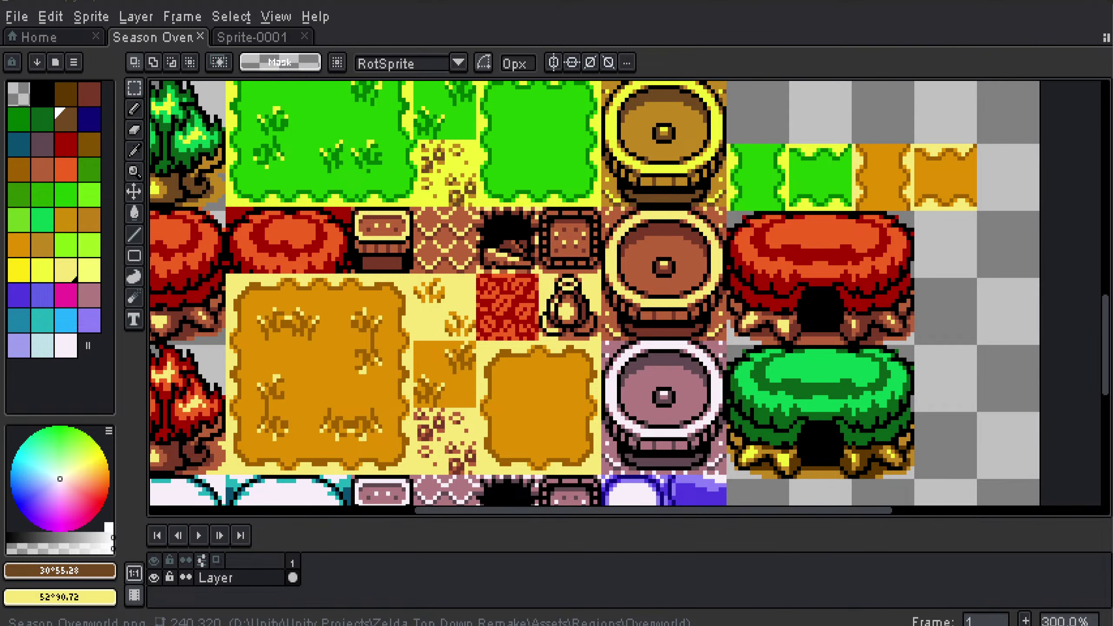
Step: Look over the season overworld tileset, from the seasonal tree rows to the separate grass-edge tiles beside the stump and rock
right_click(1028, 624)
click(1003, 611)
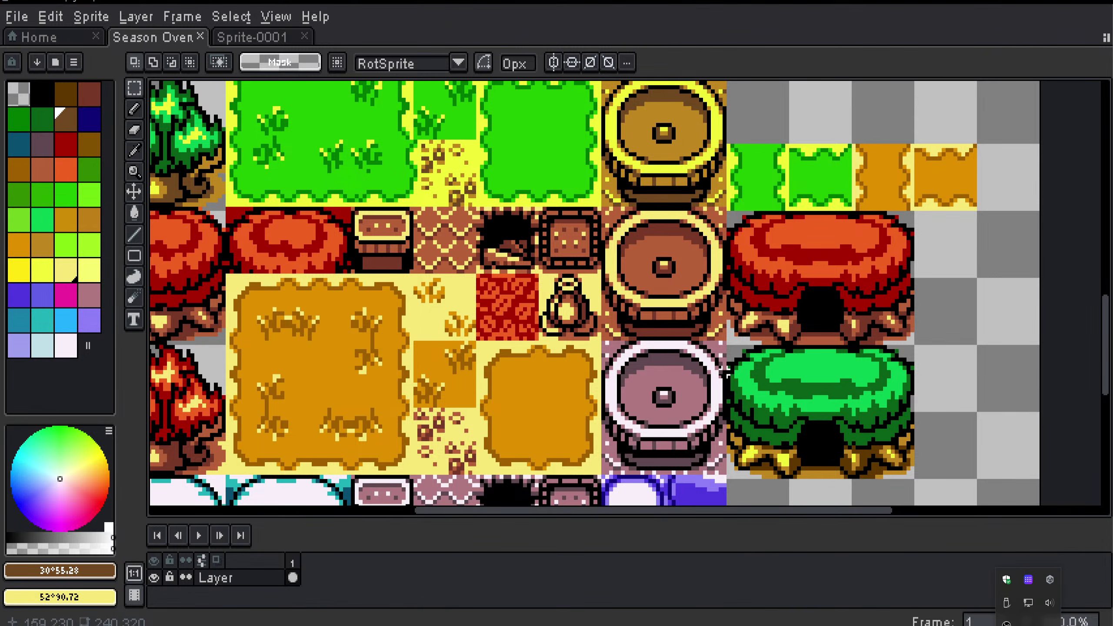
scroll(726, 357, down, 1)
scroll(713, 341, down, 2)
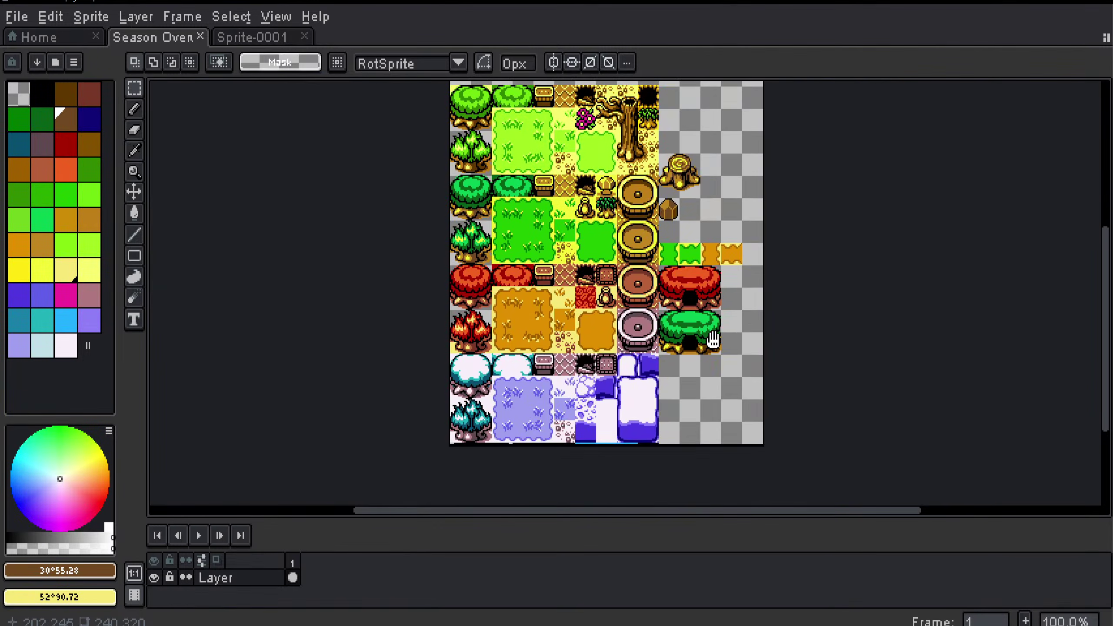
drag(714, 340, 677, 427)
drag(642, 366, 666, 441)
scroll(652, 386, up, 1)
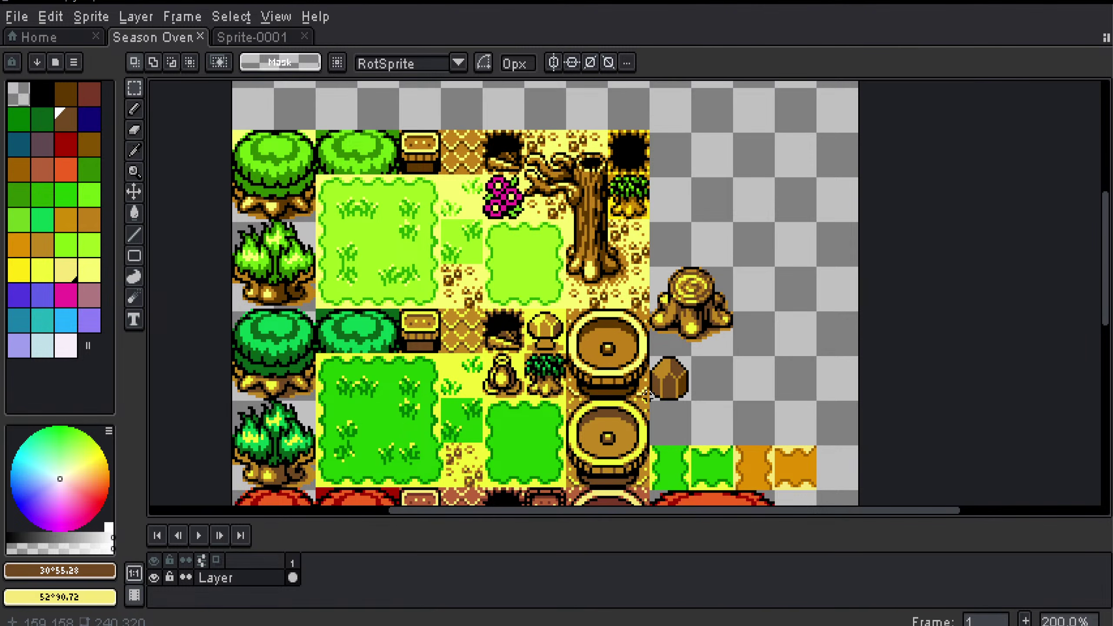
drag(648, 395, 636, 336)
scroll(622, 319, up, 1)
scroll(630, 349, up, 1)
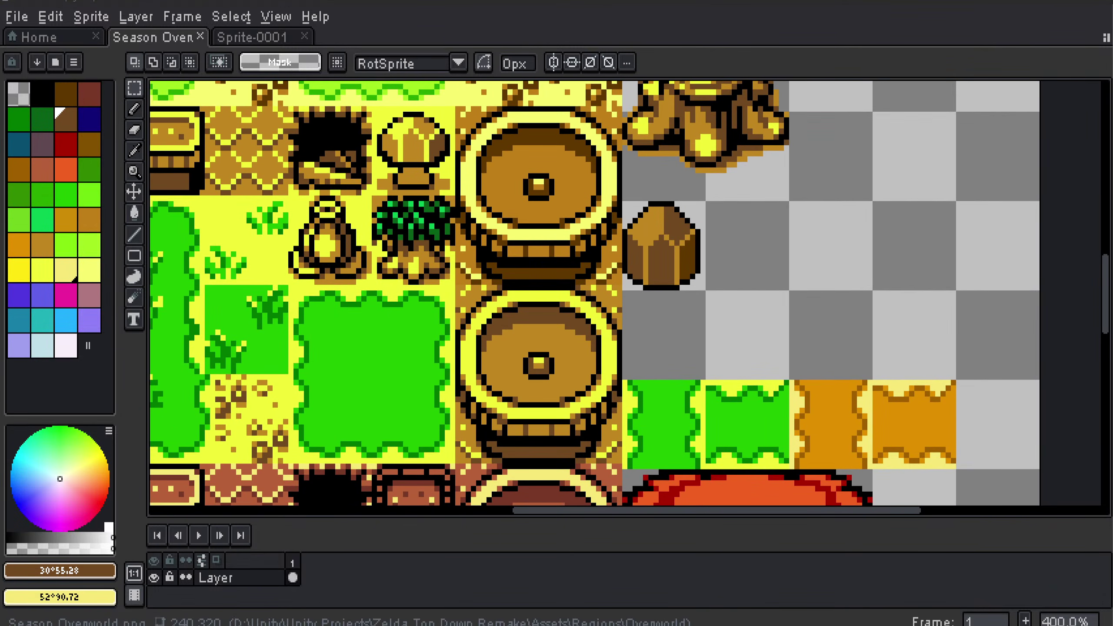
Step: Switch to the World Map canvas in Obsidian and examine how grass and terrain are laid out in the overworld
drag(302, 625, 305, 178)
double_click(305, 178)
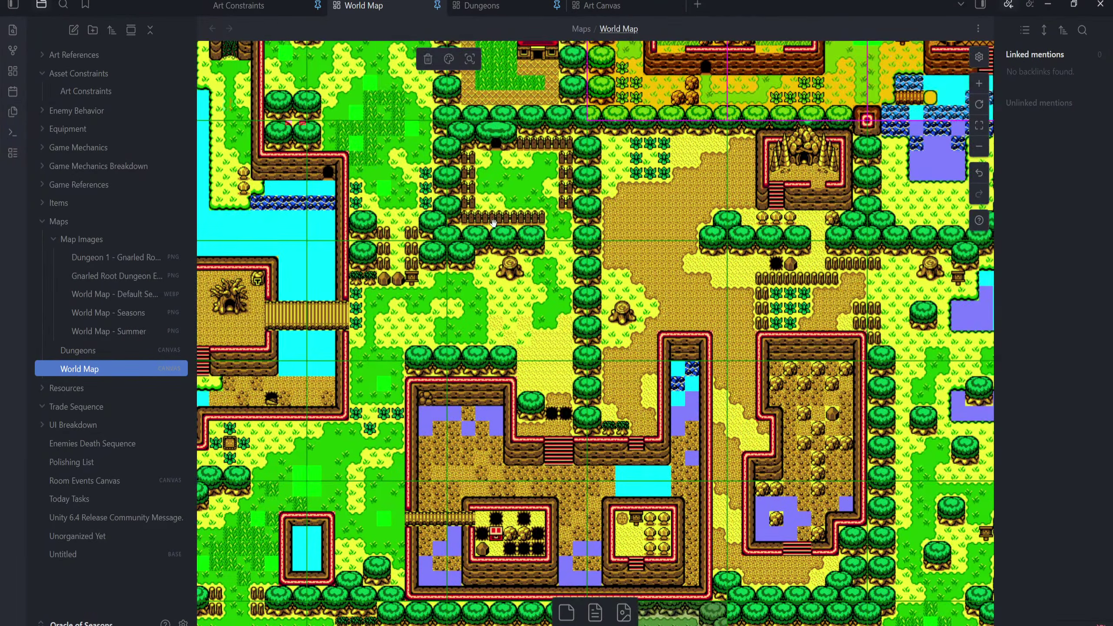
drag(418, 291, 501, 215)
click(502, 215)
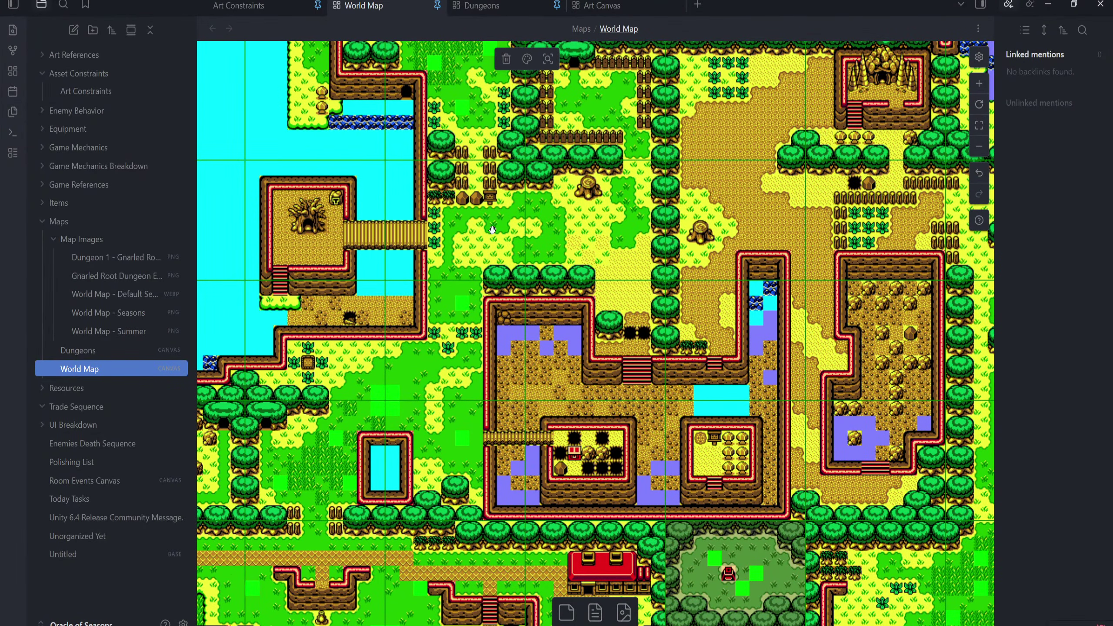
scroll(464, 210, down, 5)
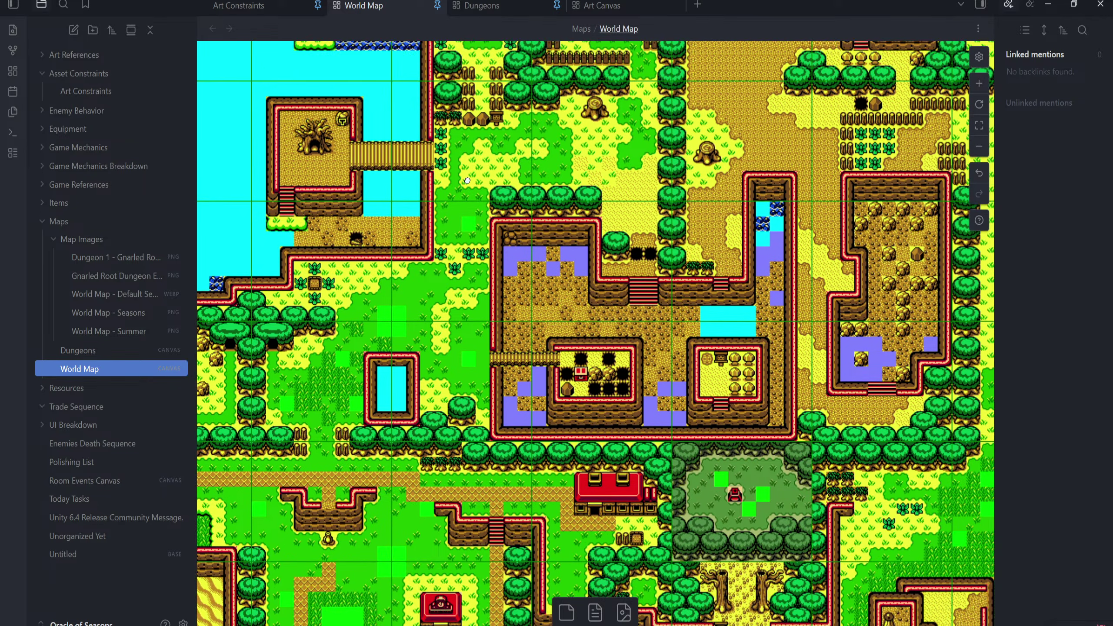
scroll(475, 249, up, 10)
scroll(475, 249, left, 6)
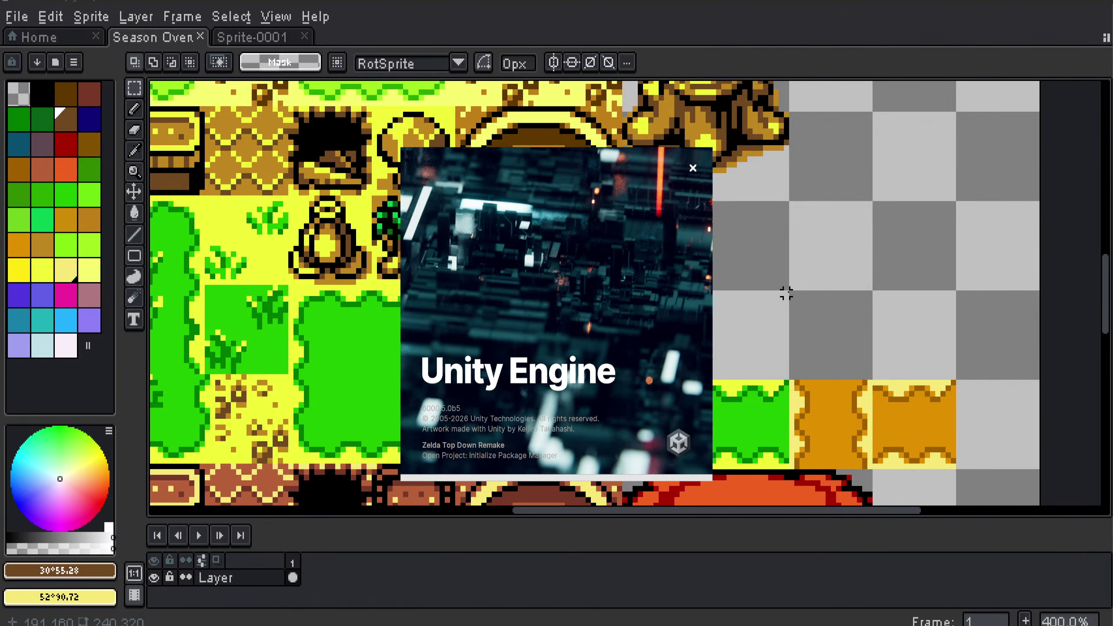
Step: Copy the two green grass-edge tiles into the empty cells directly above them, at position 160, 160
drag(770, 305, 607, 267)
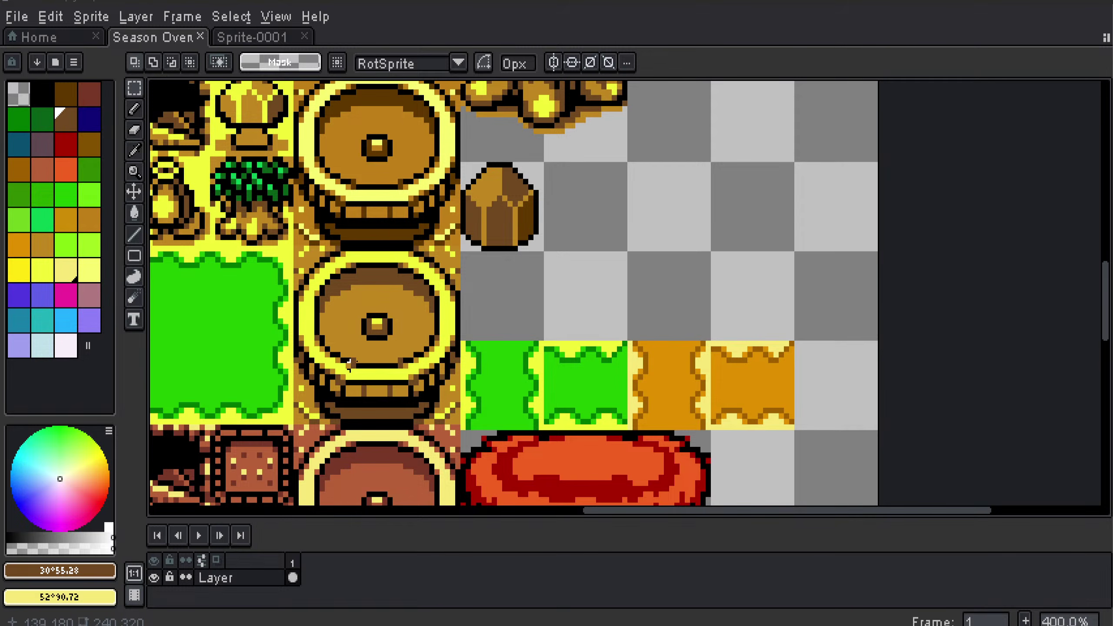
drag(438, 342, 337, 338)
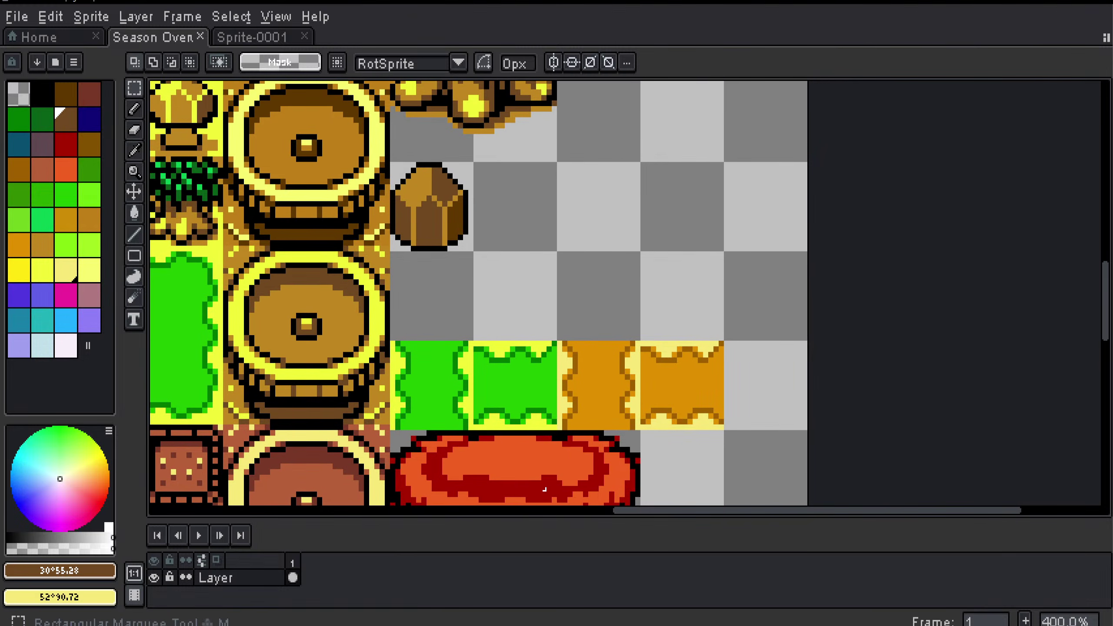
drag(555, 428, 390, 342)
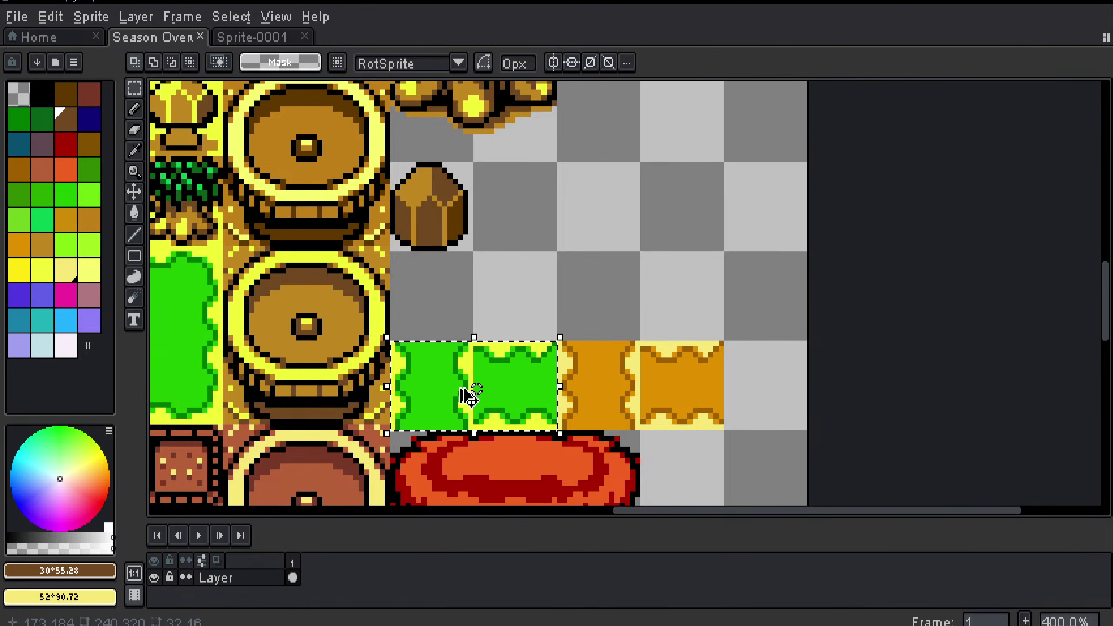
drag(465, 393, 440, 294)
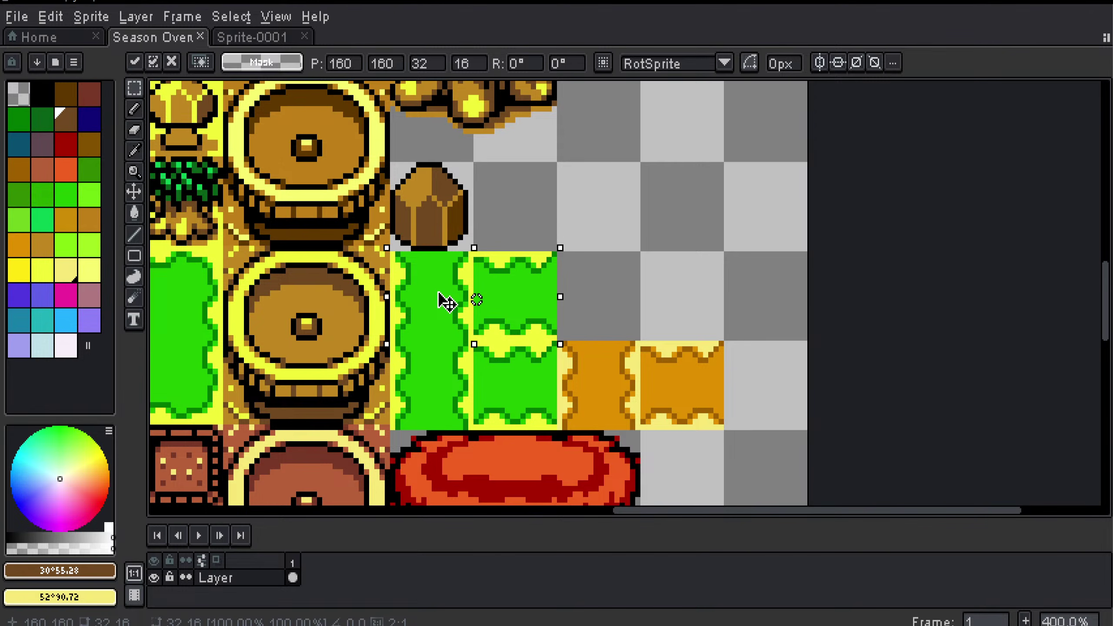
click(544, 226)
Step: Show the tile grid over the tileset around the copied grass-edge tiles
scroll(565, 285, down, 1)
drag(507, 294, 629, 271)
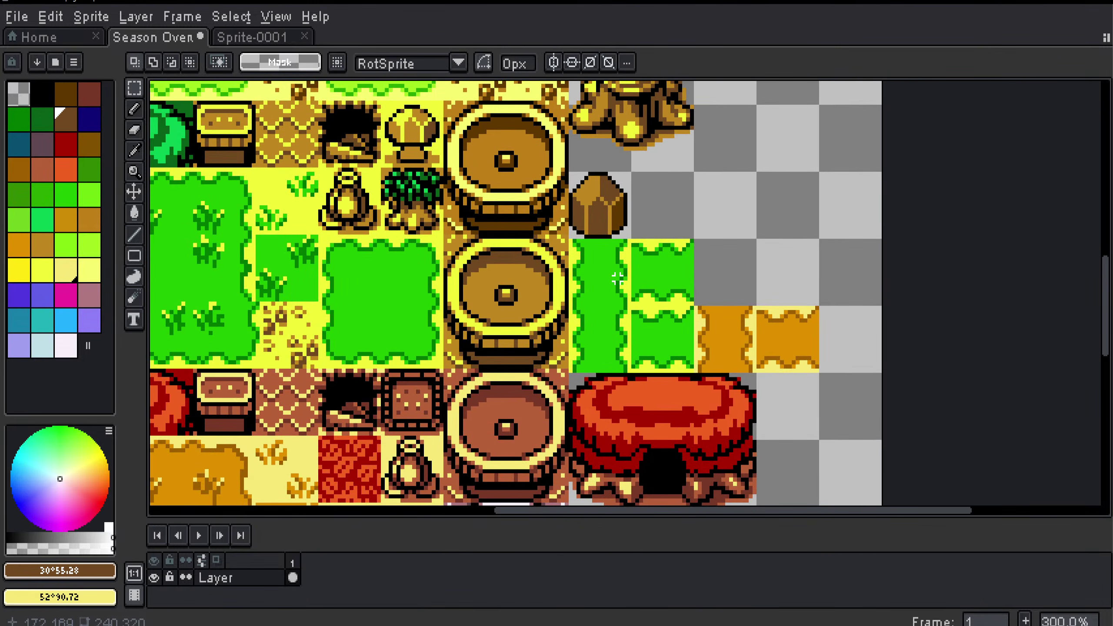
scroll(618, 278, down, 2)
scroll(501, 290, up, 2)
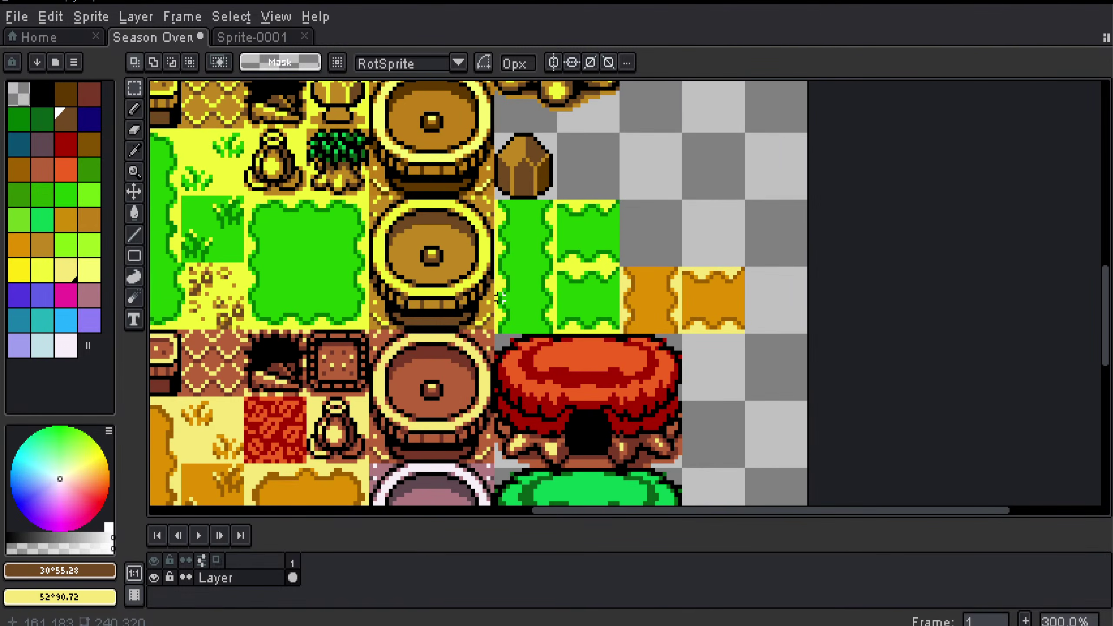
drag(500, 299, 605, 283)
scroll(602, 283, up, 1)
key(ctrl+apostrophe)
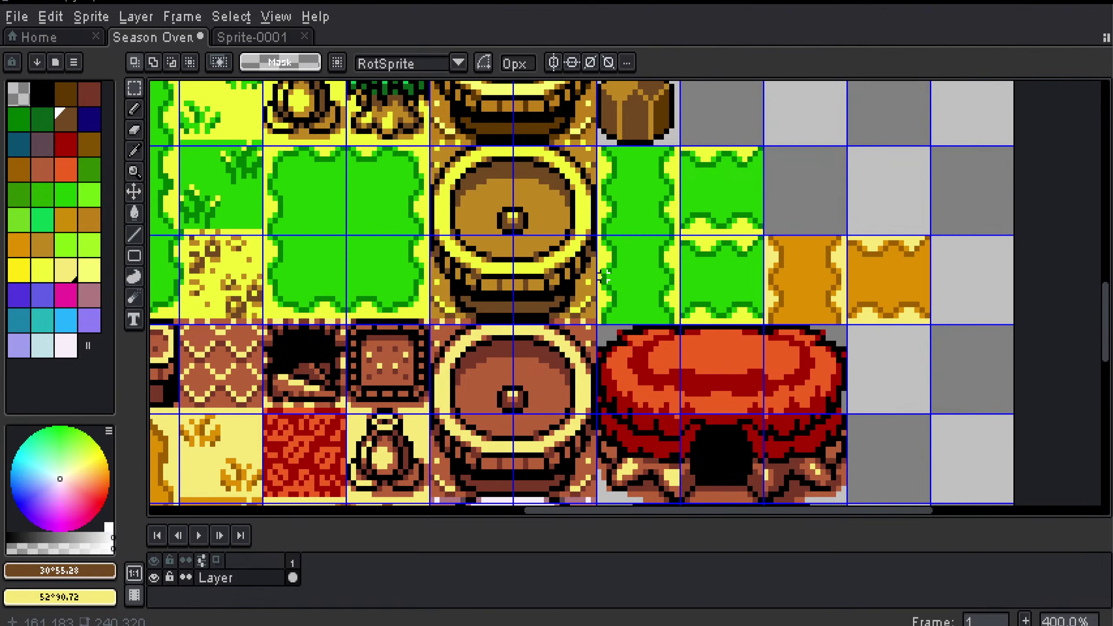
Step: Sample the light green of the small spring grass patch as the foreground colour
scroll(358, 277, down, 3)
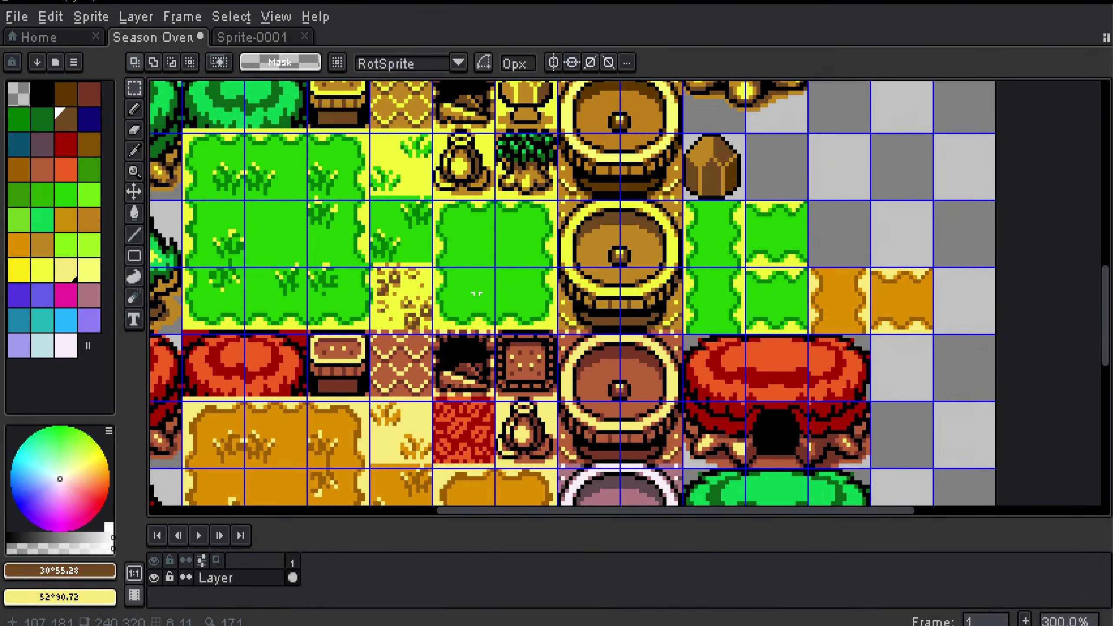
scroll(438, 335, up, 1)
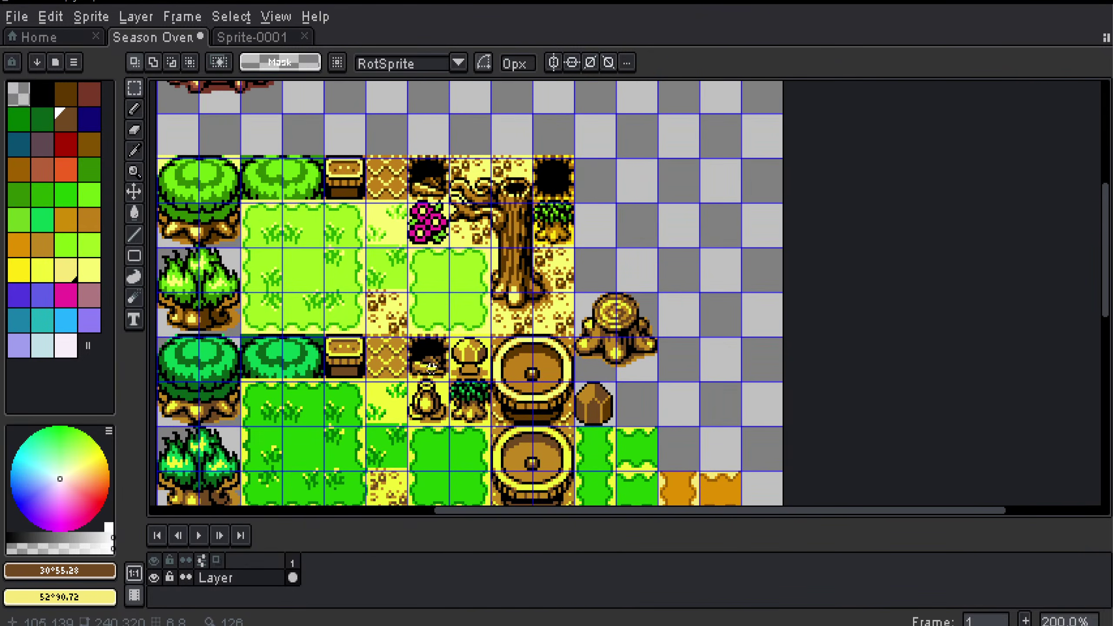
key(i)
click(439, 280)
scroll(489, 353, up, 1)
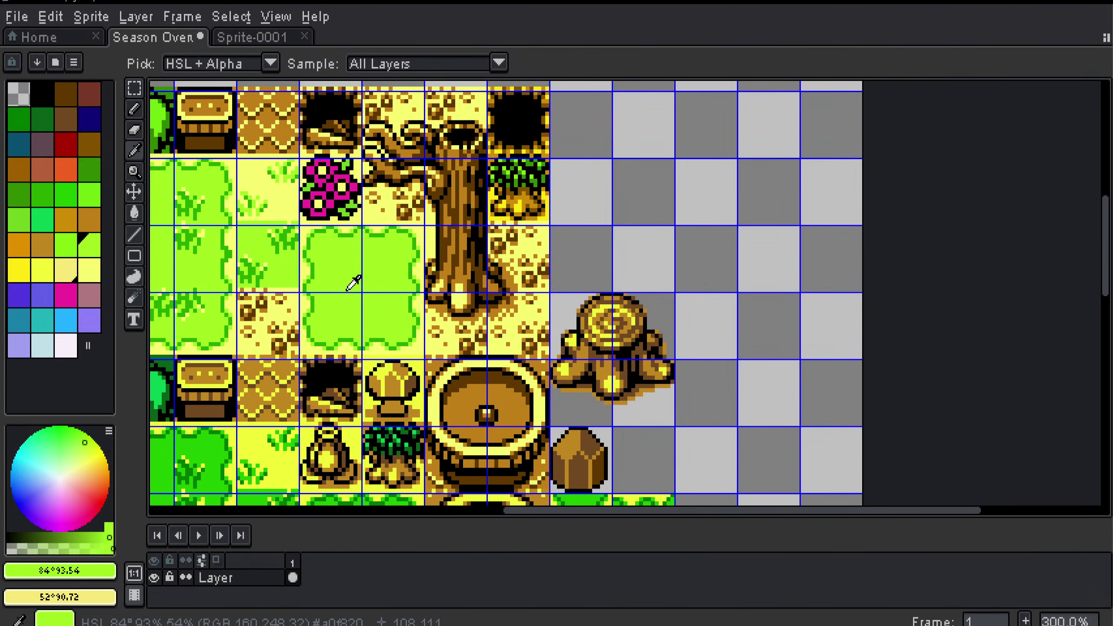
Step: Try to recolour the copied vertical grass-edge tile by filling its green interior with the light green, and undo the fill
key(g)
mouse_move(532, 394)
mouse_down()
mouse_move(448, 271)
mouse_move(502, 269)
mouse_up()
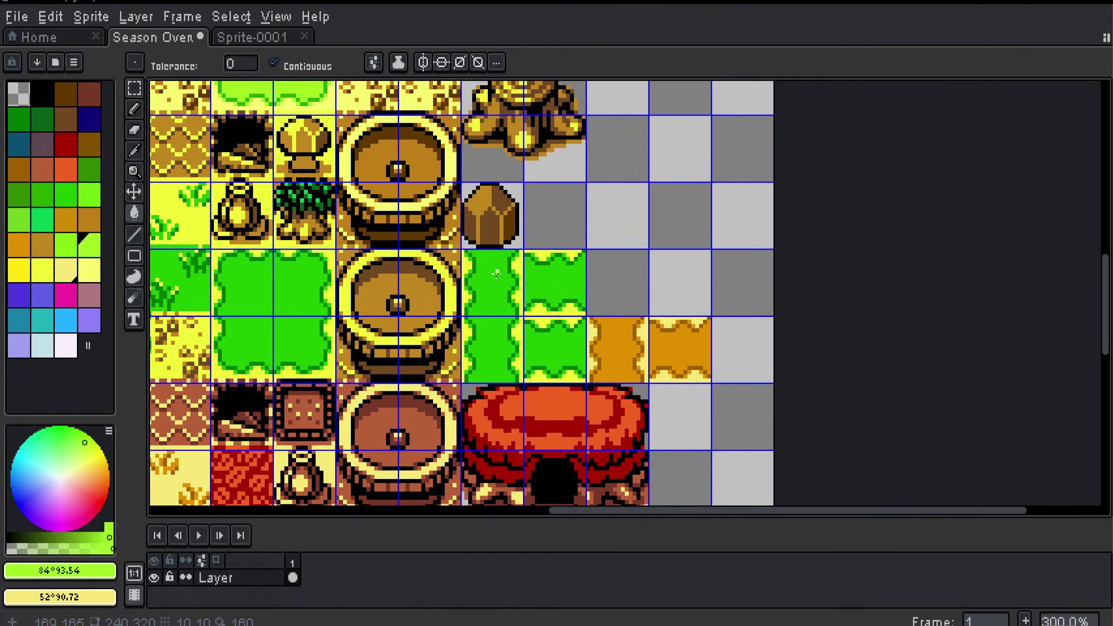
scroll(491, 283, up, 2)
click(396, 276)
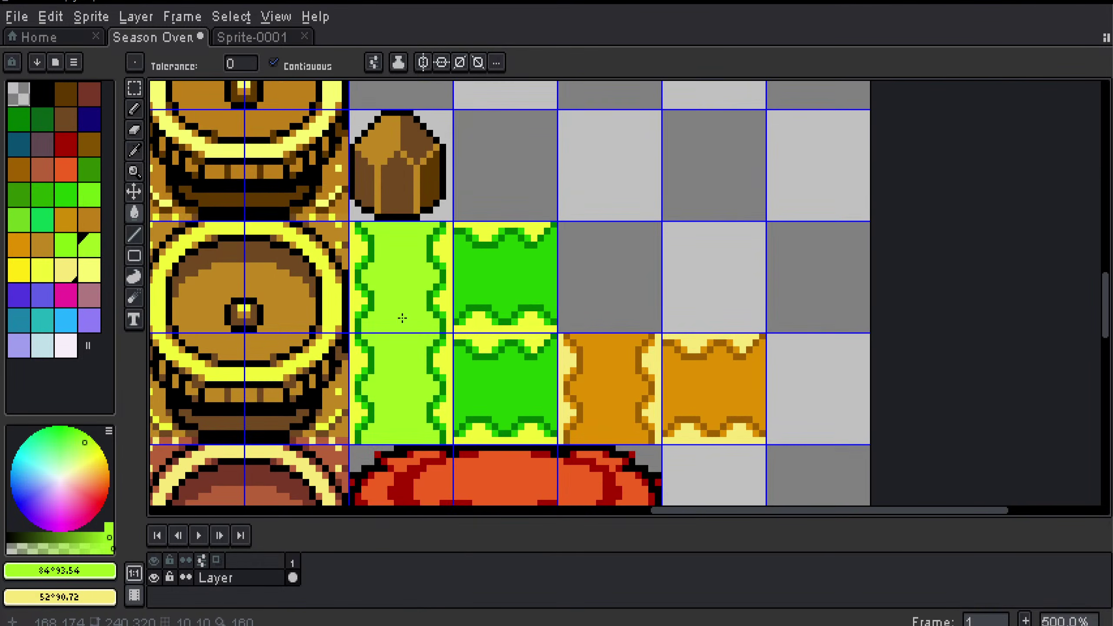
key(v)
key(ctrl+z)
Step: Try the light green fill on the empty area beside the rock and undo it
key(g)
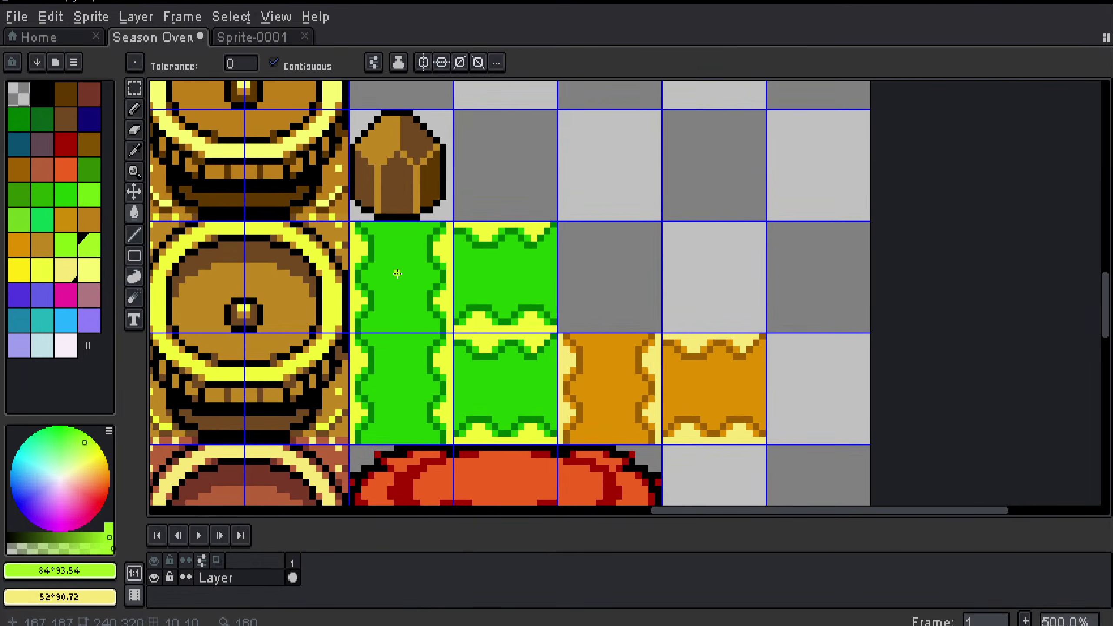
ctrl+click(397, 273)
click(500, 190)
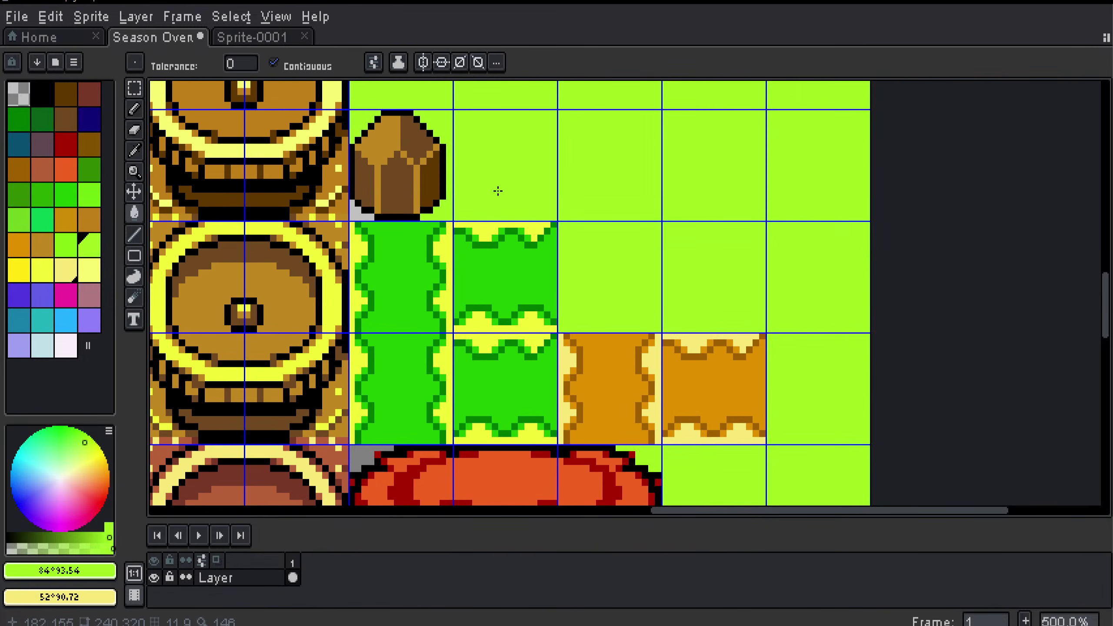
key(ctrl+z)
Step: Try to isolate the copied vertical grass-edge tile with a freely drawn rectangular selection
key(m)
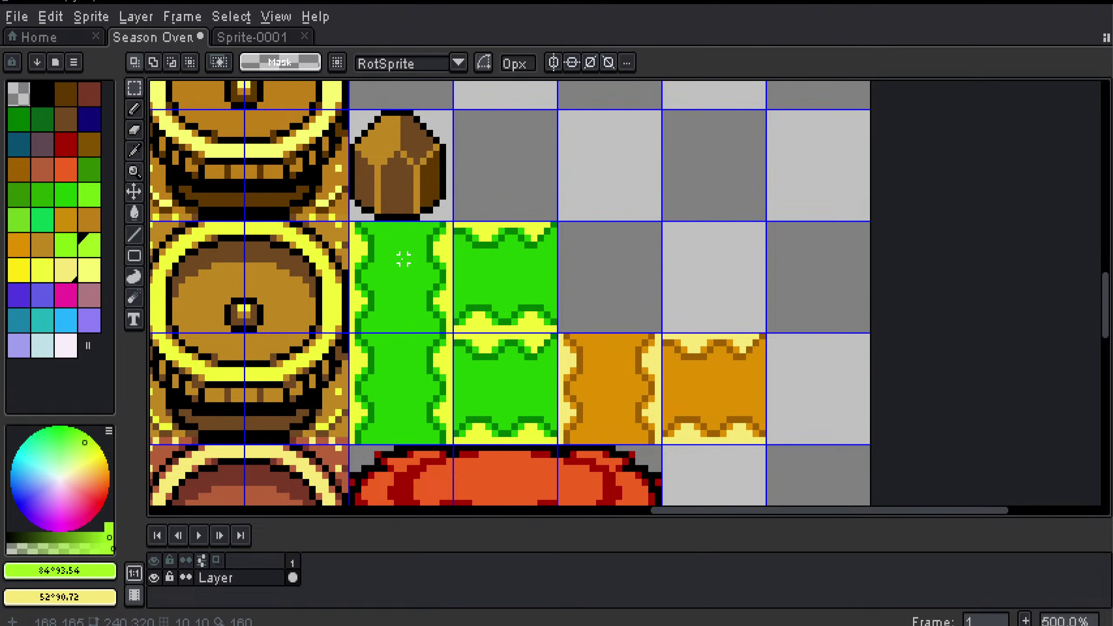
drag(369, 236, 408, 277)
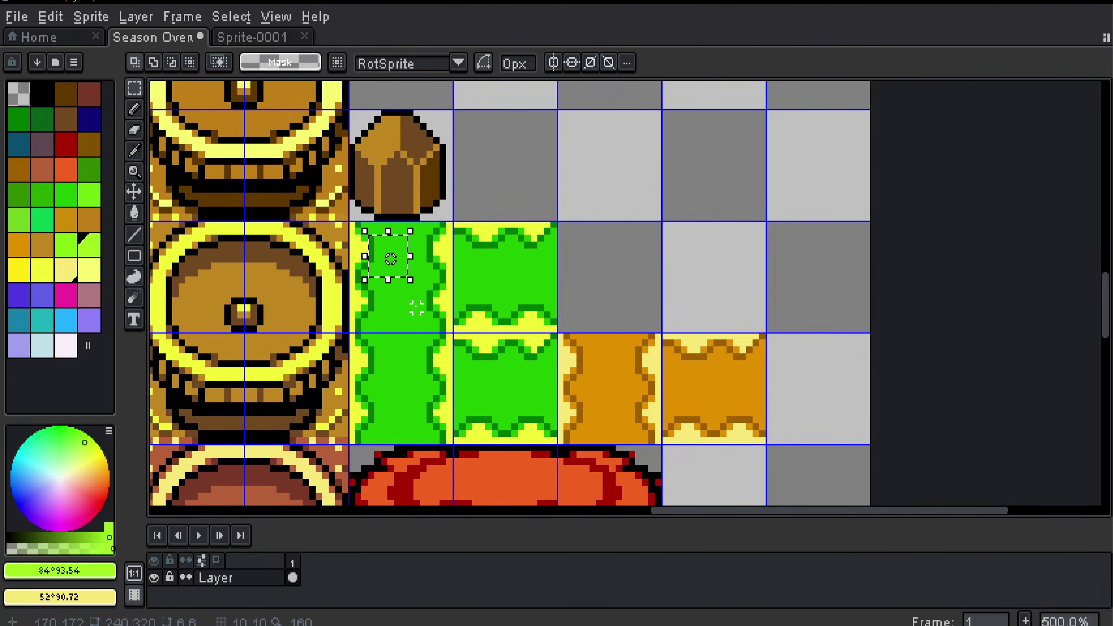
click(442, 321)
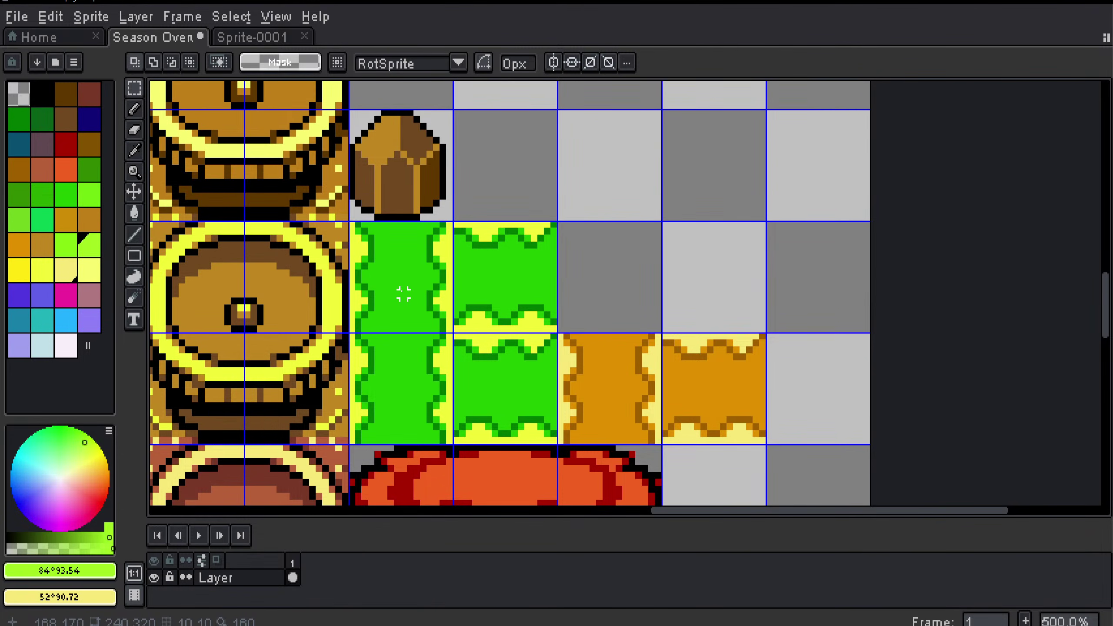
drag(353, 223, 432, 335)
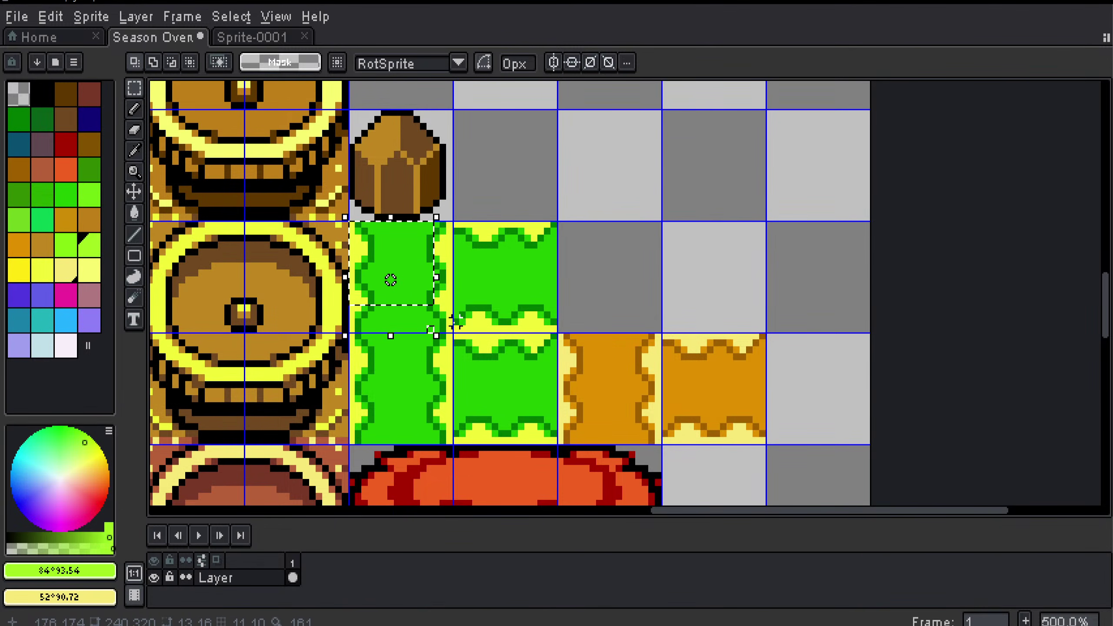
click(440, 326)
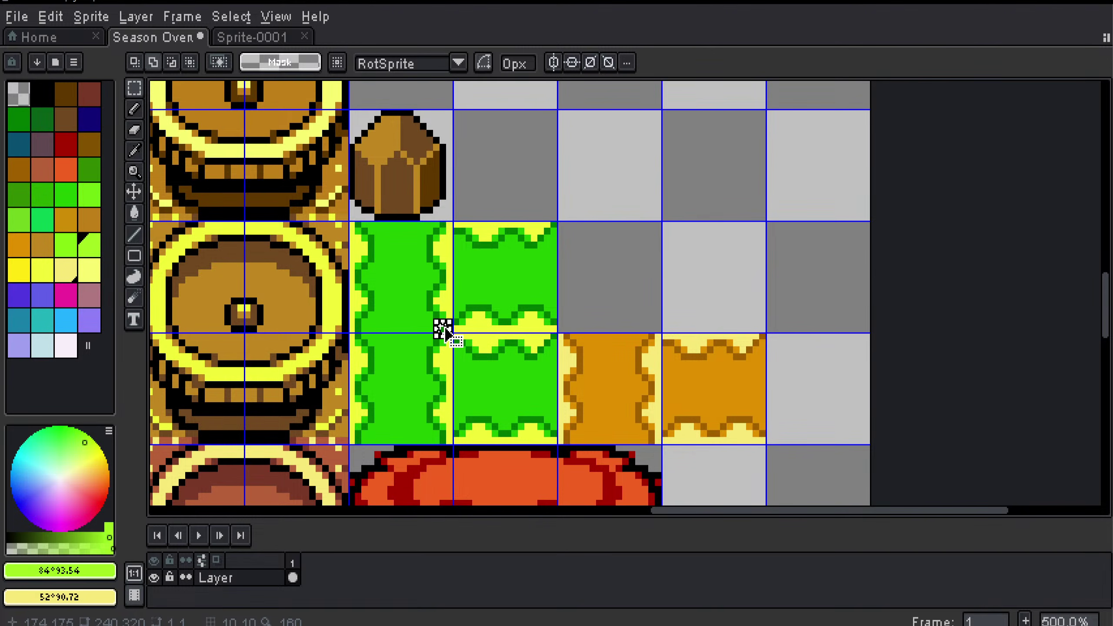
alt+click(443, 328)
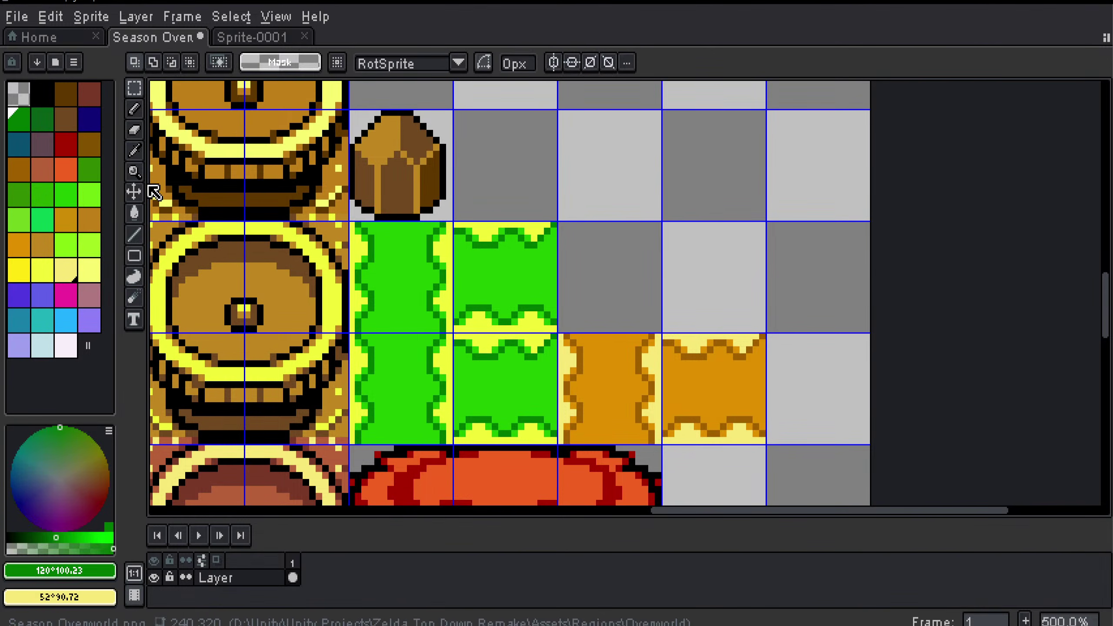
Step: Try to add the copied vertical grass-edge tile to the selection as a whole grid cell, and clear the selection
click(134, 93)
scroll(430, 202, down, 1)
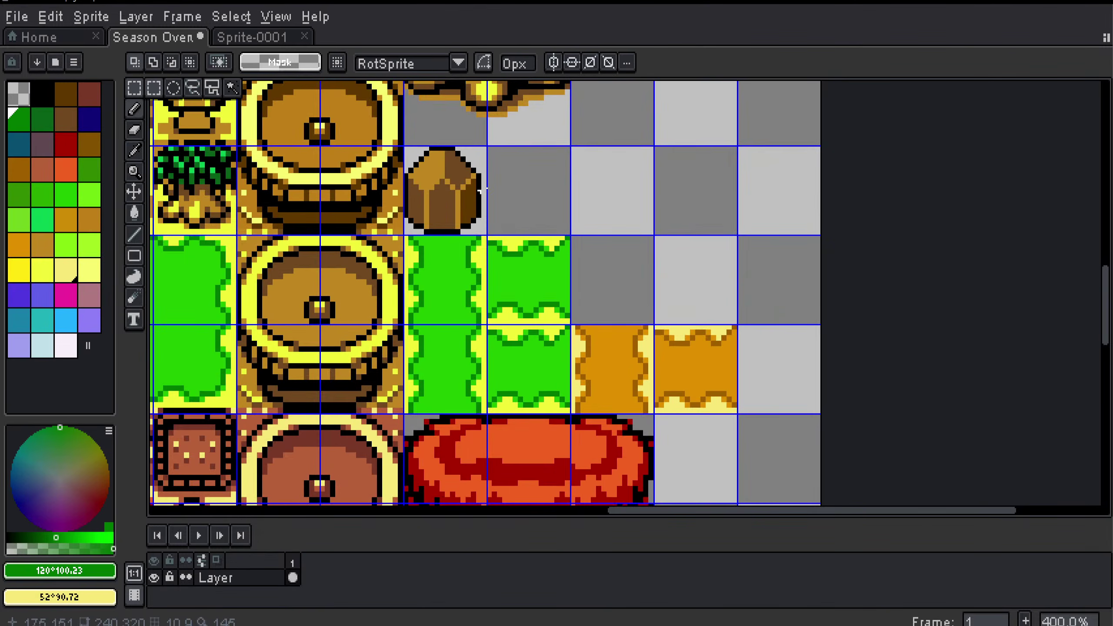
shift+click(568, 154)
shift+click(594, 165)
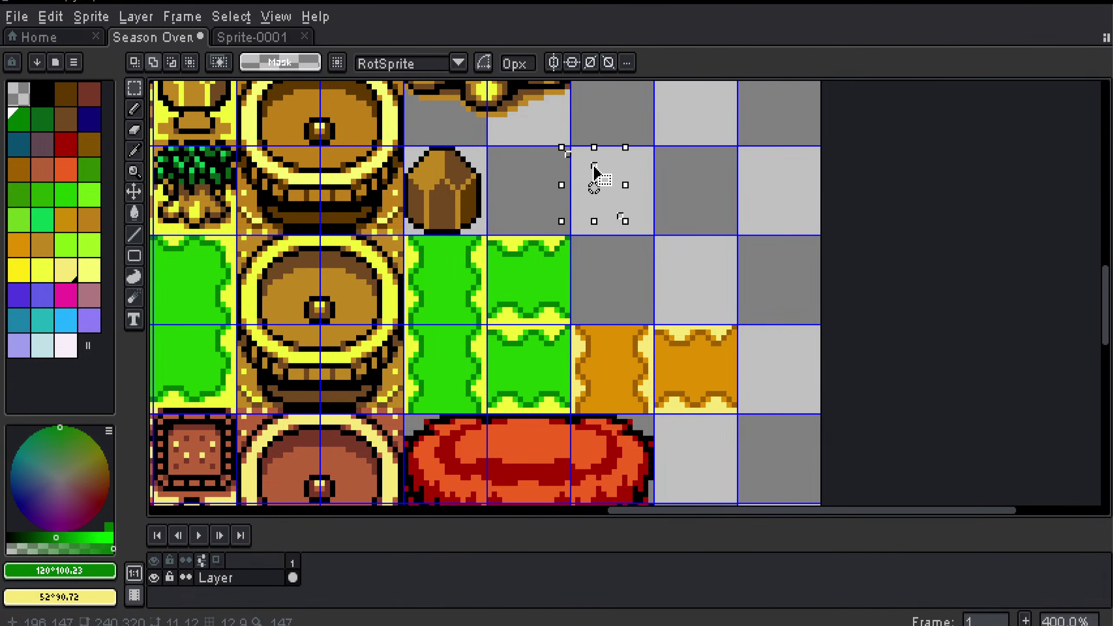
shift+double_click(443, 282)
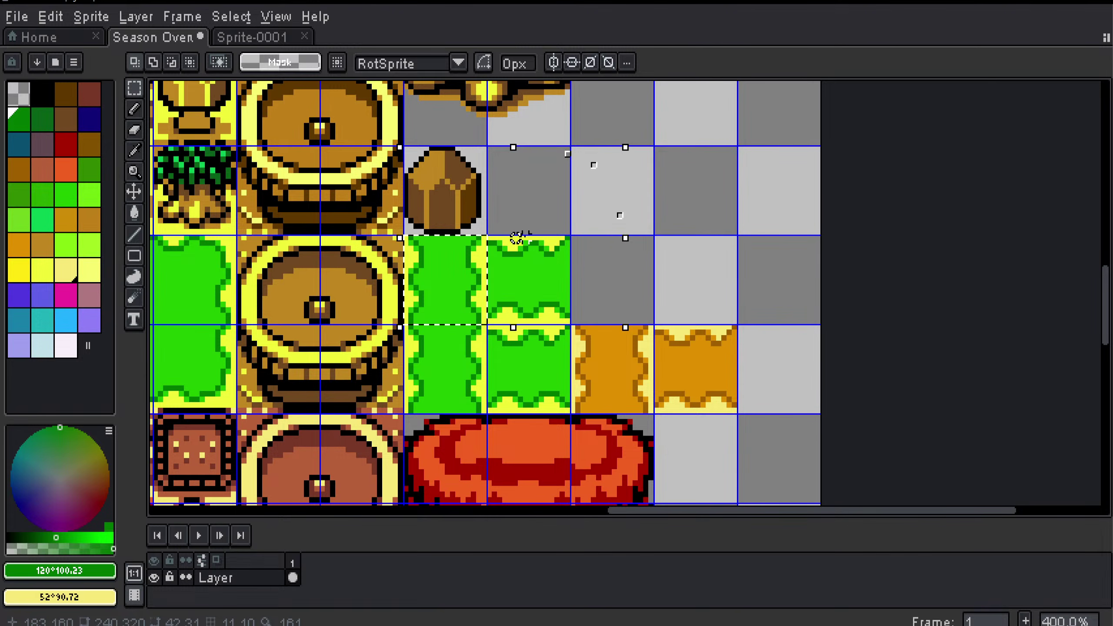
click(734, 287)
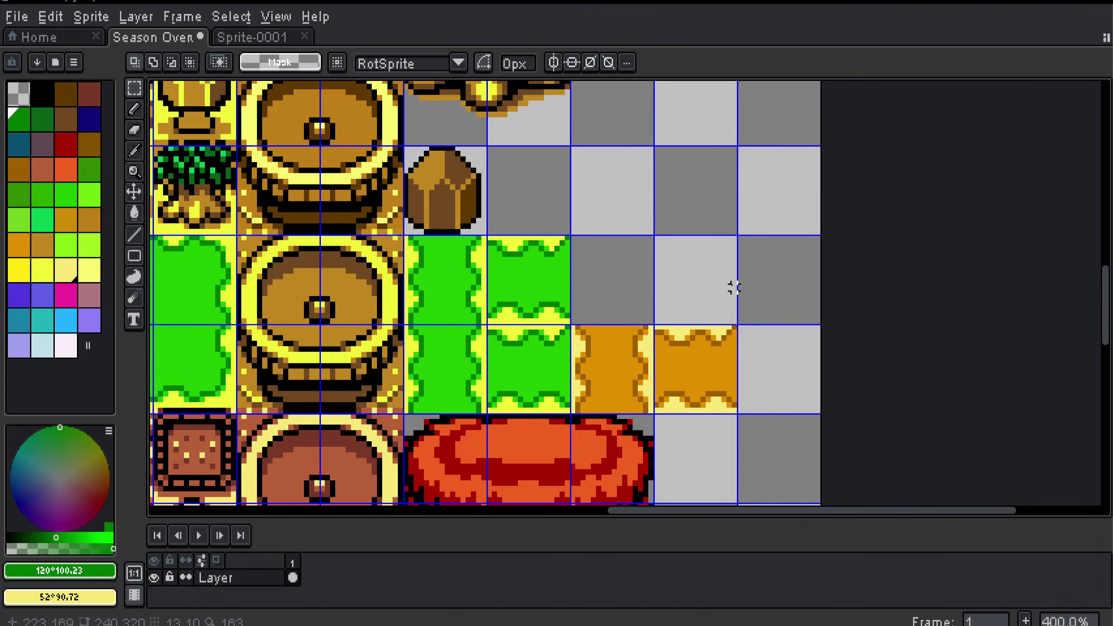
Step: Select the two copied green grass-edge tiles above the originals as whole grid cells, 32 by 16 pixels
shift+double_click(430, 279)
scroll(620, 283, up, 1)
drag(510, 249, 586, 241)
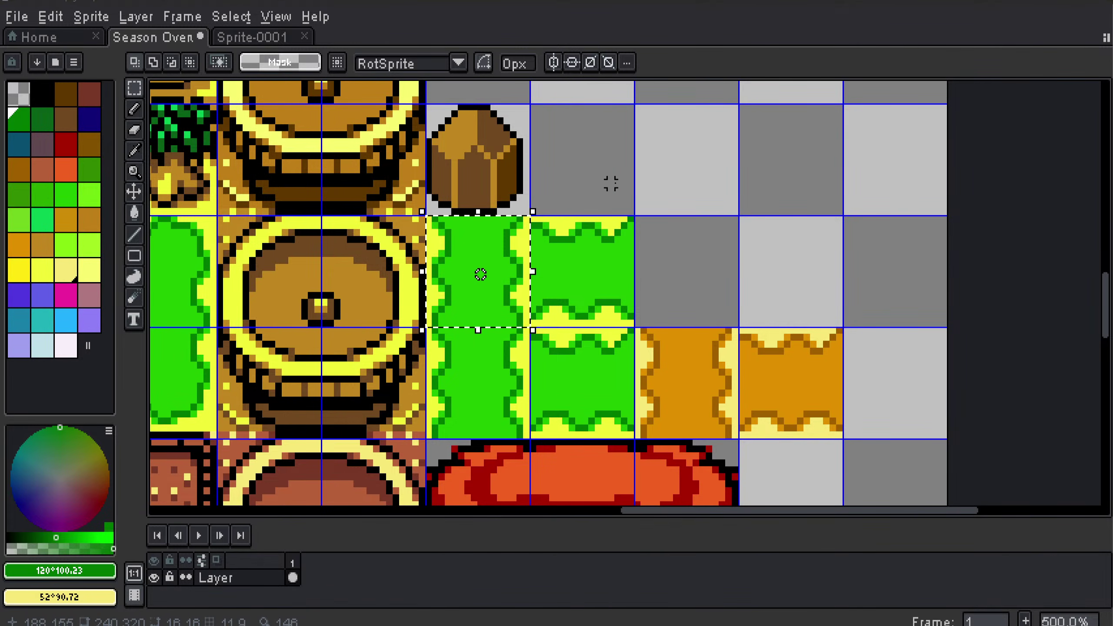
drag(615, 275, 467, 346)
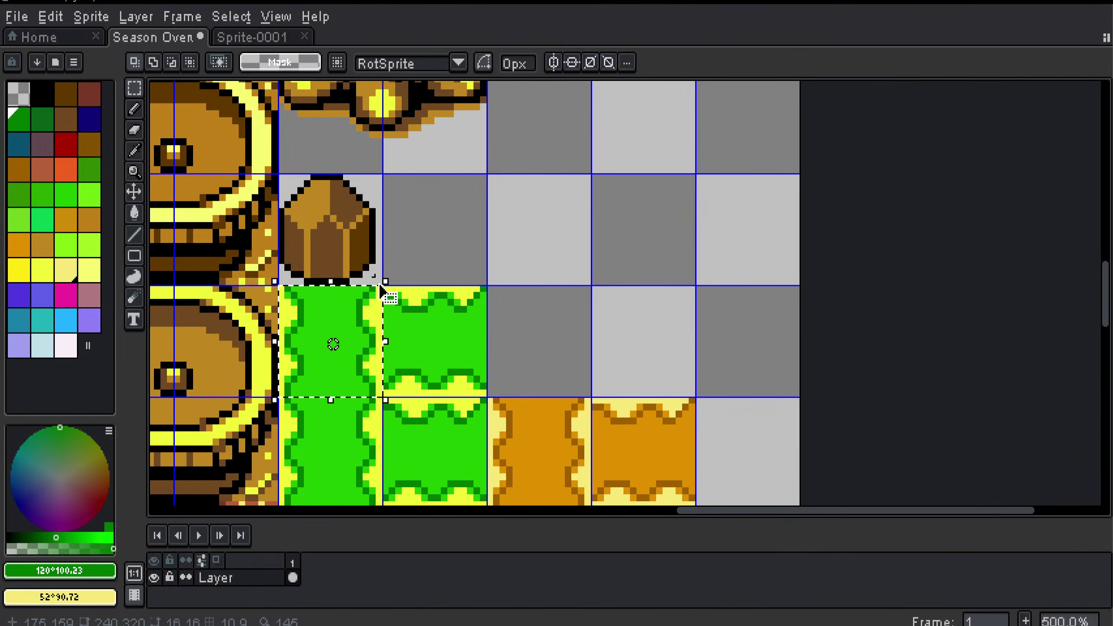
shift+double_click(437, 324)
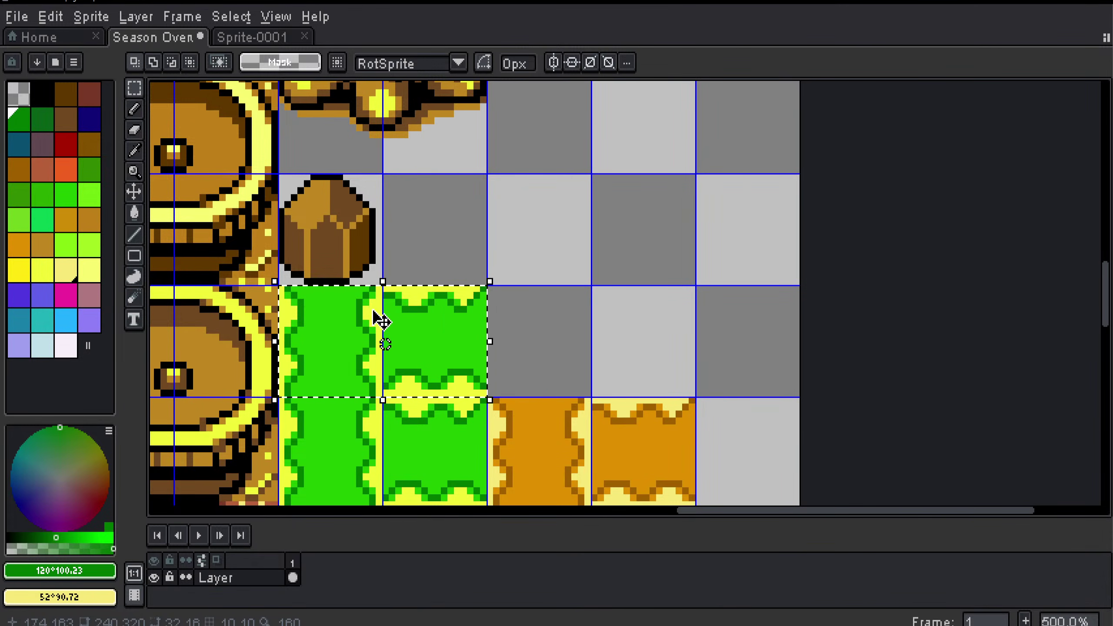
Step: Select the copied horizontal grass-edge tile and extend the selection over the neighbouring empty grid cells, covering 32 by 32 pixels
click(447, 351)
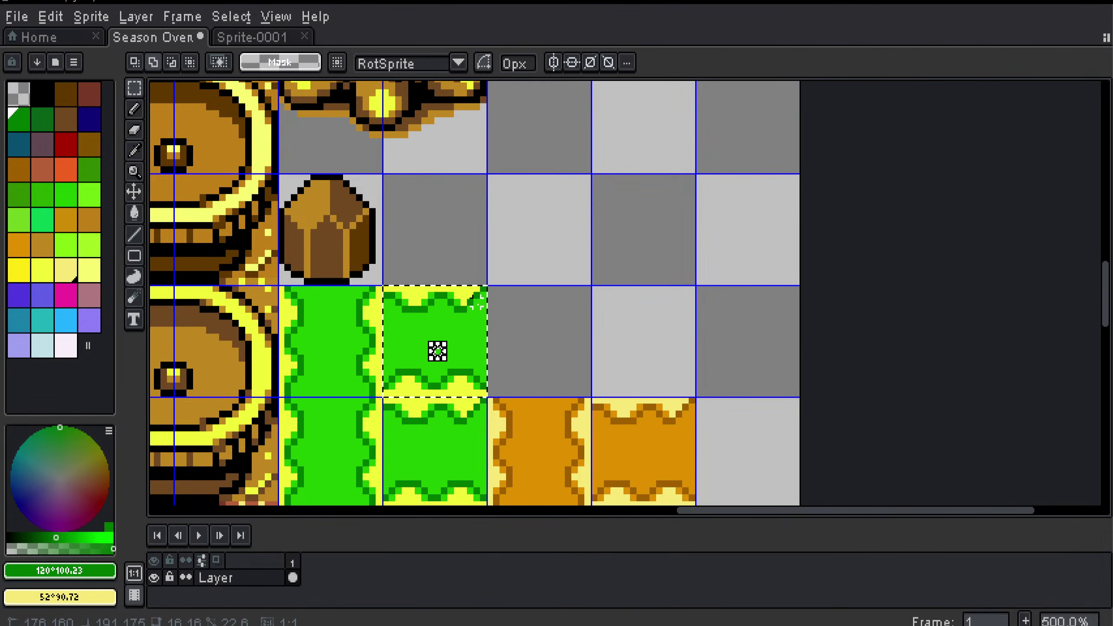
shift+double_click(479, 219)
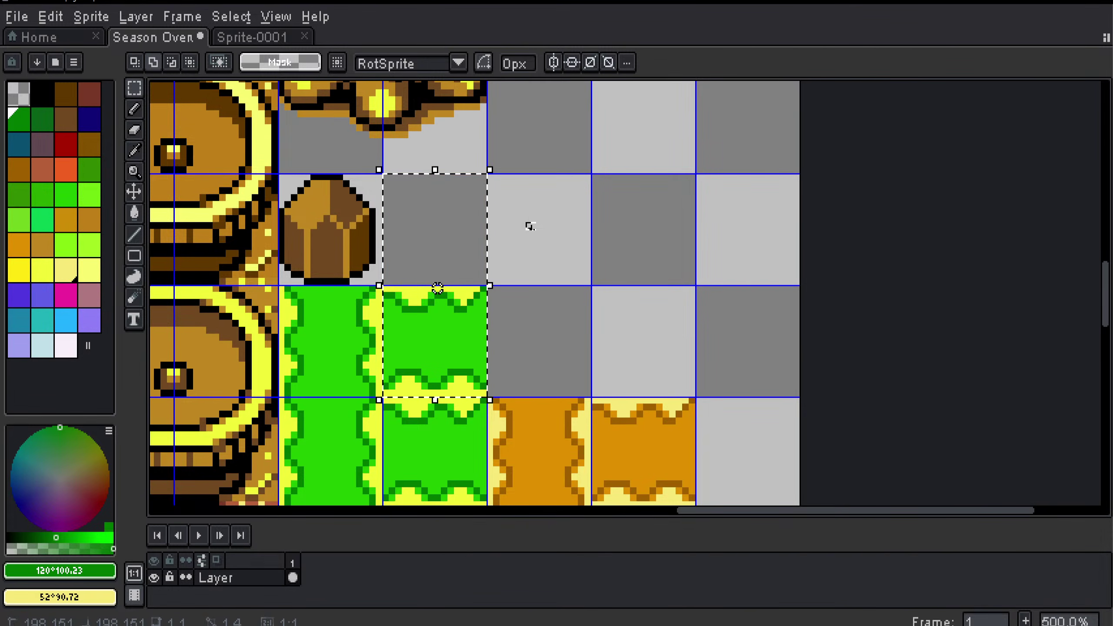
shift+click(509, 233)
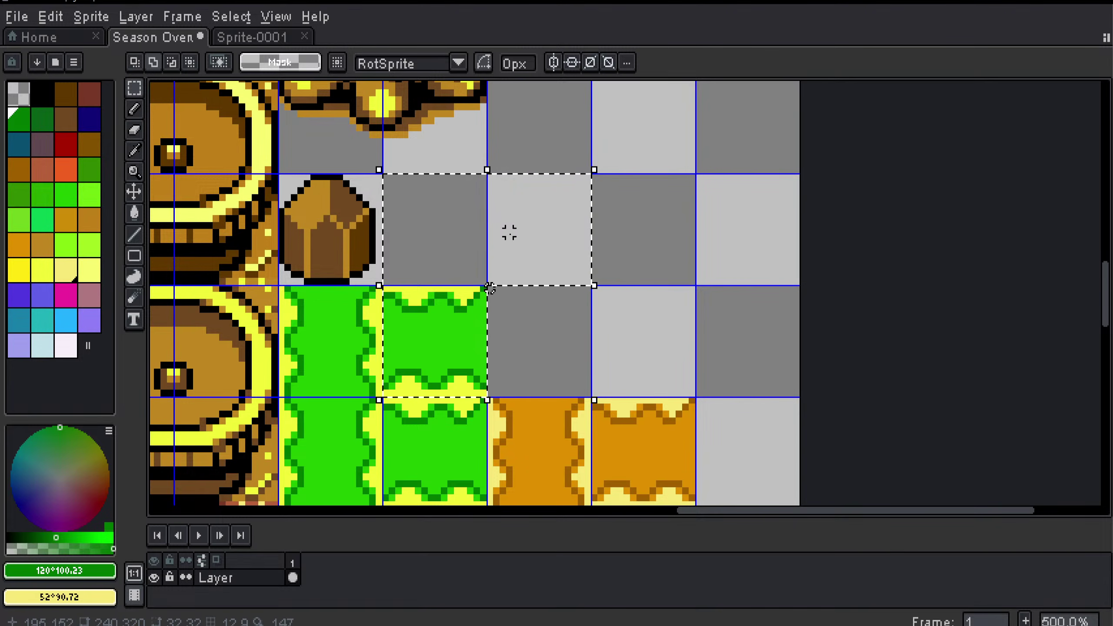
shift+double_click(515, 317)
scroll(618, 288, down, 1)
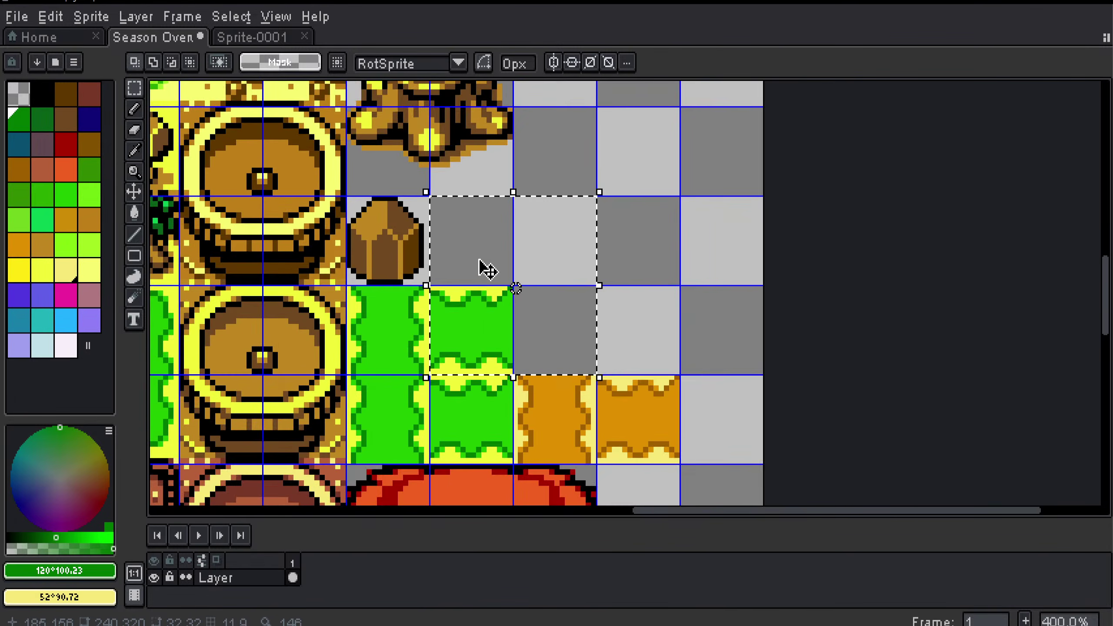
Step: Add the four grid cells of the upper round basin to the selection, and clear the whole selection
drag(430, 228, 569, 262)
shift+double_click(361, 202)
shift+double_click(431, 199)
shift+click(426, 255)
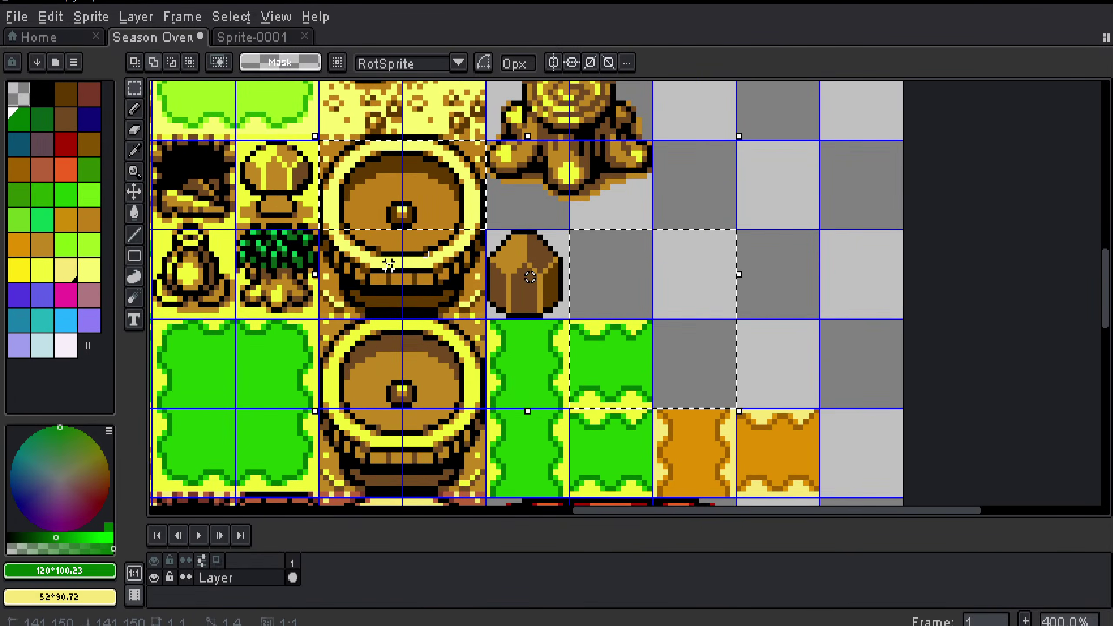
shift+click(388, 264)
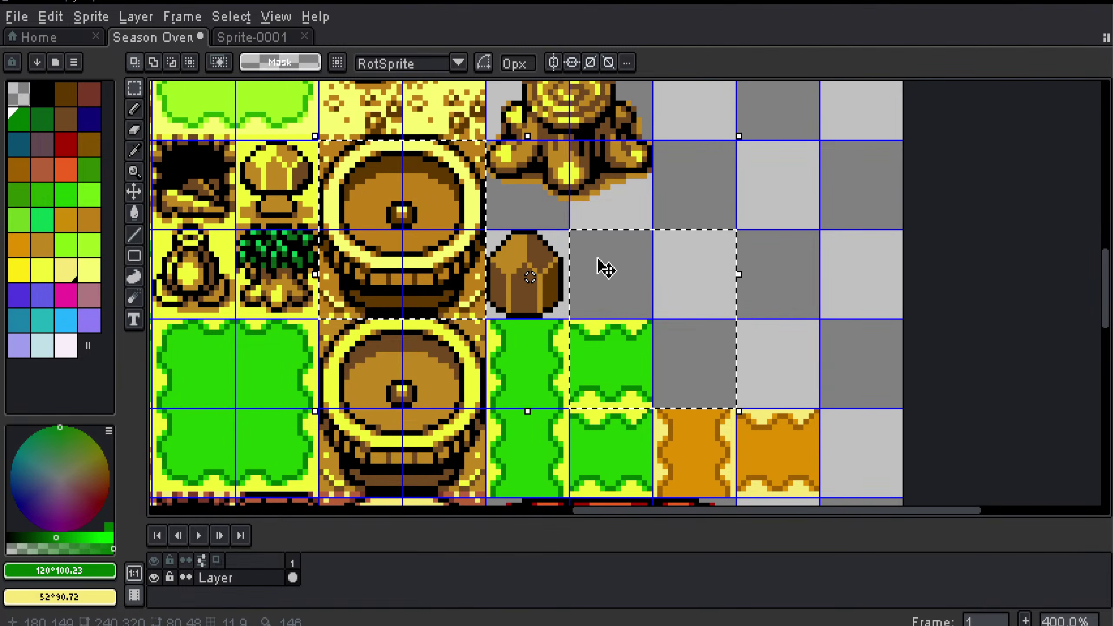
click(780, 276)
drag(733, 274, 704, 199)
scroll(627, 215, up, 1)
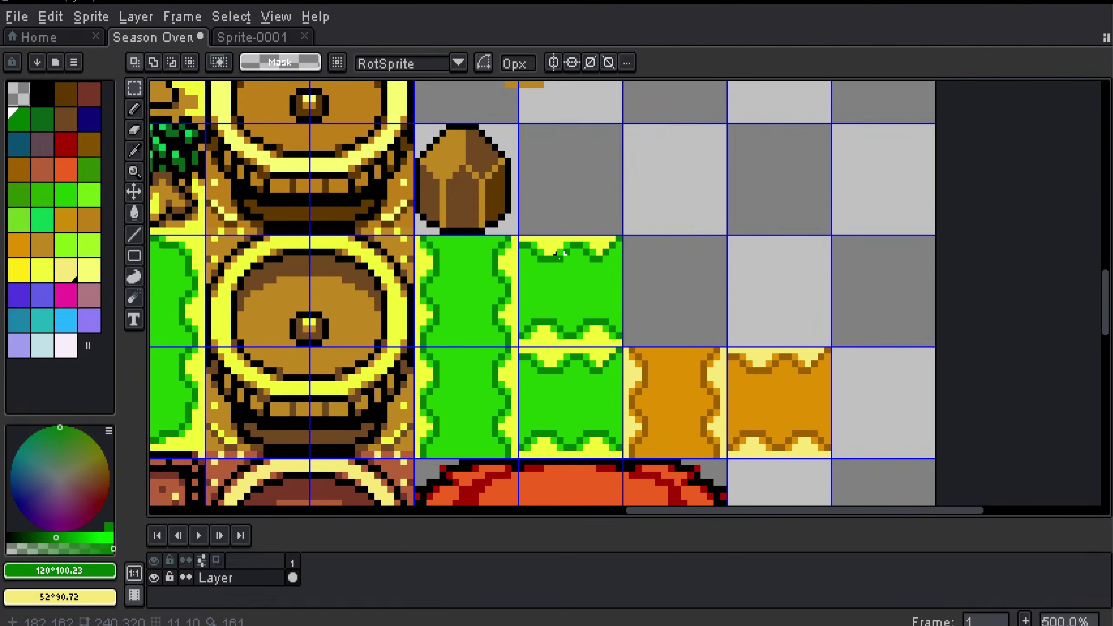
Step: Select both copied green grass-edge tiles below the rock as whole grid cells, covering 32 by 16 pixels
scroll(556, 254, down, 1)
scroll(535, 268, left, 1)
shift+click(497, 278)
shift+click(609, 282)
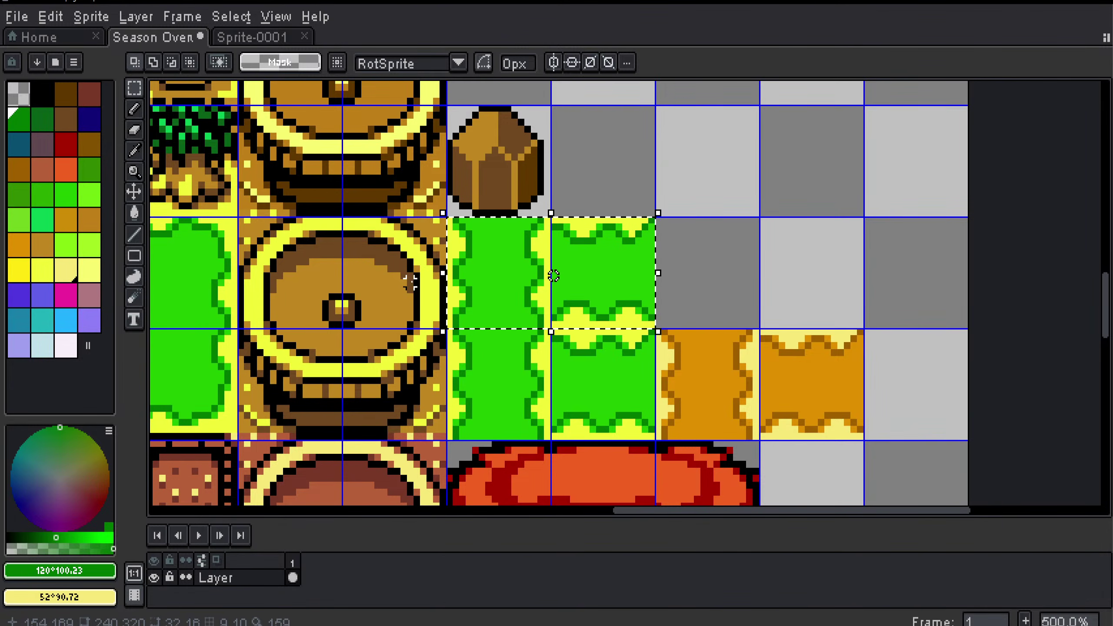
Step: Try filling the interior of the copied vertical grass-edge tile with the current dark green
key(g)
click(497, 263)
scroll(316, 263, down, 2)
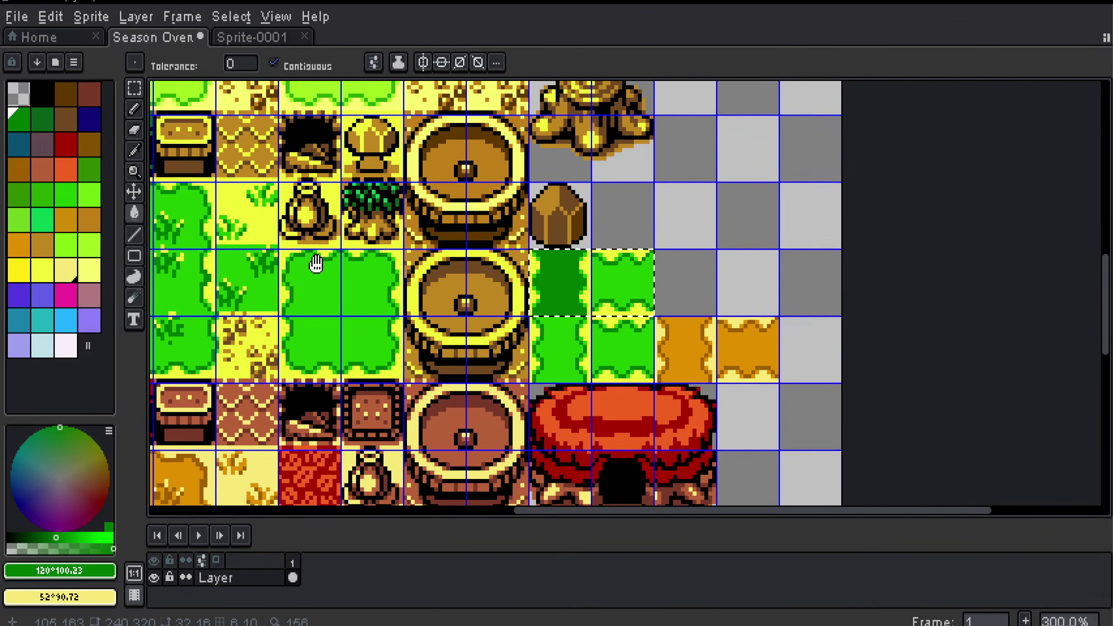
Step: Sample the light green #a0f820 from the spring grass patch and fill the interiors of both copied grass-edge tiles with it
drag(315, 263, 413, 331)
key(i)
click(421, 139)
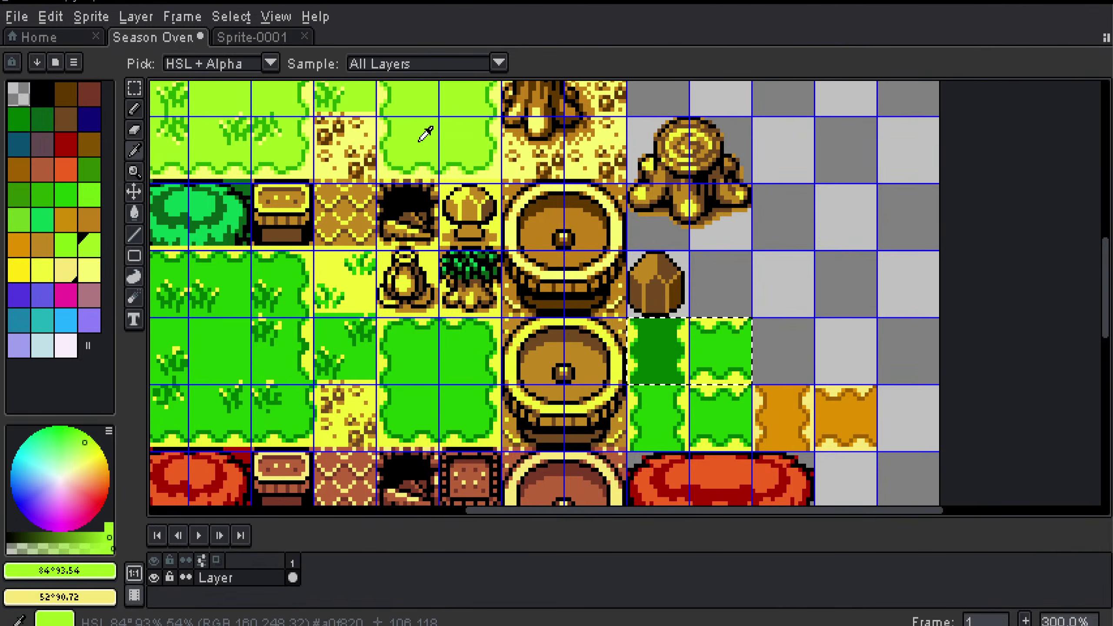
drag(513, 310, 375, 293)
scroll(494, 312, up, 1)
key(g)
click(490, 345)
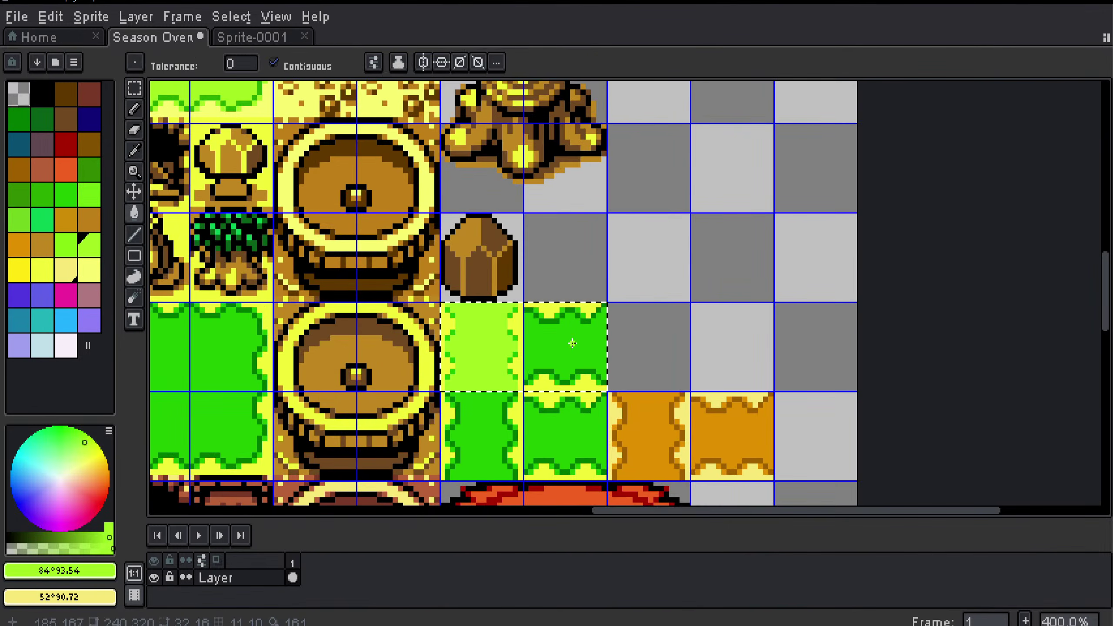
click(572, 344)
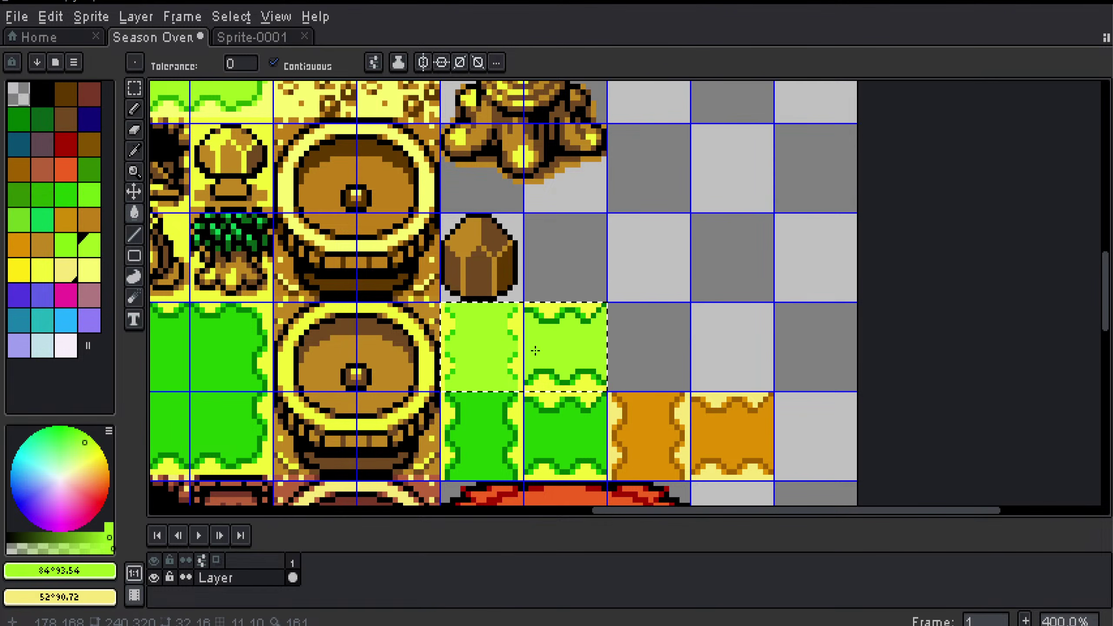
Step: Sample the dark green from the copied horizontal tile's outline and recolour the vertical tile's remaining edge pixels with it
drag(362, 323, 449, 357)
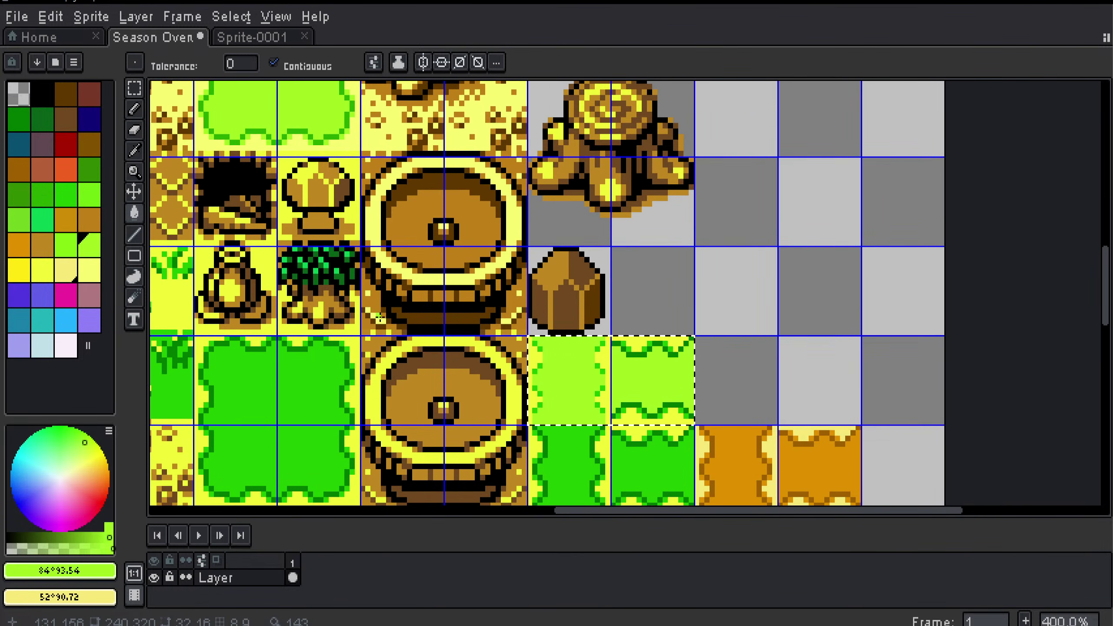
drag(533, 315, 550, 269)
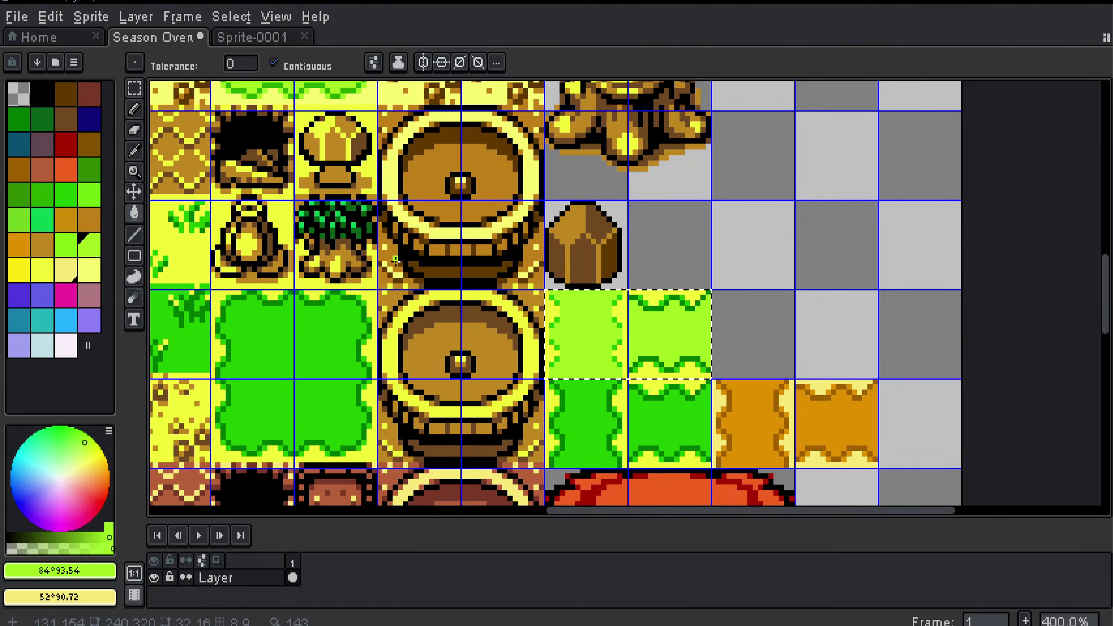
scroll(506, 300, up, 1)
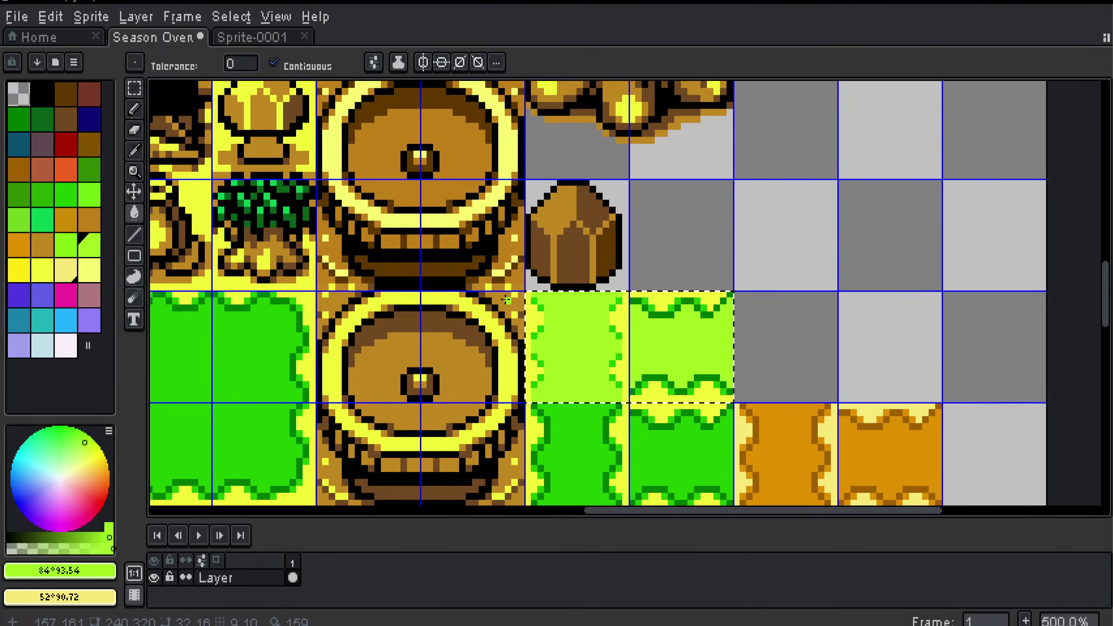
scroll(506, 300, down, 3)
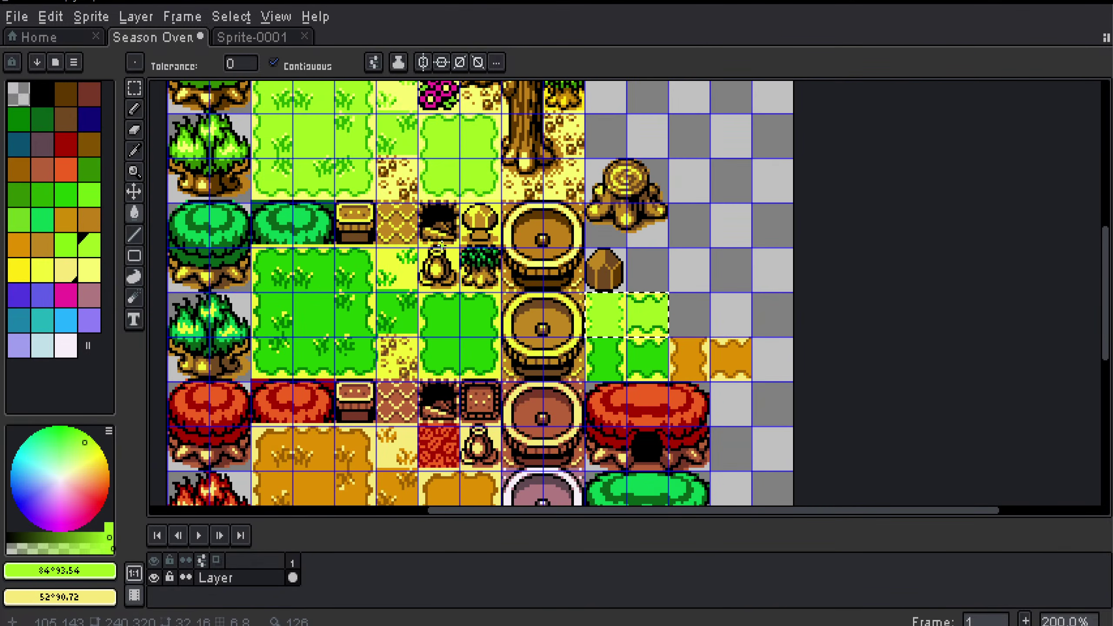
scroll(504, 299, up, 1)
scroll(498, 297, up, 2)
drag(571, 321, 535, 293)
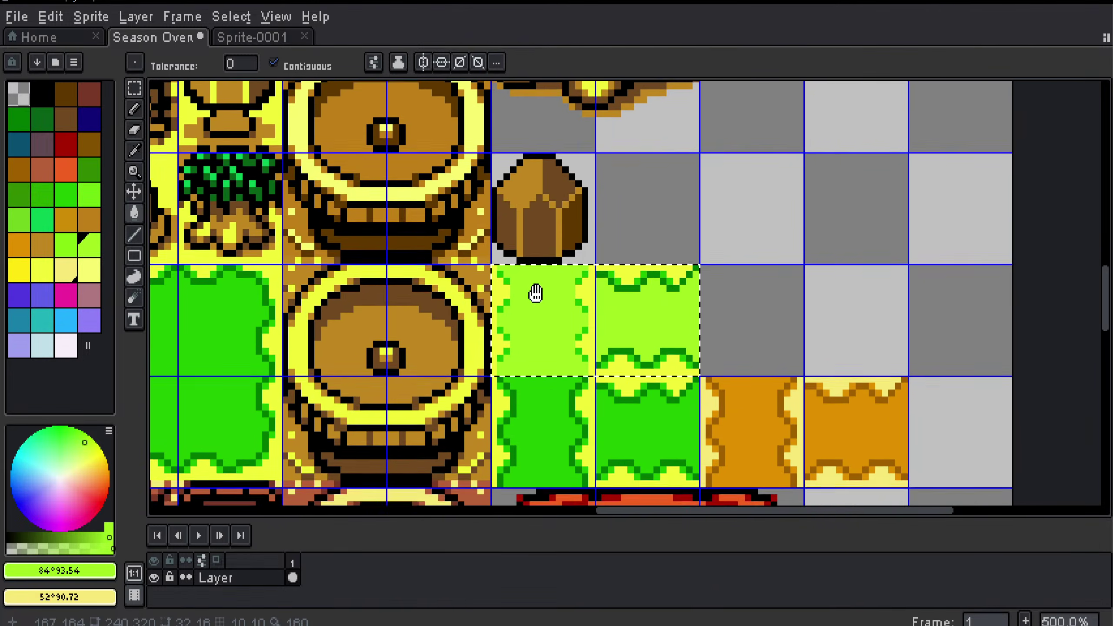
scroll(535, 294, up, 1)
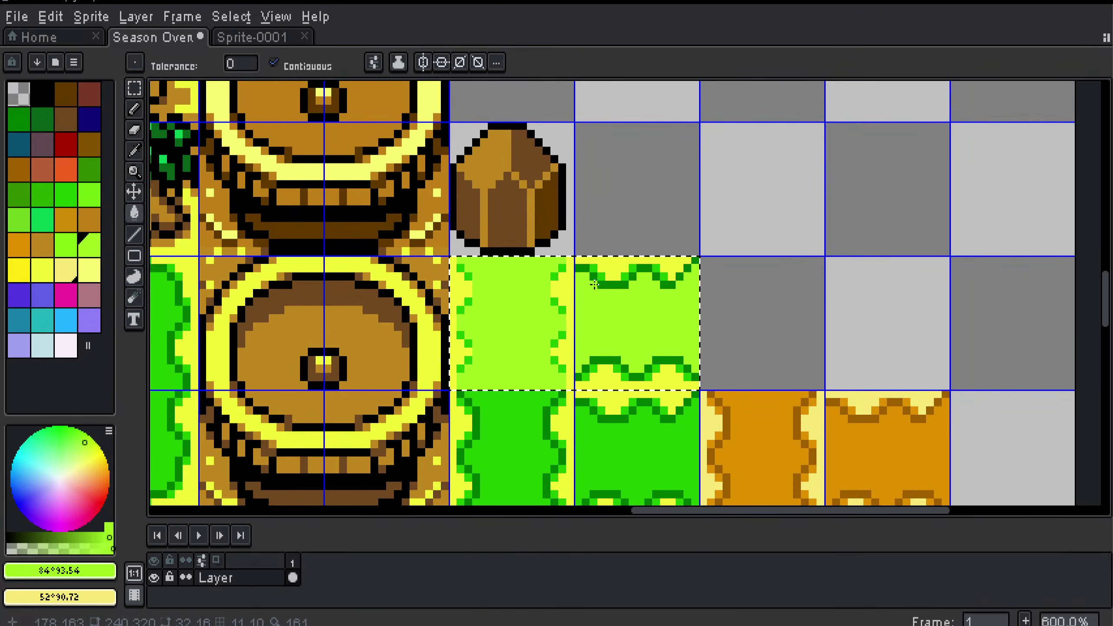
scroll(578, 286, up, 1)
alt+click(574, 261)
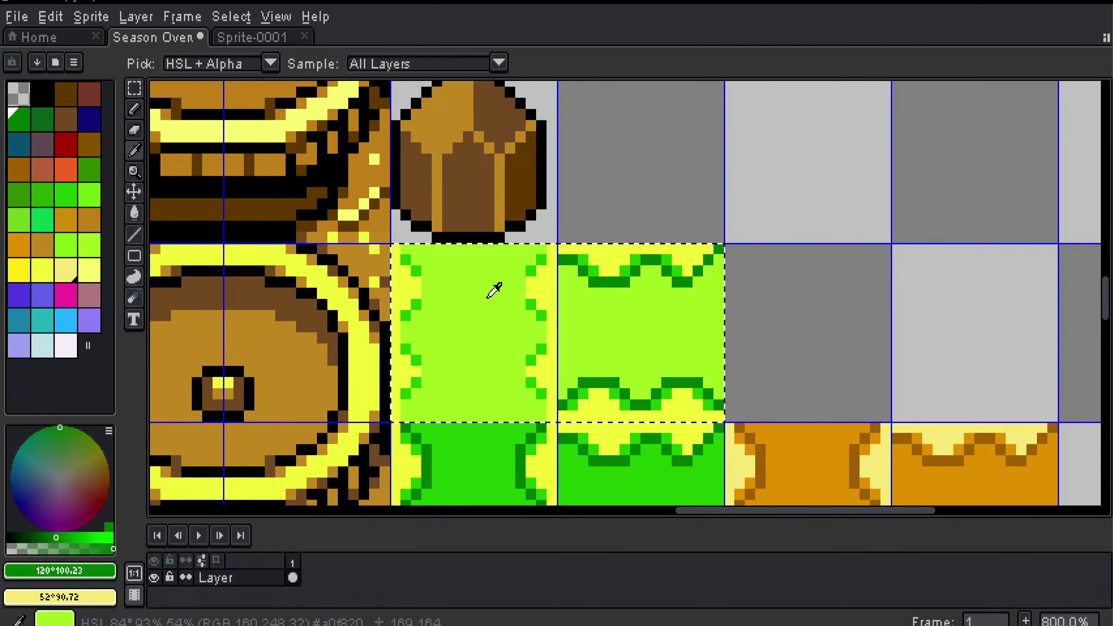
drag(495, 349, 488, 265)
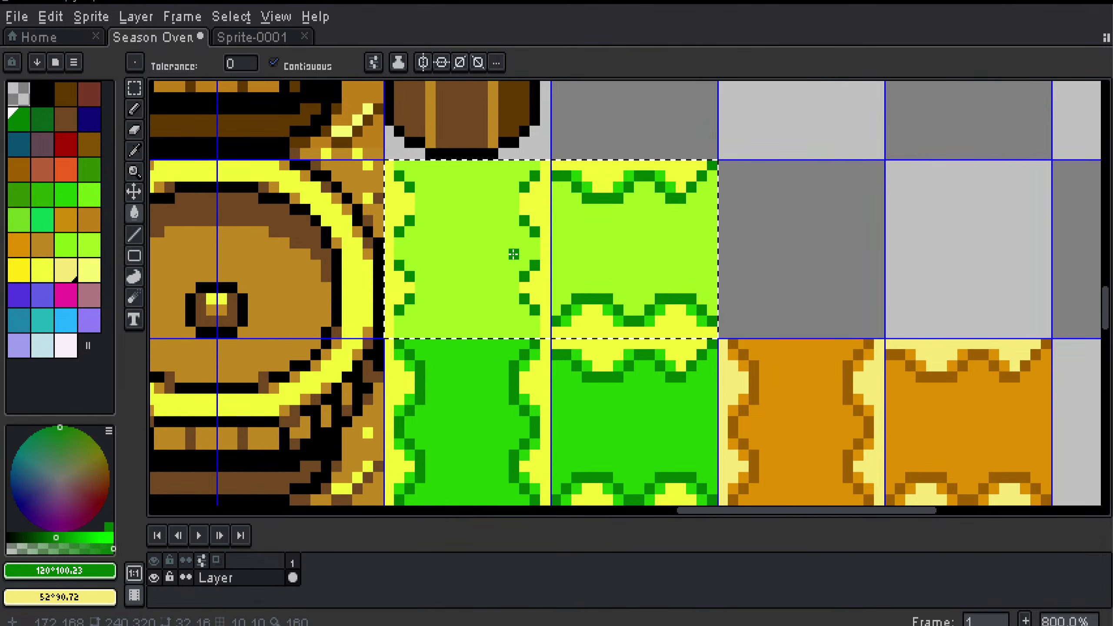
Step: Switch to the Obsidian notes and open the World Map canvas from the Maps folder
key(ctrl+s)
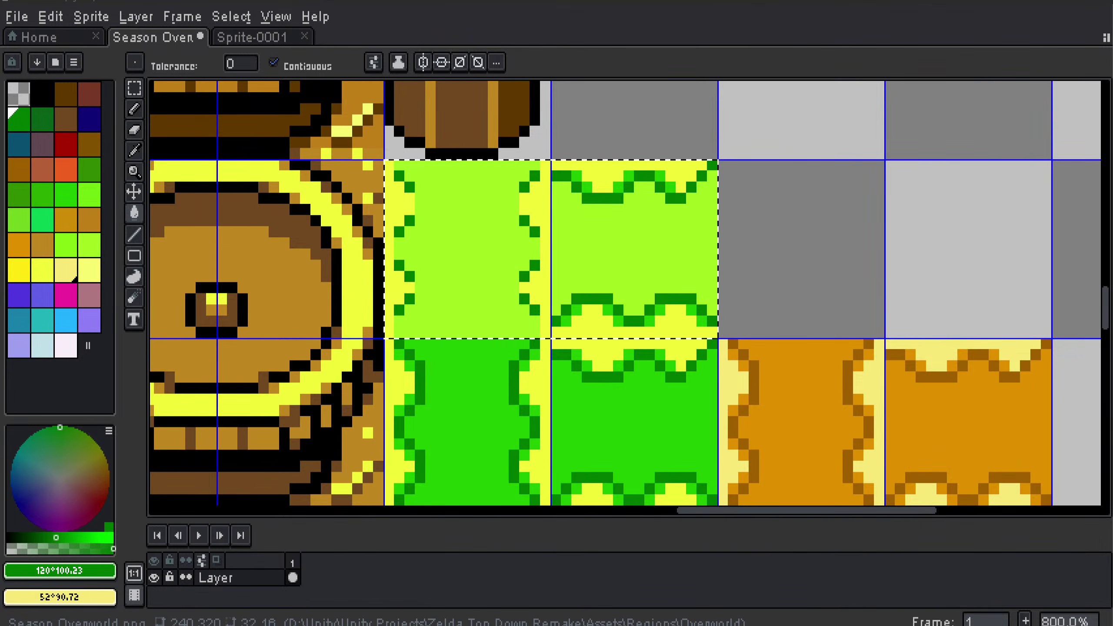
key(super+d)
key(super+d)
double_click(265, 187)
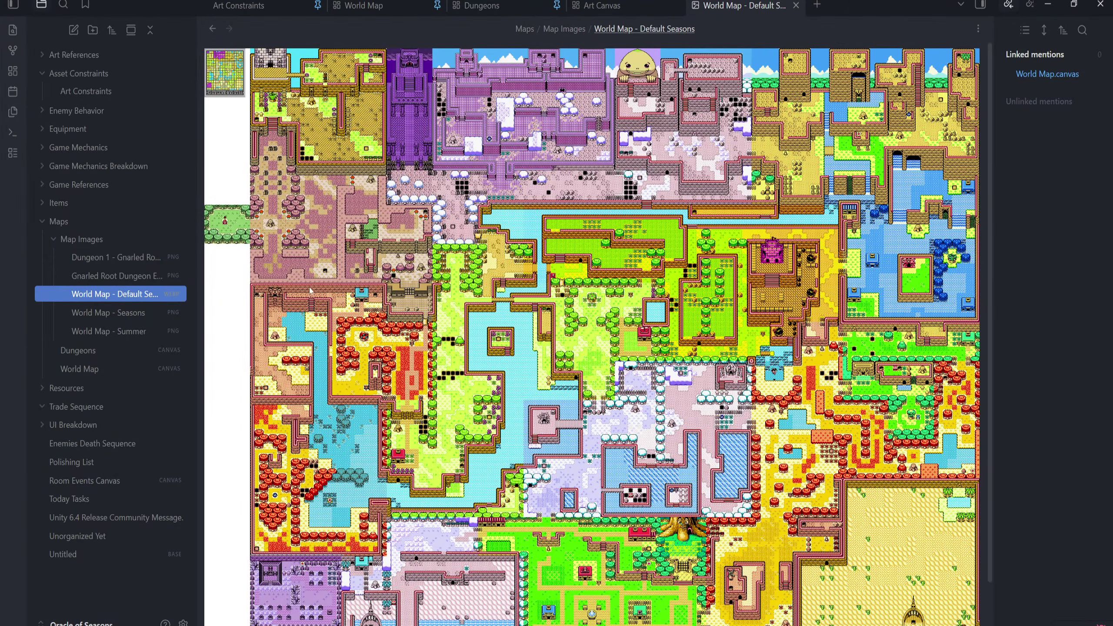
click(96, 372)
Step: Examine the spring grass strips and rocks beside the snowy area north of the village on the seasonal world map
scroll(656, 310, up, 10)
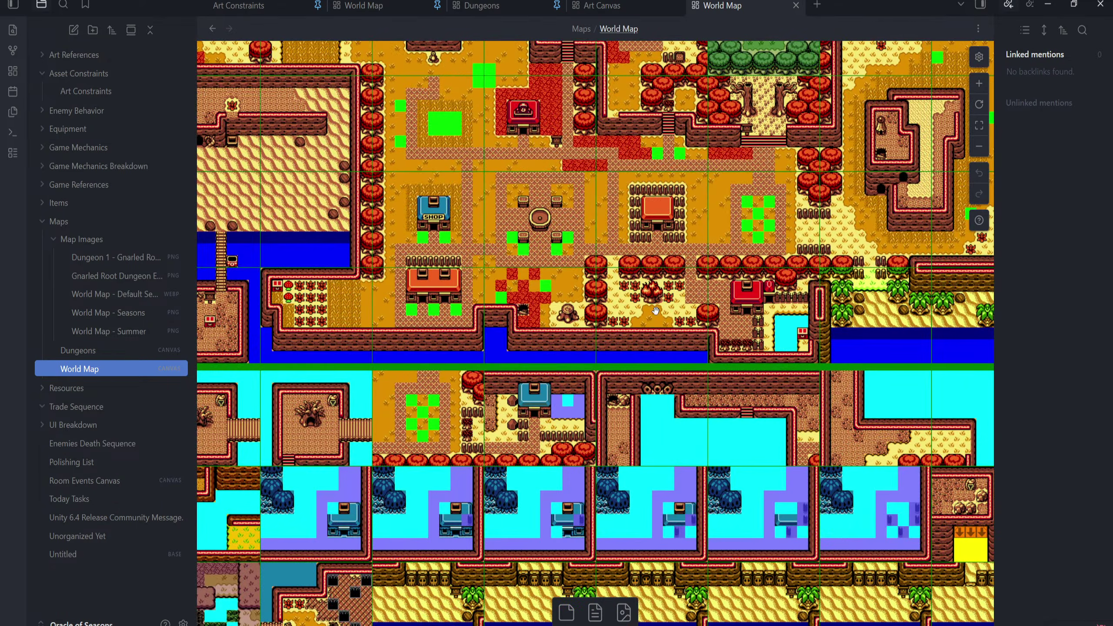
scroll(656, 311, down, 4)
drag(745, 245, 275, 344)
drag(629, 229, 194, 390)
drag(492, 160, 335, 347)
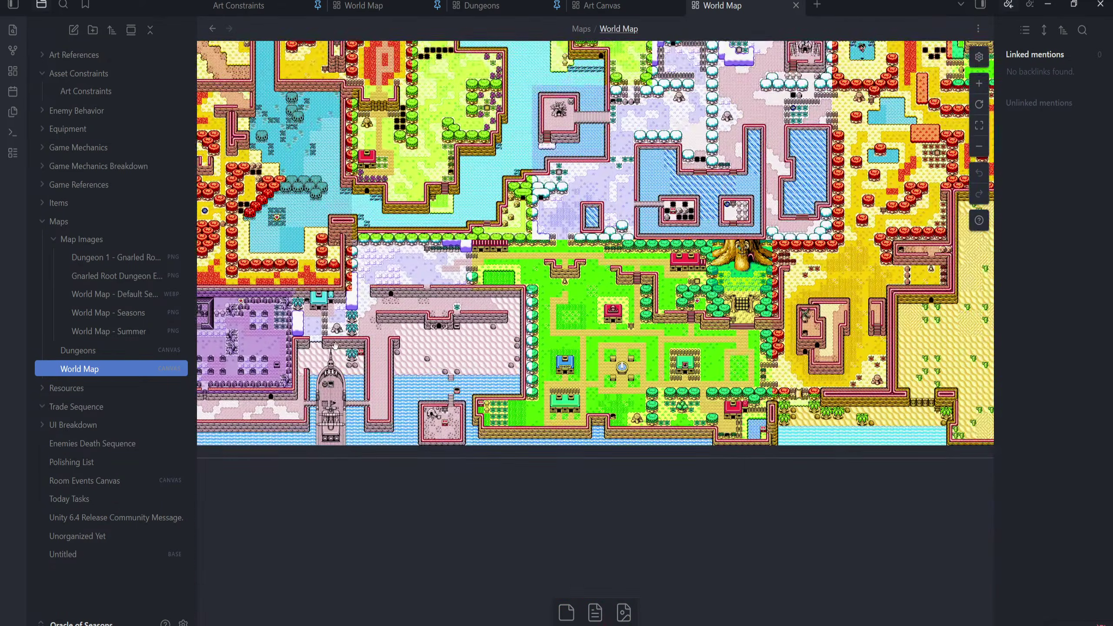
scroll(401, 273, up, 5)
drag(401, 273, 191, 389)
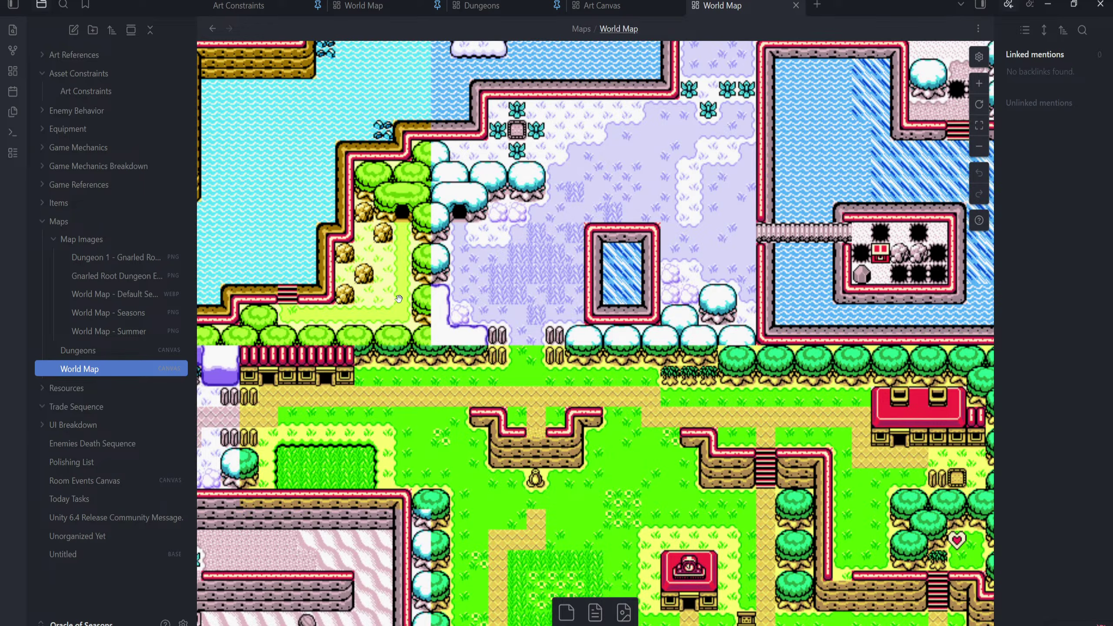
scroll(373, 312, up, 7)
drag(359, 571, 455, 350)
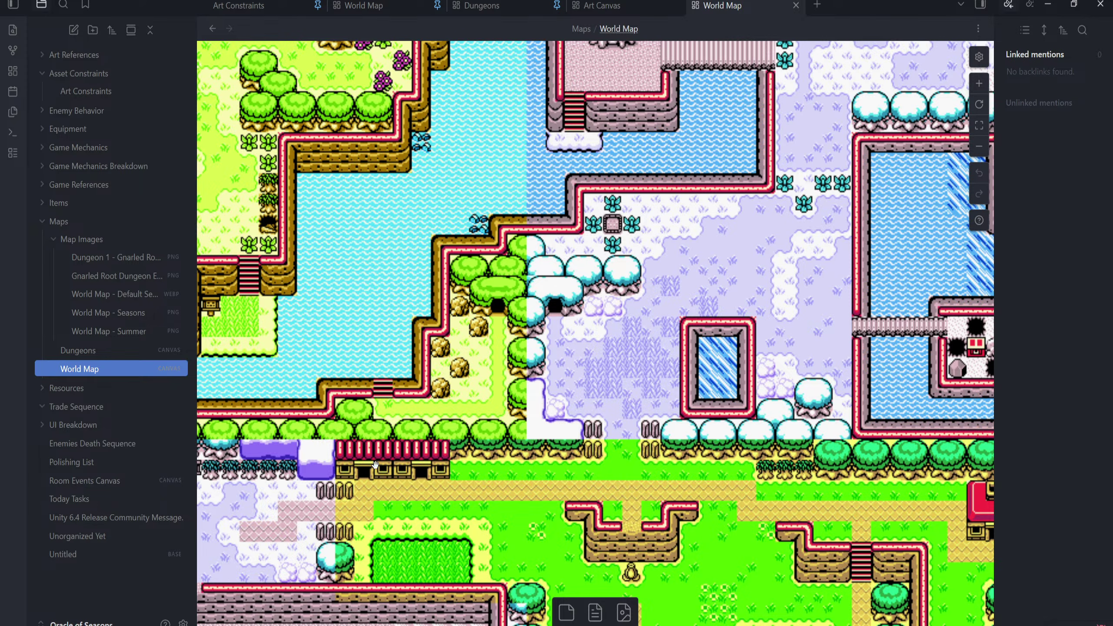
Step: Switch to Unity and examine the narrow grass strips around the rocks and trees in the North Horon scene
drag(873, 5, 1, 412)
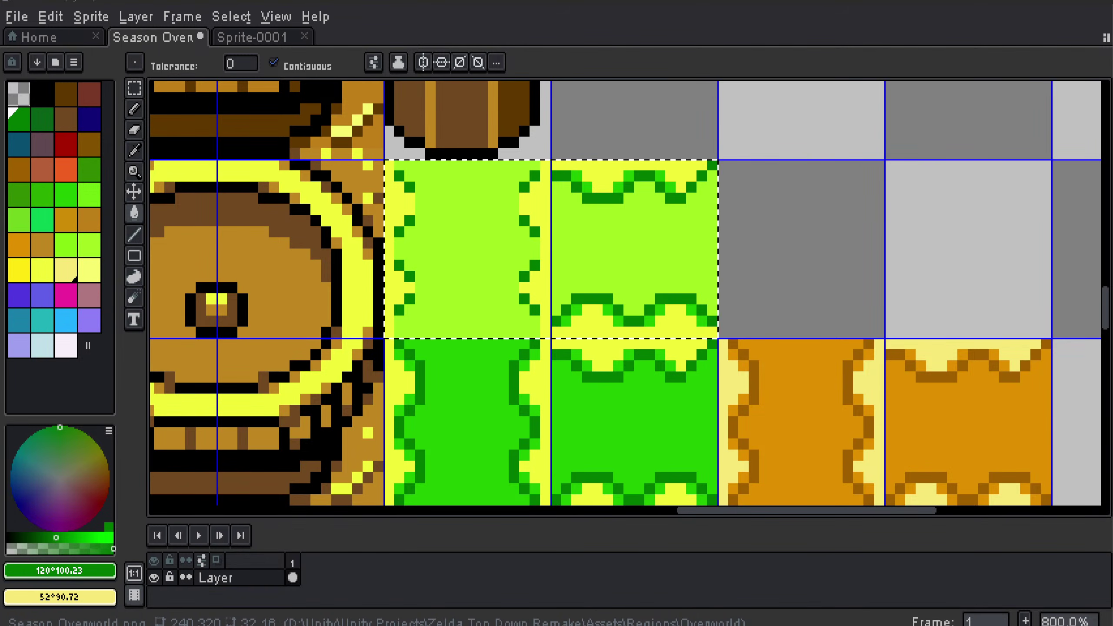
drag(521, 625, 441, 150)
double_click(440, 151)
scroll(424, 285, up, 5)
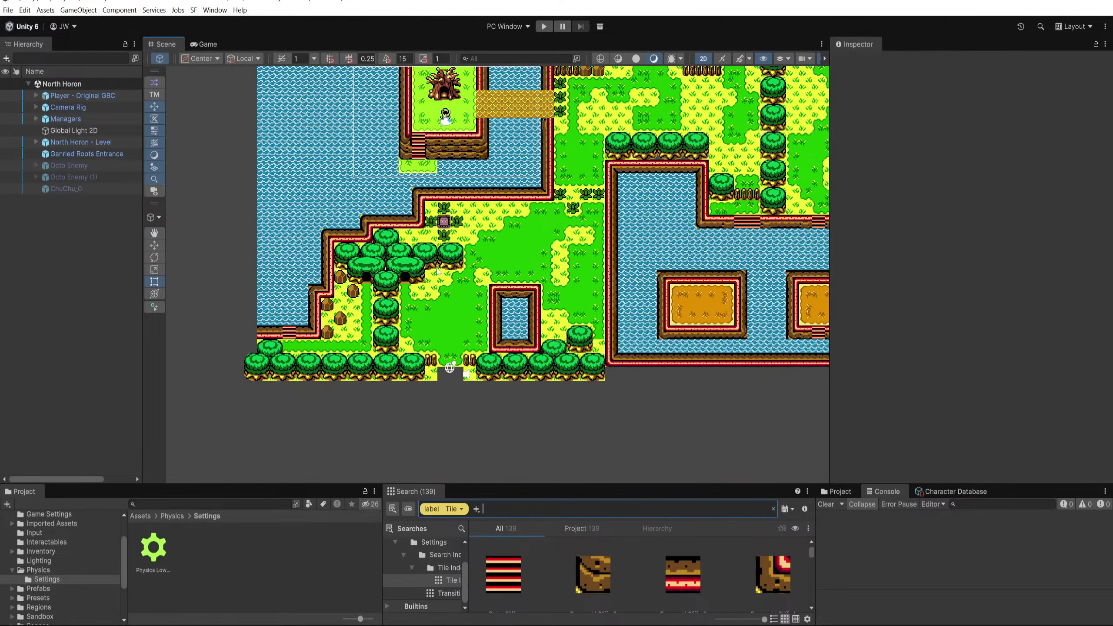
scroll(424, 285, up, 5)
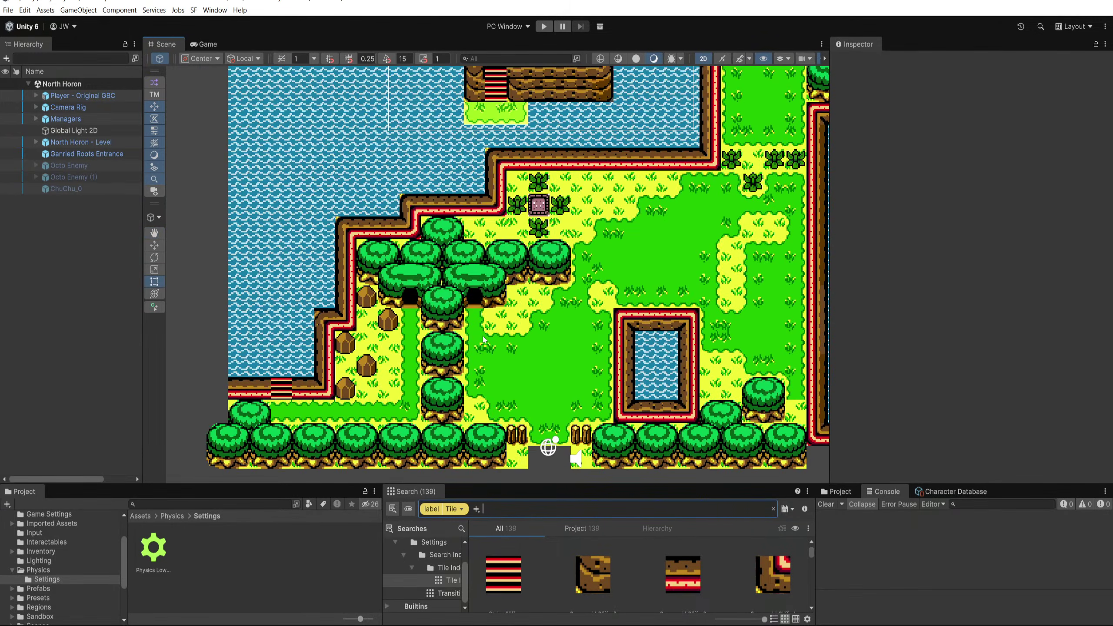
scroll(561, 291, up, 5)
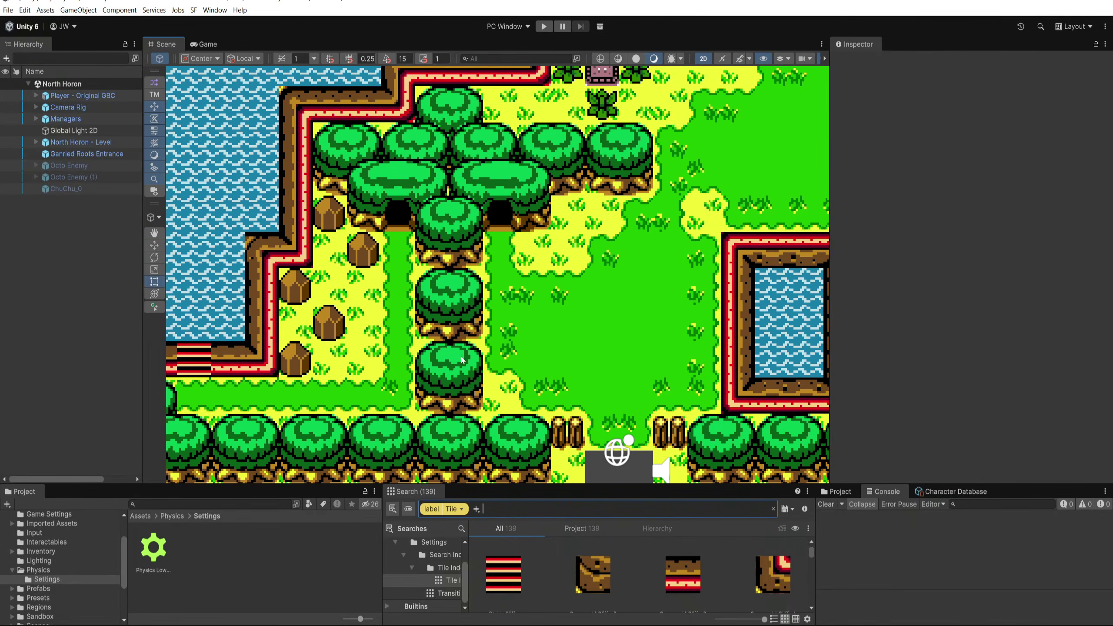
drag(280, 484, 314, 434)
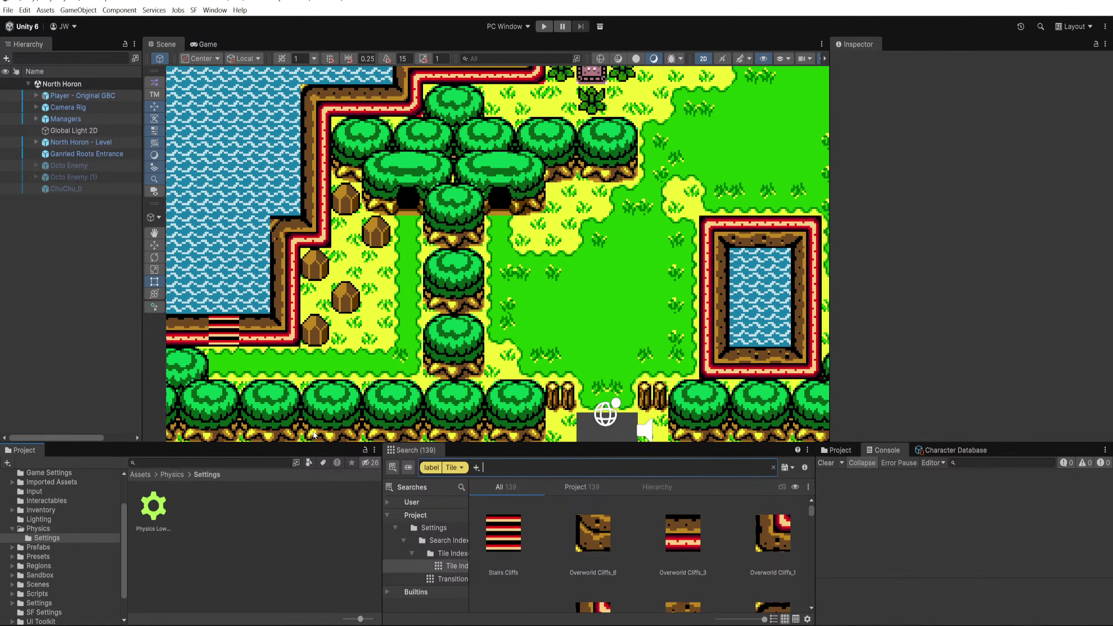
Step: Return to the Aseprite tileset and compare its seasonal grass tiles with the grass strips in the Unity scene
click(333, 625)
click(274, 597)
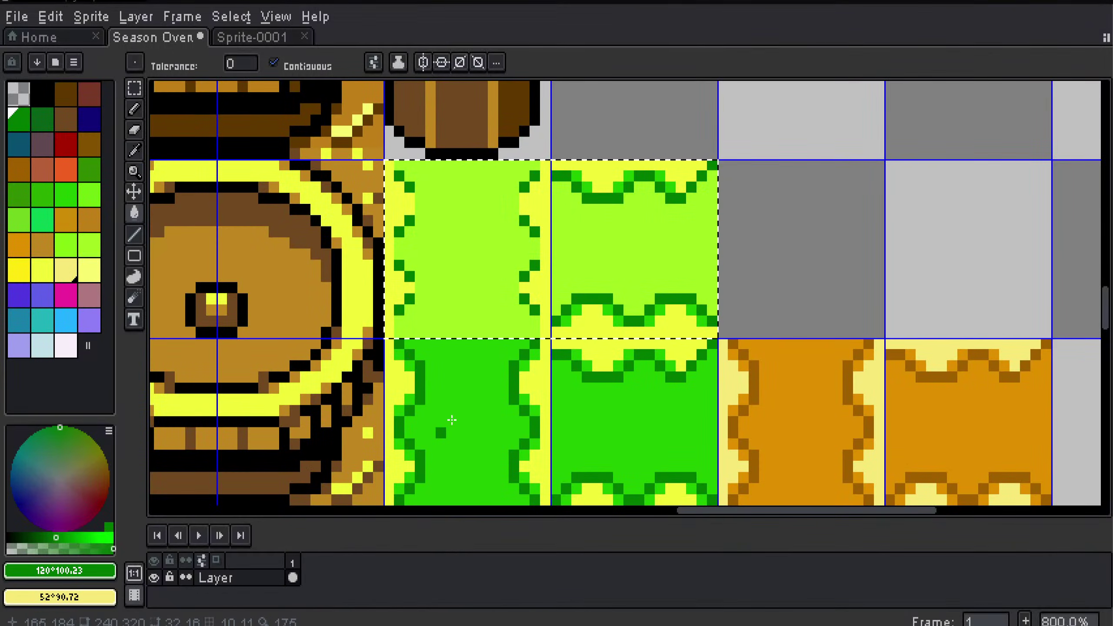
scroll(466, 395, down, 3)
scroll(478, 371, down, 4)
scroll(498, 326, up, 2)
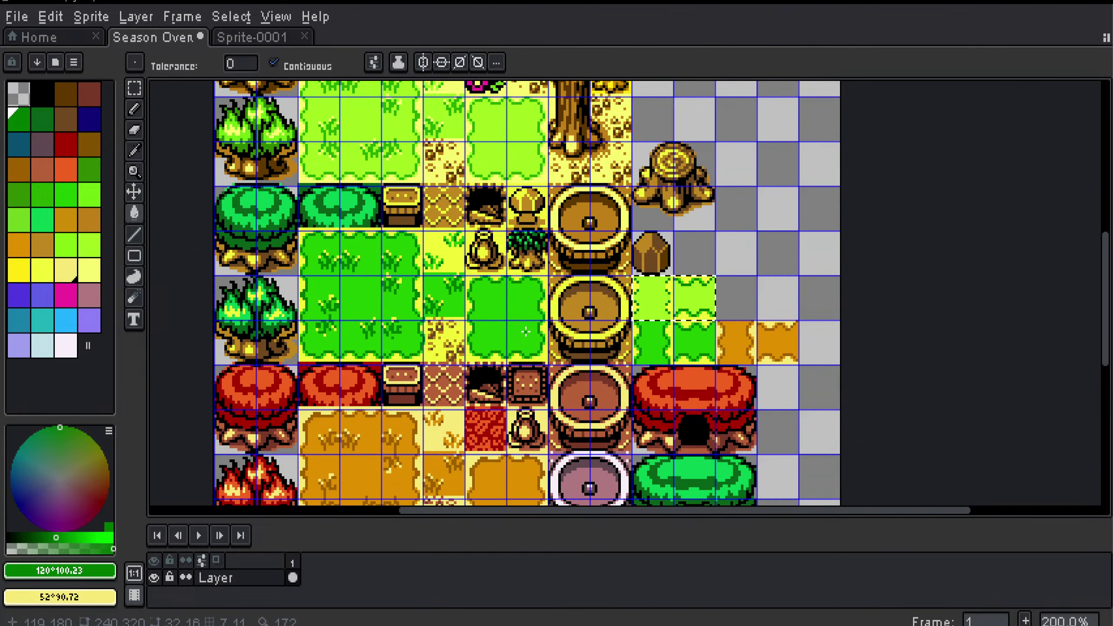
drag(497, 327, 487, 324)
drag(238, 321, 285, 318)
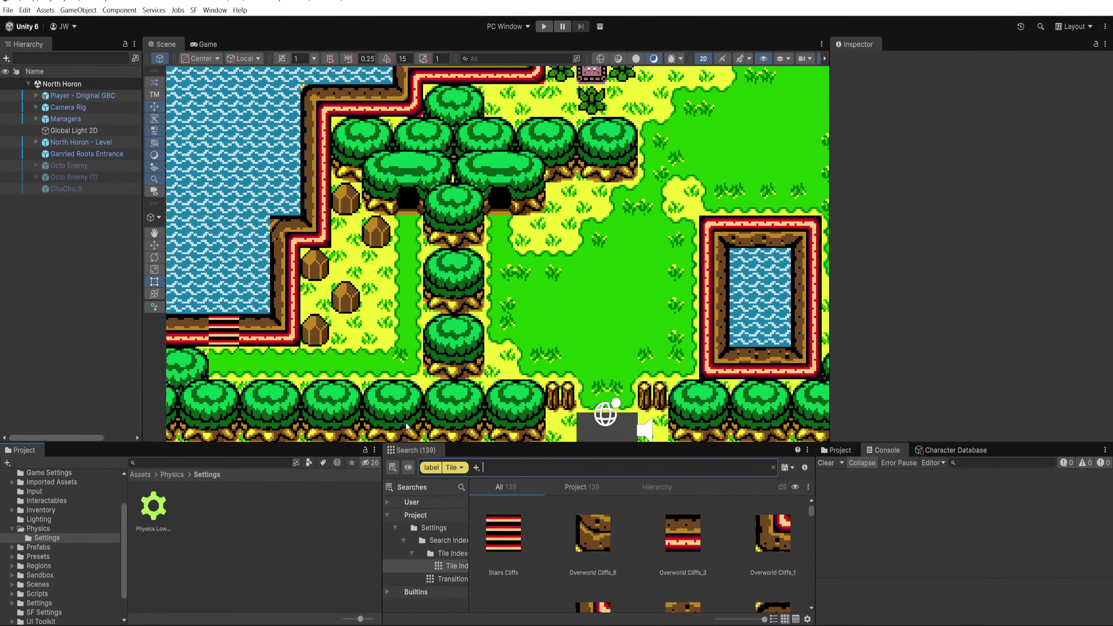
click(414, 581)
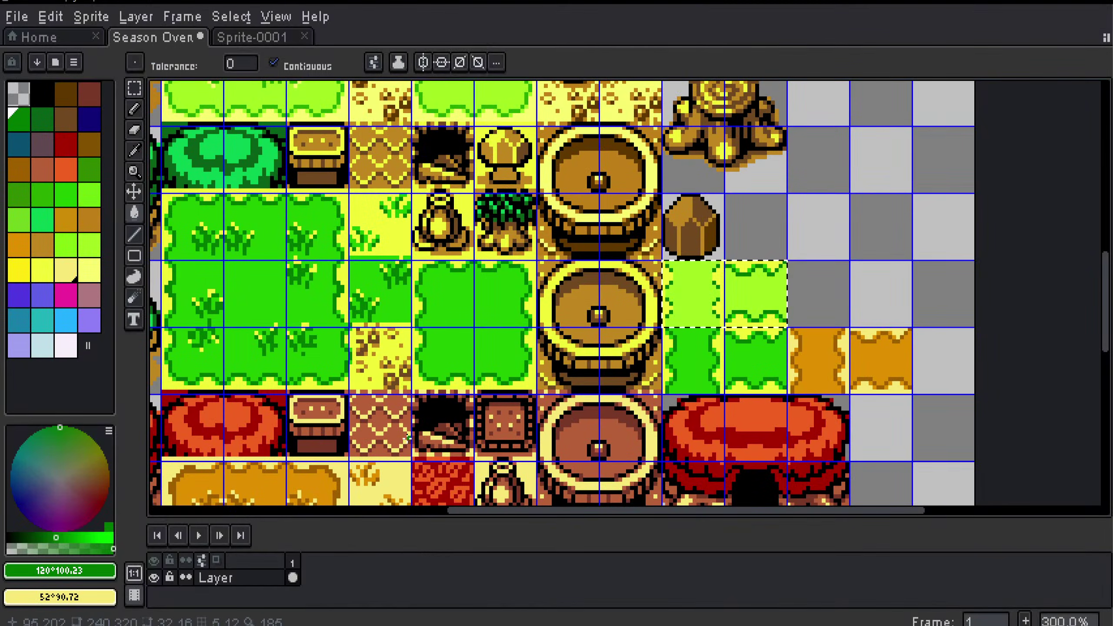
Step: Examine the narrow grass strips beside the trees in the Unity scene and return to the Season Overworld tileset in Aseprite
click(460, 625)
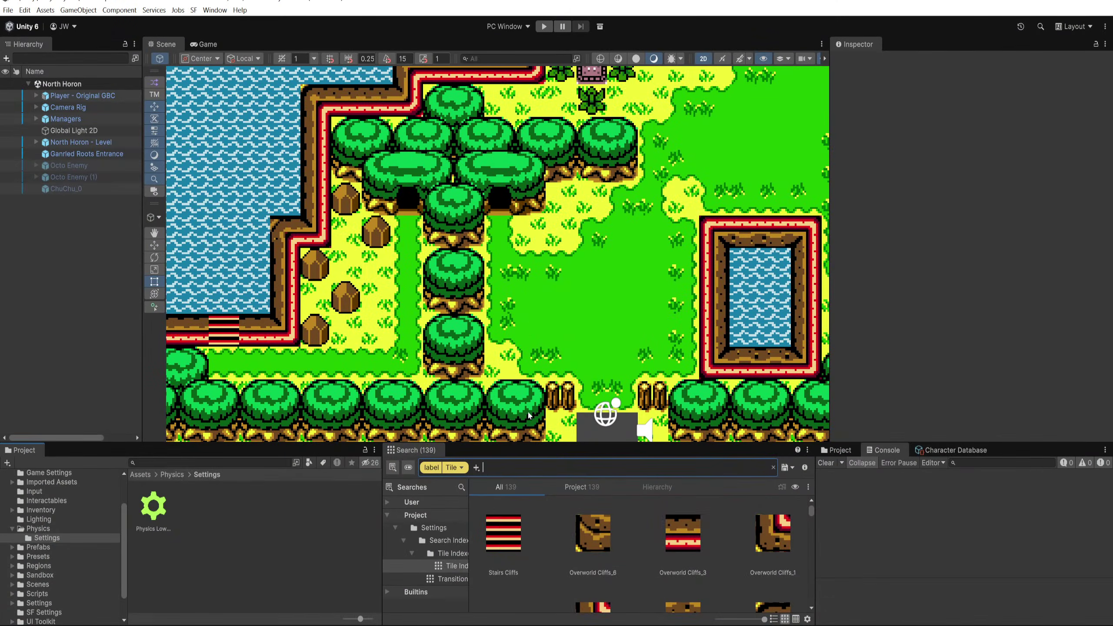
scroll(456, 377, up, 5)
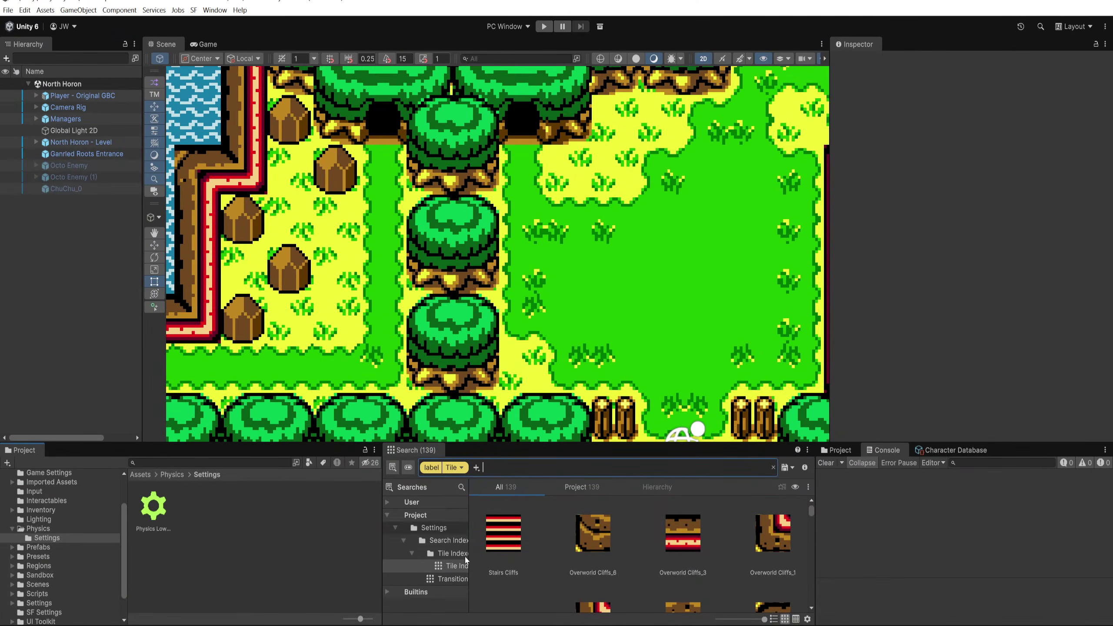
click(334, 625)
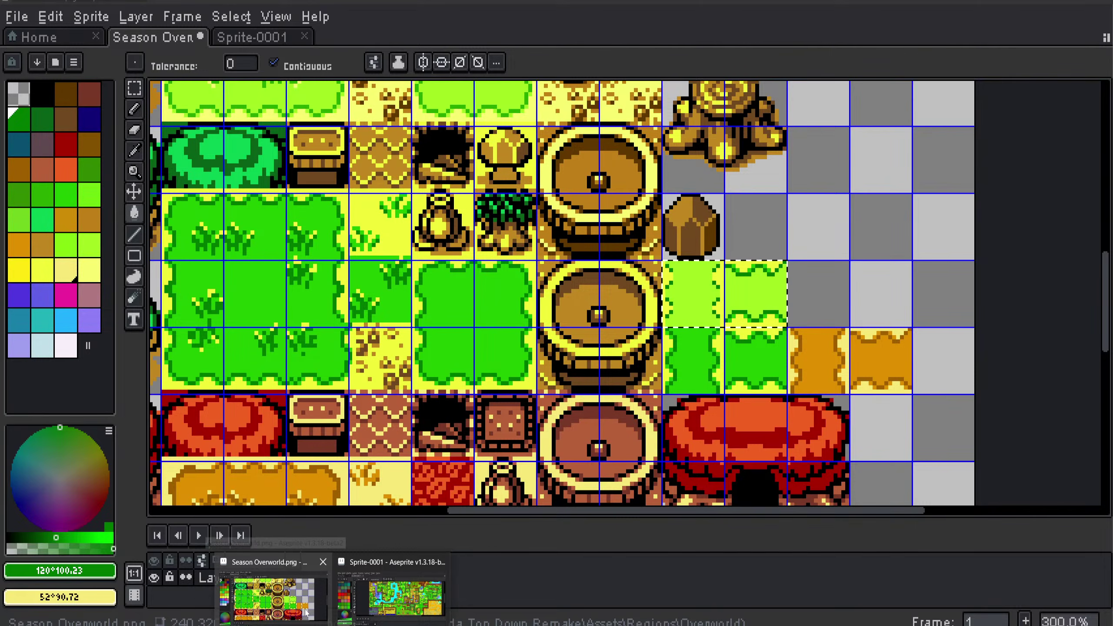
click(298, 597)
Step: Set the tileset's grid to a width of 8 and a height of 8 pixels
scroll(524, 298, up, 4)
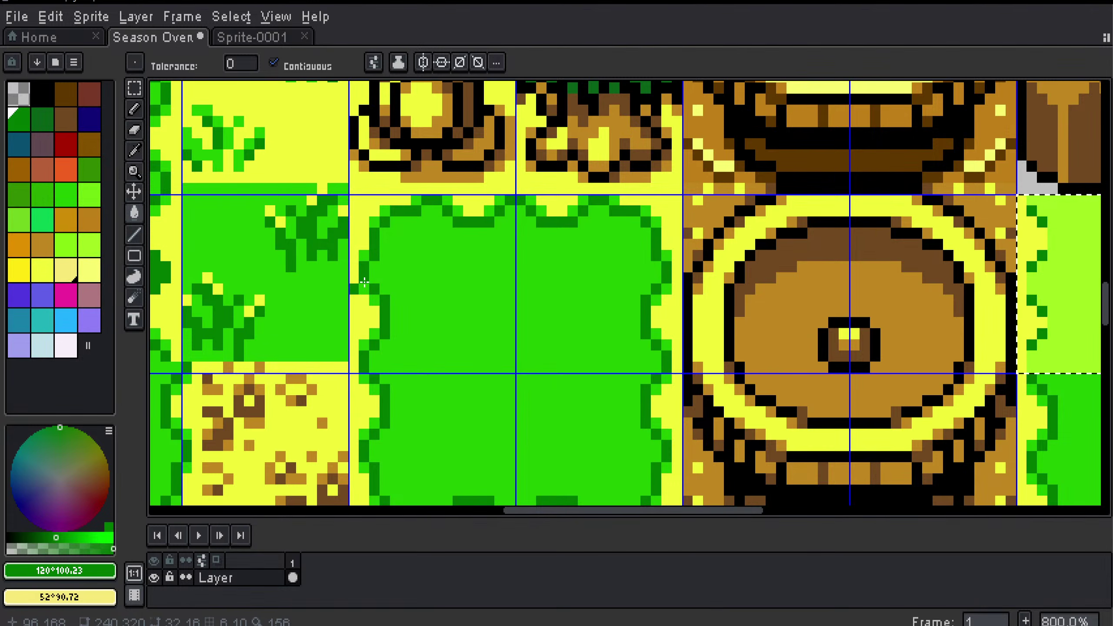
click(274, 13)
mouse_move(365, 140)
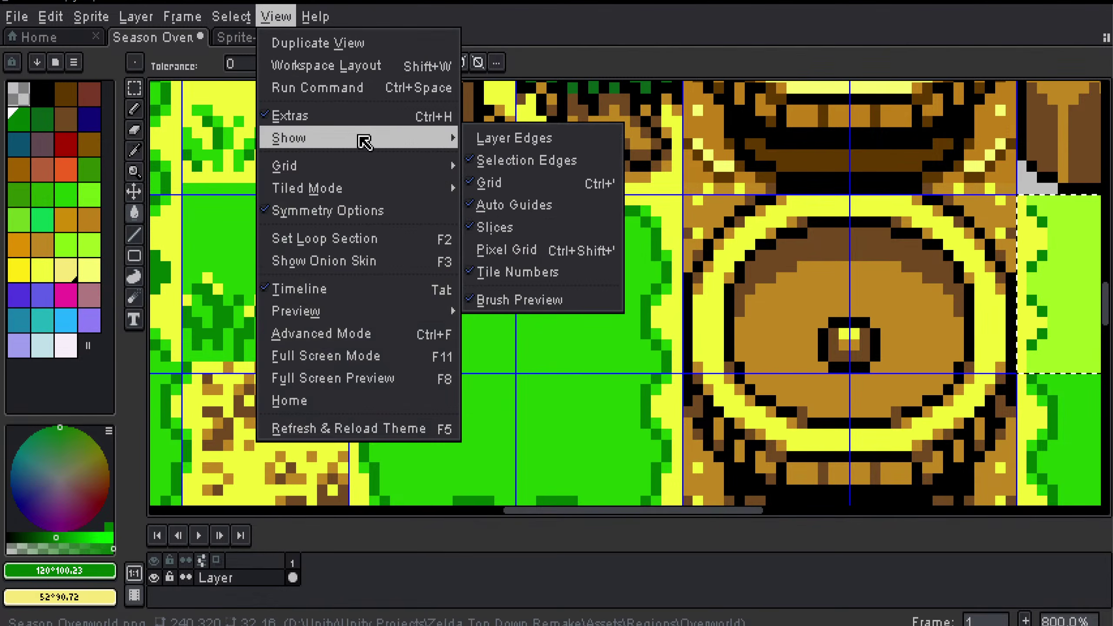
mouse_move(364, 165)
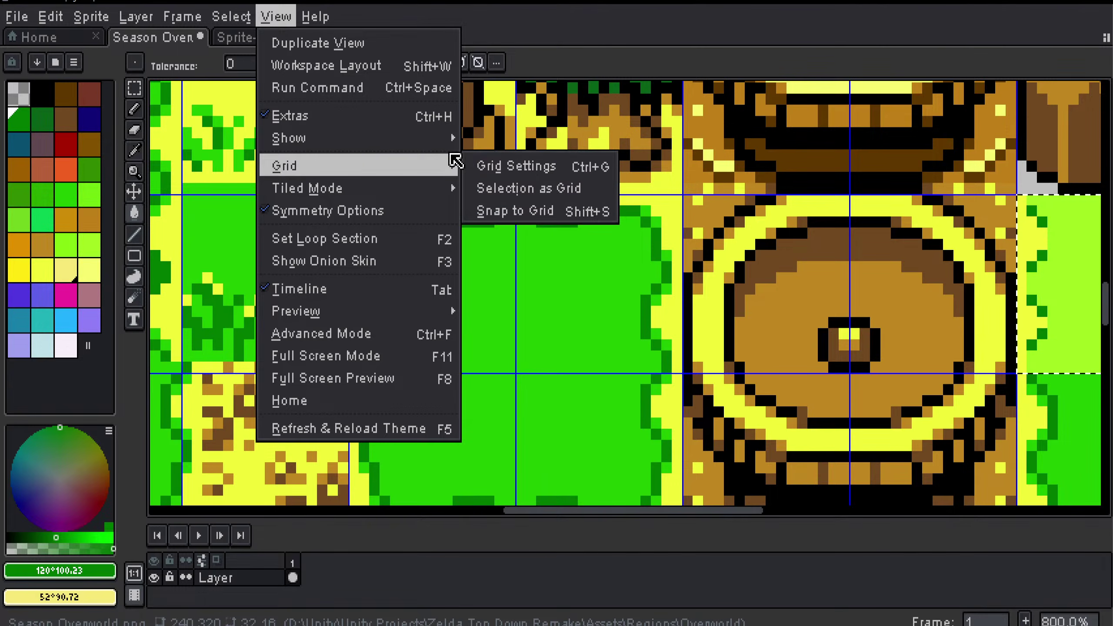
click(484, 165)
double_click(486, 322)
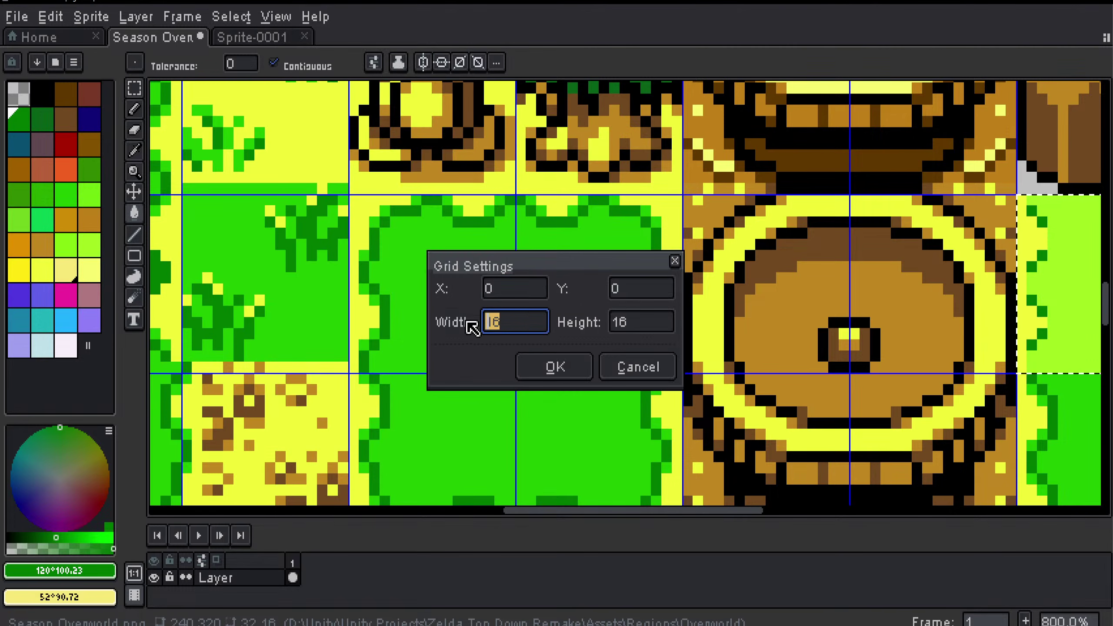
text(8)
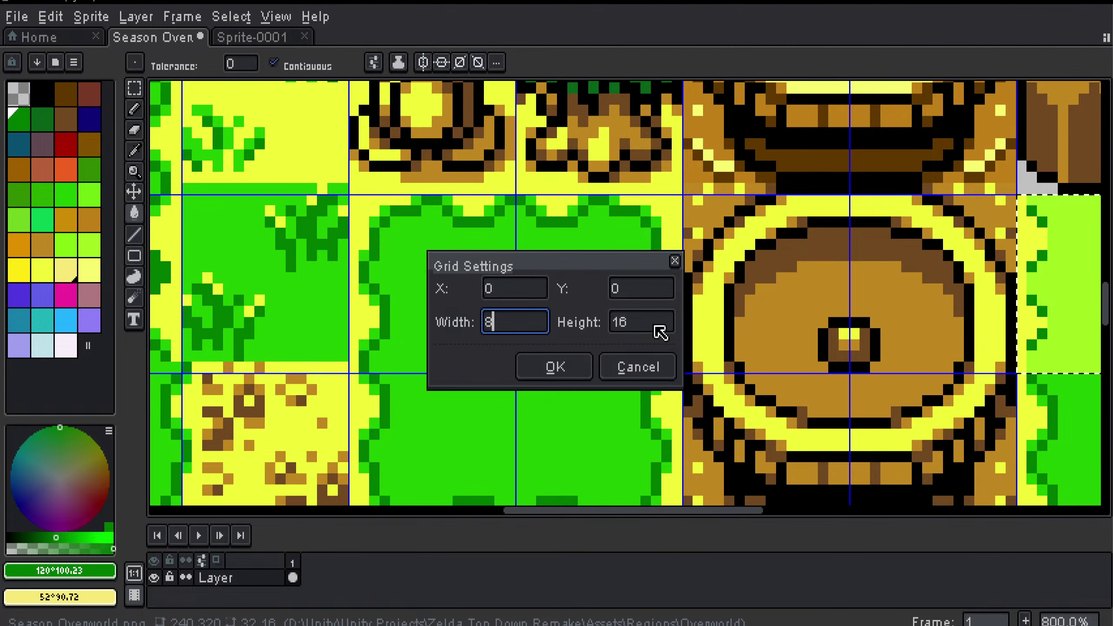
double_click(659, 331)
text(8)
click(555, 366)
Step: Select the 8 by 8 pixel edge pieces on both sides of the green grass patch and compare them with the strips in the Unity scene
scroll(350, 356, up, 1)
scroll(378, 329, left, 3)
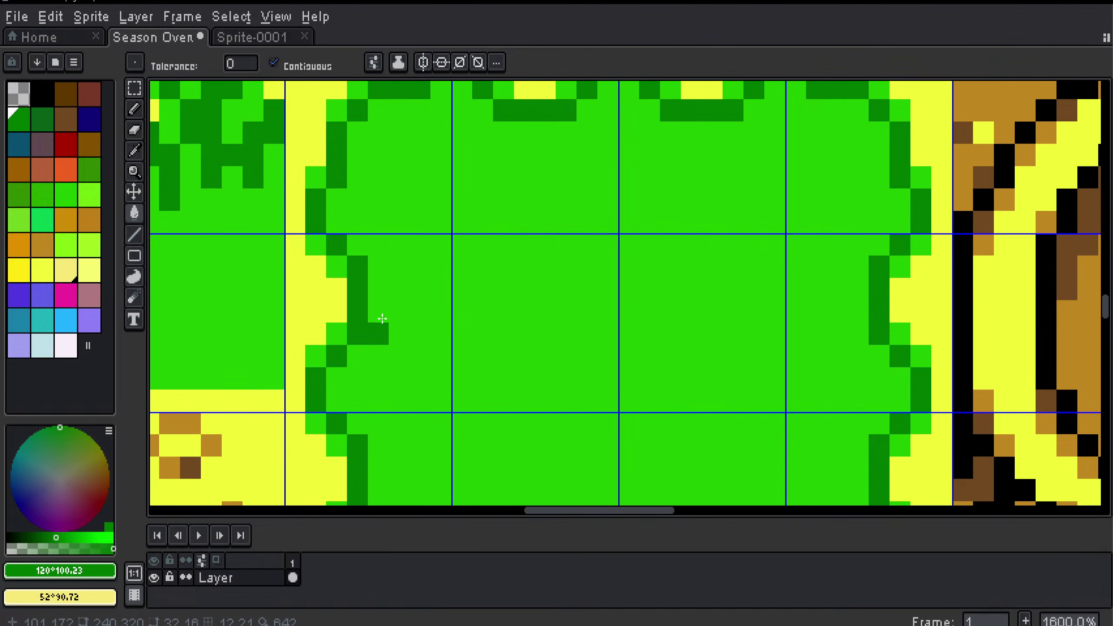
key(m)
drag(295, 243, 451, 413)
drag(797, 244, 942, 401)
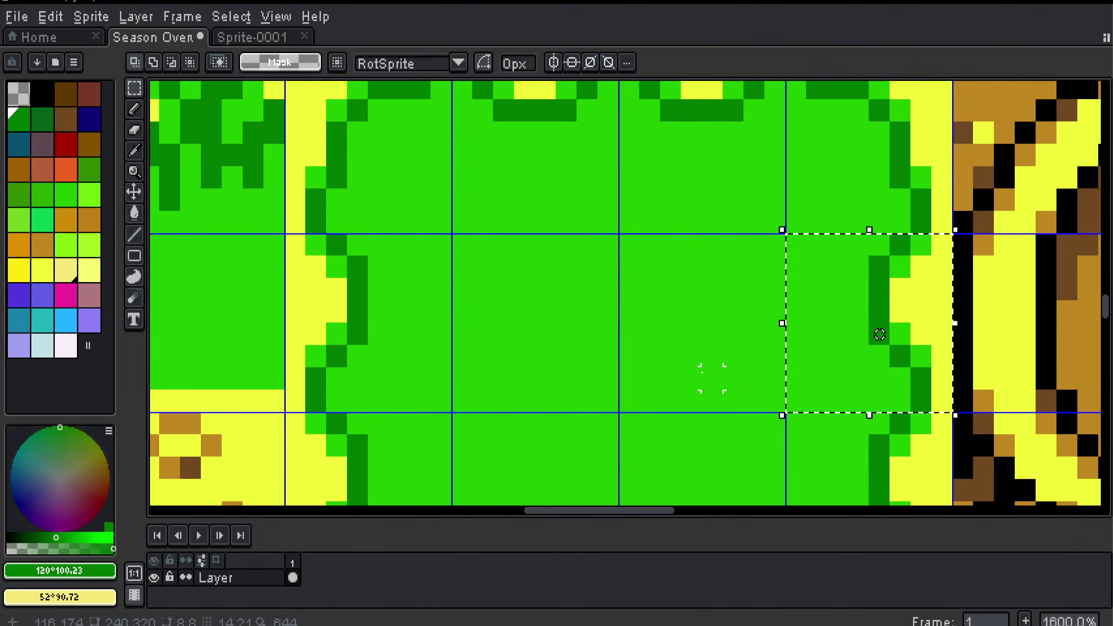
scroll(622, 376, down, 1)
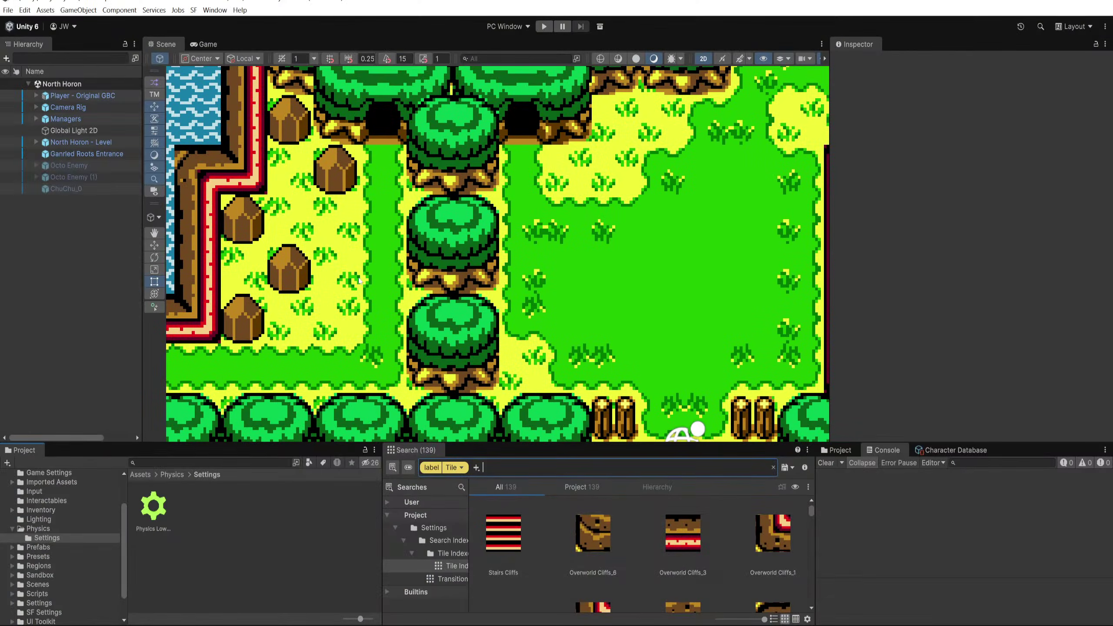
scroll(371, 239, up, 1)
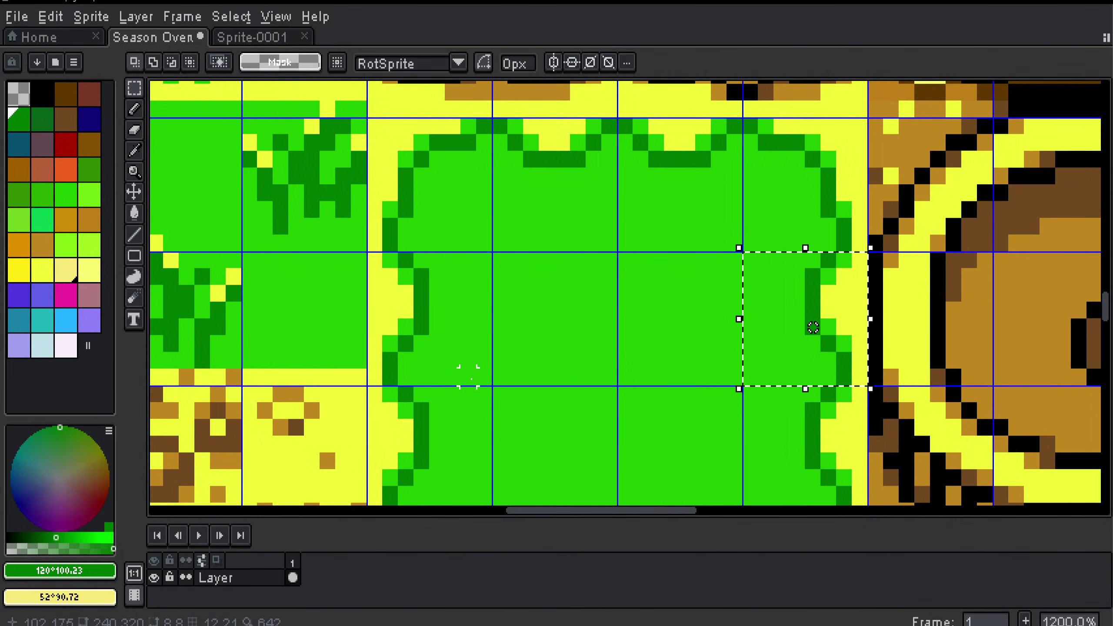
Step: Set the tileset's grid back to a width of 16 and a height of 16 pixels
key(ctrl+g)
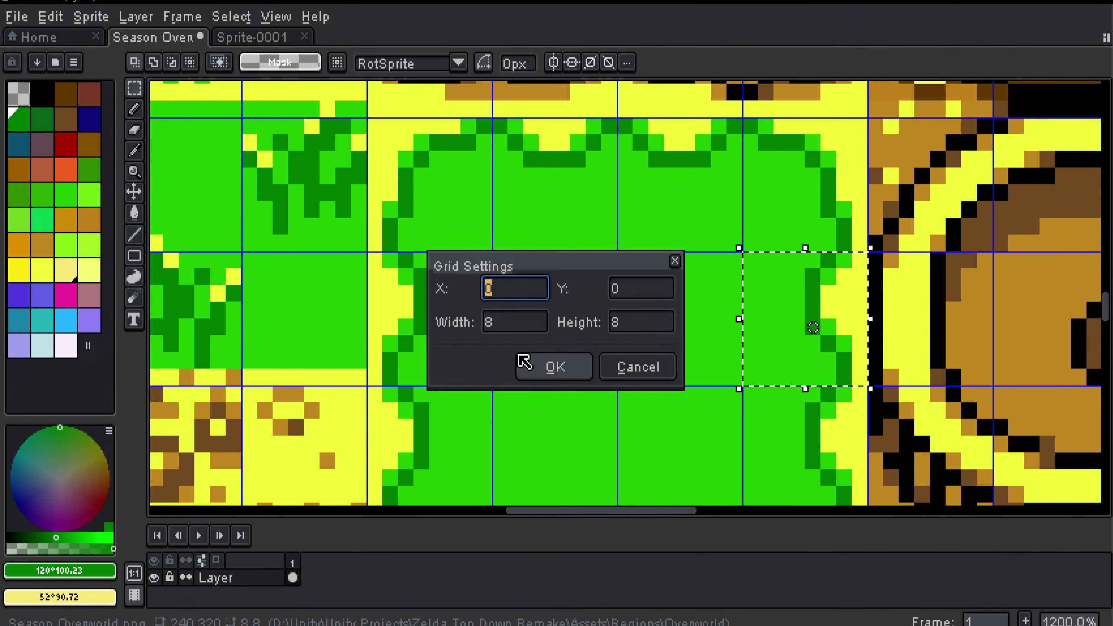
click(509, 323)
text(16)
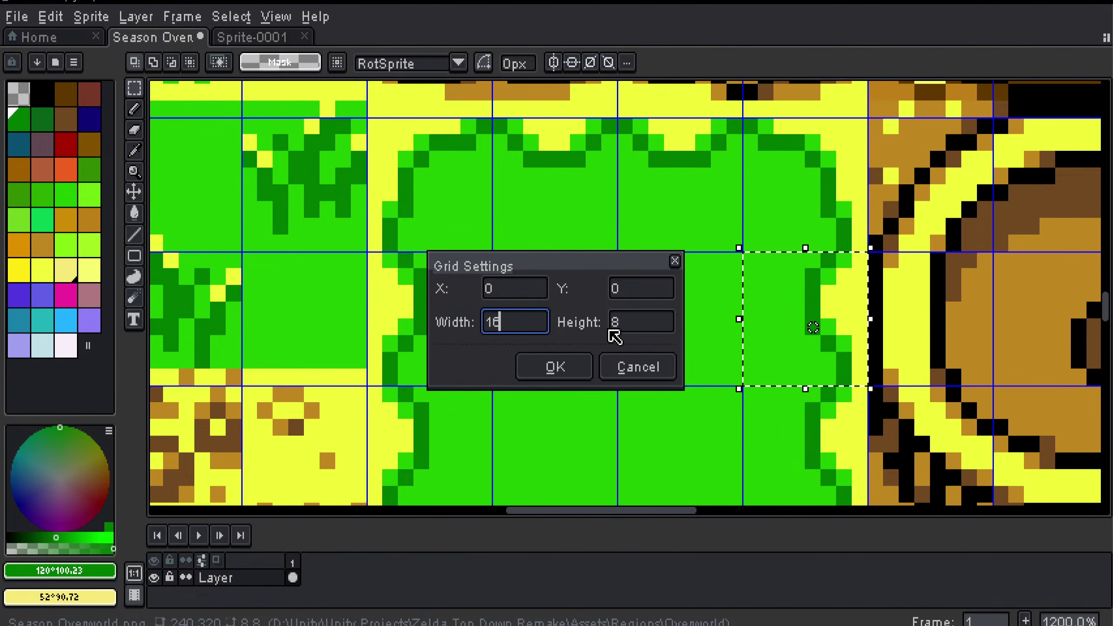
click(613, 330)
key(BackSpace)
text(16)
click(555, 367)
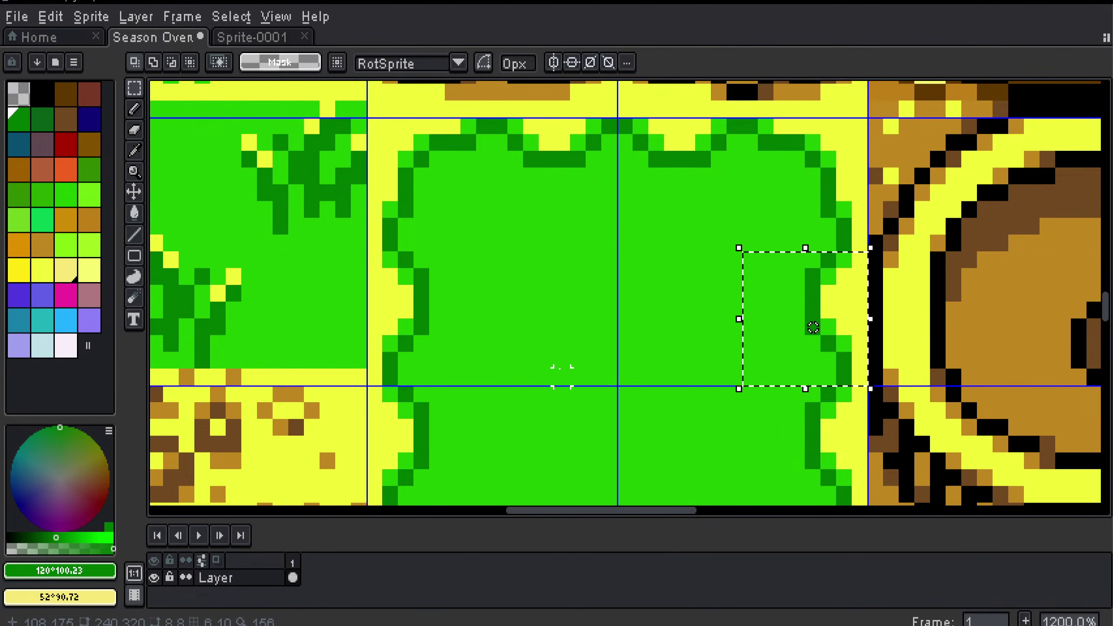
Step: Draw the missing dark green outline on the upper left edge of the vertical light green tile and touch up its inner pixels in light green
click(561, 377)
drag(569, 384, 413, 297)
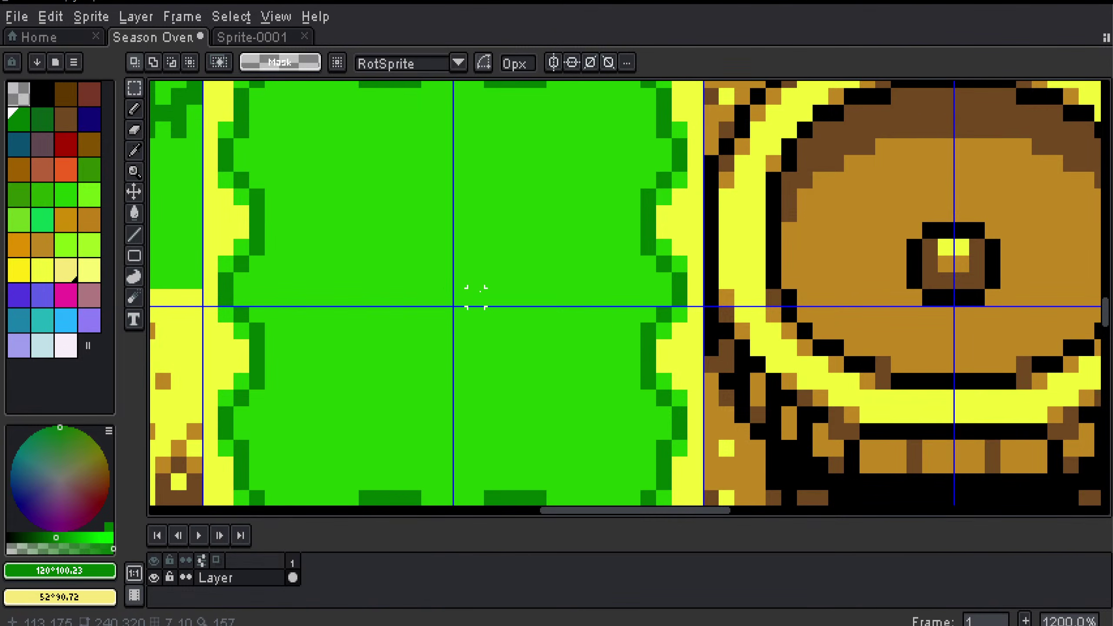
scroll(472, 293, down, 2)
drag(481, 332, 407, 322)
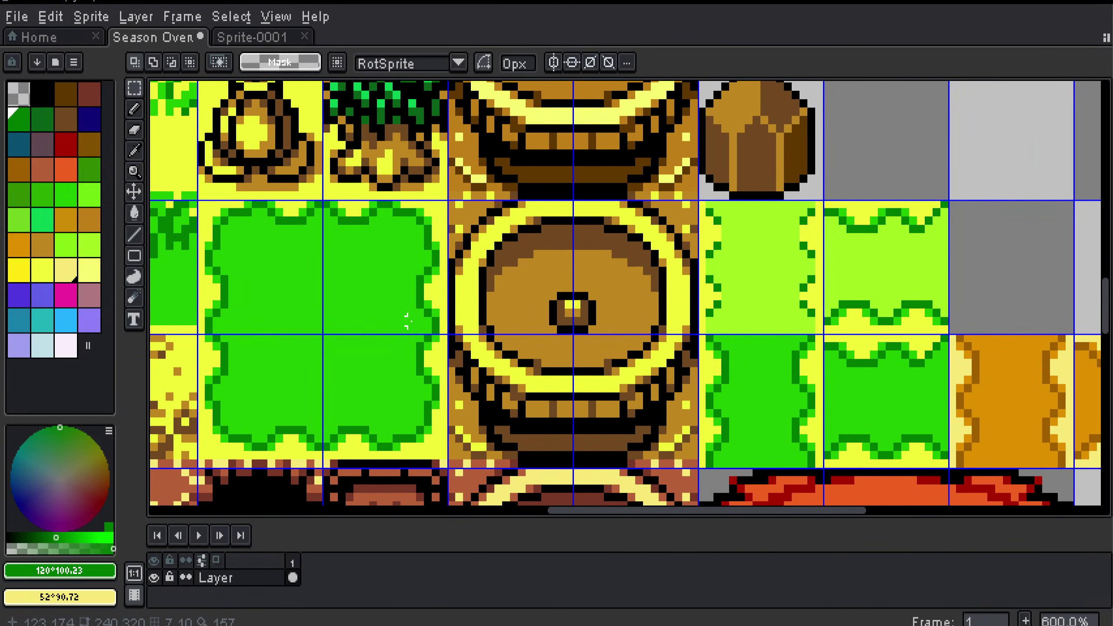
scroll(623, 310, up, 1)
drag(784, 313, 559, 298)
scroll(643, 309, up, 2)
scroll(559, 294, down, 2)
key(i)
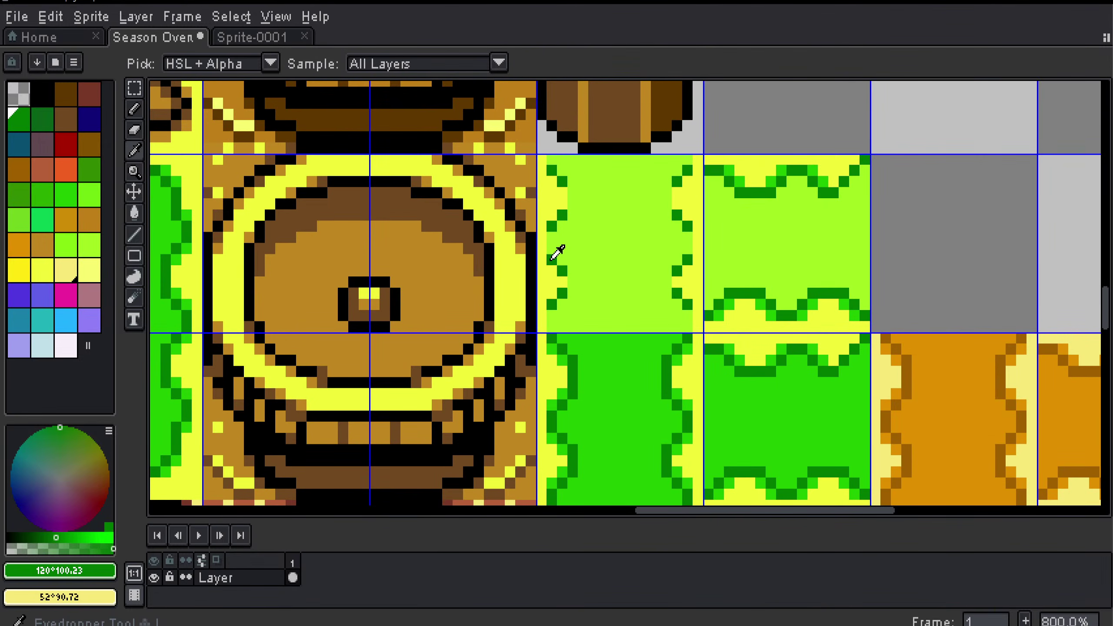
key(b)
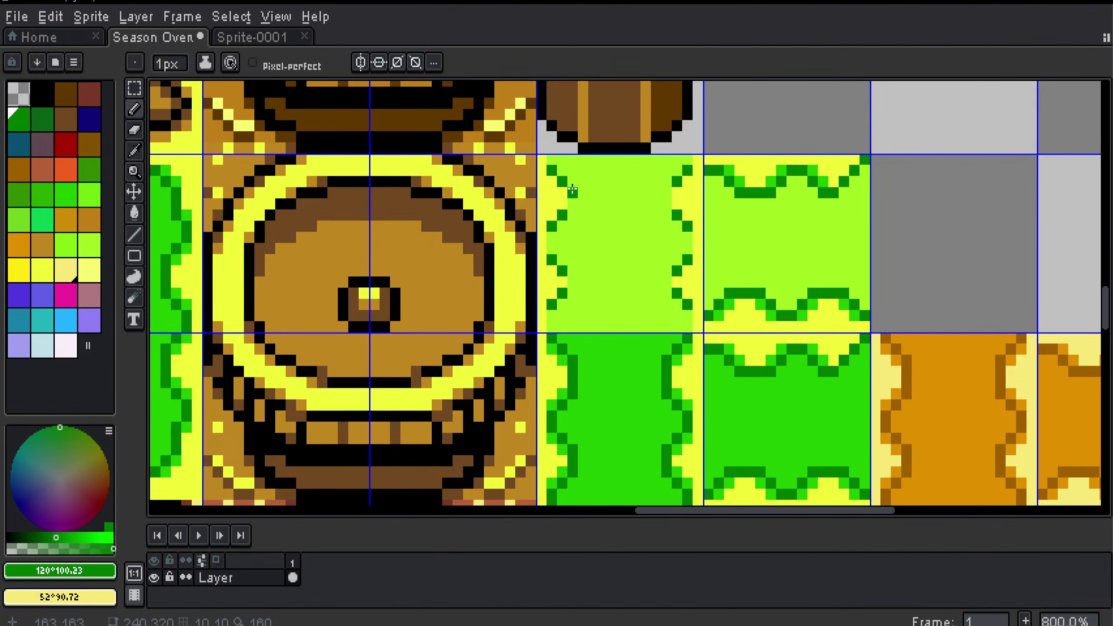
drag(573, 181, 574, 217)
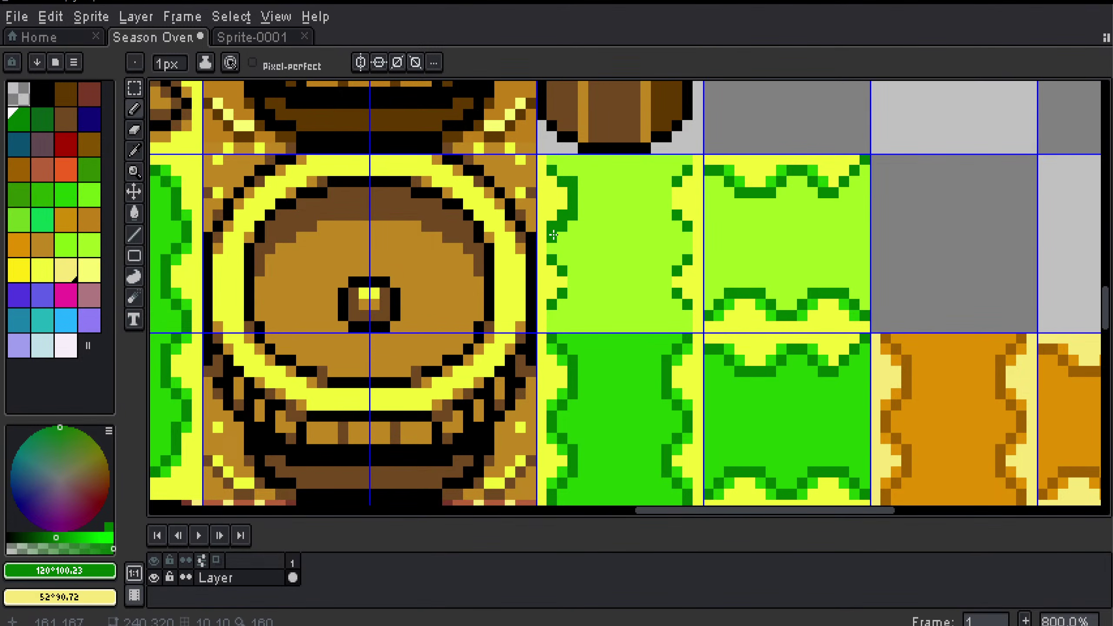
alt+click(562, 172)
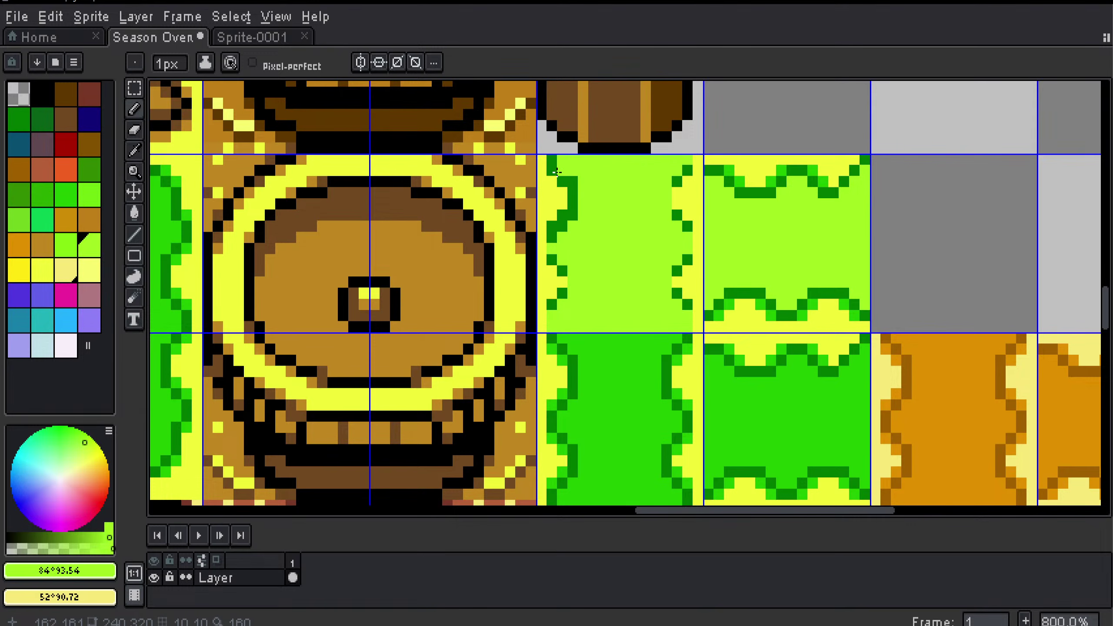
click(551, 224)
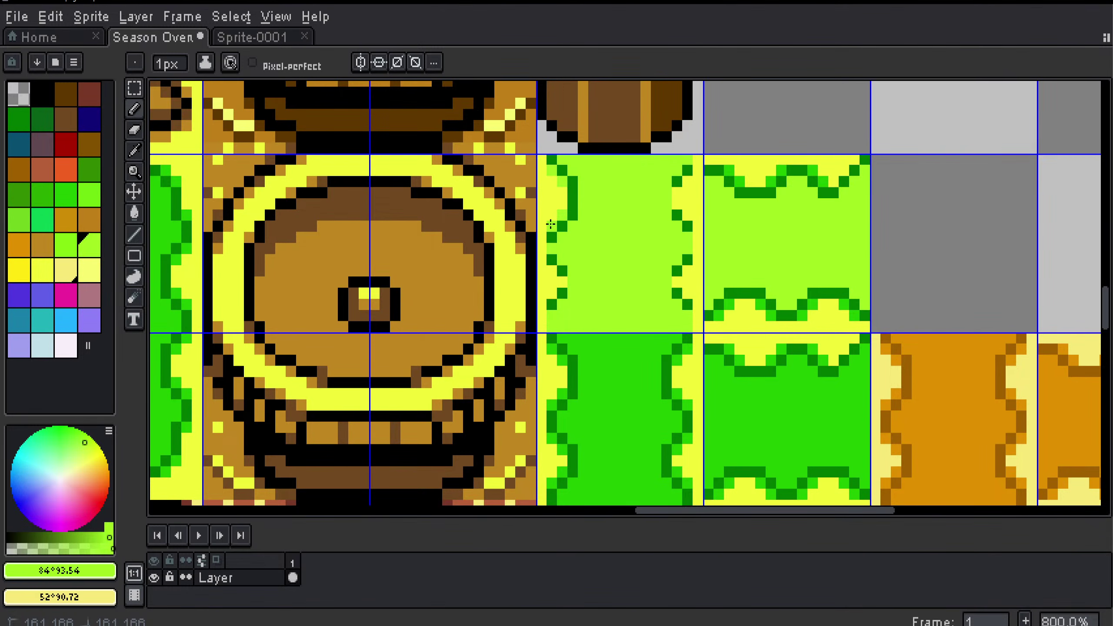
Step: Try to copy the 3 by 8 pixel left-edge segment onto the lower half of the vertical light green tile
scroll(550, 223, down, 2)
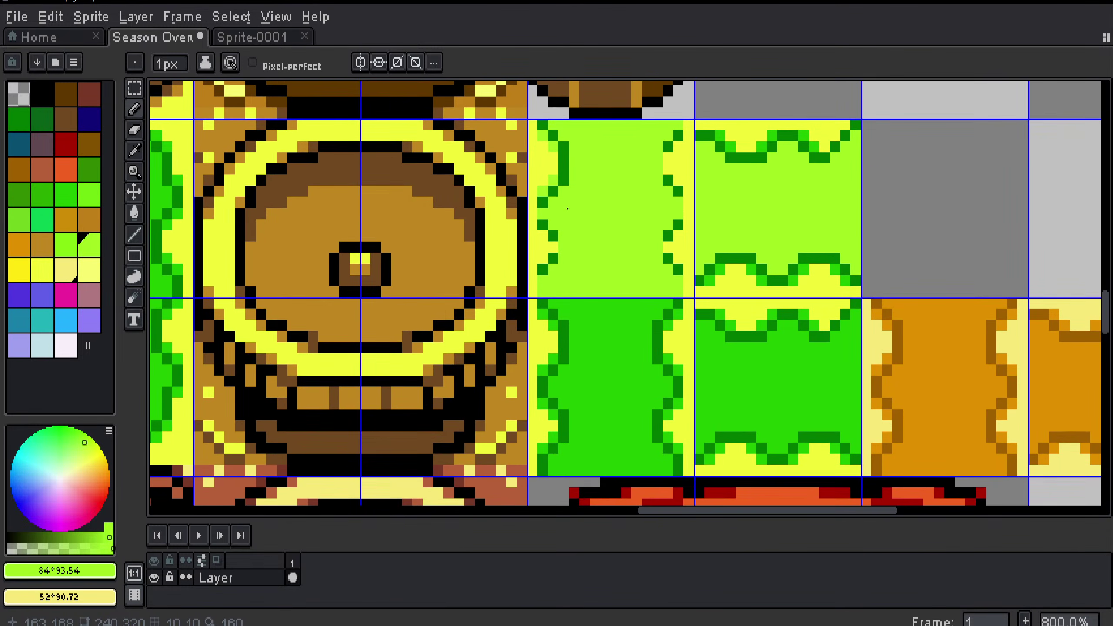
key(m)
drag(571, 211, 534, 115)
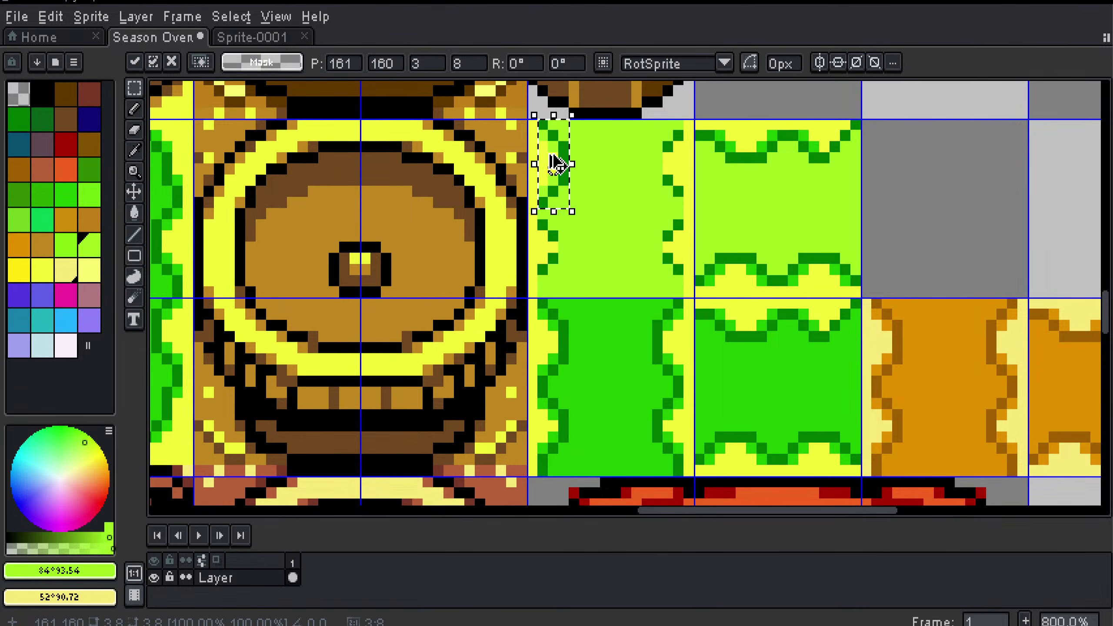
drag(555, 164, 568, 204)
click(592, 215)
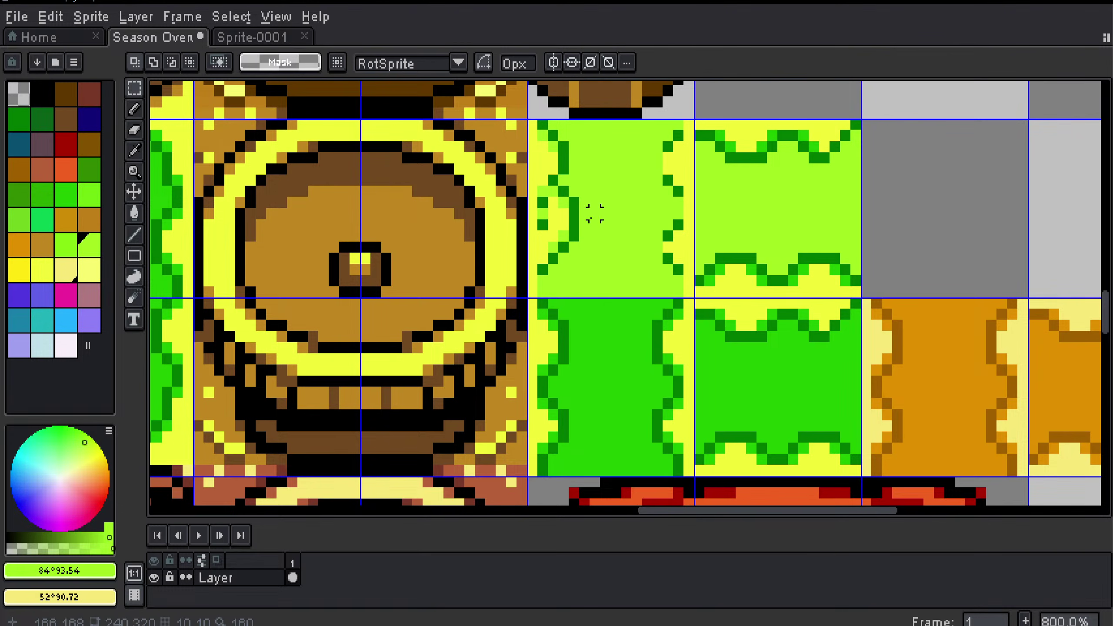
key(ctrl+z)
key(ctrl+z)
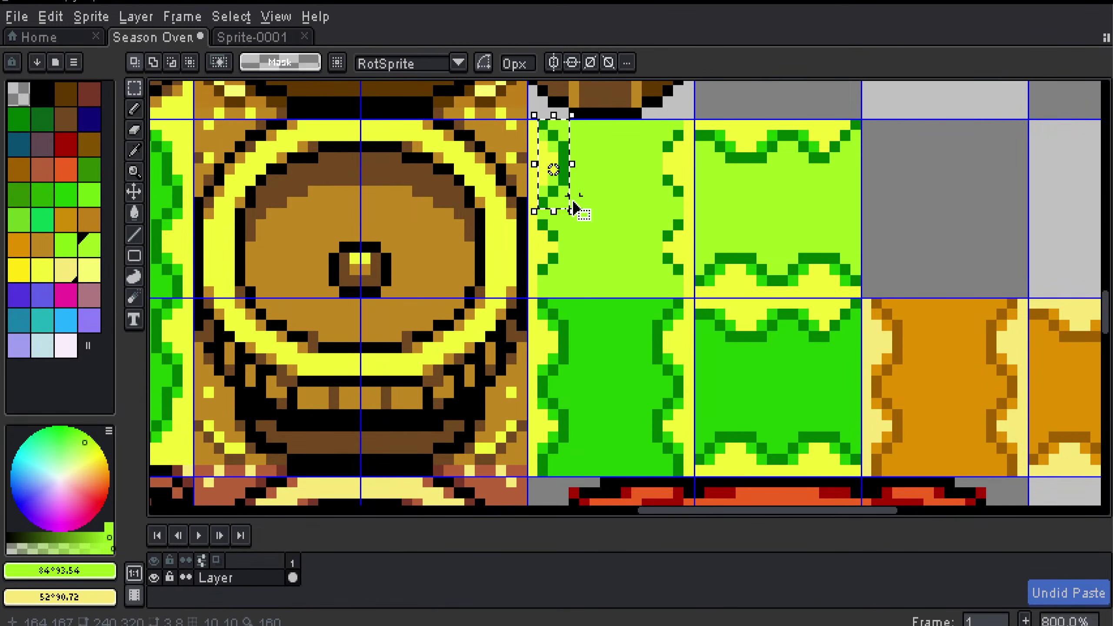
click(581, 191)
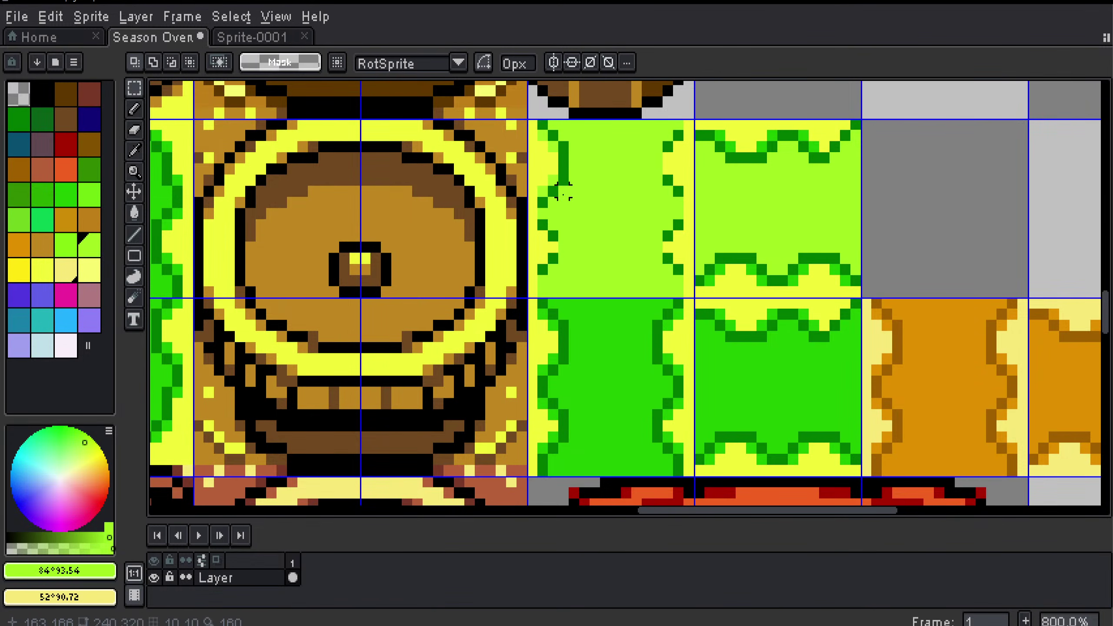
Step: Copy the repaired left-edge segment onto the tile's lower half and fill the outline gap between the halves with sampled dark green
drag(565, 195, 540, 249)
click(605, 259)
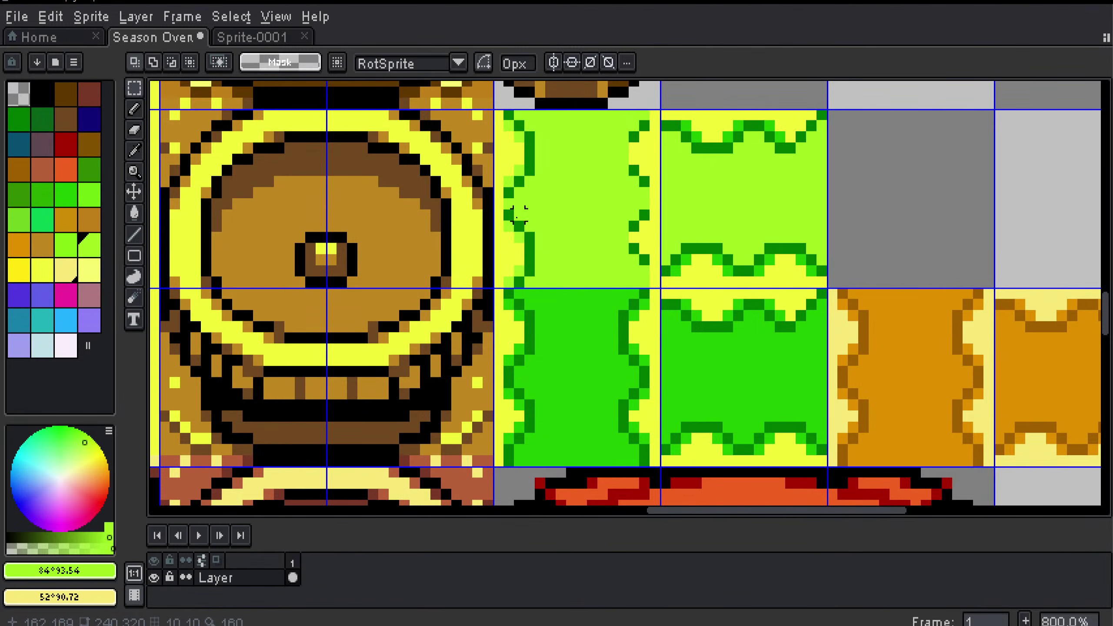
right_click(509, 215)
key(i)
right_click(511, 217)
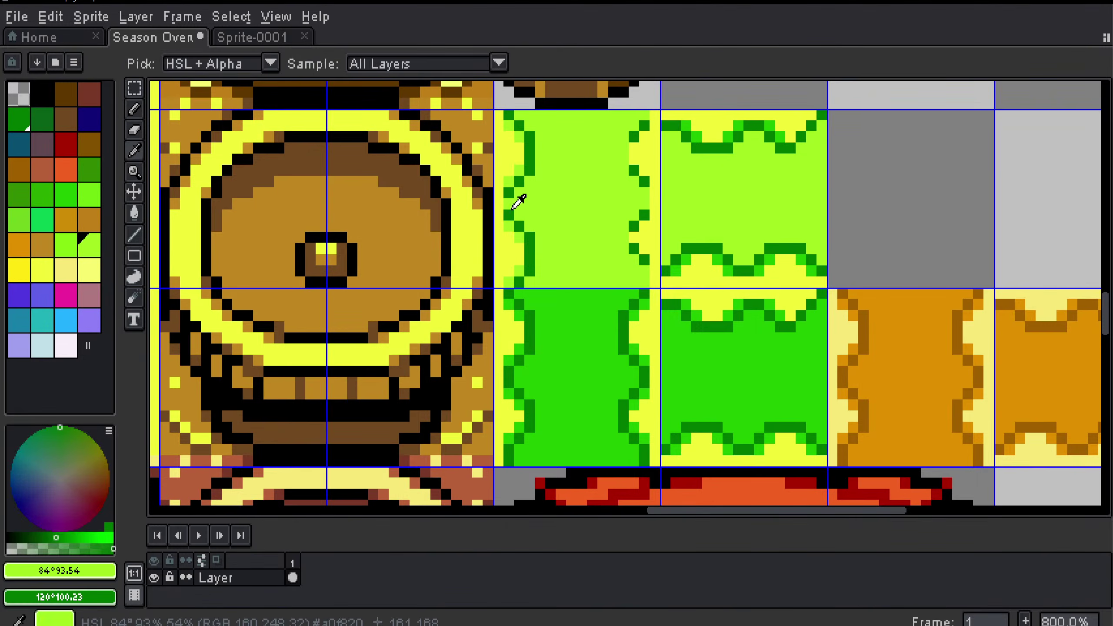
alt+click(511, 217)
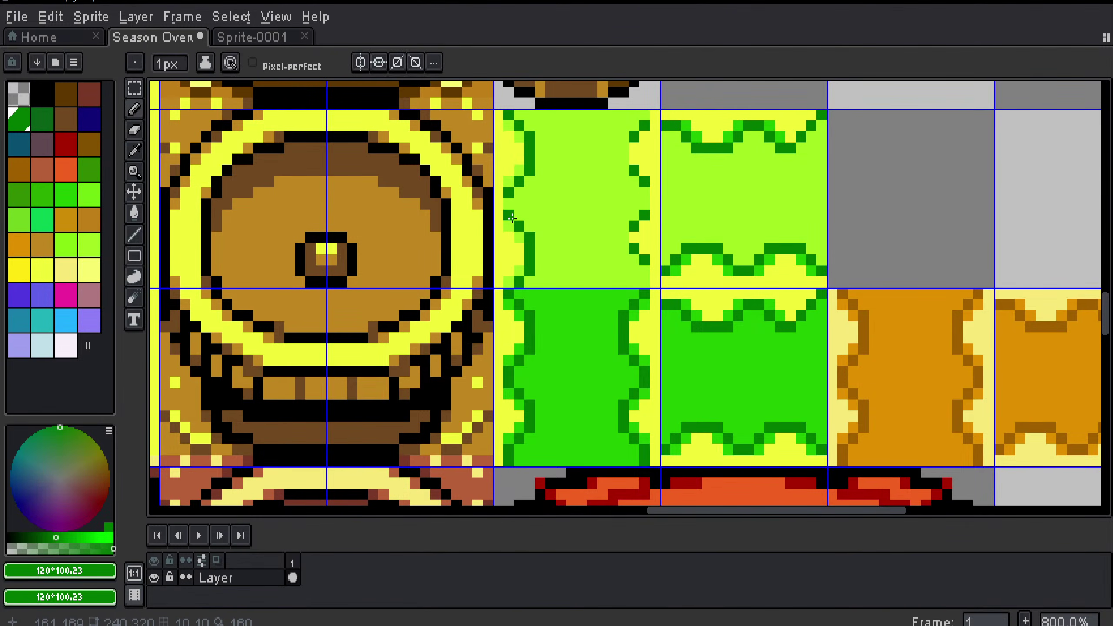
drag(559, 226, 519, 229)
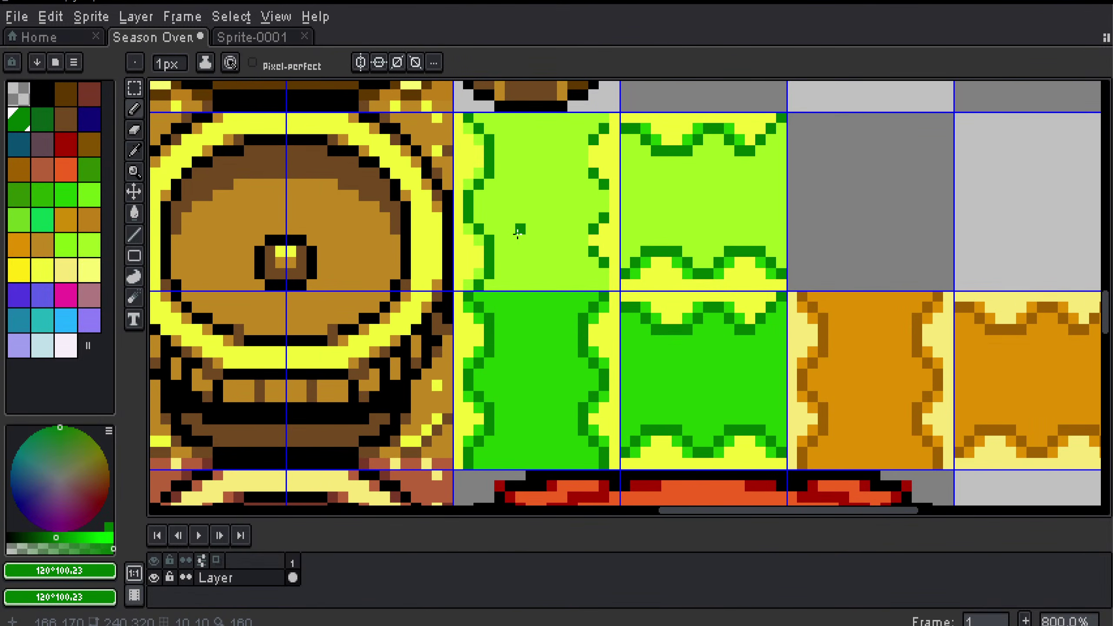
Step: Copy the vertical light green tile's 4 by 16 pixel left edge, flip it horizontally and place it over the right edge at 172, 160
key(m)
mouse_move(490, 282)
mouse_down()
mouse_move(471, 143)
mouse_move(456, 115)
mouse_up()
click(478, 147)
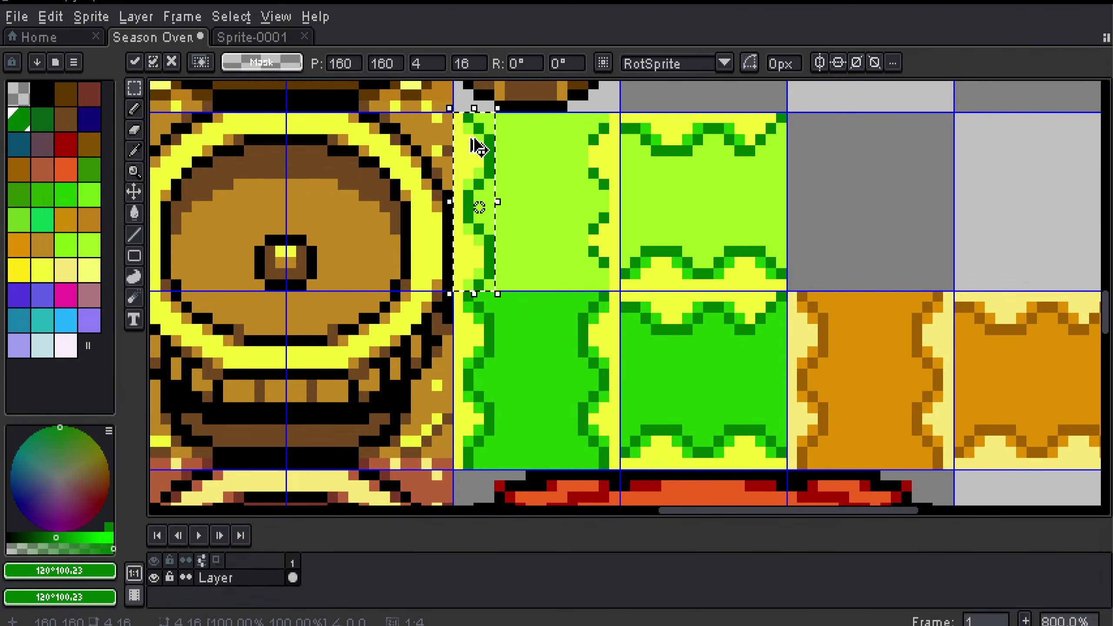
key(shift+h)
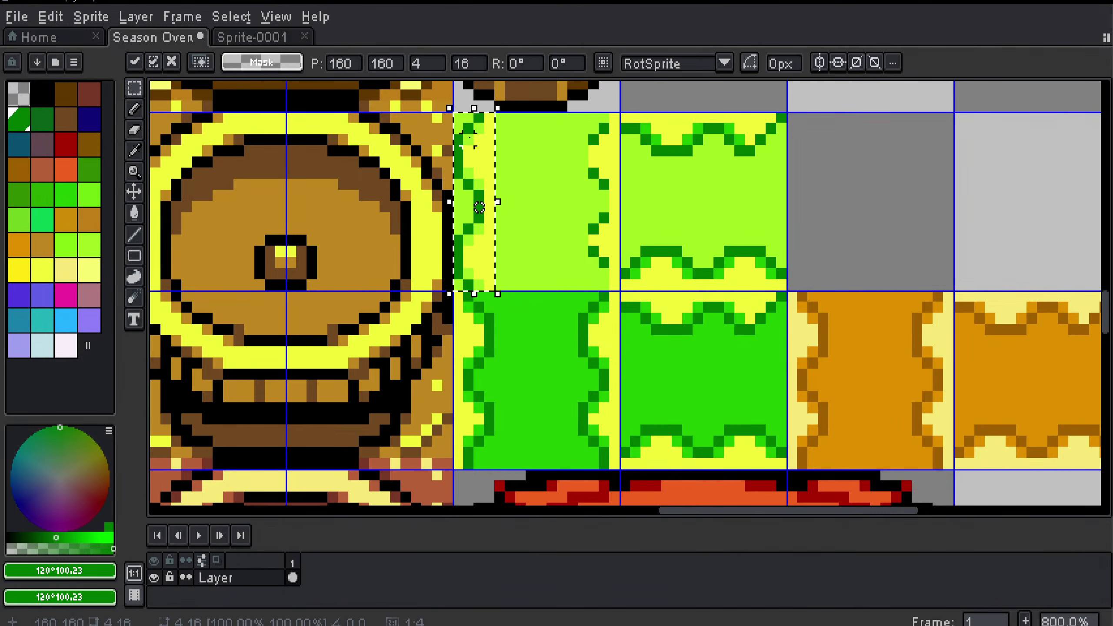
drag(478, 147, 599, 154)
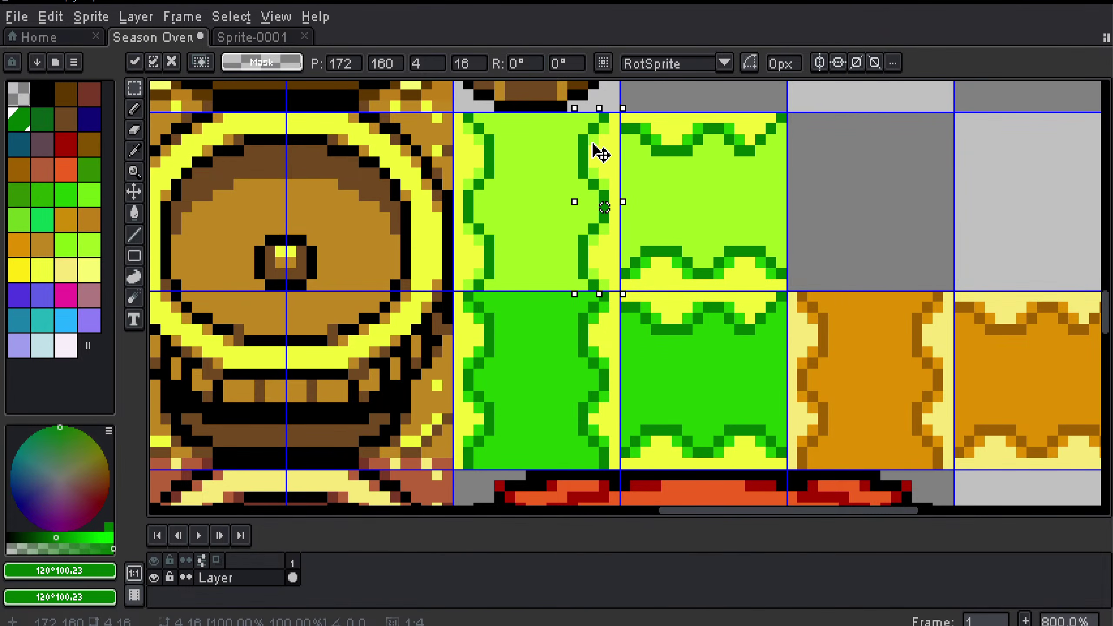
click(802, 162)
drag(677, 185, 540, 195)
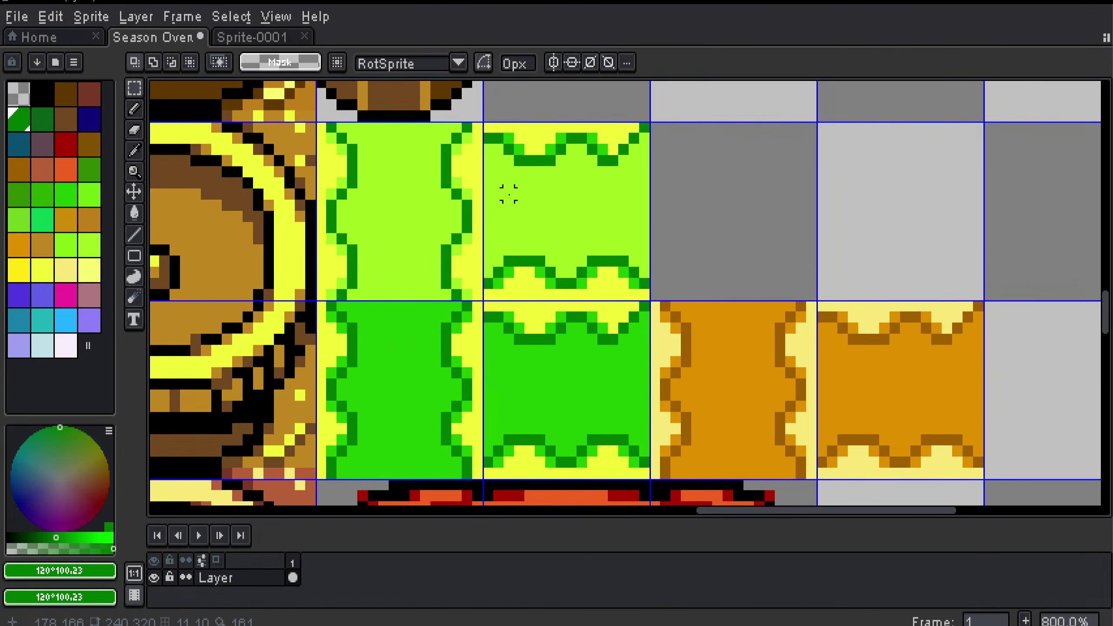
Step: Repaint the vertical light green tile's dark green left and right outlines with the bright green sampled from the tile below
scroll(512, 192, down, 1)
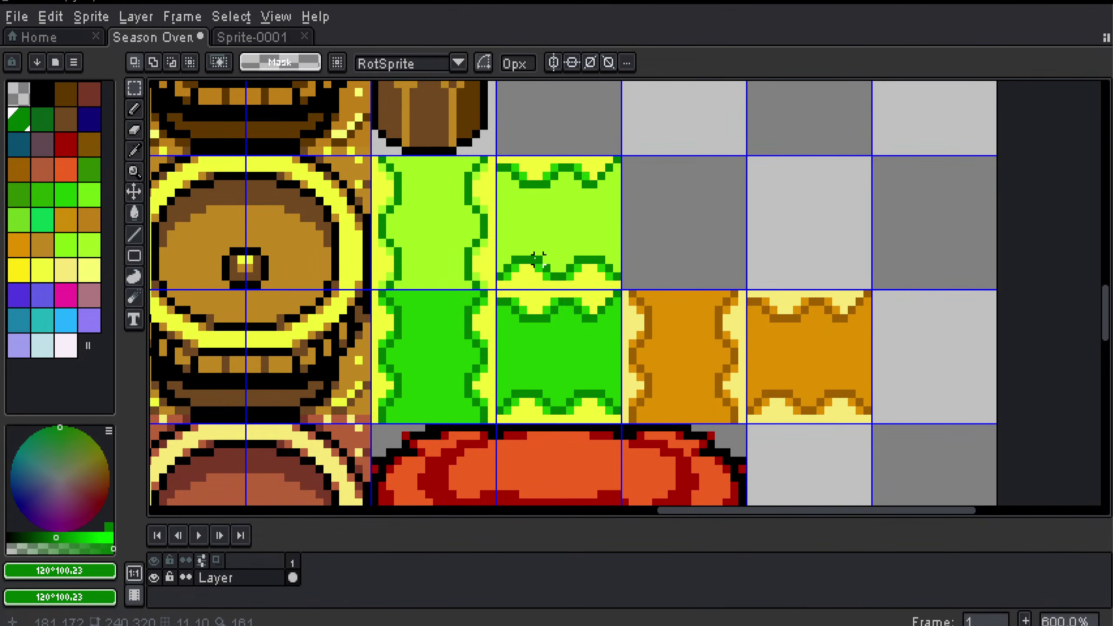
scroll(538, 259, up, 1)
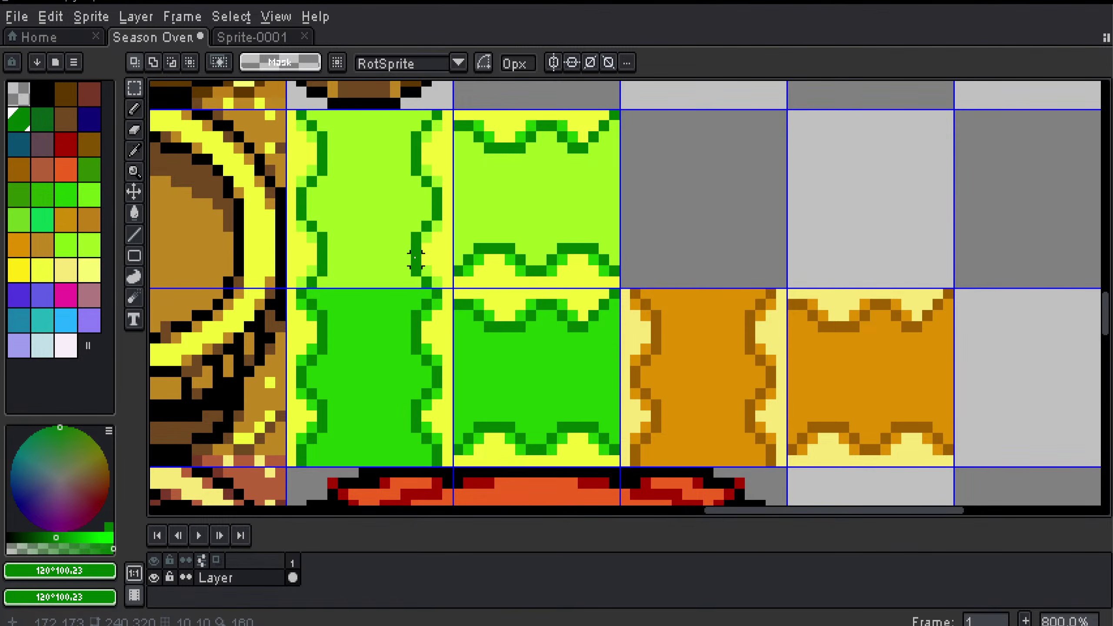
key(i)
click(360, 309)
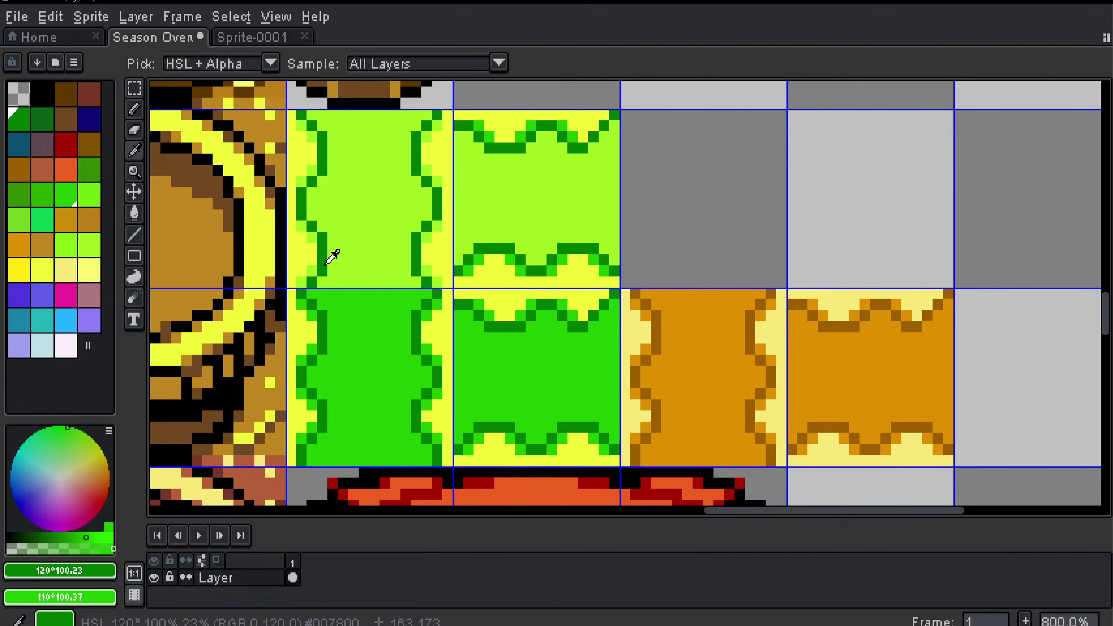
key(b)
alt+click(346, 321)
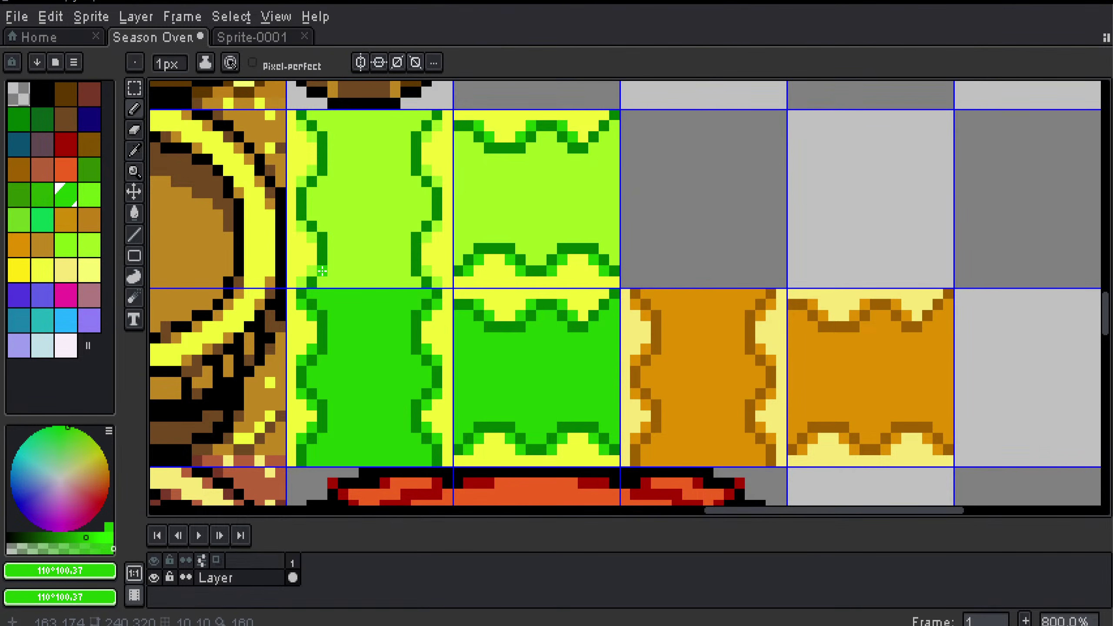
drag(323, 272, 324, 238)
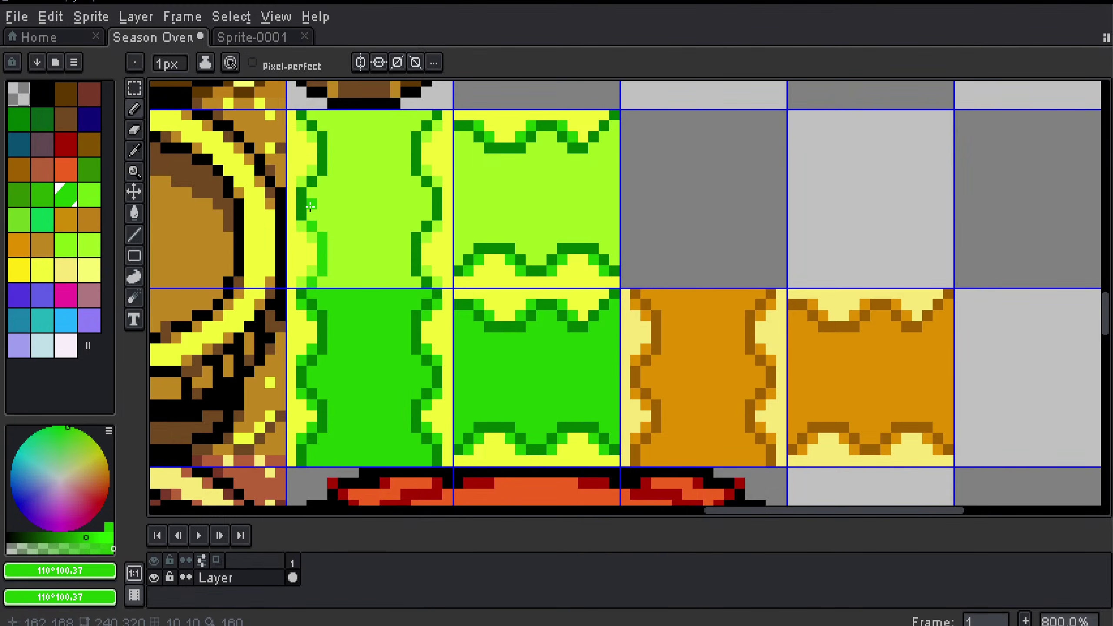
mouse_move(311, 206)
mouse_down()
mouse_move(322, 170)
mouse_move(322, 135)
mouse_move(301, 117)
mouse_move(454, 120)
mouse_move(434, 116)
mouse_move(417, 140)
mouse_move(437, 201)
mouse_move(425, 283)
mouse_up()
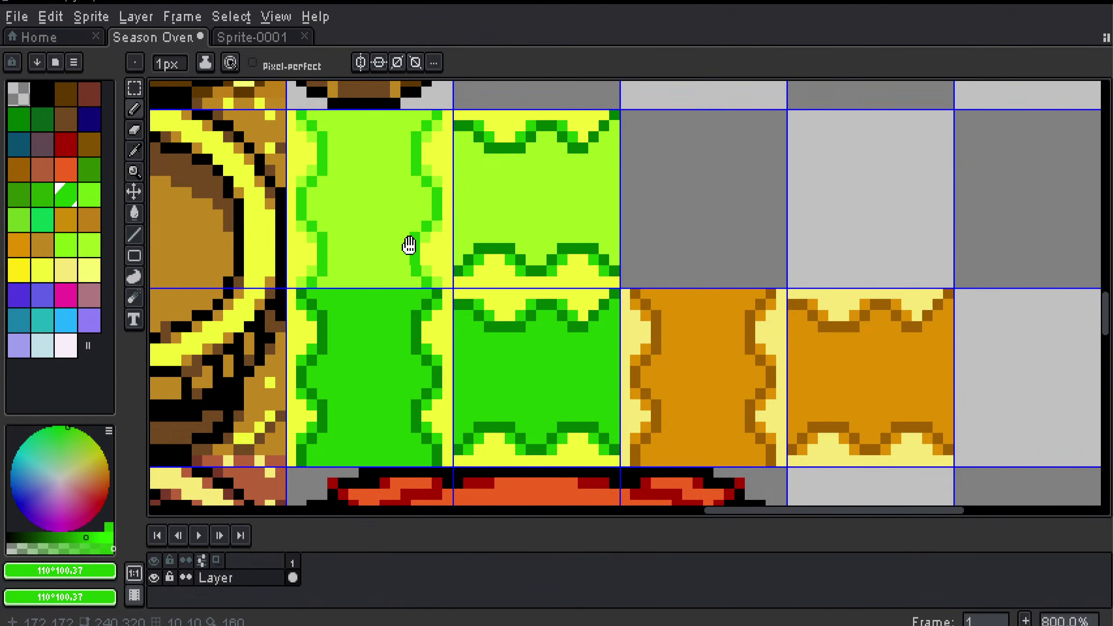
Step: Sample the vertical tile's light green fill and bright green outline to compare the two colors
mouse_move(409, 246)
mouse_down()
mouse_move(334, 276)
mouse_move(395, 259)
mouse_up()
alt+click(370, 245)
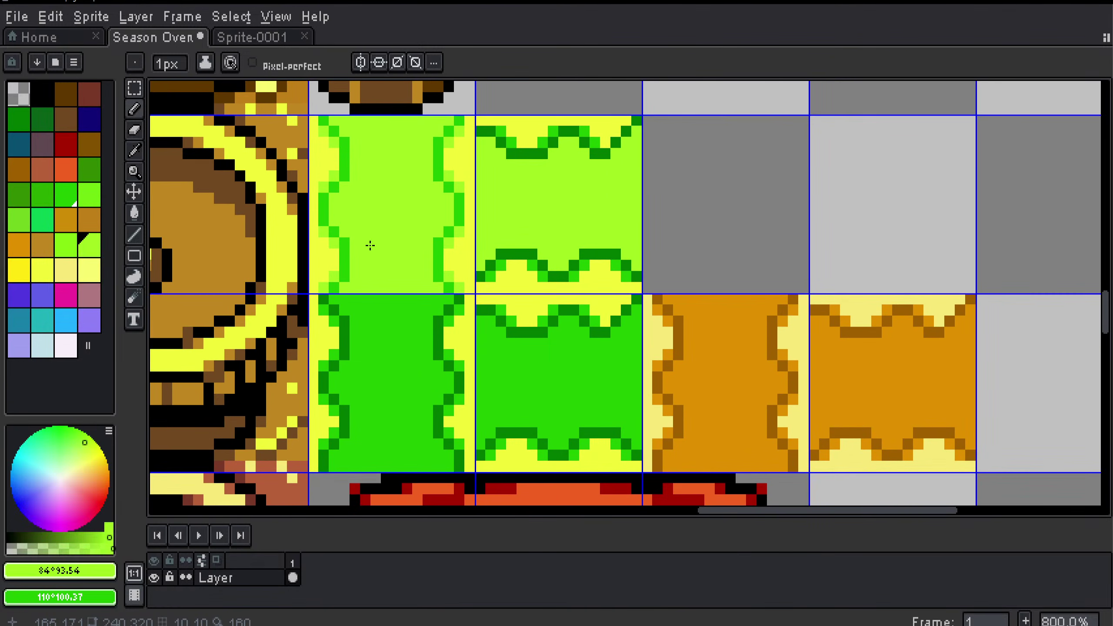
alt+click(349, 263)
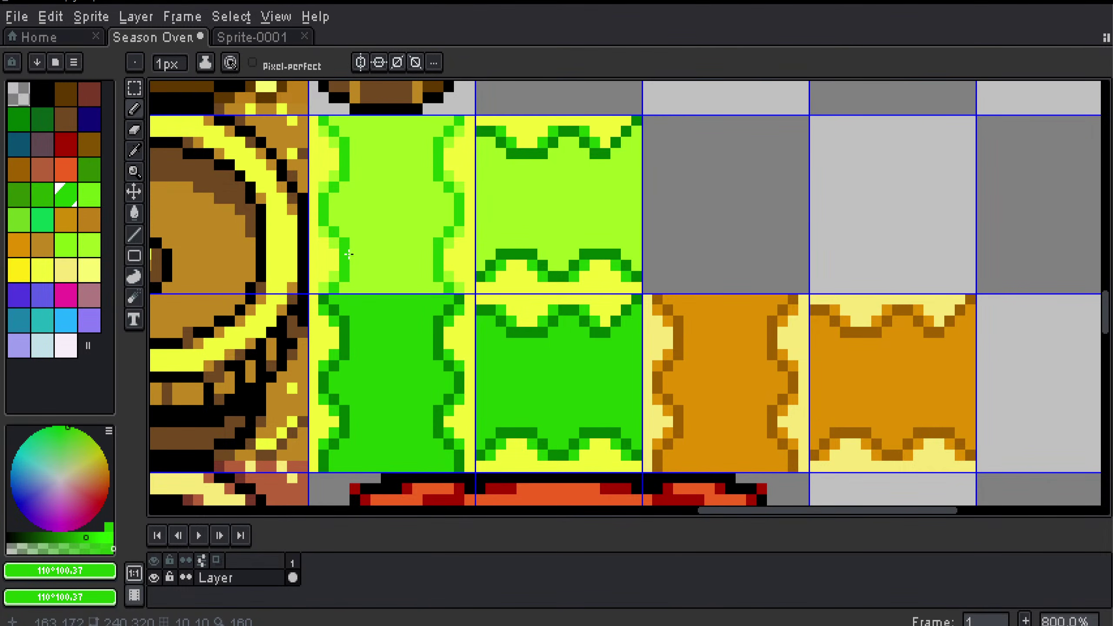
drag(349, 254, 363, 231)
alt+click(343, 180)
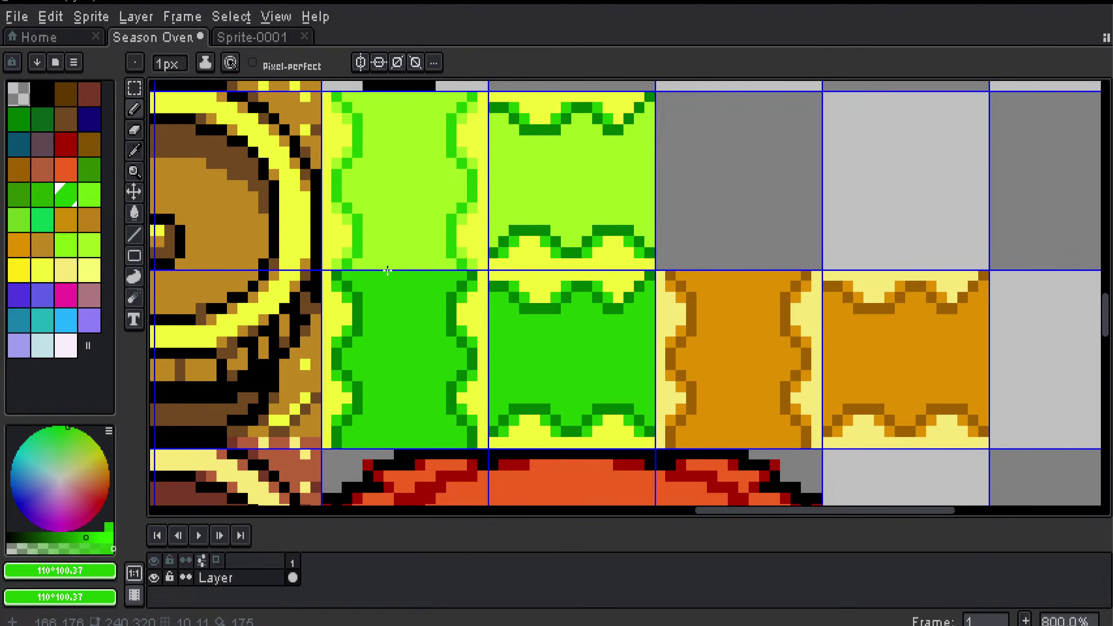
alt+click(358, 313)
alt+click(400, 240)
drag(453, 226, 373, 271)
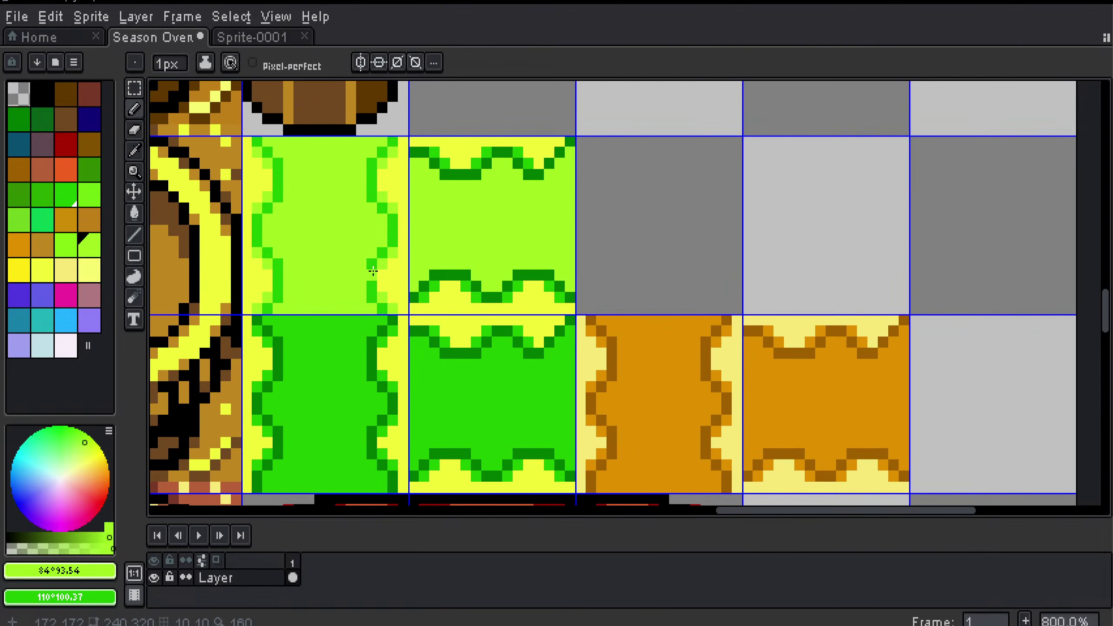
Step: Select the 16 by 16 horizontal light green tile and repaint its outline's inner corner pixels in sampled light green
alt+click(282, 203)
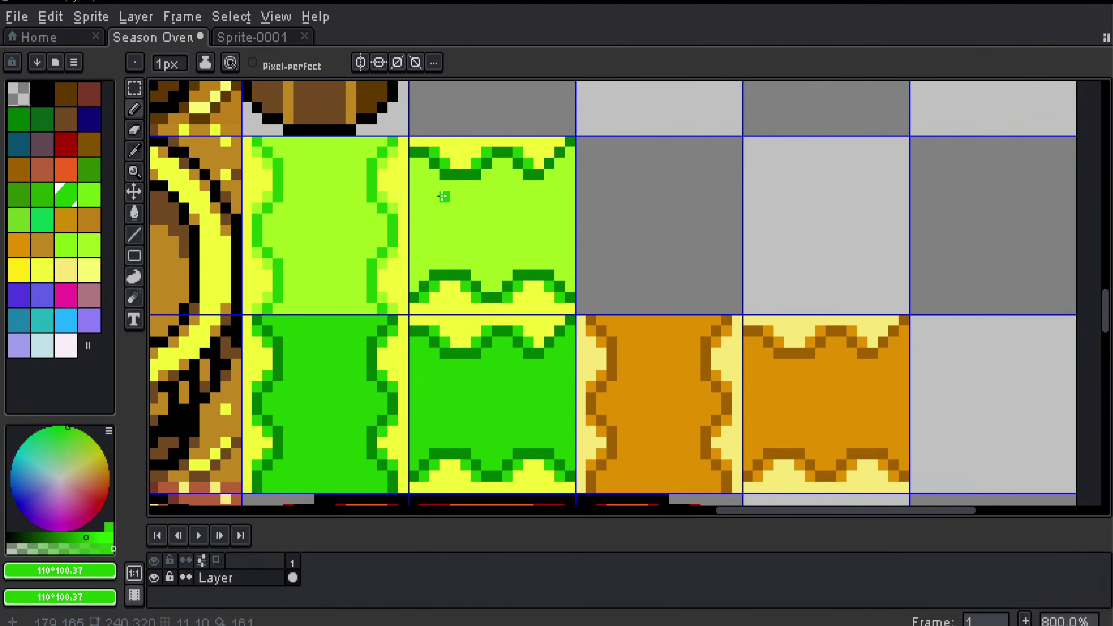
key(m)
drag(569, 310, 410, 137)
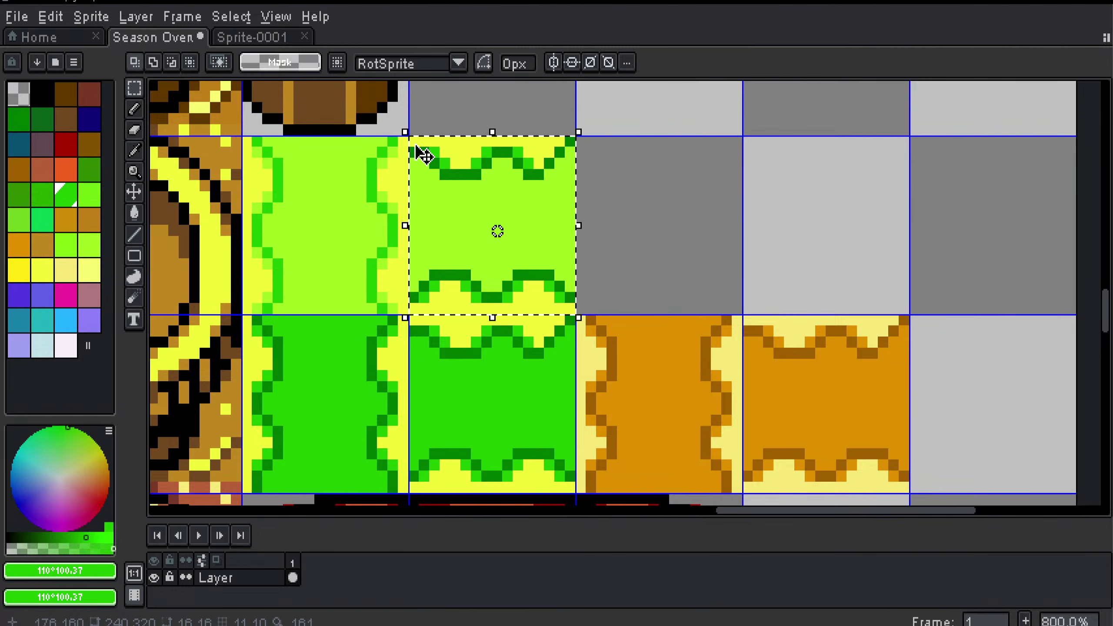
key(b)
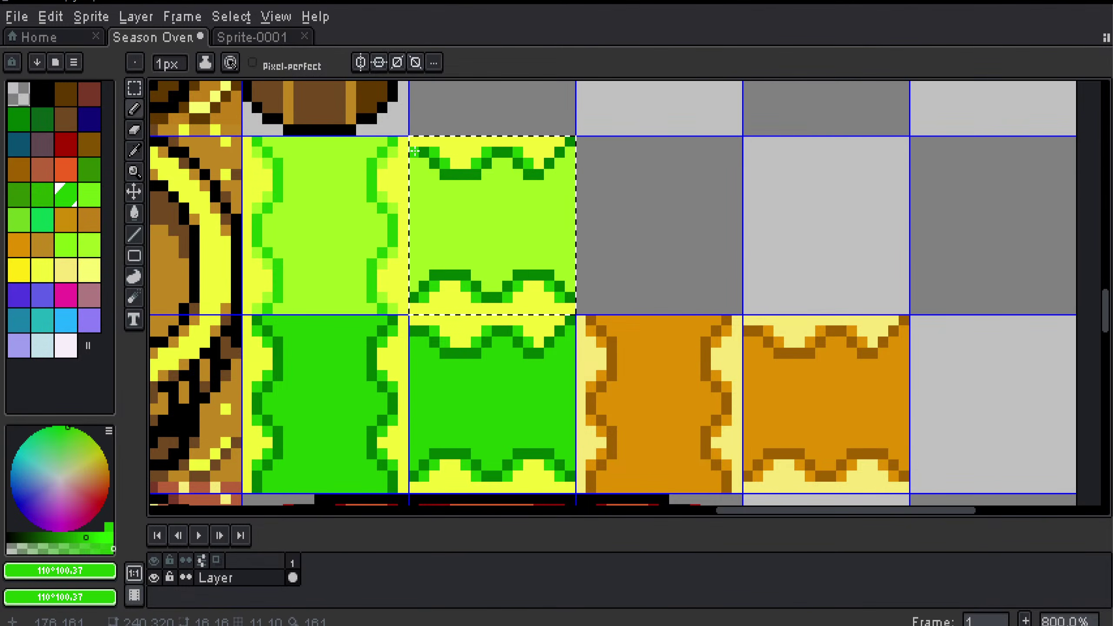
click(416, 153)
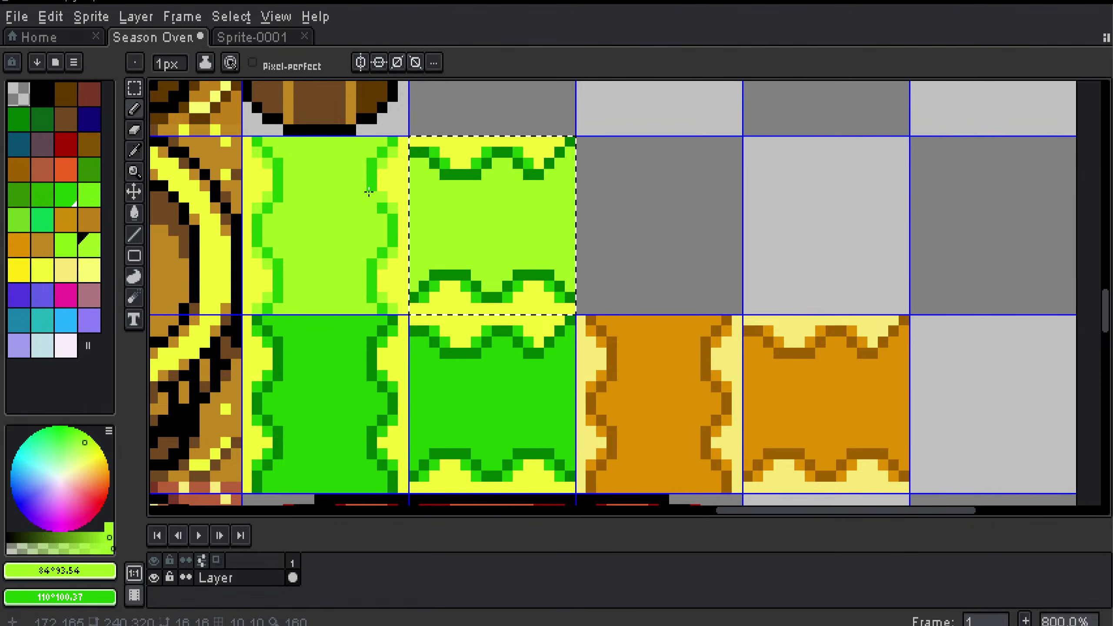
alt+click(424, 155)
alt+click(428, 185)
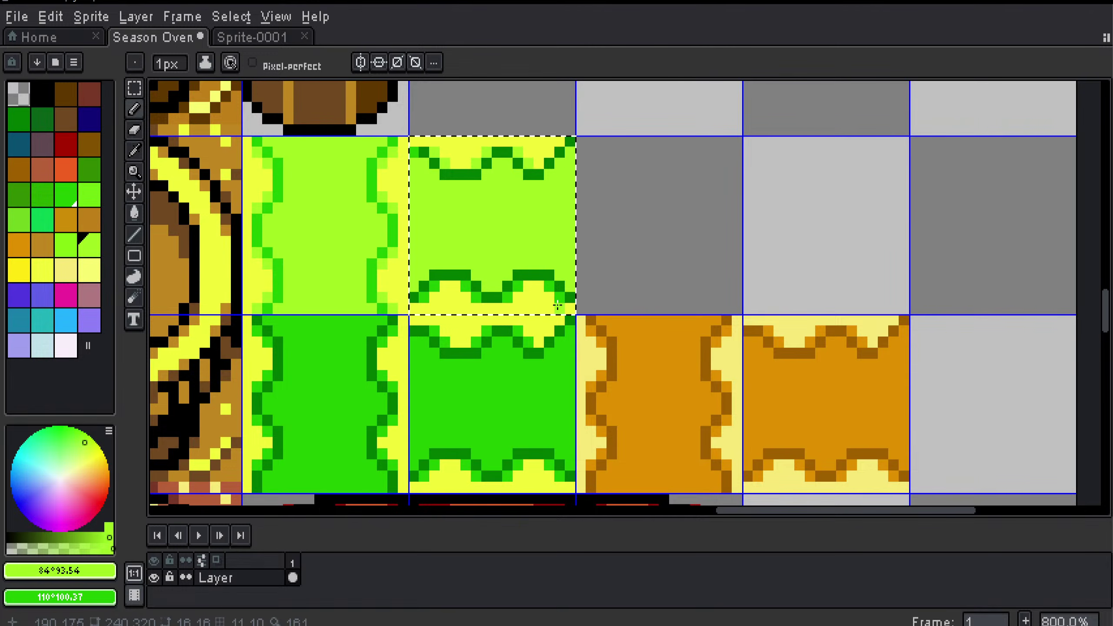
click(556, 296)
click(550, 287)
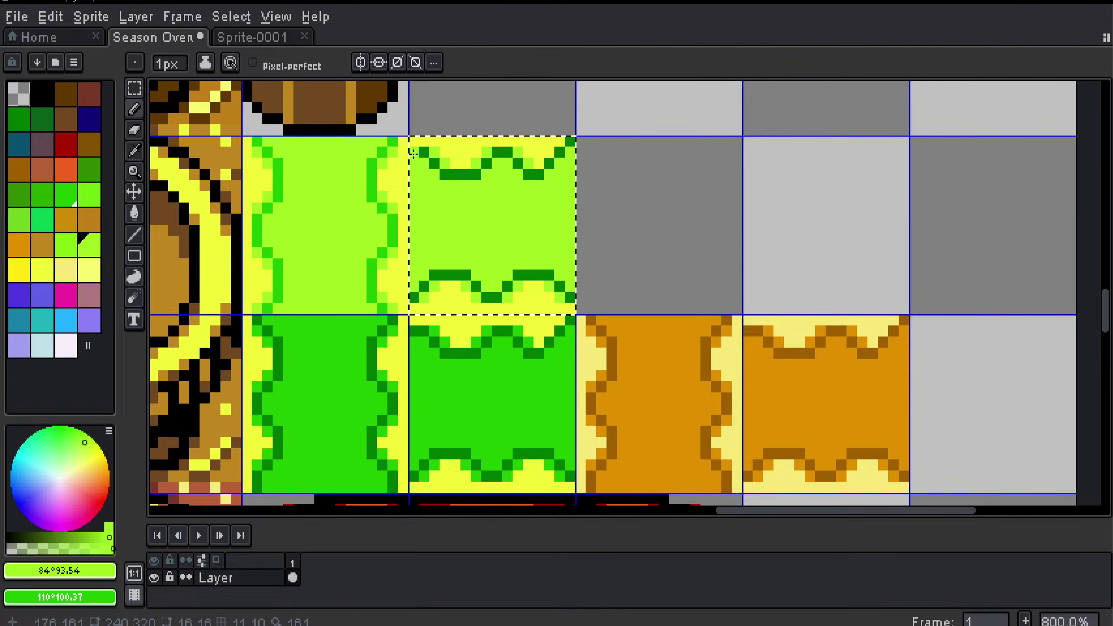
Step: Repaint the horizontal light green tile's upper and lower outlines in the sampled bright green and save the tileset
alt+click(393, 143)
mouse_move(414, 154)
mouse_down()
mouse_move(480, 176)
mouse_move(508, 154)
mouse_move(549, 164)
mouse_up()
click(487, 163)
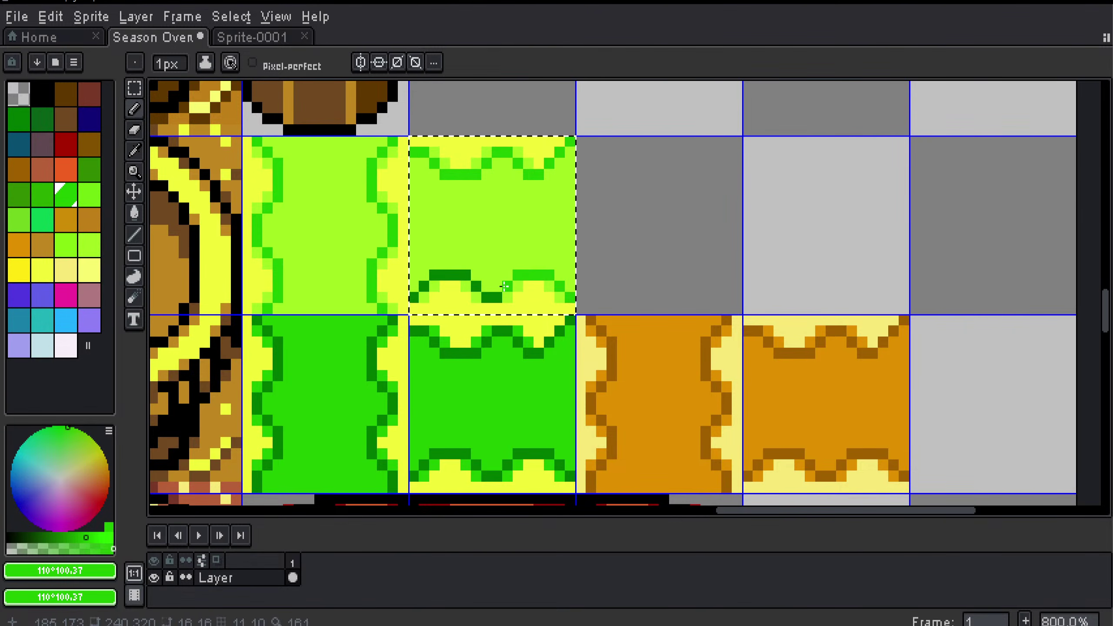
drag(505, 286, 465, 281)
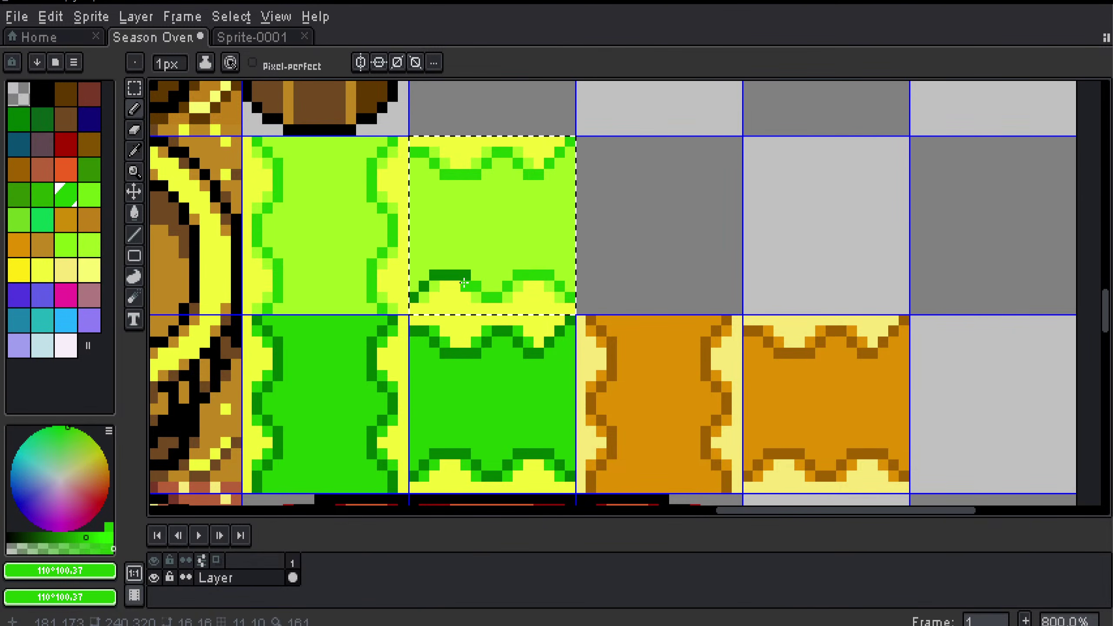
key(ctrl+z)
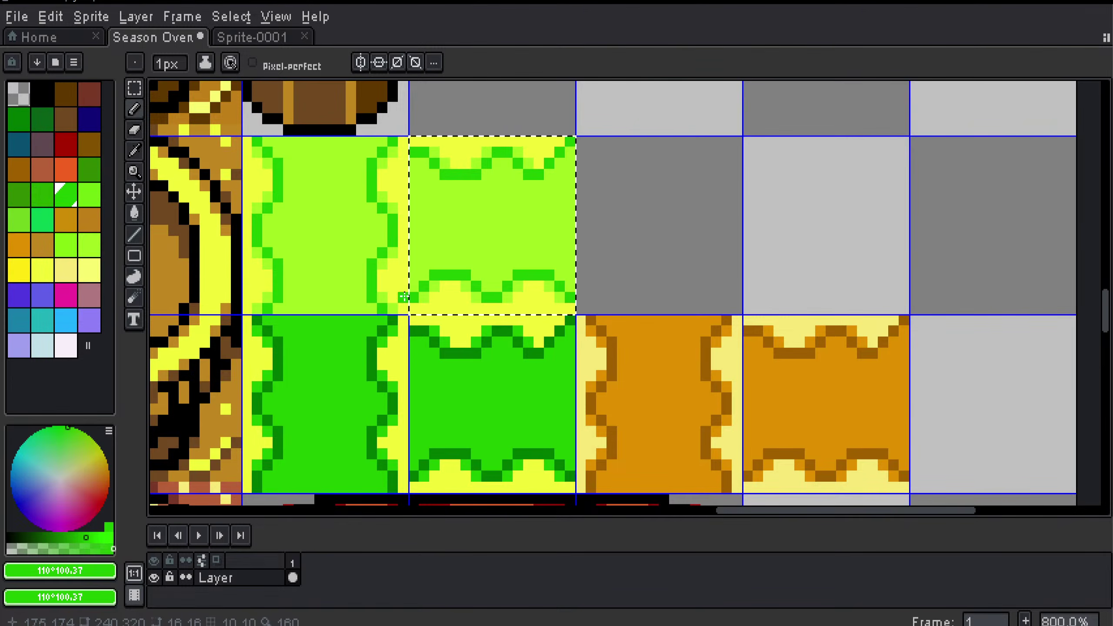
key(ctrl+s)
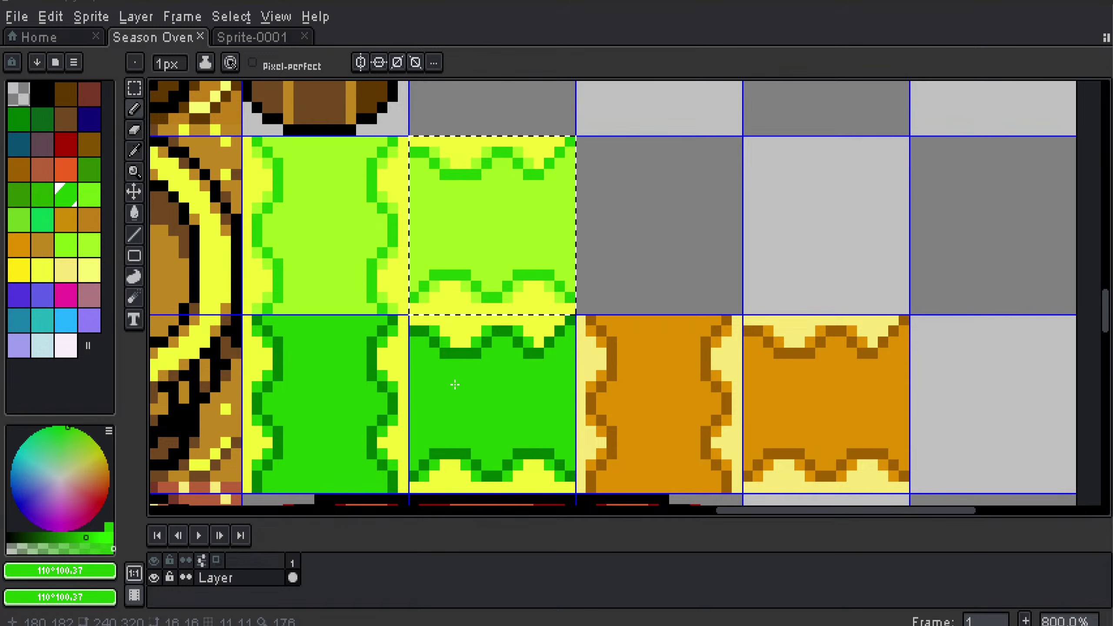
Step: Look over the tileset around the two finished light green tiles
drag(602, 203, 596, 401)
scroll(605, 206, down, 7)
scroll(625, 295, up, 4)
drag(525, 173, 568, 340)
drag(535, 215, 573, 381)
drag(551, 193, 519, 312)
drag(457, 214, 429, 277)
scroll(433, 270, up, 2)
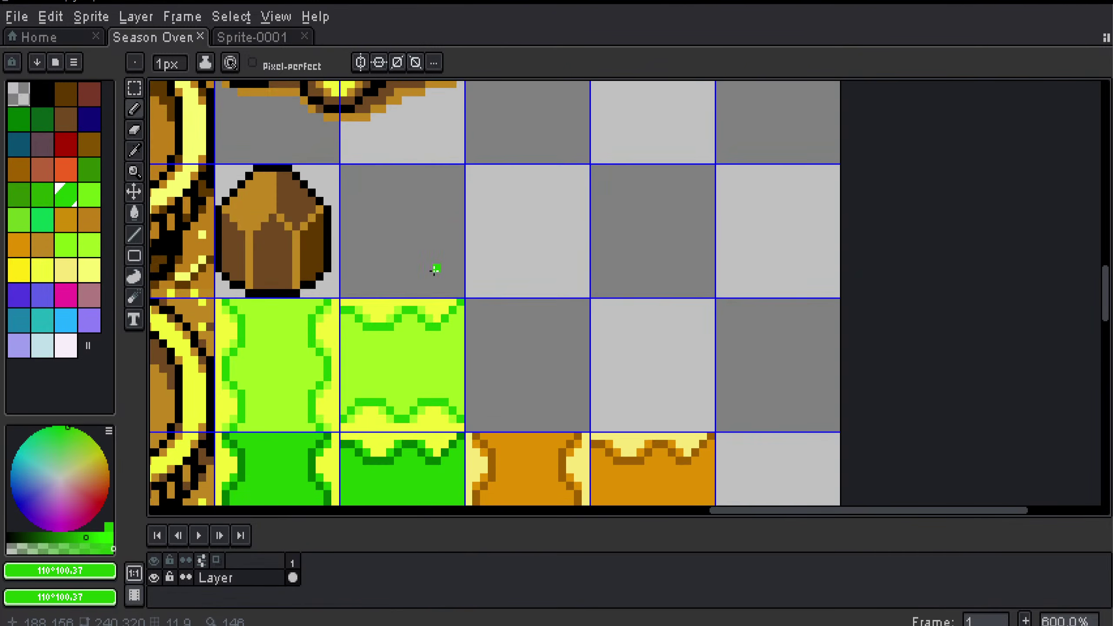
drag(227, 226, 368, 227)
scroll(487, 263, down, 3)
scroll(487, 263, right, 4)
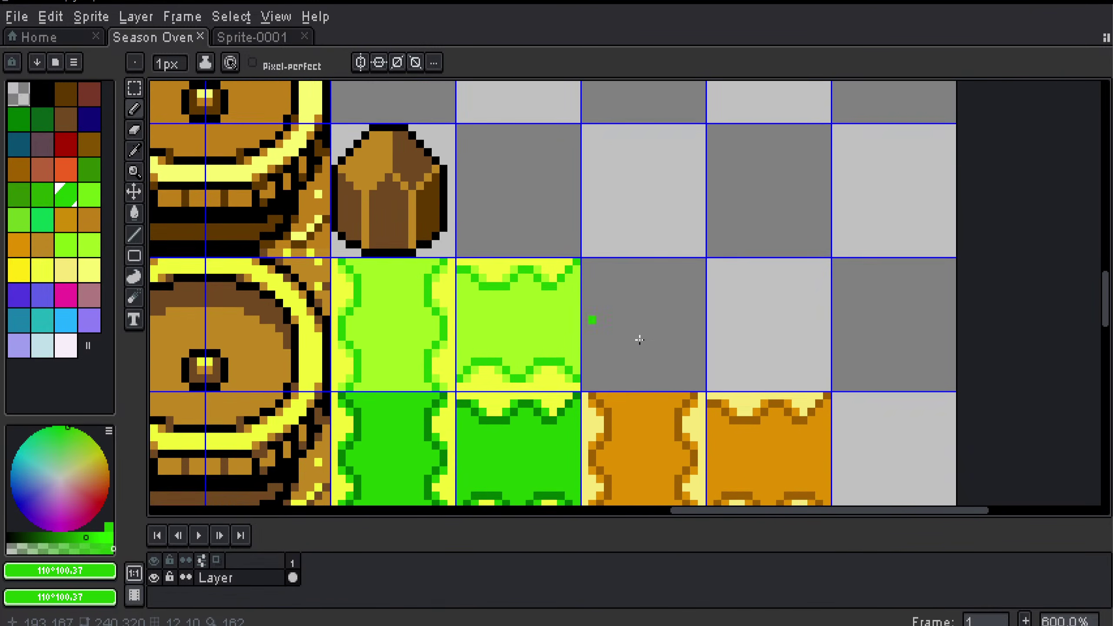
Step: Copy the 32 by 16 pixel pair of orange grass-edge tiles directly above itself at 192, 160
key(m)
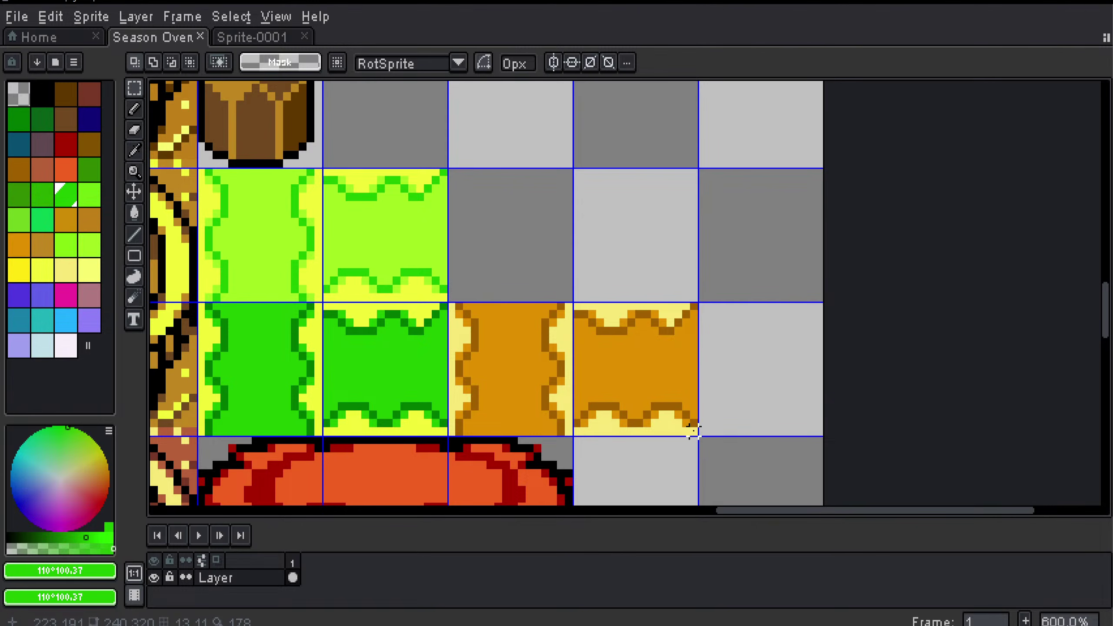
mouse_move(699, 436)
mouse_down()
mouse_move(578, 309)
mouse_move(456, 304)
mouse_up()
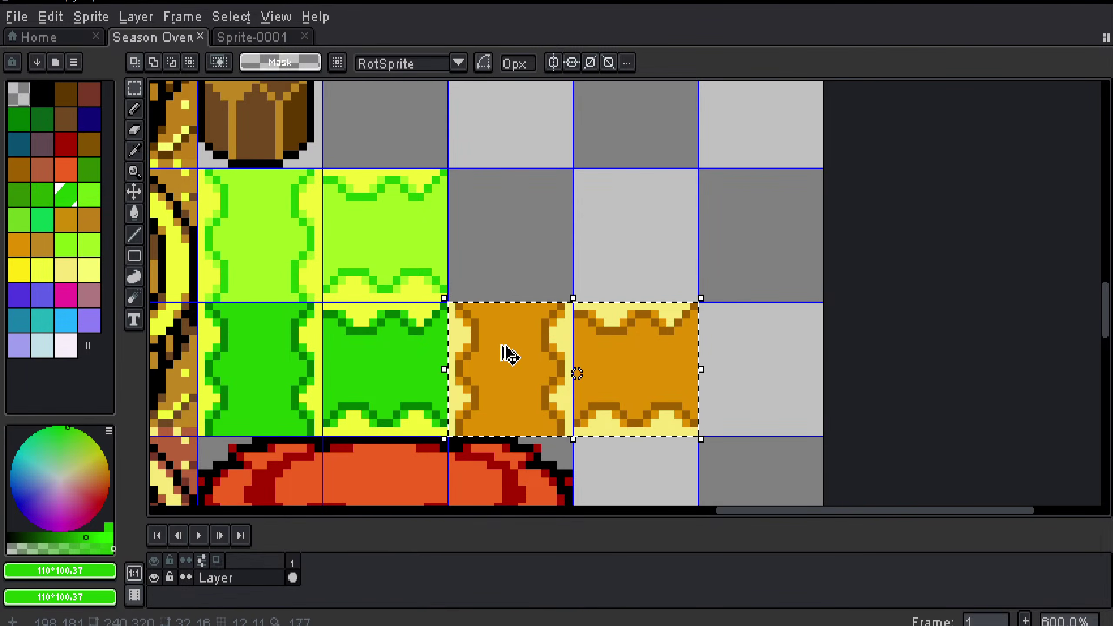
drag(509, 353, 507, 227)
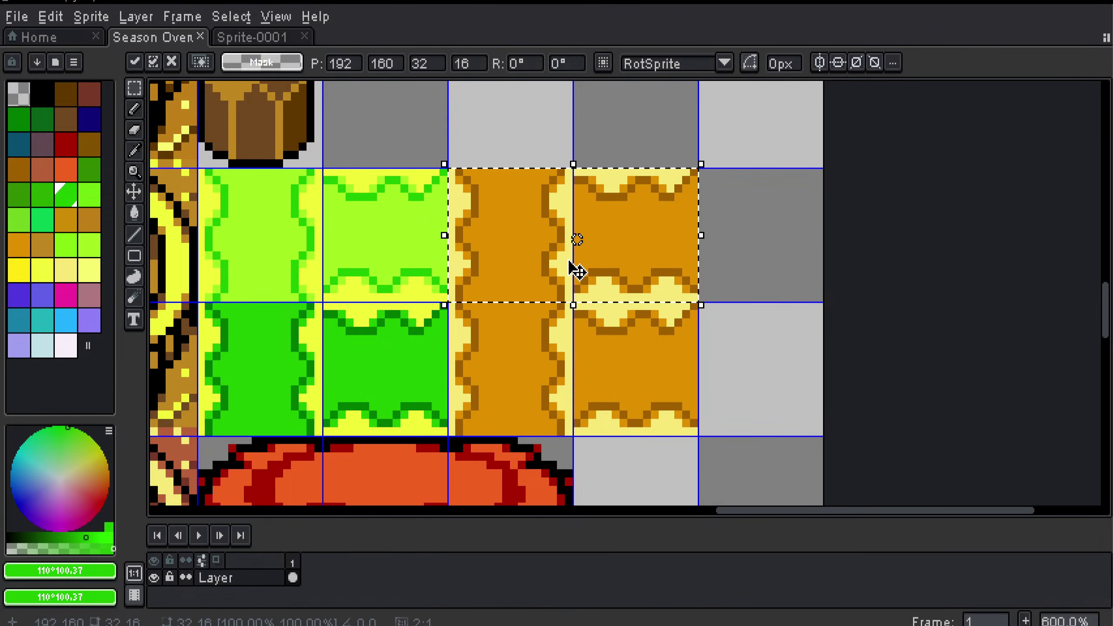
click(701, 346)
Step: Sample near-white and pale violet from the winter tiles and dab a swatch of each in the empty cells above the narrow tiles
scroll(675, 347, down, 4)
drag(548, 360, 562, 255)
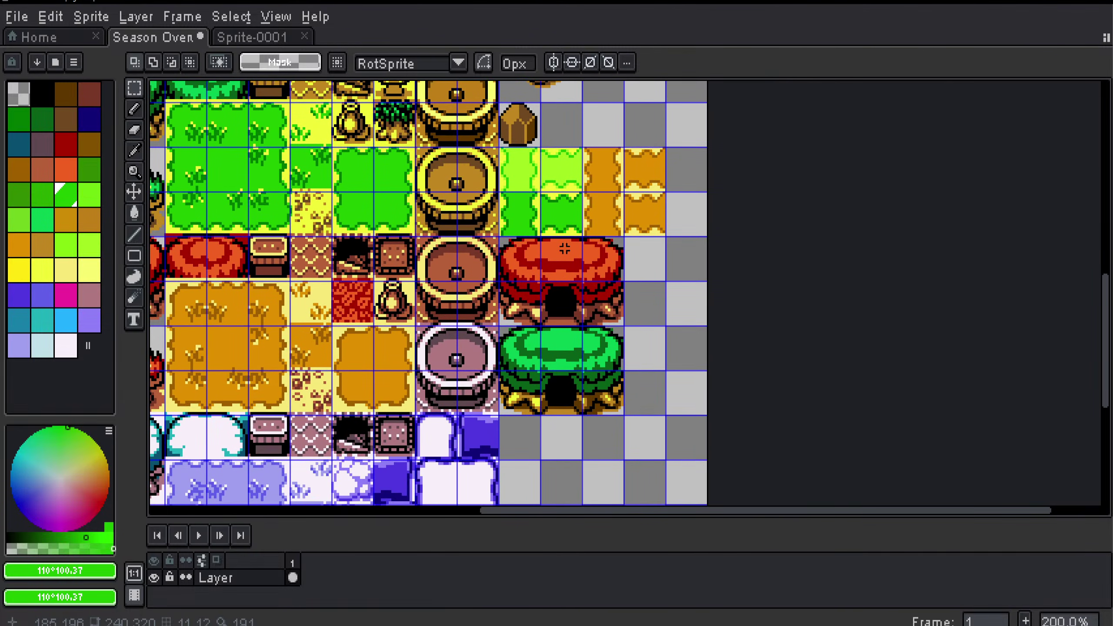
key(b)
alt+click(210, 432)
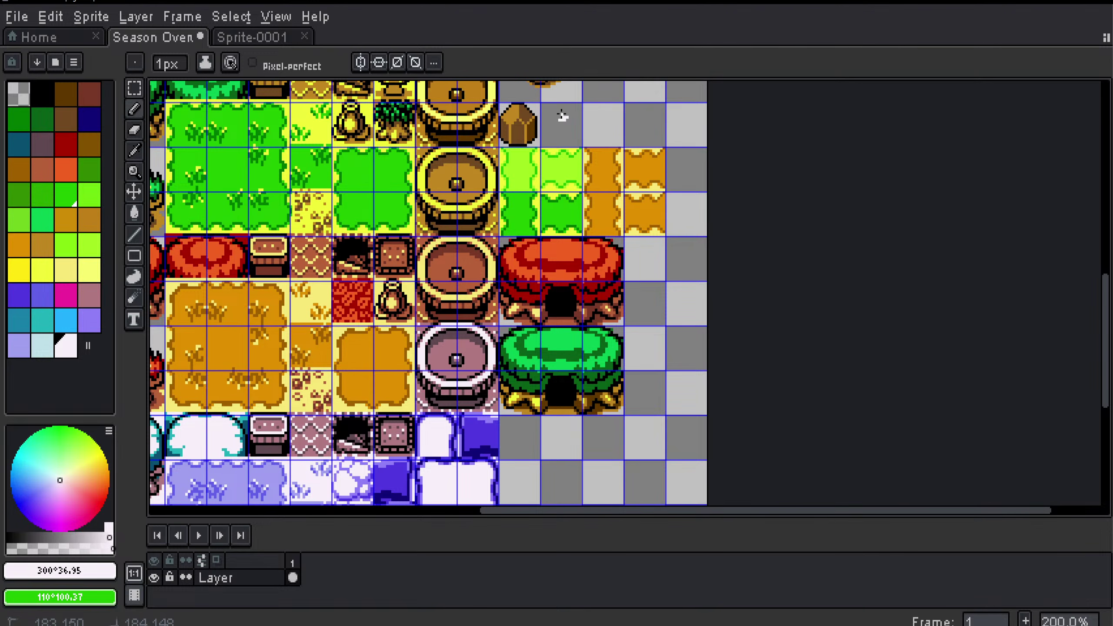
alt+click(271, 484)
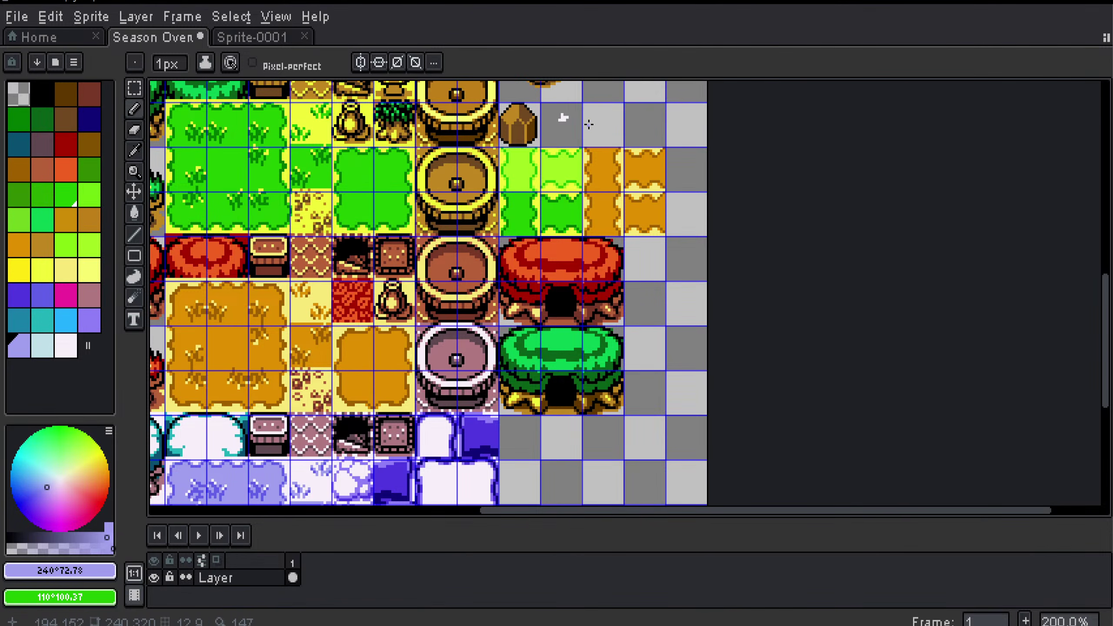
Step: Sample the darker violet of the winter grass blades and dab a swatch beside the pale violet one
drag(538, 345, 548, 258)
scroll(428, 253, up, 2)
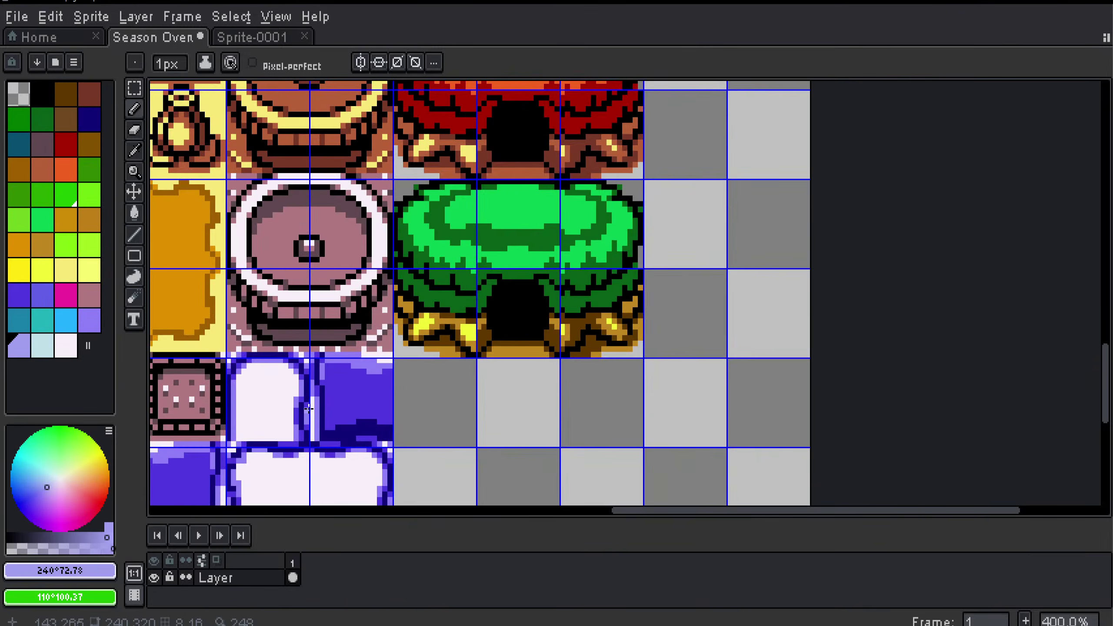
drag(299, 354, 705, 124)
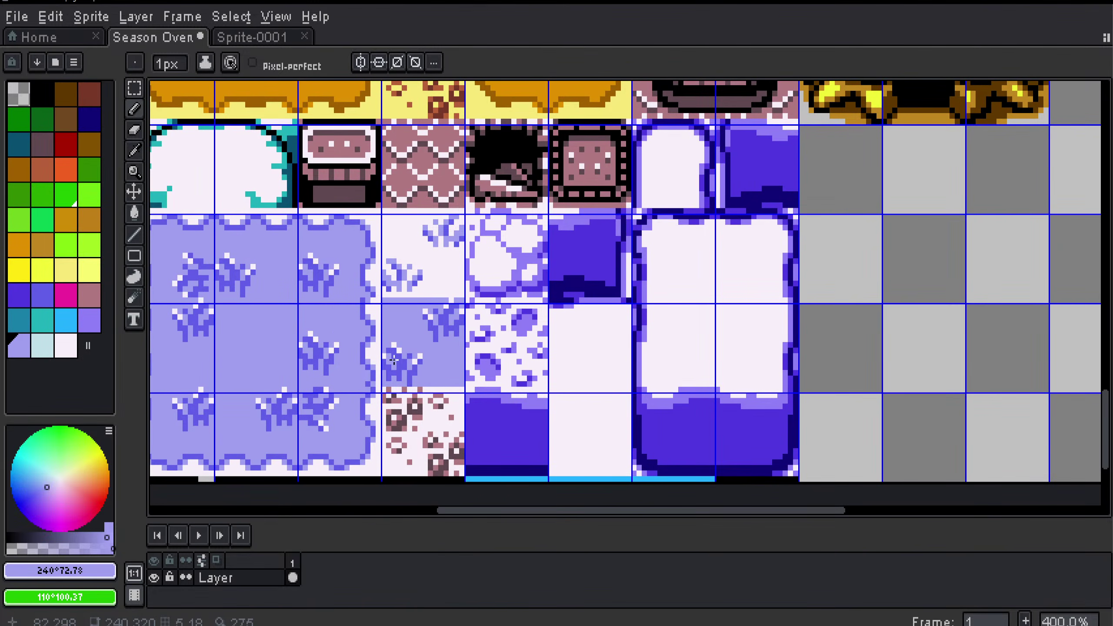
alt+click(399, 361)
drag(691, 200, 492, 446)
scroll(570, 307, down, 1)
drag(697, 92, 441, 448)
scroll(518, 297, up, 2)
drag(417, 266, 432, 284)
drag(495, 303, 566, 270)
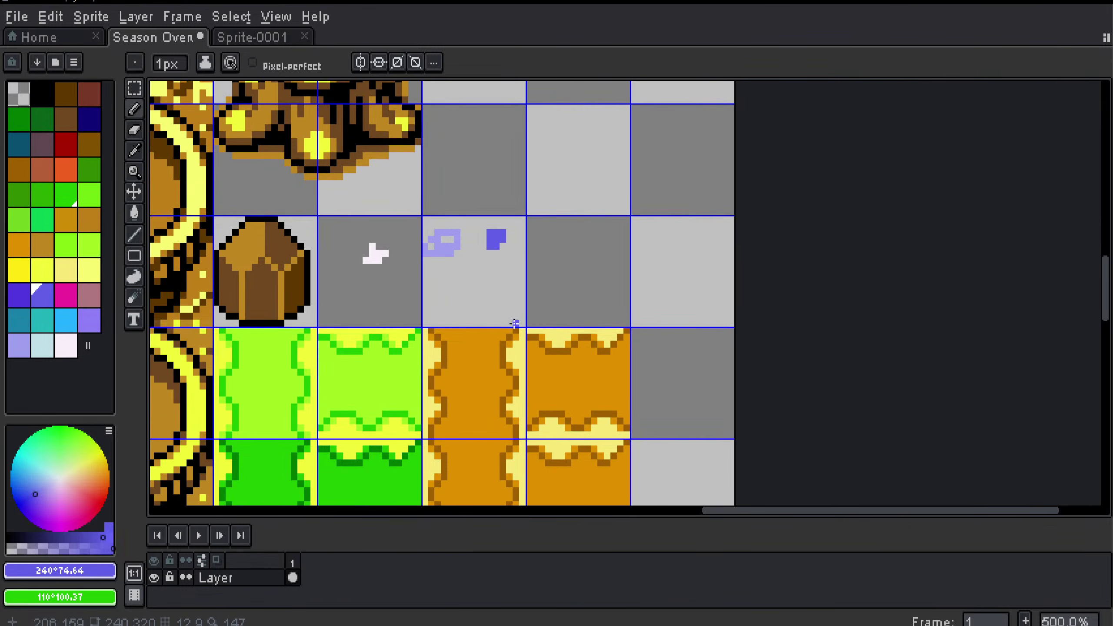
Step: Examine the edges of the original green grass patch and compare them with the narrow green and orange tiles
scroll(513, 324, down, 2)
drag(385, 338, 462, 312)
scroll(628, 298, up, 2)
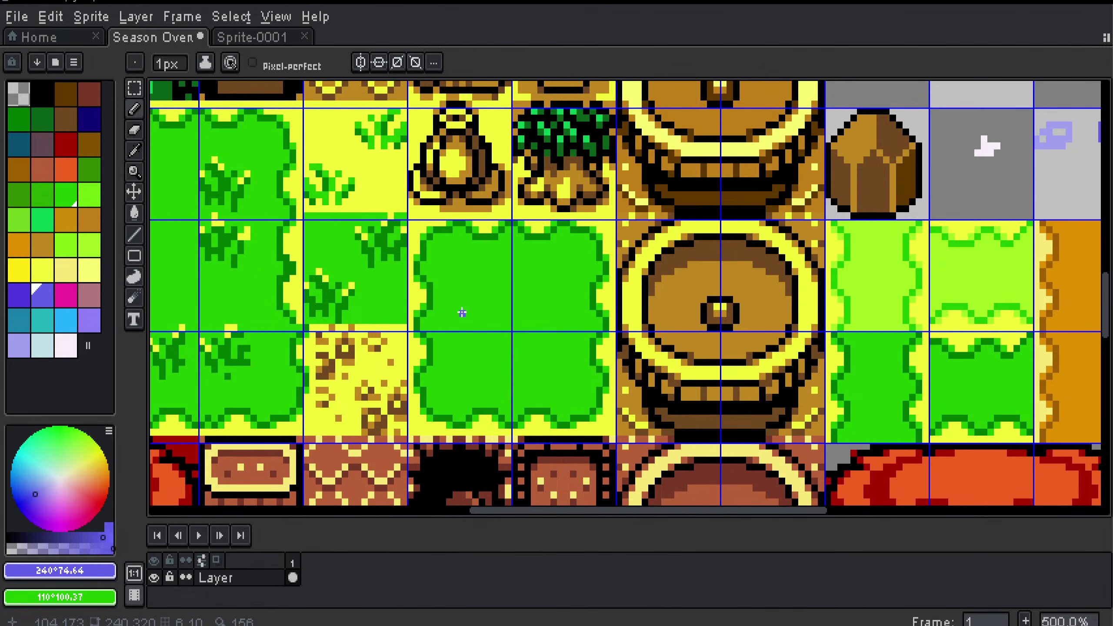
drag(833, 217, 385, 337)
scroll(637, 267, up, 2)
scroll(385, 336, down, 1)
scroll(422, 353, up, 3)
scroll(423, 353, down, 3)
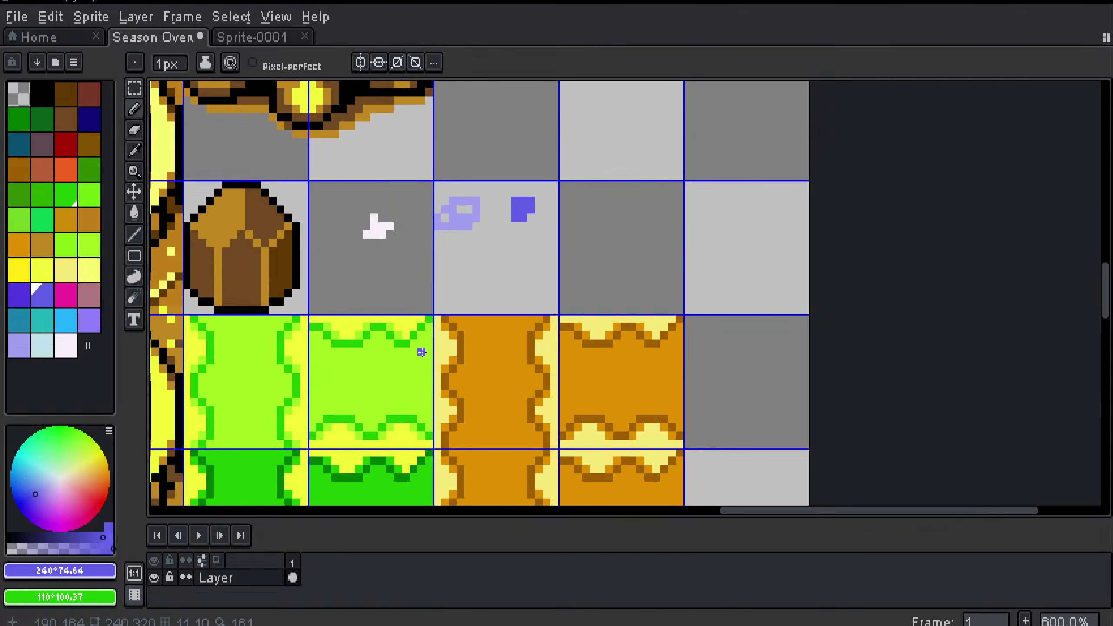
scroll(423, 354, down, 1)
scroll(412, 288, up, 4)
scroll(396, 282, down, 2)
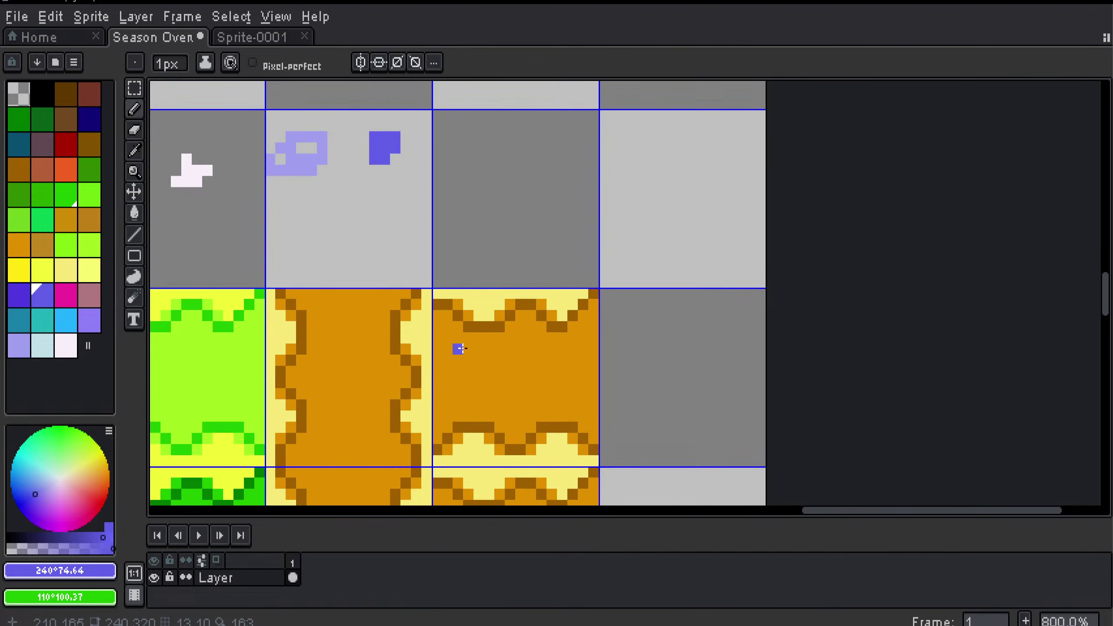
Step: Select the copied 32 by 16 pixel pair of orange tiles in the row above the originals
key(m)
drag(313, 327, 472, 348)
scroll(487, 355, down, 1)
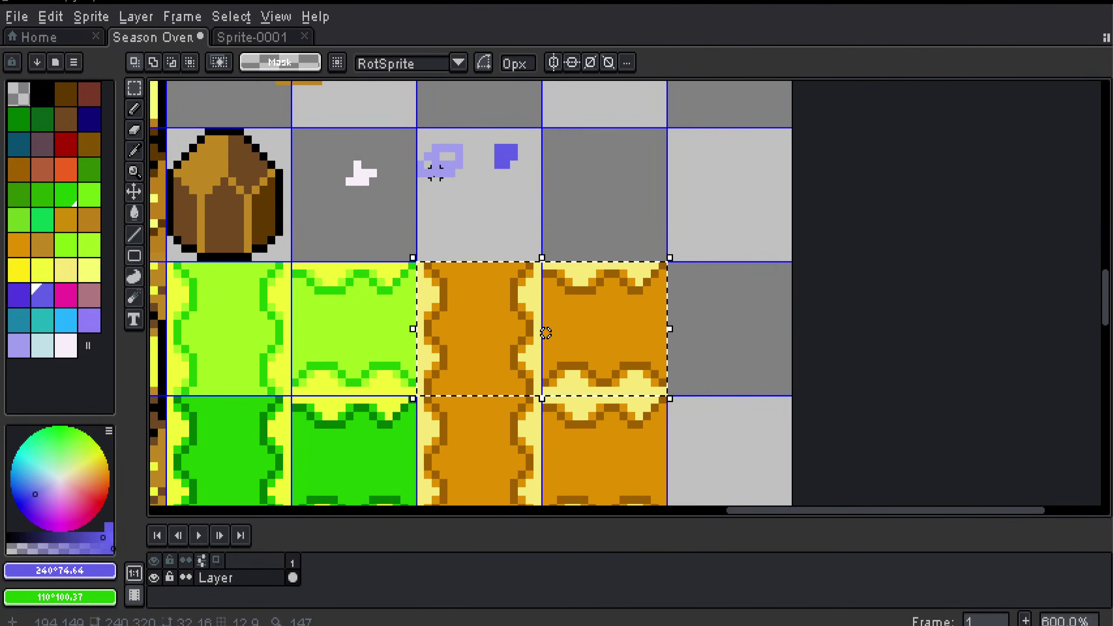
Step: Fill the centres of both selected tiles with the near-white sampled from the swatch above them
key(i)
right_click(360, 175)
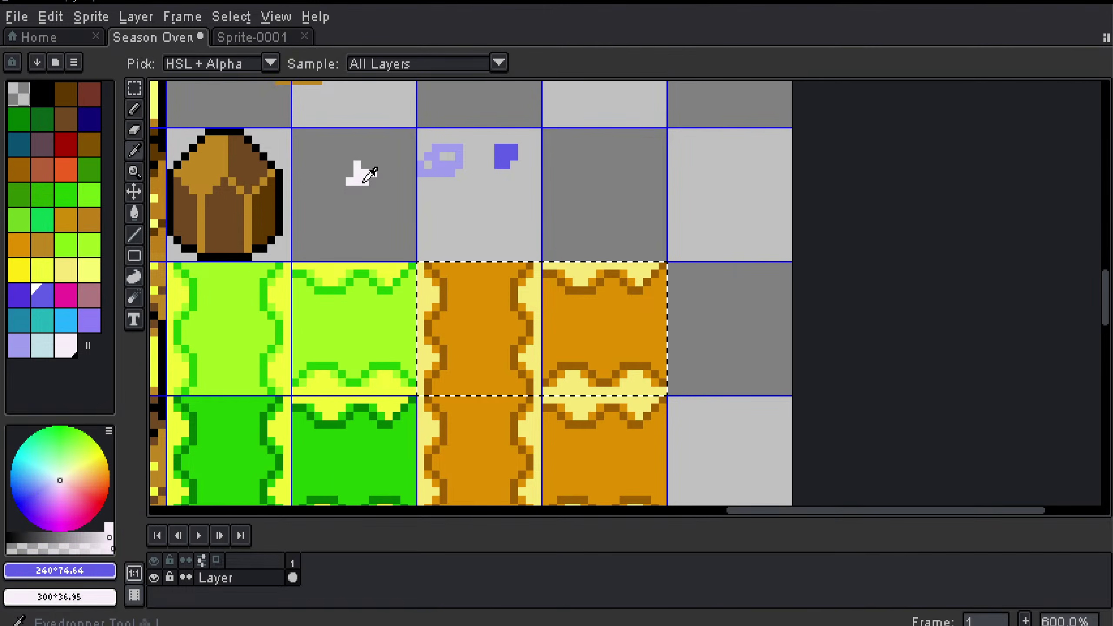
key(g)
click(476, 328)
key(i)
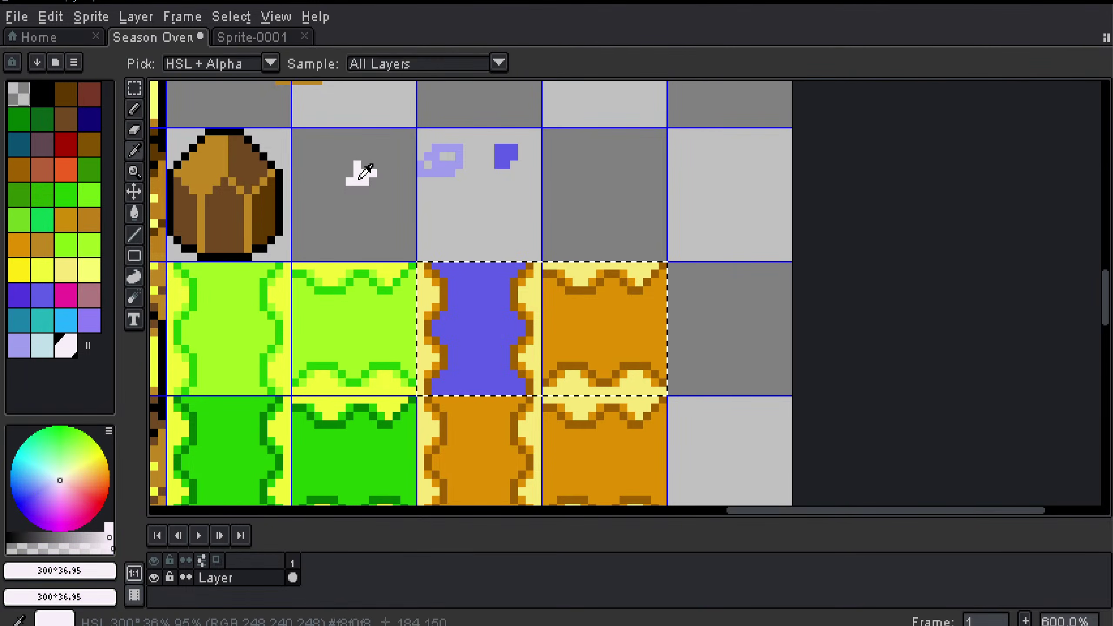
click(360, 171)
key(g)
click(480, 307)
click(616, 308)
Step: Sample the pale violet swatch and recolour the upper outline pixels on the vertical tile's left edge with it
key(i)
click(428, 175)
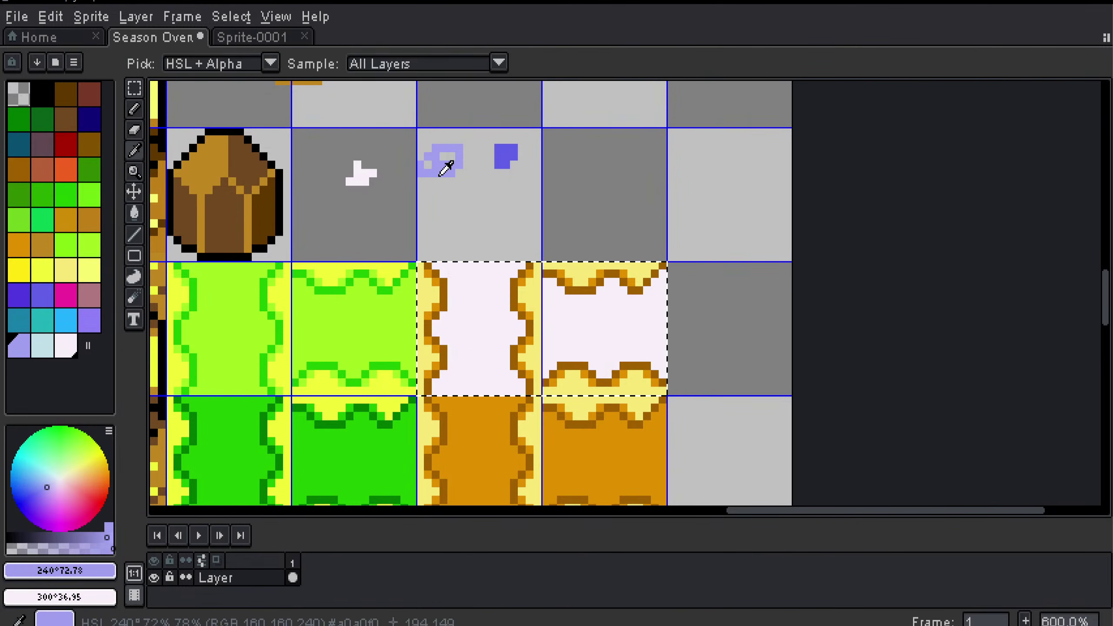
key(g)
scroll(387, 270, up, 1)
click(365, 260)
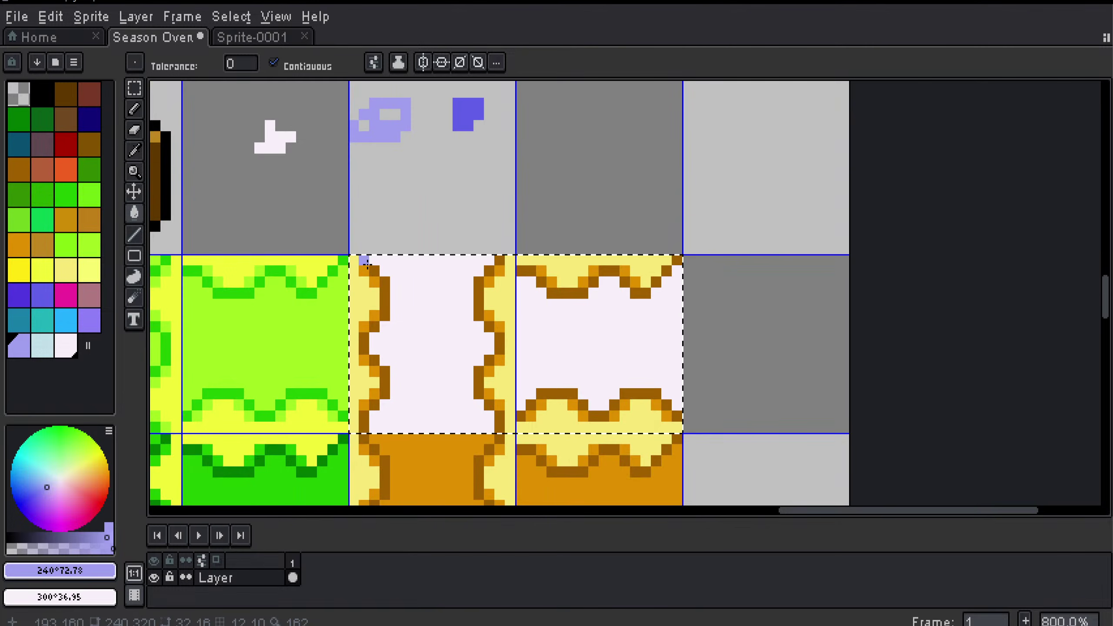
click(374, 271)
click(385, 288)
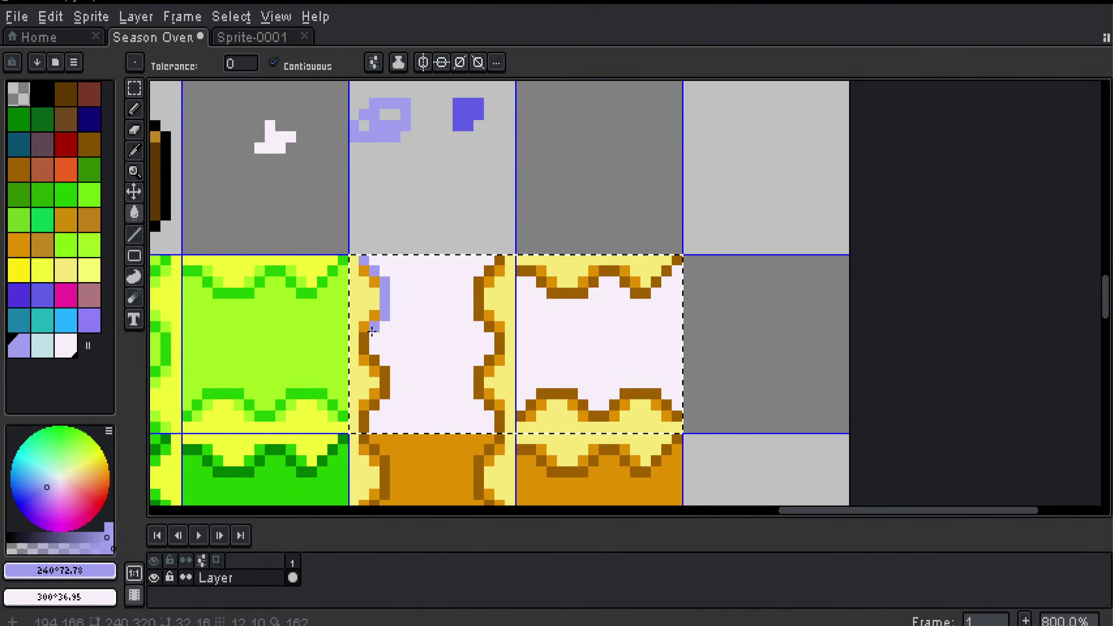
Step: Examine the violet winter grass patch and compare its fill and edge colours with the recoloured narrow tiles
key(b)
scroll(483, 262, down, 4)
scroll(483, 262, down, 2)
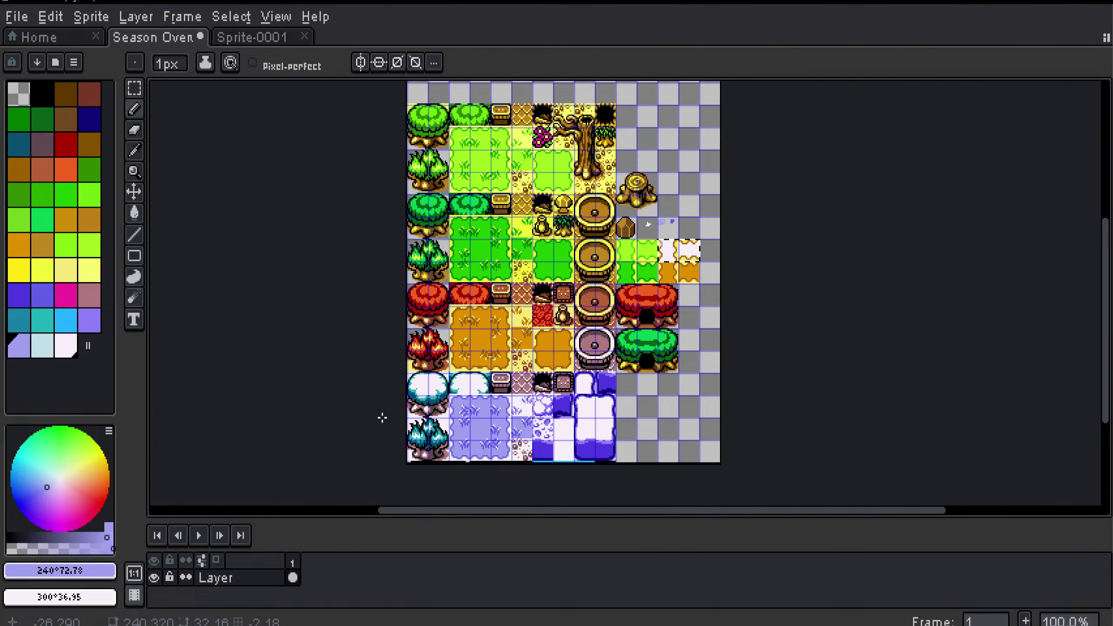
scroll(386, 418, up, 1)
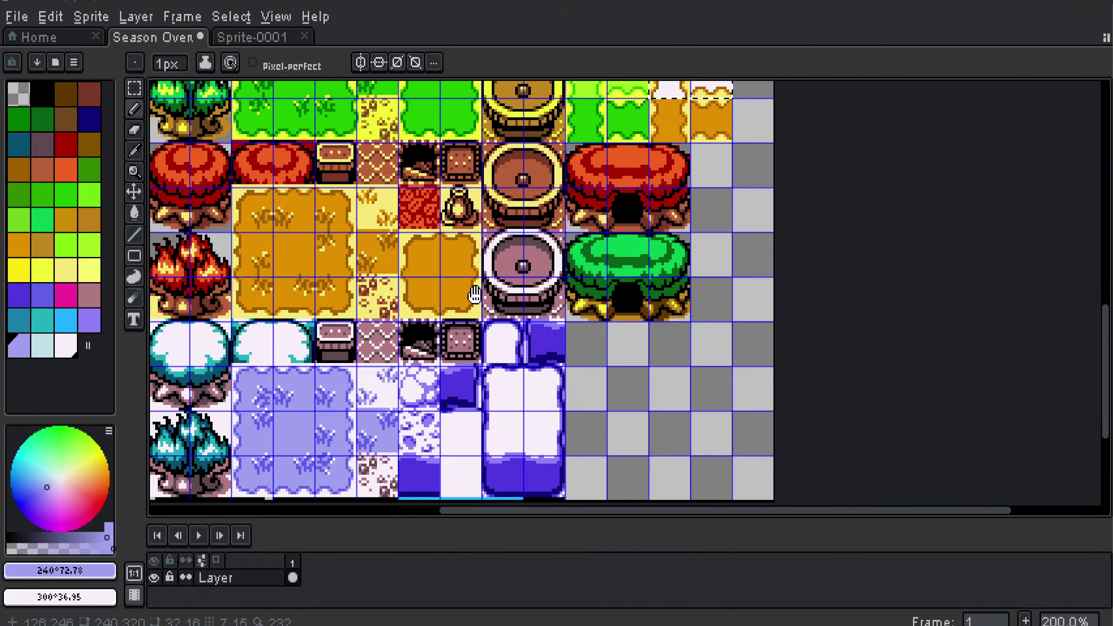
drag(473, 295, 364, 398)
scroll(368, 381, down, 4)
scroll(393, 265, left, 1)
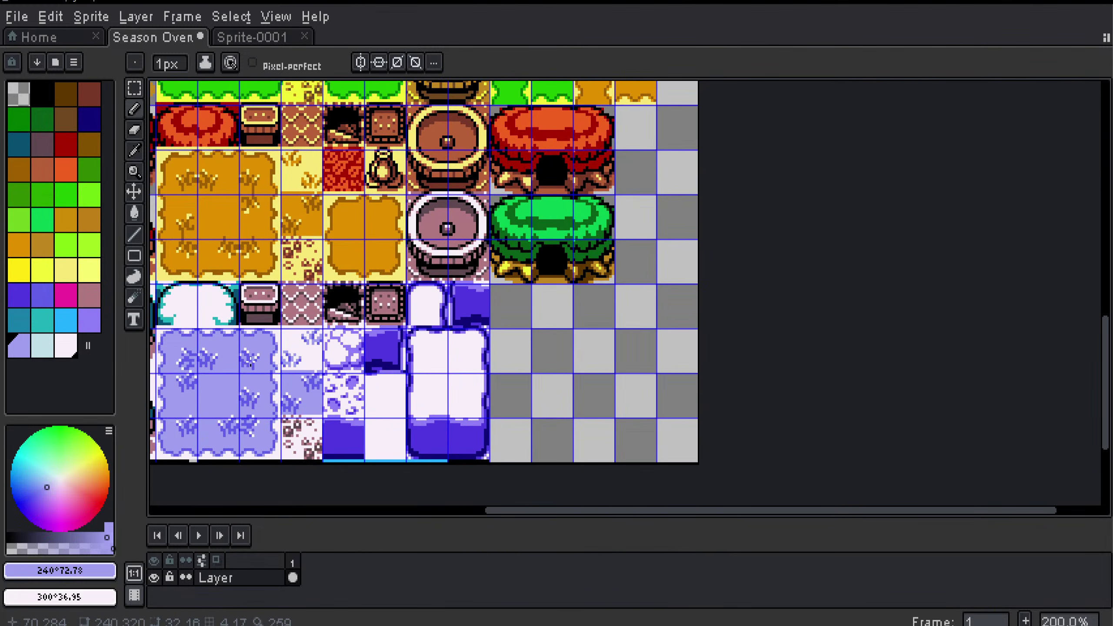
drag(332, 257, 359, 260)
drag(464, 230, 362, 419)
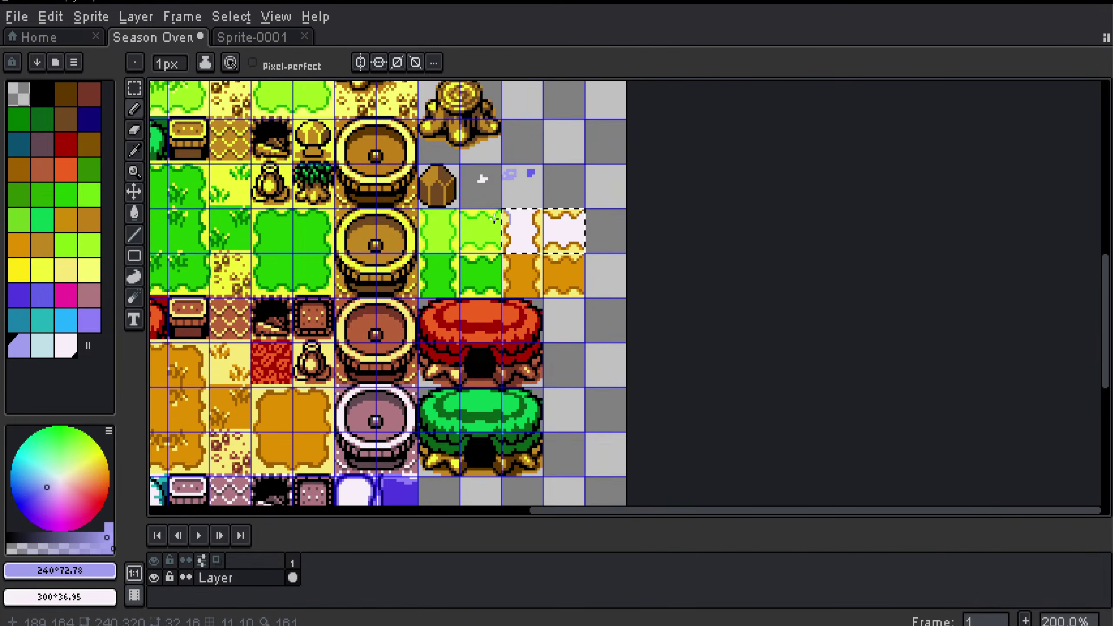
scroll(465, 288, up, 2)
drag(481, 240, 439, 416)
scroll(410, 302, up, 2)
drag(314, 256, 413, 254)
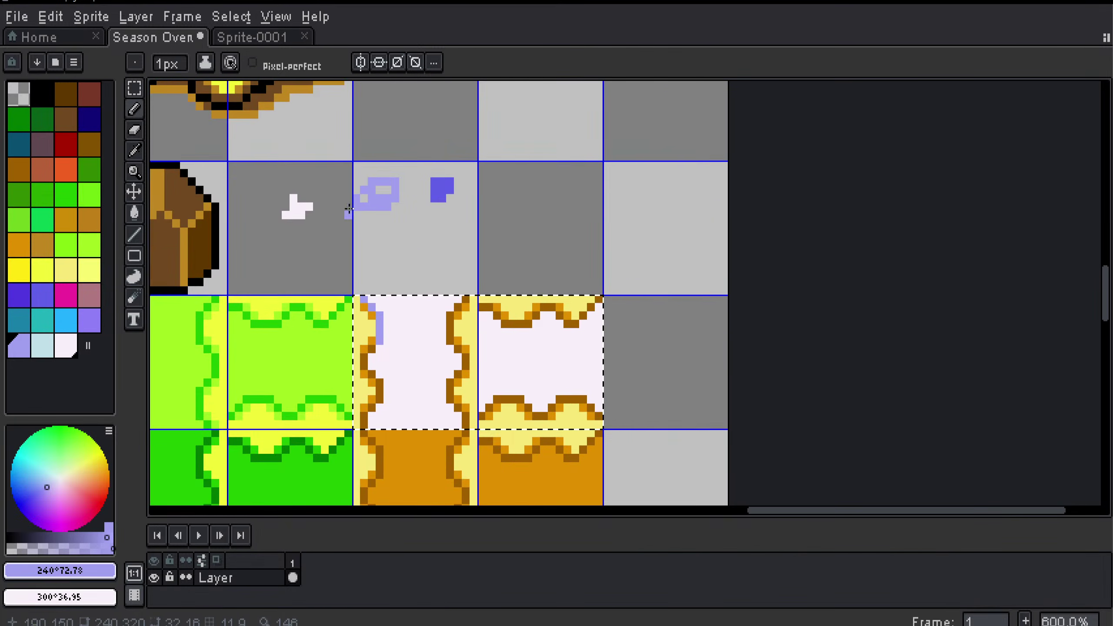
Step: Fill the centres of both selected tiles with sampled pale violet and their cream borders with near-white
alt+click(370, 210)
alt+click(372, 206)
drag(419, 341, 422, 345)
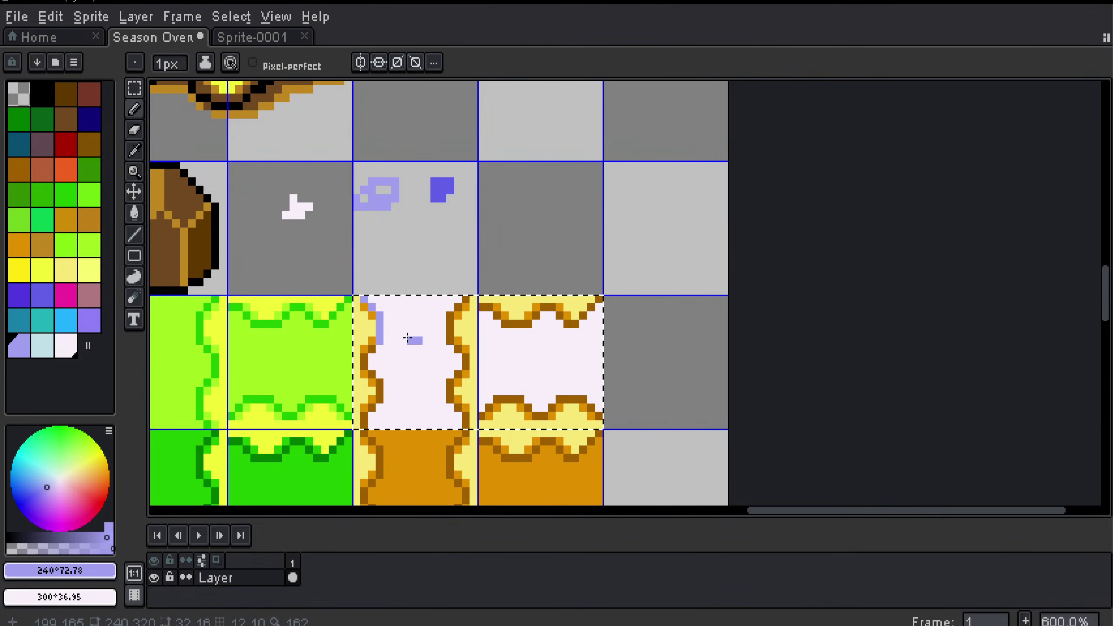
key(g)
click(421, 345)
scroll(421, 345, down, 4)
drag(456, 210, 460, 207)
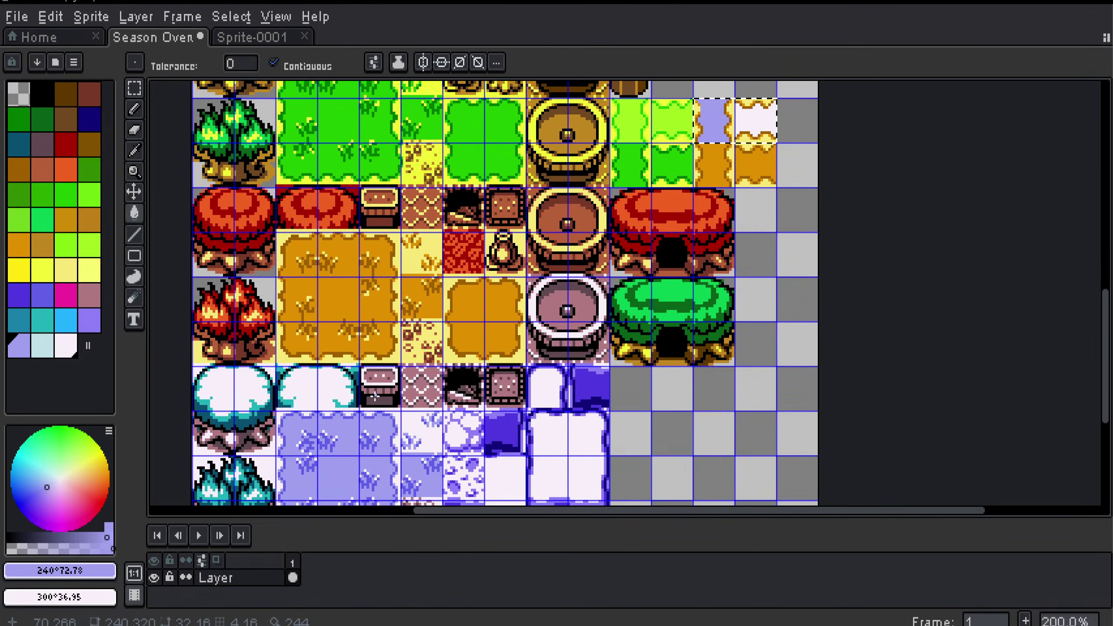
scroll(642, 162, up, 4)
drag(641, 162, 477, 176)
click(464, 278)
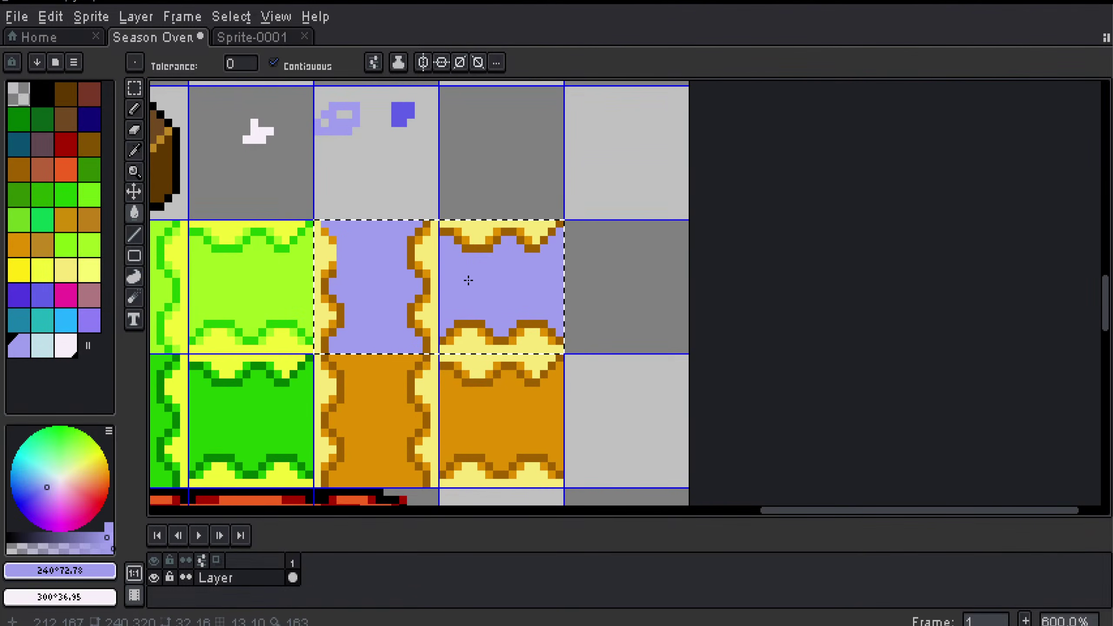
click(325, 254)
click(418, 254)
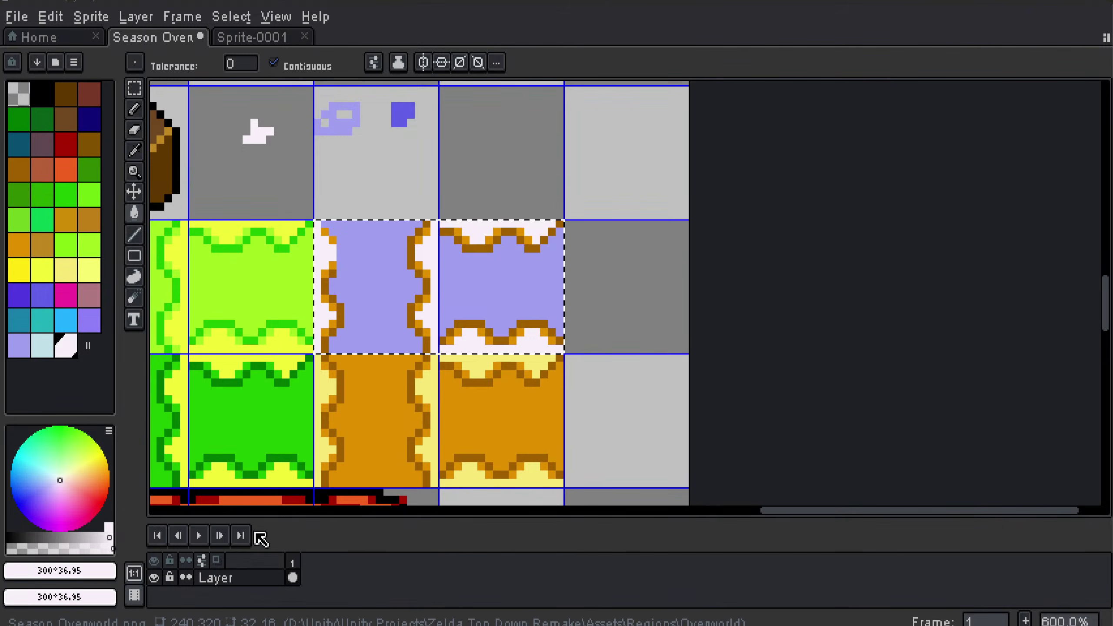
Step: Sample the darker violet swatch and pencil it over the upper outline pixels on the vertical tile's left edge
alt+click(388, 113)
scroll(318, 223, up, 2)
scroll(303, 235, down, 2)
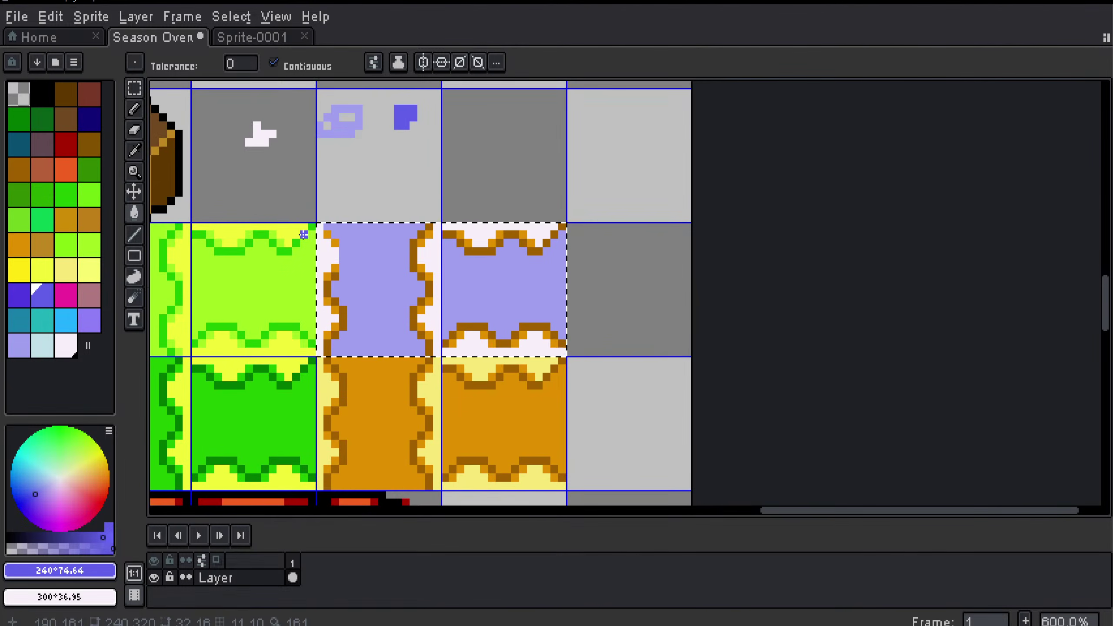
drag(303, 235, 414, 222)
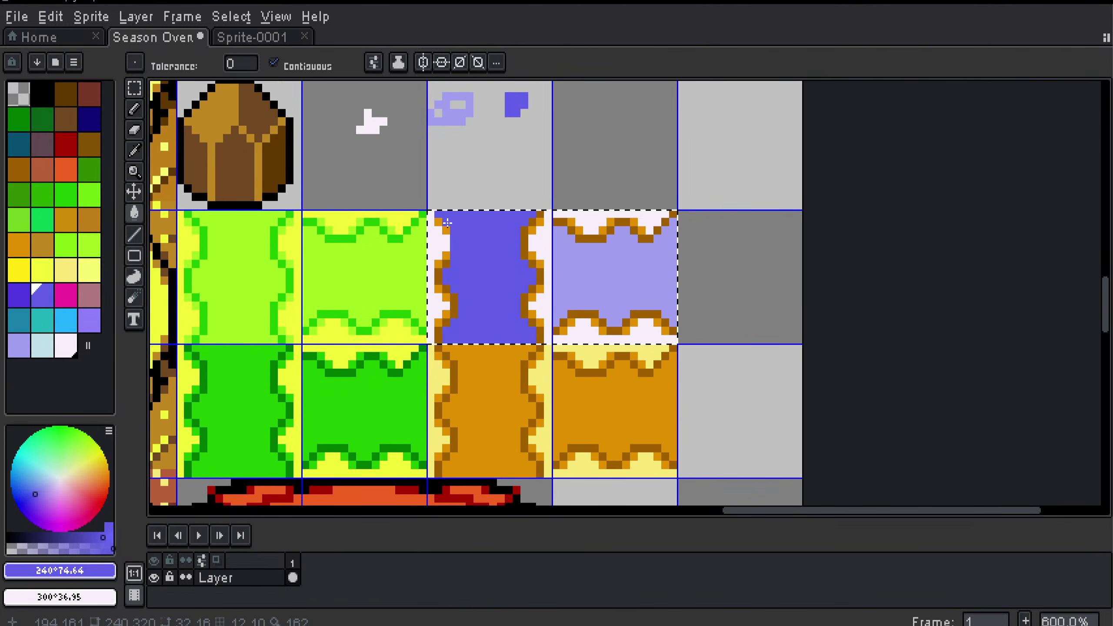
key(ctrl+z)
key(b)
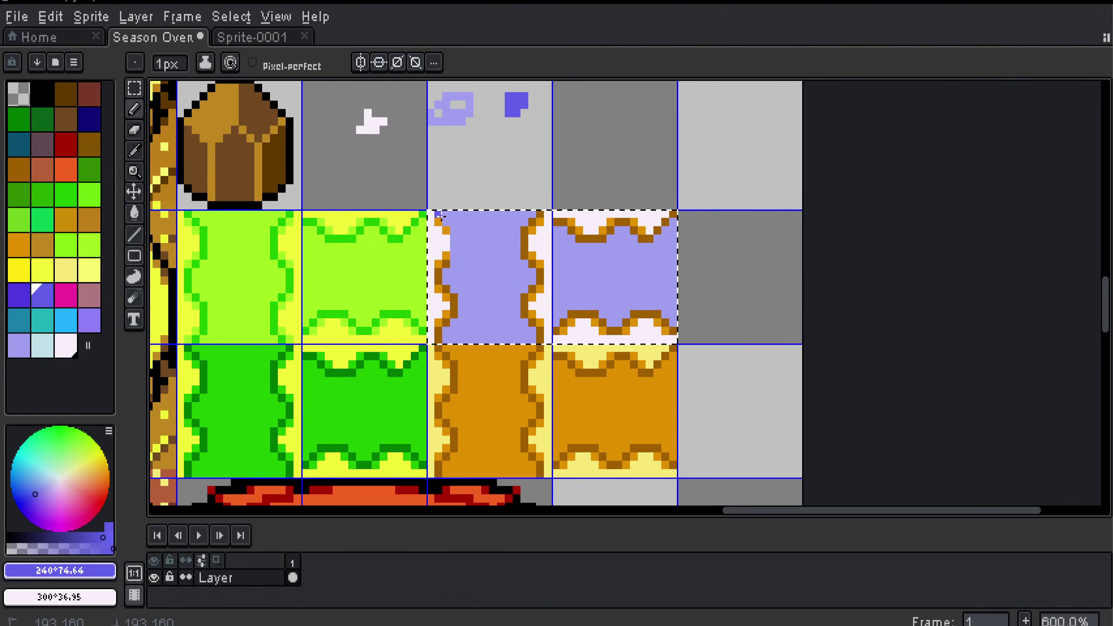
click(442, 216)
drag(454, 232, 455, 254)
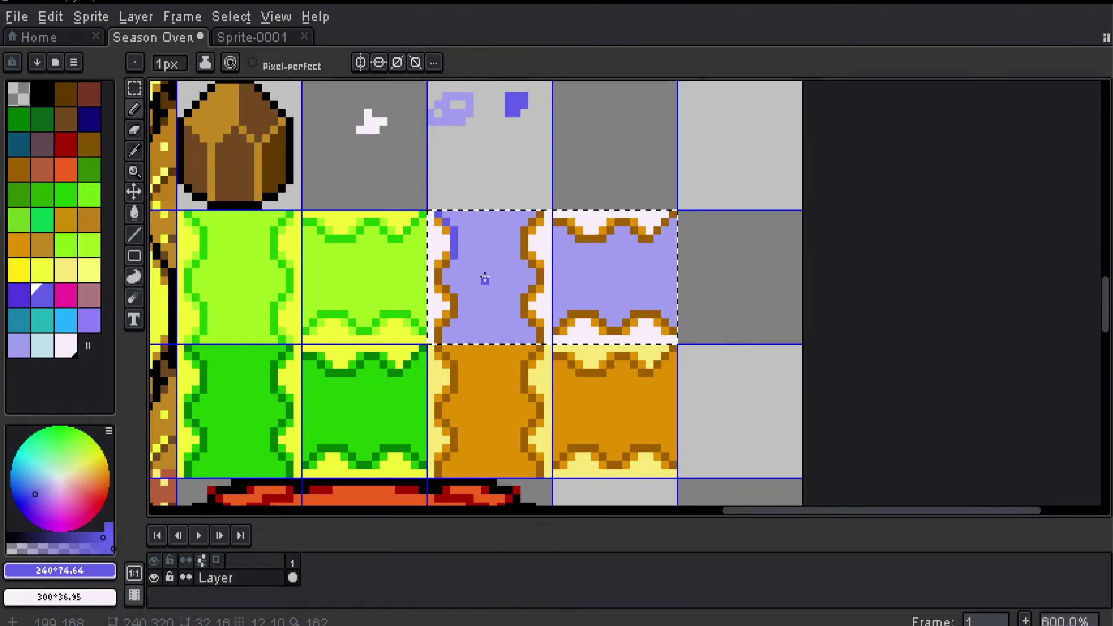
Step: Select the vertical tile's pale violet centre by colour and invert the selection
ctrl+click(485, 283)
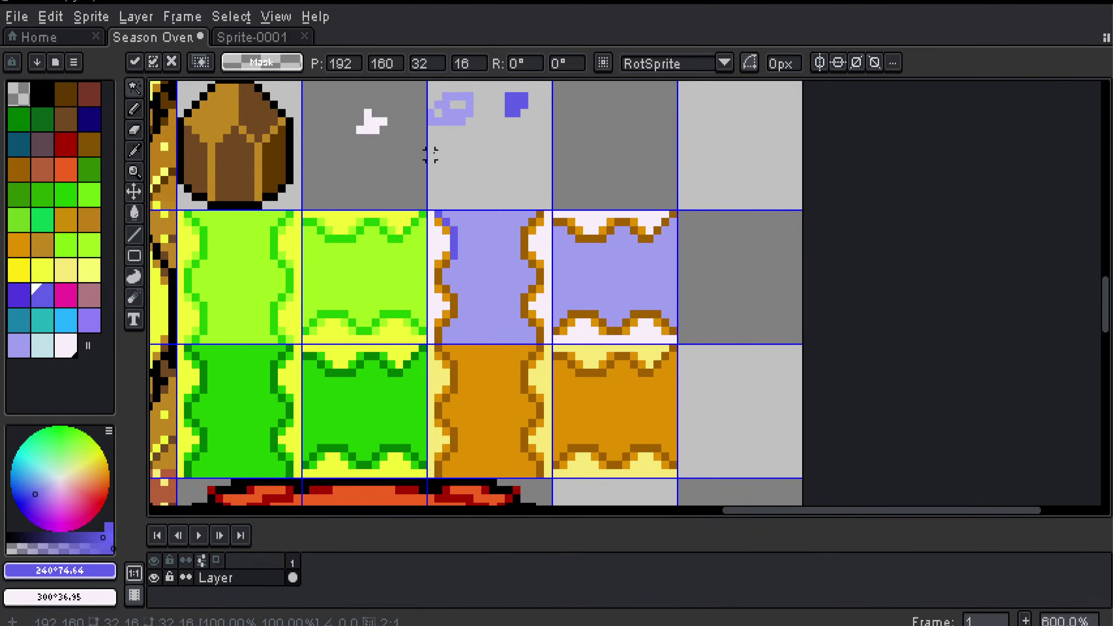
click(482, 263)
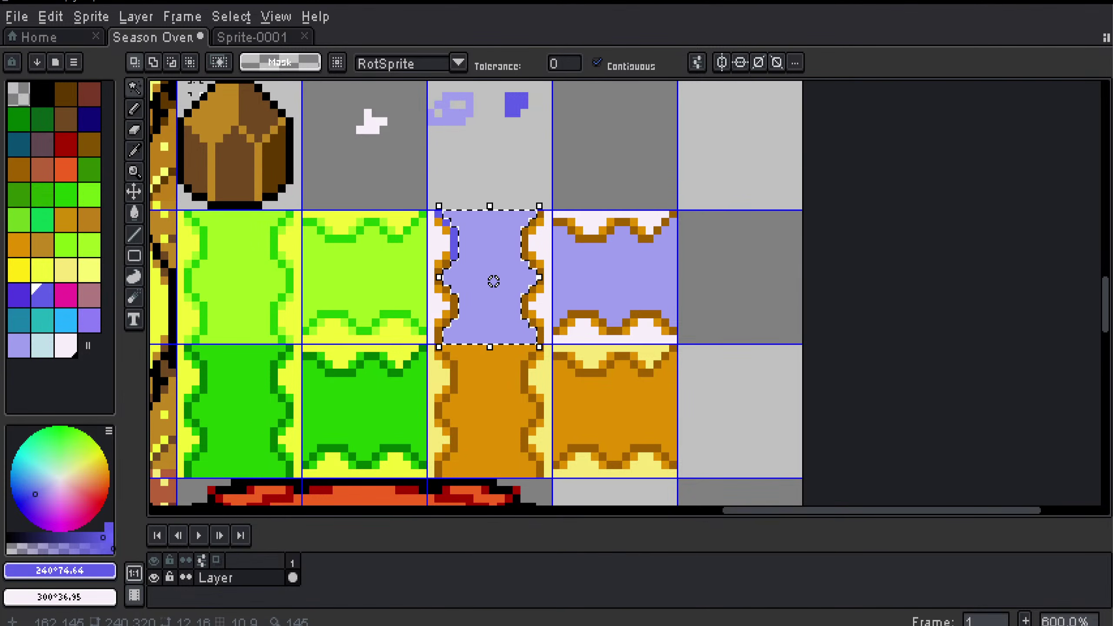
click(231, 16)
click(246, 110)
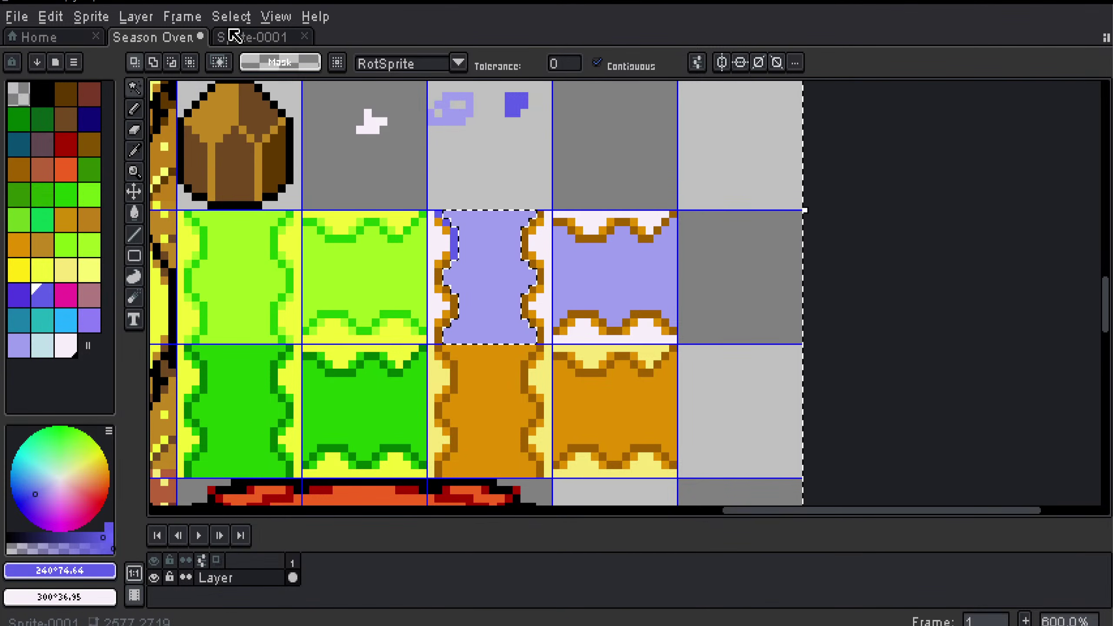
scroll(447, 232, up, 1)
key(b)
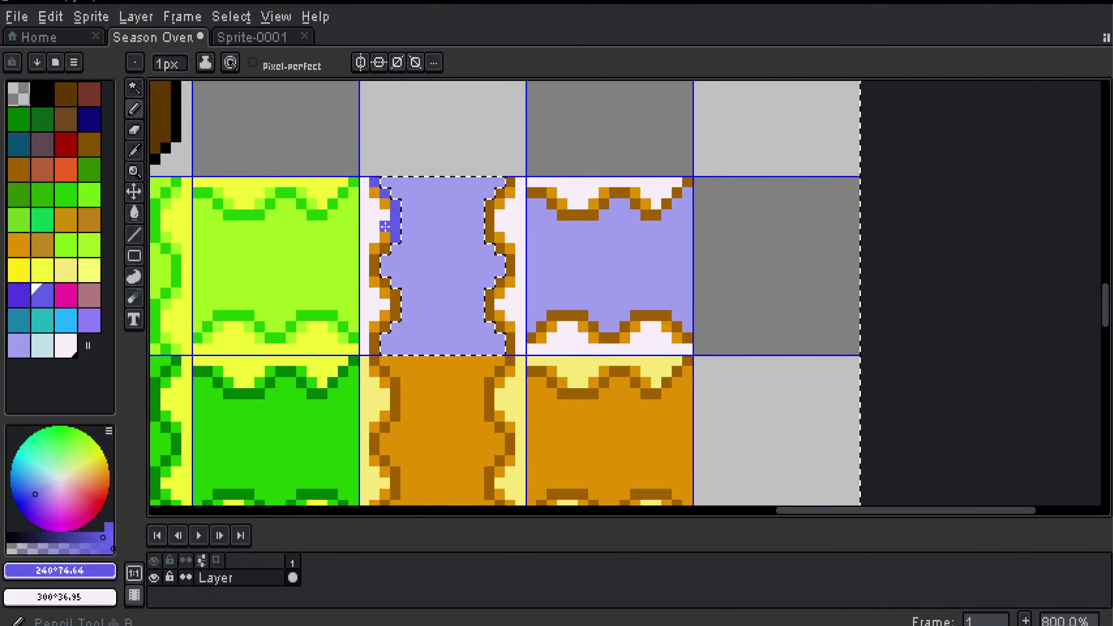
Step: Reduce the inverted selection to a border that follows the vertical tile's outline
click(232, 16)
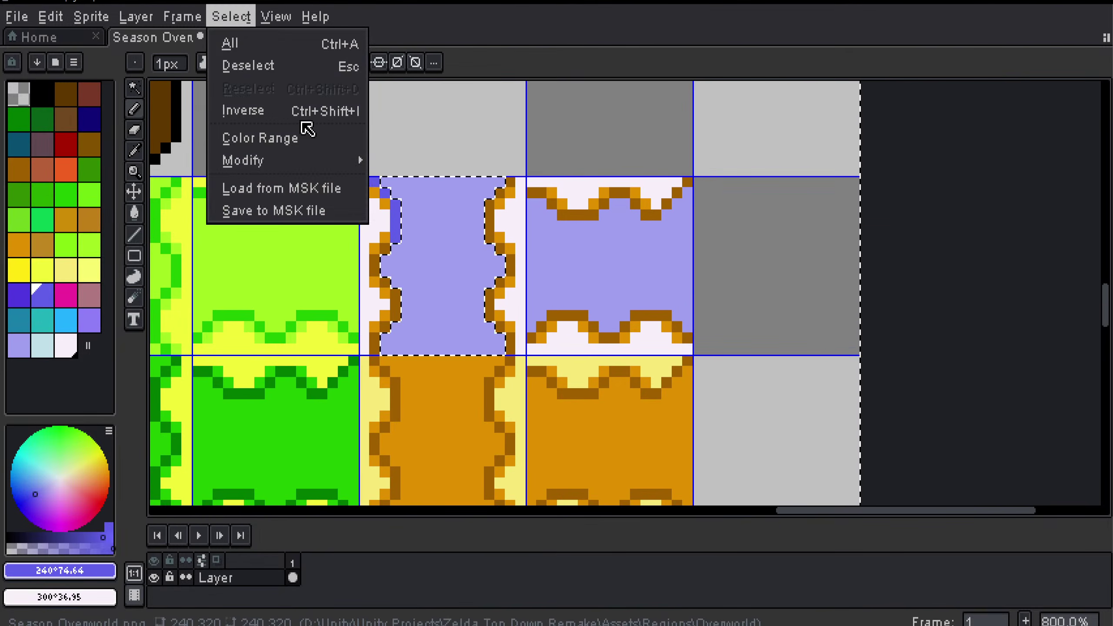
mouse_move(296, 162)
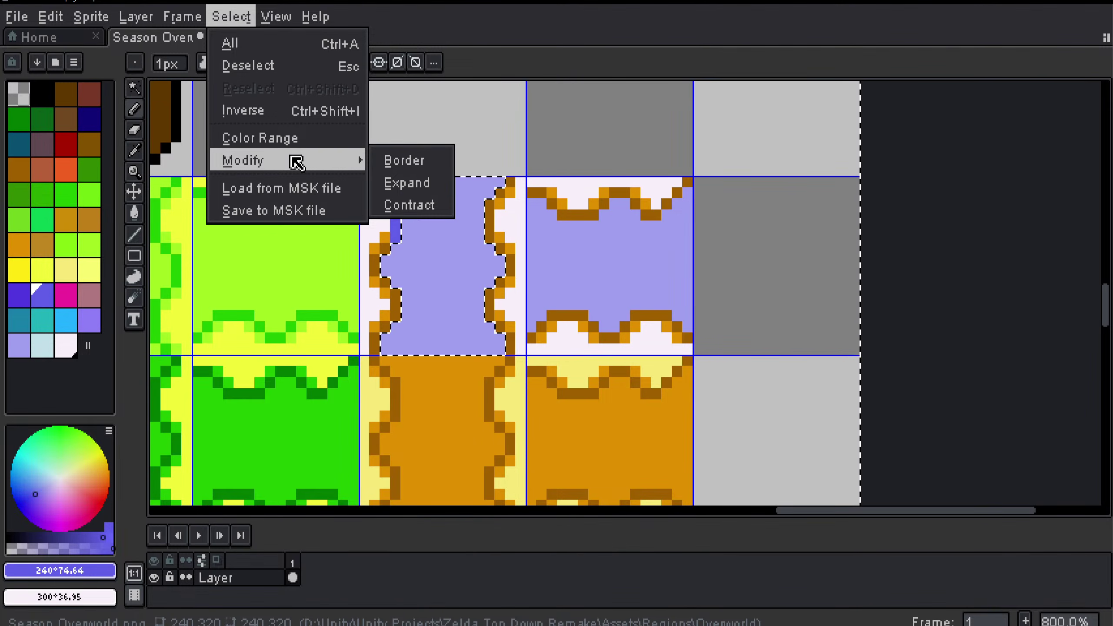
click(429, 176)
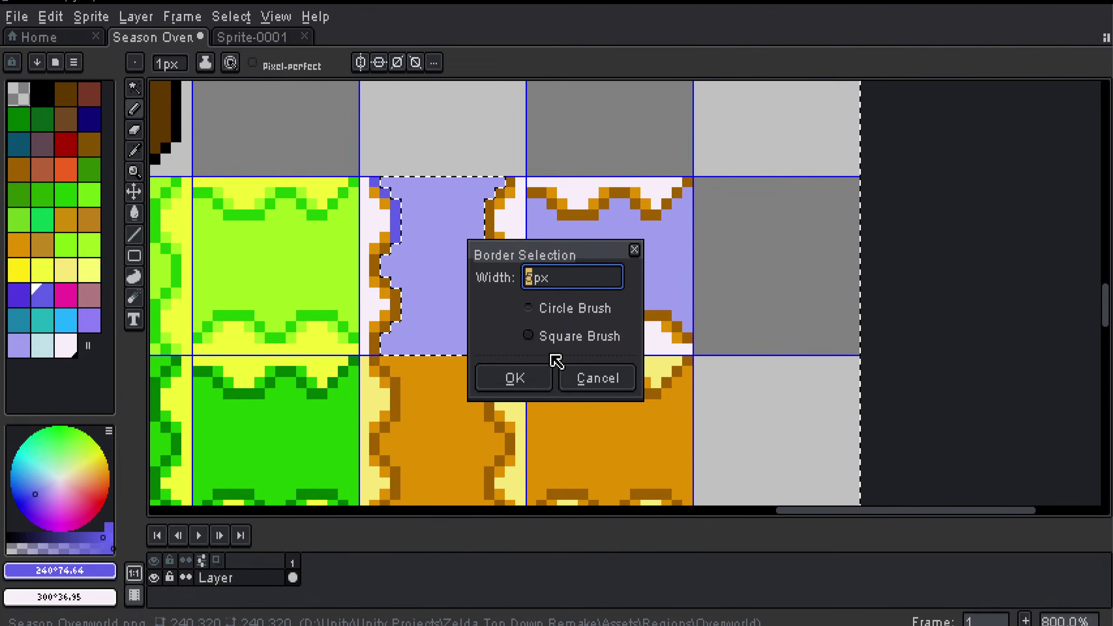
click(521, 378)
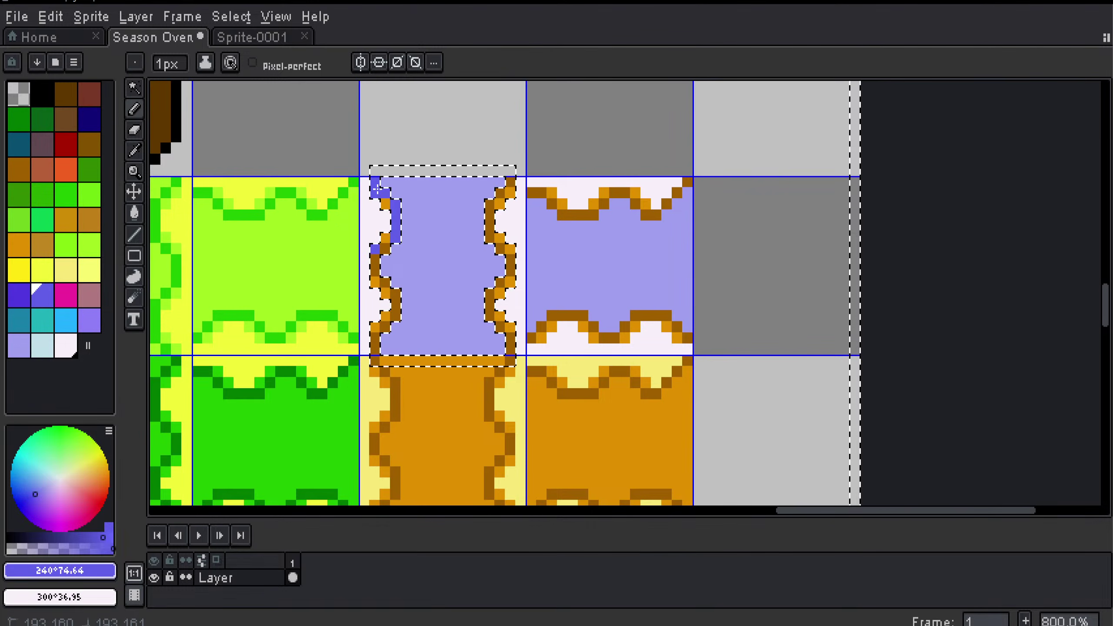
Step: Undo the stray pencil mark and paint the outline's middle bulge on the vertical tile's left edge in darker violet
key(ctrl+z)
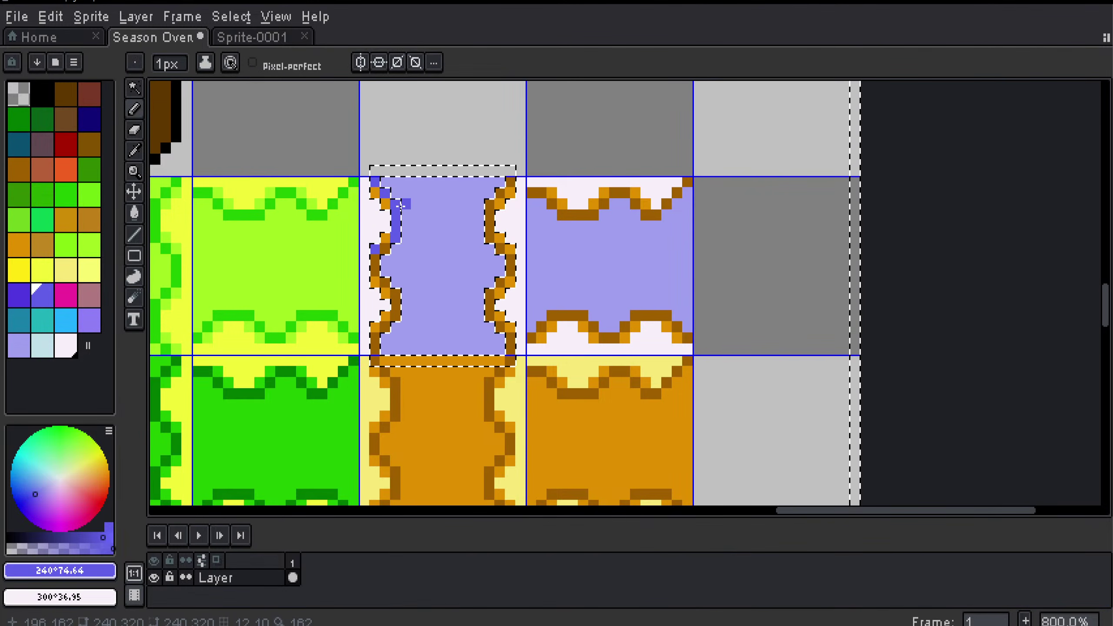
key(plus)
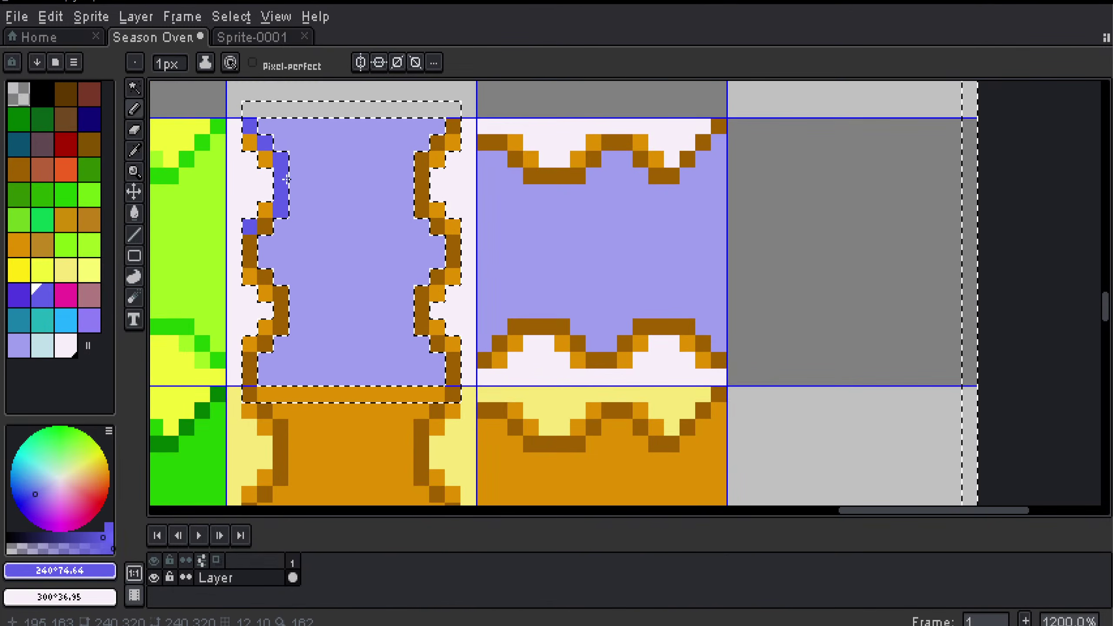
click(271, 228)
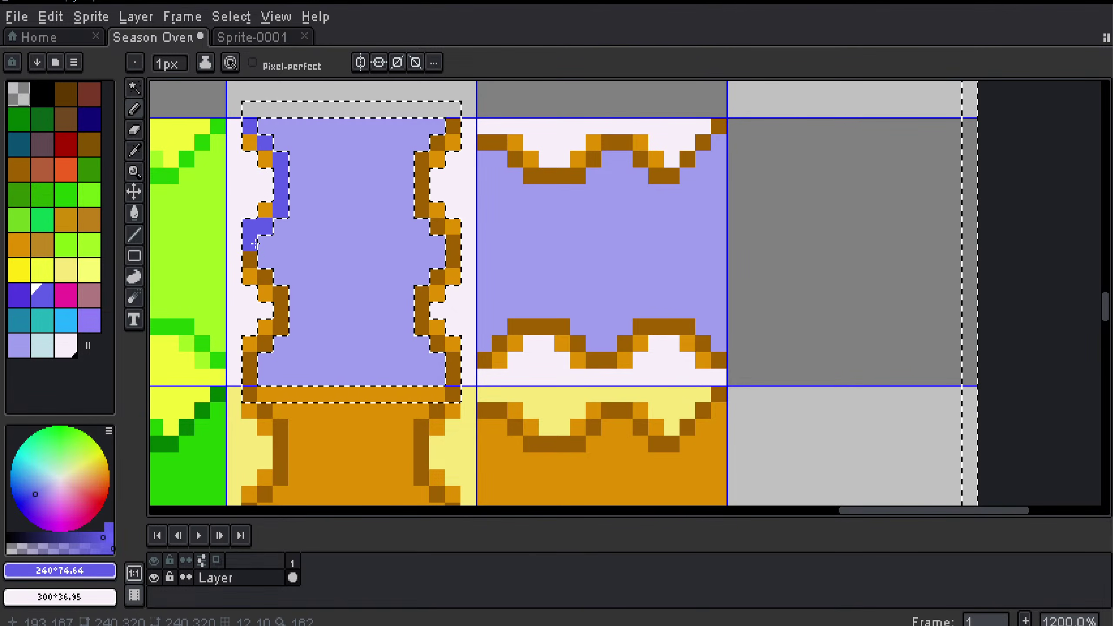
click(251, 243)
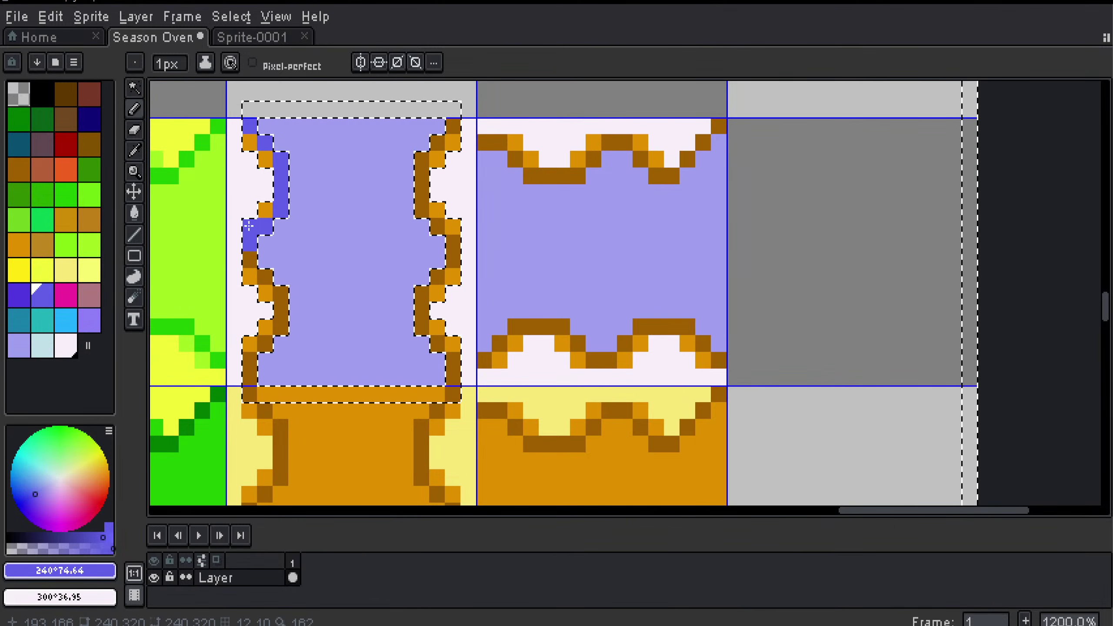
Step: Recolour the light orange corner pixels along the upper half of the vertical tile's left outline with sampled pale violet
alt+click(326, 242)
click(250, 142)
click(265, 211)
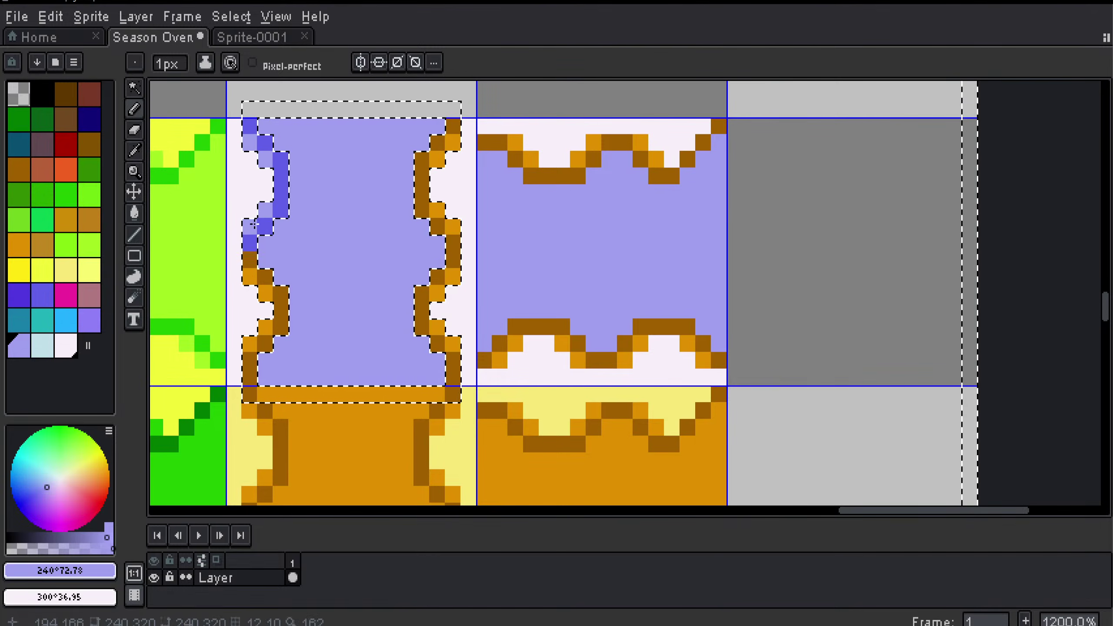
click(254, 223)
drag(268, 206, 308, 186)
Step: Recolour the rest of the vertical tile's dark brown outline in sampled darker violet, using a non-contiguous fill for the remaining pixels
alt+click(289, 229)
click(290, 241)
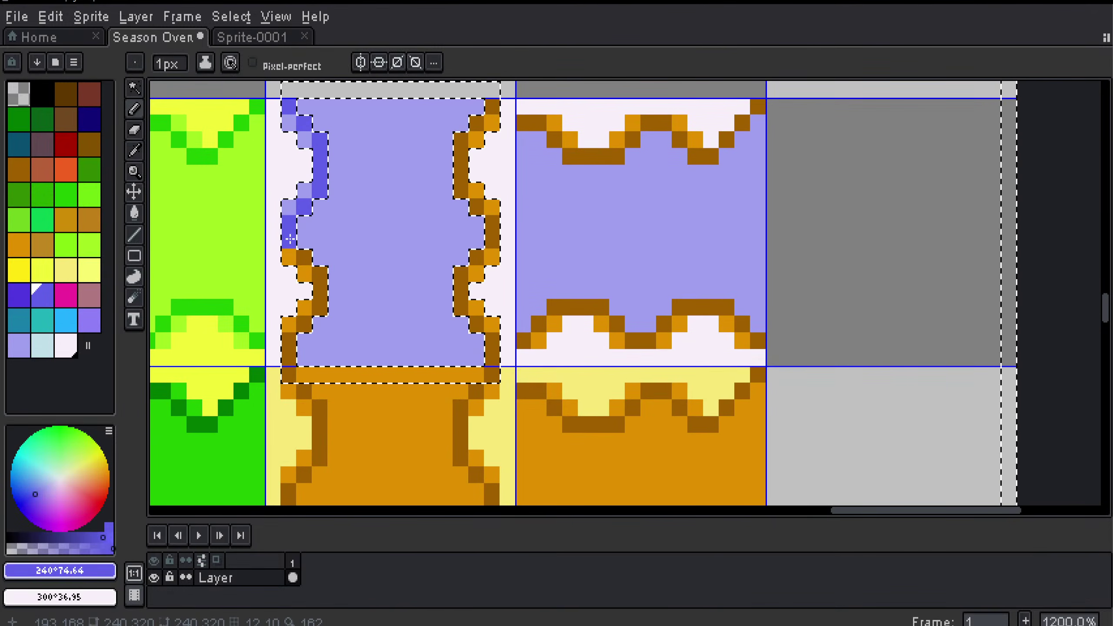
scroll(307, 248, down, 3)
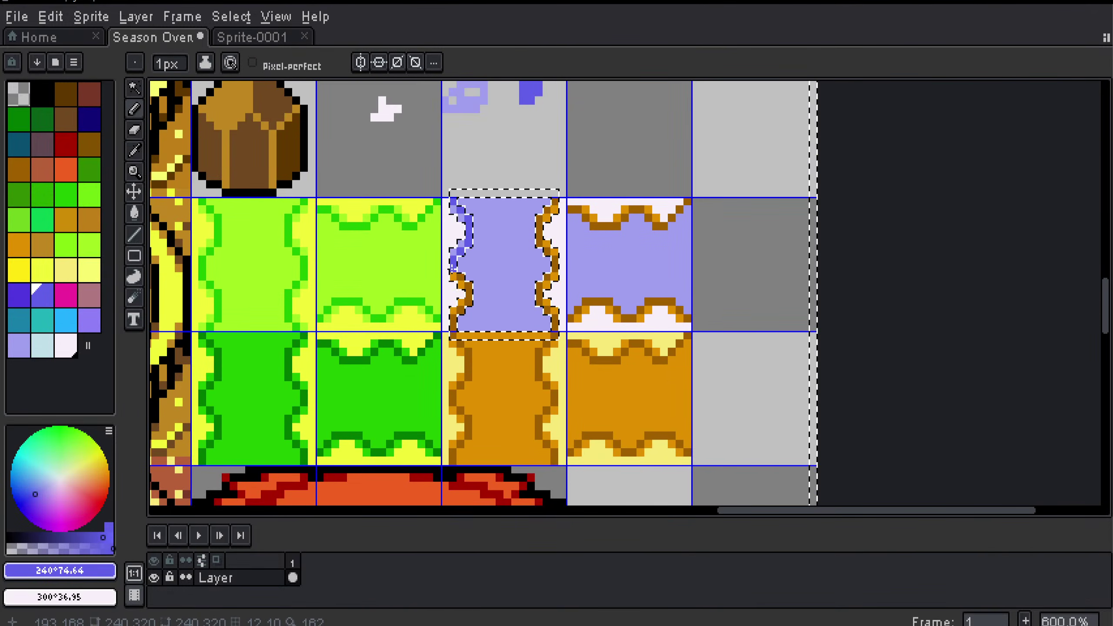
scroll(437, 272, up, 3)
scroll(437, 272, down, 2)
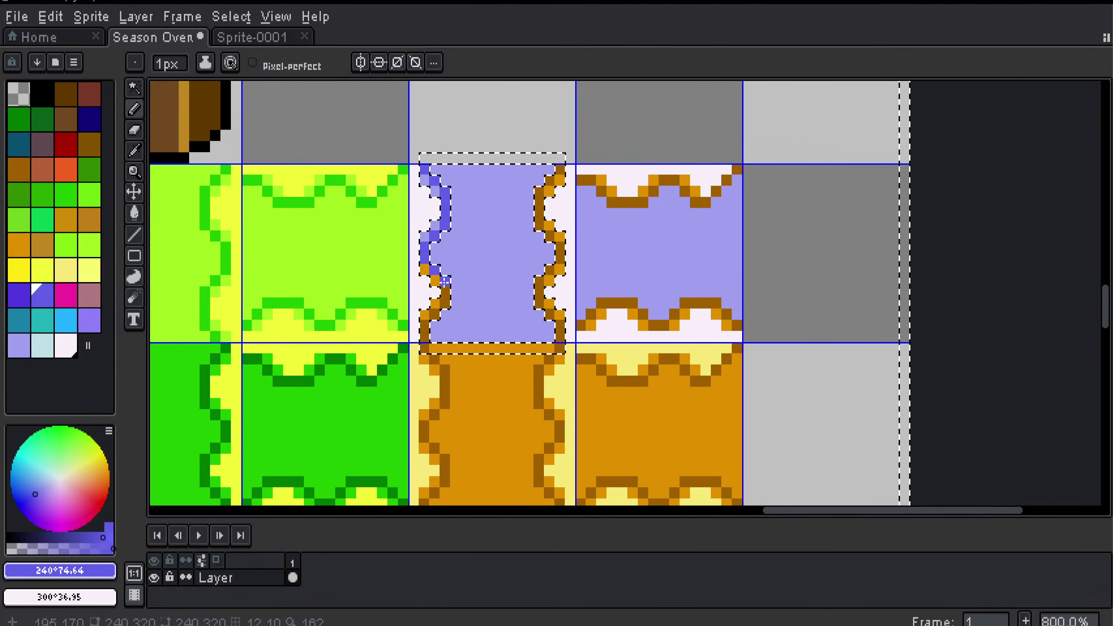
key(g)
click(275, 64)
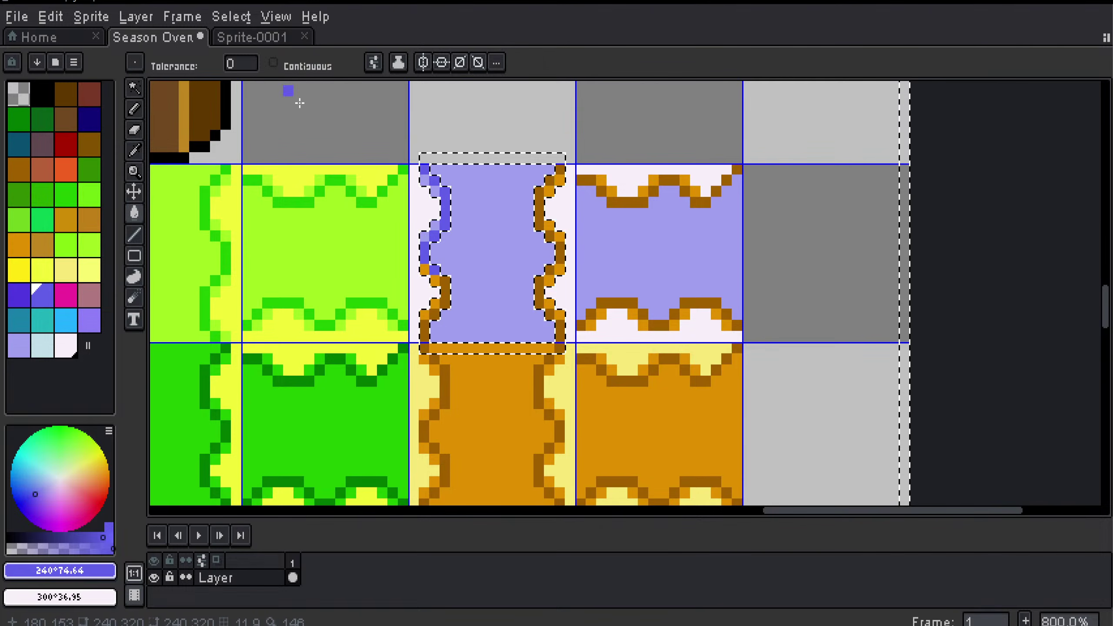
click(445, 302)
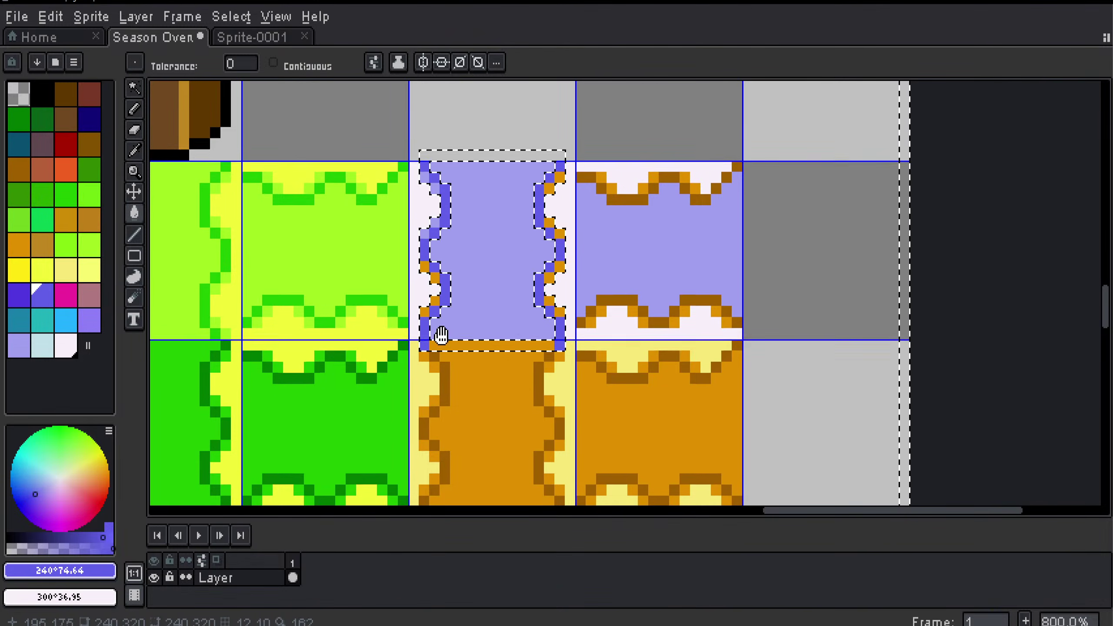
Step: Restore the two violet corner pixels atop the orange tile below to dark brown sampled from that tile's outline
scroll(436, 355, up, 3)
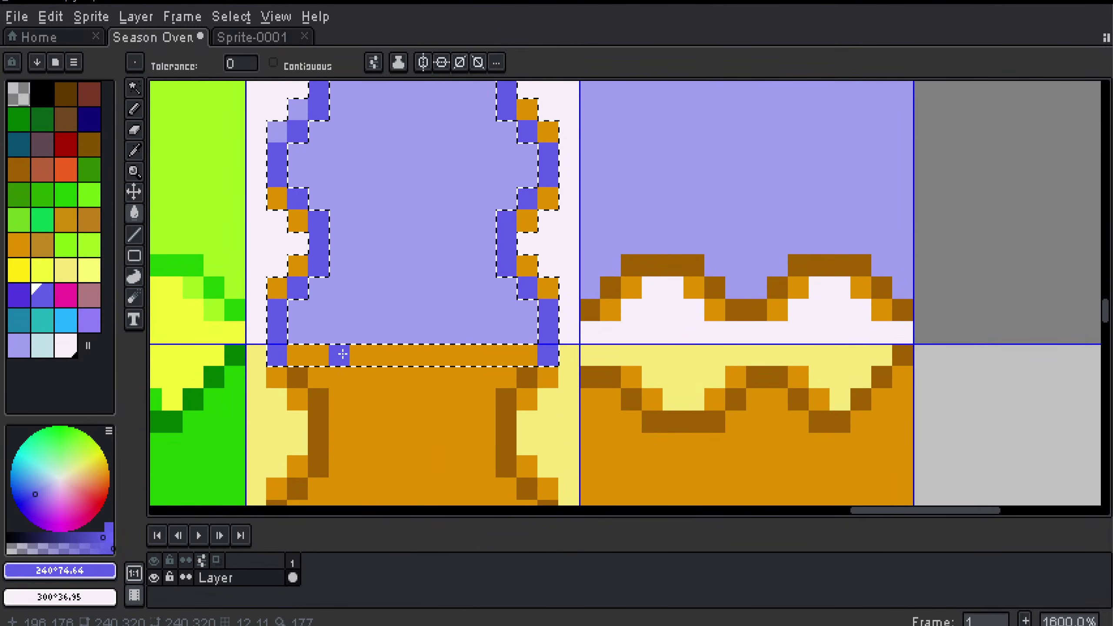
key(i)
right_click(367, 393)
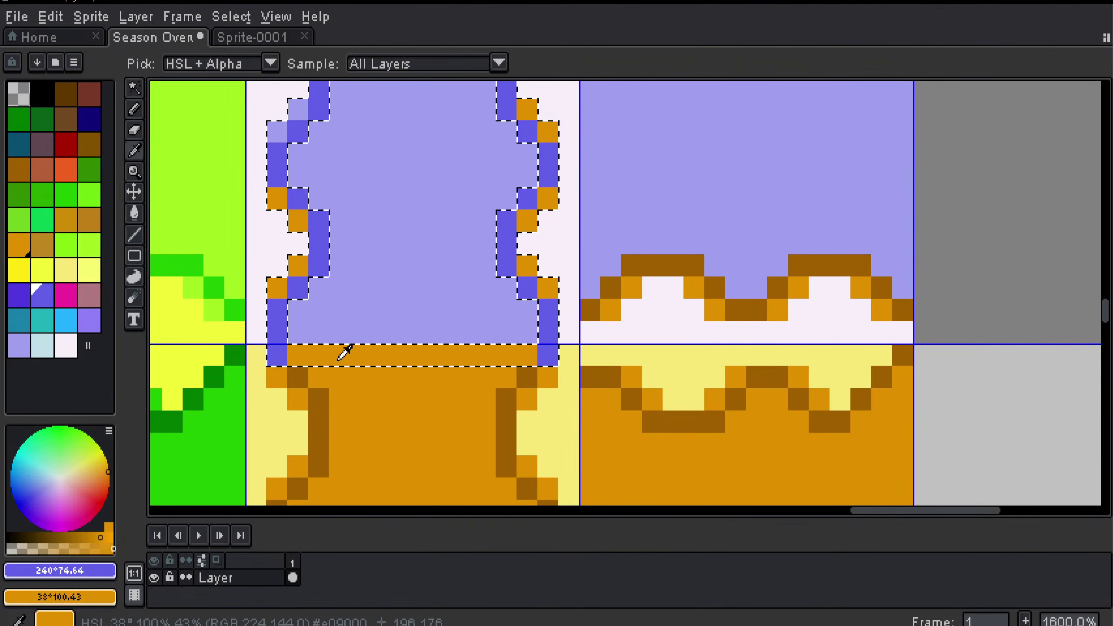
right_click(299, 379)
key(b)
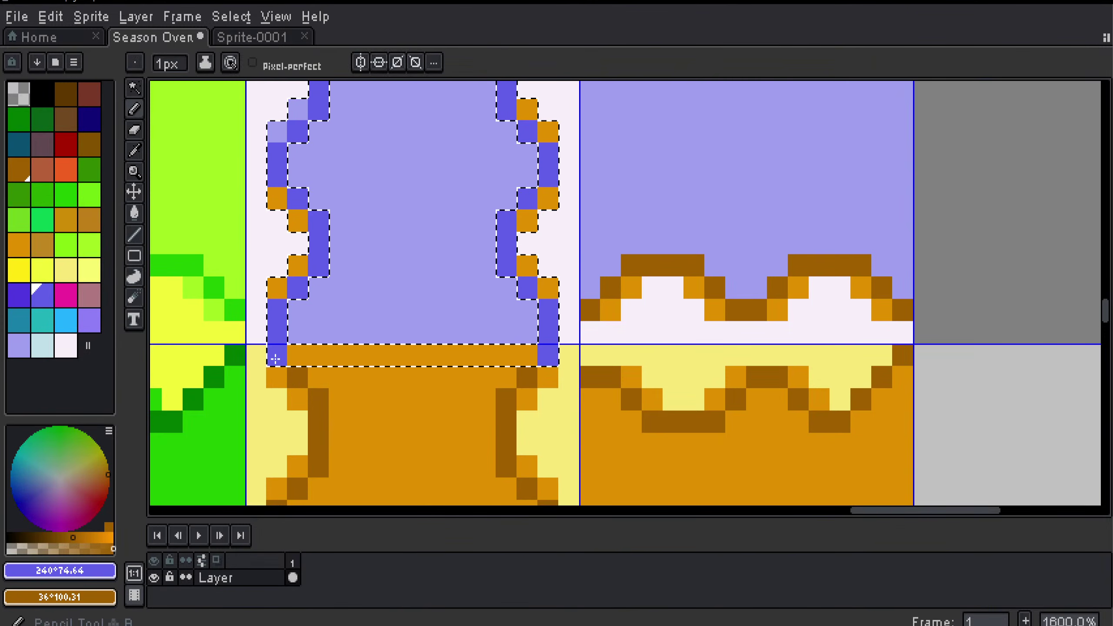
alt+click(283, 378)
alt+click(299, 379)
click(288, 309)
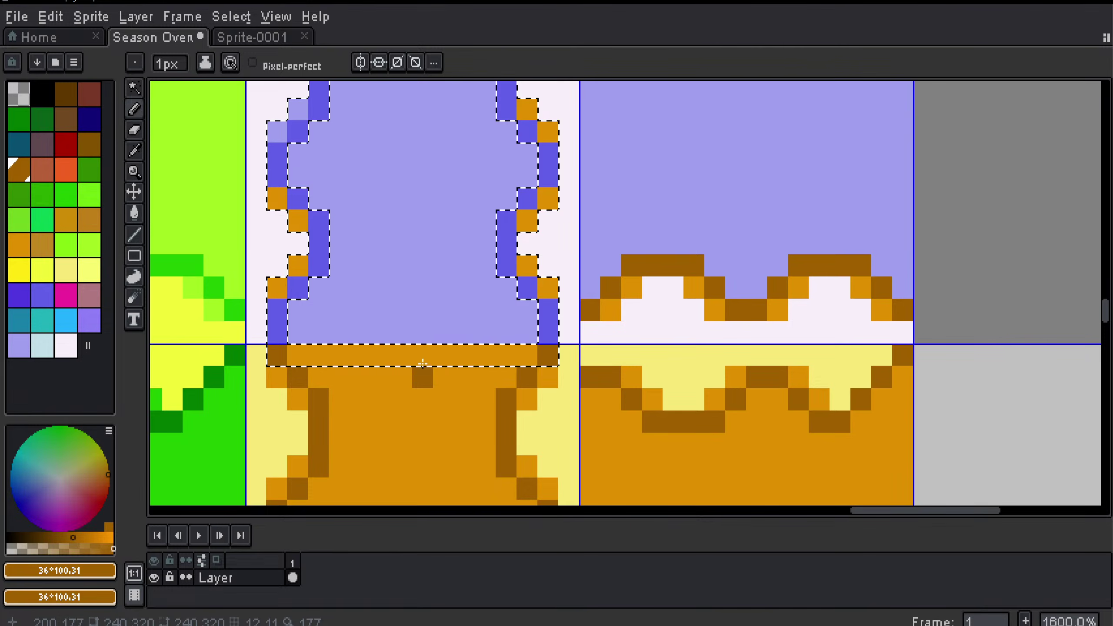
Step: Subtract the strip over the orange tile below from the outline selection and return the selection mode to replace
drag(287, 307, 350, 322)
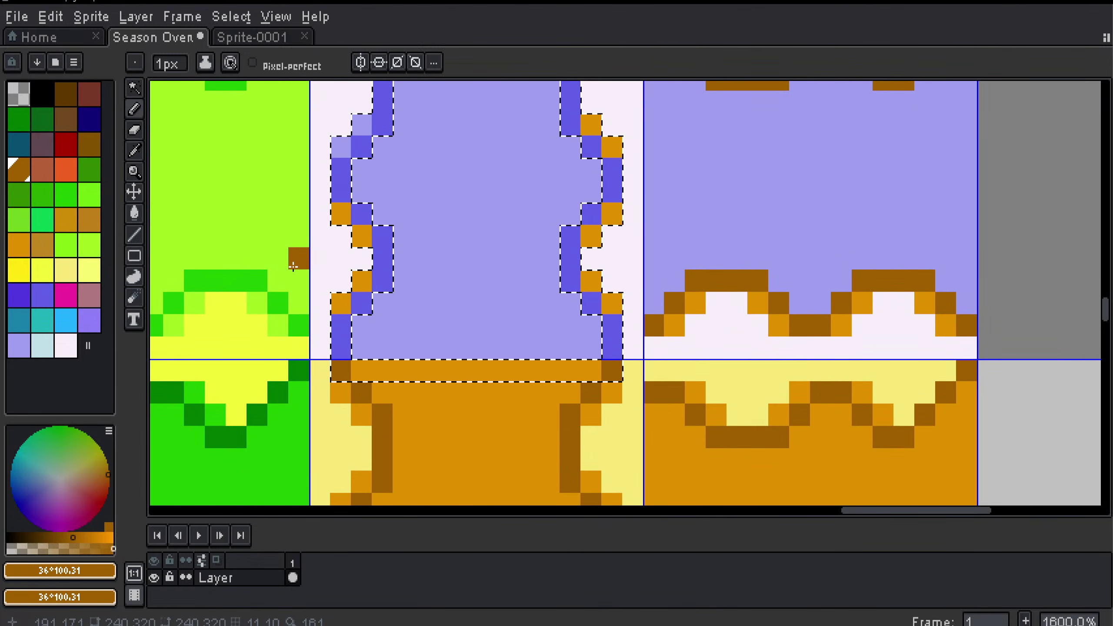
key(m)
click(178, 63)
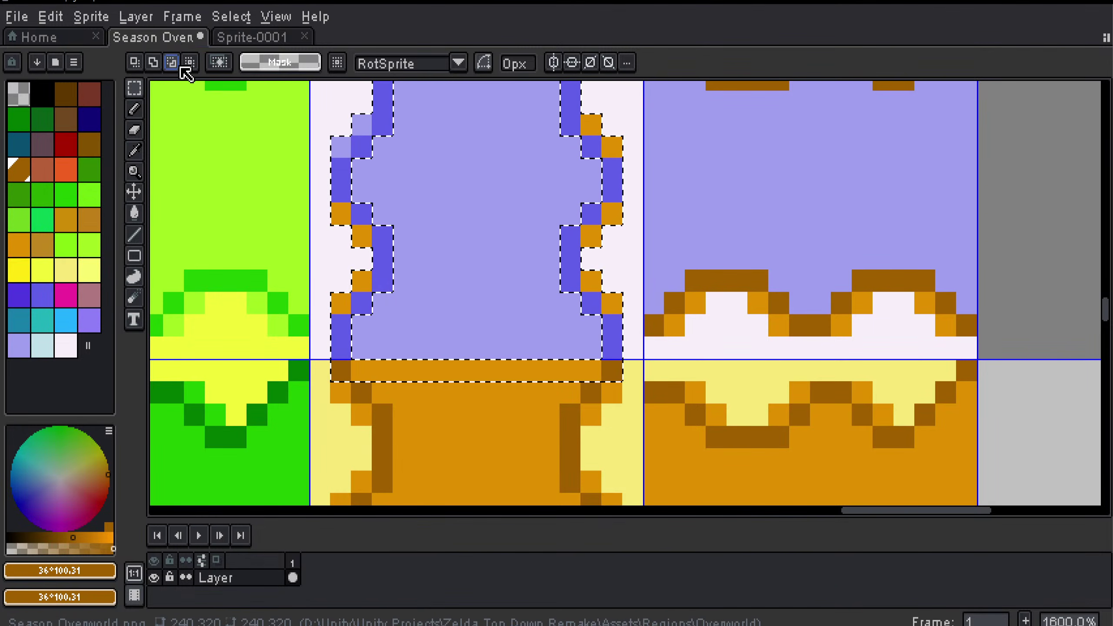
drag(612, 393, 612, 394)
drag(321, 370, 321, 370)
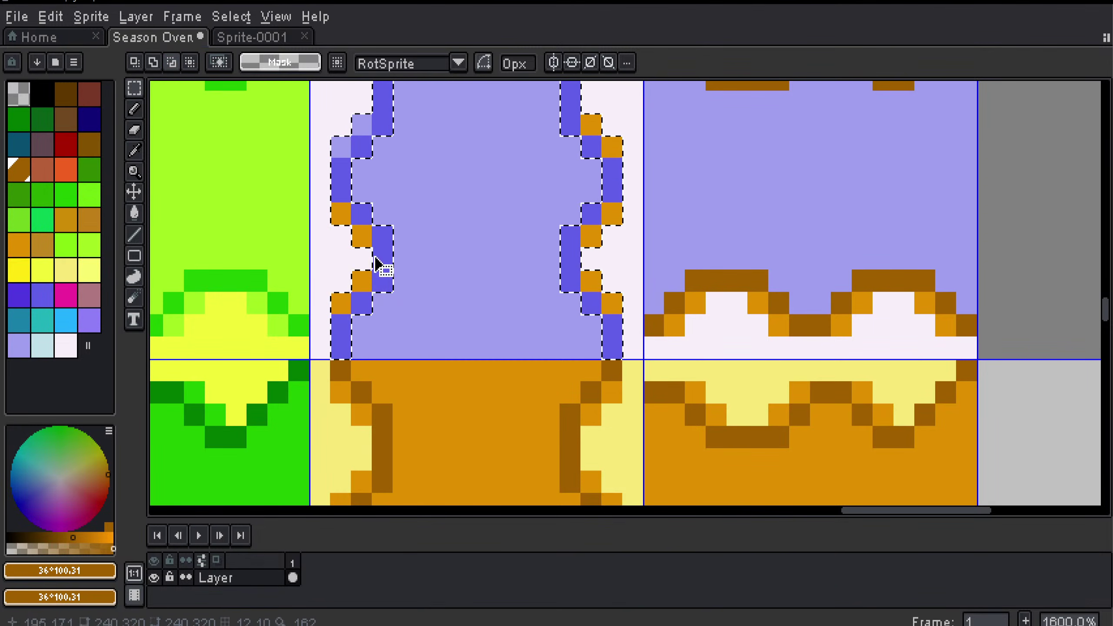
click(136, 62)
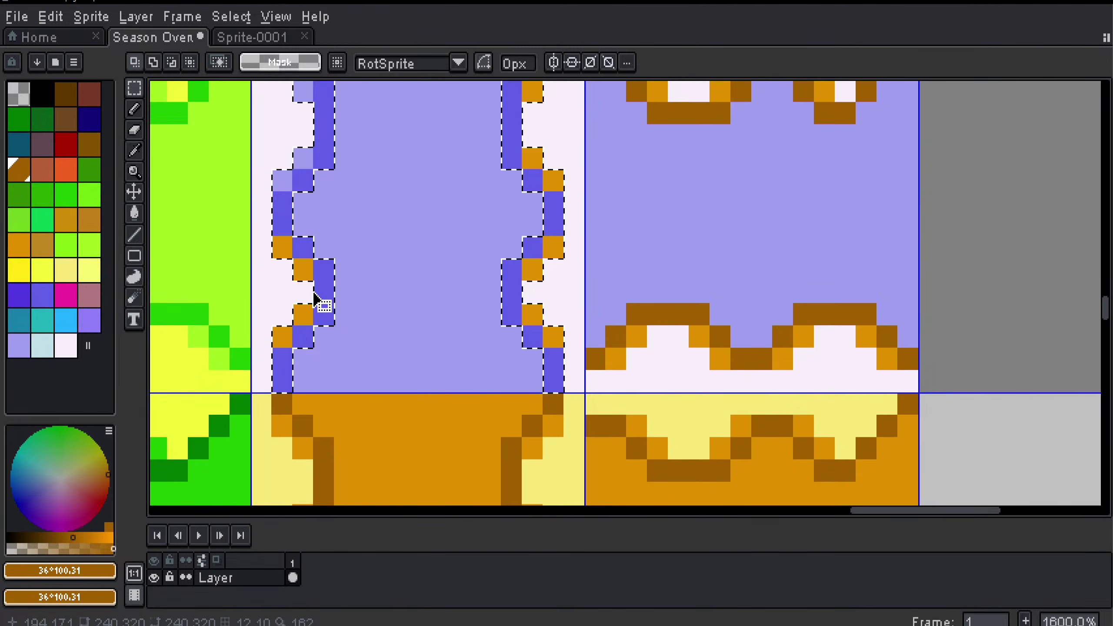
Step: Fill the vertical tile's remaining light orange outline pixels with pale violet sampled from its centre
key(i)
right_click(331, 289)
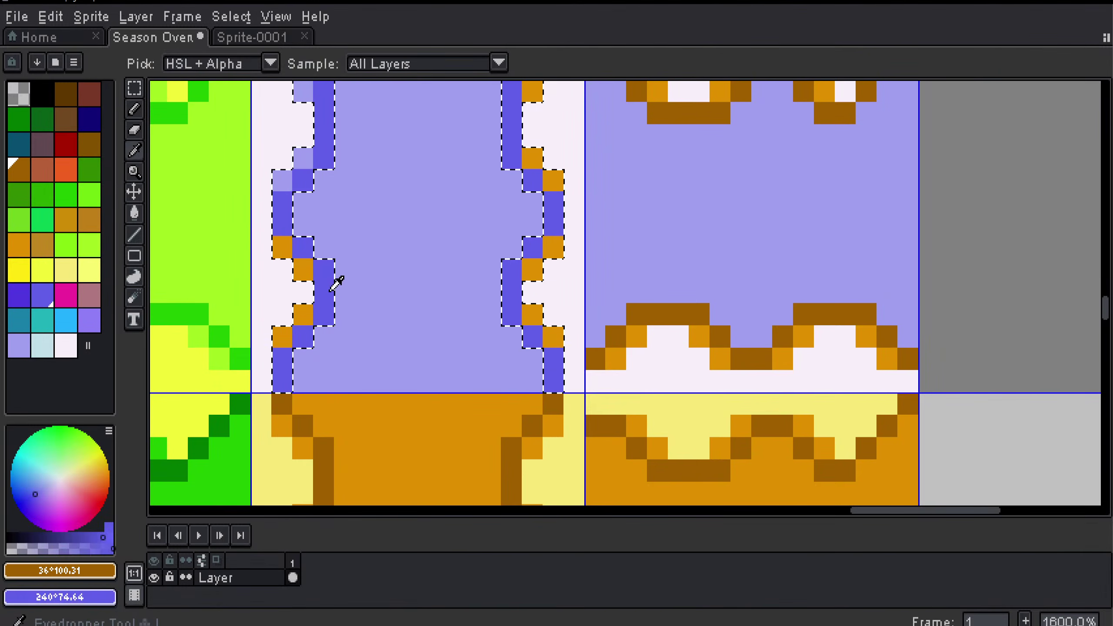
drag(331, 291, 371, 303)
right_click(430, 305)
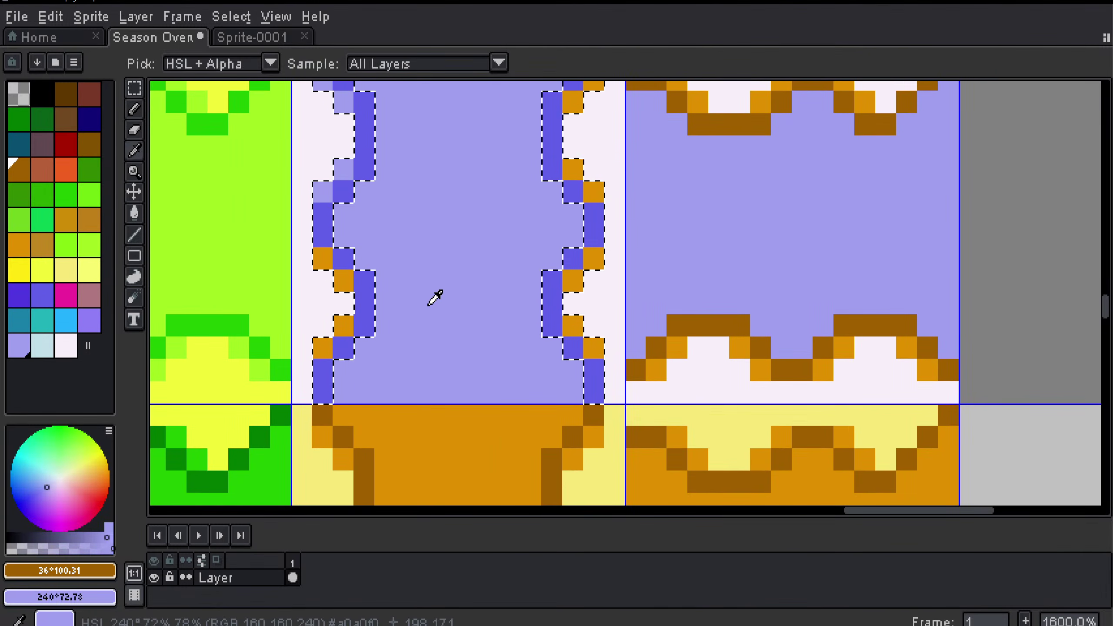
key(g)
alt+click(423, 298)
click(352, 324)
scroll(352, 324, down, 3)
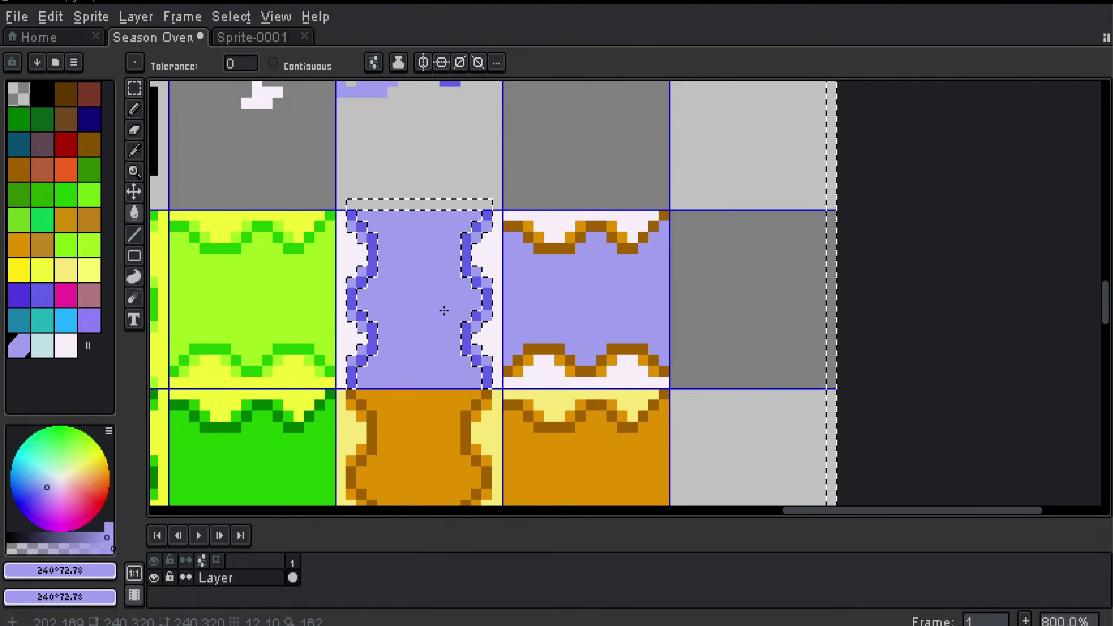
Step: Save the tileset and clear the selection around the vertical tile's outline
key(ctrl+s)
drag(447, 304, 401, 312)
click(389, 178)
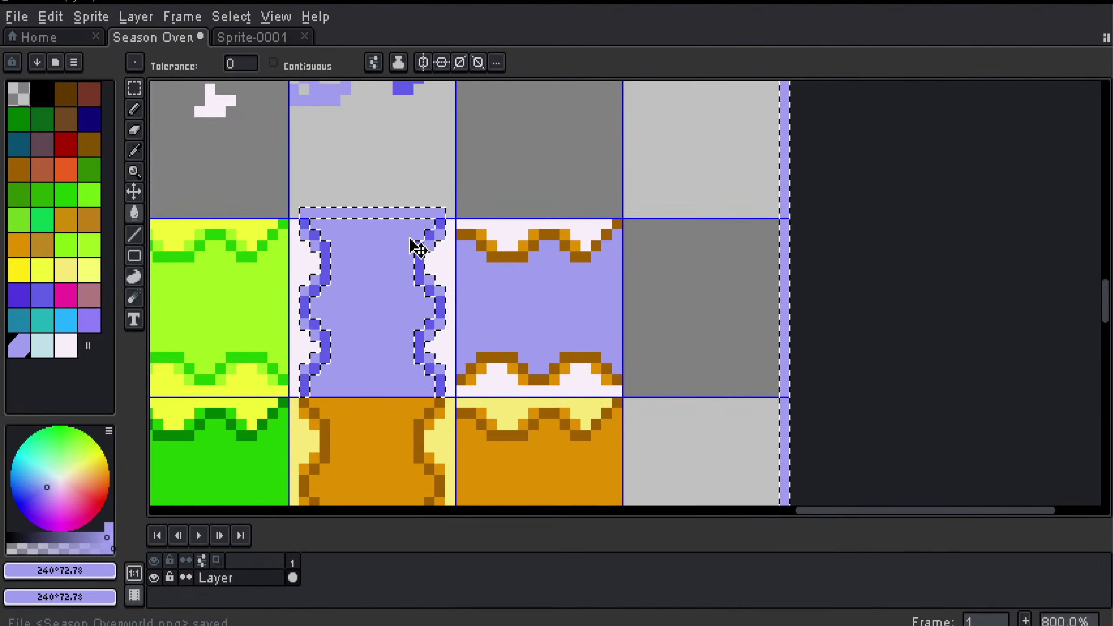
key(ctrl+d)
Step: Select the whole horizontal pale violet tile beside the vertical one
scroll(395, 272, right, 2)
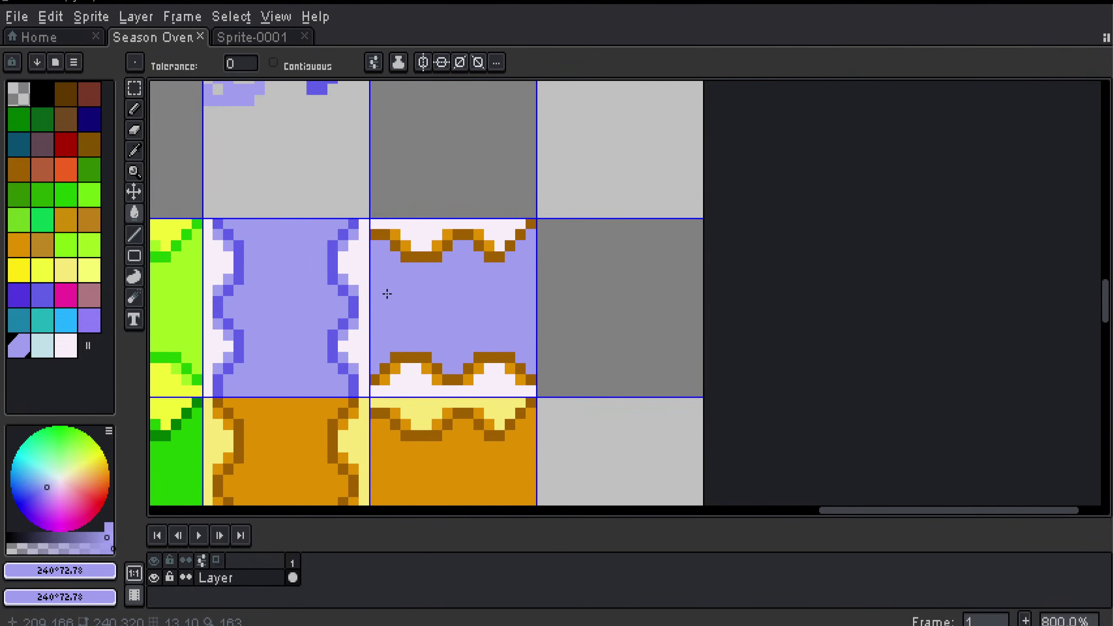
key(m)
drag(425, 289, 437, 305)
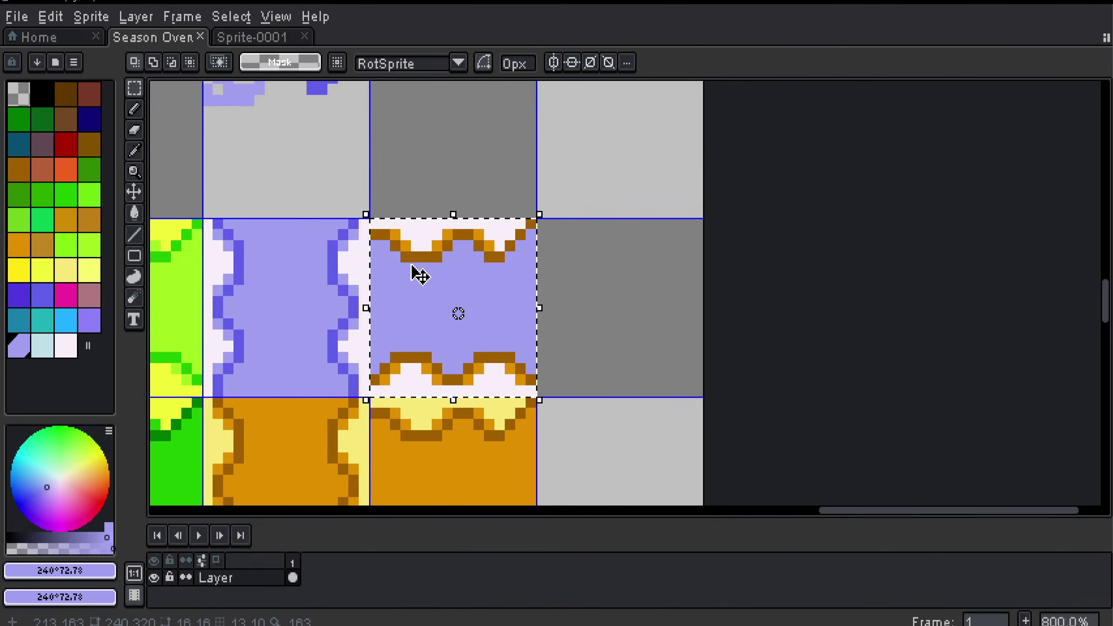
scroll(420, 275, up, 2)
scroll(368, 286, left, 2)
Step: Recolour the horizontal tile's dark brown outline in darker violet sampled from the vertical tile, starting with the upper edge
key(i)
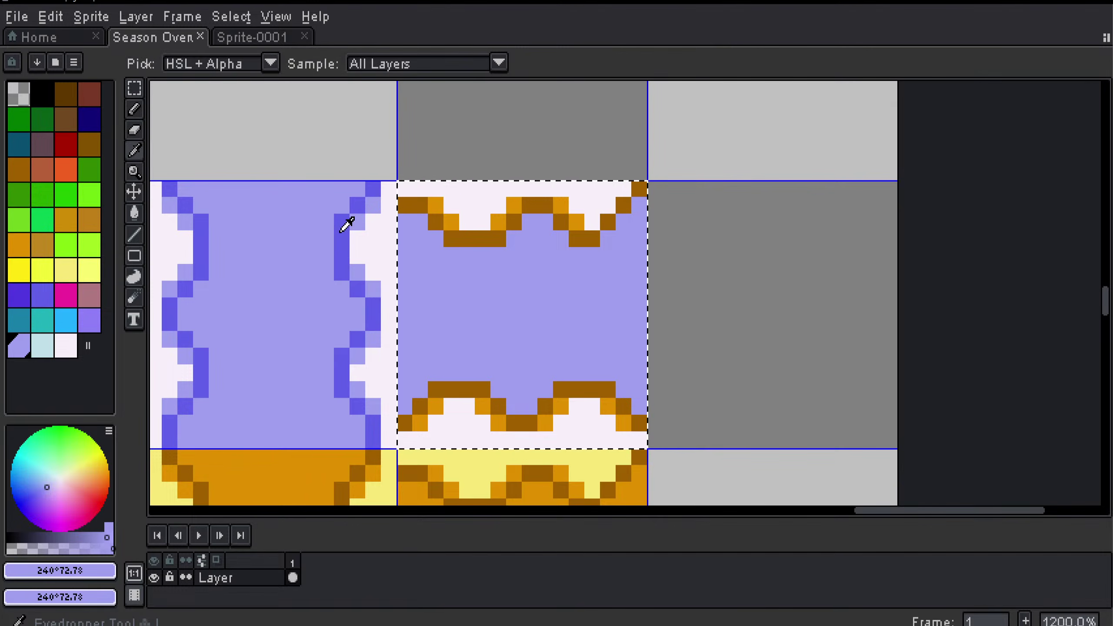
right_click(341, 232)
key(b)
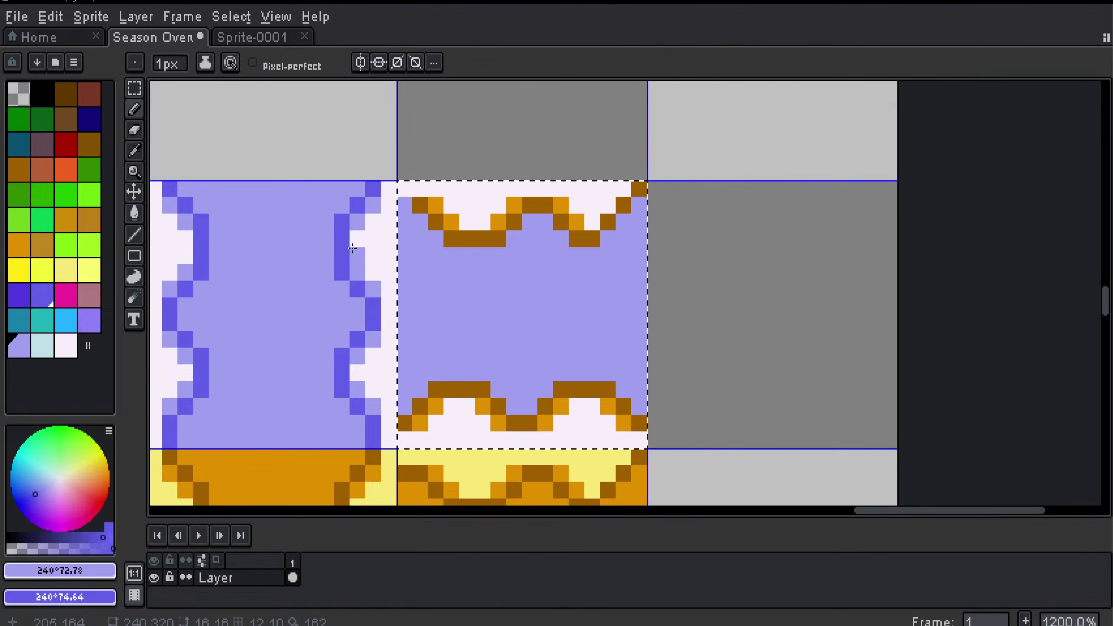
alt+click(351, 240)
mouse_move(404, 205)
mouse_down()
mouse_move(453, 235)
mouse_move(498, 239)
mouse_up()
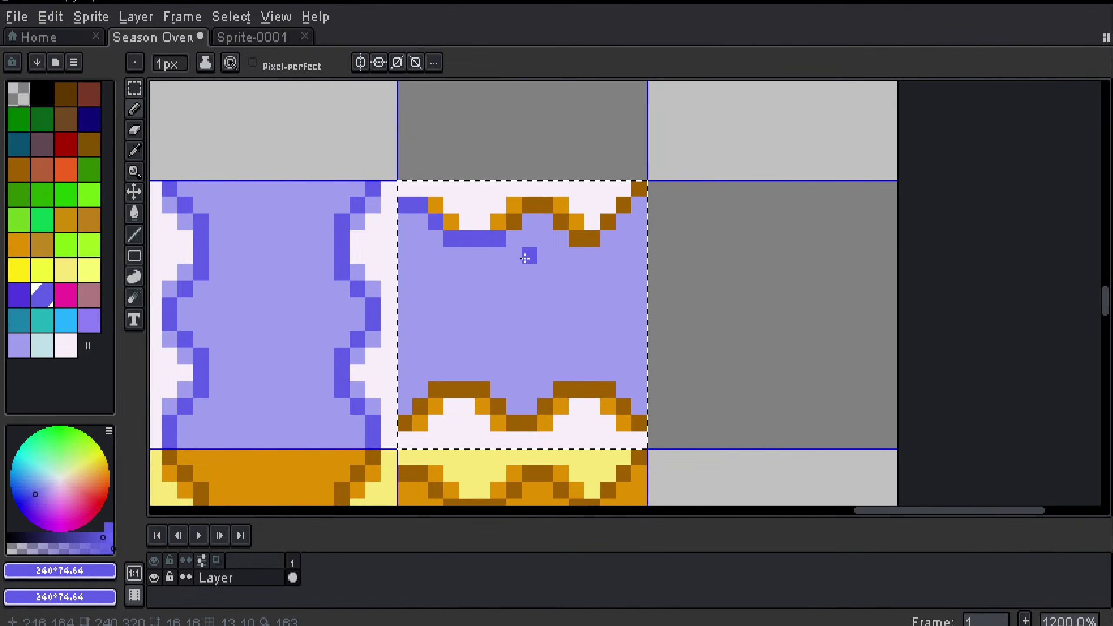
key(g)
click(561, 222)
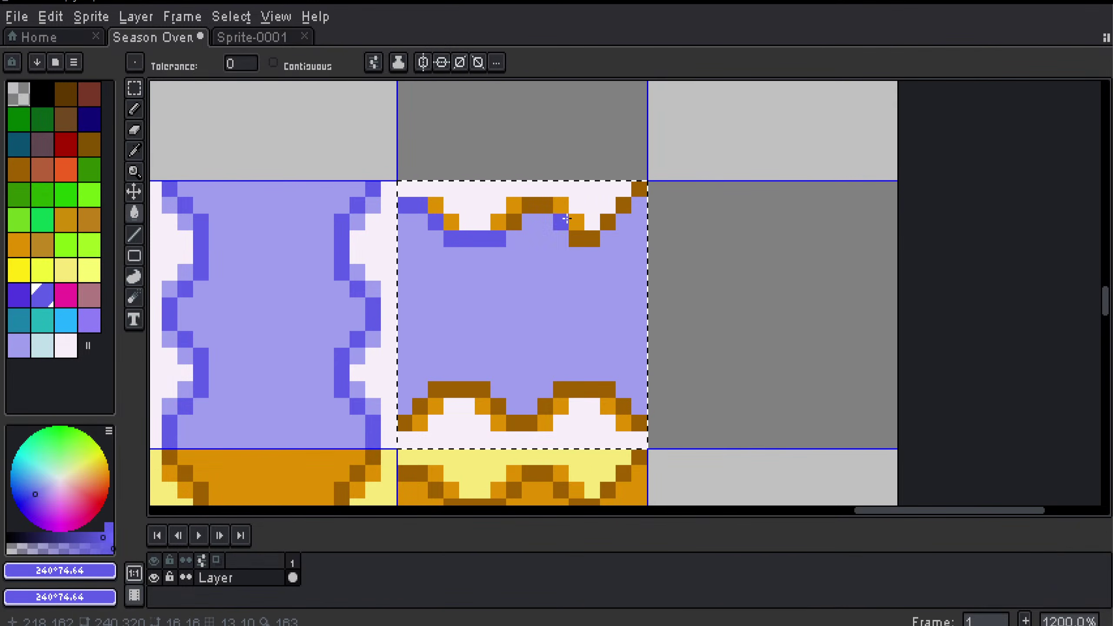
click(585, 240)
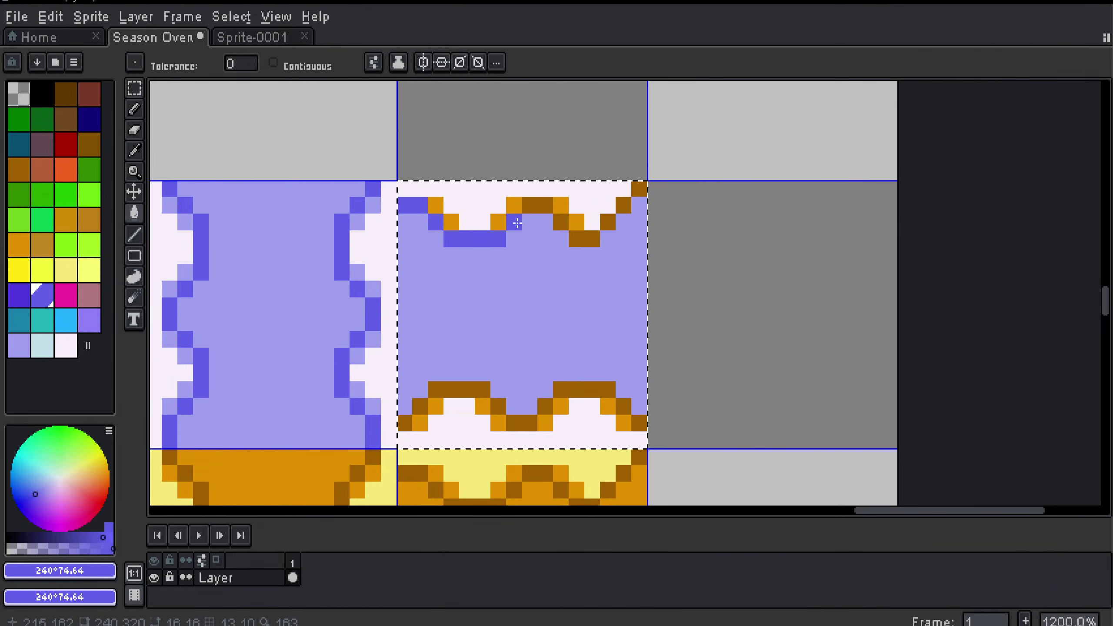
Step: Recolour the horizontal tile's light orange outline pixels in pale violet sampled from its centre and save the tileset
alt+click(457, 305)
key(minus)
key(minus)
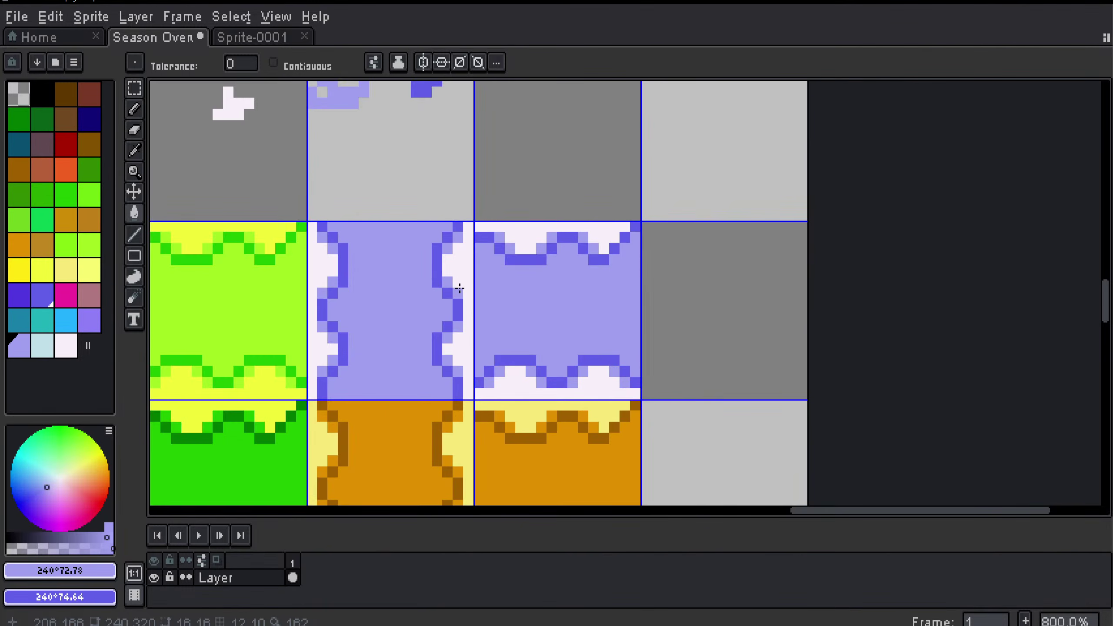
key(ctrl+s)
Step: Delete the loose white and violet colour samples above the winter tiles, save the tileset and clear the selection
key(minus)
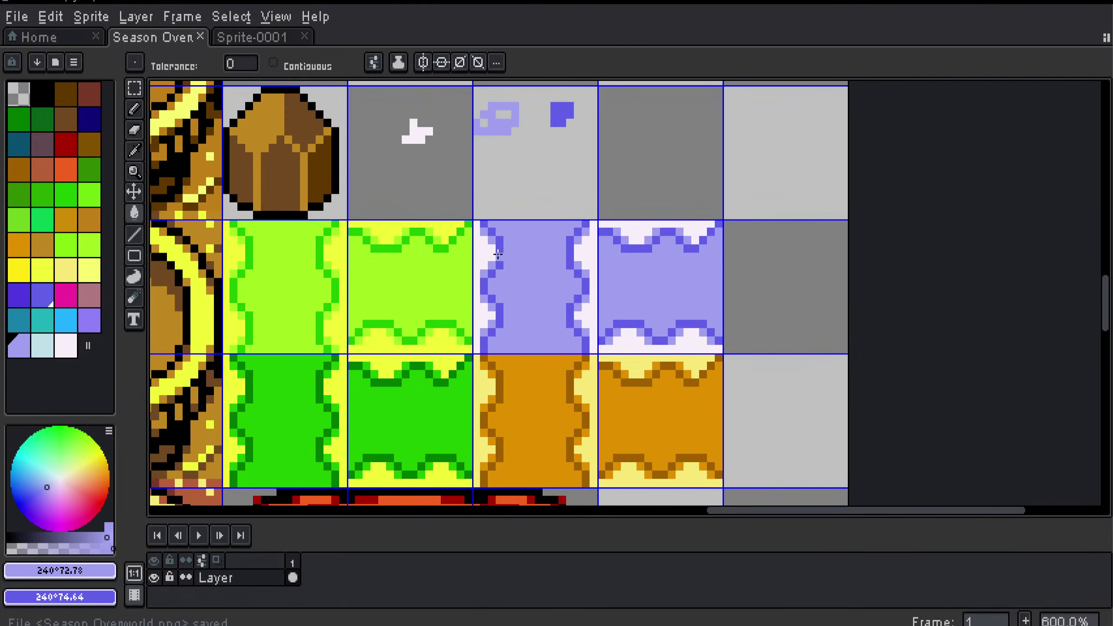
key(minus)
scroll(498, 254, up, 3)
key(m)
drag(399, 181, 567, 250)
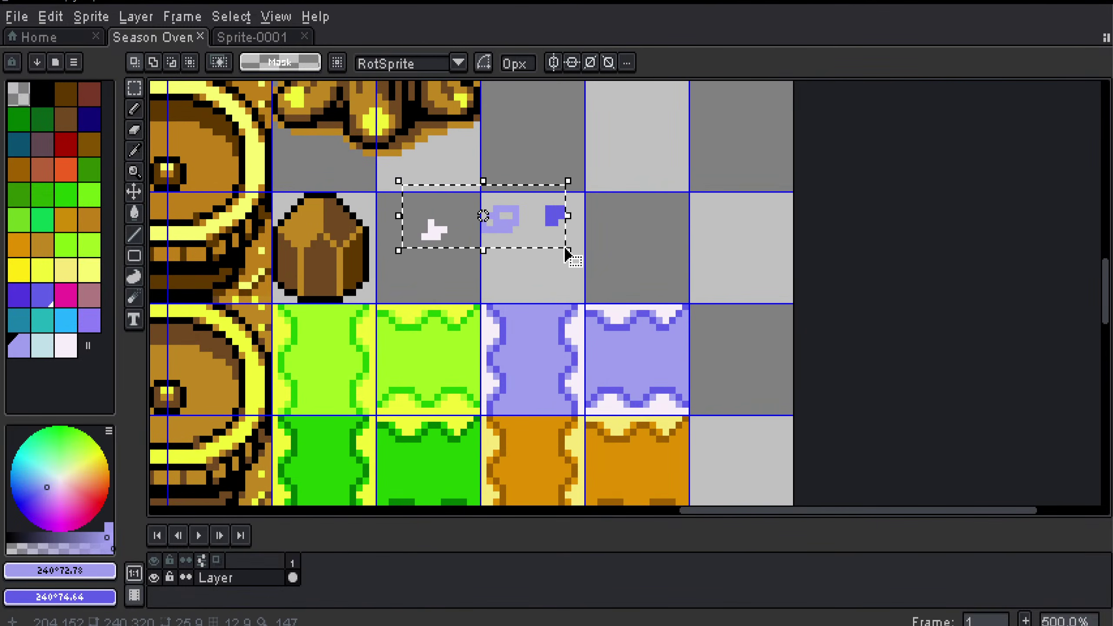
key(Delete)
key(ctrl+s)
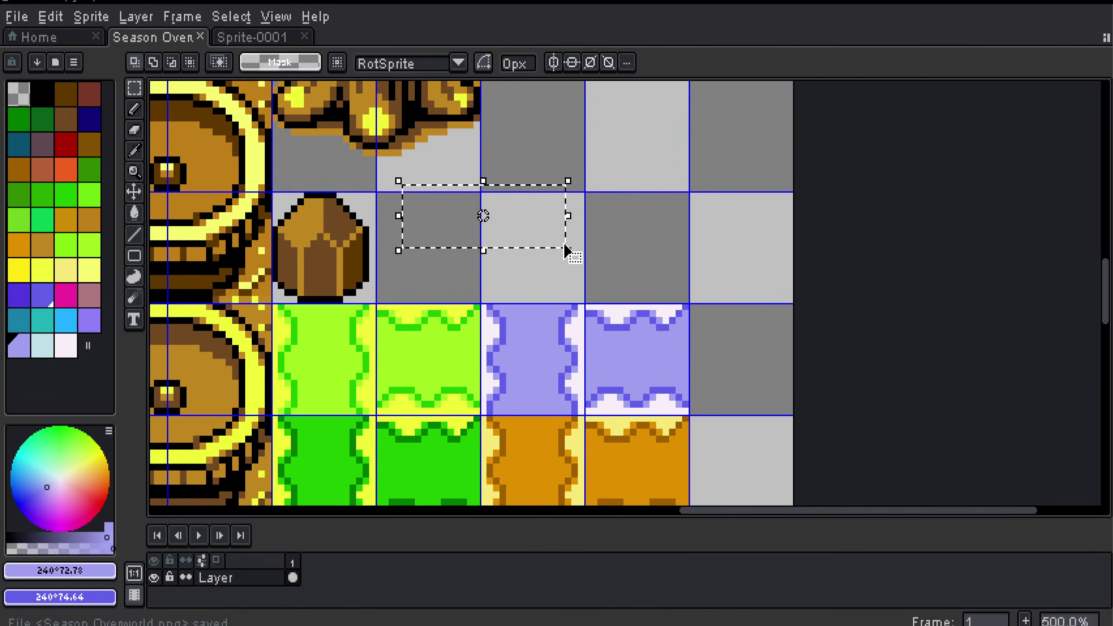
click(634, 216)
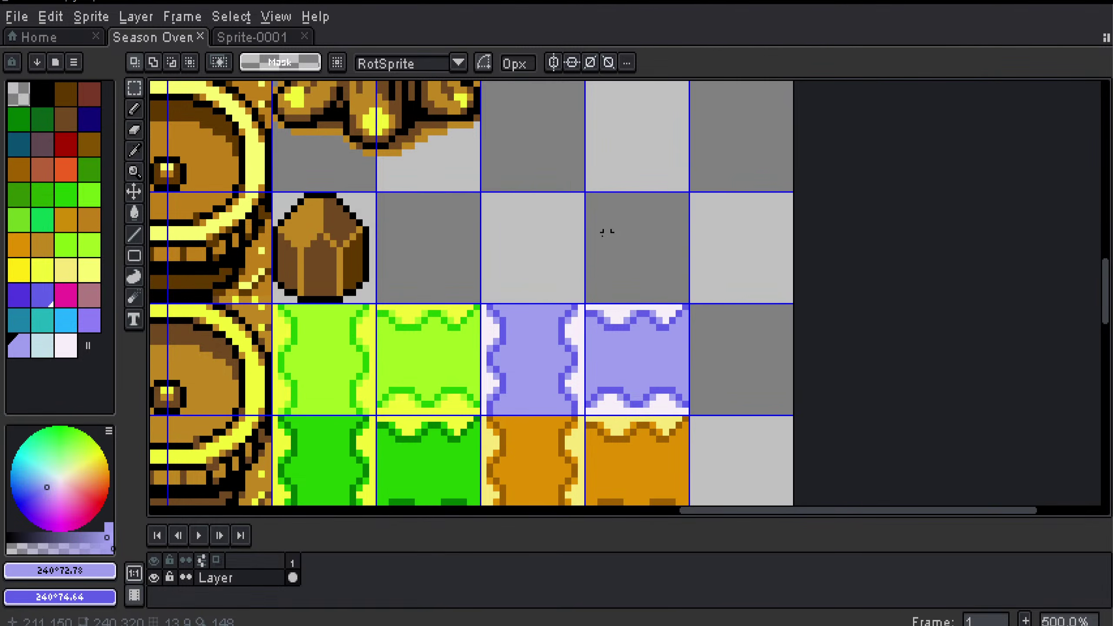
Step: Examine the finished seasonal grass-edge tiles alongside the rest of the overworld tileset
drag(552, 262, 605, 206)
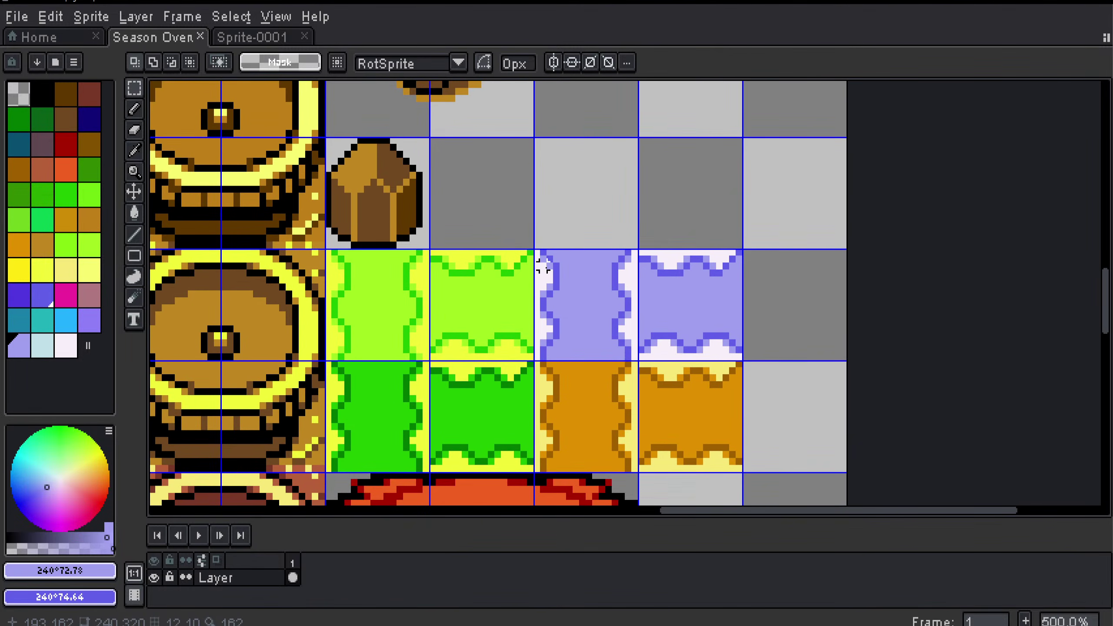
scroll(537, 262, down, 2)
drag(402, 323, 471, 294)
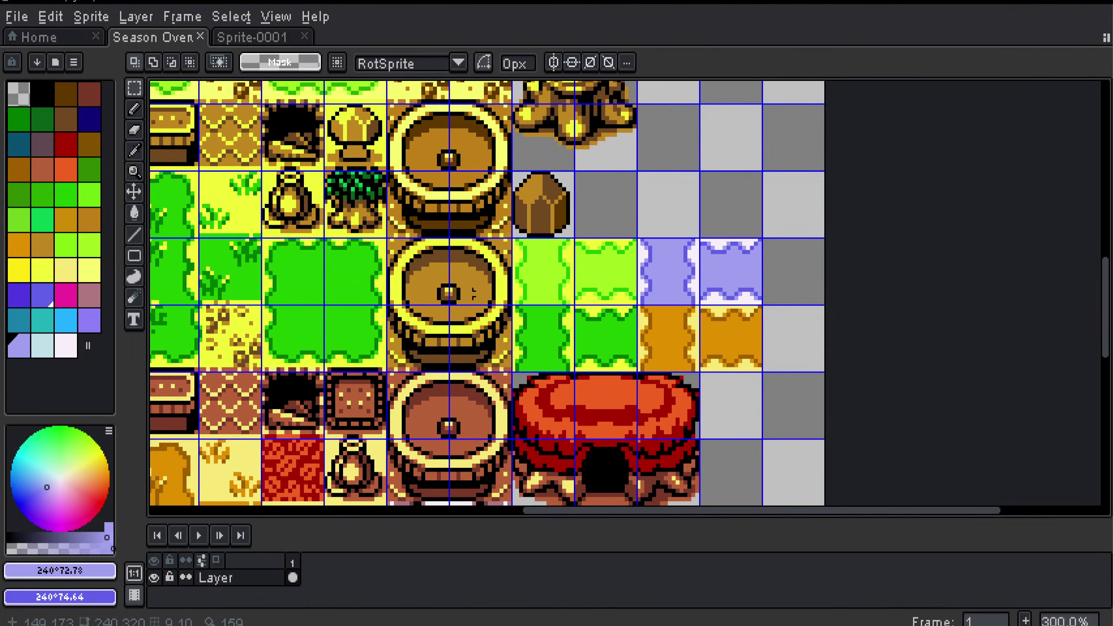
scroll(513, 237, down, 2)
scroll(512, 238, up, 1)
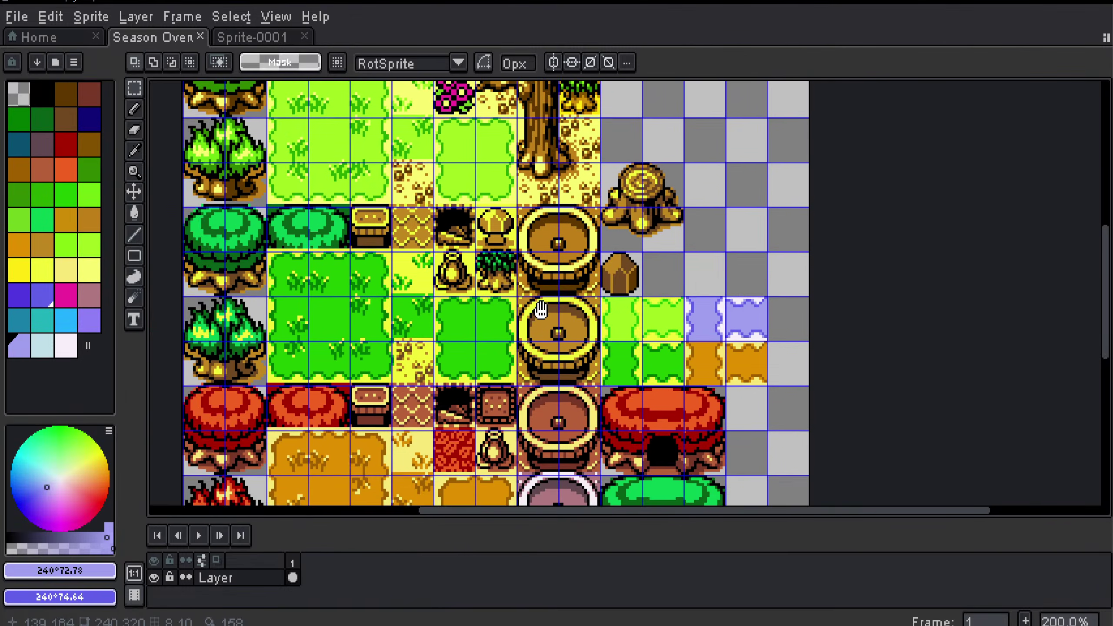
scroll(513, 238, right, 2)
scroll(513, 238, down, 1)
scroll(458, 289, right, 3)
scroll(458, 289, up, 1)
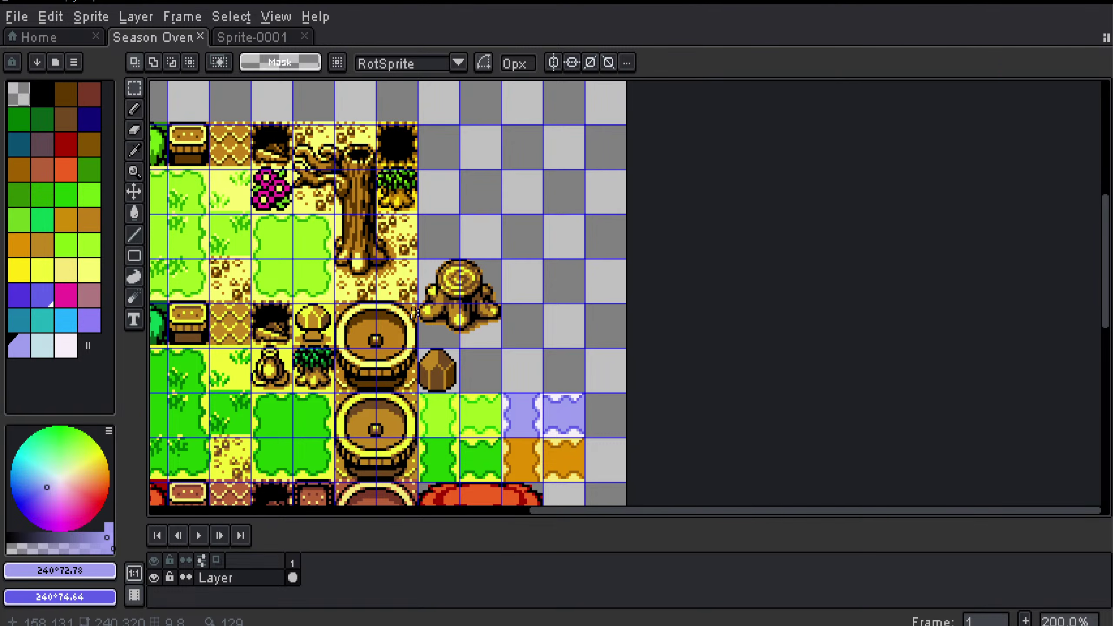
drag(416, 313, 484, 285)
scroll(428, 306, up, 2)
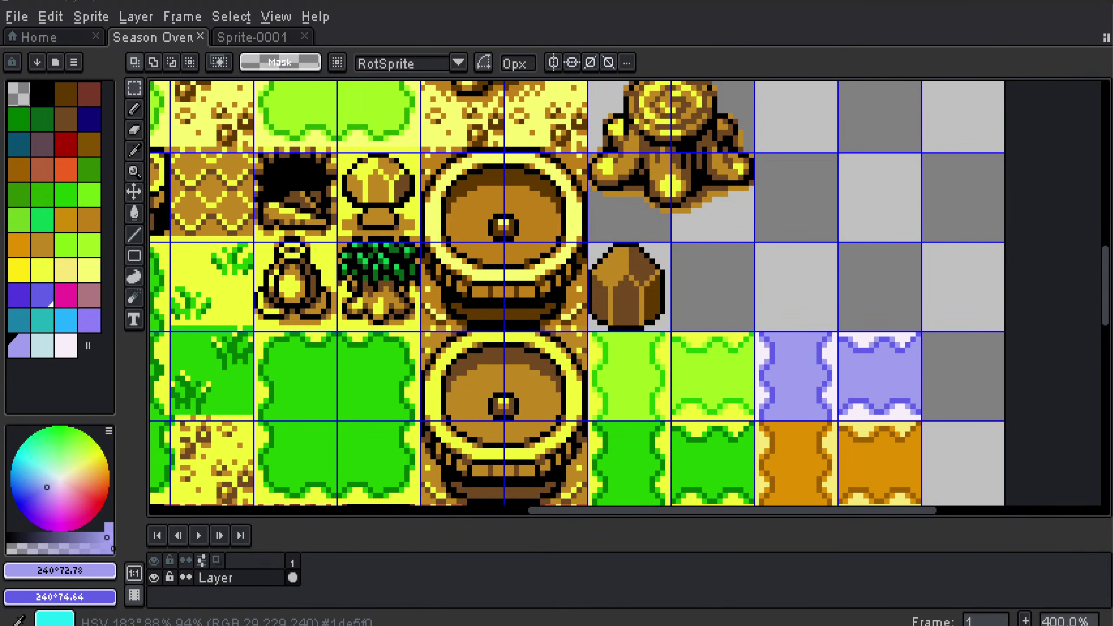
Step: Switch to the Obsidian notes and view the default-season world map
drag(0, 189, 533, 186)
click(662, 181)
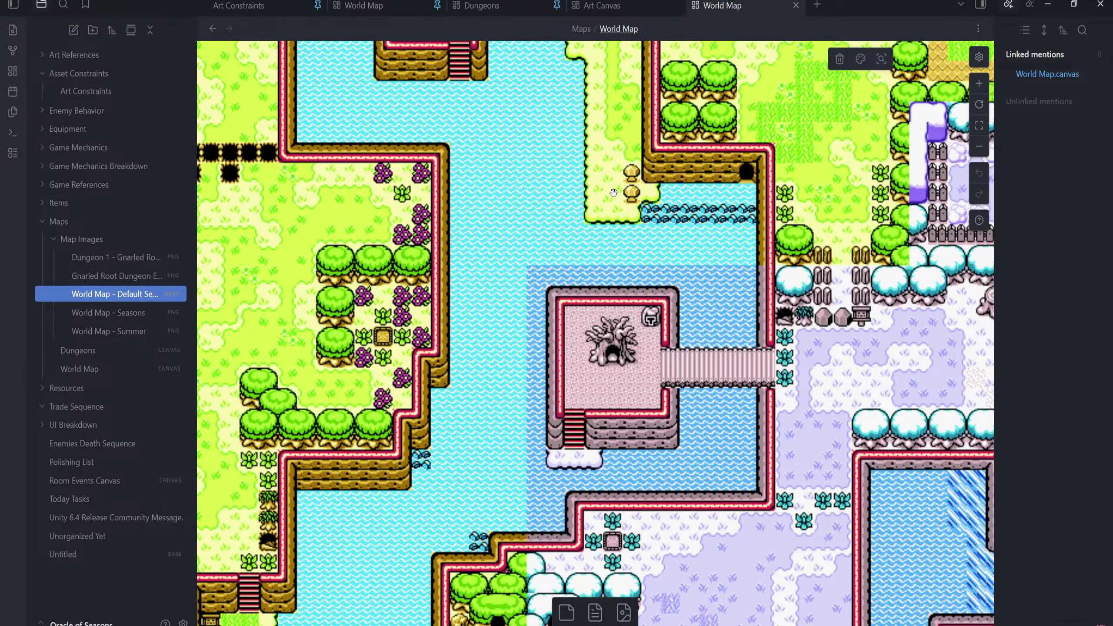
Step: Examine the default-season world map, from the snowy lake and waterfall areas down to the village and its surroundings
drag(614, 193, 348, 395)
drag(489, 355, 413, 184)
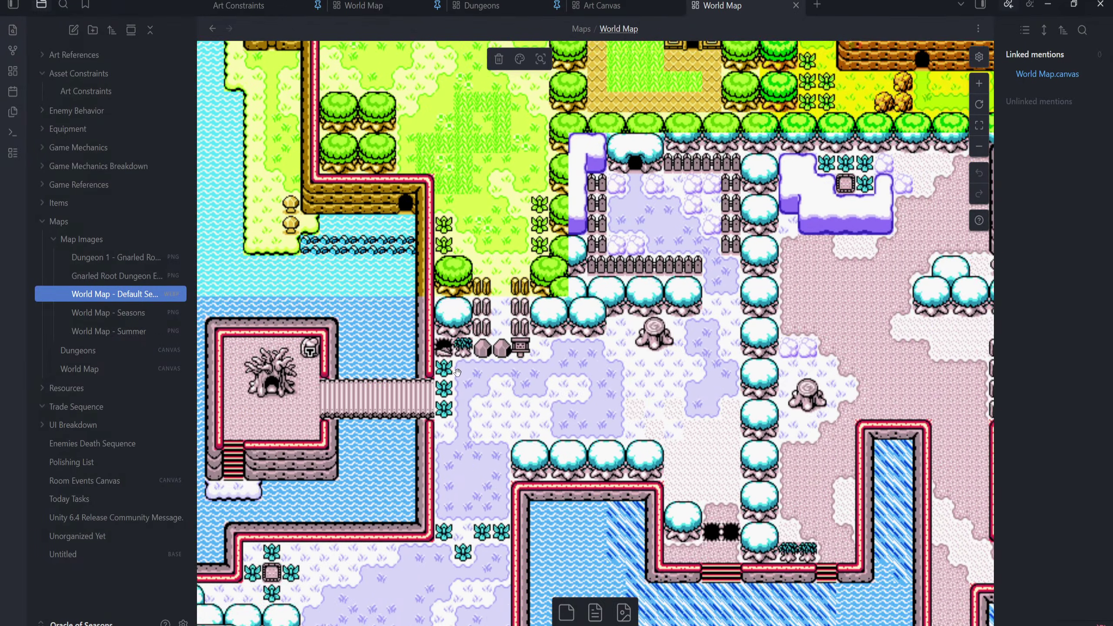
drag(458, 372, 485, 180)
scroll(369, 407, down, 10)
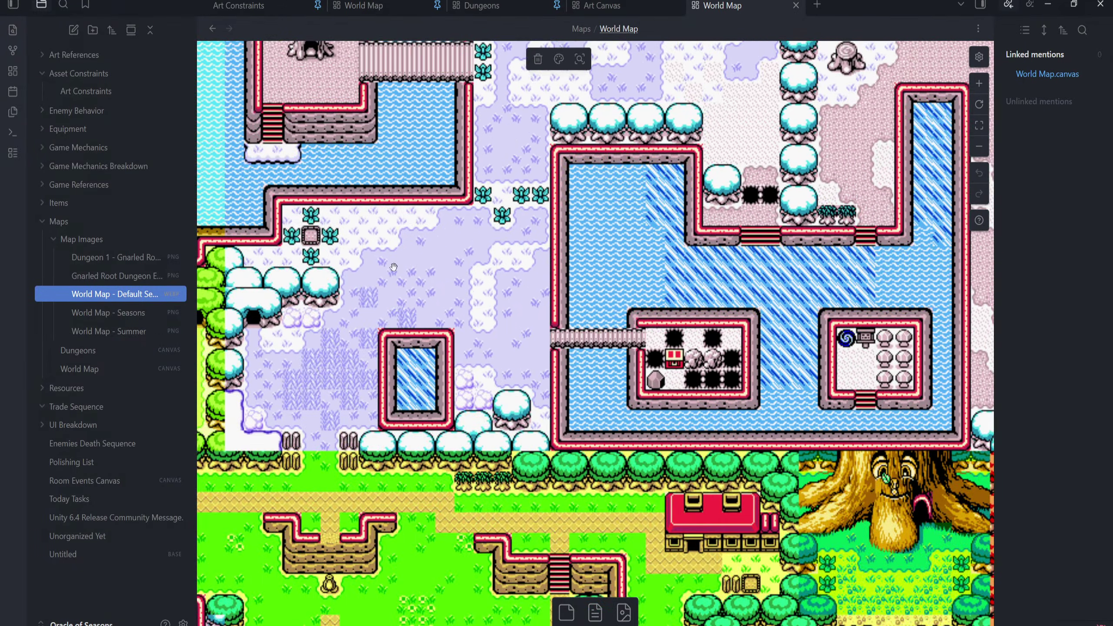
scroll(349, 332, right, 4)
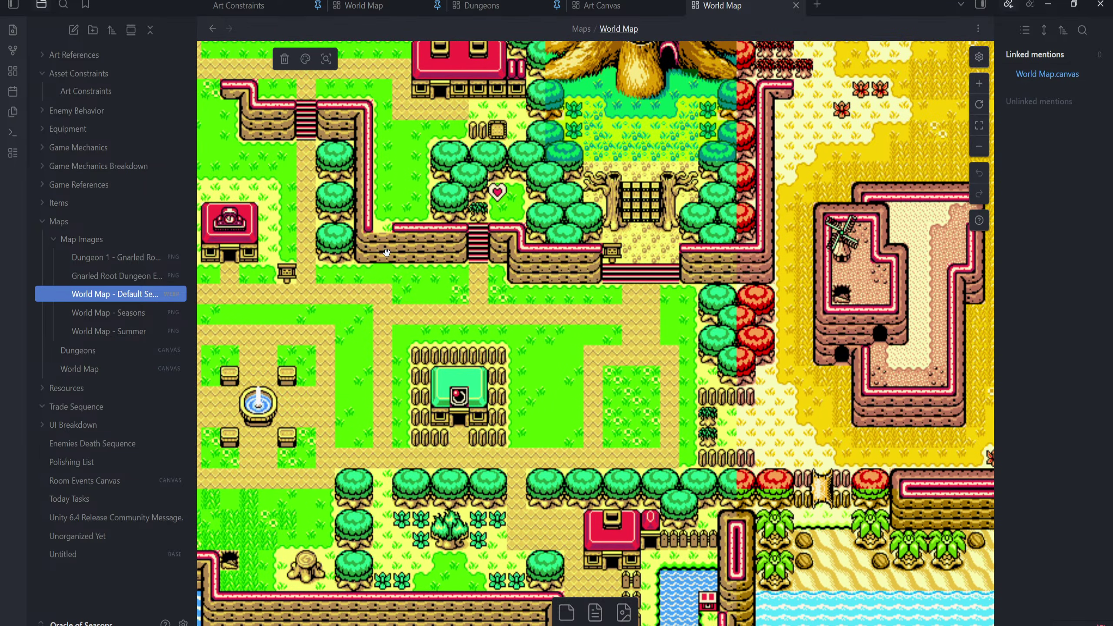
scroll(387, 252, left, 10)
scroll(461, 272, down, 1)
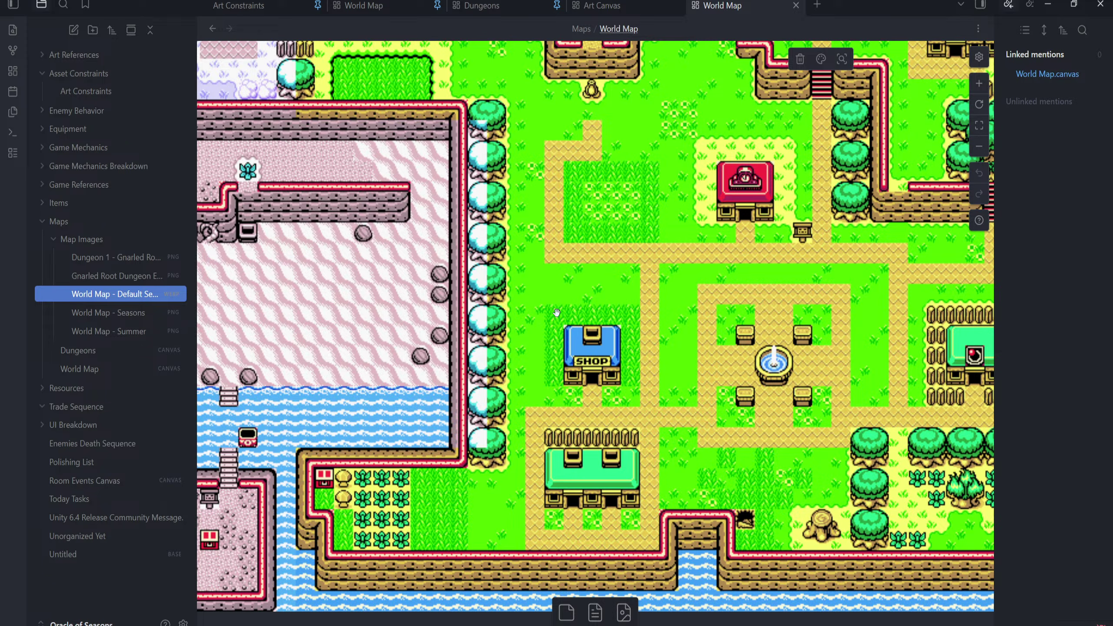
drag(557, 312, 268, 325)
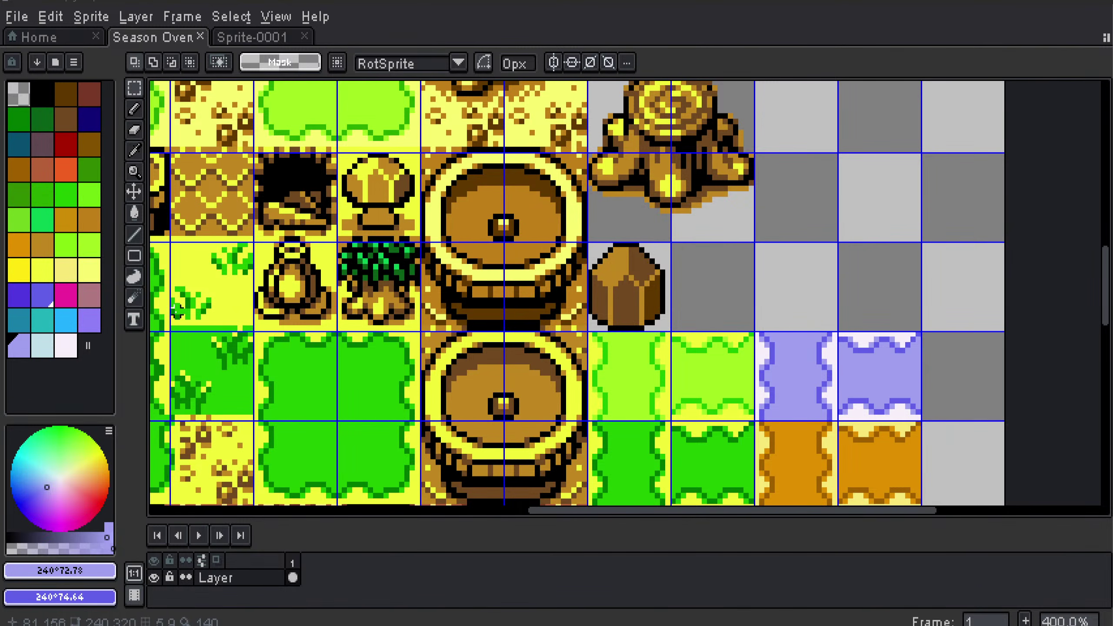
Step: Switch back to the season overworld tileset in Aseprite and sample the teal shading of the snow-covered winter tree with the Pencil tool
scroll(342, 295, down, 3)
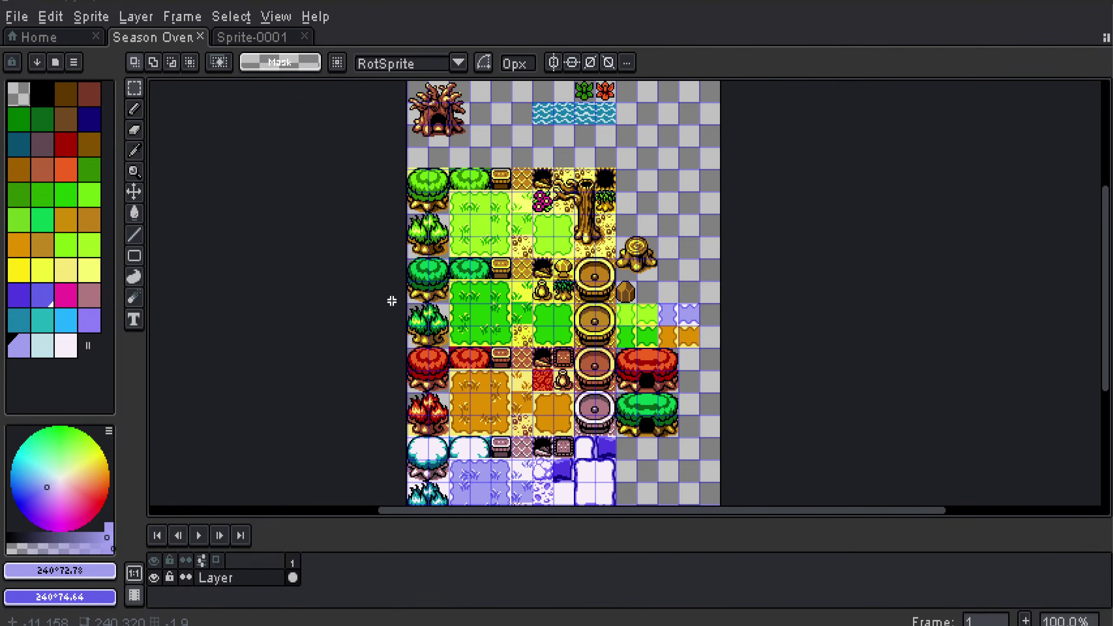
drag(632, 172, 484, 295)
scroll(484, 294, up, 1)
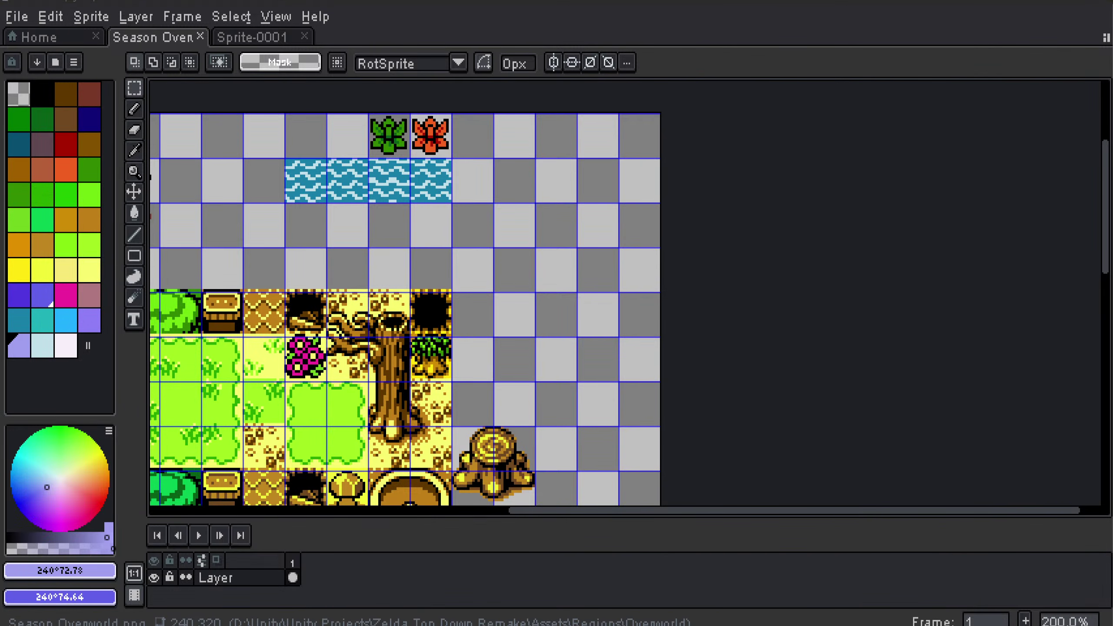
scroll(307, 373, down, 1)
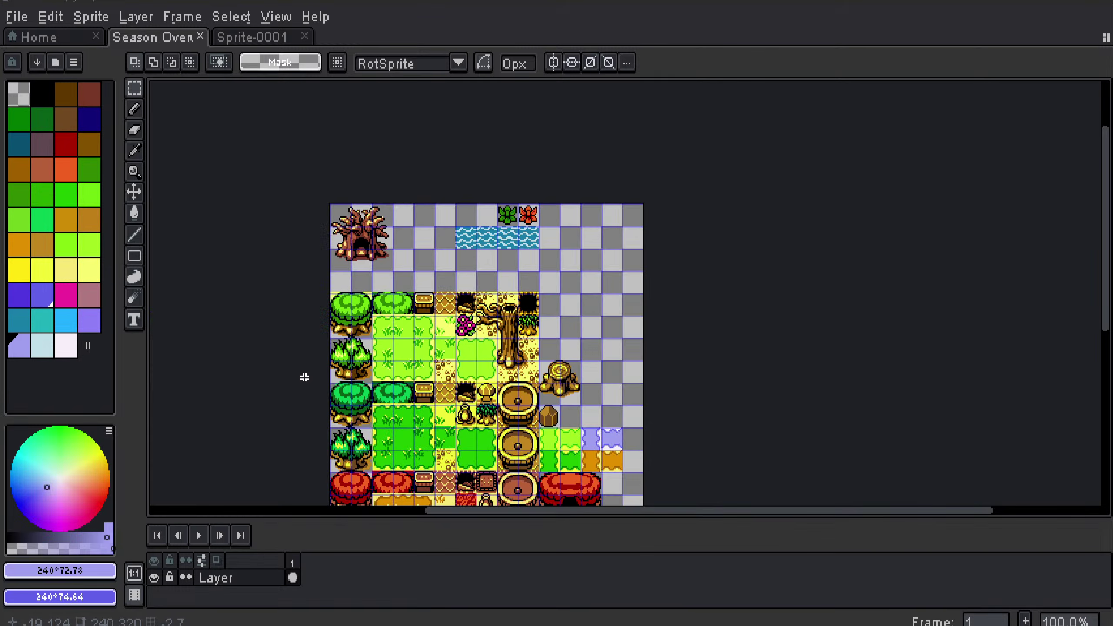
drag(307, 378, 208, 231)
drag(382, 391, 379, 274)
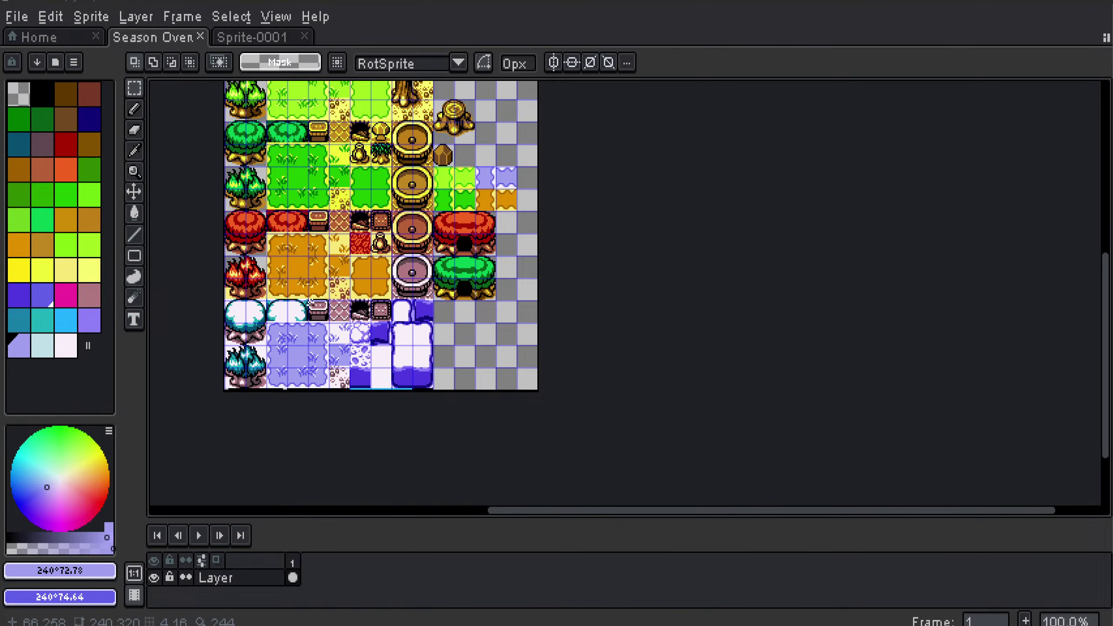
key(2)
drag(257, 293, 569, 354)
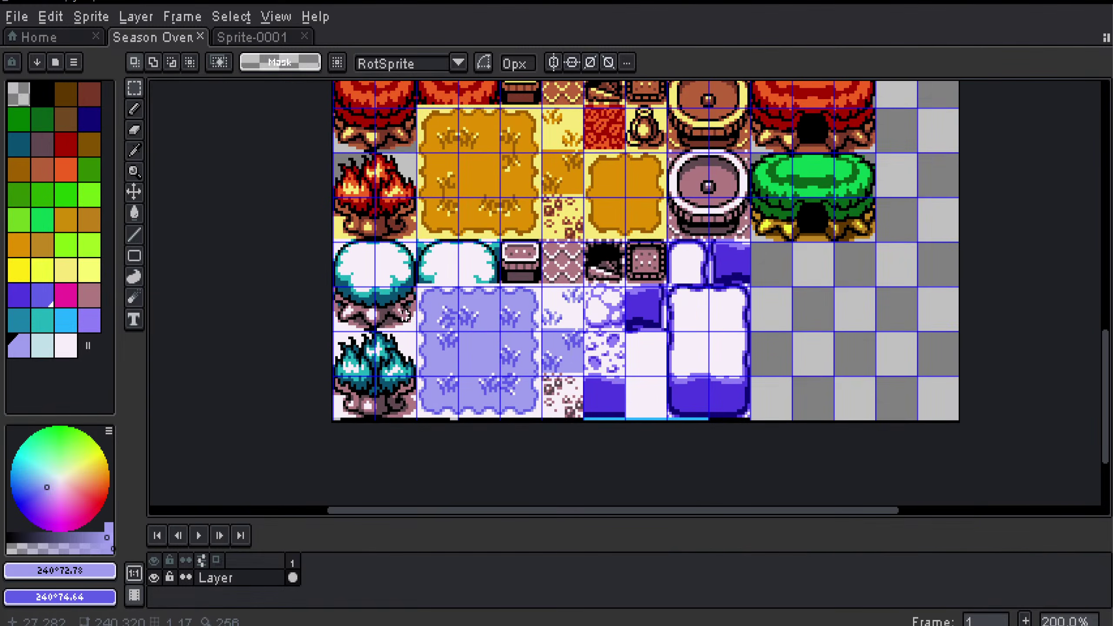
key(3)
drag(320, 290, 452, 289)
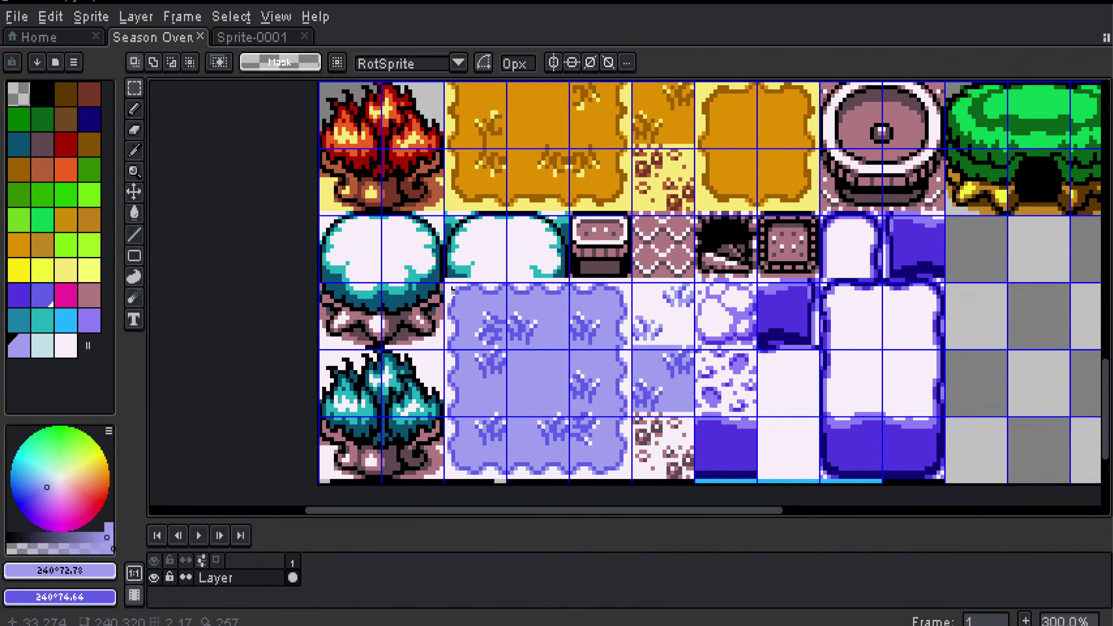
key(b)
alt+click(390, 287)
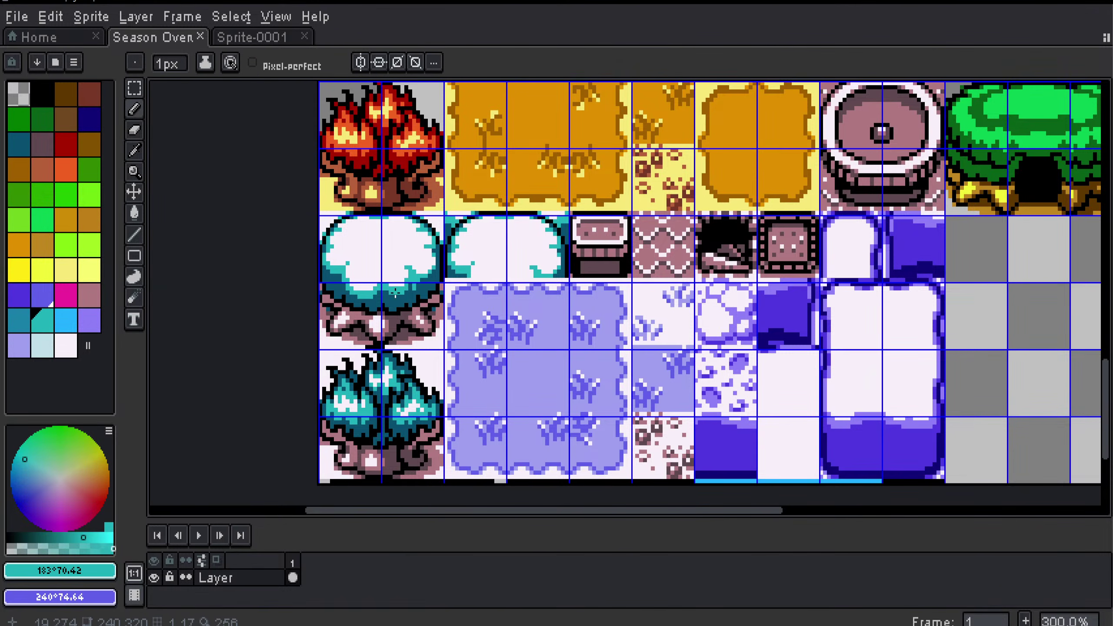
Step: Paint a small teal colour sample in the empty cell beside the last water tile
drag(621, 111, 487, 340)
scroll(486, 340, up, 10)
scroll(485, 340, right, 4)
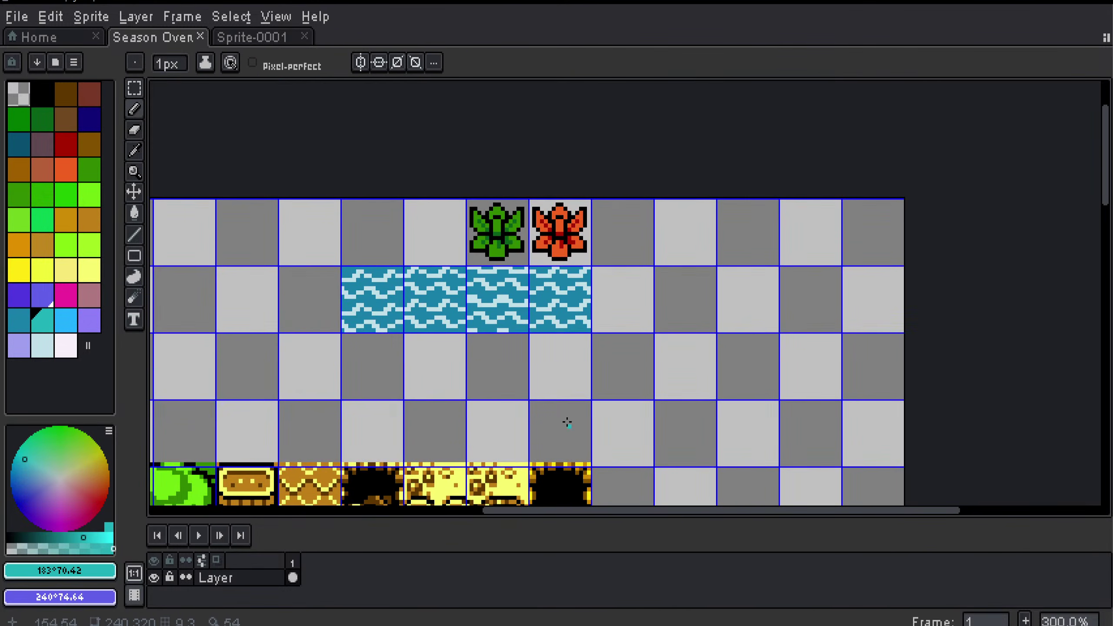
drag(627, 288, 613, 288)
Step: Copy the 16 by 16 orange flower tile into the empty cell above the first water tile
key(m)
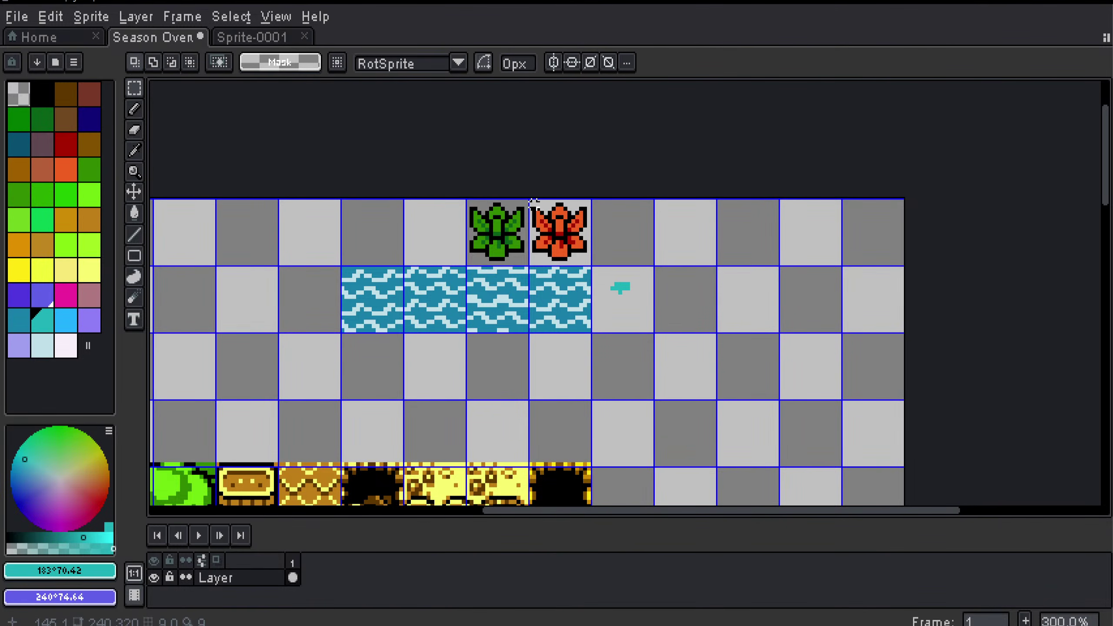
drag(531, 200, 595, 261)
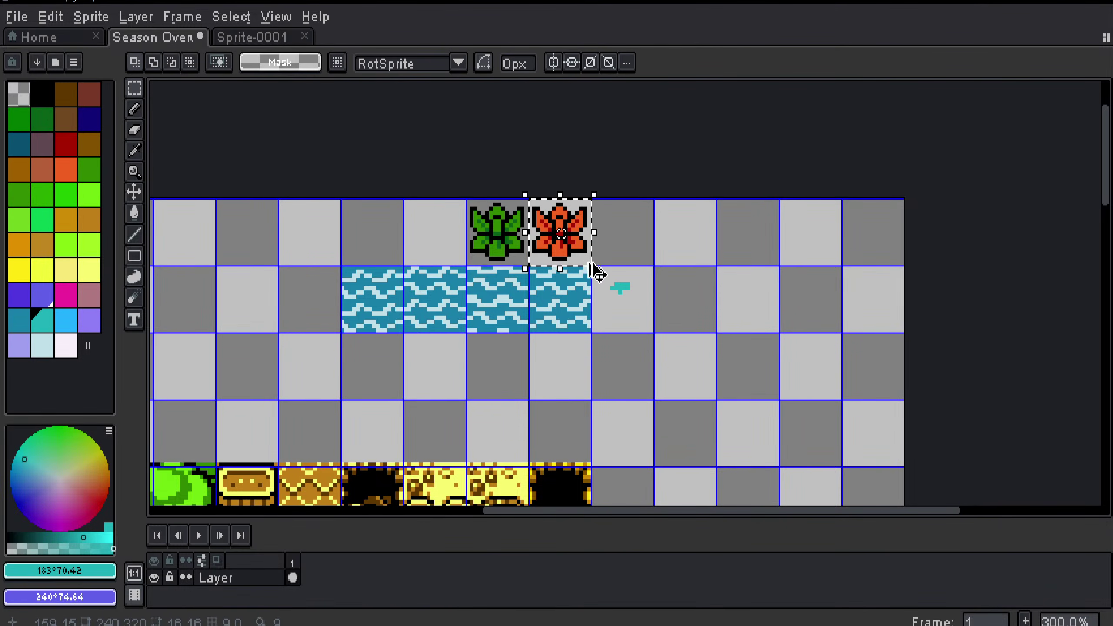
drag(541, 232, 358, 219)
click(617, 278)
drag(459, 254, 546, 284)
scroll(547, 286, up, 2)
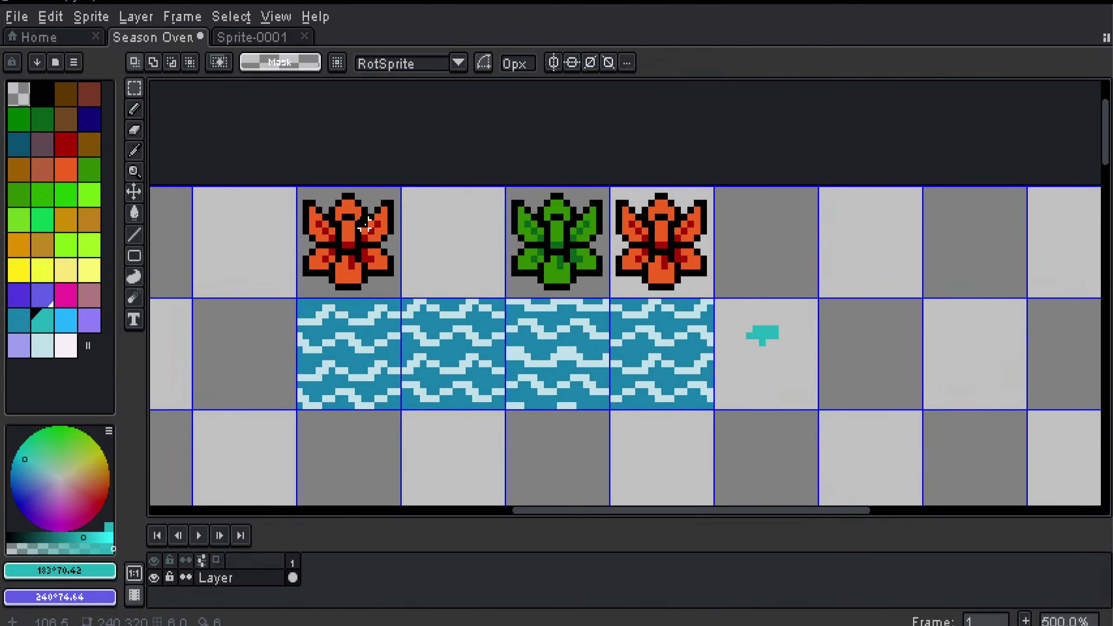
Step: Move the teal colour sample into the empty cell just before the copied orange flower
drag(744, 303, 795, 363)
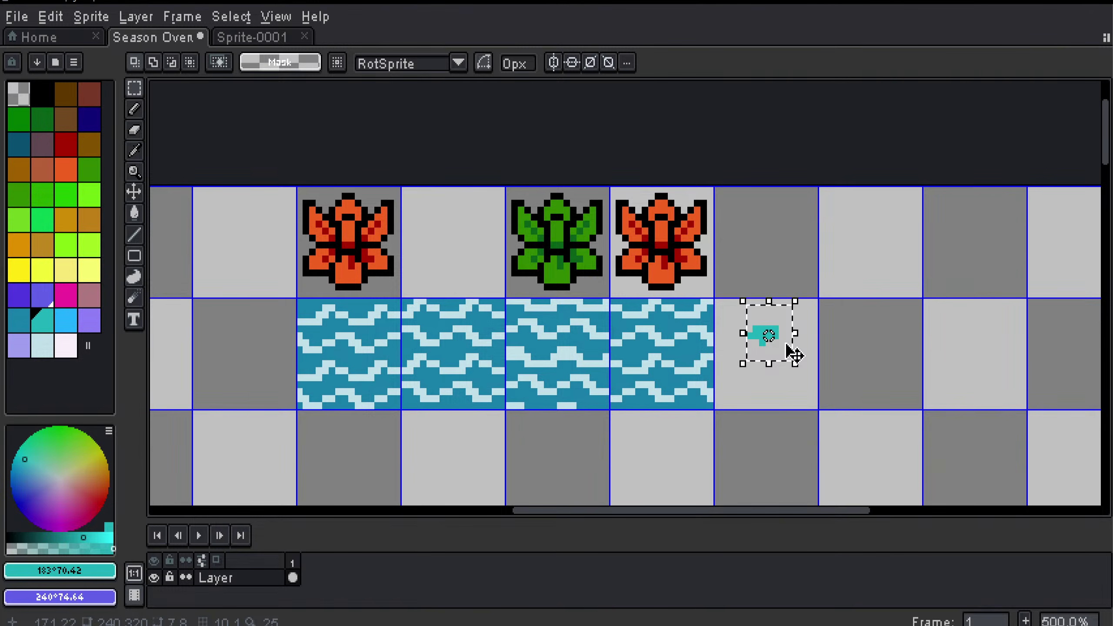
key(ctrl+d)
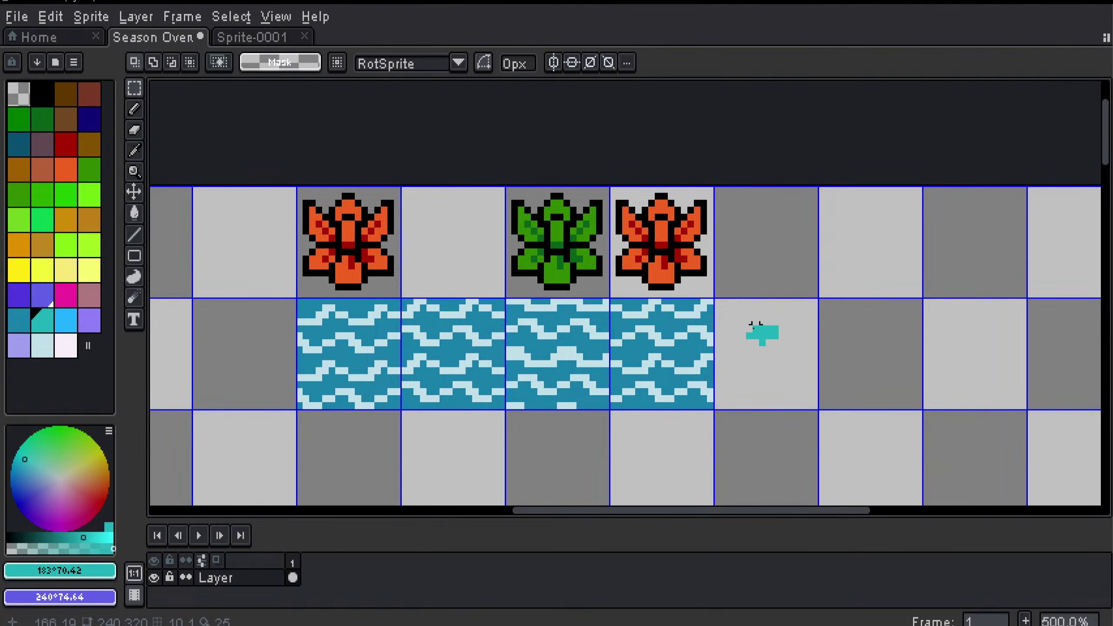
drag(717, 309, 795, 360)
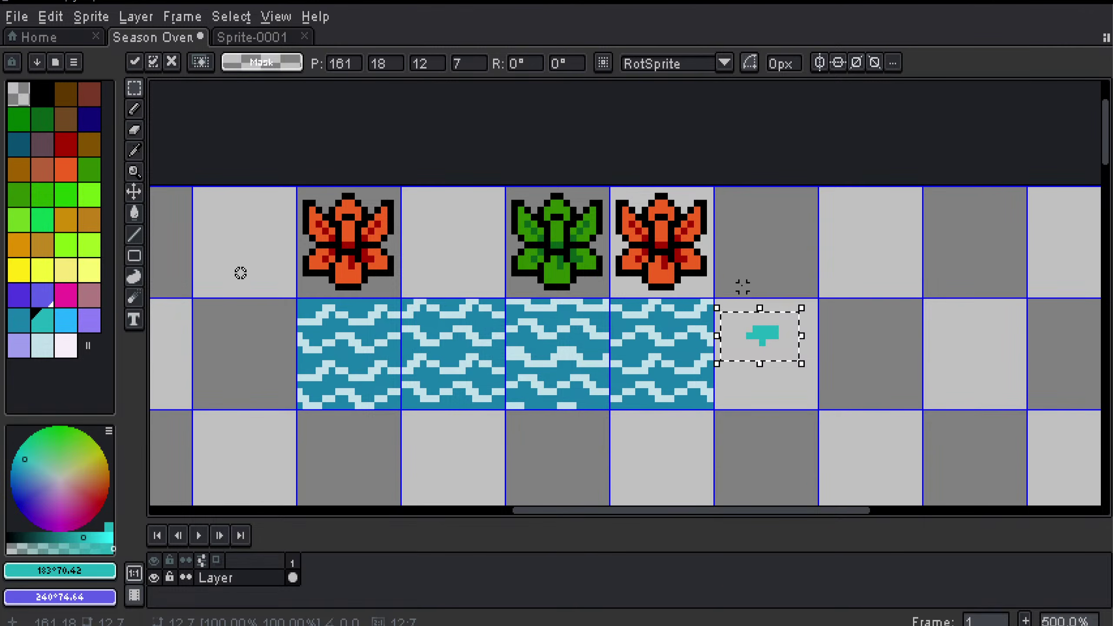
click(743, 287)
drag(742, 301, 803, 373)
click(775, 337)
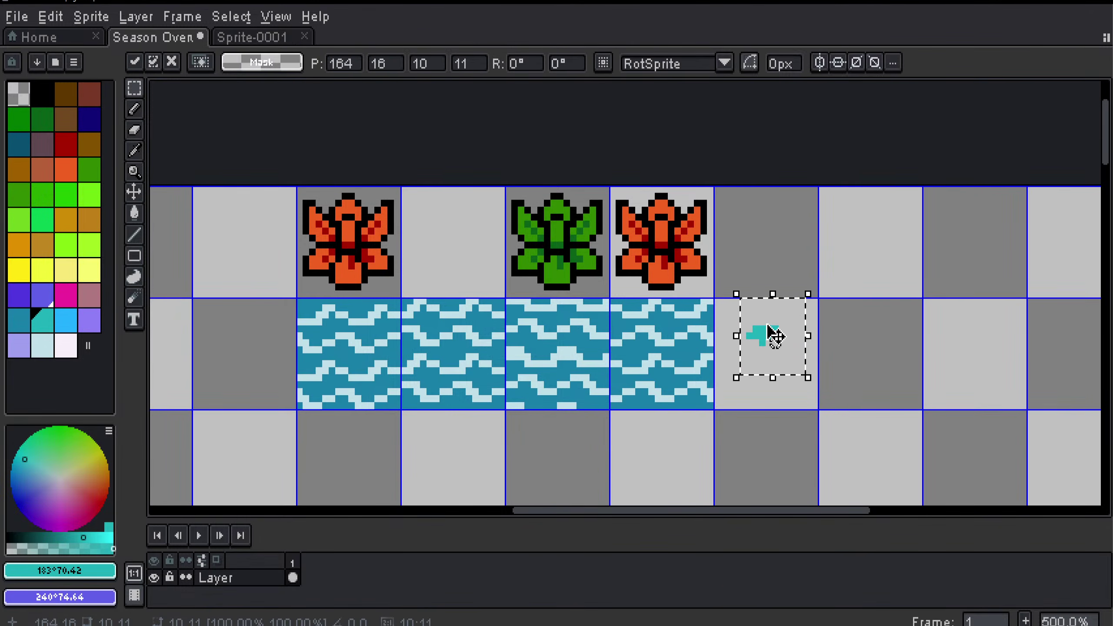
drag(774, 336, 216, 241)
scroll(216, 241, up, 2)
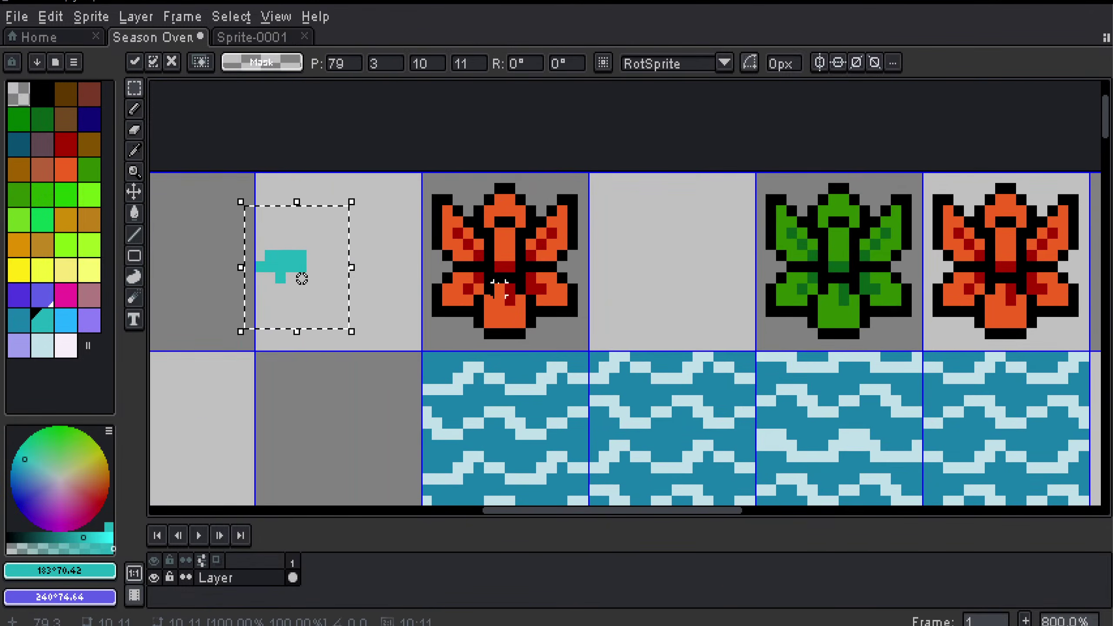
Step: Select the copied flower tile, pick up the sample's teal and fill all its orange petal pixels with it
click(504, 279)
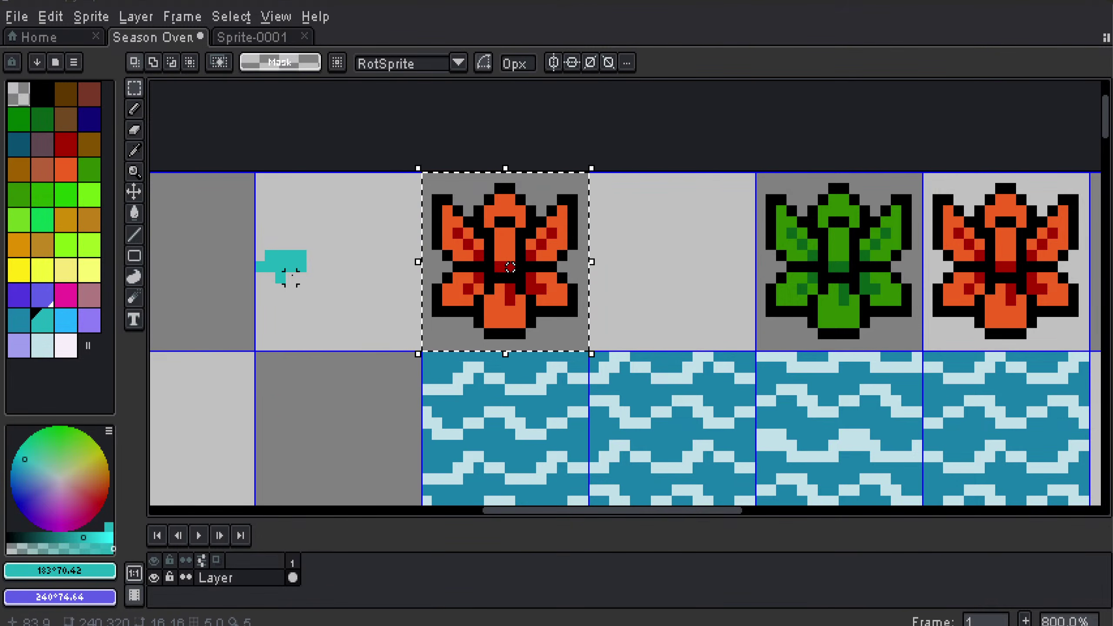
key(i)
right_click(284, 260)
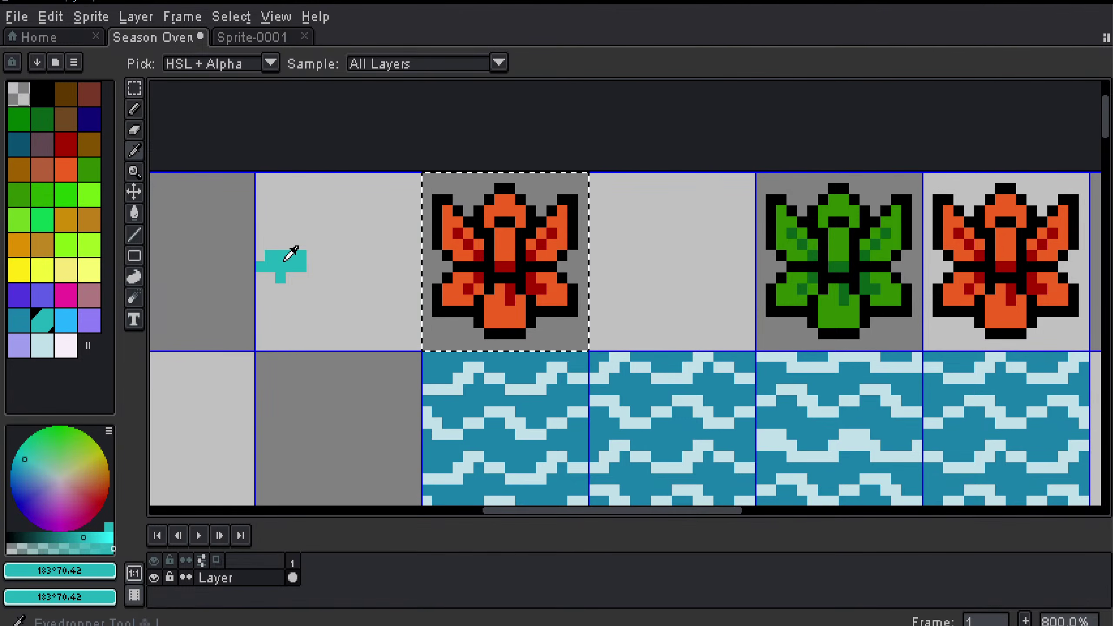
key(b)
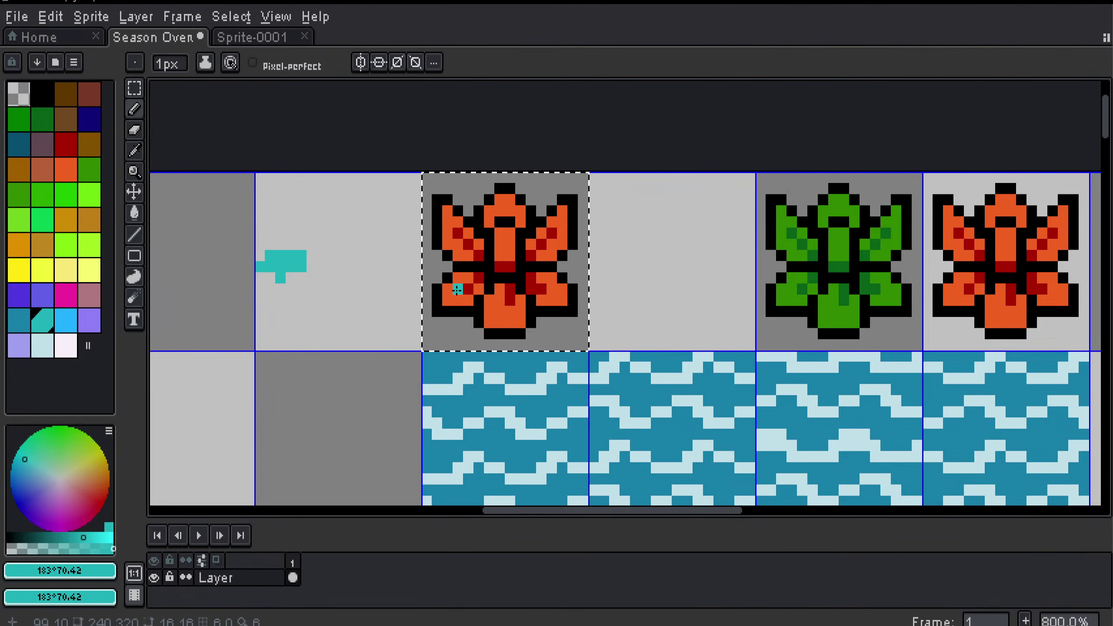
key(g)
click(463, 302)
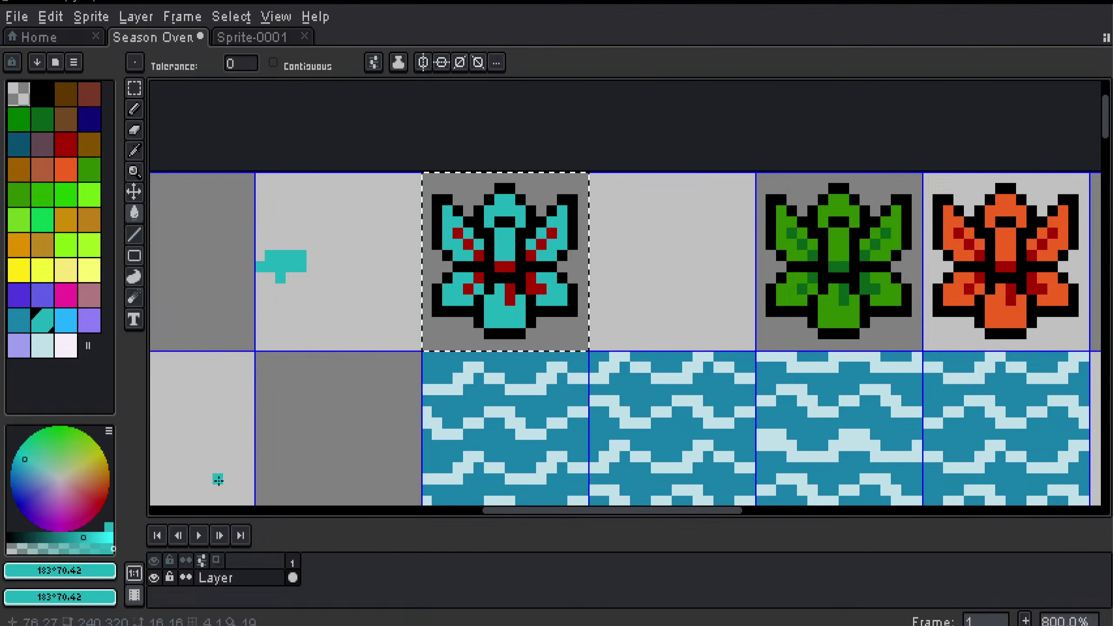
Step: Sample the dark blue shading colour from the base of the snow-covered winter tree's crown
scroll(315, 452, down, 3)
scroll(428, 425, down, 1)
drag(429, 426, 602, 252)
drag(548, 408, 510, 228)
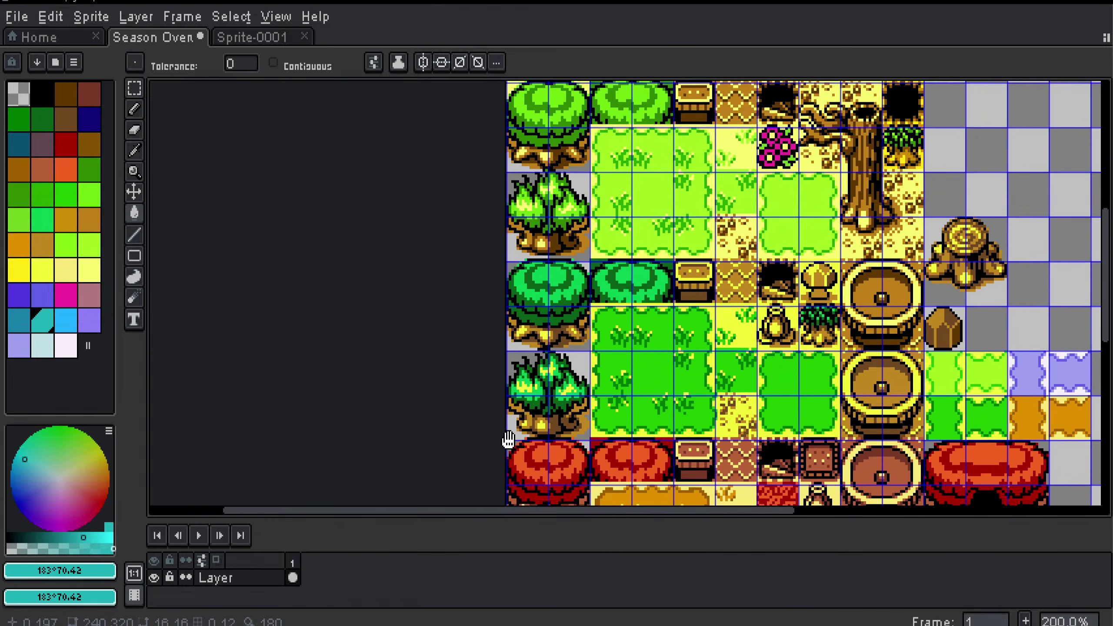
drag(508, 439, 485, 299)
drag(493, 402, 460, 265)
scroll(464, 419, up, 1)
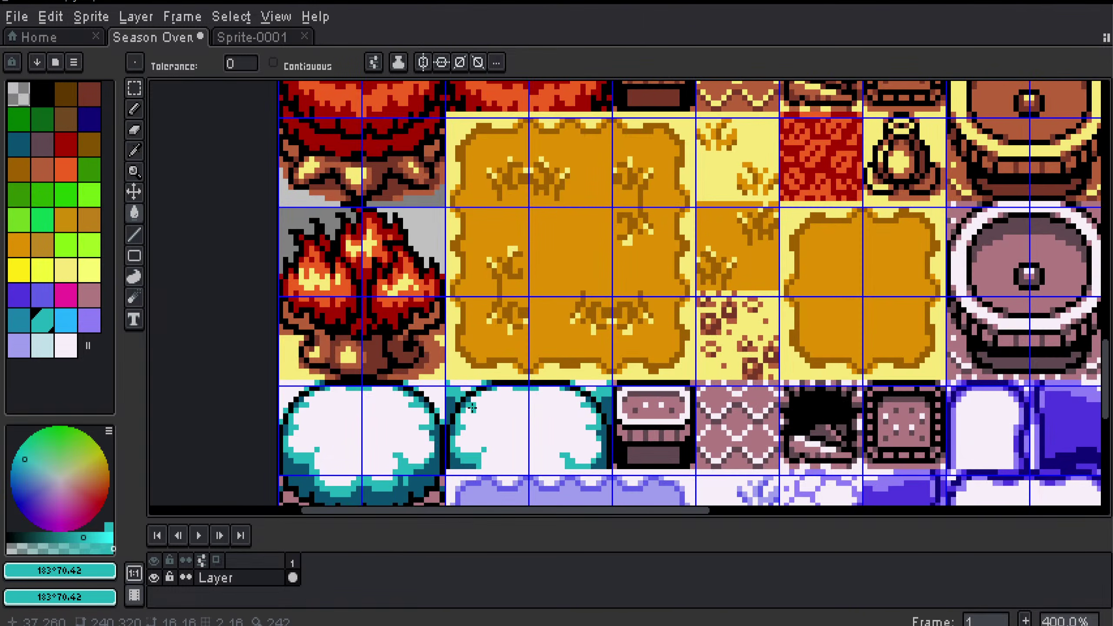
alt+click(385, 494)
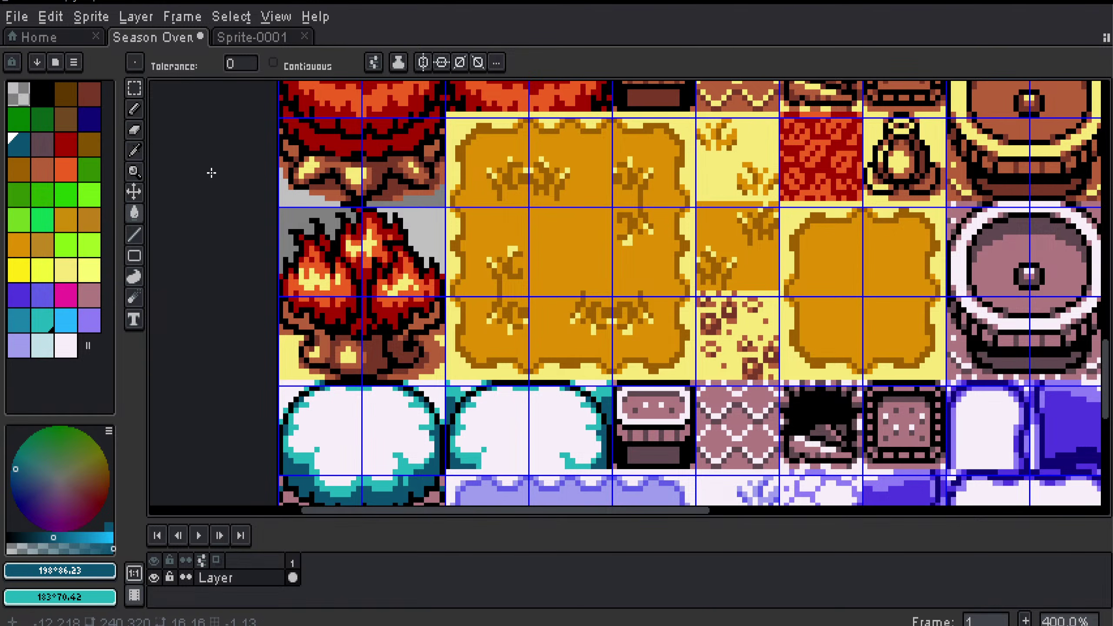
Step: Fill the dark red shading pixels of the teal flower with the sampled dark blue
scroll(390, 418, up, 10)
scroll(390, 417, right, 3)
scroll(555, 194, up, 15)
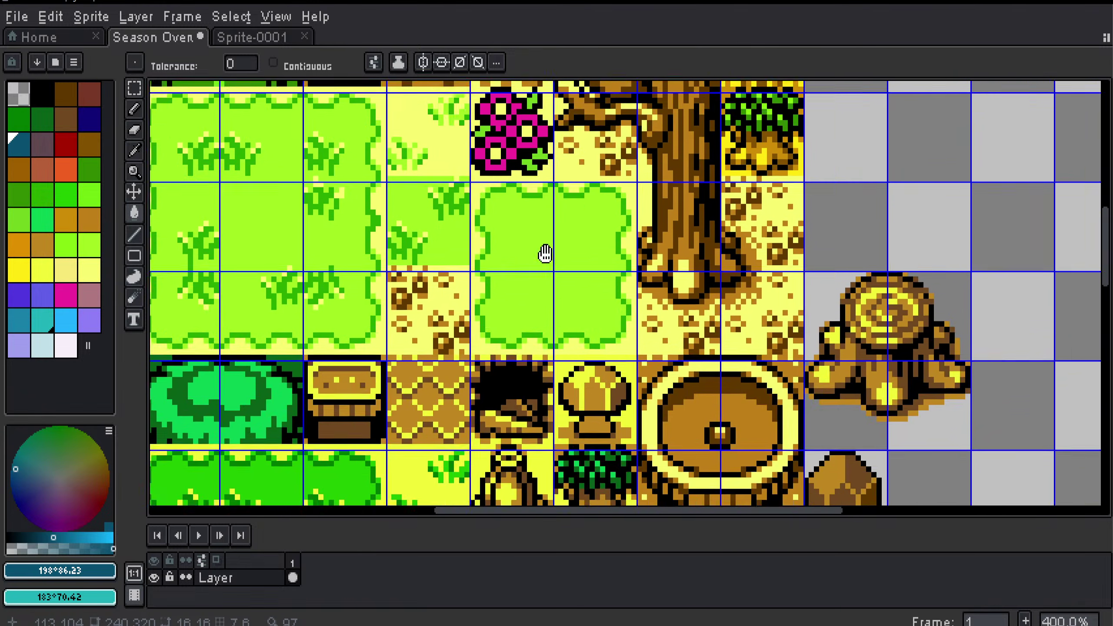
scroll(494, 278, up, 5)
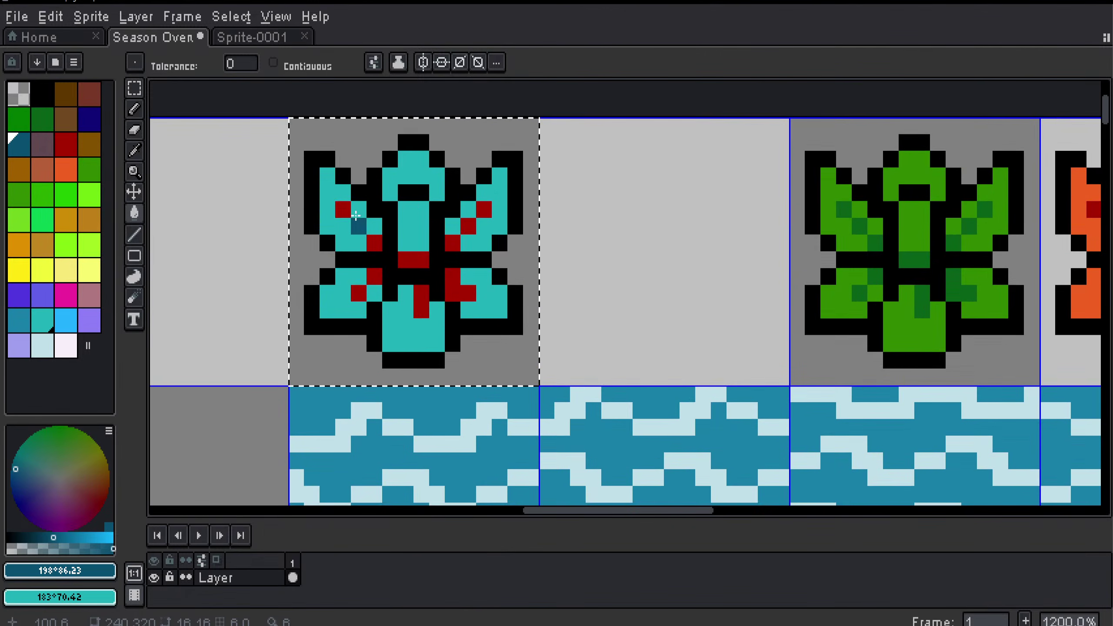
click(347, 214)
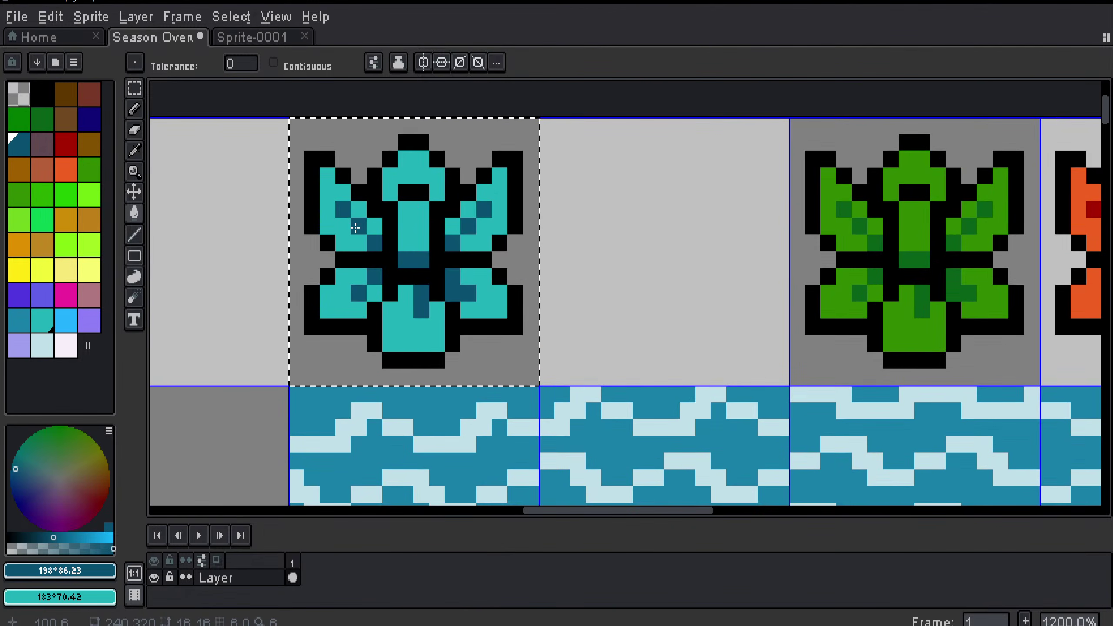
Step: Delete the loose teal colour sample beside the winter flower, save the tileset and clear the selection
drag(310, 259, 486, 286)
key(ctrl+d)
key(m)
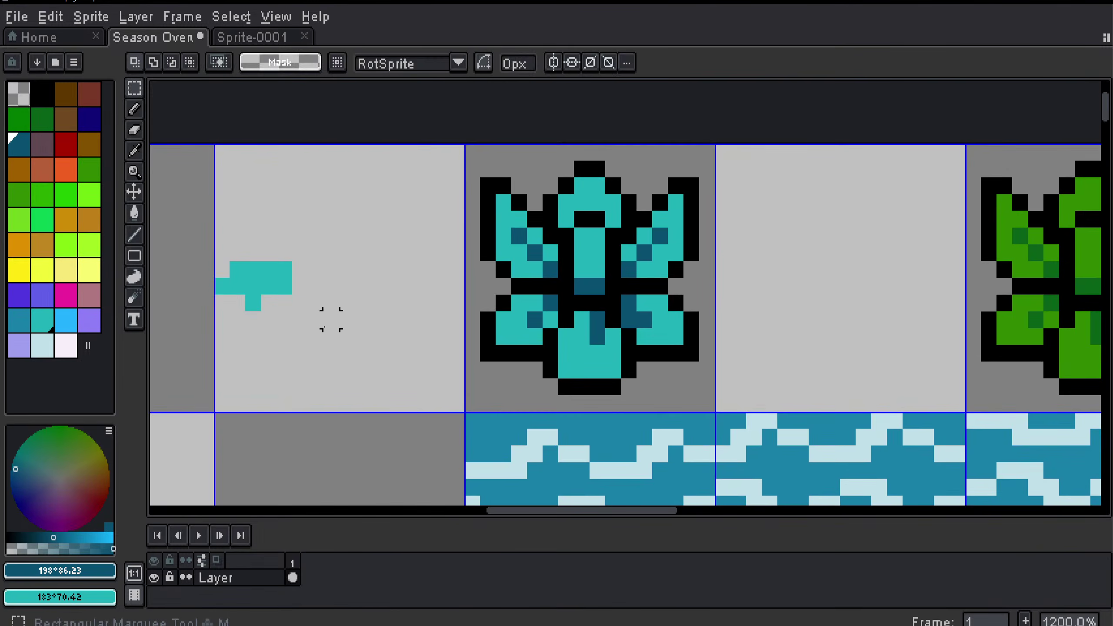
drag(341, 331, 189, 249)
key(Delete)
key(ctrl+s)
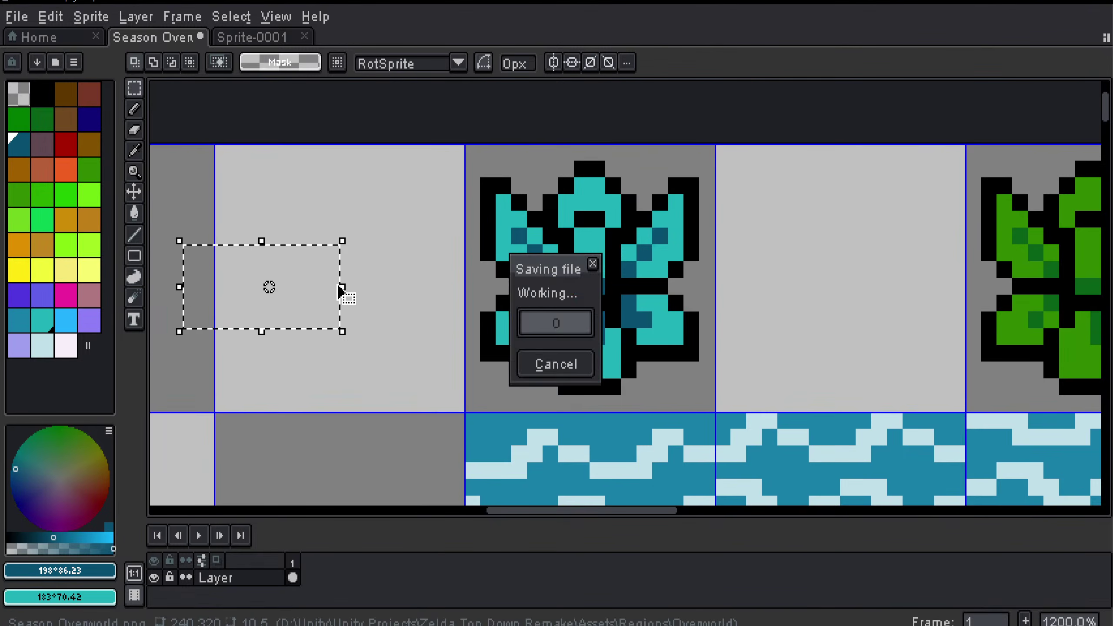
key(minus)
key(minus)
key(minus)
key(ctrl+d)
drag(390, 256, 321, 272)
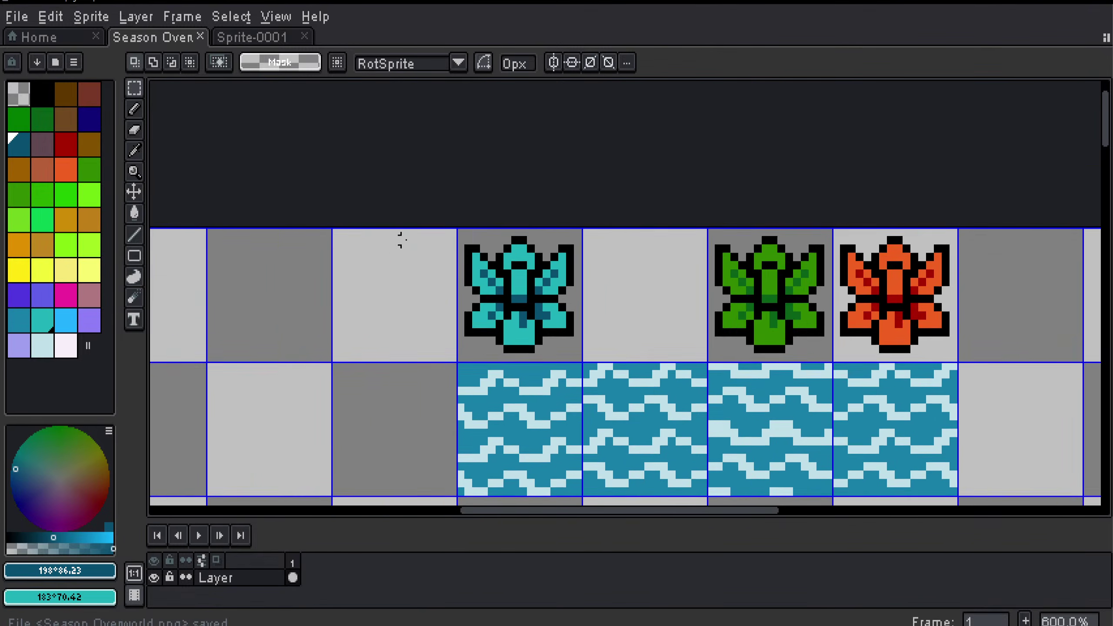
scroll(408, 270, down, 2)
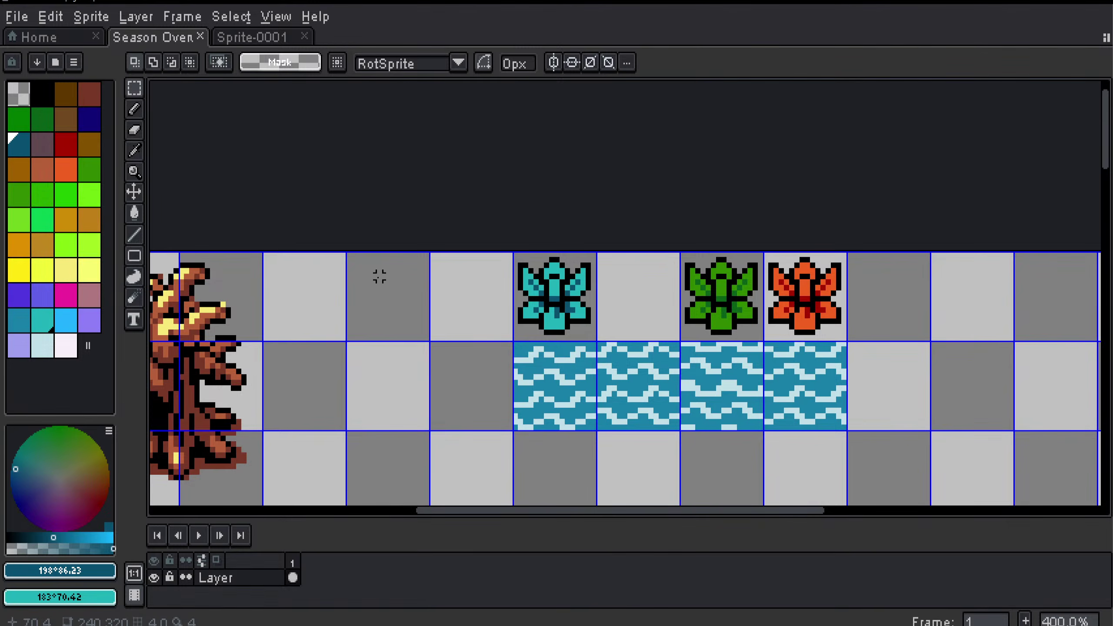
Step: Look over the seasonal trees, grass and edge tiles down to the winter rows, then return to the flower tiles
key(minus)
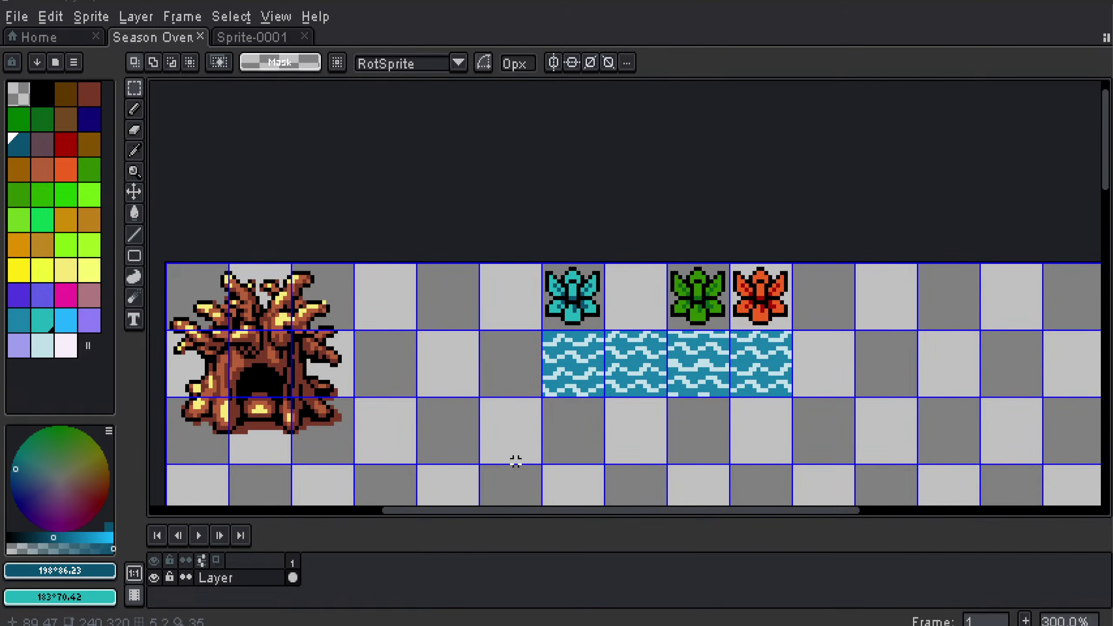
scroll(497, 400, down, 5)
scroll(493, 398, up, 4)
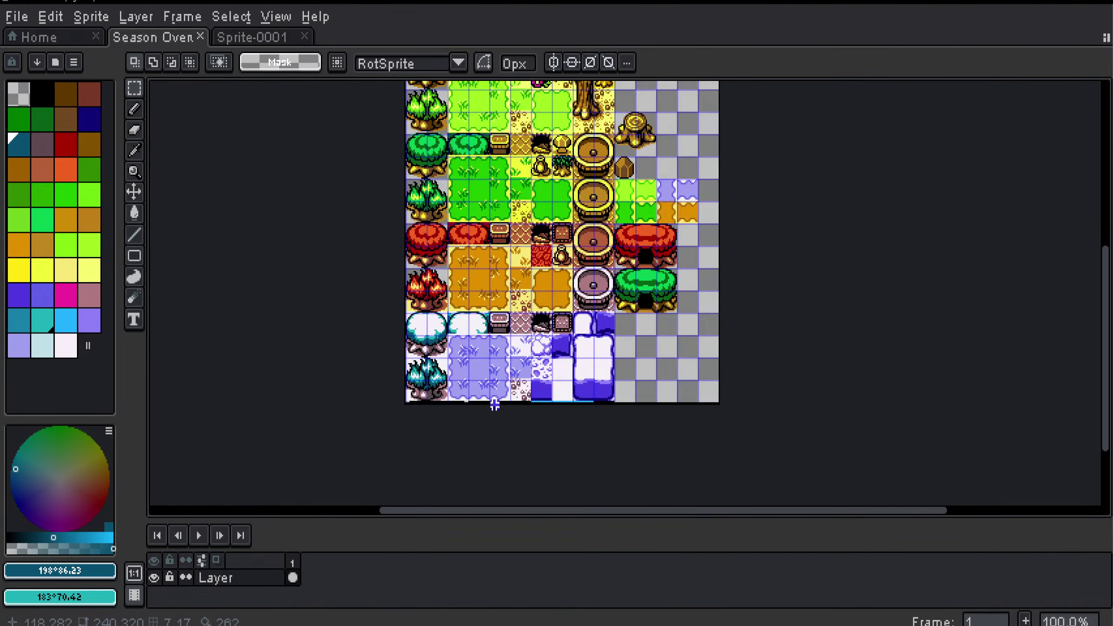
drag(443, 400, 544, 413)
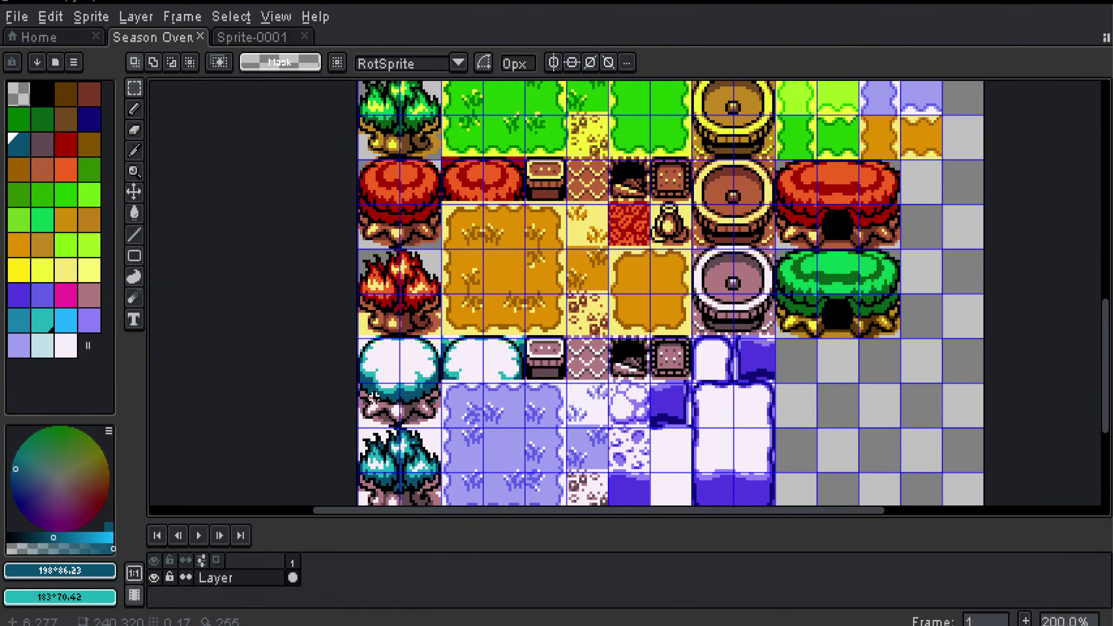
scroll(374, 397, up, 4)
scroll(501, 302, right, 5)
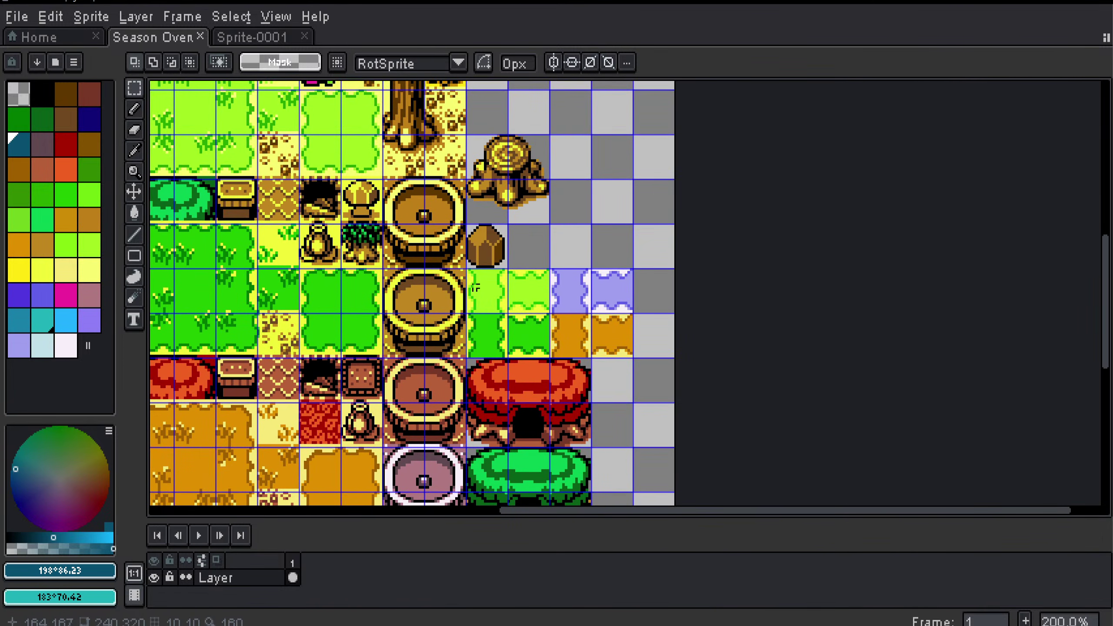
scroll(566, 286, up, 7)
scroll(565, 286, left, 3)
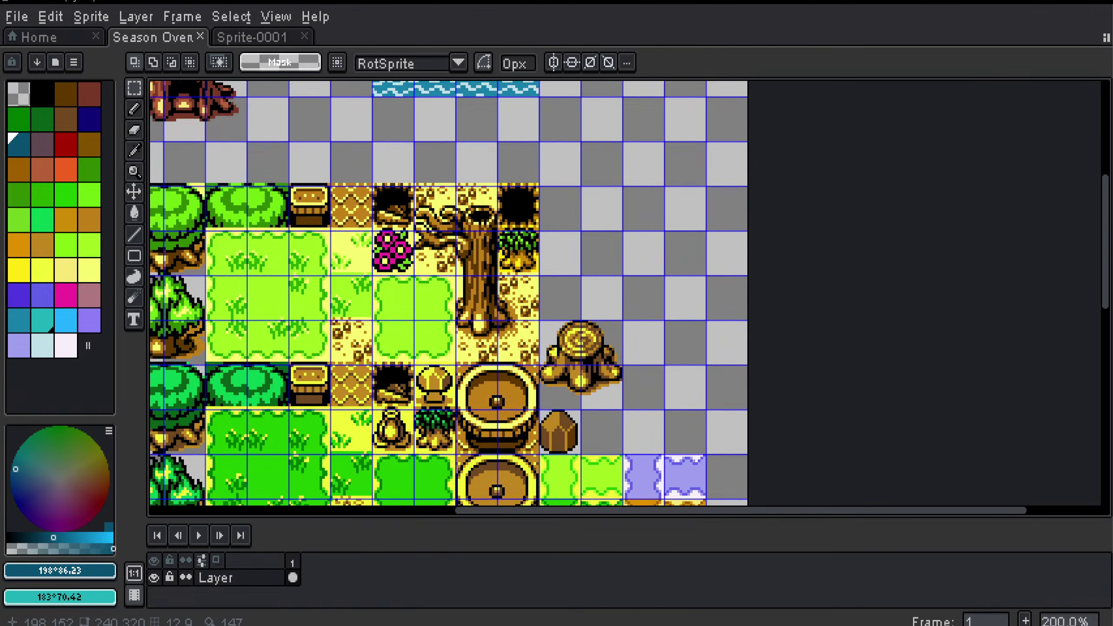
scroll(330, 303, down, 6)
scroll(329, 302, left, 1)
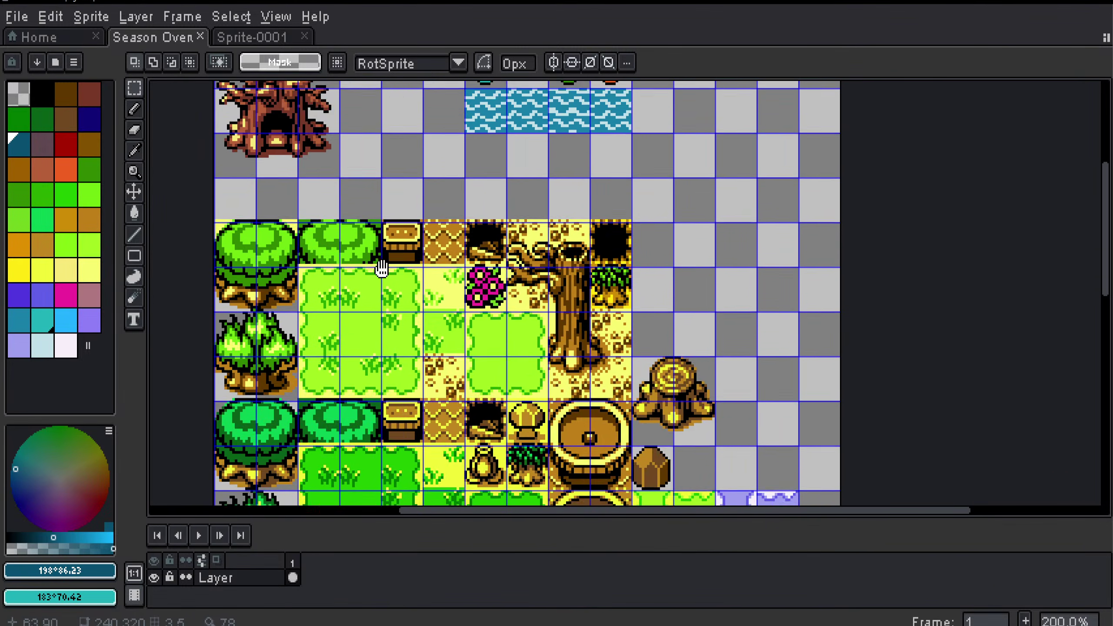
scroll(396, 233, up, 4)
scroll(396, 232, left, 2)
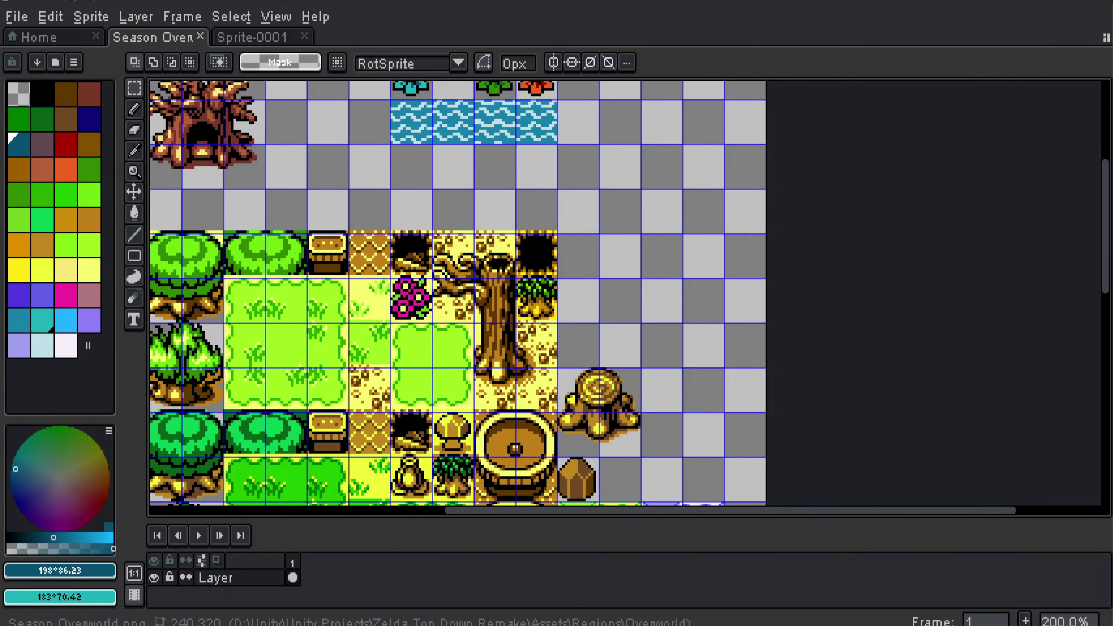
drag(340, 211, 283, 337)
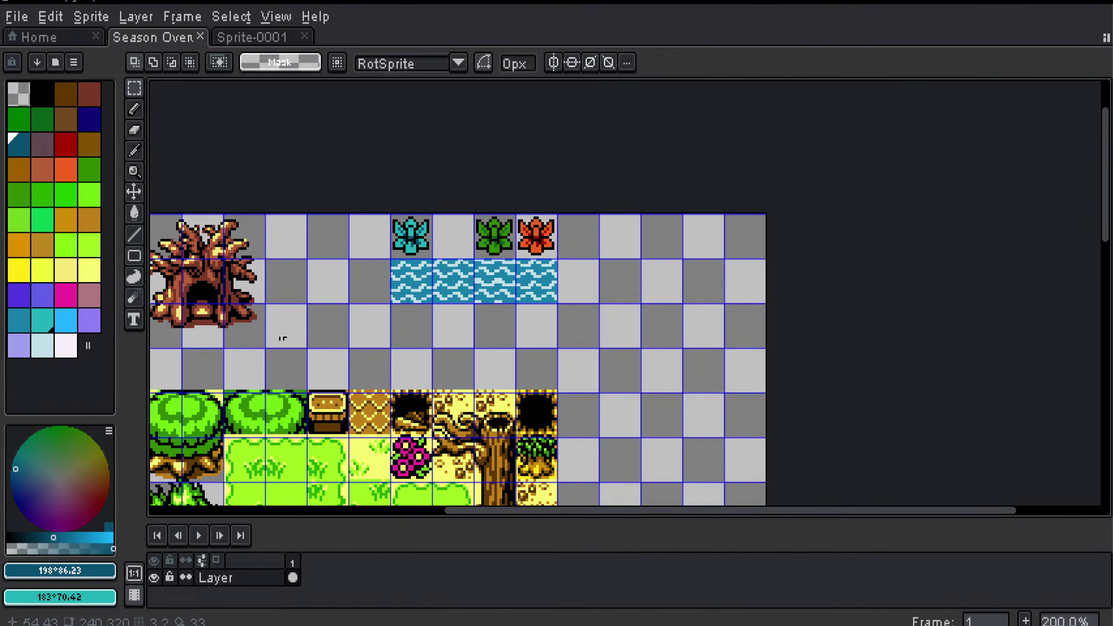
scroll(424, 253, up, 1)
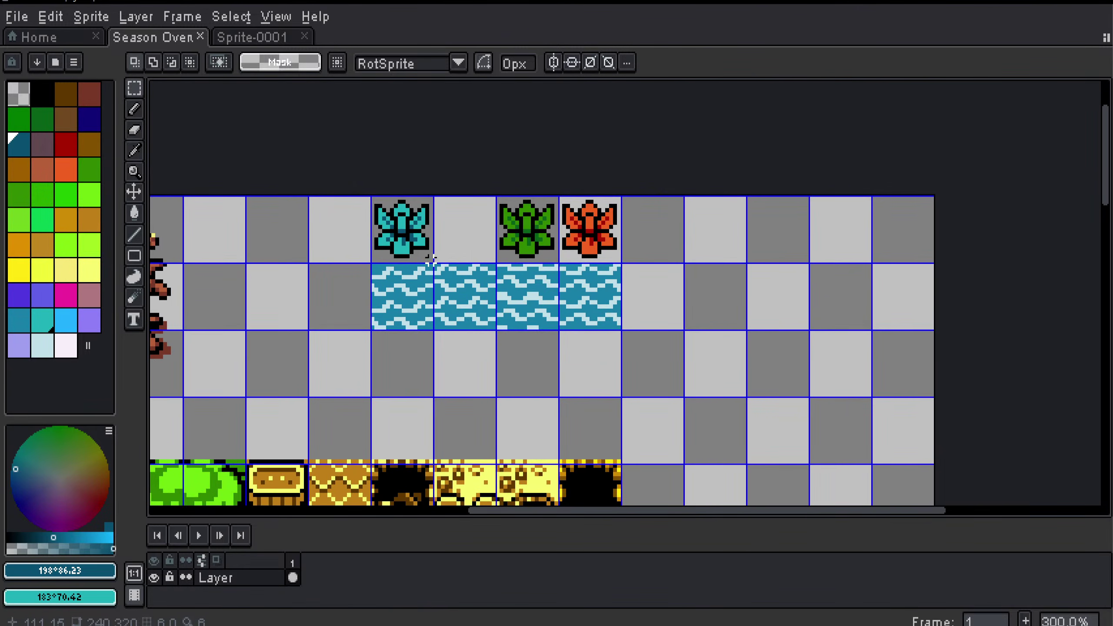
Step: Copy the teal winter flower into the empty tile between it and the dark green flower
drag(431, 259, 458, 212)
click(335, 397)
drag(335, 397, 435, 267)
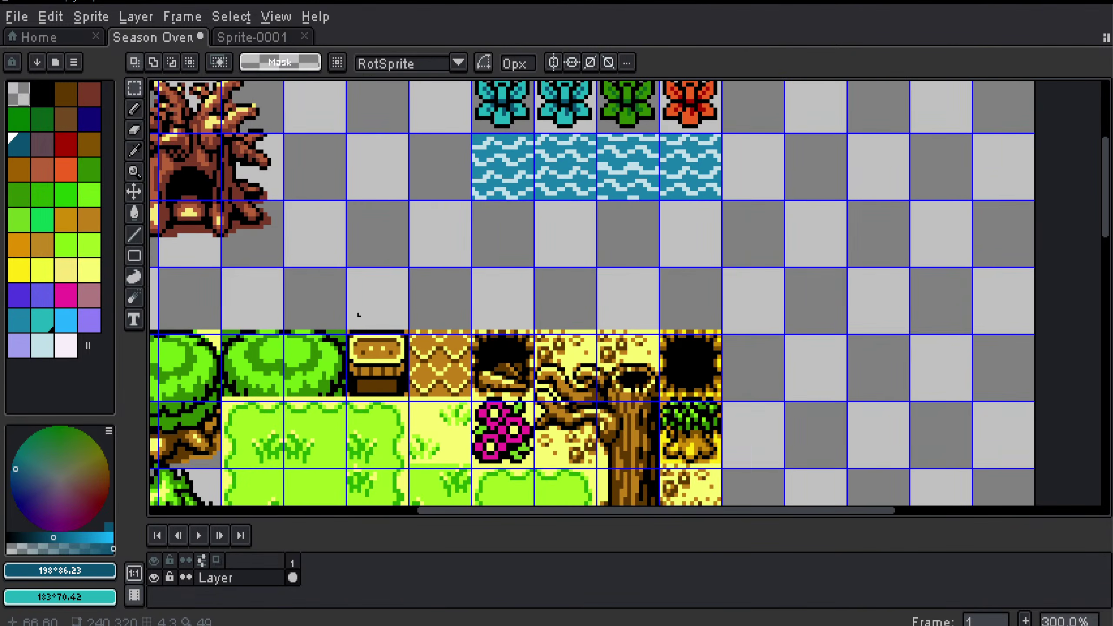
Step: Sample the light green of the spring grass and fill the copied flower's teal petal pixels with it
key(i)
click(320, 429)
drag(487, 233, 410, 397)
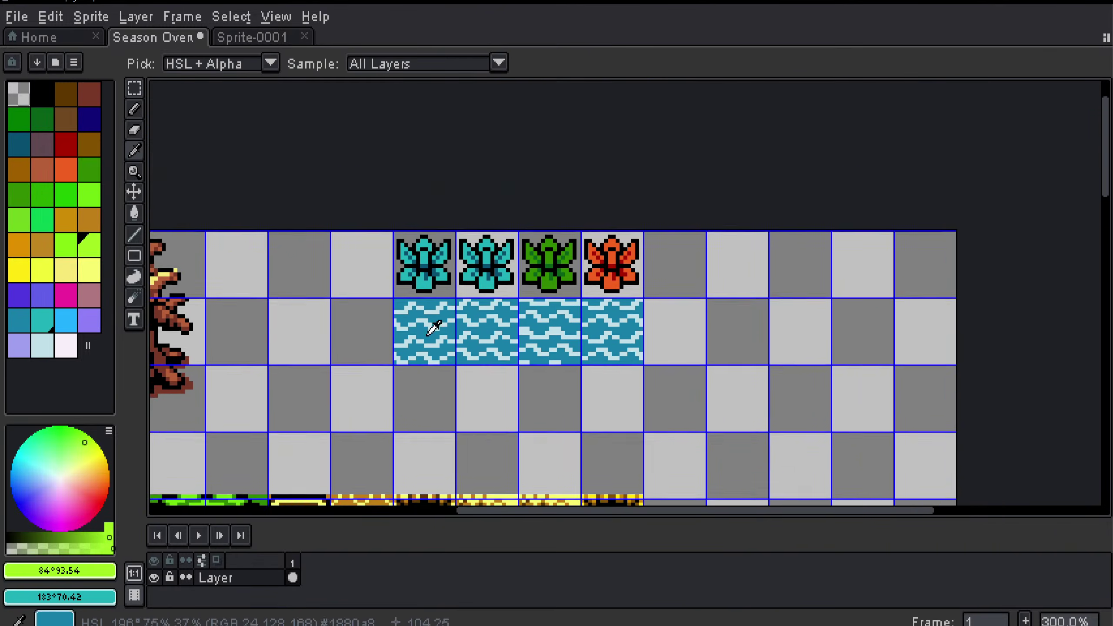
scroll(432, 322, up, 1)
key(m)
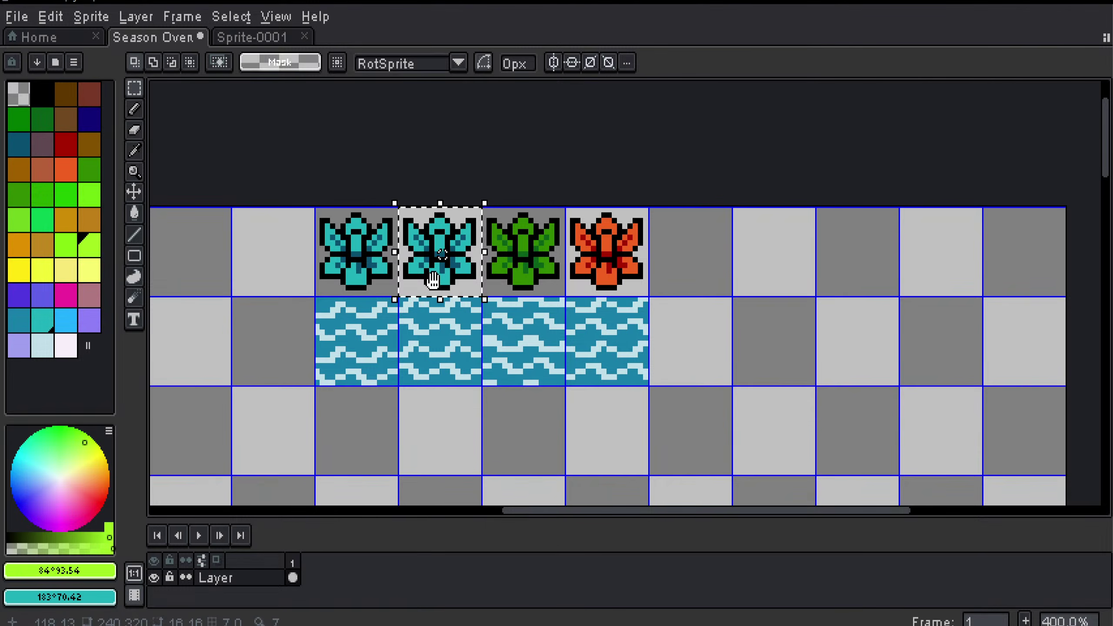
drag(434, 282, 474, 300)
key(g)
click(479, 293)
Step: Sample the darker green of the spring grass tufts and fill the copied flower's dark blue shading pixels with it
scroll(443, 343, down, 2)
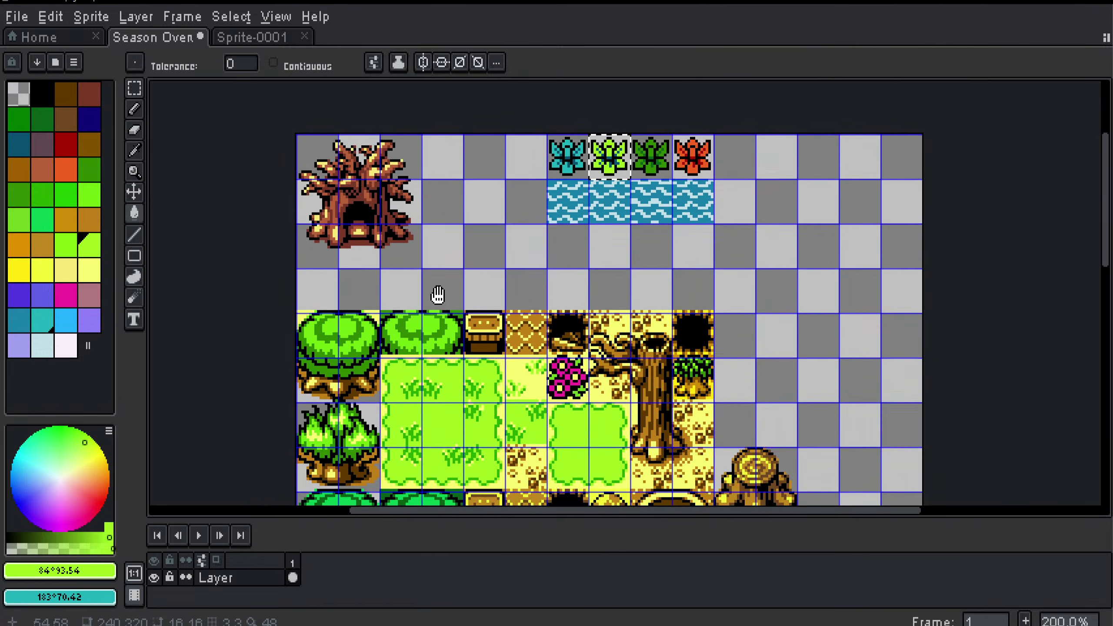
scroll(437, 298, up, 2)
key(i)
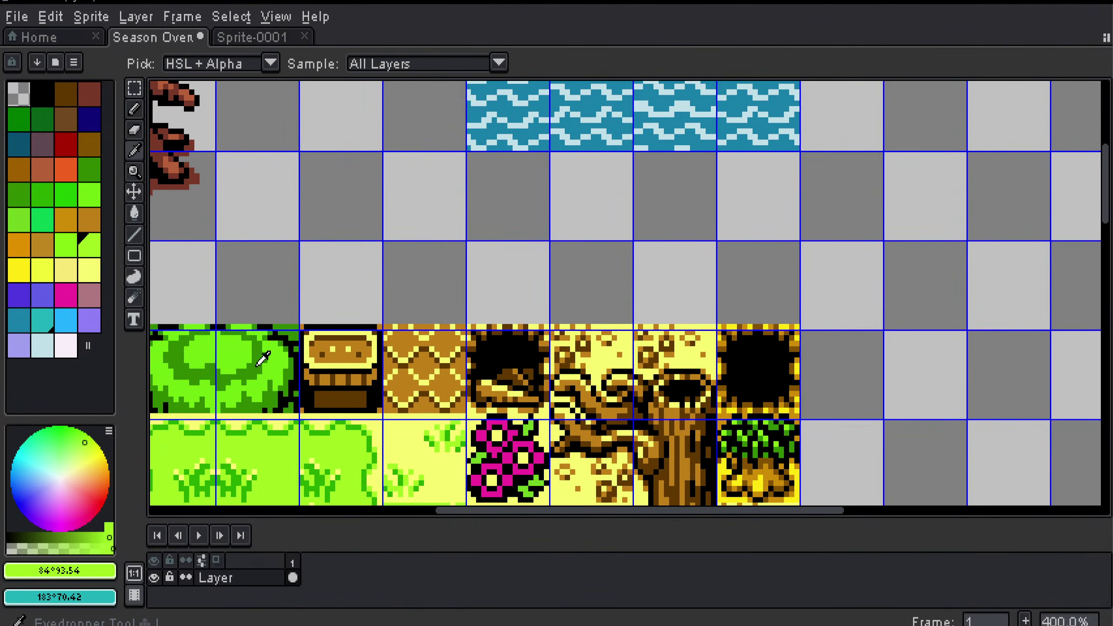
click(238, 479)
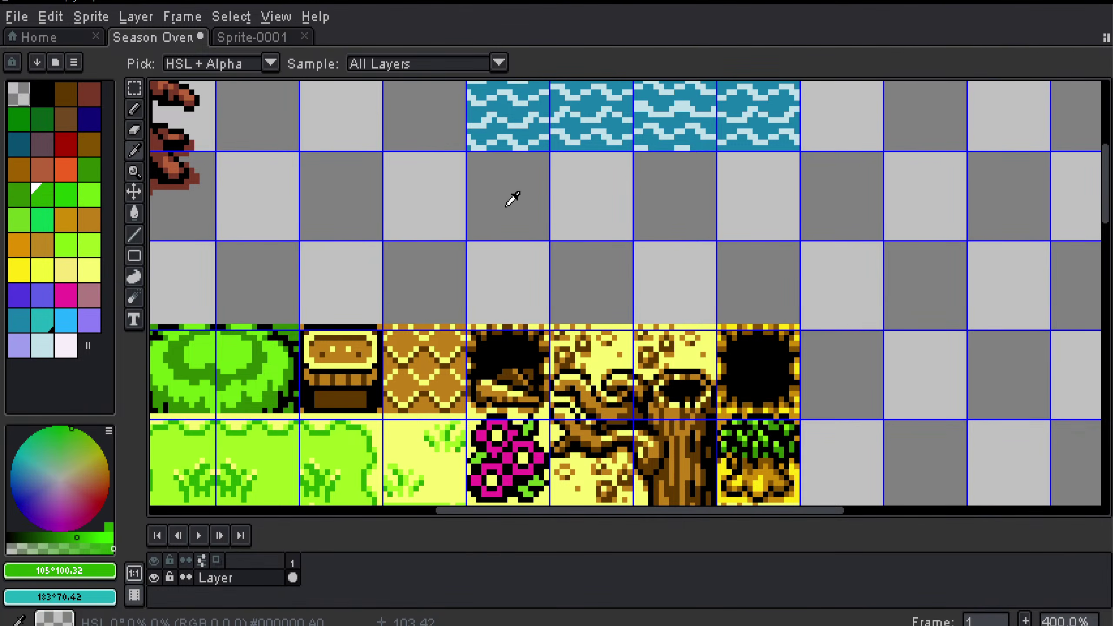
drag(582, 86, 481, 324)
key(g)
click(478, 256)
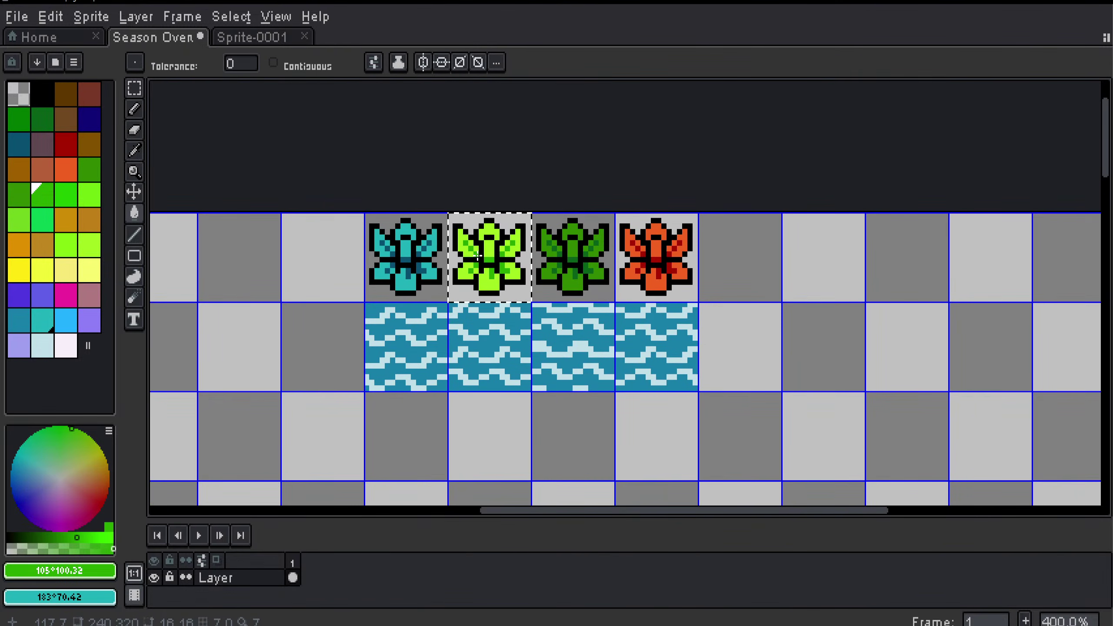
Step: Compare the light green flower's colours with the spring trees, grass and sandy ground tiles
scroll(477, 293, down, 1)
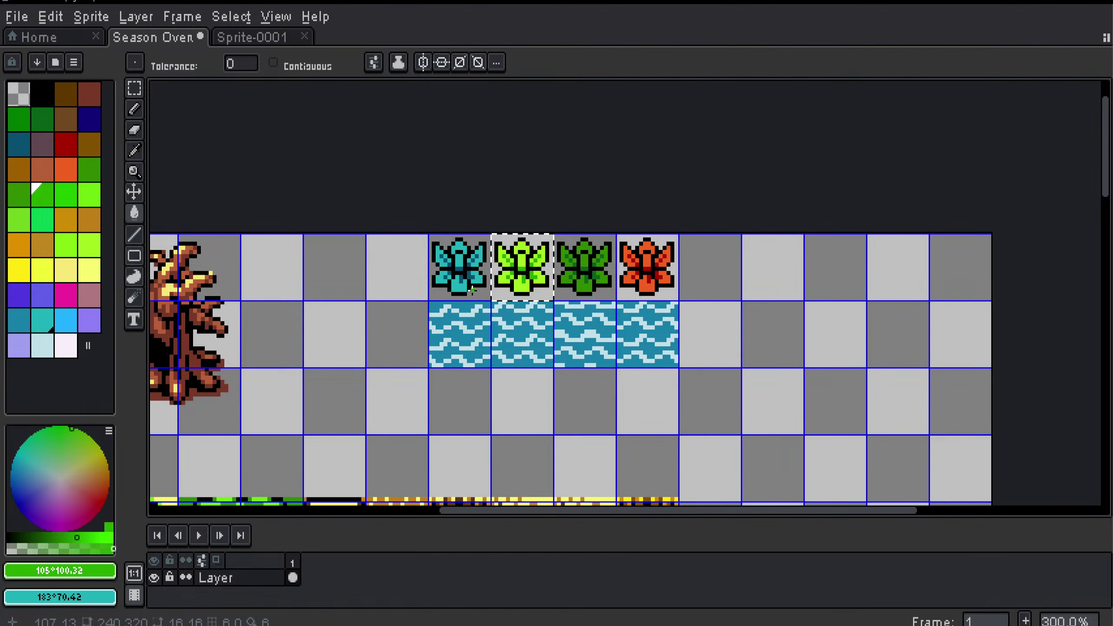
scroll(472, 290, down, 1)
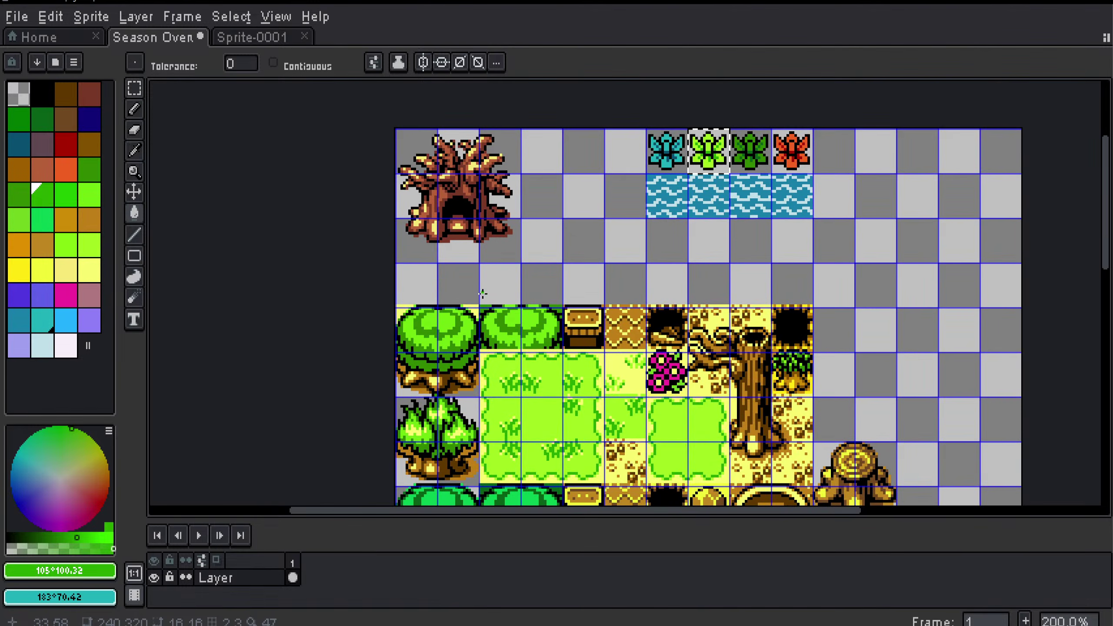
drag(475, 364, 462, 317)
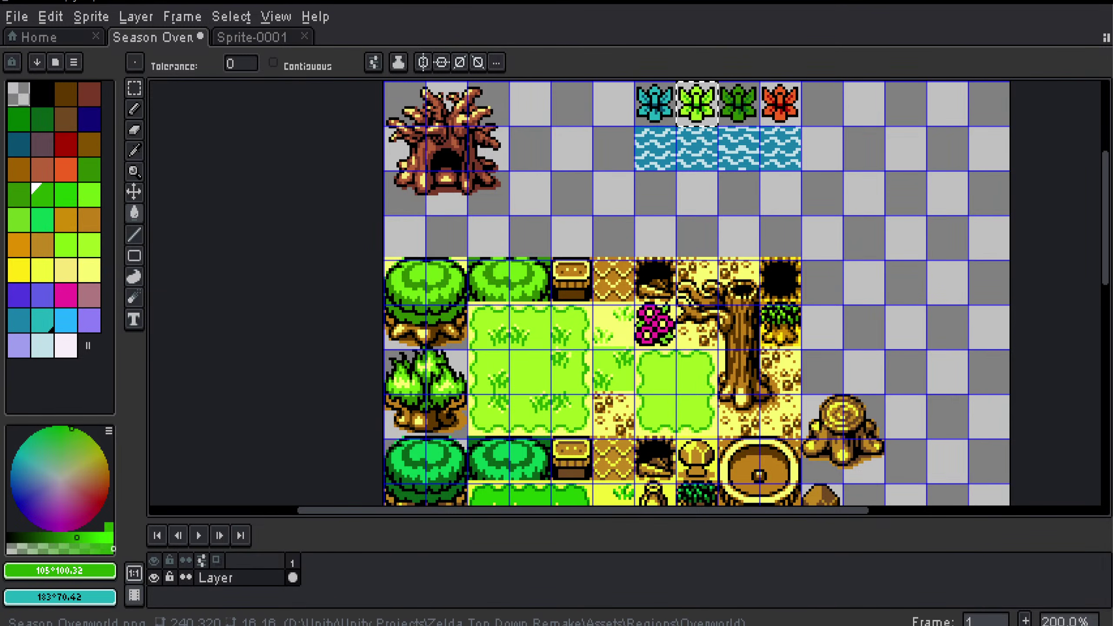
drag(224, 276, 154, 381)
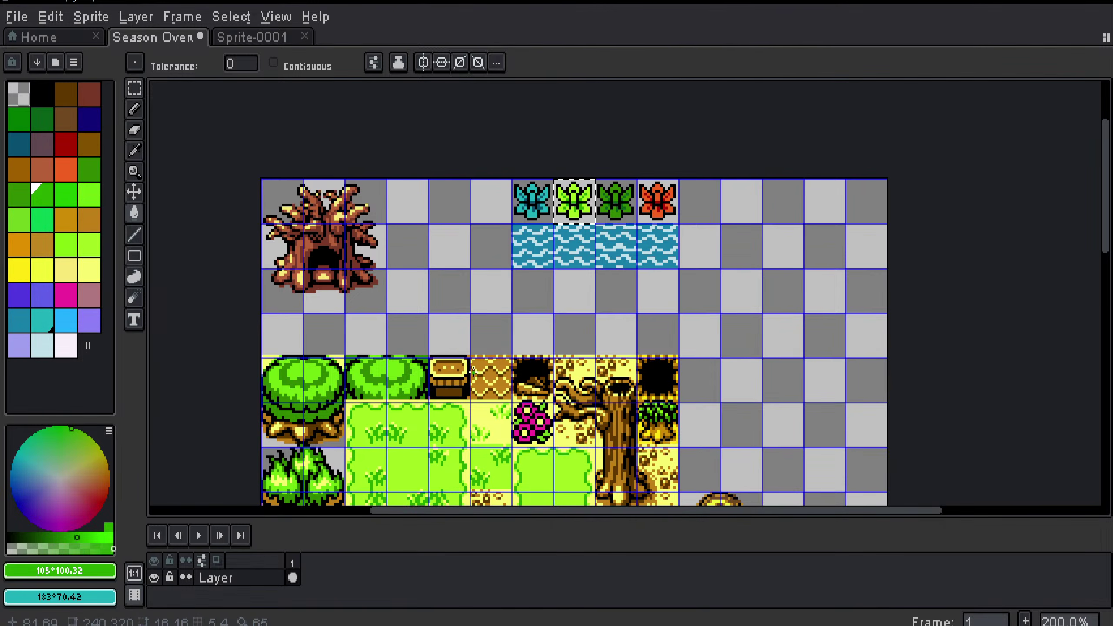
scroll(477, 404, up, 1)
drag(477, 404, 422, 287)
scroll(398, 377, down, 1)
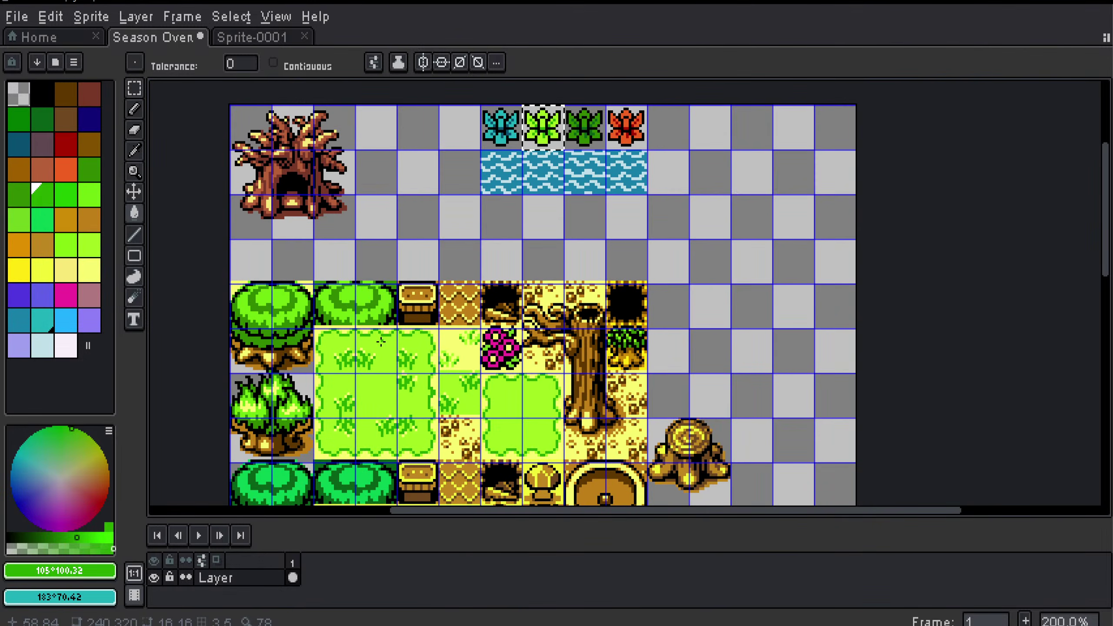
scroll(400, 360, up, 1)
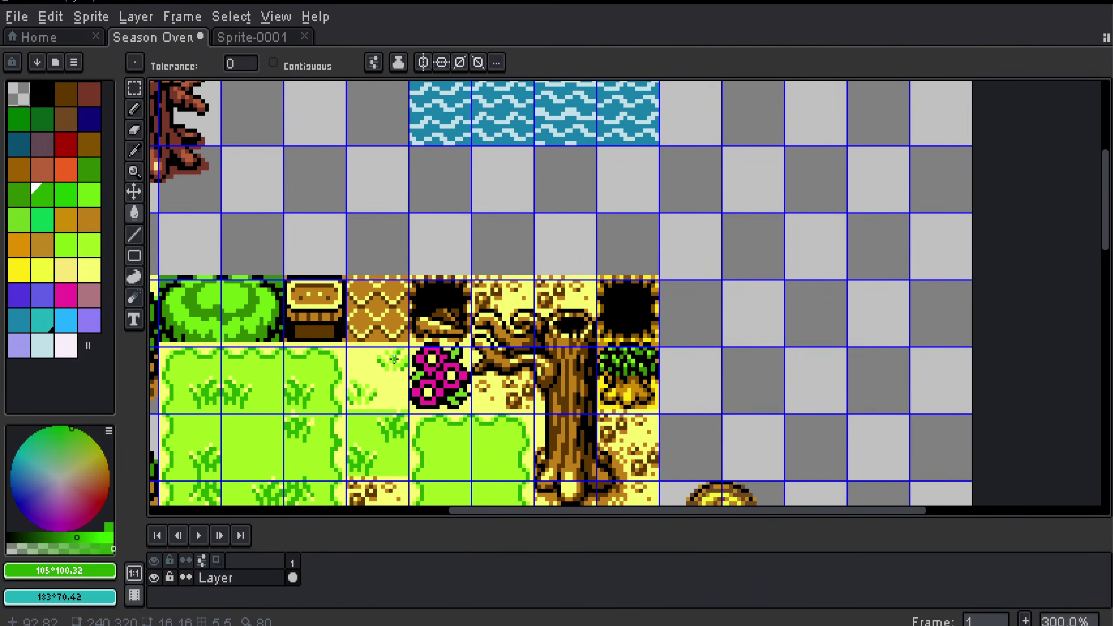
Step: Copy the sandy spring tile with grass tufts to the empty area below the water tiles
key(m)
drag(402, 407, 373, 180)
scroll(430, 215, up, 1)
drag(430, 215, 342, 298)
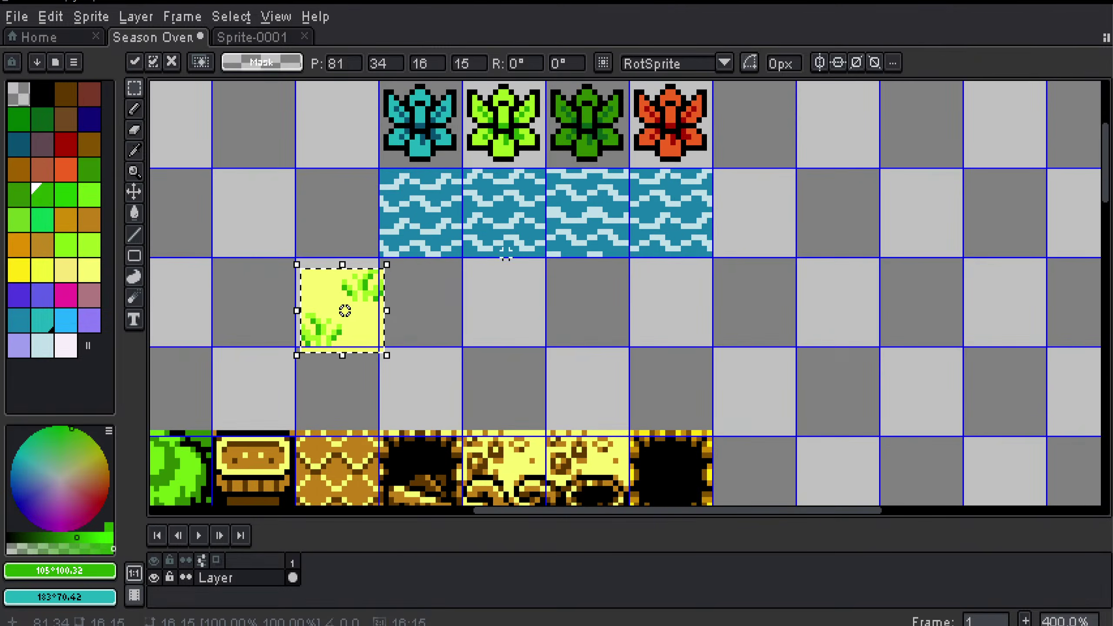
Step: Place a copy of the light green flower on top of the copied sandy tile as a colour test
scroll(504, 249, down, 1)
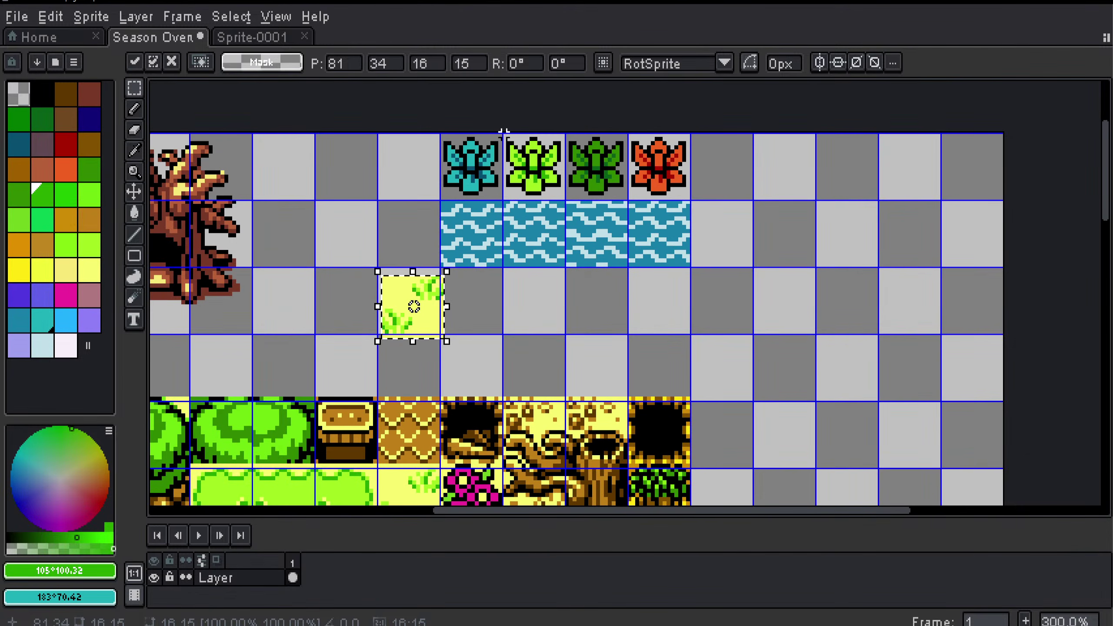
drag(505, 135, 564, 201)
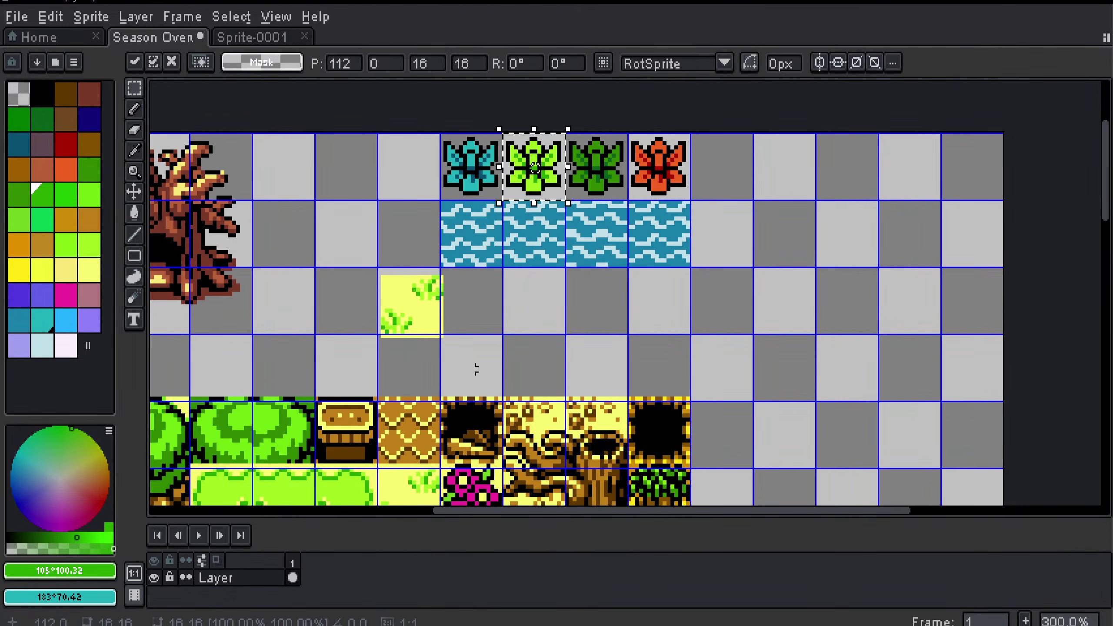
drag(538, 160, 414, 297)
click(472, 302)
scroll(466, 333, up, 1)
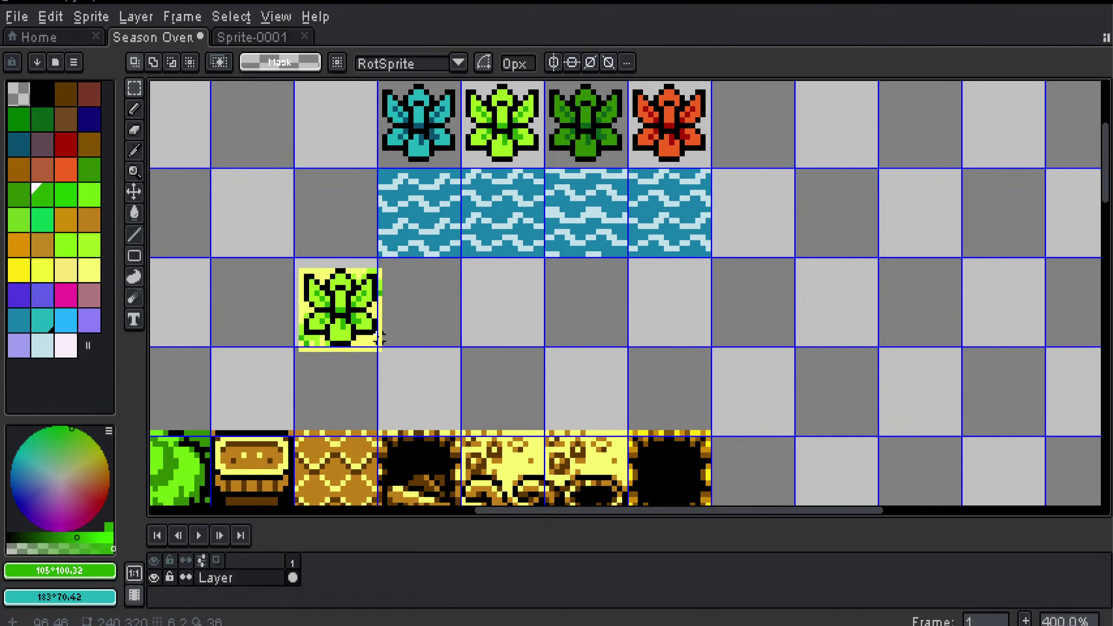
Step: Delete the test tile with the flower on sand and clear the selection
drag(390, 350, 266, 265)
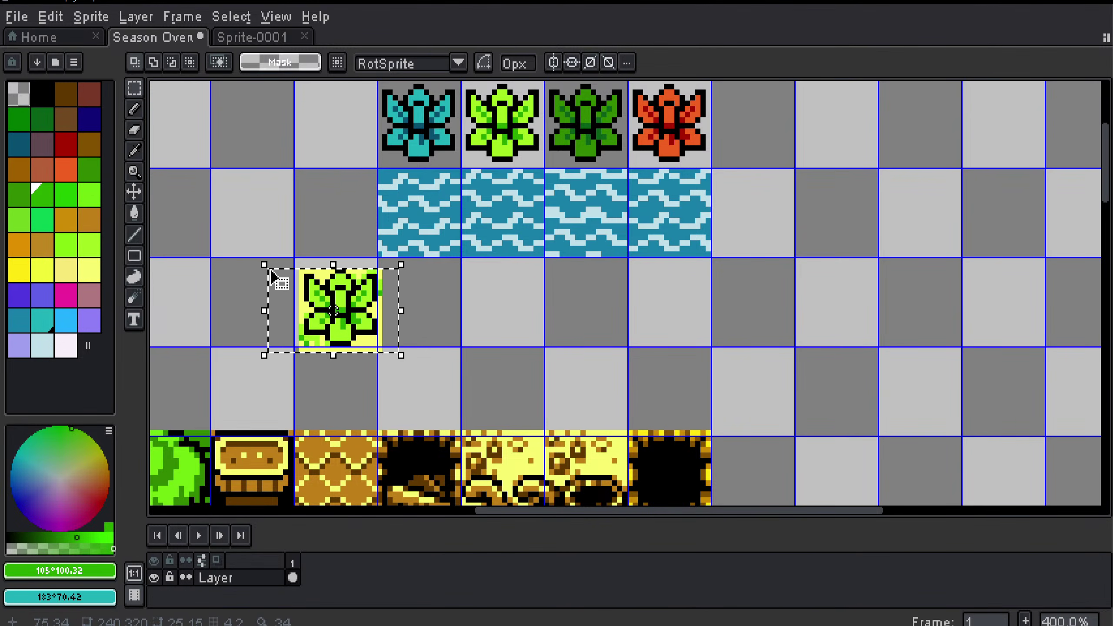
key(Delete)
click(271, 208)
drag(342, 286, 296, 332)
scroll(303, 316, down, 1)
drag(372, 316, 403, 231)
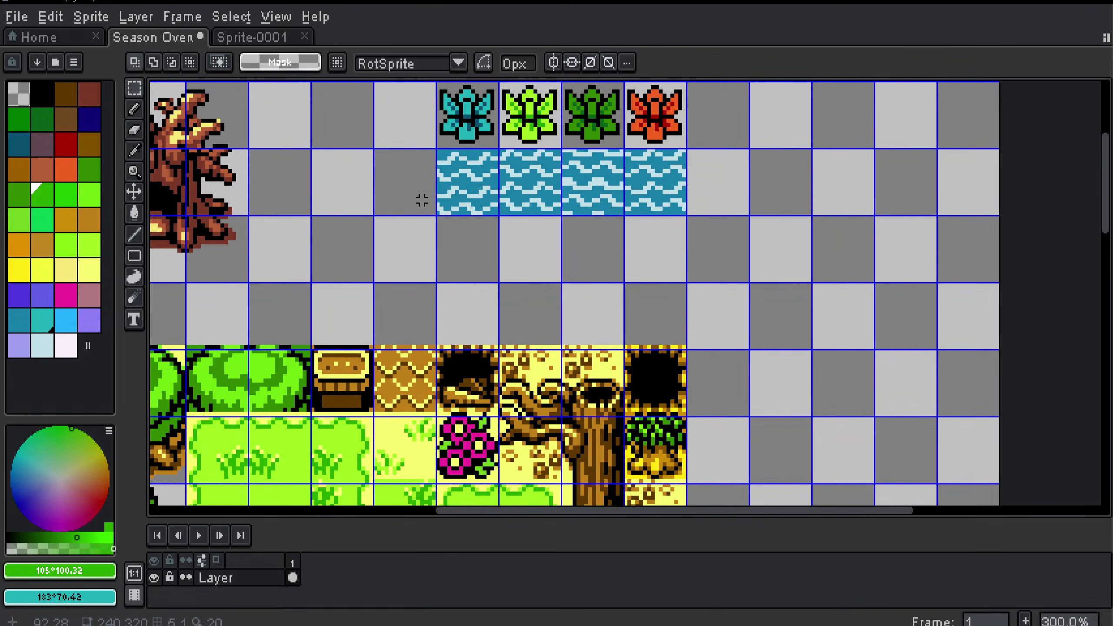
drag(423, 281, 375, 353)
scroll(375, 342, down, 1)
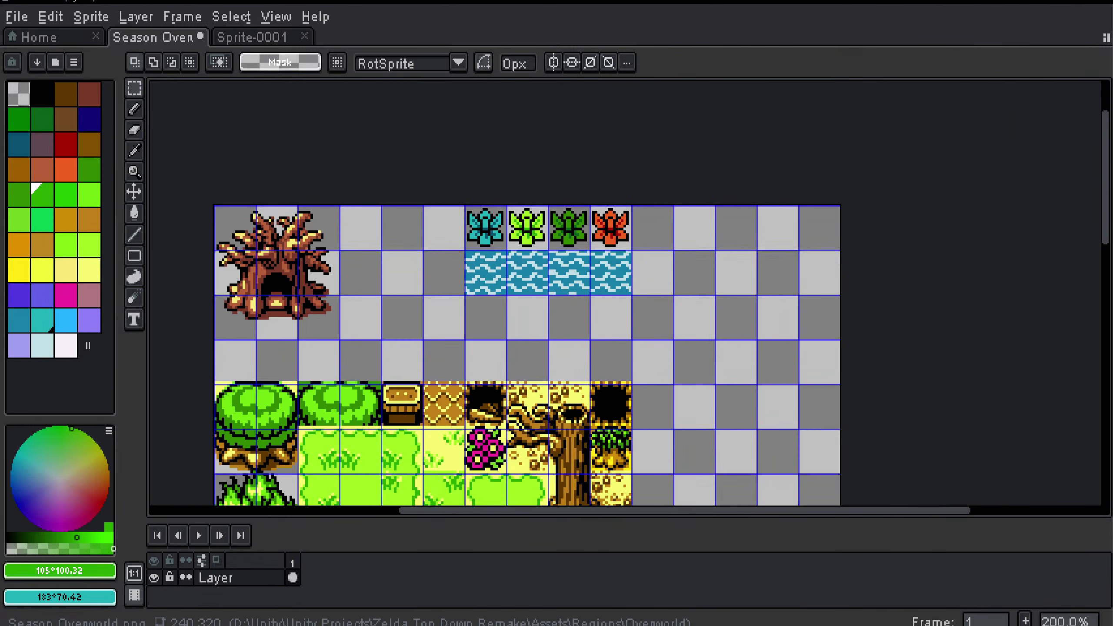
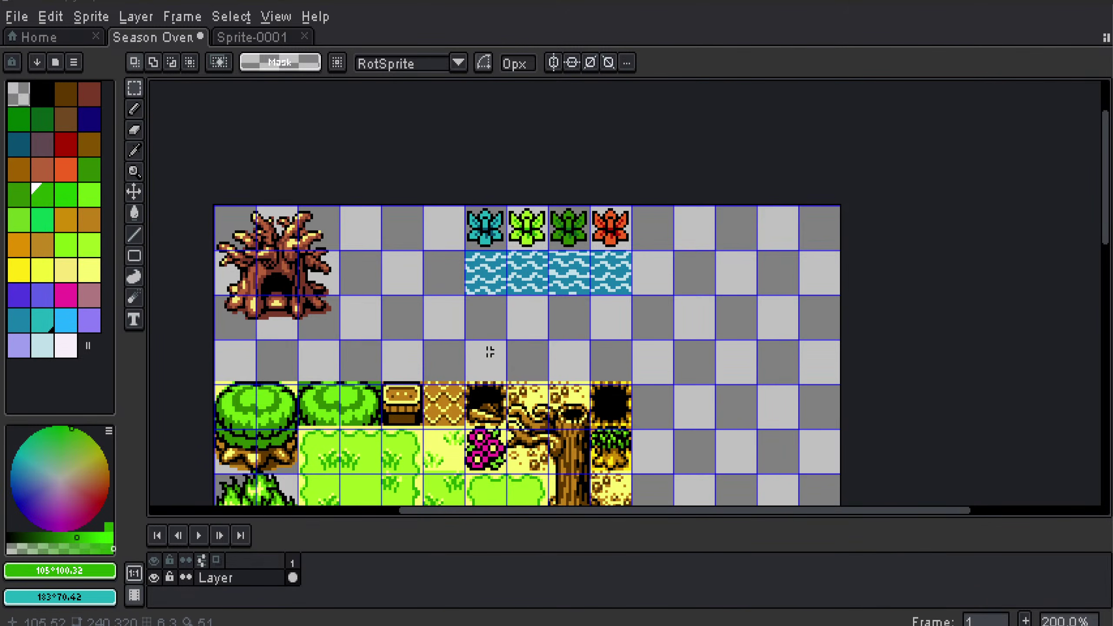
drag(595, 409, 412, 401)
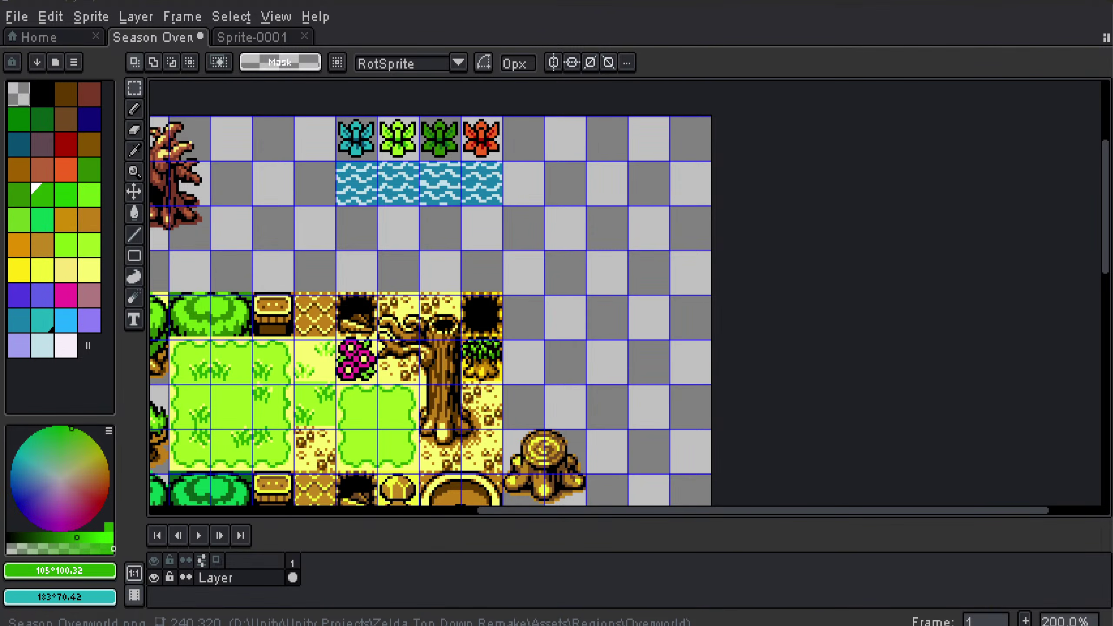
drag(456, 219, 372, 242)
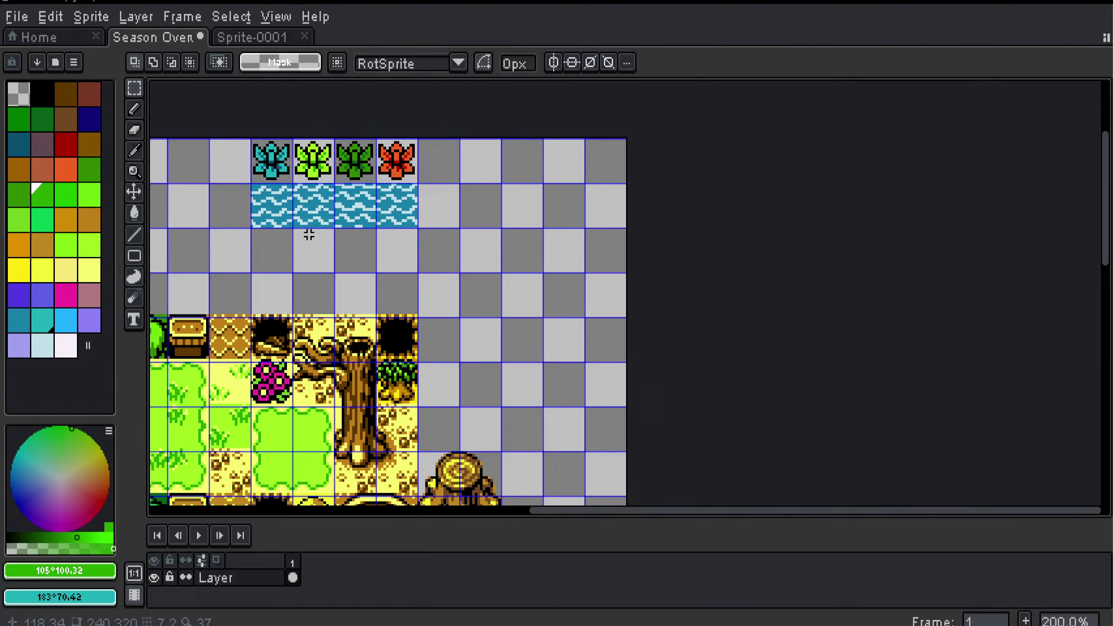
drag(239, 292, 238, 185)
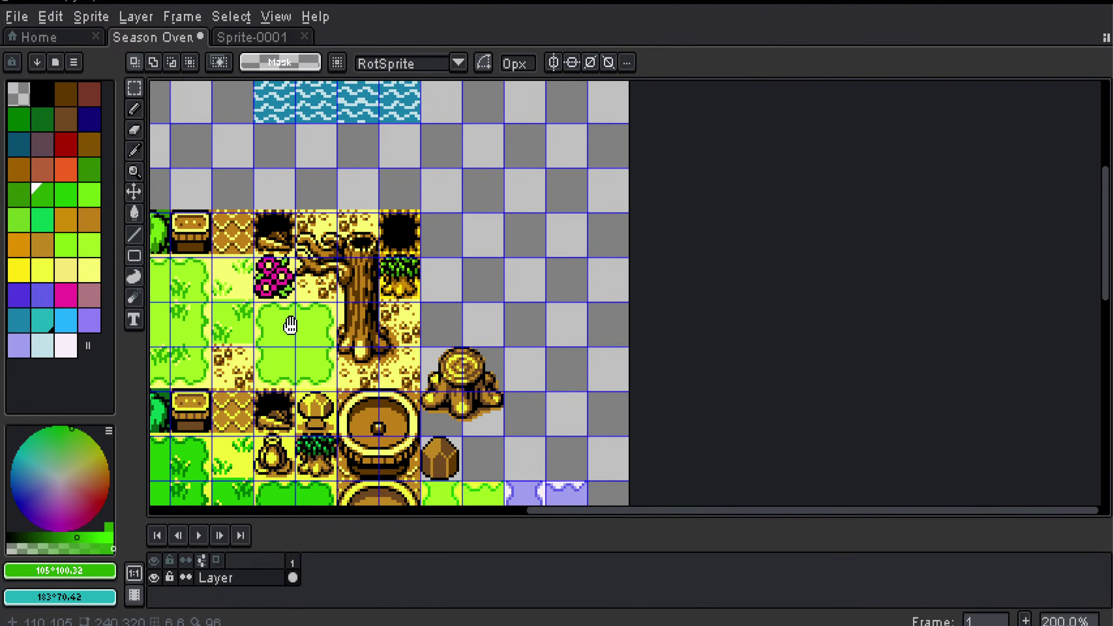
drag(288, 326, 288, 321)
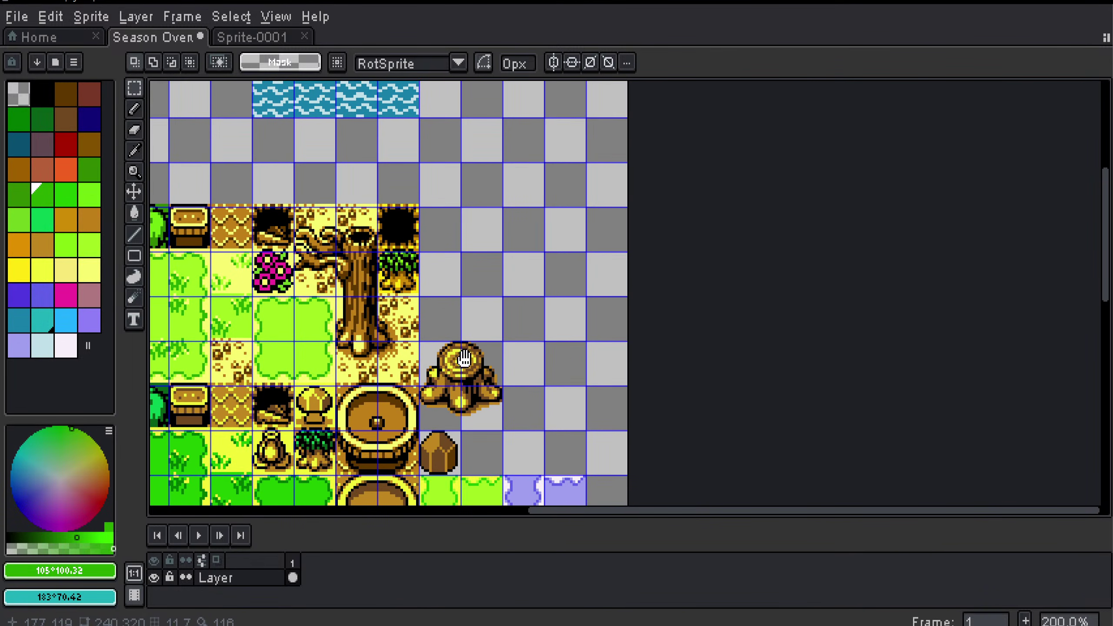
drag(463, 359, 462, 350)
drag(453, 290, 442, 344)
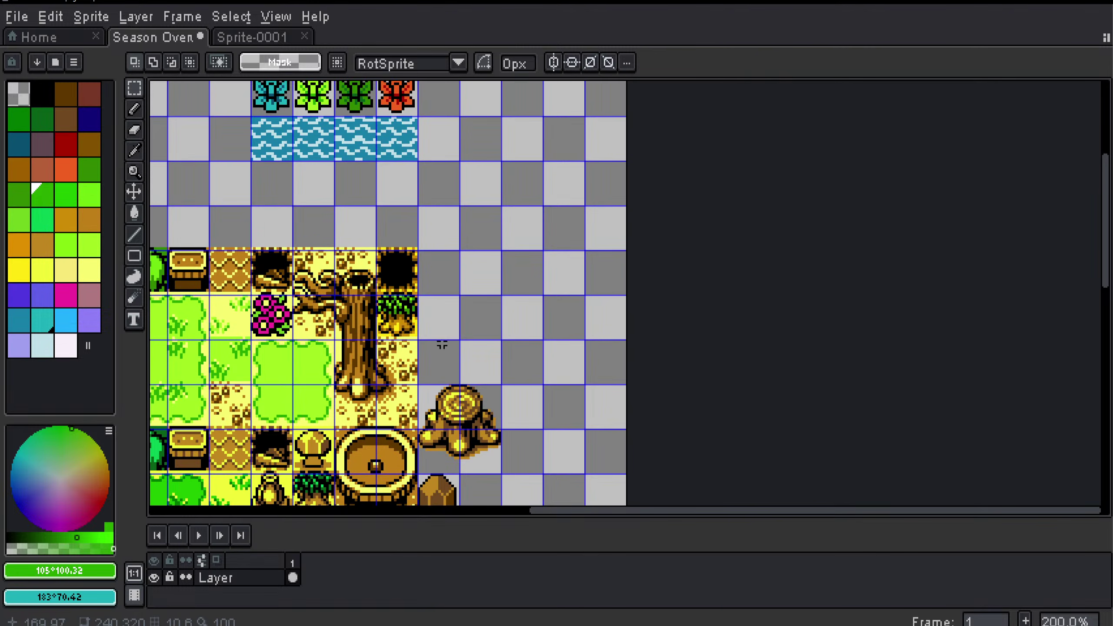
Step: Examine the spring and summer trees, ground tiles and tree stump in the tileset
drag(379, 288, 383, 321)
scroll(407, 367, up, 1)
scroll(404, 365, up, 1)
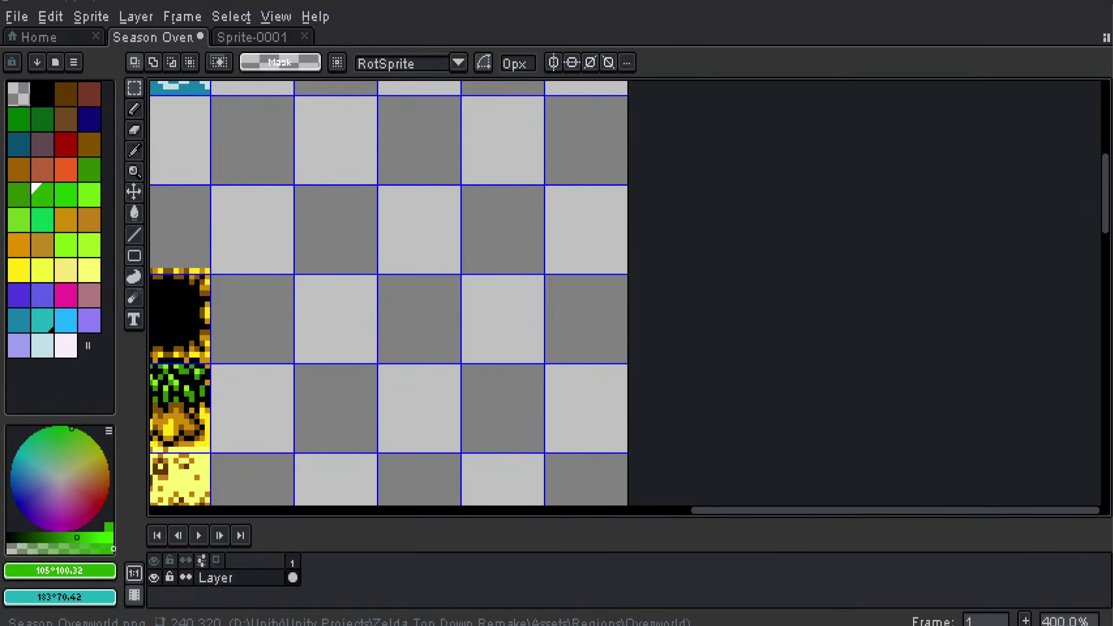
drag(441, 285, 621, 274)
scroll(620, 275, down, 1)
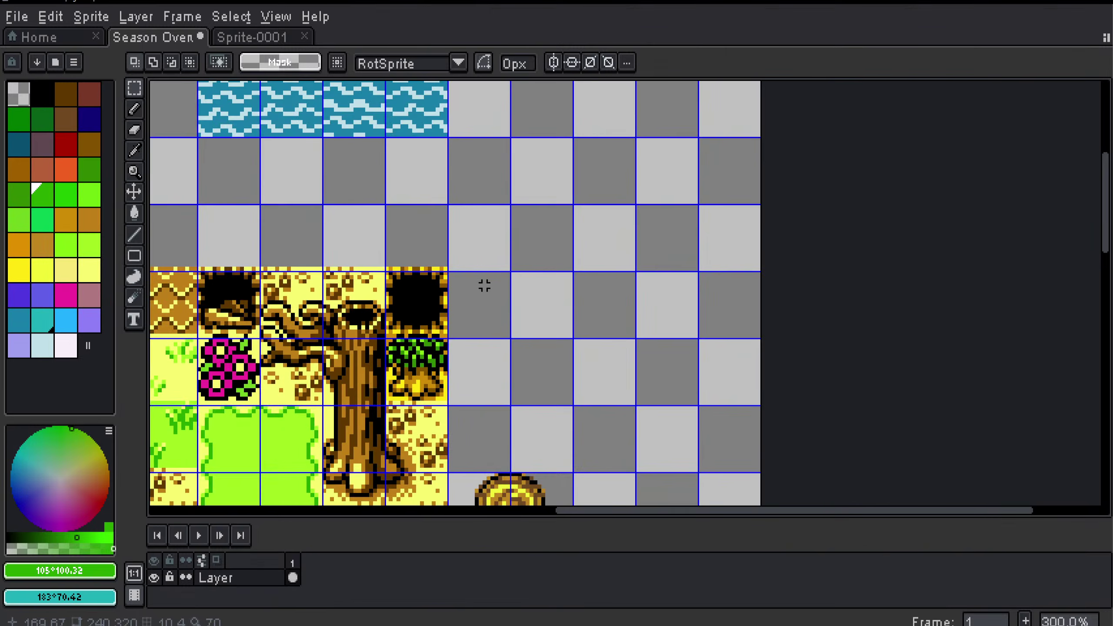
drag(485, 284, 627, 280)
scroll(451, 269, down, 1)
drag(446, 269, 585, 234)
scroll(511, 270, down, 1)
scroll(372, 314, up, 2)
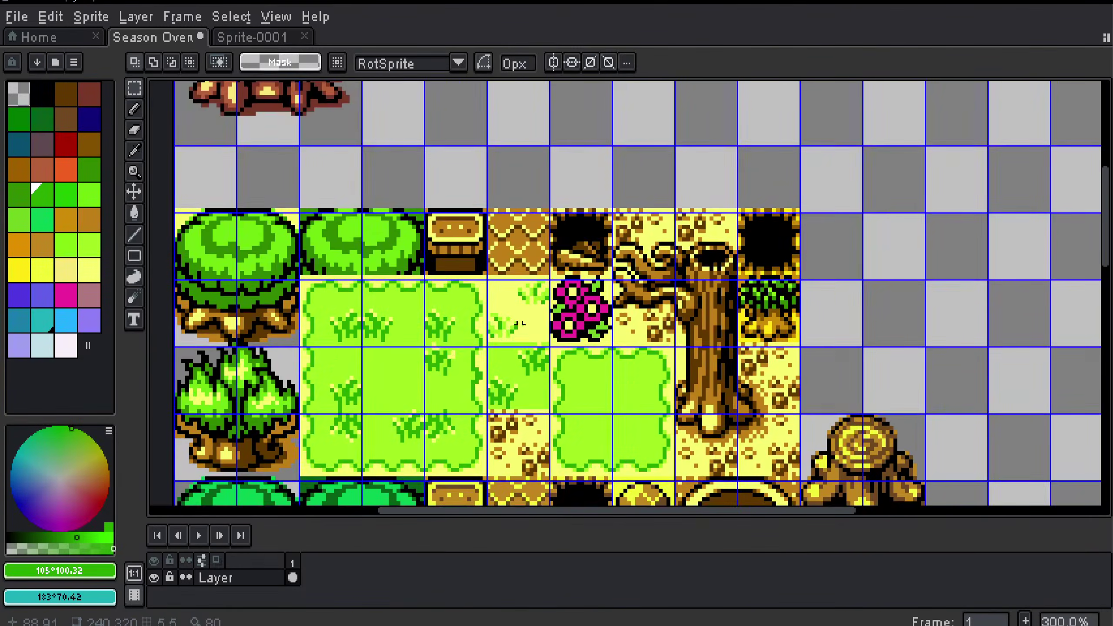
drag(240, 360, 306, 291)
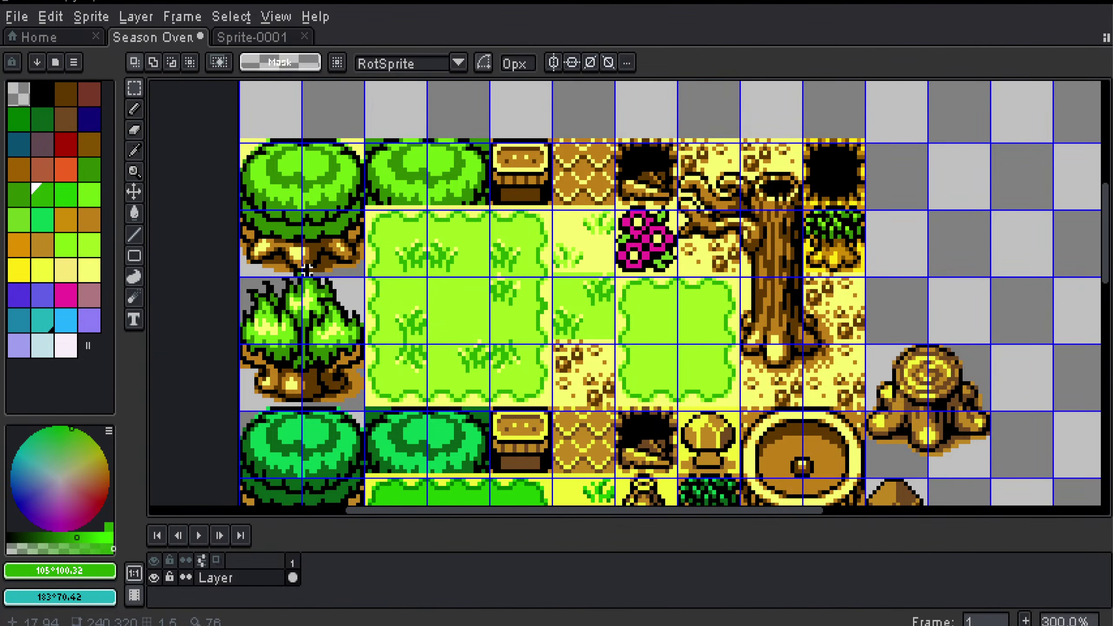
scroll(305, 270, down, 2)
scroll(342, 351, left, 1)
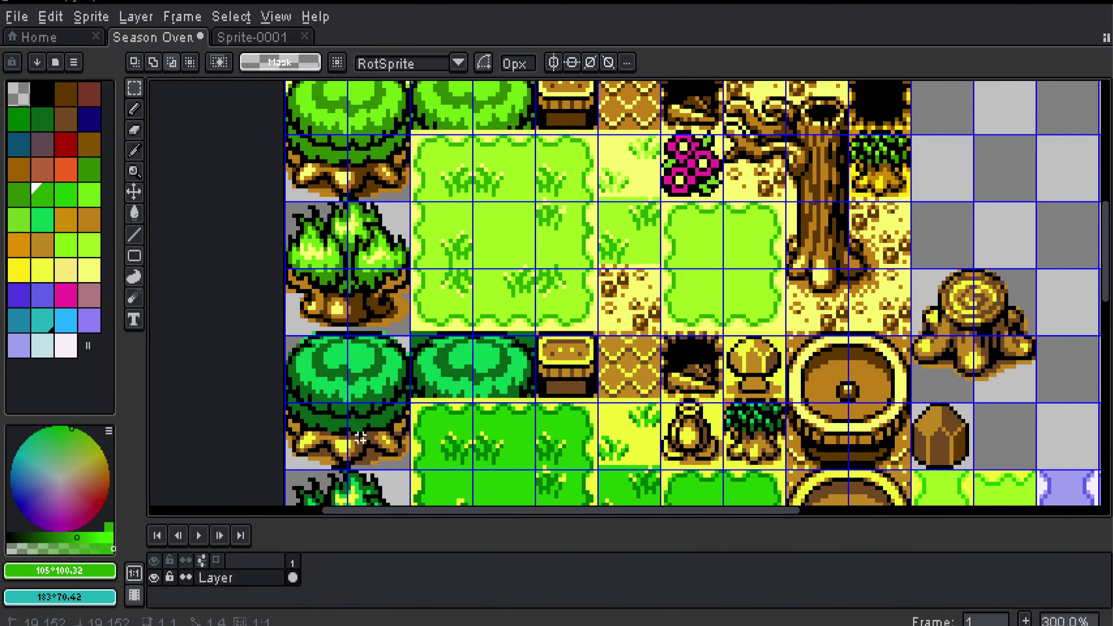
scroll(360, 433, right, 2)
scroll(672, 280, down, 4)
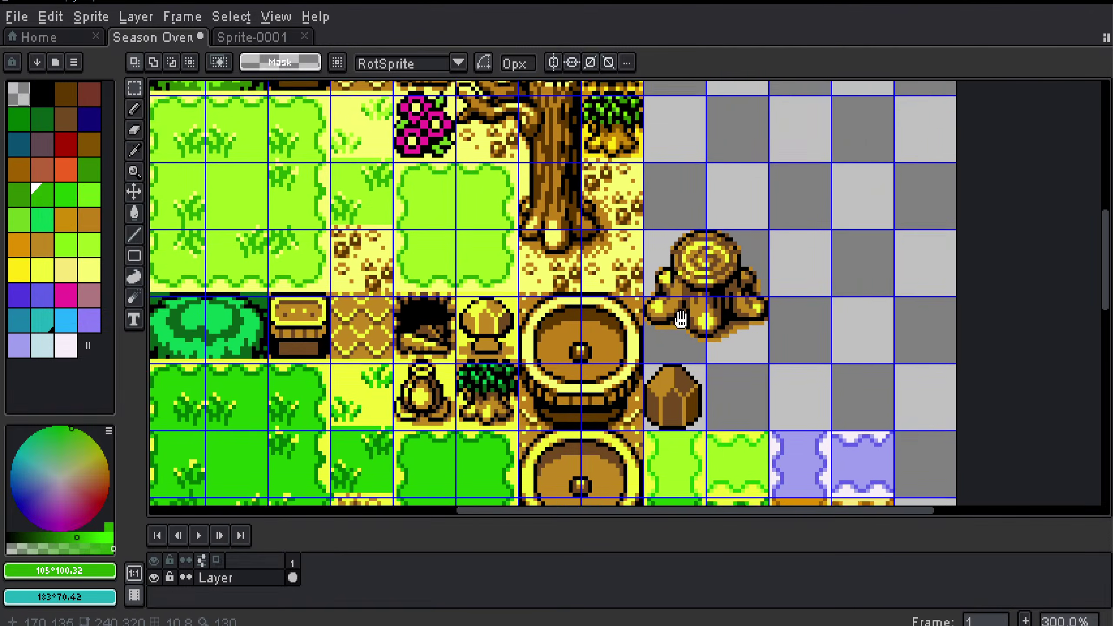
Step: Sample the yellow highlight, dark brown and golden brown of the summer tree trunks with the Eyedropper
key(i)
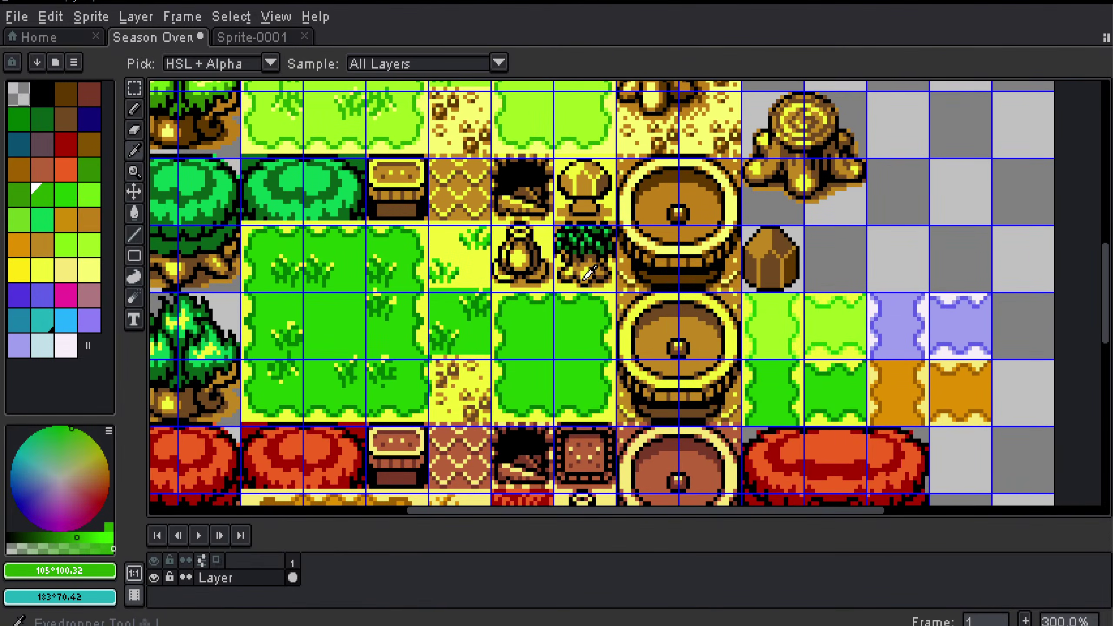
scroll(509, 316, left, 3)
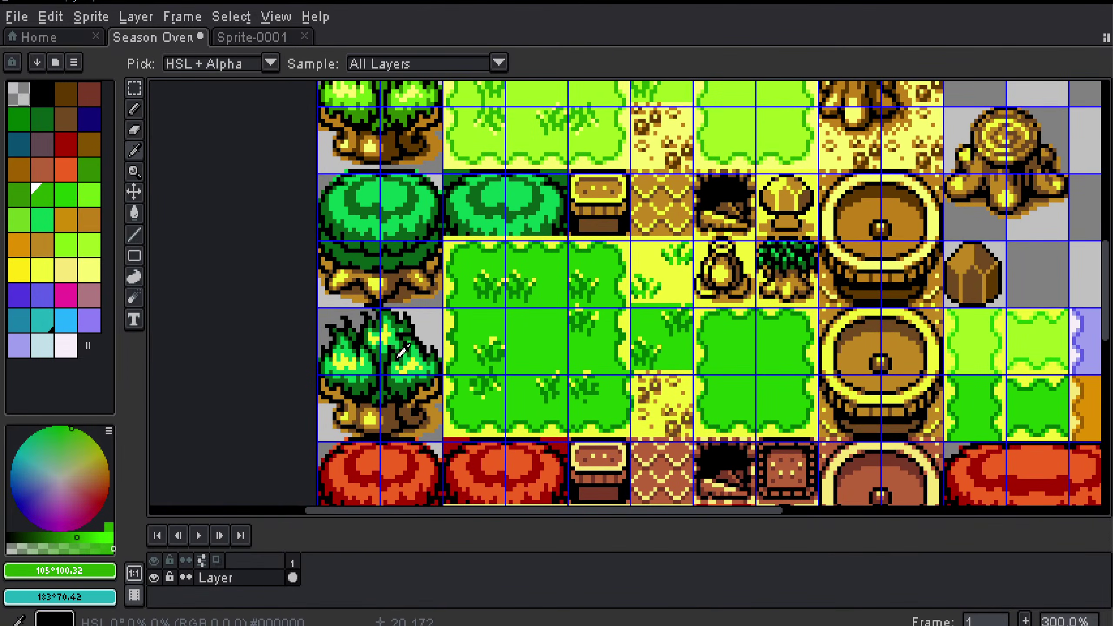
click(376, 280)
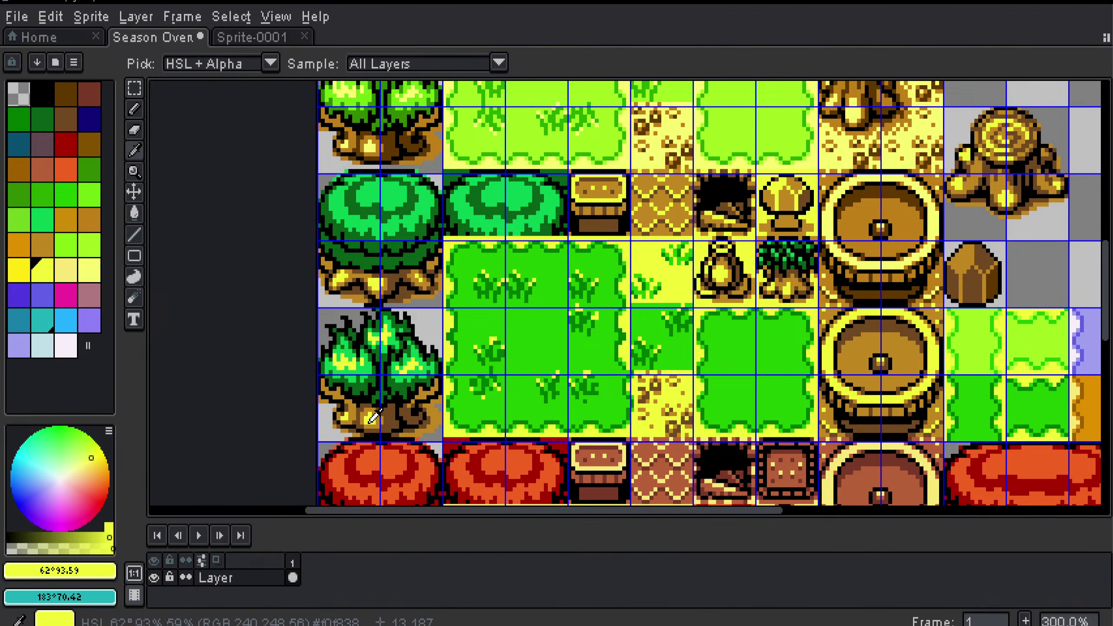
click(396, 281)
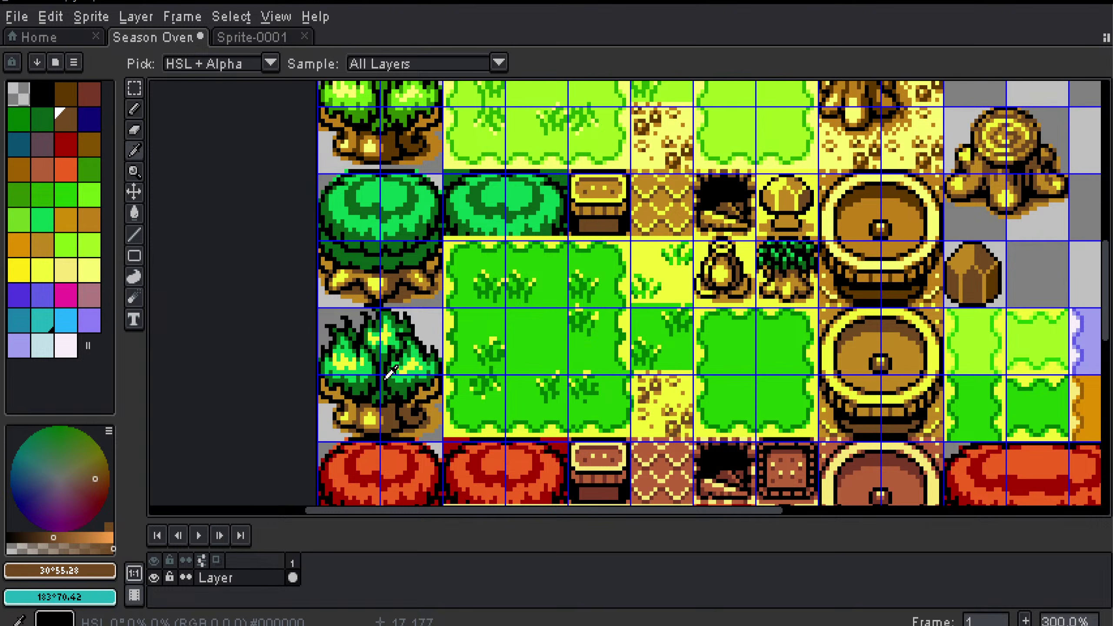
click(355, 406)
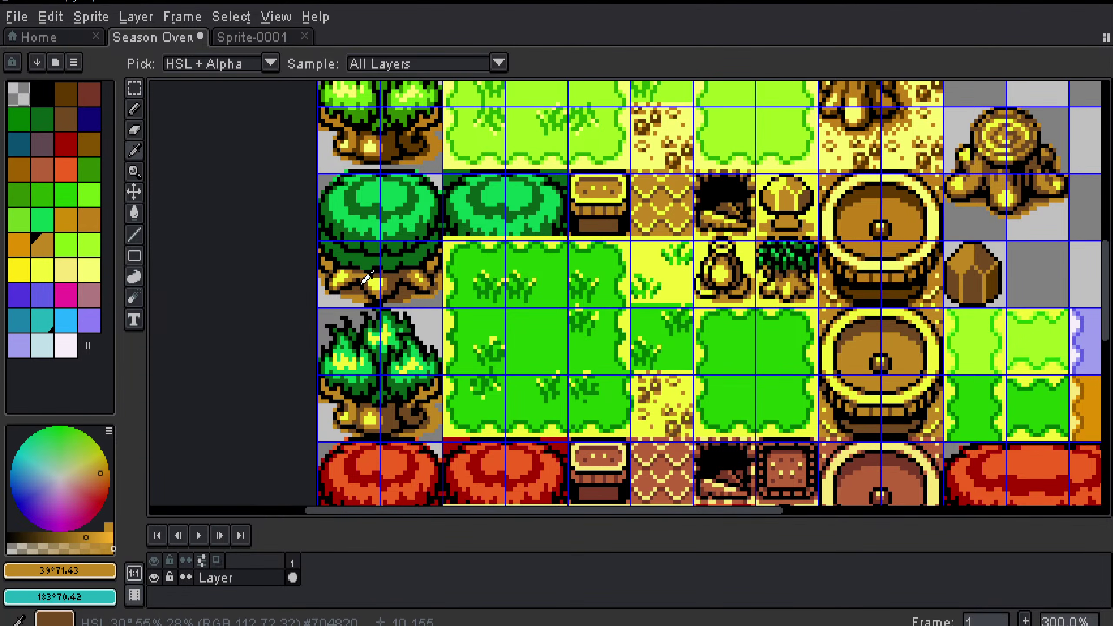
Step: Sample the autumn tree trunk's dark brown and compare the brown fills of the summer and autumn round basins
scroll(390, 368, down, 1)
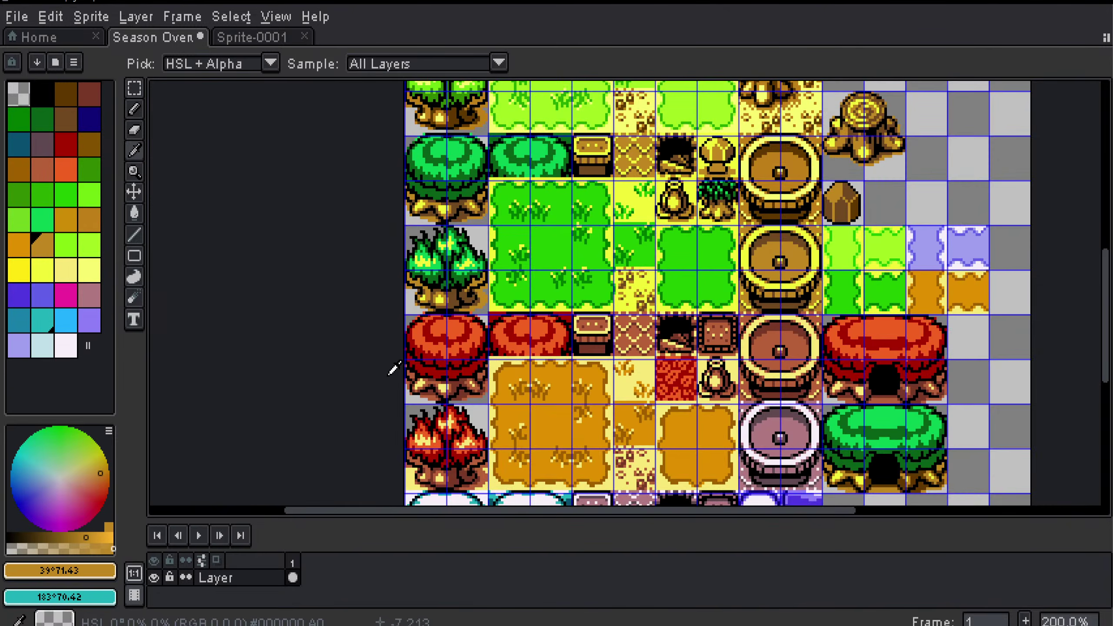
scroll(463, 402, down, 3)
scroll(408, 351, up, 1)
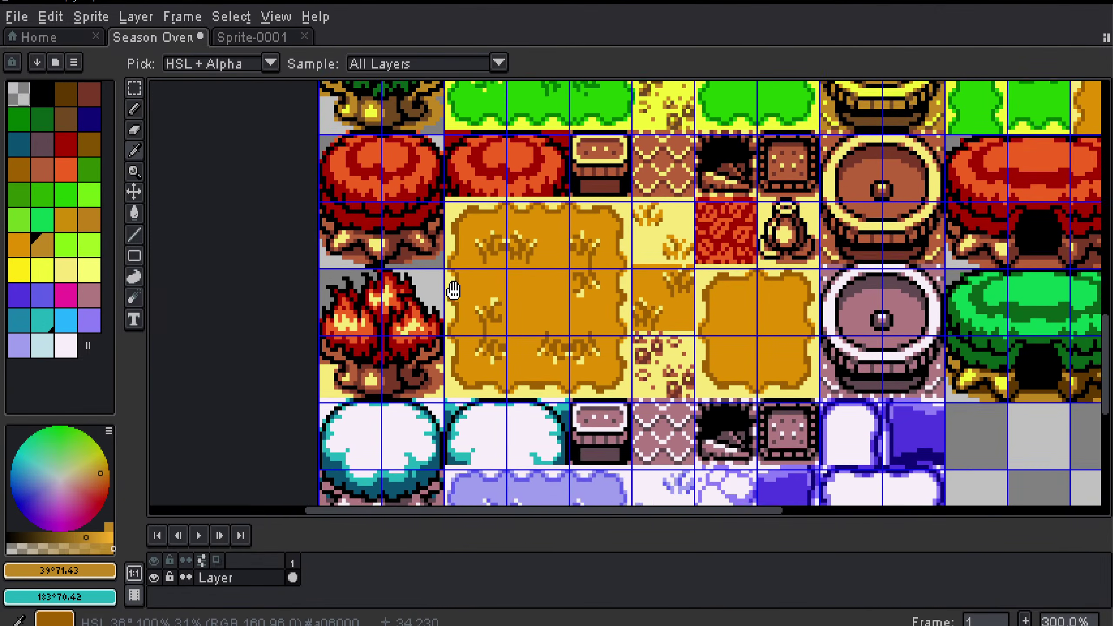
click(405, 349)
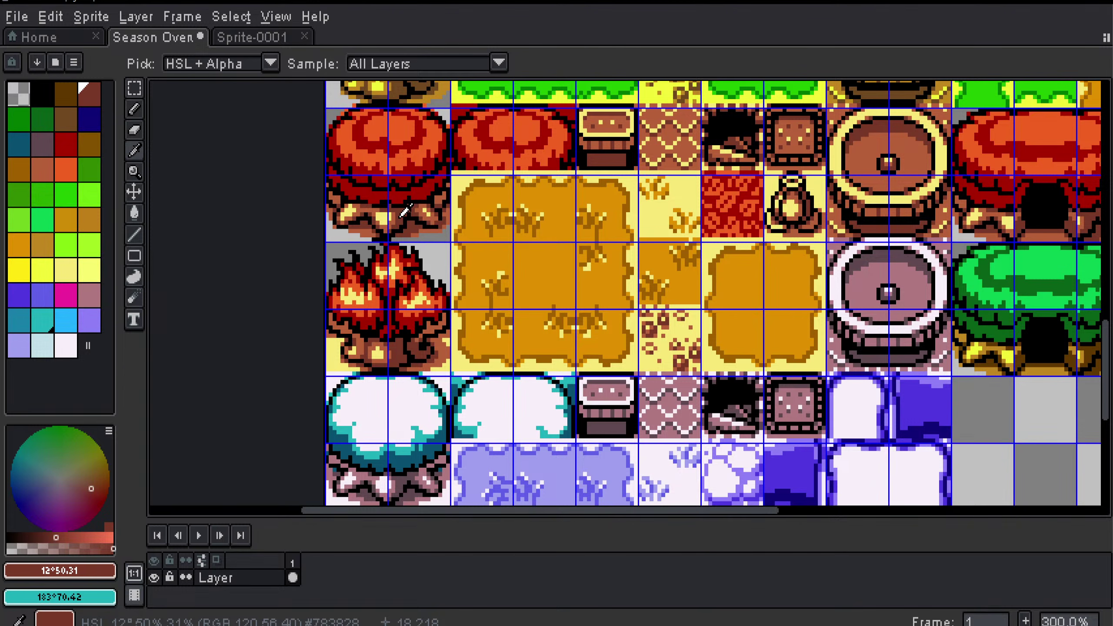
click(869, 162)
drag(824, 208, 684, 310)
click(733, 142)
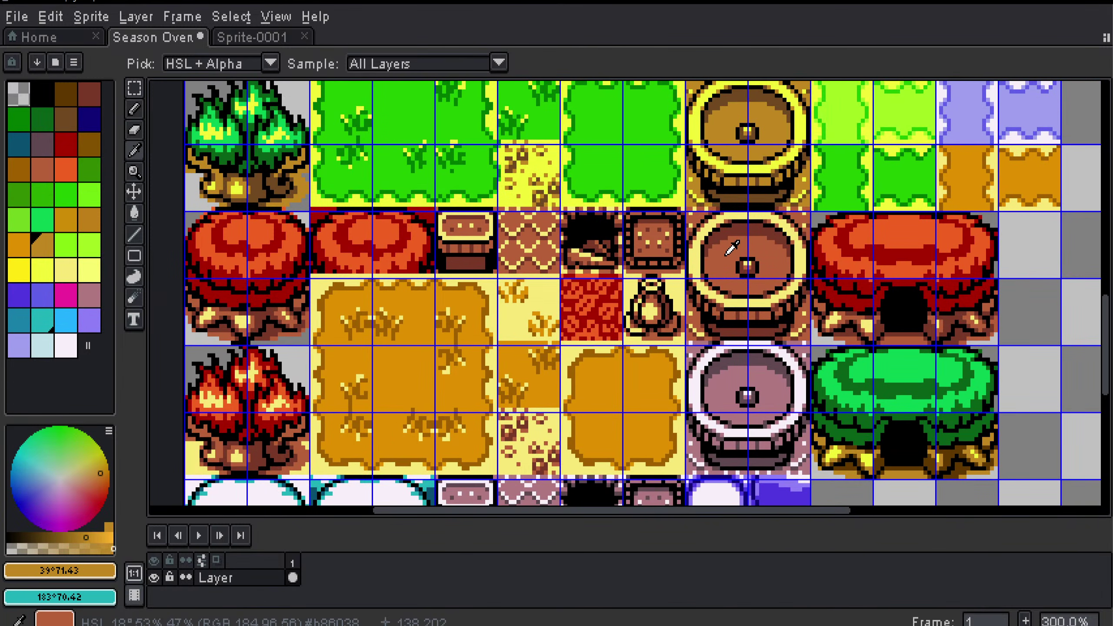
click(731, 249)
drag(655, 248, 702, 413)
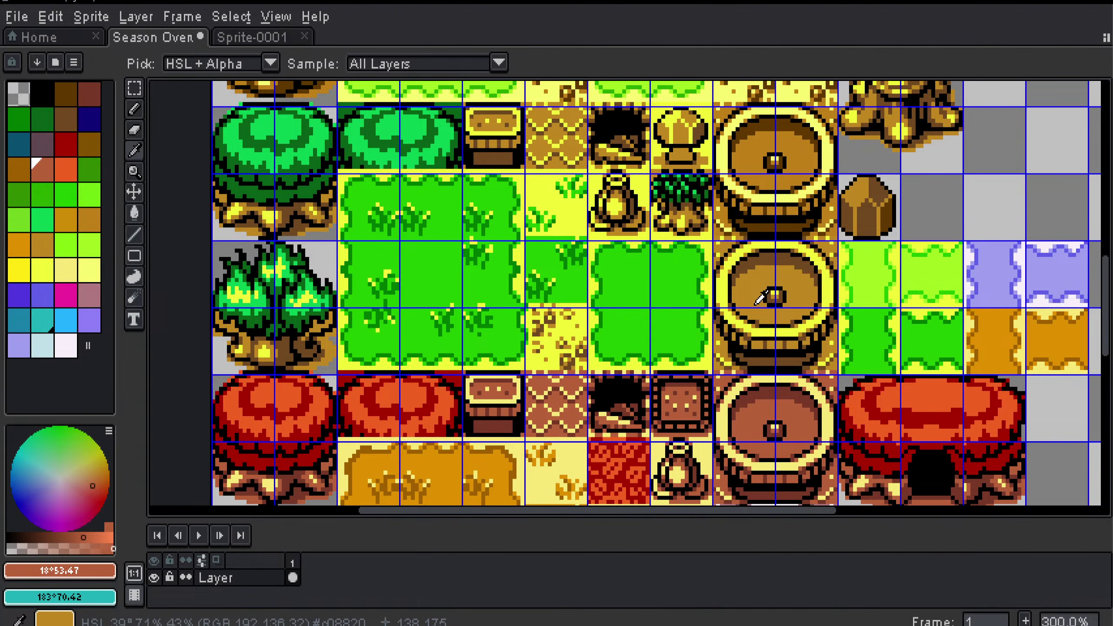
Step: Compare the browns of the summer tree trunks with the matching browns of the autumn tree trunk by sampling them alternately
scroll(719, 334, down, 1)
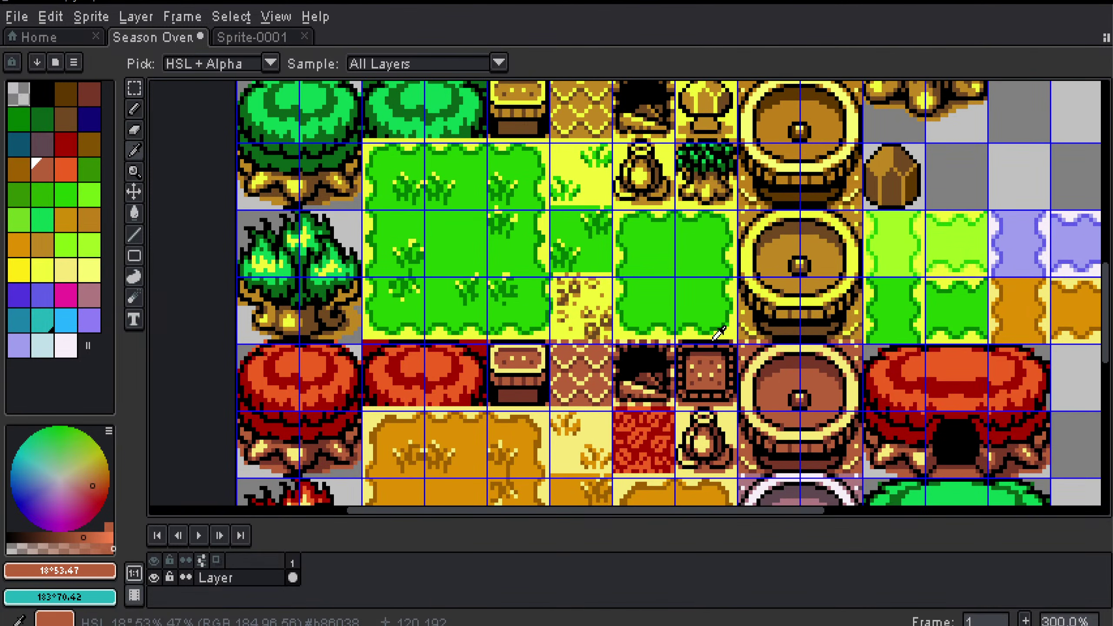
scroll(763, 365, down, 1)
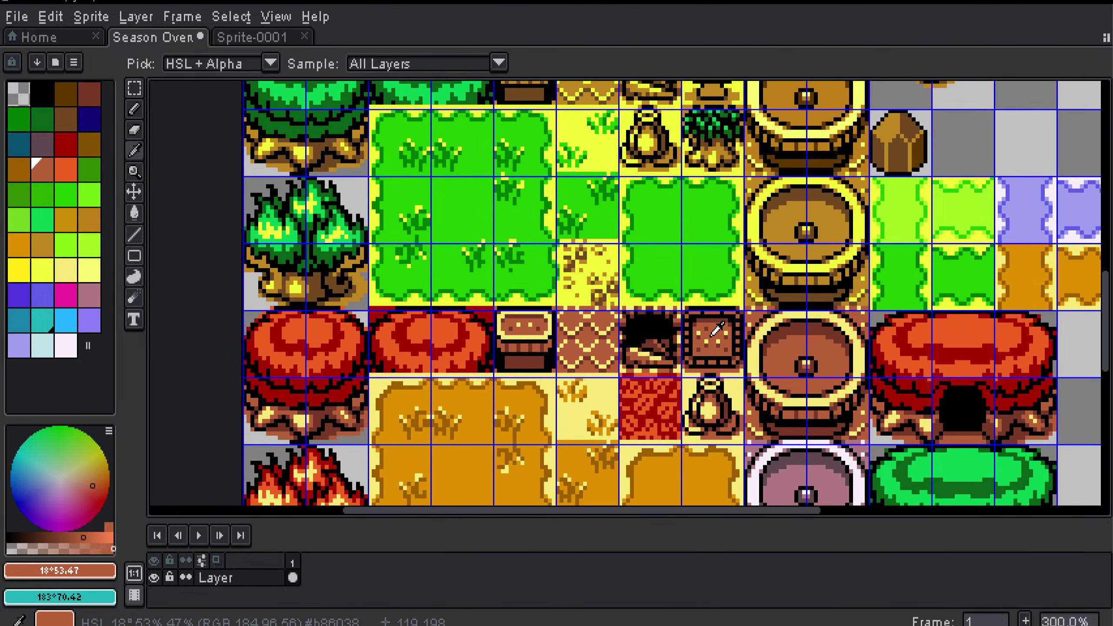
scroll(406, 270, down, 1)
click(406, 269)
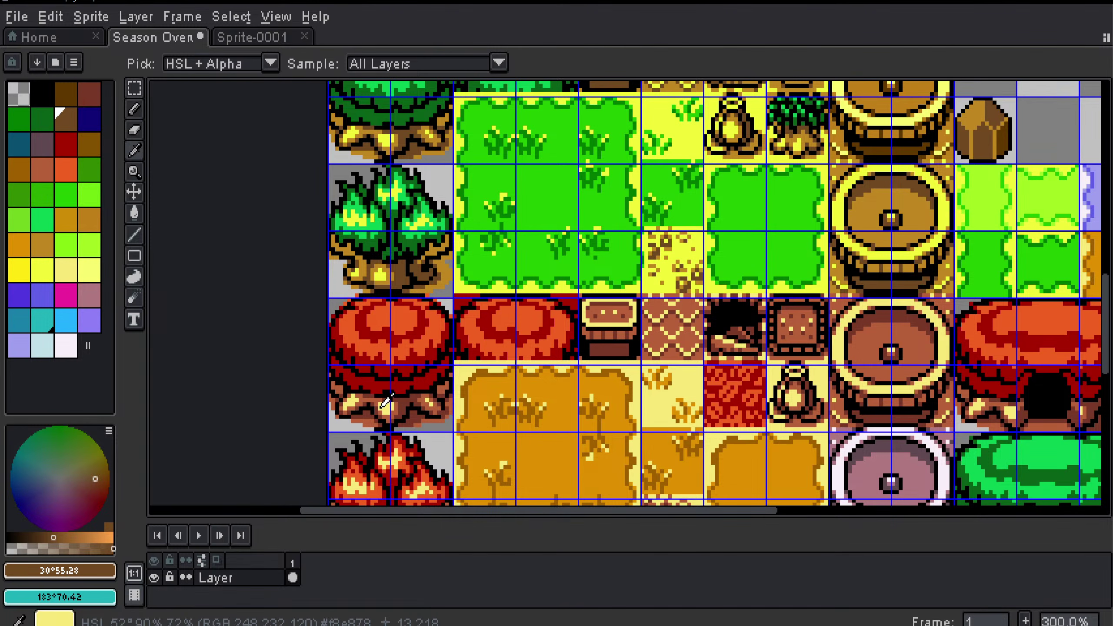
click(388, 340)
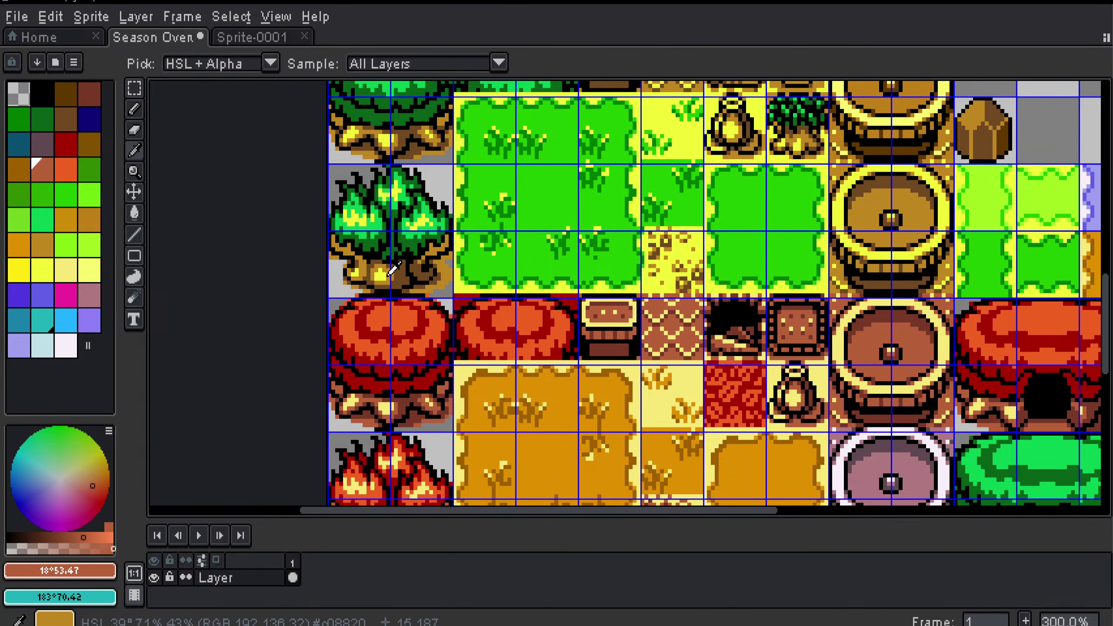
click(365, 280)
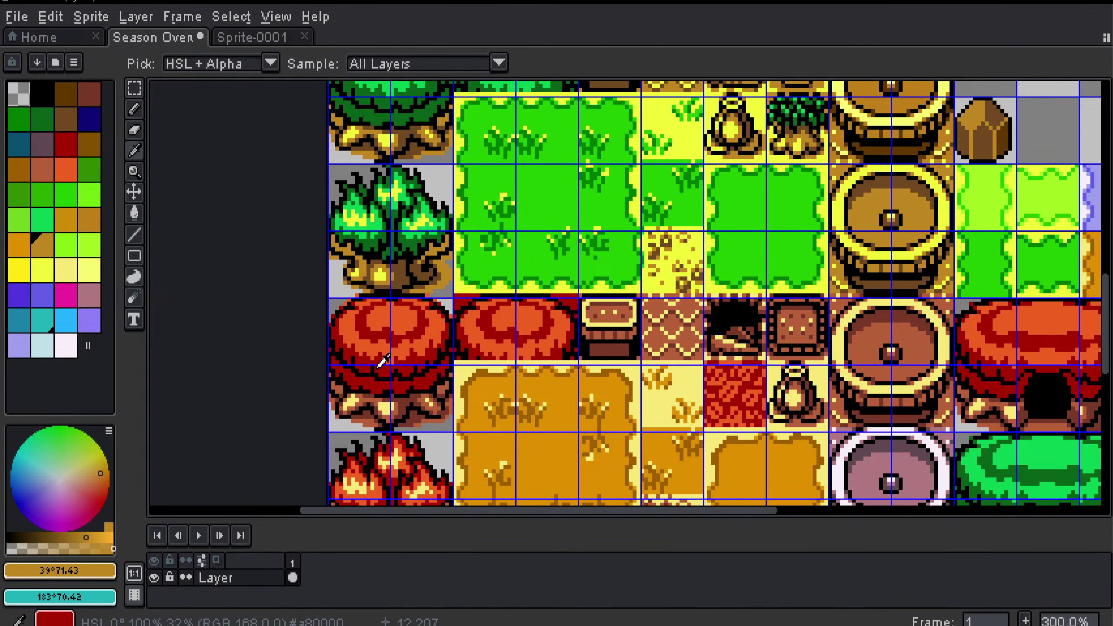
click(375, 398)
click(388, 271)
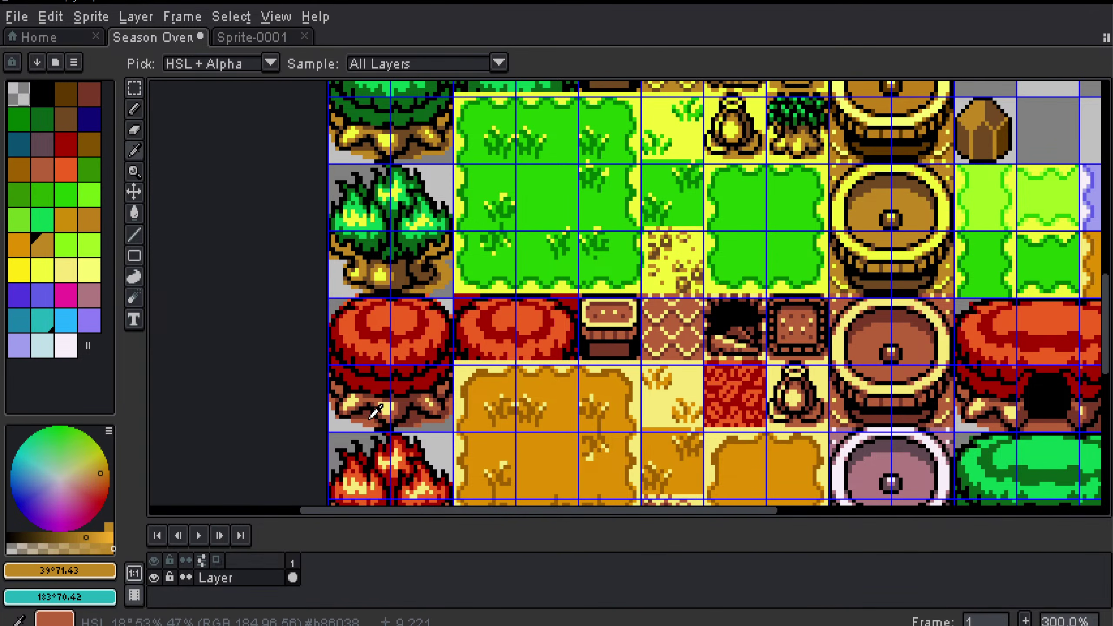
Step: Look over the autumn tiles and the empty area around the tree stump
scroll(412, 303, down, 5)
scroll(430, 333, left, 2)
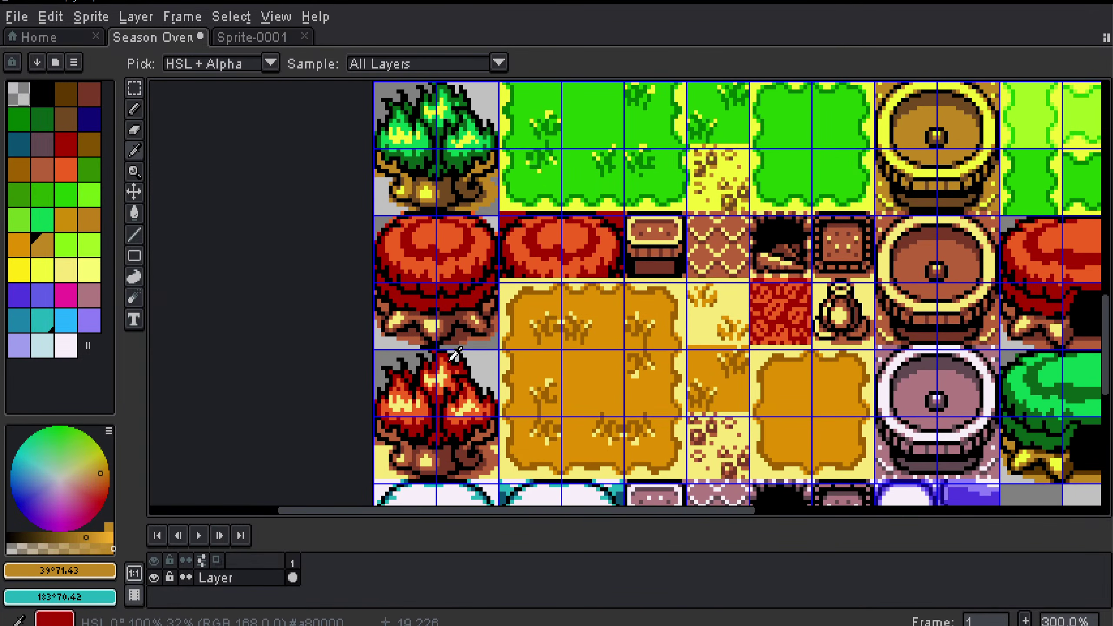
scroll(434, 342, right, 2)
scroll(434, 342, down, 1)
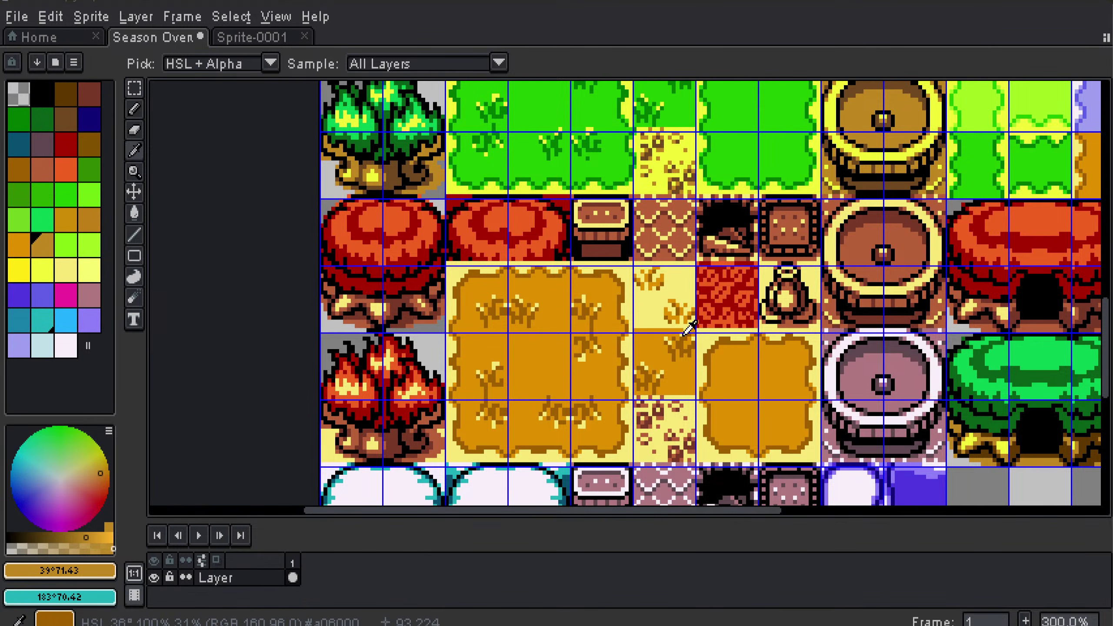
scroll(593, 322, right, 10)
drag(644, 207, 569, 381)
scroll(624, 312, down, 1)
drag(592, 210, 584, 447)
scroll(609, 391, down, 1)
scroll(608, 395, up, 1)
drag(606, 397, 526, 313)
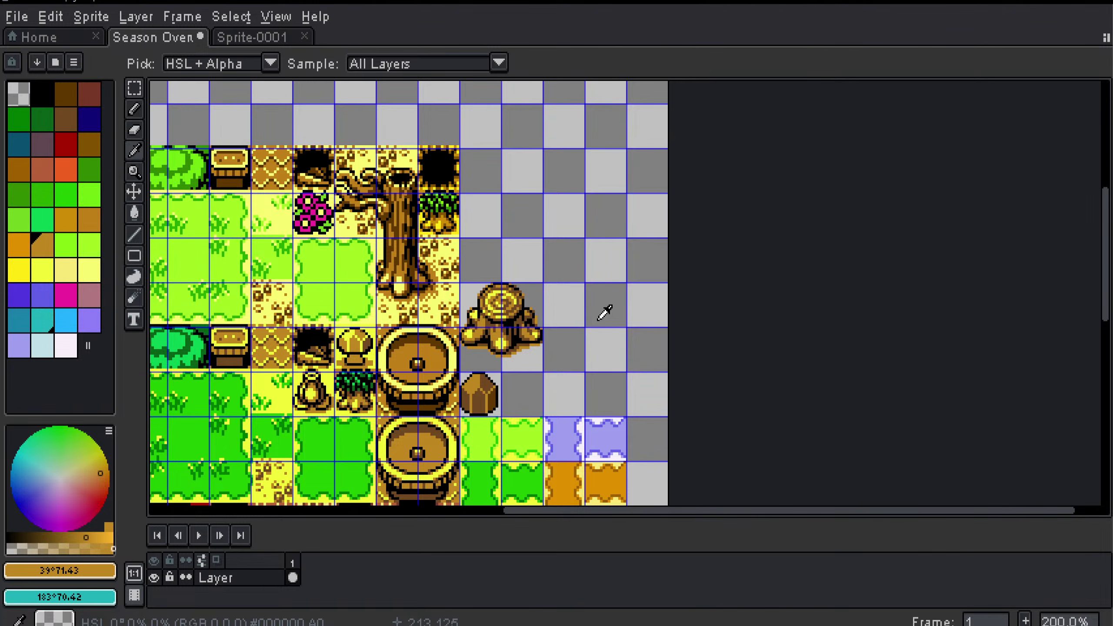
Step: Copy the tree stump to the empty tiles directly above it, at position 160, 78
key(m)
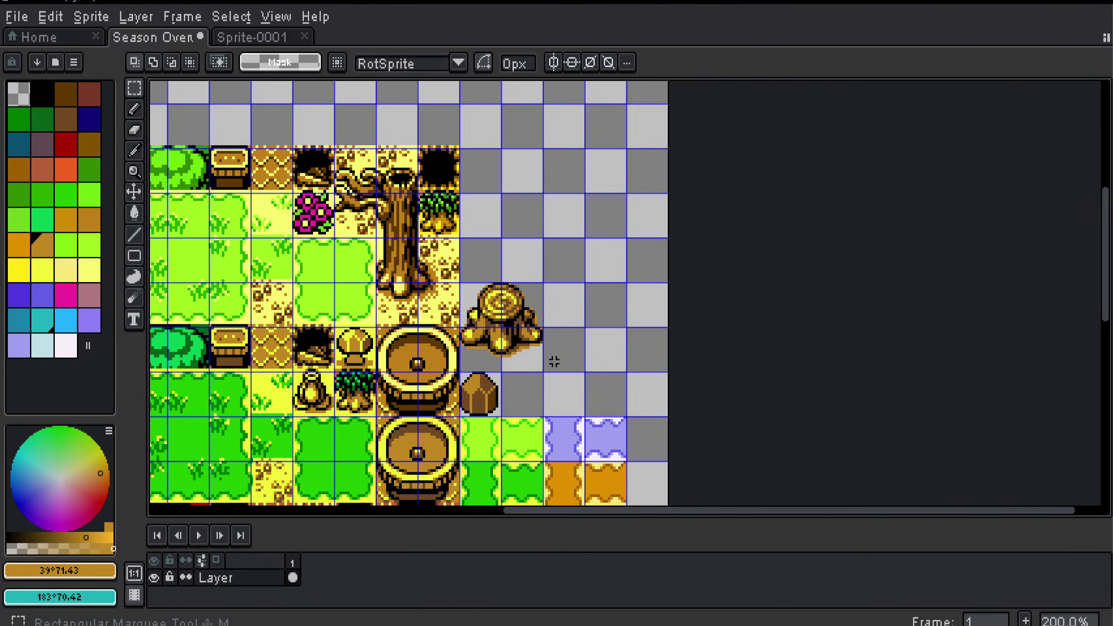
drag(554, 364, 456, 273)
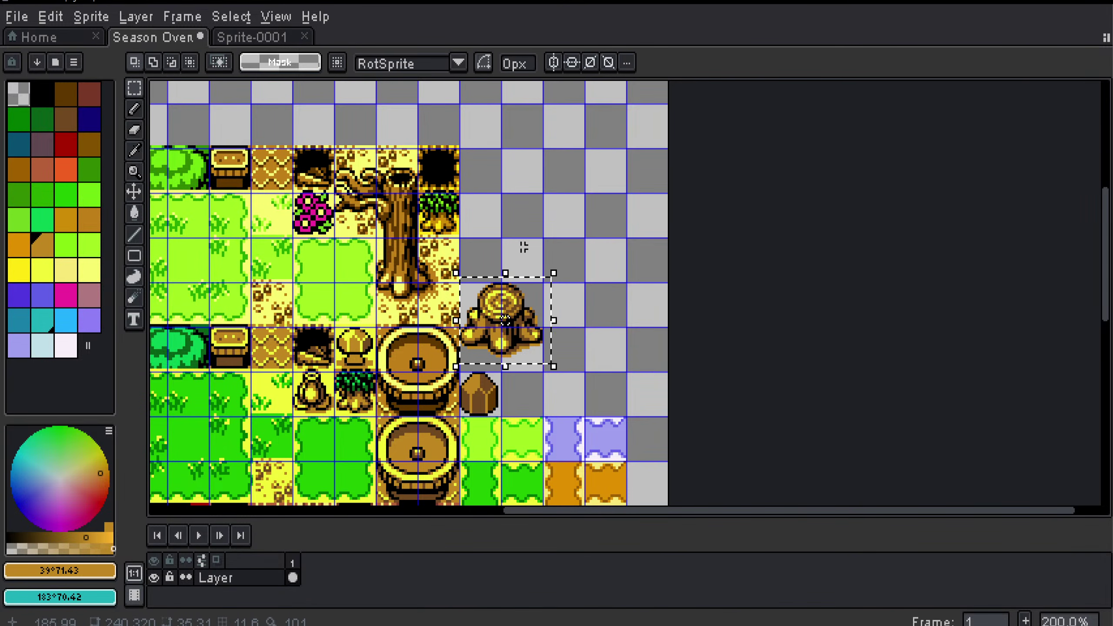
drag(505, 314, 535, 203)
key(ctrl+z)
scroll(535, 203, up, 2)
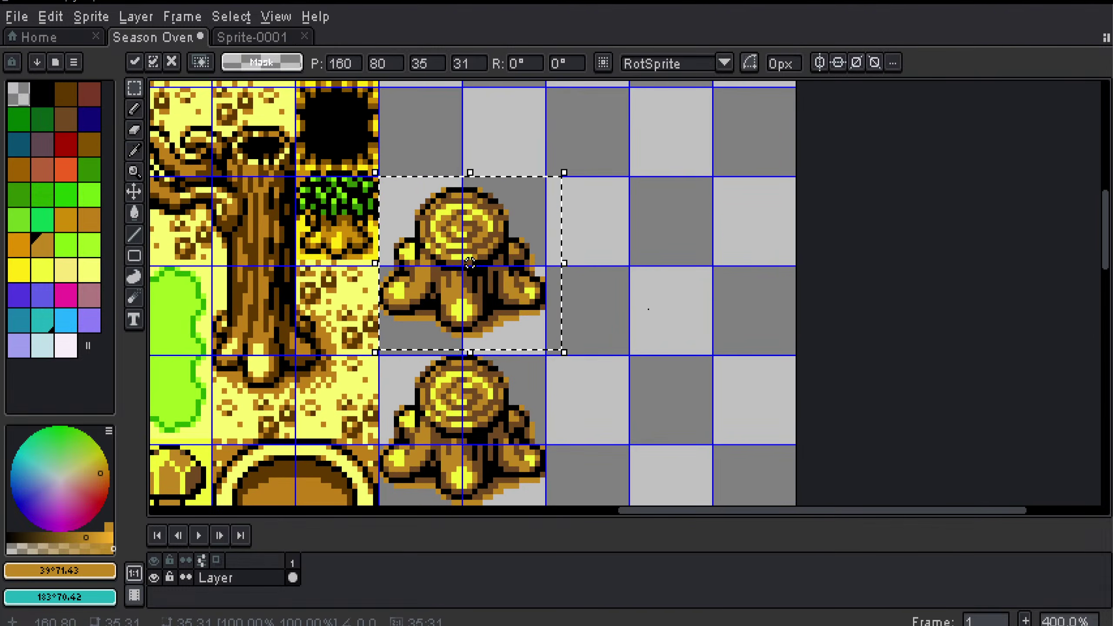
drag(508, 274, 504, 264)
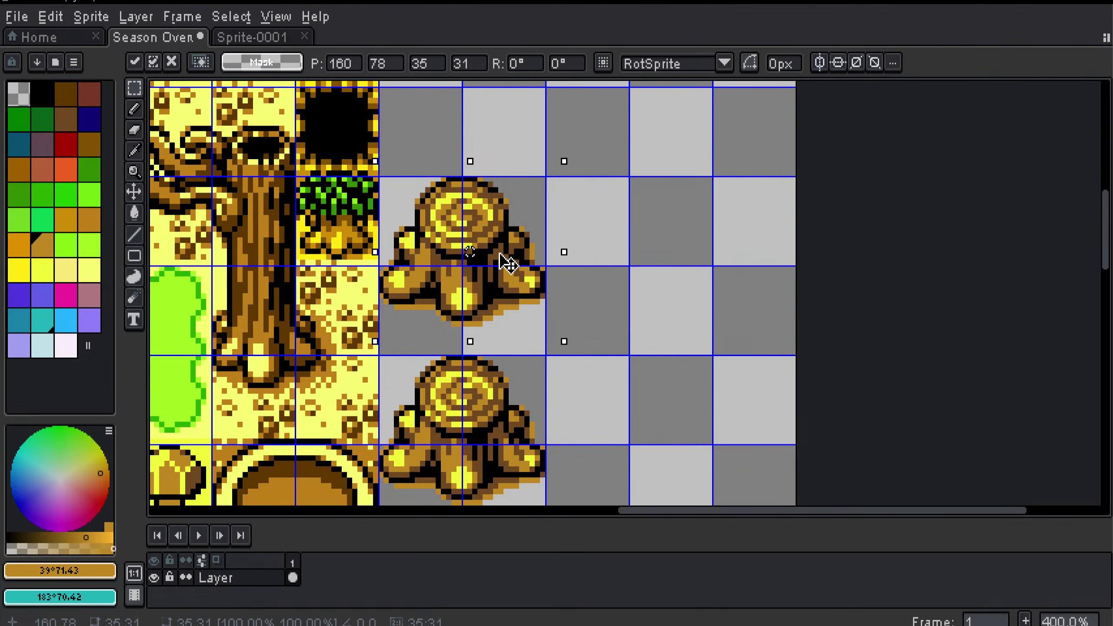
Step: Place another copy of the stump beside the upper one, at position 192, 78, and clear the selection
scroll(529, 269, right, 2)
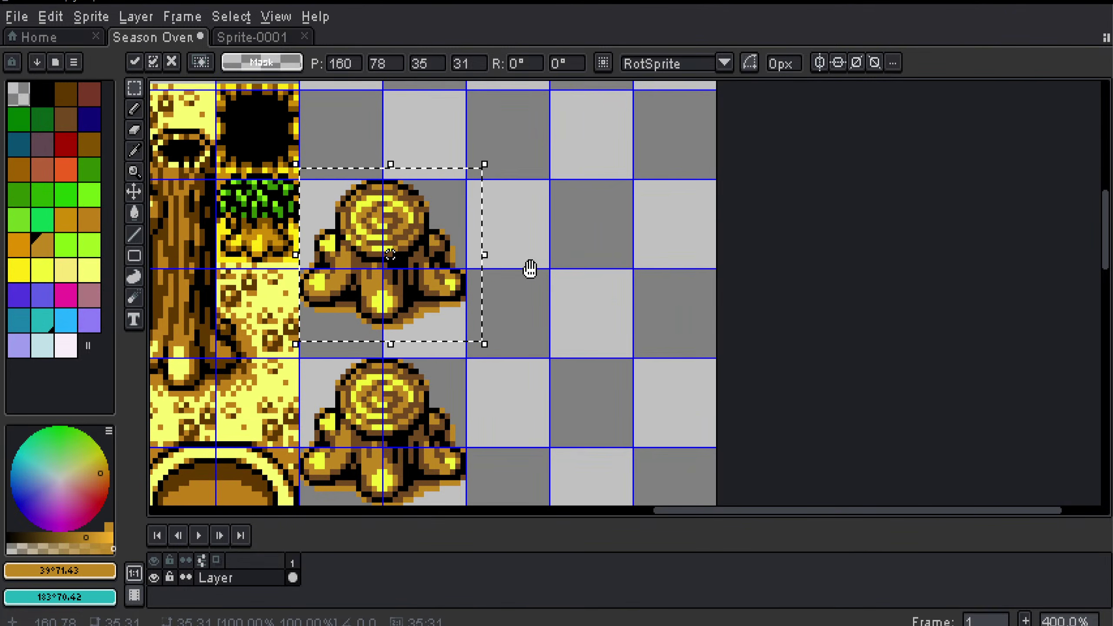
drag(416, 254, 583, 254)
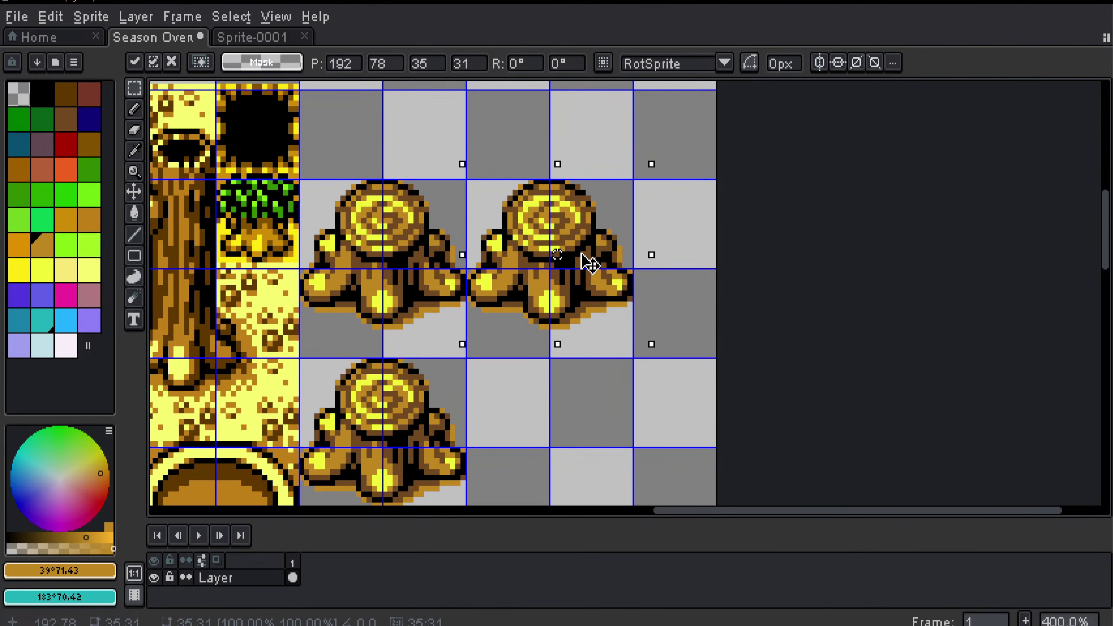
click(677, 237)
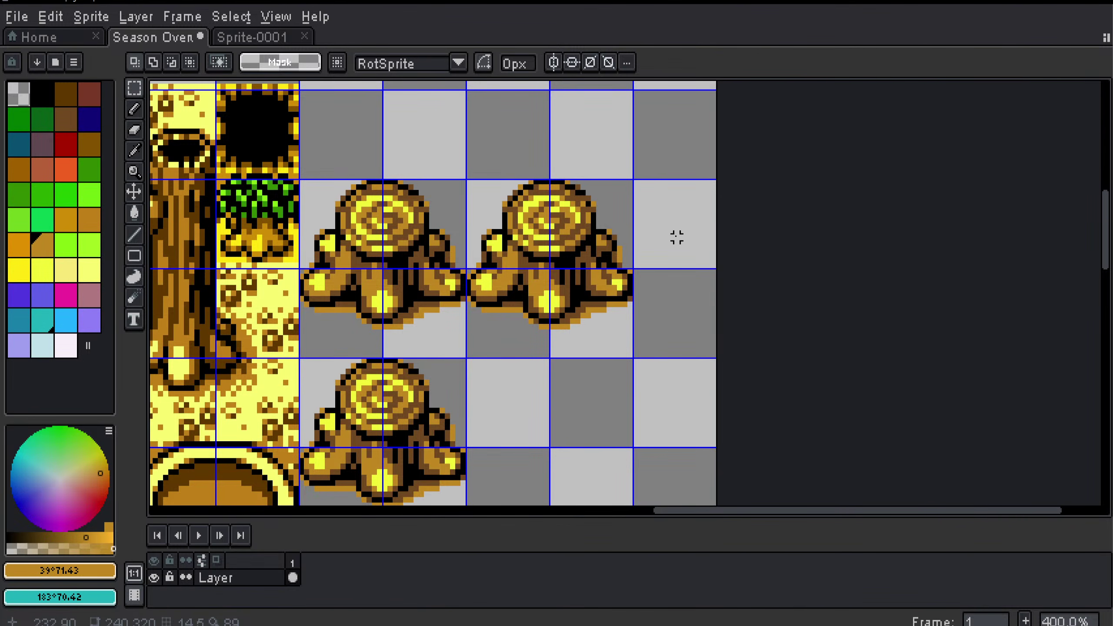
Step: Copy the upper-right stump's 32 by 29 pixel area to position 192, 112, completing a two-by-two group, and deselect it
drag(640, 321, 465, 180)
key(ctrl+d)
drag(636, 345, 464, 177)
click(520, 214)
drag(540, 274, 522, 244)
drag(502, 193, 499, 366)
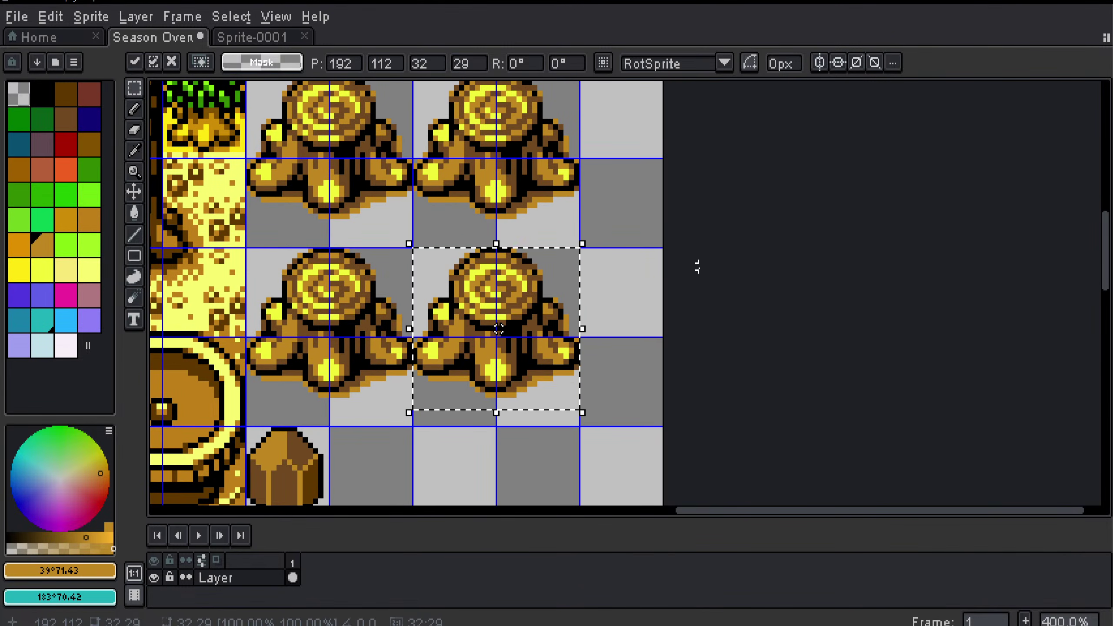
click(638, 283)
scroll(587, 305, down, 1)
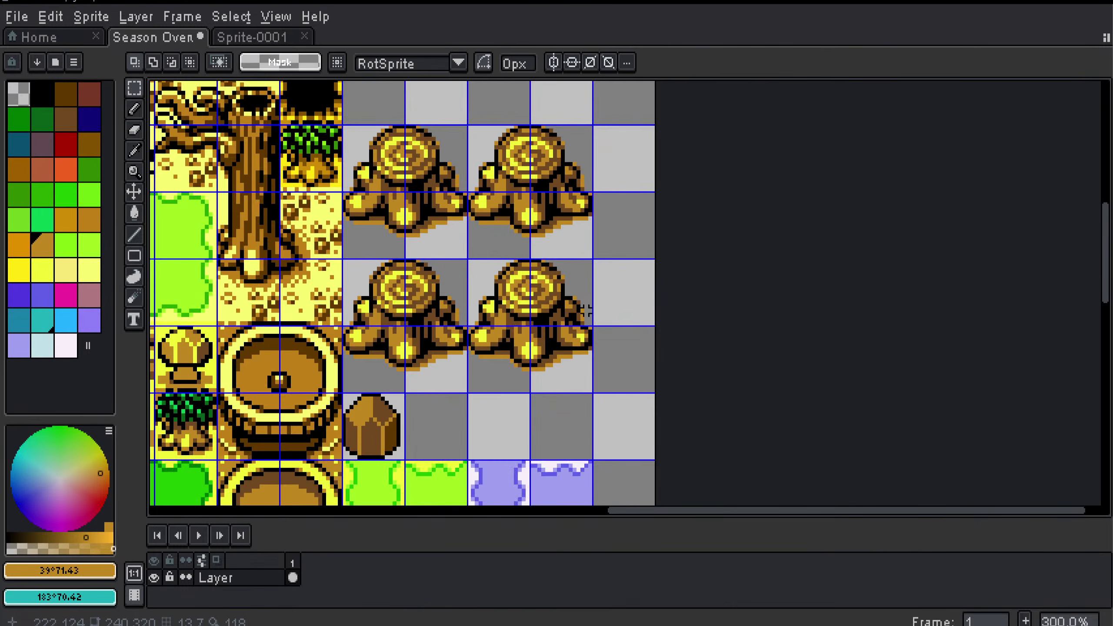
scroll(589, 302, up, 2)
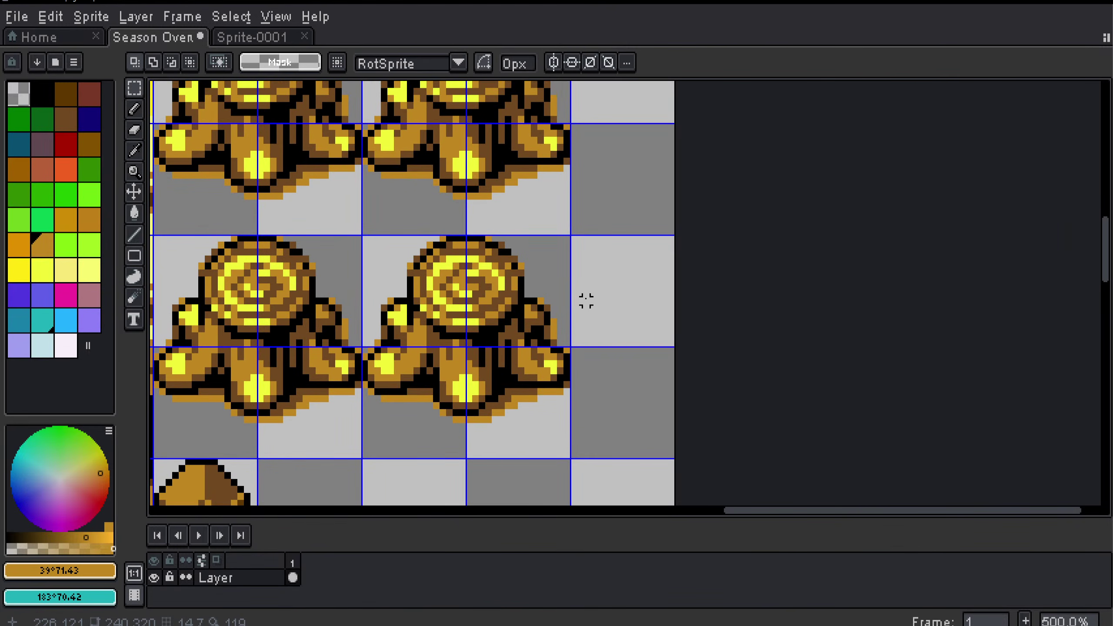
Step: Save the season overworld tileset and look over the four stumps and the empty tiles around them
key(ctrl+s)
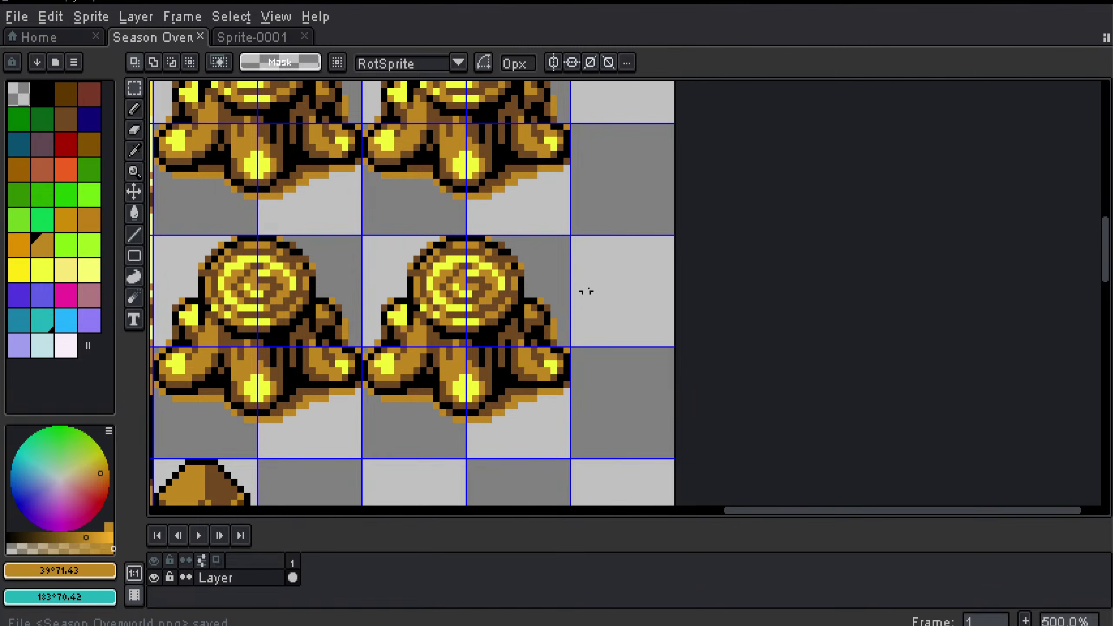
scroll(587, 292, down, 3)
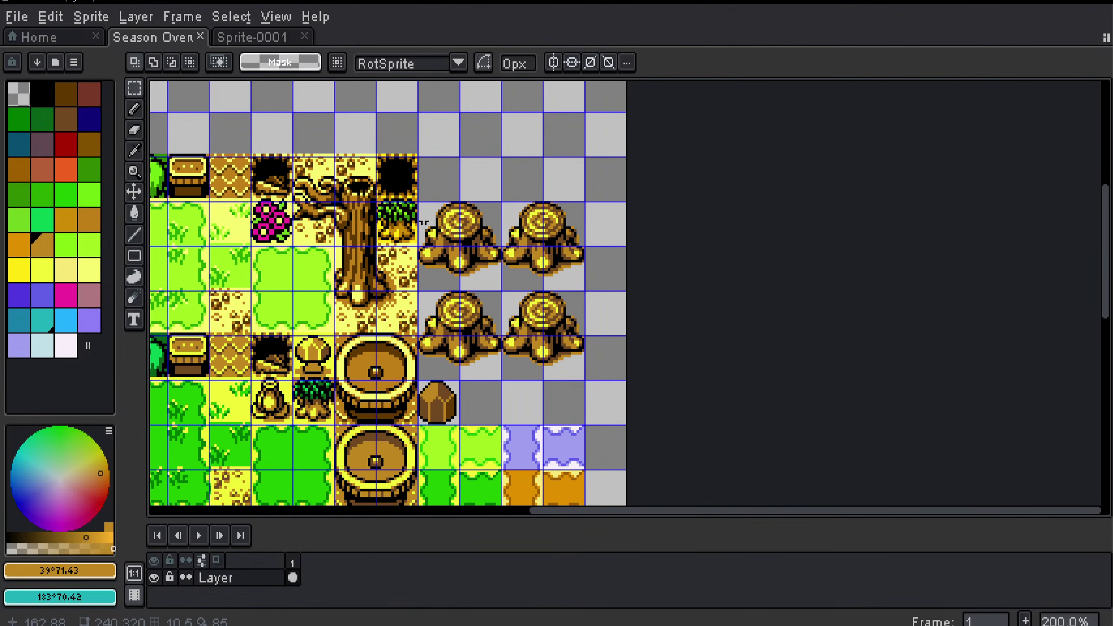
drag(501, 379, 419, 293)
key(ctrl+d)
scroll(486, 311, down, 2)
scroll(487, 311, up, 2)
scroll(469, 306, down, 1)
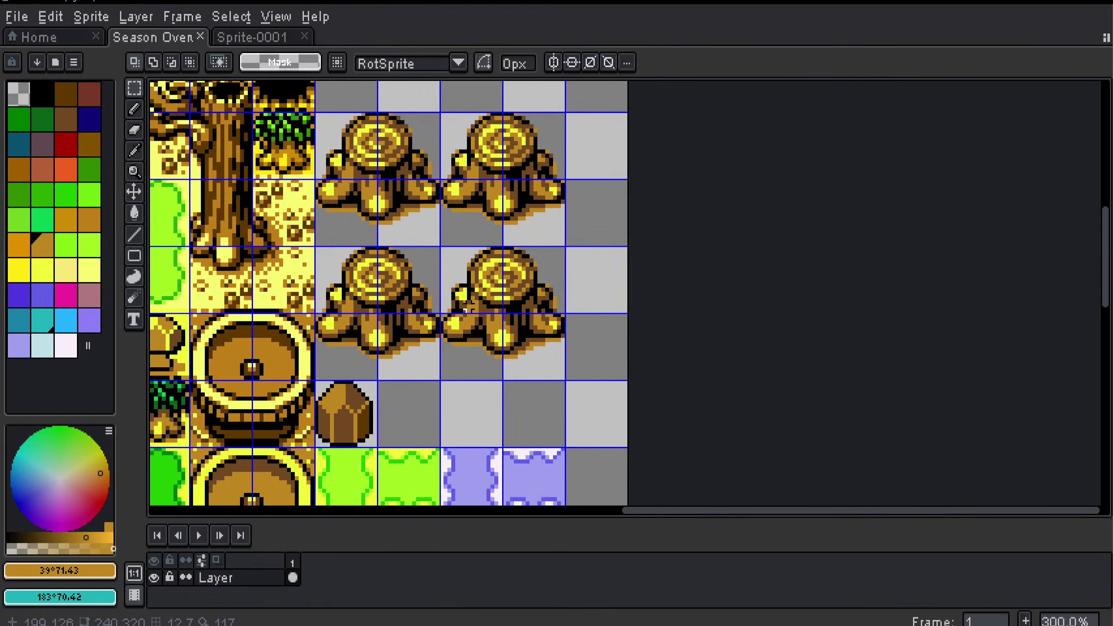
scroll(468, 308, down, 1)
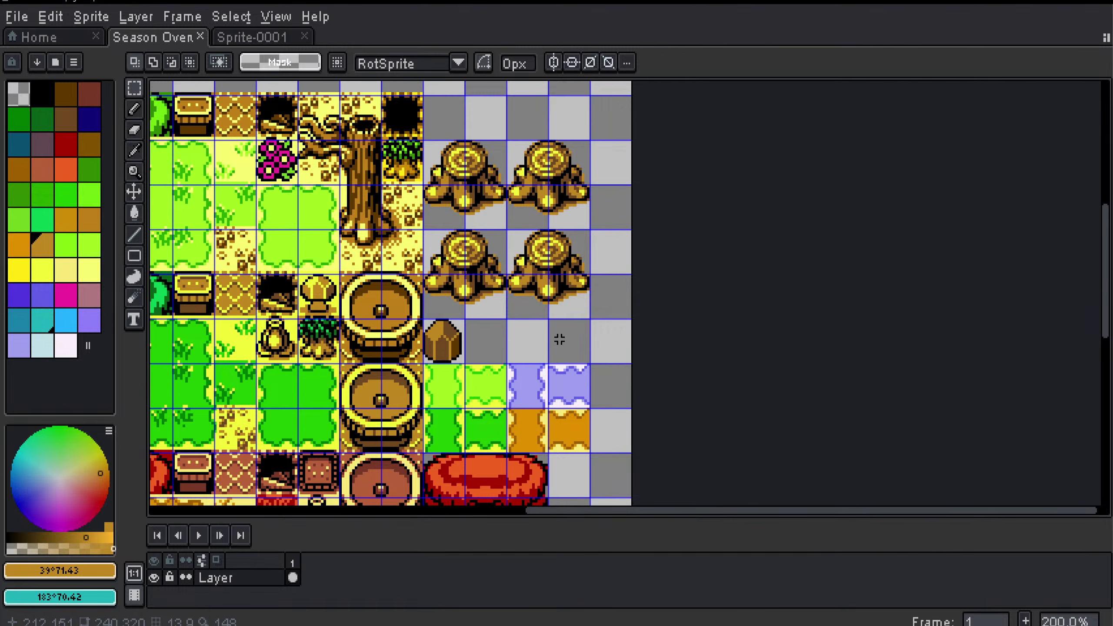
drag(556, 328, 549, 304)
scroll(556, 259, up, 3)
drag(556, 207, 478, 321)
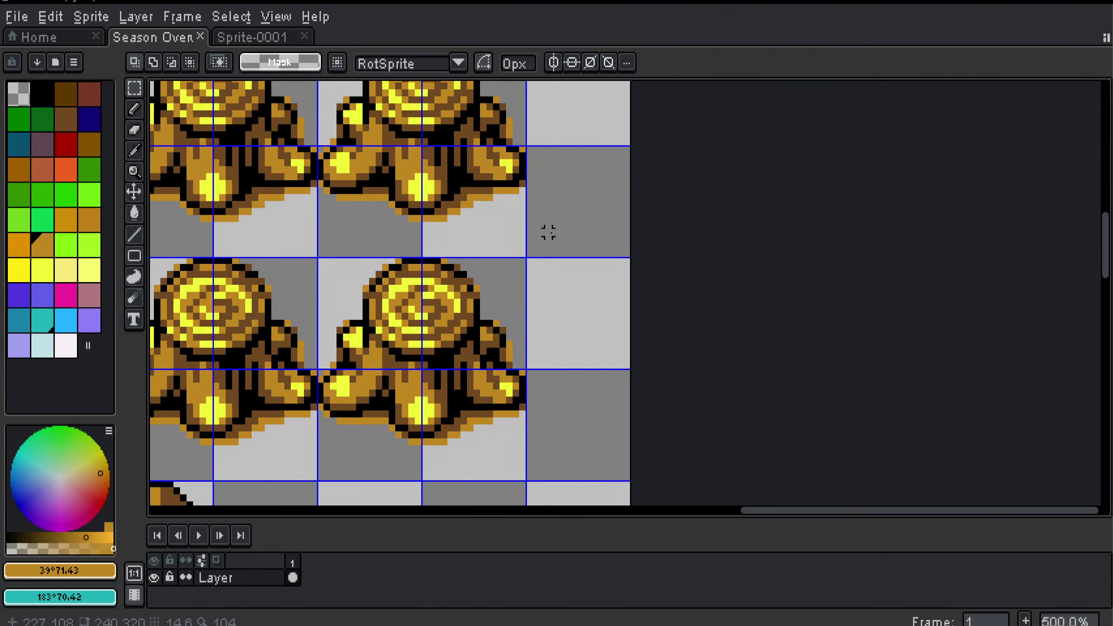
Step: Using the stump outline's black, draw a 6 by 4 pixel rectangle in the empty tile beside the upper-right stump and a 16 by 3 one above it
key(i)
click(440, 274)
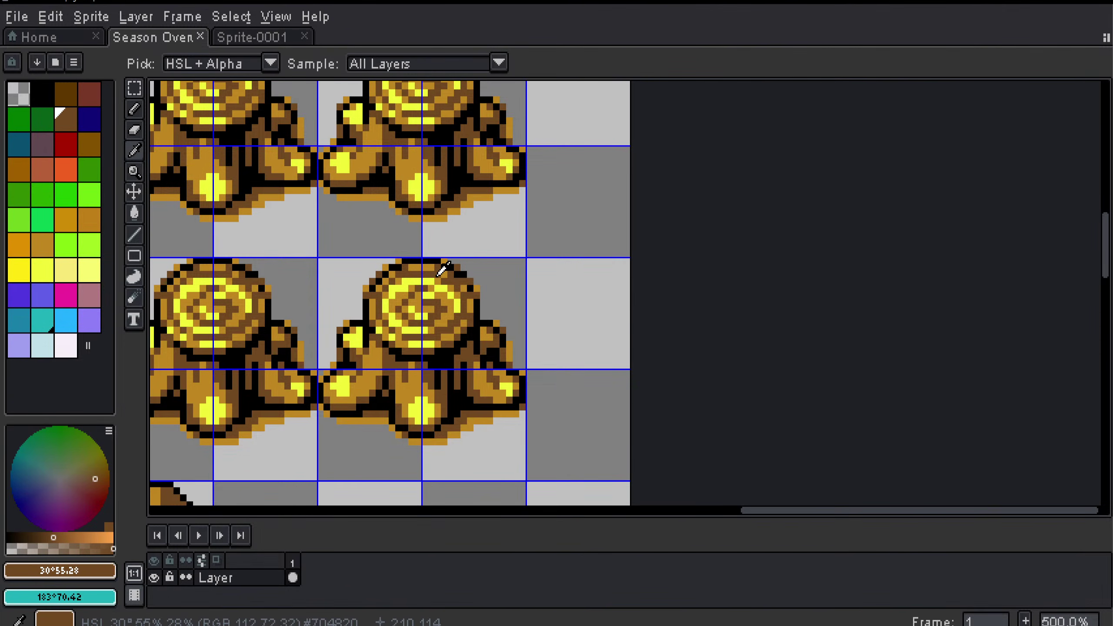
scroll(495, 241, up, 2)
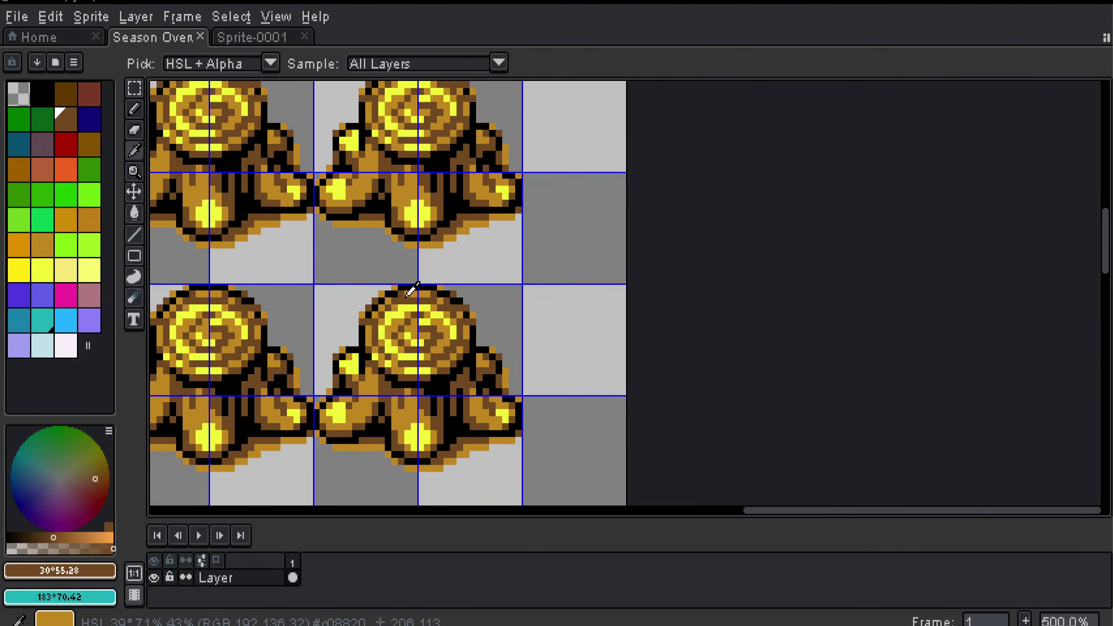
click(420, 286)
key(b)
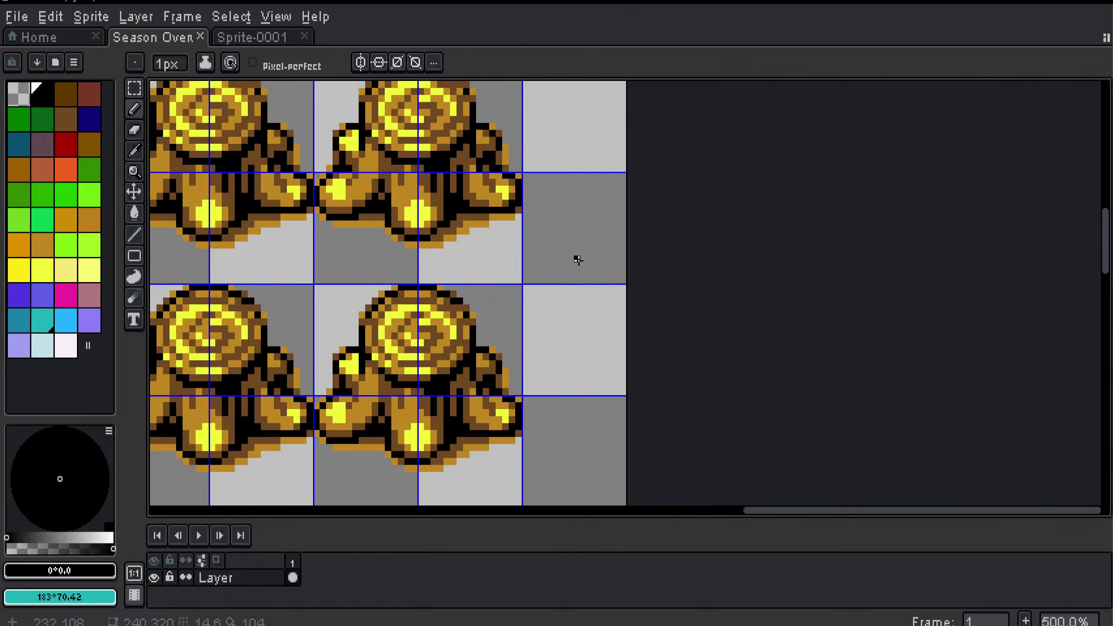
scroll(571, 253, up, 1)
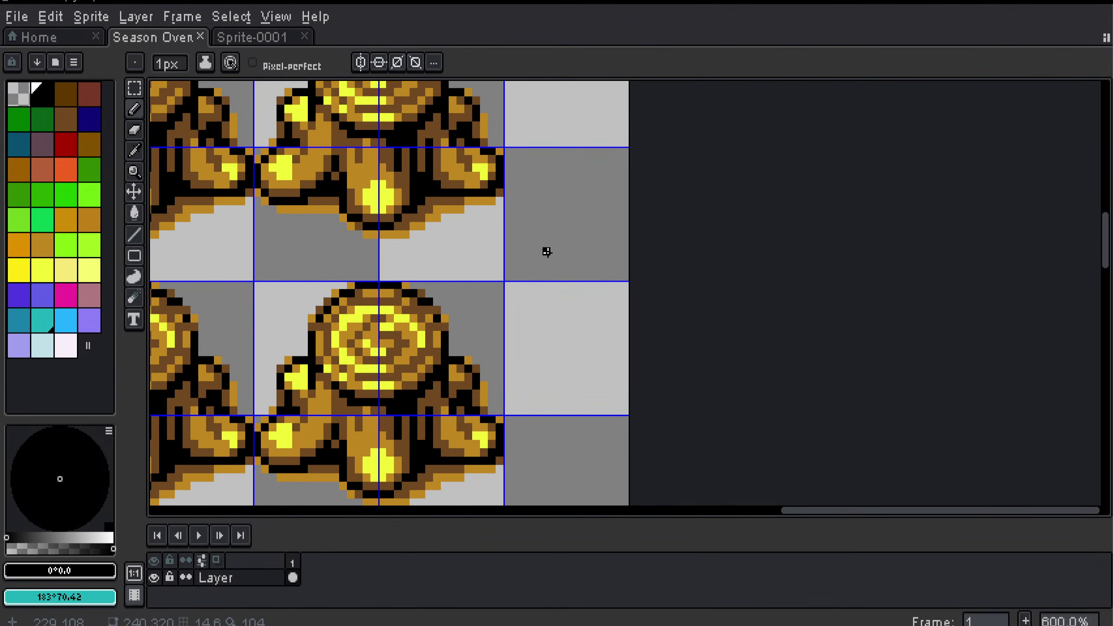
key(u)
drag(547, 252, 587, 279)
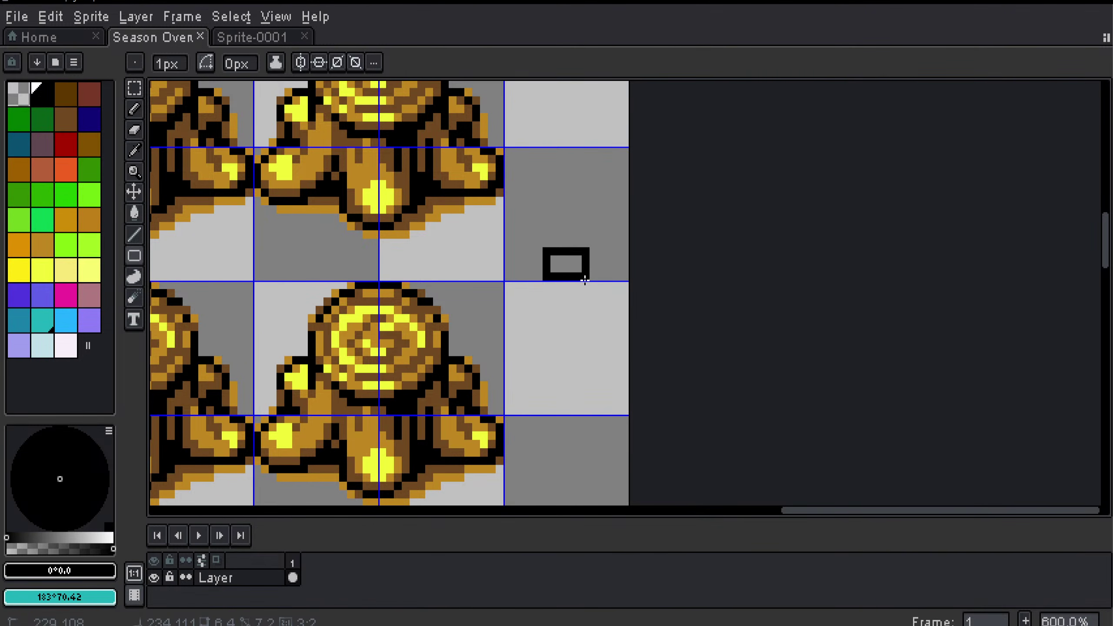
drag(585, 280, 585, 280)
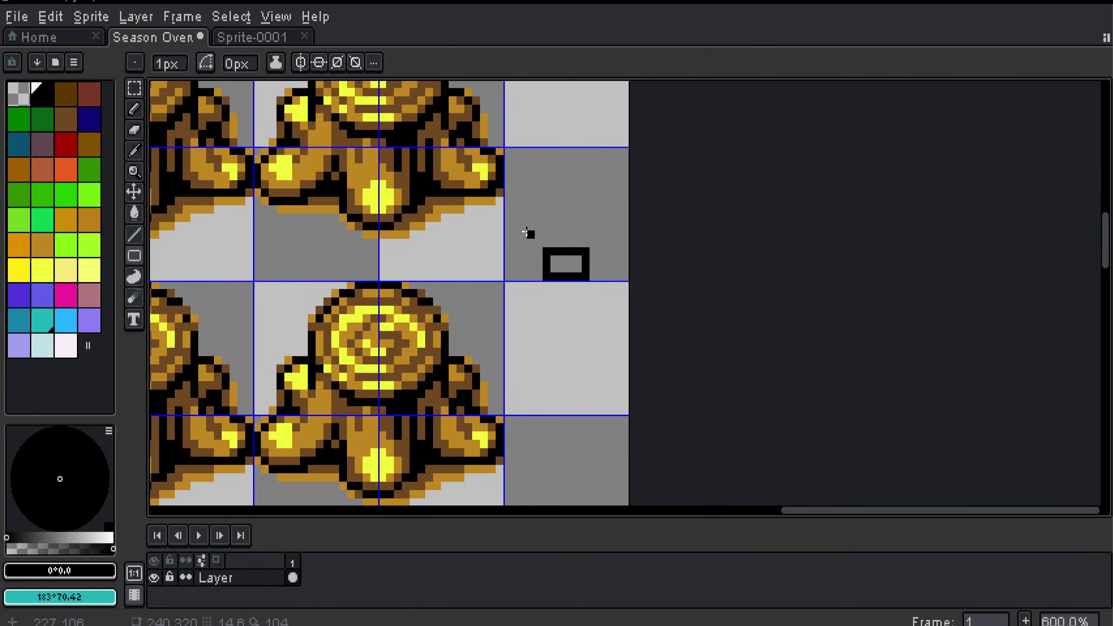
drag(507, 222, 625, 242)
scroll(602, 298, up, 2)
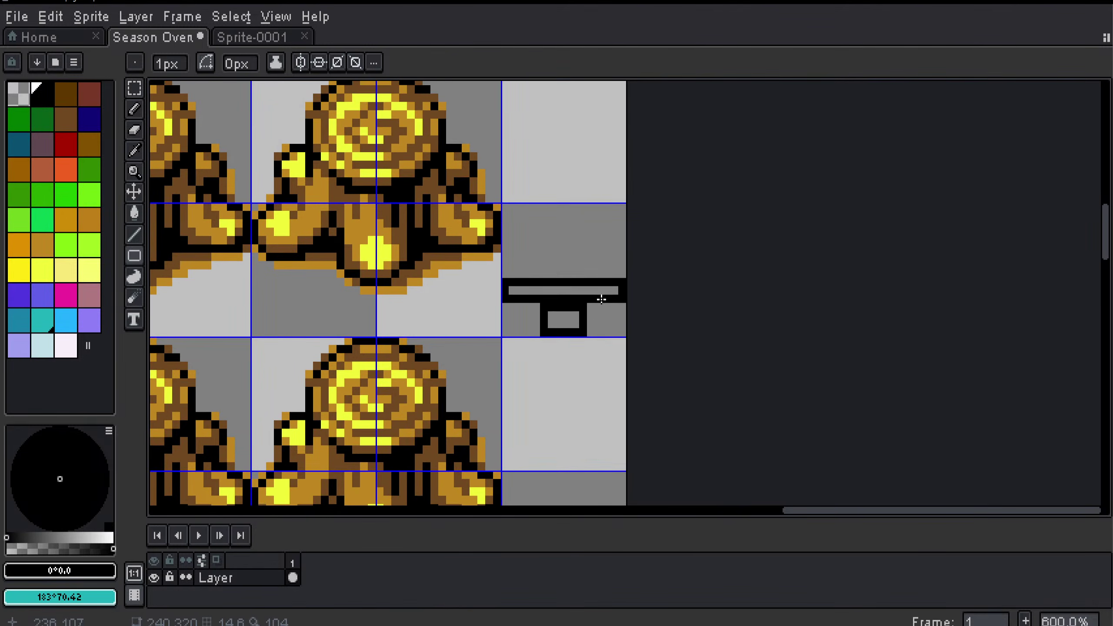
drag(509, 278, 591, 222)
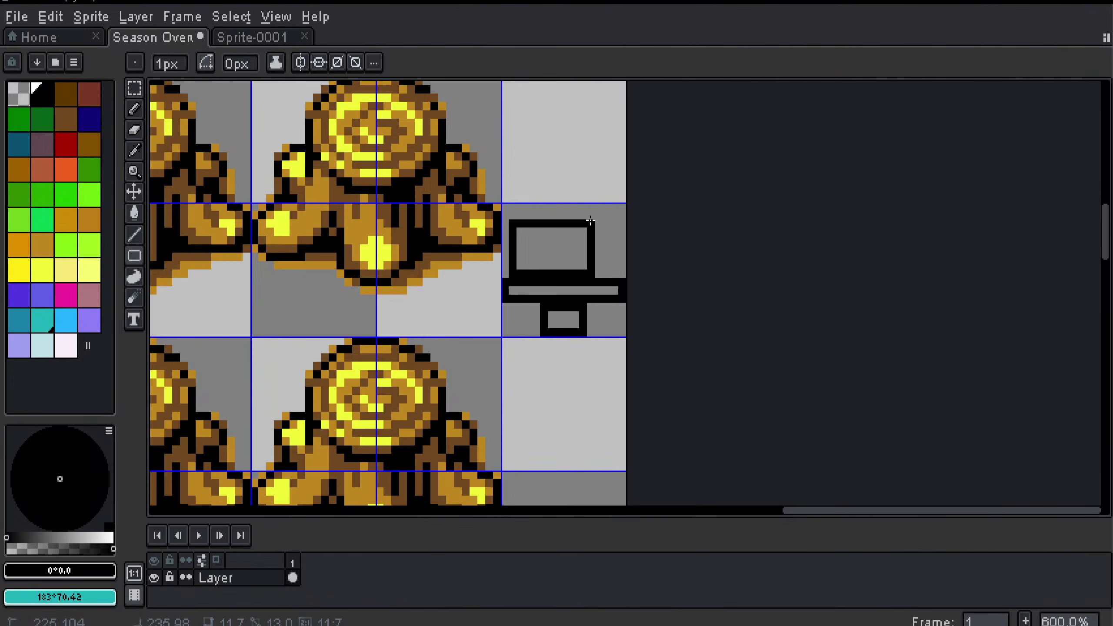
drag(591, 222, 613, 223)
key(ctrl+z)
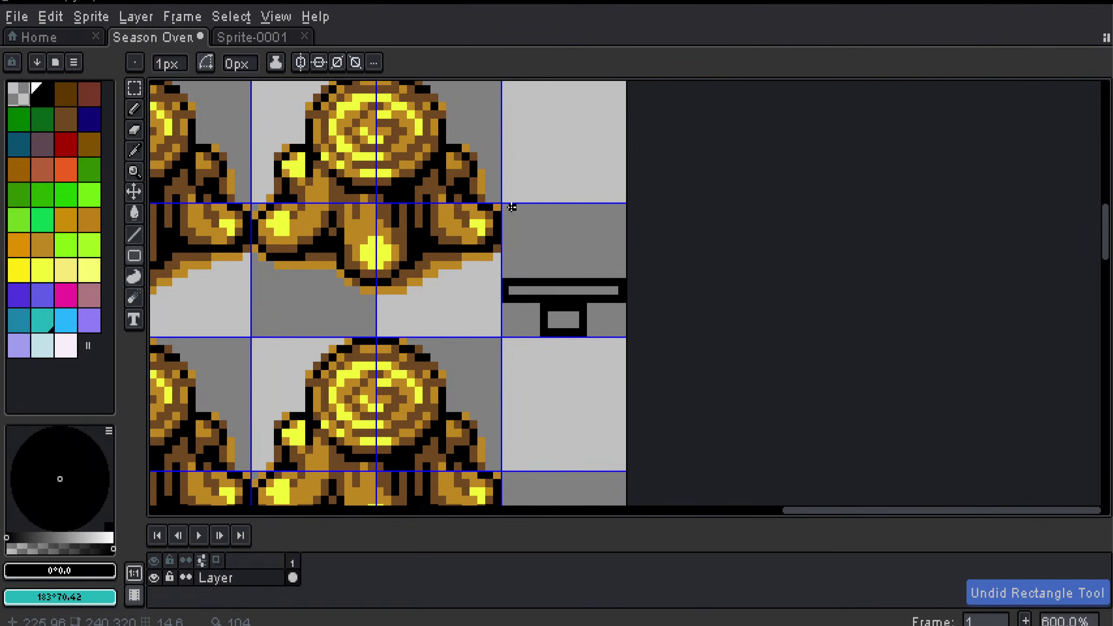
Step: Draw a 16 by 4 pixel black rectangle along the tile's upper edge and a 14 pixel wide one between it and the lower bar
drag(502, 204, 621, 230)
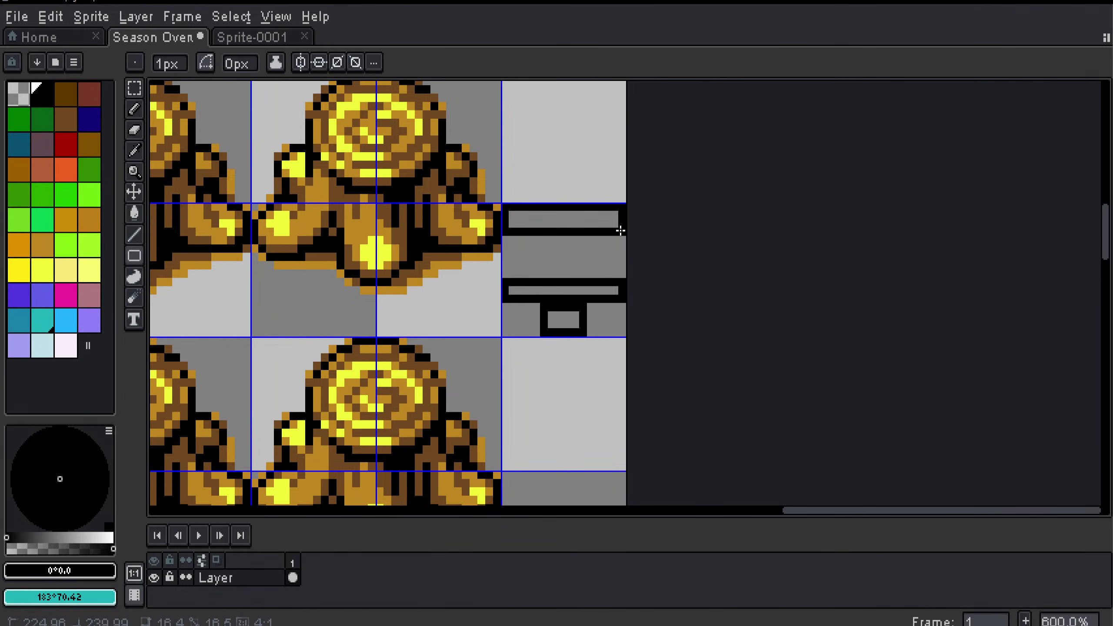
drag(508, 236, 617, 280)
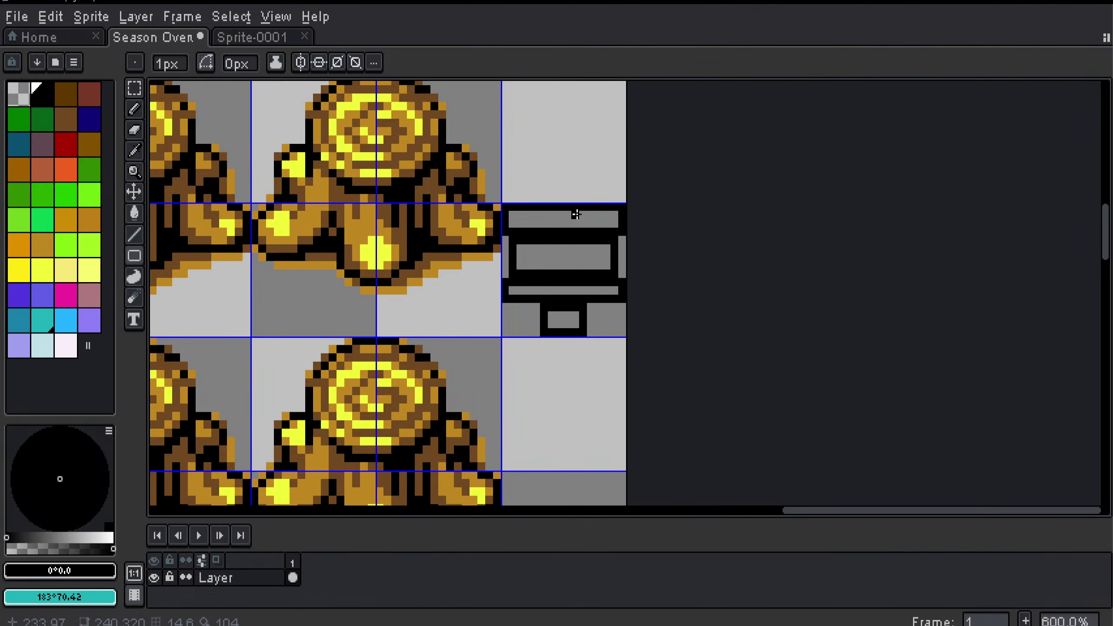
Step: Fill the interiors of the upper bar and the middle panel with the stump's golden brown, using contiguous filling
alt+click(451, 224)
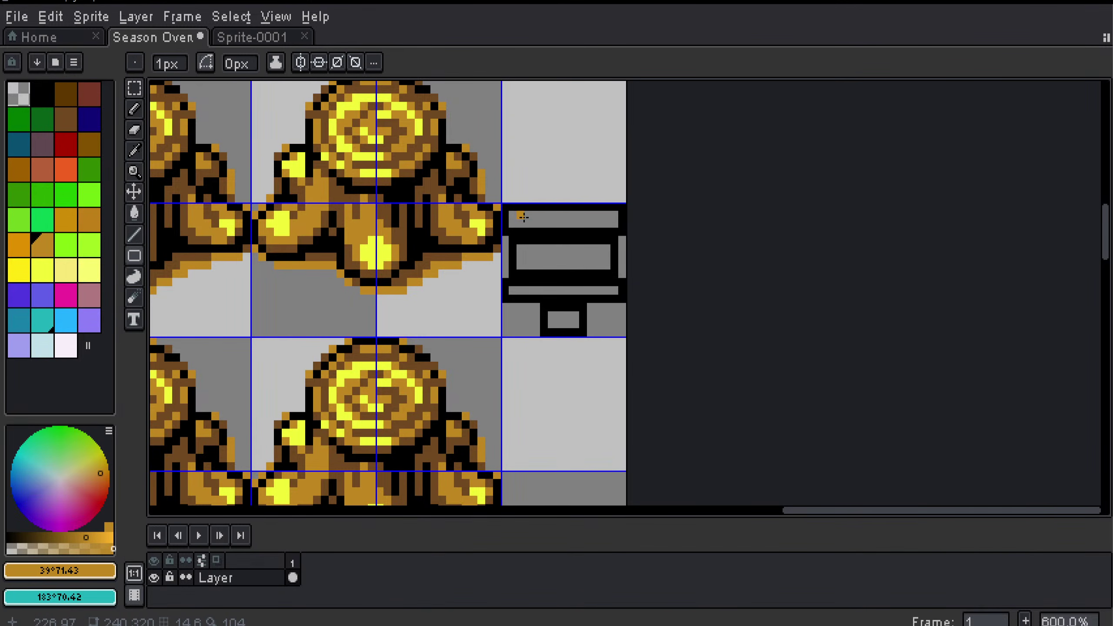
key(g)
click(523, 217)
key(ctrl+z)
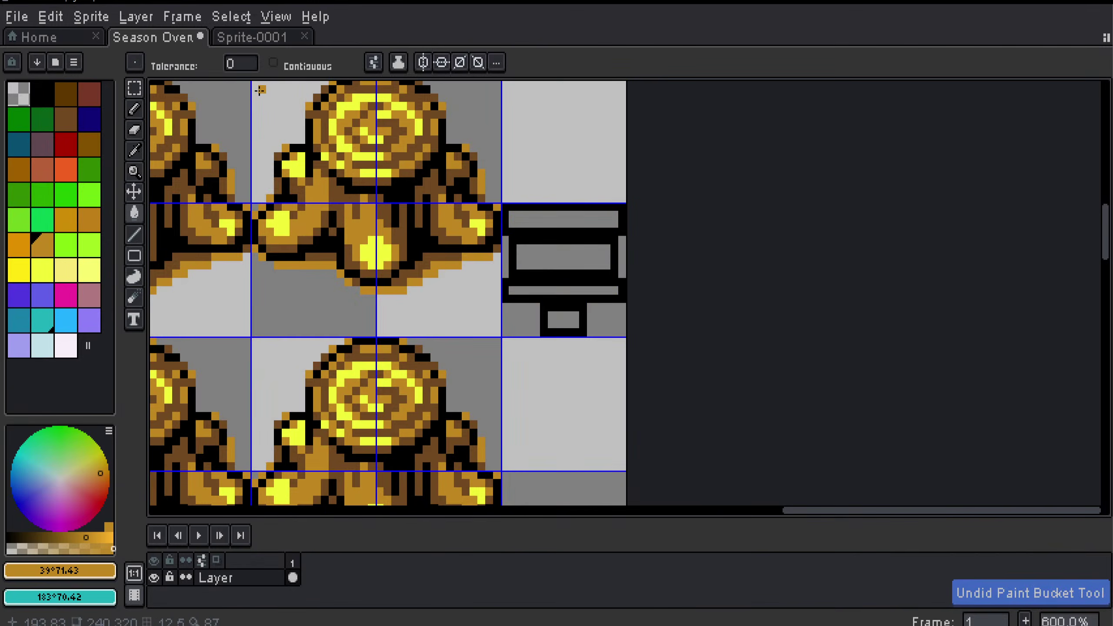
click(279, 63)
click(532, 223)
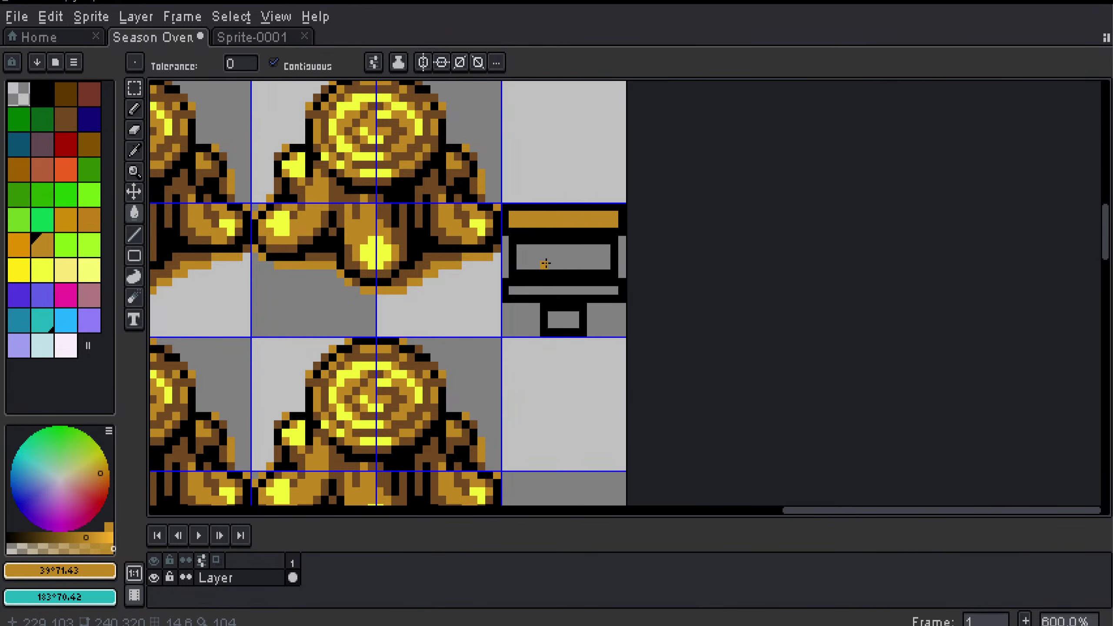
click(547, 264)
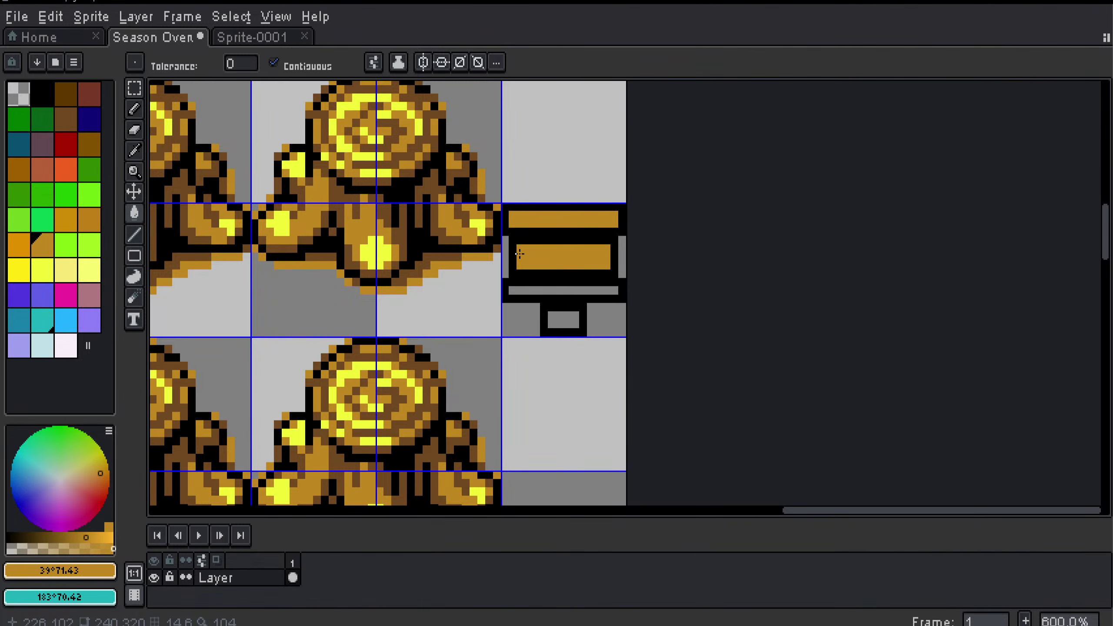
scroll(526, 253, up, 3)
click(422, 198)
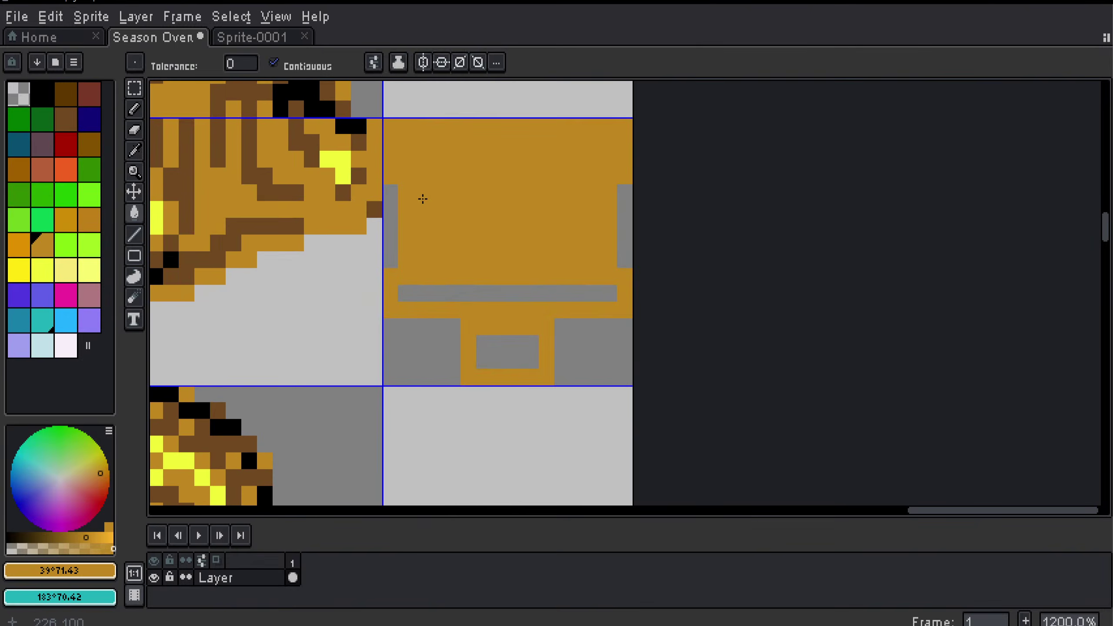
key(ctrl+z)
Step: Draw two vertical black lines through the middle panel with the pencil, each one pixel in from the panel's side
key(b)
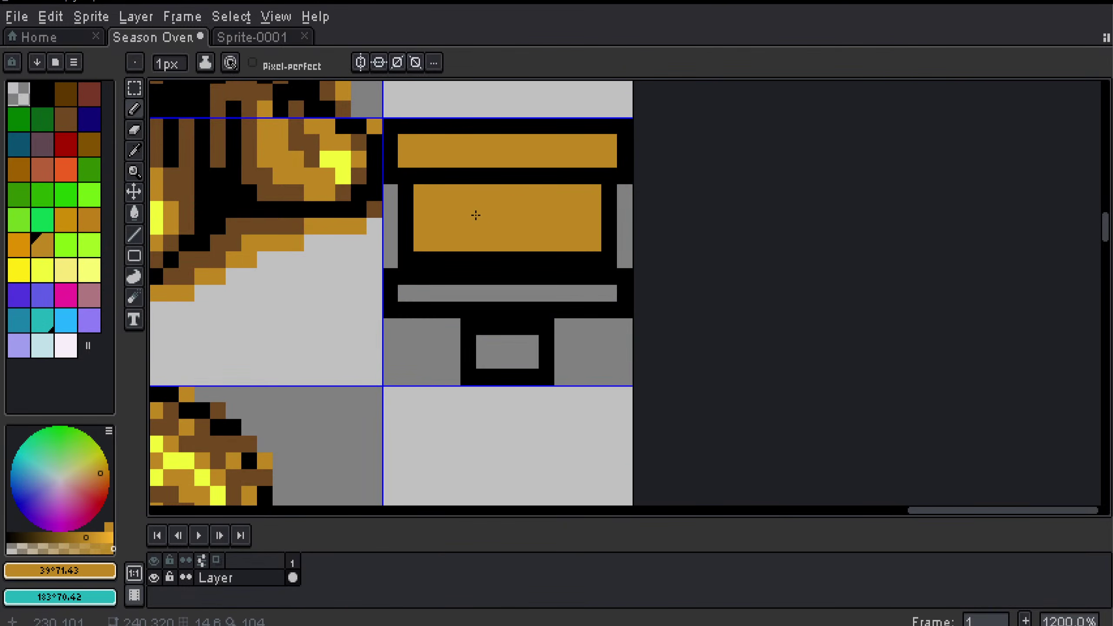
alt+click(255, 186)
alt+click(266, 191)
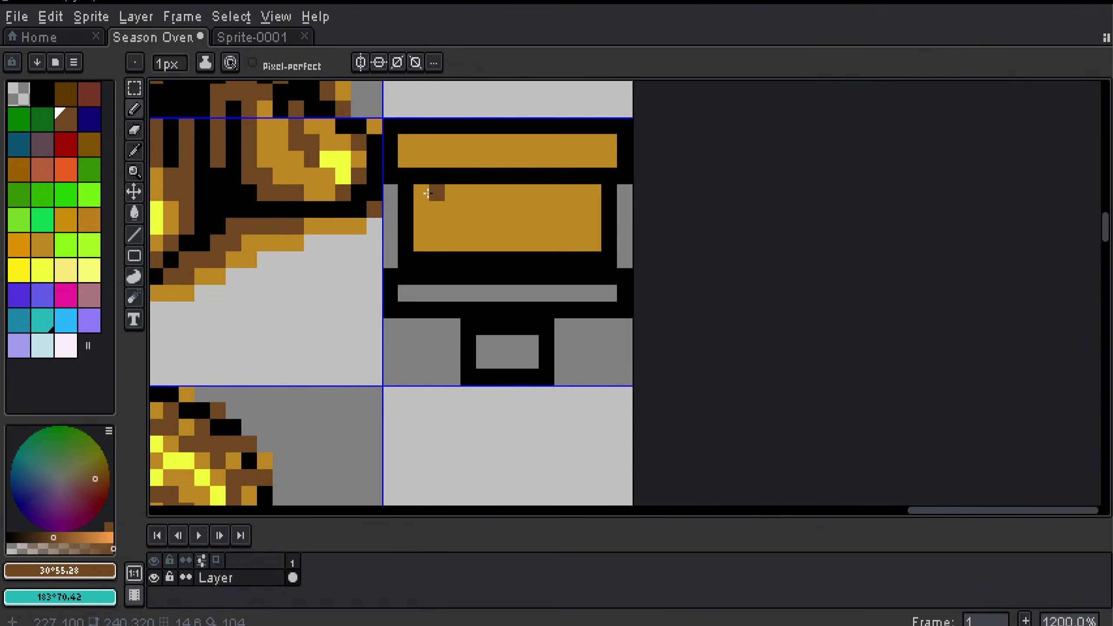
alt+click(410, 189)
drag(436, 192, 437, 244)
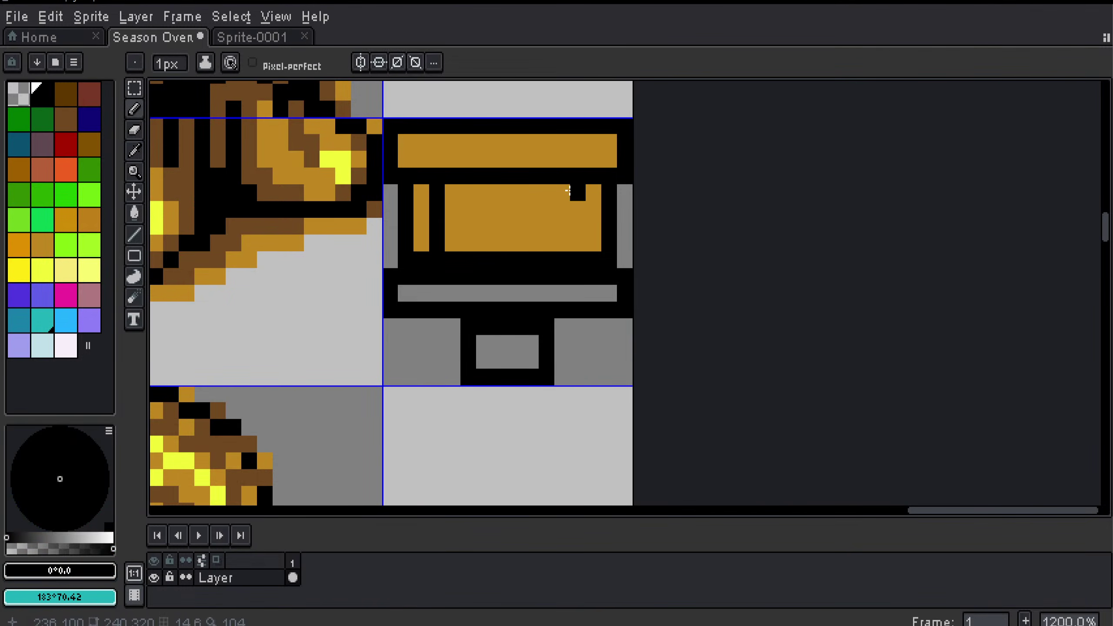
shift+click(572, 212)
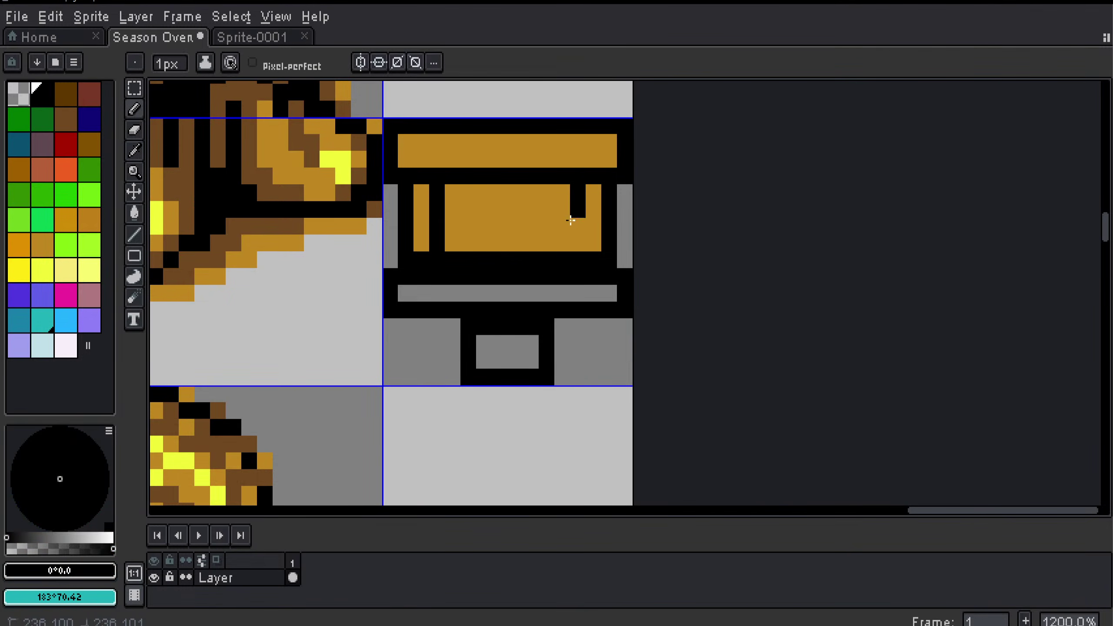
drag(571, 221, 570, 244)
Step: Shade the lower parts of both narrow side strips and the top row of the central panel with the stump's dark brown
alt+click(327, 193)
click(415, 192)
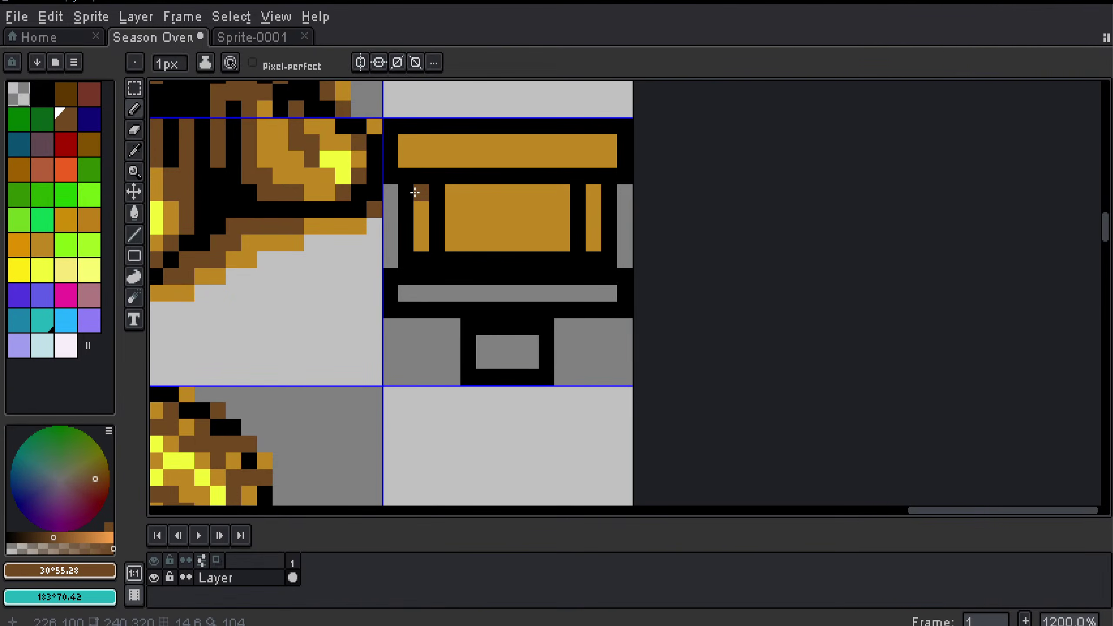
drag(419, 210, 421, 244)
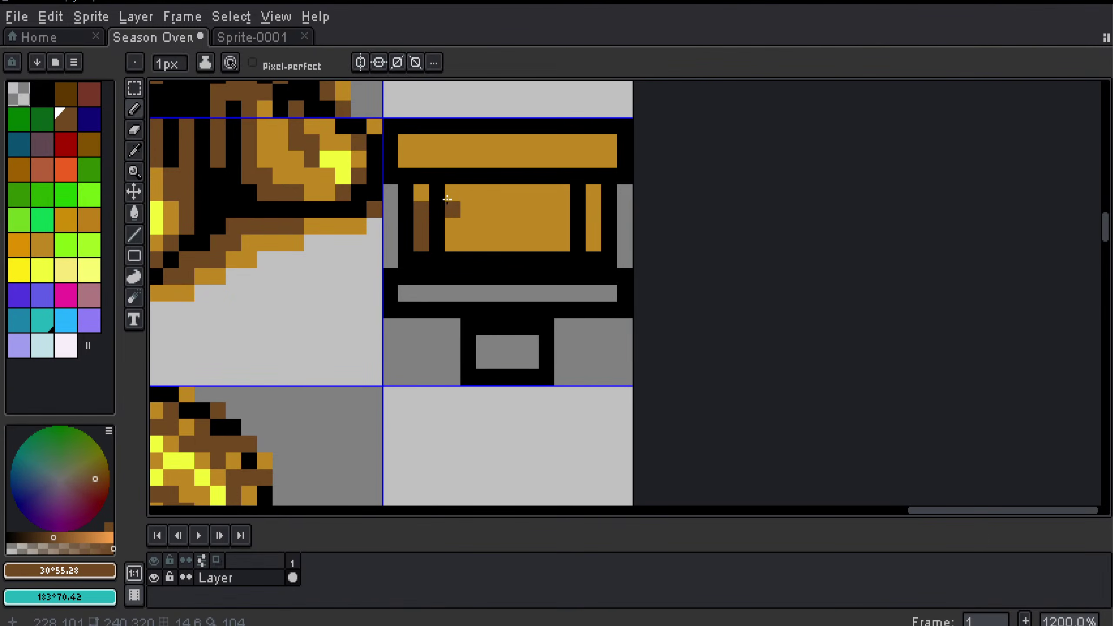
mouse_move(448, 193)
mouse_down()
mouse_move(559, 193)
mouse_move(596, 237)
mouse_up()
click(583, 225)
key(ctrl+z)
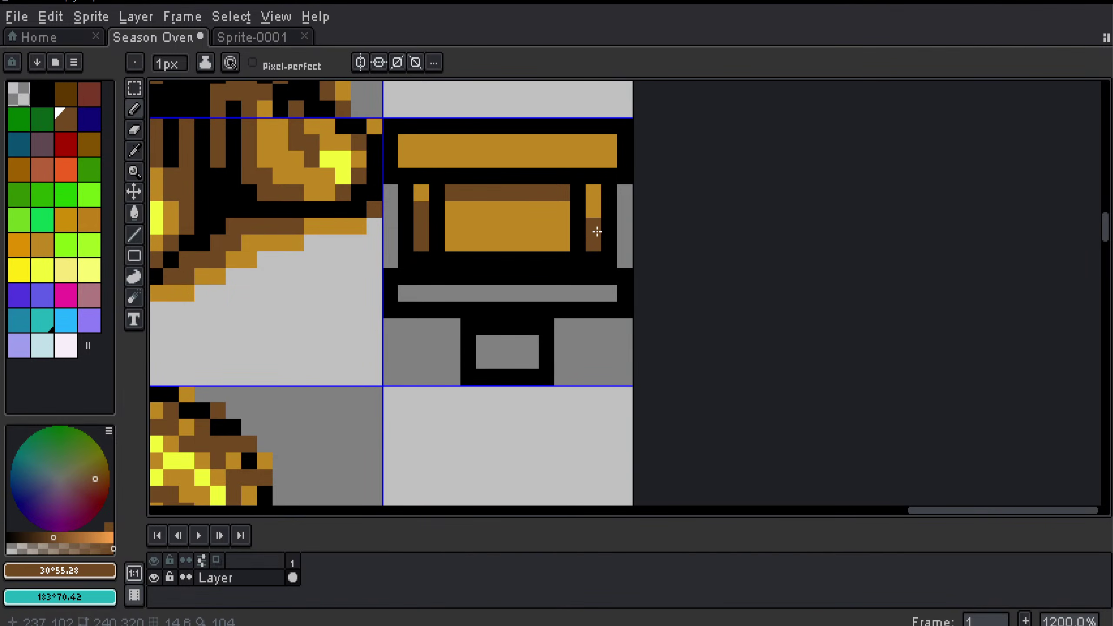
Step: Show the sprite preview window, shrink it and move it clear of the tile being drawn
key(F7)
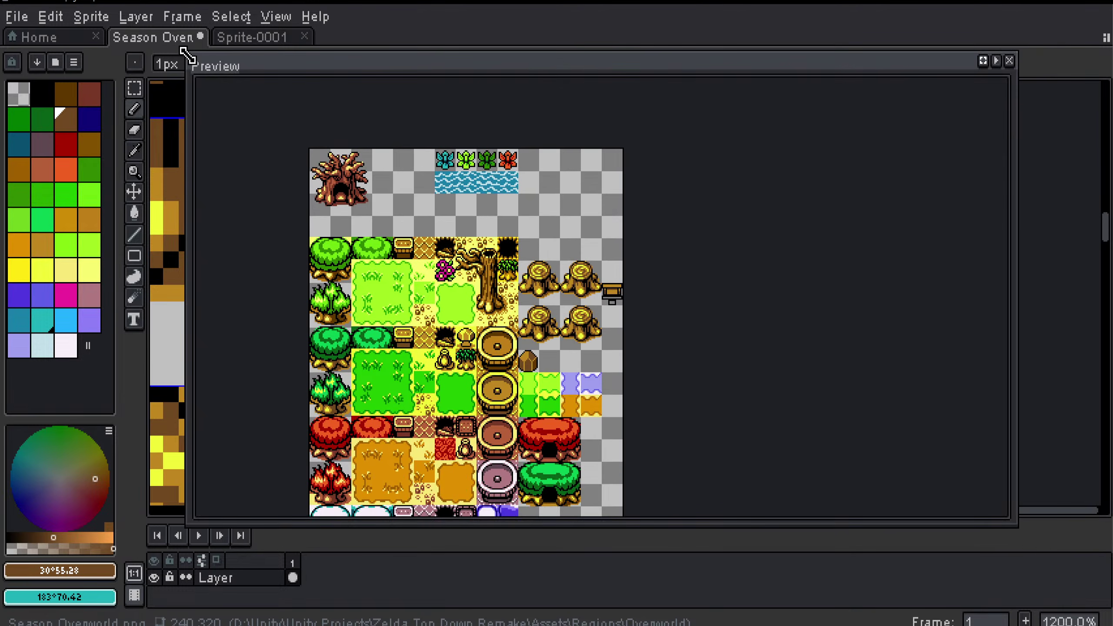
drag(187, 51, 645, 142)
drag(759, 158, 836, 104)
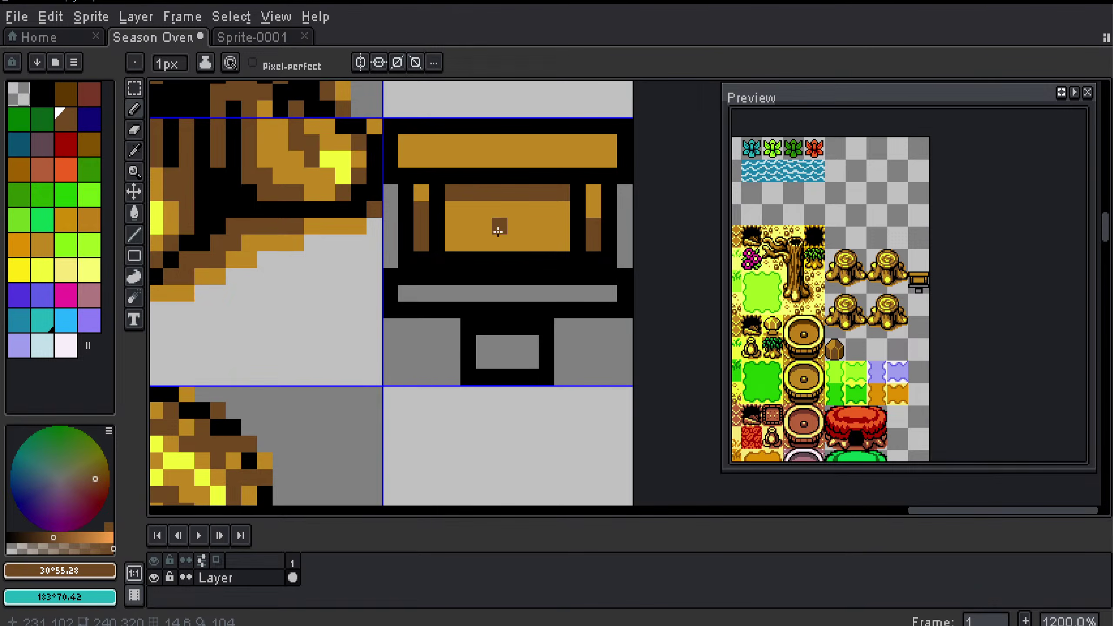
Step: Fill the lower bar and the small foot rectangle with the panel's golden brown
alt+click(499, 227)
click(463, 290)
key(g)
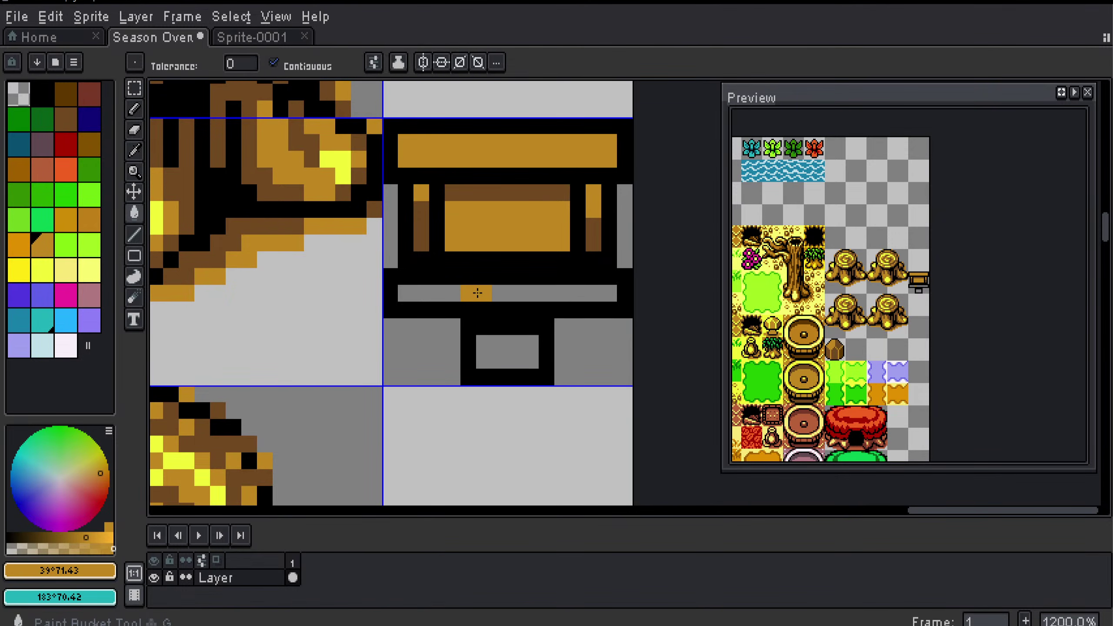
click(464, 294)
click(516, 352)
click(513, 326)
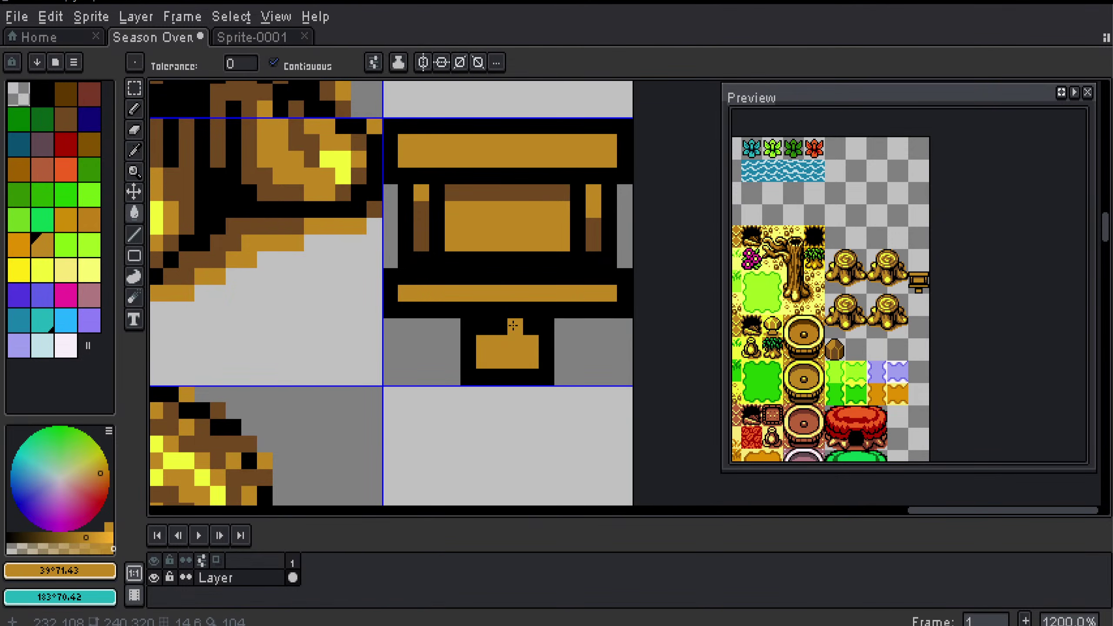
key(ctrl+z)
click(624, 244)
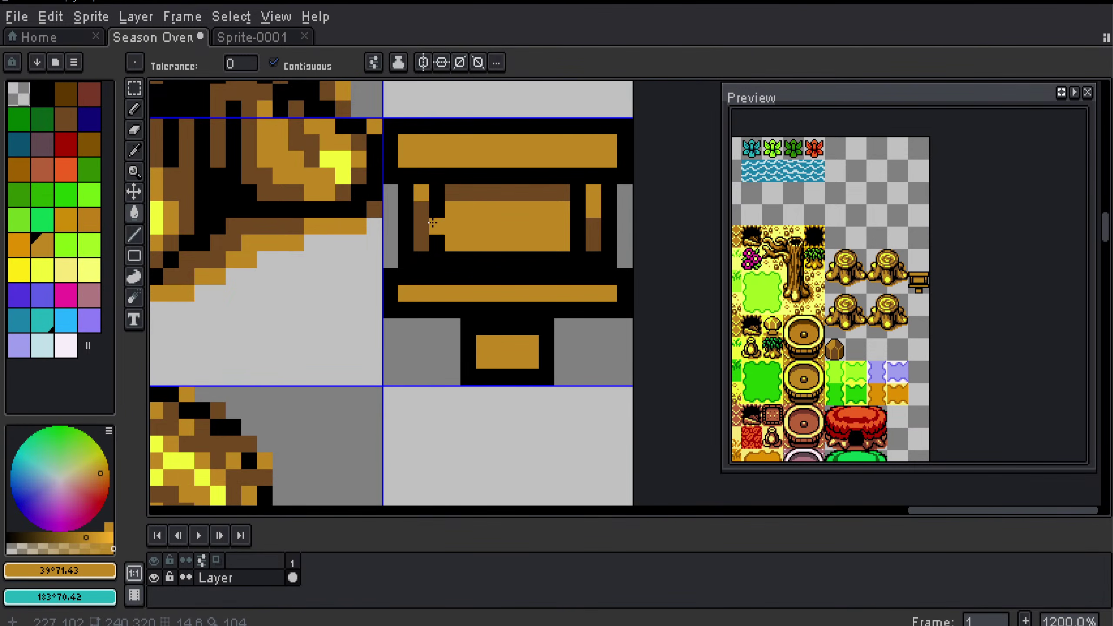
Step: Shade the lower pixel row of the upper bar with the dark brown sampled from the side strip
alt+click(421, 213)
click(419, 159)
key(b)
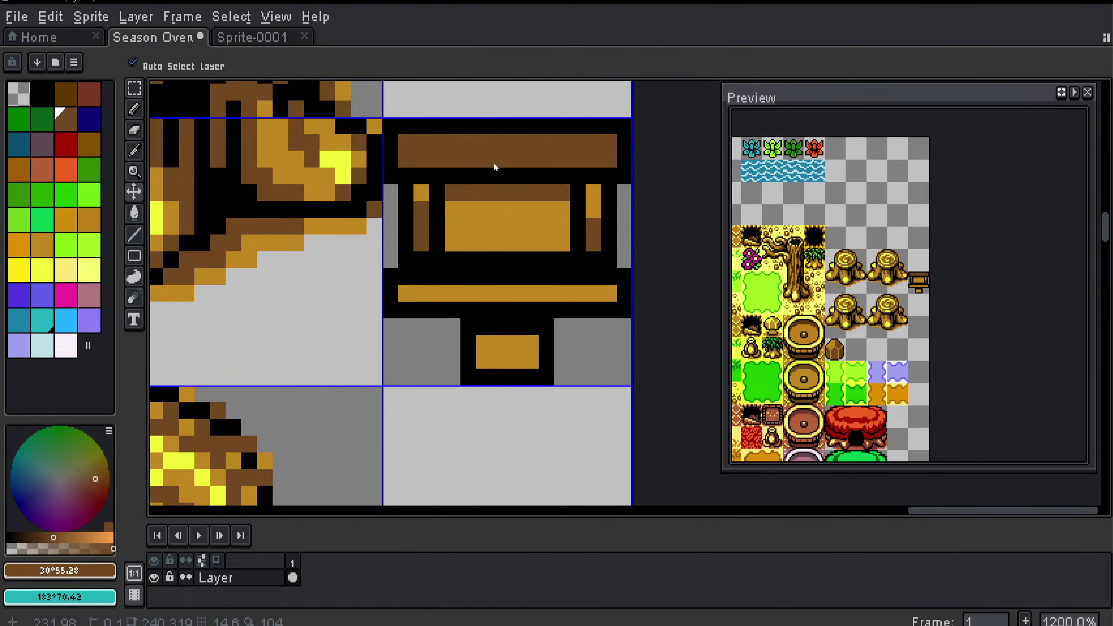
key(ctrl+z)
click(416, 159)
drag(415, 159, 610, 159)
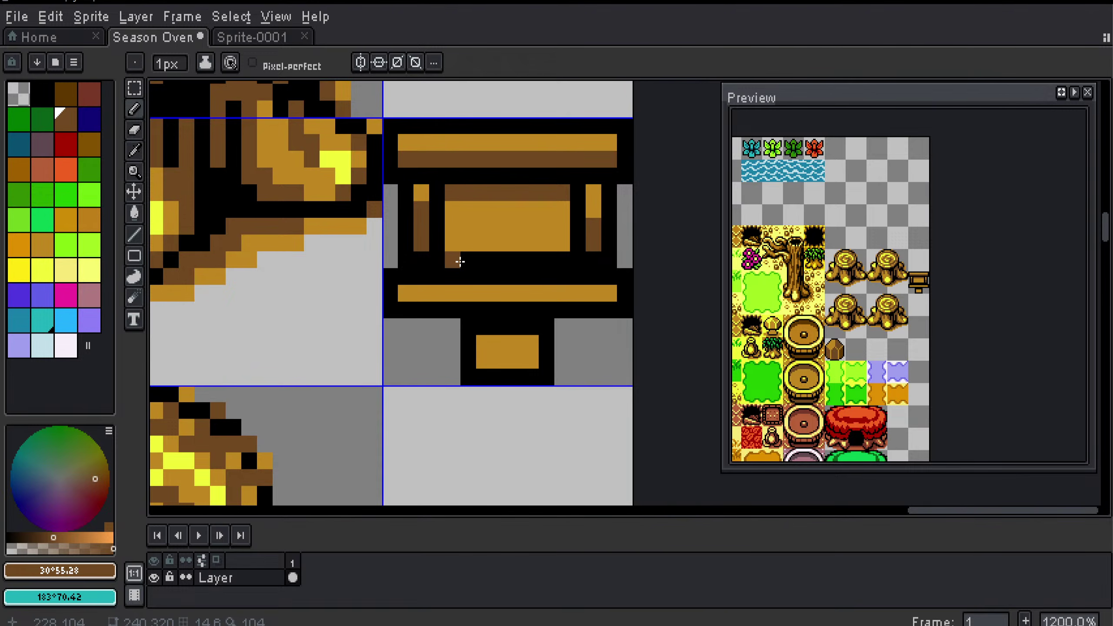
Step: Draw two short horizontal black dashes, each two pixels wide, in the upper part of the sign's central panel, using the outline's black
alt+click(441, 194)
mouse_move(470, 213)
mouse_down()
mouse_move(501, 214)
mouse_move(478, 228)
mouse_up()
key(ctrl+z)
click(471, 233)
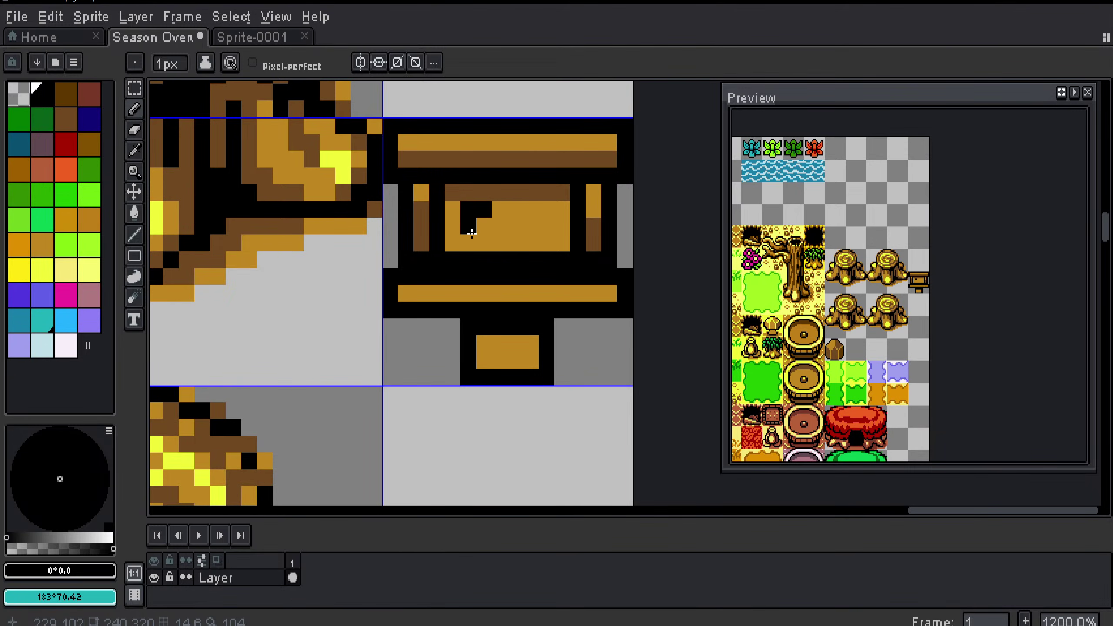
key(ctrl+z)
click(484, 225)
key(ctrl+z)
click(327, 226)
key(ctrl+z)
click(364, 219)
key(ctrl+z)
click(528, 210)
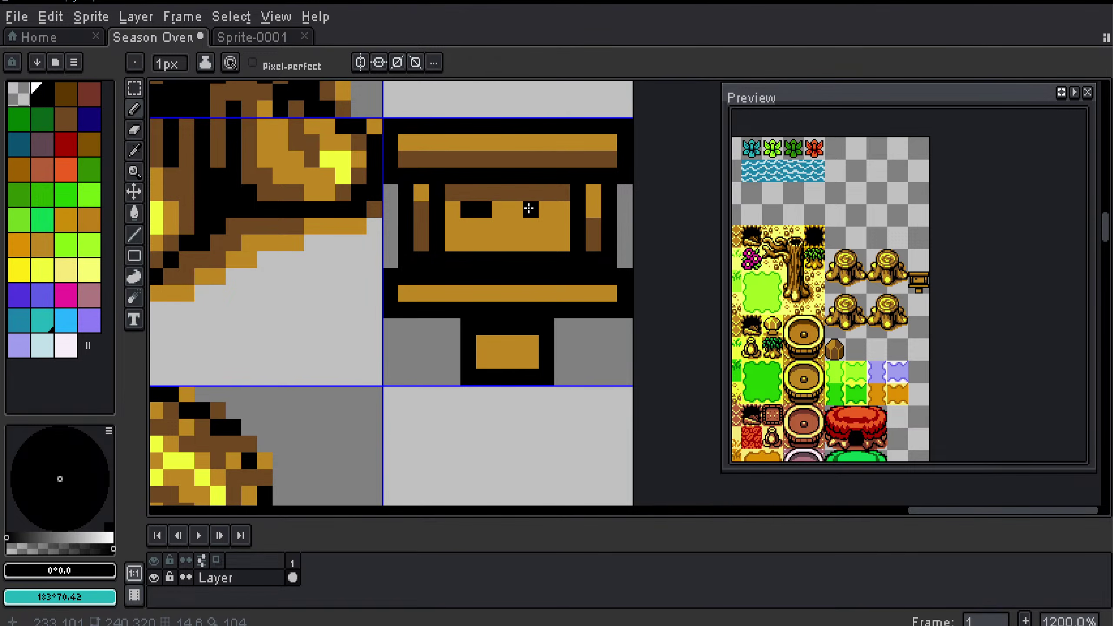
click(546, 209)
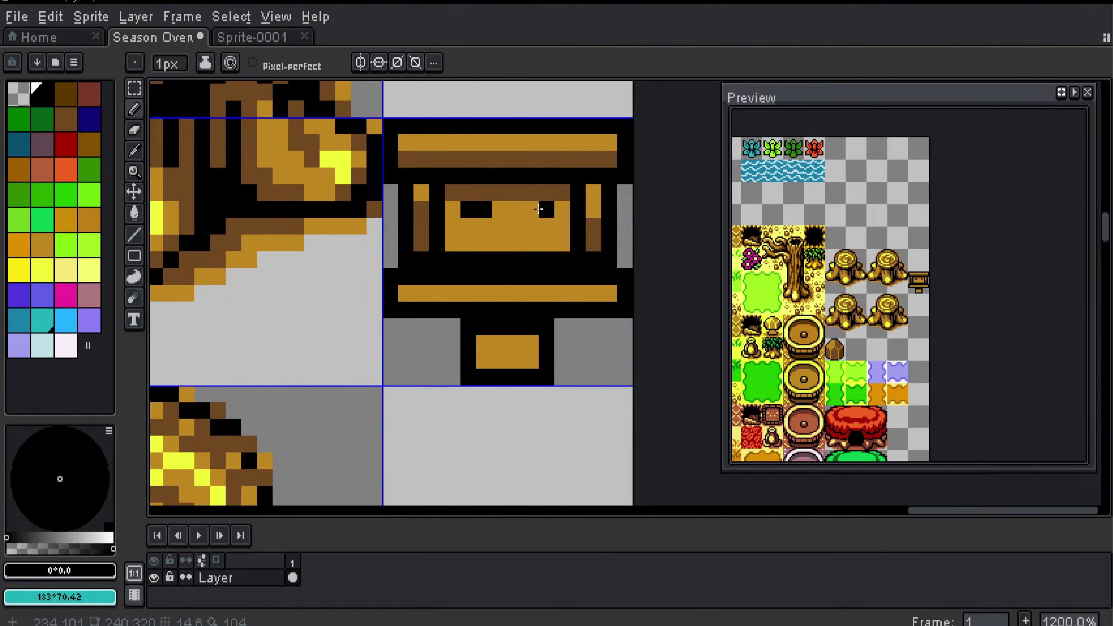
Step: Add a lower row of black lettering marks to the central panel: single pixels at both ends and a two-pixel dash between them
click(467, 246)
click(500, 244)
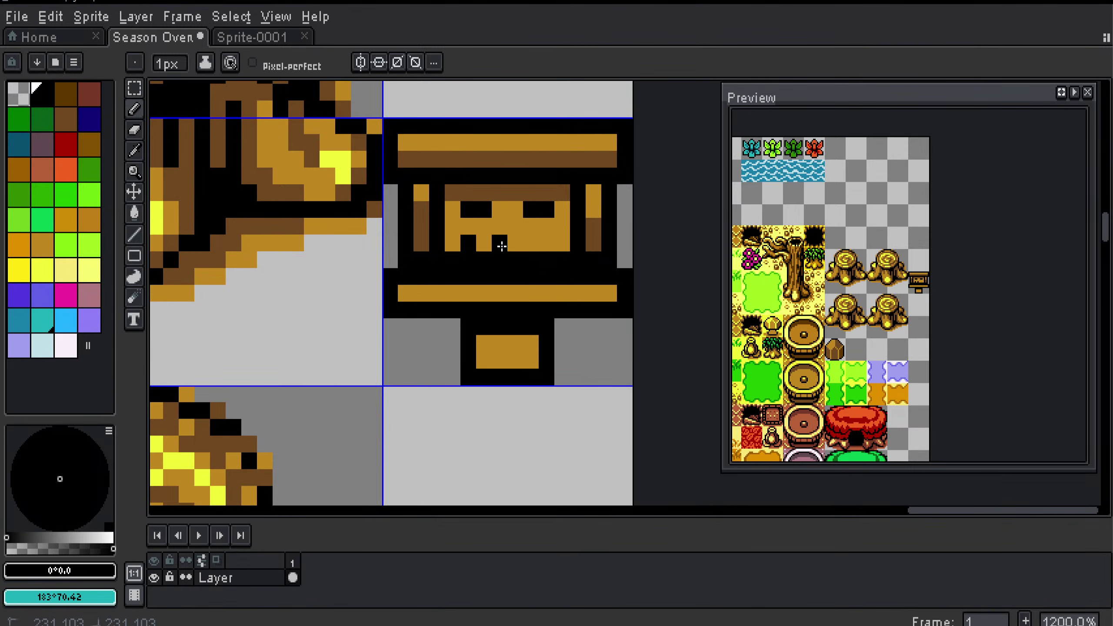
click(514, 244)
click(548, 244)
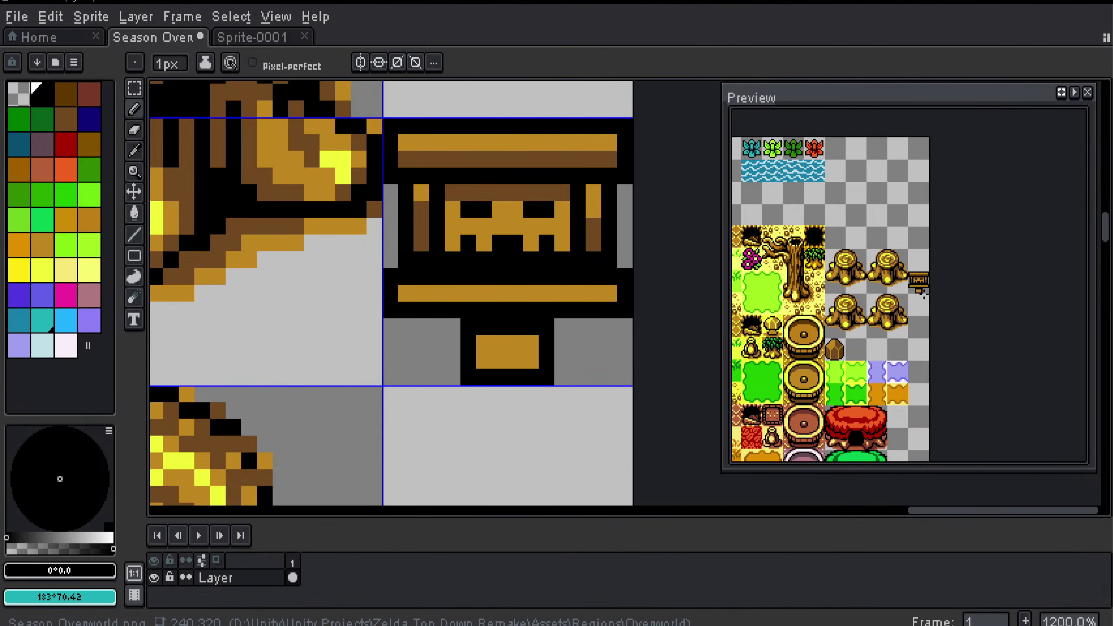
scroll(922, 293, up, 1)
scroll(922, 293, down, 1)
click(531, 243)
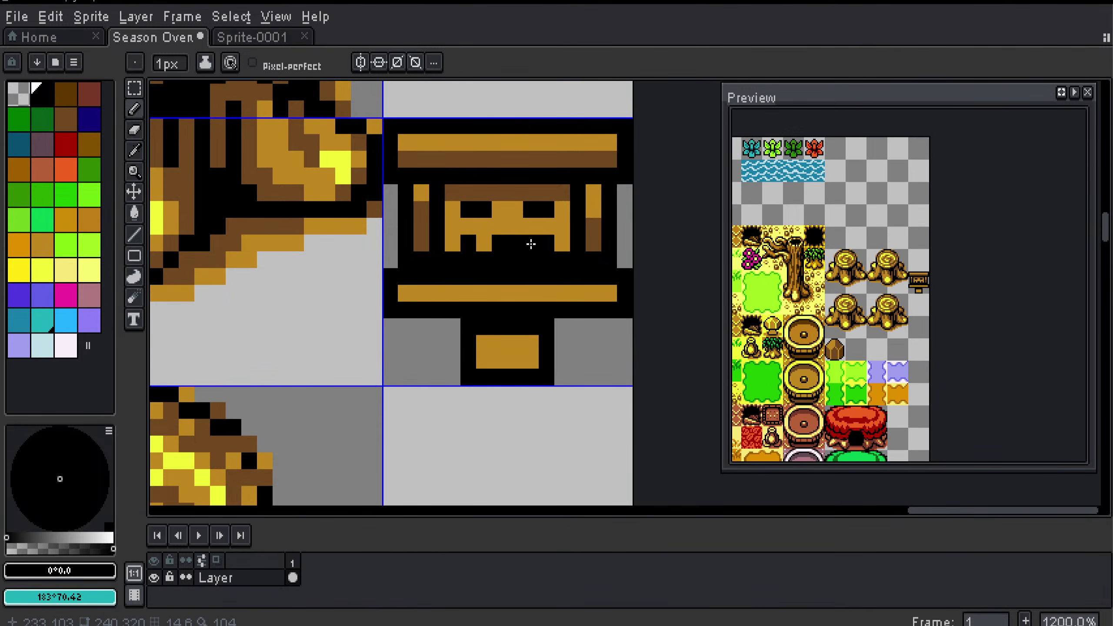
Step: Draw a golden brown pixel row directly beneath the lower lettering marks, spanning the central panel's width, with the panel's own color
alt+click(452, 226)
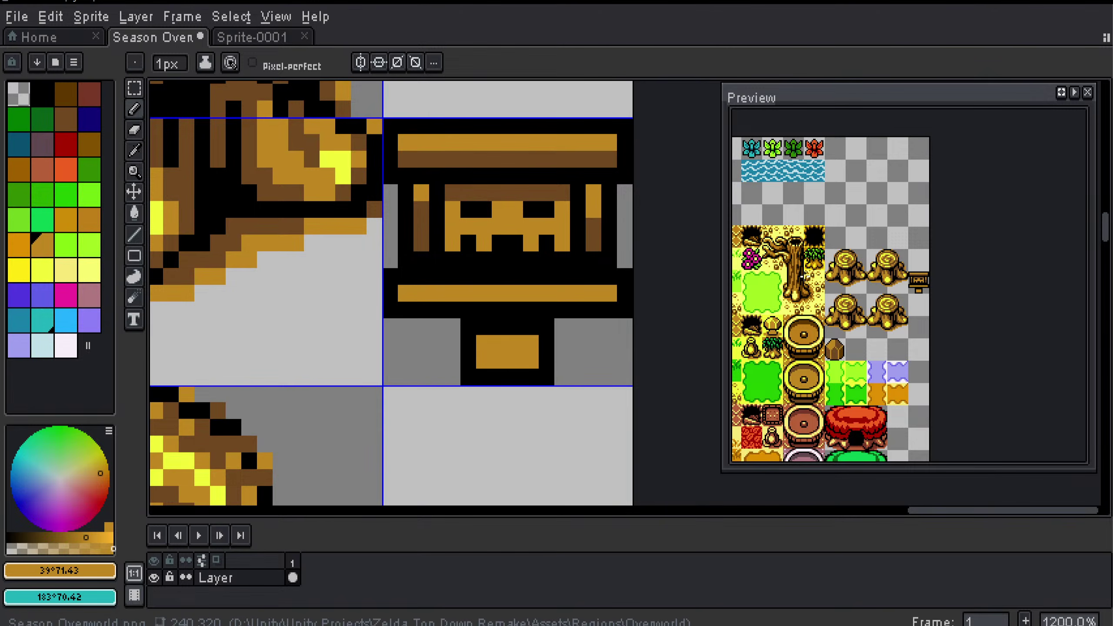
scroll(883, 286, up, 1)
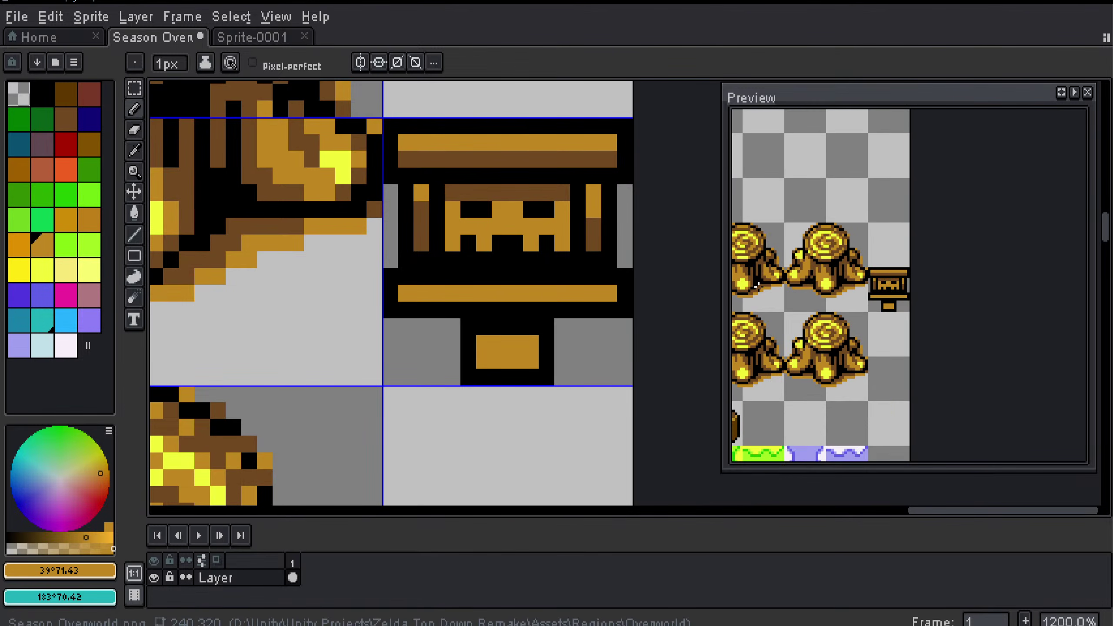
mouse_move(452, 259)
mouse_down()
mouse_move(572, 257)
mouse_move(458, 255)
mouse_up()
key(ctrl+z)
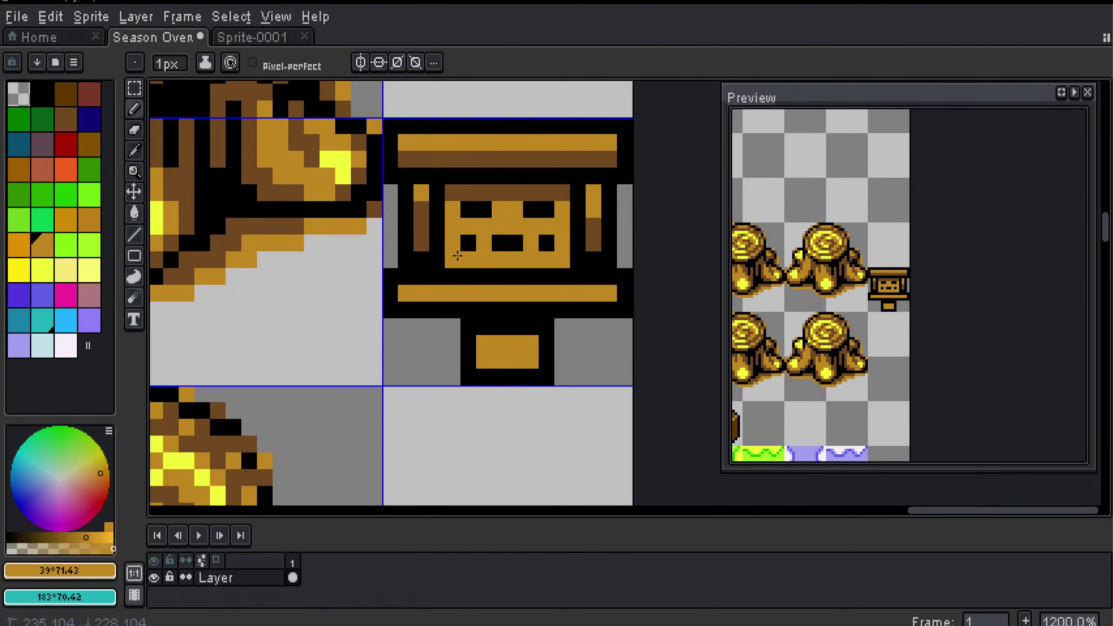
Step: Extend the dark brown shading on both side posts of the sign down by one pixel
alt+click(422, 244)
click(500, 260)
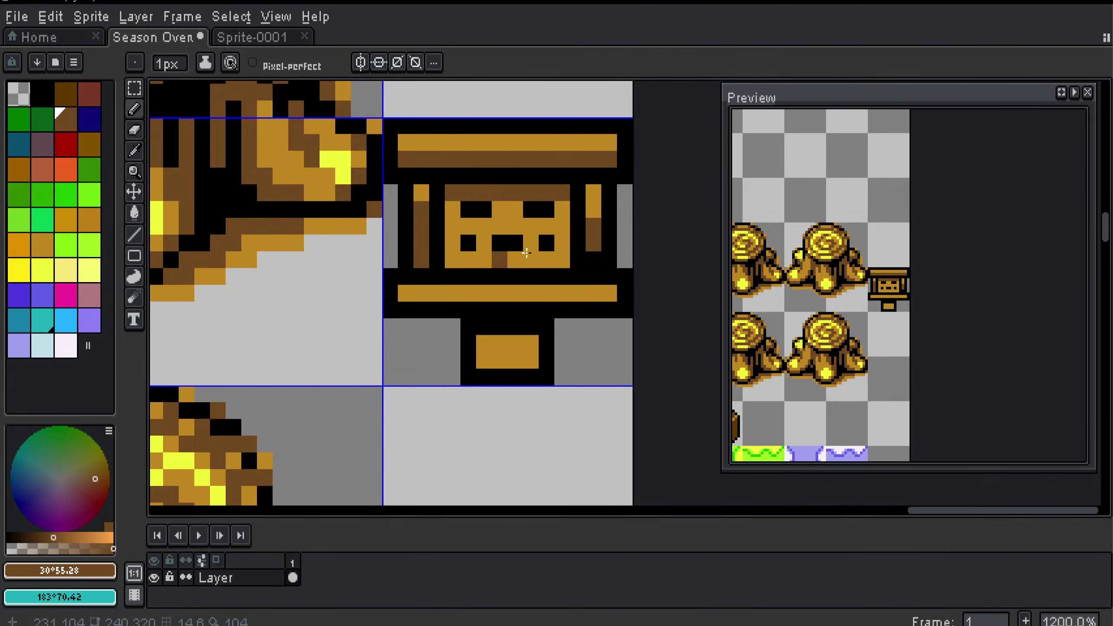
alt+click(591, 256)
alt+click(591, 245)
click(591, 261)
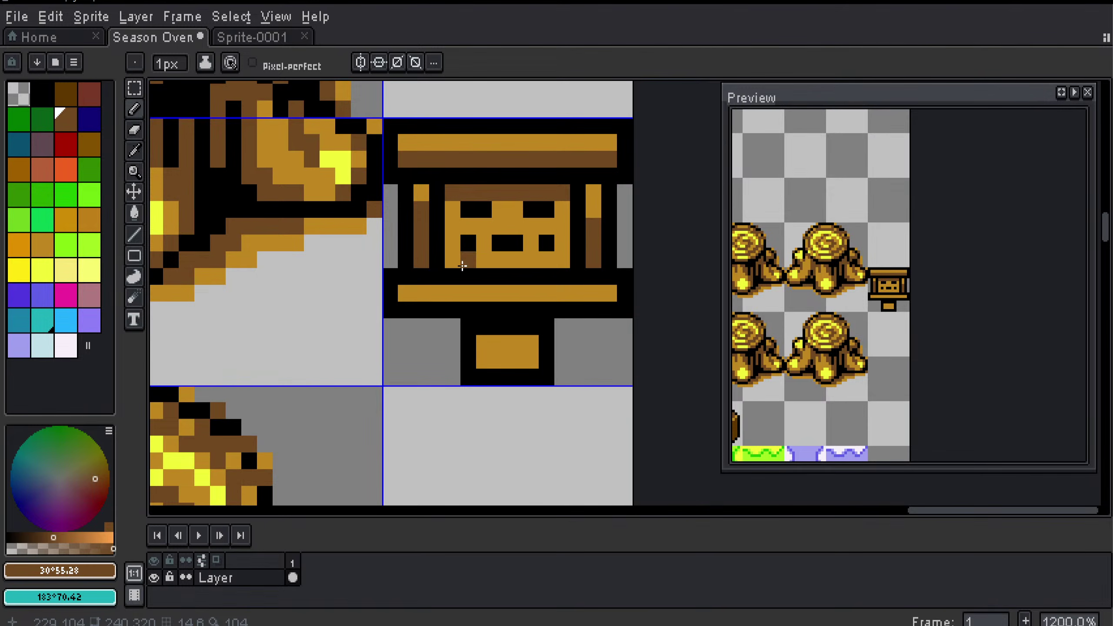
Step: Pick up the gold colour from the sign panel and switch to the Filled Rectangle tool
key(ctrl+z)
alt+click(488, 260)
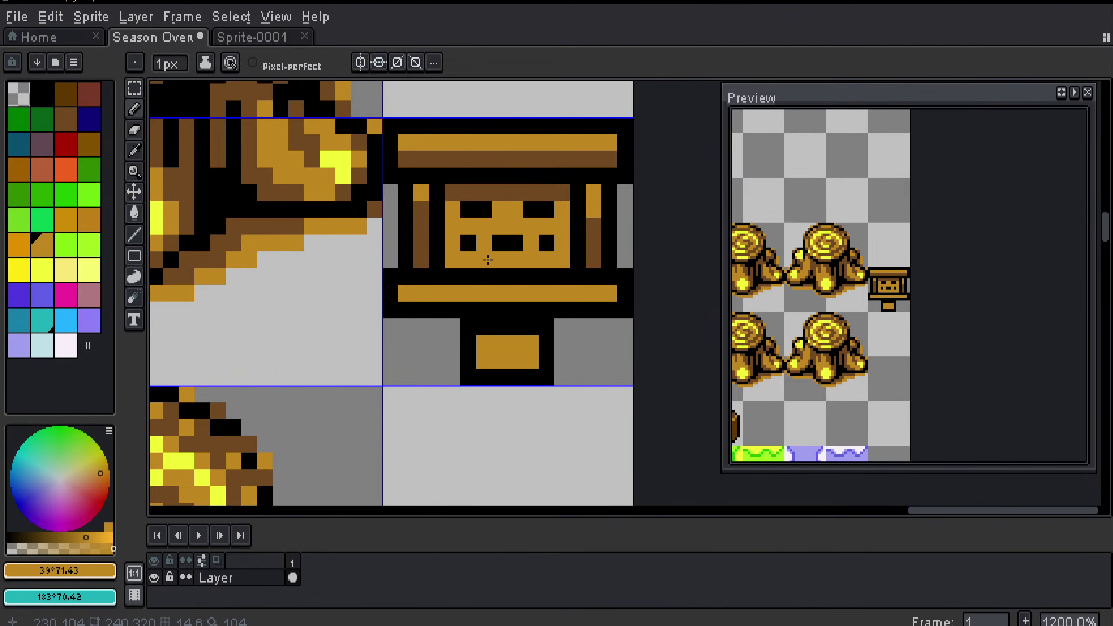
click(495, 273)
key(shift+u)
key(ctrl+z)
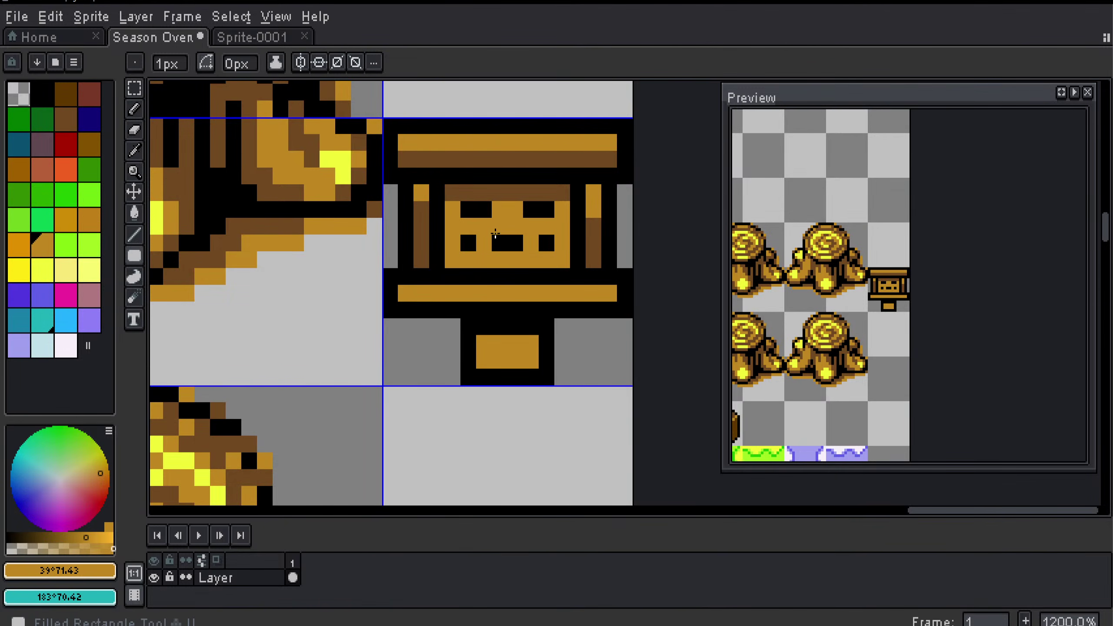
Step: Try covering the black lettering on the sign panel with gold rectangles, and undo the fills
scroll(810, 276, down, 2)
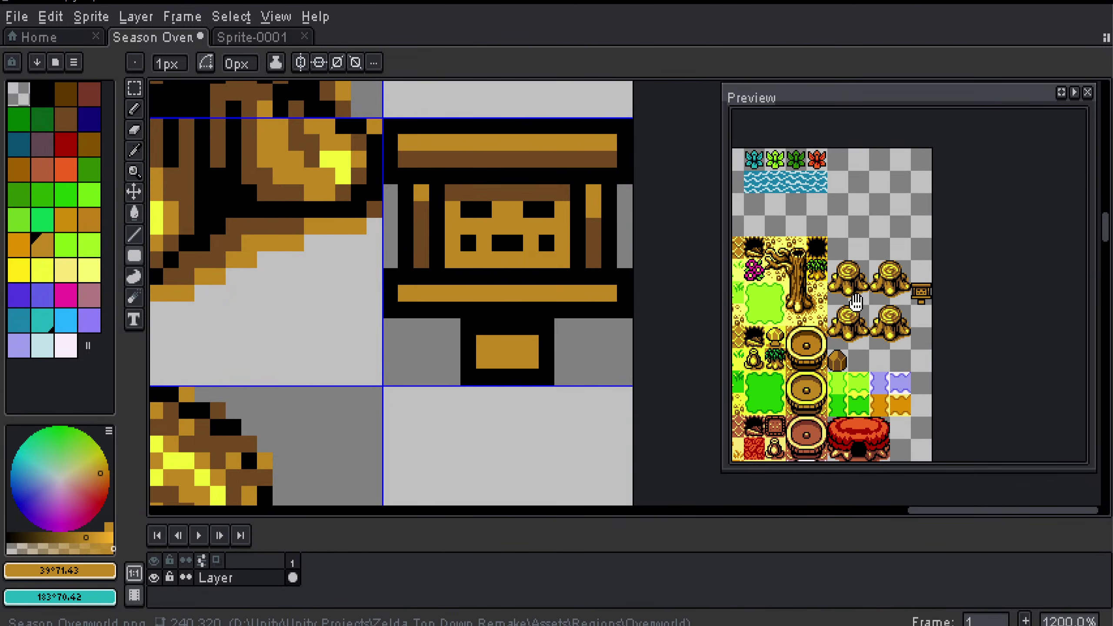
scroll(864, 300, up, 3)
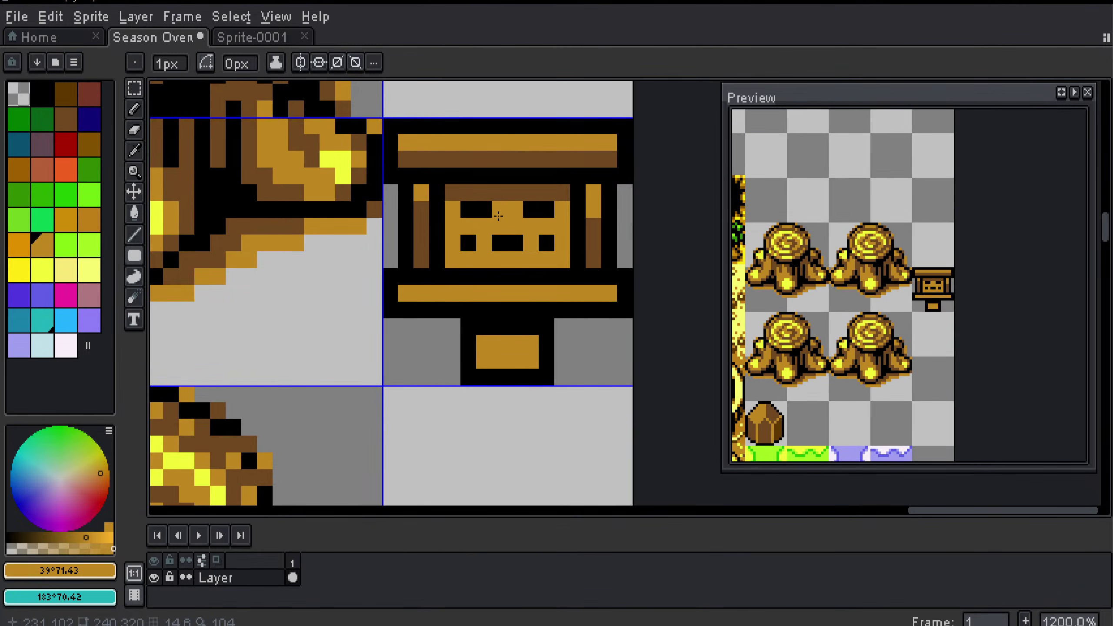
drag(467, 210, 547, 210)
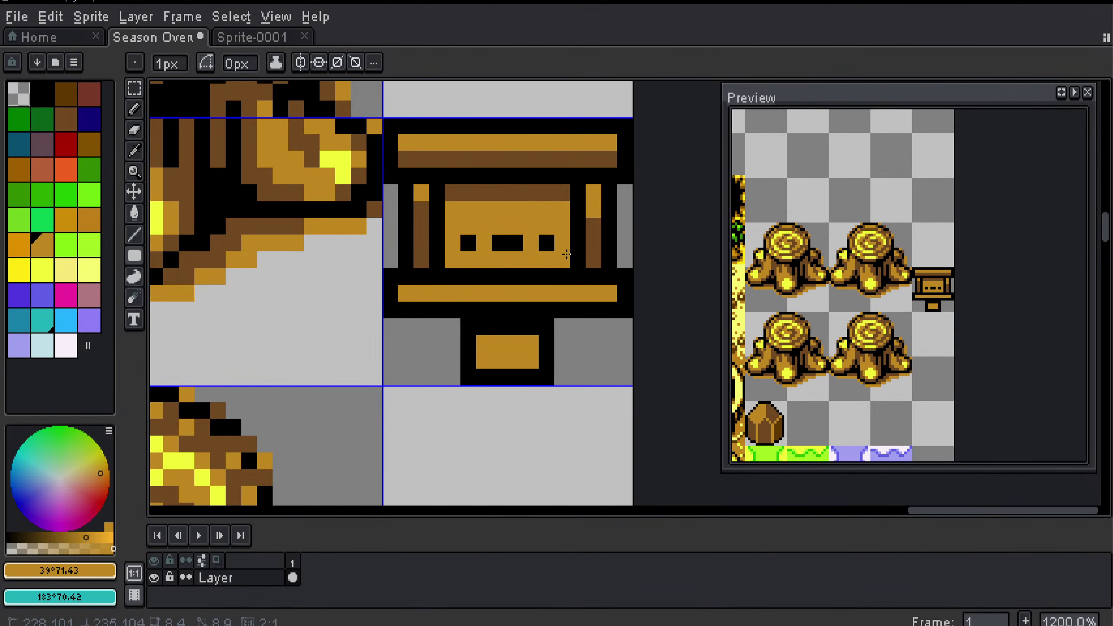
drag(567, 255, 564, 256)
click(583, 275)
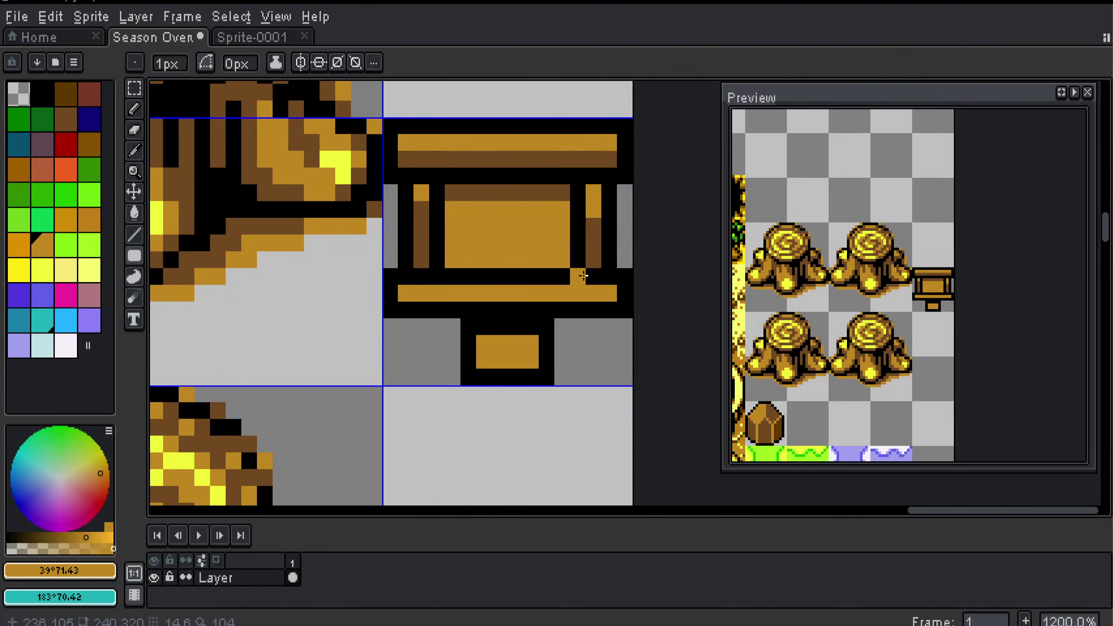
key(ctrl+z)
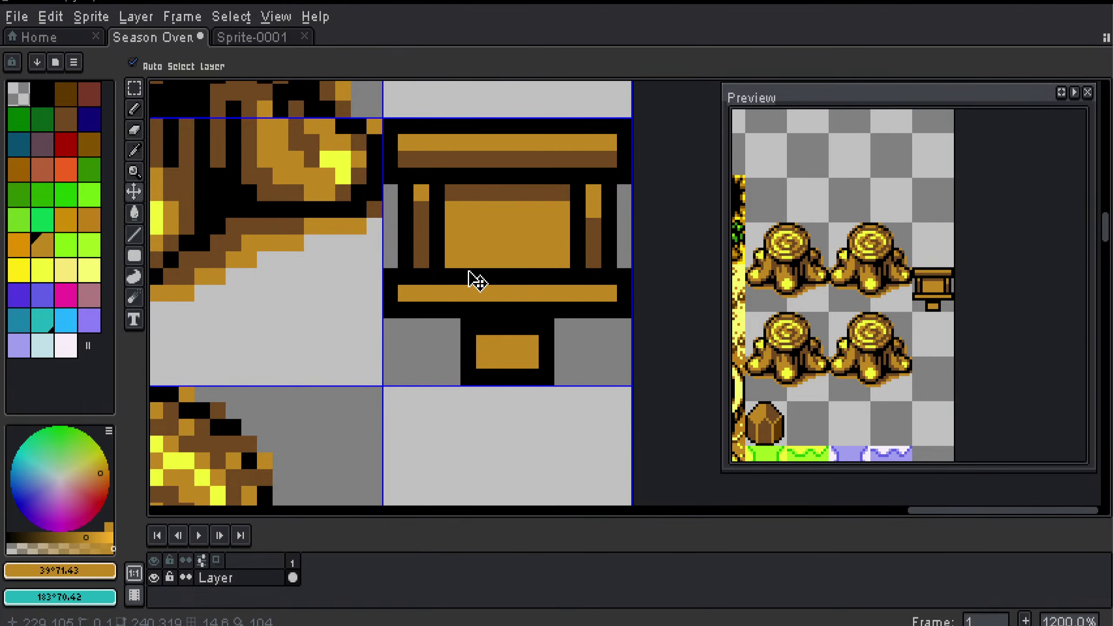
key(ctrl+z)
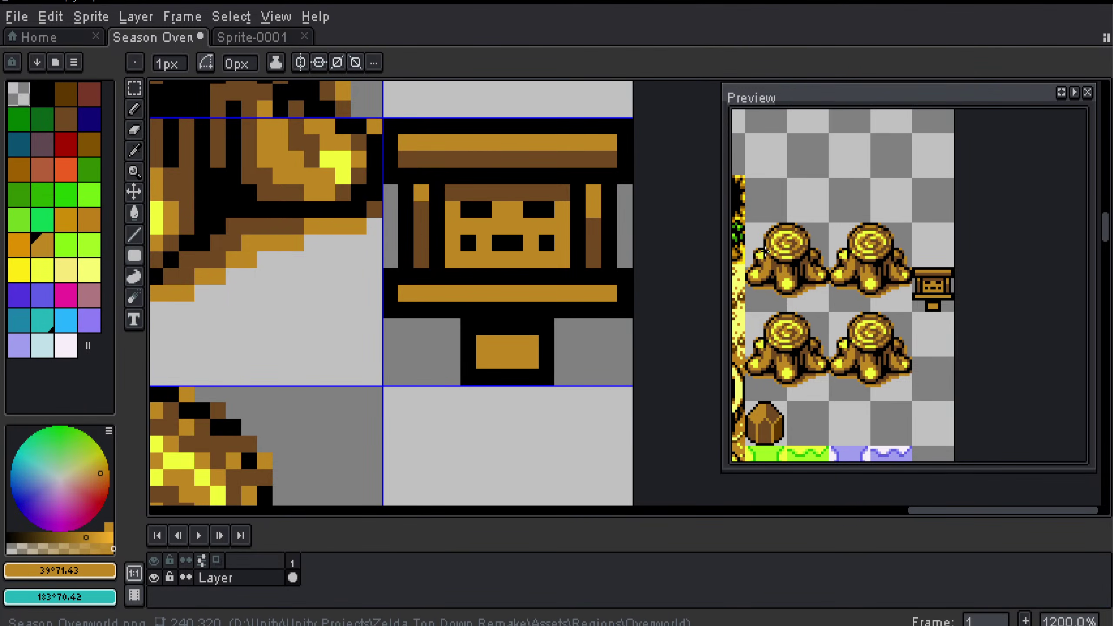
Step: Shade the top row of the post beneath the sign dark brown, directly under the lower beam
alt+click(514, 321)
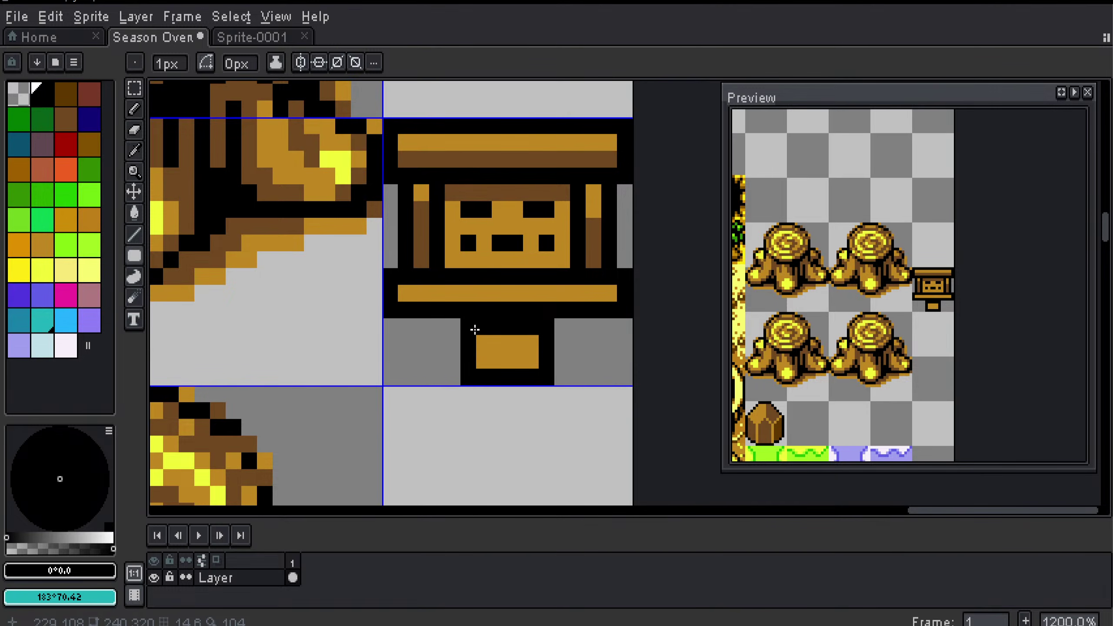
click(479, 260)
key(ctrl+z)
alt+click(422, 242)
drag(483, 327, 527, 331)
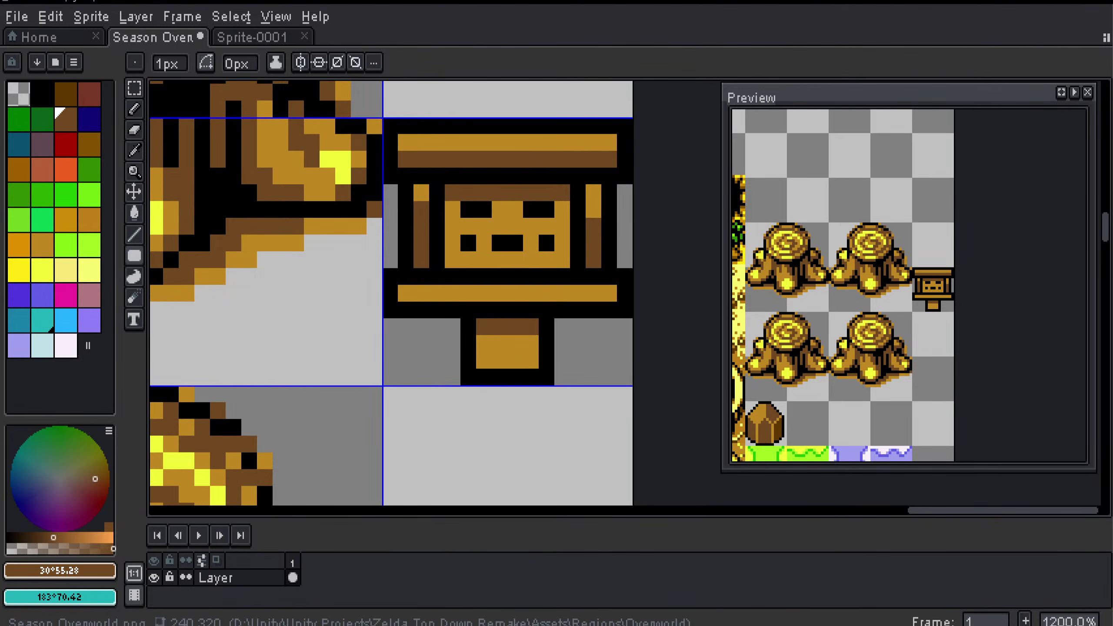
Step: Paint the two bottom corner pixels of the post's black outline gold
mouse_move(386, 625)
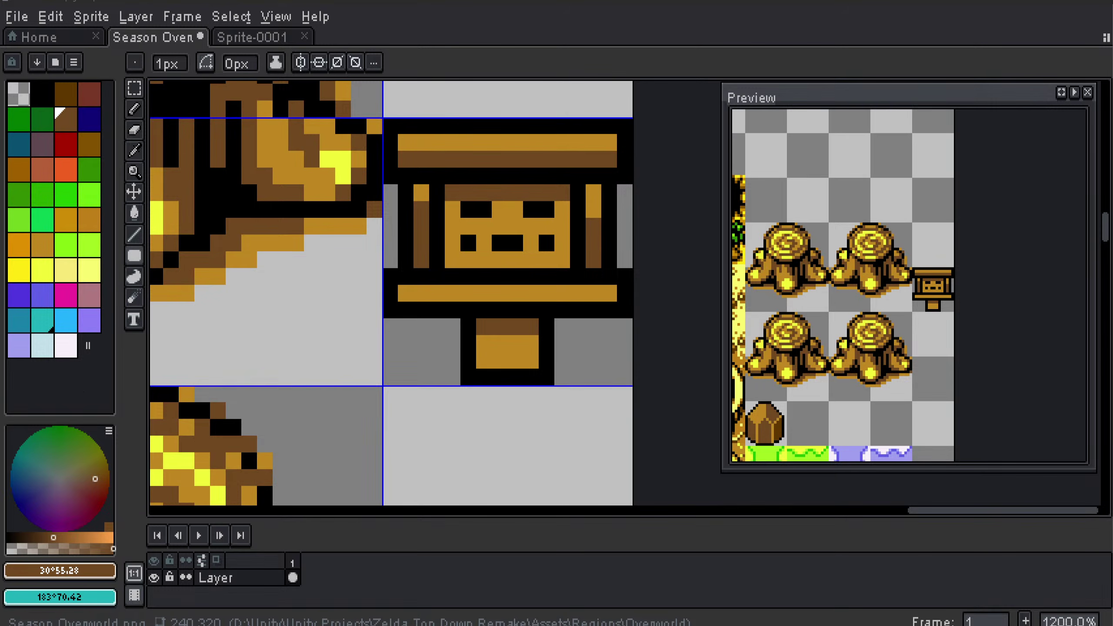
click(426, 293)
key(ctrl+z)
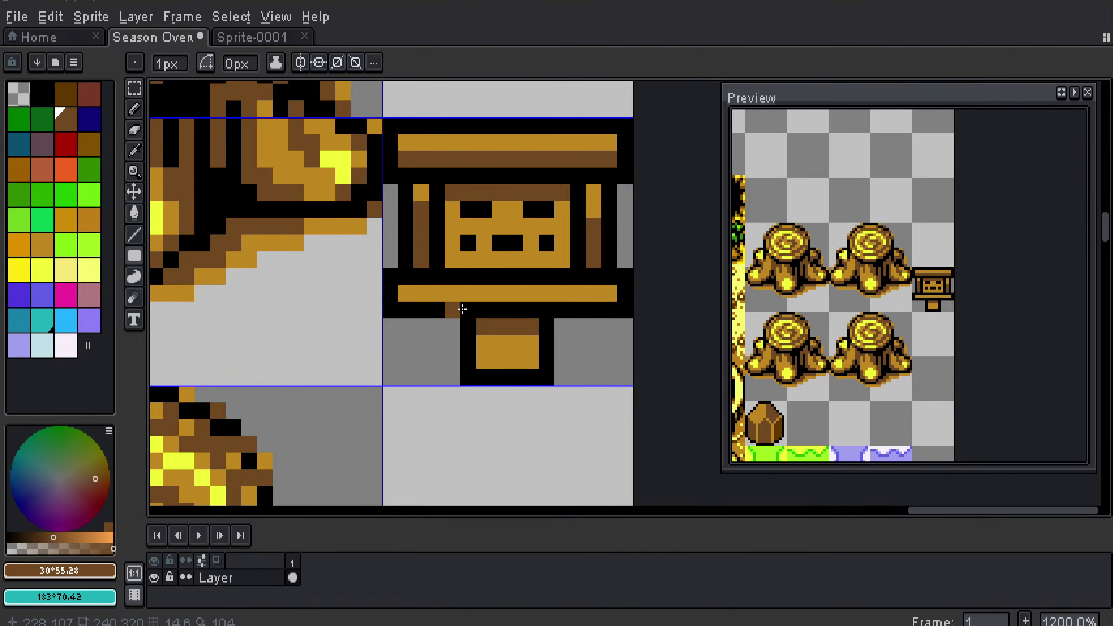
alt+click(497, 350)
click(468, 377)
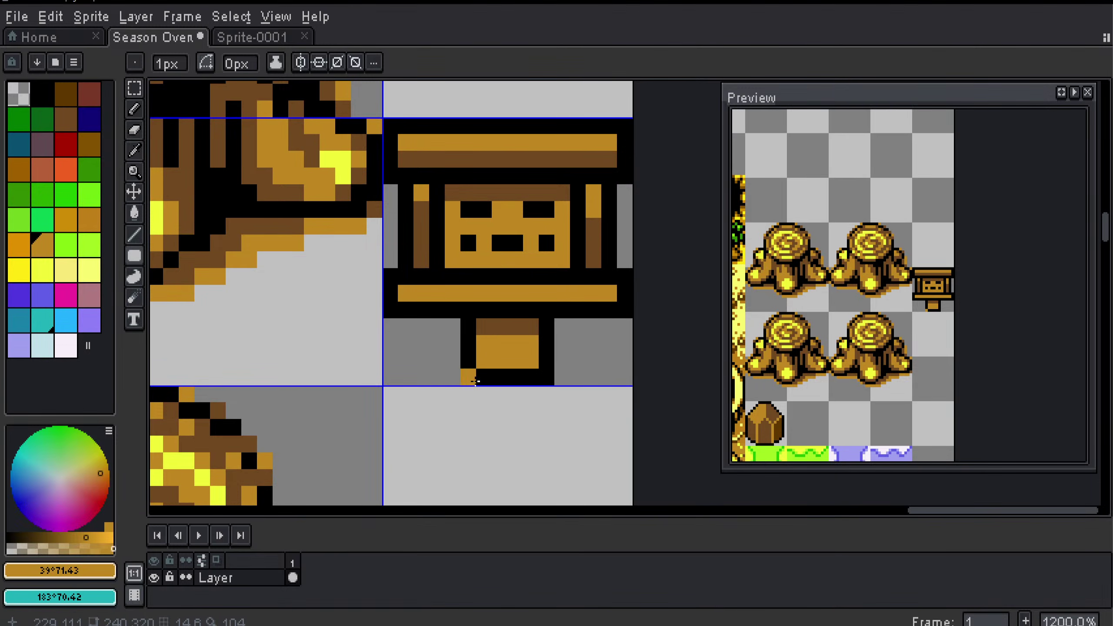
click(547, 378)
drag(514, 325, 520, 359)
Step: Blacken the top pixel of both side posts of the sign and turn their remaining gold pixel dark brown
scroll(440, 310, down, 2)
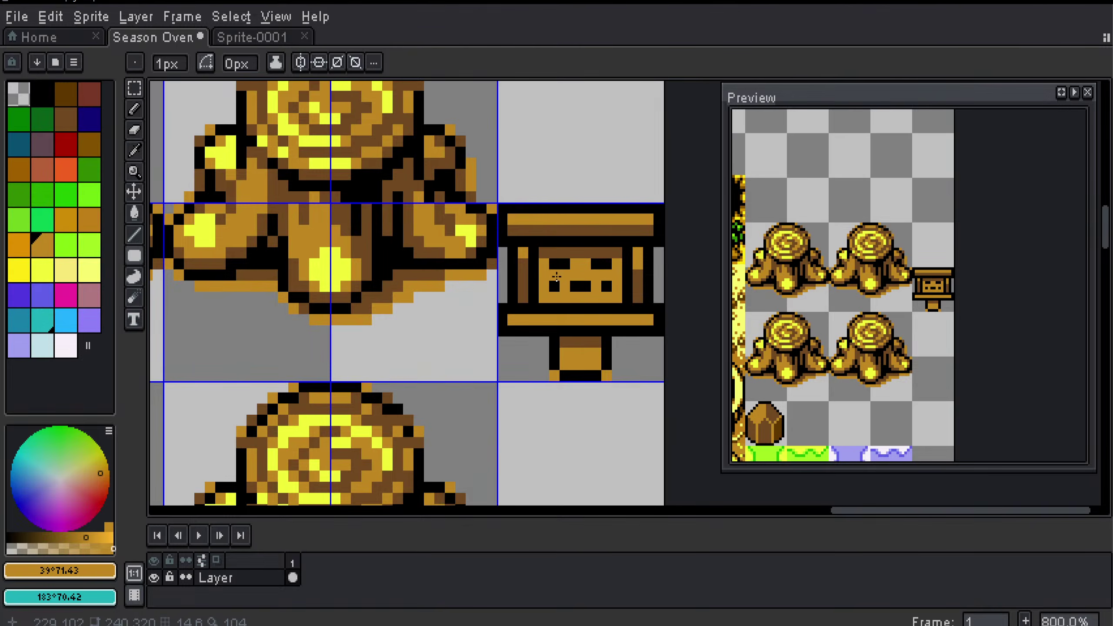
scroll(548, 266, up, 1)
alt+click(485, 219)
click(473, 227)
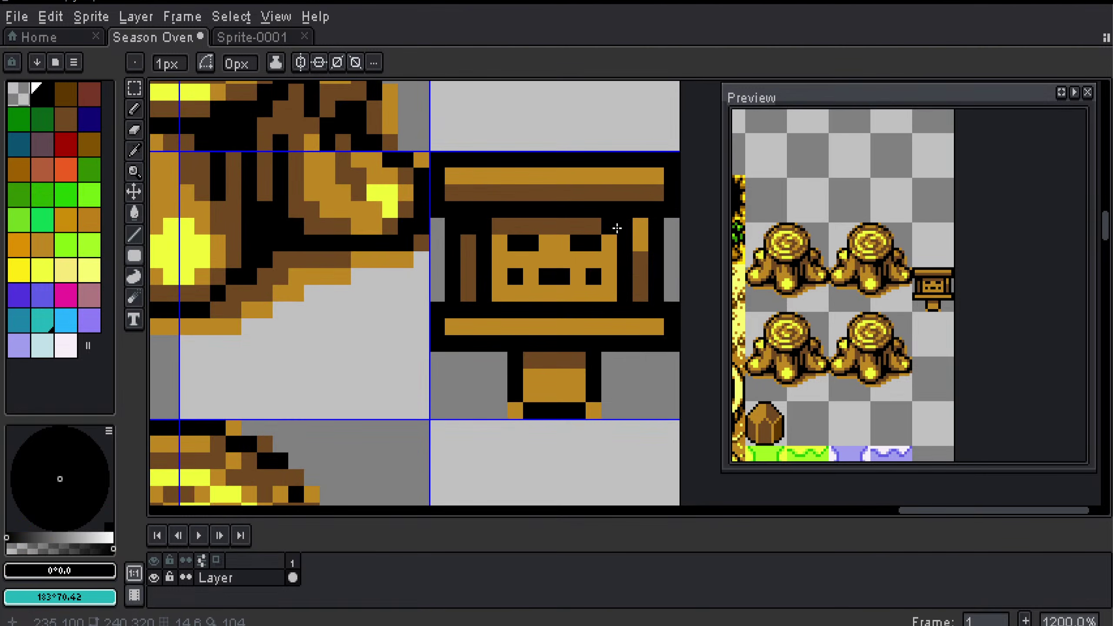
alt+click(478, 243)
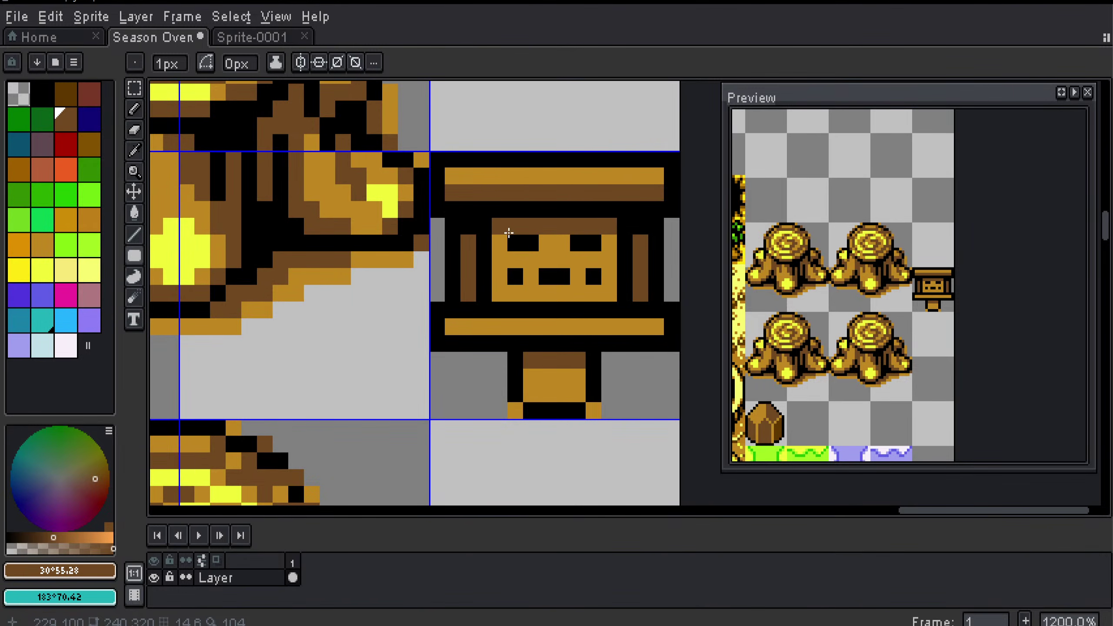
Step: Try shading the side columns of the lower post dark brown, and undo the strokes
drag(535, 357, 530, 398)
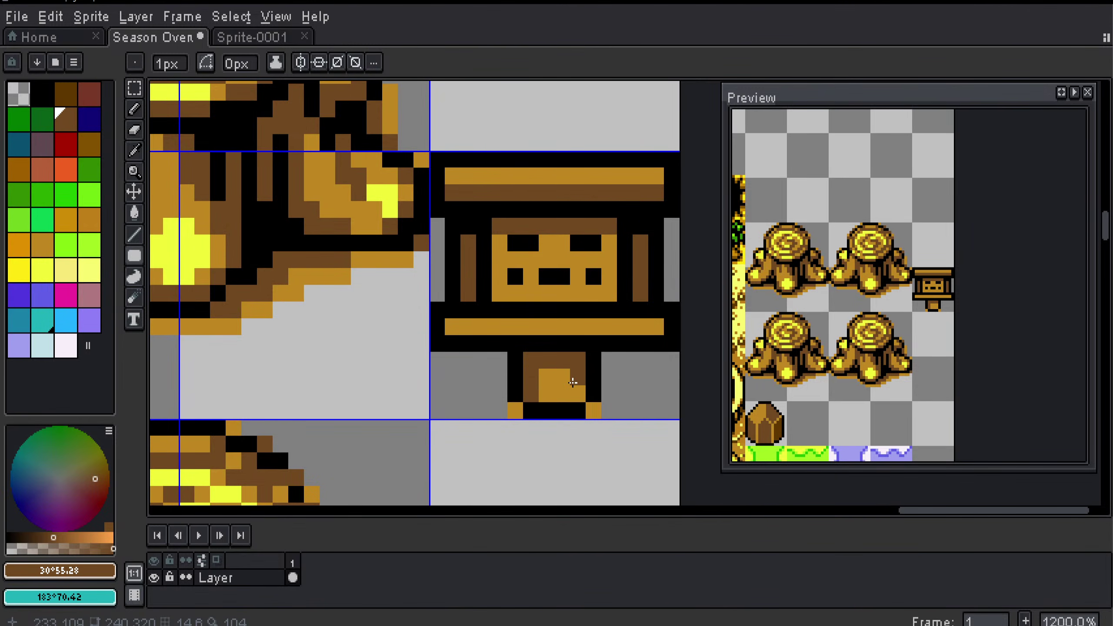
click(573, 383)
scroll(568, 389, down, 1)
scroll(568, 389, up, 1)
key(ctrl+z)
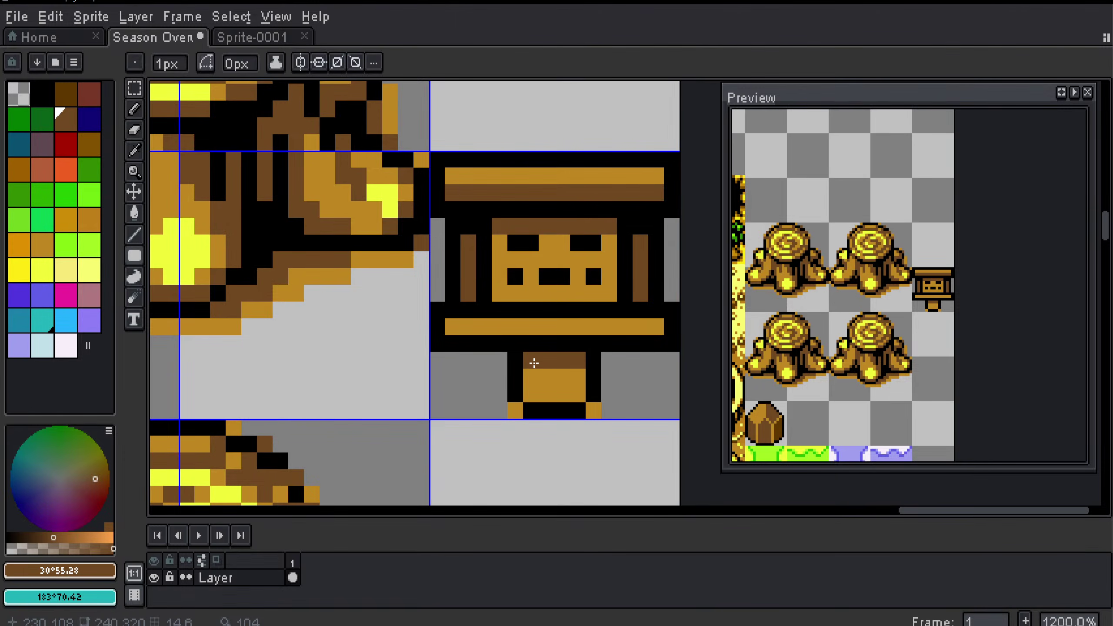
drag(534, 370, 530, 383)
click(506, 364)
drag(374, 378, 345, 386)
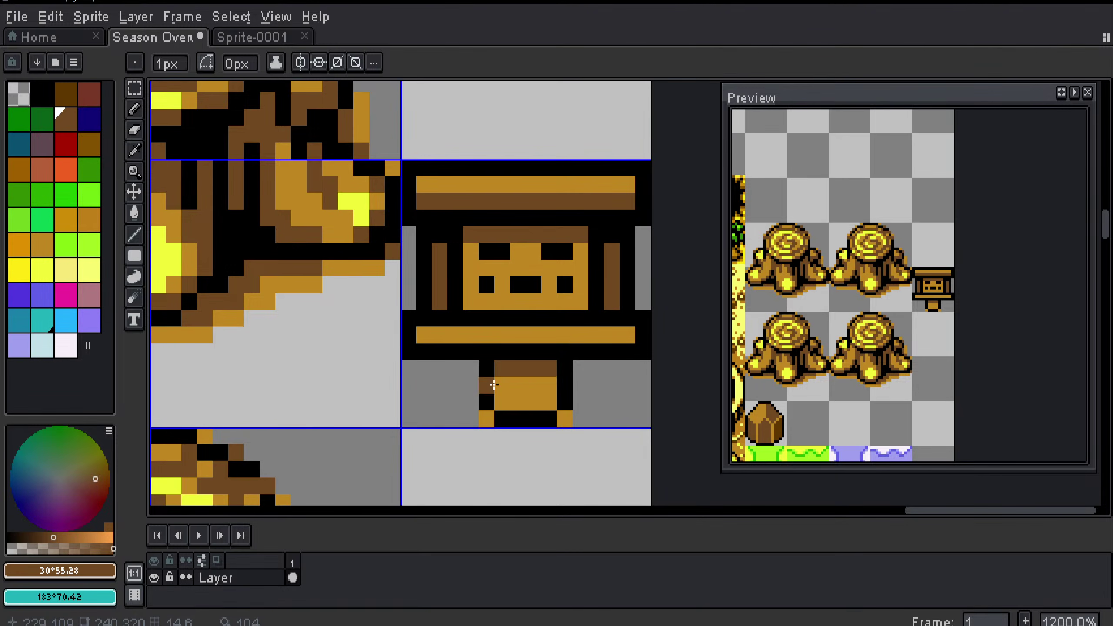
Step: Test dark brown pixels along both edges of the lower post, and paint them back to gold
click(503, 384)
click(502, 402)
click(548, 385)
click(549, 402)
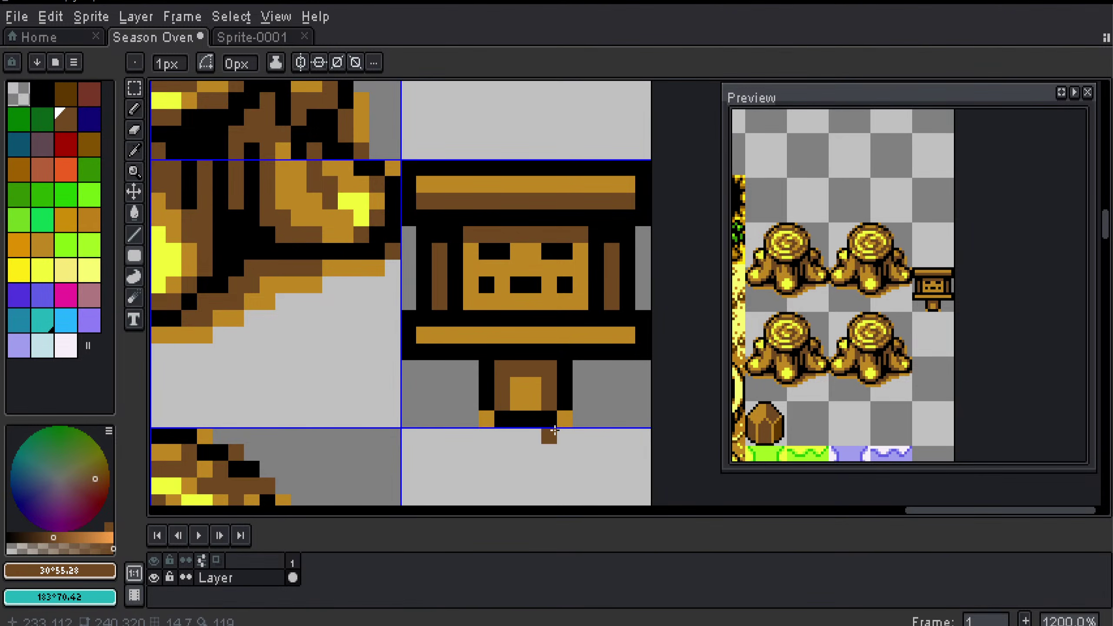
alt+click(534, 393)
click(502, 385)
click(549, 402)
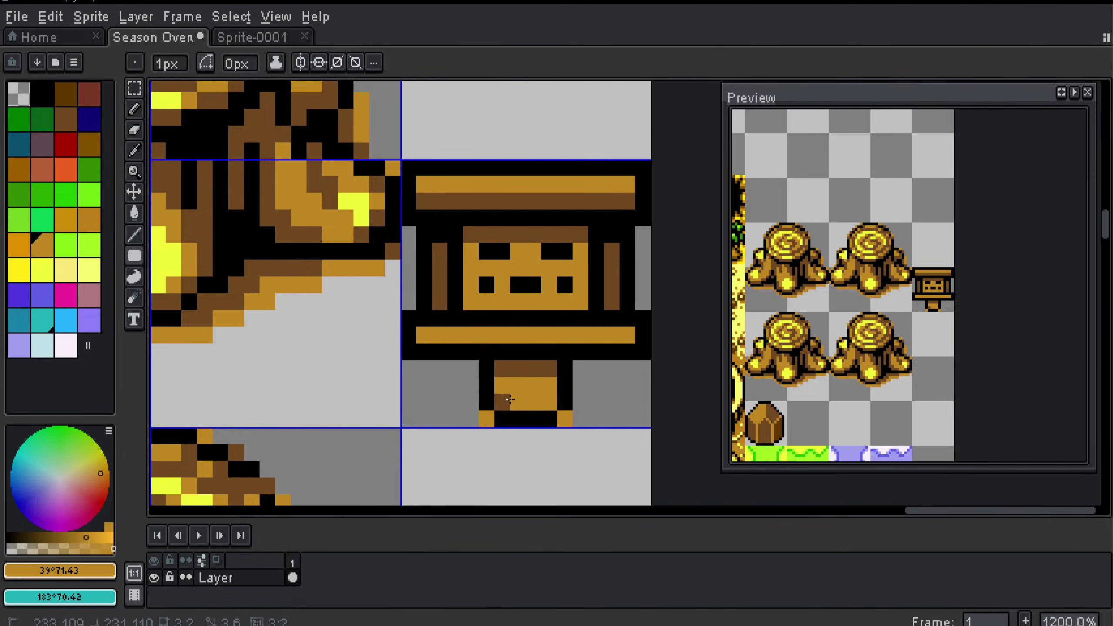
click(502, 402)
Step: Repaint the left and right edge pixels of the lower post dark brown for another comparison
alt+click(513, 366)
click(502, 385)
click(503, 402)
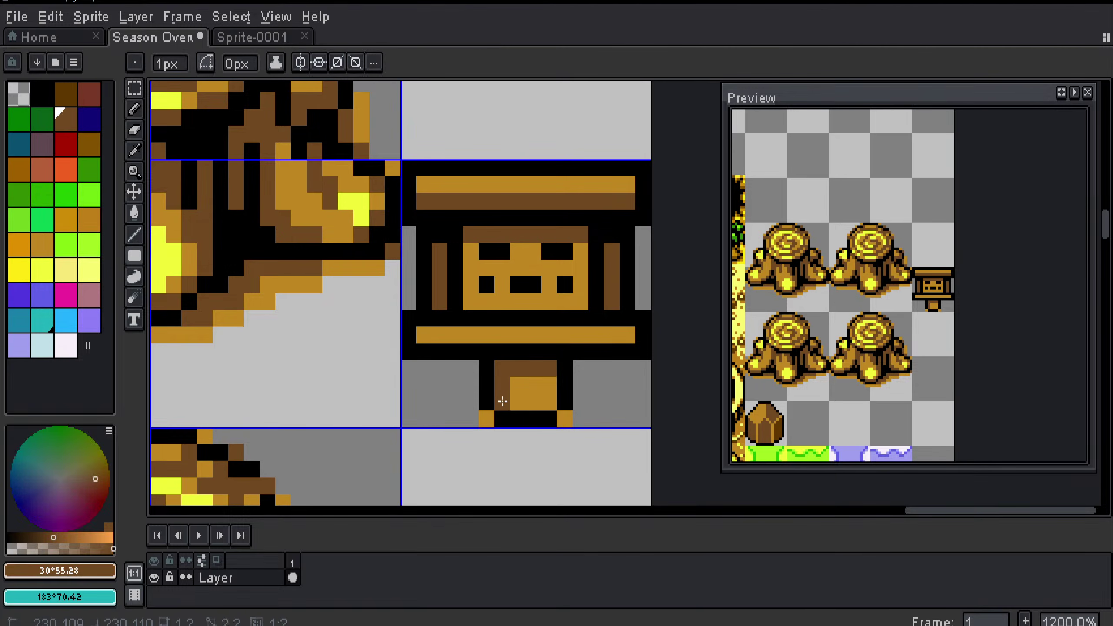
click(549, 385)
click(549, 402)
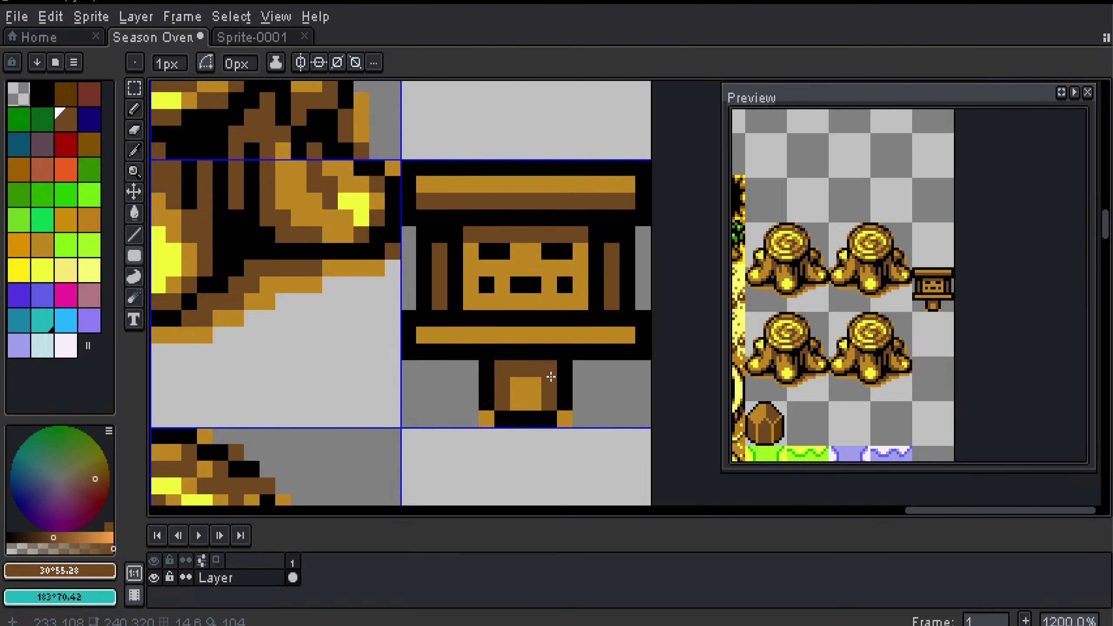
Step: Recolour the lower post's dark brown edge pixels gold, leaving only the top row shaded
alt+click(534, 385)
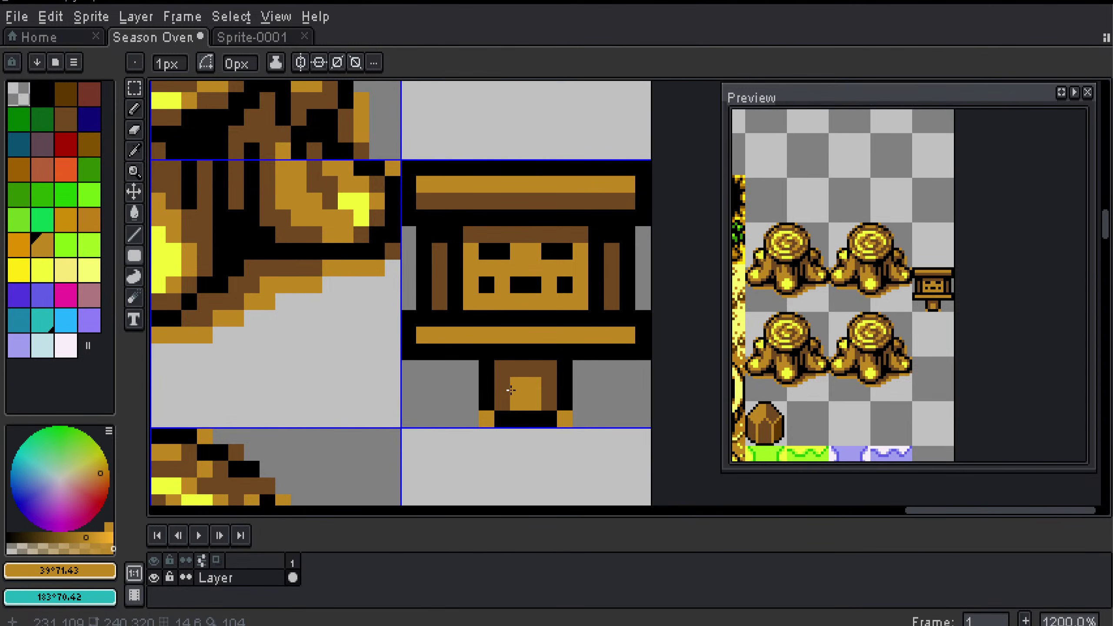
drag(502, 385, 502, 402)
click(549, 402)
click(546, 391)
alt+click(514, 374)
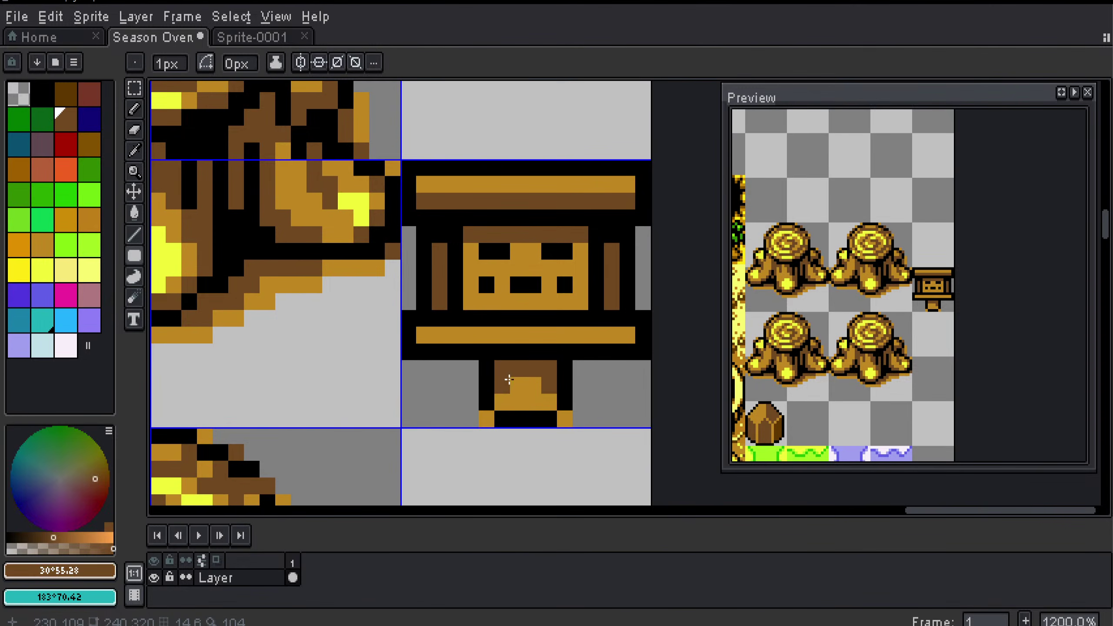
click(505, 384)
key(ctrl+z)
alt+click(534, 397)
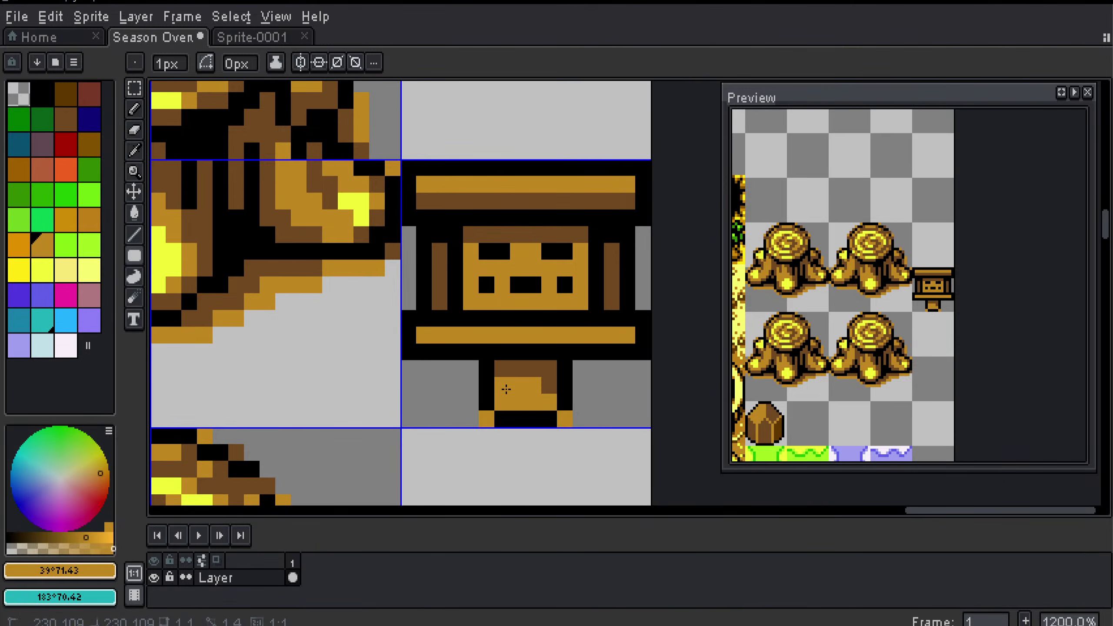
click(503, 386)
click(549, 386)
Step: Shade the left and right edge columns of the lower post dark brown around a gold centre
alt+click(505, 369)
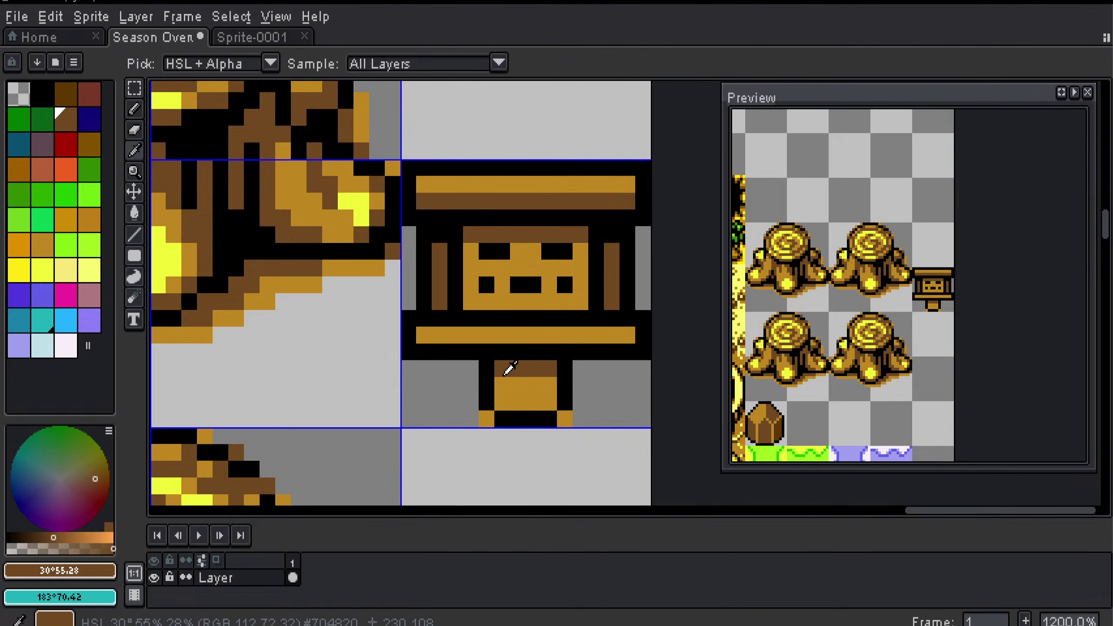
click(555, 385)
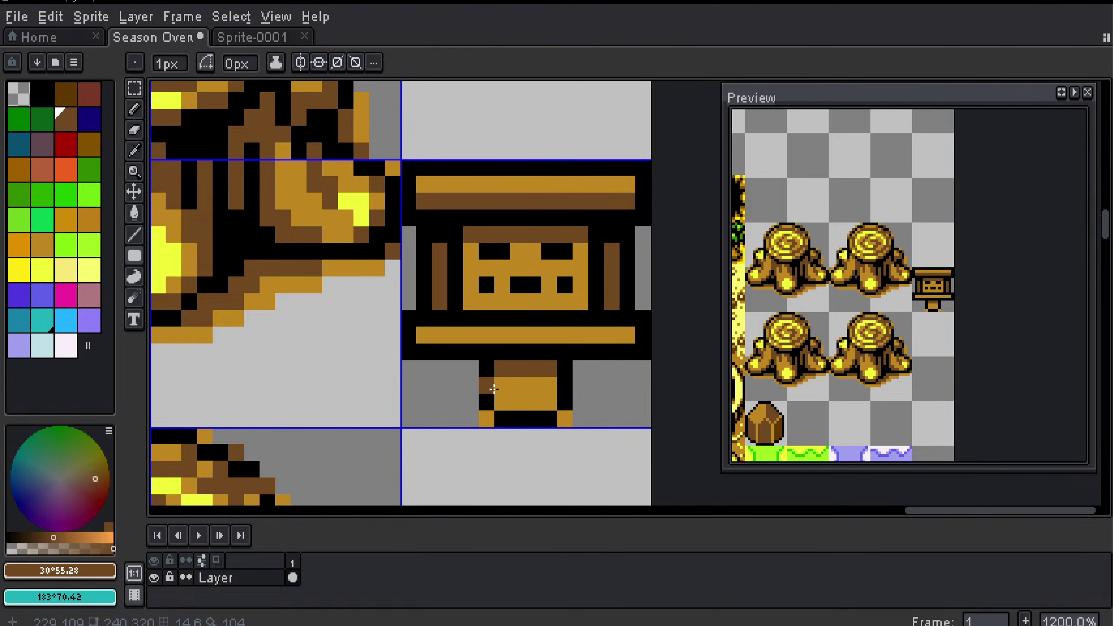
click(502, 386)
click(502, 402)
click(553, 403)
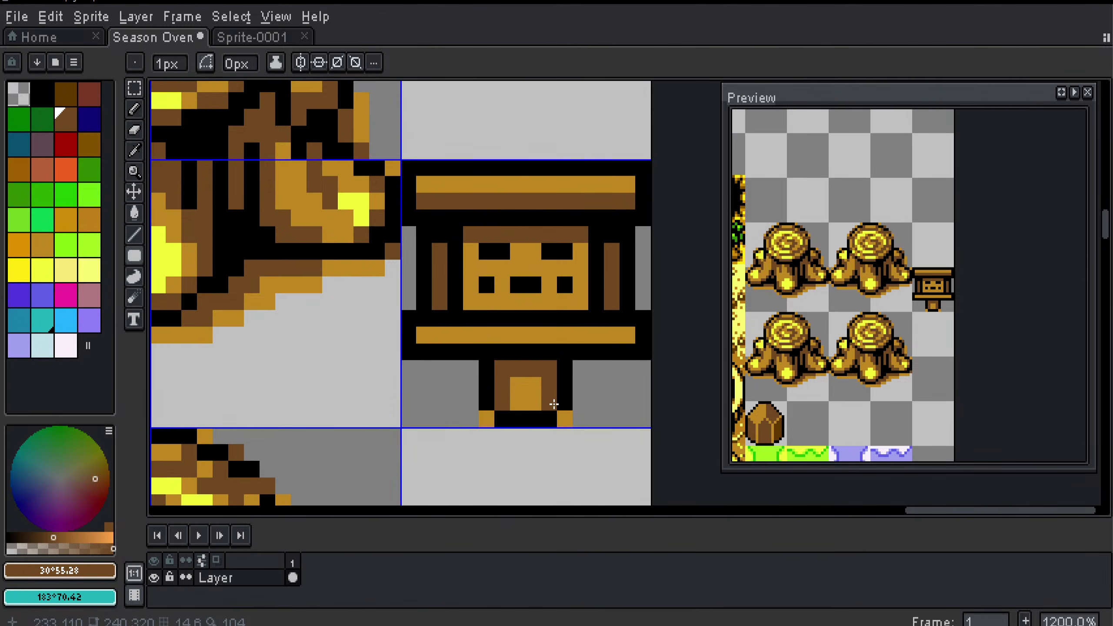
Step: Try darkening the upper-left pixel of the lower post's gold centre, and undo it
scroll(502, 393, up, 1)
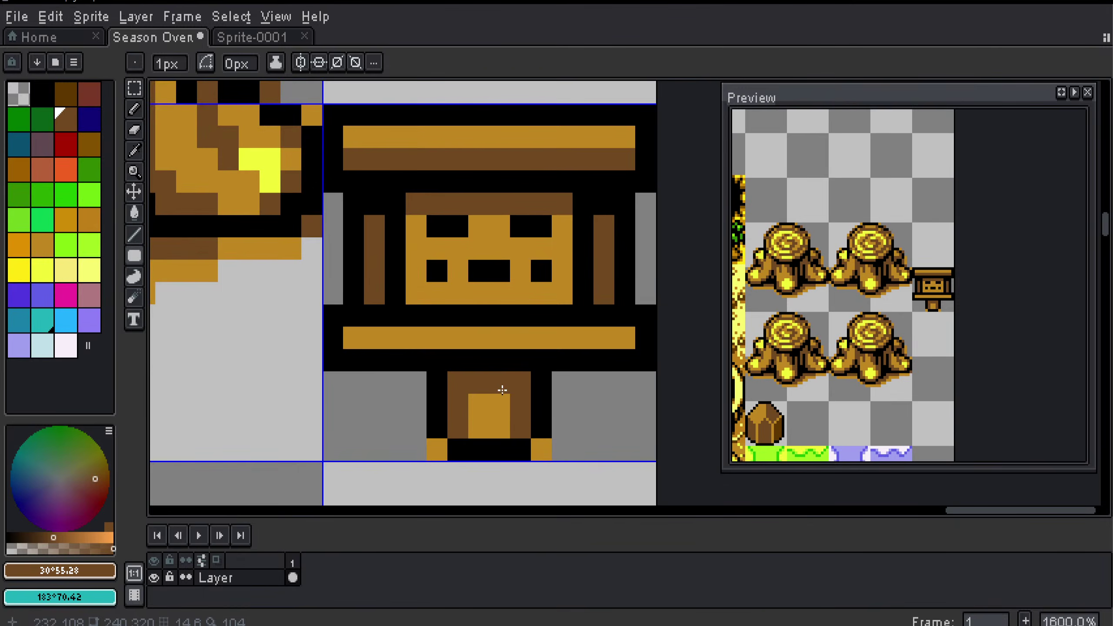
scroll(498, 395, down, 1)
click(513, 379)
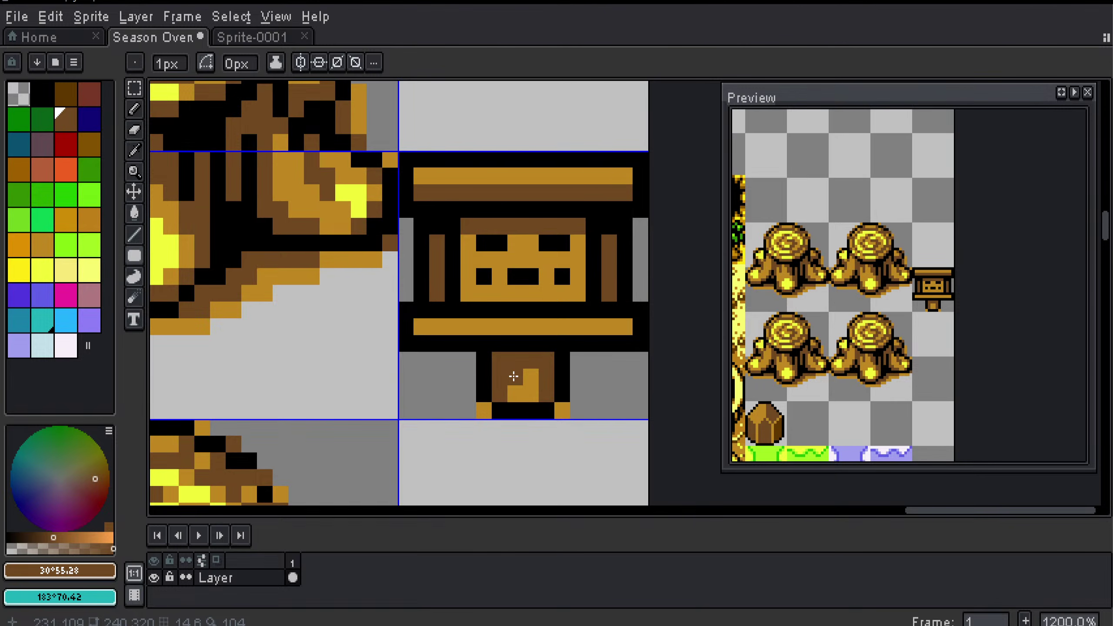
key(ctrl+z)
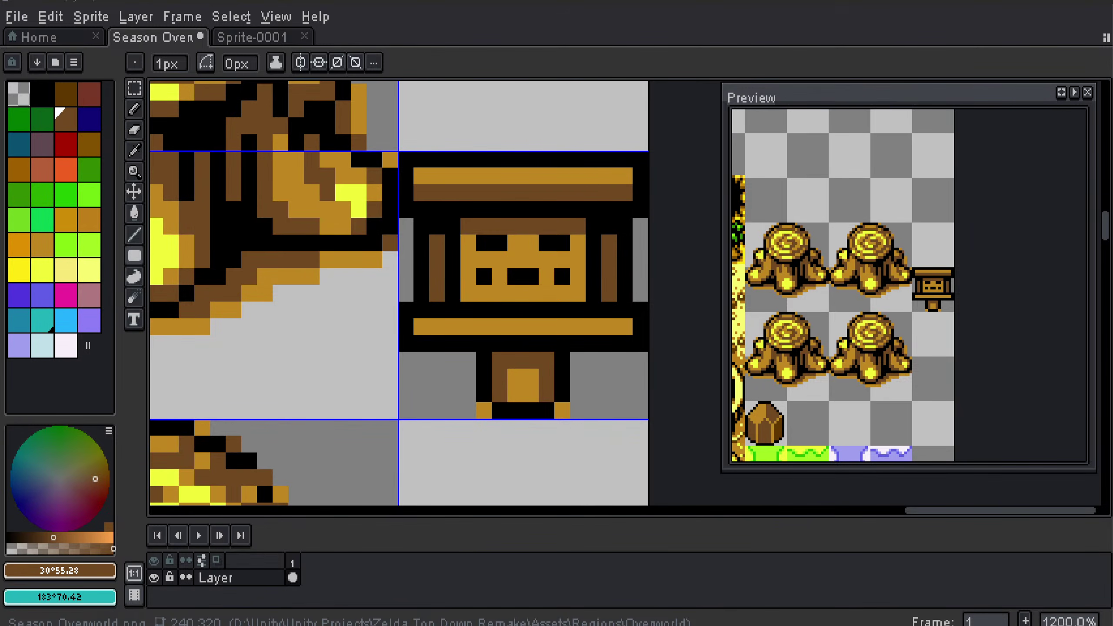
Step: Switch to the browser and review the wooden post image results as reference for the signpost's lower post
drag(0, 252, 0, 225)
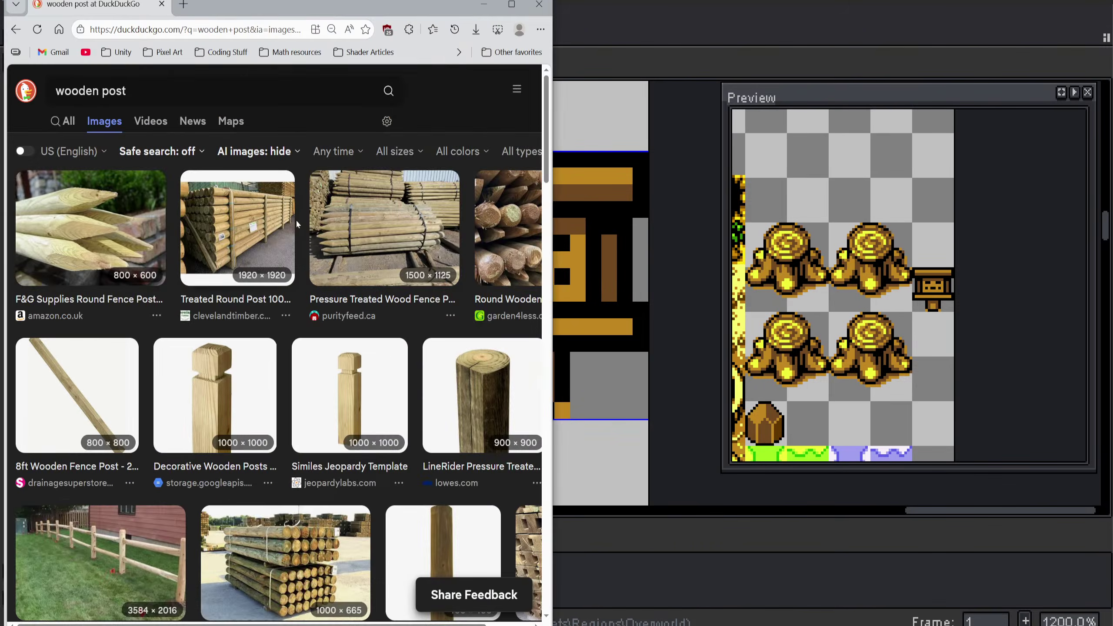
click(612, 44)
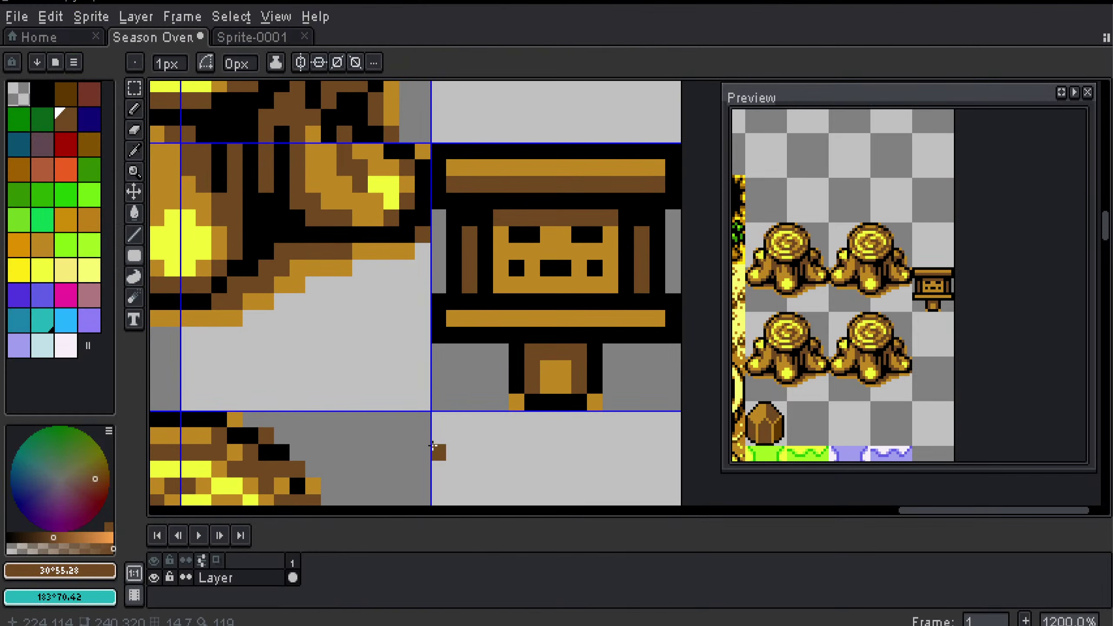
drag(435, 407, 454, 402)
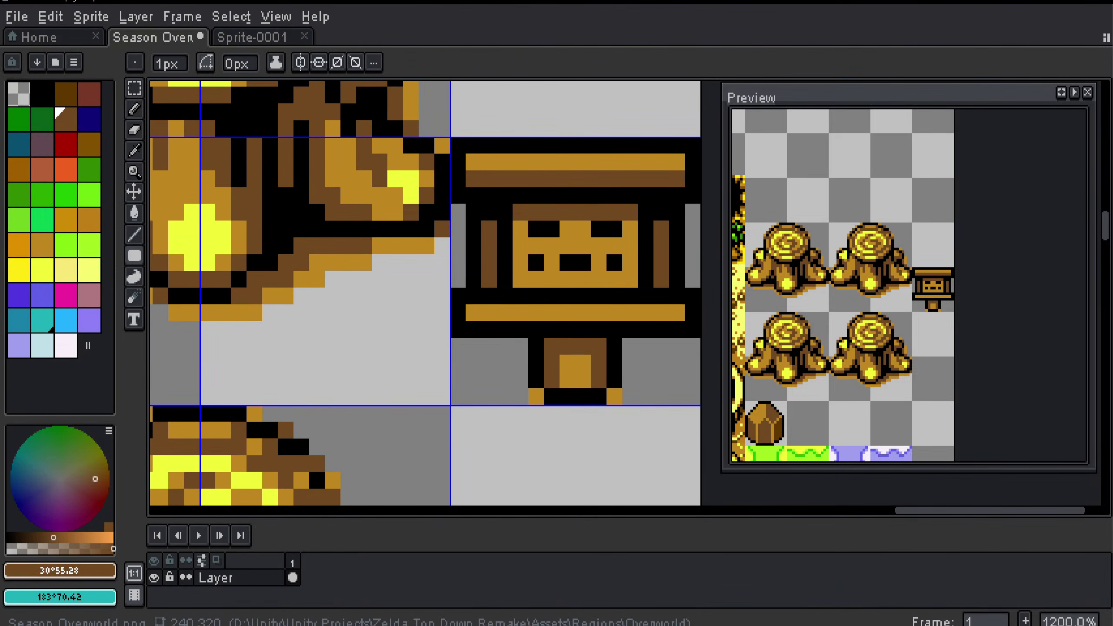
mouse_move(277, 625)
click(336, 592)
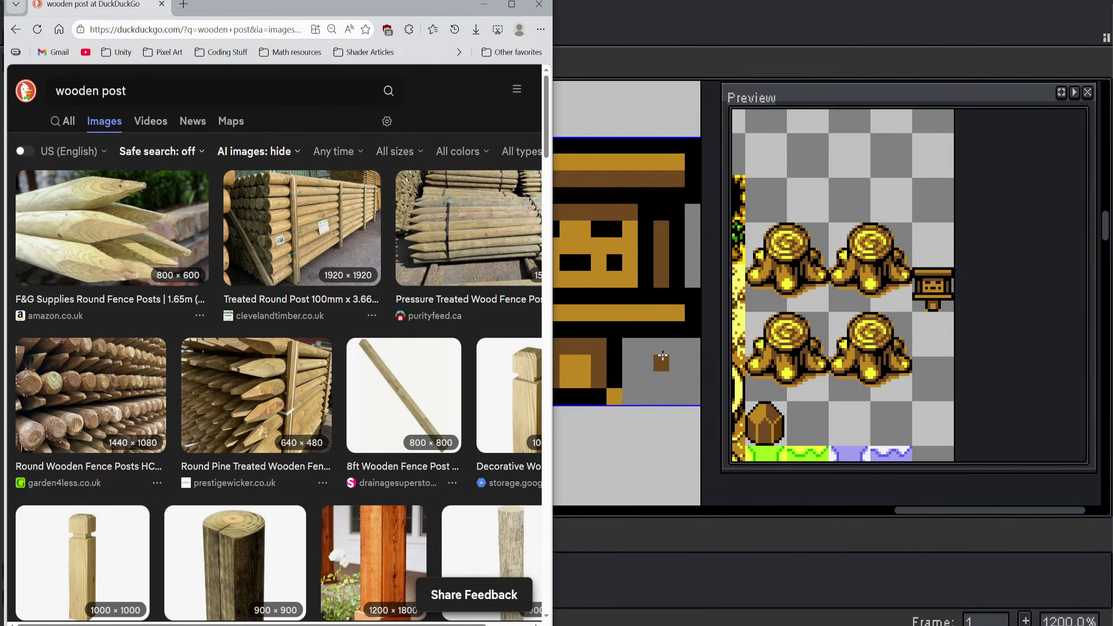
Step: Narrow the preview window to free more canvas space around the signpost
drag(638, 378, 672, 372)
drag(724, 319, 803, 318)
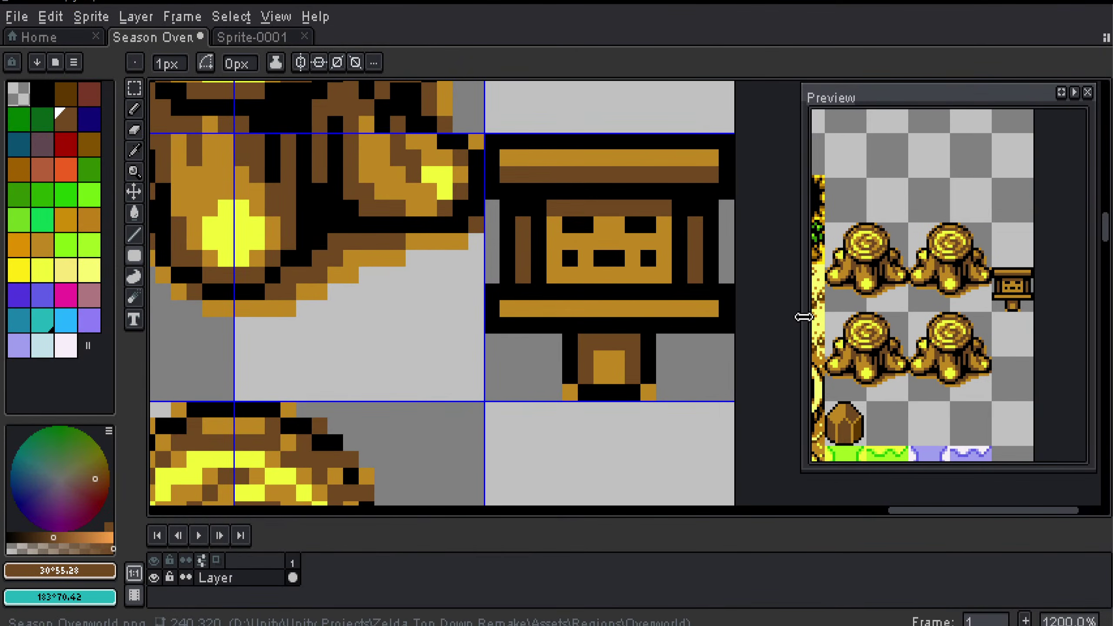
drag(685, 334, 740, 319)
Step: Browse the wooden post image results in the browser and enlarge the notched post and the LineRider fence post for shading reference
click(279, 625)
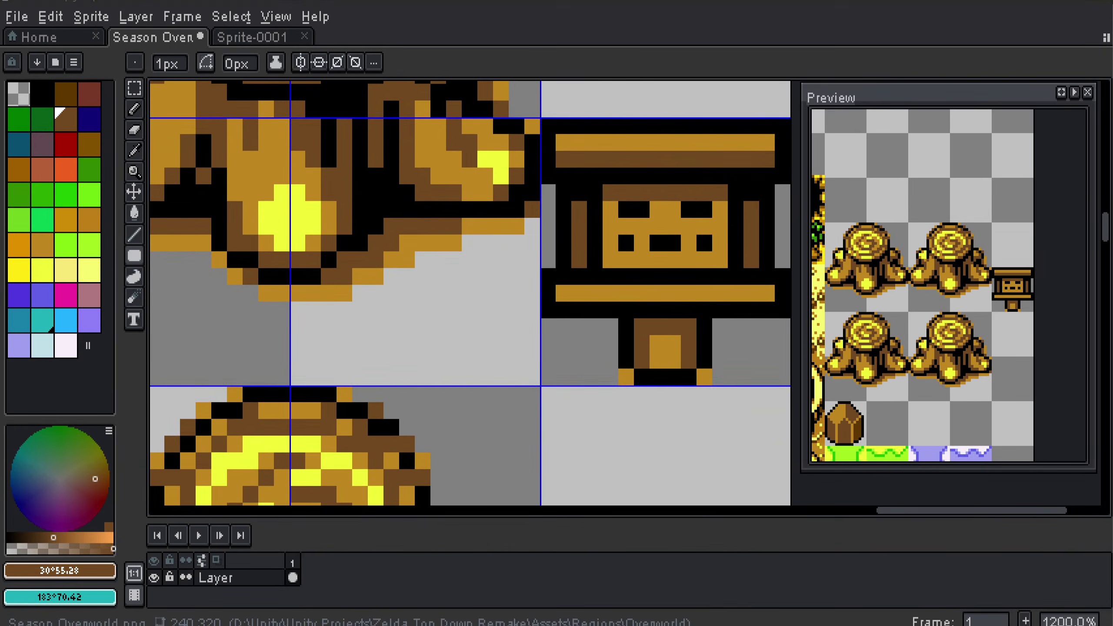
click(337, 596)
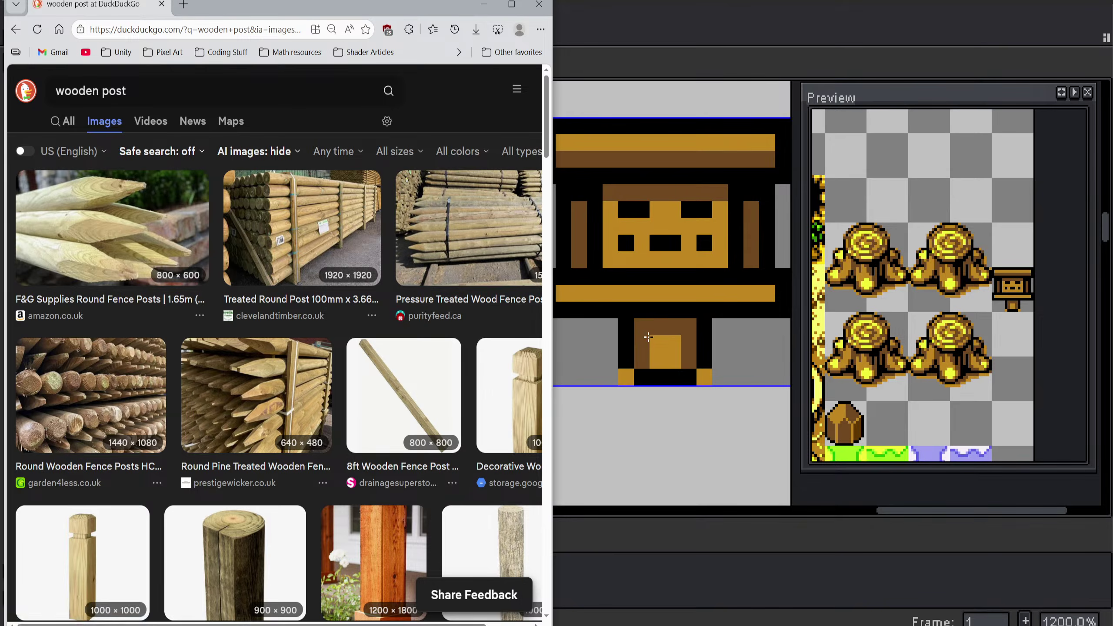
click(641, 376)
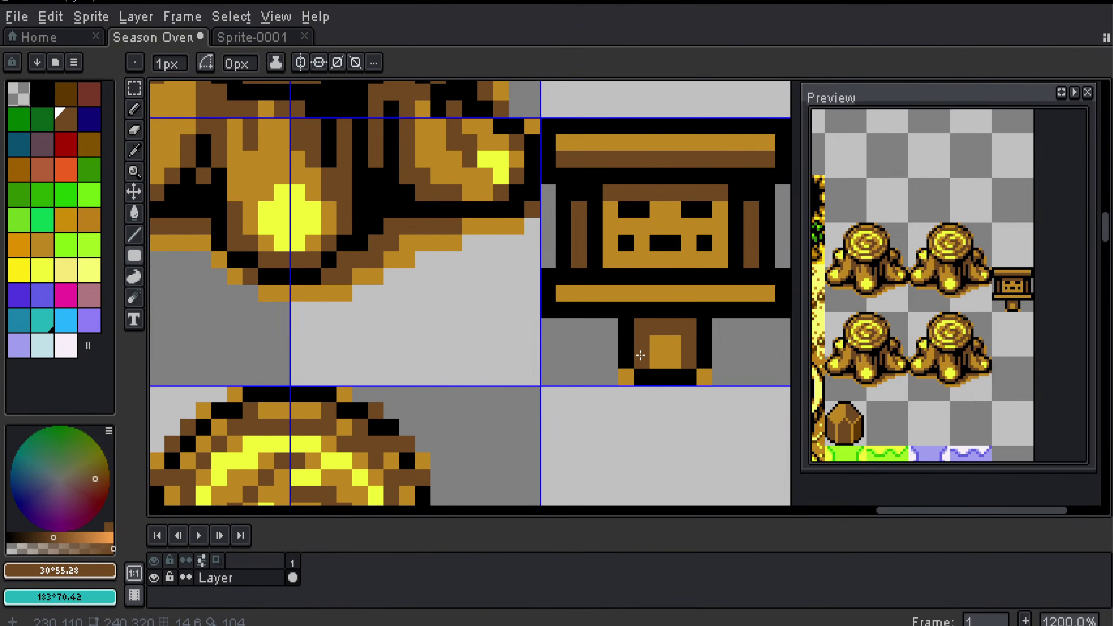
mouse_move(277, 625)
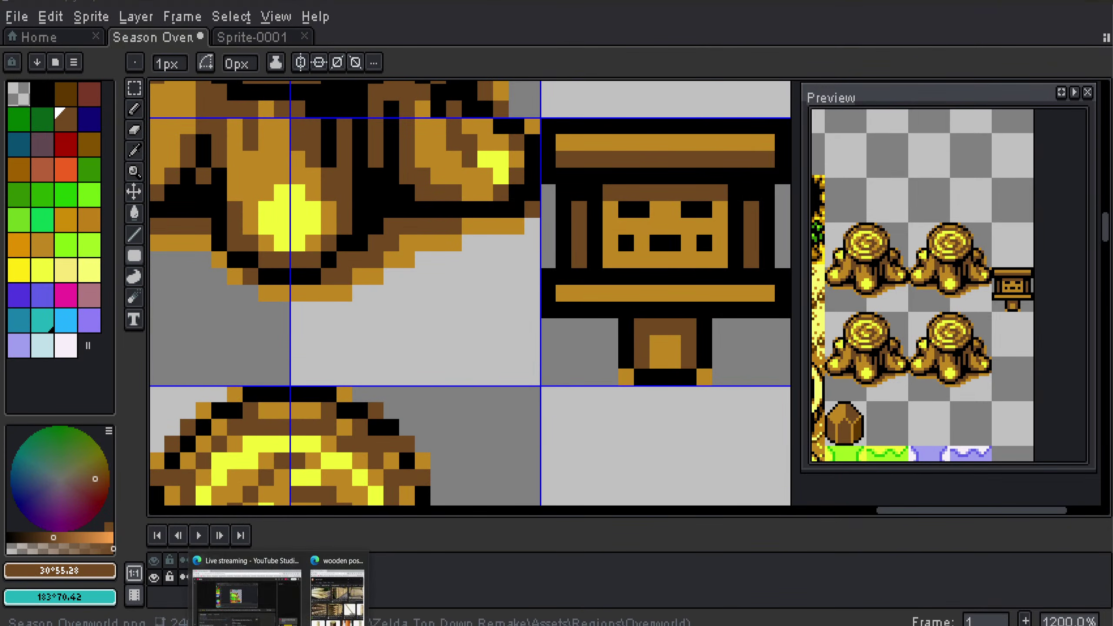
click(339, 596)
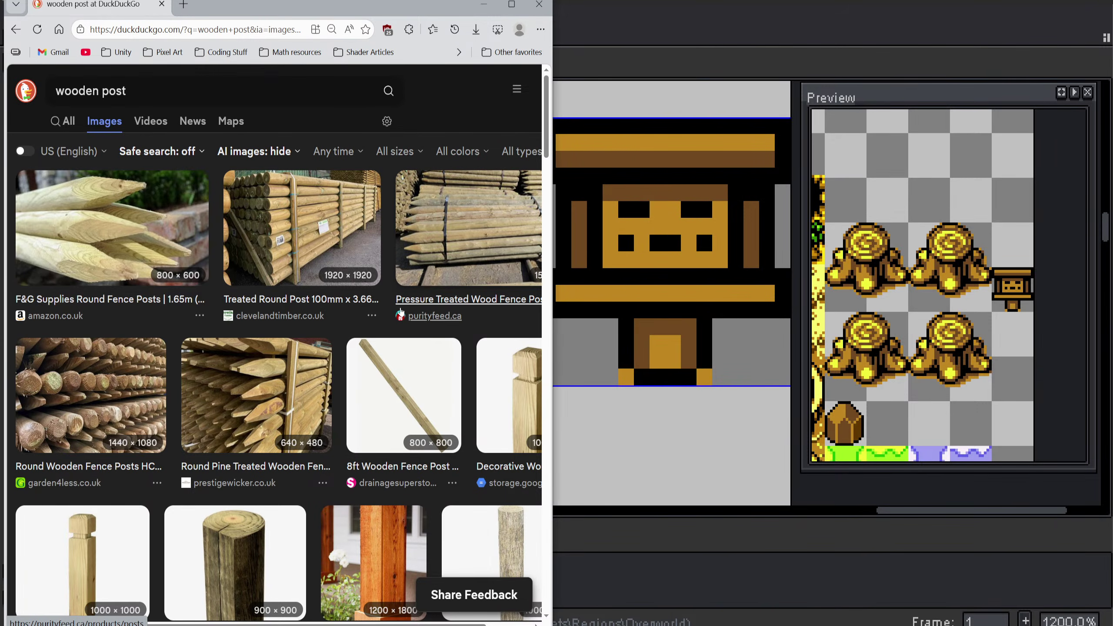
scroll(215, 439, down, 3)
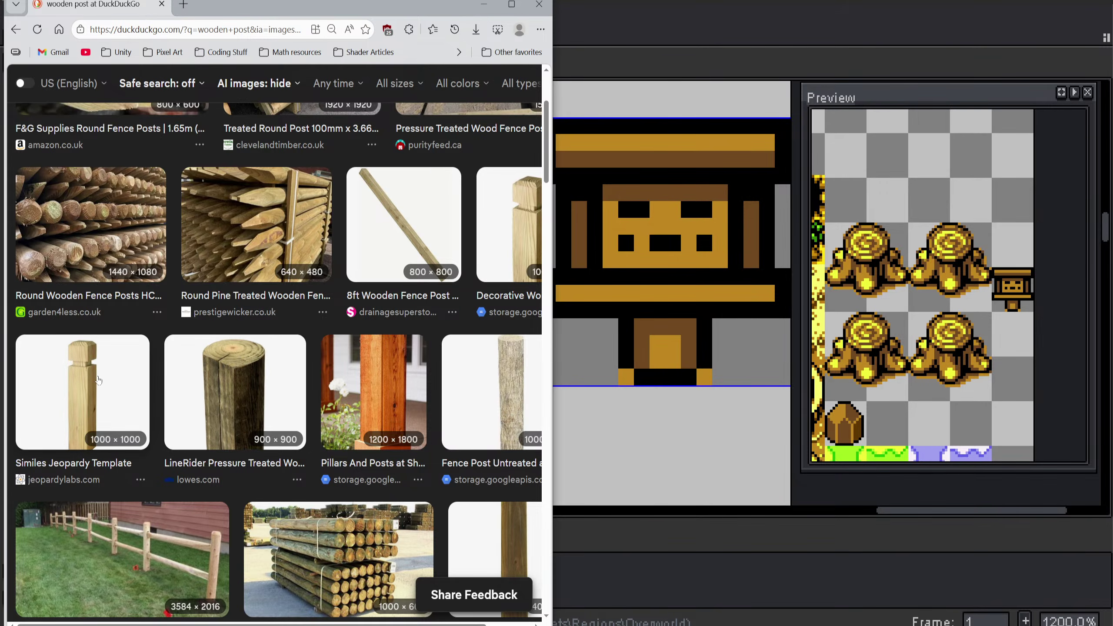
click(83, 395)
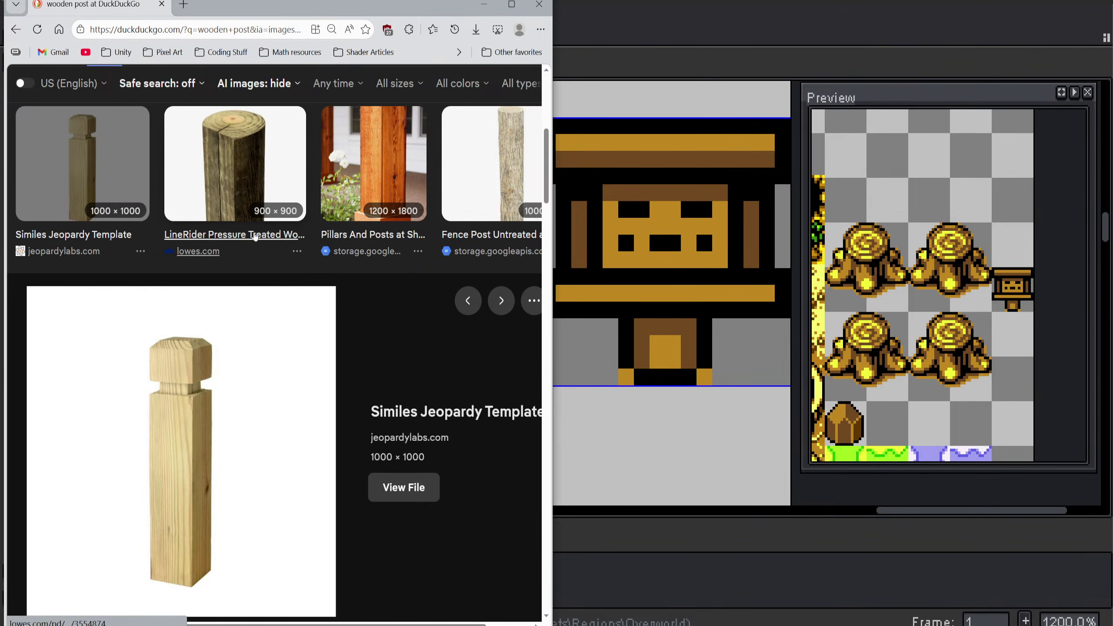
click(228, 154)
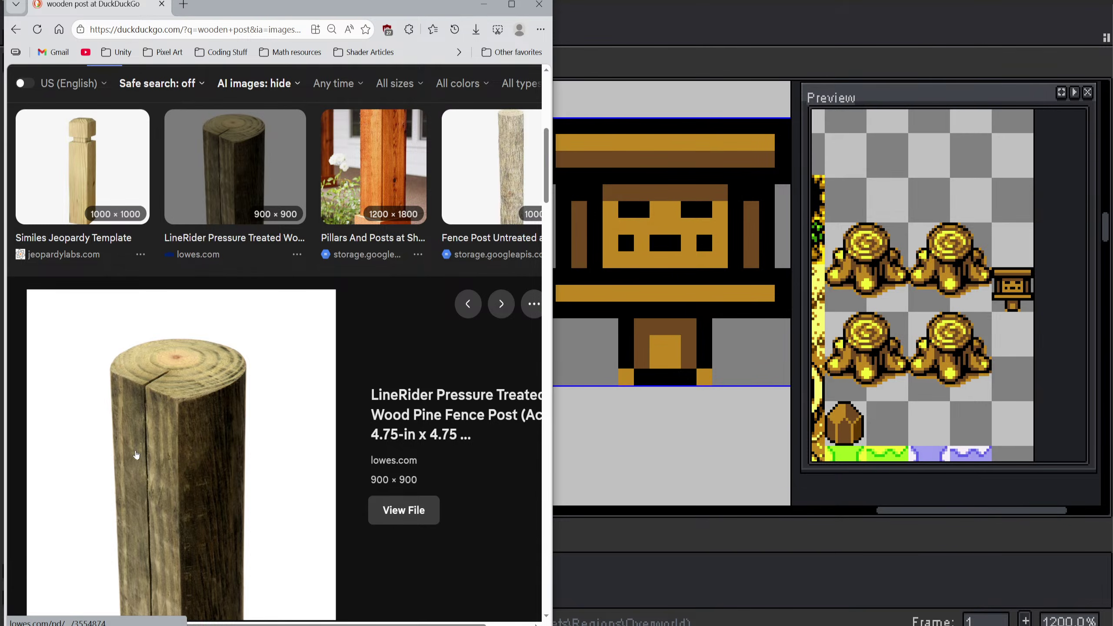
scroll(134, 417, down, 4)
scroll(133, 414, up, 4)
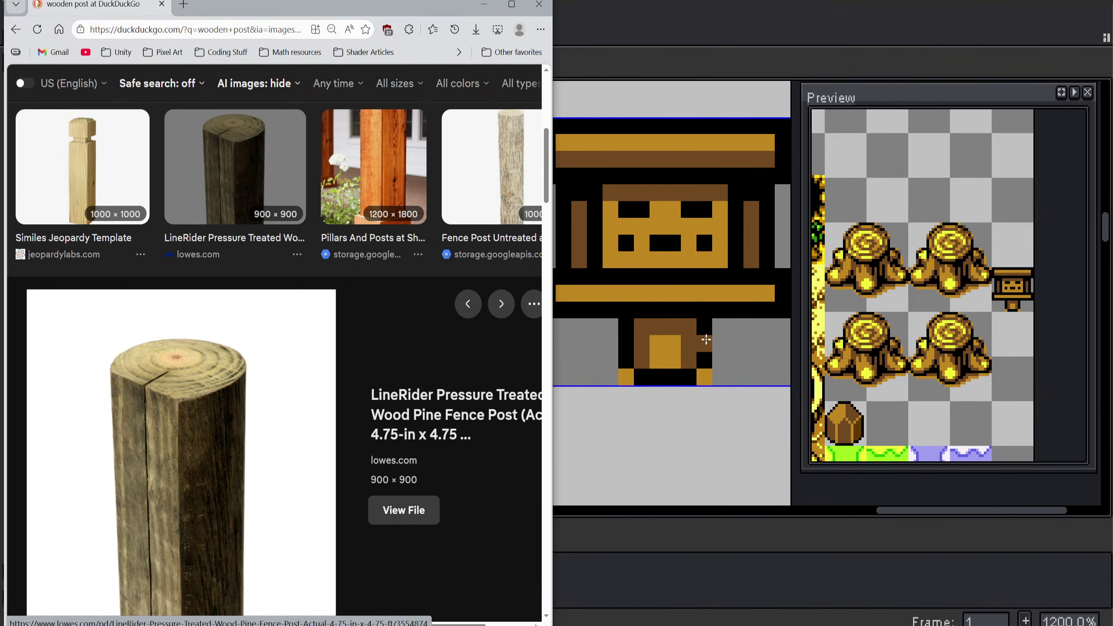
drag(707, 340, 668, 355)
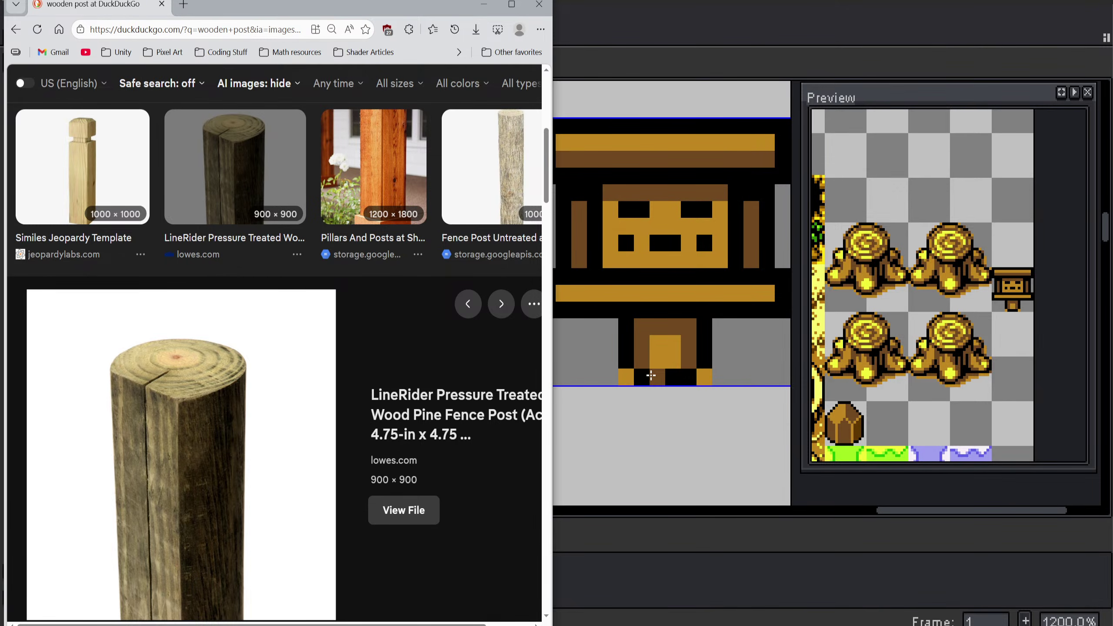
Step: Close the browser reference window and save the Season Overworld tileset
click(539, 4)
scroll(440, 240, down, 1)
drag(439, 241, 450, 269)
key(ctrl+s)
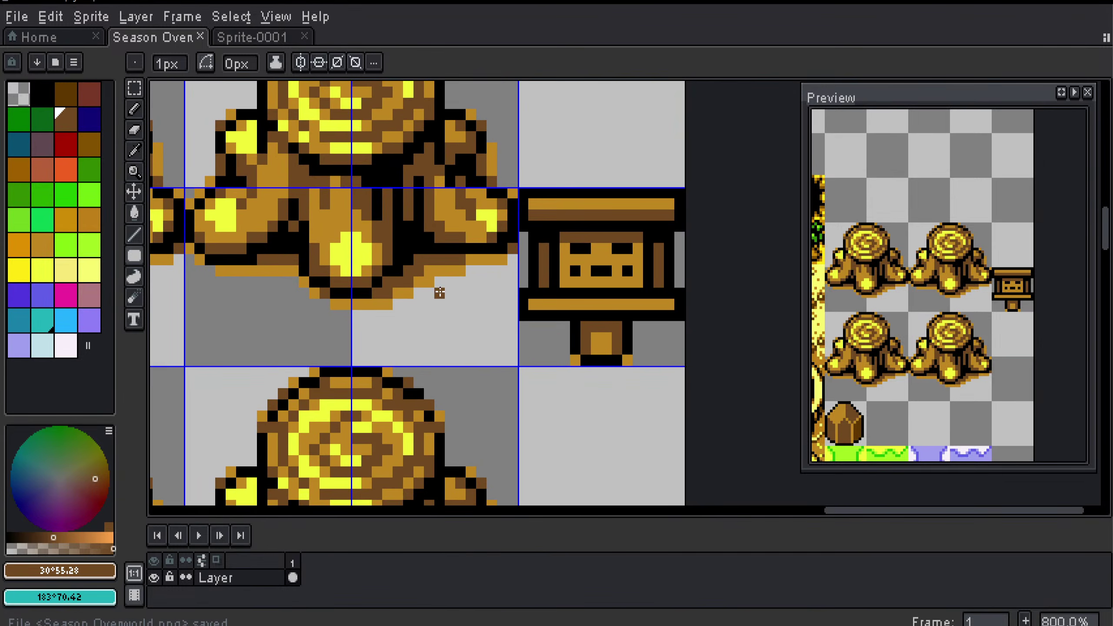
Step: Examine the signpost at several zoom levels beside the tree stumps and the surrounding overworld tiles
mouse_move(440, 329)
mouse_down()
mouse_move(398, 335)
mouse_move(455, 338)
mouse_up()
scroll(386, 334, down, 1)
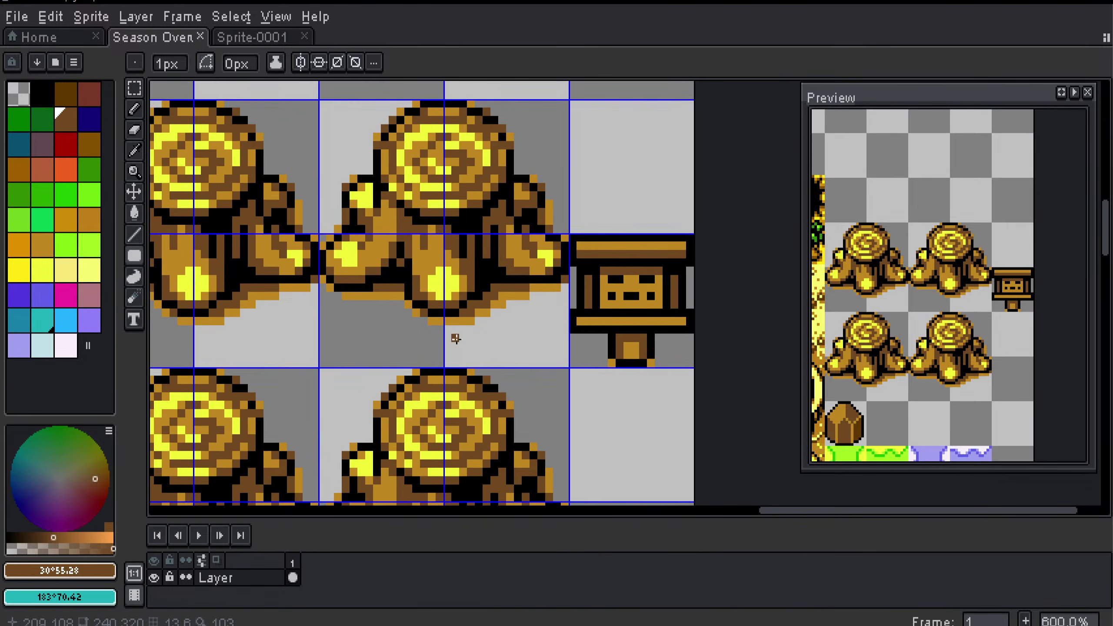
scroll(614, 338, up, 2)
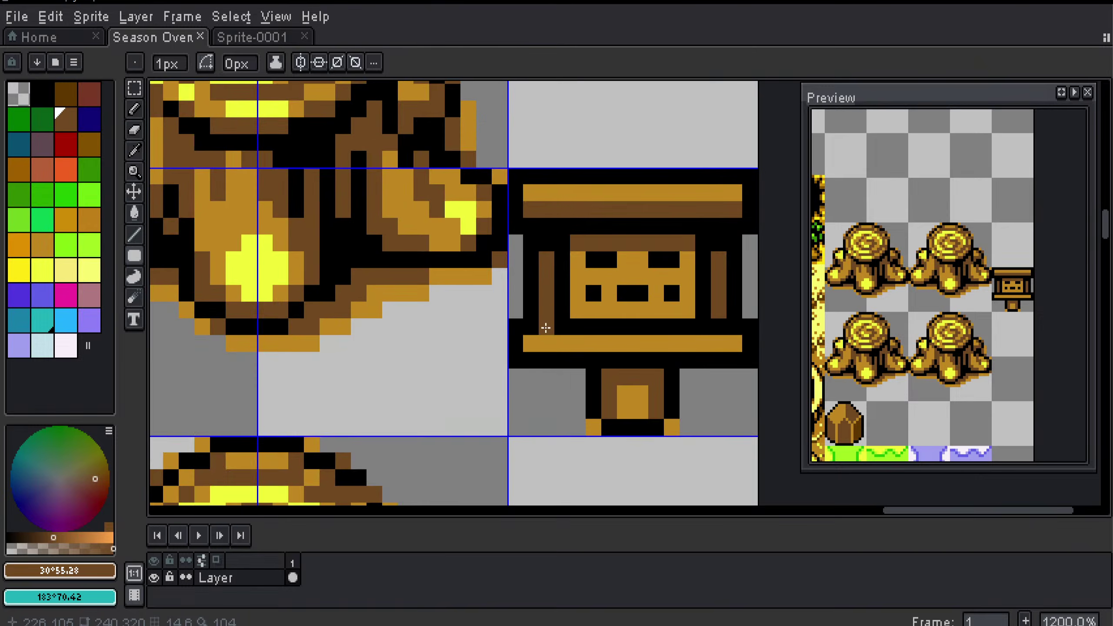
scroll(546, 327, down, 2)
drag(530, 334, 579, 312)
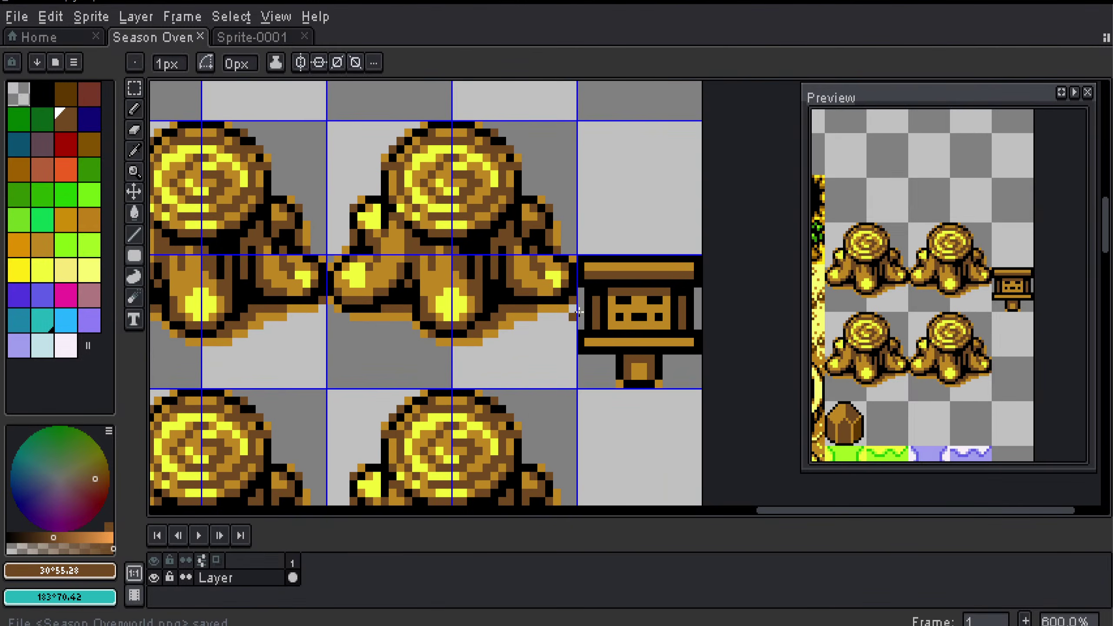
scroll(504, 271, down, 1)
drag(502, 269, 559, 314)
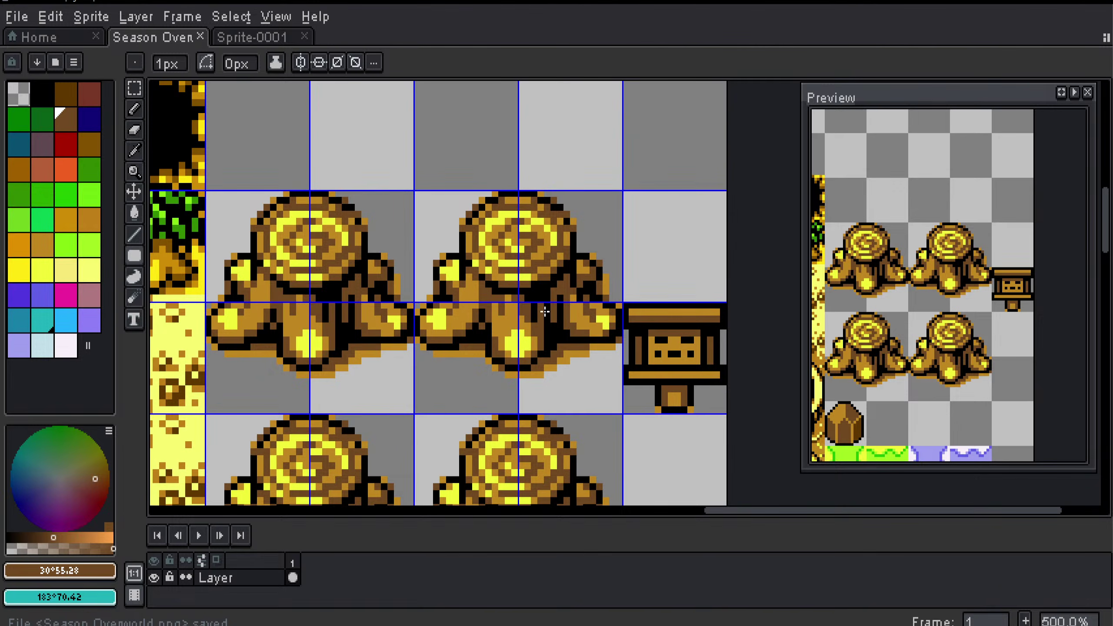
drag(551, 144, 633, 283)
scroll(631, 283, down, 1)
drag(530, 315, 616, 309)
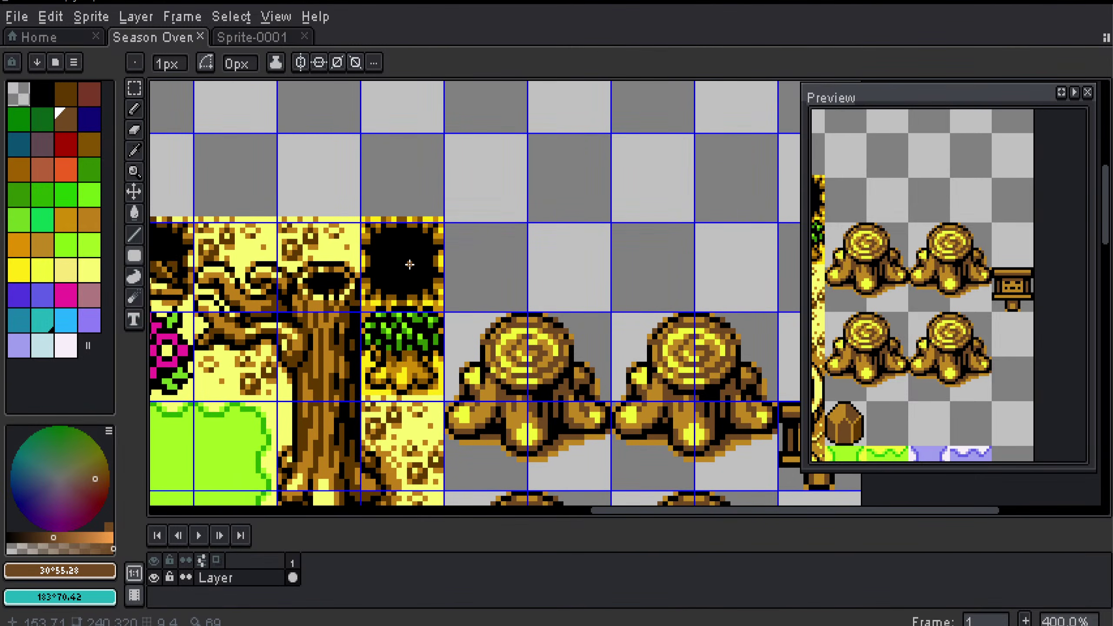
drag(498, 276, 575, 258)
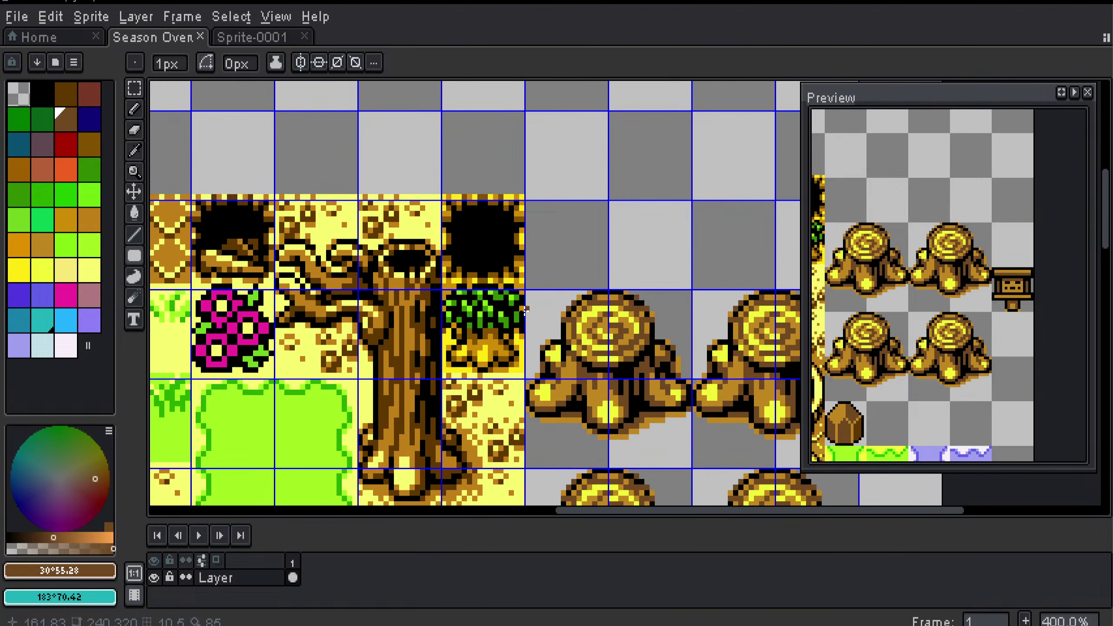
scroll(526, 311, down, 2)
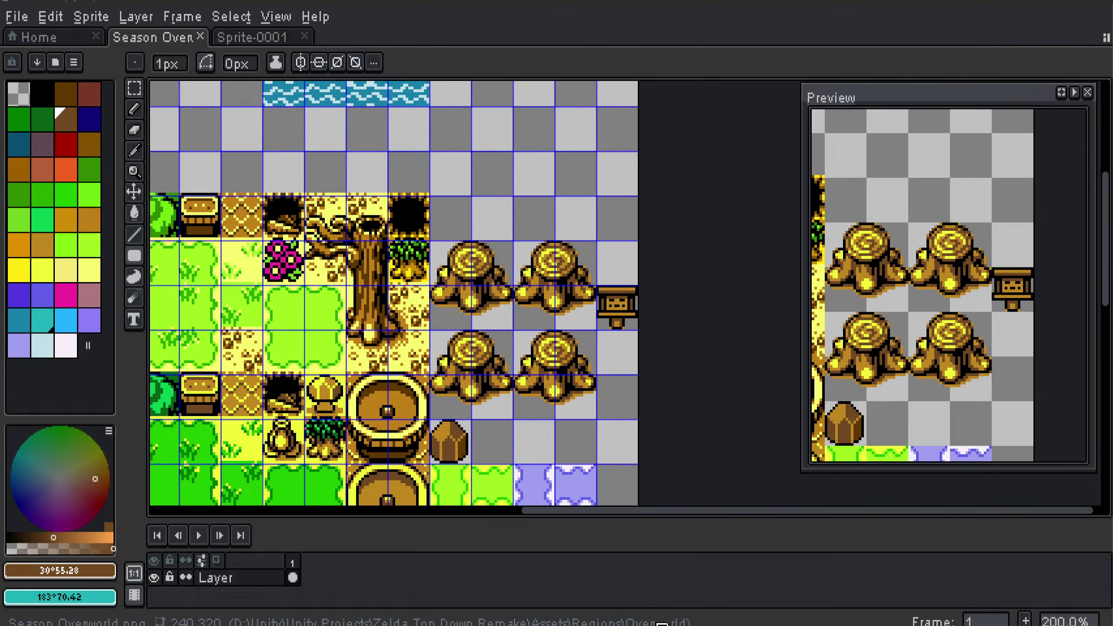
Step: Switch to Unity and toggle the North Horon - Level object off and back on to redraw its tilemaps in the scene
click(559, 625)
scroll(499, 386, down, 2)
drag(268, 262, 390, 324)
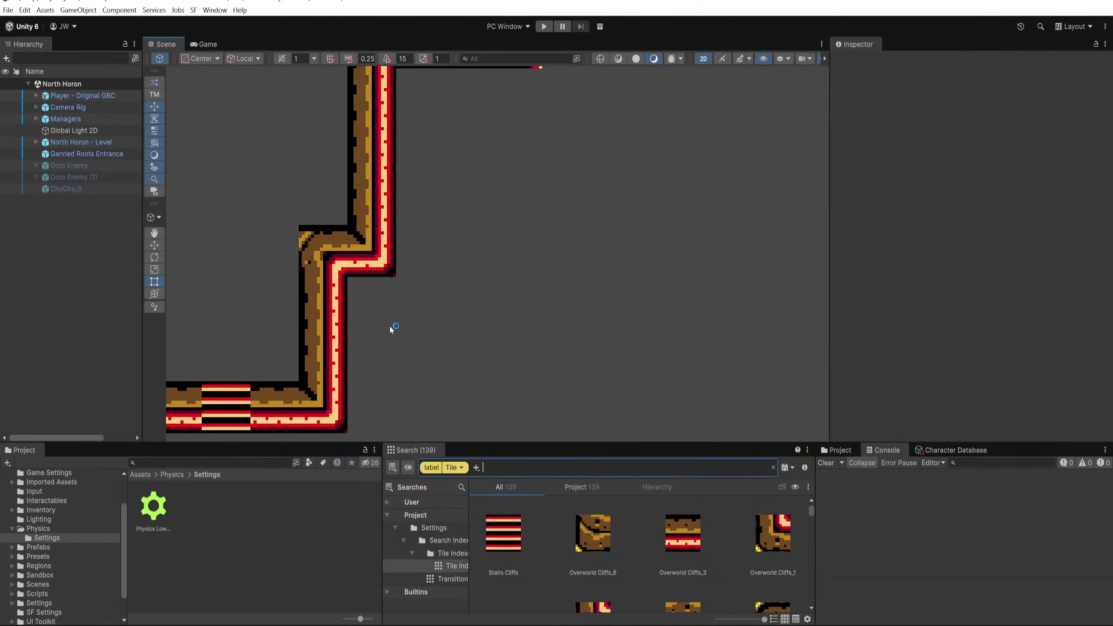
scroll(366, 325, down, 8)
click(64, 153)
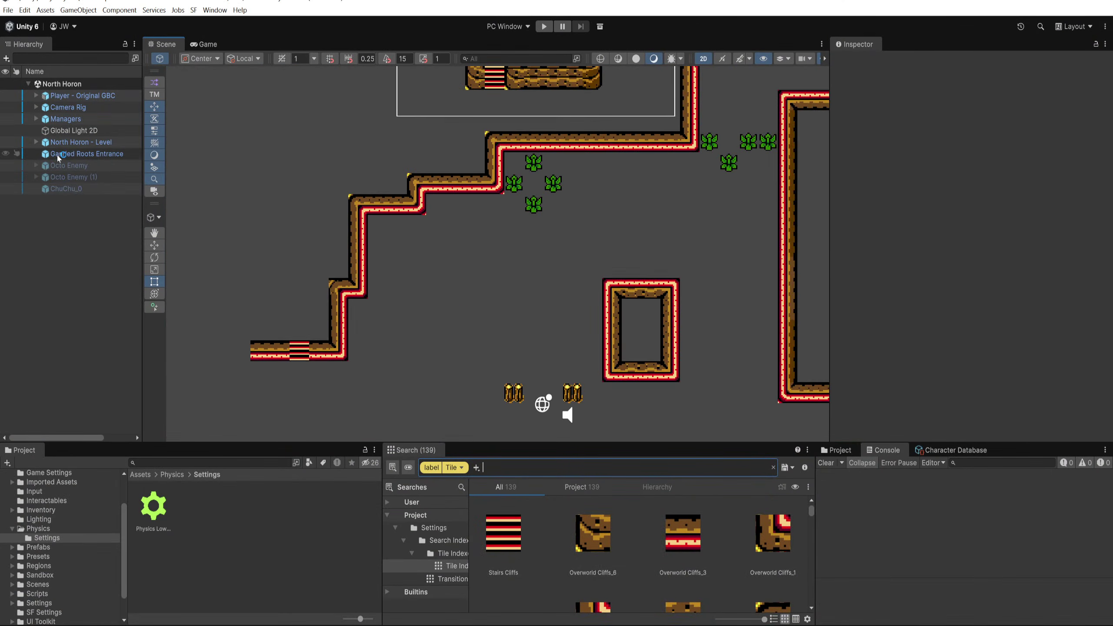
click(63, 143)
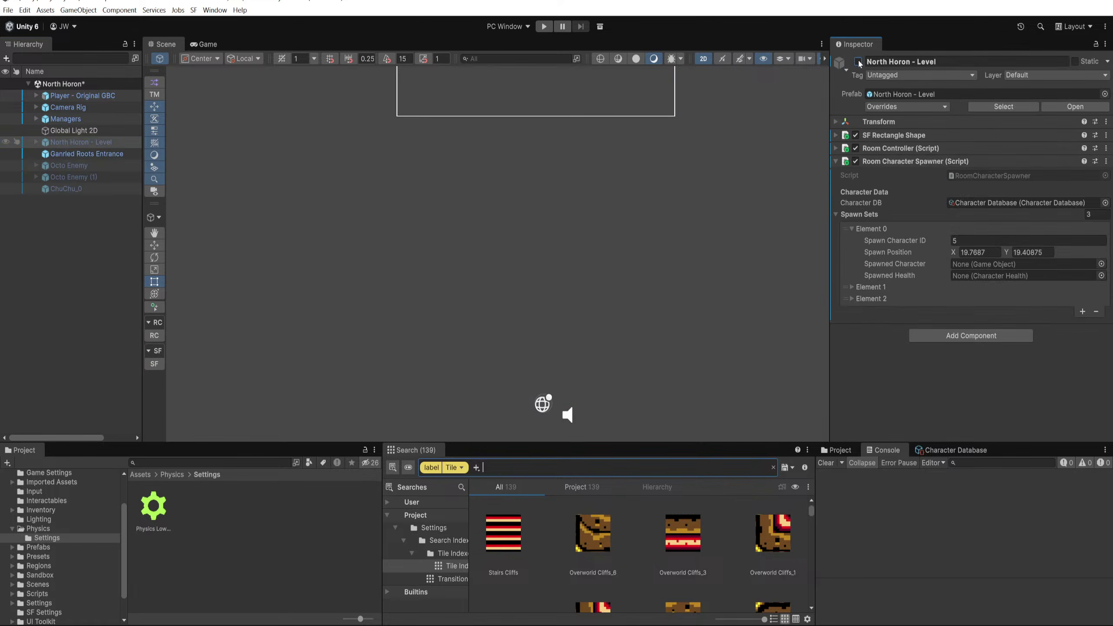
Step: Examine the wooden bridge and its surroundings in the North Horon scene, selecting the Ground tilemap under it
drag(524, 194, 463, 267)
scroll(622, 106, down, 1)
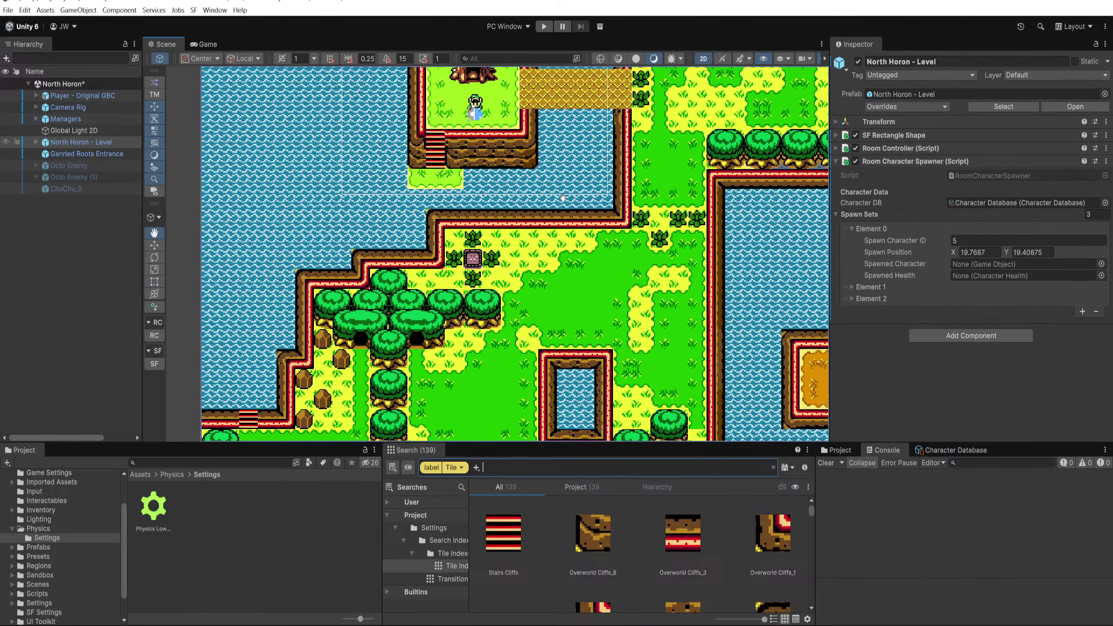
drag(568, 138, 498, 227)
scroll(498, 227, up, 4)
drag(474, 178, 341, 294)
scroll(341, 294, up, 6)
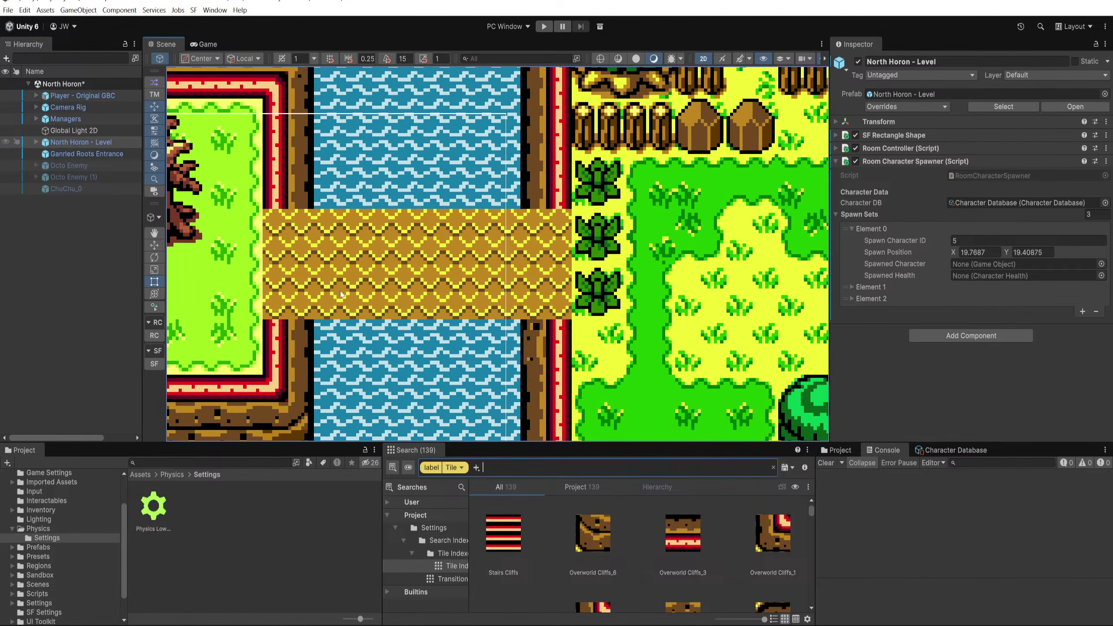
click(261, 237)
scroll(355, 369, down, 1)
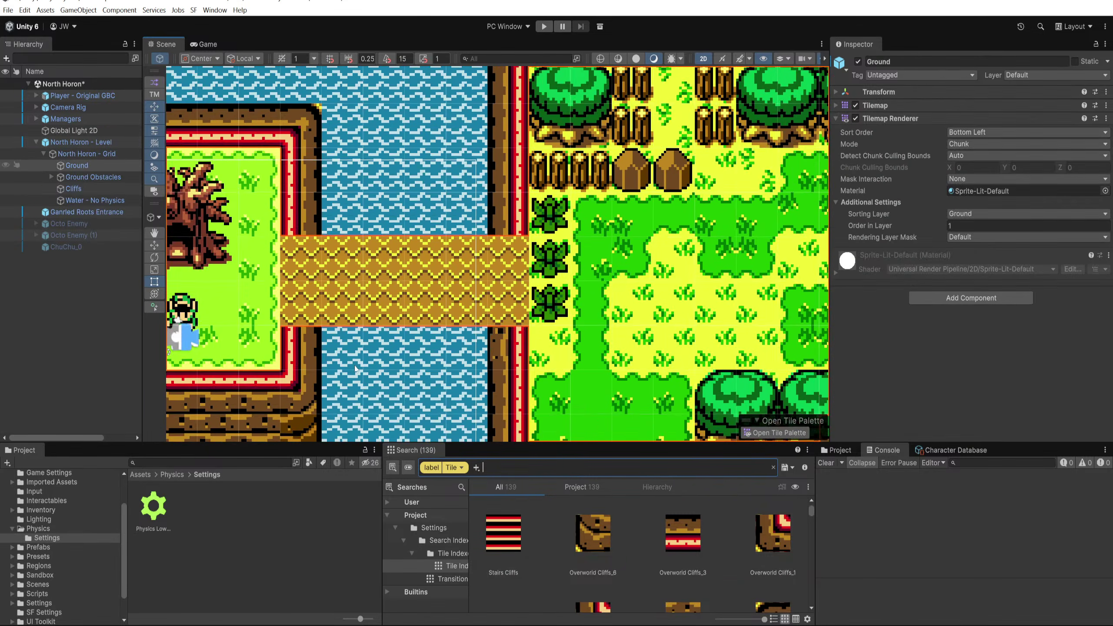
scroll(355, 370, down, 1)
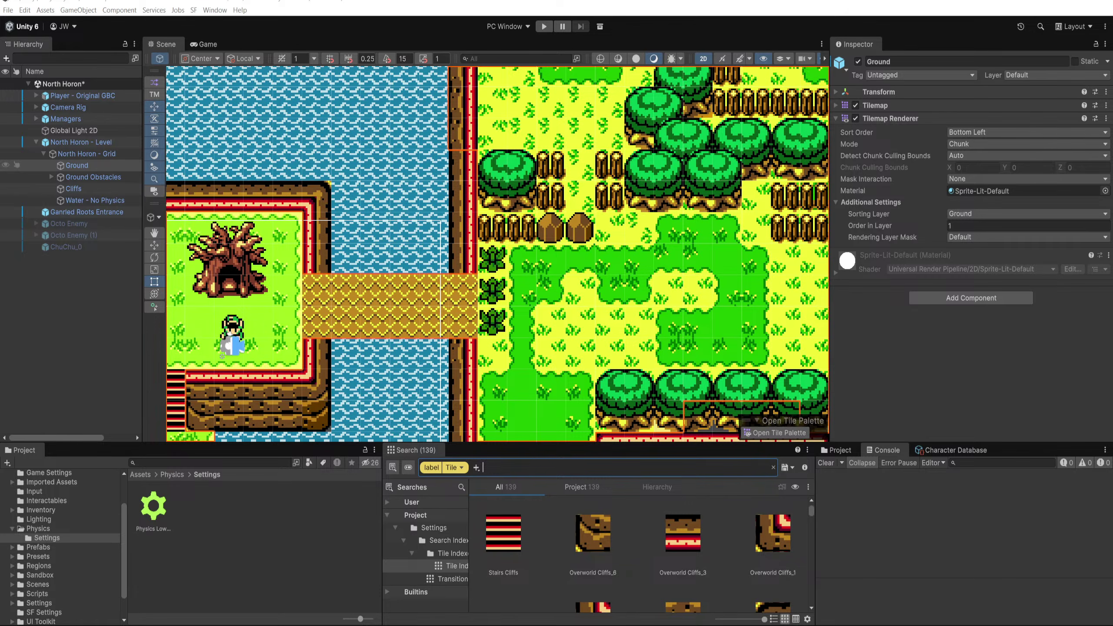
scroll(319, 325, up, 2)
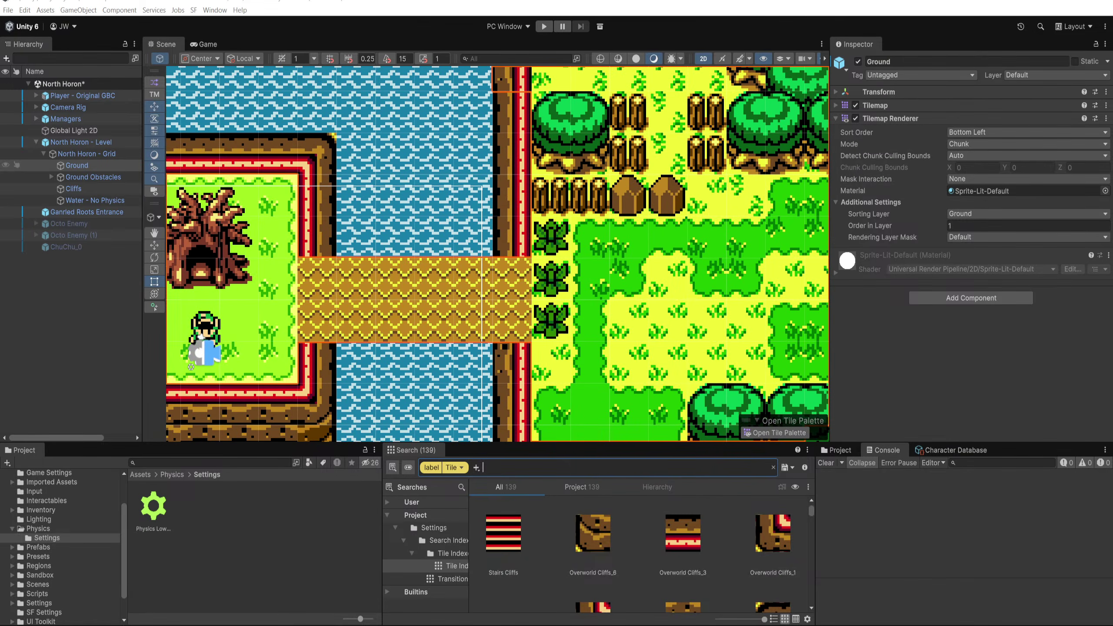
Step: Switch to the World Map canvas in Obsidian and examine the reference map around the snowy area's bridge and the village
key(alt+Tab)
double_click(339, 210)
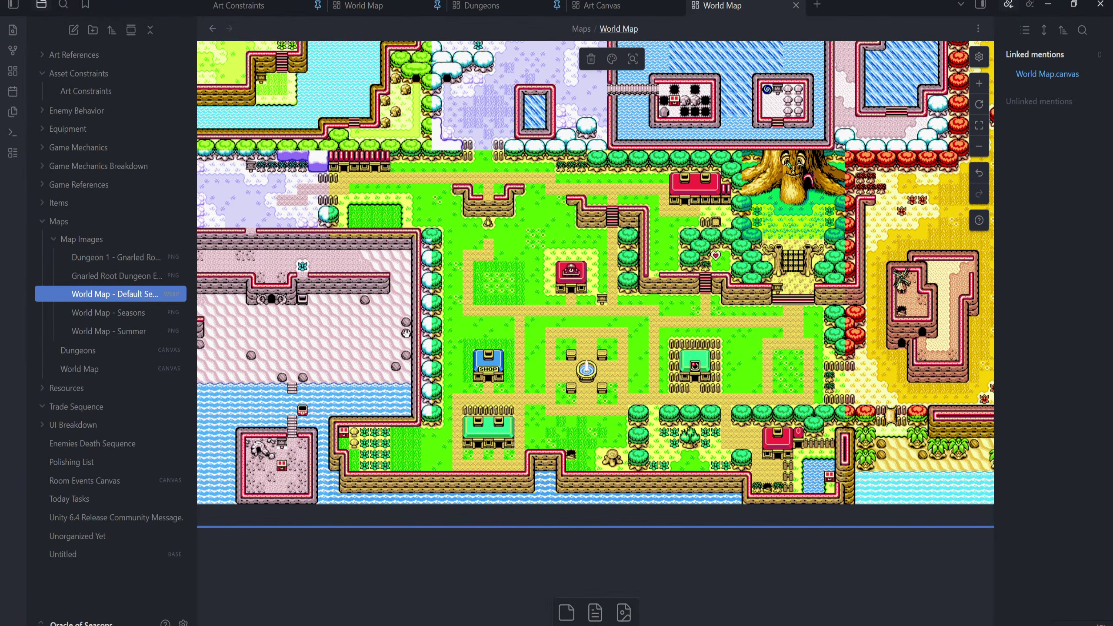
drag(407, 334, 307, 610)
drag(395, 48, 425, 181)
drag(494, 614, 493, 451)
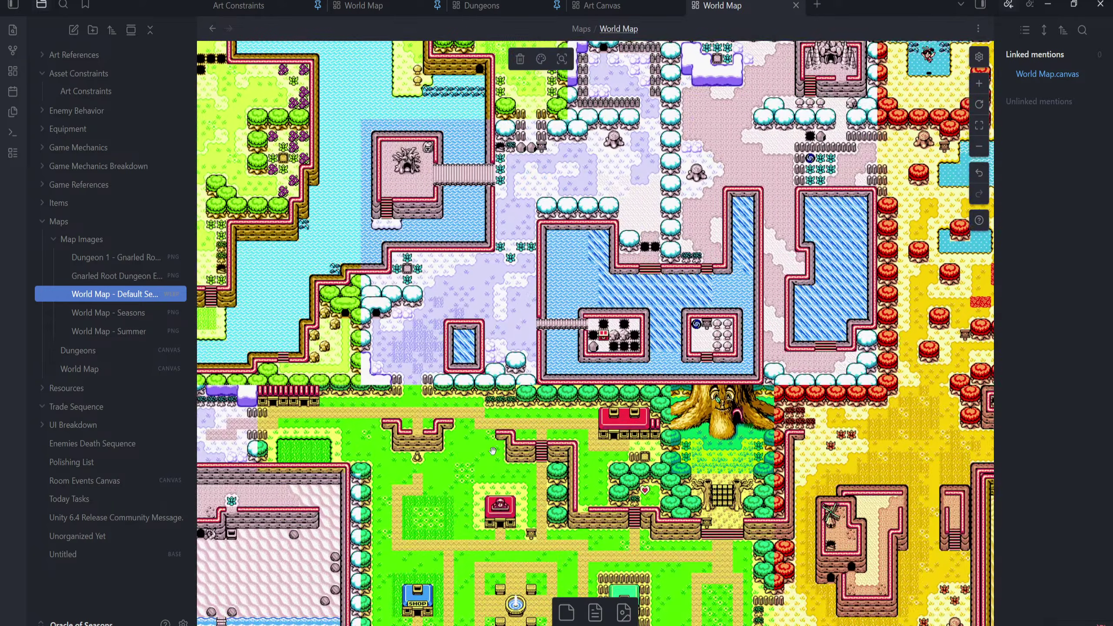
scroll(437, 276, down, 4)
drag(165, 9, 0, 123)
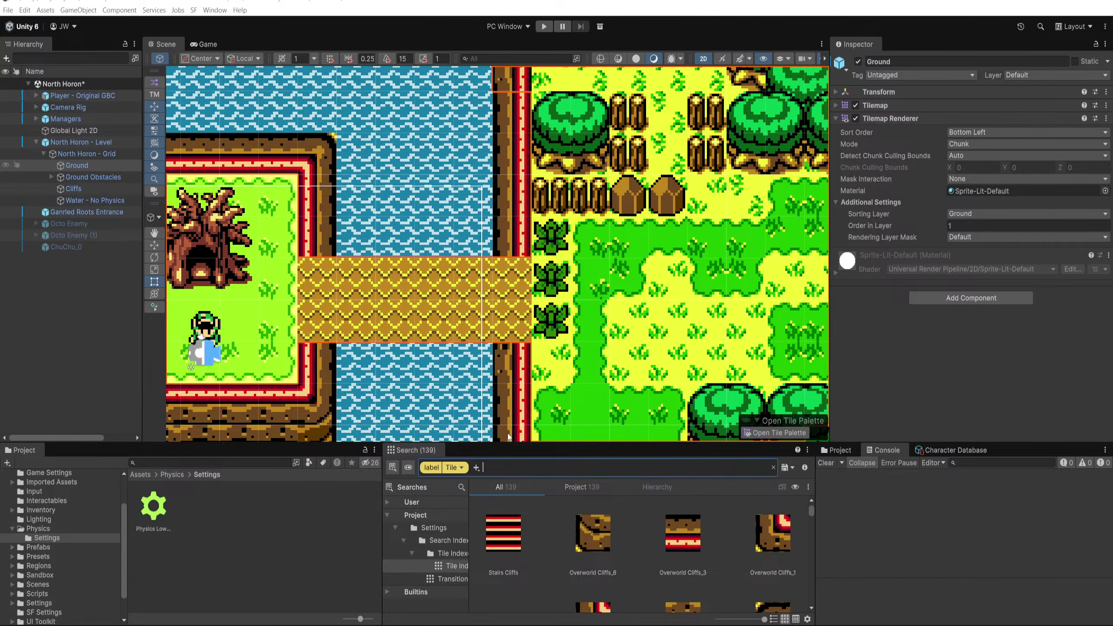
mouse_move(330, 624)
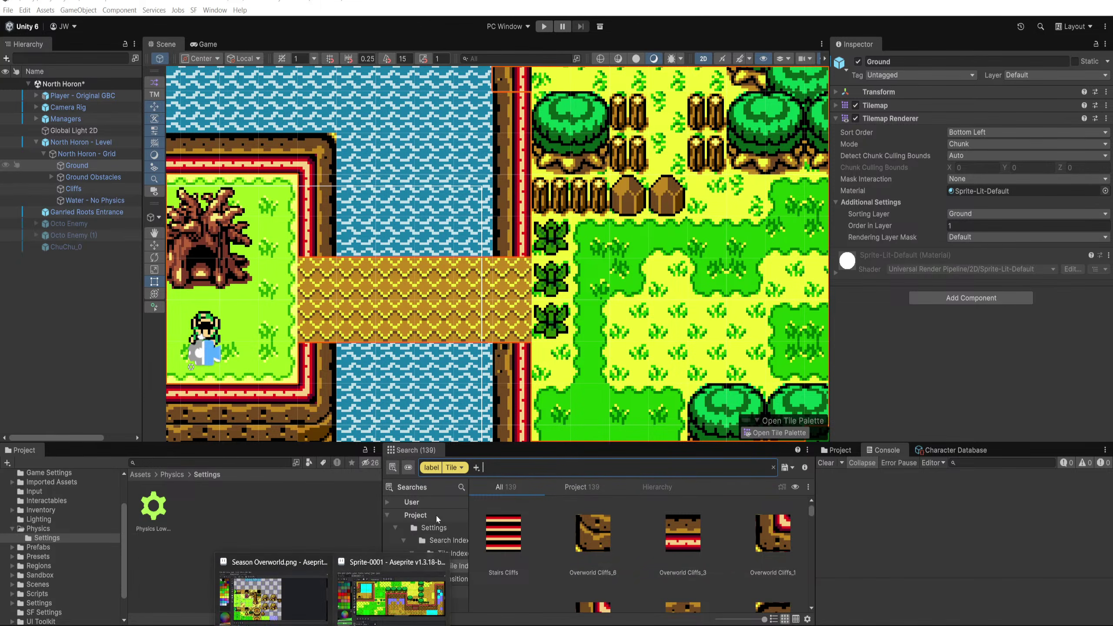
Step: Switch to Season Overworld.png in Aseprite and examine the tree stumps' shading, sampling their brown wood colours
click(326, 597)
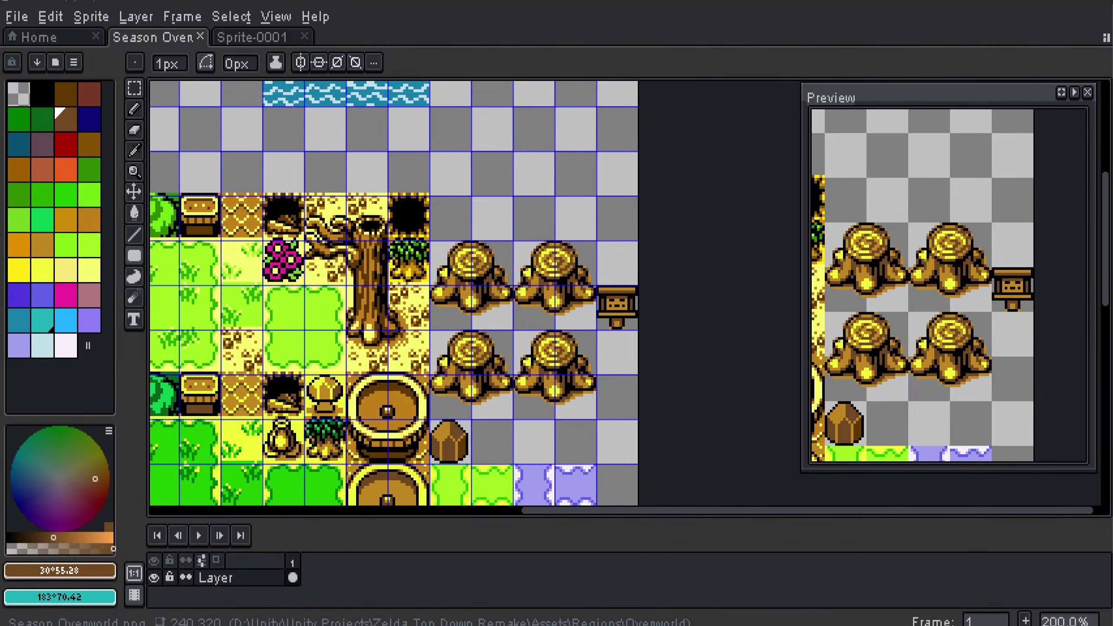
scroll(435, 263, down, 3)
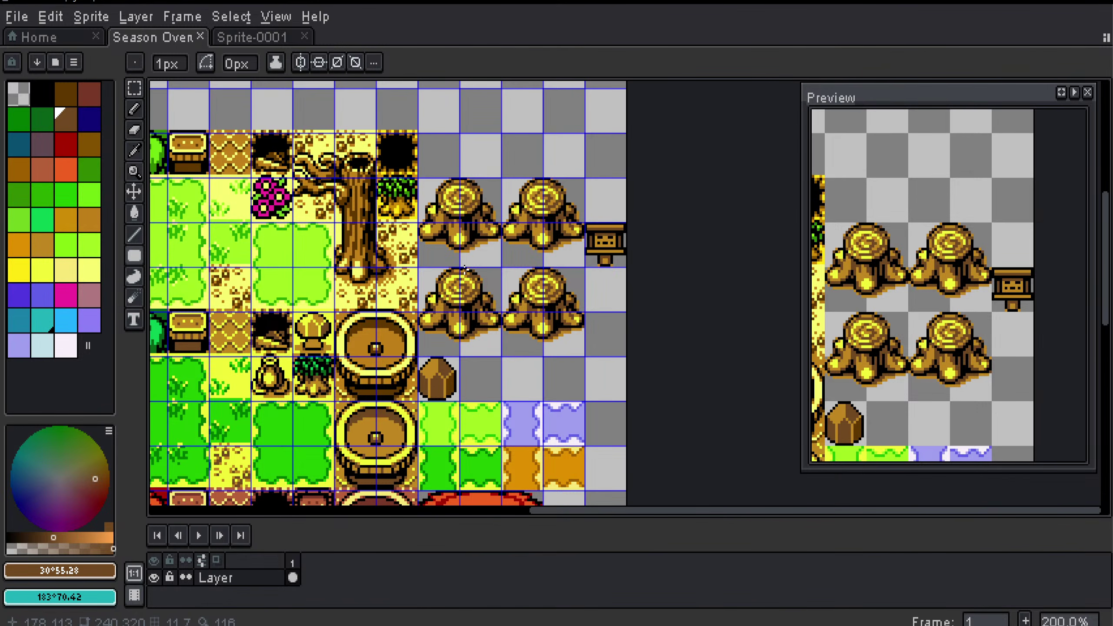
drag(464, 312, 488, 344)
scroll(512, 278, up, 1)
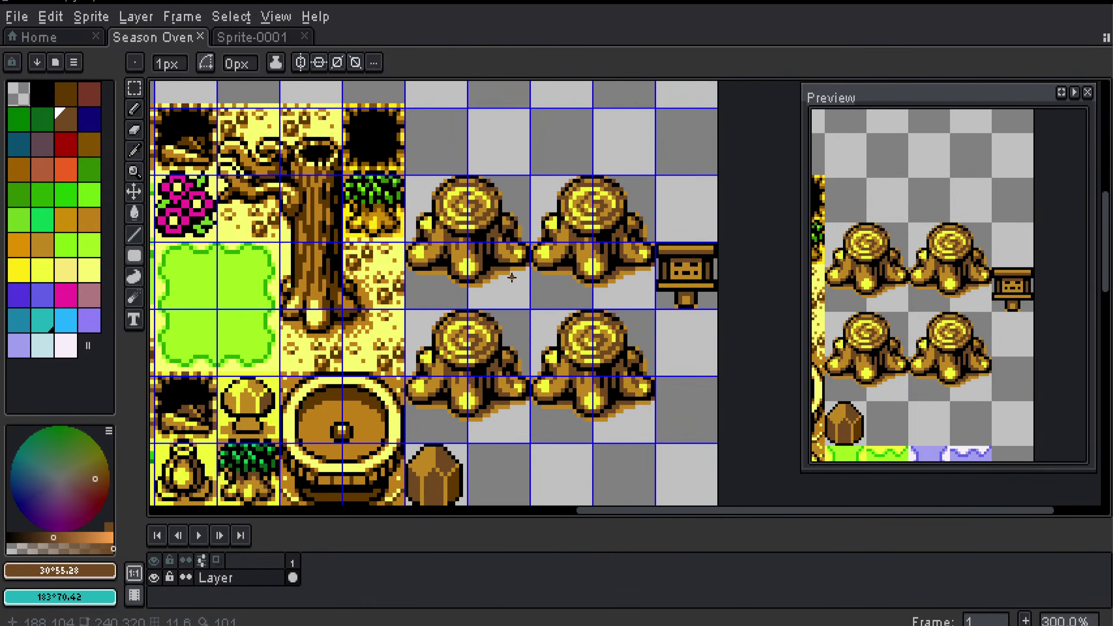
scroll(477, 266, up, 2)
drag(366, 231, 485, 334)
alt+click(480, 347)
alt+click(473, 329)
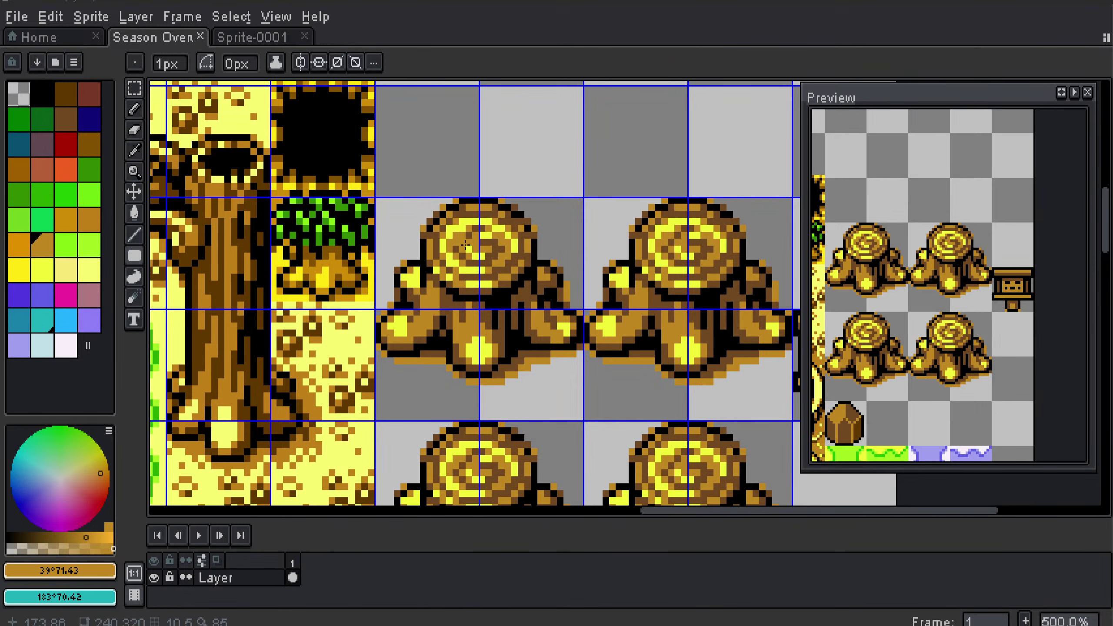
Step: Sample the tree stump's black outline colour for drawing in the empty tile diagonally below the water tiles
alt+click(466, 201)
drag(467, 198, 450, 320)
scroll(414, 267, up, 5)
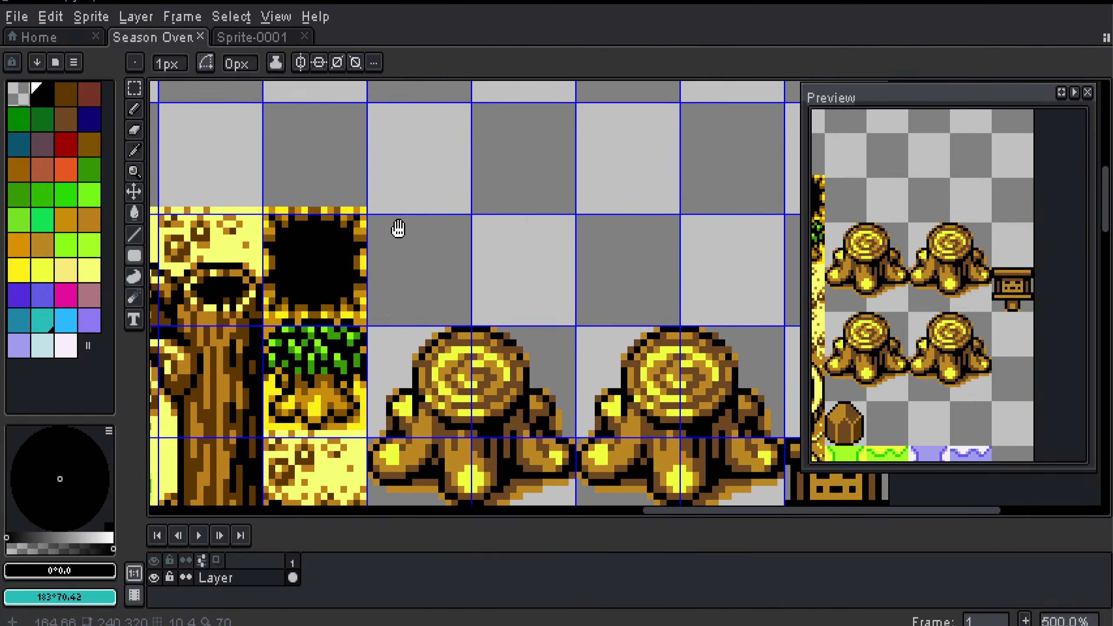
scroll(457, 314, up, 2)
drag(919, 203, 955, 335)
scroll(630, 297, up, 1)
drag(245, 206, 440, 182)
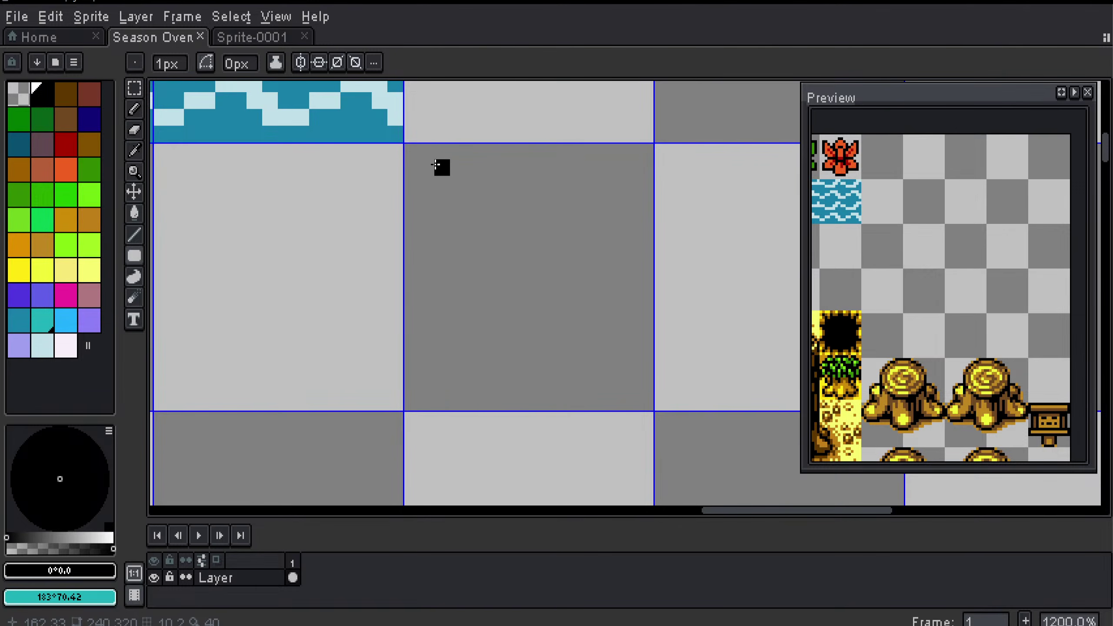
scroll(458, 170, down, 1)
drag(512, 214, 411, 207)
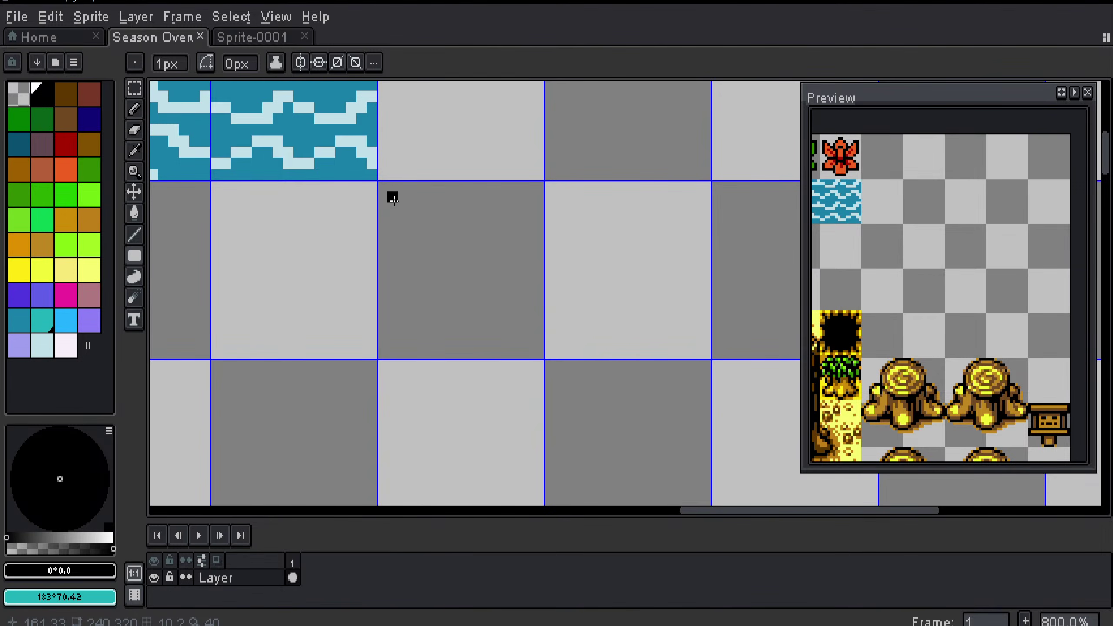
click(380, 218)
key(v)
key(shift+u)
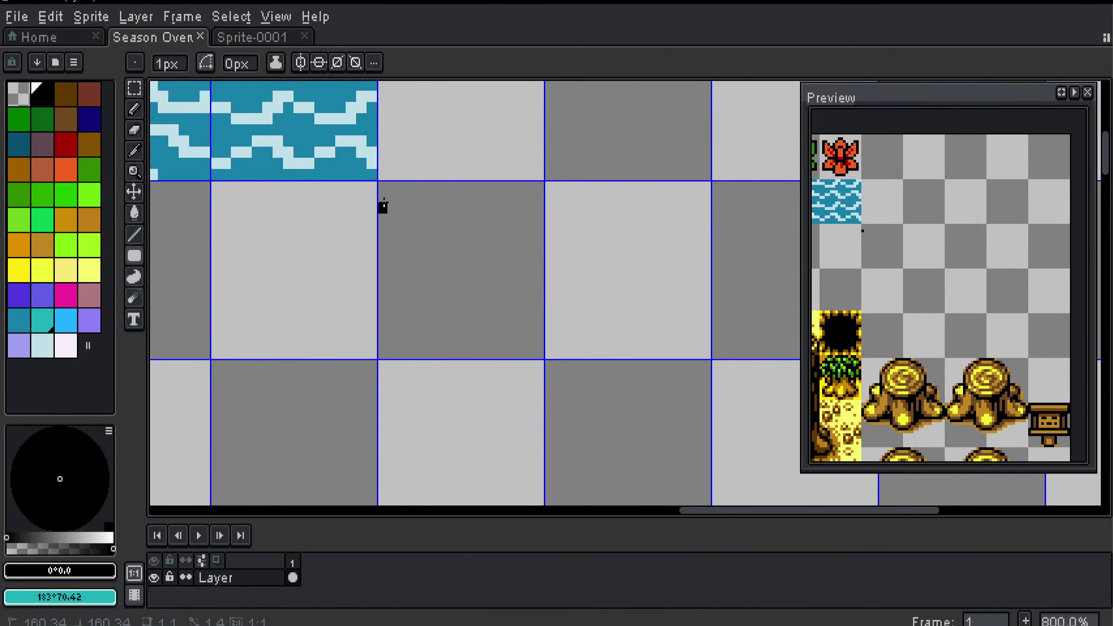
drag(380, 203, 473, 196)
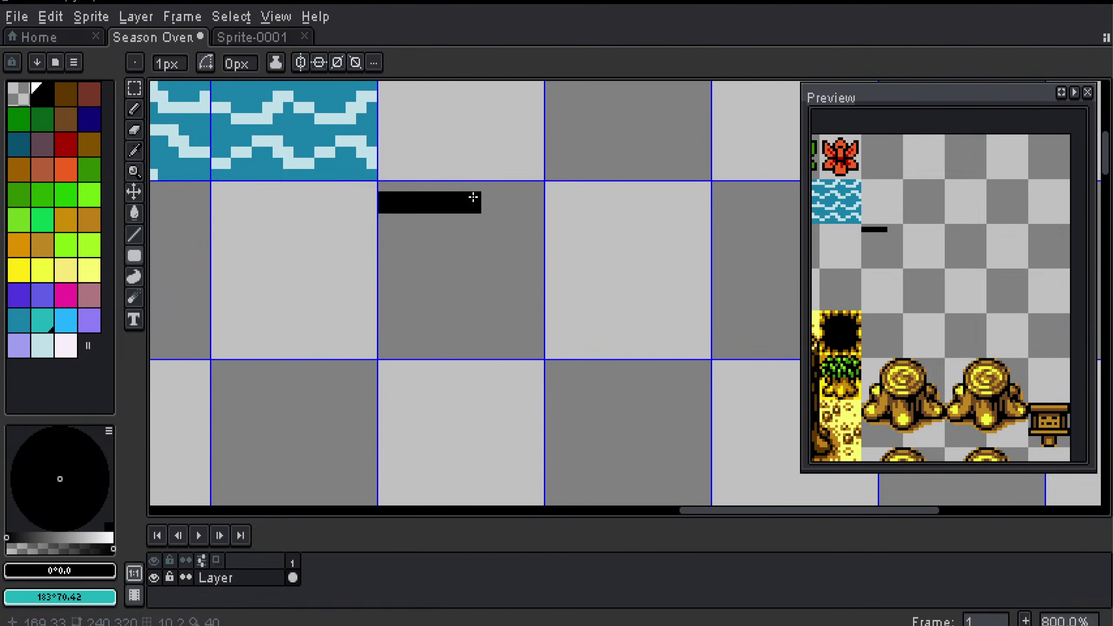
key(ctrl+z)
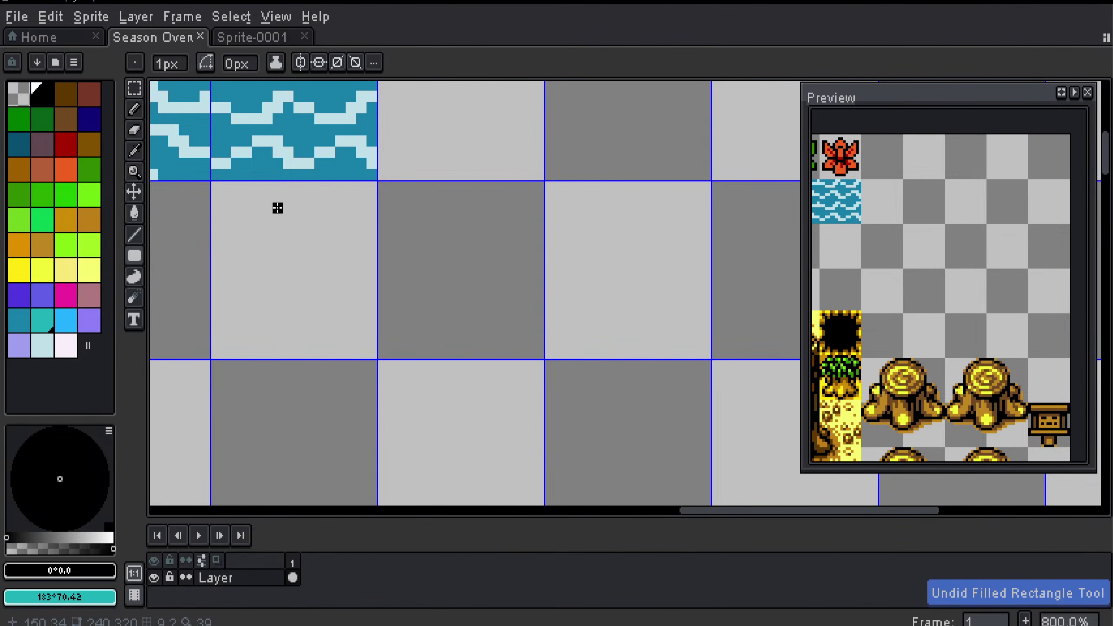
Step: Draw a black upright rectangle outline about 5 by 14 pixels, with 3-pixel strokes beside its top and bottom ends
drag(382, 197, 425, 345)
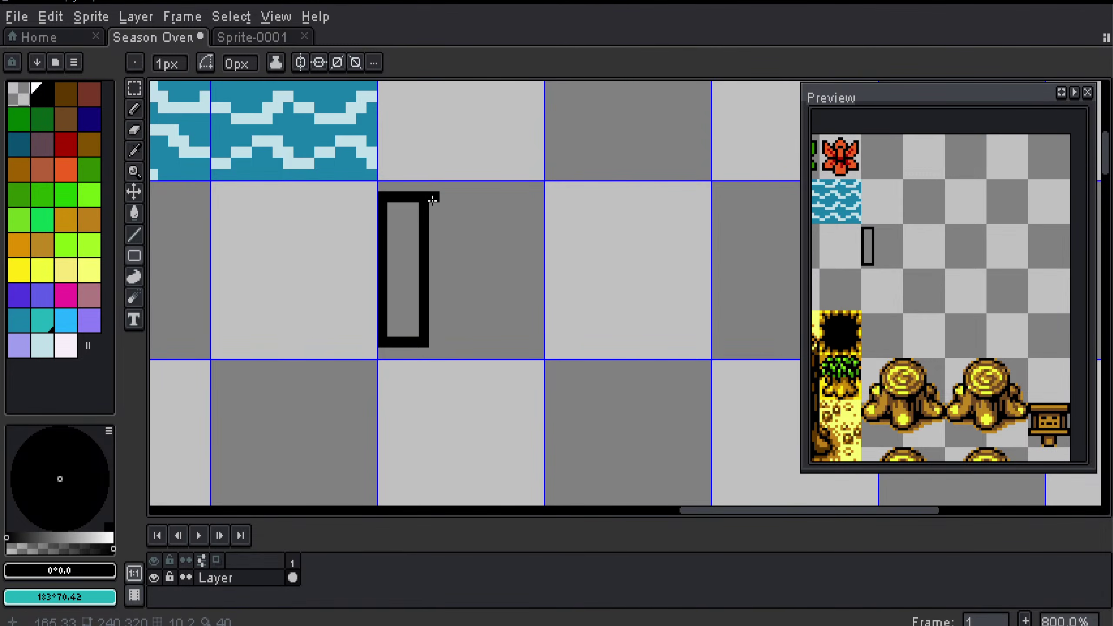
drag(456, 239, 487, 241)
scroll(457, 214, up, 1)
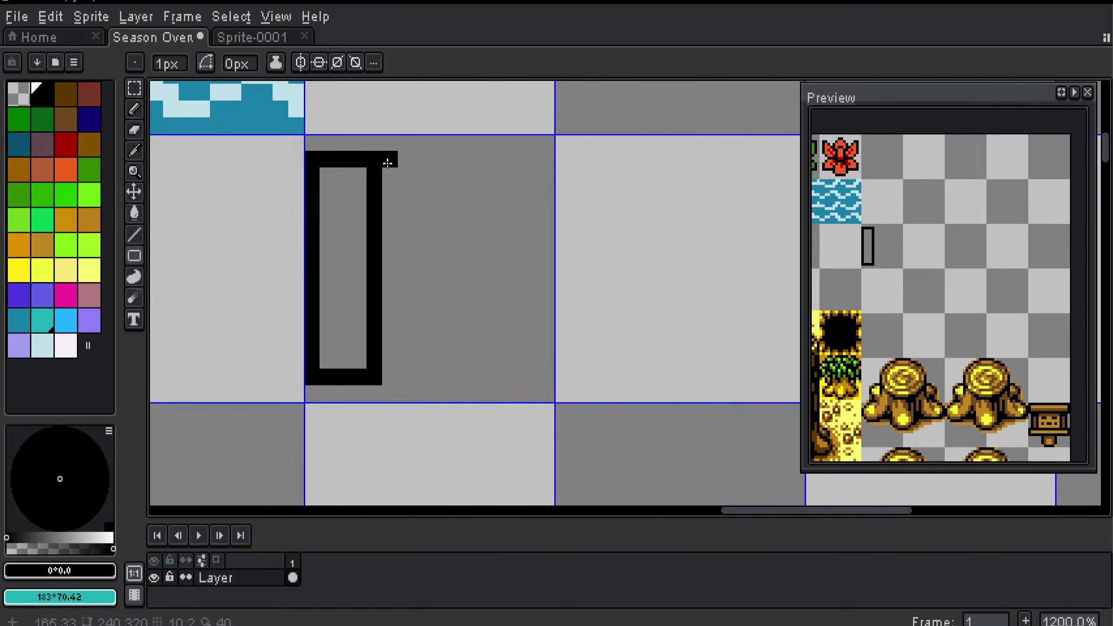
drag(387, 143, 401, 147)
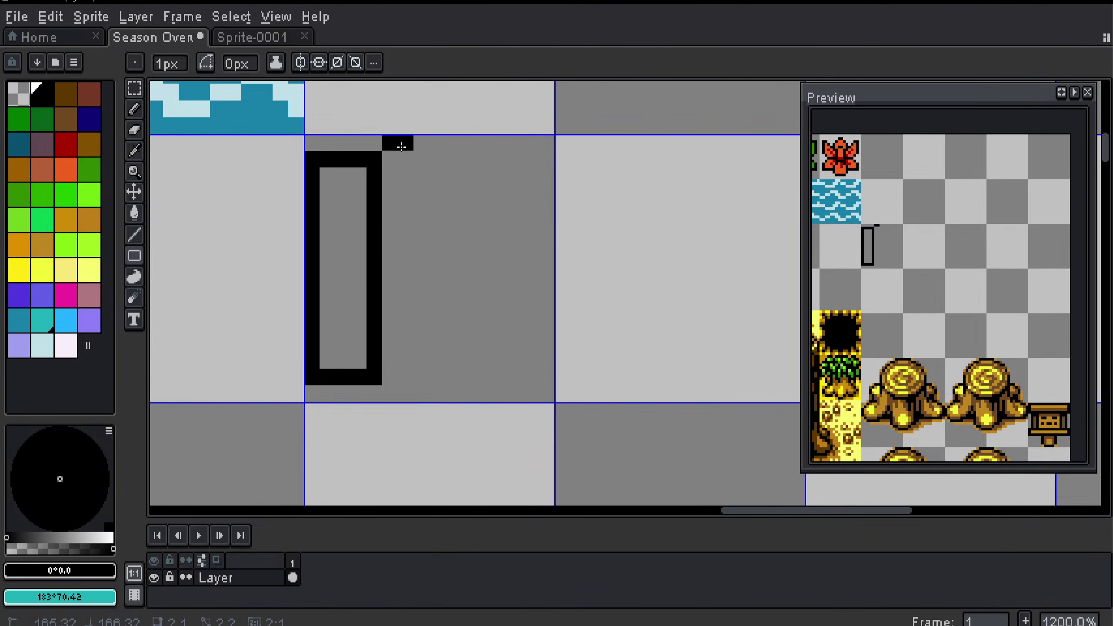
click(421, 144)
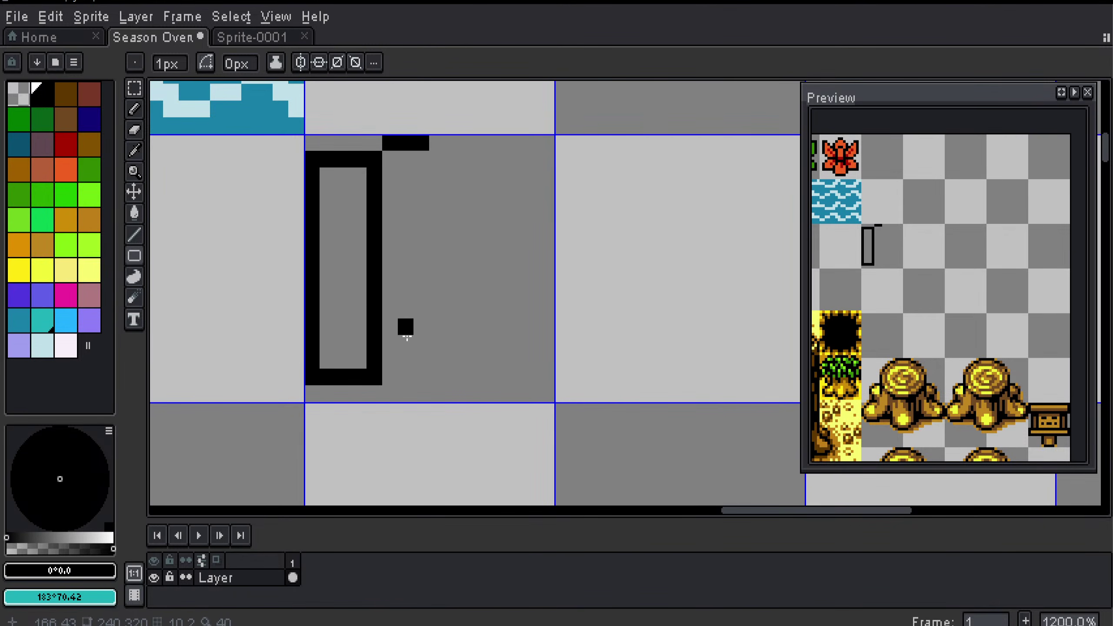
drag(390, 394, 419, 391)
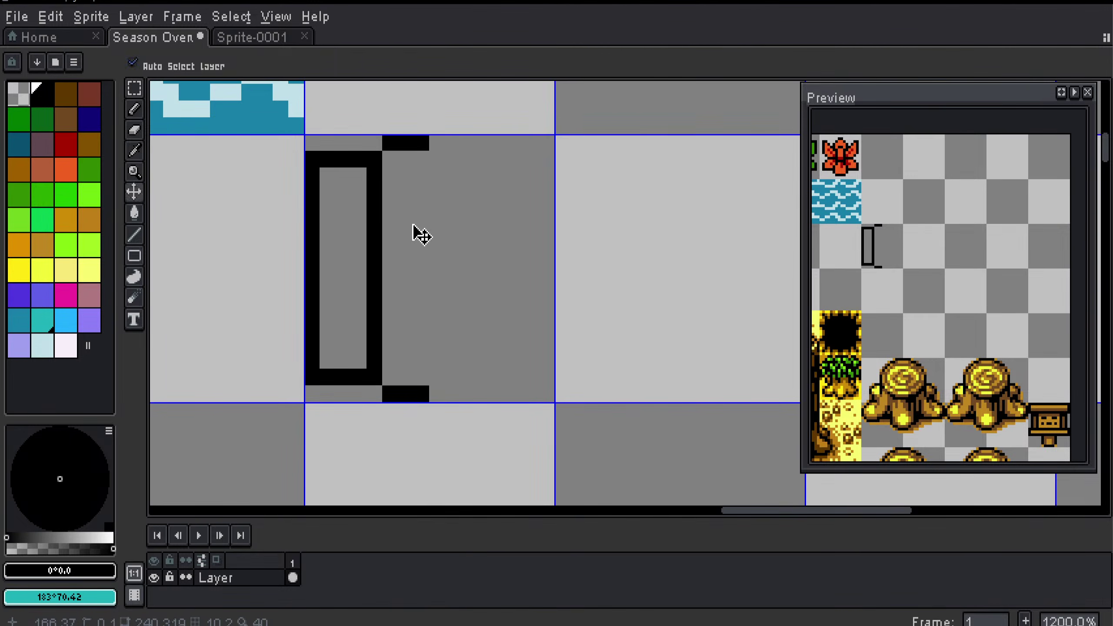
Step: Set the grid cell size to 8 by 8 pixels
key(ctrl+g)
mouse_move(503, 318)
mouse_down()
mouse_move(417, 320)
mouse_move(476, 320)
mouse_up()
text(8)
click(654, 331)
text(8)
click(544, 370)
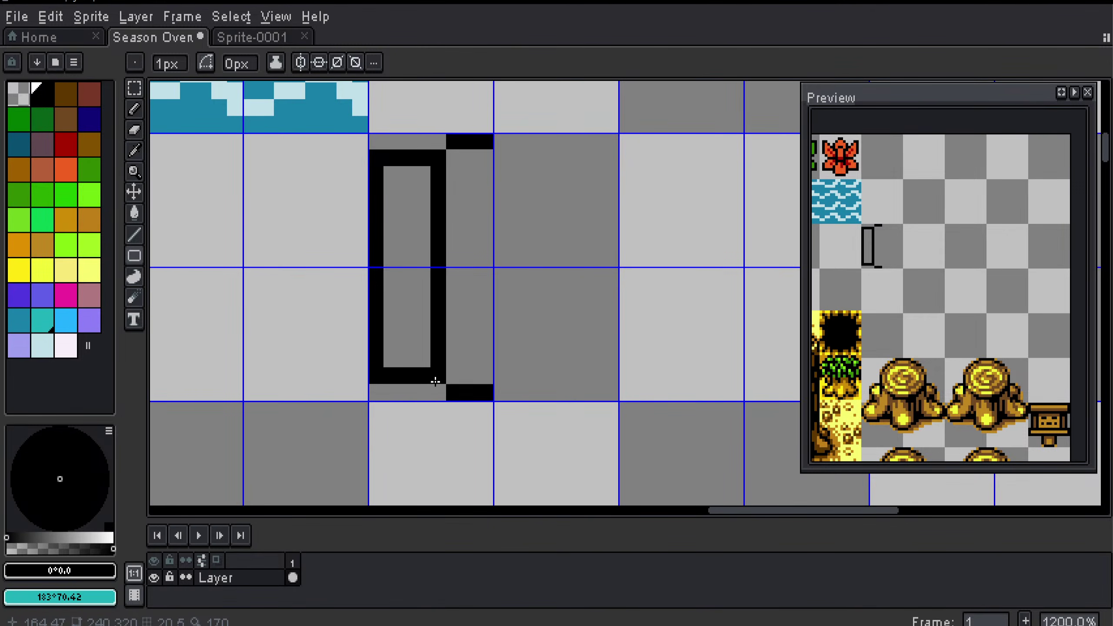
Step: Add a 3-pixel black row beneath the upright outline with the Pencil and clear the centre pixel above that row
drag(428, 373, 505, 351)
scroll(504, 351, up, 1)
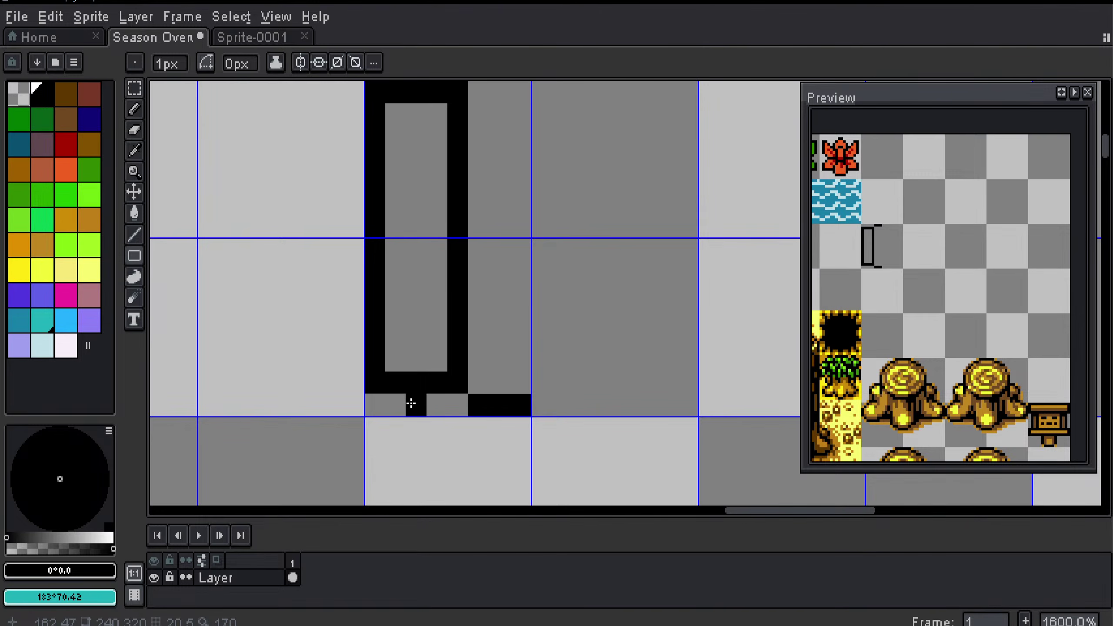
key(b)
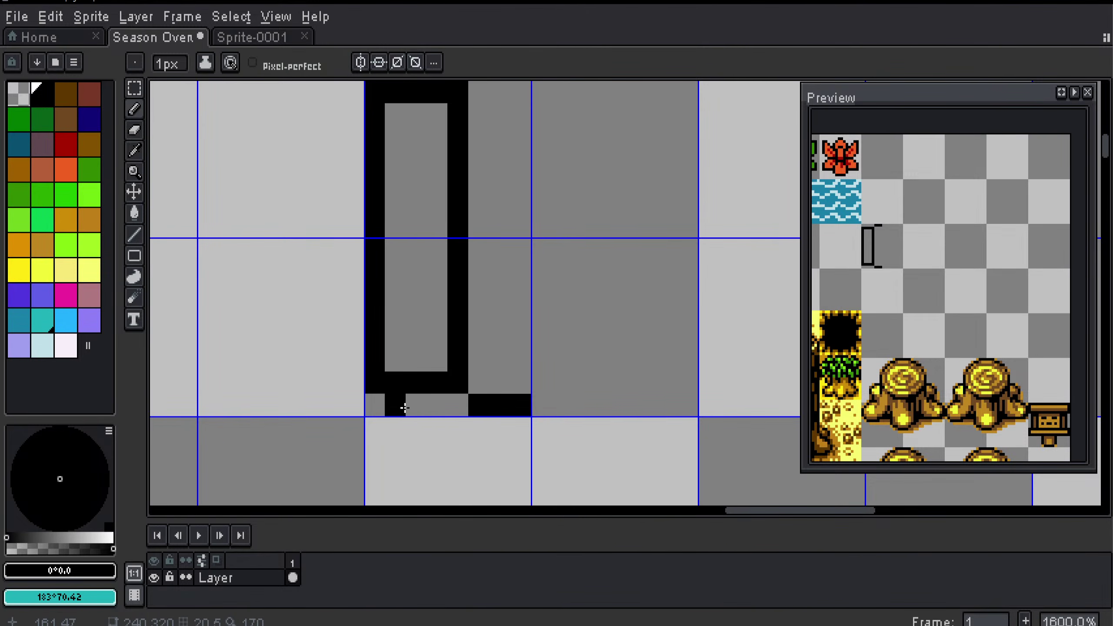
drag(404, 408, 438, 406)
alt+click(416, 361)
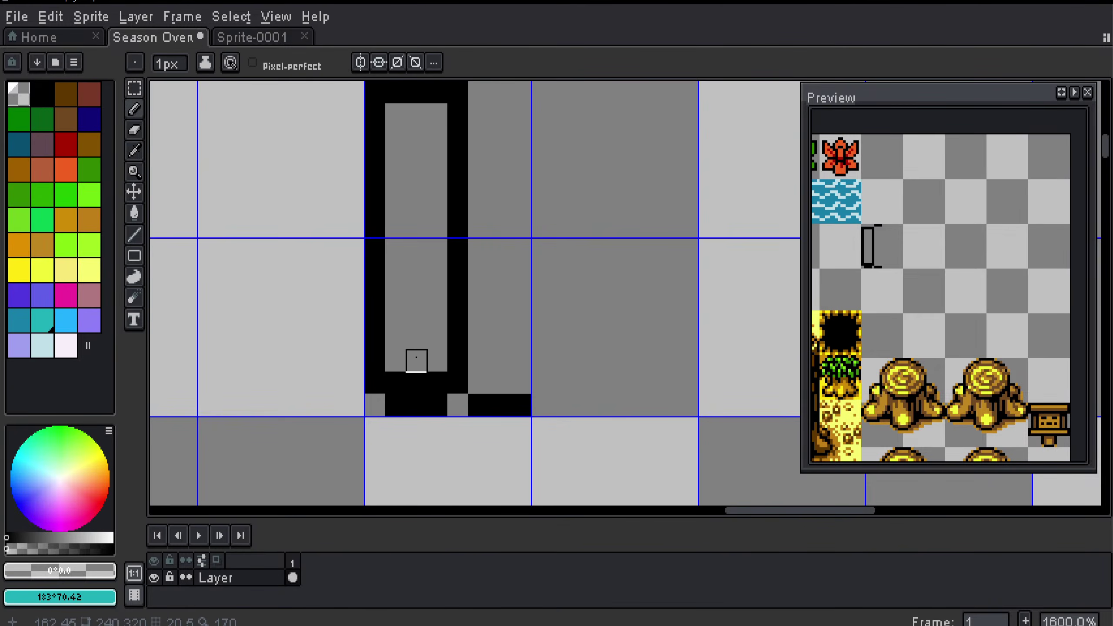
click(416, 383)
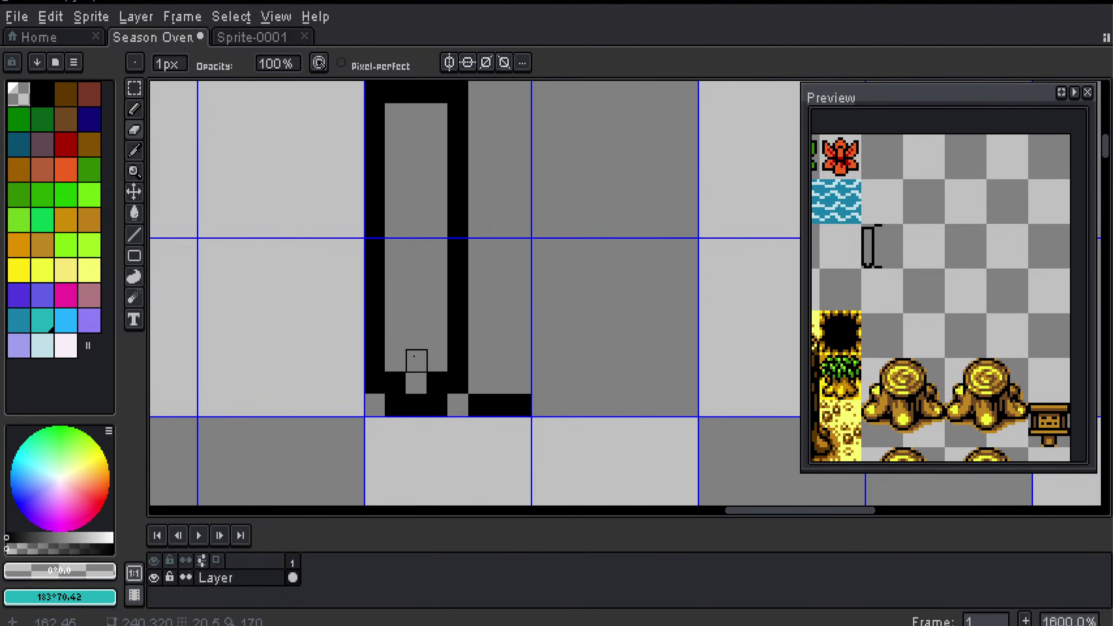
Step: Enclose a small plus-shaped gap at the upright's lower end with black pixels at its sides and tip
alt+click(396, 384)
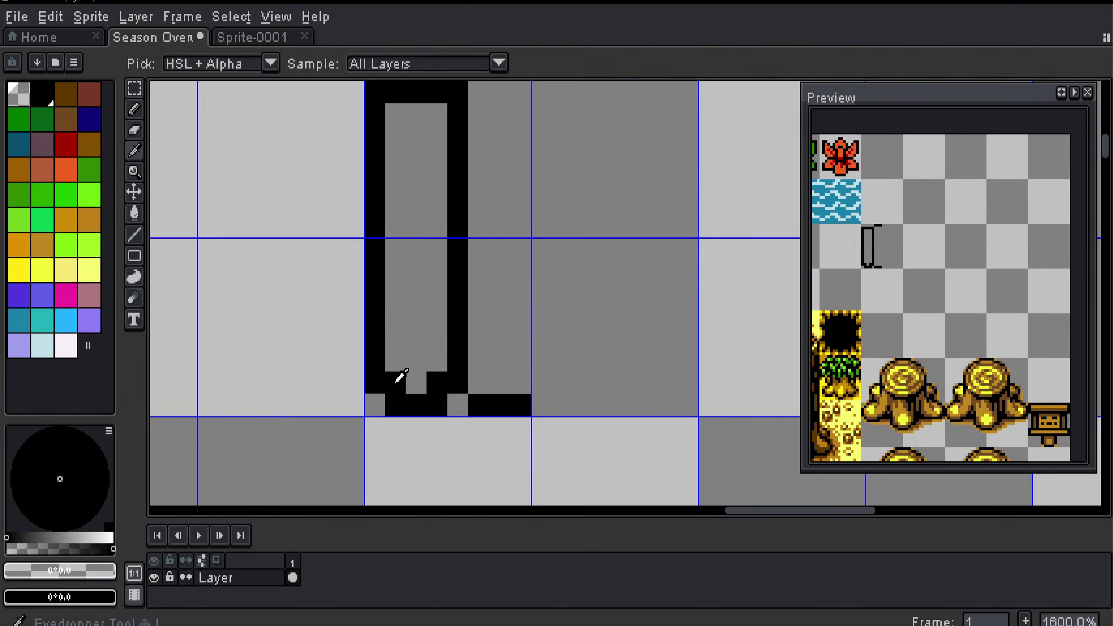
click(416, 360)
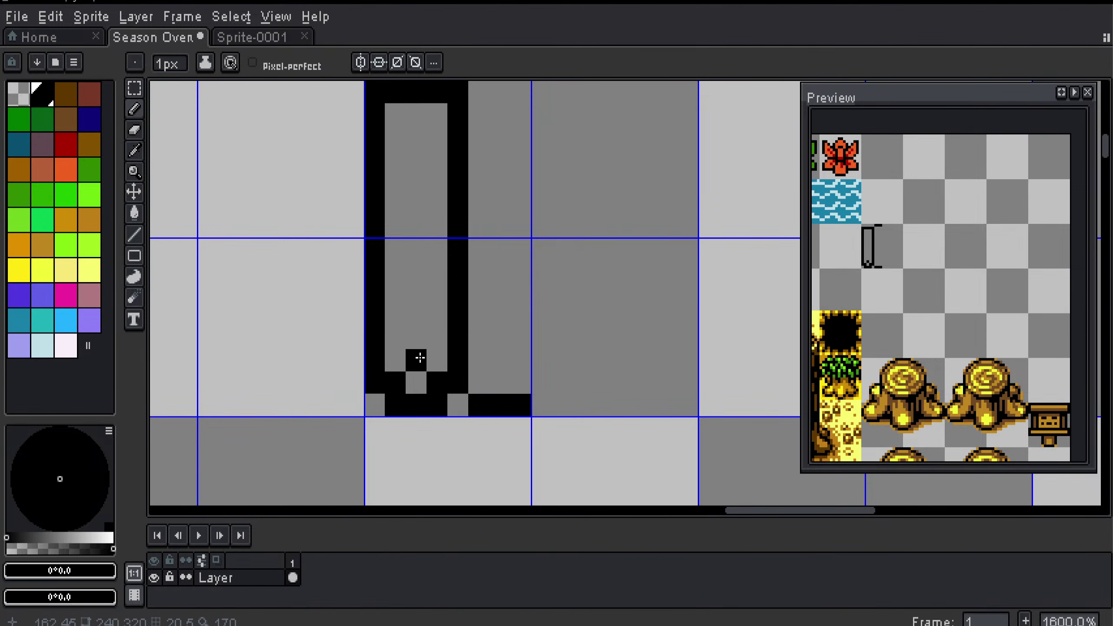
drag(869, 301, 902, 274)
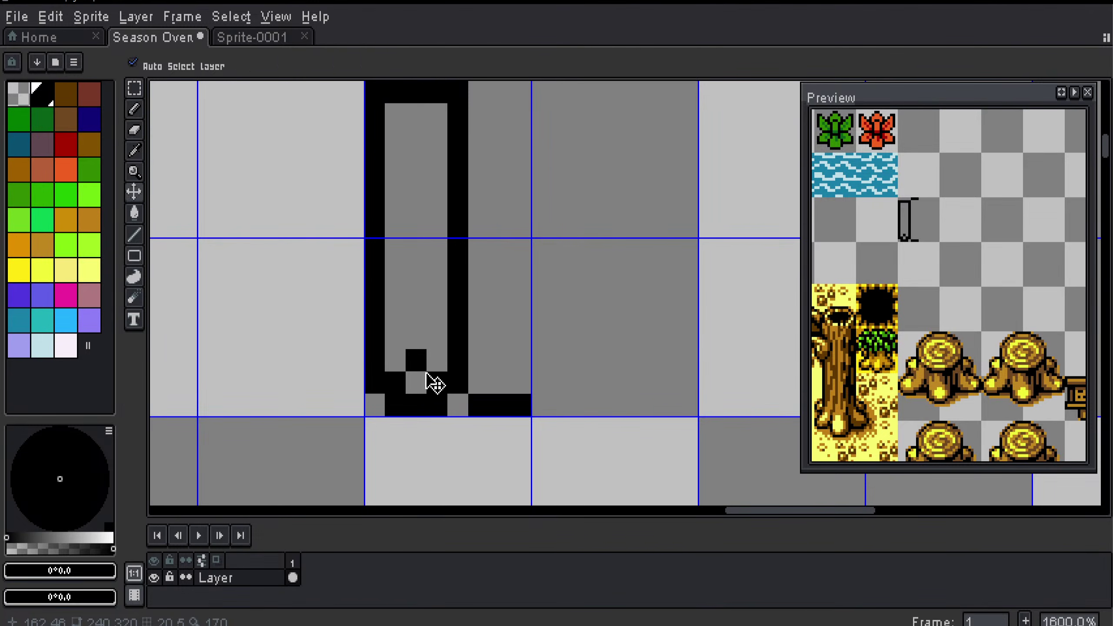
key(ctrl+z)
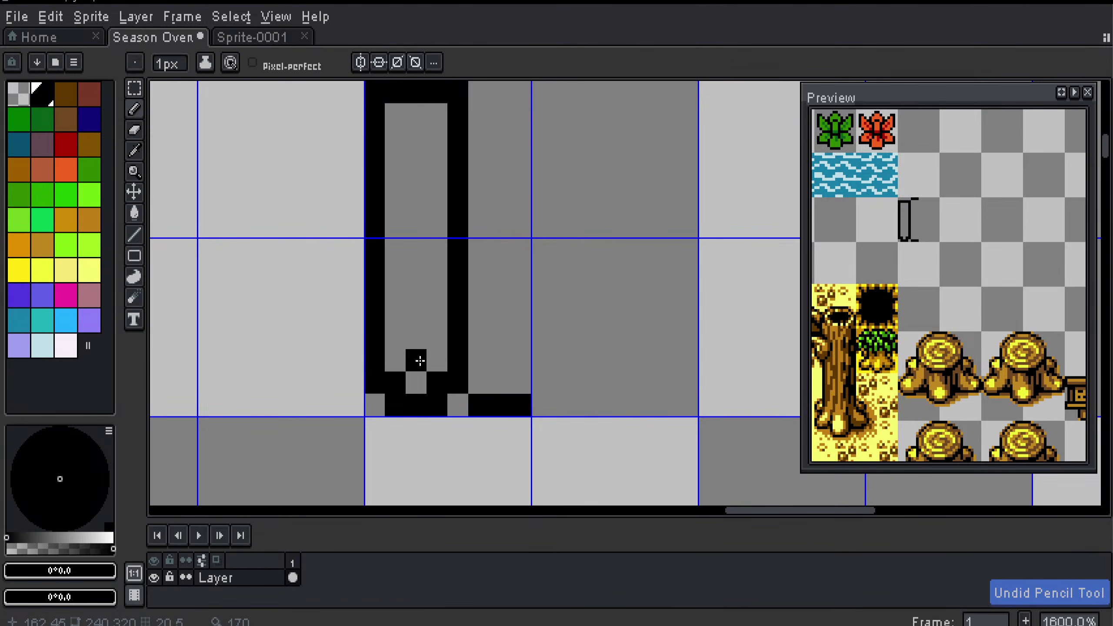
click(395, 337)
click(415, 316)
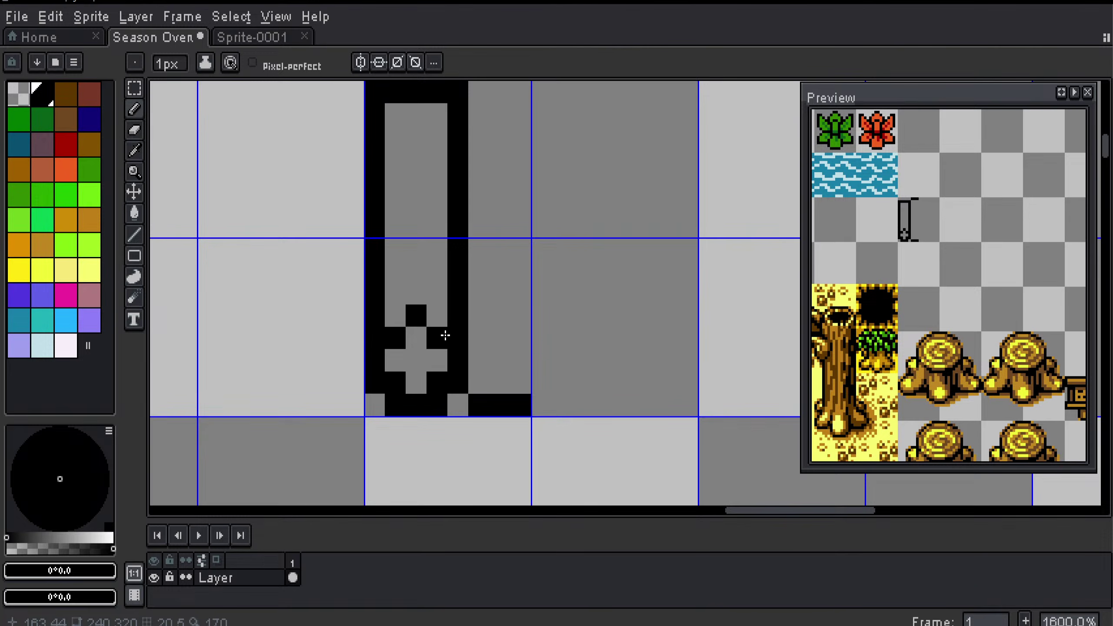
Step: Compare the tree stump's shading in the preview and sample a dark brown from the tileset for the upright
scroll(899, 331, up, 3)
drag(890, 329, 979, 273)
drag(885, 359, 892, 334)
scroll(940, 344, up, 1)
drag(945, 358, 848, 279)
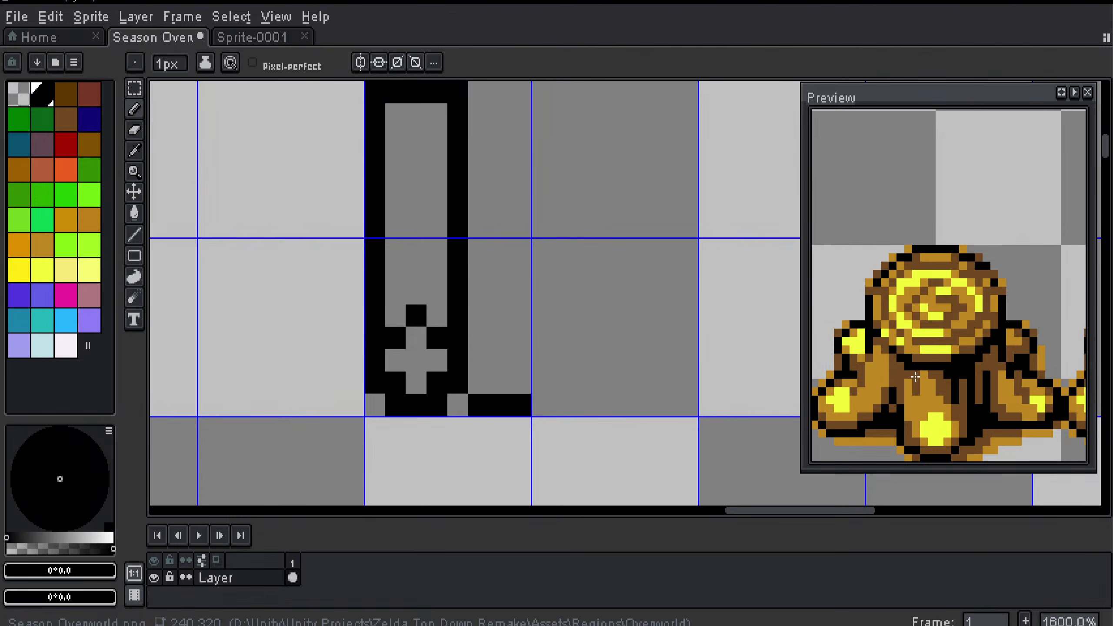
scroll(500, 361, down, 4)
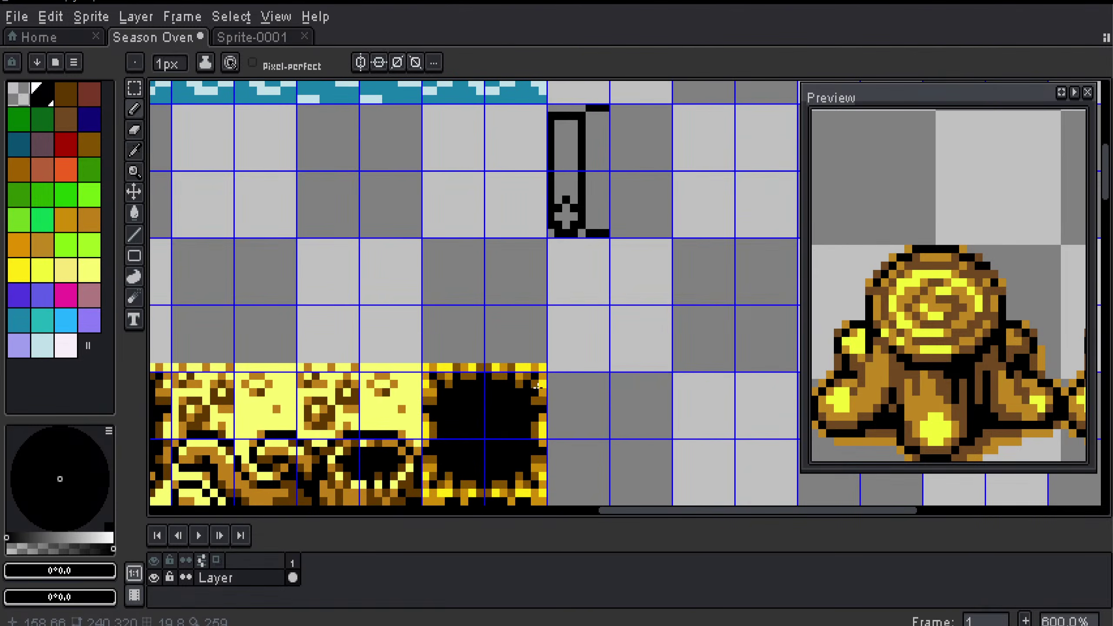
scroll(887, 372, up, 2)
scroll(489, 380, up, 2)
drag(462, 382, 550, 288)
alt+click(478, 351)
drag(617, 222, 536, 441)
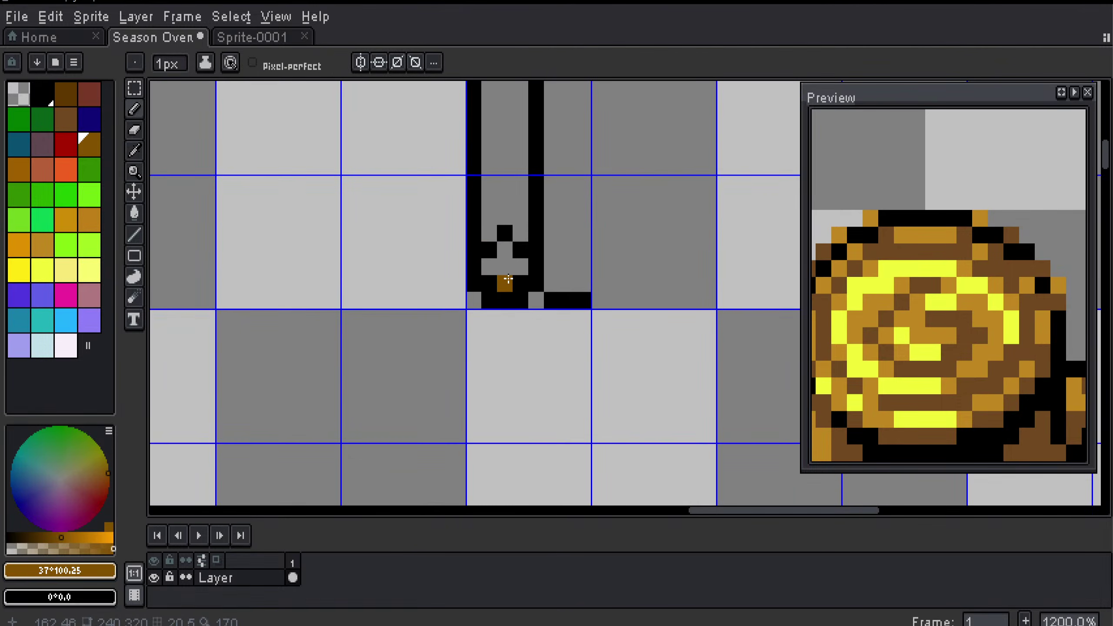
Step: Fill the plus-shaped gap at the upright's lower end with the dark brown
drag(508, 279, 505, 313)
drag(451, 406, 542, 262)
drag(610, 204, 492, 336)
click(458, 290)
drag(473, 293, 475, 308)
click(487, 291)
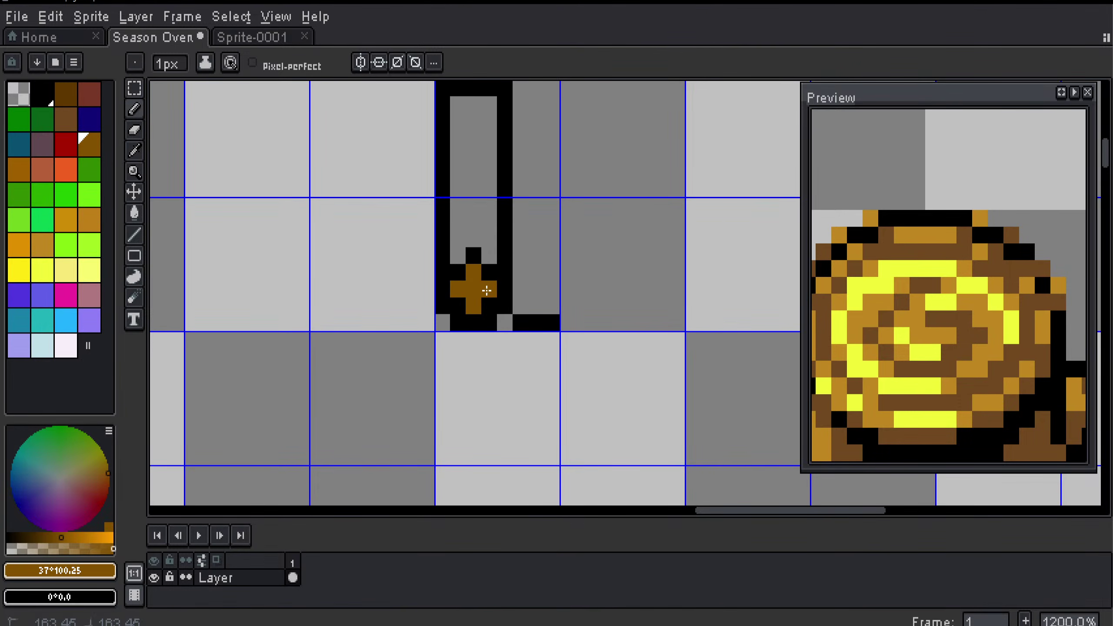
scroll(486, 290, up, 1)
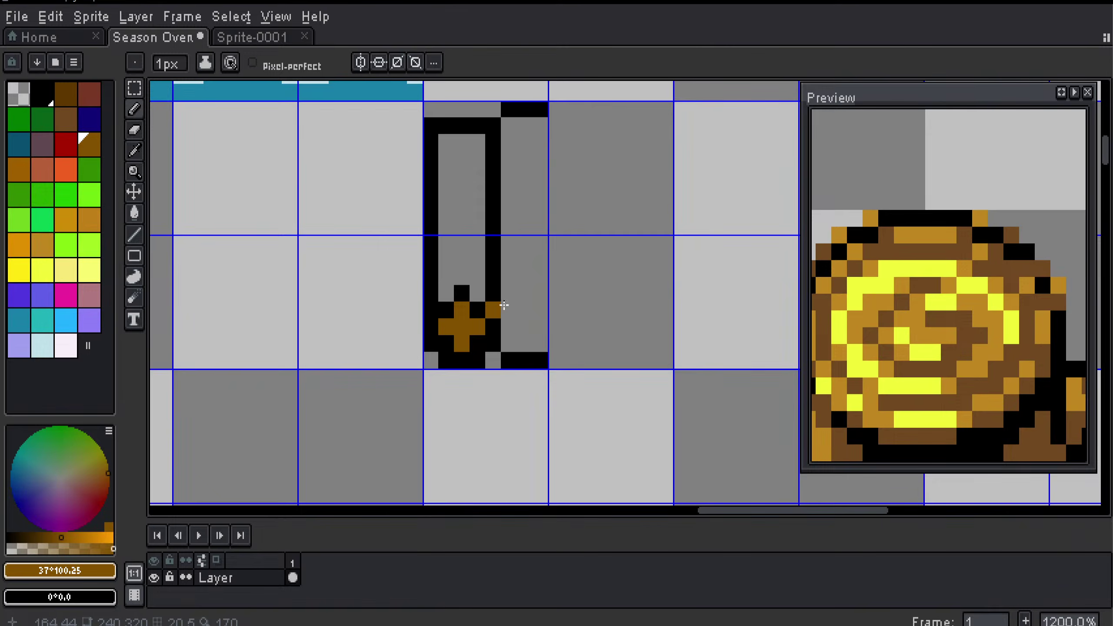
Step: Paint dark brown, light yellow and lighter brown swatches beside the upright, sampling the latter two from the sand tiles
scroll(627, 318, down, 2)
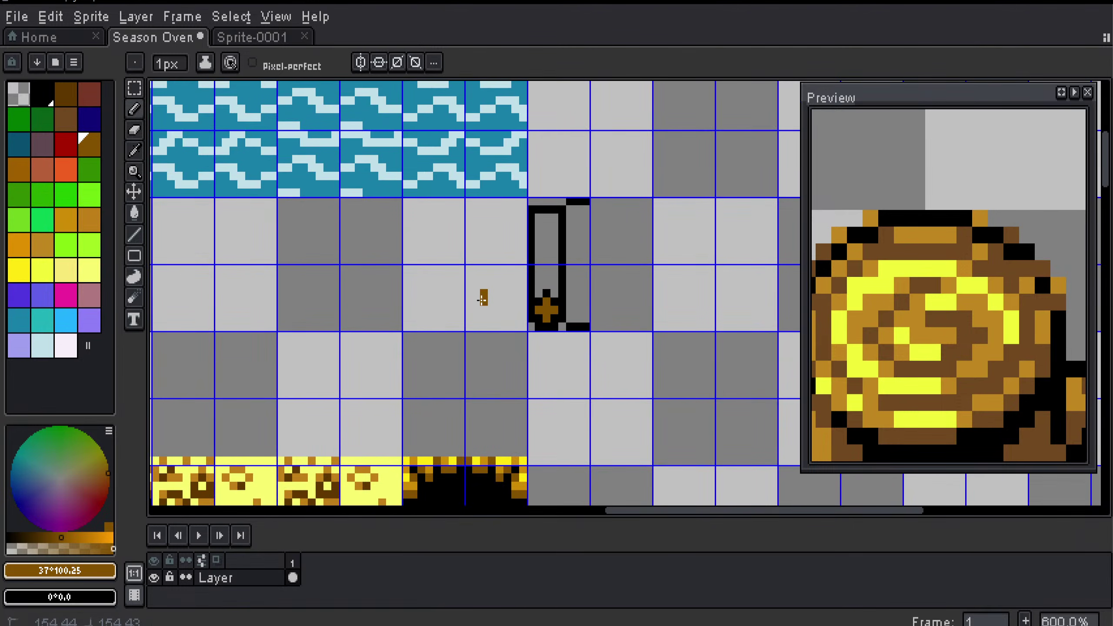
mouse_move(484, 293)
mouse_down()
mouse_move(477, 311)
mouse_move(460, 269)
mouse_up()
alt+click(392, 460)
drag(398, 412, 448, 317)
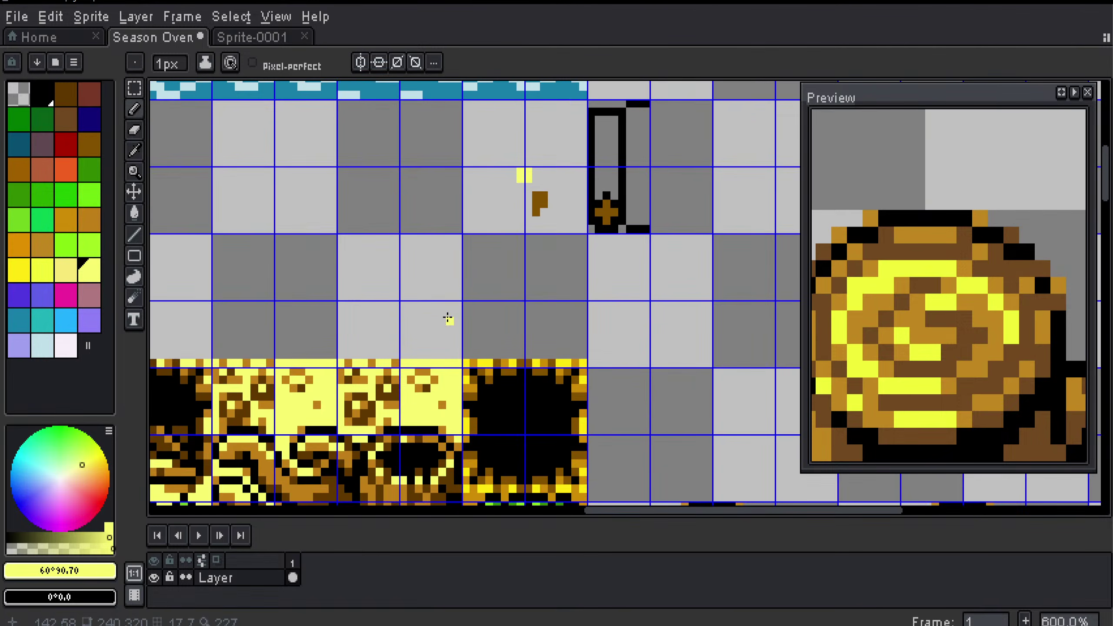
scroll(447, 318, up, 1)
alt+click(374, 404)
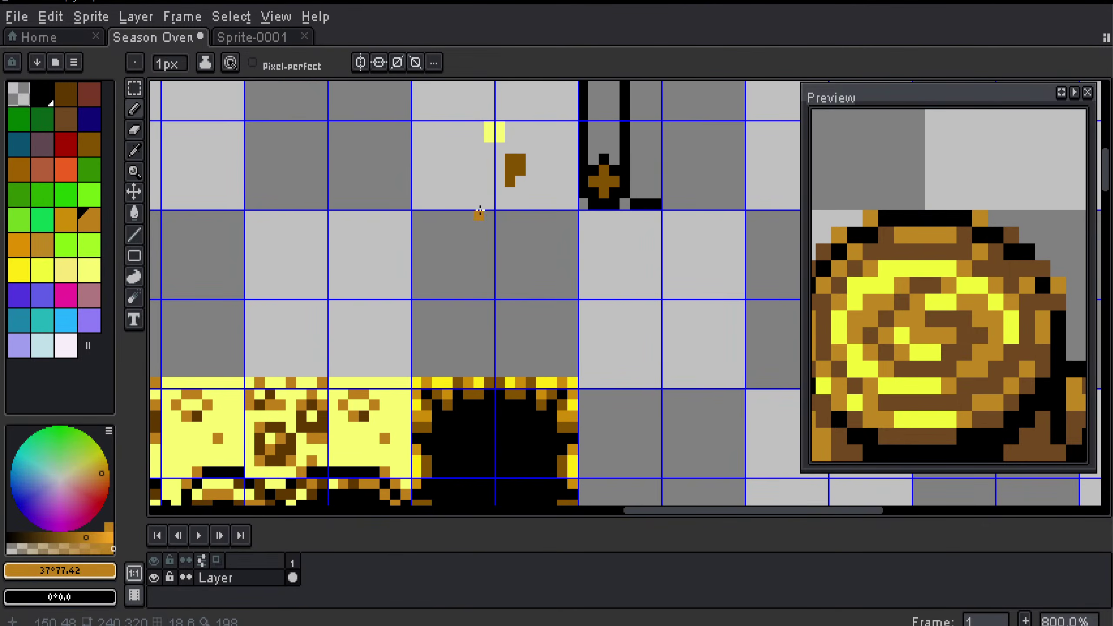
drag(510, 135, 520, 135)
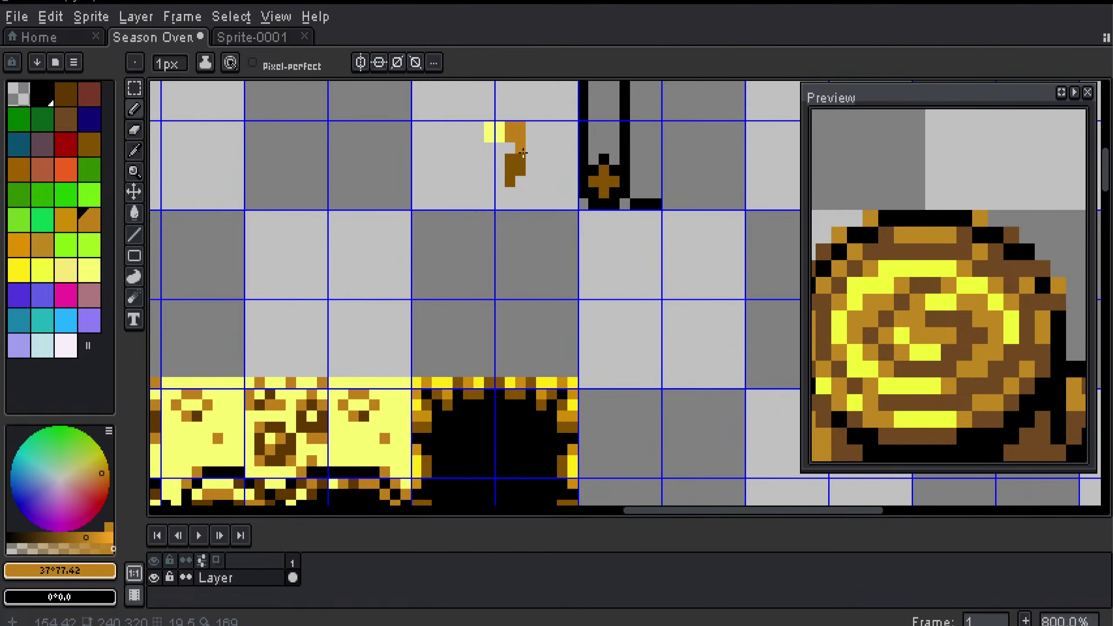
drag(509, 176, 327, 250)
scroll(326, 250, up, 1)
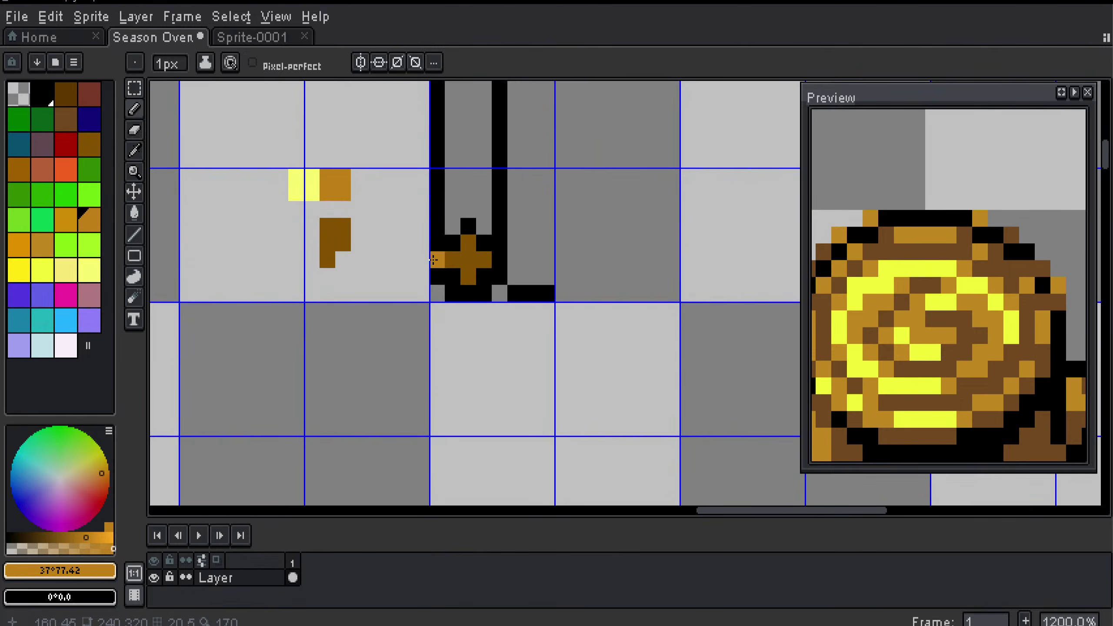
Step: Recolour both side edges of the upright dark brown between its black top cap and lower end
drag(438, 256, 447, 344)
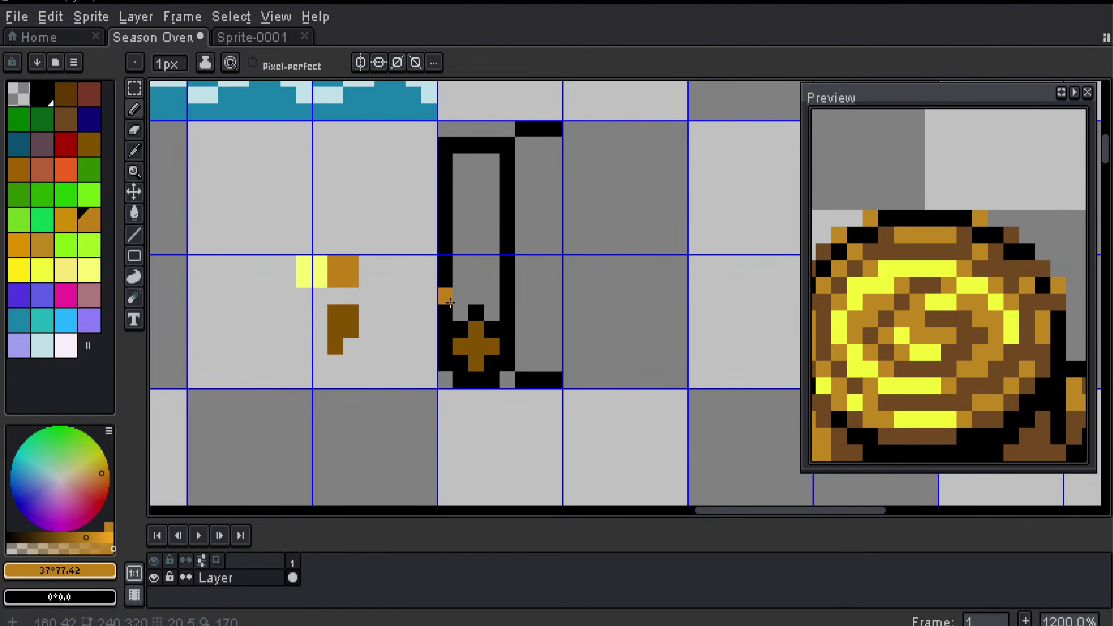
alt+click(342, 322)
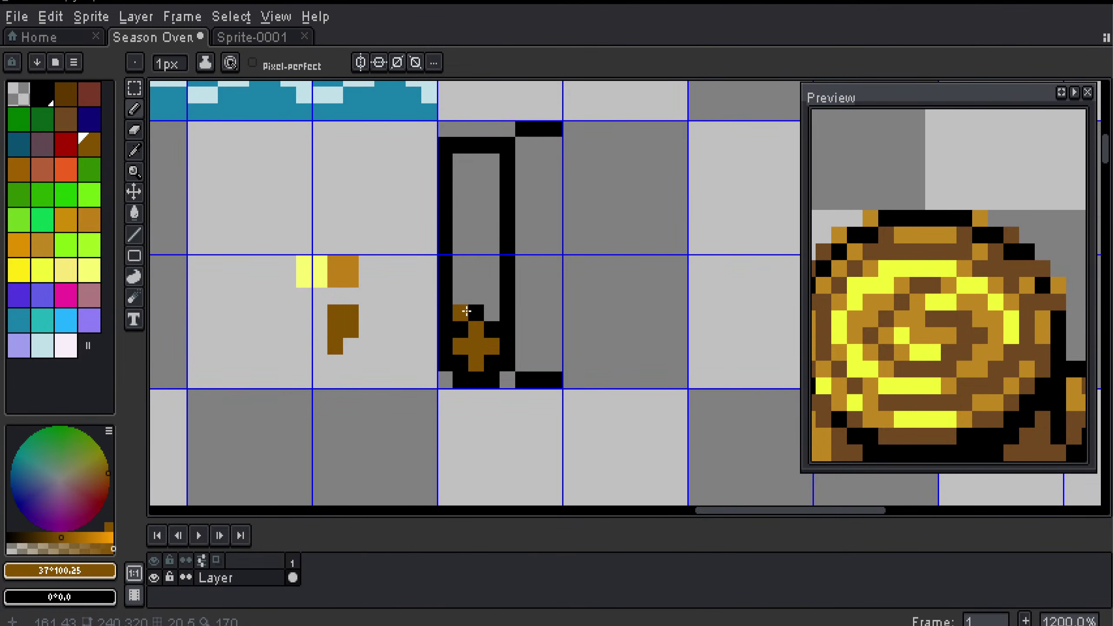
drag(466, 311, 460, 184)
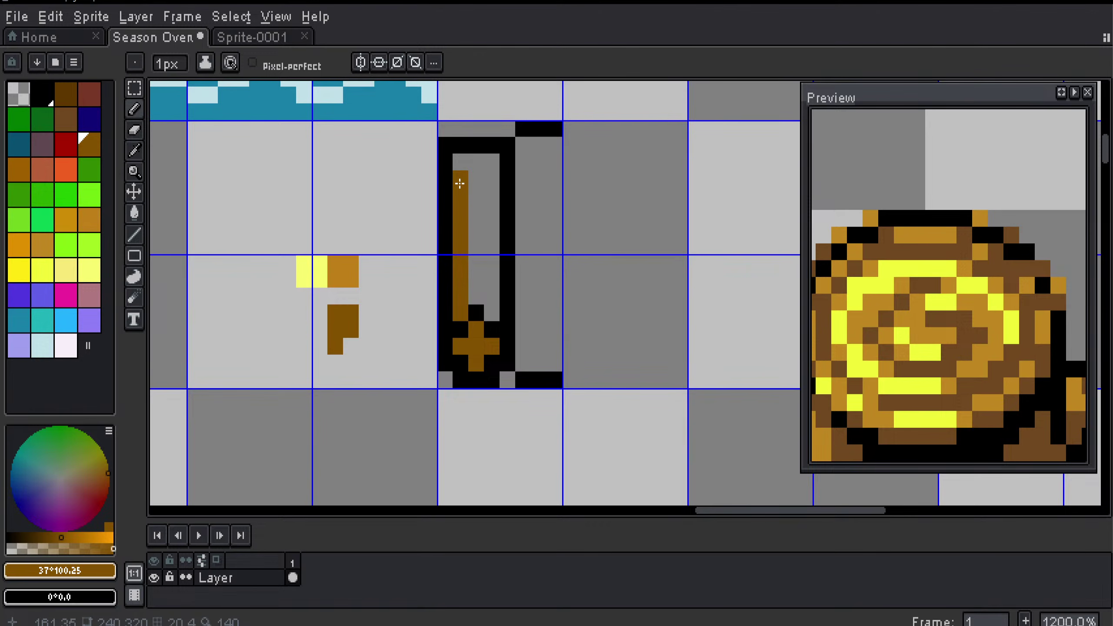
key(ctrl+z)
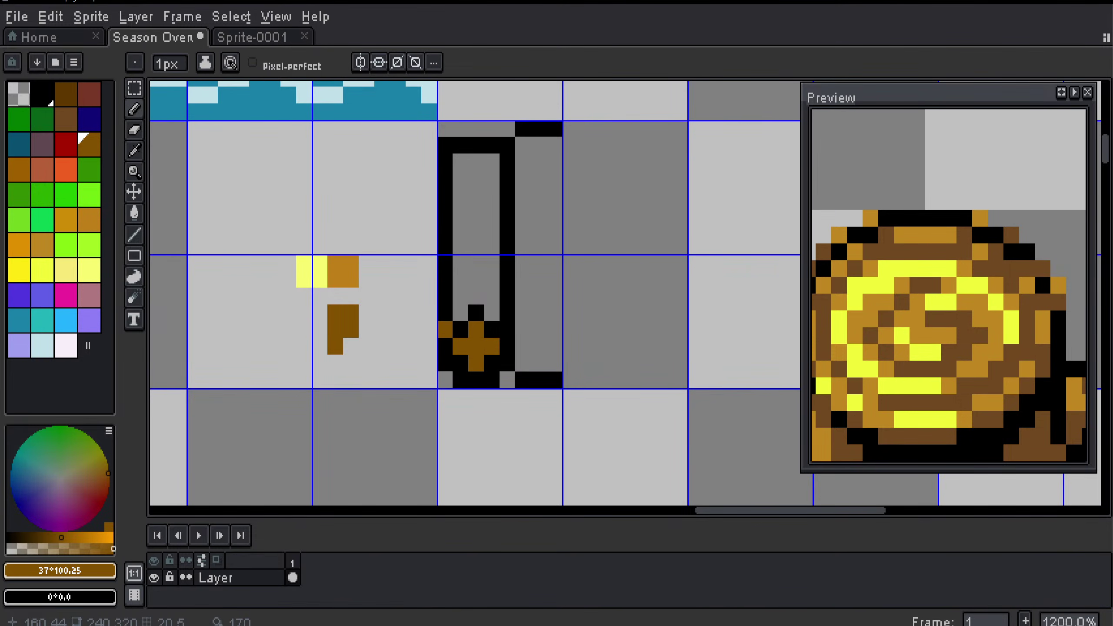
mouse_move(445, 330)
mouse_down()
mouse_move(449, 182)
mouse_move(503, 178)
mouse_move(507, 326)
mouse_up()
Step: Paint dark brown pixels around a single light yellow pixel at the upright's inner upper end
click(477, 179)
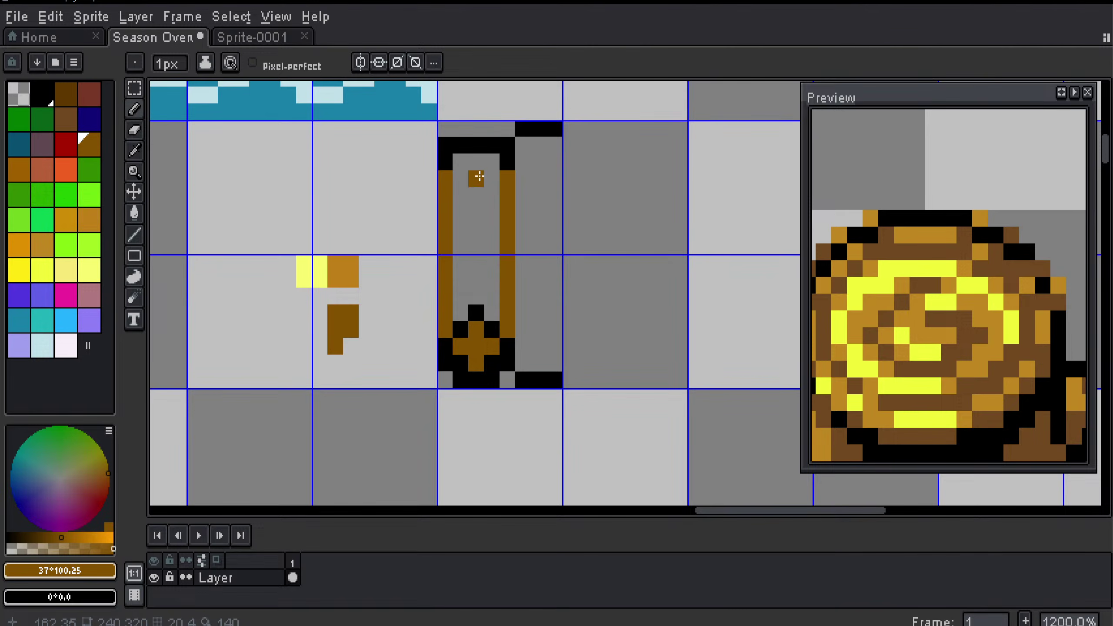
click(461, 163)
click(485, 166)
click(477, 166)
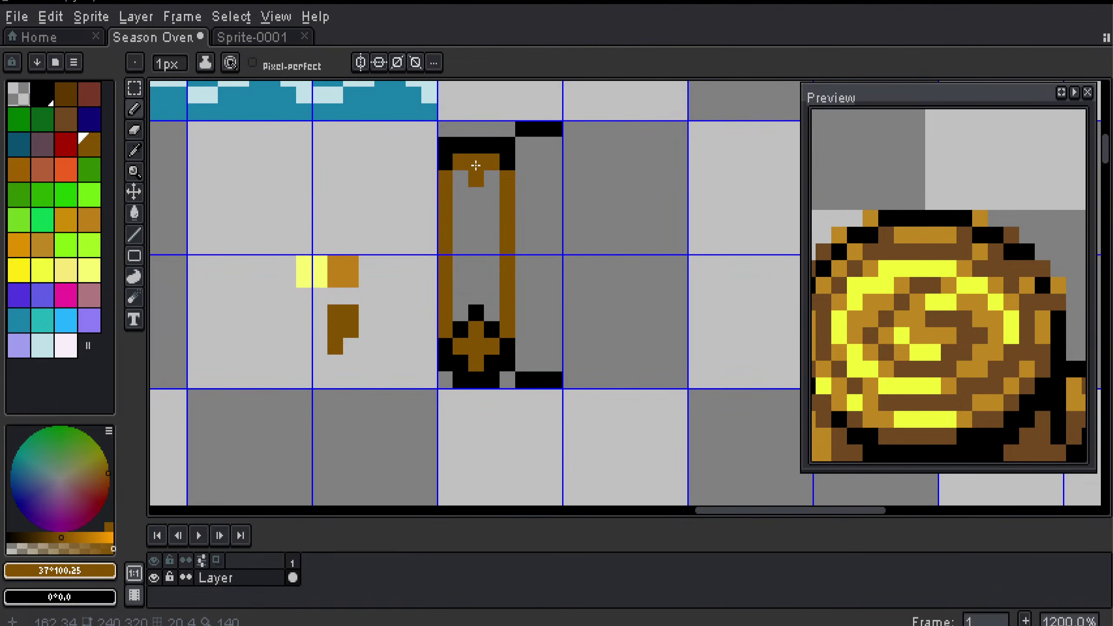
key(ctrl+z)
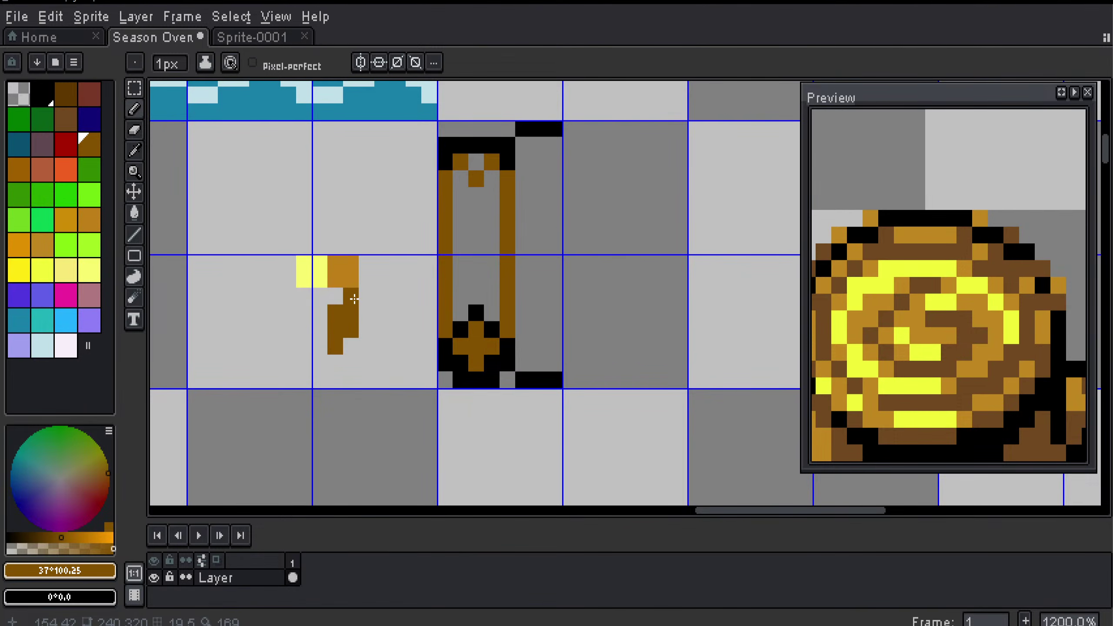
alt+click(305, 277)
click(477, 161)
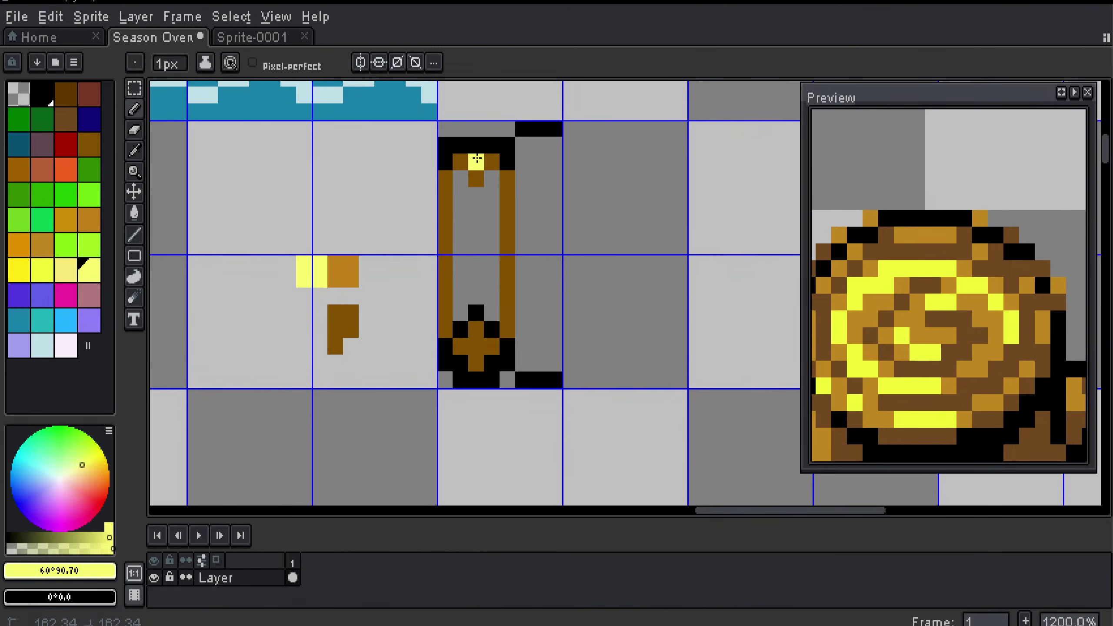
Step: Paint a lighter brown column along the inside of each side edge of the upright
alt+click(341, 276)
mouse_move(460, 178)
mouse_down()
mouse_move(462, 310)
mouse_move(495, 305)
mouse_move(495, 182)
mouse_up()
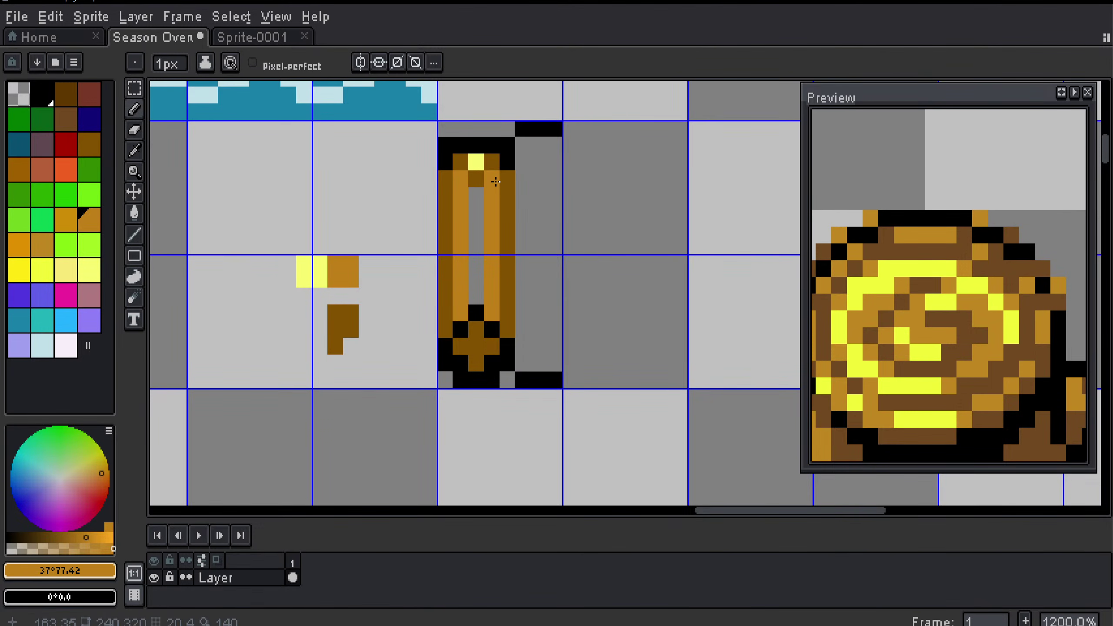
alt+click(336, 328)
click(478, 195)
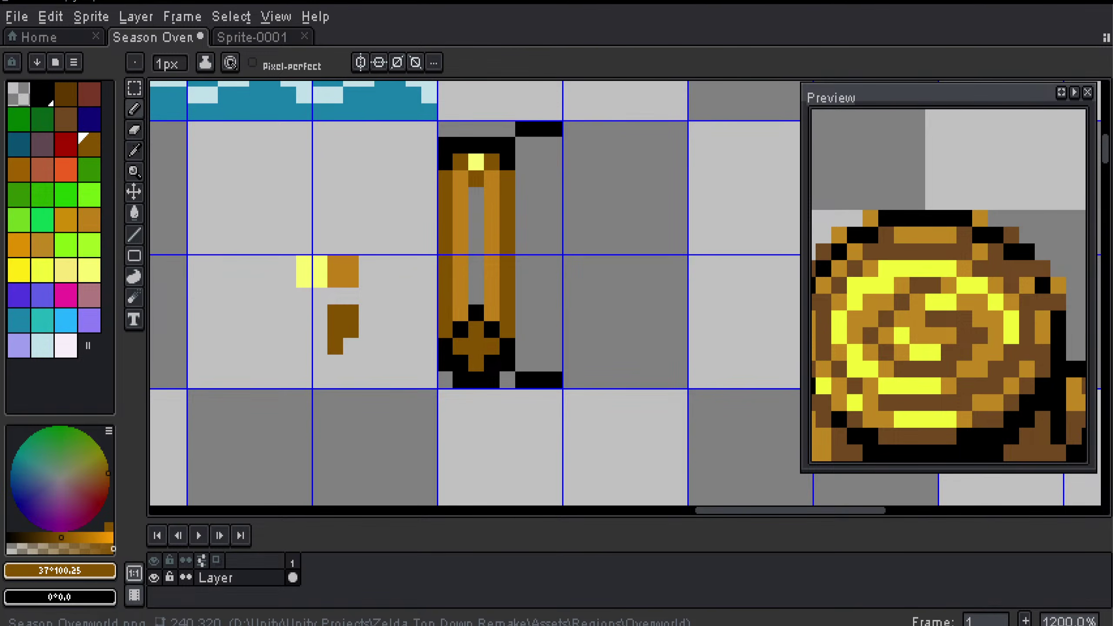
Step: Compare the upright's shading with the wooden bridge planks in the reference sprite
mouse_move(1112, 171)
mouse_down()
mouse_move(752, 169)
mouse_move(771, 141)
mouse_move(1112, 178)
mouse_up()
drag(818, 255, 839, 258)
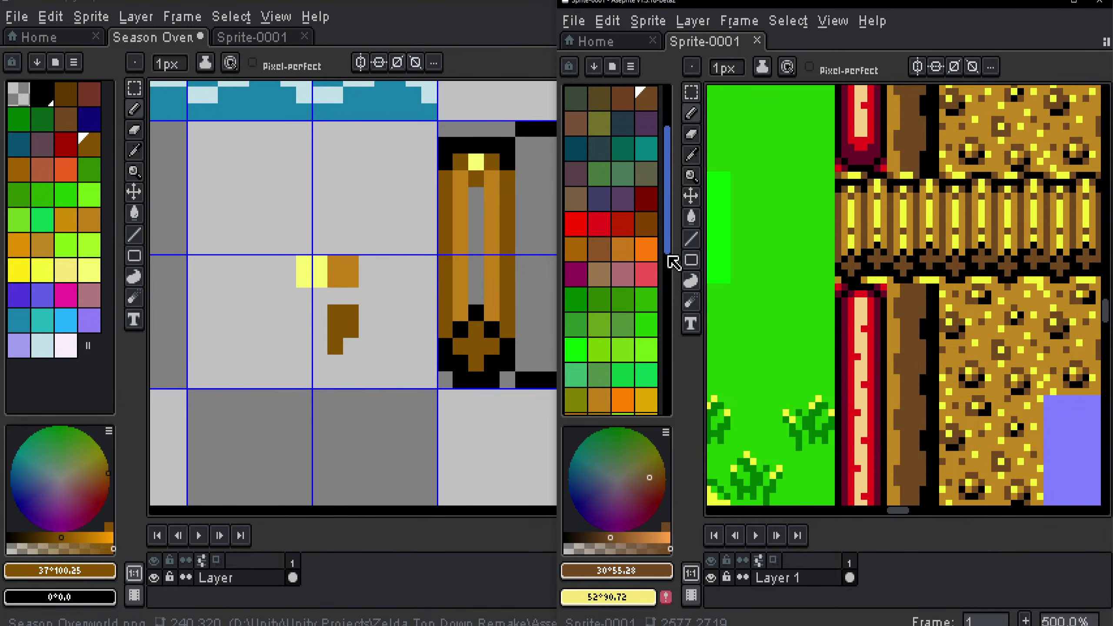
drag(892, 0, 1111, 204)
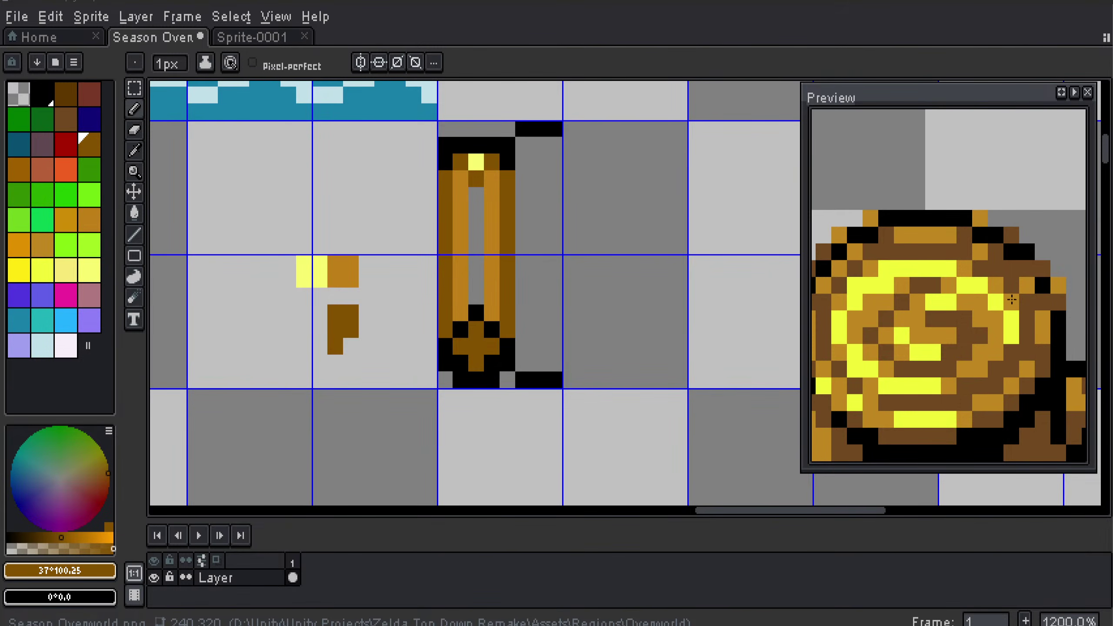
Step: Copy a 4 by 3 pixel patch of darker and lighter brown from the round wooden tub into the empty area near the upright
scroll(592, 316, down, 5)
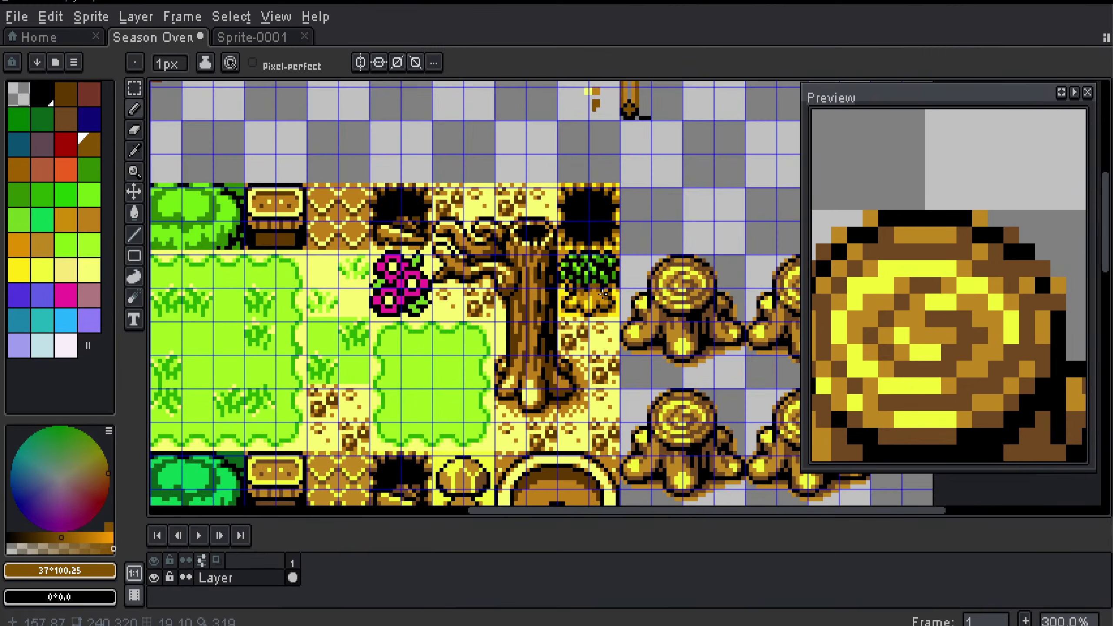
scroll(605, 293, up, 1)
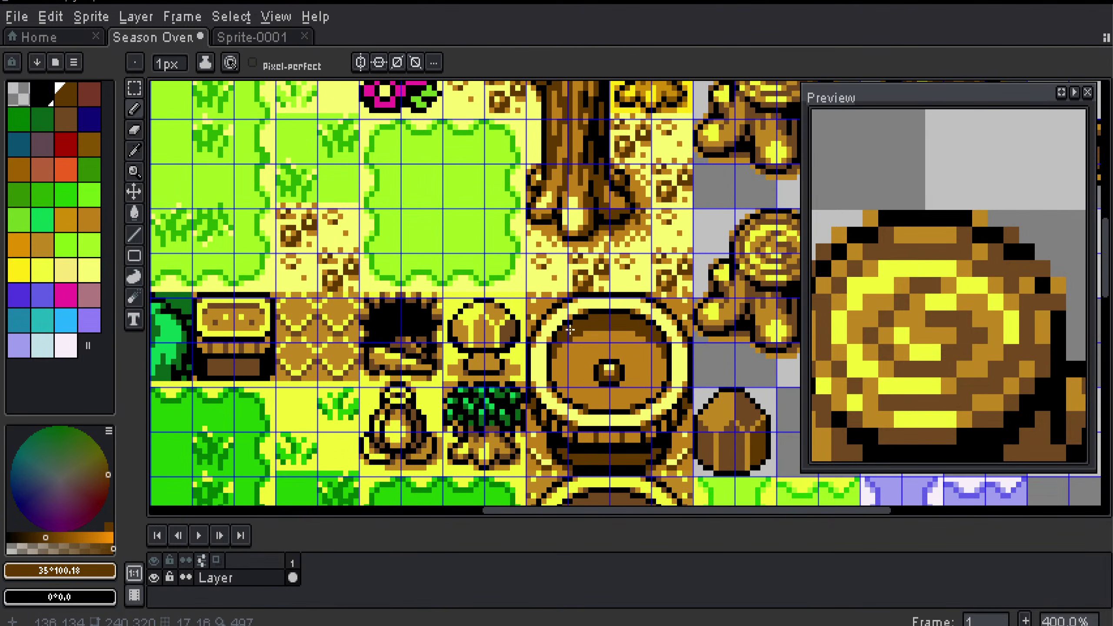
key(m)
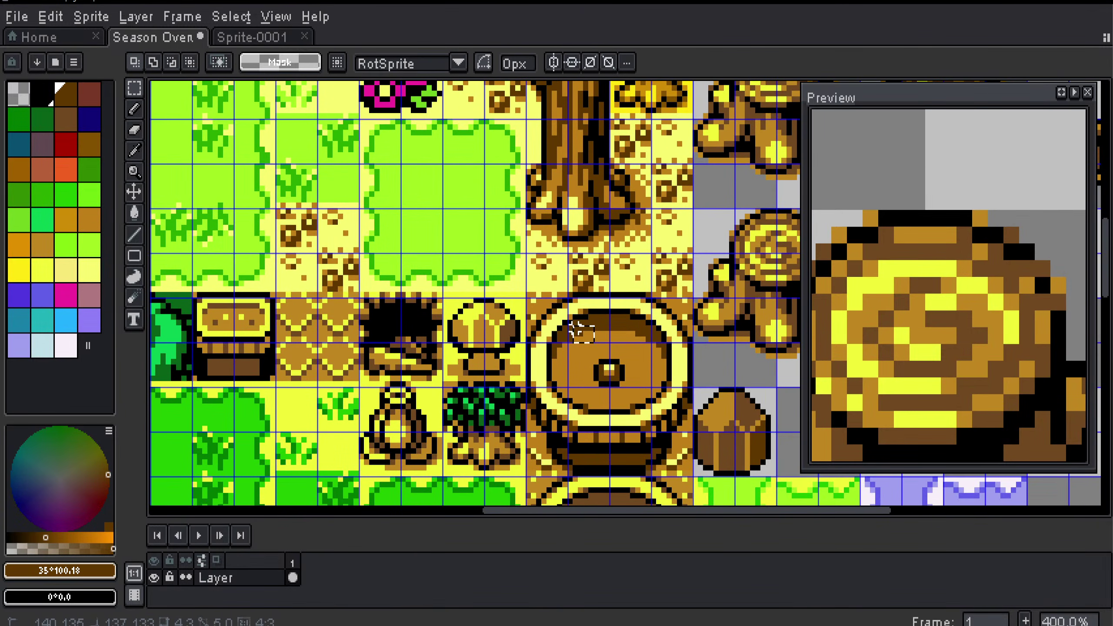
scroll(592, 324, down, 1)
drag(658, 110, 561, 381)
scroll(535, 329, up, 2)
drag(434, 228, 447, 248)
click(482, 287)
key(ctrl+v)
scroll(474, 285, up, 4)
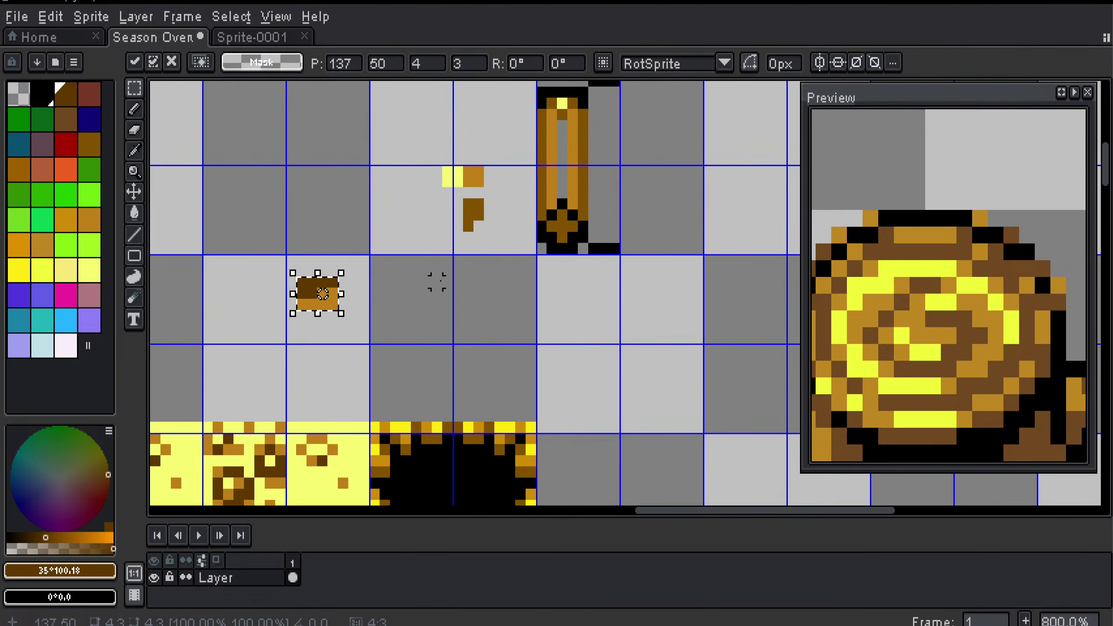
click(405, 294)
drag(311, 276, 466, 287)
Step: Sample the patch's darker brown and fill the upright's plus shape and side edges with it
key(i)
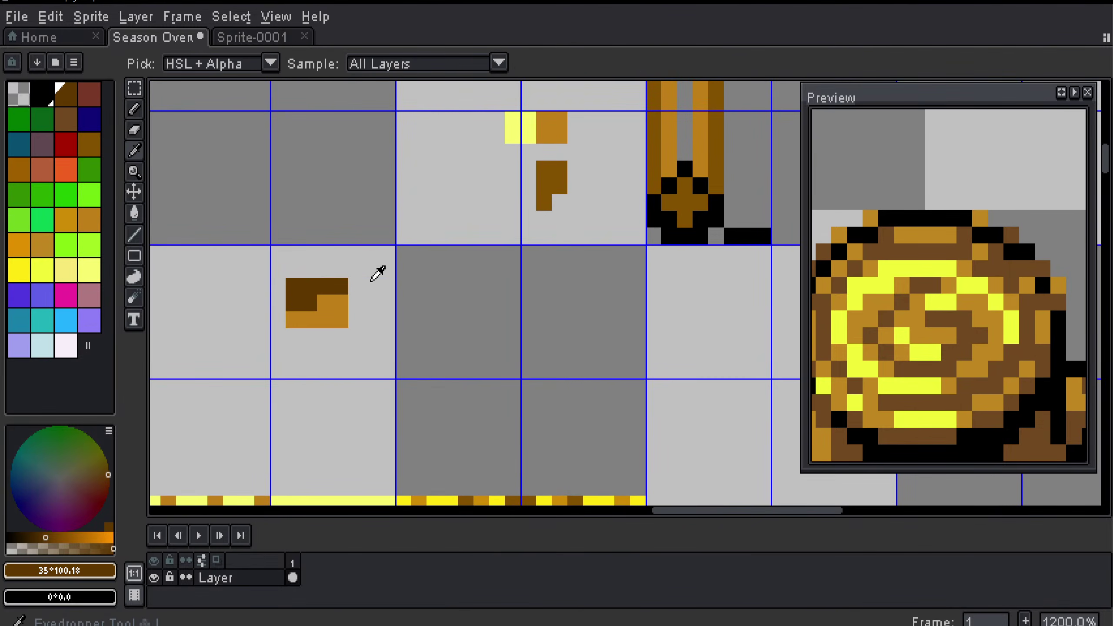
right_click(312, 287)
key(b)
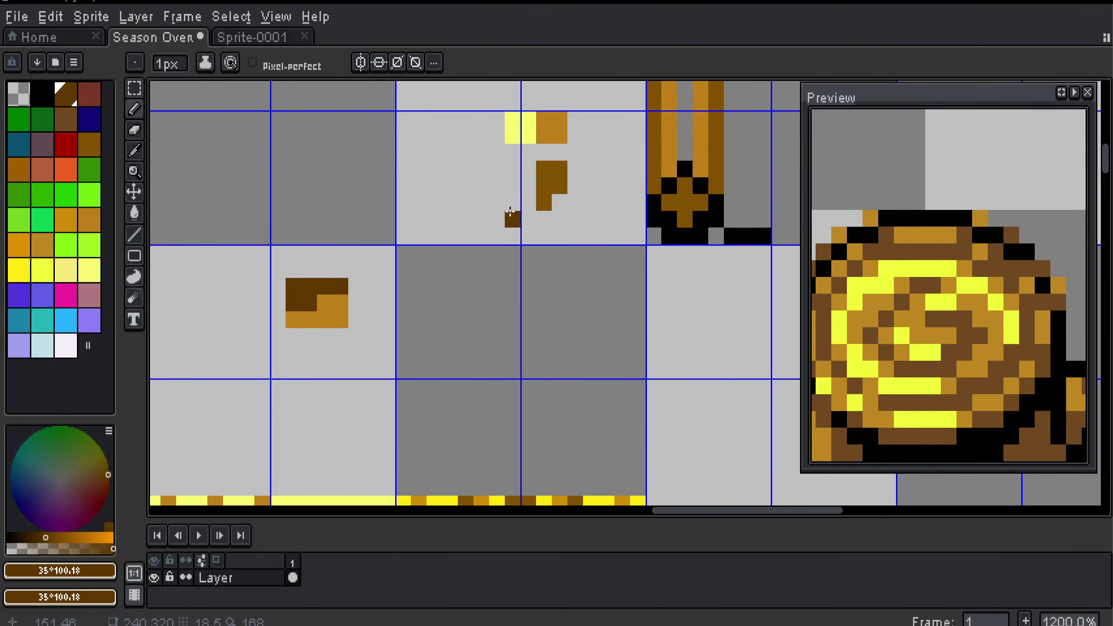
drag(601, 207, 472, 273)
drag(572, 251, 523, 278)
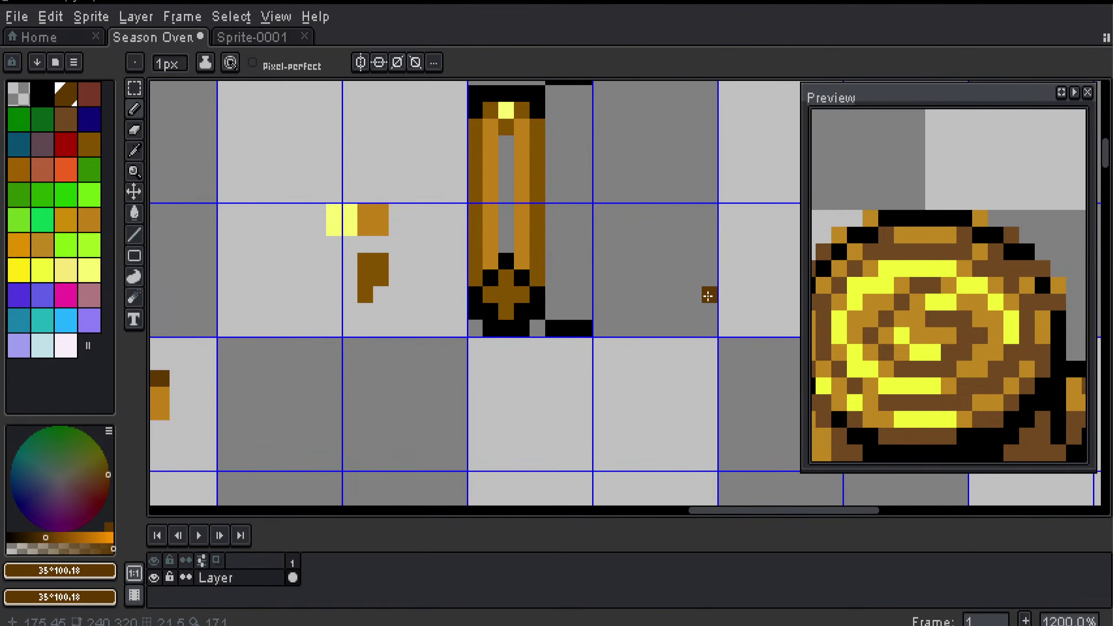
key(g)
click(507, 301)
click(477, 230)
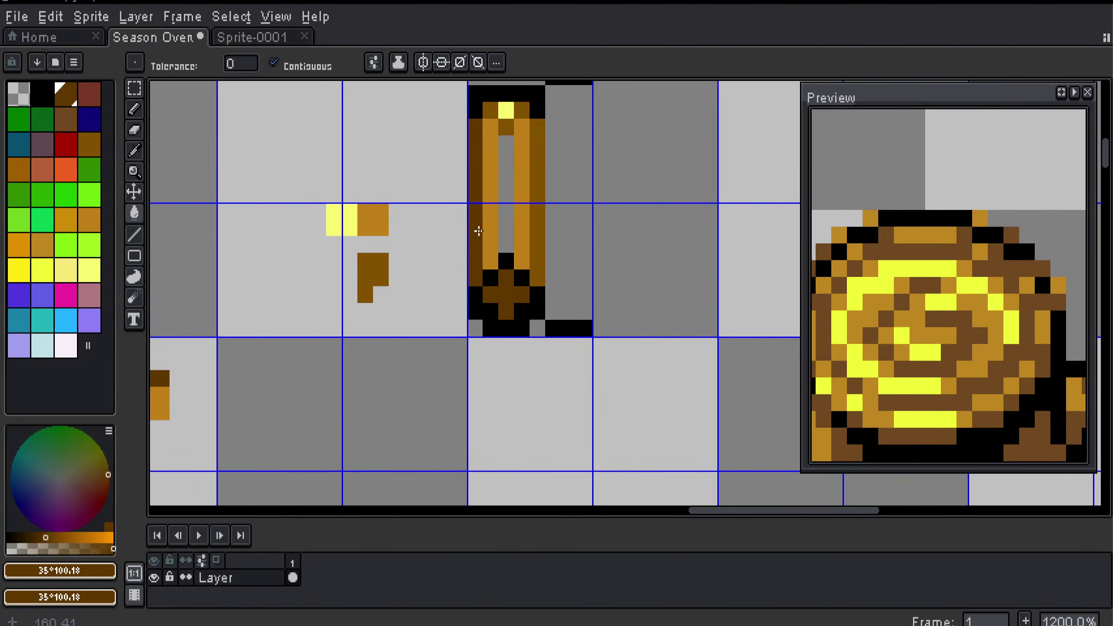
click(537, 216)
click(510, 232)
Step: Check the wooden tub's shading in the tileset and sample its lighter brown
drag(405, 270, 498, 264)
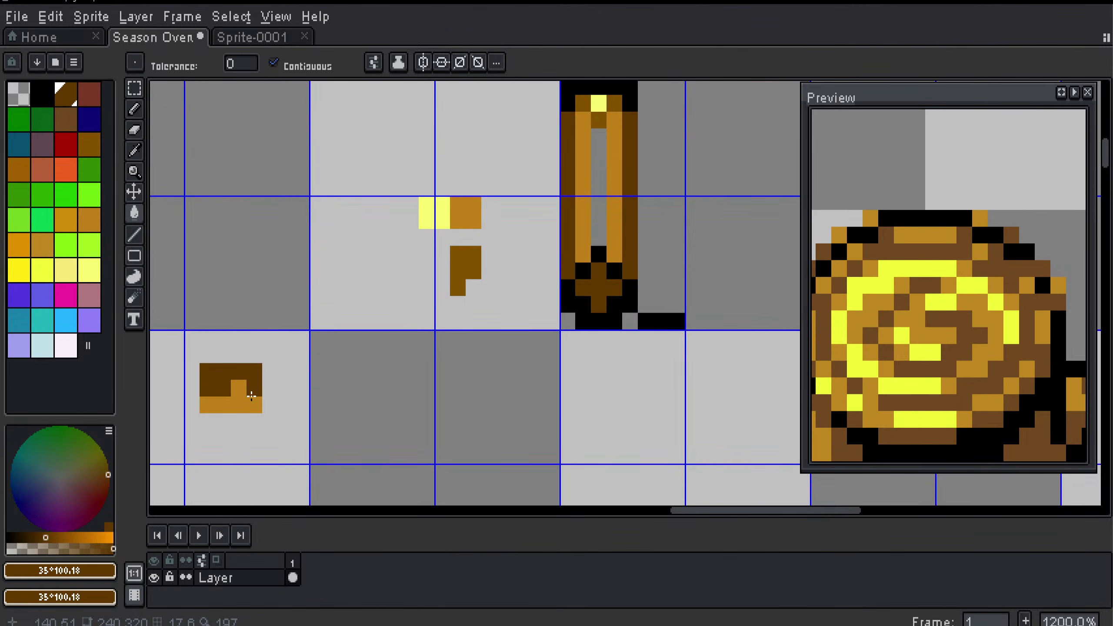
scroll(254, 390, down, 2)
scroll(333, 395, down, 5)
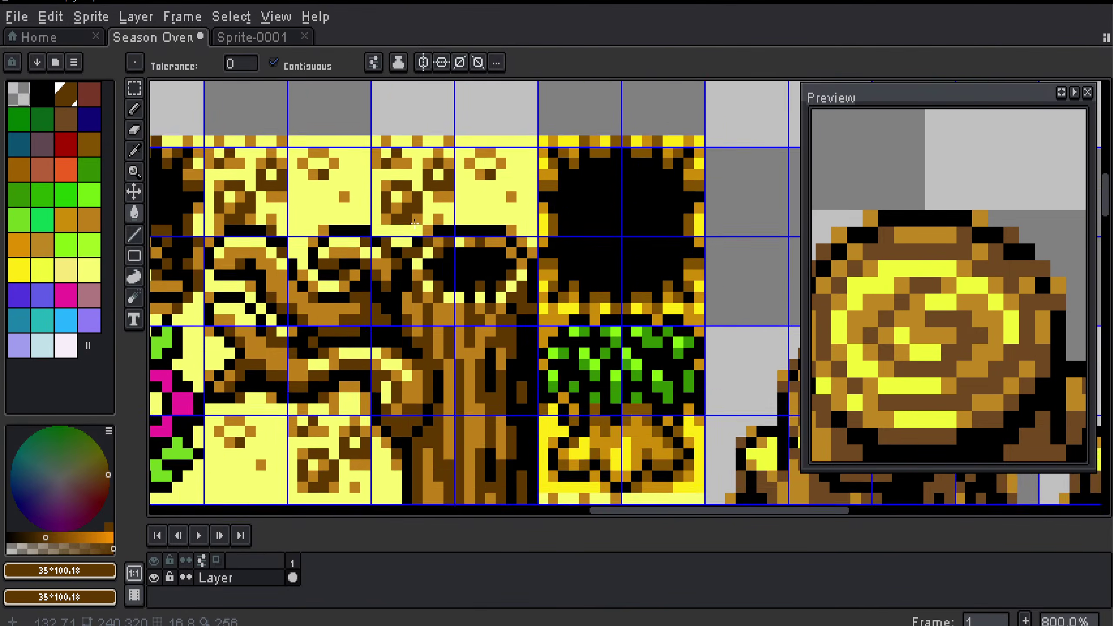
scroll(392, 406, down, 4)
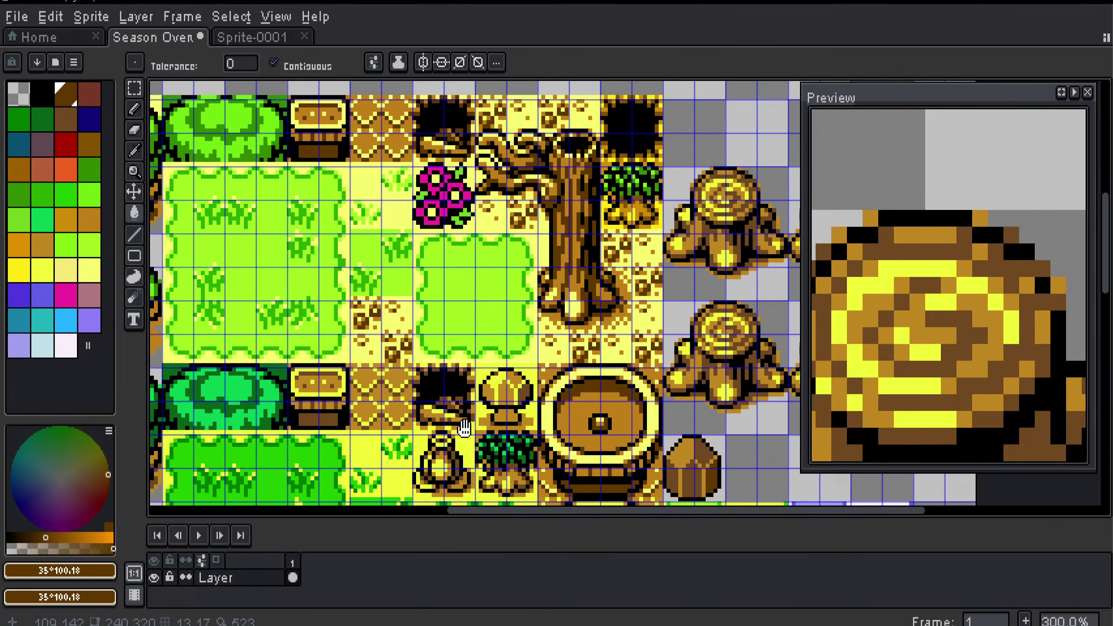
scroll(419, 402, down, 3)
scroll(439, 349, up, 4)
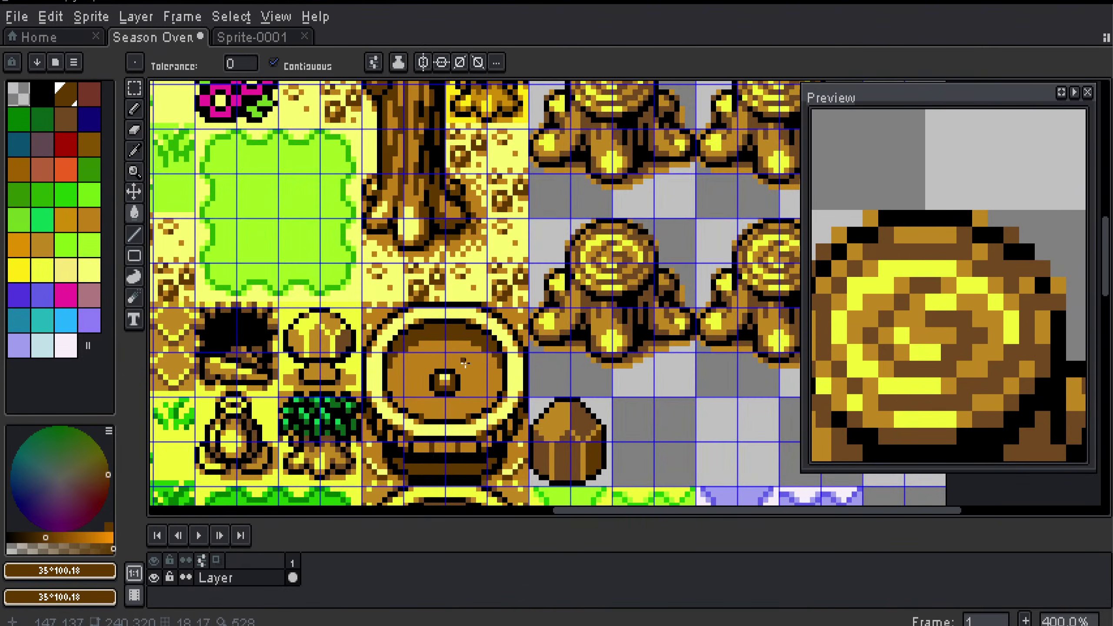
alt+click(433, 356)
scroll(468, 215, down, 1)
drag(469, 215, 489, 482)
scroll(474, 413, up, 1)
drag(552, 189, 486, 290)
scroll(474, 413, up, 1)
scroll(486, 289, up, 2)
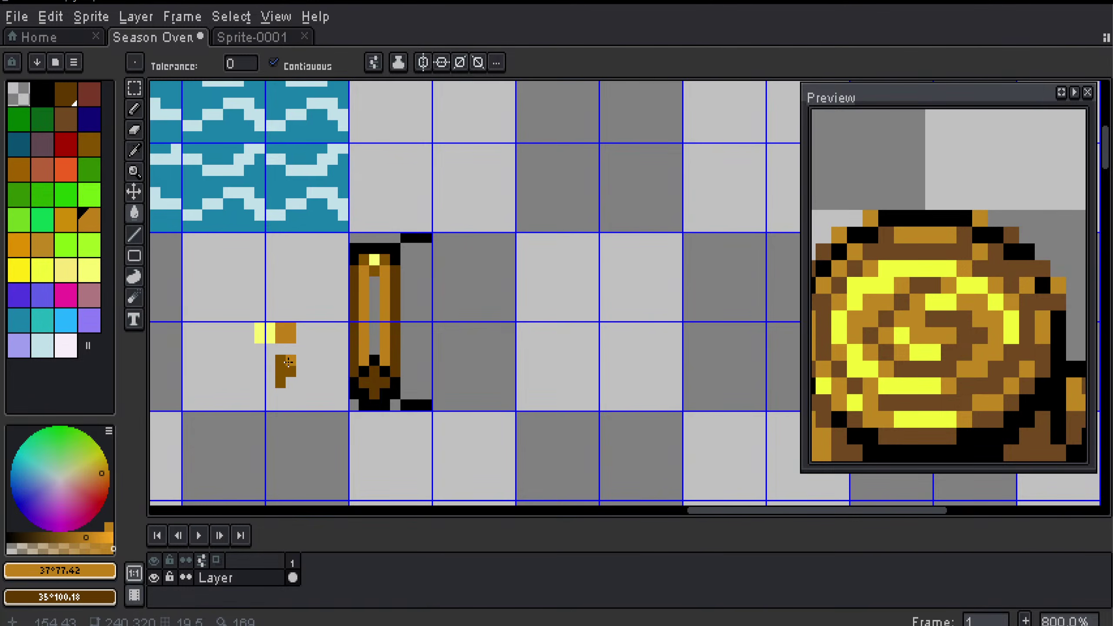
drag(287, 372, 446, 284)
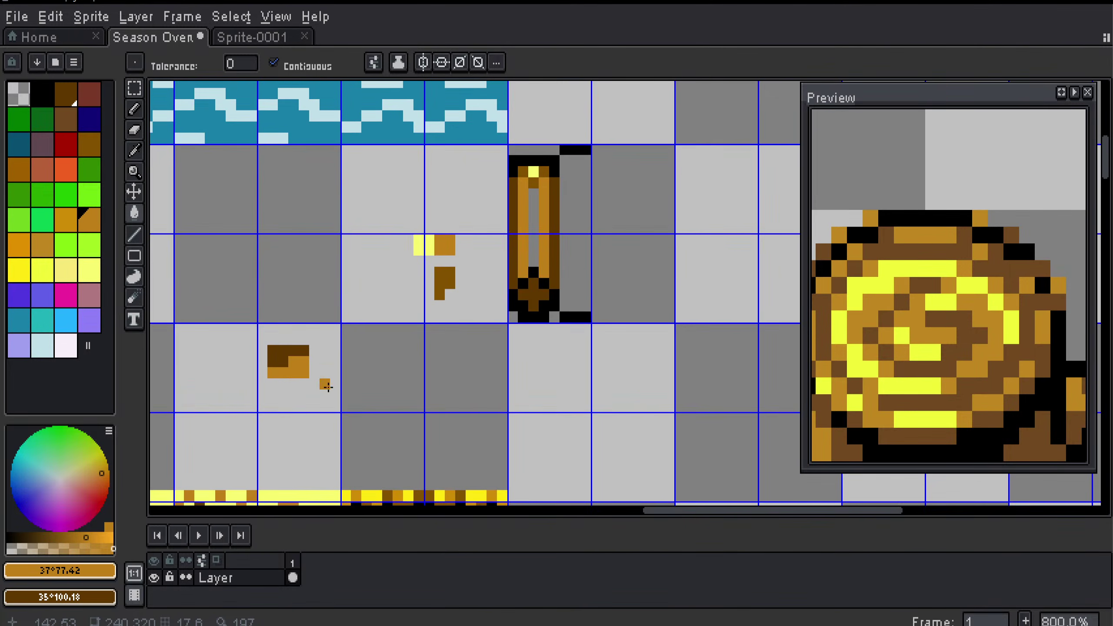
Step: Move the copied brown patch close to the swatches beside the upright and delete the old dark brown swatch
key(m)
mouse_move(336, 397)
mouse_down()
mouse_move(252, 340)
mouse_move(440, 334)
mouse_up()
click(426, 248)
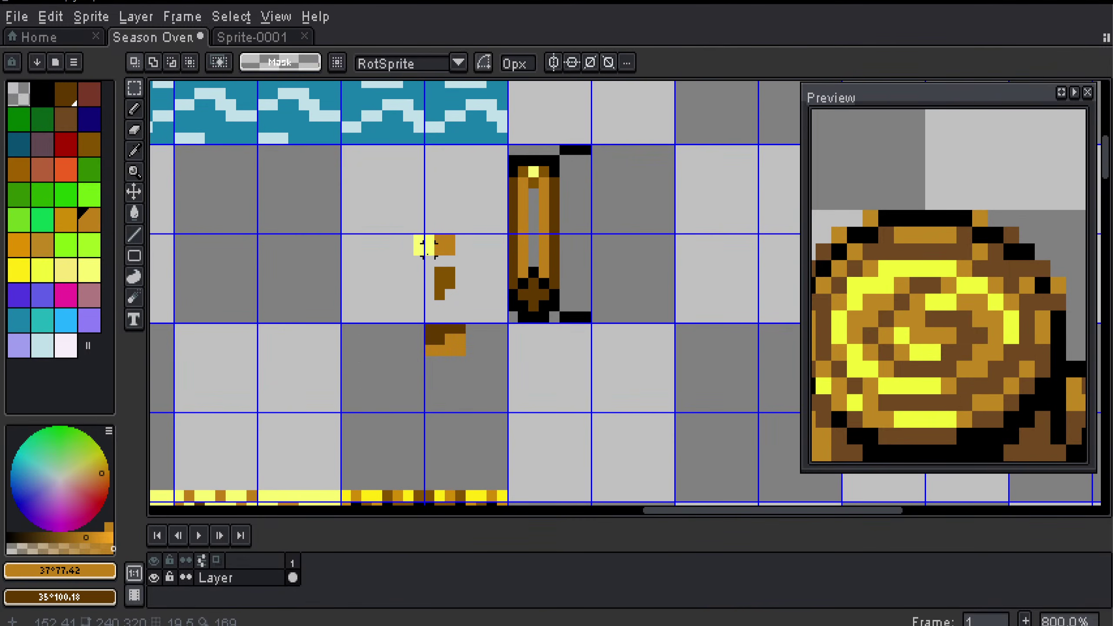
drag(429, 262, 466, 301)
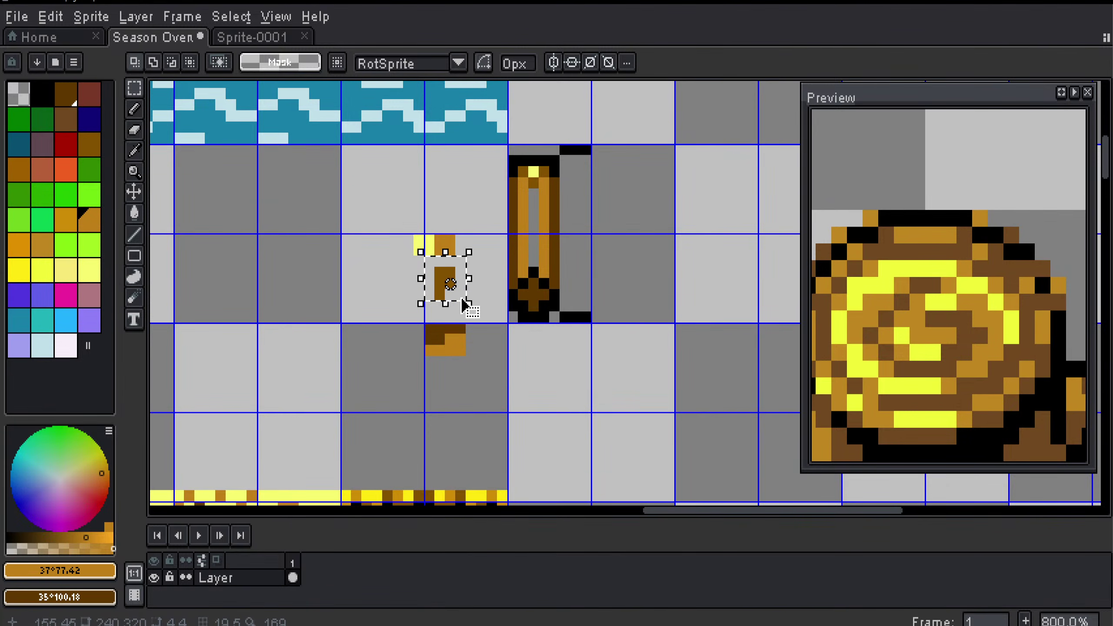
key(Delete)
key(ctrl+d)
Step: Paint one pixel of the patch's darker brown in the upright's centre strip and fill the remaining gaps with light yellow
scroll(449, 305, up, 1)
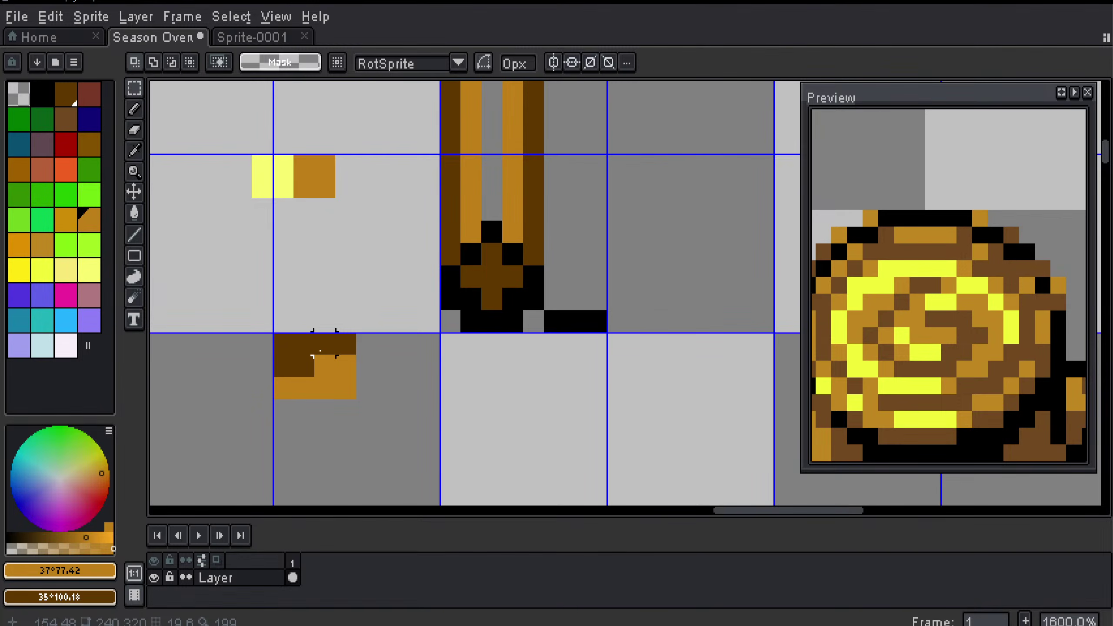
key(b)
alt+click(311, 351)
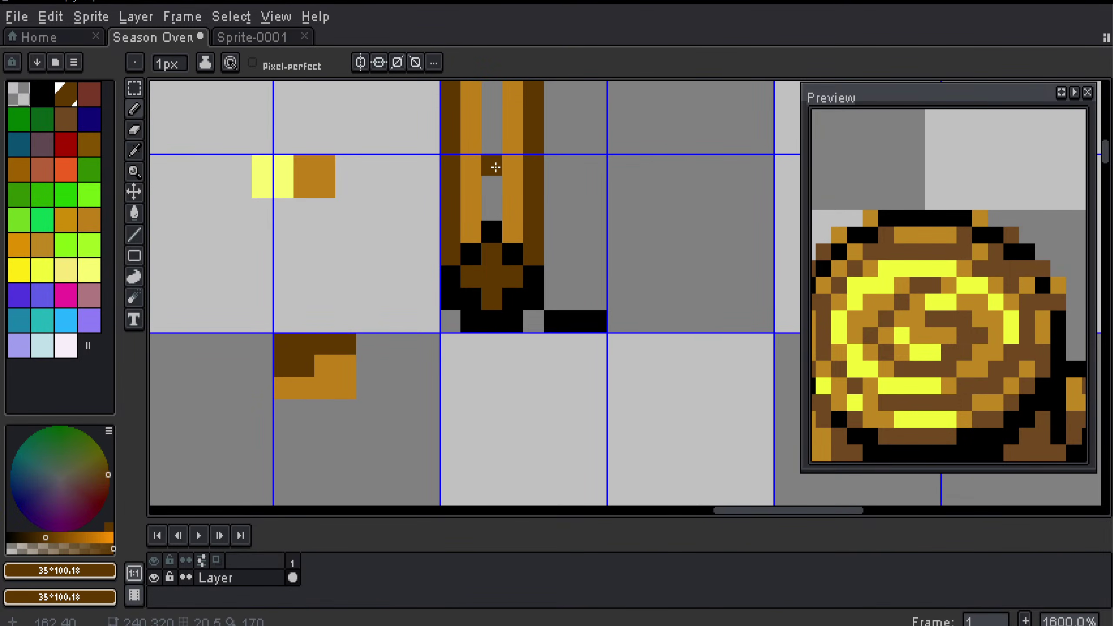
scroll(495, 167, up, 3)
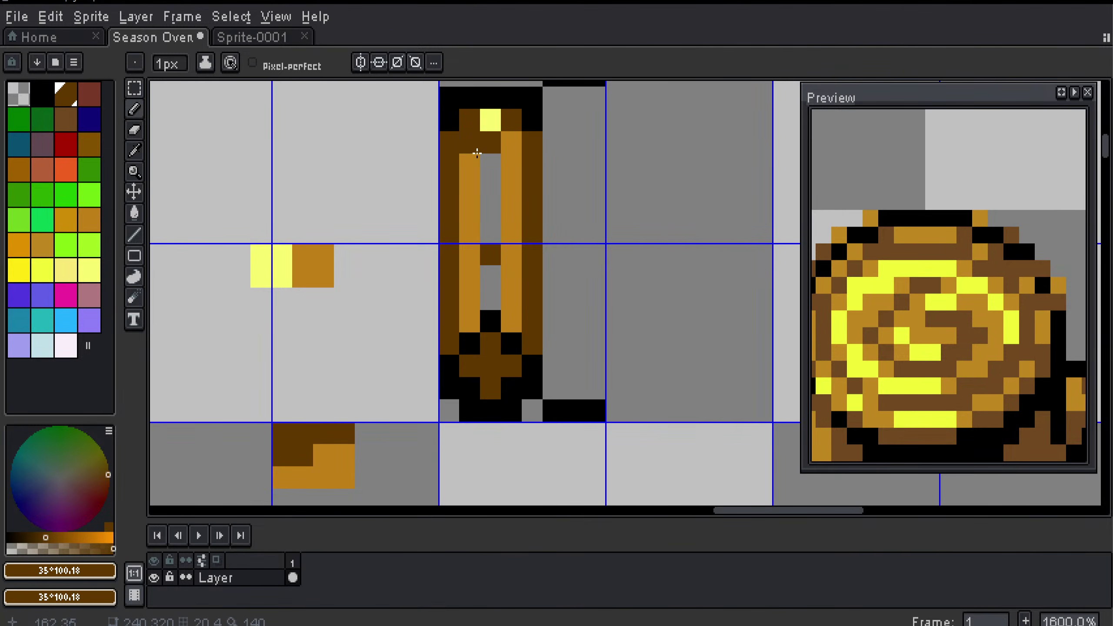
alt+click(279, 271)
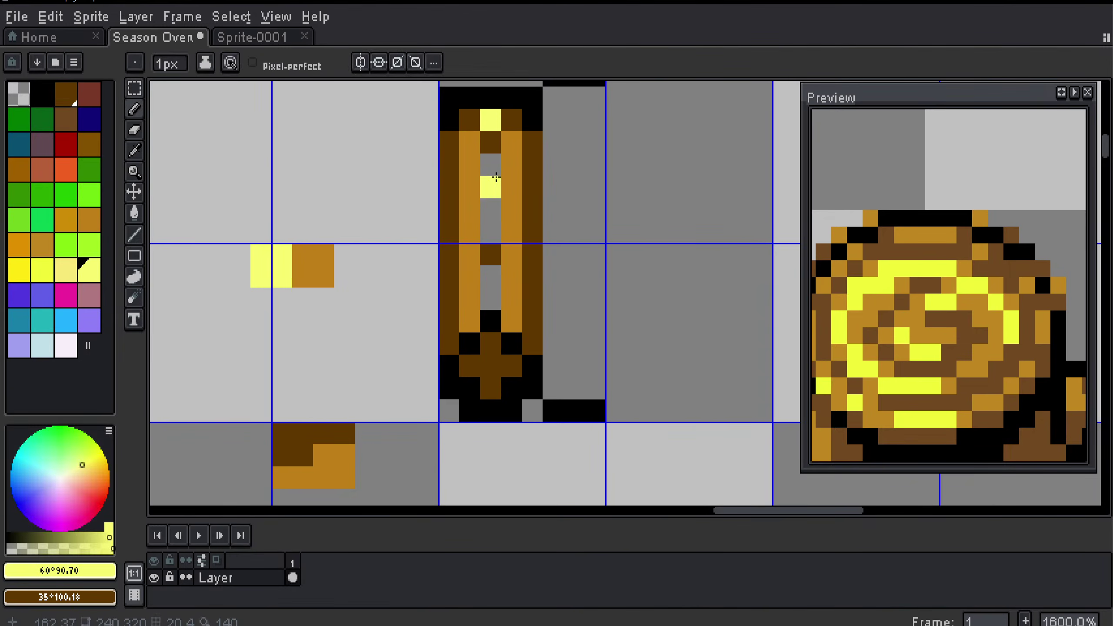
drag(490, 164, 489, 230)
drag(490, 300, 490, 279)
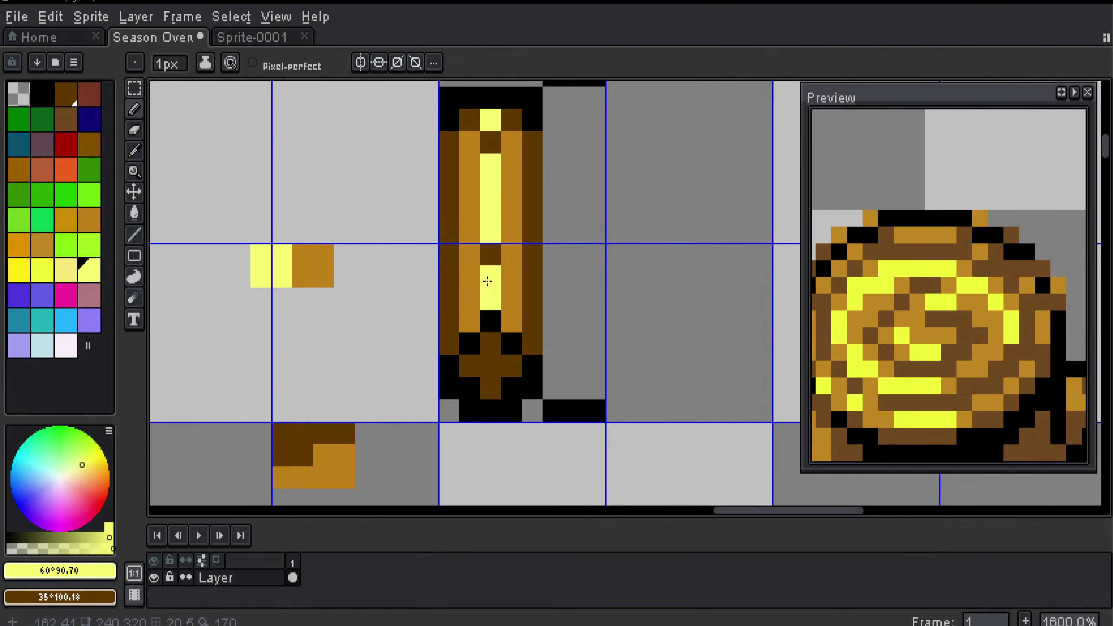
Step: Sample the darker brown from the copied patch and pick up the lighter brown from the swatches beside the upright
alt+click(338, 431)
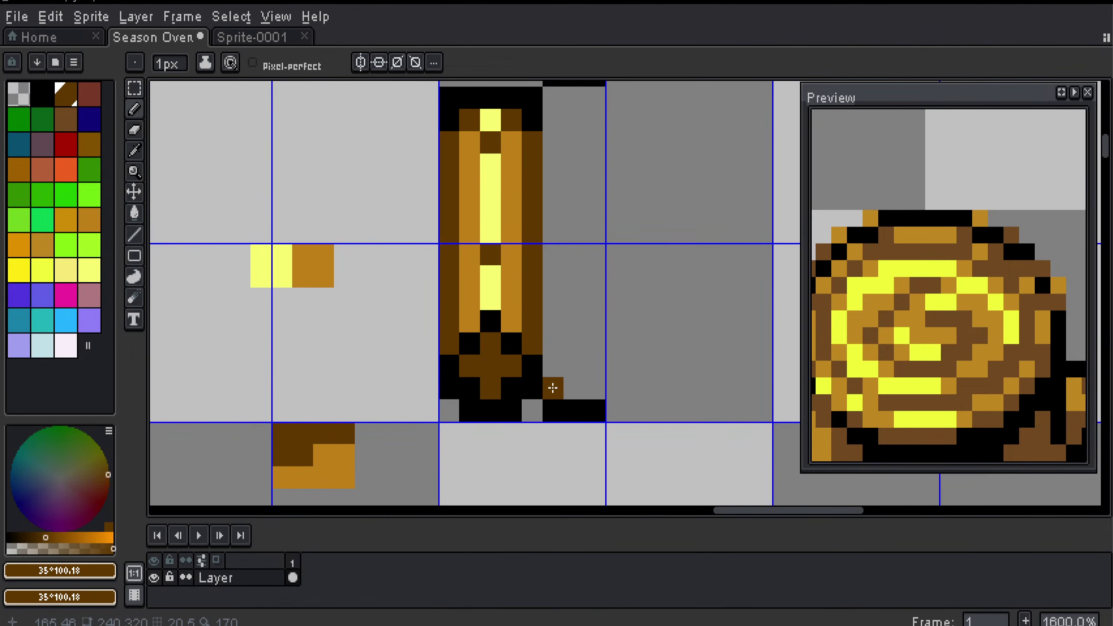
drag(553, 375, 401, 408)
scroll(370, 398, down, 1)
alt+click(266, 308)
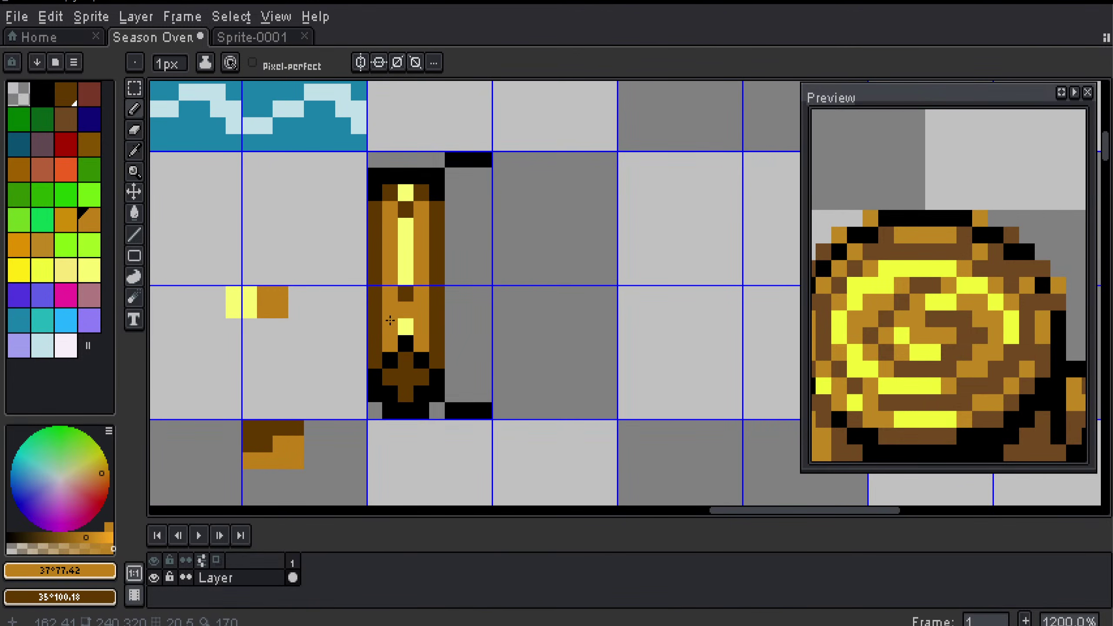
Step: Look over the tileset's tree trunk, tubs, dirt patches, grass and bush bases to examine how their browns are shaded
drag(388, 331, 506, 227)
scroll(396, 424, down, 1)
drag(344, 445, 464, 255)
drag(373, 473, 512, 260)
drag(460, 480, 493, 309)
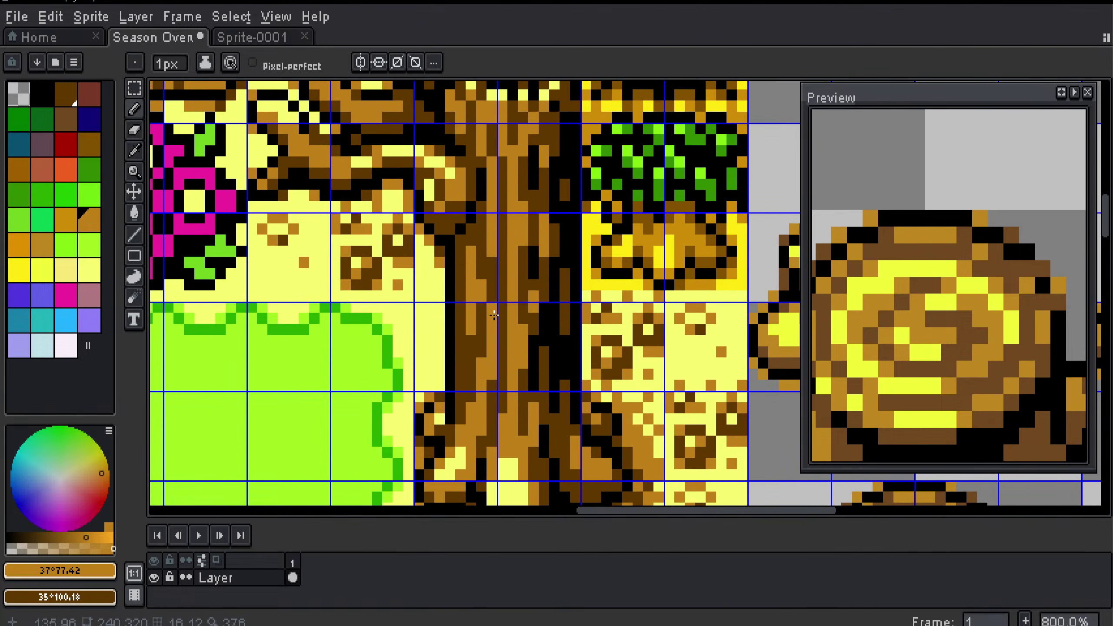
scroll(498, 318, down, 1)
drag(455, 388, 489, 332)
scroll(488, 332, down, 5)
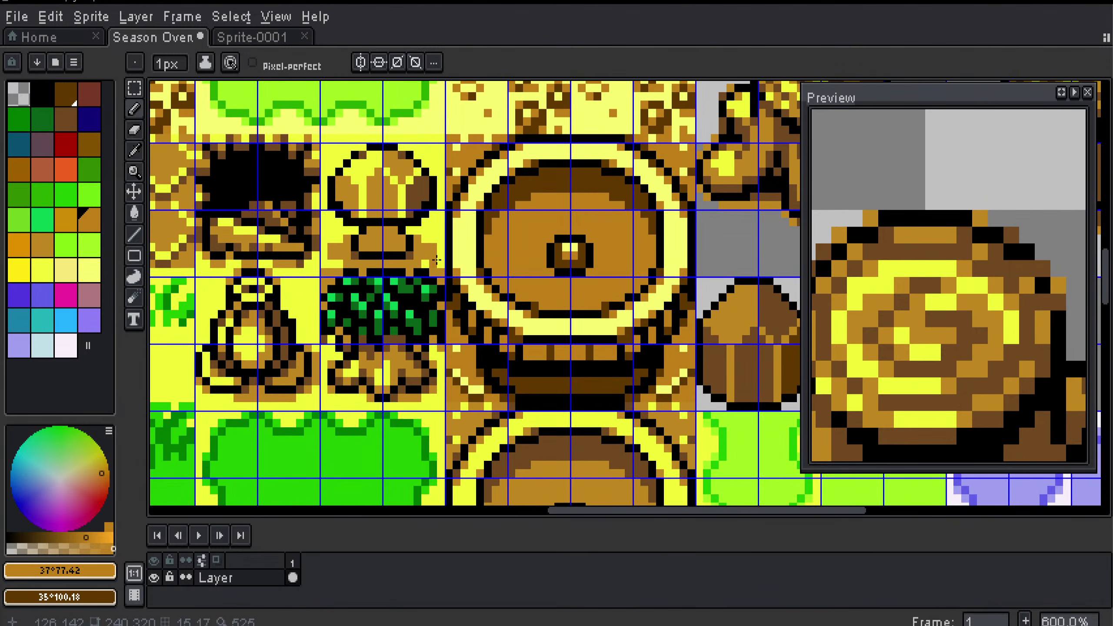
scroll(454, 303, left, 5)
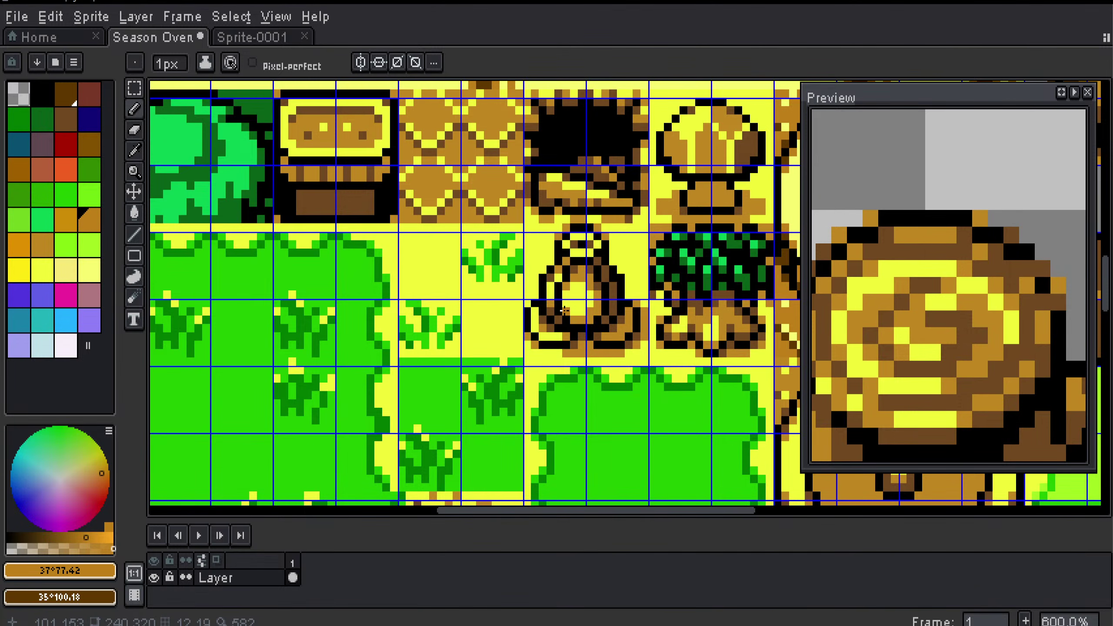
scroll(564, 310, down, 2)
scroll(542, 300, down, 5)
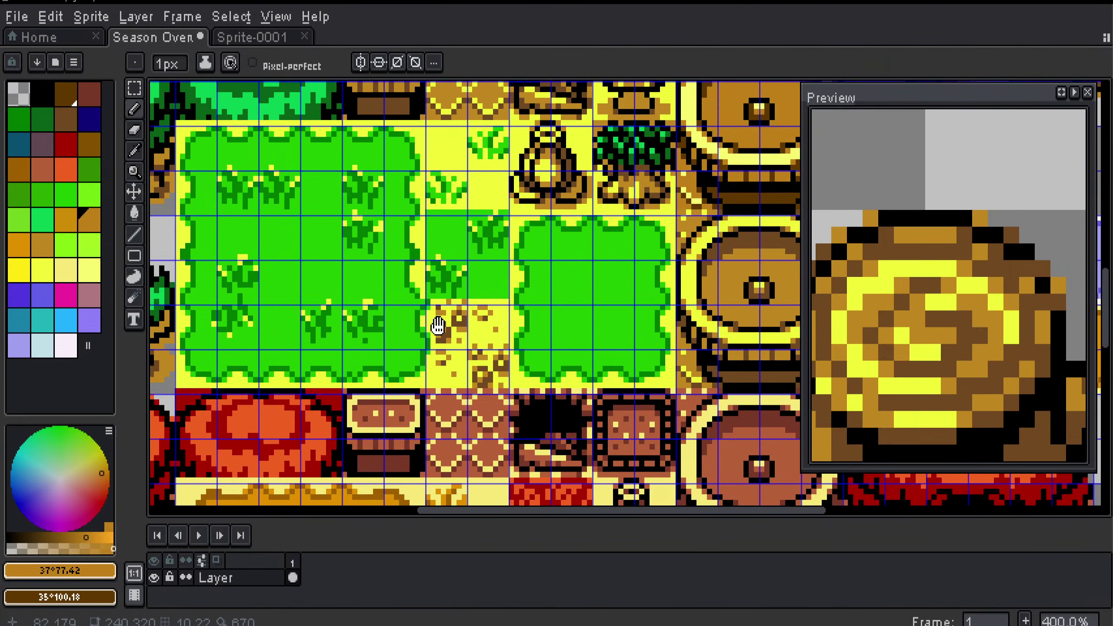
scroll(542, 300, down, 1)
scroll(533, 324, up, 5)
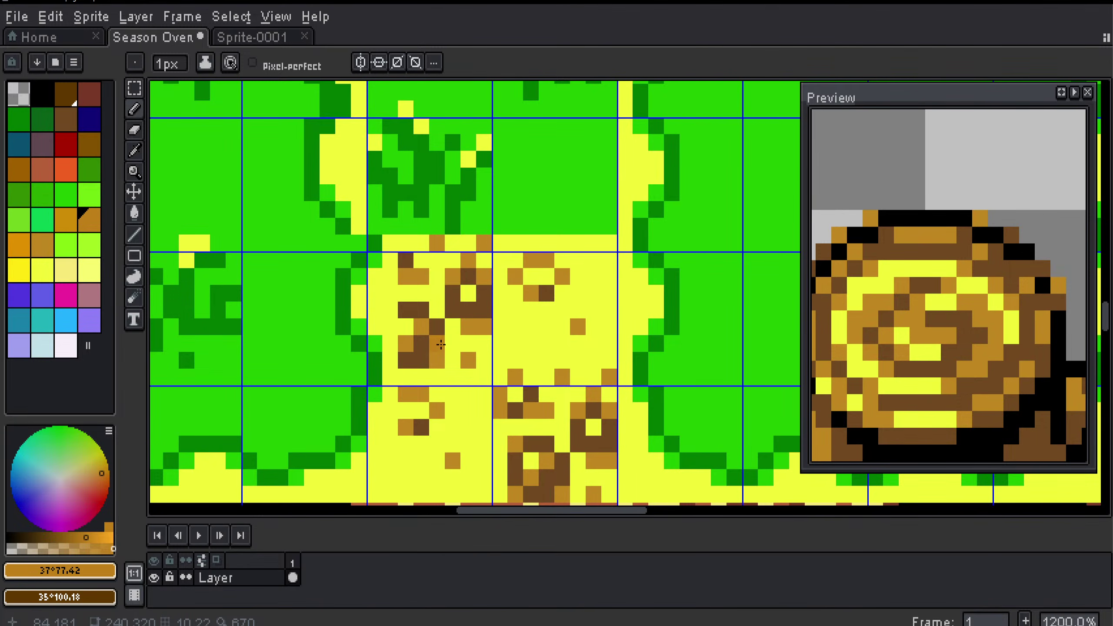
scroll(520, 258, down, 5)
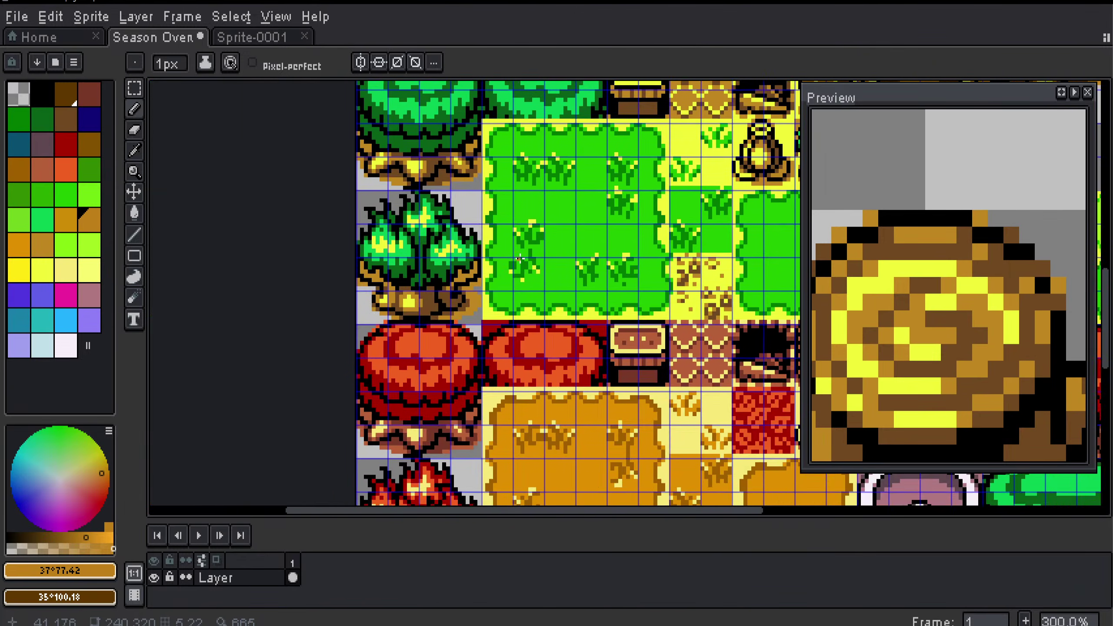
scroll(520, 258, up, 3)
scroll(495, 336, up, 1)
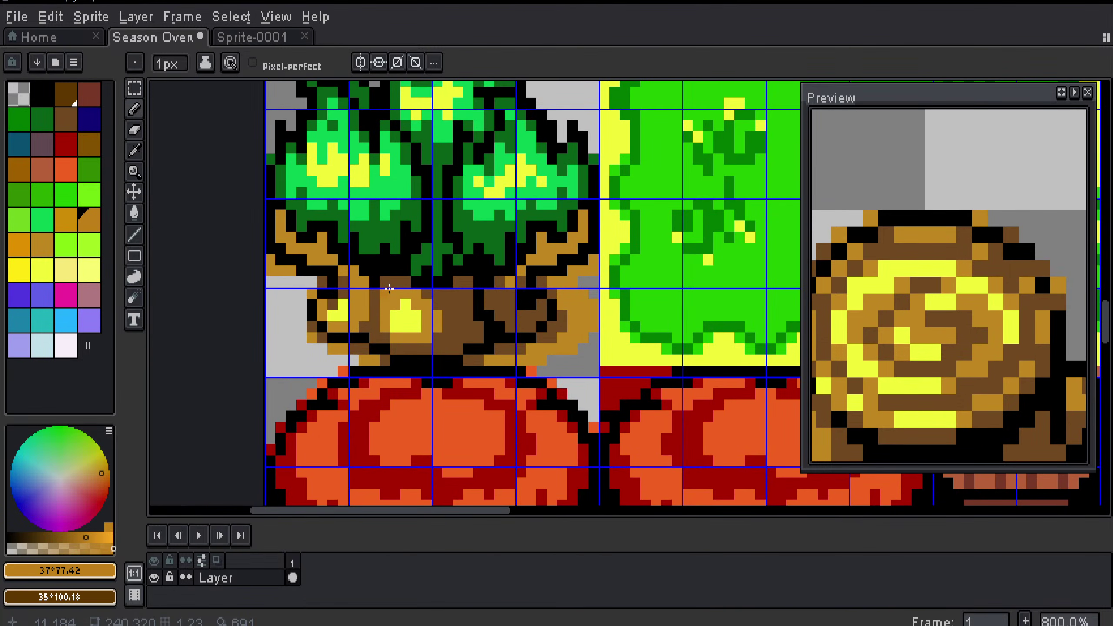
scroll(451, 260, down, 2)
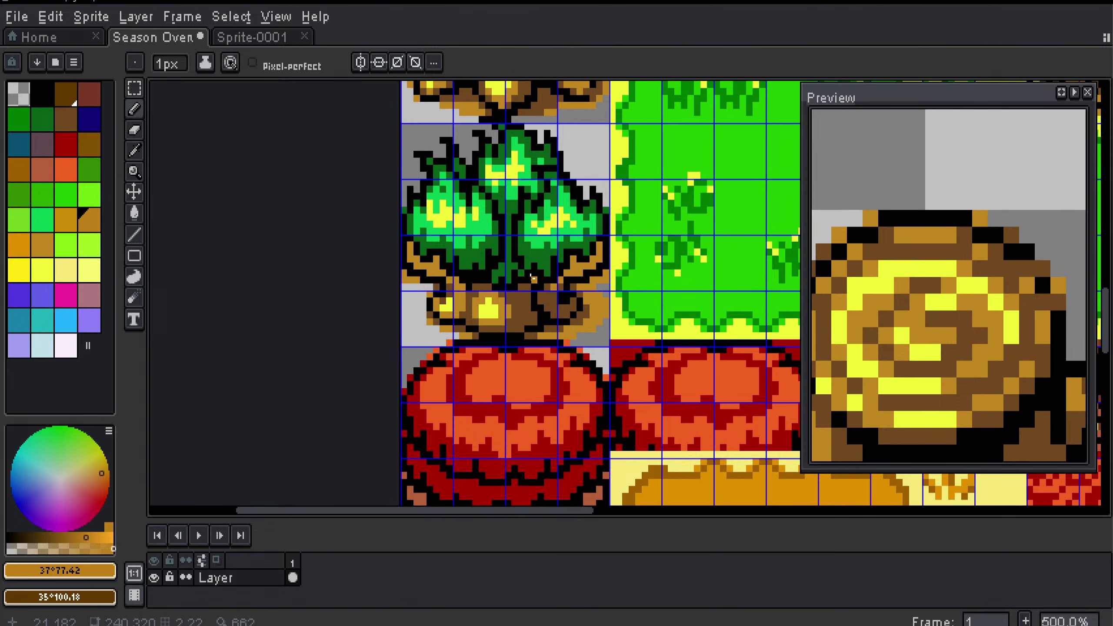
drag(571, 307, 461, 384)
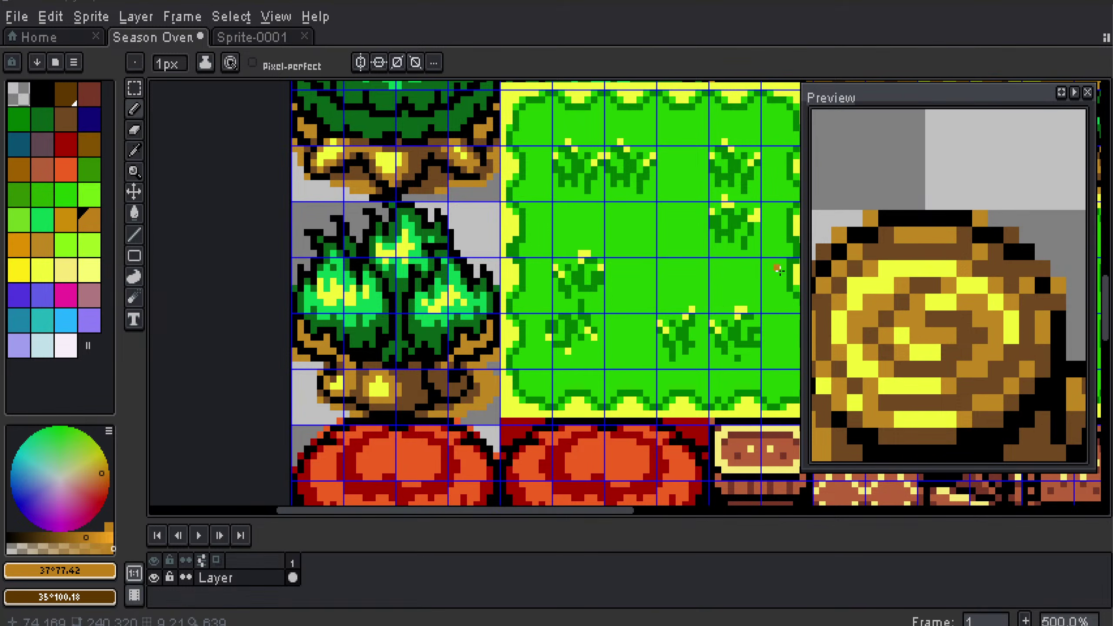
drag(597, 315, 389, 351)
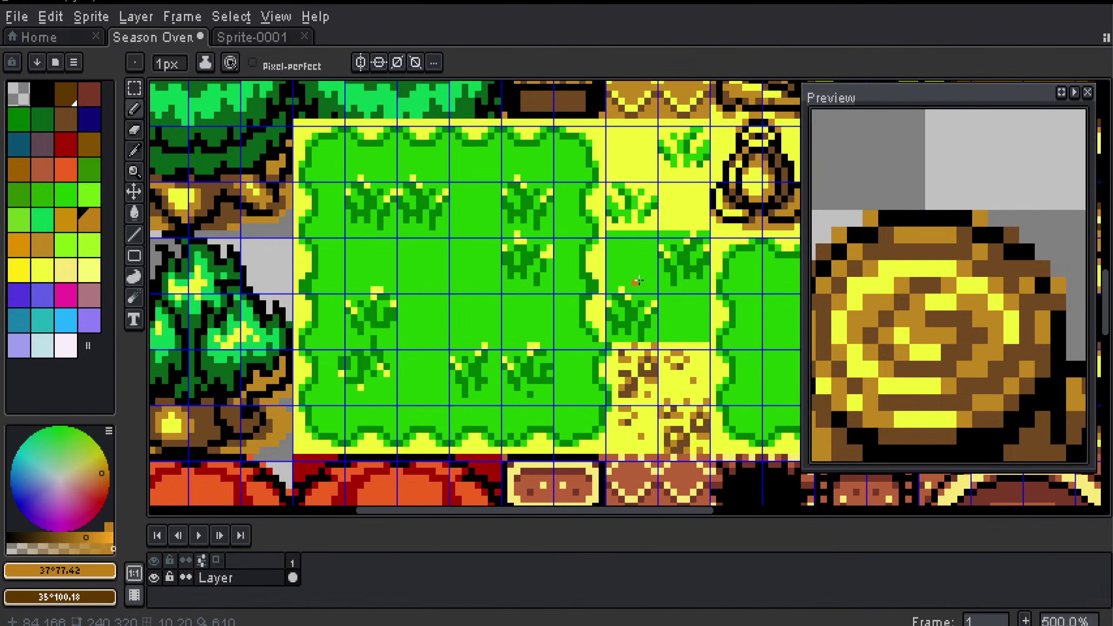
drag(714, 248, 440, 283)
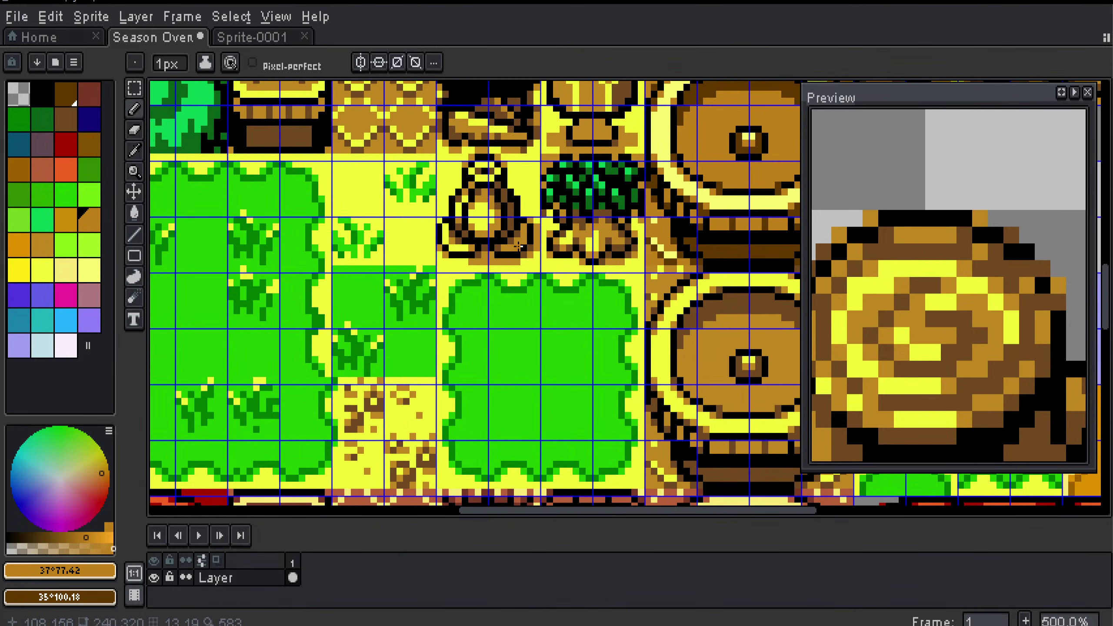
Step: Compare the sampled lighter brown with the browns at the base of the leafy plant sprite, pixel by pixel
scroll(521, 240, up, 4)
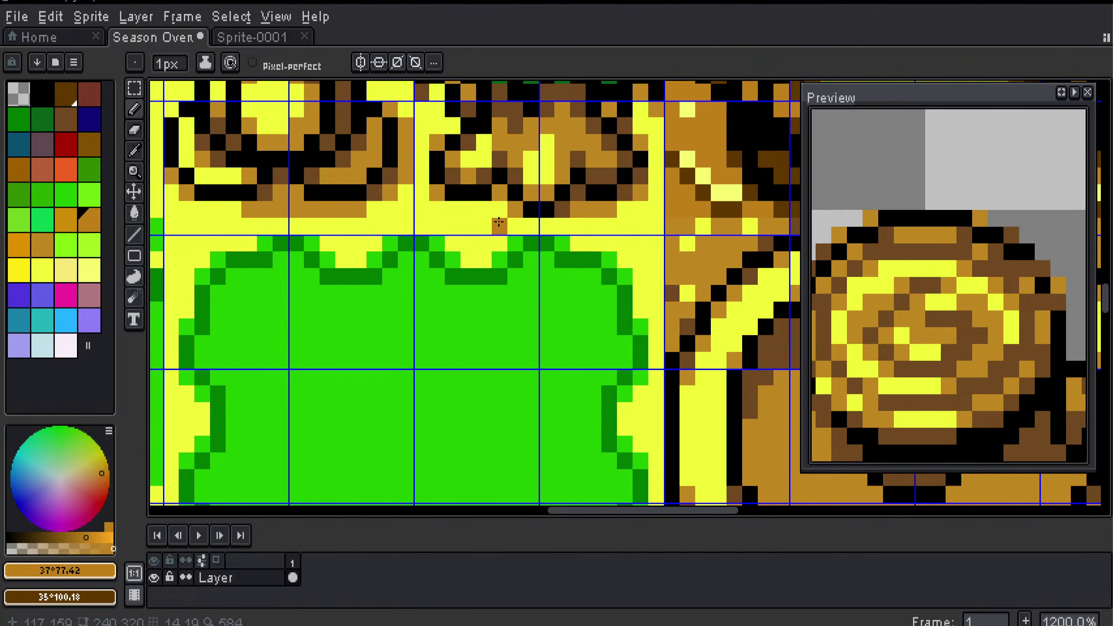
scroll(473, 228, up, 6)
scroll(474, 228, up, 1)
drag(488, 222, 658, 390)
drag(492, 247, 642, 413)
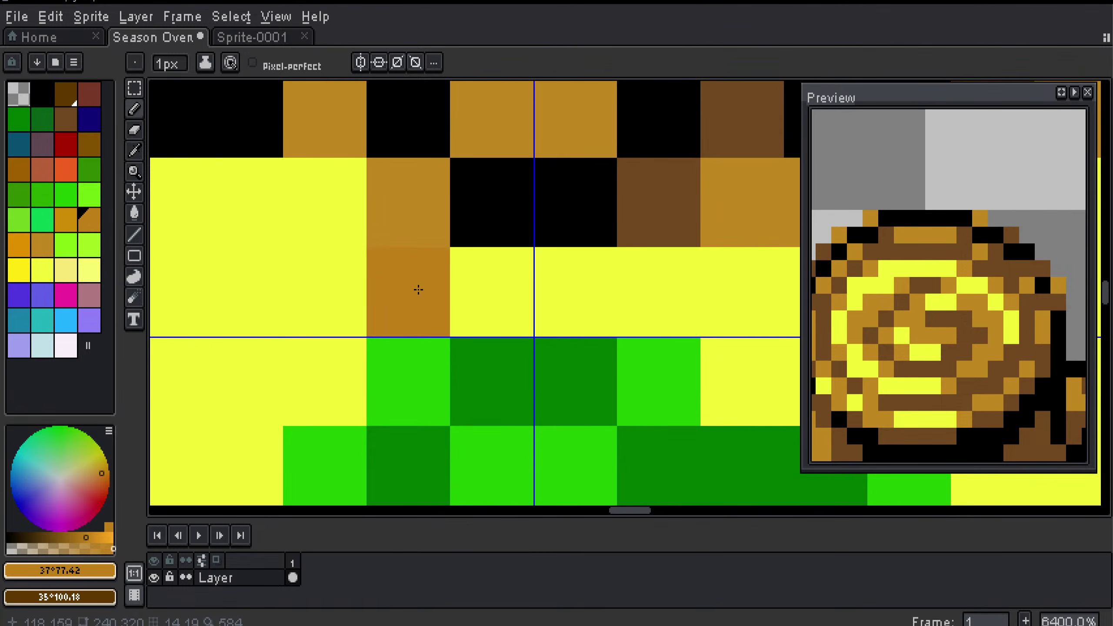
scroll(718, 269, down, 3)
scroll(484, 273, up, 2)
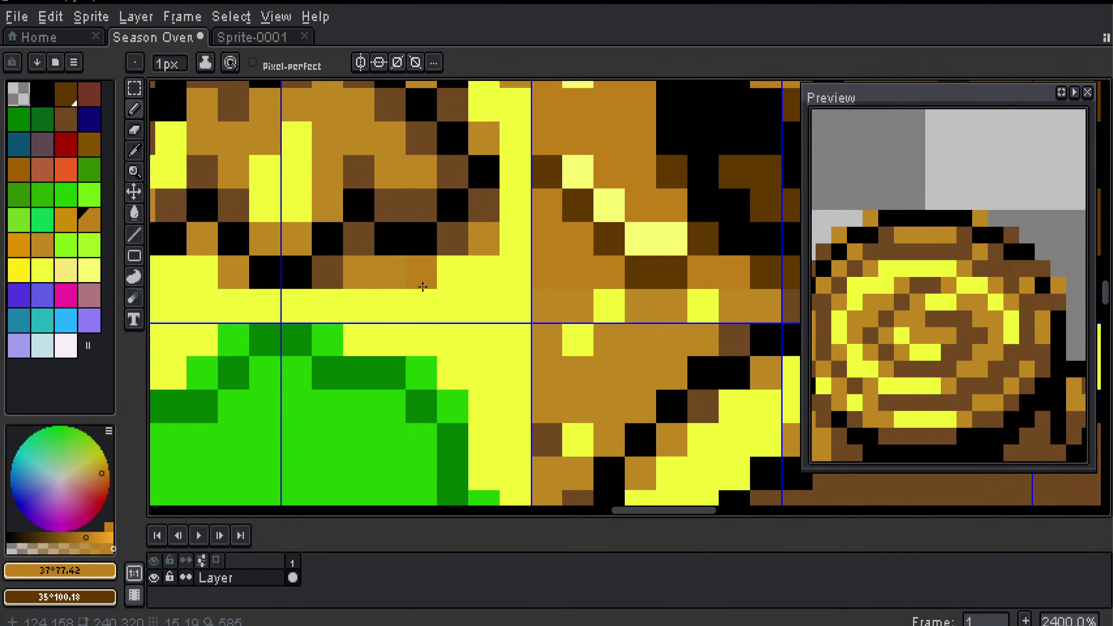
scroll(515, 280, up, 1)
scroll(421, 260, down, 9)
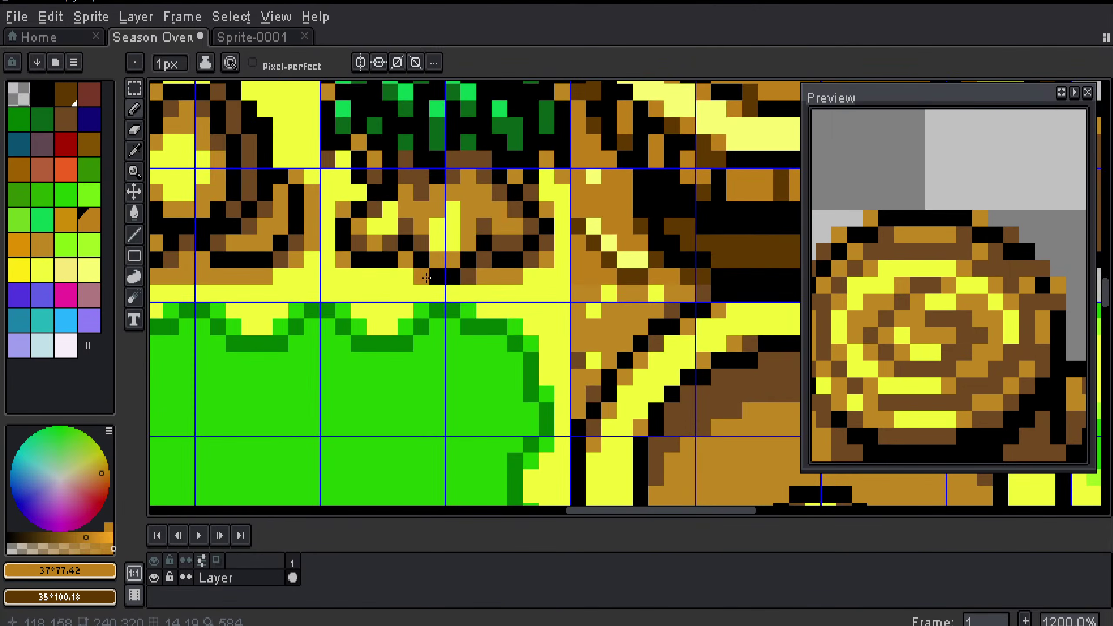
Step: Compare the sampled lighter brown with the browns of the dark hole, scale-patterned, bench and mushroom-shaped tiles
scroll(385, 286, up, 10)
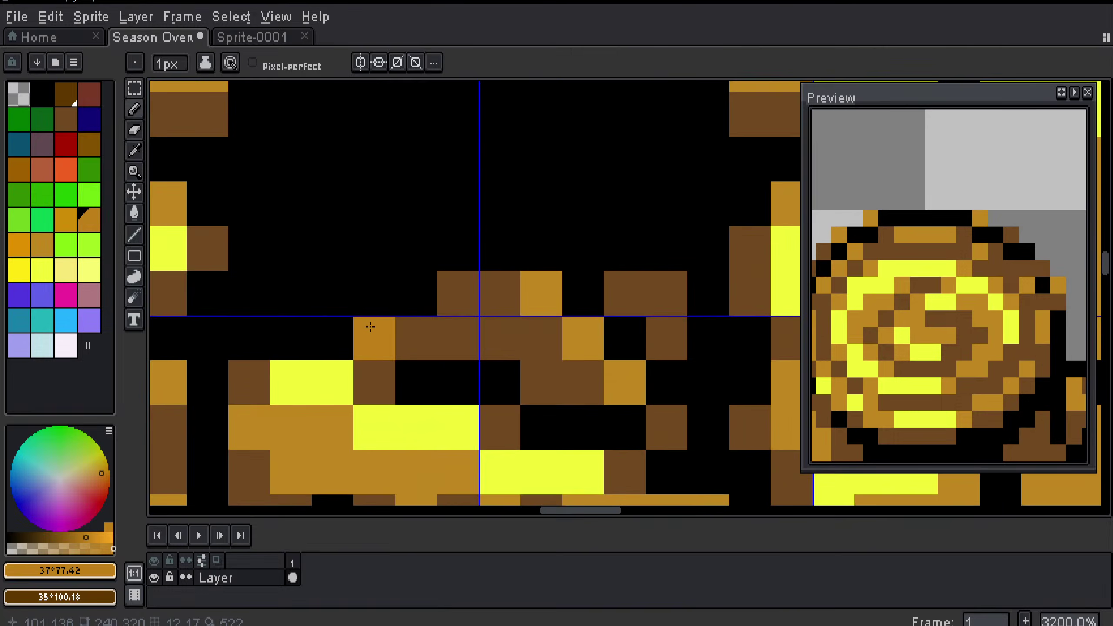
drag(370, 326, 799, 262)
drag(626, 360, 521, 289)
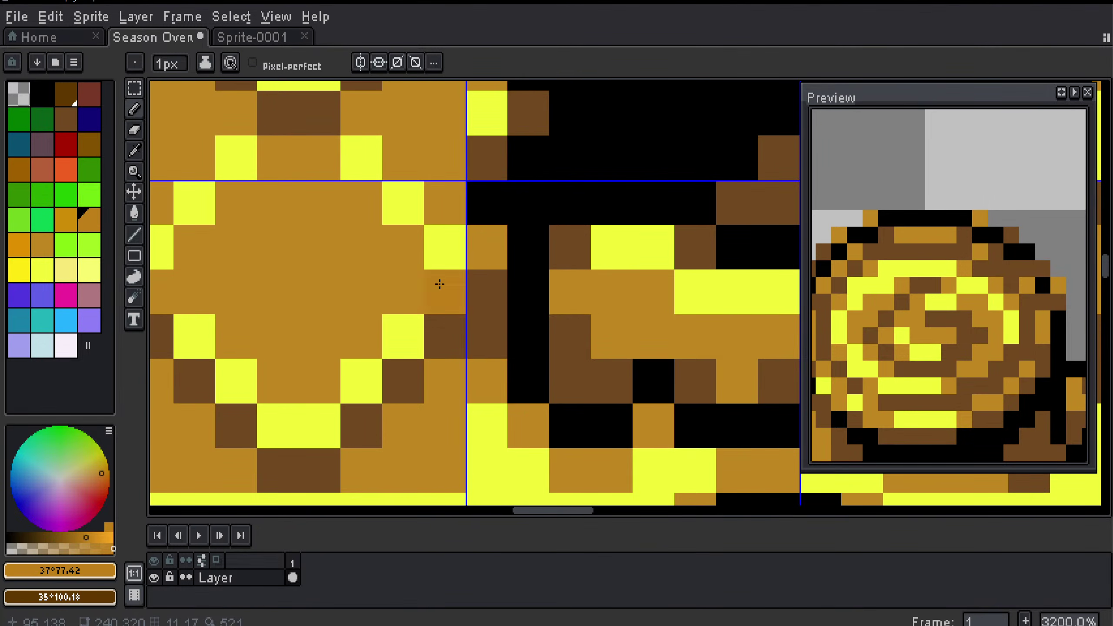
scroll(451, 294, down, 3)
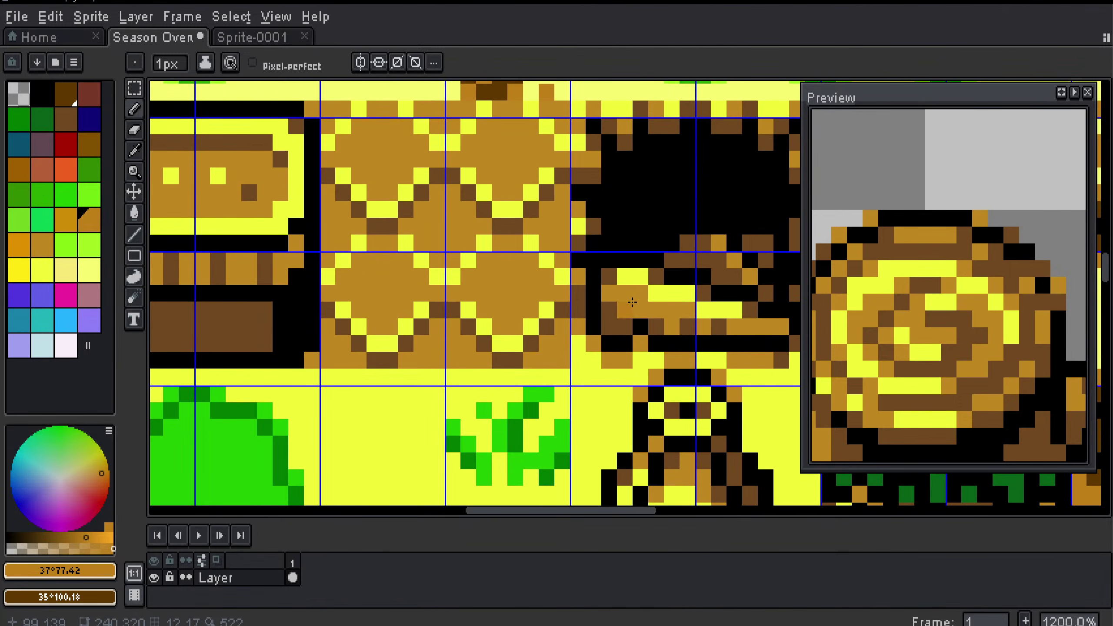
scroll(587, 311, left, 3)
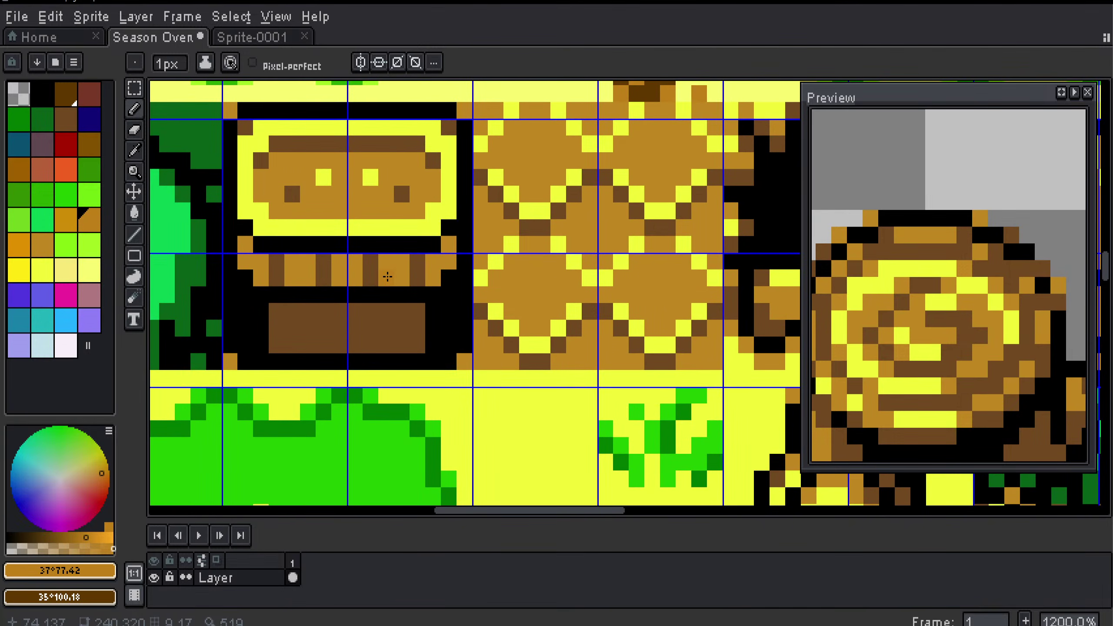
scroll(387, 276, right, 1)
scroll(506, 188, right, 2)
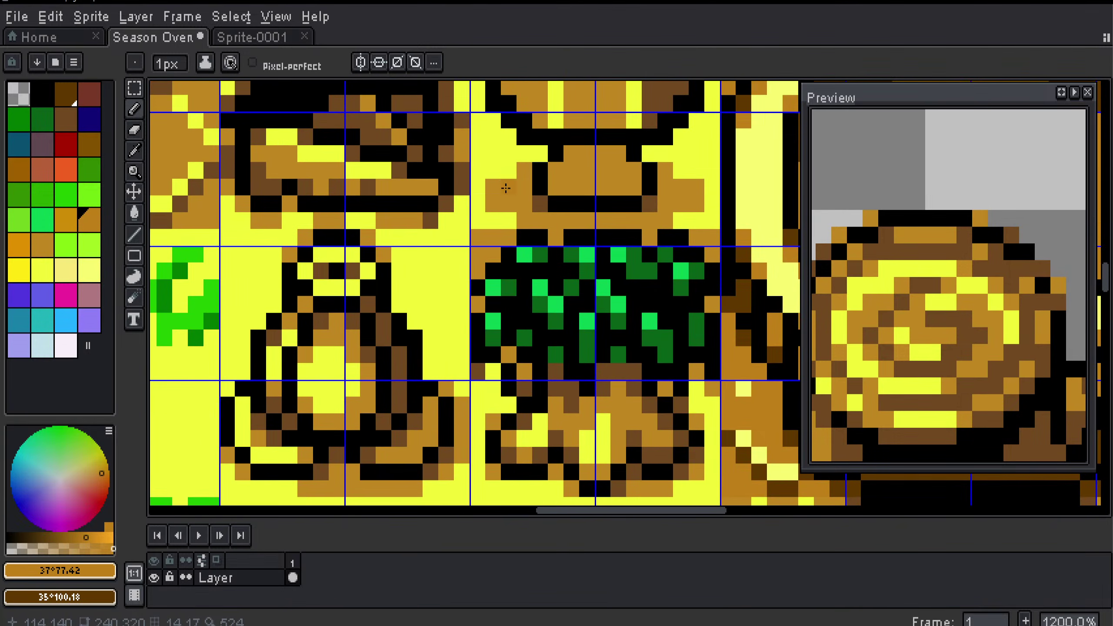
scroll(505, 192, down, 3)
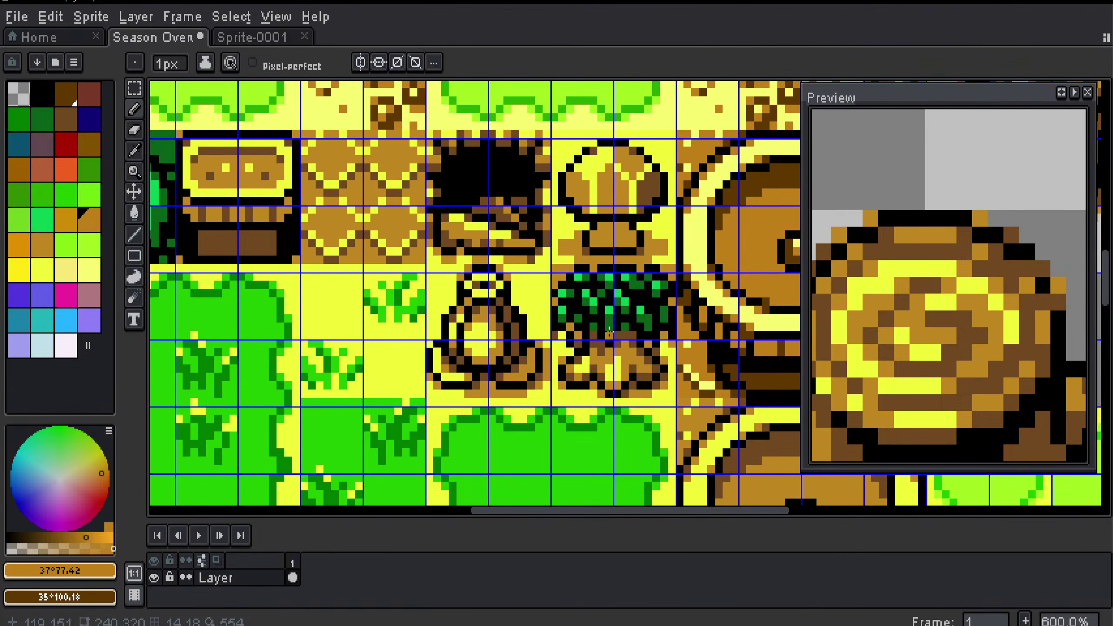
drag(669, 283, 387, 389)
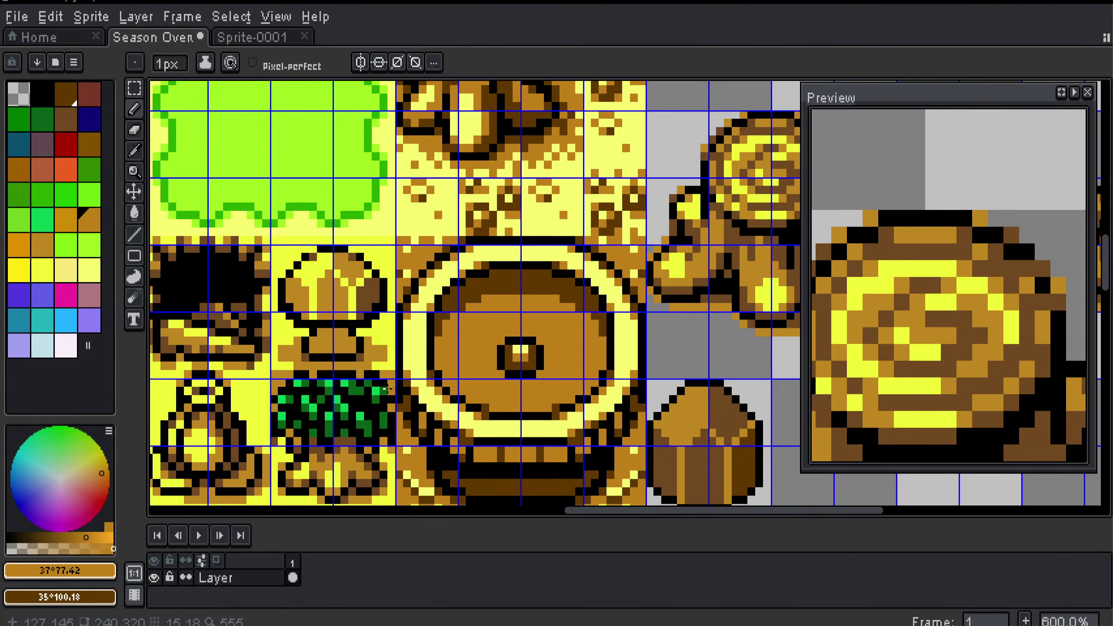
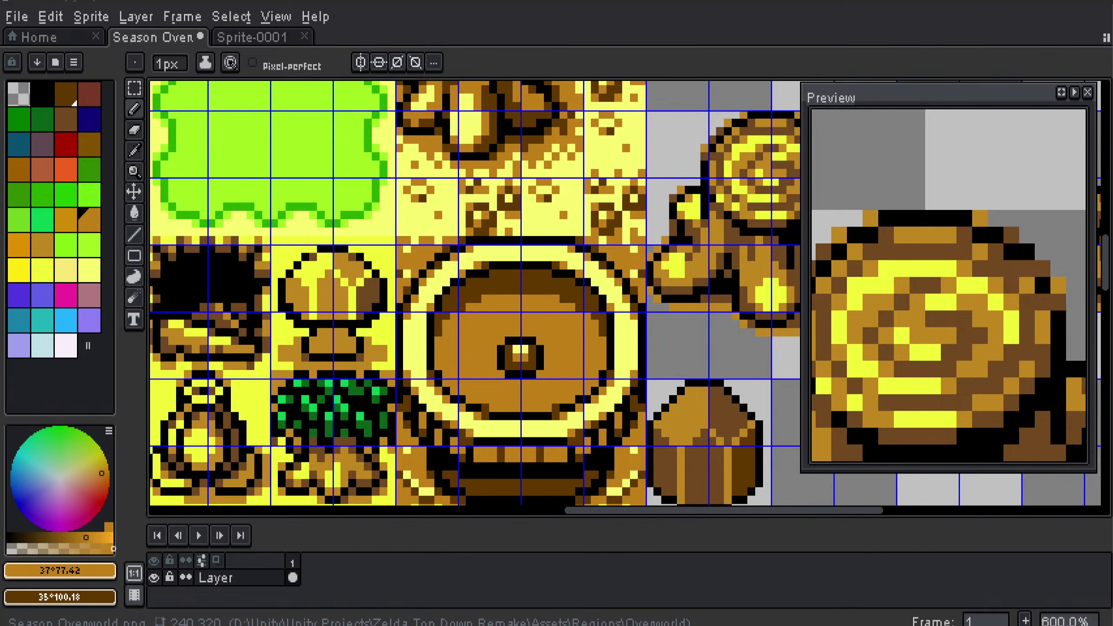
Step: Sample black from the reddish dead tree's outline and undo the last pencil edit
scroll(438, 298, down, 6)
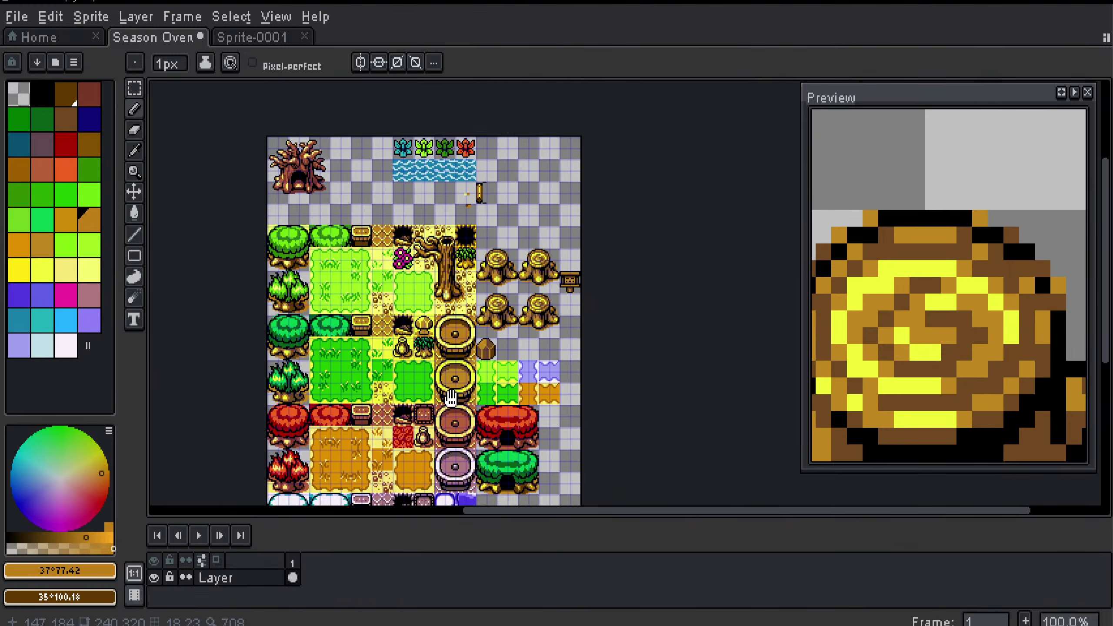
scroll(438, 298, up, 2)
scroll(493, 198, up, 4)
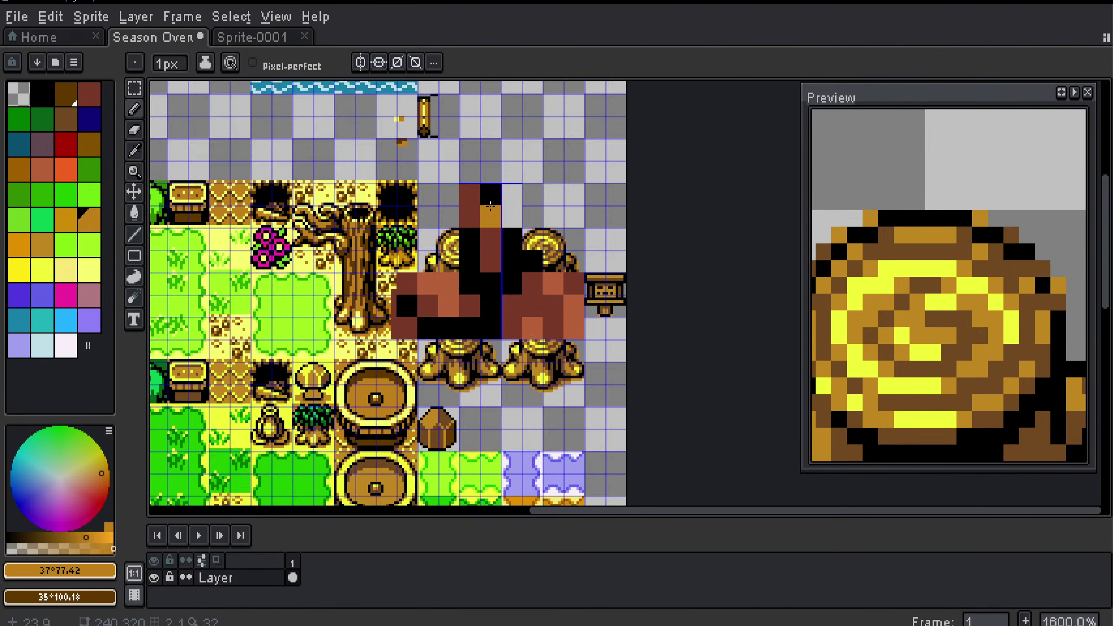
alt+click(493, 199)
scroll(486, 266, down, 1)
key(ctrl+z)
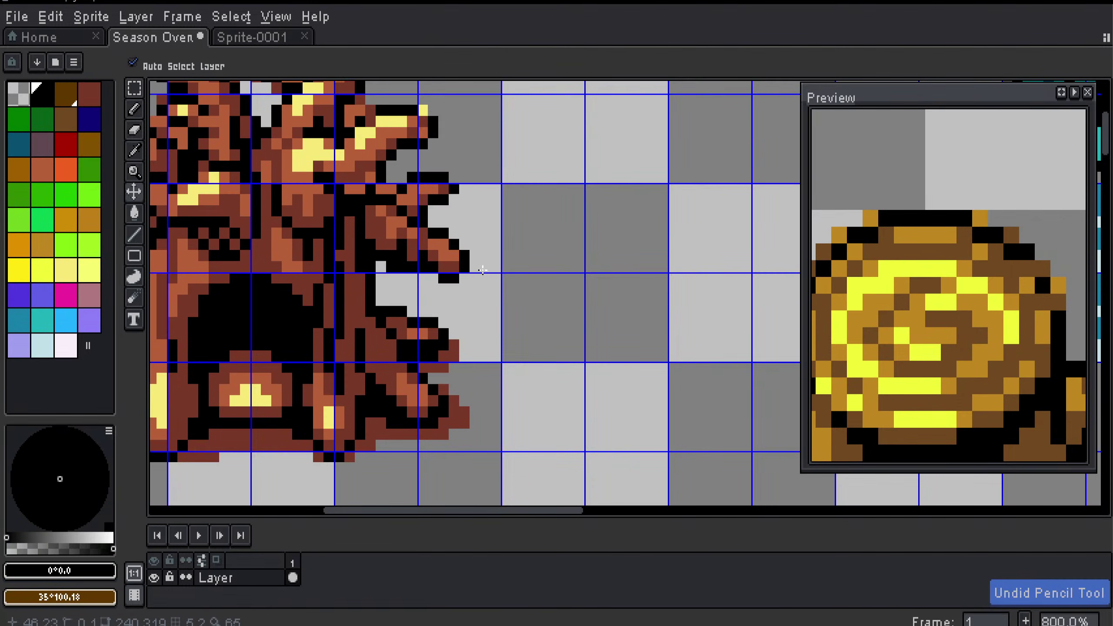
mouse_move(485, 276)
mouse_down()
mouse_move(510, 306)
mouse_move(798, 136)
mouse_up()
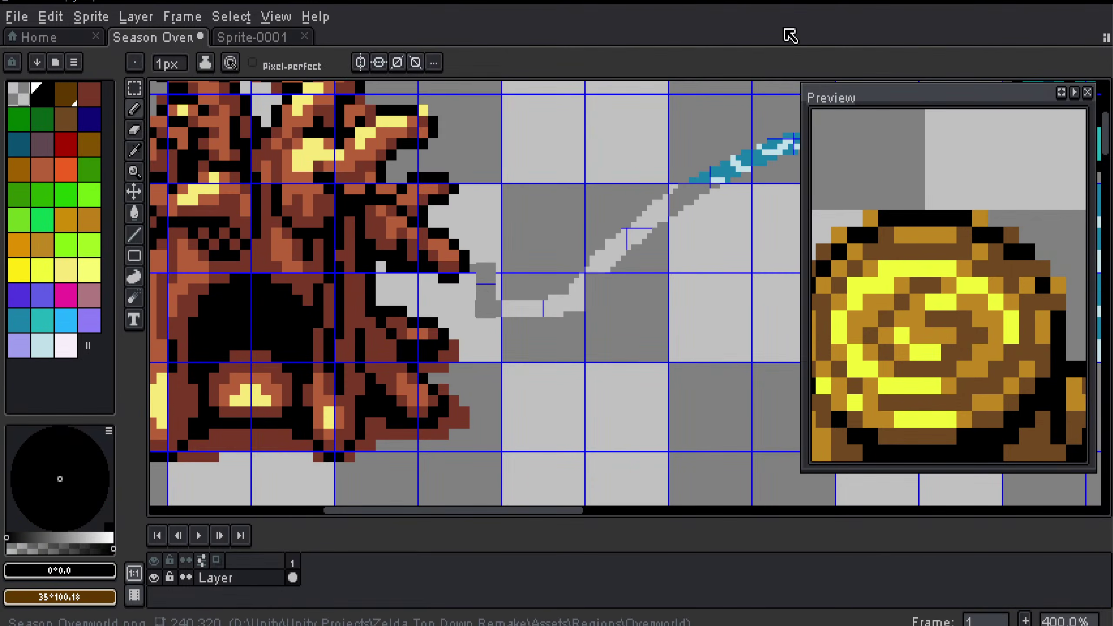
Step: Undo the last marquee selection in the Sprite-0001 reference map and close that file, returning to the Season Overworld tileset
click(248, 38)
key(ctrl+z)
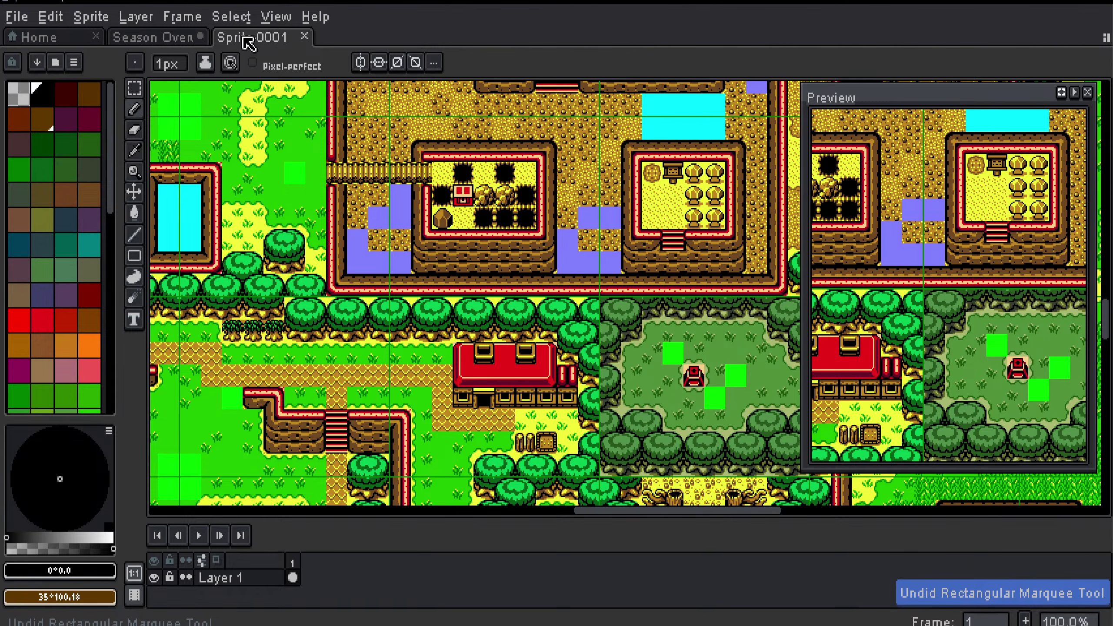
click(304, 37)
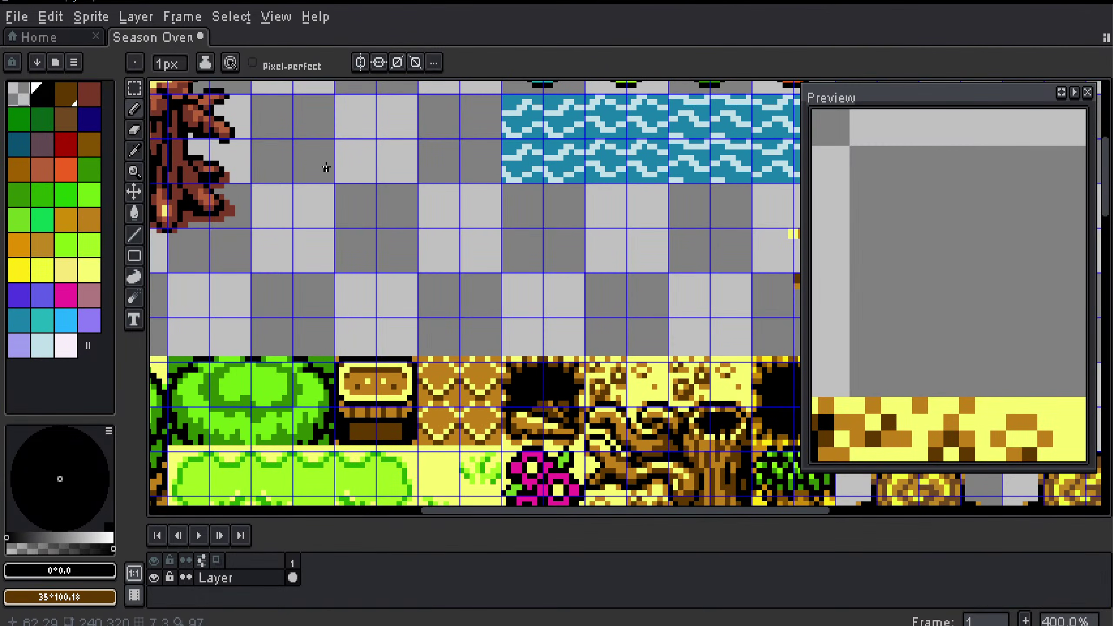
click(81, 38)
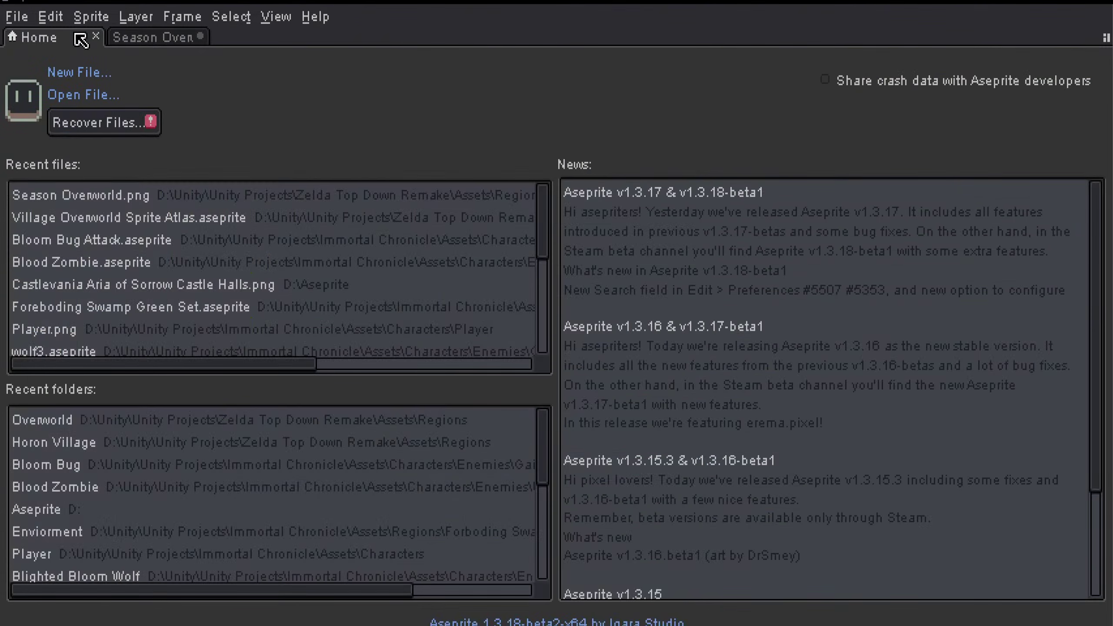
click(132, 39)
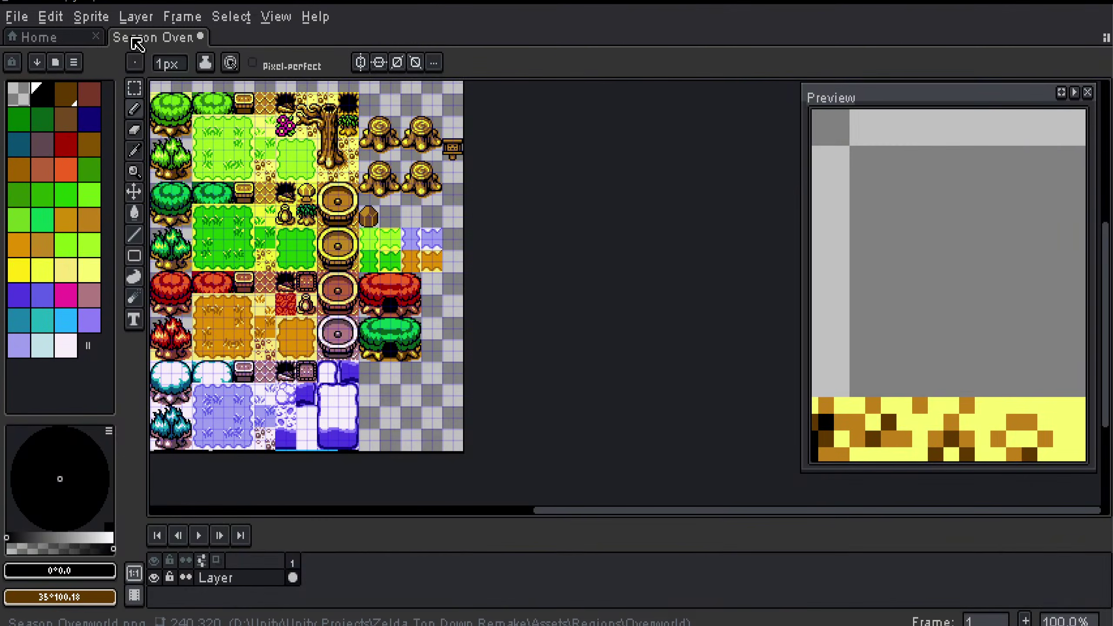
Step: Make a rectangular marquee selection about 87 by 46 pixels across the tree trunk's base and the uppermost tub
scroll(198, 89, down, 1)
scroll(274, 128, up, 1)
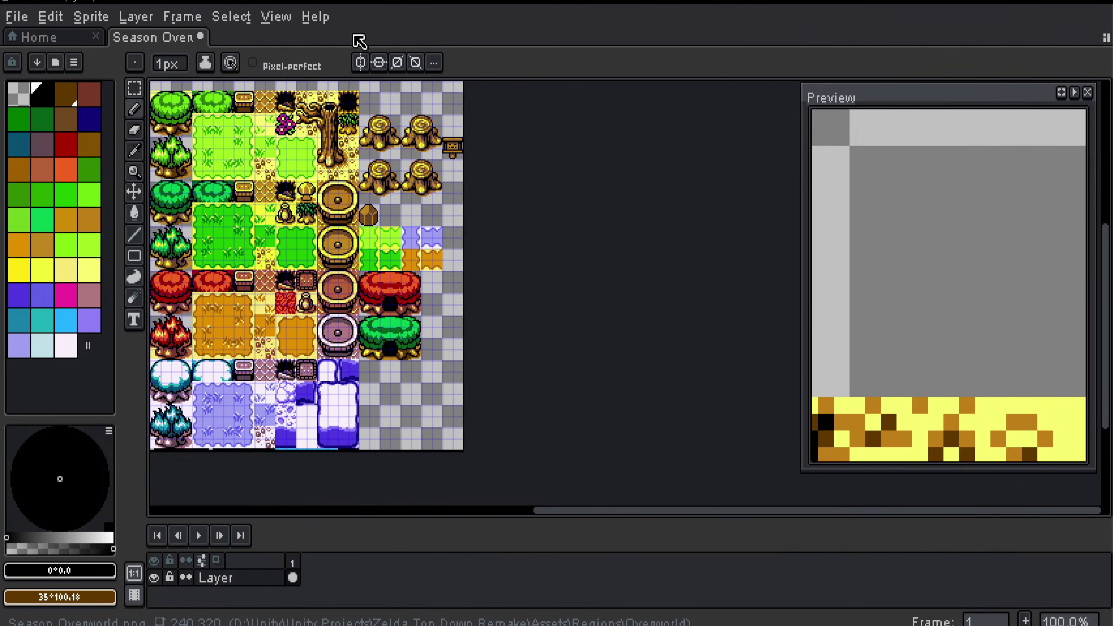
key(m)
drag(397, 207, 285, 146)
drag(395, 262, 484, 327)
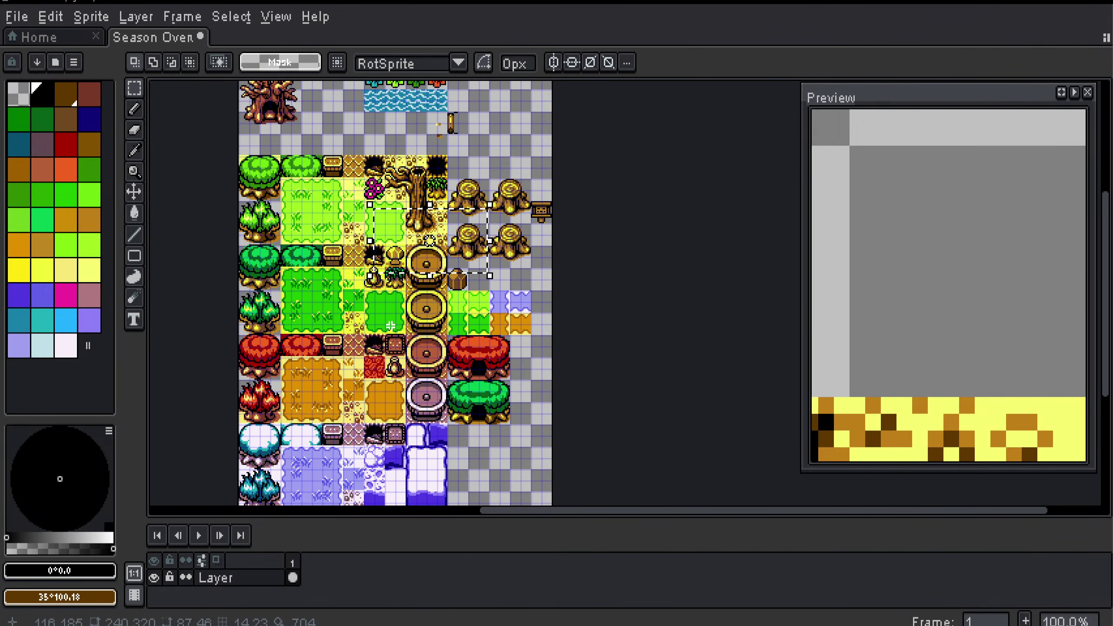
Step: Clear the marquee selection around the tree trunk and save the Season Overworld tileset
scroll(478, 296, up, 1)
click(465, 333)
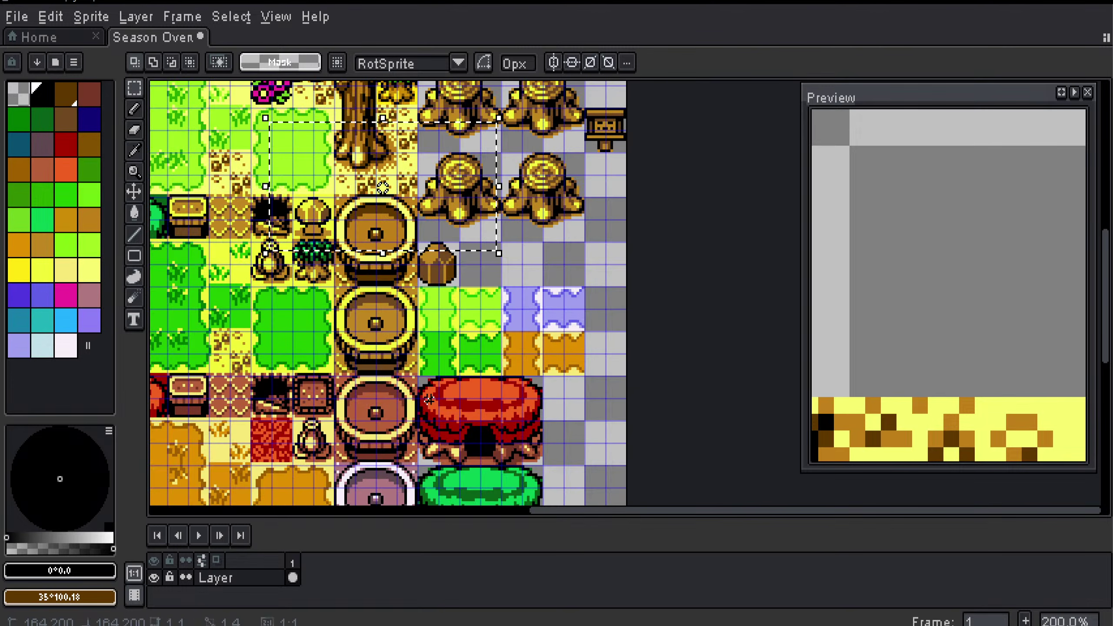
drag(387, 222, 450, 390)
drag(387, 302, 433, 359)
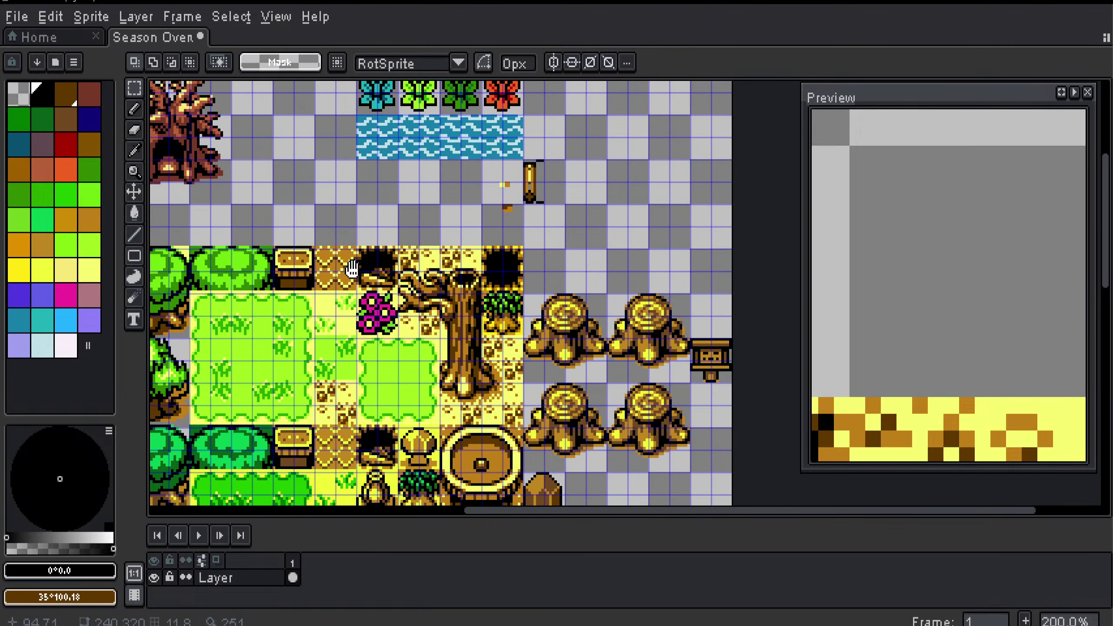
drag(352, 269, 486, 327)
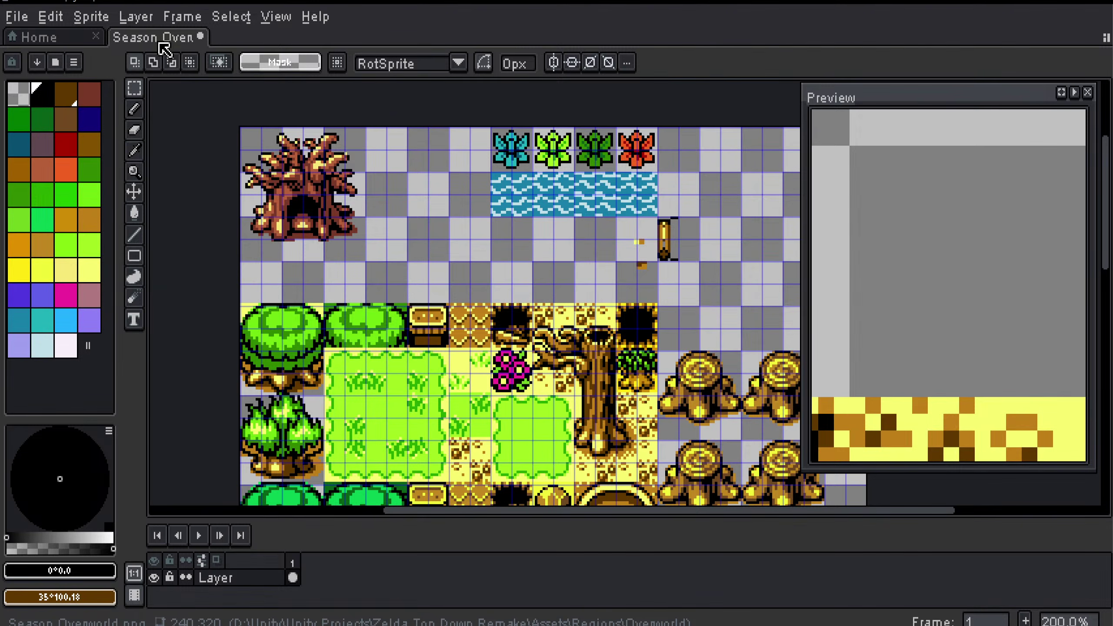
key(ctrl+s)
Step: Bring the bridge upright into close view on the canvas and centre the preview on it
drag(499, 255, 271, 223)
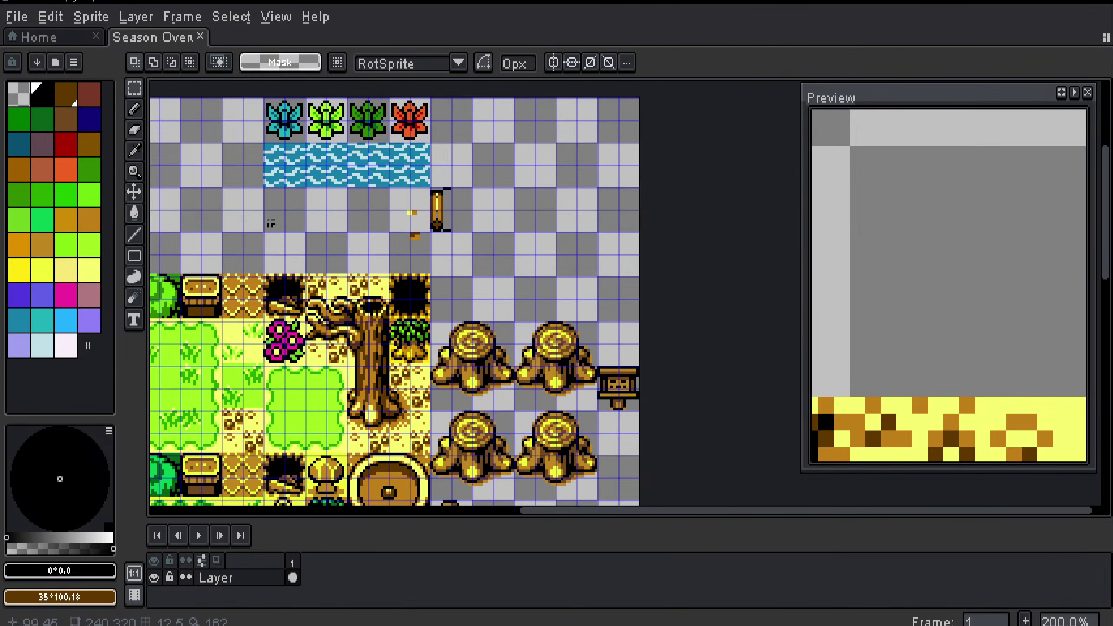
key(3)
drag(364, 231, 593, 321)
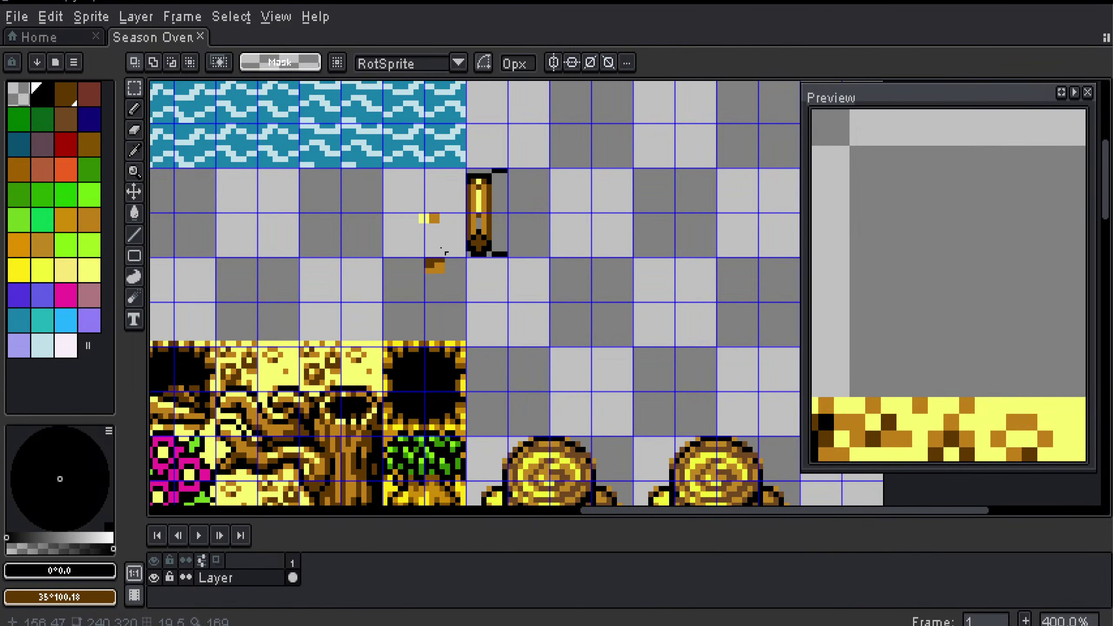
drag(441, 248, 562, 249)
key(2)
drag(458, 316, 356, 338)
key(3)
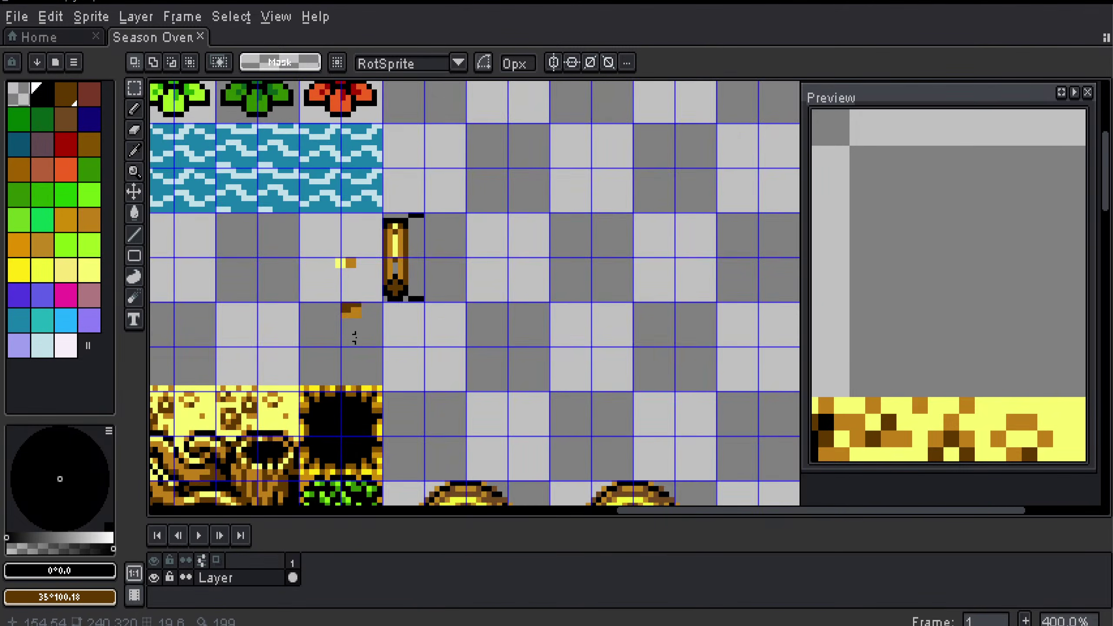
scroll(845, 328, down, 4)
drag(845, 320, 887, 286)
drag(1065, 221, 770, 315)
scroll(626, 296, up, 2)
drag(383, 275, 462, 270)
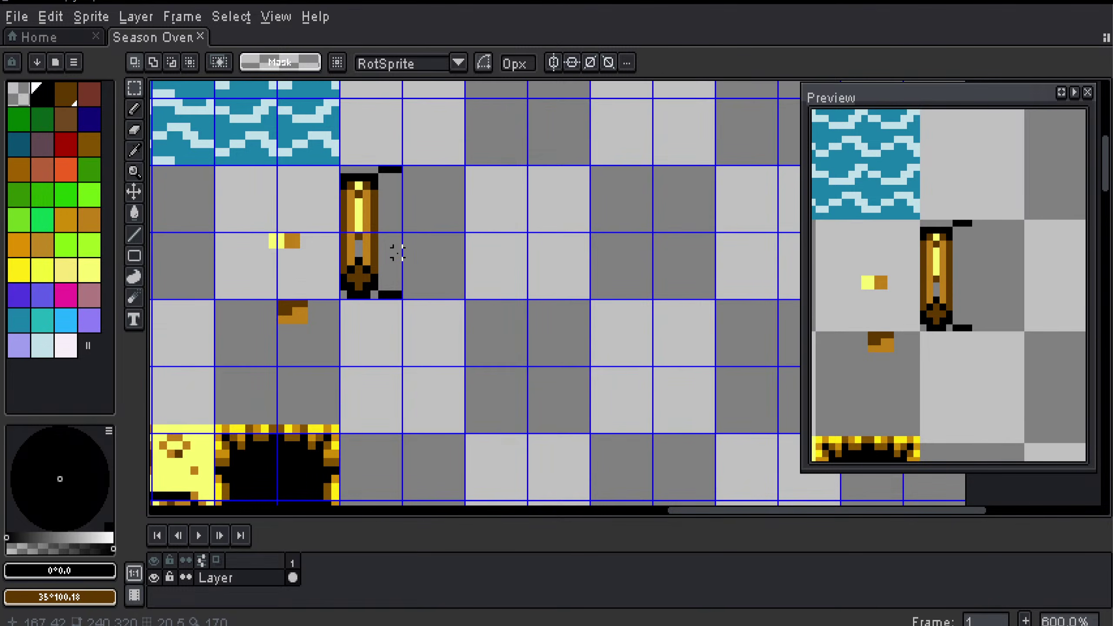
Step: Sample the lighter brown swatch beside the bridge upright and the upper tree stump's light brown as background colours
key(i)
click(300, 312)
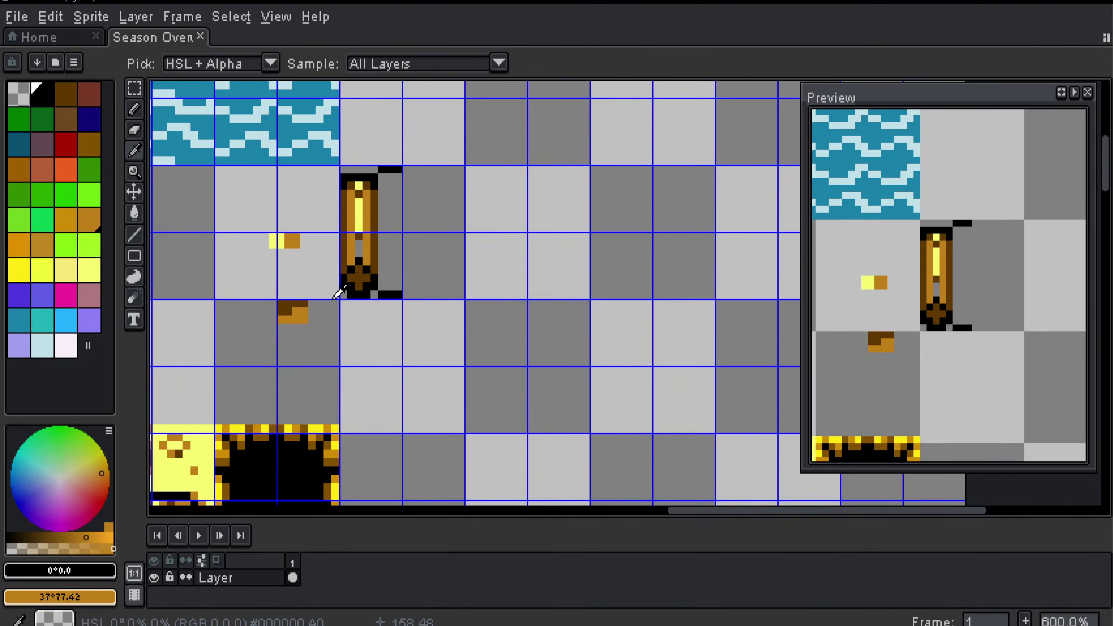
scroll(339, 292, down, 4)
scroll(398, 248, up, 2)
scroll(398, 252, up, 1)
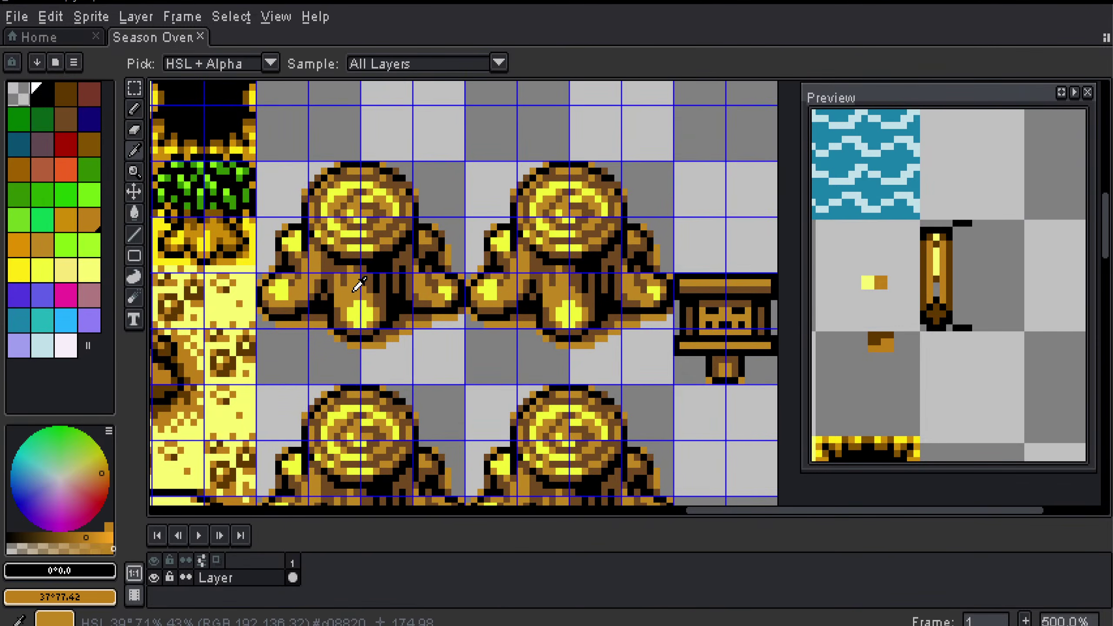
click(359, 284)
drag(352, 292, 392, 290)
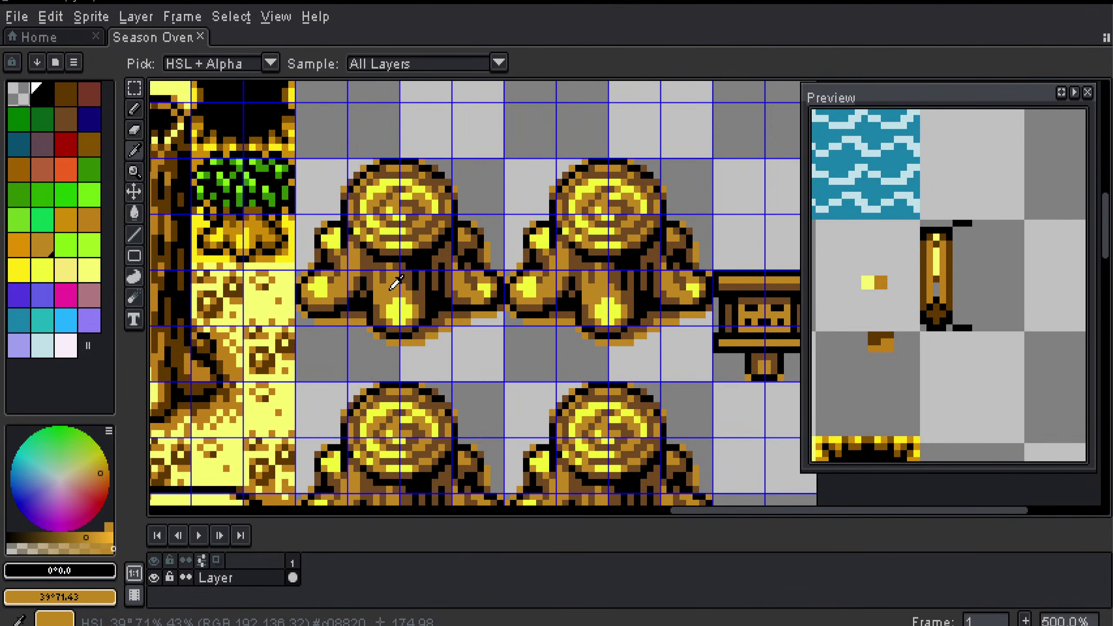
Step: Compare the tree stump's light brown with the tall tree trunk's brown by sampling each as the foreground colour
scroll(396, 290, down, 5)
scroll(397, 289, left, 3)
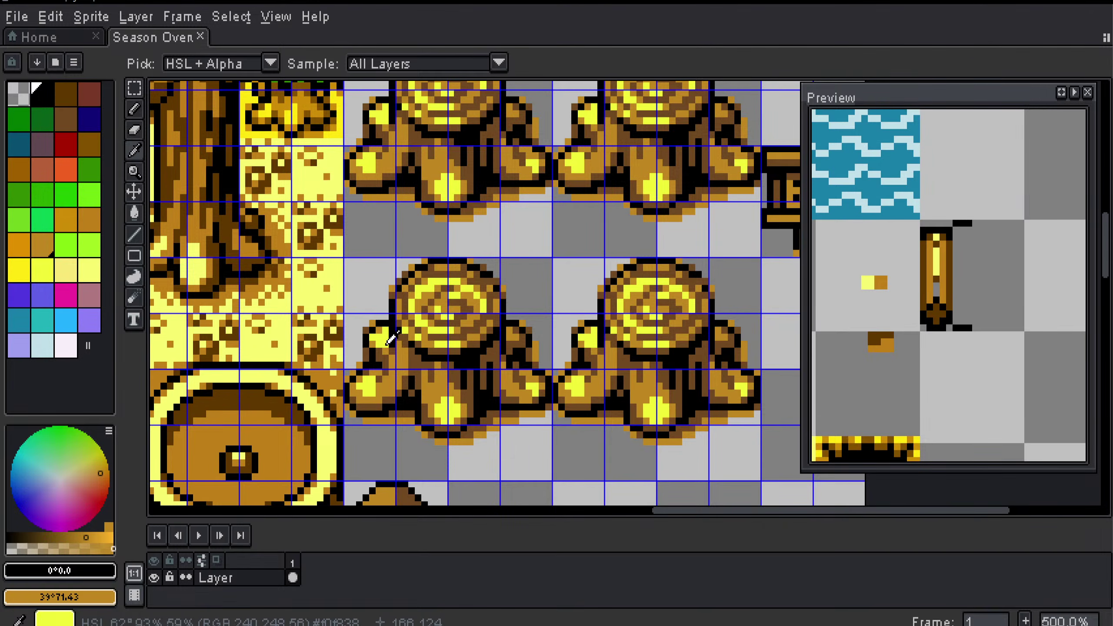
scroll(436, 382, down, 1)
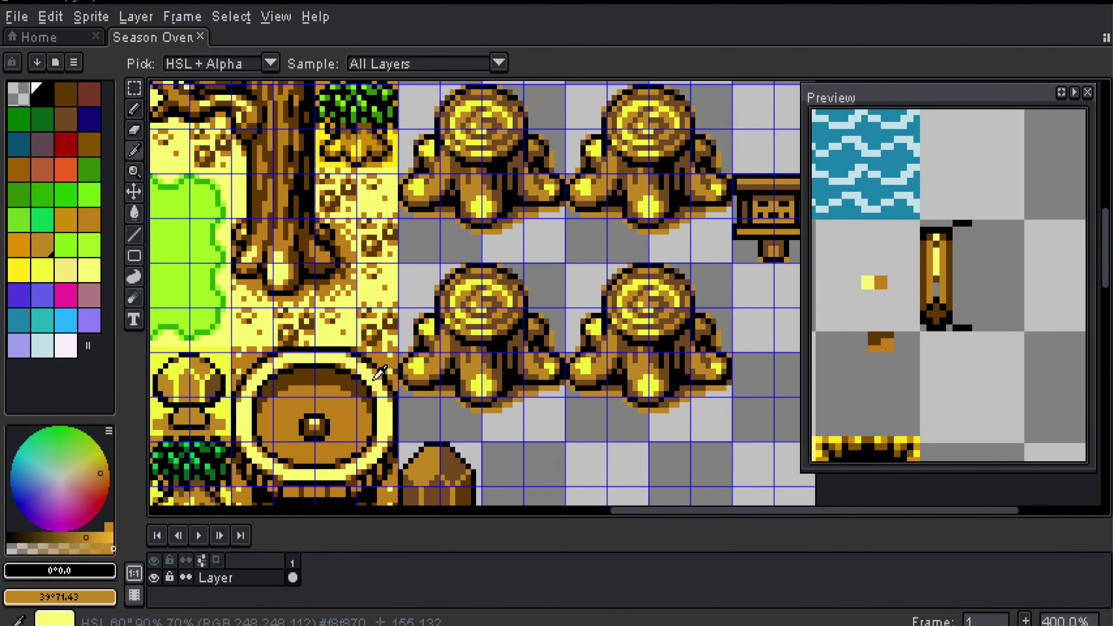
key(b)
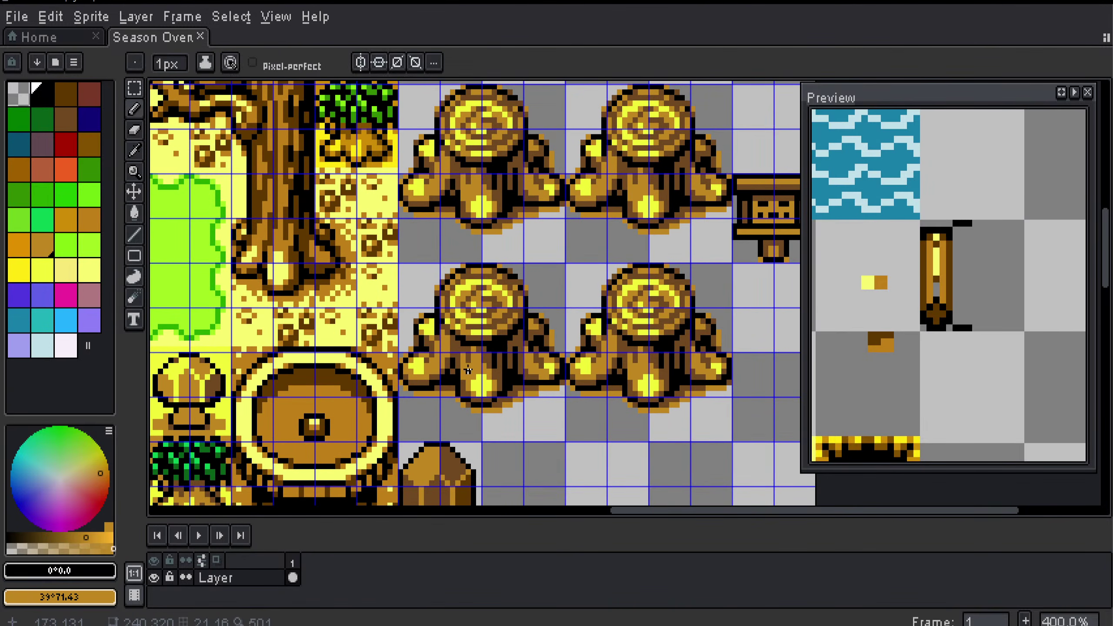
alt+click(468, 372)
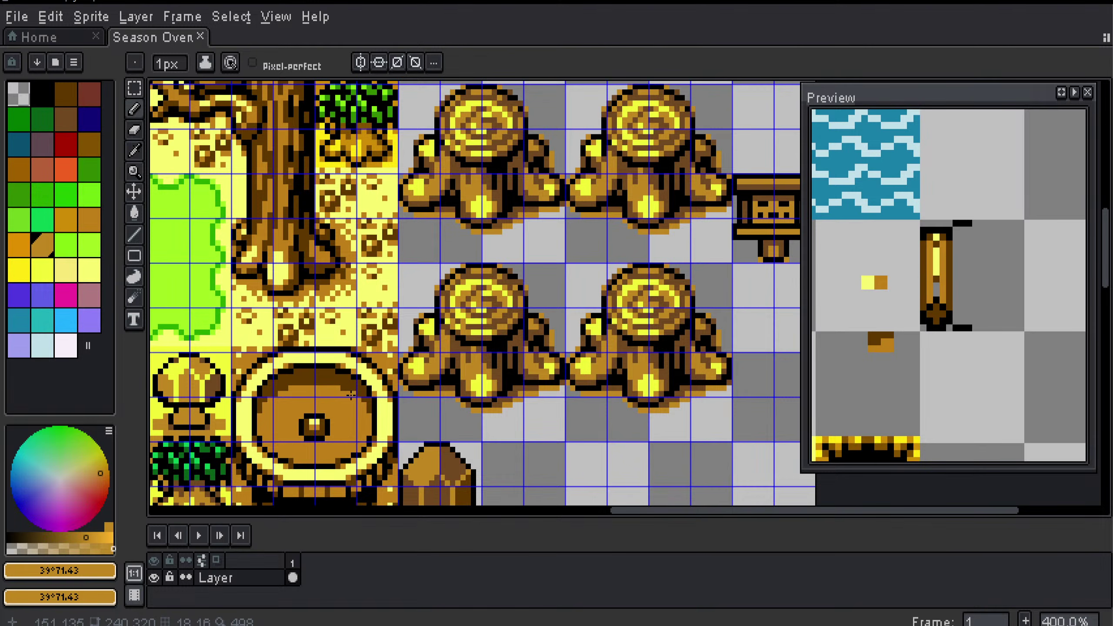
alt+click(277, 241)
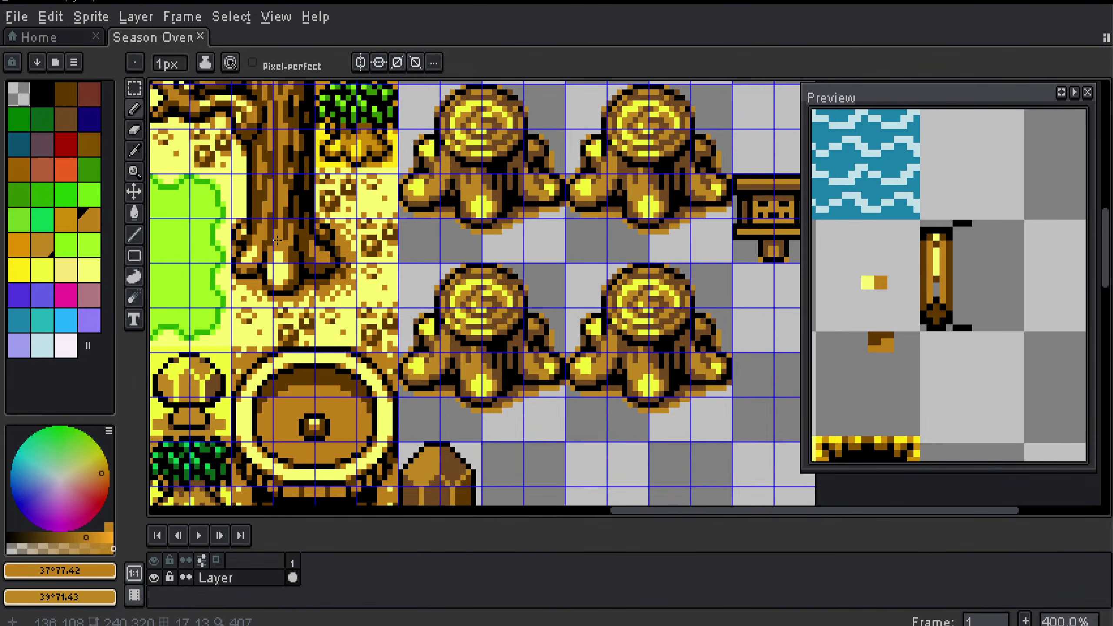
scroll(277, 240, up, 2)
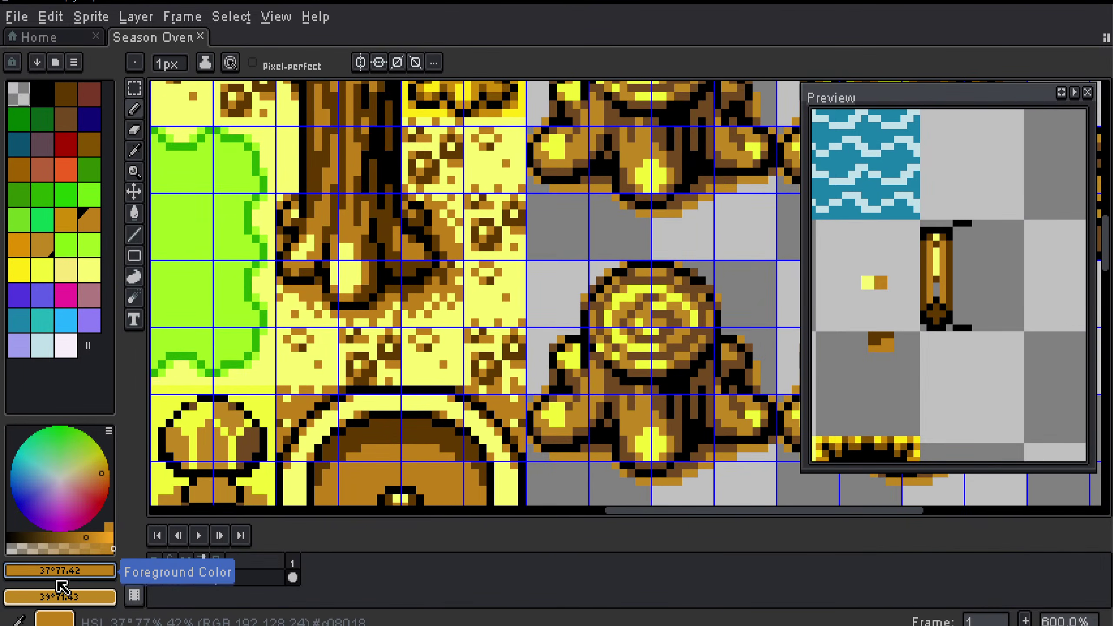
alt+click(597, 389)
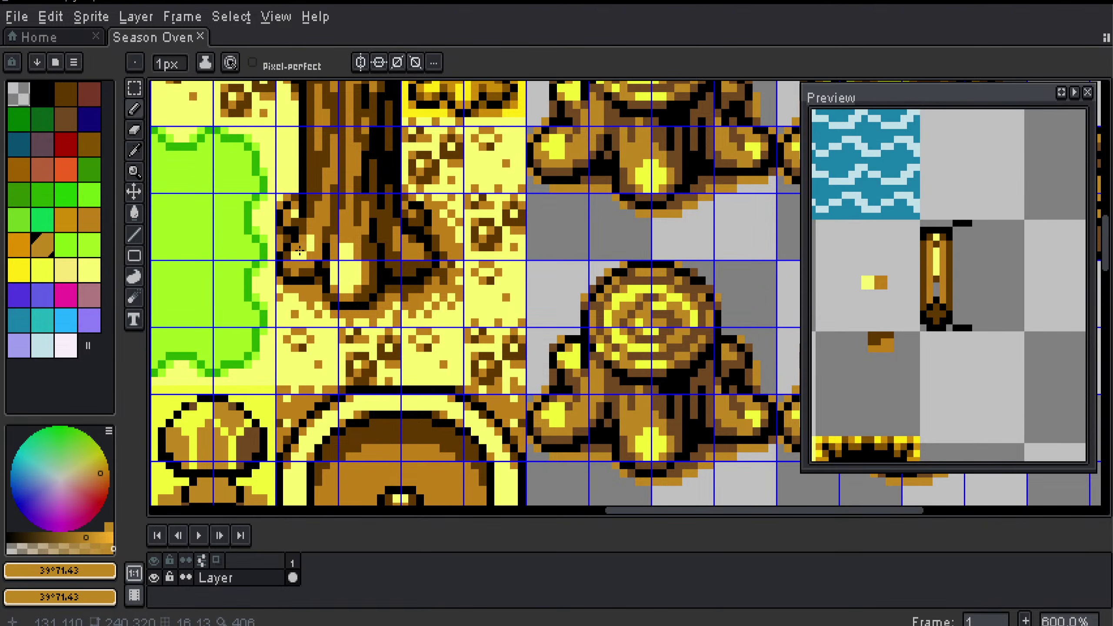
alt+click(356, 236)
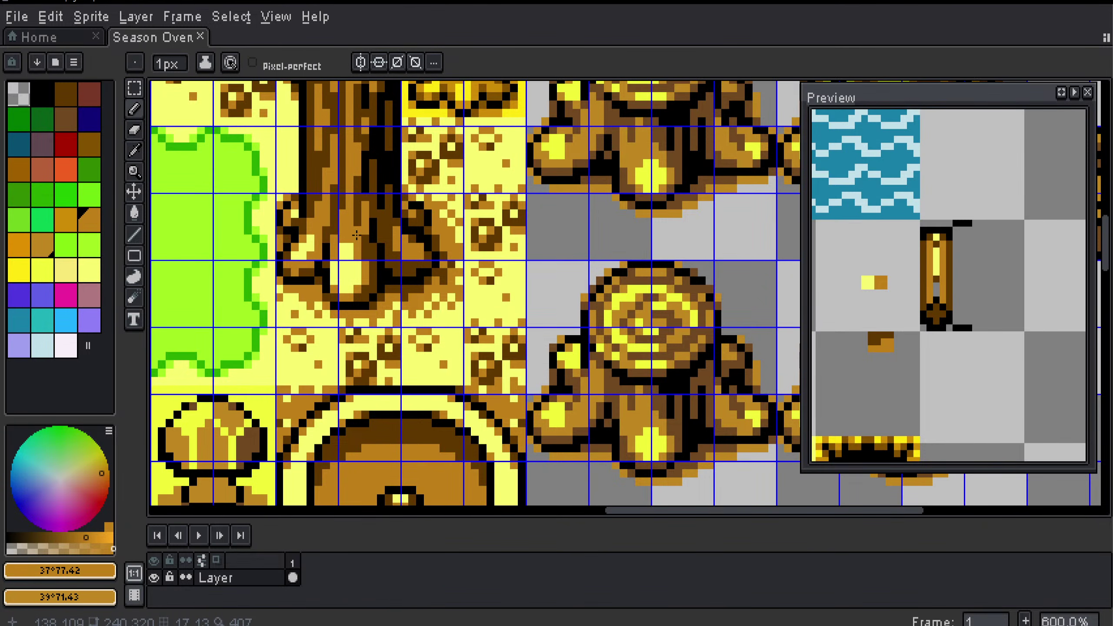
Step: Sample the lower stump's light brown and fill the bridge upright's lighter brown stripes with it
alt+click(583, 388)
drag(497, 281, 548, 369)
scroll(548, 369, down, 2)
drag(559, 184, 527, 373)
scroll(532, 213, up, 6)
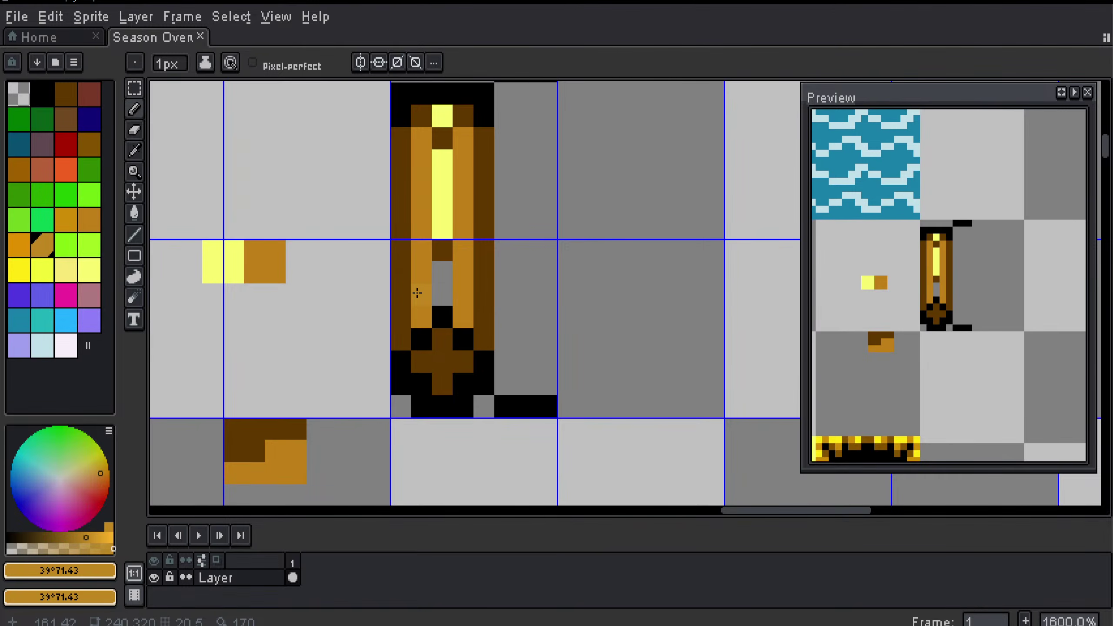
key(g)
click(417, 293)
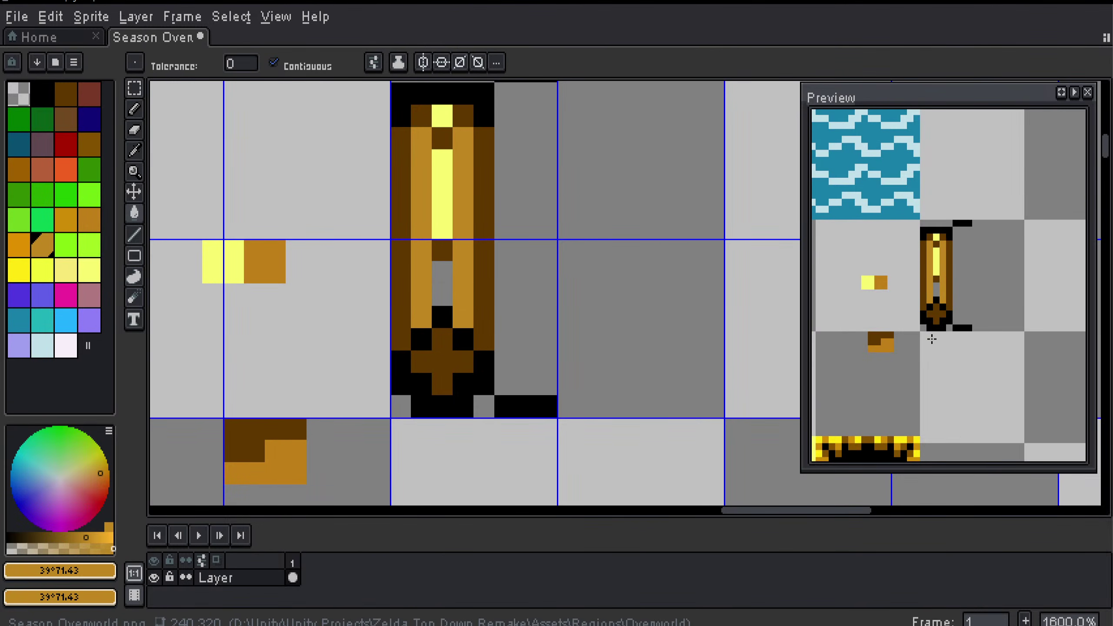
Step: Fill the transparent gap in the bridge upright's centre with the pale yellow of its highlight
alt+click(447, 199)
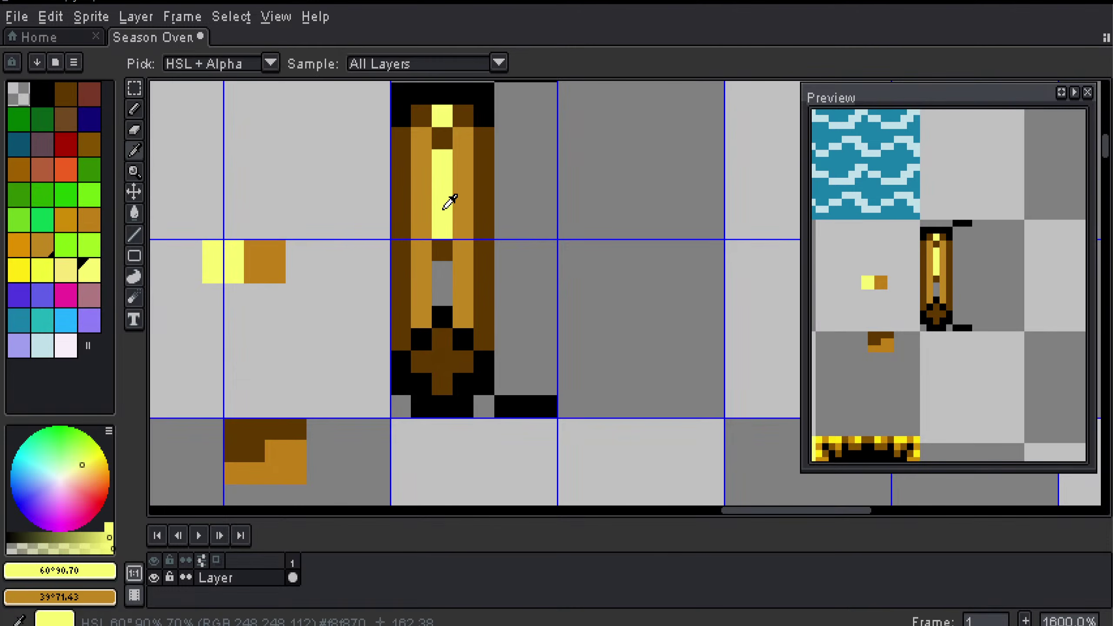
click(442, 285)
scroll(479, 304, down, 3)
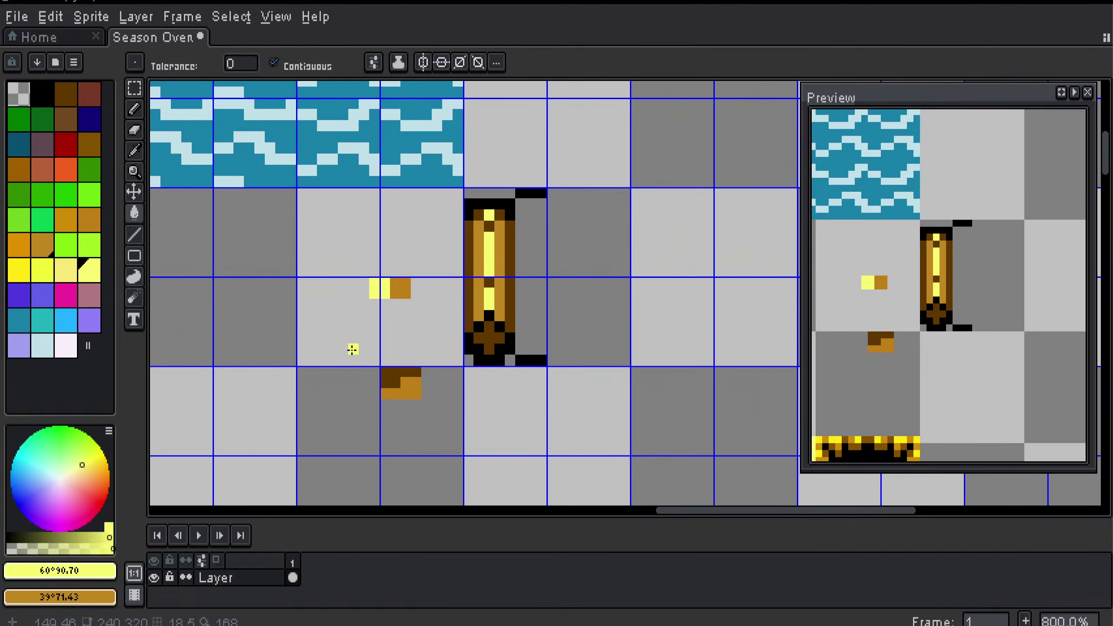
Step: Draw a stump-brown comparison swatch directly under the existing lighter brown swatch and erase its stray pixels
alt+click(414, 288)
scroll(415, 296, up, 1)
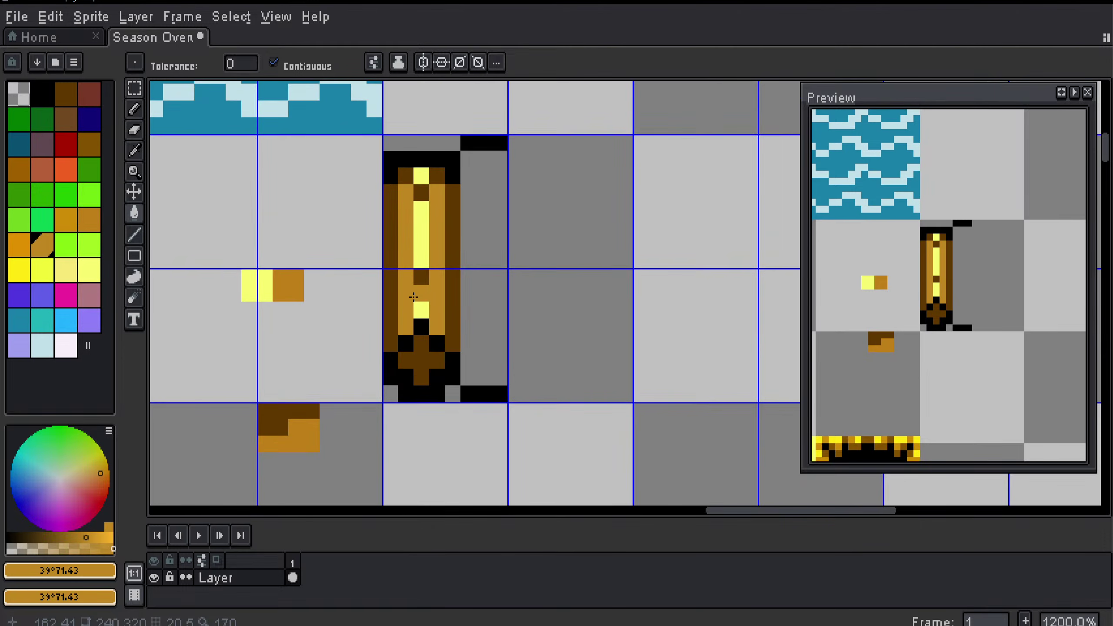
key(b)
mouse_move(326, 294)
mouse_down()
mouse_move(406, 288)
mouse_move(377, 304)
mouse_up()
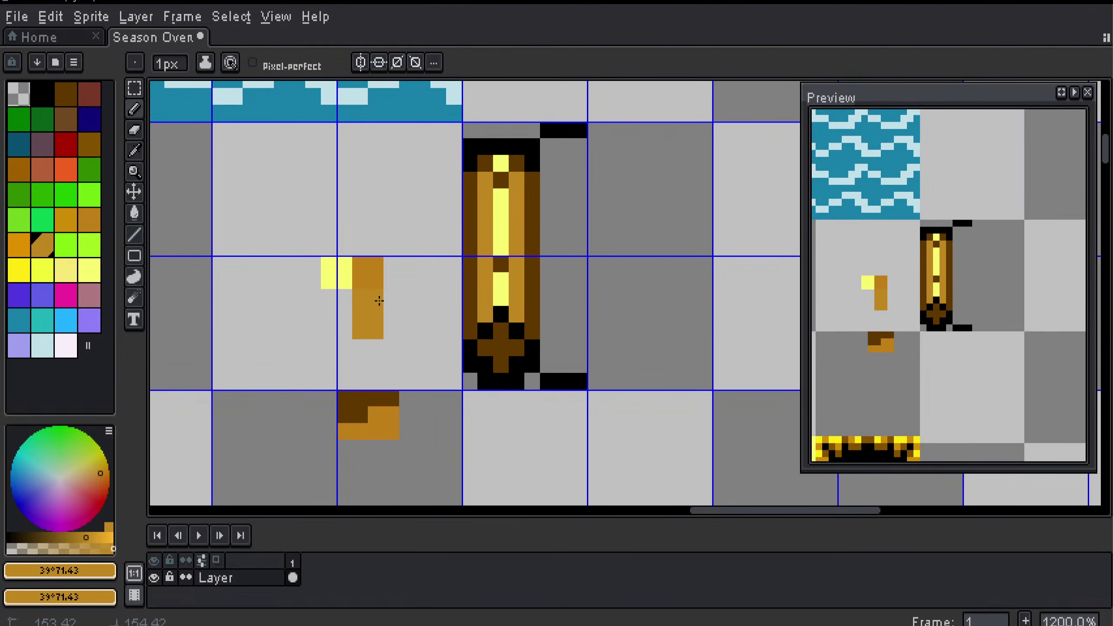
click(391, 331)
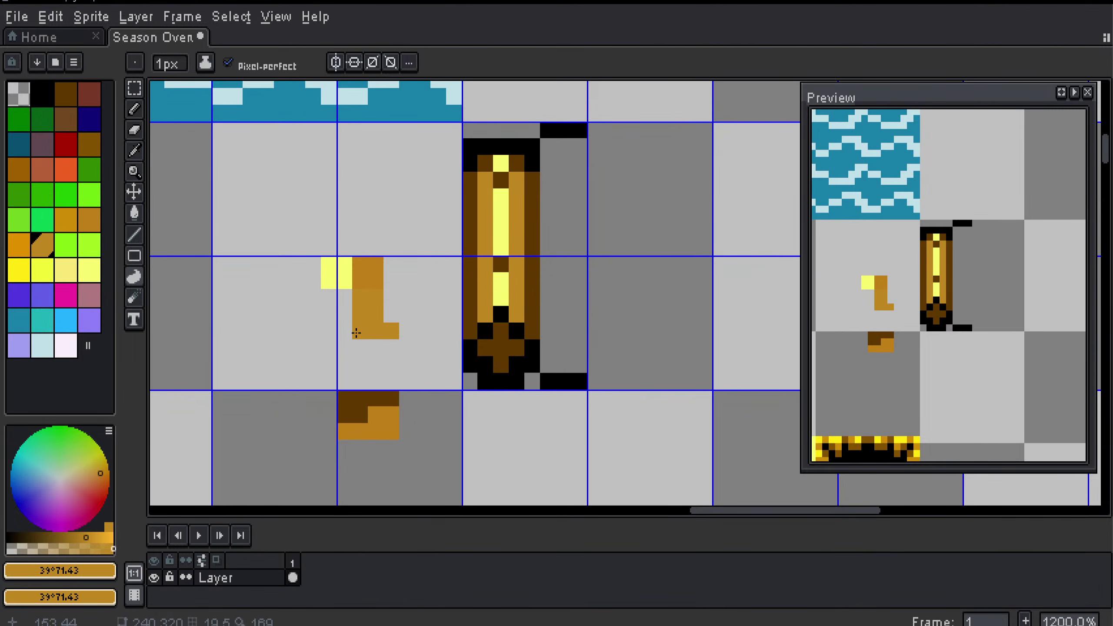
key(e)
mouse_move(360, 331)
mouse_down()
mouse_move(391, 331)
mouse_move(378, 334)
mouse_up()
Step: Fill the area between the two black bars beside the bridge upright with a solid light-brown rectangle
scroll(376, 339, up, 2)
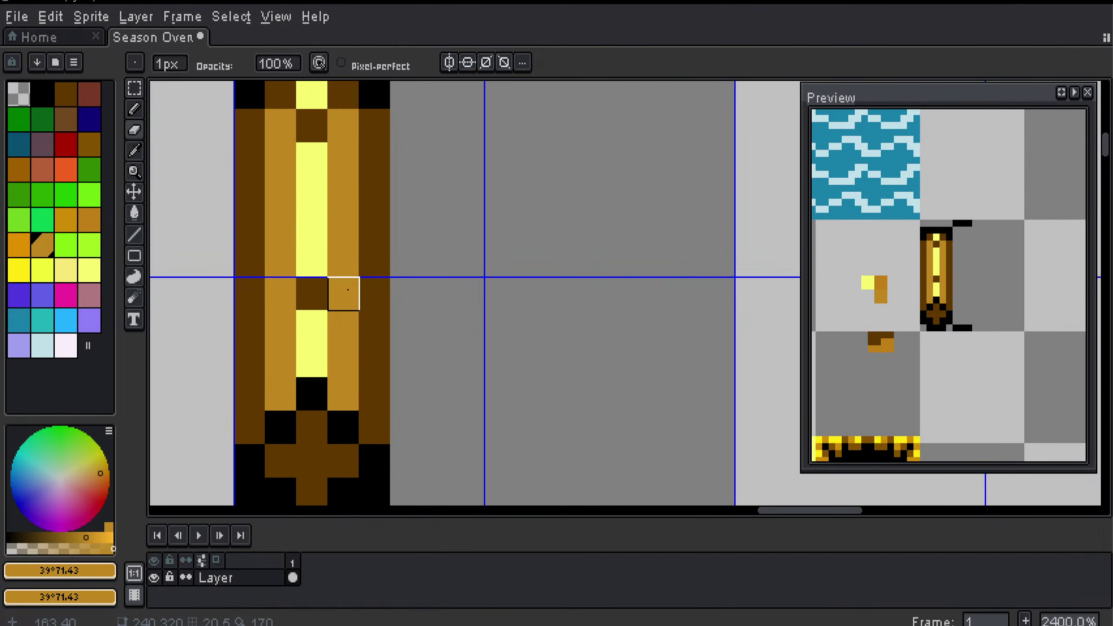
key(i)
key(b)
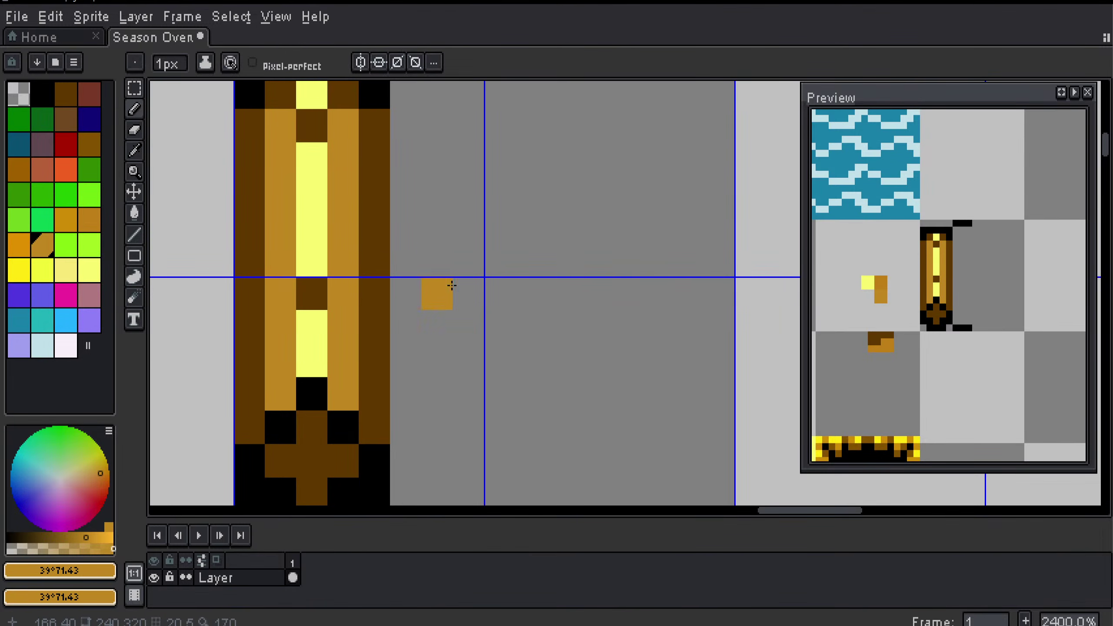
scroll(449, 242, left, 2)
scroll(407, 184, down, 2)
scroll(410, 197, down, 1)
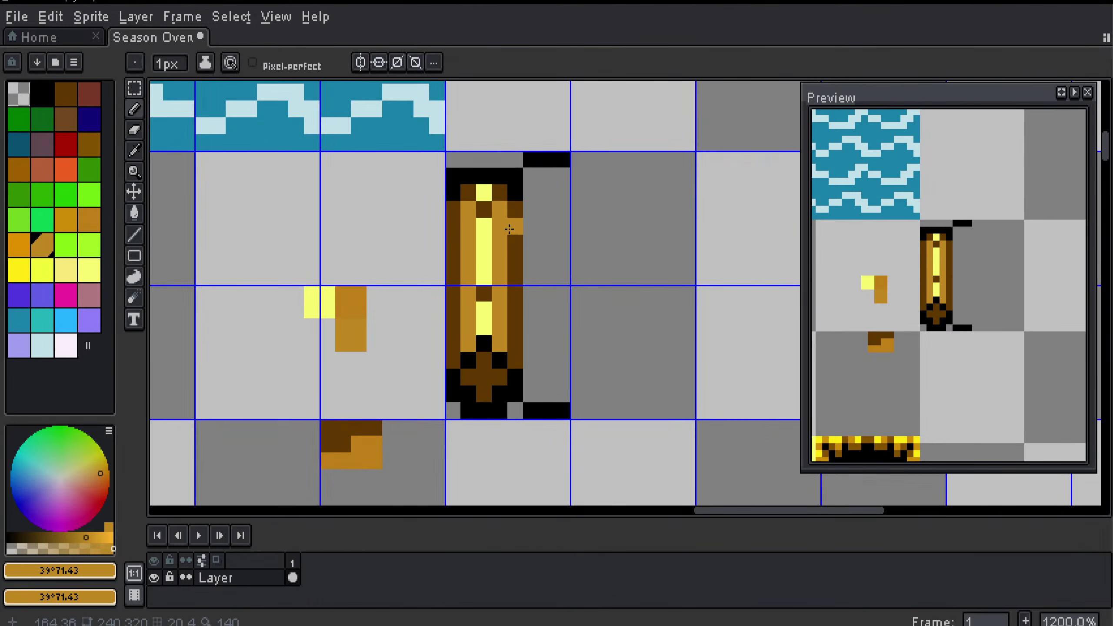
scroll(435, 248, right, 2)
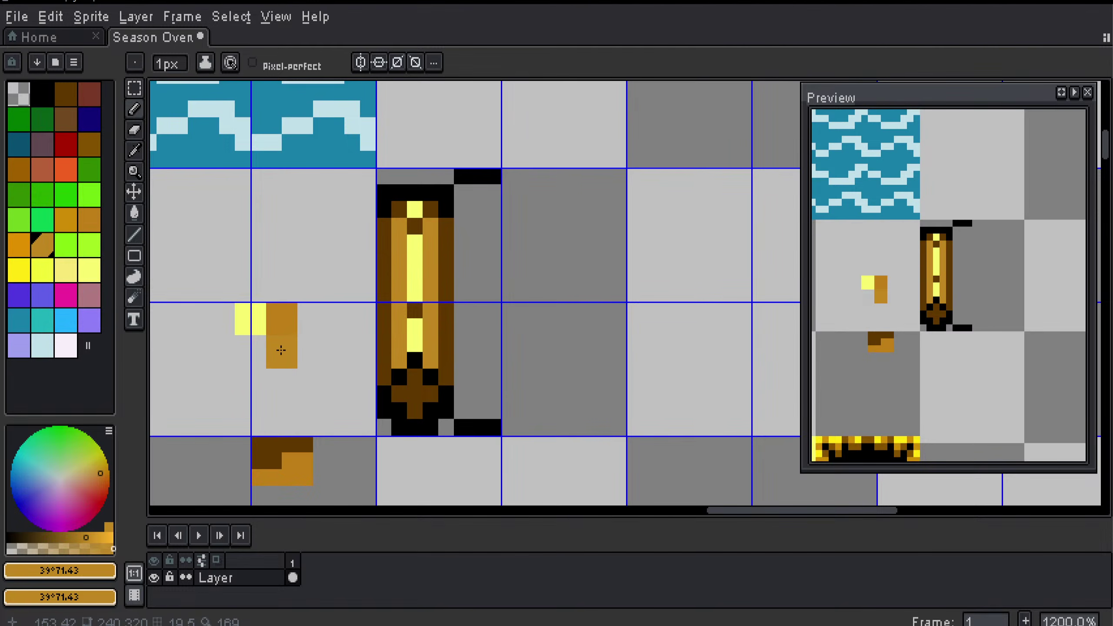
click(461, 198)
key(u)
mouse_move(461, 199)
mouse_down()
mouse_move(498, 414)
mouse_move(481, 189)
mouse_move(462, 199)
mouse_move(490, 252)
mouse_up()
key(u)
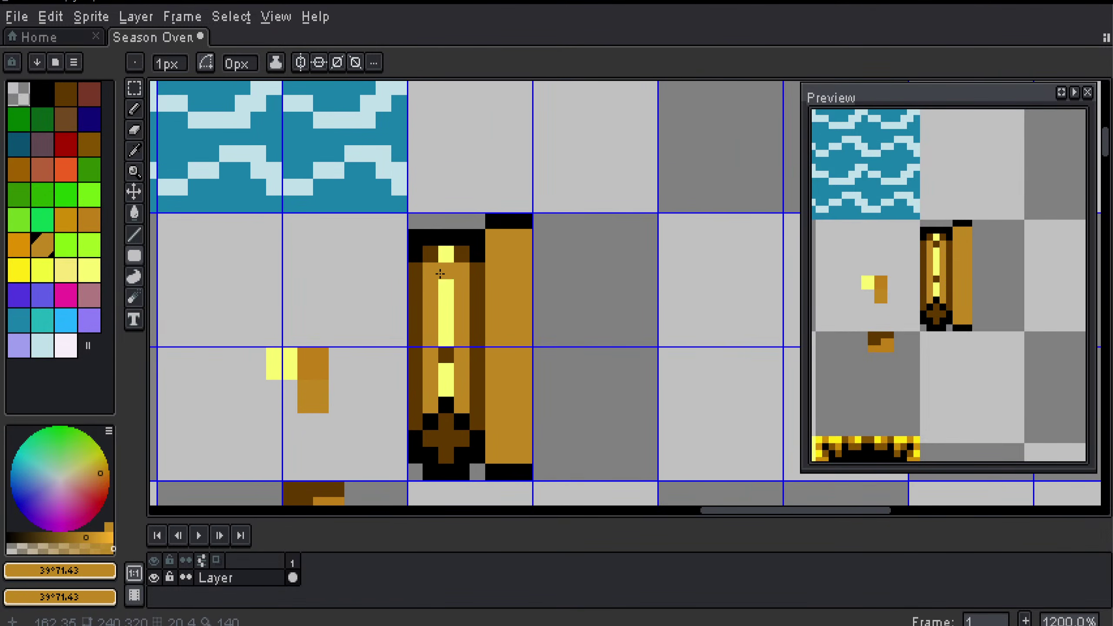
Step: Sample the upright's dark brown, add shading pixels around the new plank's upper corners, and undo the last pixel edit
alt+click(464, 259)
click(478, 221)
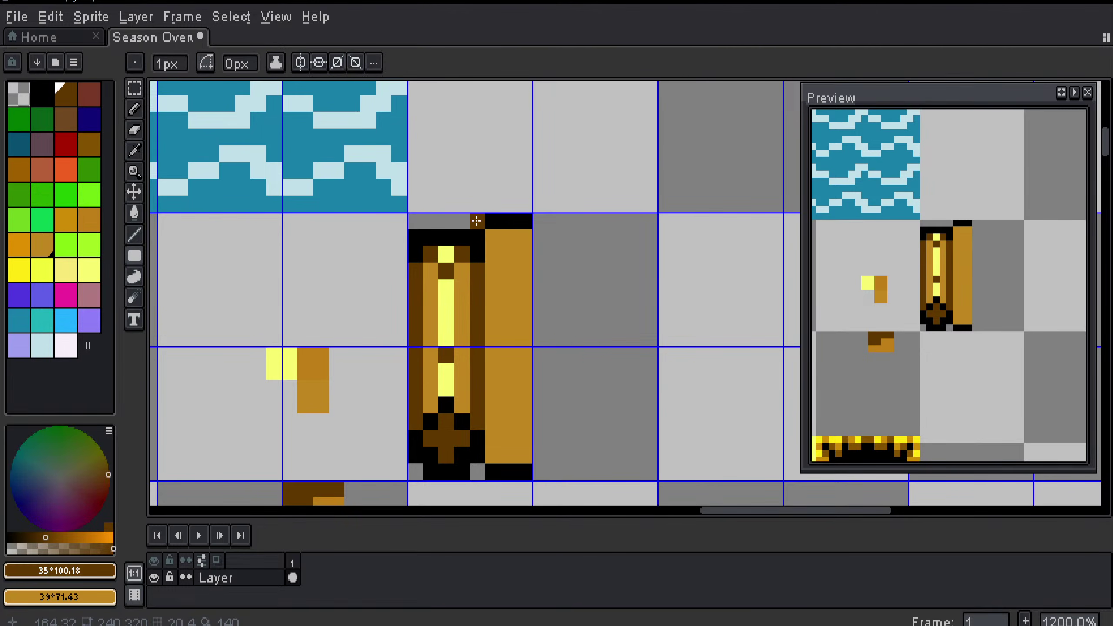
key(b)
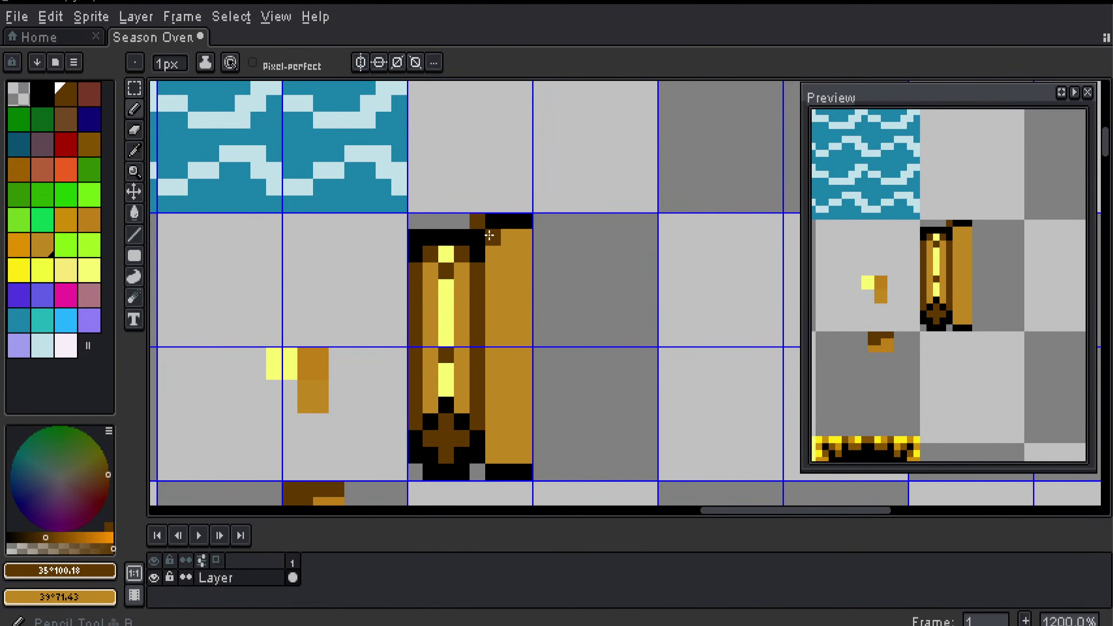
click(525, 237)
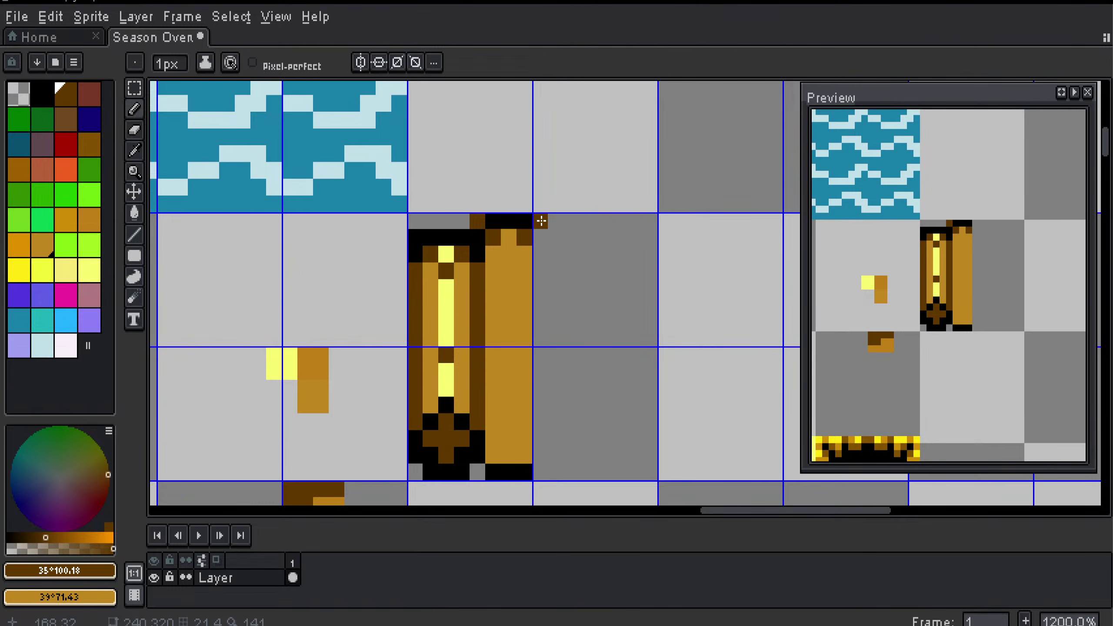
click(509, 254)
key(ctrl+z)
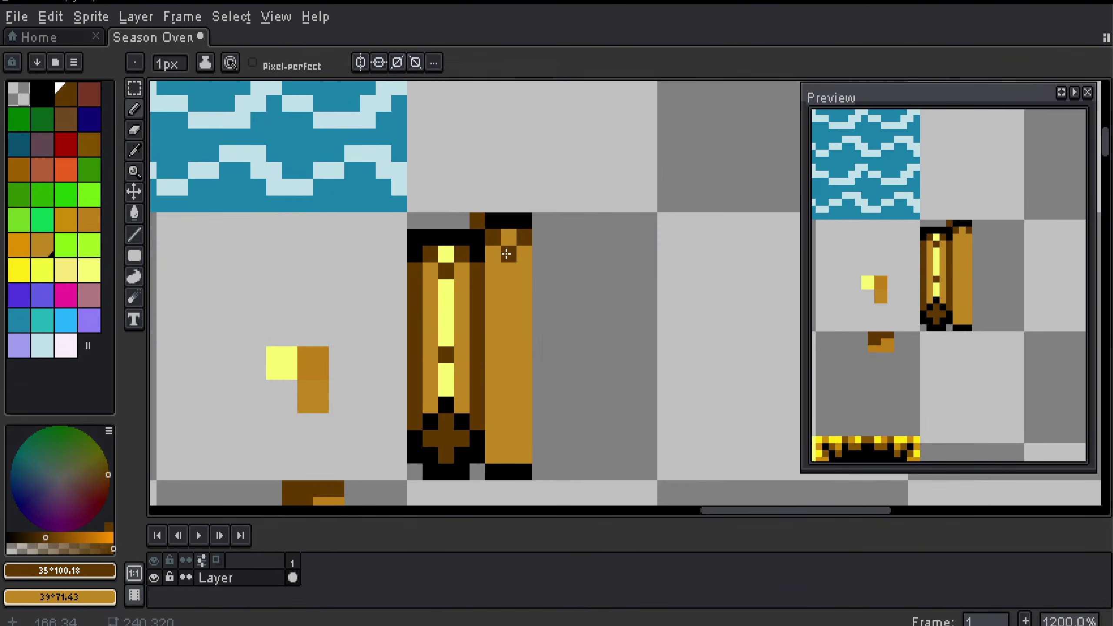
Step: Display the 8 by 8 pixel grid over the tileset, leaving the grid settings at their existing values
key(ctrl+g)
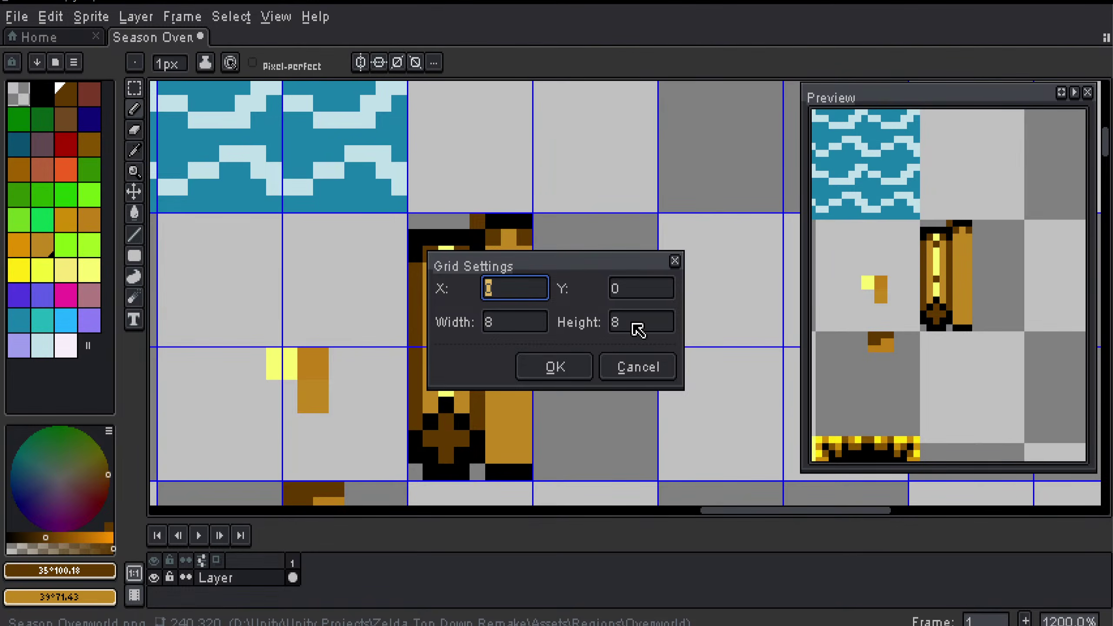
click(638, 367)
key(ctrl+z)
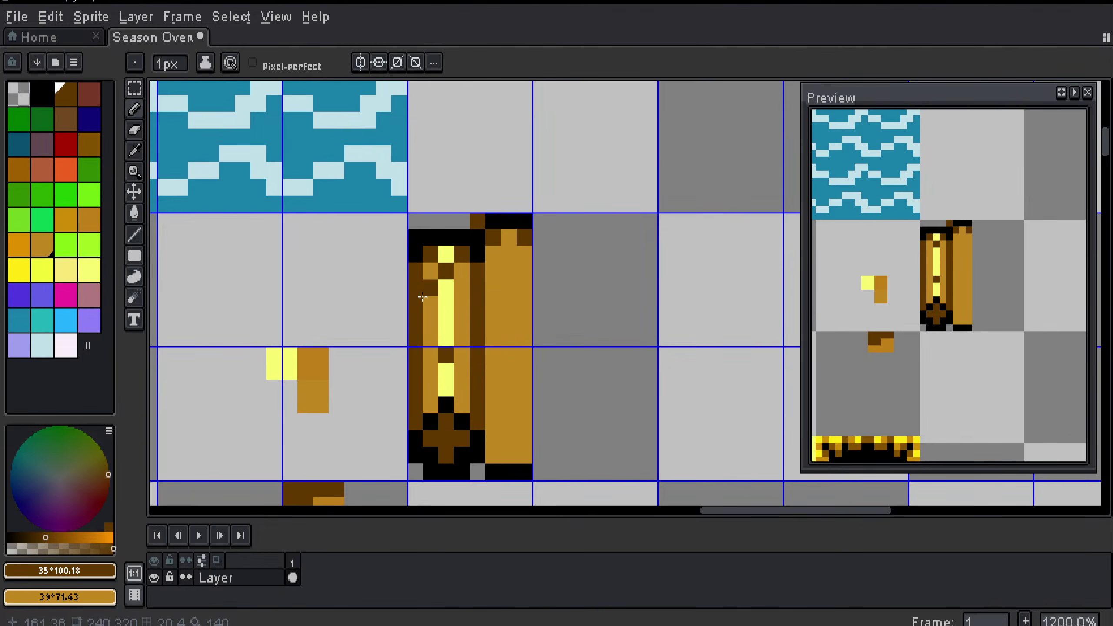
Step: Add a dark-brown pixel just above the bridge upright's upper-left corner, mirroring the one above its upper-right corner
scroll(428, 291, up, 3)
drag(346, 235, 512, 267)
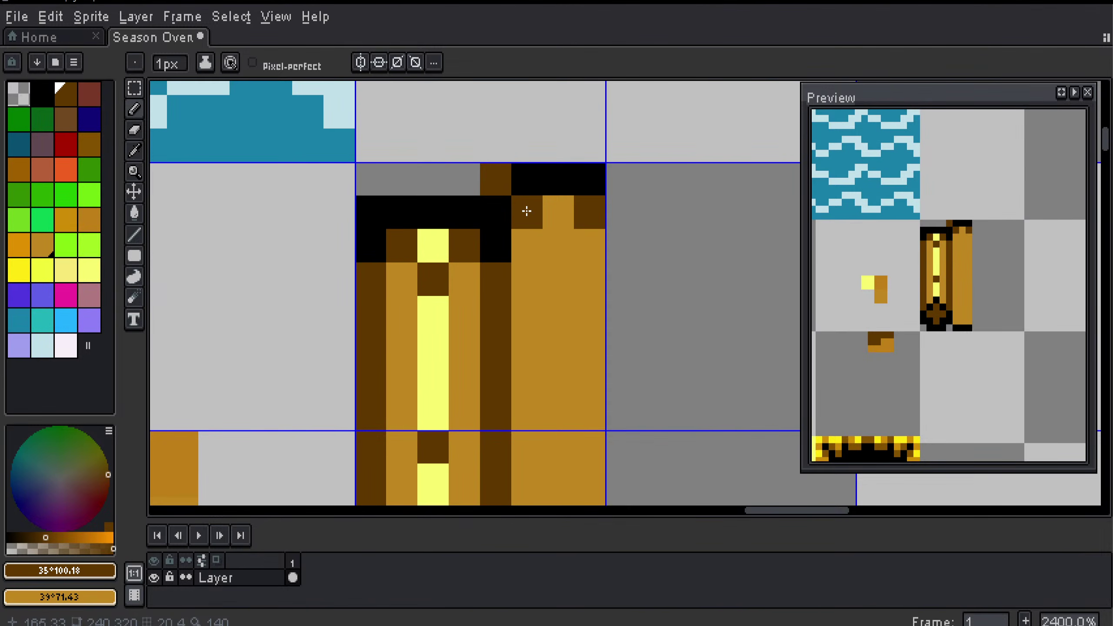
click(625, 181)
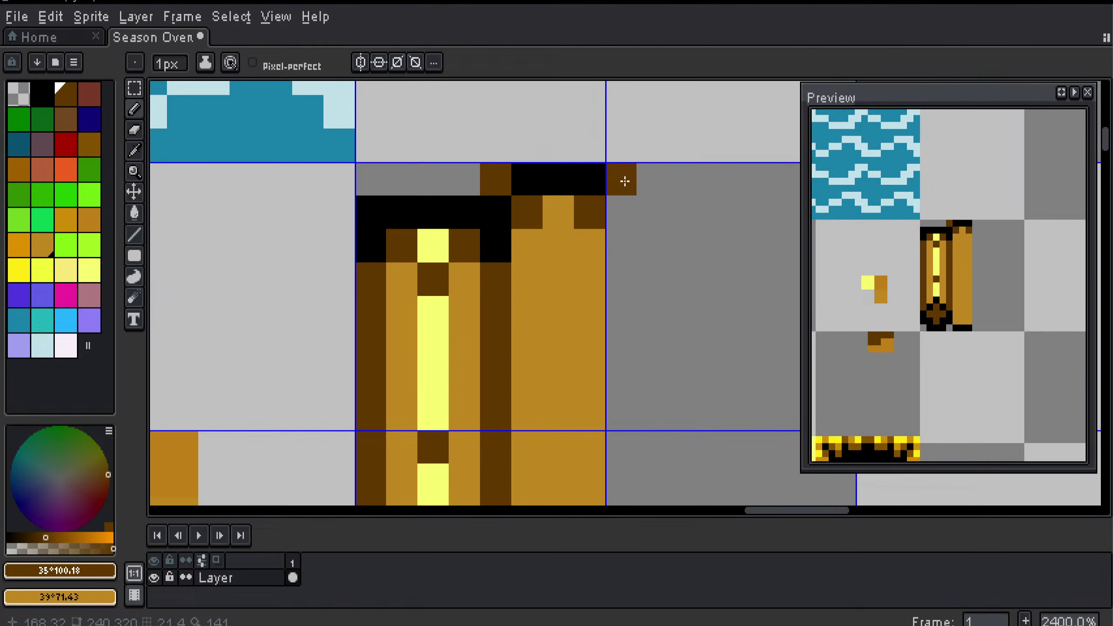
click(372, 184)
scroll(373, 202, down, 1)
mouse_move(359, 198)
mouse_down()
mouse_move(447, 193)
mouse_move(438, 174)
mouse_up()
Step: Duplicate the complete bridge upright onto the other side of the light-brown plank, aligned with the neighbouring tile's edge
scroll(435, 256, down, 1)
key(m)
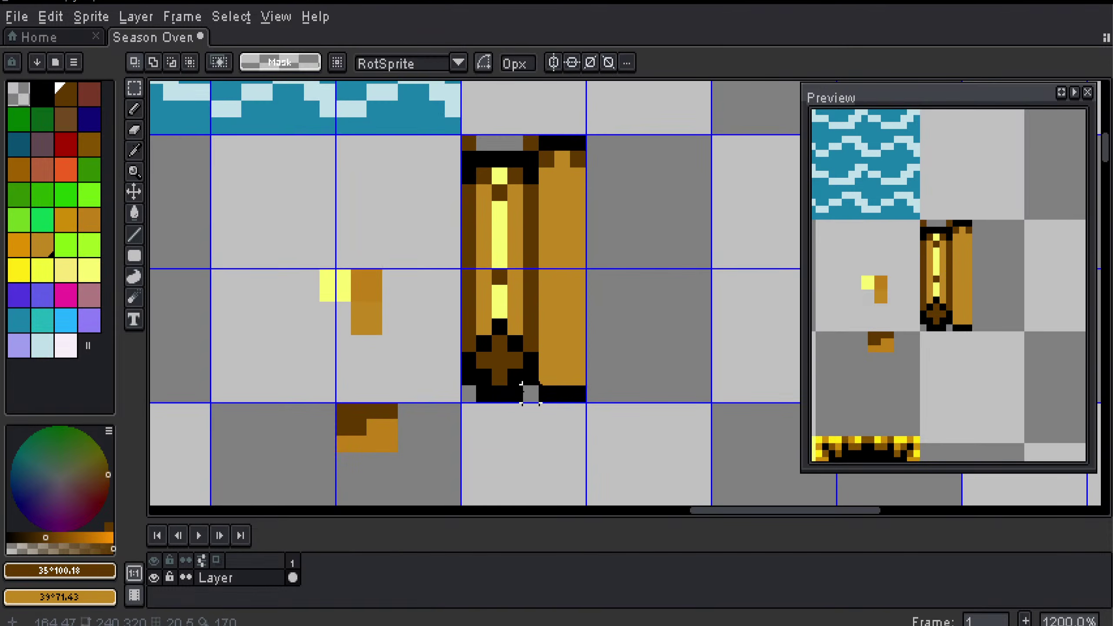
drag(532, 394, 470, 145)
key(ctrl+c)
key(ctrl+v)
drag(489, 193, 580, 239)
scroll(622, 195, down, 1)
scroll(546, 272, up, 1)
click(546, 277)
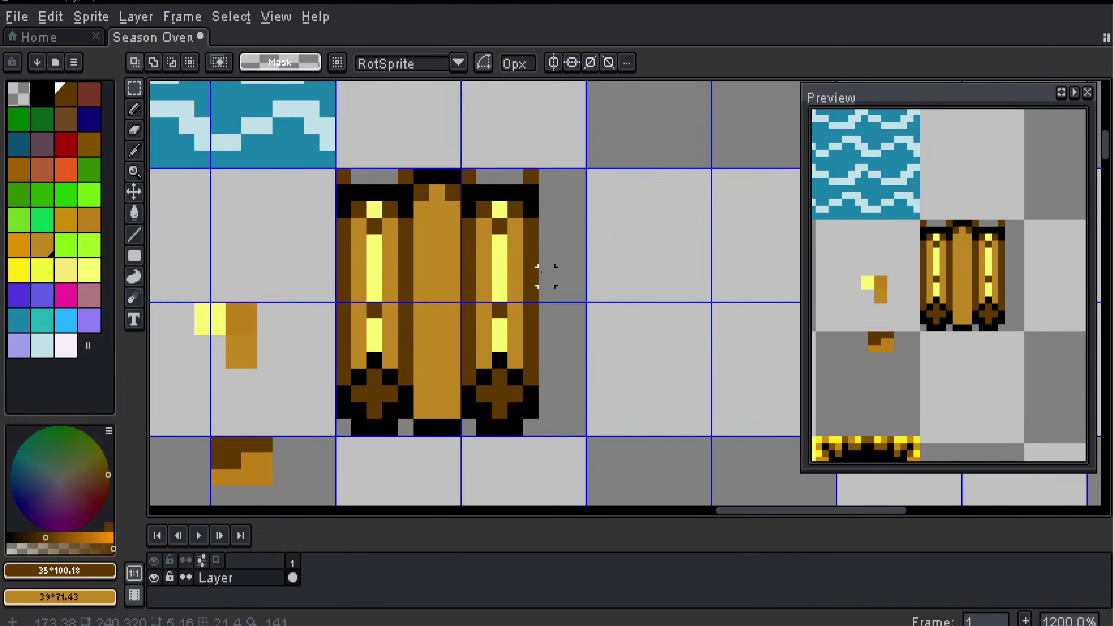
Step: Sample the upright's dark-brown edge as the background colour and return to the Pencil tool
scroll(546, 276, up, 3)
scroll(499, 271, down, 2)
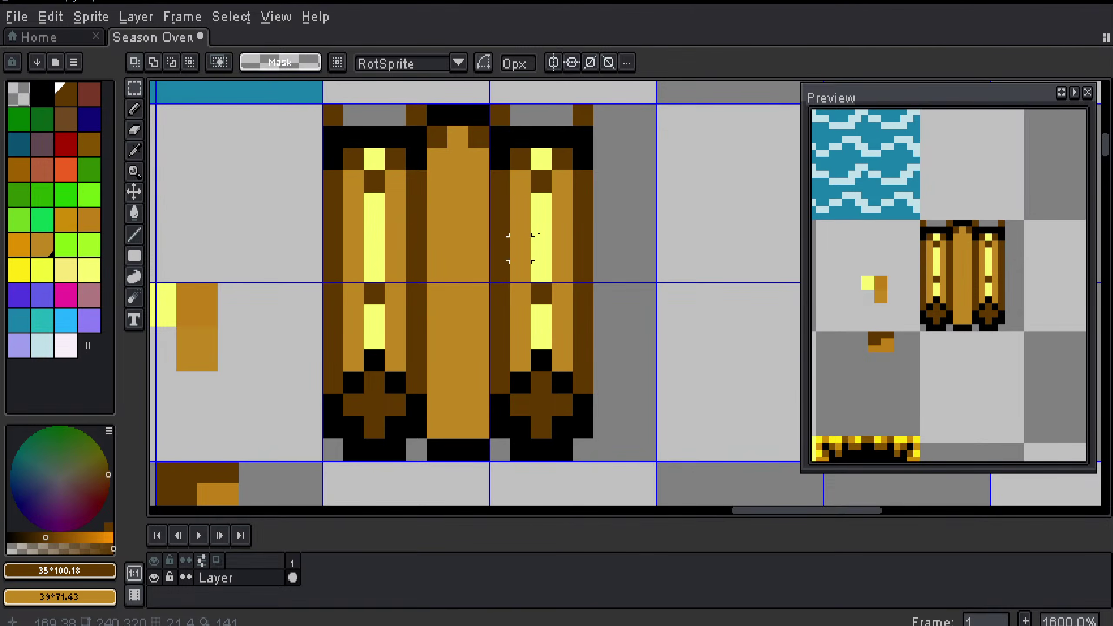
drag(554, 268, 600, 240)
key(i)
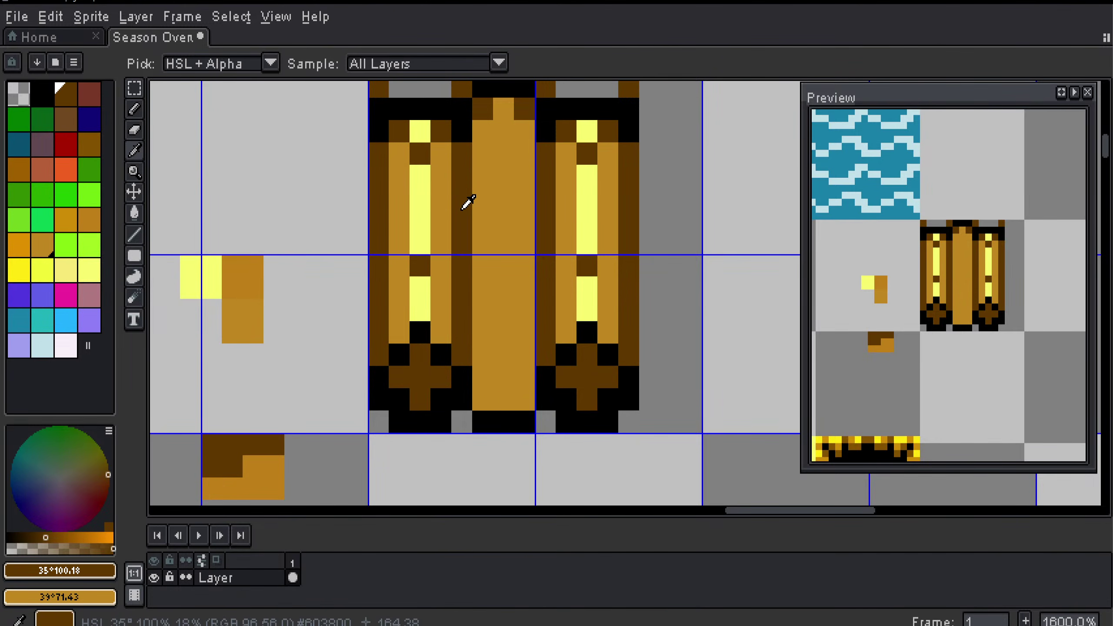
right_click(463, 208)
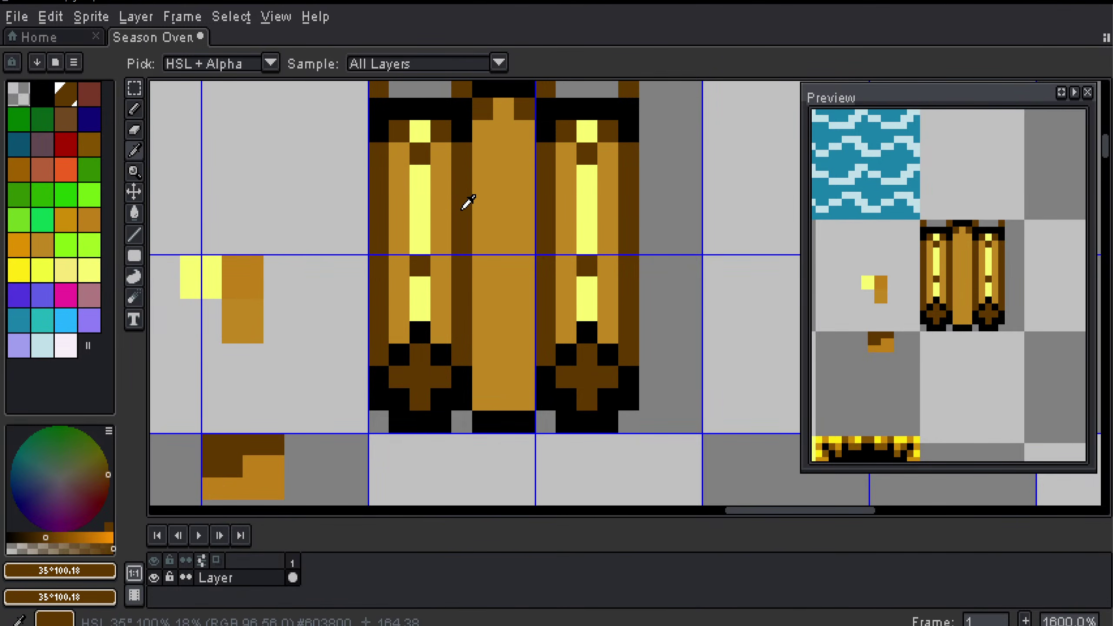
key(b)
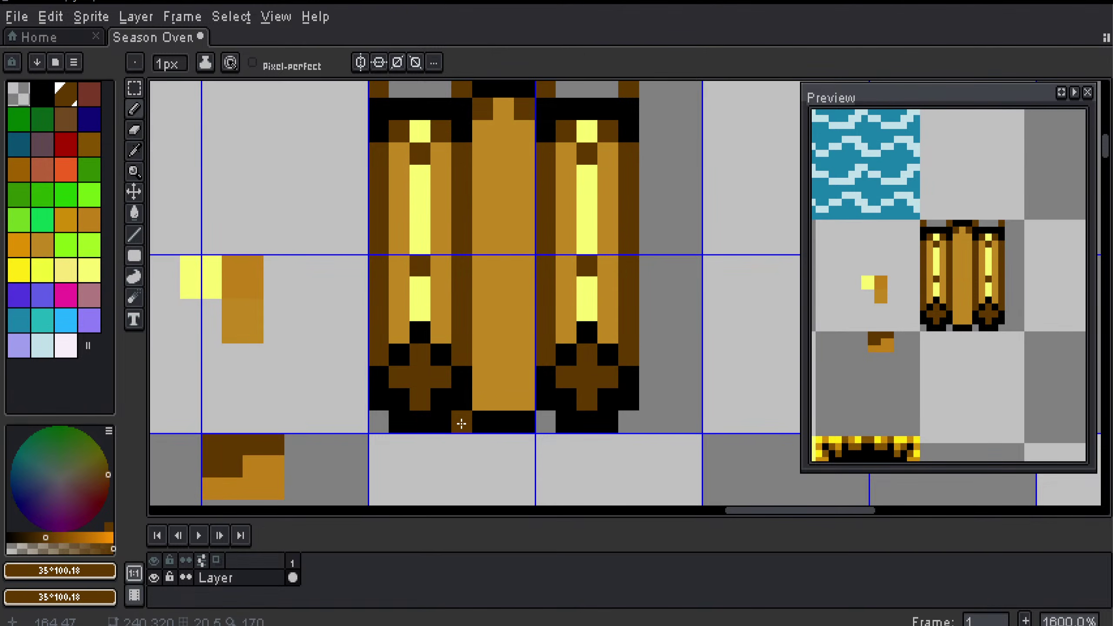
Step: Copy the upright's black-and-brown base onto the middle plank, one pixel higher, and erase the black row left beneath it
key(m)
mouse_move(462, 424)
mouse_down()
mouse_move(387, 348)
mouse_move(378, 354)
mouse_up()
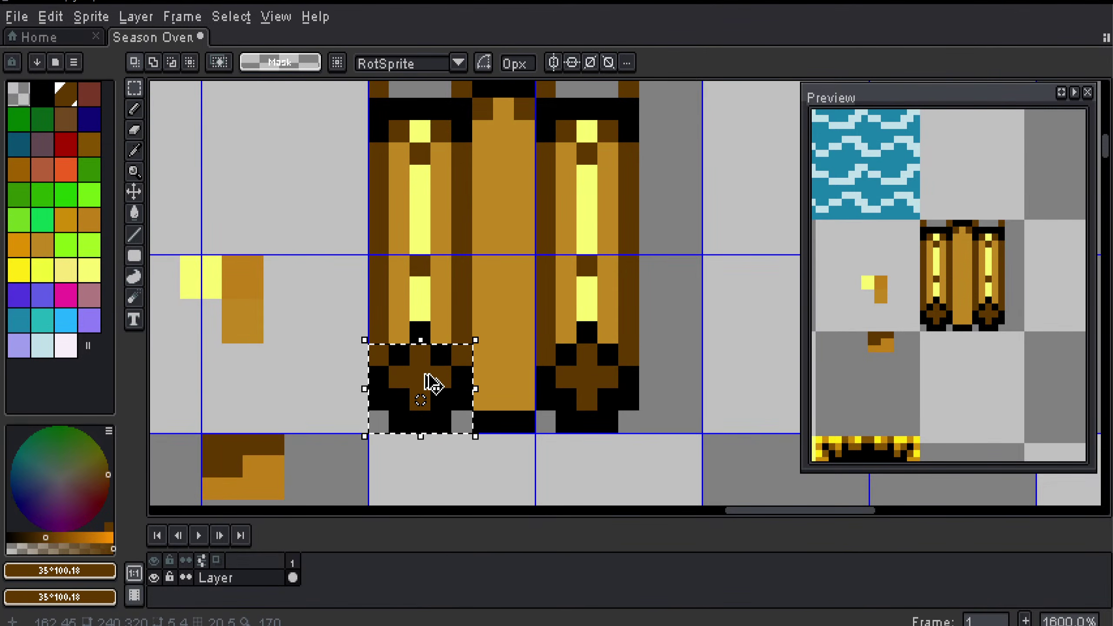
drag(428, 380, 504, 384)
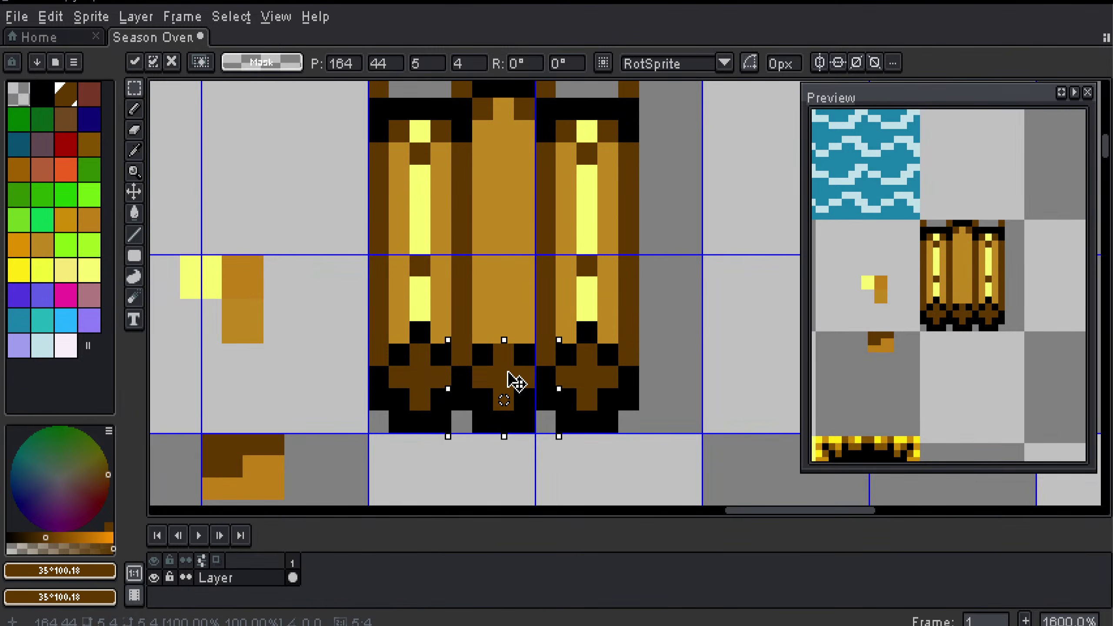
mouse_move(516, 383)
mouse_down()
mouse_move(528, 383)
mouse_move(510, 385)
mouse_move(502, 365)
mouse_up()
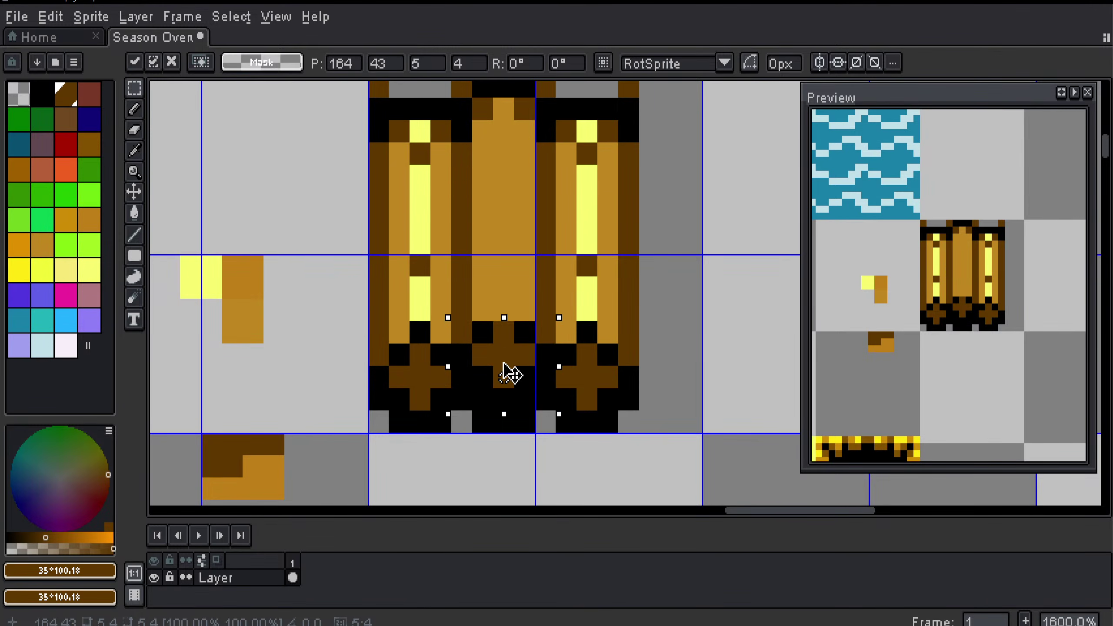
click(504, 421)
key(e)
drag(483, 423, 525, 423)
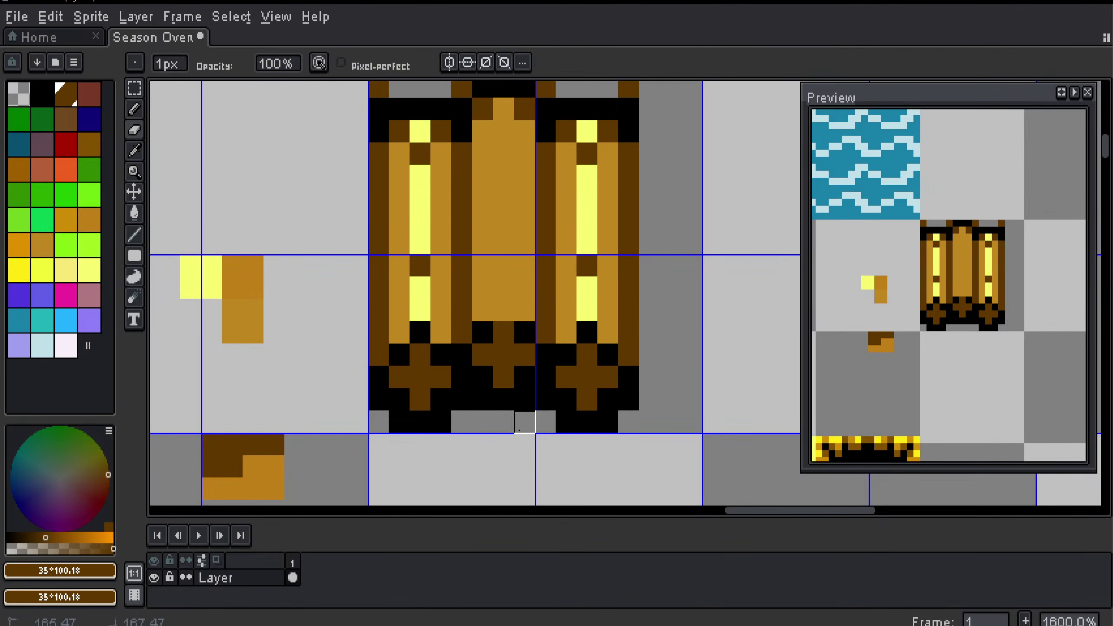
scroll(970, 294, up, 1)
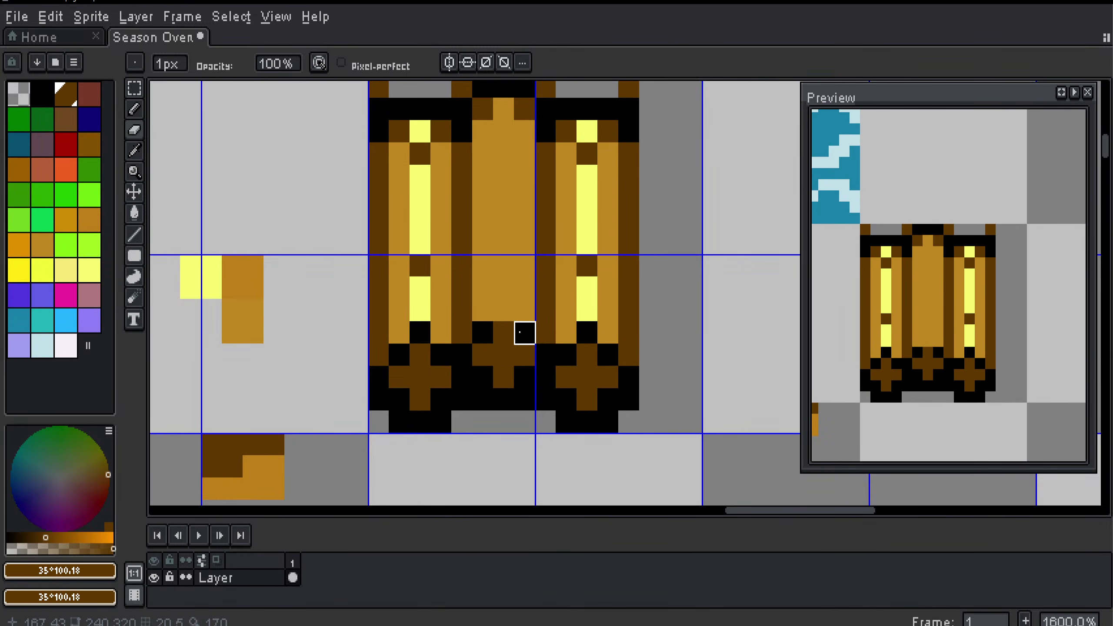
key(i)
click(485, 330)
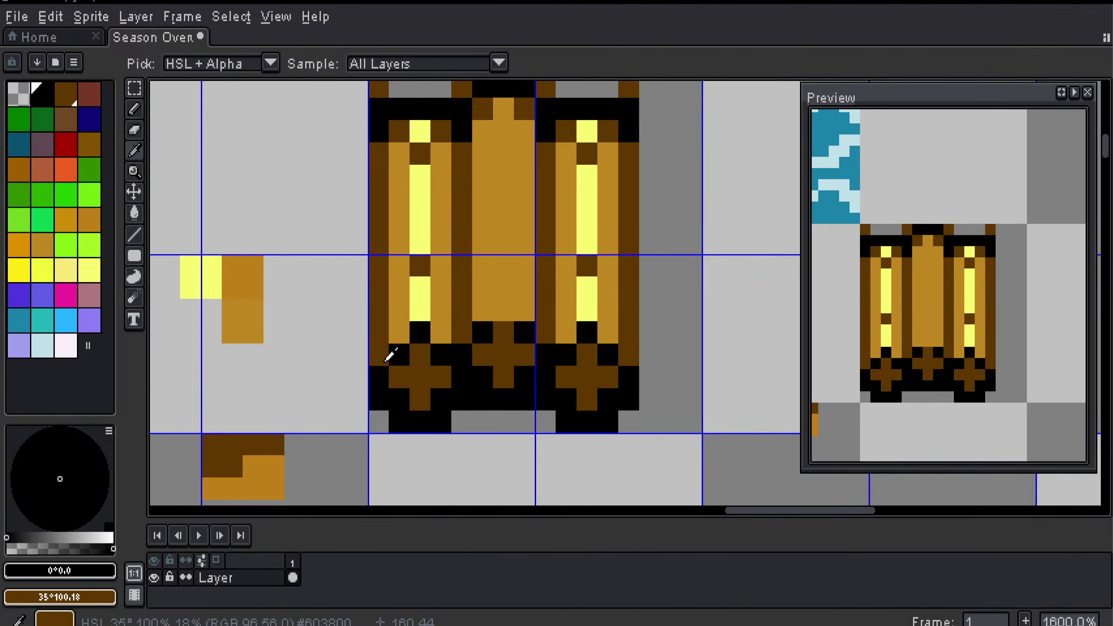
click(551, 332)
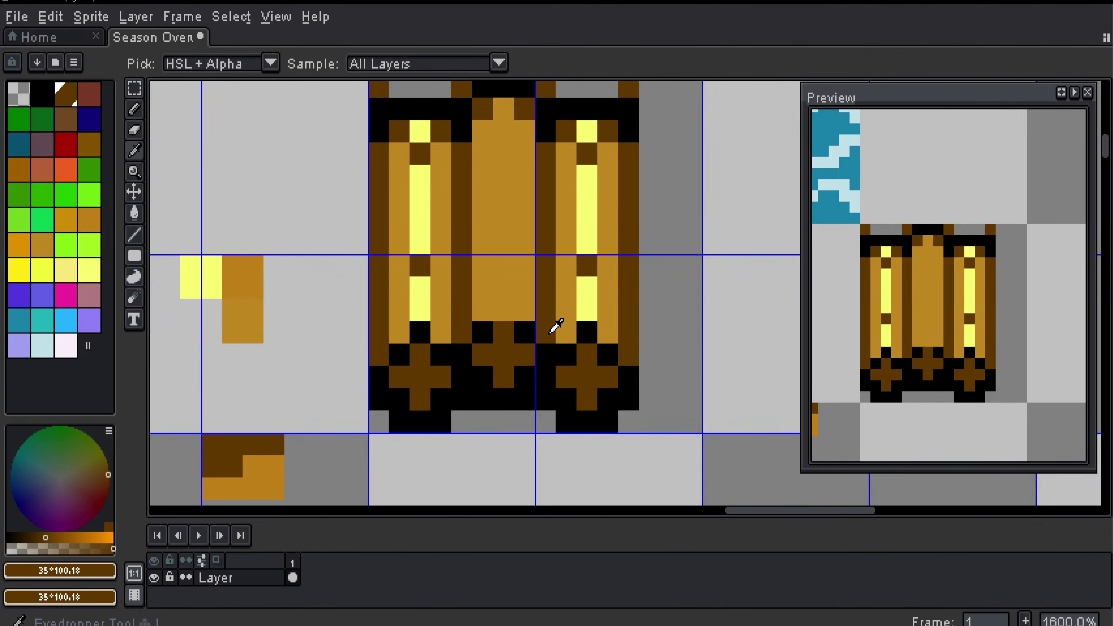
alt+click(492, 330)
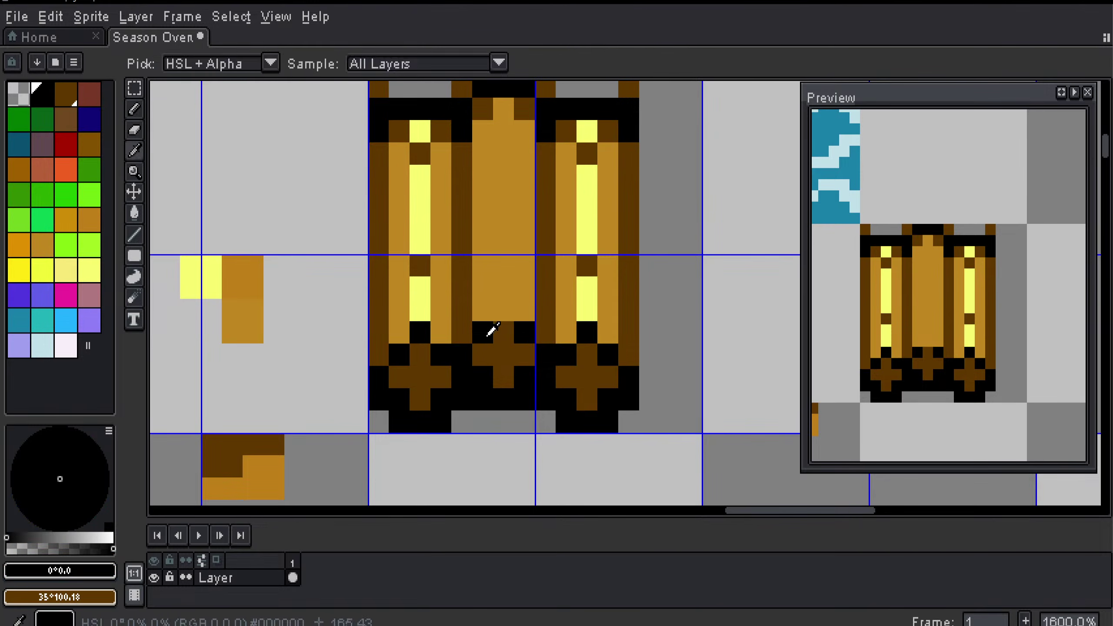
scroll(492, 330, up, 1)
scroll(504, 320, right, 1)
click(513, 287)
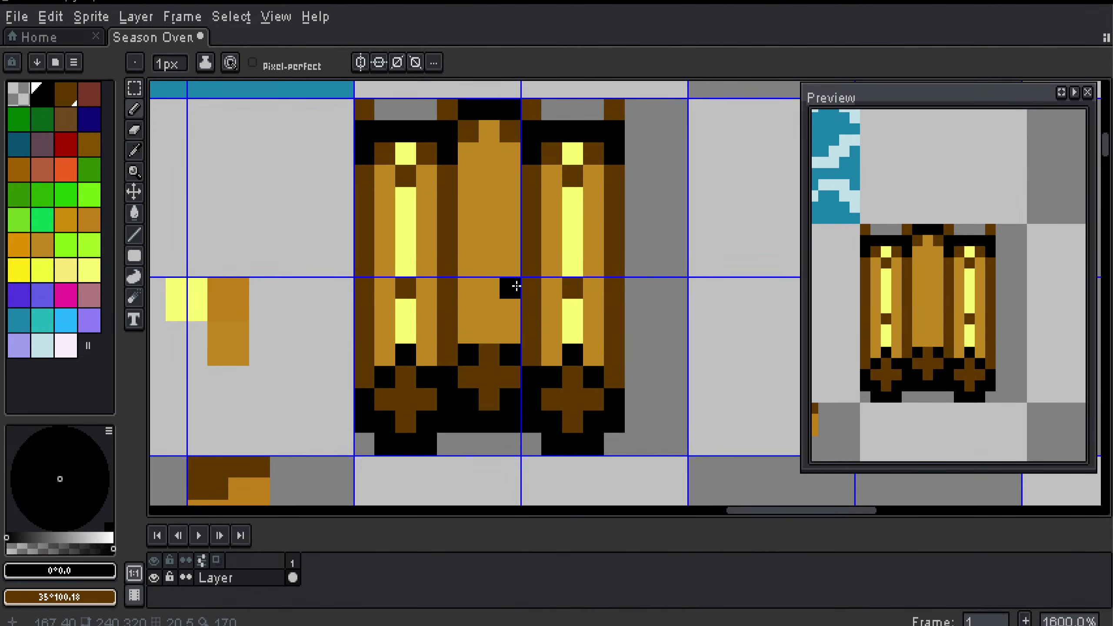
key(ctrl+z)
Step: Sample the stump swatch's dark brown and place two single-pixel knots on the middle plank's centre line, near its upper and lower ends
scroll(256, 330, down, 2)
scroll(256, 330, left, 2)
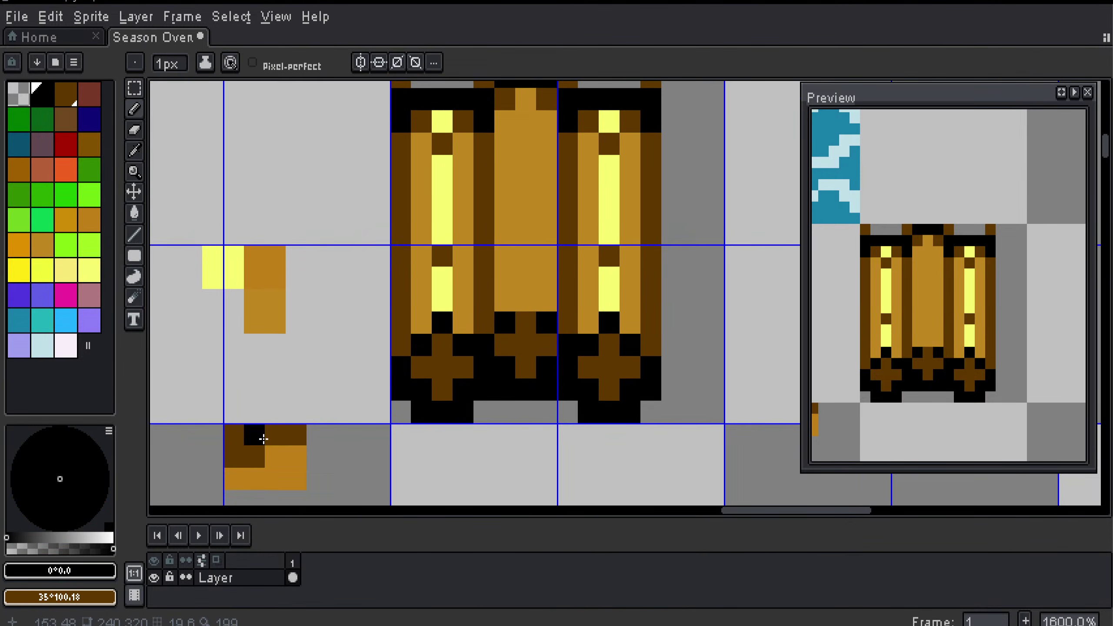
alt+click(252, 437)
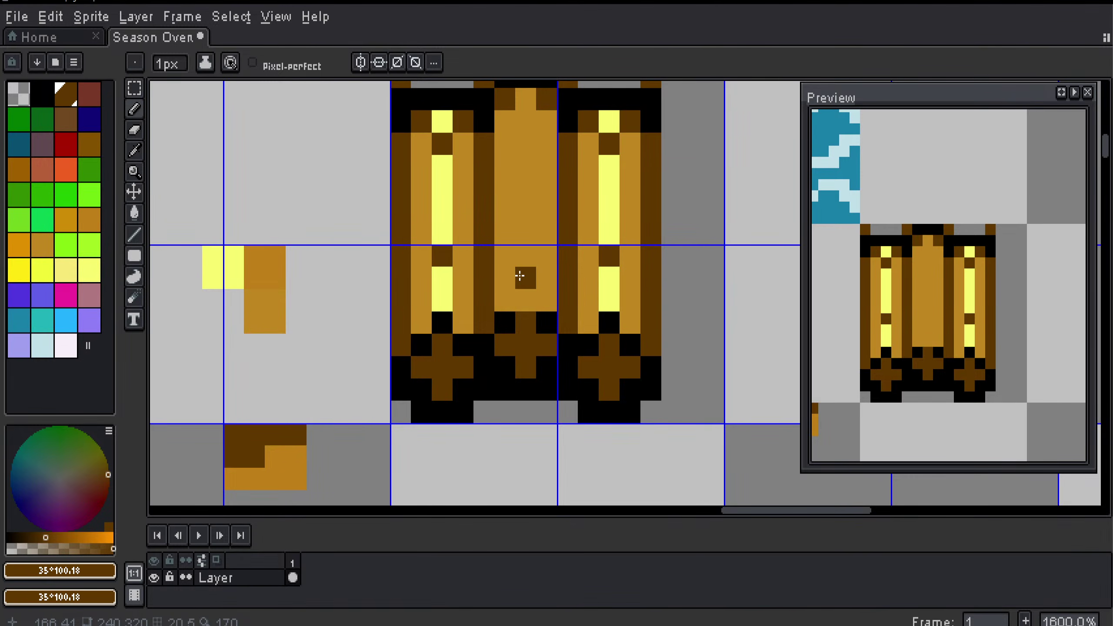
click(520, 276)
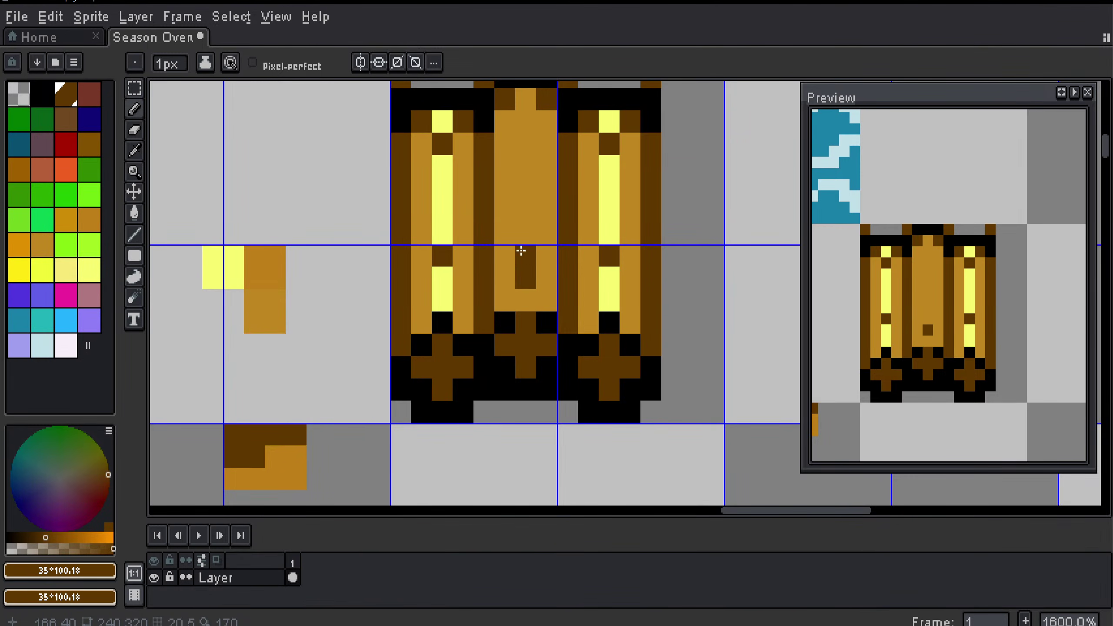
click(519, 153)
Step: Draw a pale-yellow highlight down the middle plank's centre, leaving the two dark-brown knots uncovered
scroll(630, 226, up, 2)
scroll(631, 226, left, 1)
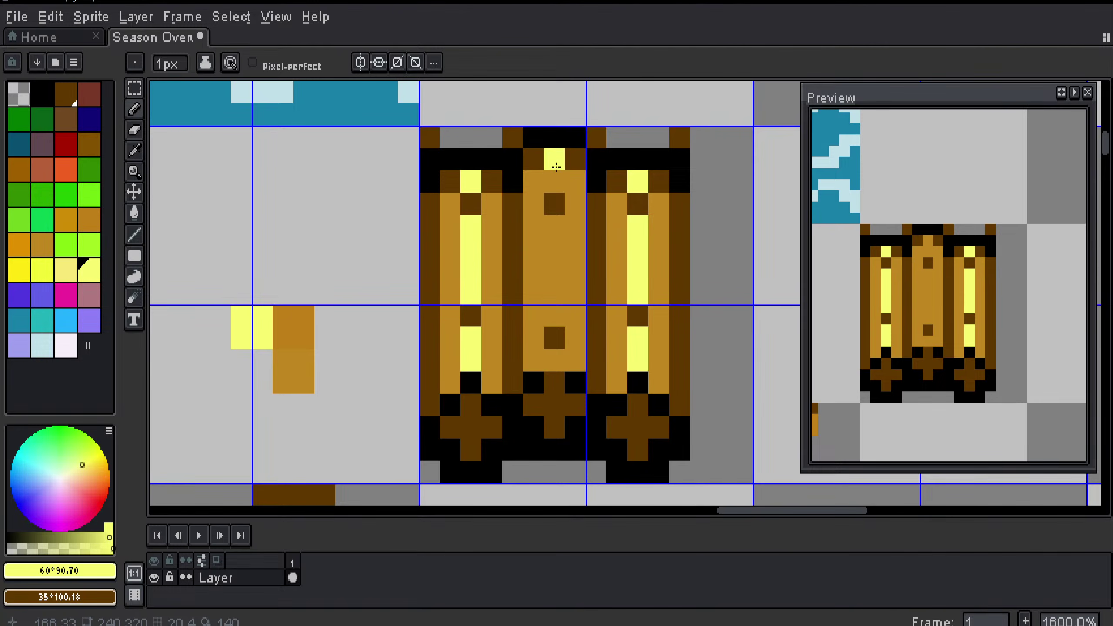
drag(556, 167, 555, 184)
drag(555, 224, 556, 318)
click(561, 359)
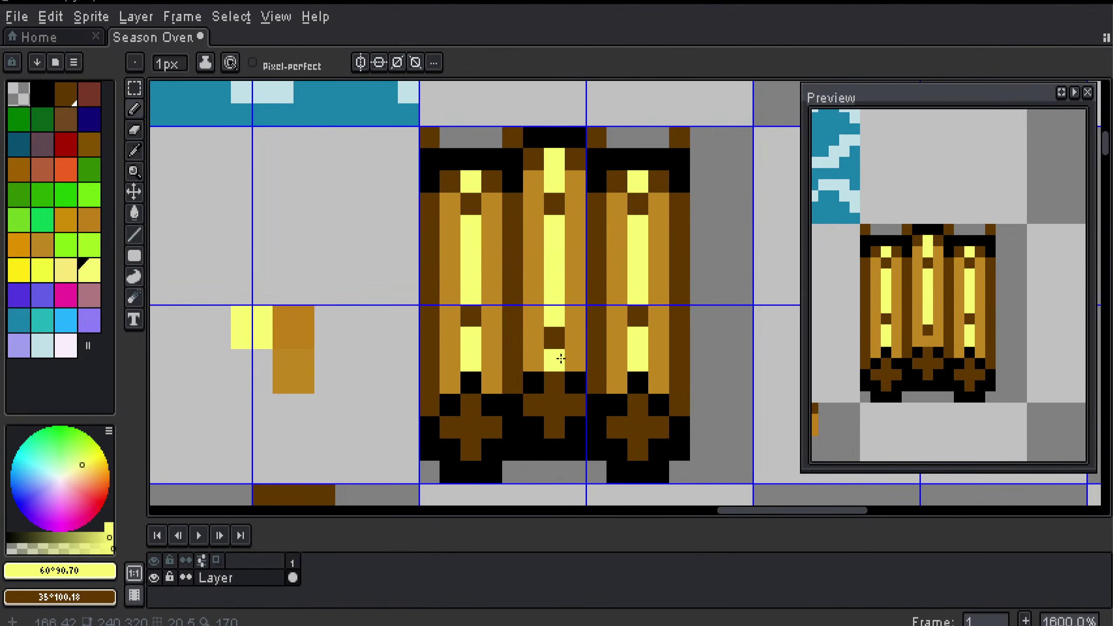
scroll(560, 320, down, 1)
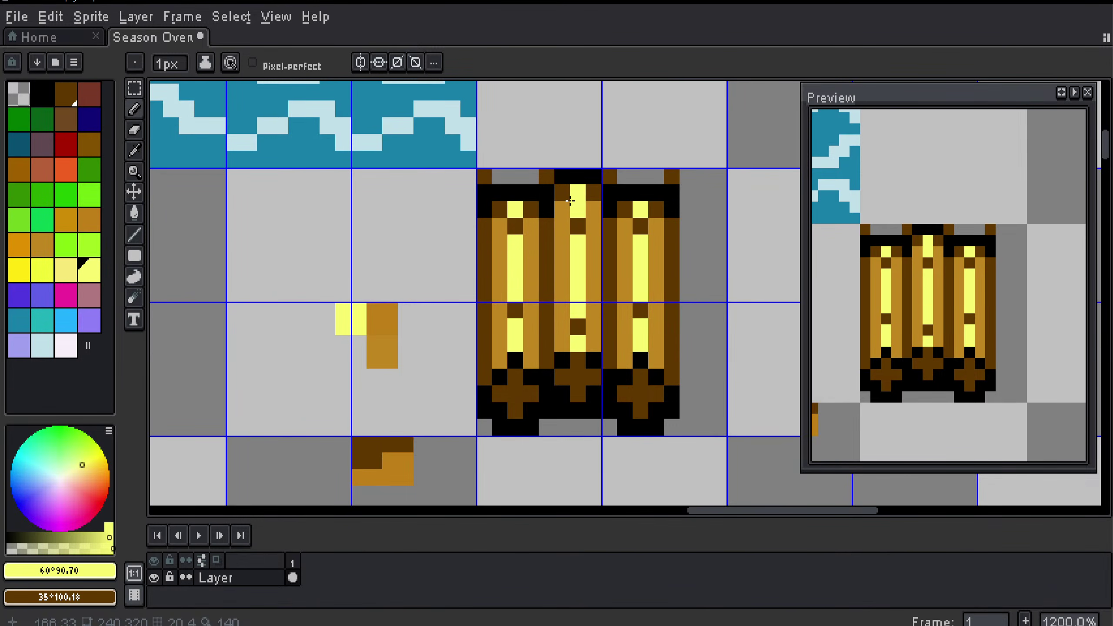
drag(515, 177, 524, 177)
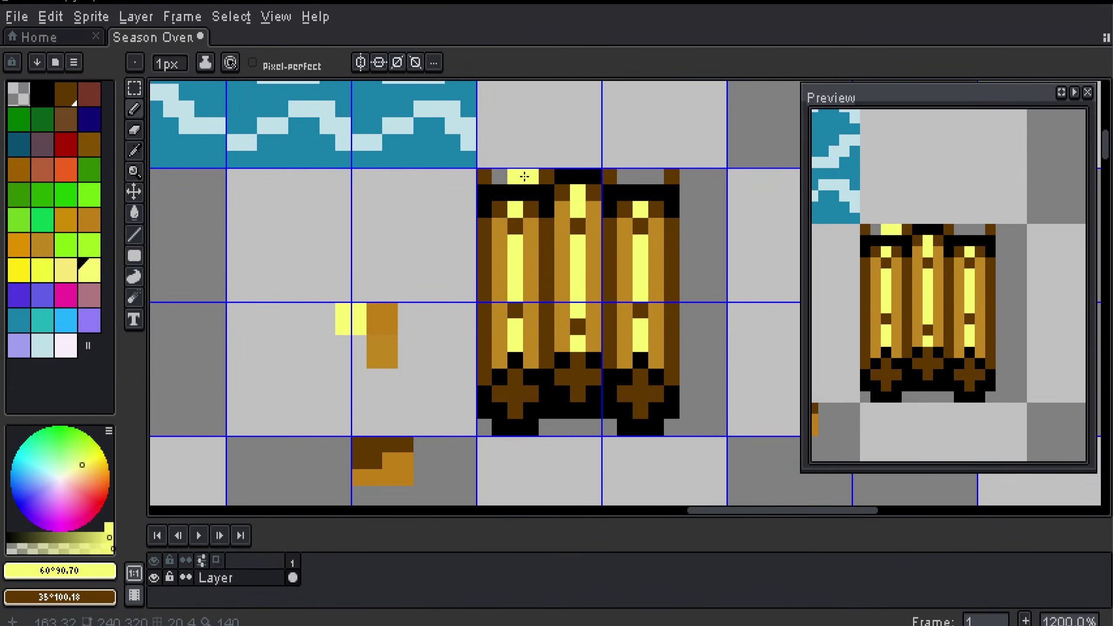
click(515, 195)
key(ctrl+z)
click(529, 189)
key(ctrl+z)
scroll(386, 348, down, 2)
scroll(534, 286, up, 3)
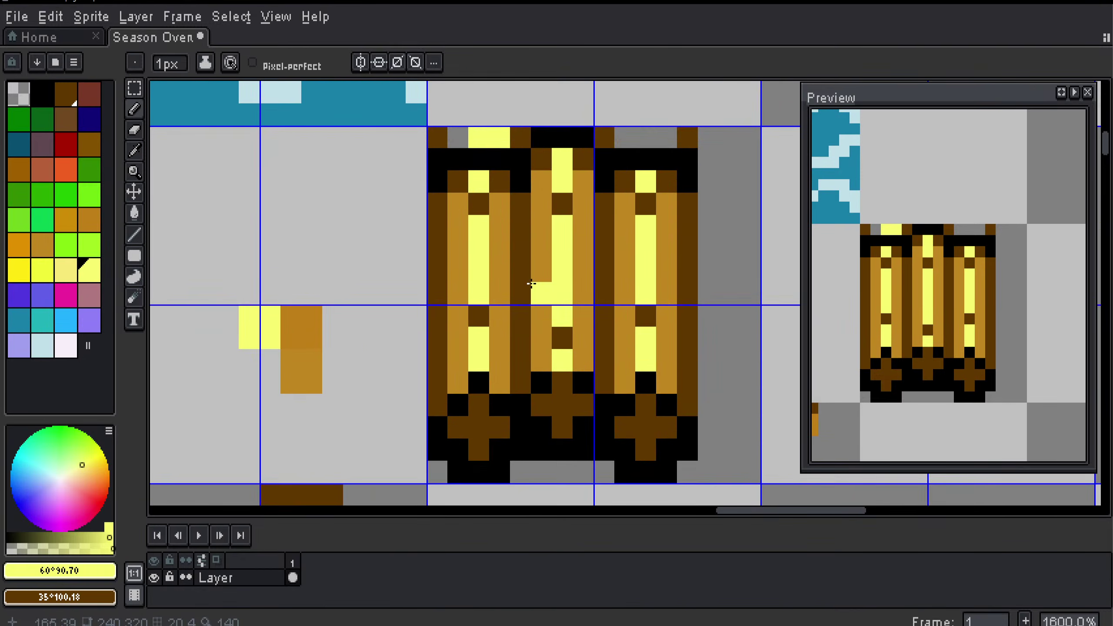
alt+click(505, 256)
click(463, 139)
drag(708, 383, 613, 321)
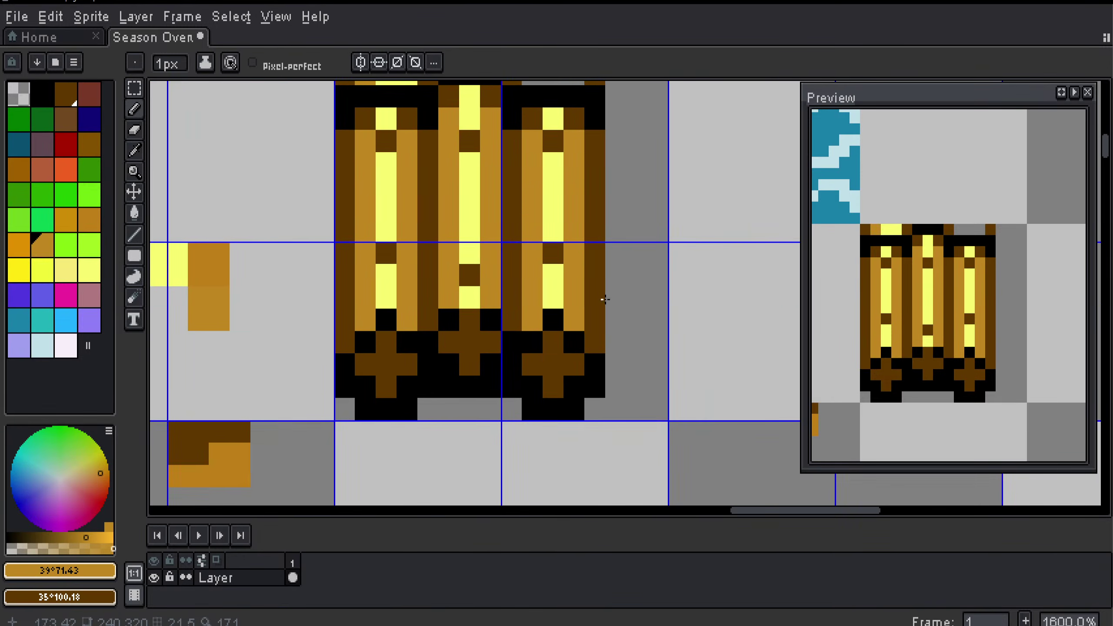
click(421, 234)
mouse_move(425, 188)
mouse_down()
mouse_move(451, 266)
mouse_move(467, 268)
mouse_up()
key(ctrl+z)
key(e)
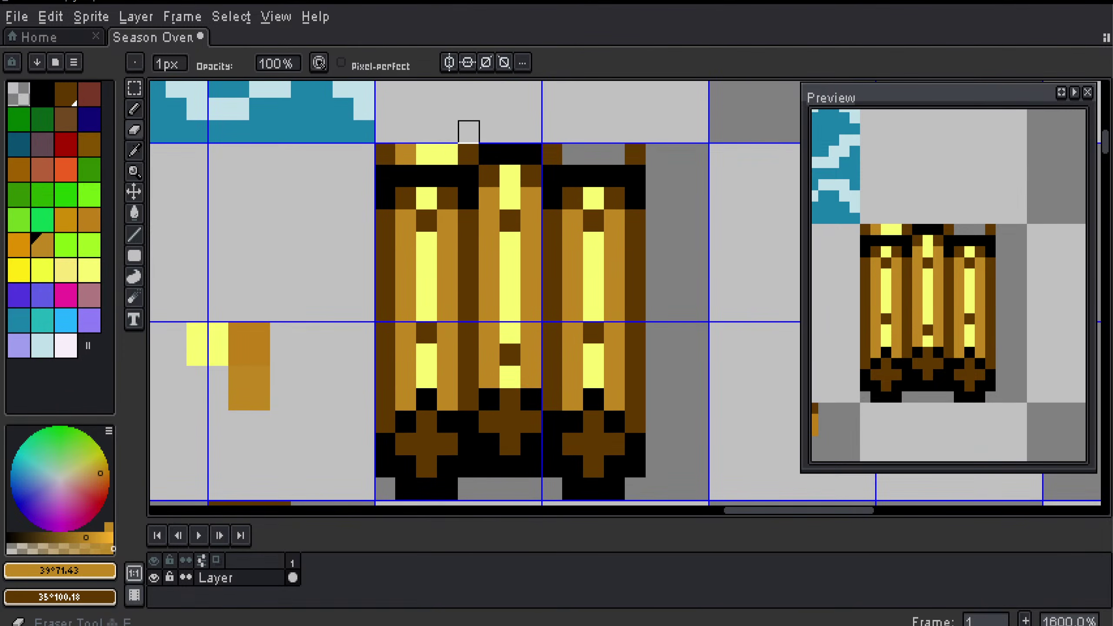
drag(447, 154, 406, 153)
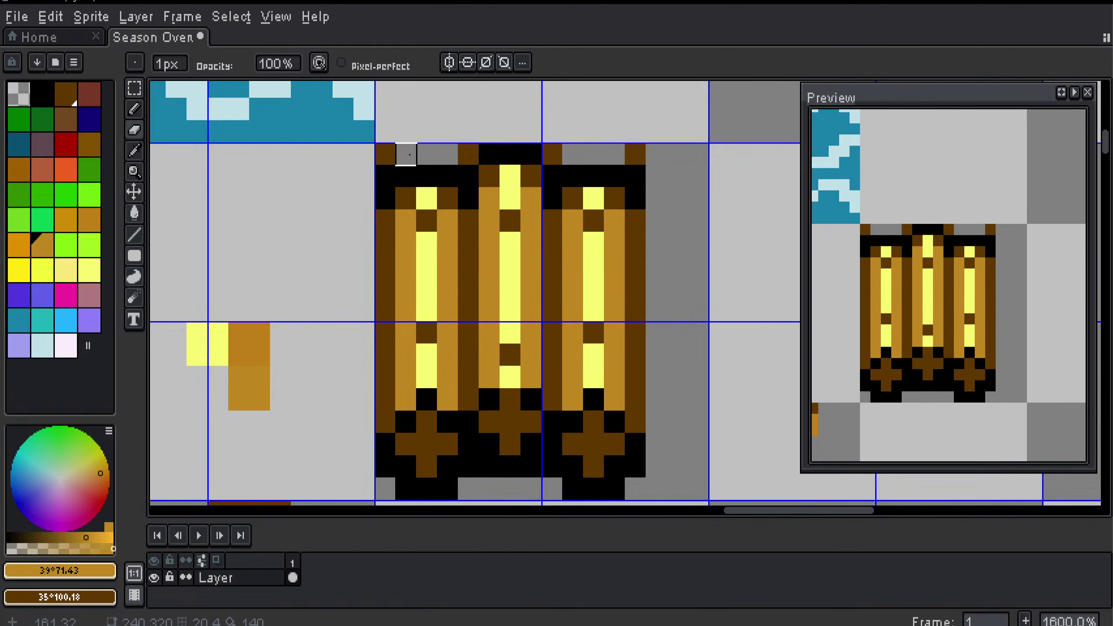
Step: Delete the duplicated upright beside the middle plank and clear the selection
scroll(576, 274, down, 1)
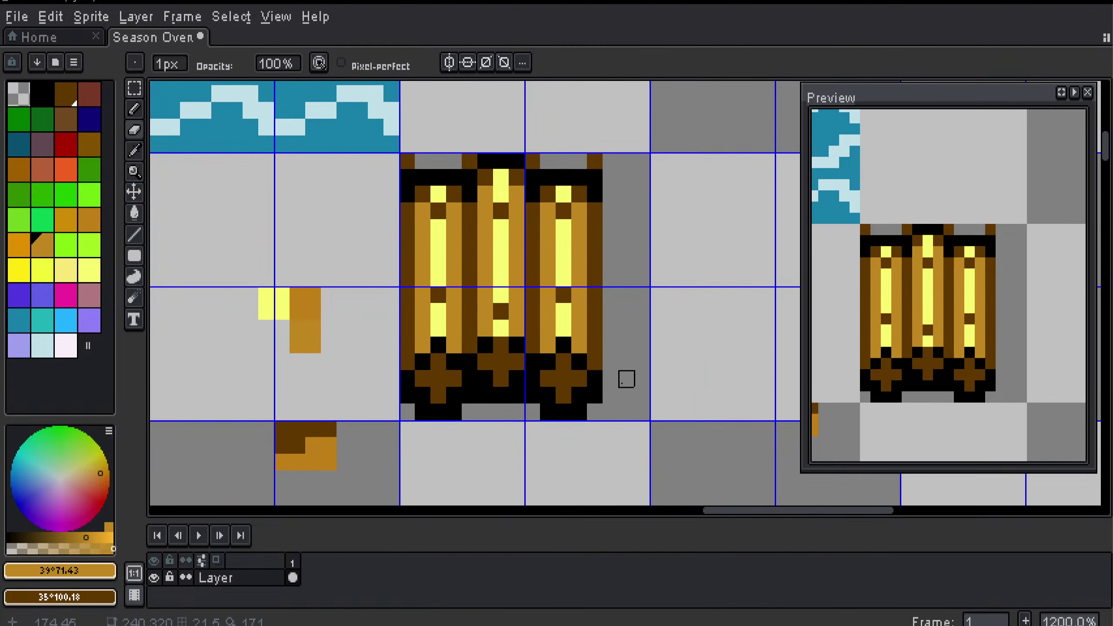
key(m)
drag(637, 439, 521, 150)
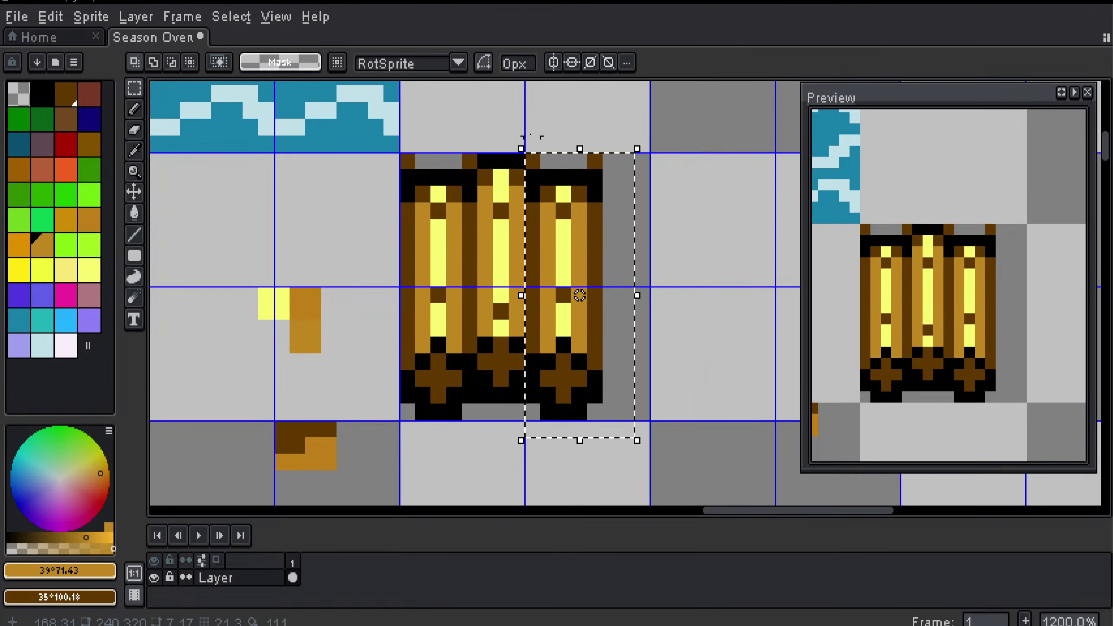
key(Delete)
key(ctrl+d)
scroll(611, 312, down, 1)
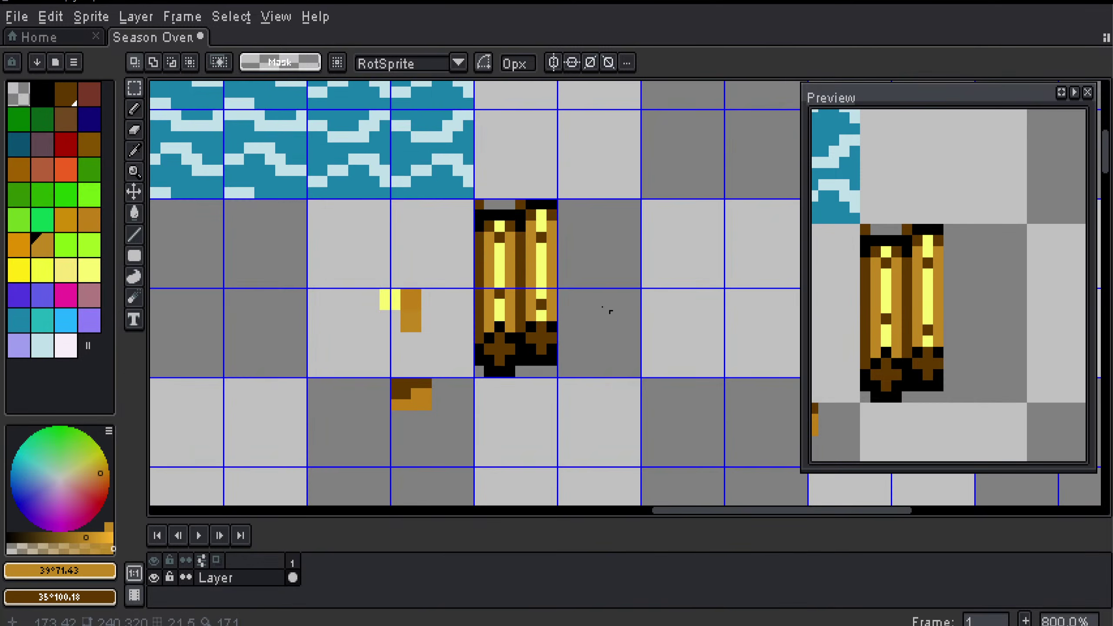
Step: Save the Season Overworld tileset and switch to the Unity editor
drag(353, 271, 443, 432)
key(ctrl+d)
key(ctrl+s)
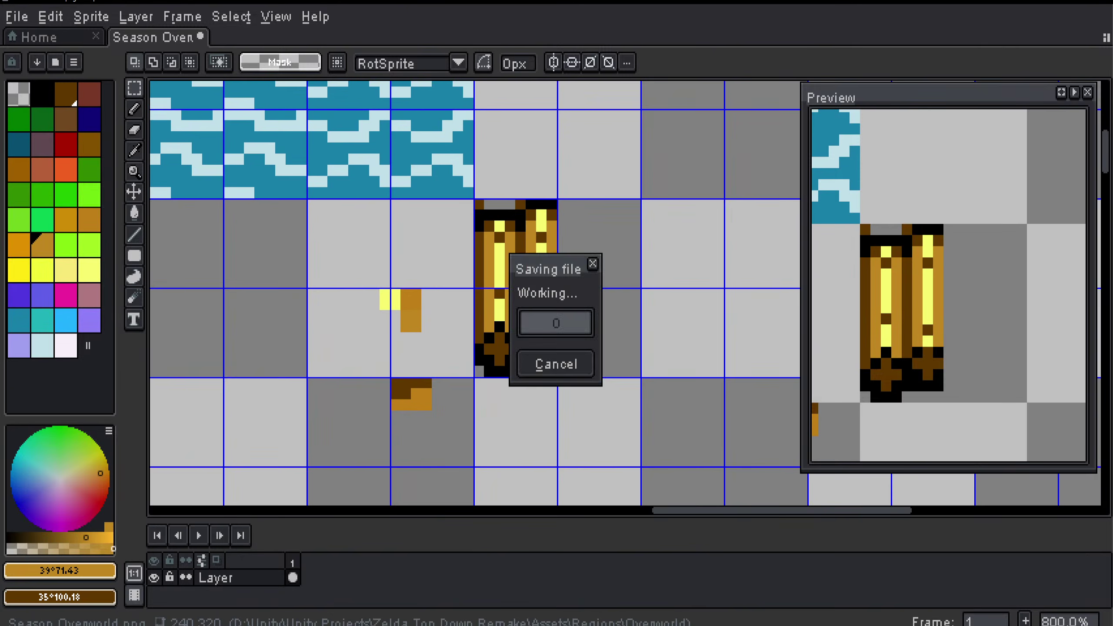
key(alt+Tab)
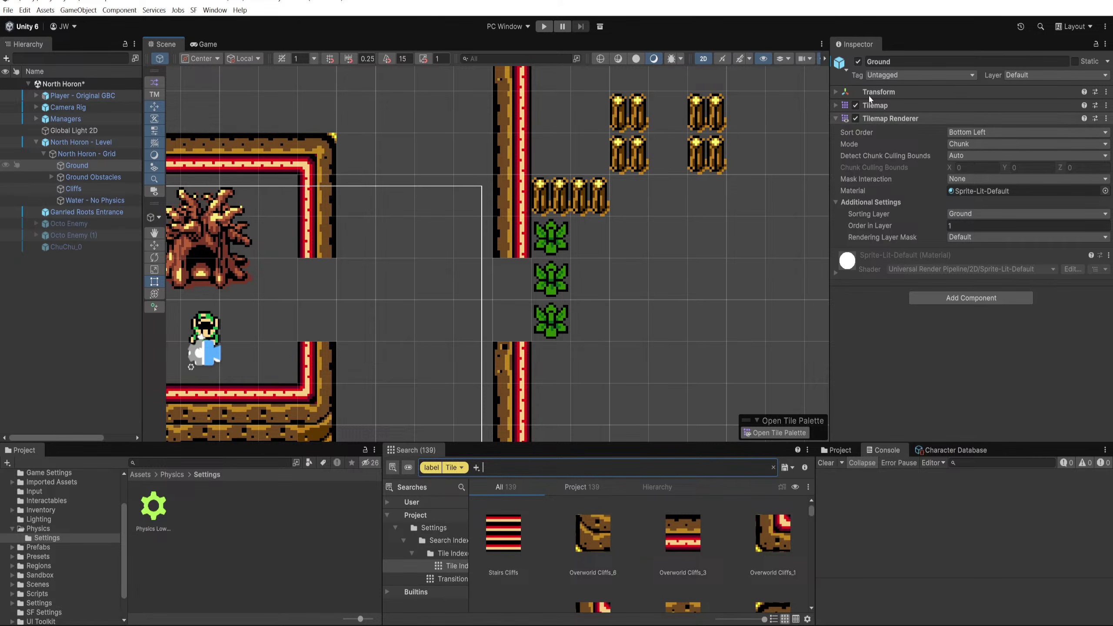
Step: Deactivate and reactivate the North Horon - Level object to redraw its tilemaps in the scene
click(752, 98)
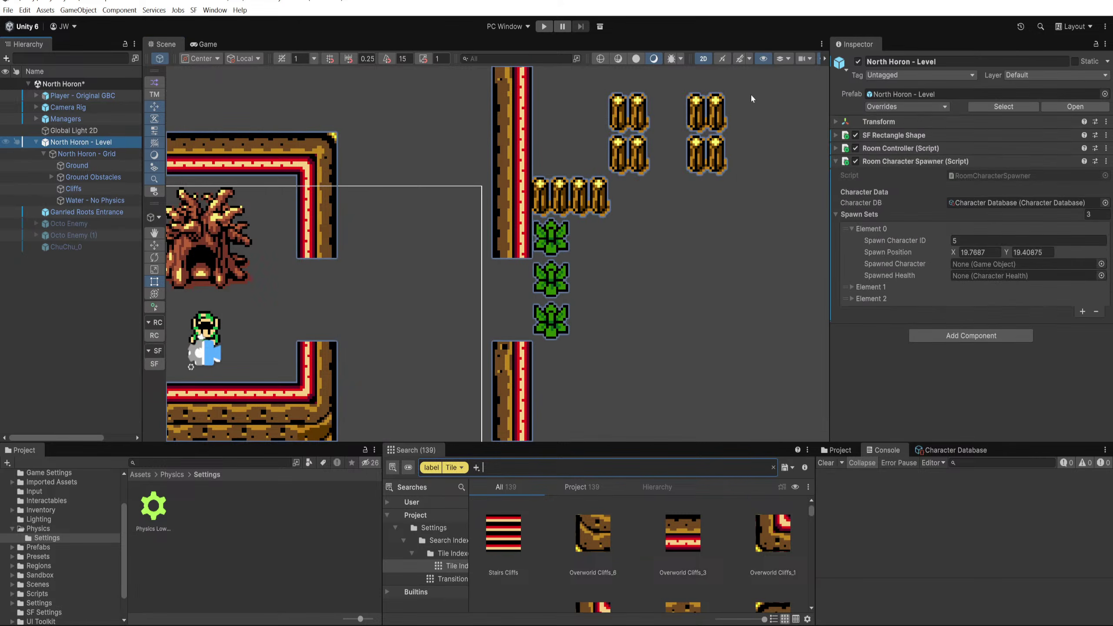
click(858, 62)
click(858, 62)
scroll(548, 307, down, 2)
drag(548, 307, 496, 155)
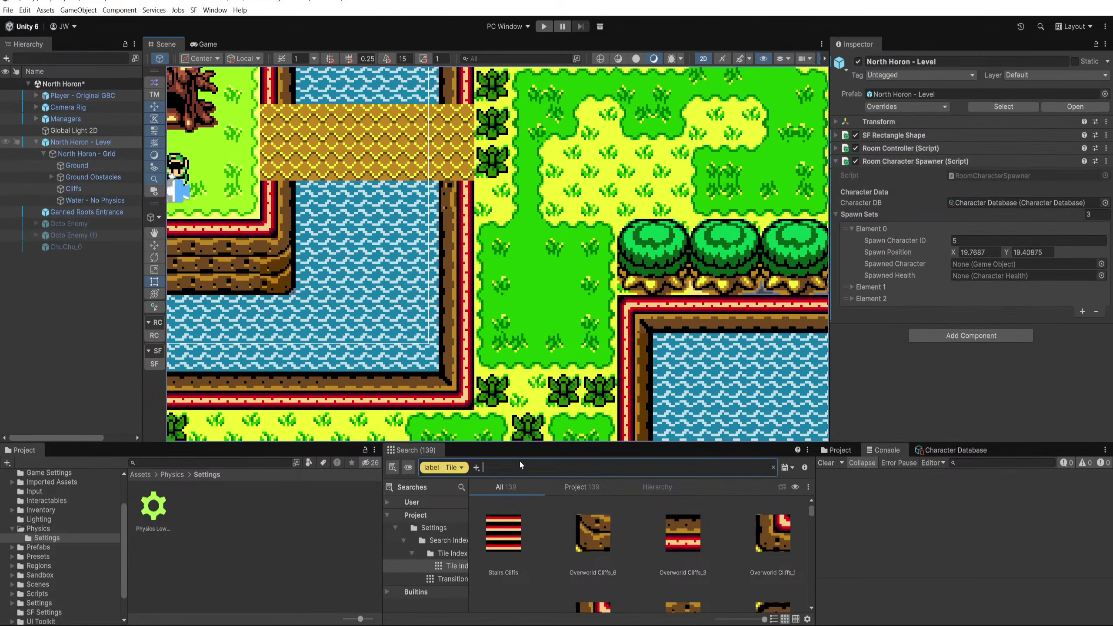
Step: Find the Season Overworld texture in the Regions/Overworld folder and open it in a Sprite Editor docked beside the Scene and Game views
drag(511, 445, 508, 363)
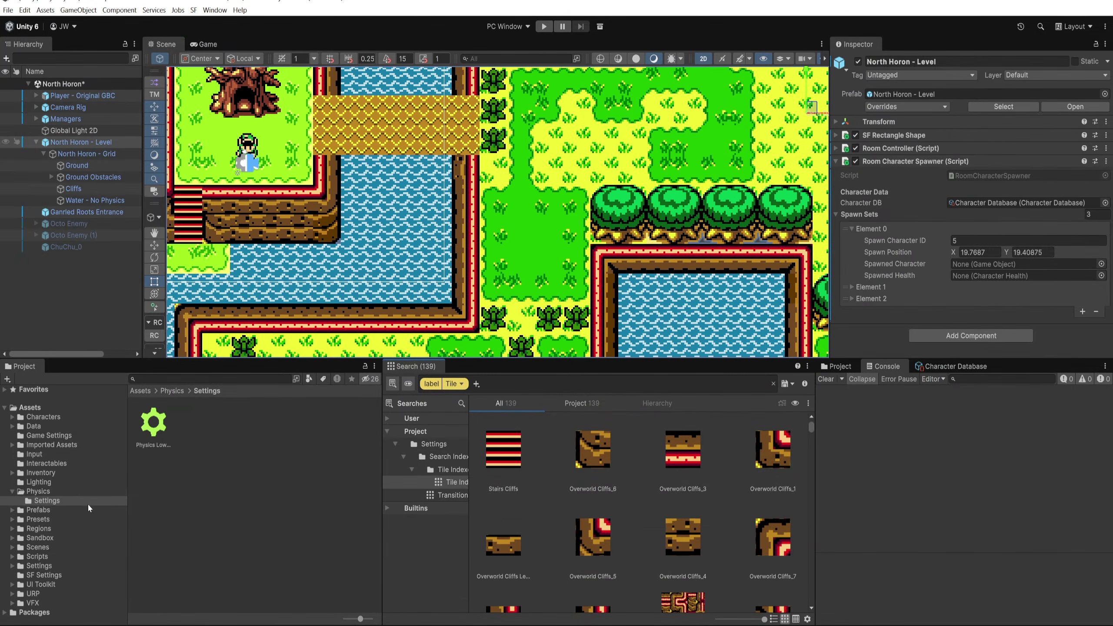
click(11, 492)
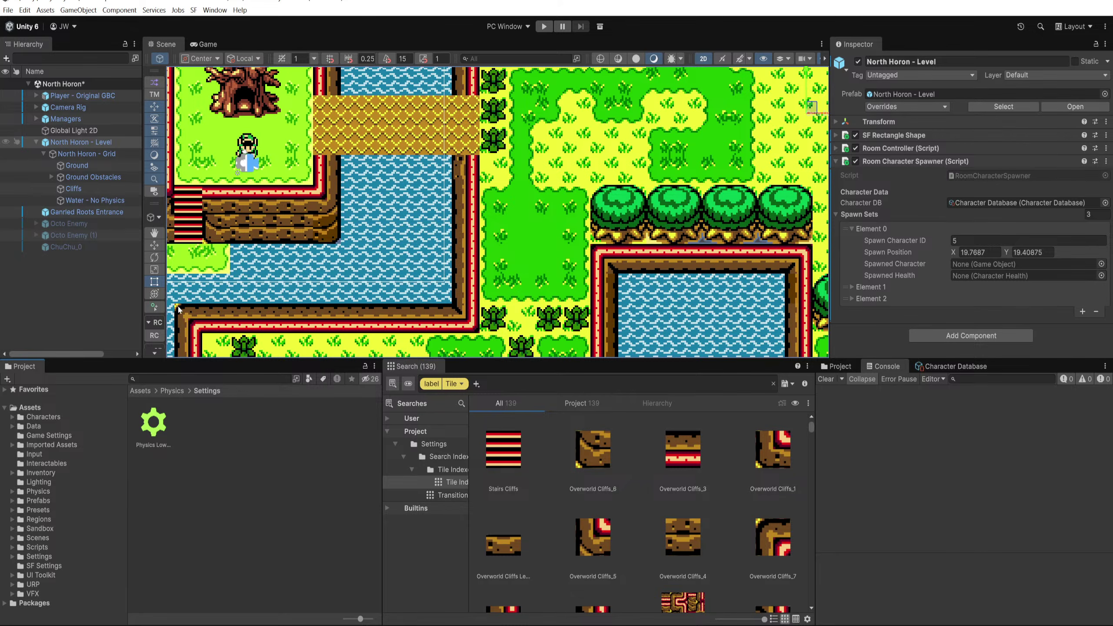
click(594, 451)
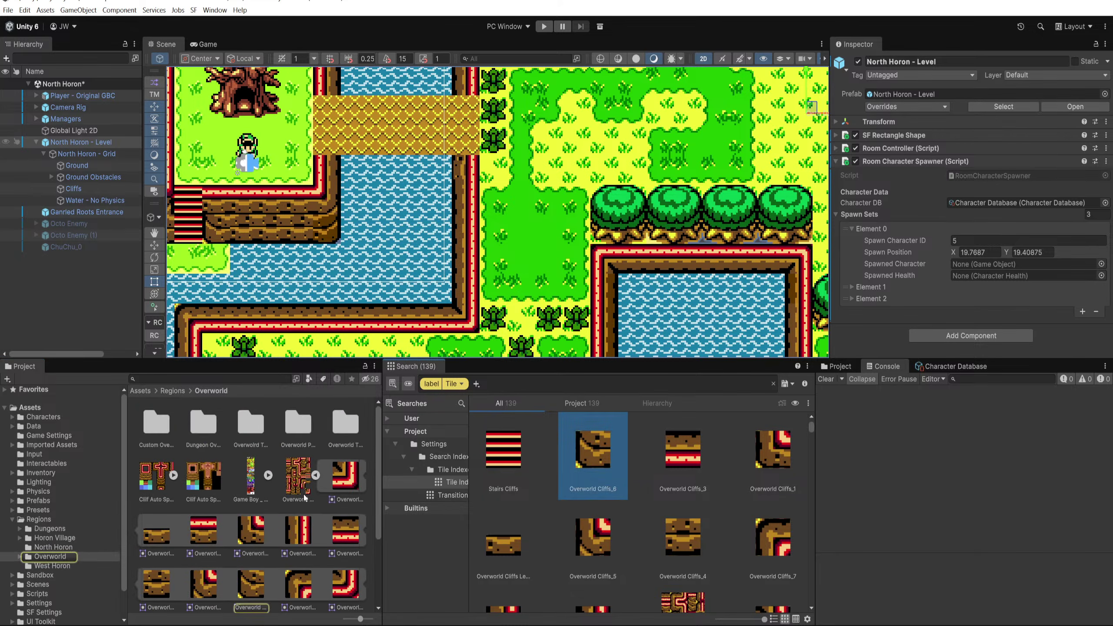
click(315, 475)
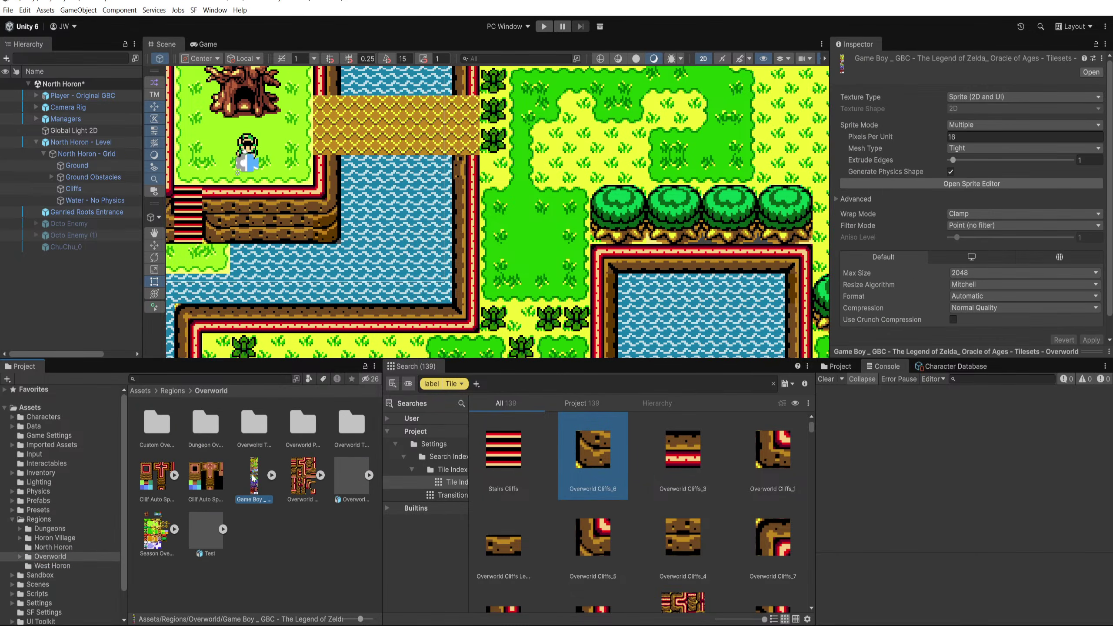
click(170, 520)
drag(641, 257, 592, 124)
drag(603, 276, 395, 175)
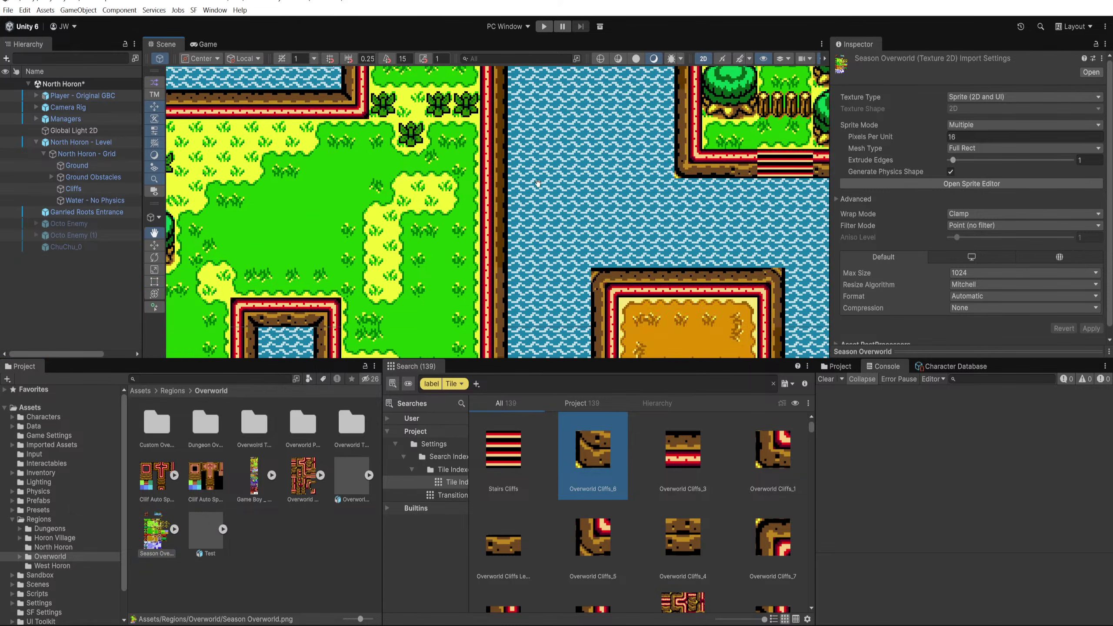
drag(280, 114, 464, 199)
scroll(425, 205, up, 4)
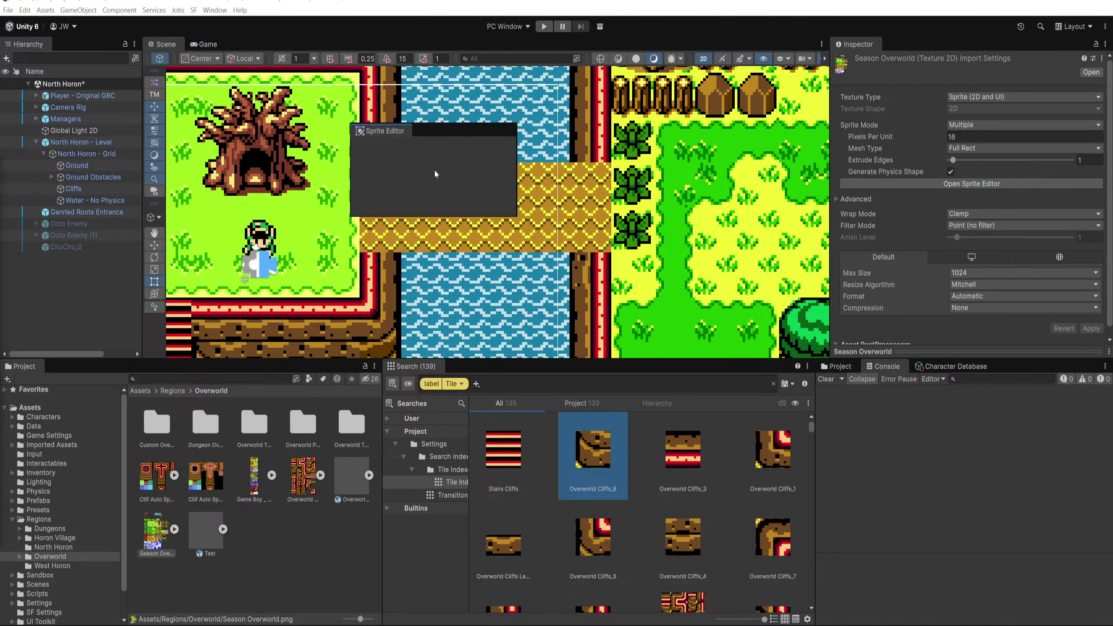
drag(434, 169, 488, 48)
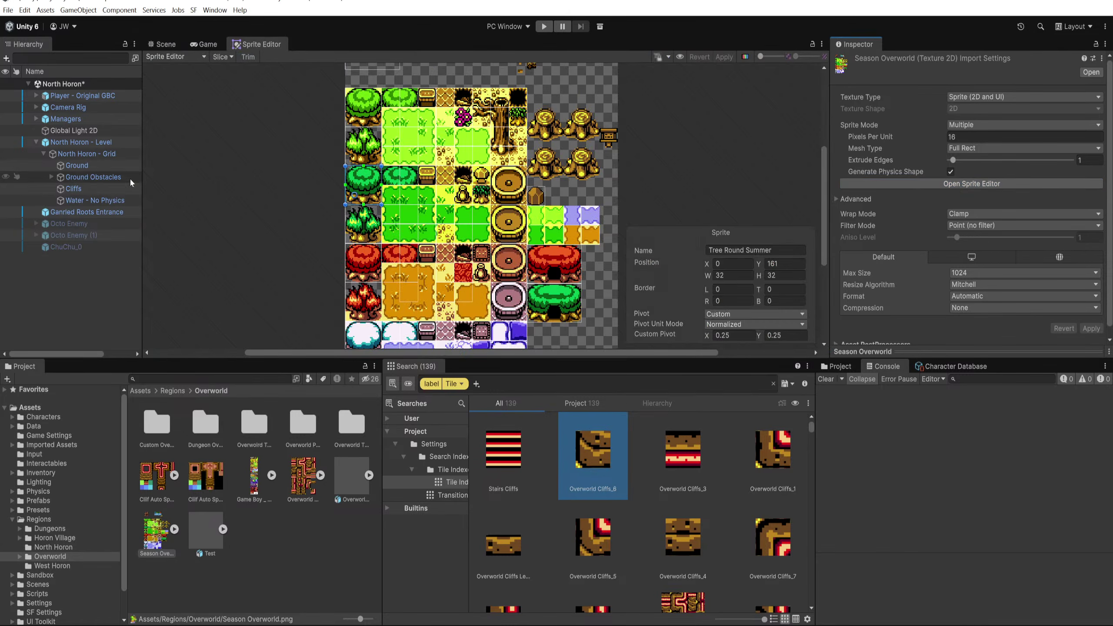
click(87, 166)
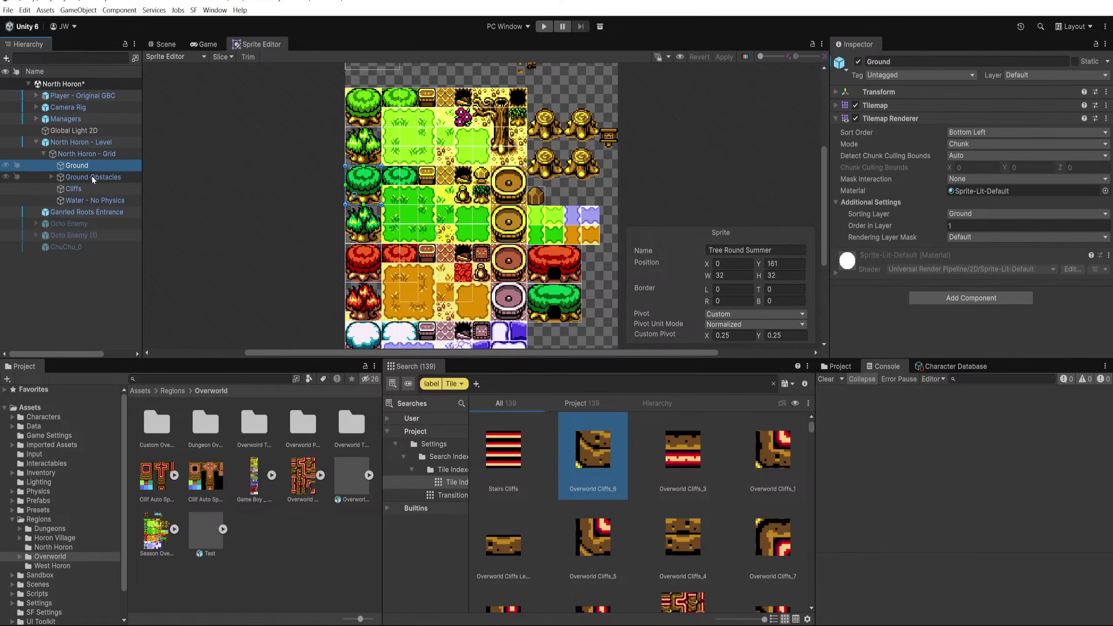
shift+click(105, 201)
click(101, 200)
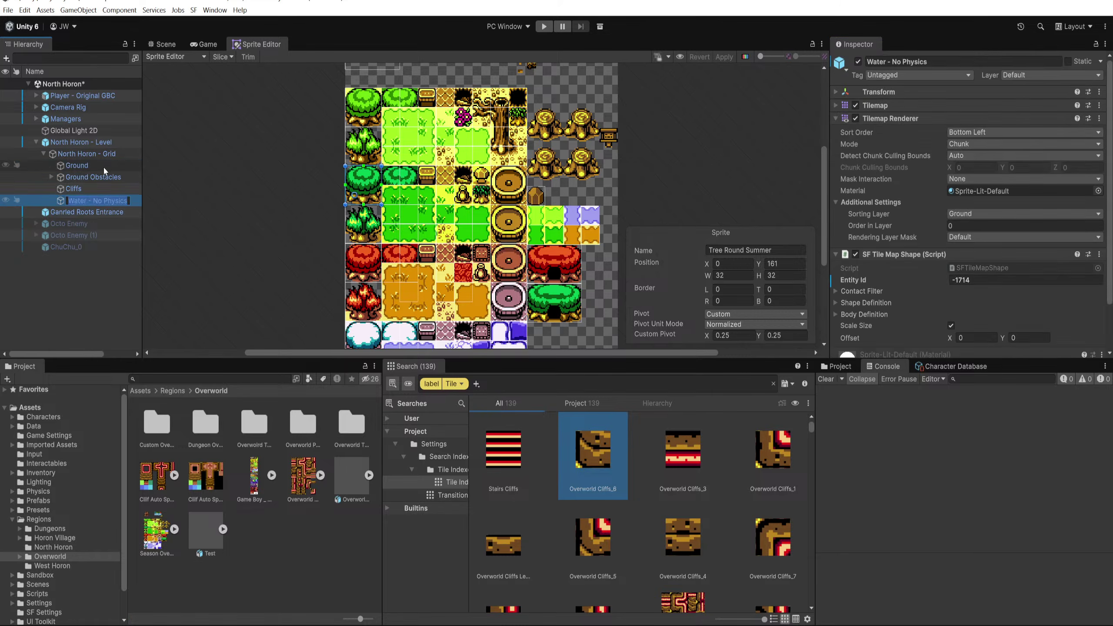
shift+click(76, 166)
click(949, 145)
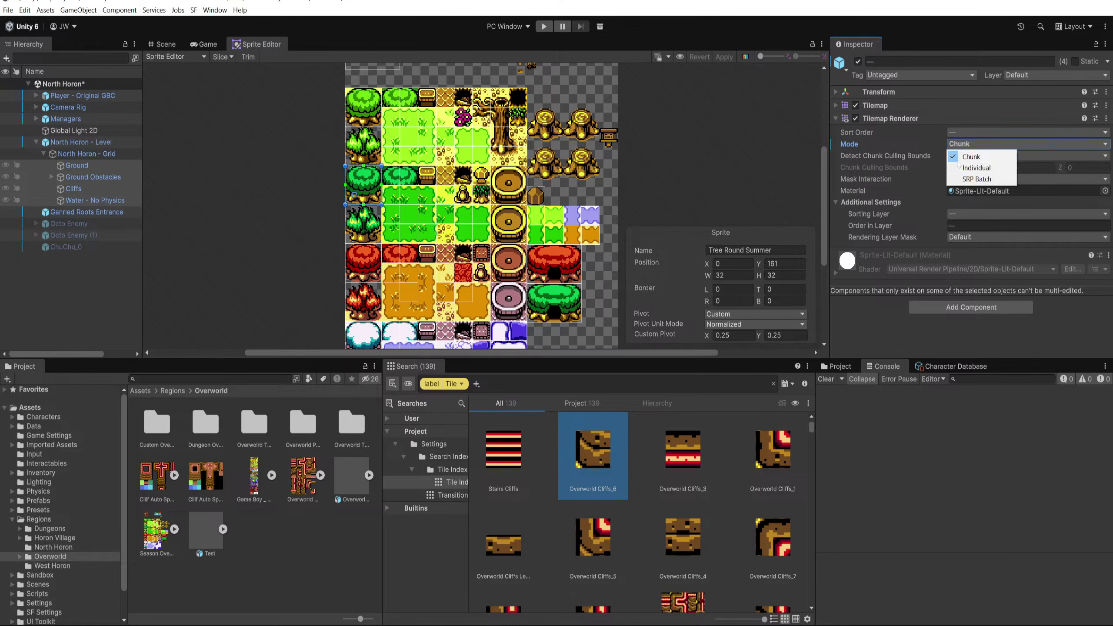
click(105, 287)
click(94, 165)
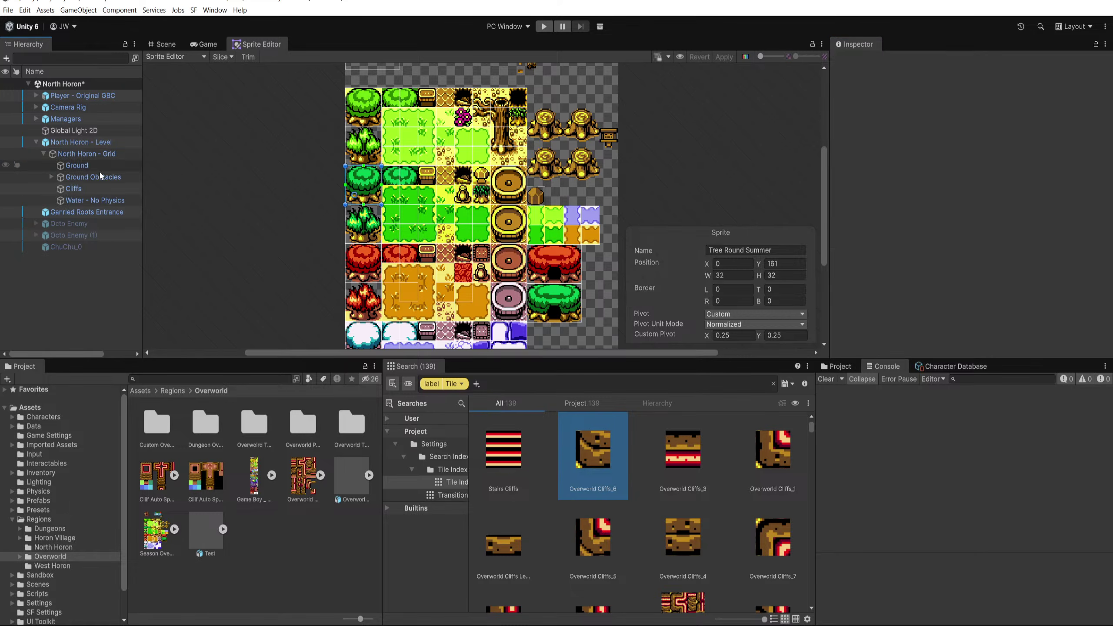
Step: Draw an 8 × 16 pixel sprite rectangle around the two bridge planks in the Season Overworld tileset, at X 160, Y 272
click(165, 44)
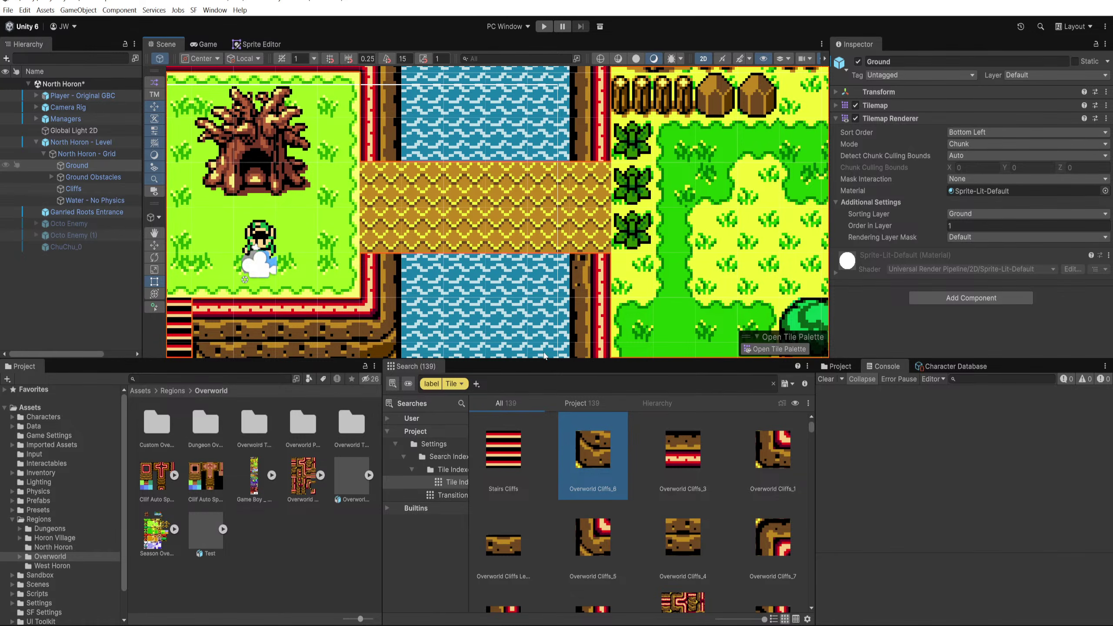
drag(532, 362, 517, 387)
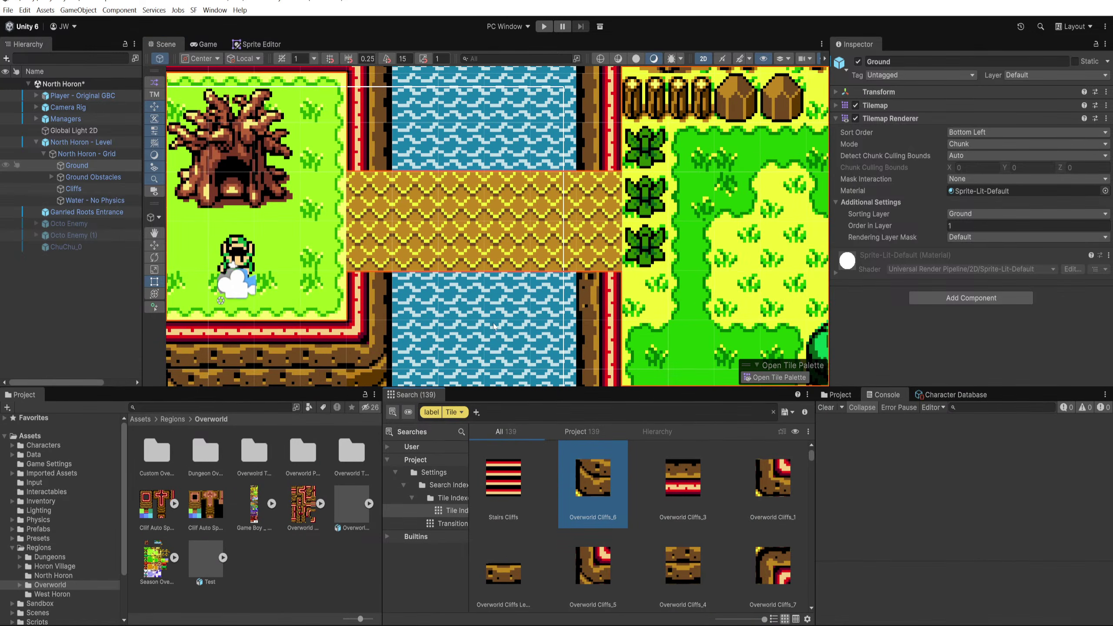
scroll(548, 316, up, 1)
click(259, 44)
scroll(545, 254, up, 6)
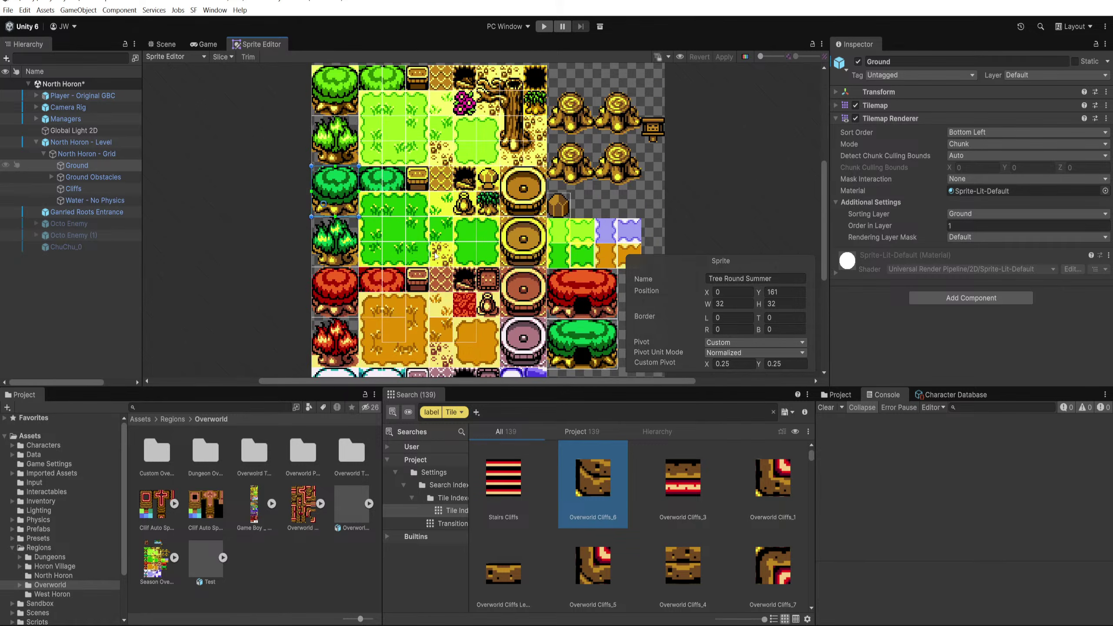
scroll(425, 219, up, 5)
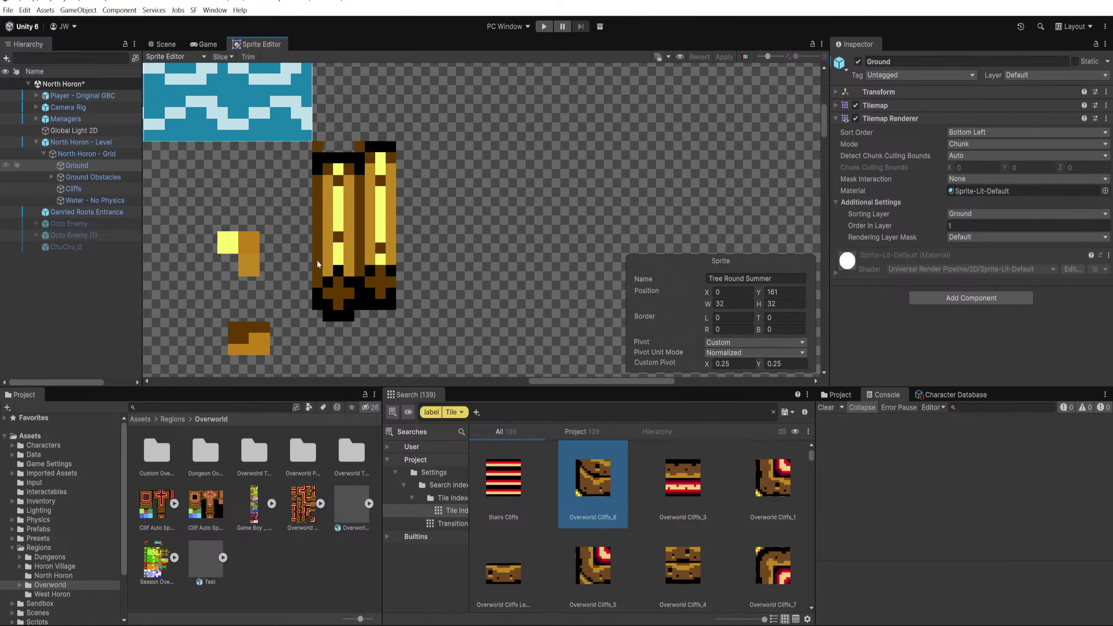
drag(393, 323, 314, 141)
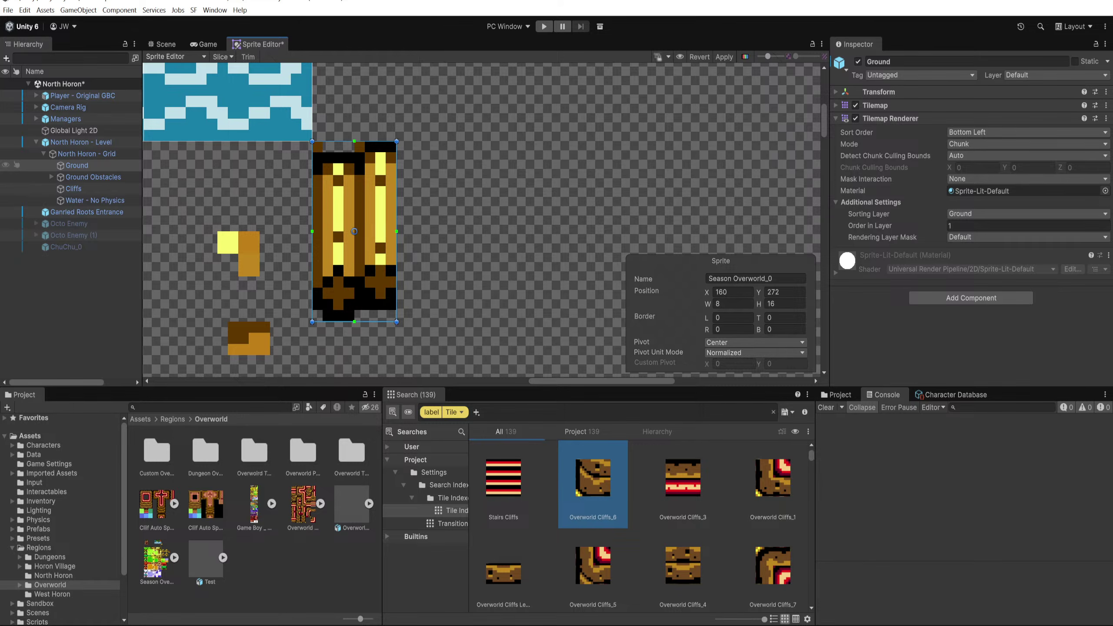
Step: Switch to Aseprite, duplicate the two planks into the adjacent space for a four-plank bridge, save the tileset, and return to Unity
click(304, 617)
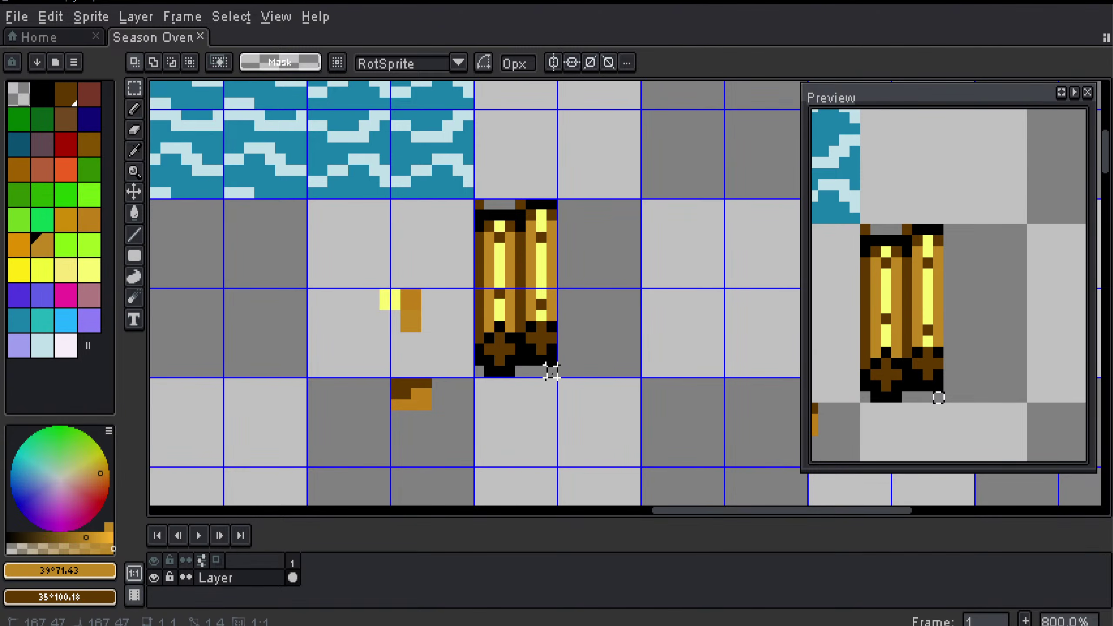
drag(552, 372, 480, 204)
drag(532, 228, 621, 241)
click(709, 249)
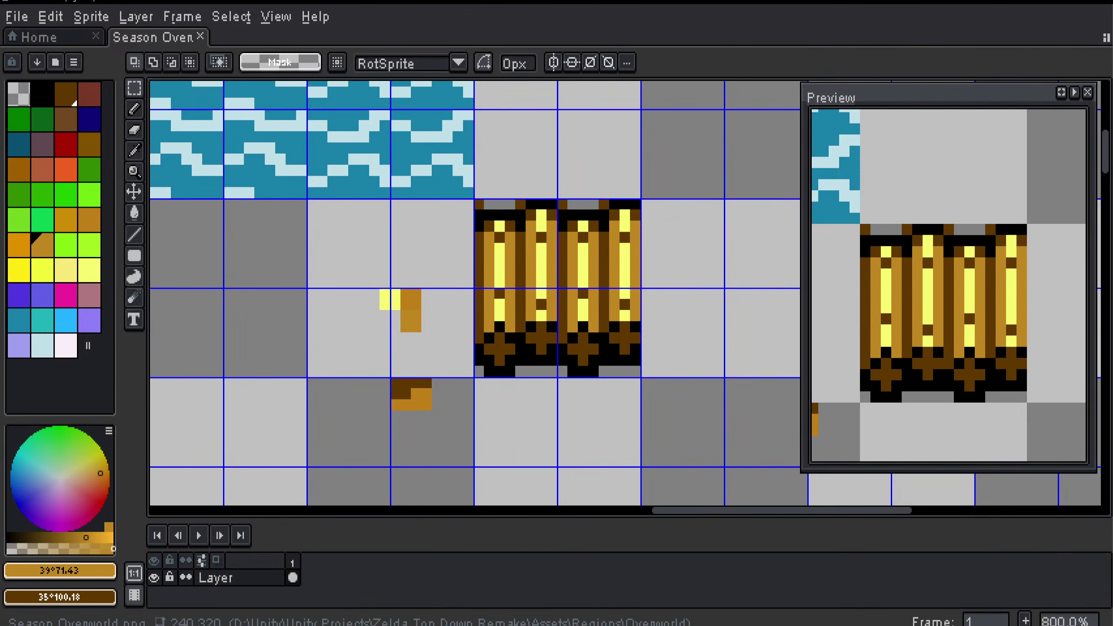
mouse_move(548, 625)
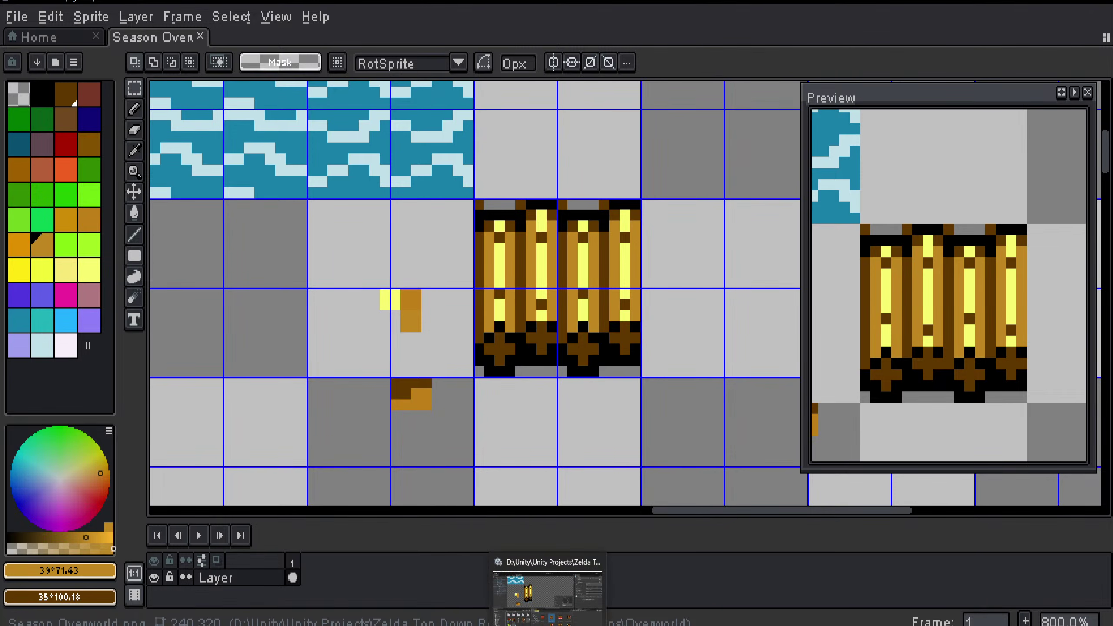
click(548, 592)
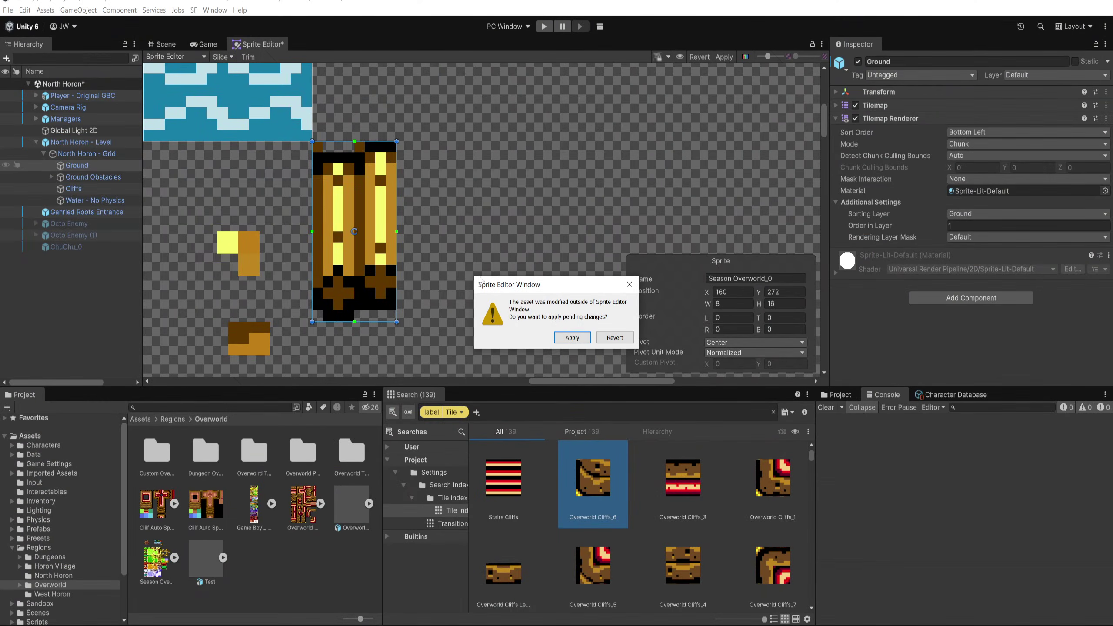
Step: Apply the pending sprite changes and widen the planks' sprite rectangle to 16 pixels so it covers all four planks
click(572, 338)
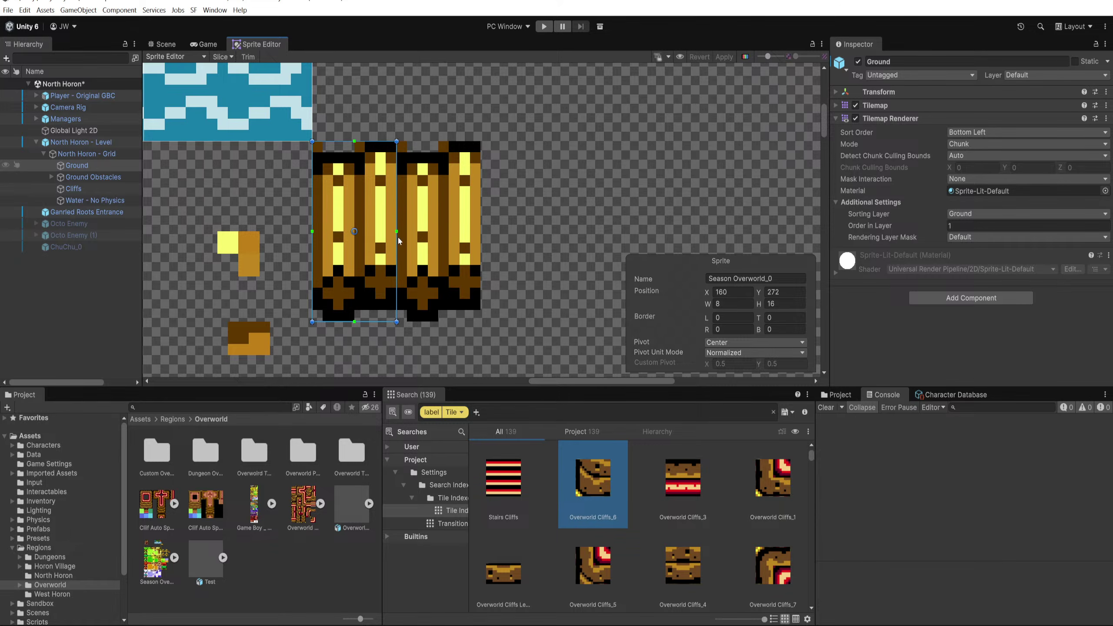
scroll(399, 236, down, 10)
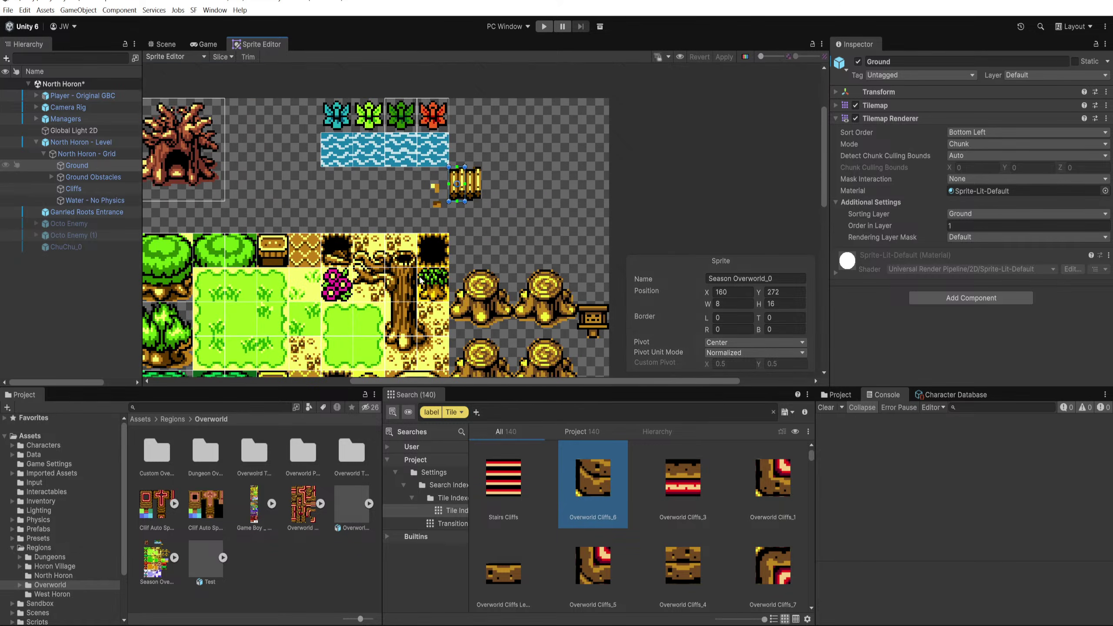
click(421, 281)
scroll(461, 193, up, 5)
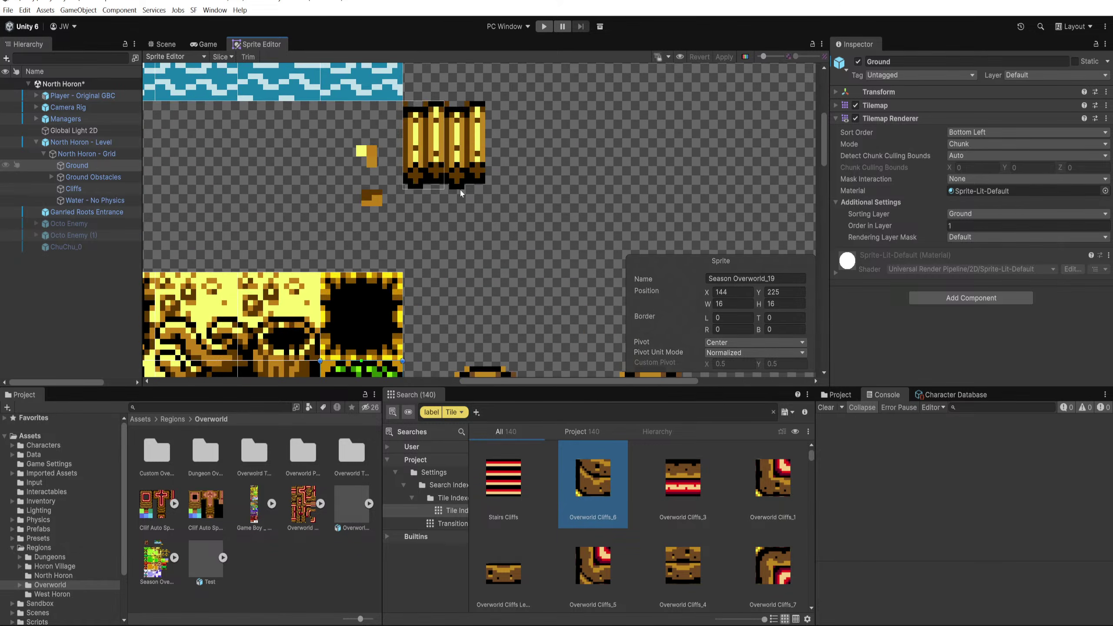
click(442, 139)
drag(444, 138, 483, 137)
Step: Rename the four-plank sprite as Wooden Bridge_00, apply the change, and close the Sprite Editor
click(763, 279)
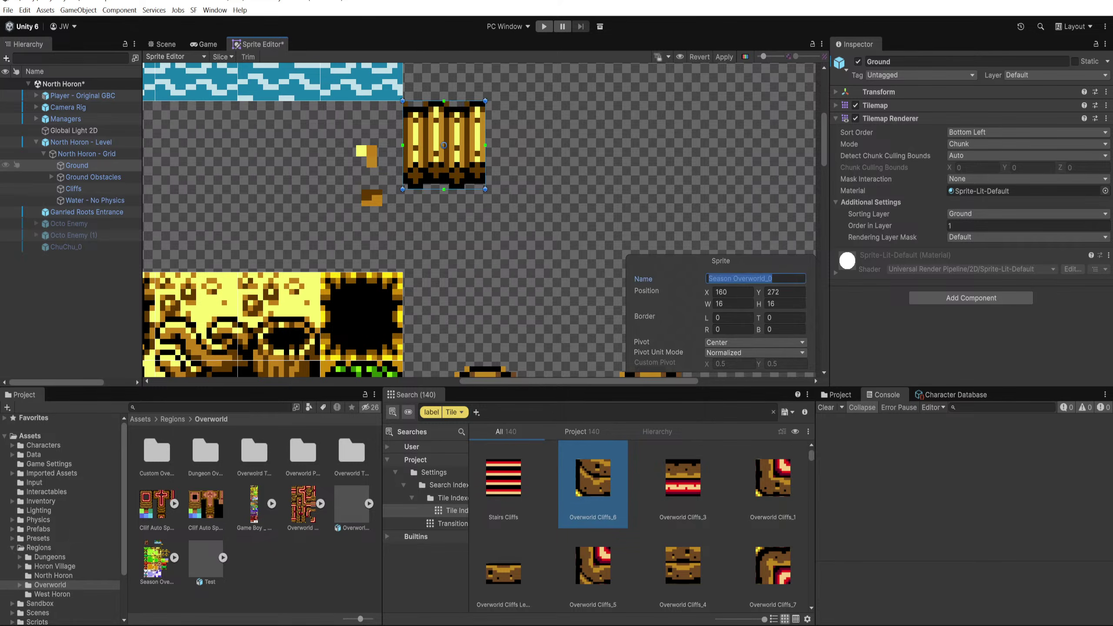
text(Wooden Bridge_00)
click(724, 56)
click(569, 336)
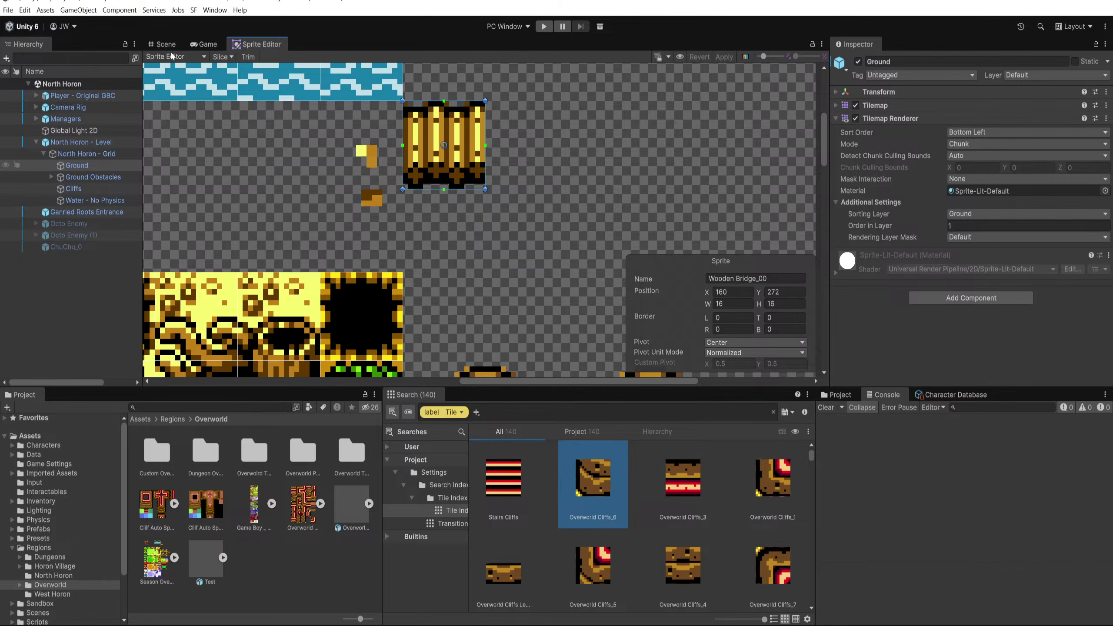
middle_click(259, 46)
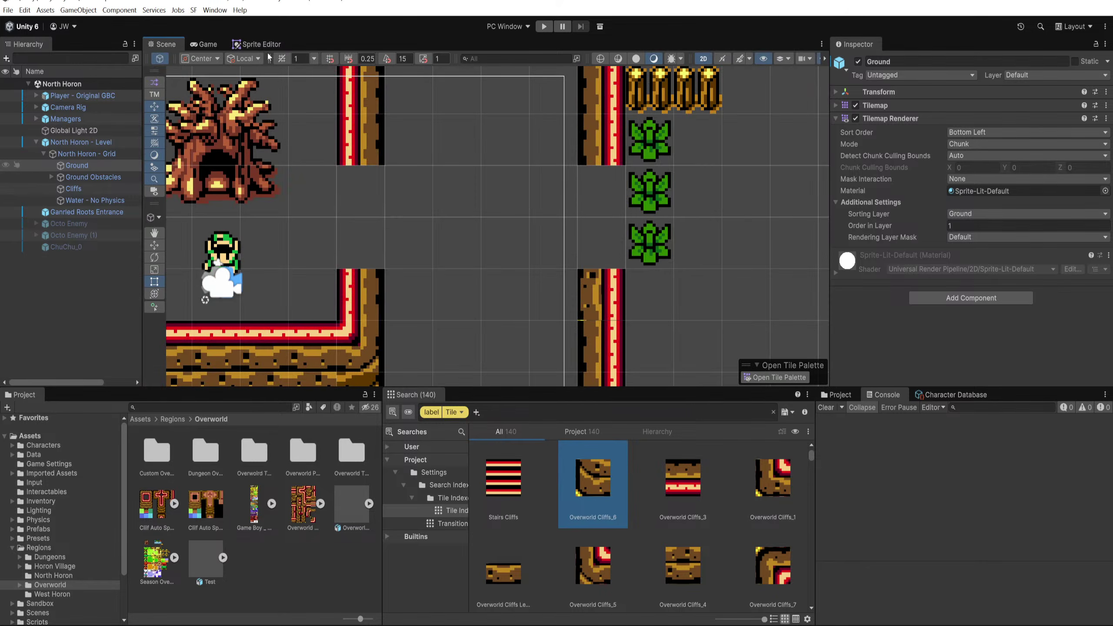
Step: Switch the North Horon - Level object off and on again to refresh the tilemaps after the sprite changes
click(105, 143)
click(858, 62)
click(858, 61)
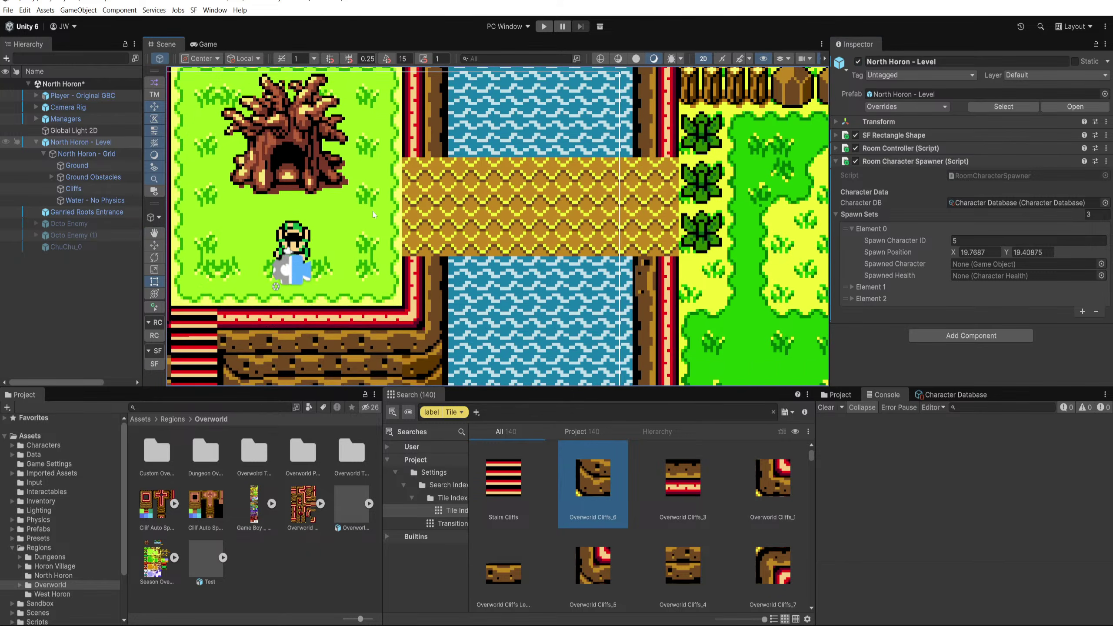
Step: Hide and show the Cliffs, Ground Obstacles and Ground tilemaps in turn to examine which tiles each layer holds around the bridge
click(87, 166)
click(26, 189)
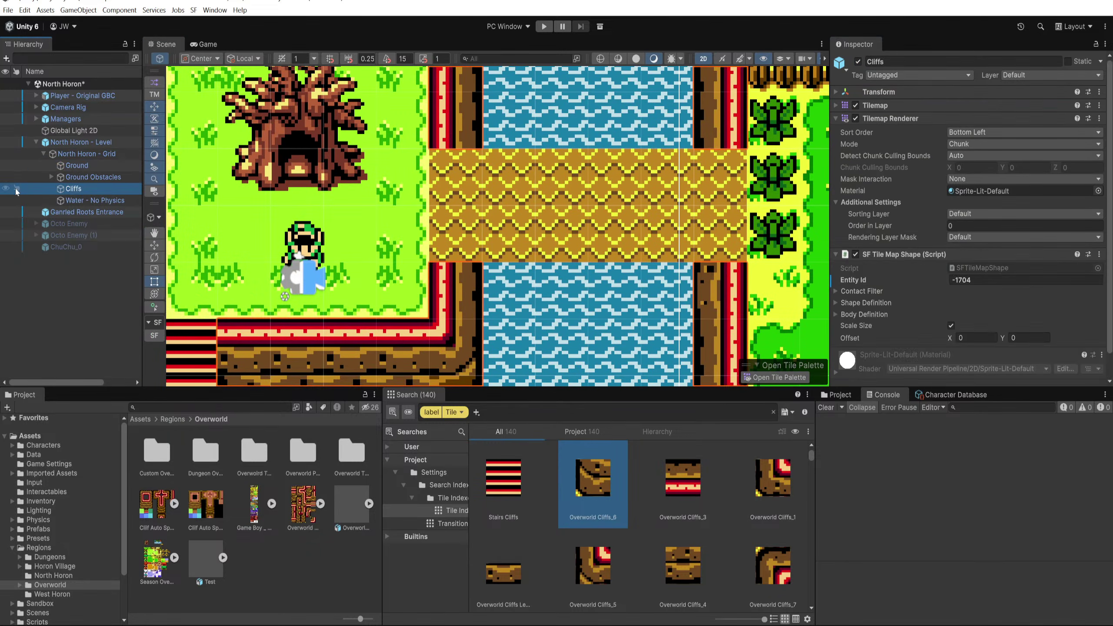
click(8, 189)
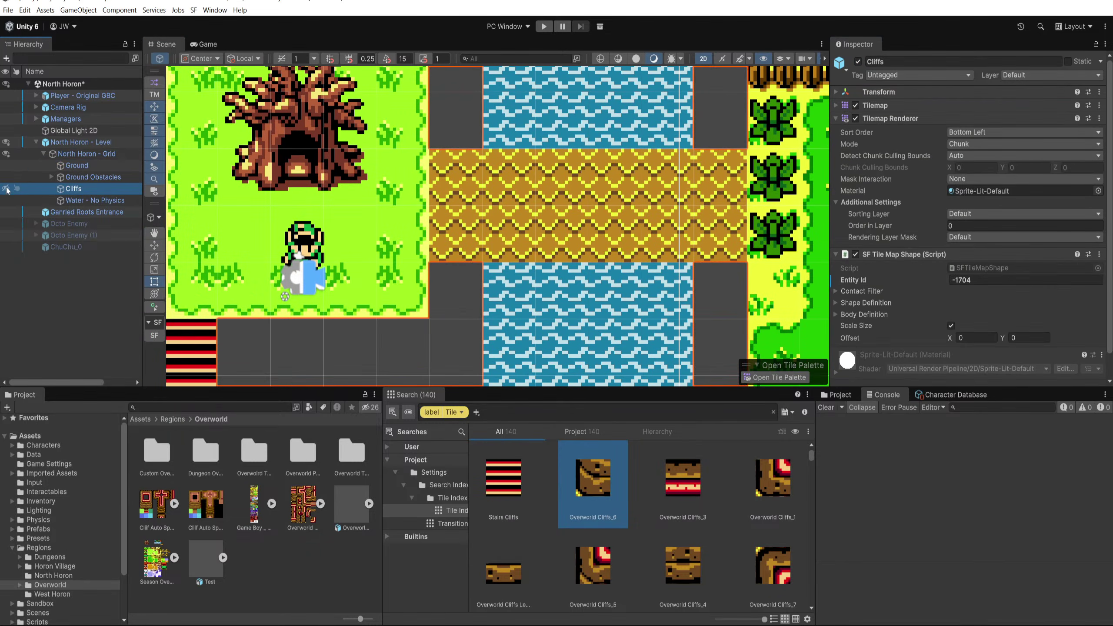
click(6, 188)
click(6, 188)
click(6, 178)
click(6, 177)
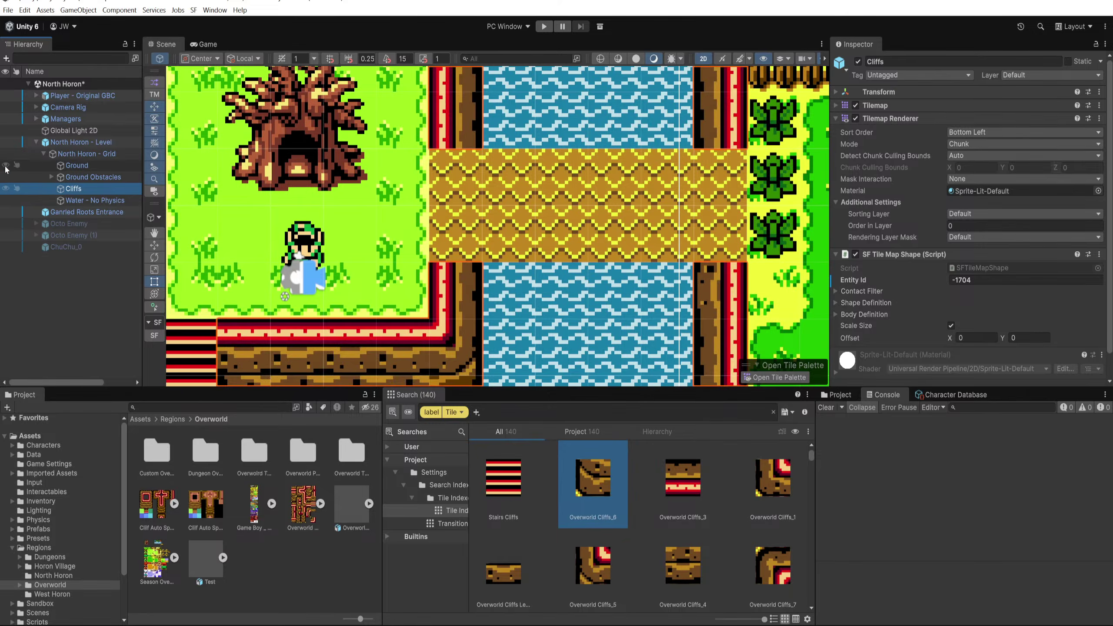
click(6, 166)
click(6, 166)
scroll(635, 277, up, 1)
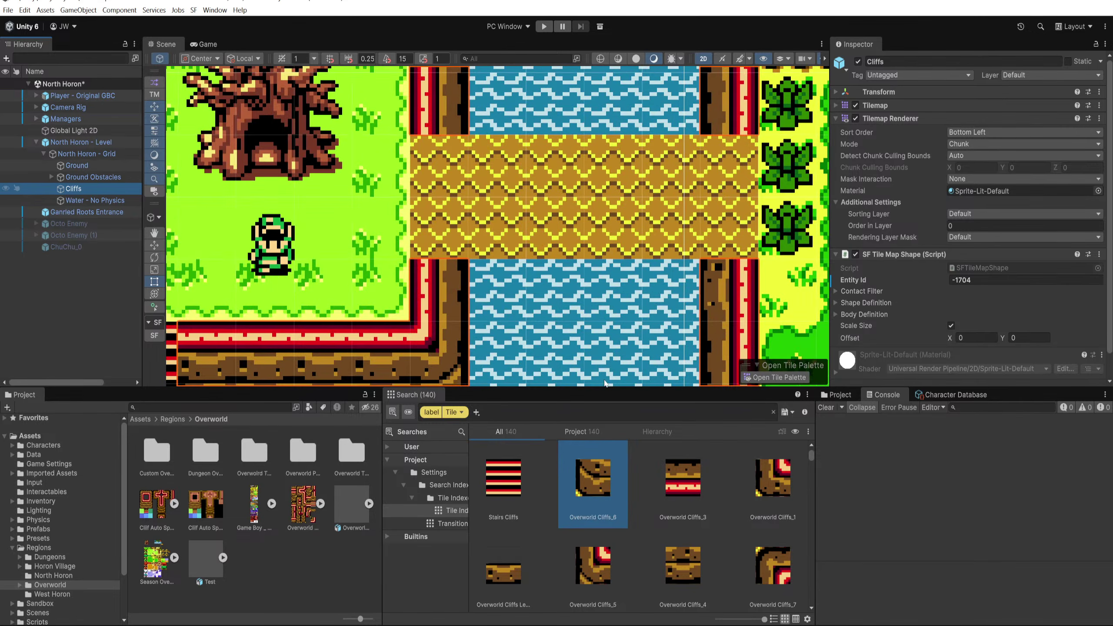
Step: Open the Tile Palette for the Ground tilemap, dock it beside the Search tab, and enlarge the palette area
drag(380, 414, 507, 414)
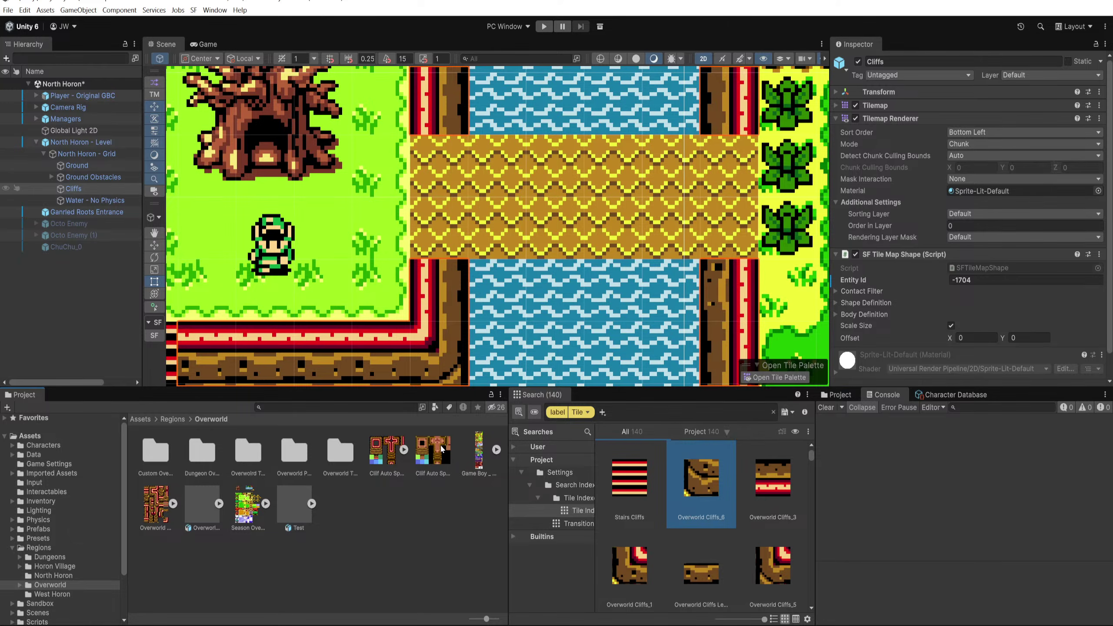
click(478, 451)
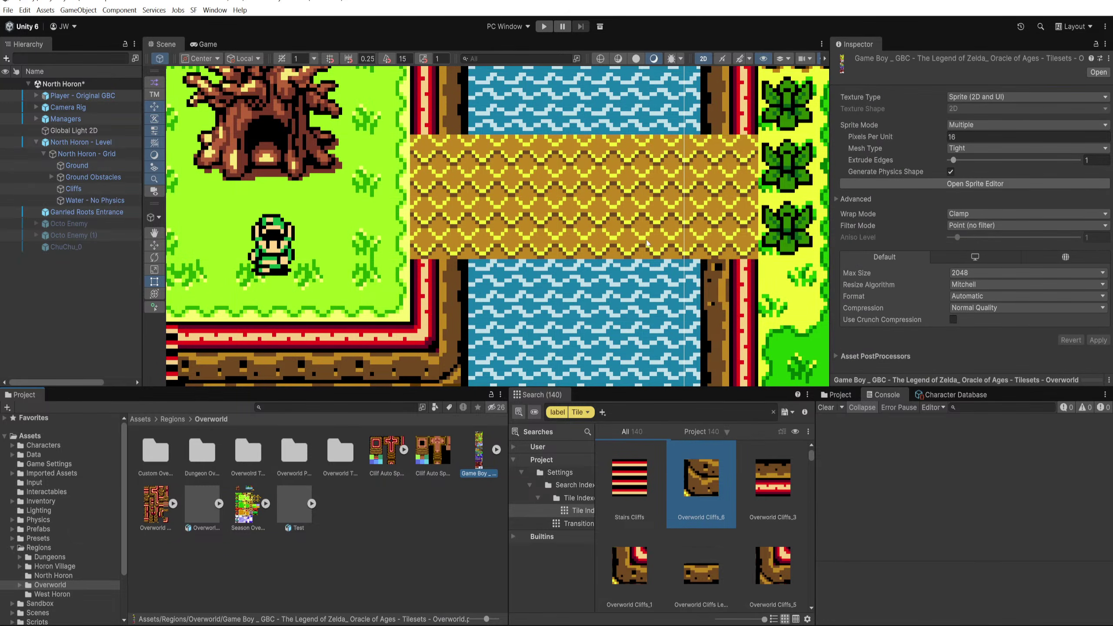
click(77, 165)
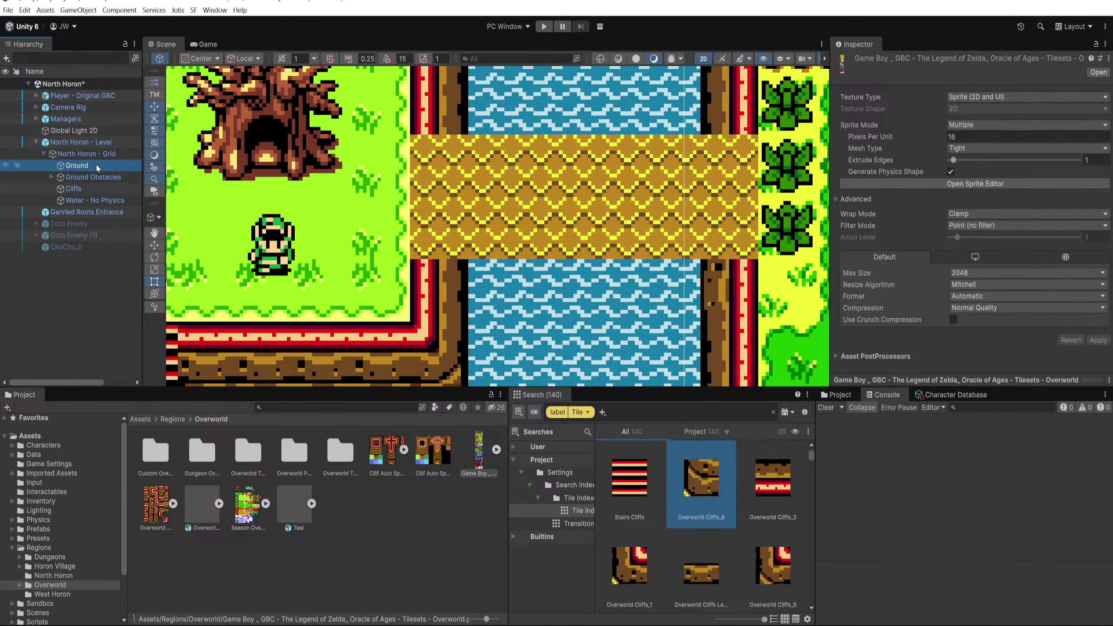
click(777, 378)
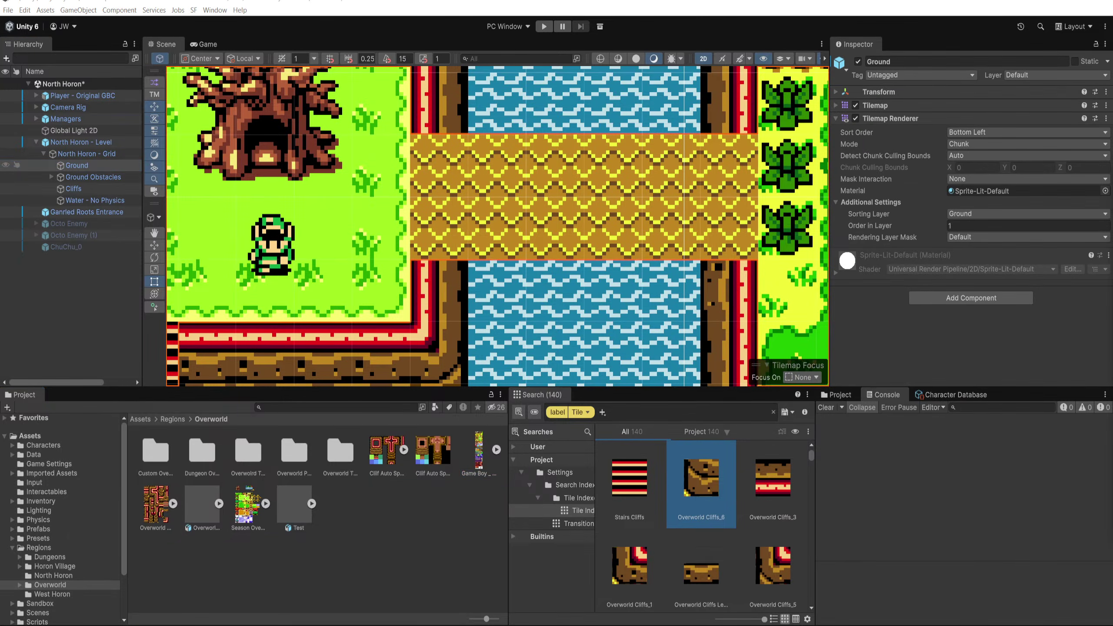
mouse_move(1112, 167)
mouse_down()
mouse_move(812, 456)
mouse_move(760, 411)
mouse_move(811, 408)
mouse_move(695, 412)
mouse_up()
drag(816, 425, 916, 425)
scroll(722, 507, up, 5)
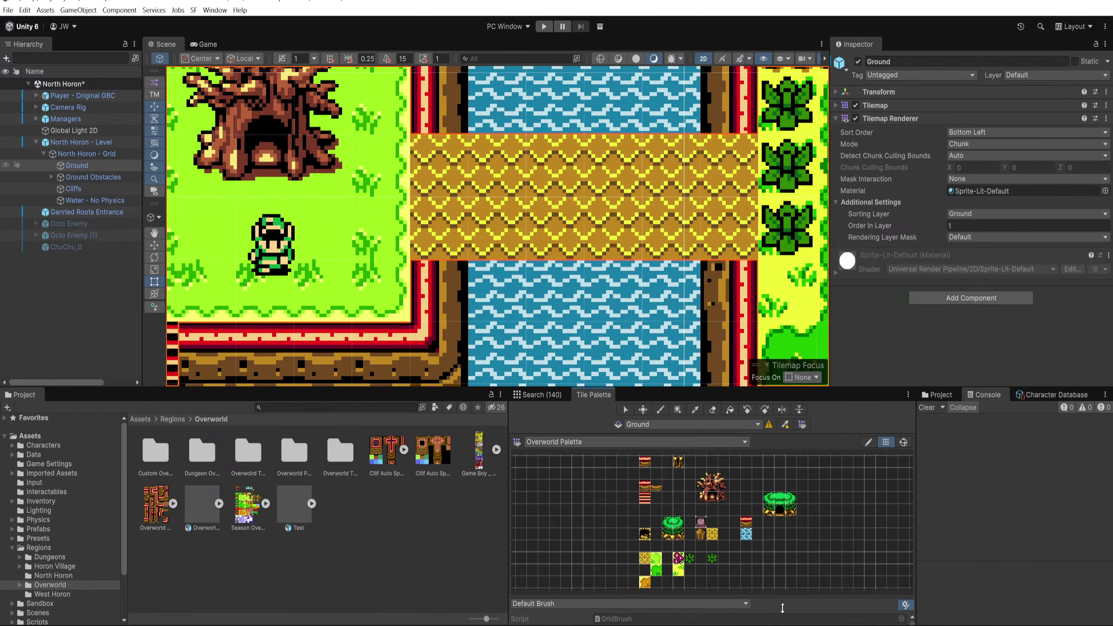
scroll(724, 496, up, 1)
drag(724, 496, 708, 529)
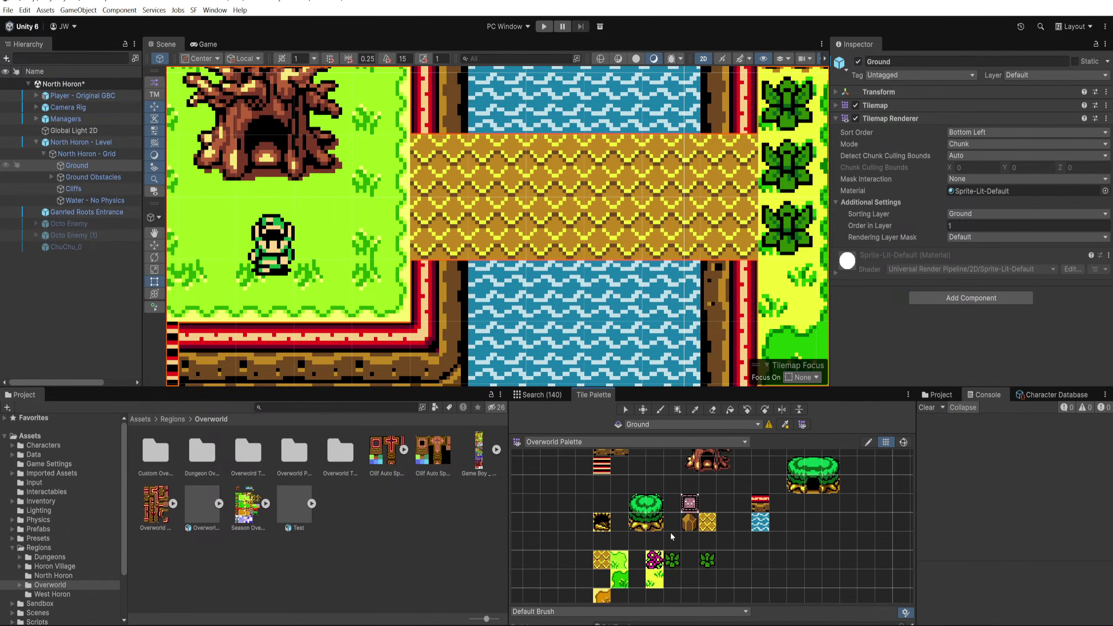
drag(701, 388, 701, 344)
drag(774, 561, 774, 606)
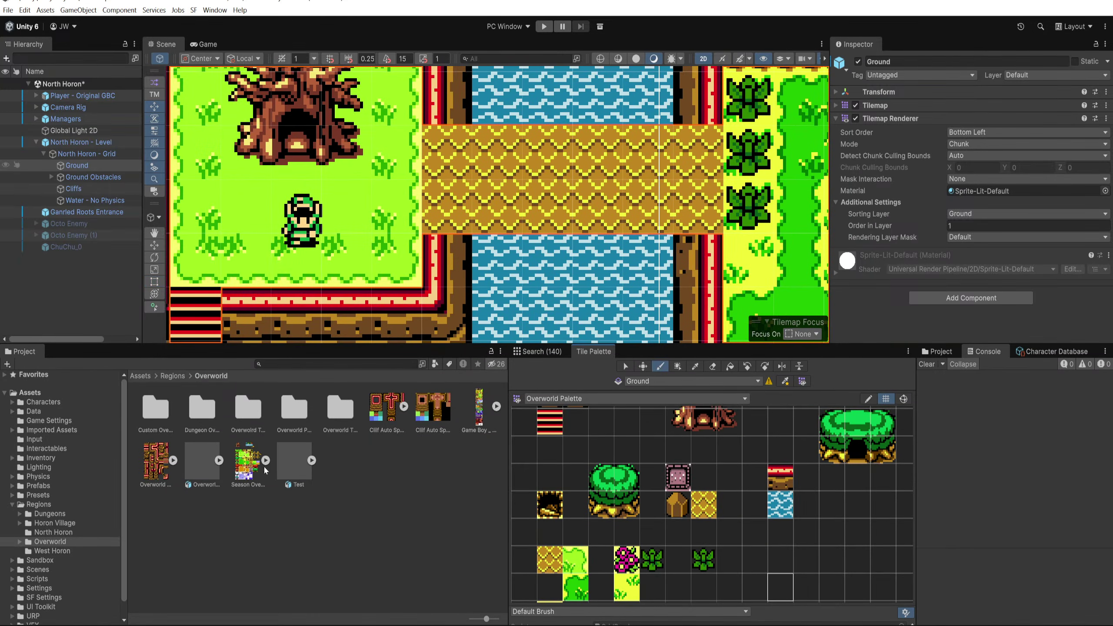
Step: Search the project assets for bridge and add the Wooden Bridge_00 sprite to the Overworld Palette in the empty cell below the brown rock
click(266, 461)
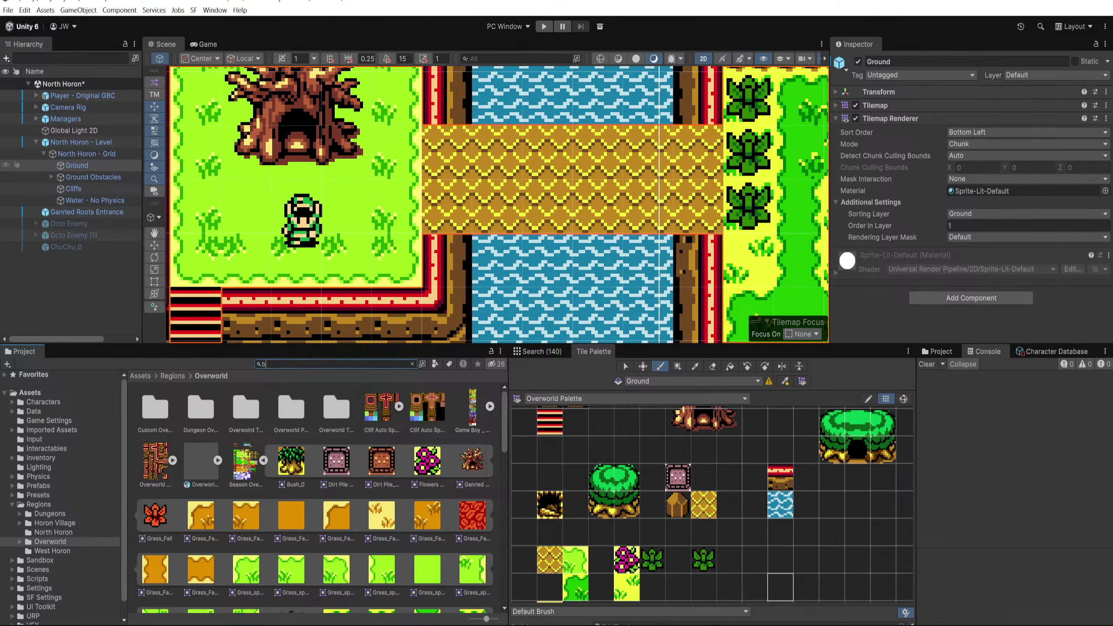
text(bridge)
drag(149, 413, 681, 529)
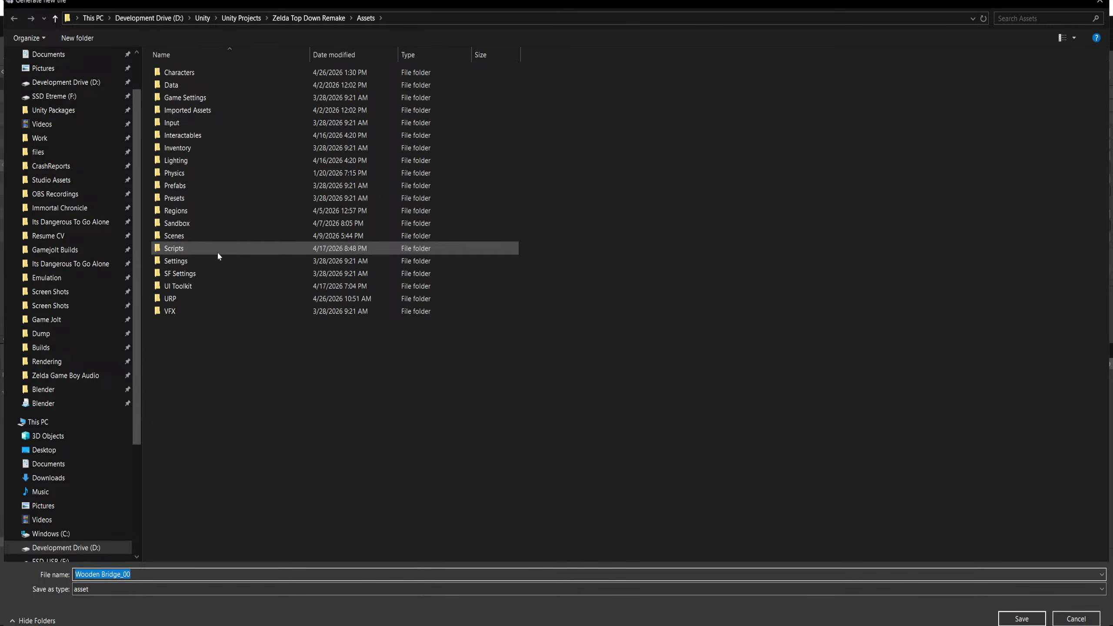
Step: Save the generated tile as Wooden Bridge_00 in a new Bridges folder inside Regions/Overworld/Overworld Tiles
double_click(197, 211)
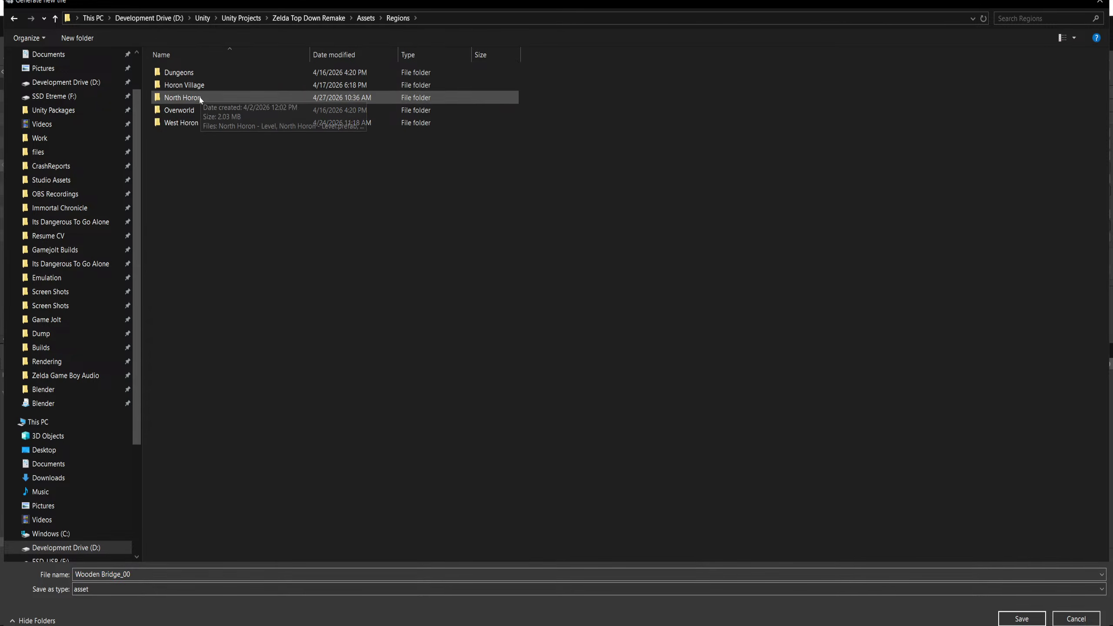
double_click(194, 112)
double_click(414, 86)
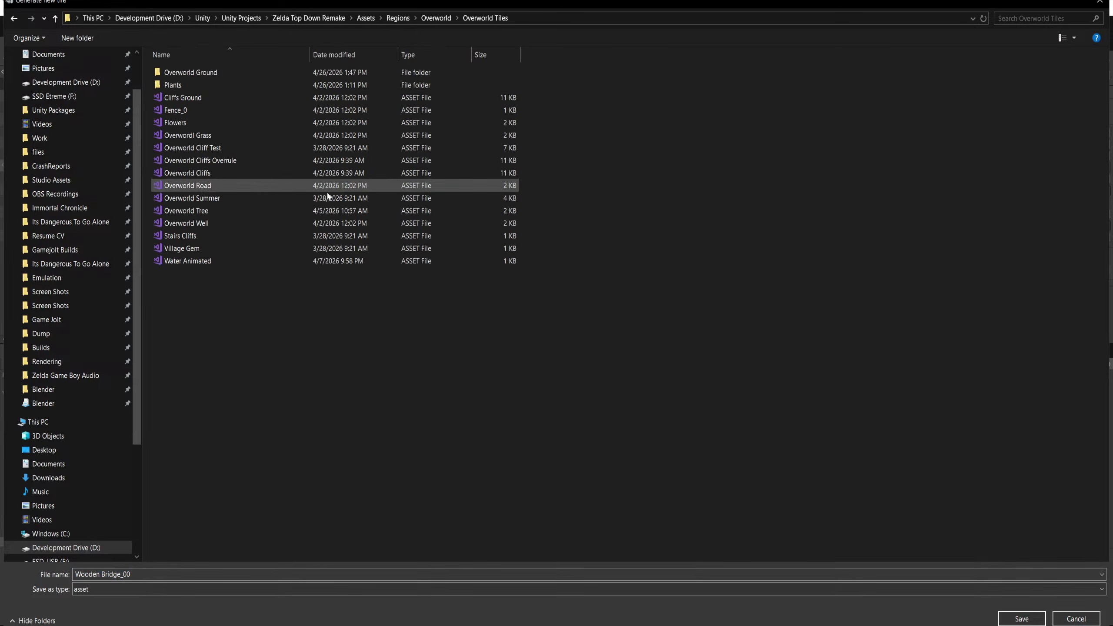
right_click(232, 357)
mouse_move(373, 557)
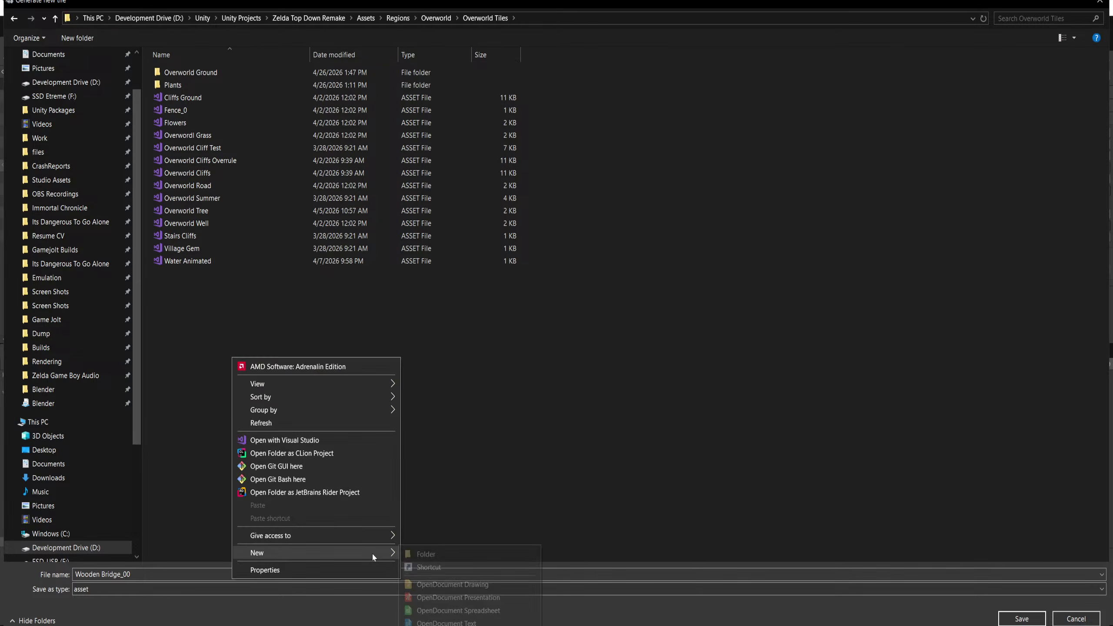
click(422, 554)
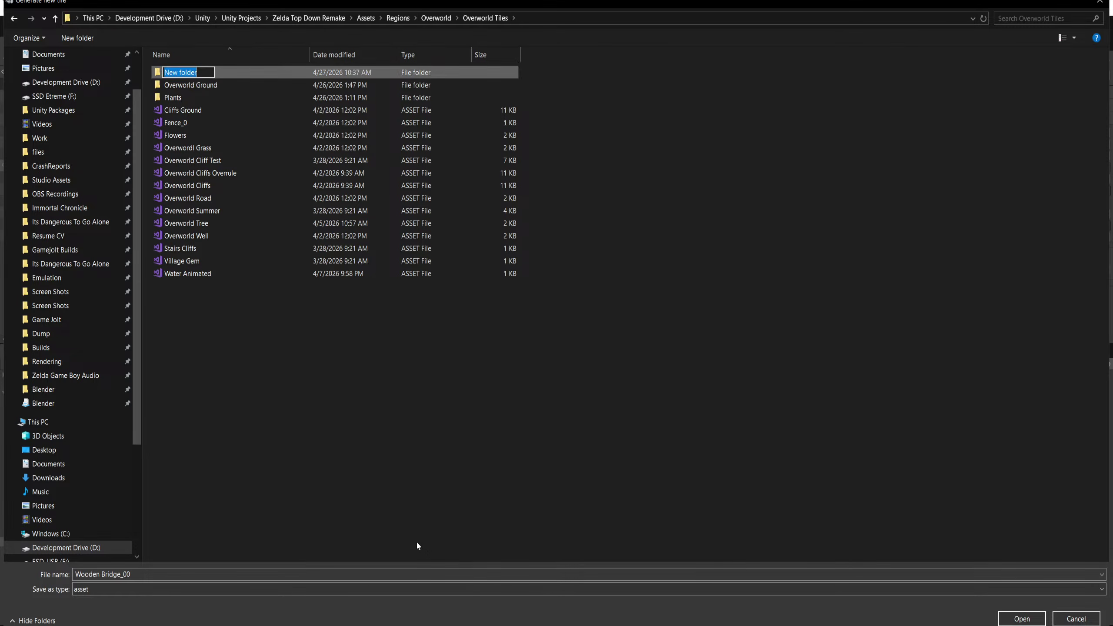
text(Bridges)
key(Return)
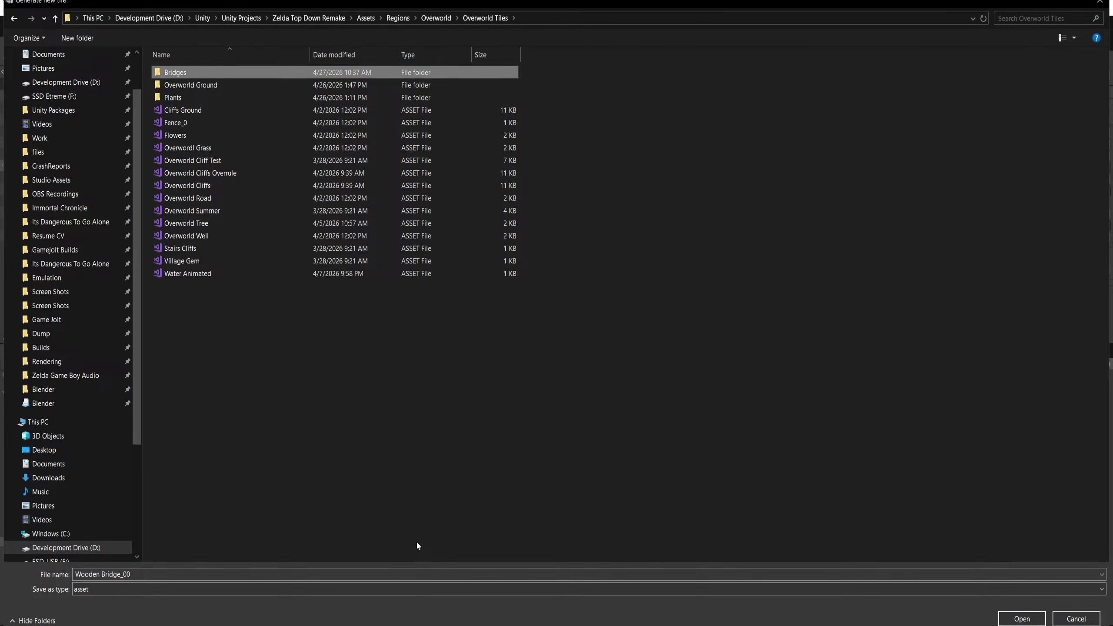
double_click(170, 74)
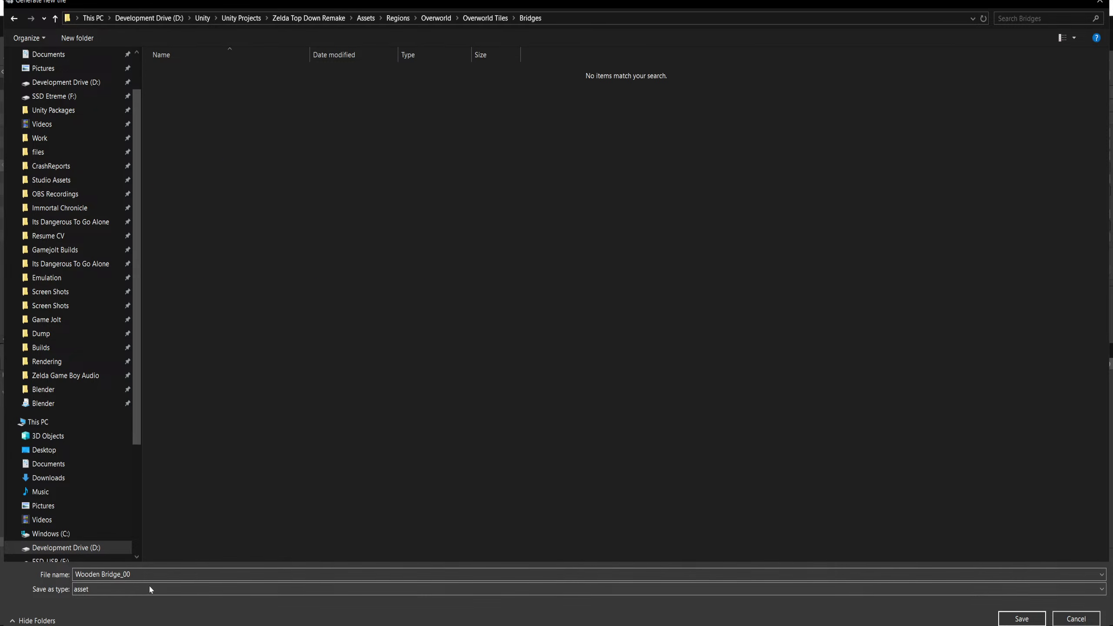
click(1022, 619)
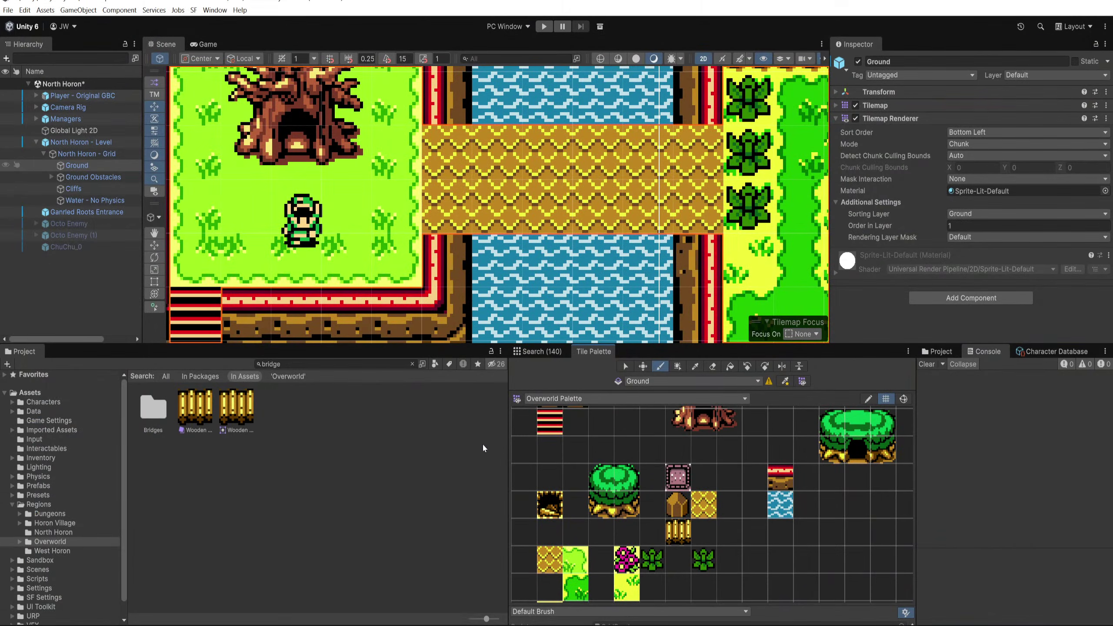
Step: Pick the Wooden Bridge_00 tile from the Overworld Palette as the brush and target the Ground tilemap
click(184, 415)
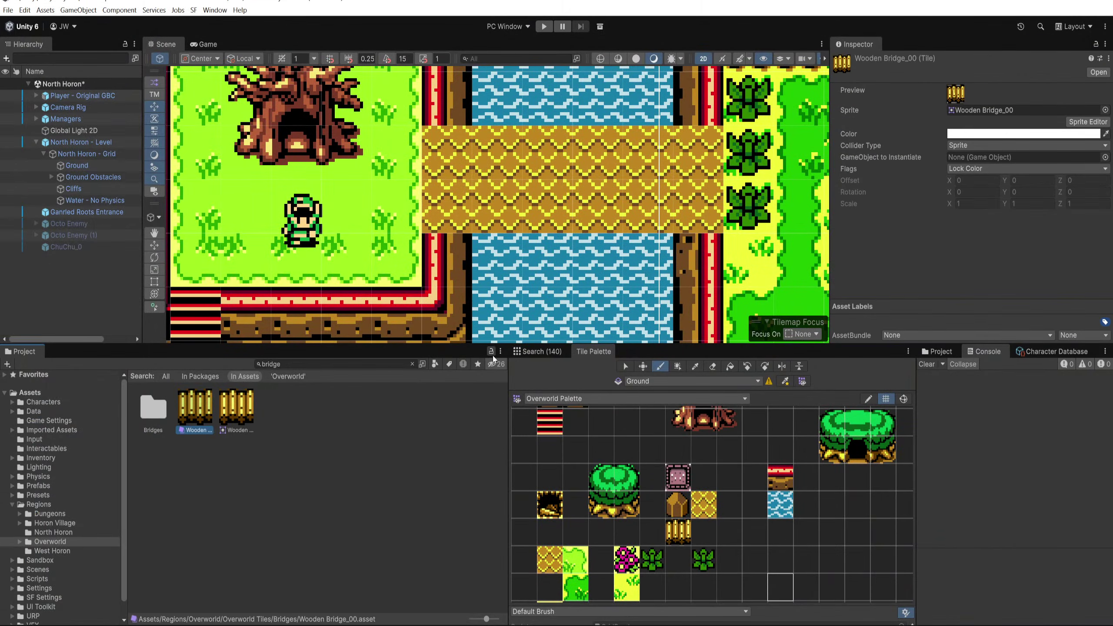
click(678, 531)
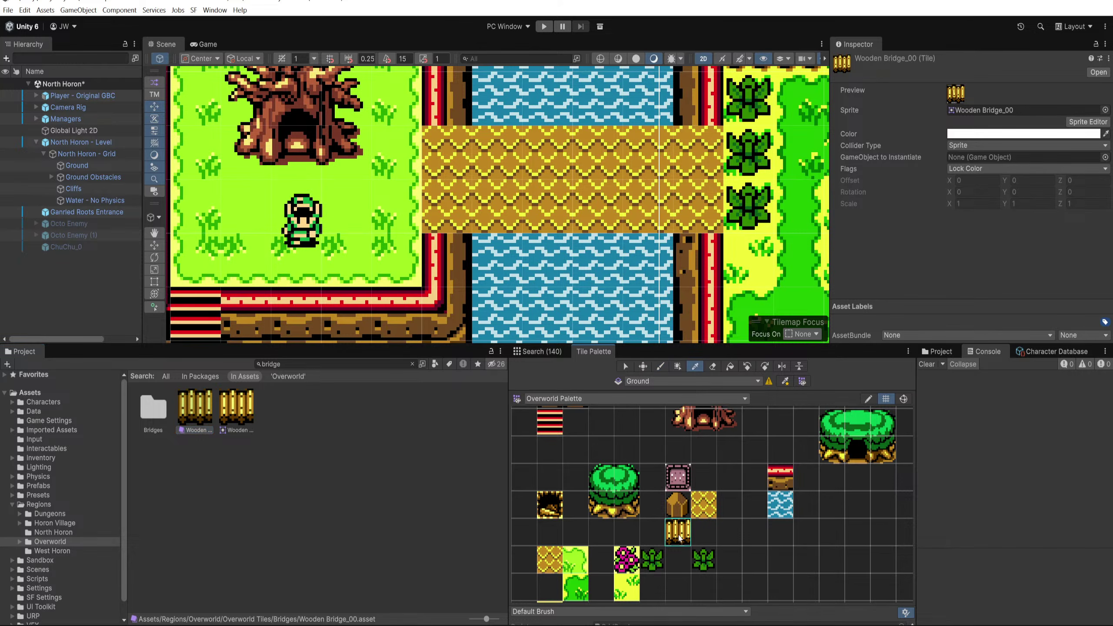
drag(437, 214, 407, 227)
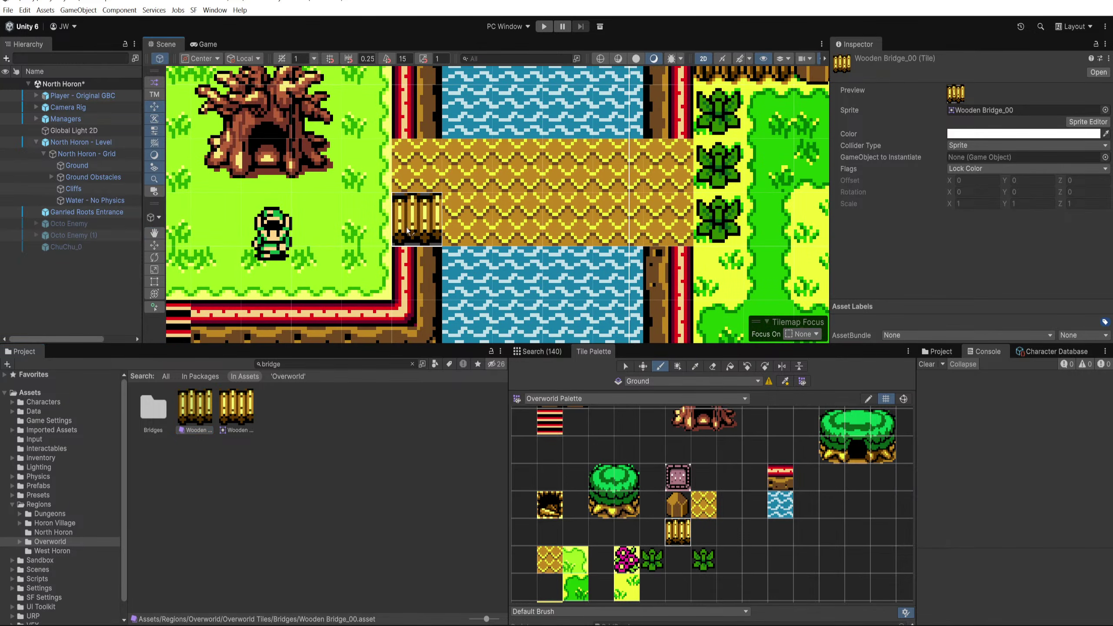
scroll(504, 217, down, 7)
drag(472, 258, 328, 189)
scroll(492, 284, down, 4)
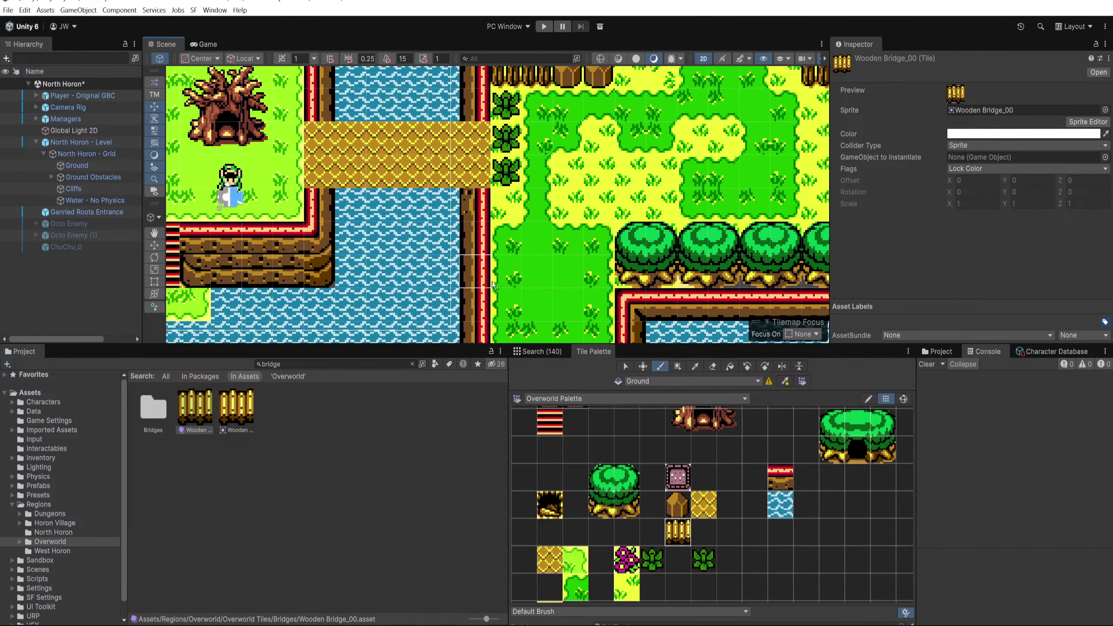
scroll(493, 285, down, 4)
drag(613, 257, 472, 150)
drag(535, 268, 516, 131)
drag(478, 259, 483, 222)
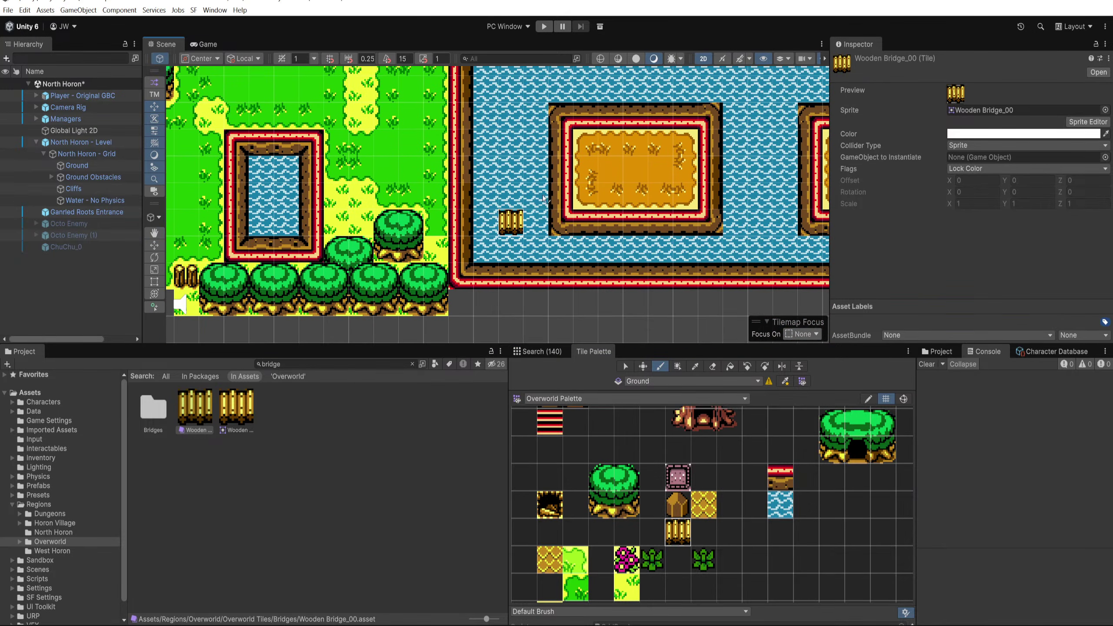
click(90, 165)
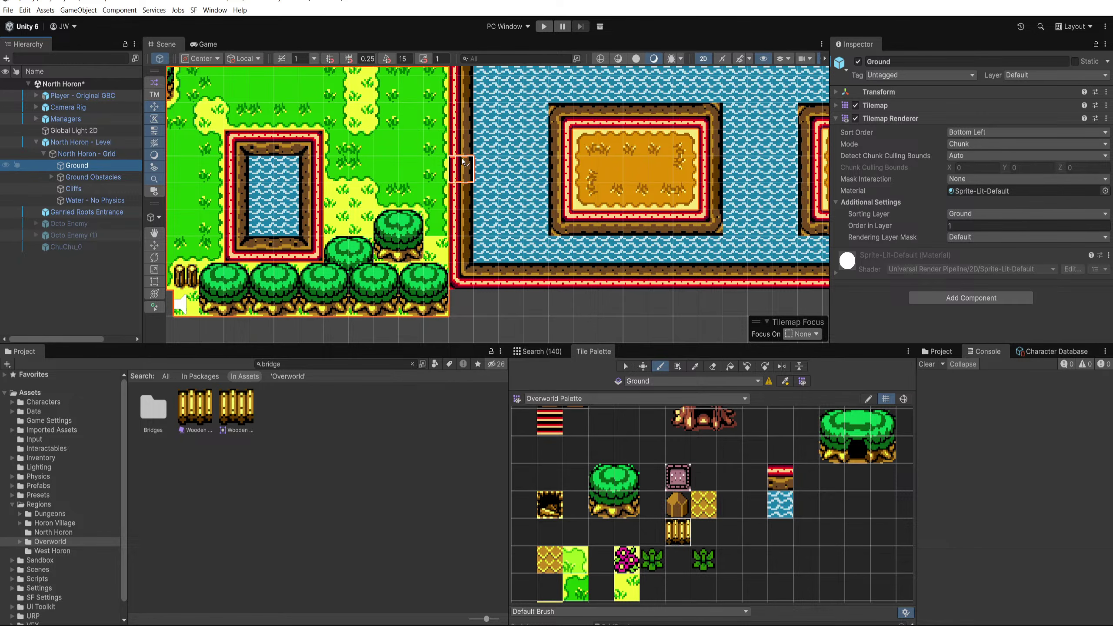
Step: Erase the mainland-edge tile facing the first orange grass island from the Cliffs tilemap
click(86, 188)
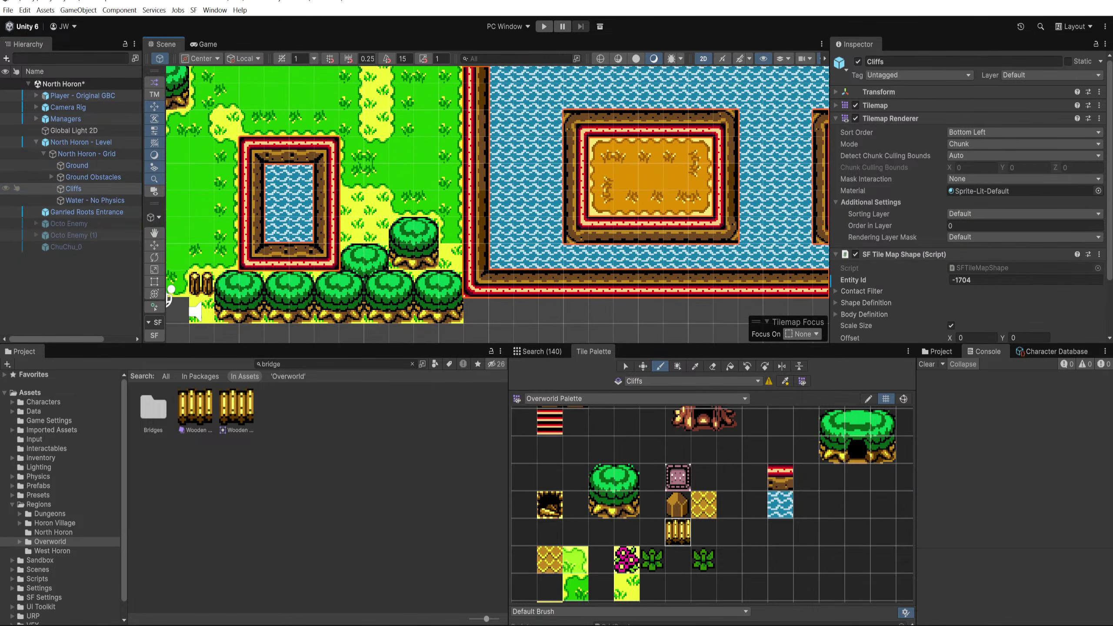
drag(456, 154, 447, 178)
scroll(459, 182, up, 2)
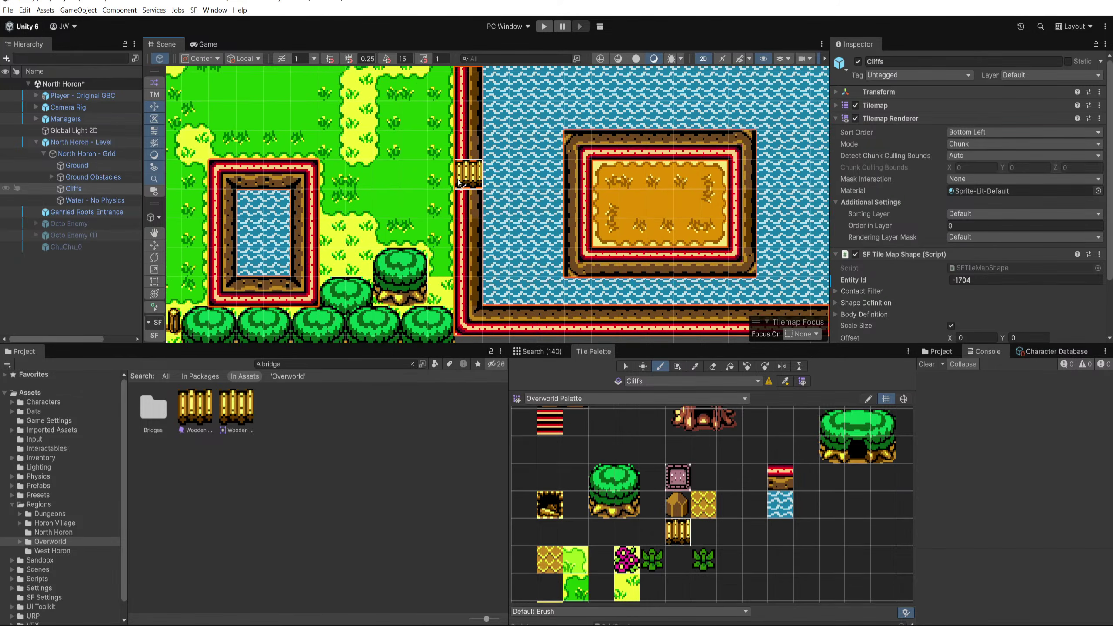
scroll(459, 182, up, 1)
key(d)
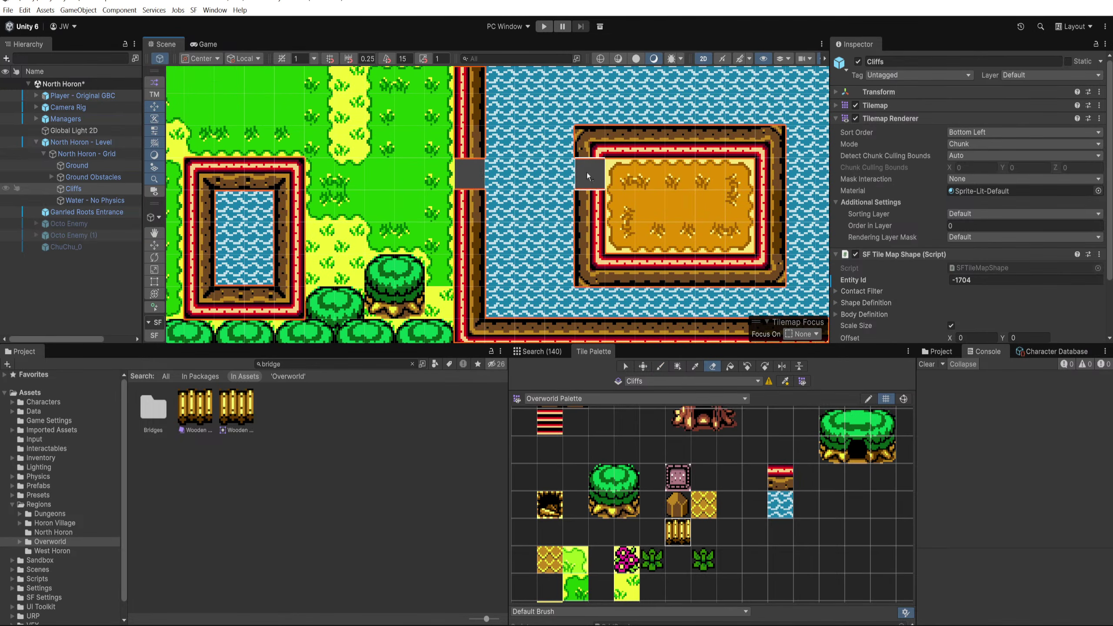
Step: Paint a row of Wooden Bridge_00 tiles on the Ground tilemap from the cliff gap across the water to the orange grass island
click(109, 171)
key(b)
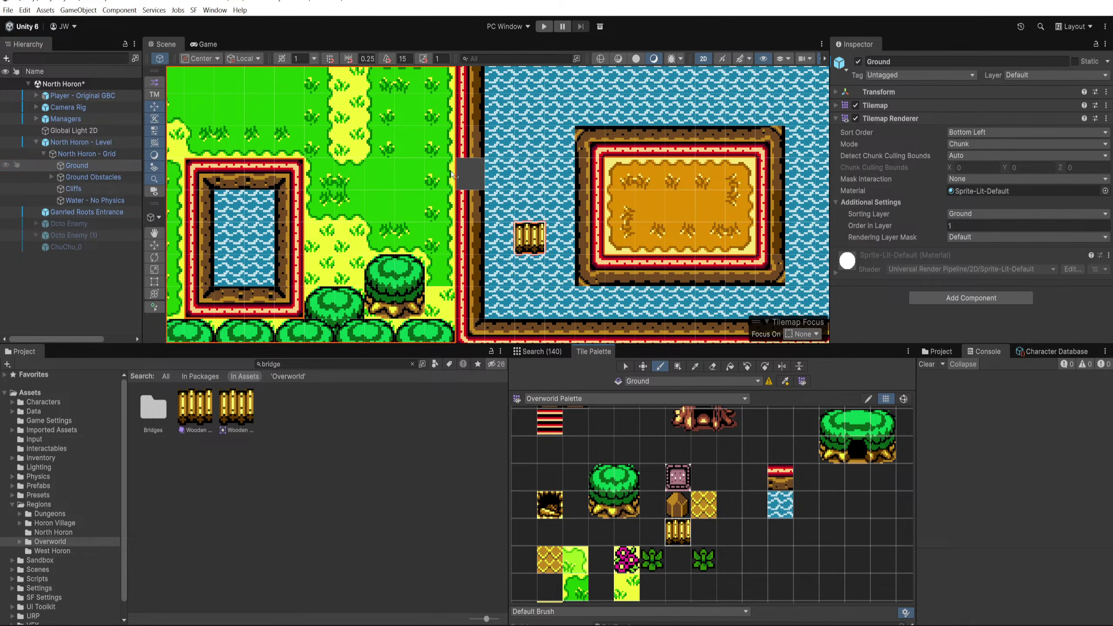
drag(470, 174, 588, 178)
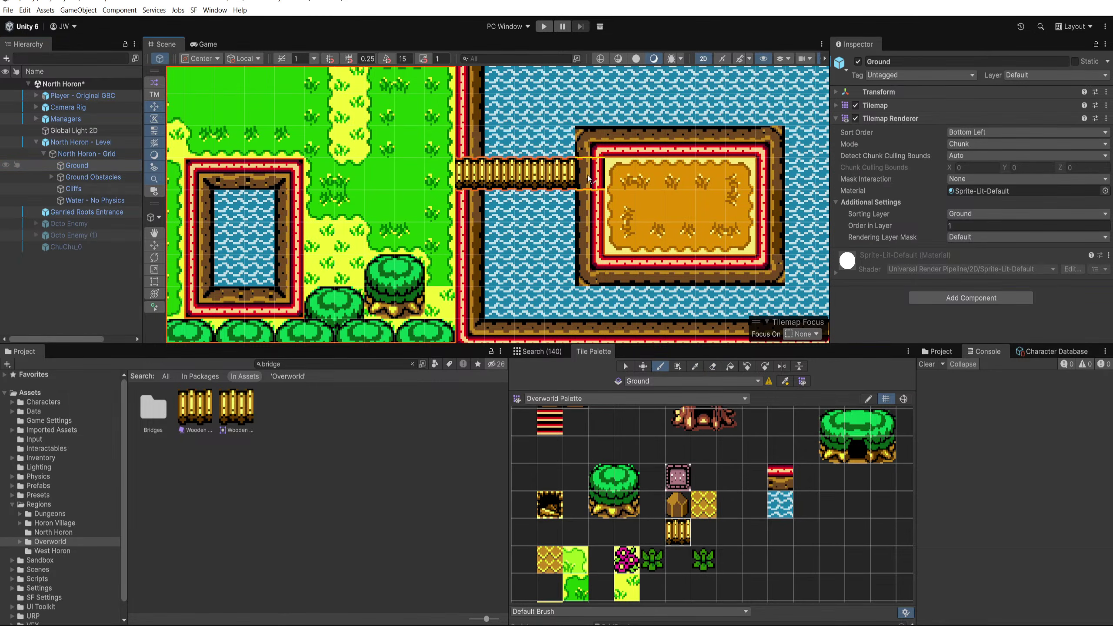
Step: Erase the Cliffs tile covering the bridge's end at the island and save the scene
click(109, 189)
key(d)
click(593, 176)
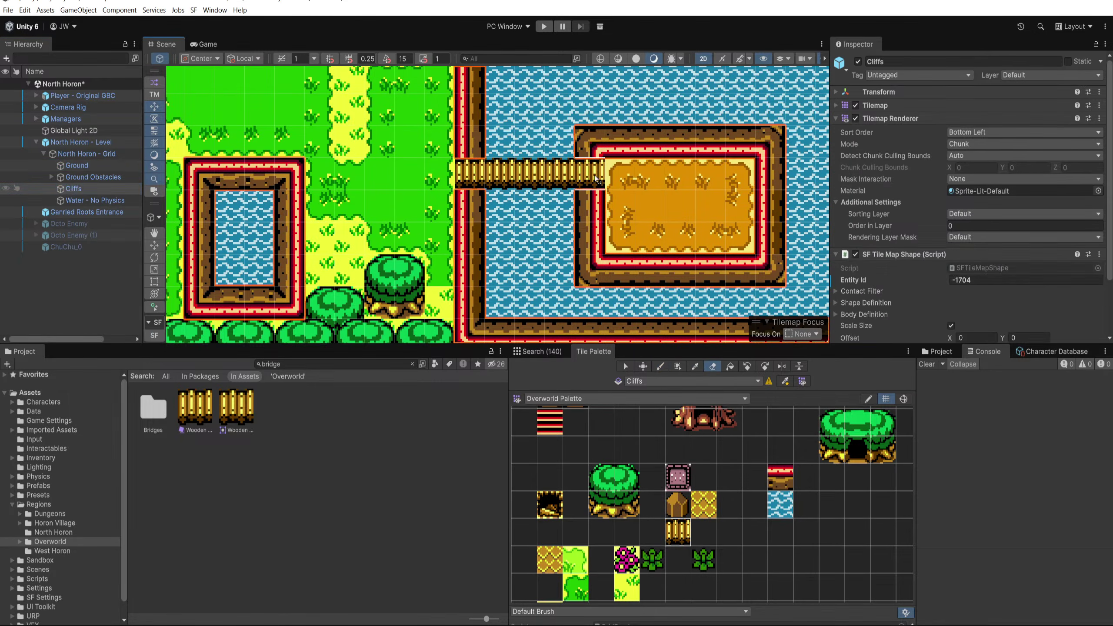
drag(629, 234, 556, 231)
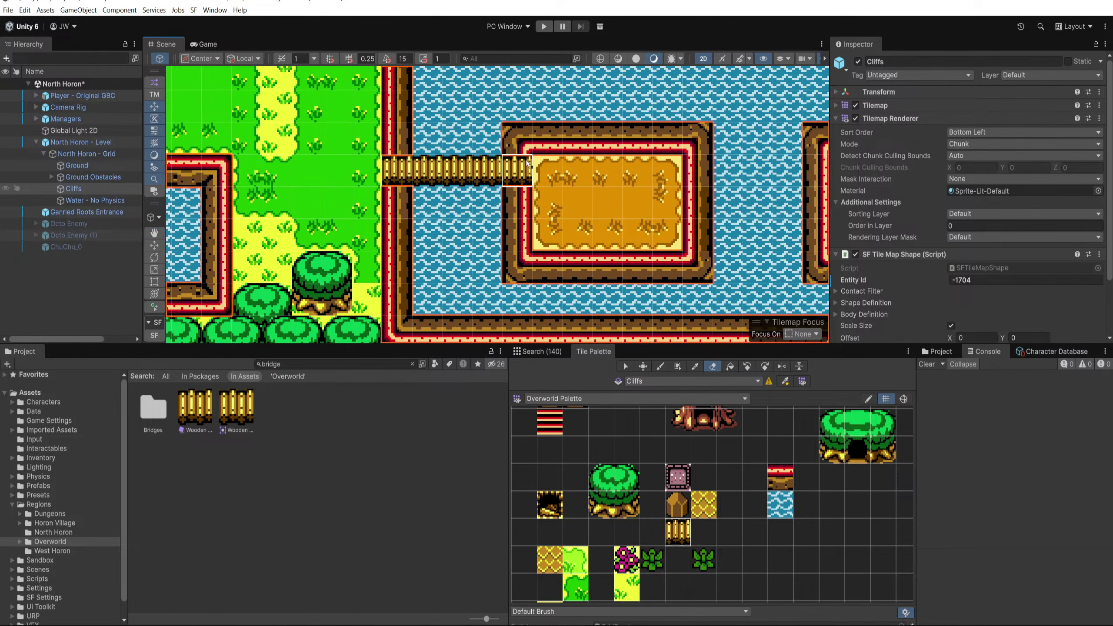
scroll(574, 200, right, 5)
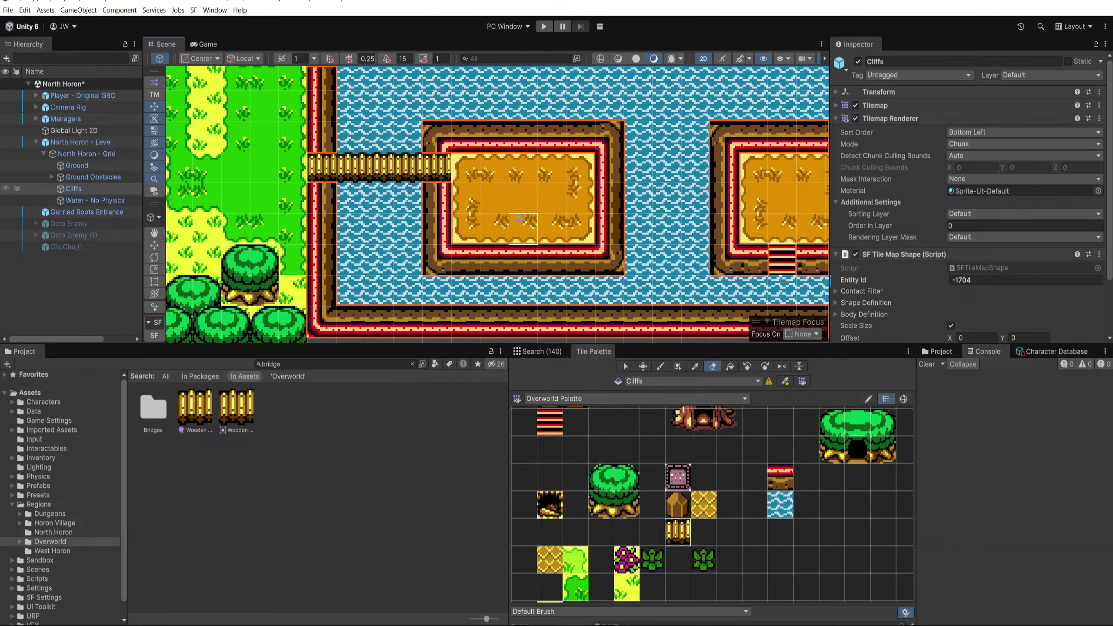
drag(337, 209, 436, 200)
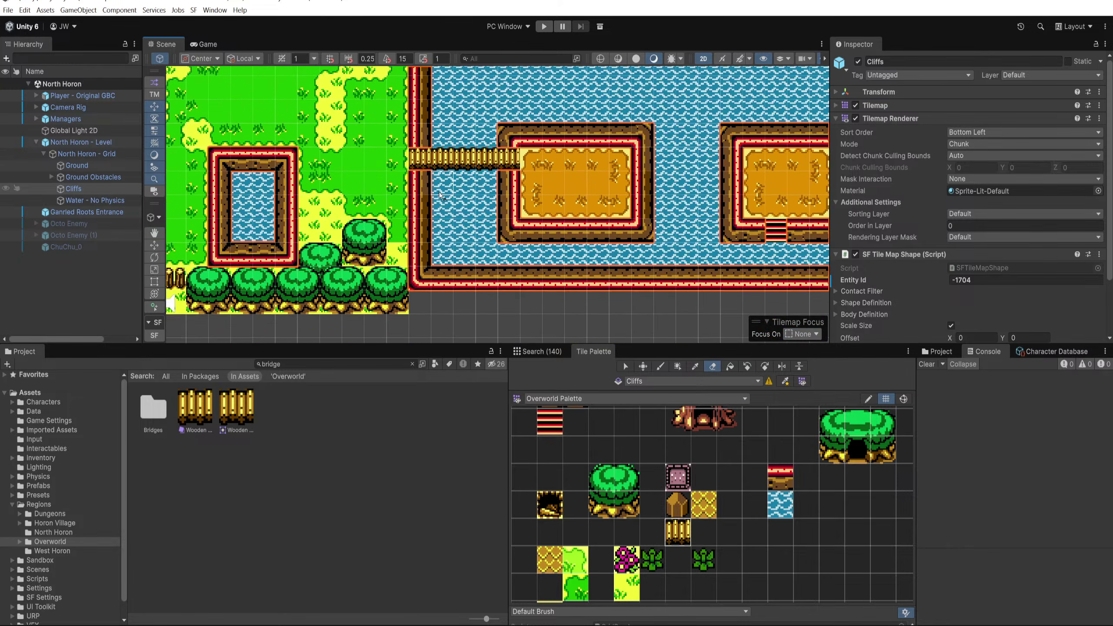
Step: Run the scene in Play mode, walk the character from the tree island down to the wooden bridge, try crossing it, and stop playing
click(544, 26)
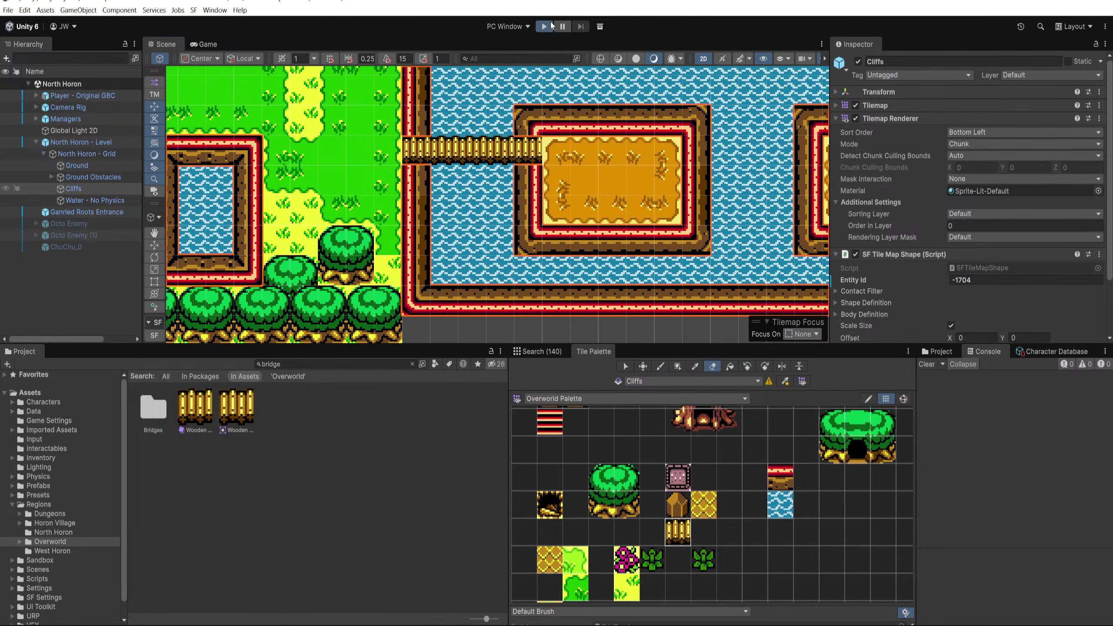
click(747, 57)
key(d)
key(w)
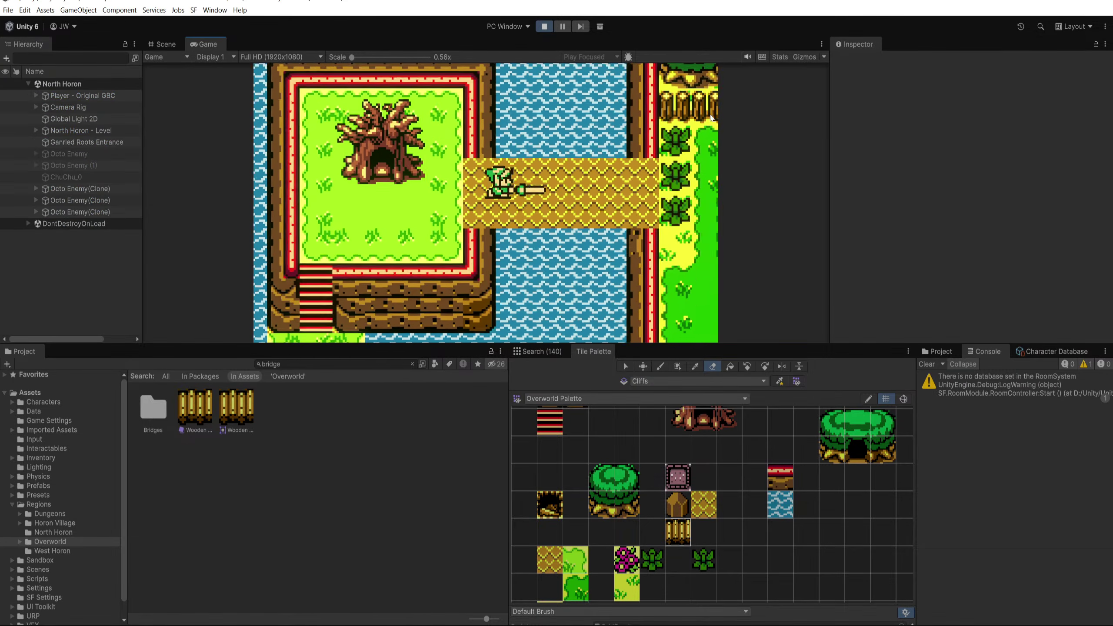
key(s)
key(Right)
key(Down)
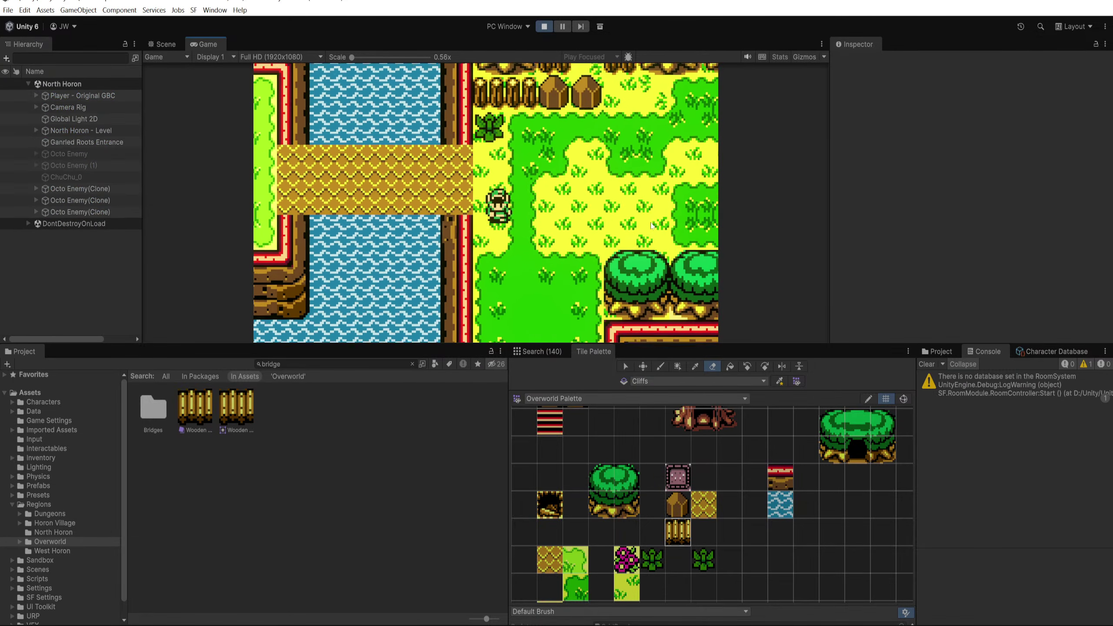
key(Down)
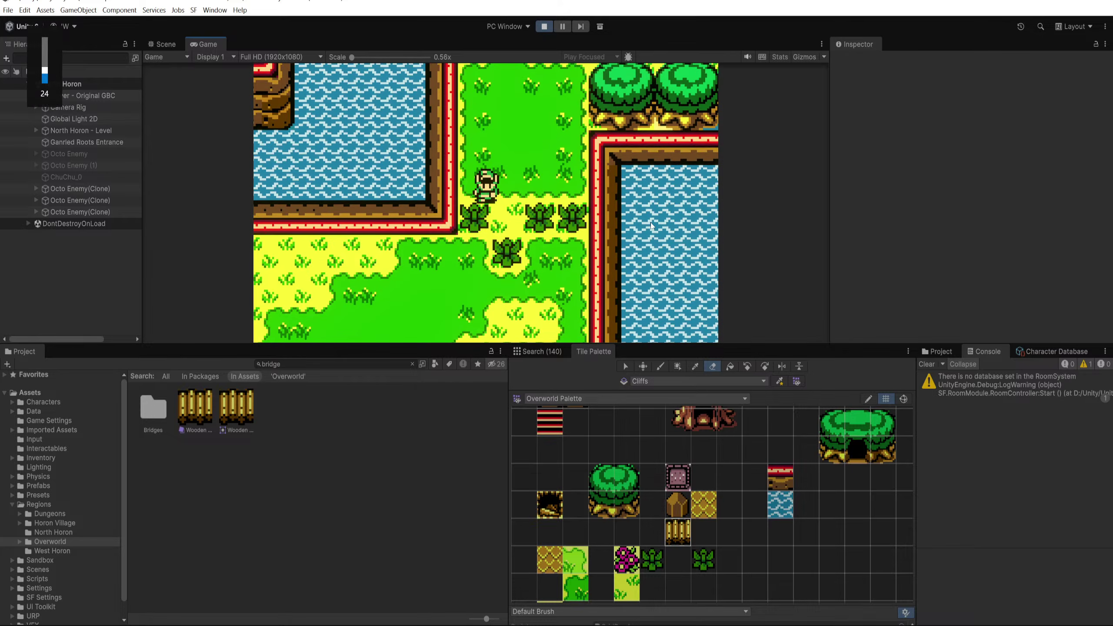
key(Left)
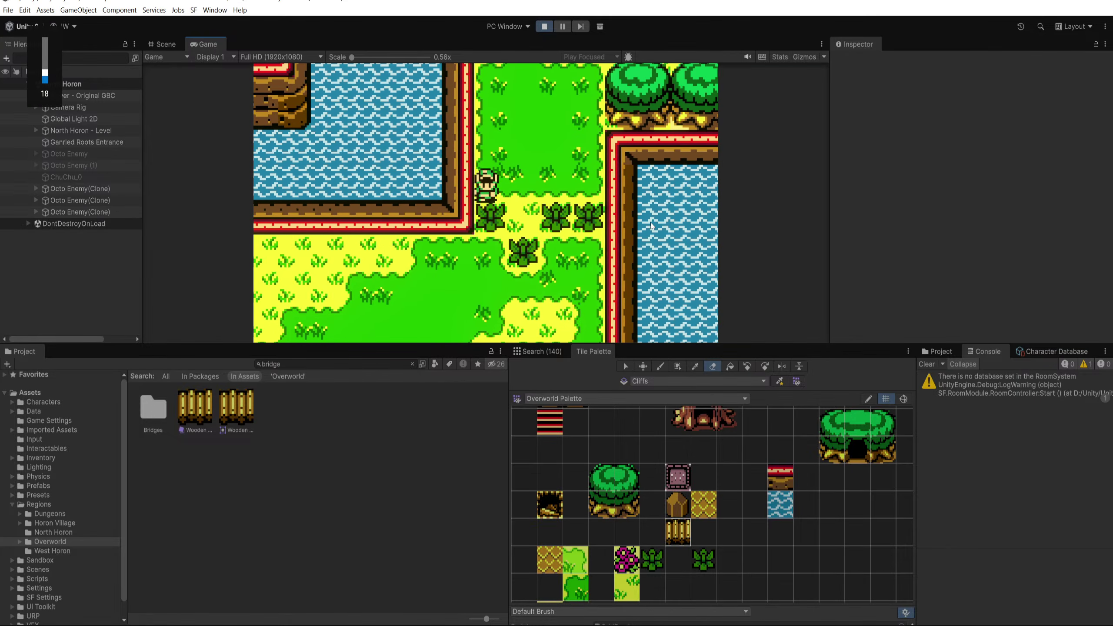
key(Down)
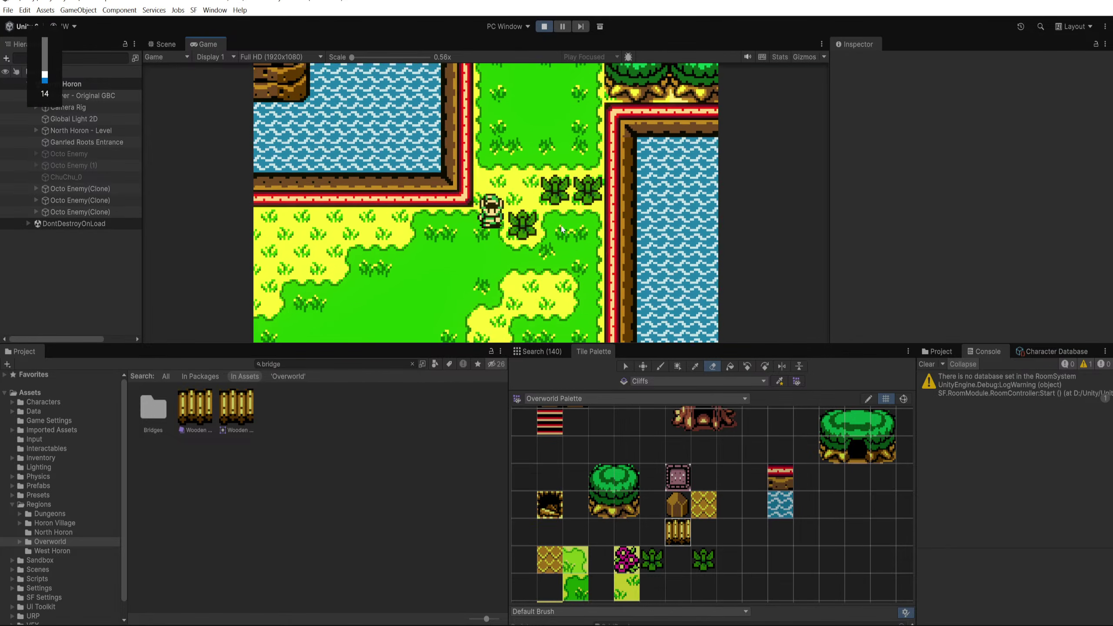
key(Down)
key(Right)
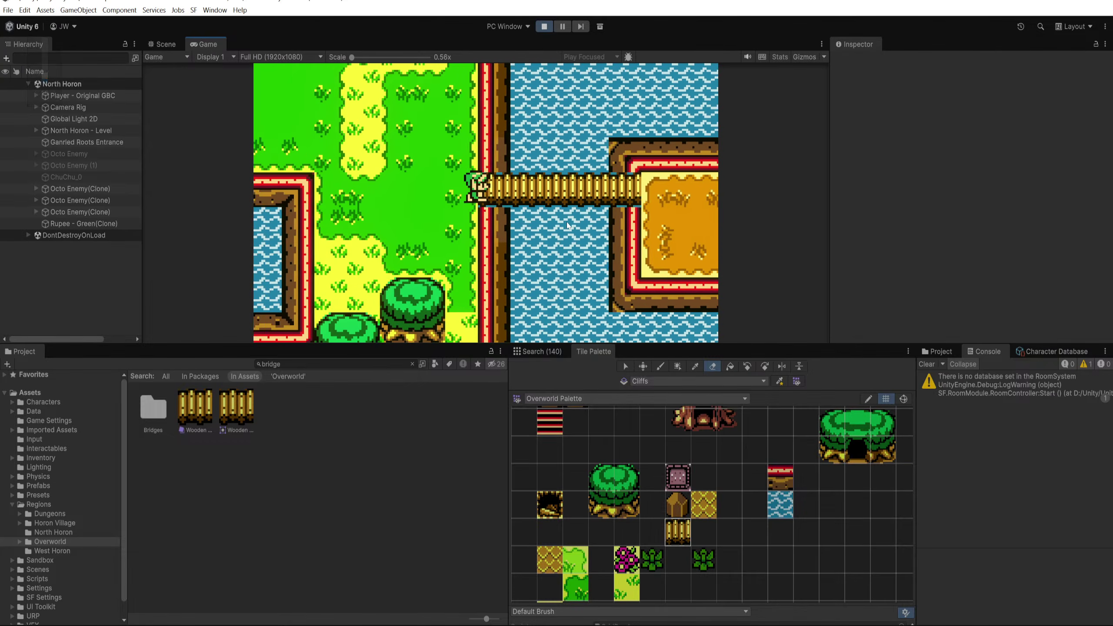
click(551, 29)
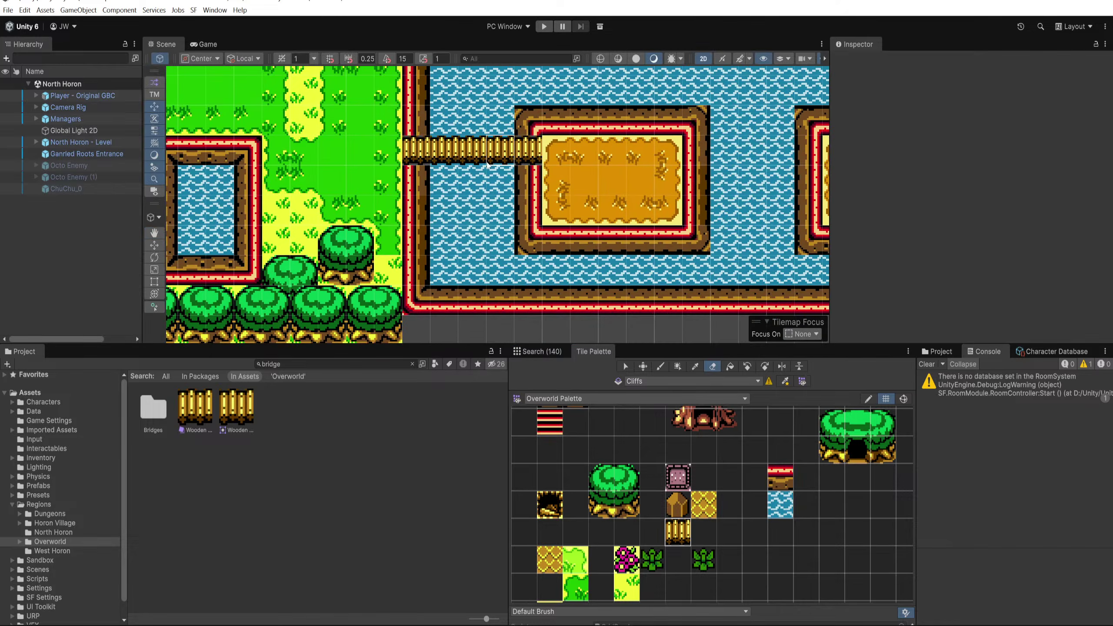
Step: Erase the Water - No Physics tiles lying beneath the wooden bridge between the mainland cliff and the orange grass island
scroll(183, 226, up, 3)
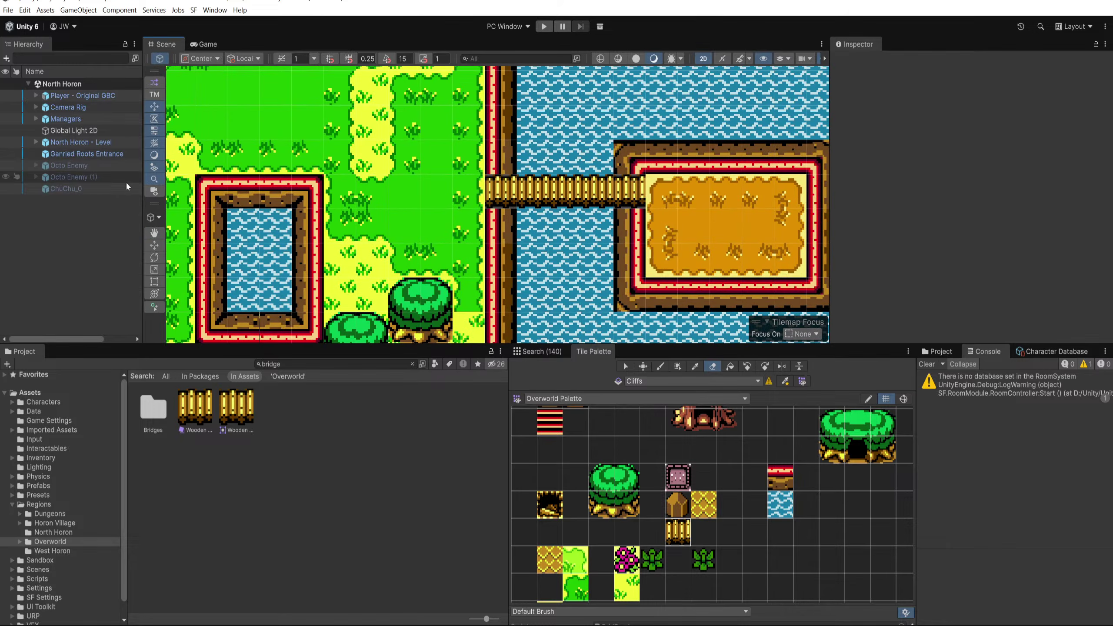
click(36, 142)
click(43, 153)
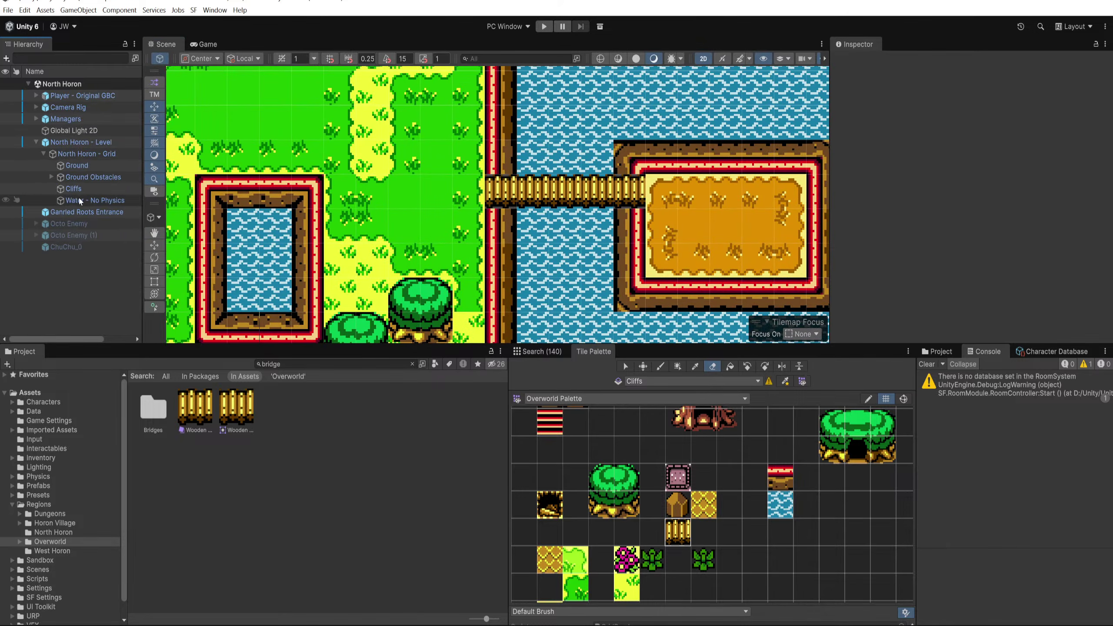
click(81, 201)
drag(499, 211, 402, 206)
scroll(402, 206, up, 4)
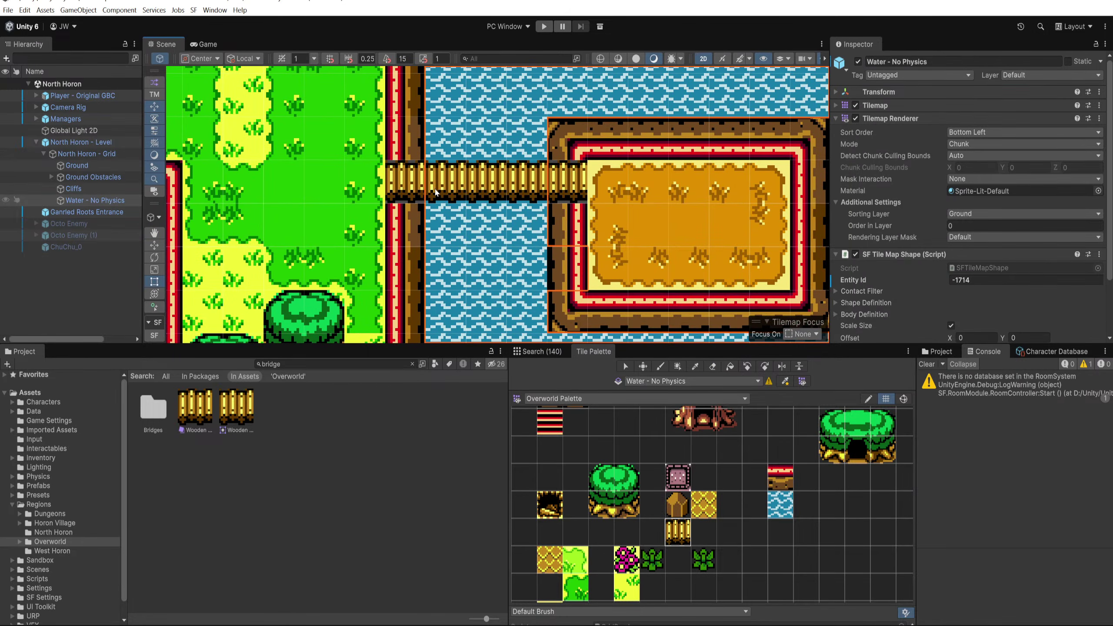
click(436, 192)
key(d)
click(122, 201)
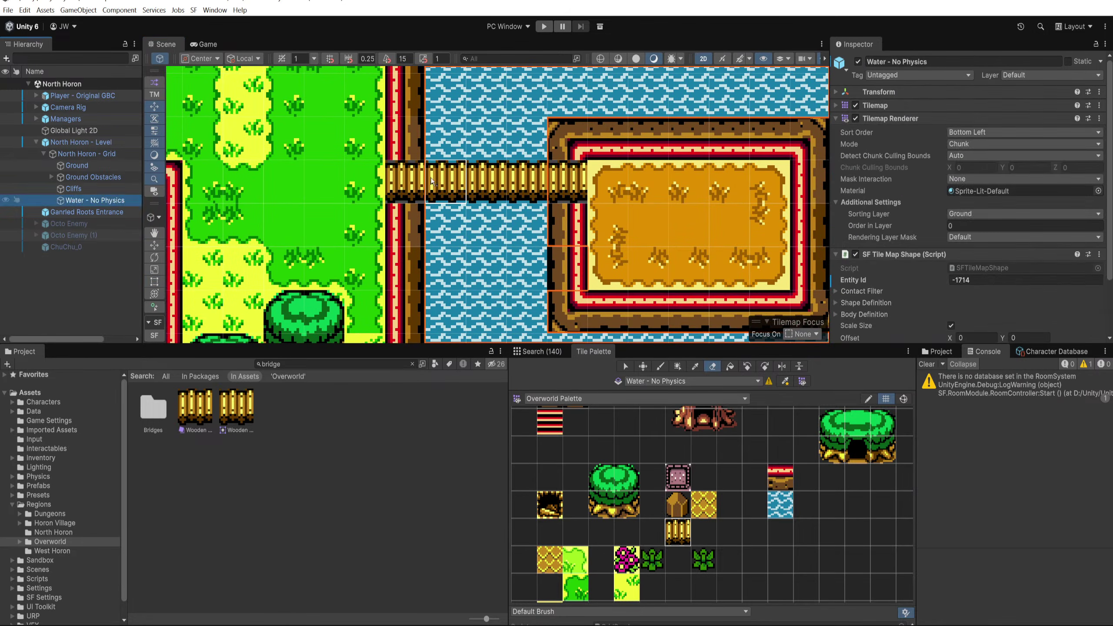
drag(433, 178, 559, 185)
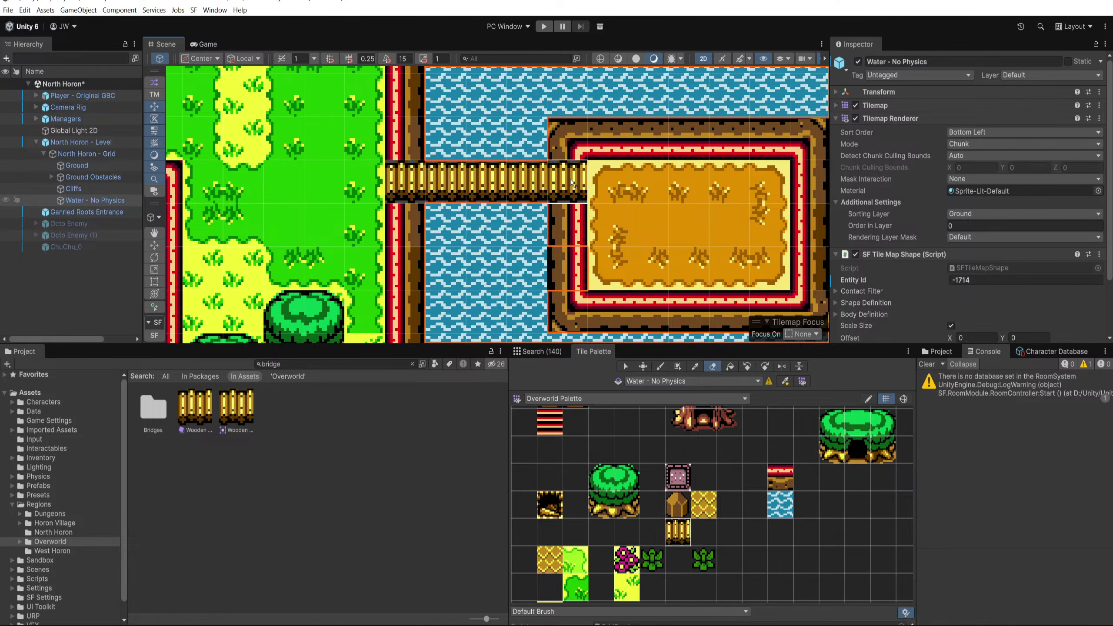
Step: Play the scene again with an enlarged Game view, walk the character over the wooden bridge and back, and exit Play mode
scroll(505, 188, up, 2)
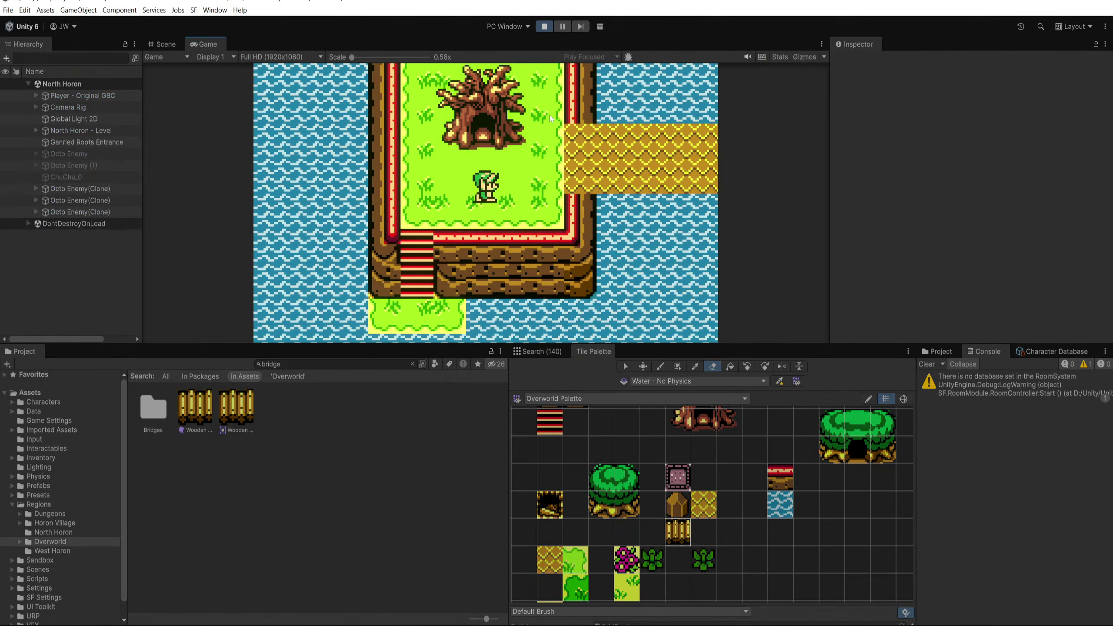
key(d)
key(w)
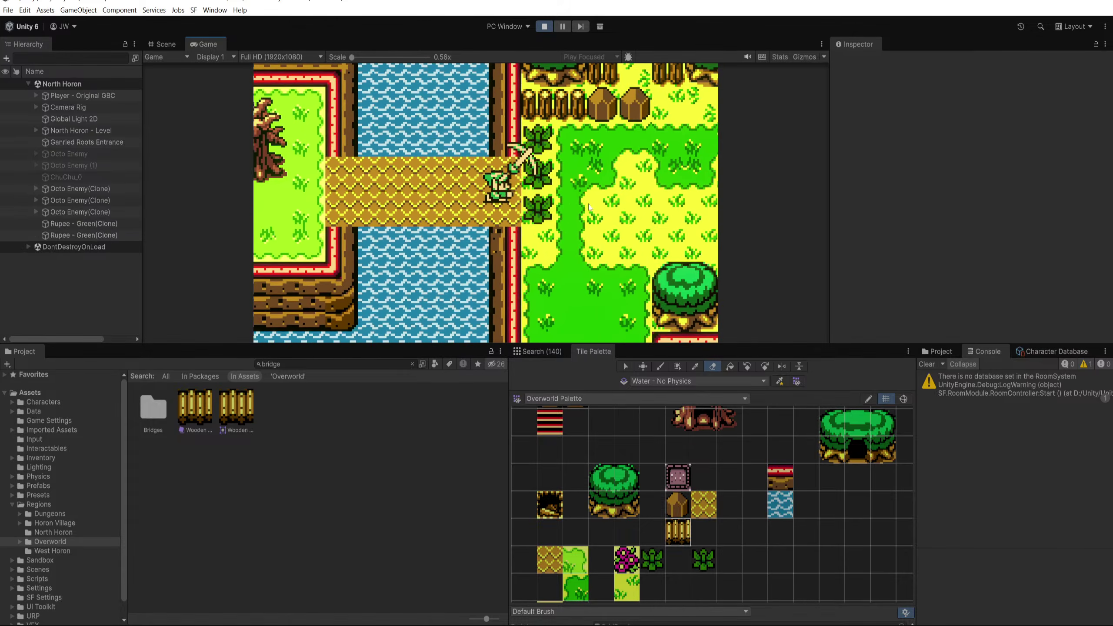
key(Down)
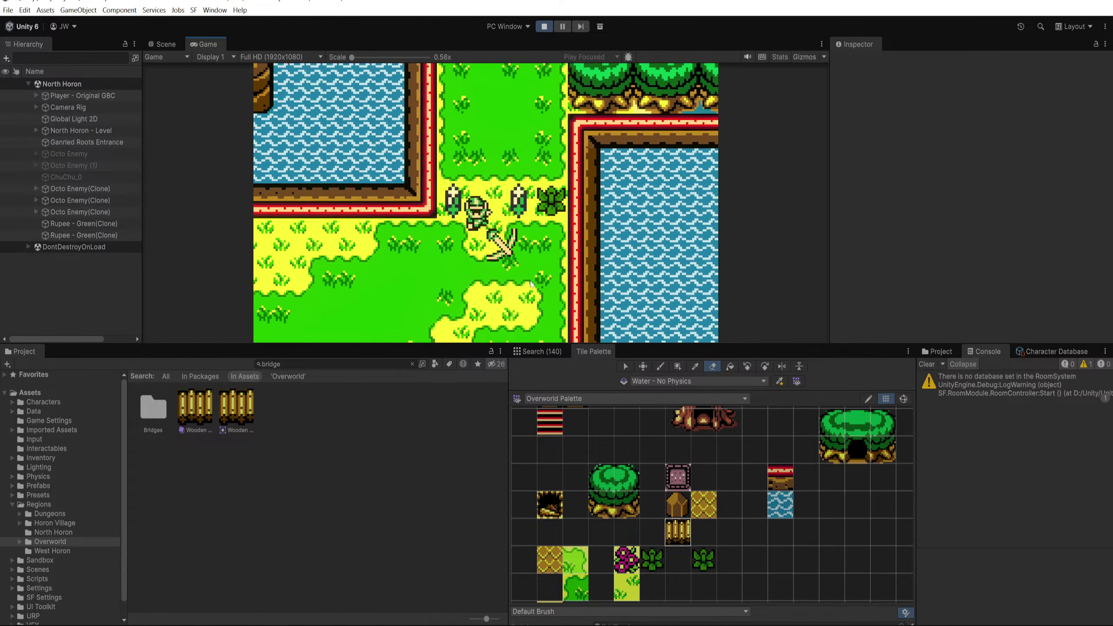
drag(474, 346, 474, 440)
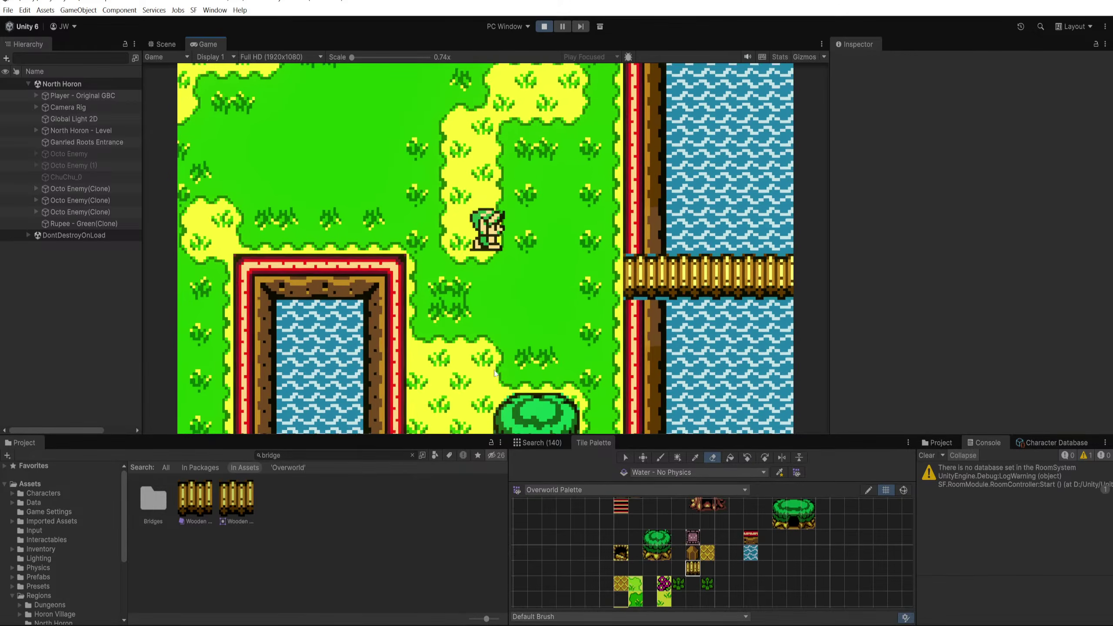
key(Right)
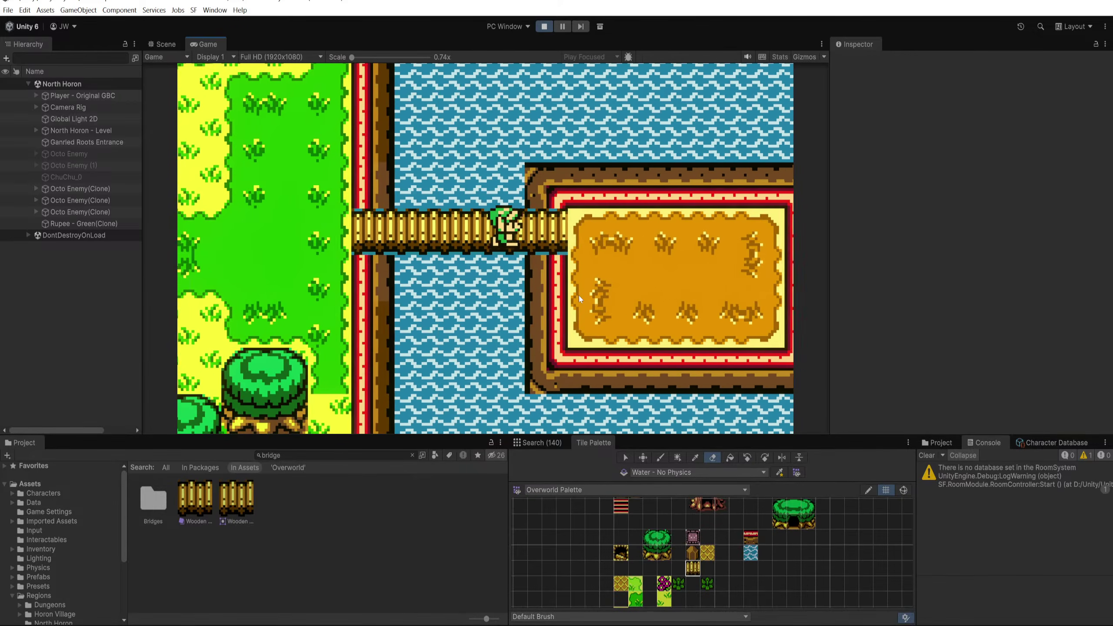
key(Left)
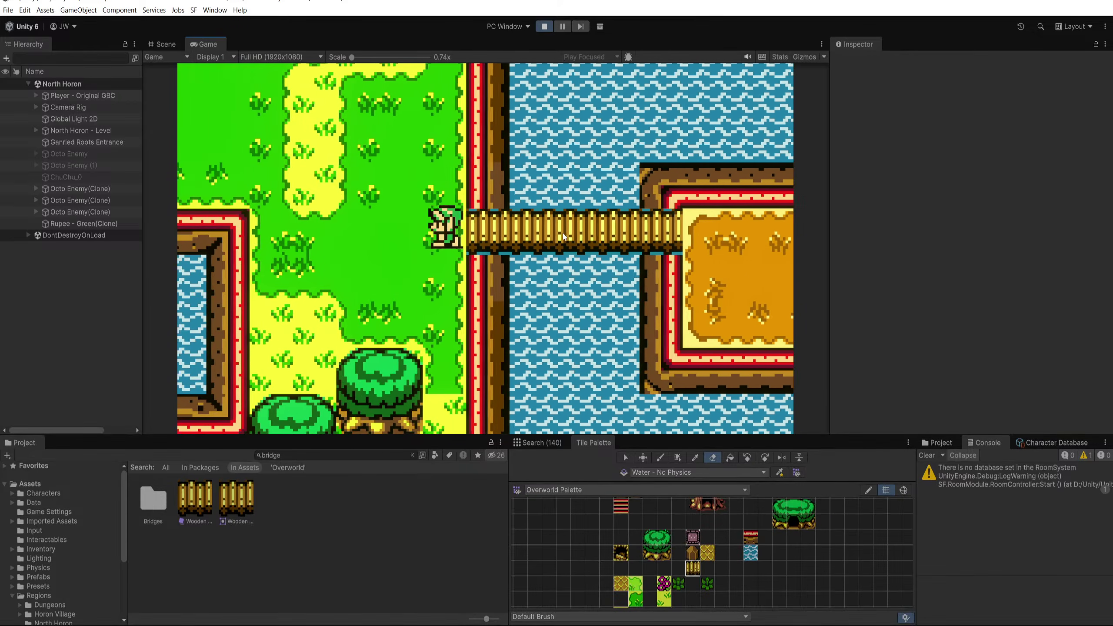
key(ctrl+p)
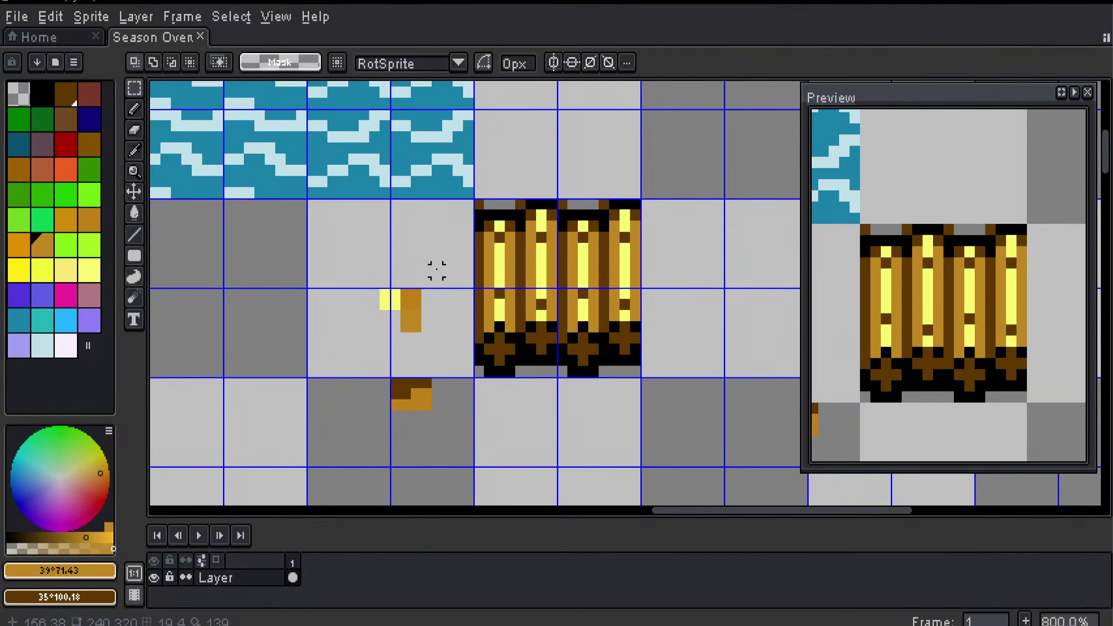
Step: In the Season Overworld sheet in Aseprite, pencil two light yellow pixels into each transparent gap along the bridge sprite's upper edge
scroll(434, 268, up, 3)
drag(413, 240, 464, 311)
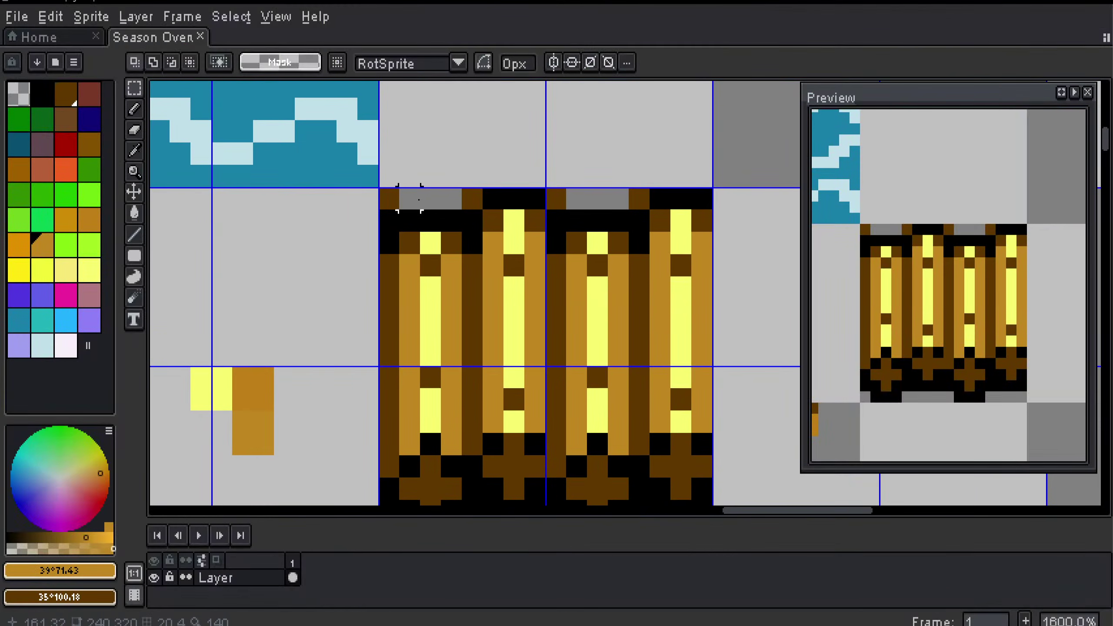
key(i)
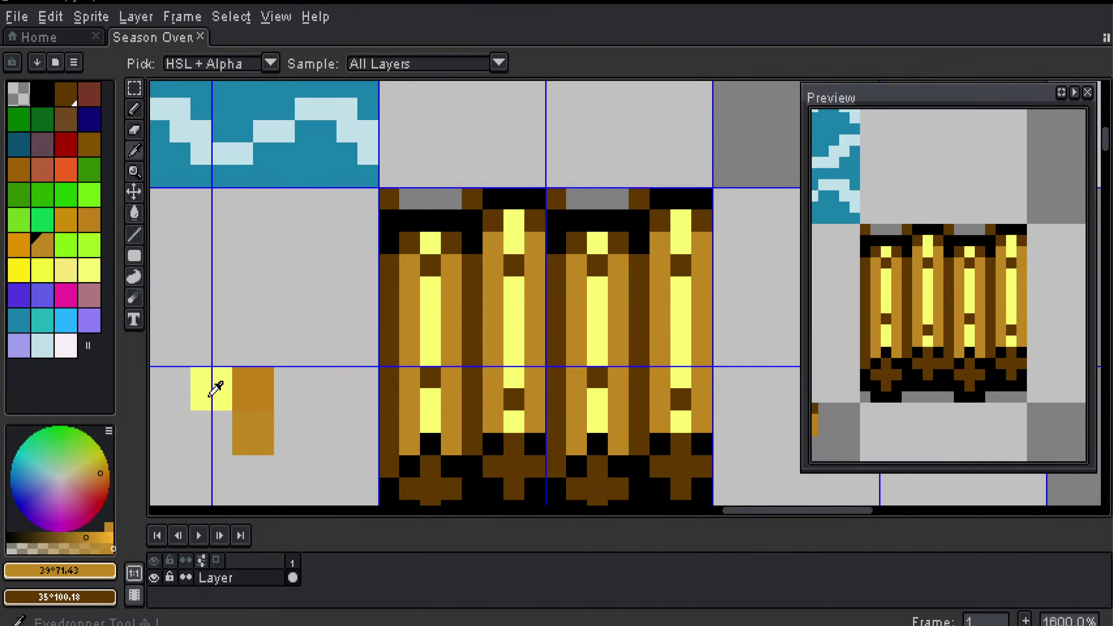
right_click(218, 383)
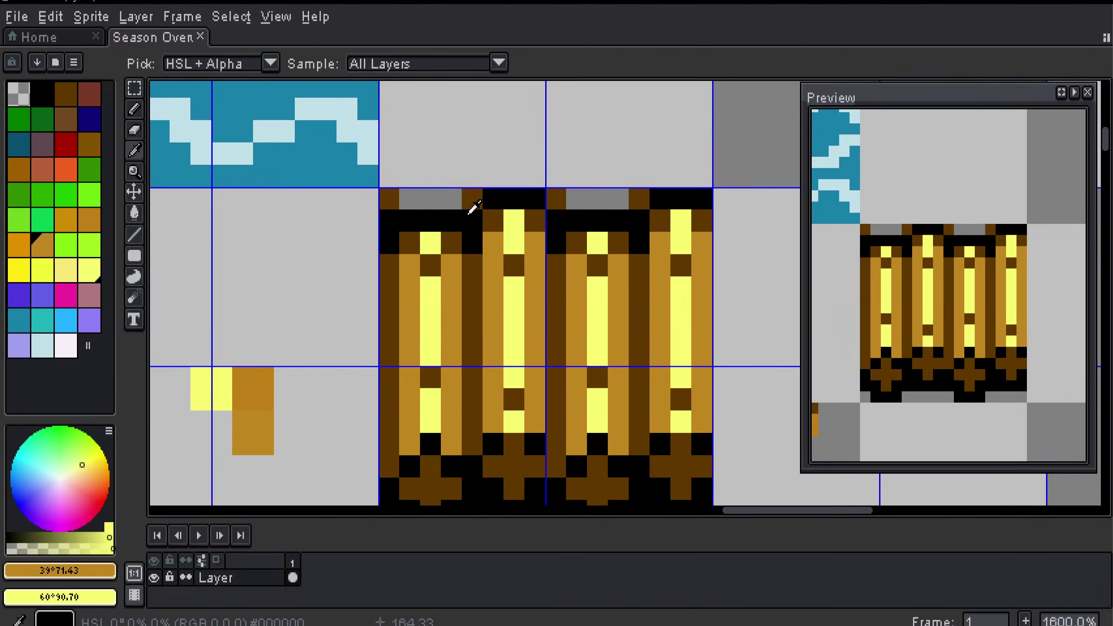
key(b)
alt+click(222, 377)
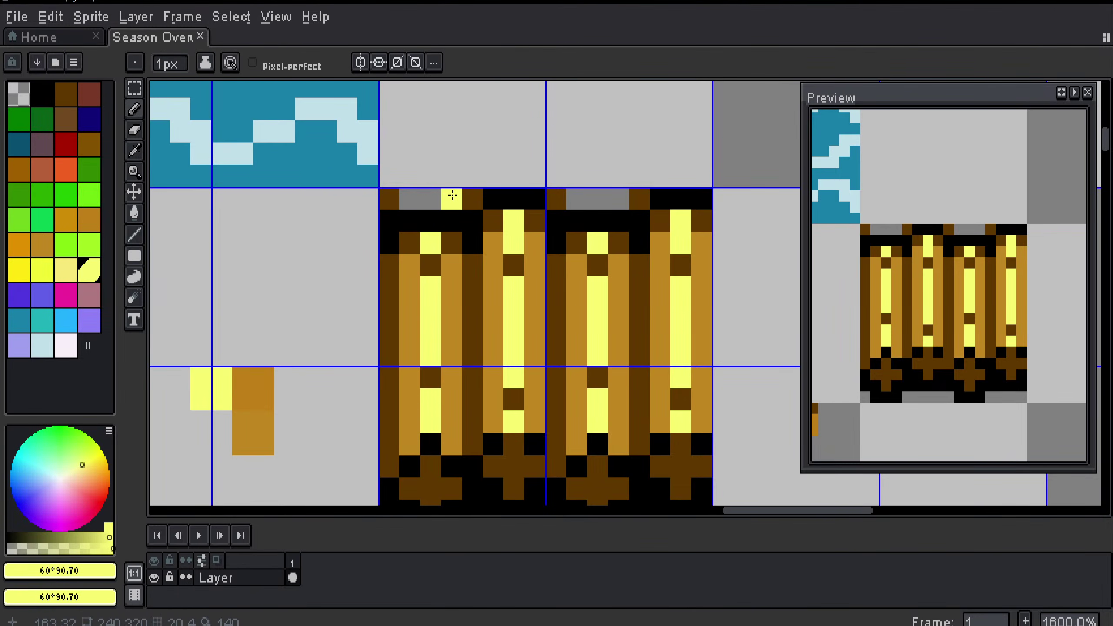
drag(452, 196, 431, 197)
drag(619, 198, 598, 200)
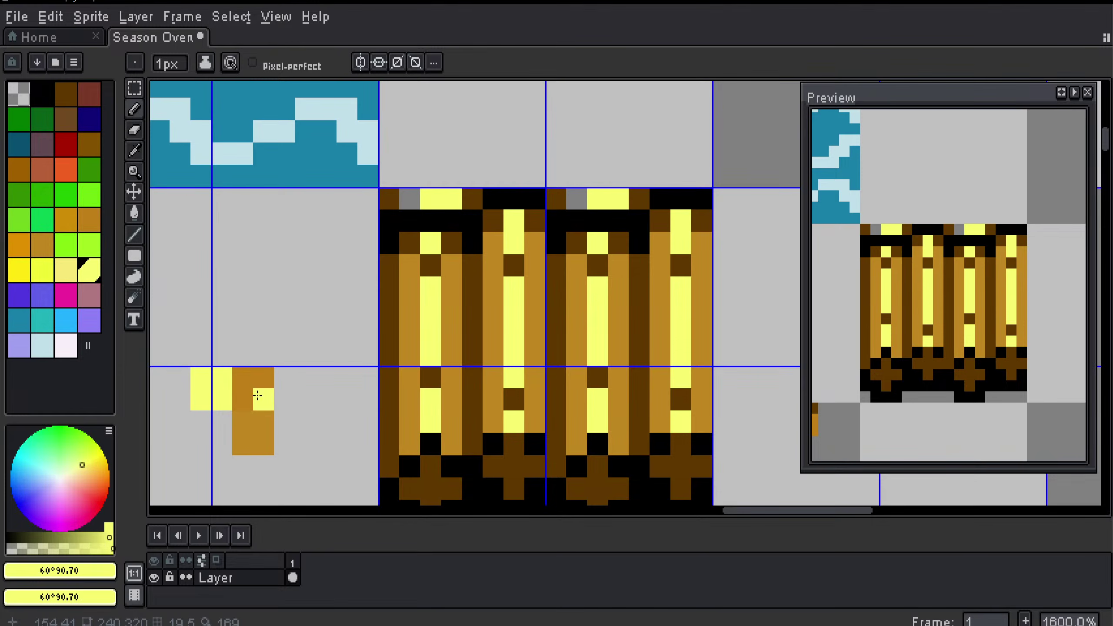
Step: Fill the one remaining transparent pixel in each upper-edge gap of the bridge sprite with the sampled ochre brown
drag(258, 396, 323, 391)
alt+click(324, 391)
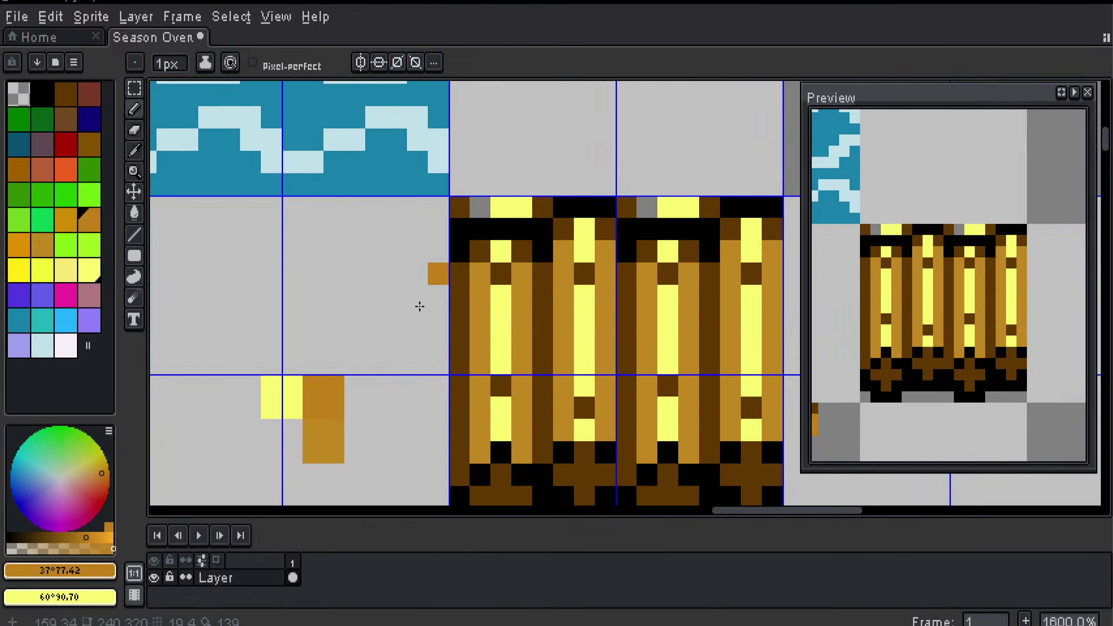
alt+click(320, 434)
click(480, 206)
click(647, 206)
Step: Pencil single ochre brown pixels at the ends of the transparent gaps along the bridge sprite's lower edge
drag(551, 309, 537, 188)
click(448, 421)
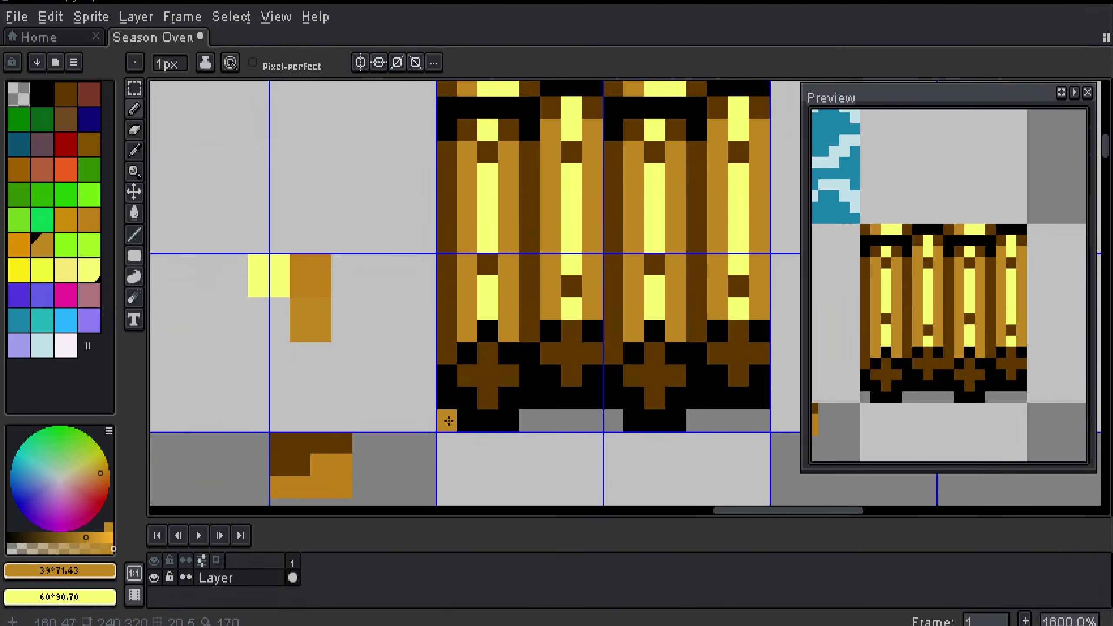
click(529, 421)
click(613, 421)
click(697, 421)
click(760, 420)
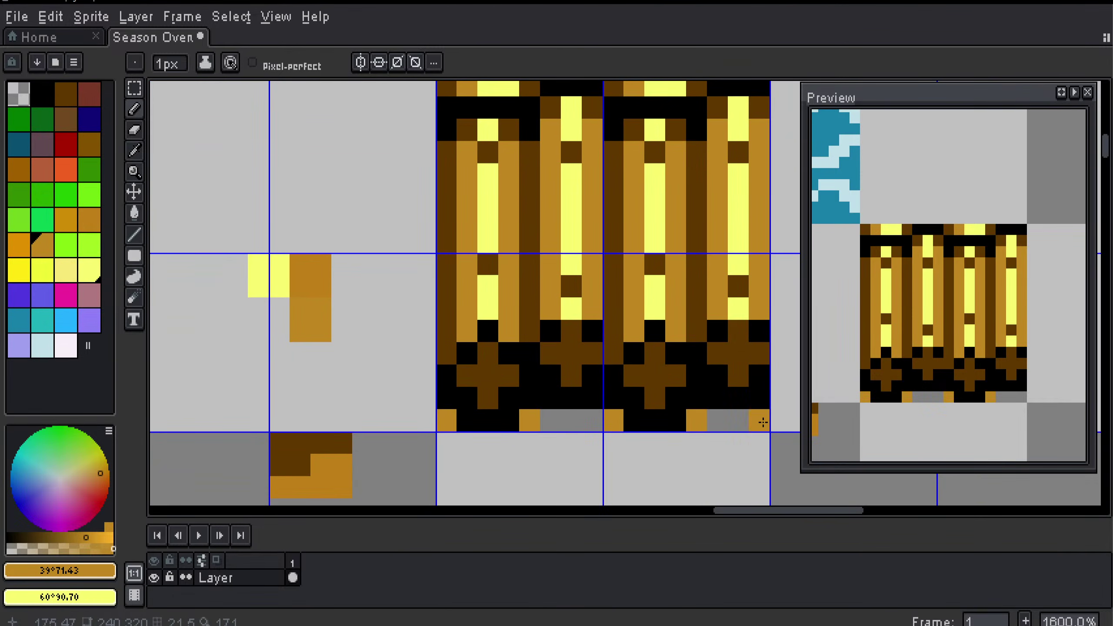
Step: Fill the rest of the lower-edge gaps of the bridge sprite with the sampled light yellow and save the sheet
alt+click(280, 280)
drag(548, 421, 599, 421)
drag(716, 420, 738, 420)
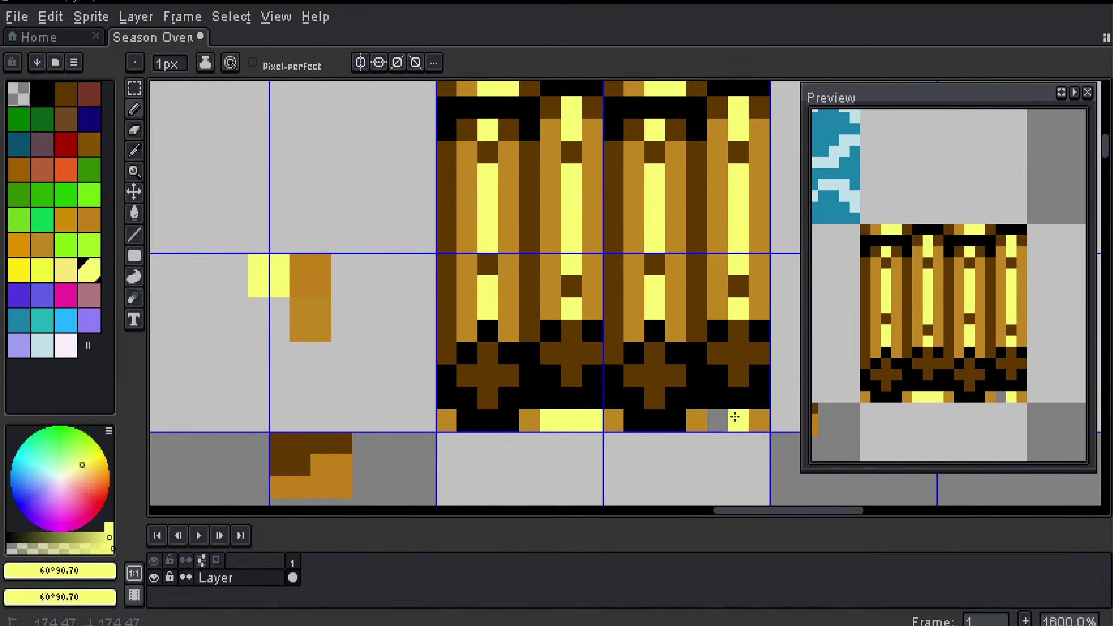
key(ctrl+s)
Step: Switch to Unity, deactivate and reactivate the North Horon - Level object to refresh its tilemaps, and check the recoloured bridge
key(alt+Tab)
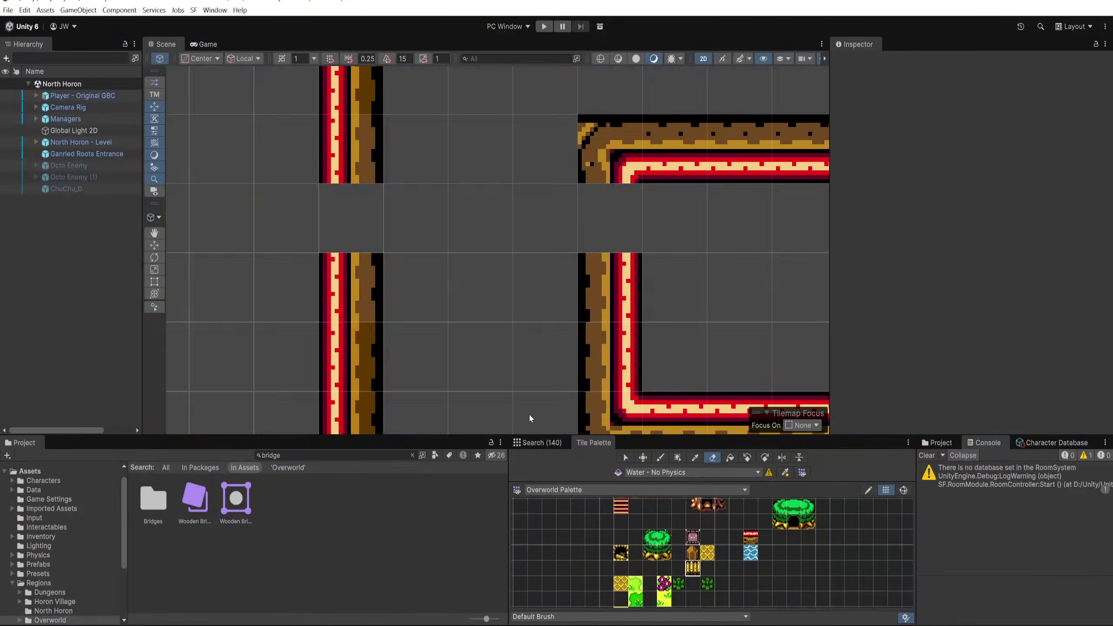
click(37, 142)
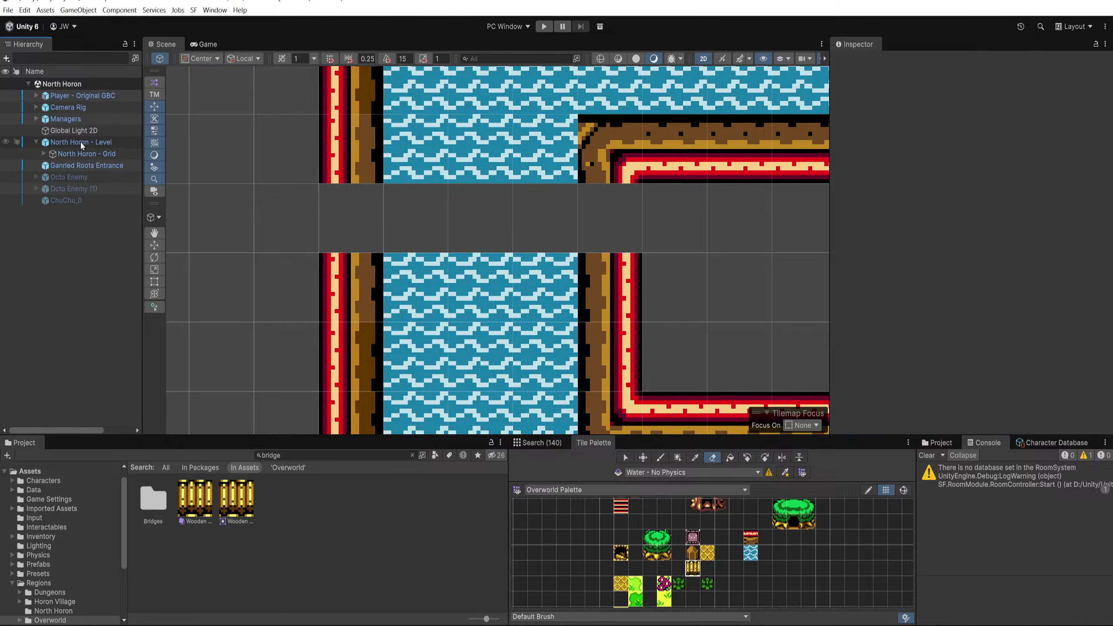
click(81, 143)
click(858, 62)
click(859, 63)
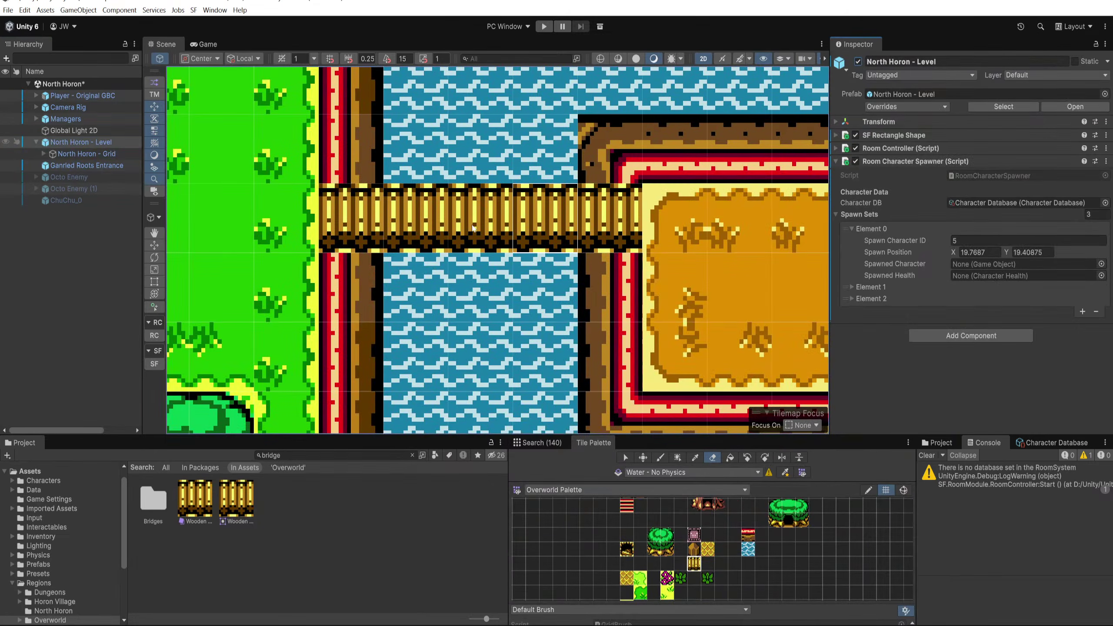
scroll(540, 204, down, 3)
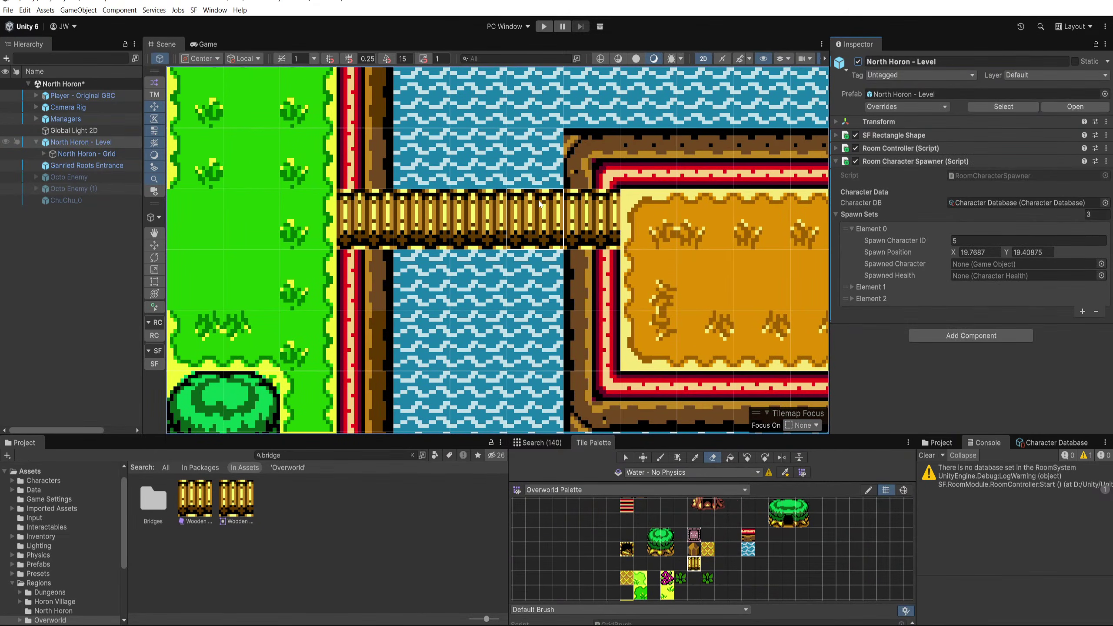
scroll(511, 206, down, 6)
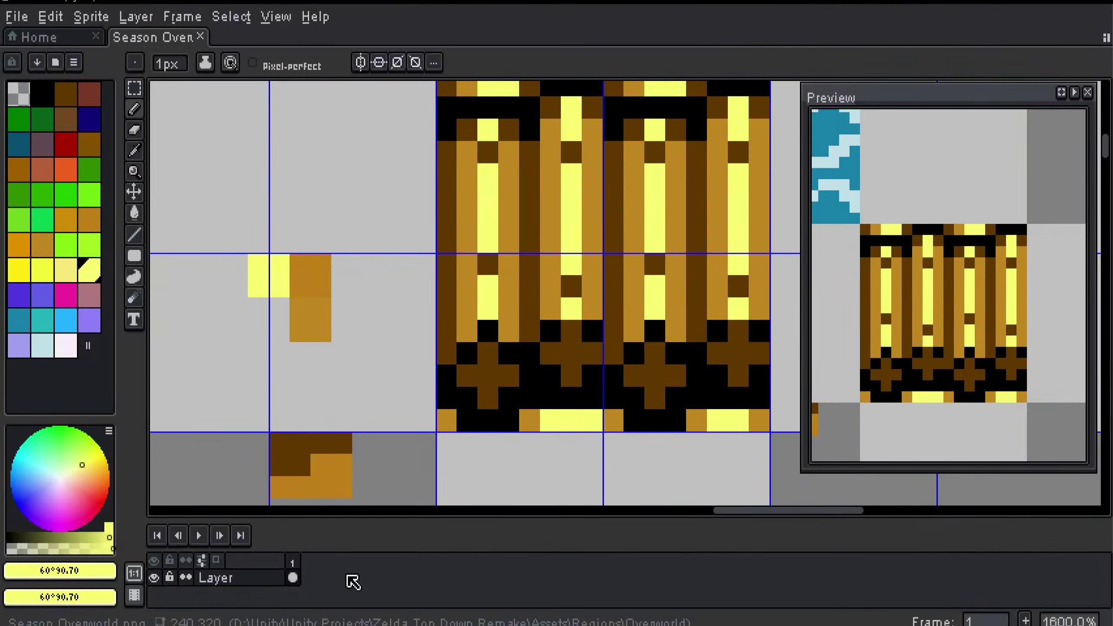
Step: Try clearing the leftover colour swatches beside the bridge sprite with a rectangular selection, and undo the deletion
scroll(676, 361, down, 3)
drag(676, 361, 517, 371)
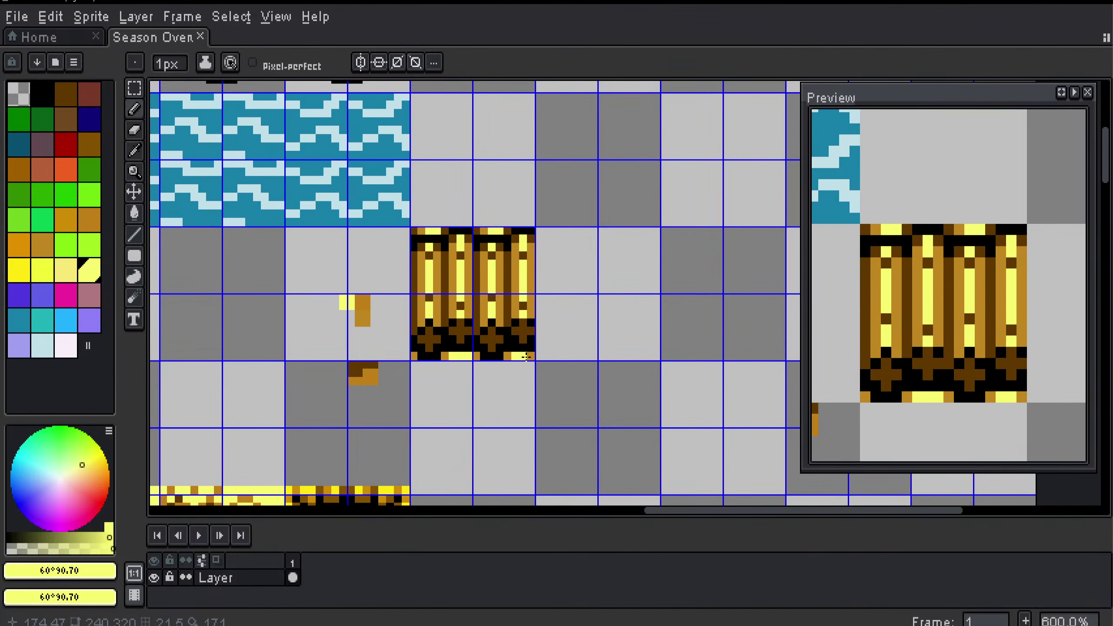
key(m)
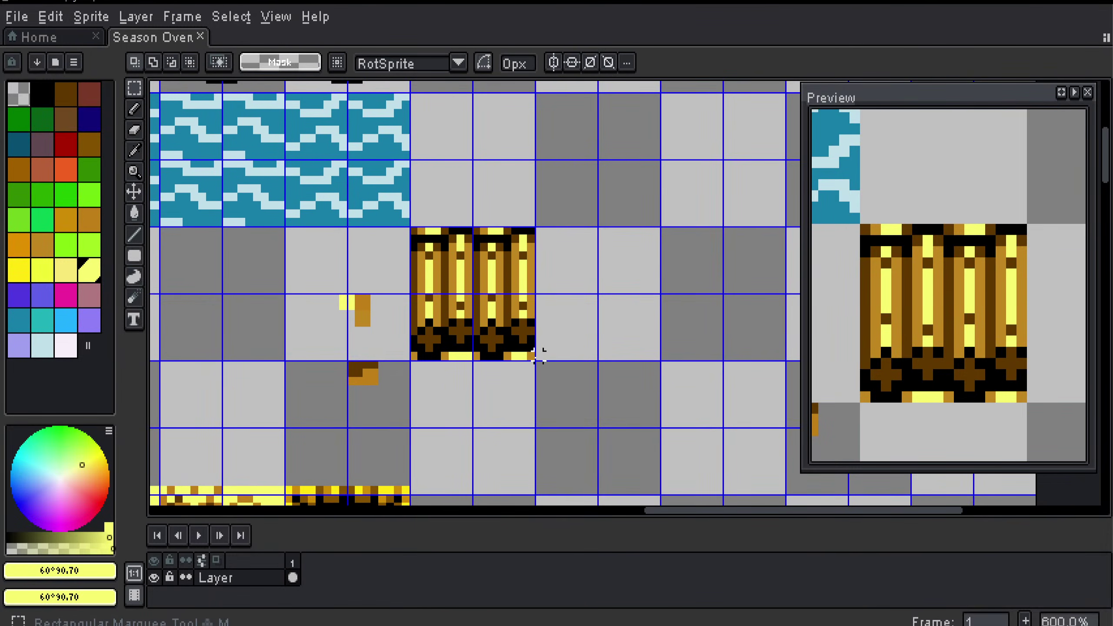
scroll(537, 355, down, 2)
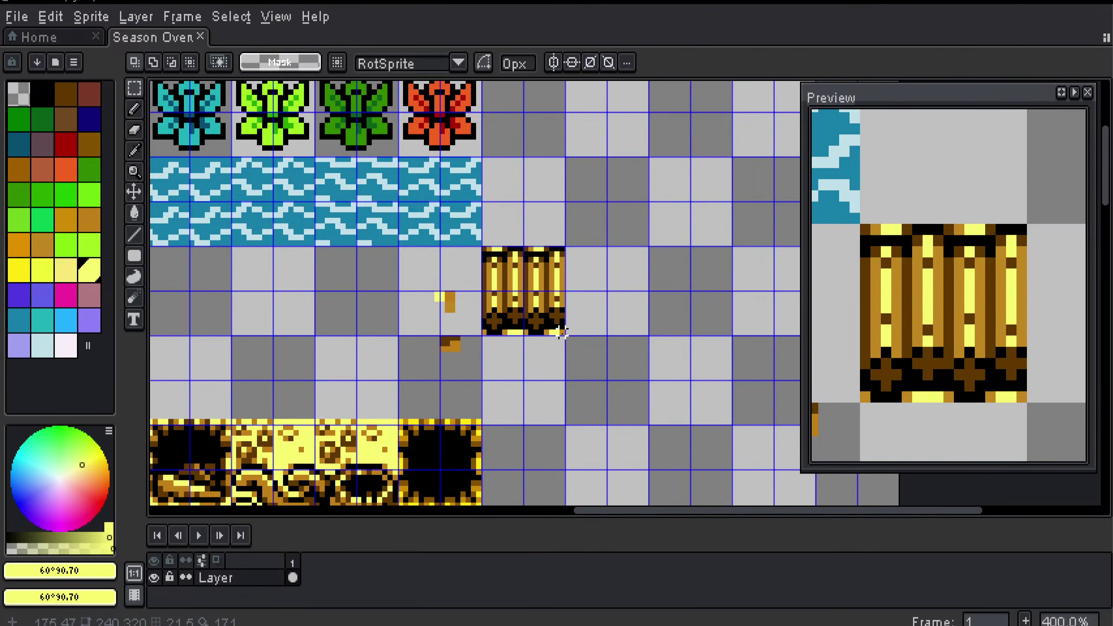
drag(563, 332, 485, 244)
click(484, 337)
mouse_move(417, 272)
mouse_down()
mouse_move(455, 315)
mouse_move(474, 371)
mouse_up()
key(Delete)
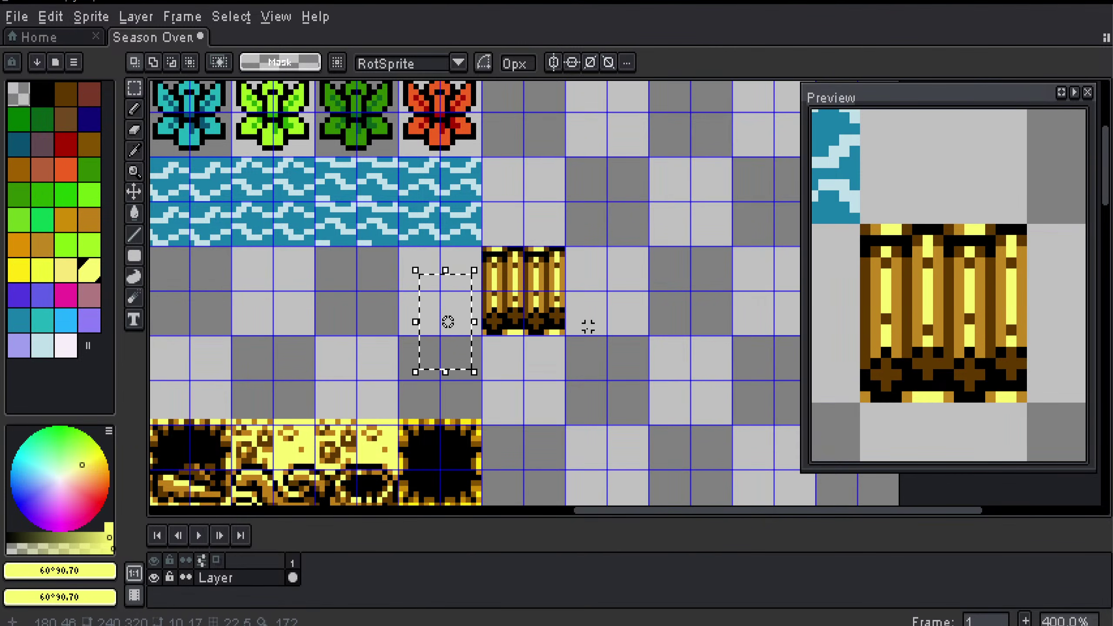
key(ctrl+z)
Step: Select the whole 16 × 16 px bridge sprite and place a copy in the empty tile directly above it, beside the water tiles
scroll(490, 355, right, 2)
scroll(490, 351, up, 1)
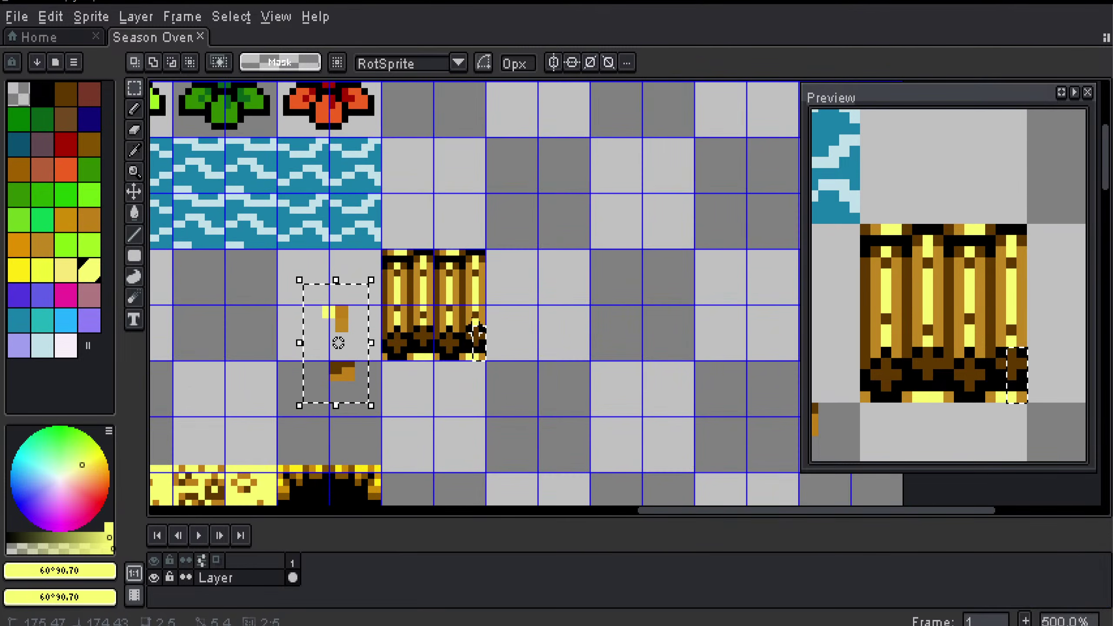
drag(475, 334, 382, 250)
click(436, 307)
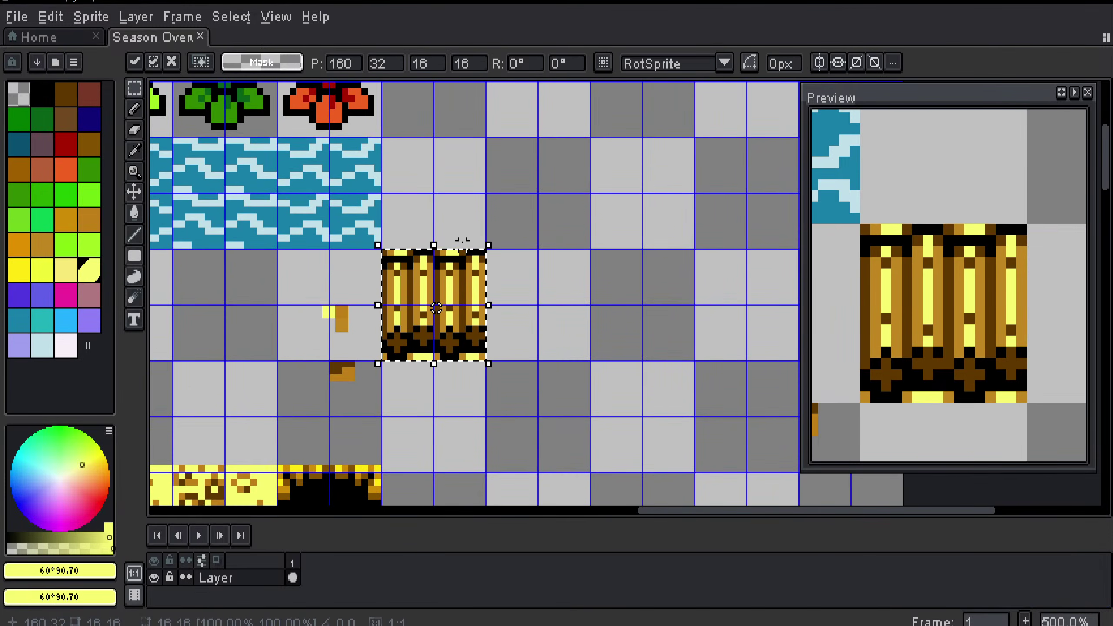
scroll(437, 307, up, 2)
scroll(436, 307, down, 1)
drag(505, 354, 505, 273)
click(561, 259)
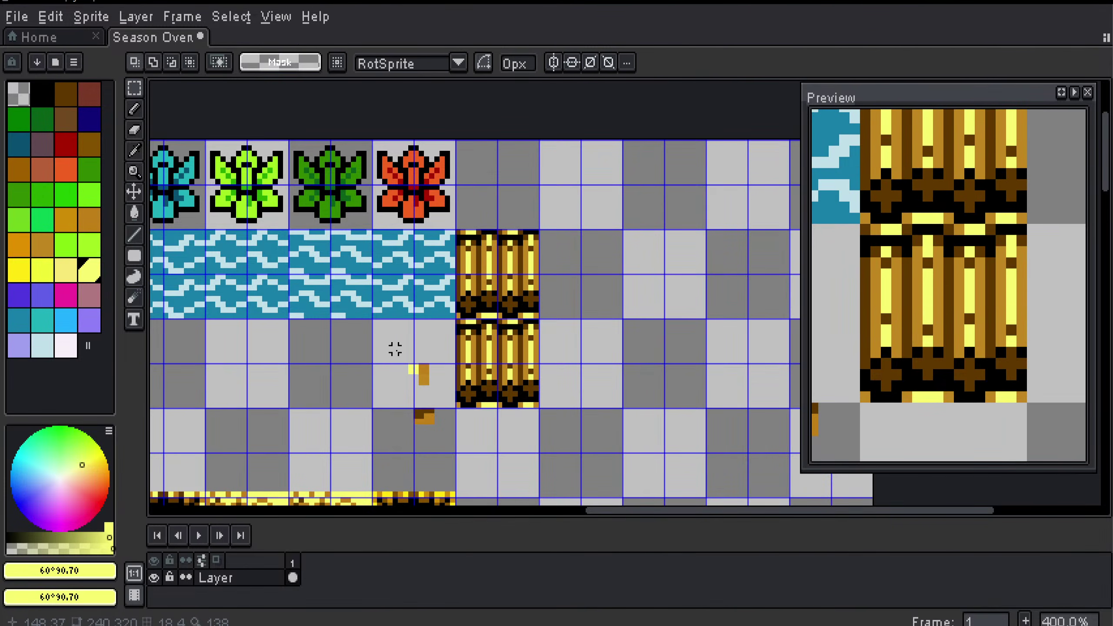
Step: Delete the leftover yellow, ochre and brown swatch pixels beside the original bridge sprite
drag(395, 350, 443, 432)
key(Delete)
click(305, 381)
Step: Select the upper plank section of the copied bridge and stretch it up to the sheet's top edge, 16 × 24 px in size
scroll(324, 379, down, 2)
drag(337, 378, 371, 375)
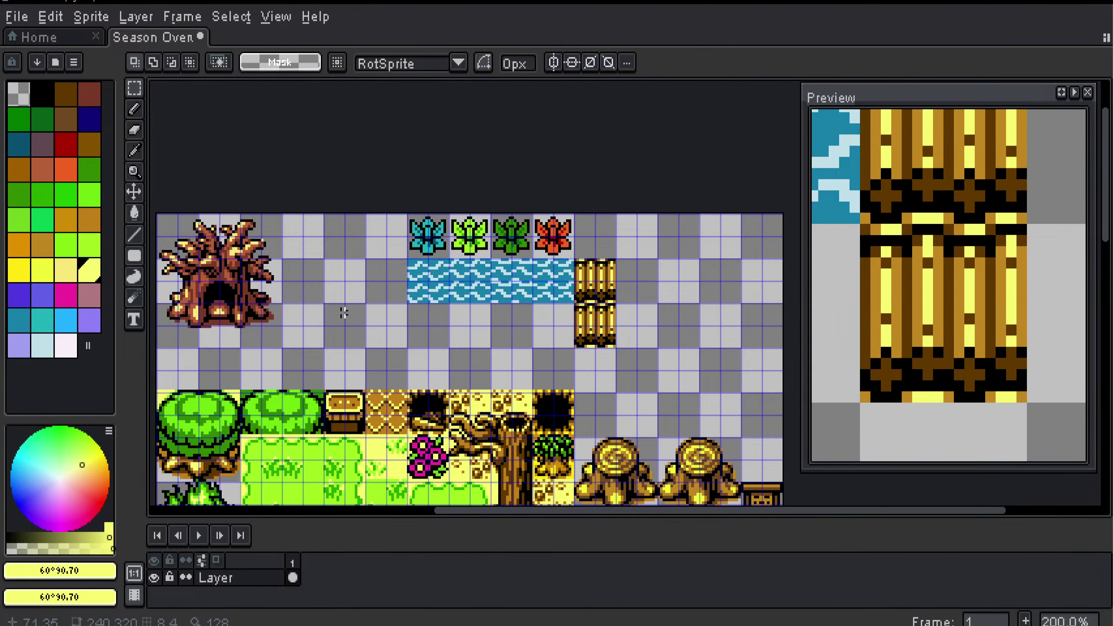
drag(453, 321, 357, 334)
scroll(424, 318, up, 3)
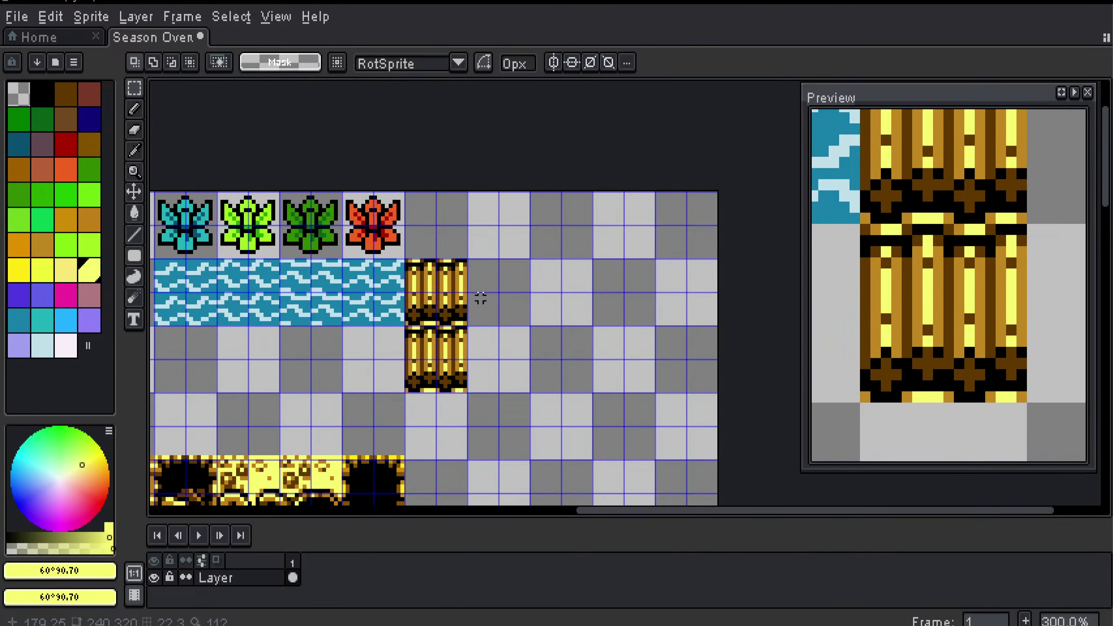
scroll(424, 321, up, 1)
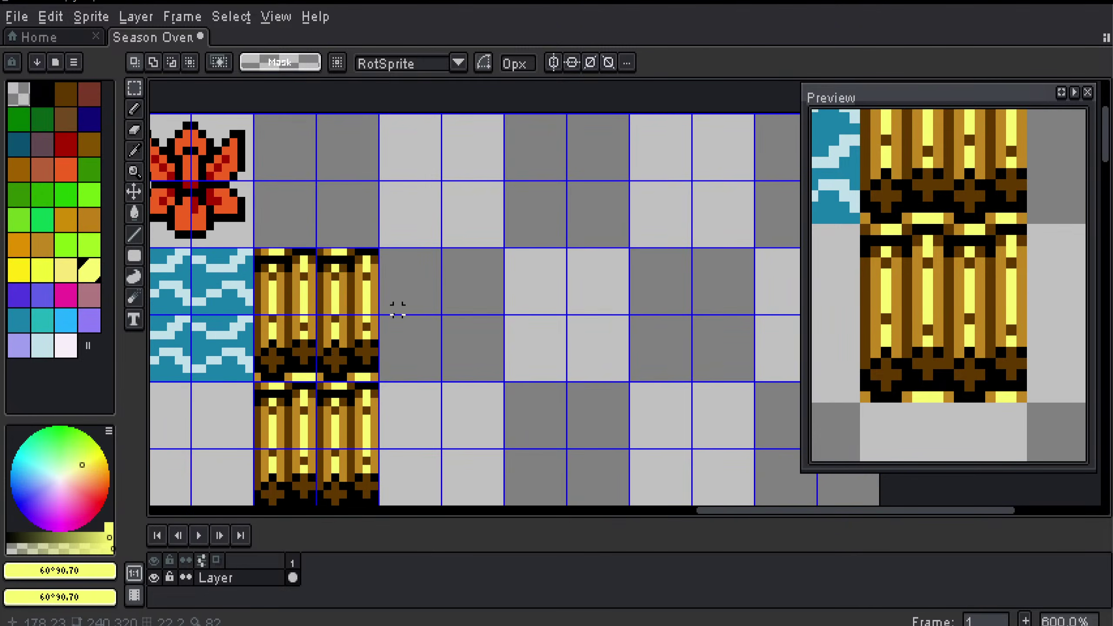
drag(335, 274, 476, 342)
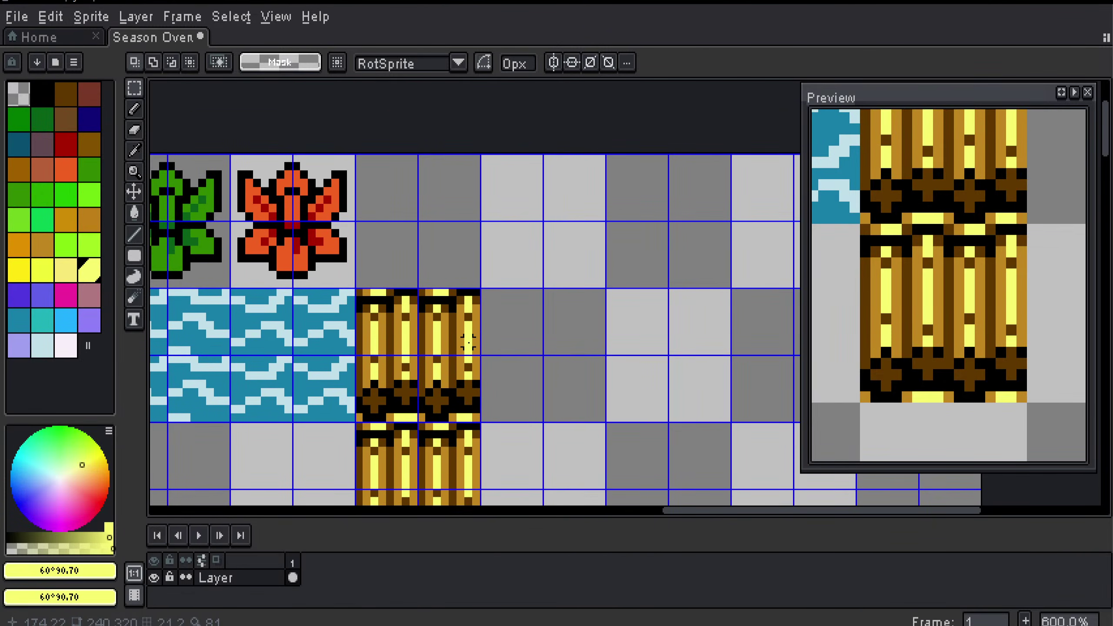
scroll(512, 311, up, 2)
drag(512, 310, 591, 283)
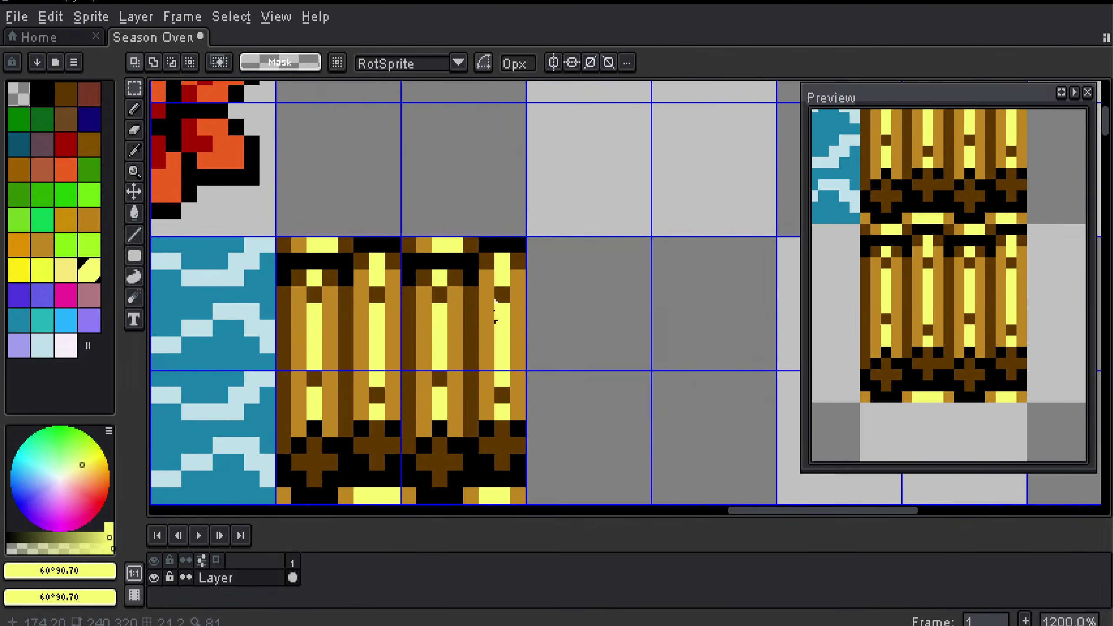
scroll(495, 320, down, 2)
drag(428, 332, 492, 319)
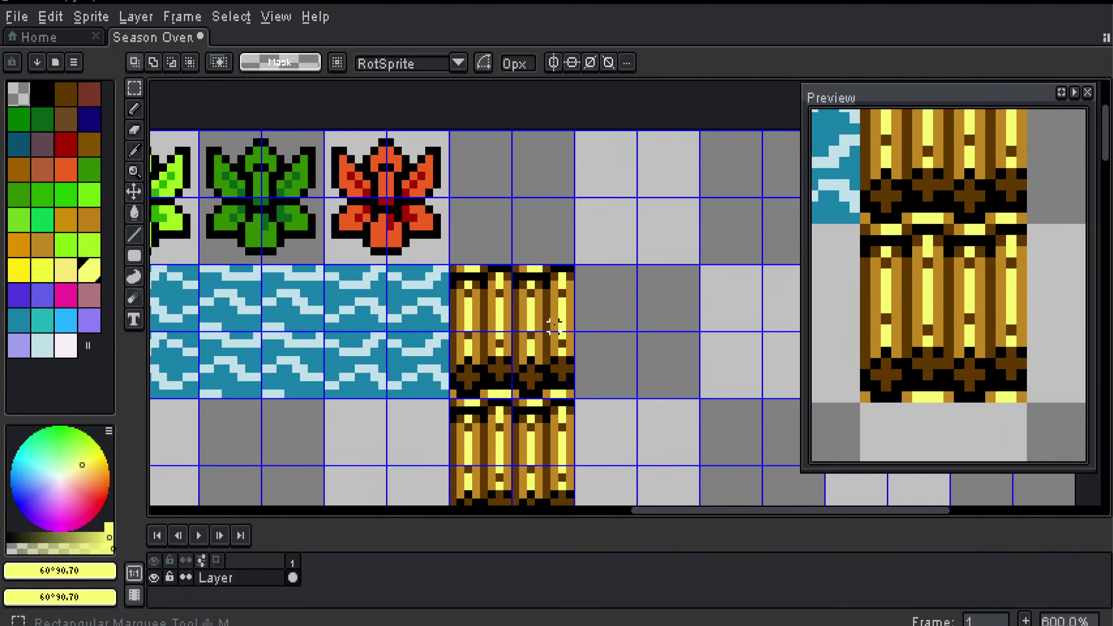
drag(569, 327, 520, 130)
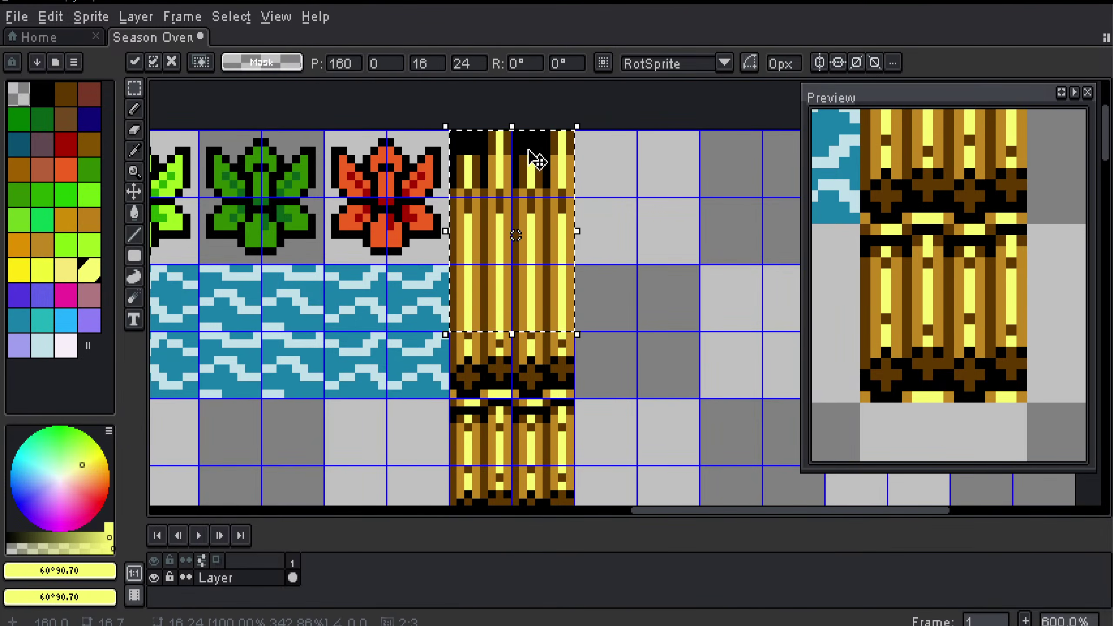
click(616, 249)
Step: Switch to the 1 px Pencil for retouching the stretched planks of the upper bridge sprite
scroll(509, 294, down, 1)
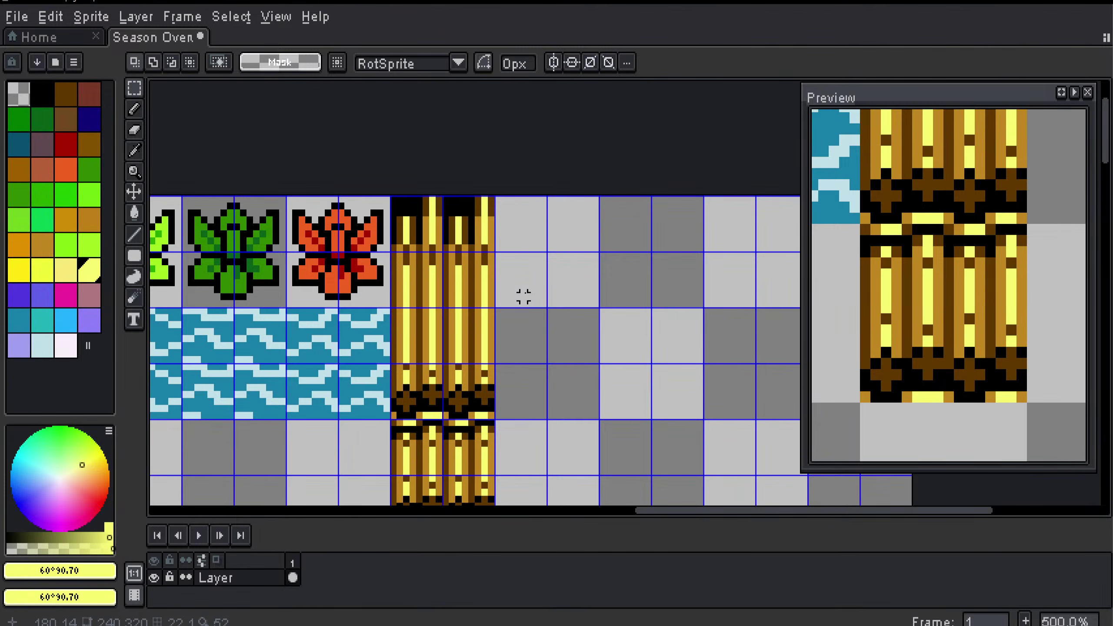
scroll(460, 274, up, 1)
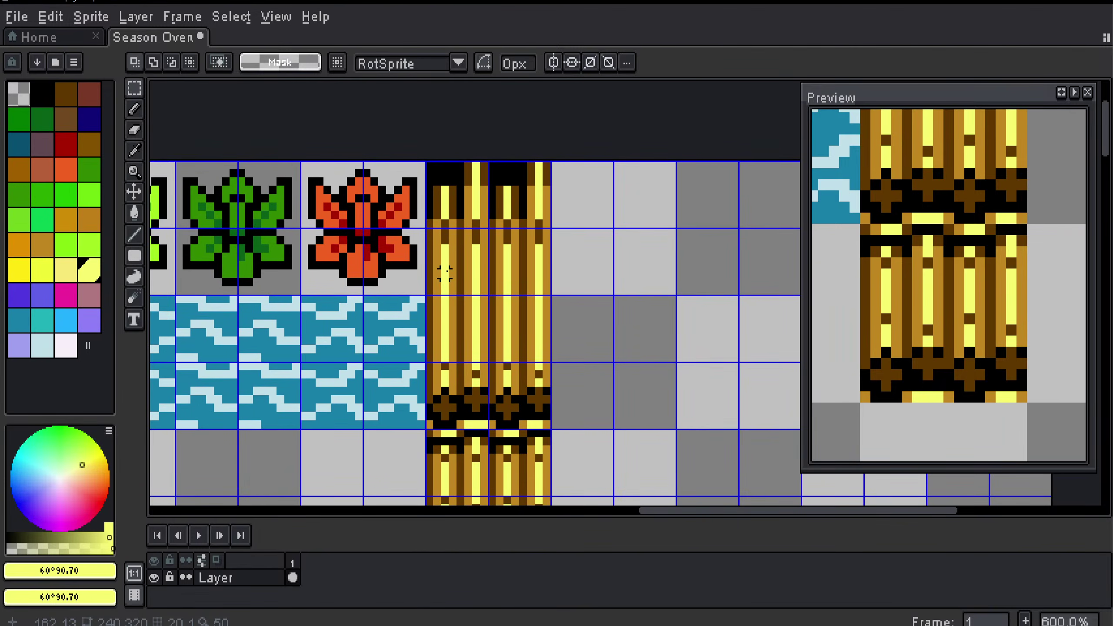
key(b)
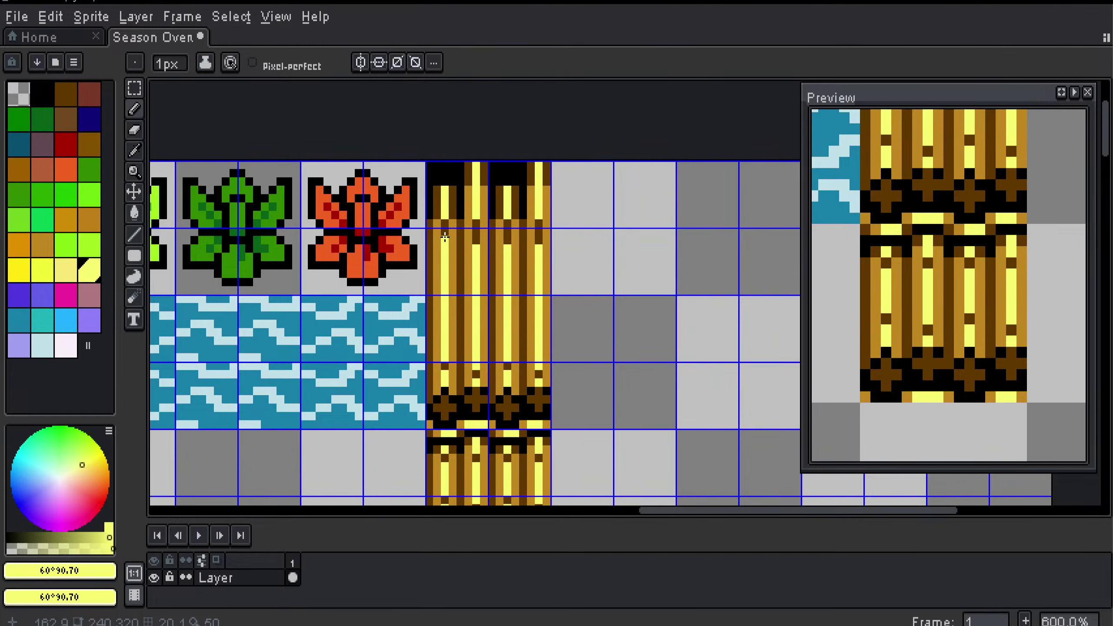
Step: Cover the first wooden post's dark cap and yellow highlight with a flat tan filled rectangle, down to the upper dark band
drag(450, 233, 450, 244)
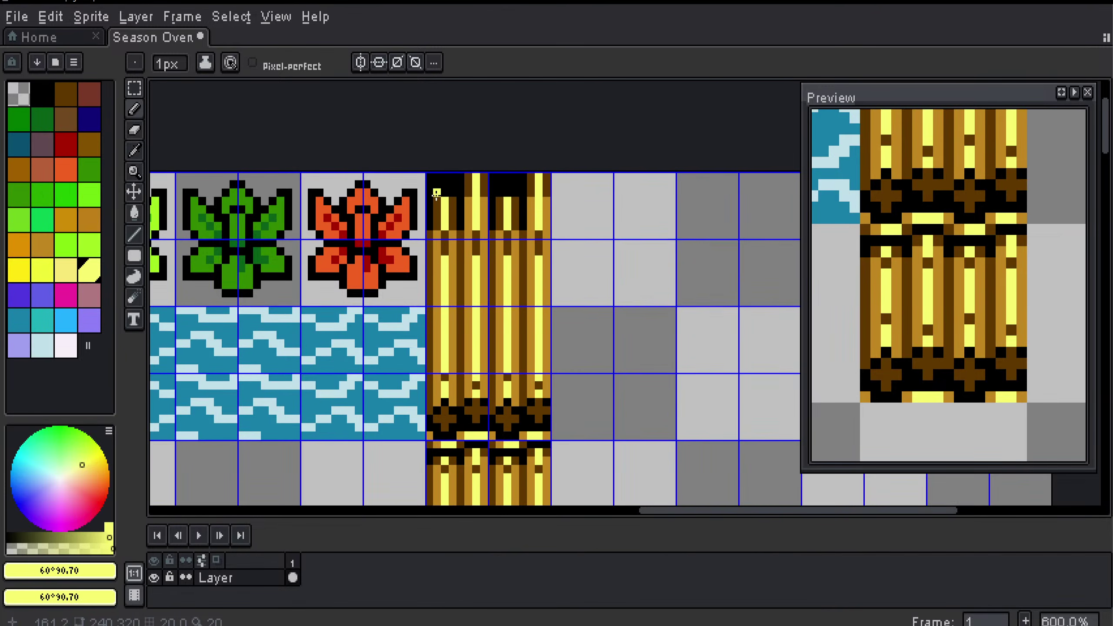
alt+click(441, 192)
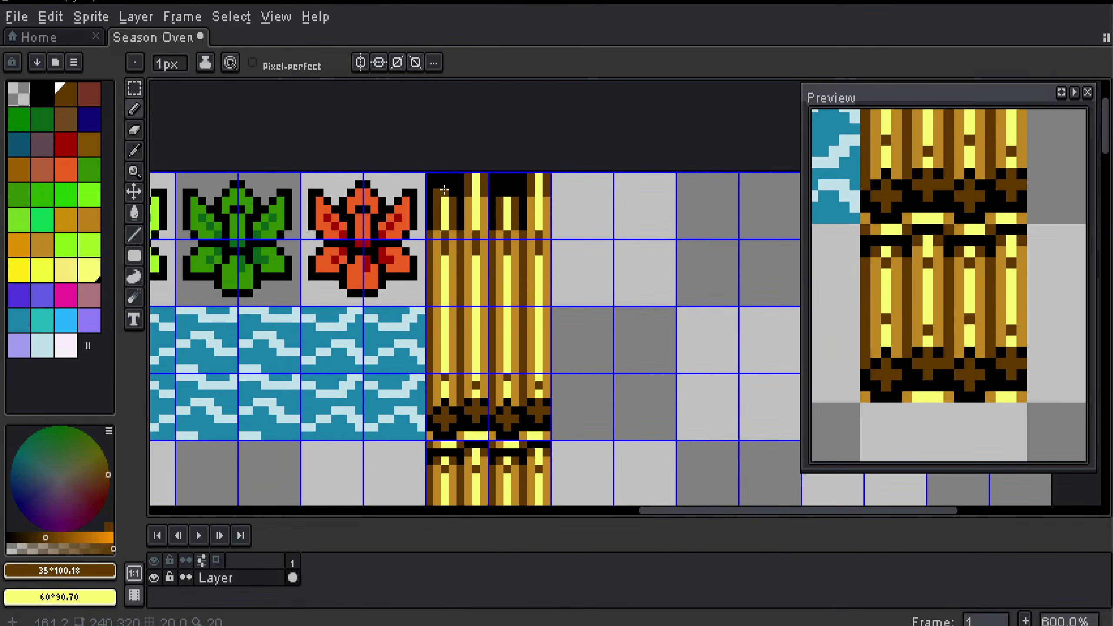
alt+click(443, 227)
key(shift+u)
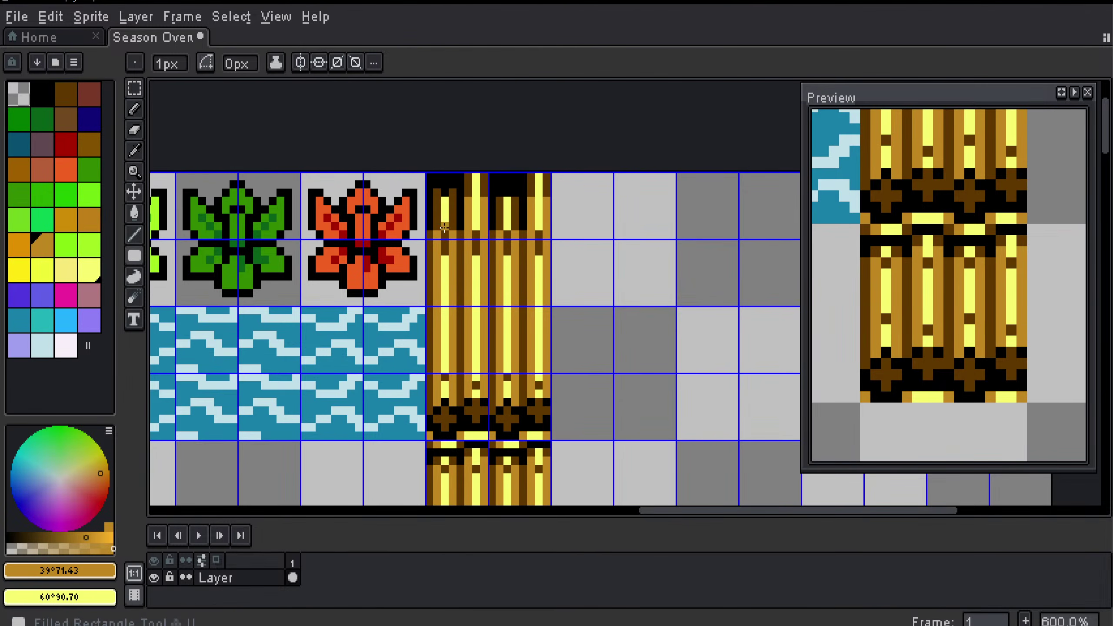
mouse_move(438, 193)
mouse_down()
mouse_move(460, 393)
mouse_move(445, 395)
mouse_move(455, 394)
mouse_up()
drag(454, 286, 479, 287)
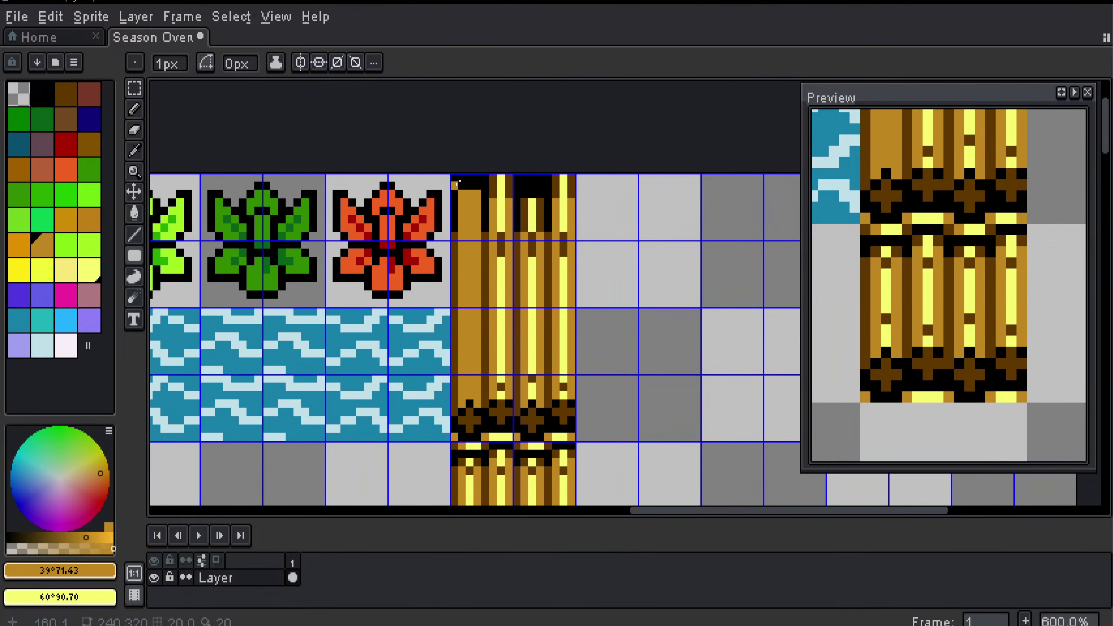
Step: Clear the top pixel row above the first and third posts and move the tips of the second and fourth posts up one pixel
key(m)
drag(450, 174, 556, 181)
click(626, 212)
click(594, 219)
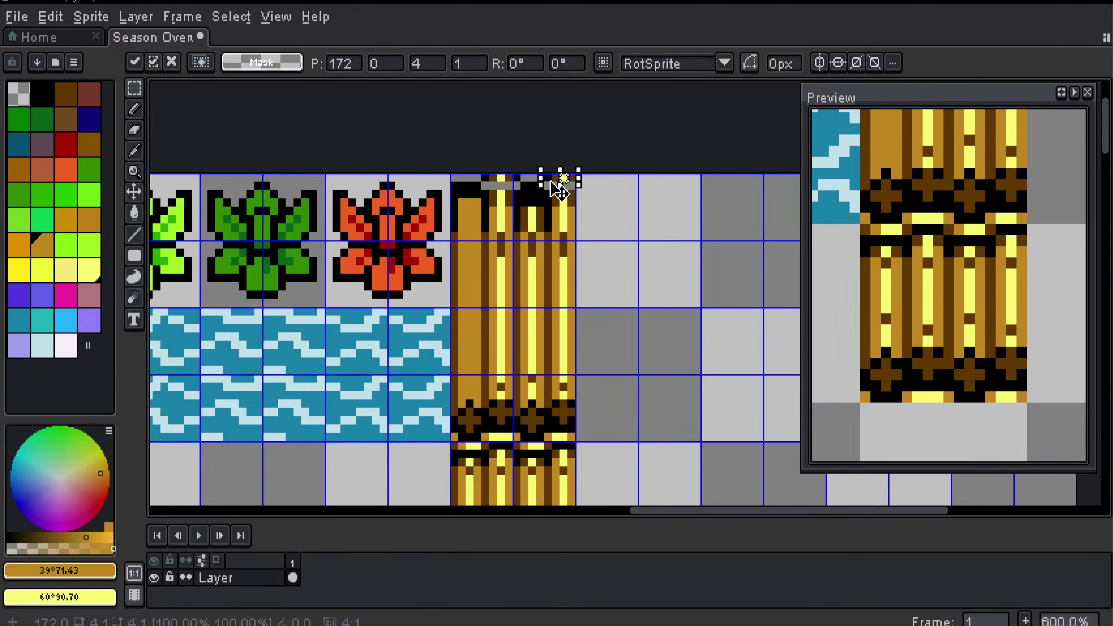
click(602, 211)
Step: Extend the first post's flat tan fill upward by one pixel row and undo the stray tan pixel
drag(492, 228, 503, 246)
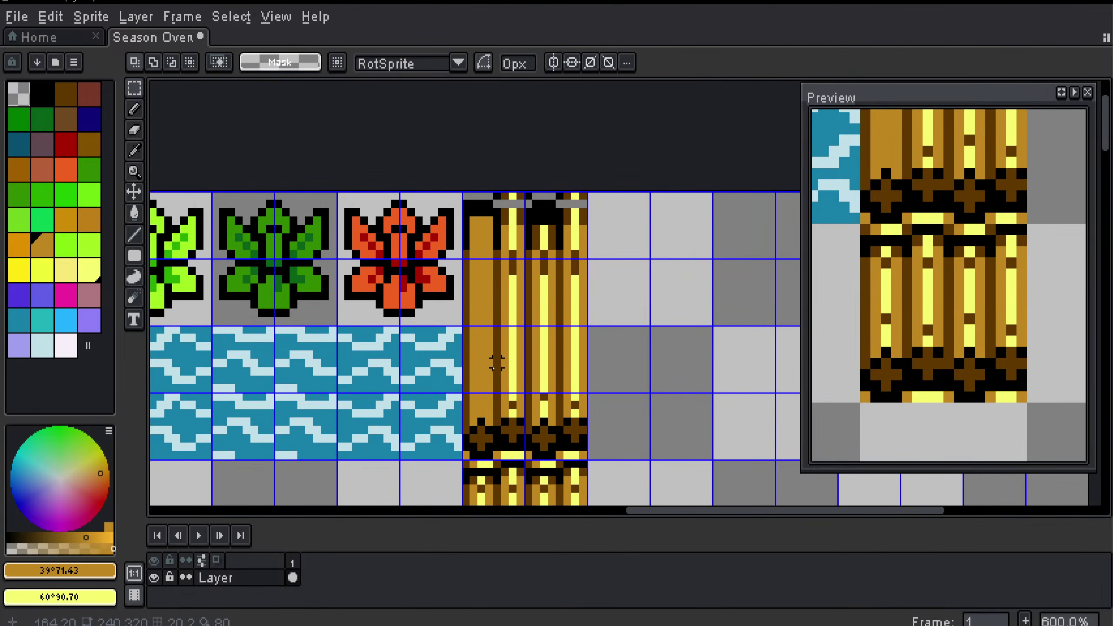
scroll(526, 395, down, 1)
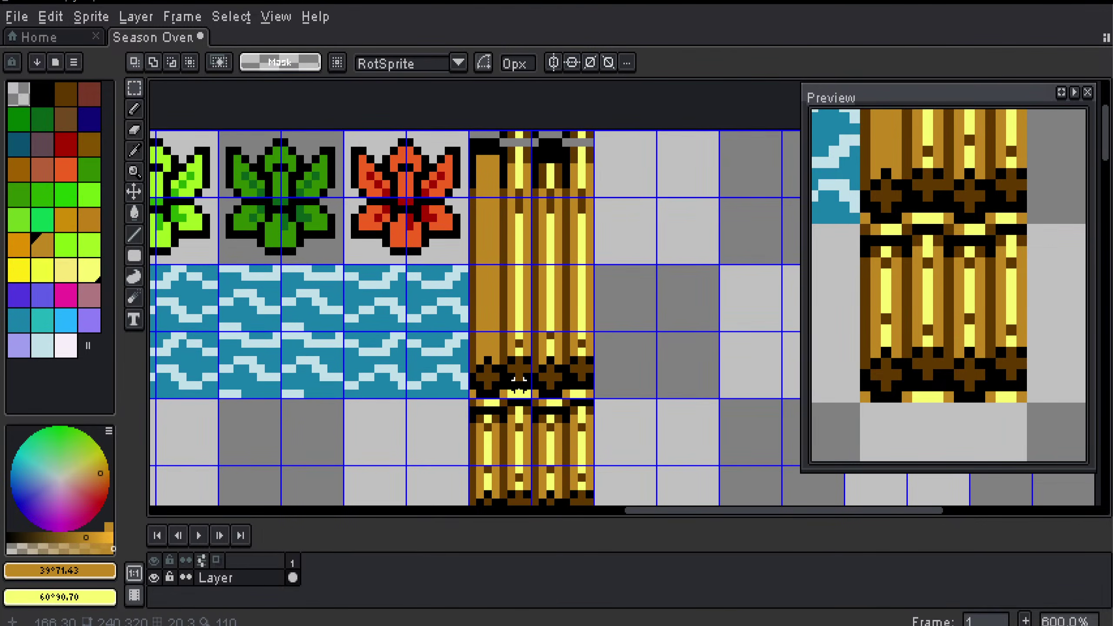
scroll(583, 327, up, 1)
scroll(538, 265, up, 3)
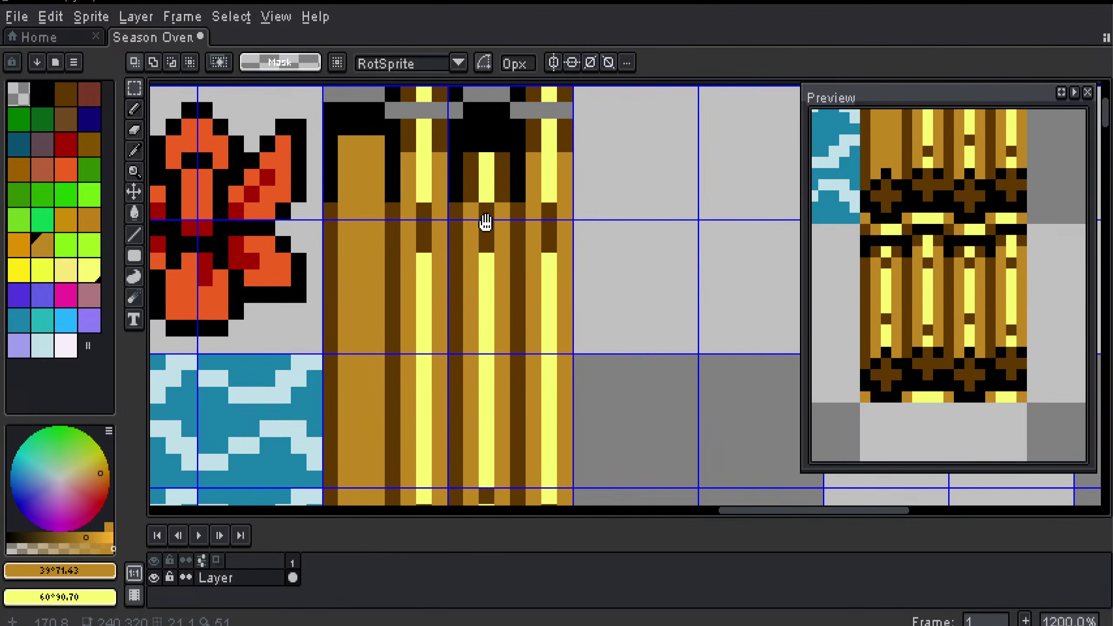
alt+right_click(421, 291)
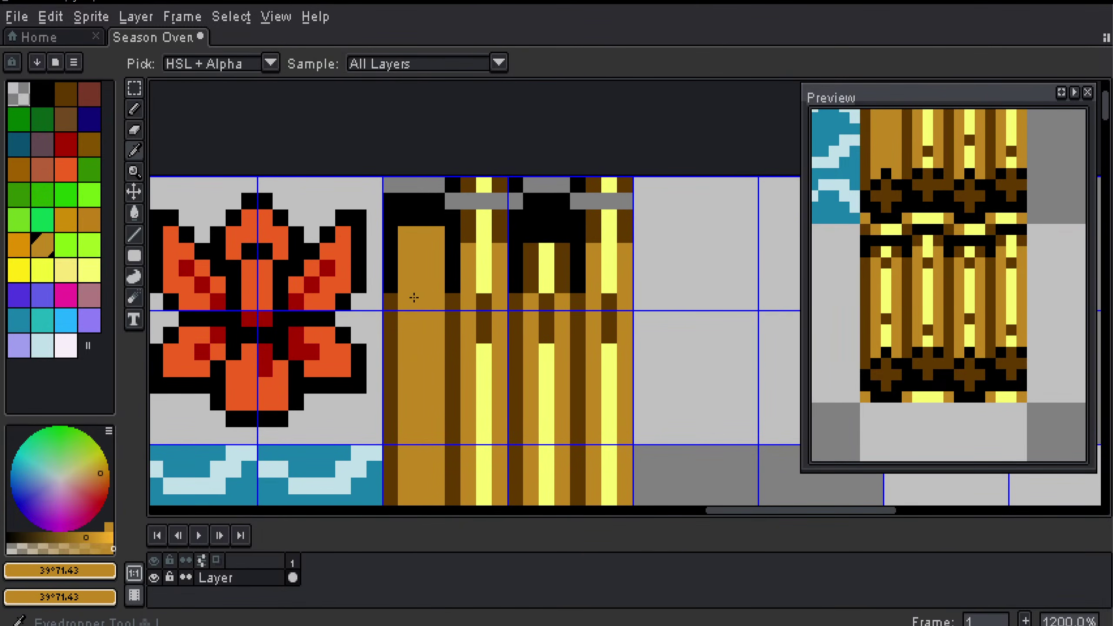
drag(403, 218, 439, 218)
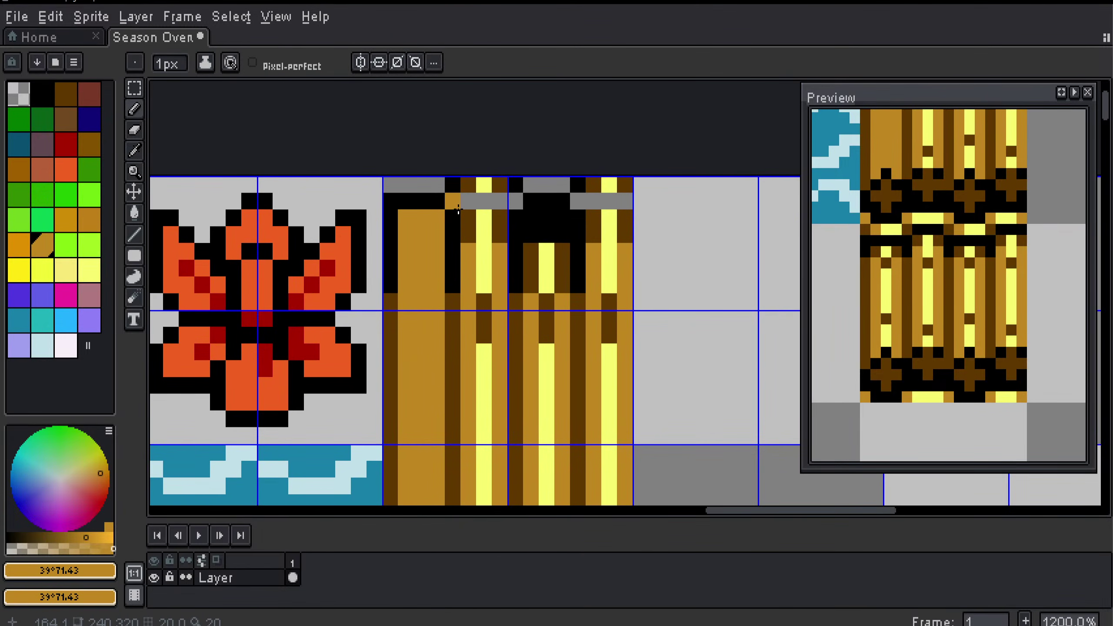
key(ctrl+z)
Step: Patch the gap beneath the second post's raised tip with black outline pixels on either side and dark brown pixels on the post's edges
alt+click(466, 189)
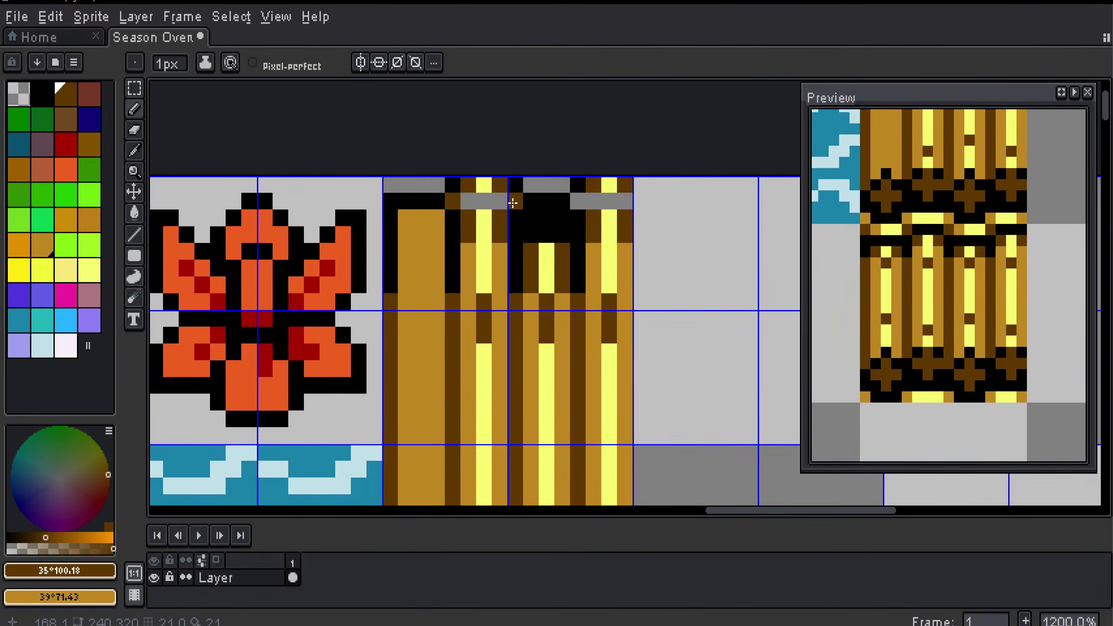
alt+click(444, 205)
click(451, 204)
click(517, 202)
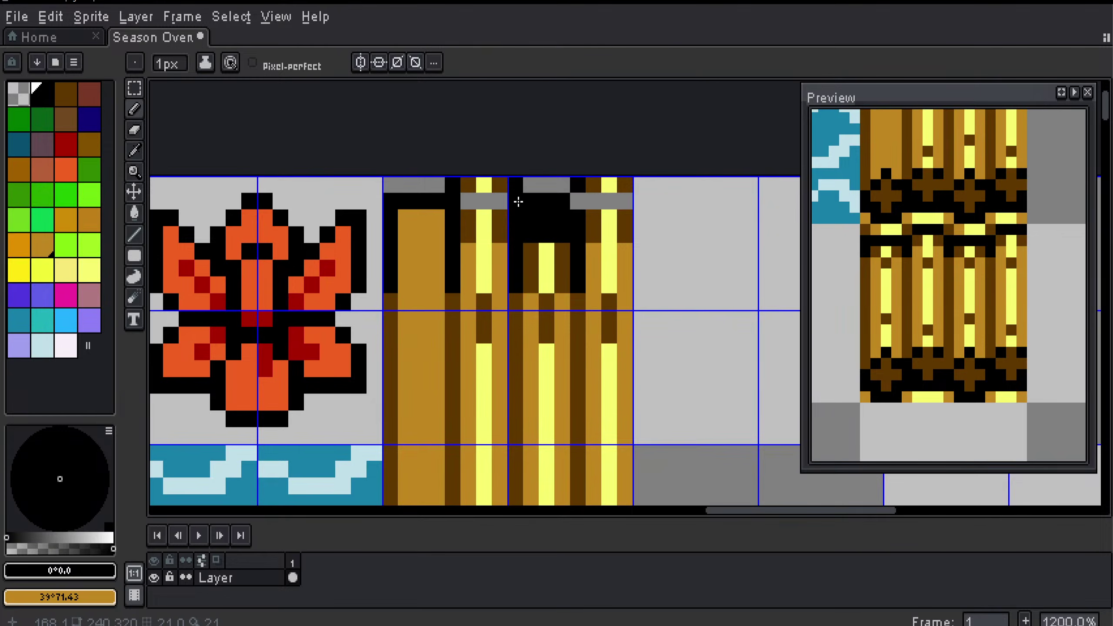
alt+click(471, 186)
click(469, 201)
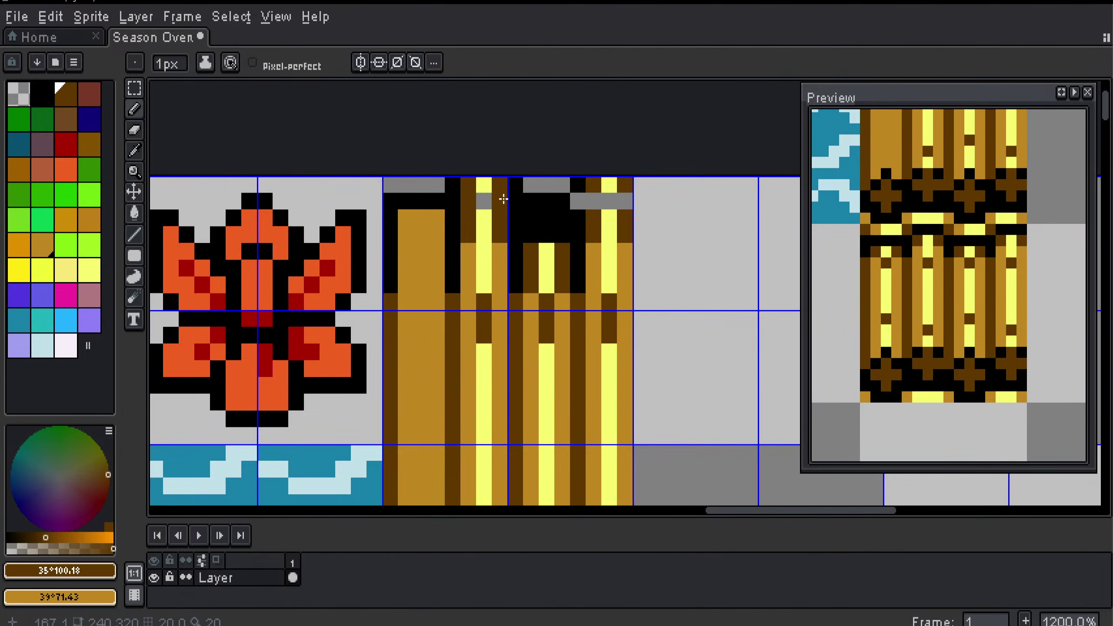
Step: Draw a black outline across the second post's top and erase the surplus black pixels in the top row beside it
alt+click(454, 186)
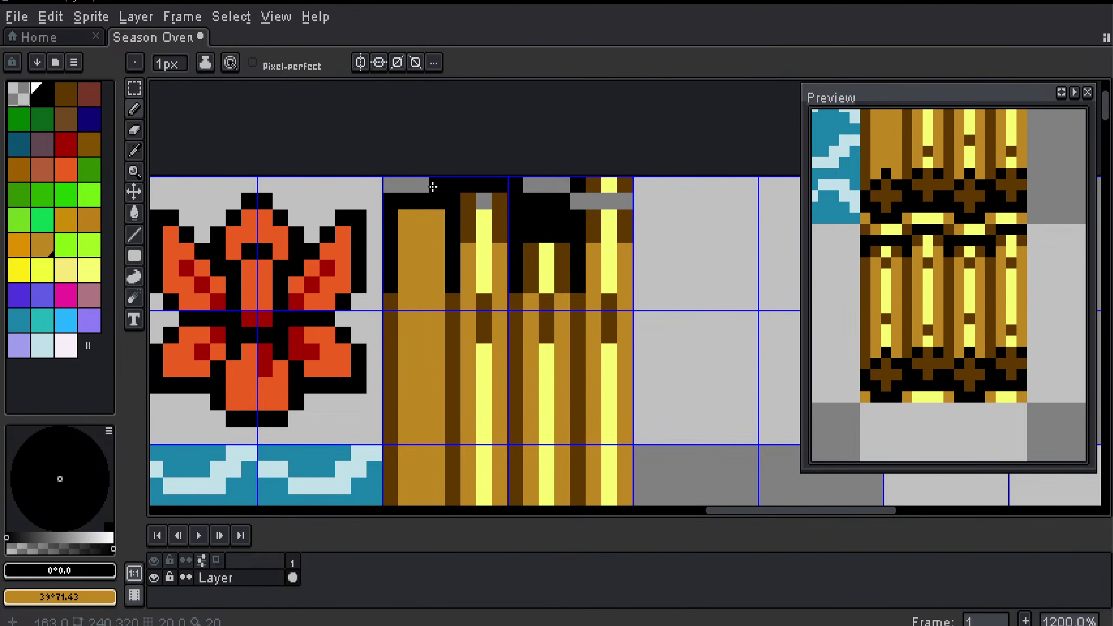
drag(433, 188, 453, 185)
click(516, 186)
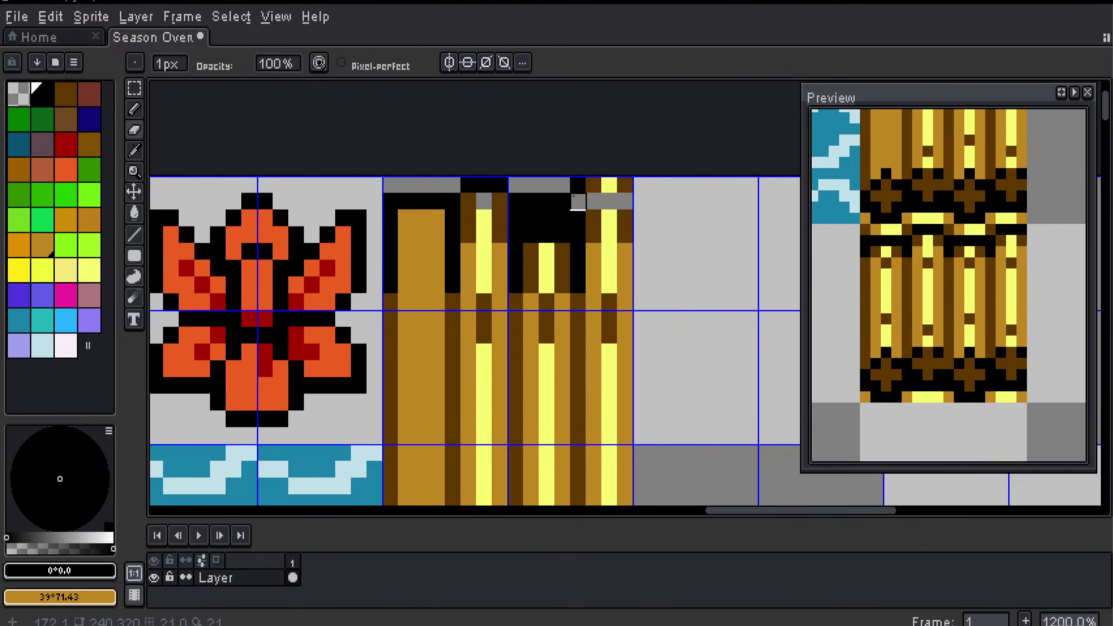
key(i)
key(b)
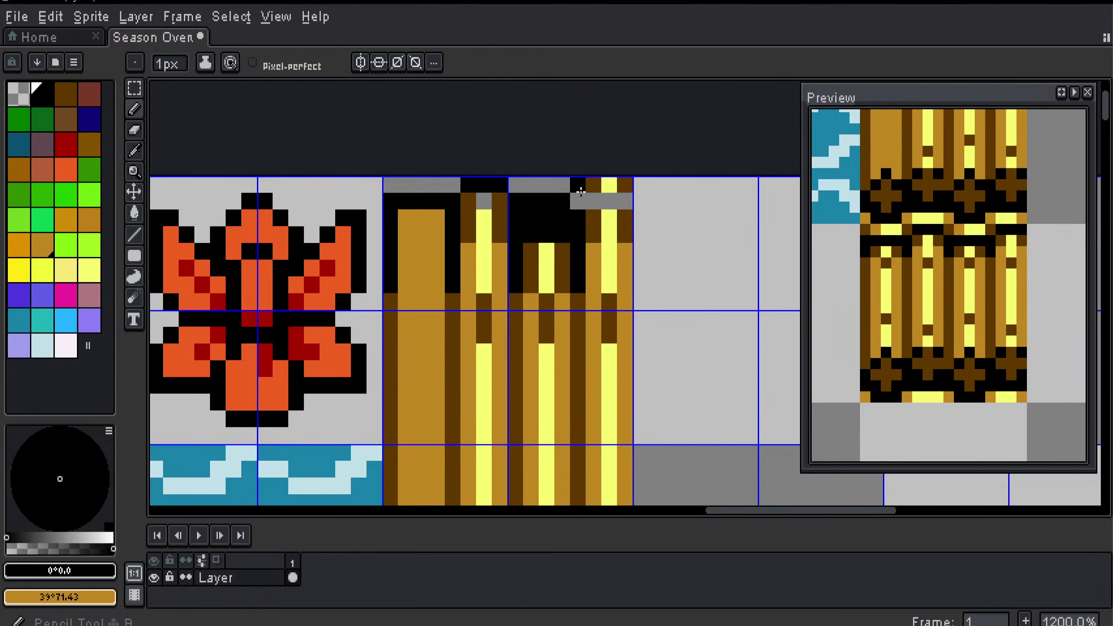
Step: Draw a black outline across the fourth post's top and erase the surplus black pixels above the third post
drag(591, 188, 607, 187)
drag(588, 232, 534, 231)
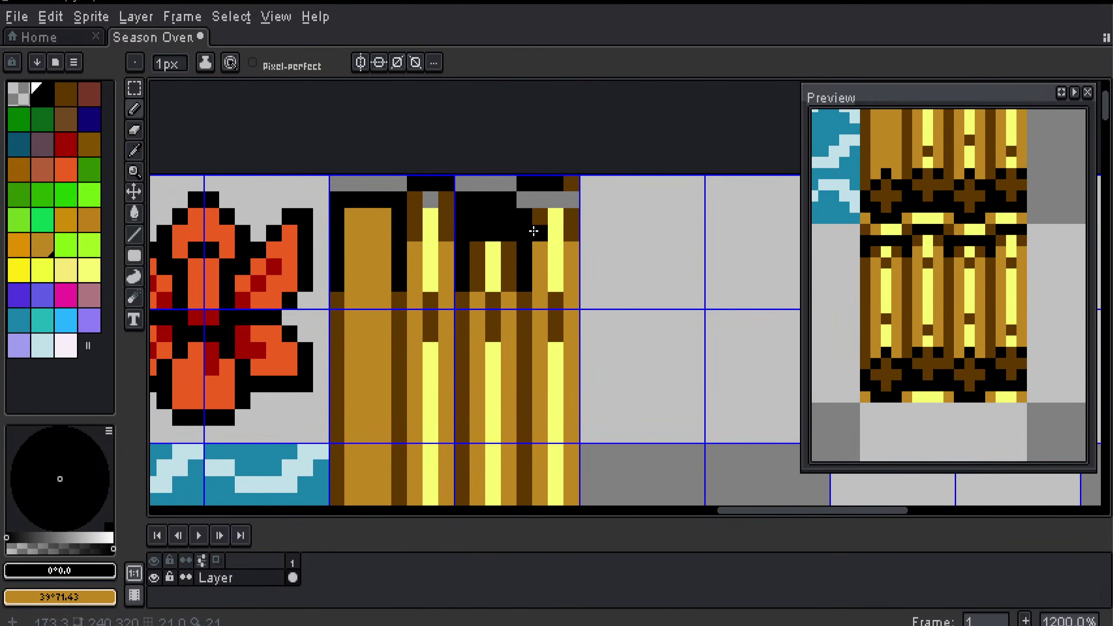
scroll(534, 231, down, 4)
drag(552, 323, 508, 268)
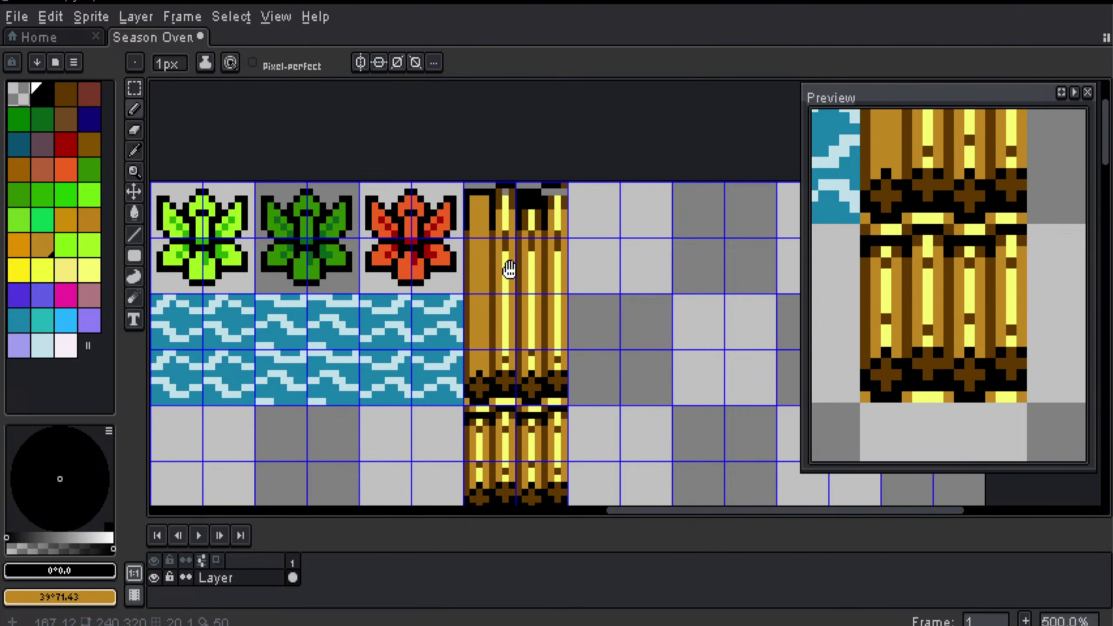
drag(509, 270, 509, 270)
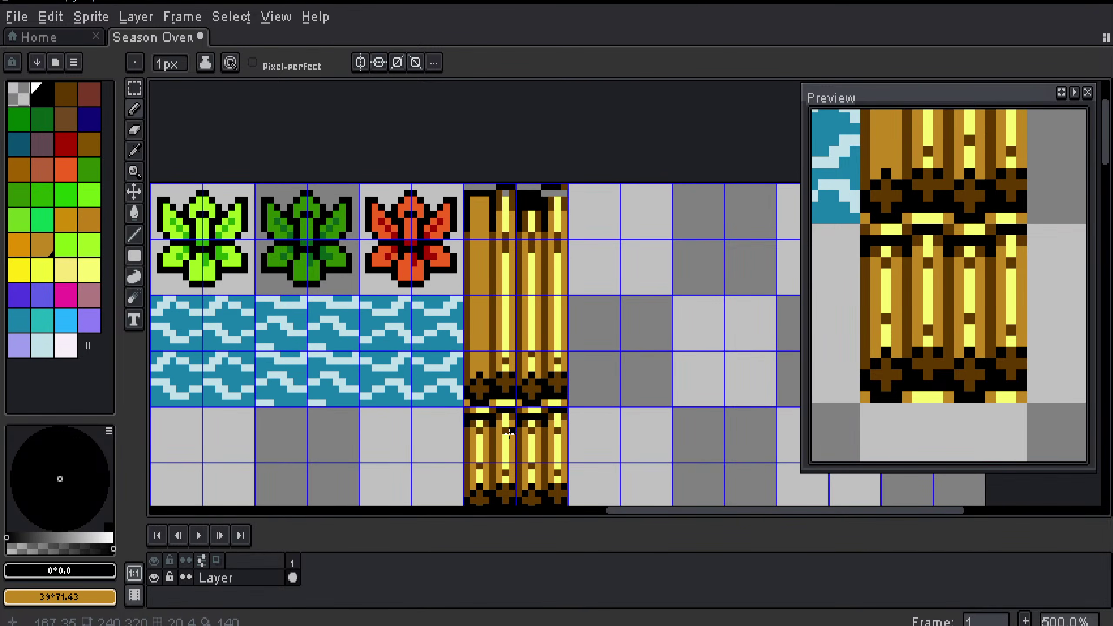
scroll(523, 233, up, 2)
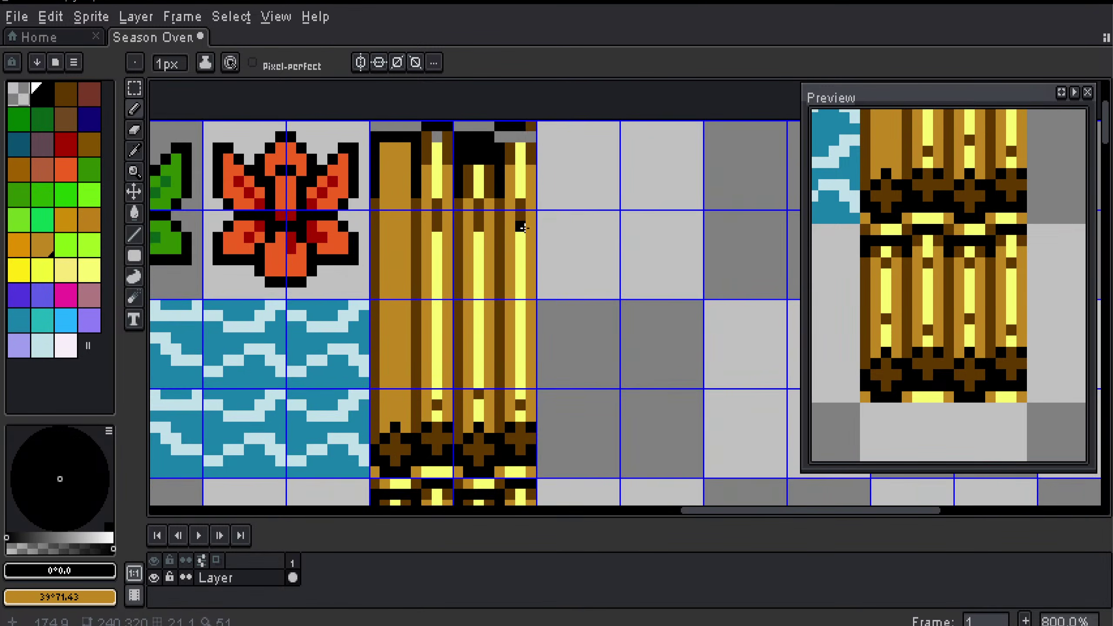
drag(518, 193, 538, 349)
scroll(526, 338, up, 1)
click(511, 278)
click(467, 294)
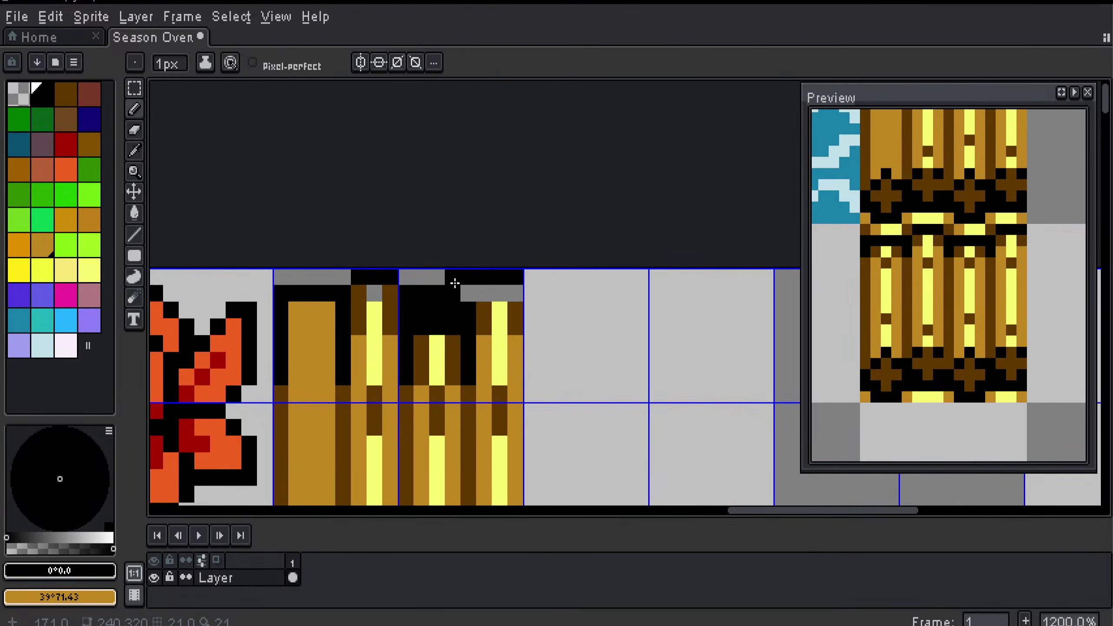
key(e)
click(468, 277)
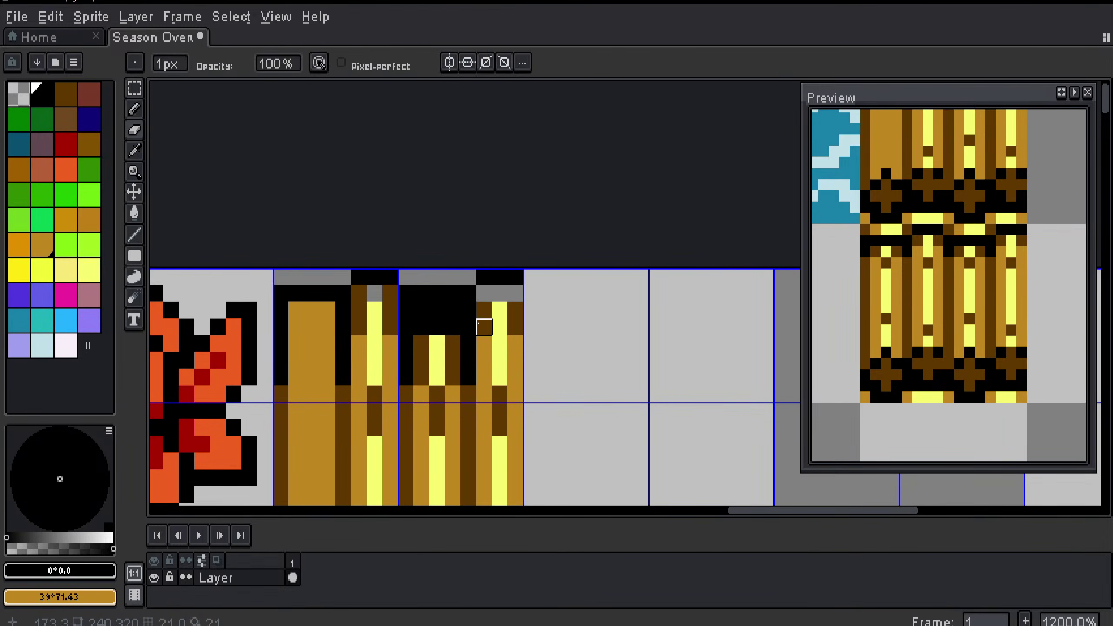
Step: Cover the shading of the second, third and fourth posts with flat tan filled rectangles, down to the upper dark band
key(i)
drag(447, 319, 480, 267)
click(452, 329)
scroll(452, 328, down, 1)
key(u)
drag(509, 223, 577, 420)
scroll(577, 428, up, 3)
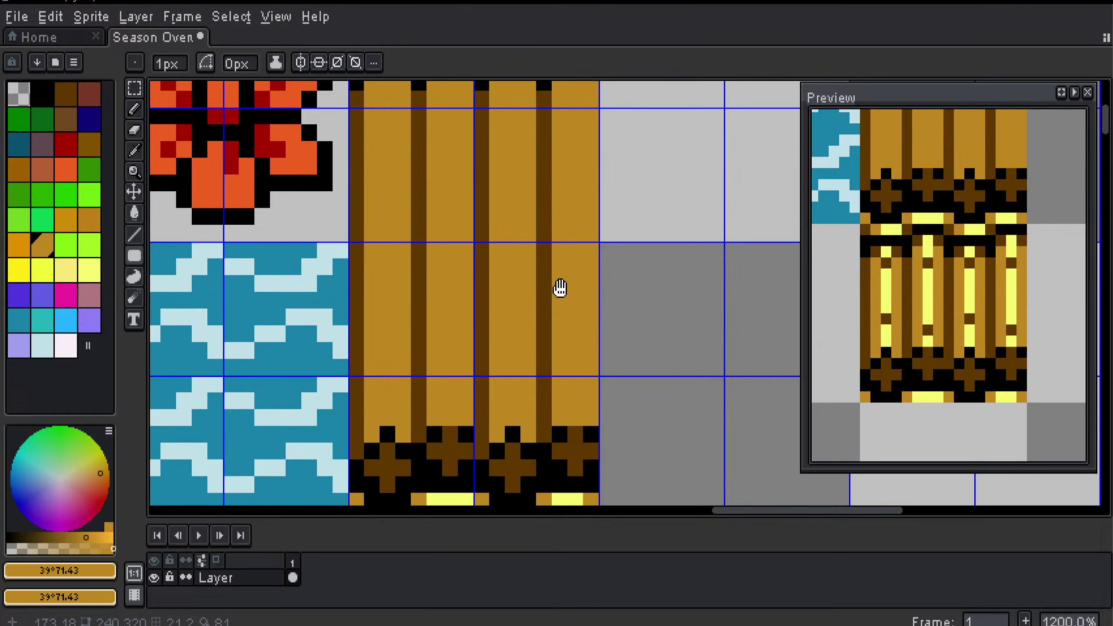
Step: Add a black peak pixel to the upper dark band at the centre of the second and fourth posts
key(i)
click(438, 429)
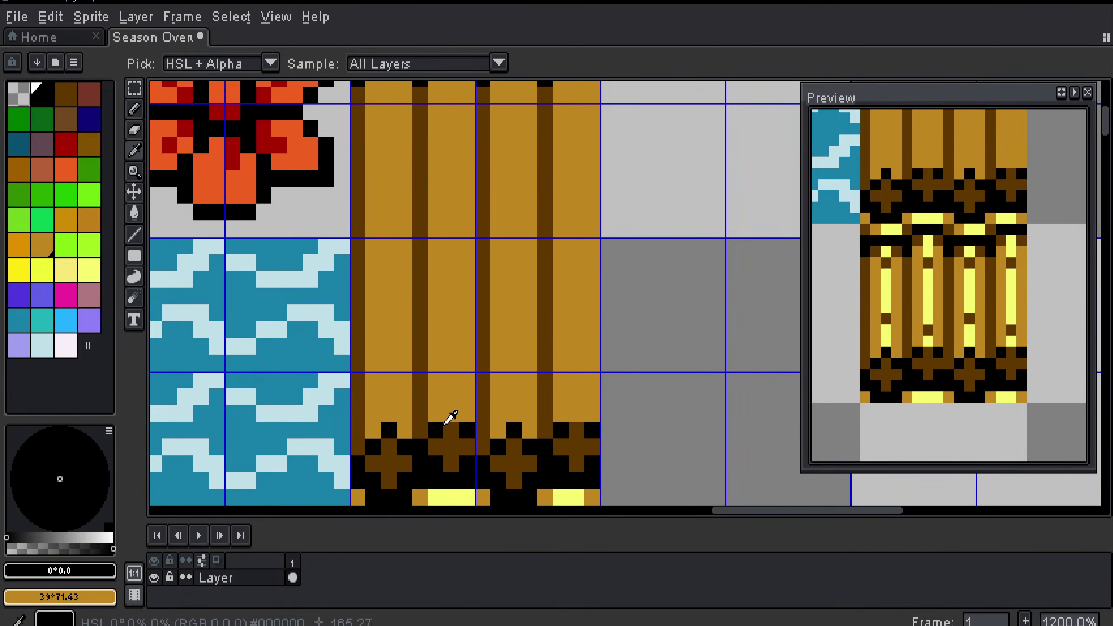
key(b)
click(514, 413)
click(577, 414)
scroll(552, 380, down, 1)
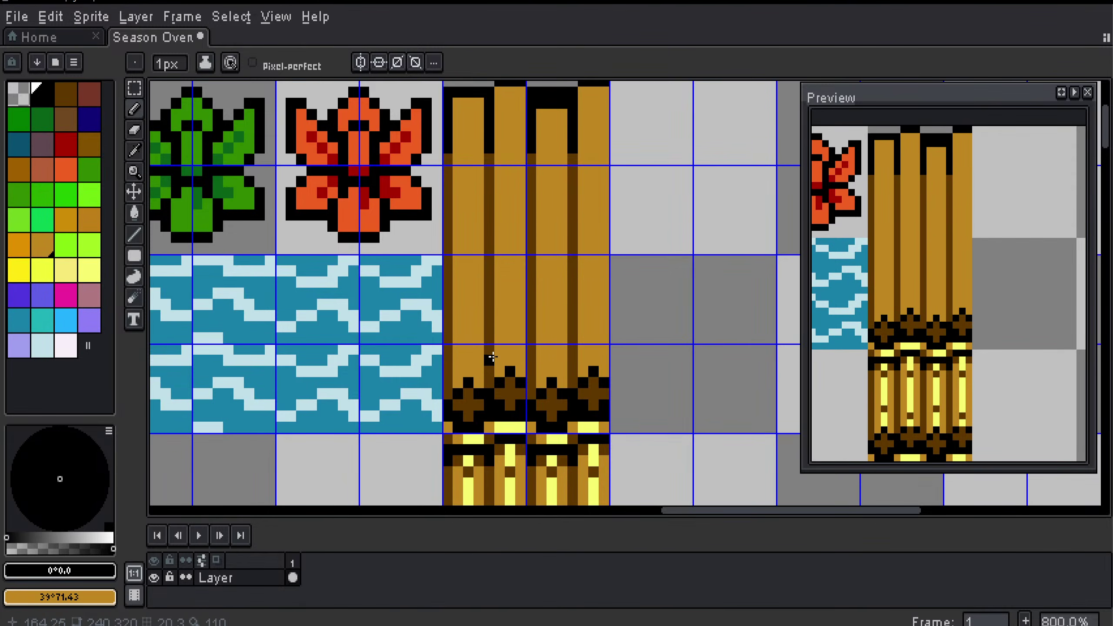
Step: Paint a dark brown pixel low on the first post and a dark brown V of three pixels at the top of each of the four posts
alt+click(452, 369)
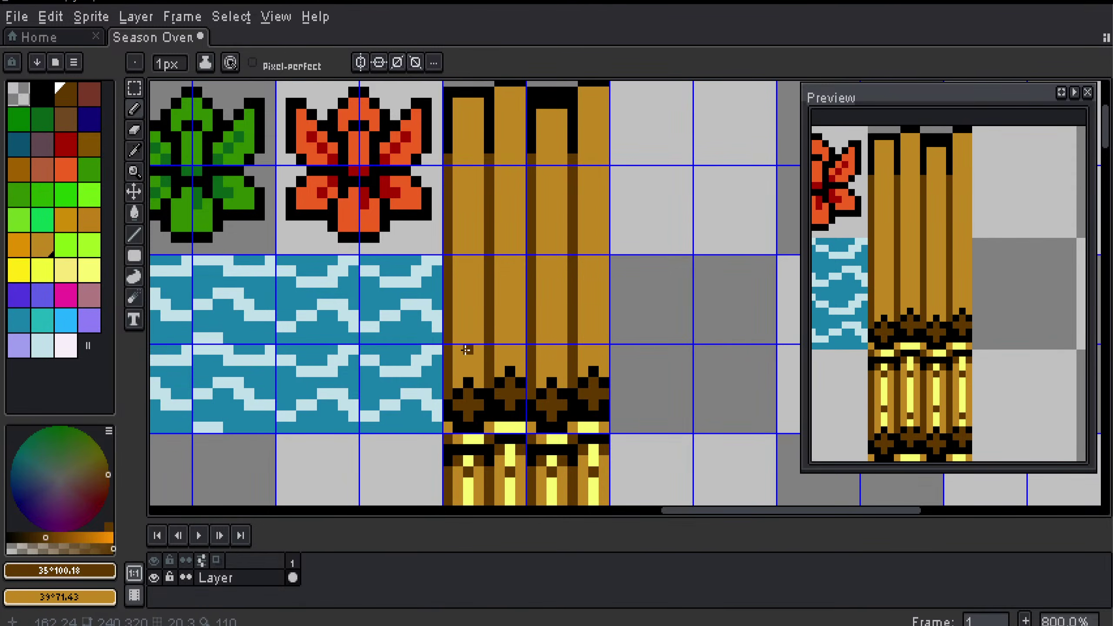
click(467, 350)
click(457, 103)
click(479, 102)
click(468, 115)
click(500, 94)
click(521, 93)
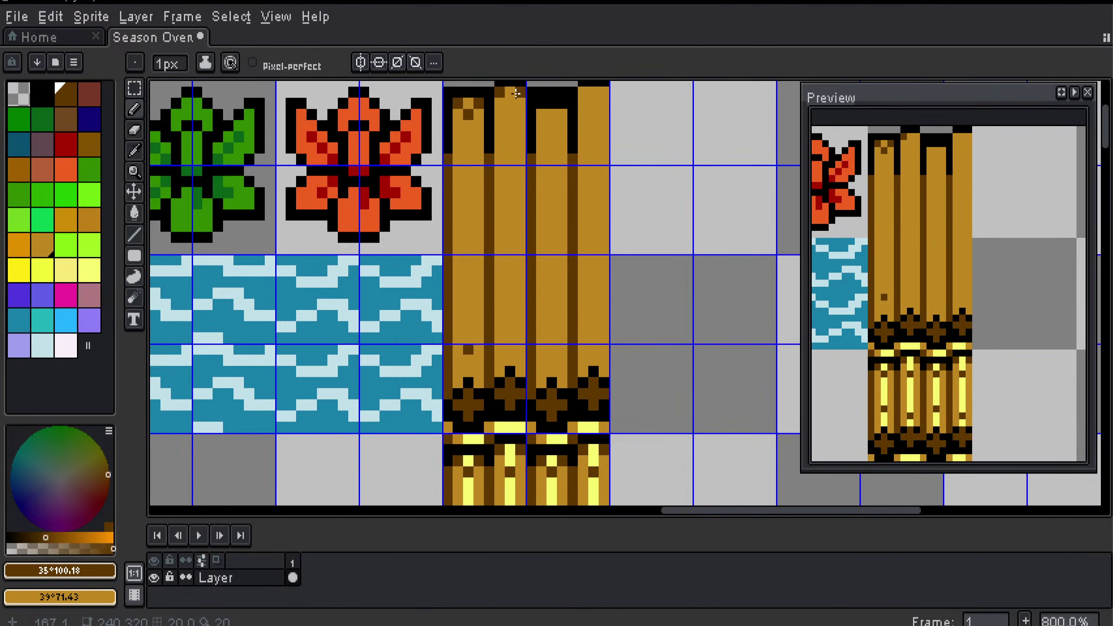
click(511, 105)
click(563, 115)
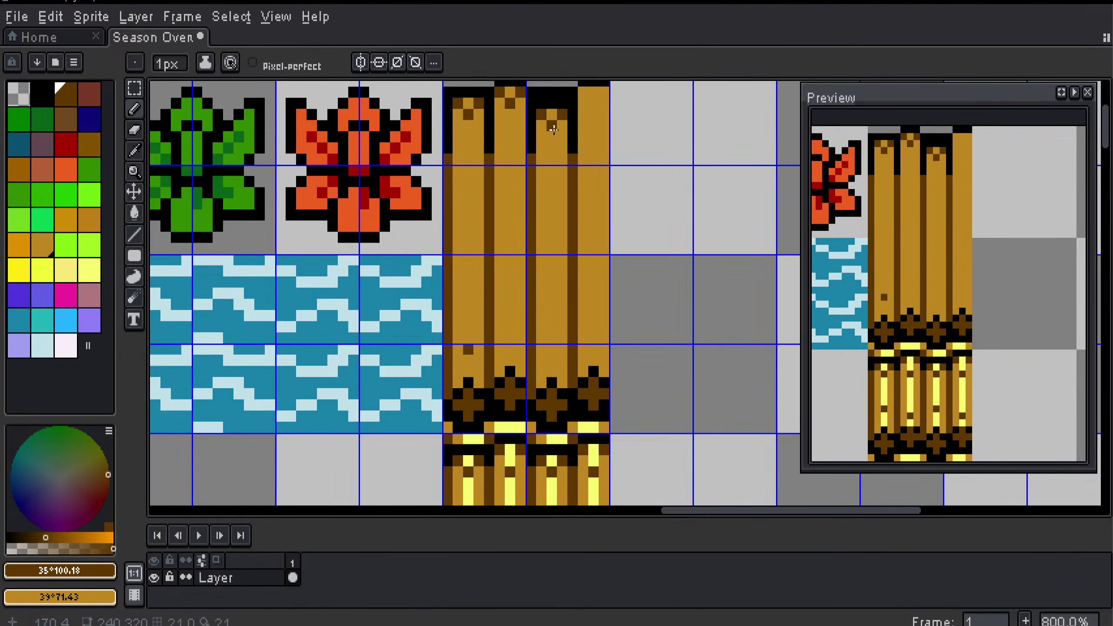
click(583, 93)
click(595, 104)
click(605, 93)
Step: Add light yellow highlight pixels inside the brown V at the top of all four posts
alt+click(512, 432)
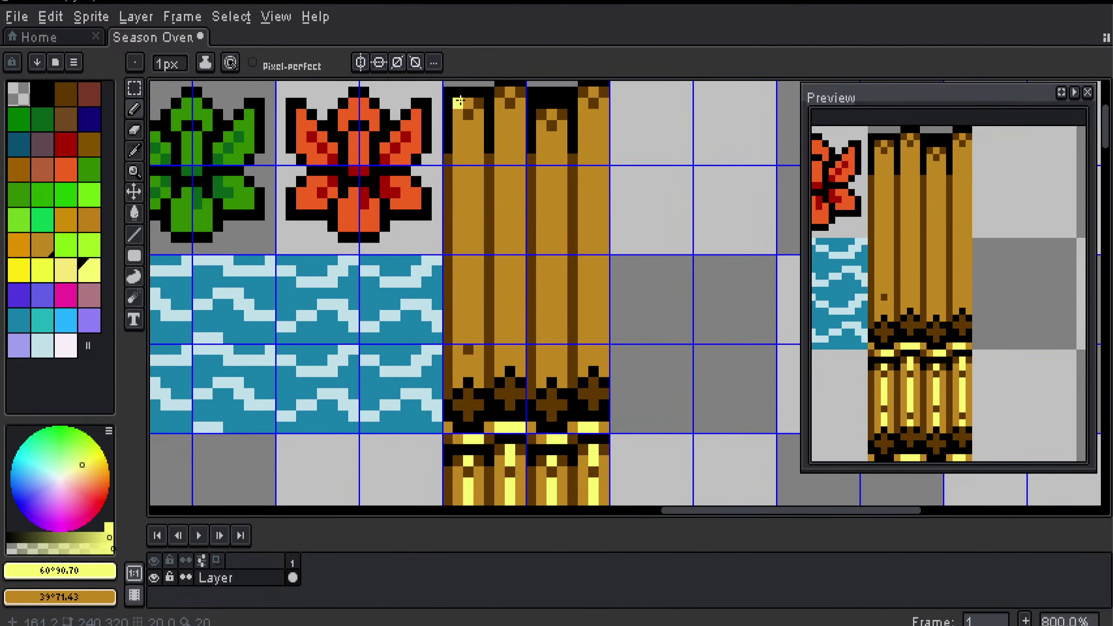
click(468, 105)
click(510, 93)
click(594, 103)
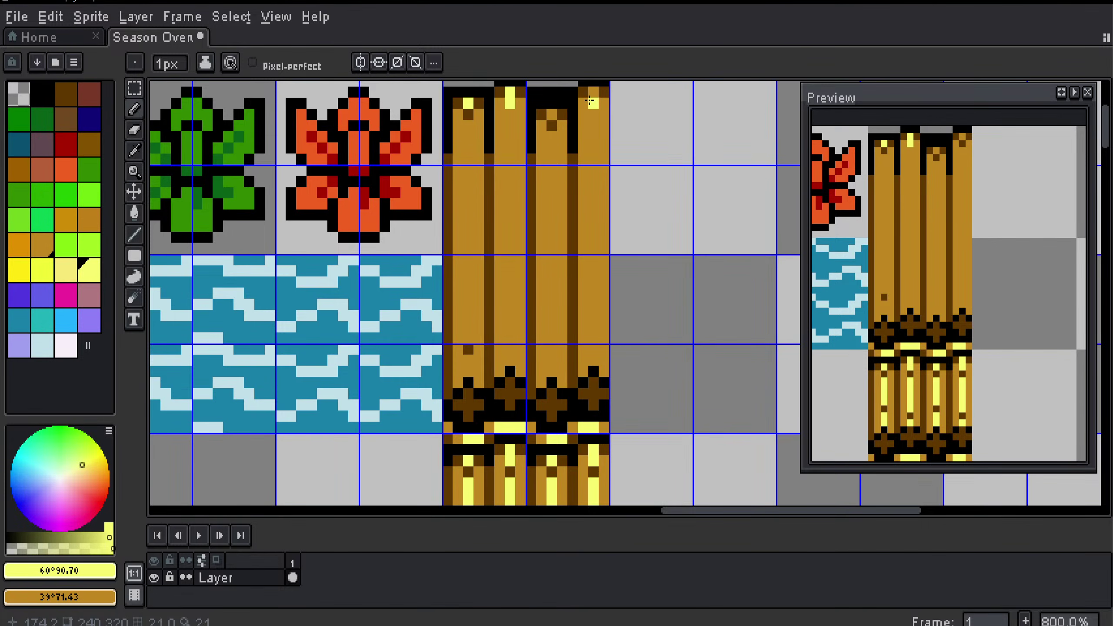
click(595, 93)
click(551, 115)
Step: Place a dark brown pixel directly under the yellow highlight on the second and fourth posts
alt+click(500, 93)
click(509, 115)
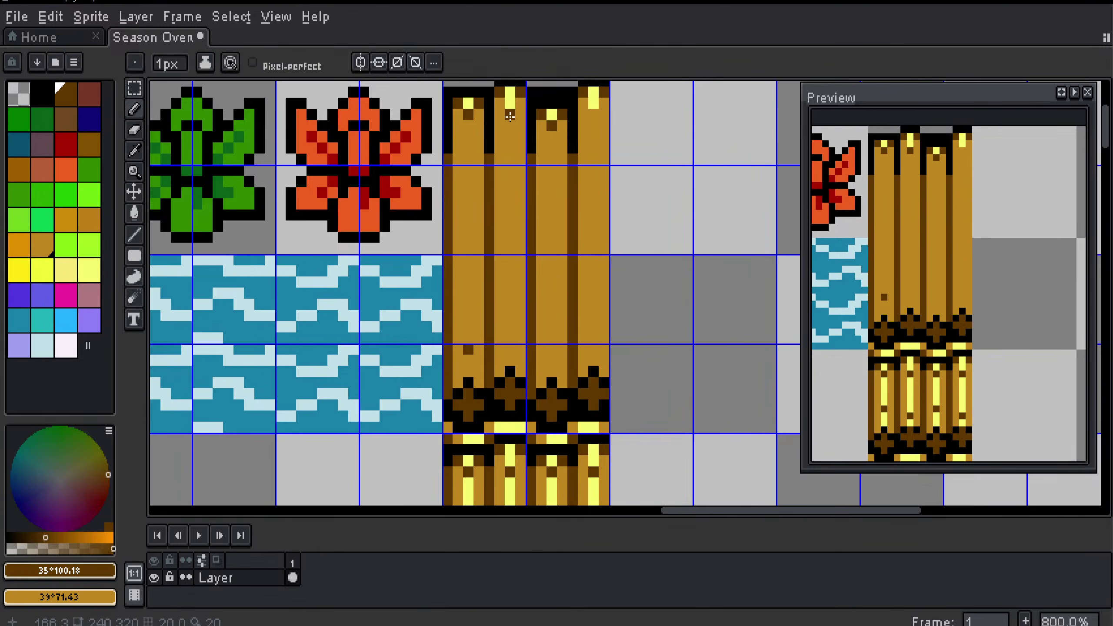
click(594, 115)
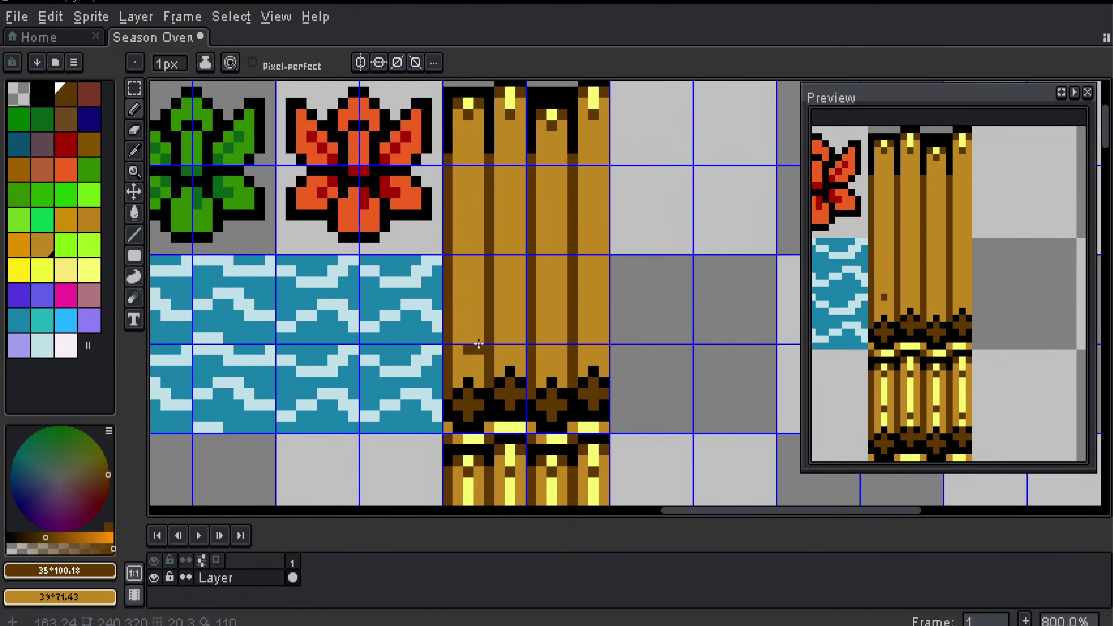
Step: Paint short light yellow highlights just above the upper dark band, two pixels tall on the first and third posts and one on the others
alt+click(511, 96)
drag(468, 358, 468, 375)
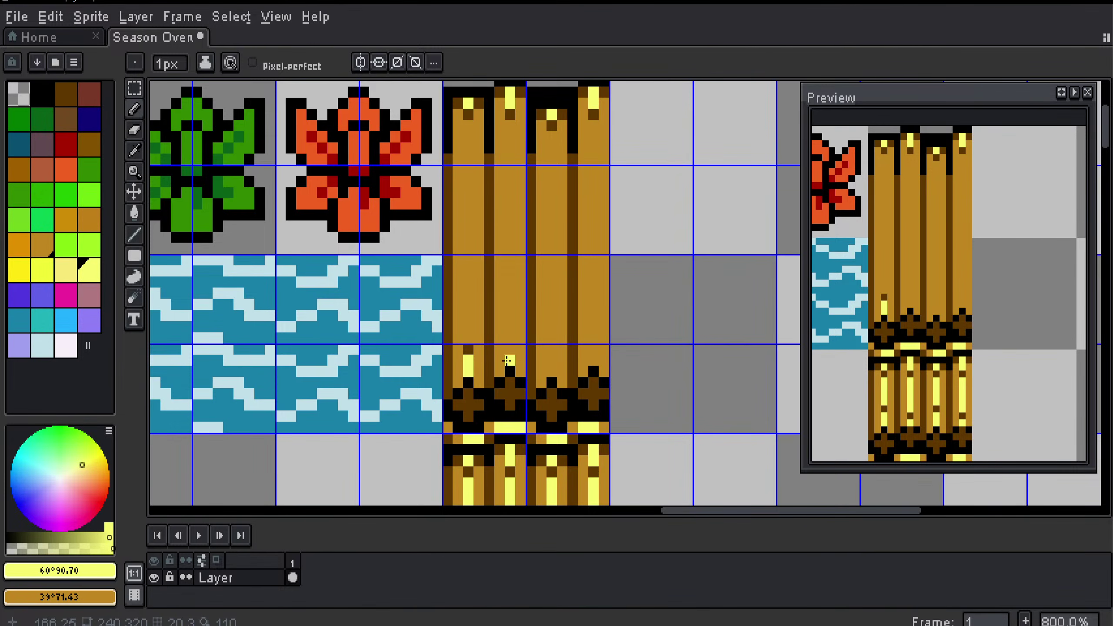
drag(552, 374, 552, 358)
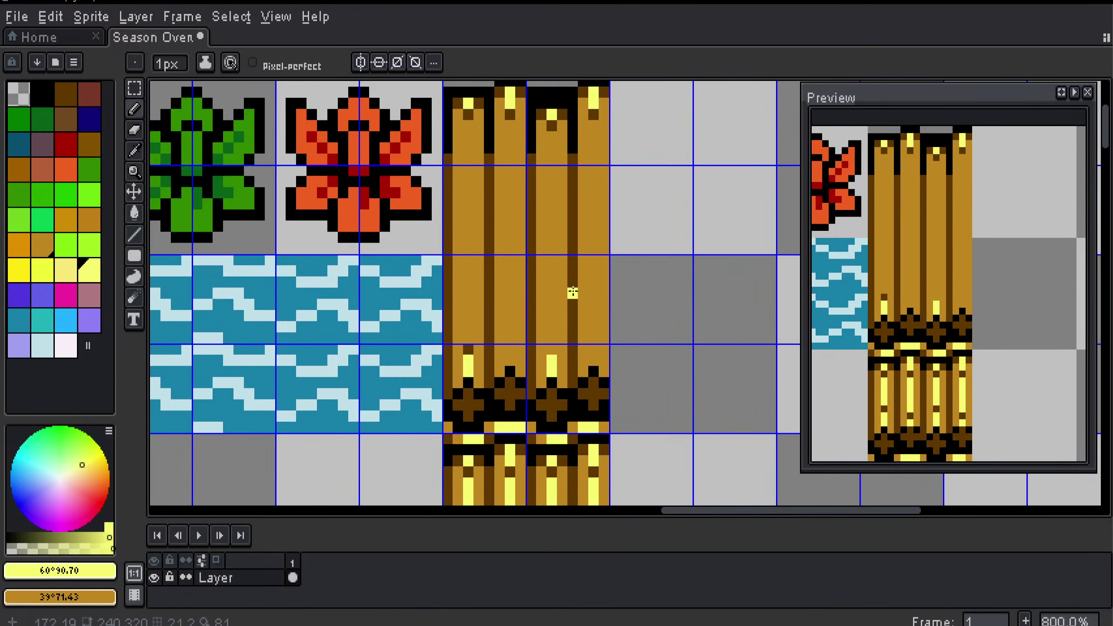
click(510, 359)
click(594, 359)
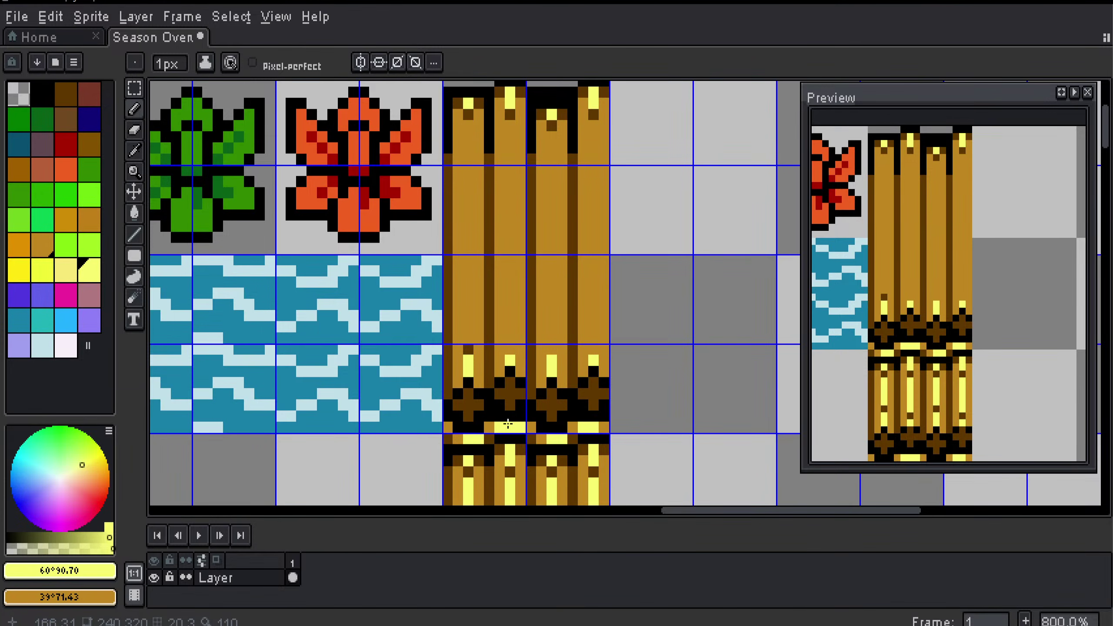
Step: Draw straight light yellow highlight lines down the first and second posts, from the brown pixel near the top to the tile's lower grid line
alt+click(520, 126)
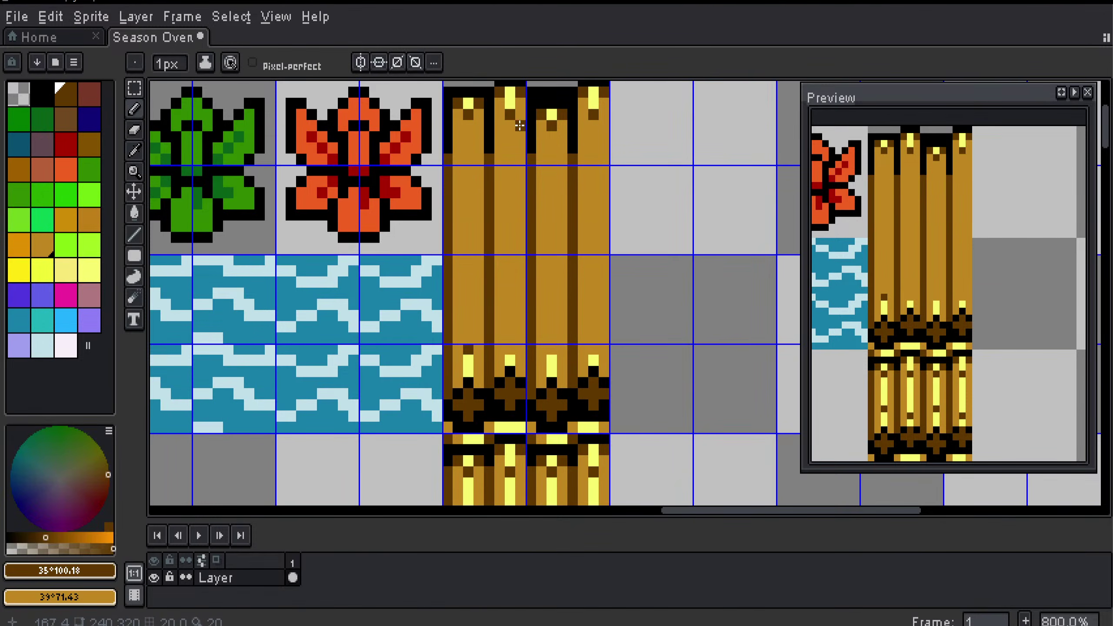
alt+click(470, 104)
key(l)
drag(470, 126, 472, 189)
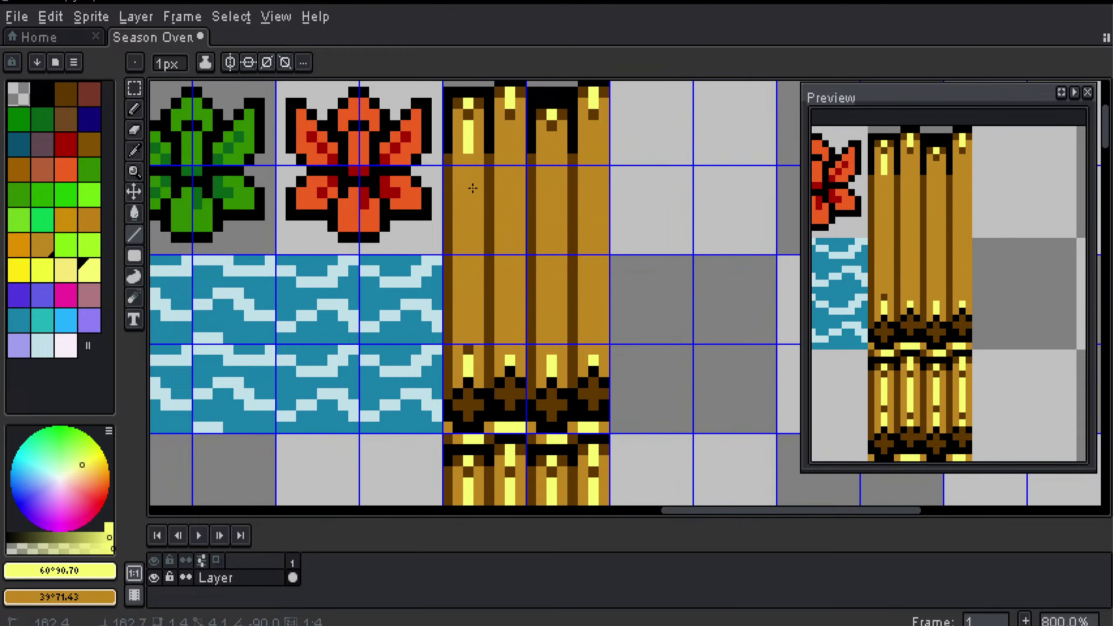
shift+click(468, 340)
click(510, 126)
shift+click(505, 275)
shift+click(510, 329)
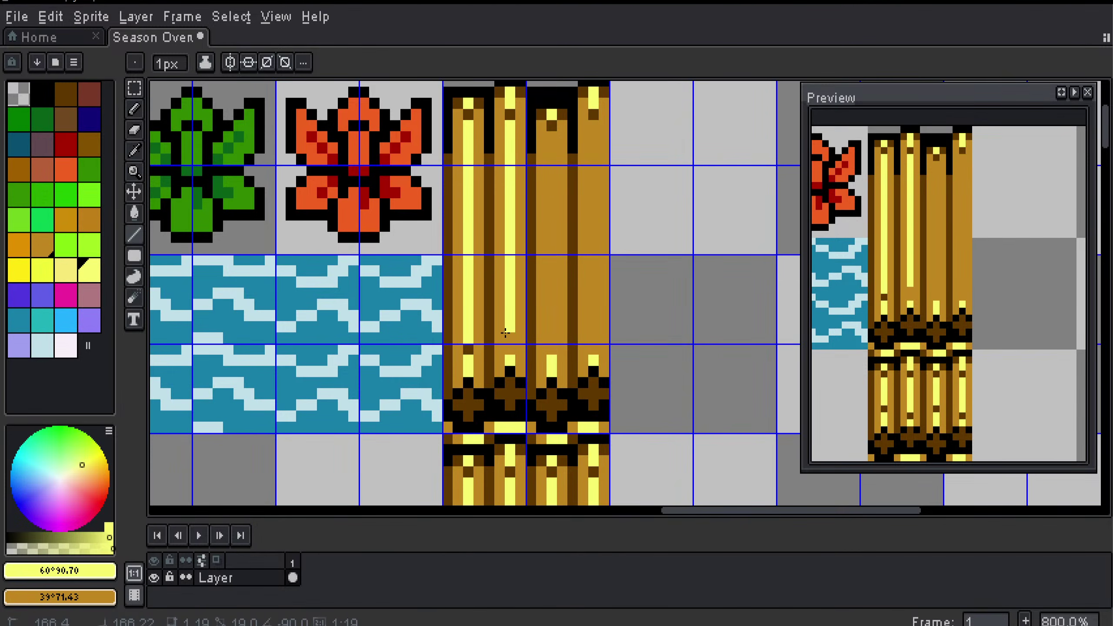
click(510, 340)
Step: Draw matching light yellow highlight lines down the third and fourth posts
click(548, 340)
shift+click(557, 152)
mouse_move(558, 152)
mouse_down()
mouse_move(551, 137)
mouse_move(592, 332)
mouse_up()
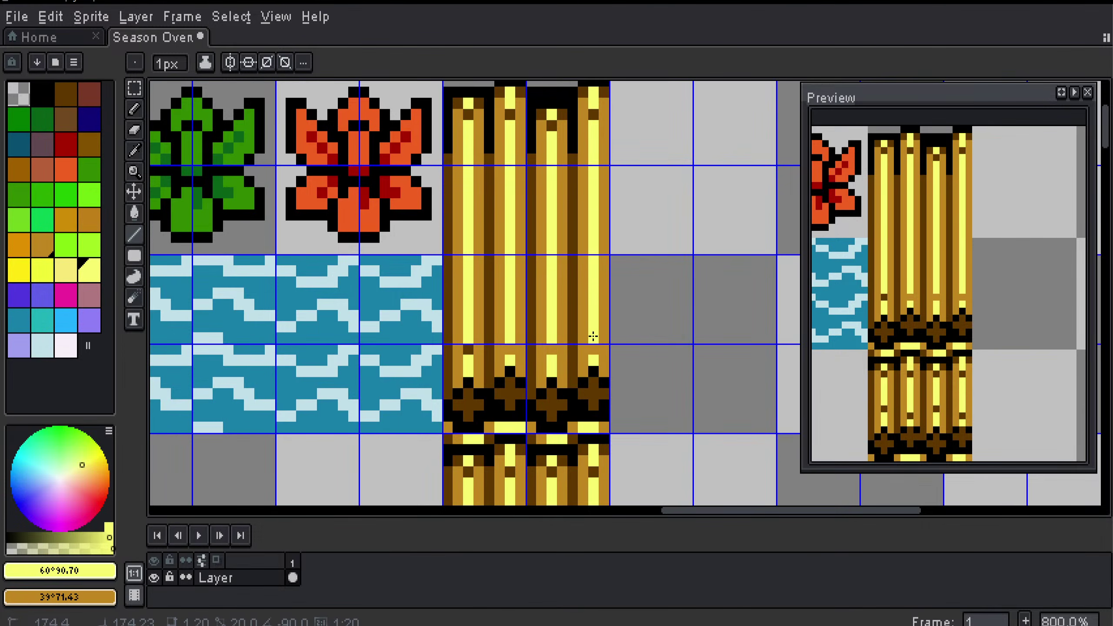
Step: Place a dark brown pixel at the lower end of the highlight on the second, third and fourth posts, and save the file
alt+click(468, 349)
click(510, 350)
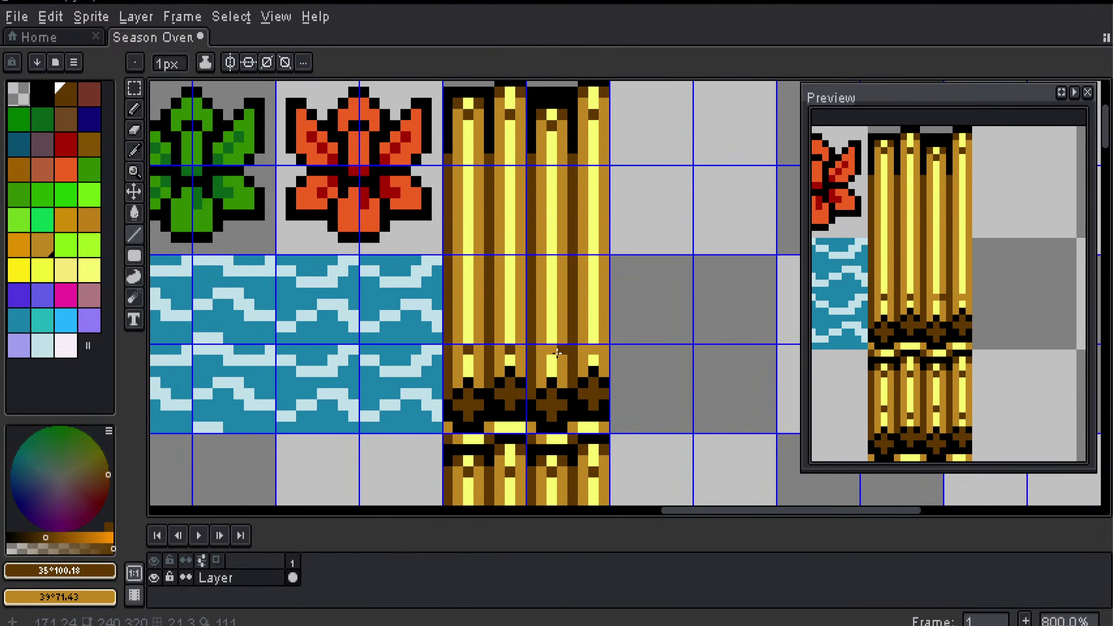
key(ctrl+z)
drag(554, 358, 551, 352)
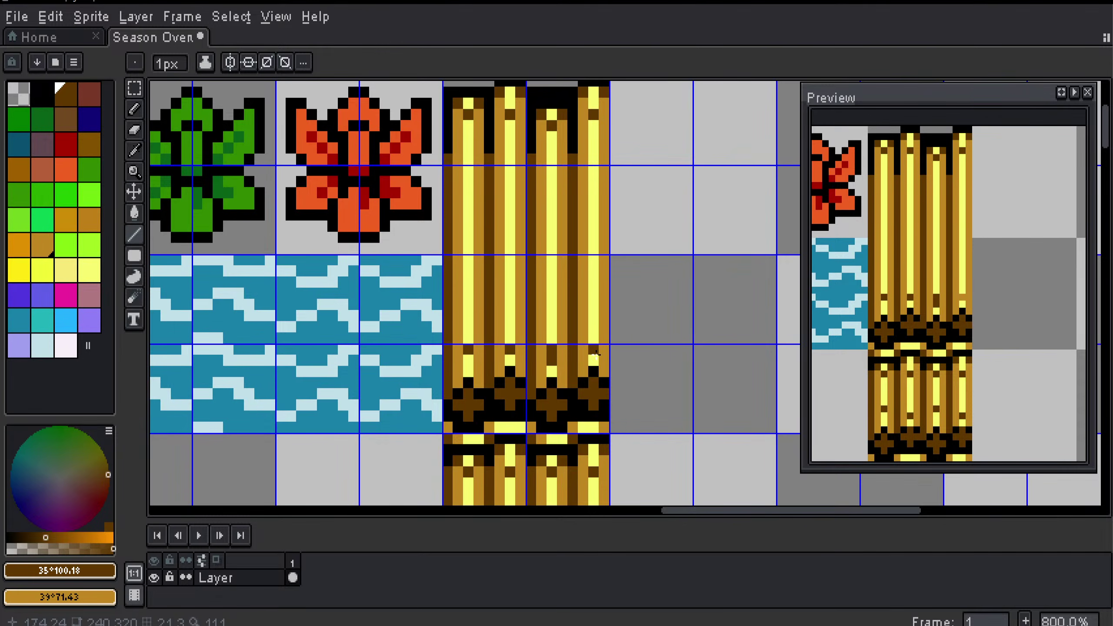
alt+click(556, 372)
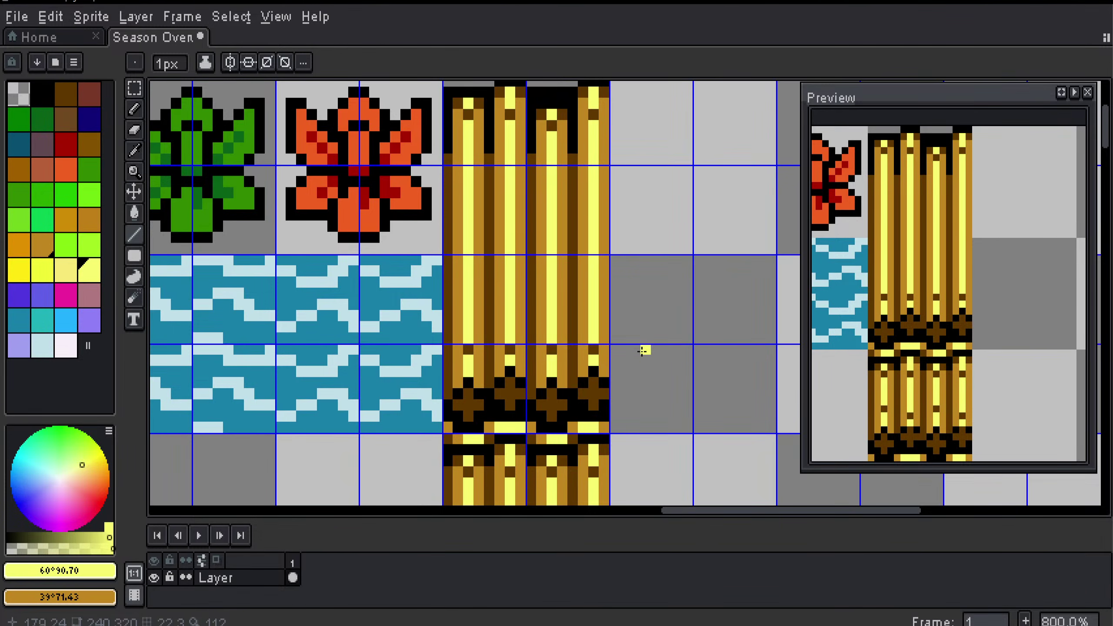
key(ctrl+s)
Step: Paint a dark brown pixel at both ends of the two empty gaps in the canvas's top row above the first and third posts
drag(547, 220, 420, 376)
scroll(432, 299, up, 2)
drag(391, 228, 542, 303)
alt+click(381, 298)
click(443, 255)
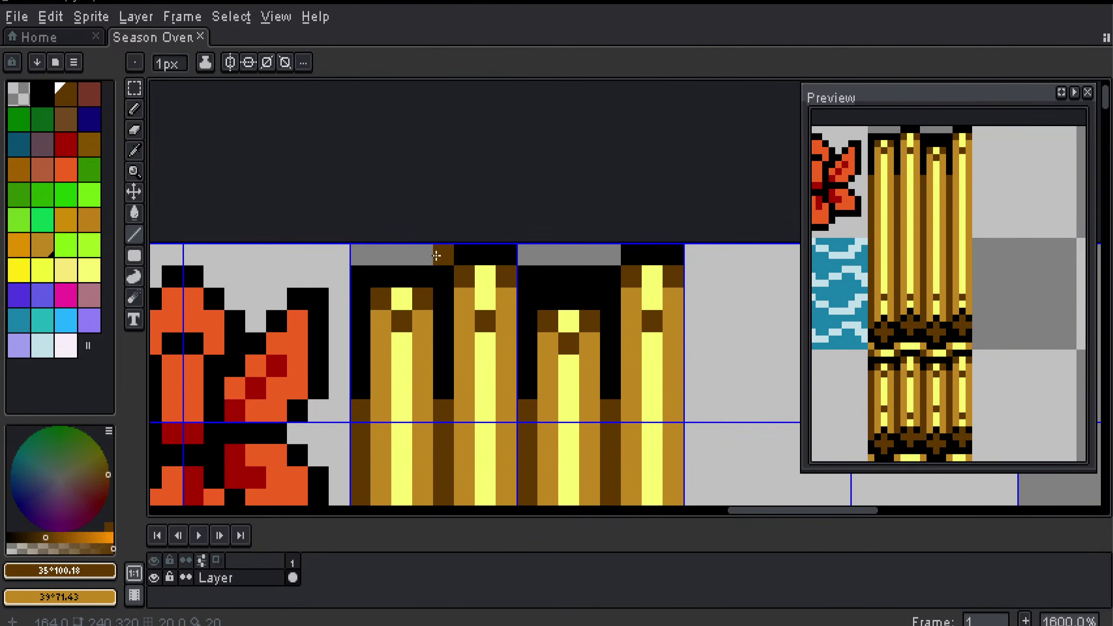
click(360, 255)
click(527, 255)
click(611, 255)
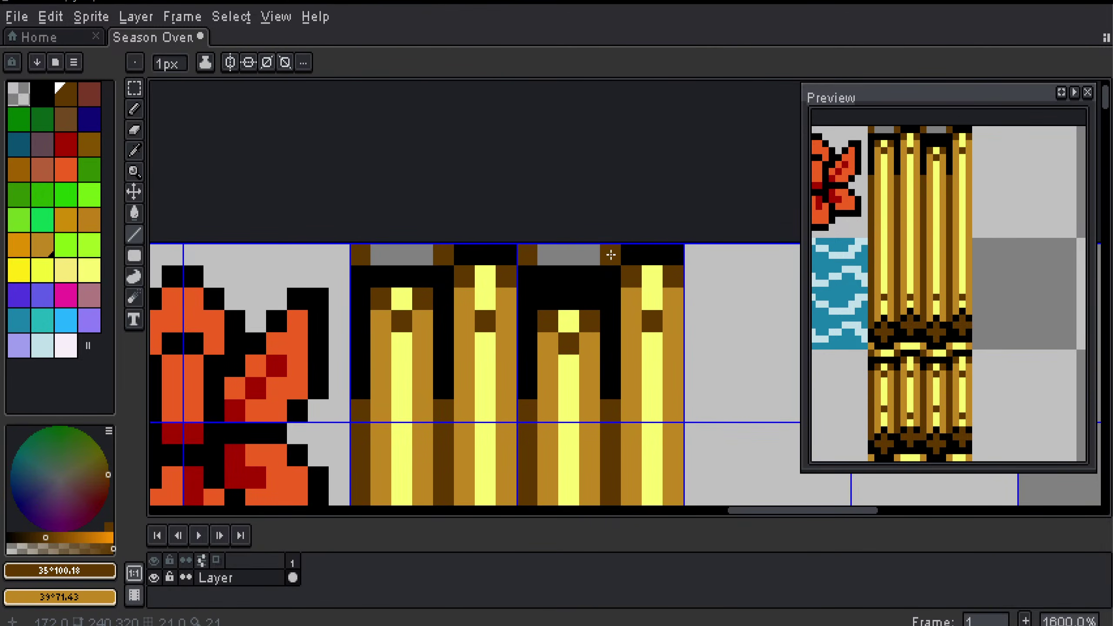
Step: Add two light yellow pixels beside the right-hand brown pixel in each of the two top-row gaps
alt+click(485, 284)
click(422, 255)
click(402, 254)
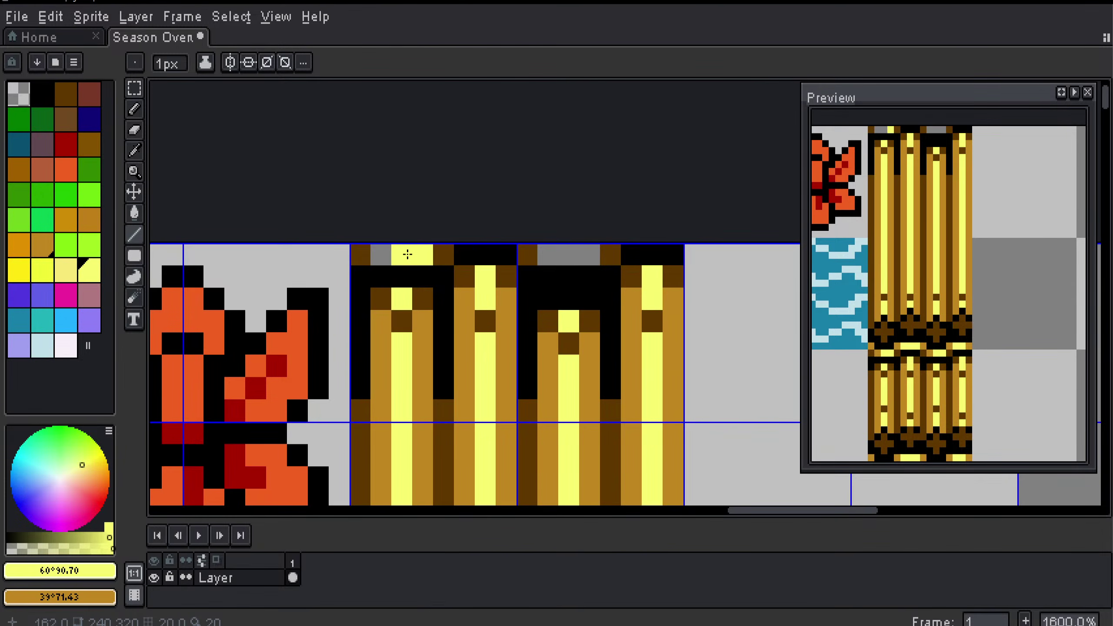
click(590, 255)
click(569, 255)
Step: Fill the last empty pixel of both top-row gaps with tan and save the file
alt+click(464, 344)
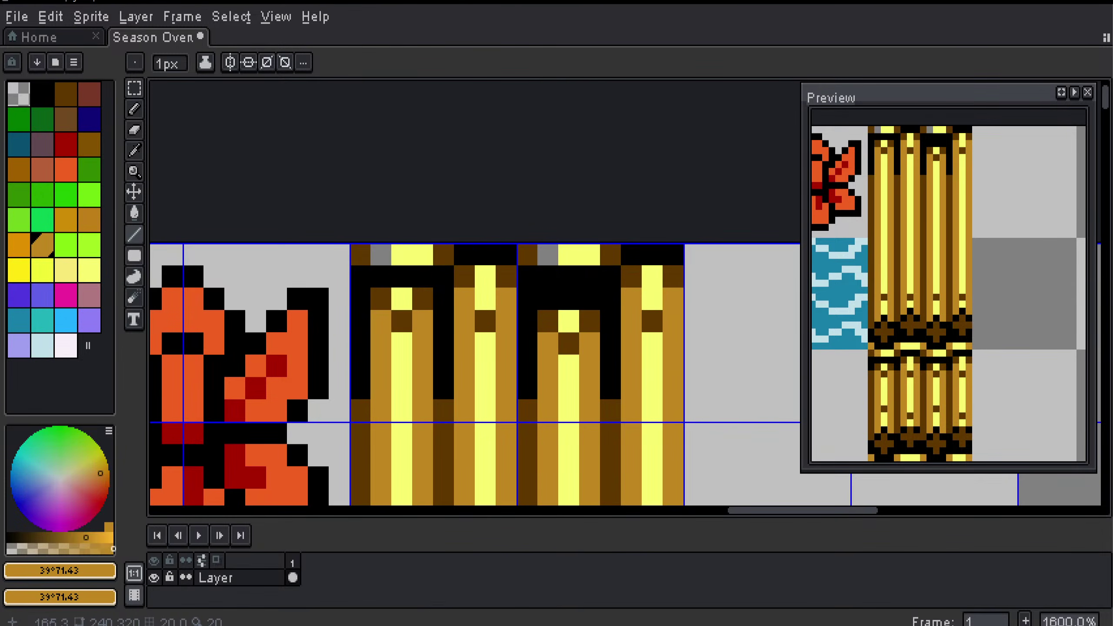
click(381, 255)
click(548, 255)
key(ctrl+s)
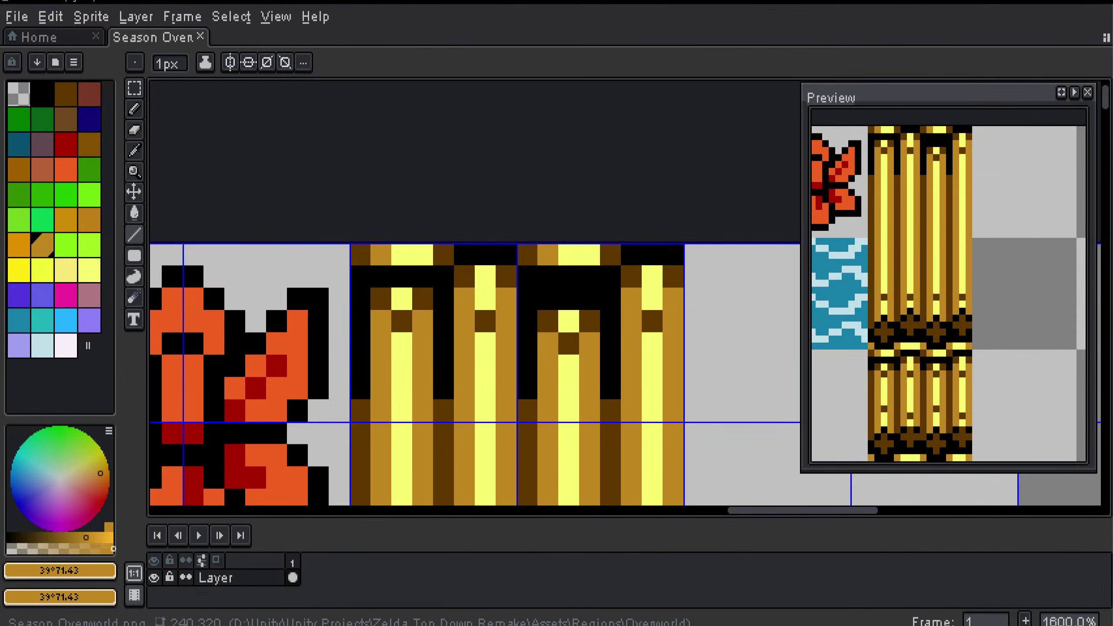
Step: Switch to Unity, find the Season Overworld texture in the Overworld folder and open it in the Sprite Editor
key(alt+Tab)
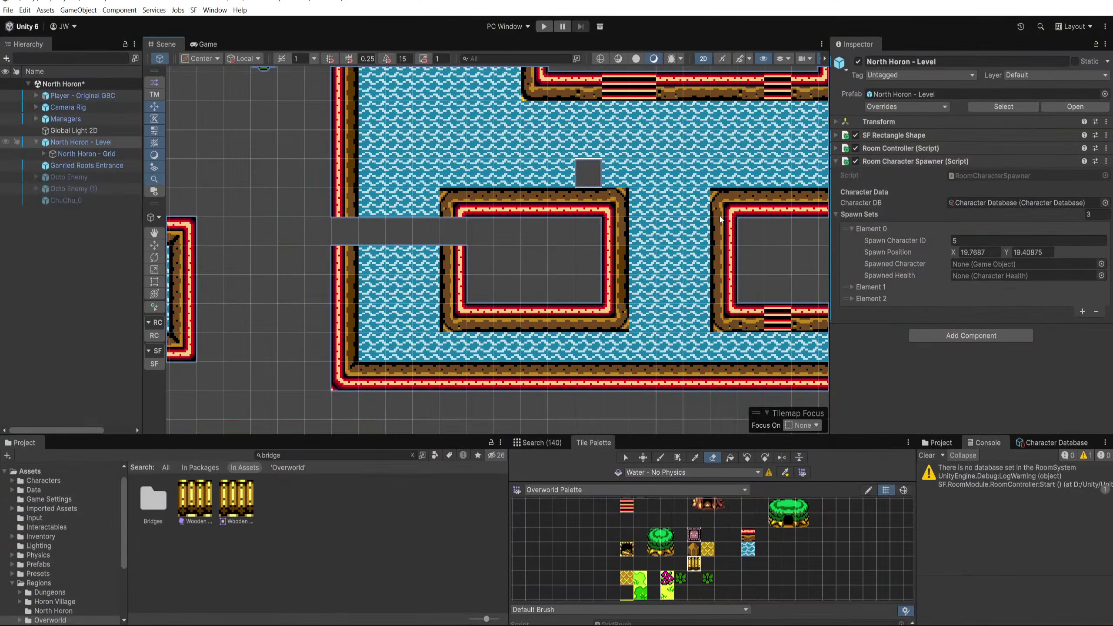
click(237, 500)
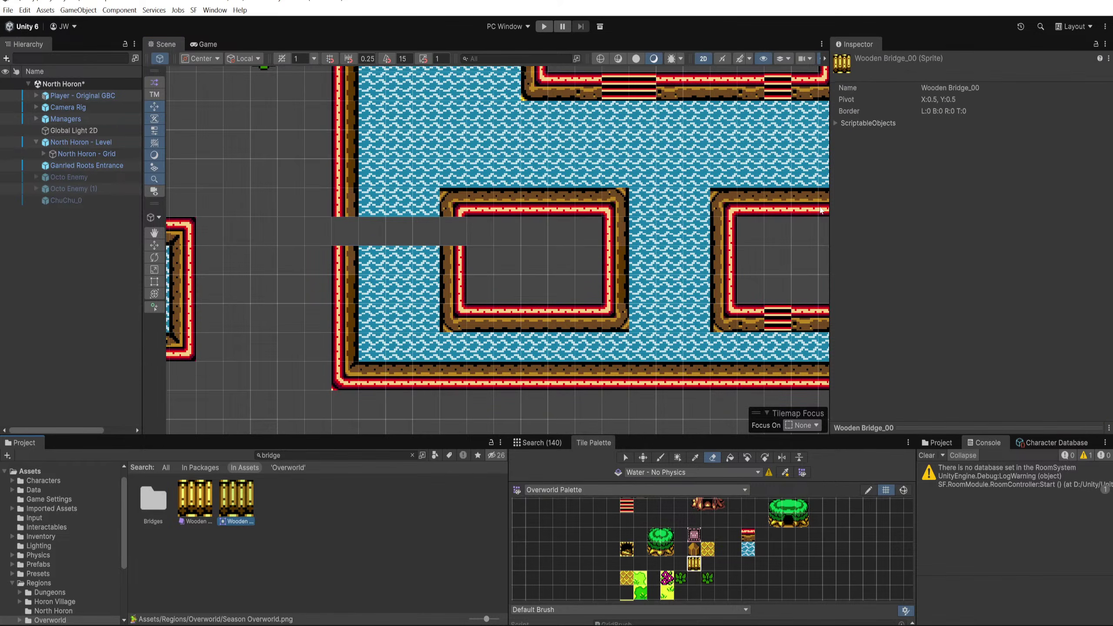
click(412, 455)
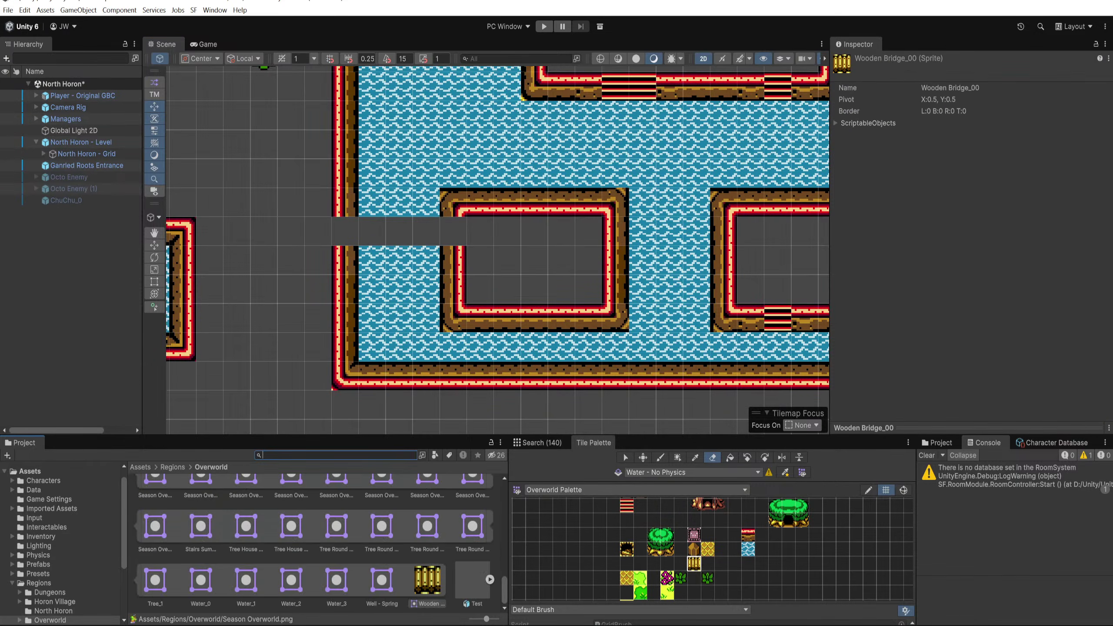
scroll(380, 566, down, 10)
scroll(380, 566, up, 5)
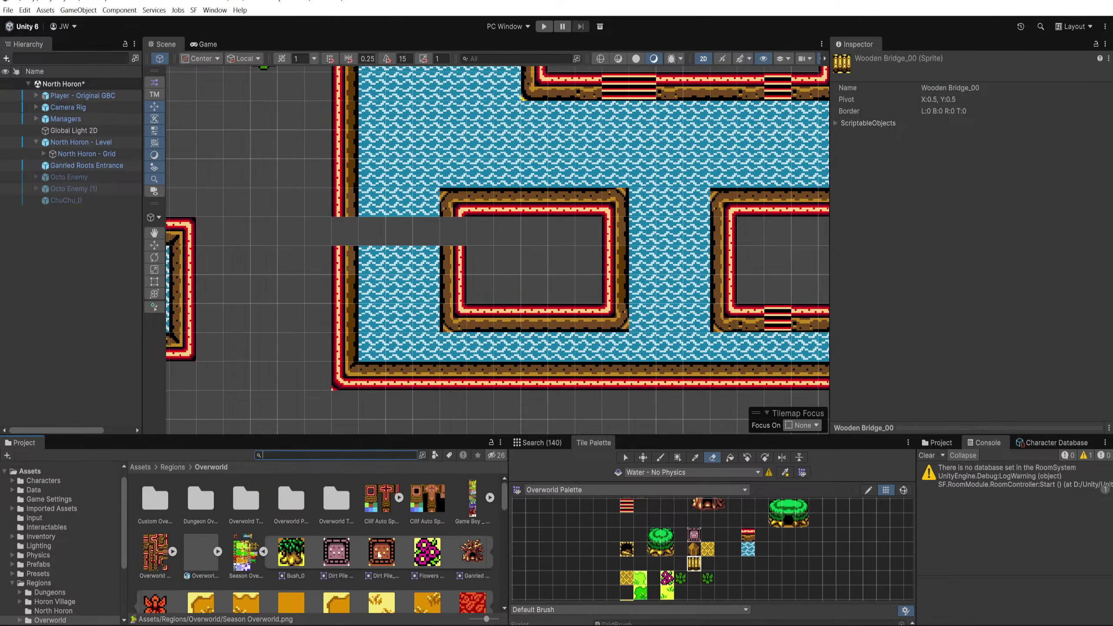
click(245, 554)
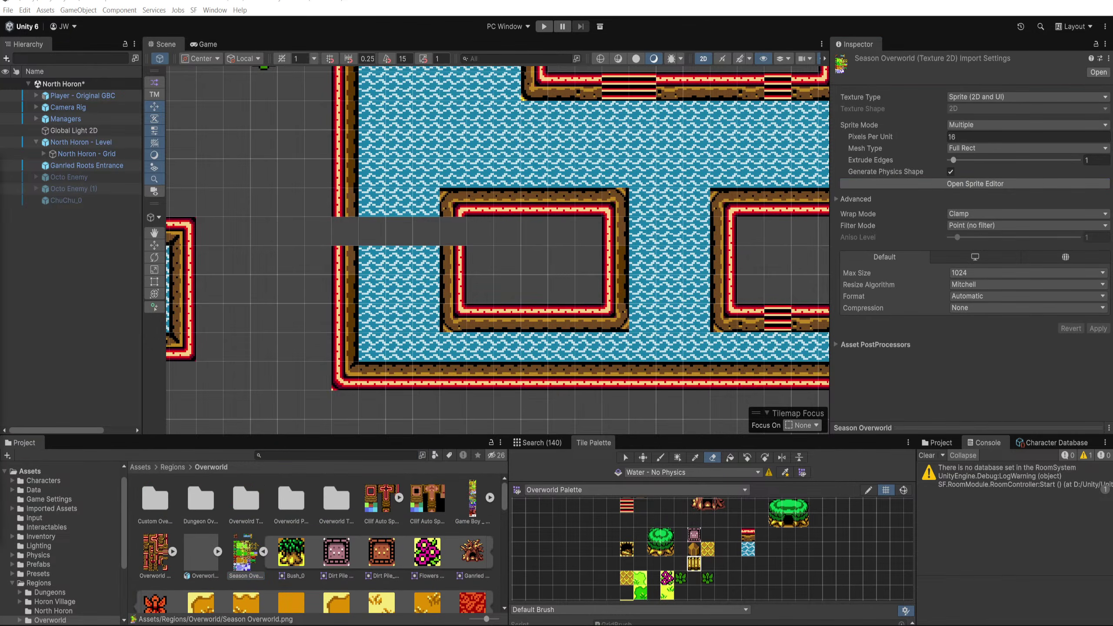
drag(324, 58, 285, 44)
Step: Create a 16 by 16 sprite region over the wooden tile directly above Wooden Bridge_00, at X 160, Y 288
scroll(530, 149, up, 2)
drag(550, 97, 443, 221)
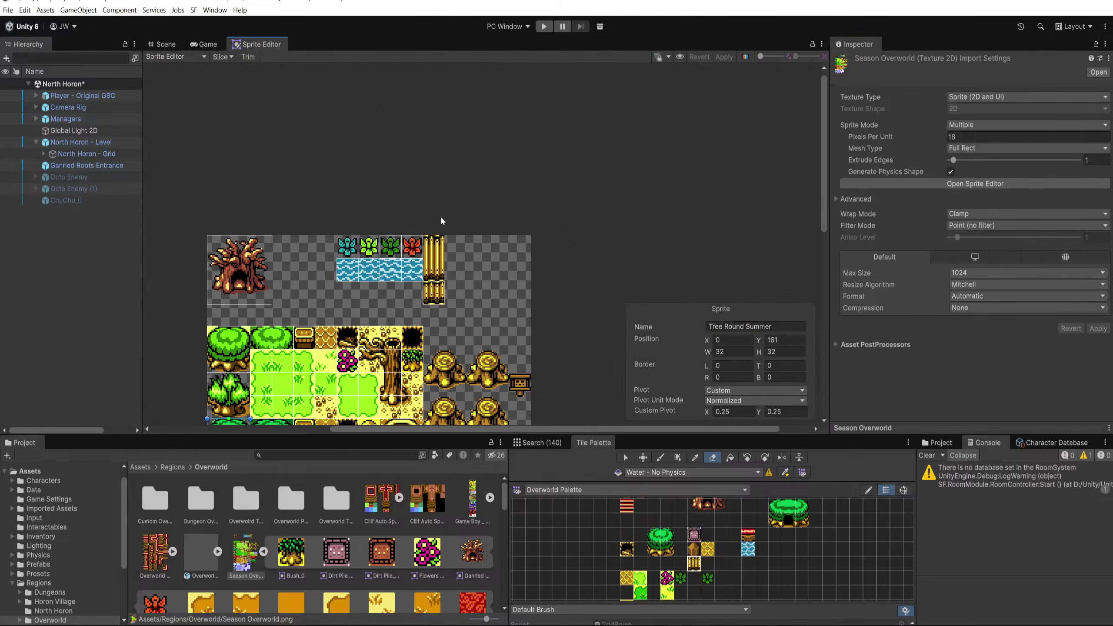
scroll(455, 298, up, 10)
click(392, 237)
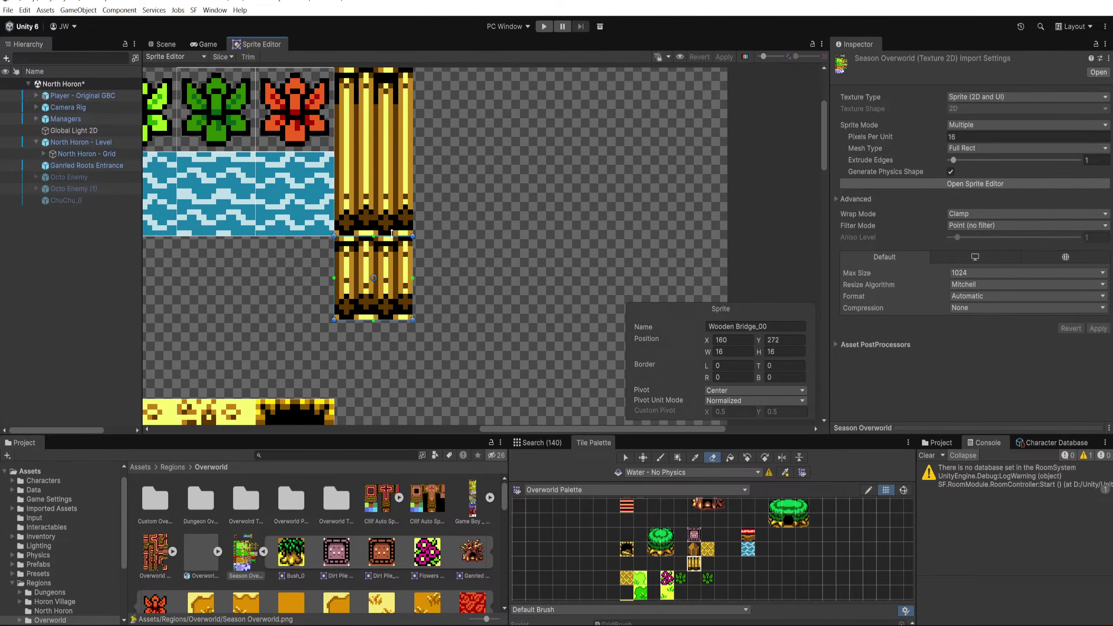
scroll(392, 233, up, 3)
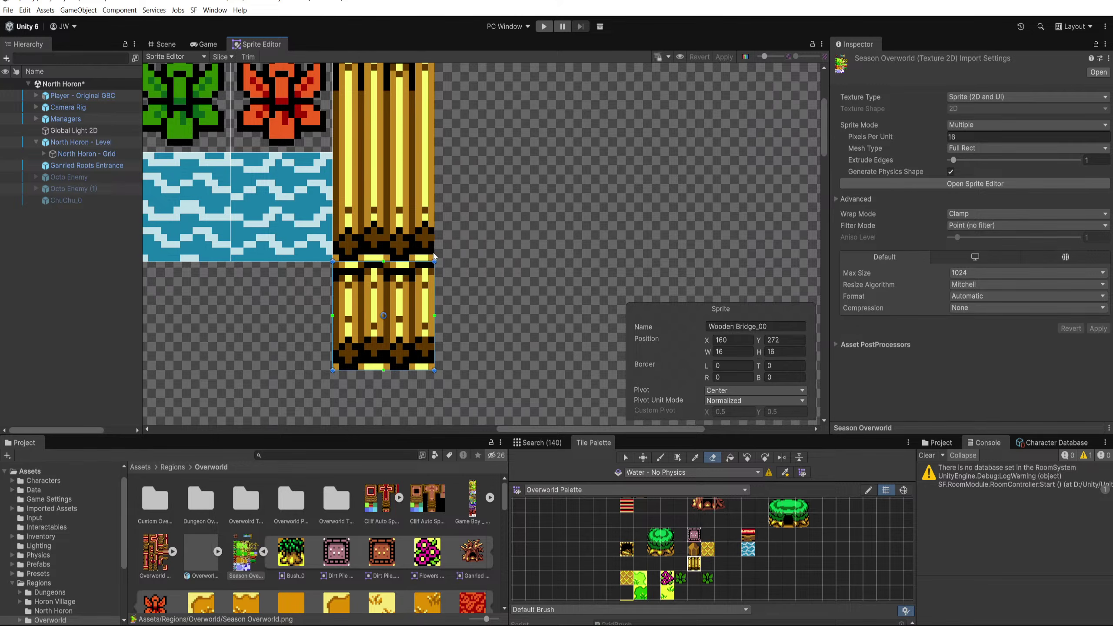
scroll(434, 255, up, 3)
drag(474, 300, 342, 167)
scroll(535, 219, down, 3)
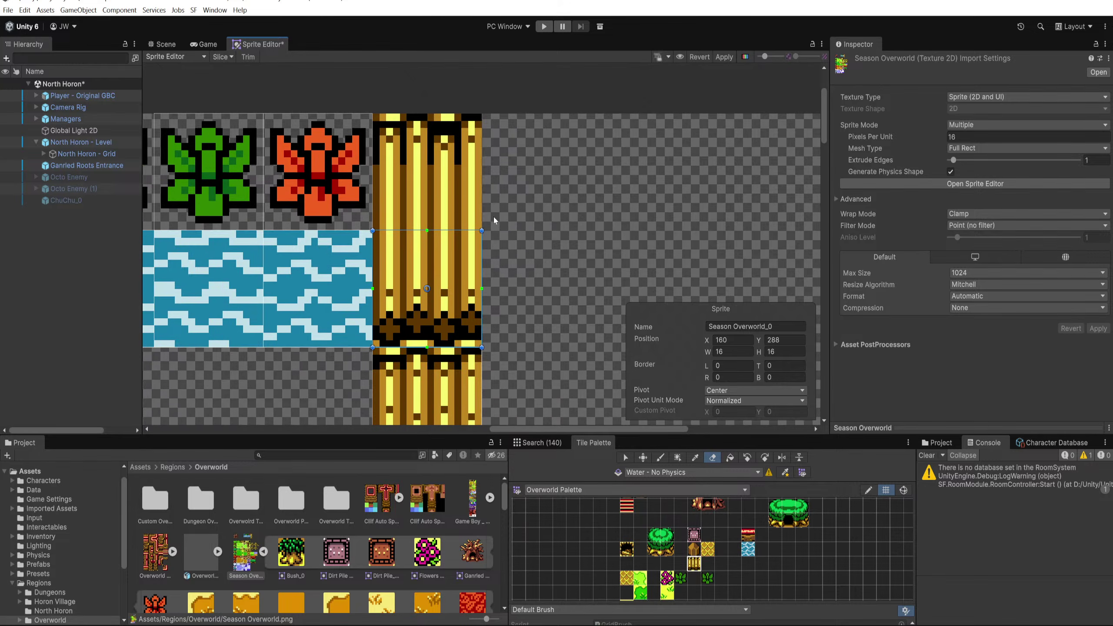
Step: Add a 16 by 16 sprite region over the topmost wooden tile, at X 160, Y 304
scroll(496, 237, down, 2)
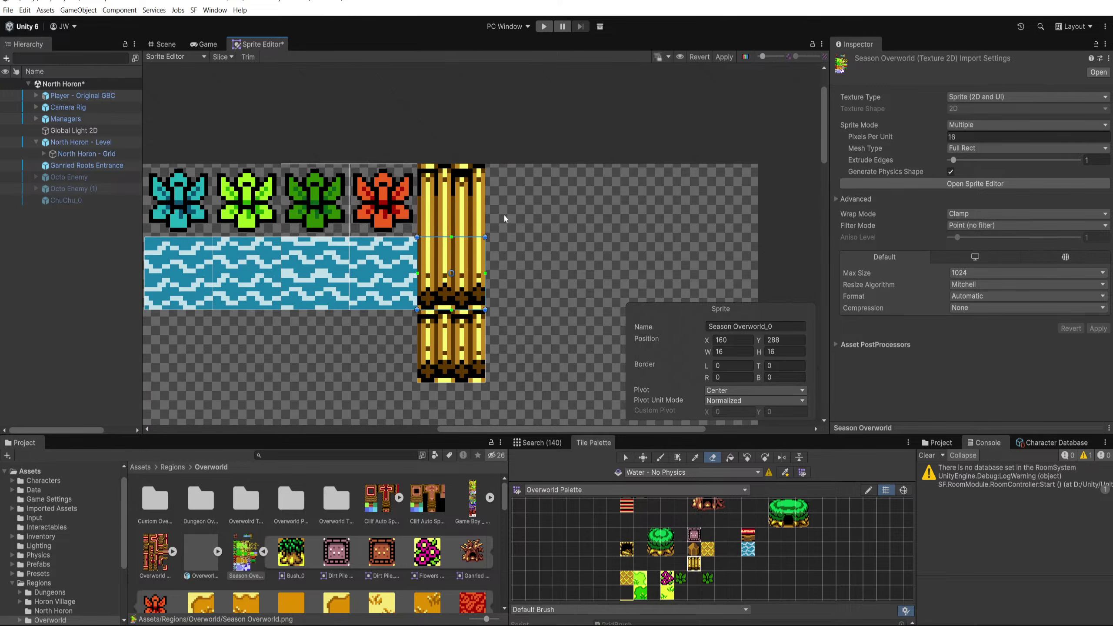
drag(519, 310, 526, 317)
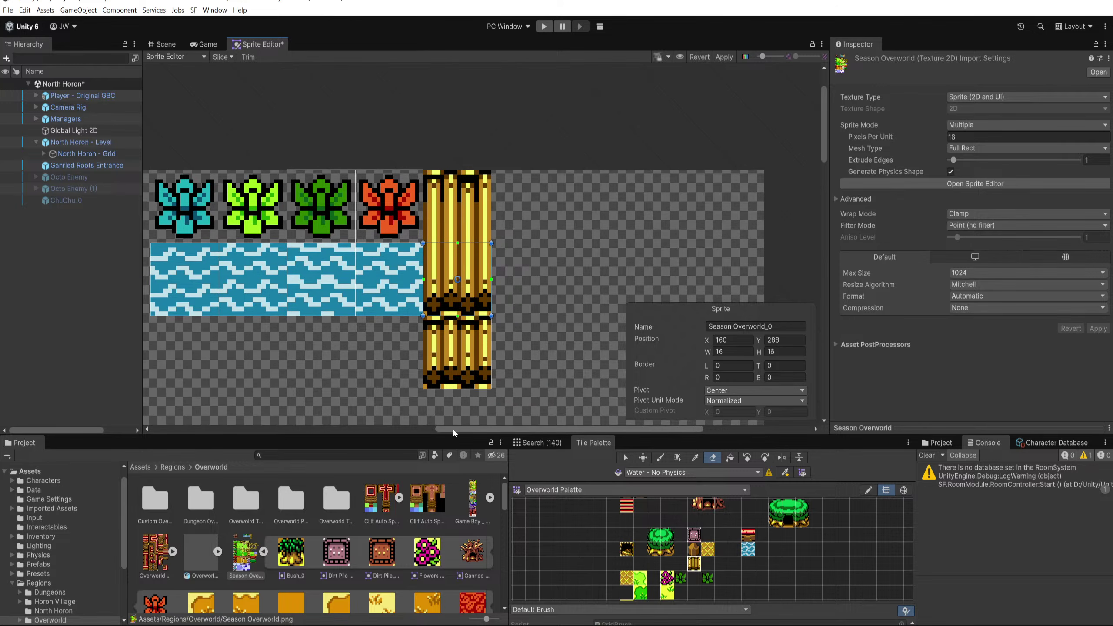
drag(454, 433, 455, 479)
scroll(475, 307, up, 1)
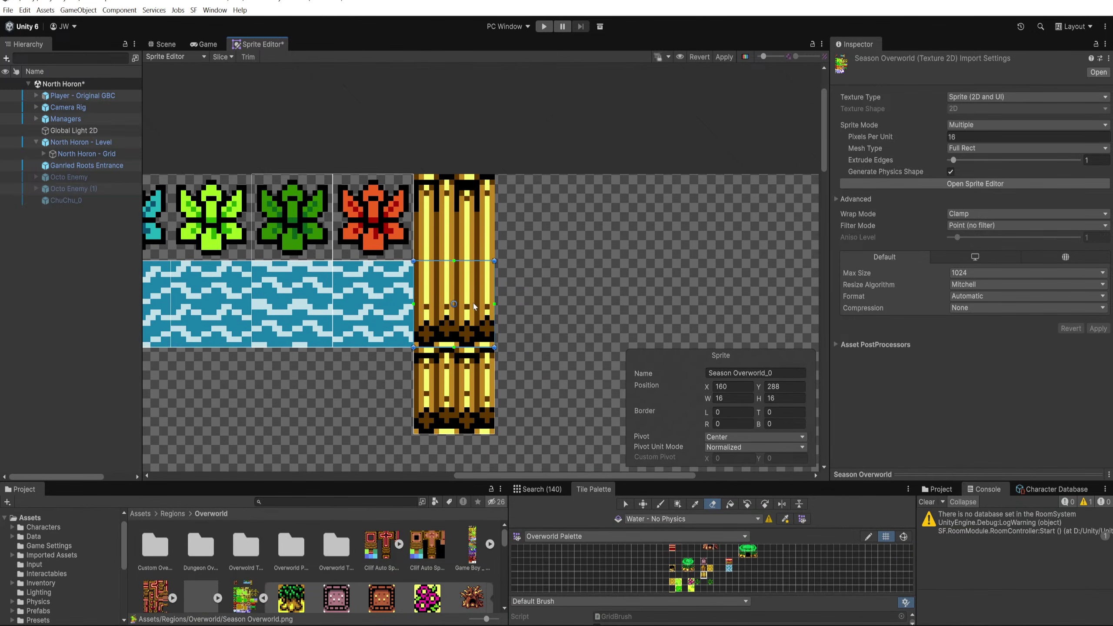
scroll(502, 279, up, 2)
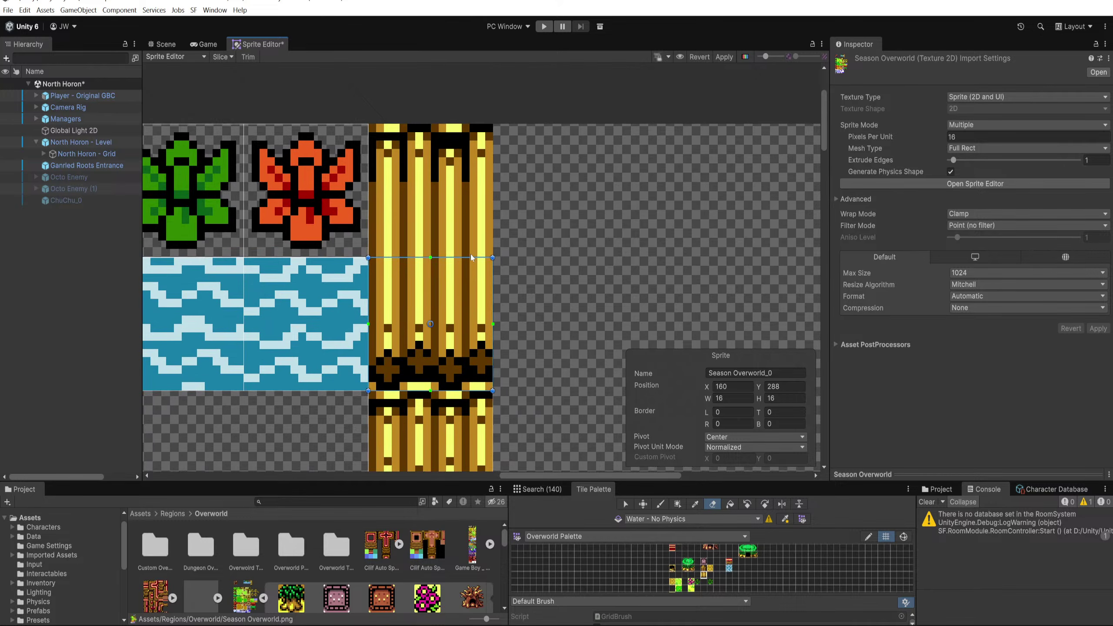
scroll(471, 255, up, 1)
drag(452, 212, 459, 272)
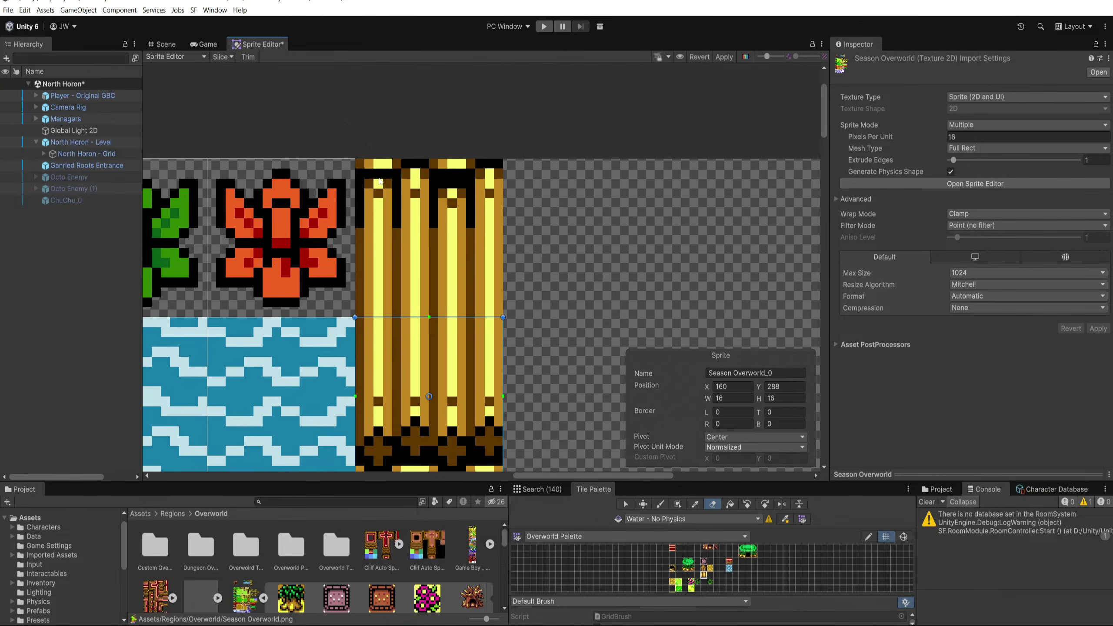
click(380, 181)
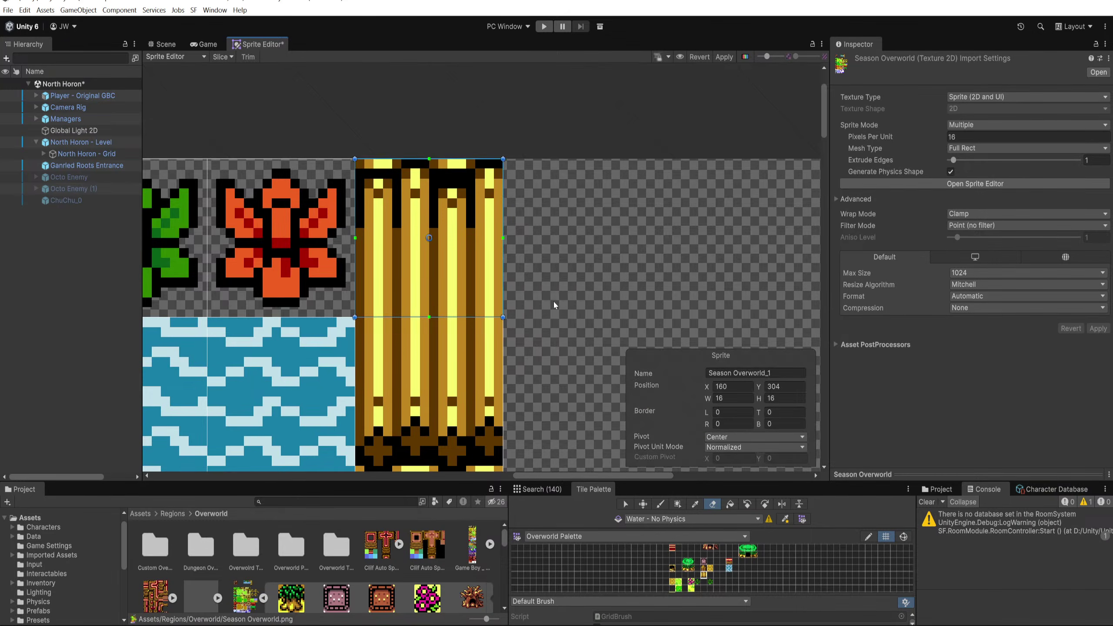
Step: Check the names and bounds of the three stacked wooden tile regions by selecting them in turn
click(459, 364)
click(456, 268)
click(457, 365)
click(454, 265)
click(455, 360)
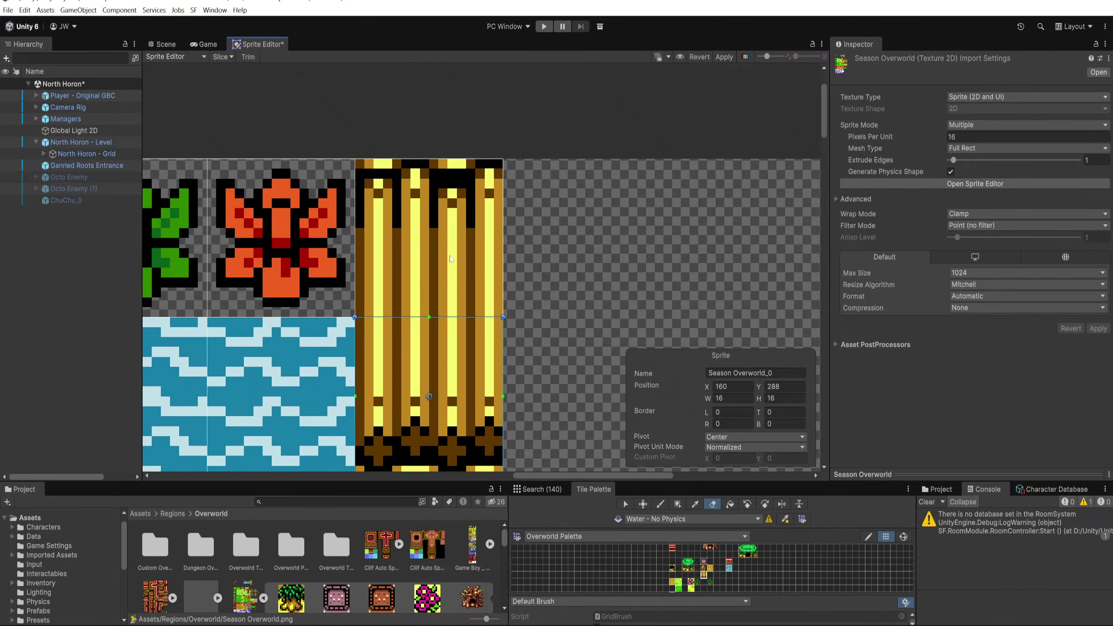
click(452, 258)
scroll(471, 378, down, 1)
drag(471, 373, 449, 253)
click(439, 386)
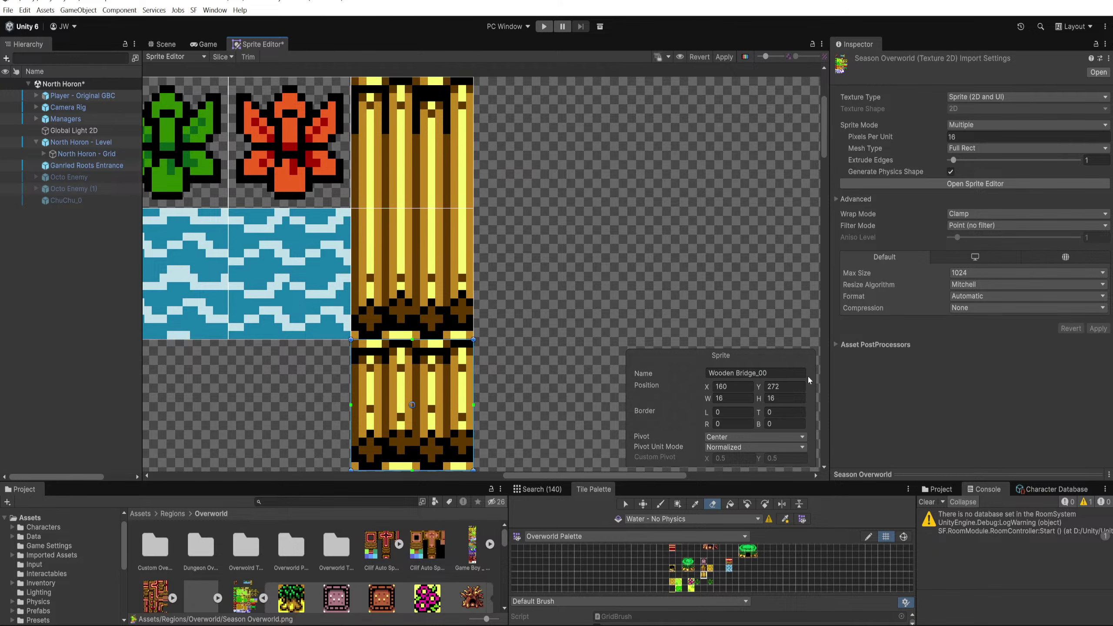
click(792, 374)
click(440, 144)
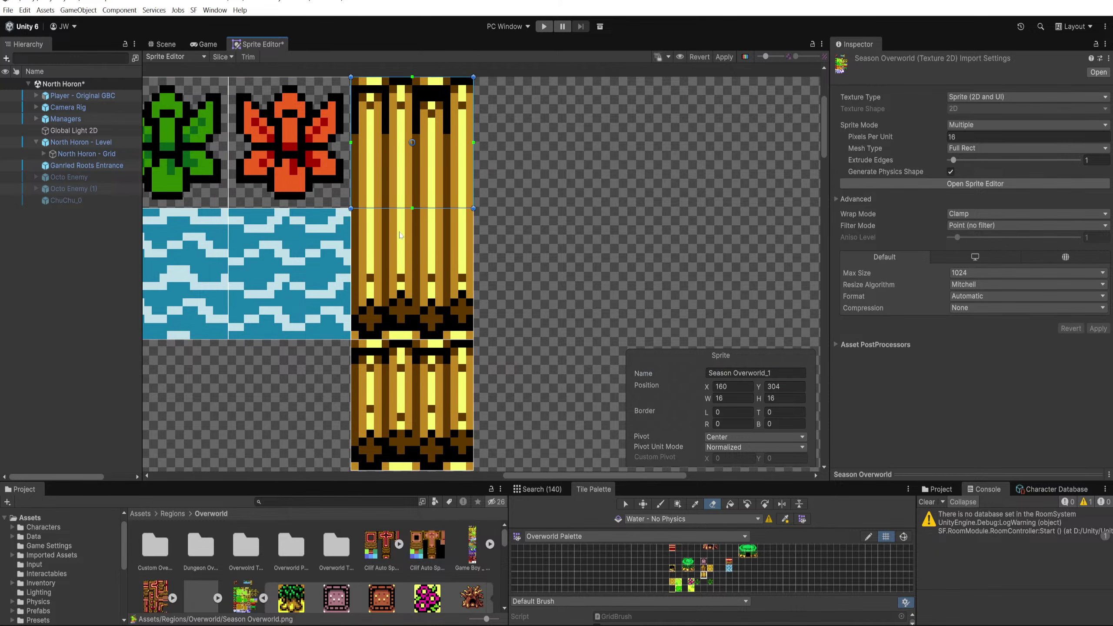
Step: Copy the name of the Wooden Bridge_00 region and rename the middle region as Wooden Bridge_01
click(400, 369)
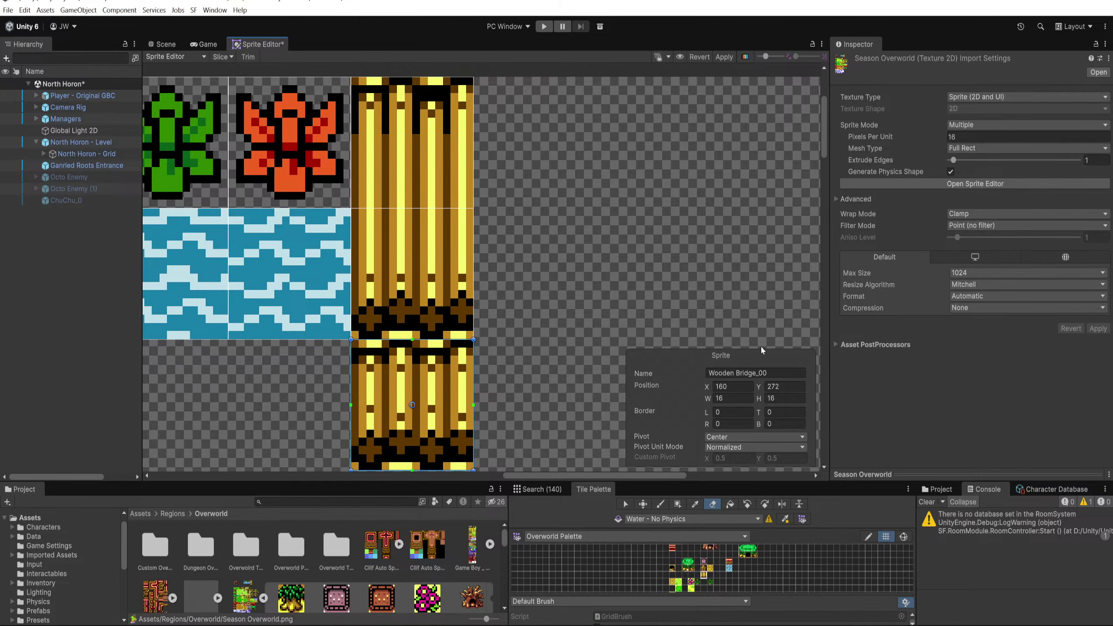
drag(780, 374, 666, 378)
key(ctrl+c)
click(430, 280)
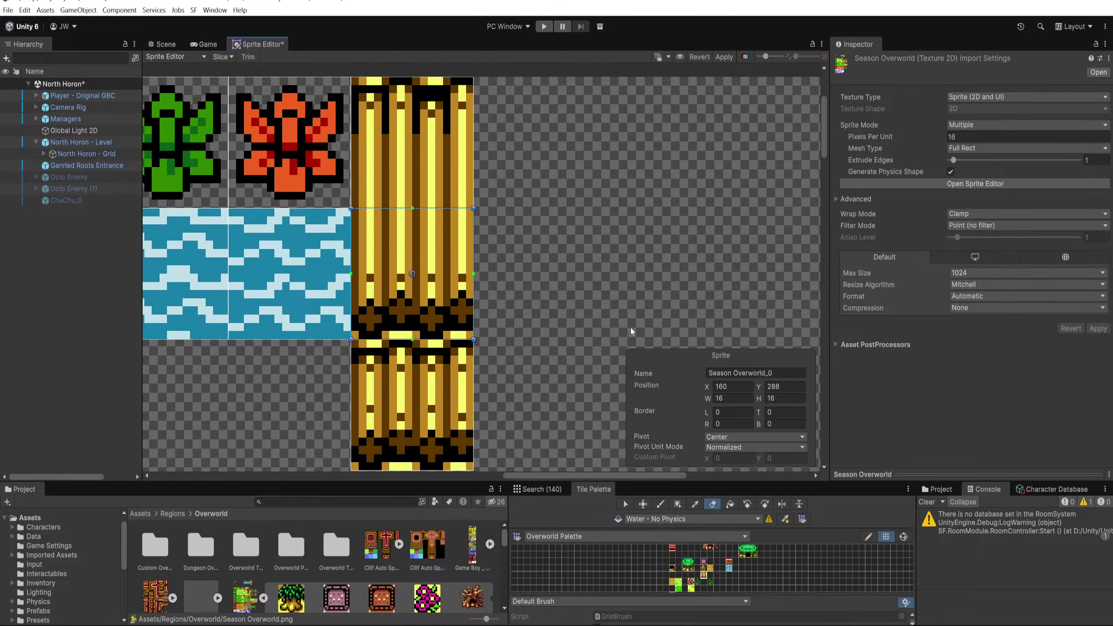
click(781, 374)
key(ctrl+v)
key(Return)
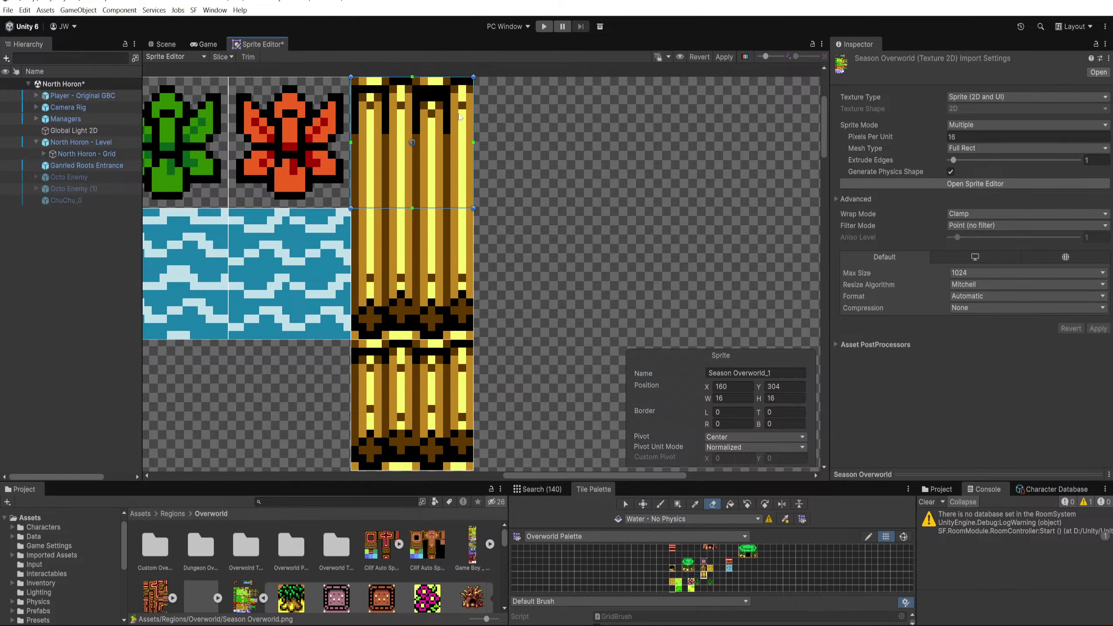
Step: Copy the middle region's name and rename the topmost region as Wooden Bridge_02
click(755, 372)
key(ctrl+c)
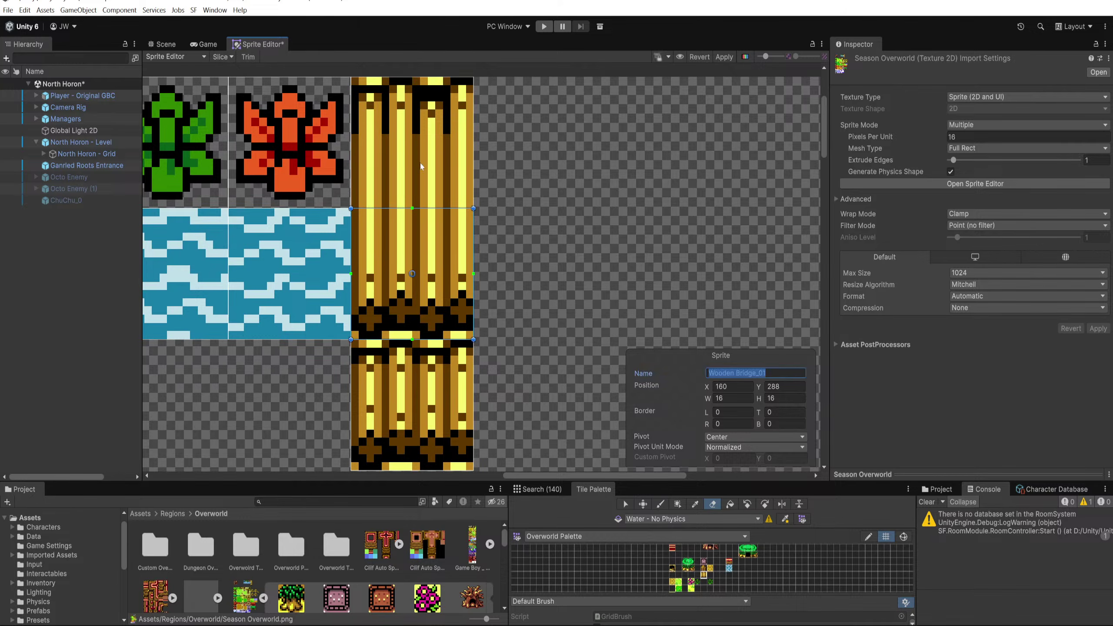
click(422, 167)
click(754, 372)
key(ctrl+v)
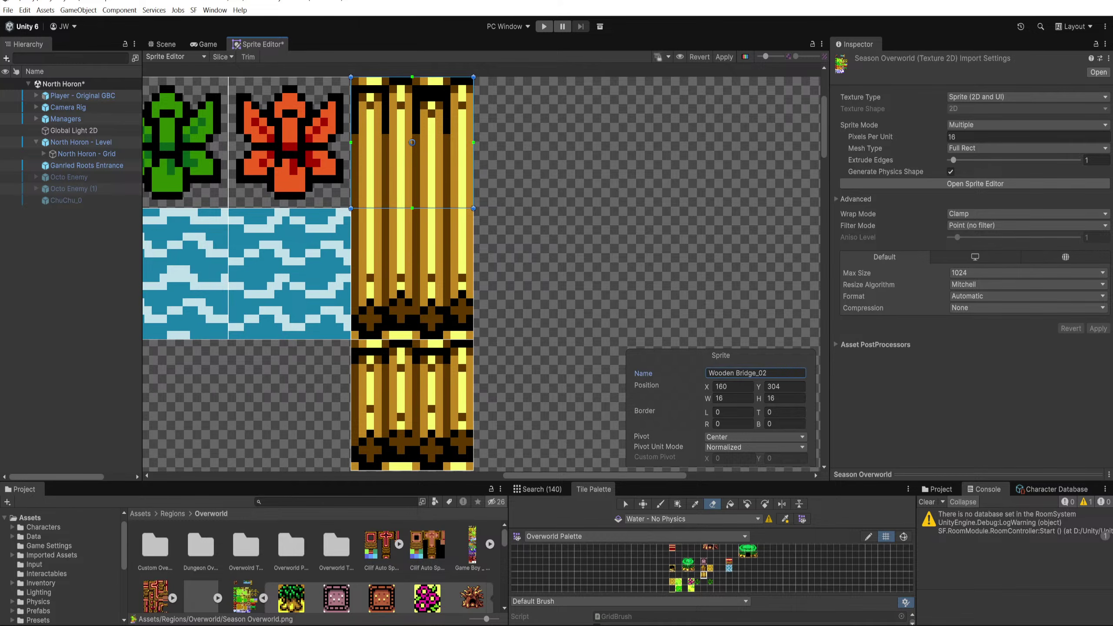
Step: Add a 16 by 16 sprite region at X 160, Y 297, overlapping the two upper wooden tiles, and name it Wooden Bridge_03
scroll(496, 214, up, 2)
click(516, 233)
click(395, 256)
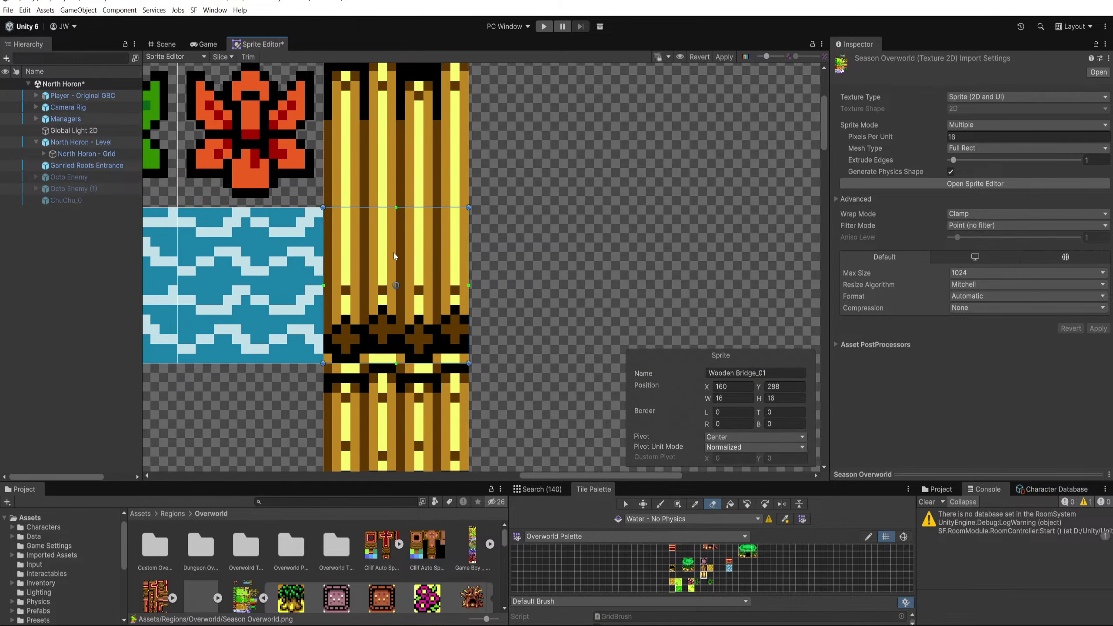
click(392, 189)
drag(468, 276, 324, 149)
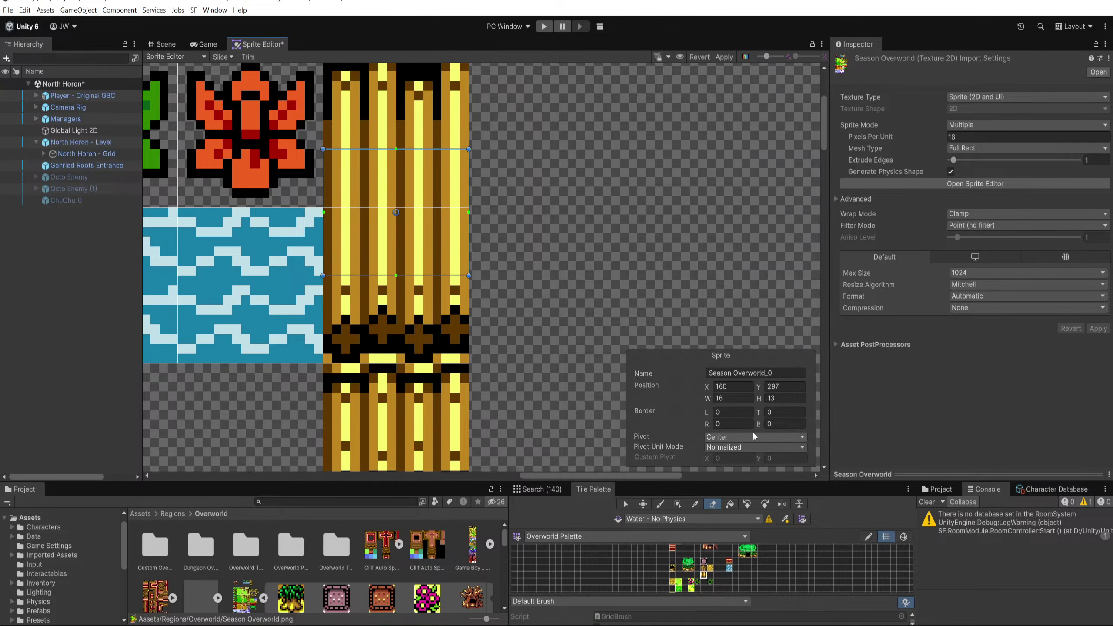
text(16)
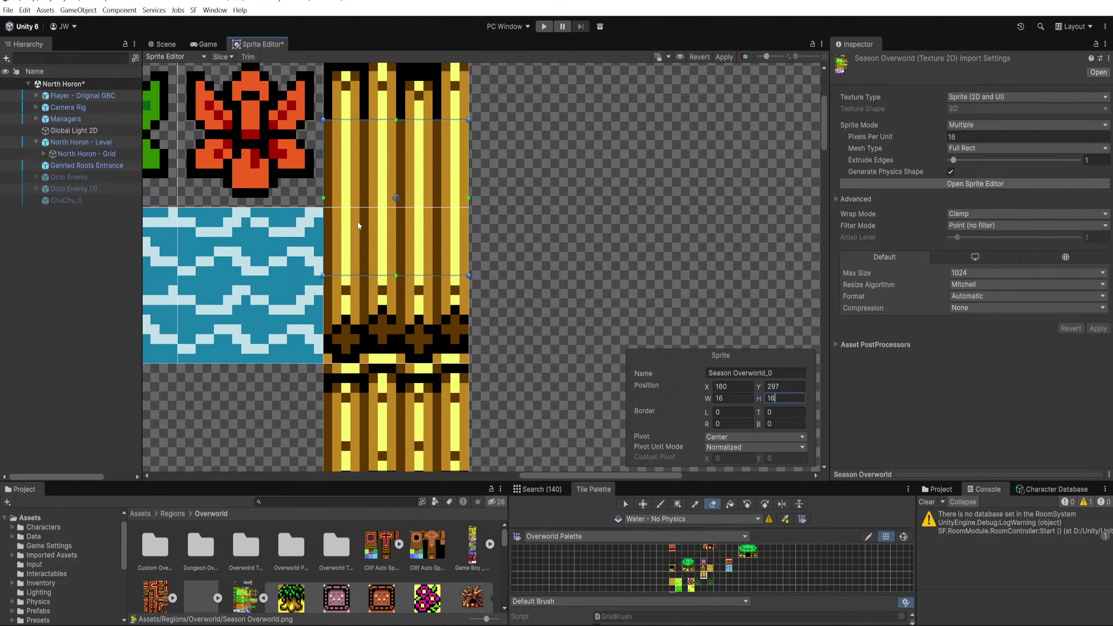
click(780, 374)
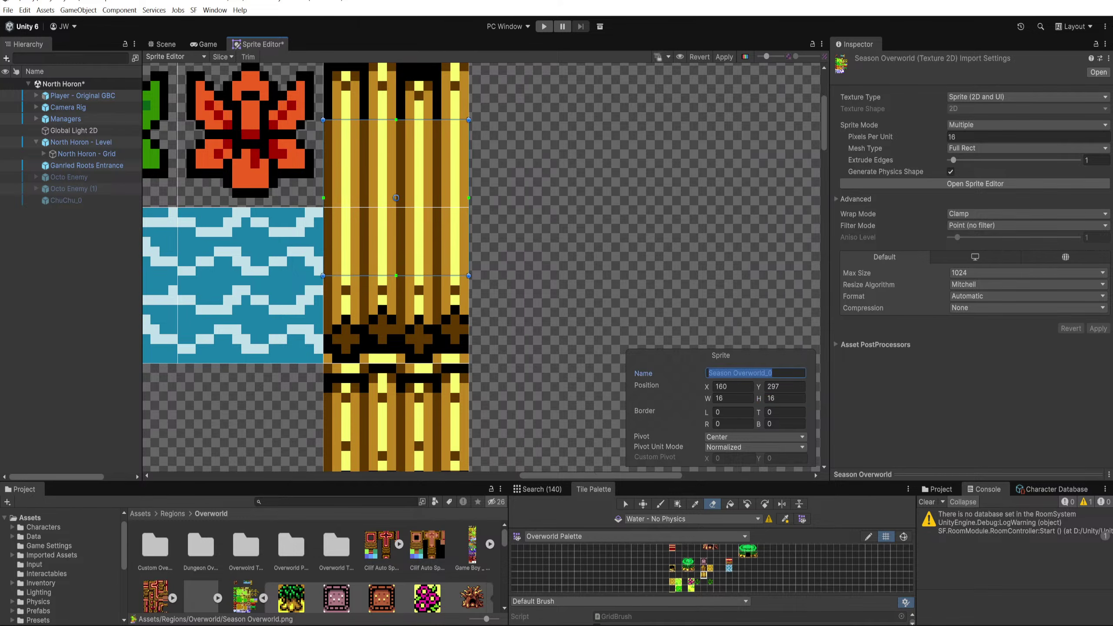
key(ctrl+v)
Step: Check the overlapping Wooden Bridge regions by selecting them in turn, and apply the sprite slicing changes
click(438, 389)
click(424, 344)
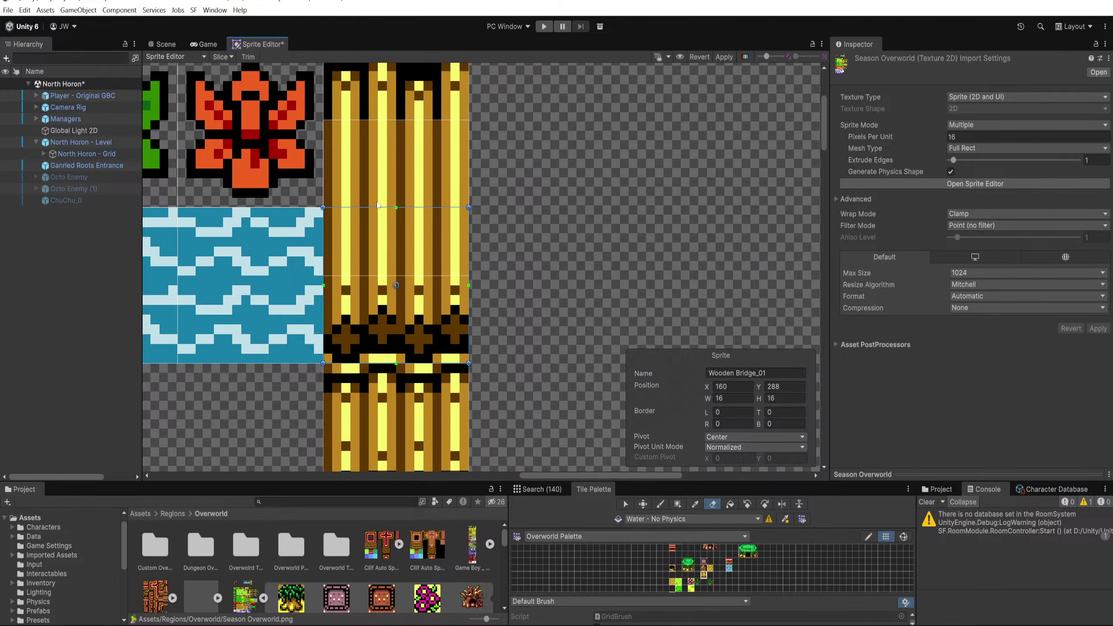
click(382, 106)
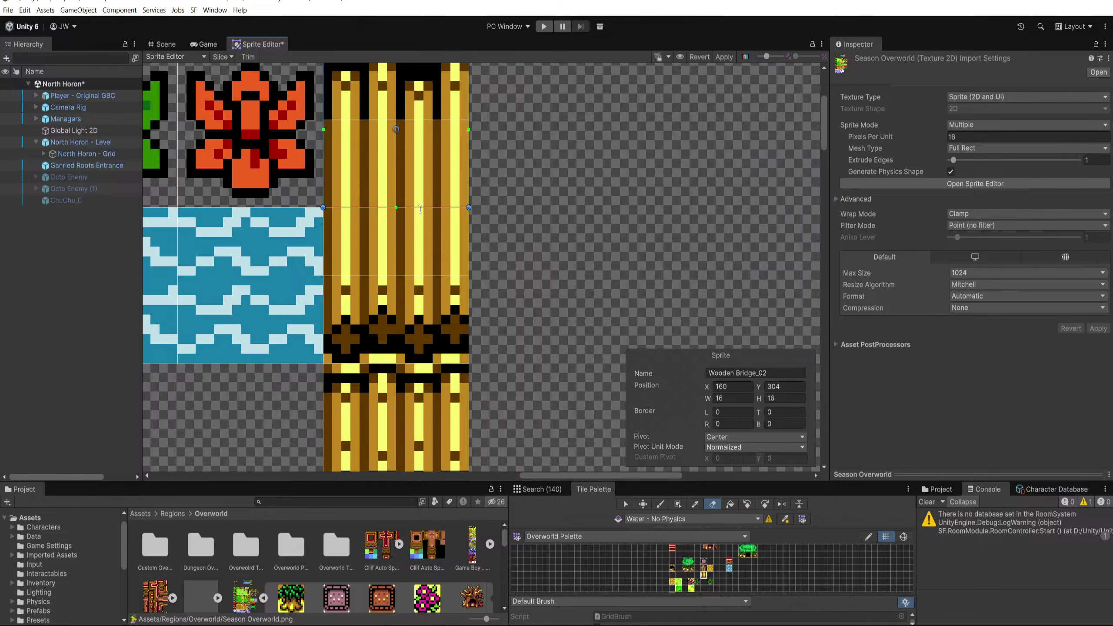
click(440, 245)
click(437, 198)
click(381, 234)
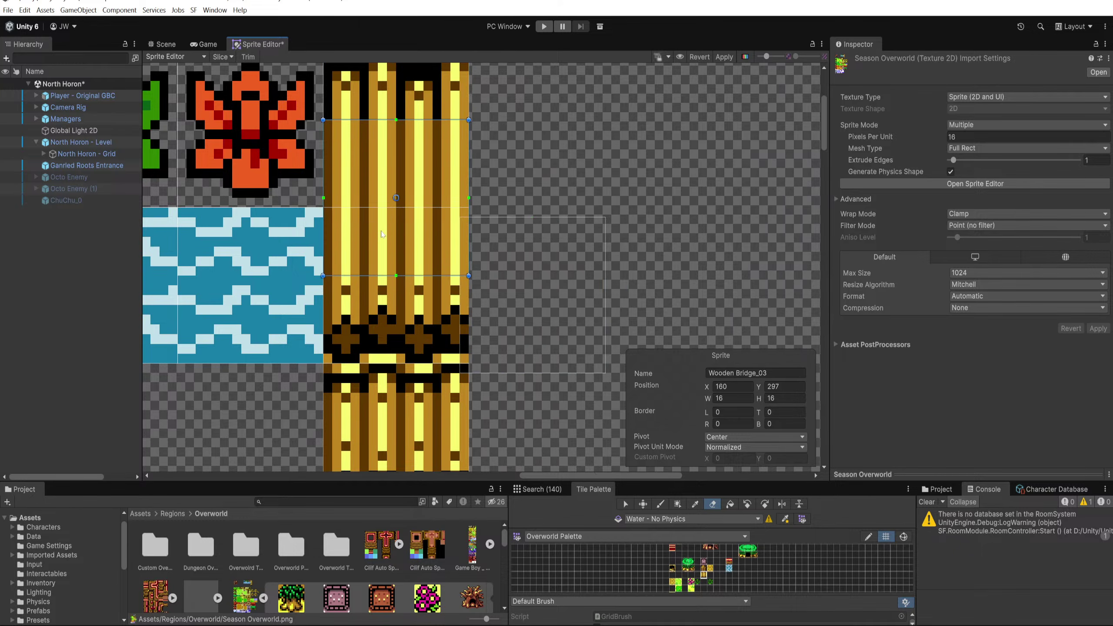
click(381, 235)
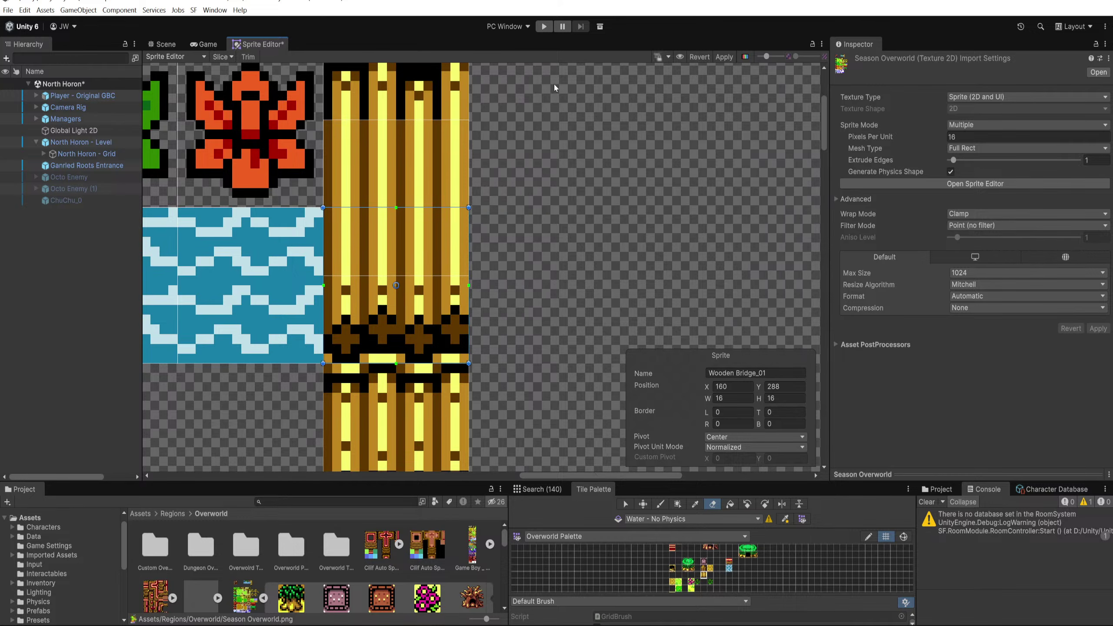
click(724, 57)
click(568, 338)
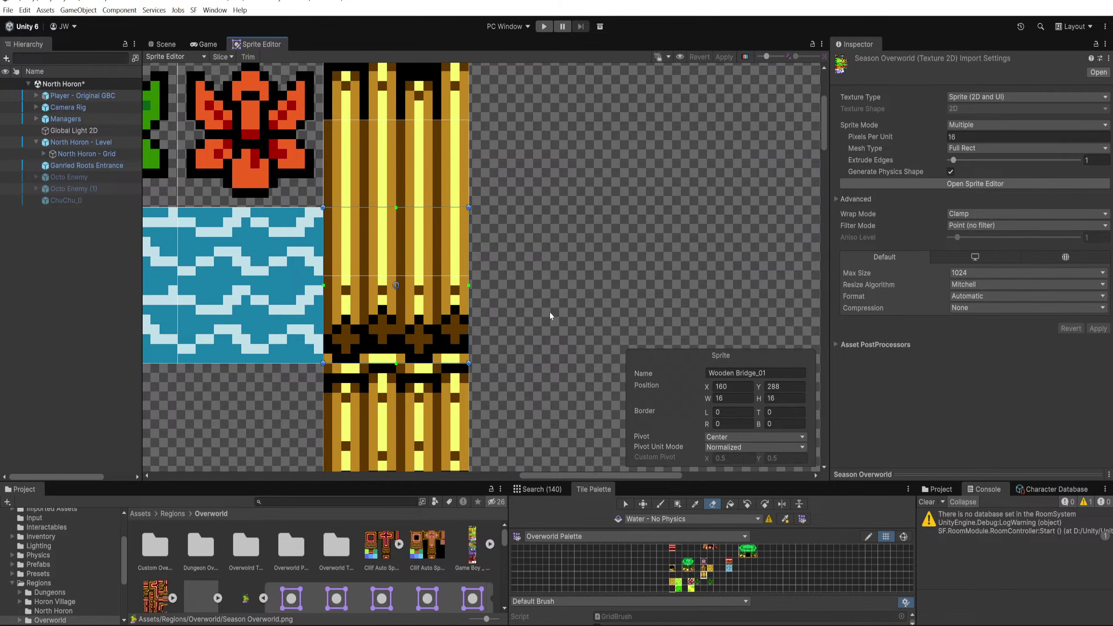
Step: Return to the scene and toggle the North Horon - Level object off and on to refresh its tilemaps
click(163, 44)
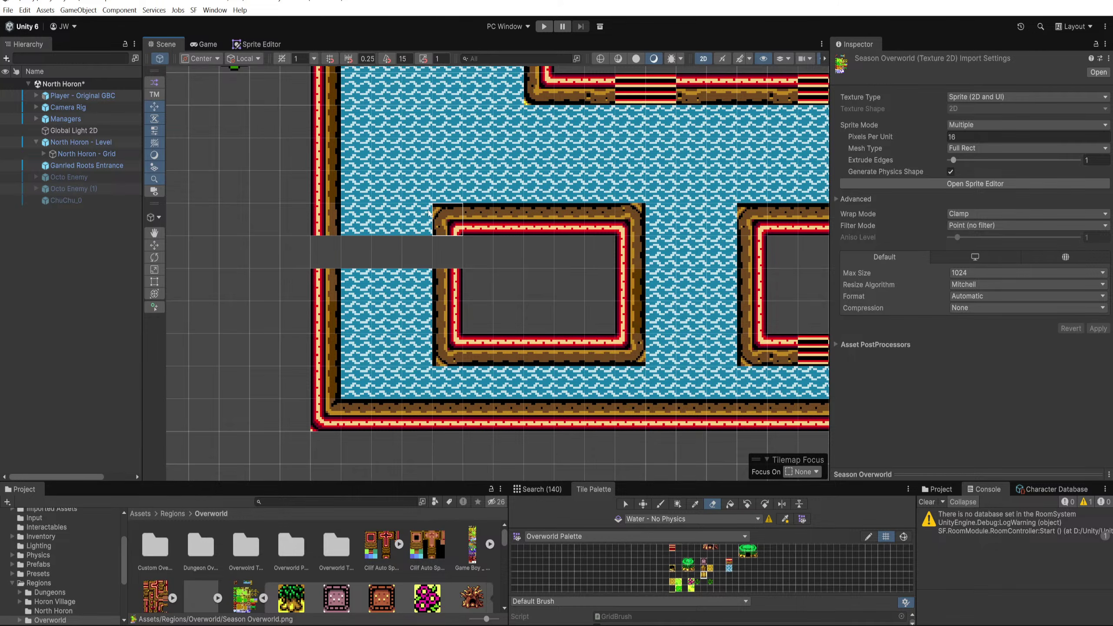
click(443, 217)
click(858, 62)
click(857, 62)
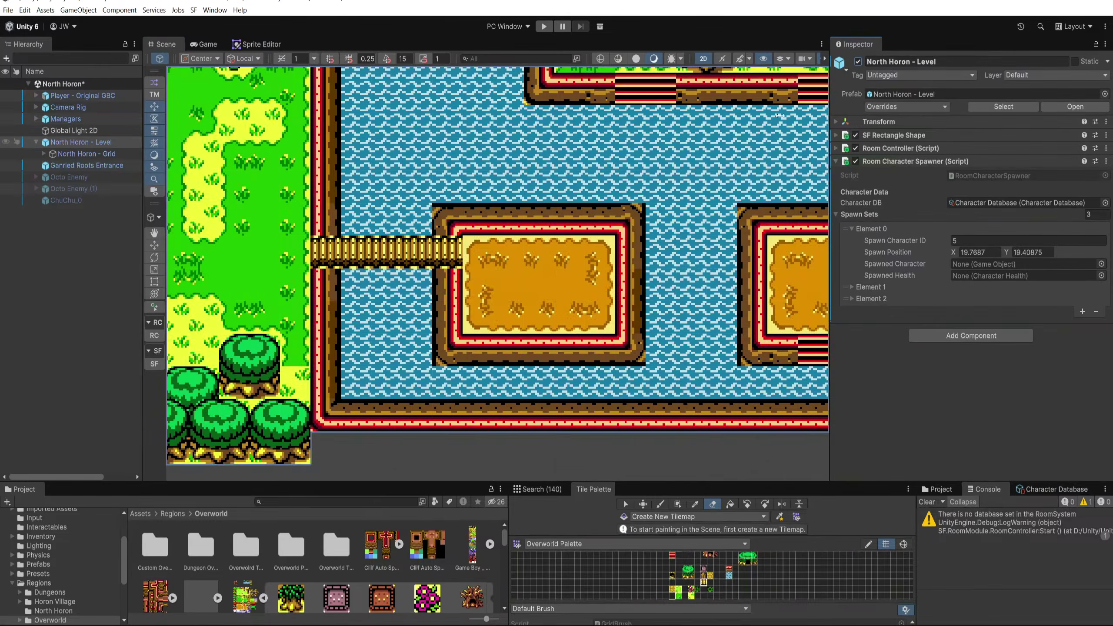
Step: Enlarge the Project and Tile Palette areas so more assets and palette tiles fit on screen
drag(594, 187, 611, 335)
drag(416, 205, 508, 293)
drag(500, 356, 554, 212)
drag(459, 183, 623, 334)
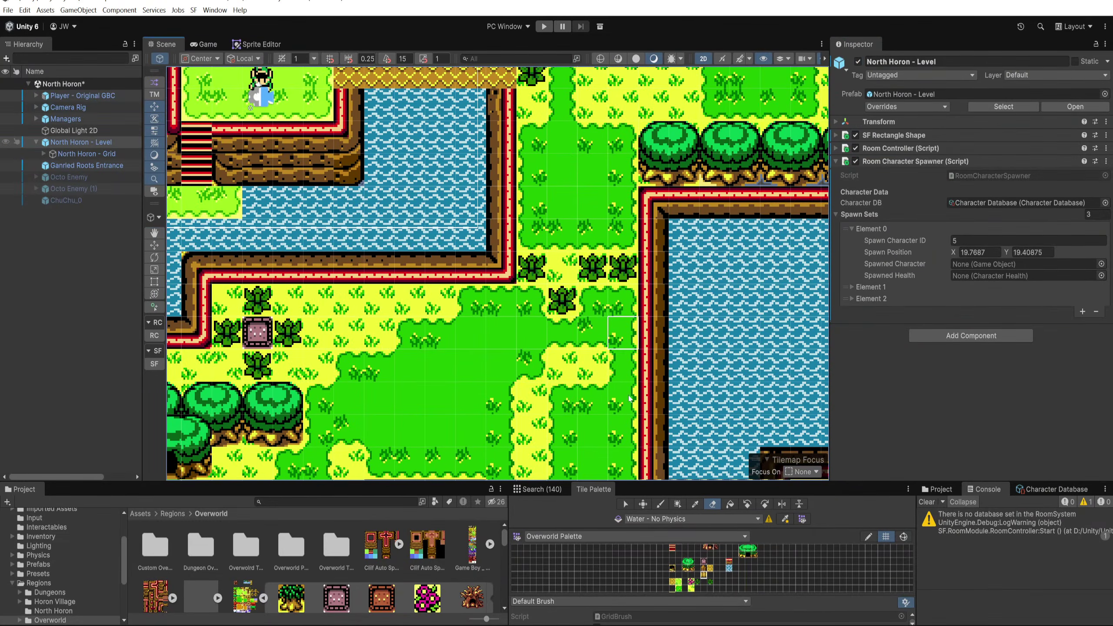
drag(437, 480, 435, 374)
drag(436, 118, 425, 276)
scroll(414, 258, up, 10)
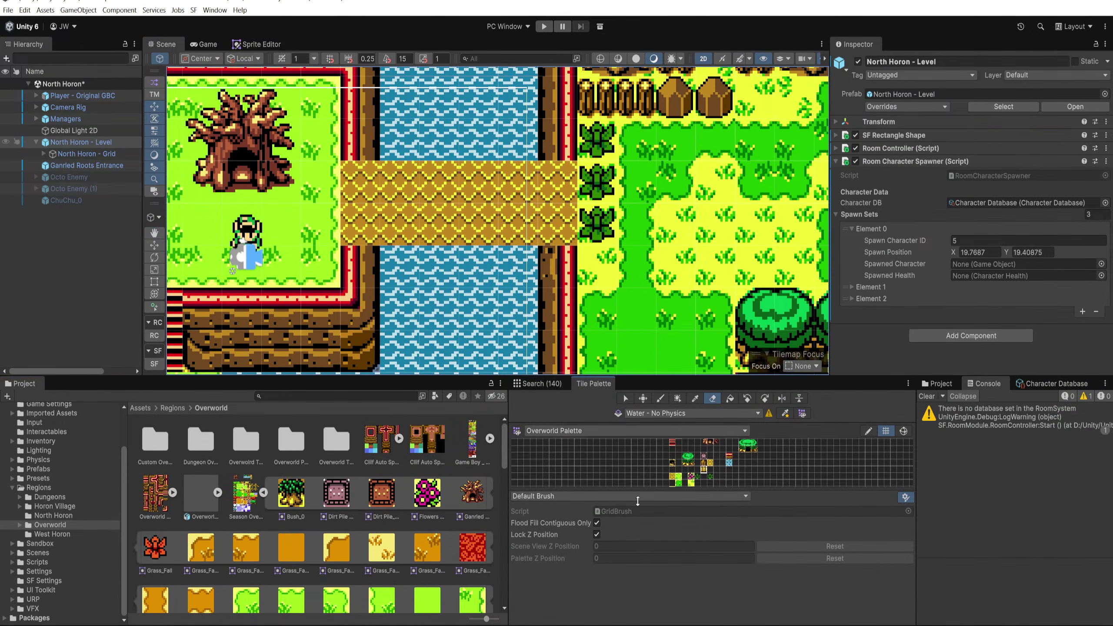
scroll(641, 483, up, 5)
drag(460, 376, 460, 348)
drag(576, 390, 578, 376)
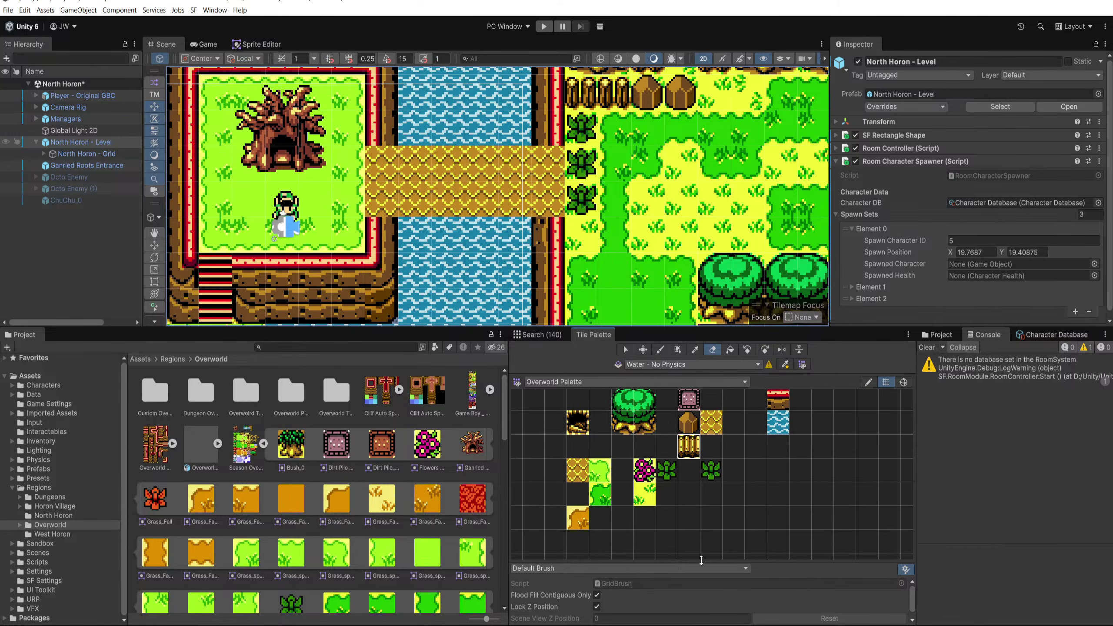
drag(701, 562, 701, 598)
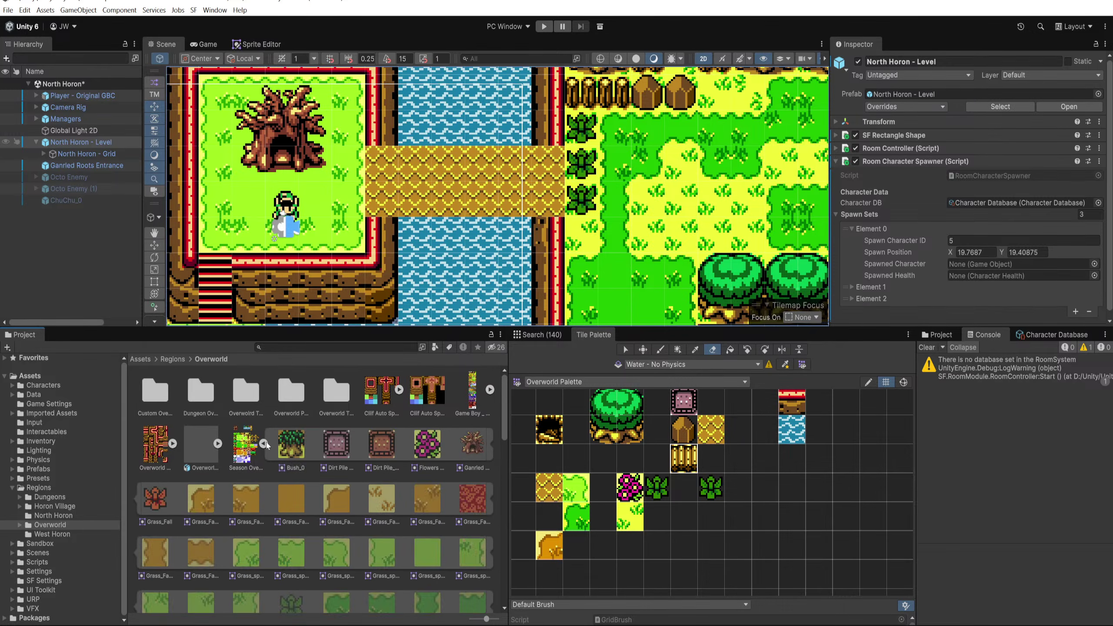
Step: Search the project assets for bridge and clear the search
click(248, 444)
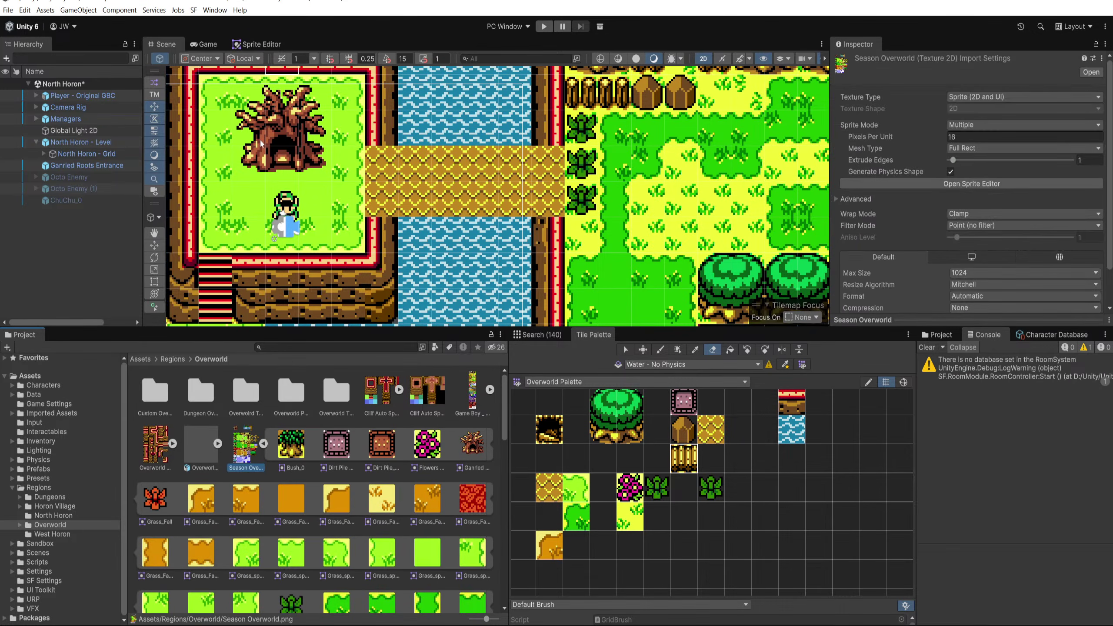
click(374, 349)
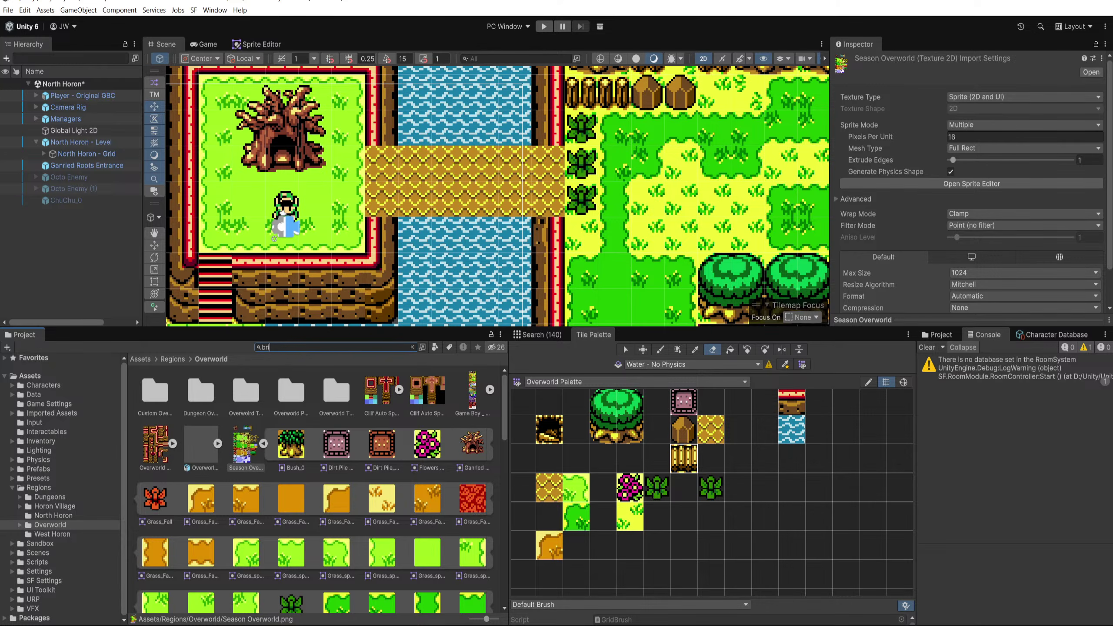
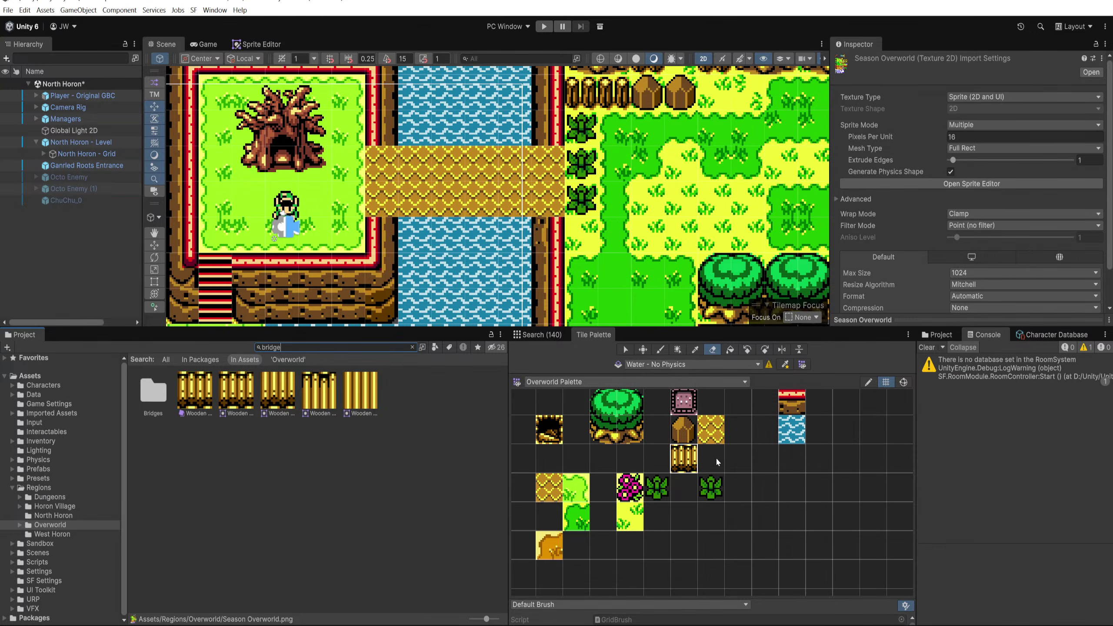
click(412, 348)
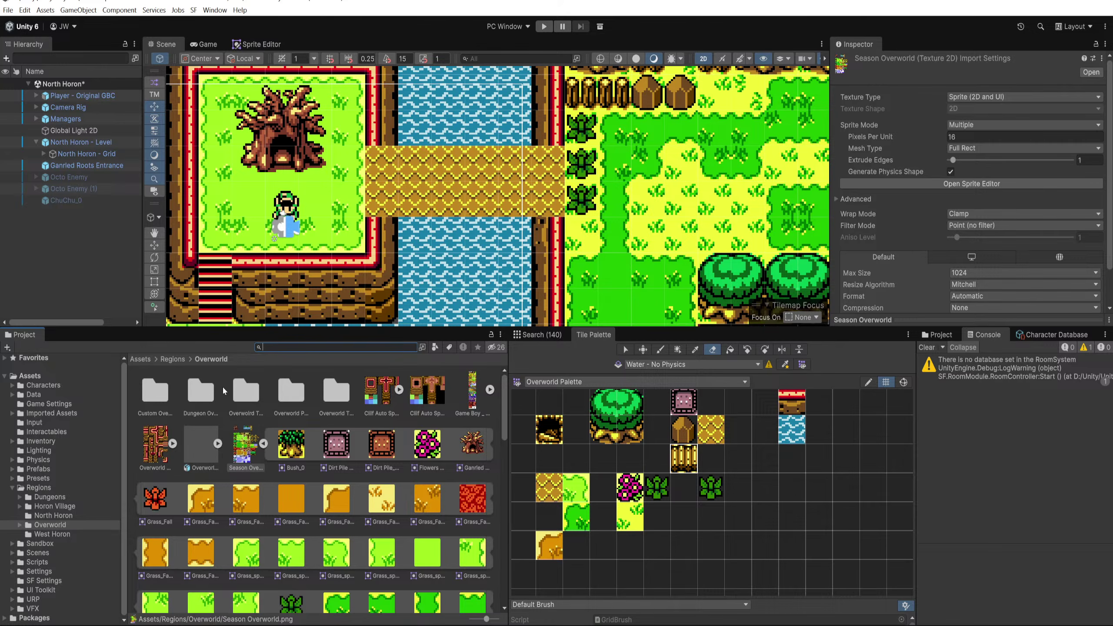
Step: Collapse the Season Overworld sprite list and open the Bridges folder inside Overworld Tiles
click(266, 444)
click(327, 399)
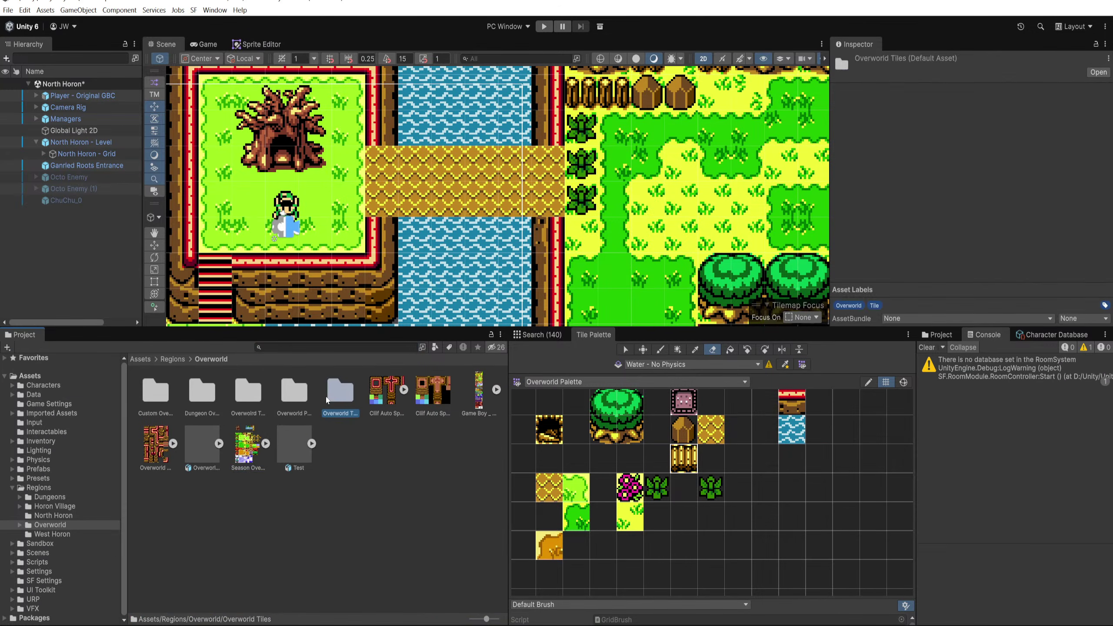
click(261, 396)
double_click(340, 392)
right_click(315, 529)
double_click(161, 419)
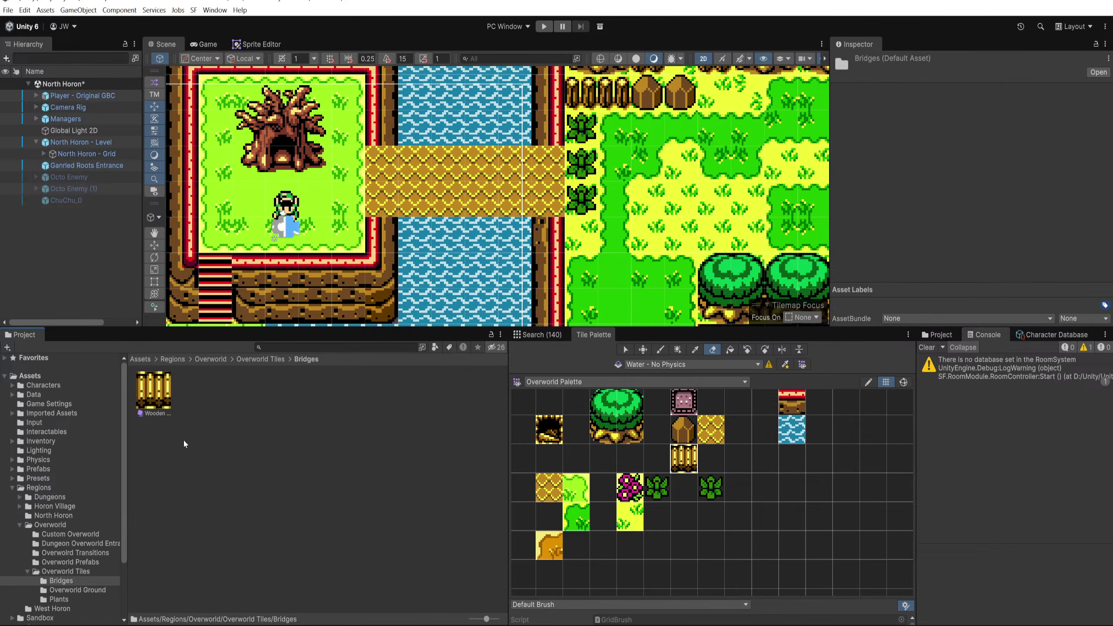
Step: Create an SFNeighbour Rule Tile asset in the Bridges folder
right_click(228, 398)
click(396, 121)
right_click(269, 450)
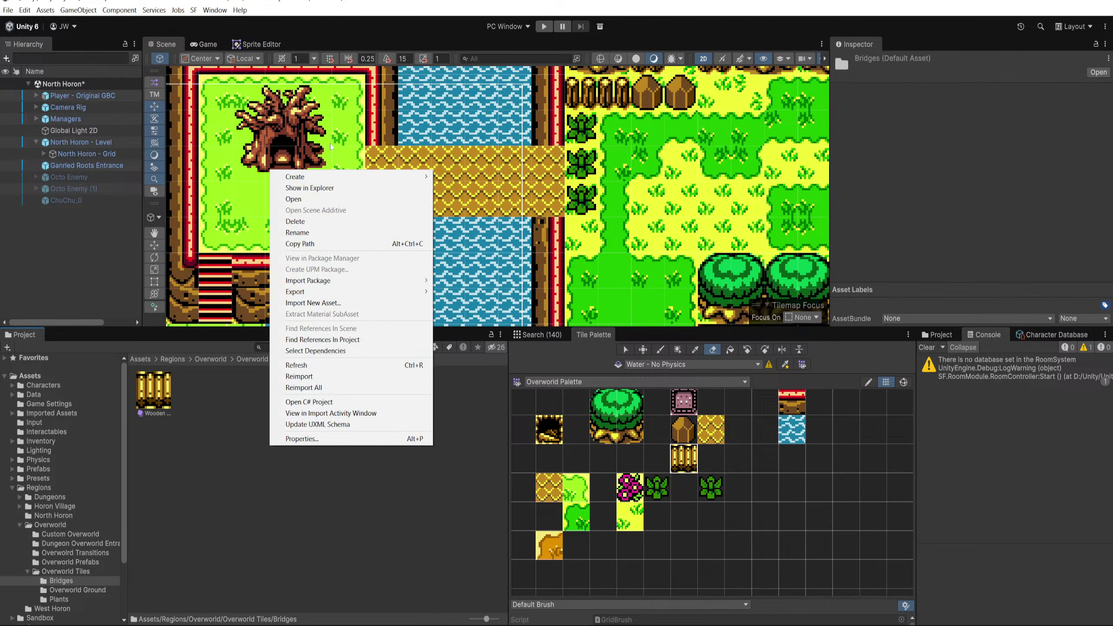
mouse_move(339, 176)
mouse_move(471, 243)
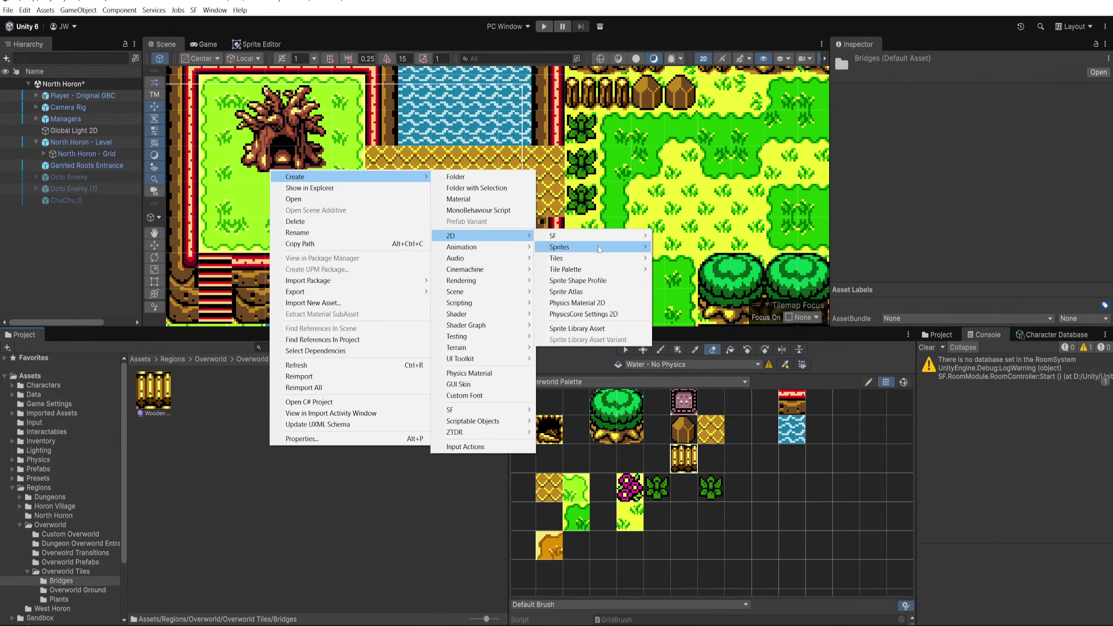
mouse_move(566, 258)
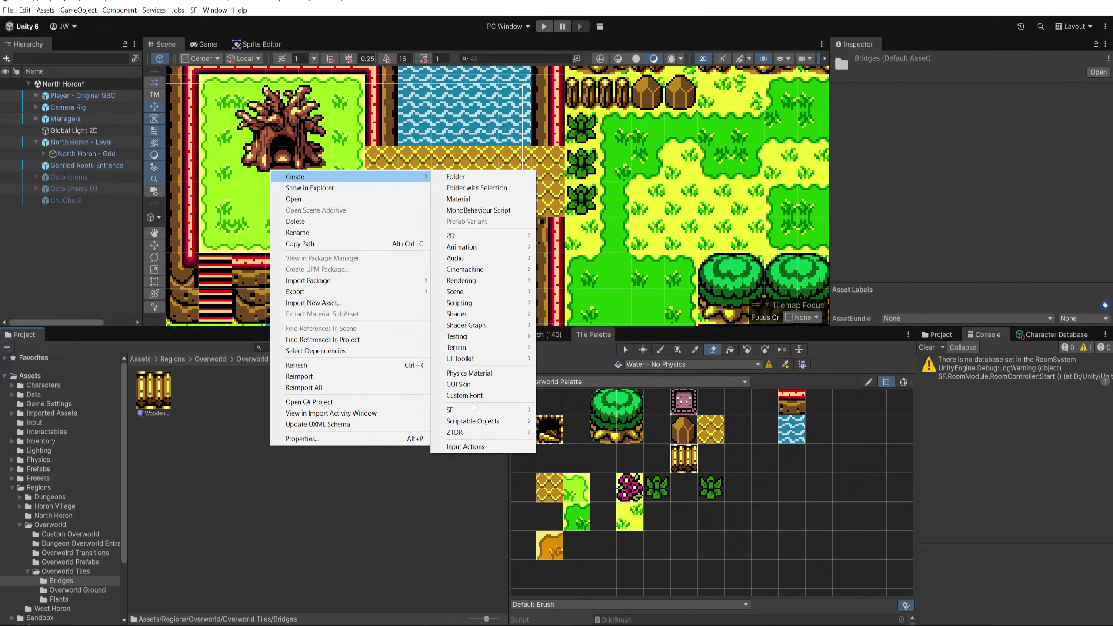
mouse_move(504, 410)
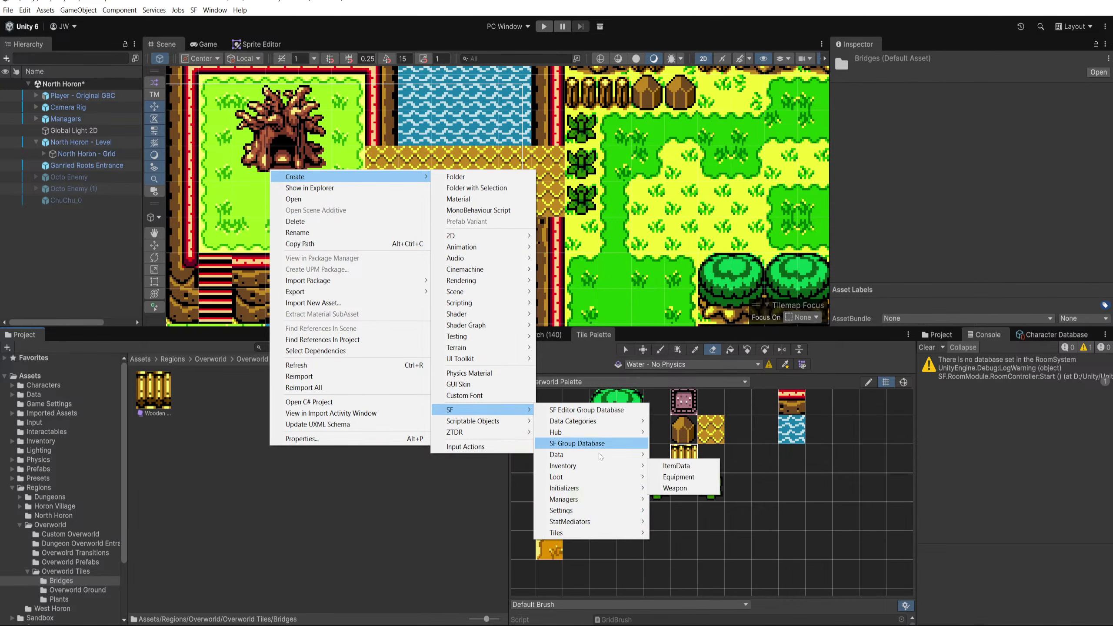
mouse_move(588, 539)
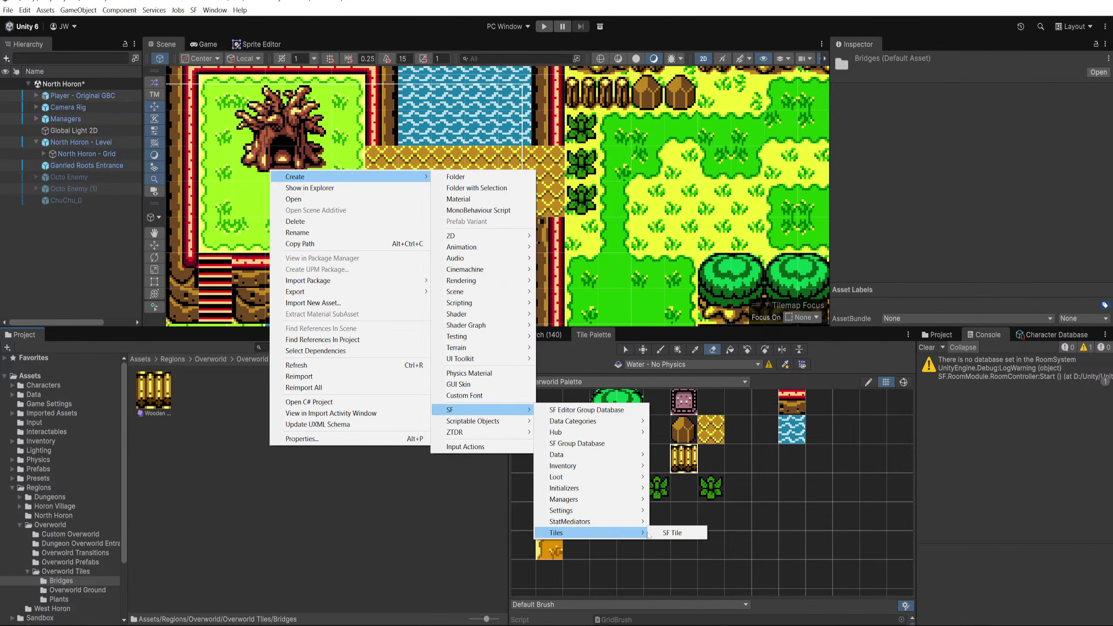
mouse_move(624, 427)
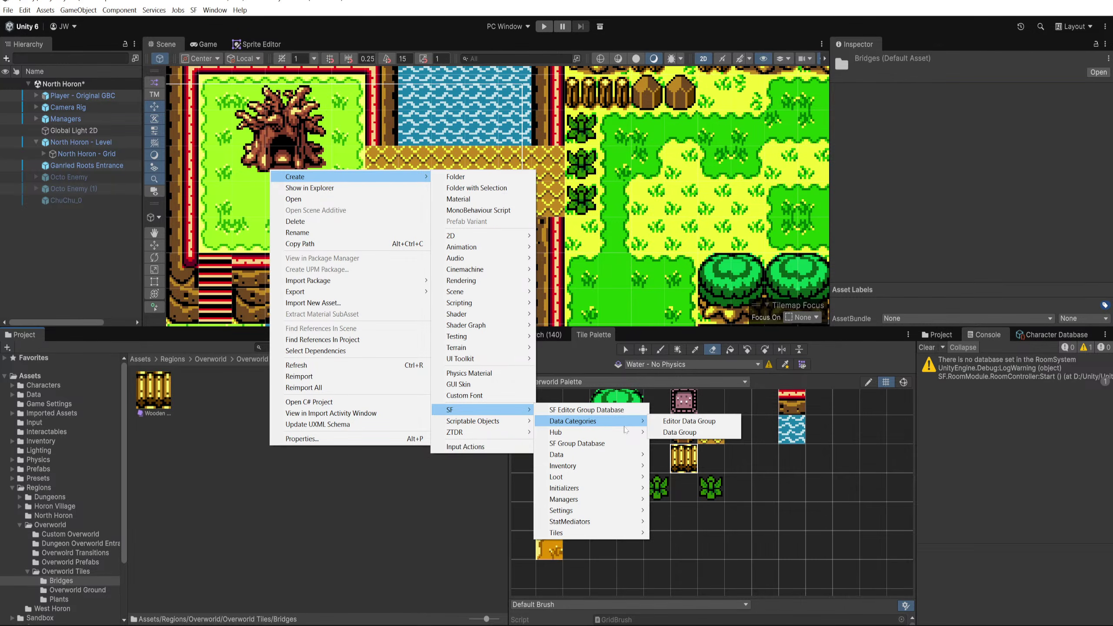
mouse_move(504, 432)
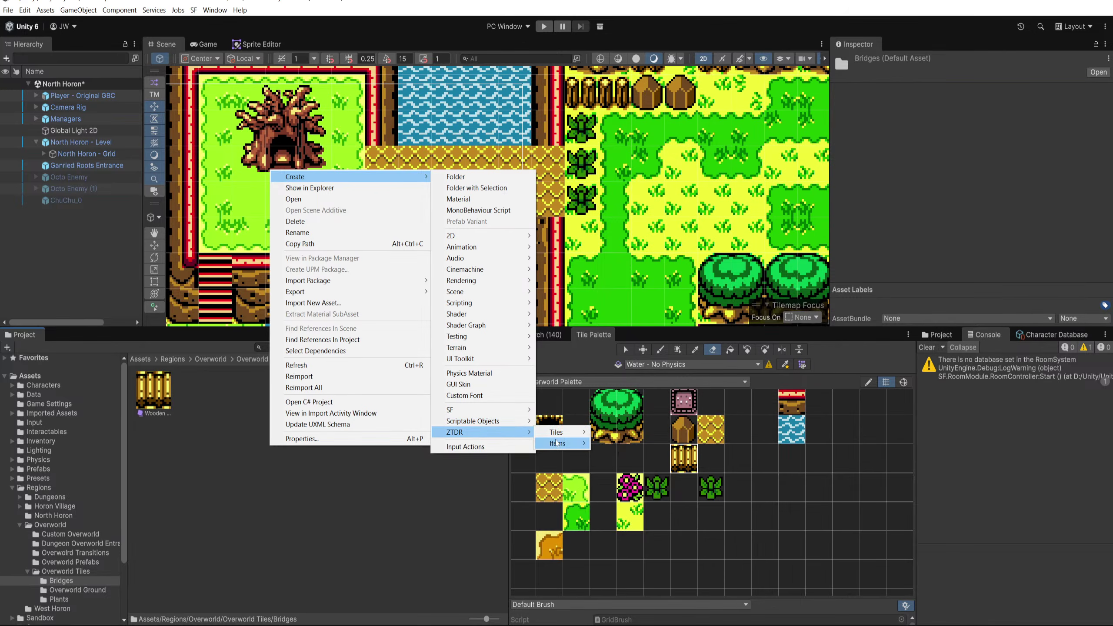
mouse_move(557, 436)
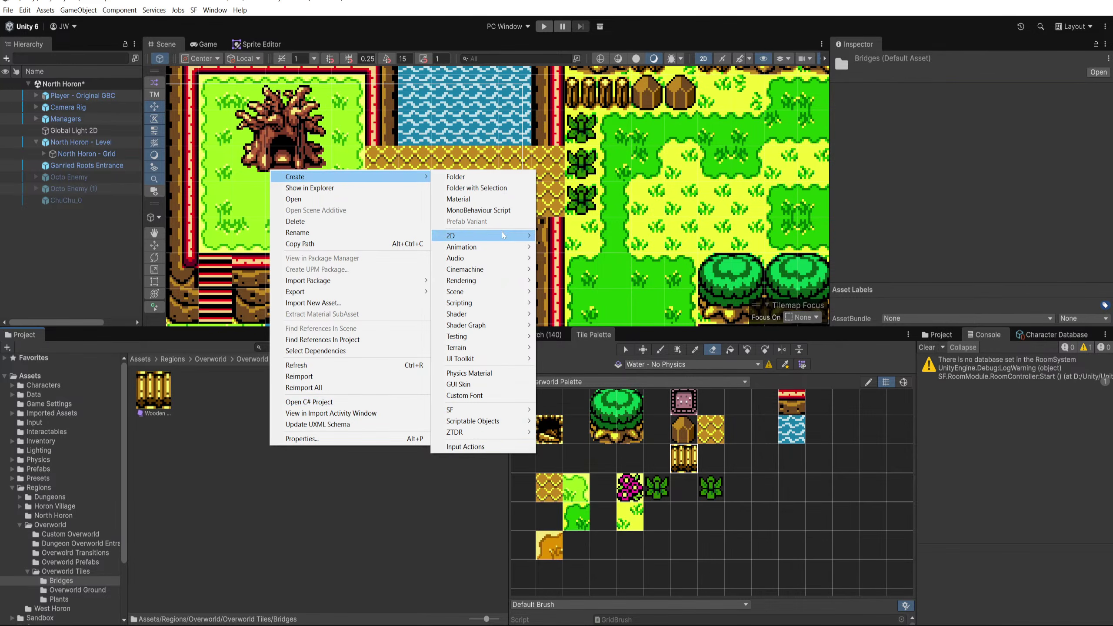
mouse_move(505, 236)
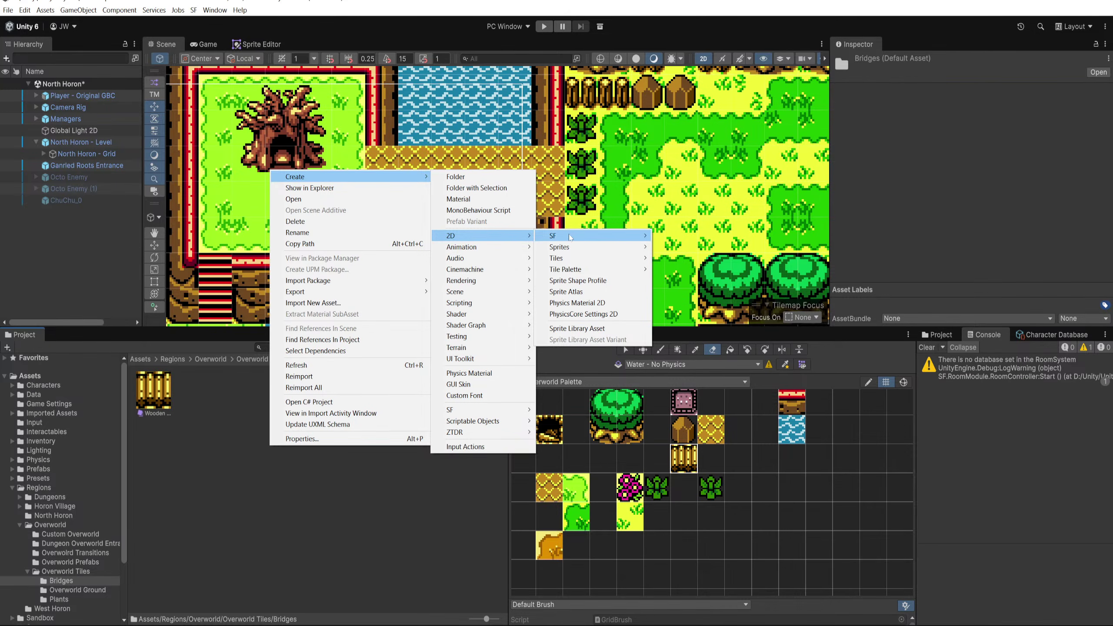
mouse_move(640, 237)
mouse_move(681, 242)
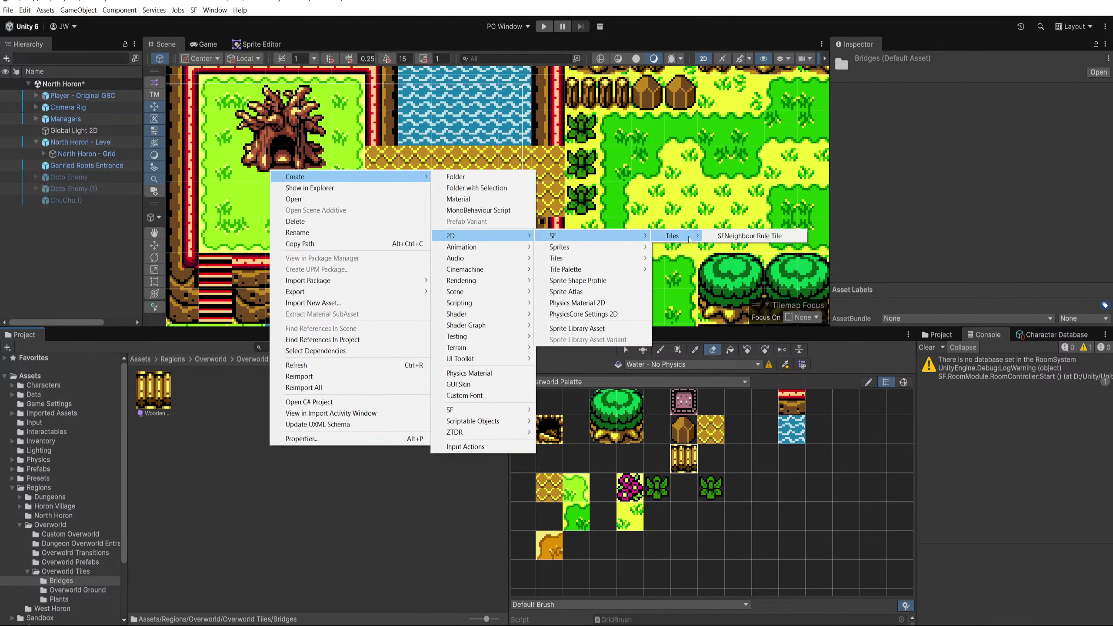
click(750, 236)
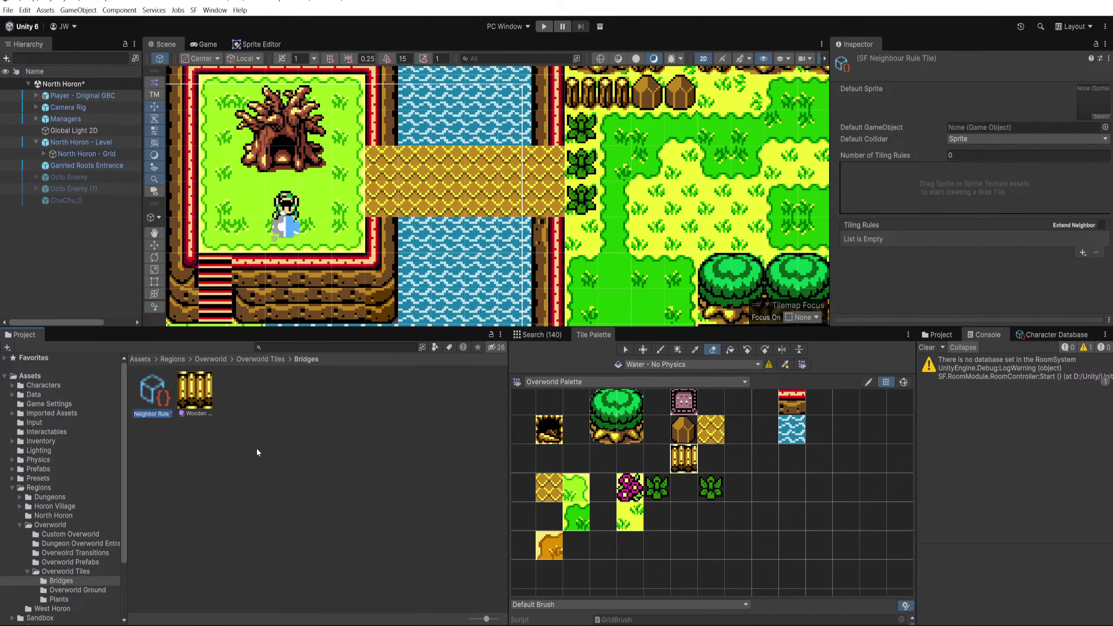
Step: Name the new rule tile asset Wooden Bridge Rules
key(BackSpace)
text(Wooden Bridge Rul)
text(e)
text(s)
key(Return)
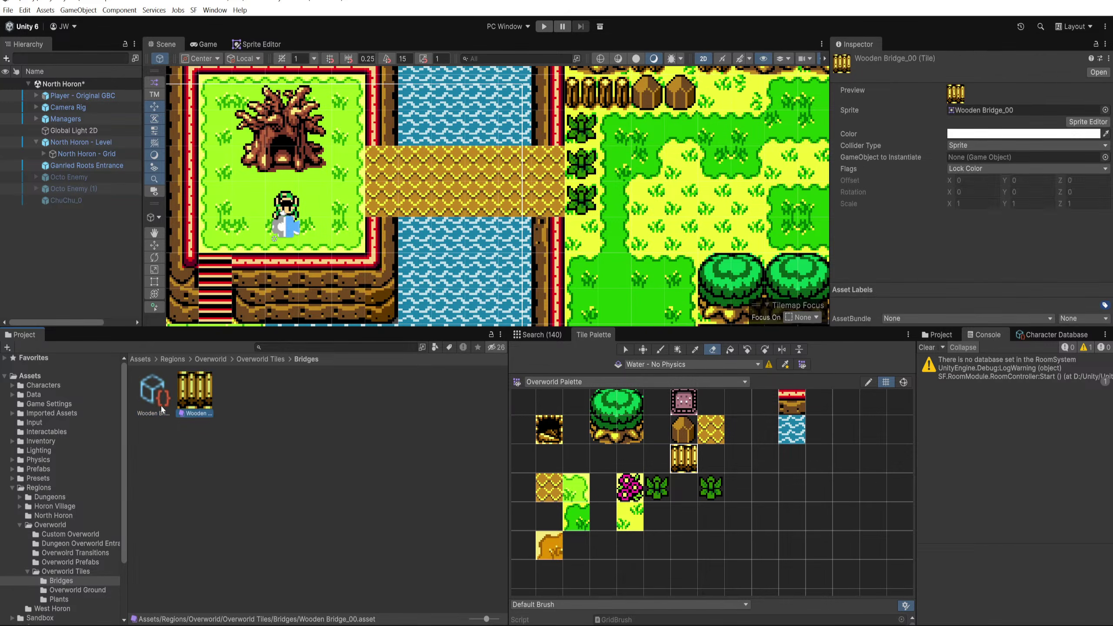
Step: Resize the editor layout so the Wooden Bridge Rules settings get a wider Inspector and the lower area is shorter
drag(129, 391, 95, 391)
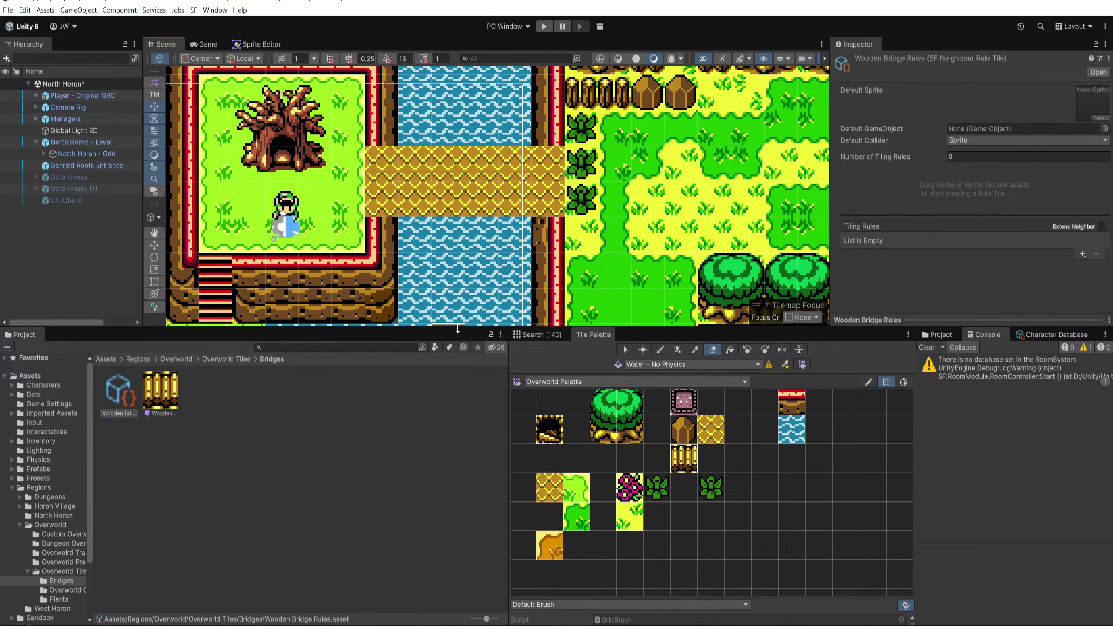
drag(452, 328, 452, 414)
drag(829, 220, 708, 229)
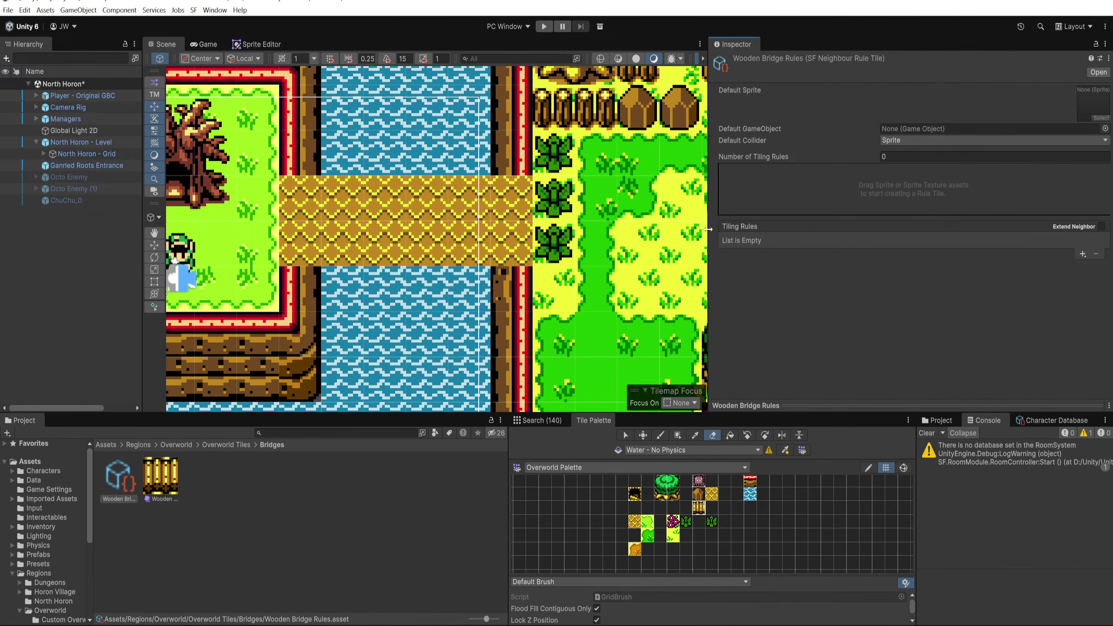
Step: Search the sprites for wood and set the rule tile's default sprite to Wooden Bridge_00
click(1105, 119)
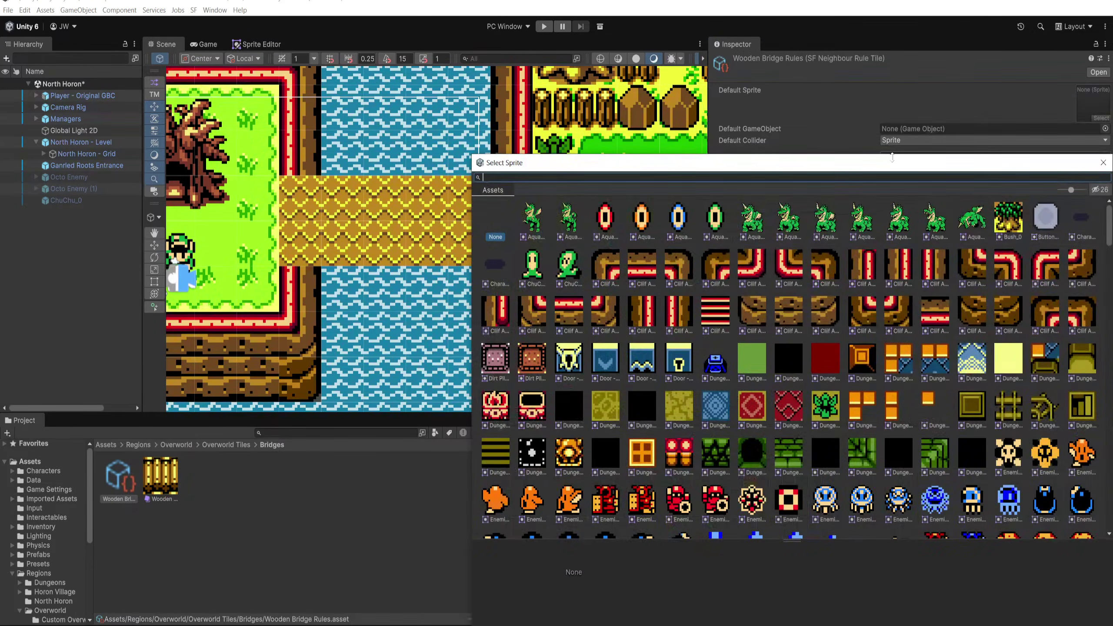
text(wo)
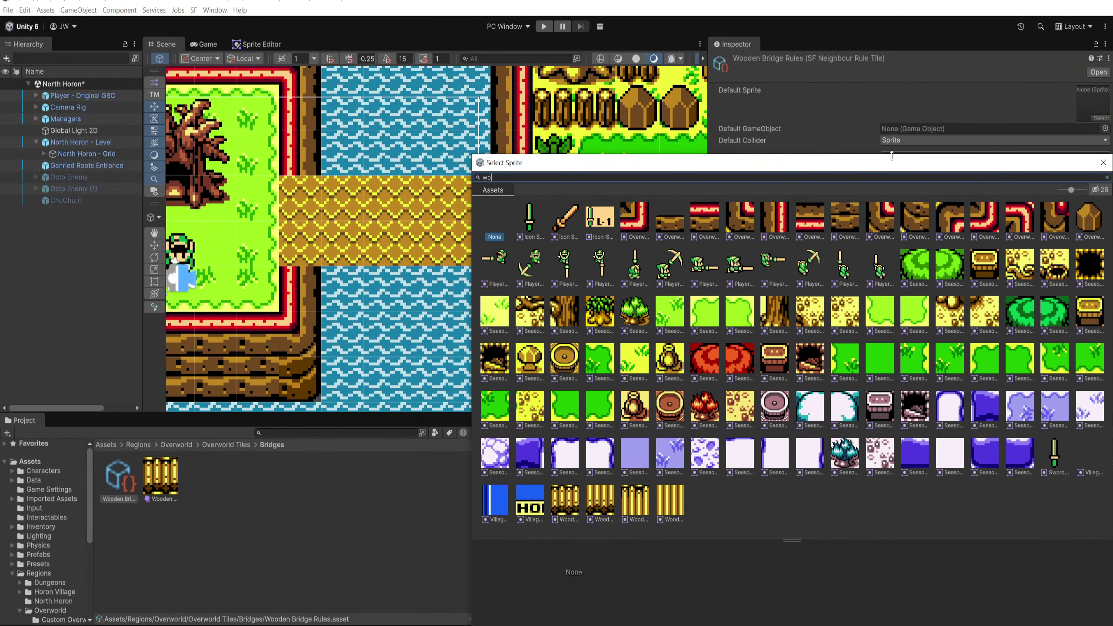
text(od)
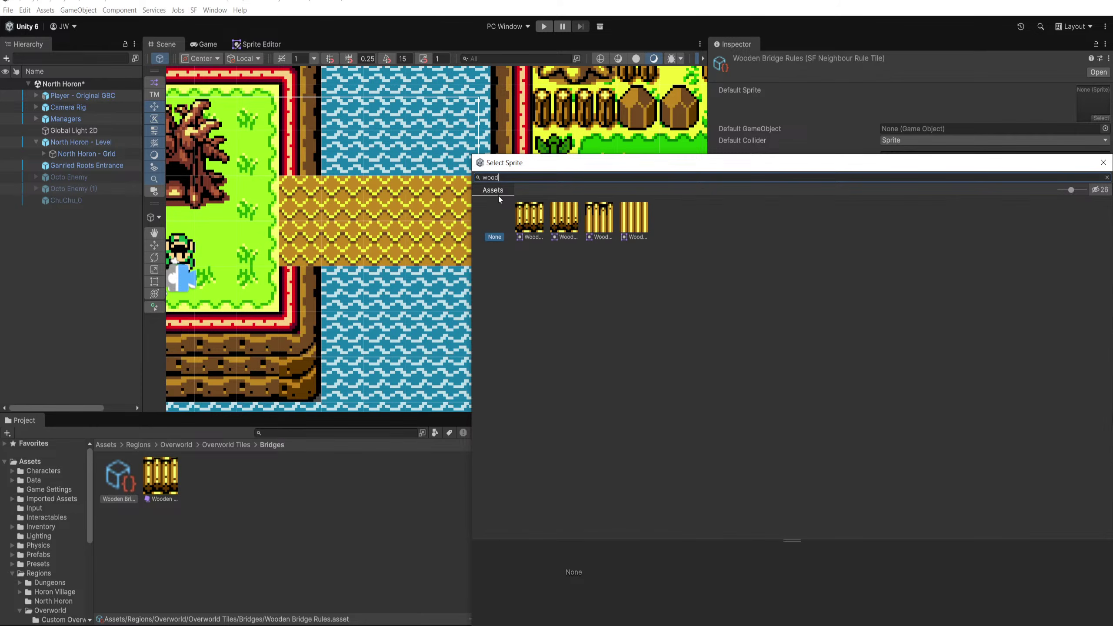
double_click(539, 224)
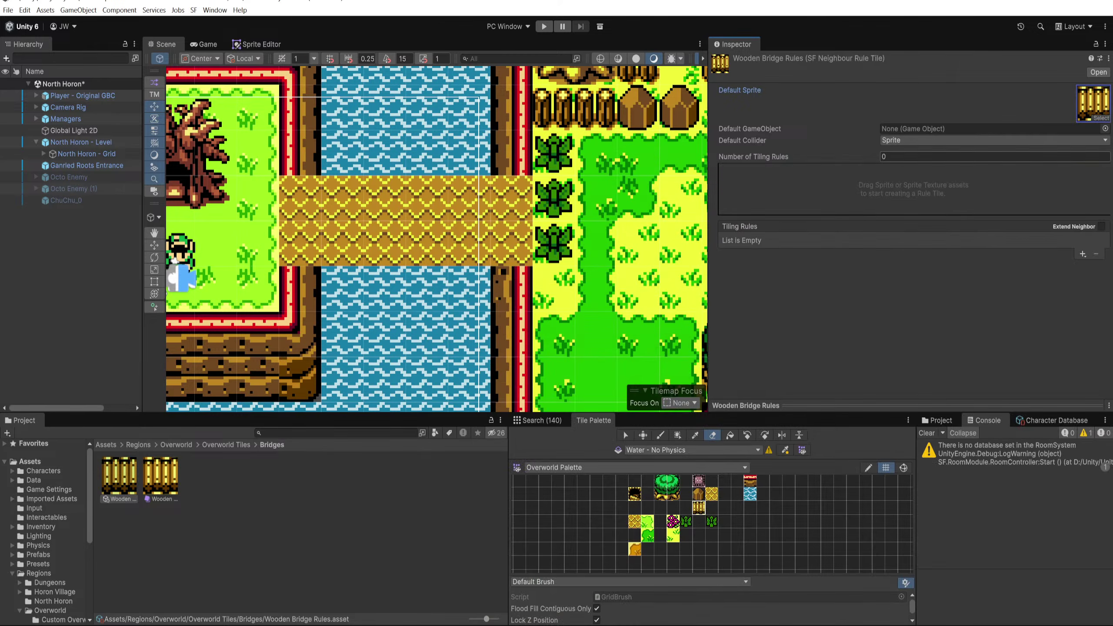
Step: Add three tiling rules to Wooden Bridge Rules
click(1081, 255)
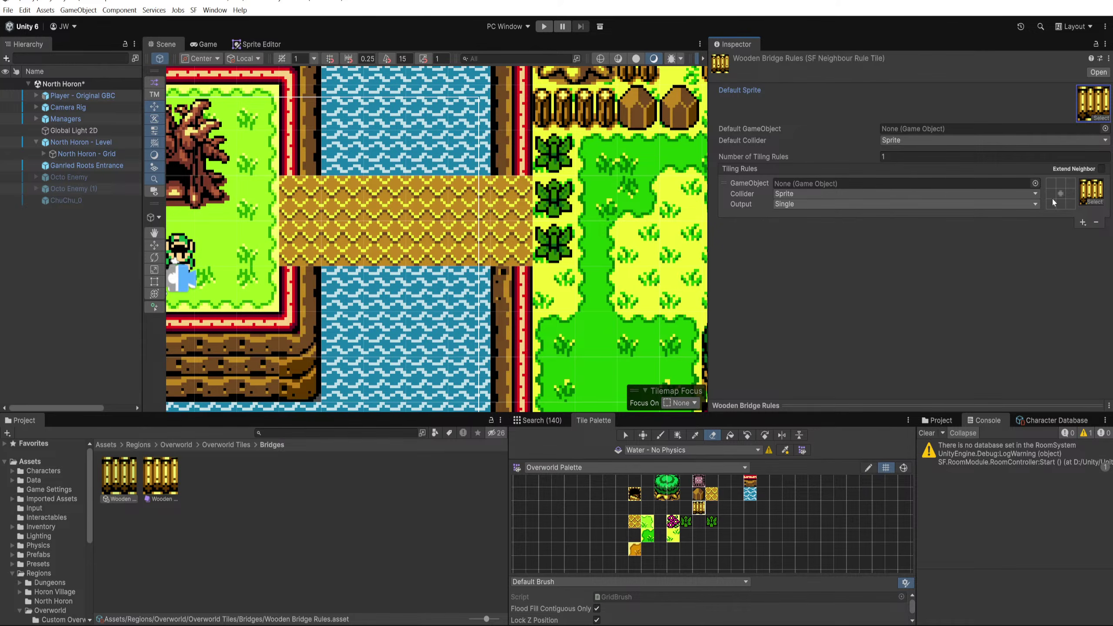
click(1082, 223)
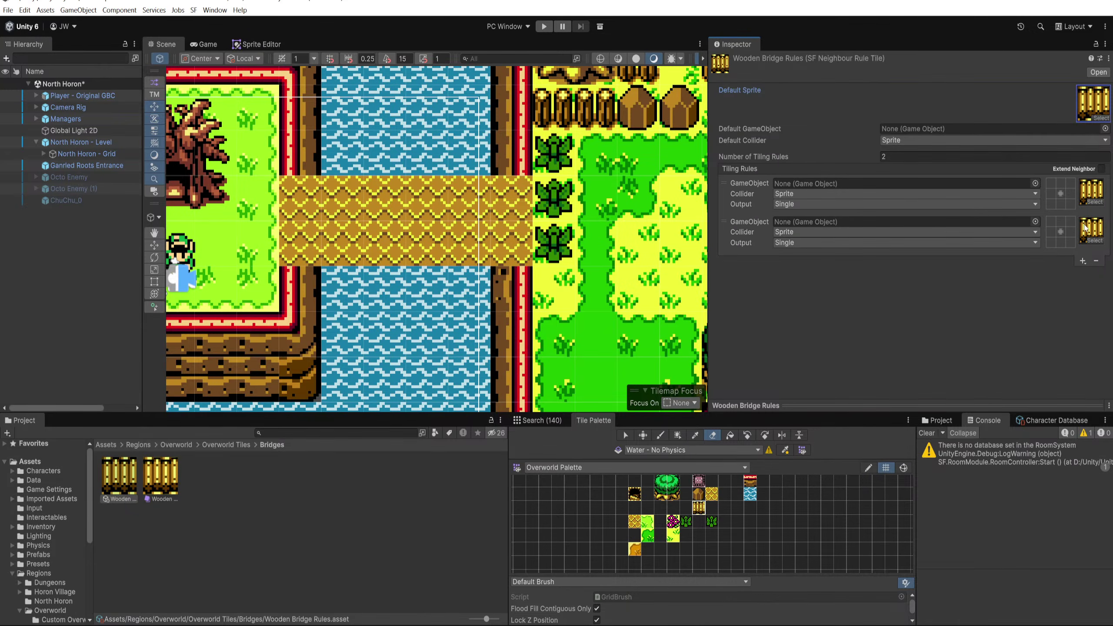
click(1083, 262)
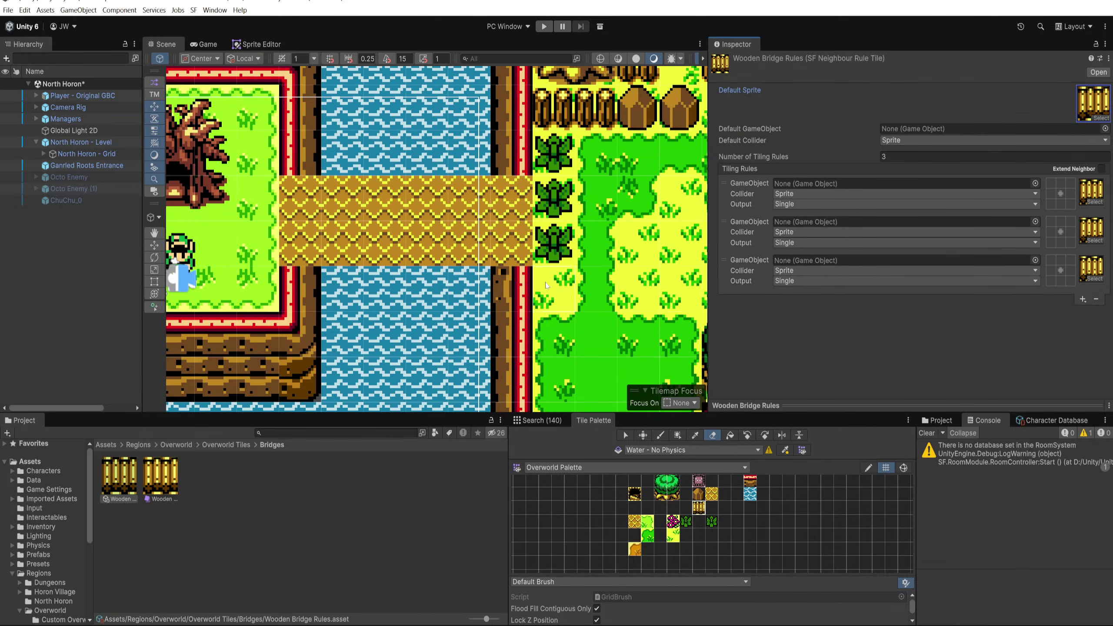
Step: Enlarge the Overworld Palette's tile area by collapsing the Default Brush settings beneath it
scroll(556, 290, down, 1)
drag(557, 289, 419, 181)
drag(600, 409, 556, 345)
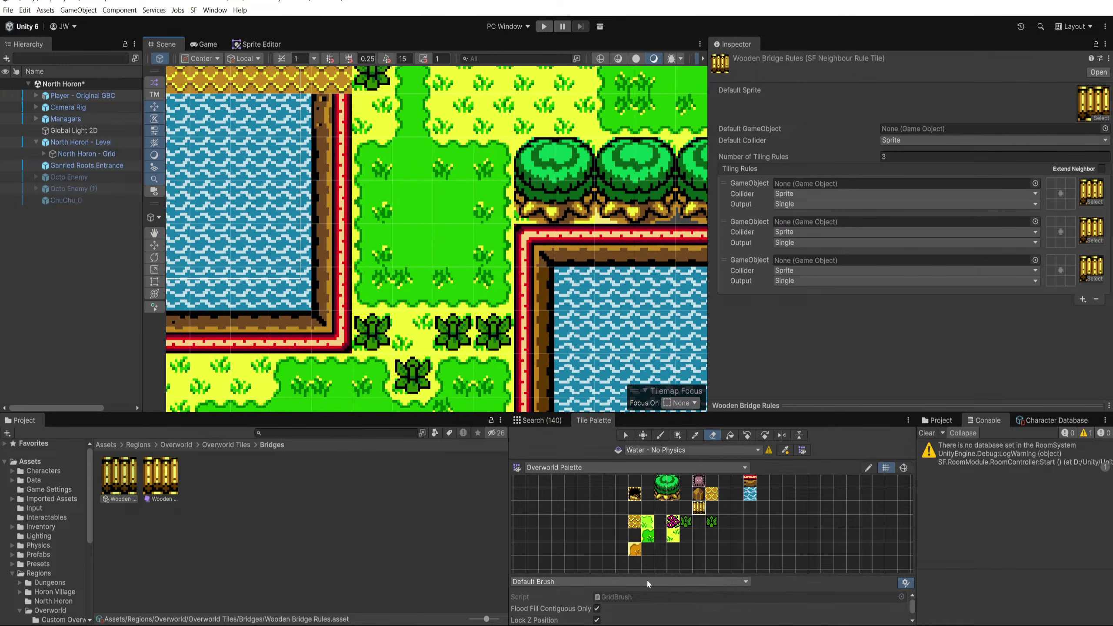
drag(649, 575, 649, 618)
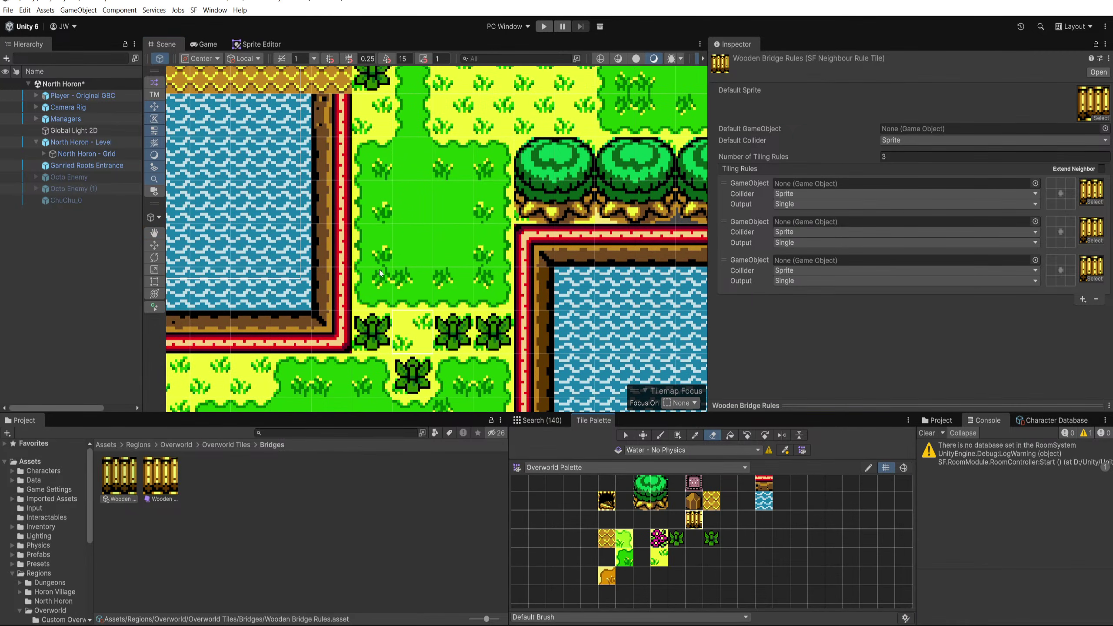
Step: Pick the wooden bridge tile for painting and make Ground under North Horon - Grid the active tilemap
click(695, 521)
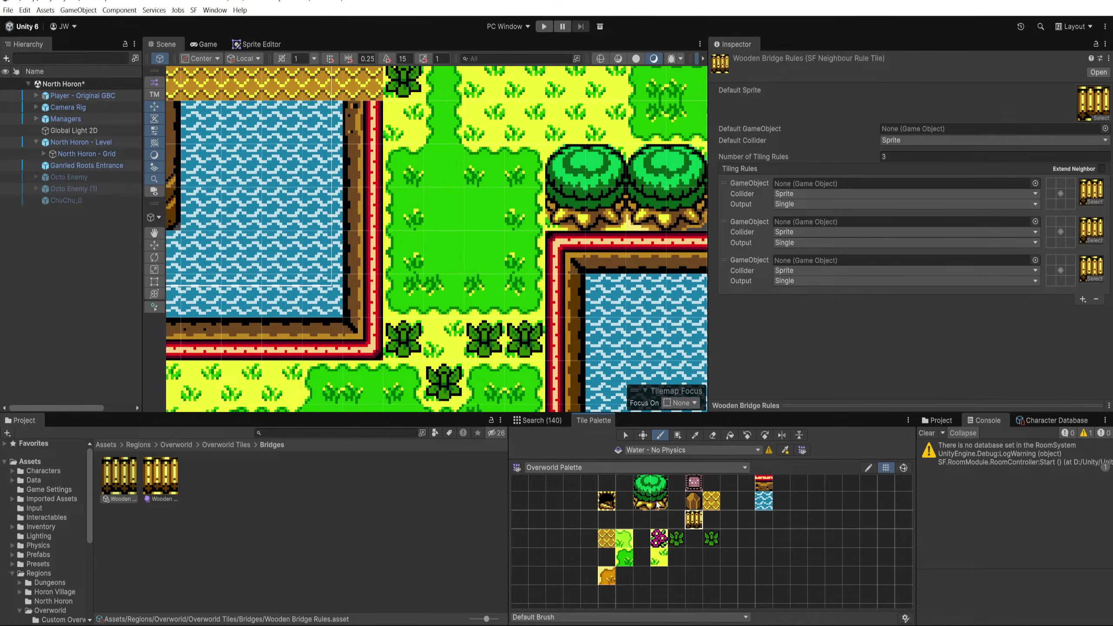
drag(326, 311, 488, 189)
drag(401, 388, 401, 285)
click(43, 153)
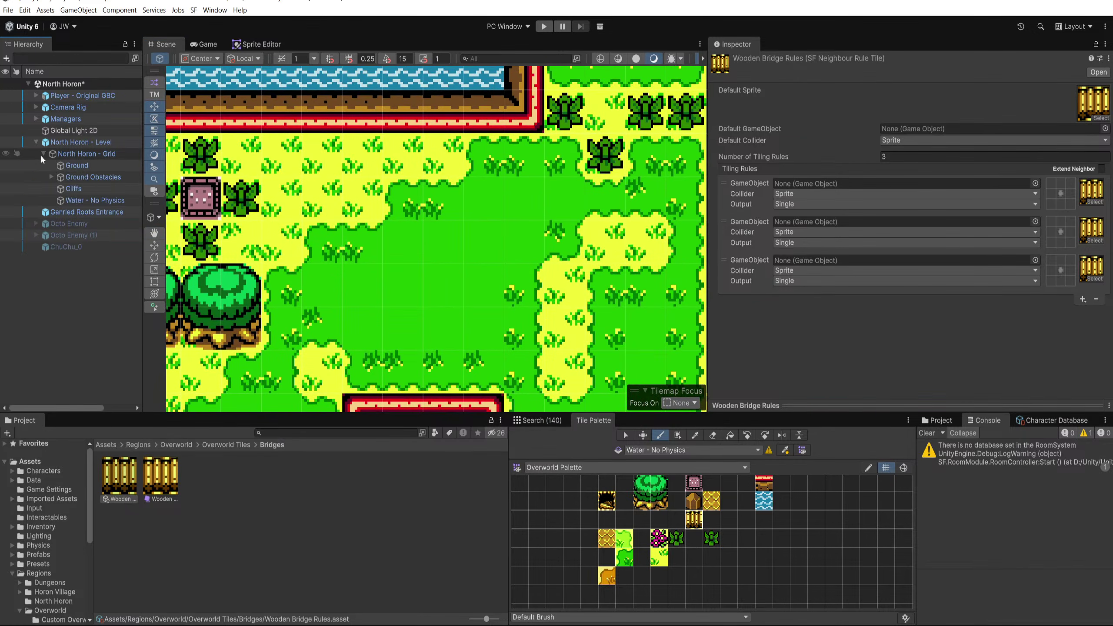
click(66, 166)
scroll(328, 285, down, 2)
right_click(422, 250)
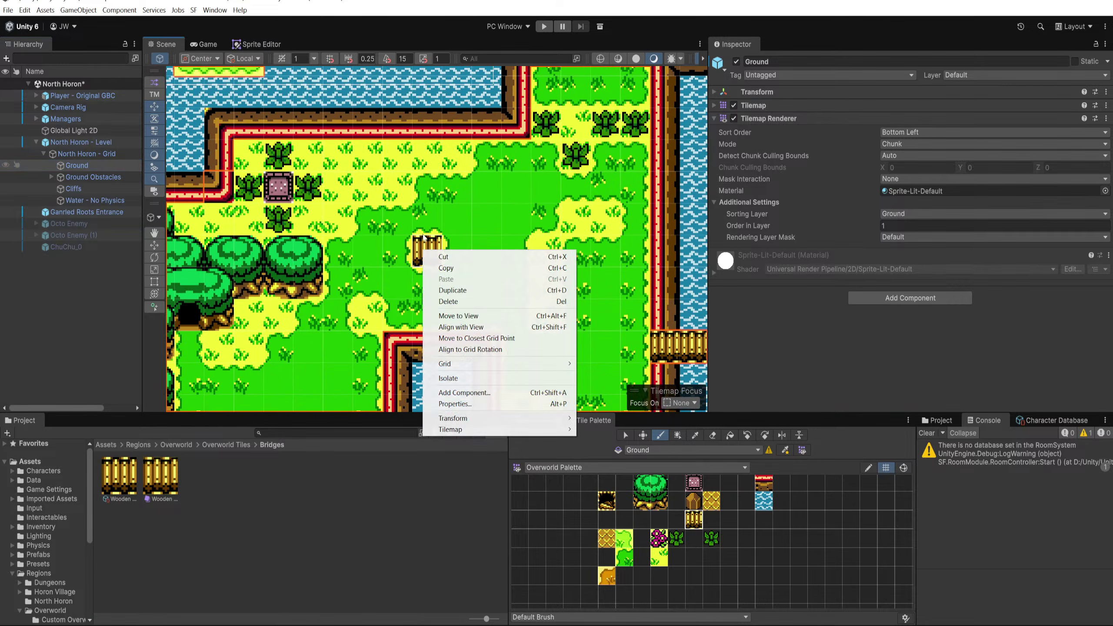
Step: Pick the grass rule tile and paint a single tile in the empty area west of the map
click(625, 557)
drag(375, 223, 535, 217)
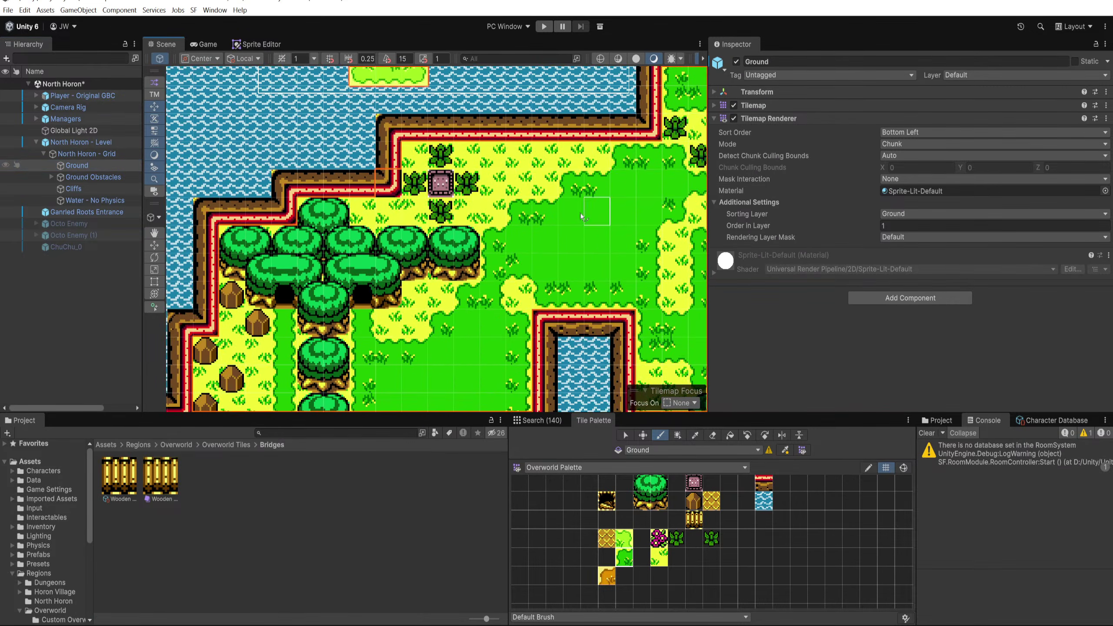
scroll(412, 264, down, 3)
drag(333, 259, 528, 232)
drag(408, 263, 507, 236)
scroll(409, 244, up, 3)
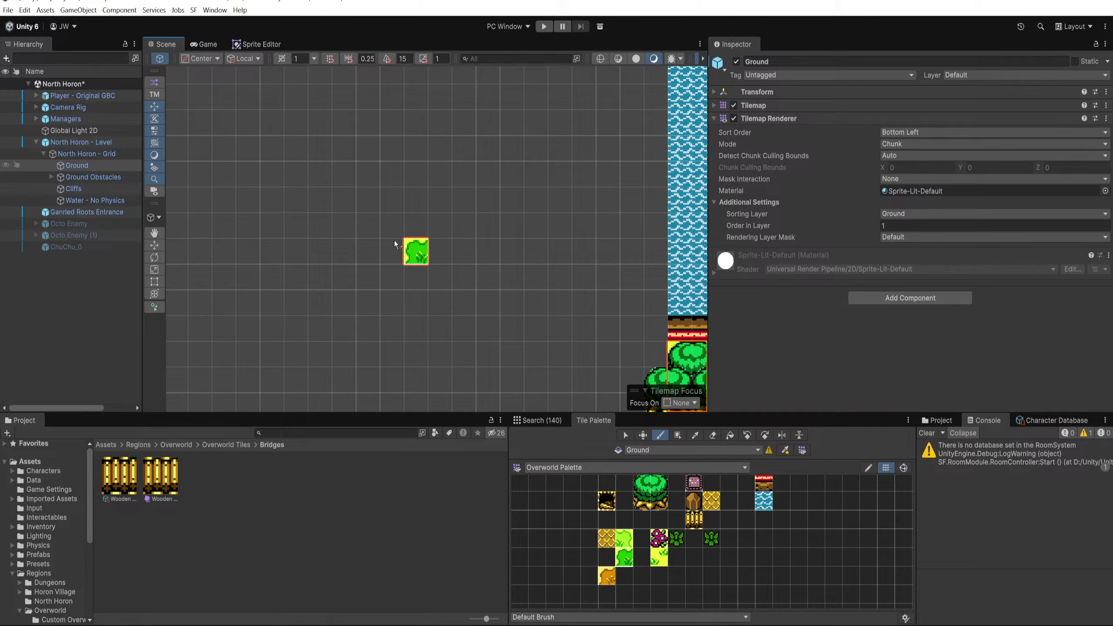
click(333, 209)
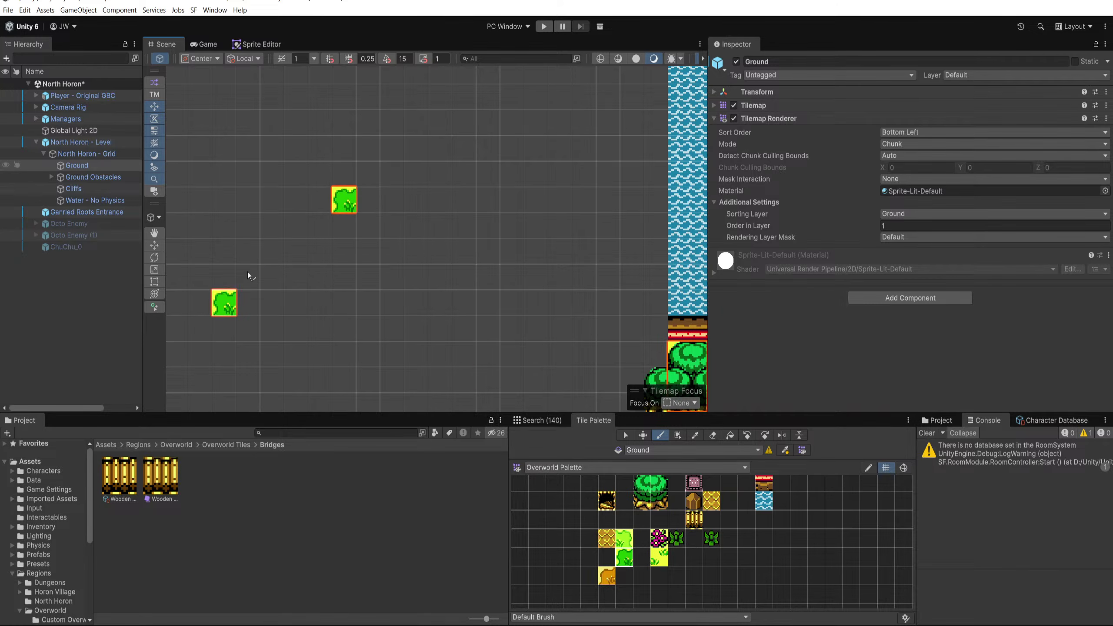
scroll(642, 507, up, 1)
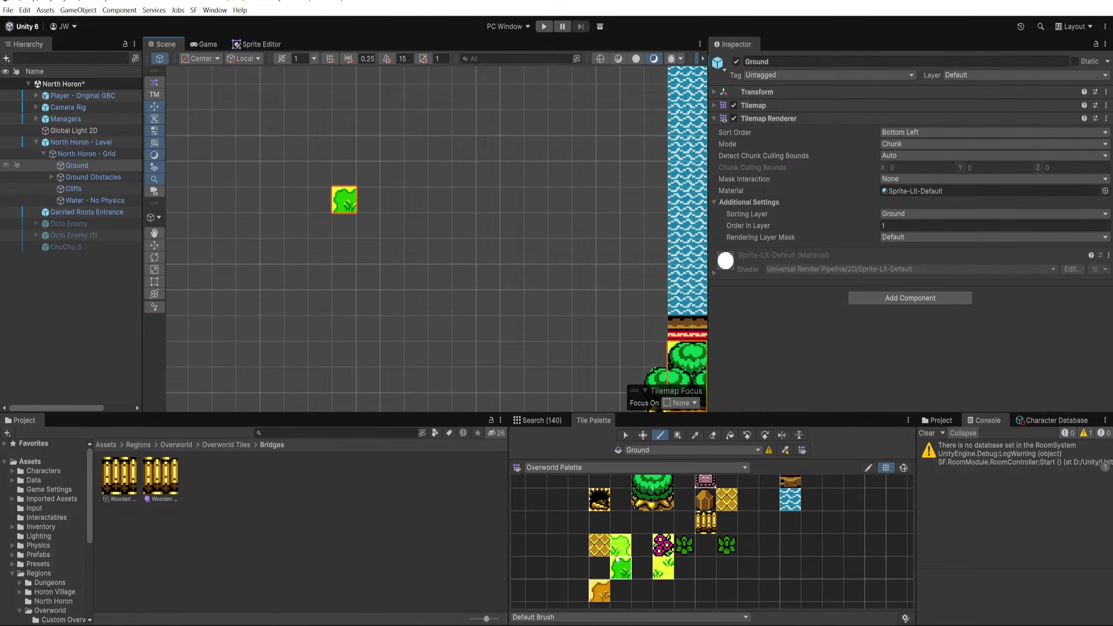
key(Right)
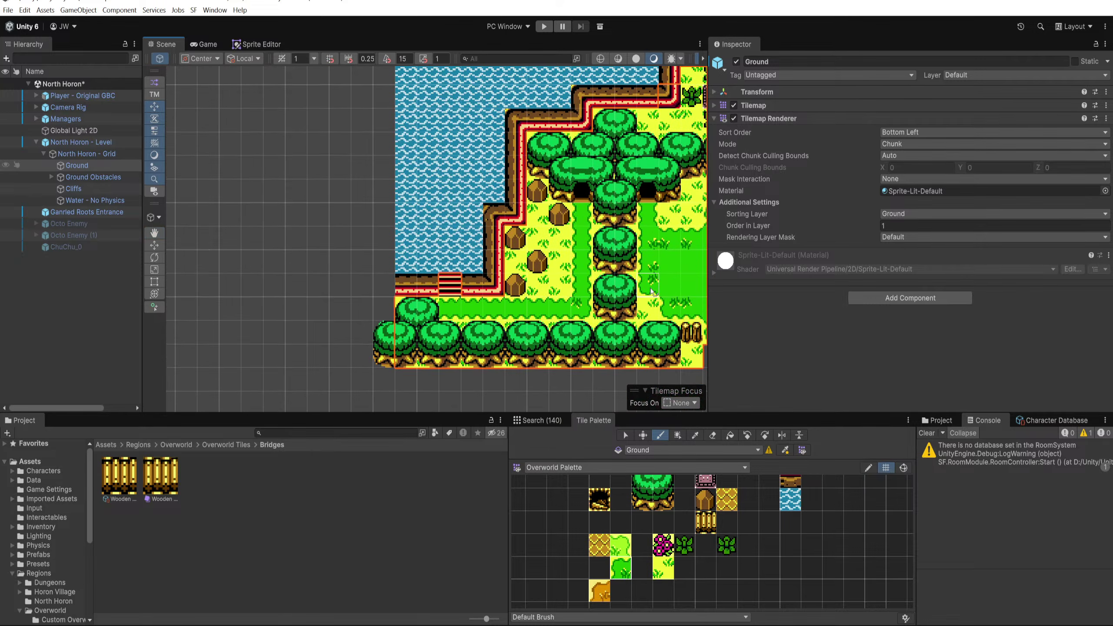
Step: Paint a rectangular grass patch west of the map with a one-tile-wide path running down from it
drag(186, 214, 375, 258)
mouse_move(288, 211)
mouse_down()
mouse_move(288, 187)
mouse_move(353, 164)
mouse_move(307, 211)
mouse_move(361, 217)
mouse_move(358, 327)
mouse_move(375, 214)
mouse_up()
scroll(337, 250, up, 2)
shift+click(375, 214)
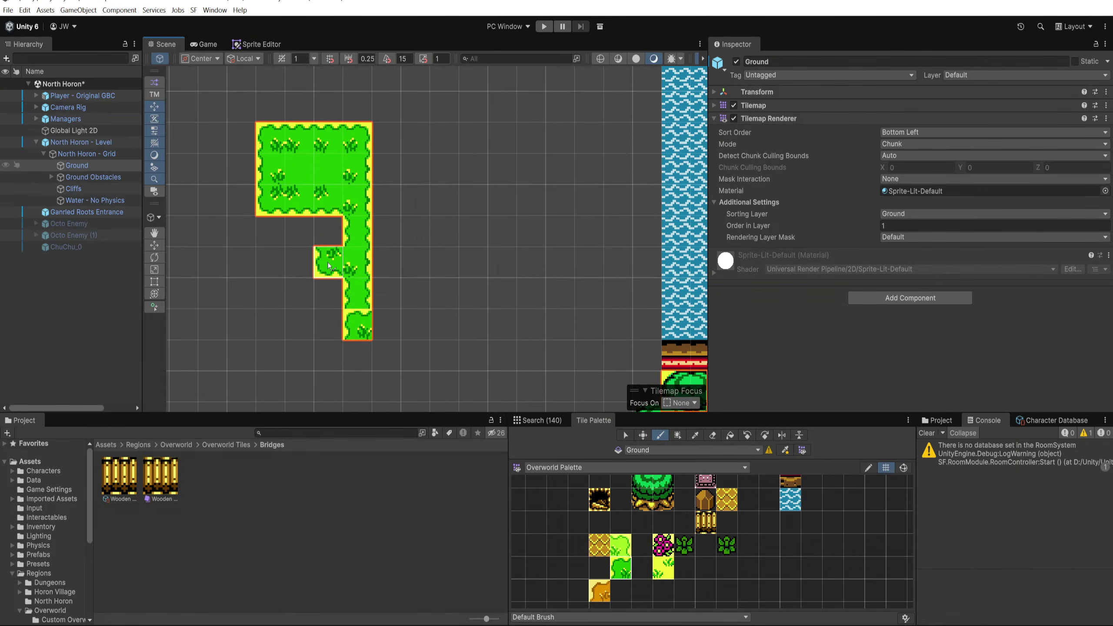
drag(377, 298, 399, 234)
mouse_move(373, 261)
mouse_down()
mouse_move(285, 246)
mouse_move(323, 230)
mouse_up()
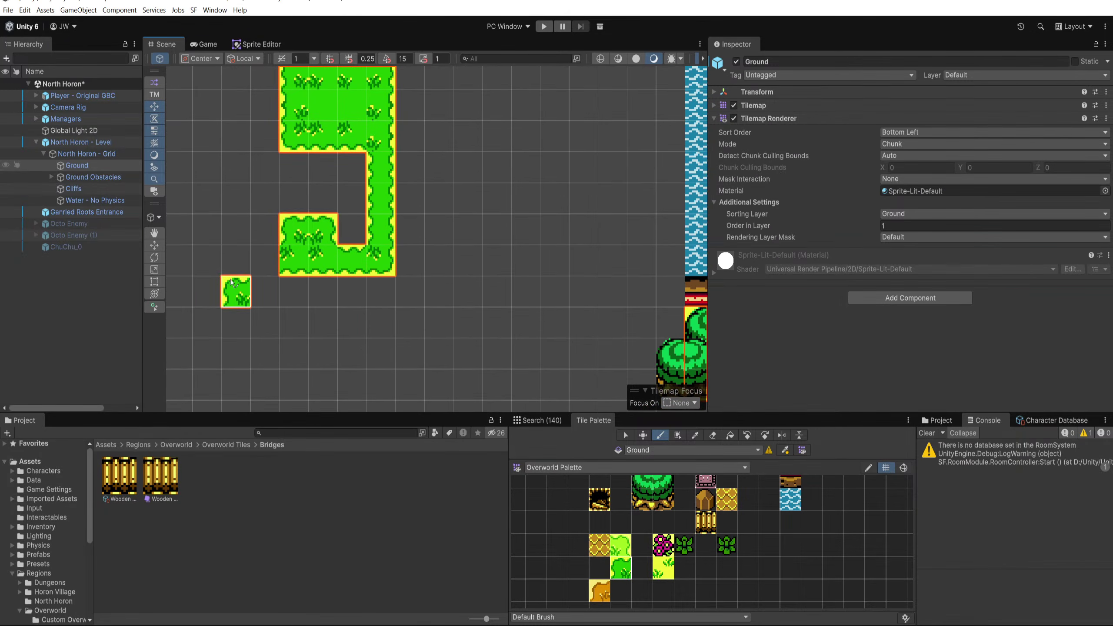
Step: Extend the lower end of the grass path into a larger filled grass block
mouse_move(238, 293)
mouse_down()
mouse_move(336, 276)
mouse_move(340, 322)
mouse_move(372, 299)
mouse_move(400, 322)
mouse_move(404, 346)
mouse_move(431, 307)
mouse_move(472, 317)
mouse_move(441, 321)
mouse_move(332, 249)
mouse_move(433, 239)
mouse_up()
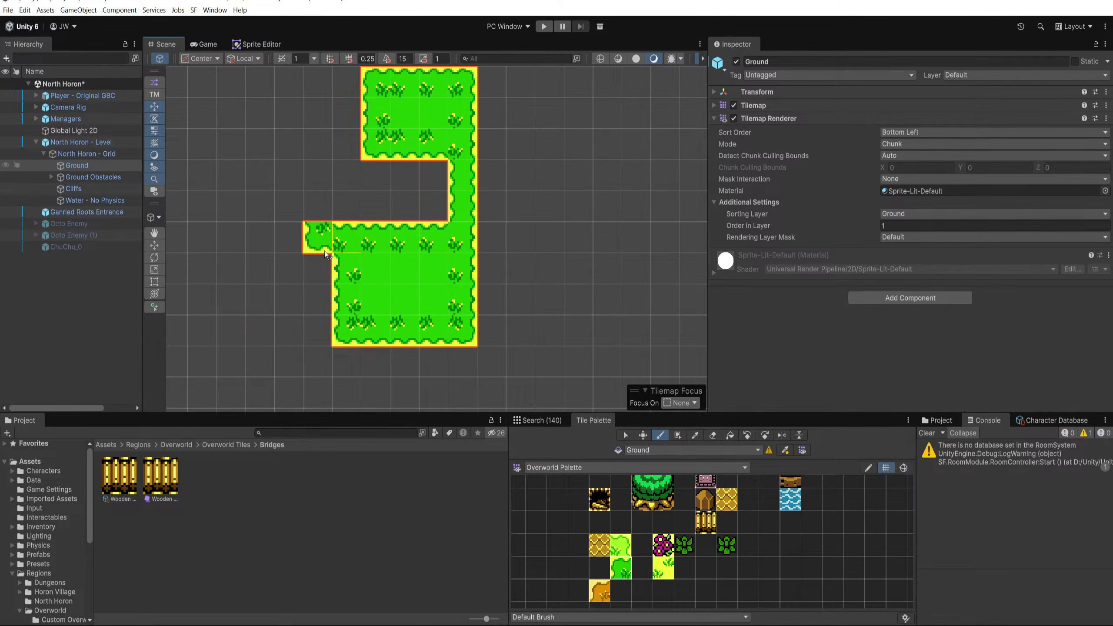
drag(319, 263, 319, 331)
drag(513, 282, 376, 289)
scroll(377, 289, down, 3)
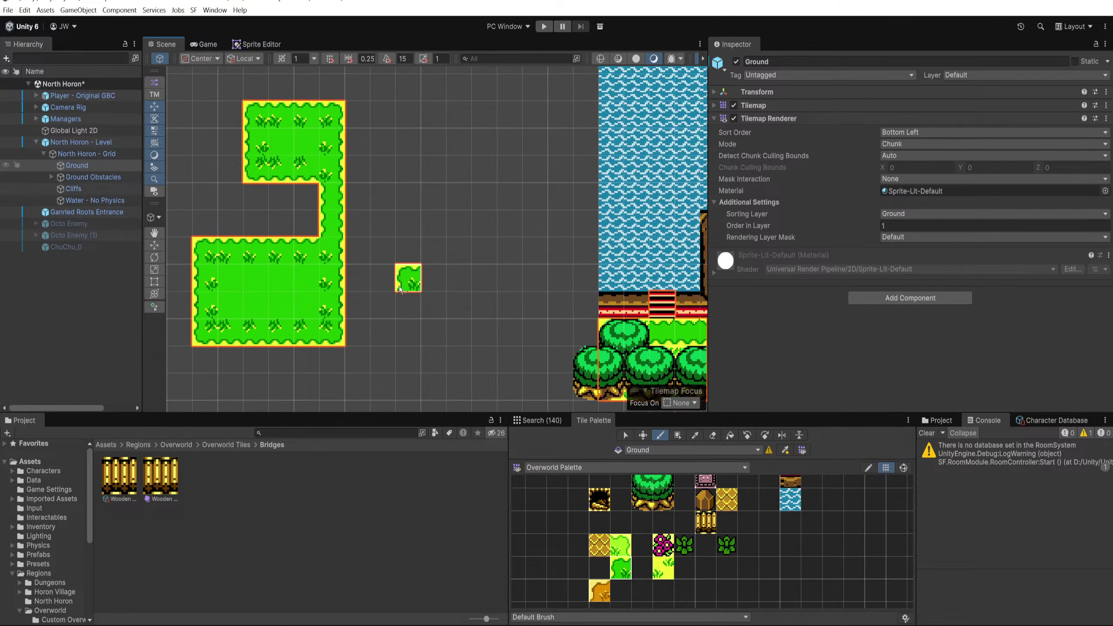
click(324, 286)
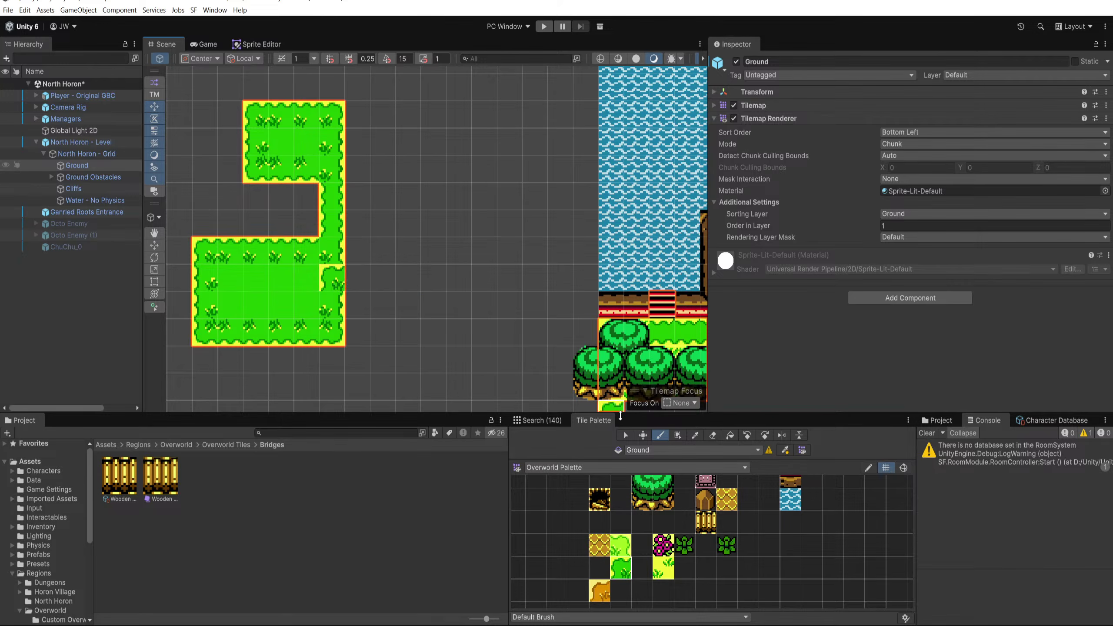
Step: Select the 6 by 9 cell area around the painted test grass on Ground and delete its tiles
click(626, 435)
drag(208, 126, 335, 334)
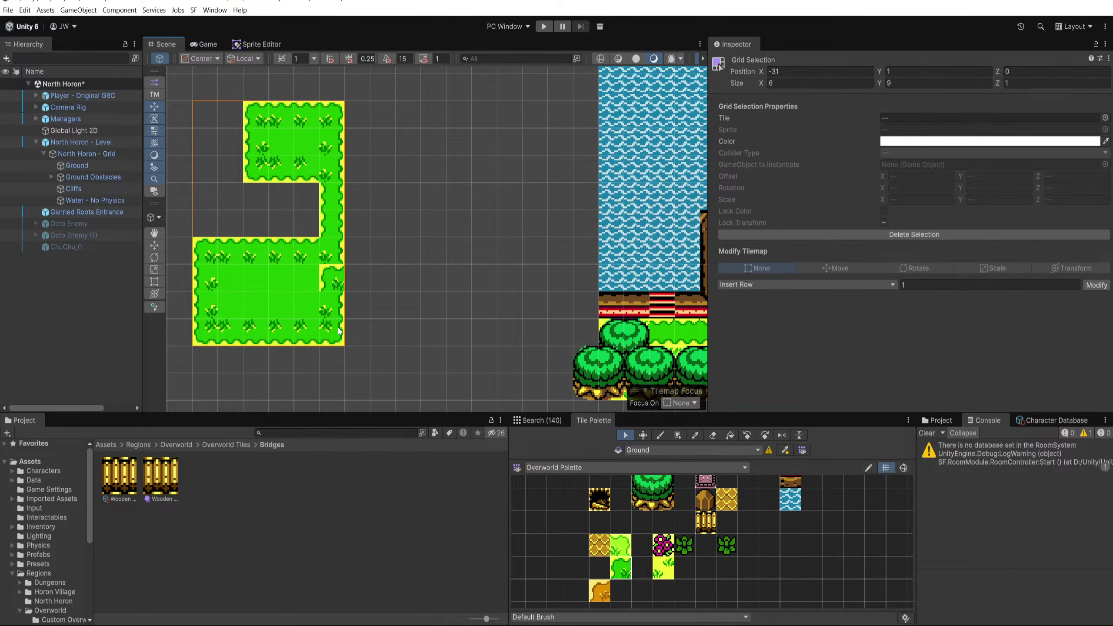
key(Delete)
Step: Bring the North Horon map back into view and save the scene
drag(424, 296, 323, 283)
drag(454, 325, 228, 337)
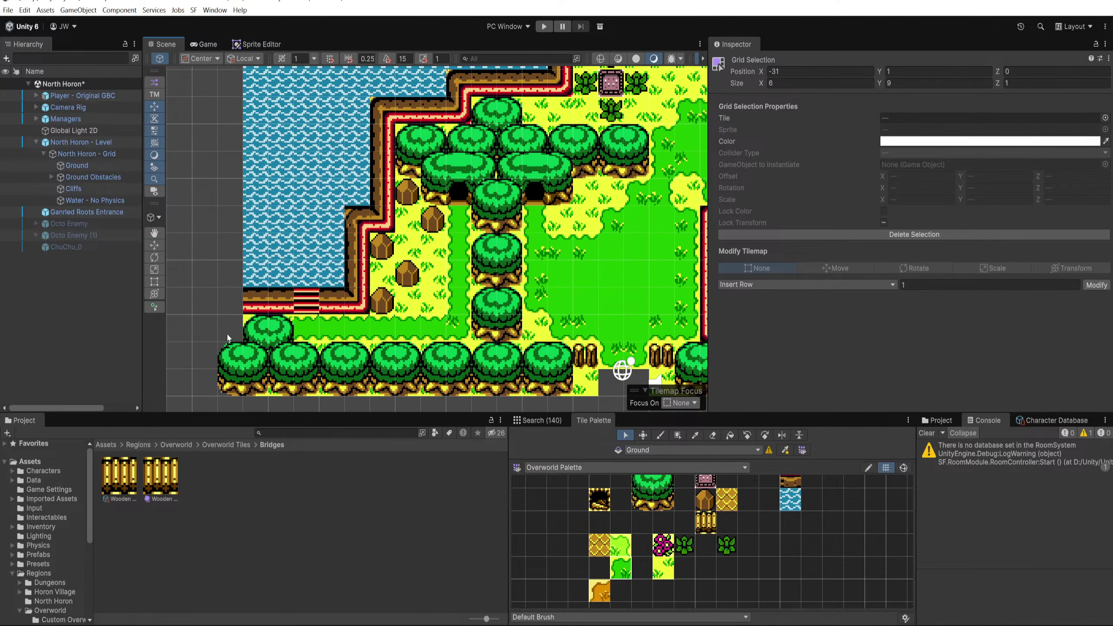
key(ctrl+s)
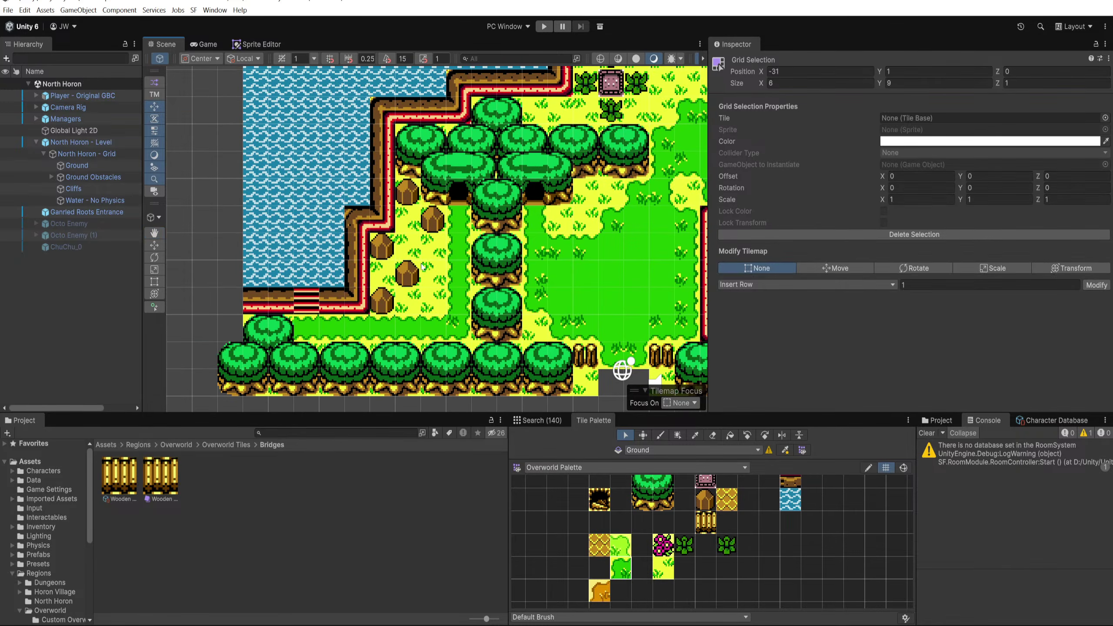
Step: Reopen the Wooden Bridge Rules settings and locate the second rule's sprite in the project files
drag(428, 256, 232, 412)
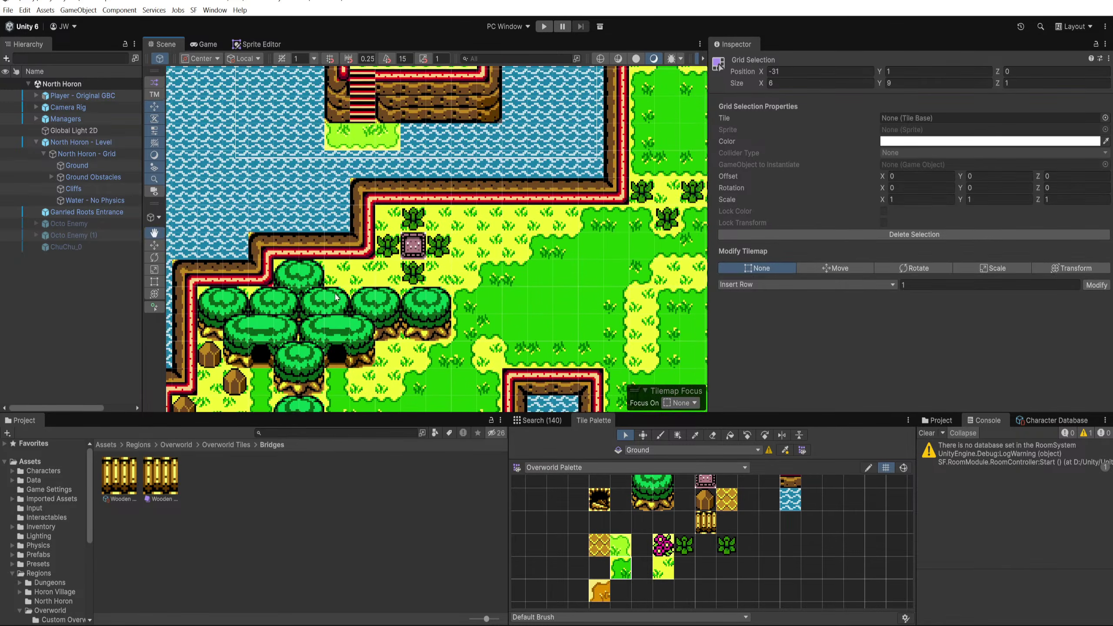
drag(447, 176, 455, 318)
scroll(430, 250, up, 3)
drag(482, 198, 266, 285)
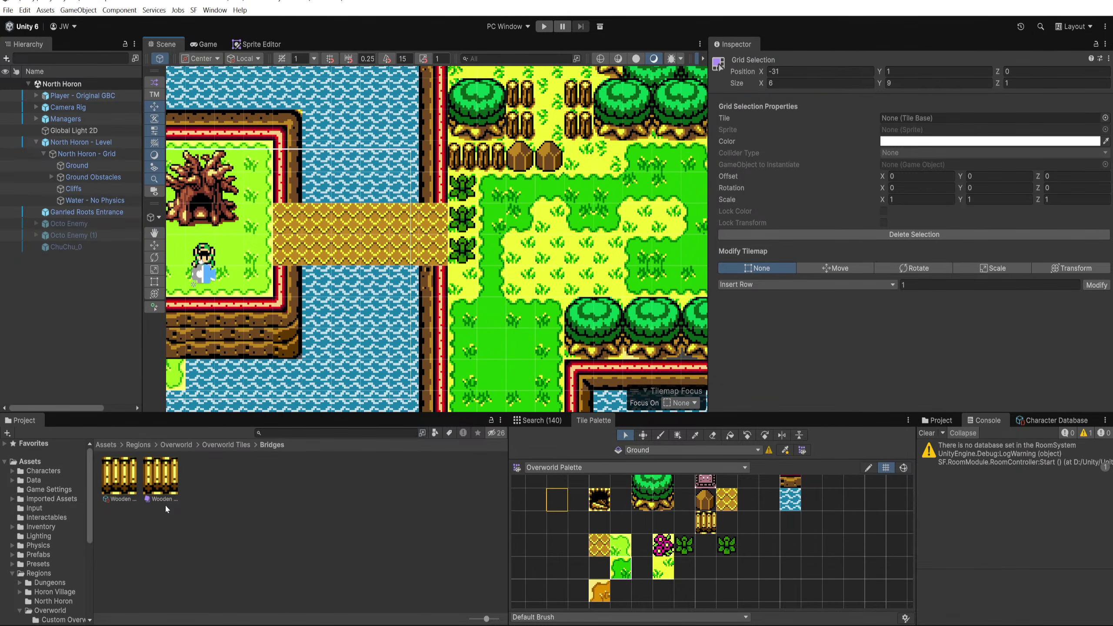
click(119, 476)
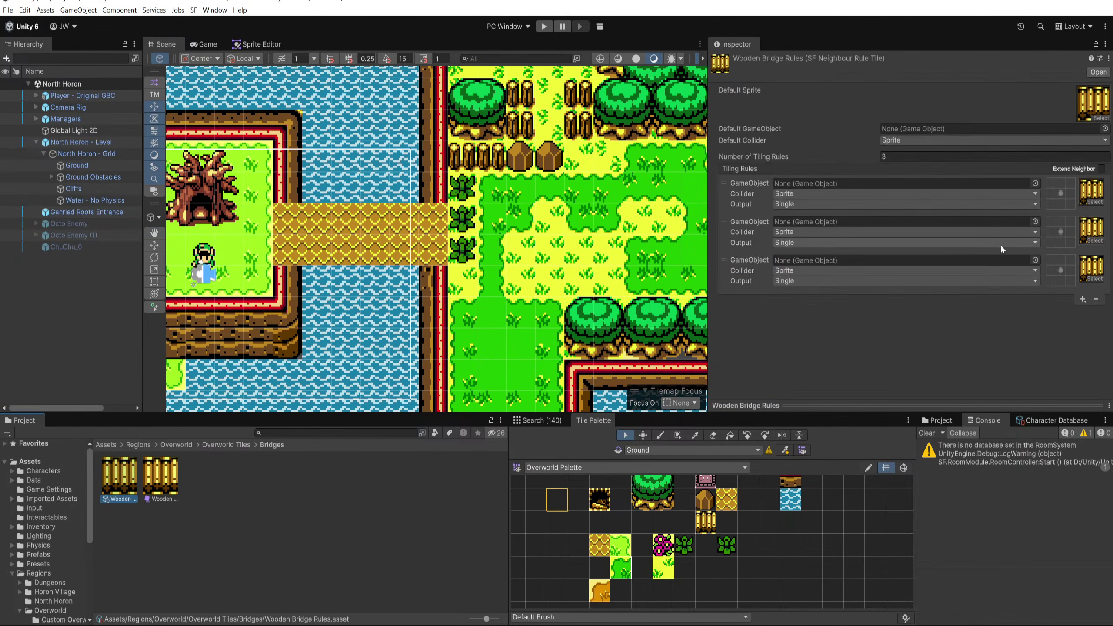
click(1091, 232)
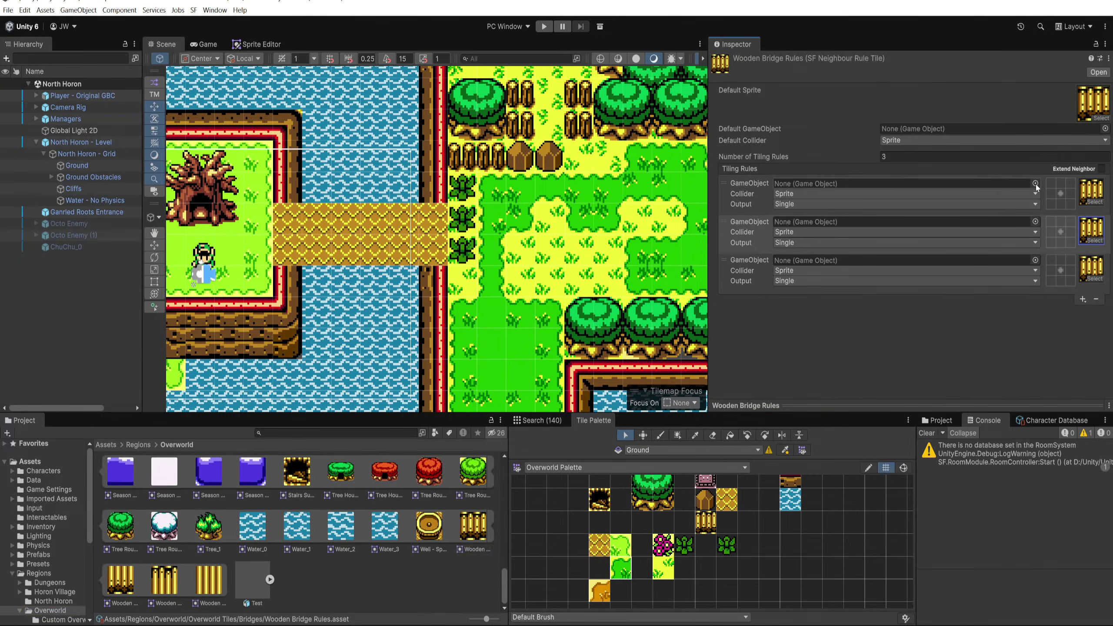
Step: Set the first tiling rule's cells above and below the centre to the red exclusion condition, leaving the side cells unset
click(1063, 185)
click(1063, 184)
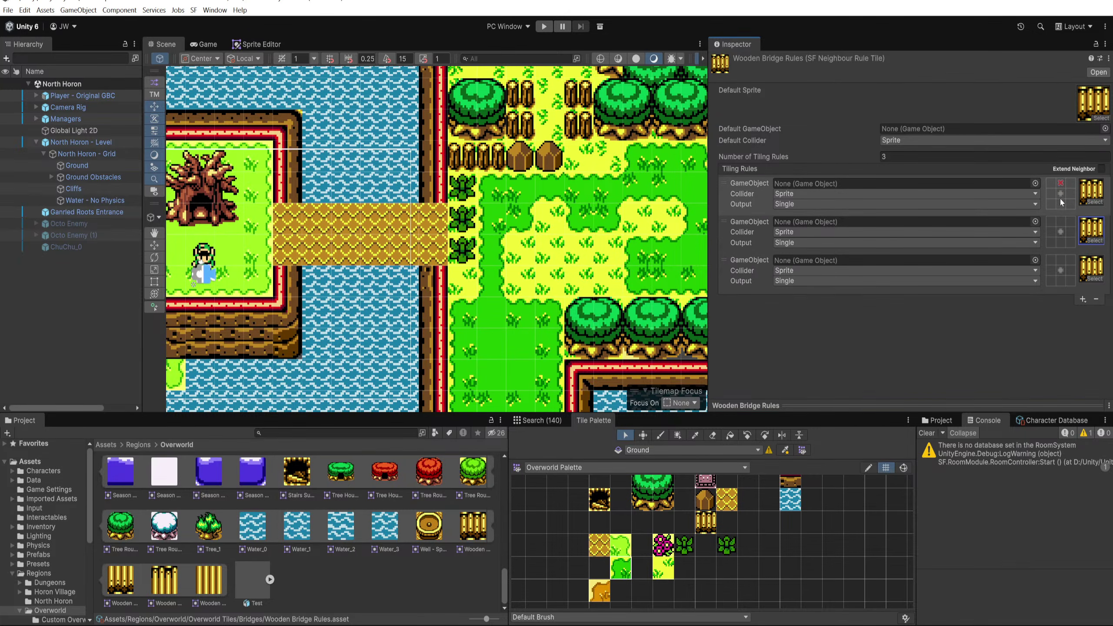
right_click(1061, 204)
click(1054, 195)
click(1054, 196)
click(1051, 194)
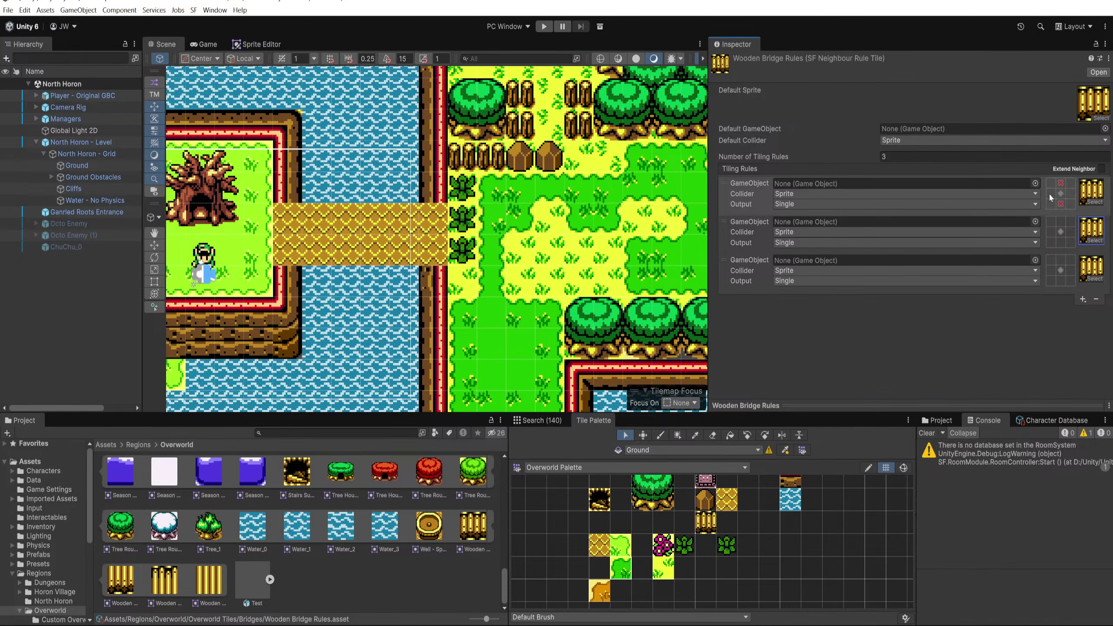
click(1072, 196)
Step: Add Wooden Bridge Rules from the Bridges folder to the Overworld Palette beside the existing wooden bridge tile and select it
drag(534, 221, 658, 211)
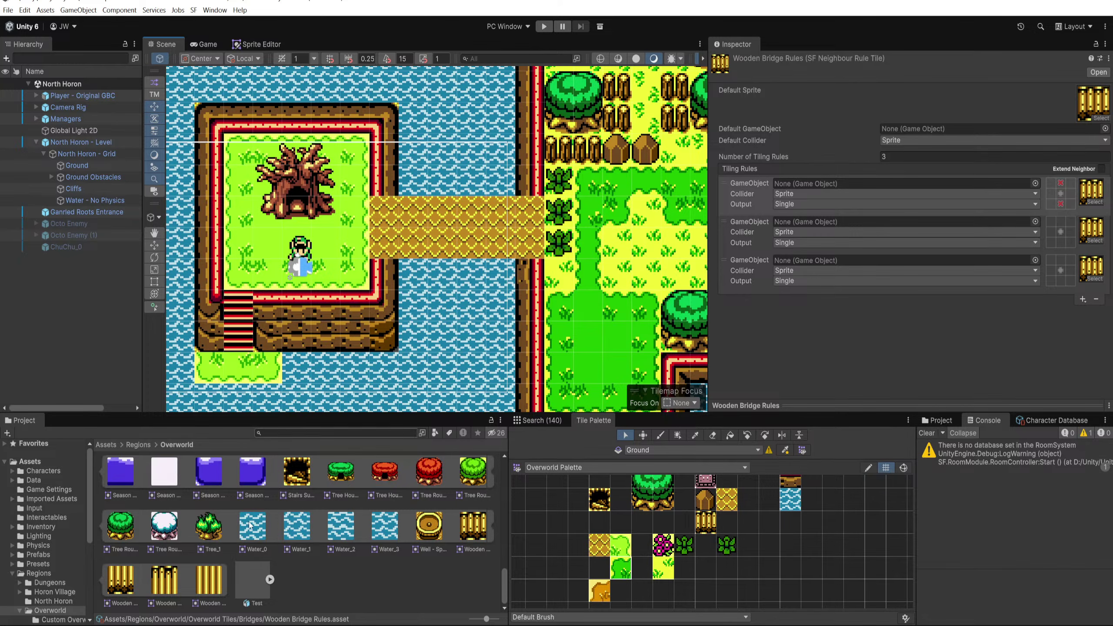
scroll(225, 523, down, 6)
scroll(68, 592, down, 3)
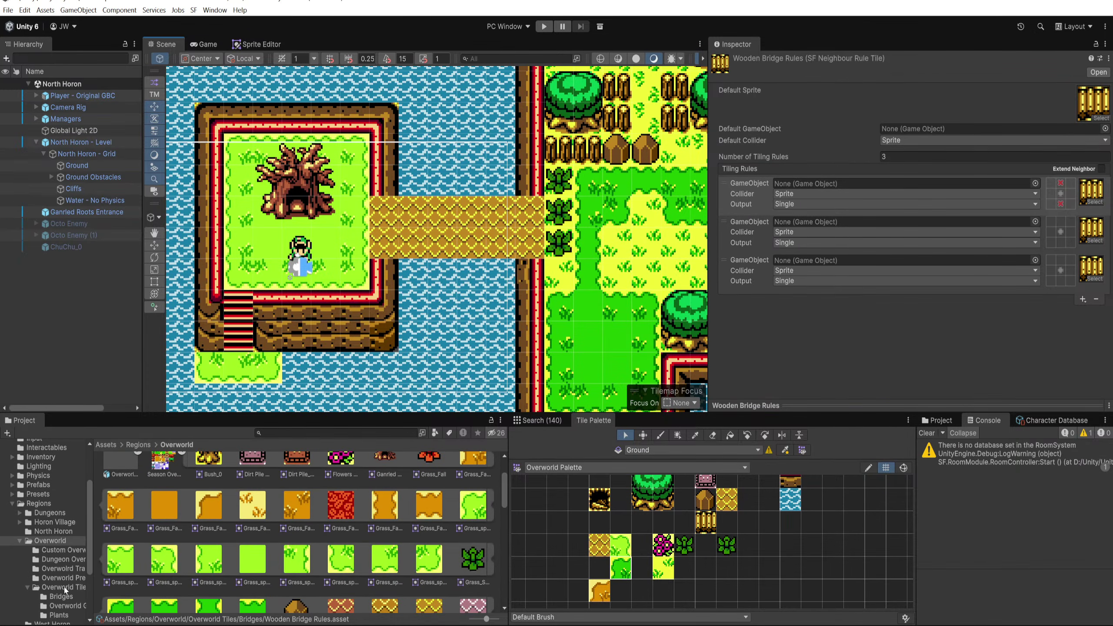
click(61, 597)
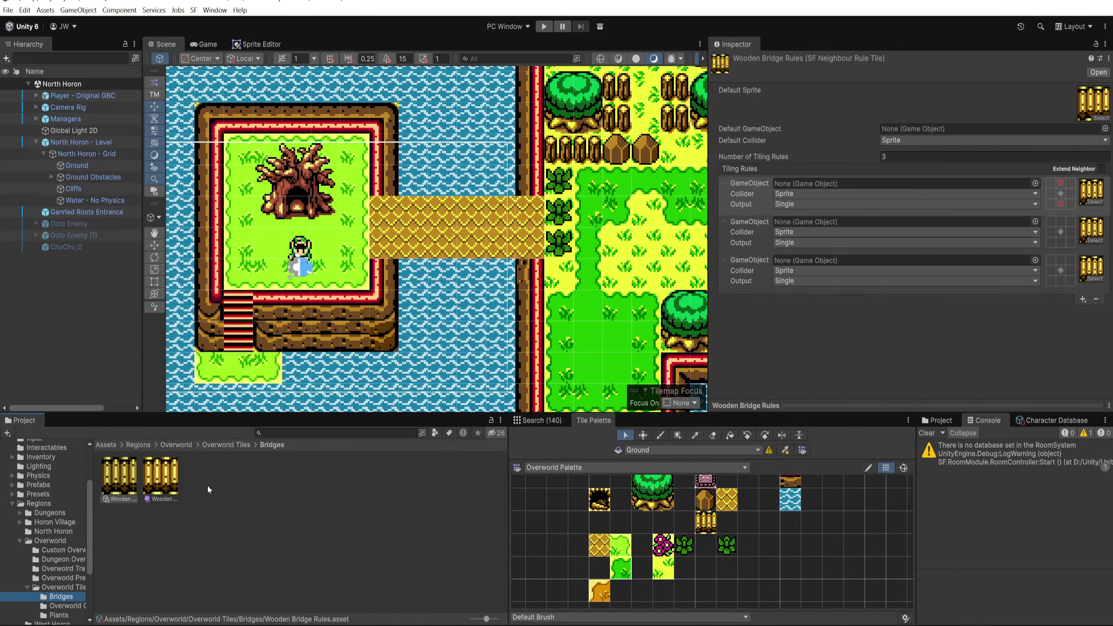
click(120, 481)
drag(703, 530, 583, 519)
click(582, 518)
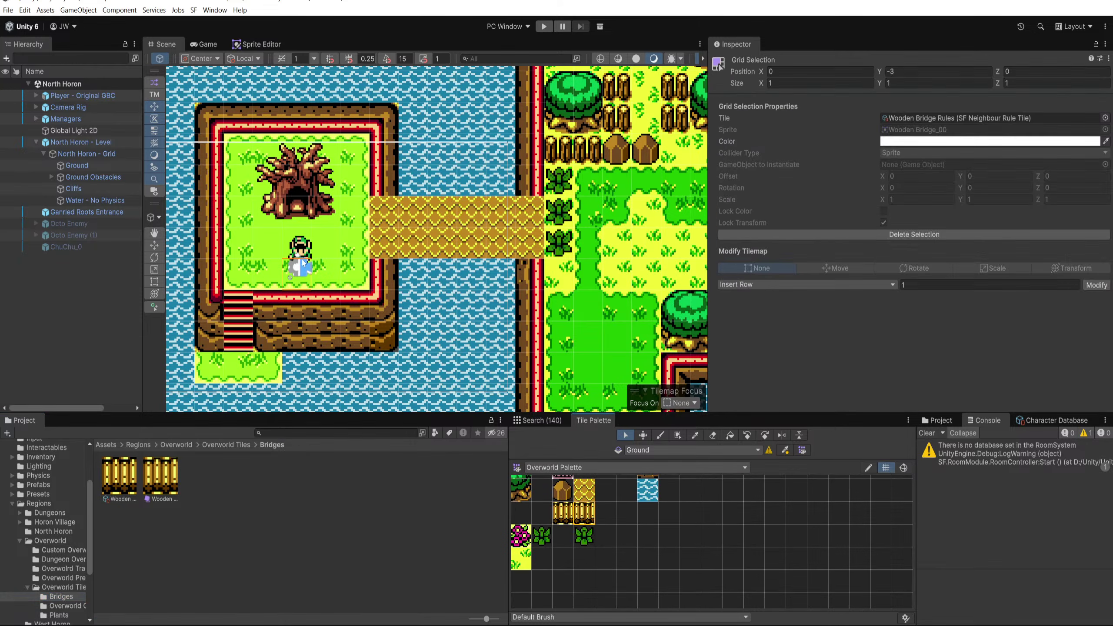
Step: Paint a single-row test strip of Wooden Bridge Rules tiles in an empty area beyond the map's water
drag(303, 263, 549, 252)
scroll(549, 251, down, 1)
drag(380, 288, 621, 266)
drag(223, 309, 475, 298)
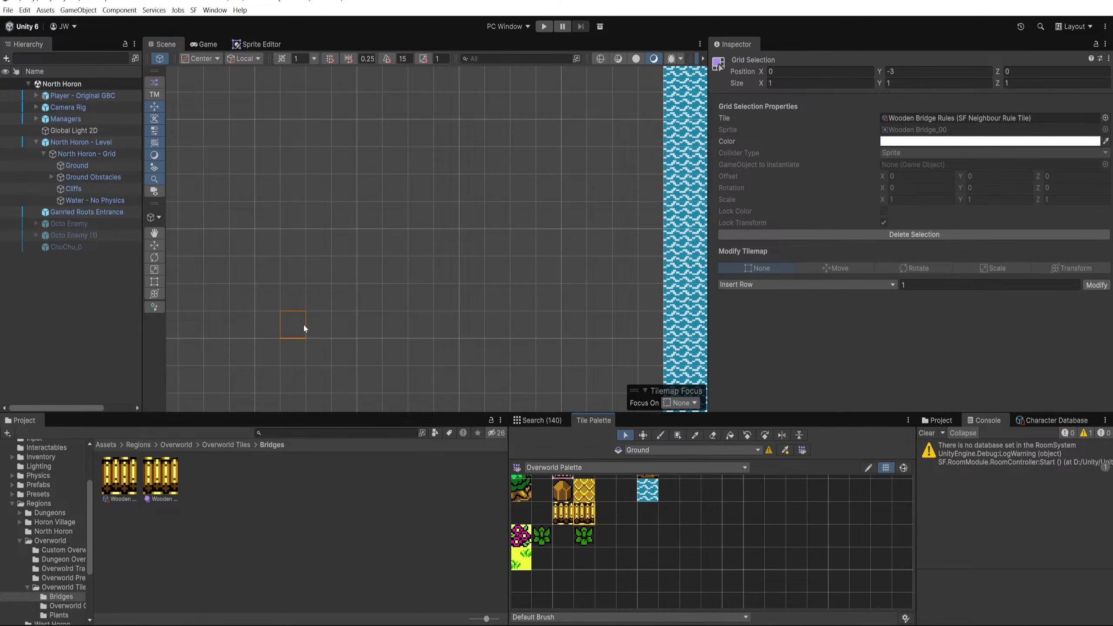
key(b)
mouse_move(343, 272)
mouse_down()
mouse_move(374, 277)
mouse_move(295, 271)
mouse_move(445, 282)
mouse_up()
click(585, 513)
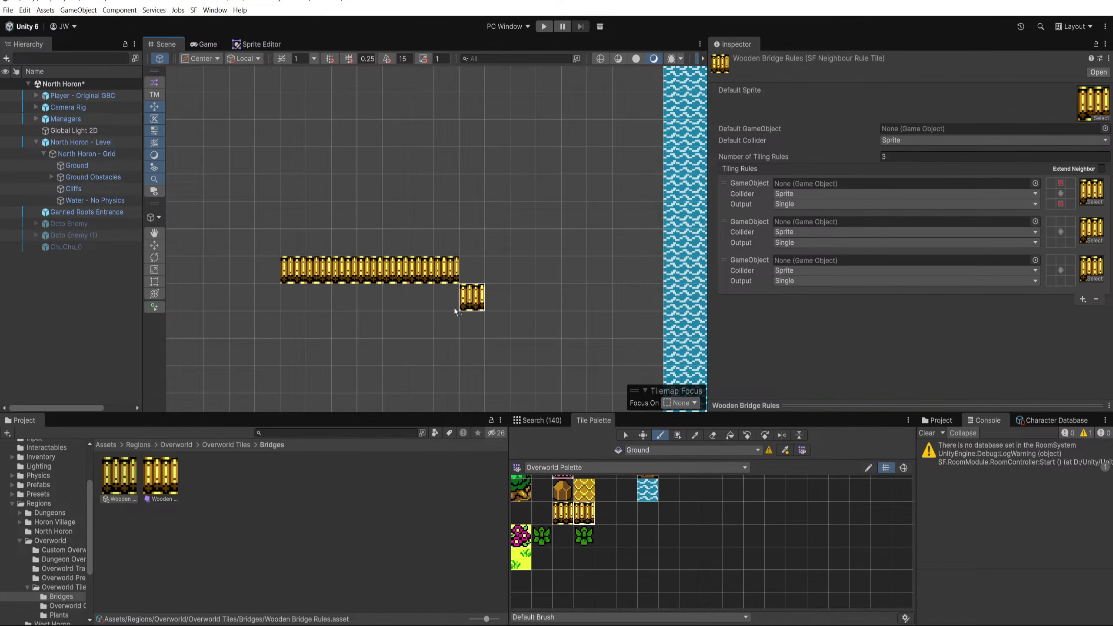
Step: Assign the bottom-edge bridge sprite to the second tiling rule, requiring a matching tile above and excluding one below
click(162, 467)
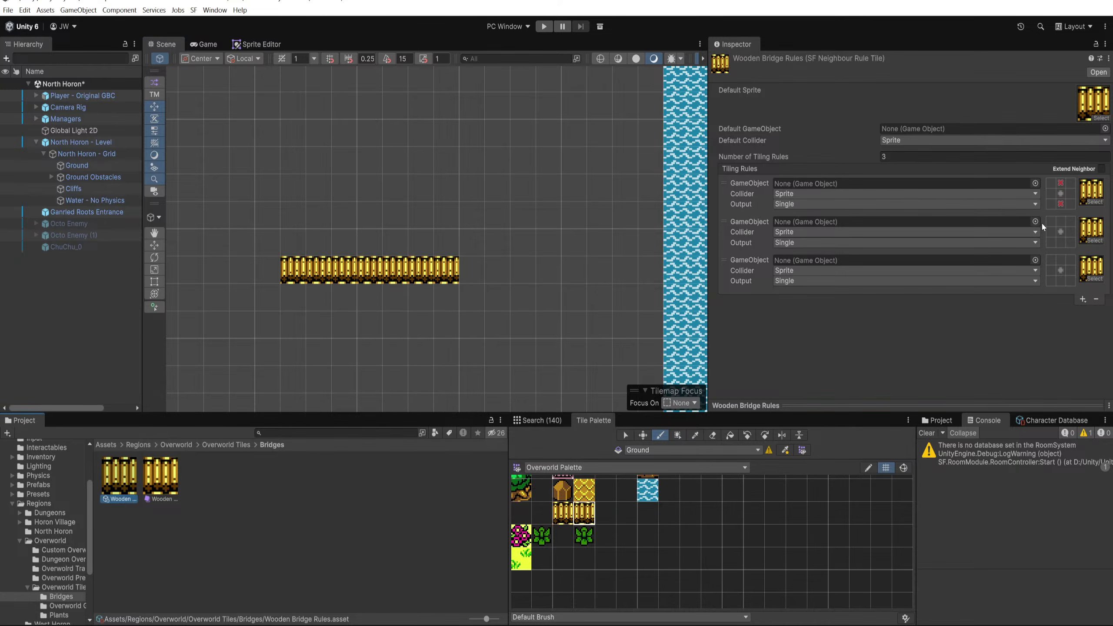
click(1091, 240)
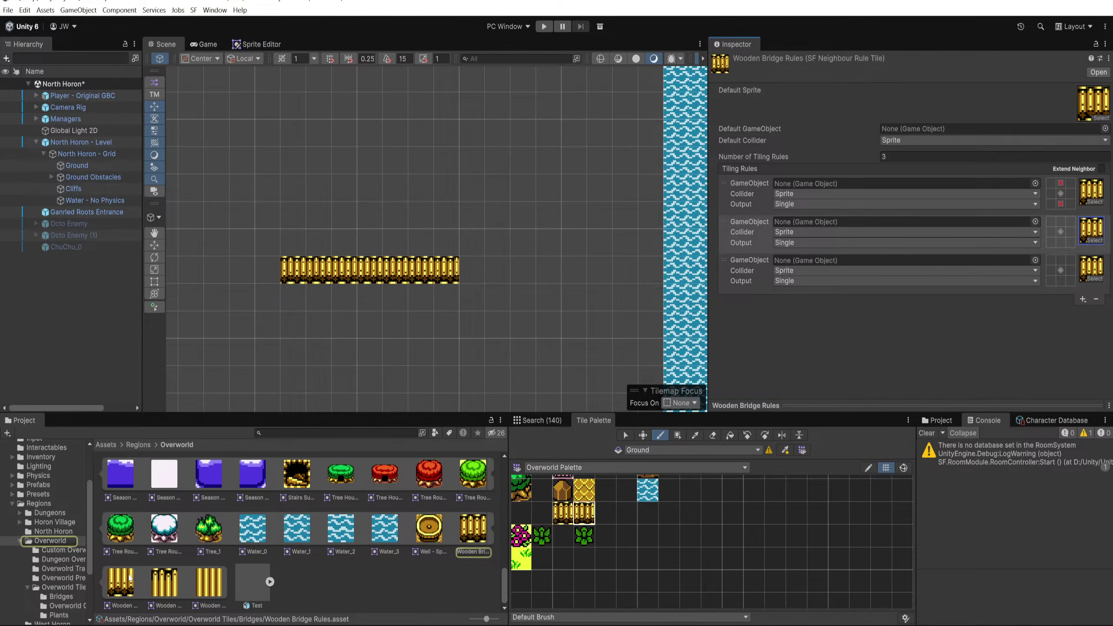
drag(128, 578, 1081, 241)
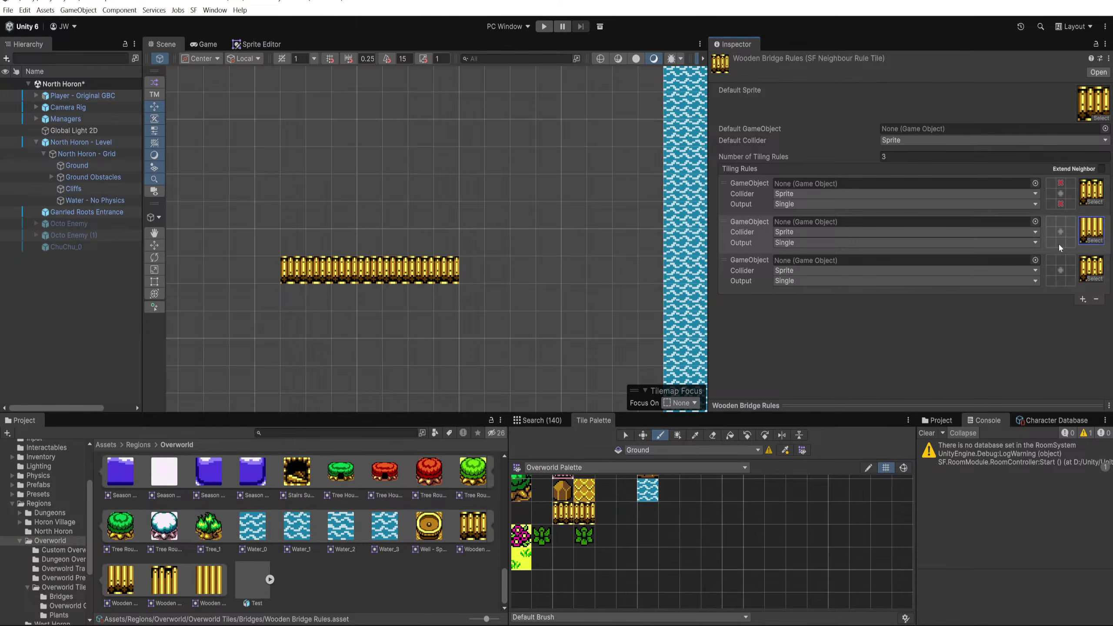
click(1063, 244)
Step: Paint a second row of bridge rule tiles directly above the test strip
drag(318, 242, 450, 248)
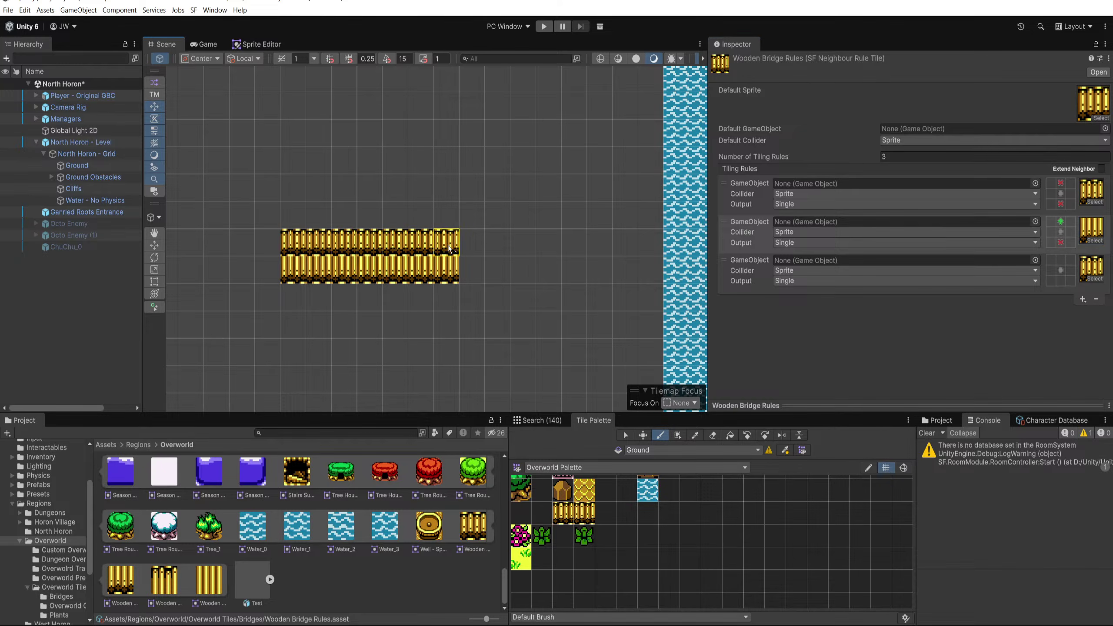
scroll(307, 296, up, 2)
click(485, 262)
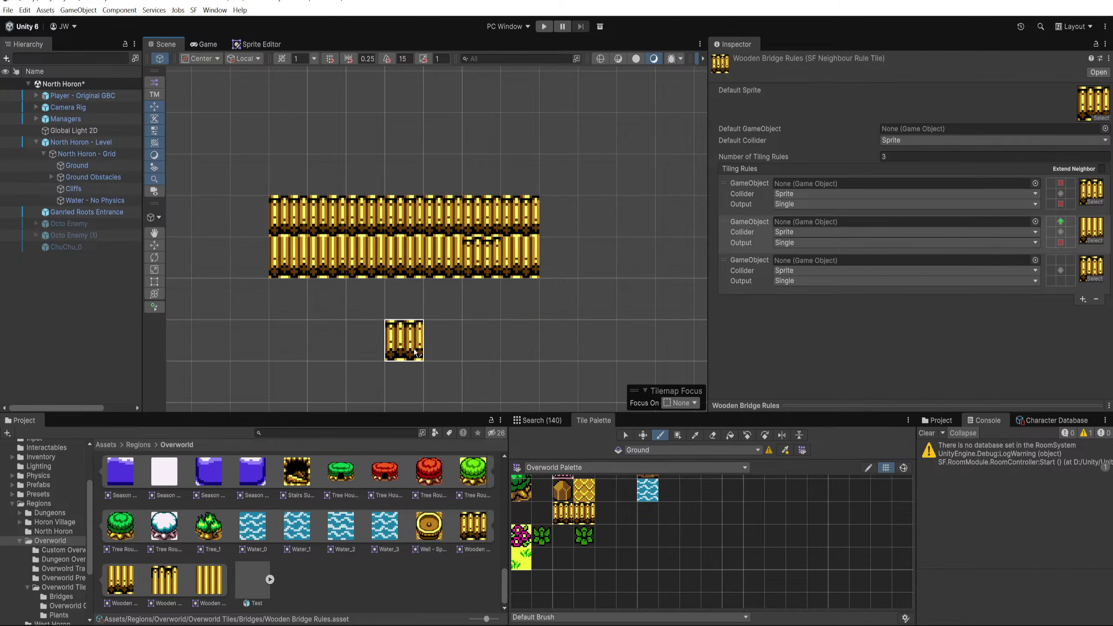
Step: Assign the top-edge bridge sprite to the third tiling rule, excluding a tile above and requiring a matching one below
drag(168, 582, 1091, 269)
click(1064, 268)
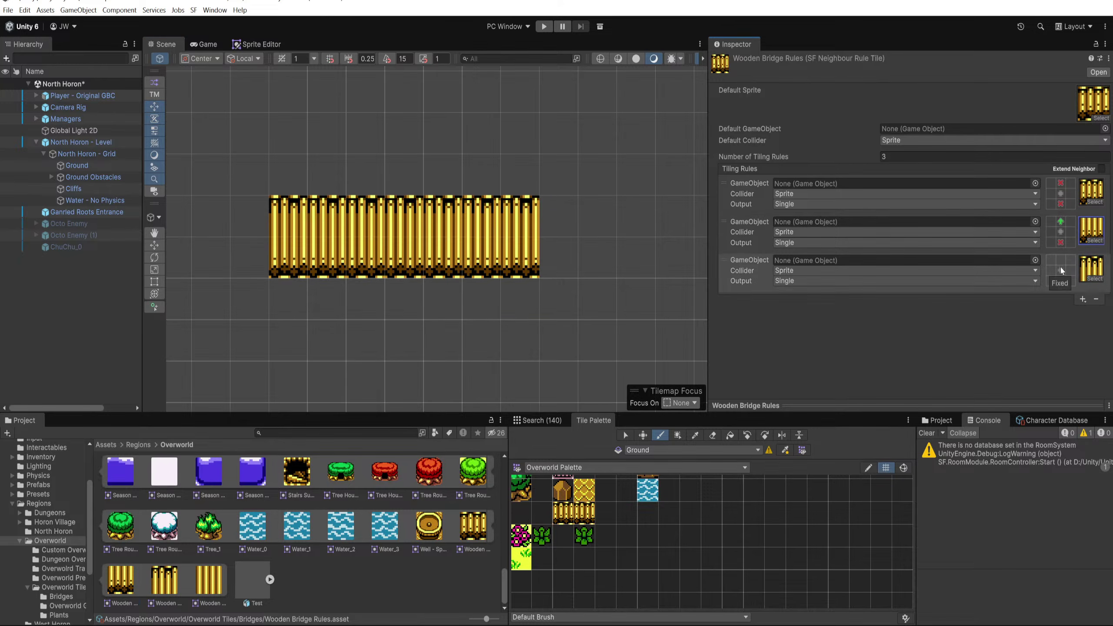
click(1061, 261)
click(1062, 261)
Step: Paint further bridge test patches below the first one: a single-row strip and a two-row block
drag(636, 259, 446, 241)
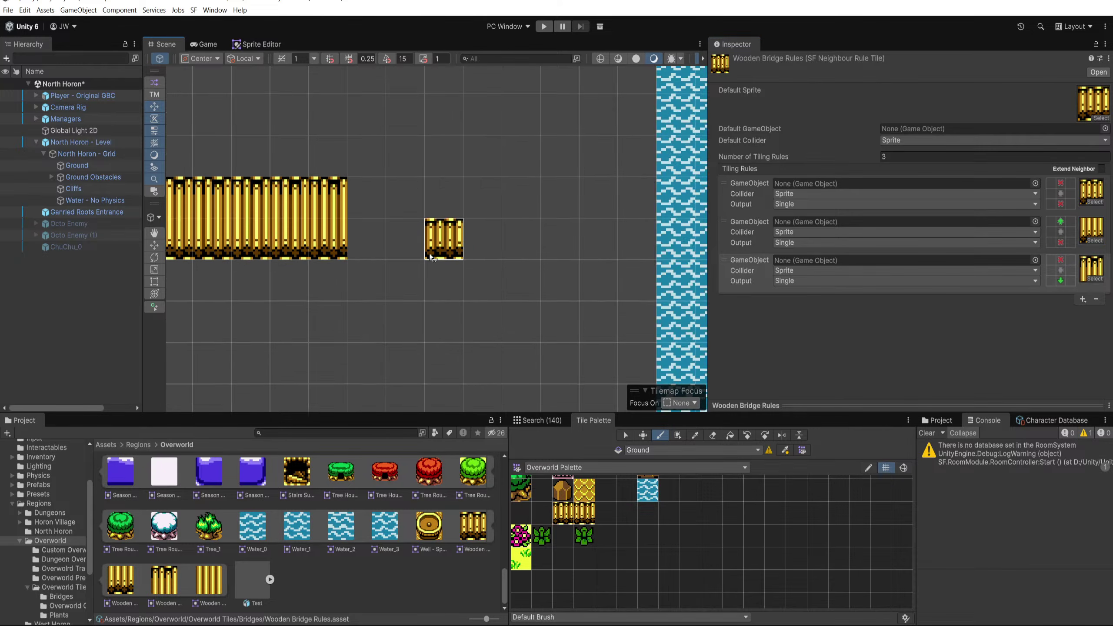
drag(363, 327, 538, 259)
mouse_move(509, 258)
mouse_down()
mouse_move(279, 267)
mouse_move(431, 253)
mouse_up()
scroll(377, 227, right, 3)
scroll(377, 227, down, 1)
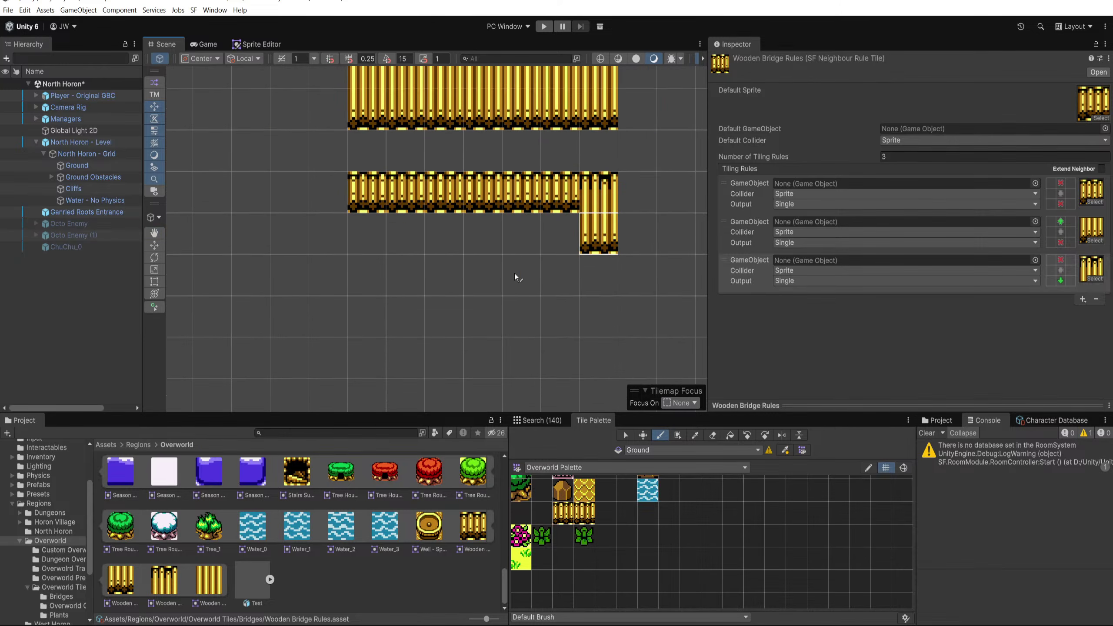
mouse_move(594, 292)
mouse_down()
mouse_move(347, 282)
mouse_move(368, 308)
mouse_move(594, 312)
mouse_move(333, 324)
mouse_up()
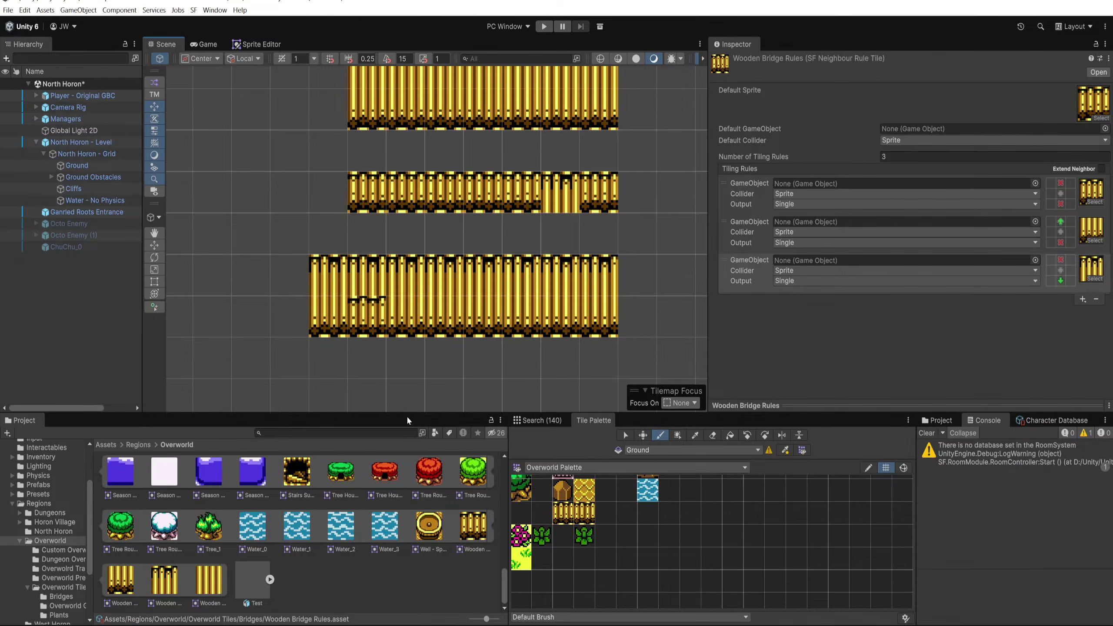
scroll(416, 408, down, 1)
drag(627, 297, 578, 249)
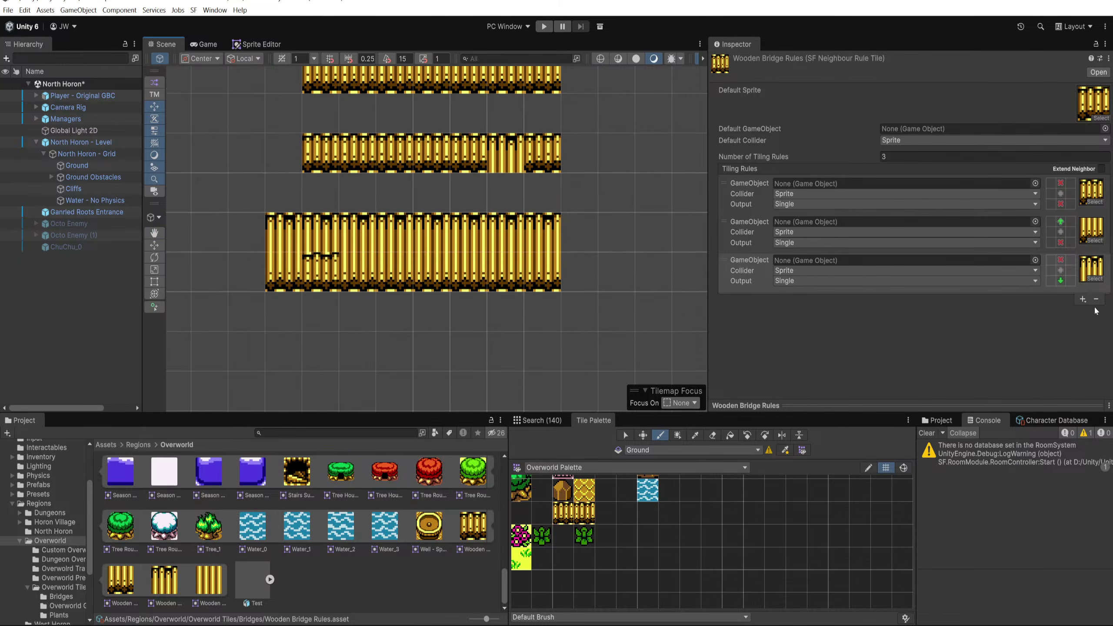
Step: Add a fourth tiling rule that requires matching tiles both above and below the centre
click(1083, 300)
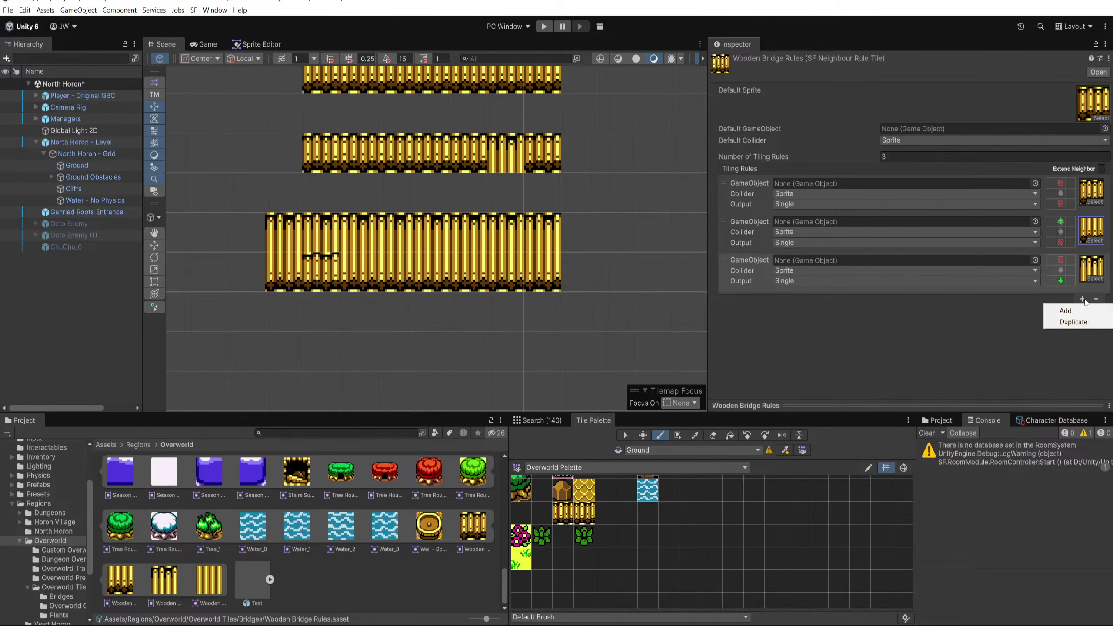
click(1055, 309)
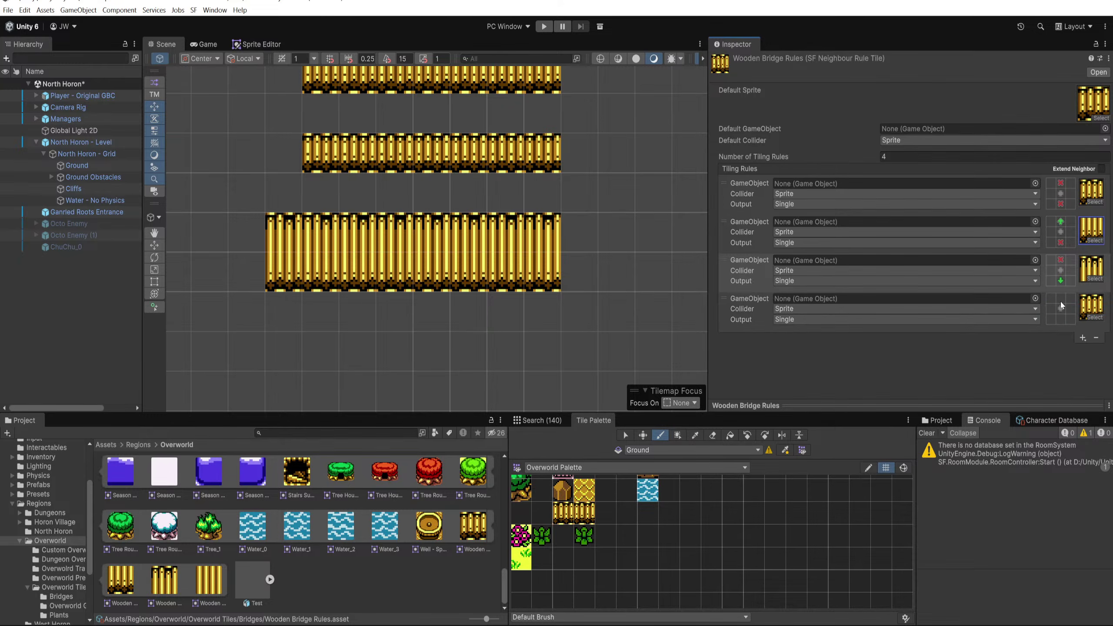
click(1061, 300)
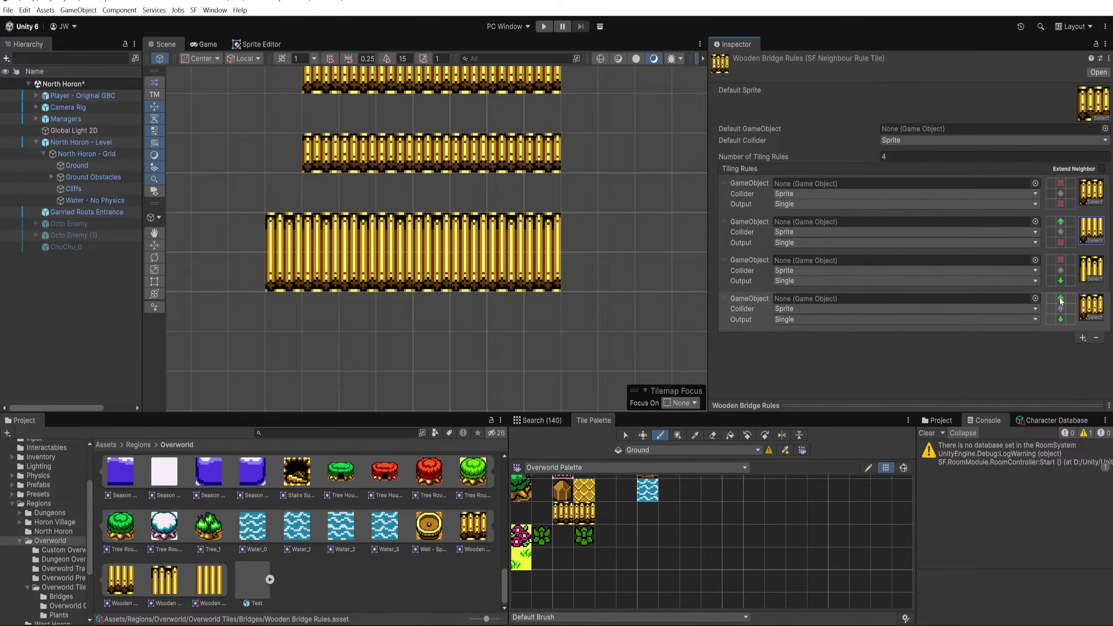
Step: Move the new rule up to second place in the tiling rules and assign it the plain middle plank sprite
drag(758, 316, 901, 262)
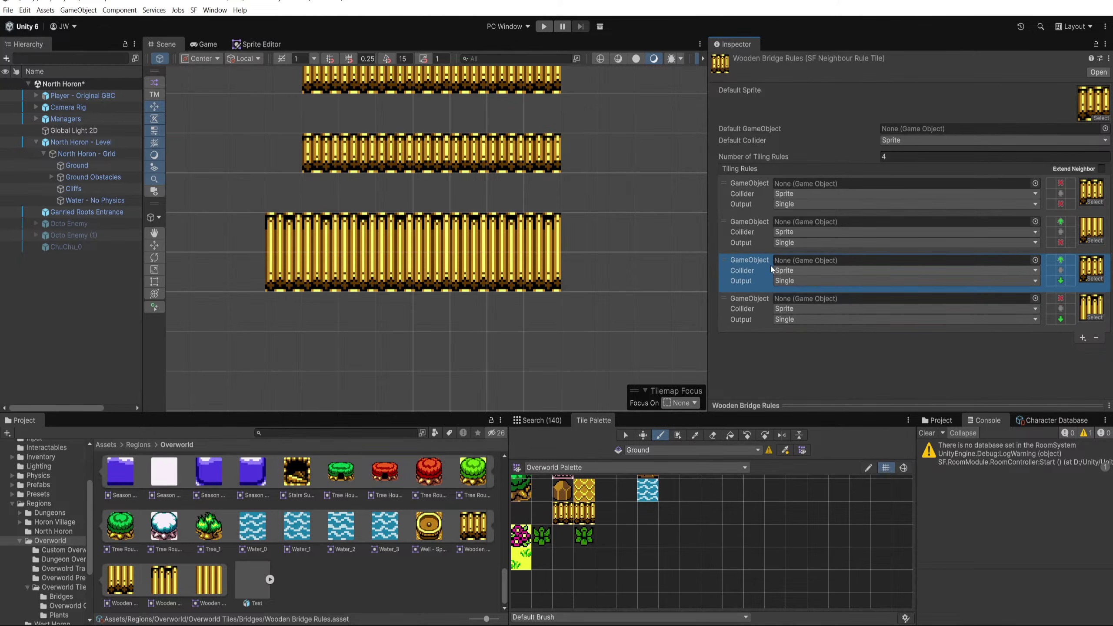
drag(749, 265, 755, 230)
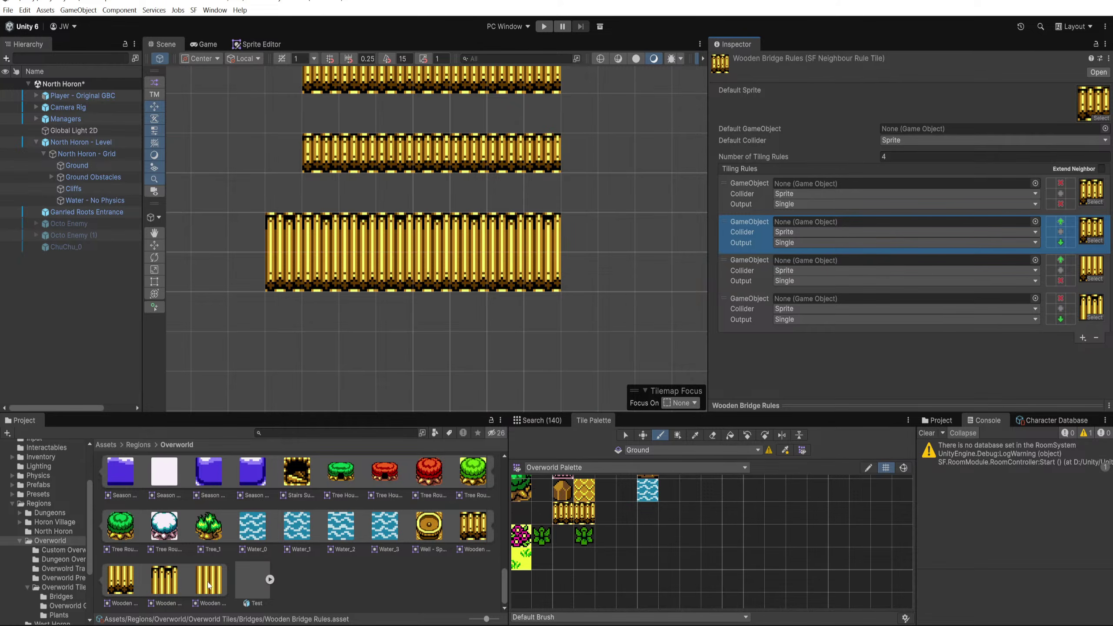
drag(1093, 241, 1093, 240)
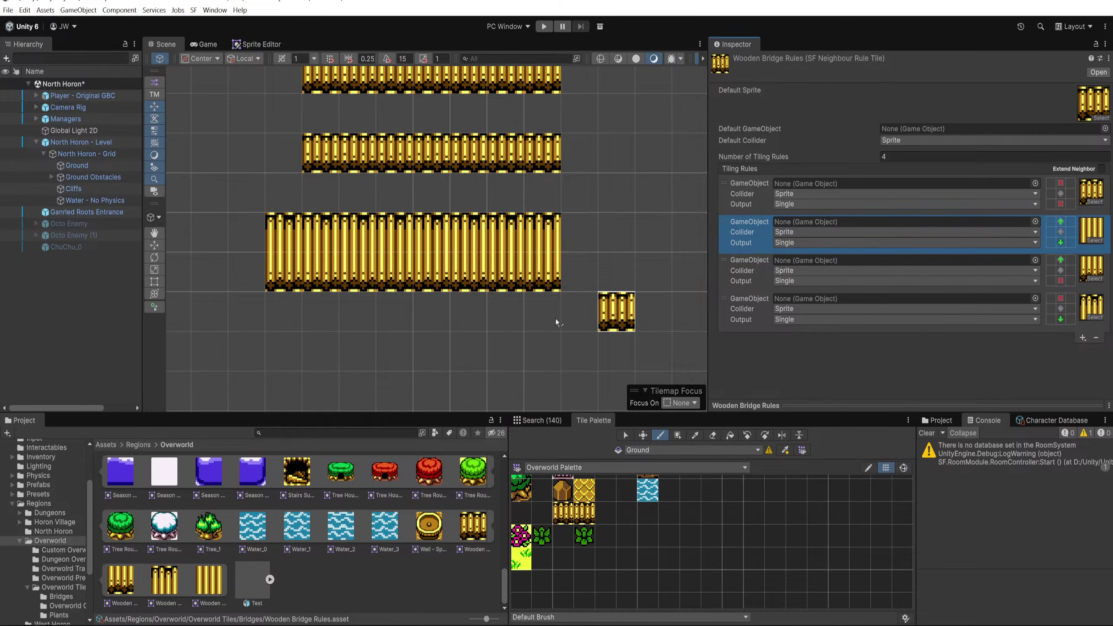
Step: Extend the two-row bridge test block downward to four rows to exercise the middle plank rule
mouse_move(534, 325)
mouse_down()
mouse_move(581, 280)
mouse_move(337, 283)
mouse_move(376, 311)
mouse_move(592, 310)
mouse_up()
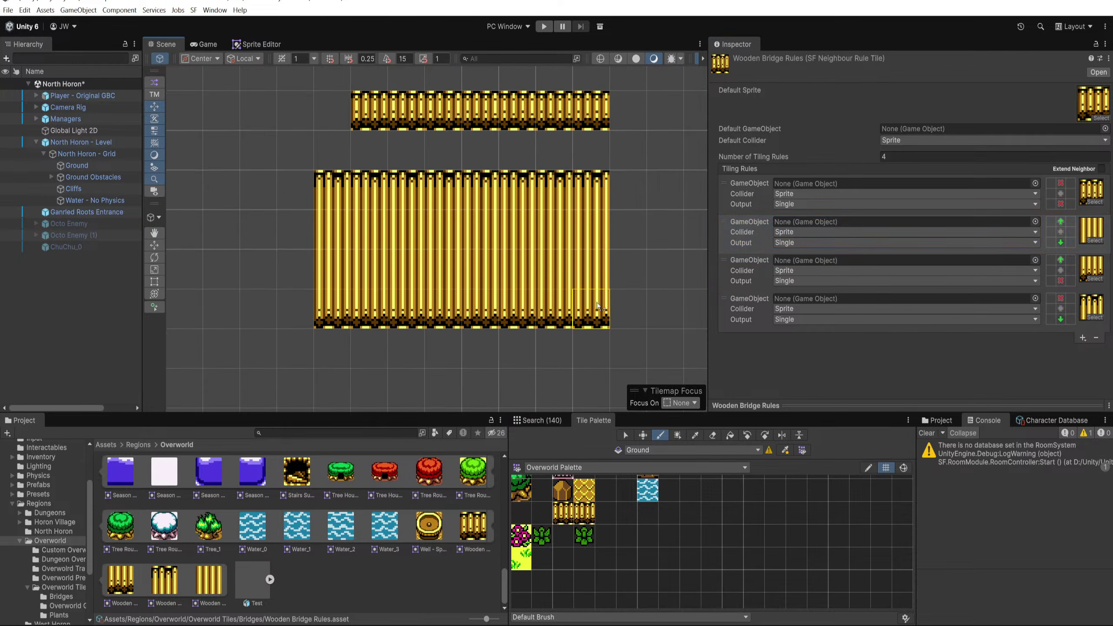
click(407, 121)
scroll(397, 293, down, 2)
scroll(352, 314, down, 4)
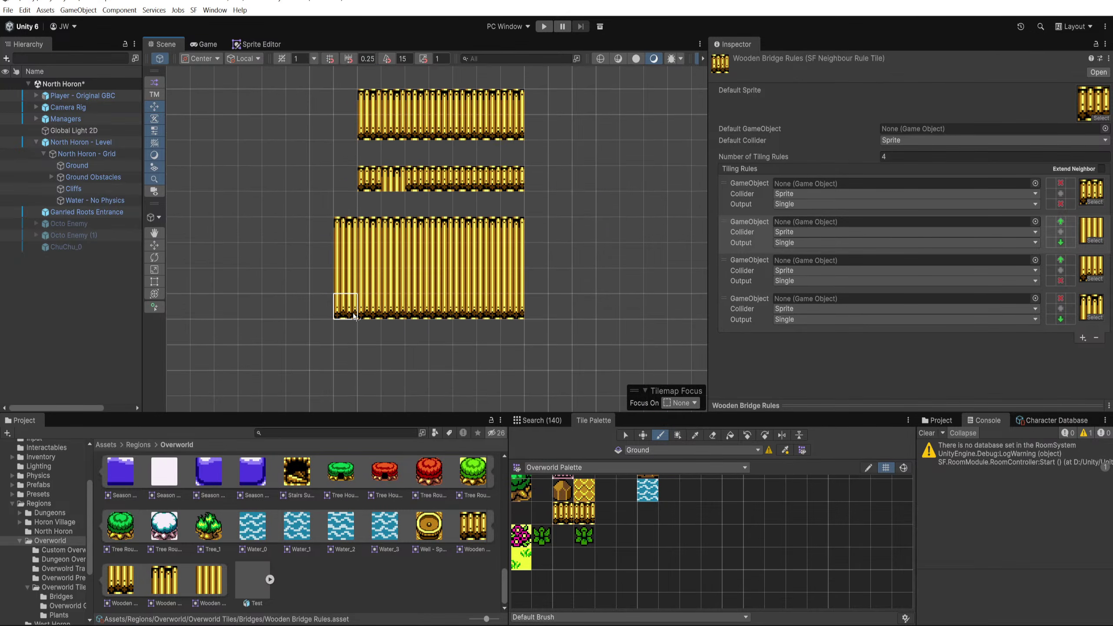
drag(502, 276, 500, 308)
Step: Paint another group of bridge test patches beside the first ones, including a two-row strip and a four-row block
mouse_move(287, 215)
mouse_down()
mouse_move(454, 239)
mouse_move(438, 217)
mouse_move(346, 217)
mouse_up()
scroll(463, 212, up, 2)
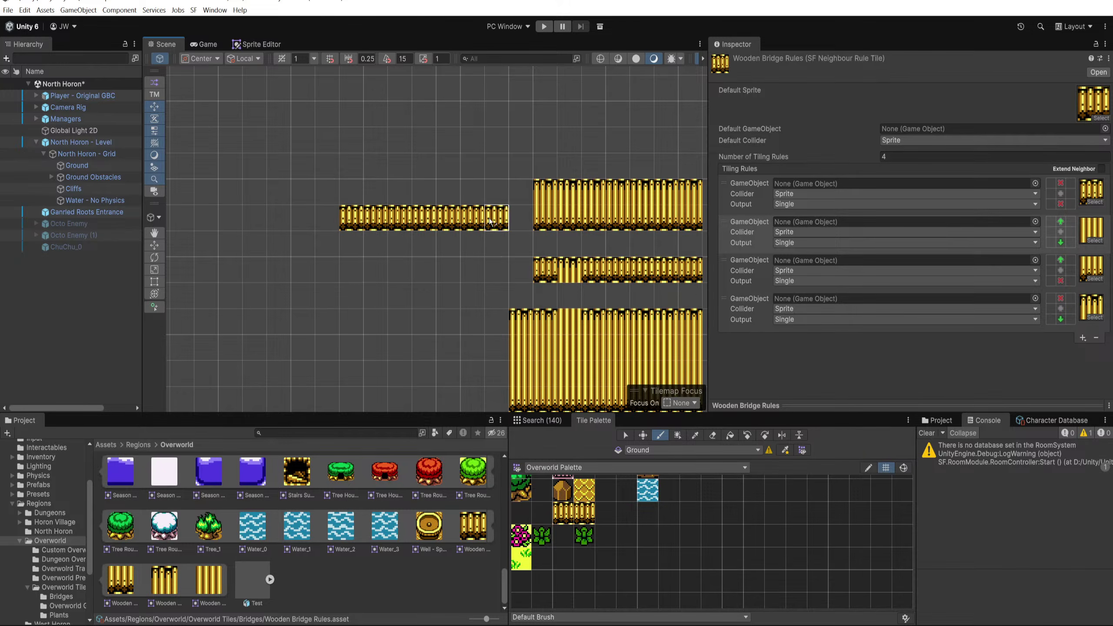
drag(401, 242, 360, 299)
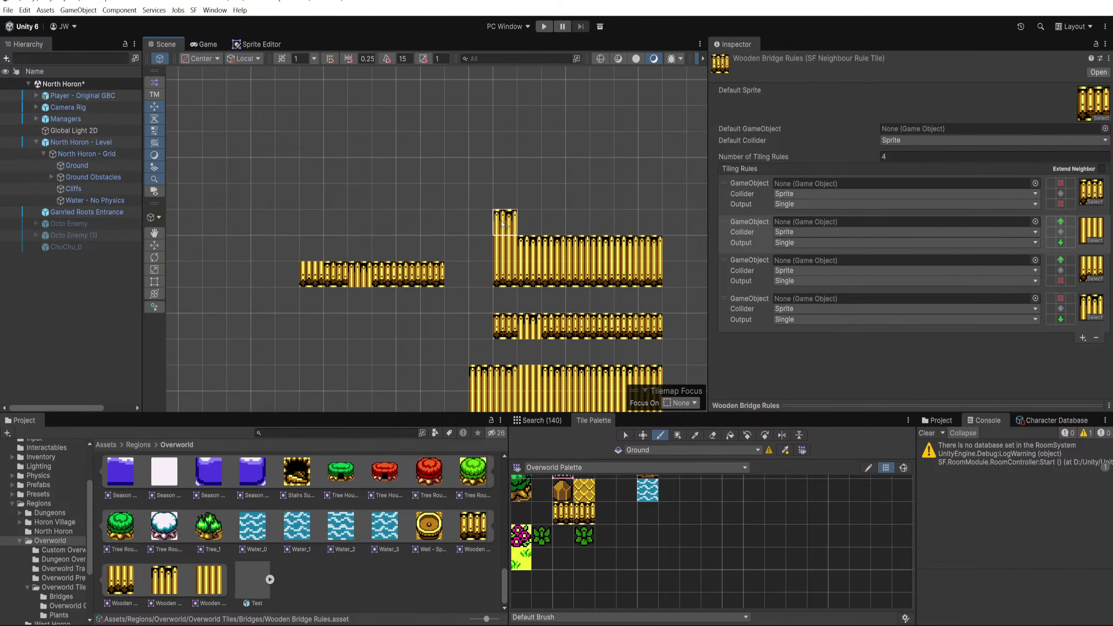
click(424, 247)
drag(424, 248, 312, 250)
drag(370, 320, 423, 204)
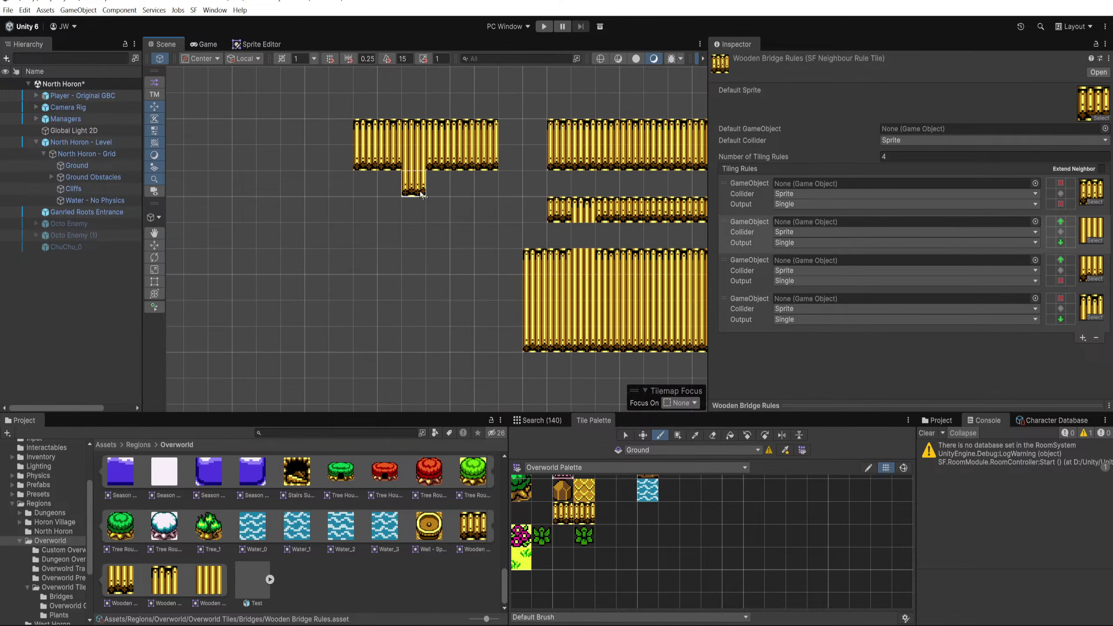
mouse_move(333, 348)
mouse_down()
mouse_move(342, 298)
mouse_move(378, 356)
mouse_move(315, 303)
mouse_move(403, 316)
mouse_move(351, 333)
mouse_move(386, 368)
mouse_move(421, 378)
mouse_move(339, 395)
mouse_up()
scroll(422, 378, down, 1)
scroll(419, 375, down, 1)
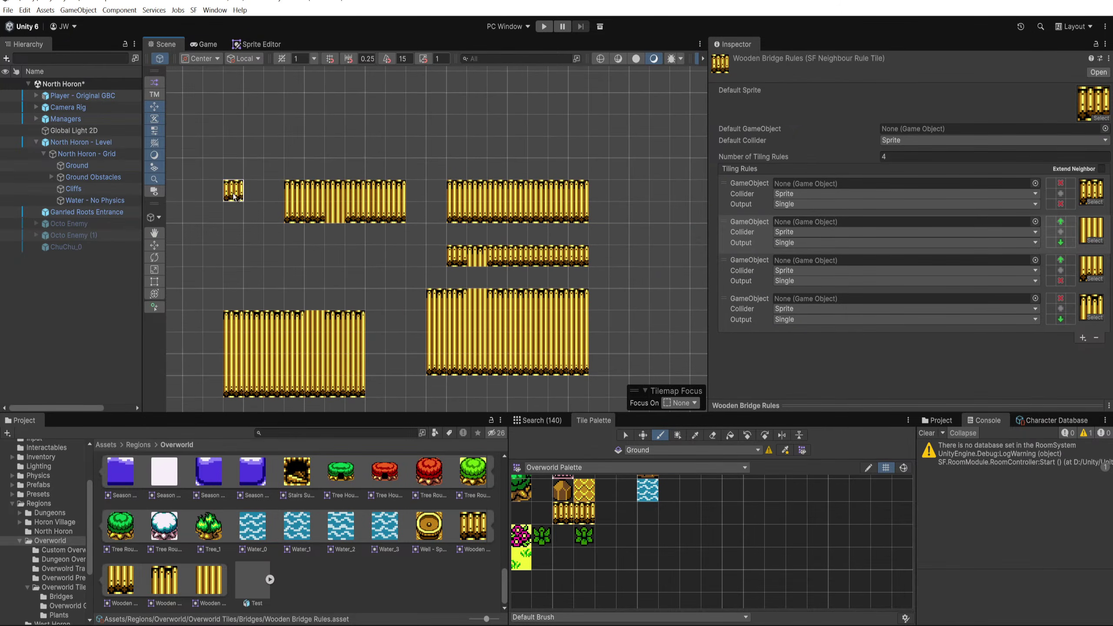
Step: Select the area containing all the bridge test patches and delete their tiles
click(624, 435)
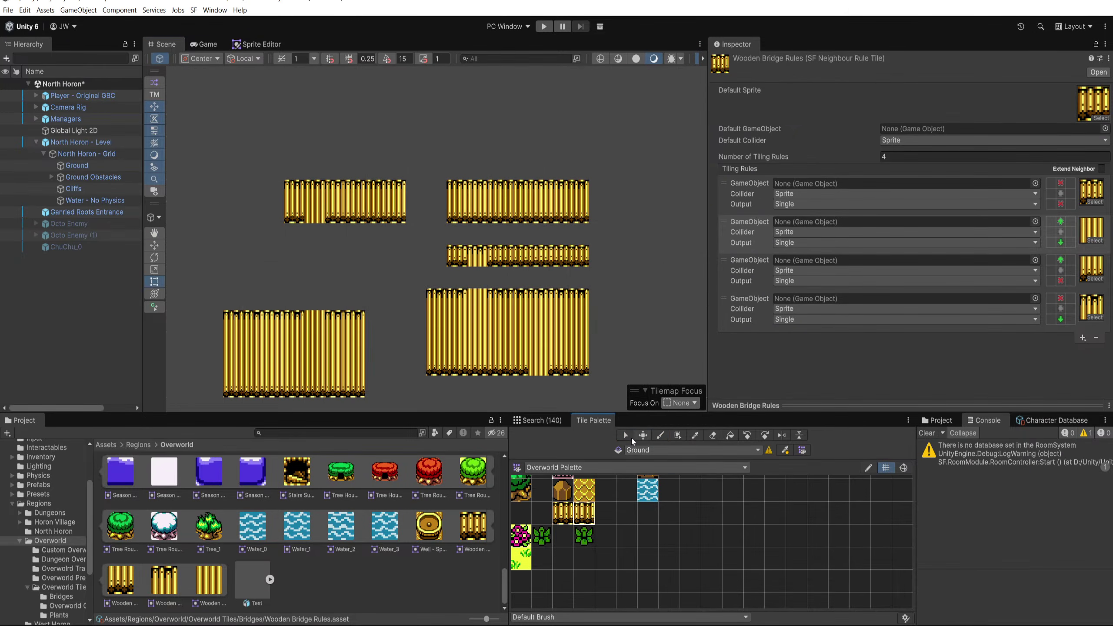
click(630, 436)
drag(233, 189, 573, 378)
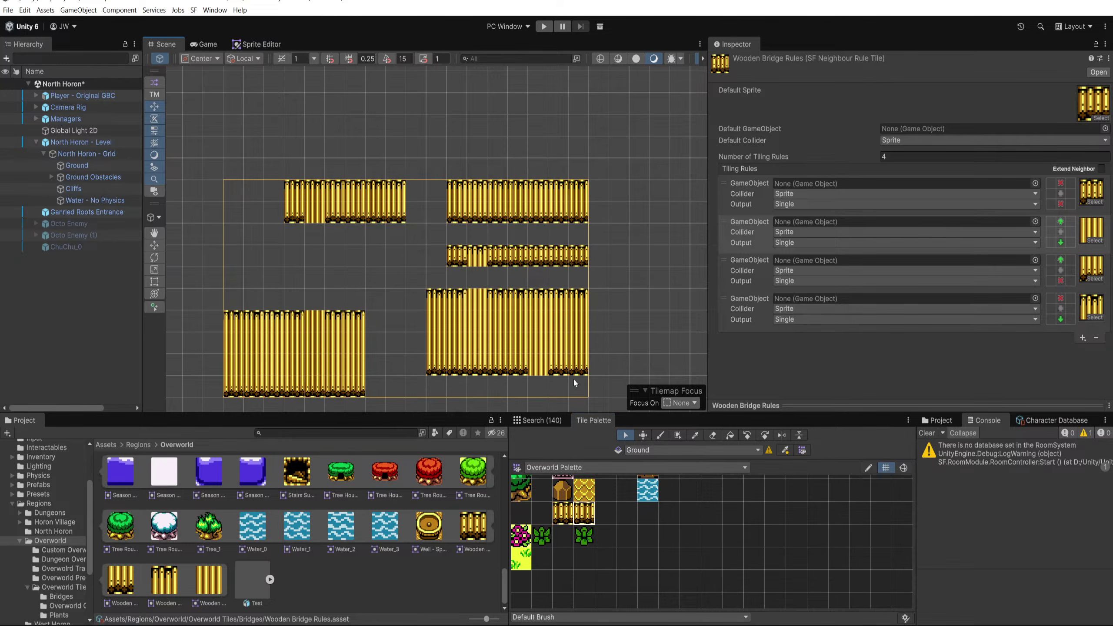
key(Delete)
click(392, 286)
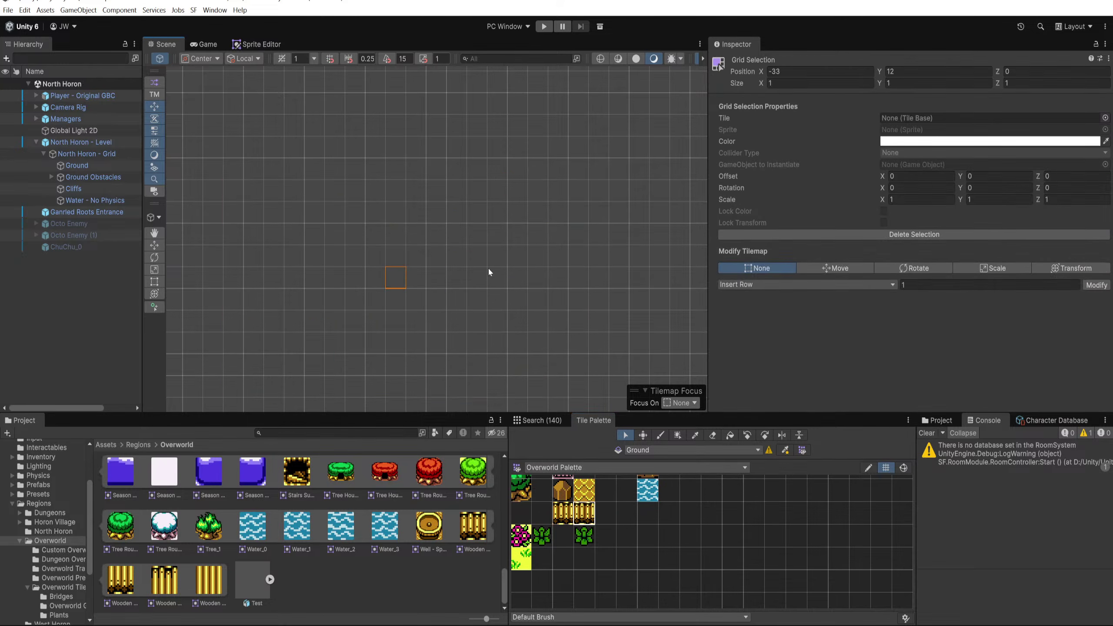
Step: Paint Wooden Bridge Rules tiles on the Ground tilemap over the yellow patterned crossing between the tree-stump island and the mainland
drag(456, 262, 241, 258)
drag(626, 246, 237, 250)
drag(473, 193, 300, 346)
key(ctrl+z)
key(ctrl+z)
key(ctrl+z)
scroll(319, 246, up, 5)
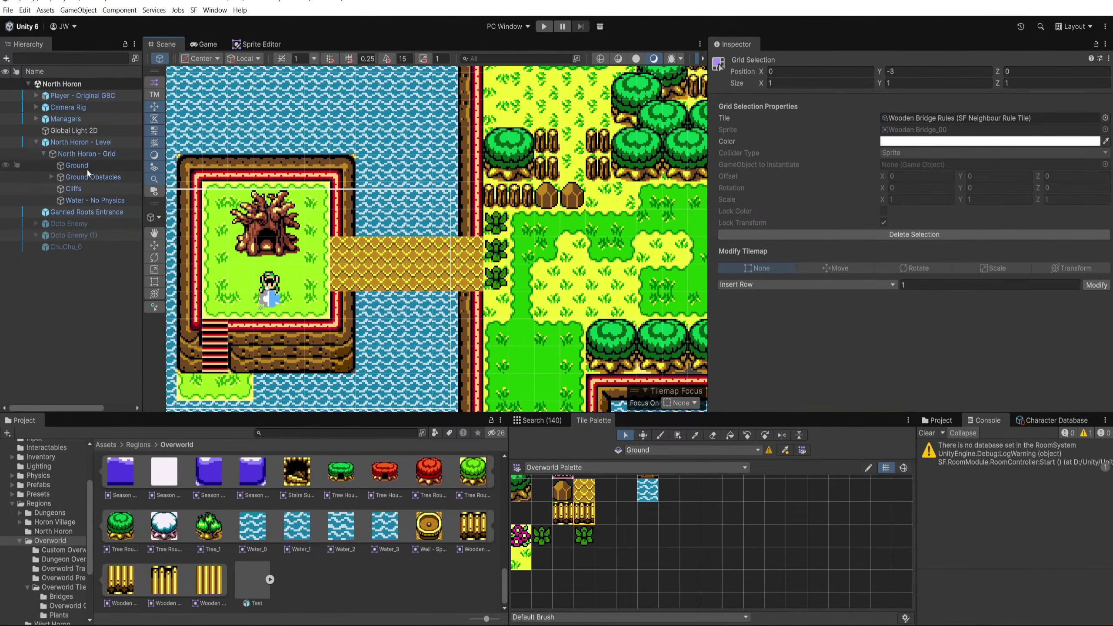
click(87, 167)
scroll(341, 246, up, 1)
key(b)
mouse_move(347, 248)
mouse_down()
mouse_move(363, 271)
mouse_move(388, 257)
mouse_move(462, 268)
mouse_move(455, 280)
mouse_move(417, 263)
mouse_move(487, 272)
mouse_up()
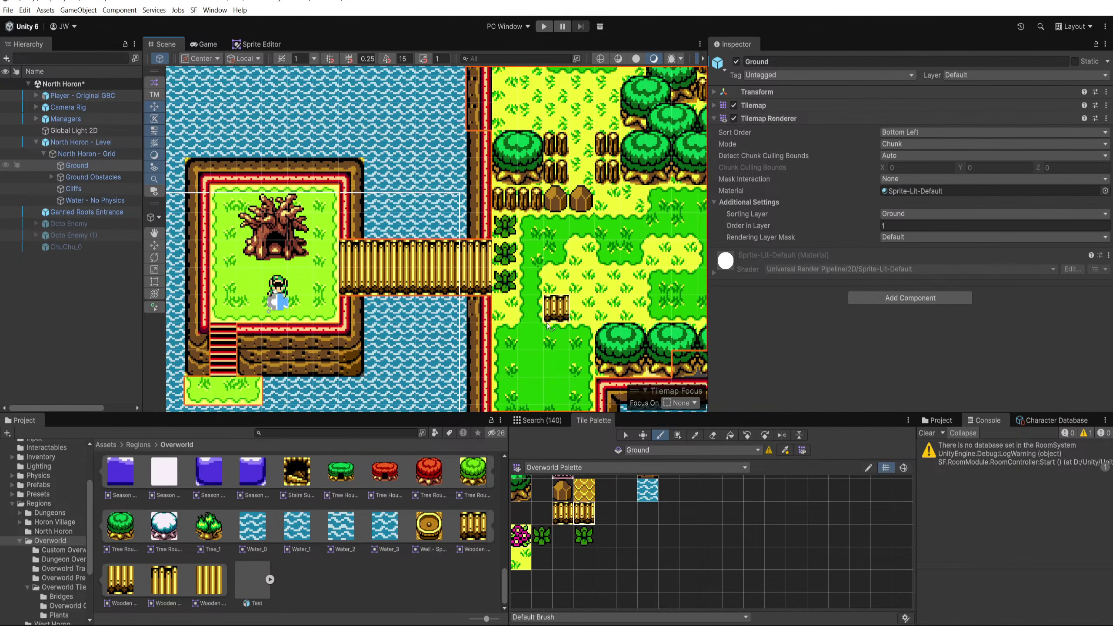
Step: Paint a one-row wooden bridge across the water from the mainland cliff to the orange-ground island
drag(544, 381, 357, 224)
scroll(357, 223, down, 1)
mouse_move(649, 395)
mouse_down()
mouse_move(424, 311)
mouse_move(405, 262)
mouse_up()
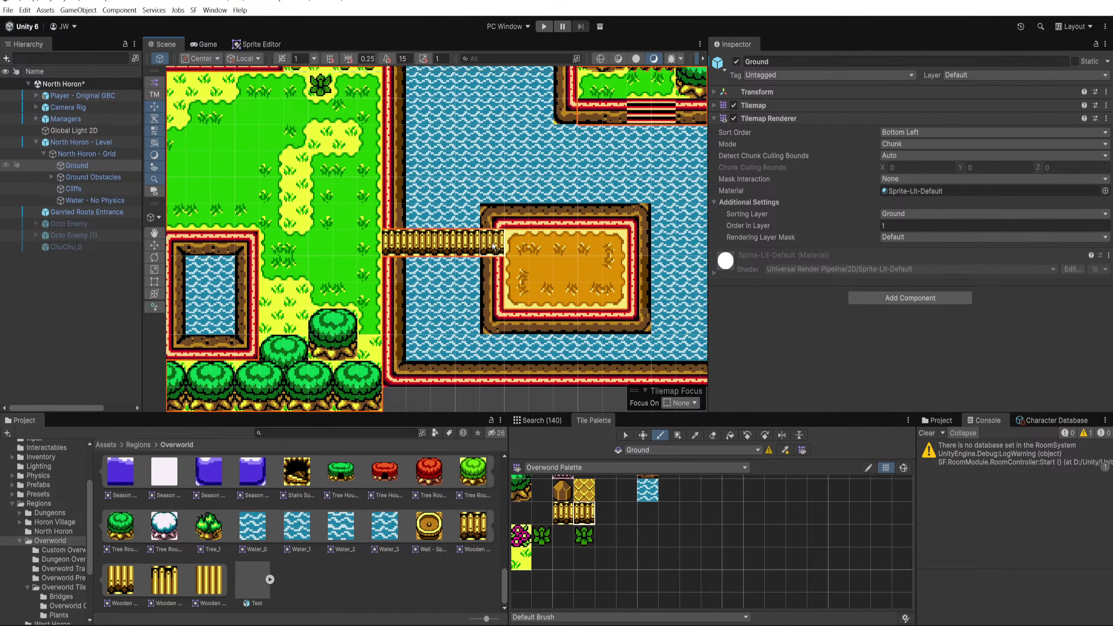
scroll(438, 250, up, 3)
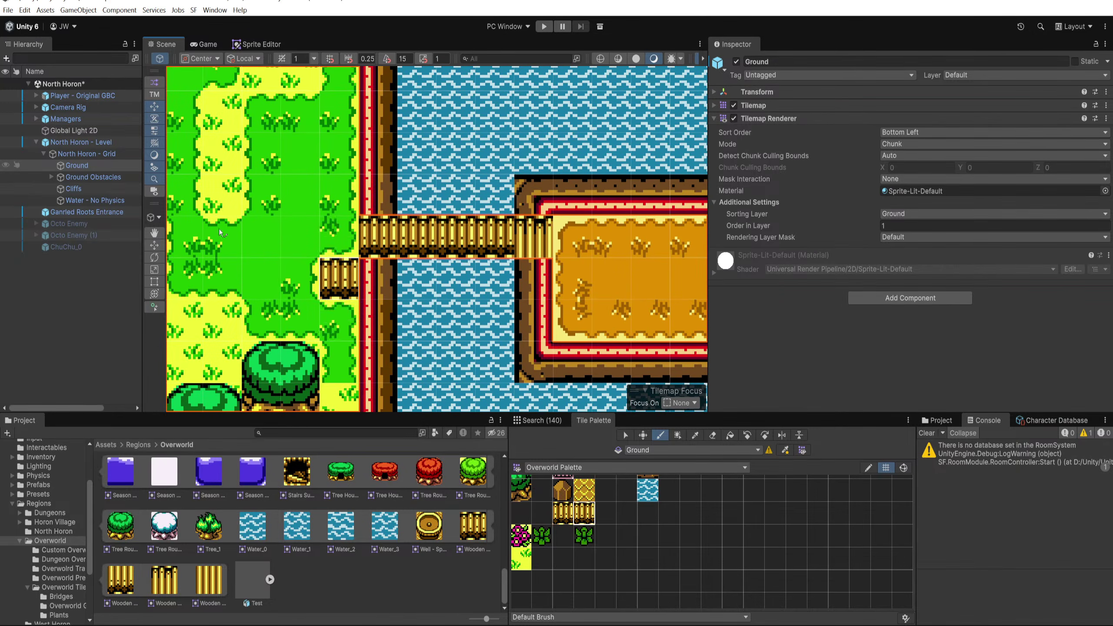
Step: Remove the old Wooden Bridge_00 tile from the Overworld Palette and delete its asset from the Bridges folder
click(625, 435)
click(561, 517)
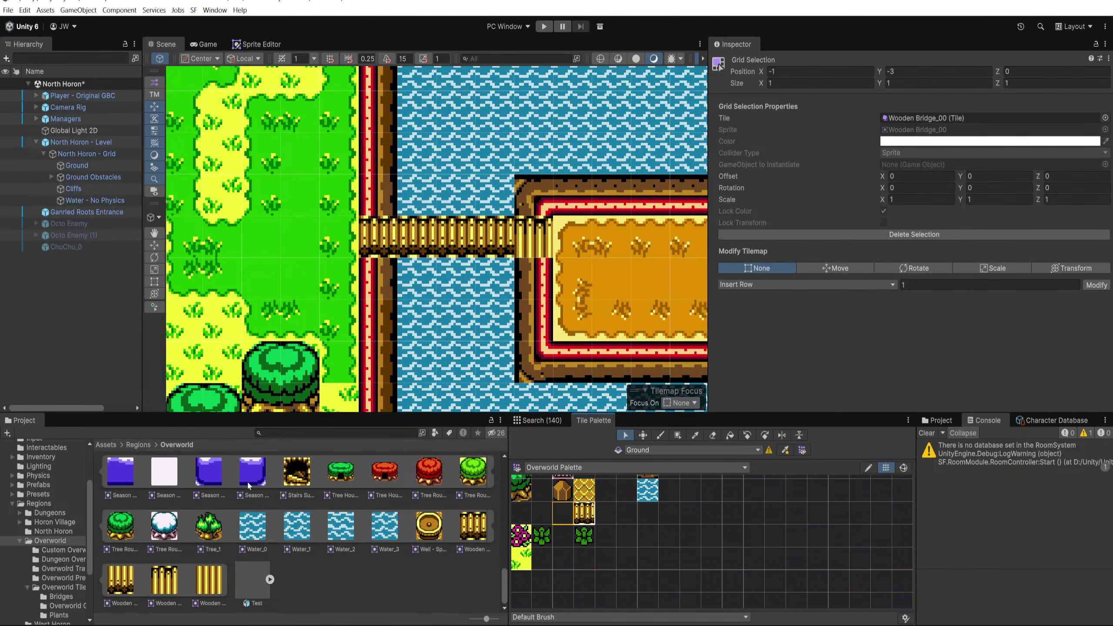
click(60, 597)
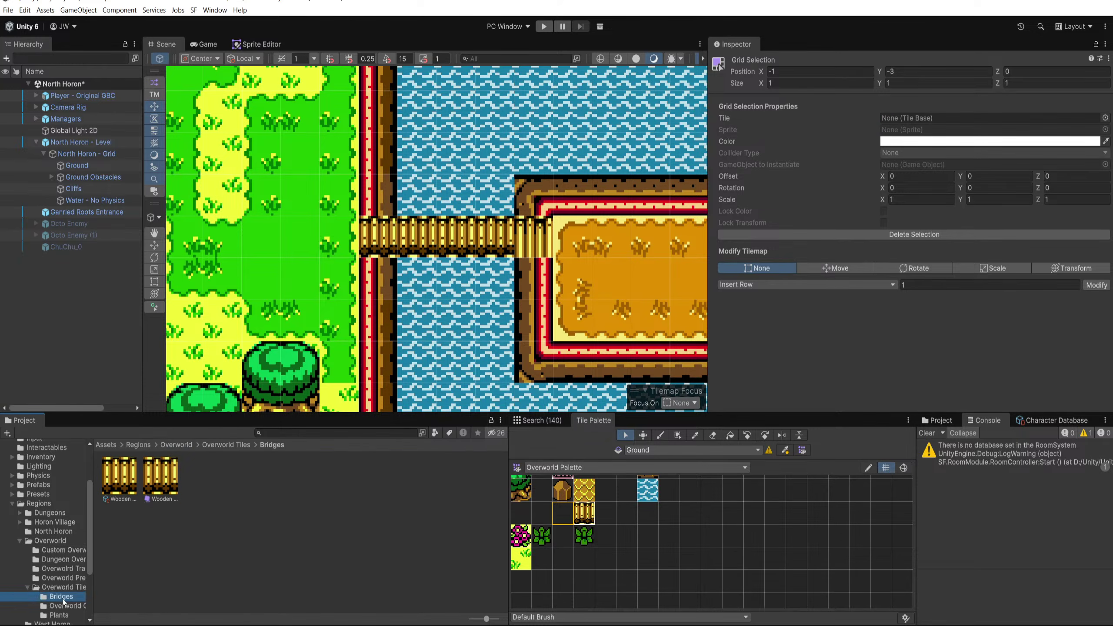
click(151, 478)
key(Delete)
key(Return)
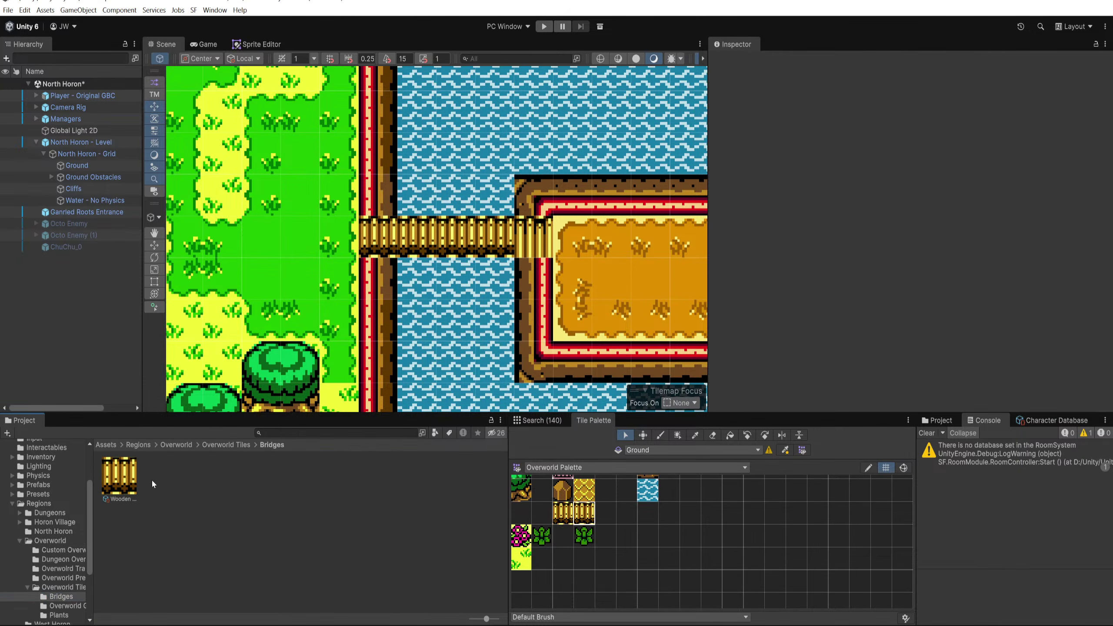
Step: Erase the leftover missing-tile cell beside the wooden bridge tile in the Overworld Palette
click(864, 469)
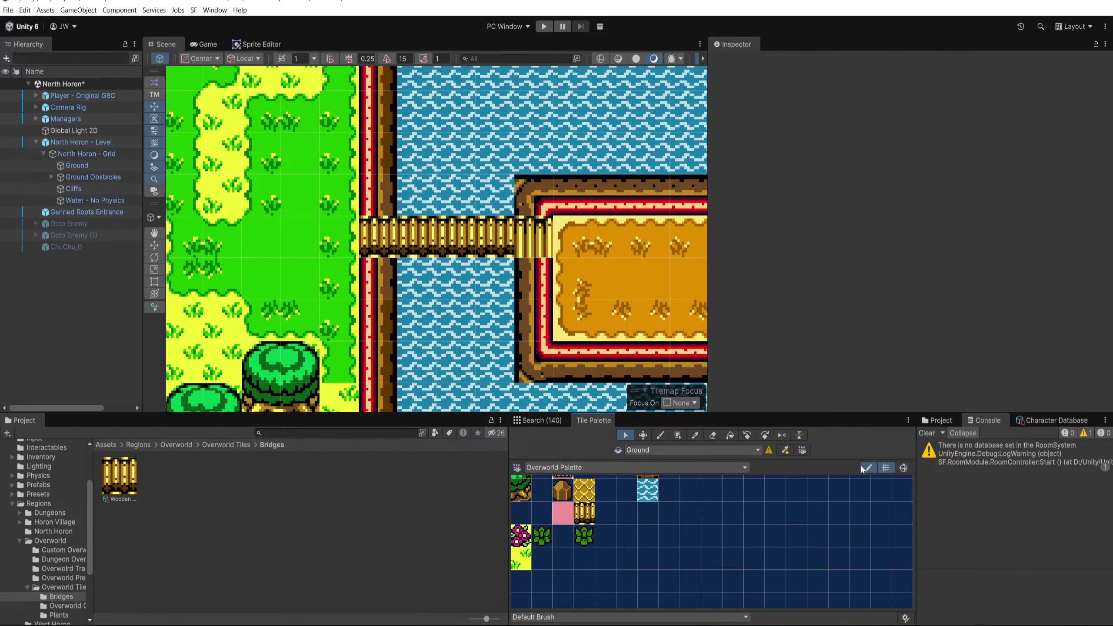
key(d)
click(562, 520)
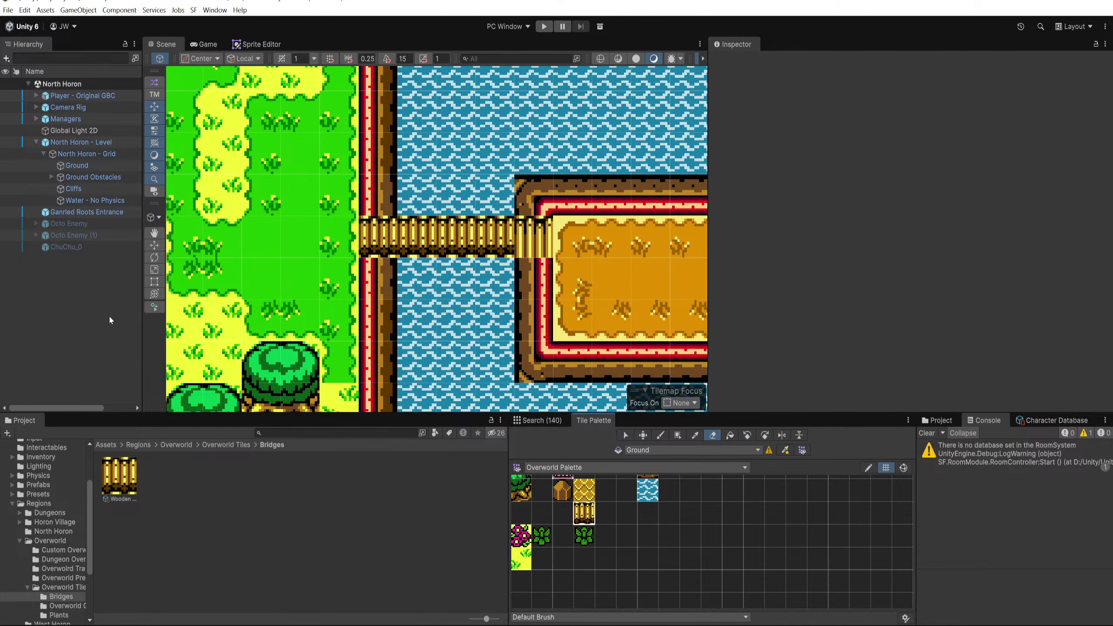
Step: Pick the wooden bridge rule tile from the Overworld Palette and save the North Horon scene
click(584, 513)
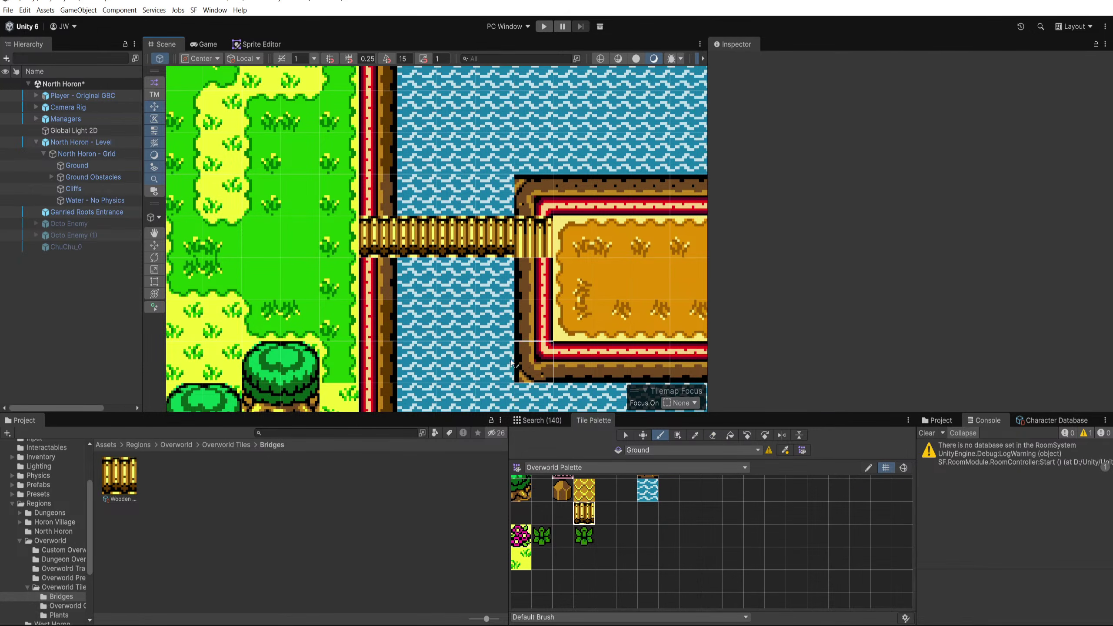
click(498, 354)
scroll(498, 354, down, 3)
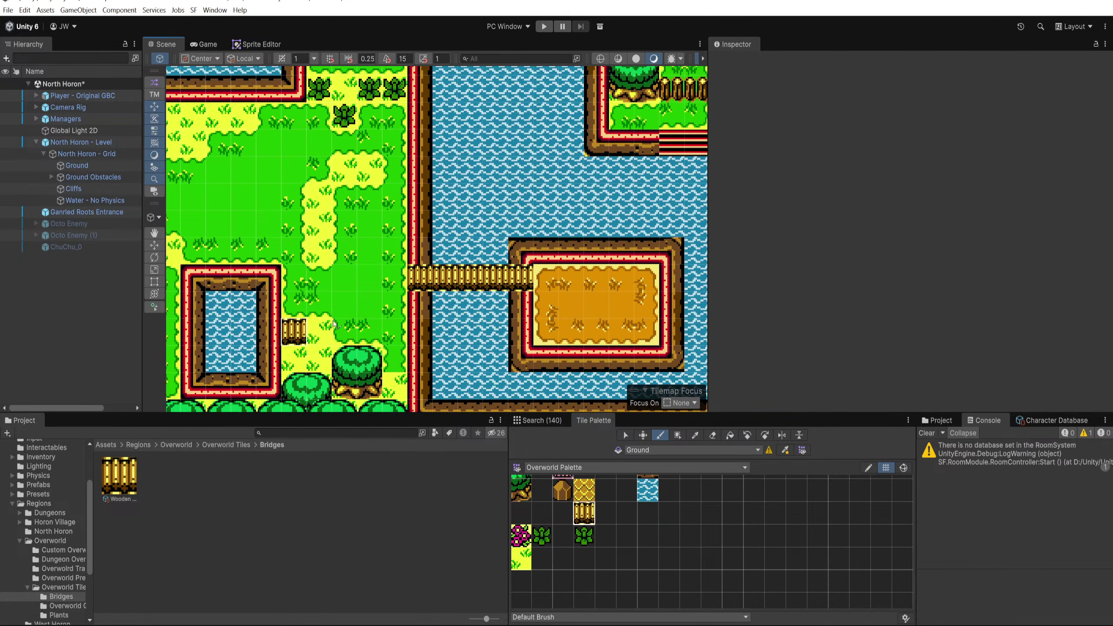
scroll(333, 333, down, 2)
scroll(333, 347, down, 2)
key(ctrl+s)
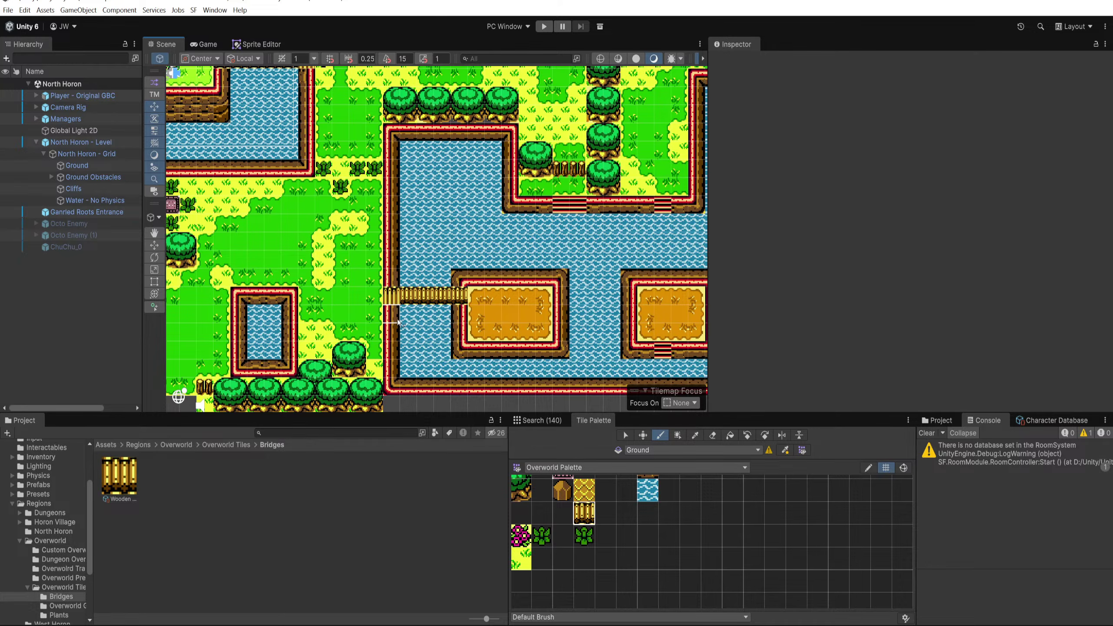
Step: Run the game, visit the tree-stump dungeon entrance, and walk the player across the wide bridge to the mainland
drag(277, 259, 441, 356)
click(544, 27)
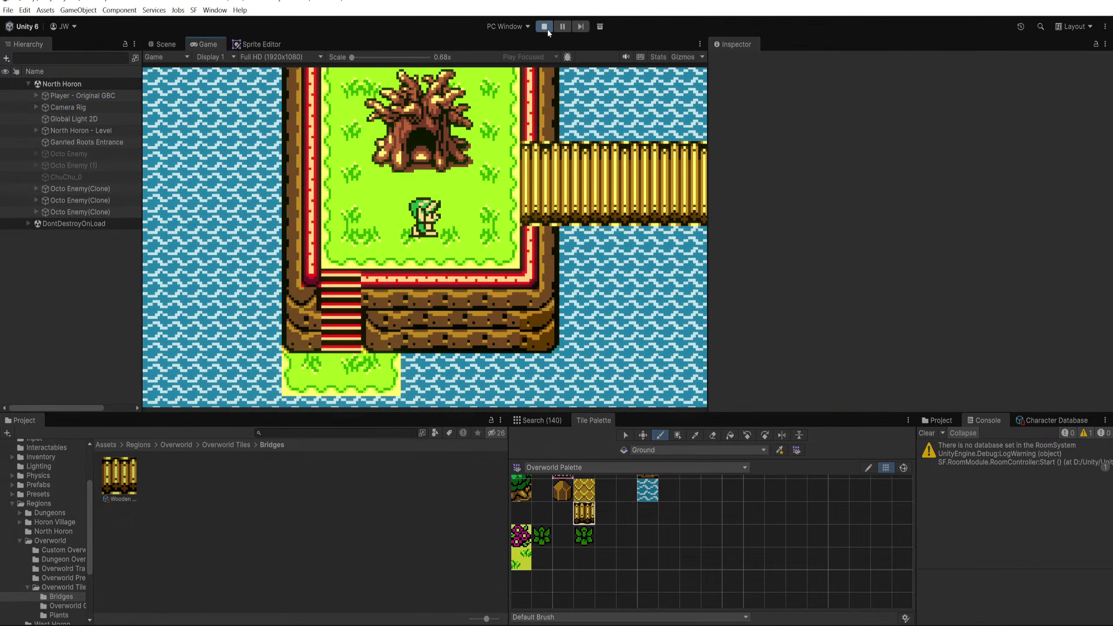
key(w)
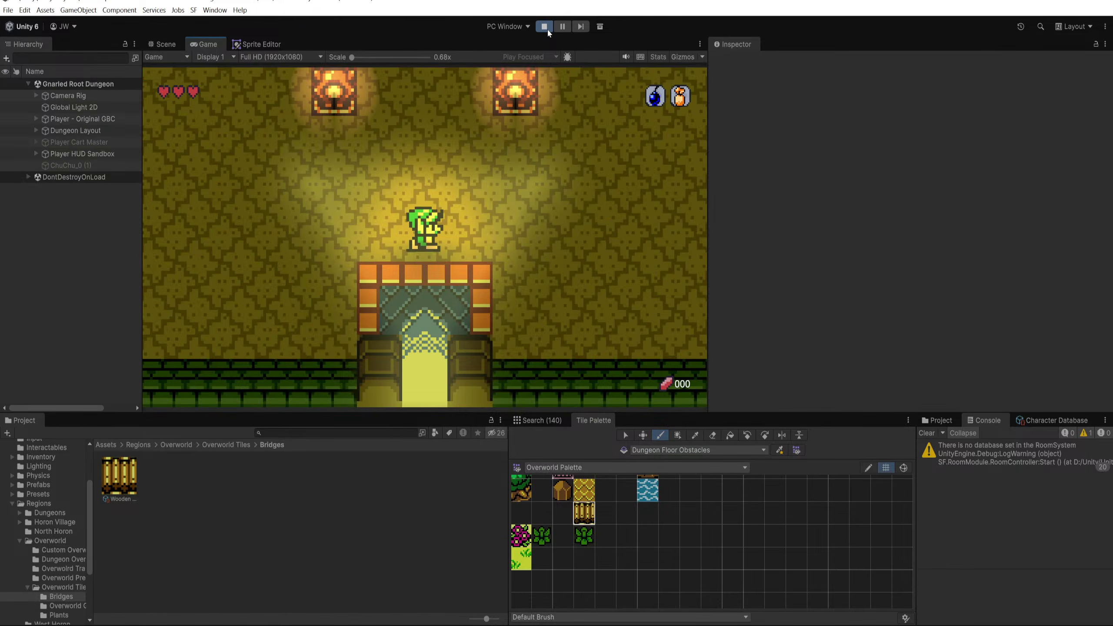
key(s)
key(Right)
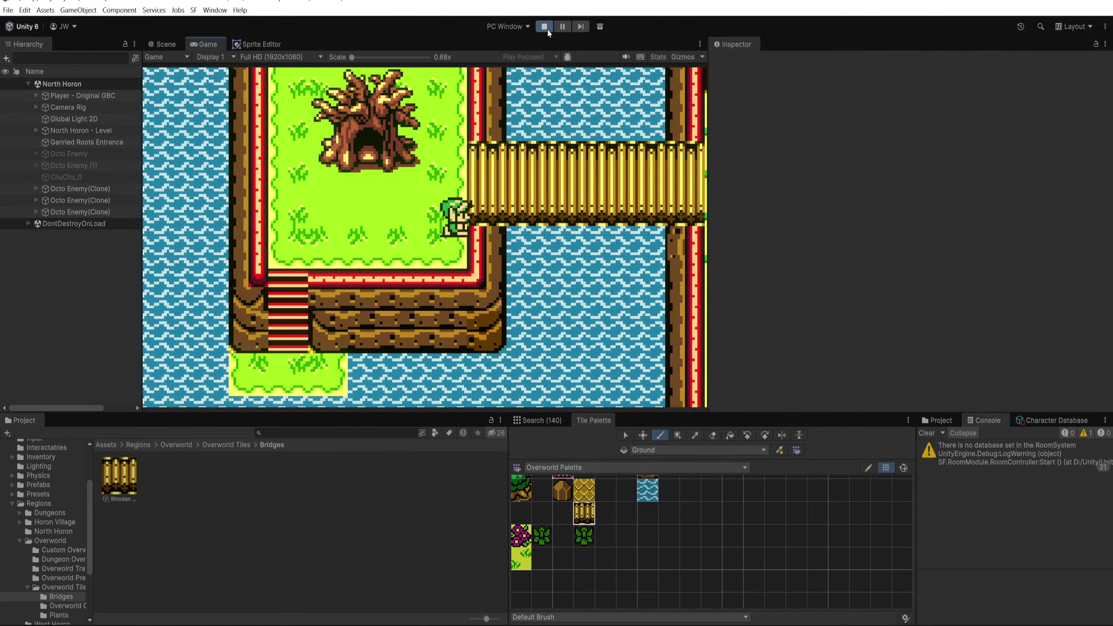
key(Right)
key(Up)
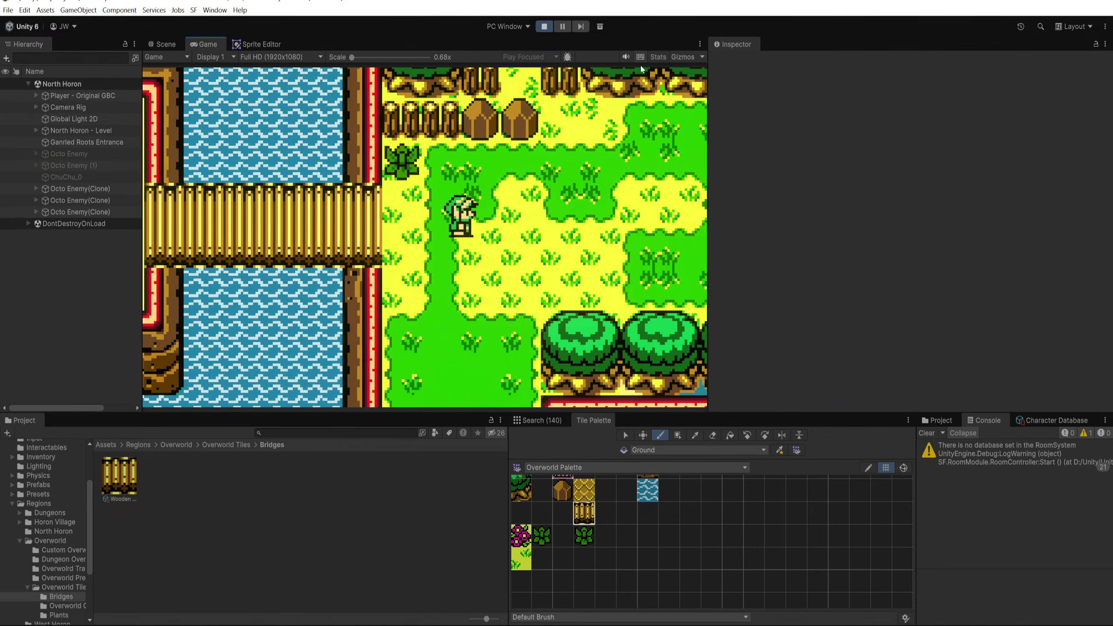
Step: Walk the player down the mainland and across the one-row bridge onto the orange-ground island
key(Down)
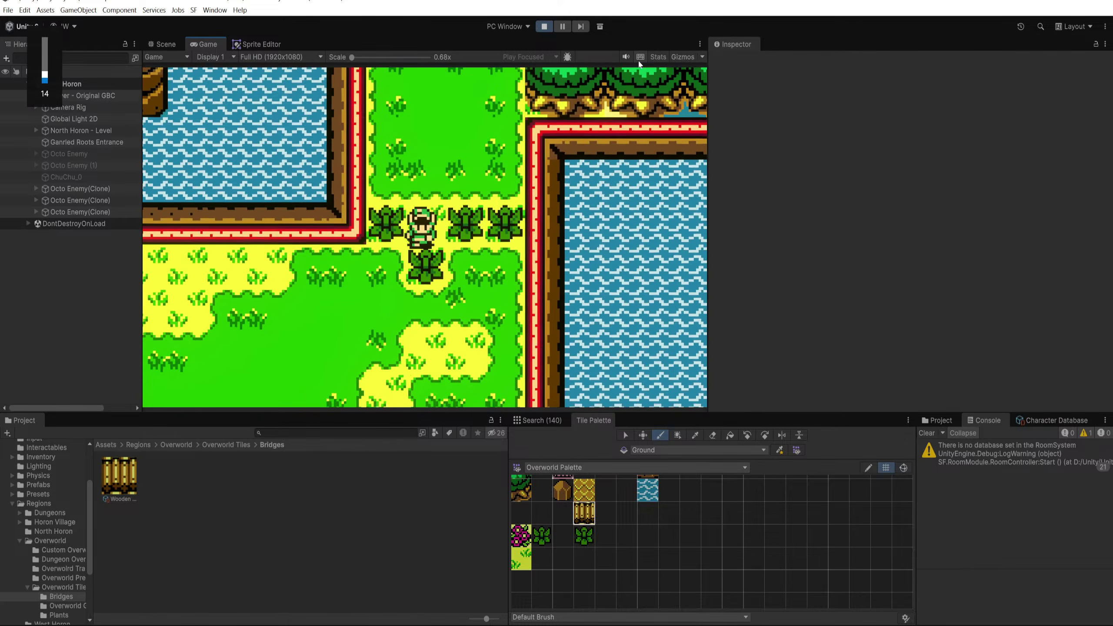
key(Down)
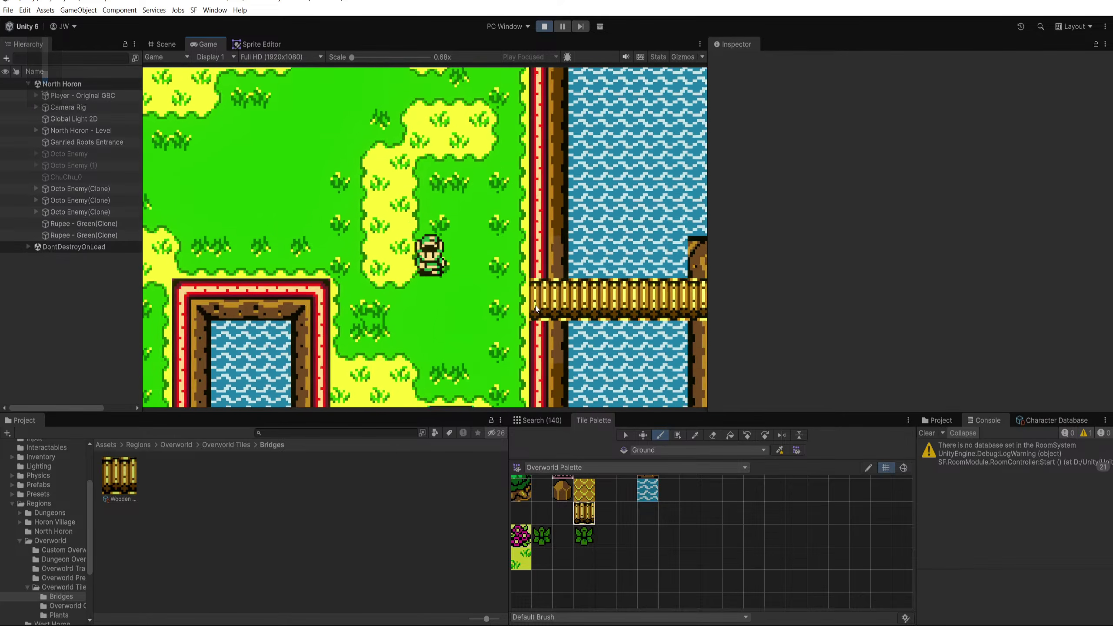
key(Right)
key(Right)
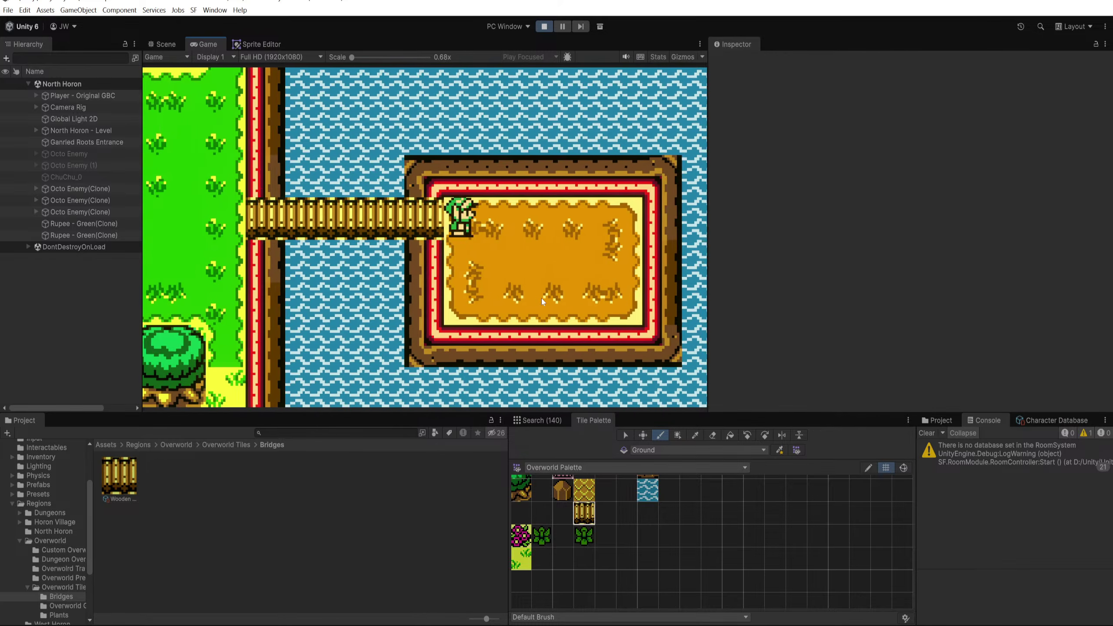
Step: Walk the player back over both bridges toward the tree-stump island and end the playtest
key(Left)
key(Up)
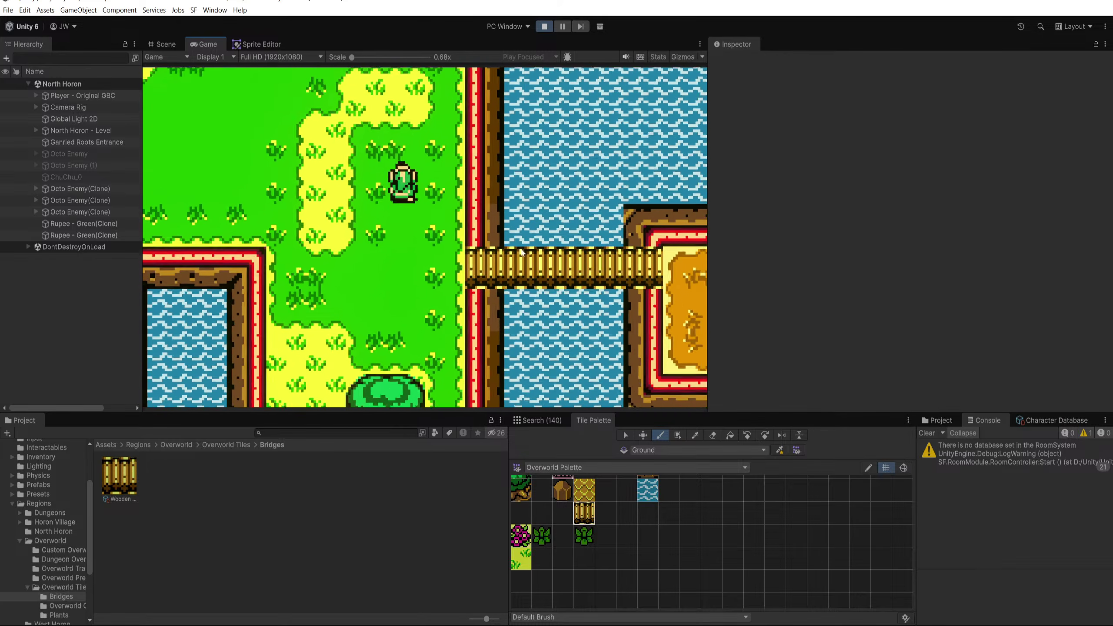
key(Left)
key(Up)
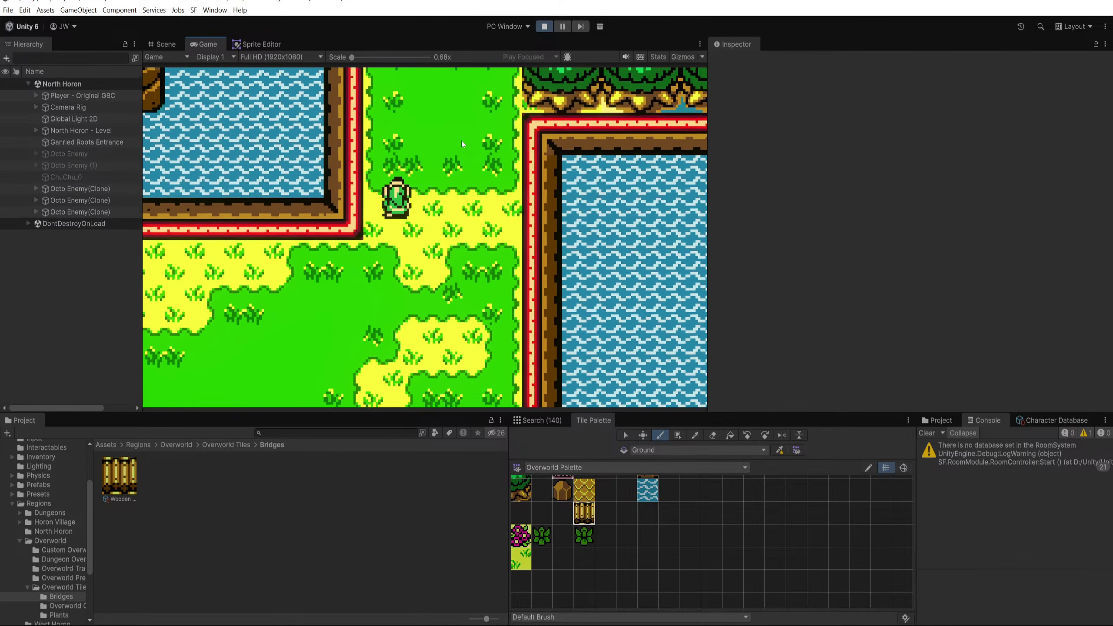
key(Right)
key(Up)
key(Left)
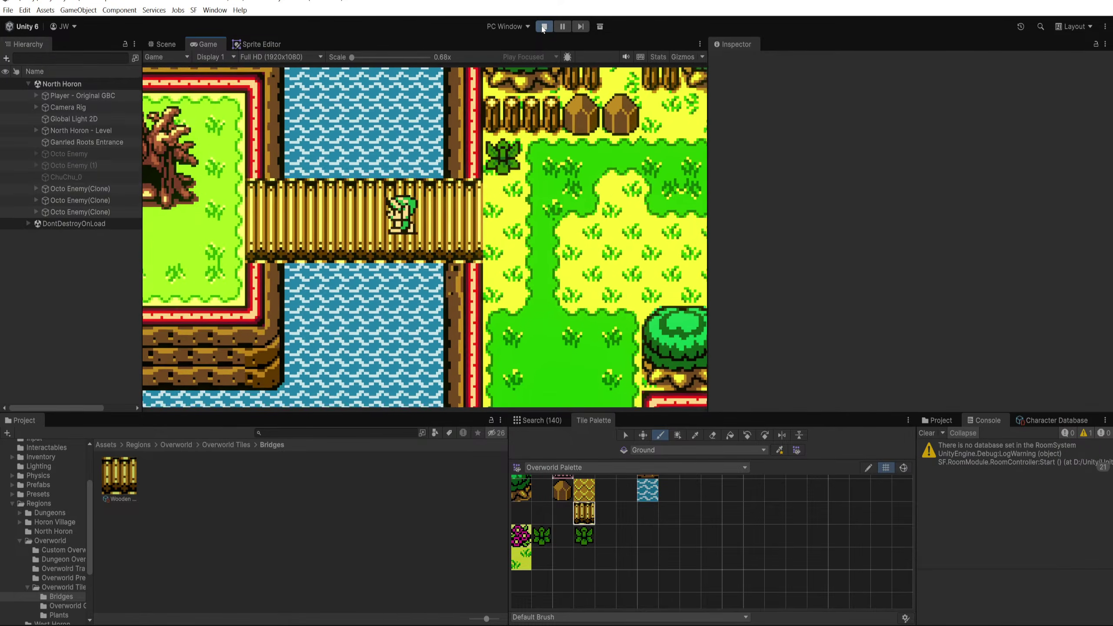
click(544, 27)
Step: Bring up the Season Overworld.png sprite sheet in Aseprite and arrange its window side by side with Unity
click(333, 625)
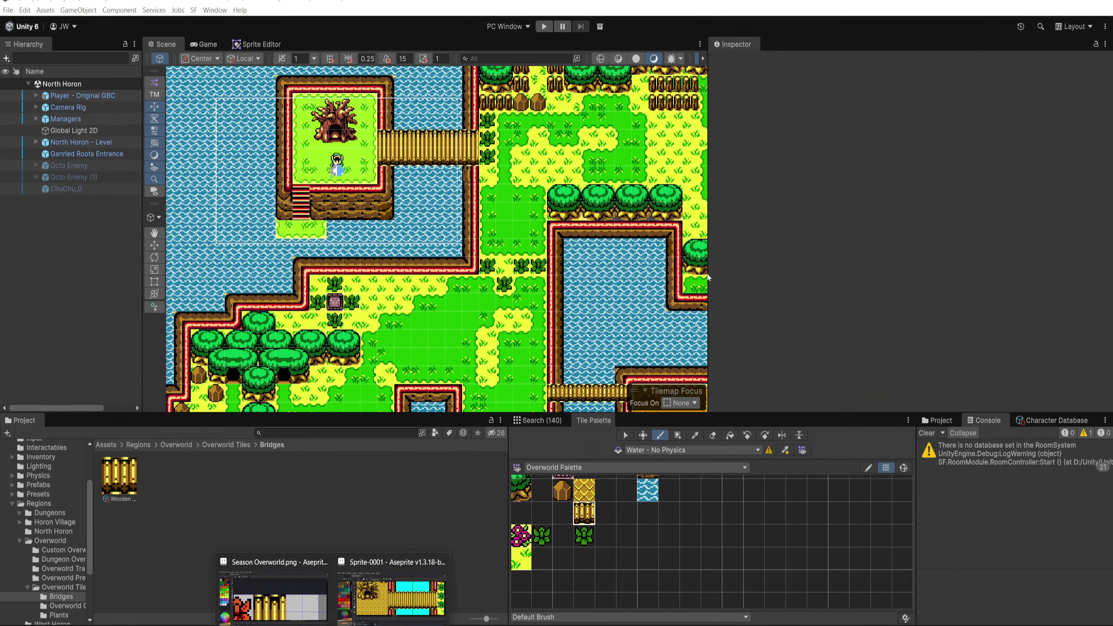
click(298, 590)
drag(672, 4, 1018, 103)
click(1088, 92)
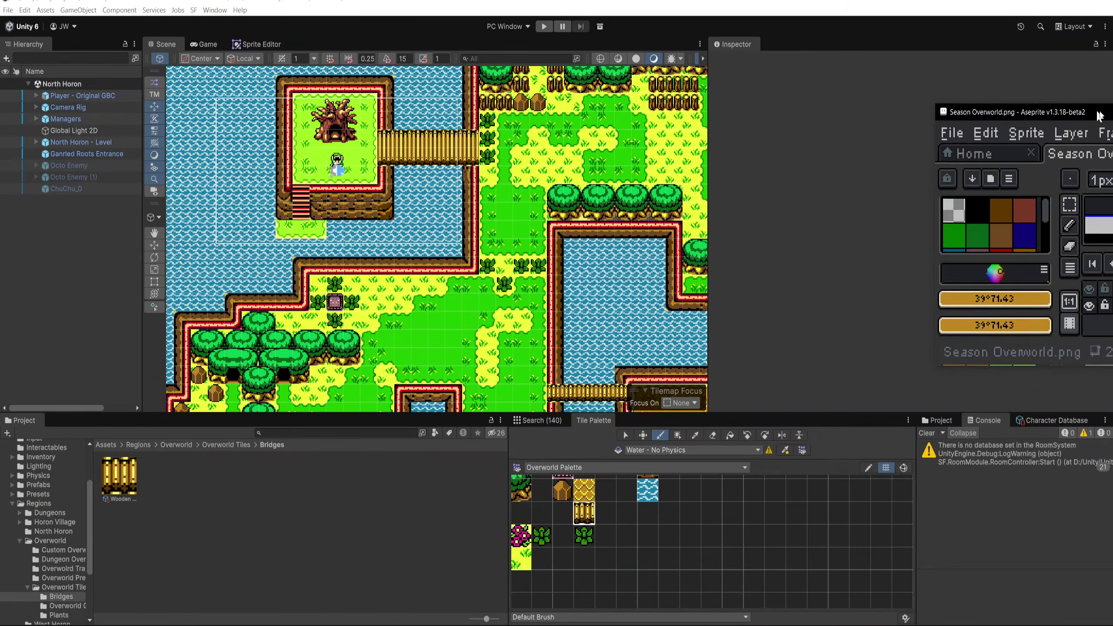
key(super+Right)
click(147, 196)
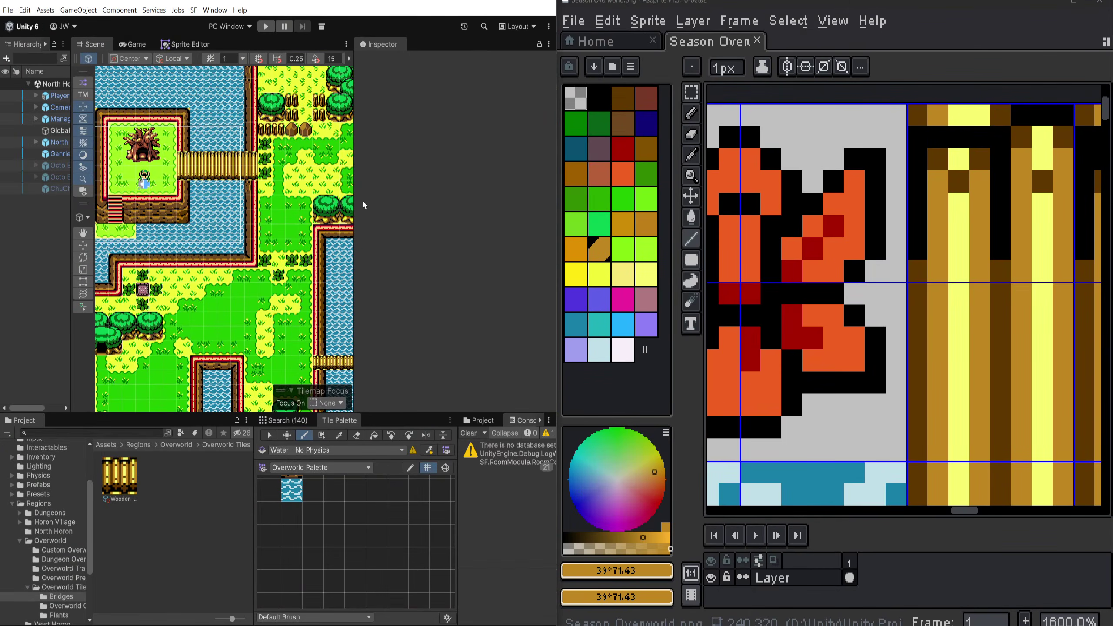
scroll(848, 236, down, 8)
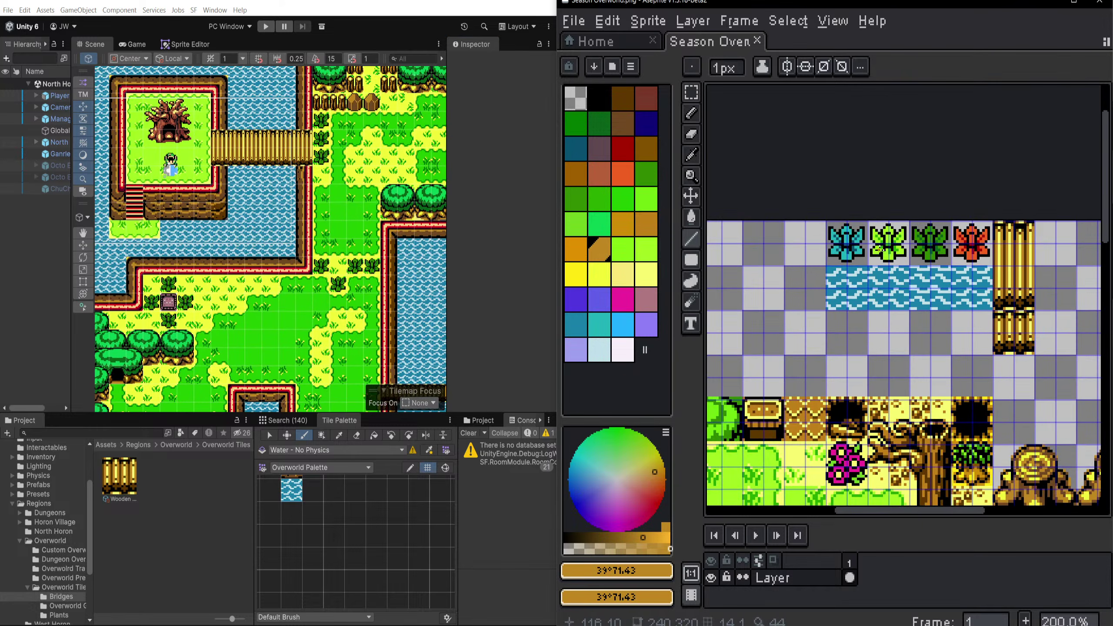
drag(880, 250, 843, 203)
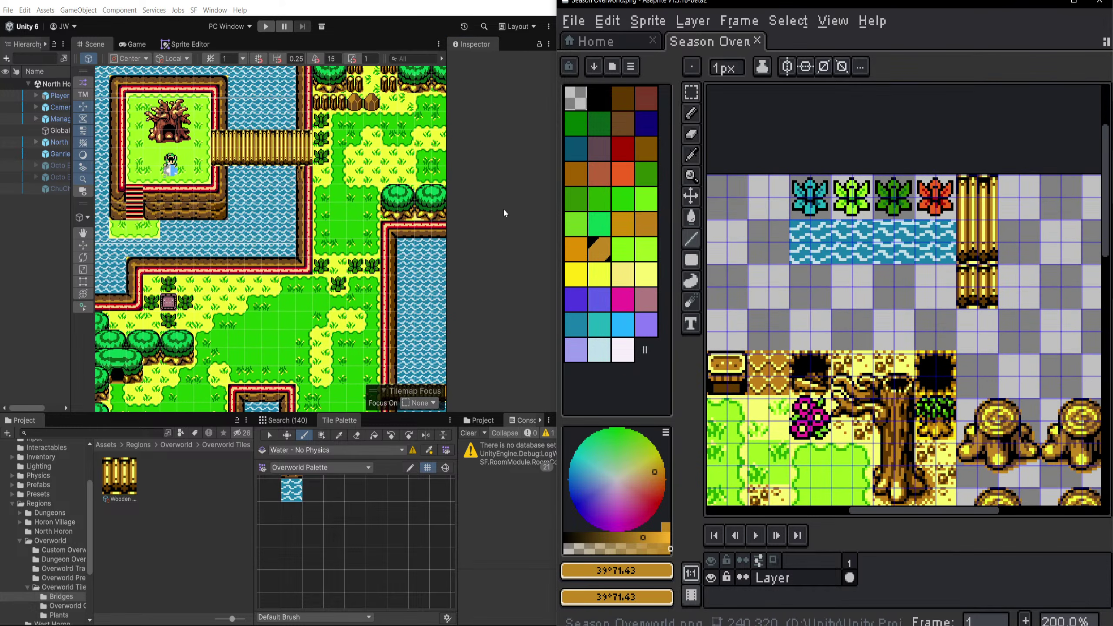
Step: Select the grid cell of a grass bush below the cliff corner and widen the Inspector and Hierarchy
click(269, 434)
click(334, 289)
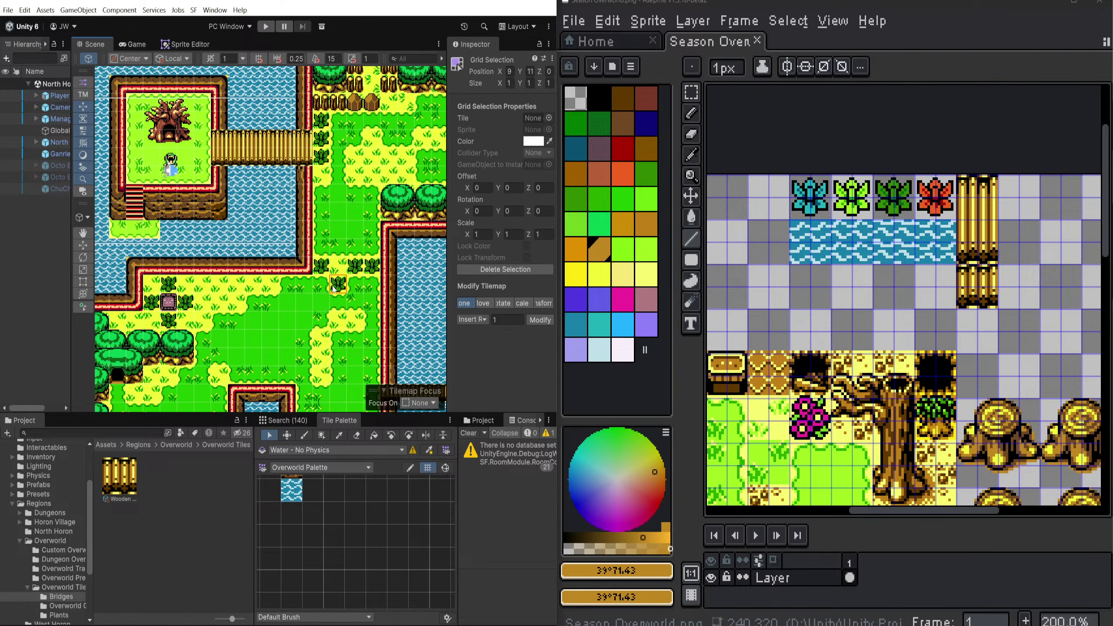
drag(451, 131, 365, 134)
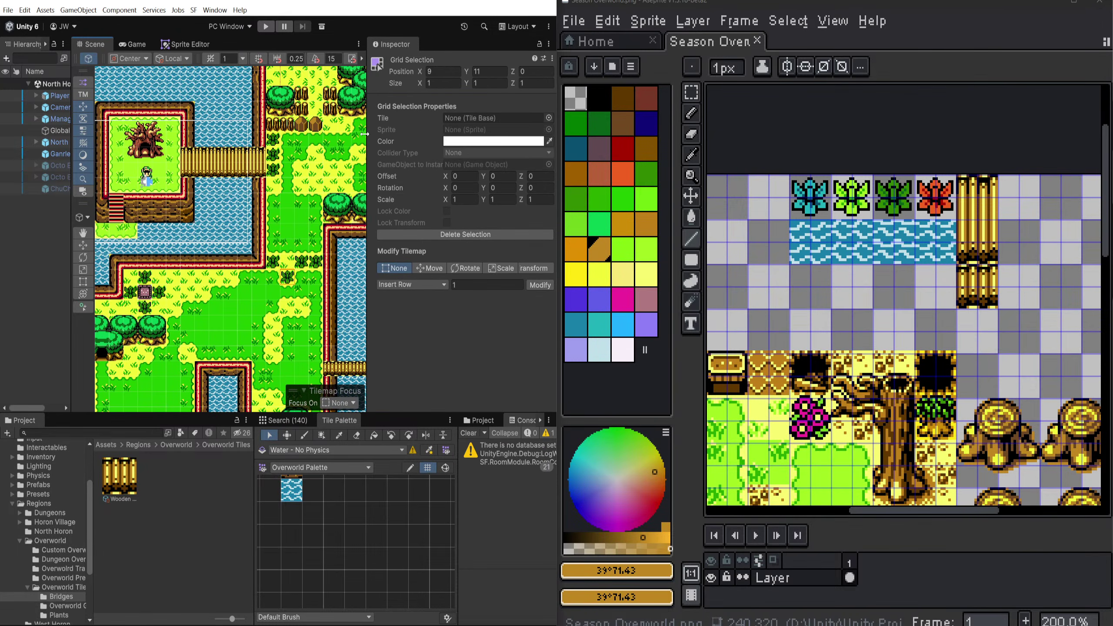
drag(71, 161, 188, 159)
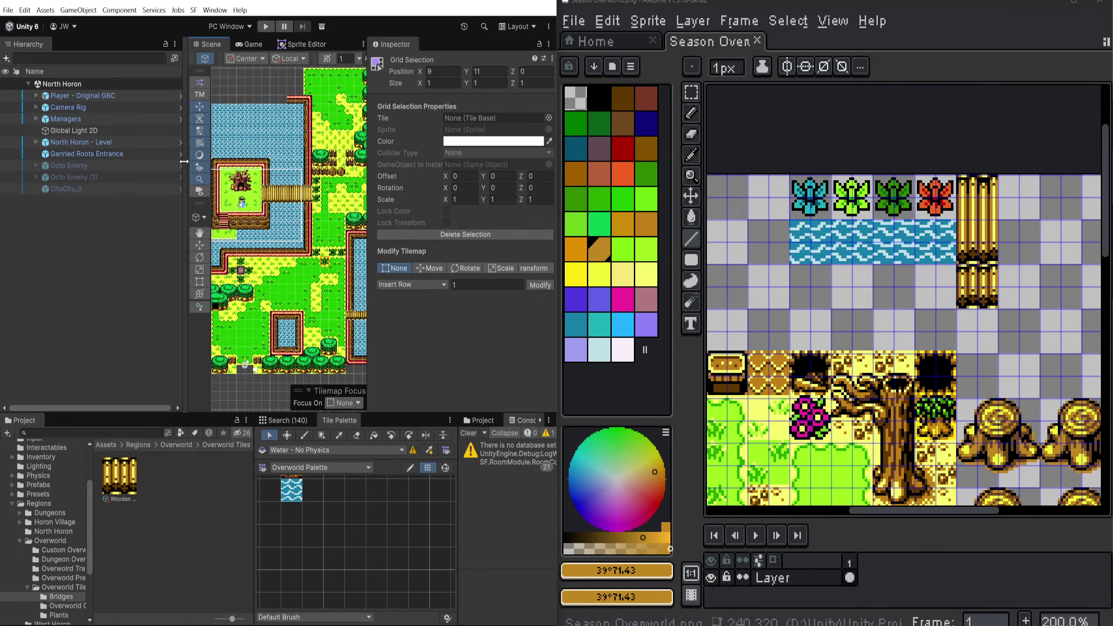
Step: Expand North Horon - Level and its grid, and select the Ground Obstacles tilemap as the target
click(37, 142)
click(43, 154)
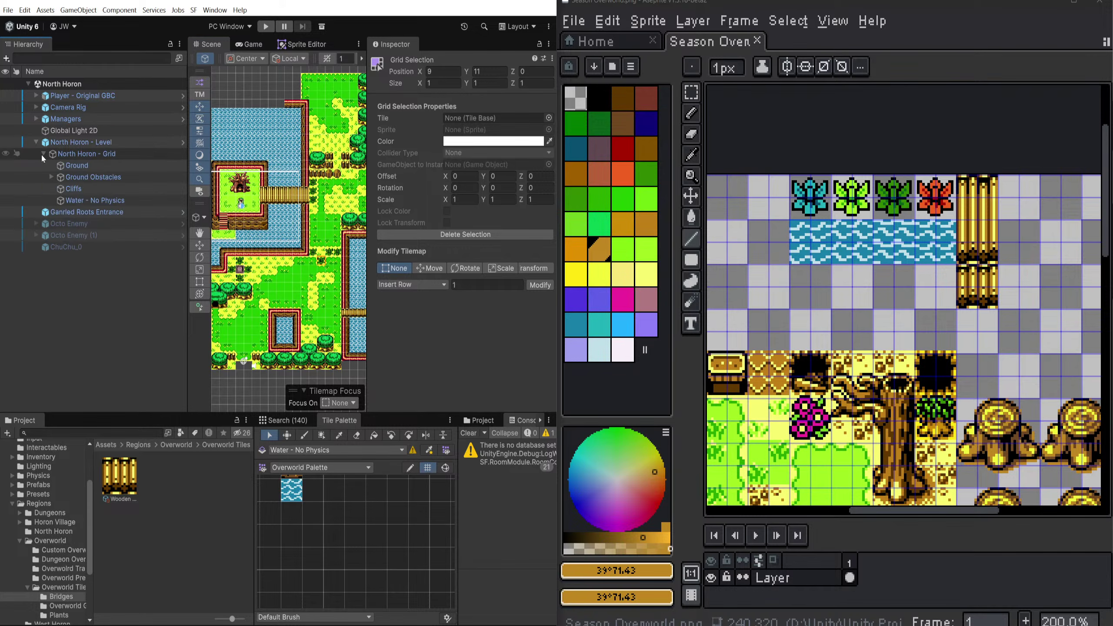
click(77, 165)
click(93, 176)
click(323, 266)
scroll(274, 253, up, 3)
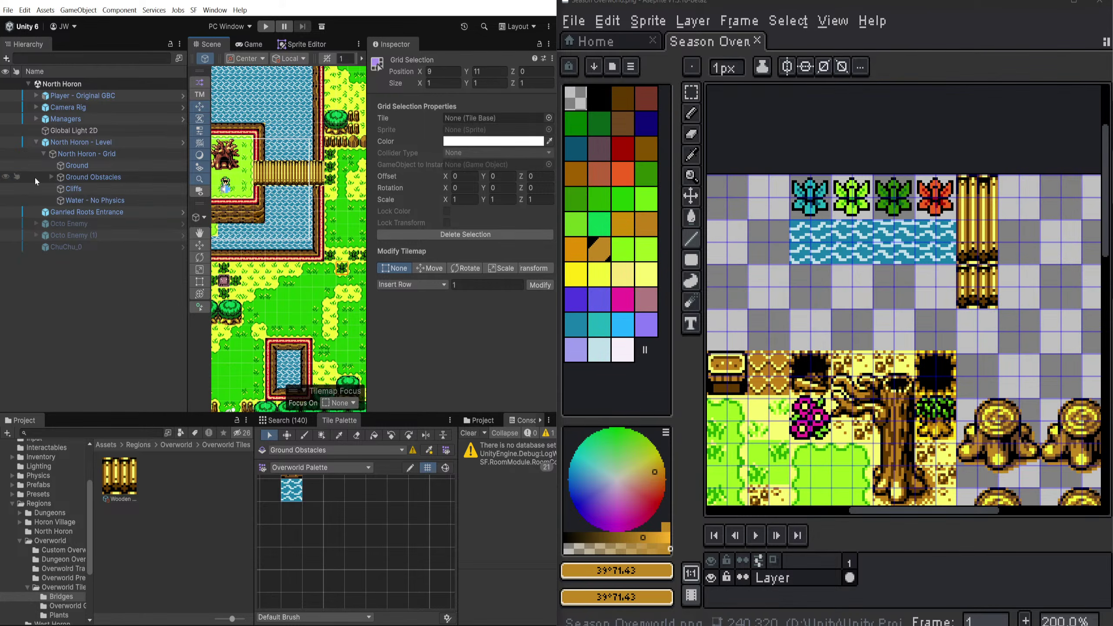
click(93, 176)
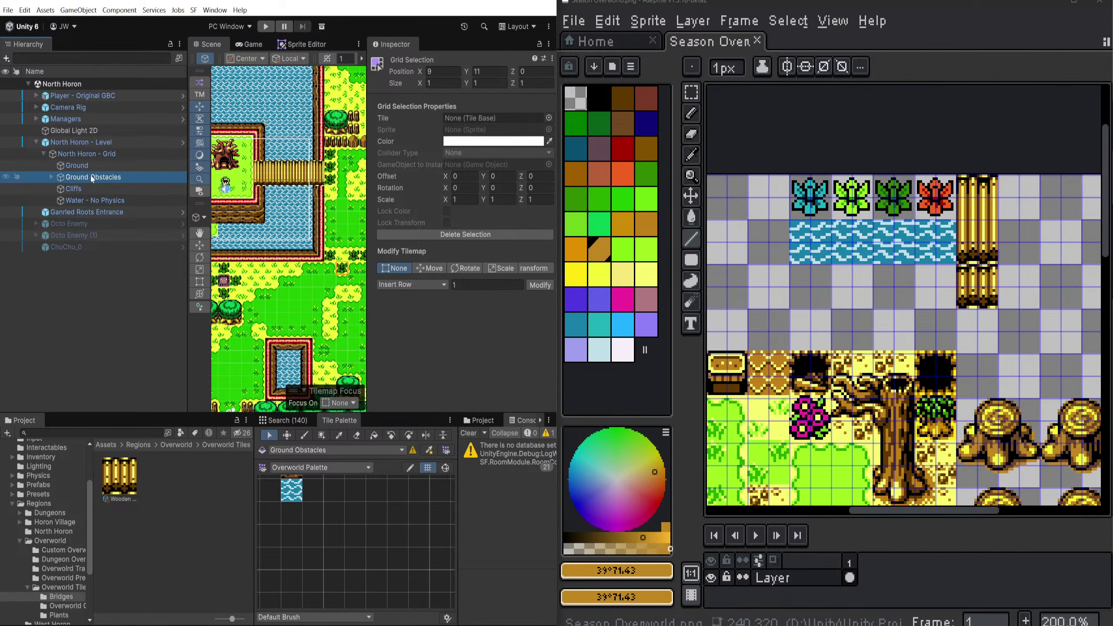
Step: Switch to the Game Object Brush, locate the object behind the bush cell below the cliff, and inspect the first Overworld Grass object
click(347, 613)
click(317, 590)
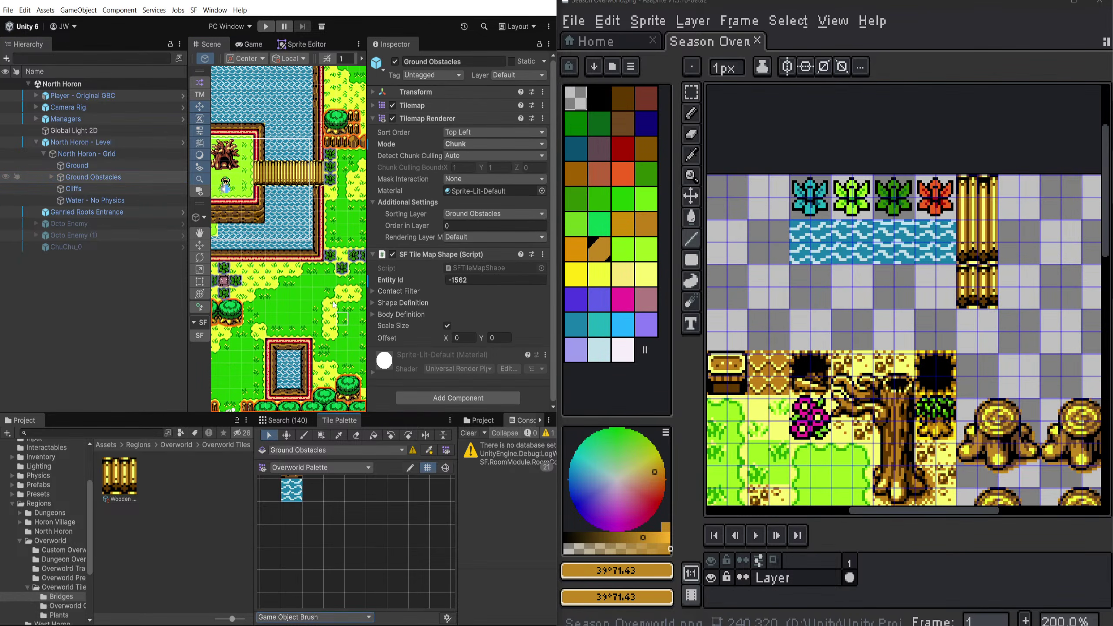
click(330, 258)
scroll(330, 258, up, 2)
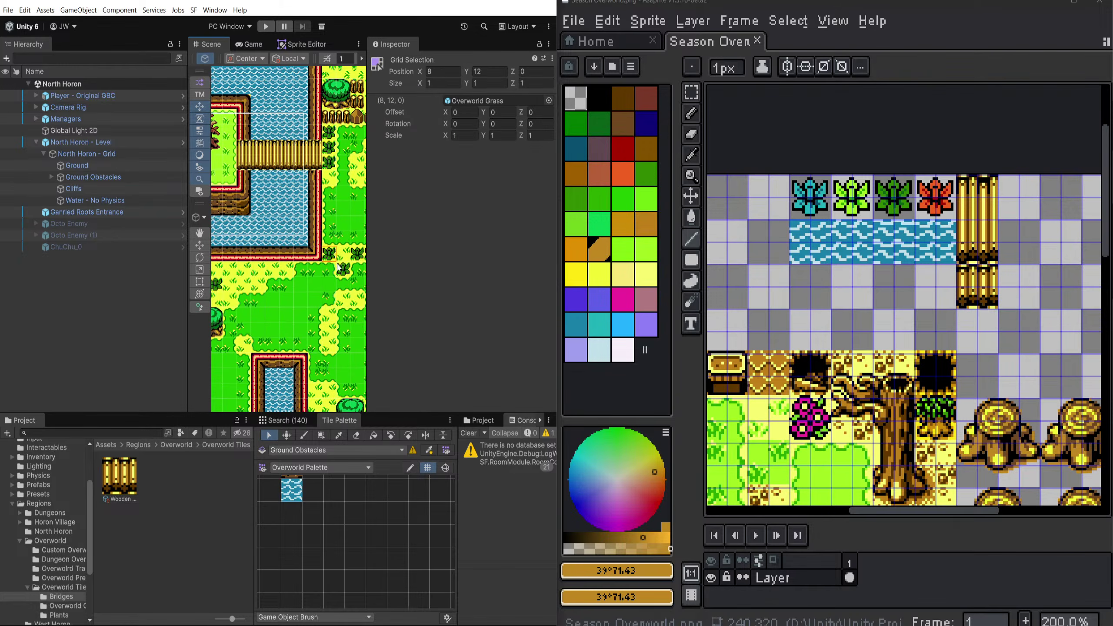
click(461, 103)
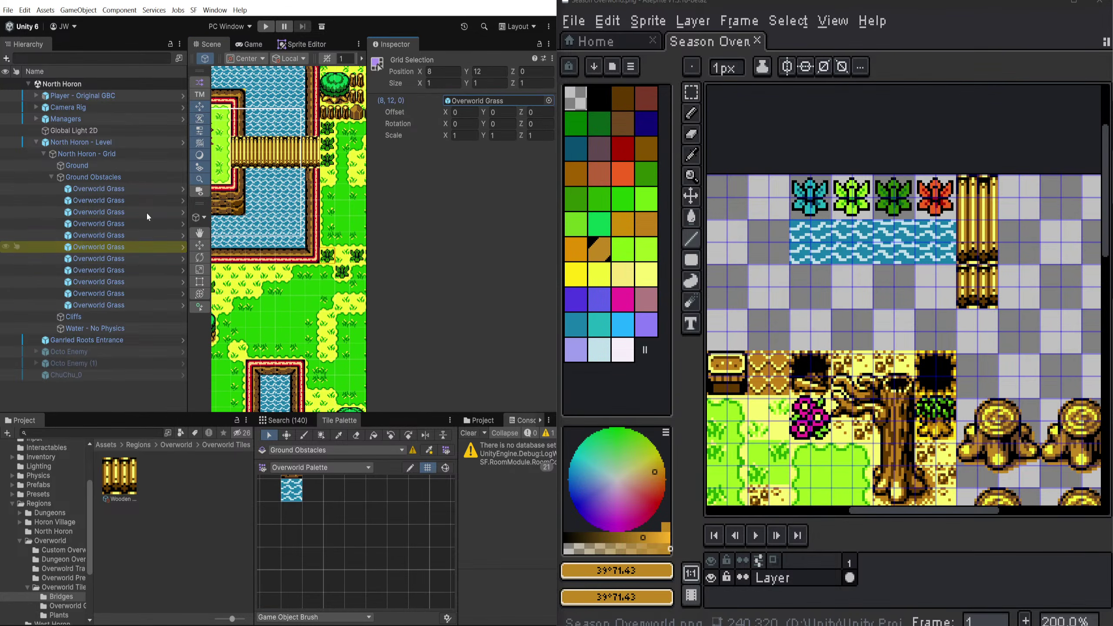
click(145, 189)
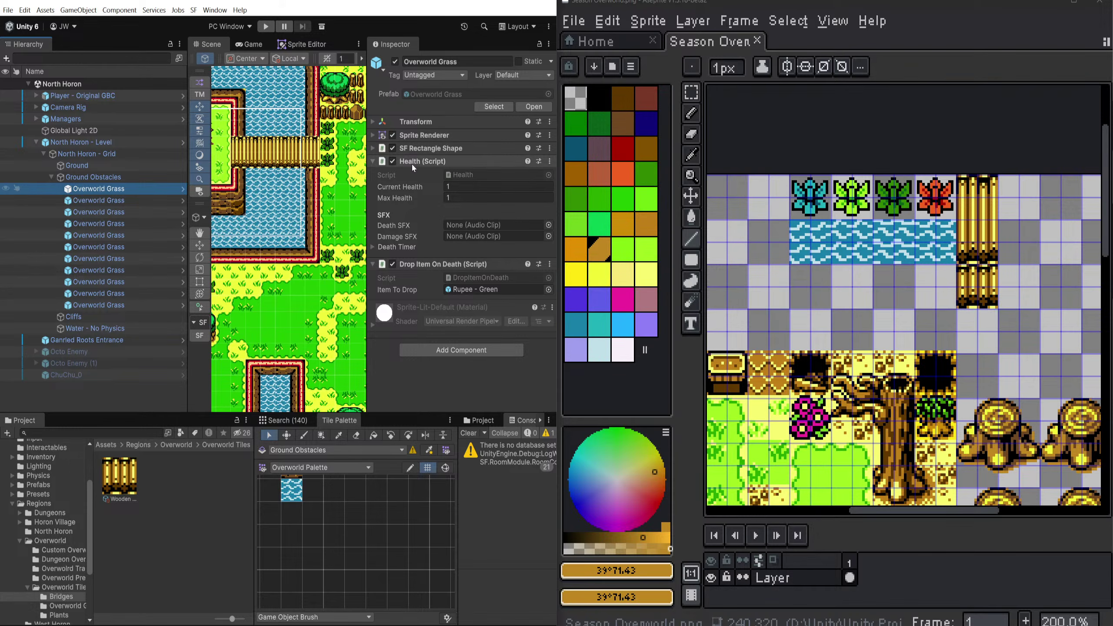
Step: Check the two grass bush cells in the Overworld Palette and enlarge the palette area
drag(381, 510, 427, 482)
click(265, 539)
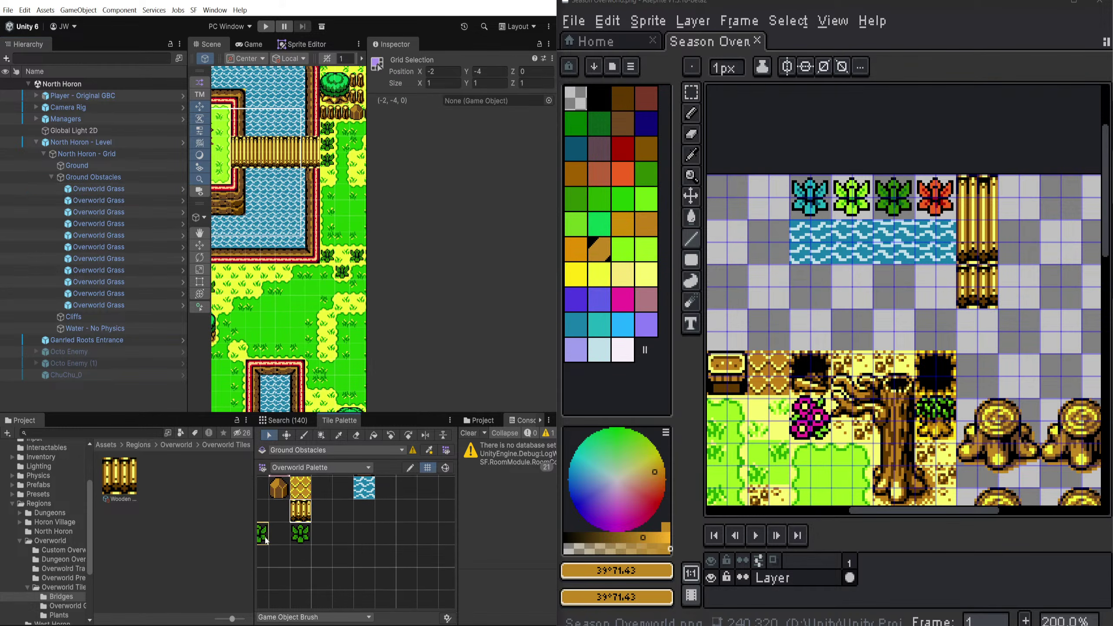
drag(299, 540, 371, 528)
click(372, 518)
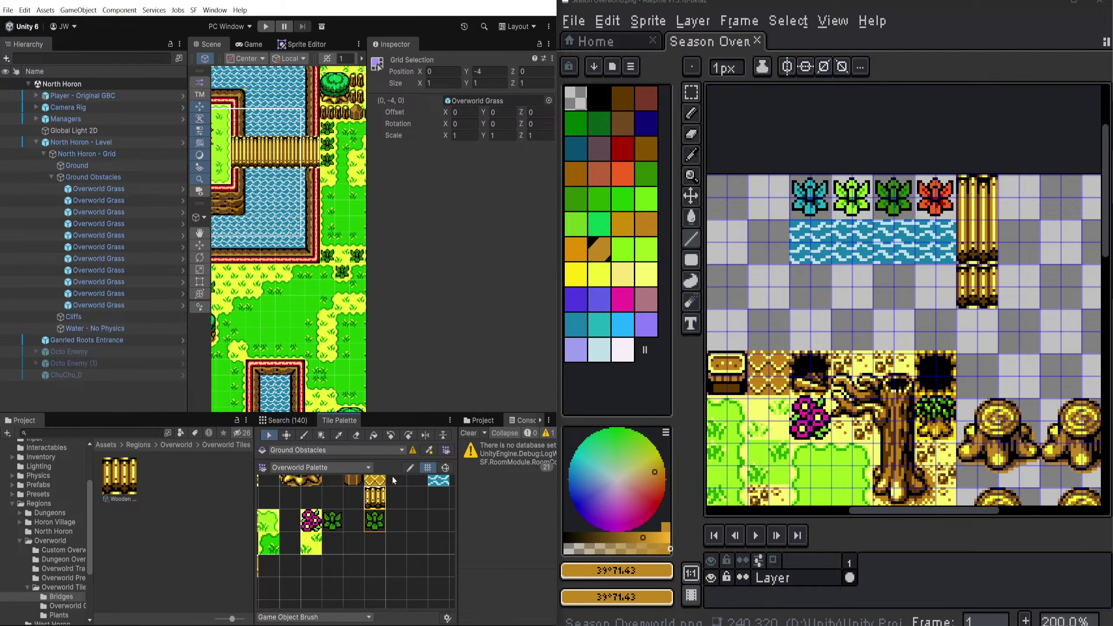
drag(385, 416, 385, 375)
scroll(375, 528, up, 2)
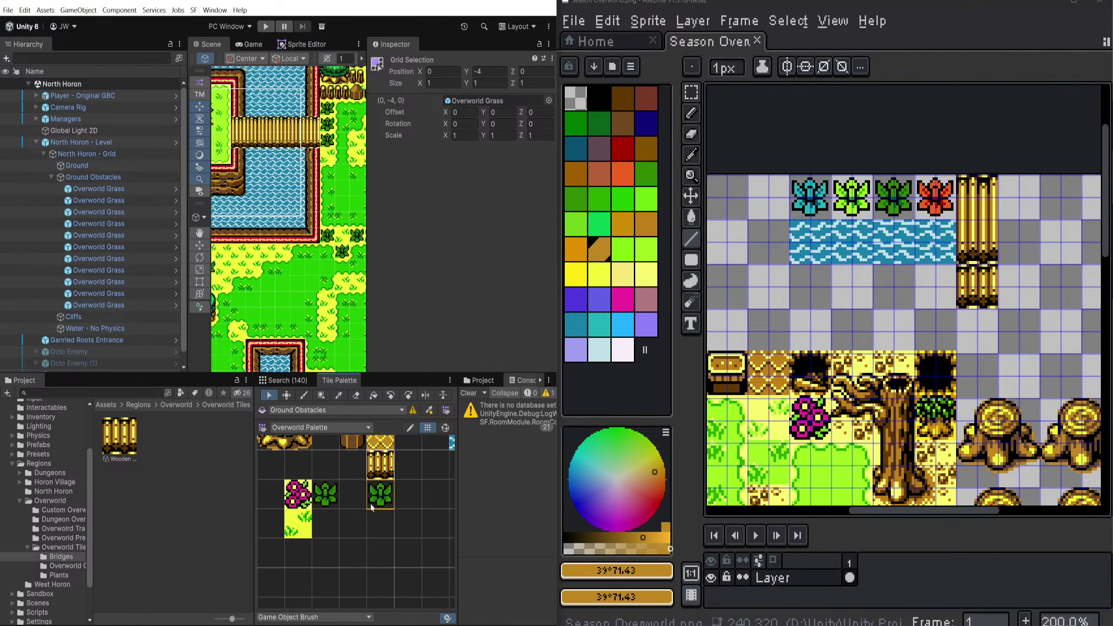
Step: Select the first Overworld Grass object, collapse its Health component, and widen the Hierarchy and Scene view
click(169, 191)
click(412, 161)
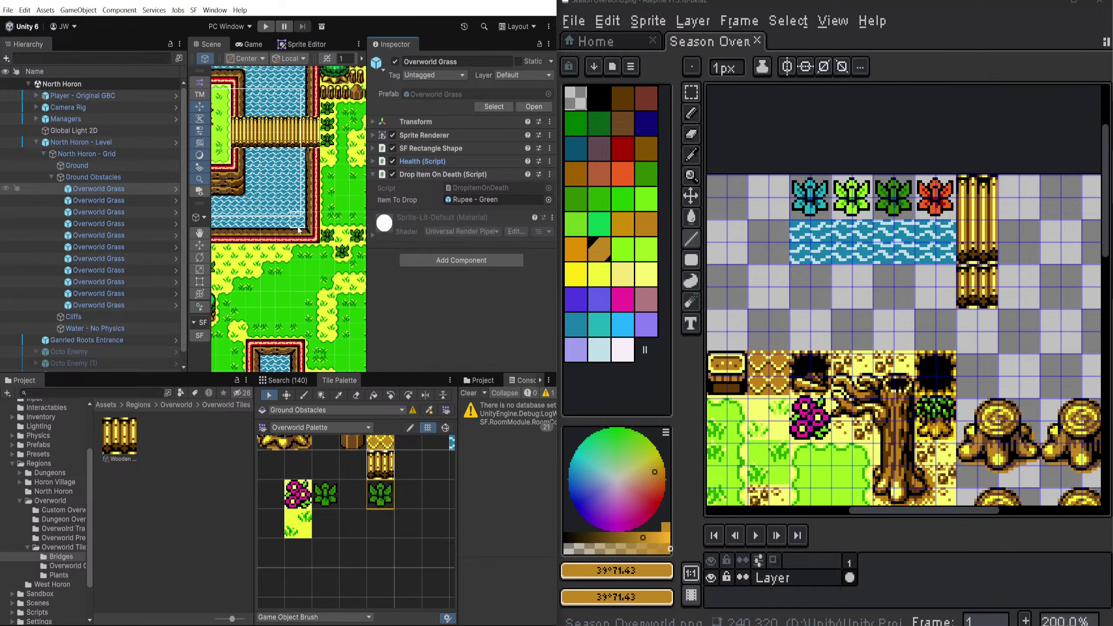
drag(187, 254, 213, 252)
drag(367, 199, 422, 202)
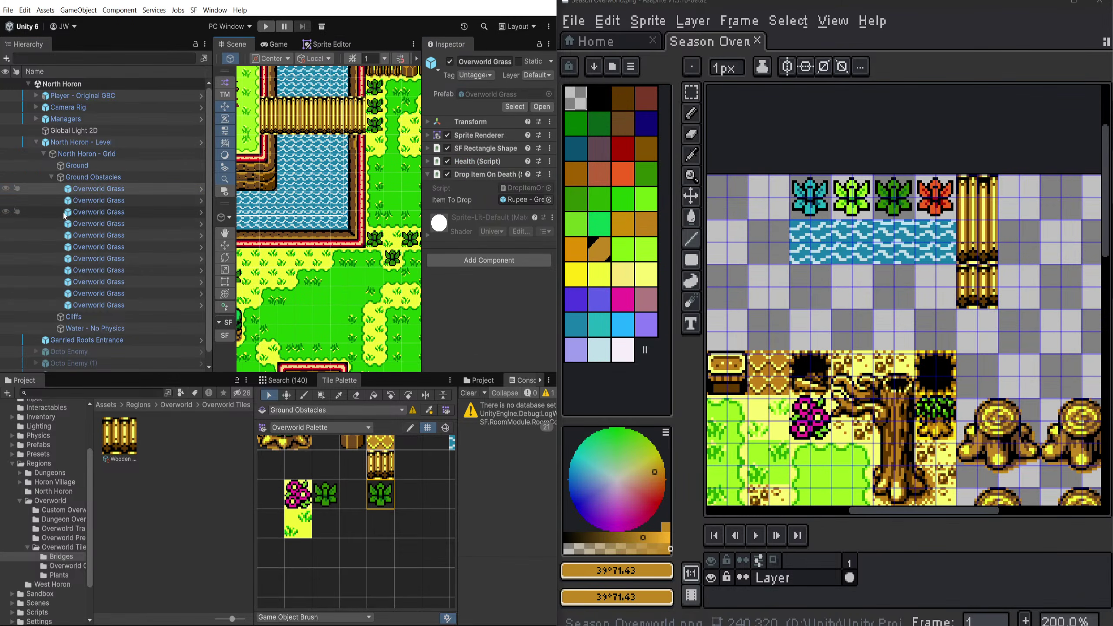
Step: Collapse Ground Obstacles and the North Horon - Level hierarchy, and widen the Scene view
drag(348, 232, 263, 227)
scroll(314, 237, down, 5)
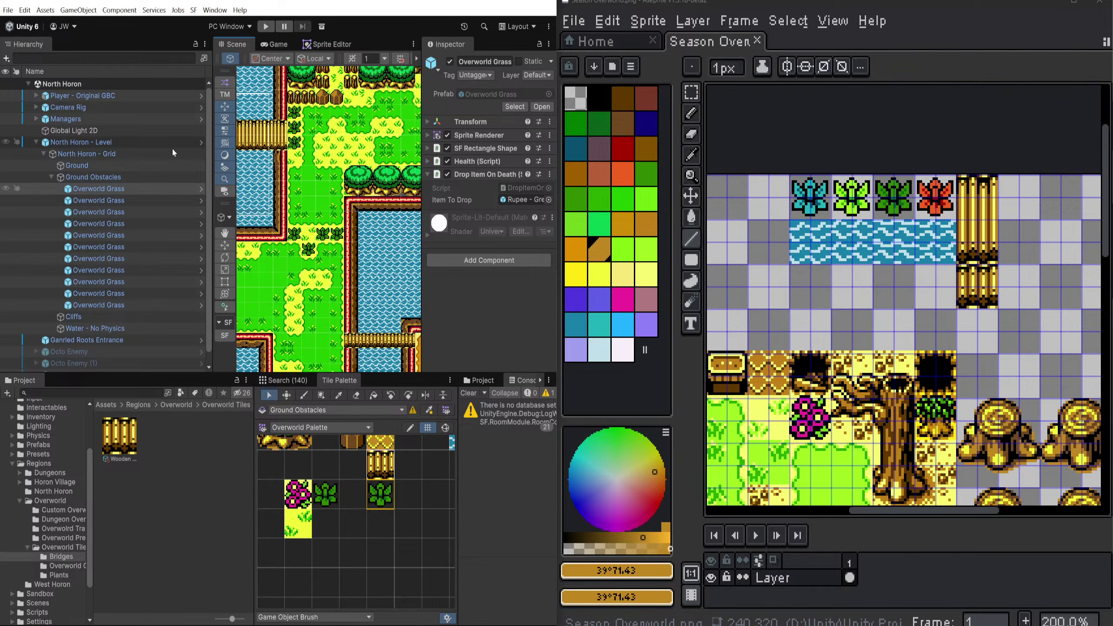
click(52, 177)
click(36, 142)
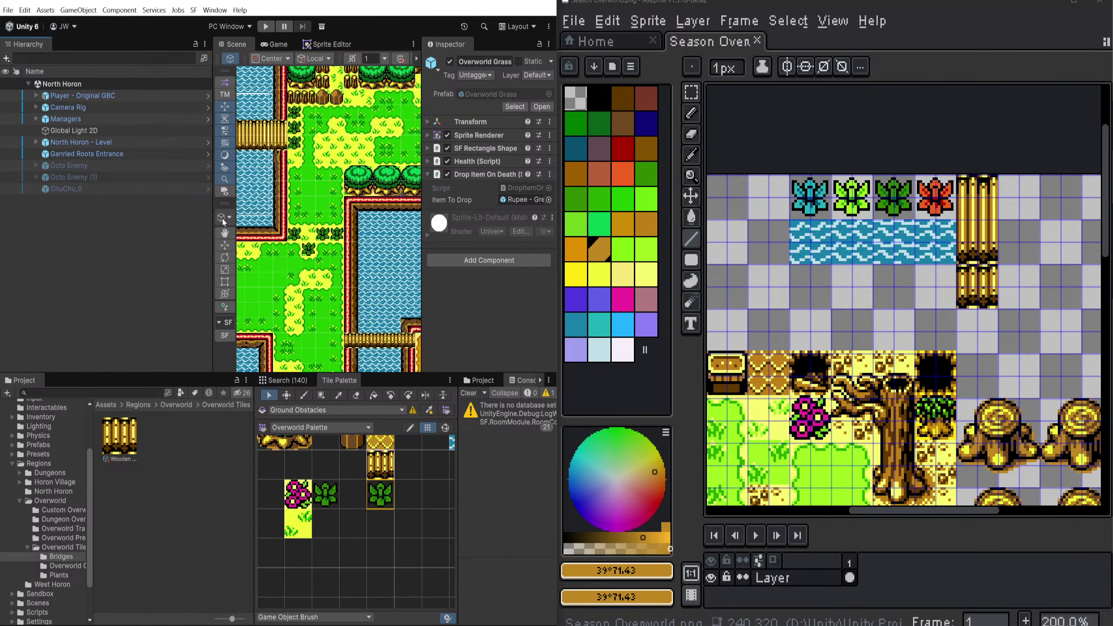
drag(213, 222, 150, 221)
Step: Locate the tree stumps on the Season Overworld sprite sheet and bring them into view in the Sprite Editor
scroll(761, 386, down, 4)
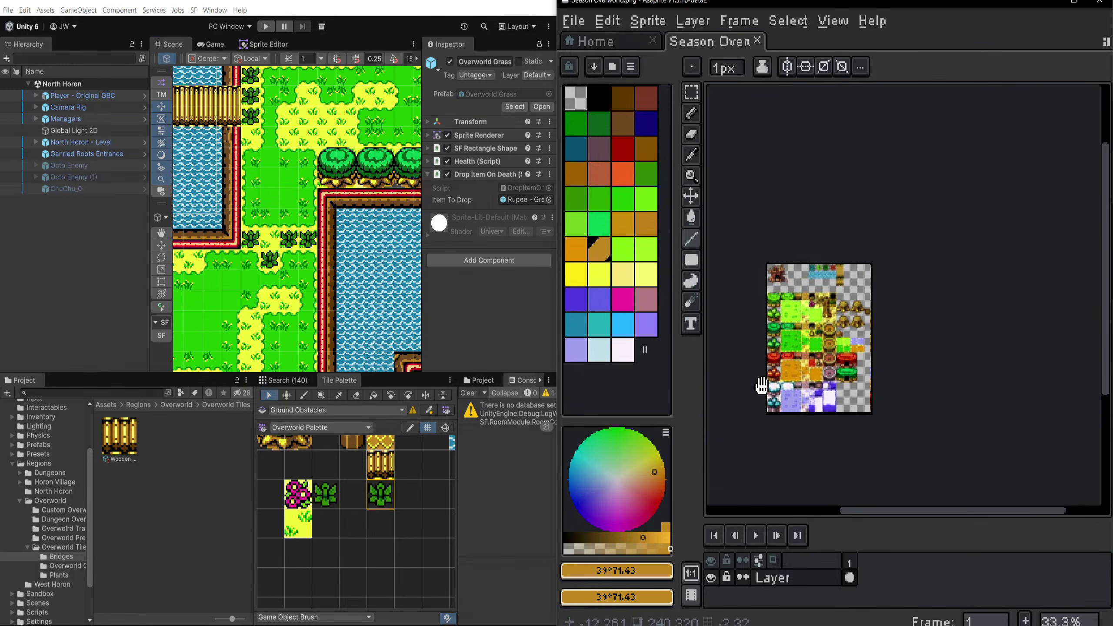
scroll(761, 386, up, 2)
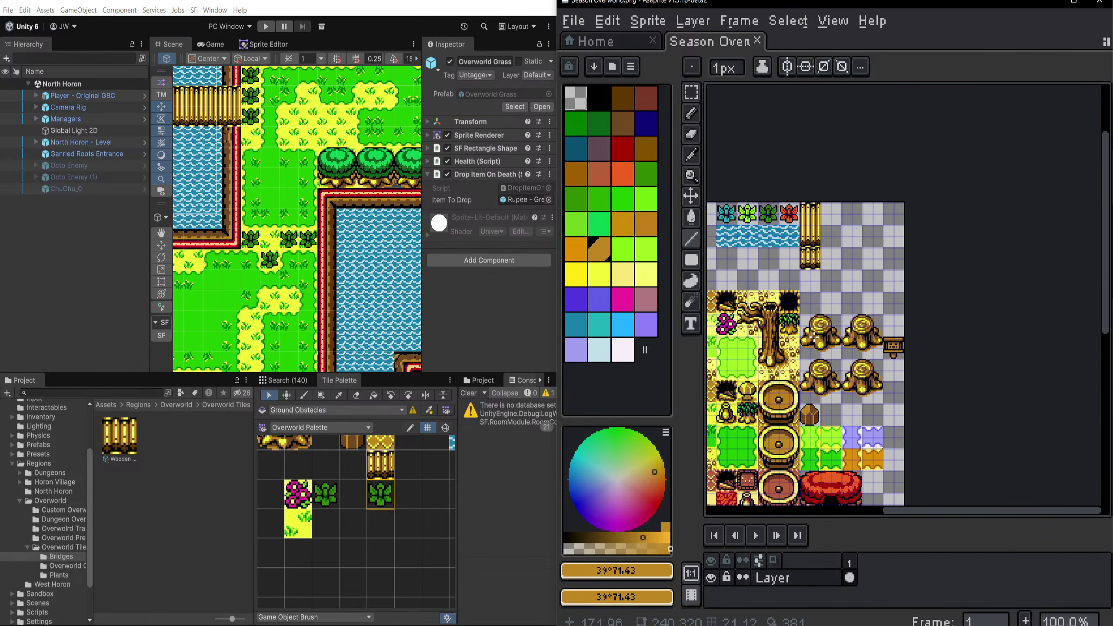
click(263, 43)
drag(150, 241, 82, 246)
scroll(165, 296, down, 5)
drag(168, 301, 159, 208)
drag(166, 274, 167, 197)
drag(207, 280, 221, 199)
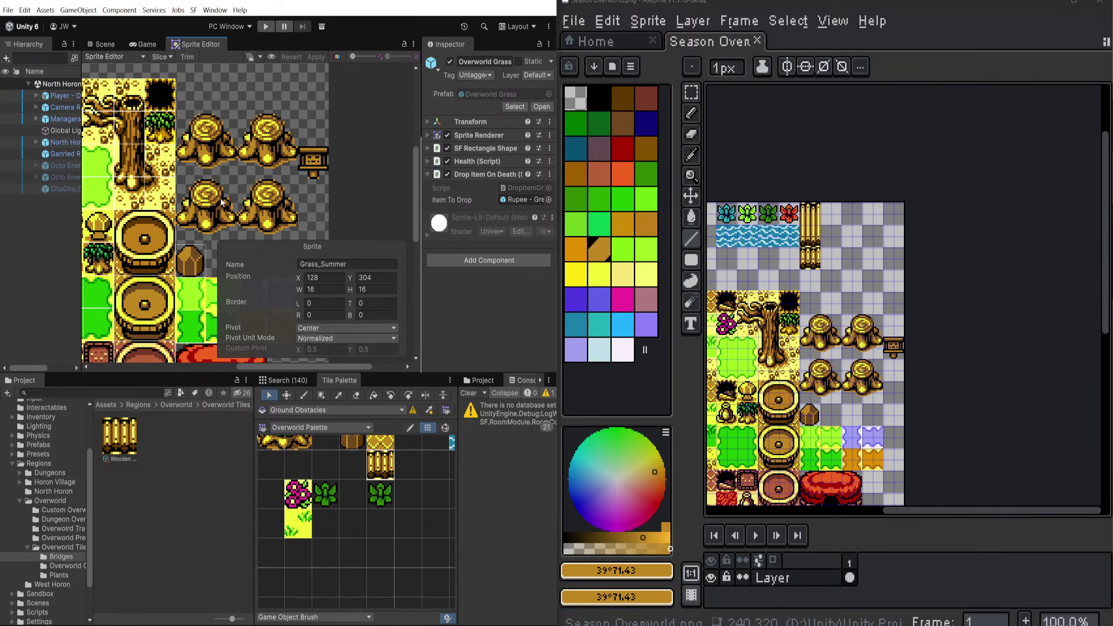
Step: Slice the lower-left tree stump as a sprite at X 160, Y 176 with a width and height of 32
drag(419, 213, 480, 213)
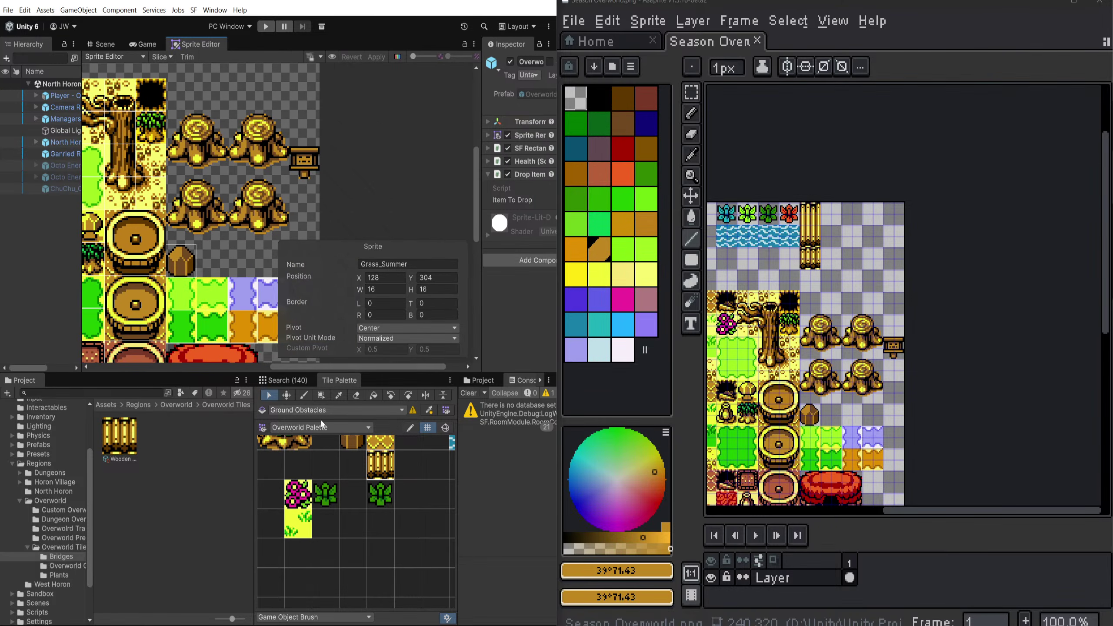
scroll(200, 261, up, 3)
mouse_move(224, 262)
mouse_down()
mouse_move(215, 283)
mouse_move(212, 241)
mouse_move(146, 182)
mouse_up()
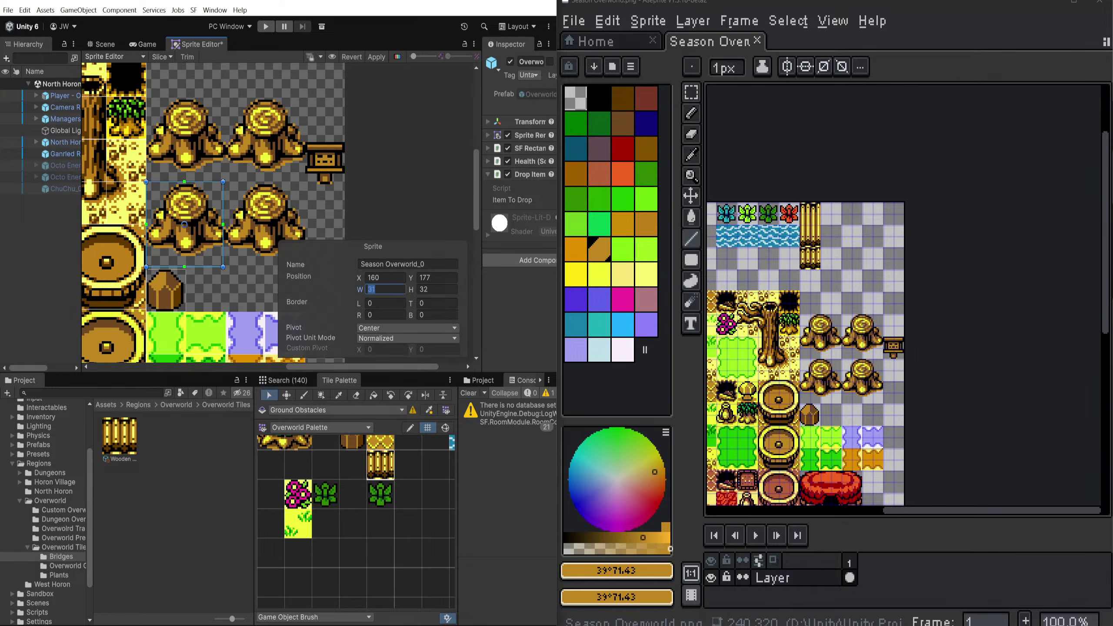
text(32)
key(Tab)
scroll(146, 196, up, 5)
drag(226, 231, 227, 235)
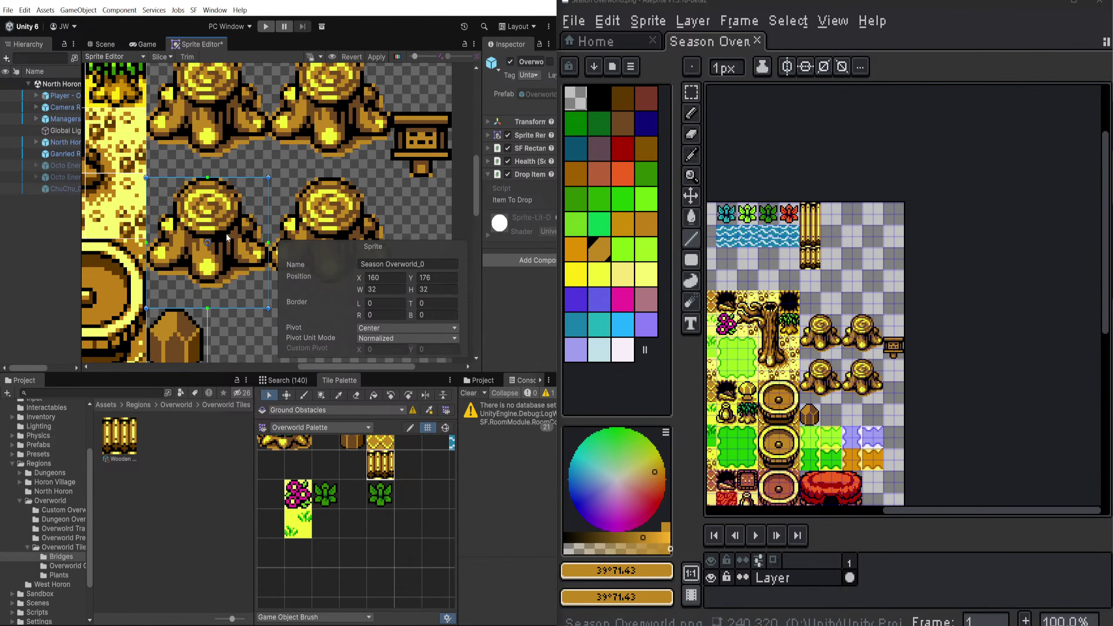
Step: Name the new stump sprite Tree Trunk_00 and apply the sprite sheet changes
click(408, 264)
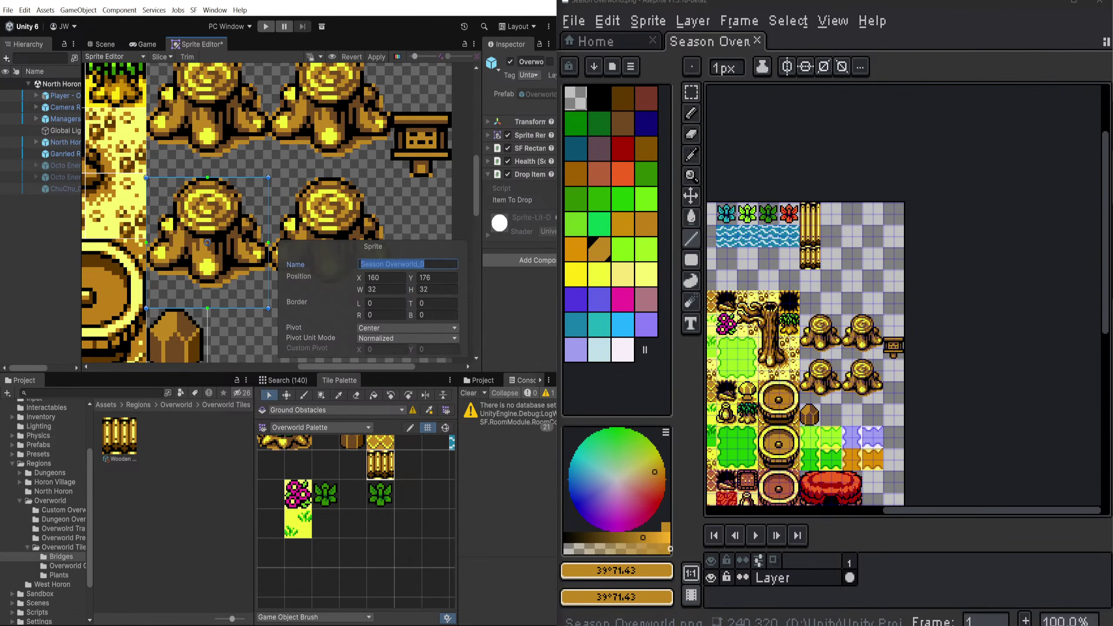
text(Tree Trunk_00)
click(374, 59)
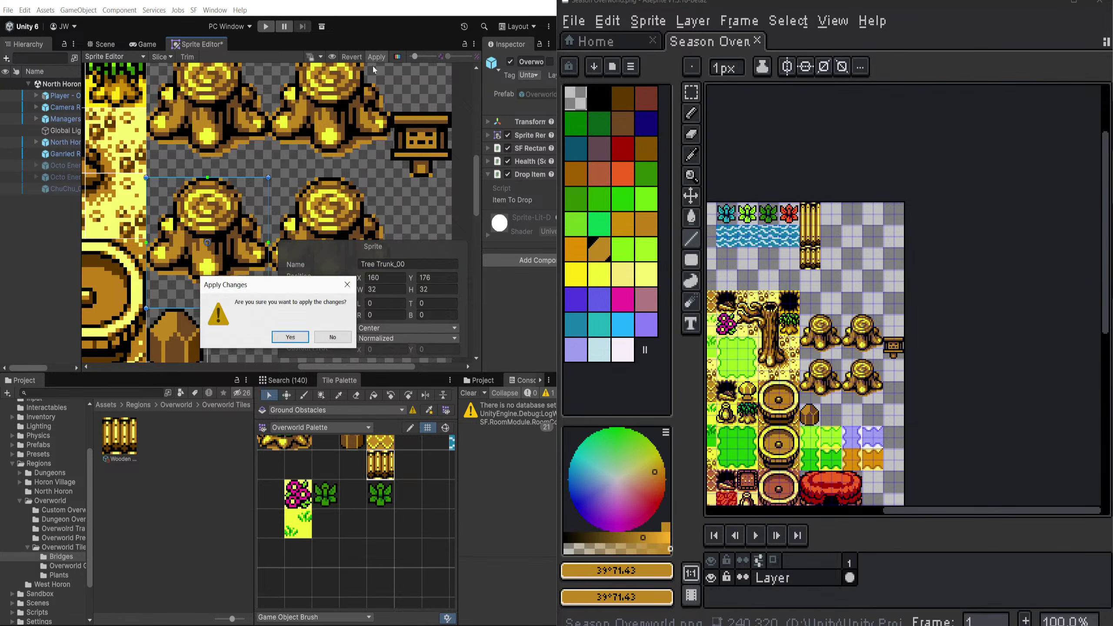
click(290, 337)
Step: Return to the Scene view, select North Horon - Level, and examine the wooded area around the wooden fences
click(104, 44)
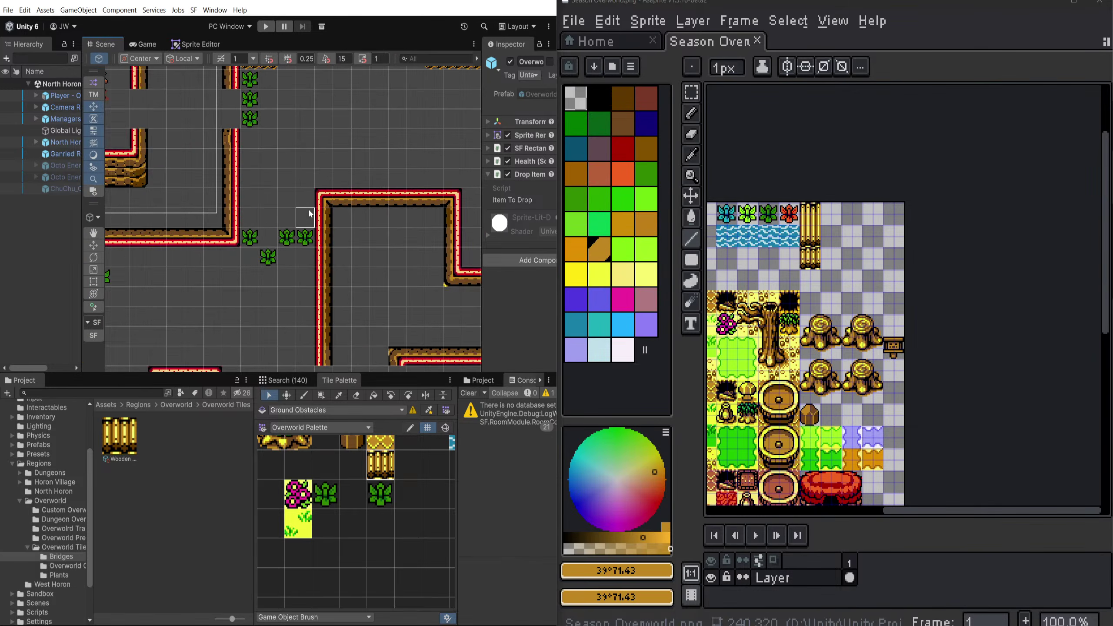
click(61, 142)
click(510, 62)
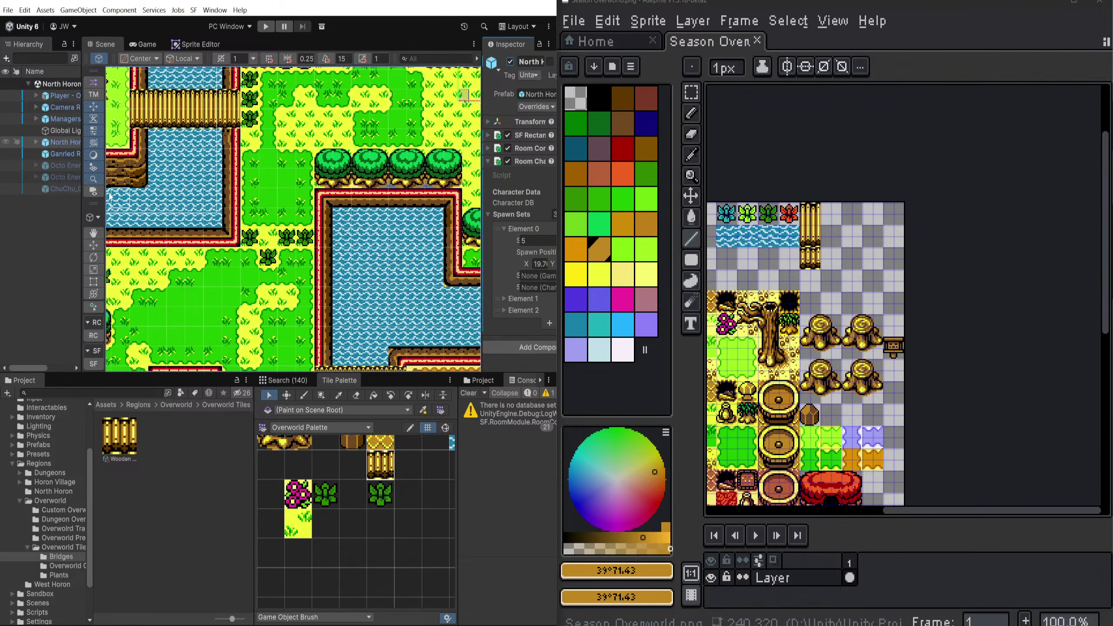
drag(84, 200, 146, 202)
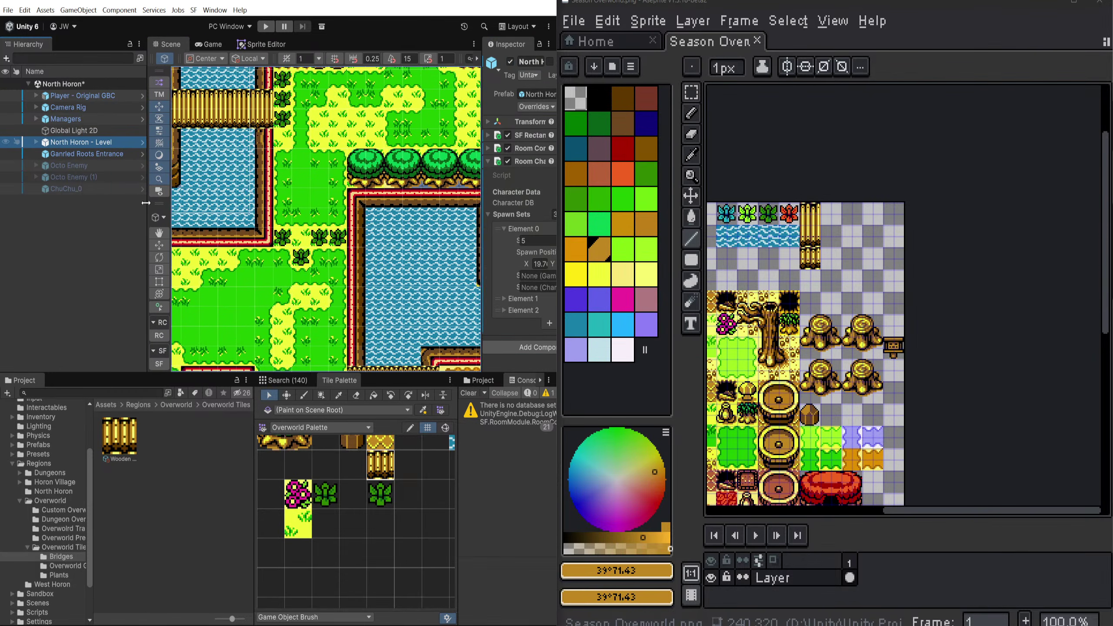
scroll(335, 159, down, 4)
drag(350, 151, 359, 192)
scroll(360, 192, down, 3)
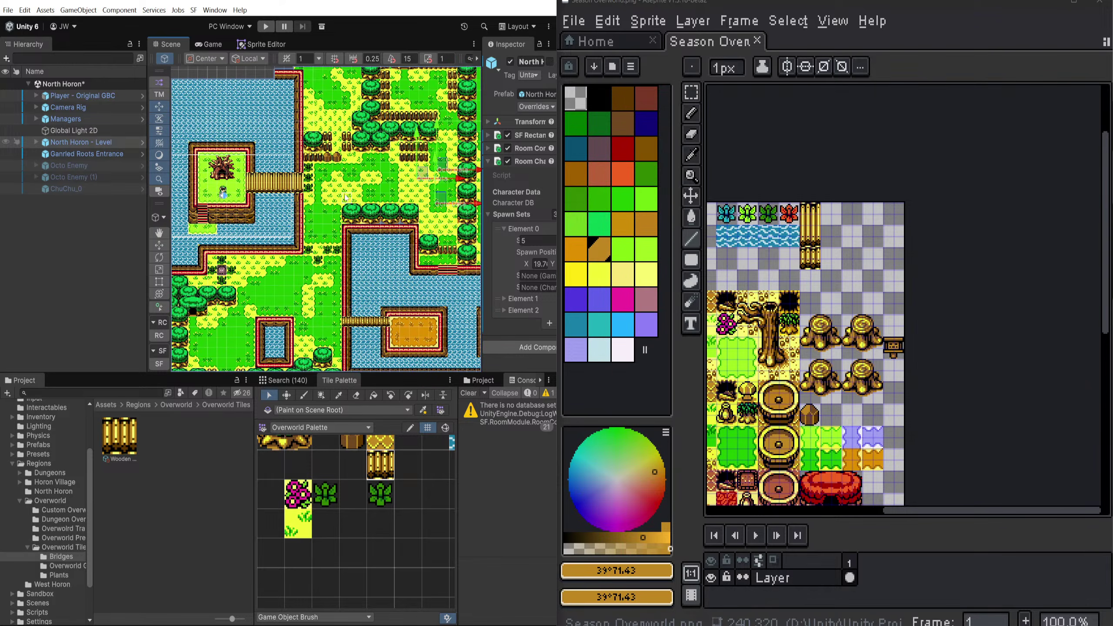
scroll(346, 198, up, 5)
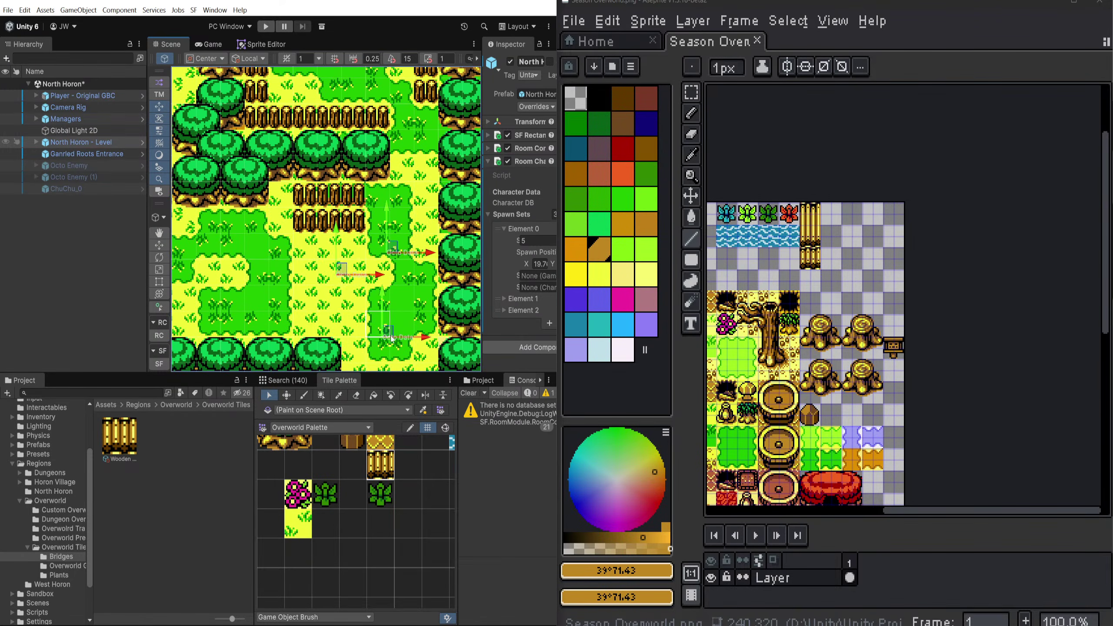
Step: Clear the console warnings and widen the Tile Palette to show more of the Overworld Palette
click(468, 393)
drag(464, 408, 504, 409)
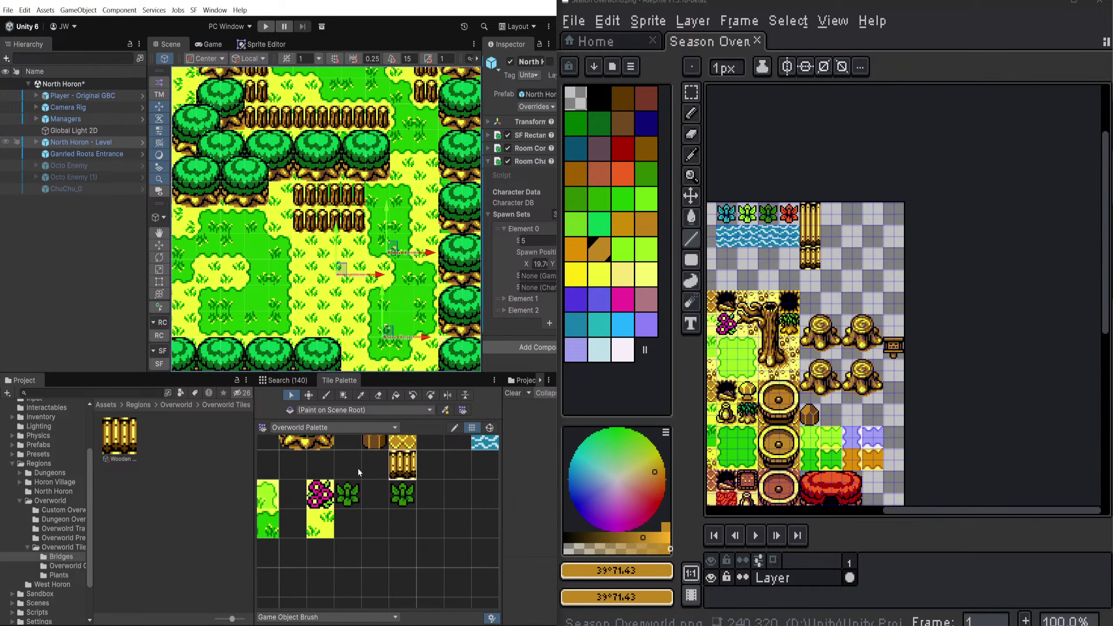
scroll(357, 468, down, 3)
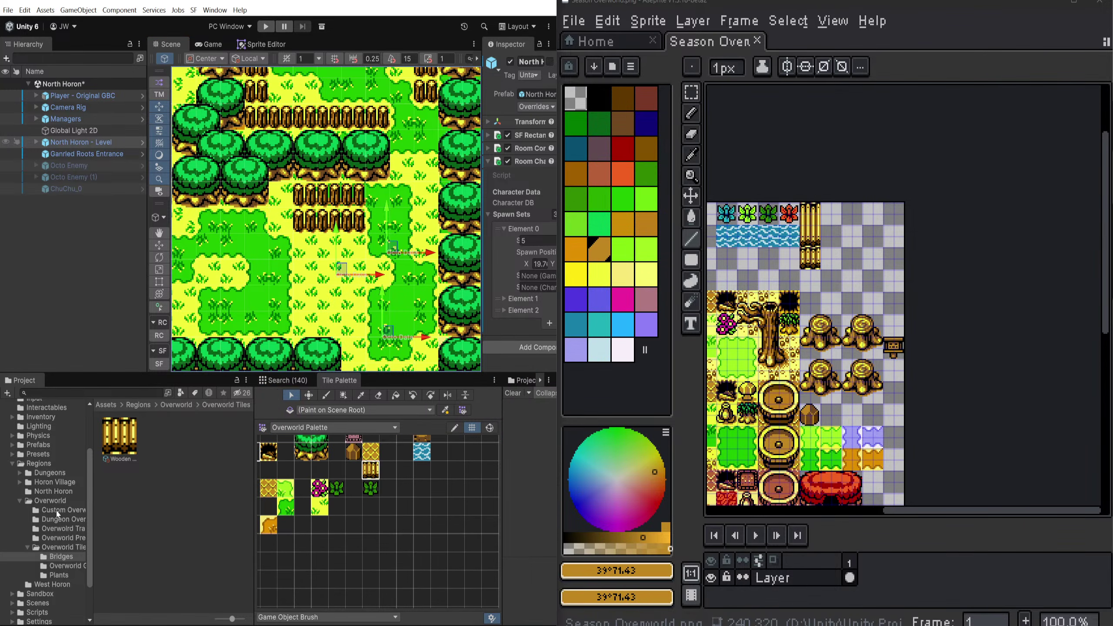
Step: Find the Tree Trunk_00 sprite by searching the project for "tree tr", and enlarge the palette area around the existing tiles
click(50, 501)
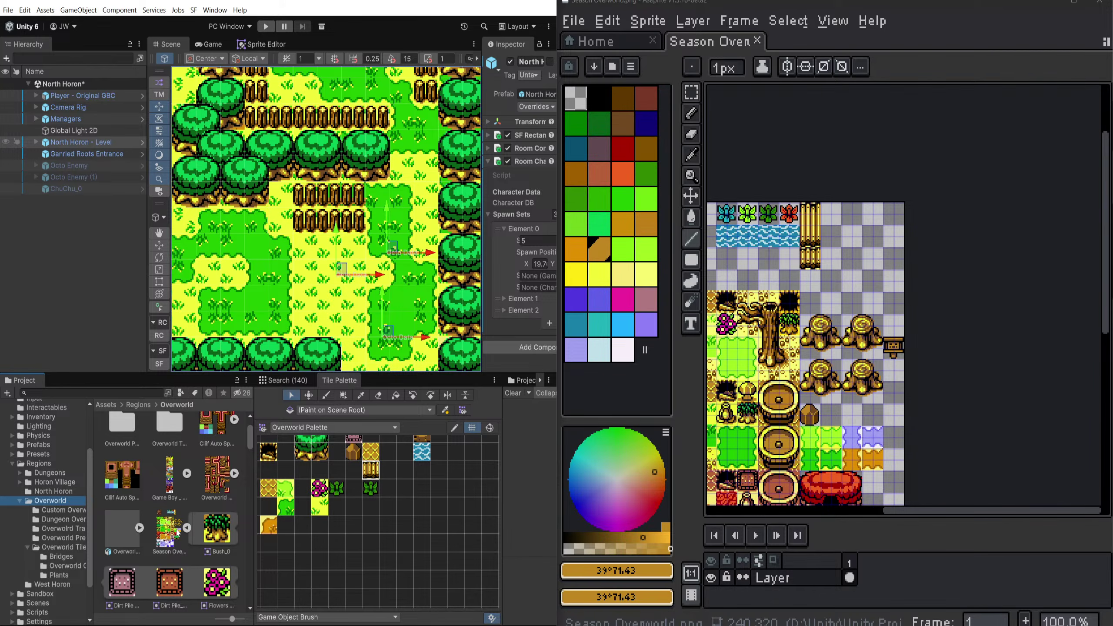
click(178, 532)
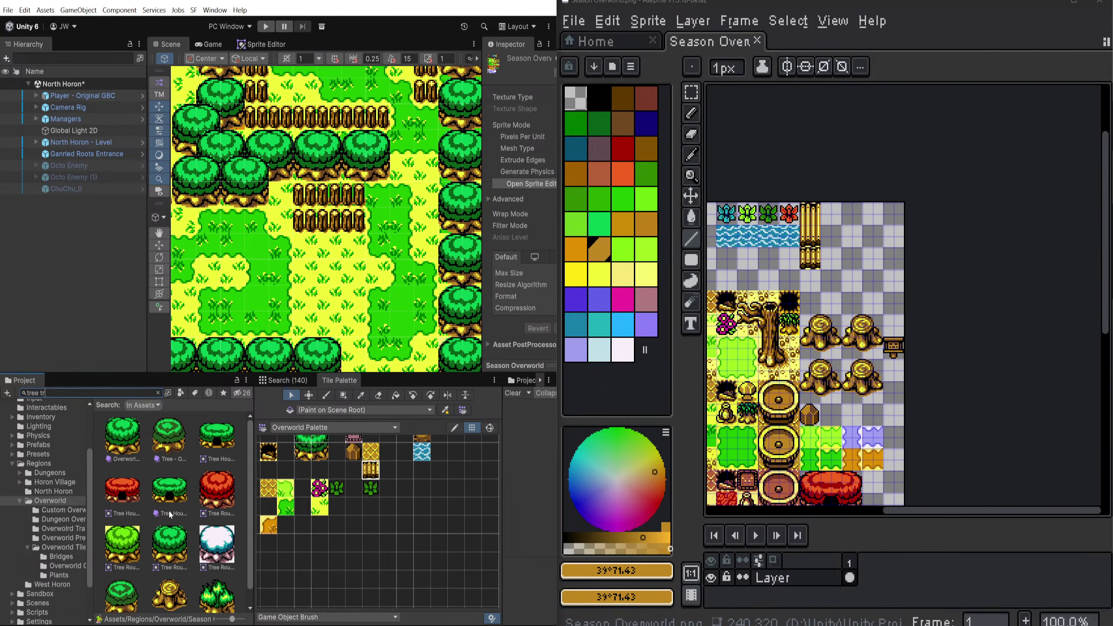
click(178, 590)
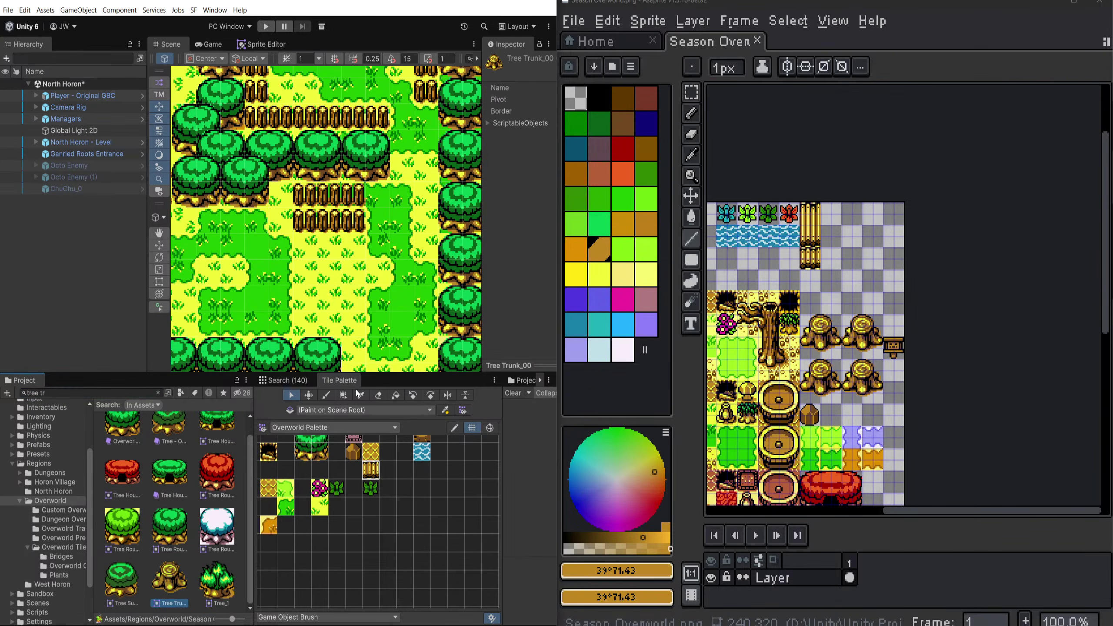
drag(370, 372, 371, 335)
mouse_move(384, 524)
mouse_down()
mouse_move(429, 567)
mouse_move(427, 616)
mouse_up()
mouse_move(380, 421)
mouse_down()
mouse_move(378, 519)
mouse_move(368, 461)
mouse_move(332, 445)
mouse_up()
scroll(378, 519, down, 1)
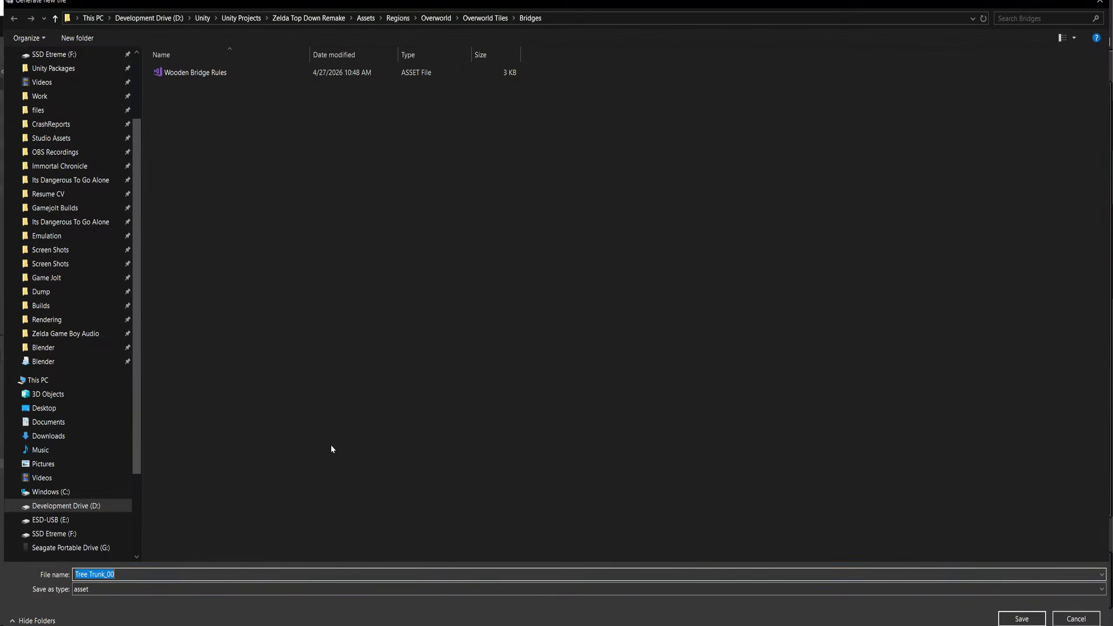
click(486, 22)
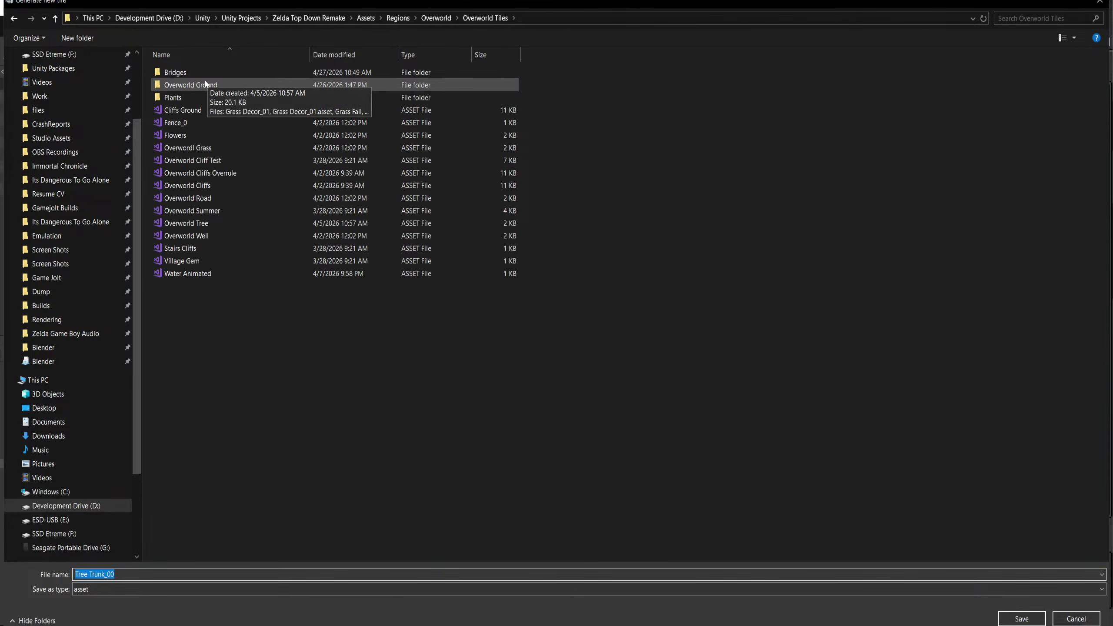
double_click(172, 99)
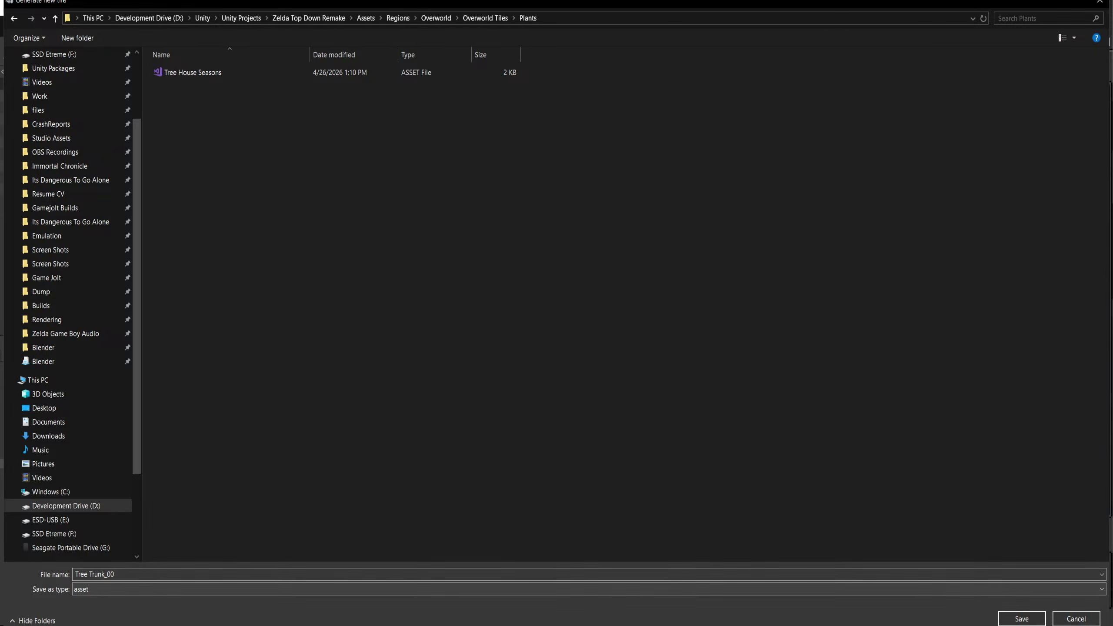
click(118, 575)
click(119, 575)
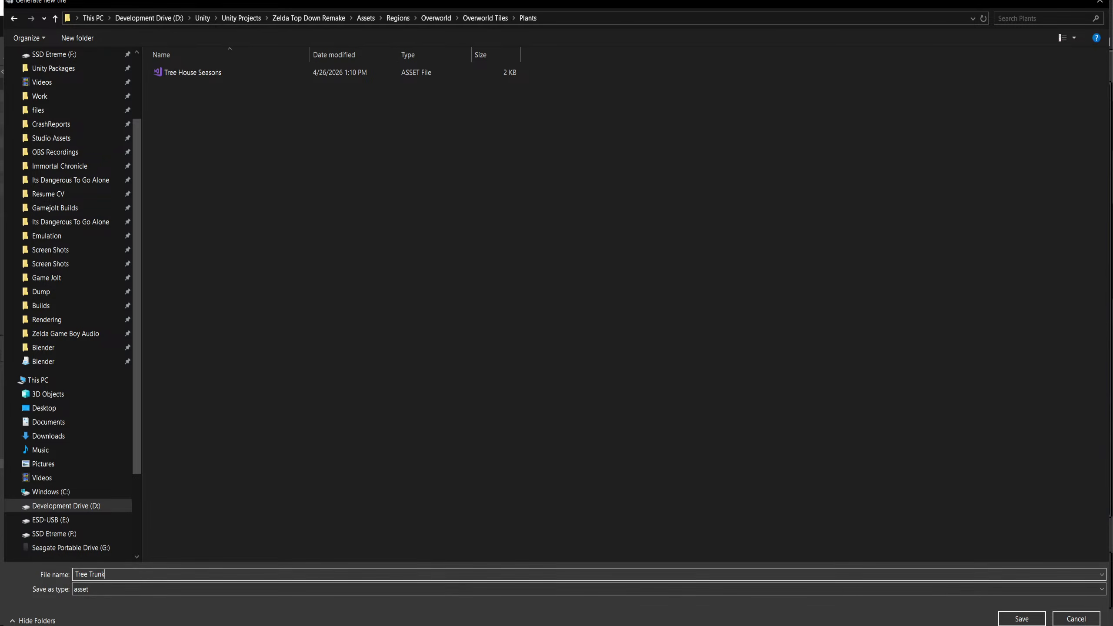
click(1060, 620)
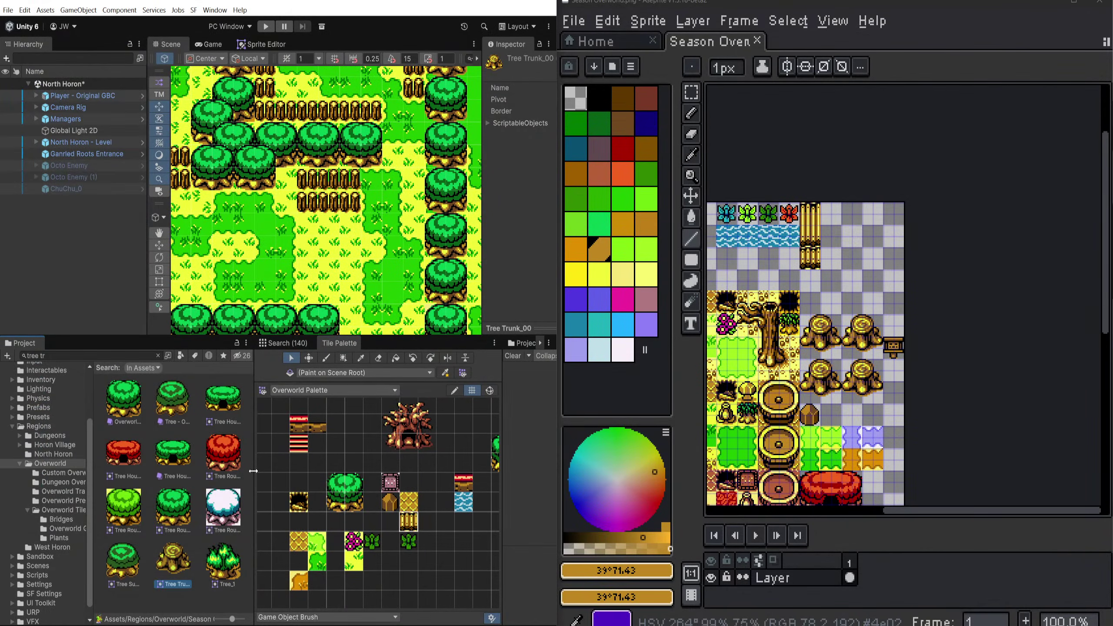
Step: Widen the Project area and open the Plants folder inside Overworld Tiles
drag(254, 471, 310, 469)
click(60, 508)
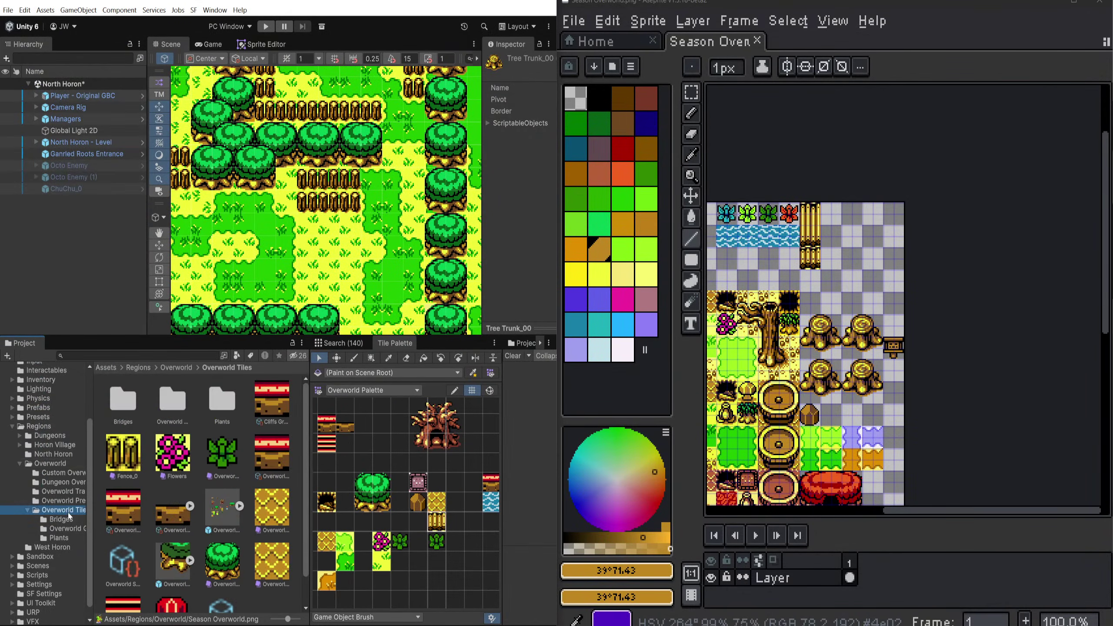
click(61, 520)
click(59, 538)
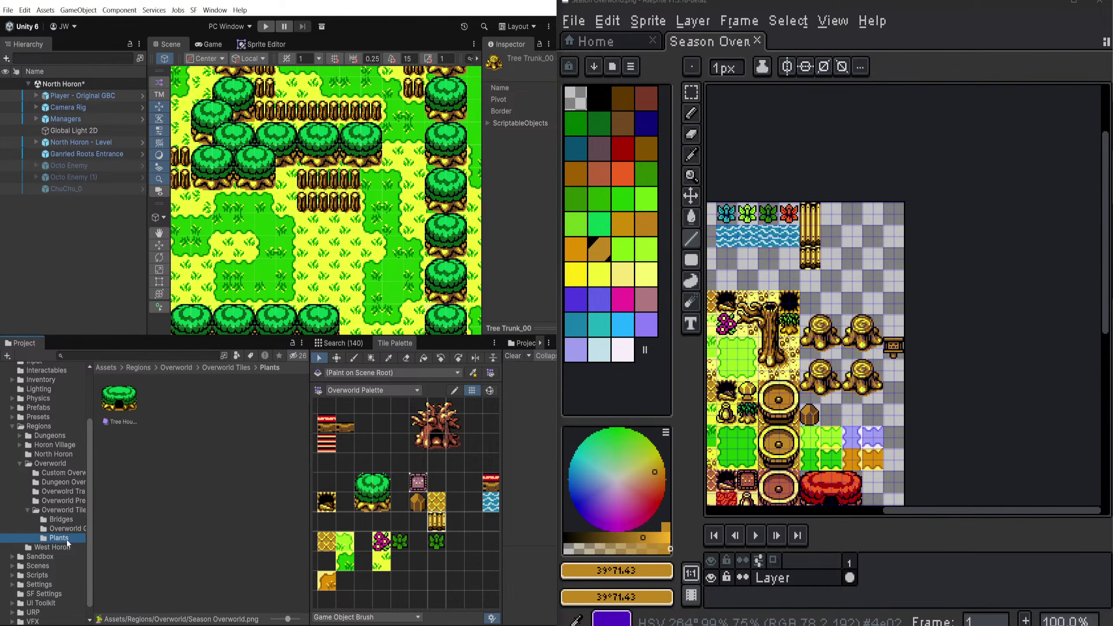
Step: Create a Seasons Tile asset in the Plants folder and name it Tree Trunk Seasons
right_click(207, 401)
mouse_move(322, 132)
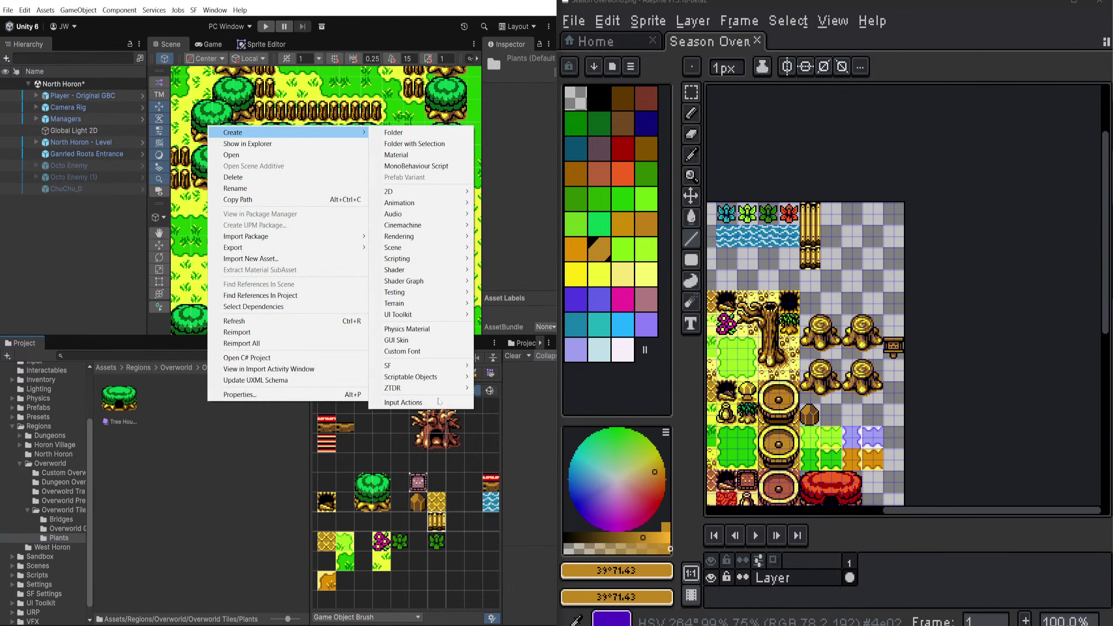
mouse_move(438, 388)
click(545, 388)
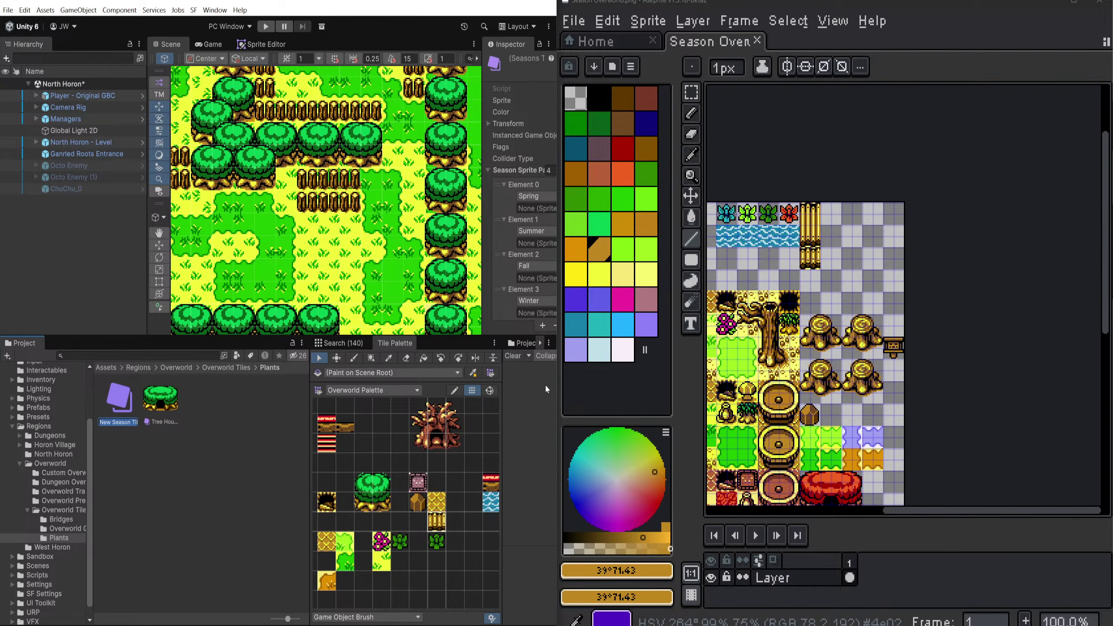
text(Ti)
text(ee Trunk Seasons)
key(Return)
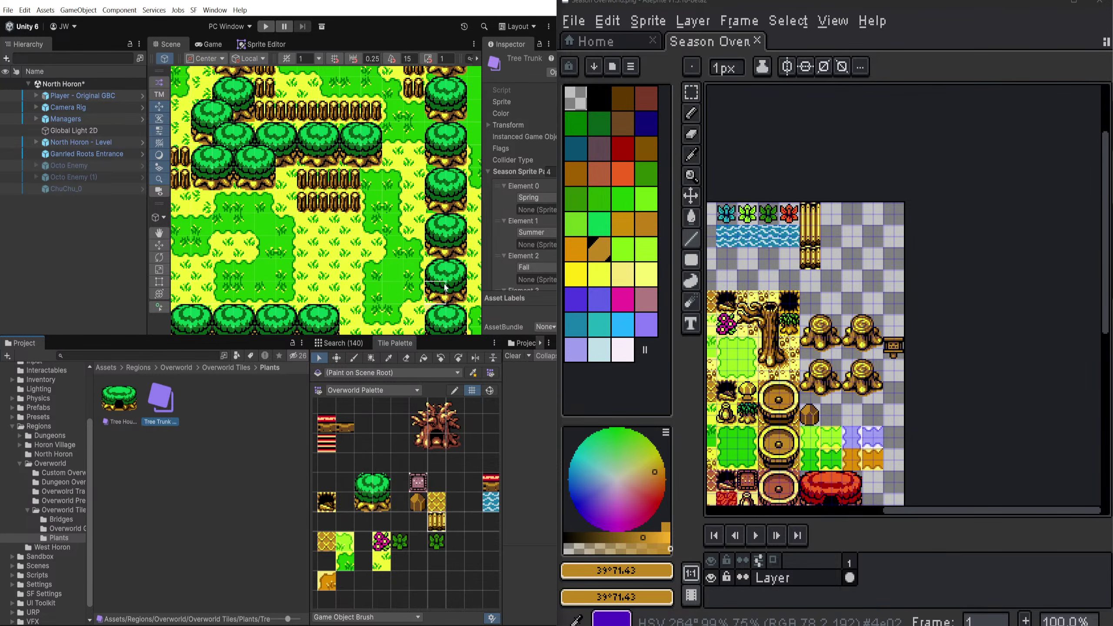
Step: Widen the Inspector and the editor window and make the upper area taller to expose the tile's season sprite fields
drag(482, 152, 381, 152)
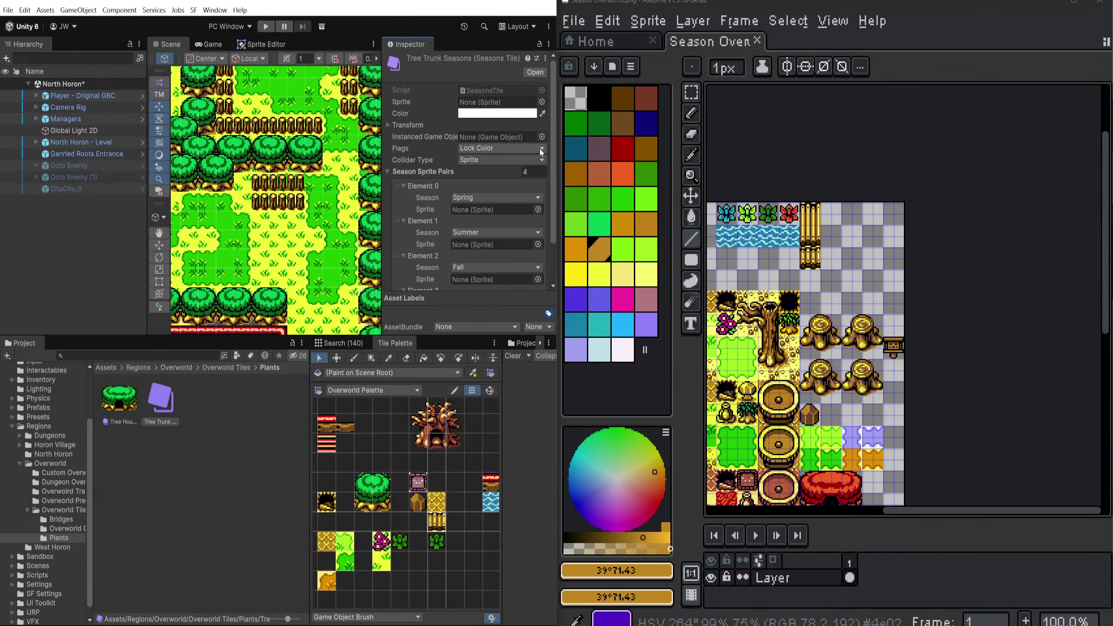
drag(557, 152, 602, 148)
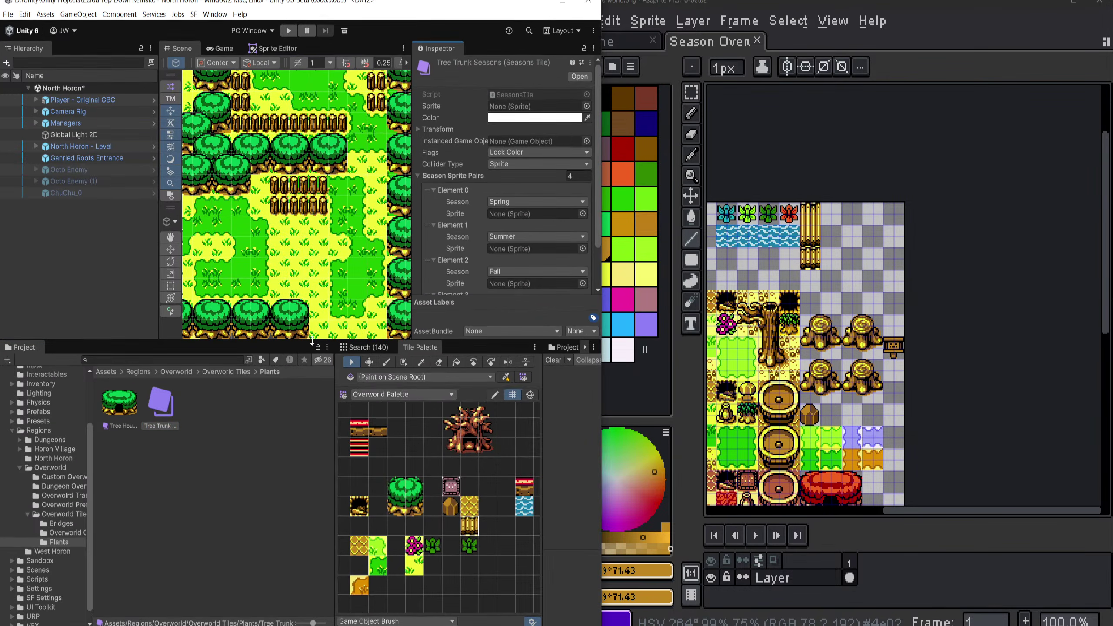
drag(312, 341, 312, 376)
Step: Assign the Tree Trunk_00 sprite to the Spring, Summer, Fall and Winter entries of the Tree Trunk Seasons tile
click(583, 214)
text(t)
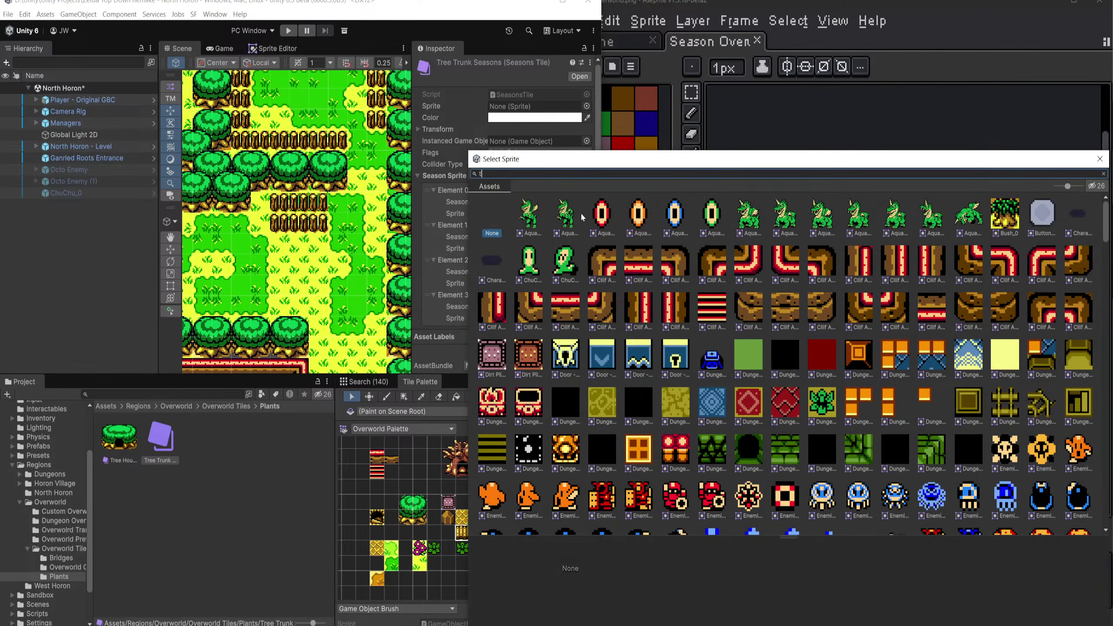
text(re)
double_click(837, 217)
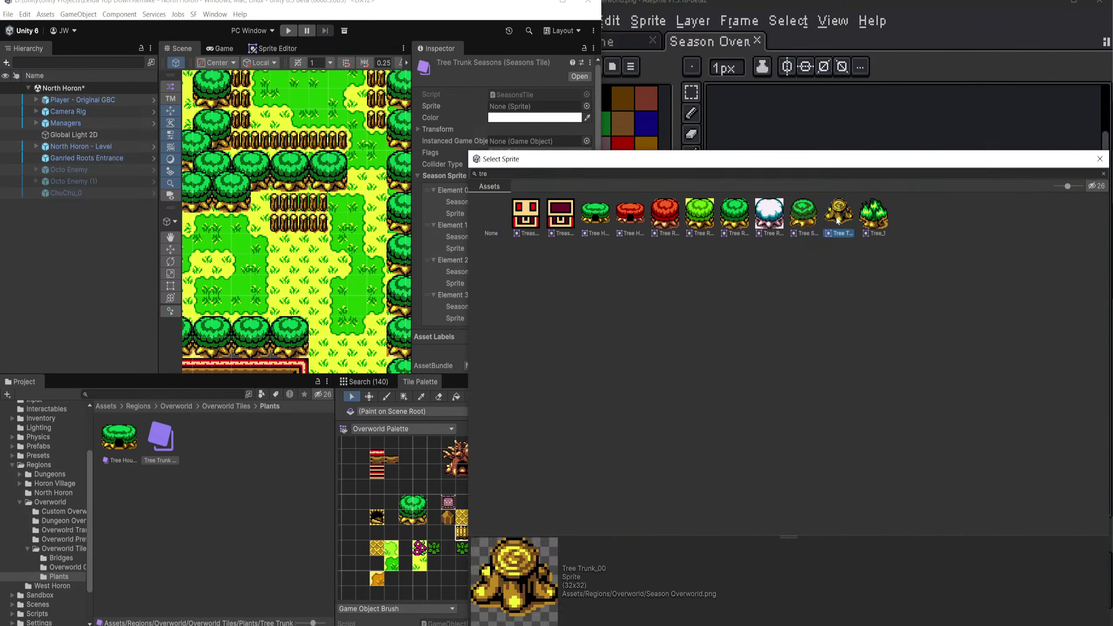
click(529, 215)
drag(253, 520, 526, 269)
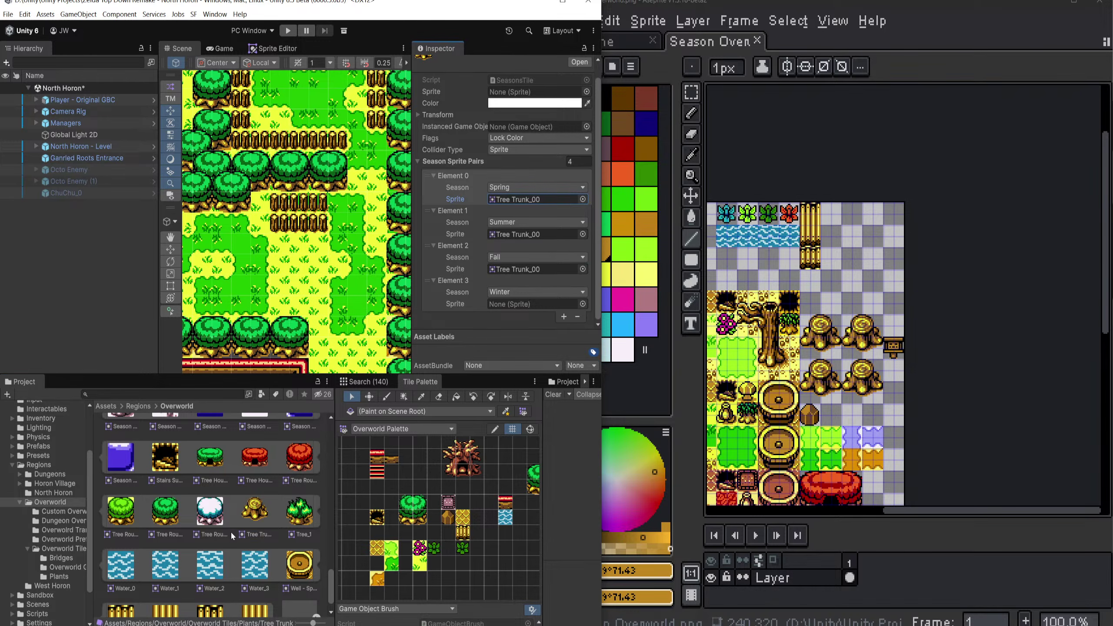
drag(526, 199, 525, 304)
Step: Switch to Aseprite and save the Season Overworld sprite sheet
scroll(835, 356, up, 3)
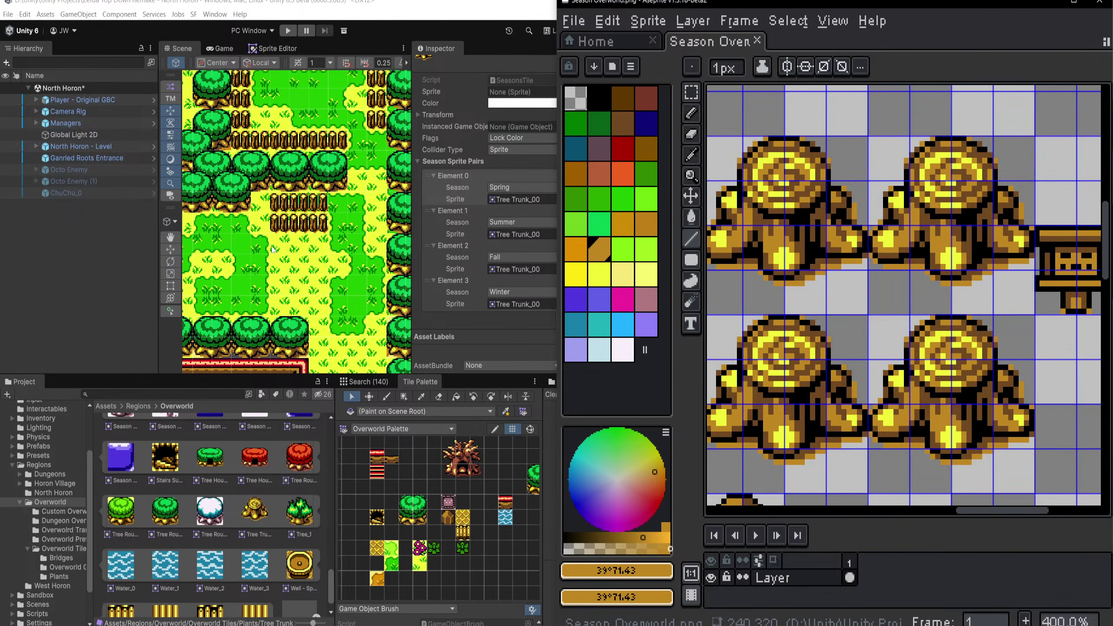
key(ctrl+s)
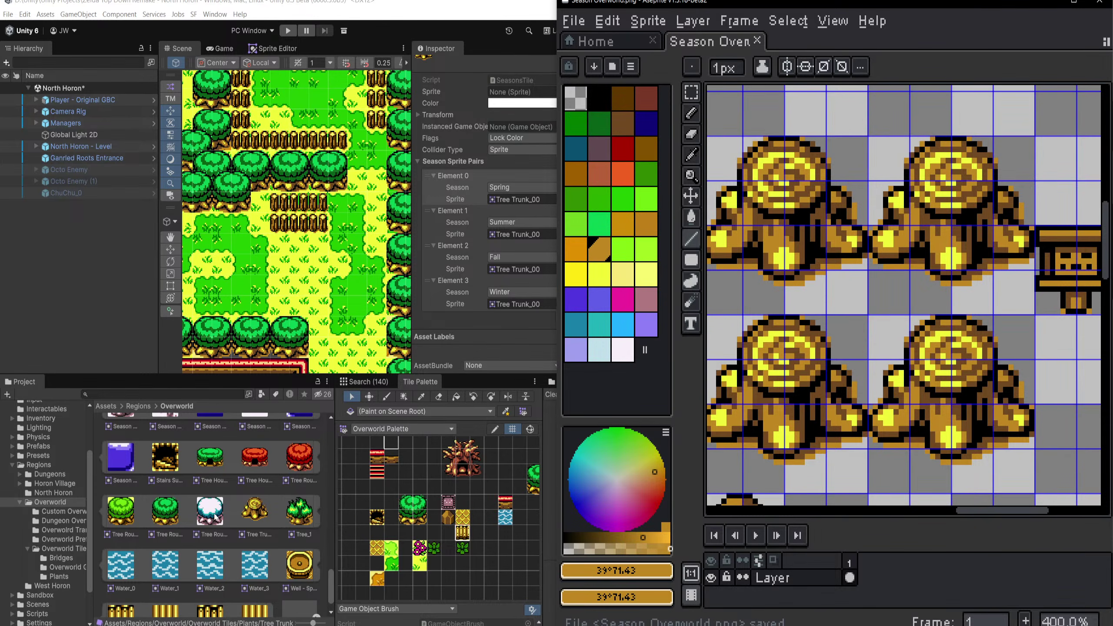
drag(254, 511, 414, 478)
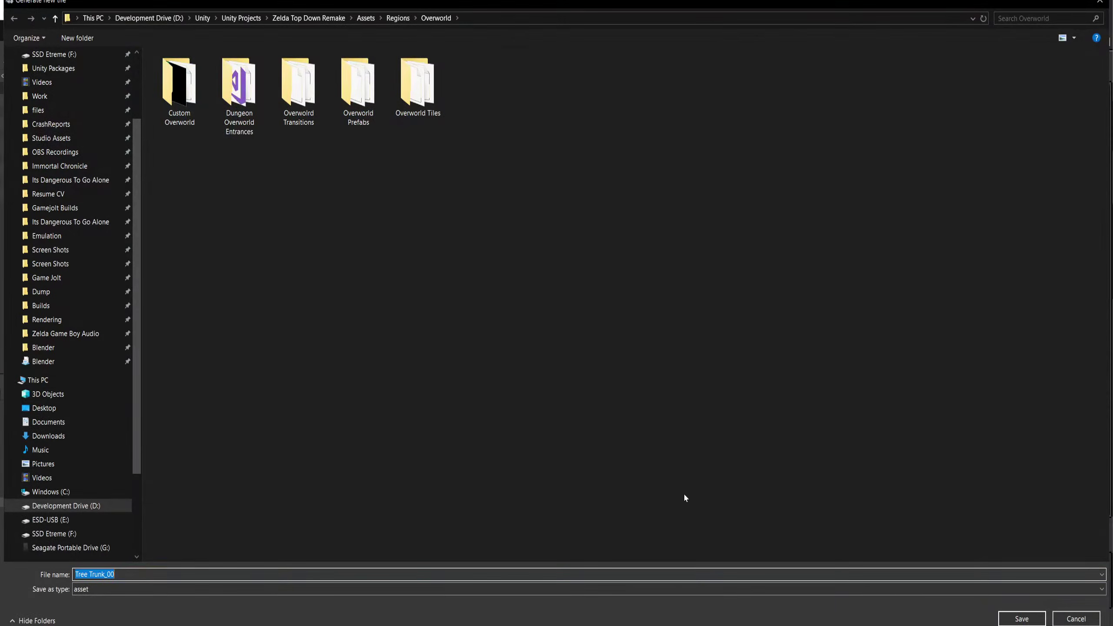
double_click(432, 111)
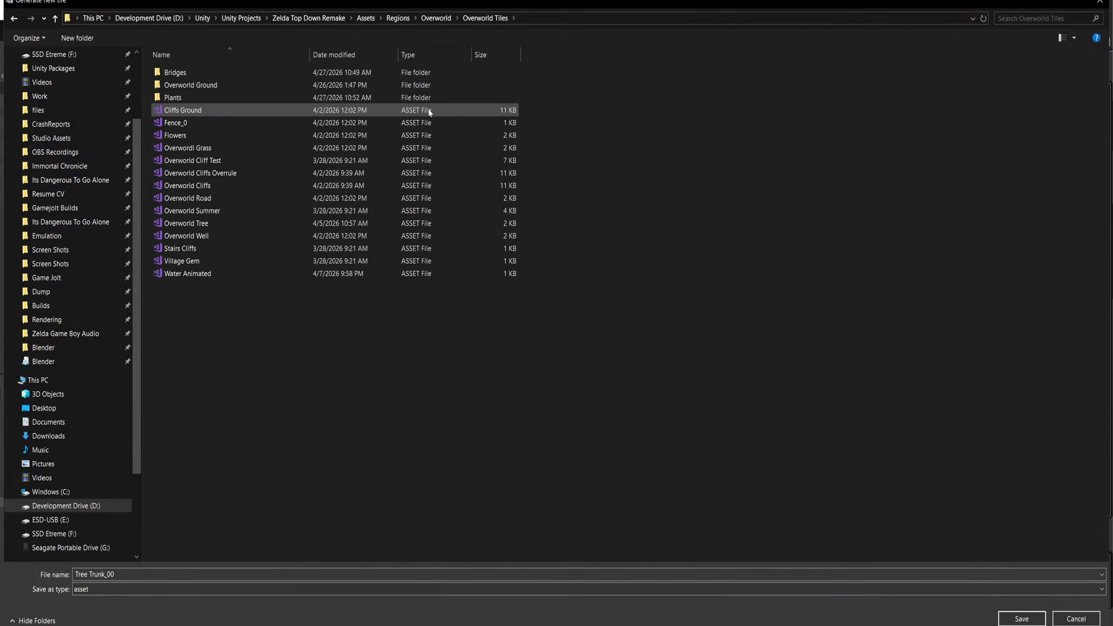
click(1076, 618)
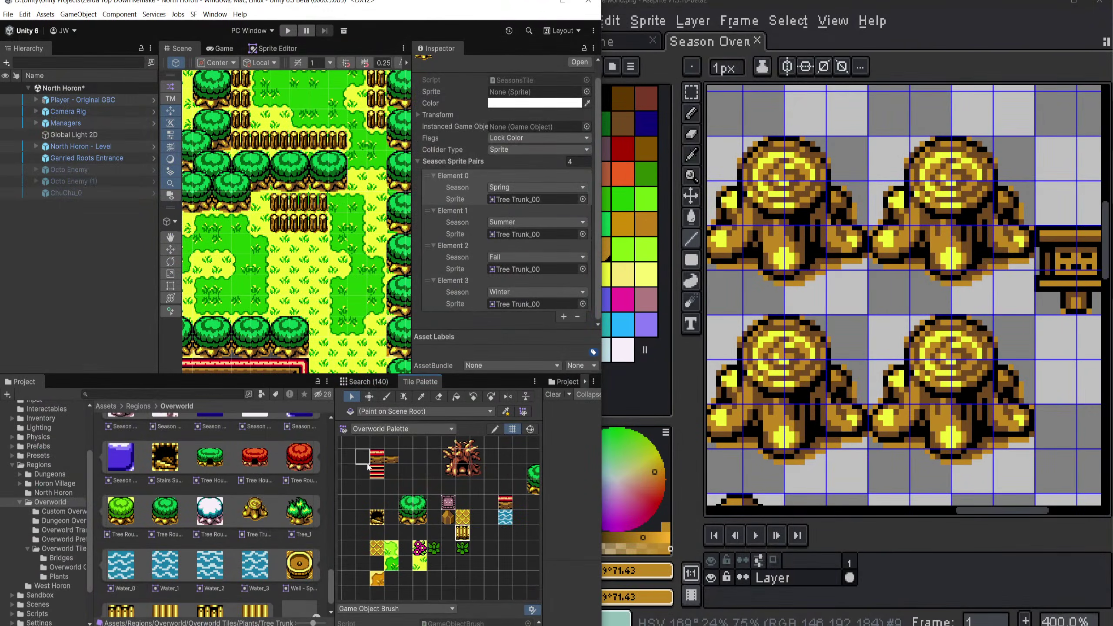
Step: Open the Plants folder and add the Tree Trunk Seasons tile to the Overworld Palette beside the brown cliff tiles
click(58, 577)
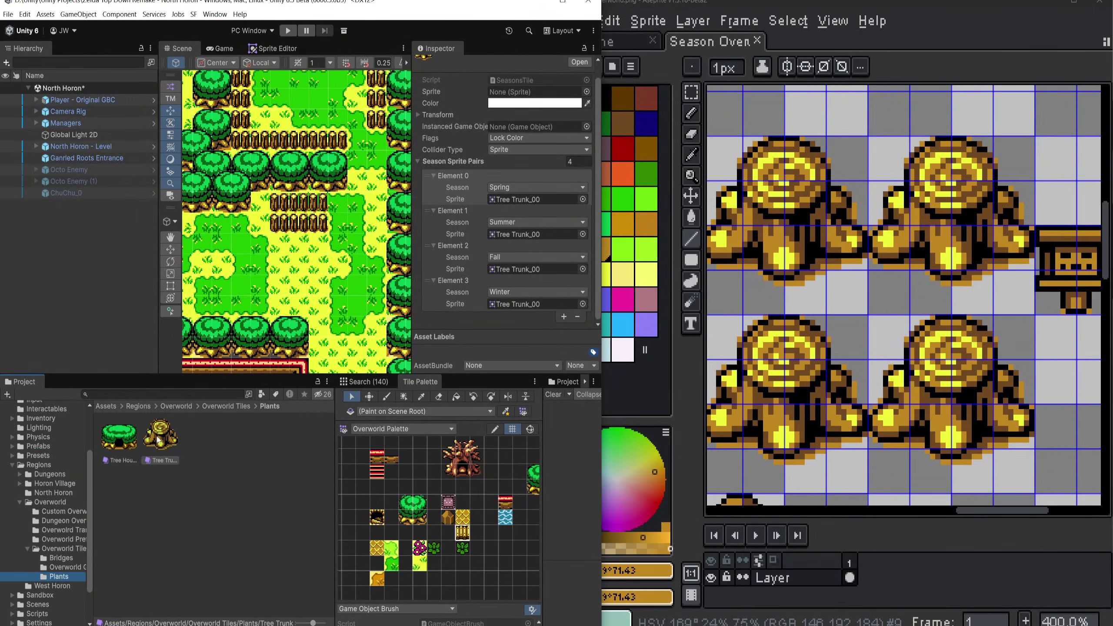
drag(157, 440, 407, 468)
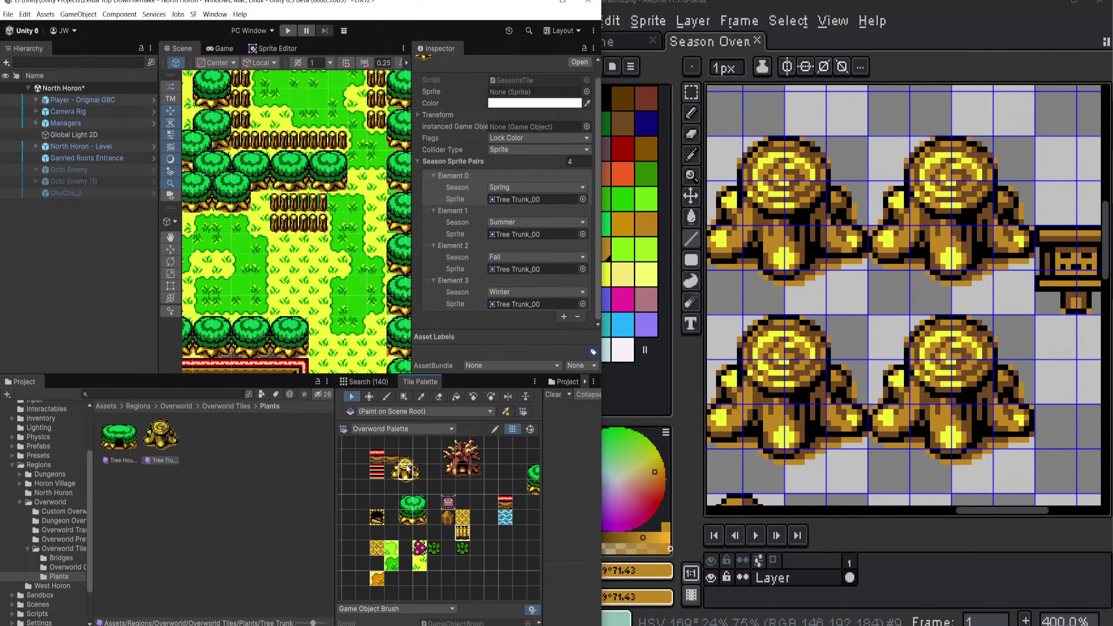
scroll(395, 480, up, 5)
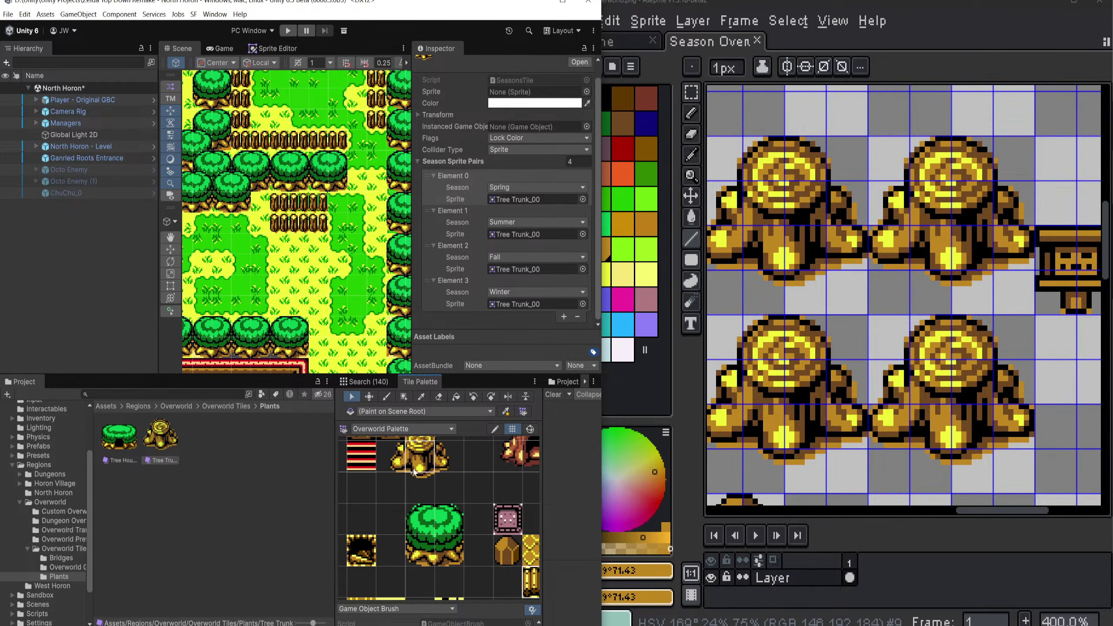
Step: Give the Tree Trunk_00 sprite a custom pivot of X 0.5 and Y 0.25 in the Sprite Editor and apply the change
click(171, 442)
click(272, 48)
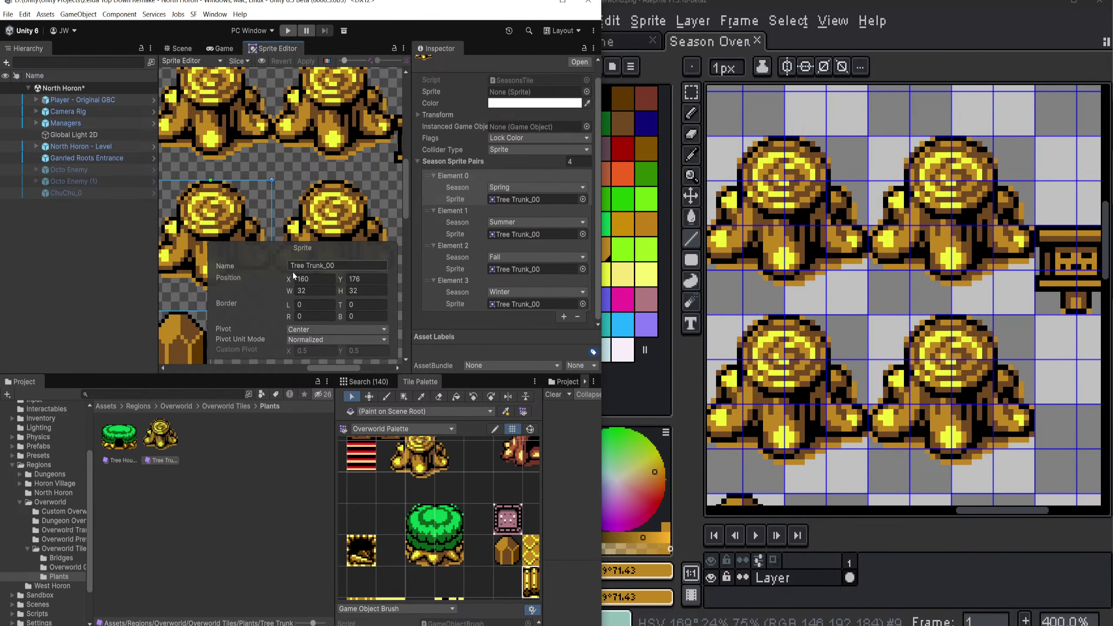
click(321, 333)
click(320, 431)
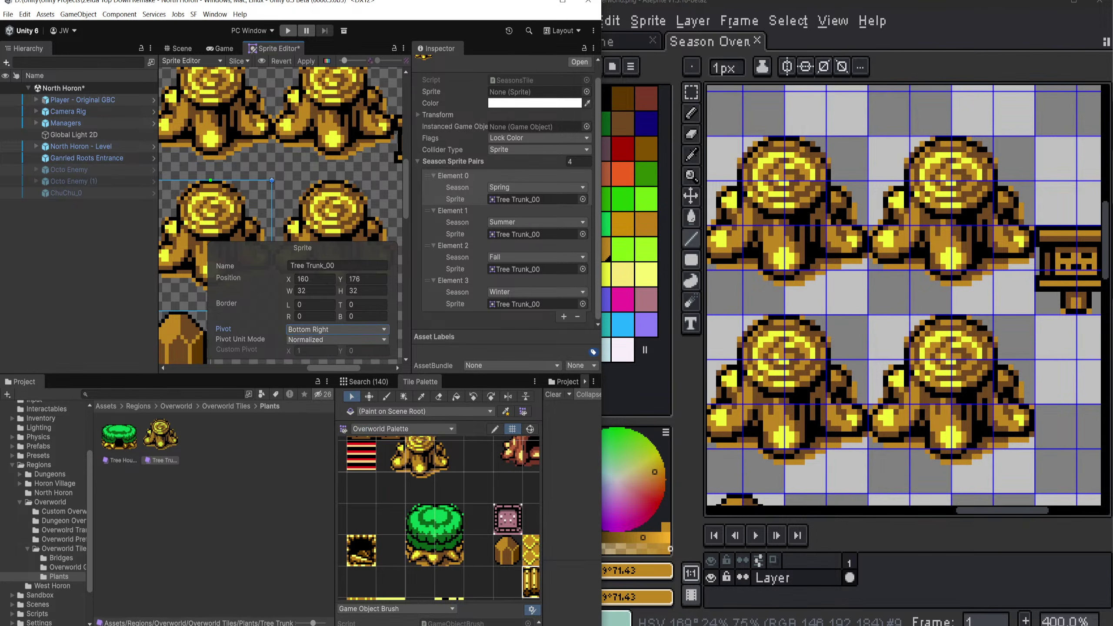
click(311, 330)
click(313, 442)
click(307, 351)
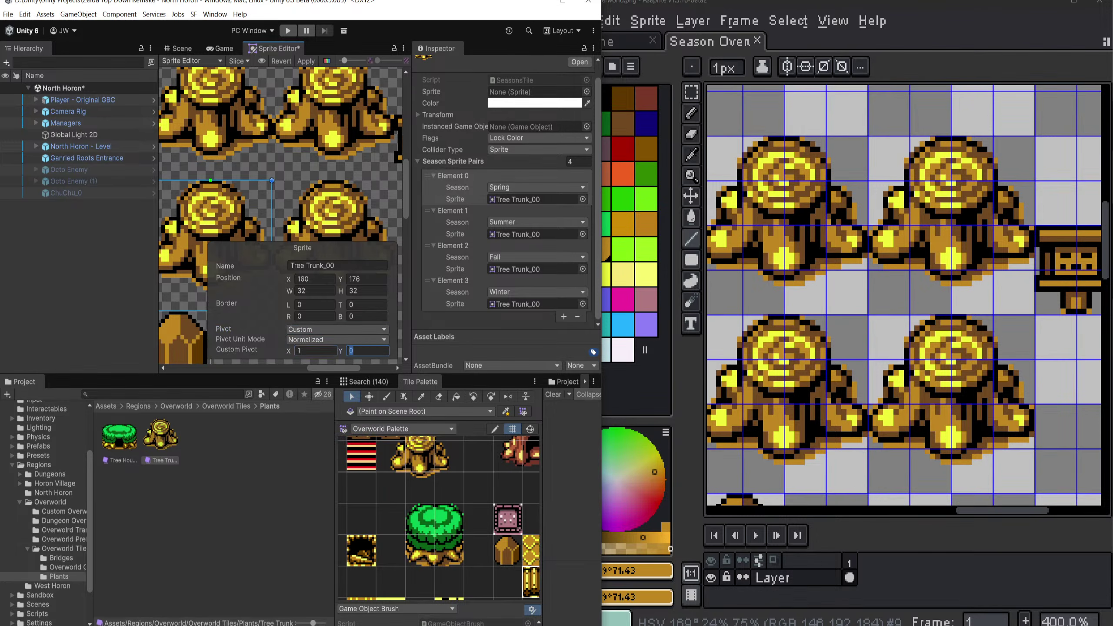
text(.5)
key(Tab)
click(305, 61)
click(312, 341)
Step: Return to the Scene view, widen the Tile Palette area and maximize the Unity editor window
scroll(423, 470, down, 2)
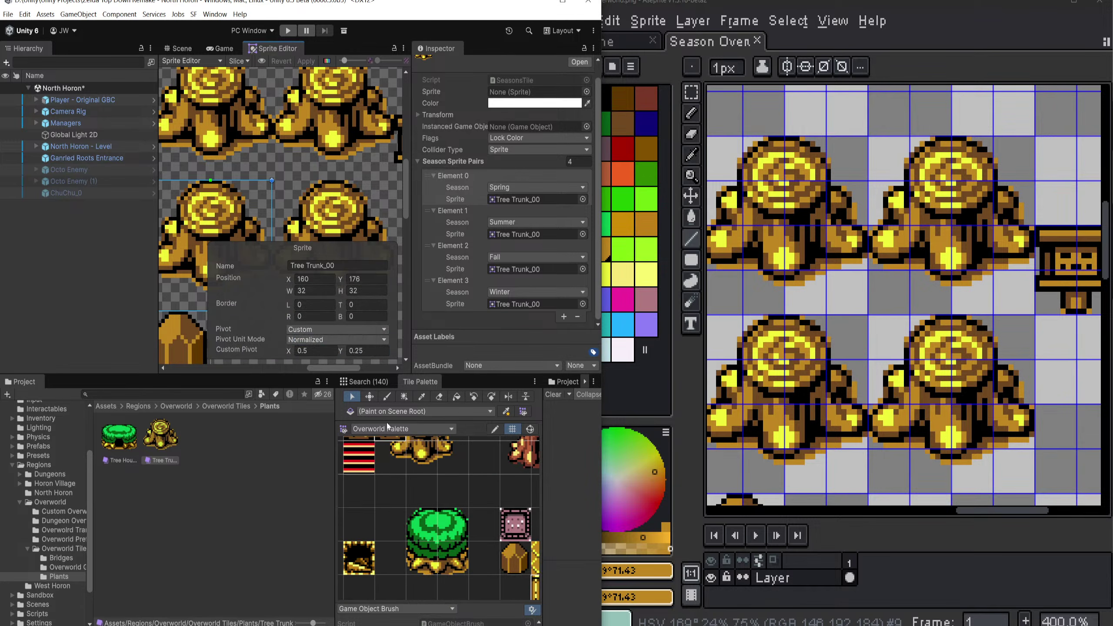
scroll(423, 470, down, 1)
drag(423, 470, 452, 510)
click(181, 49)
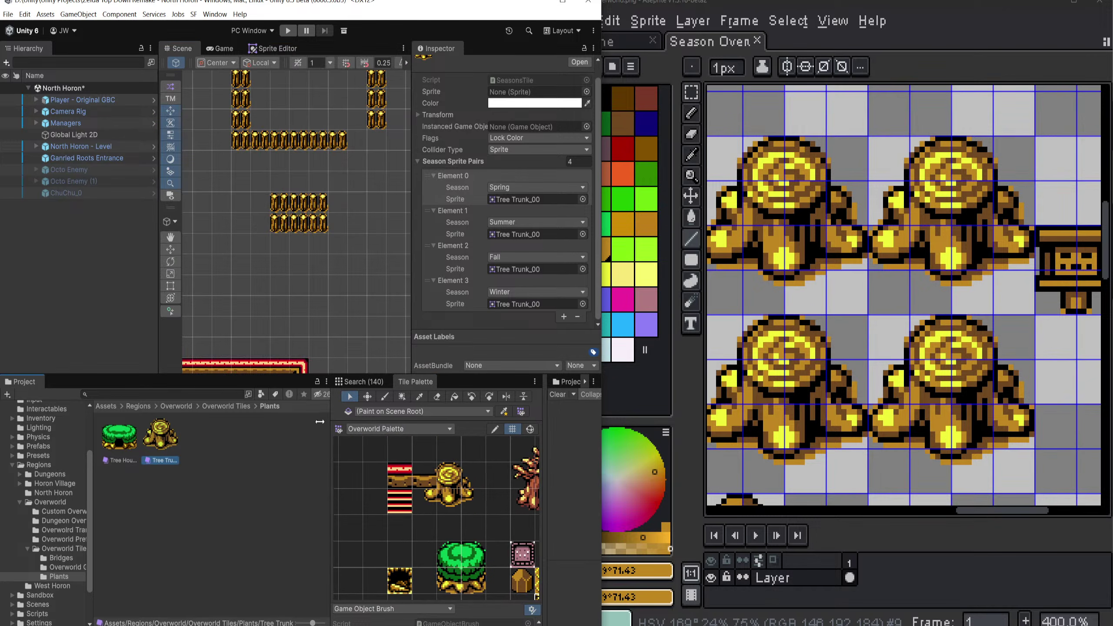
drag(336, 418, 284, 417)
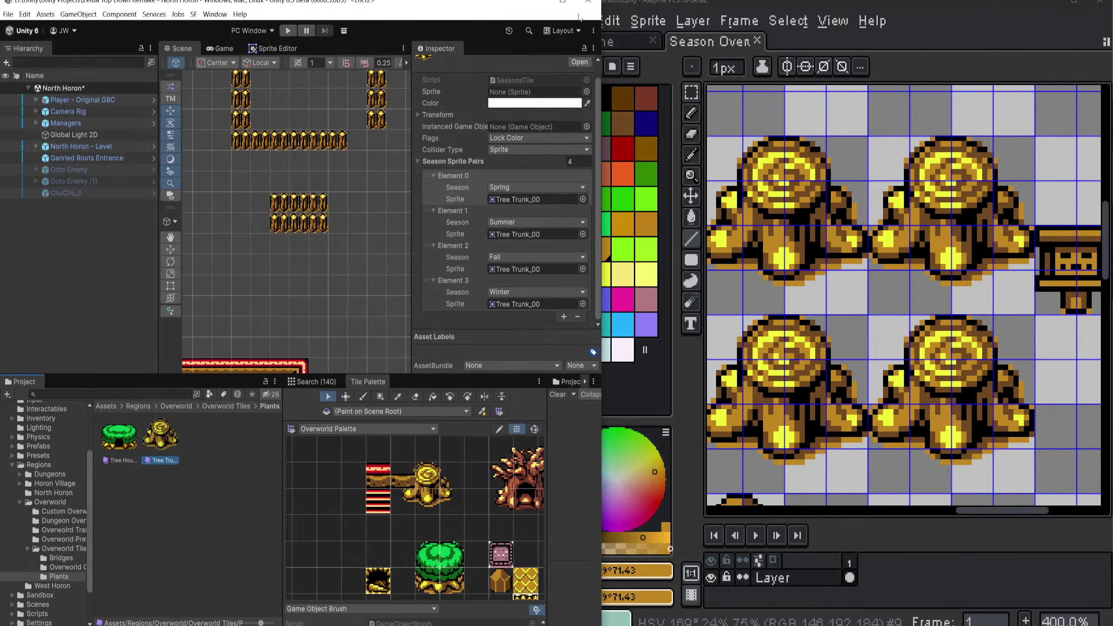
click(563, 3)
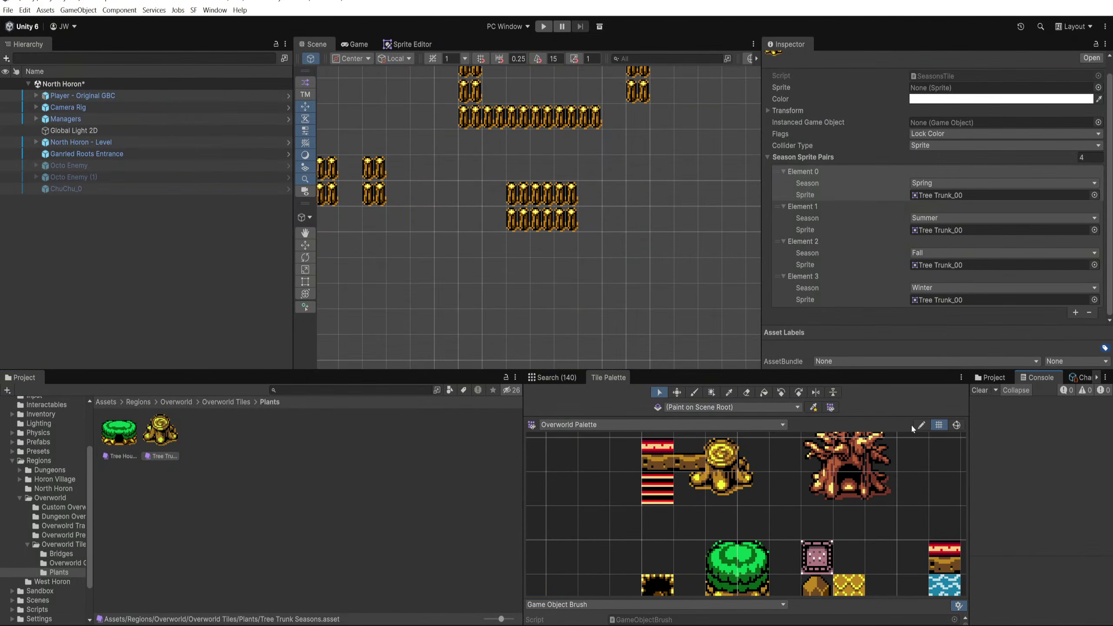
Step: Enable editing of the Overworld Palette and replace the Game Object Brush with the Default Brush
click(922, 426)
click(747, 393)
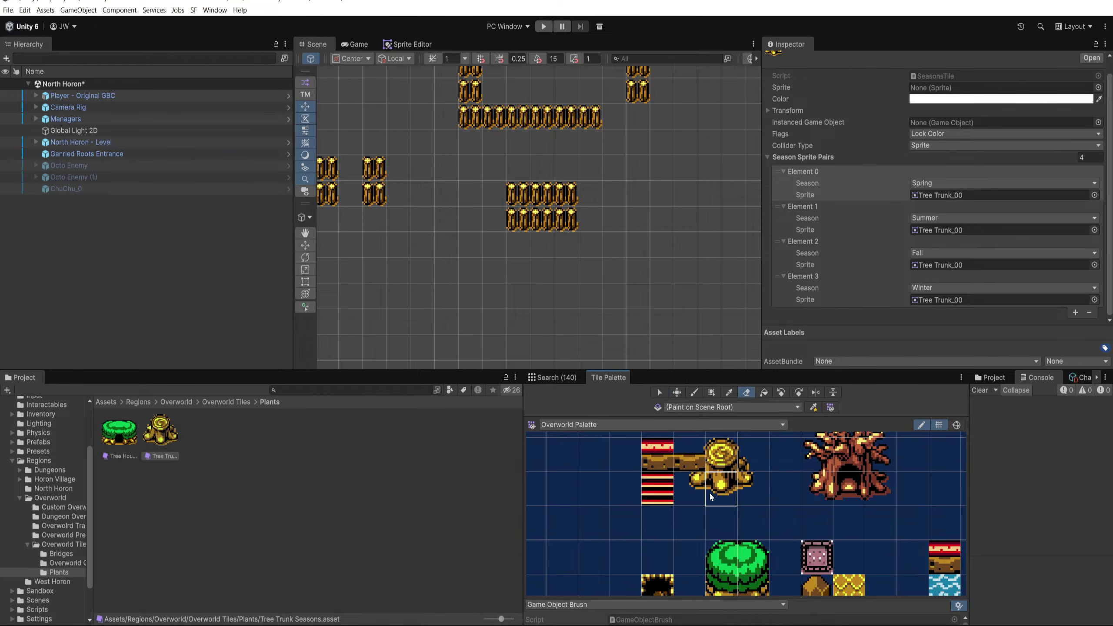
scroll(745, 482, up, 2)
drag(745, 481, 692, 509)
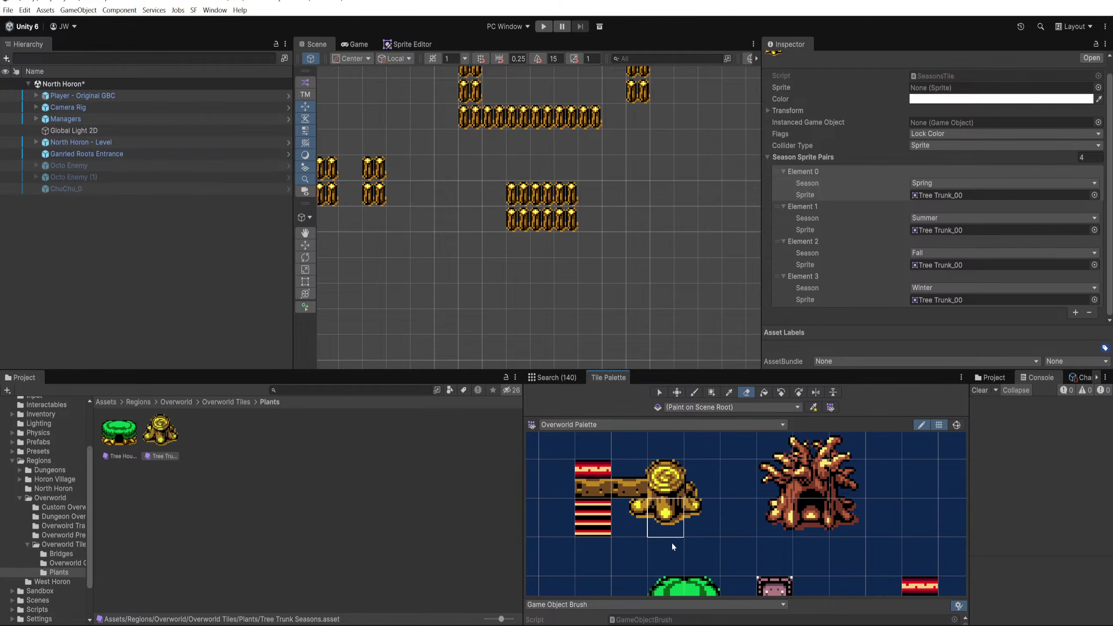
key(s)
click(665, 520)
click(580, 605)
click(570, 543)
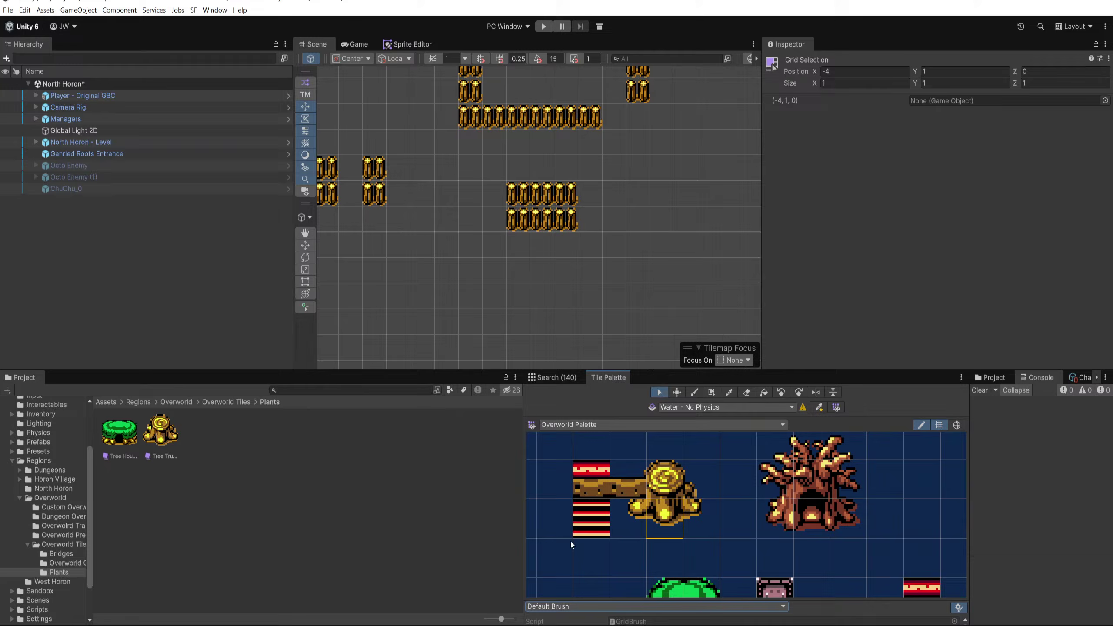
Step: Erase the tree trunk tile beside the cliff tiles from the Overworld Palette
click(672, 529)
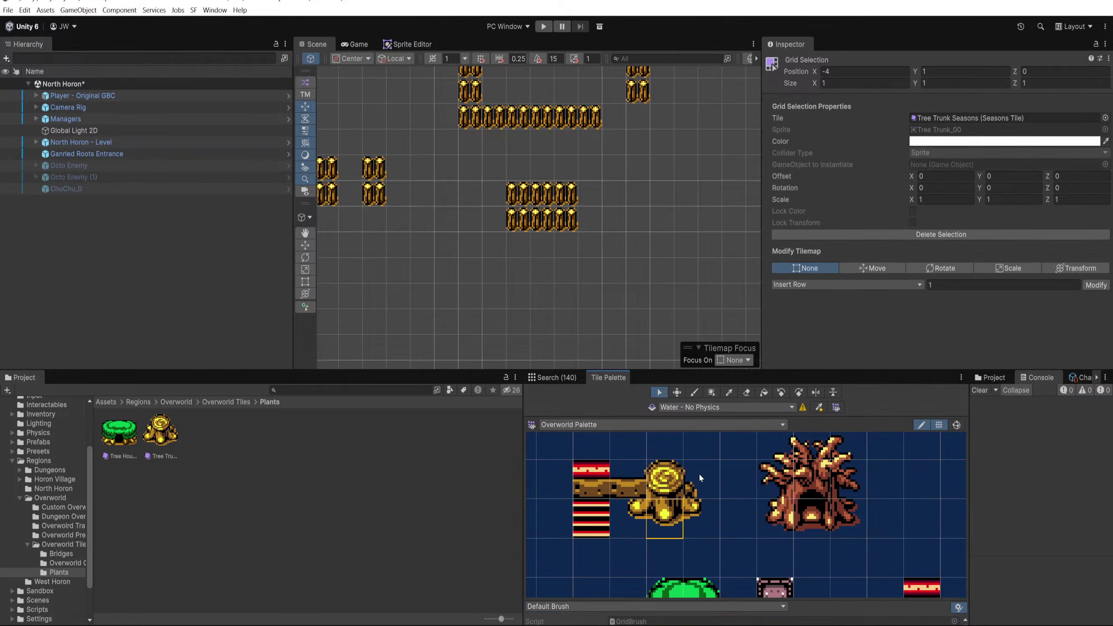
click(747, 392)
click(673, 520)
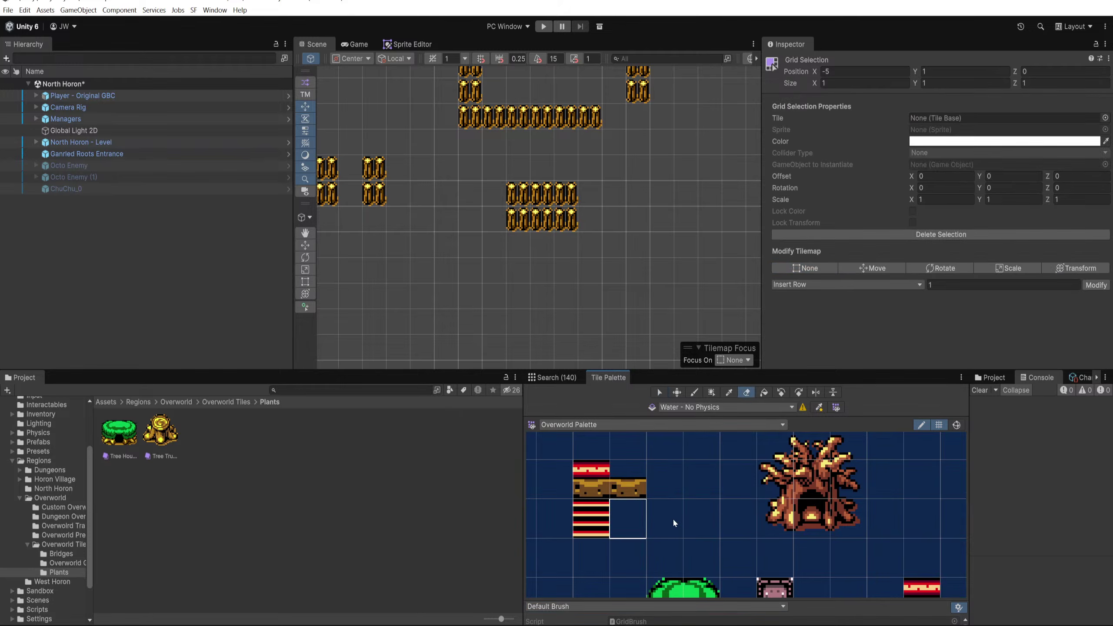
Step: Turn off palette editing and place the Tree Trunk Seasons tile in the Overworld Palette above the large green tree
click(923, 427)
drag(163, 434, 689, 544)
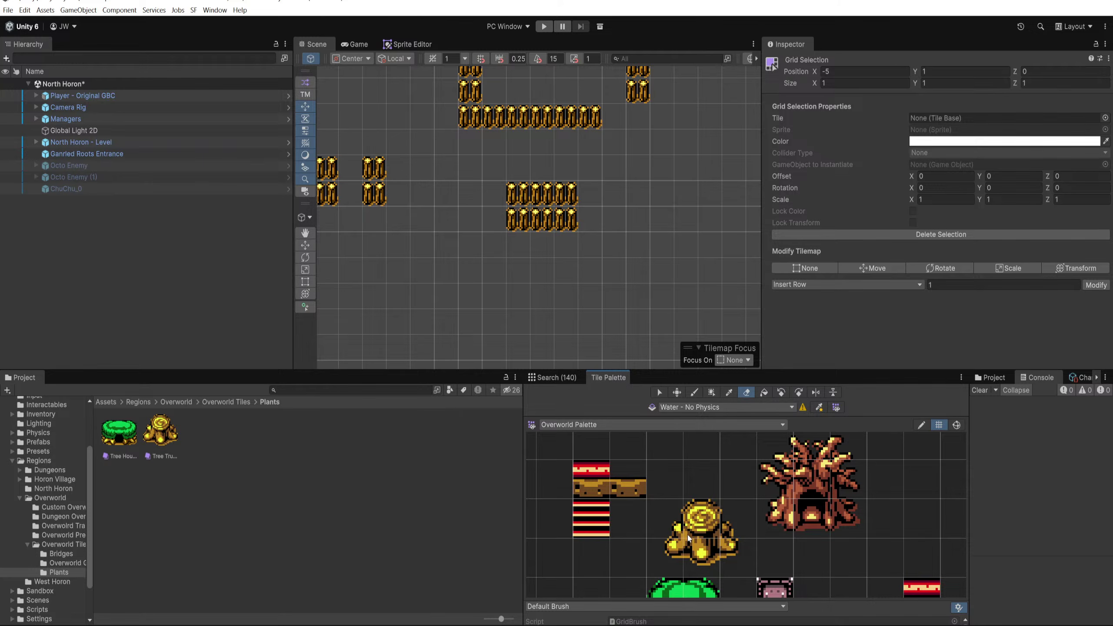
scroll(689, 538, down, 4)
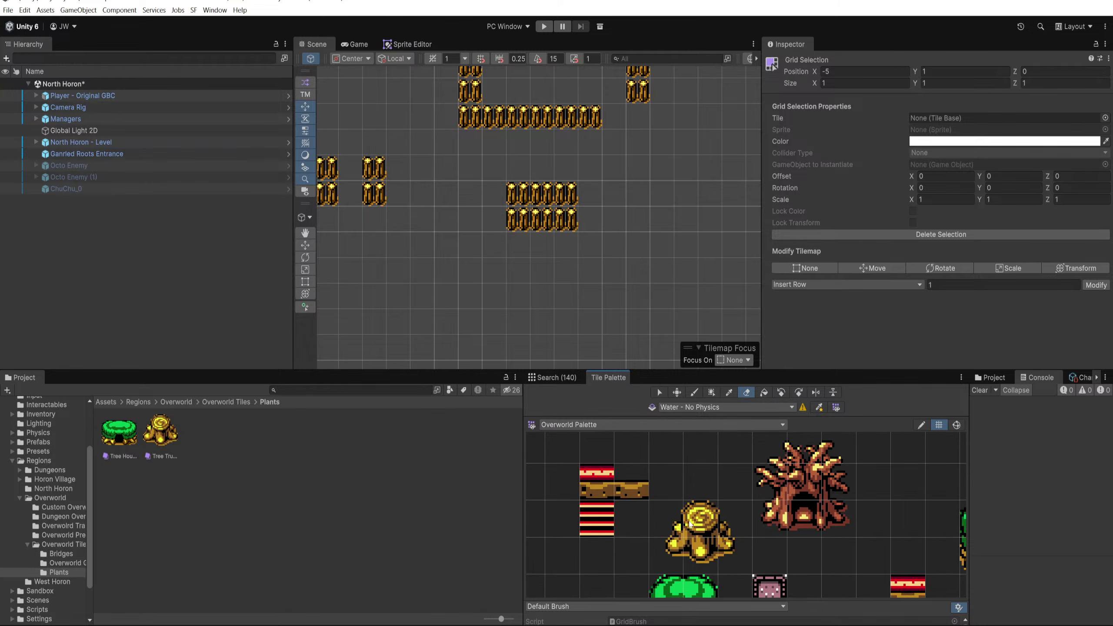
drag(712, 504, 713, 504)
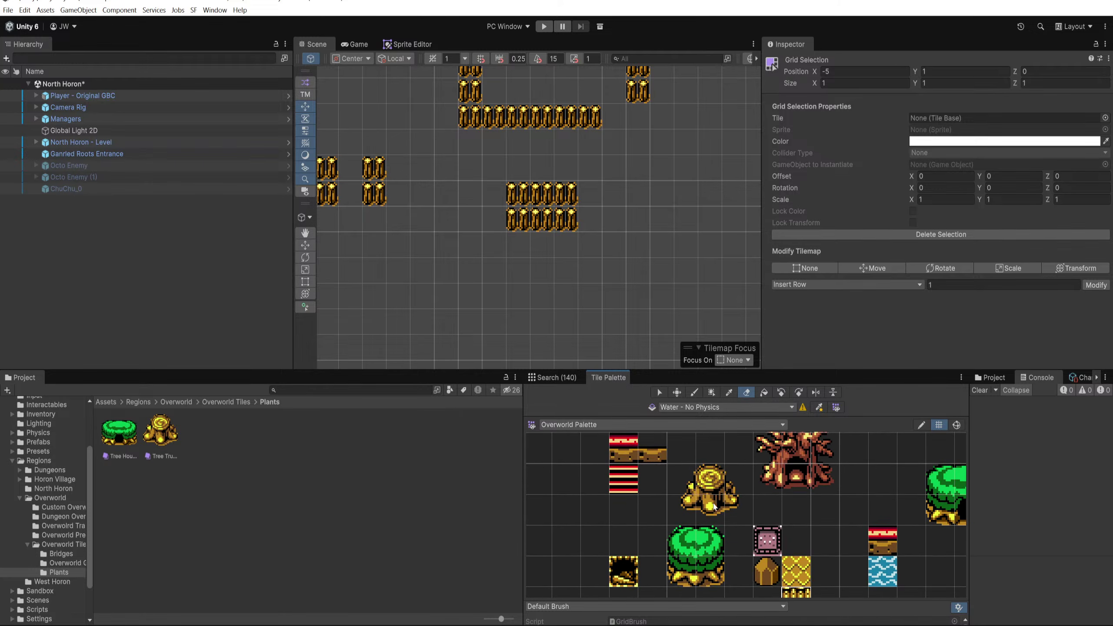
Step: Check the custom pivot of the Tree House - Summer sprite in the Sprite Editor for comparison with the tree trunk
click(161, 432)
click(416, 45)
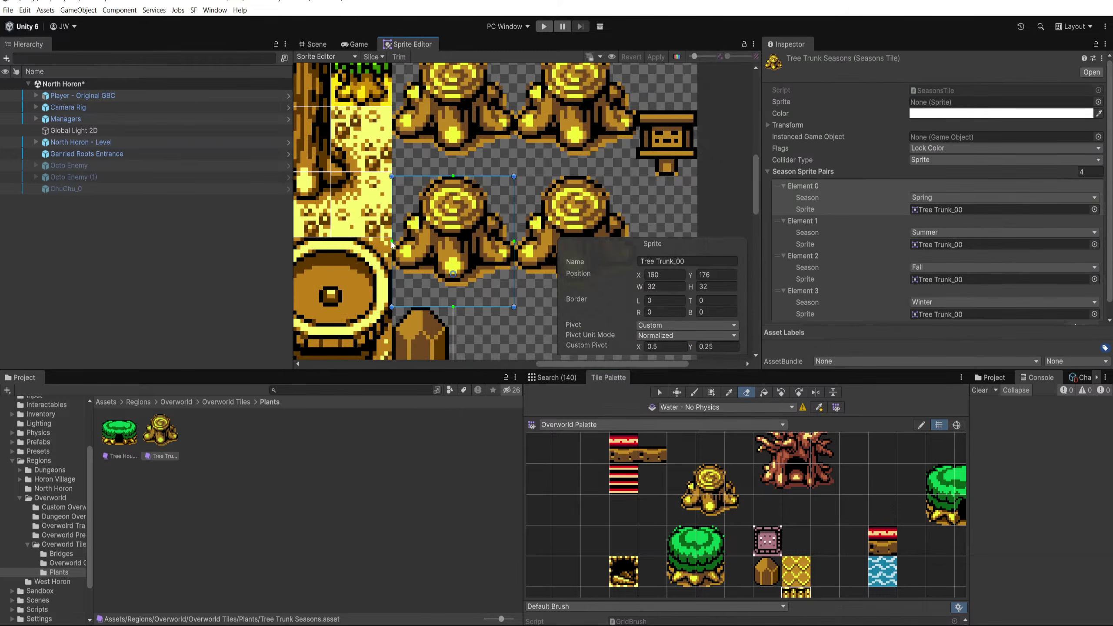
scroll(393, 246, down, 7)
scroll(399, 302, up, 4)
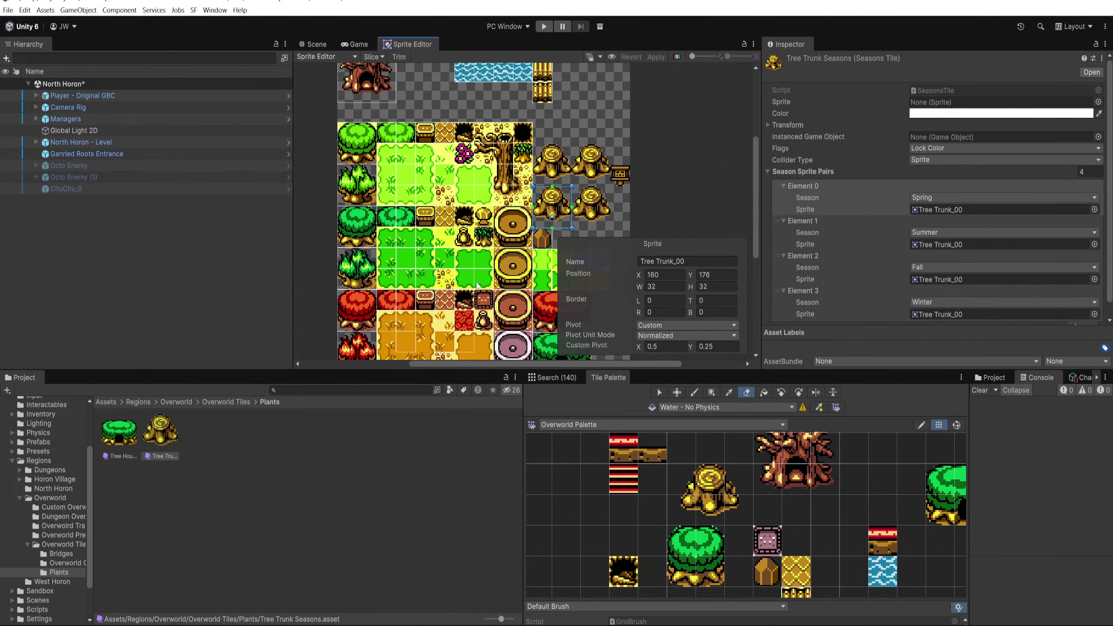
scroll(392, 242, right, 5)
scroll(391, 242, down, 3)
click(439, 293)
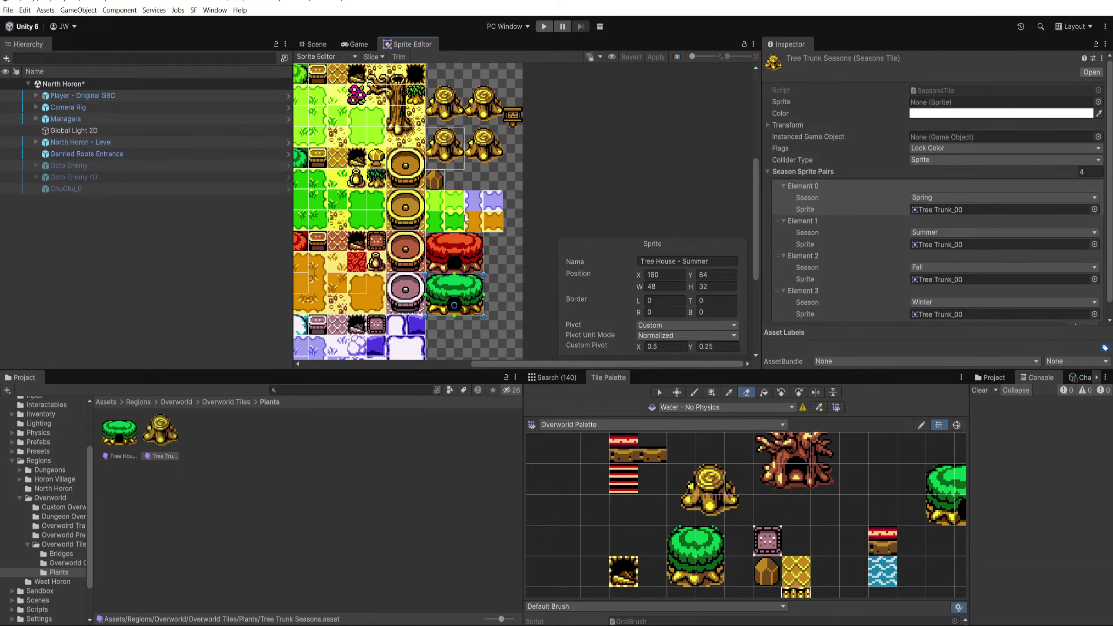
Step: Set the Tree Trunk_00 sprite's custom pivot X to 0.25 and apply the change
click(445, 150)
click(666, 346)
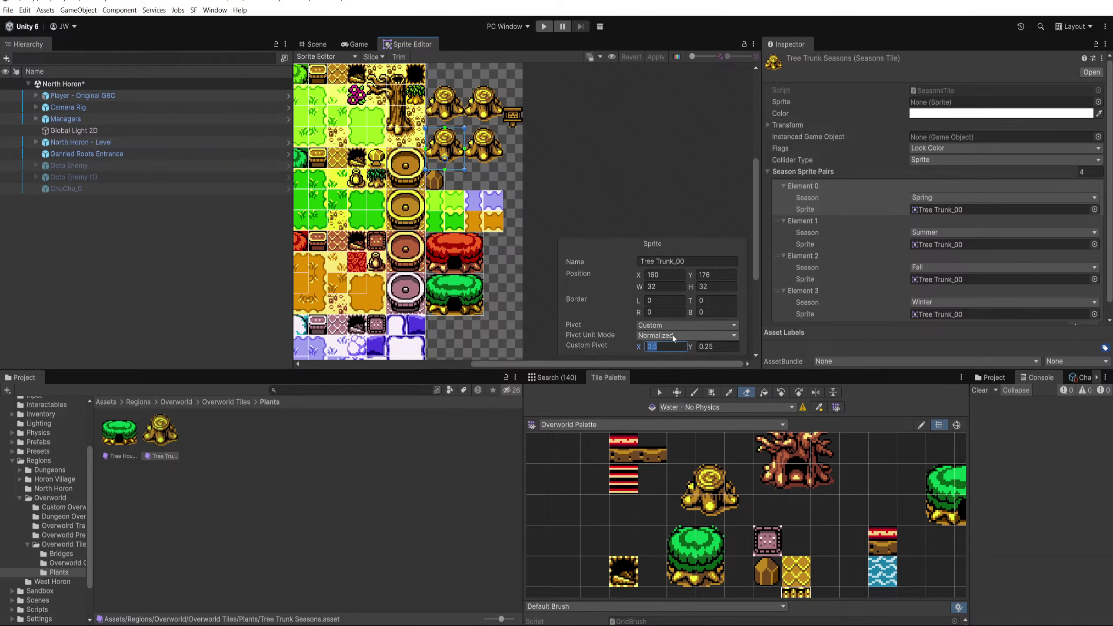
text(.25)
click(657, 56)
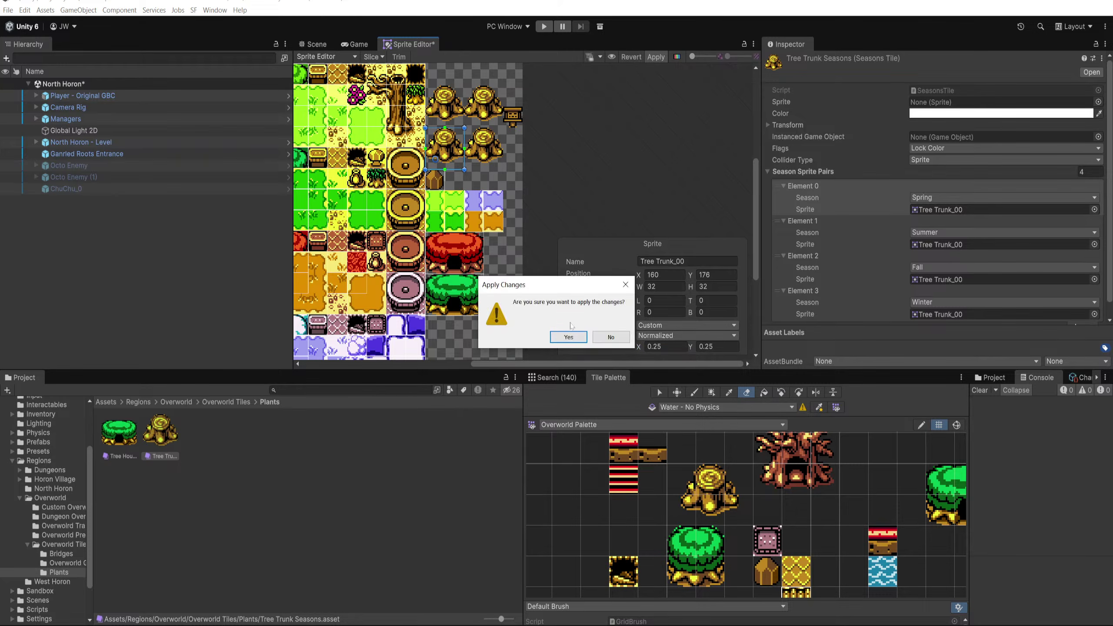
click(568, 336)
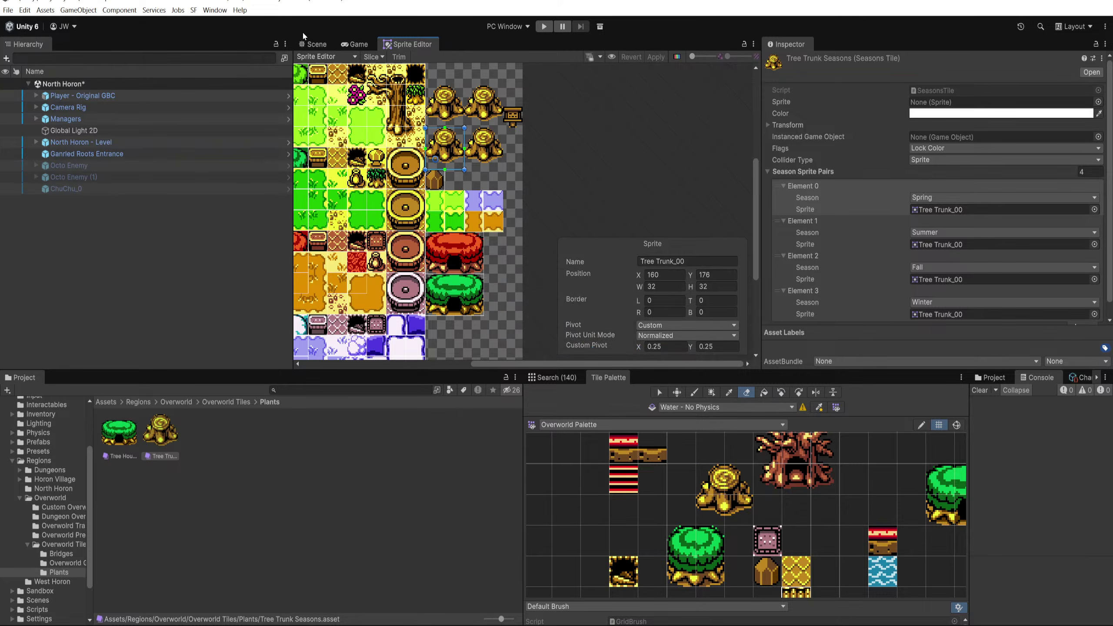
Step: Return to the Scene view and refresh the tilemaps by disabling and re-enabling the North Horon - Level object
click(312, 43)
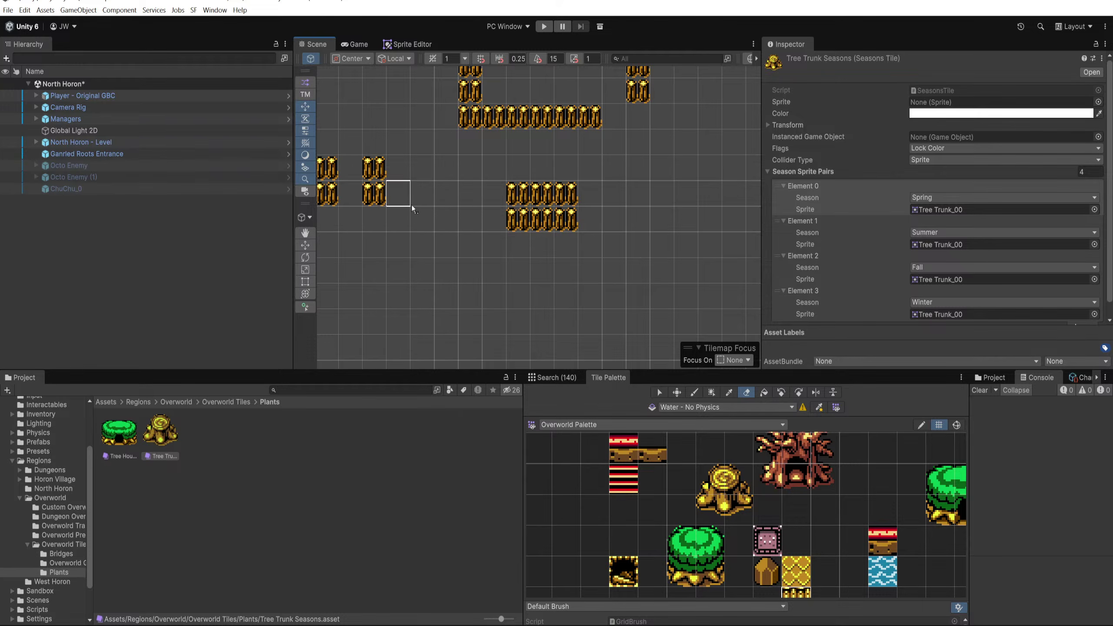
click(81, 142)
click(791, 62)
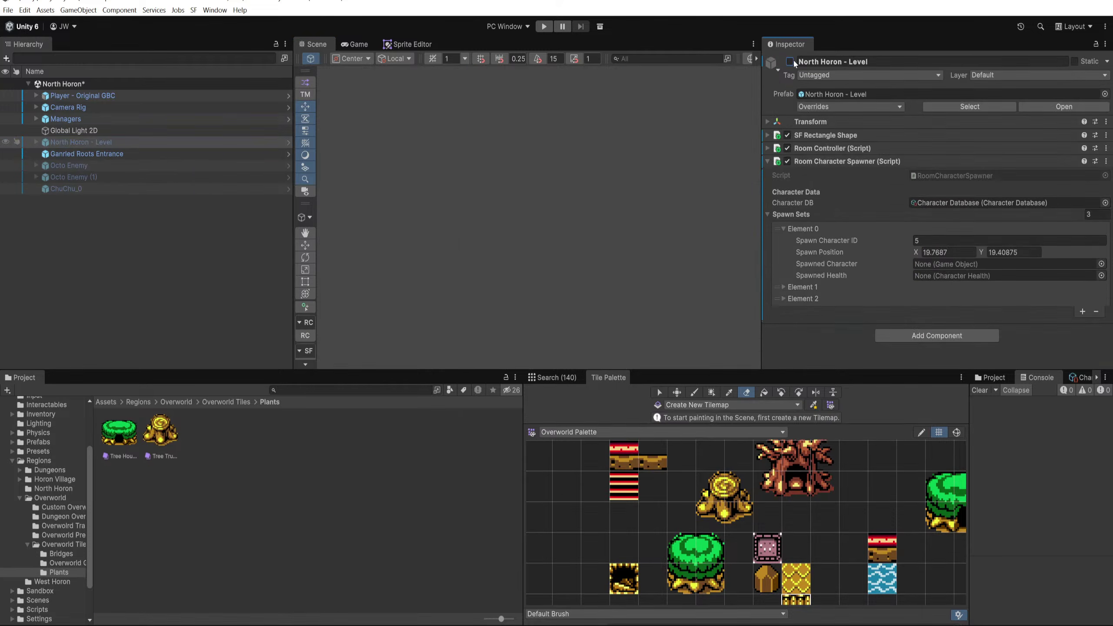
click(790, 62)
scroll(473, 313, up, 3)
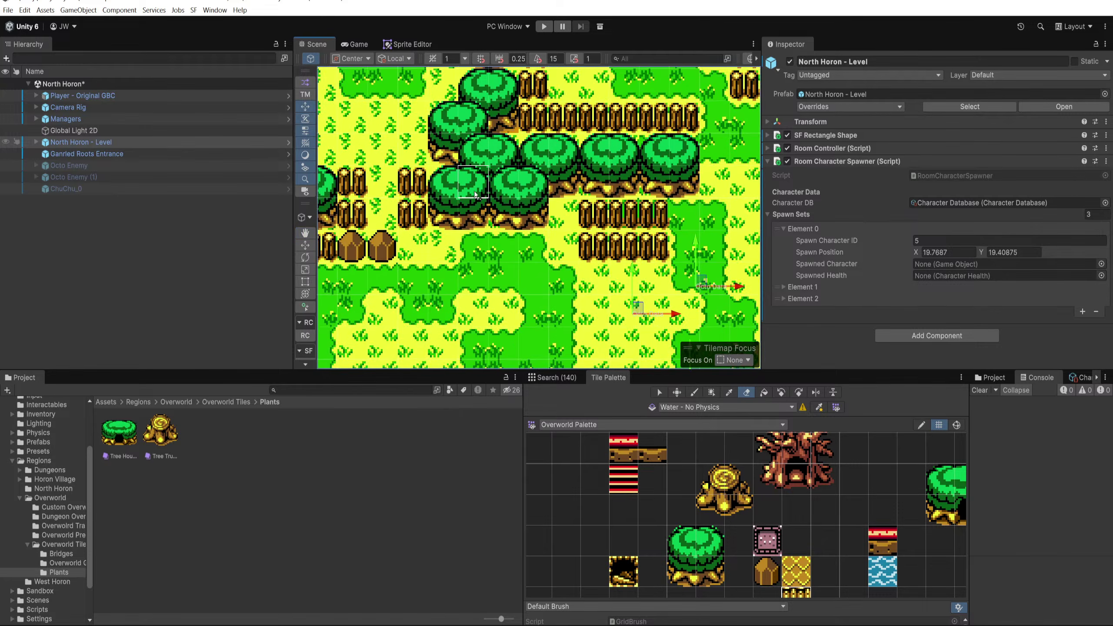
Step: Expand North Horon - Level and its grid, and make the Ground Obstacles tilemap the active object
click(36, 143)
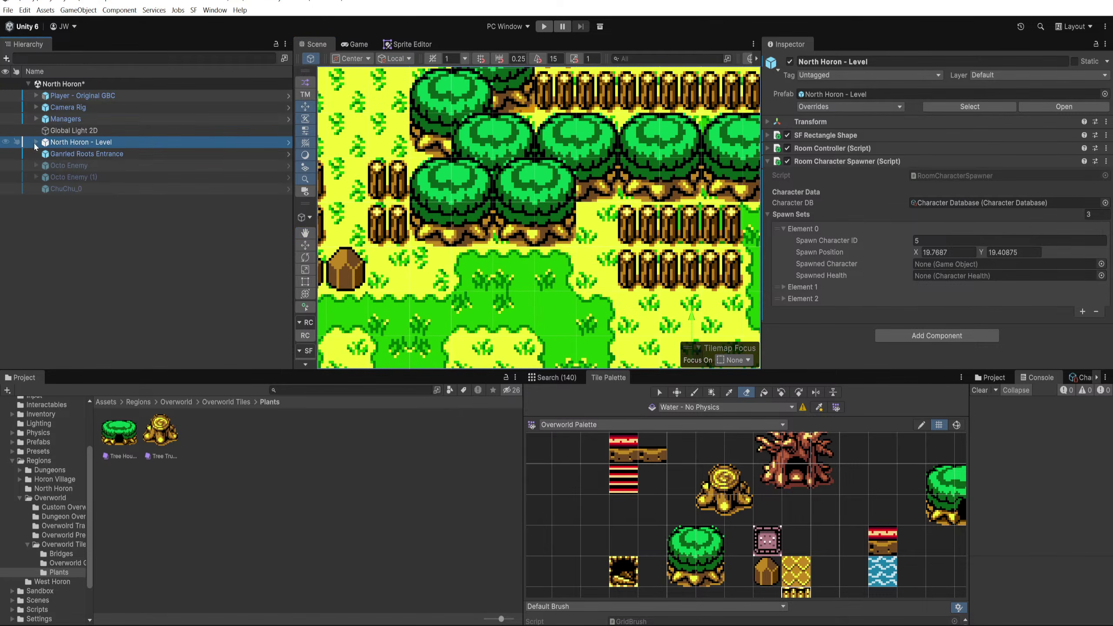
click(84, 169)
click(86, 175)
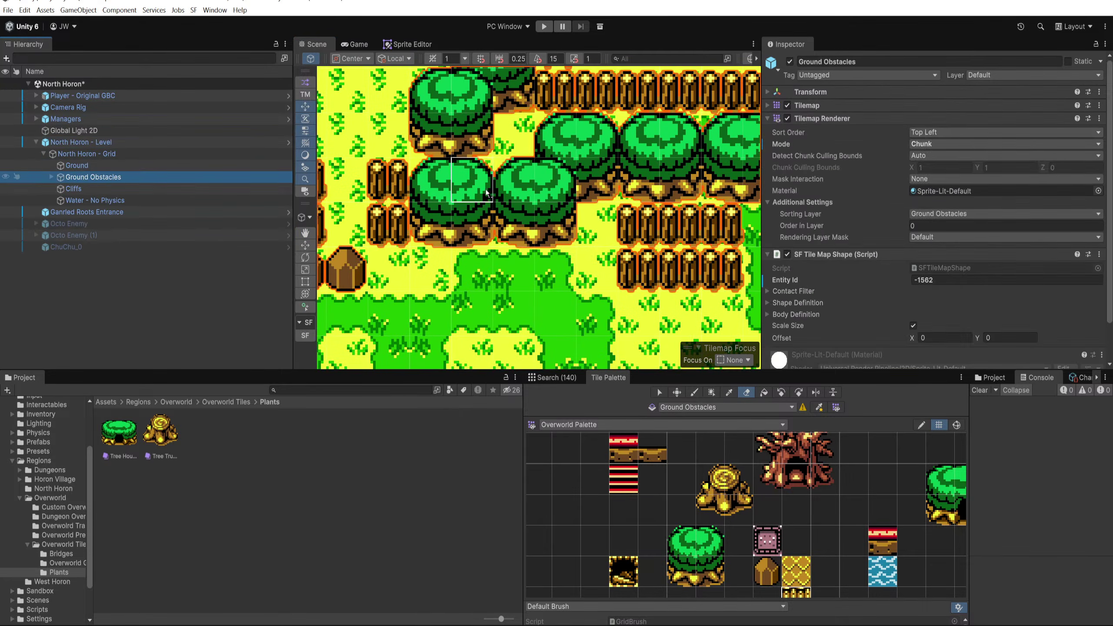
Step: Try the Bottom Left sort order on the Ground Obstacles tilemap and restore Top Left
click(930, 133)
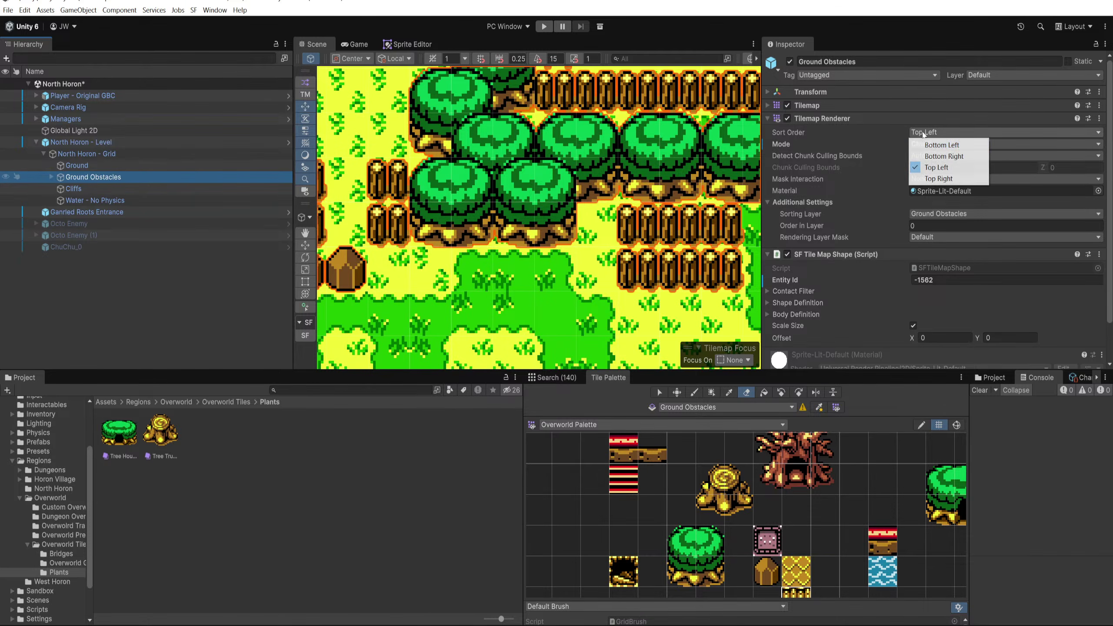
click(932, 145)
click(932, 133)
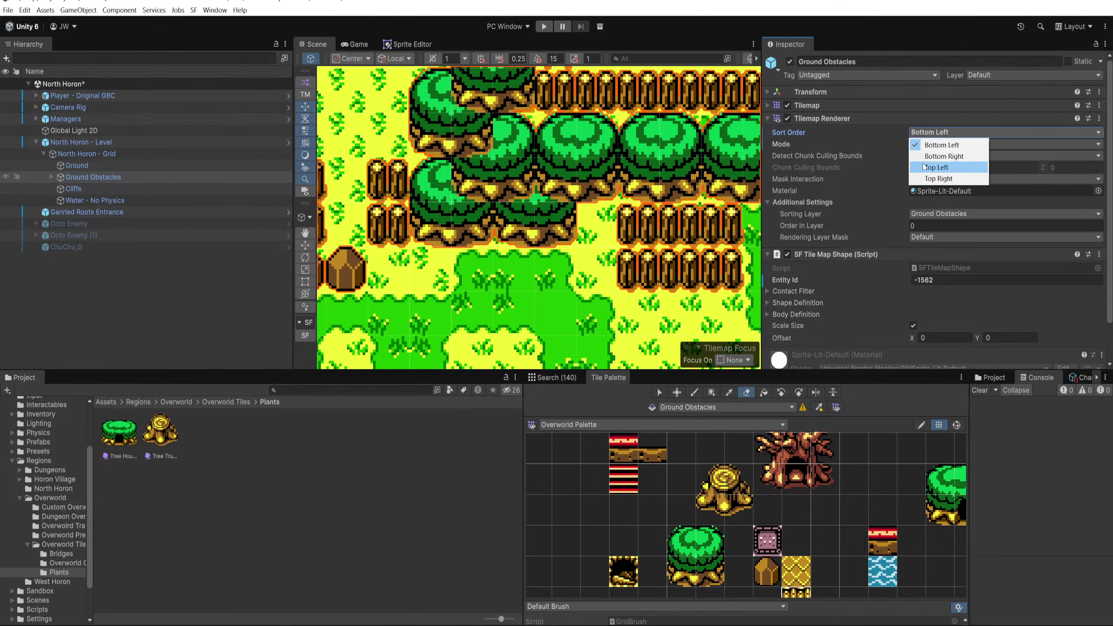
click(931, 169)
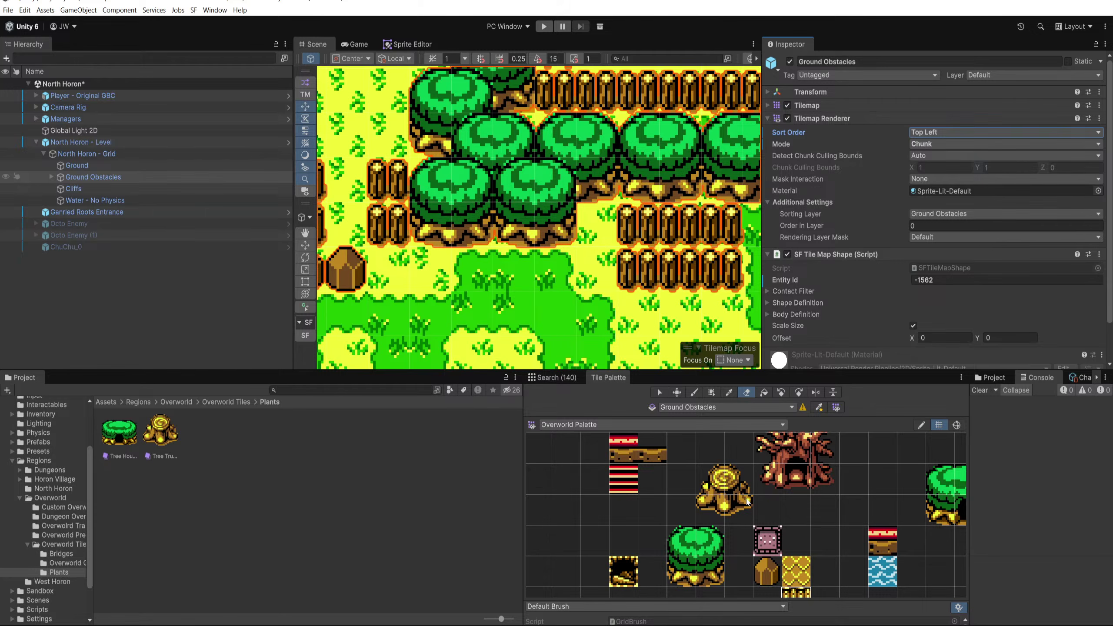
Step: Try painting tree trunk tiles below the leftmost pair of trees, and undo them
click(714, 508)
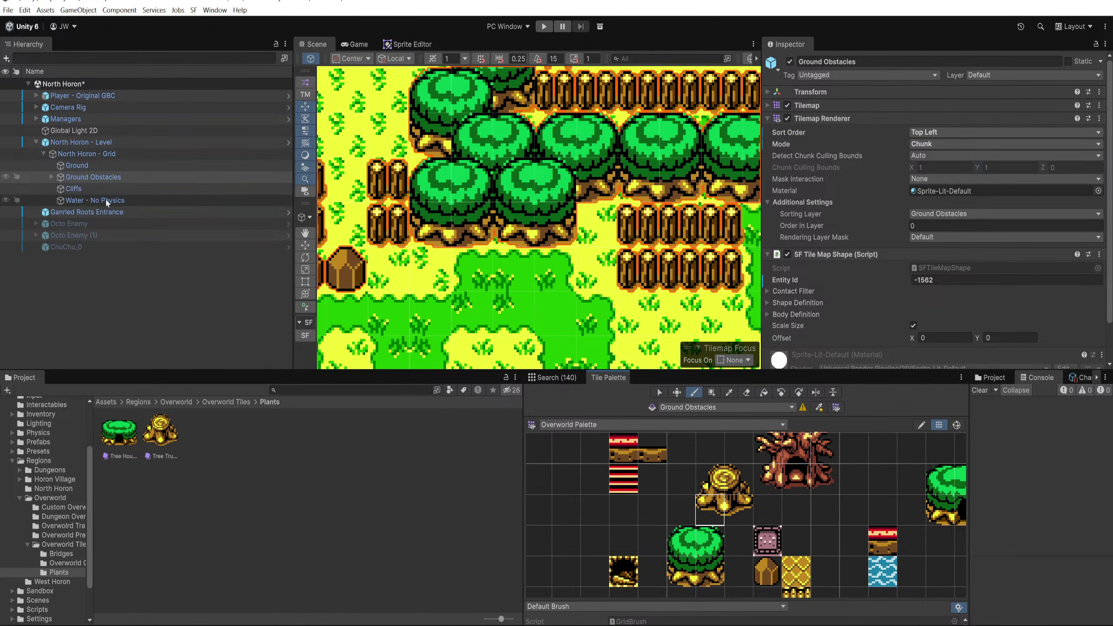
scroll(557, 312, down, 4)
drag(557, 312, 465, 290)
click(431, 268)
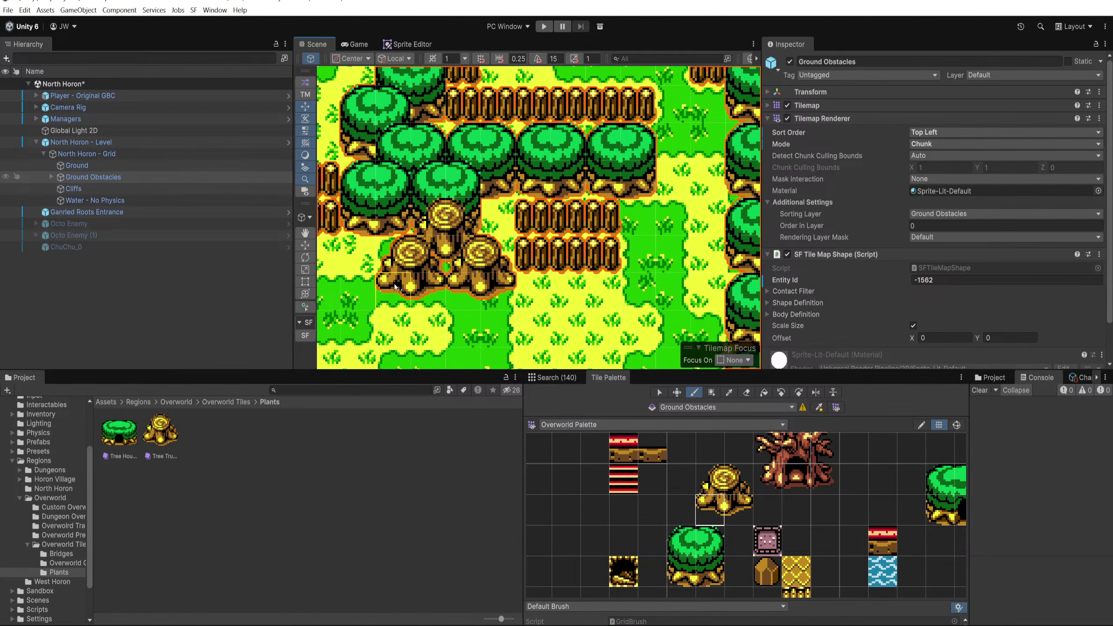
key(ctrl+z)
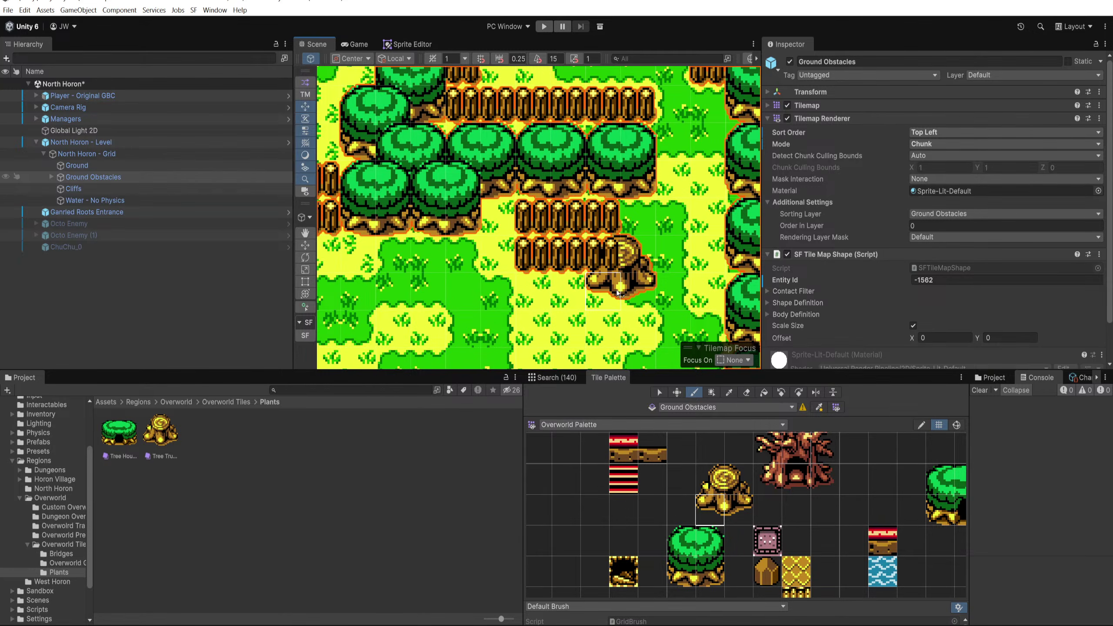
Step: Erase the two rows of fence posts below the row of trees and paint one tree trunk tile in that area
mouse_move(614, 286)
mouse_down()
mouse_move(519, 281)
mouse_move(434, 250)
mouse_move(476, 246)
mouse_up()
key(d)
click(737, 506)
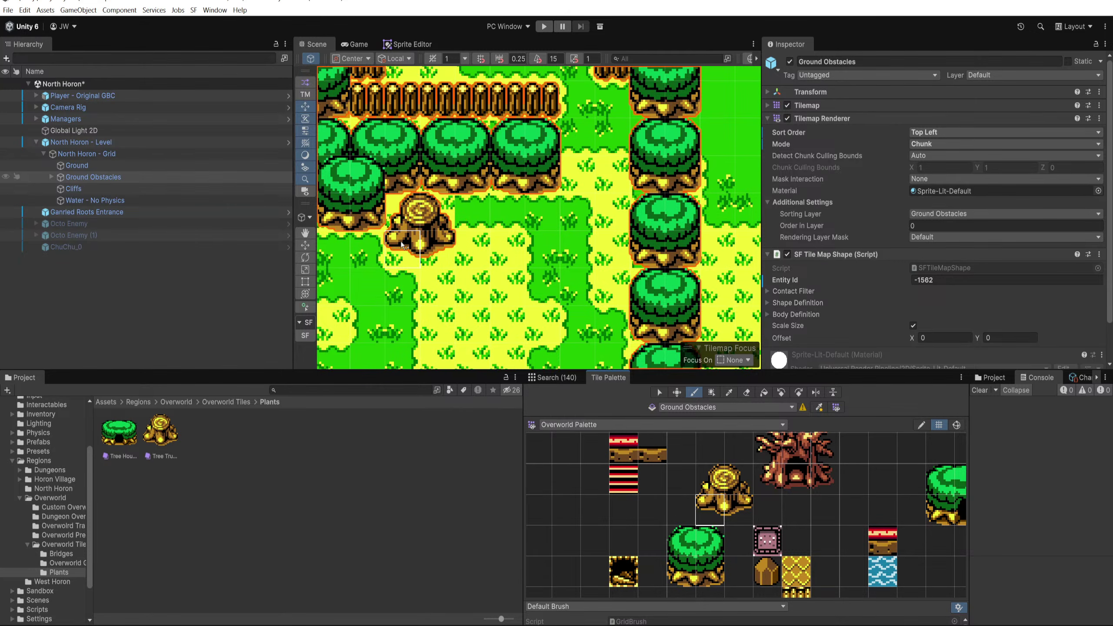
scroll(471, 243, down, 5)
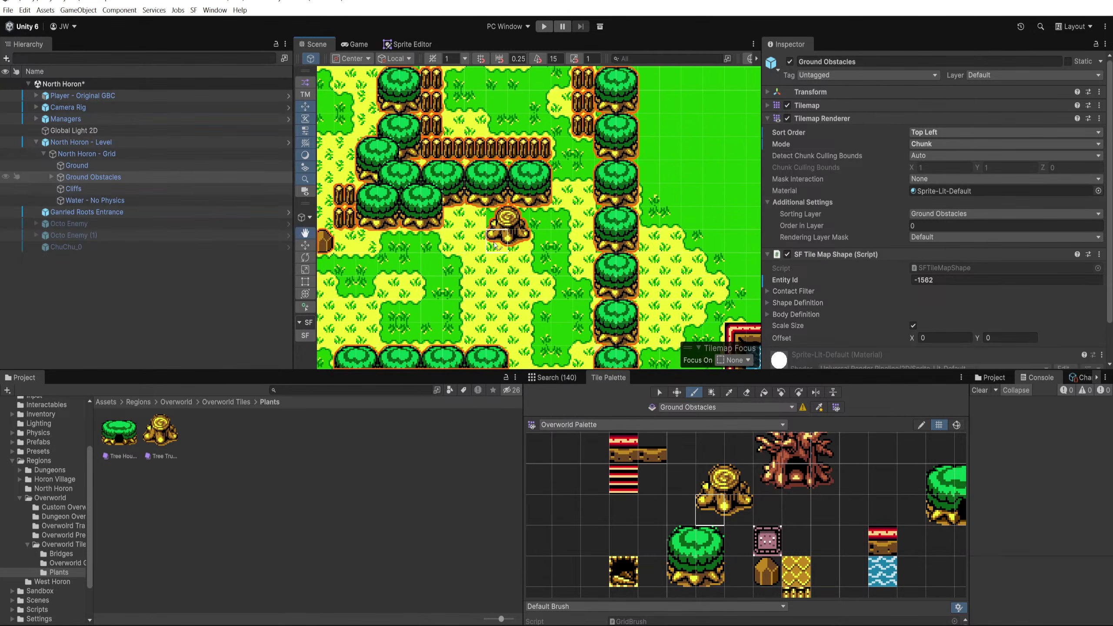
click(469, 245)
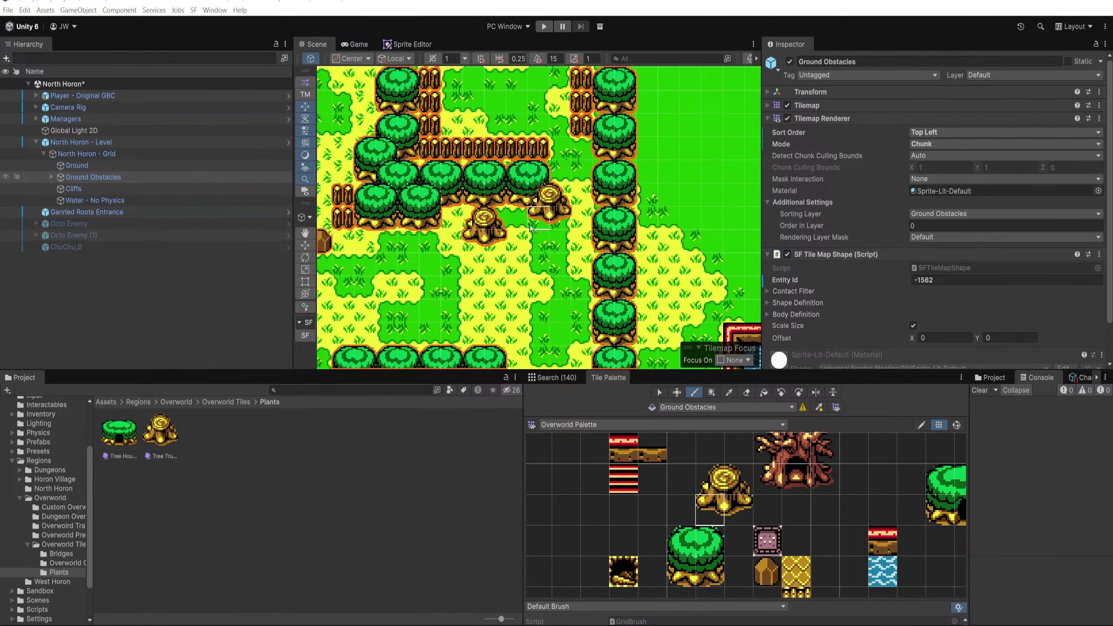
scroll(459, 247, up, 3)
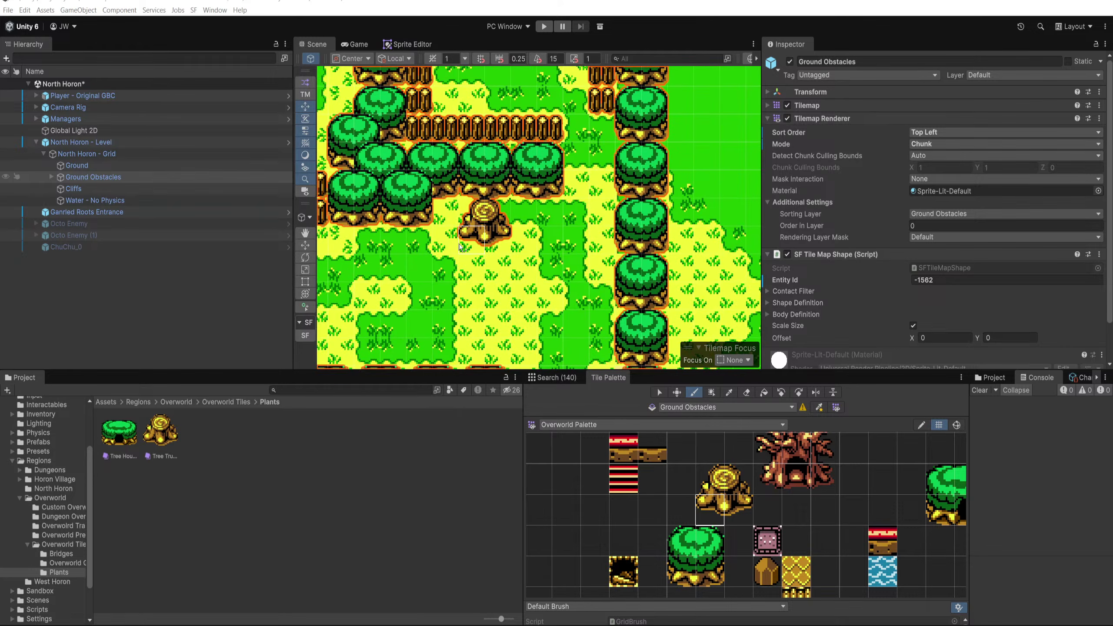
Step: Enlarge the Scene view, try a second tree trunk beside the placed one, and undo it
drag(433, 371, 433, 429)
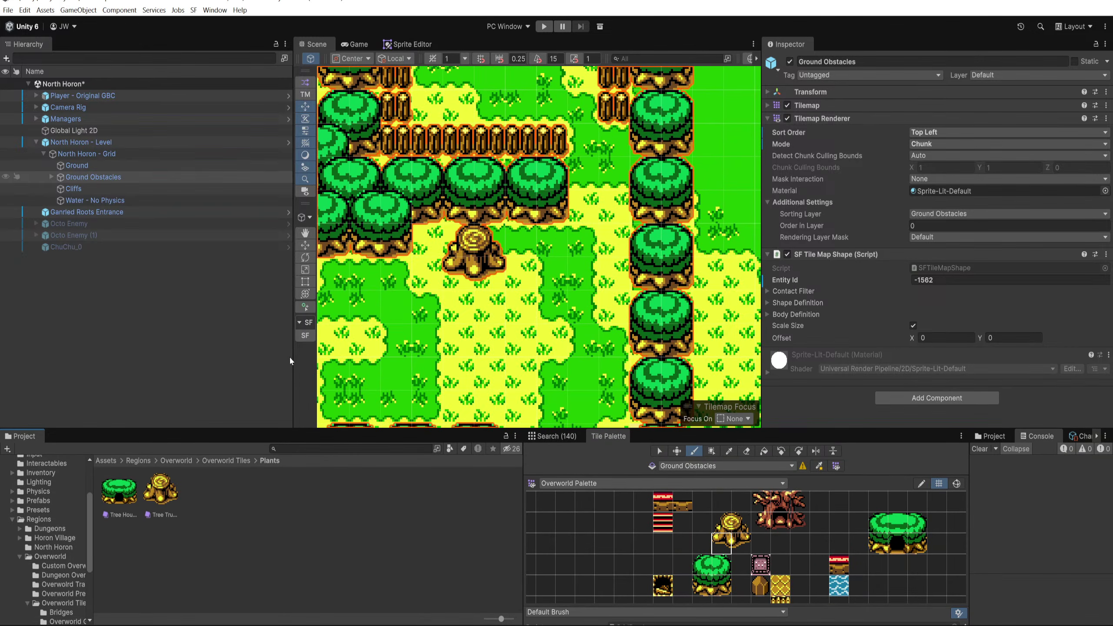
drag(291, 361, 187, 361)
click(510, 266)
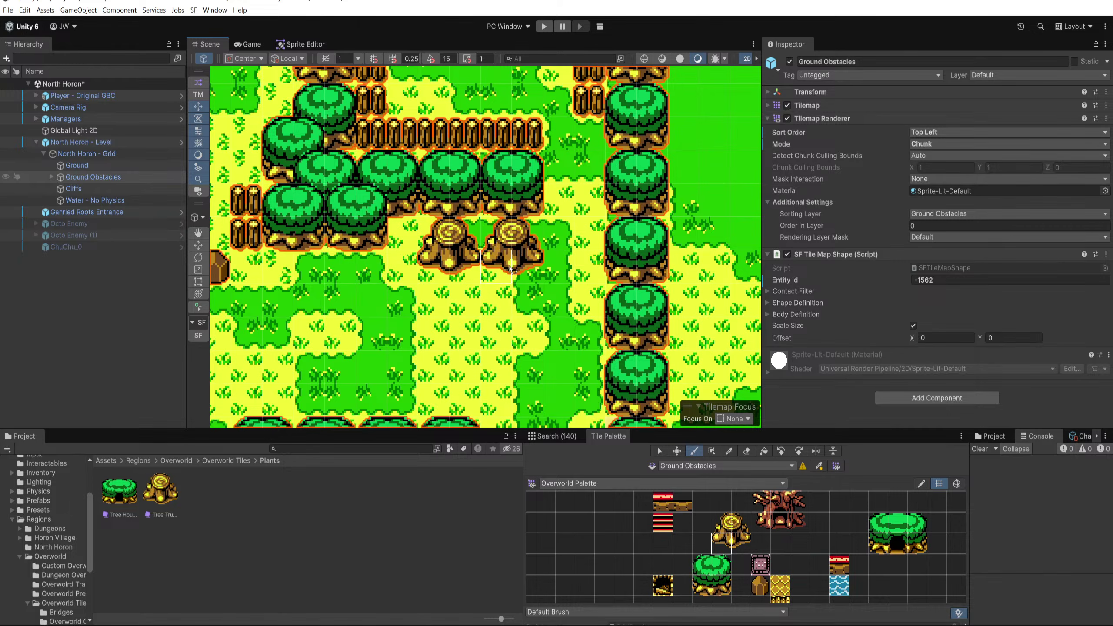
key(ctrl+z)
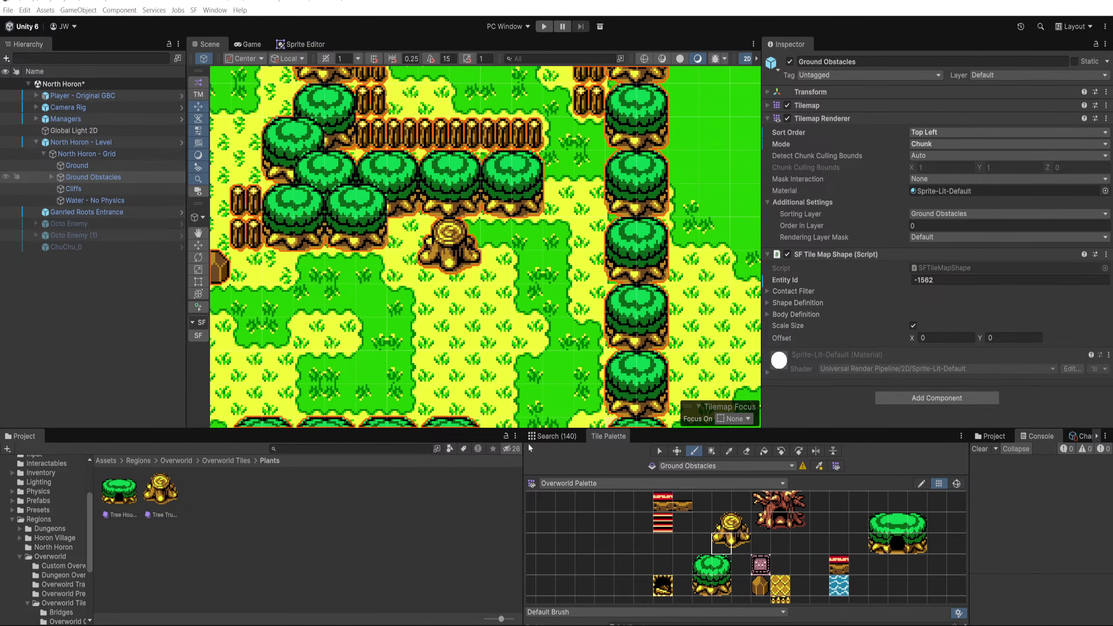
Step: Enlarge the Tile Palette, shrink its brush settings area, and bring the grass tiles of the Overworld Palette into view
drag(474, 429, 468, 478)
drag(399, 362, 609, 252)
drag(646, 478, 640, 348)
click(332, 625)
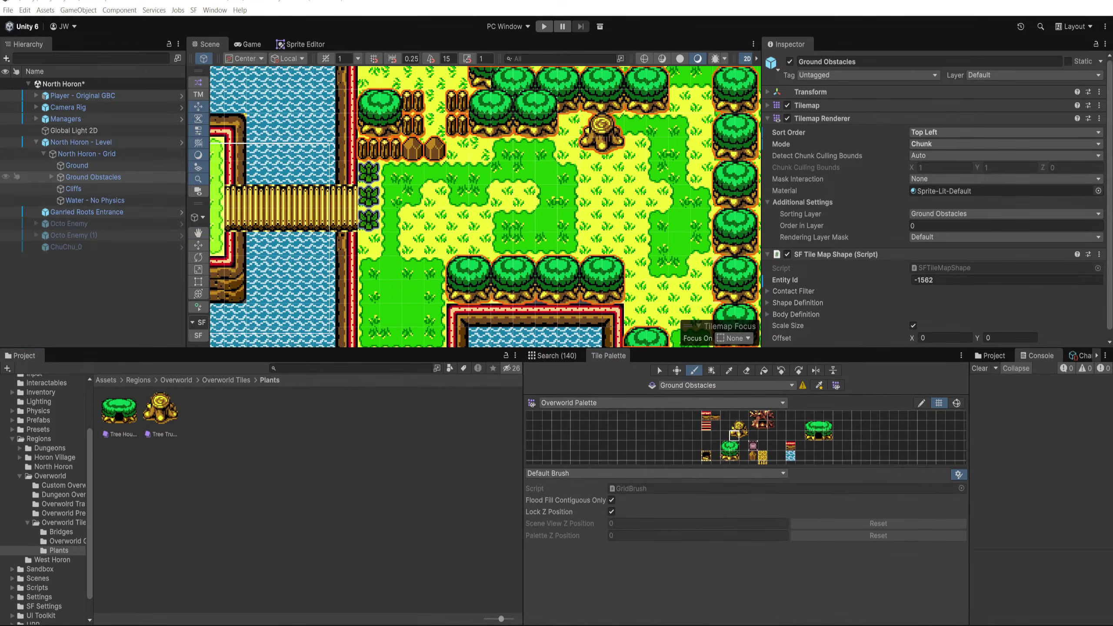
mouse_move(806, 468)
mouse_down()
mouse_move(828, 614)
mouse_move(744, 531)
mouse_up()
scroll(770, 484, down, 5)
click(742, 533)
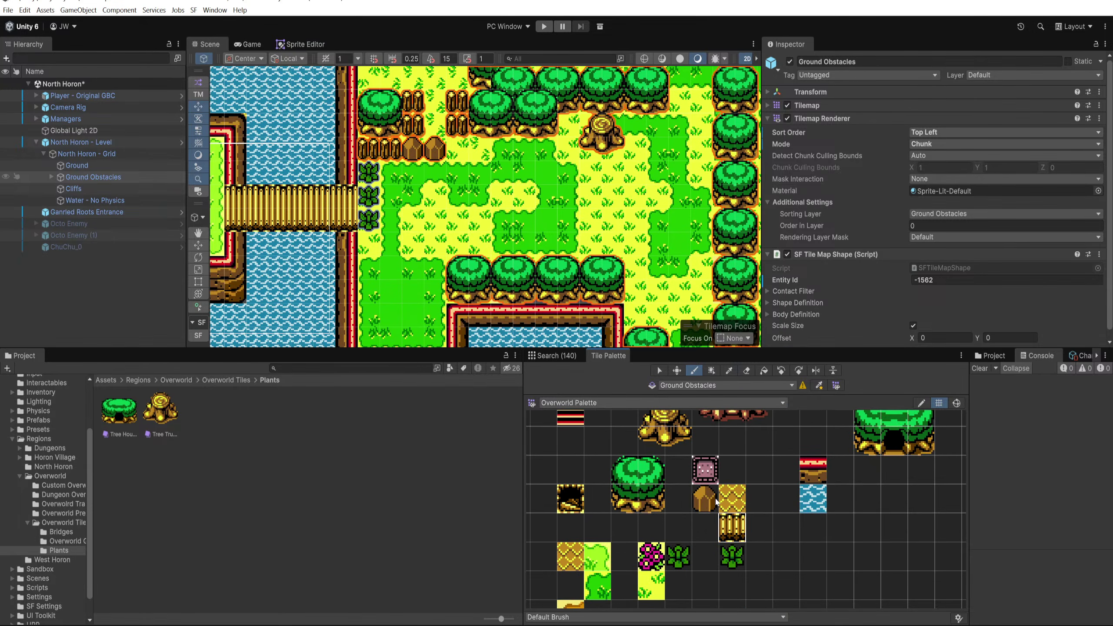
scroll(673, 465, down, 3)
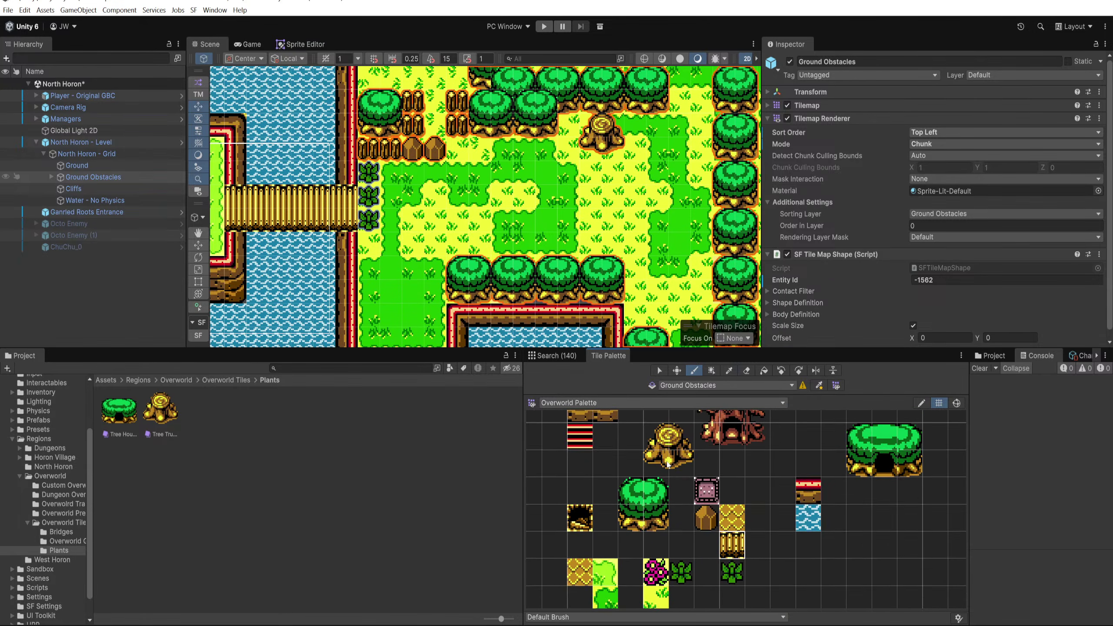
drag(619, 571, 637, 524)
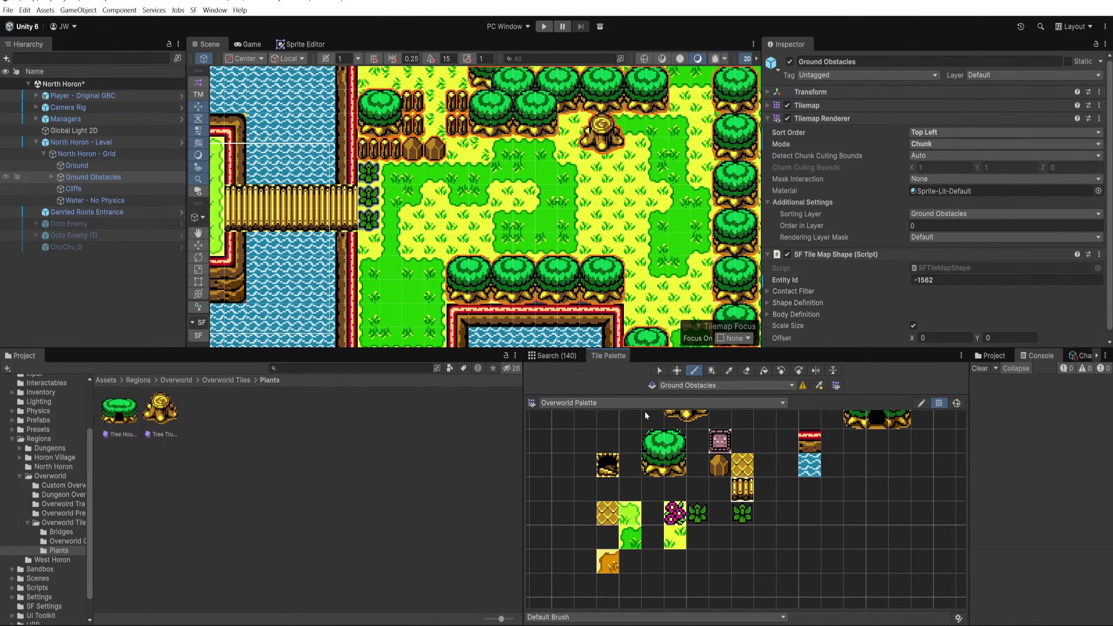
Step: Locate the Grass Spring tile asset from the palette and compare its tiling rules with those of Grass Summer
click(659, 371)
click(630, 519)
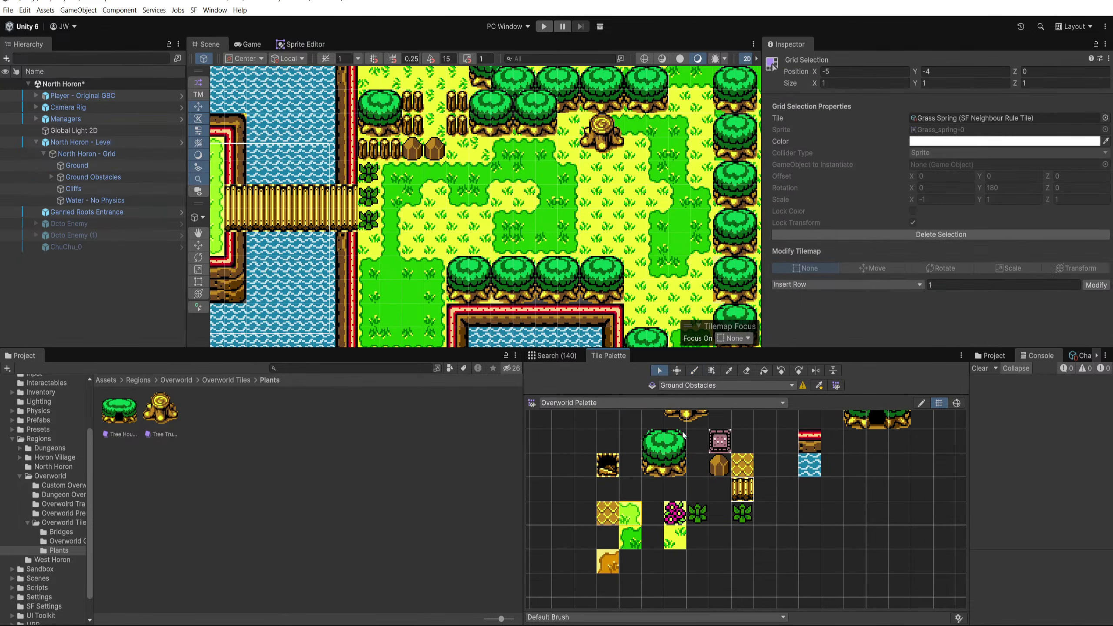
click(986, 118)
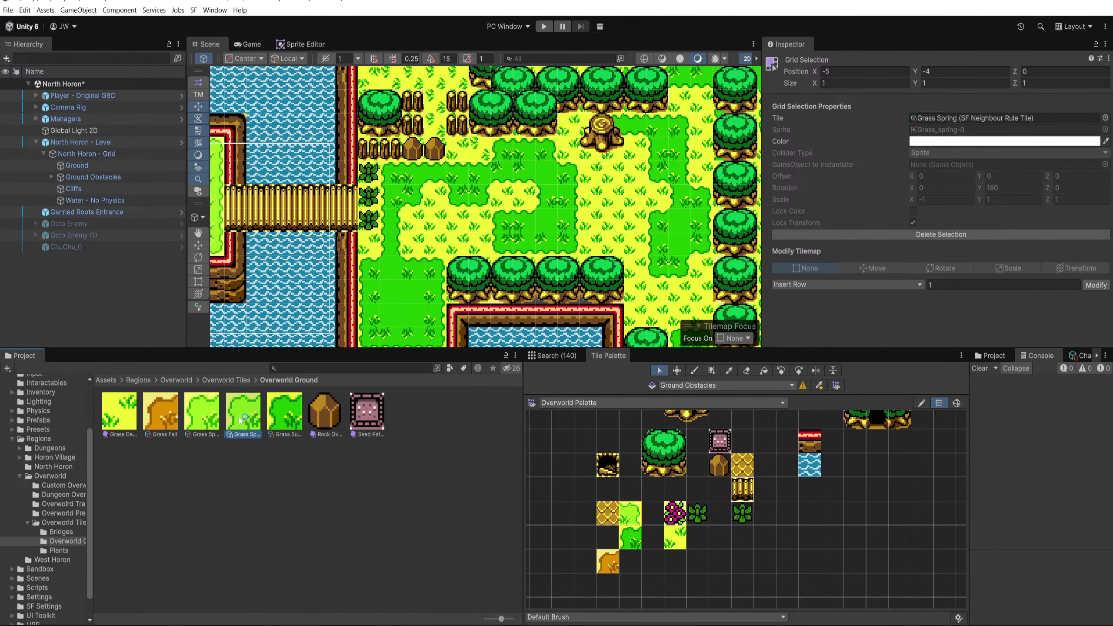
click(241, 419)
click(215, 422)
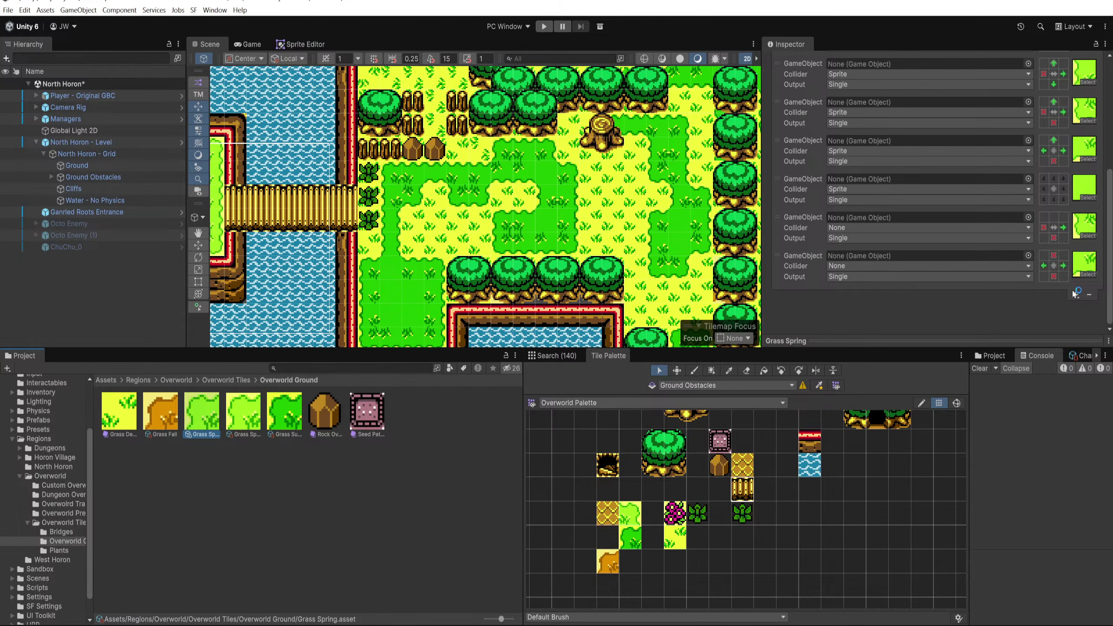
click(279, 419)
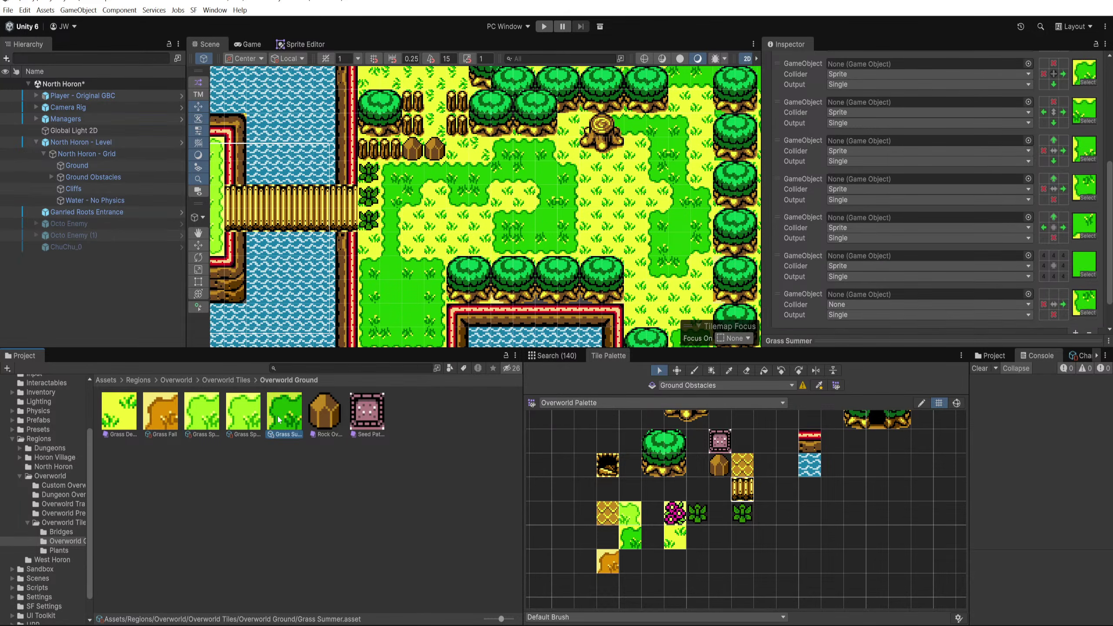
click(199, 422)
click(284, 415)
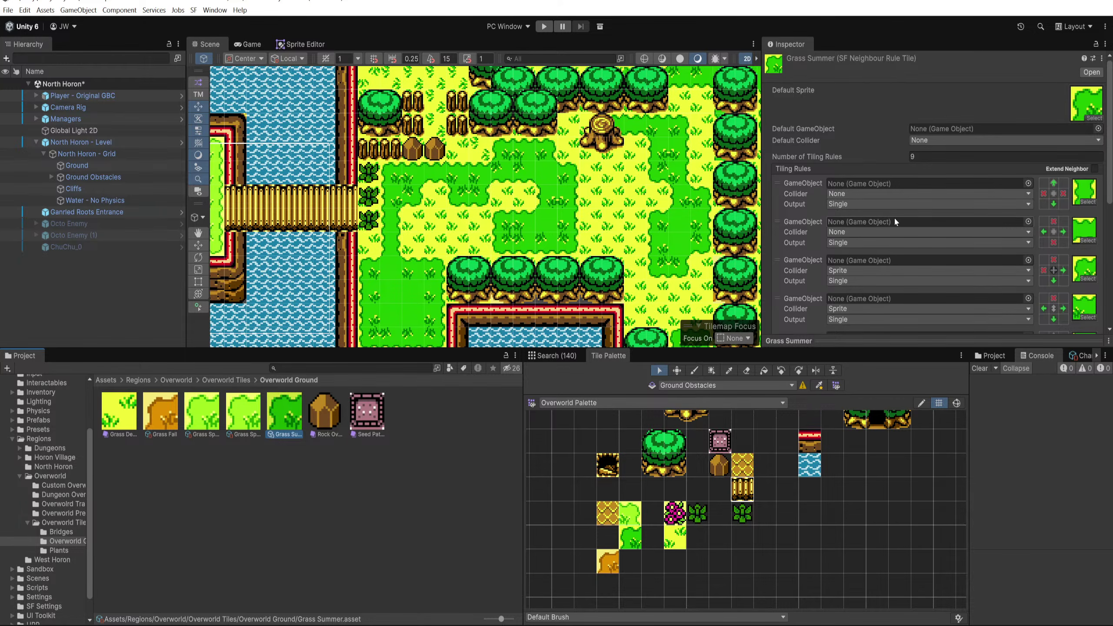
Step: Add a new tiling rule to the Grass Spring tile and move it to the first place in the rule list
click(205, 434)
scroll(1076, 298, down, 5)
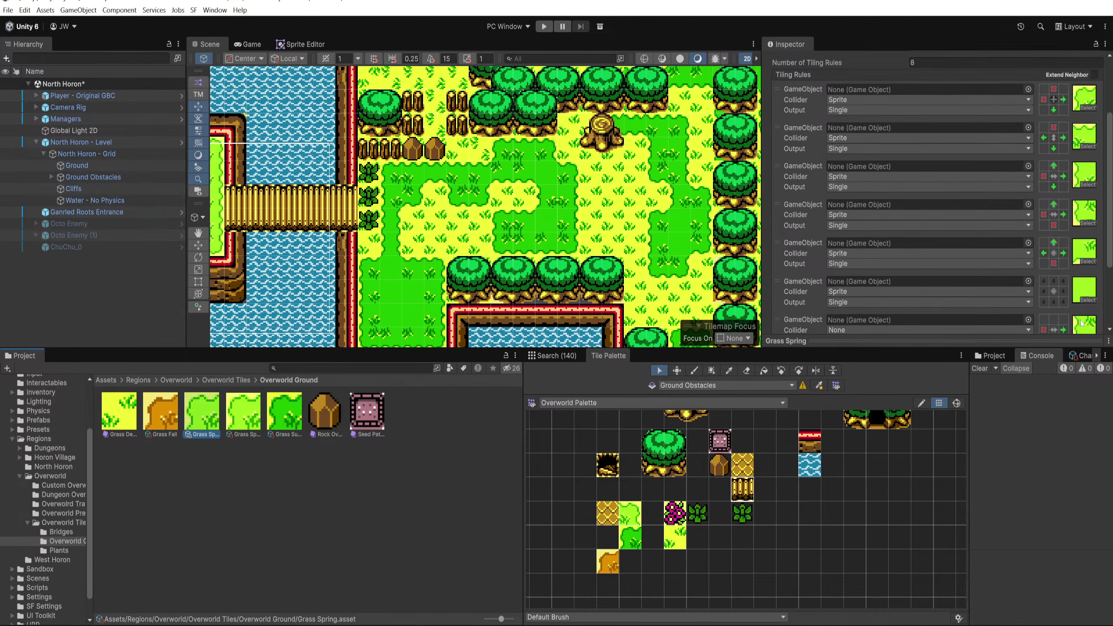
drag(812, 309, 809, 80)
scroll(808, 108, up, 5)
drag(790, 249, 1054, 202)
scroll(1058, 300, down, 5)
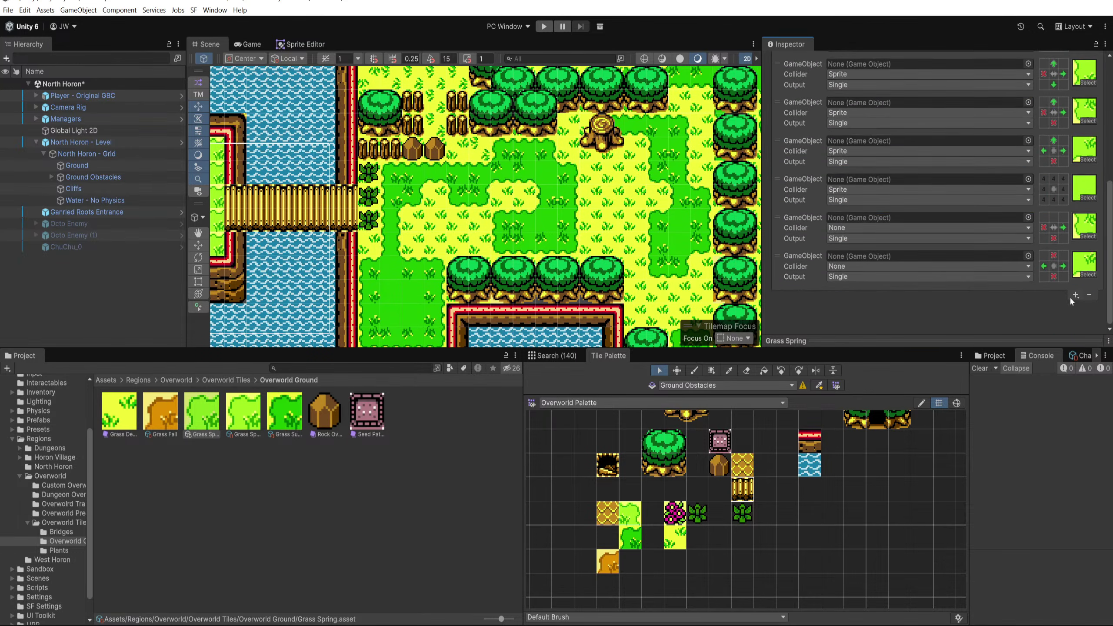
scroll(984, 236, up, 5)
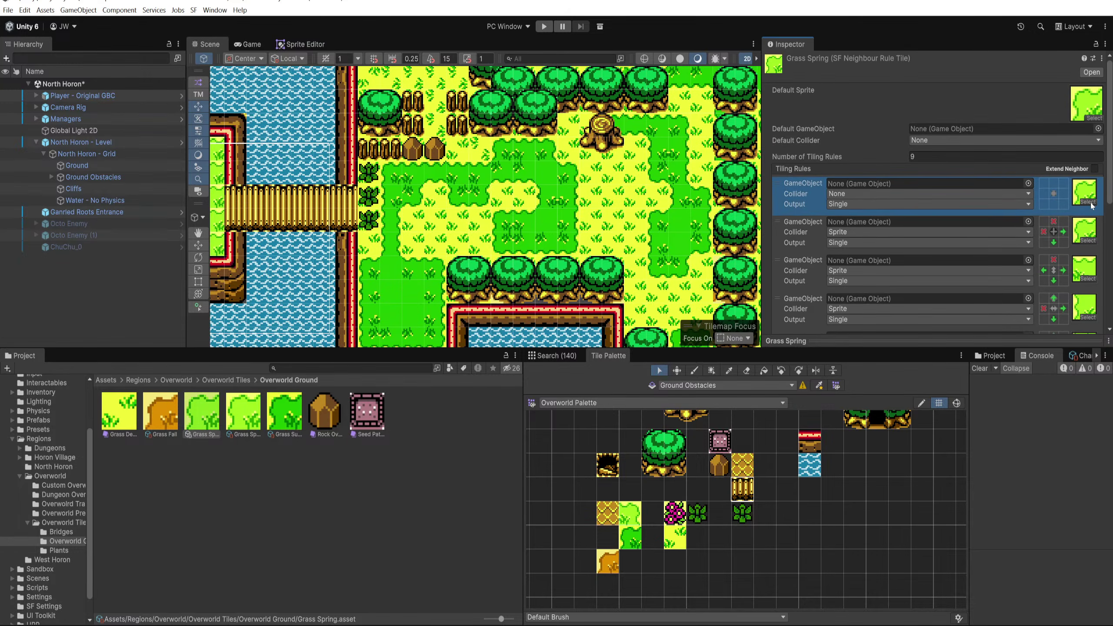
Step: Make the first Grass Spring rule require matching neighbours above and below and none left or right, and browse its sprite choices
click(1055, 186)
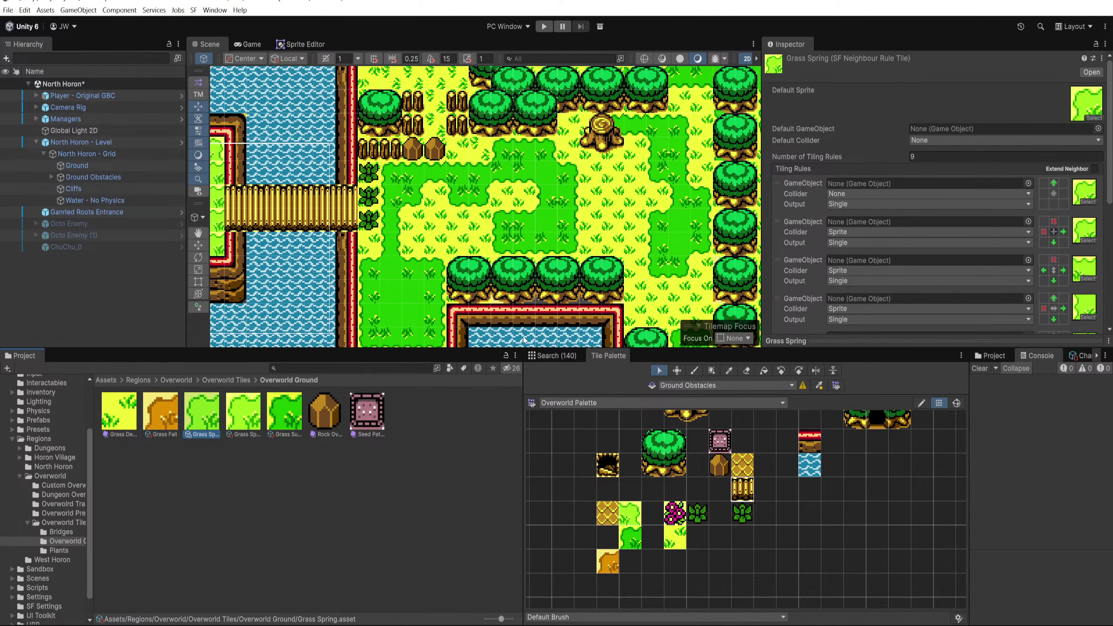
click(1054, 204)
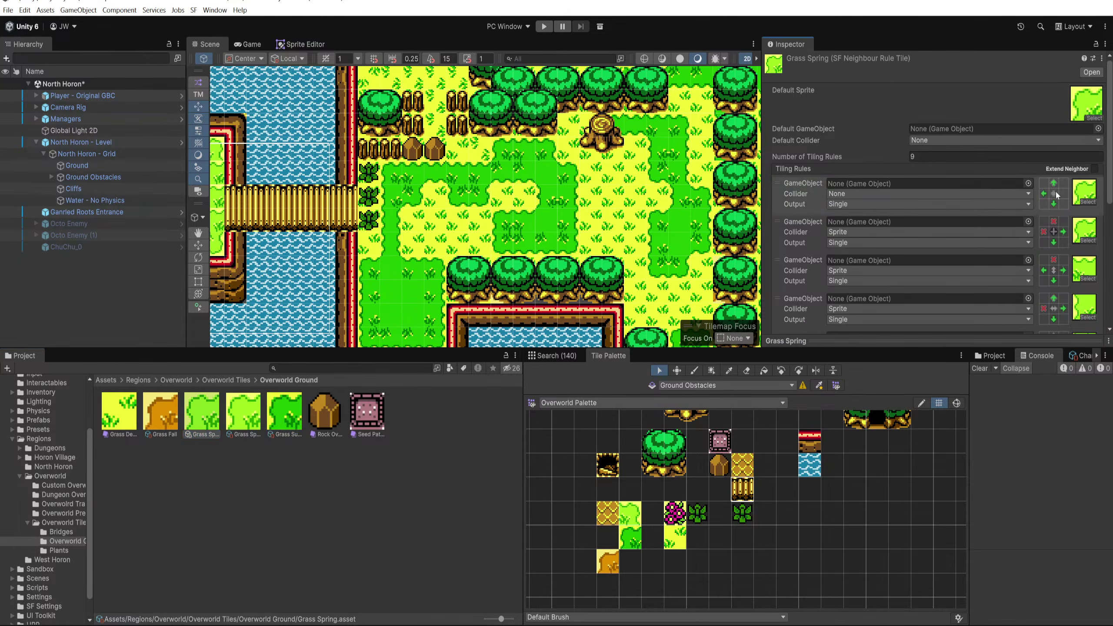
click(1046, 195)
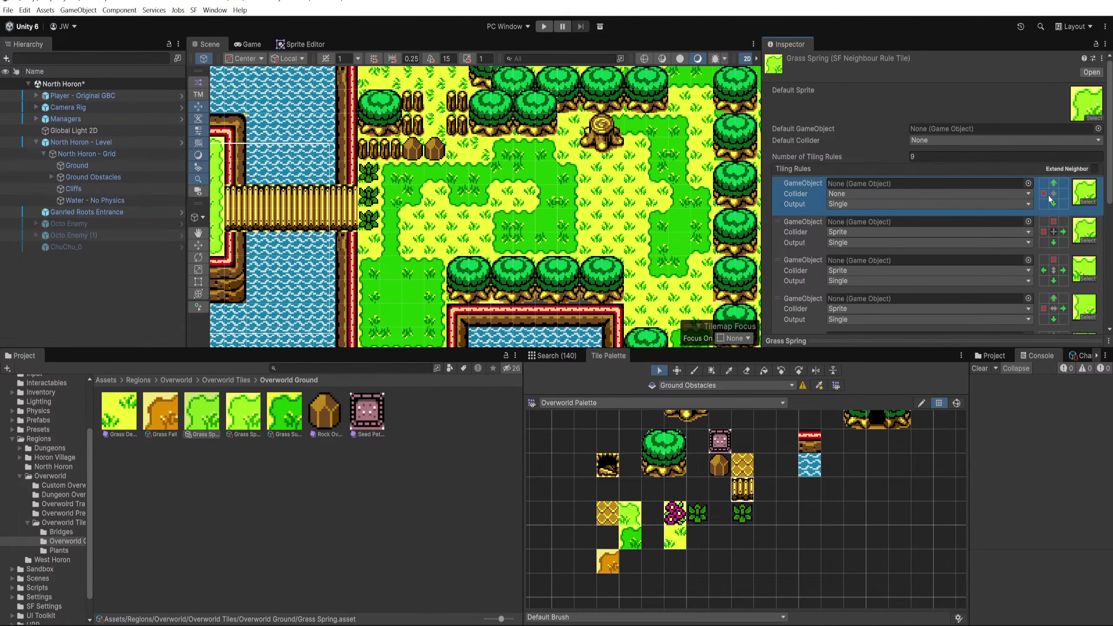
click(1089, 201)
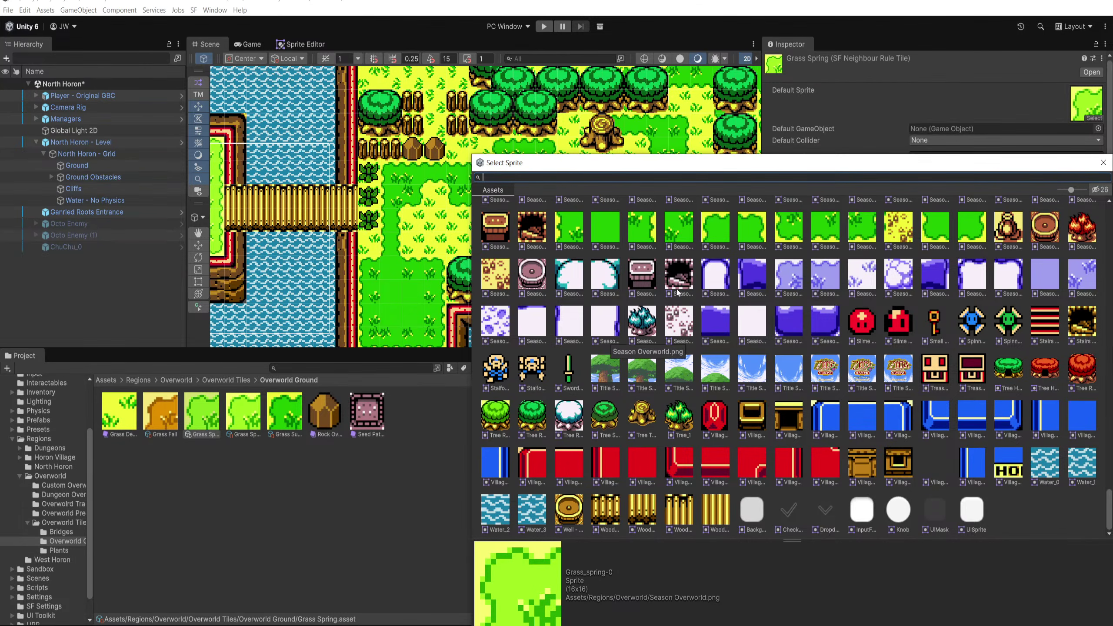
click(1103, 163)
Step: Outline two 16×16 sprites around the extra spring grass tiles in the Sprite Editor, at X 160, Y 144 and X 176, Y 144
click(318, 46)
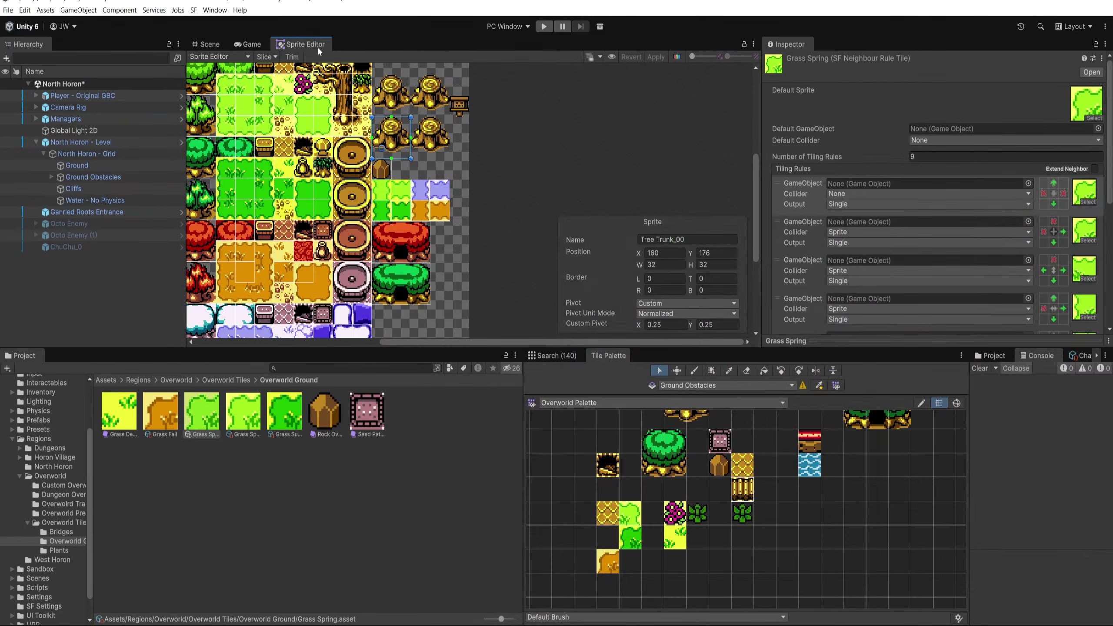
scroll(449, 228, up, 10)
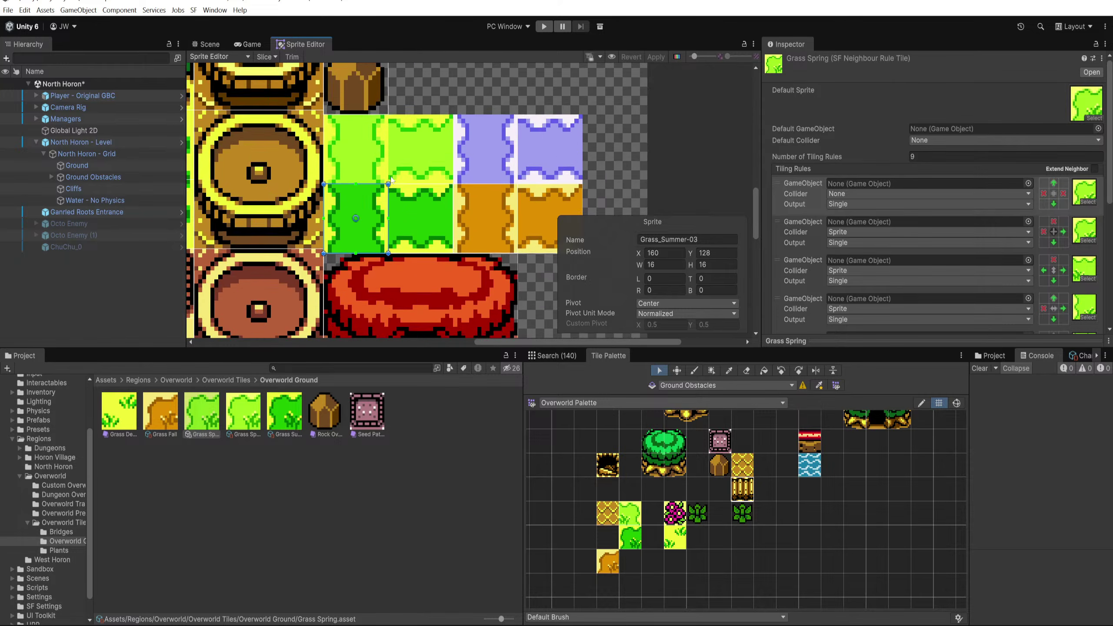
drag(368, 144, 492, 222)
drag(423, 163, 504, 249)
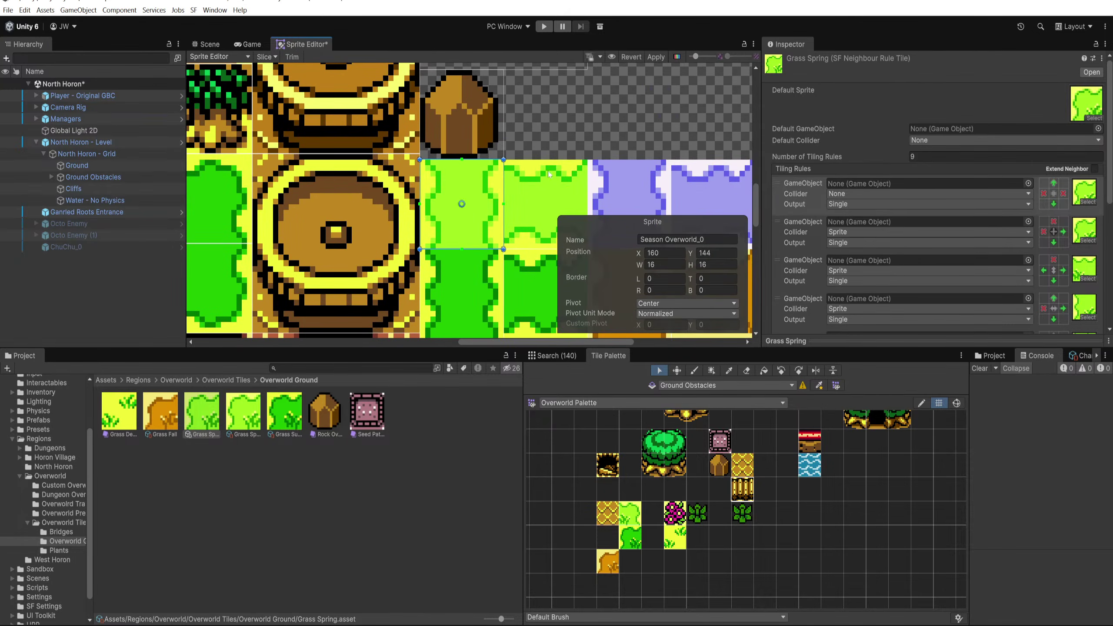
drag(549, 173, 502, 160)
drag(542, 232, 456, 148)
drag(535, 233, 535, 238)
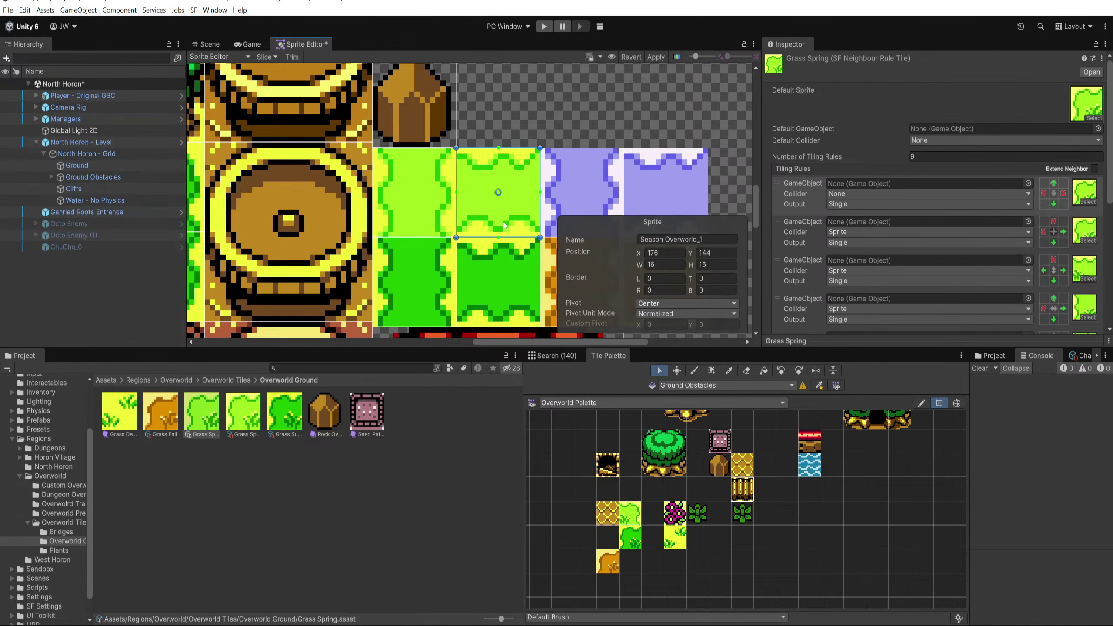
Step: Inspect the existing spring grass sprites in the sheet to find their numbering, and copy the name Grass_spring-5
drag(245, 234, 325, 206)
scroll(307, 208, down, 1)
click(265, 215)
click(264, 193)
scroll(260, 216, down, 5)
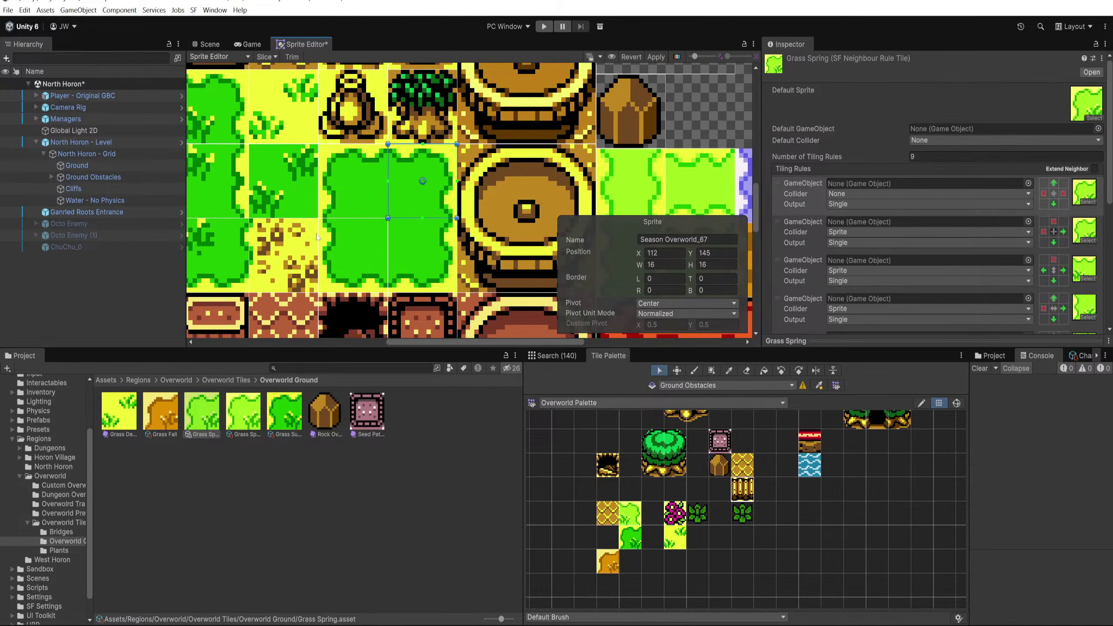
drag(321, 186, 364, 251)
click(277, 127)
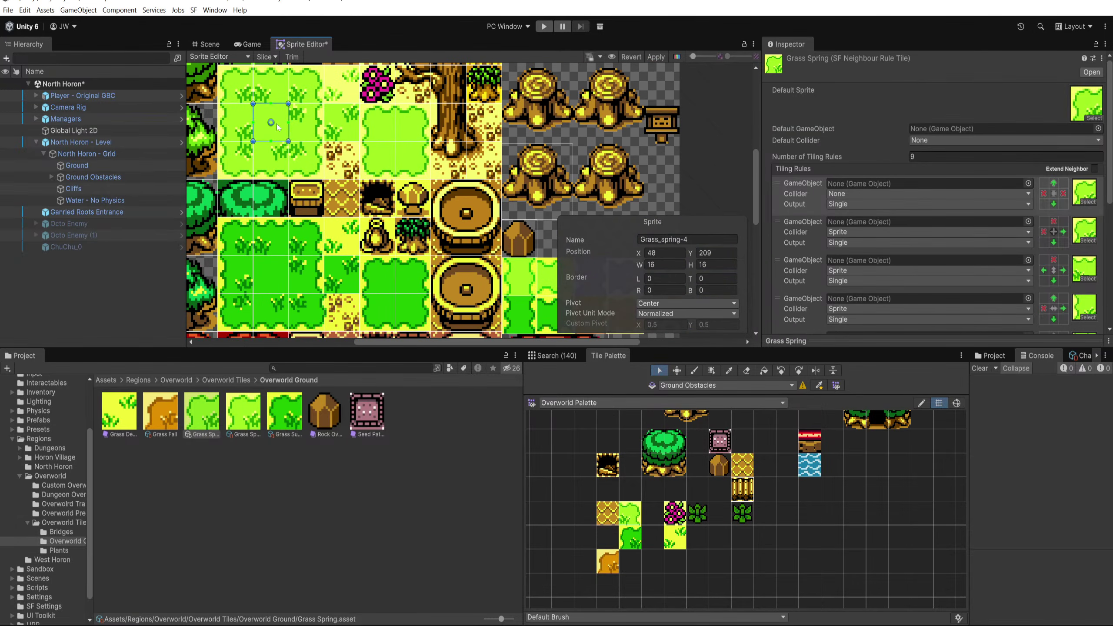
click(378, 123)
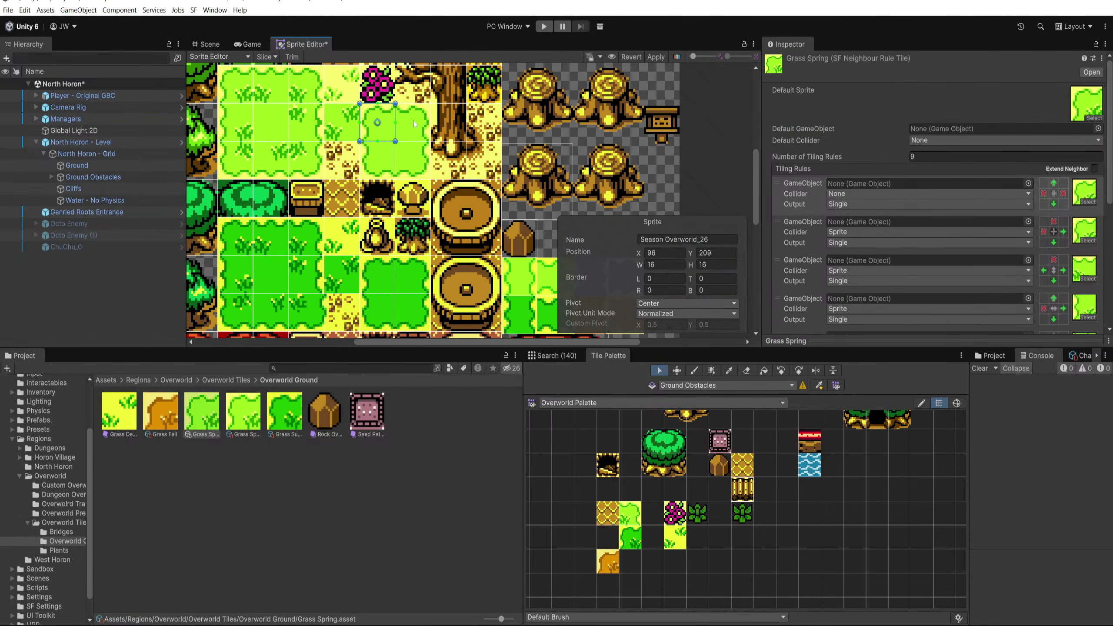
click(311, 122)
click(687, 239)
key(ctrl+c)
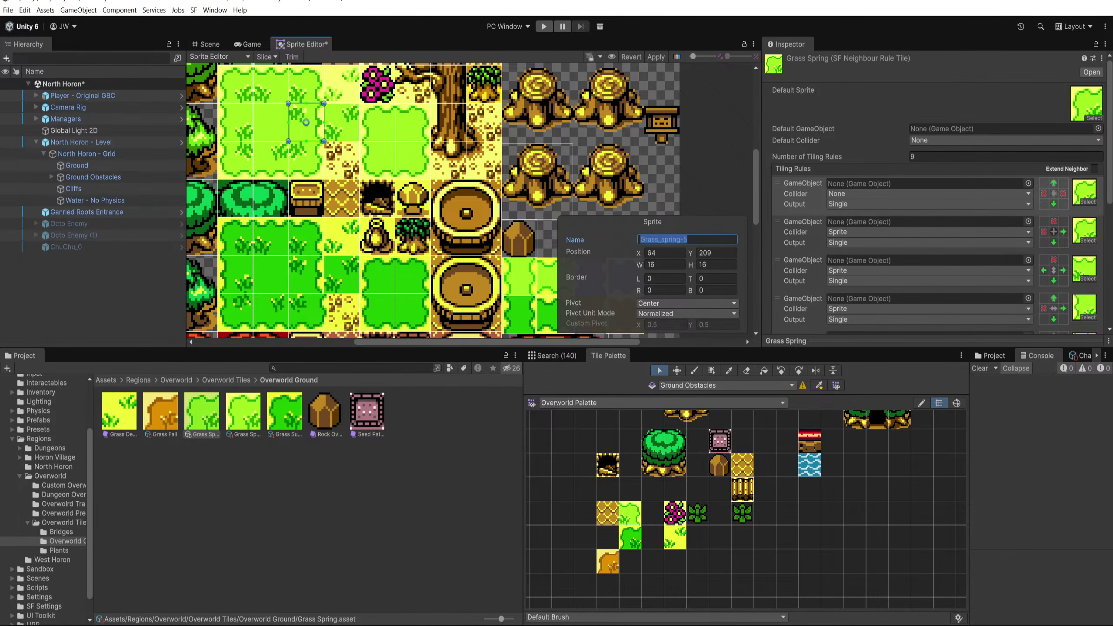
click(308, 161)
drag(527, 186, 427, 132)
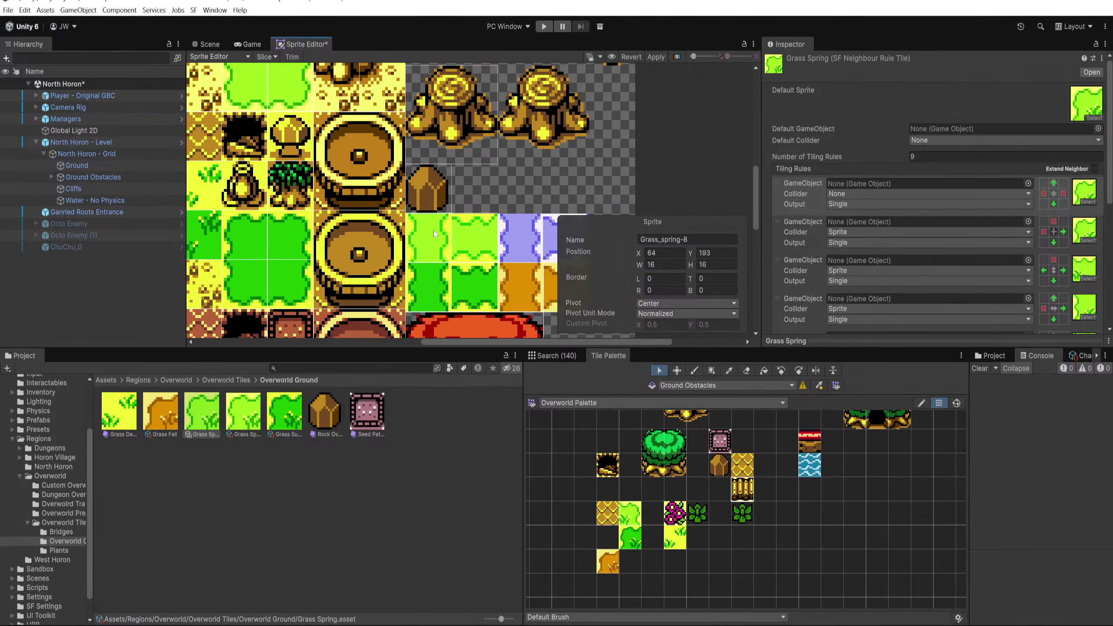
Step: Name the vertical-strip spring grass sprite at X 160, Y 144 Grass_spring-9
scroll(414, 204, up, 7)
click(428, 240)
click(702, 240)
key(ctrl+v)
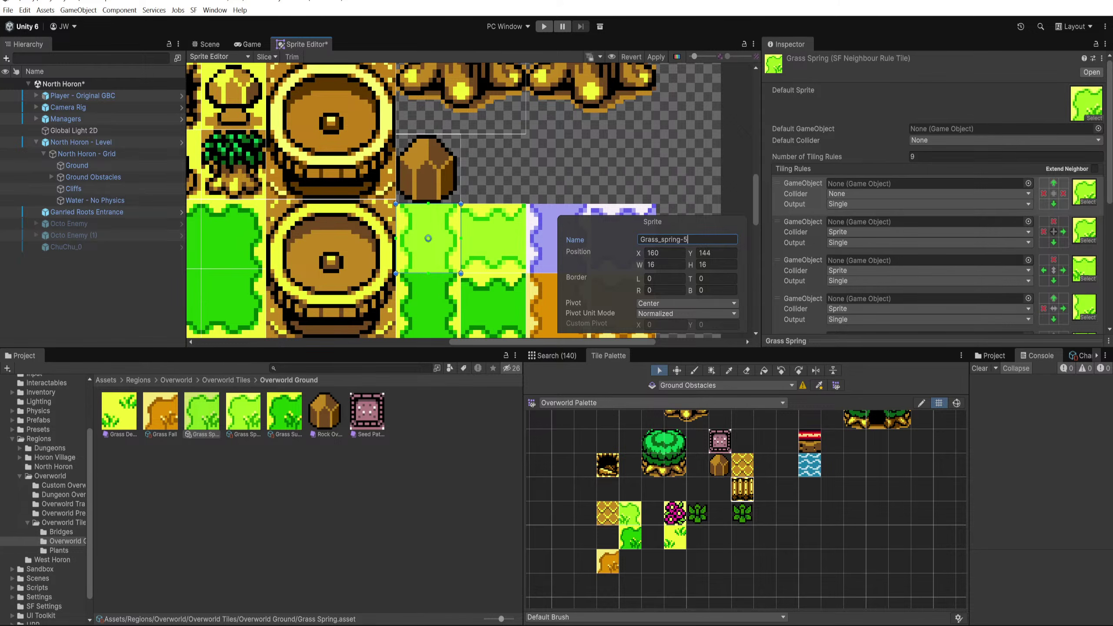
key(Return)
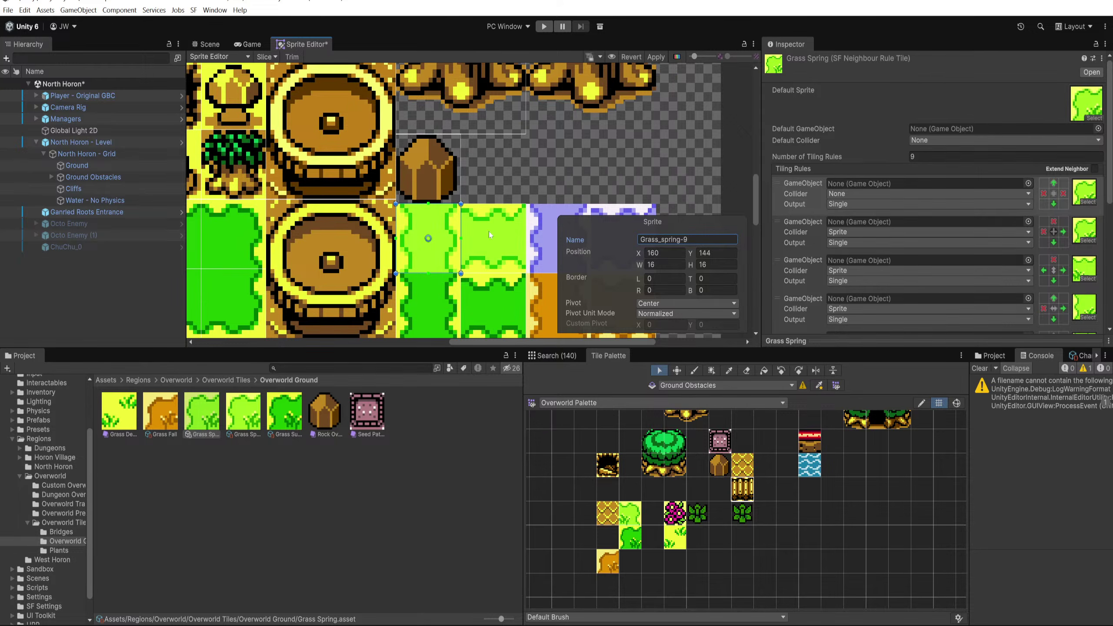
Step: Name the horizontal-strip spring grass sprite at X 176, Y 144 Grass_spring-10 and save the scene
click(490, 234)
drag(968, 388, 908, 387)
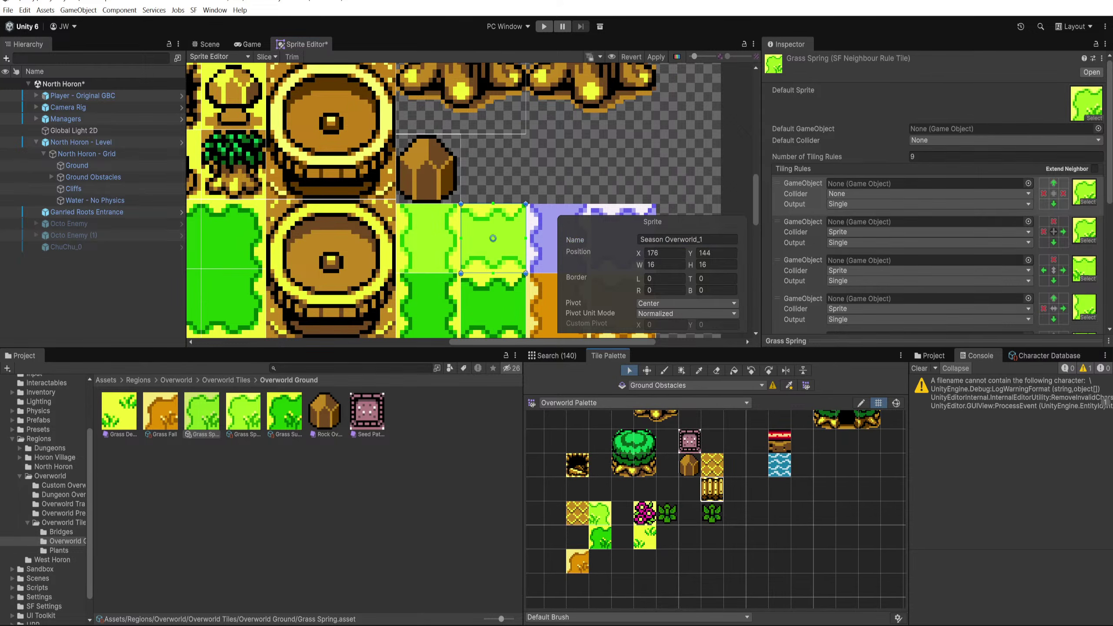
click(446, 250)
click(684, 240)
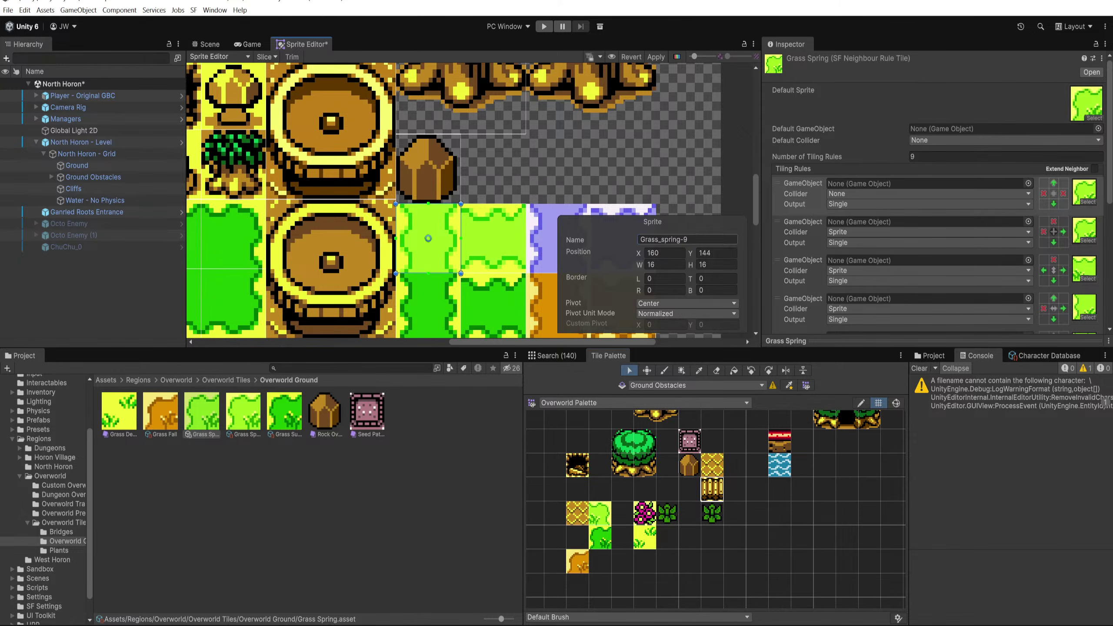
key(ctrl+c)
click(491, 239)
click(684, 240)
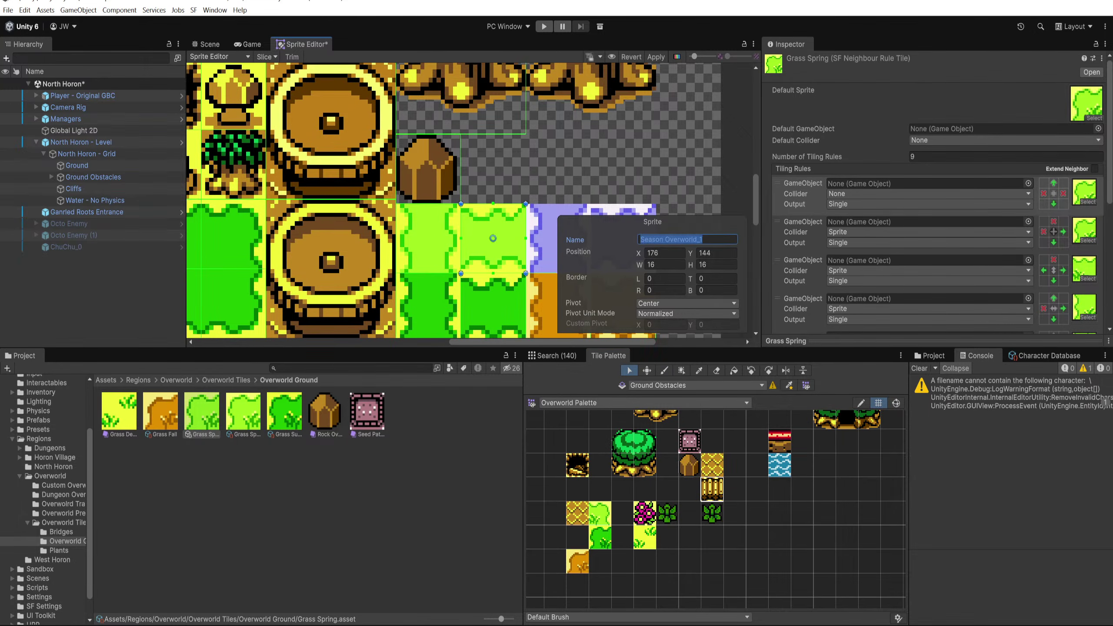
key(ctrl+v)
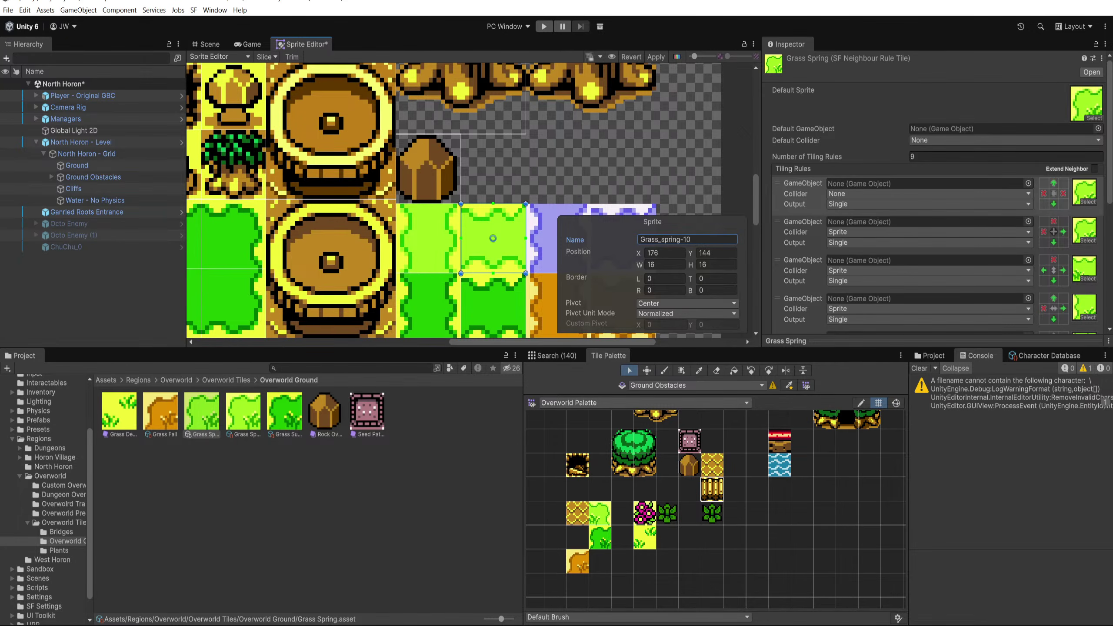
key(ctrl+s)
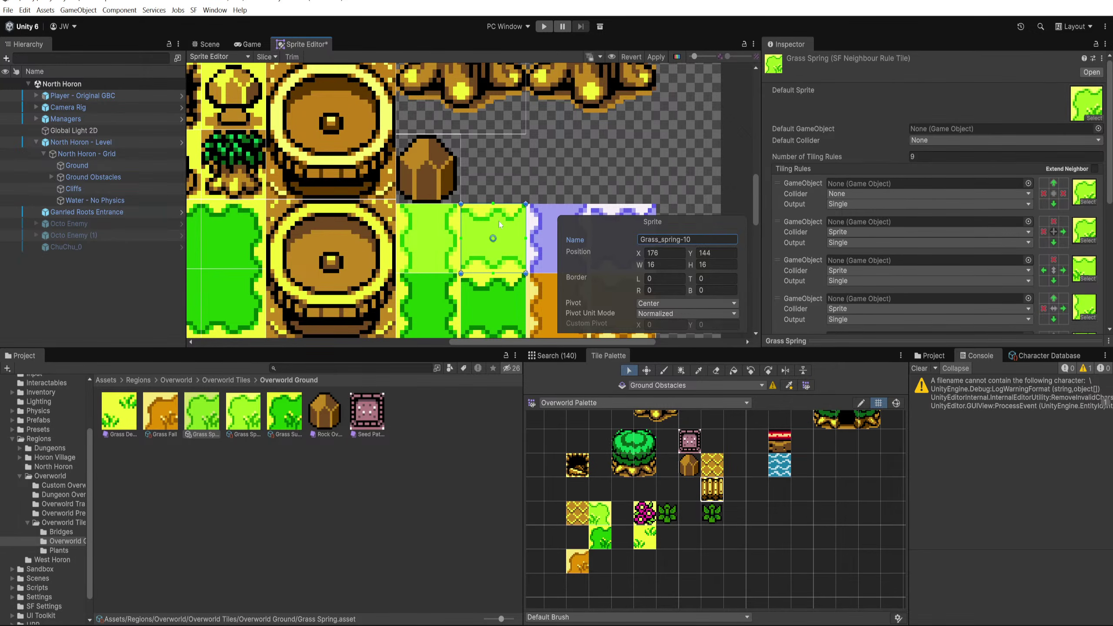
Step: Apply the Sprite Editor changes and locate the first Grass Spring rule's sprite among the project's Overworld sprites
scroll(612, 194, up, 2)
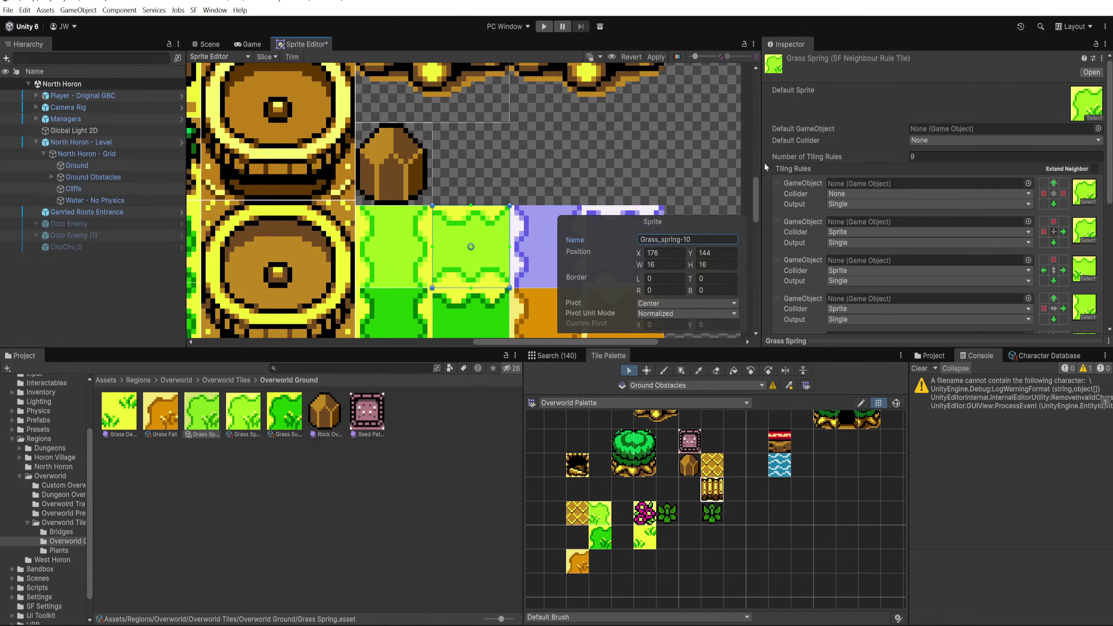
drag(465, 345, 490, 407)
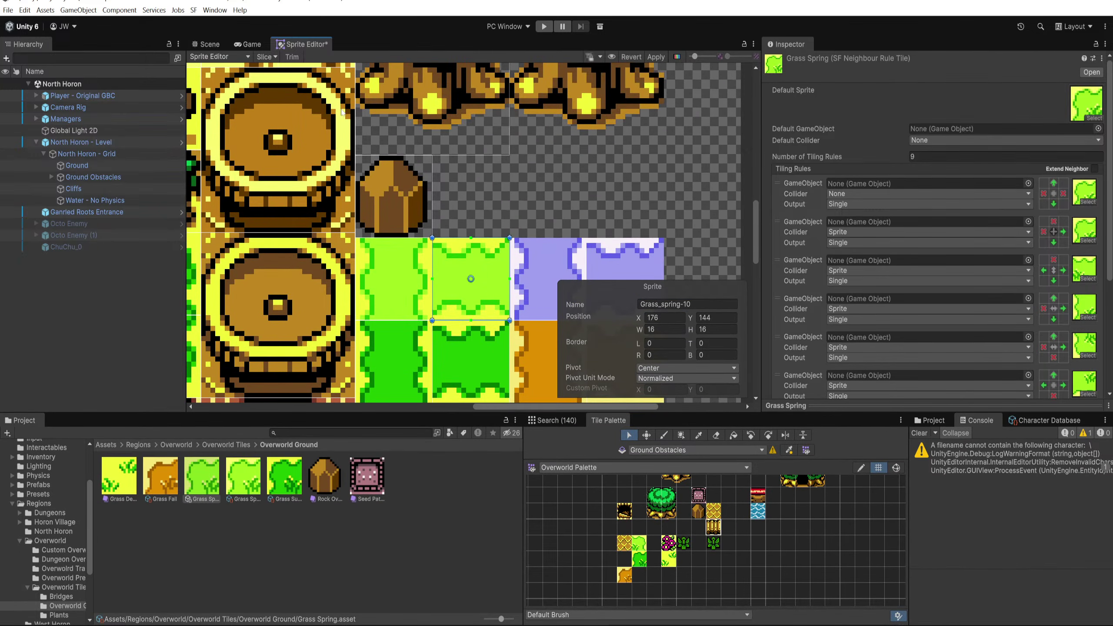
click(657, 57)
click(569, 337)
click(1082, 196)
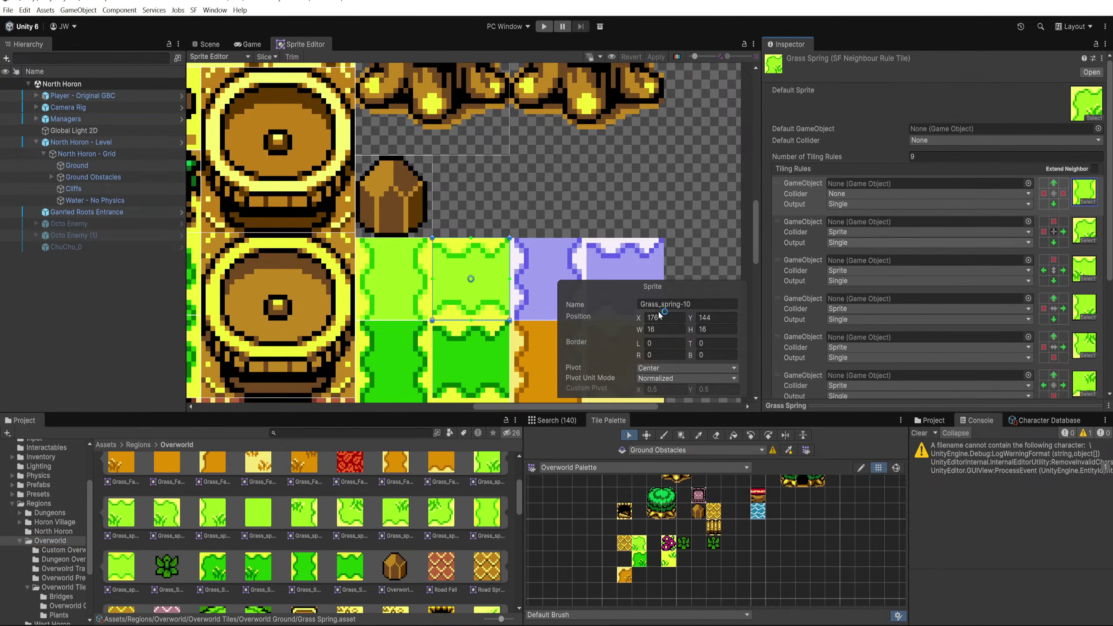
Step: Add a second-place tiling rule to Grass Spring using the horizontal-strip sprite, requiring neighbours left and right and none above or below
scroll(938, 255, down, 6)
click(1076, 360)
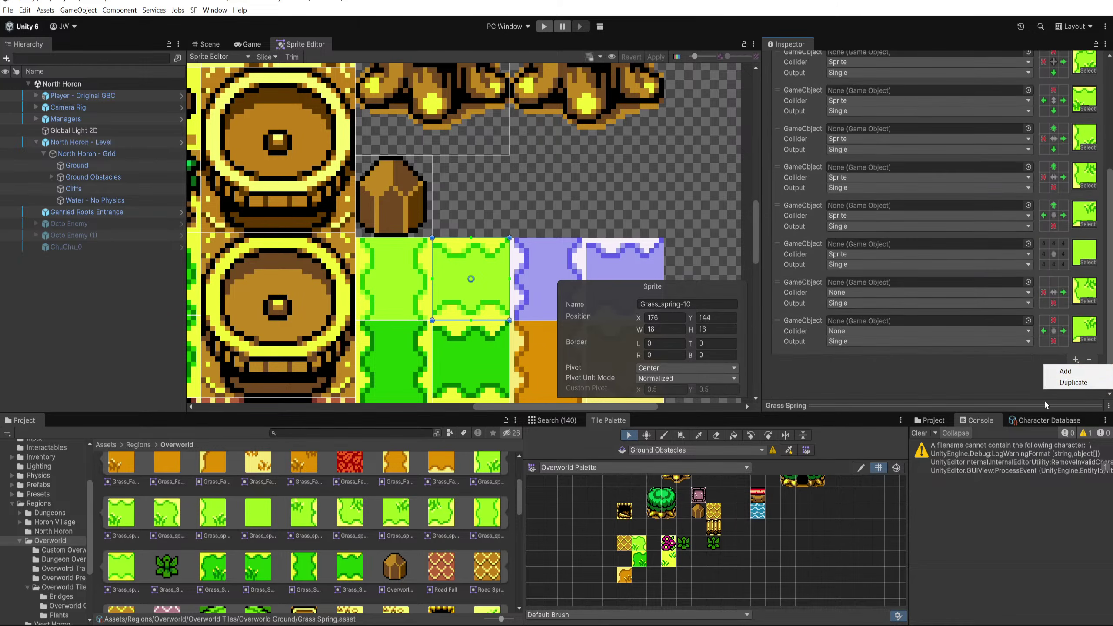
click(1066, 371)
scroll(800, 290, up, 8)
scroll(806, 366, down, 5)
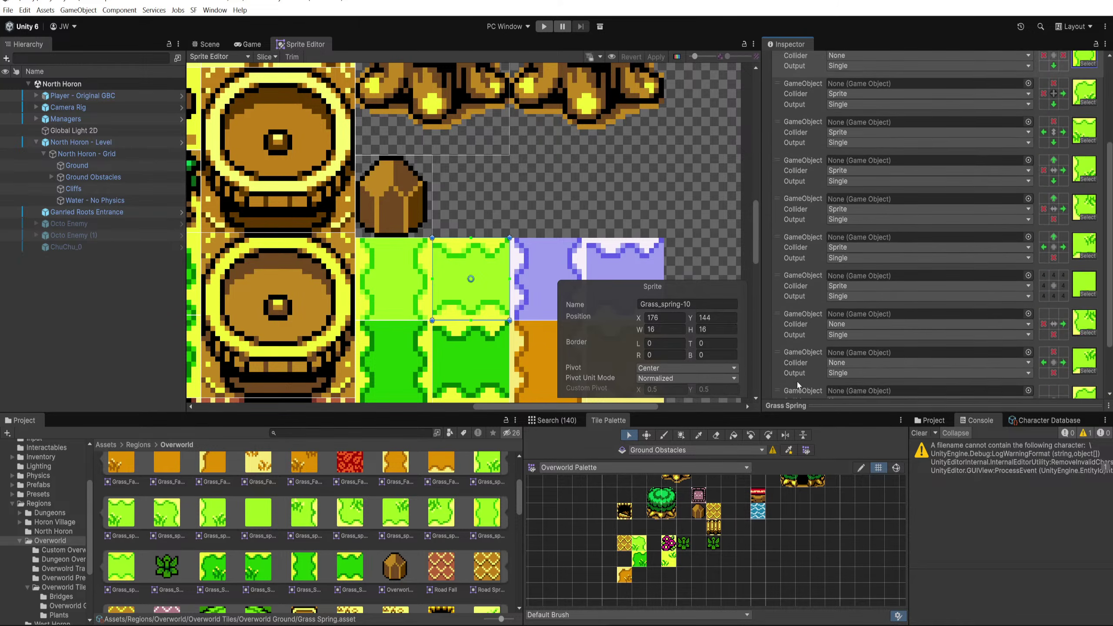
drag(800, 352, 801, 119)
scroll(805, 132, up, 2)
scroll(796, 173, up, 1)
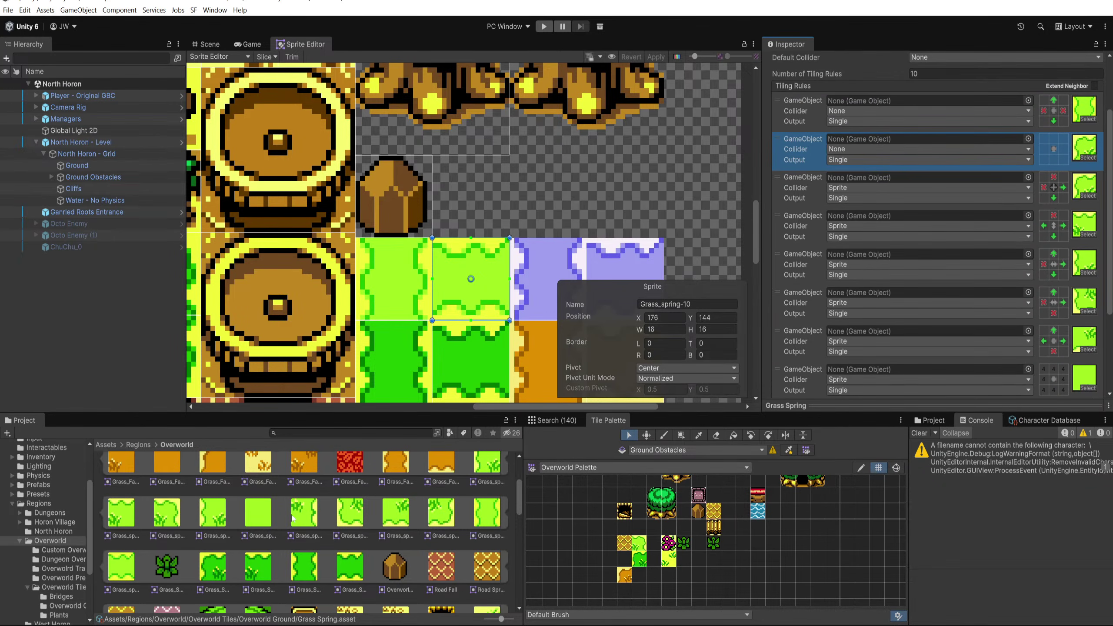
drag(121, 578, 1086, 147)
Step: Paint a Grass Spring test patch on the Ground tilemap in empty space below the level, with one-tile-wide strips extending upward and rightward
click(206, 44)
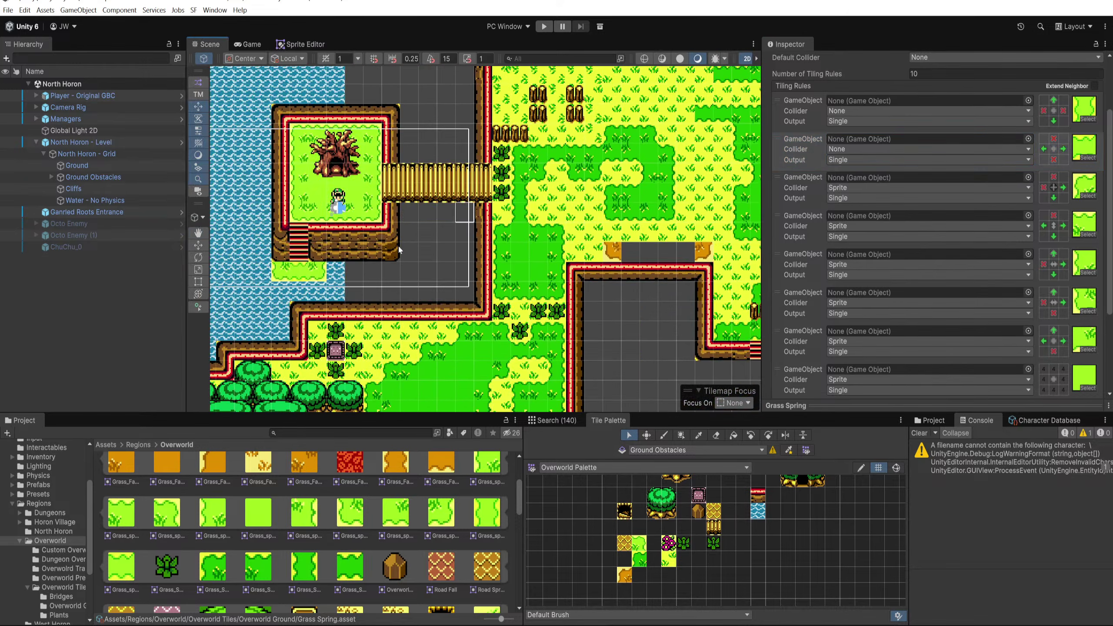
drag(399, 250, 488, 111)
drag(534, 310, 445, 194)
drag(448, 290, 386, 219)
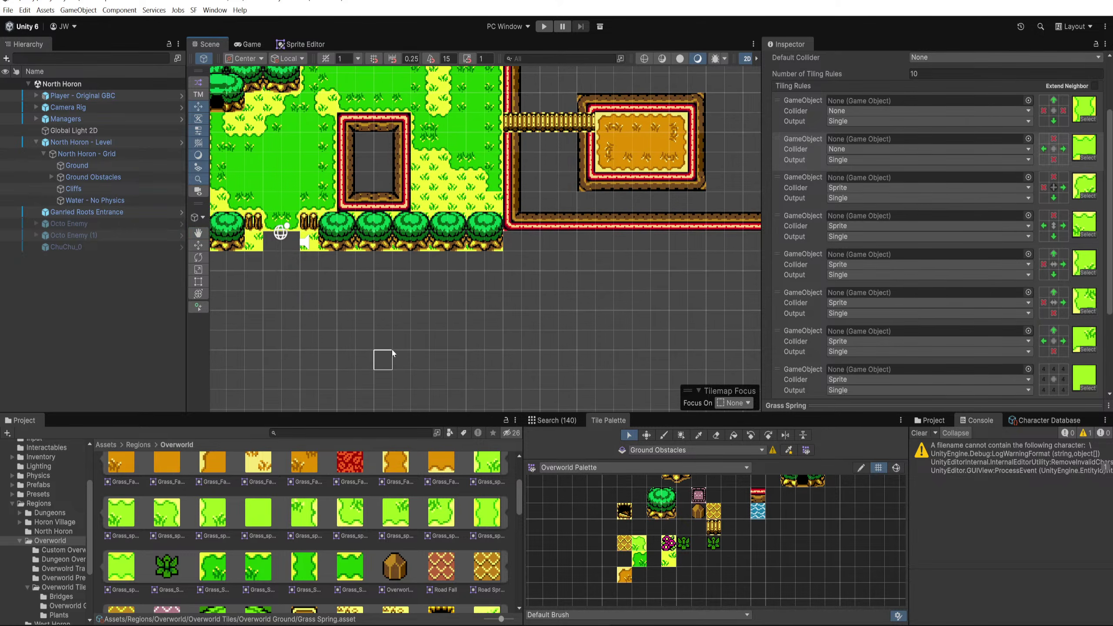
drag(393, 354, 464, 317)
click(641, 545)
click(86, 175)
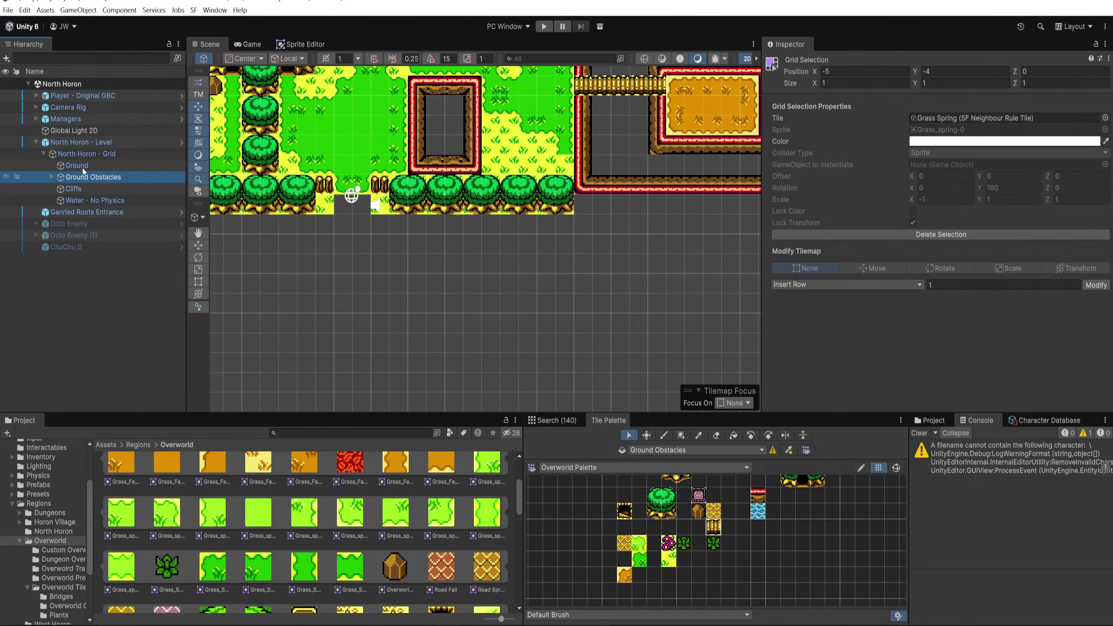
click(83, 169)
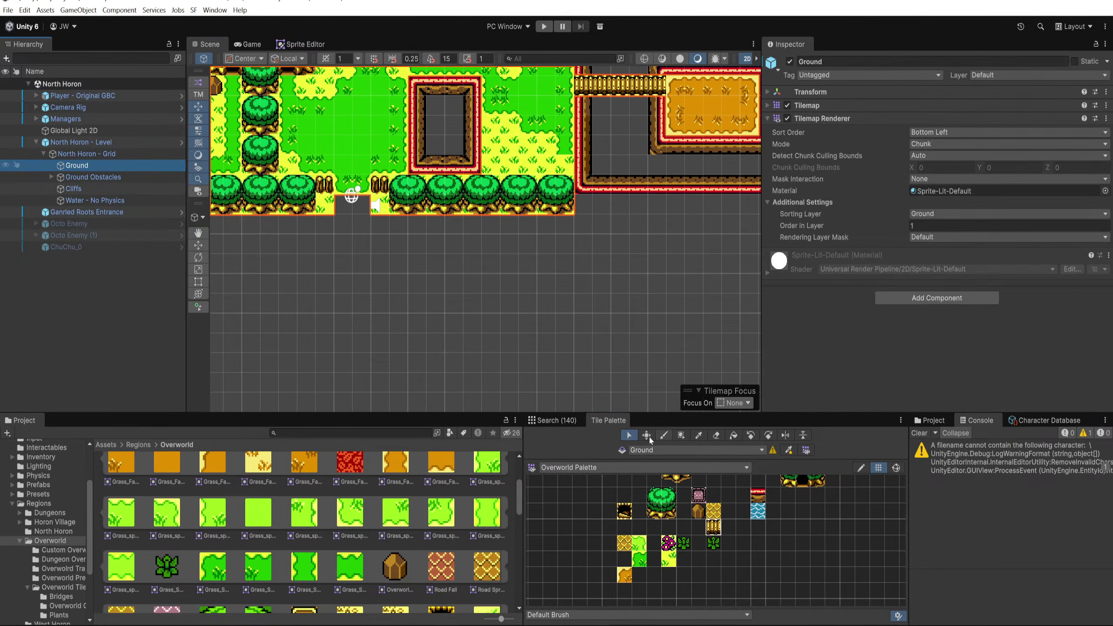
key(b)
click(417, 302)
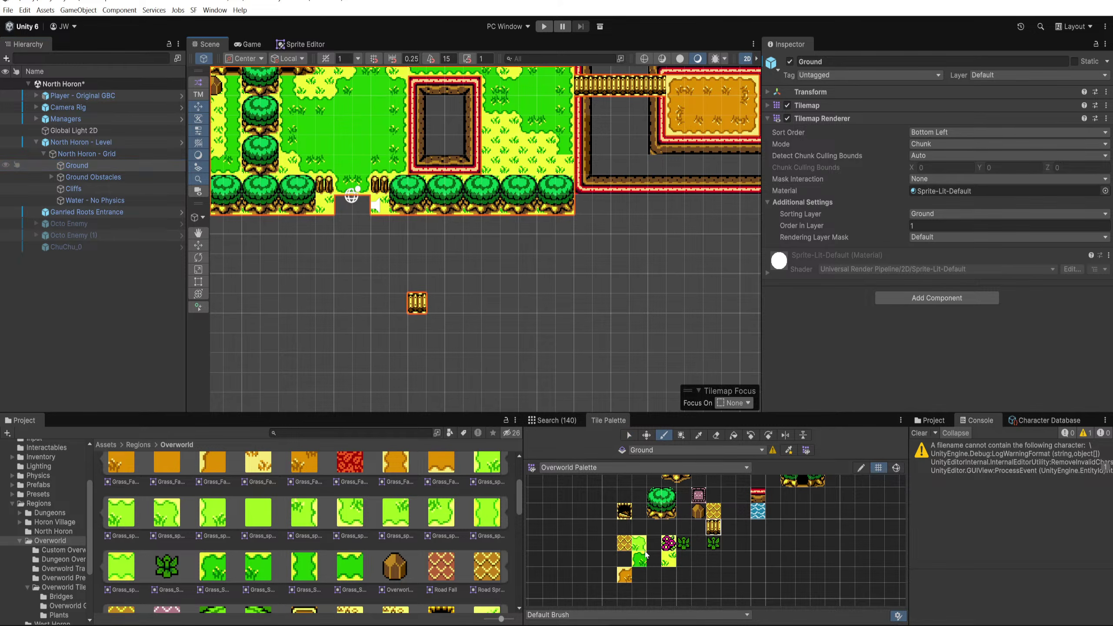
click(638, 545)
mouse_move(425, 303)
mouse_down()
mouse_move(438, 343)
mouse_move(388, 300)
mouse_move(379, 241)
mouse_move(474, 307)
mouse_move(440, 370)
mouse_move(464, 347)
mouse_move(635, 342)
mouse_up()
scroll(482, 351, up, 2)
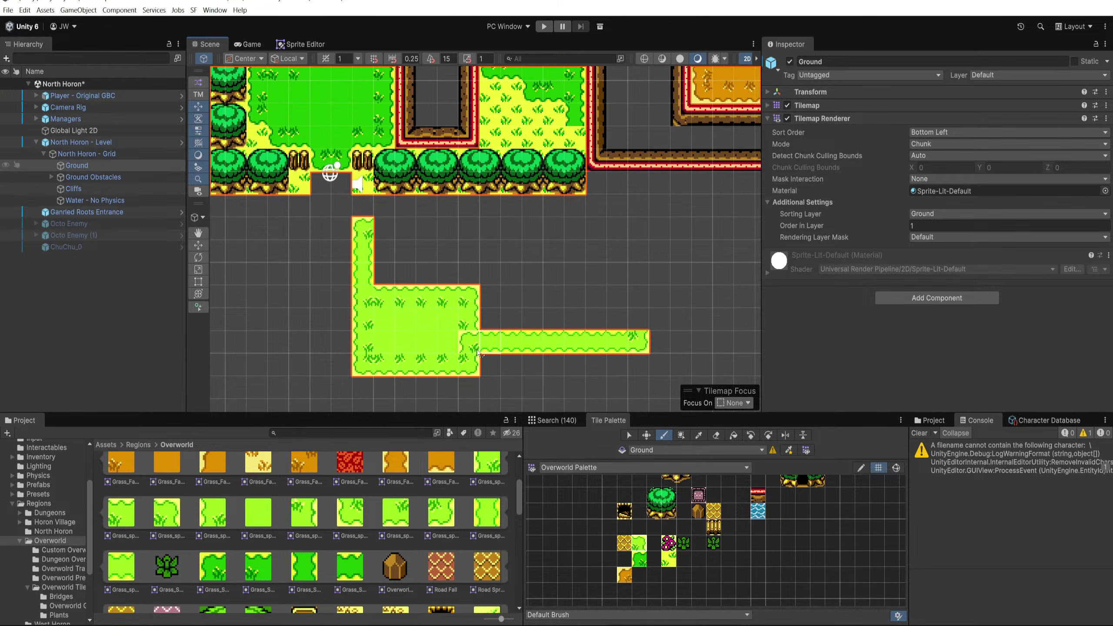
Step: Try extra Grass Spring tiles around the junction of the test patch and its horizontal strip
scroll(480, 353, up, 3)
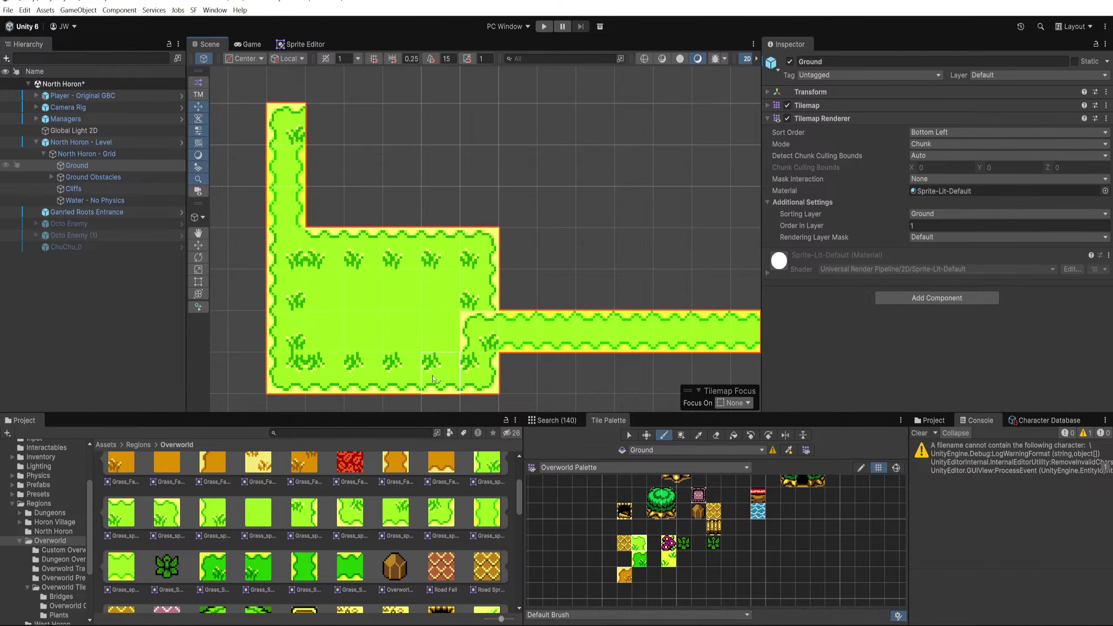
click(492, 335)
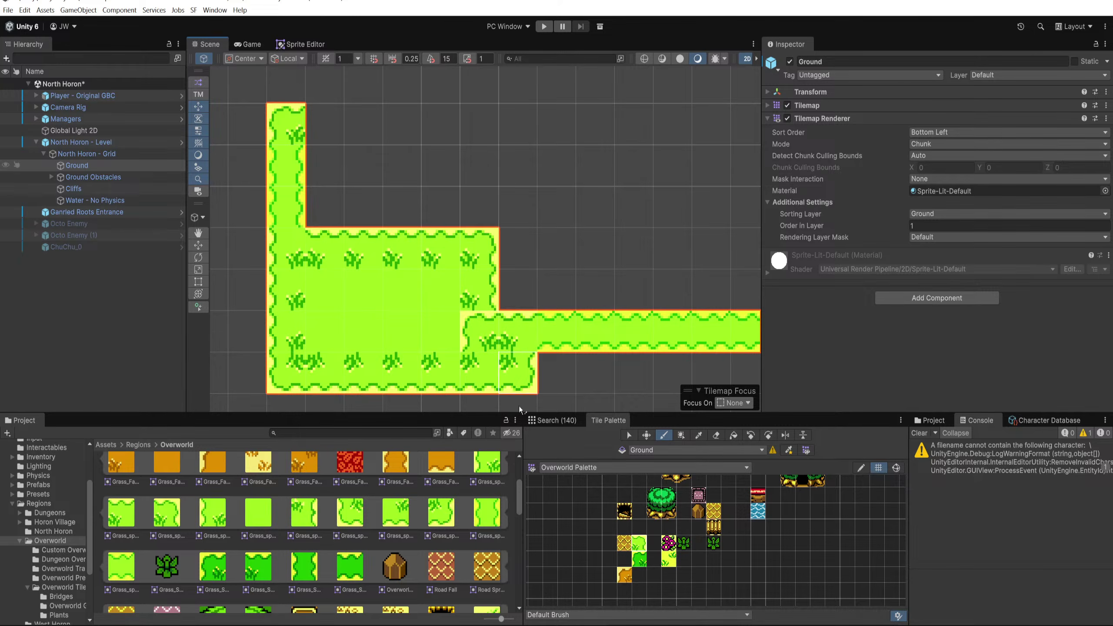
click(586, 340)
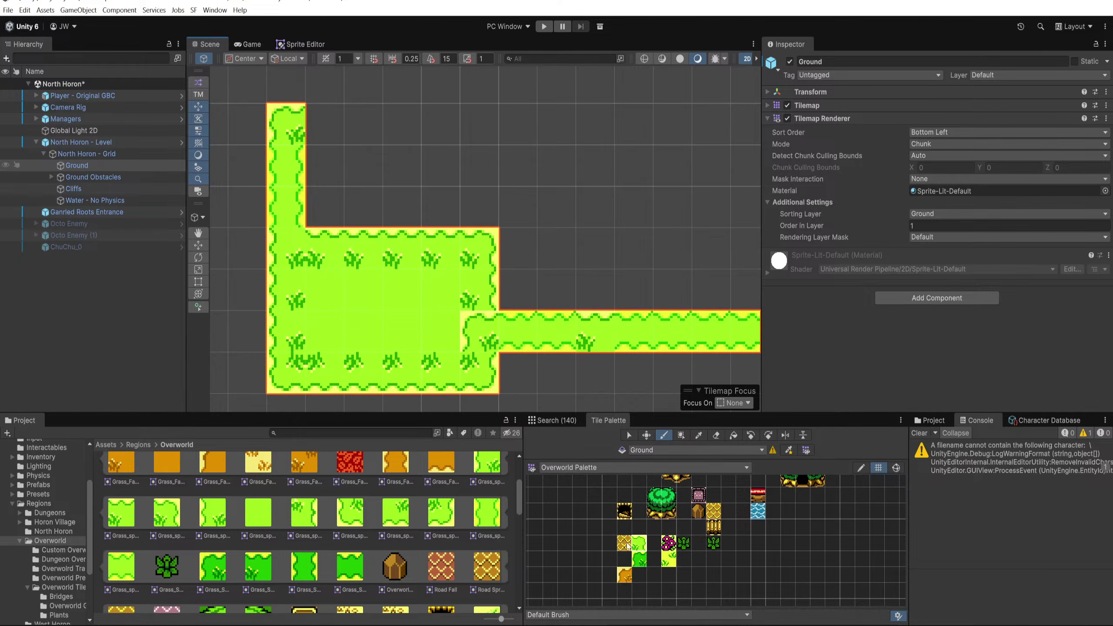
Step: Switch to Aseprite and examine which spring grass tiles the Season Overworld sheet offers
click(302, 615)
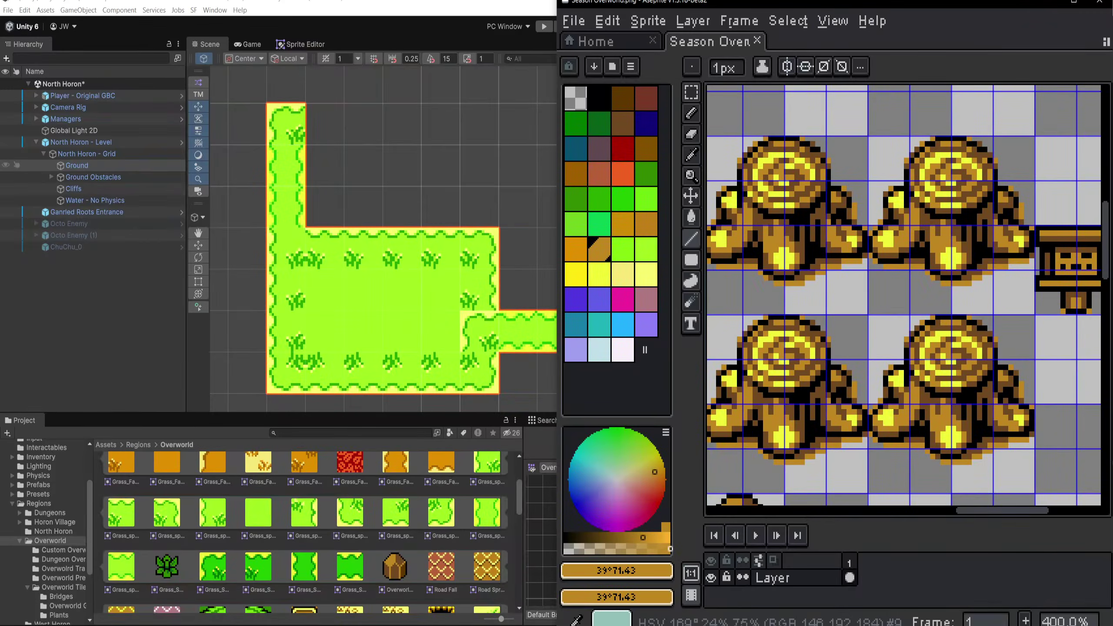
scroll(904, 295, down, 3)
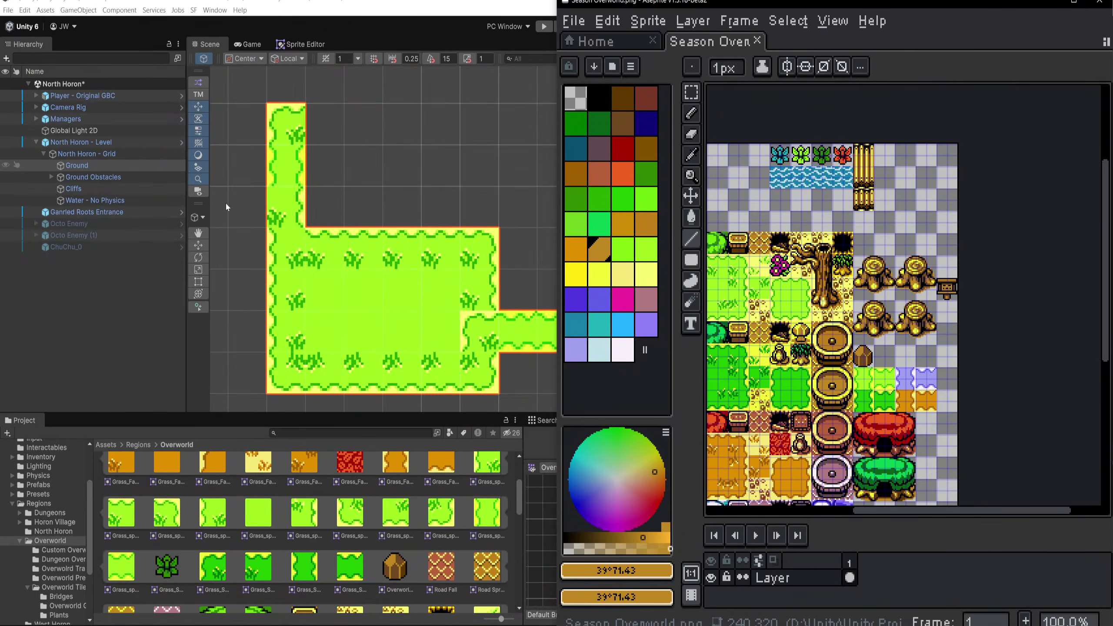
scroll(305, 232, down, 3)
Step: Erase the Grass Spring test patch and its strips from the Ground tilemap below the level
drag(275, 264, 262, 272)
key(d)
mouse_move(342, 231)
mouse_down()
mouse_move(263, 211)
mouse_move(267, 351)
mouse_move(294, 353)
mouse_move(308, 287)
mouse_move(374, 335)
mouse_move(395, 366)
mouse_move(524, 340)
mouse_move(464, 328)
mouse_up()
scroll(521, 220, down, 3)
drag(547, 173, 472, 351)
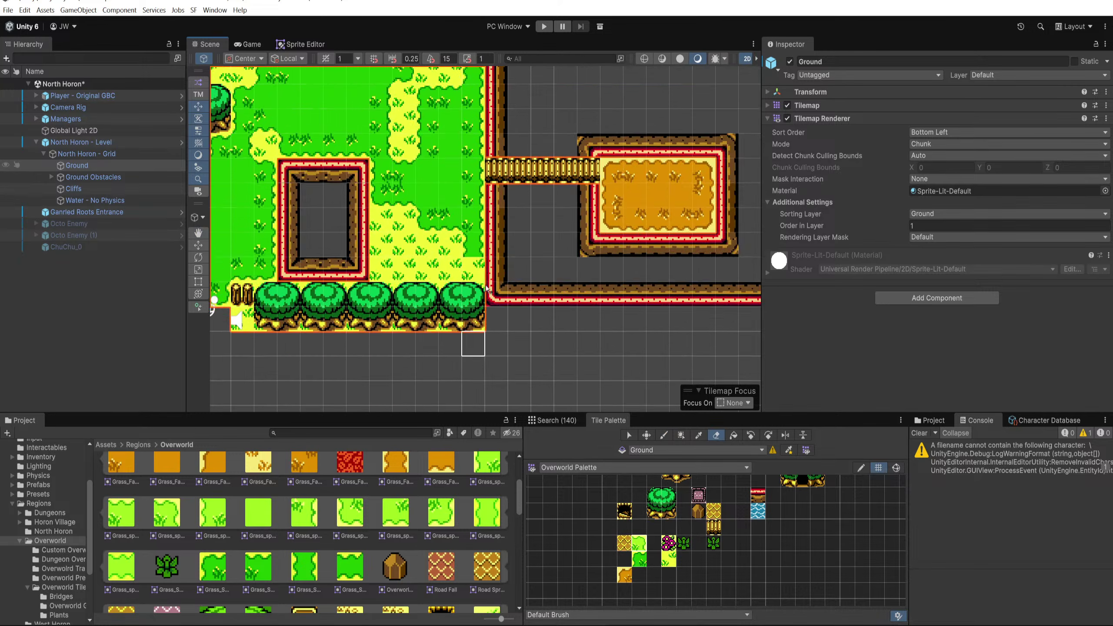
Step: Return to the level, select the North Horon - Level object and save the scene
scroll(499, 272, down, 5)
drag(522, 245, 563, 360)
click(81, 142)
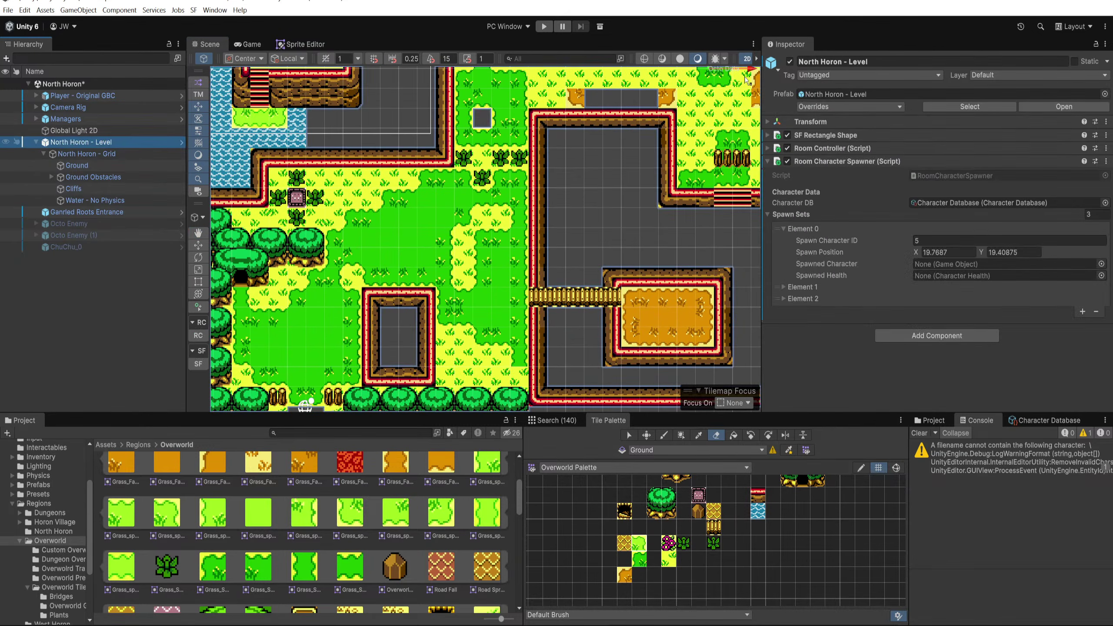
key(ctrl+s)
Step: Look over the level's water areas, tree rows and character spawn points, and enlarge the project and palette area
scroll(485, 228, up, 3)
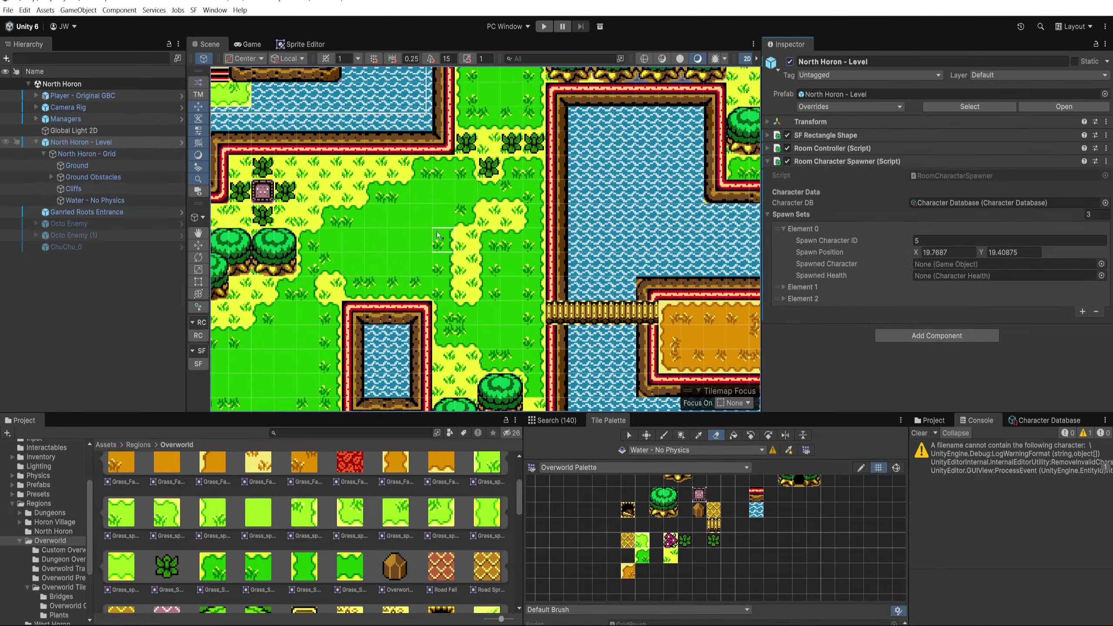
drag(394, 205, 357, 273)
drag(423, 235, 380, 298)
drag(403, 219, 428, 348)
drag(607, 268, 403, 259)
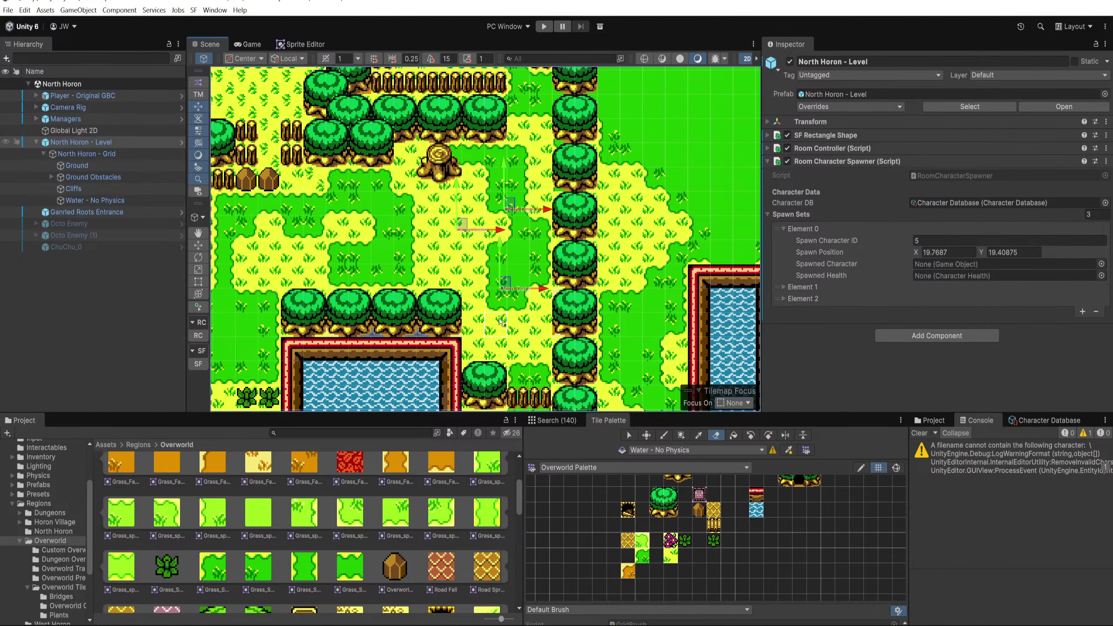
mouse_move(548, 276)
mouse_down()
mouse_move(559, 324)
mouse_move(562, 277)
mouse_up()
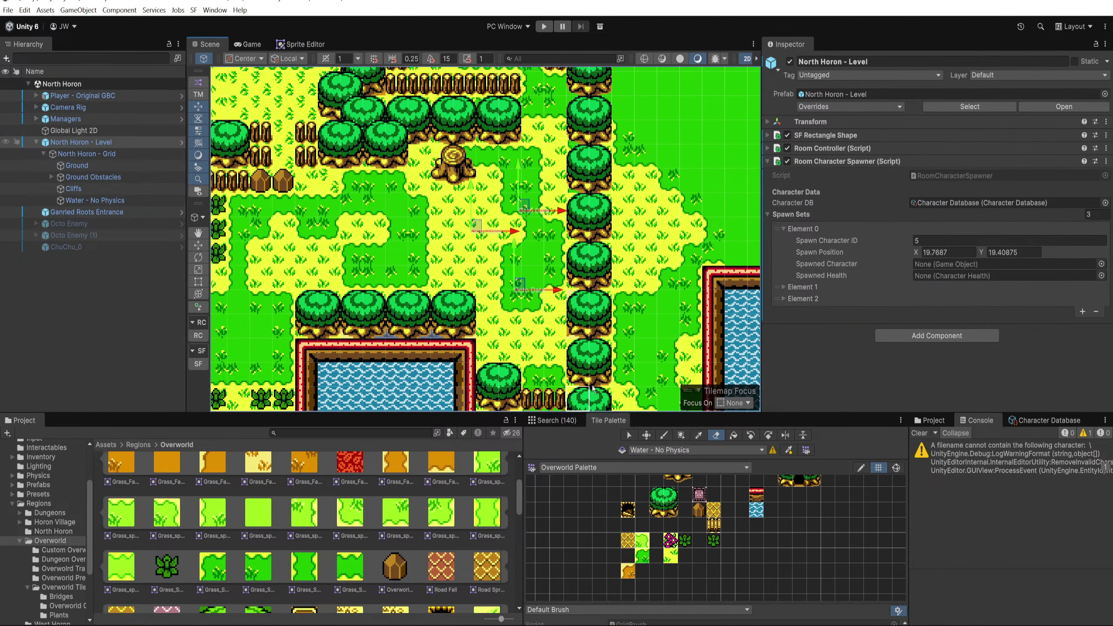
drag(650, 412, 650, 324)
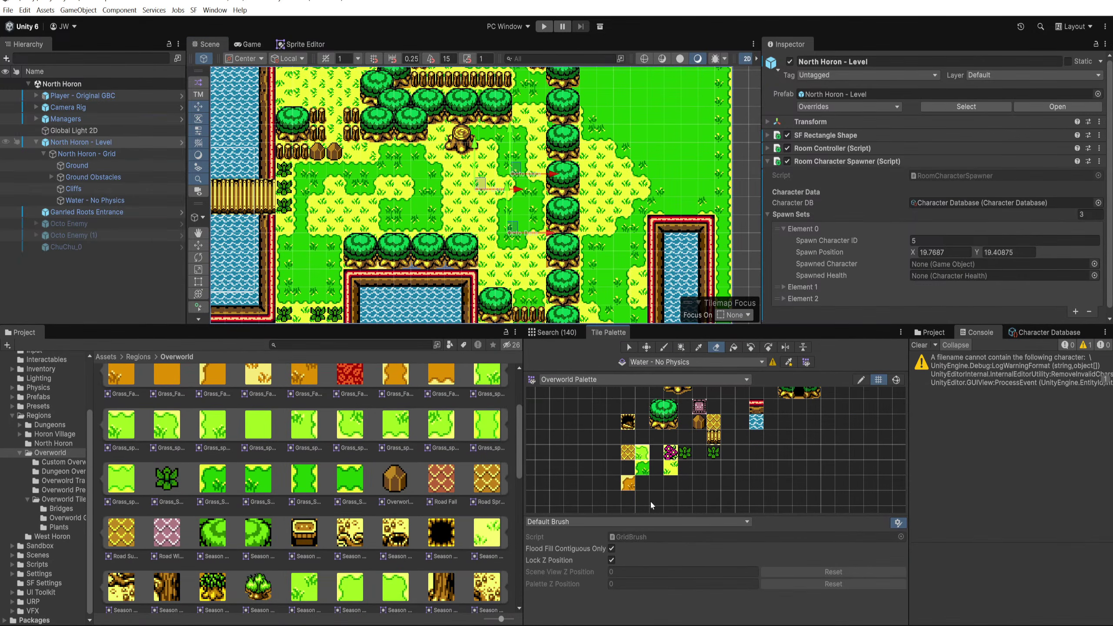
Step: Enlarge the tile grid area of the Tile Palette and bring the Overworld Palette's tiles into closer view
drag(662, 515, 670, 611)
scroll(680, 465, down, 2)
mouse_move(677, 445)
mouse_down()
mouse_move(647, 515)
mouse_move(725, 487)
mouse_up()
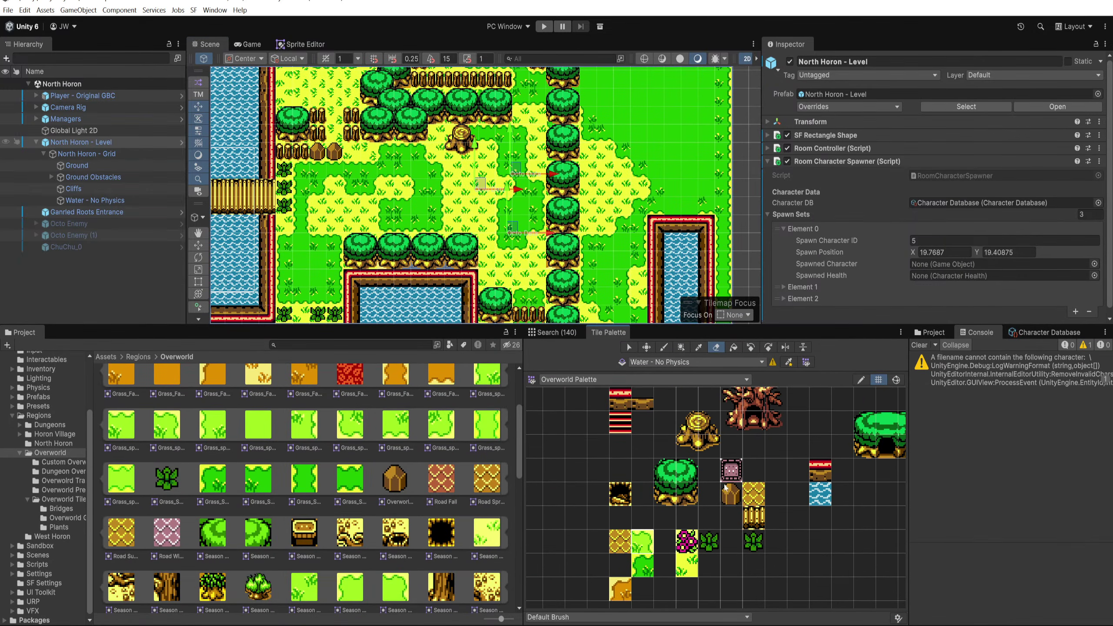
Step: Make the Scene view taller and wider, and look over the level's island, bridge, ponds and tree rows
scroll(517, 239, down, 2)
drag(321, 268, 442, 261)
scroll(475, 245, down, 1)
drag(445, 325, 446, 427)
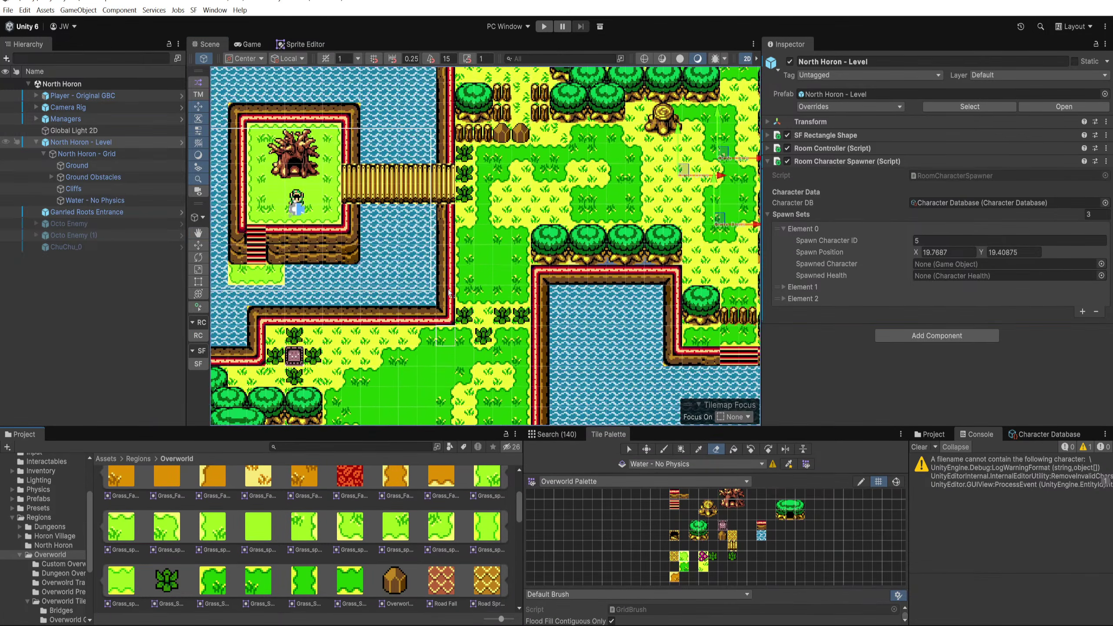
scroll(449, 294, down, 1)
drag(449, 293, 472, 257)
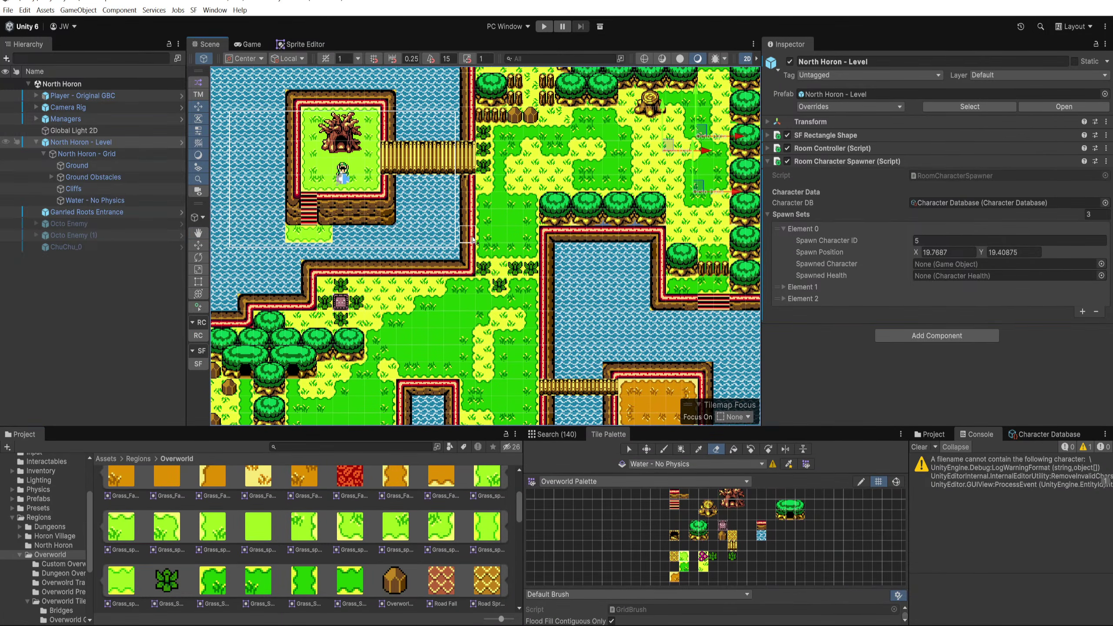
drag(184, 291, 162, 291)
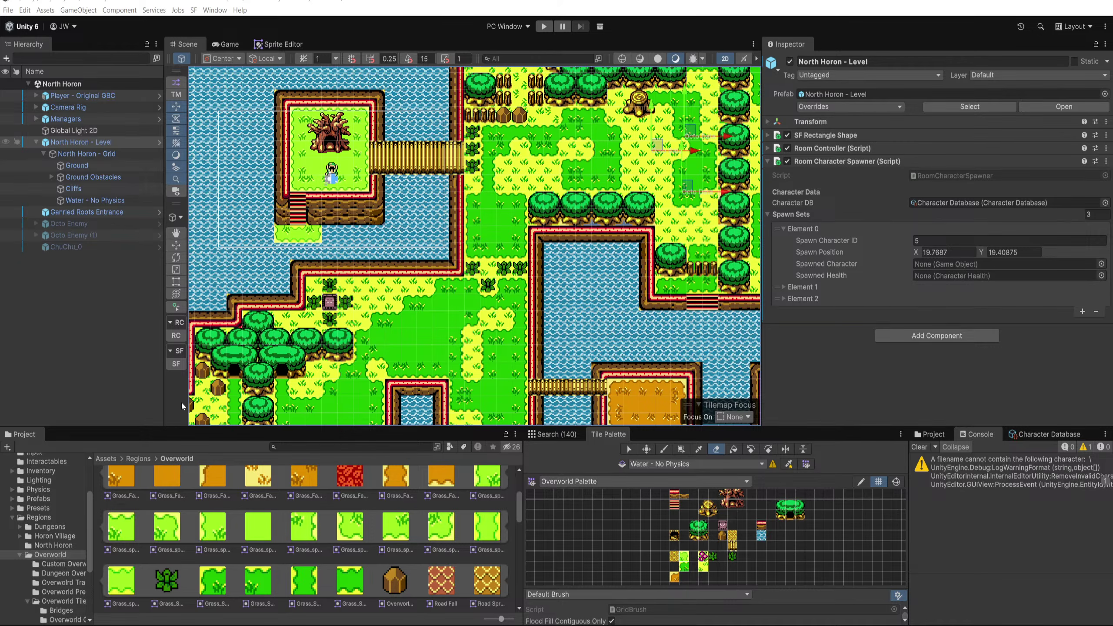
scroll(482, 351, down, 1)
drag(481, 350, 495, 319)
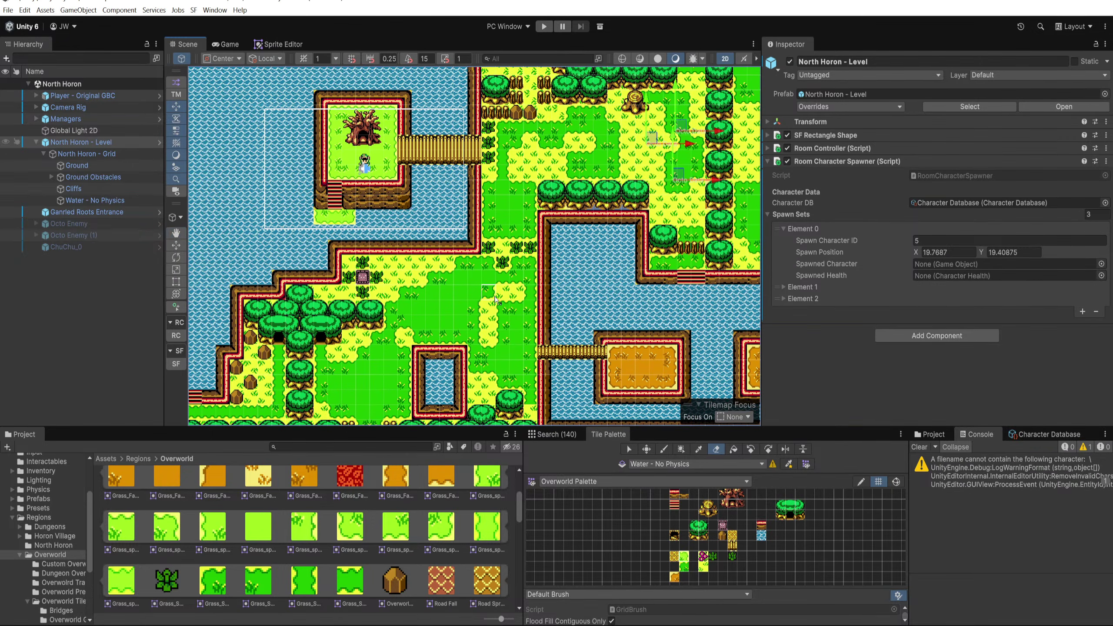
drag(545, 147, 493, 237)
scroll(492, 237, up, 4)
scroll(810, 555, up, 1)
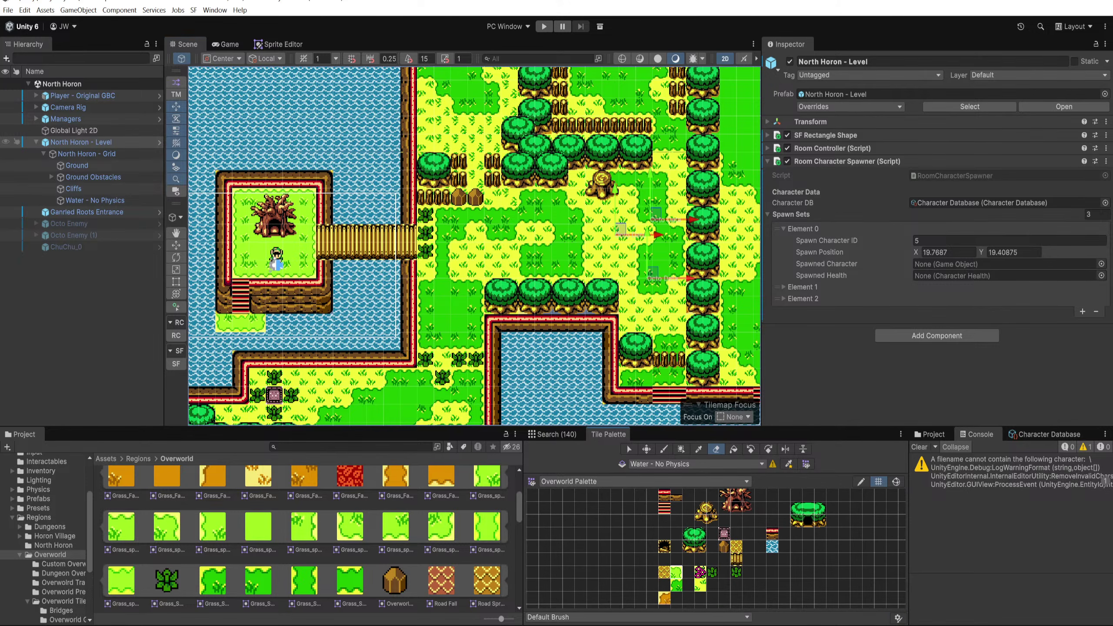
Step: In the Sprite Editor, define a 16 × 16 sprite at X 224, Y 208 around the signpost beside the tree stumps
click(277, 44)
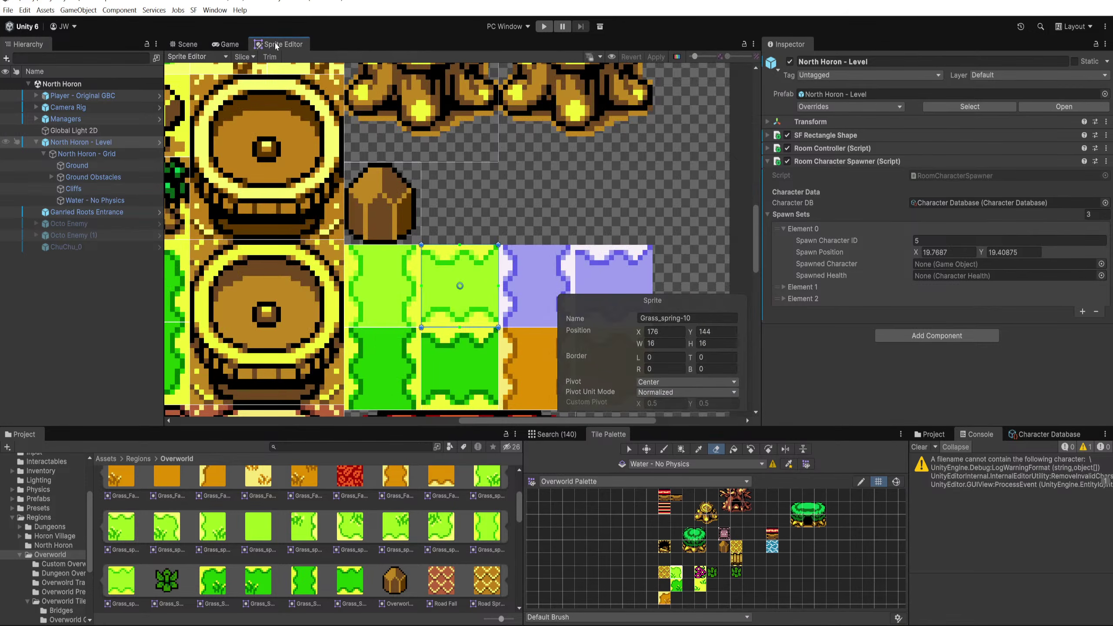
scroll(516, 207, down, 9)
scroll(471, 257, up, 9)
drag(600, 126, 428, 174)
scroll(491, 242, up, 1)
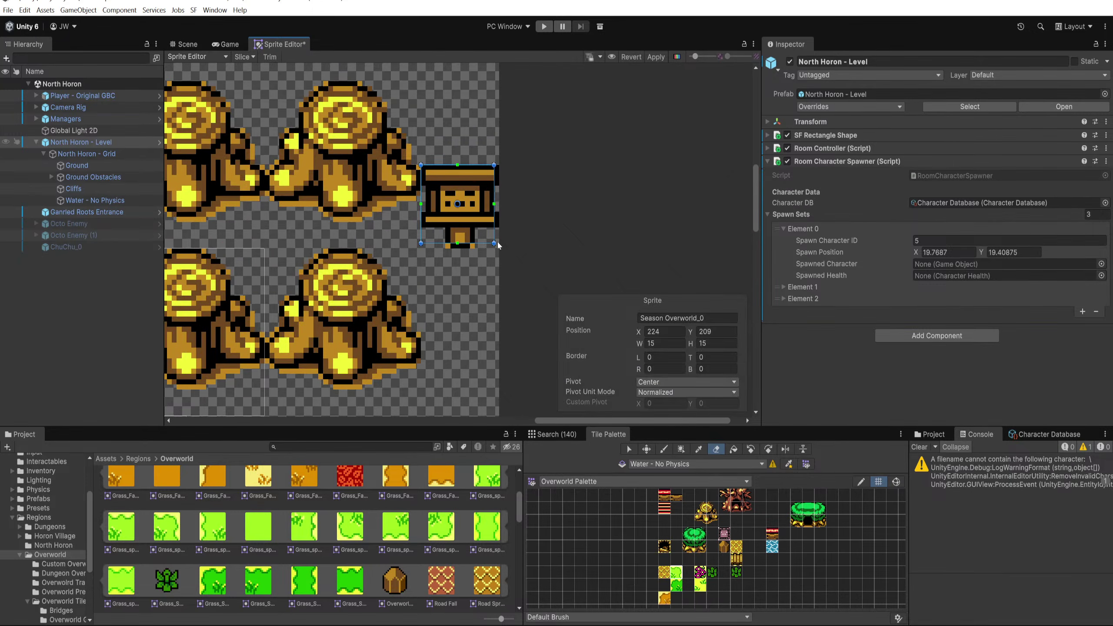
drag(498, 246, 503, 251)
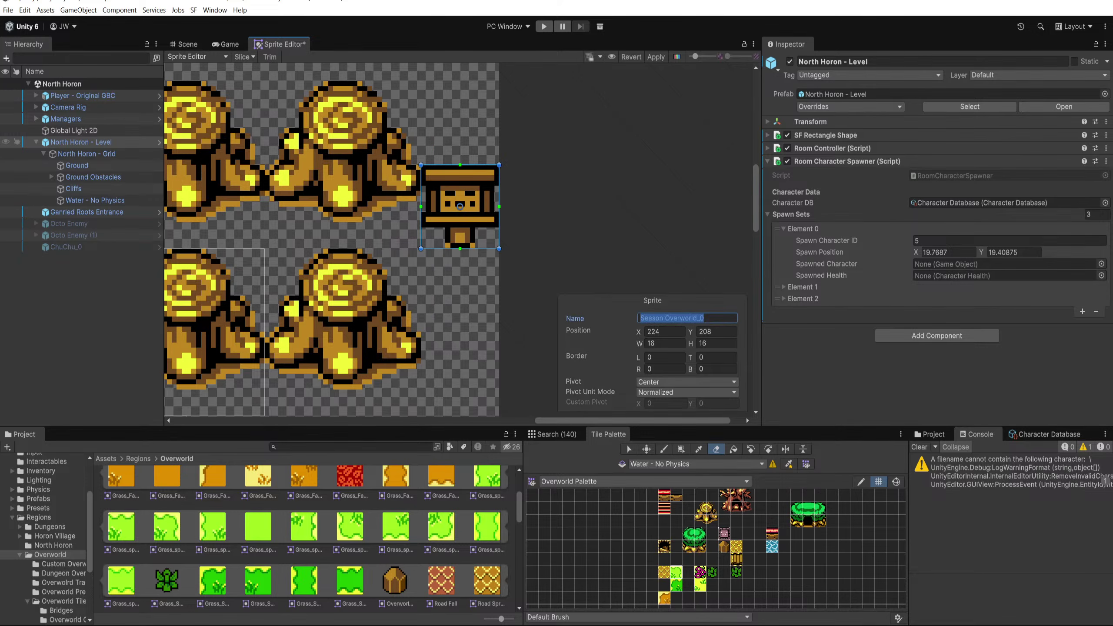
Step: Name the selected signpost sprite Sign_00, apply the sprite sheet changes, and return to the scene
text(Sign_00)
click(656, 57)
click(569, 338)
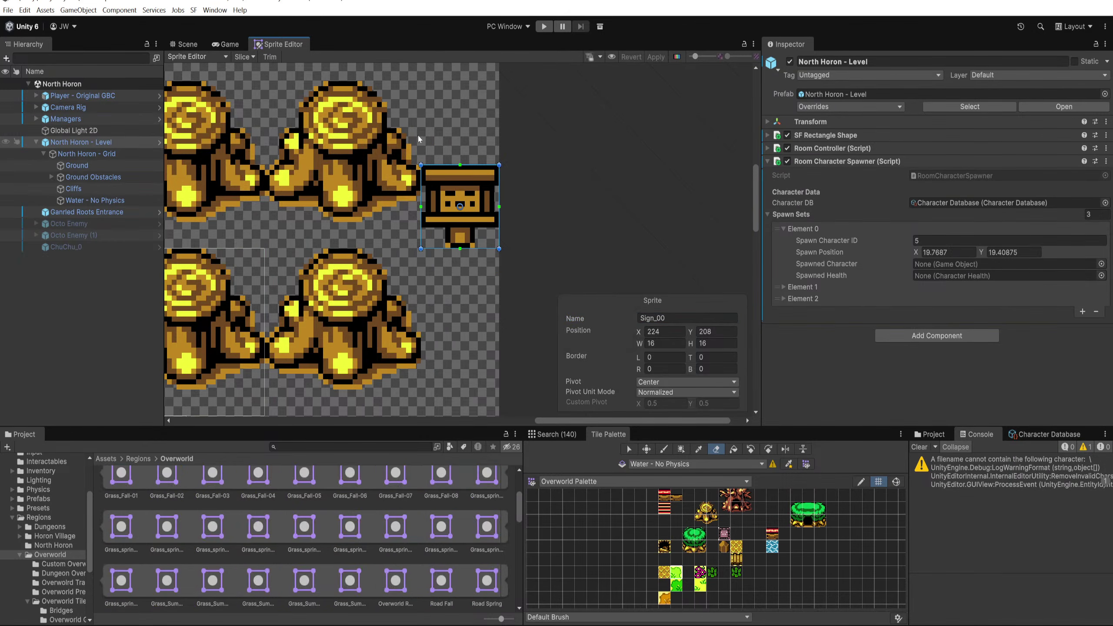
click(201, 45)
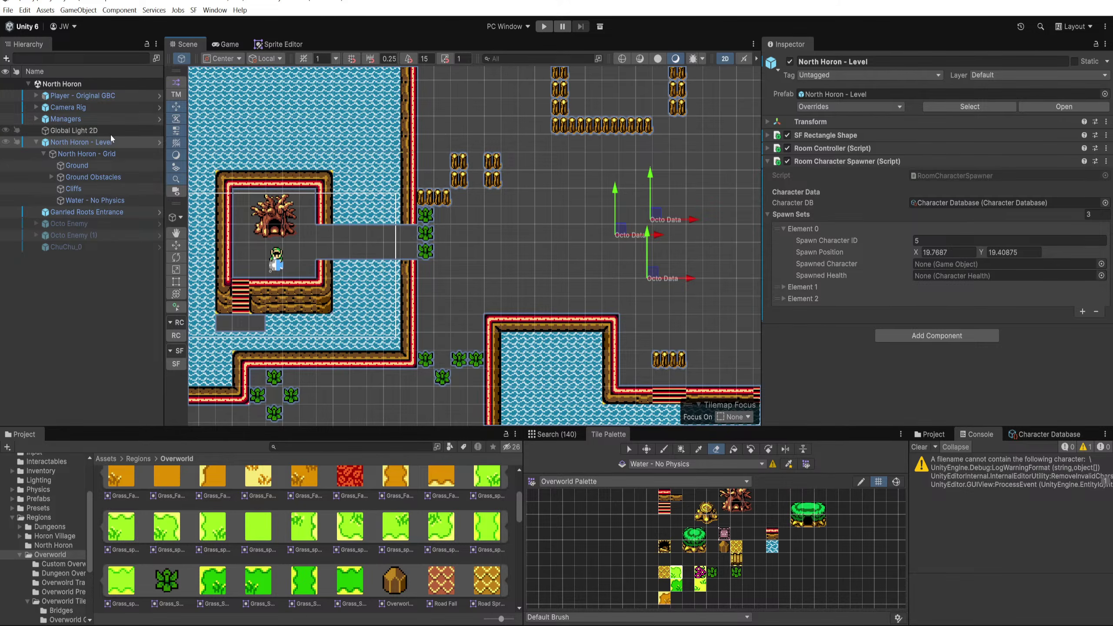
Step: Deactivate and reactivate the North Horon - Level object to redraw its tilemaps, and enlarge the lower part of the layout
click(790, 62)
click(790, 62)
drag(520, 271, 494, 249)
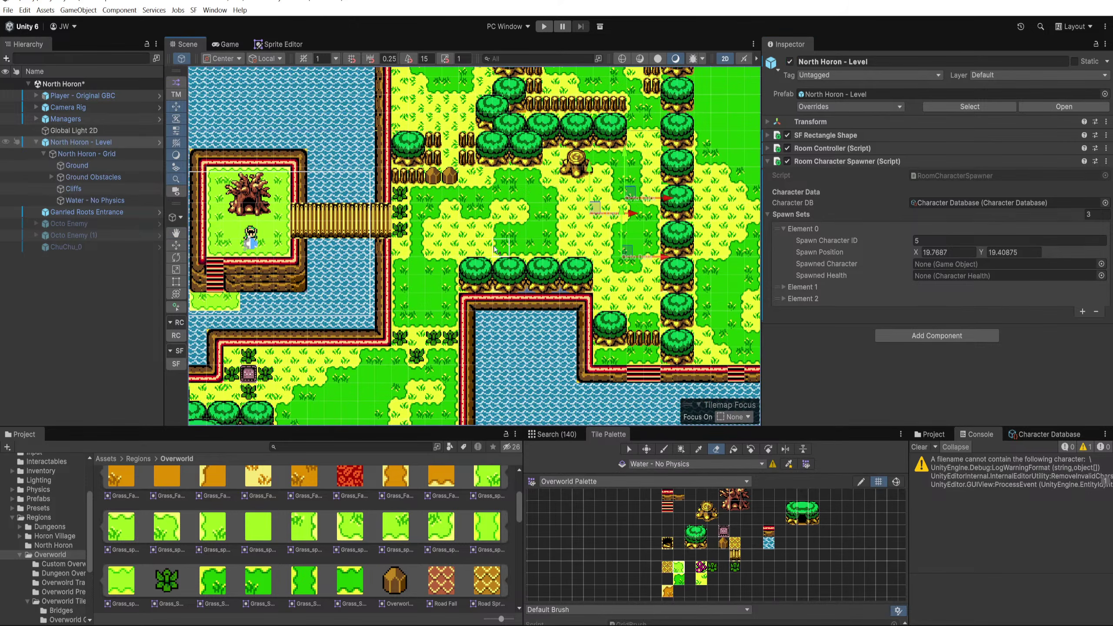
scroll(495, 250, up, 3)
drag(479, 431, 480, 386)
scroll(653, 523, up, 2)
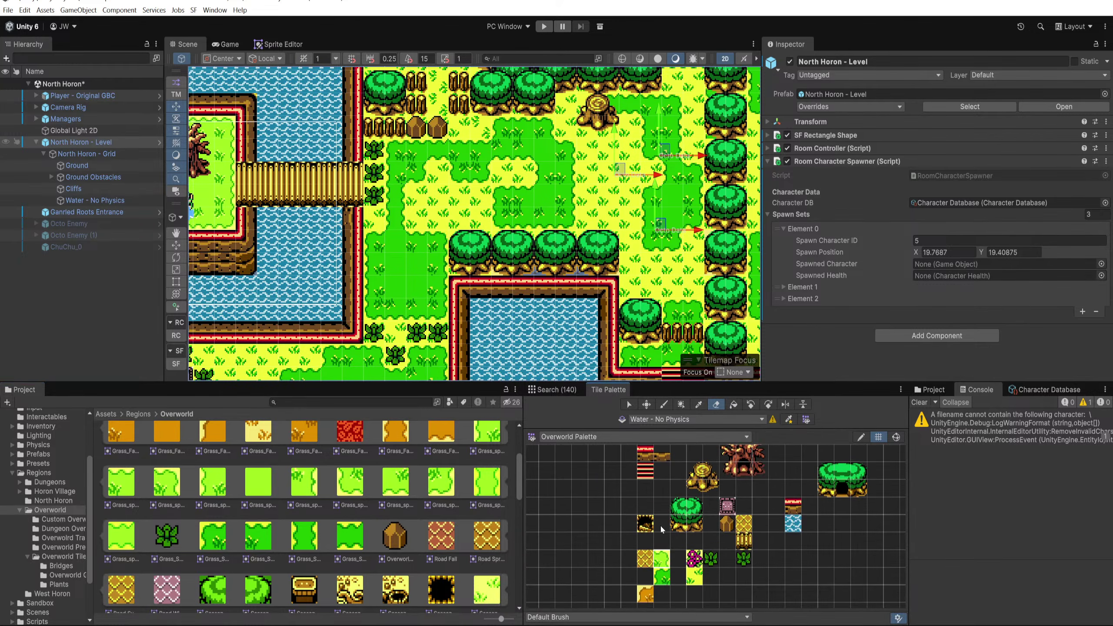
Step: Search the project assets for "sign" to locate the newly named sprite
scroll(666, 537, up, 1)
drag(666, 562, 576, 547)
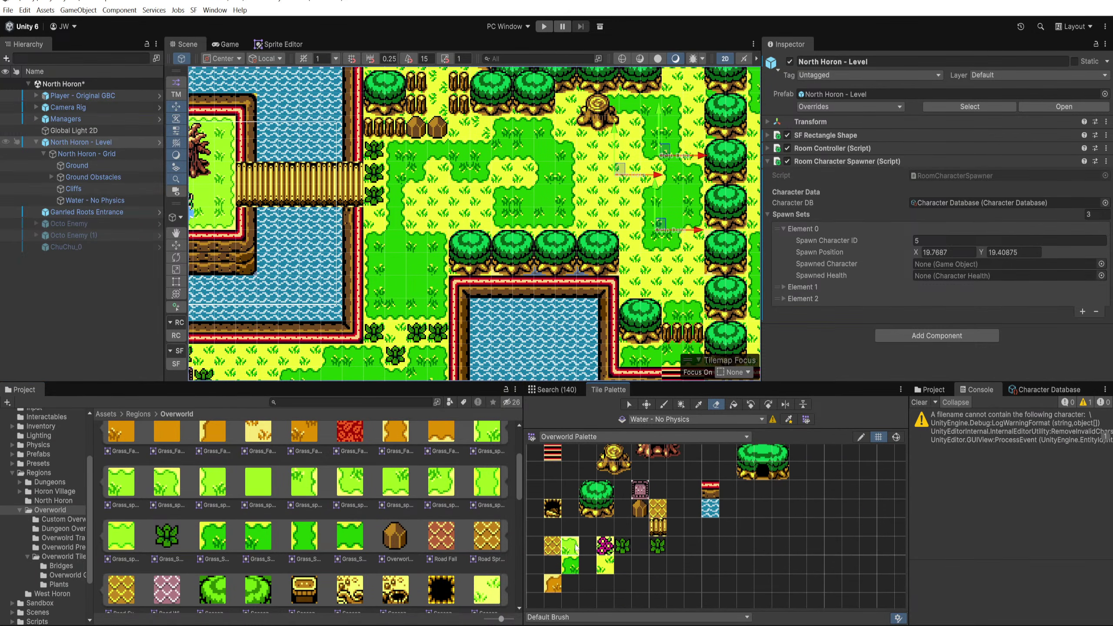
scroll(499, 447, up, 3)
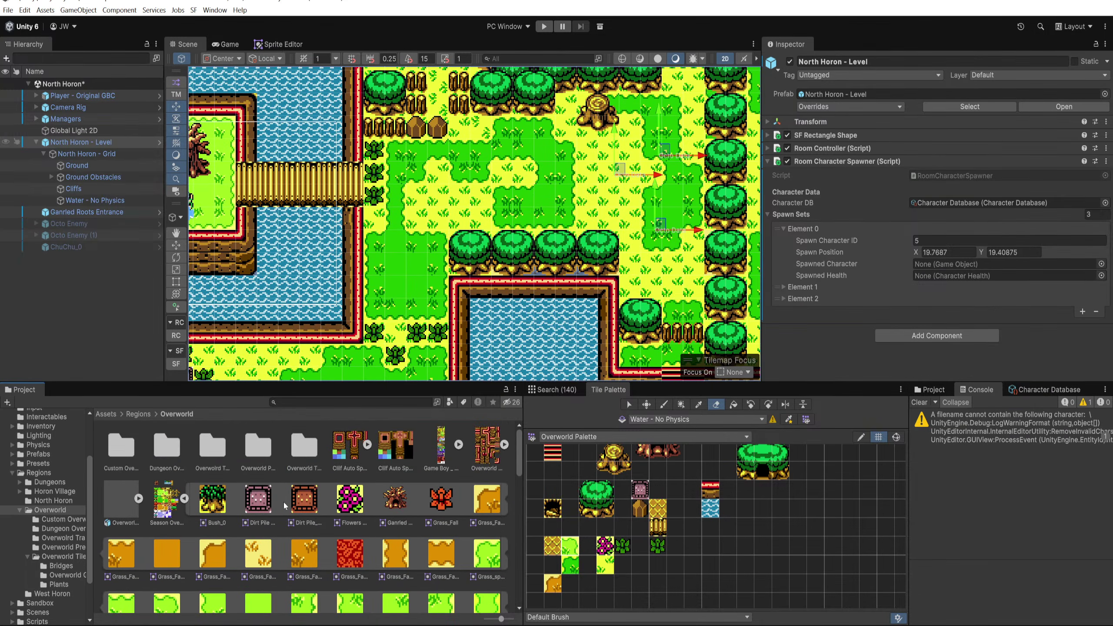
text(sign)
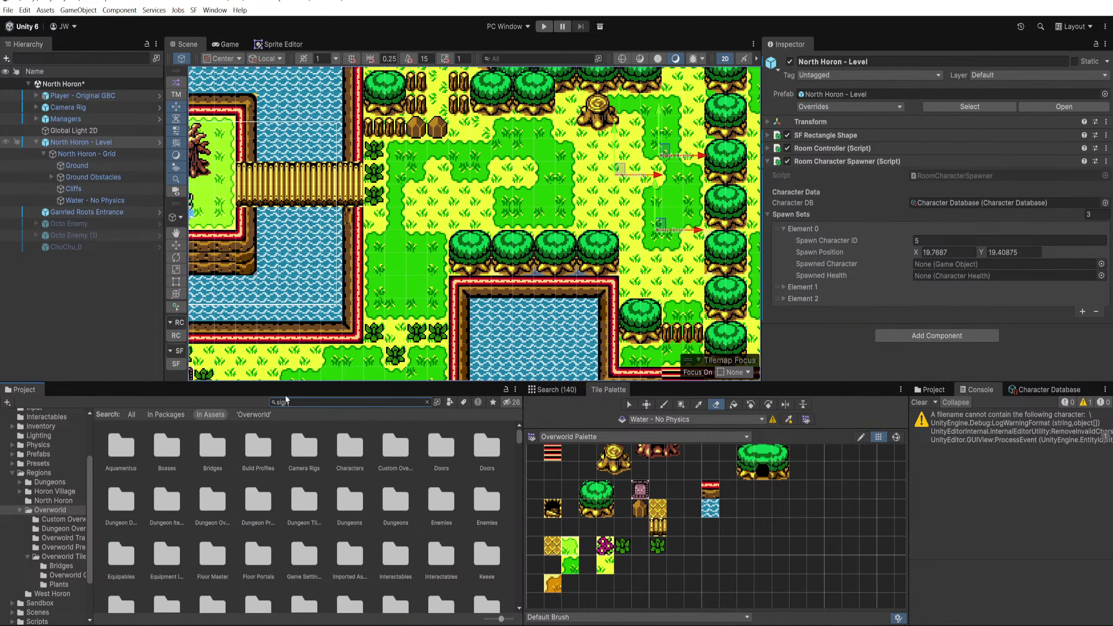
scroll(721, 511, up, 5)
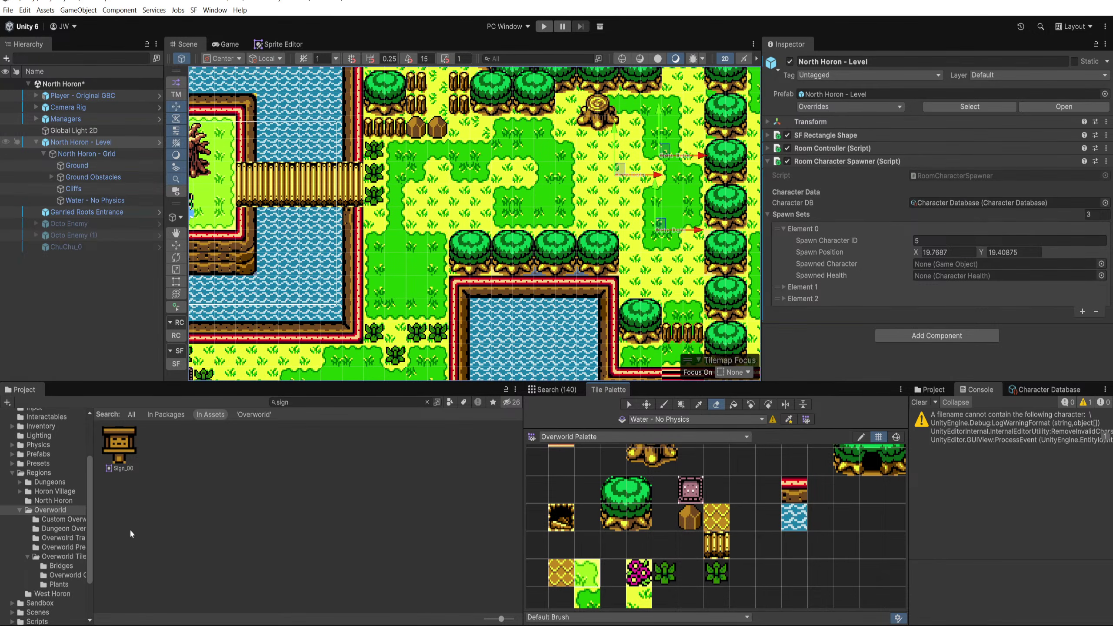
Step: Create a Season Tile asset named Sign Seasons in the Overworld Tiles folder
click(66, 557)
right_click(256, 547)
mouse_move(396, 279)
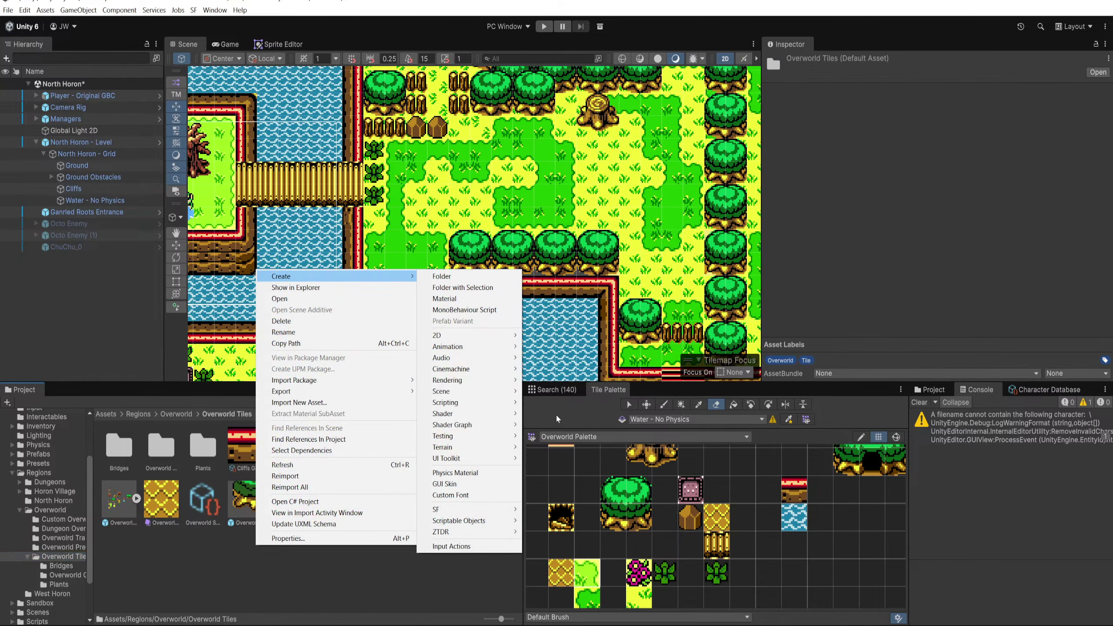
mouse_move(504, 532)
mouse_move(544, 533)
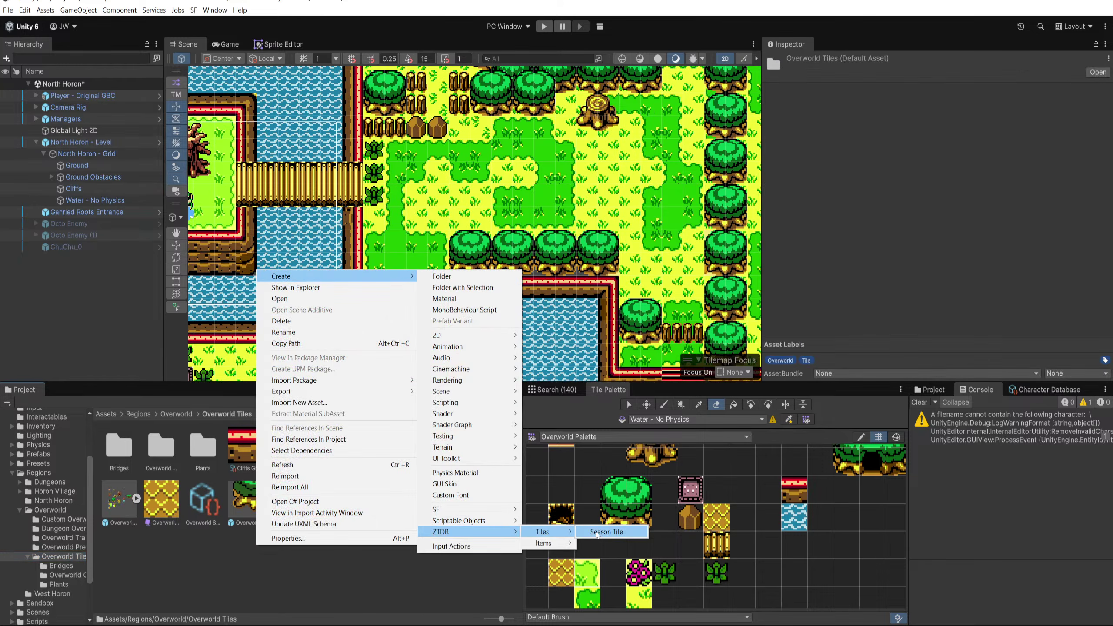
click(595, 532)
text(S)
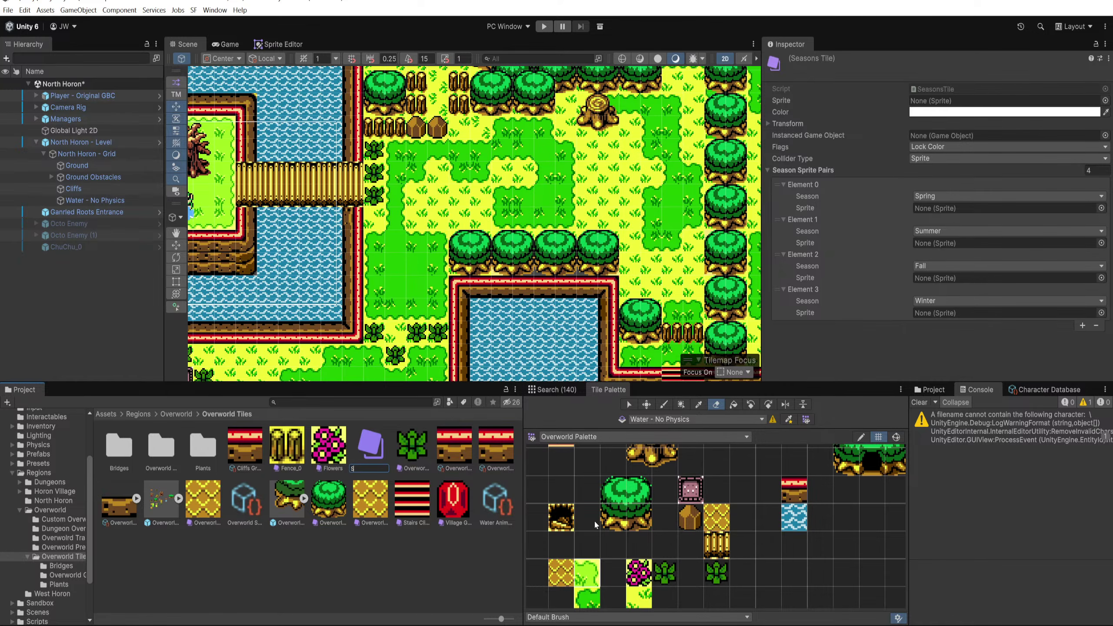
text(ign Seasons)
key(Return)
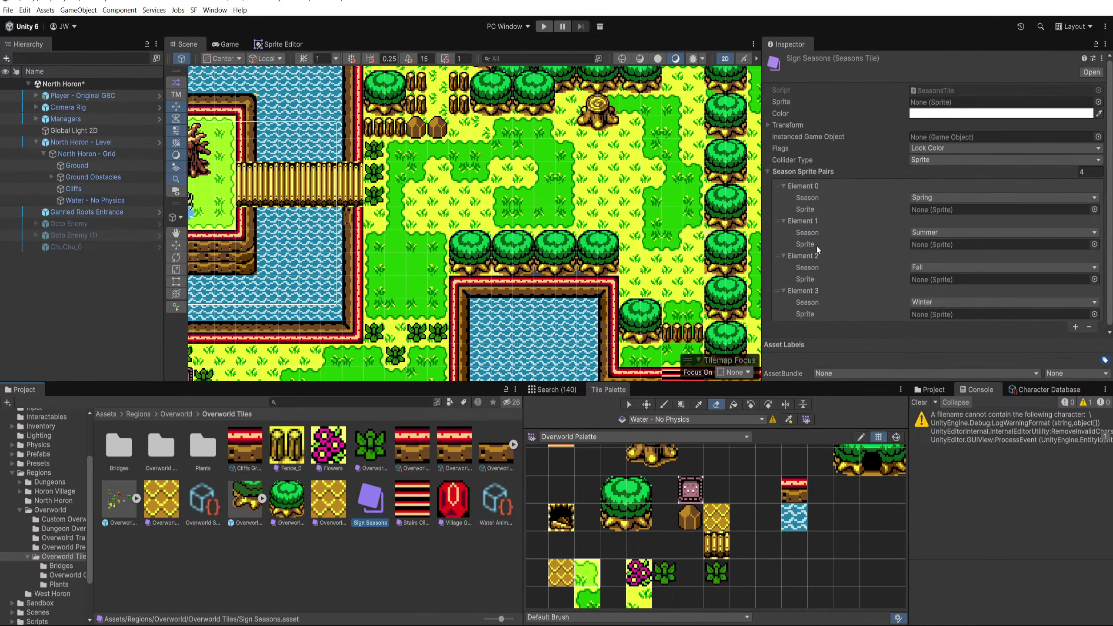
Step: Assign the Sign_00 sprite to the Spring, Summer, Fall and Winter entries of the Sign Seasons tile
click(1095, 210)
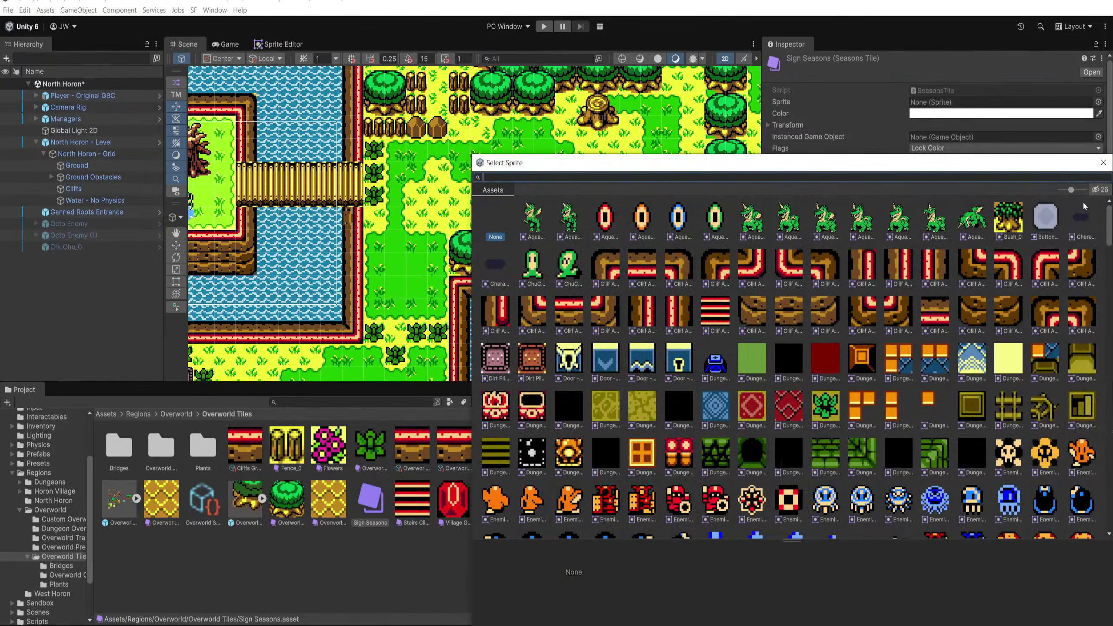
text(sign)
double_click(530, 217)
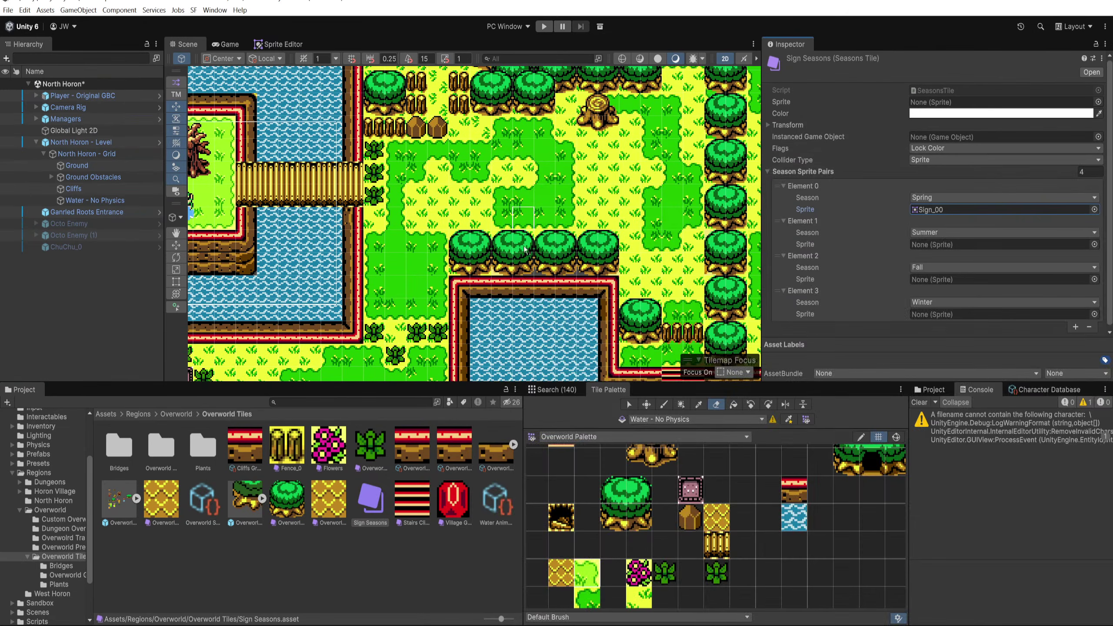
click(947, 210)
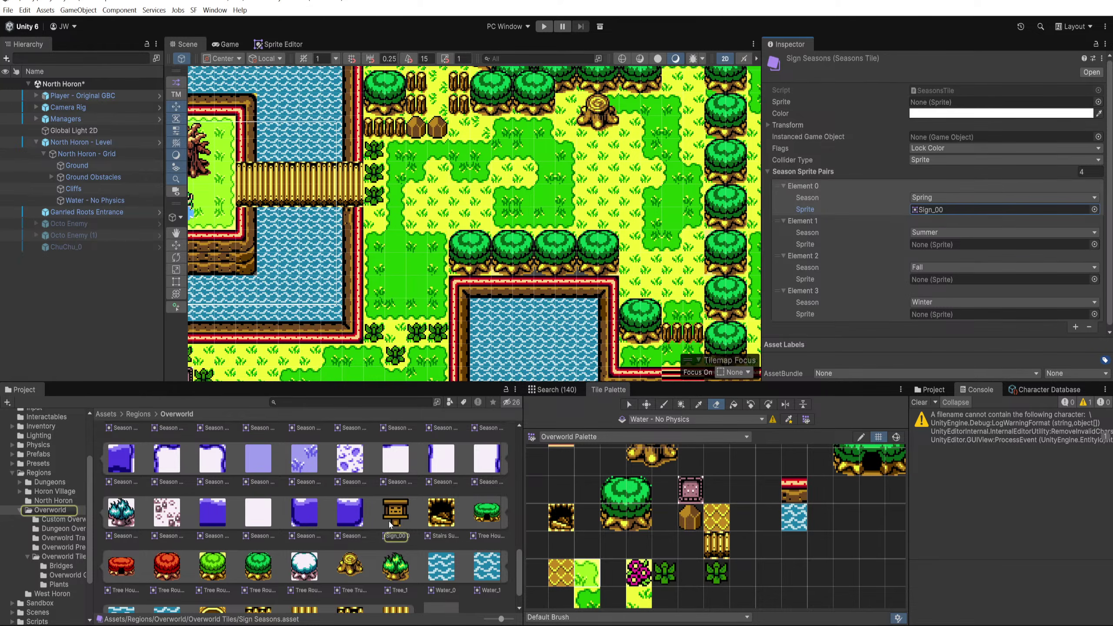
drag(391, 525, 919, 249)
drag(390, 519, 932, 278)
drag(392, 519, 927, 315)
Step: Search the assets for "aqu", inspect the Aquamentus sprite sheet in the Sprite Editor, and return to the scene
click(315, 402)
text(aqu)
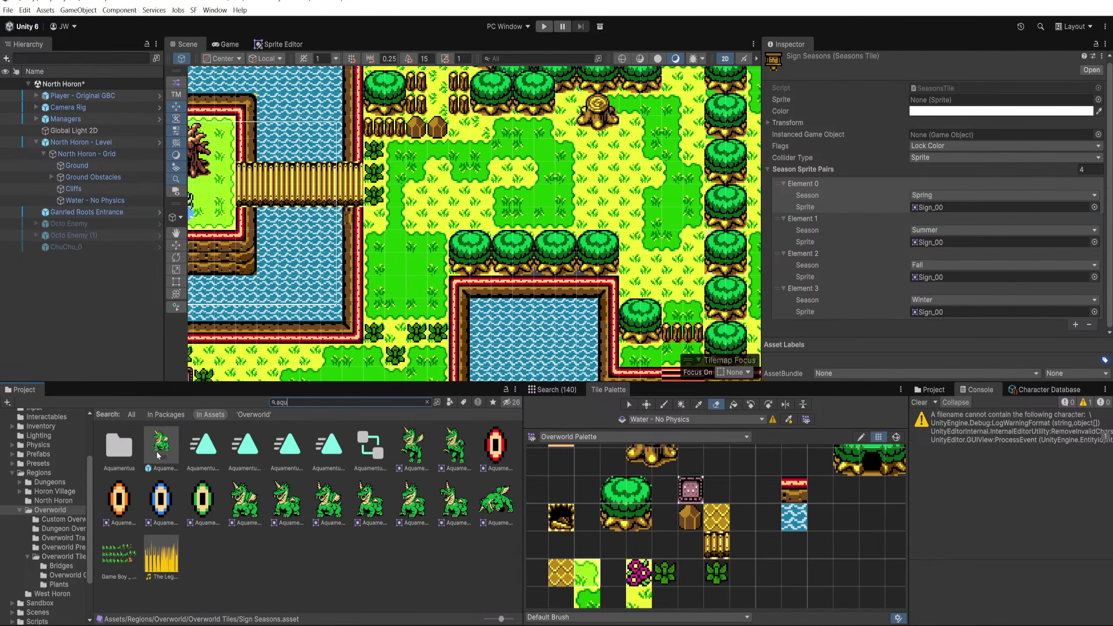
click(118, 555)
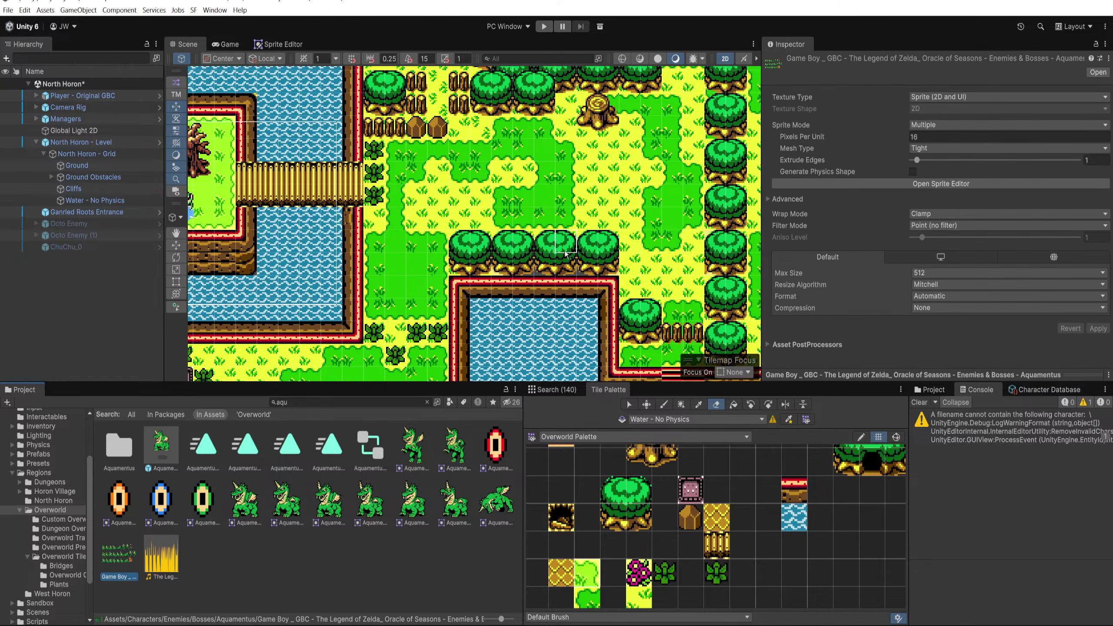
click(911, 188)
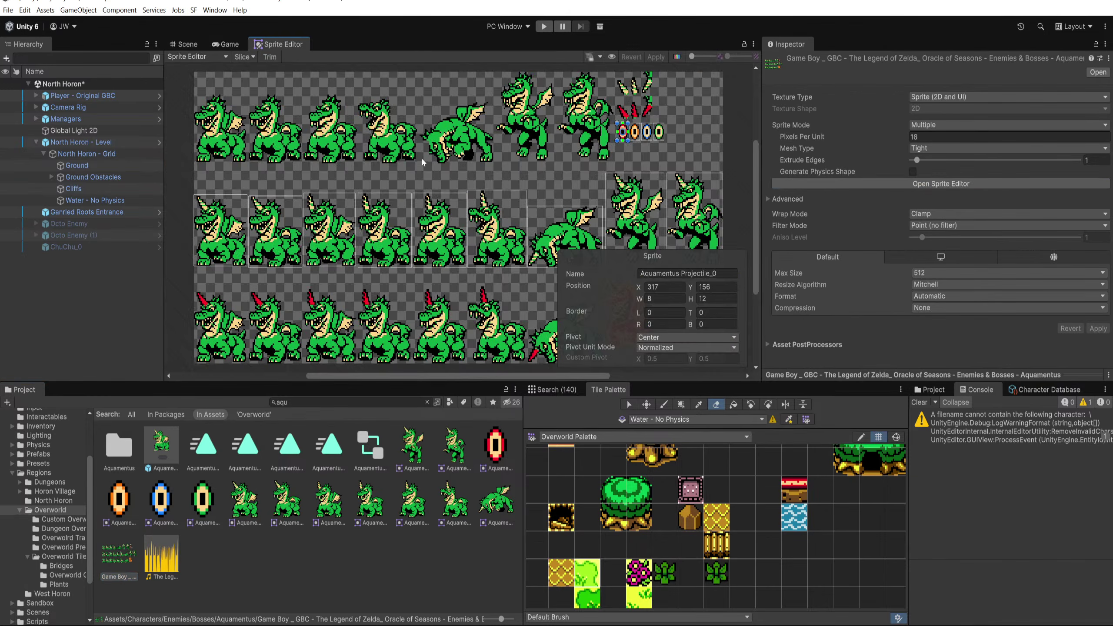
scroll(323, 167, down, 2)
click(185, 44)
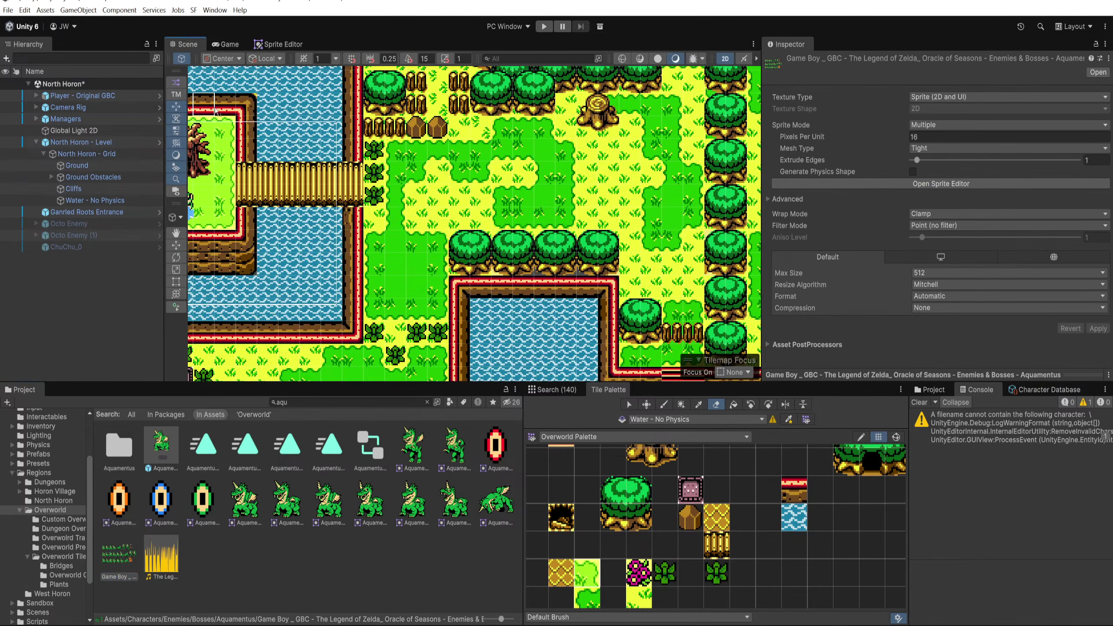
Step: Add the Sign Seasons tile to the Overworld Palette in the empty cell below the boulder tile
scroll(428, 238, up, 1)
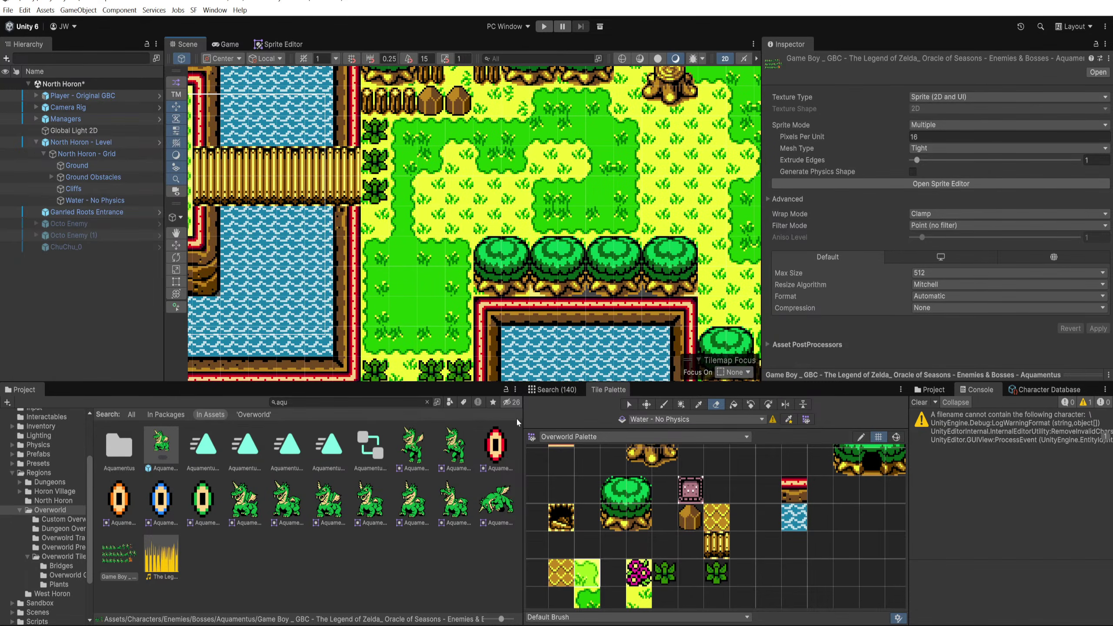
drag(663, 511, 664, 484)
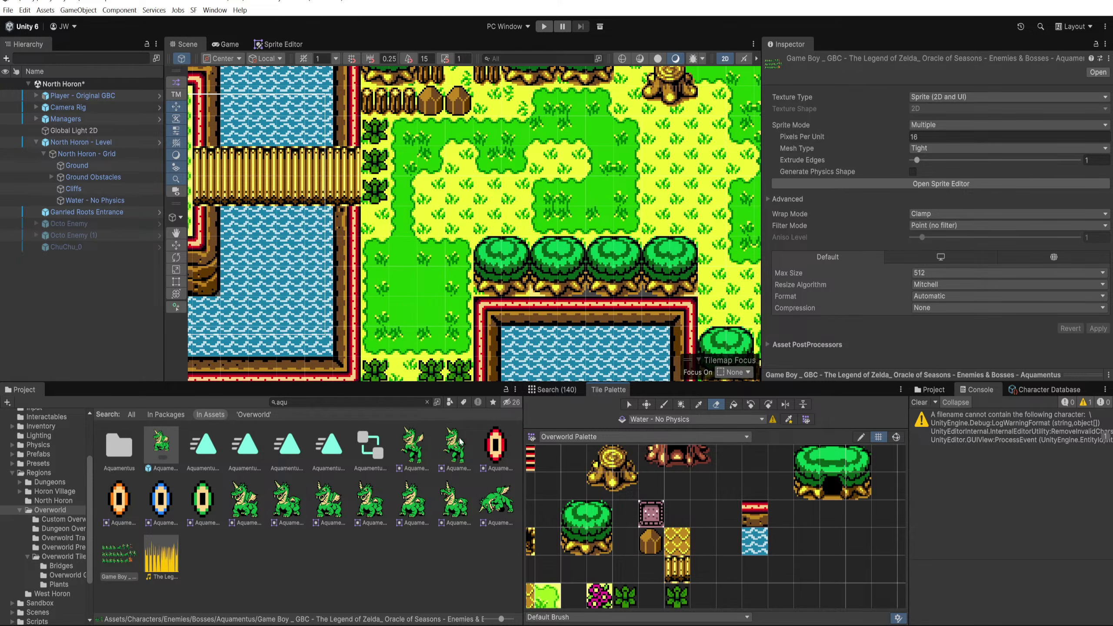
click(66, 556)
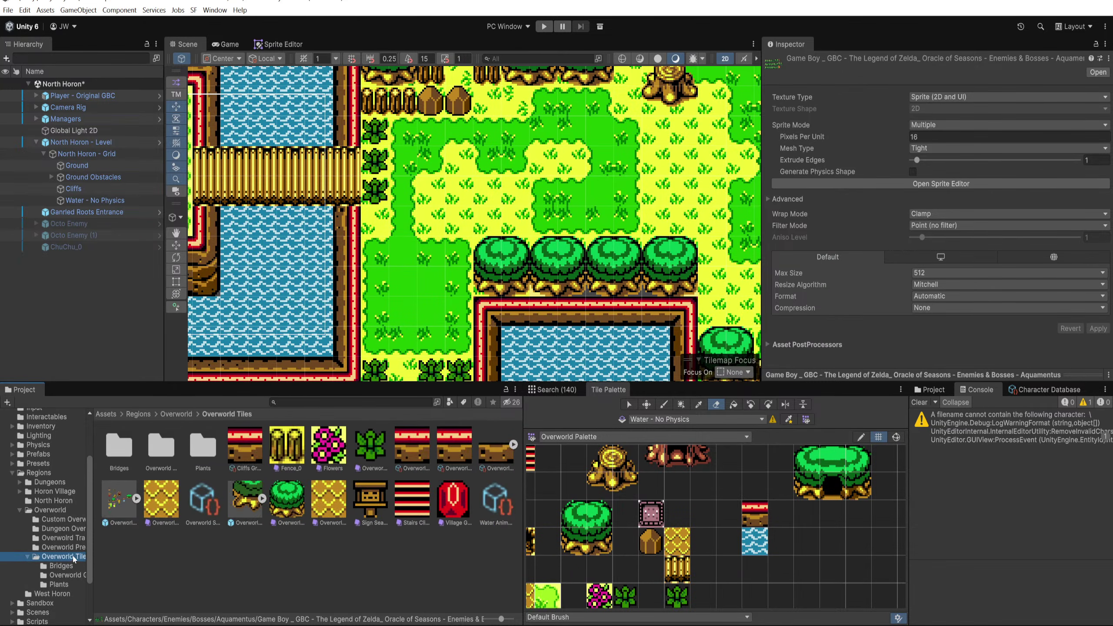
drag(668, 482, 709, 424)
scroll(690, 502, up, 2)
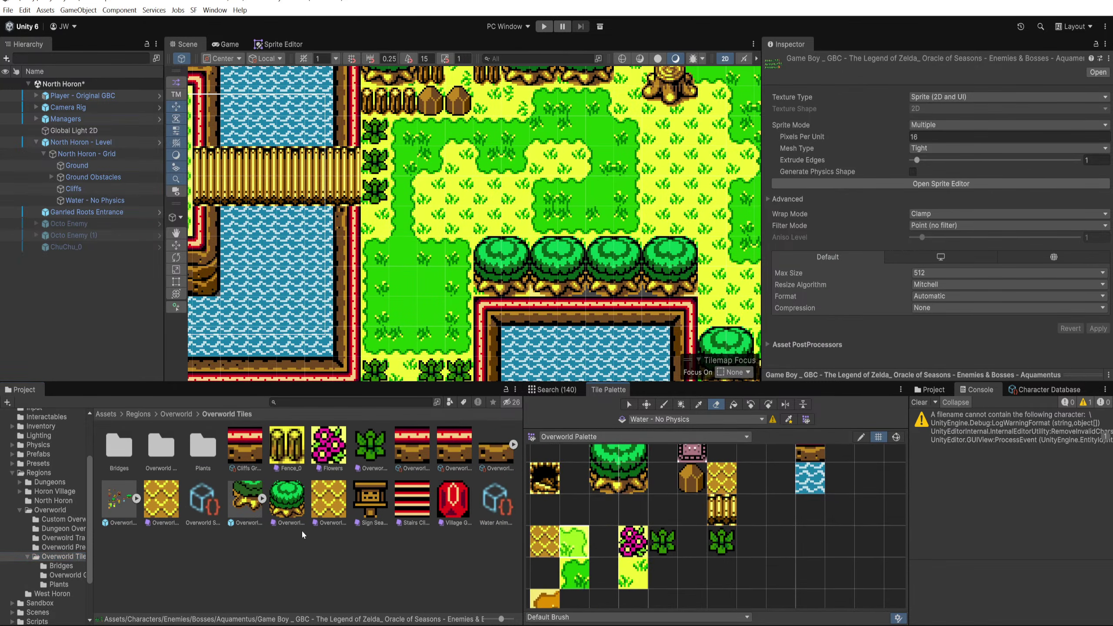
drag(360, 512, 686, 503)
Step: Paint one sign tile on the Ground Obstacles tilemap just right of the two boulders northeast of the bridge, and save the scene
drag(466, 138, 471, 250)
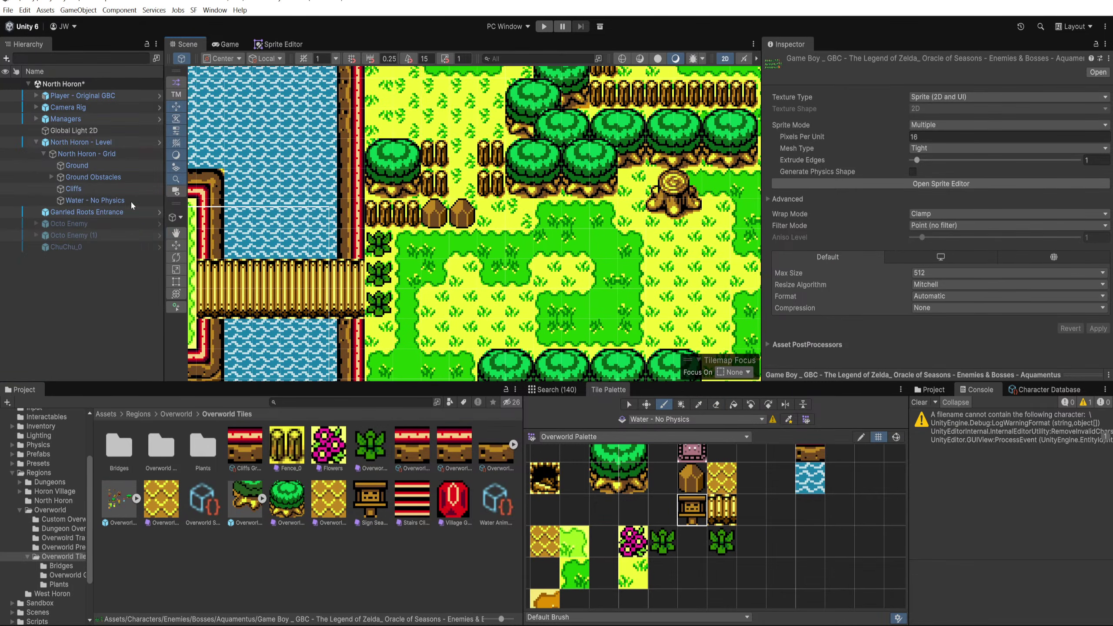
click(121, 178)
key(d)
click(468, 212)
key(ctrl+z)
key(e)
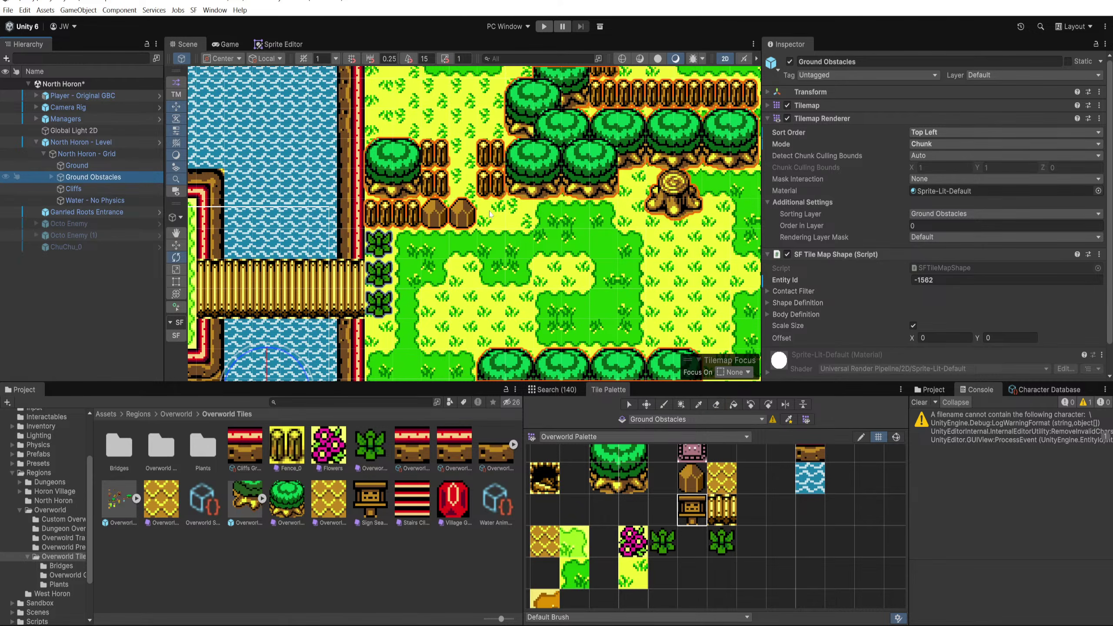
click(687, 505)
click(490, 213)
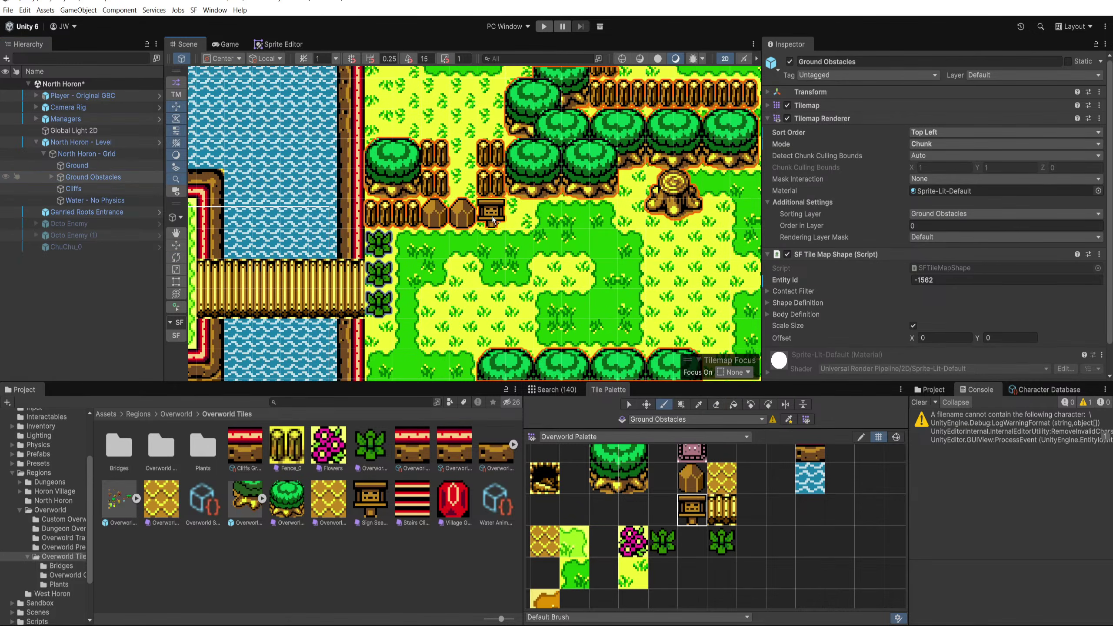
scroll(515, 314, down, 2)
mouse_move(520, 321)
mouse_down()
mouse_move(448, 319)
mouse_move(582, 361)
mouse_up()
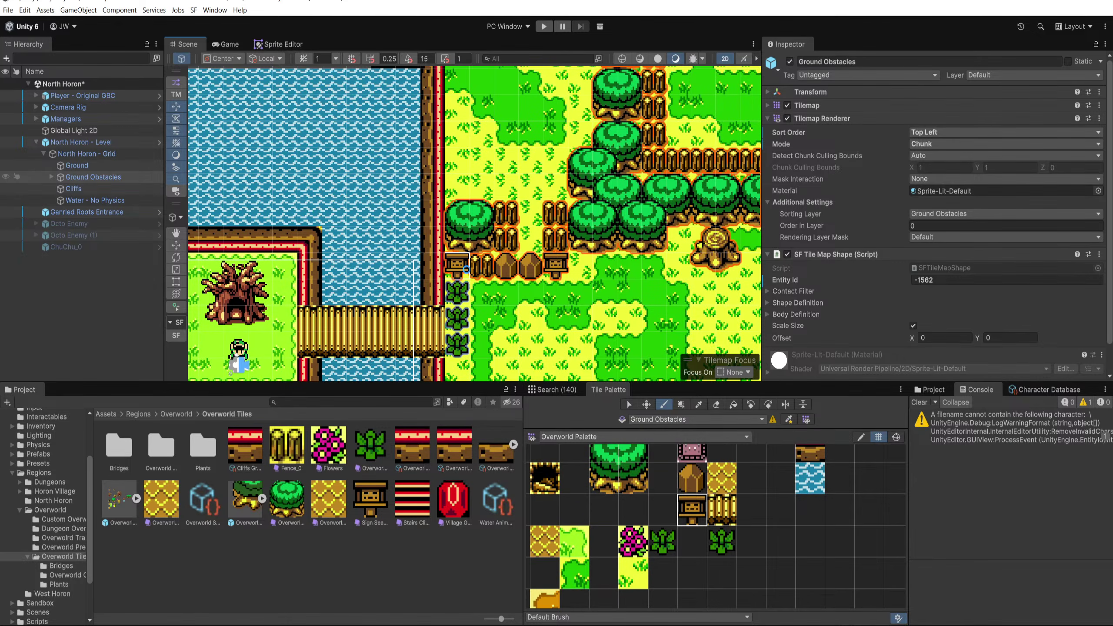
key(ctrl+s)
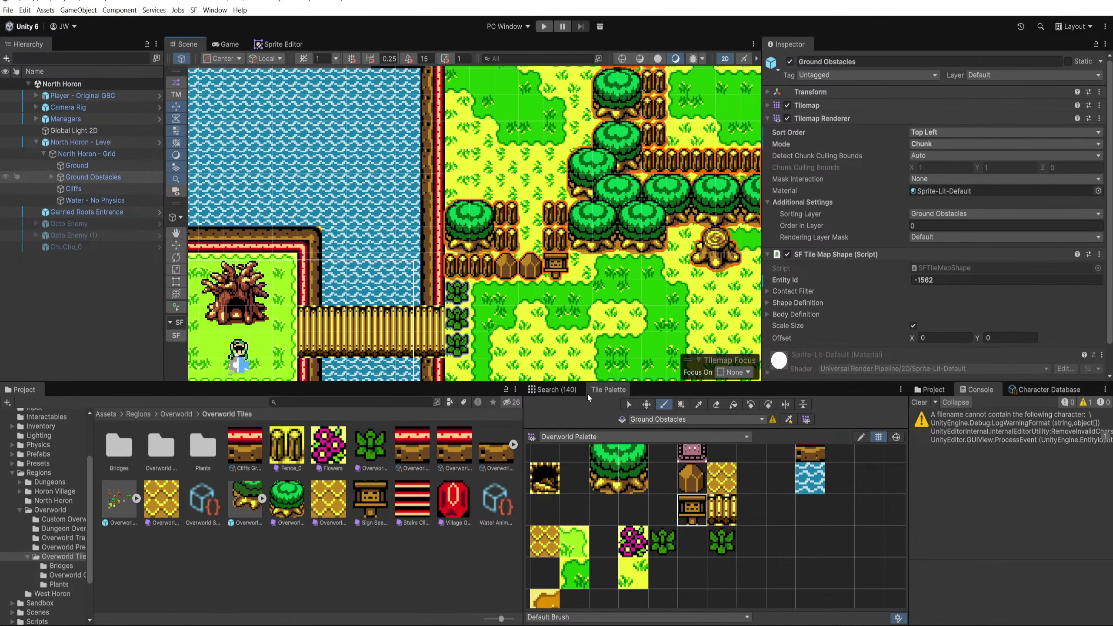
Step: Show the Character Database entries, widen the area they occupy, and switch back to the console log
click(1016, 389)
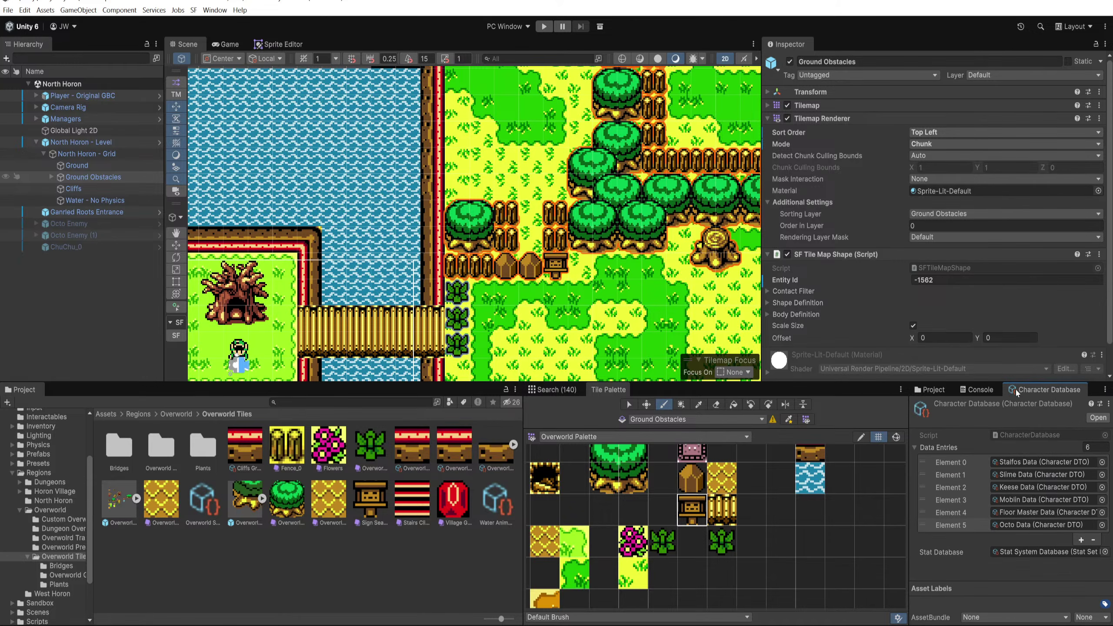
drag(912, 418, 845, 415)
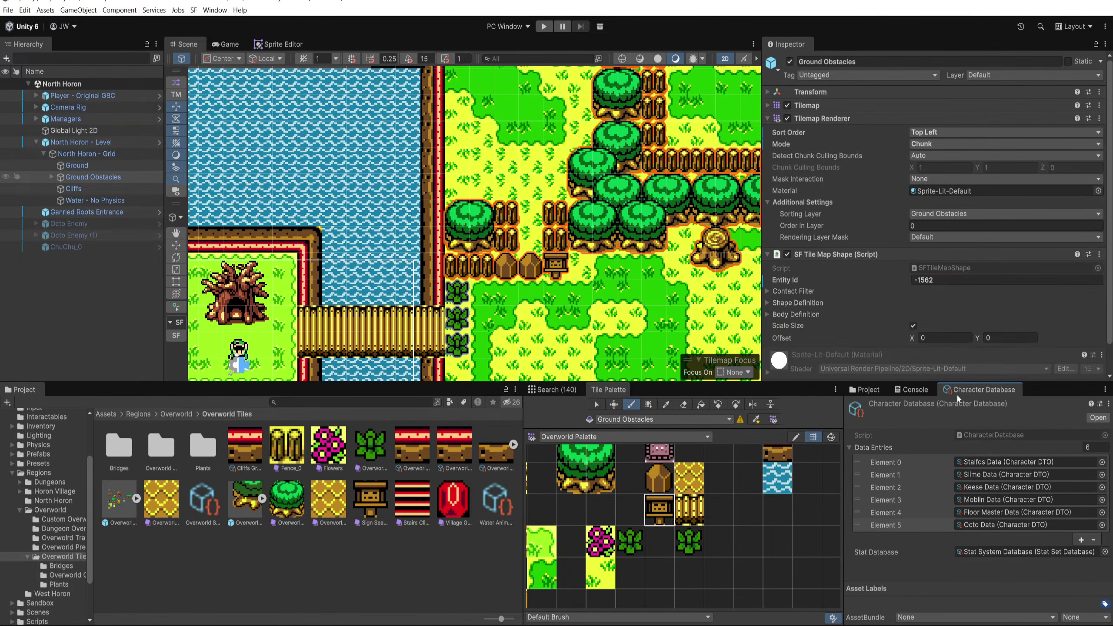
click(911, 390)
Step: Examine the southern part of the North Horon map, around the boulders and the southern exit, for further sign positions
scroll(361, 281, down, 3)
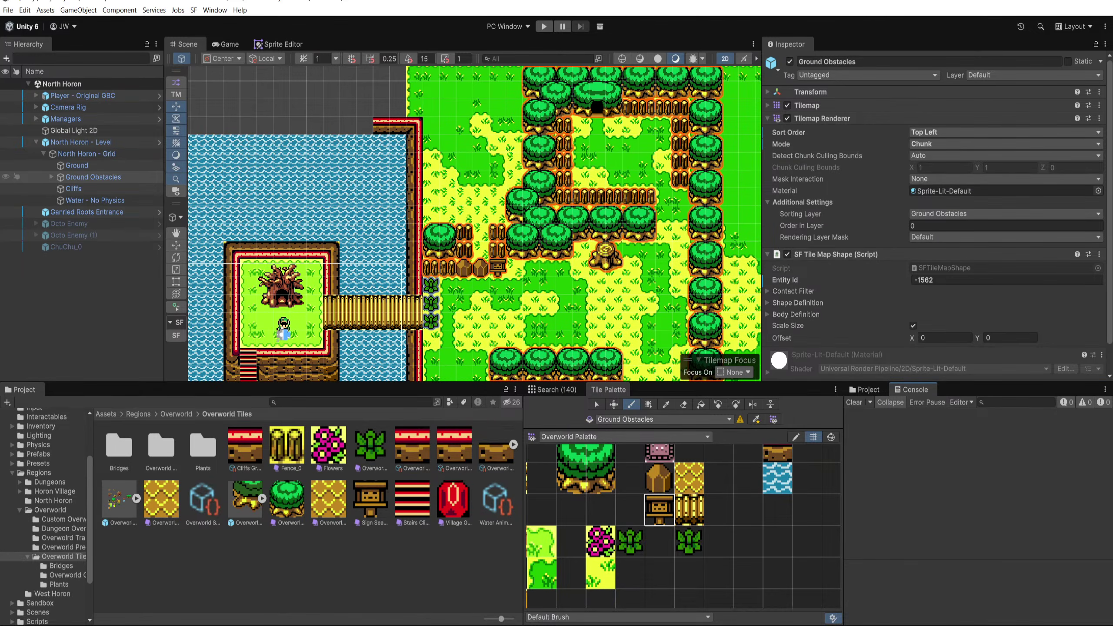
scroll(249, 329, down, 2)
mouse_move(324, 373)
mouse_down()
mouse_move(380, 307)
mouse_move(312, 304)
mouse_move(334, 228)
mouse_up()
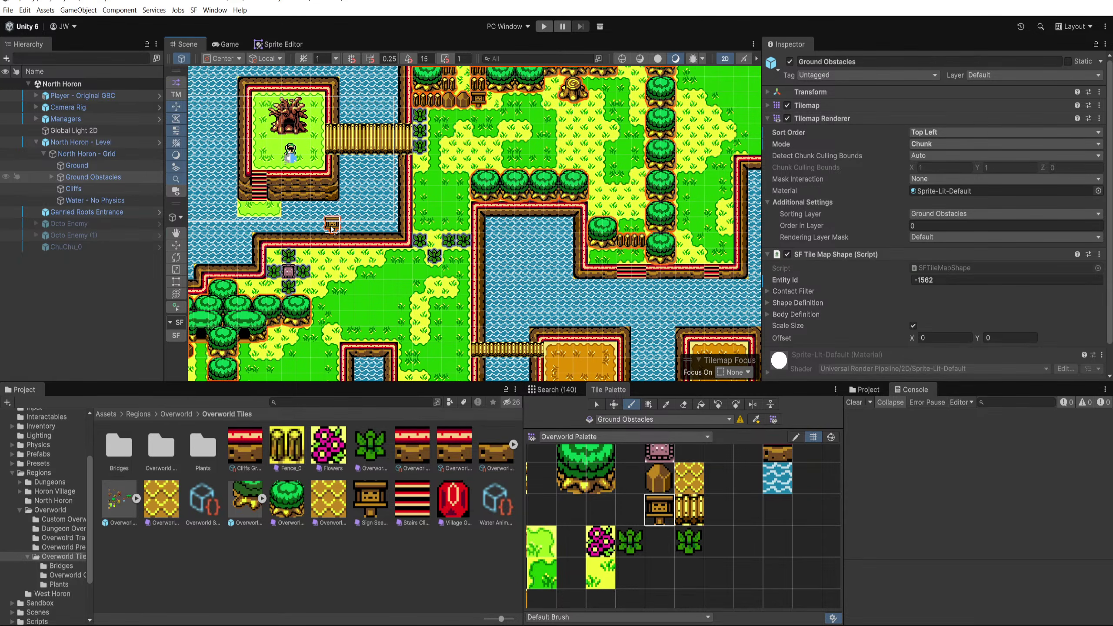
mouse_move(268, 366)
mouse_down()
mouse_move(293, 302)
mouse_move(467, 233)
mouse_move(588, 222)
mouse_up()
scroll(291, 303, up, 4)
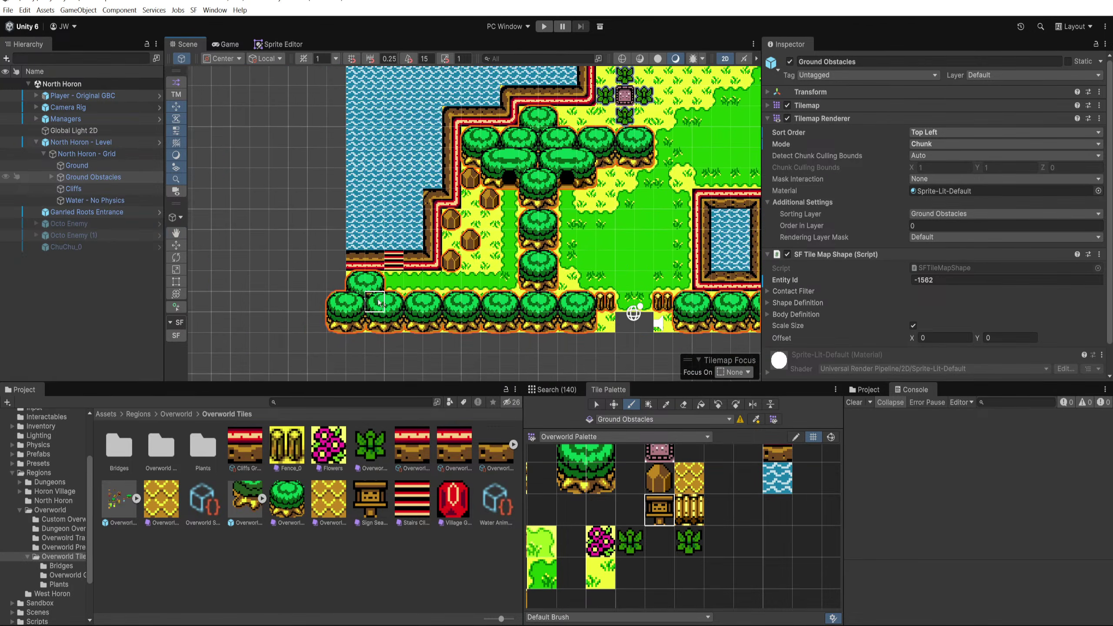
scroll(416, 263, up, 9)
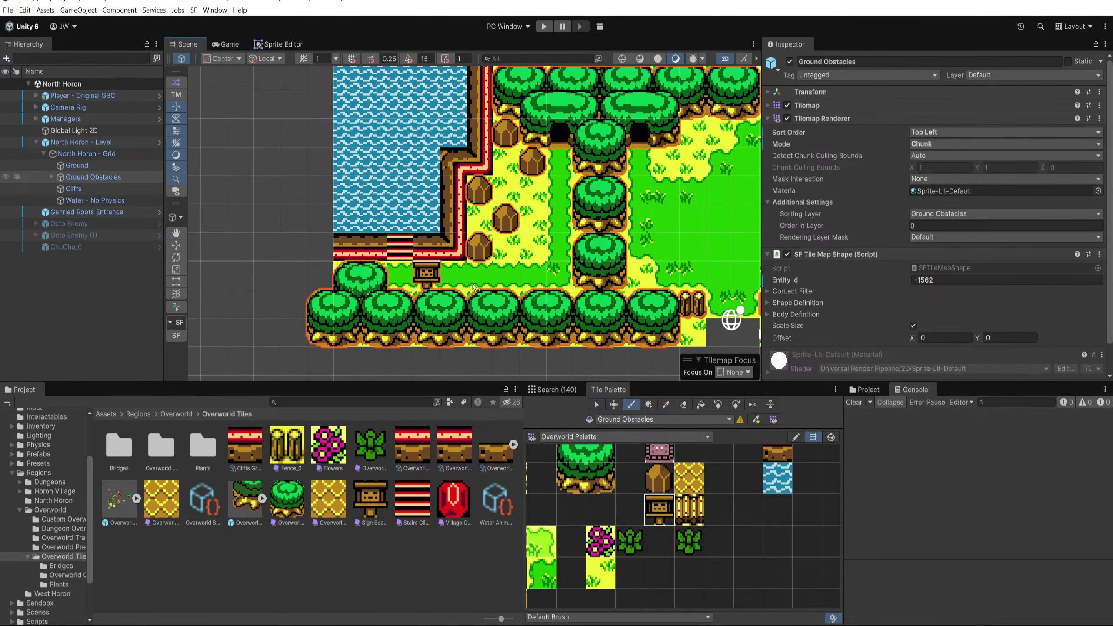
scroll(531, 275, right, 5)
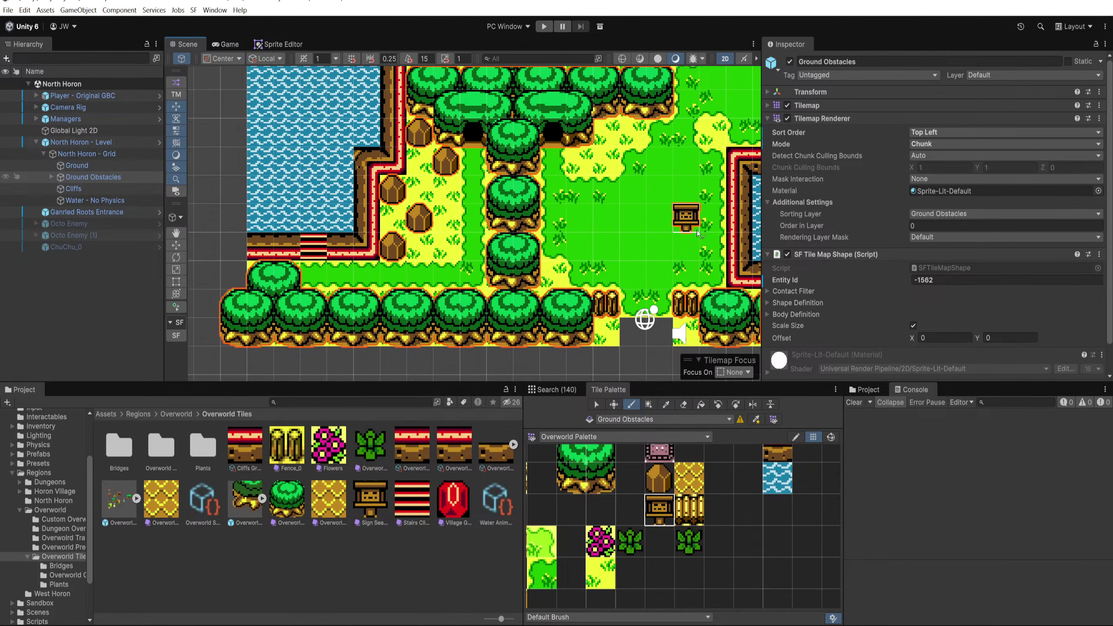
Step: Examine the North Horon map from the southern exit up past the walled pond to the northern clearing for further sign positions
scroll(636, 211, right, 10)
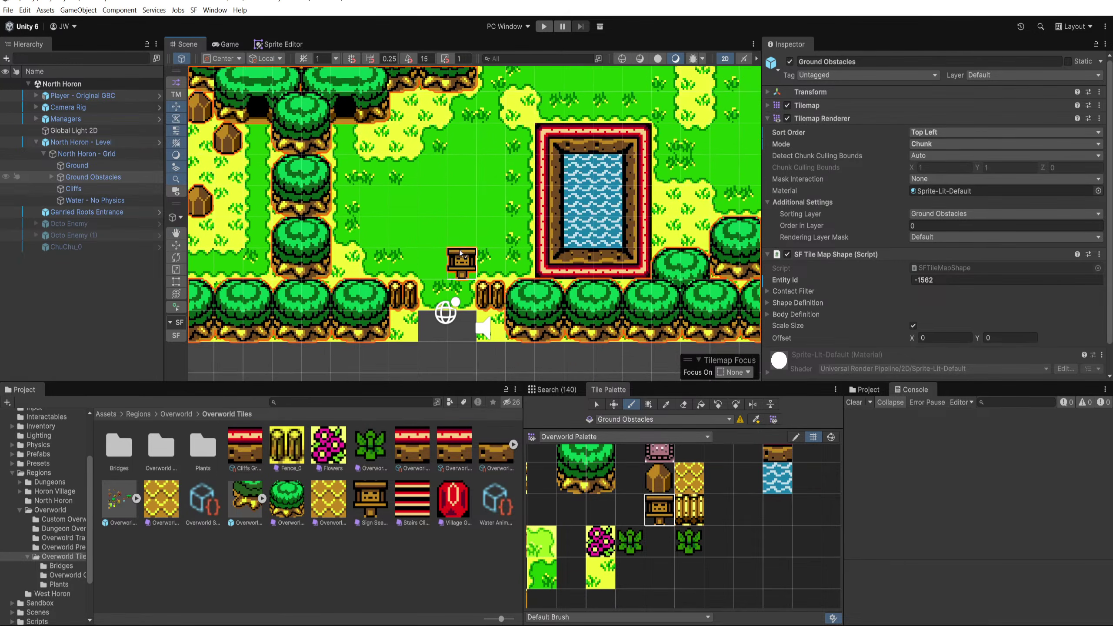
drag(563, 144, 415, 257)
scroll(415, 257, down, 6)
drag(490, 178, 566, 127)
scroll(566, 127, up, 5)
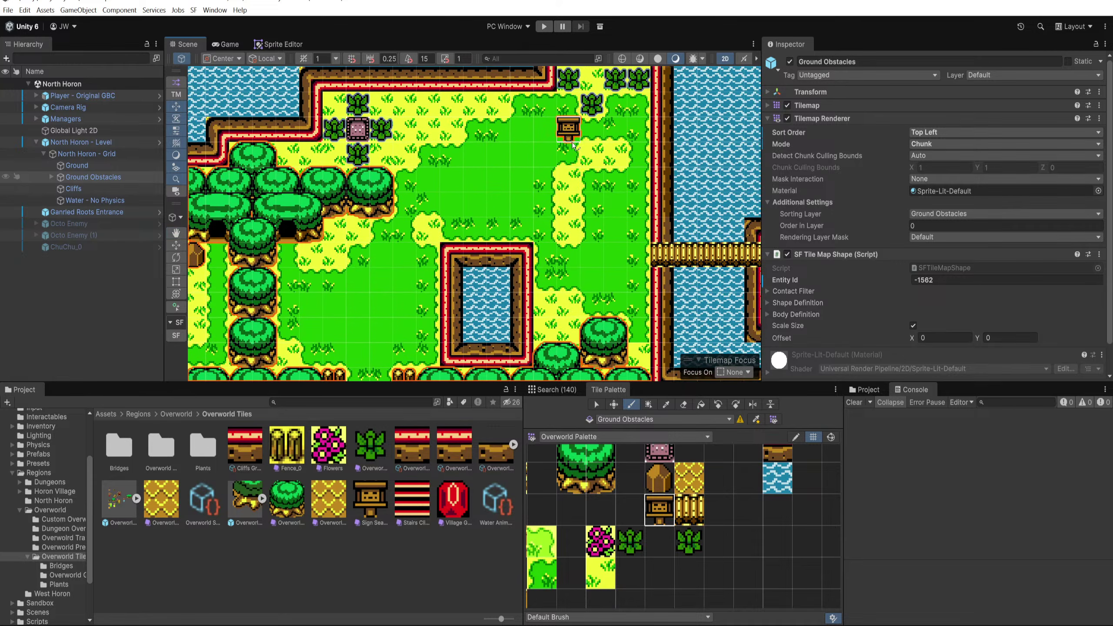
click(556, 390)
click(607, 390)
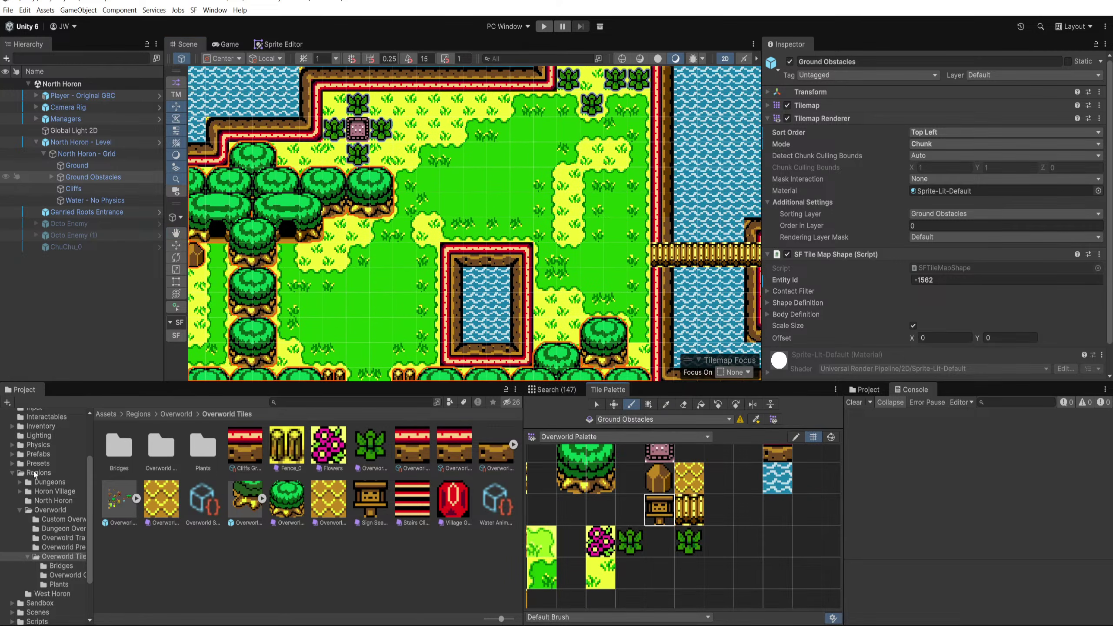
Step: Look through the Dungeons region's assets, including its Dungeon Doors and Transitions folders
click(13, 473)
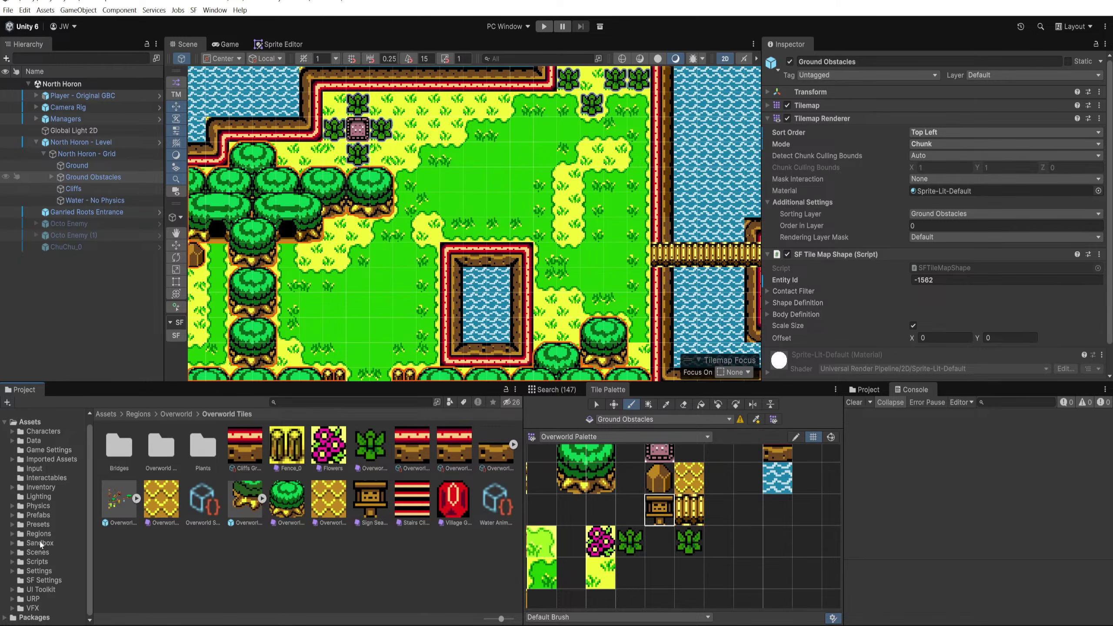
click(39, 534)
double_click(120, 456)
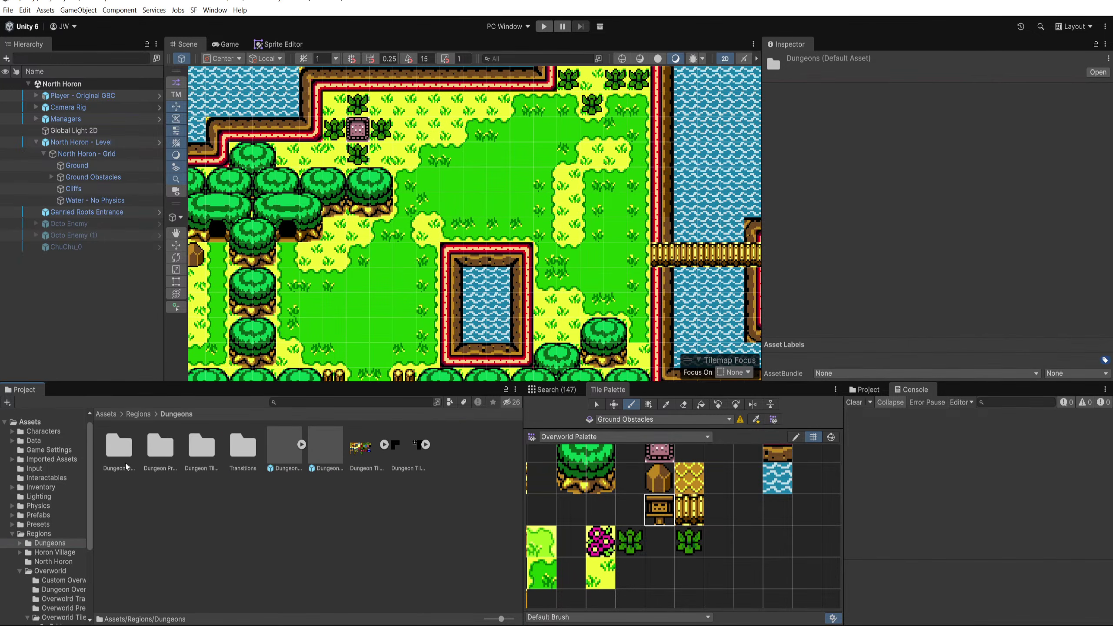
double_click(126, 466)
click(175, 415)
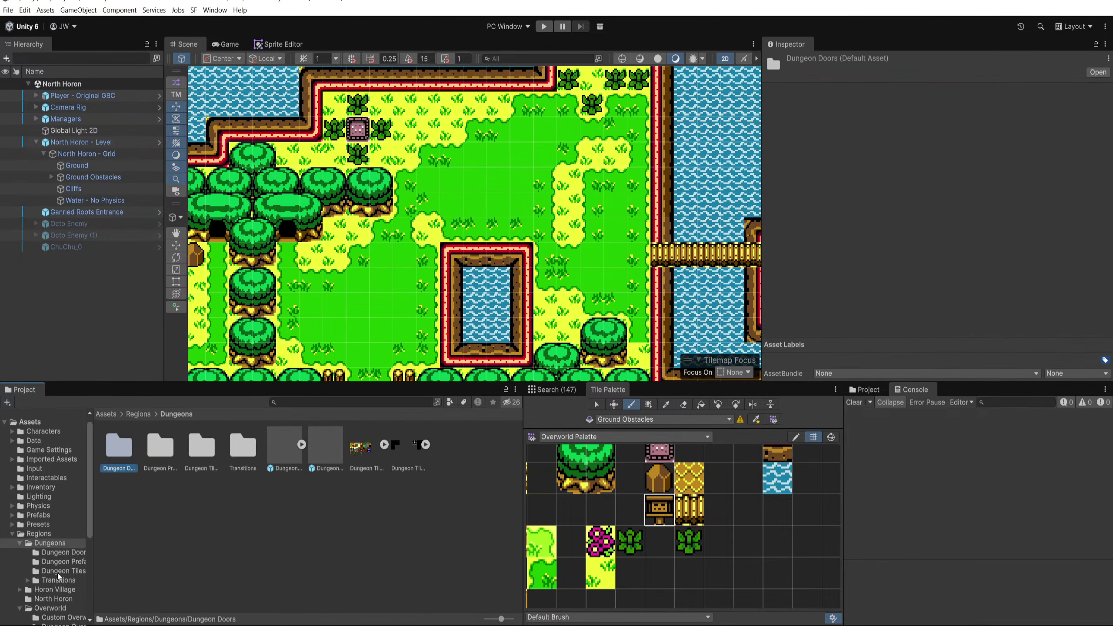
click(59, 580)
Step: Open the Gnarled Root Dungeon scene from the Scenes/Dungeons folder and close the Tile Palette
scroll(52, 607, down, 4)
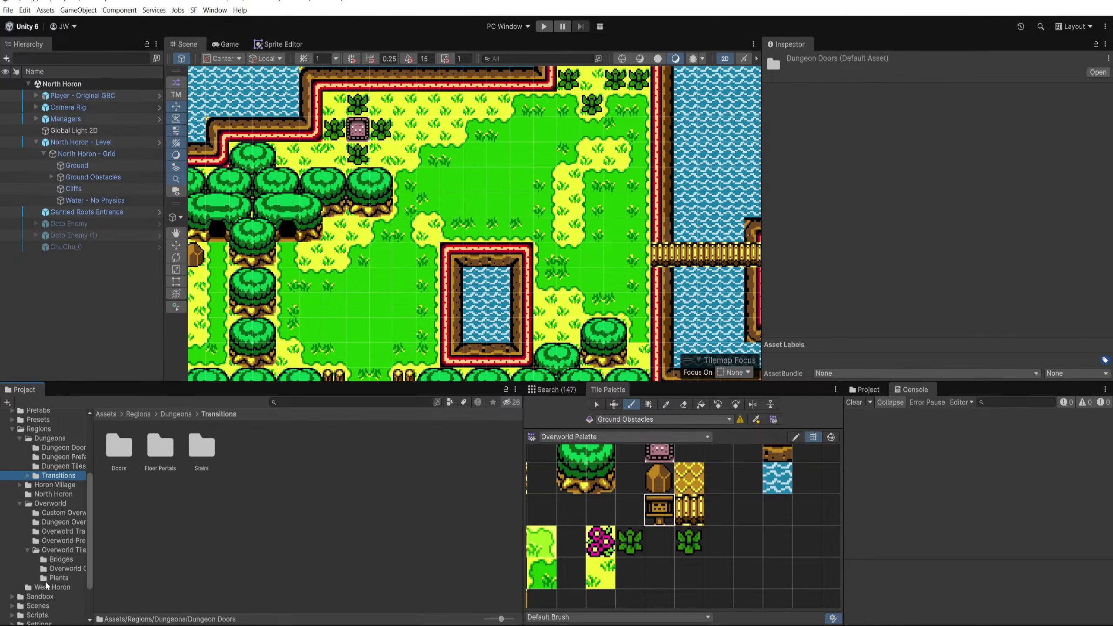
click(42, 605)
double_click(119, 445)
double_click(125, 446)
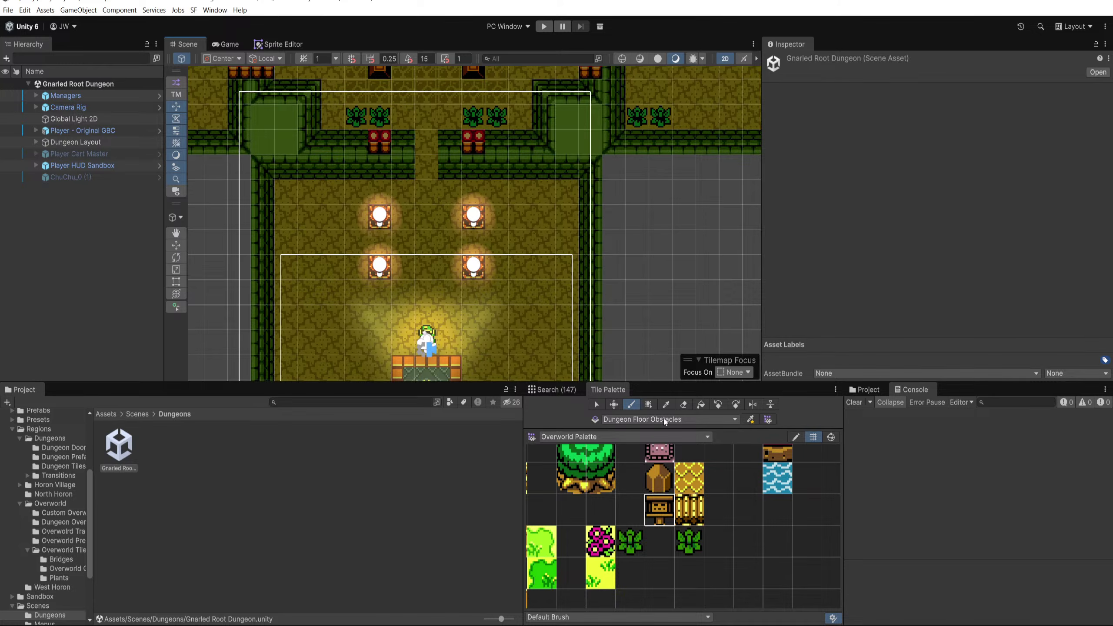
middle_click(605, 391)
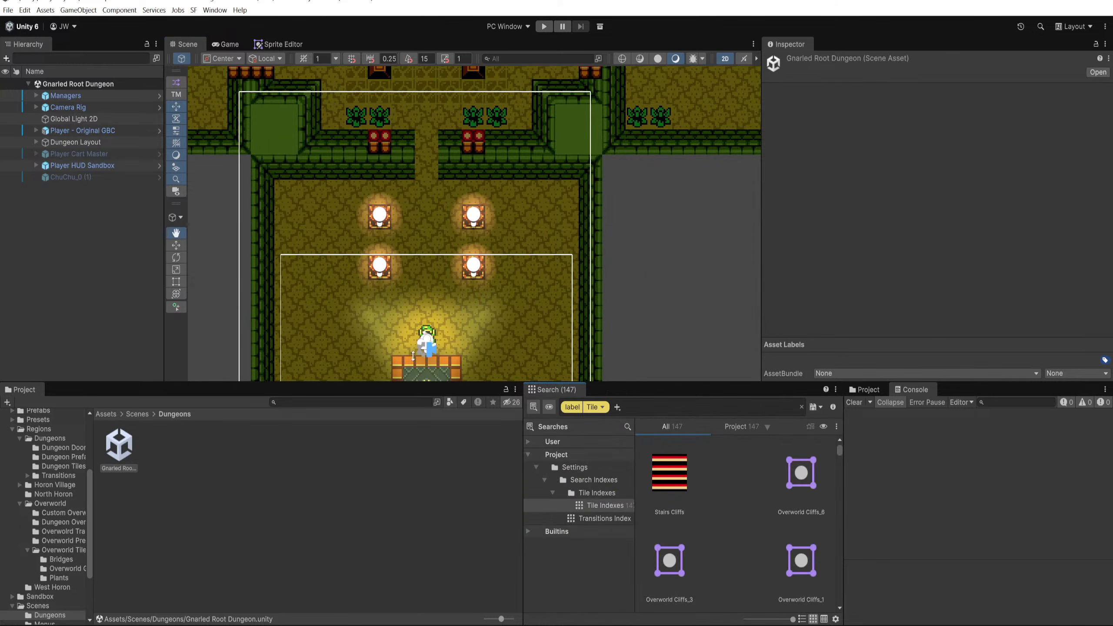
Step: Play the dungeon scene and walk the player from the torch-lit entrance room north and east into the Stalfos room
drag(527, 149, 474, 316)
drag(648, 299, 632, 134)
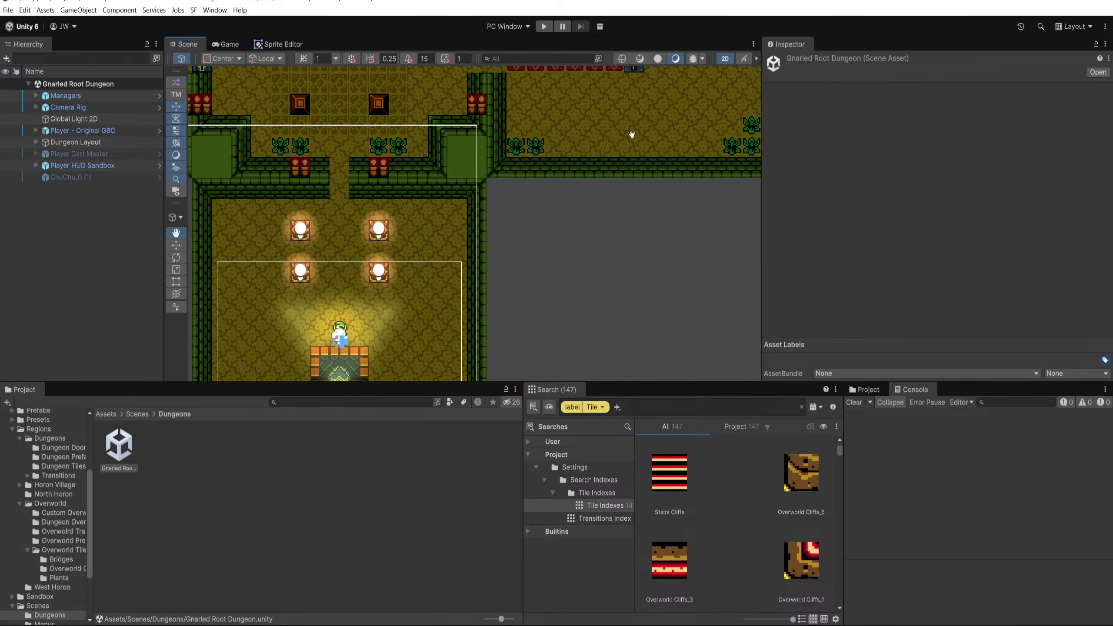
click(546, 26)
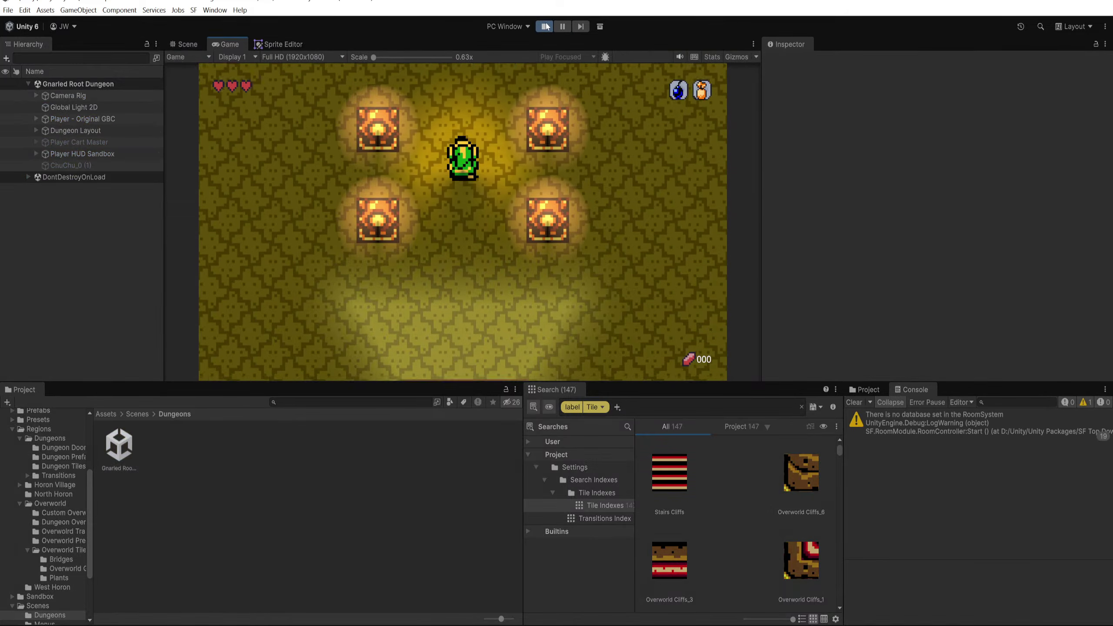
key(w)
key(d)
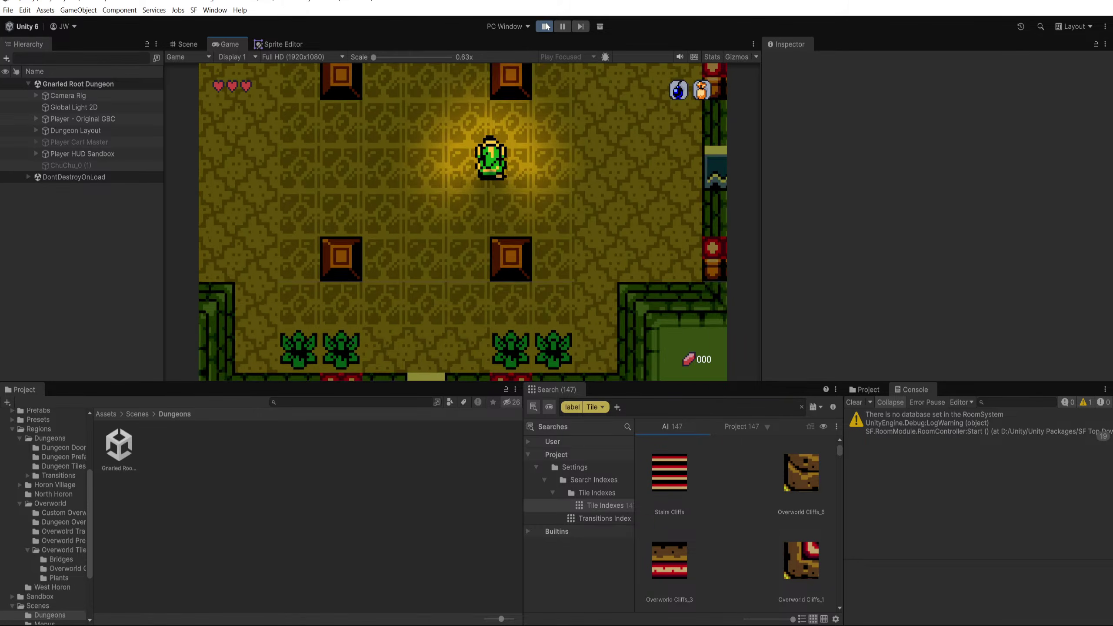
key(Right)
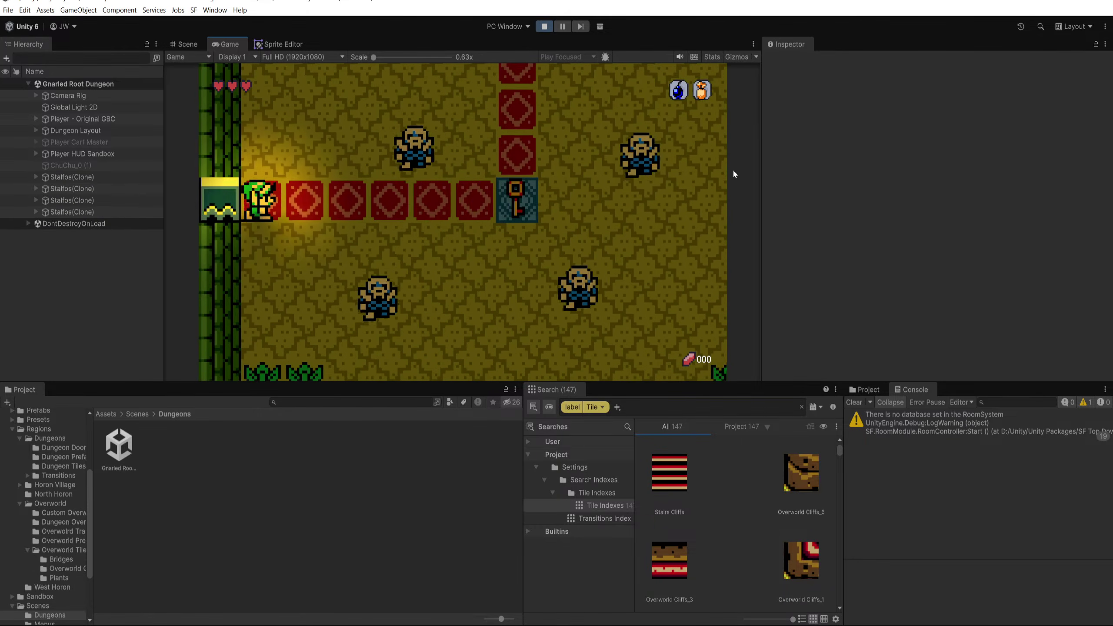
Step: Walk around the Stalfos room, attack the enemies, and stop the play test
key(d)
key(s)
click(457, 313)
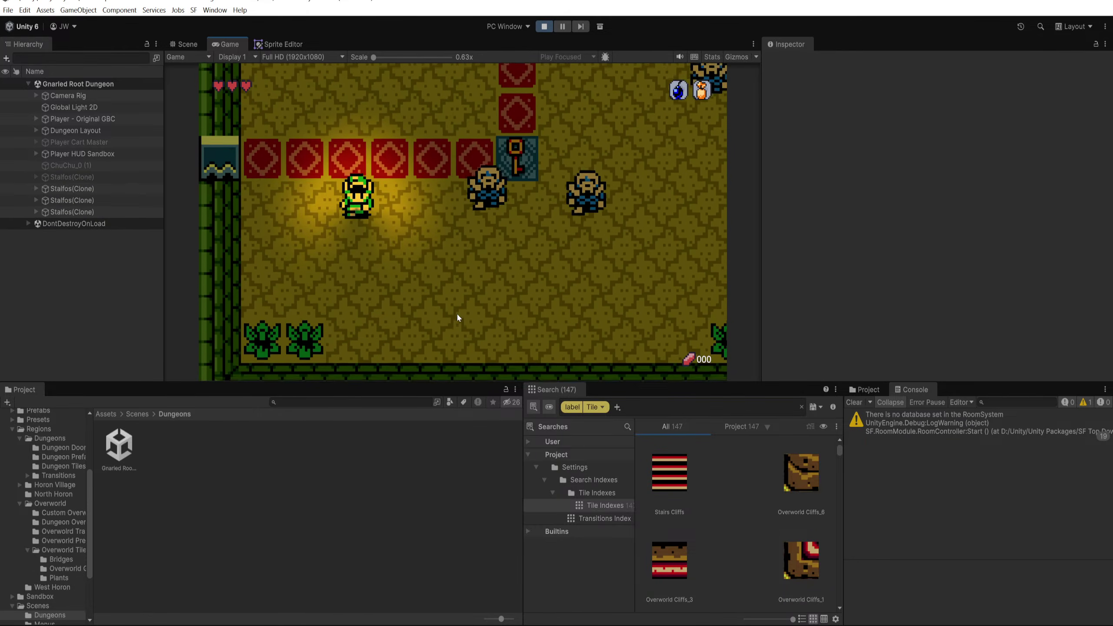
key(w)
key(d)
click(544, 27)
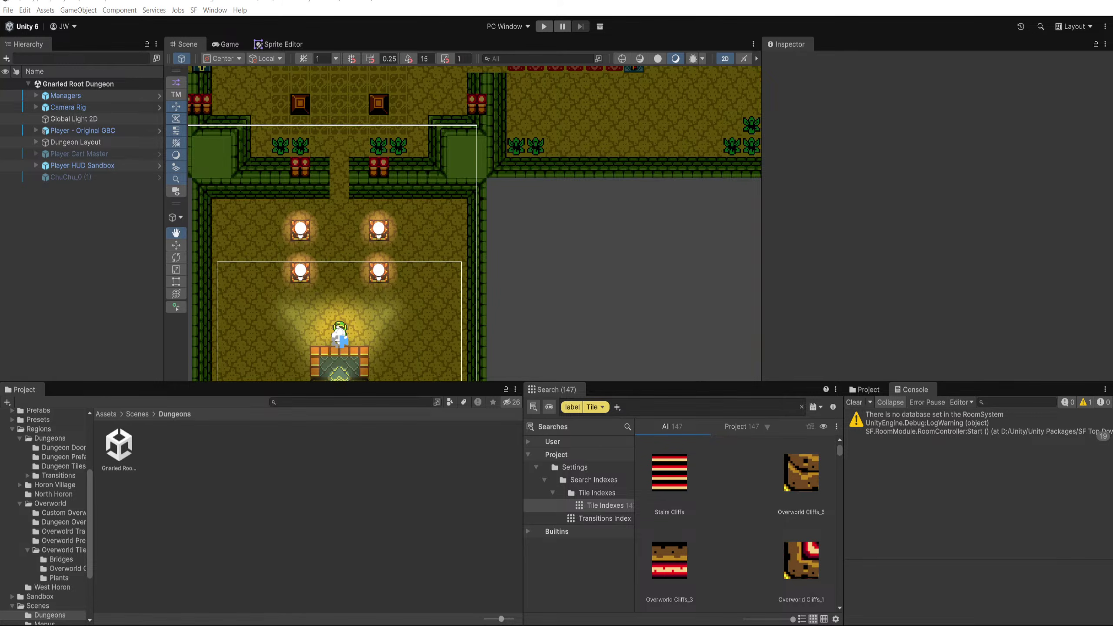
Step: Switch to Aseprite, widen its window to view the Season Overworld sprite sheet, and return to Unity
key(alt+Tab)
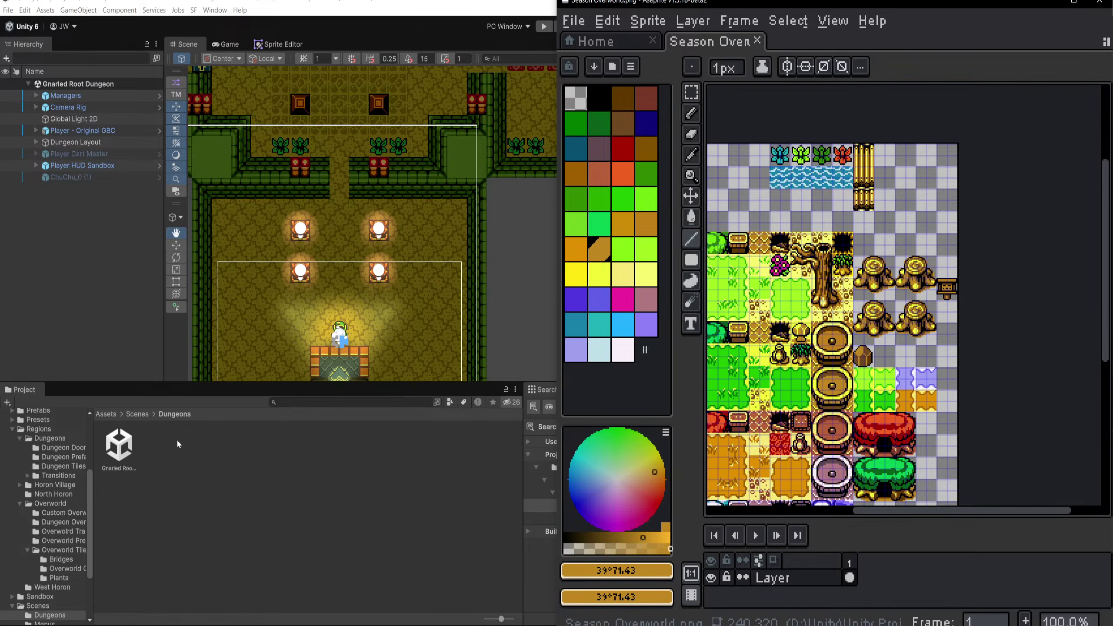
drag(555, 198, 297, 199)
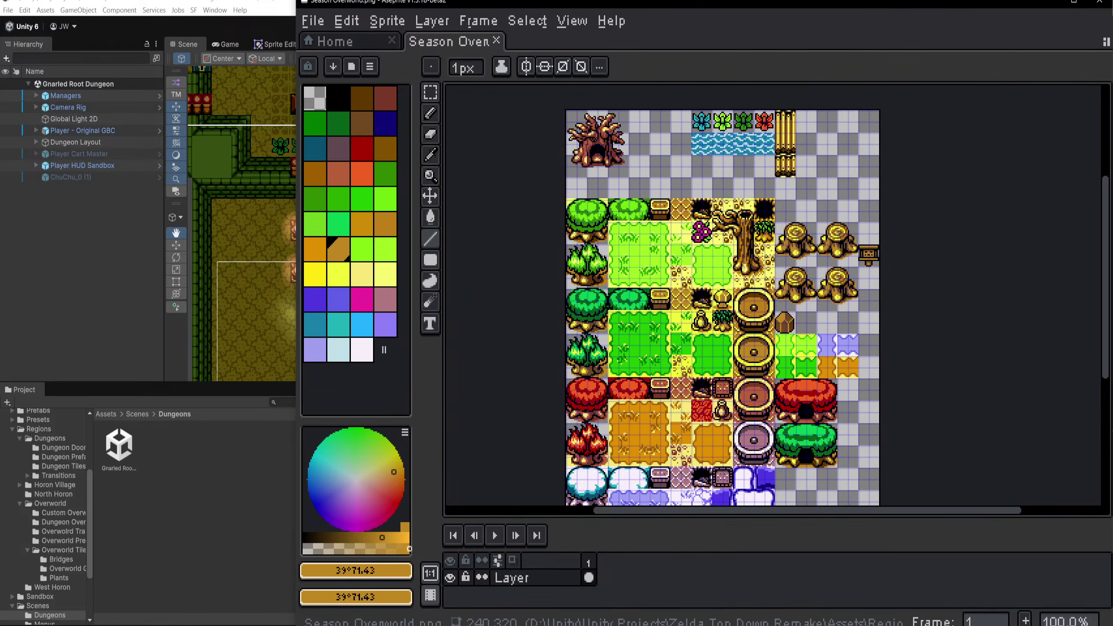
click(182, 449)
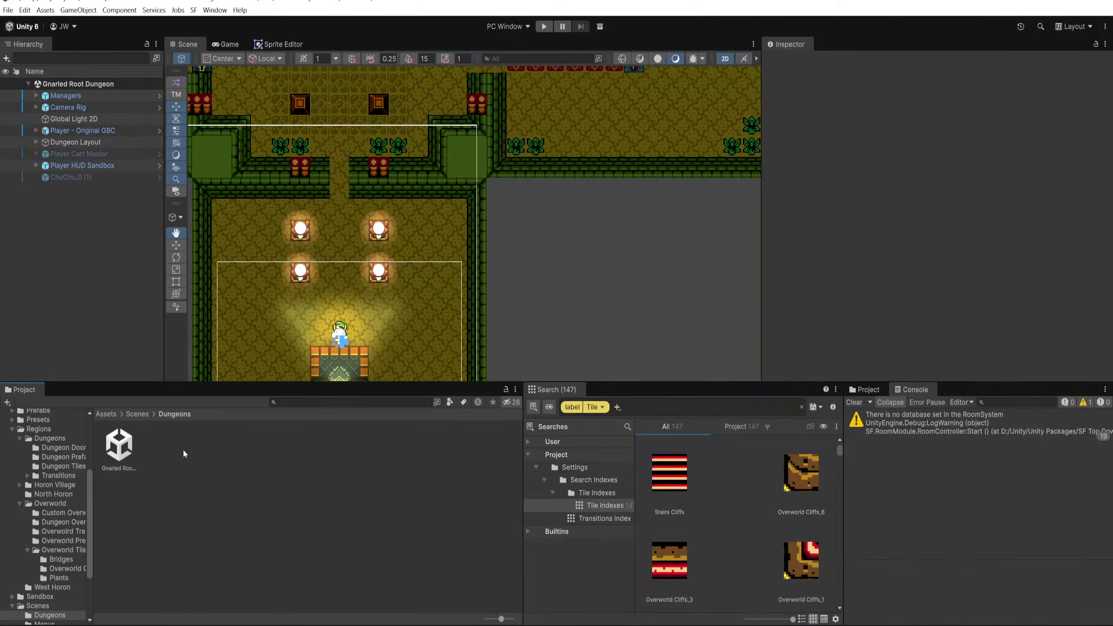
Step: Collapse the Regions and Scenes folders, widen the project folder tree, and display the Characters folder
click(13, 430)
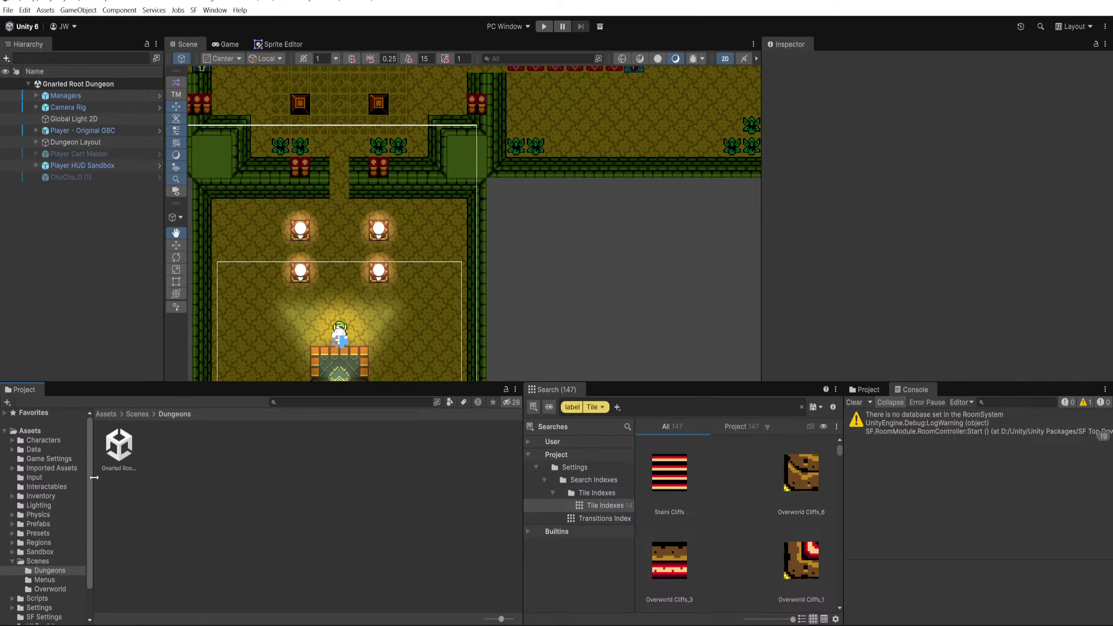
drag(94, 478, 130, 477)
click(48, 459)
key(Up)
key(Up)
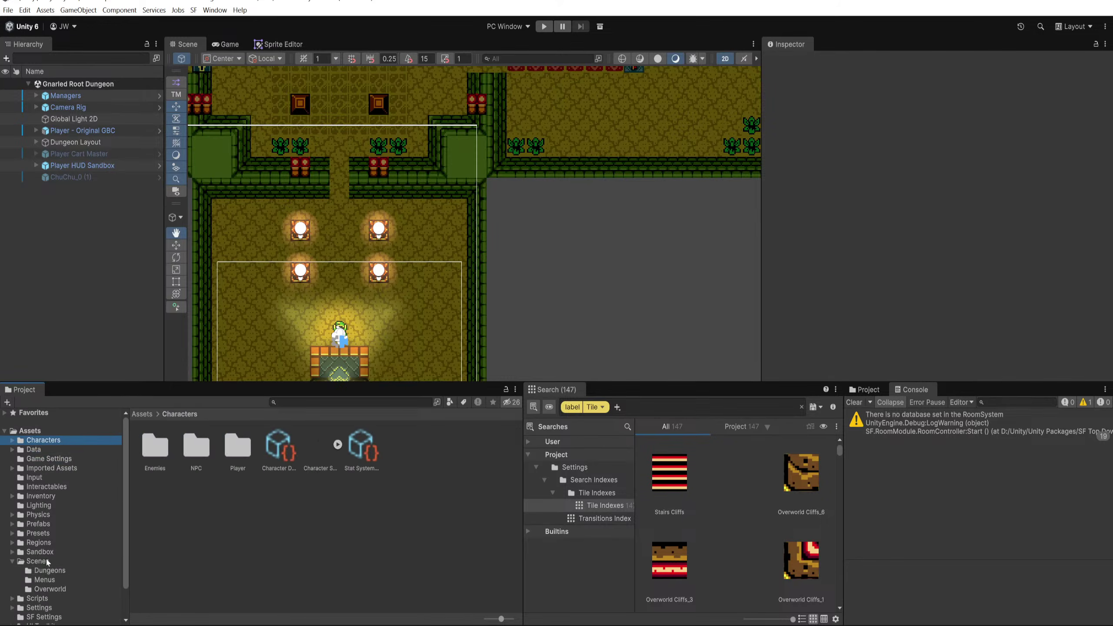
click(12, 563)
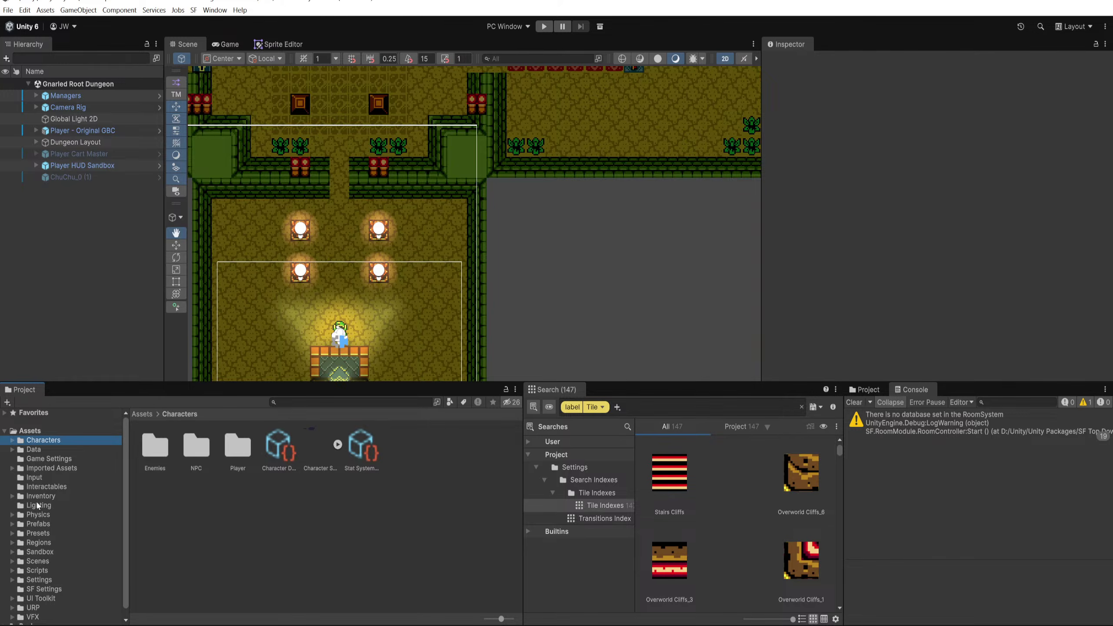
Step: Open the Bosses folder inside Enemies and give the project area more height
double_click(165, 462)
drag(267, 382, 266, 316)
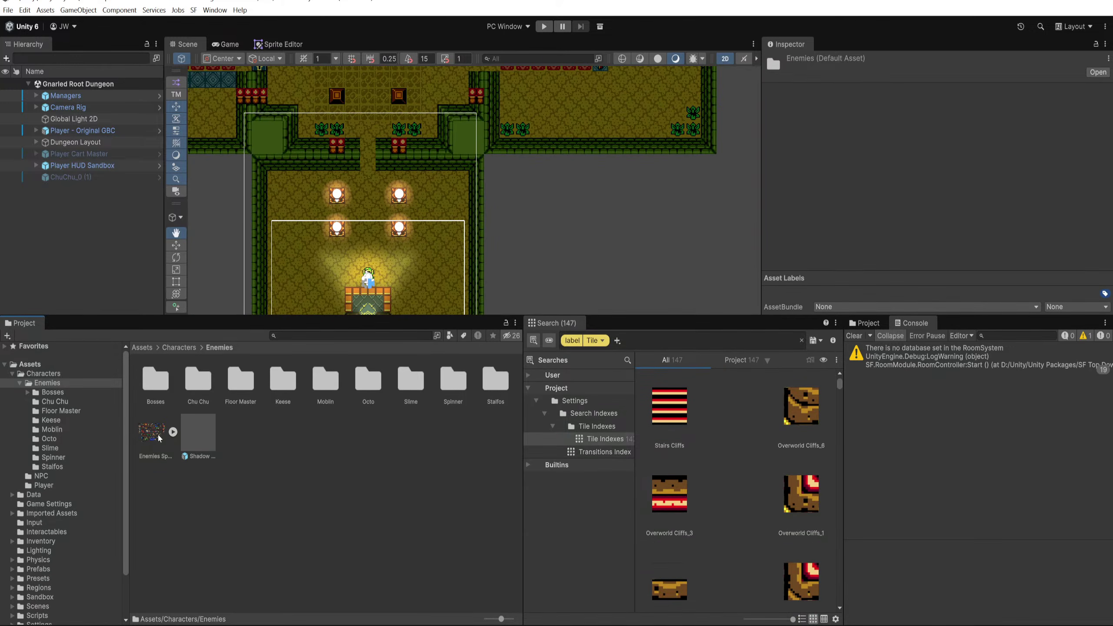
double_click(155, 380)
Step: Move the Player - Original GBC object from the entrance room into the boss room, to the left of the green dragon
scroll(442, 233, down, 8)
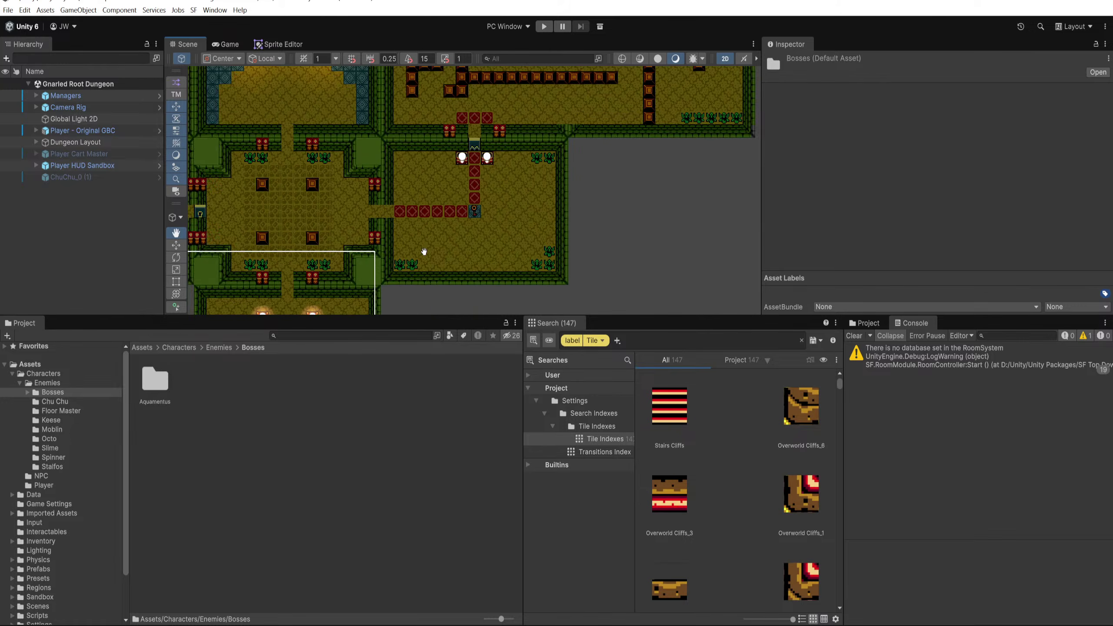
drag(407, 255, 450, 152)
scroll(432, 187, down, 5)
click(73, 177)
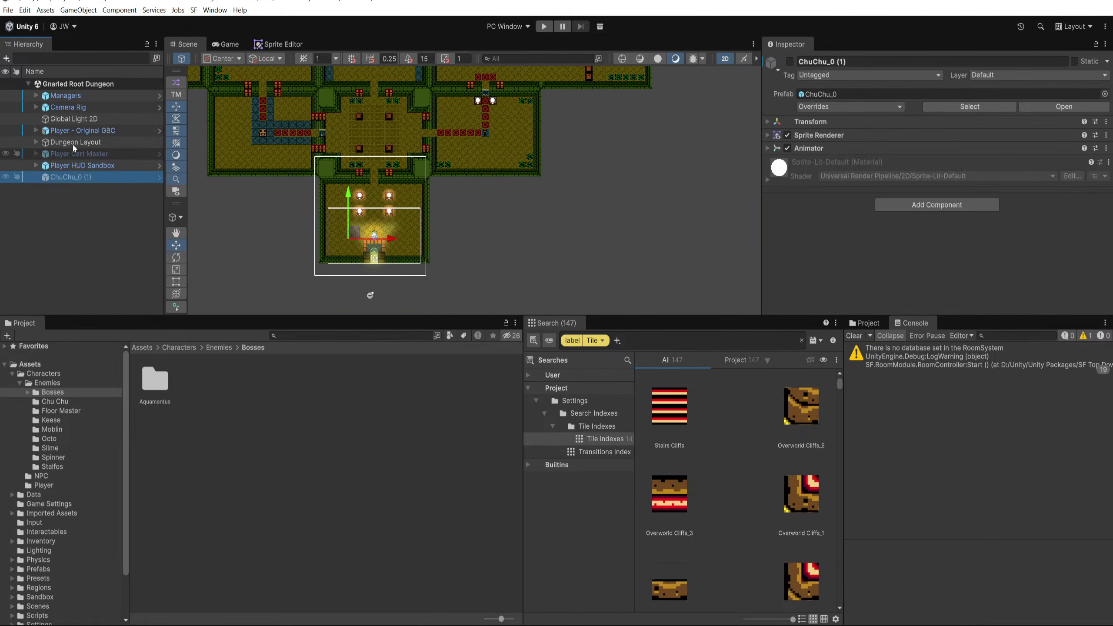
click(76, 130)
drag(446, 188, 353, 254)
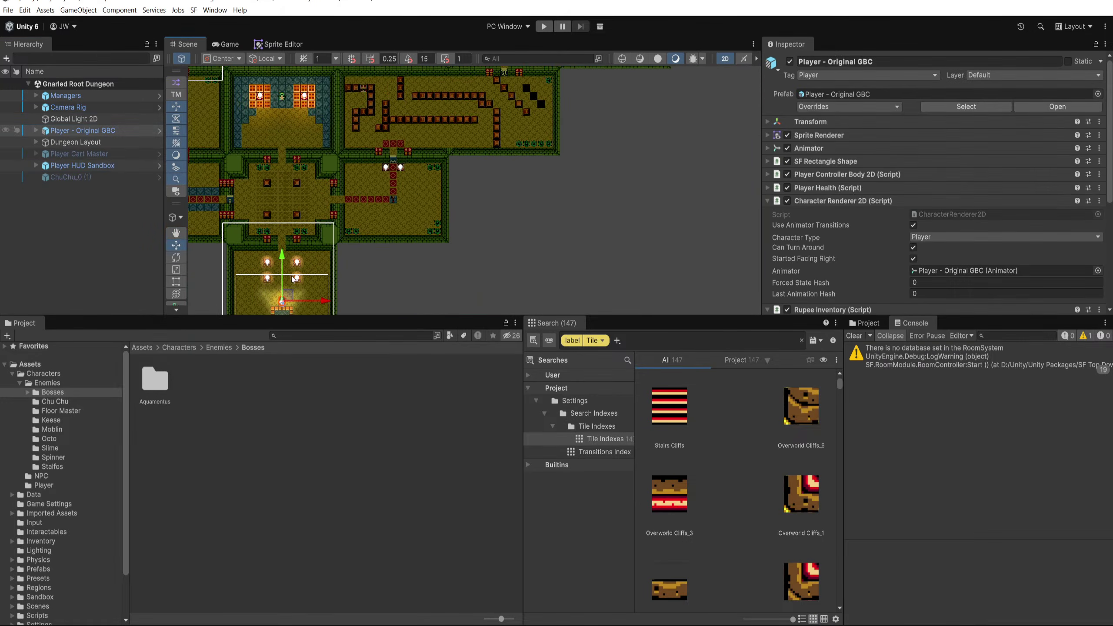
drag(287, 295, 383, 243)
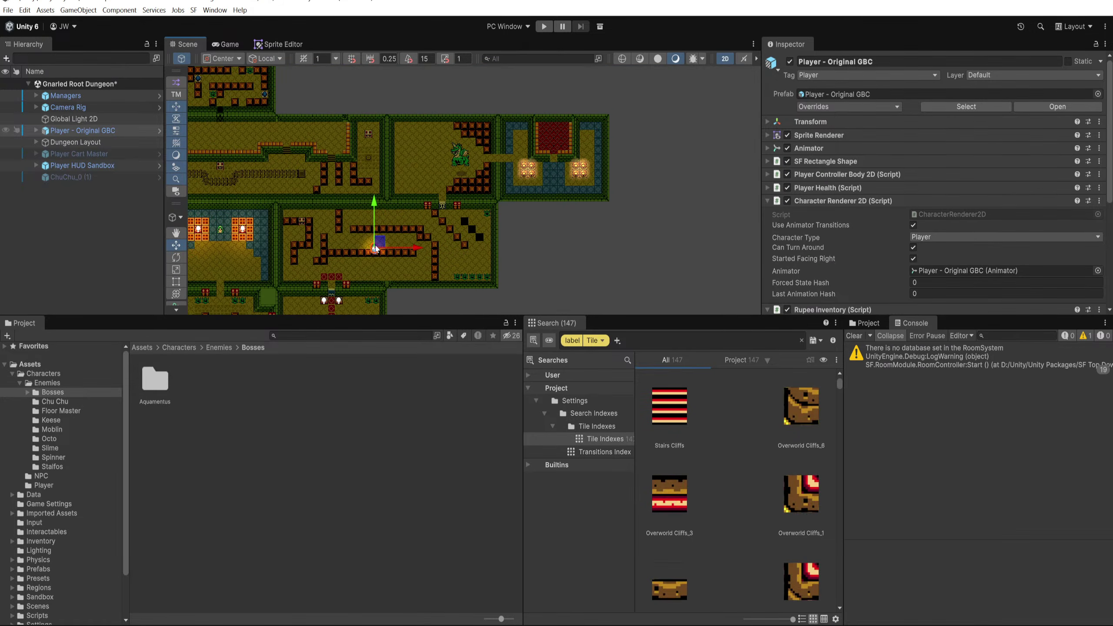
Step: Play the scene and walk the player around the boss room in front of the dragon
click(544, 27)
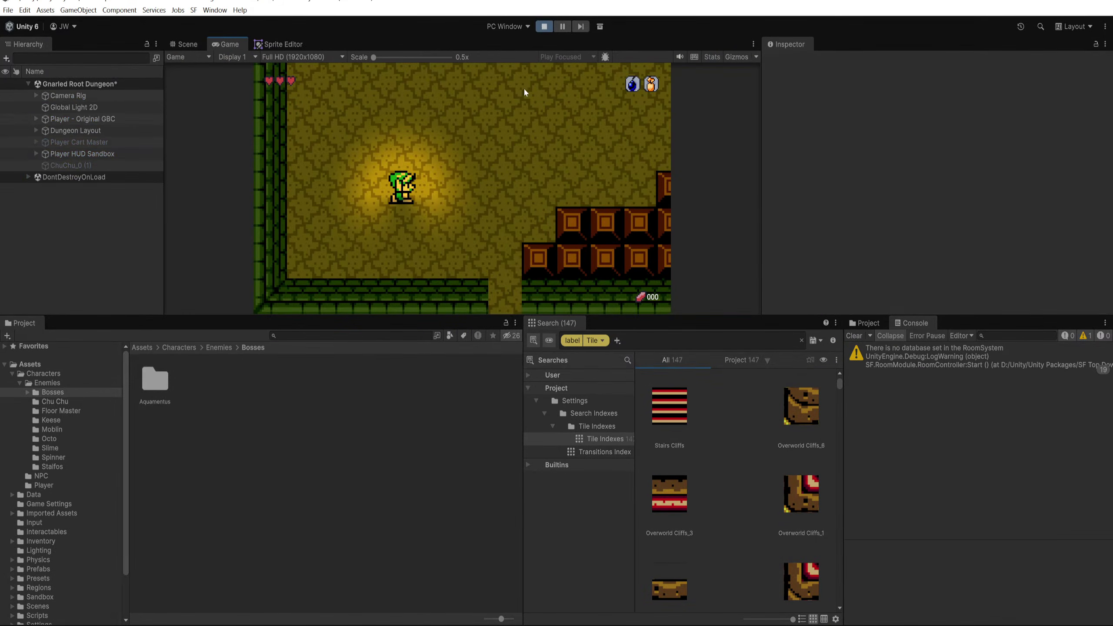
key(w)
key(d)
key(a)
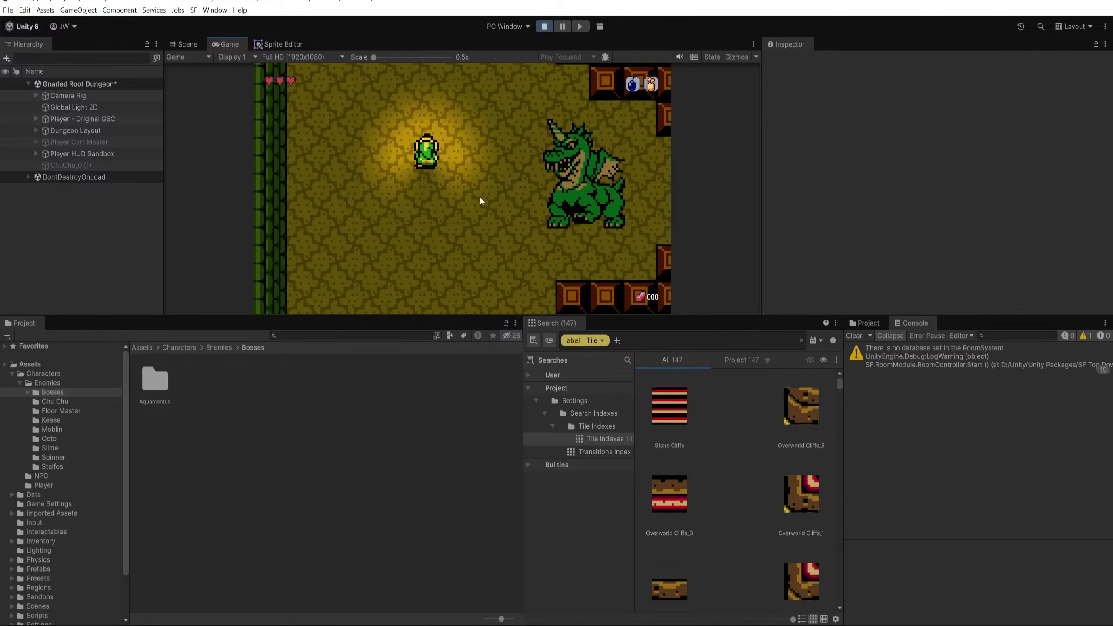
key(s)
key(a)
key(d)
Step: Enlarge the game view in width and height for a bigger look at the boss, and stop the play test
drag(472, 321, 467, 421)
drag(762, 180, 845, 182)
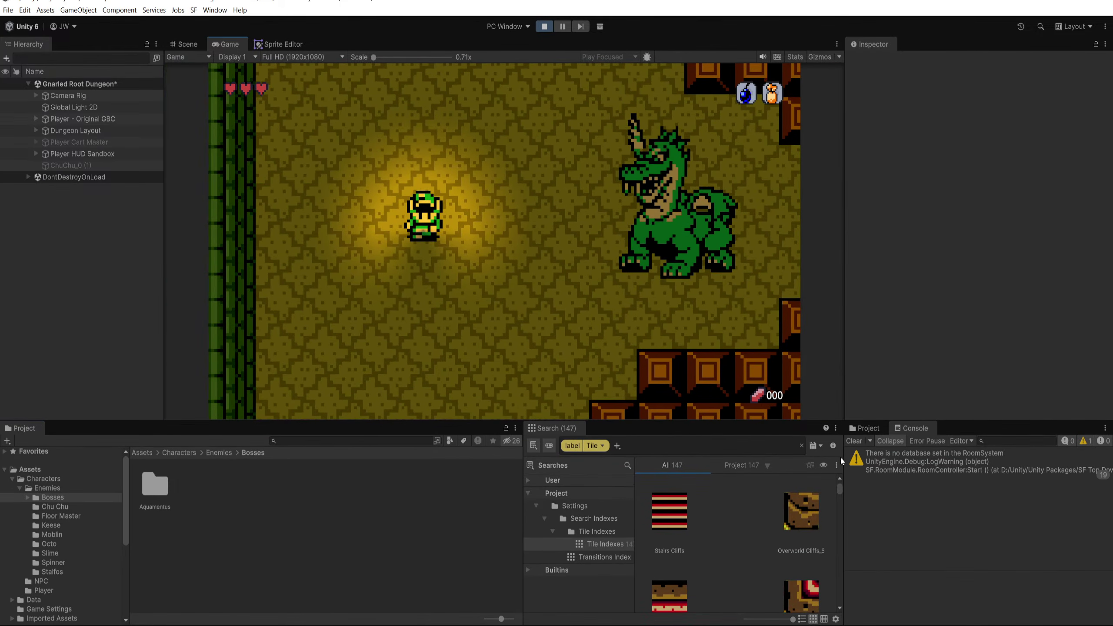
drag(433, 420, 434, 482)
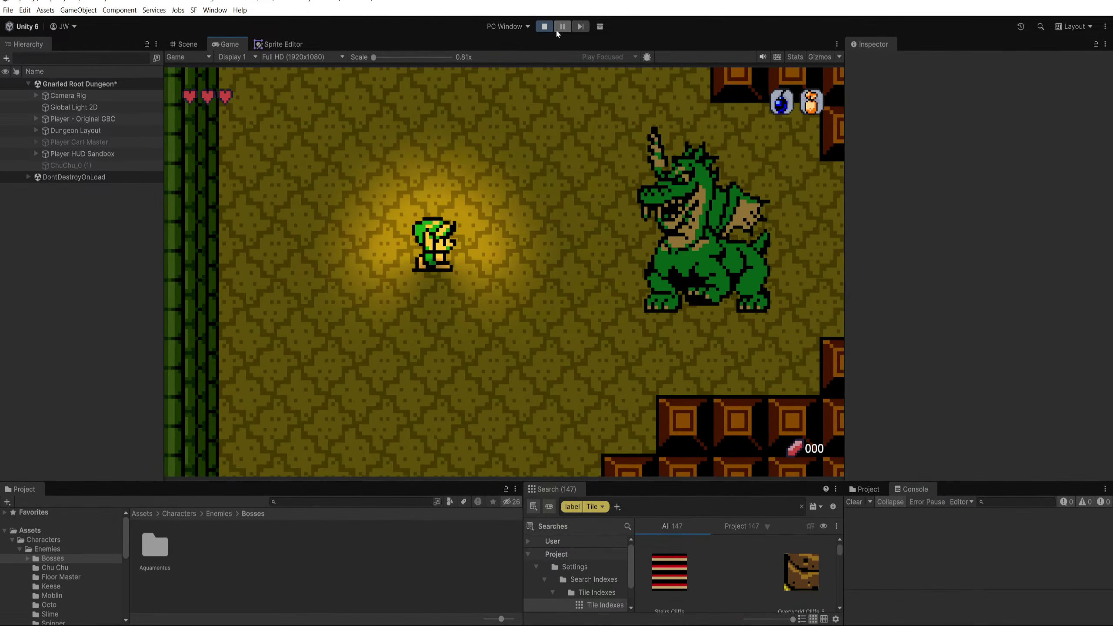
click(544, 27)
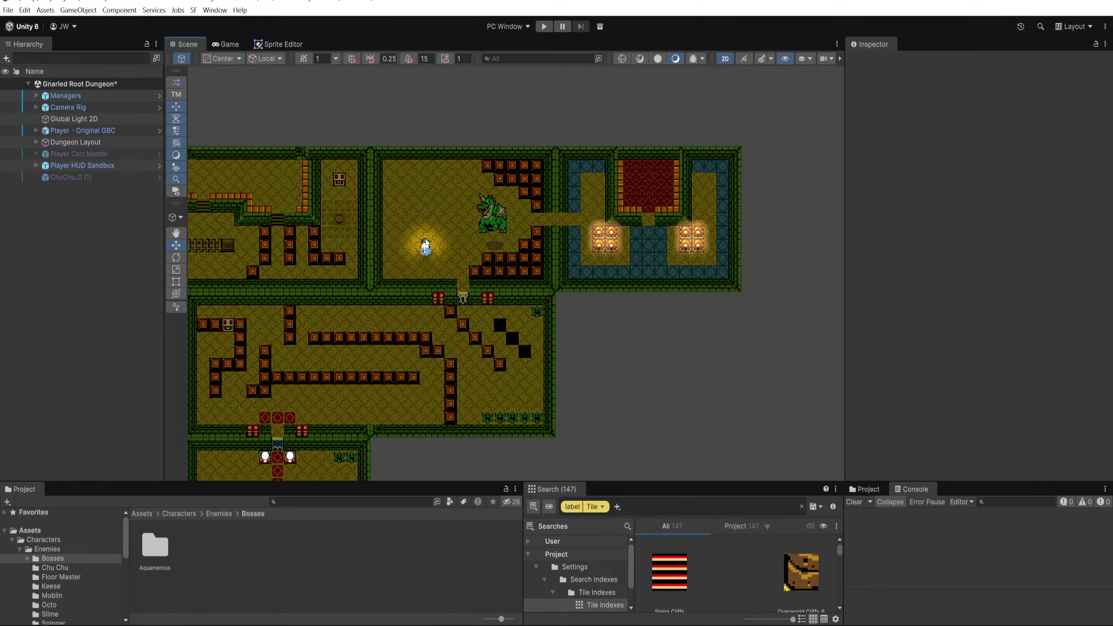
Step: Move the player object slightly upward in the boss room, roughly level with the dragon
click(425, 243)
click(426, 243)
drag(427, 244, 432, 220)
scroll(492, 226, up, 5)
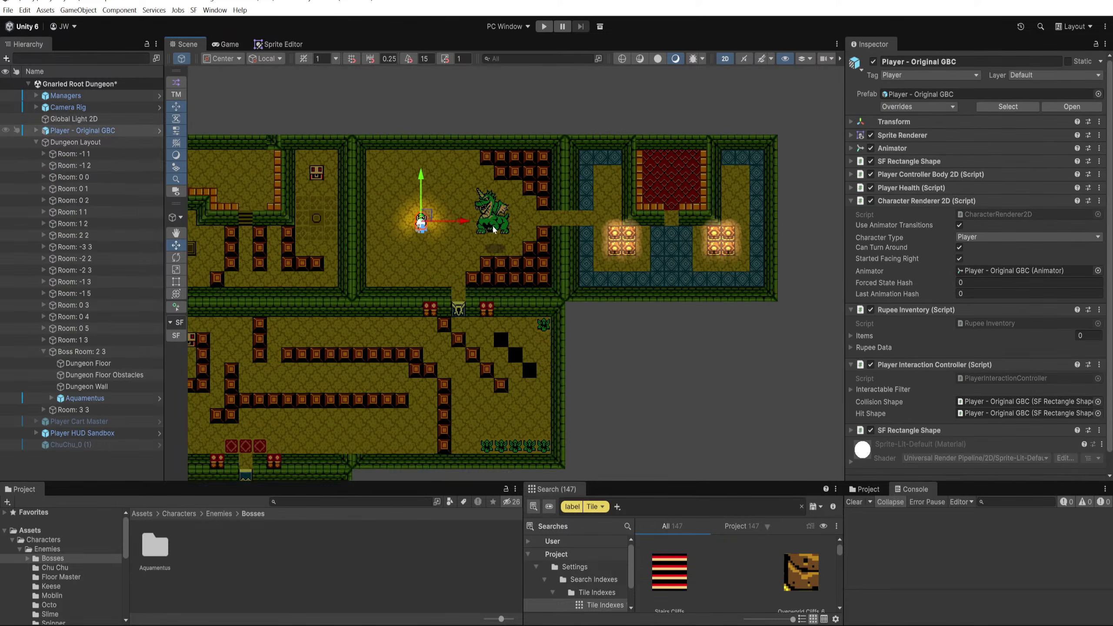
Step: Inspect the components of the Aquamentus boss and its Aquamentus - Model child, and view the room below
click(492, 226)
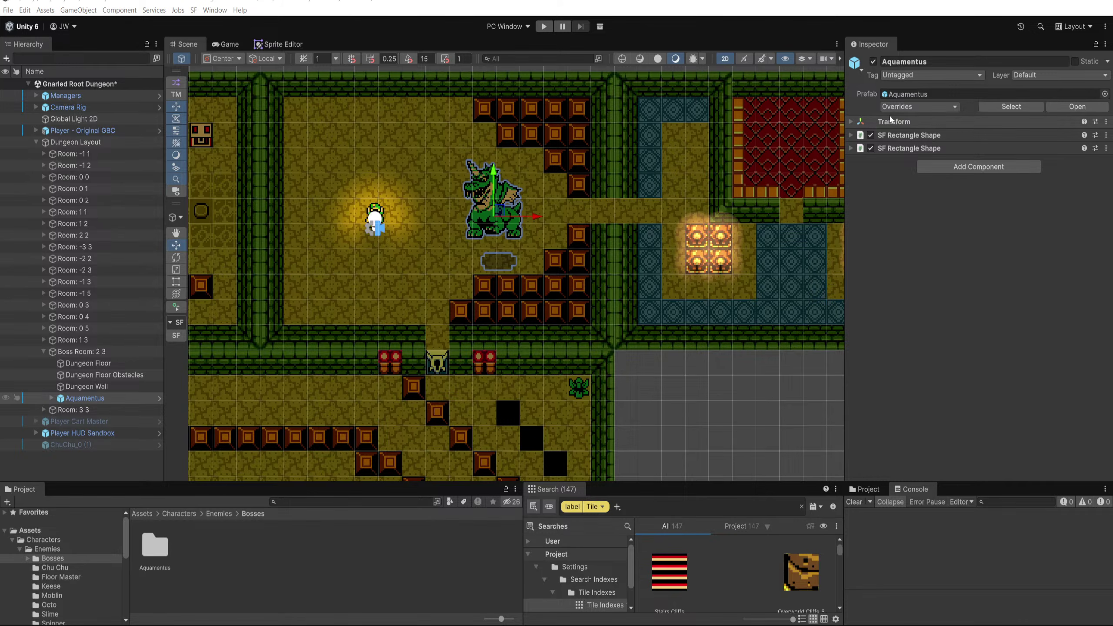
click(51, 399)
click(80, 411)
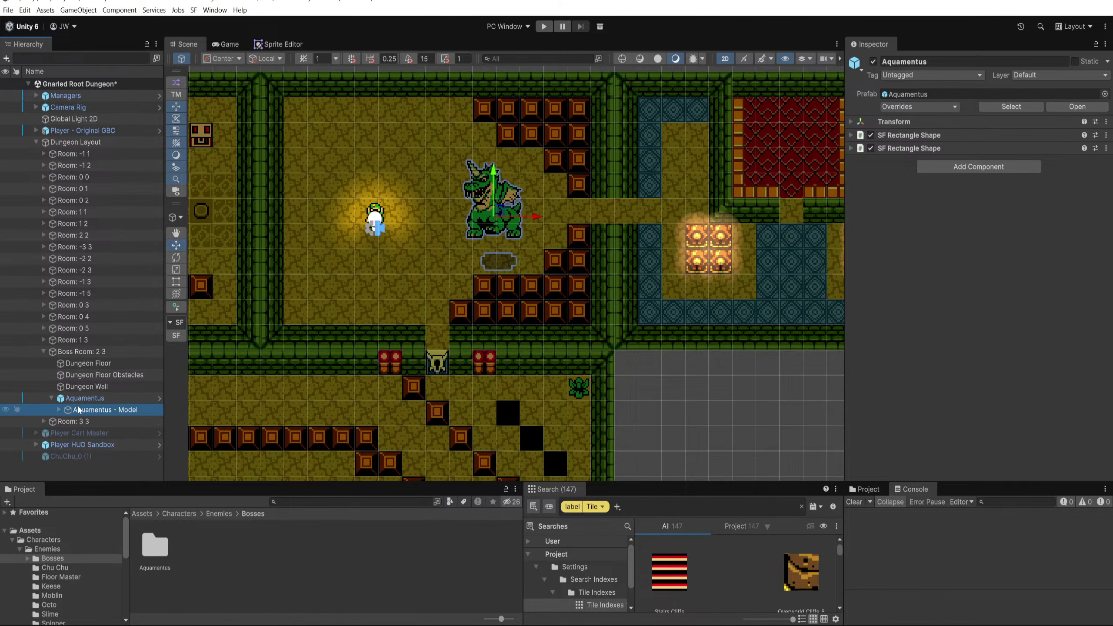
drag(300, 350, 418, 249)
scroll(417, 249, down, 3)
scroll(395, 358, down, 4)
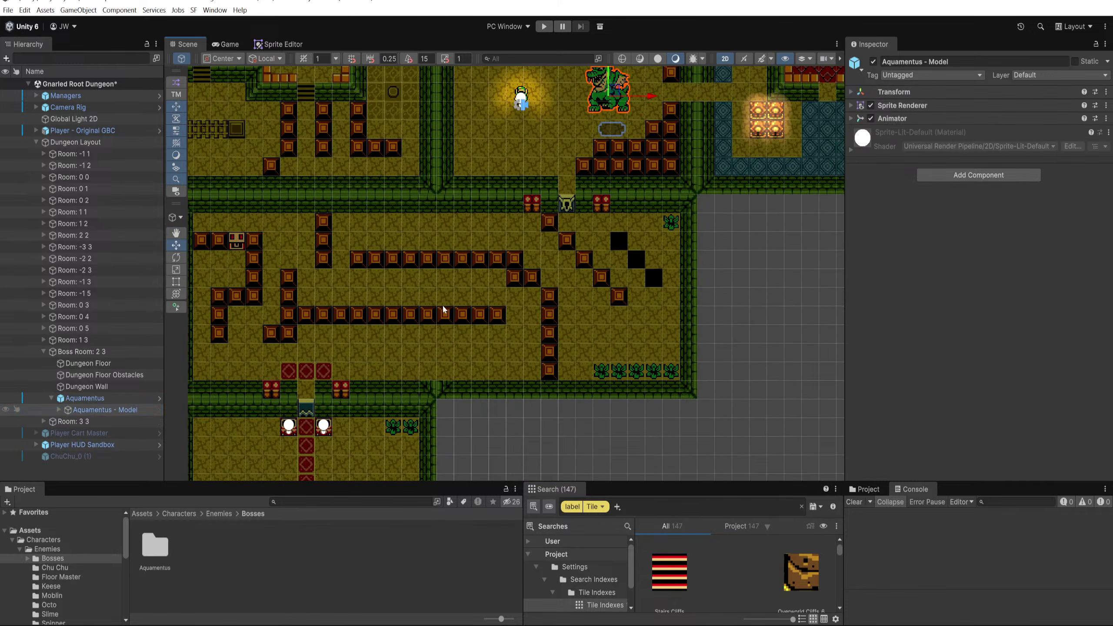
Step: Move the player object out of the boss room onto the red tile path in the room below the block maze
click(489, 164)
drag(495, 157, 377, 379)
scroll(331, 451, up, 4)
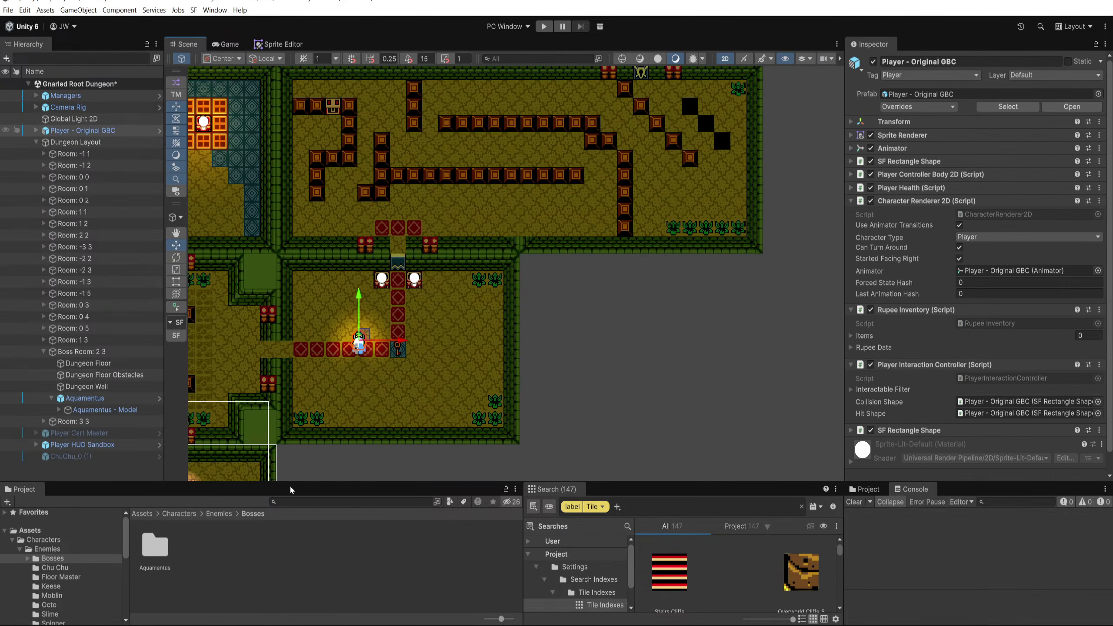
Step: Enlarge the project browser and look through the Enemies and NPC asset folders under Characters
drag(291, 490, 263, 416)
click(219, 447)
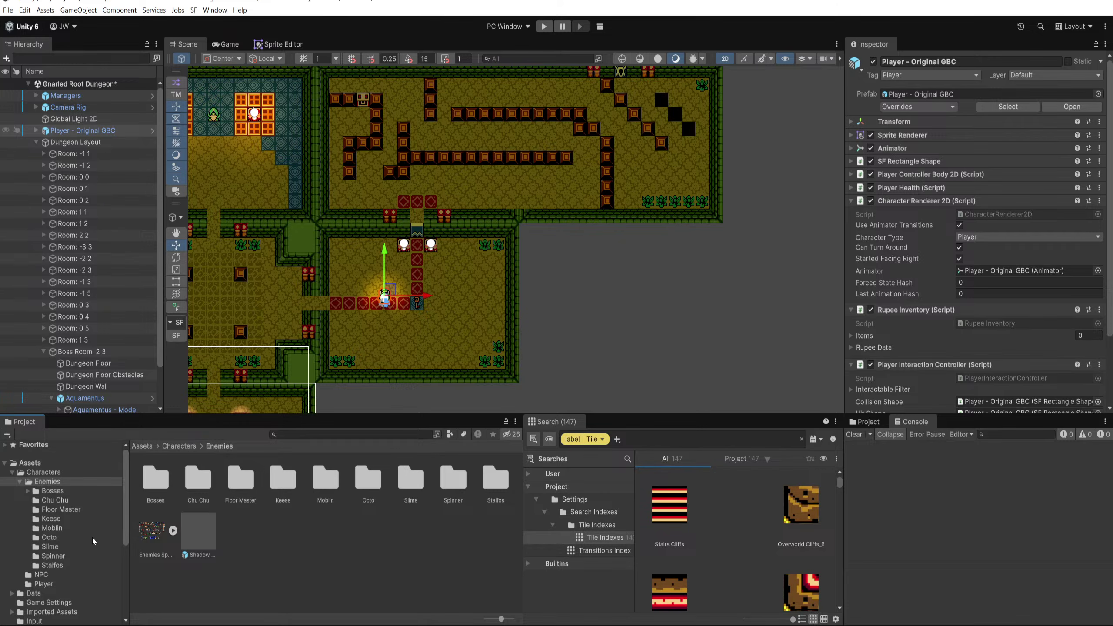
click(20, 481)
click(35, 493)
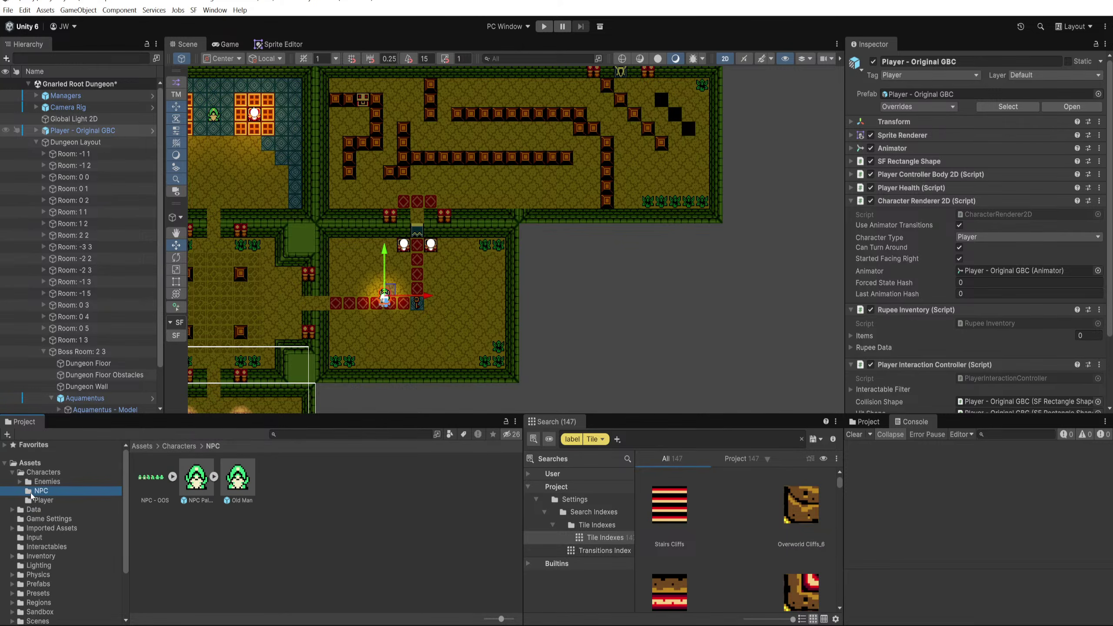
click(13, 474)
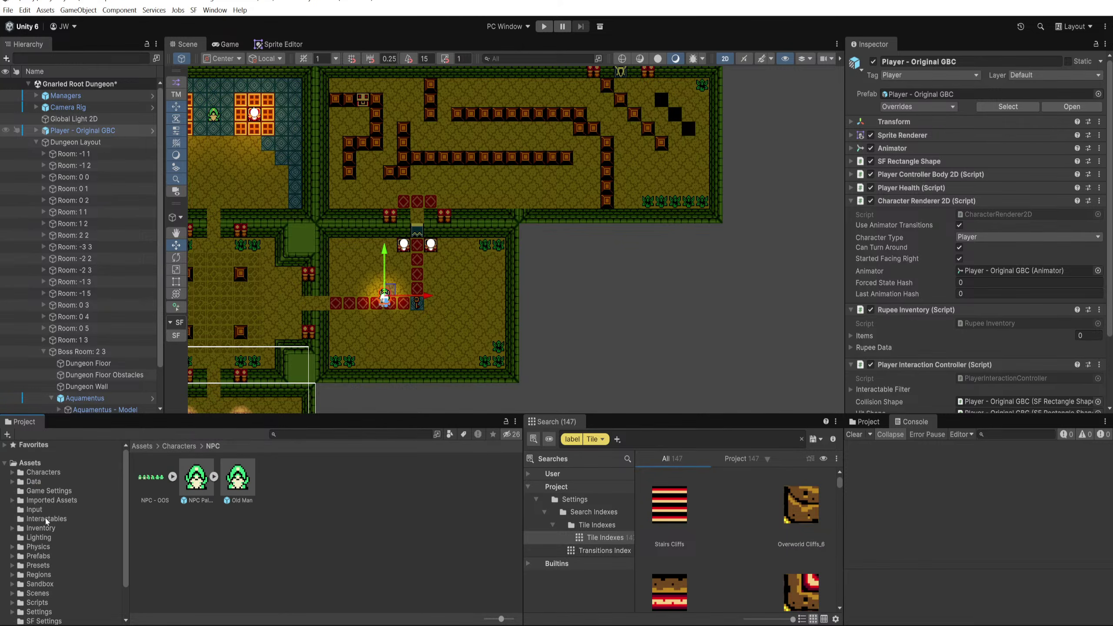
scroll(44, 532, down, 3)
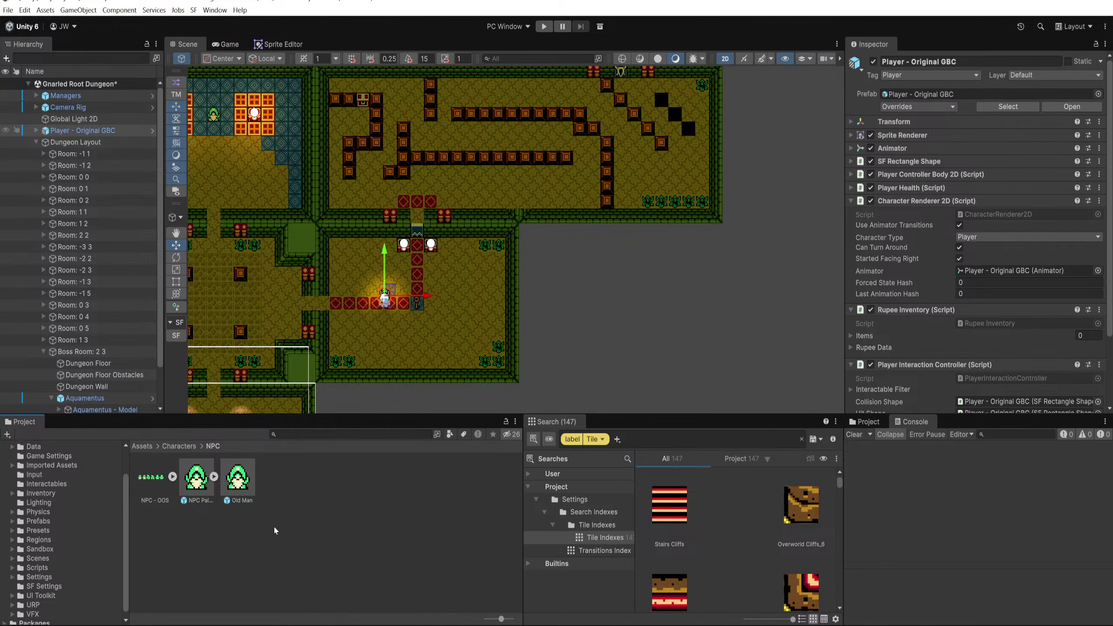
Step: Switch to Aseprite in full window size and open Enemies Sprite Atlas from the recent Zelda Top Down Remake Enemies folder
click(306, 616)
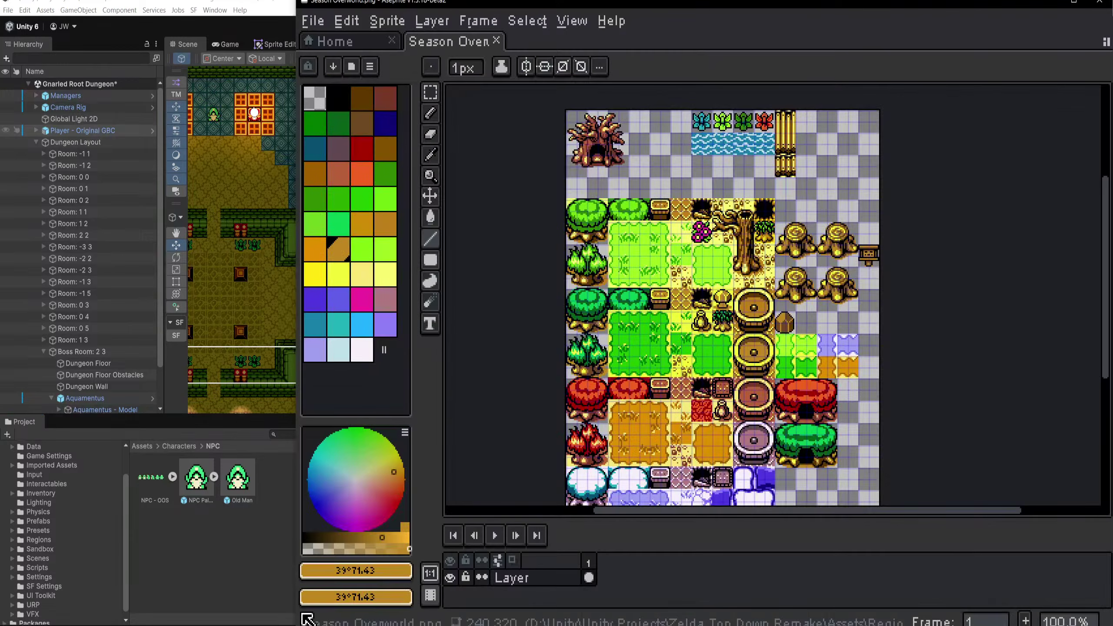
click(1076, 3)
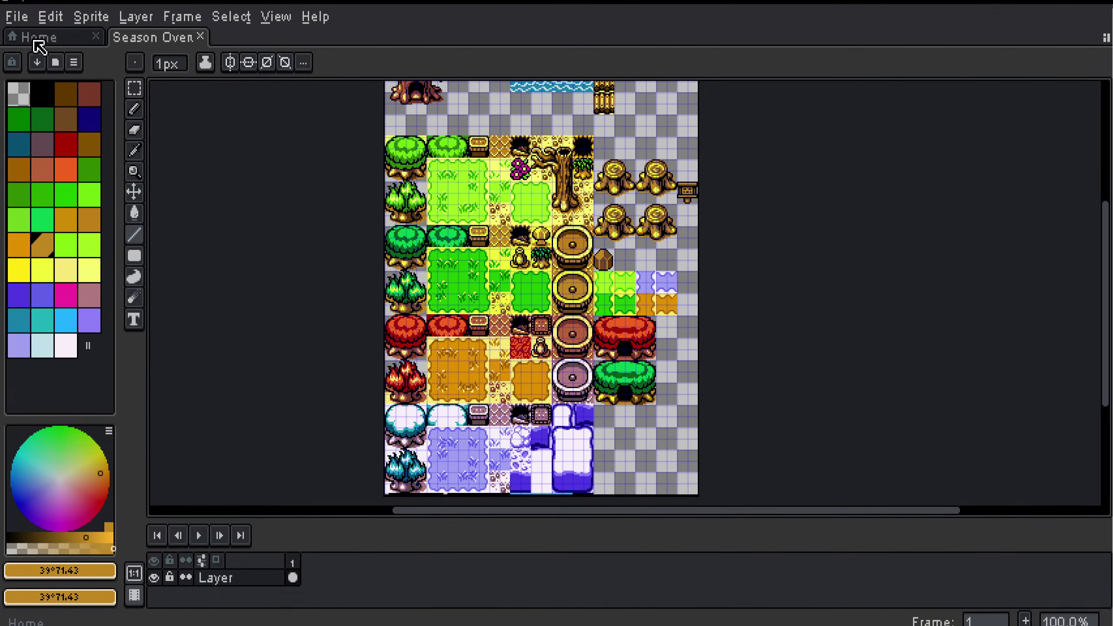
click(39, 39)
scroll(112, 319, down, 1)
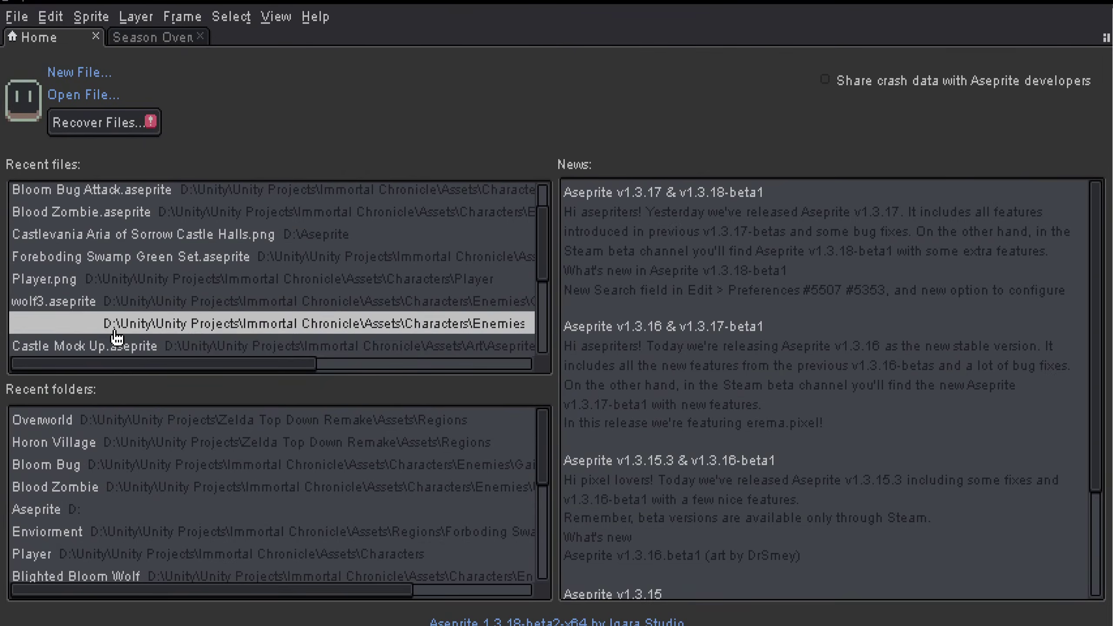
scroll(123, 346, down, 1)
scroll(129, 423, down, 2)
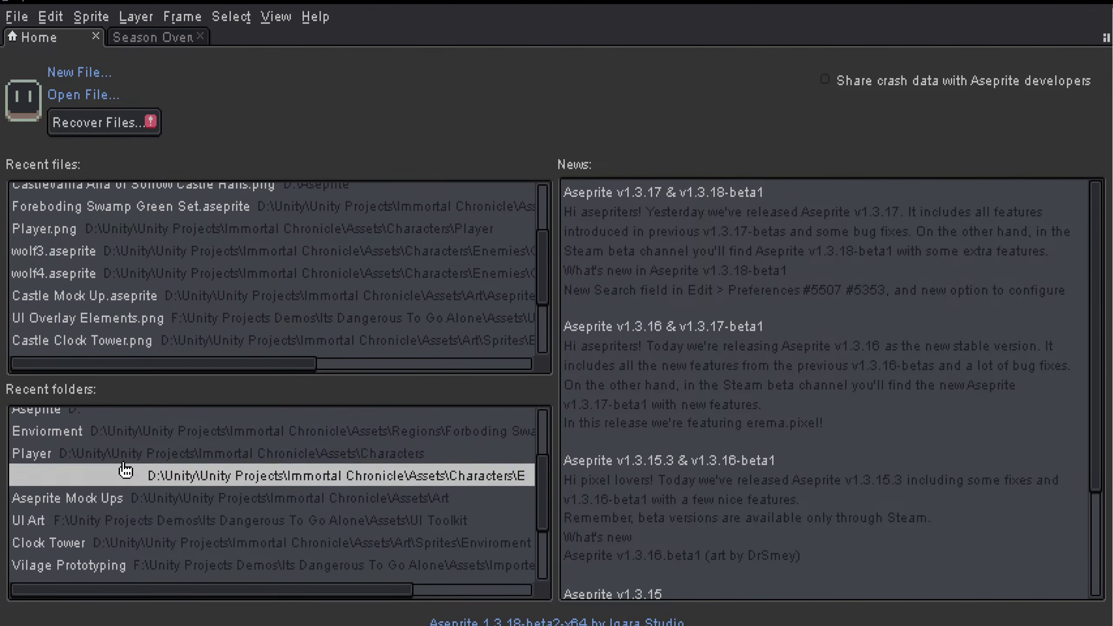
scroll(125, 472, down, 2)
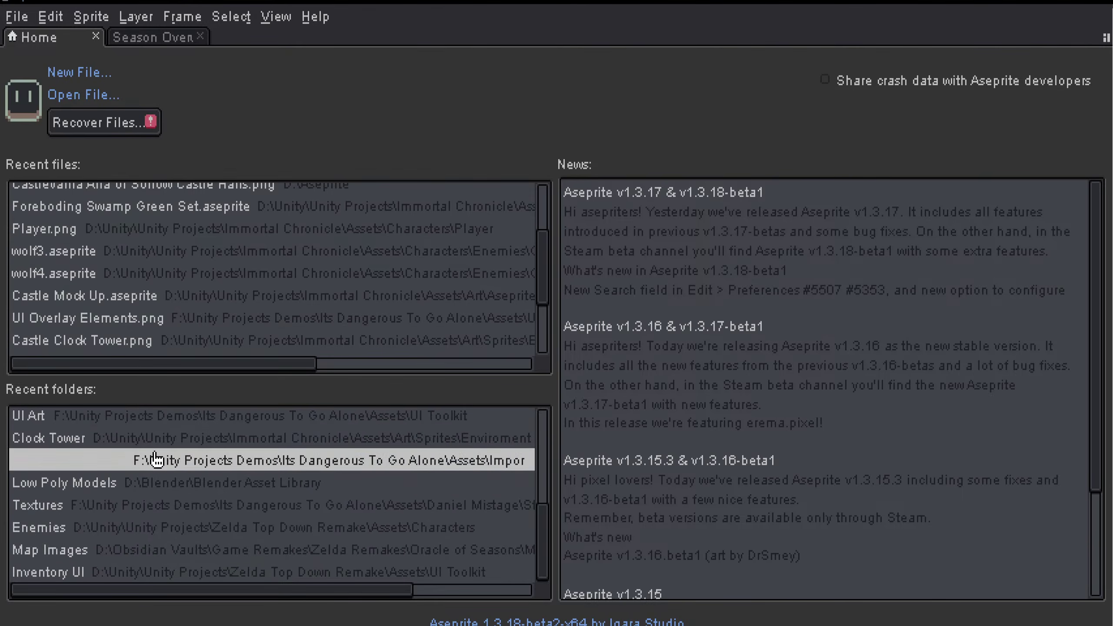
click(142, 533)
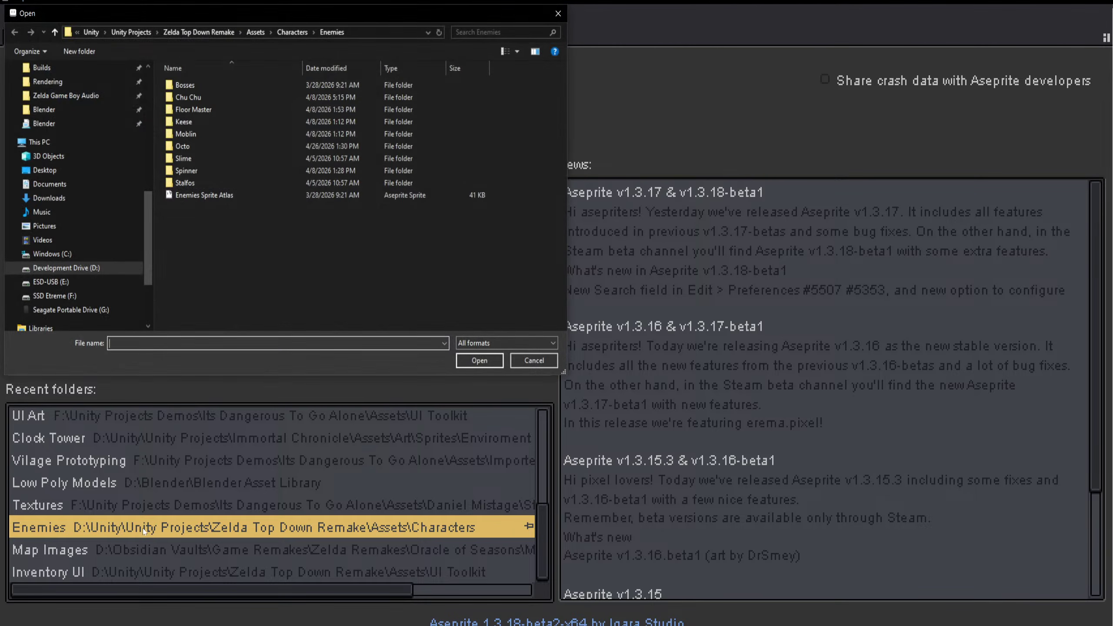
click(534, 360)
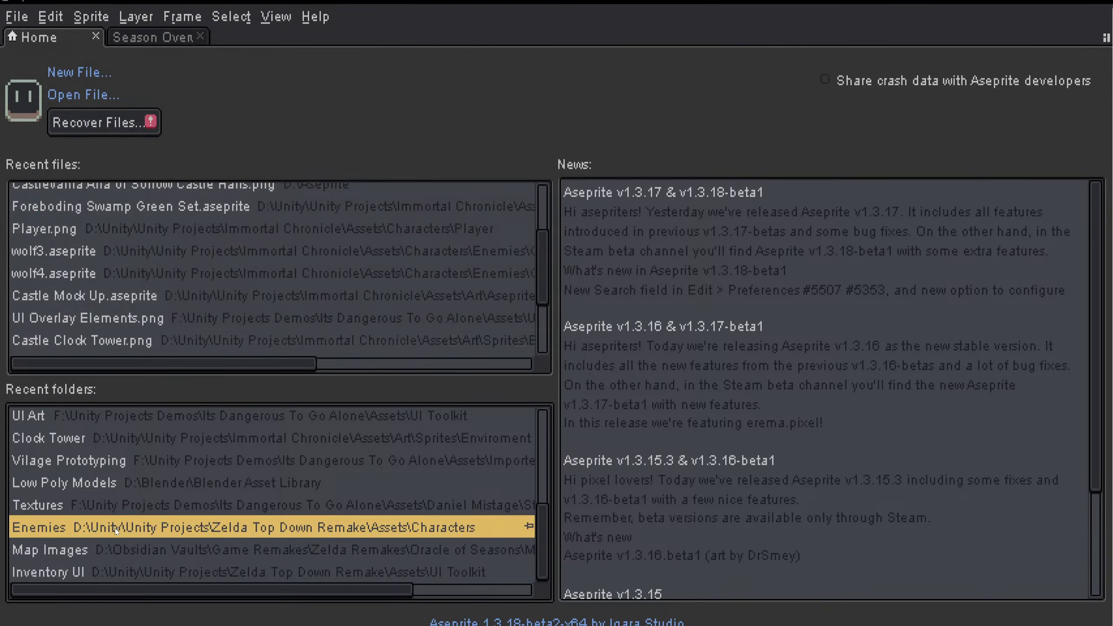
click(127, 529)
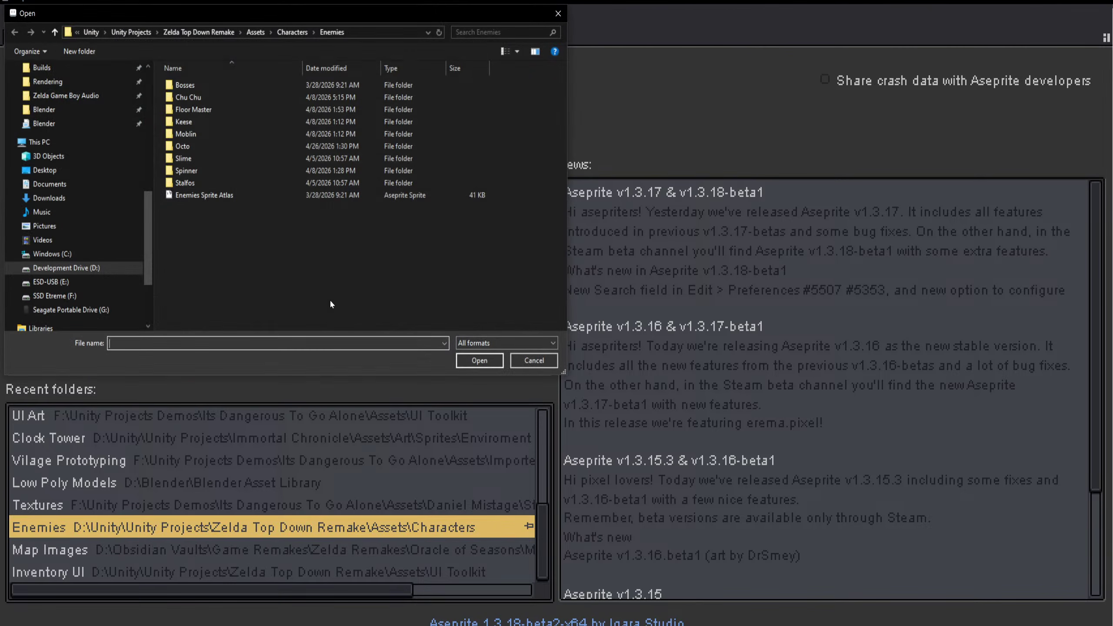
double_click(221, 198)
Step: Look over the enemy sprites across the whole atlas for the boss artwork, and close the file
scroll(583, 388, up, 2)
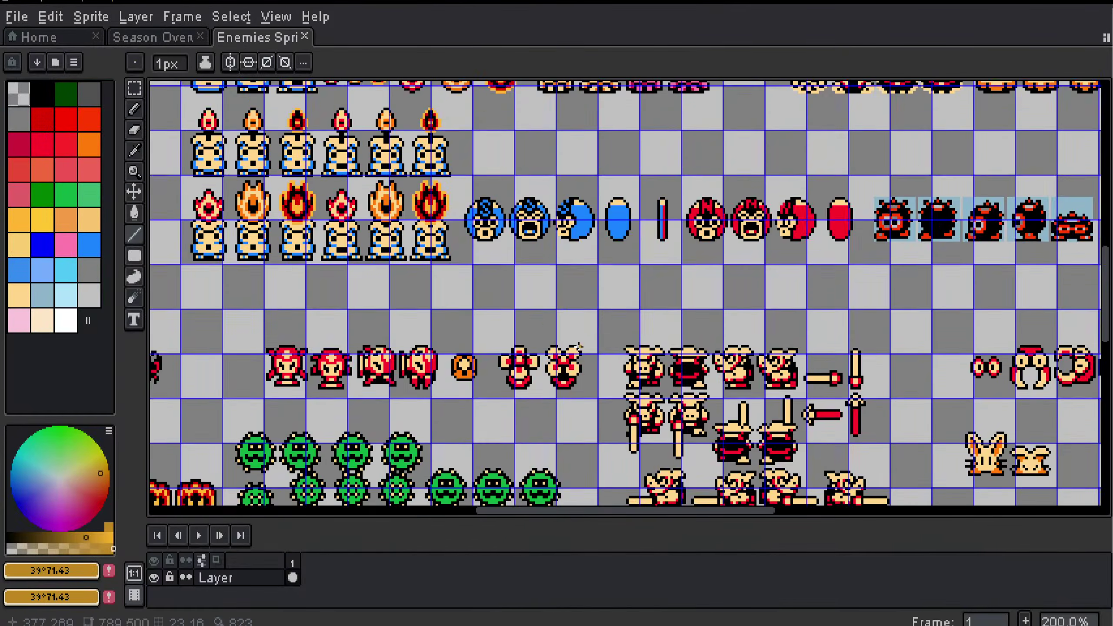
drag(584, 388, 416, 275)
scroll(421, 277, down, 2)
scroll(622, 303, up, 1)
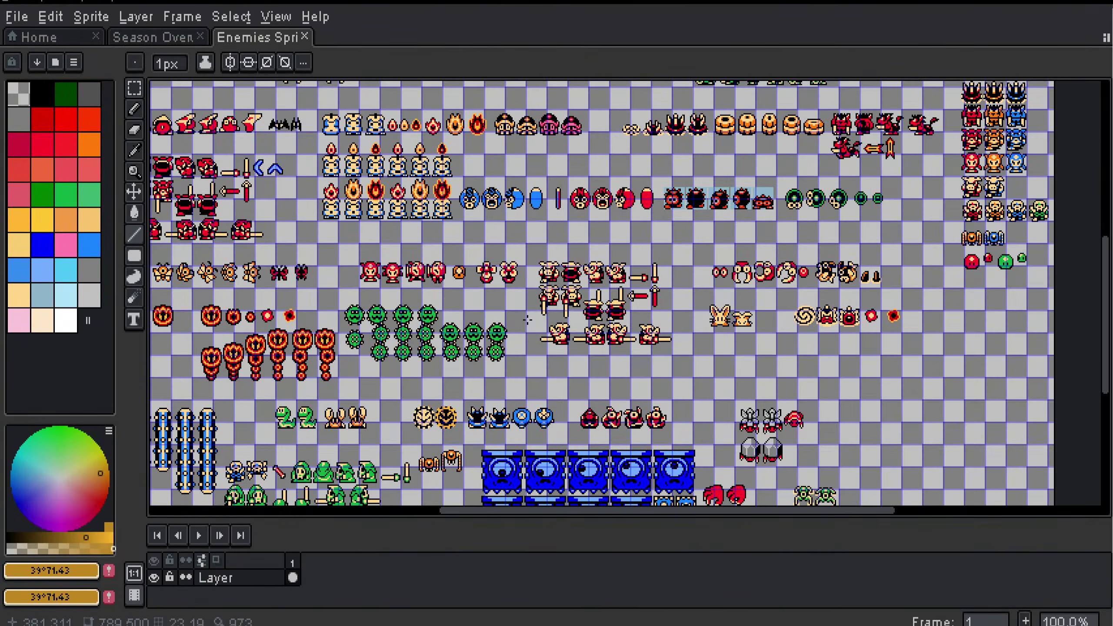
drag(623, 302, 317, 315)
drag(413, 118, 450, 329)
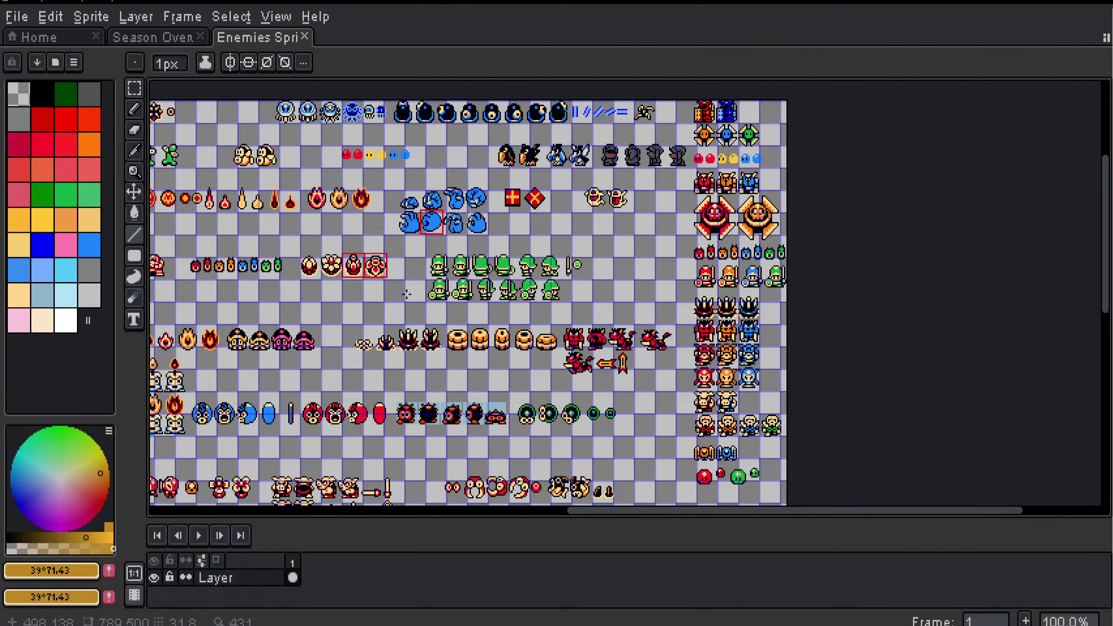
drag(406, 295, 582, 284)
mouse_move(347, 302)
mouse_down()
mouse_move(572, 281)
mouse_move(611, 258)
mouse_up()
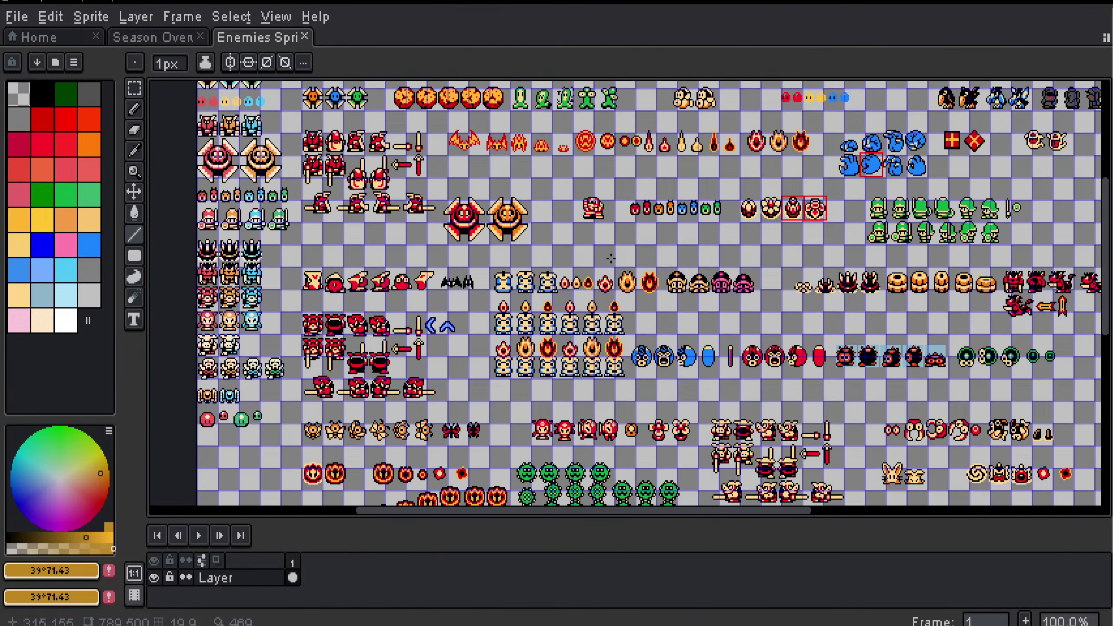
click(305, 36)
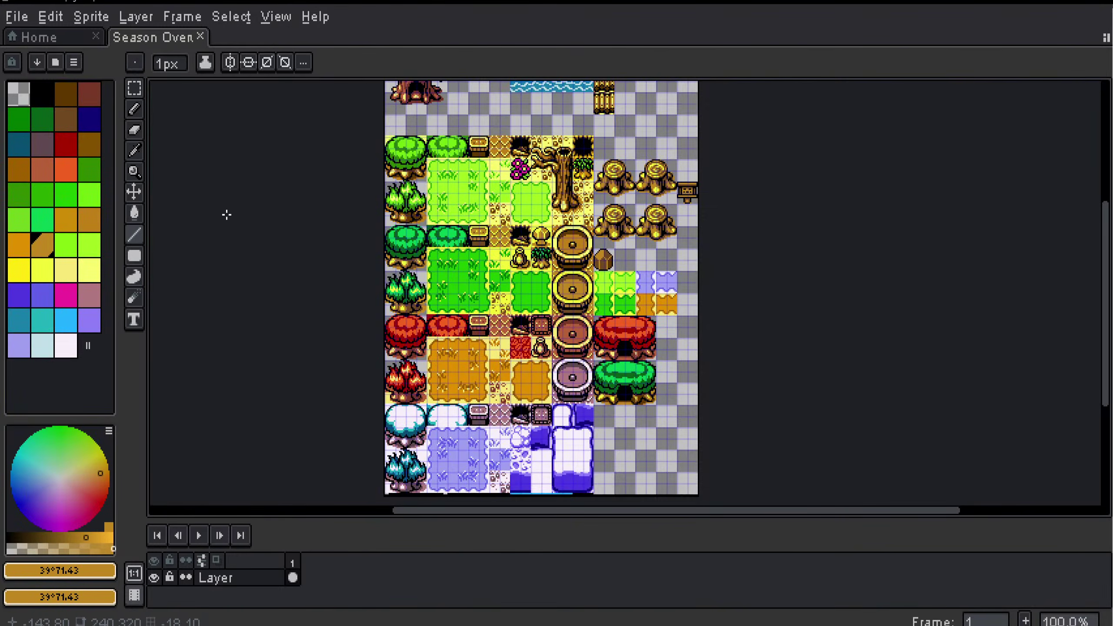
Step: Create a new 80 × 80 px RGBA sprite with a transparent background
click(41, 38)
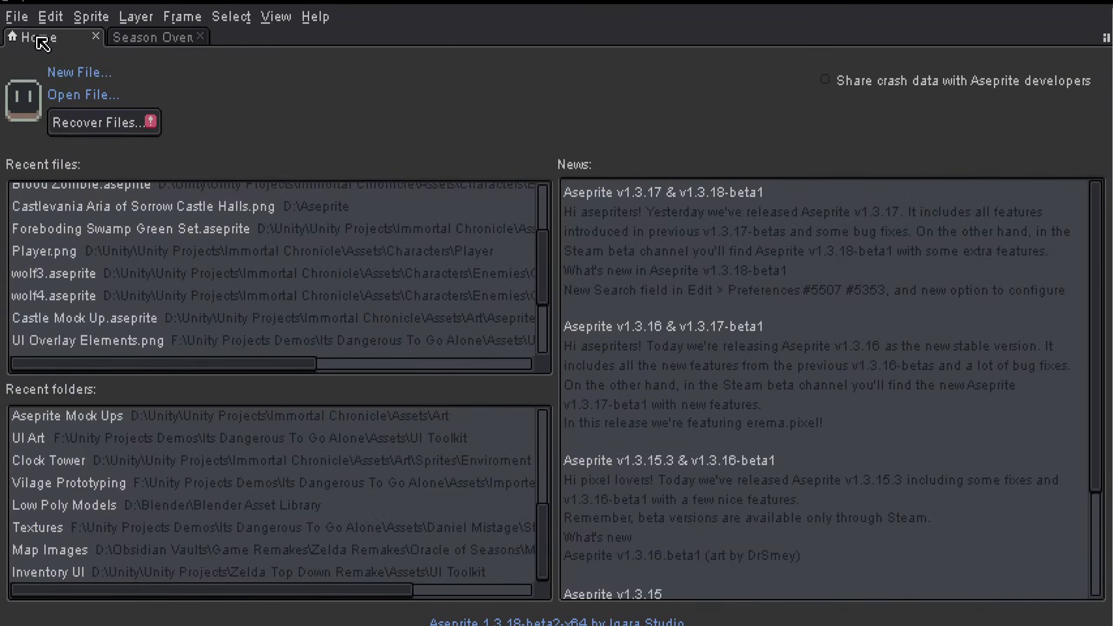
scroll(78, 270, up, 3)
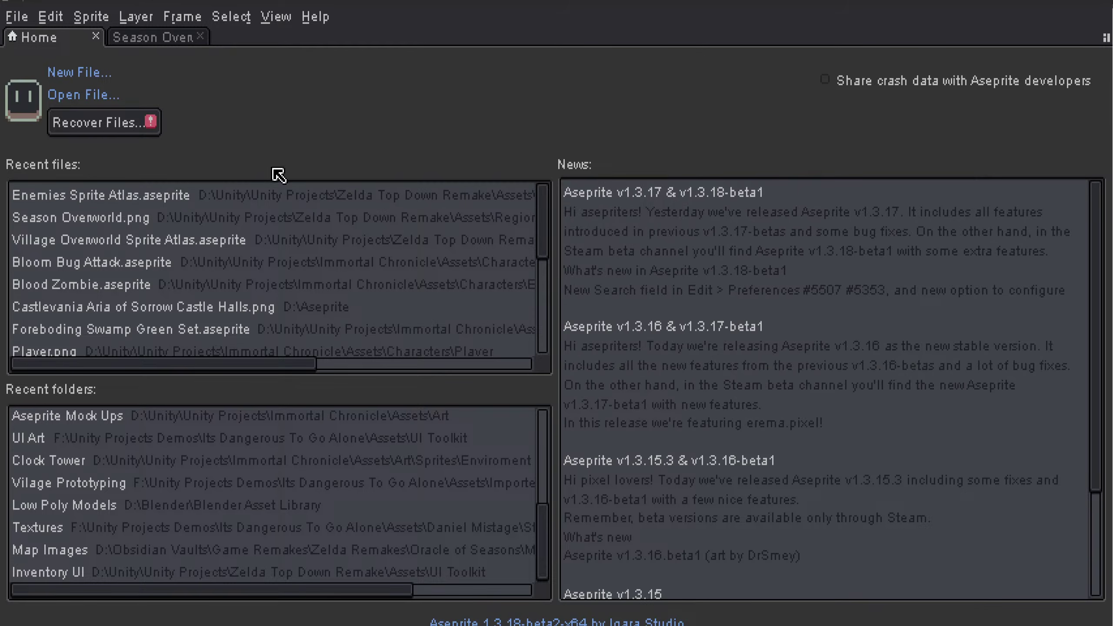
click(16, 16)
click(43, 48)
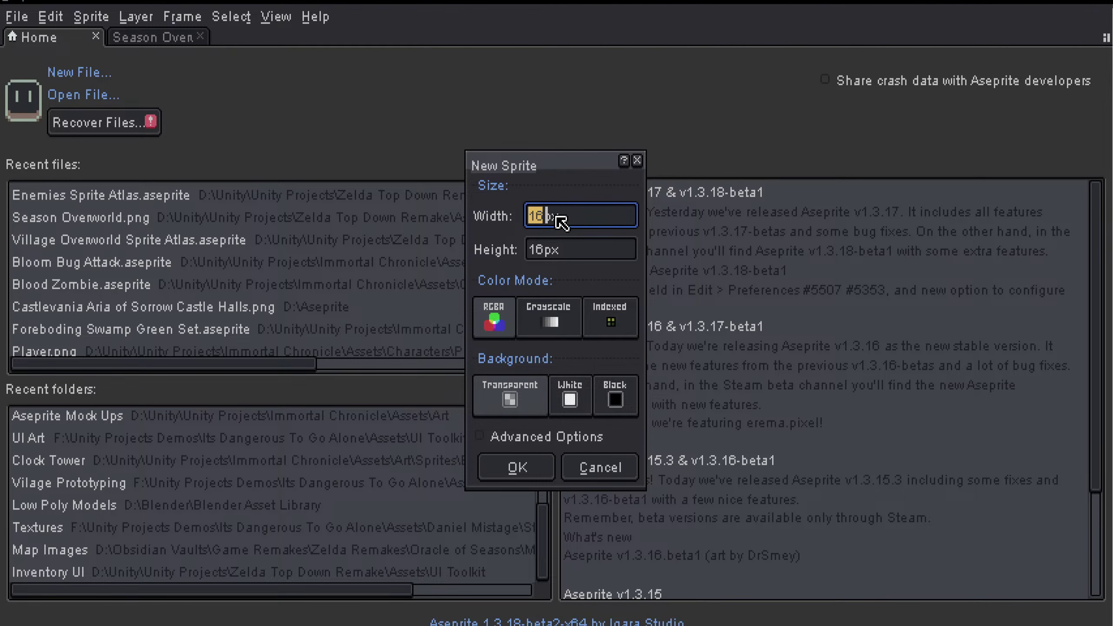
text(80)
key(Tab)
text(80)
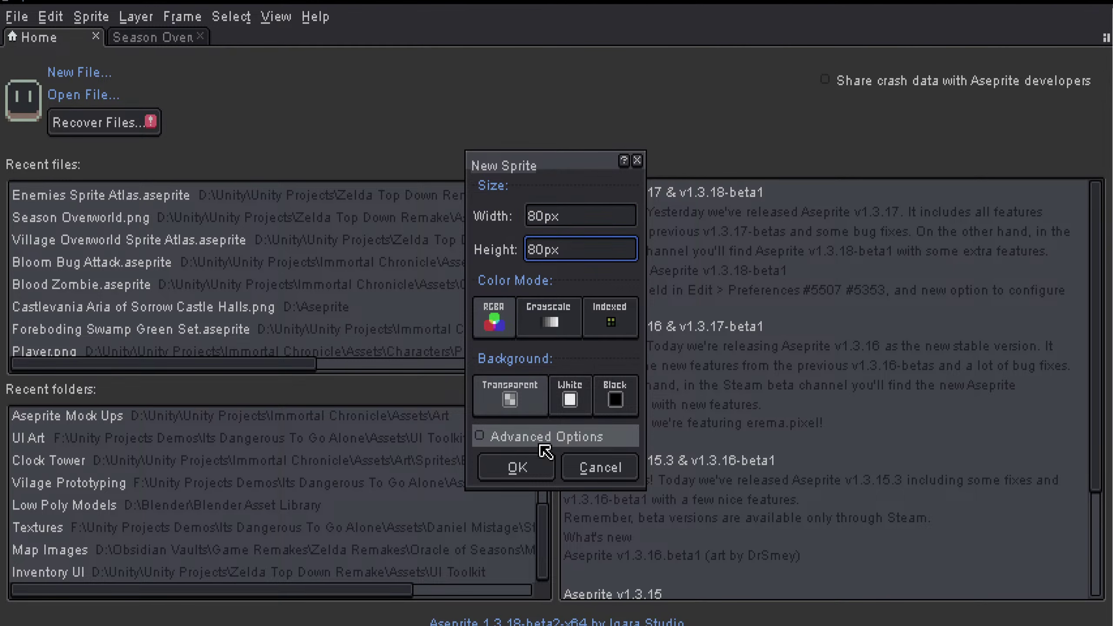
click(516, 466)
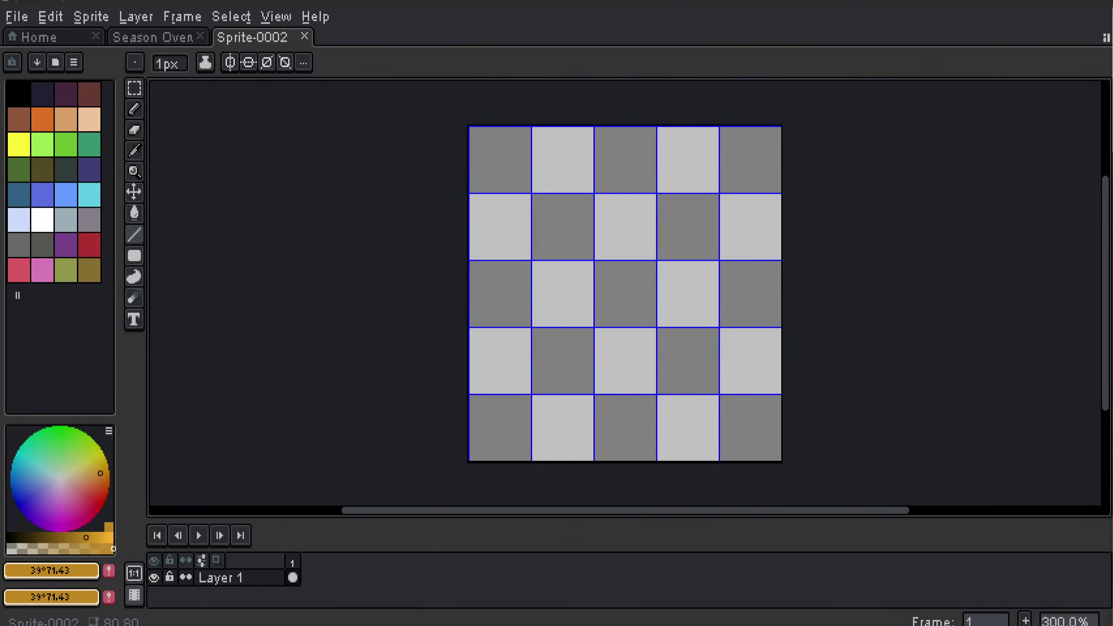
Step: Place the mGBA emulator window side by side with Aseprite and quick-load State 1 of Oracle of Seasons
mouse_move(1112, 171)
mouse_down()
mouse_move(512, 187)
mouse_move(1112, 165)
mouse_up()
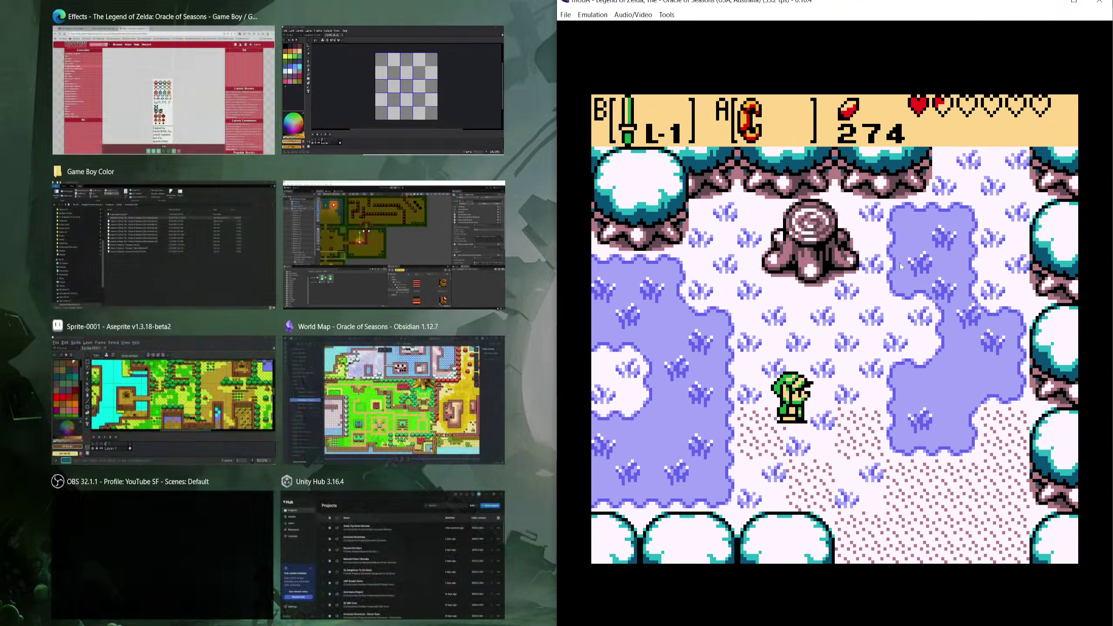
click(844, 256)
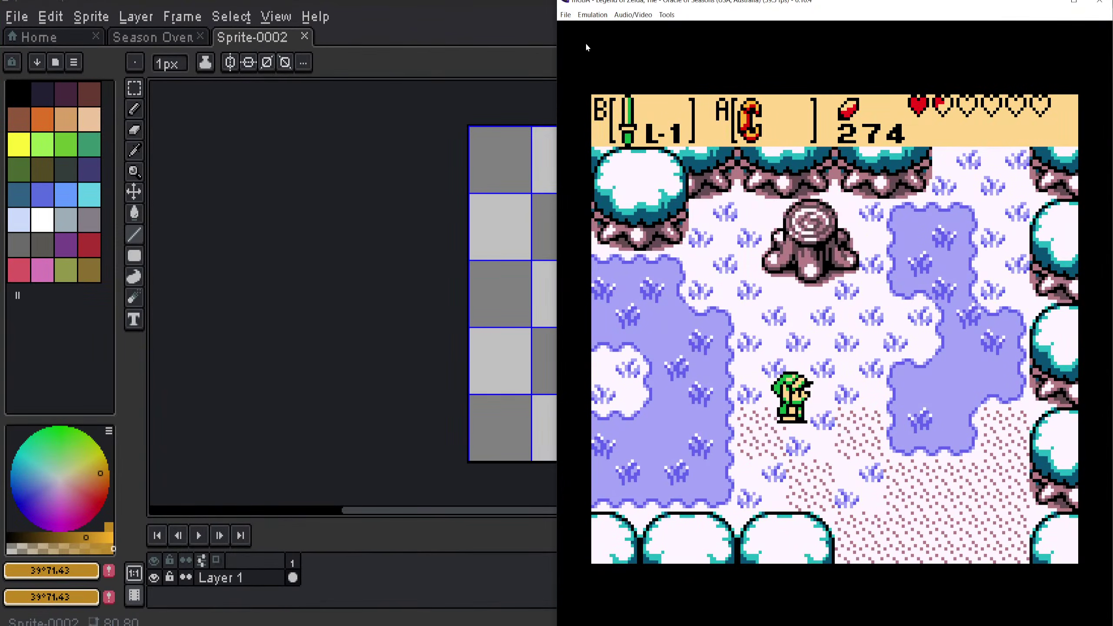
click(582, 15)
mouse_move(565, 14)
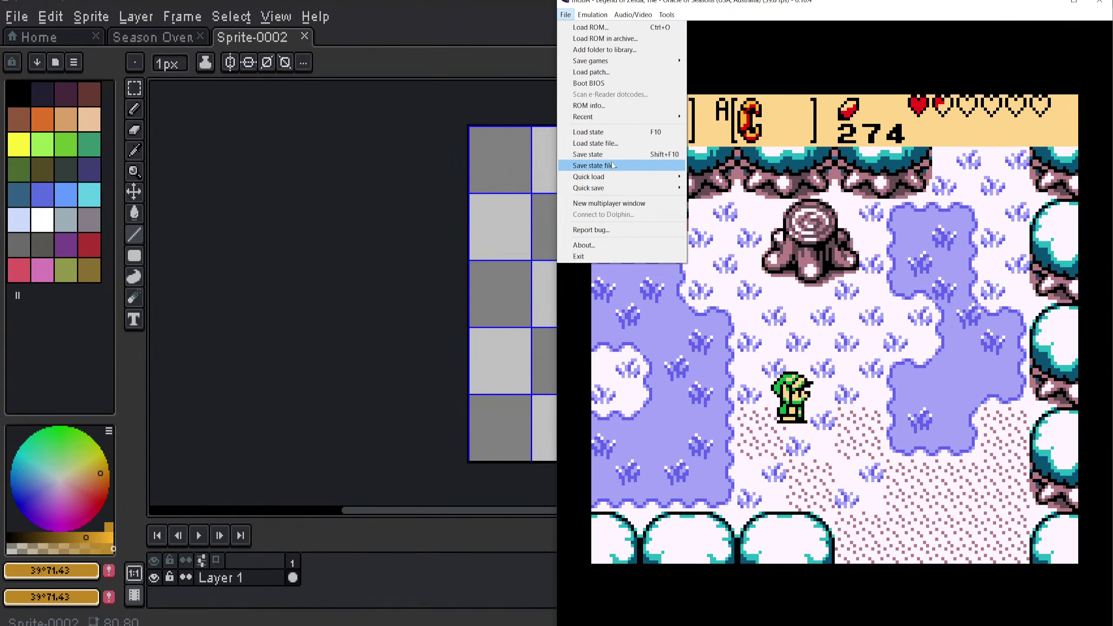
mouse_move(658, 177)
click(710, 207)
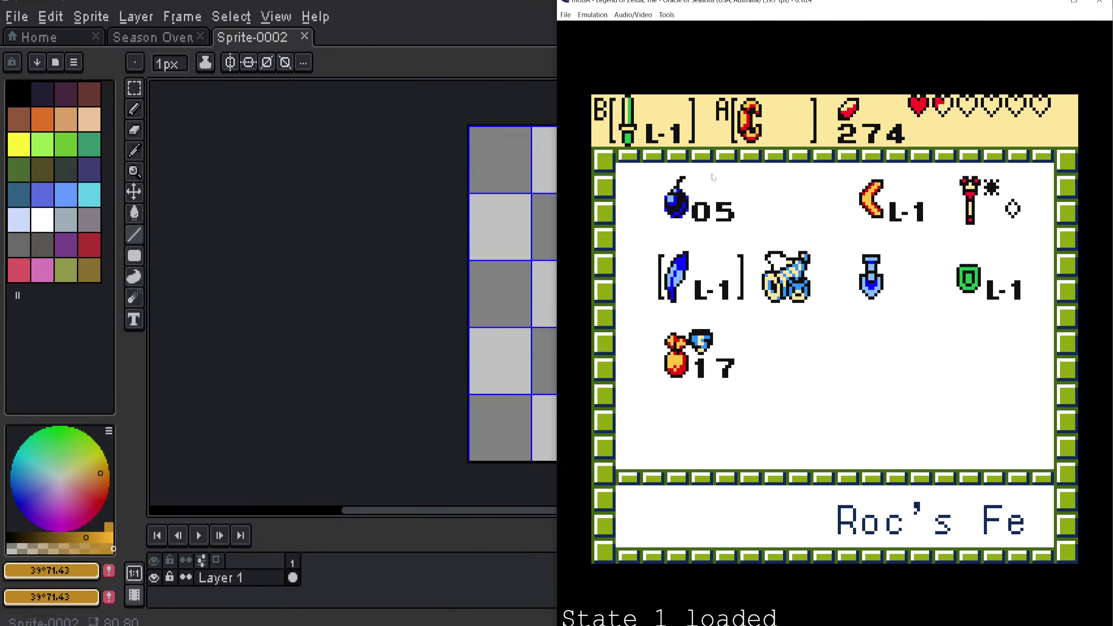
key(Up)
key(Return)
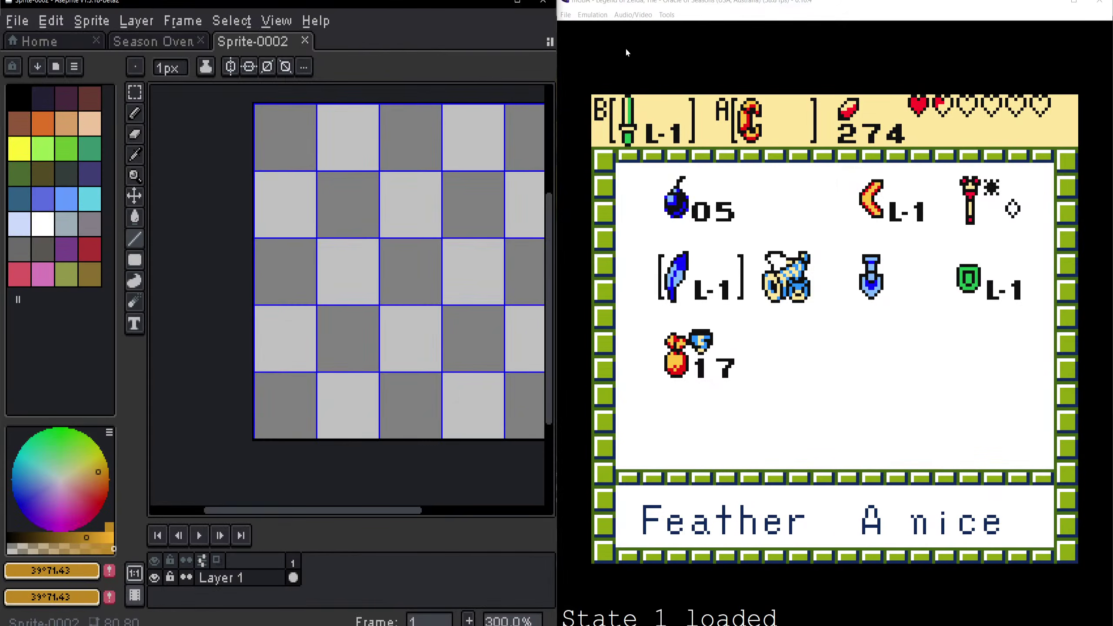
click(587, 14)
mouse_move(632, 15)
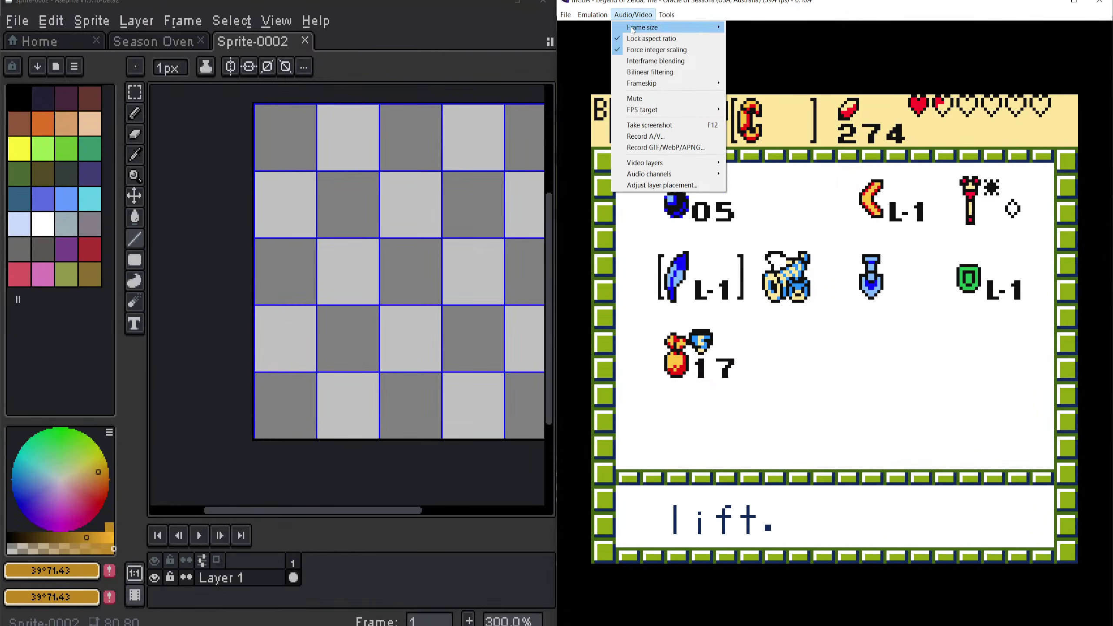
mouse_move(652, 113)
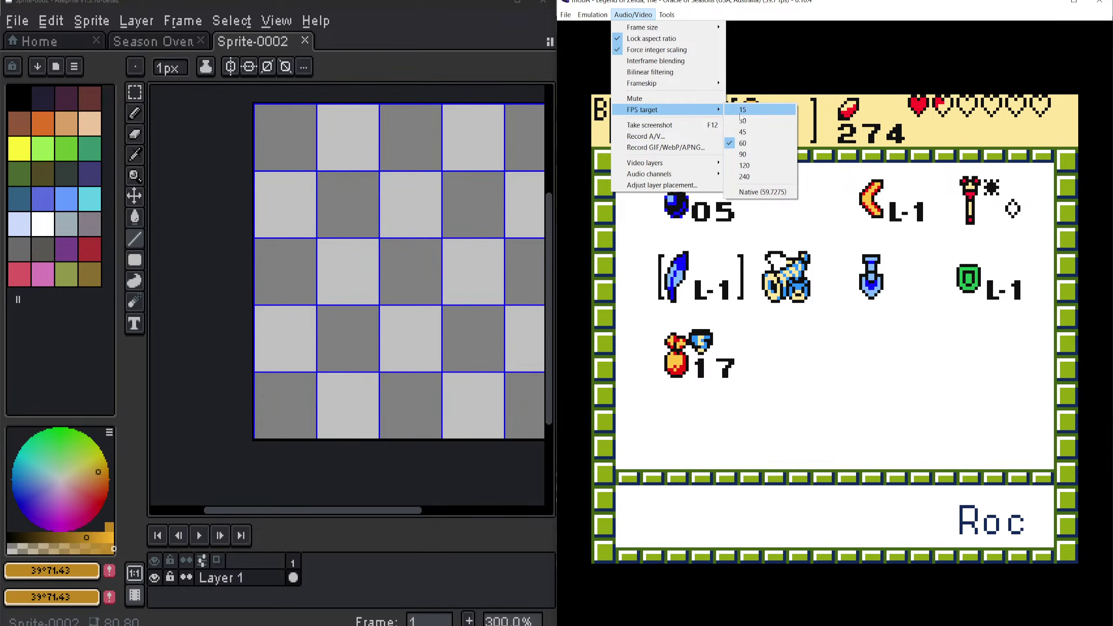
mouse_move(685, 90)
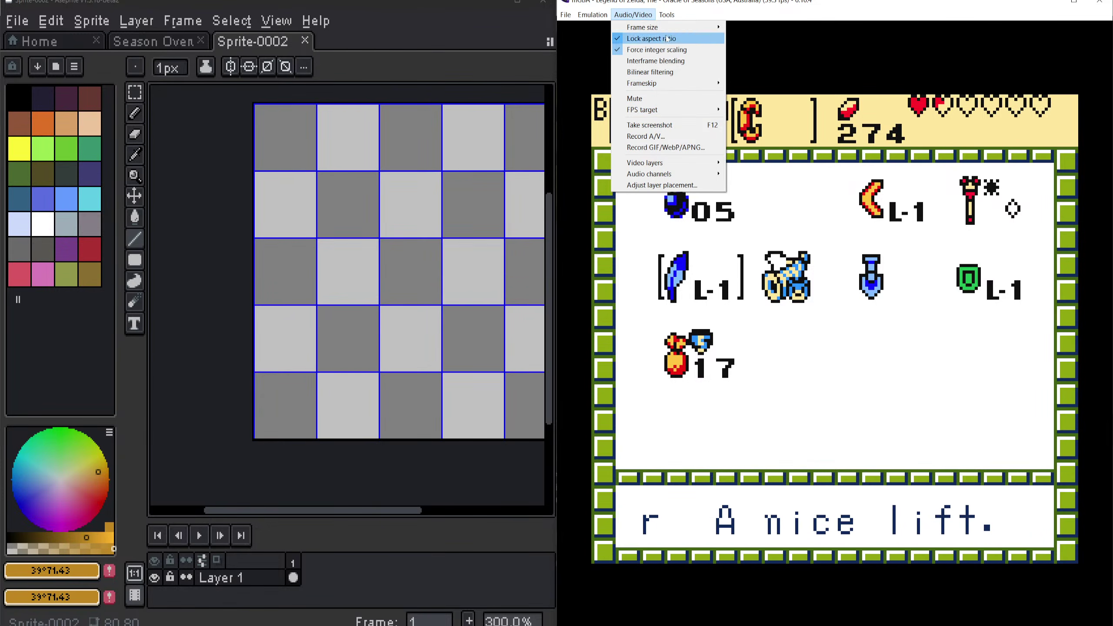
click(568, 14)
click(568, 14)
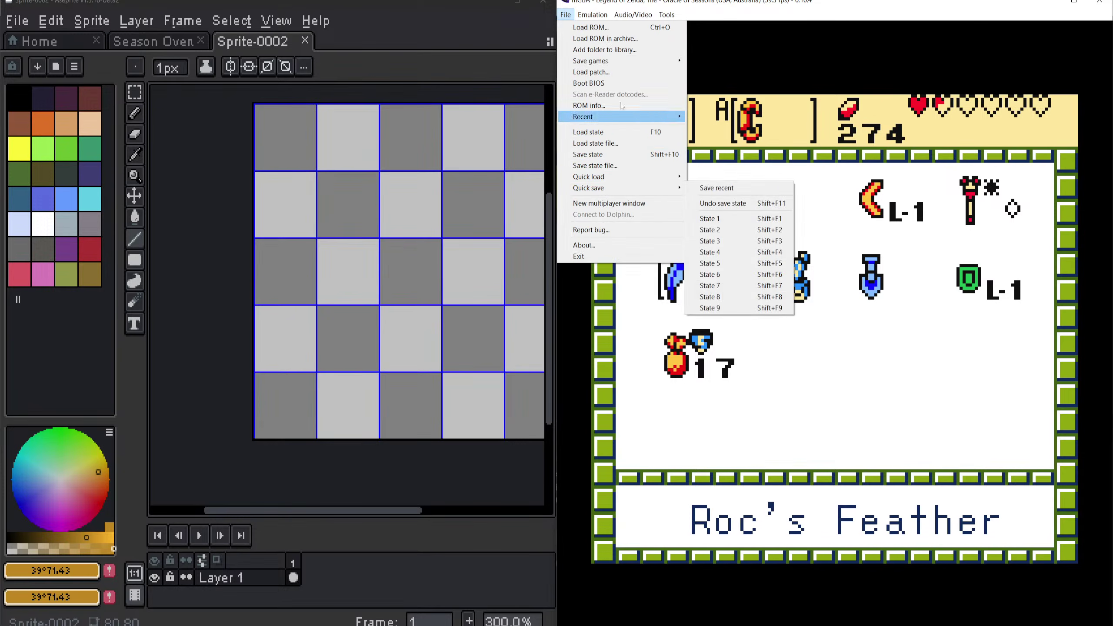
Step: Pause the game emulation and let it run again
mouse_move(592, 14)
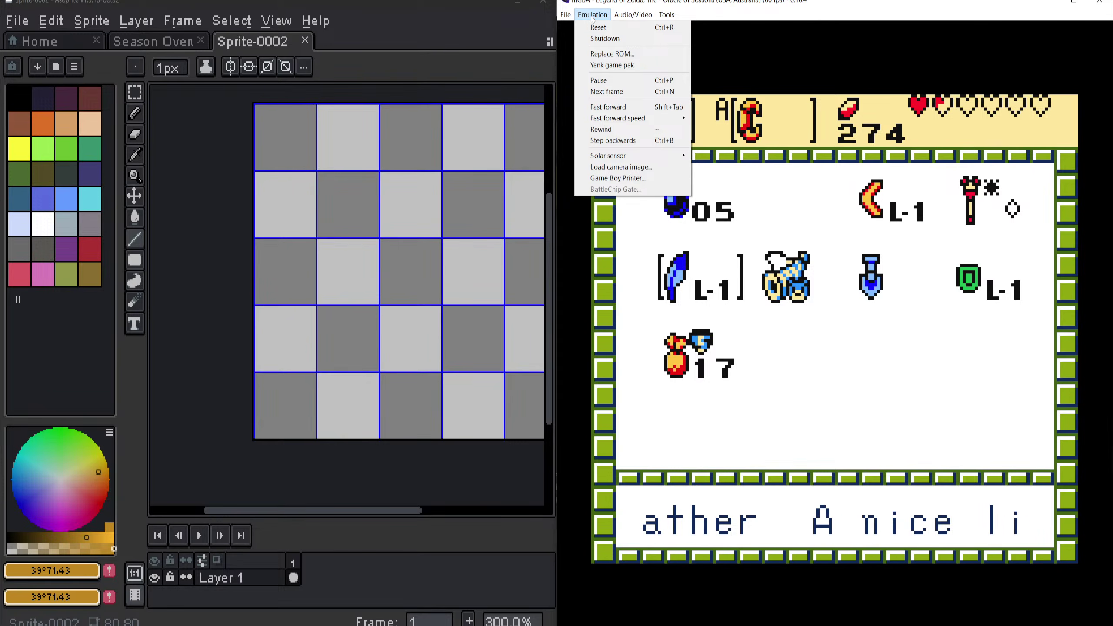
click(604, 81)
click(593, 16)
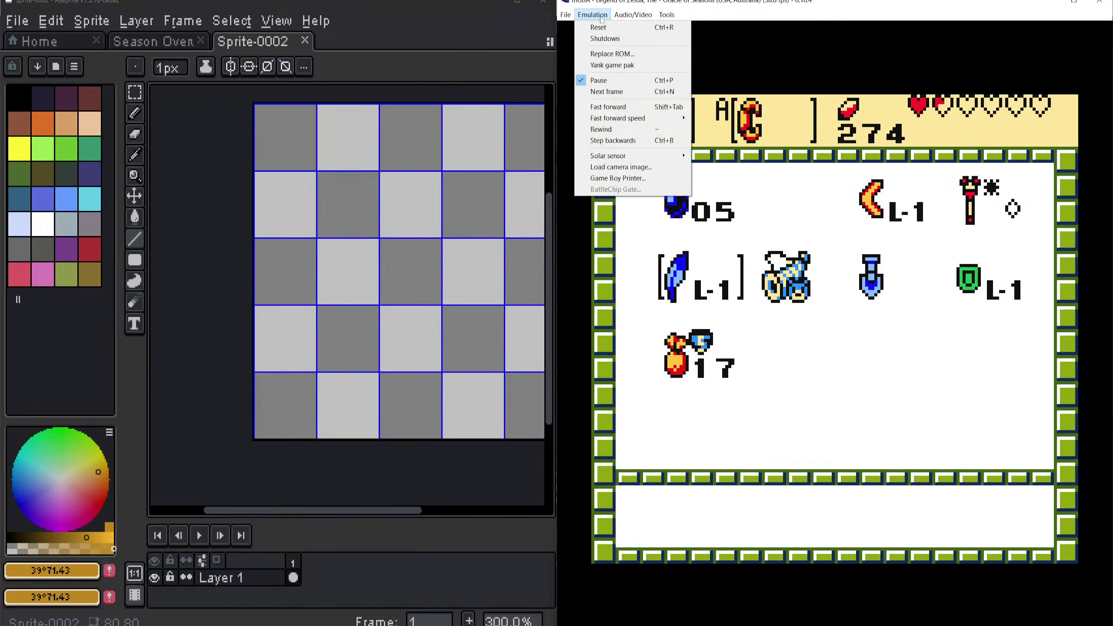
click(770, 84)
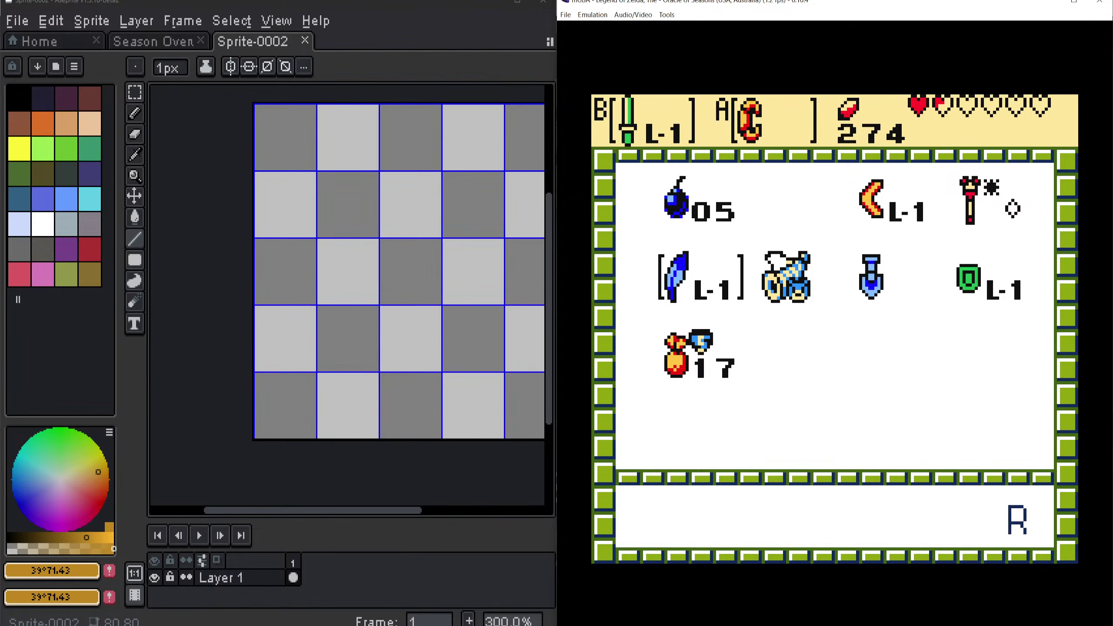
Step: Lower the emulator's FPS target to about 15 fps and return from the inventory screen to the game
key(Return)
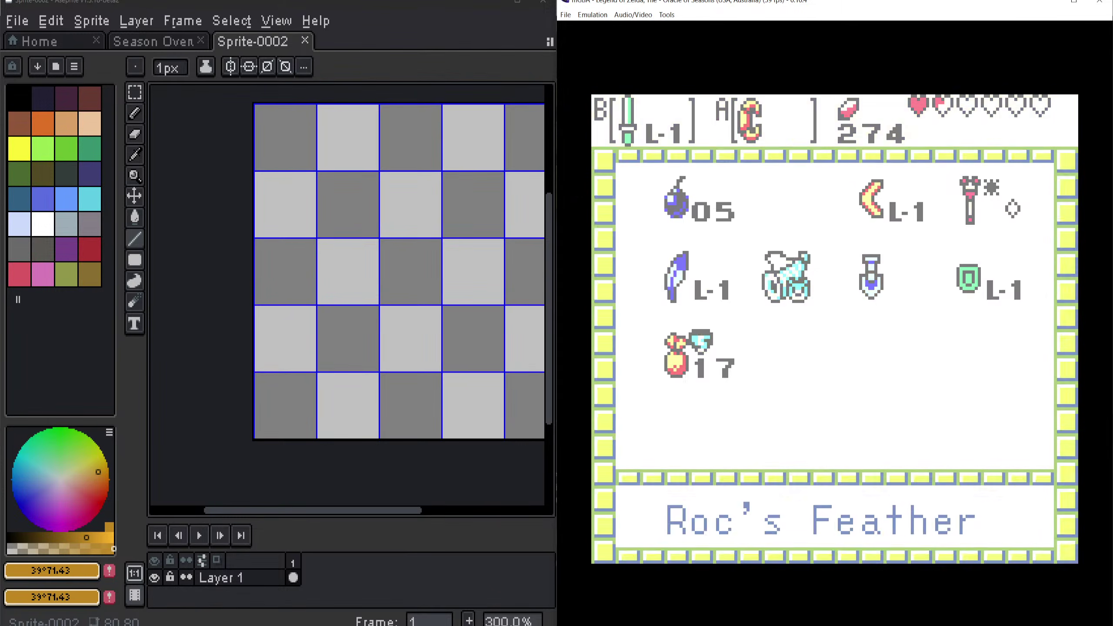
key(Up)
key(Right)
key(Return)
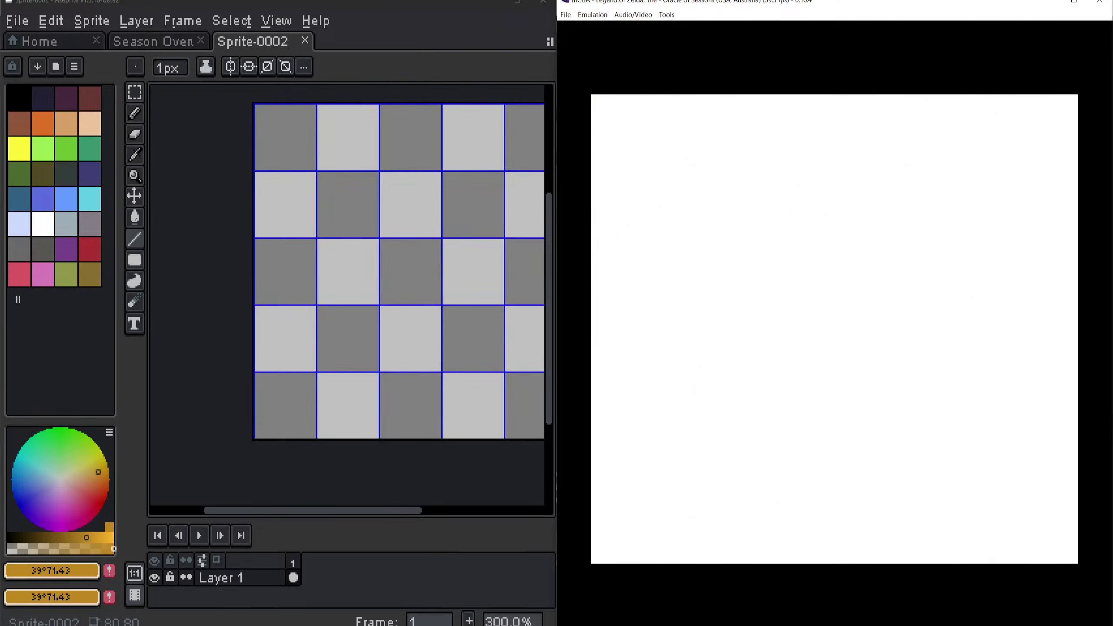
click(593, 14)
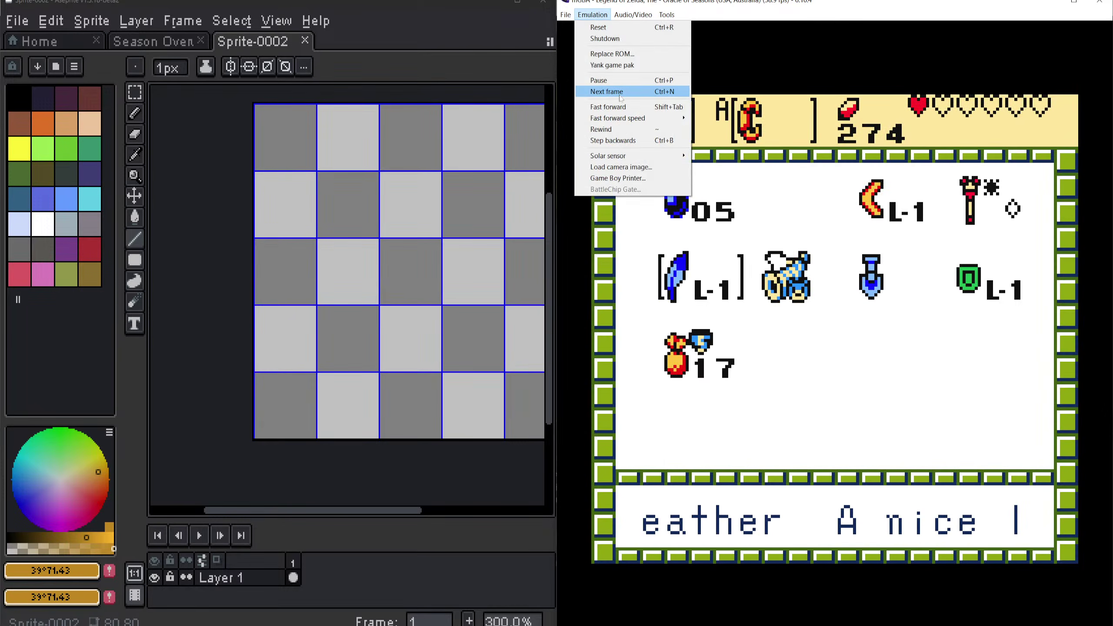
mouse_move(620, 16)
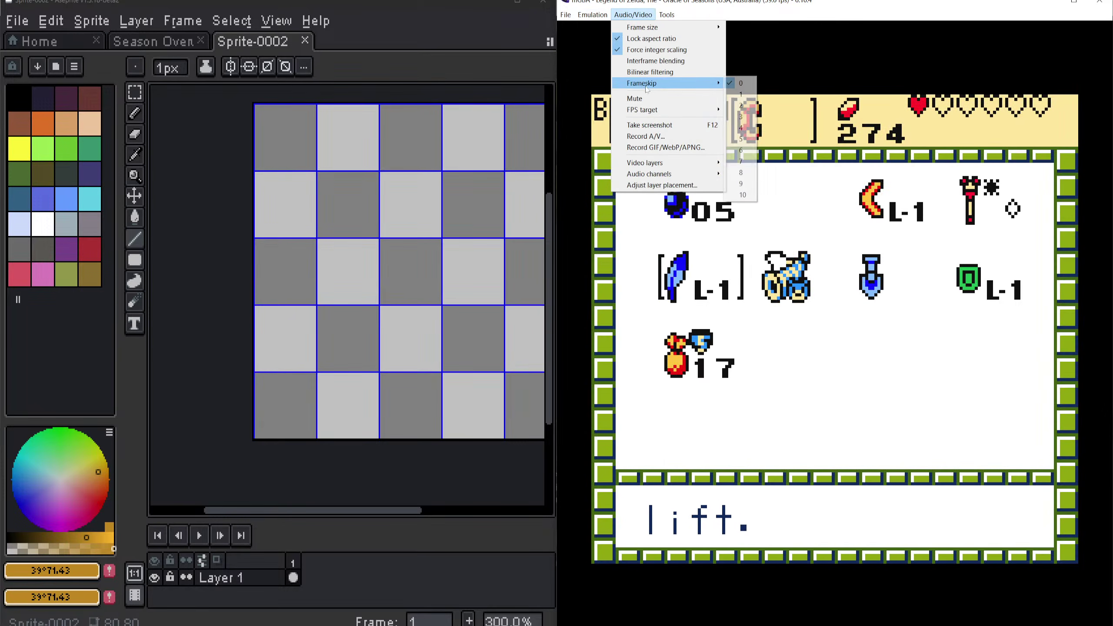
click(743, 111)
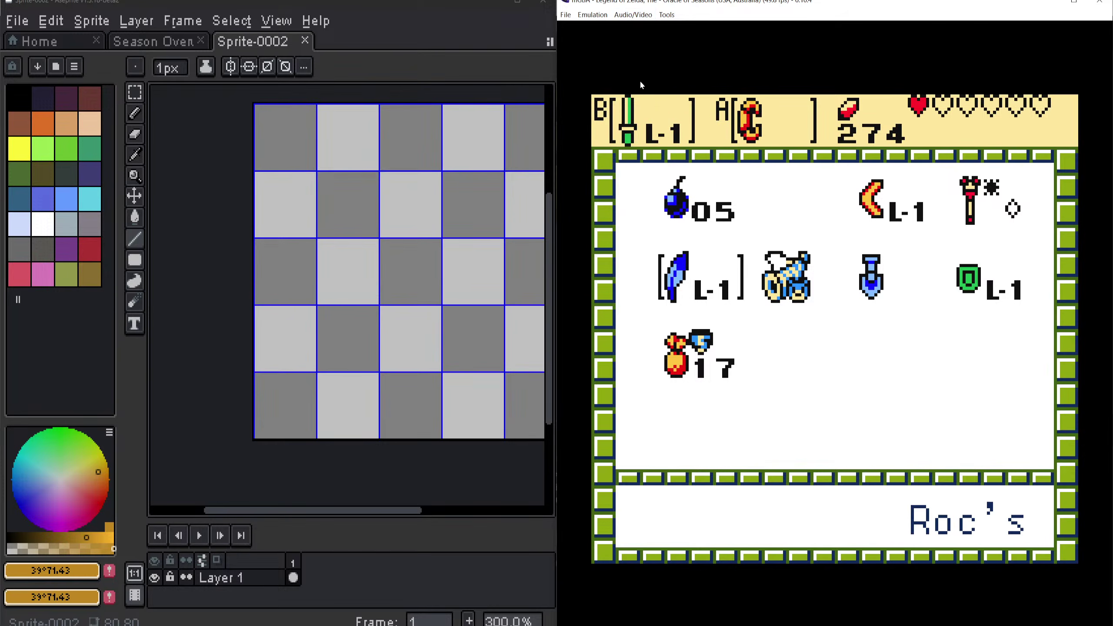
key(Return)
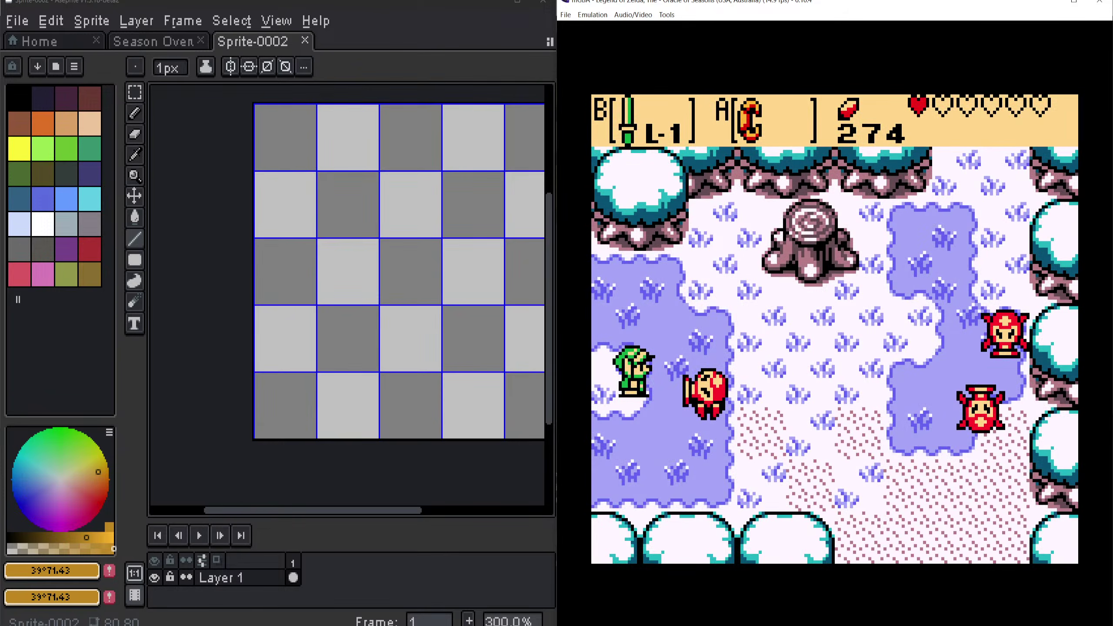
Step: Strike the nearest enemy with the sword and advance the paused emulation frame by frame to its orange burst effect
key(z)
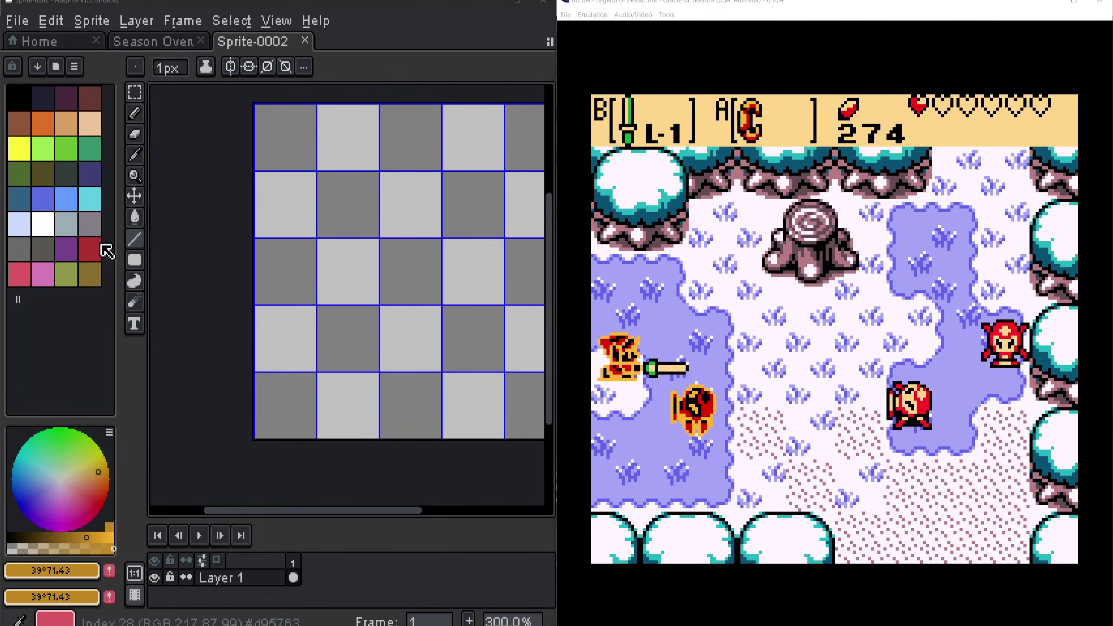
drag(467, 278, 406, 280)
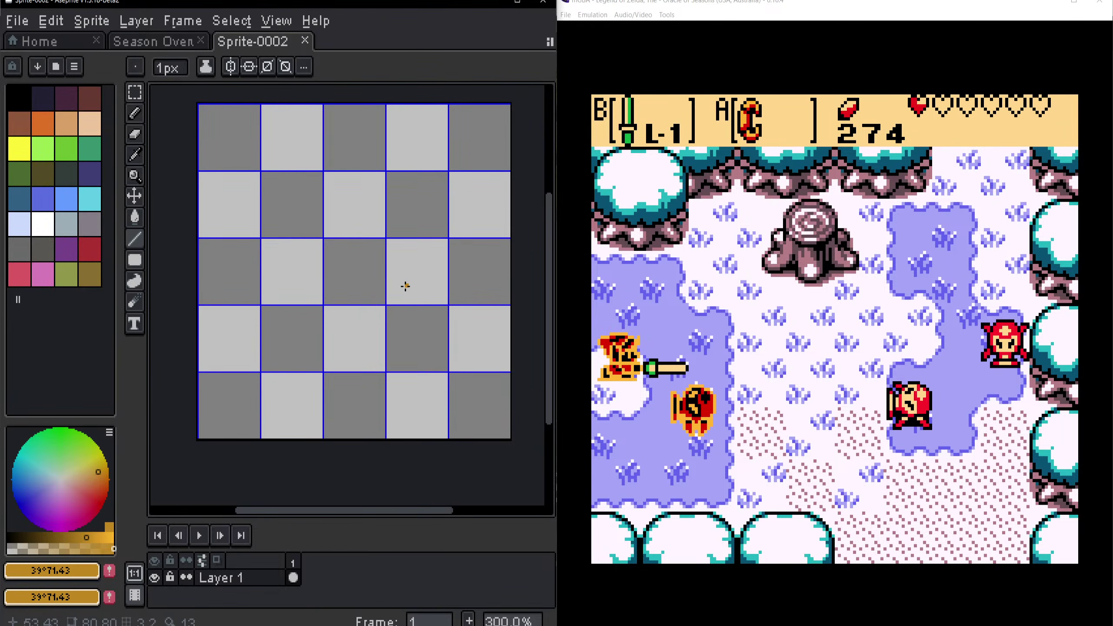
click(701, 358)
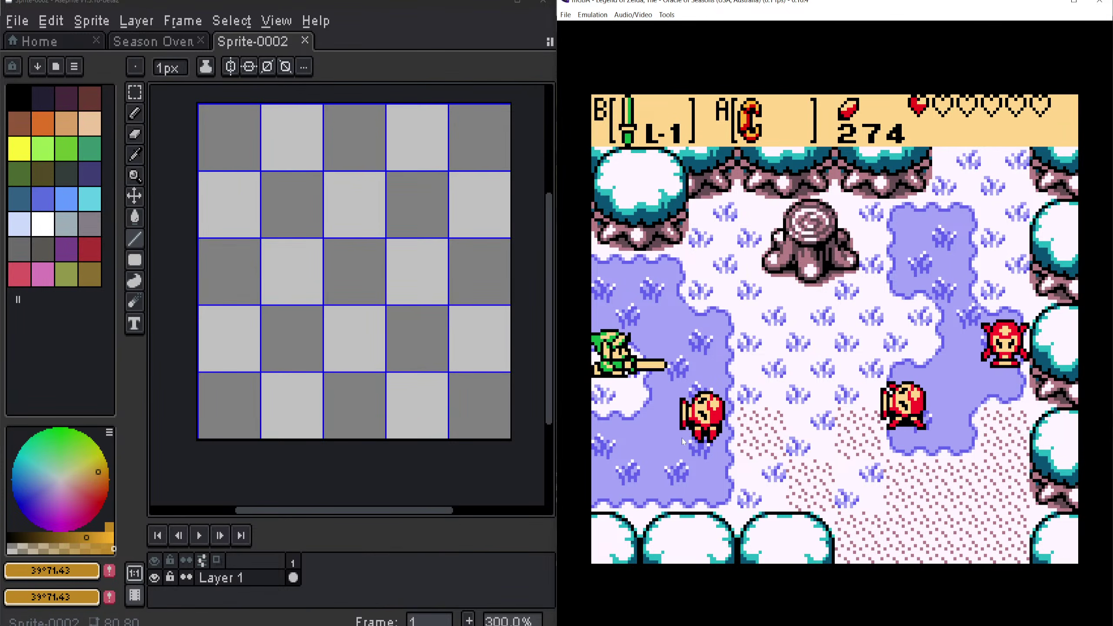
key(ctrl+n)
key(ctrl+n)
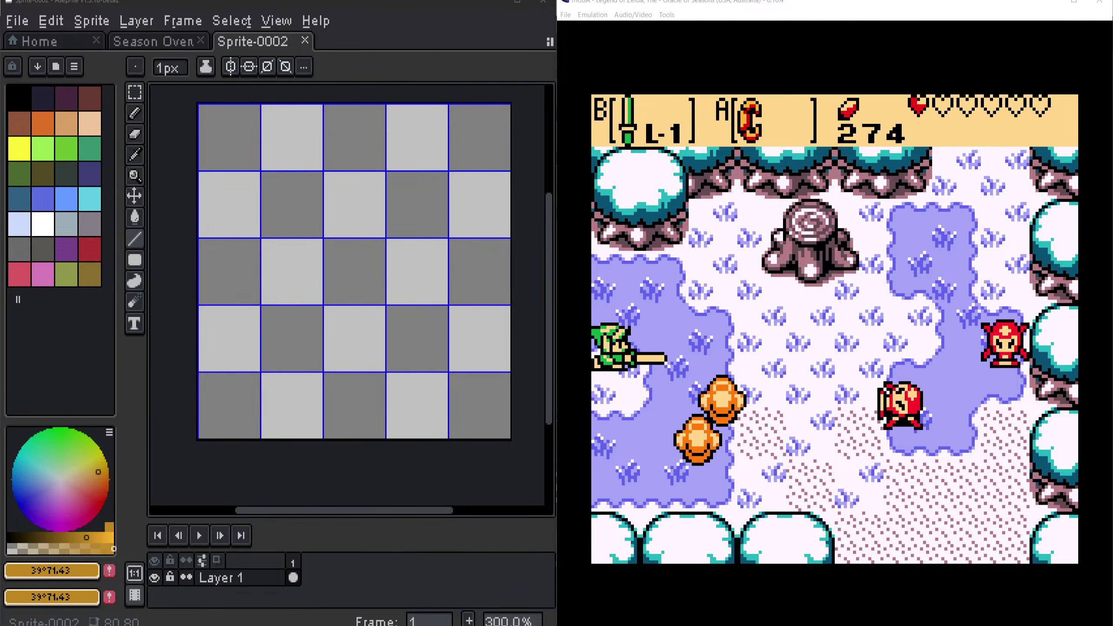
Step: Cut the sprite's palette to its first six colors, with dark navy as foreground and orange as background
drag(312, 155, 370, 199)
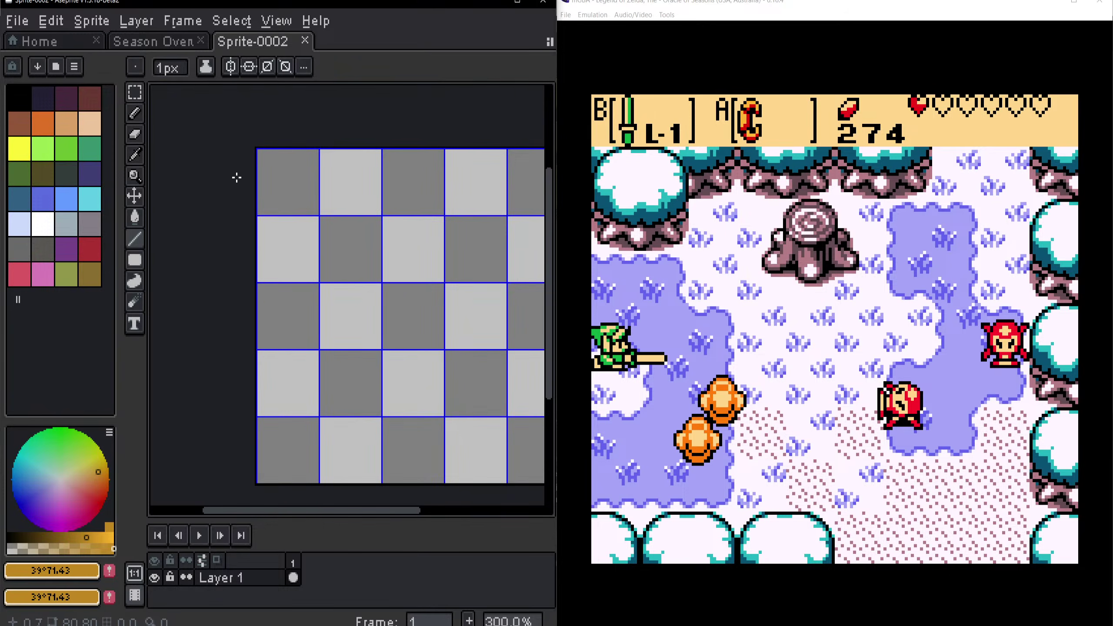
scroll(263, 158, up, 2)
drag(245, 154, 369, 260)
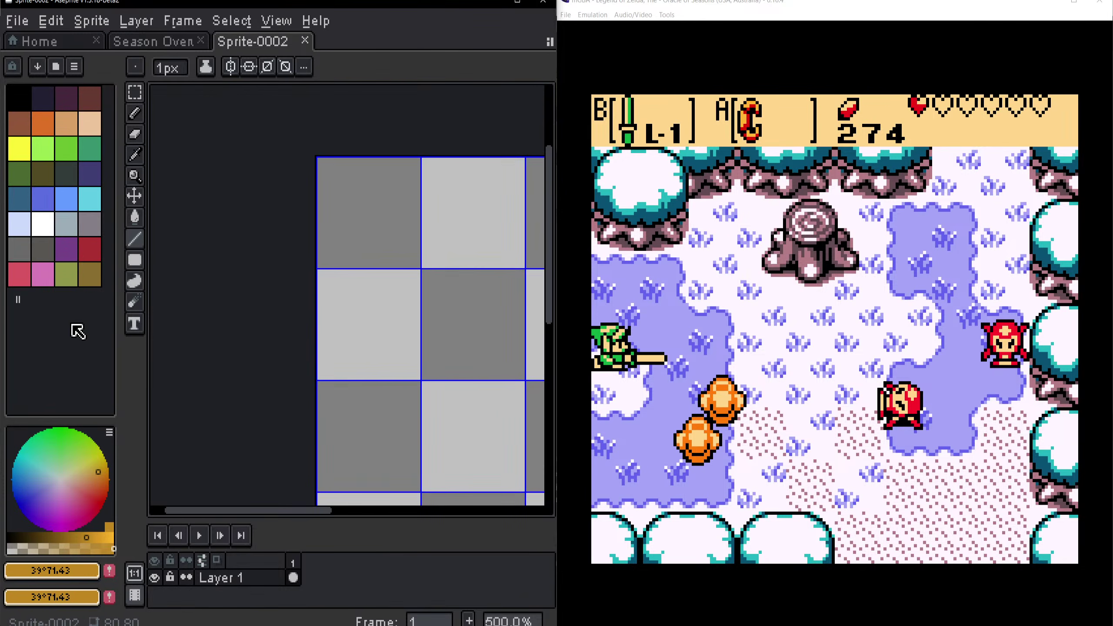
drag(18, 299, 65, 135)
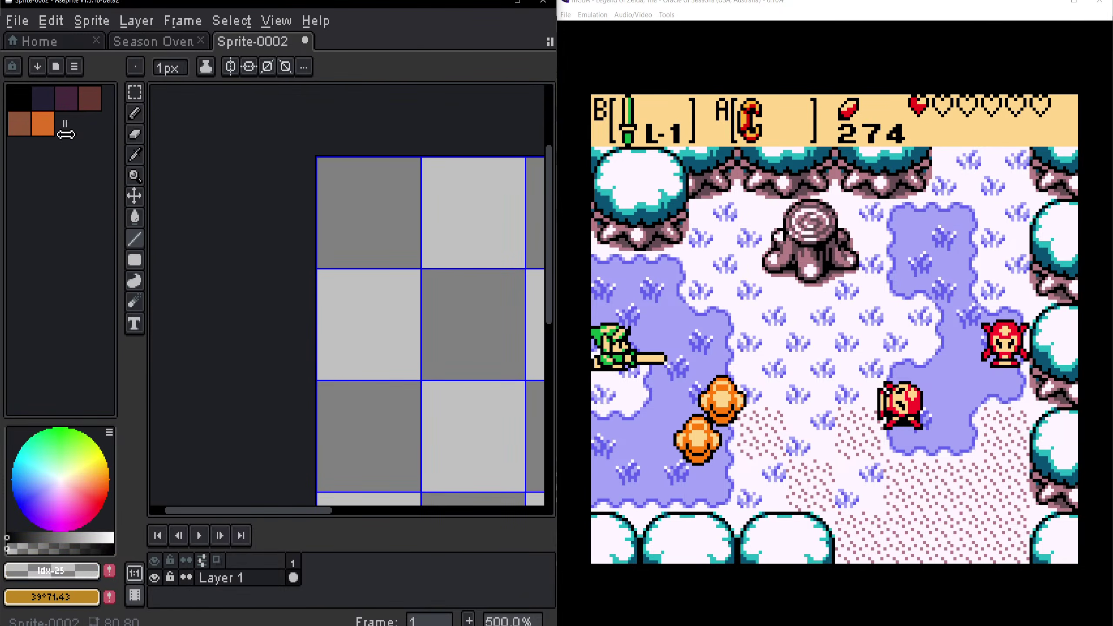
right_click(46, 126)
click(46, 126)
drag(343, 196, 329, 259)
scroll(332, 220, up, 2)
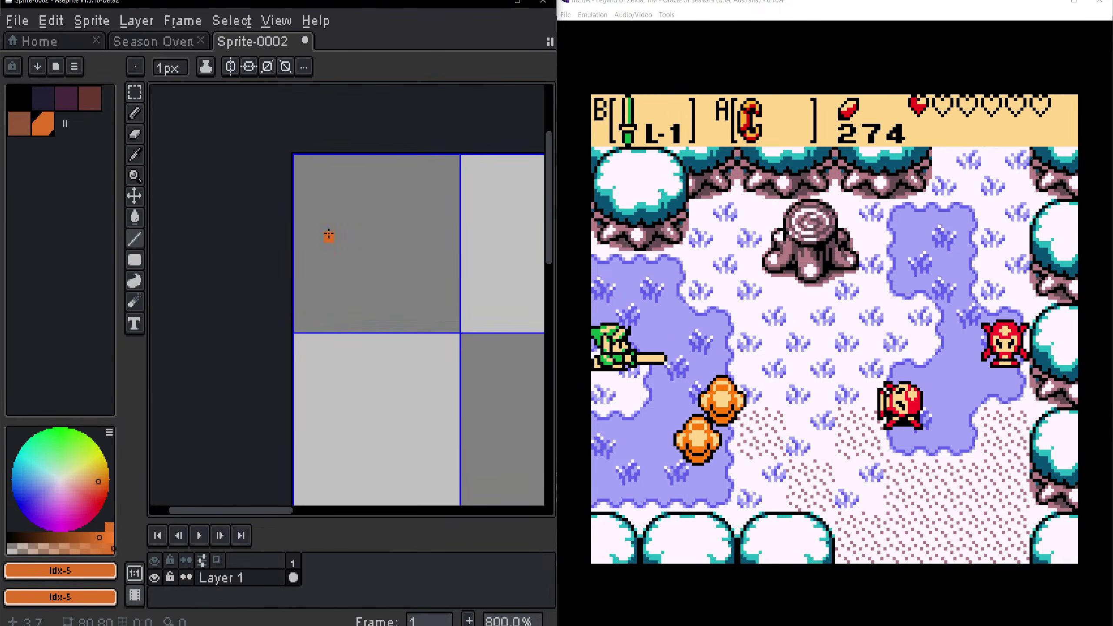
click(49, 103)
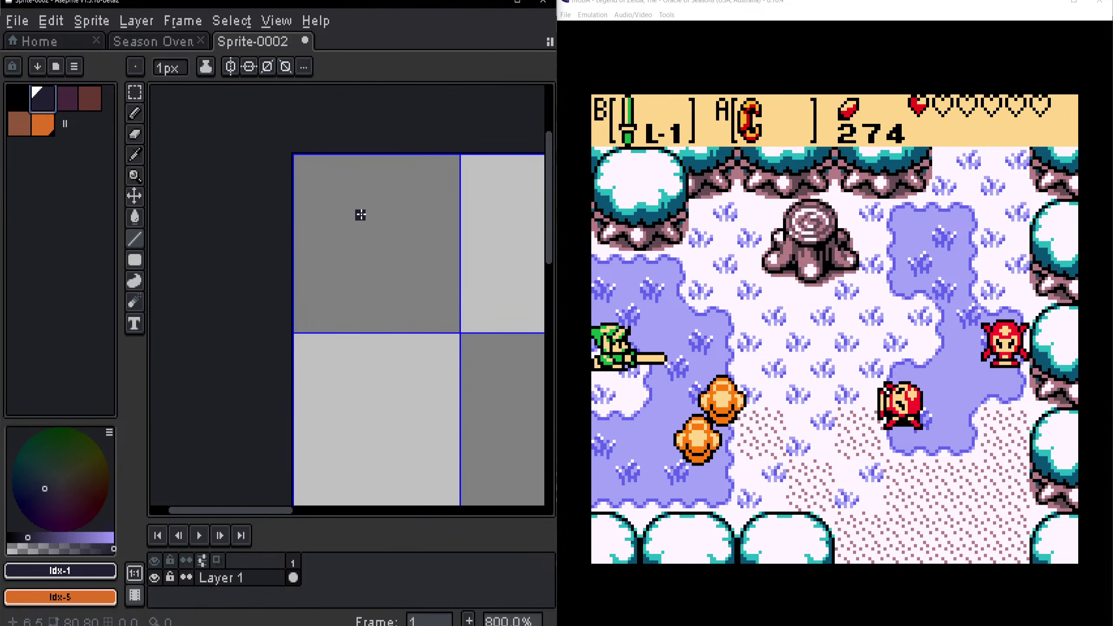
Step: Keep the grid shown and set its cell width and height to 8 px
key(ctrl+apostrophe)
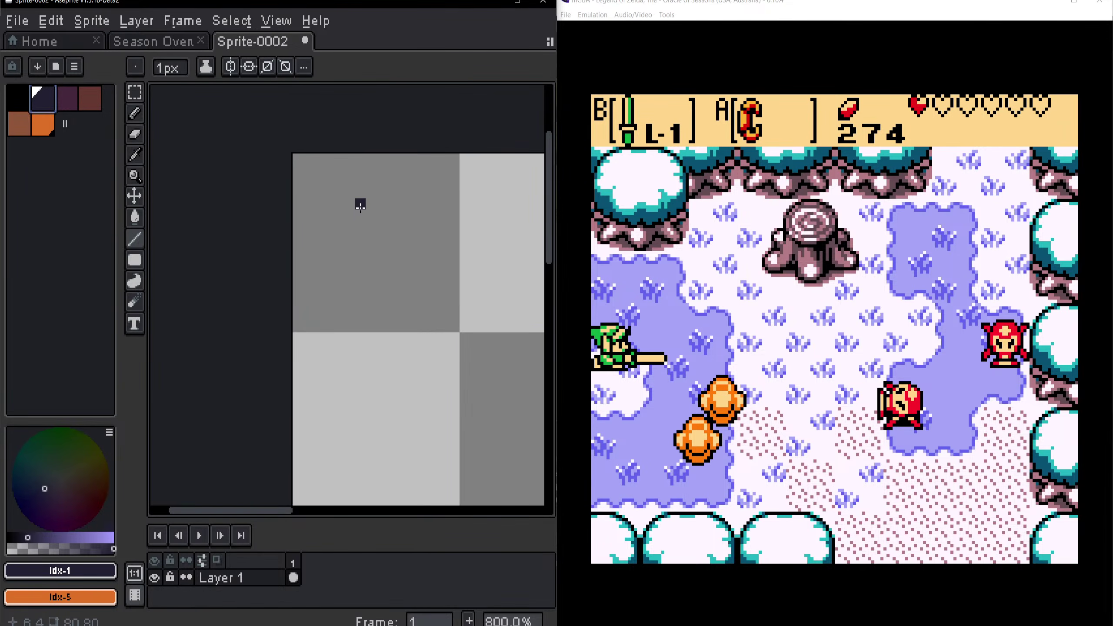
key(ctrl+apostrophe)
key(ctrl+g)
drag(243, 328, 184, 338)
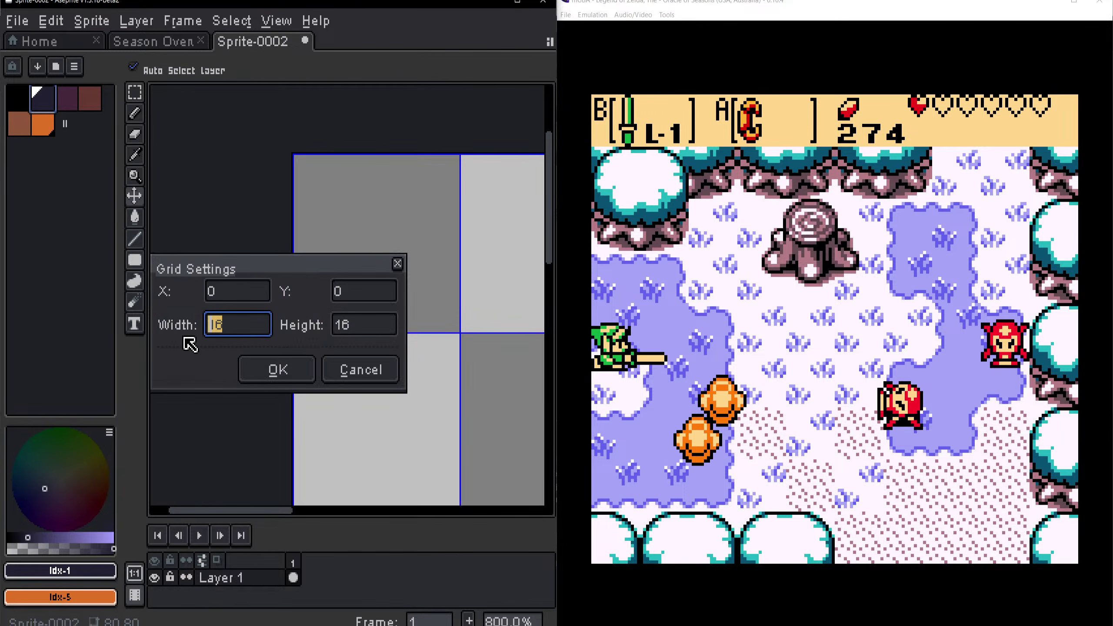
text(8)
key(Tab)
text(8)
click(242, 369)
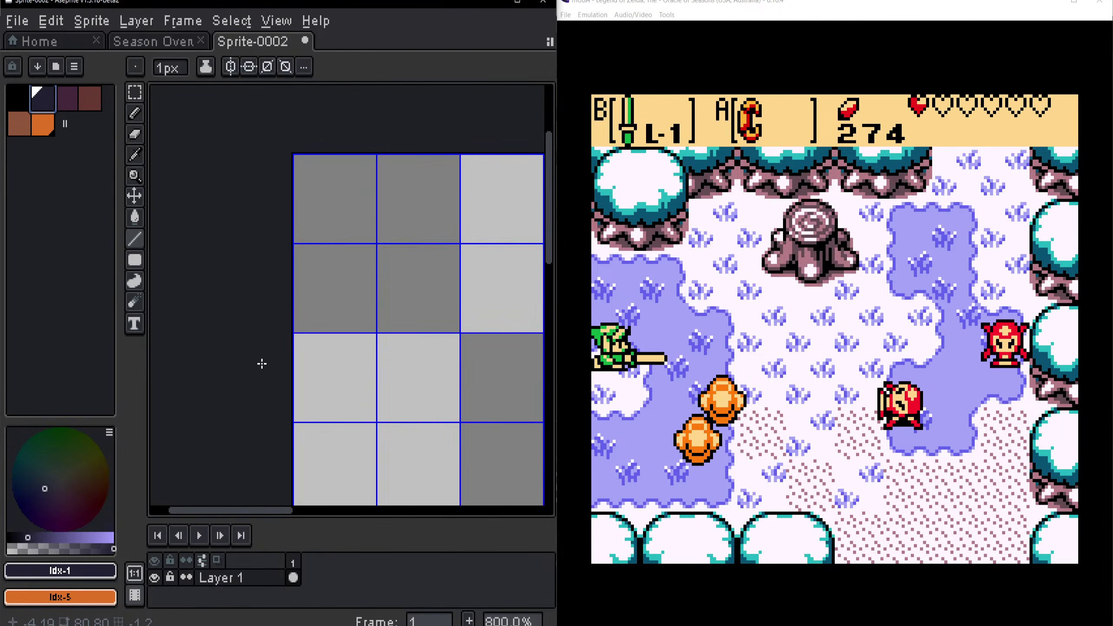
Step: Draw the burst's upper dome outline in dark navy across the two upper 8 px cells of the first tile
scroll(335, 245, up, 3)
click(334, 246)
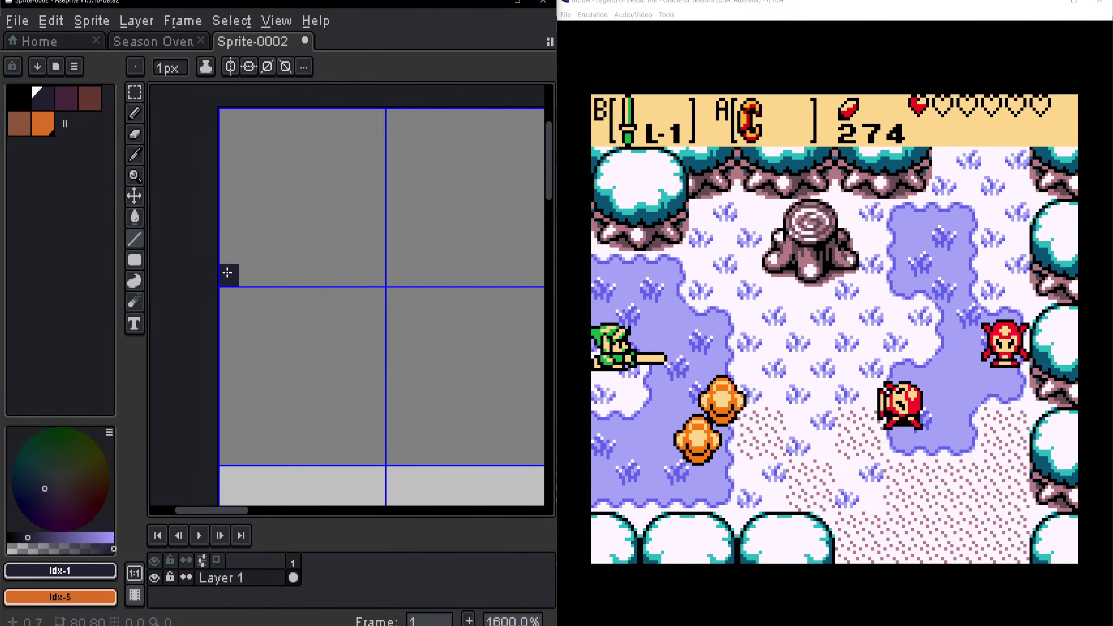
mouse_move(248, 275)
mouse_down()
mouse_move(289, 232)
mouse_move(351, 172)
mouse_move(396, 170)
mouse_move(416, 184)
mouse_up()
scroll(331, 187, down, 2)
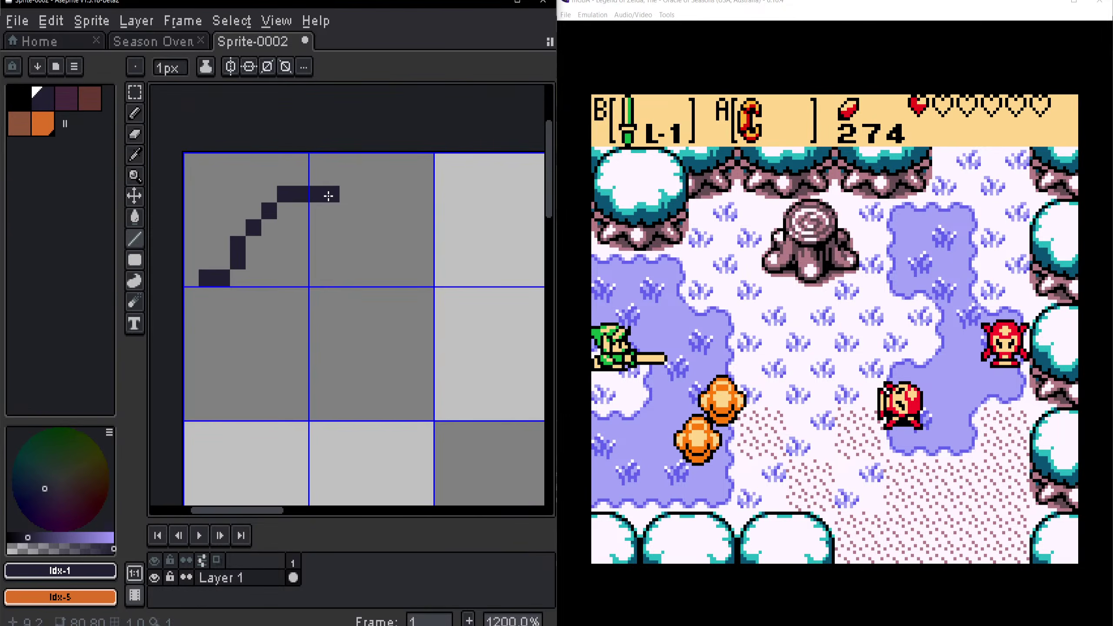
mouse_move(334, 209)
mouse_down()
mouse_move(363, 262)
mouse_move(399, 282)
mouse_up()
click(387, 289)
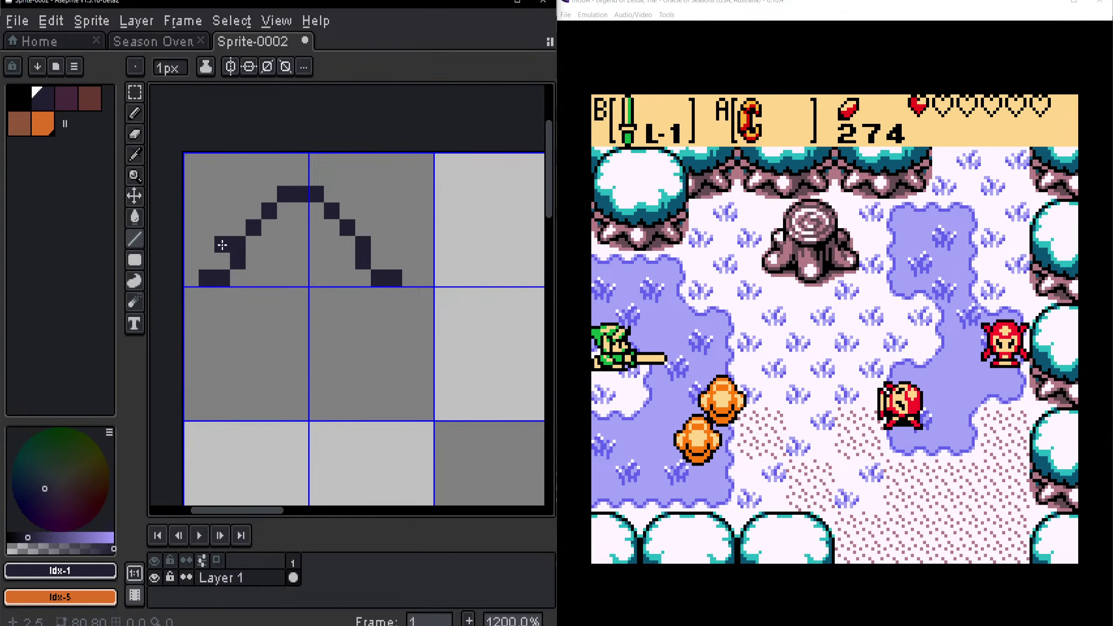
Step: Extend the dark outline down the burst's left edge and step it inward to a small notch at the lower left
drag(223, 246, 312, 228)
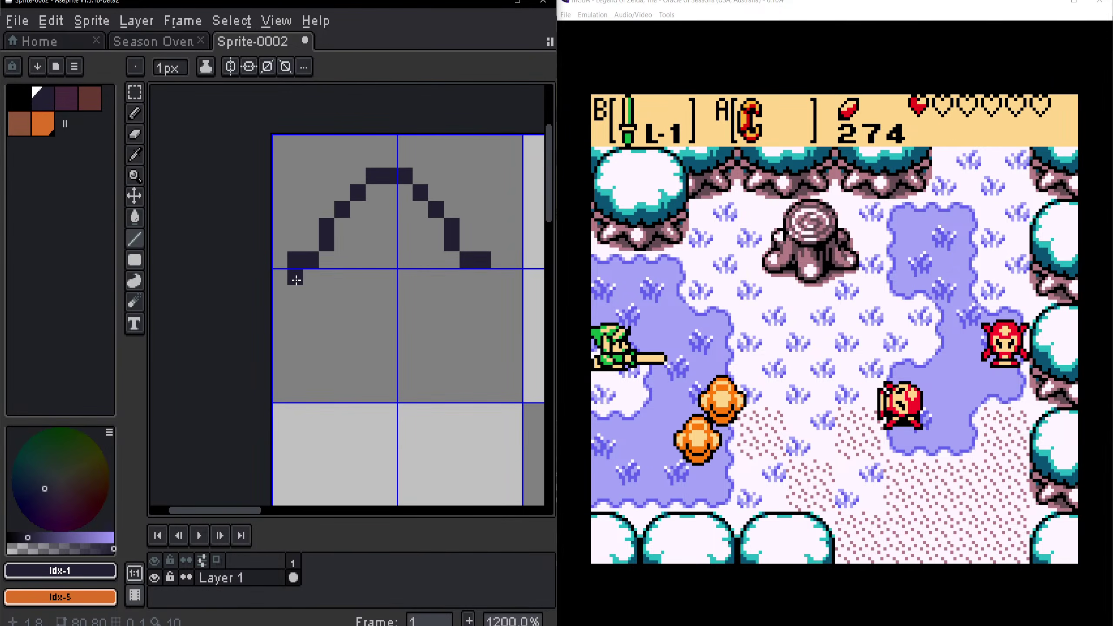
drag(297, 280, 296, 311)
scroll(297, 312, up, 1)
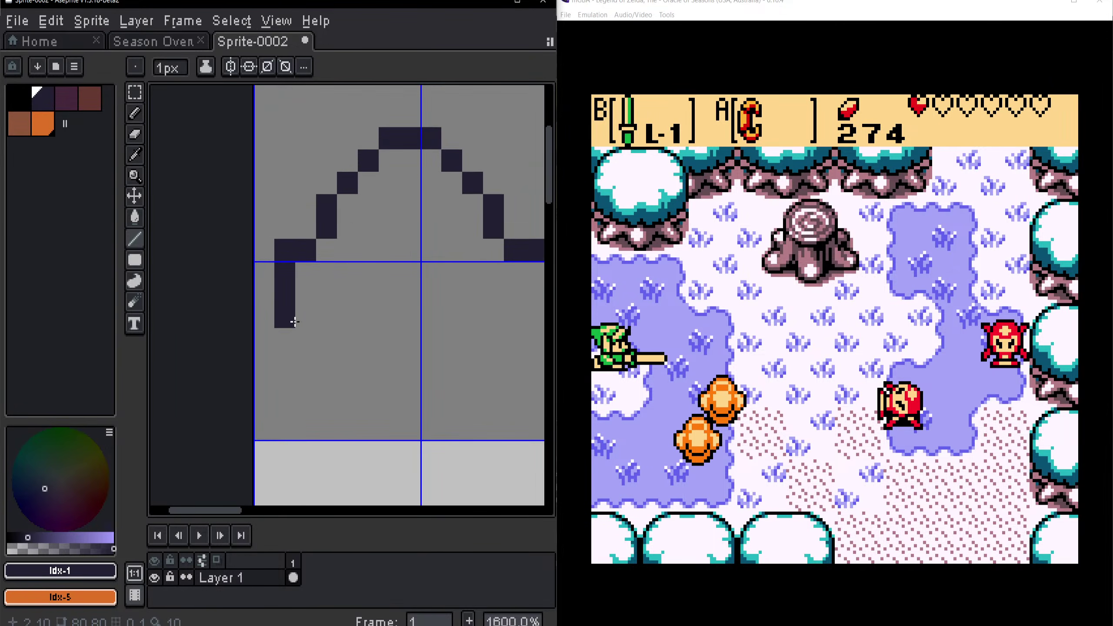
click(301, 334)
click(332, 354)
drag(328, 356, 343, 357)
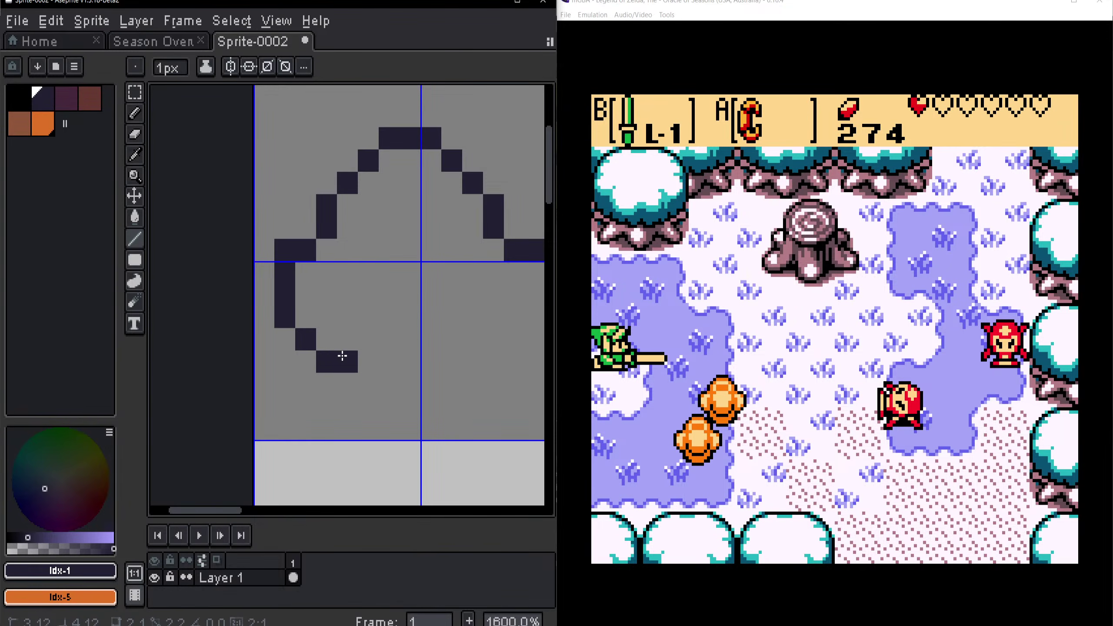
click(349, 385)
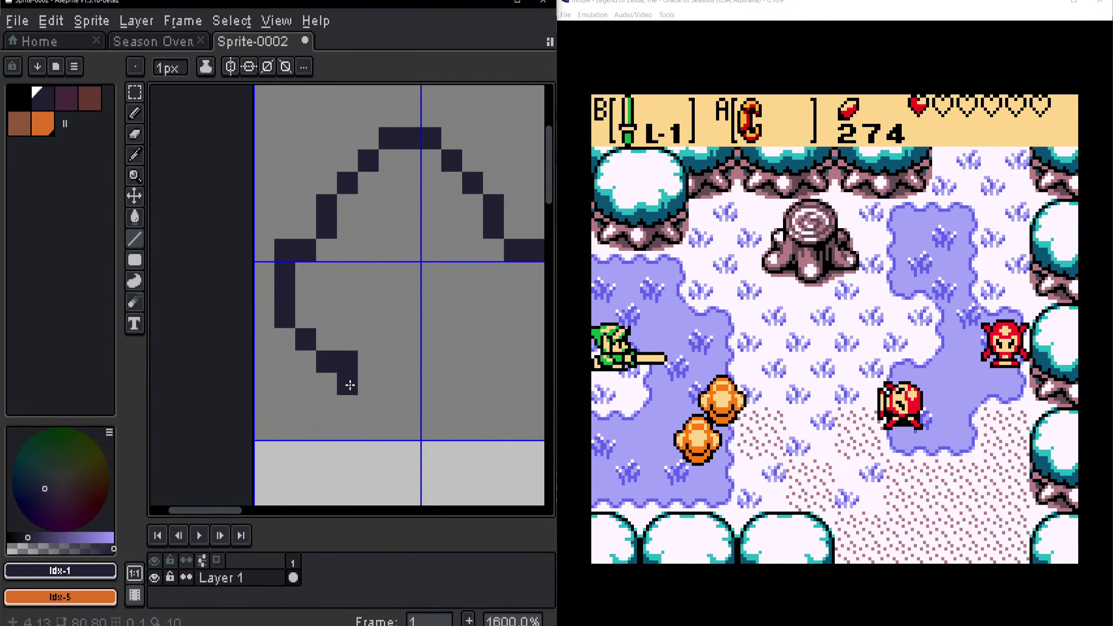
scroll(349, 301, up, 1)
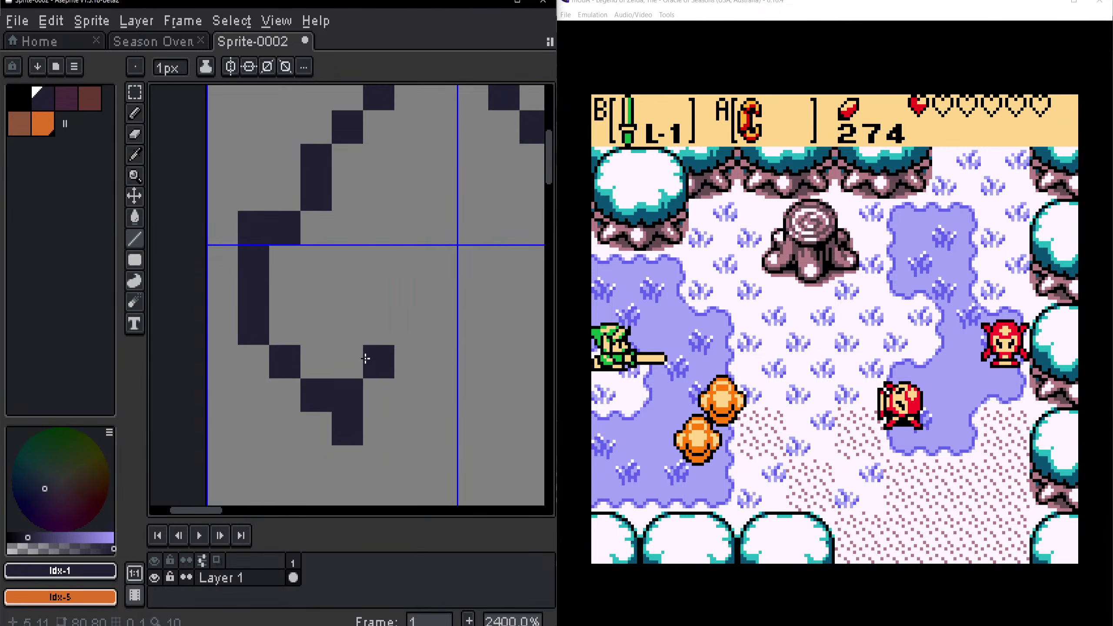
drag(355, 321, 399, 286)
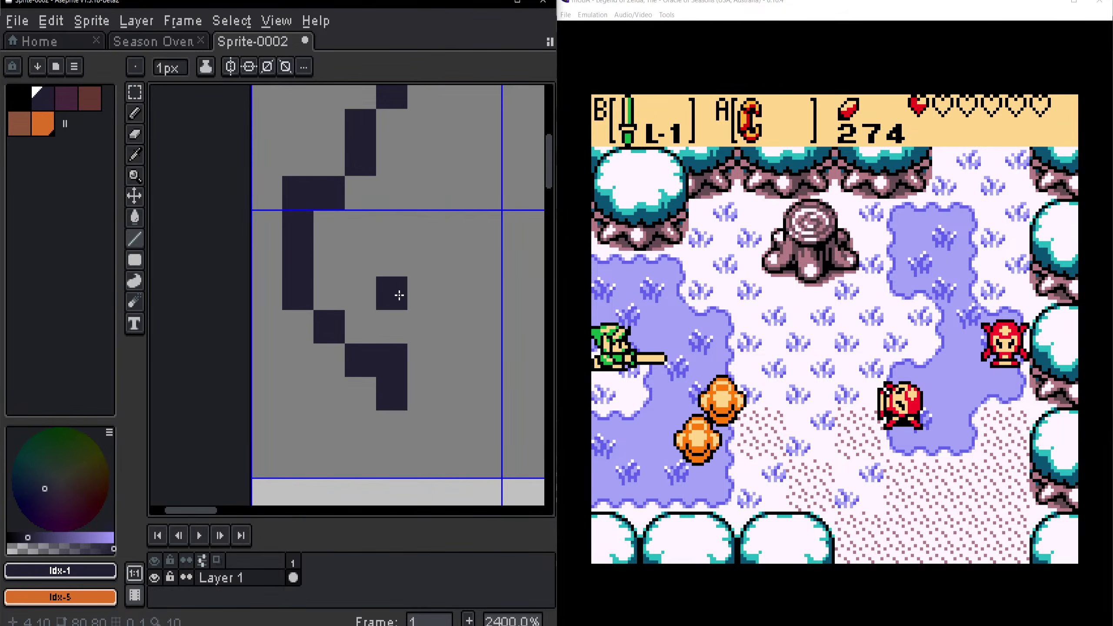
drag(403, 354, 353, 368)
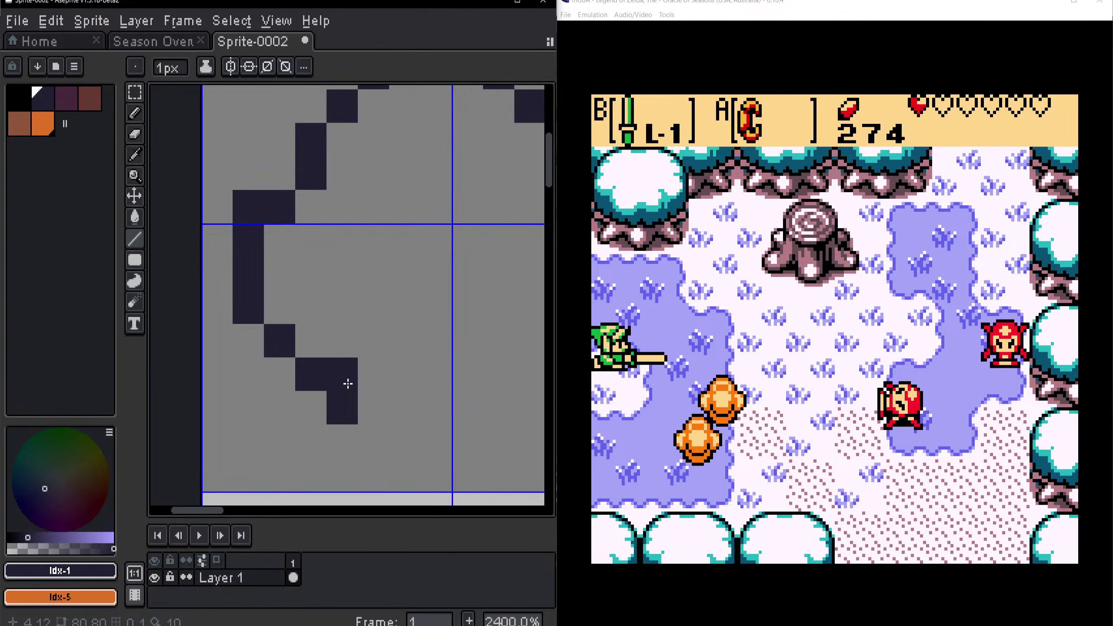
Step: Try to smooth the lower-left outline by erasing the notch's corner pixel and continuing it as a diagonal of single pixels
key(e)
click(345, 373)
drag(373, 341, 399, 314)
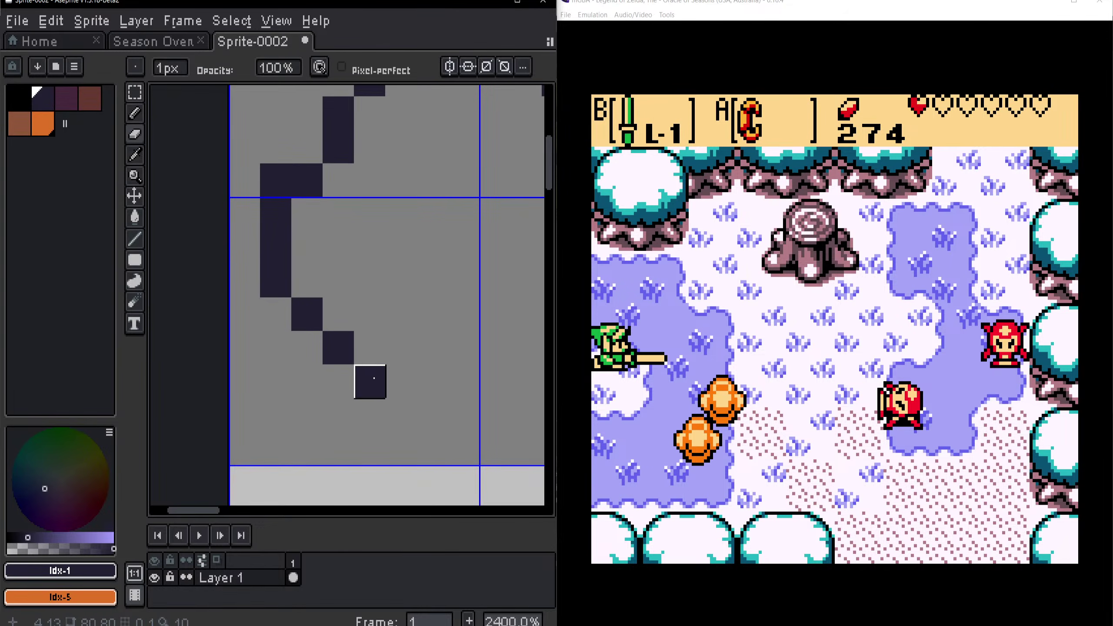
alt+click(371, 379)
key(b)
click(402, 383)
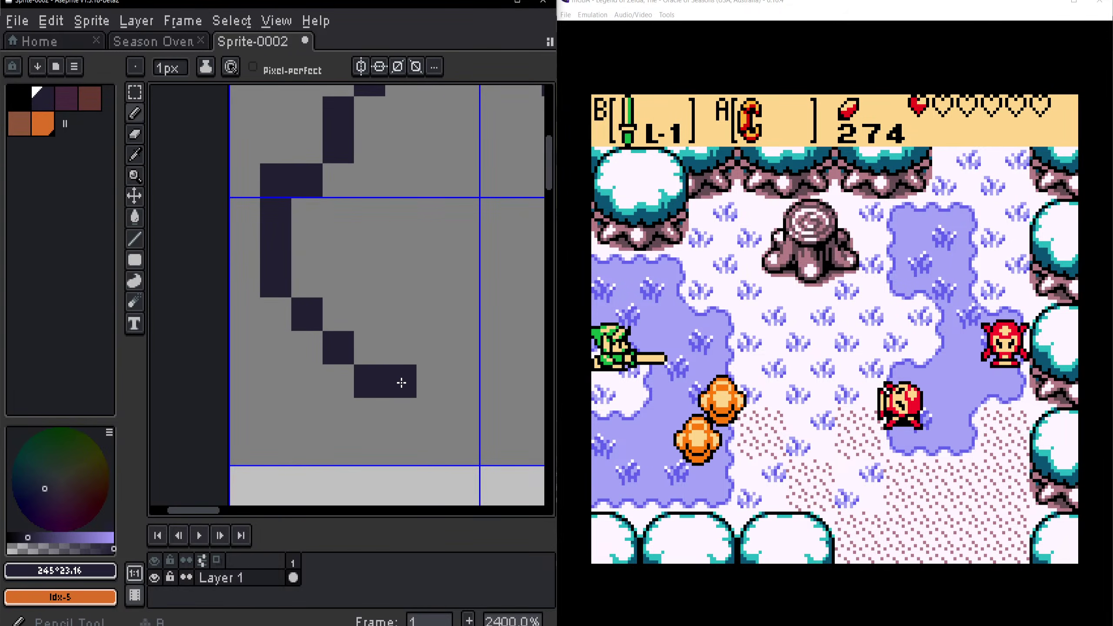
key(ctrl+z)
click(420, 412)
drag(420, 412, 392, 404)
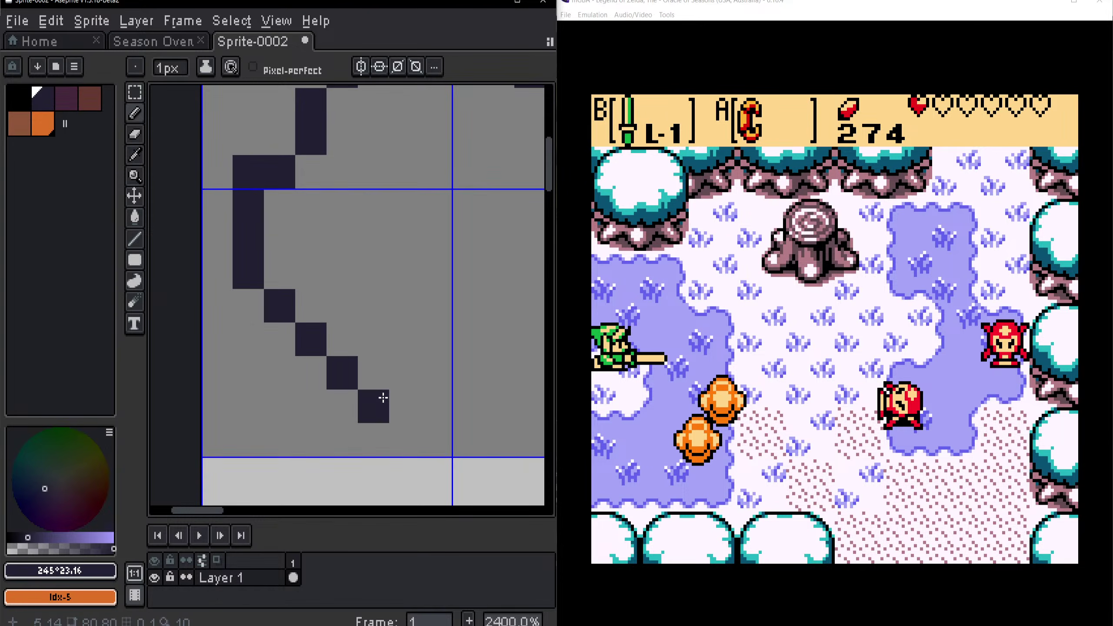
scroll(392, 403, down, 5)
scroll(377, 365, up, 3)
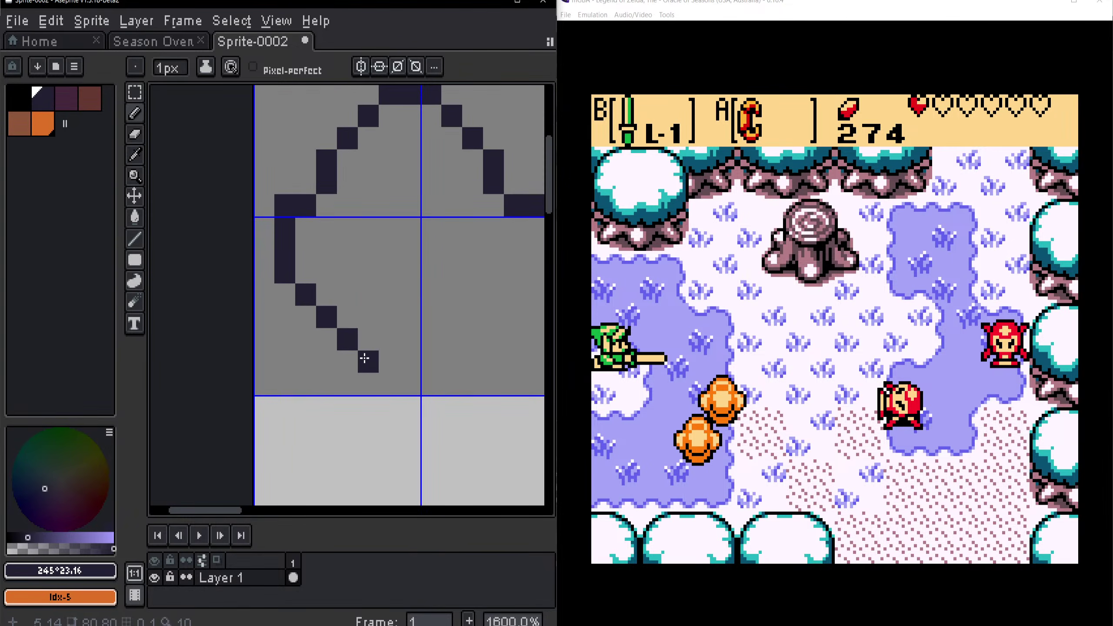
drag(364, 359, 422, 358)
key(ctrl+z)
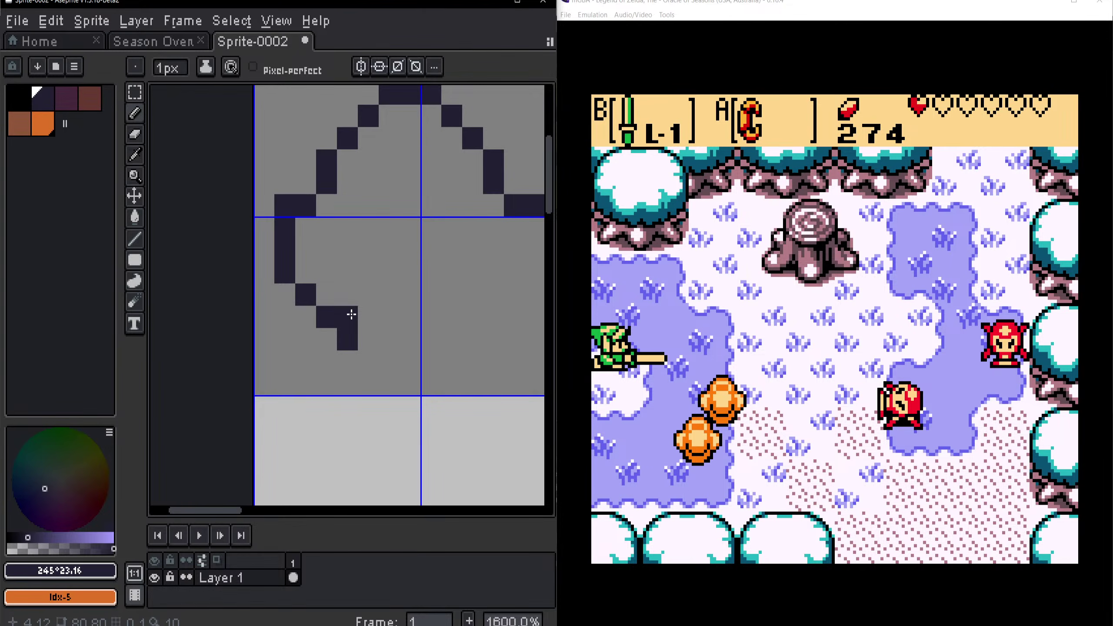
Step: Complete the dark outline's right side and bottom edge, and draw a short vertical inner stroke in the lower-left cell
mouse_move(368, 362)
mouse_down()
mouse_move(425, 383)
mouse_move(461, 360)
mouse_move(398, 369)
mouse_move(430, 352)
mouse_move(434, 329)
mouse_move(492, 285)
mouse_move(491, 228)
mouse_up()
click(404, 368)
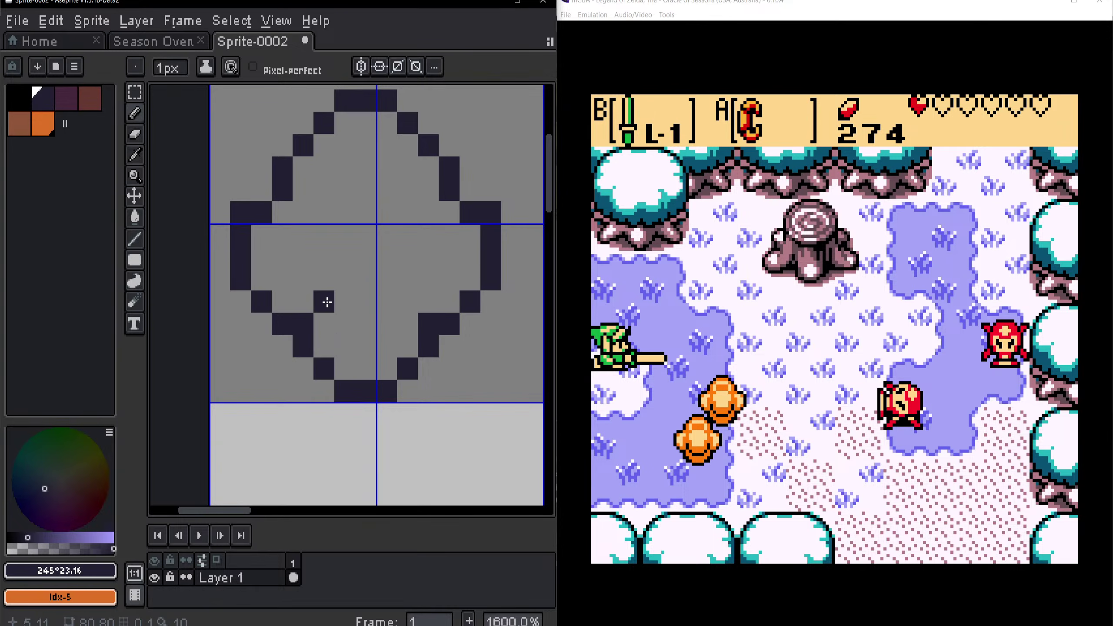
drag(325, 302, 325, 280)
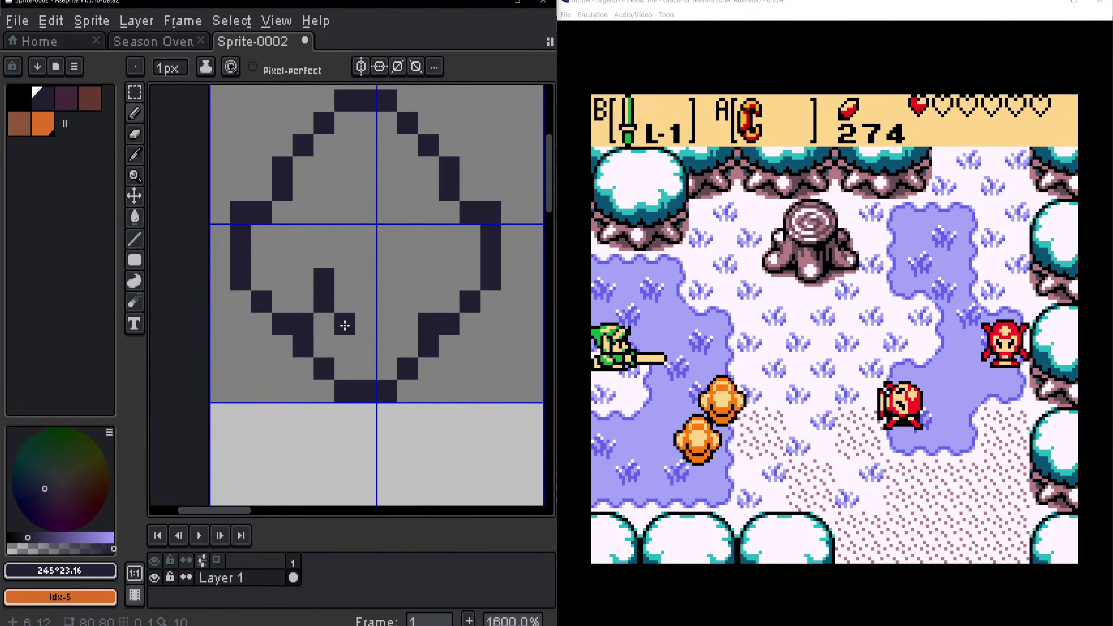
Step: Show the sprite preview, resize its window beside the game reference, and enlarge the previewed canvas
key(F7)
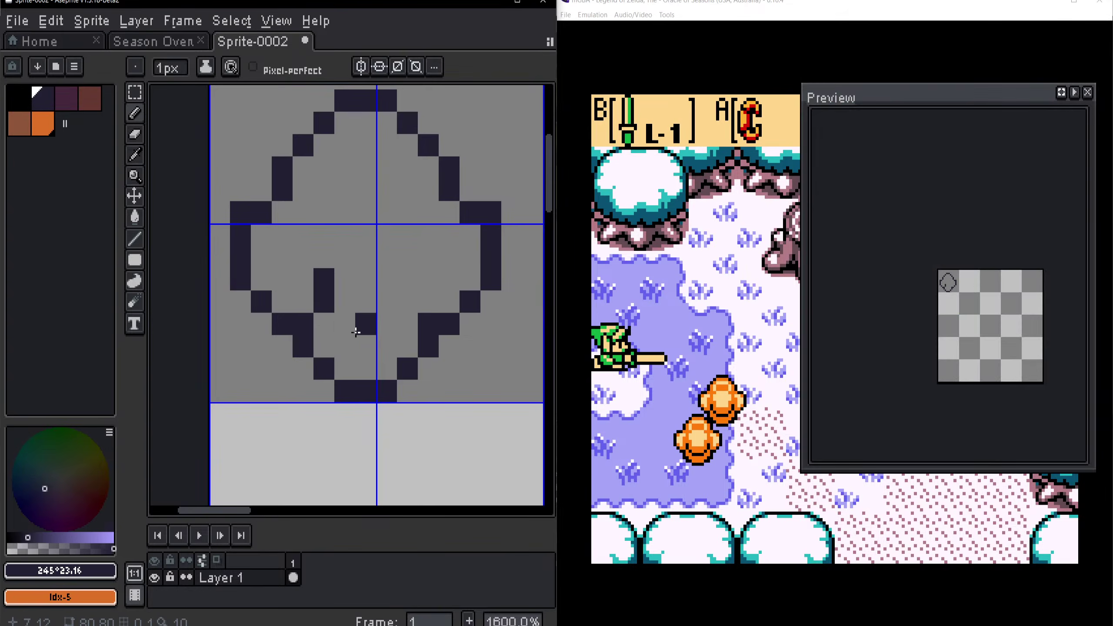
drag(802, 85, 658, 65)
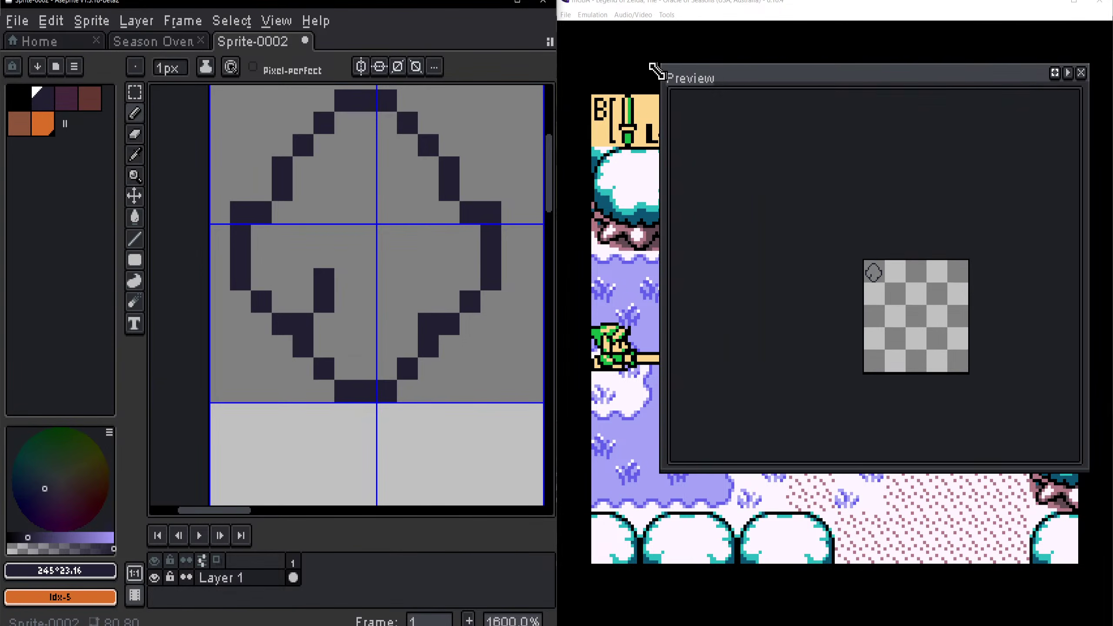
scroll(801, 257, up, 2)
scroll(806, 270, down, 1)
drag(657, 280, 760, 272)
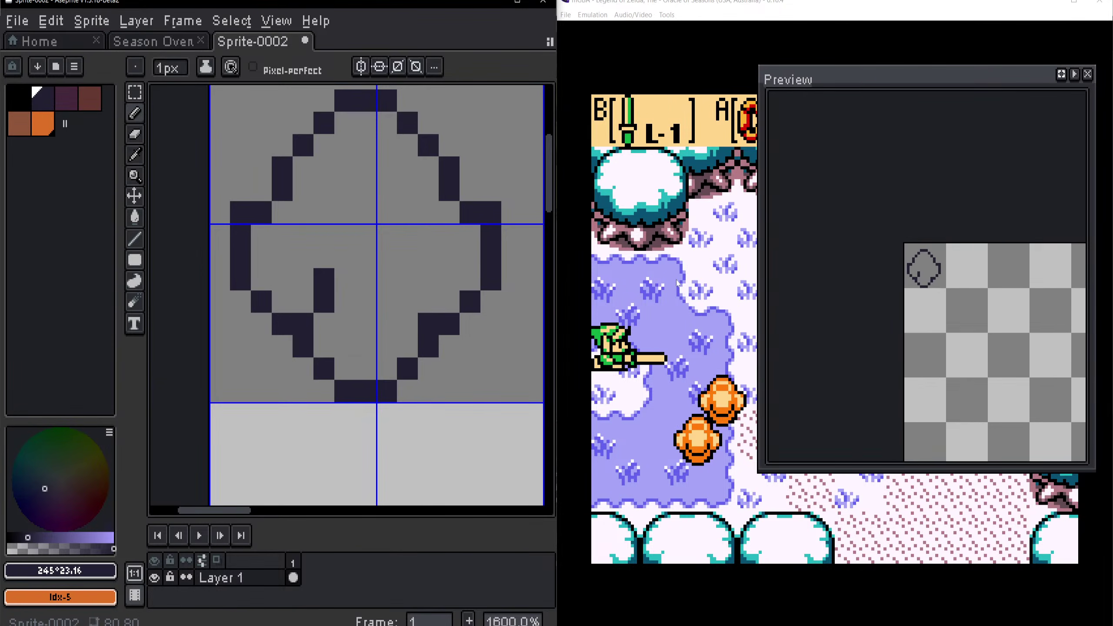
Step: Draw a matching vertical inner stroke in the lower-right cell and start the curve joining both strokes
click(415, 309)
click(407, 279)
click(388, 323)
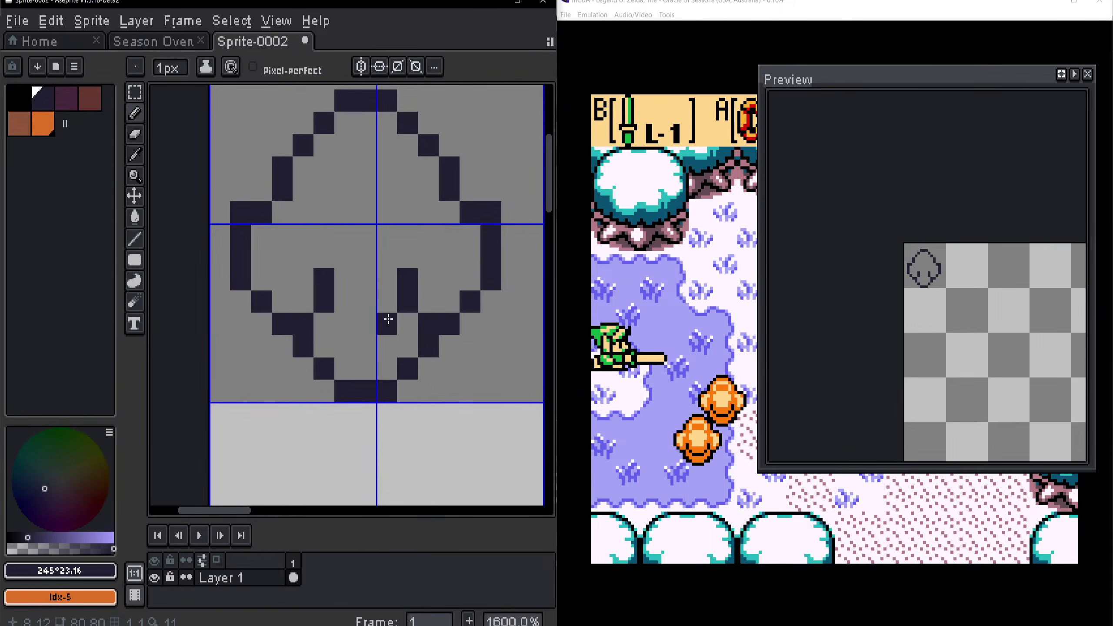
click(374, 330)
click(364, 347)
scroll(373, 345, down, 1)
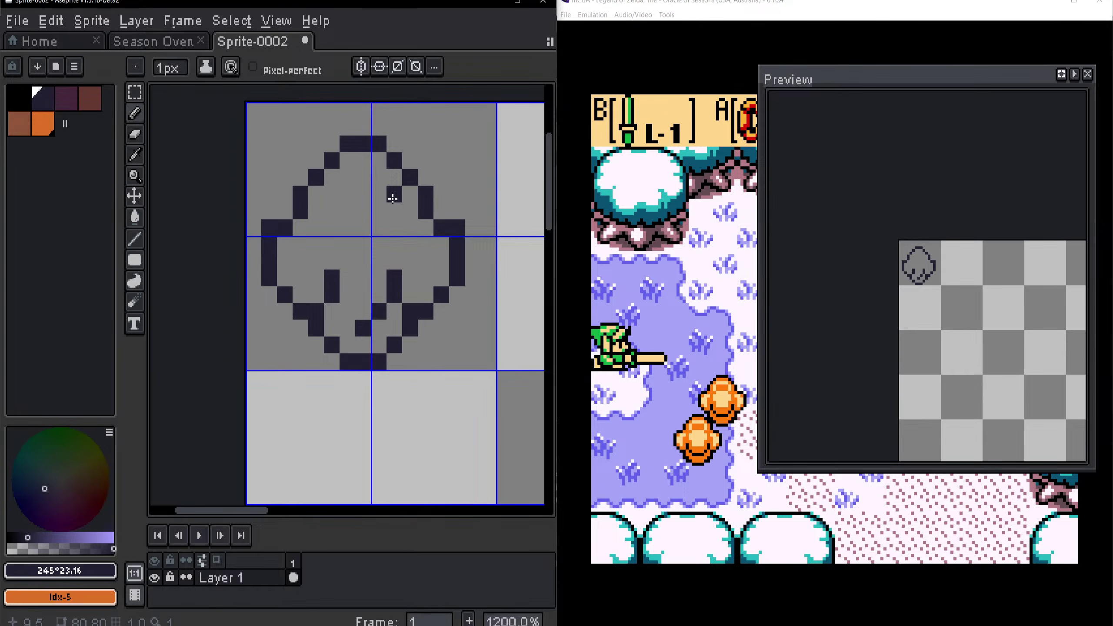
Step: Widen the burst's lower half by moving its left part one pixel left and its right part one pixel right
key(m)
mouse_move(362, 362)
mouse_down()
mouse_move(253, 262)
mouse_move(254, 245)
mouse_up()
drag(318, 275, 302, 275)
click(348, 211)
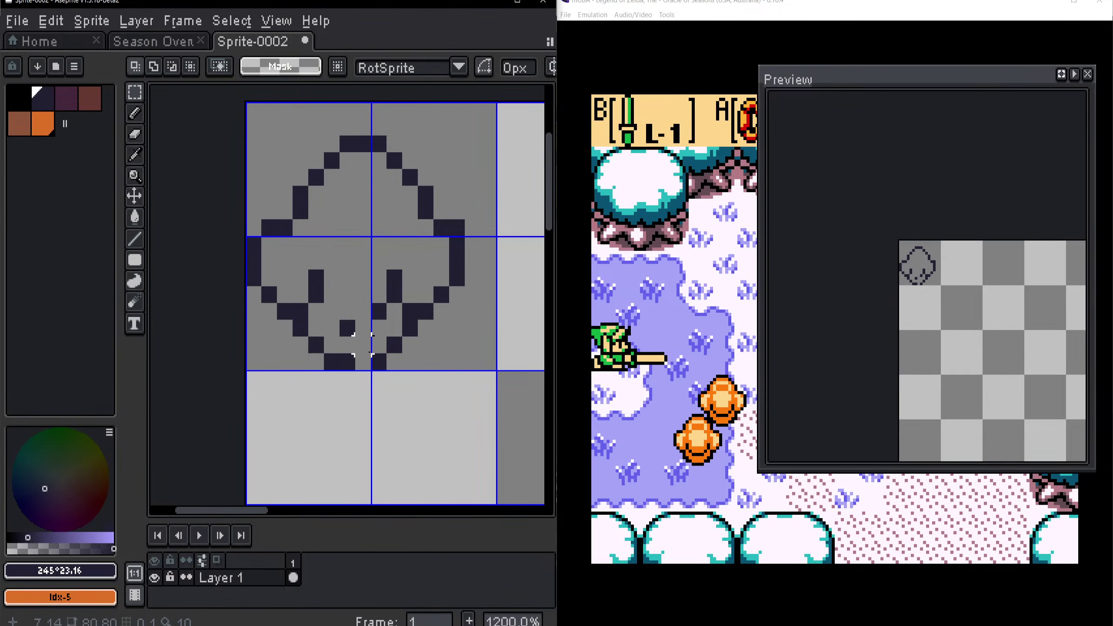
drag(465, 372, 372, 237)
click(391, 258)
drag(429, 288, 443, 285)
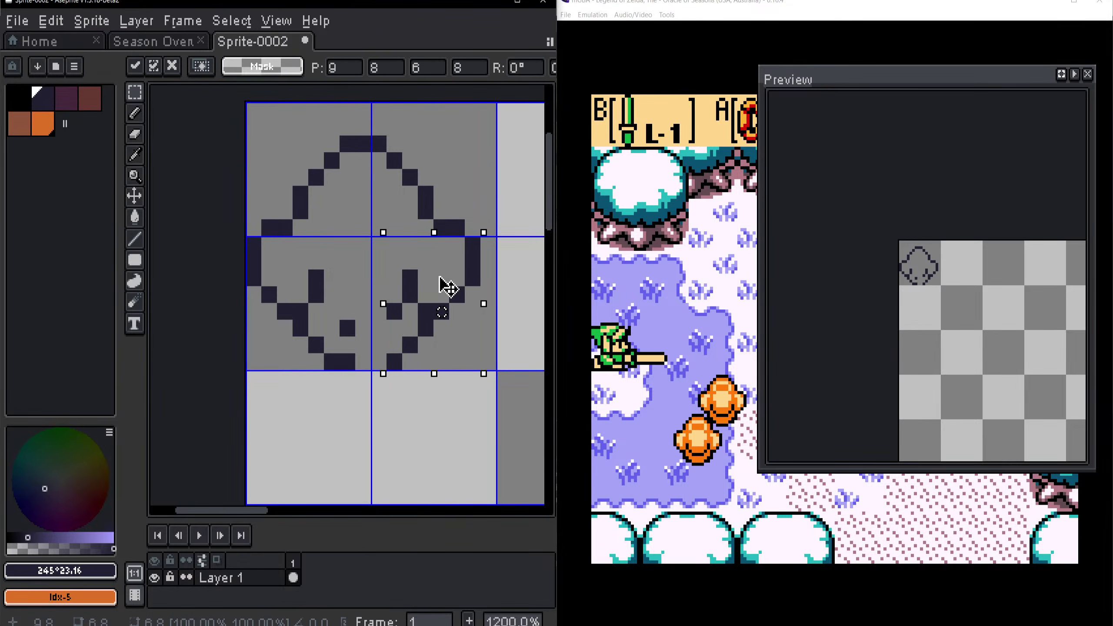
key(Return)
Step: Close the gap in the bottom edge with dark navy pixels and complete the U-shaped inner curve between the two strokes
key(i)
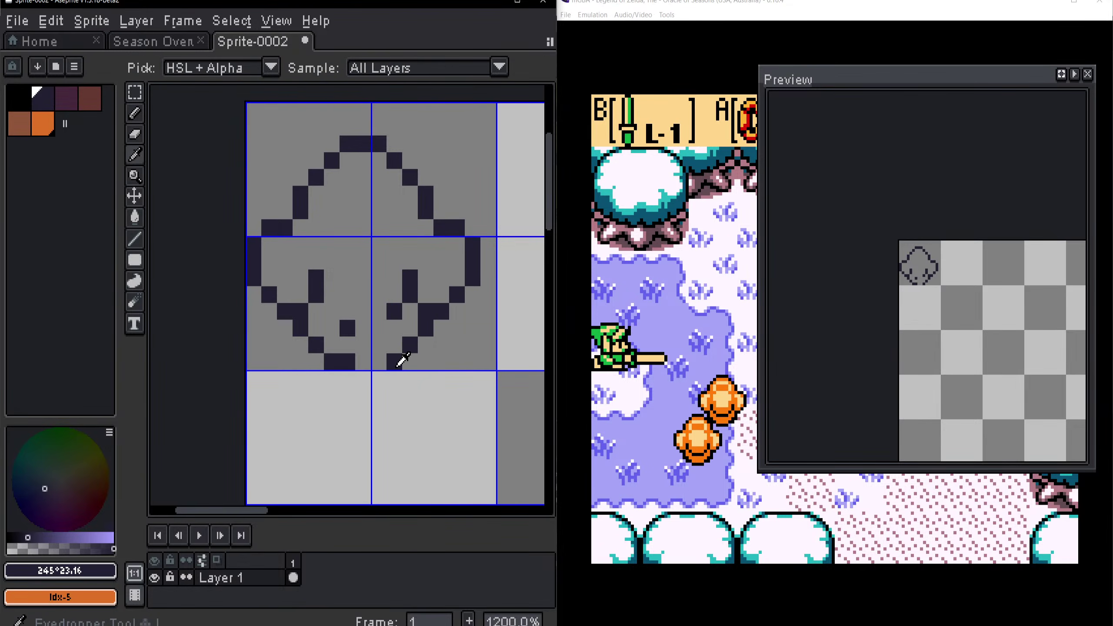
key(b)
drag(384, 363, 362, 362)
mouse_move(333, 312)
mouse_down()
mouse_move(378, 329)
mouse_move(420, 295)
mouse_up()
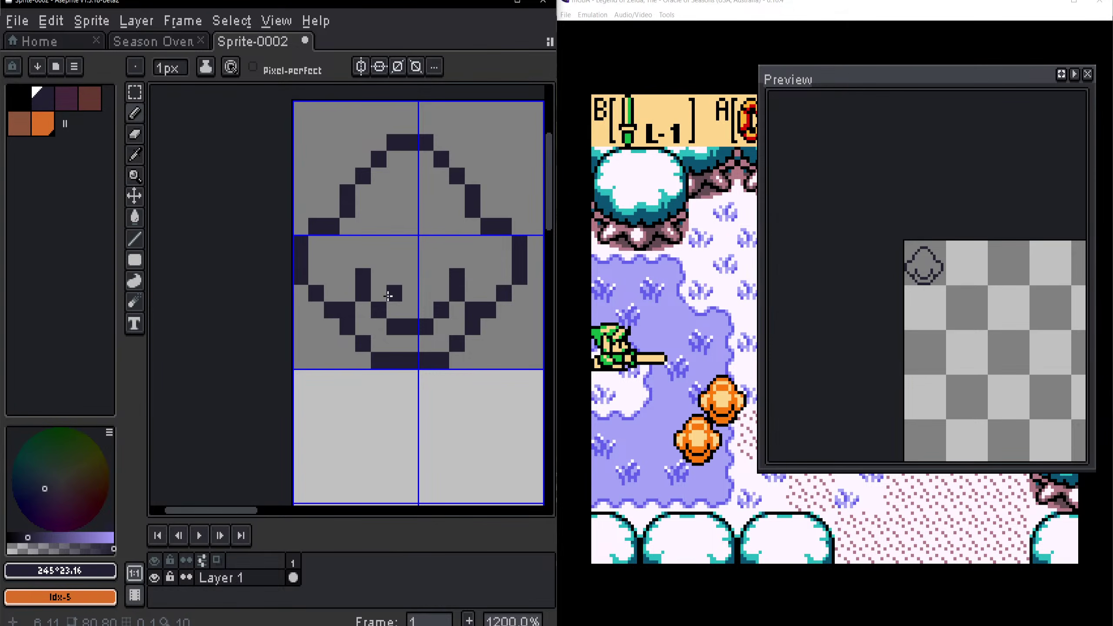
scroll(425, 295, up, 1)
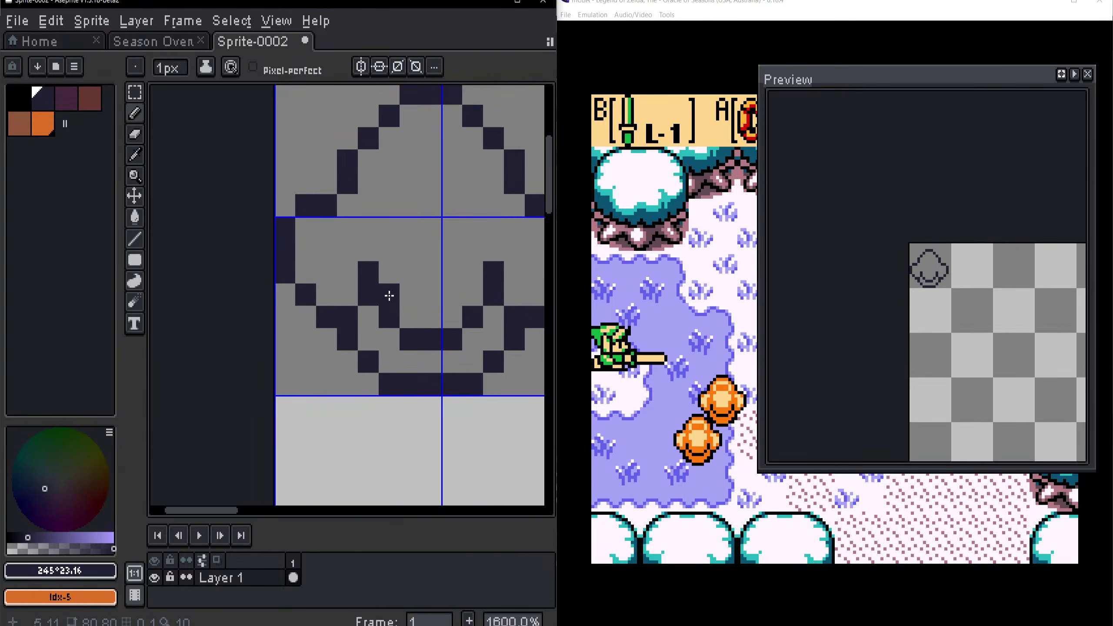
Step: Extend the stepped lower corners of the outline one pixel downward on both sides of the base
scroll(419, 268, down, 2)
drag(418, 276, 298, 293)
scroll(408, 312, up, 1)
scroll(364, 288, down, 1)
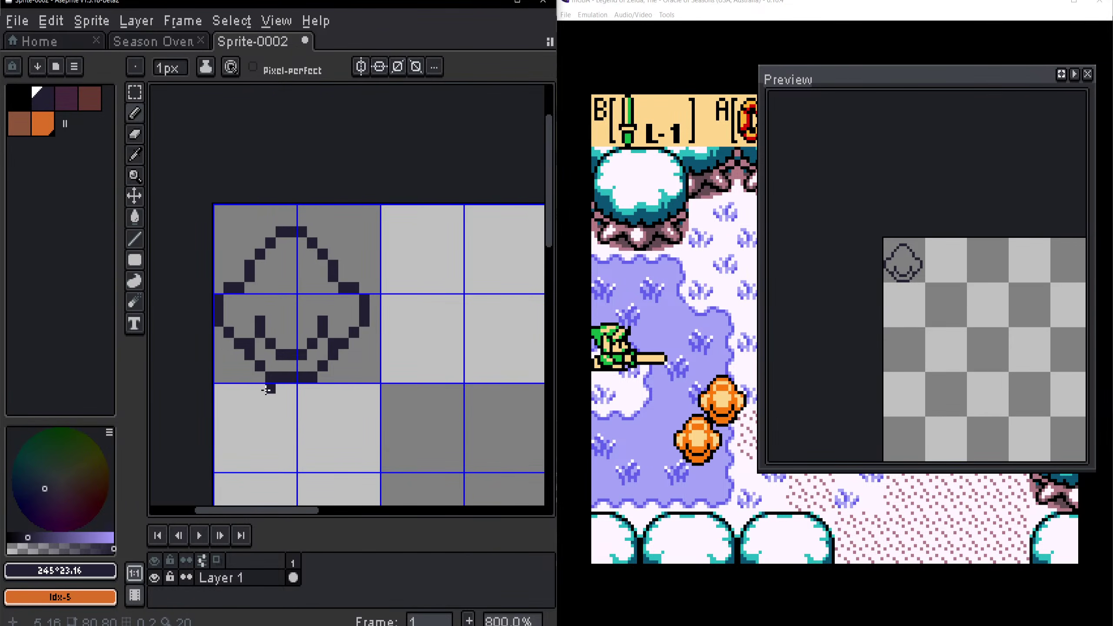
click(248, 347)
click(249, 367)
scroll(313, 358, up, 2)
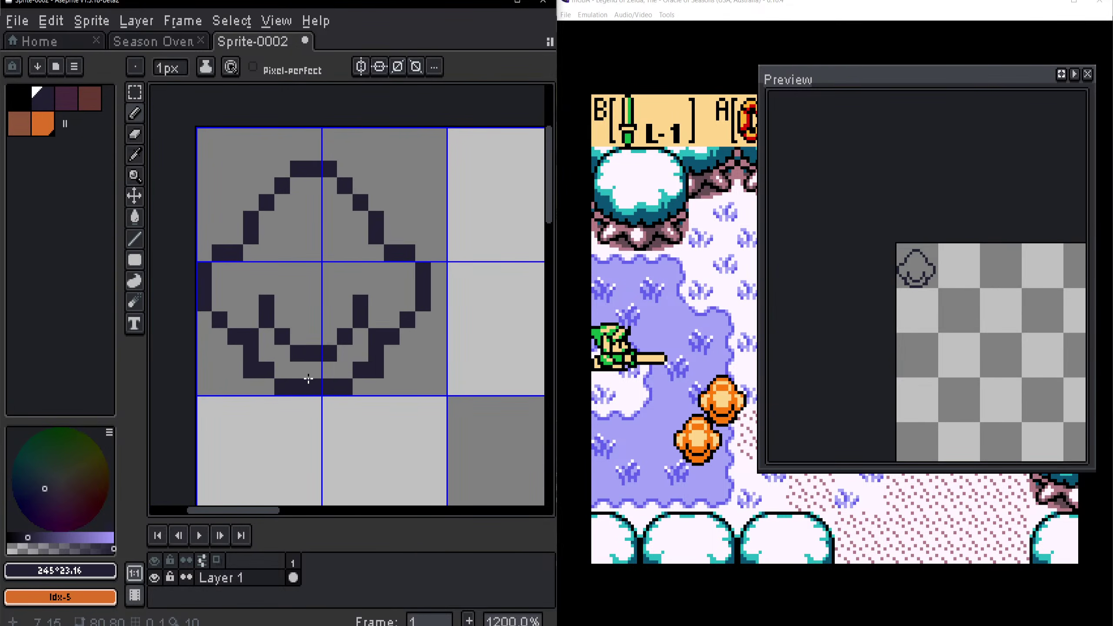
click(248, 337)
click(248, 372)
Step: Move everything above the burst's bottom edge up by one pixel, leaving the base line in place
key(m)
drag(424, 371, 208, 173)
click(287, 192)
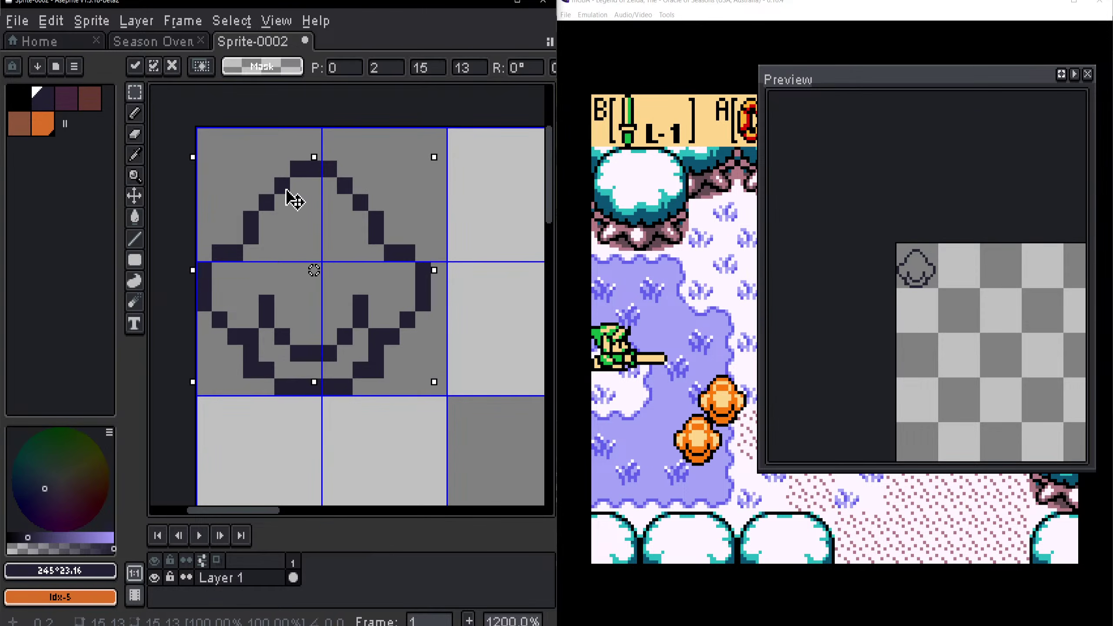
drag(289, 197, 289, 180)
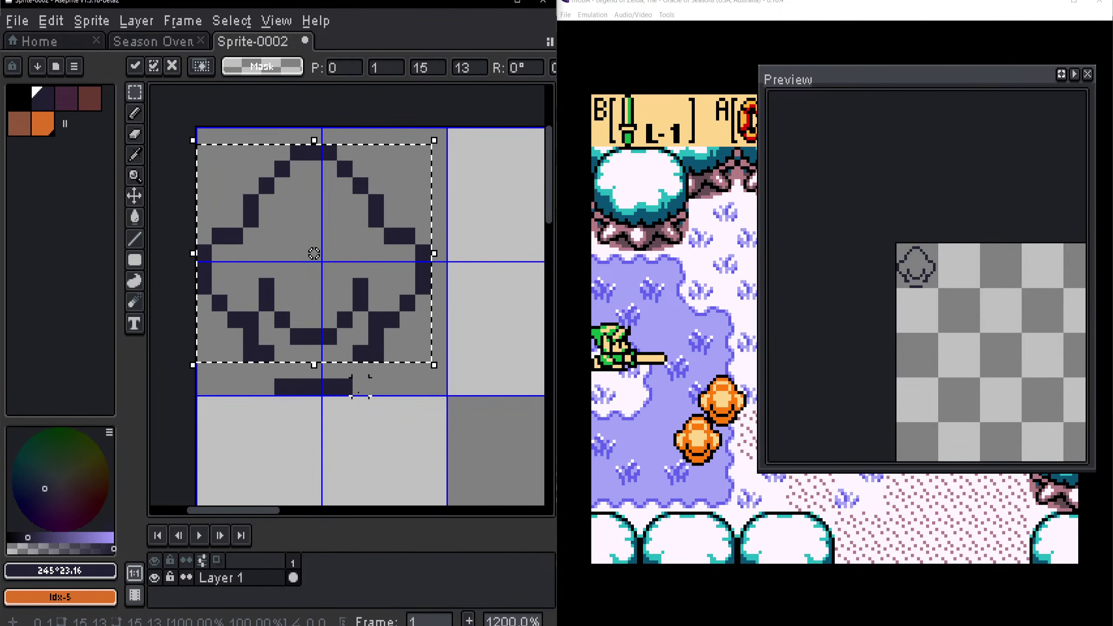
click(360, 386)
Step: Reconnect the raised outline to the base with stepped pixels on both sides and trim the base line to three pixels
key(i)
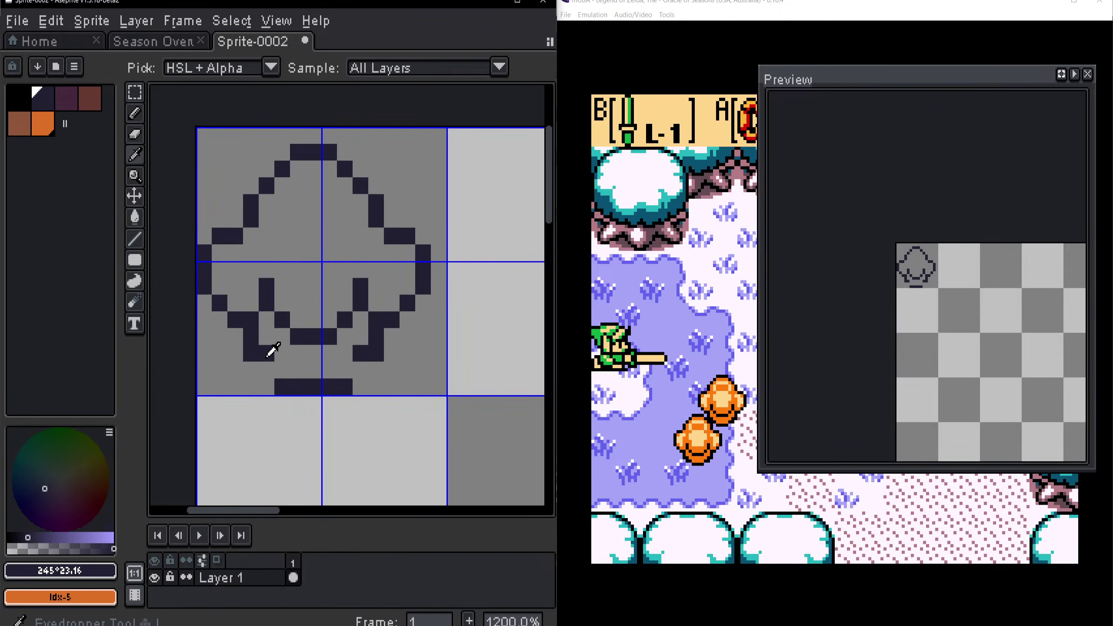
key(b)
drag(272, 371, 284, 385)
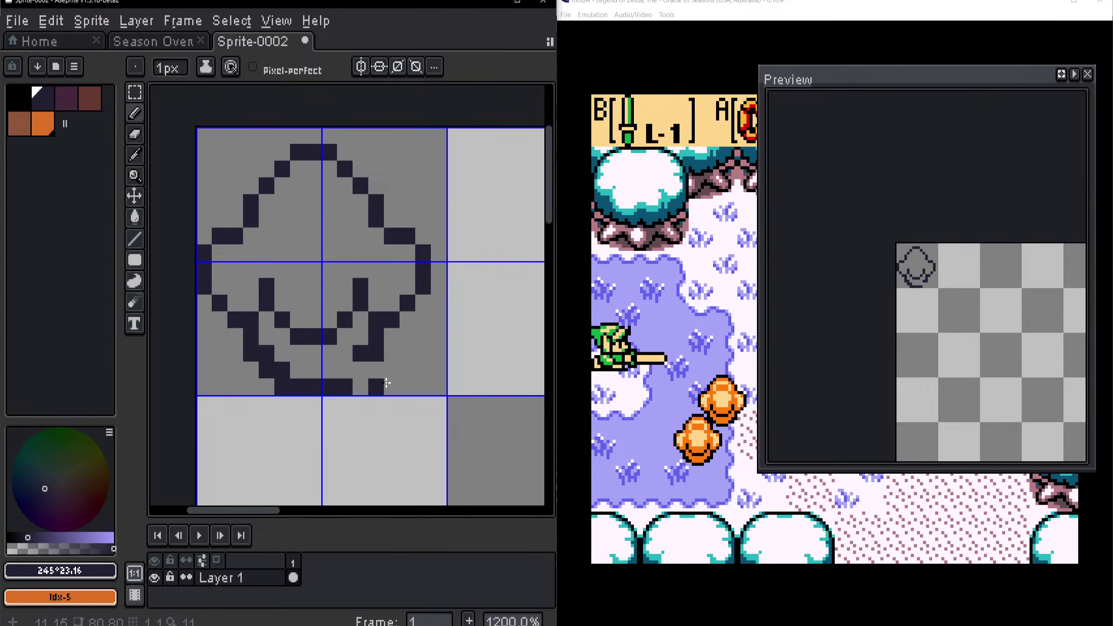
drag(358, 375, 345, 373)
key(e)
click(345, 387)
click(283, 387)
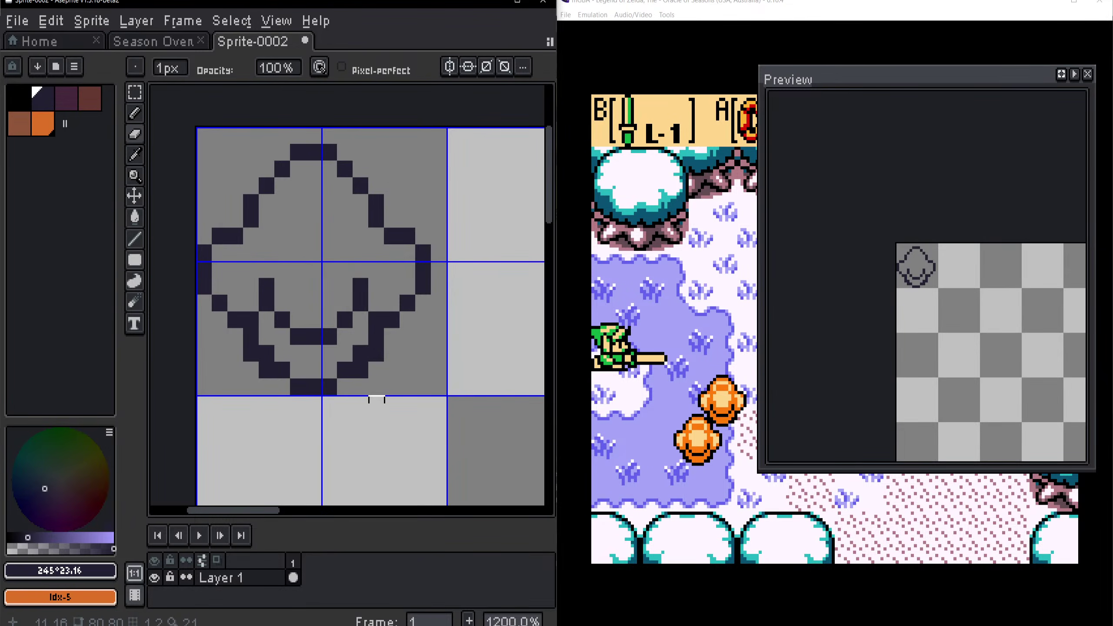
key(b)
drag(331, 371, 298, 403)
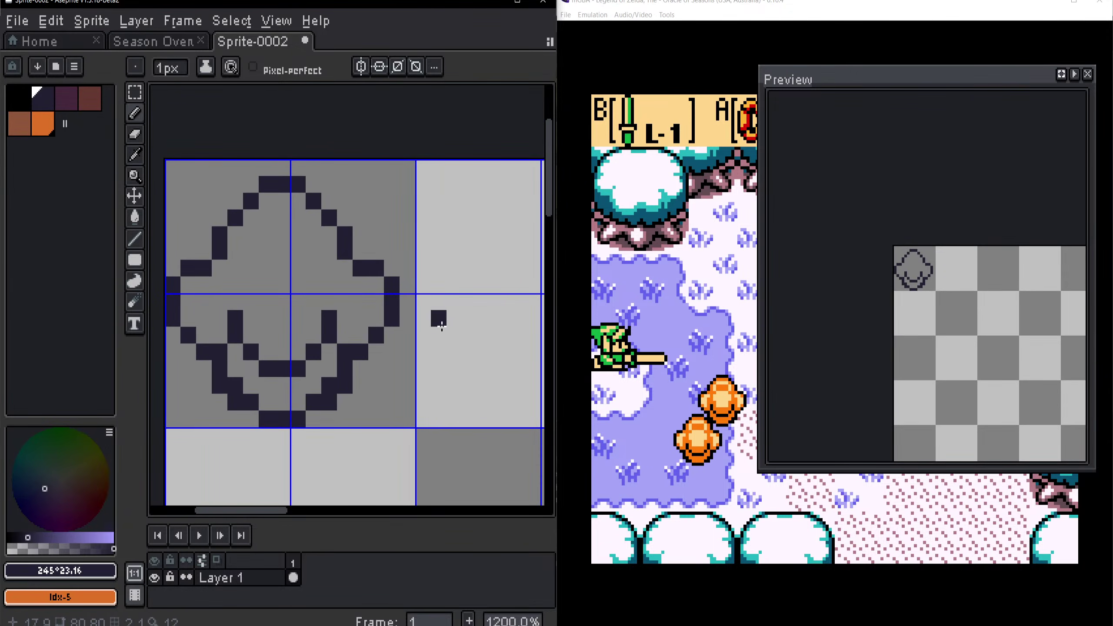
Step: Try an extra dark pixel just inside the top of the right inner stroke, and undo it
mouse_move(409, 317)
mouse_down()
mouse_move(332, 315)
mouse_move(367, 313)
mouse_up()
scroll(310, 322, down, 1)
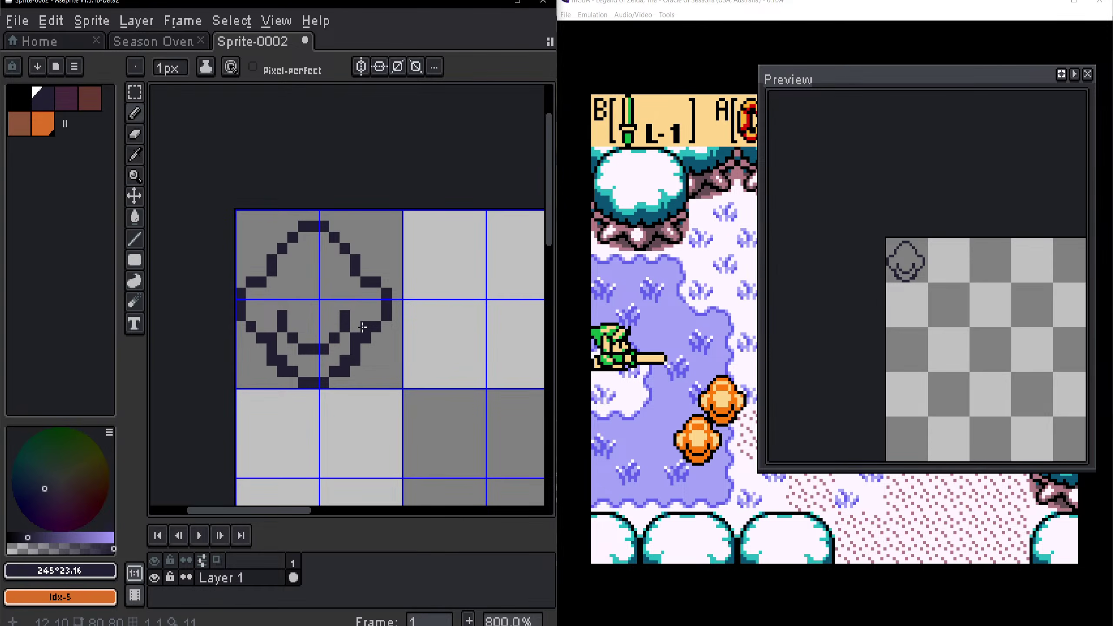
scroll(383, 316, up, 2)
click(382, 315)
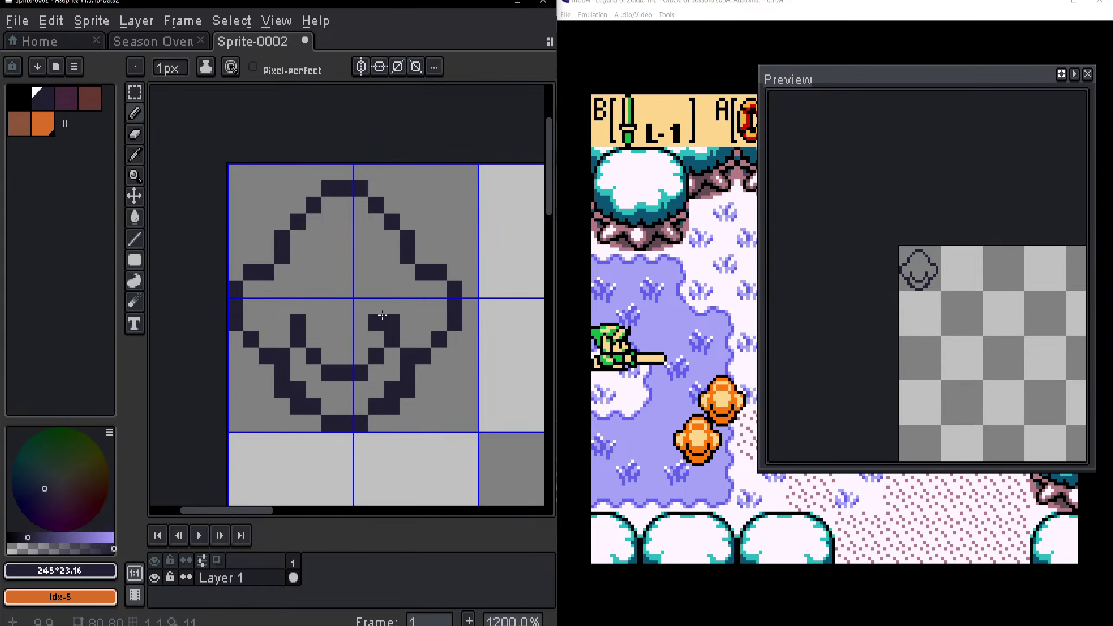
key(ctrl+z)
scroll(362, 265, down, 2)
scroll(359, 276, up, 2)
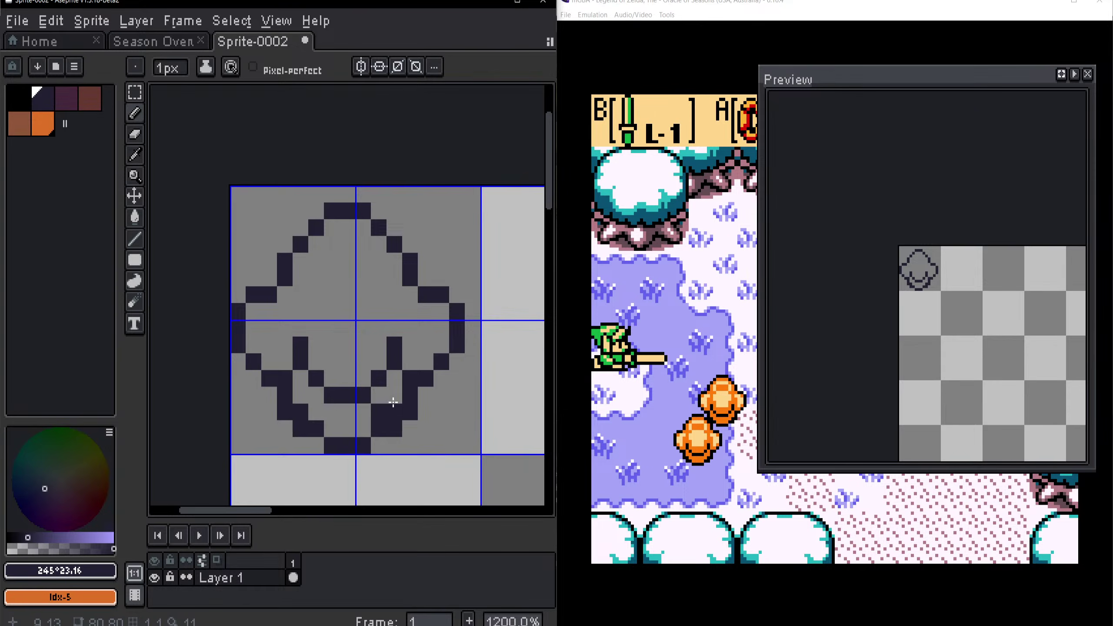
Step: Copy the whole burst outline and place the duplicate in the tile directly below the original
drag(390, 401, 203, 369)
drag(338, 208, 399, 214)
drag(337, 416, 162, 173)
key(m)
key(ctrl+c)
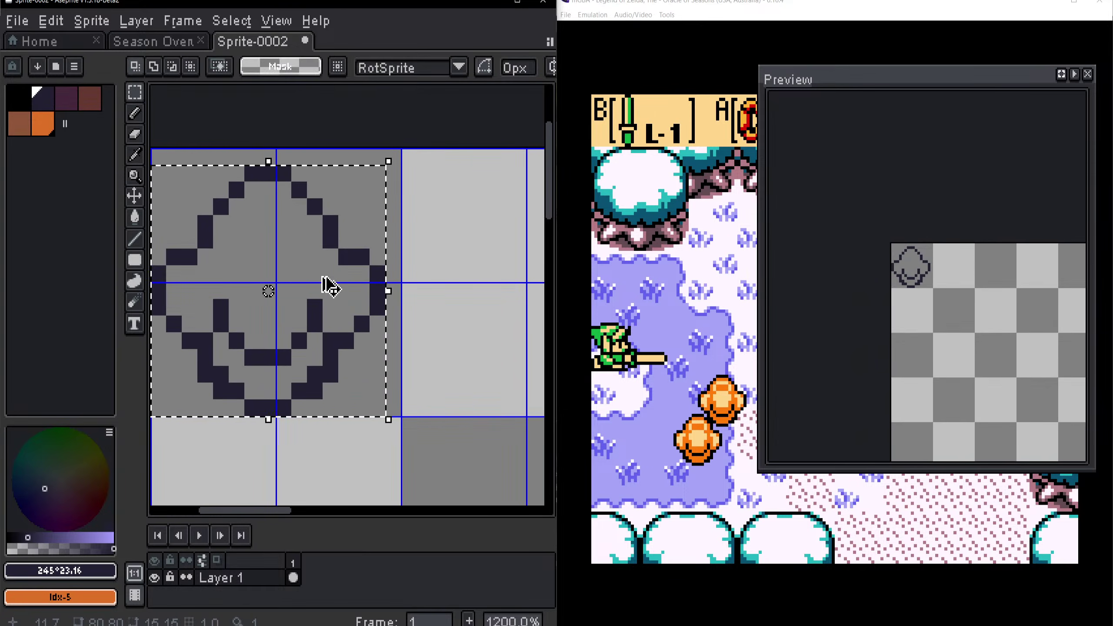
key(ctrl+v)
drag(323, 276, 370, 220)
drag(371, 227, 383, 398)
drag(384, 398, 368, 314)
scroll(385, 212, down, 1)
drag(393, 221, 376, 343)
click(426, 441)
Step: Widen the duplicate by moving its right half one pixel right and filling the gaps in its top, base and inner curve
drag(427, 440, 329, 253)
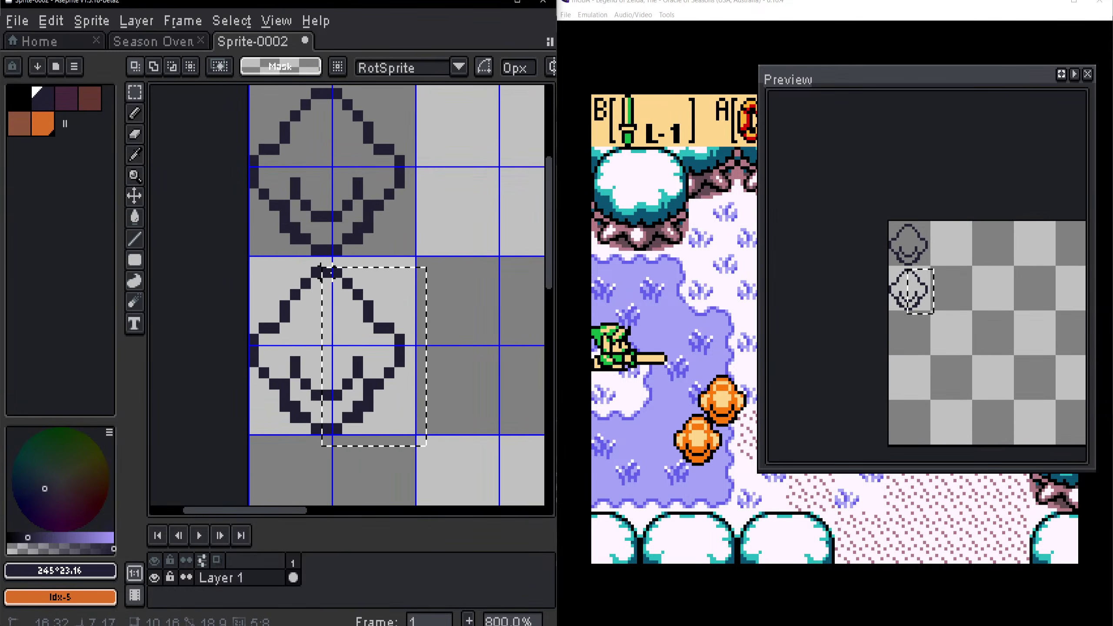
key(Right)
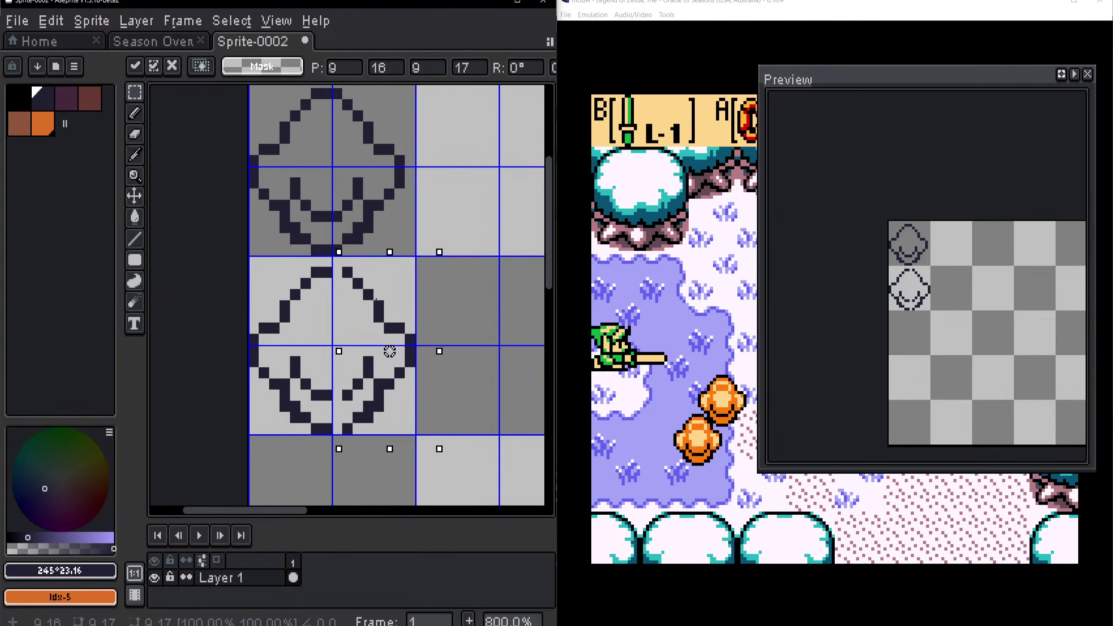
key(ctrl+d)
drag(423, 305, 476, 316)
key(i)
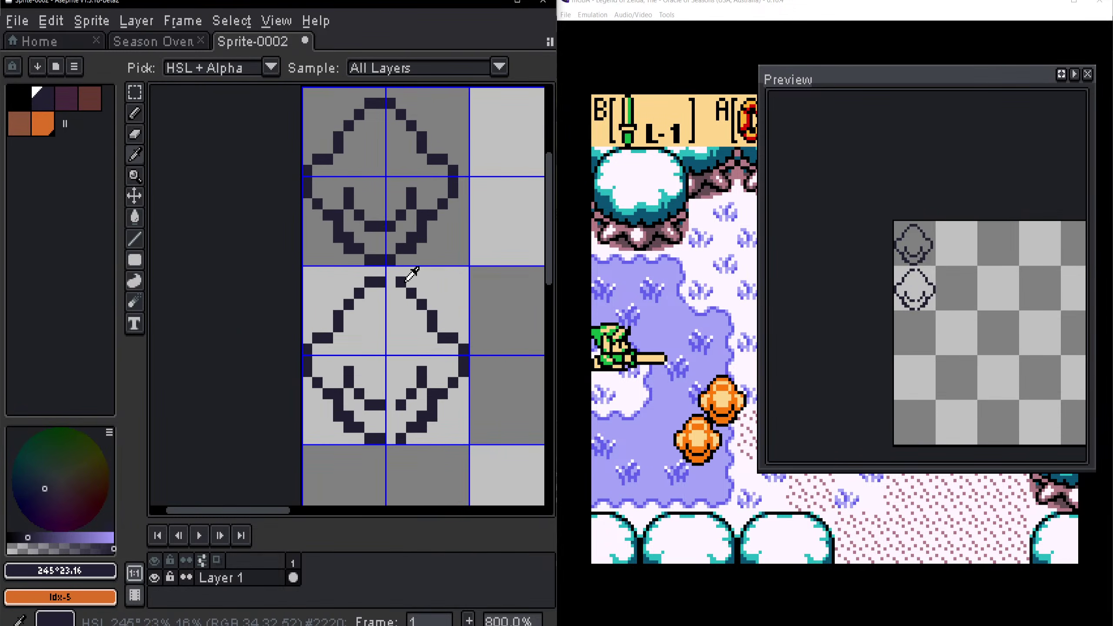
key(b)
click(391, 282)
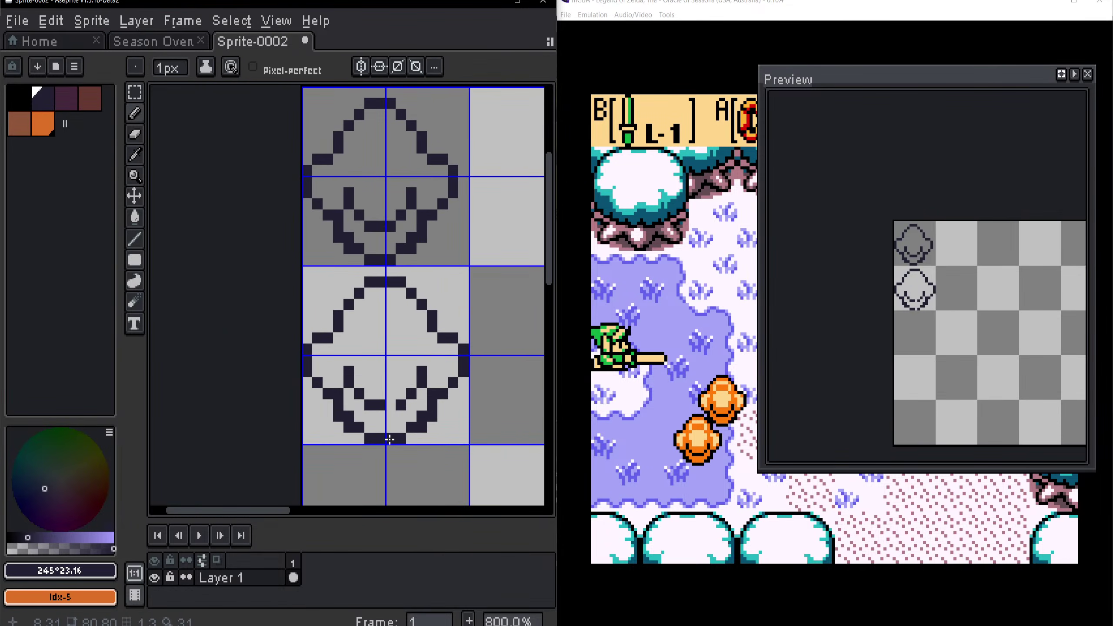
click(391, 439)
click(391, 406)
Step: Try to raise the top edge of the duplicate's dome by one pixel, and undo the latest pixel edits
click(400, 338)
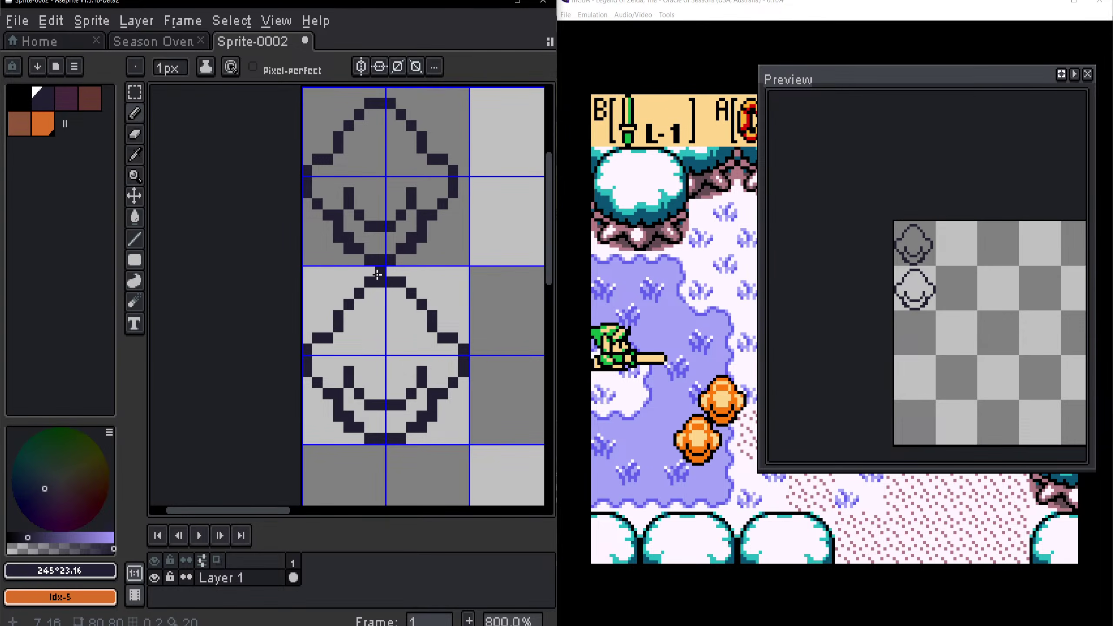
mouse_move(377, 274)
mouse_down()
mouse_move(398, 280)
mouse_move(370, 283)
mouse_up()
key(e)
key(ctrl+z)
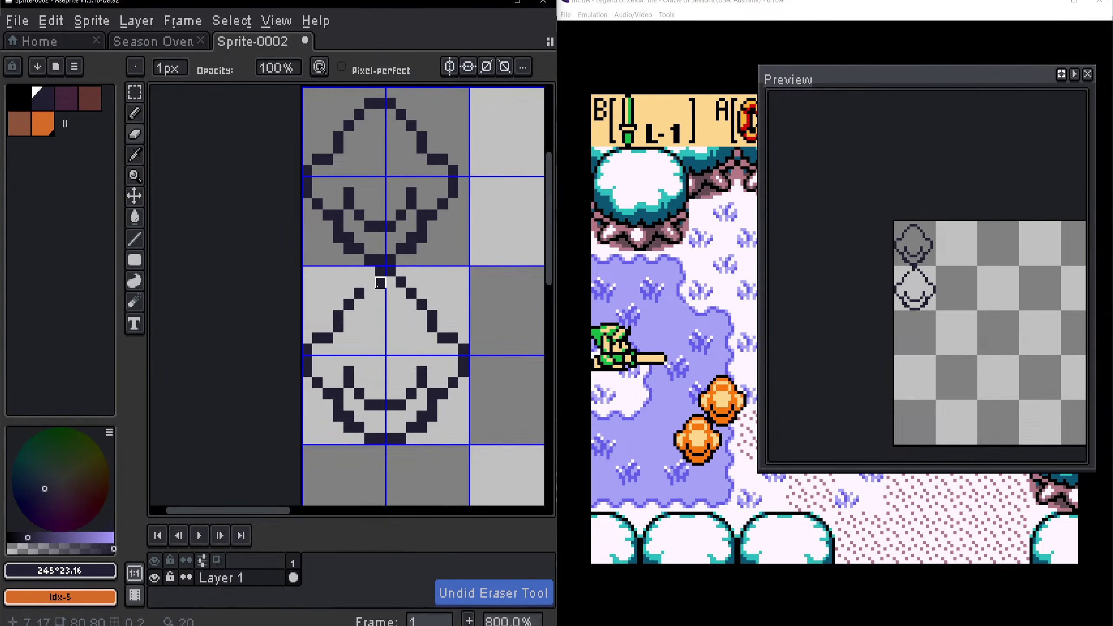
key(ctrl+z)
key(ctrl+z)
key(ctrl+z)
key(ctrl+z)
key(ctrl+z)
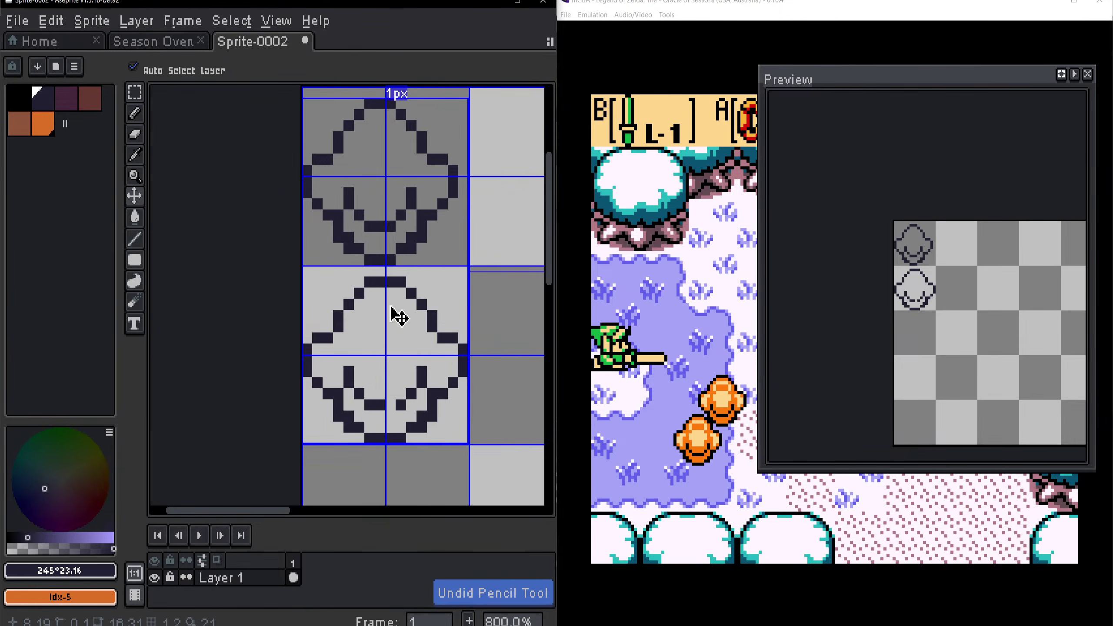
key(b)
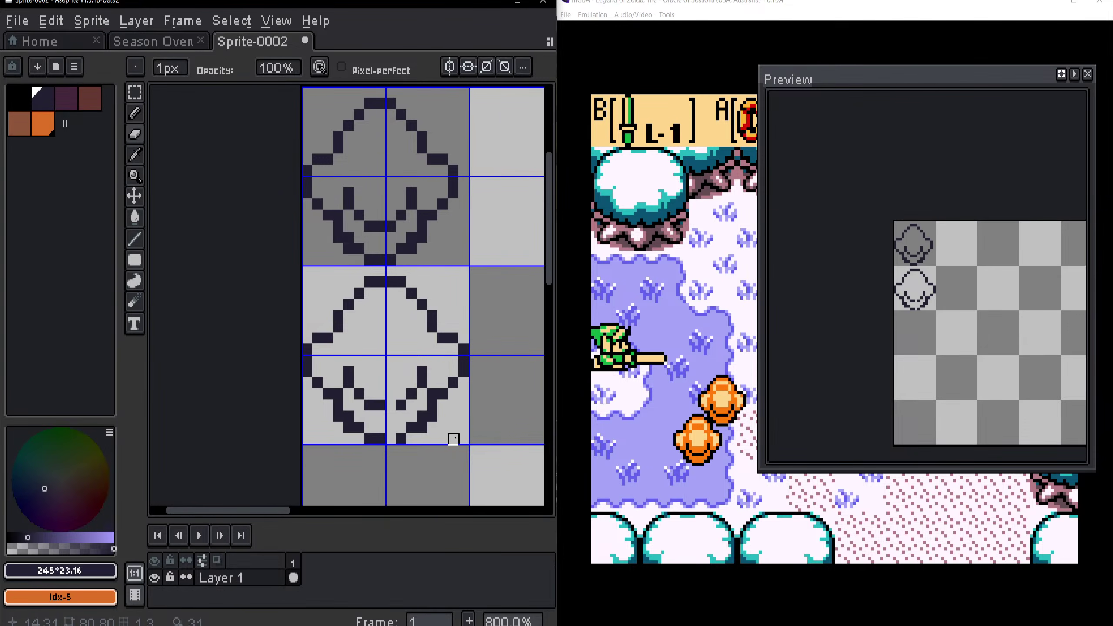
Step: Delete the duplicate burst from the second tile and clear the selection
key(m)
drag(465, 442, 303, 266)
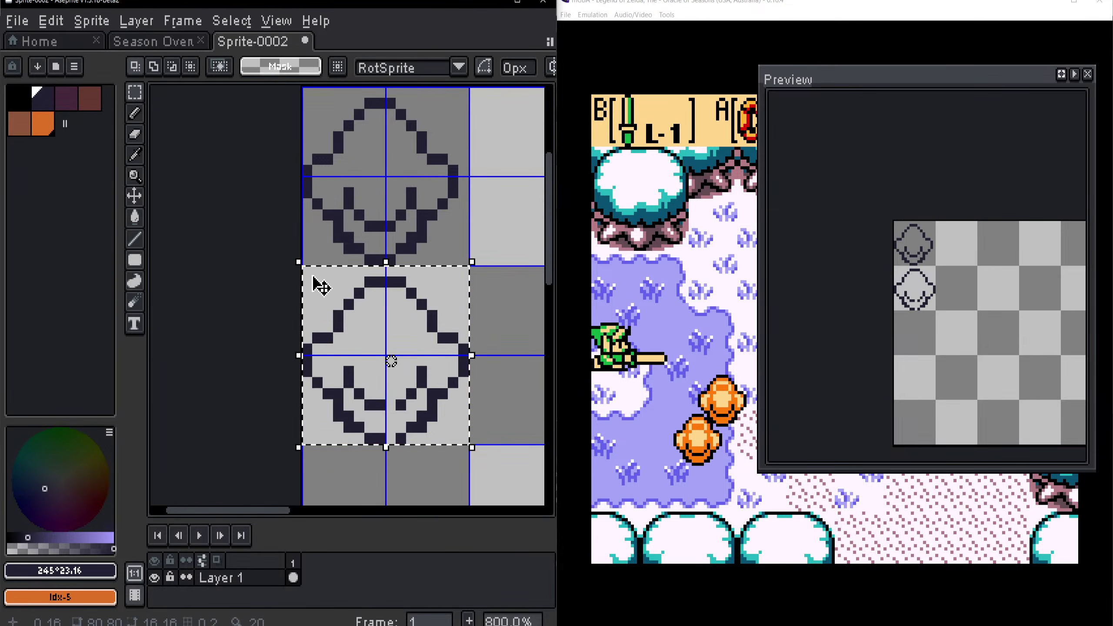
key(Delete)
key(ctrl+d)
drag(478, 334, 477, 398)
scroll(445, 353, up, 1)
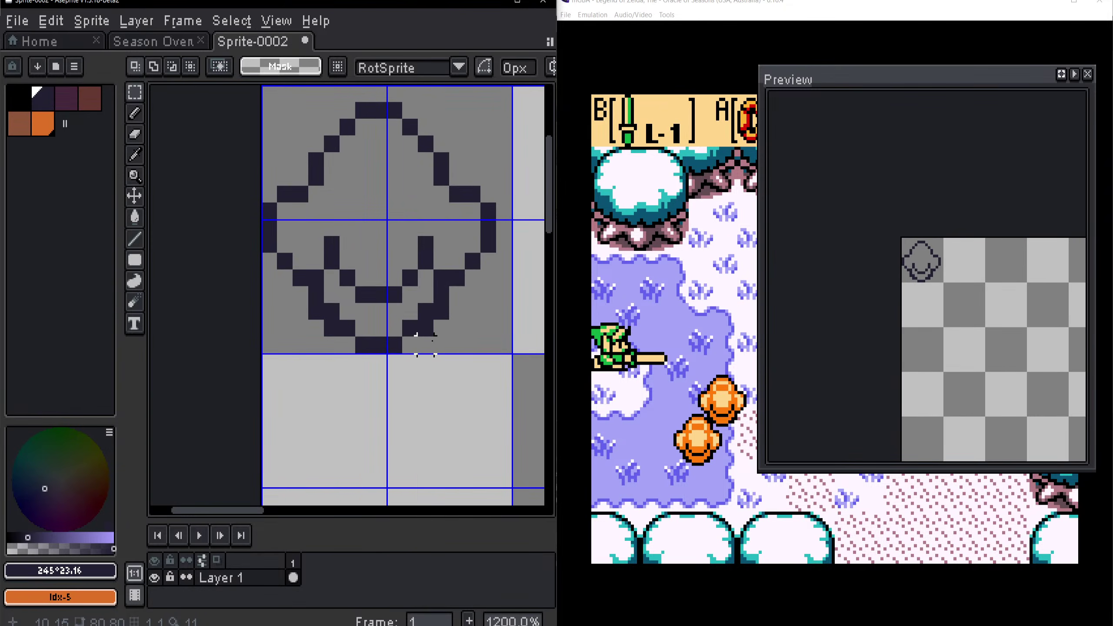
drag(470, 313, 435, 325)
key(i)
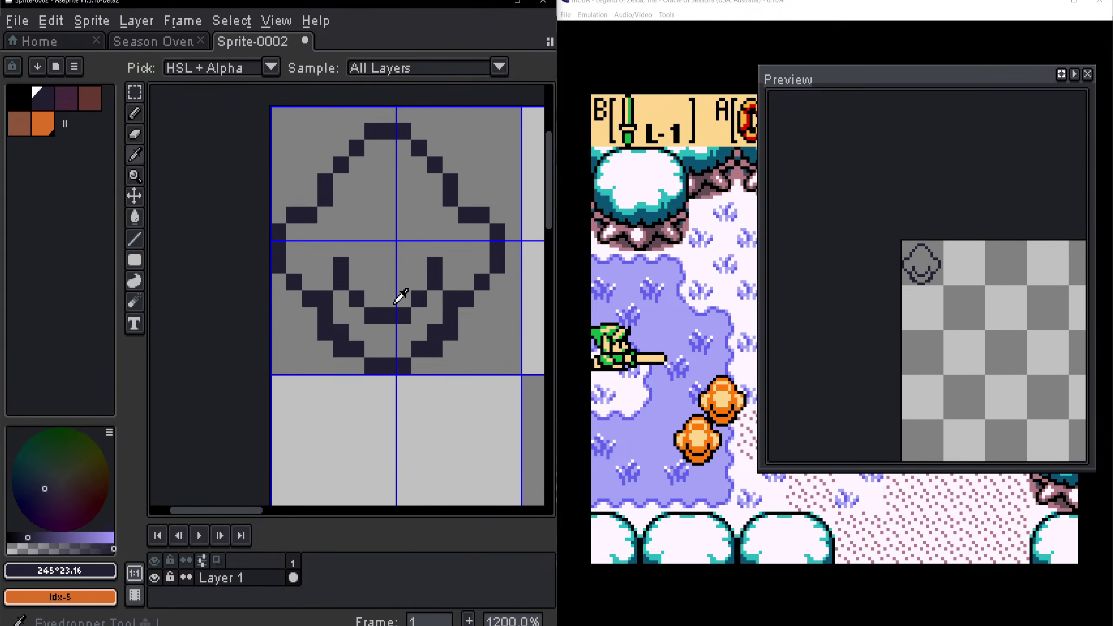
Step: Fill the burst outline's lower crescent and main body with the orange from the palette
right_click(396, 314)
key(b)
click(404, 247)
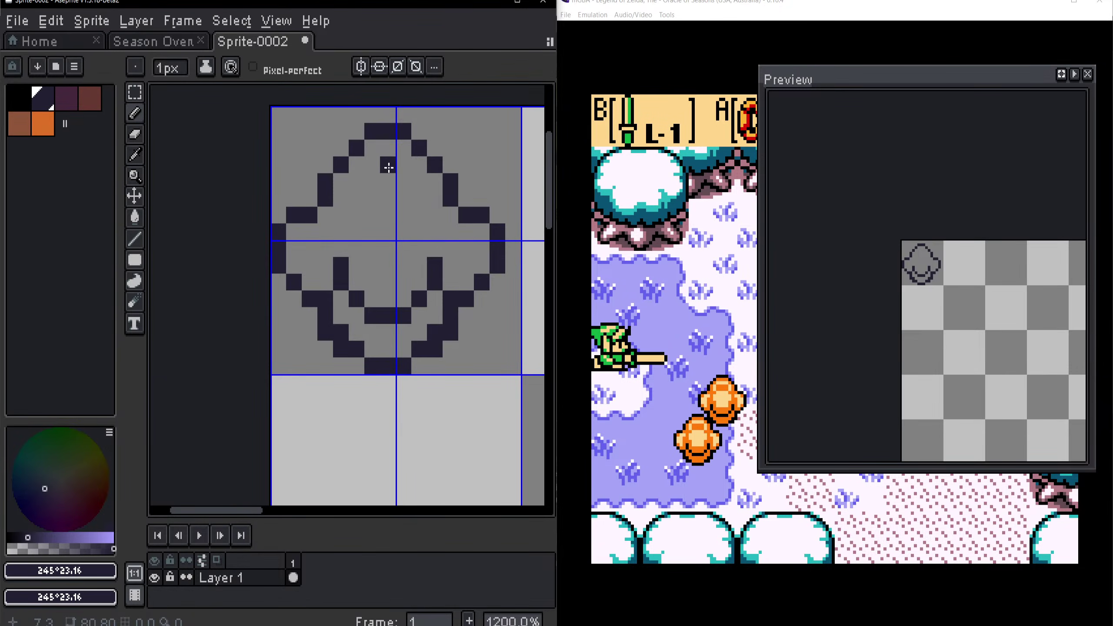
drag(360, 268, 388, 272)
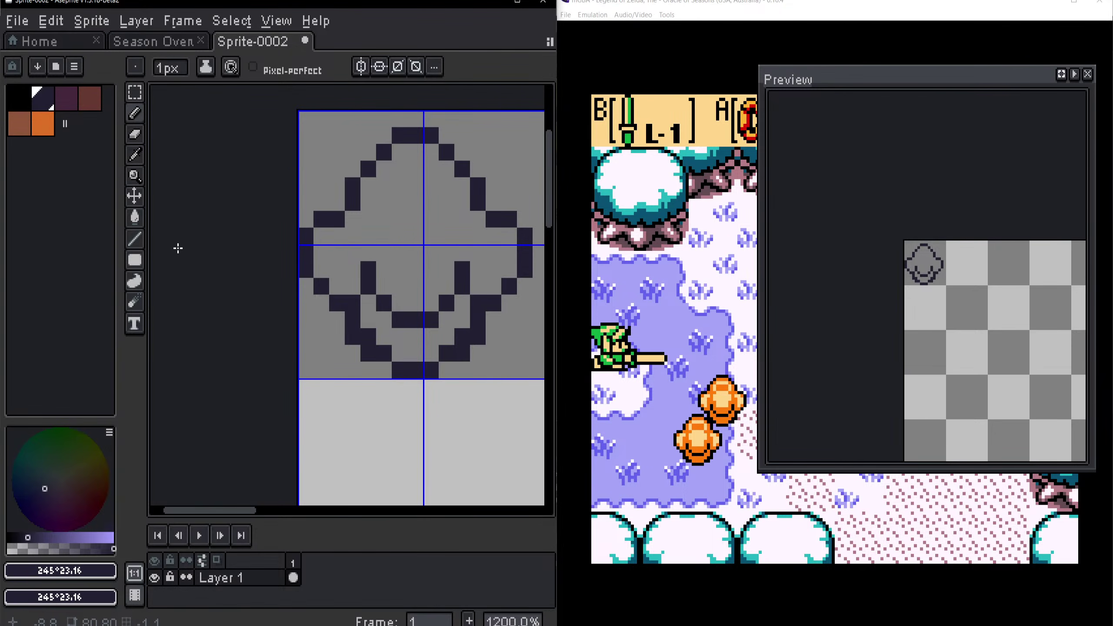
click(42, 124)
key(g)
click(416, 351)
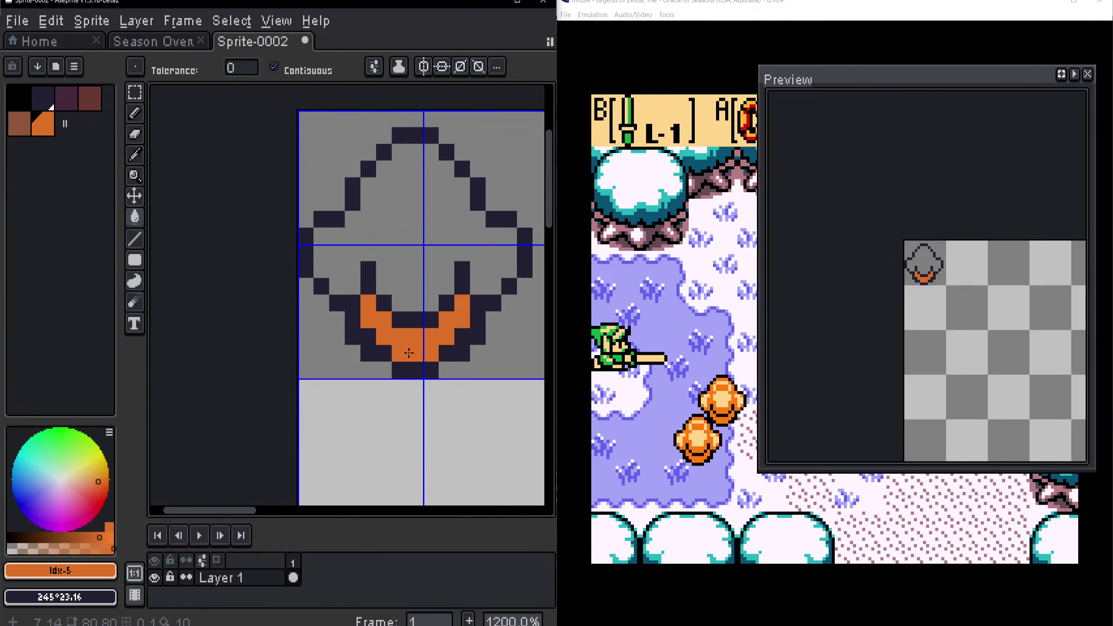
scroll(374, 300, down, 1)
scroll(408, 293, up, 1)
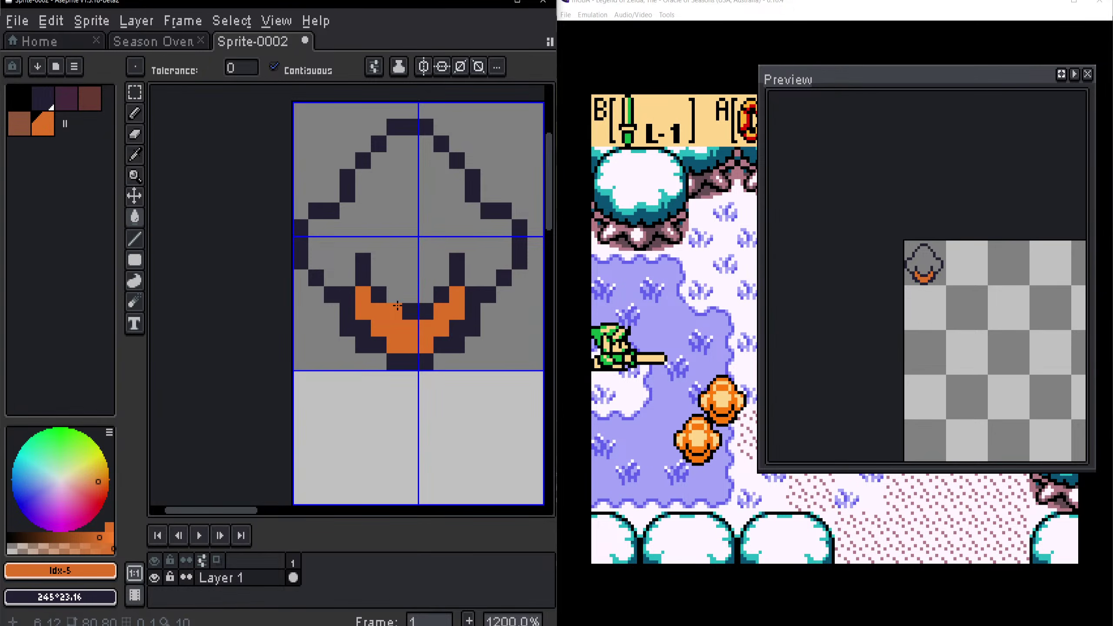
click(409, 293)
Step: Sample the burst's orange fill, open its HSL colour editor, and enlarge the canvas area to make room
alt+click(349, 217)
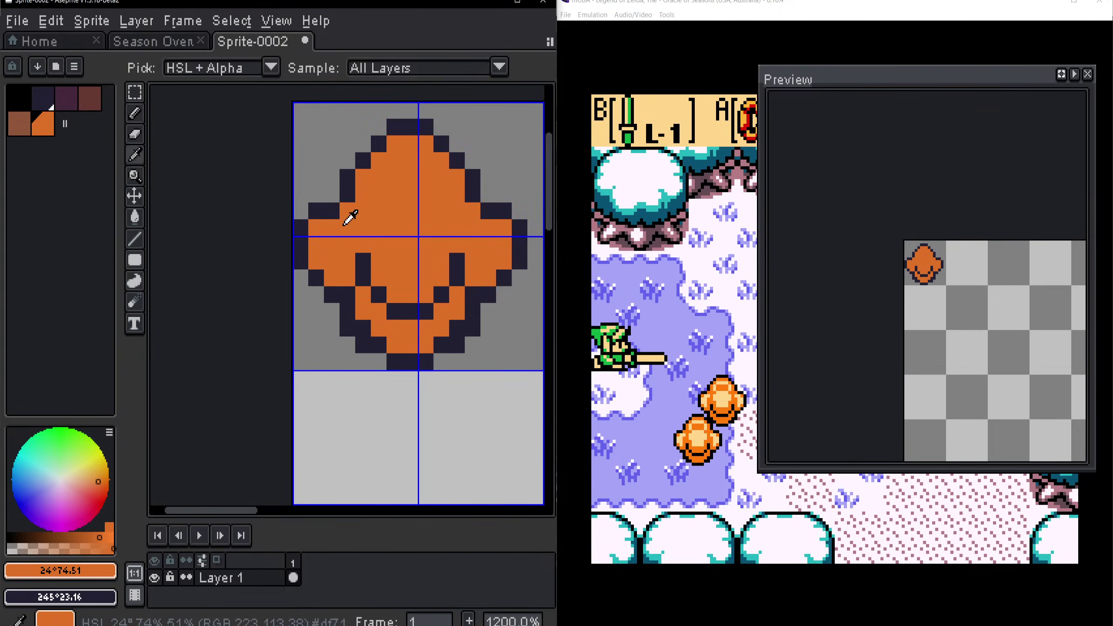
drag(361, 281, 225, 233)
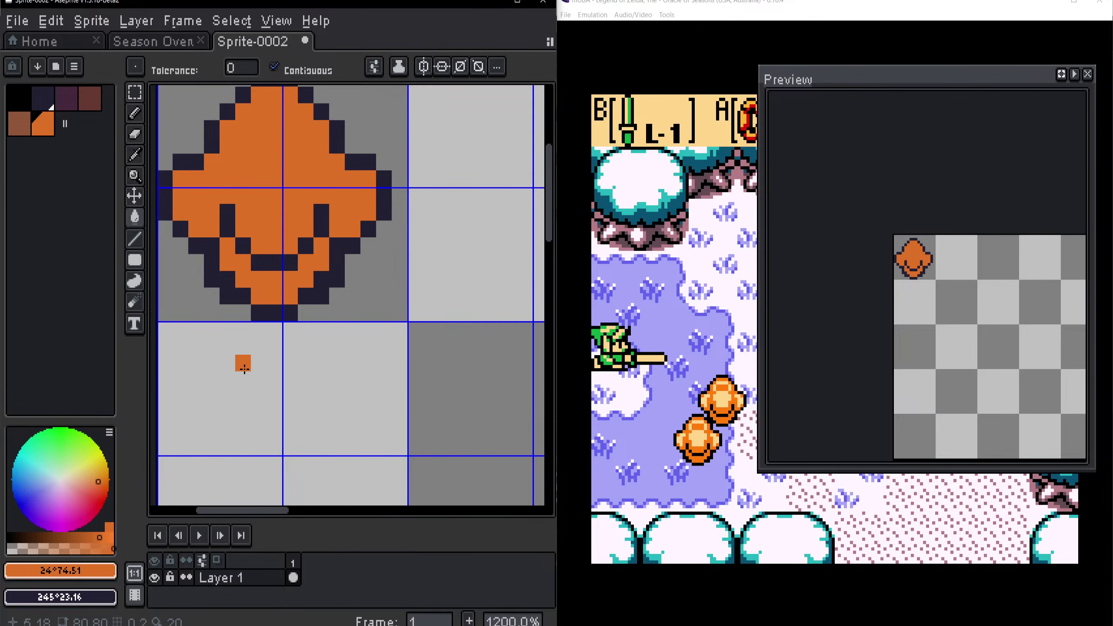
click(77, 570)
click(83, 569)
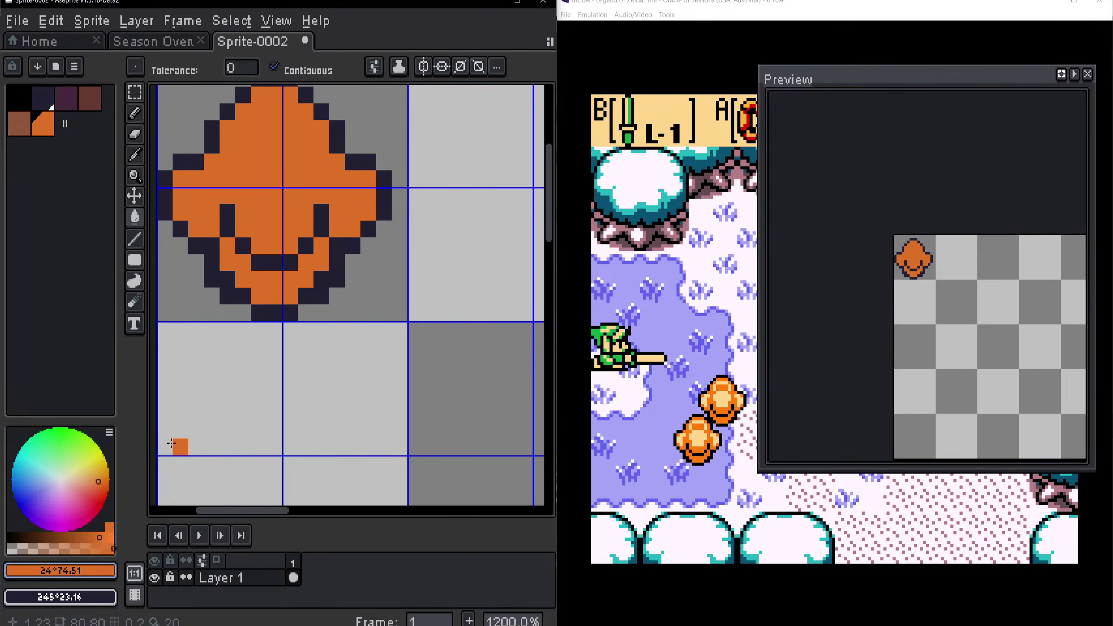
click(91, 570)
drag(335, 424, 485, 458)
drag(559, 379, 656, 380)
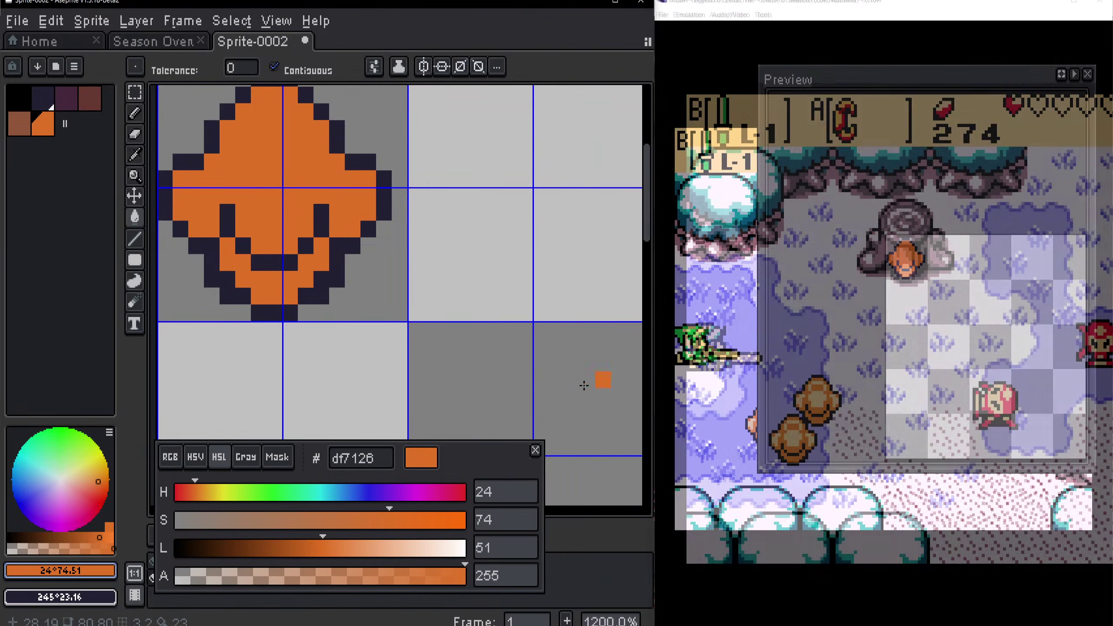
drag(478, 459, 535, 469)
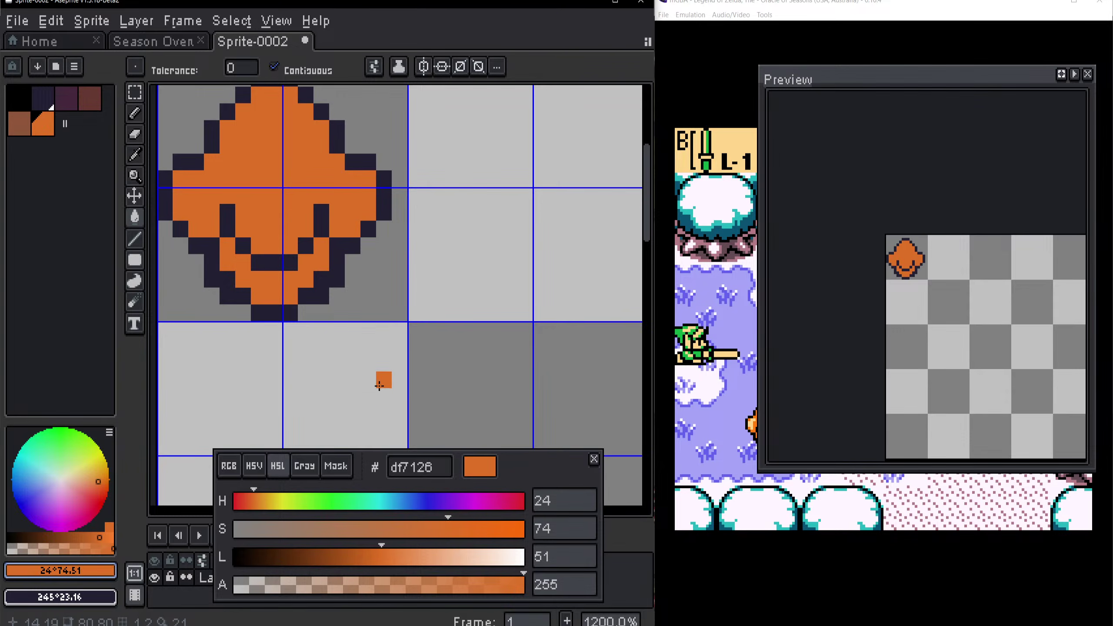
drag(441, 338, 477, 336)
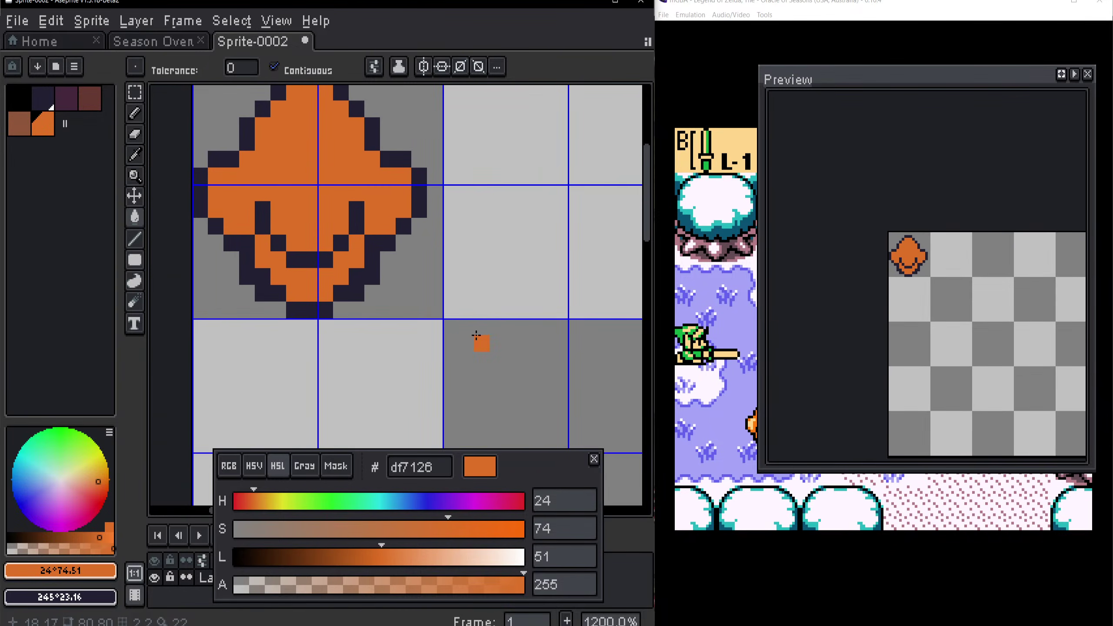
Step: Try raising the orange's lightness to 66, and sample the original fill colour again
click(425, 557)
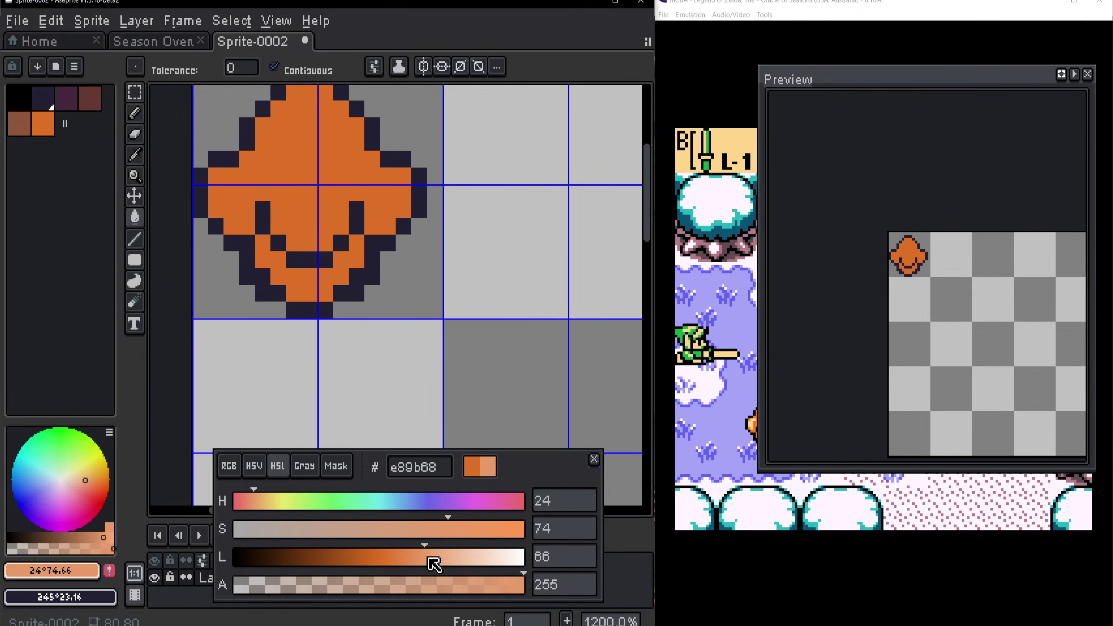
key(ctrl+z)
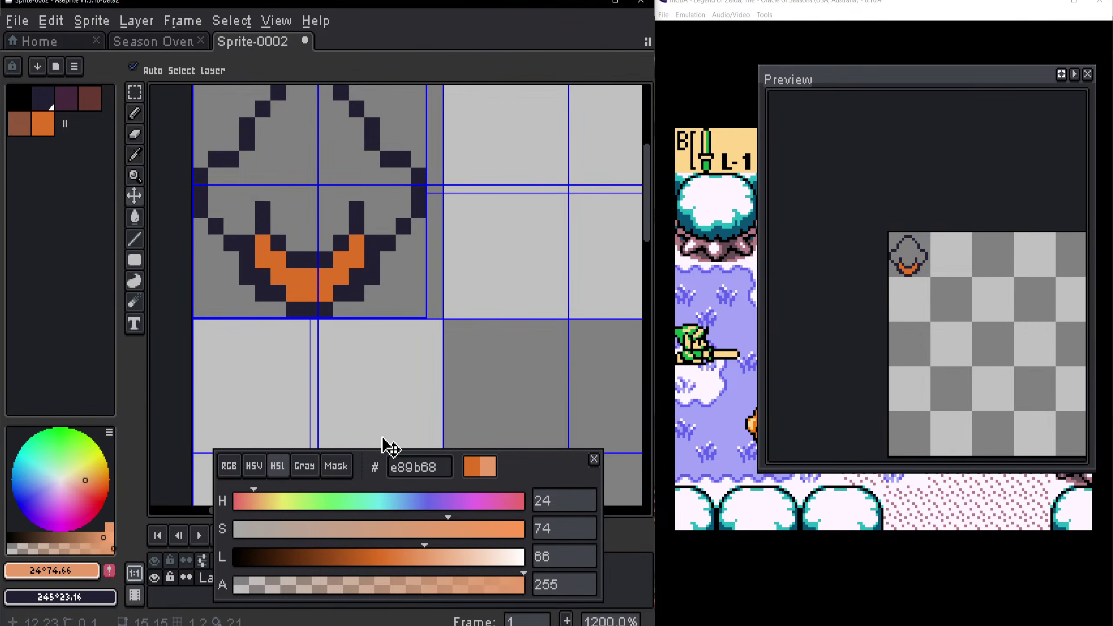
key(ctrl+y)
alt+click(372, 223)
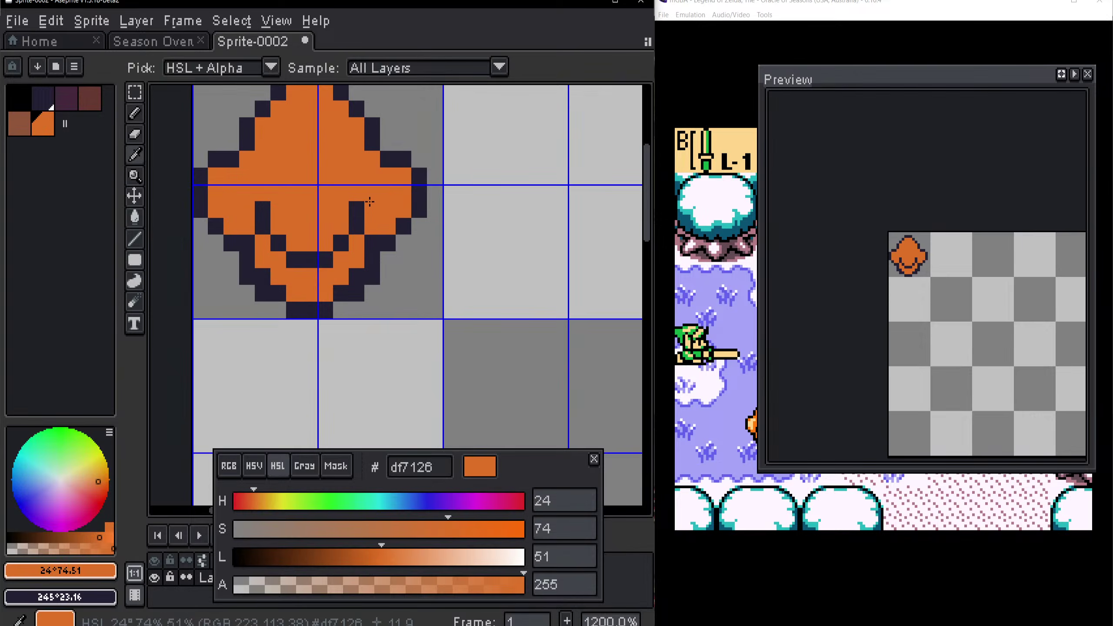
Step: Paint a 3 by 3 pixel swatch of the burst's orange near the lower edge of the adjacent tile
click(515, 296)
key(ctrl+z)
key(b)
drag(529, 293, 498, 309)
click(524, 306)
click(500, 322)
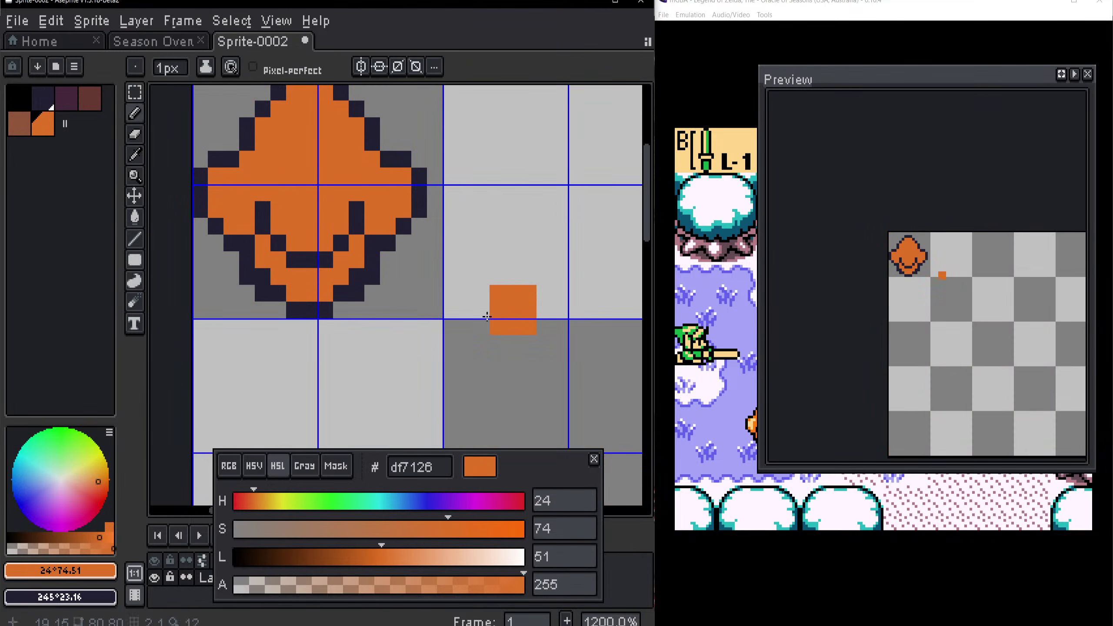
scroll(460, 313, up, 2)
drag(579, 298, 433, 291)
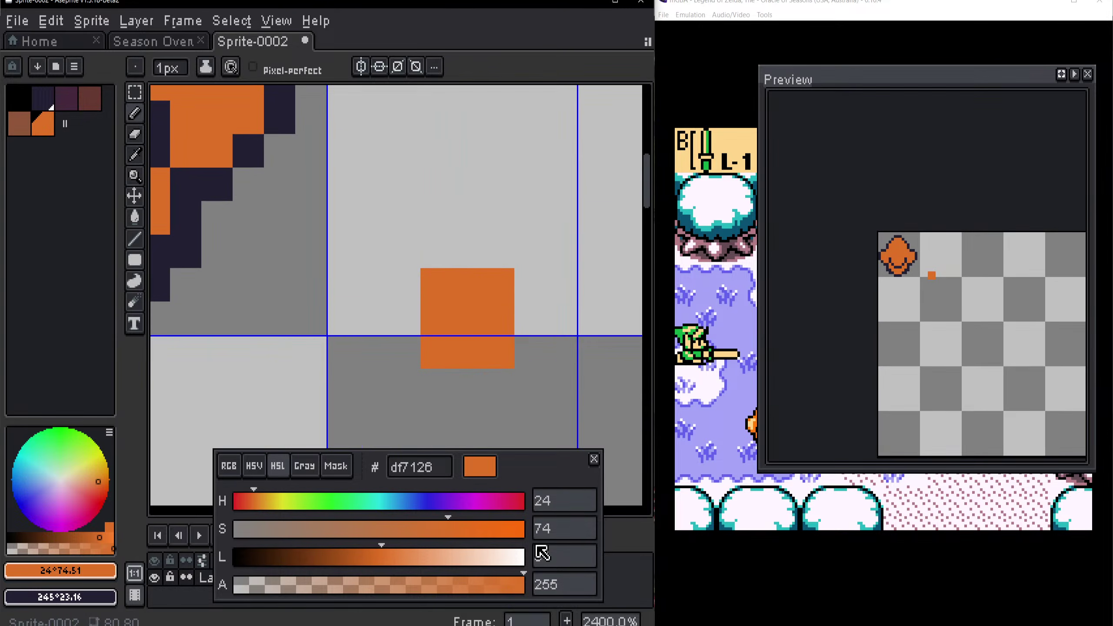
Step: Try darkening the orange to a lightness of 31, and resample the original orange from the swatch
click(563, 564)
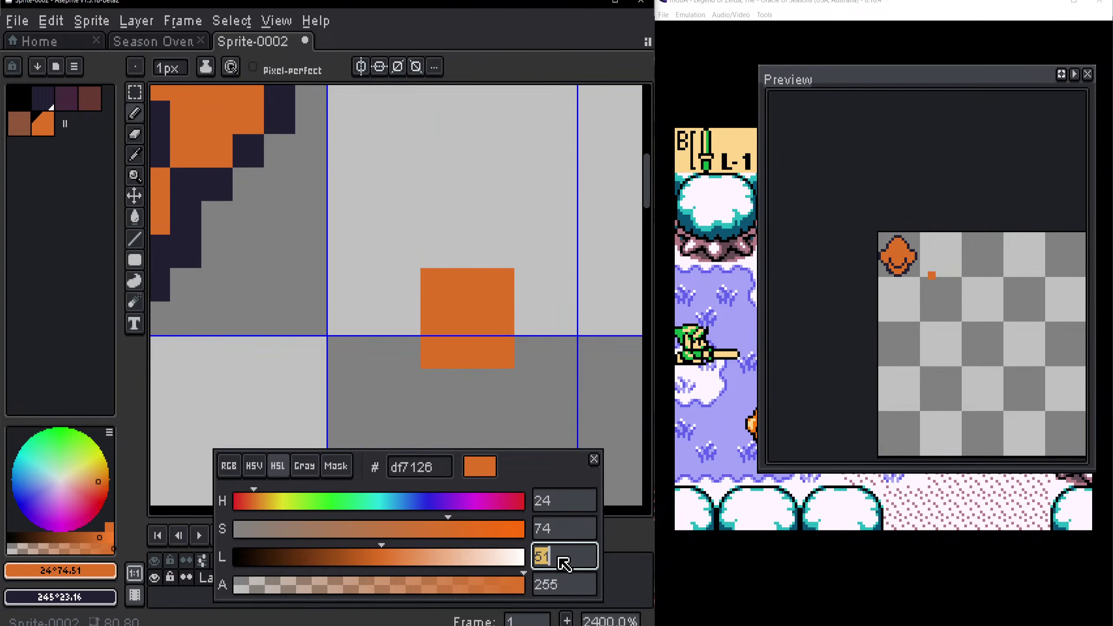
text(31)
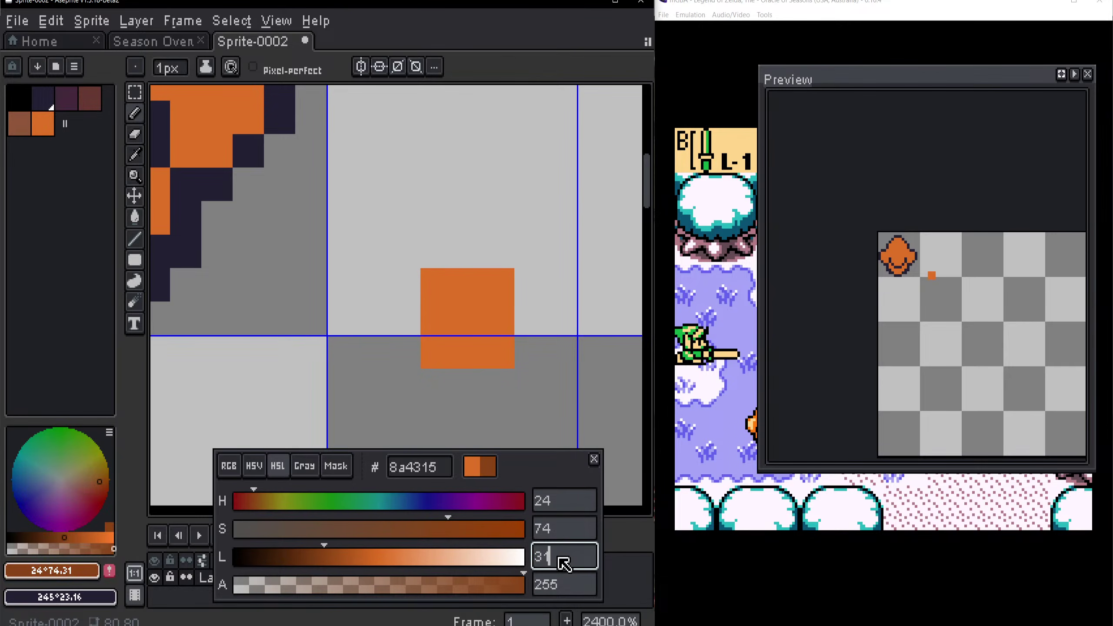
key(Return)
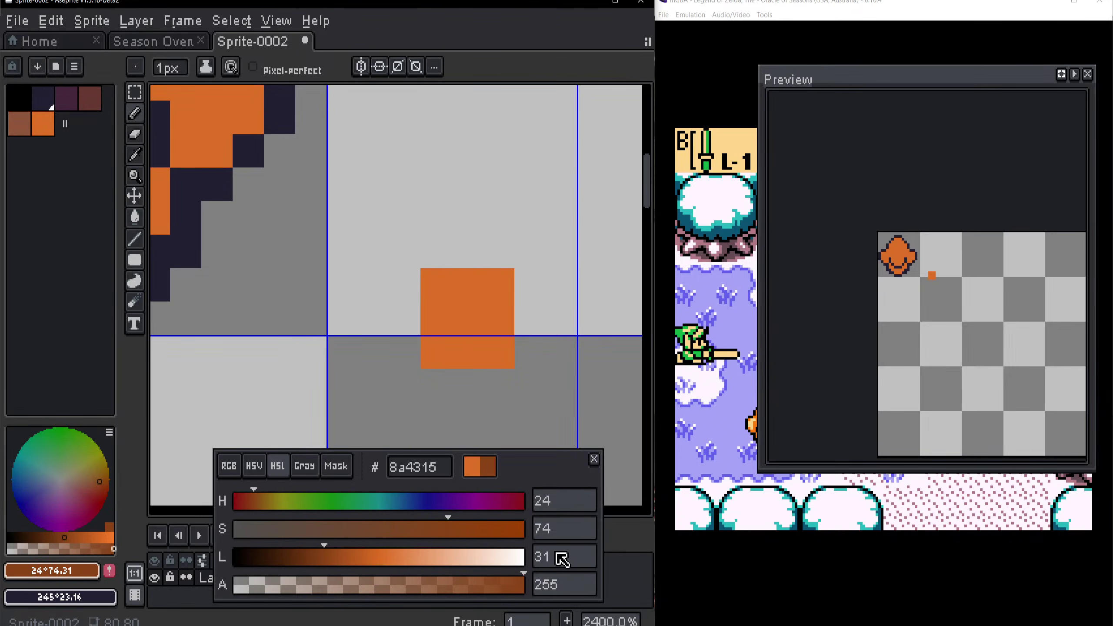
key(ctrl+z)
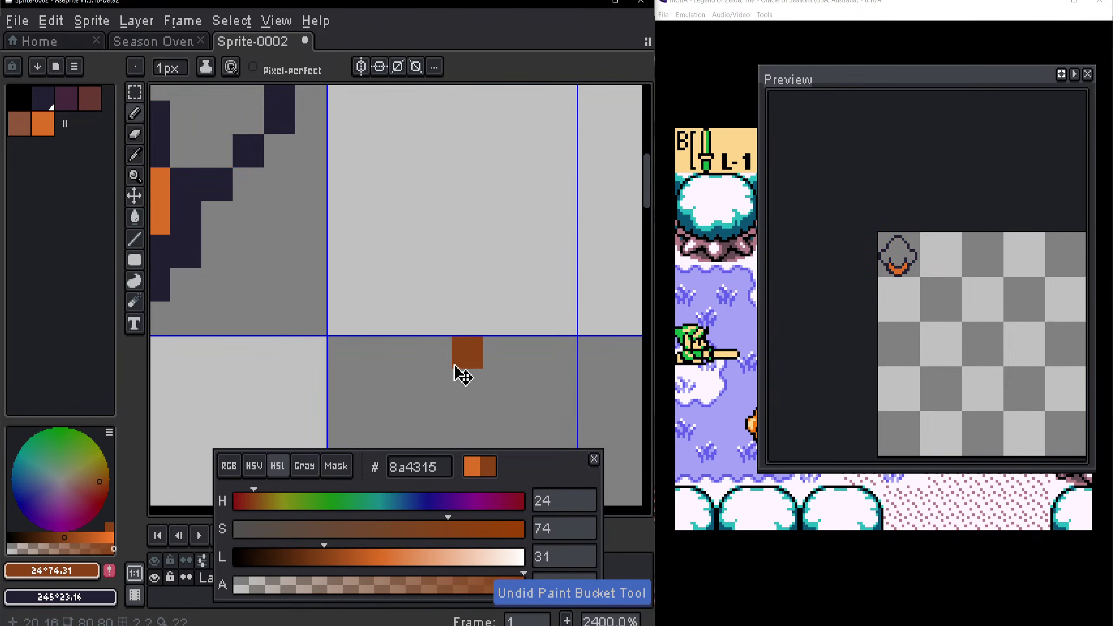
key(ctrl+y)
key(ctrl+y)
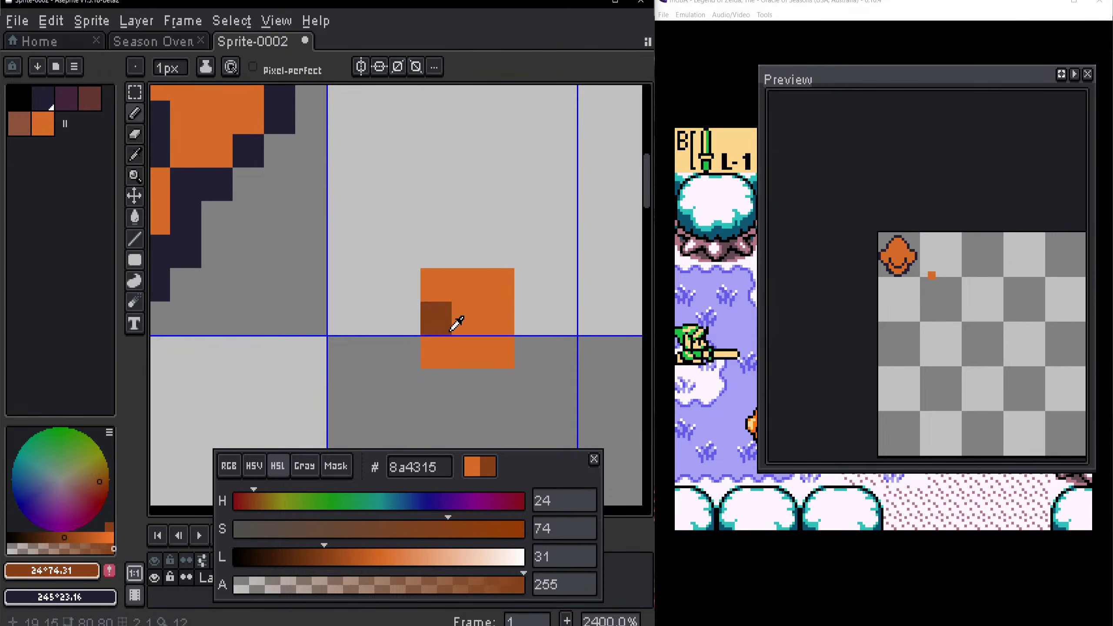
alt+click(448, 328)
Step: Set the lightness to 71 and paint a matching light-orange swatch directly beside the orange one
click(550, 559)
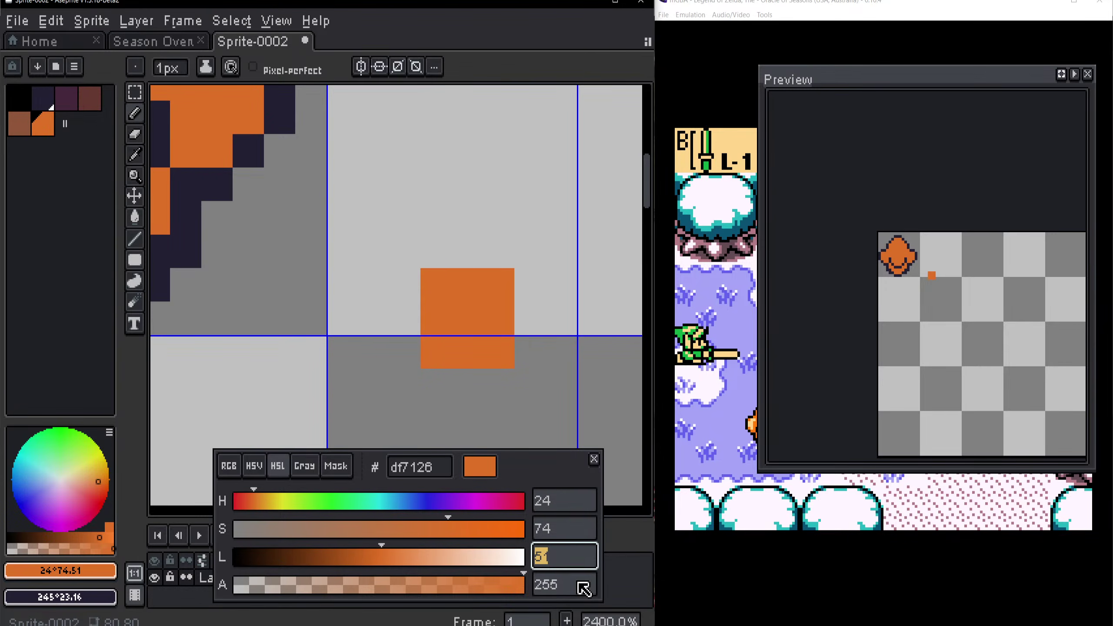
text(71)
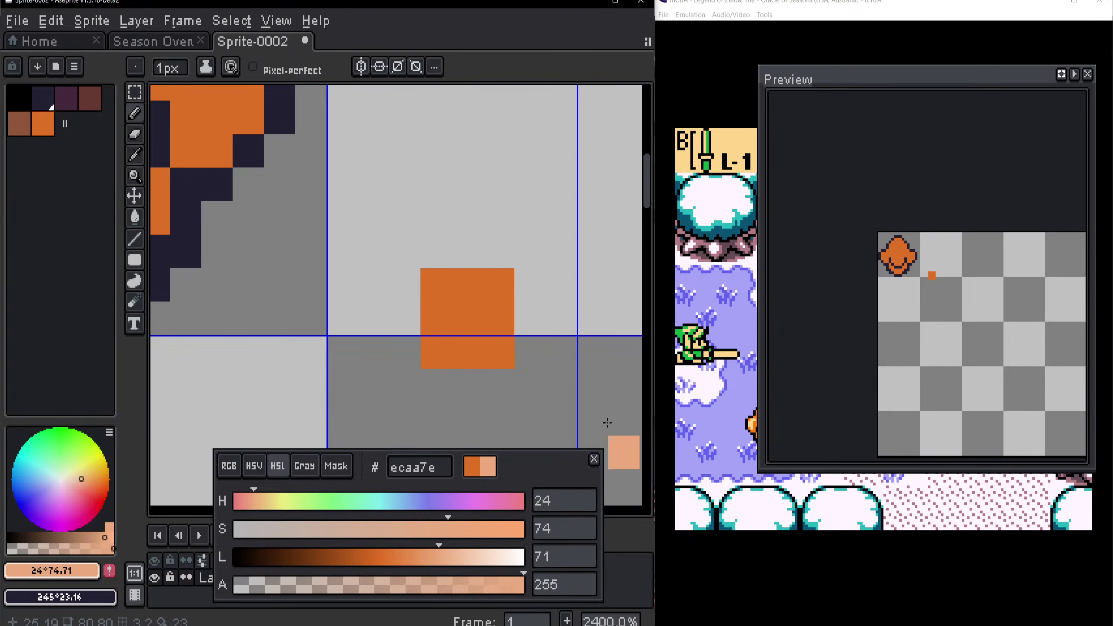
click(553, 325)
mouse_move(554, 325)
mouse_down()
mouse_move(491, 329)
mouse_move(471, 289)
mouse_move(485, 322)
mouse_move(415, 309)
mouse_move(419, 280)
mouse_move(465, 280)
mouse_up()
mouse_move(518, 310)
mouse_down()
mouse_move(489, 376)
mouse_move(518, 343)
mouse_move(519, 311)
mouse_up()
key(e)
drag(482, 373, 546, 366)
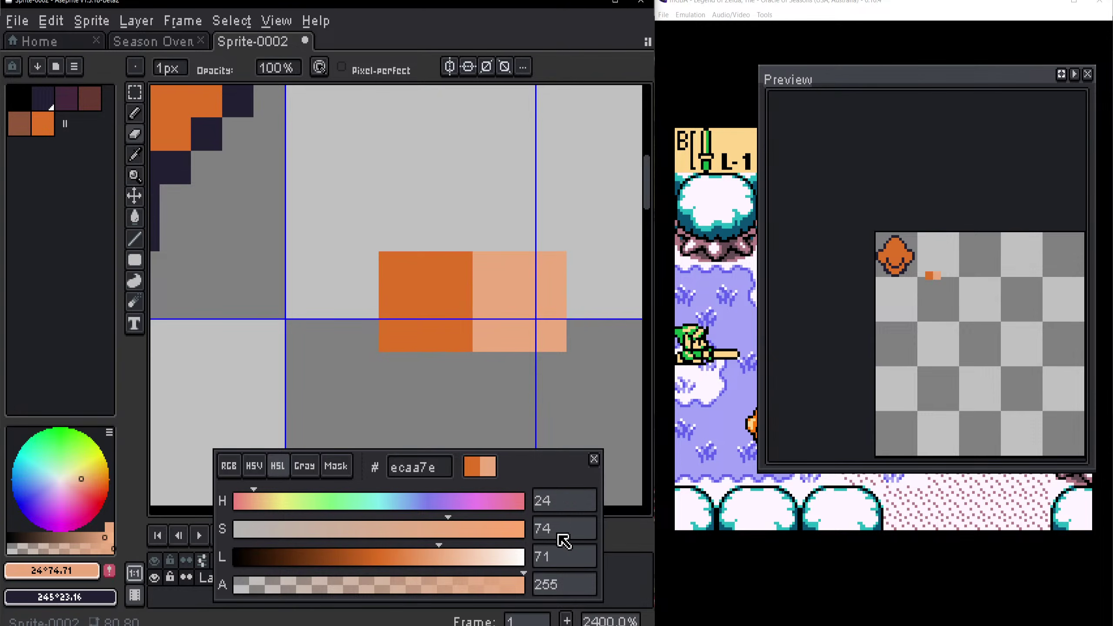
Step: Set the light orange's saturation to 69 and paint a comparison swatch directly above the light one
click(563, 542)
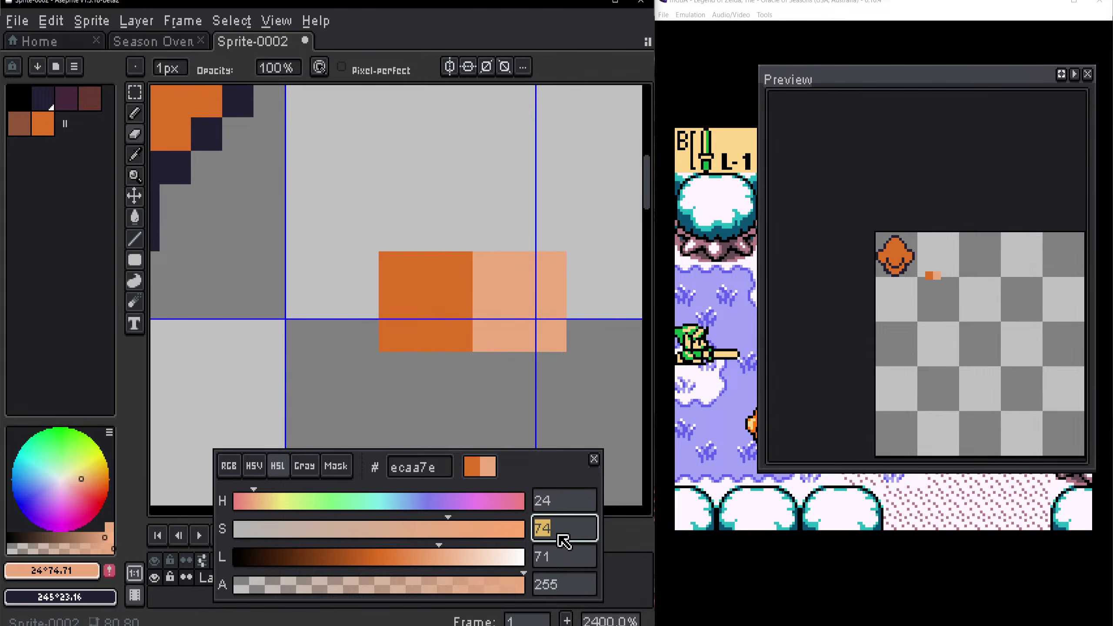
text(69)
key(Return)
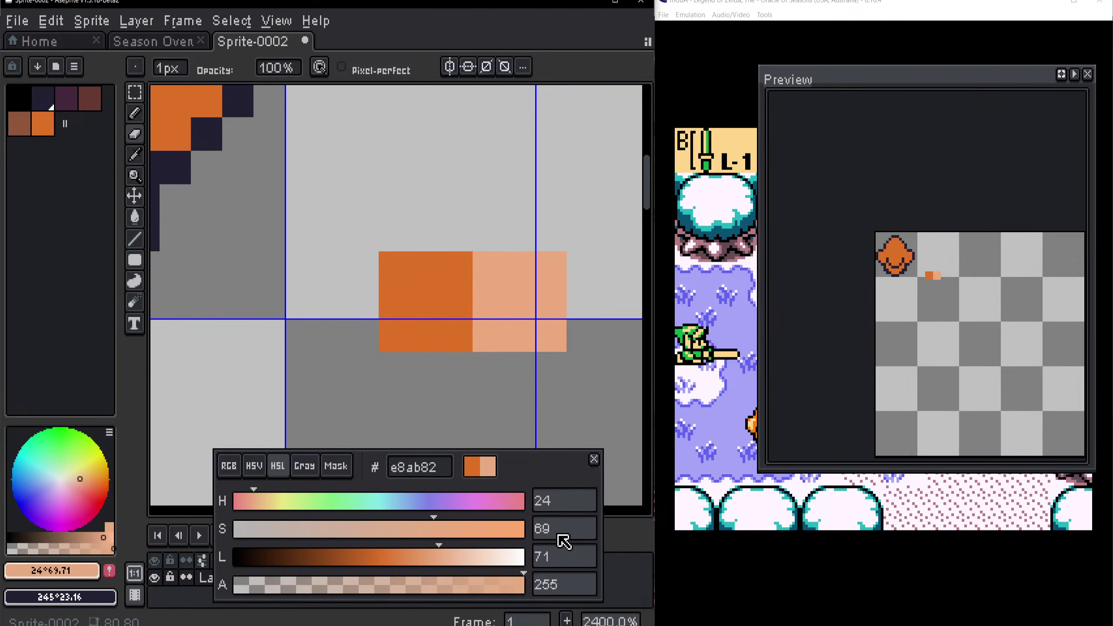
key(b)
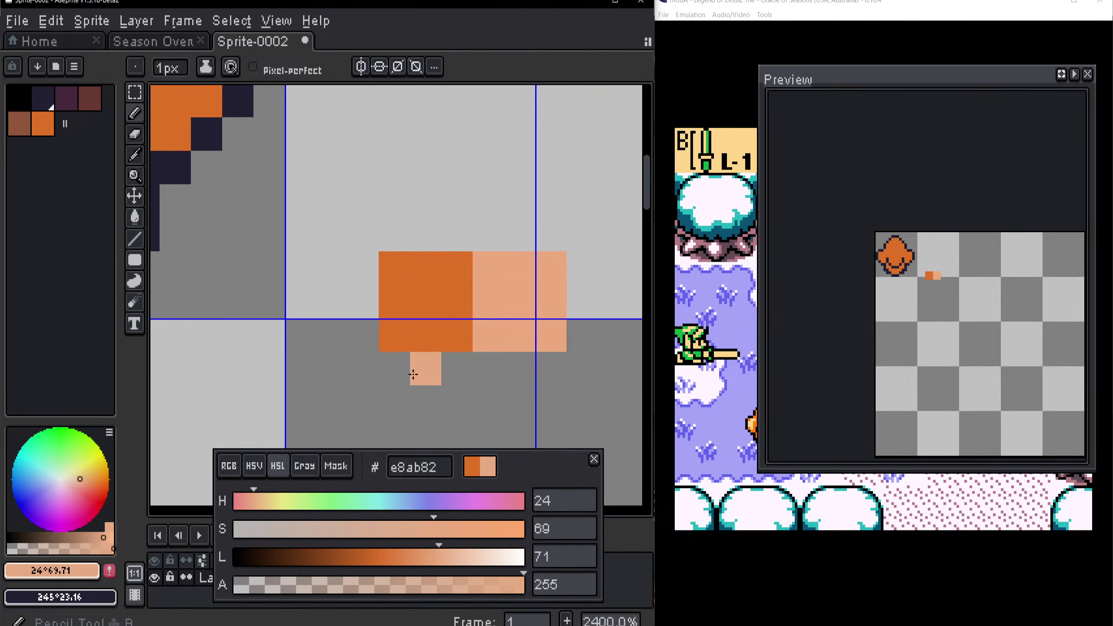
drag(479, 393, 451, 413)
mouse_move(460, 250)
mouse_down()
mouse_move(521, 261)
mouse_move(459, 227)
mouse_up()
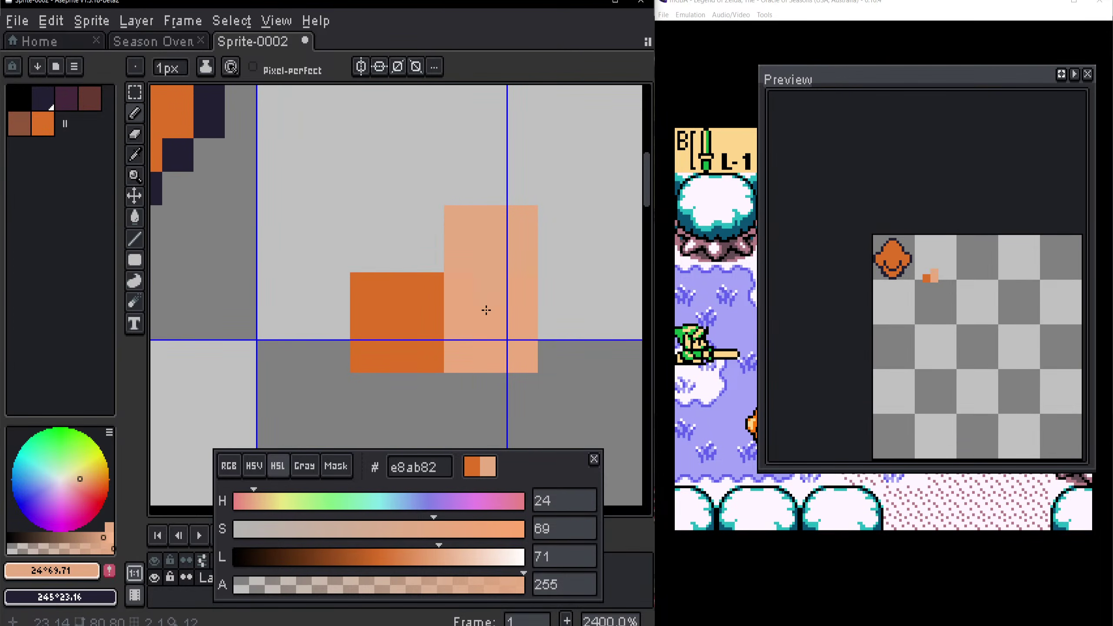
Step: Reduce the colour's saturation to 64 and paint it onto the upper comparison swatch, extending it by one row
click(566, 530)
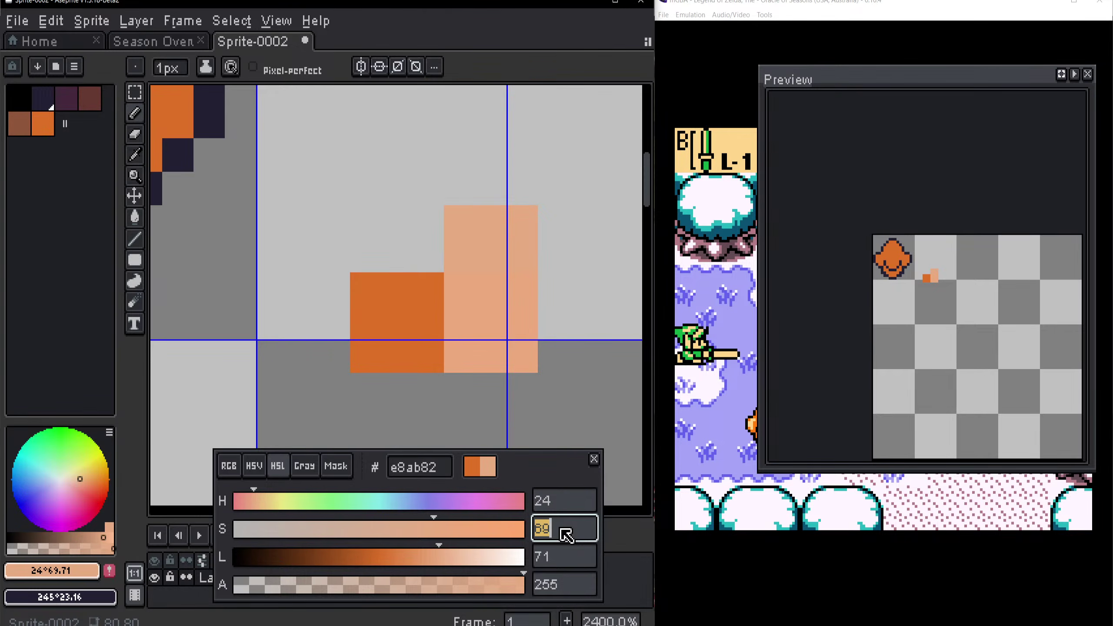
text(64)
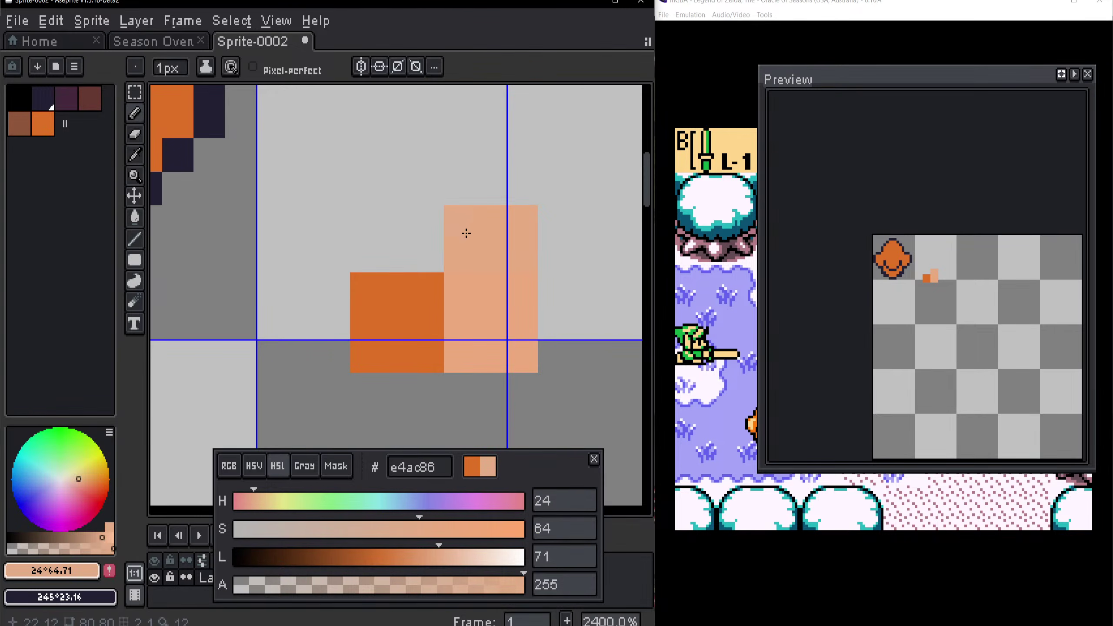
scroll(497, 316, down, 1)
scroll(497, 316, left, 1)
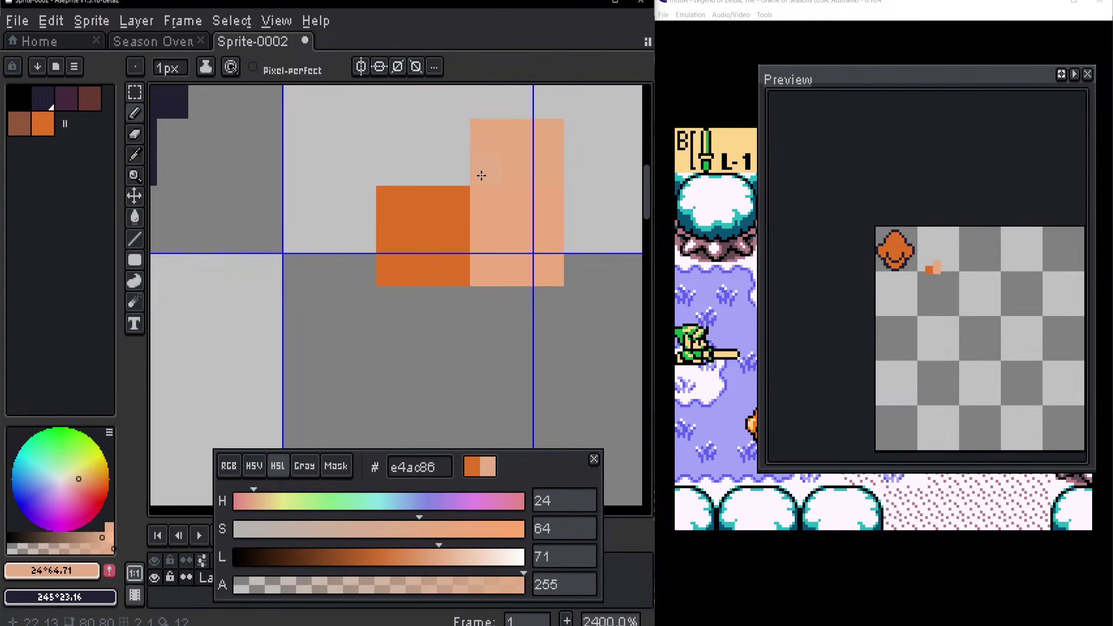
drag(479, 176, 450, 263)
drag(456, 204, 515, 202)
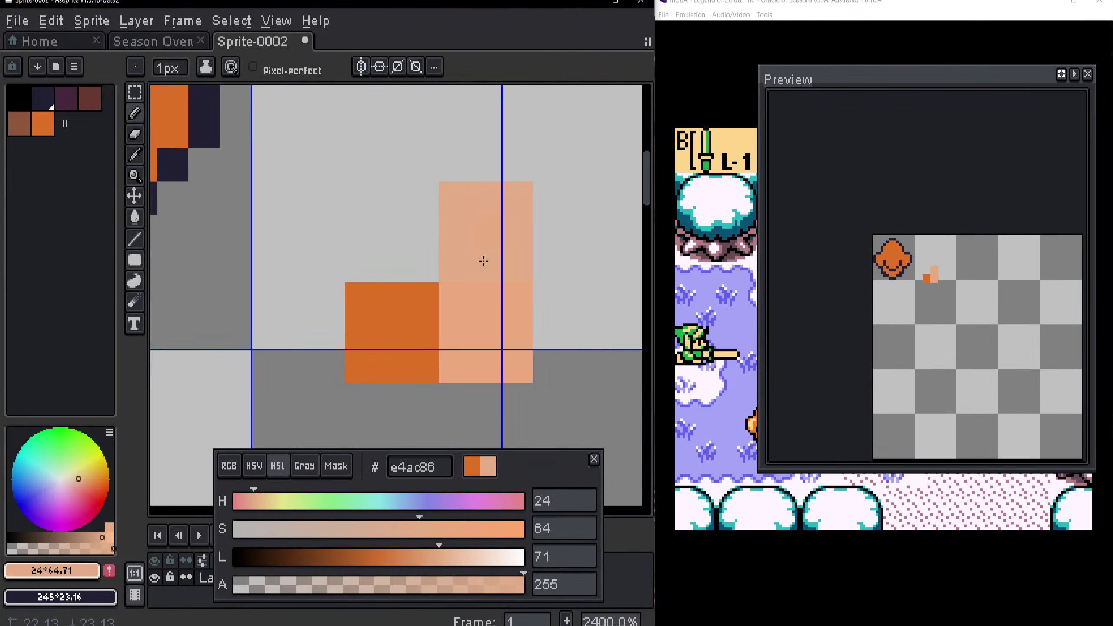
Step: Set the colour's hue to 19 and paint over the left part of the upper comparison swatch
click(563, 509)
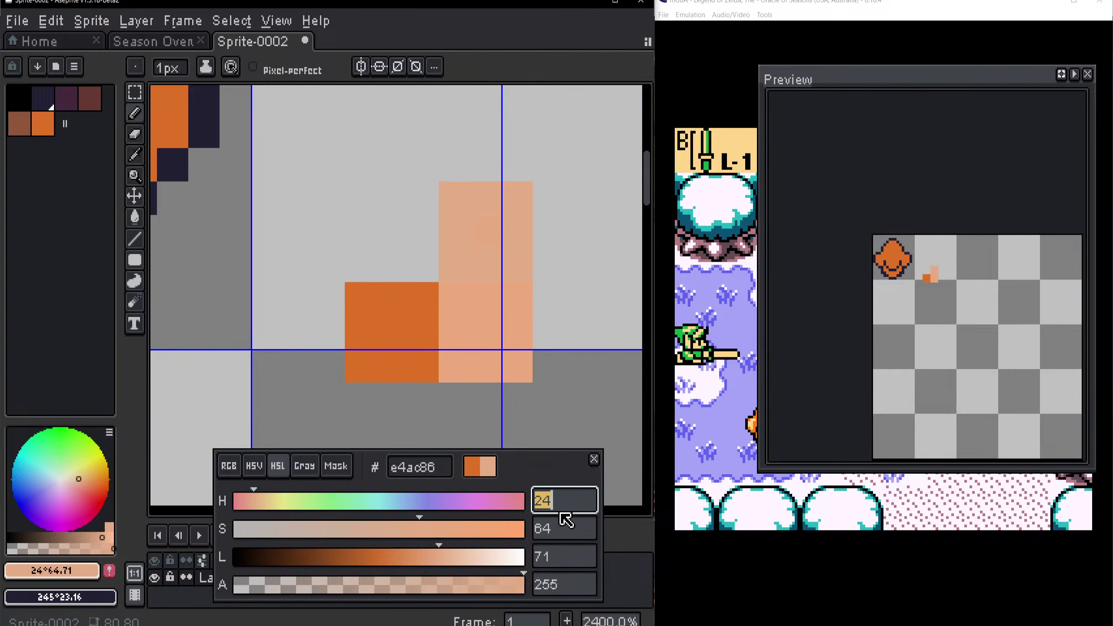
text(19)
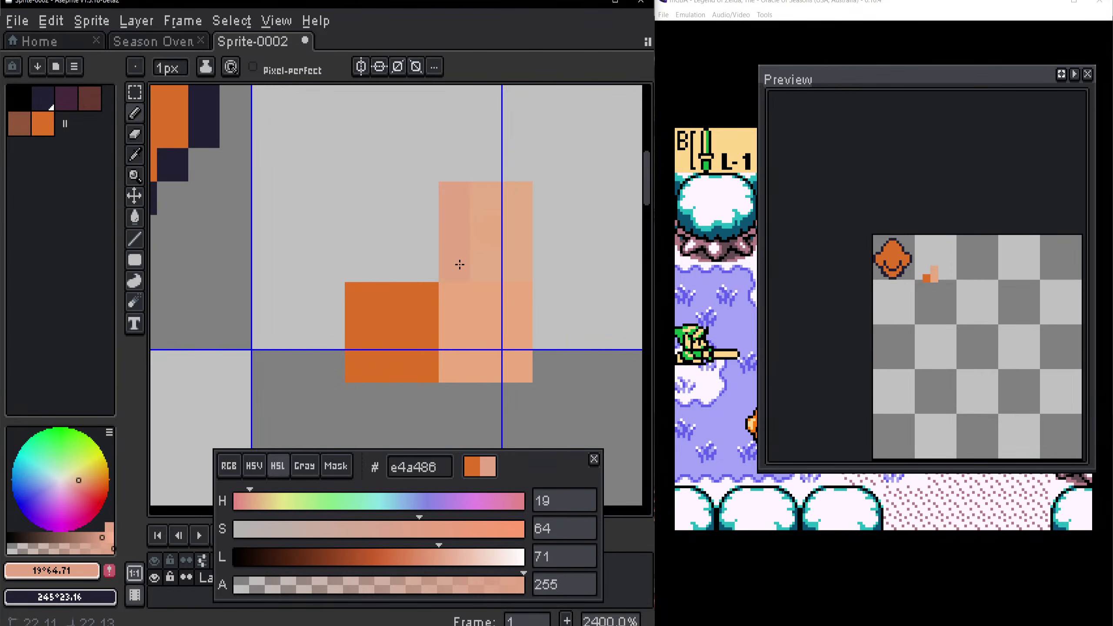
scroll(540, 369, down, 2)
drag(540, 369, 483, 327)
scroll(372, 323, up, 2)
drag(373, 323, 483, 330)
scroll(484, 330, down, 2)
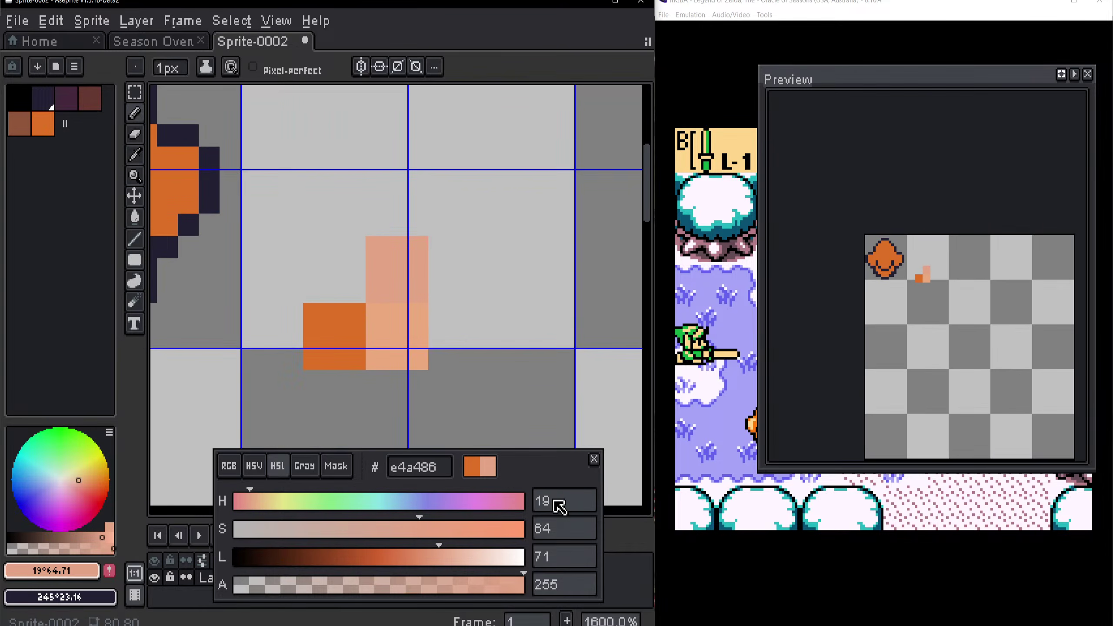
Step: Try hues 24 and 29 for the light orange, painting the 29 version over the upper comparison swatch
click(559, 505)
text(24)
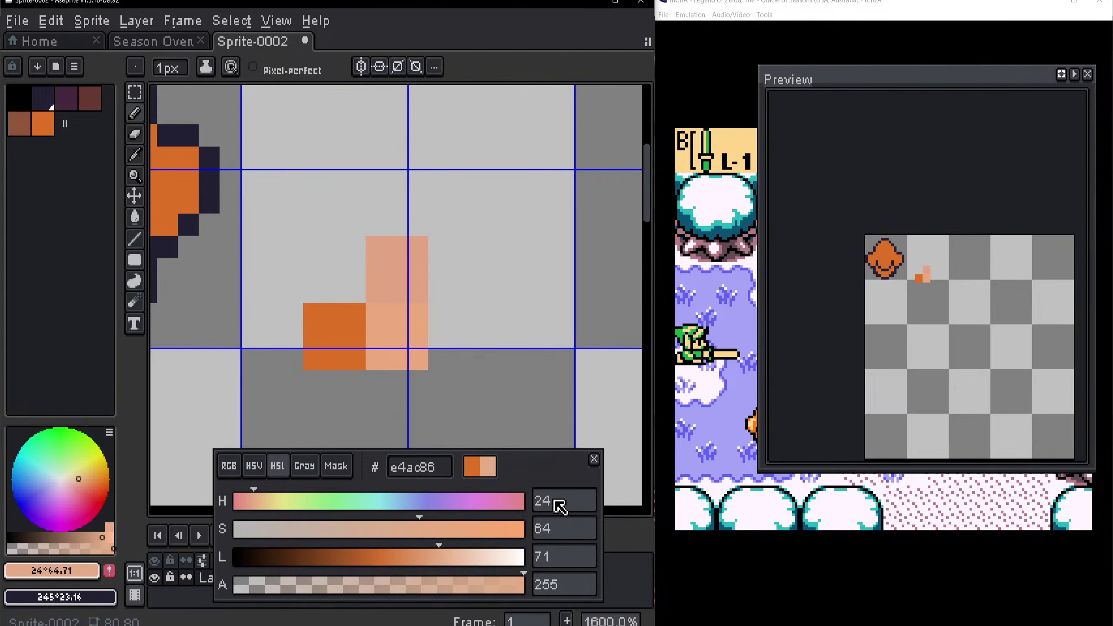
click(559, 504)
text(29)
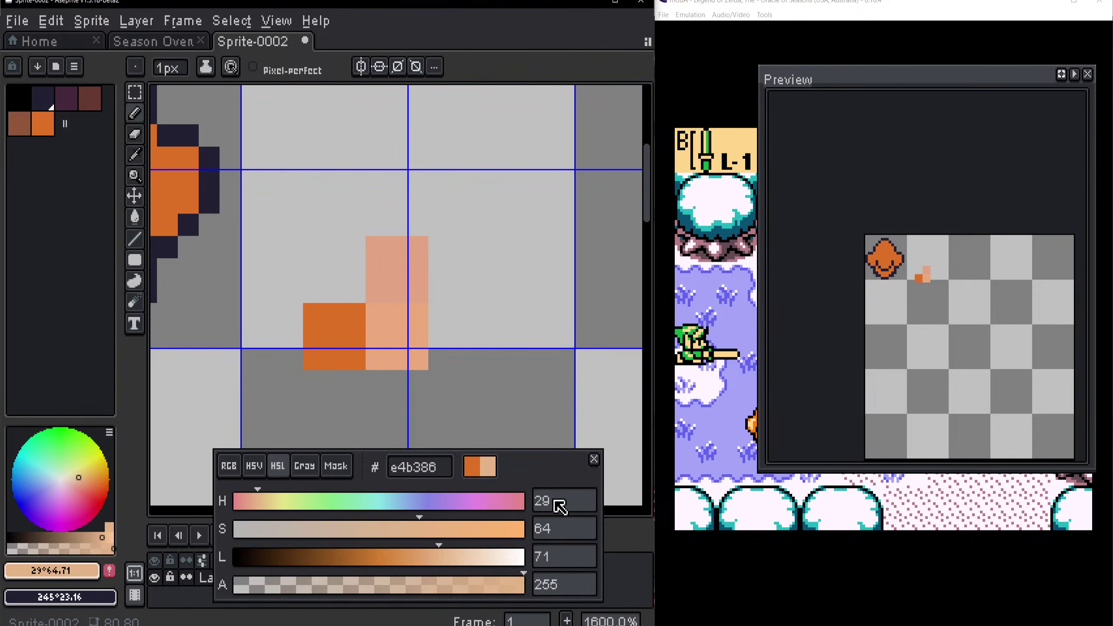
scroll(339, 269, up, 2)
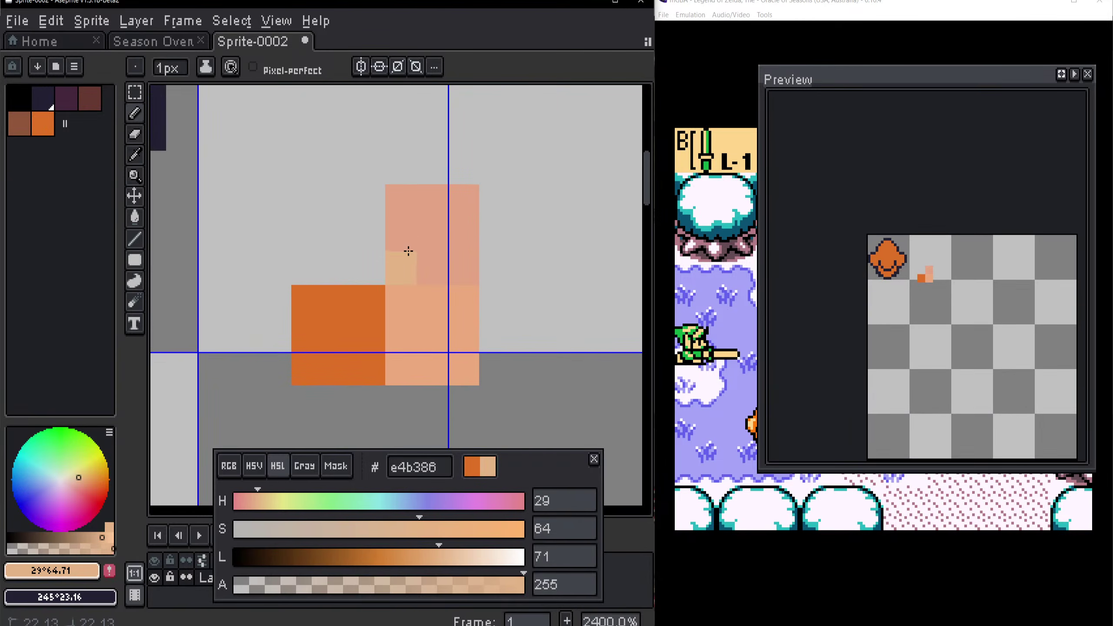
click(426, 254)
scroll(465, 281, down, 4)
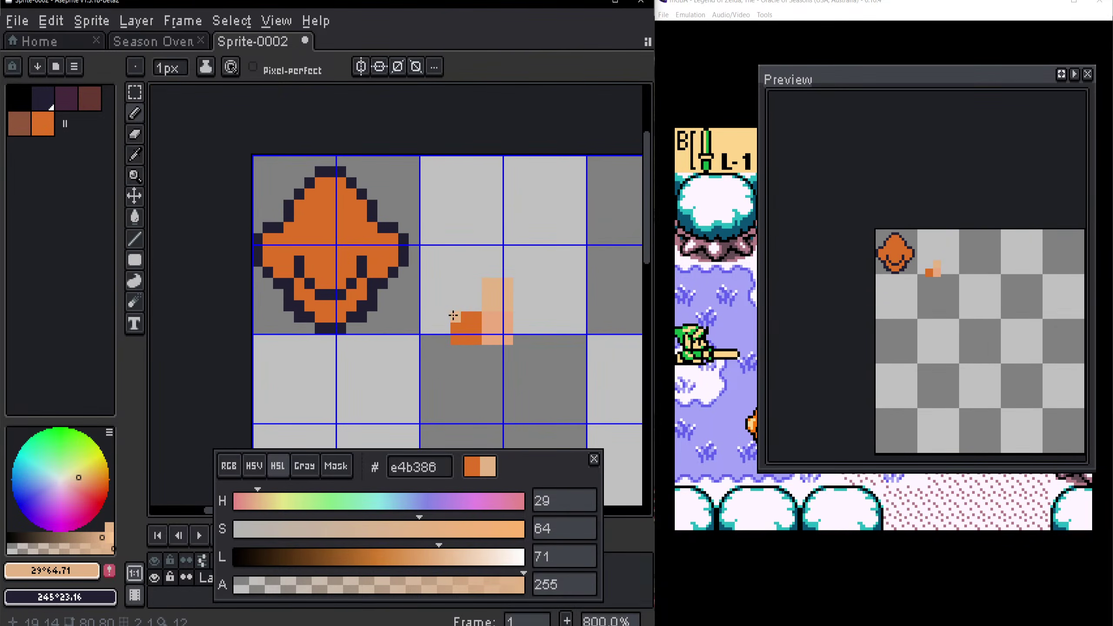
scroll(464, 319, up, 3)
key(ctrl+z)
Step: Sample the upper comparison swatch, set its hue to 29, and paint a tan swatch directly above the orange one
alt+click(583, 308)
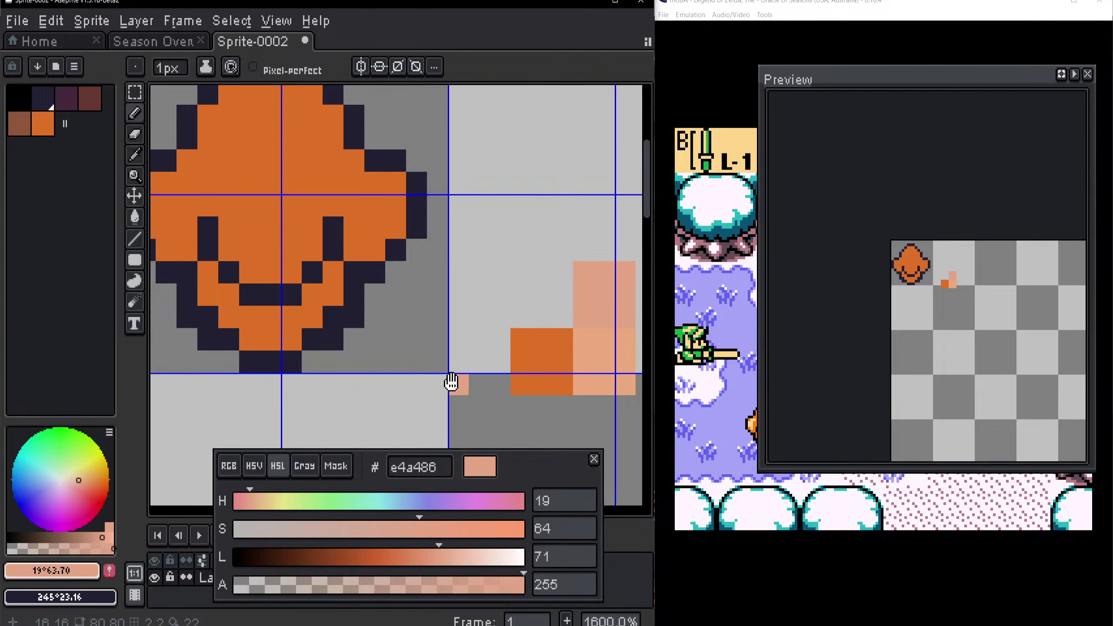
drag(452, 383, 454, 332)
click(556, 502)
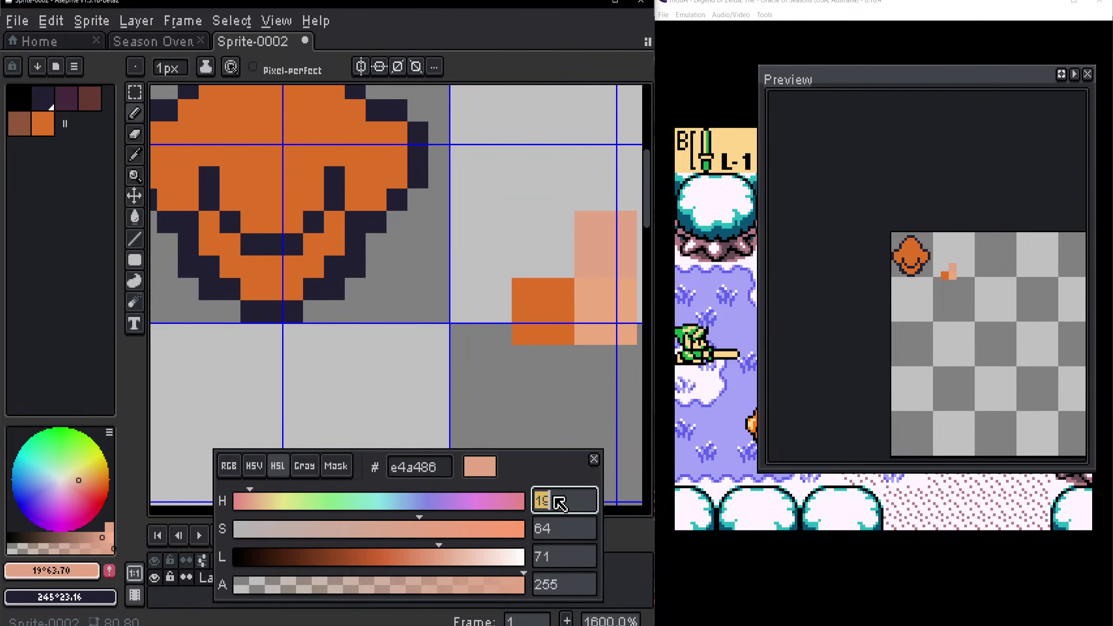
text(29)
mouse_move(519, 237)
mouse_down()
mouse_move(564, 239)
mouse_move(530, 248)
mouse_move(526, 224)
mouse_move(537, 260)
mouse_move(455, 280)
mouse_up()
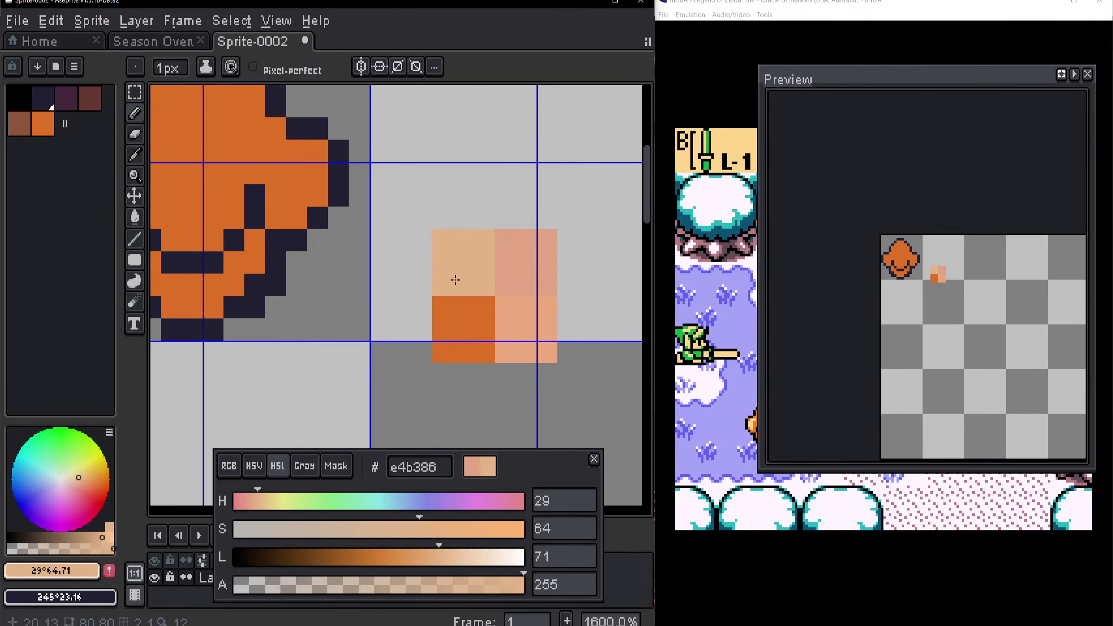
Step: Try the pinkish hue 19 colour over the tan swatch above the orange one
alt+click(521, 244)
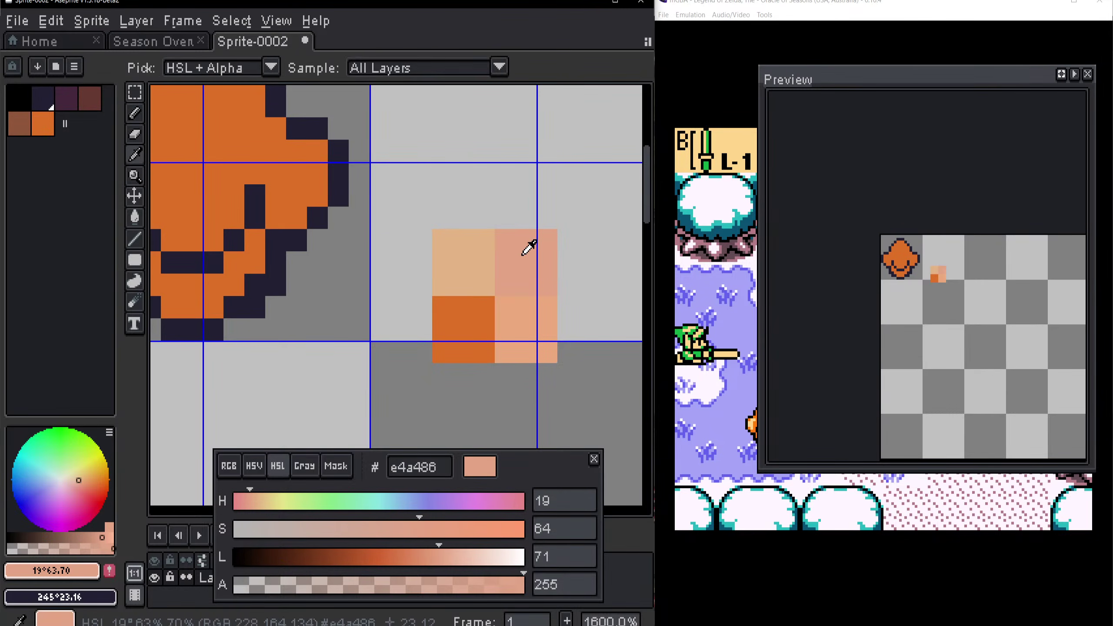
drag(454, 261, 483, 255)
key(ctrl+z)
Step: Sample the tan swatch and paint a small curved highlight on the left bulge of the orange burst sprite
alt+click(470, 246)
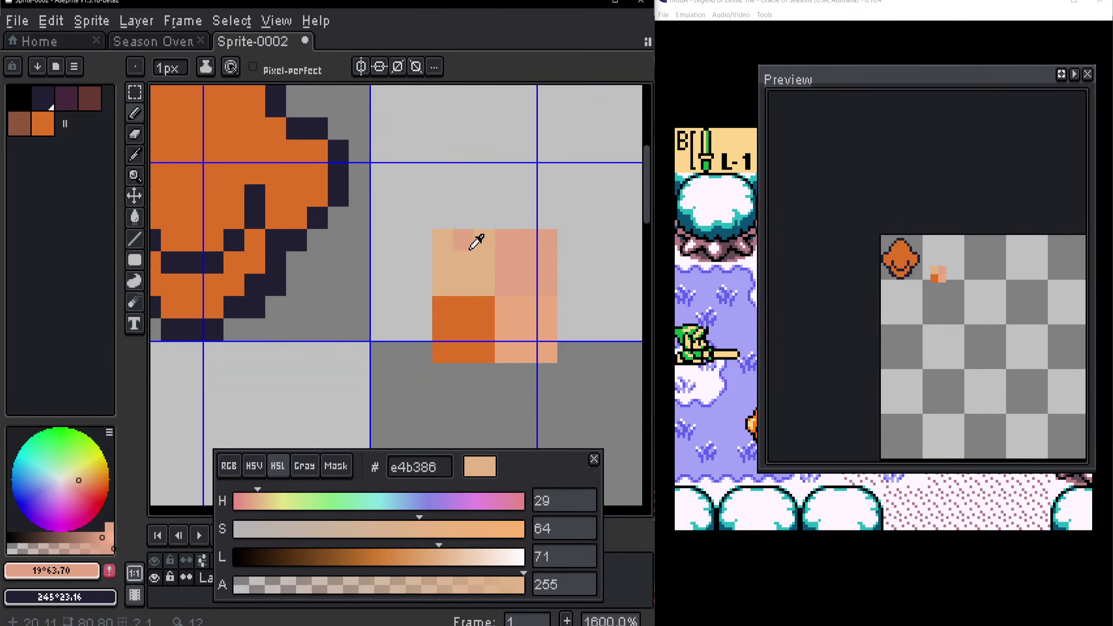
mouse_move(390, 233)
mouse_down()
mouse_move(422, 265)
mouse_move(608, 323)
mouse_up()
scroll(608, 324, down, 1)
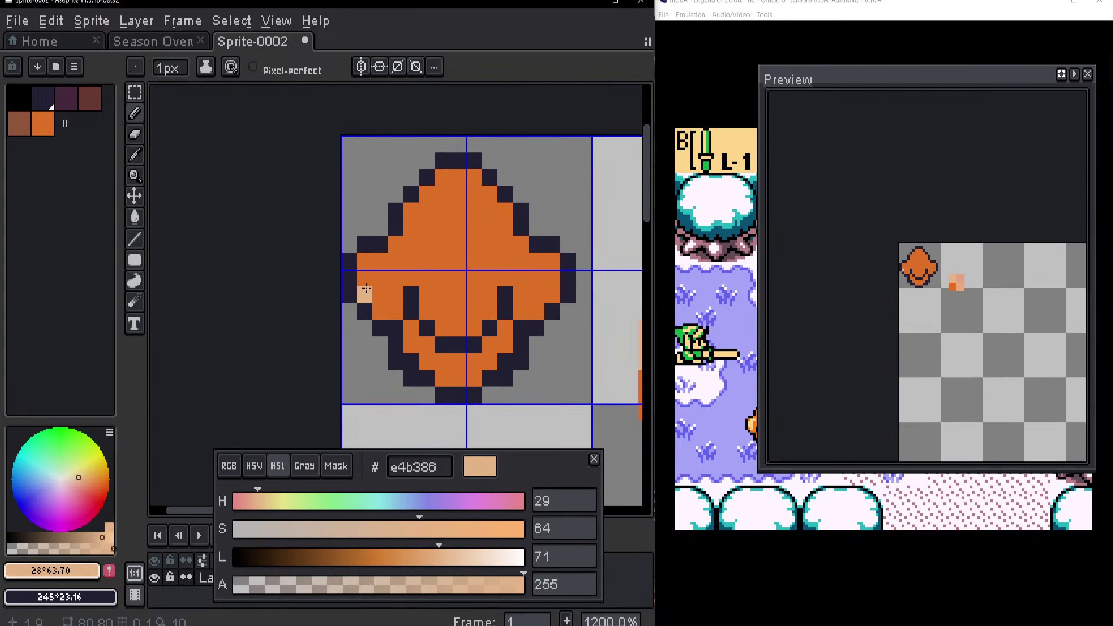
key(ctrl+z)
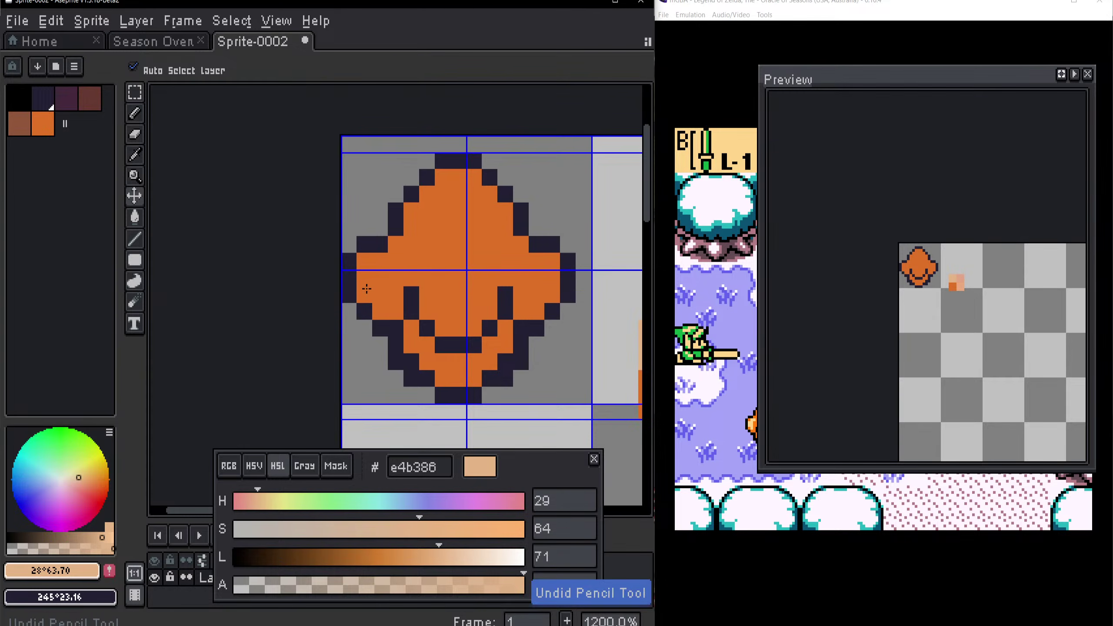
click(367, 280)
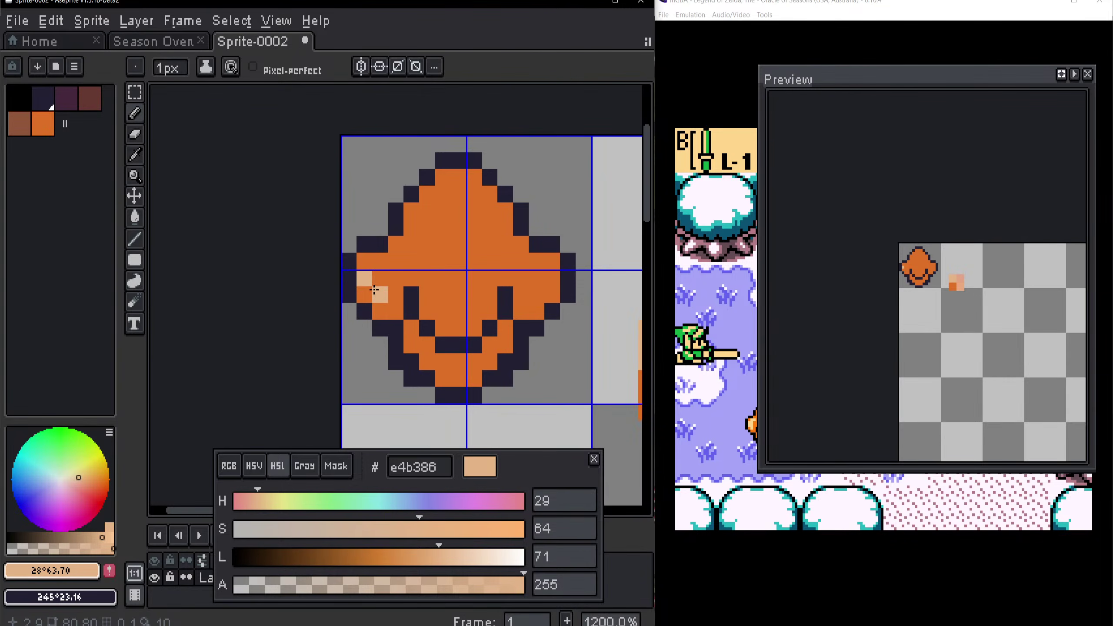
click(380, 288)
mouse_move(384, 278)
mouse_down()
mouse_move(386, 262)
mouse_move(441, 268)
mouse_up()
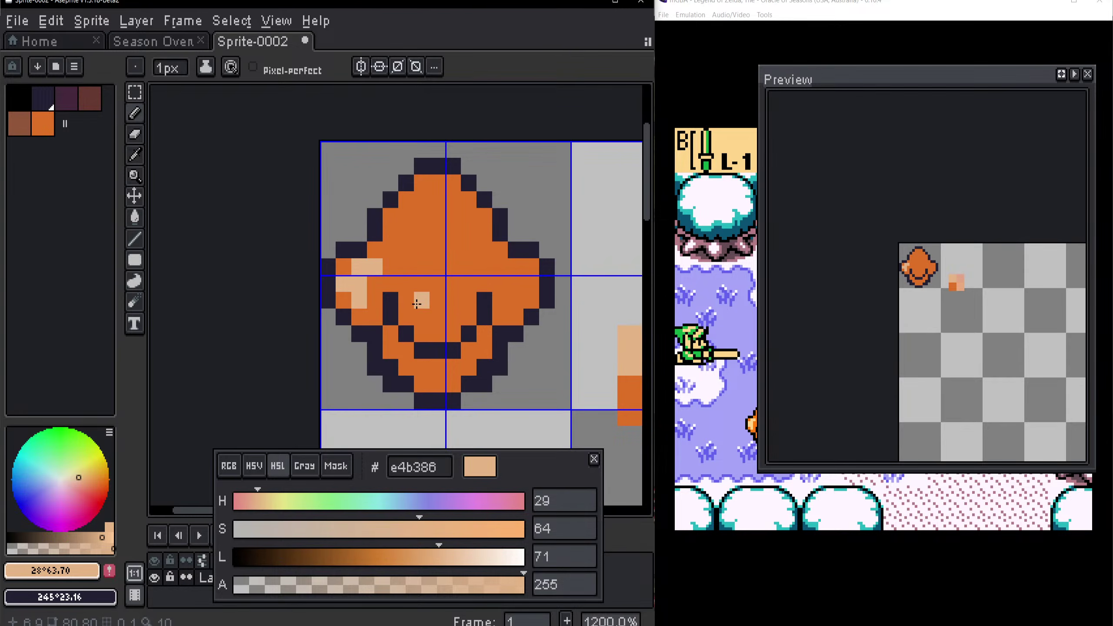
Step: Check the orange burst in the mGBA reference and paint a tan arc highlight across the sprite's upper dome in Aseprite
click(713, 316)
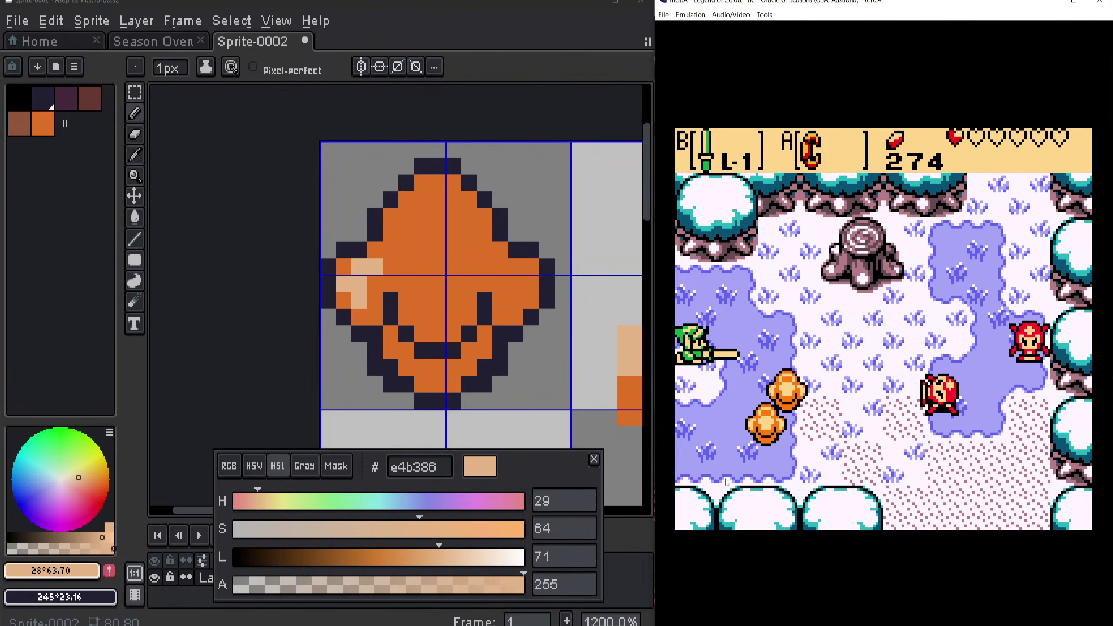
mouse_move(333, 625)
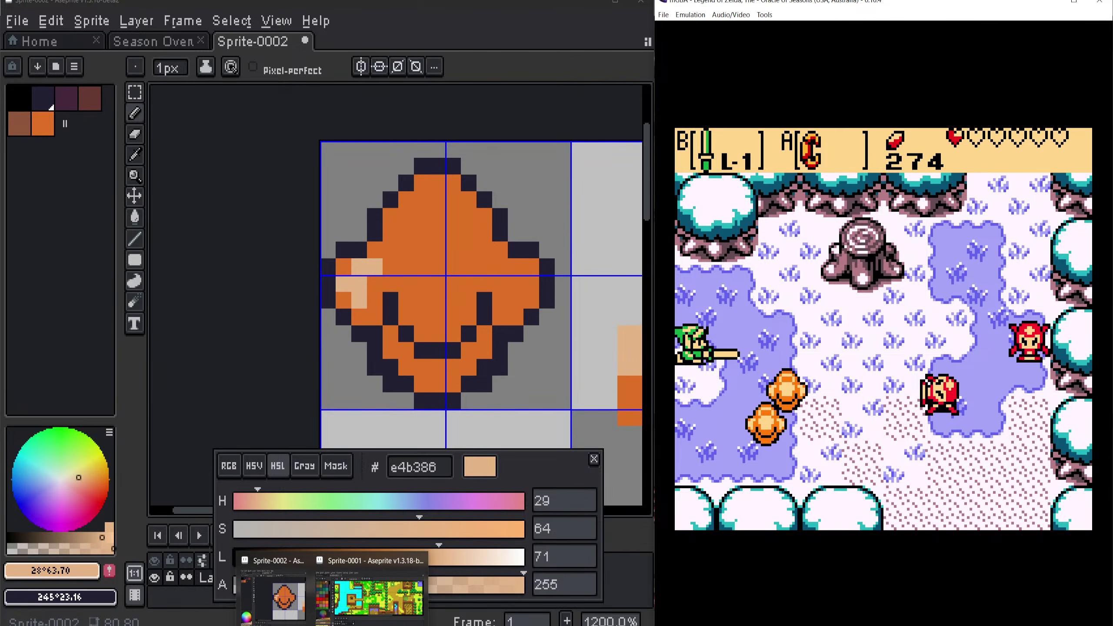
click(332, 625)
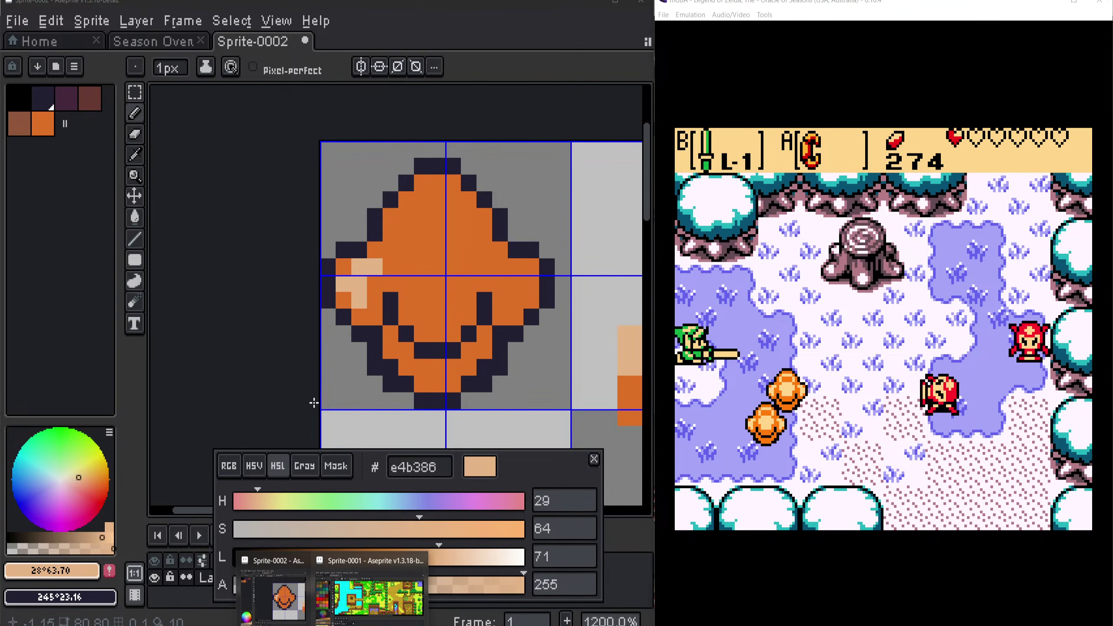
click(287, 386)
click(411, 221)
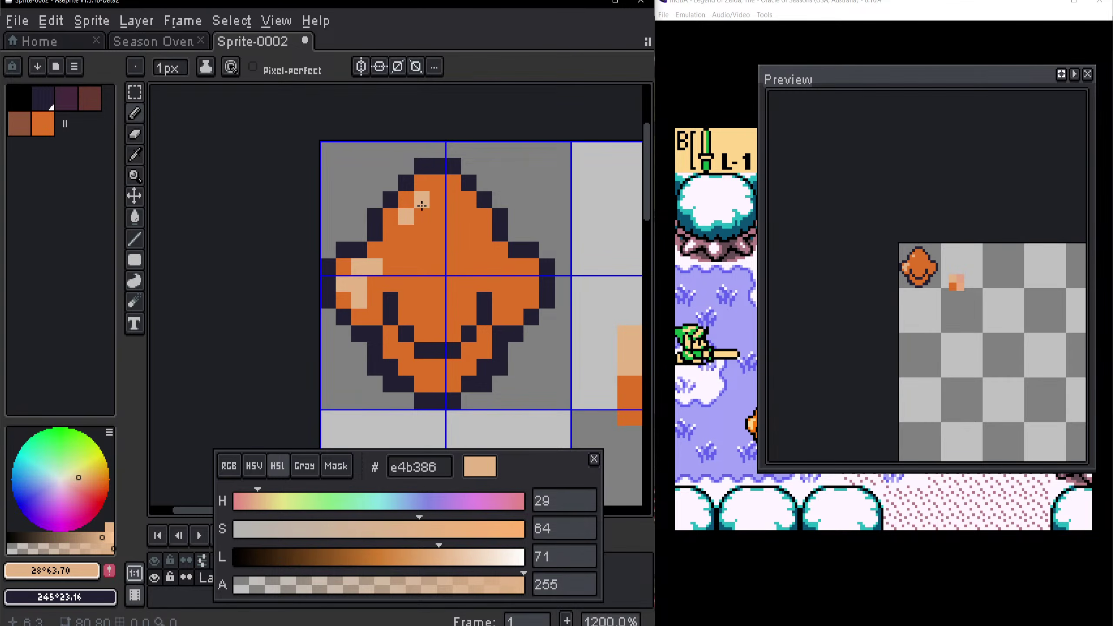
drag(424, 206, 454, 204)
click(470, 220)
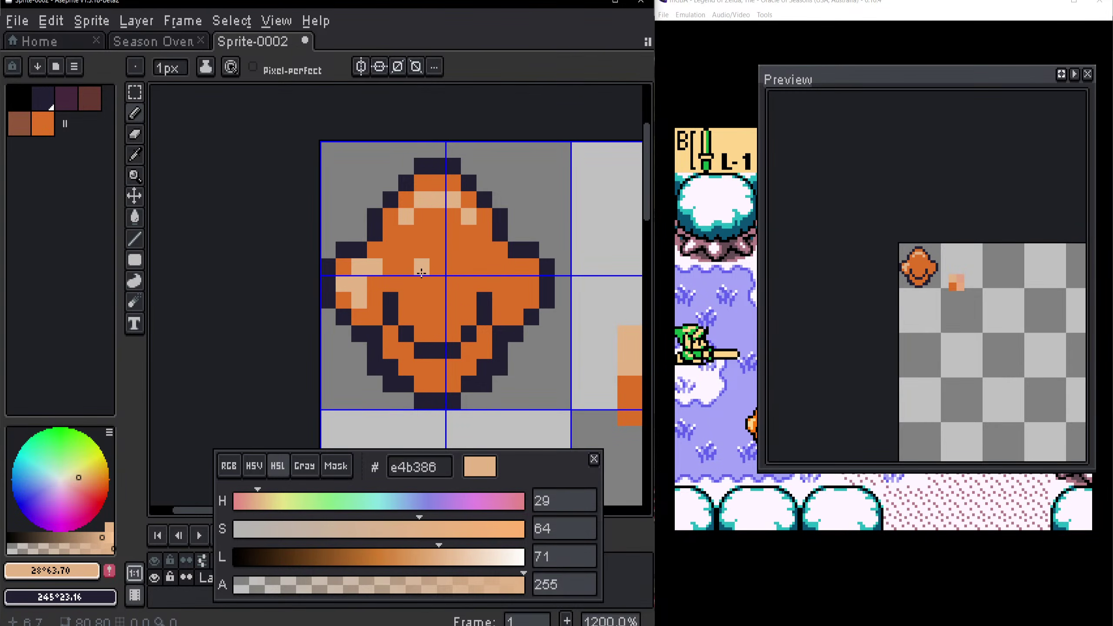
Step: Paint a pointed tan highlight in the sprite's centre, filling it down to inside the dark U-shaped line
click(423, 301)
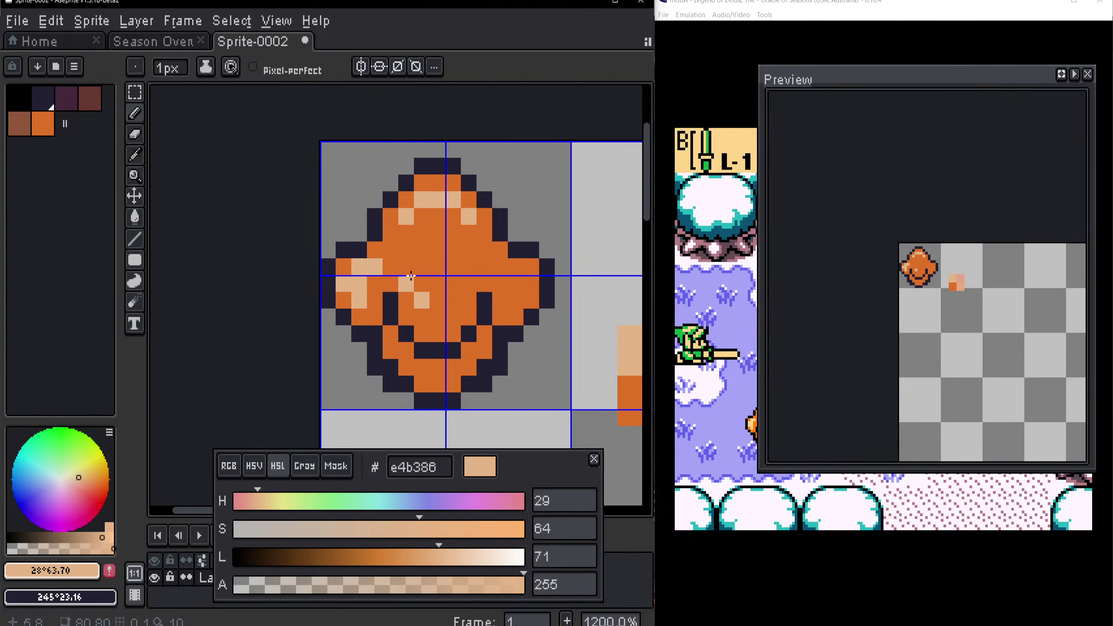
click(407, 284)
click(438, 317)
click(422, 317)
click(453, 317)
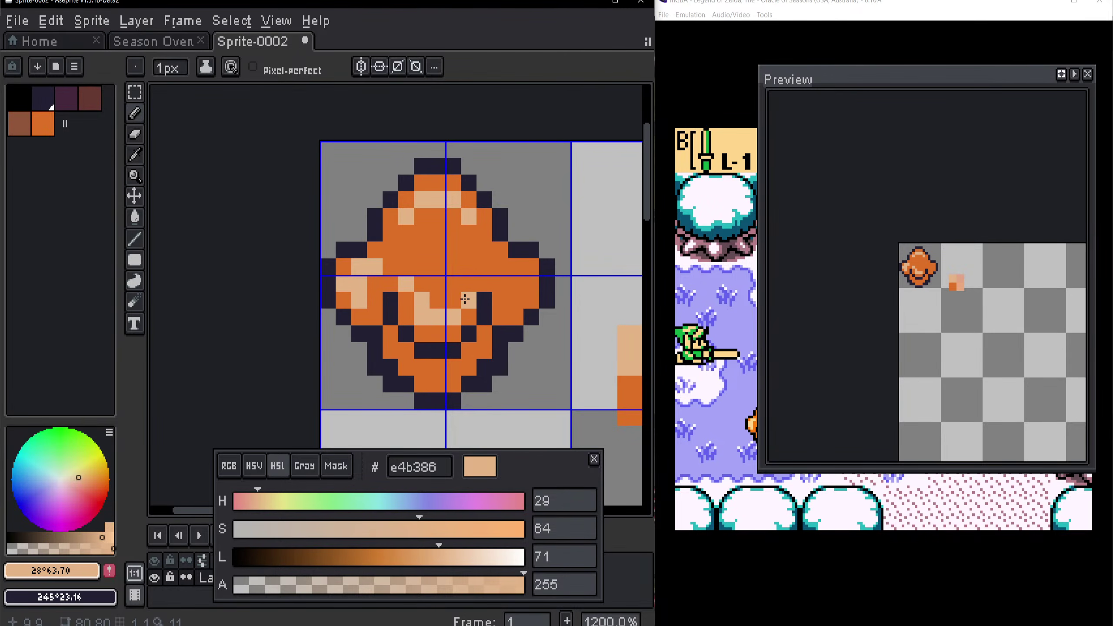
click(453, 301)
click(469, 284)
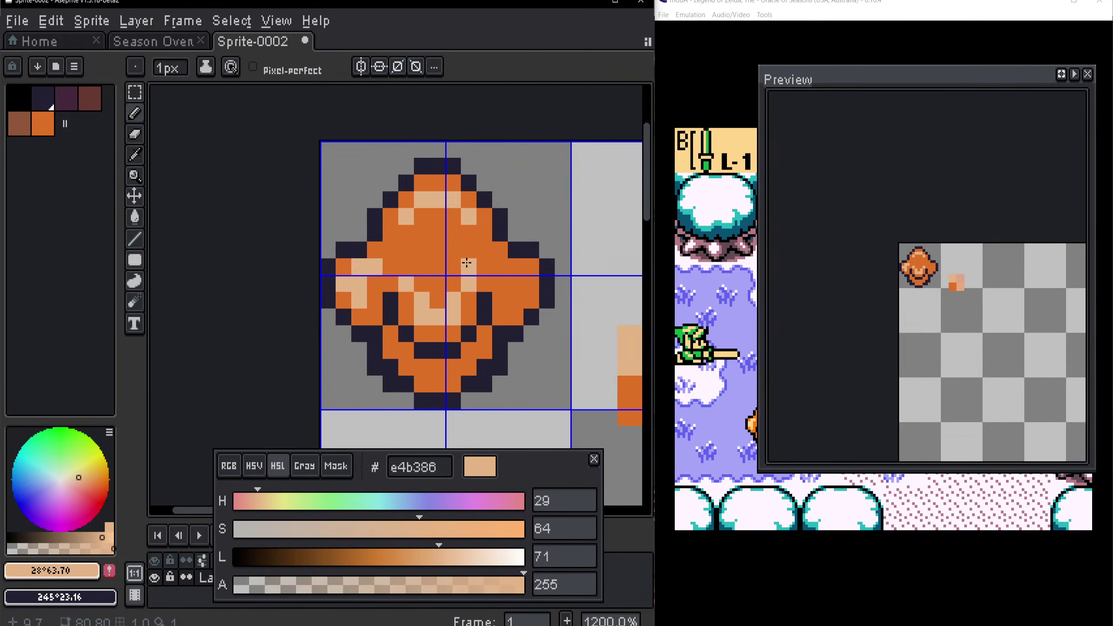
click(454, 268)
click(442, 254)
drag(426, 266, 440, 284)
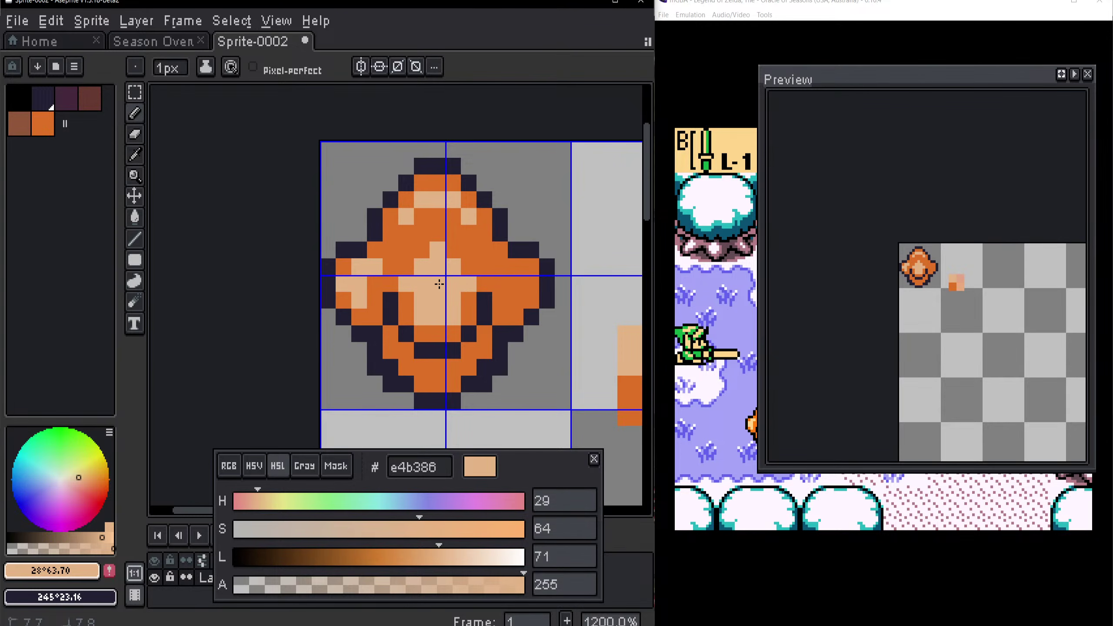
Step: Paint a tan highlight on the sprite's right bulge, mirroring the one on the left bulge
click(532, 268)
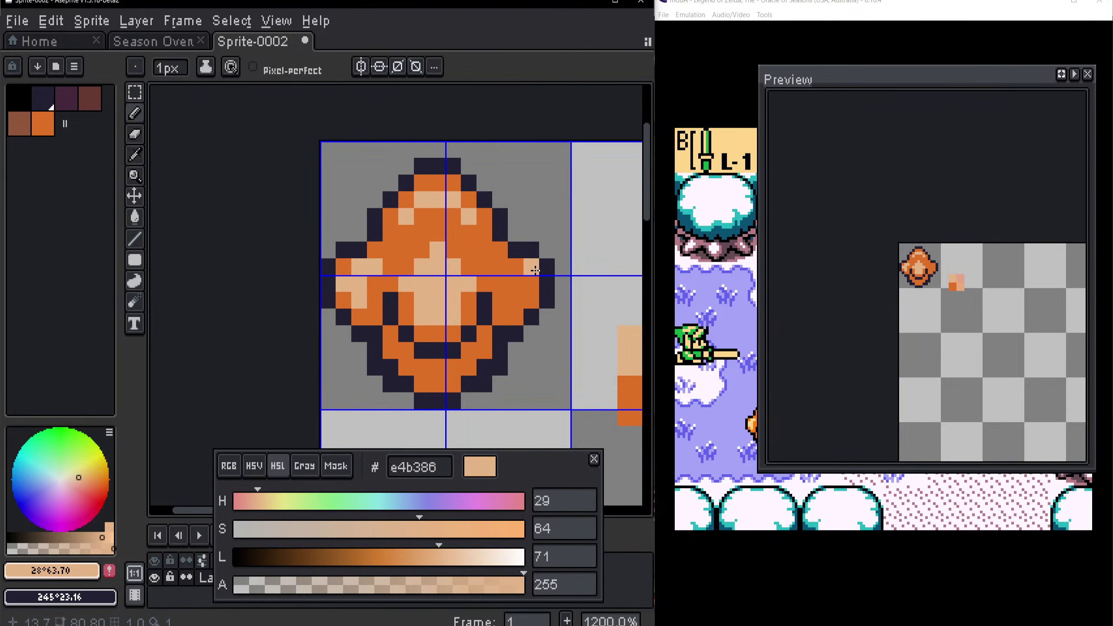
key(ctrl+z)
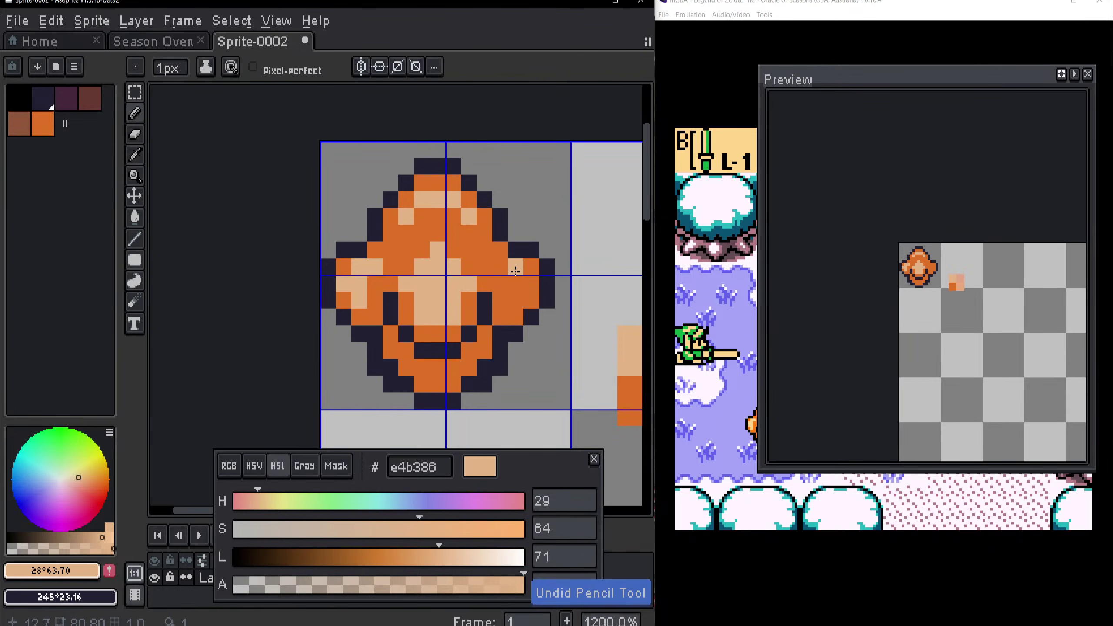
mouse_move(501, 270)
mouse_down()
mouse_move(518, 313)
mouse_move(519, 288)
mouse_up()
key(ctrl+z)
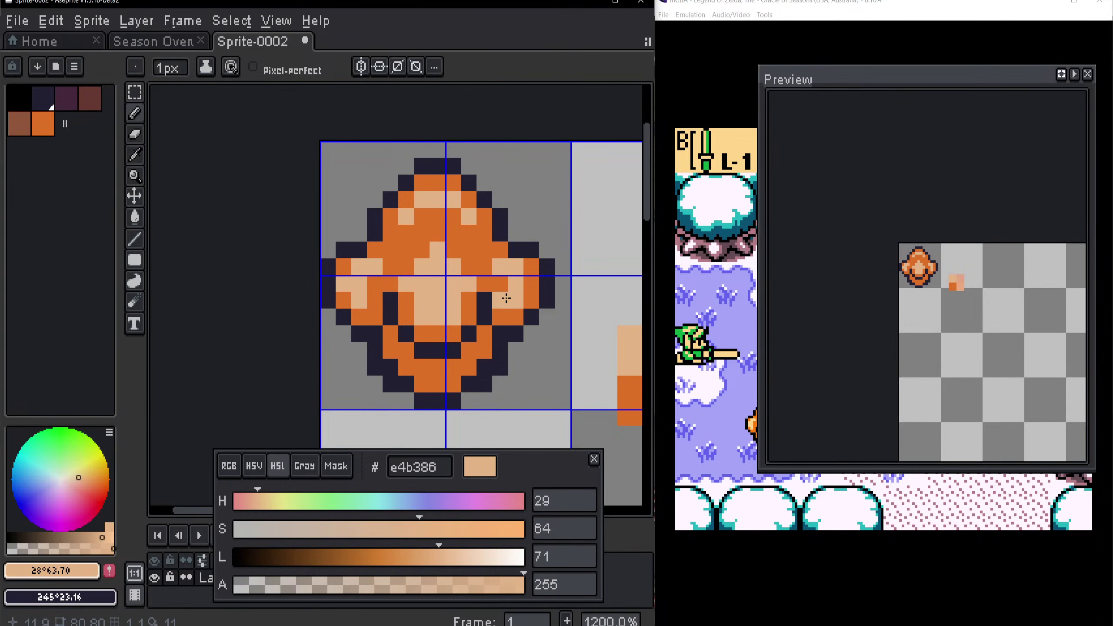
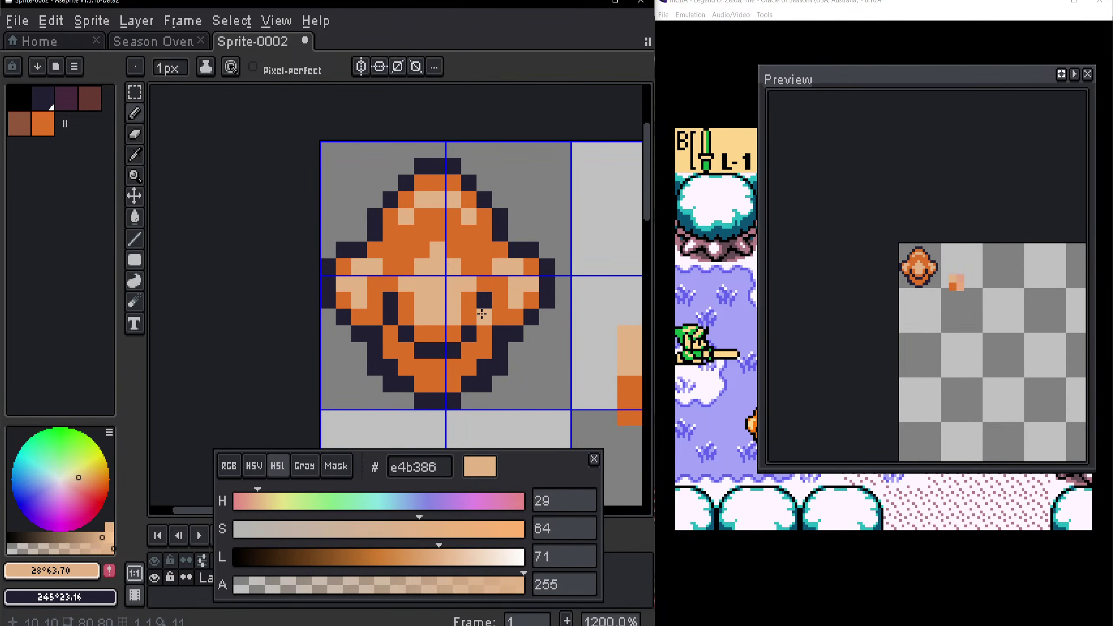
Step: Select the block of colour test swatches beside the sprite, delete it, and clear the selection
scroll(482, 314, down, 2)
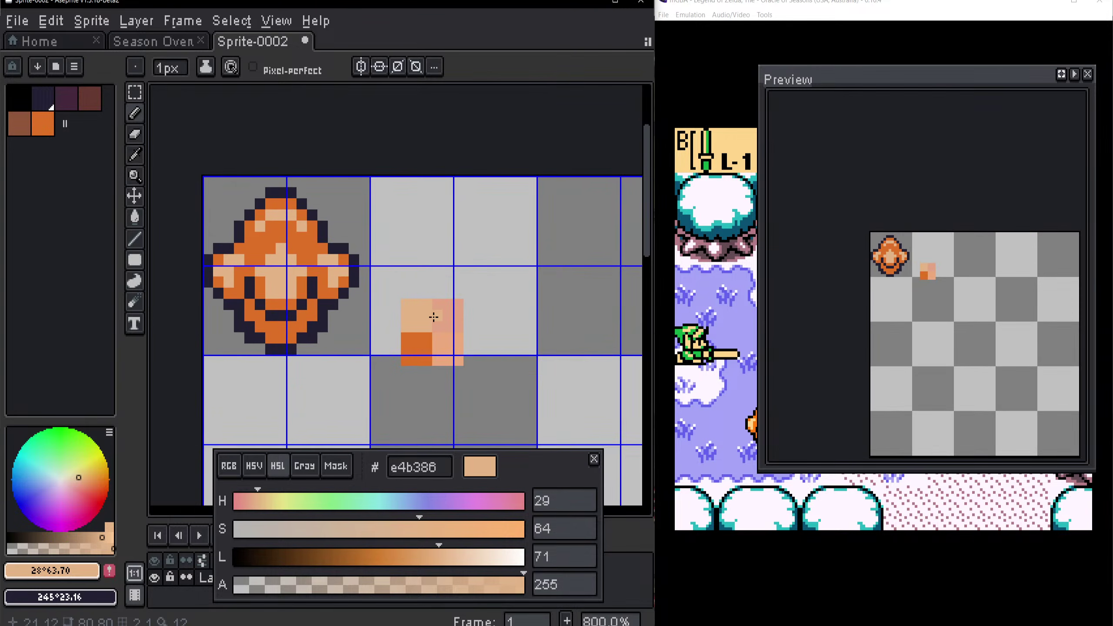
key(m)
drag(477, 391, 368, 288)
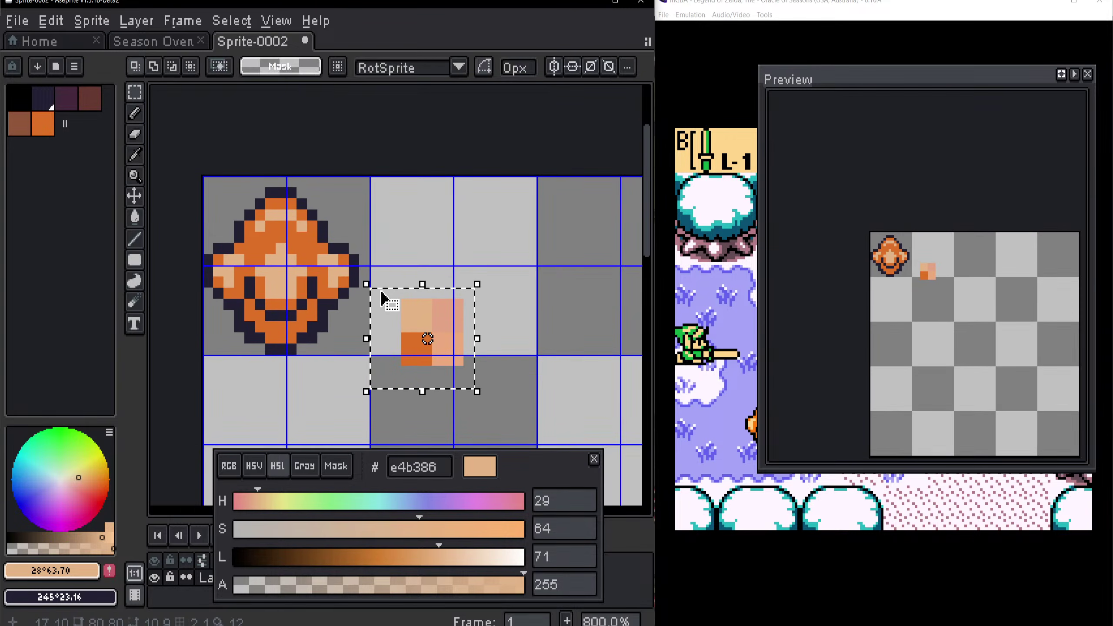
key(Delete)
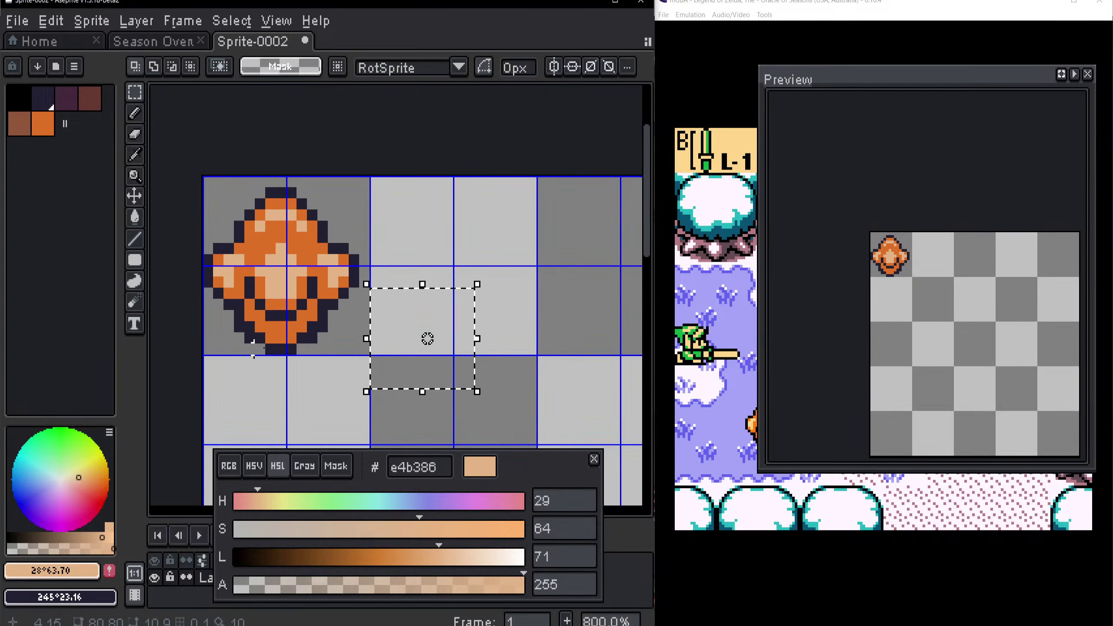
click(300, 371)
drag(333, 333, 458, 365)
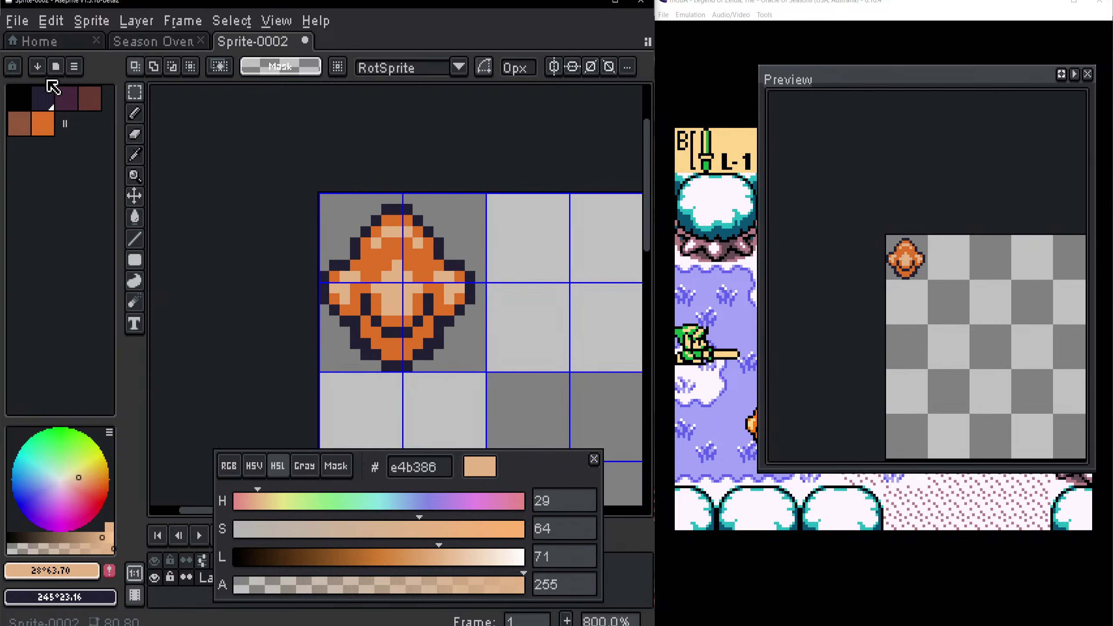
Step: Switch to Unity and select the VFX Partciles sprite sheet in the Assets/VFX folder
click(17, 20)
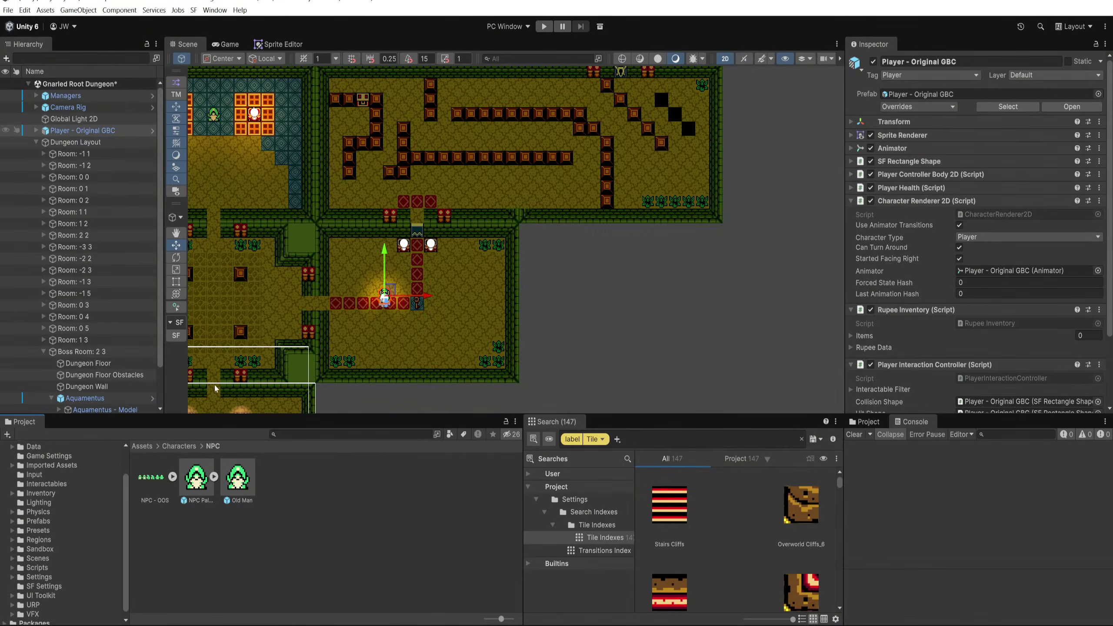
click(148, 447)
scroll(74, 474, down, 1)
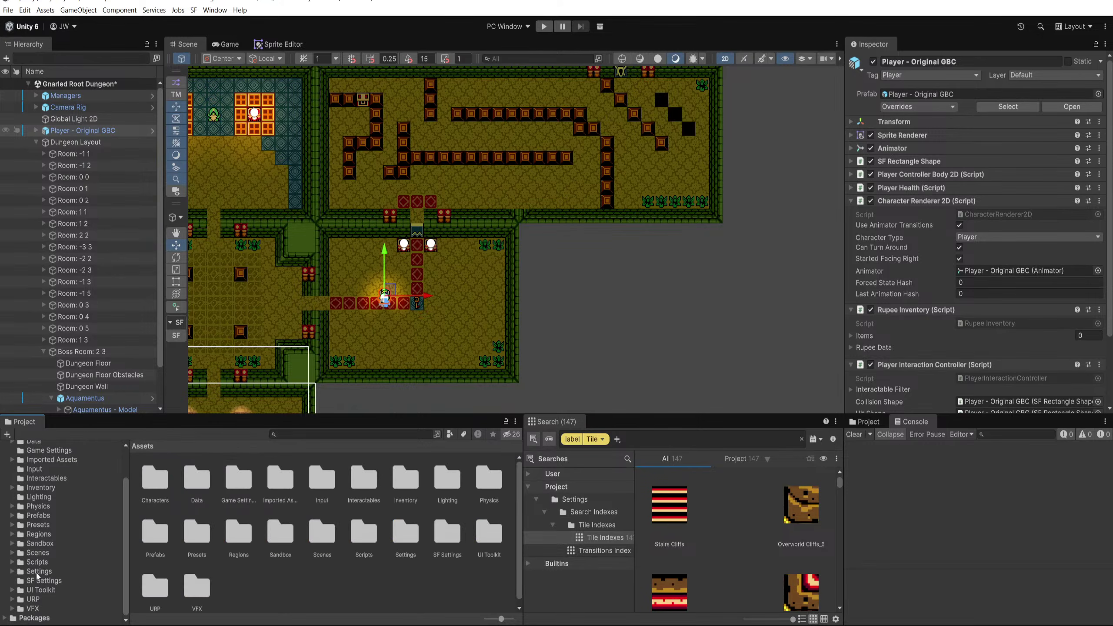
click(33, 609)
click(194, 498)
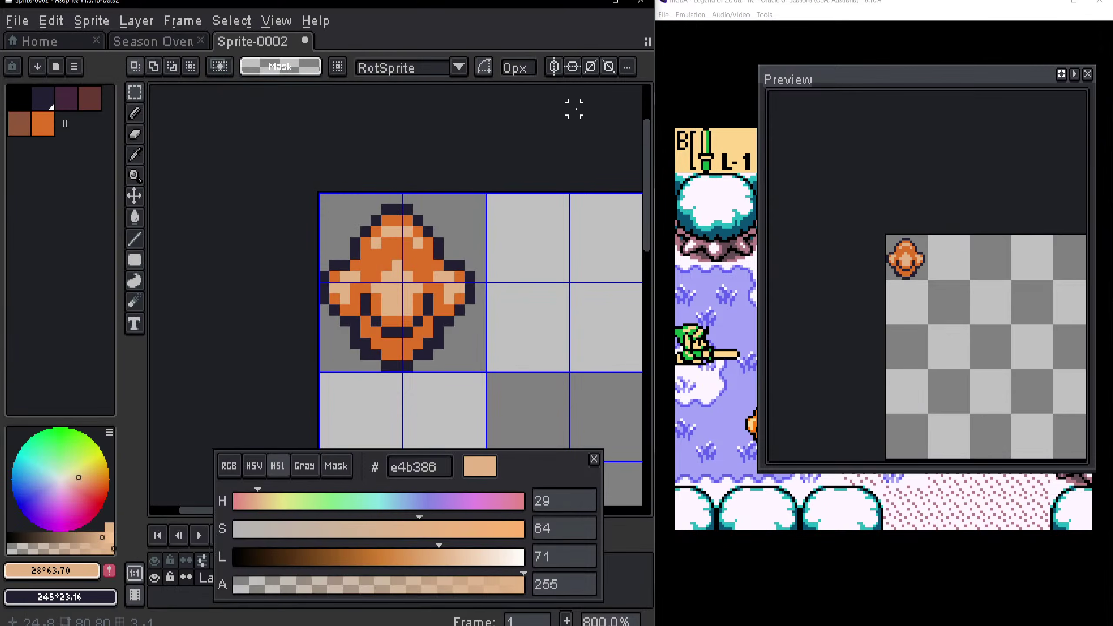
Step: Move the Aseprite window off the Unity editor and close its sprite preview
drag(464, 4, 882, 53)
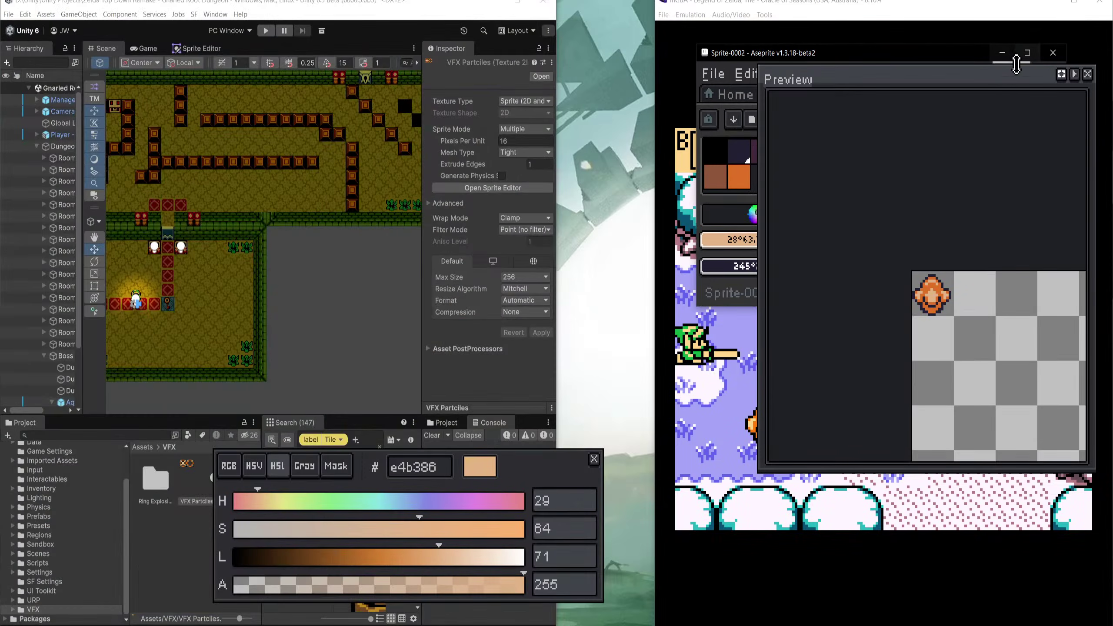
click(1028, 58)
click(1089, 75)
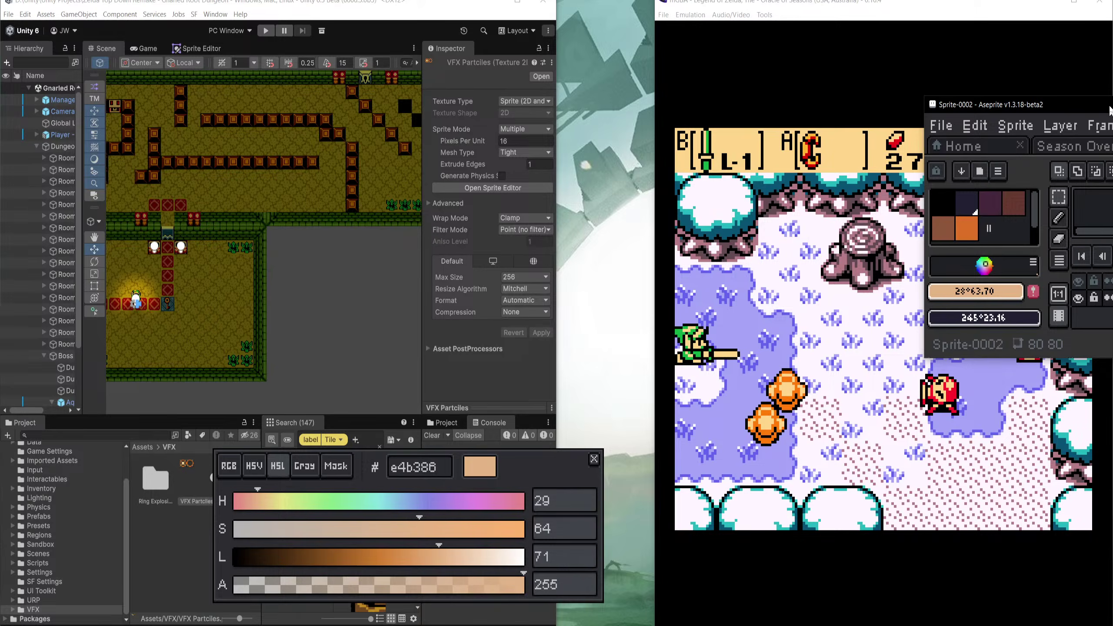
Step: Open the VFX Partciles sprite sheet from Unity in Aseprite and maximize the Aseprite window
drag(1111, 110, 1112, 110)
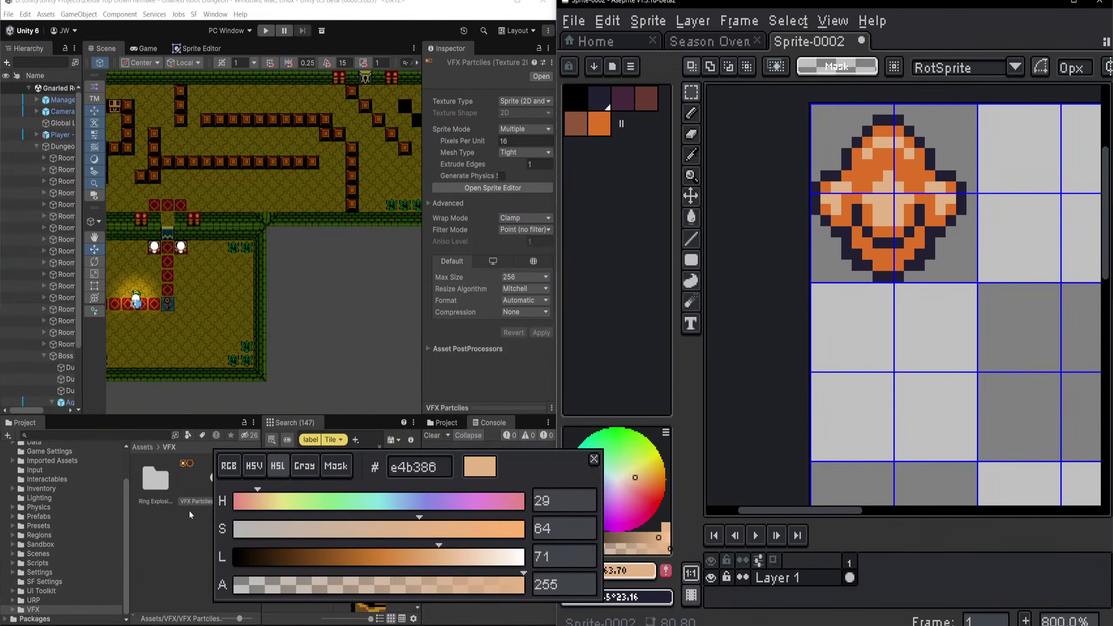
drag(866, 131, 867, 130)
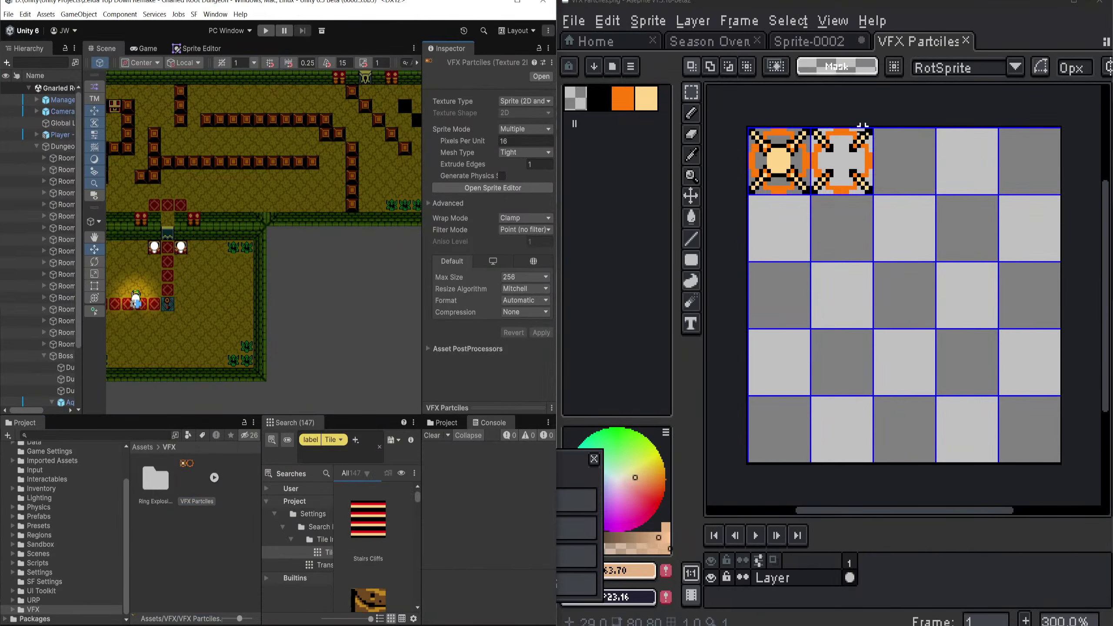
drag(974, 7, 519, 43)
click(628, 41)
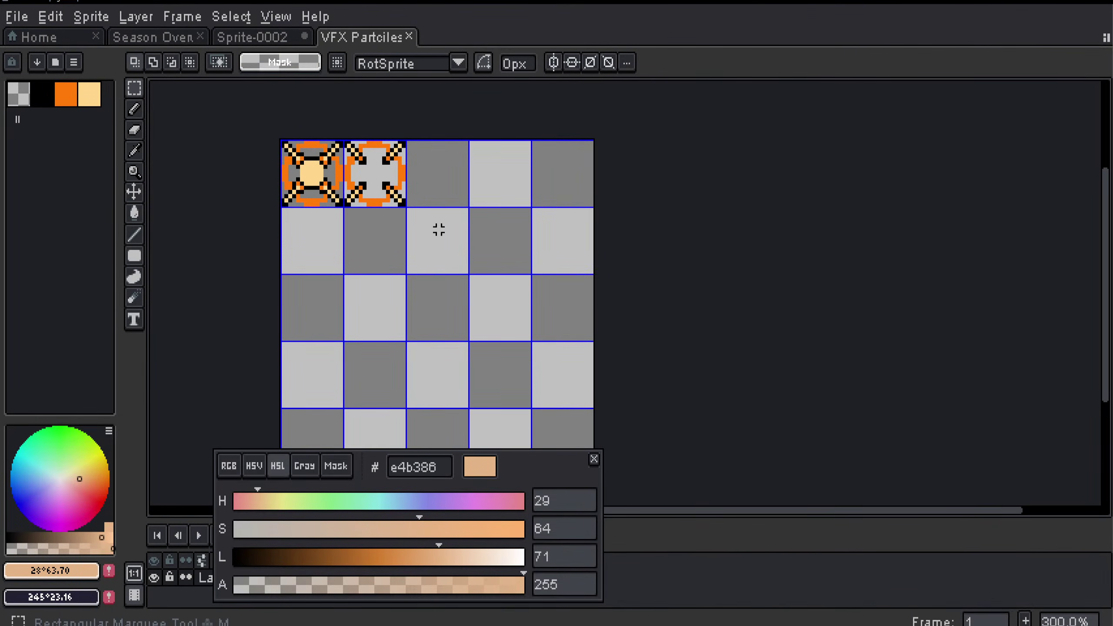
drag(439, 229, 267, 137)
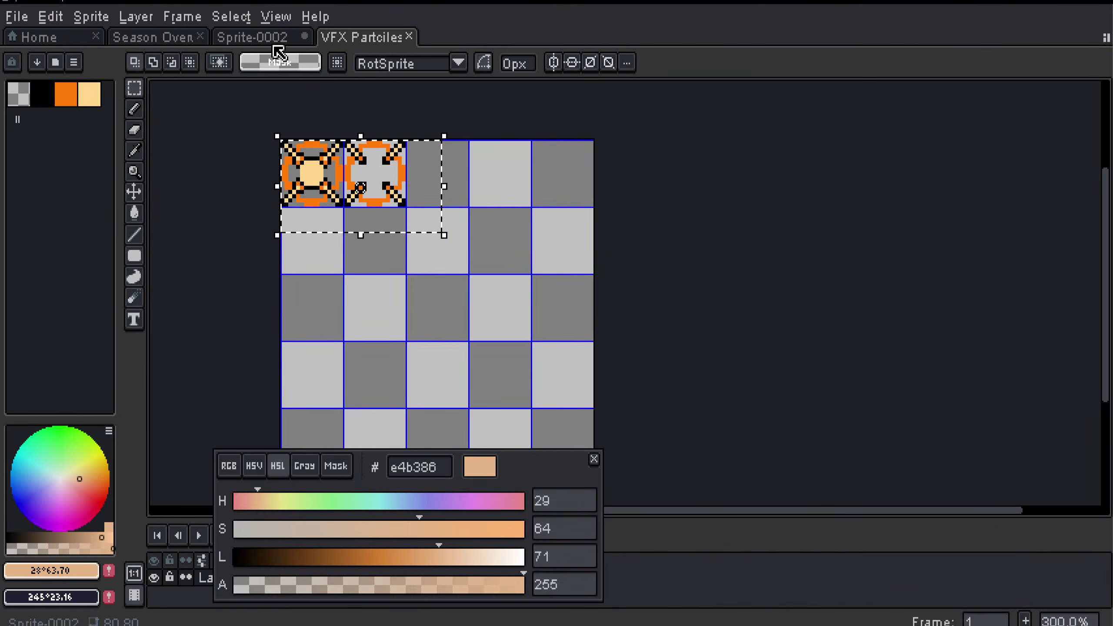
Step: Copy the finished burst sprite from Sprite-0002 into the third cell of the VFX Partciles sheet's first row
key(ctrl+shift+Tab)
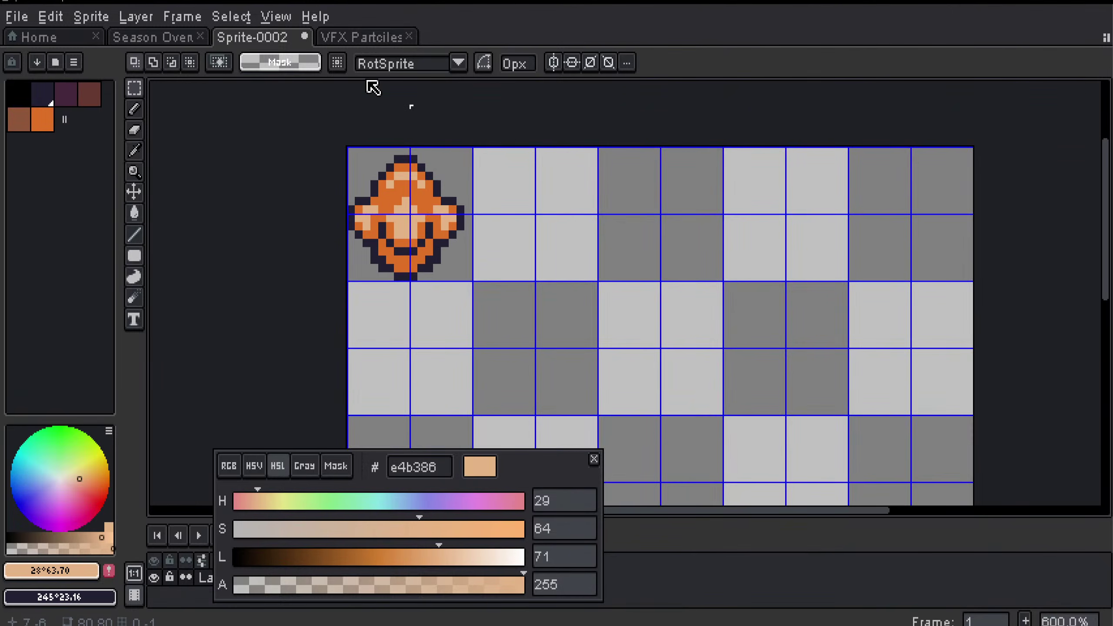
drag(467, 276, 347, 148)
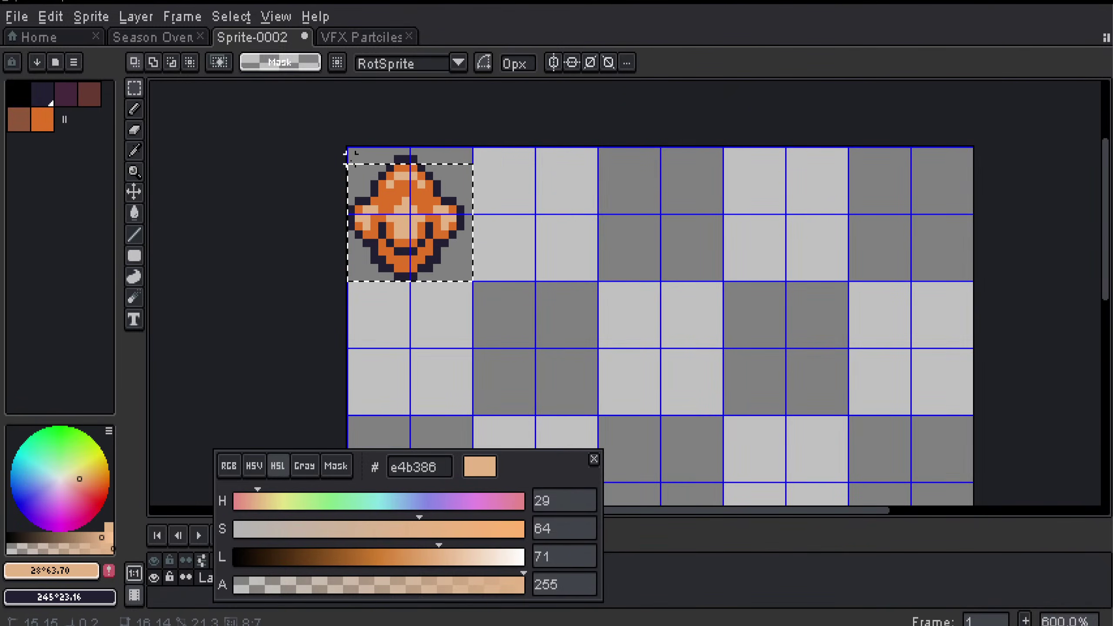
key(ctrl+Tab)
key(ctrl+v)
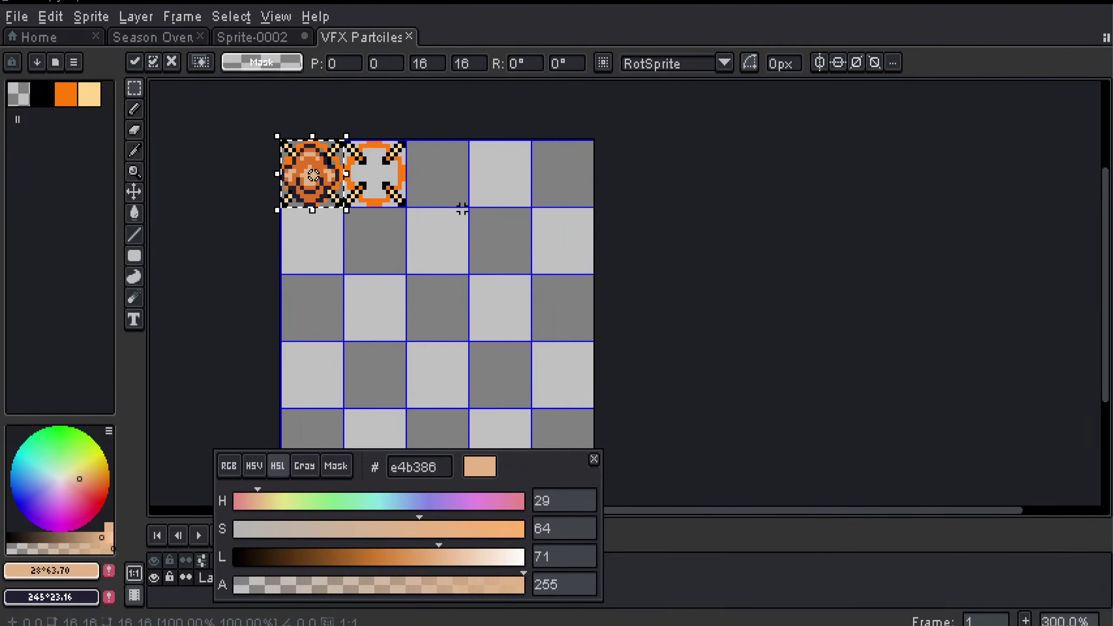
drag(331, 175, 462, 172)
scroll(490, 176, up, 1)
click(522, 228)
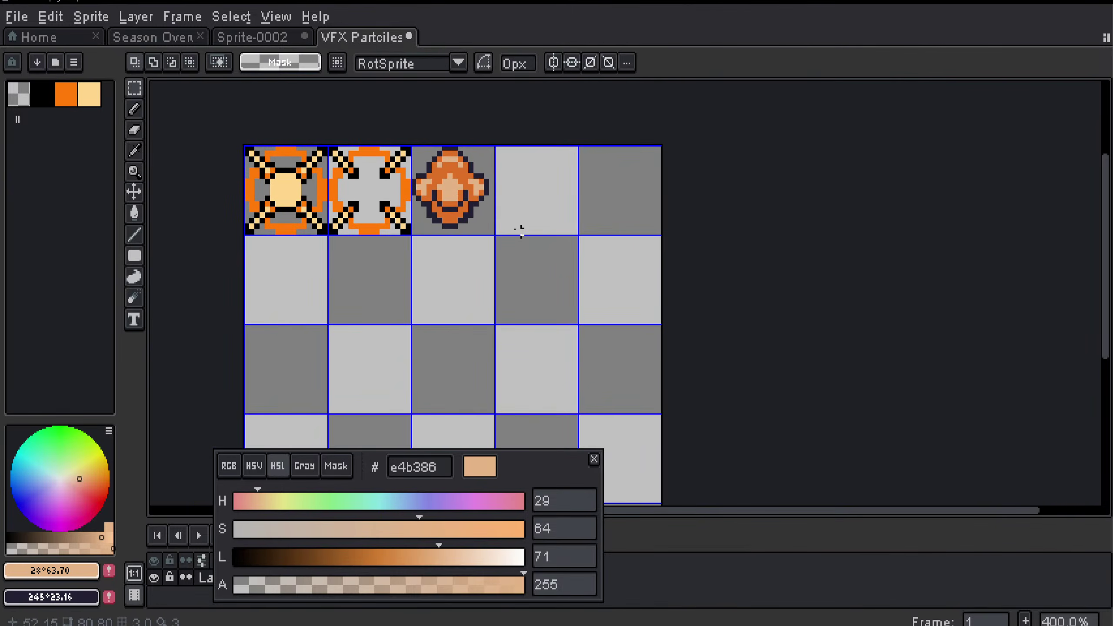
Step: Close Sprite-0002 without saving it and save the VFX Partciles sheet
click(304, 37)
click(556, 363)
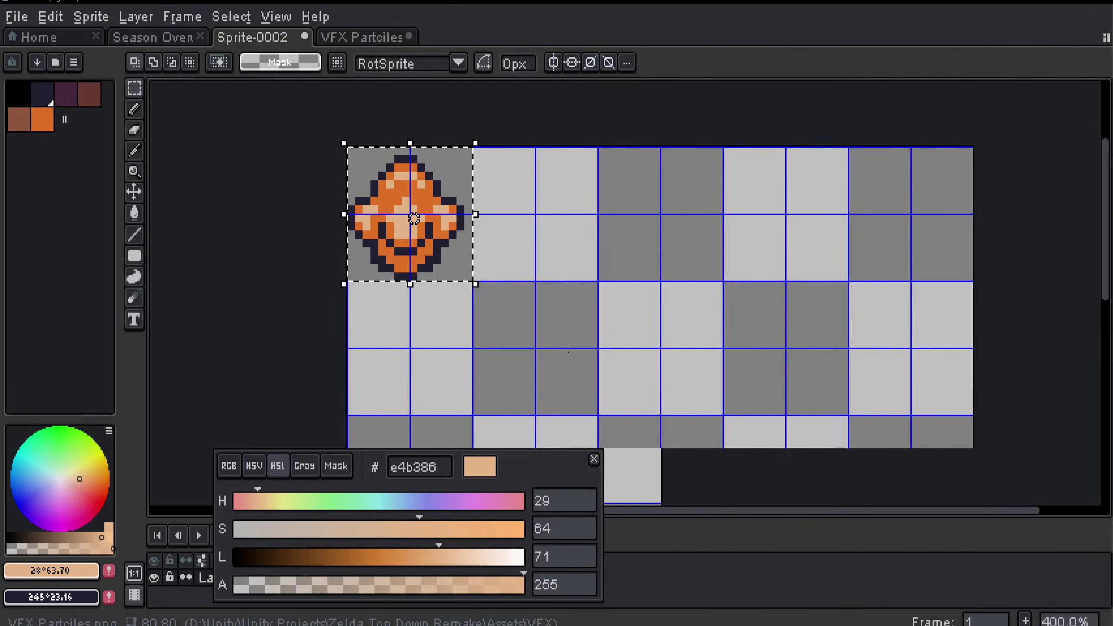
key(ctrl+s)
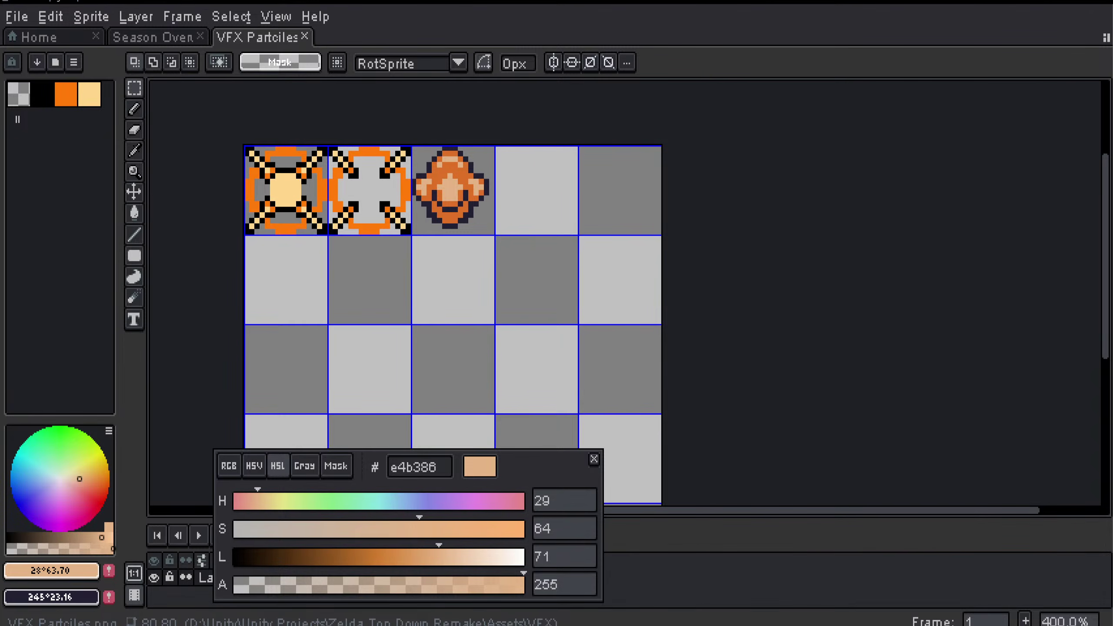
Step: Switch to Unity, maximize it, and draw a 15 x 16 slice around the burst sprite at X 32, Y 64 in the Sprite Editor
key(alt+Tab)
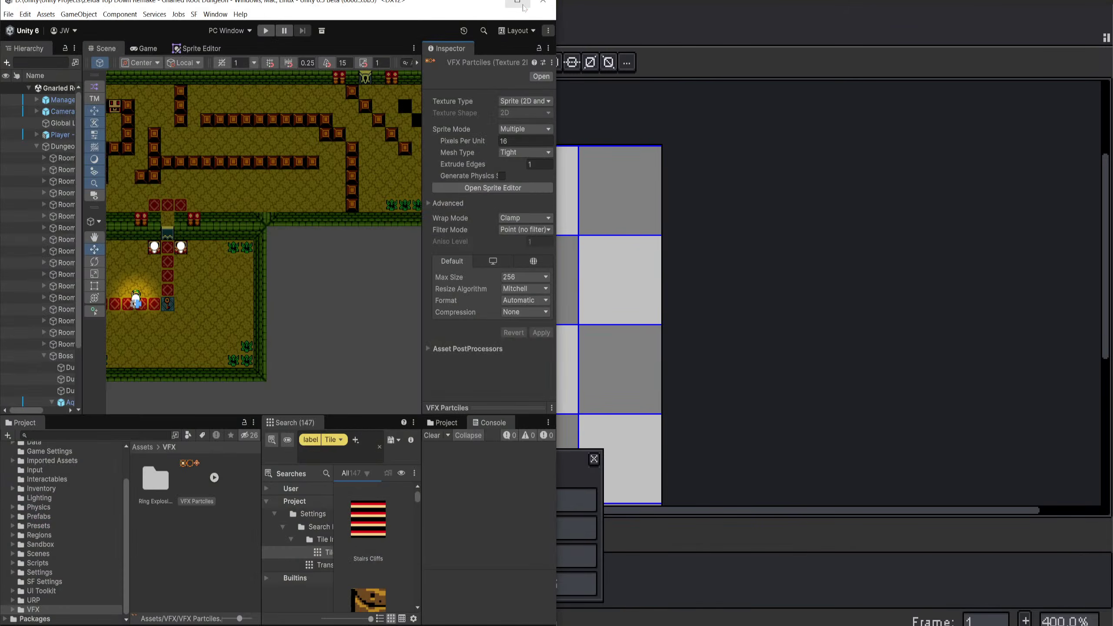
click(517, 4)
scroll(422, 267, up, 1)
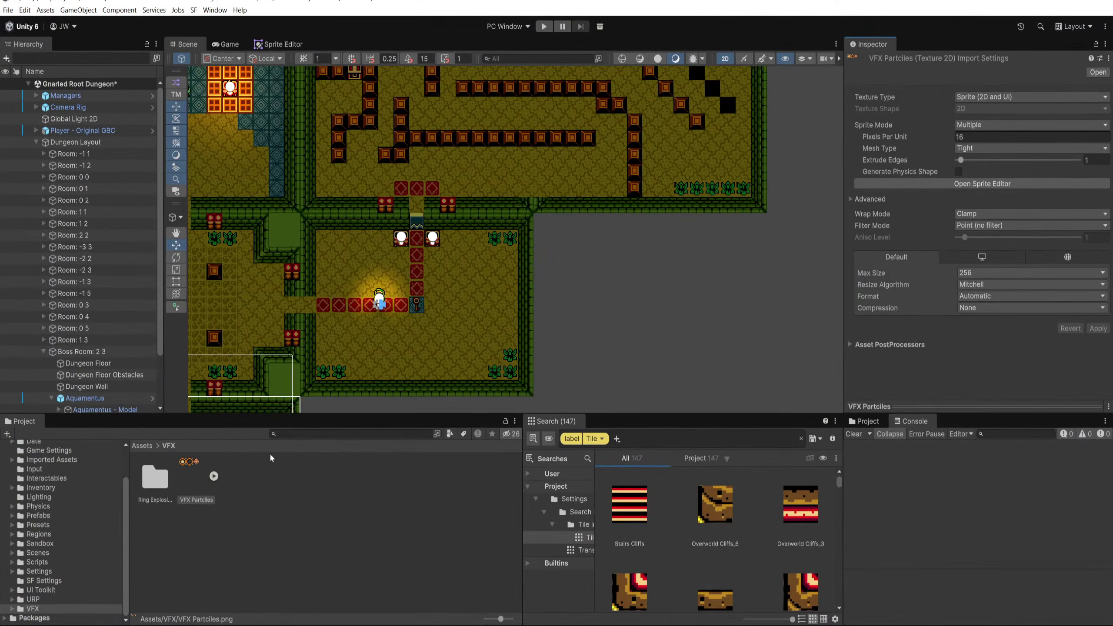
click(267, 45)
scroll(490, 162, up, 6)
drag(499, 153, 371, 156)
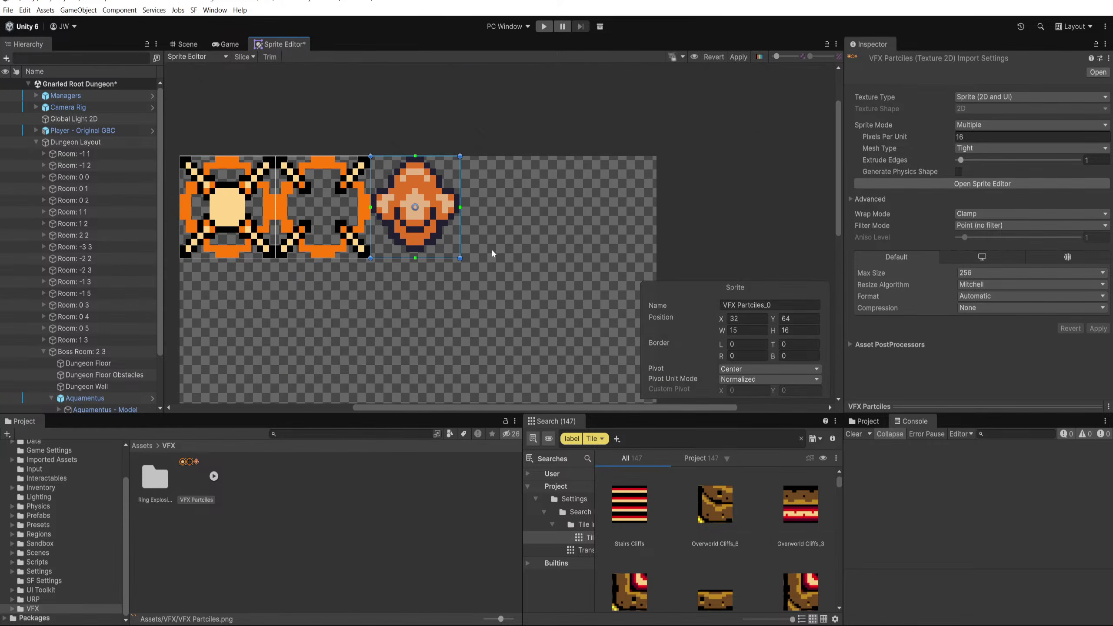
scroll(491, 253, up, 2)
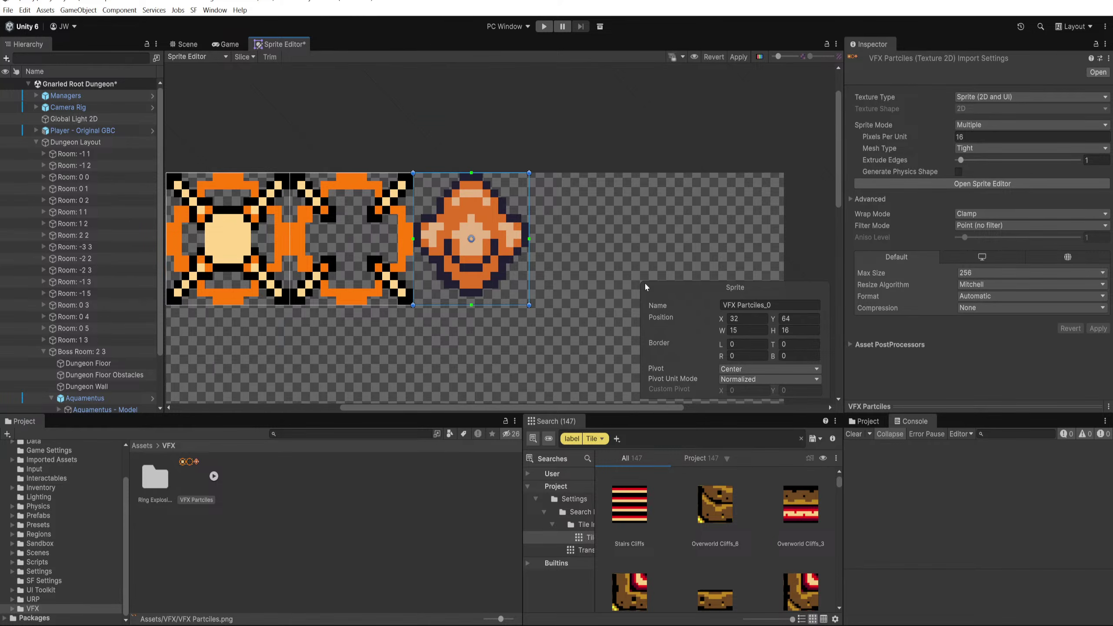
Step: Name the new slice Smoke VFX_01, reusing the naming pattern of the Explosion Ring_1 slice
click(765, 305)
click(371, 205)
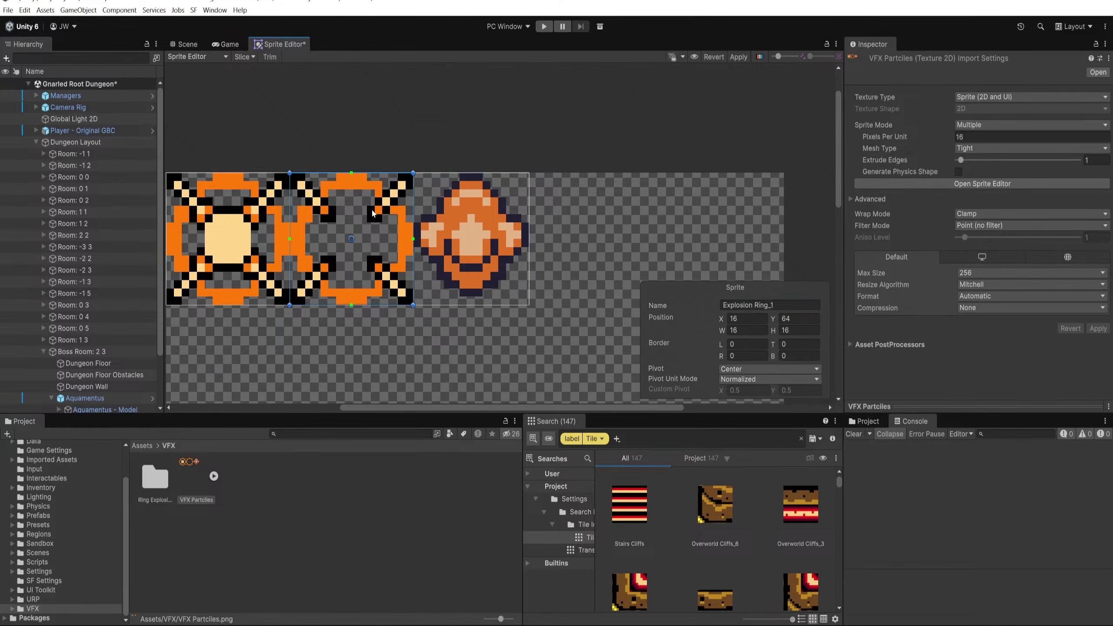
click(746, 306)
key(ctrl+c)
click(478, 245)
click(746, 306)
key(ctrl+v)
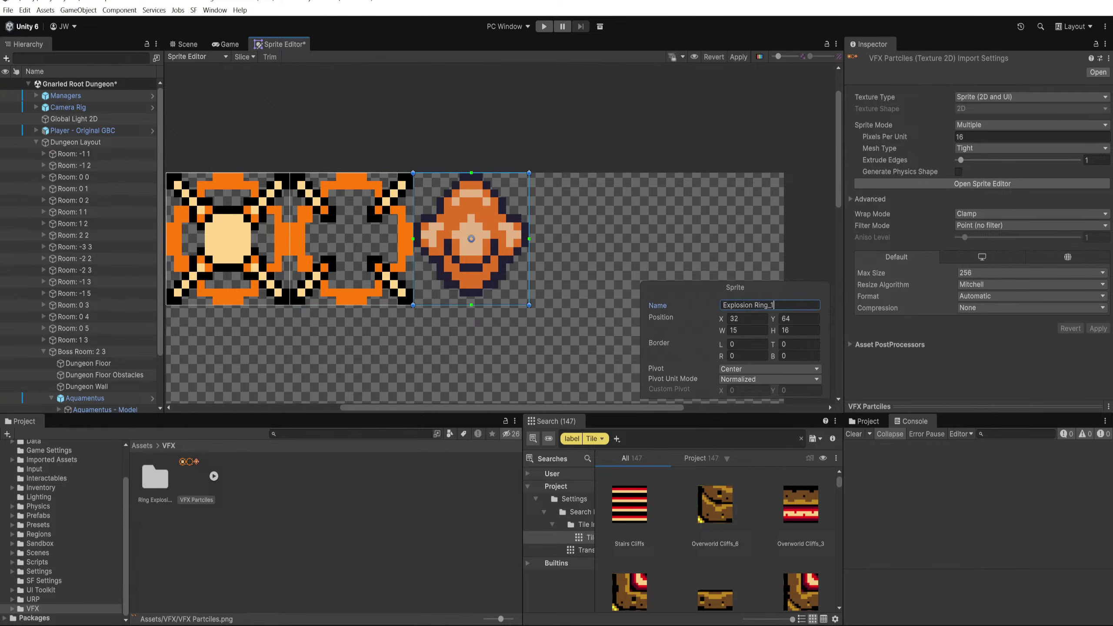
click(755, 305)
key(BackSpace)
key(BackSpace)
key(BackSpace)
key(BackSpace)
key(BackSpace)
key(BackSpace)
key(BackSpace)
key(BackSpace)
key(BackSpace)
key(BackSpace)
text(Smoke)
key(Delete)
key(Delete)
key(Delete)
key(Delete)
text(VF)
Step: Apply the slice changes to the VFX Partciles sheet and close the Sprite Editor
click(738, 58)
click(569, 337)
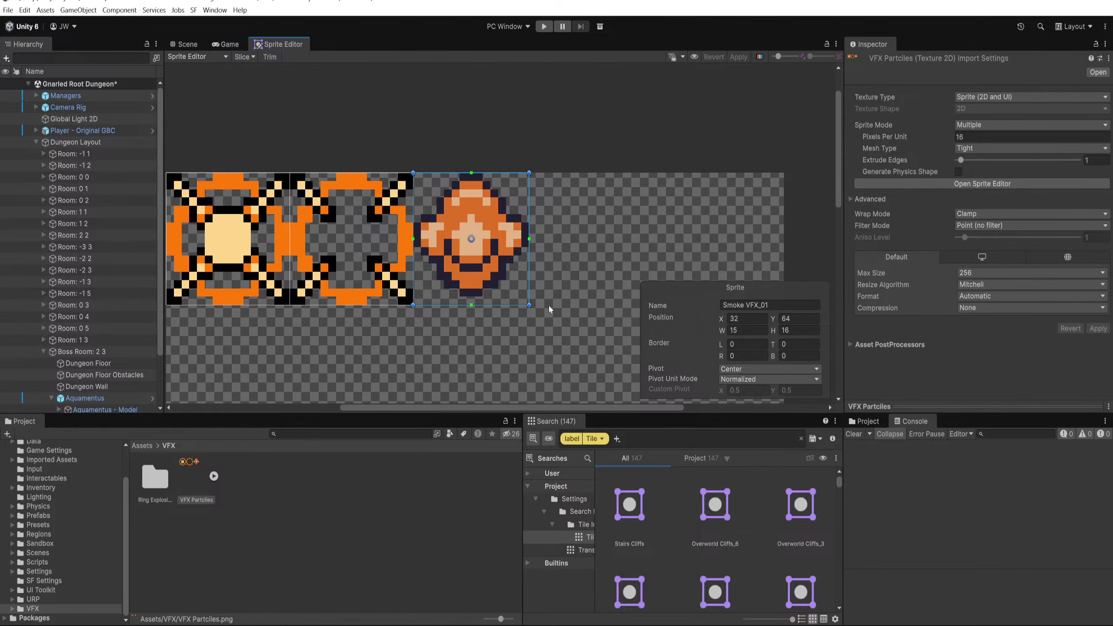
middle_click(285, 48)
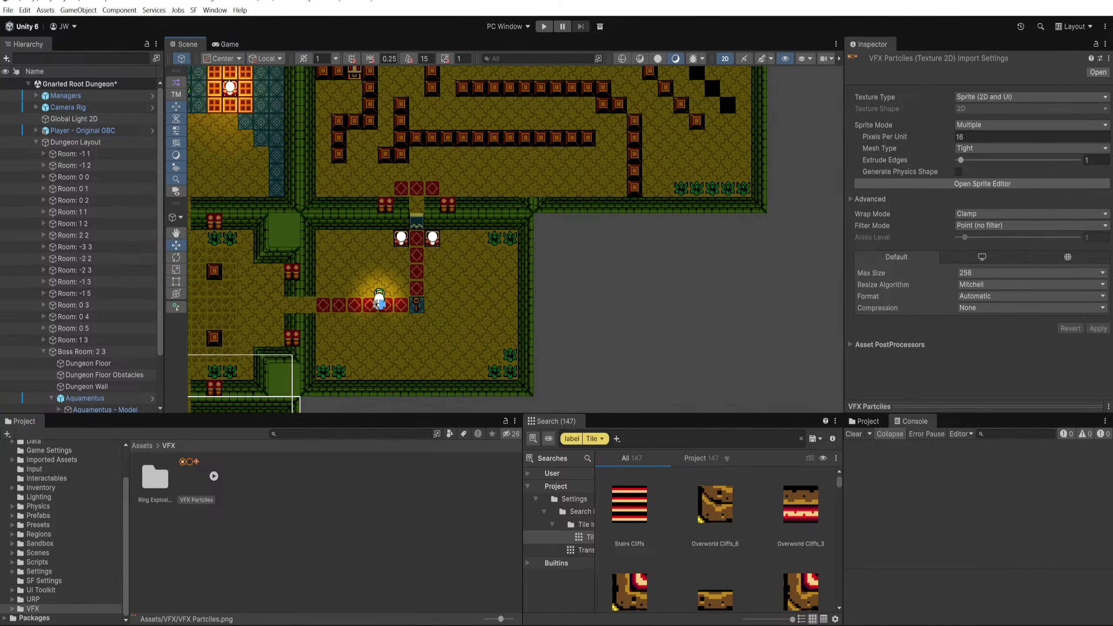
Step: Switch to Aseprite, check the burst against the emulator's version, and duplicate the sprite into the fourth cell at position 49, 1
click(318, 596)
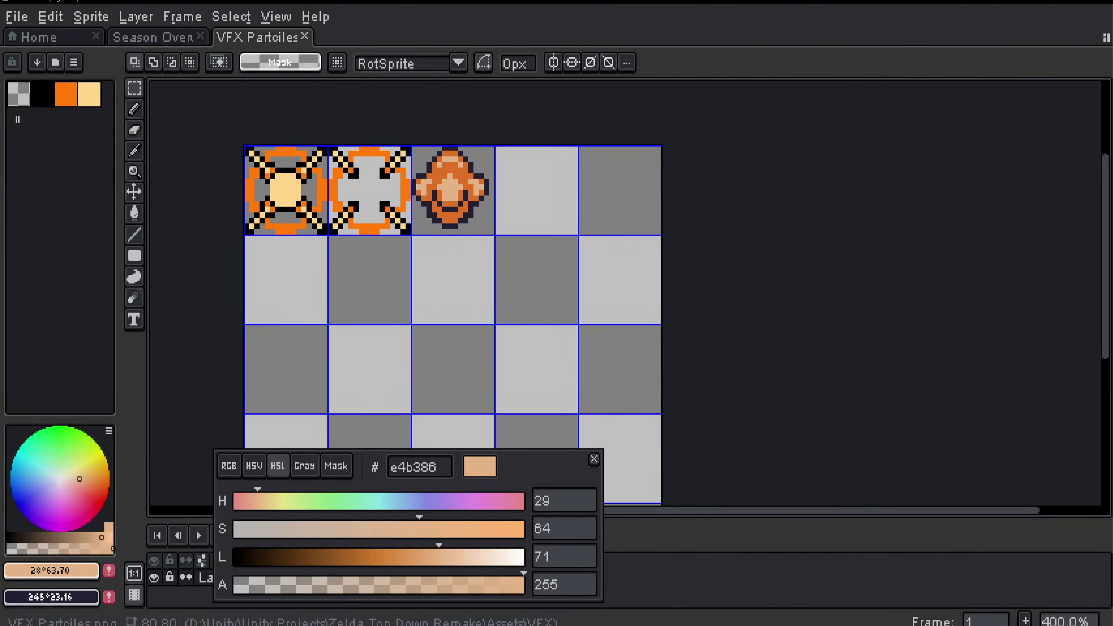
key(alt+Tab)
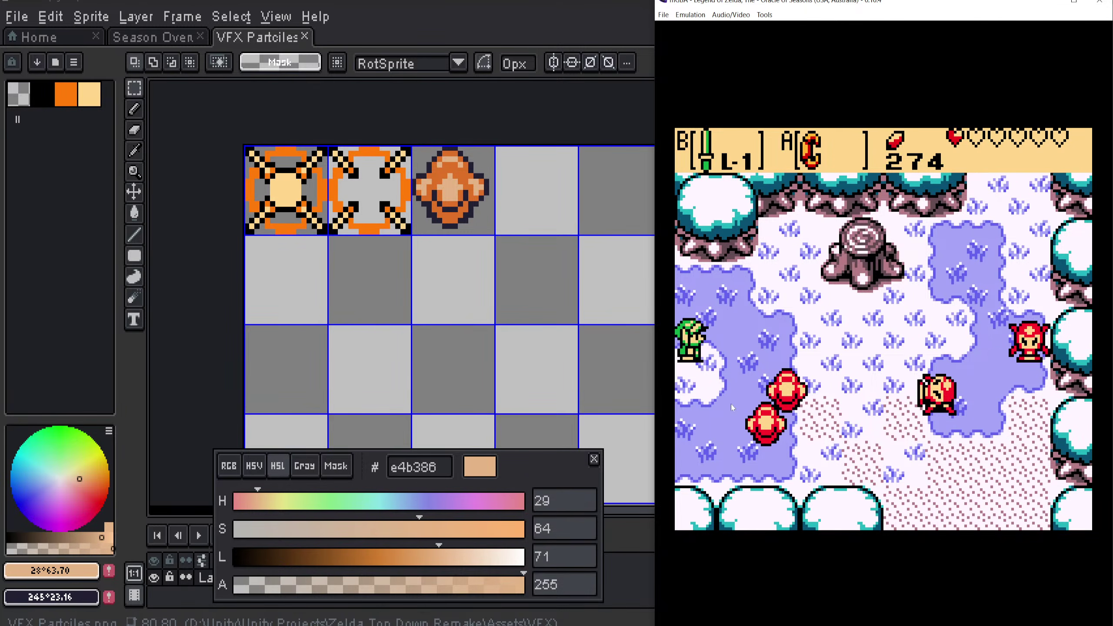
scroll(460, 179, up, 2)
drag(405, 209, 438, 304)
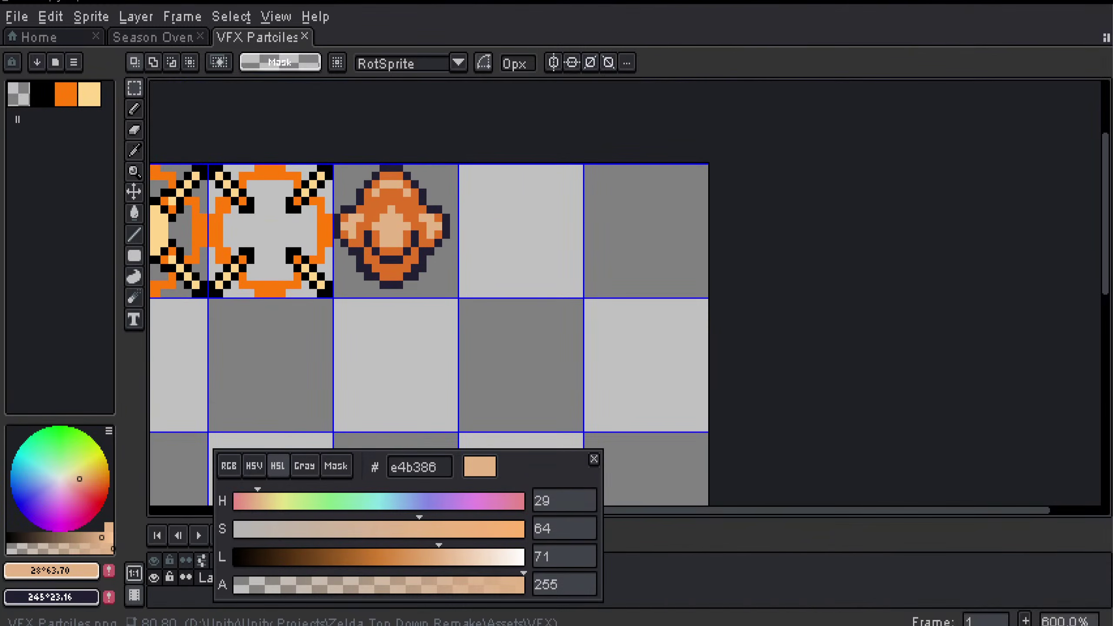
key(alt+Tab)
key(alt+Tab)
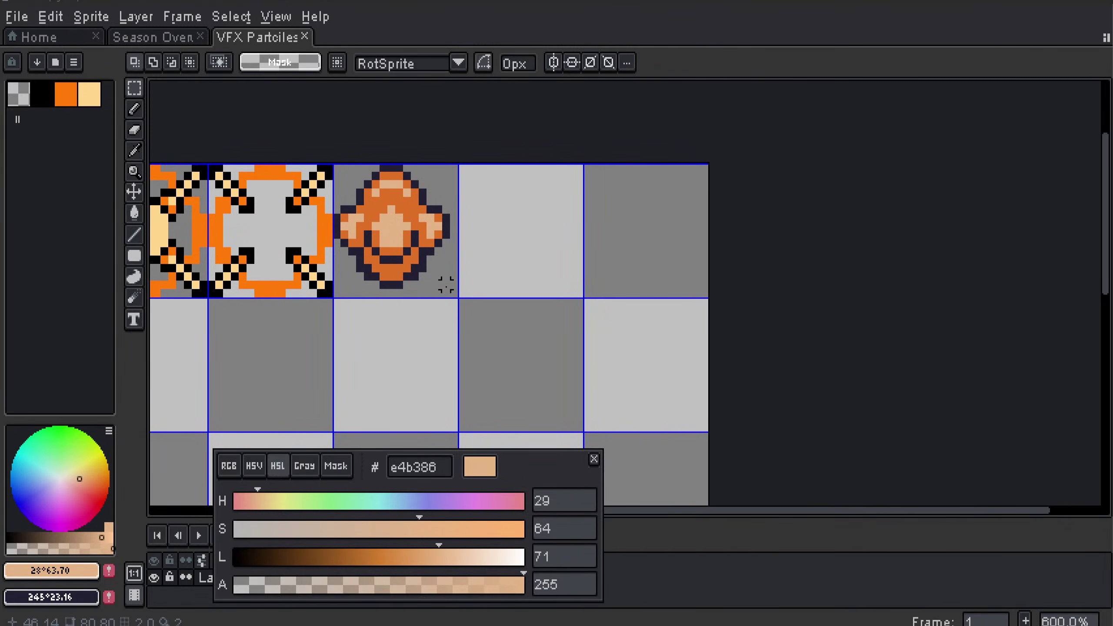
drag(453, 293, 334, 158)
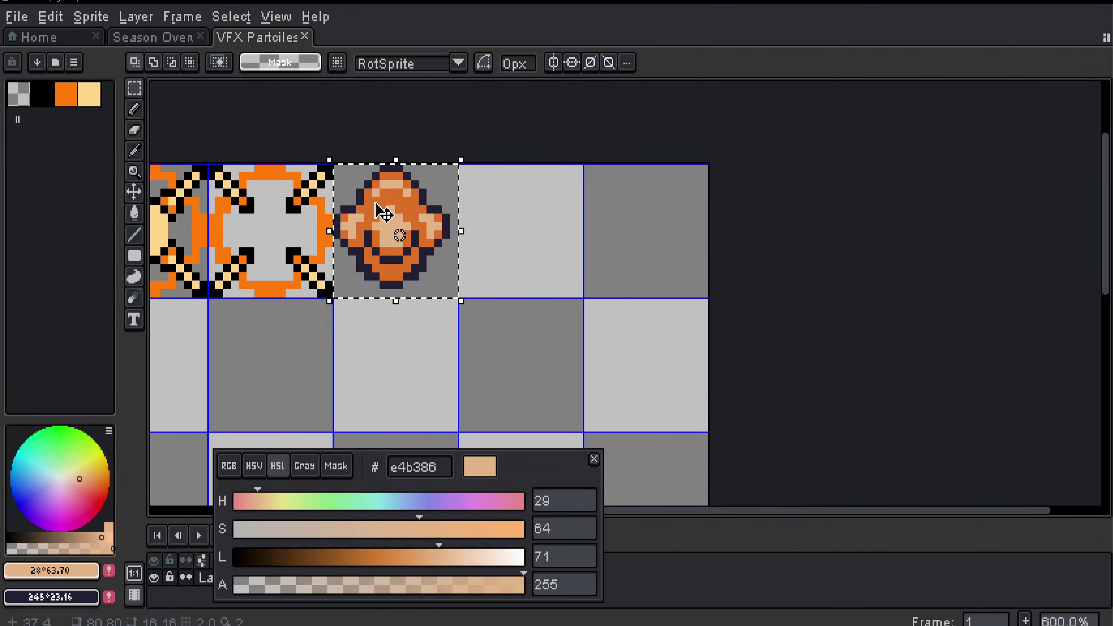
drag(414, 202, 547, 210)
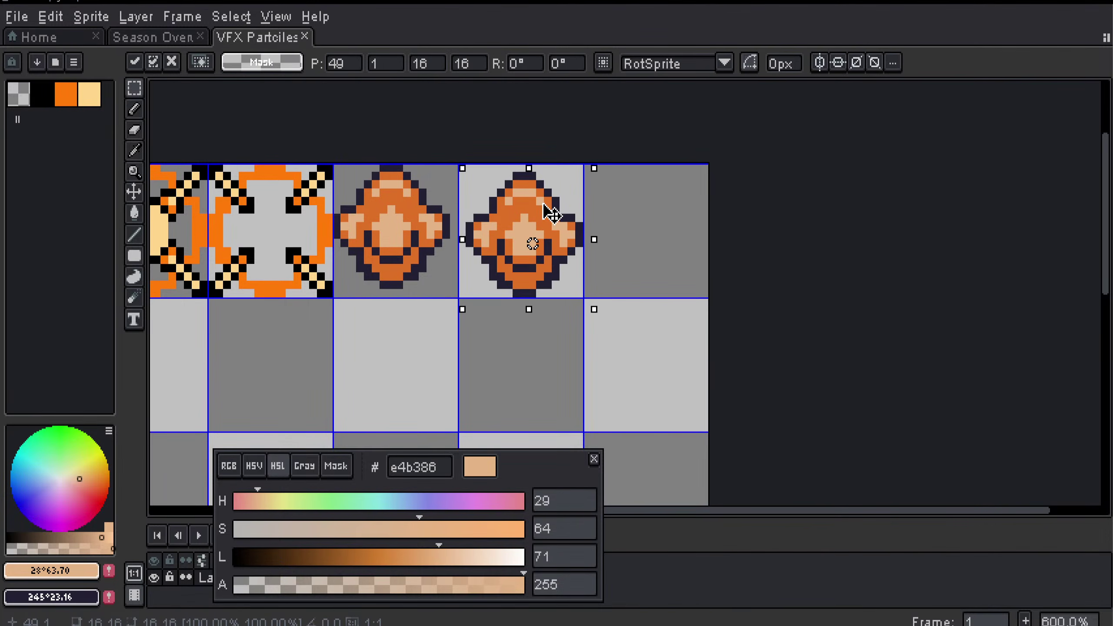
key(Return)
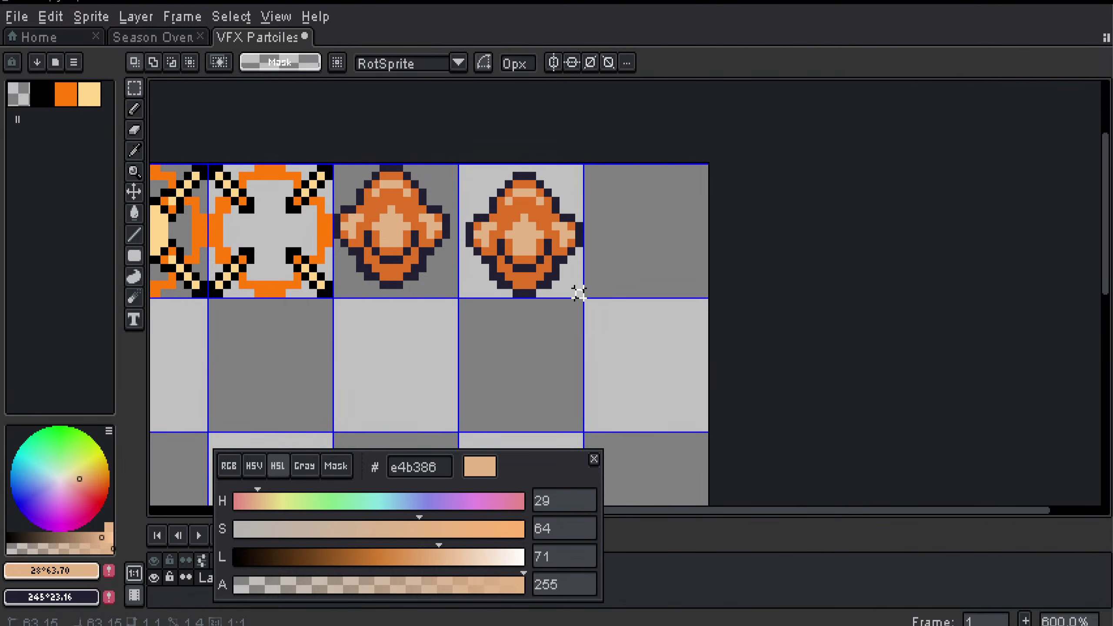
Step: Try inverting various colour channel combinations on the duplicated burst sprite and close Invert Color without applying it
click(181, 16)
mouse_move(134, 17)
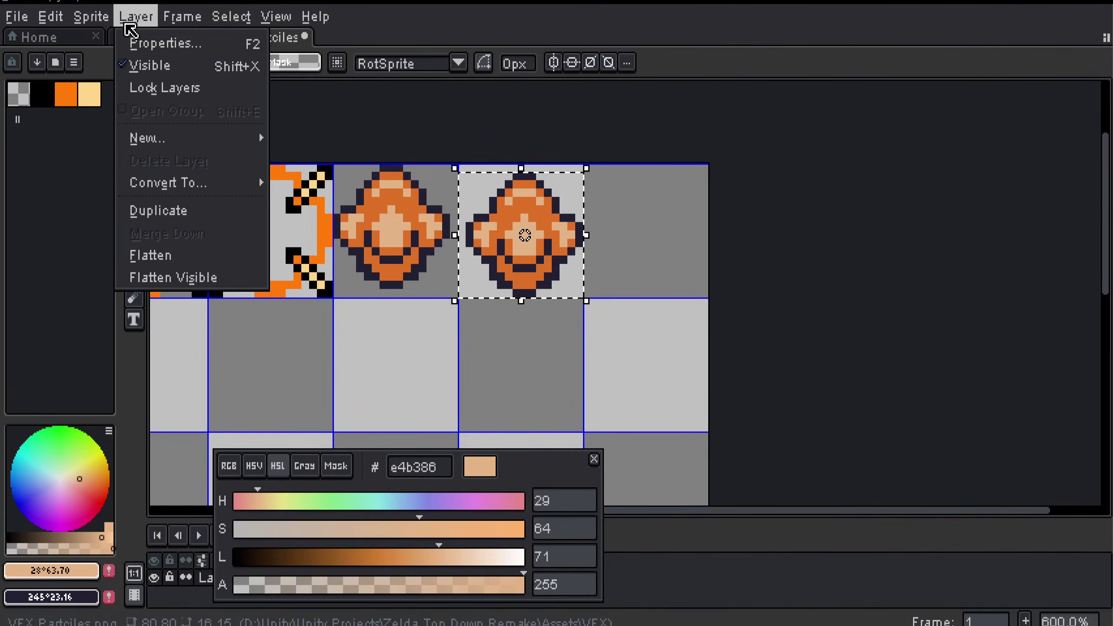
click(131, 17)
click(92, 18)
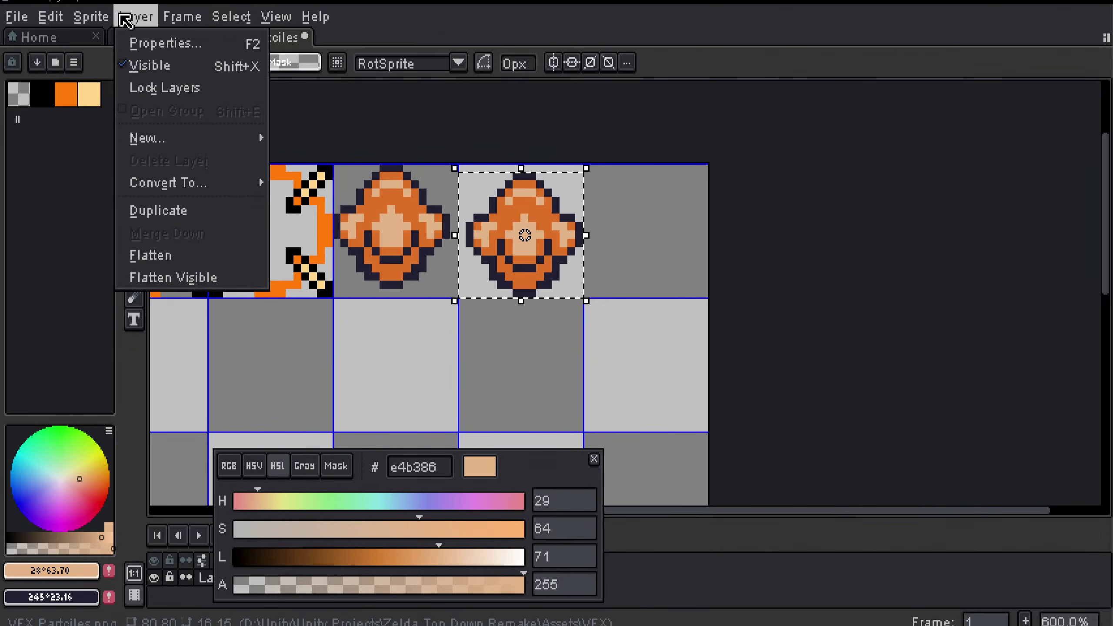
mouse_move(168, 22)
mouse_move(43, 24)
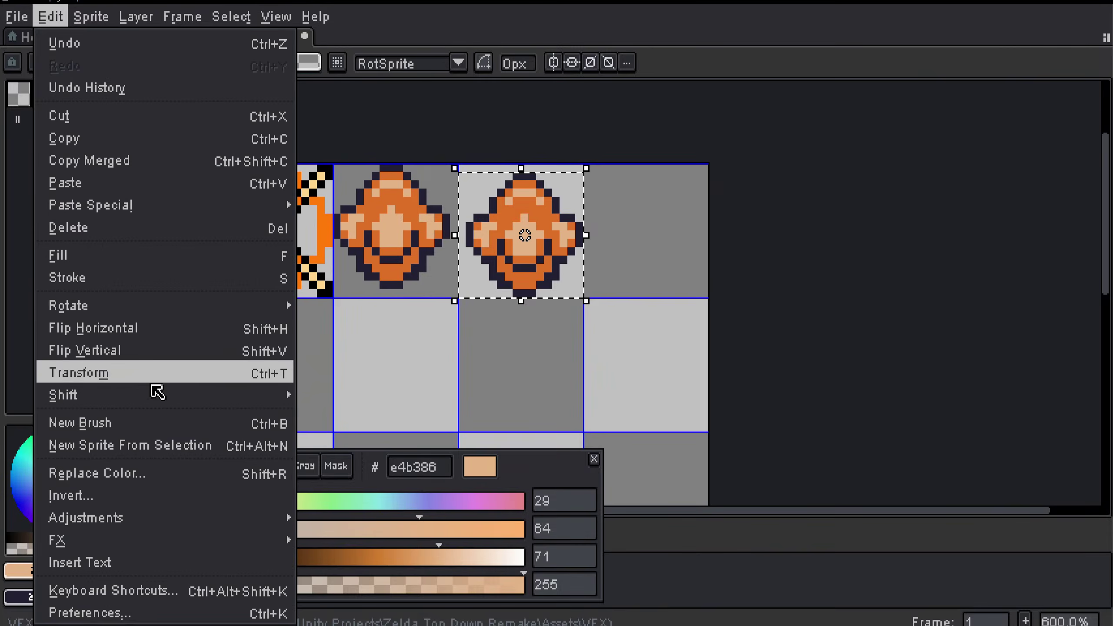
click(124, 503)
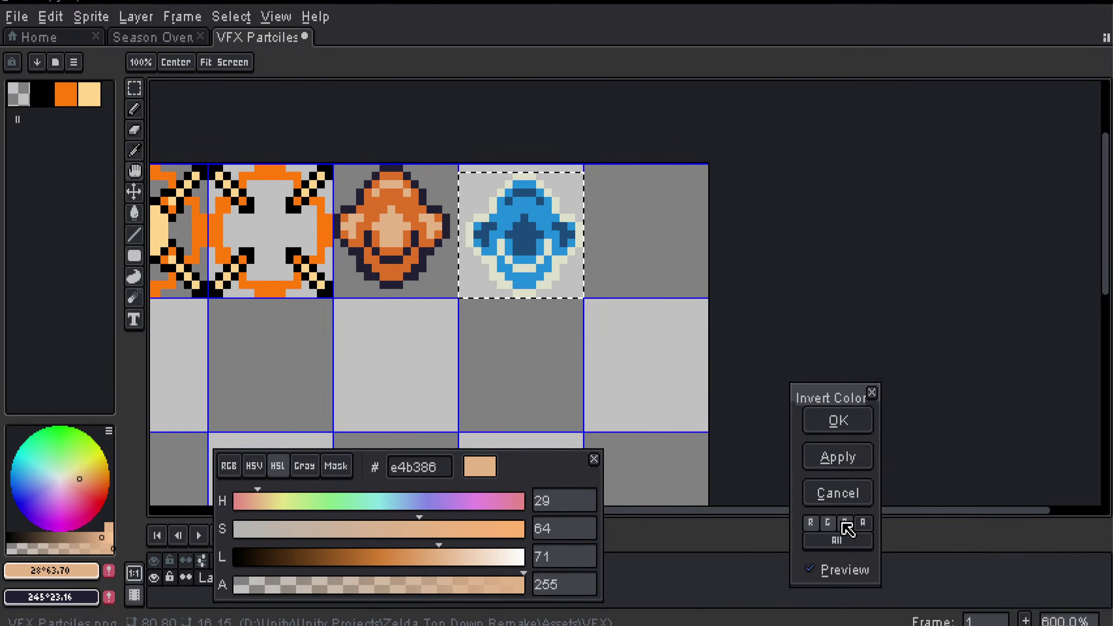
click(812, 523)
click(844, 526)
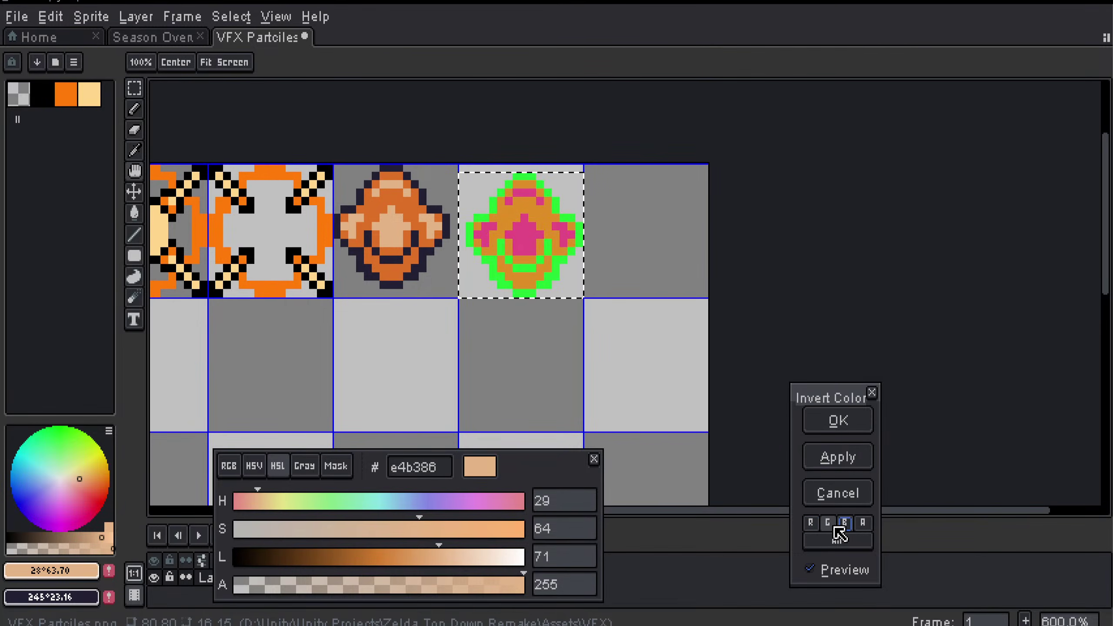
click(828, 526)
click(861, 525)
click(862, 526)
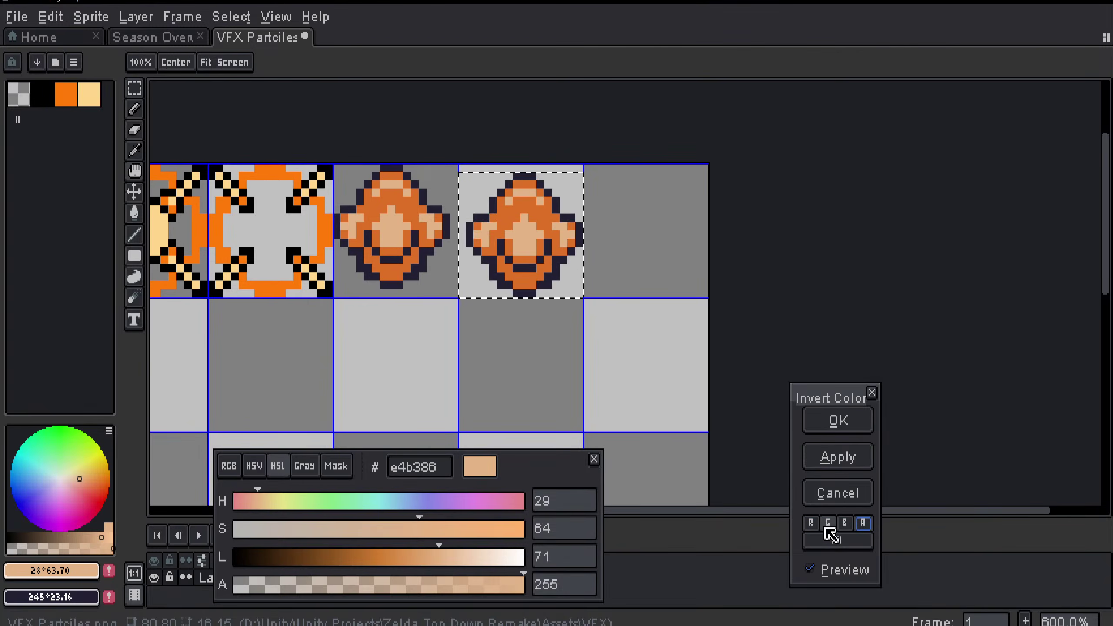
click(813, 525)
click(845, 522)
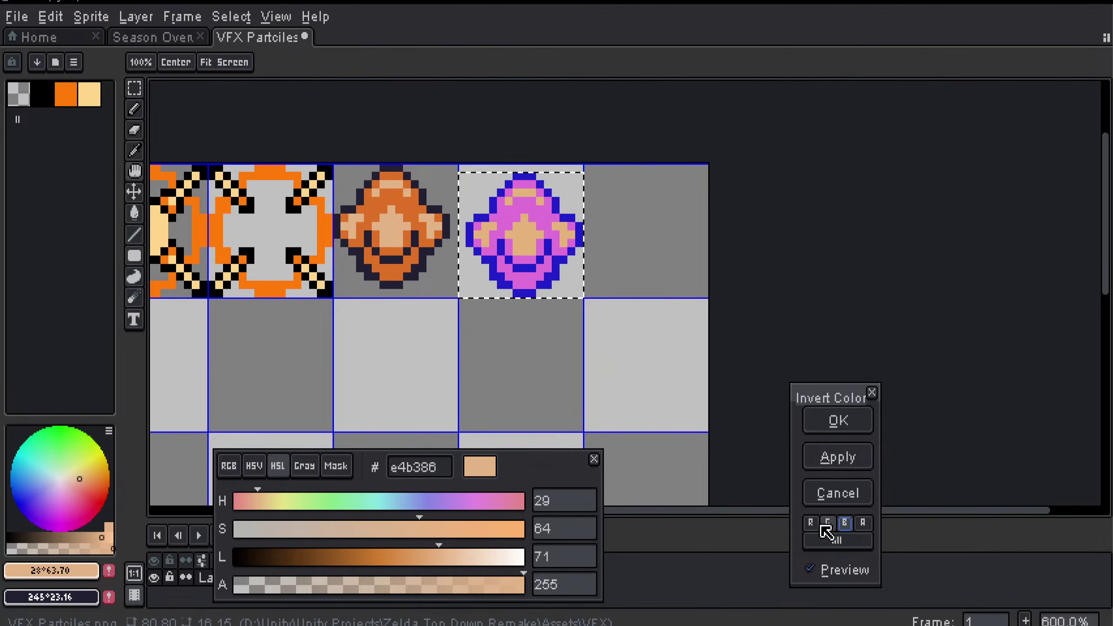
click(811, 523)
click(811, 523)
click(828, 523)
click(844, 524)
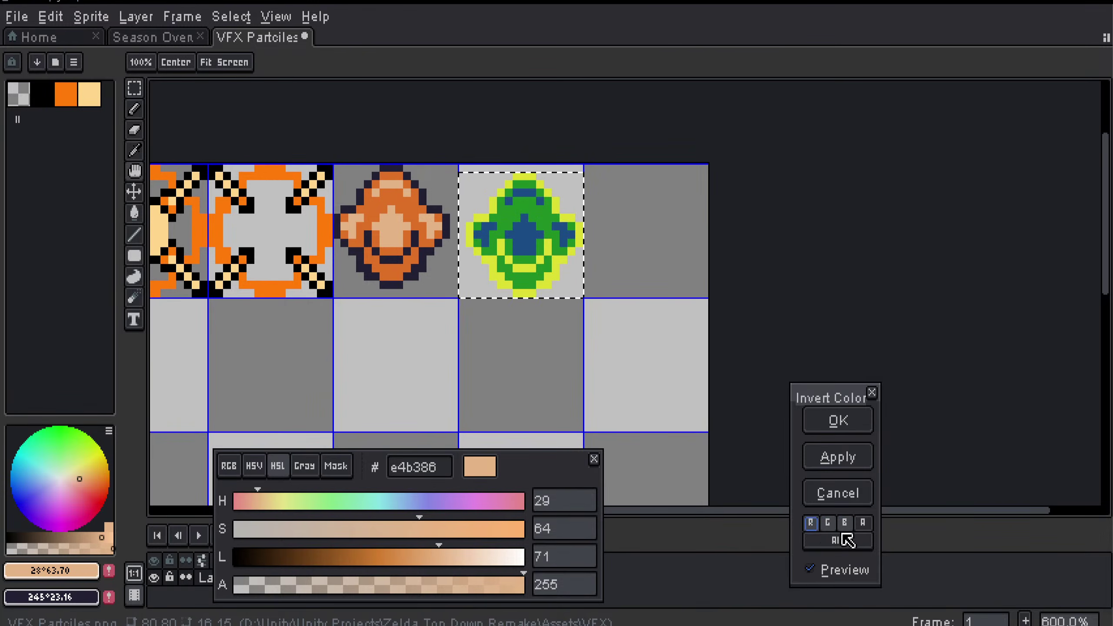
click(842, 542)
click(844, 523)
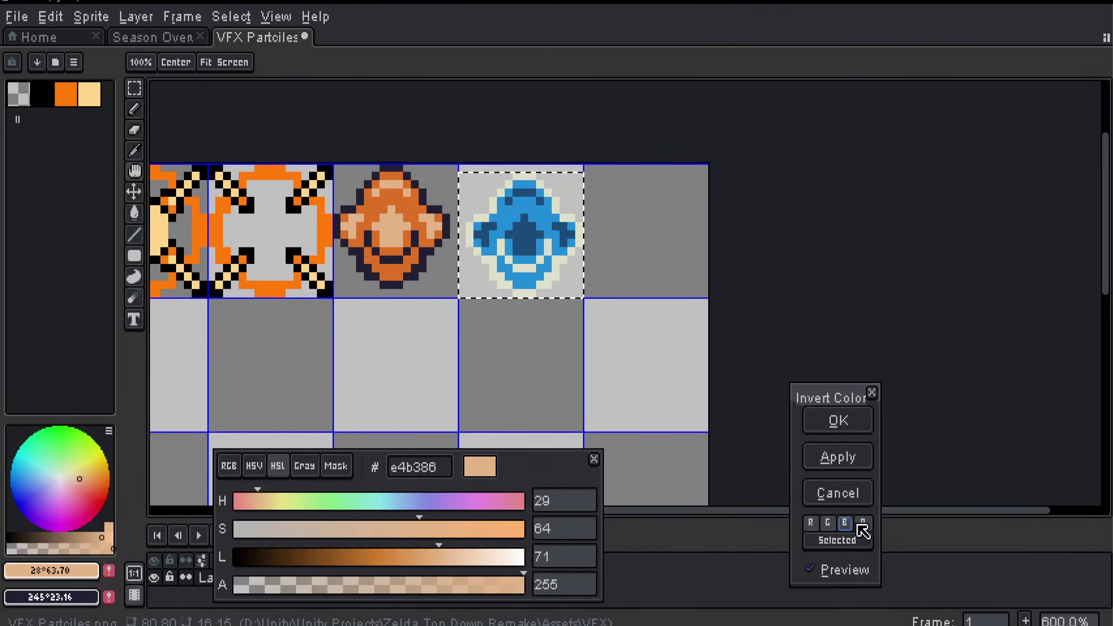
click(872, 392)
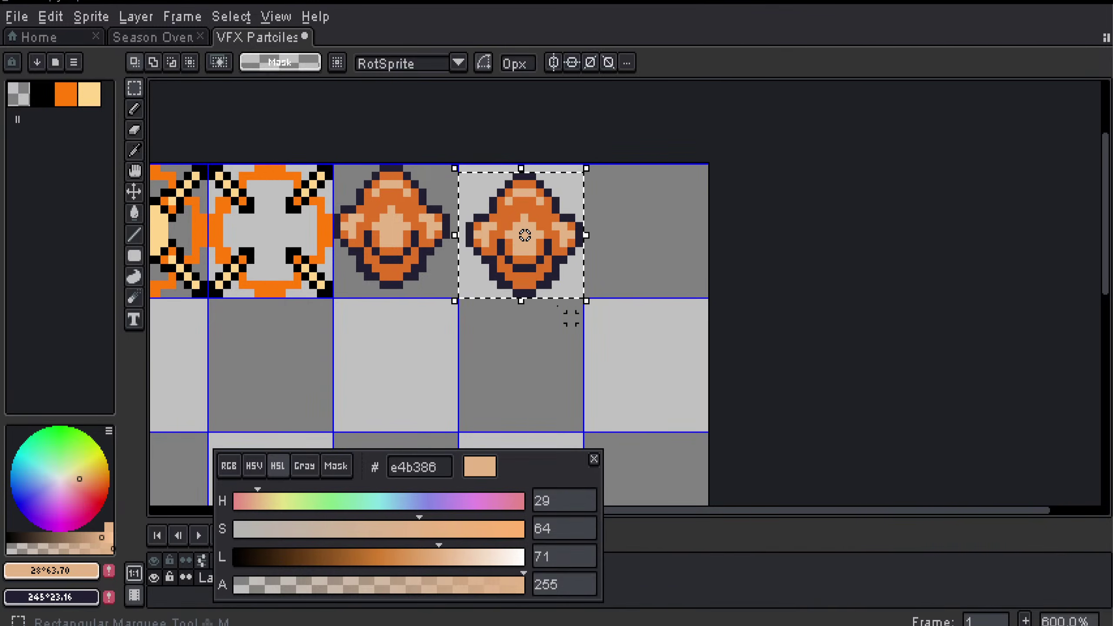
click(91, 17)
mouse_move(55, 17)
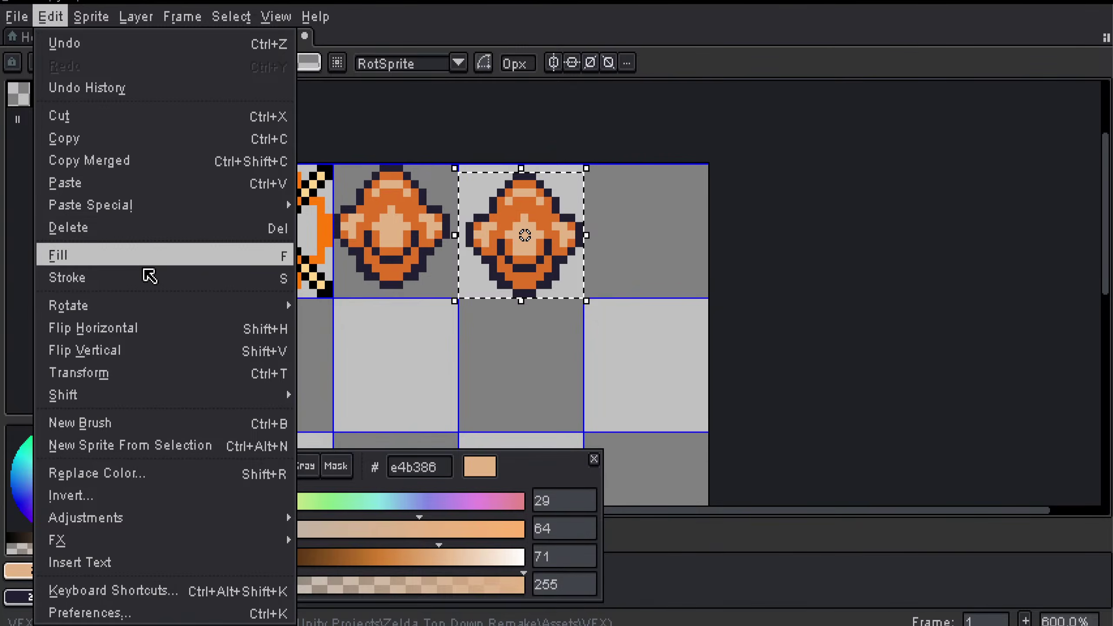
mouse_move(145, 514)
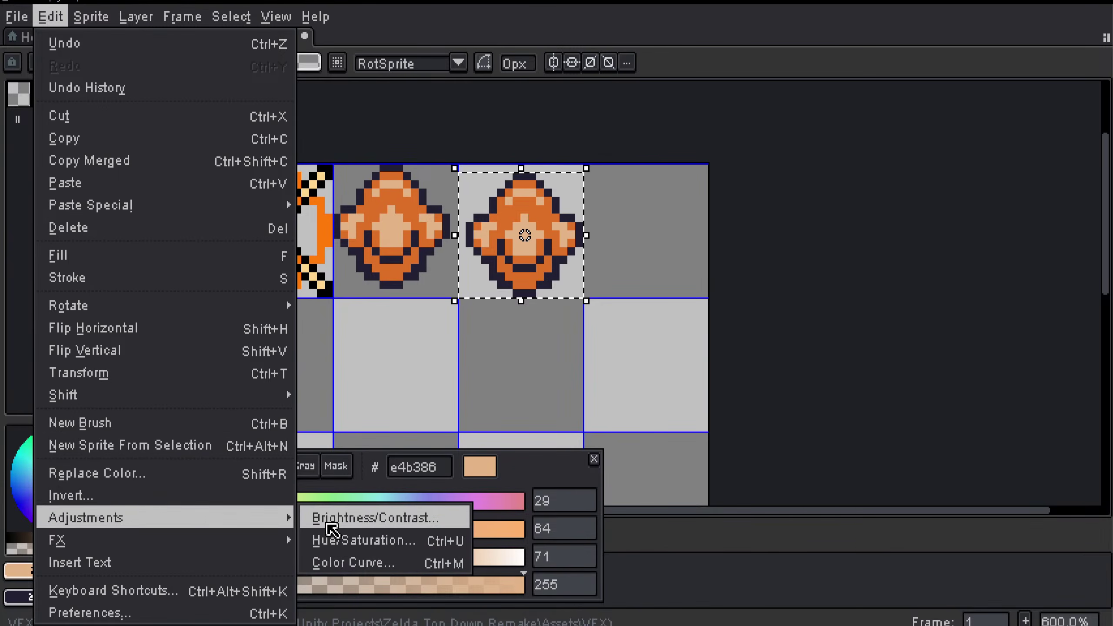
click(430, 361)
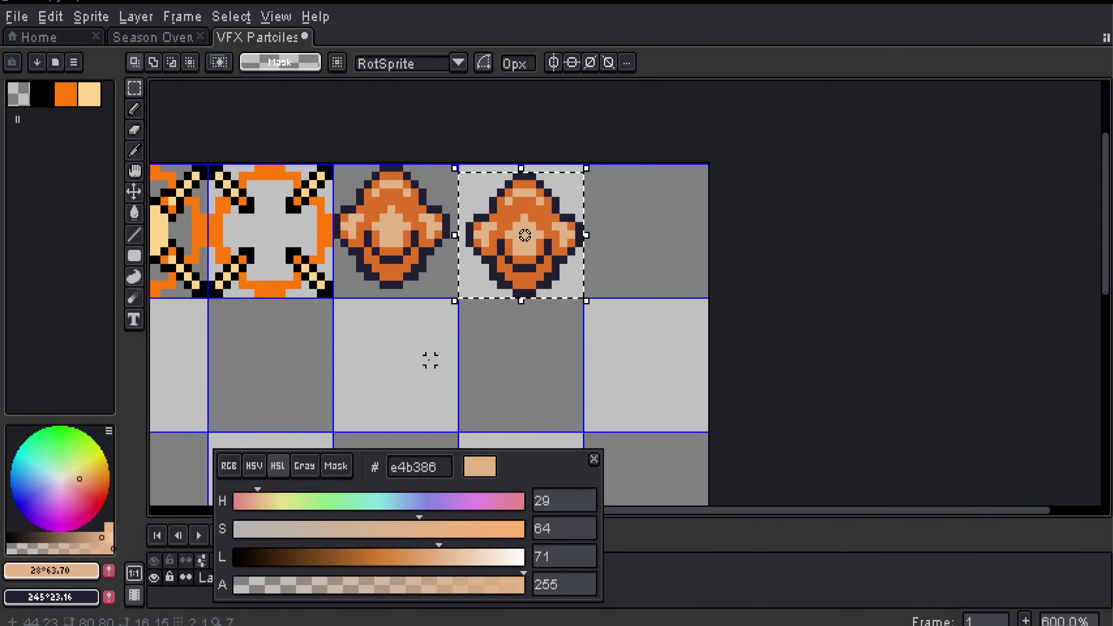
click(529, 384)
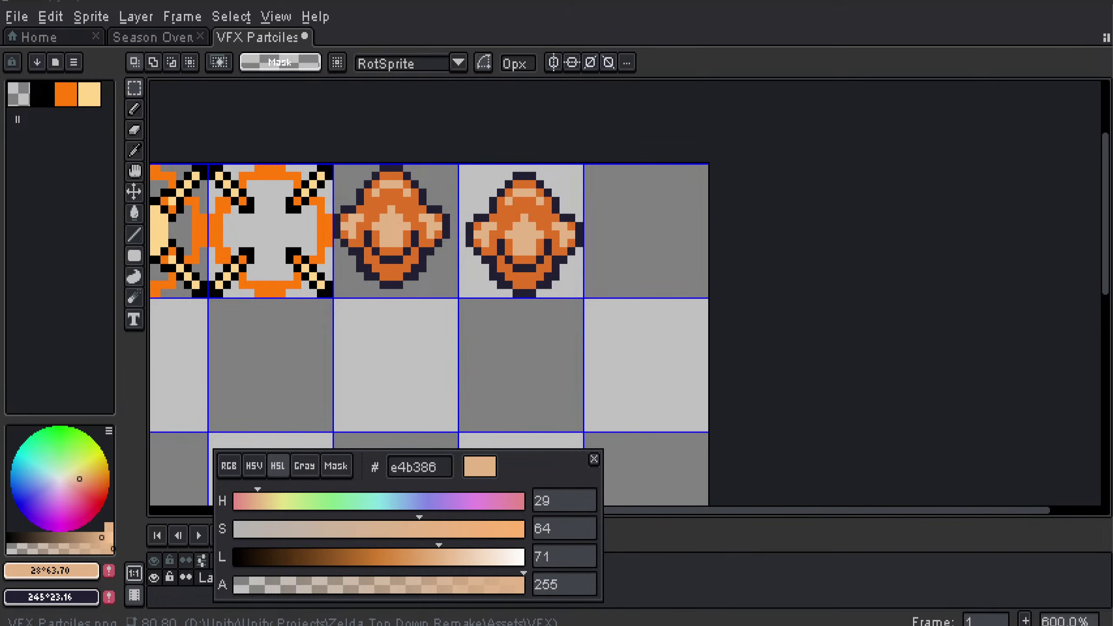
Step: Try inverting the colours of a copy of the second explosion ring frame placed at position 16, 32, and discard the copy
scroll(507, 344, down, 1)
drag(502, 351, 589, 340)
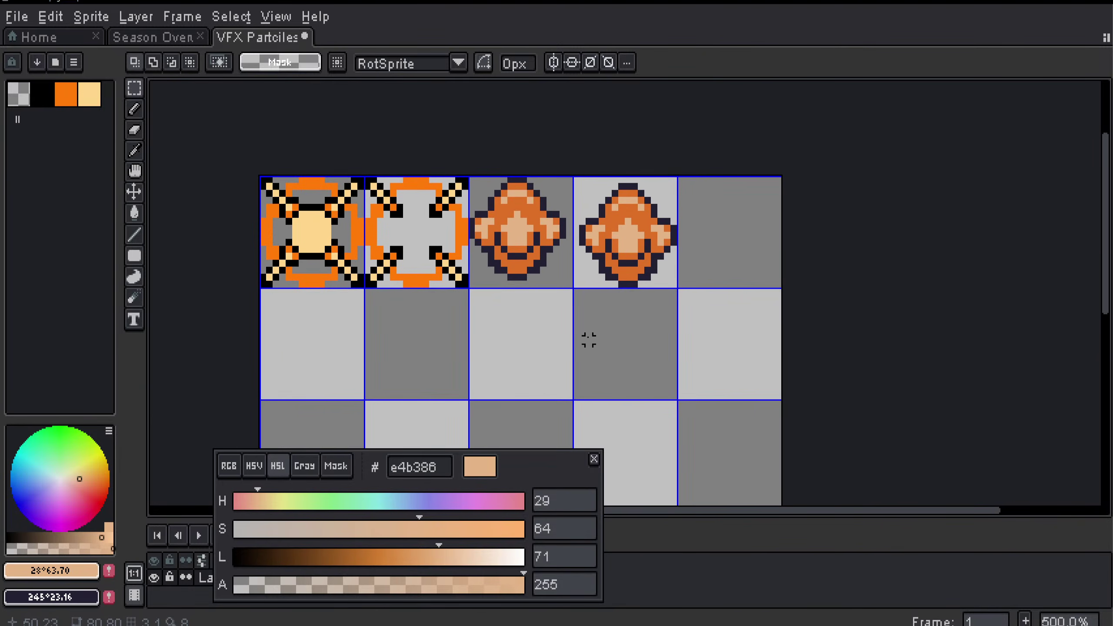
drag(502, 320, 558, 324)
drag(520, 288, 422, 182)
mouse_move(472, 219)
mouse_down()
mouse_move(482, 356)
mouse_move(492, 249)
mouse_move(486, 342)
mouse_up()
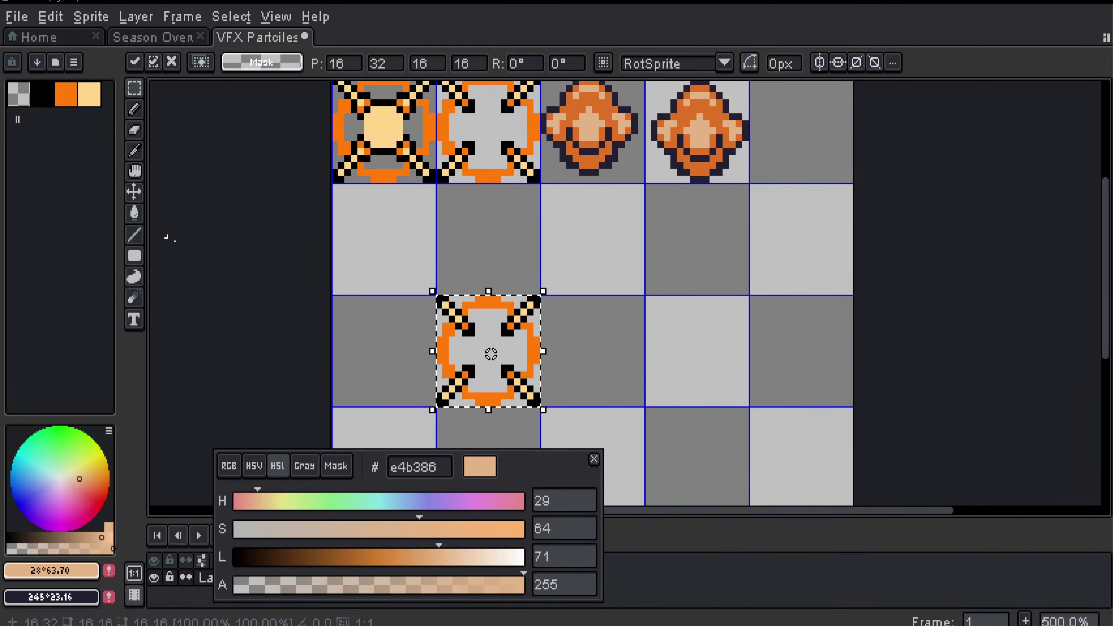
click(91, 20)
mouse_move(61, 22)
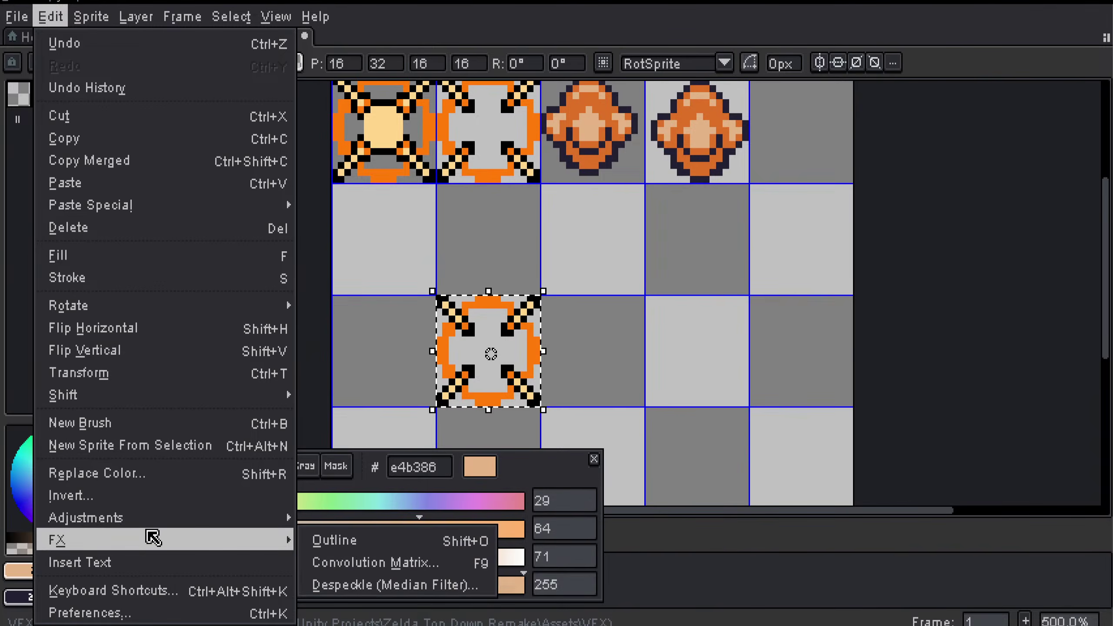
click(149, 501)
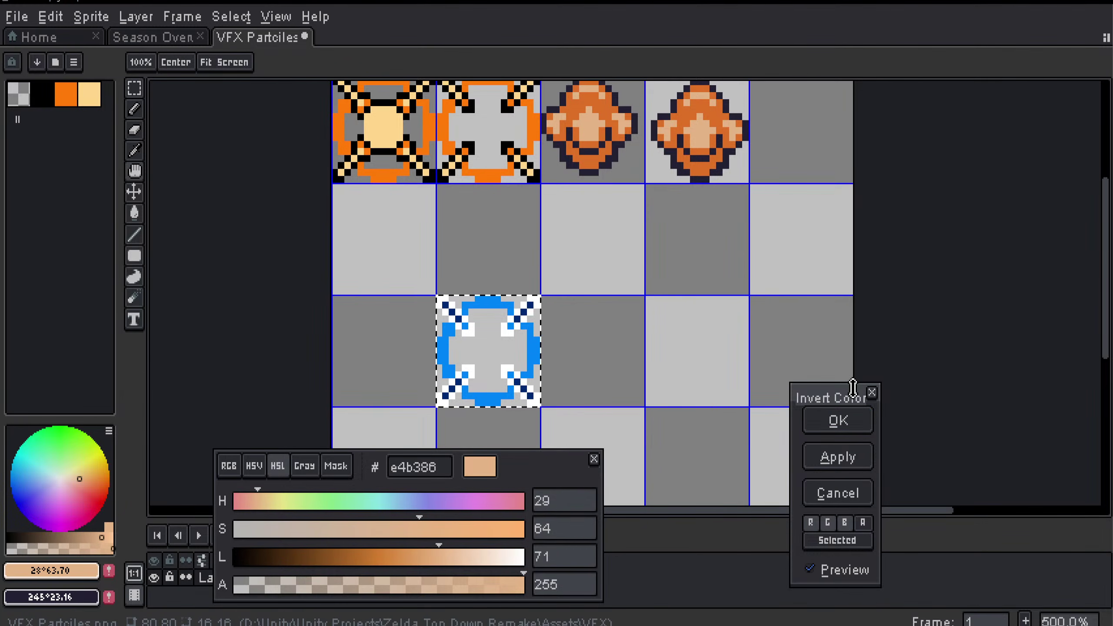
click(873, 391)
key(ctrl+z)
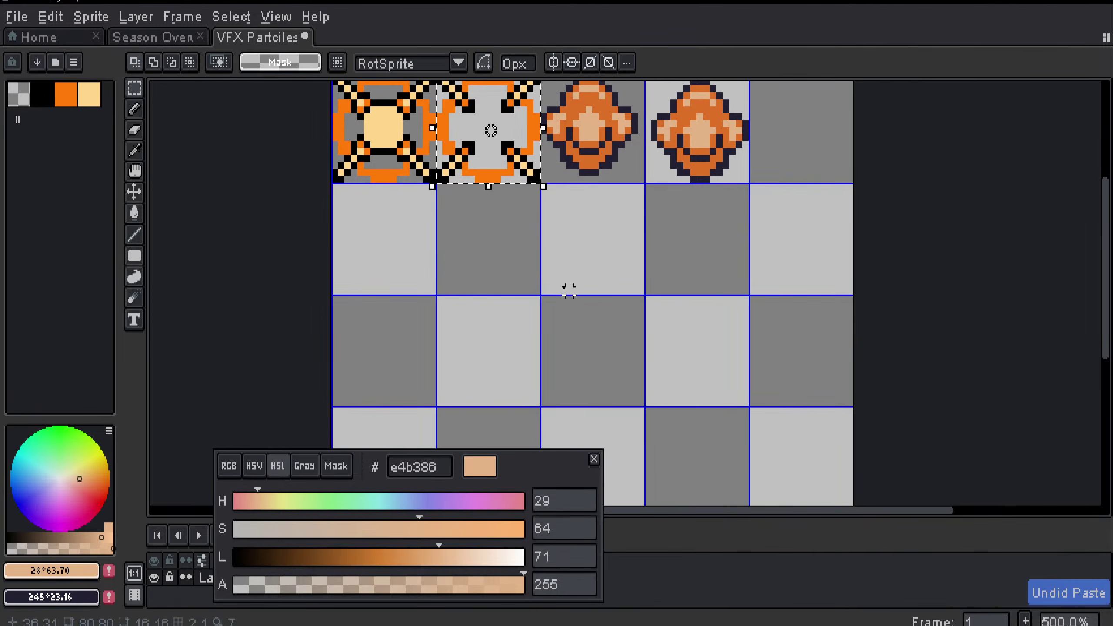
Step: Duplicate the two explosion ring frames into the second row of the sheet at position 0, 16
drag(515, 285, 505, 374)
click(540, 323)
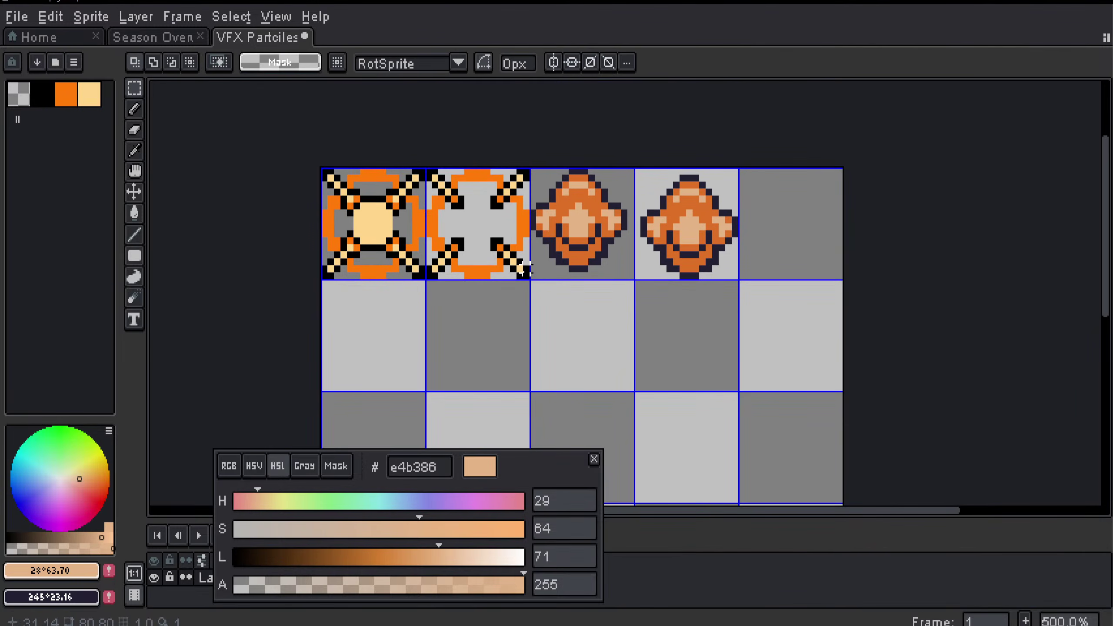
drag(524, 275, 325, 172)
key(ctrl+c)
key(ctrl+v)
drag(390, 185, 395, 303)
drag(559, 328, 595, 307)
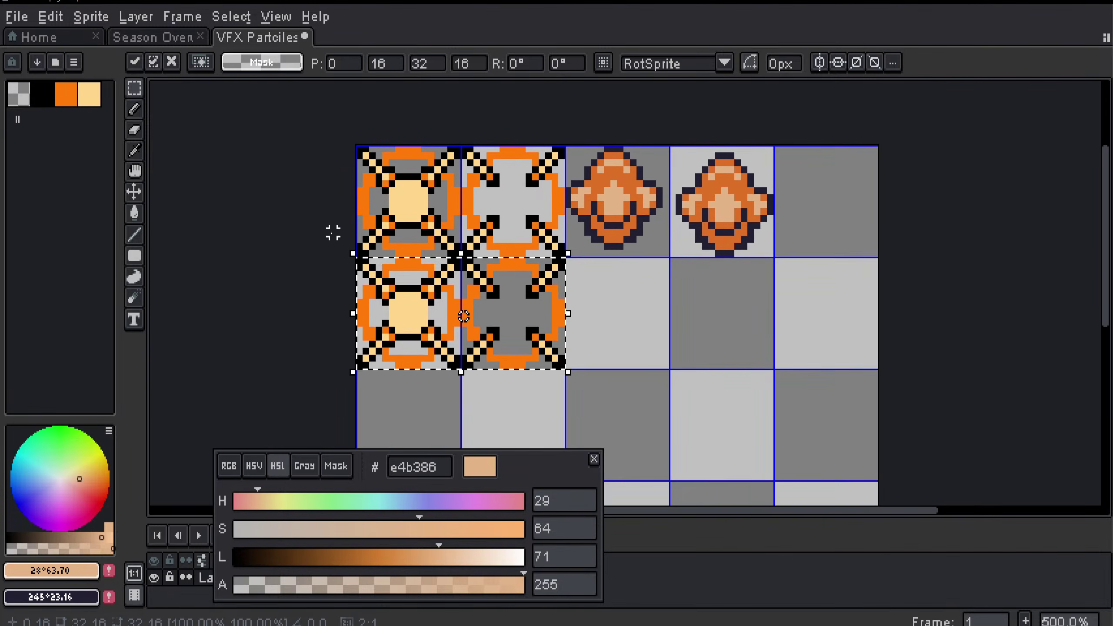
Step: Place another copy of the two explosion ring frames in the third row at position 0, 32 and commit it
drag(438, 330, 445, 364)
key(1)
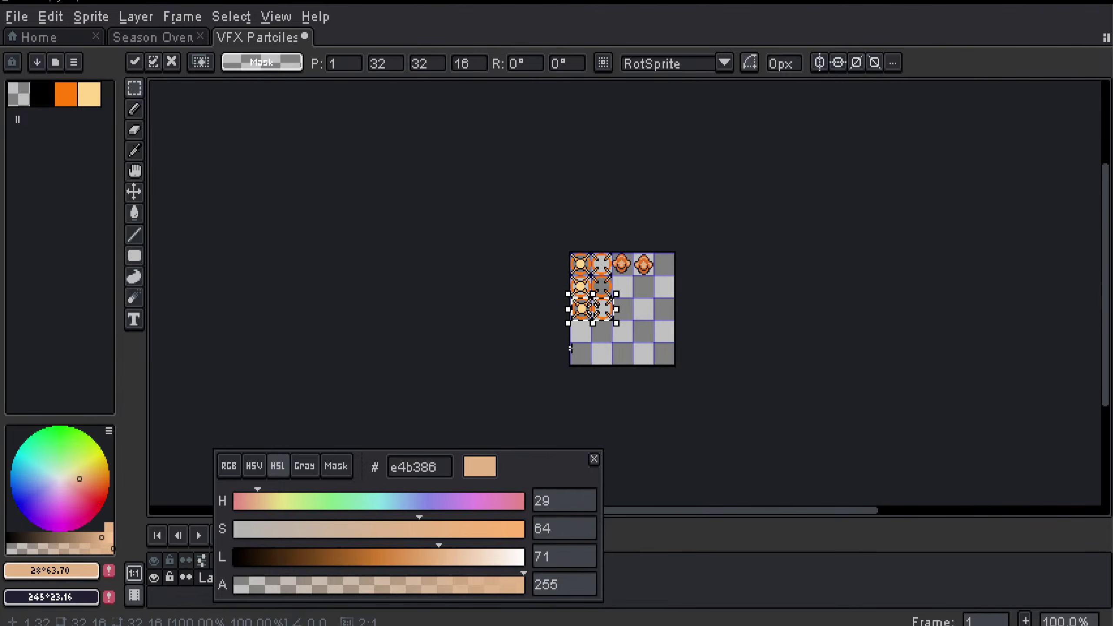
scroll(570, 349, up, 2)
drag(564, 348, 560, 350)
scroll(625, 350, up, 1)
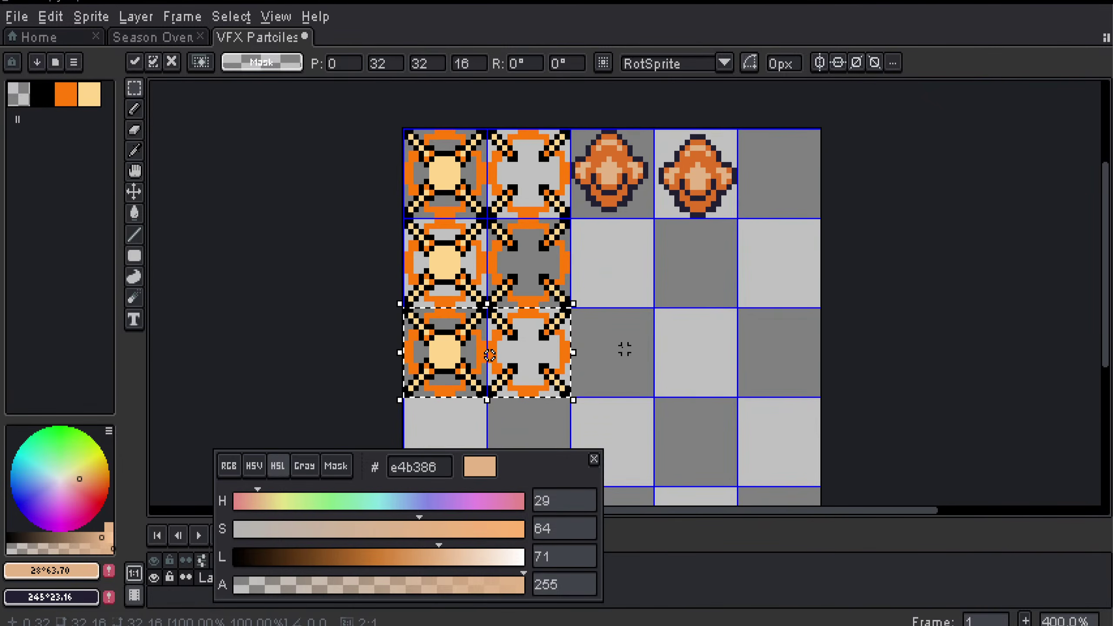
key(2)
key(Return)
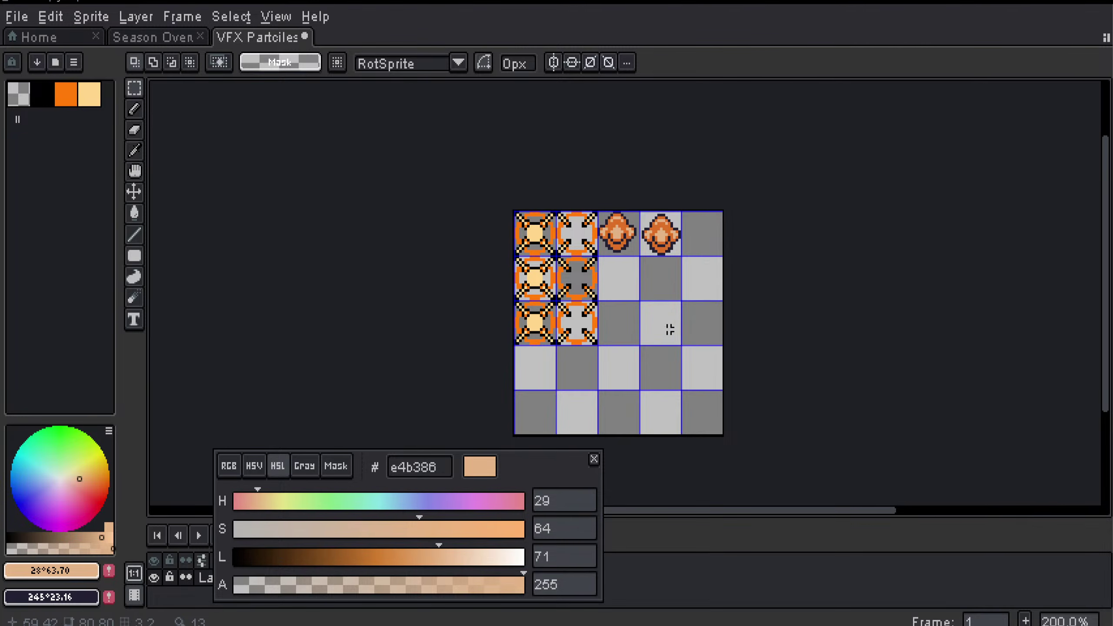
Step: Clear the selection, save the VFX Partciles sheet, and switch to Unity
key(4)
key(3)
drag(709, 371, 460, 172)
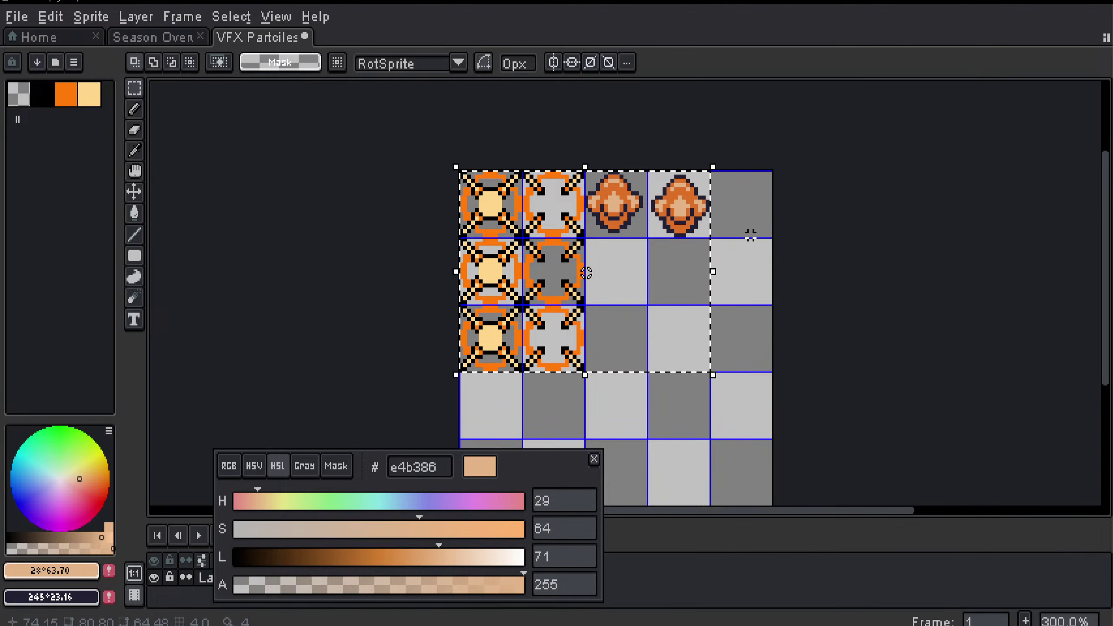
click(747, 234)
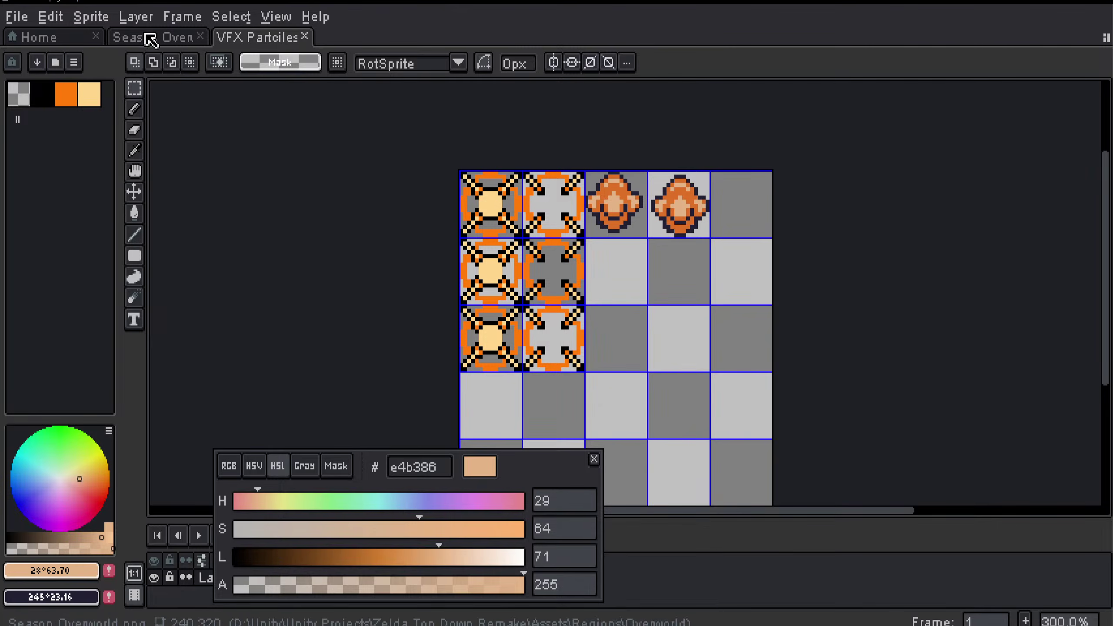
click(151, 37)
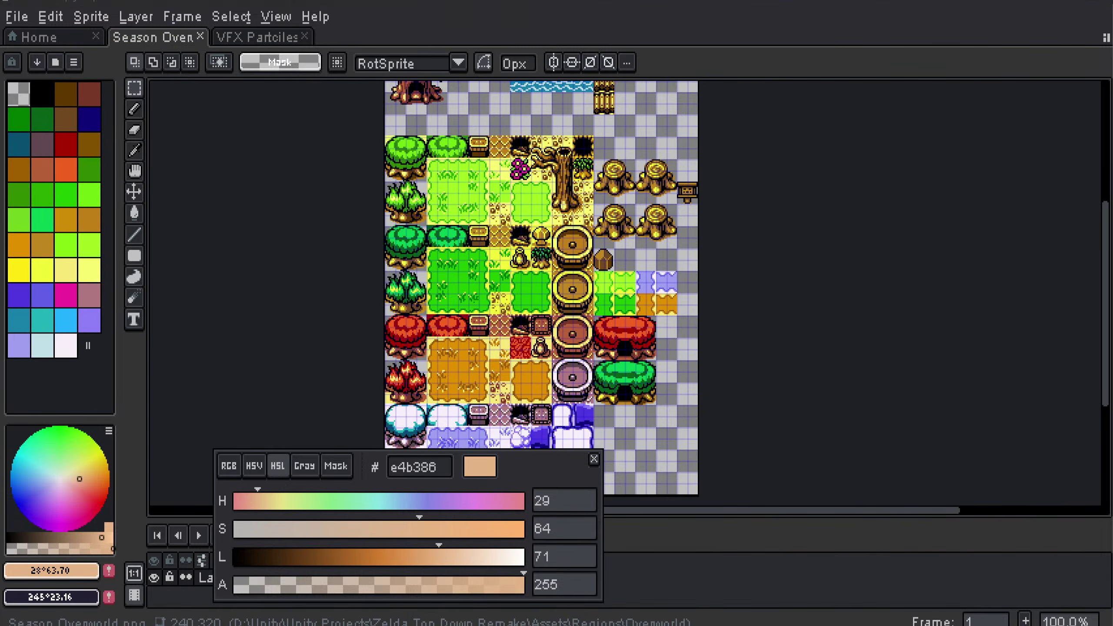
key(alt+Tab)
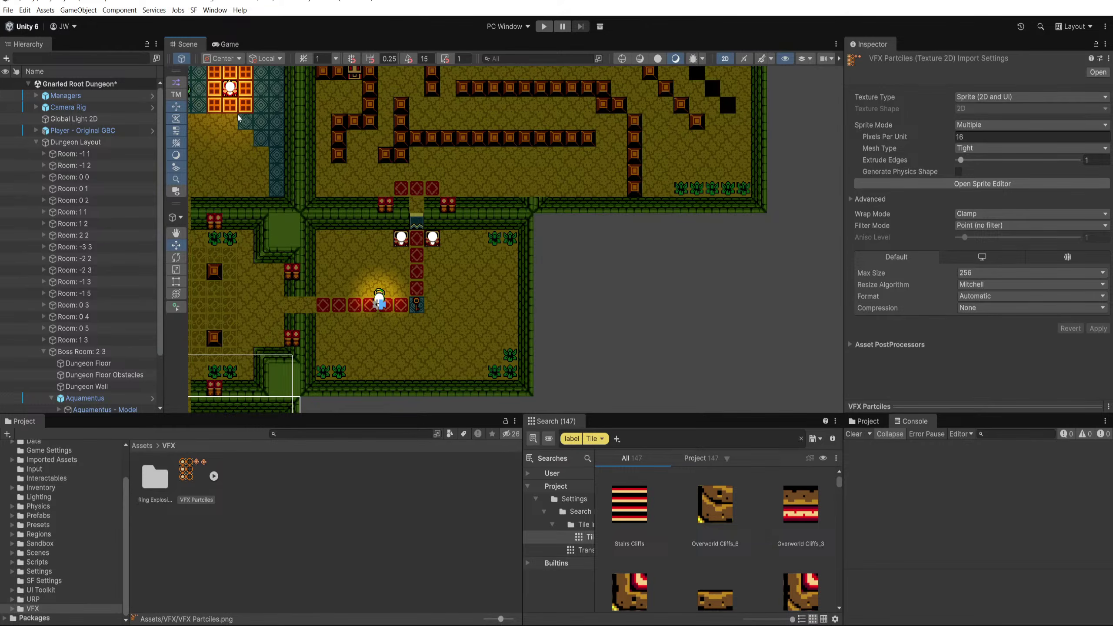
Step: Open the VFX Partciles sheet in the Sprite Editor and check the Smoke VFX_01 slice against the added frames
click(222, 46)
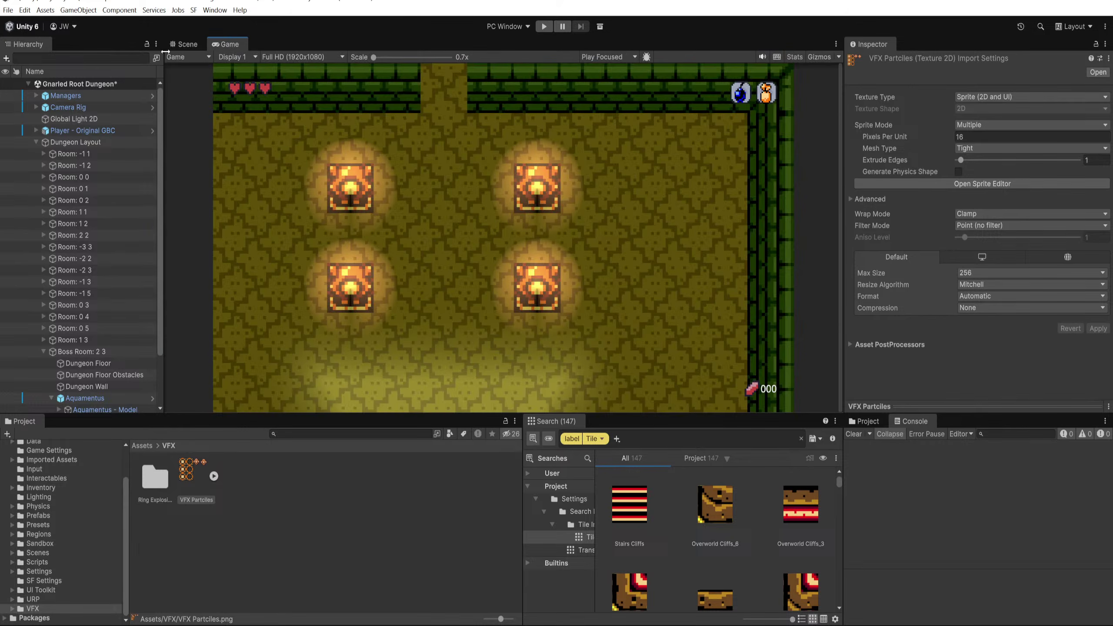
click(183, 45)
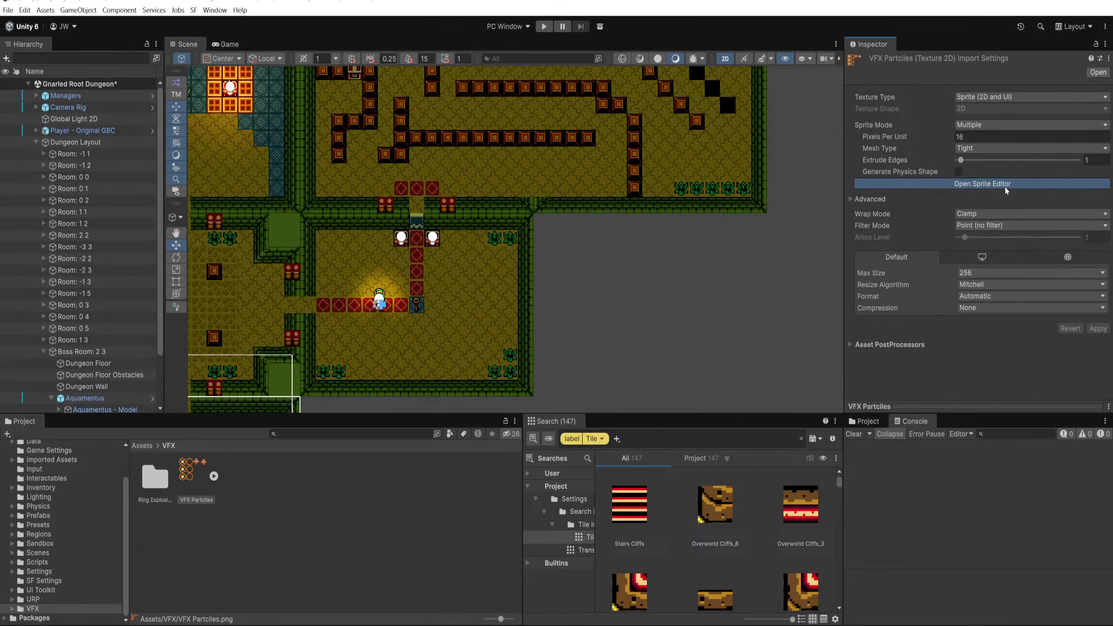
click(983, 184)
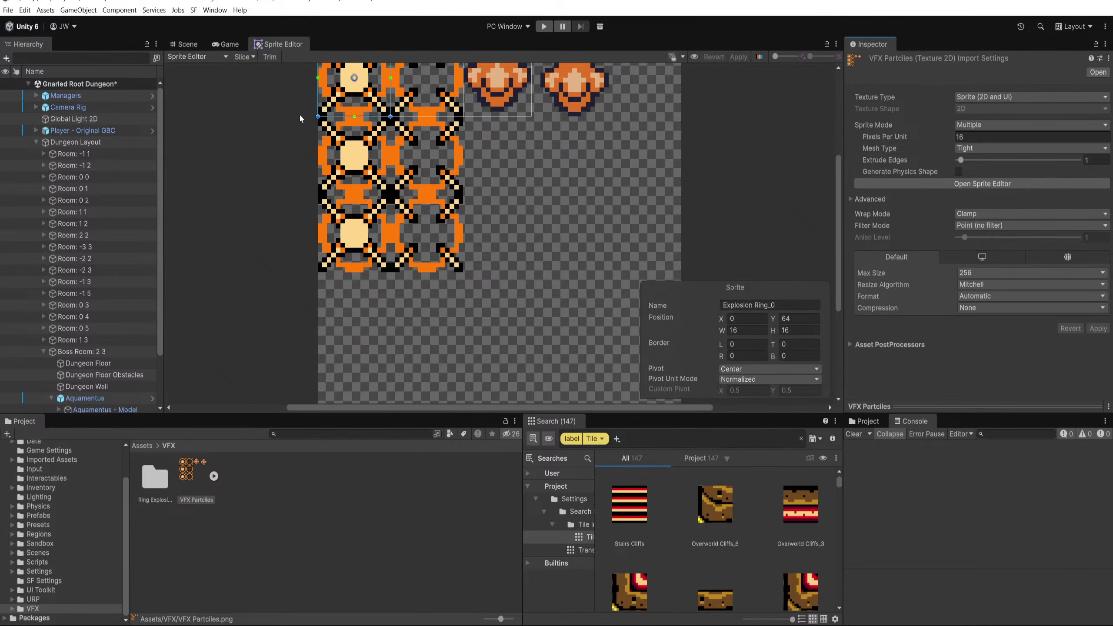
click(268, 182)
scroll(346, 192, up, 3)
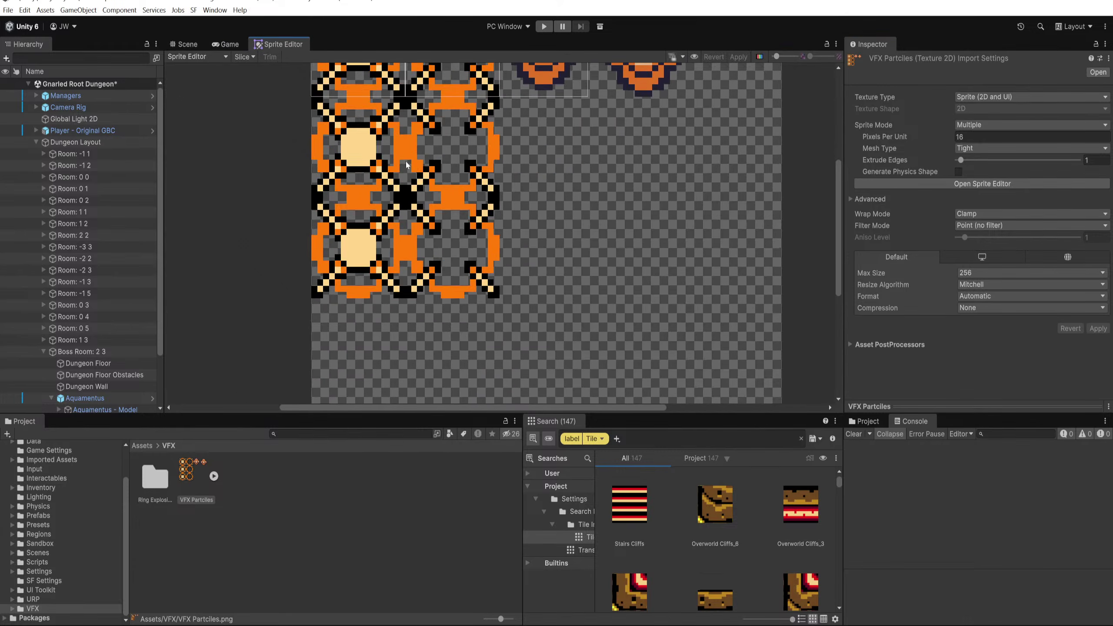
drag(346, 193, 271, 351)
click(455, 196)
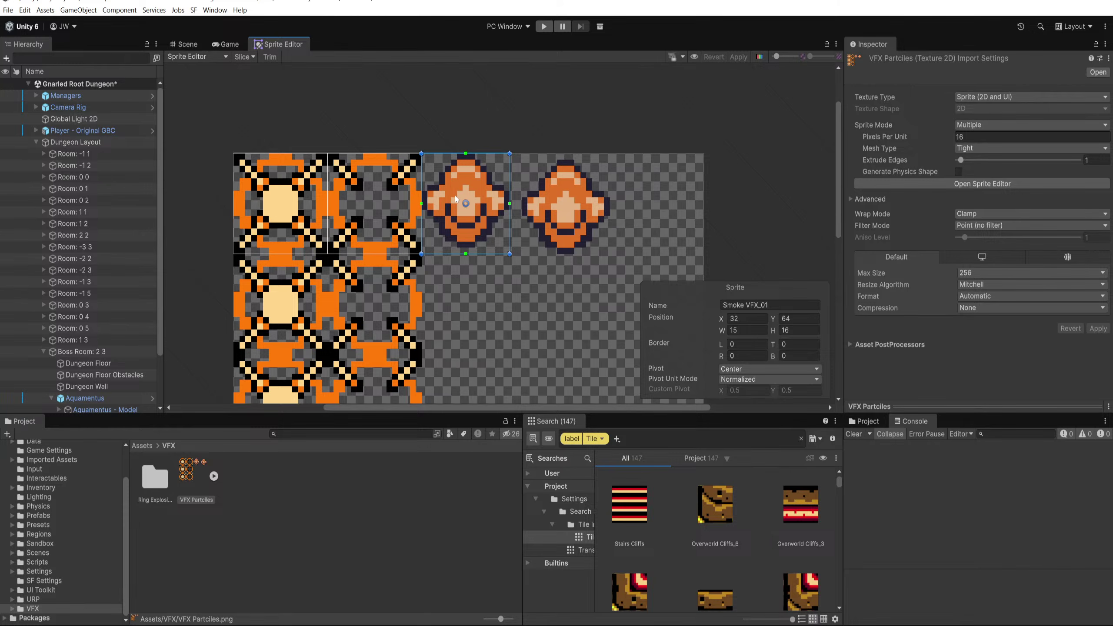
Step: Return to the Scene view and collapse the Dungeon Layout group in the hierarchy
click(186, 44)
scroll(395, 299, up, 3)
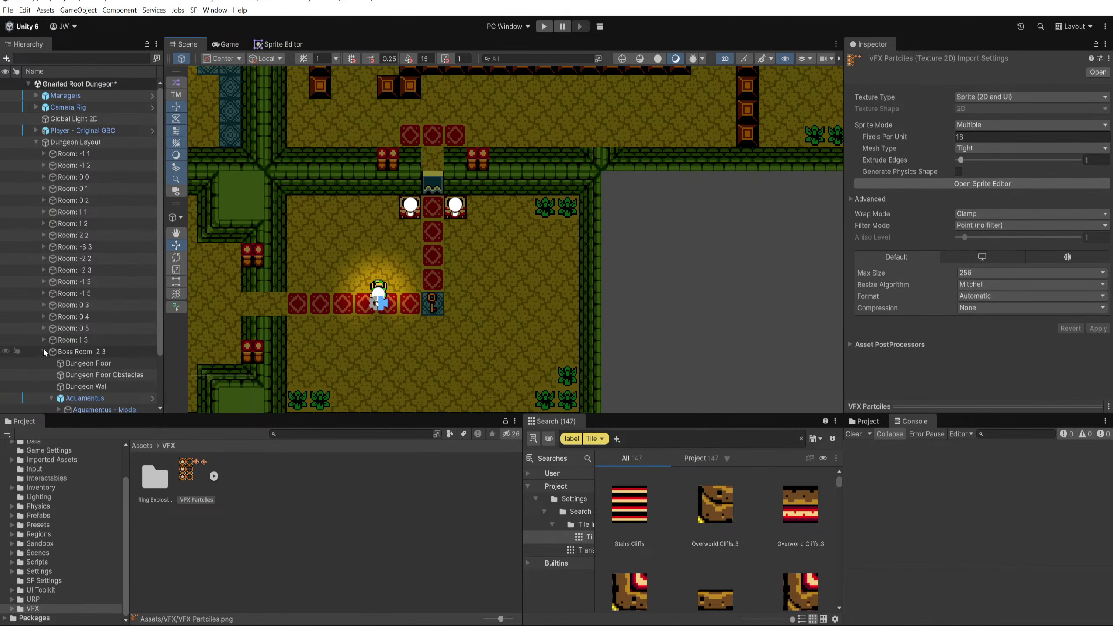
click(36, 141)
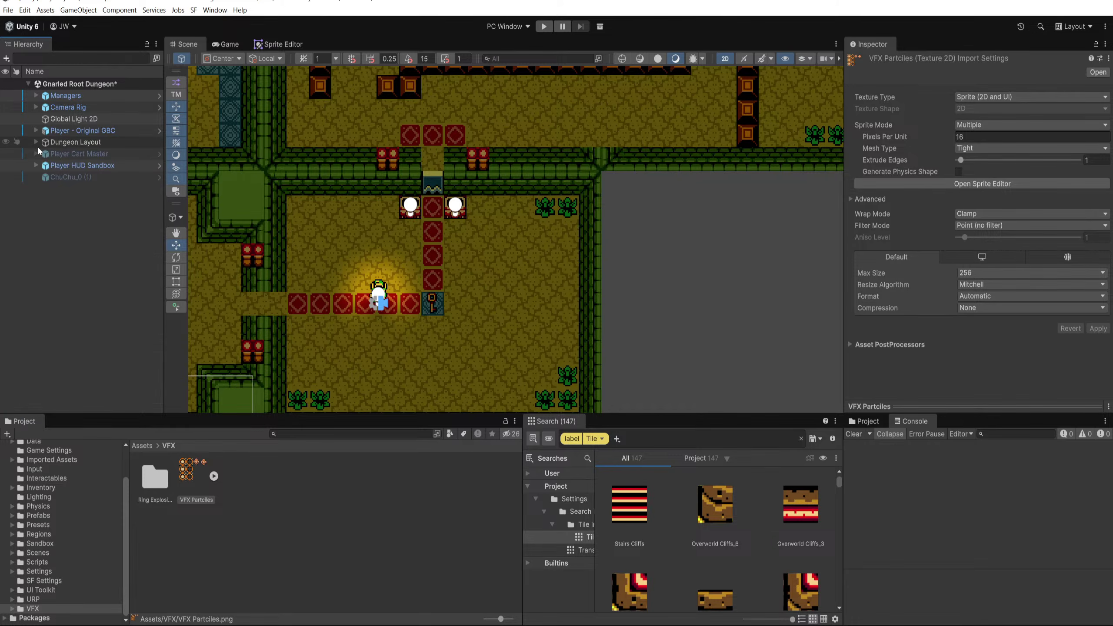
Step: Search the project for "stal" and examine the Stalfos prefab's Combatant Health and Hazard components
click(354, 433)
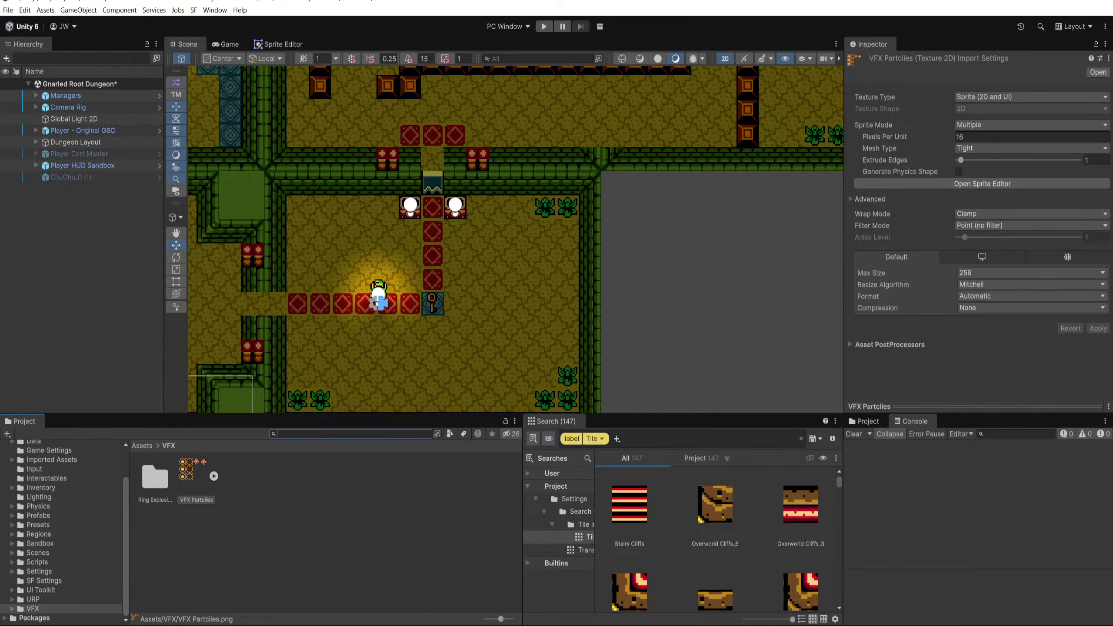
text(stal)
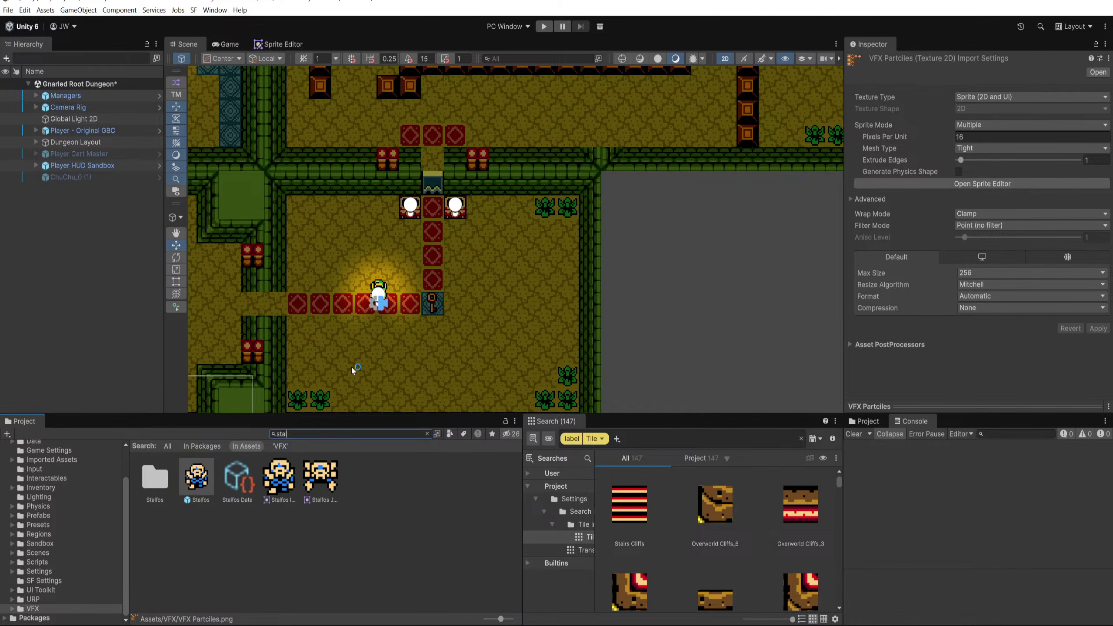
click(181, 465)
scroll(877, 189, down, 3)
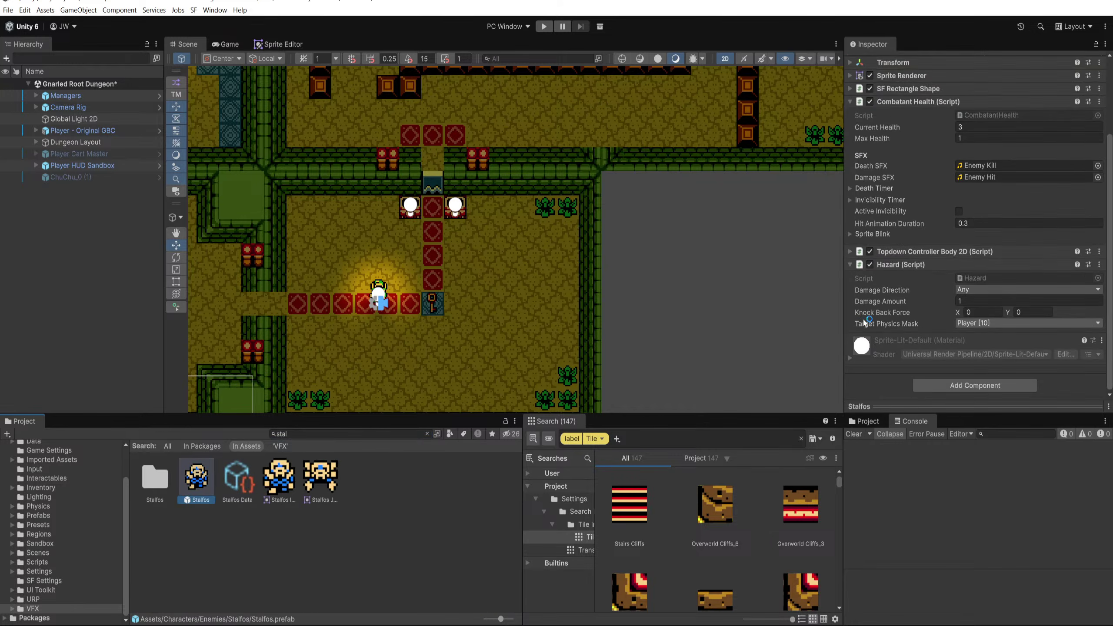
click(894, 102)
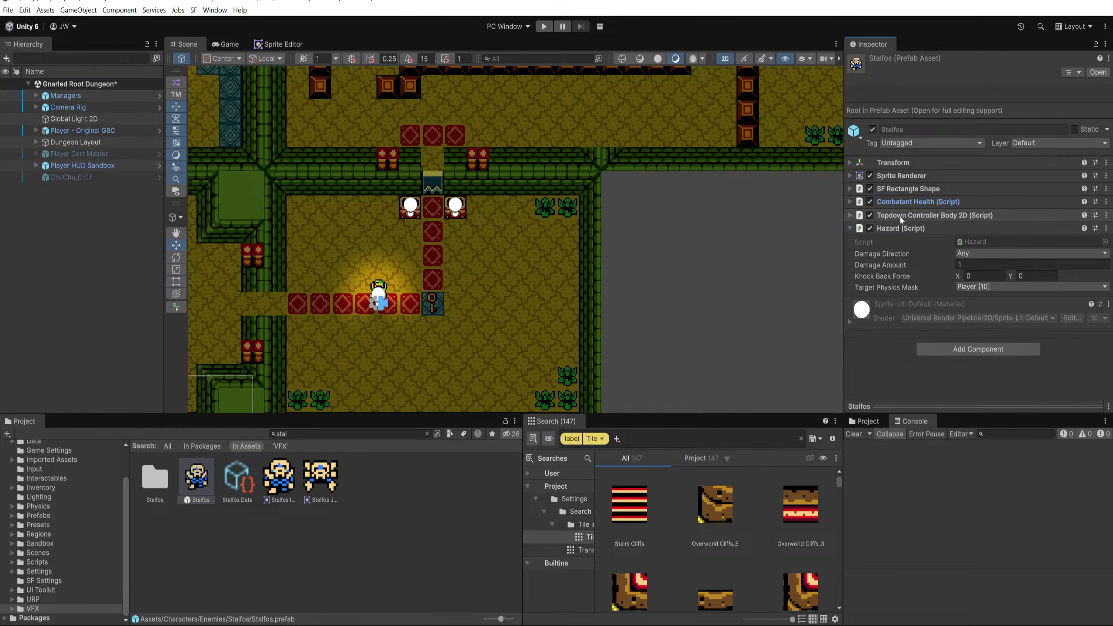
Step: Inspect the Stalfos prefab, try adding an instance to the scene to view its Stalfos Brain child, and delete that instance
double_click(197, 478)
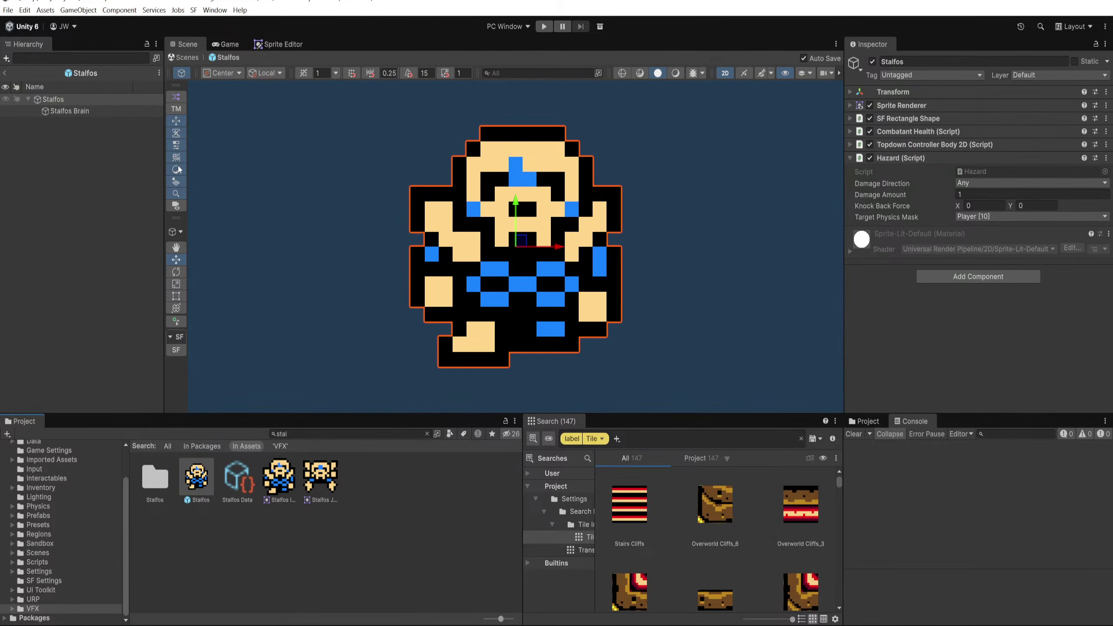
click(6, 74)
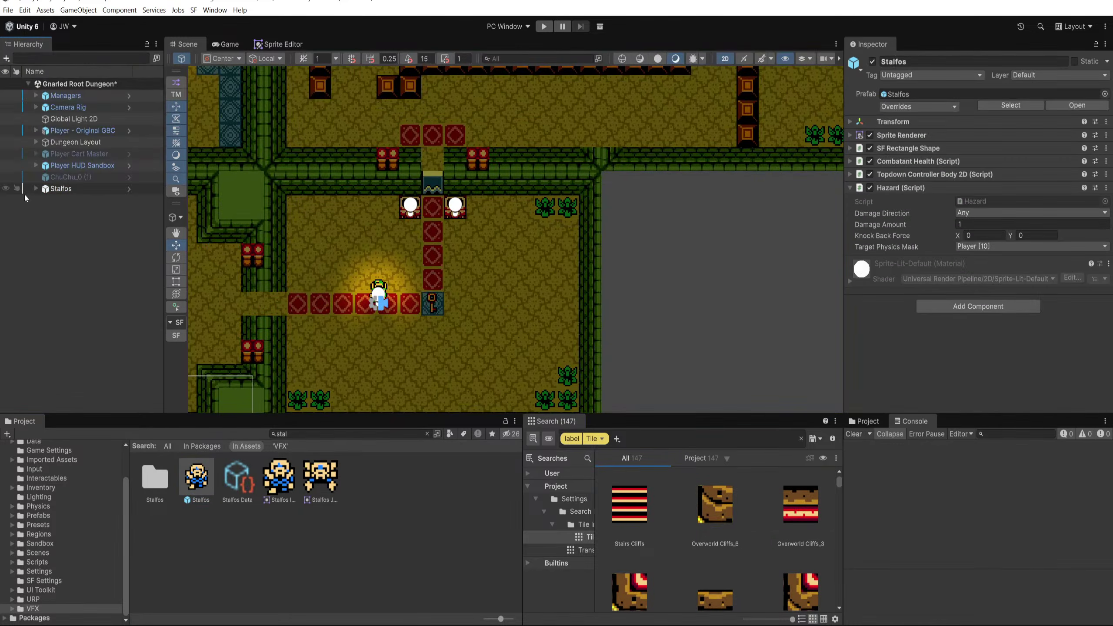
click(37, 189)
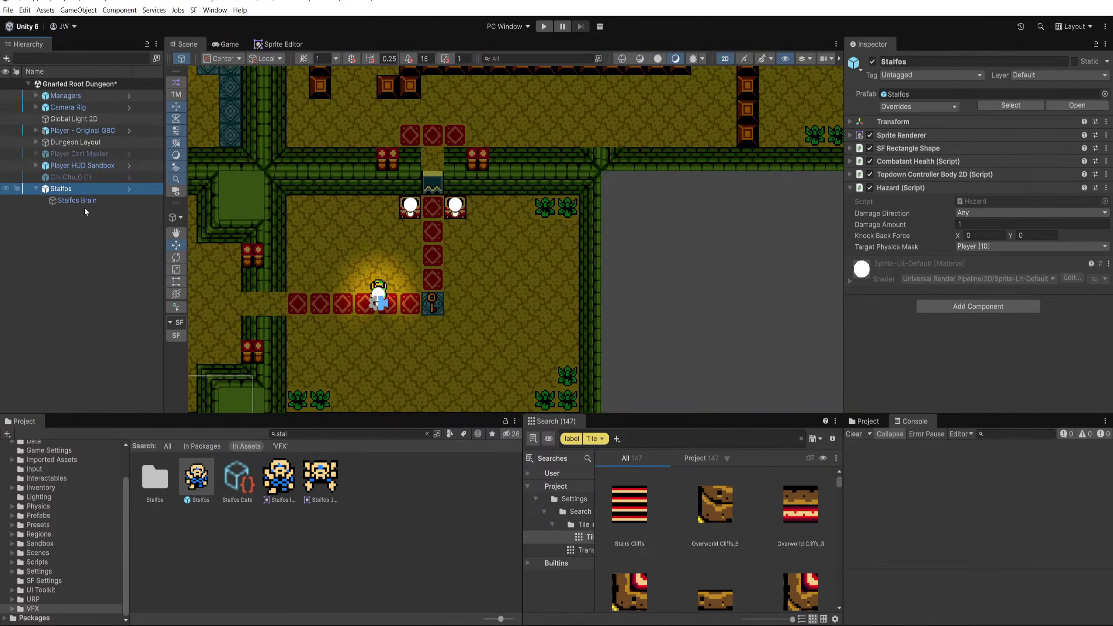
click(63, 201)
click(68, 192)
key(Delete)
Step: Enlarge the asset browser, clear its search, and select the VFX Partciles texture in the VFX folder
drag(218, 323, 423, 292)
scroll(341, 319, down, 2)
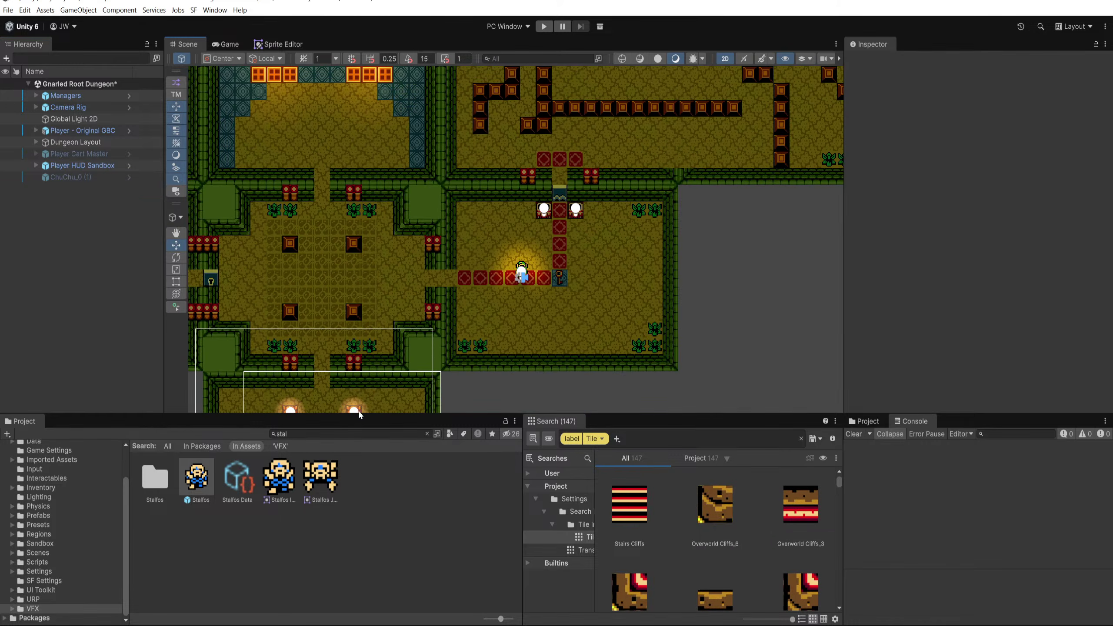
drag(359, 413, 338, 357)
click(428, 379)
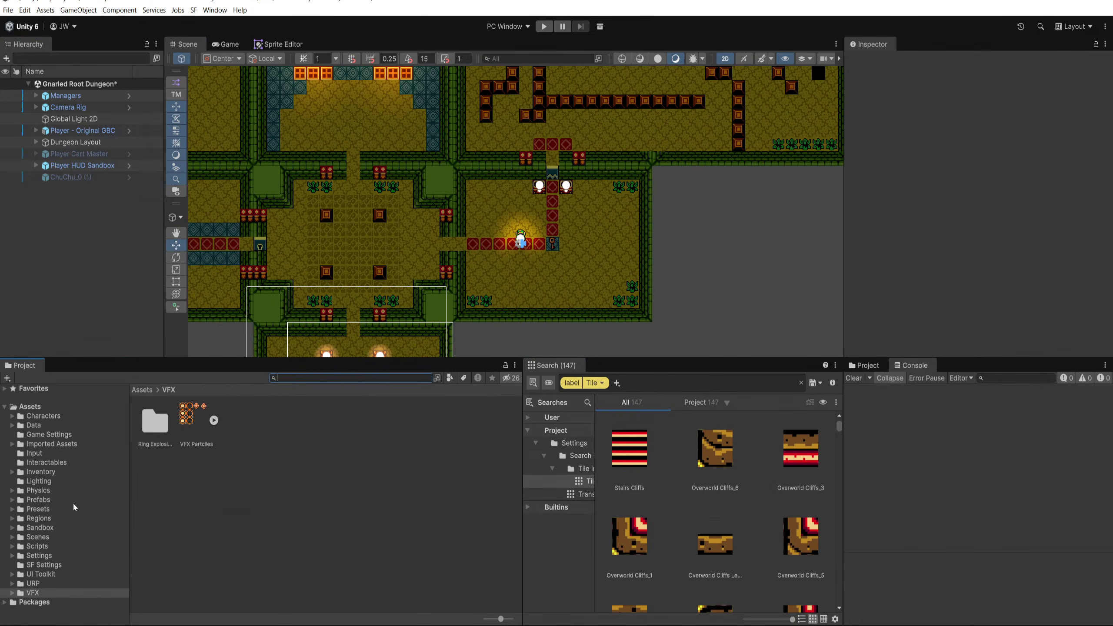
click(205, 425)
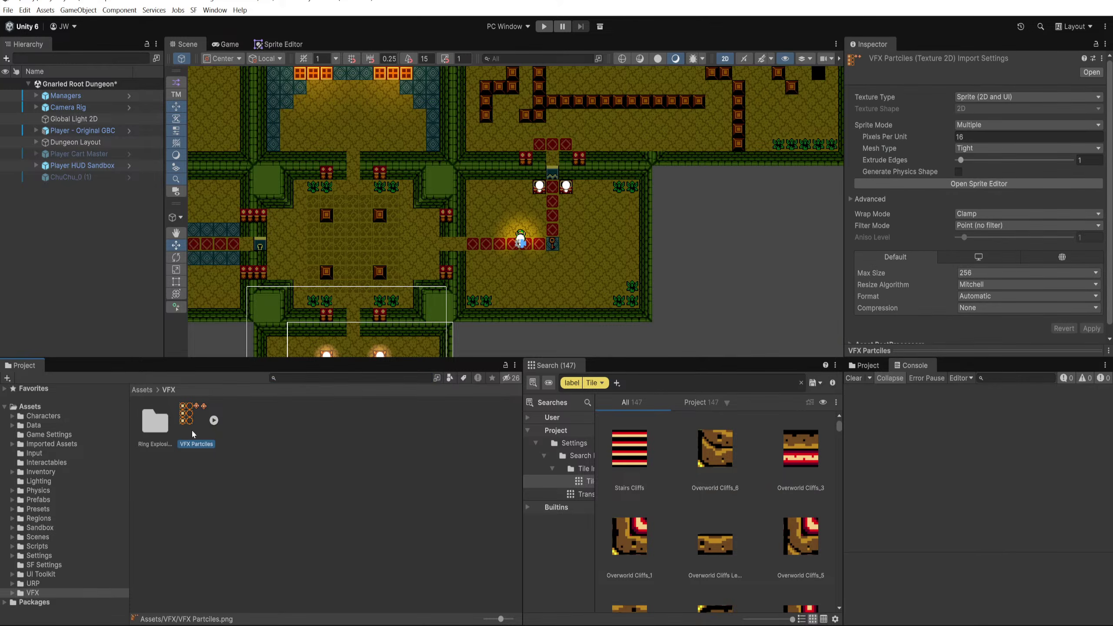
Step: Find the project assets that reference the VFX Partciles texture and locate the Death Particles animation clip
right_click(192, 434)
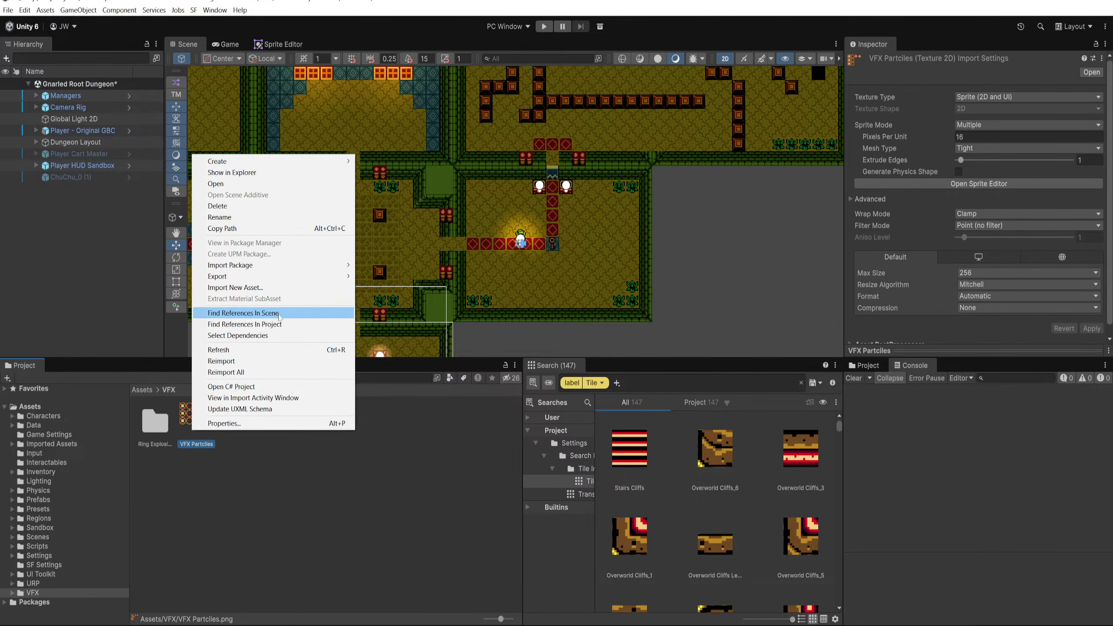
click(277, 325)
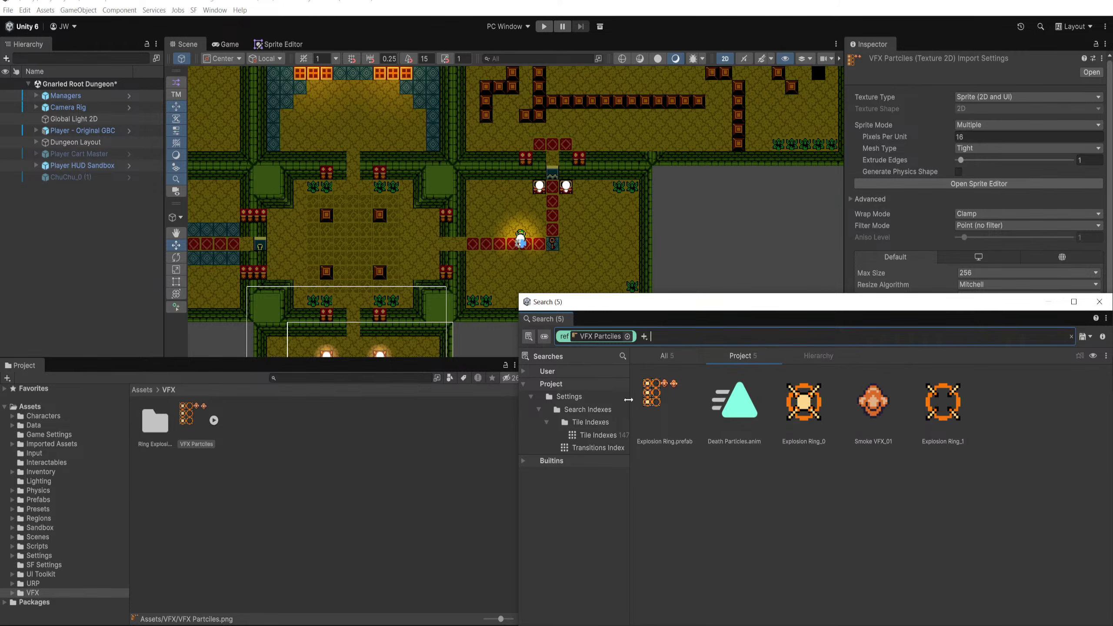
click(753, 419)
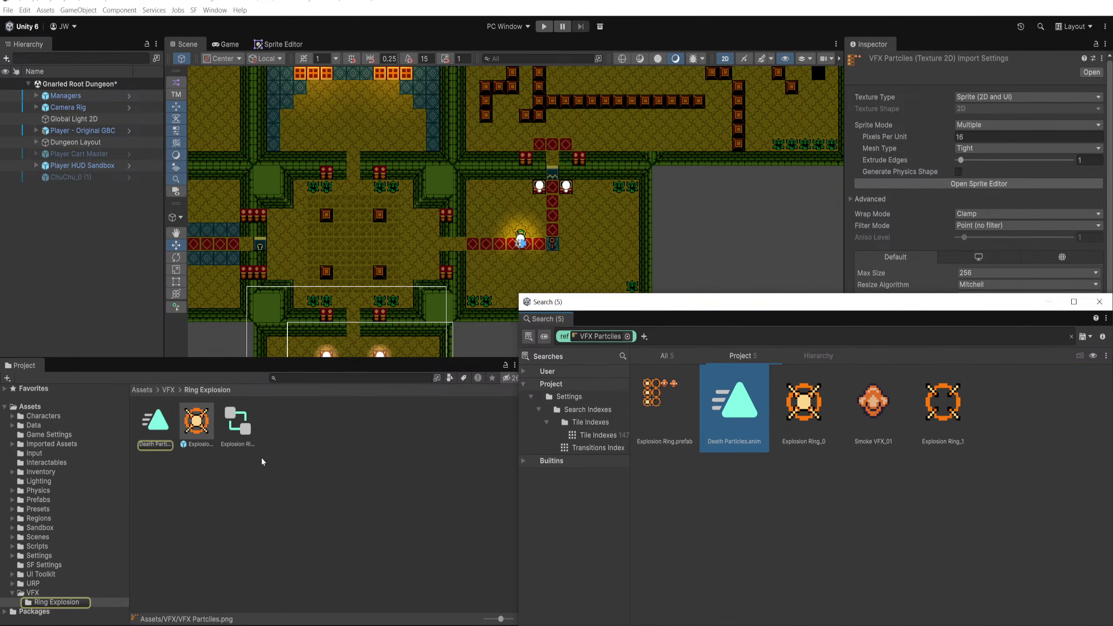
Step: Find the project references to the Death Particles clip, close the search results, and check the assets in the Ring Explosion folder
right_click(159, 423)
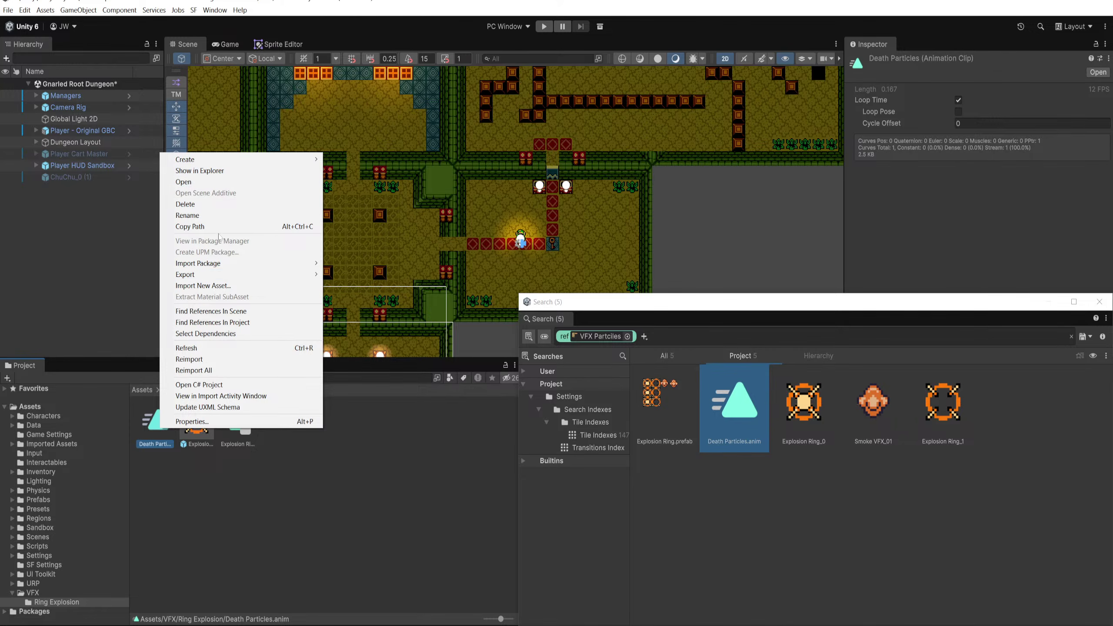
click(242, 324)
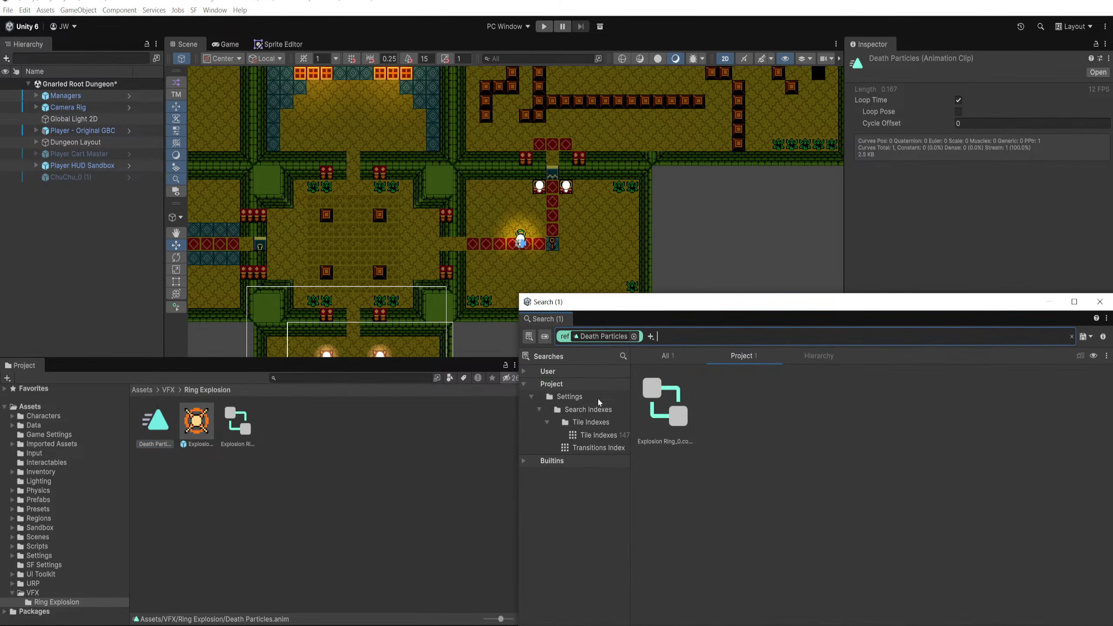
click(665, 406)
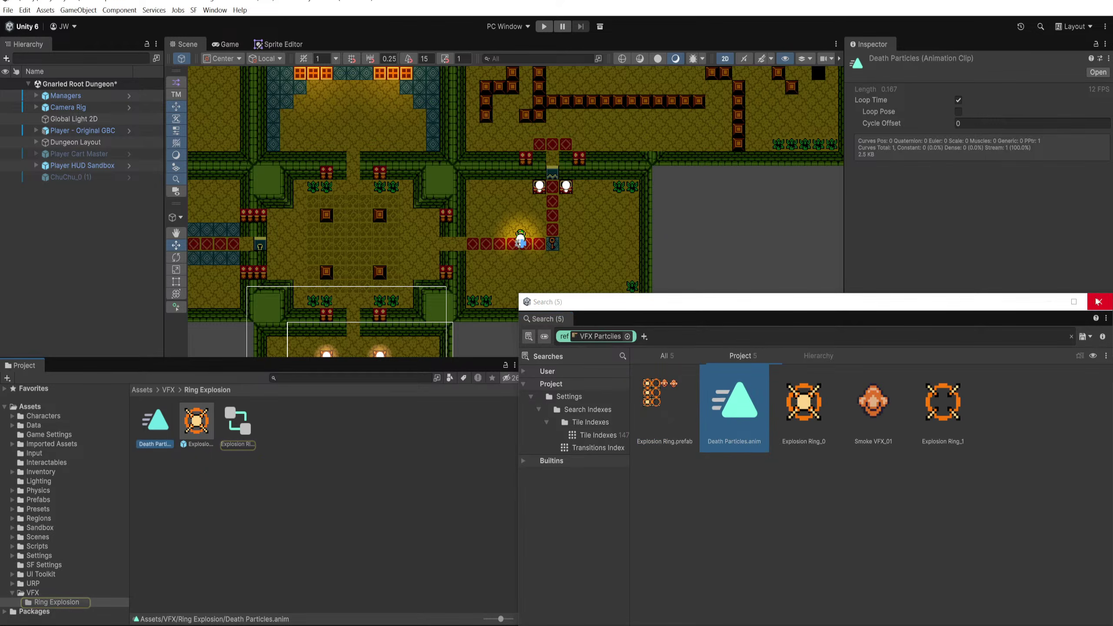
click(1100, 302)
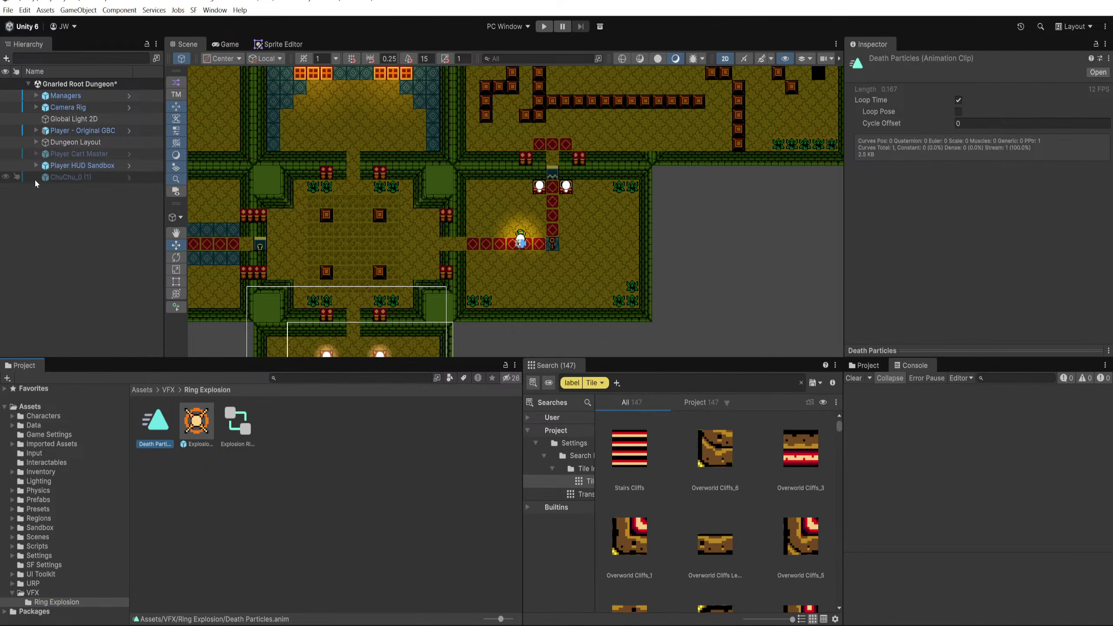
scroll(476, 253, up, 3)
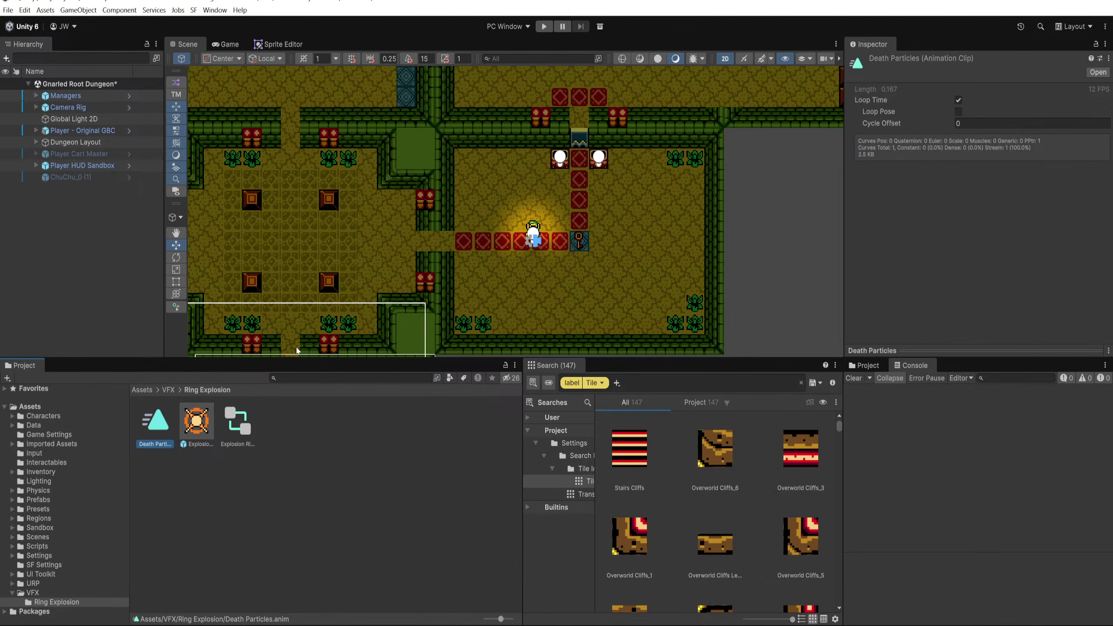
click(203, 432)
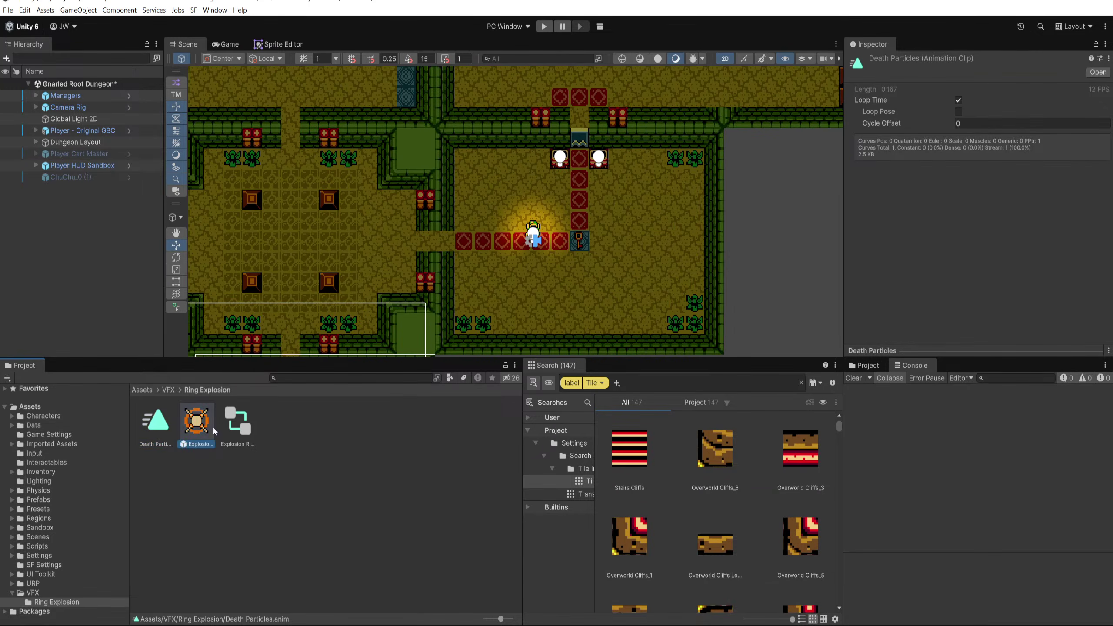
click(235, 430)
click(147, 440)
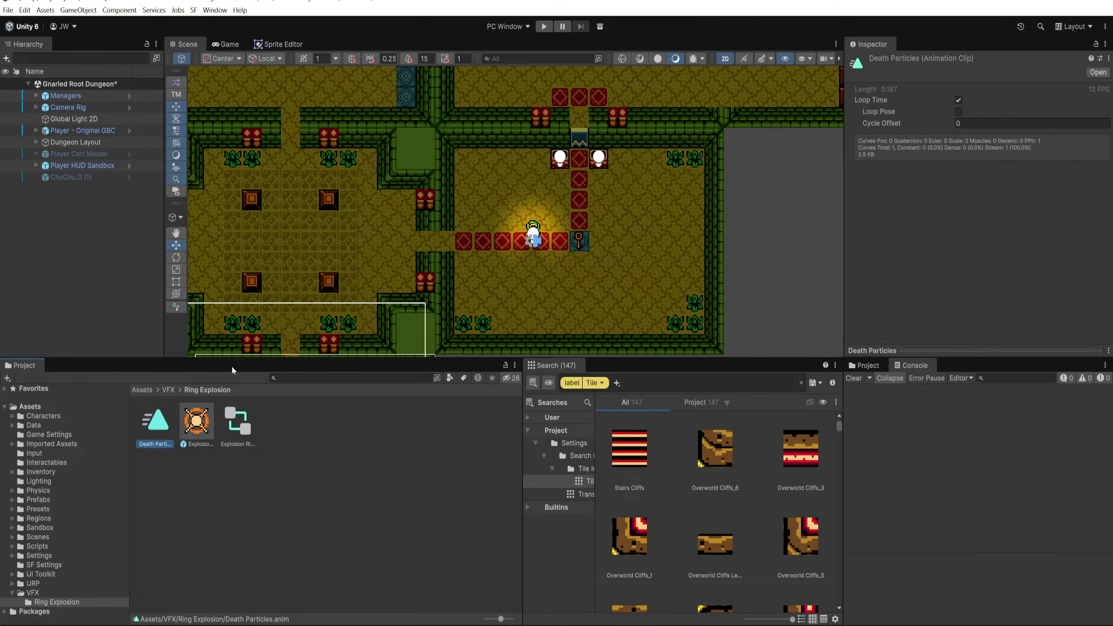
Step: Search the project for "stalfos" and add an Animator component to the Stalfos prefab
key(ctrl+f)
text(stl)
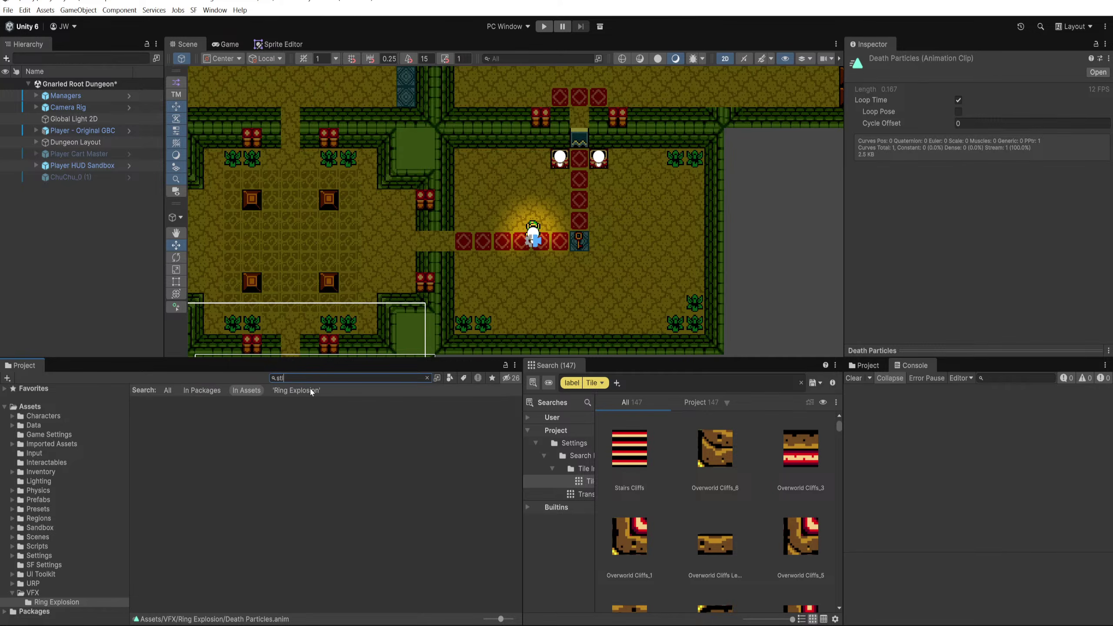
text(lfos)
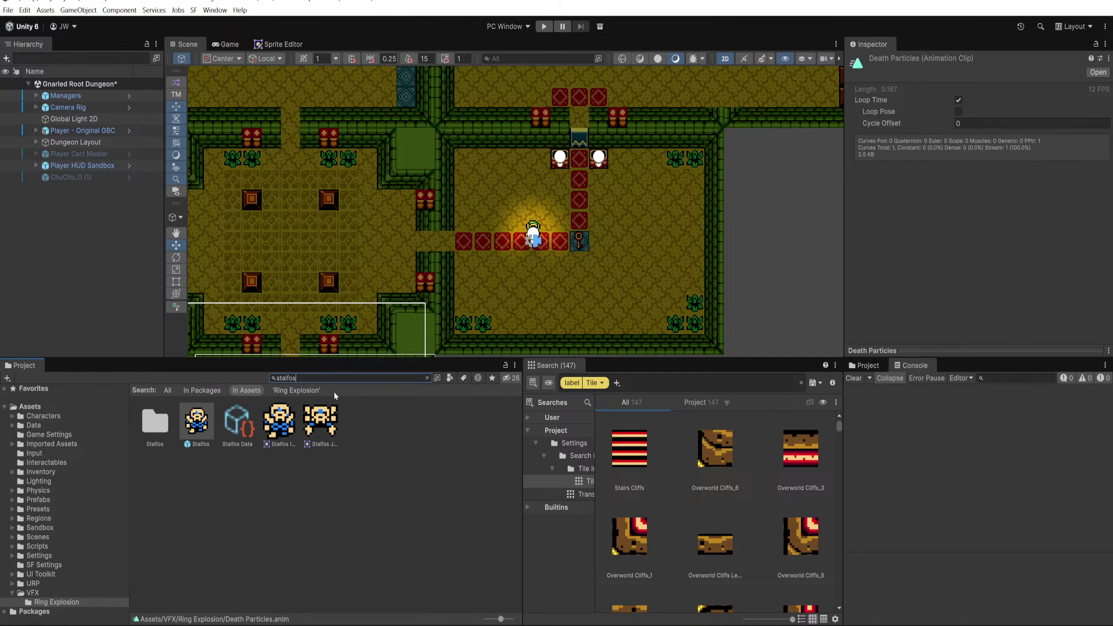
click(202, 424)
scroll(905, 212, down, 2)
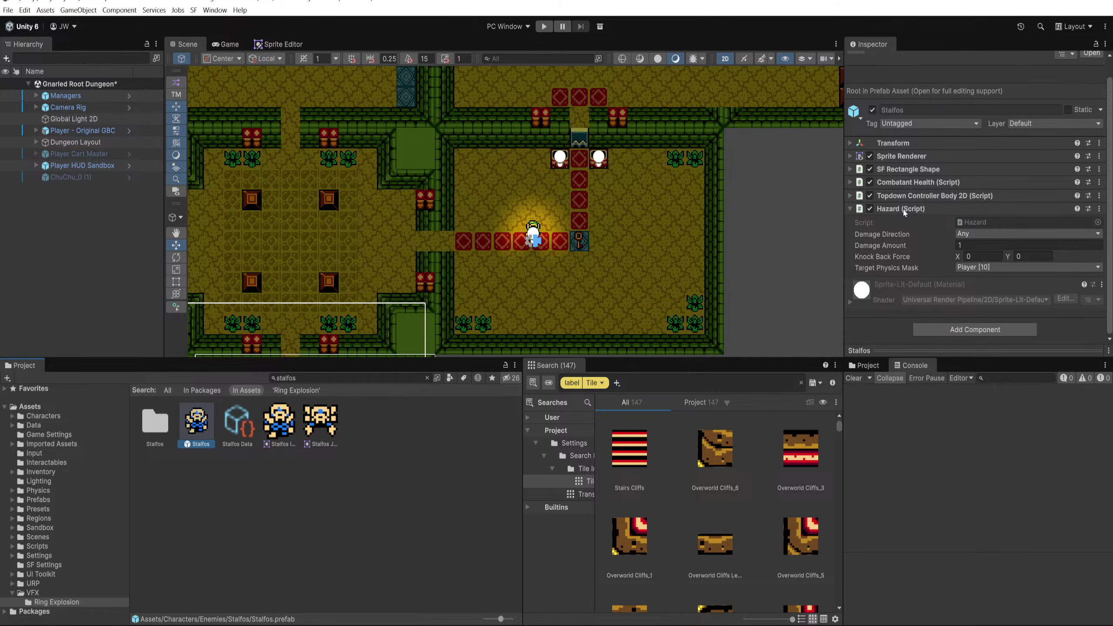
click(943, 334)
text(anim)
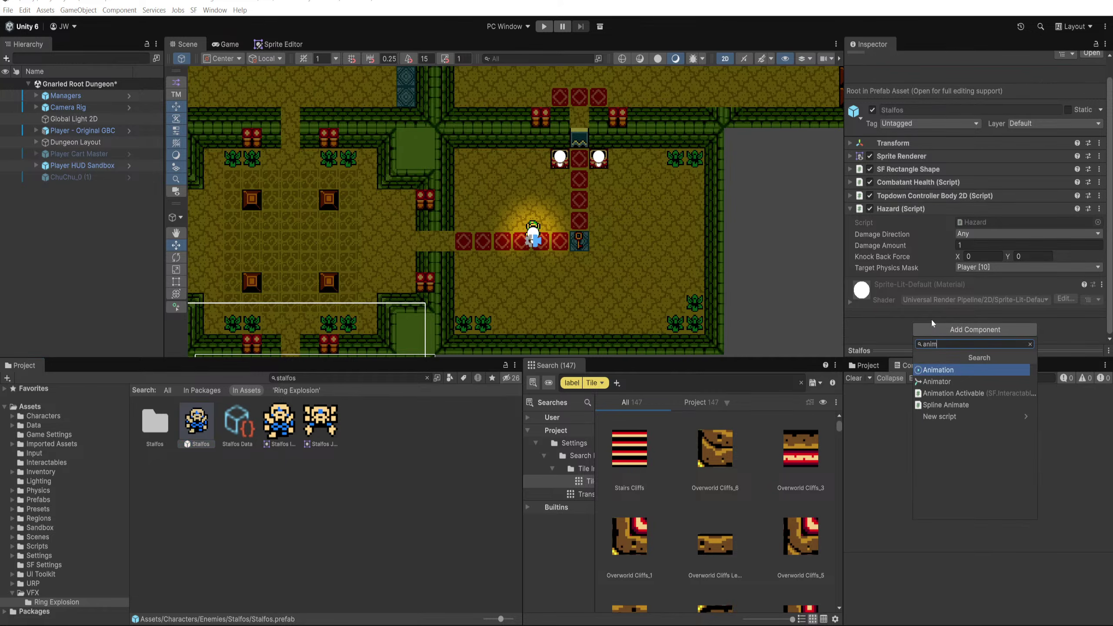
click(937, 381)
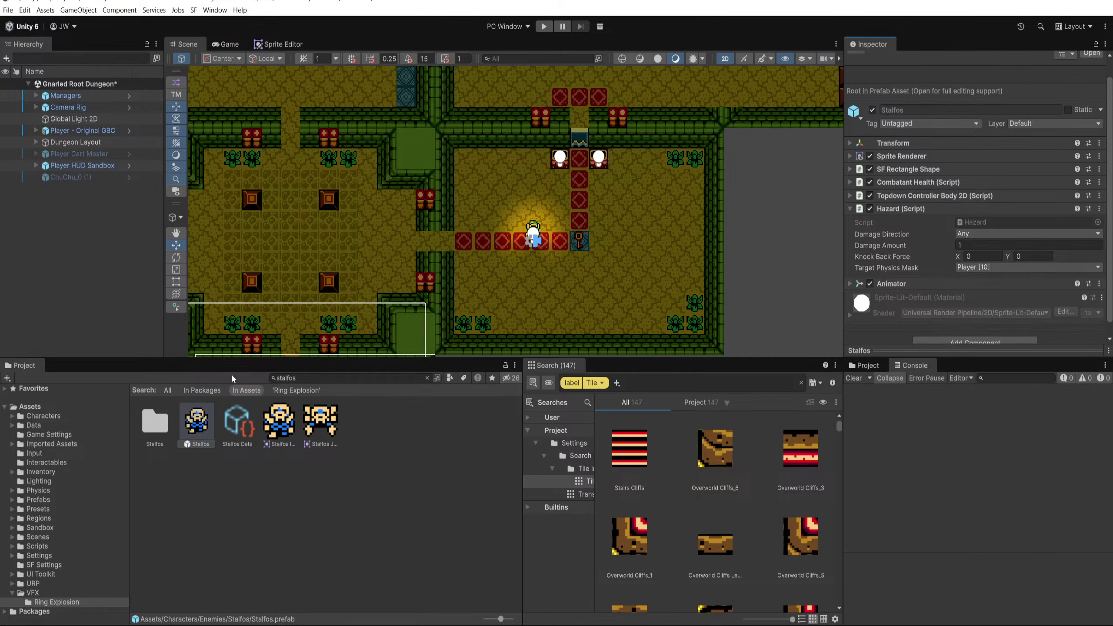
Step: Clear the asset search and examine the Bosses, Chu Chu, Floor Master and Octo enemy folders for existing animation clips and controllers
click(427, 378)
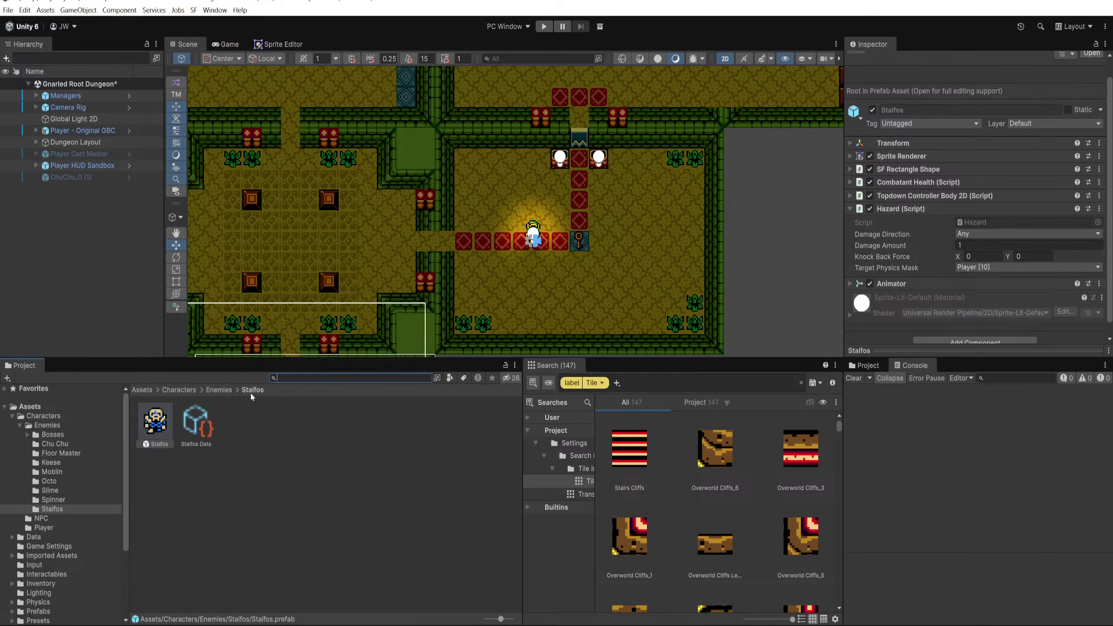
click(219, 390)
double_click(157, 427)
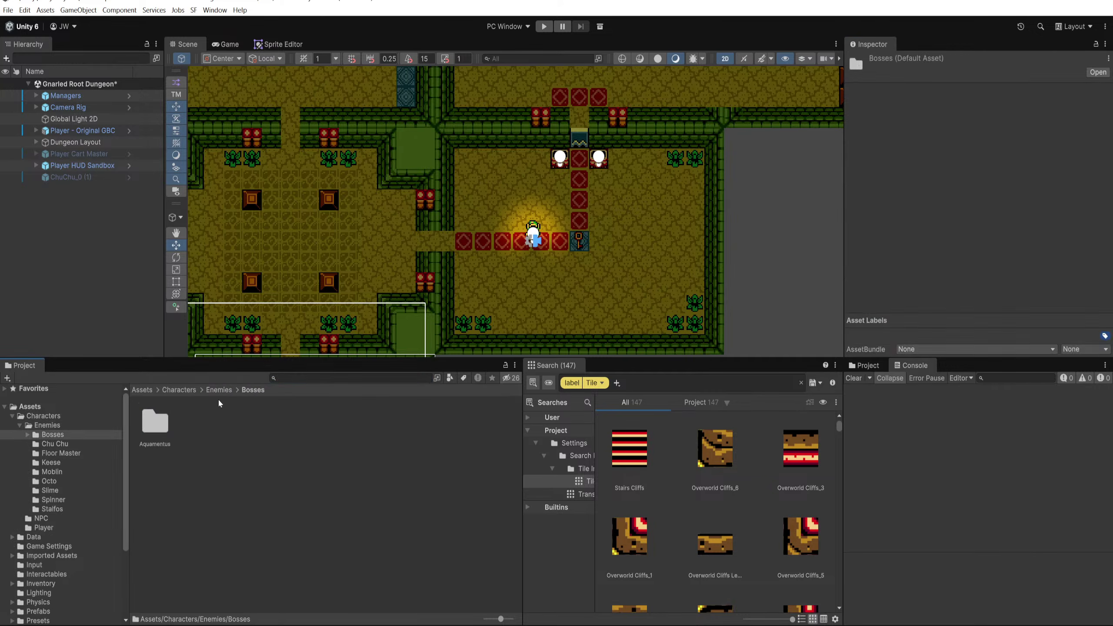
click(220, 391)
double_click(200, 425)
click(155, 421)
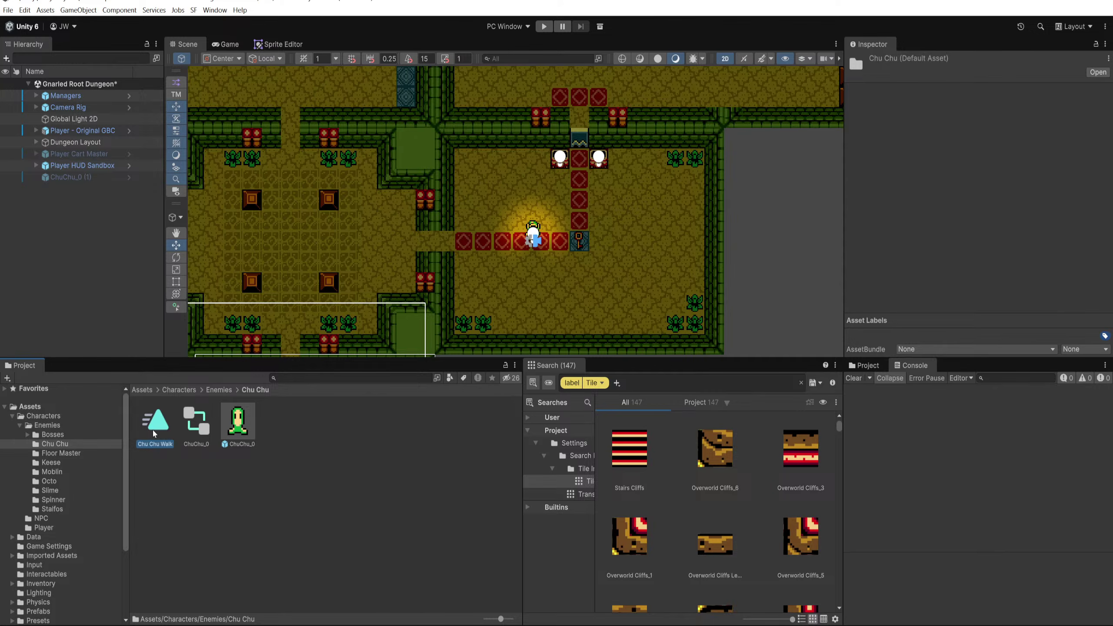
click(219, 390)
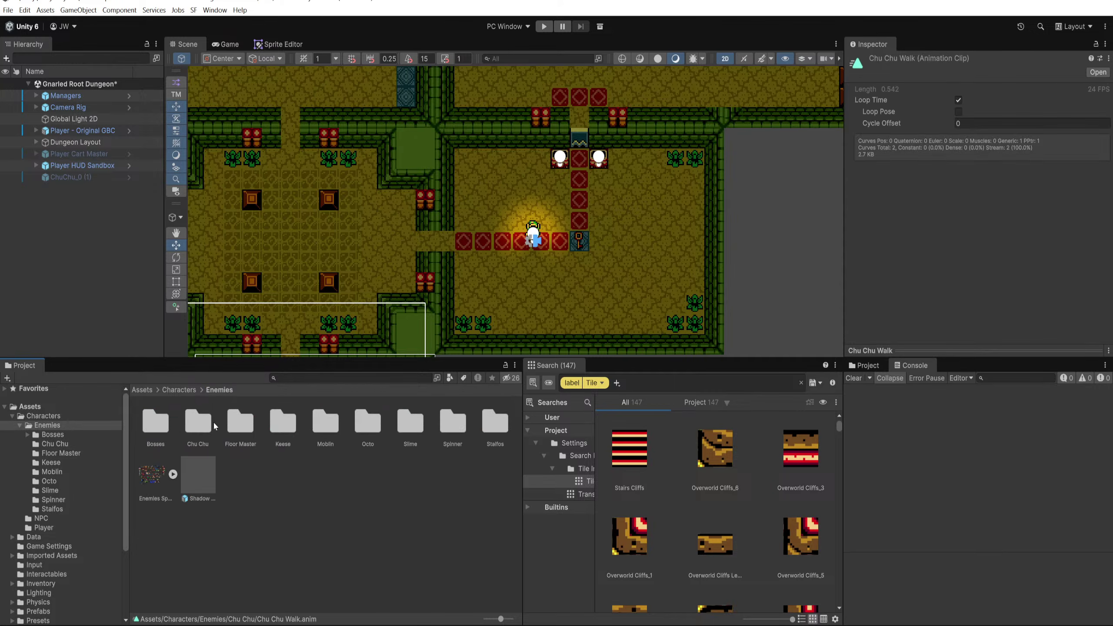
double_click(240, 424)
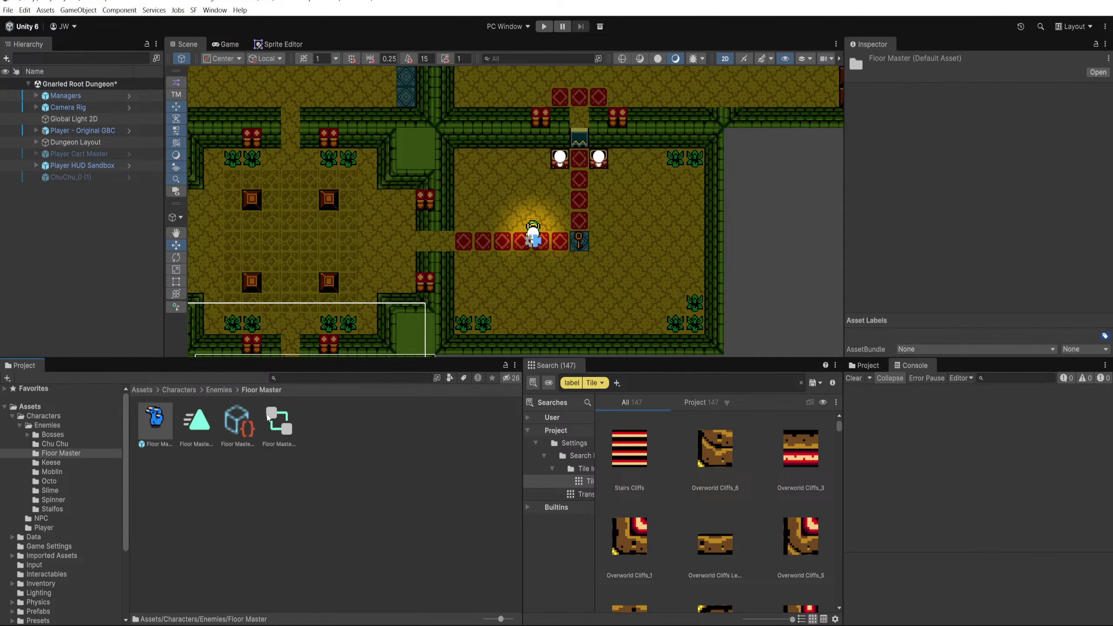
click(279, 421)
click(218, 390)
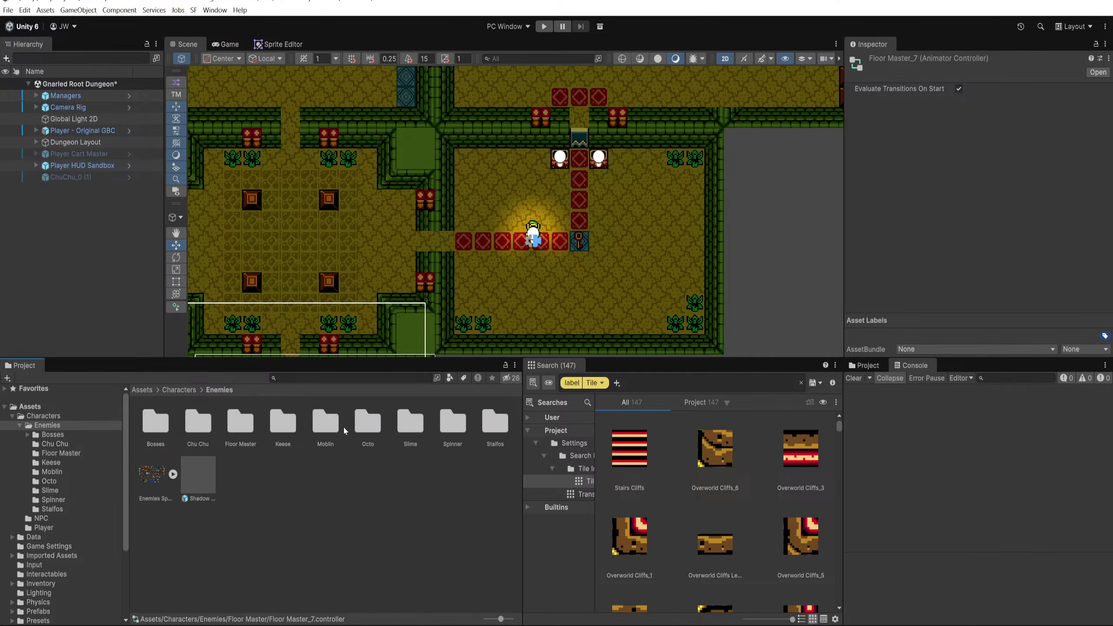
double_click(367, 426)
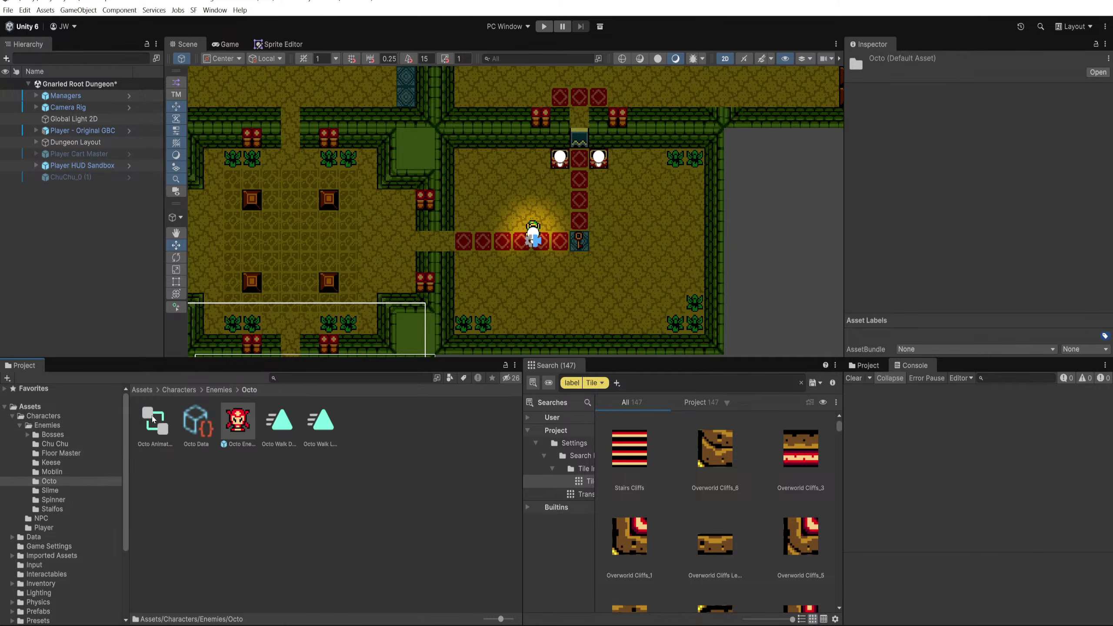
click(218, 389)
Step: Create an Animator Controller named Common Enemy Animator in the Enemies folder
right_click(299, 478)
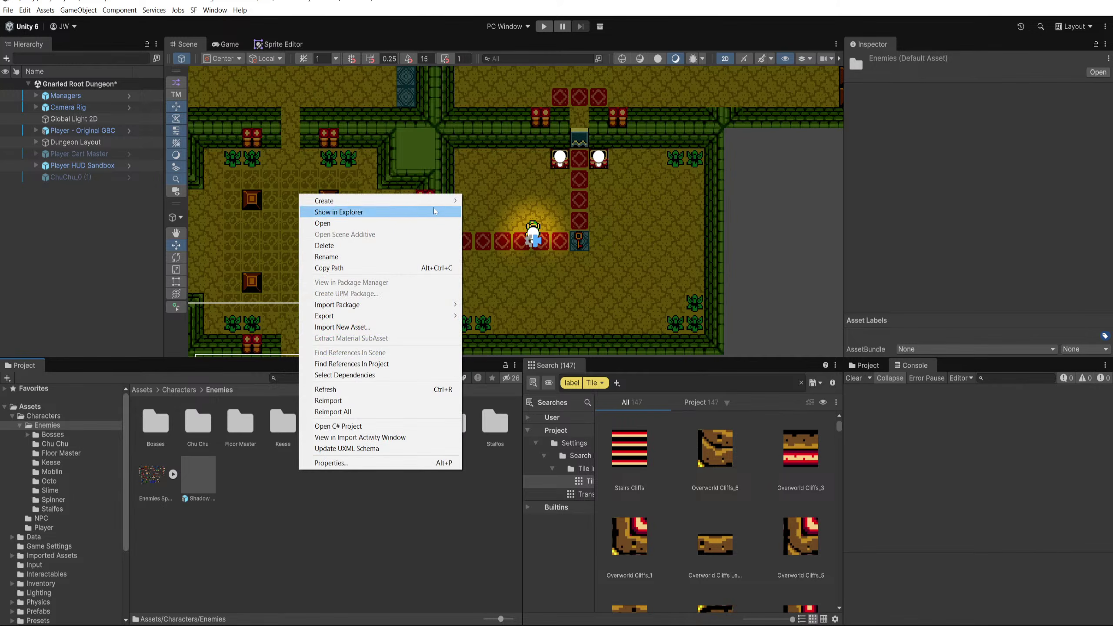
mouse_move(434, 201)
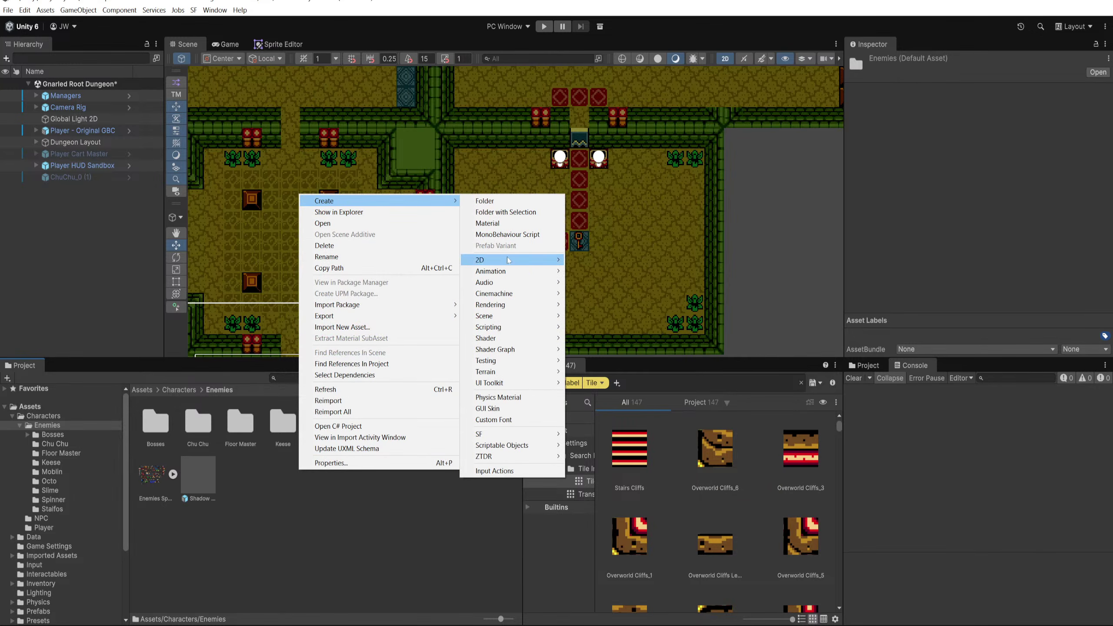
mouse_move(504, 271)
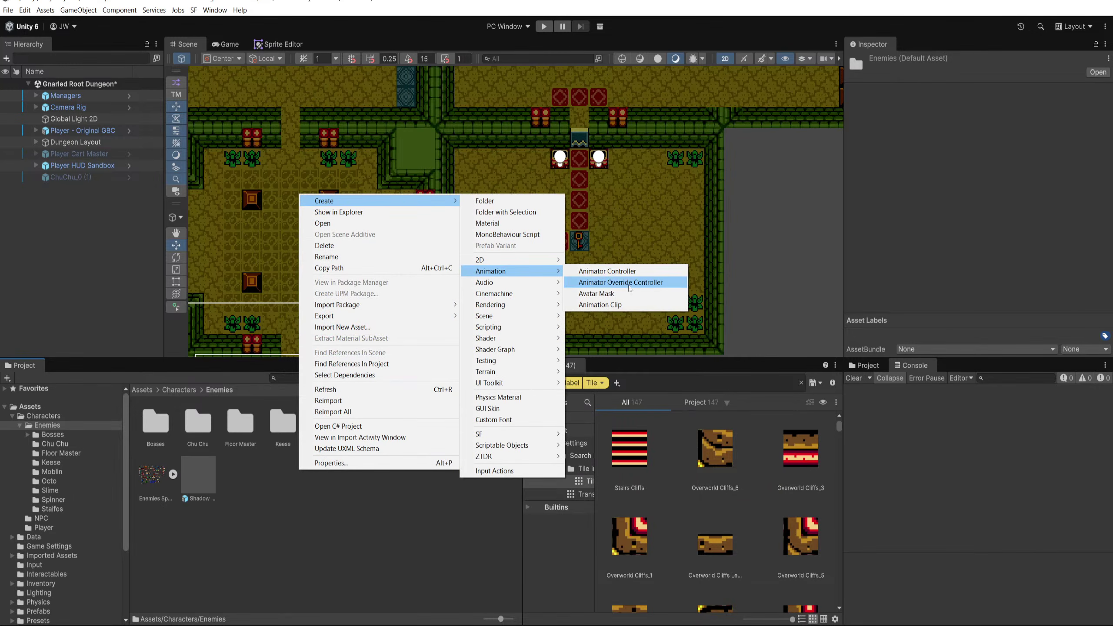
click(608, 271)
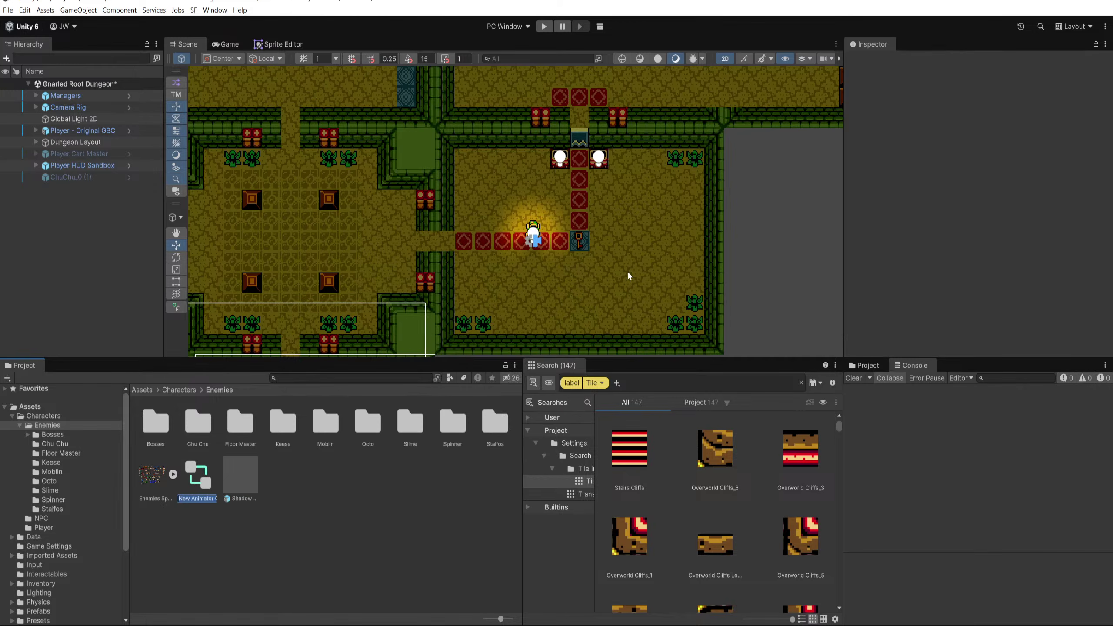
text(Common Enemy Animato)
key(Return)
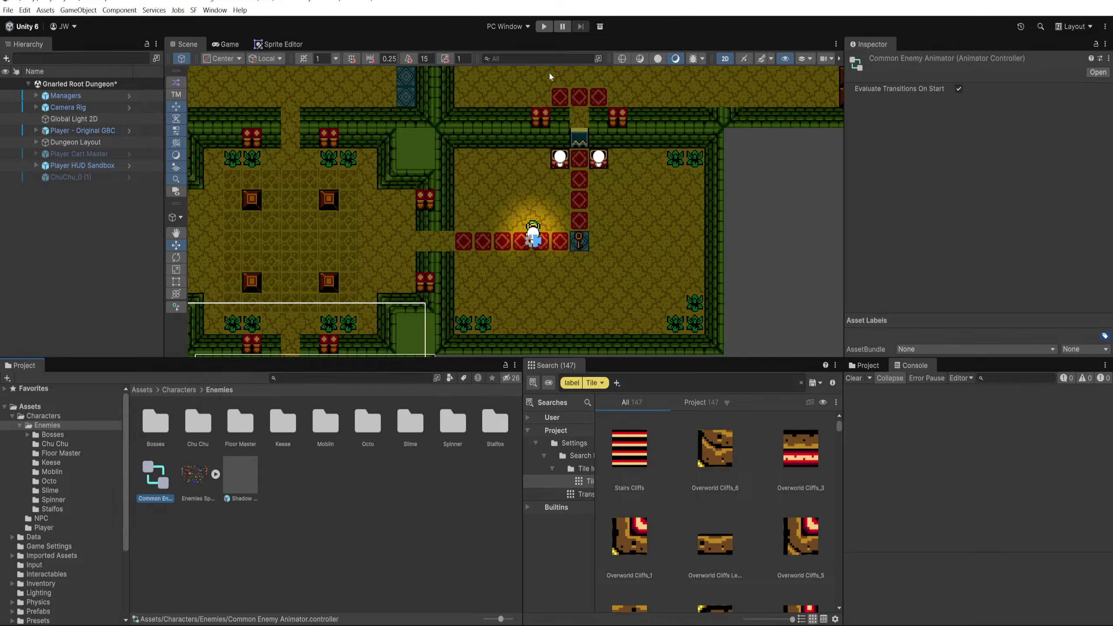
Step: Open the Common Enemy Animator controller and add an empty default state named Walking
double_click(177, 475)
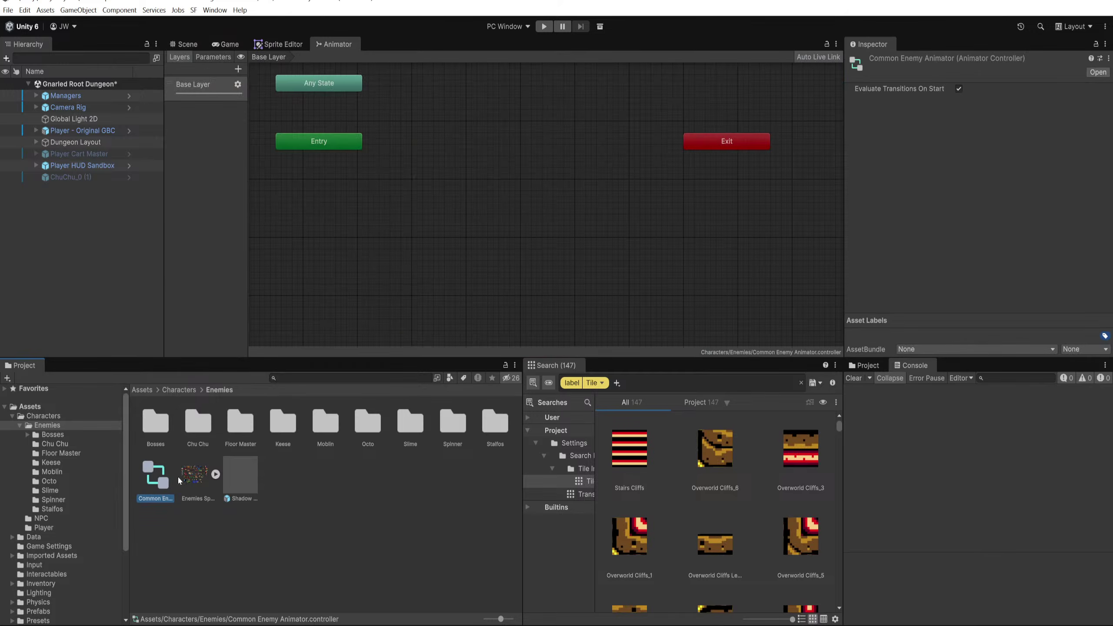
right_click(436, 165)
mouse_move(454, 164)
click(574, 165)
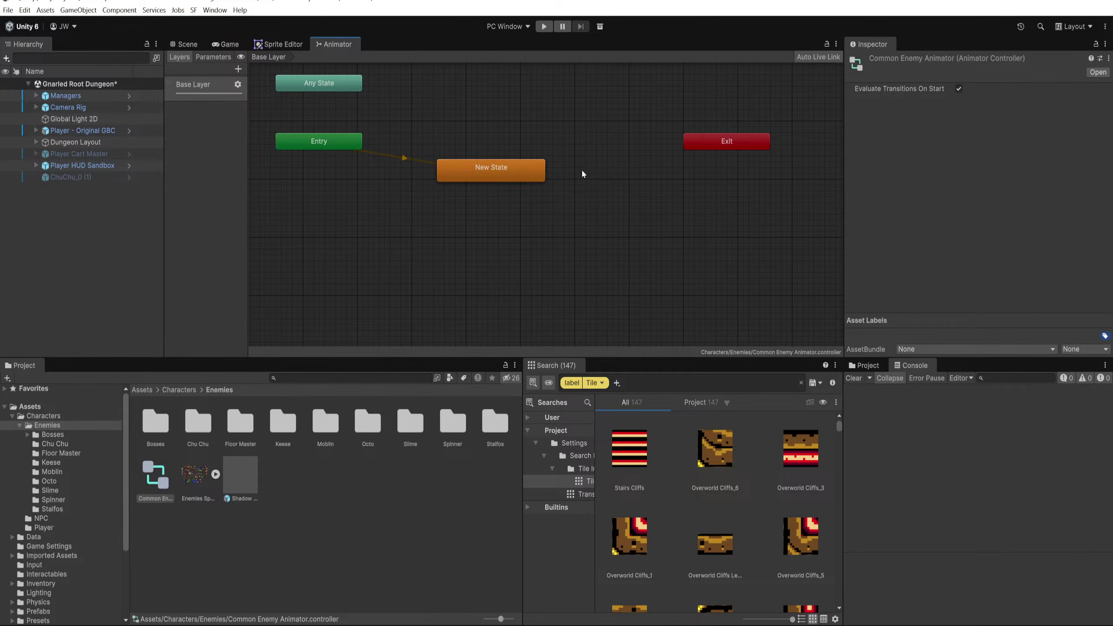
click(509, 177)
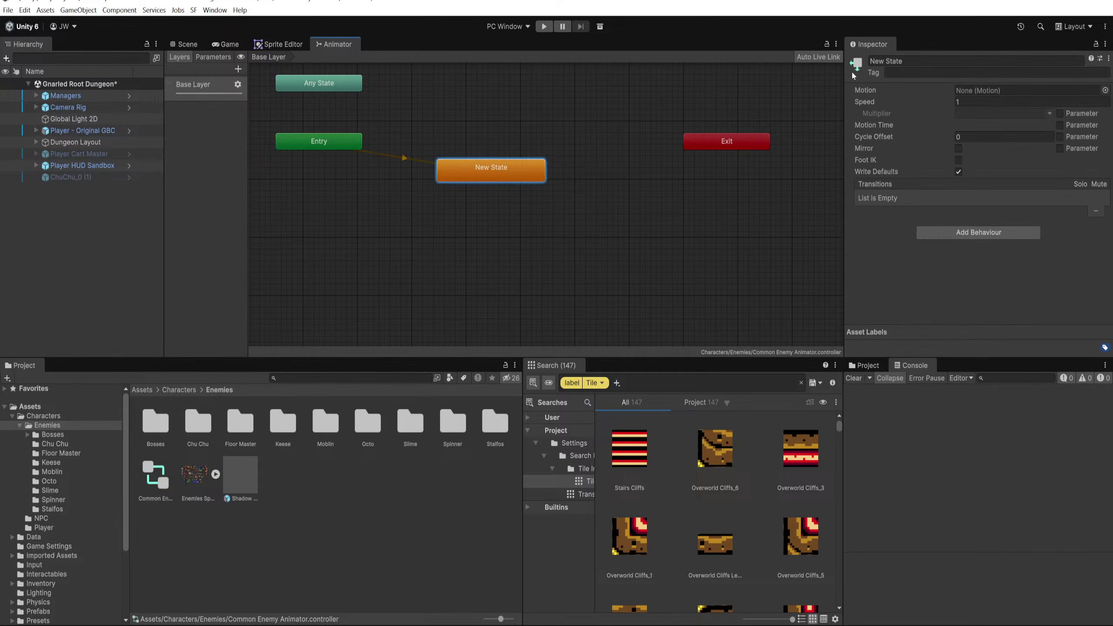
click(875, 65)
text(lk)
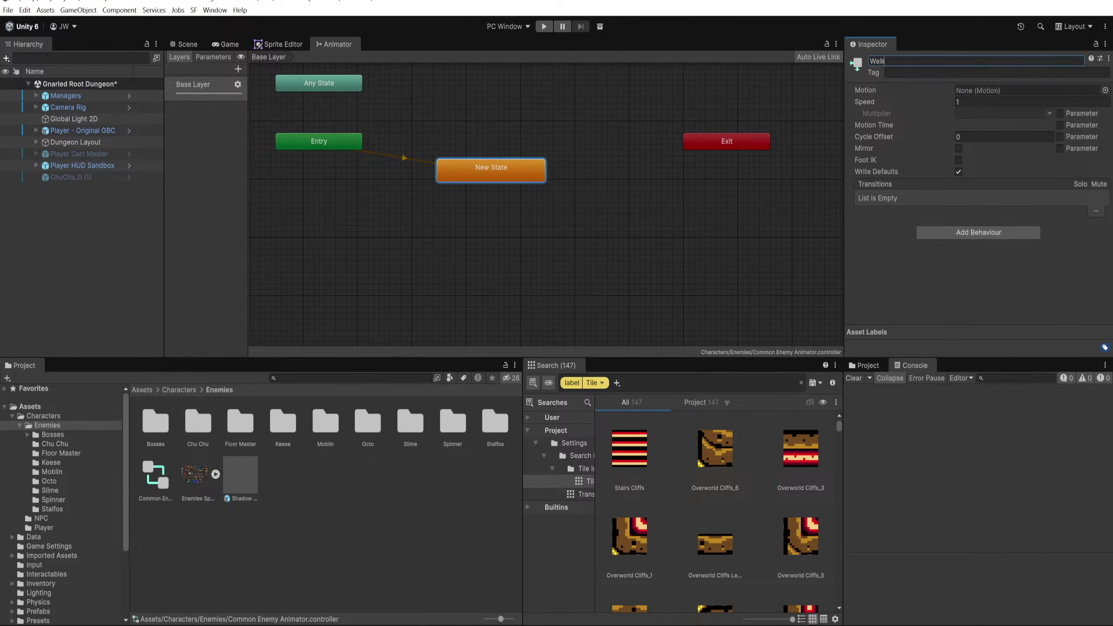
text(ing)
key(Return)
Step: Add a second empty state, separate it from the Exit node, and name it Death
right_click(587, 119)
mouse_move(613, 124)
click(723, 124)
click(895, 64)
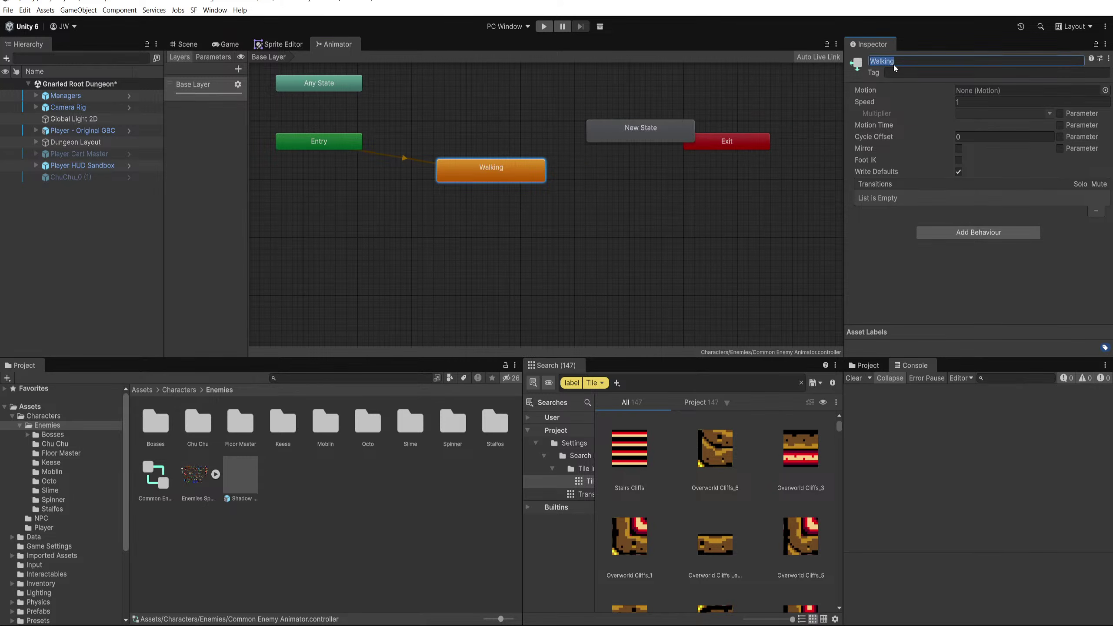
drag(591, 119, 519, 202)
drag(432, 253, 406, 215)
click(662, 229)
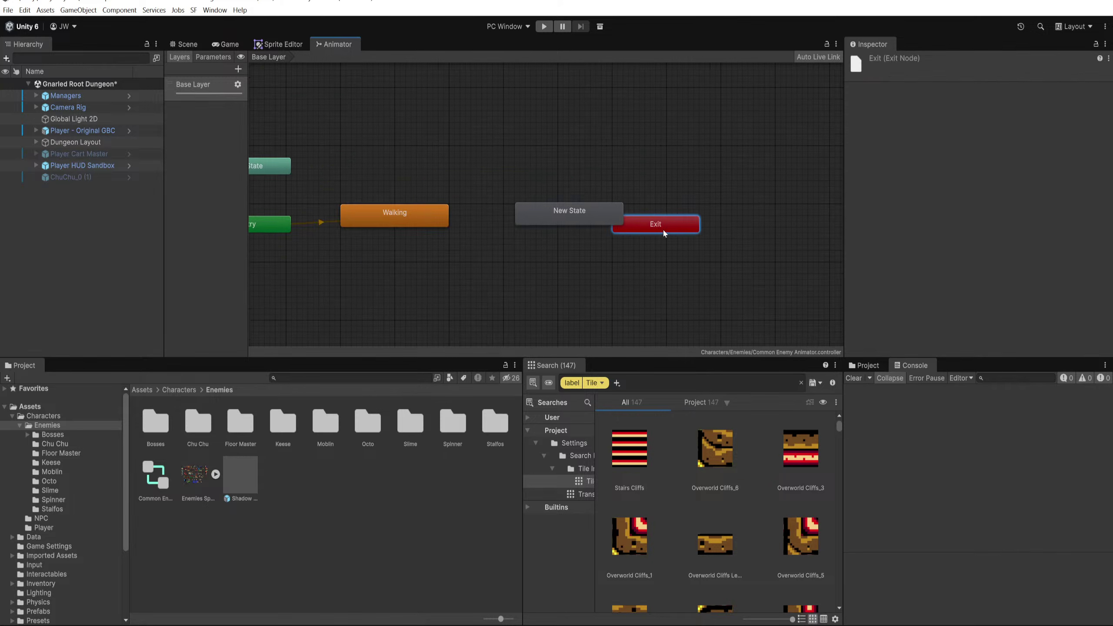
drag(665, 233, 696, 257)
drag(570, 217, 549, 202)
click(923, 64)
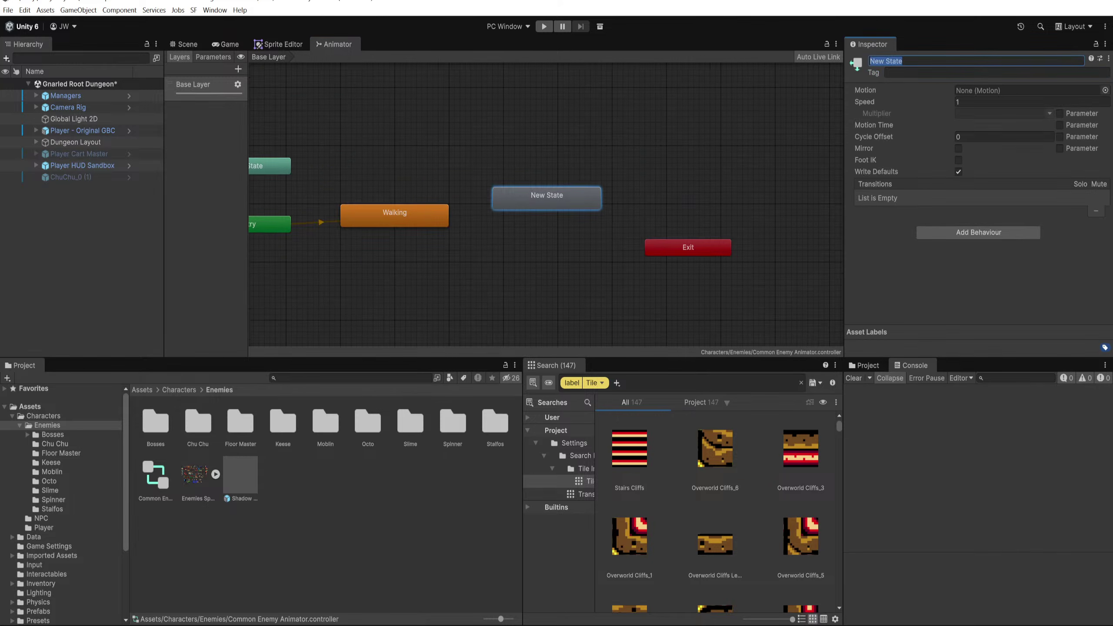
text(Death)
key(Return)
Step: Align the Death state beside Walking and add a transition from Walking to Death
drag(505, 196, 494, 213)
right_click(435, 213)
click(456, 218)
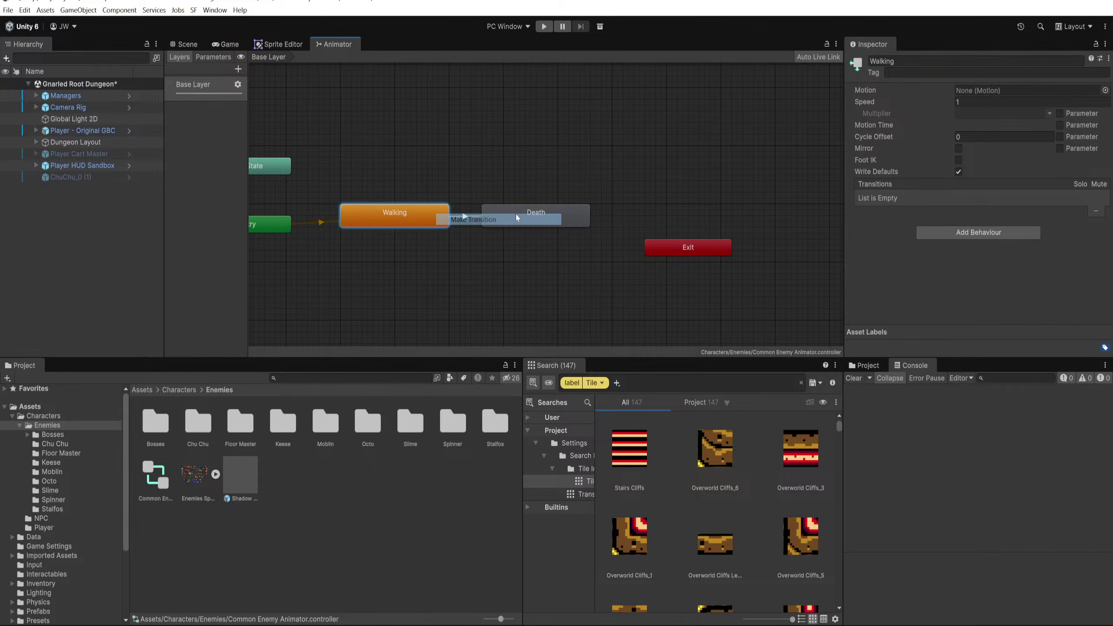
click(516, 214)
Step: Browse the enemy folders and examine the layers and parameters of the Octo Animator controller
double_click(198, 422)
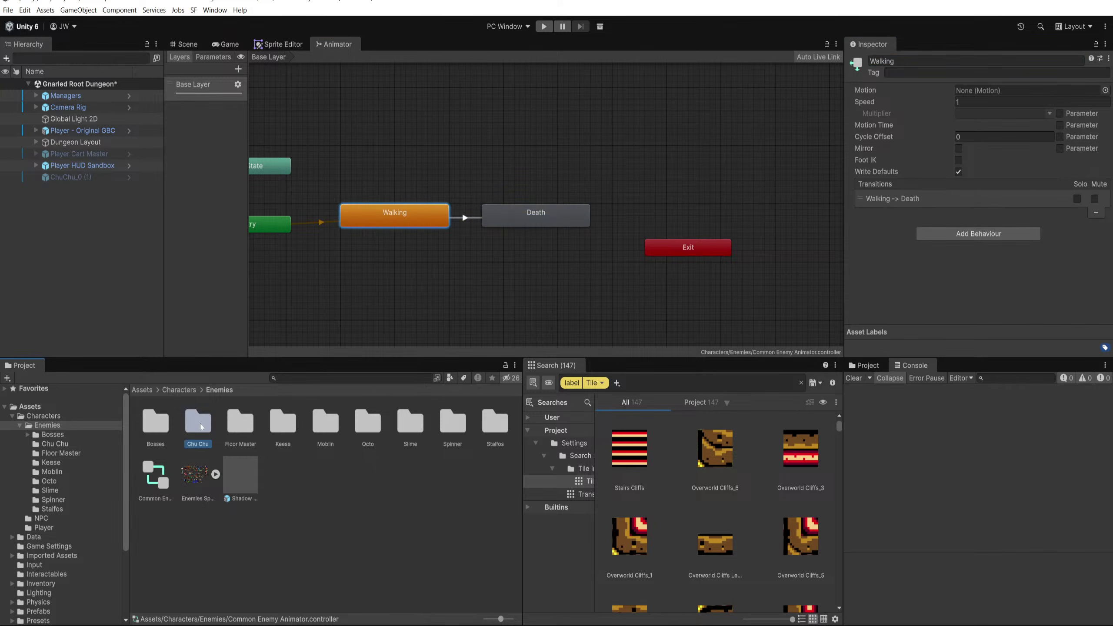
click(219, 389)
click(244, 425)
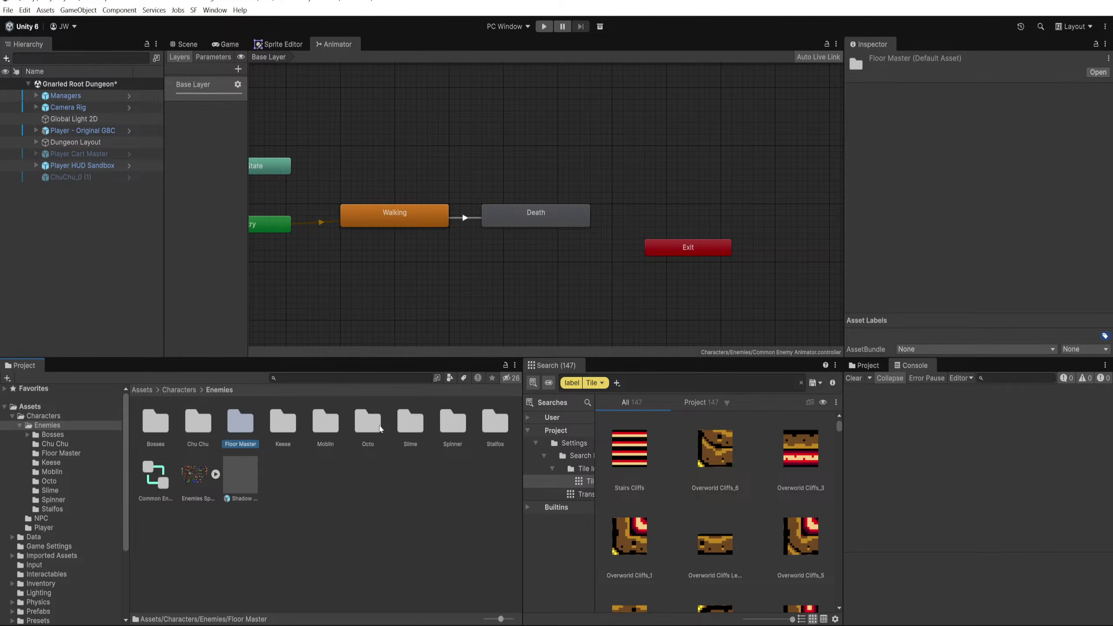
double_click(378, 428)
click(155, 422)
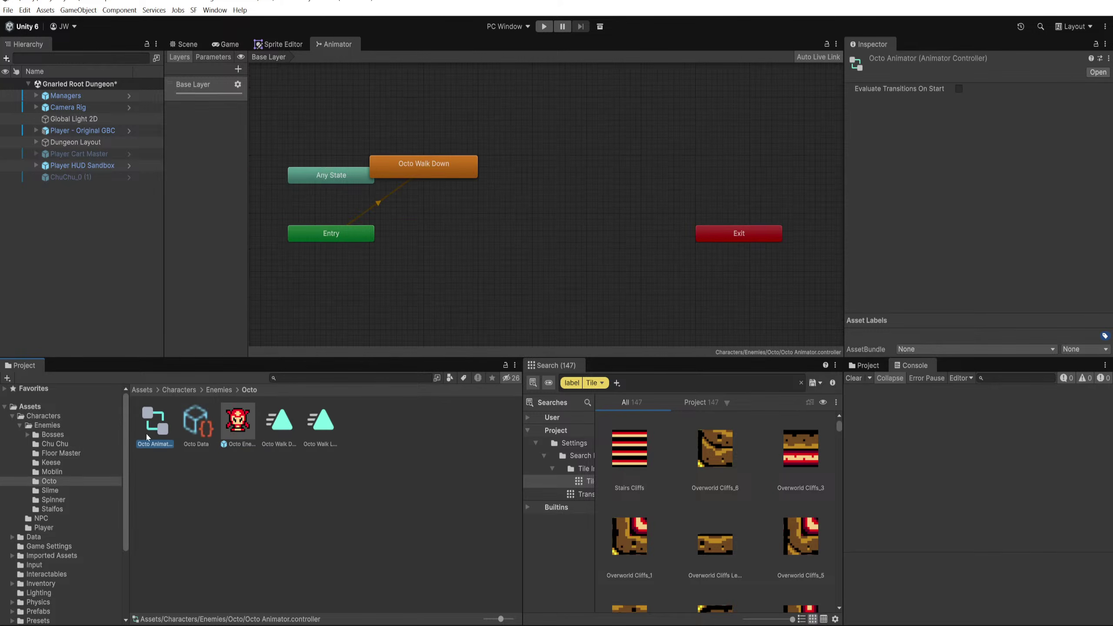
click(205, 56)
click(179, 56)
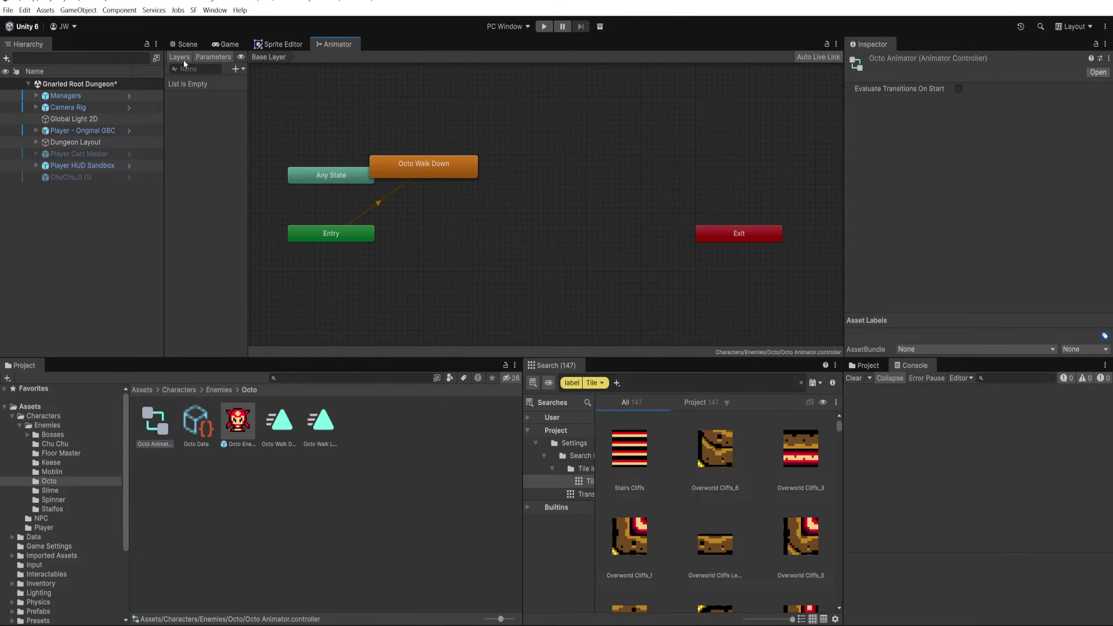
click(219, 390)
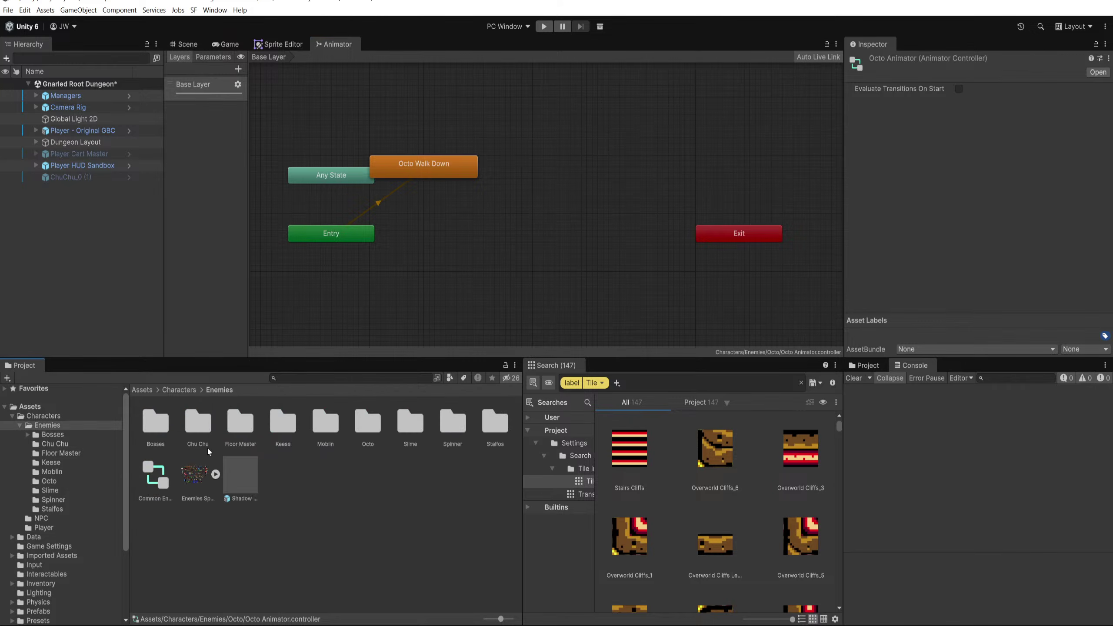
Step: Reopen the Common Enemy Animator with a taller graph area and show its parameter list with Walking selected
click(161, 481)
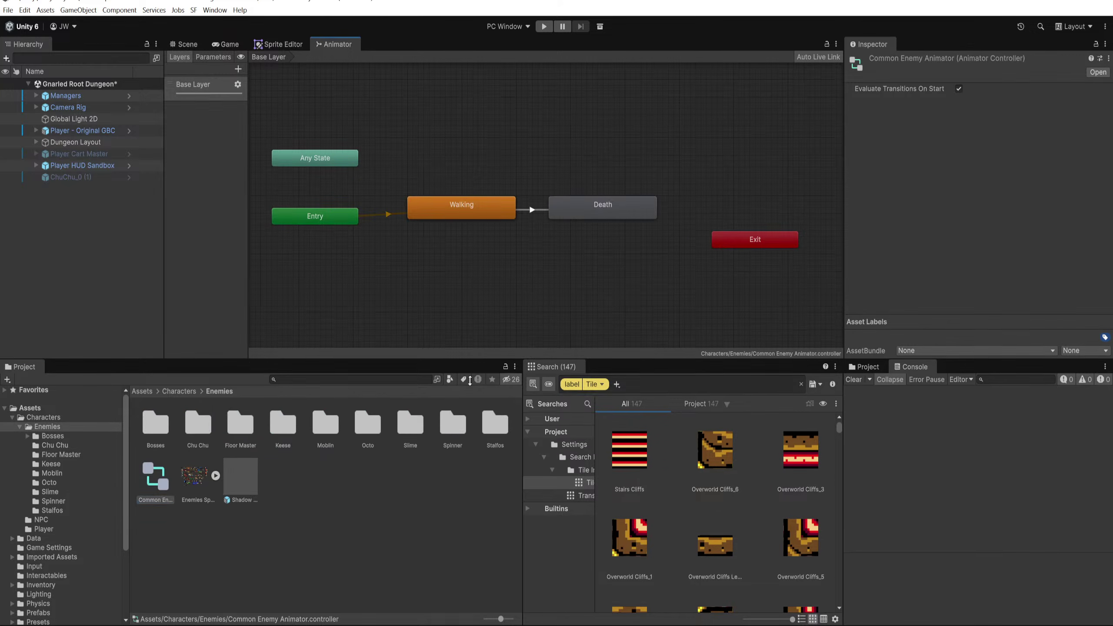
drag(481, 359, 481, 405)
click(460, 207)
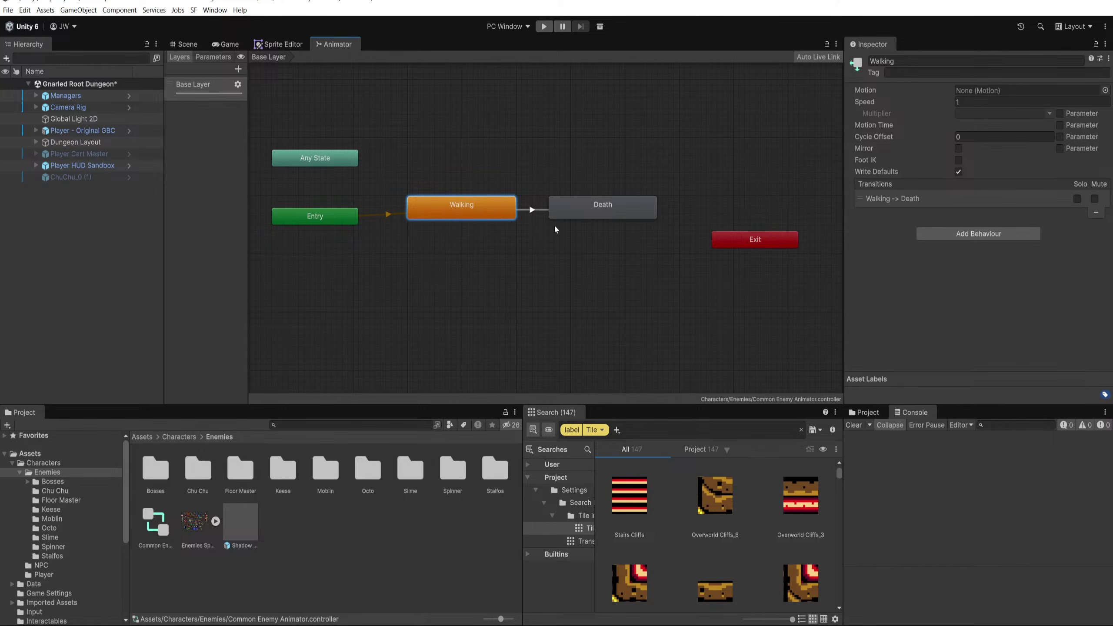
click(213, 57)
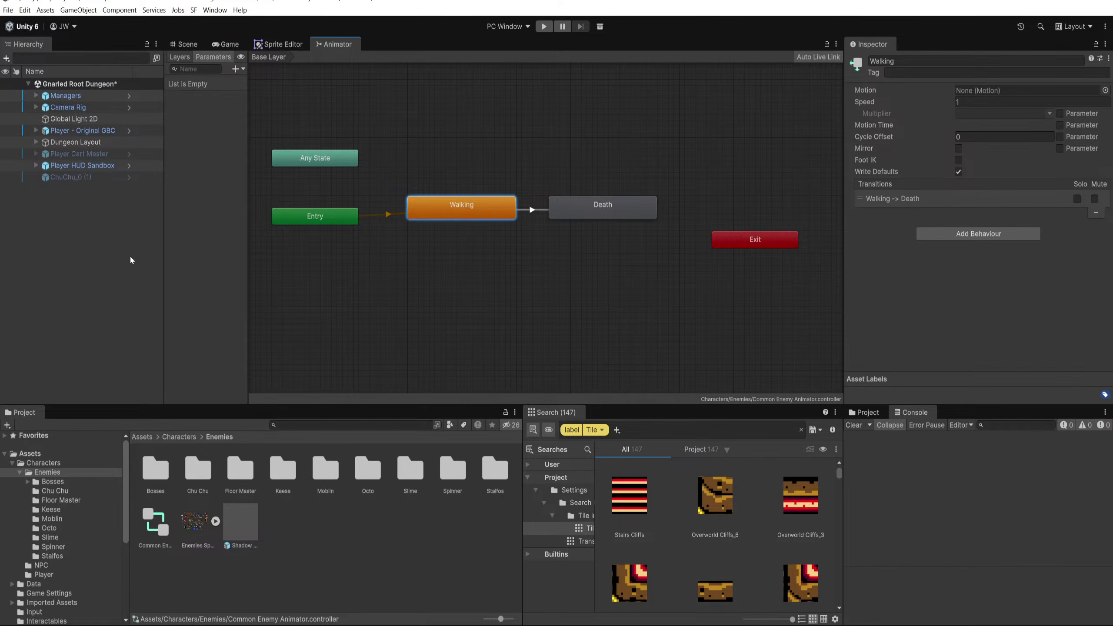
Step: Expand the Player - Original GBC object to examine its child objects
click(36, 131)
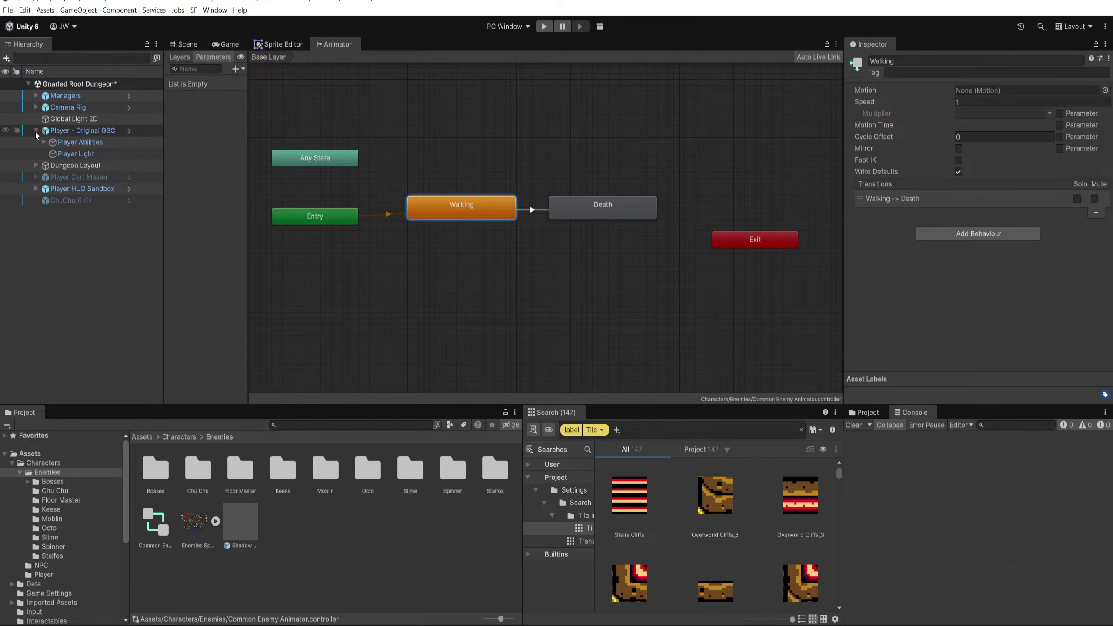
Step: Open a separate properties view for the Player - Original GBC object and dock it beside the Inspector
click(75, 130)
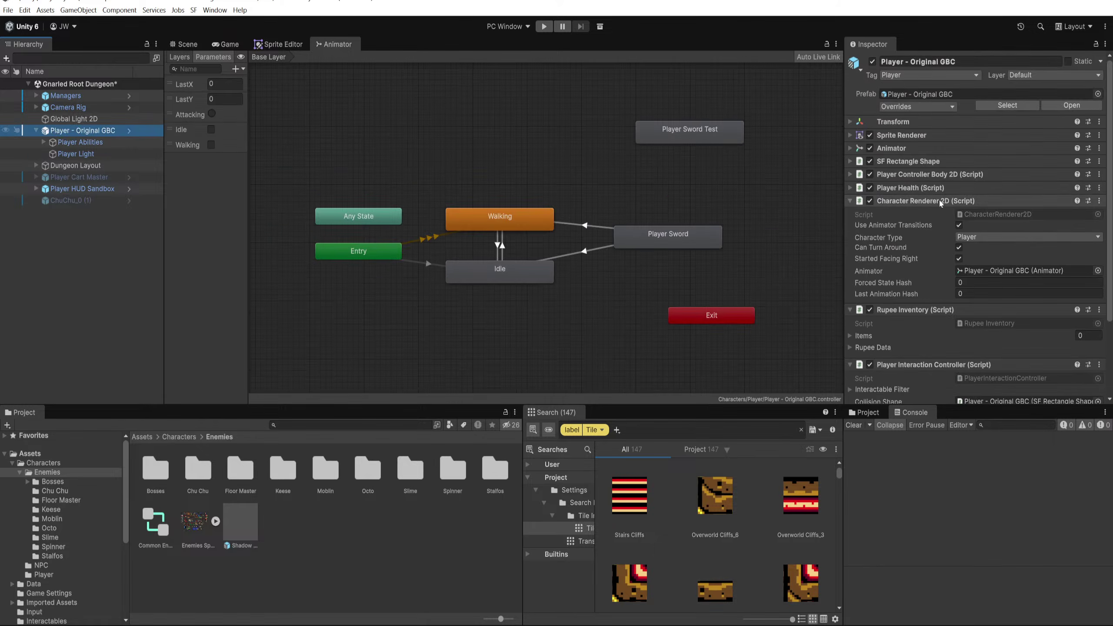
right_click(93, 131)
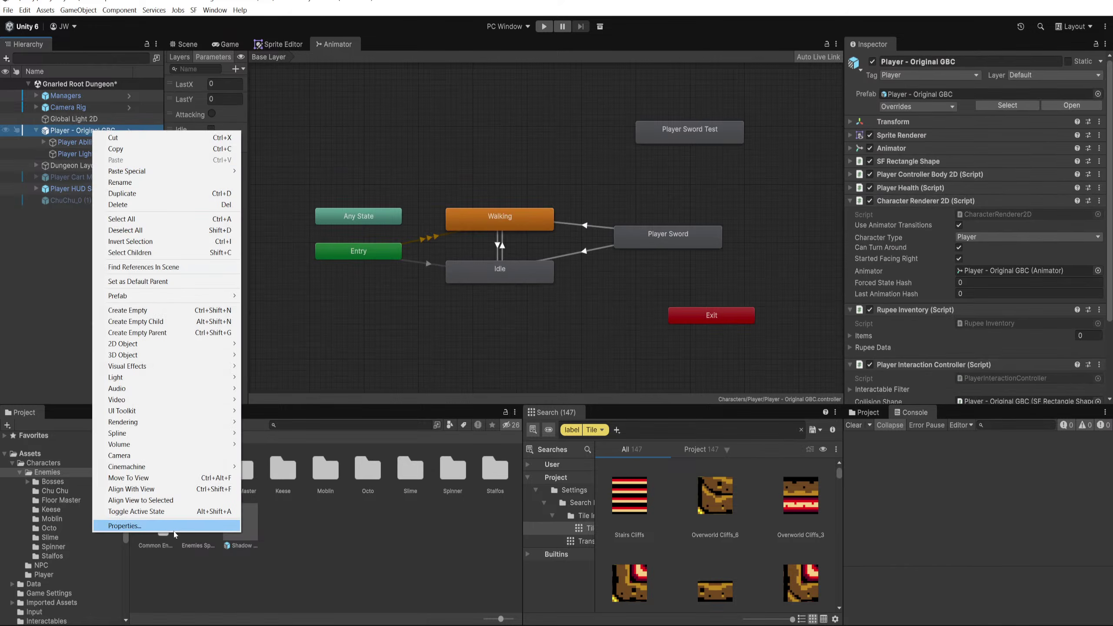
click(174, 529)
drag(54, 191, 899, 54)
drag(844, 92, 784, 90)
drag(807, 44, 718, 108)
drag(892, 98, 889, 98)
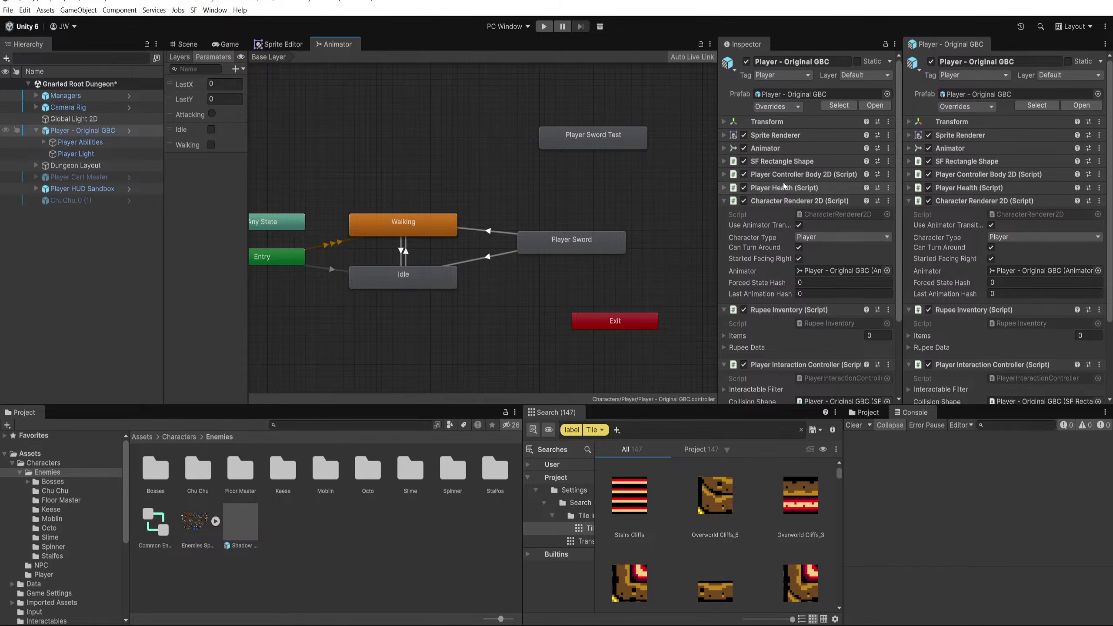
Step: Examine the Current Movement options within the Character State of the player's Player Controller Body 2D component
click(785, 198)
click(789, 200)
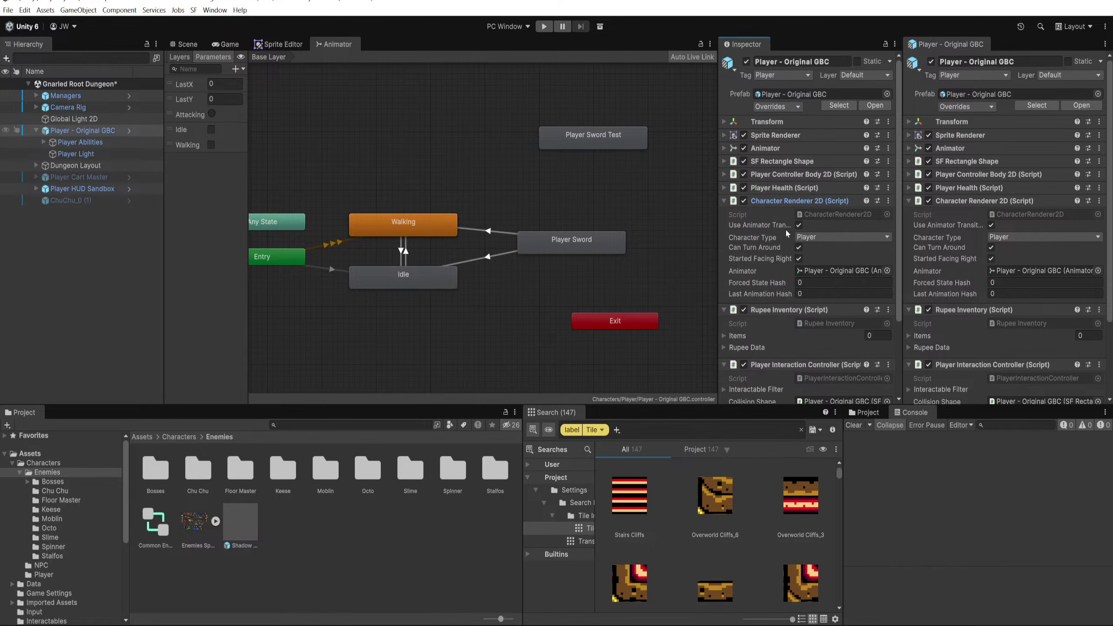
click(785, 201)
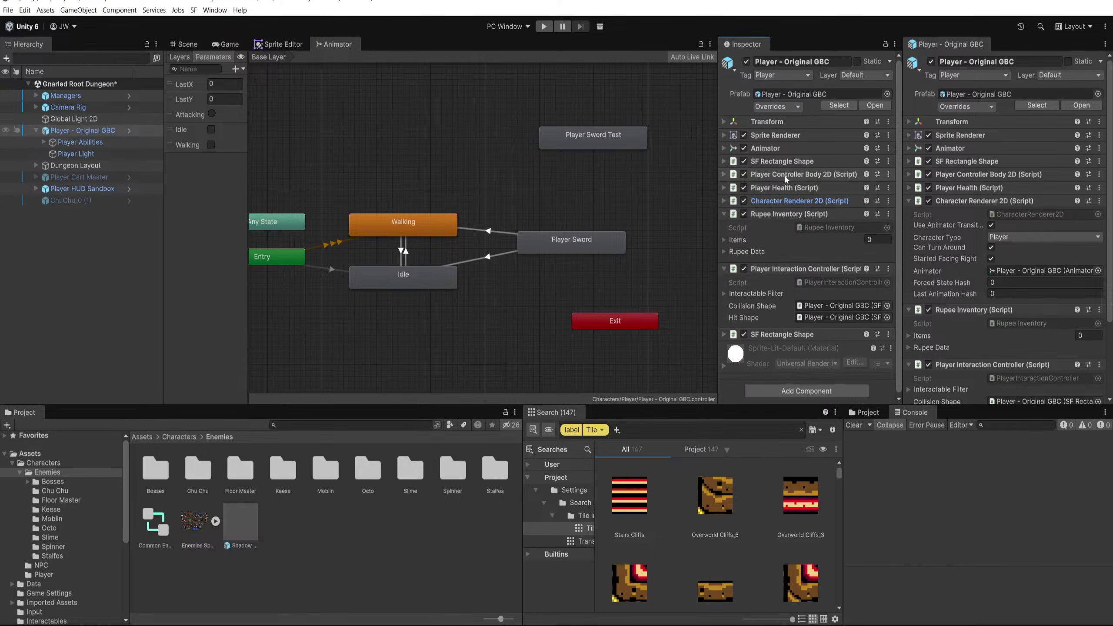
click(786, 175)
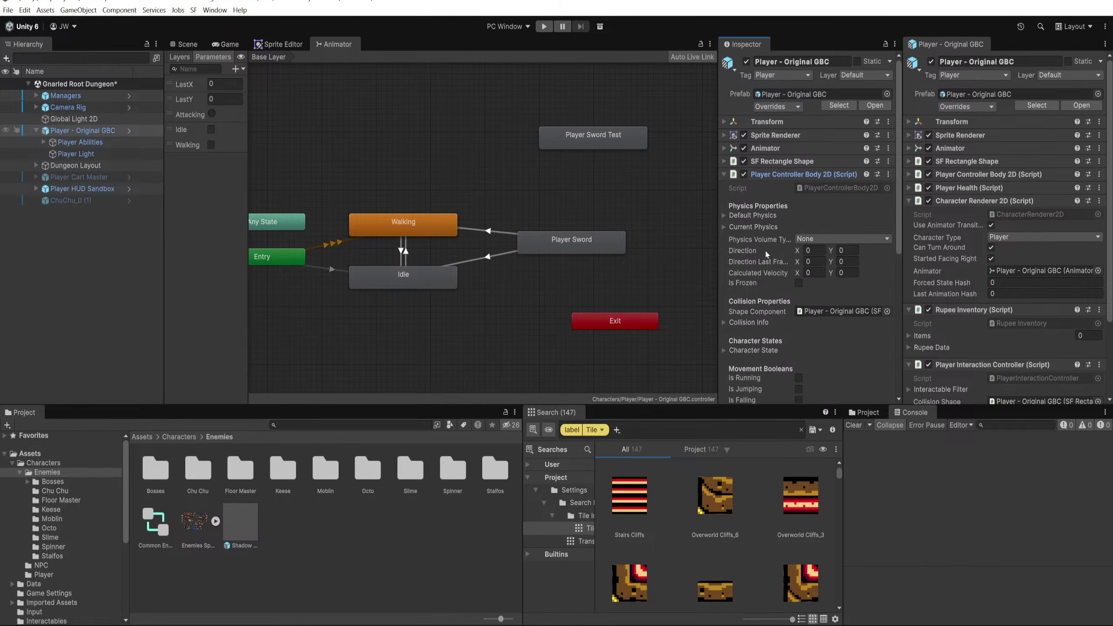
scroll(767, 254, down, 5)
click(753, 194)
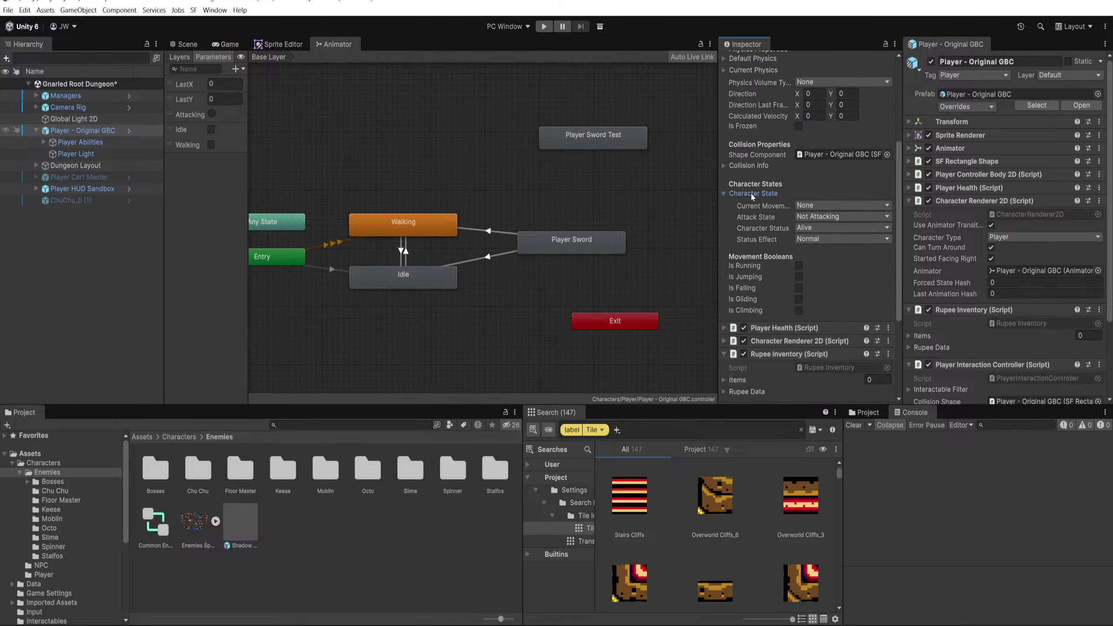
click(825, 205)
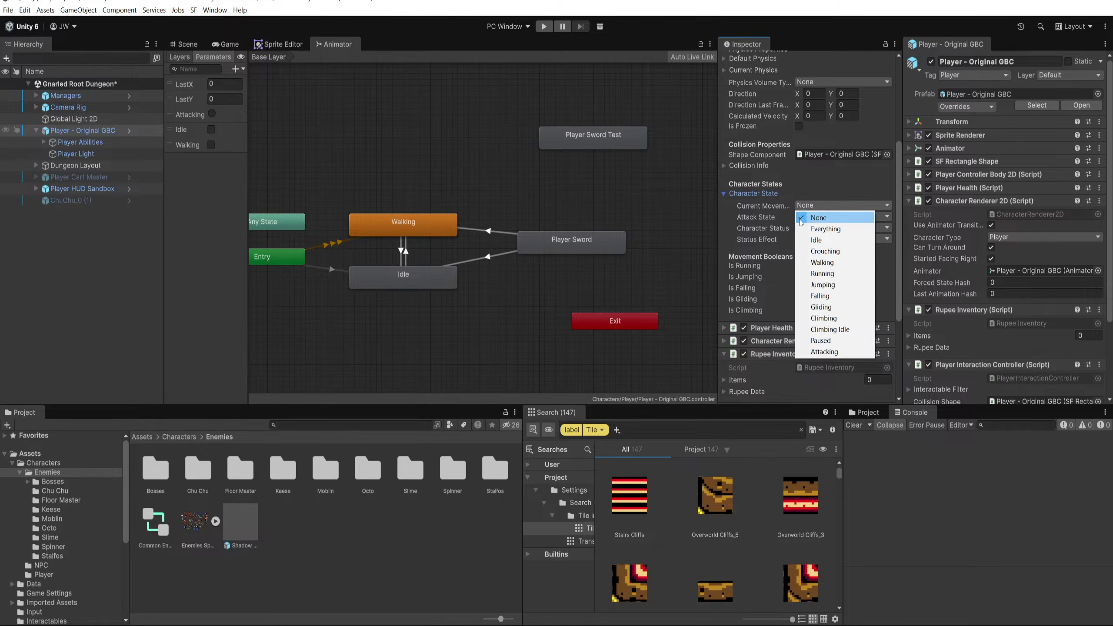
Step: Show the Common Enemy Animator controller's state graph and select its Walking state
click(279, 46)
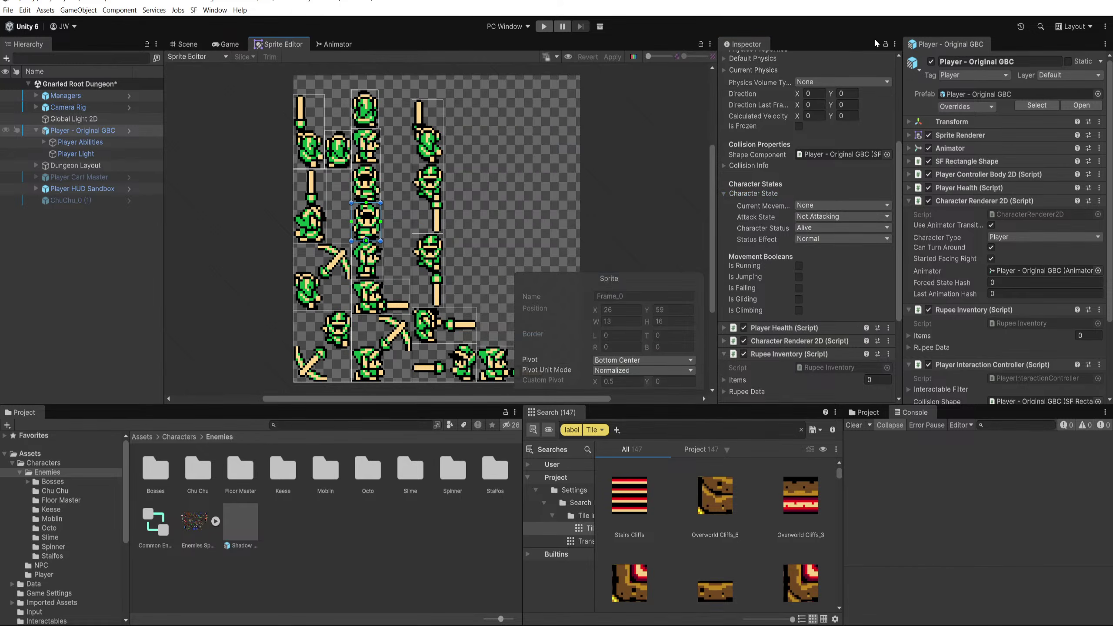
click(886, 44)
scroll(865, 224, up, 5)
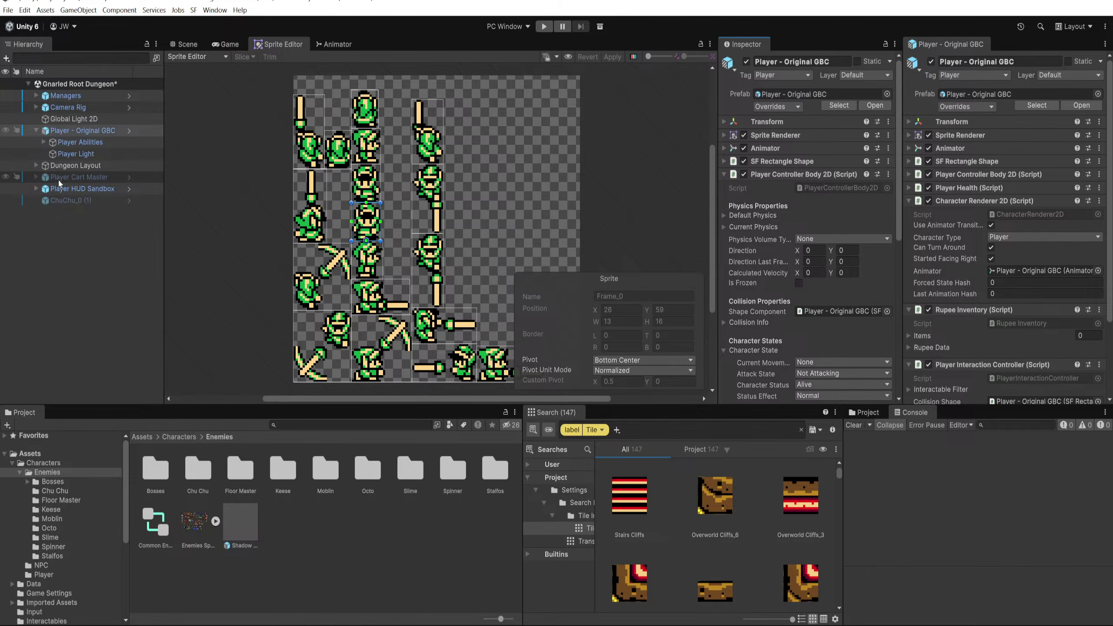
click(153, 533)
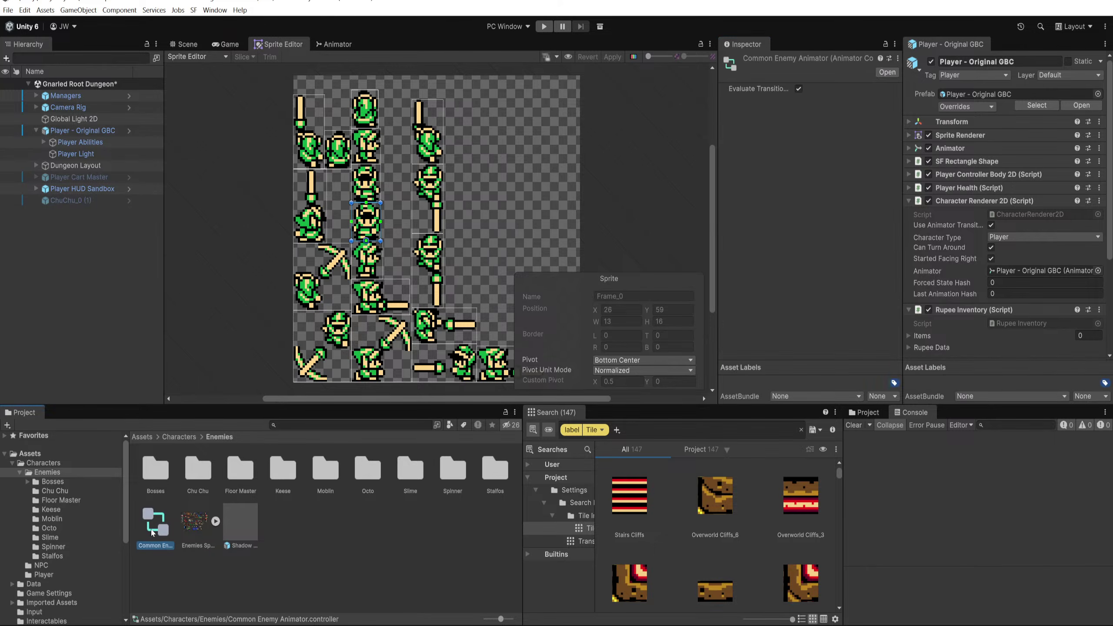
click(336, 44)
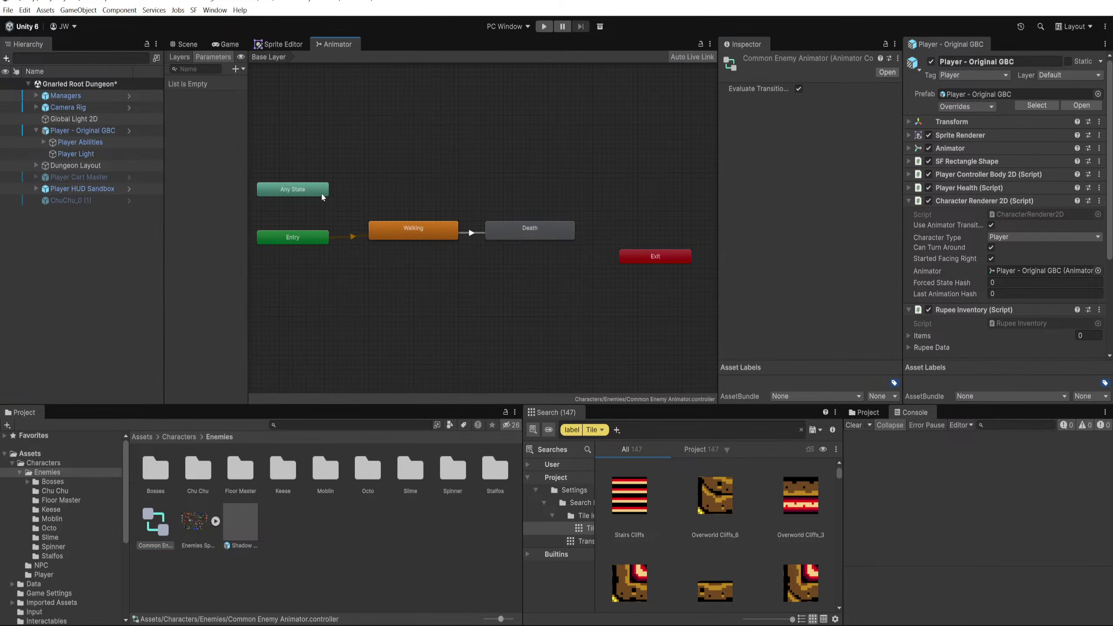
click(412, 228)
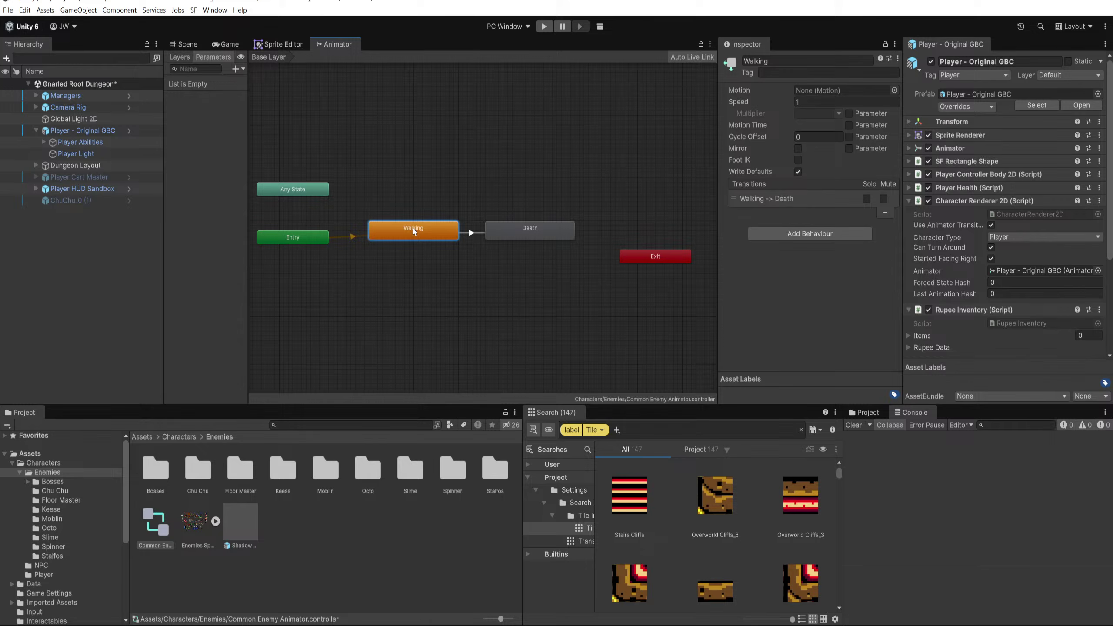
Step: Expand Player Controller Body 2D and its Character State in the docked player properties to view the movement states
click(966, 175)
scroll(982, 228, down, 2)
scroll(946, 303, down, 8)
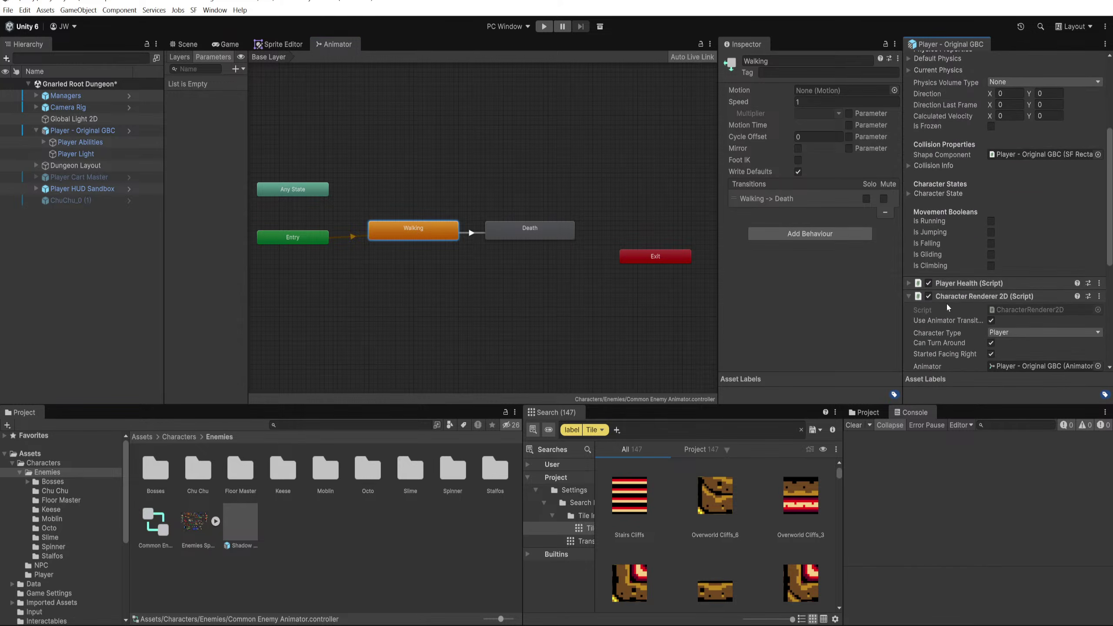
click(938, 194)
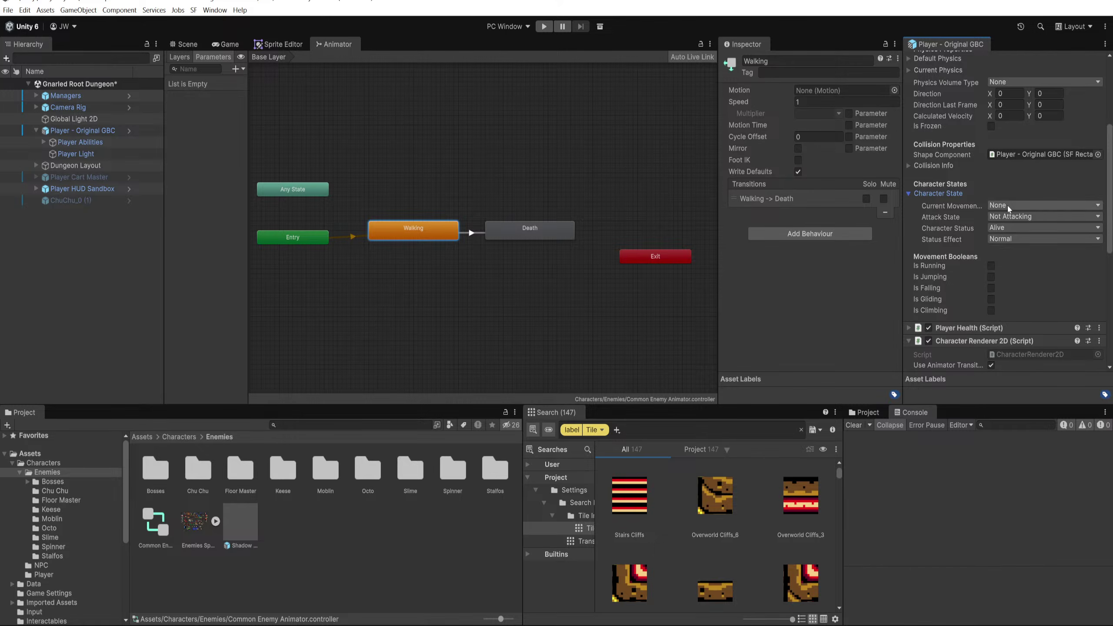
click(1008, 206)
click(443, 213)
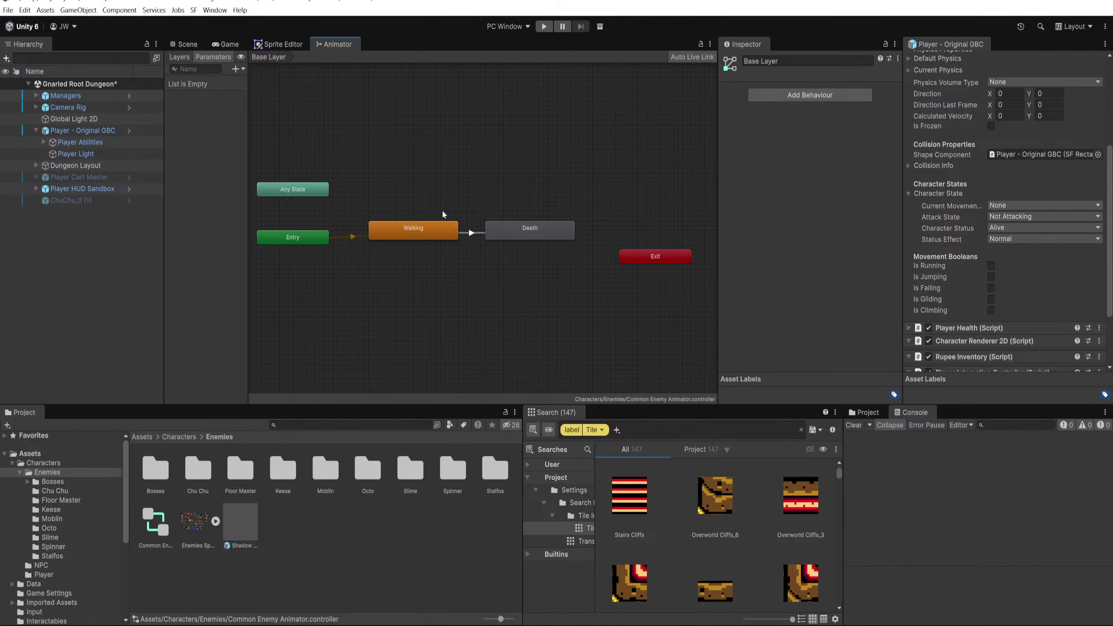
Step: Rearrange the Entry, Any State and Exit nodes compactly around the Walking and Death states
scroll(442, 214, up, 4)
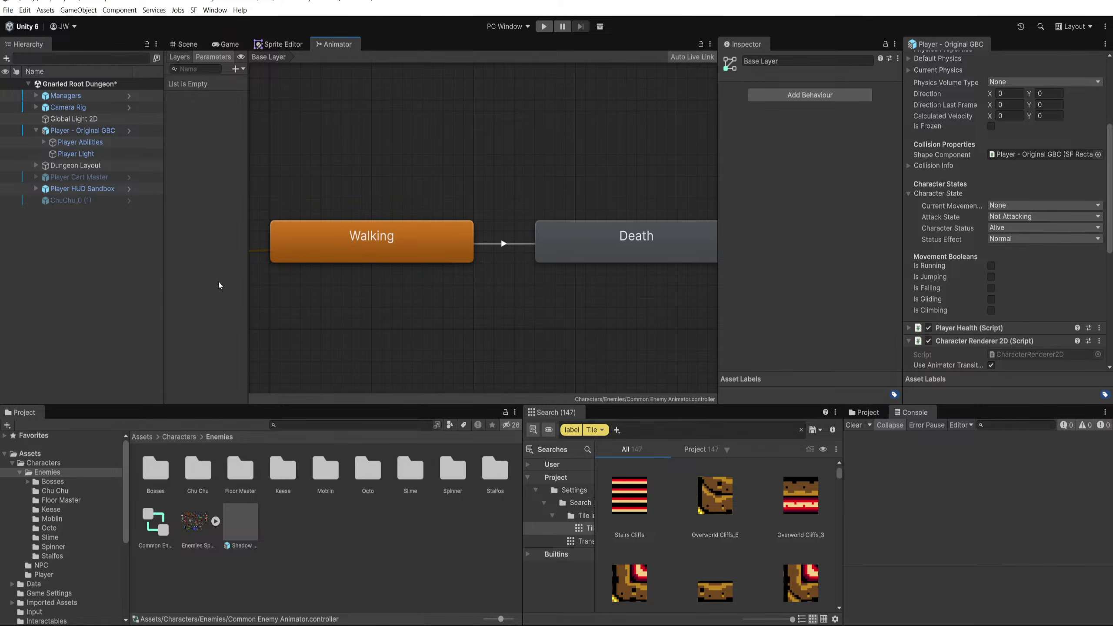
scroll(363, 273, down, 6)
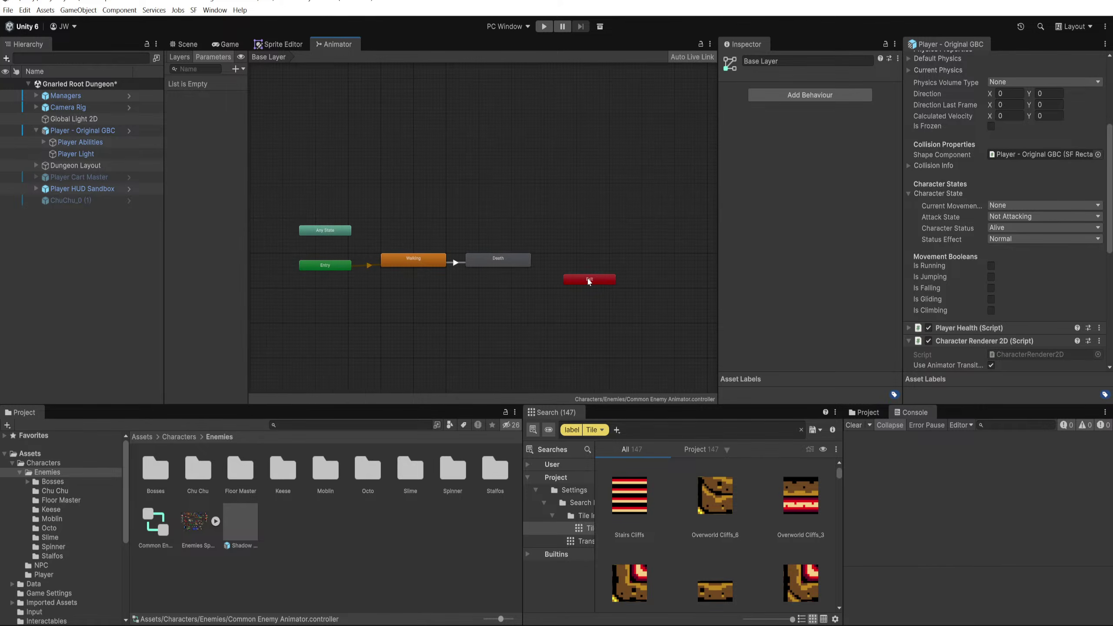
scroll(320, 268, up, 3)
click(338, 262)
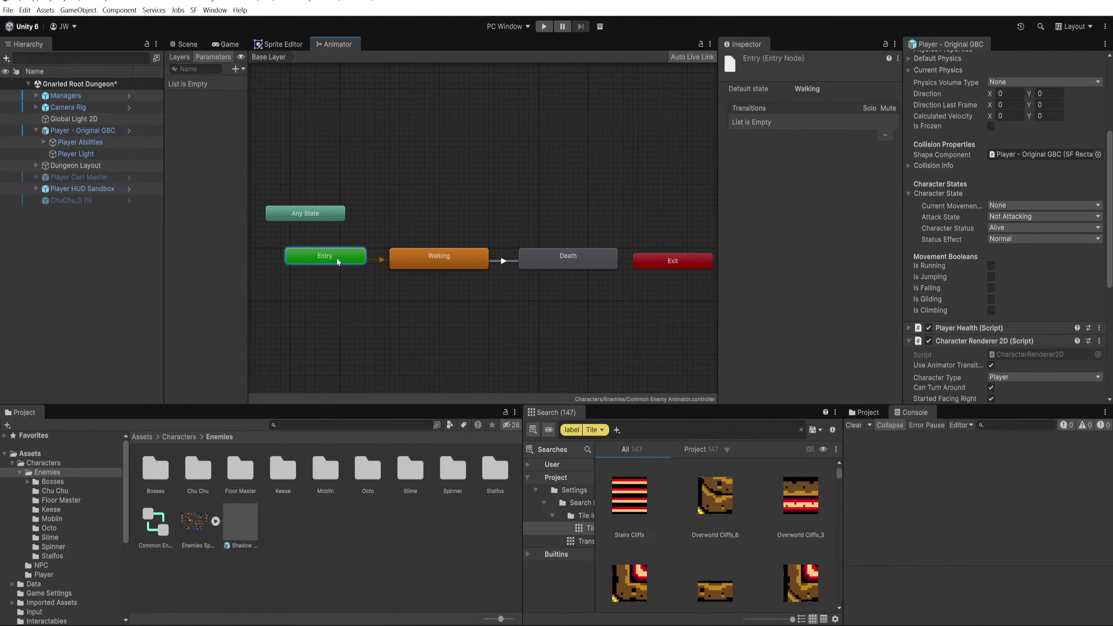
drag(320, 219, 339, 224)
click(478, 215)
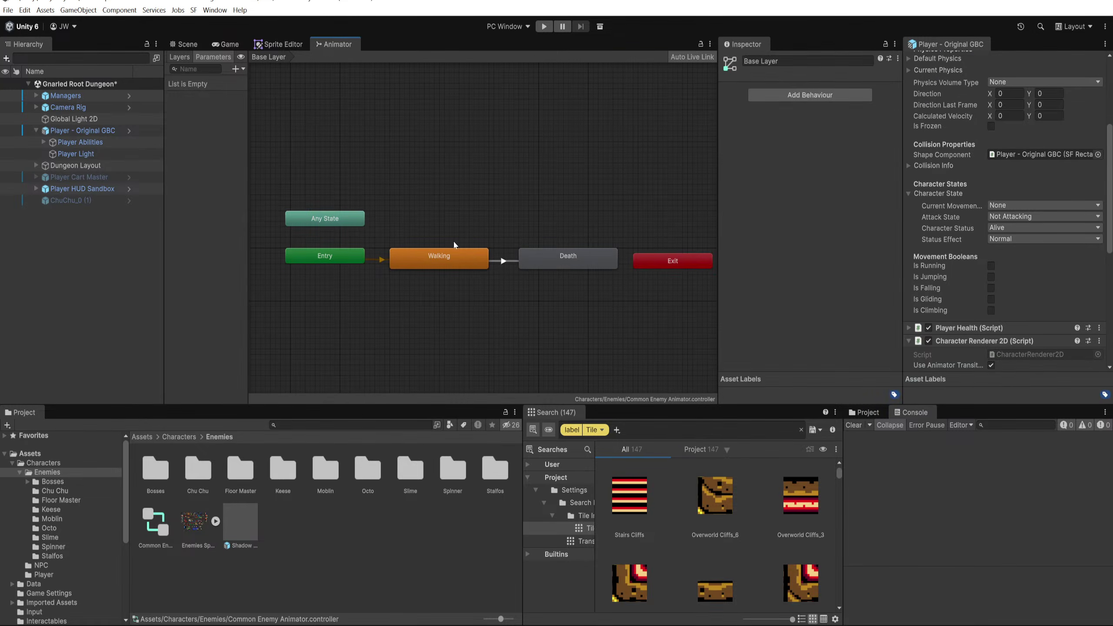
Step: Examine the player's abilities, Animator component and parameters for reference, and return to the Common Enemy Animator graph
click(455, 253)
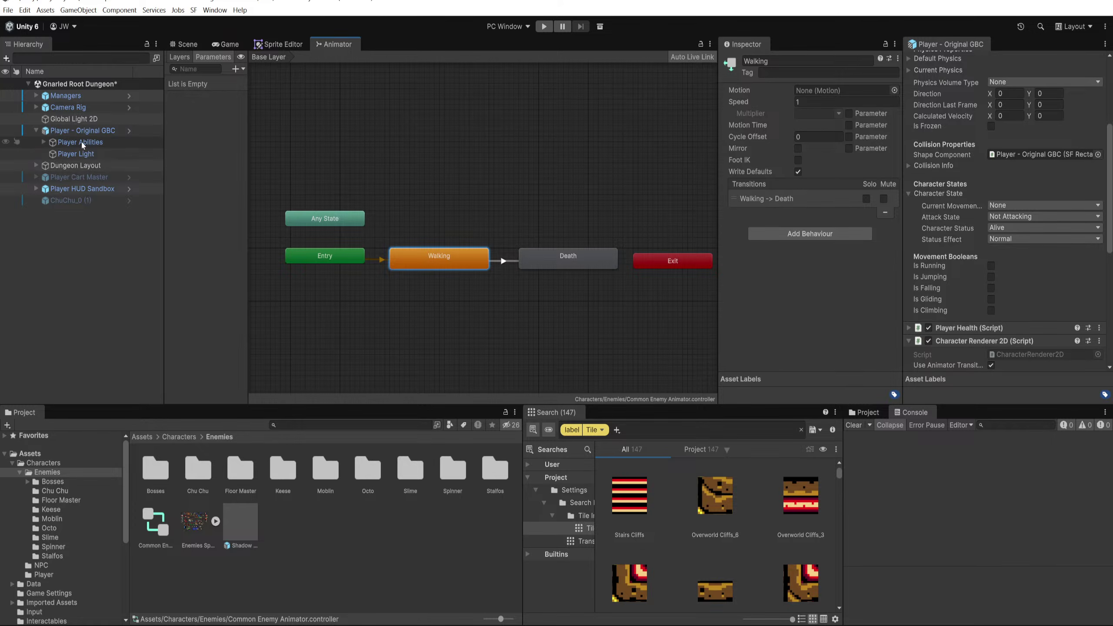
click(243, 69)
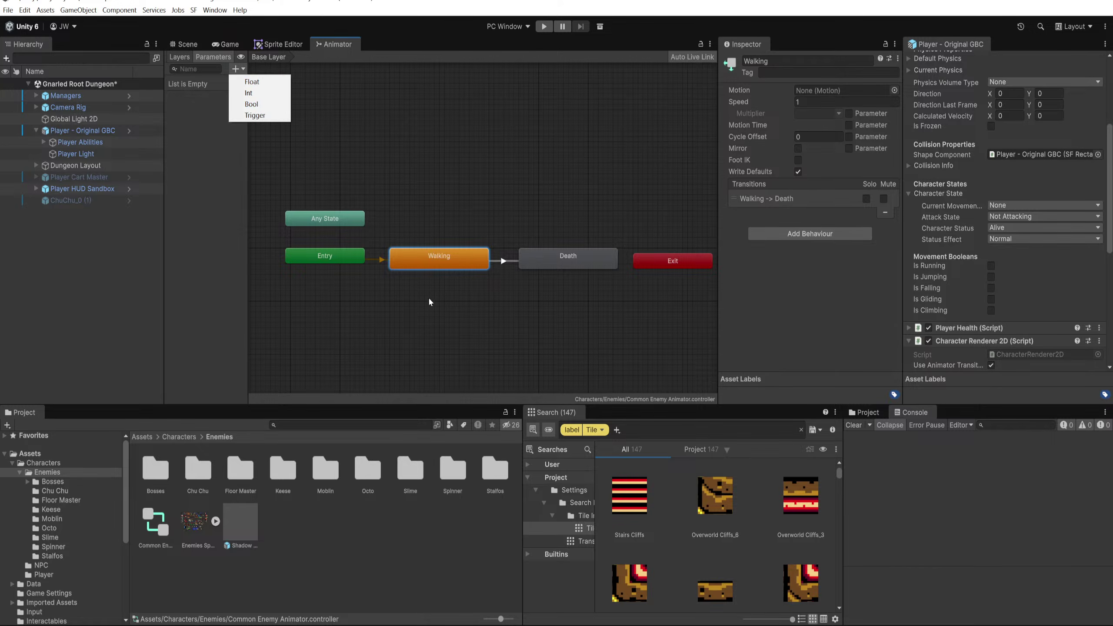
click(79, 142)
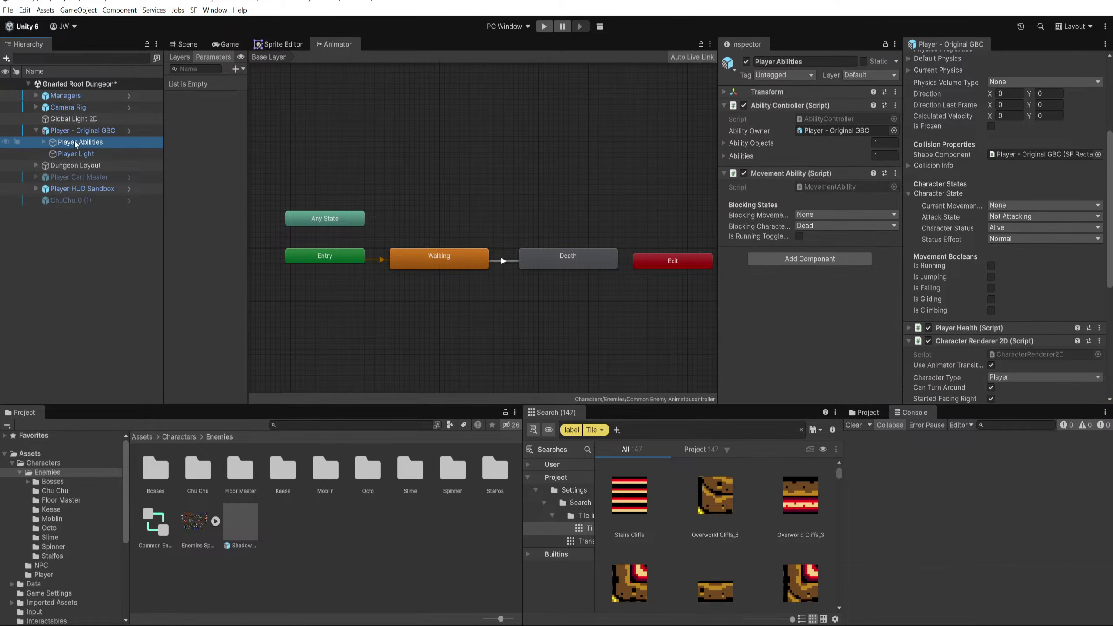
click(80, 134)
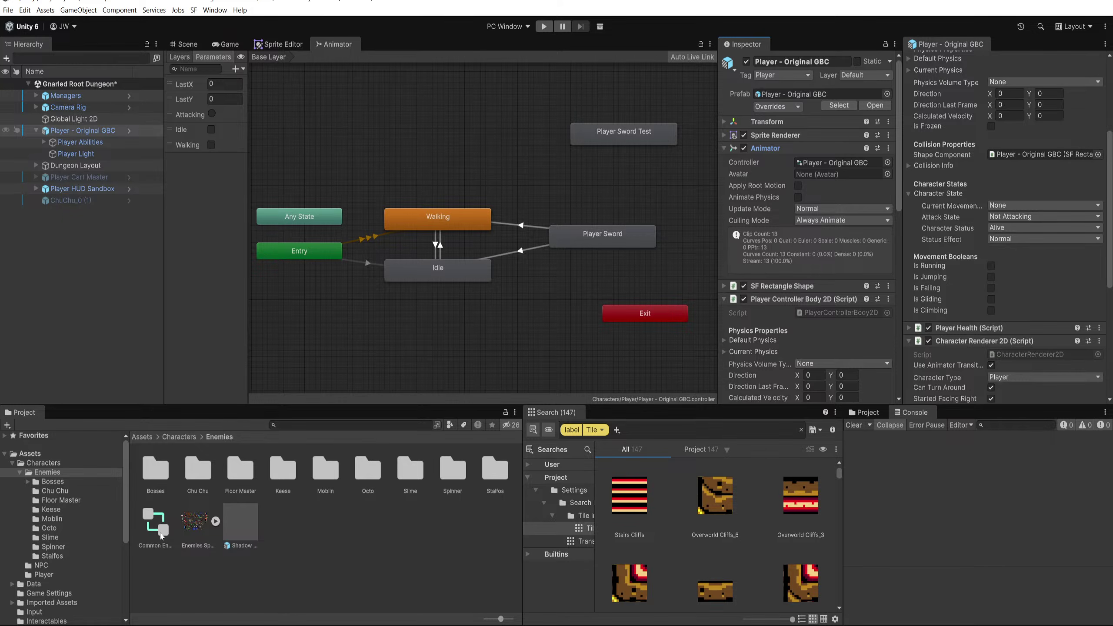
click(156, 527)
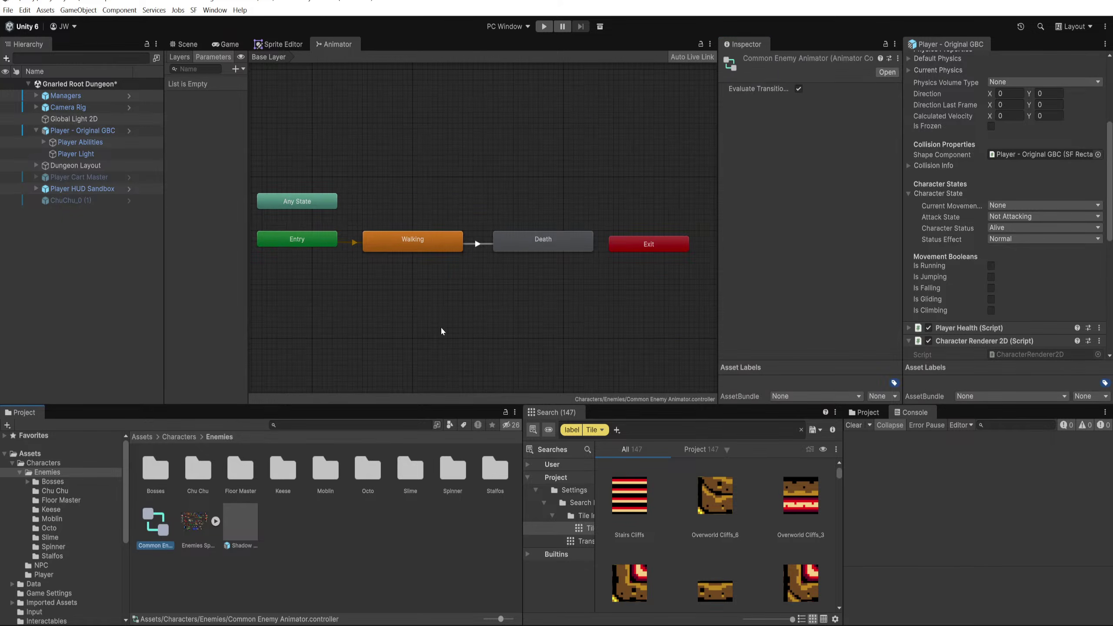
Step: Examine the Current Movement and Character Status options in the player's Character State
click(1008, 206)
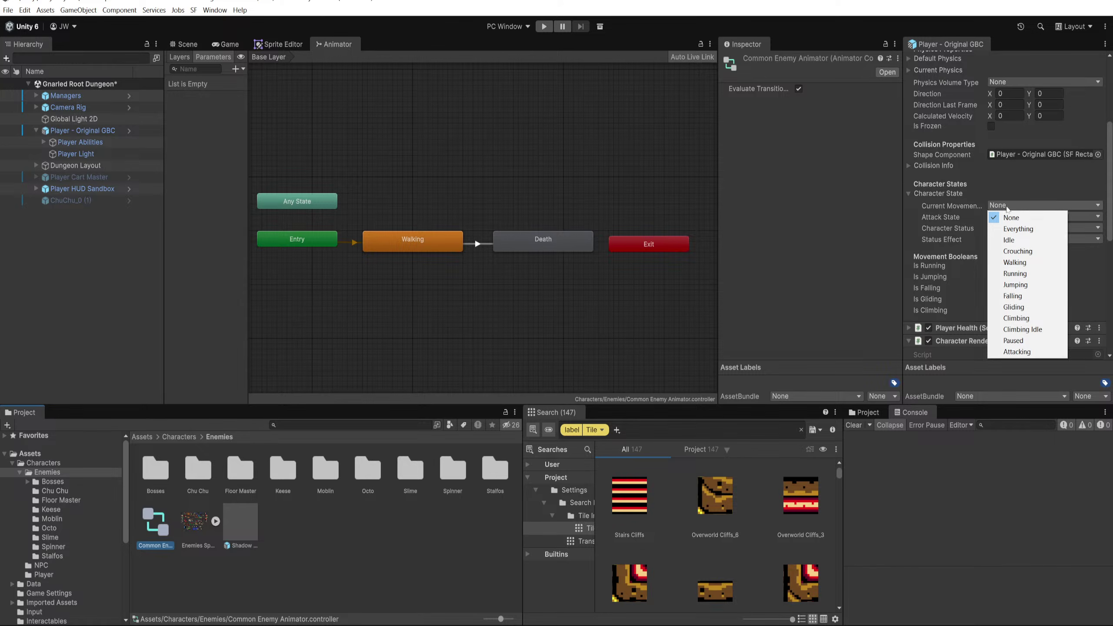
click(1004, 217)
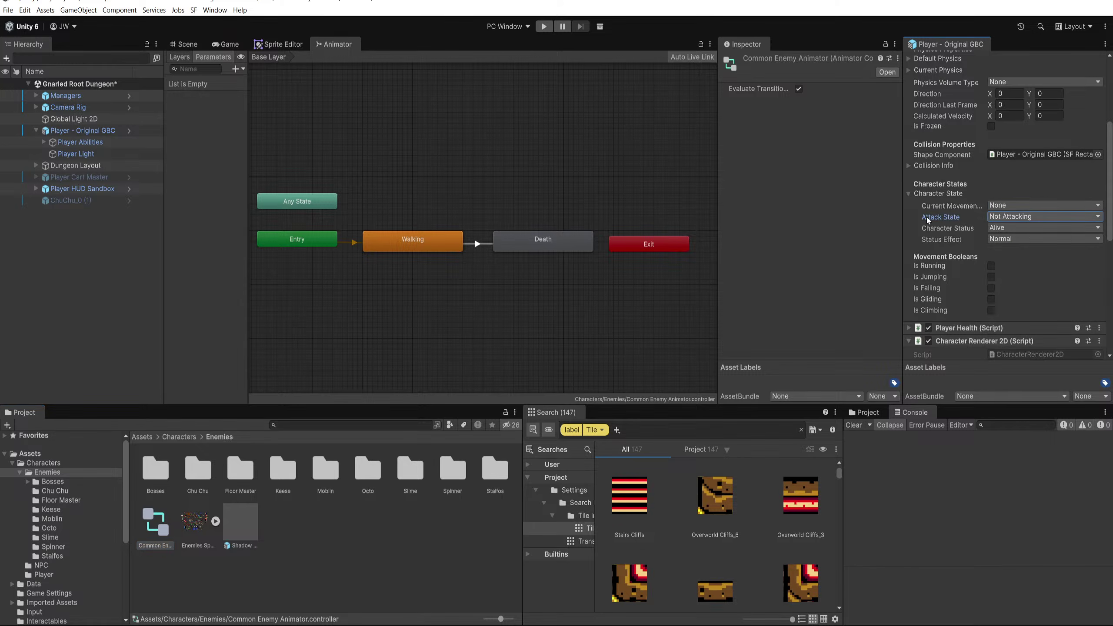
click(1001, 228)
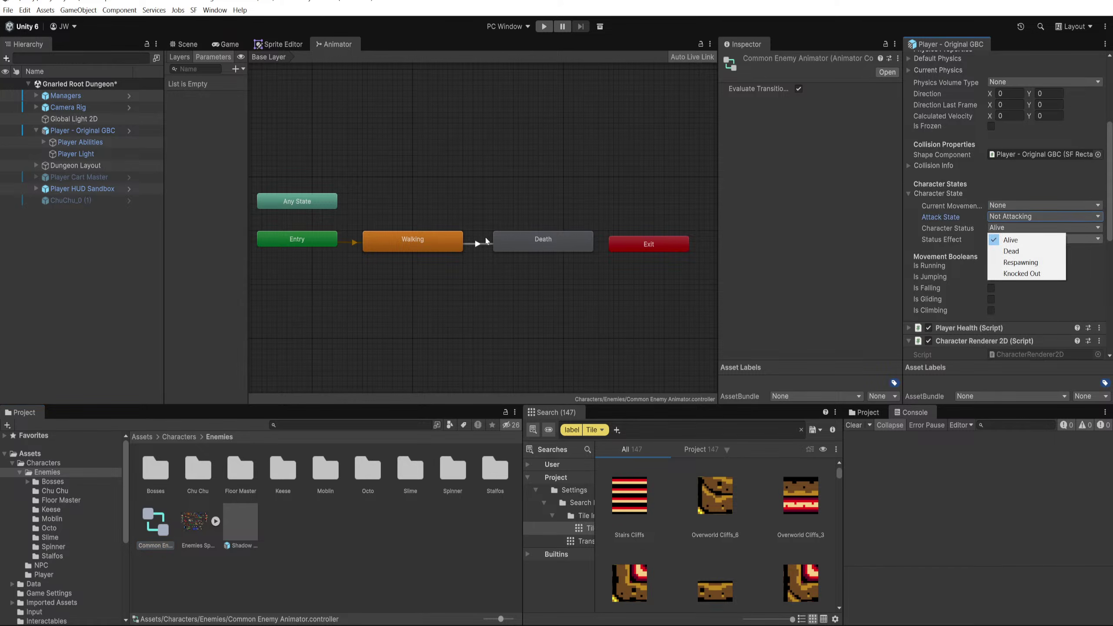
Step: Rename the Death state in the Common Enemy Animator to Dead
click(486, 240)
click(495, 240)
click(760, 60)
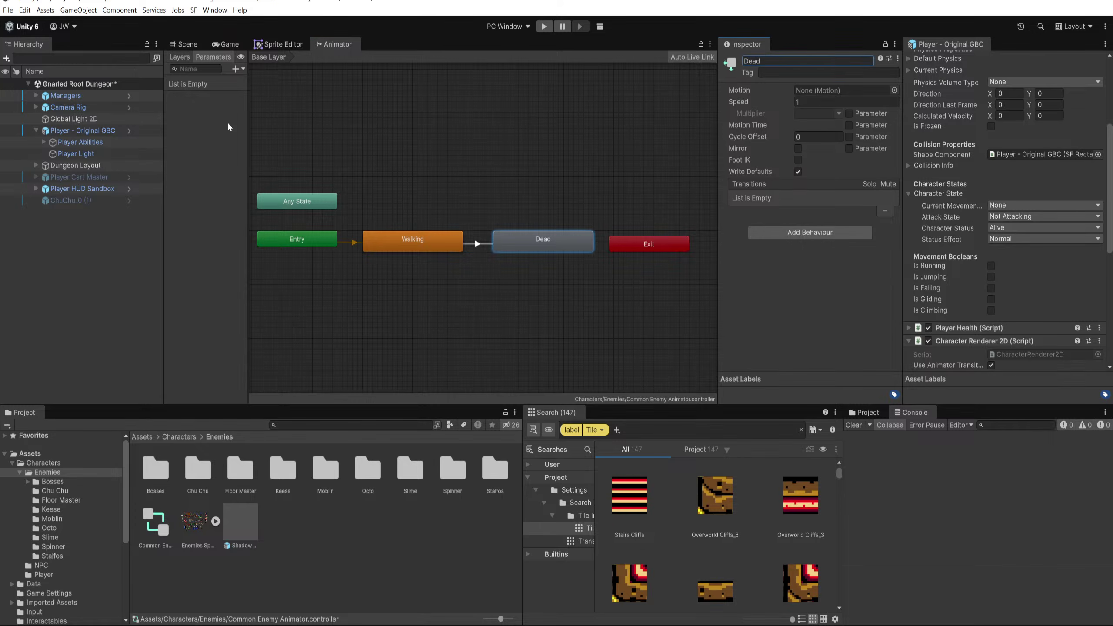
Step: Add two Bool parameters named Dead and Walking to the Common Enemy Animator
click(236, 69)
click(259, 107)
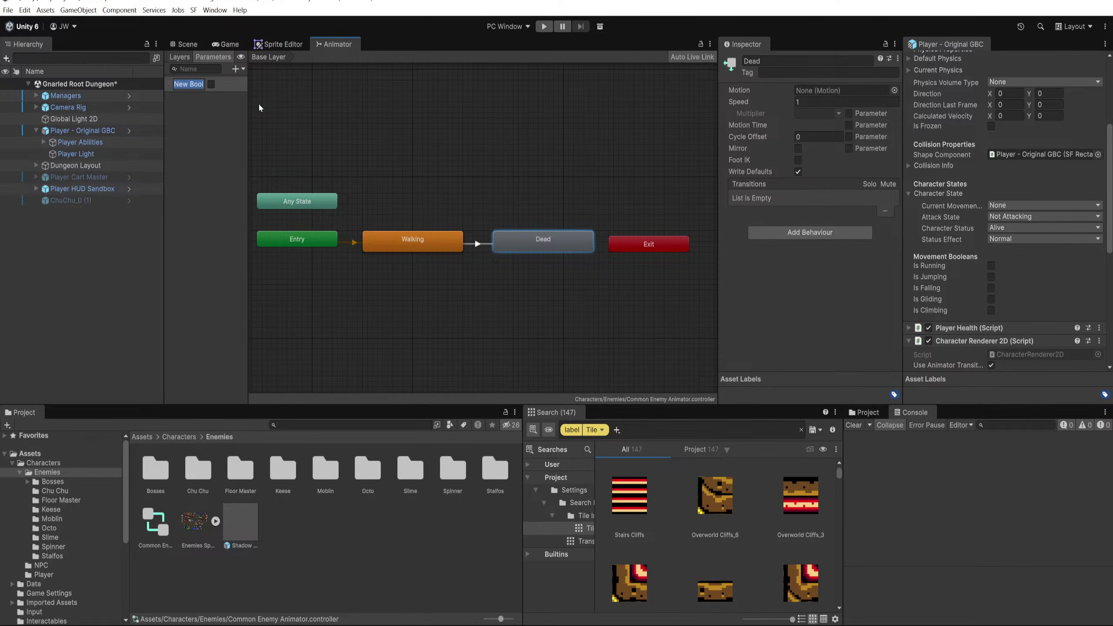
text(Dead)
key(Return)
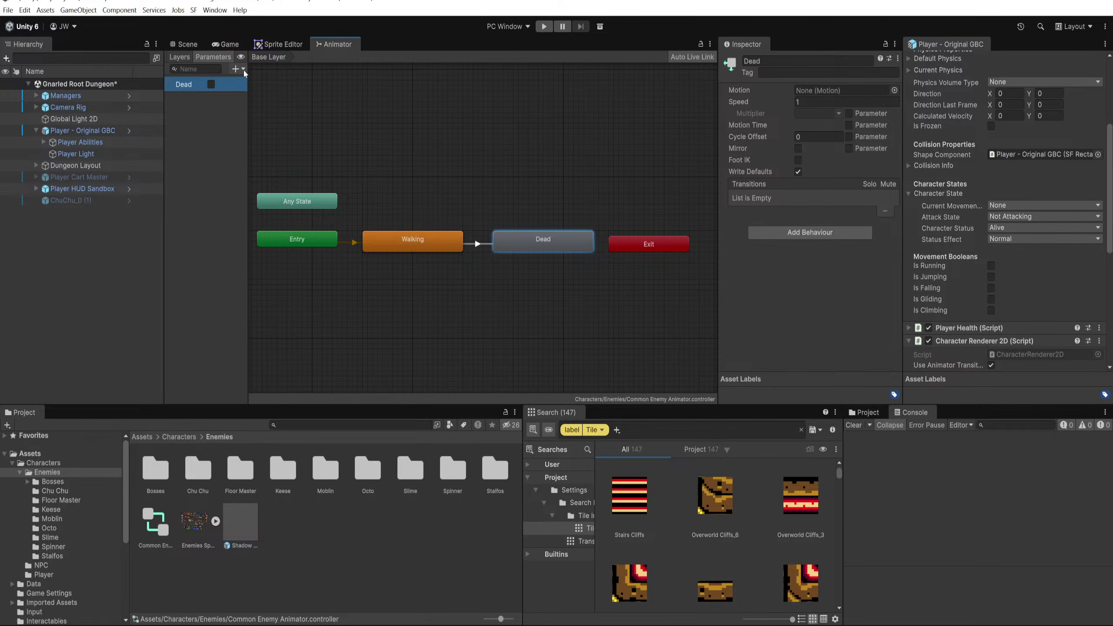
click(243, 70)
click(257, 105)
text(W)
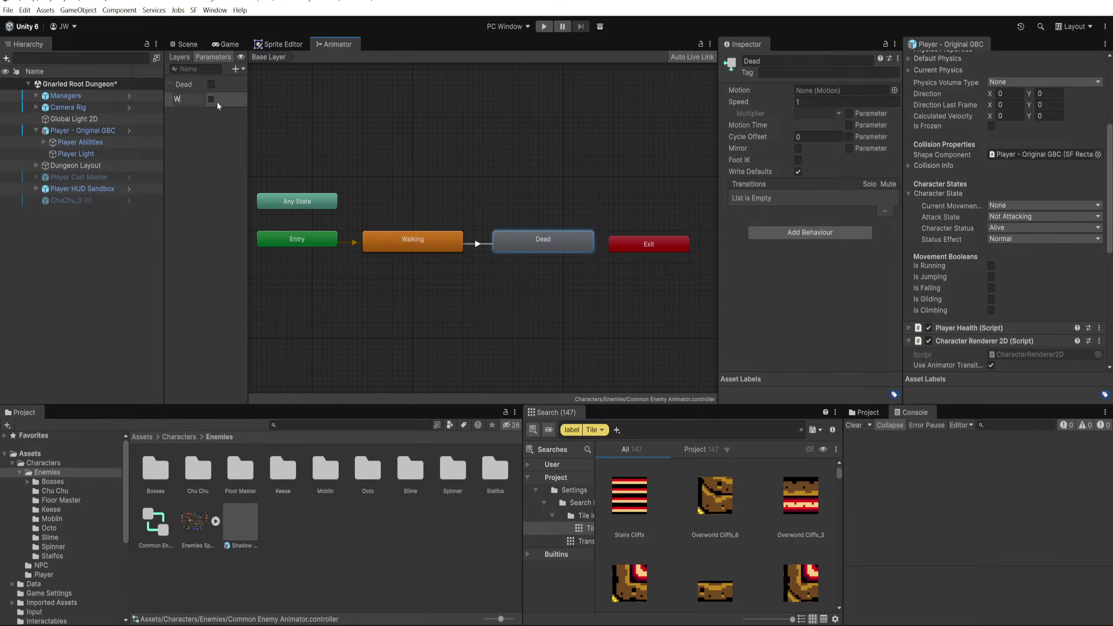
text(alking)
key(Return)
Step: Move the Dead state slightly farther away from the Walking state in the graph
click(405, 242)
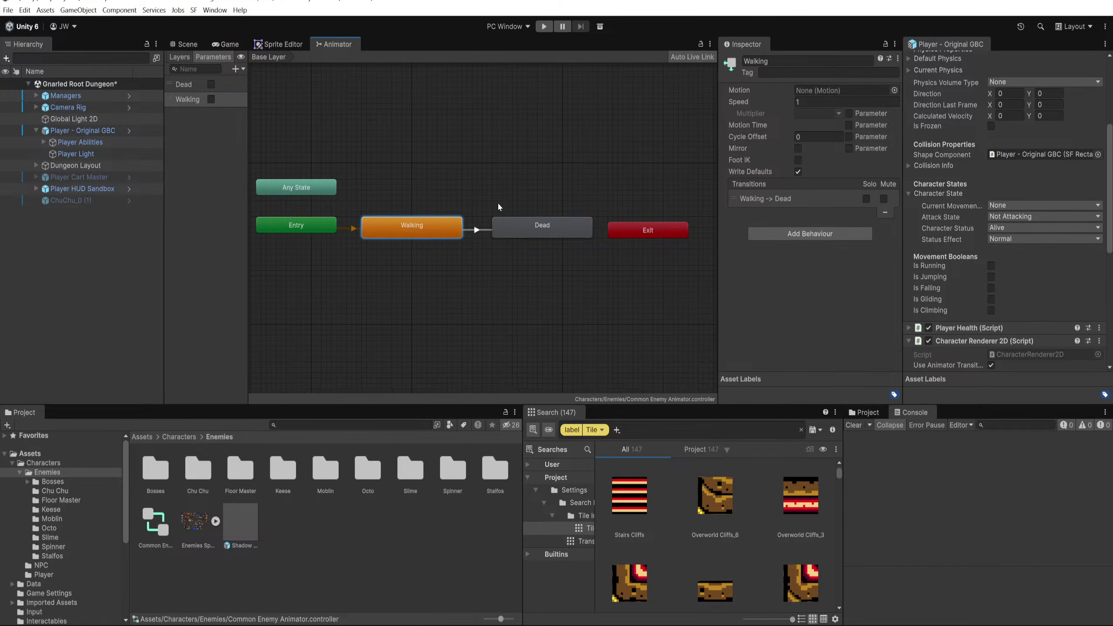
scroll(497, 206, up, 5)
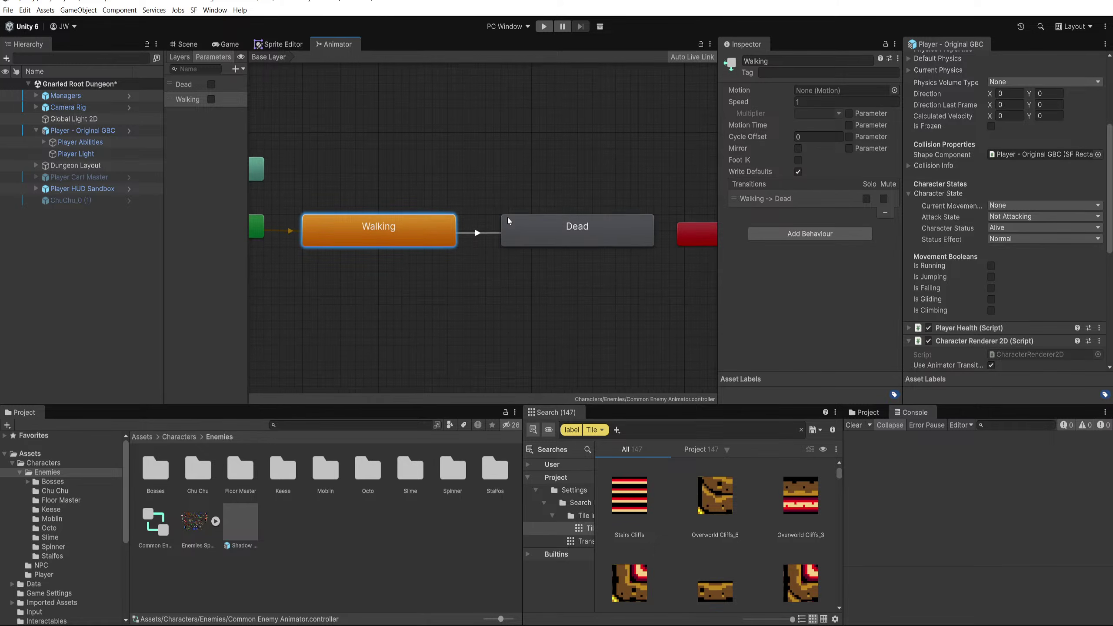
scroll(506, 217, down, 3)
click(518, 223)
drag(519, 224, 520, 228)
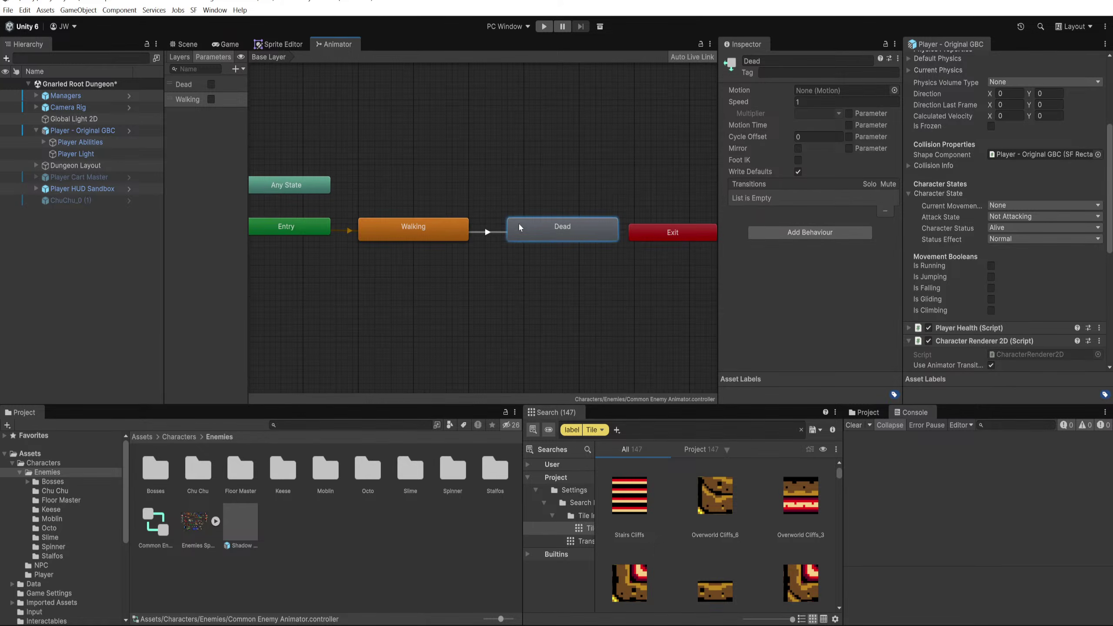
right_click(521, 225)
click(535, 228)
click(461, 223)
click(488, 226)
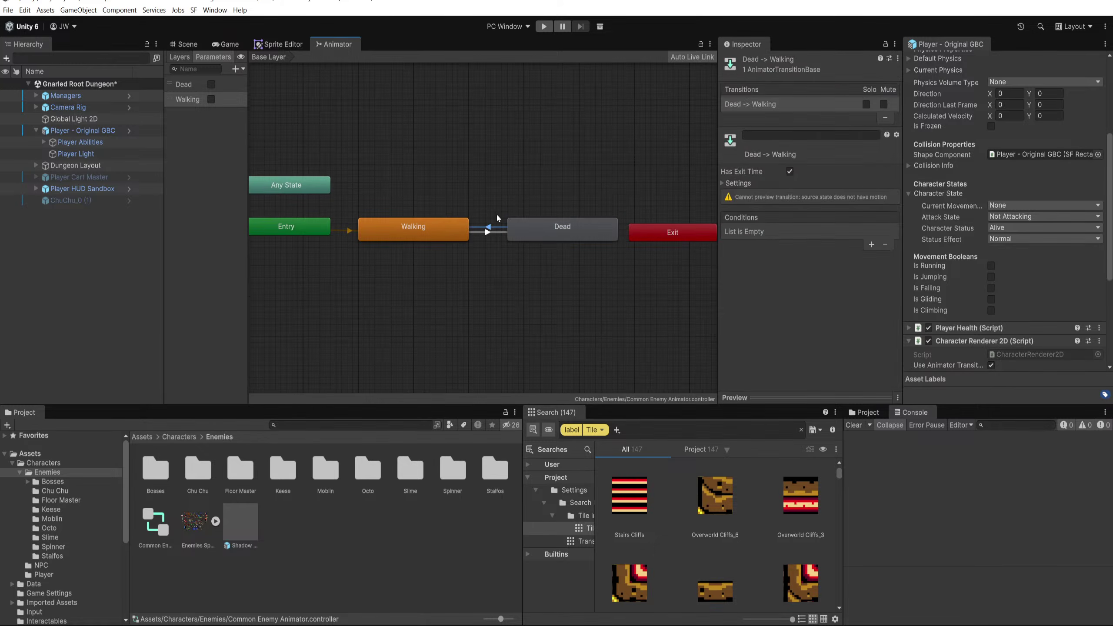
key(Delete)
Step: Add a Dead is true condition to the Walking to Dead transition and disable its exit time
click(480, 232)
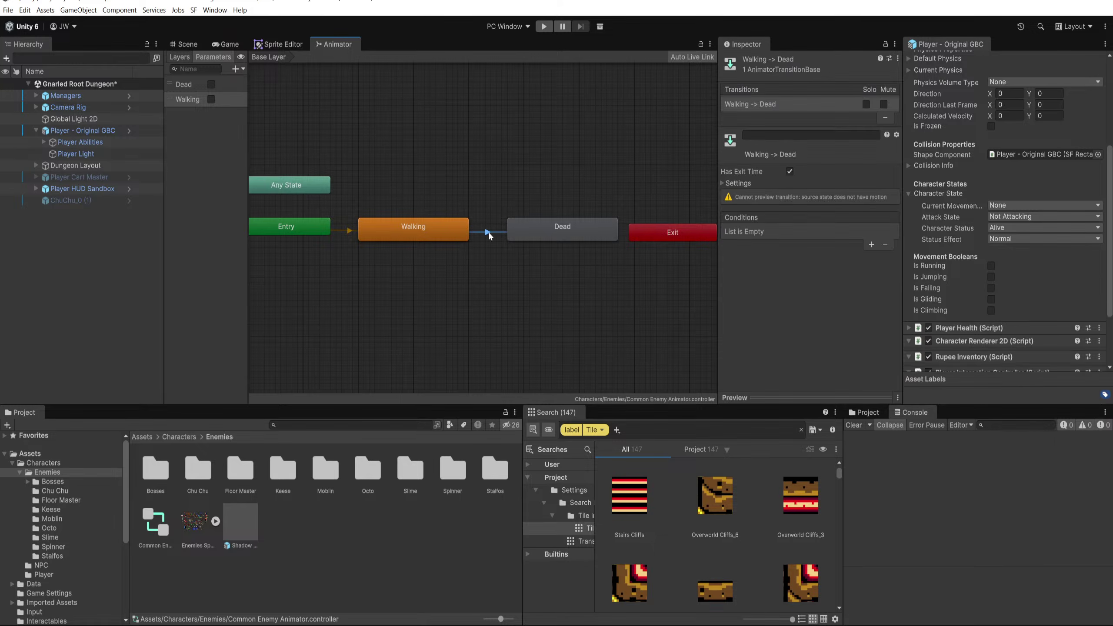
click(872, 245)
click(771, 232)
click(790, 171)
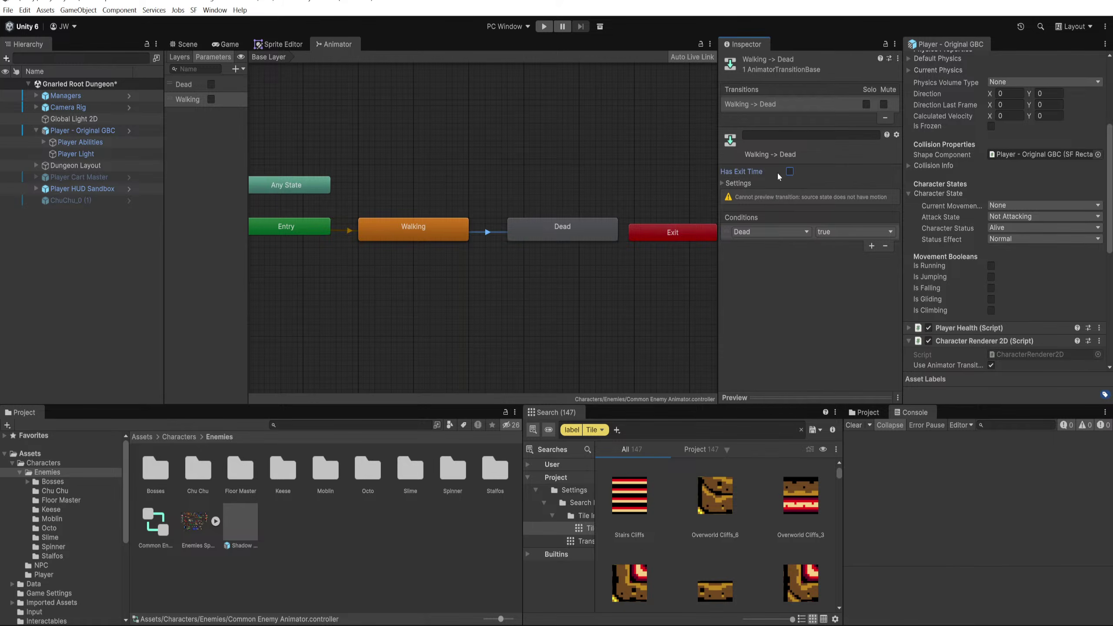
Step: Turn off Fixed Duration for the Walking to Dead transition and set its transition duration to 0
click(738, 184)
click(790, 206)
click(795, 217)
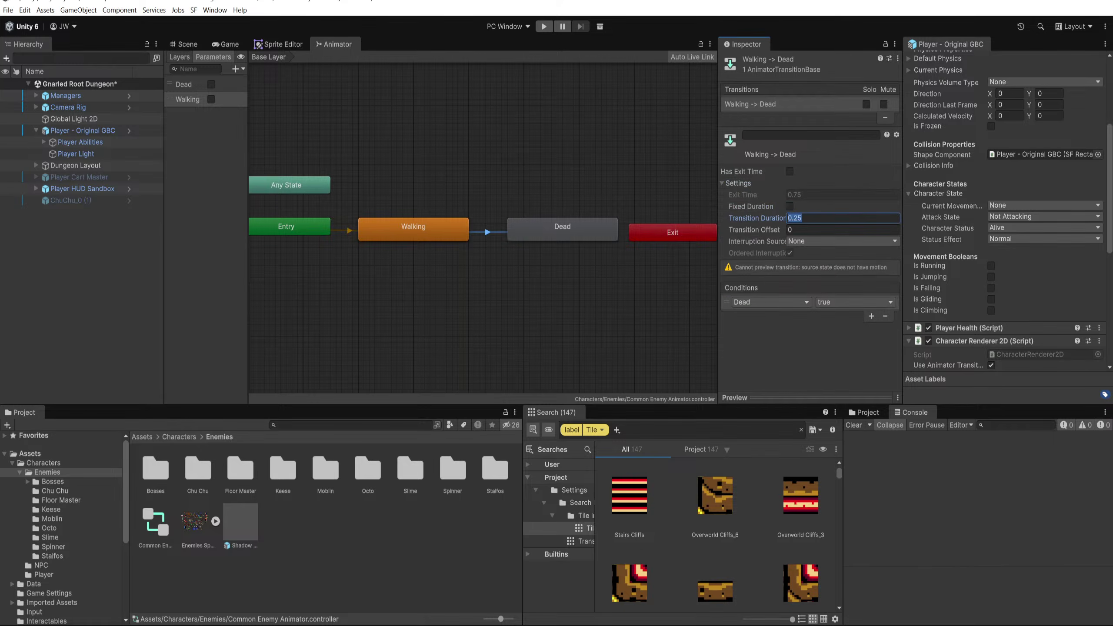
text(0)
click(509, 240)
Step: Assign the Octo Walk Down animation clip as the Walking state's motion
click(434, 232)
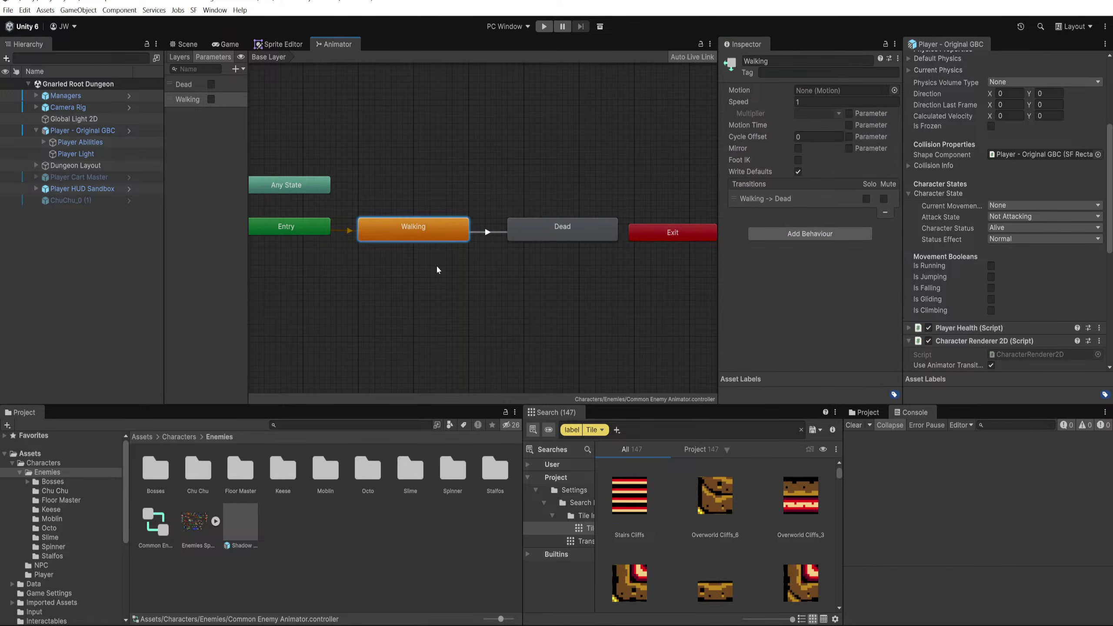
click(894, 91)
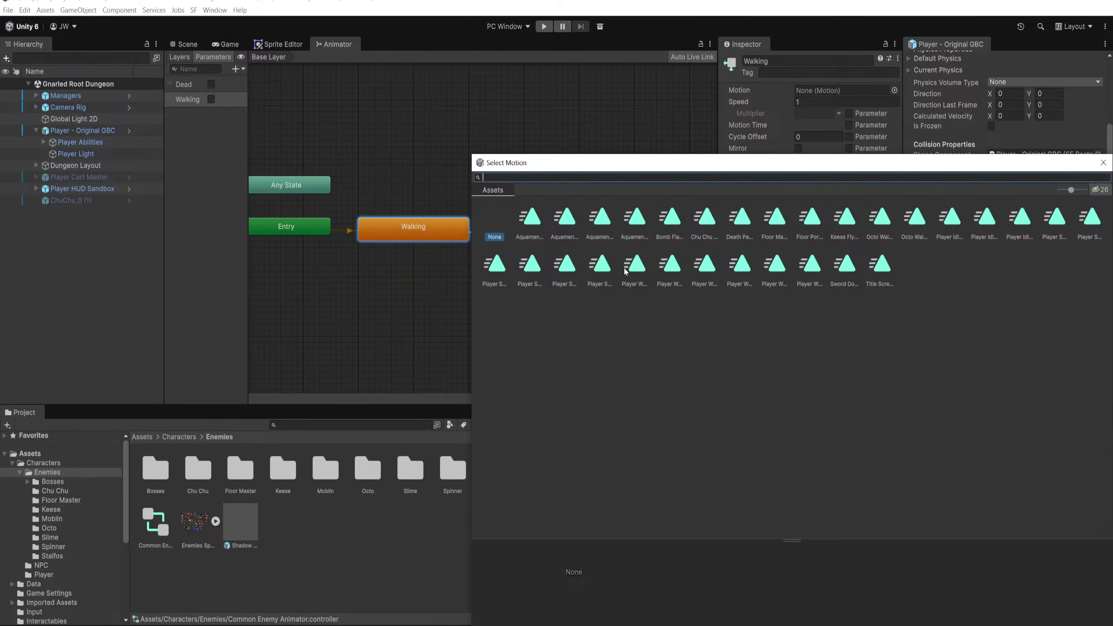
text(wa)
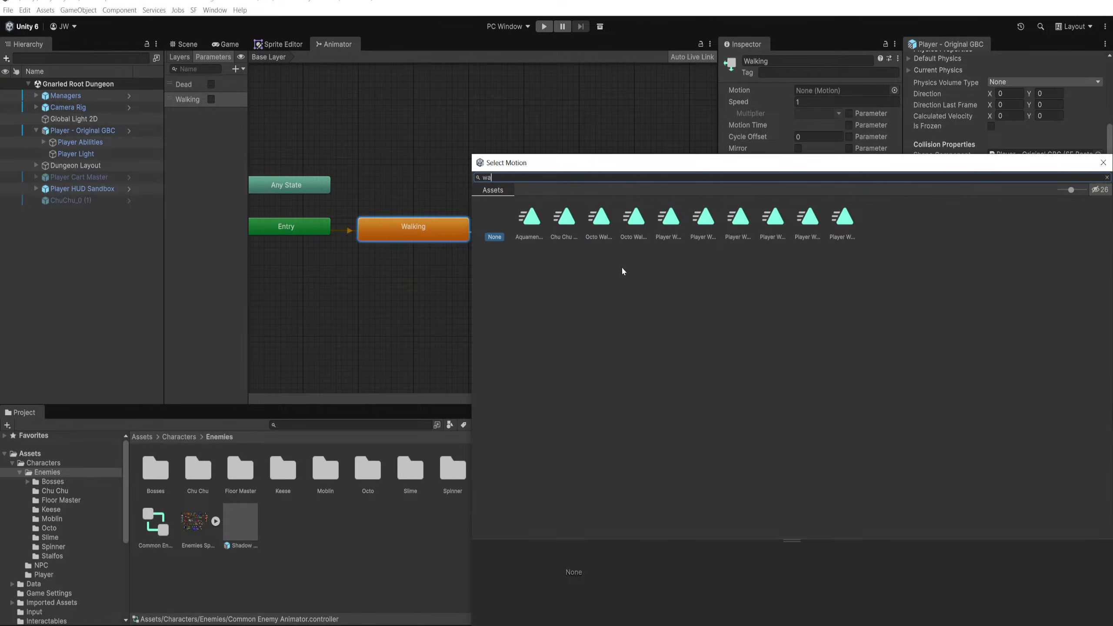
click(599, 219)
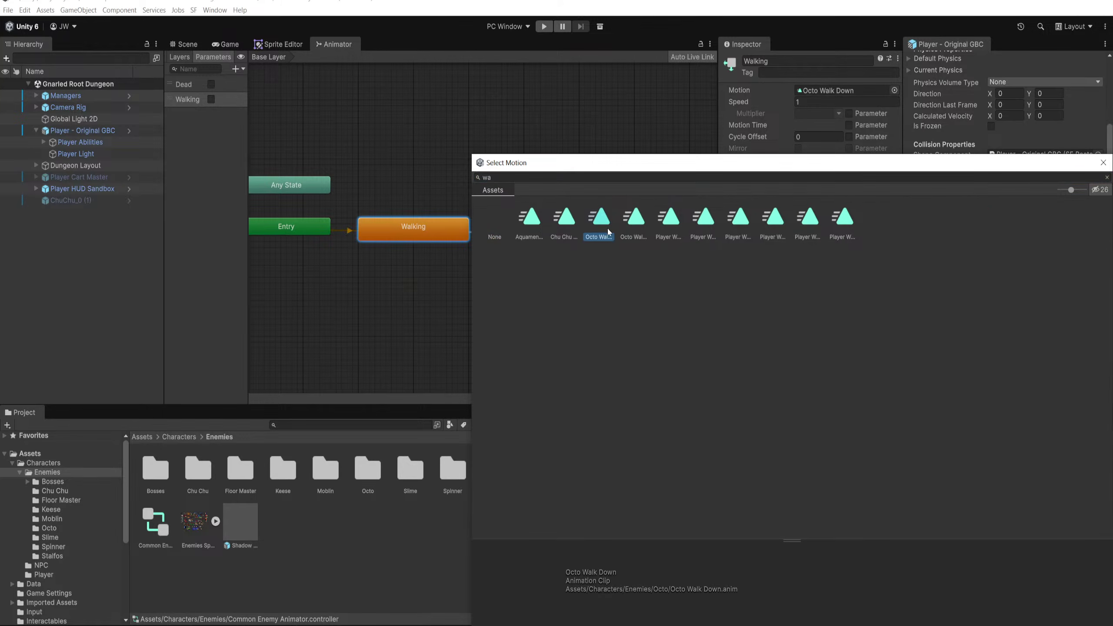
double_click(608, 231)
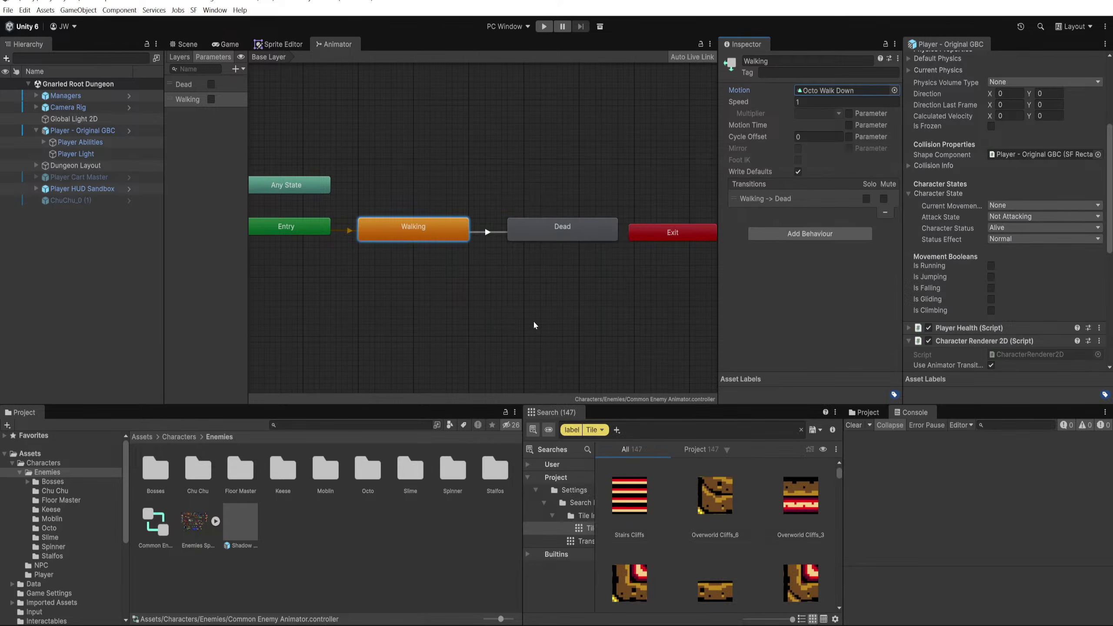
Step: Create a state from a new blend tree above the existing states and name it Walking 0
scroll(504, 311, down, 3)
scroll(500, 312, up, 5)
drag(443, 231, 443, 261)
right_click(462, 169)
mouse_move(500, 173)
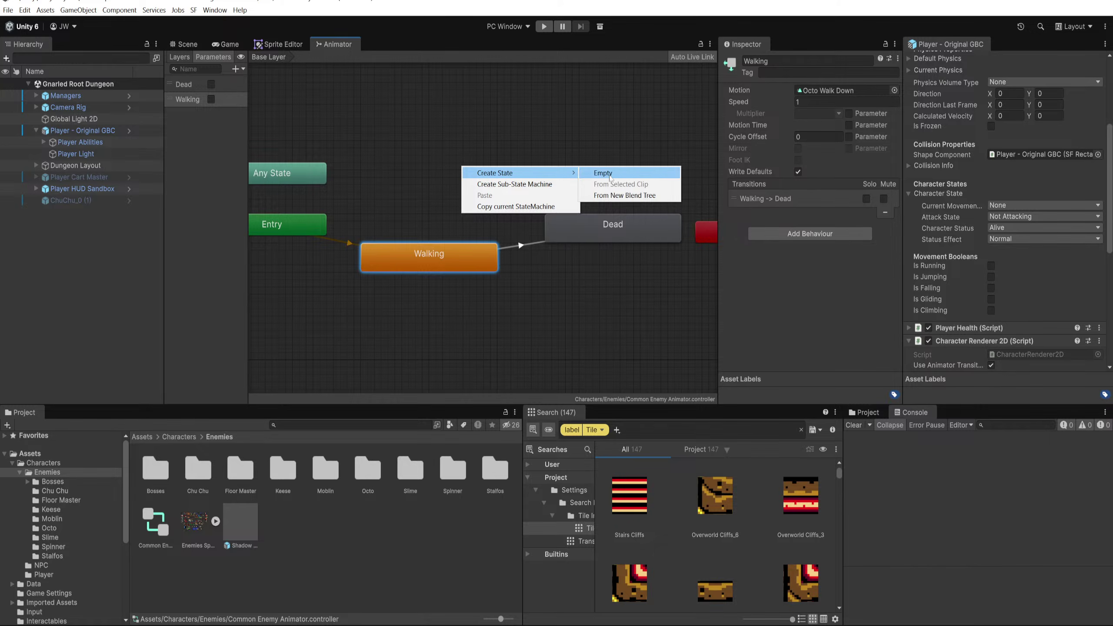
click(608, 196)
click(522, 181)
click(837, 91)
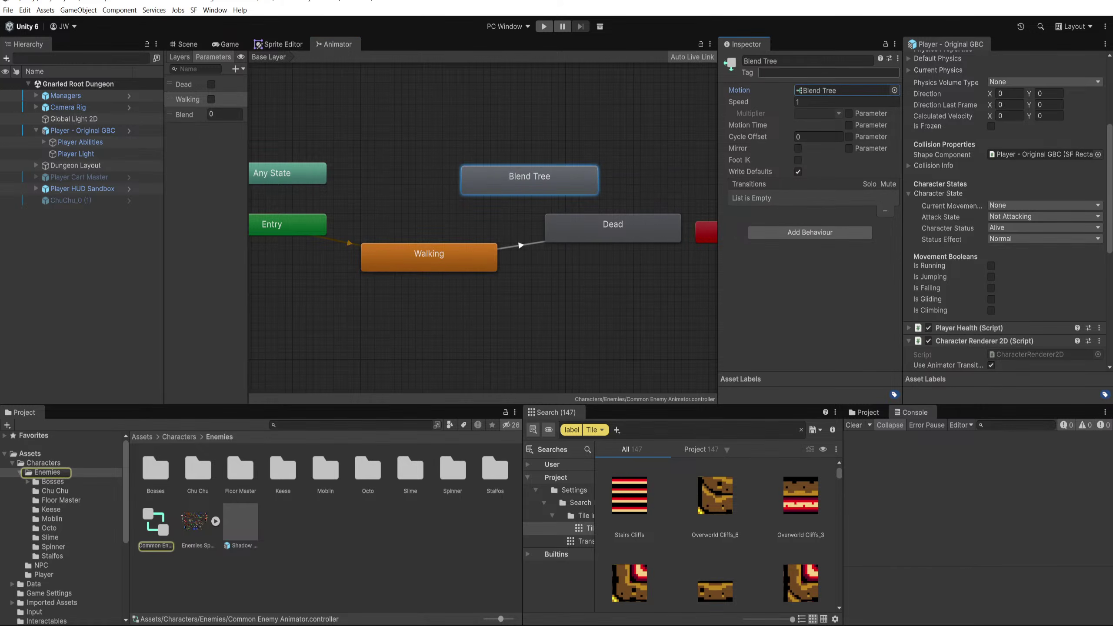
click(824, 61)
text(Walking 0)
key(Return)
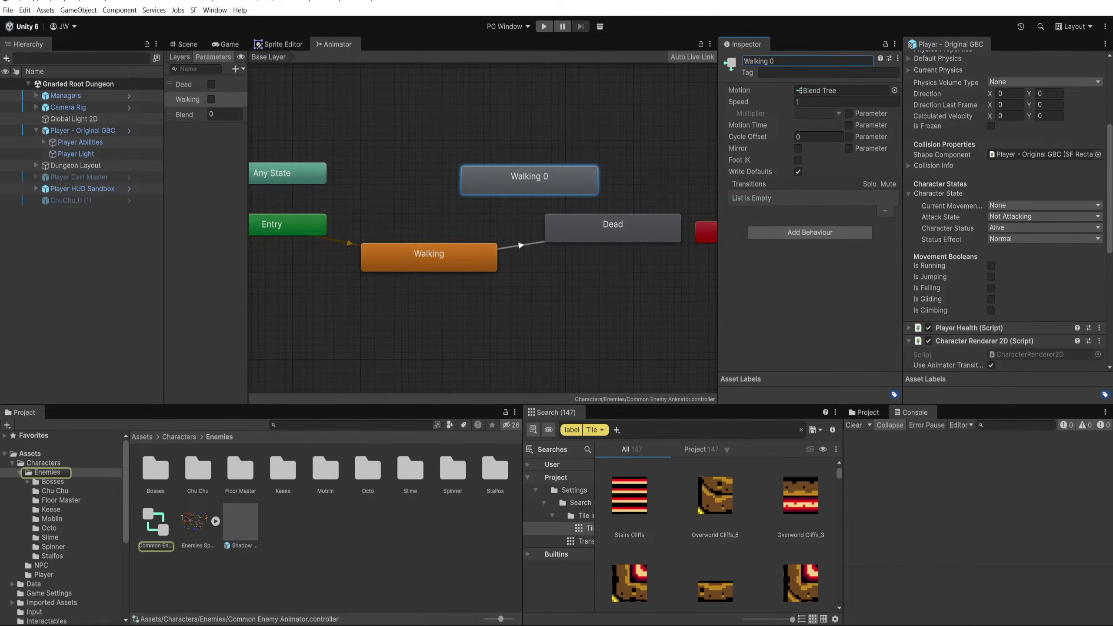
Step: Delete the old Walking state and make Walking 0 the state machine's default state
click(470, 249)
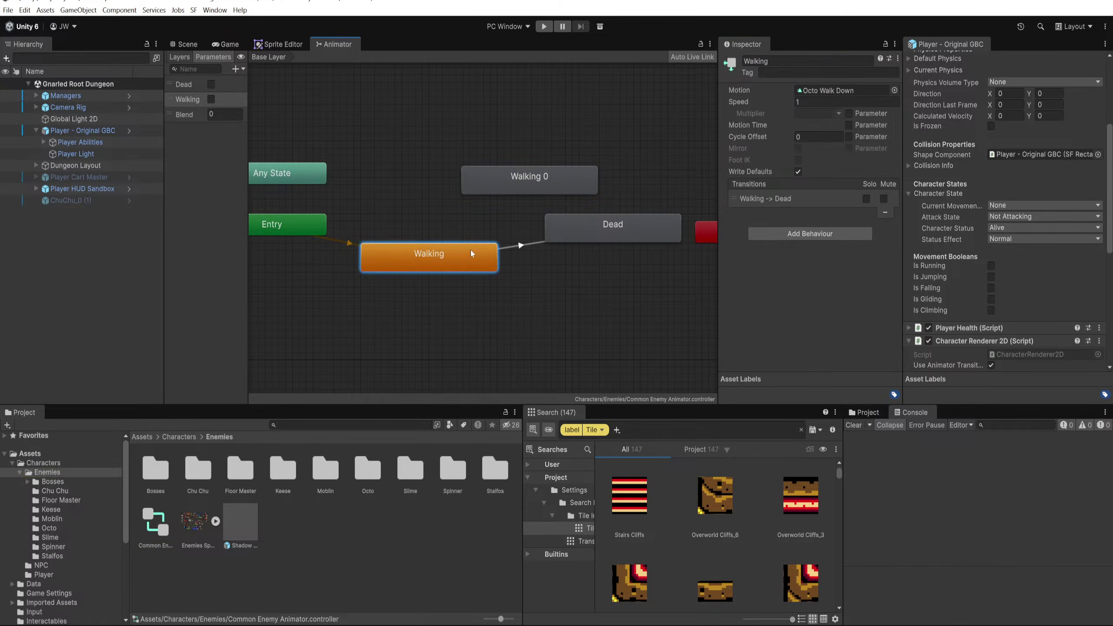
key(Delete)
right_click(322, 227)
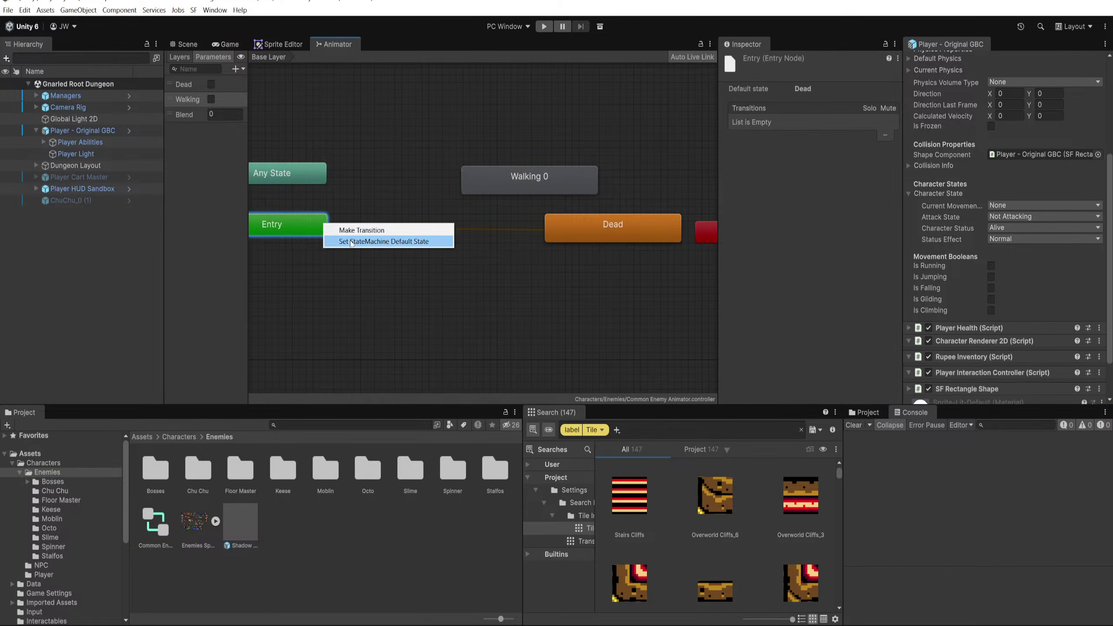
click(352, 242)
click(478, 179)
Step: Move the blend tree state between Entry and Dead and rename it Walking
drag(479, 180, 371, 227)
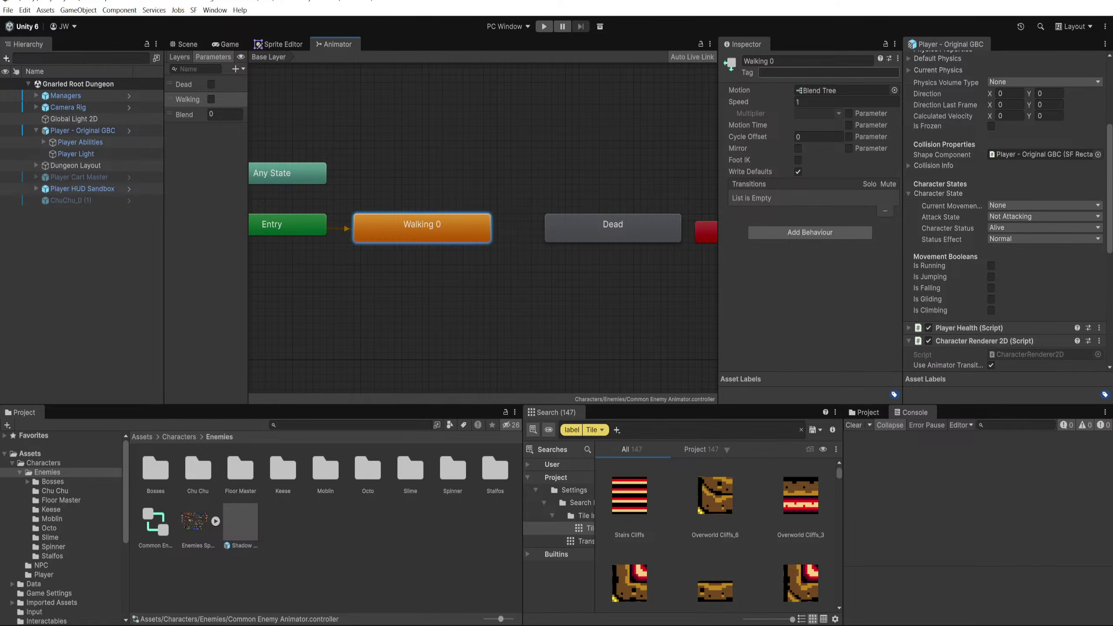
click(796, 62)
text(Walking)
key(Return)
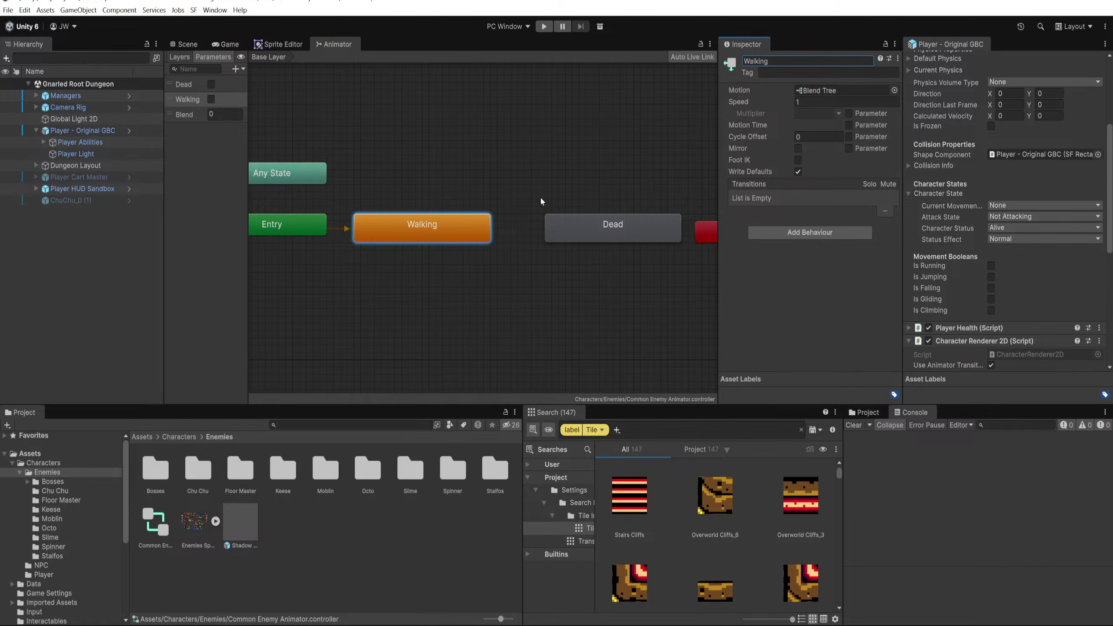
Step: Create a transition from Walking to Dead with the condition Dead set to true
right_click(481, 216)
click(508, 242)
click(610, 228)
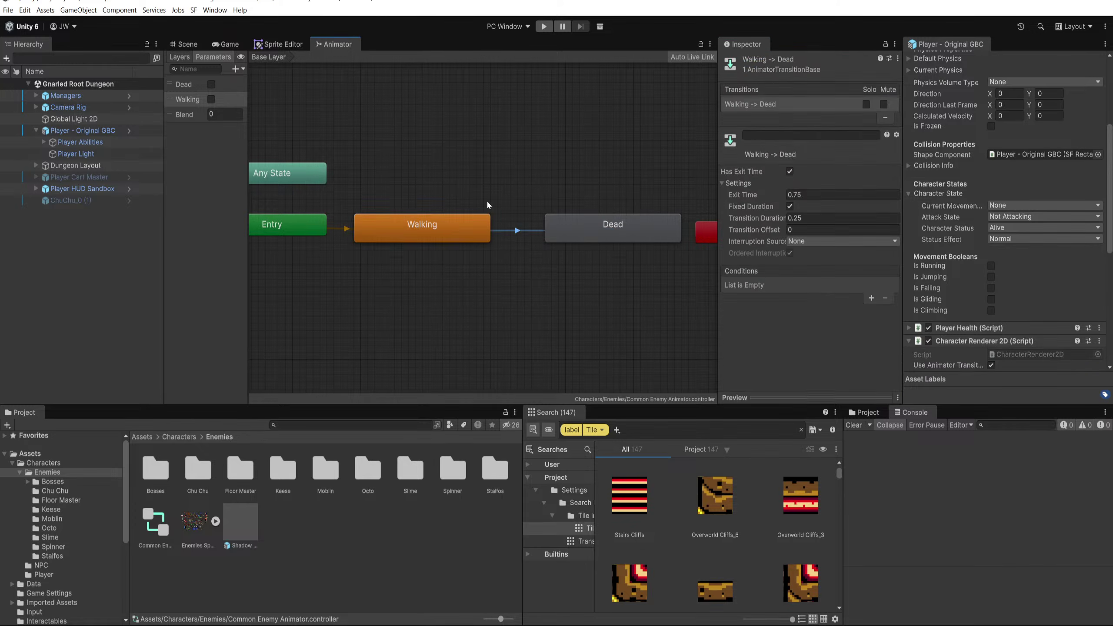
click(872, 298)
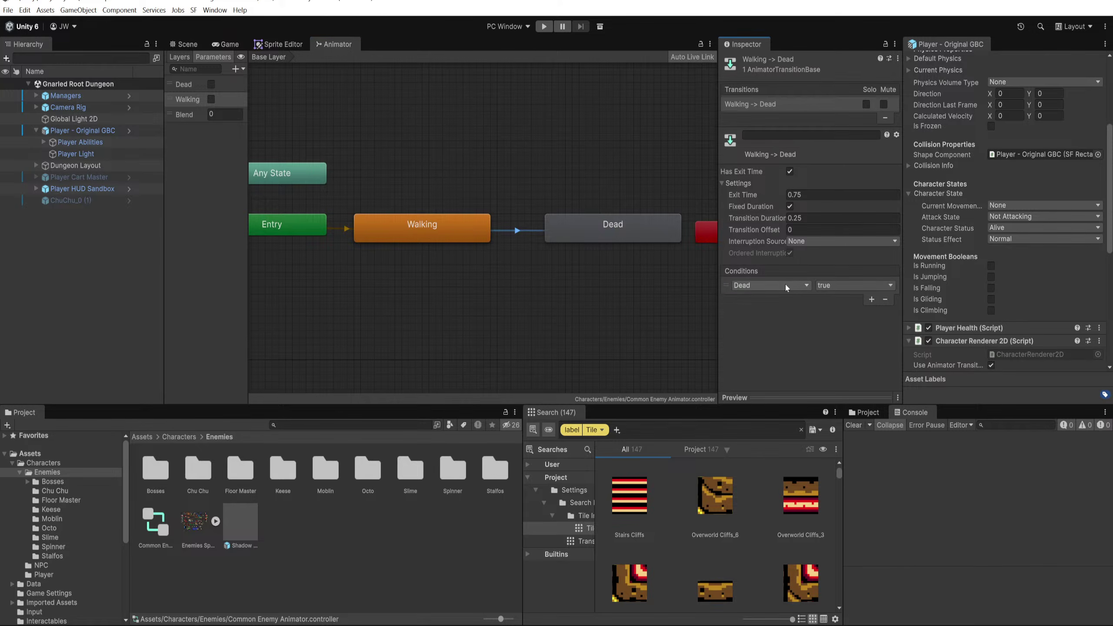
click(473, 232)
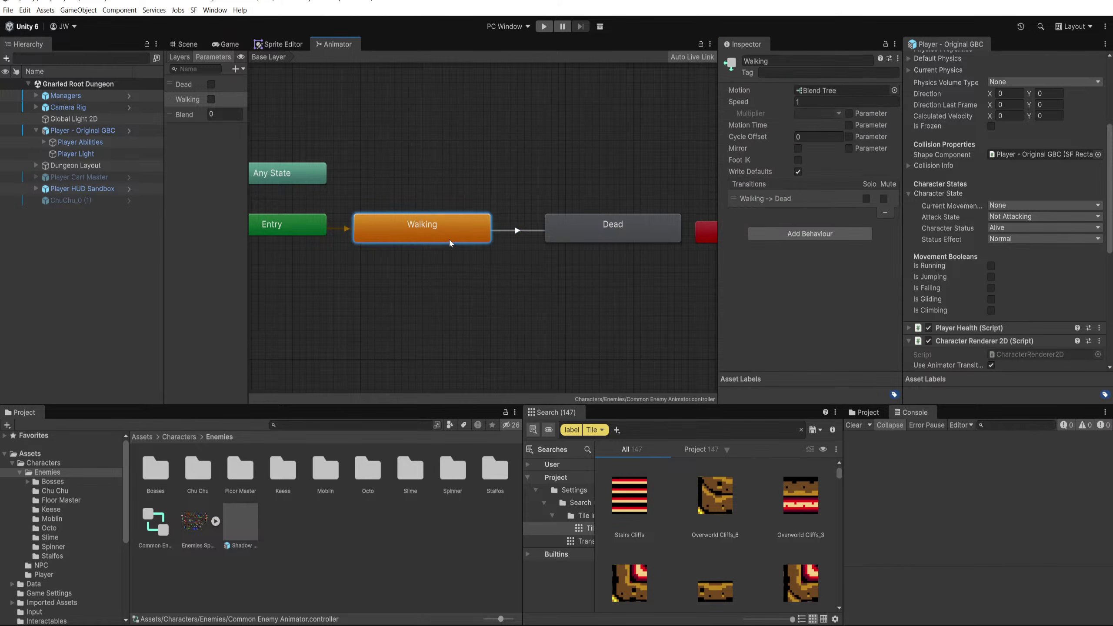
Step: Assign the Death Particles animation clip as the Dead state's motion
click(570, 229)
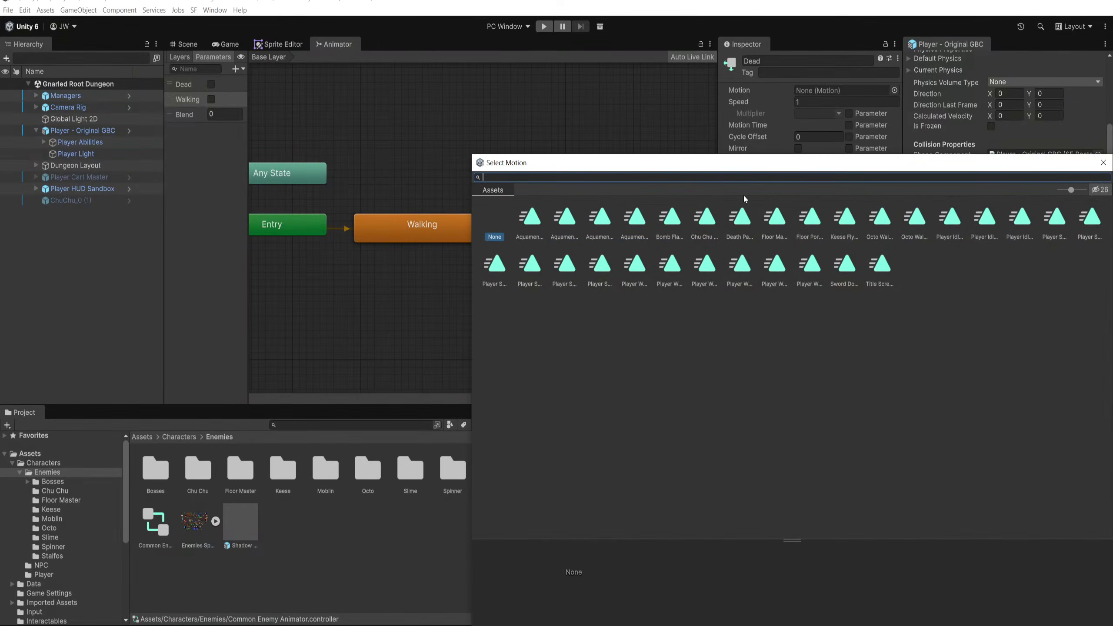
text(de)
double_click(609, 221)
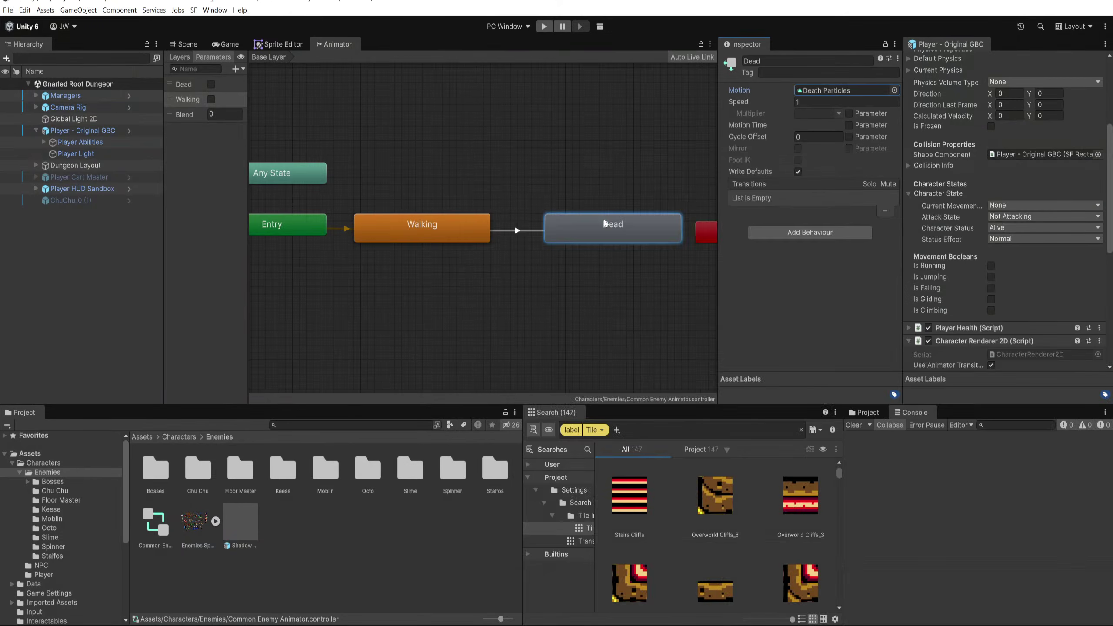
scroll(533, 211, down, 3)
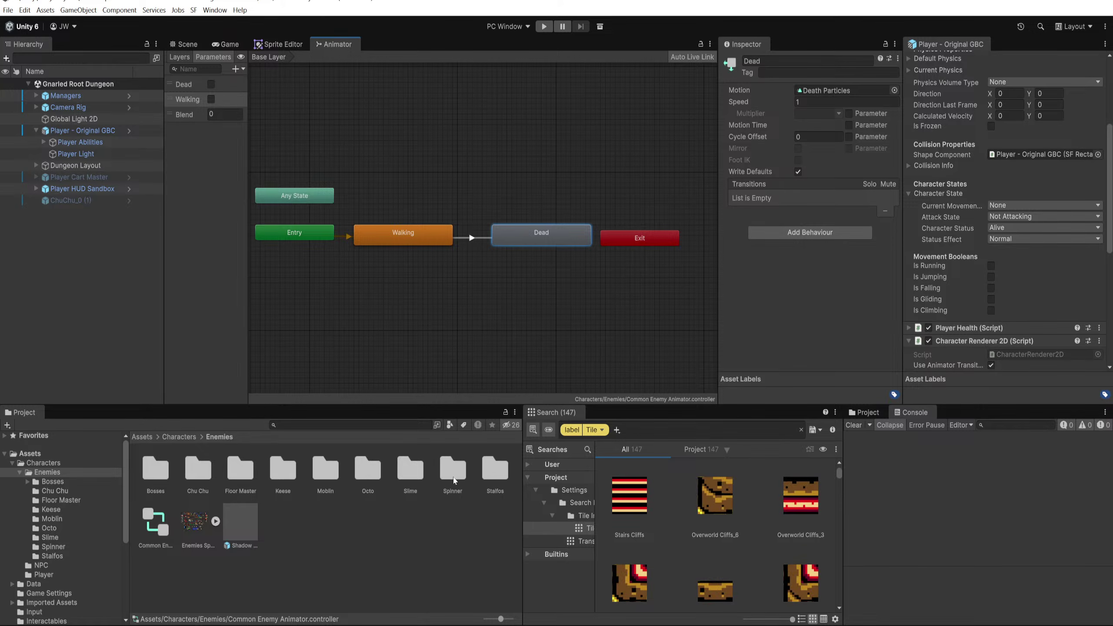
Step: Search the project assets for "stal" and add the Stalfos prefab to the scene
click(360, 425)
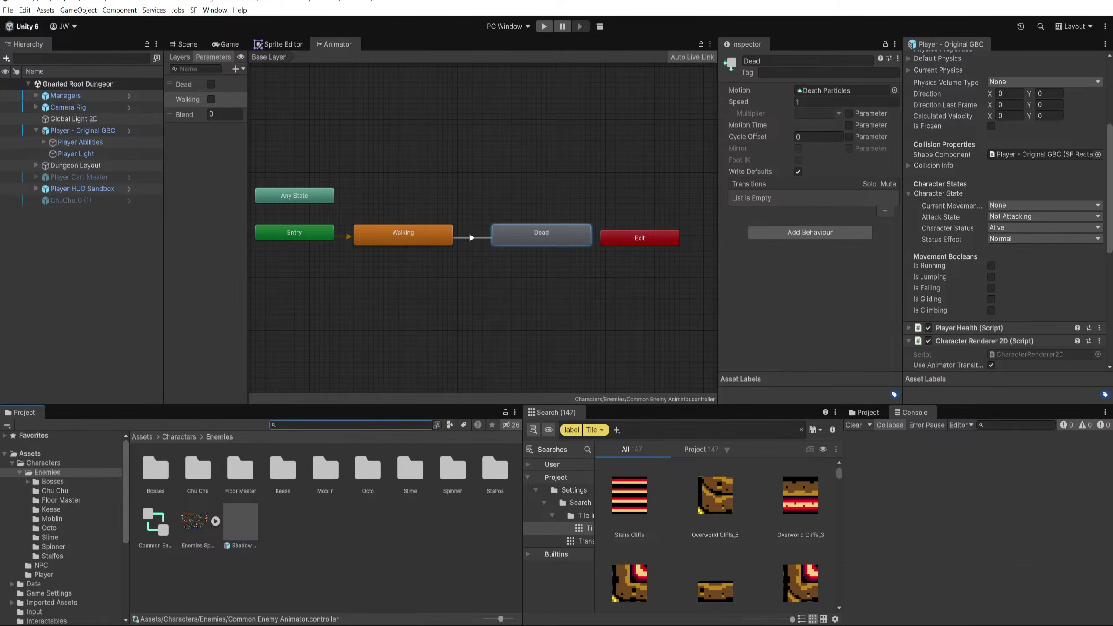
text(stal)
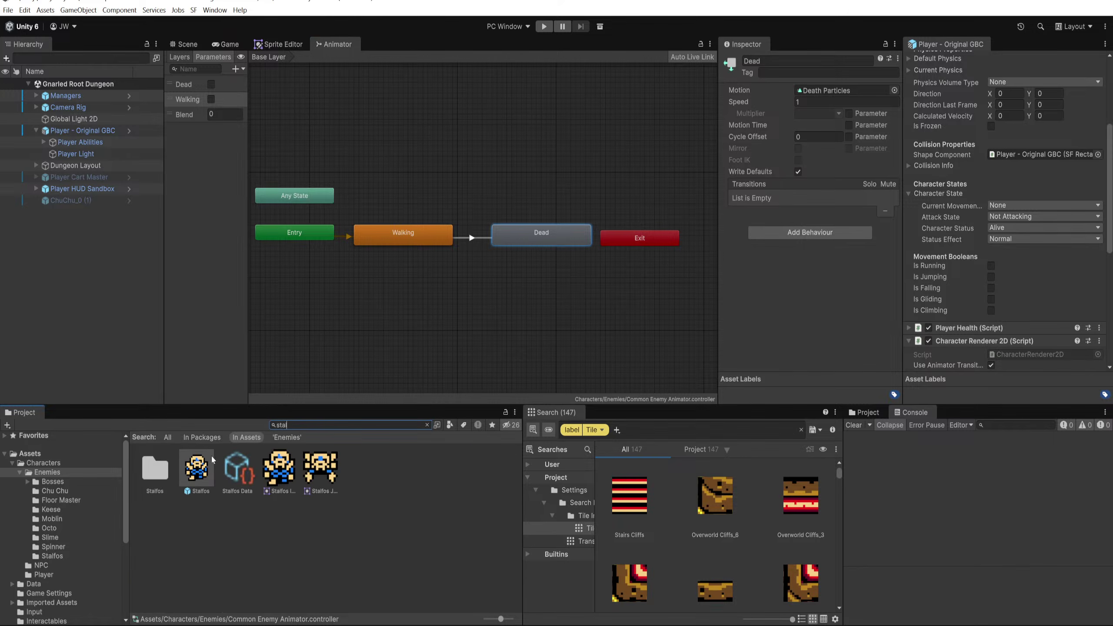
drag(213, 459, 117, 305)
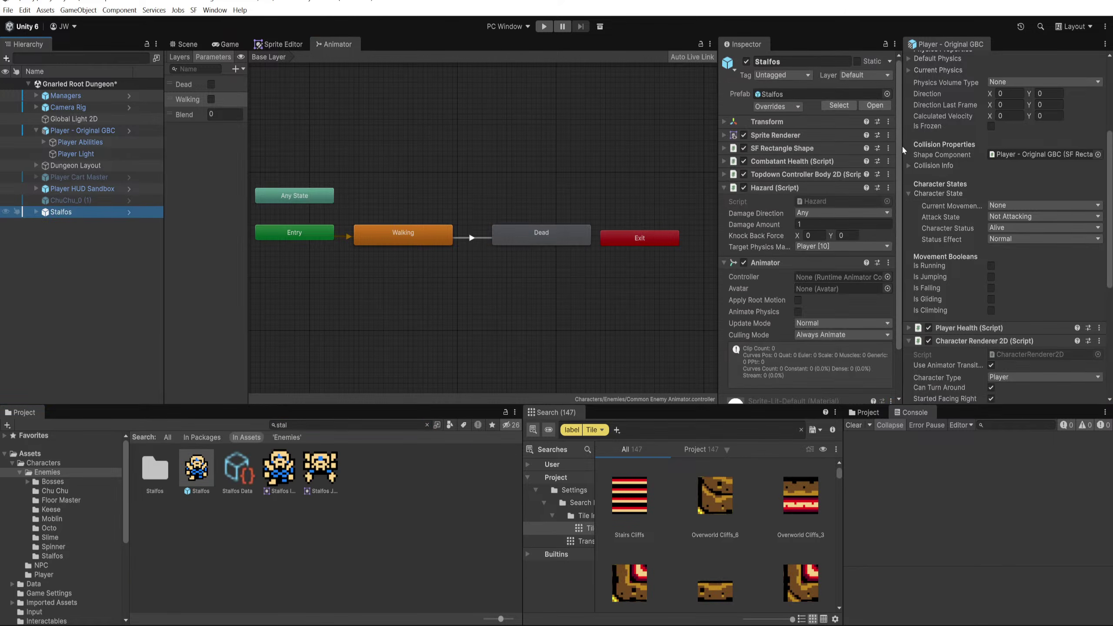
Step: Open the Stalfos prefab for editing and move its Animator component directly below the Sprite Renderer
click(771, 189)
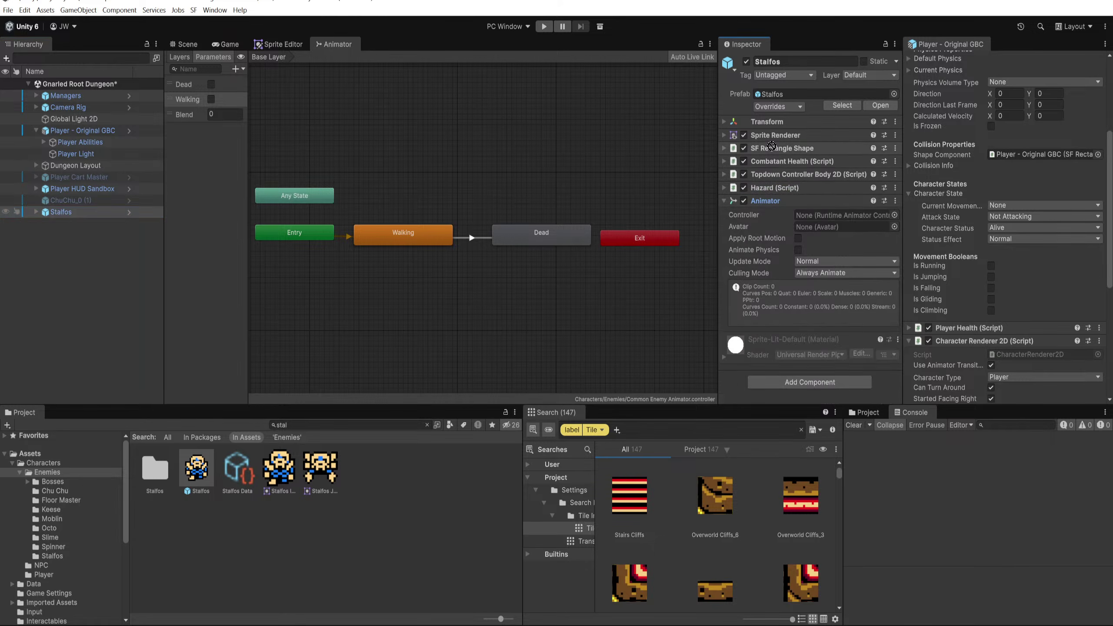
drag(771, 146, 767, 153)
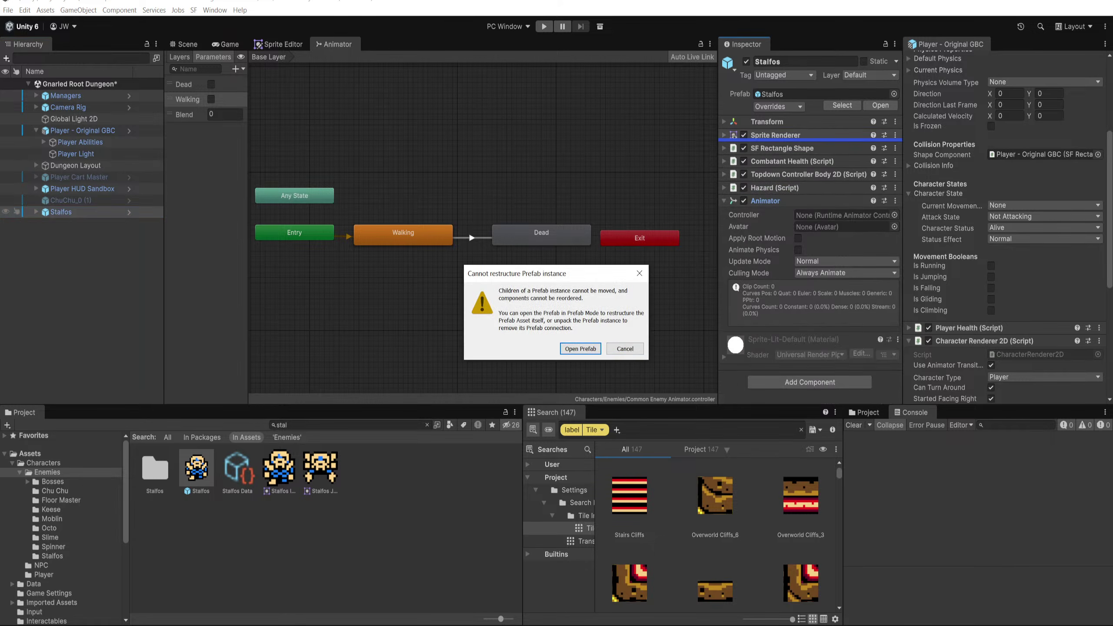
click(580, 349)
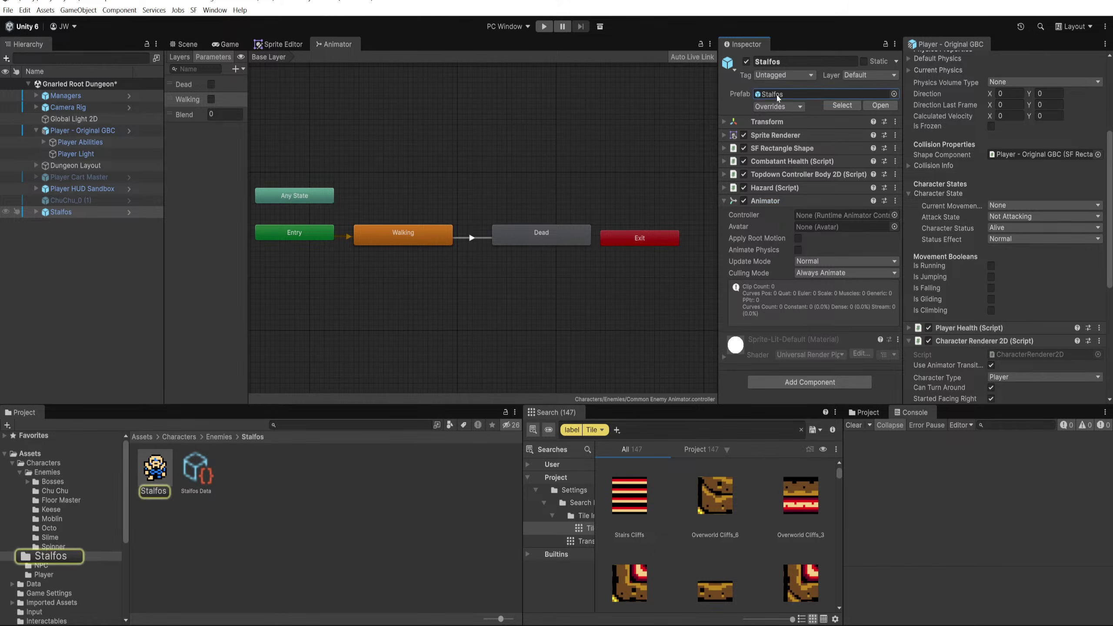
drag(766, 171, 772, 114)
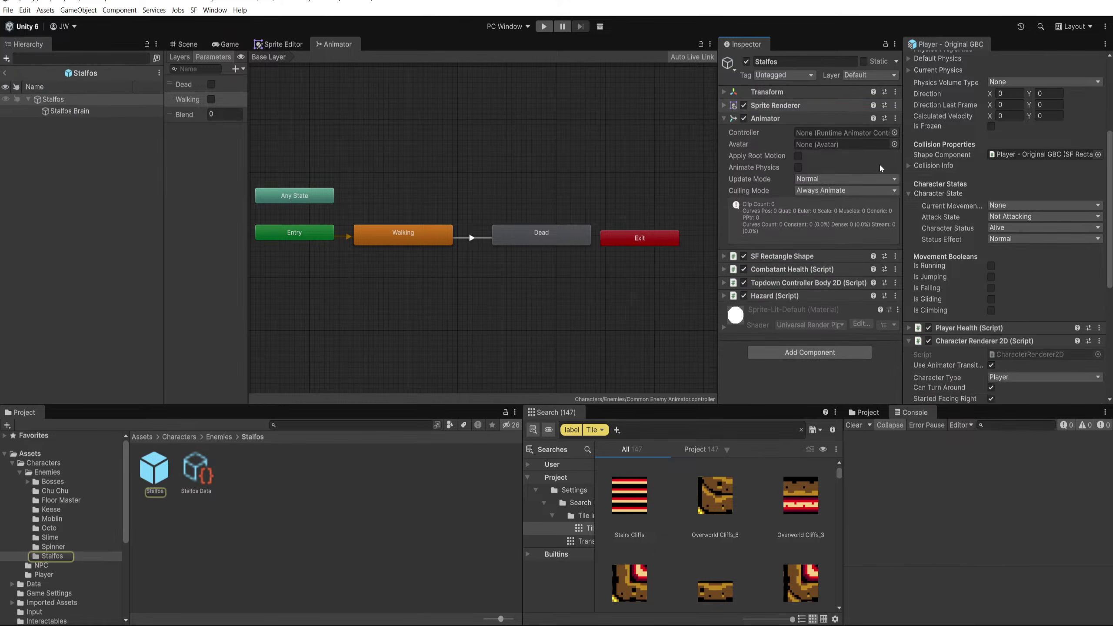
Step: Create an Animator Override Controller named Stalfos Animator Override in the Stalfos folder
click(155, 472)
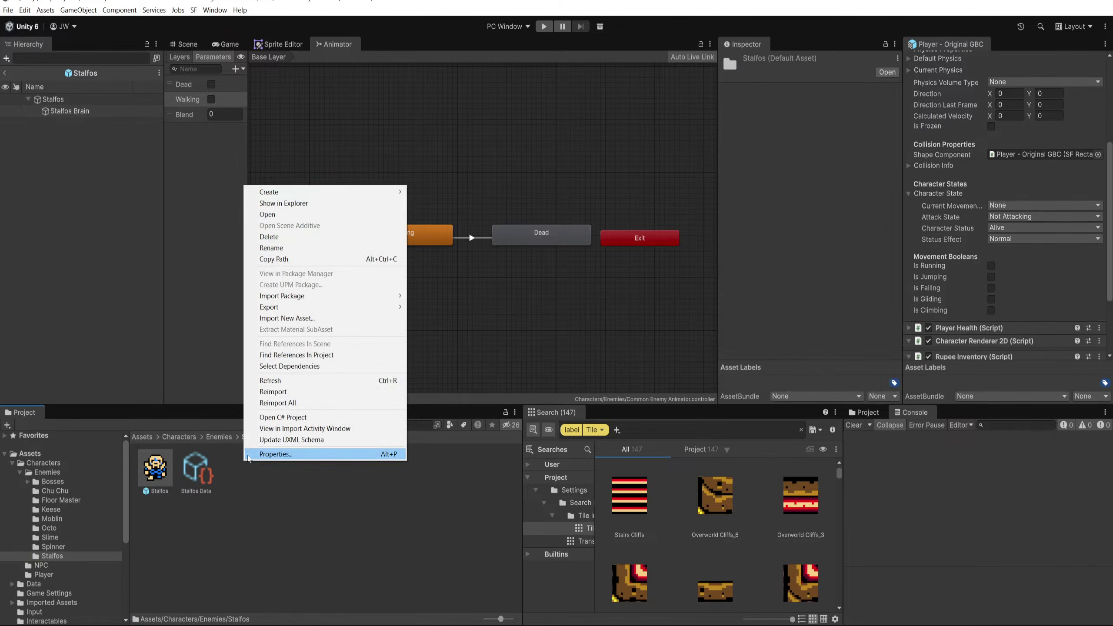
right_click(244, 462)
mouse_move(371, 194)
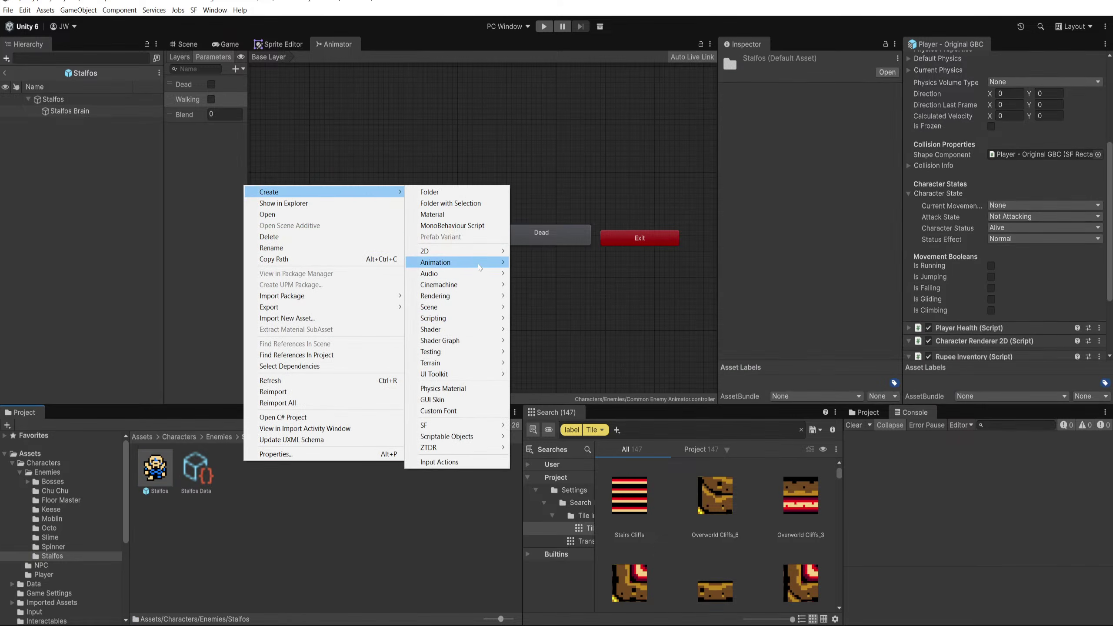
mouse_move(480, 268)
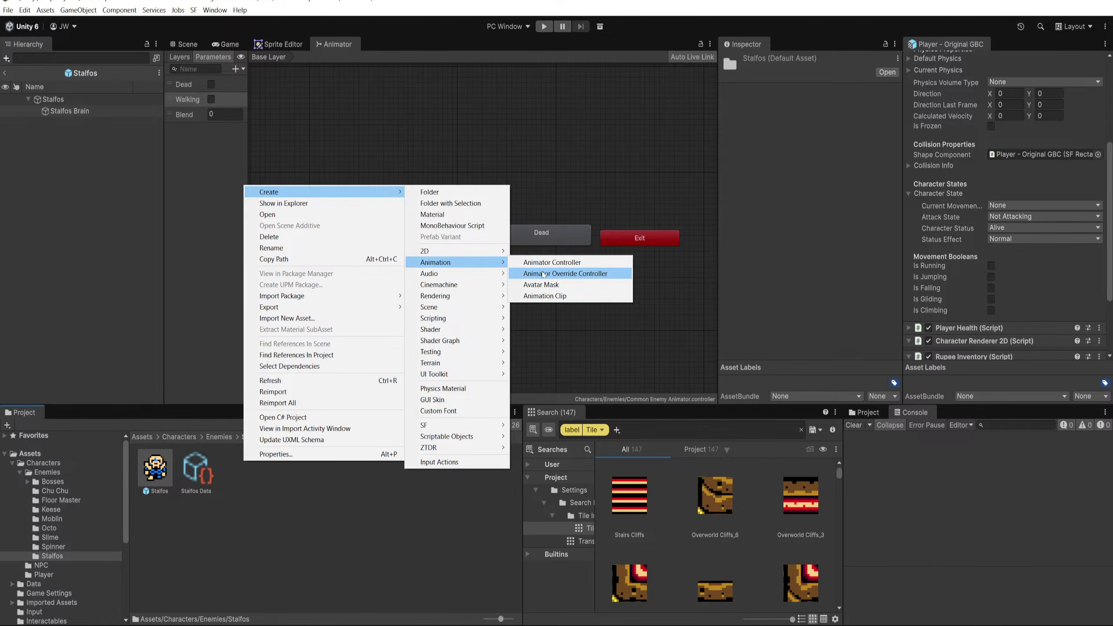
click(543, 274)
text(Stalfos)
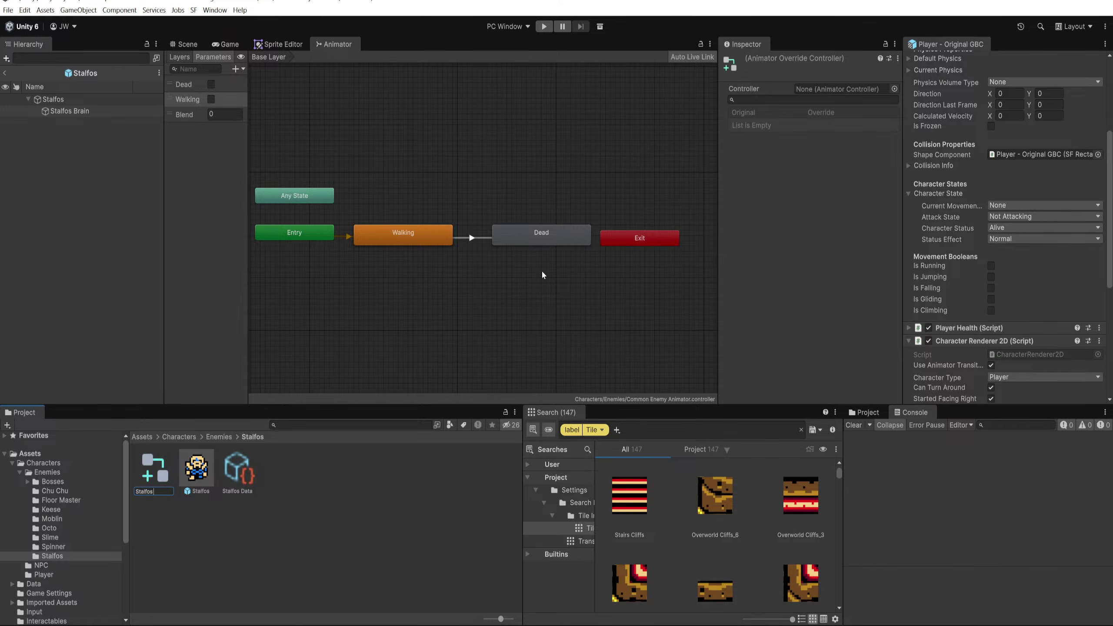
text(Animator)
text( Override)
key(Return)
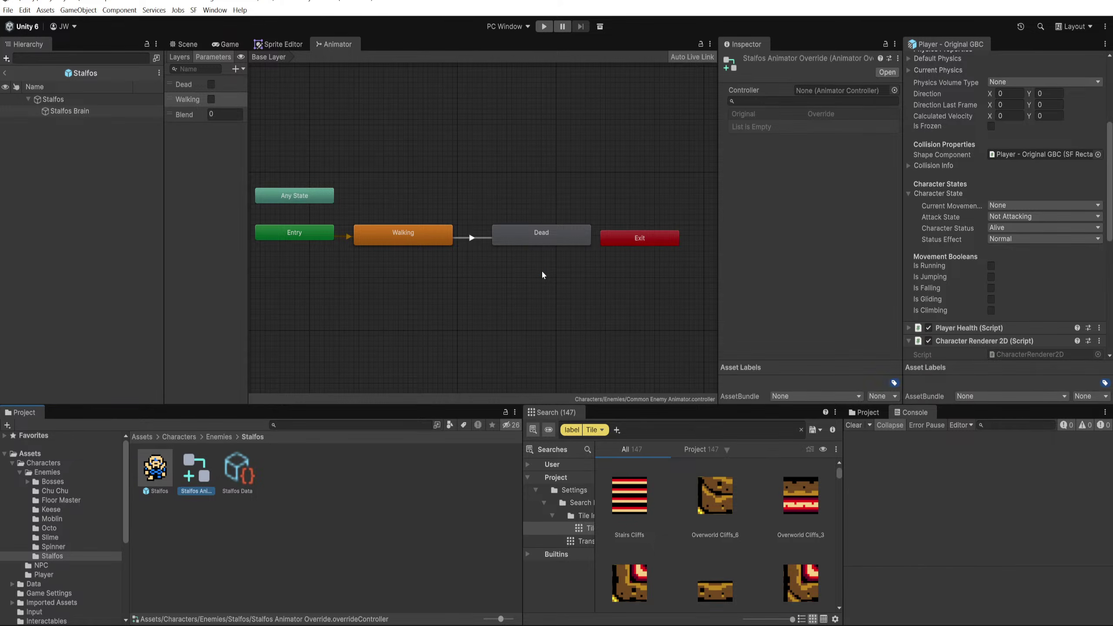
Step: Assign Stalfos Animator Override as the Stalfos Animator's controller, and set Common Enemy Animator as the override's base controller
click(96, 100)
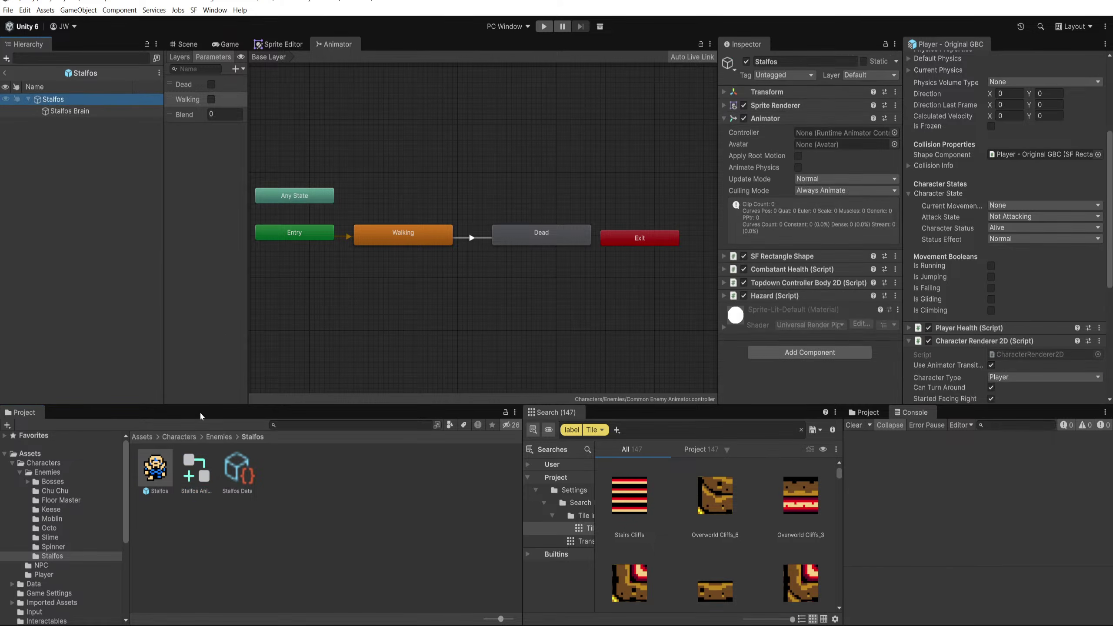
drag(196, 473, 842, 132)
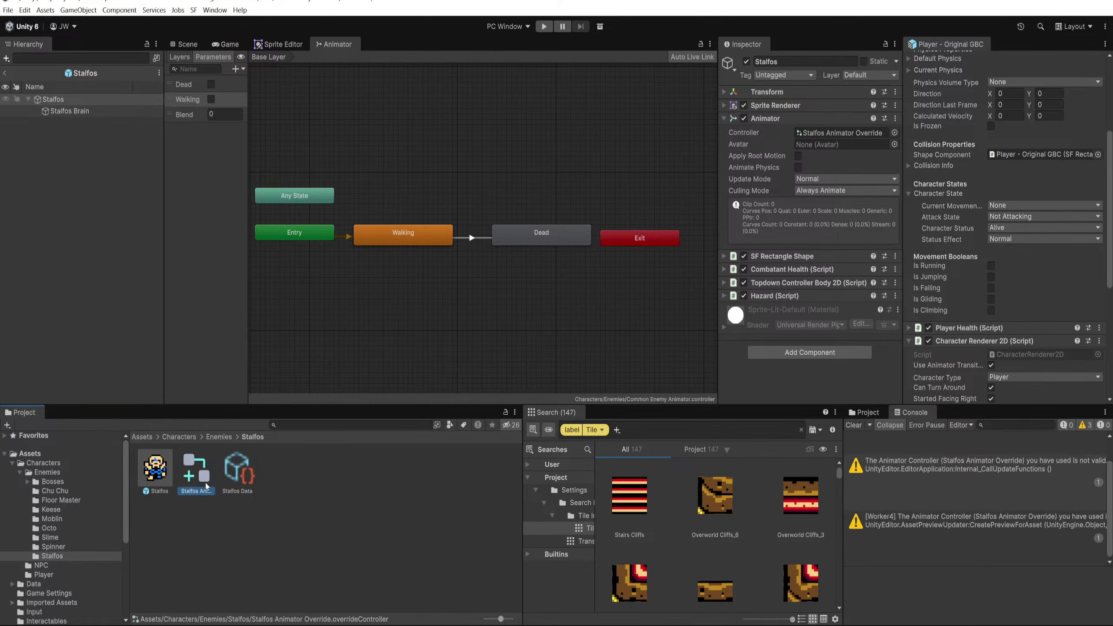
click(196, 472)
click(895, 90)
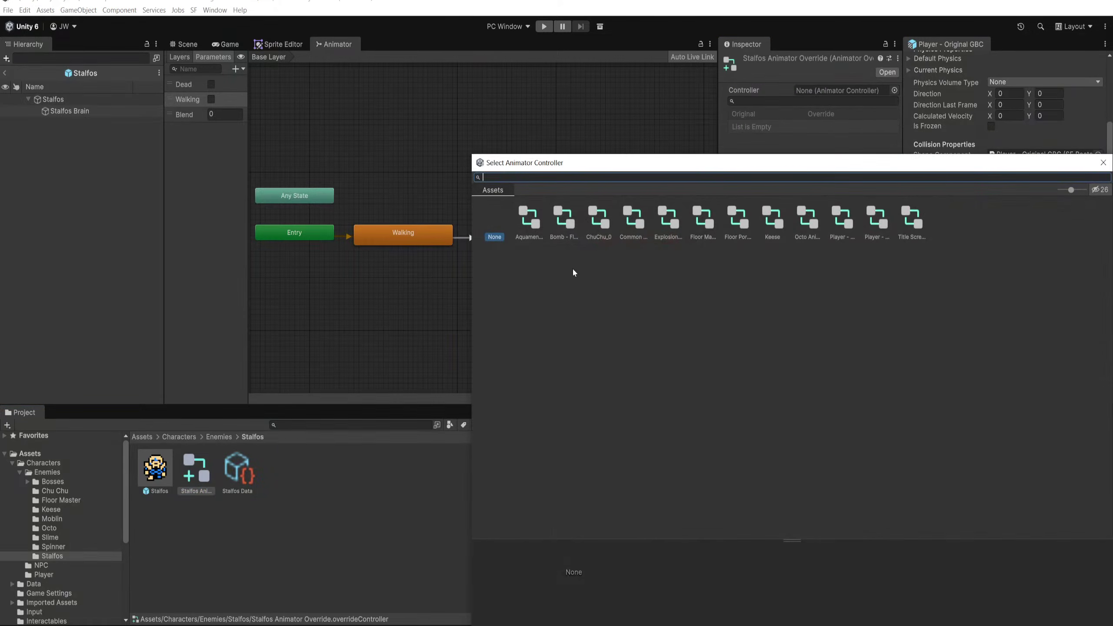
double_click(633, 227)
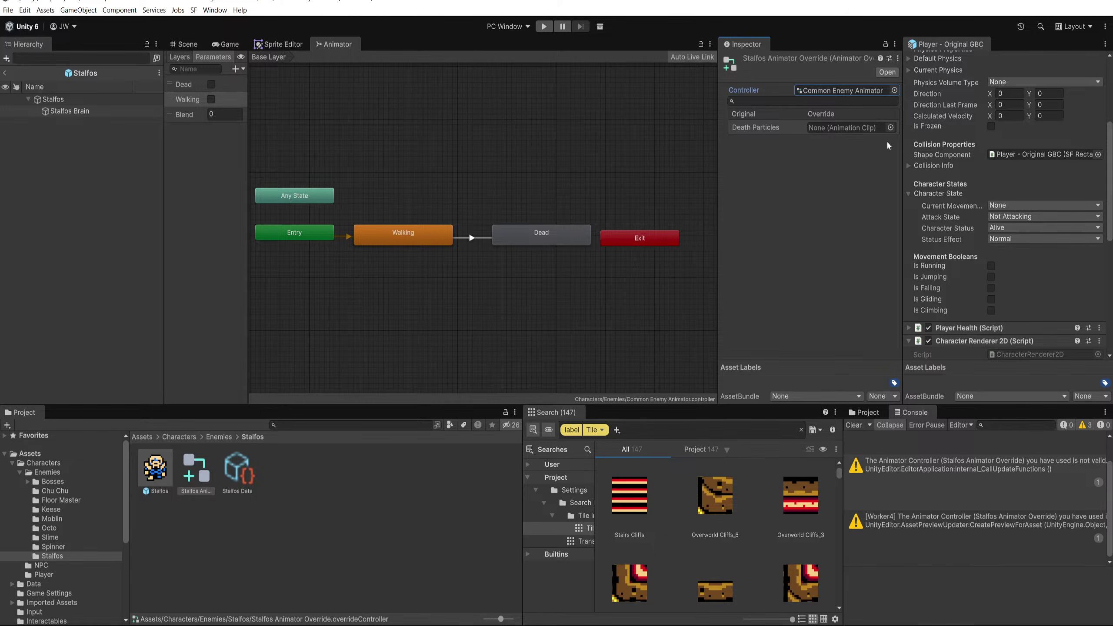
Step: Widen the override's properties view and assign the Death Particles clip as the override for Death Particles
drag(718, 137, 654, 137)
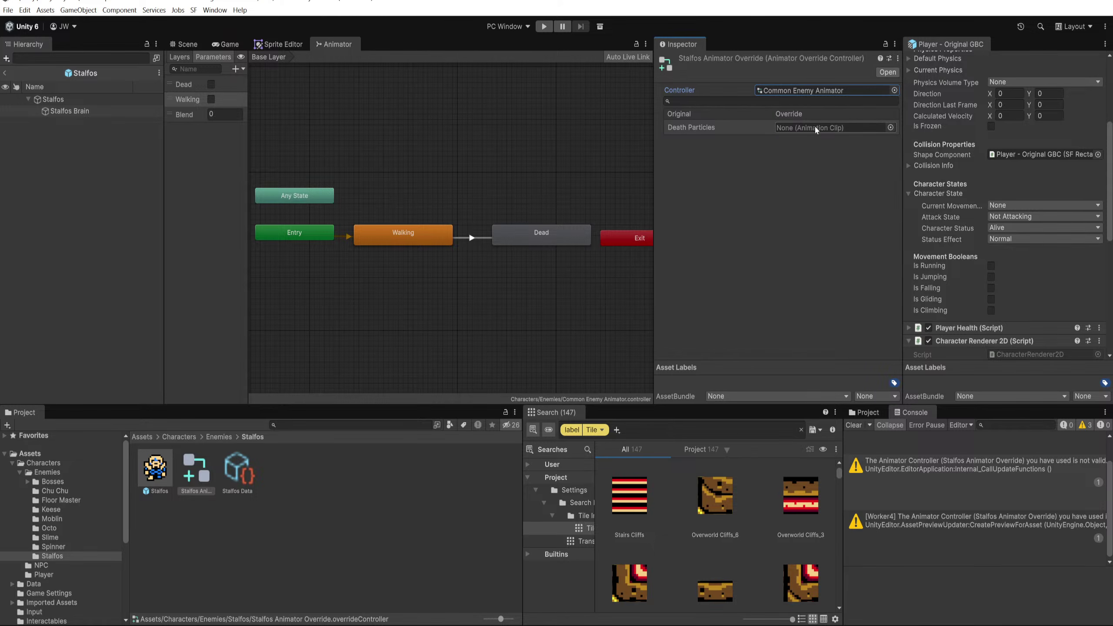
click(891, 128)
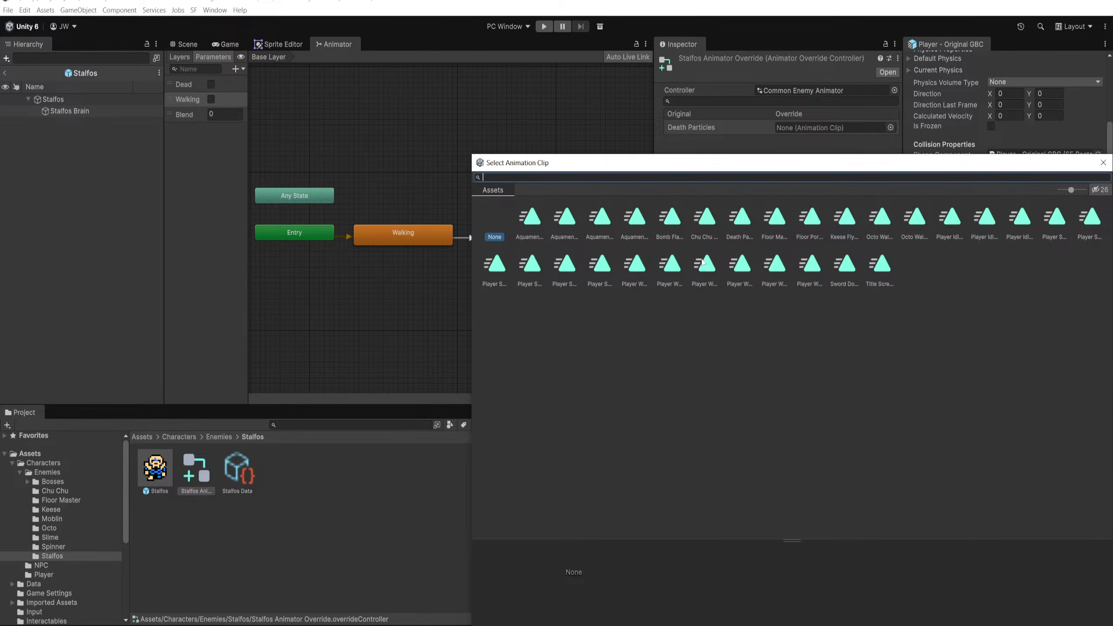
text(de)
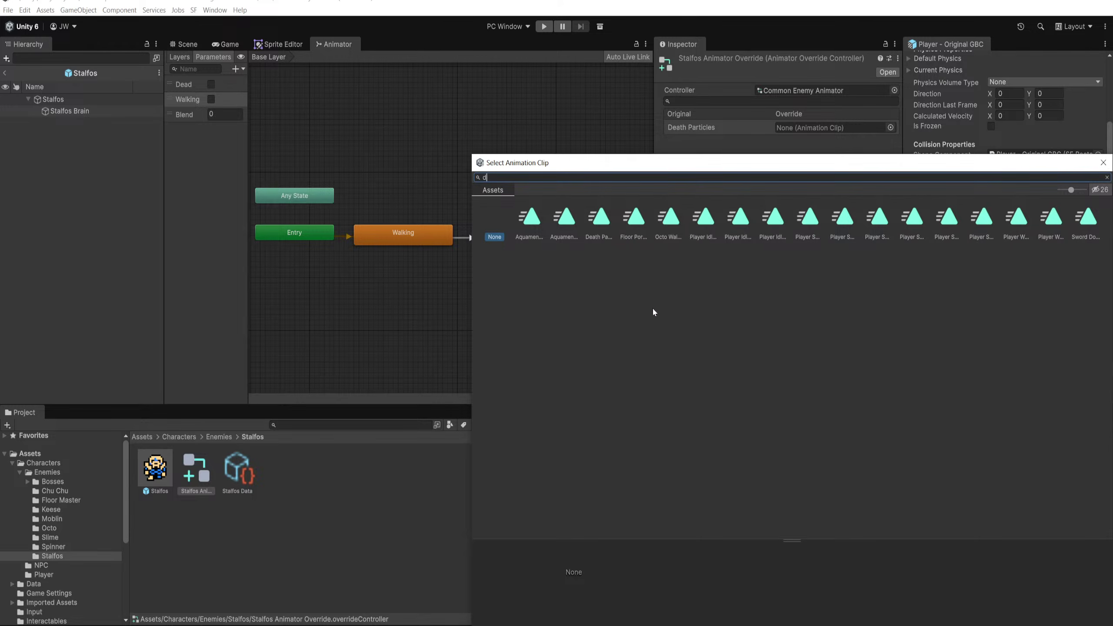
double_click(603, 223)
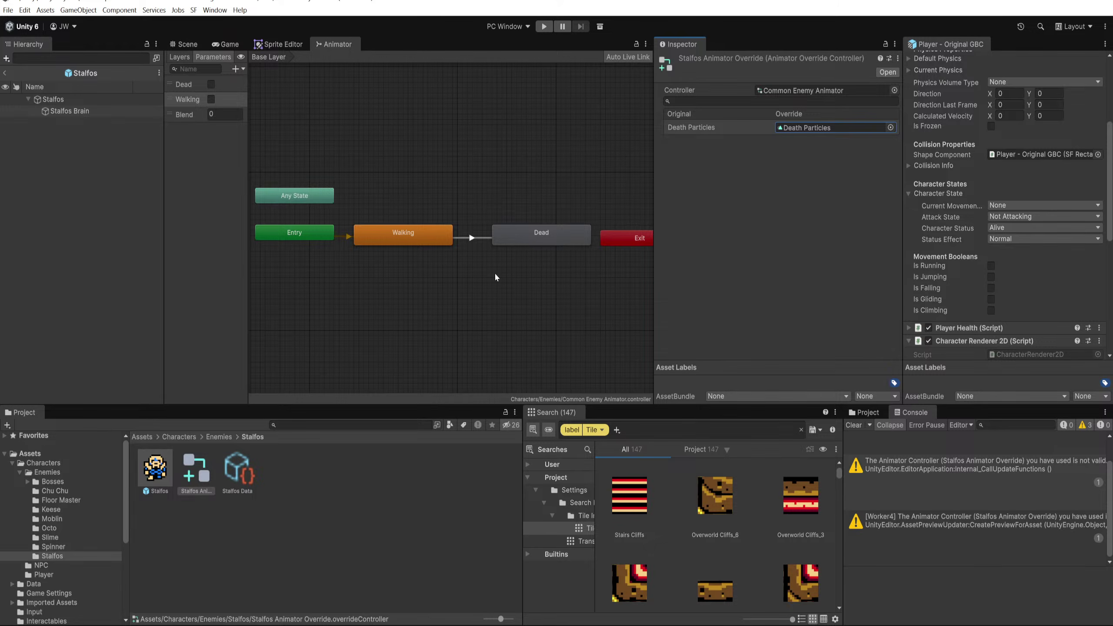
click(693, 175)
Step: Review the Dead state in Common Enemy Animator and the clip overrides listed in Stalfos Animator Override
double_click(799, 92)
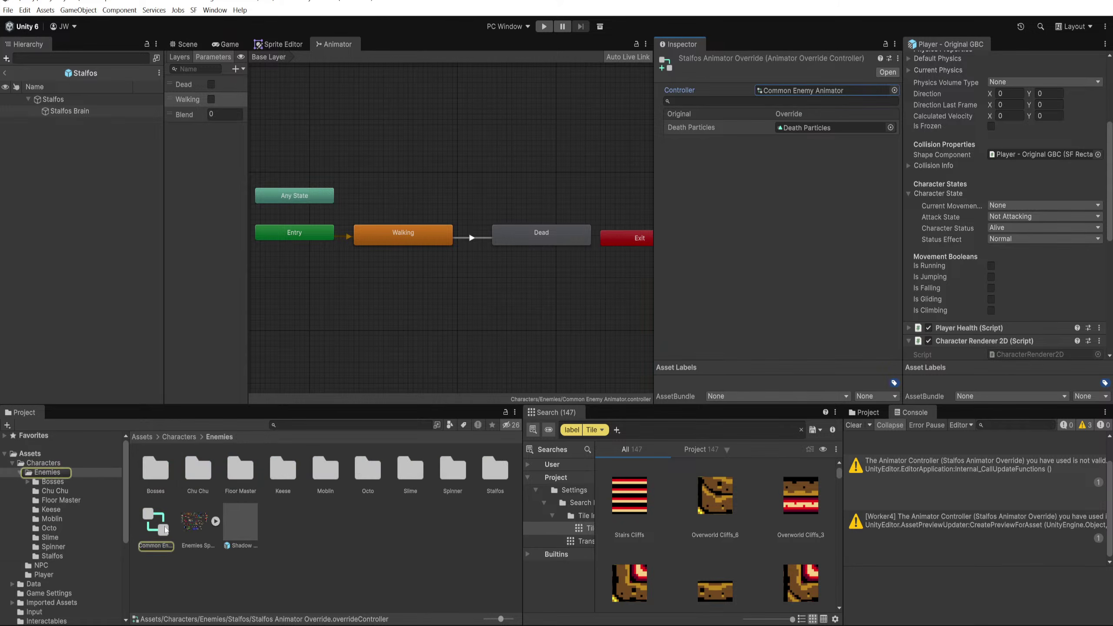
click(504, 231)
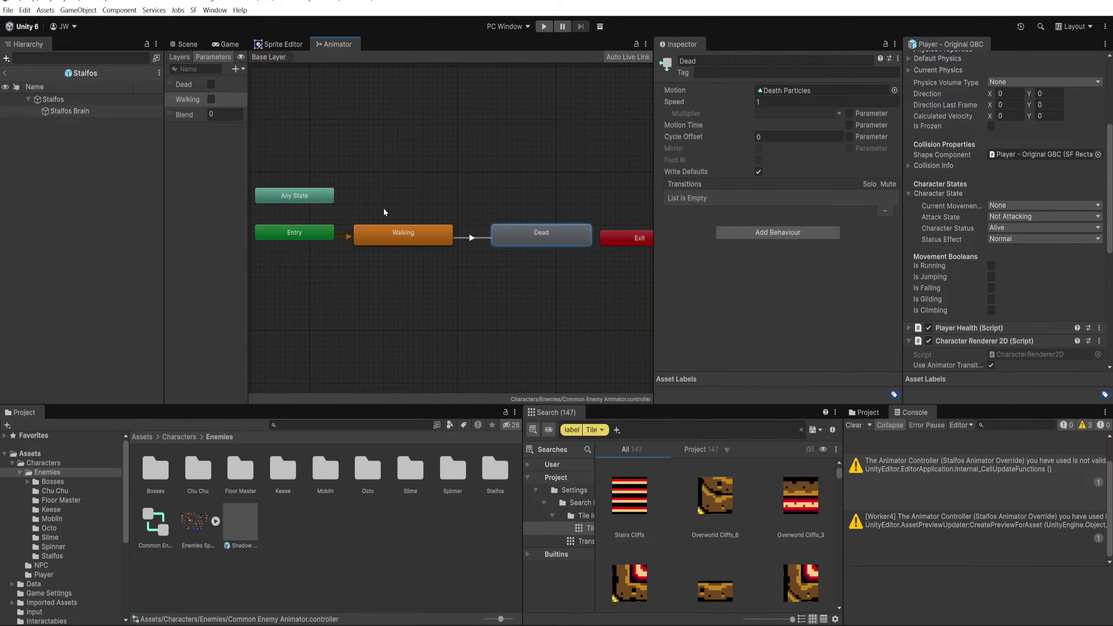
click(61, 105)
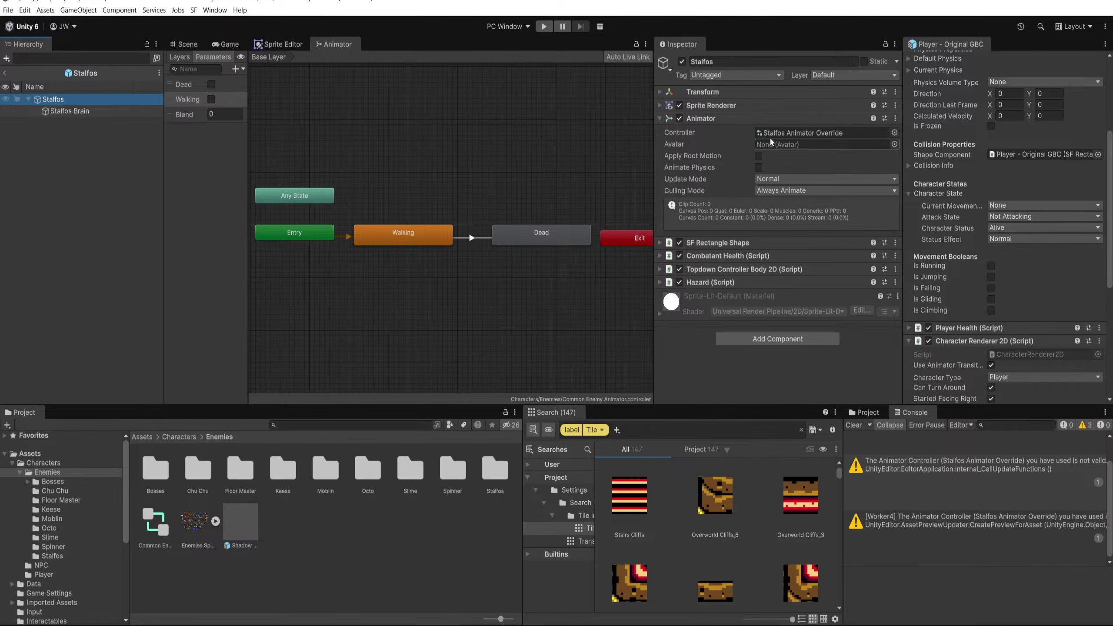
double_click(771, 137)
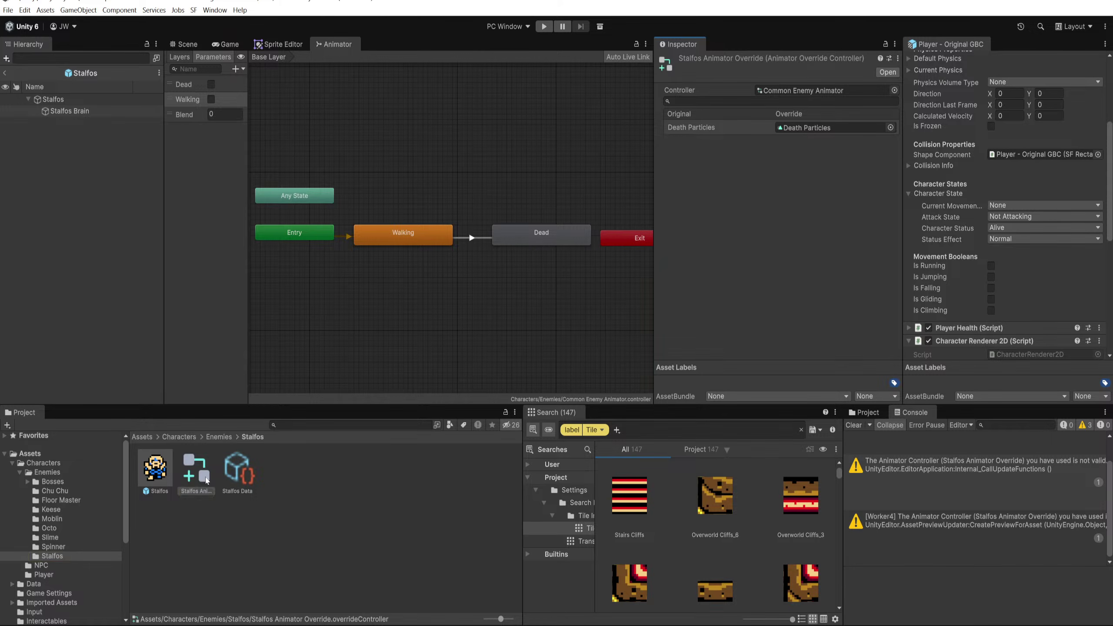
click(198, 483)
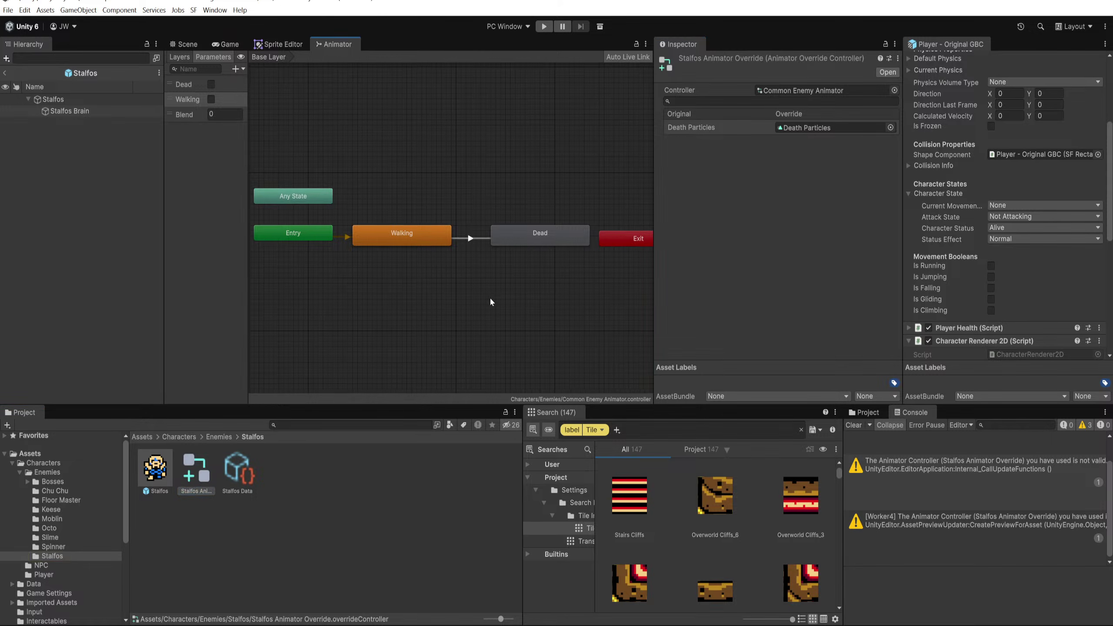
right_click(448, 309)
mouse_move(480, 315)
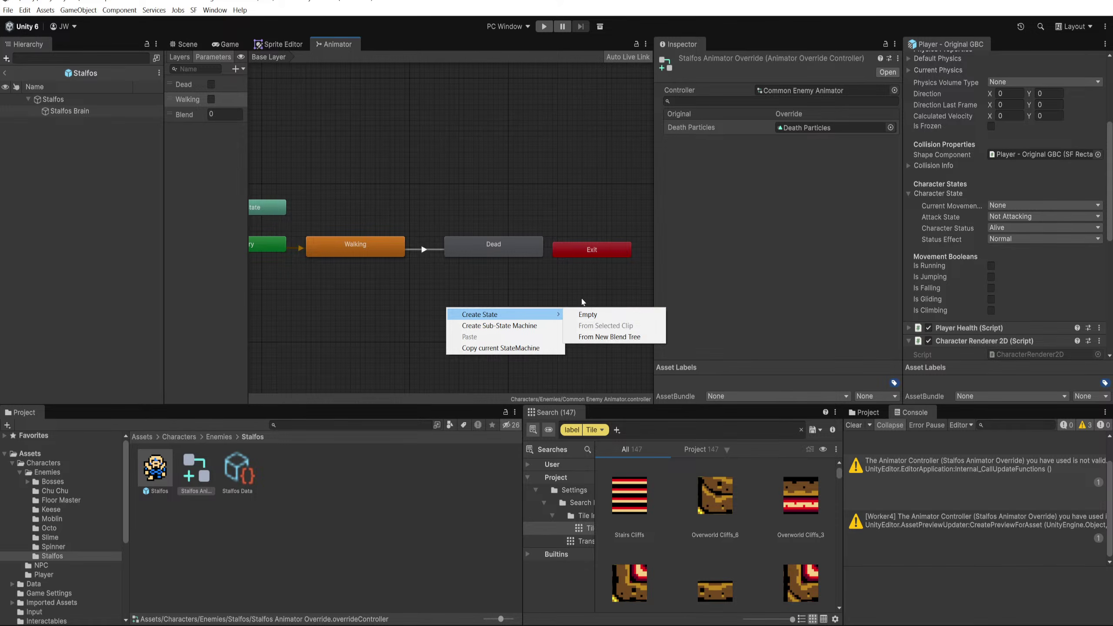
click(509, 275)
click(372, 249)
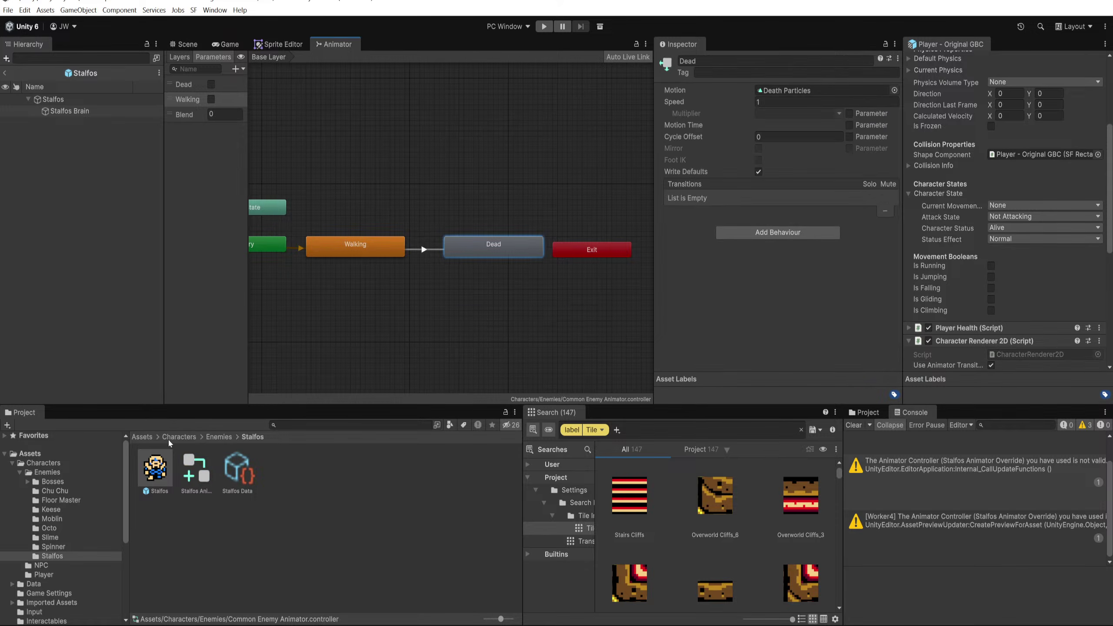
click(206, 468)
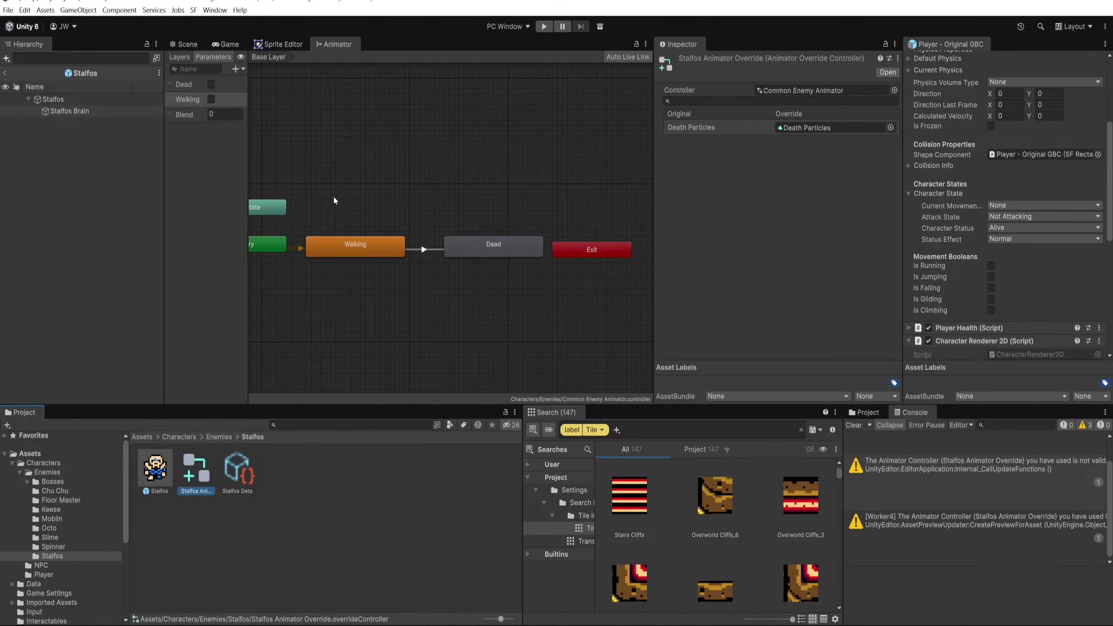
drag(335, 202, 393, 183)
Step: Locate the Stalfos prefab's sprite in the project assets and open its Enemies Sprite Atlas in the Sprite Editor
click(155, 469)
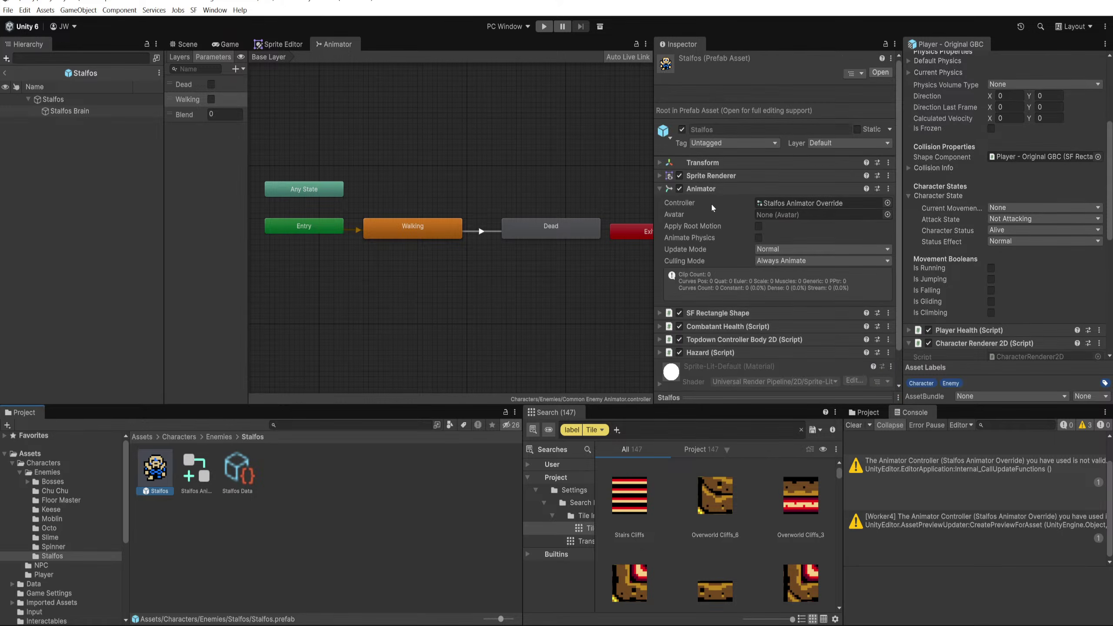
click(710, 176)
click(789, 190)
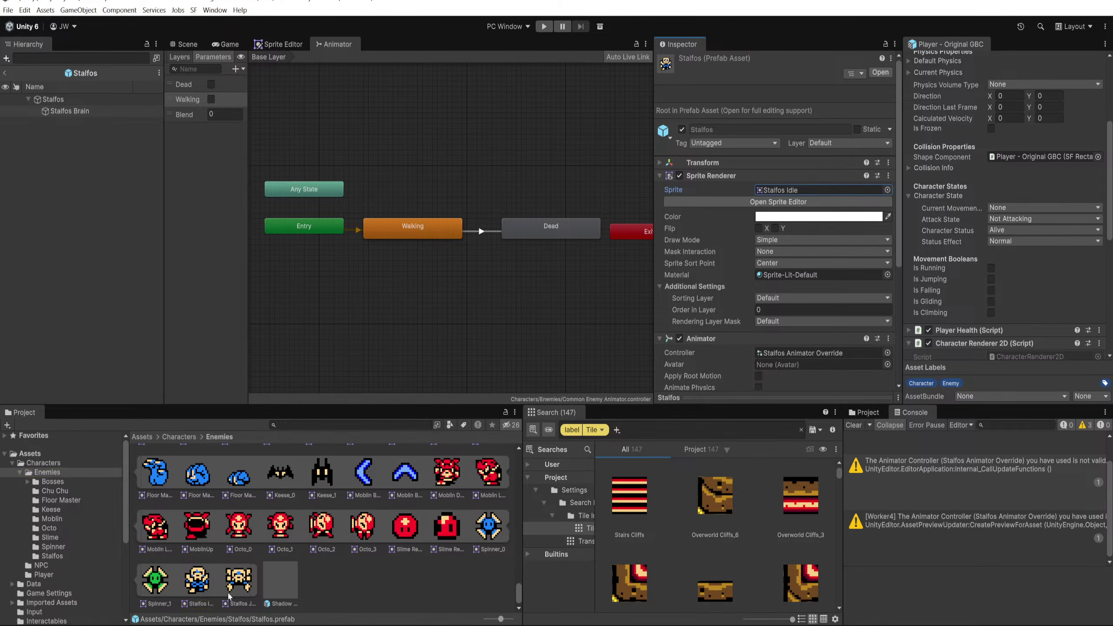
scroll(263, 513, up, 10)
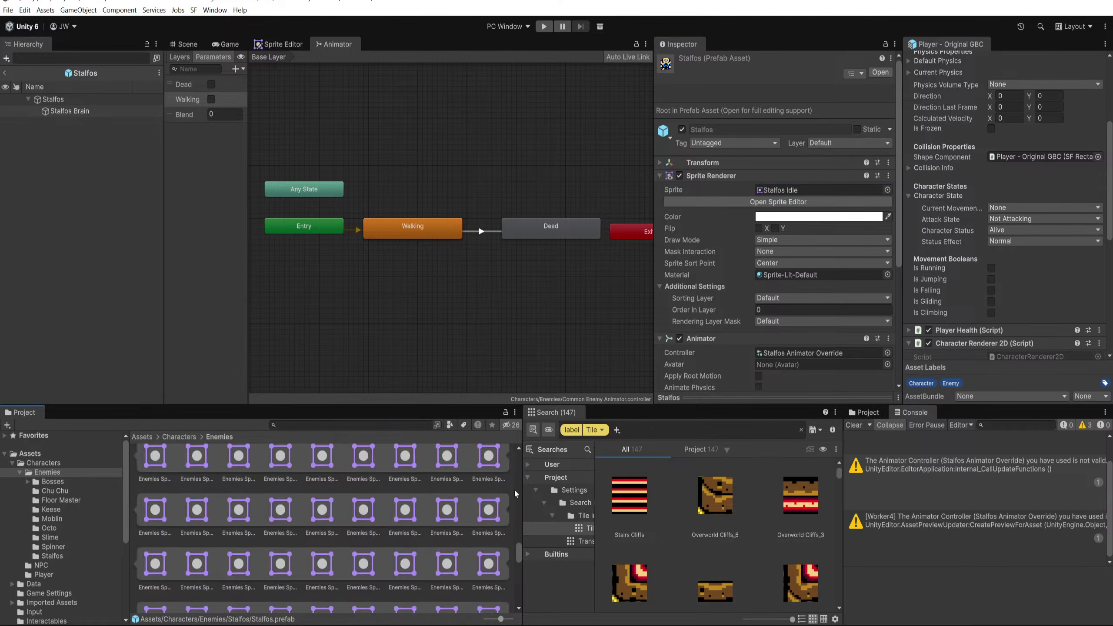
click(192, 522)
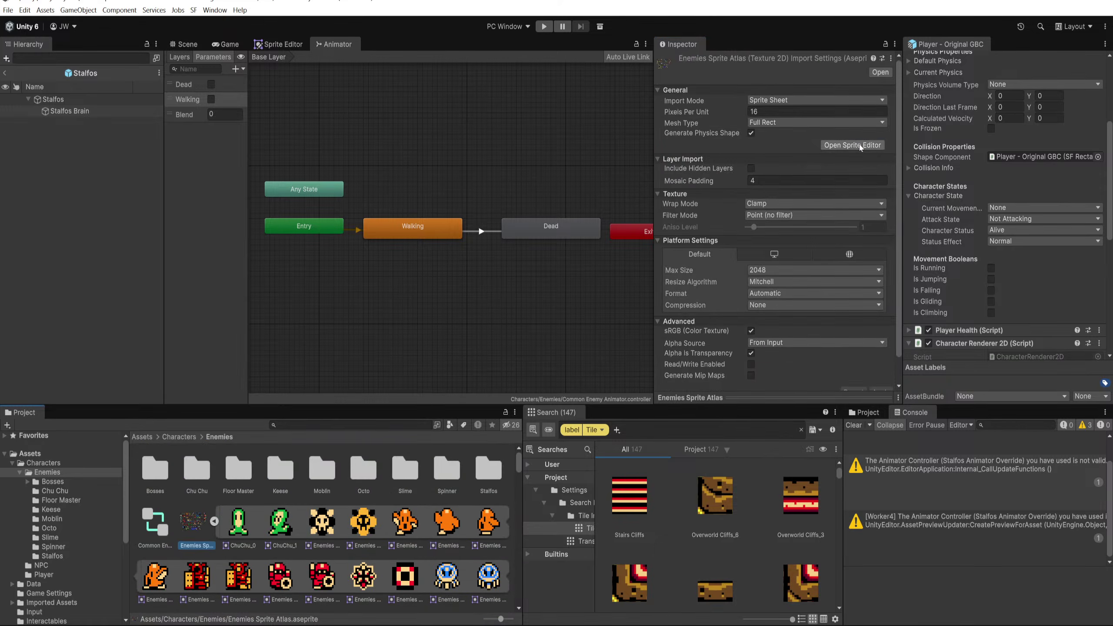
click(853, 145)
Step: Enlarge the Sprite Editor view, find the Stalfos sprites in the enemies atlas and select Stalfos Idle
scroll(357, 203, up, 2)
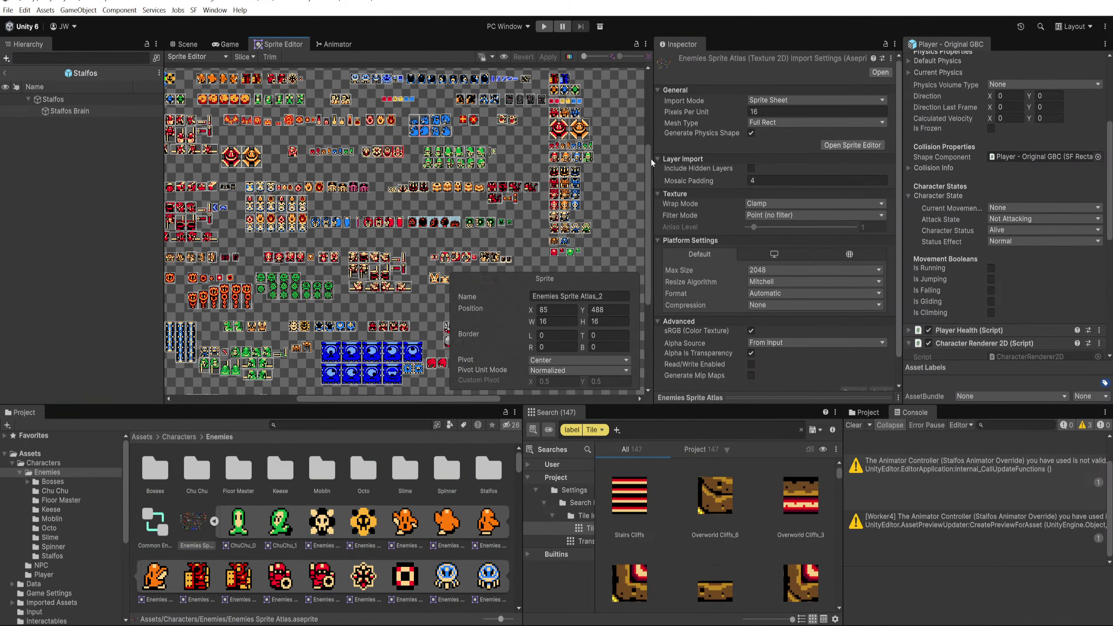
drag(652, 162, 774, 162)
drag(474, 405, 471, 476)
scroll(386, 304, up, 2)
drag(288, 250, 420, 292)
scroll(325, 256, down, 3)
drag(408, 213, 394, 256)
drag(733, 321, 454, 312)
scroll(453, 311, down, 1)
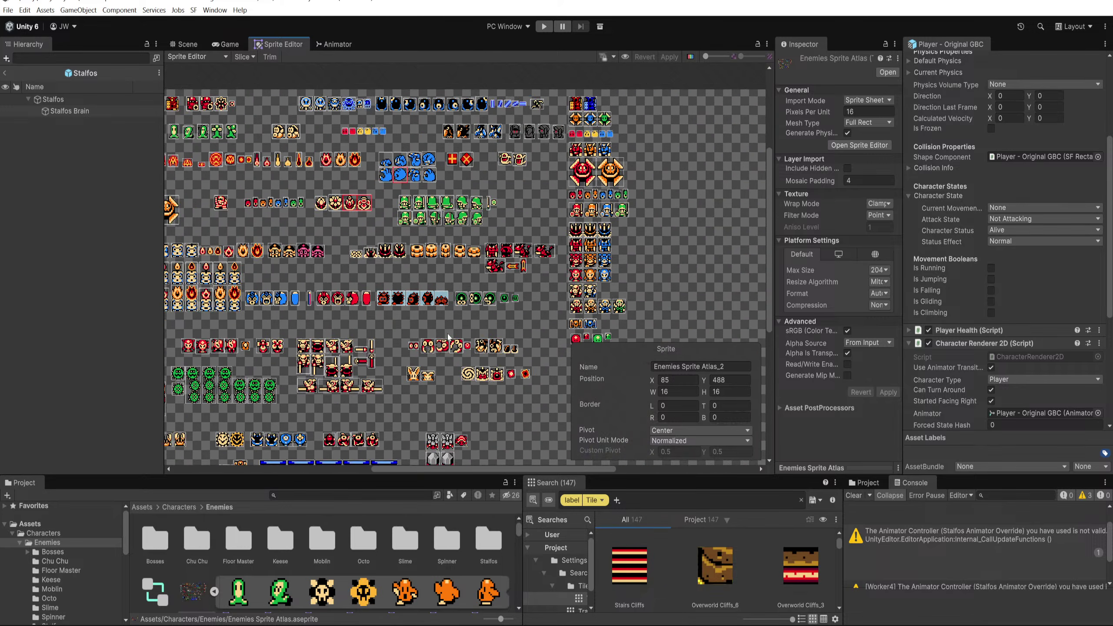
scroll(279, 585, down, 2)
scroll(279, 584, down, 5)
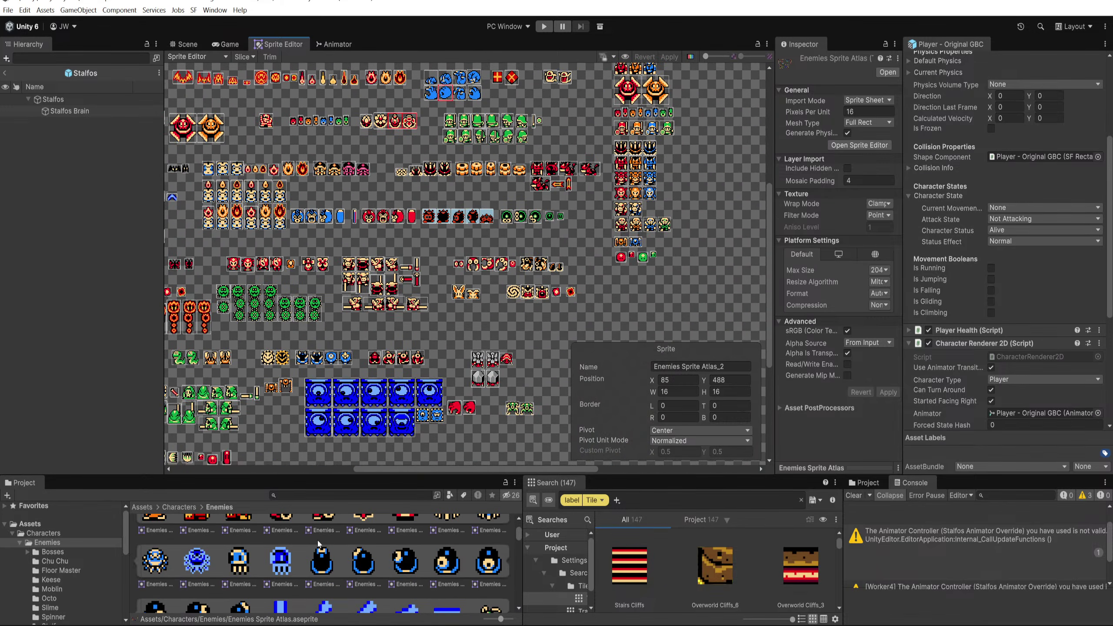
drag(420, 337, 569, 290)
scroll(453, 327, down, 2)
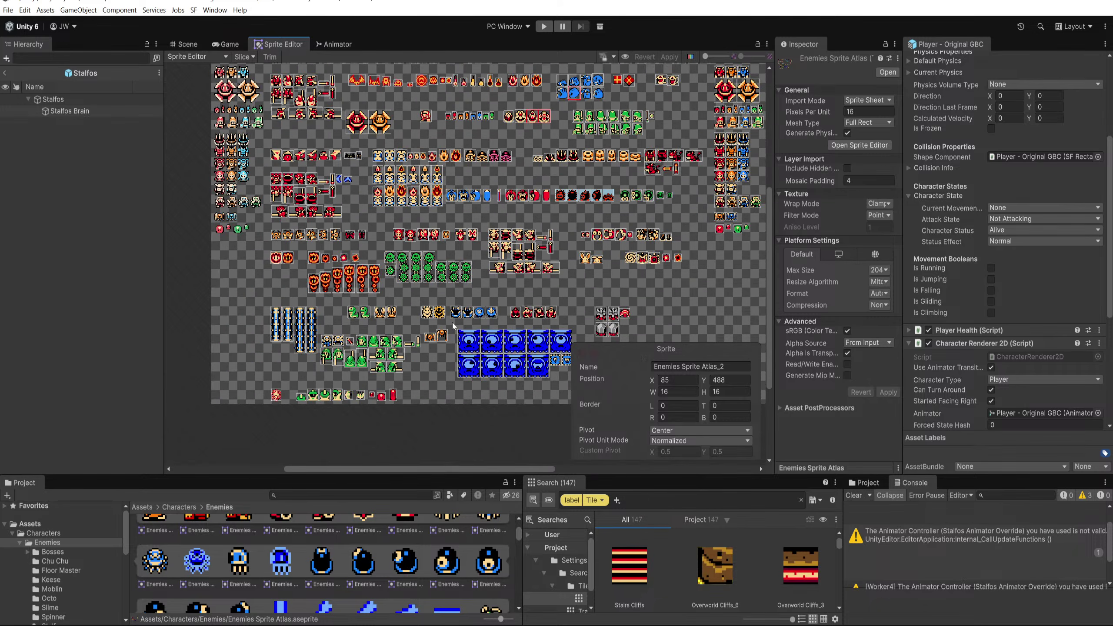
scroll(333, 341, up, 8)
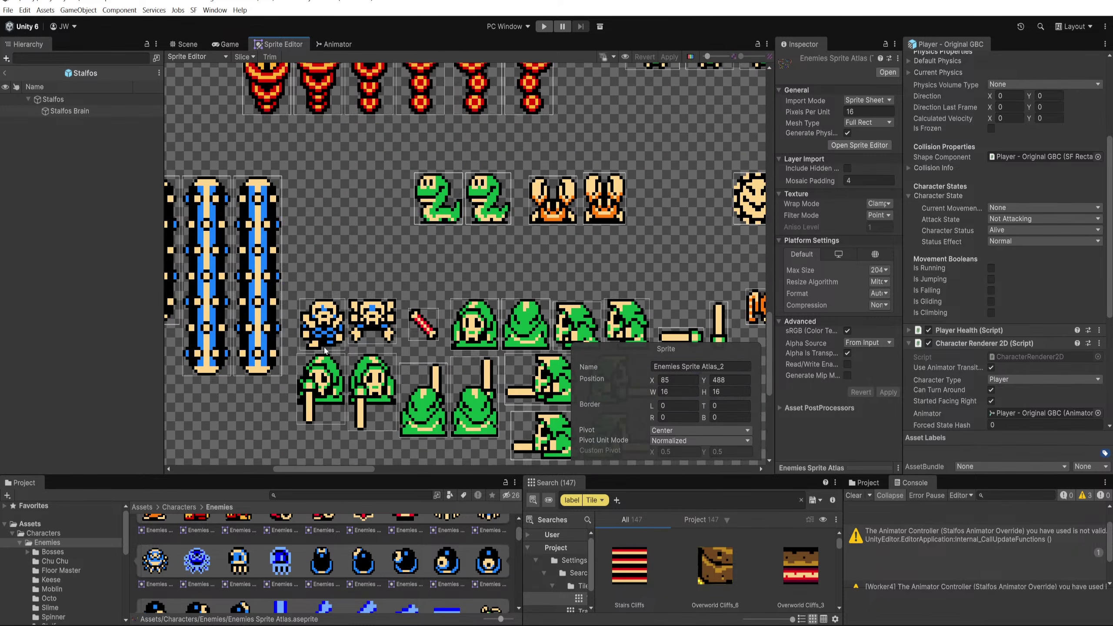
click(325, 350)
scroll(325, 350, up, 4)
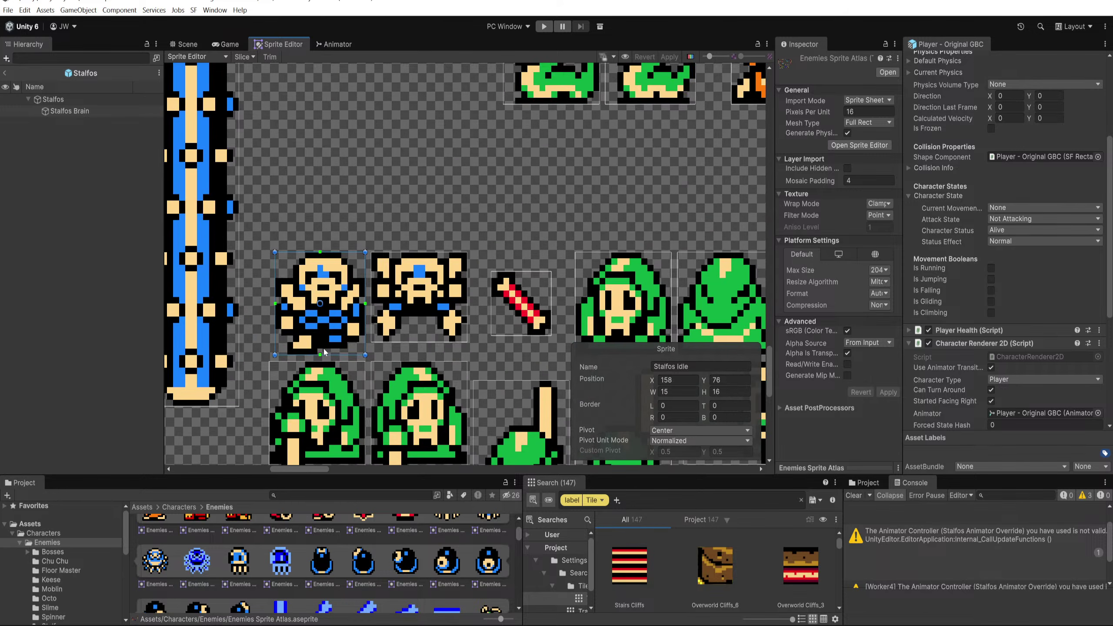
Step: Switch to Aseprite, arrange it side by side with Unity and close the color editor popup
mouse_move(334, 625)
click(302, 592)
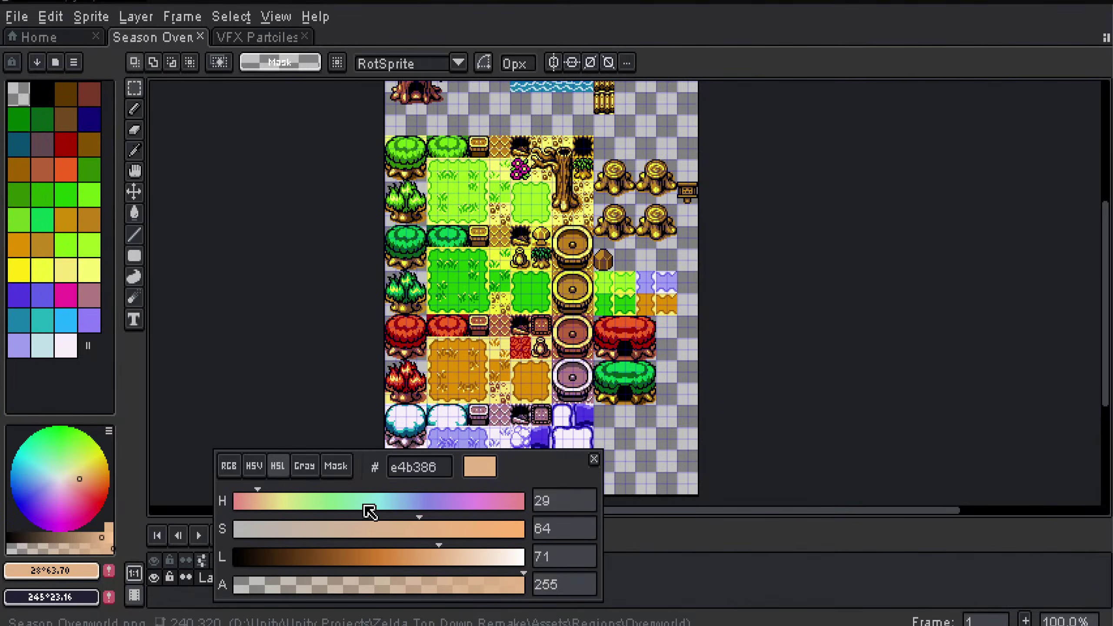
drag(539, 3, 1111, 27)
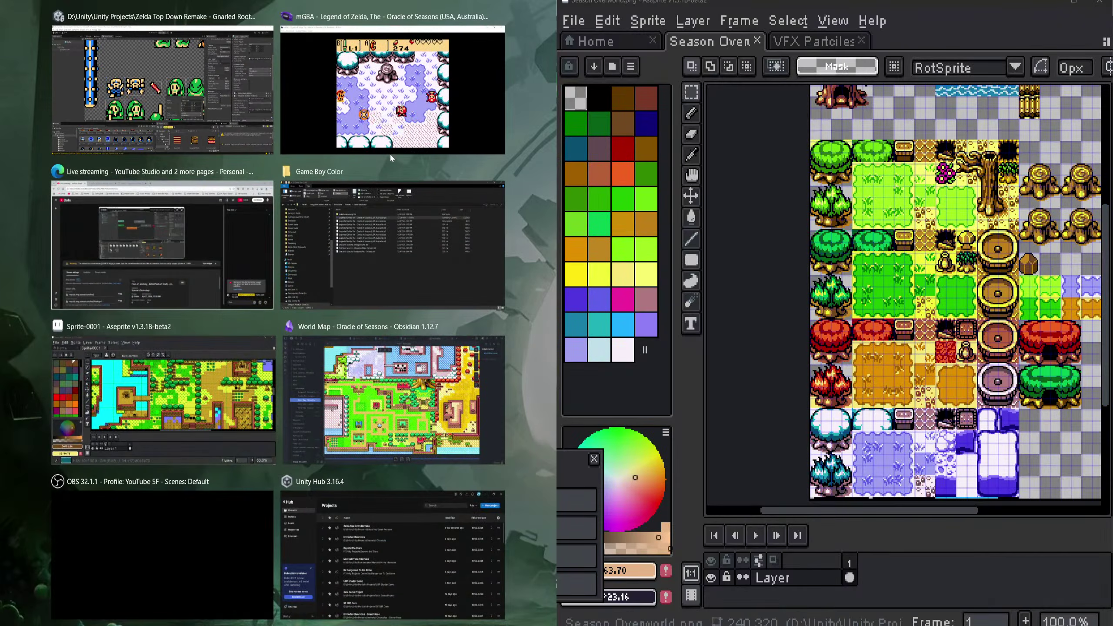
click(389, 155)
click(493, 2)
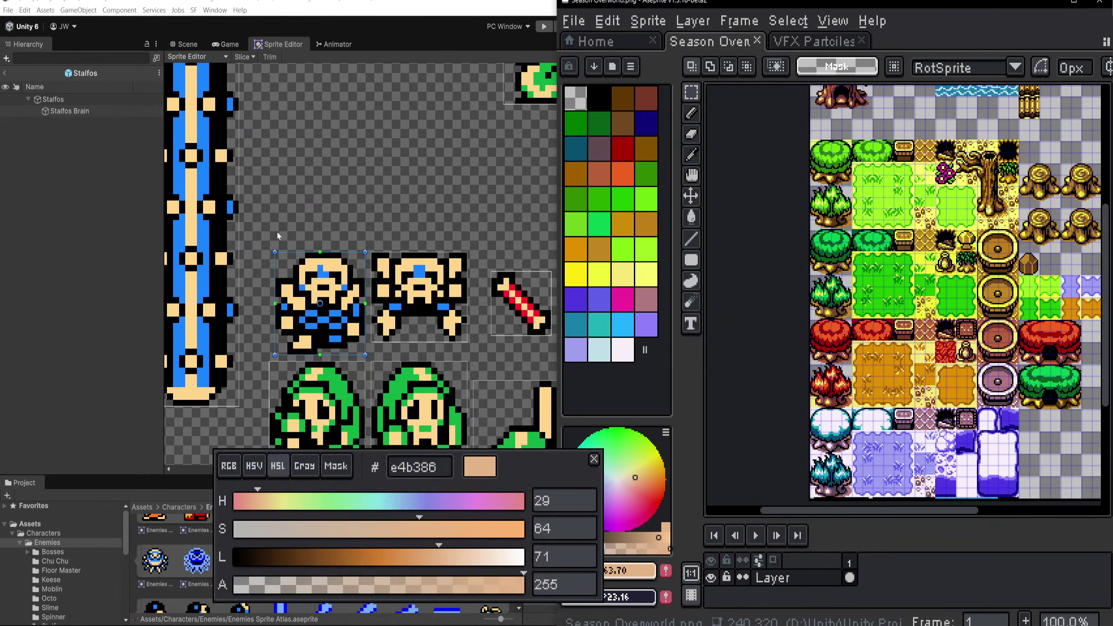
click(594, 460)
scroll(265, 568, up, 5)
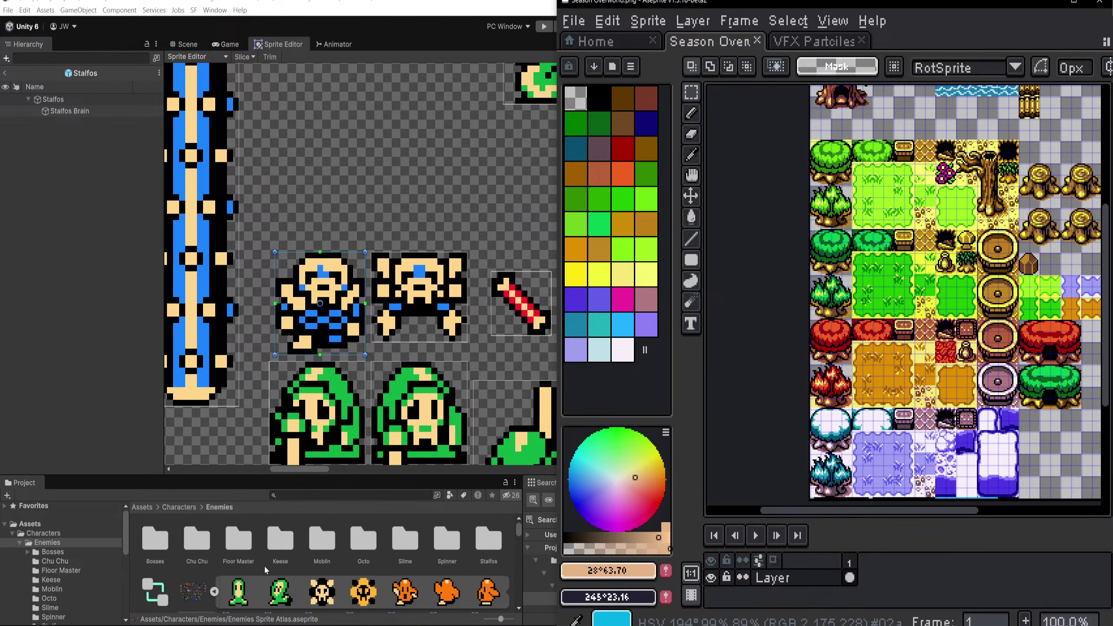
click(215, 591)
drag(561, 2, 0, 167)
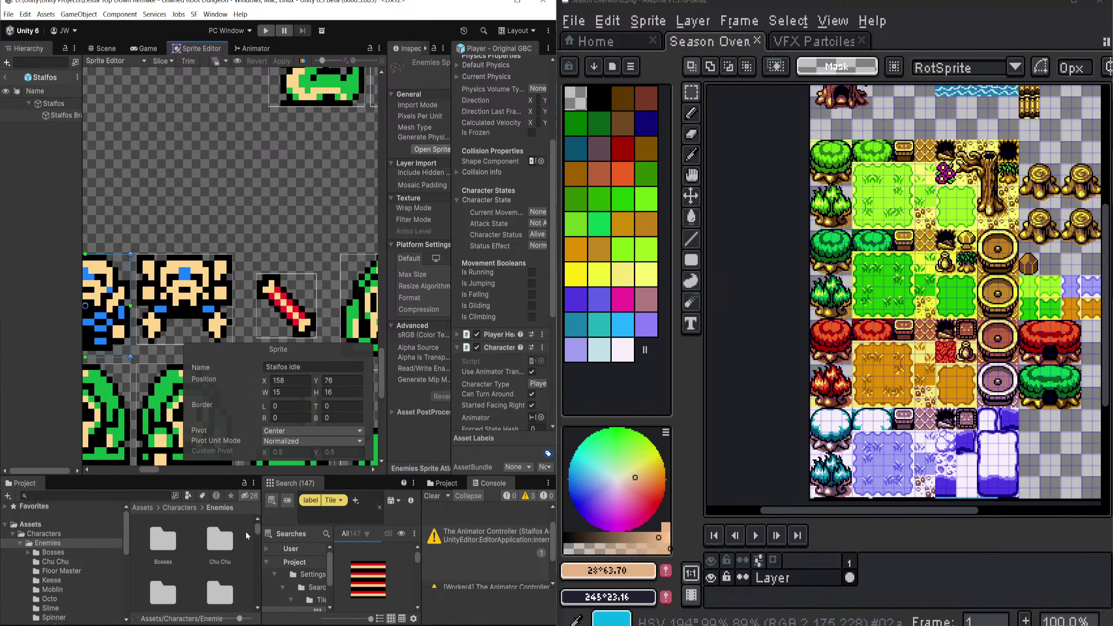
Step: Open the Enemies Sprite Atlas from the Unity project in Aseprite and bring the Stalfos sprites into view
scroll(205, 555, down, 5)
double_click(160, 565)
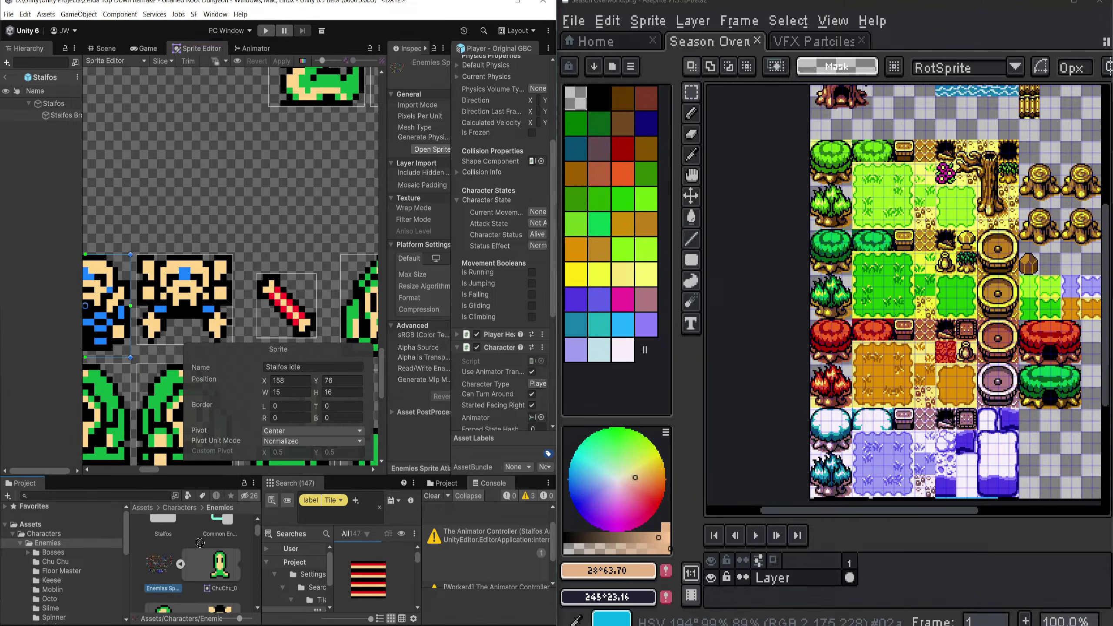
scroll(504, 263, up, 4)
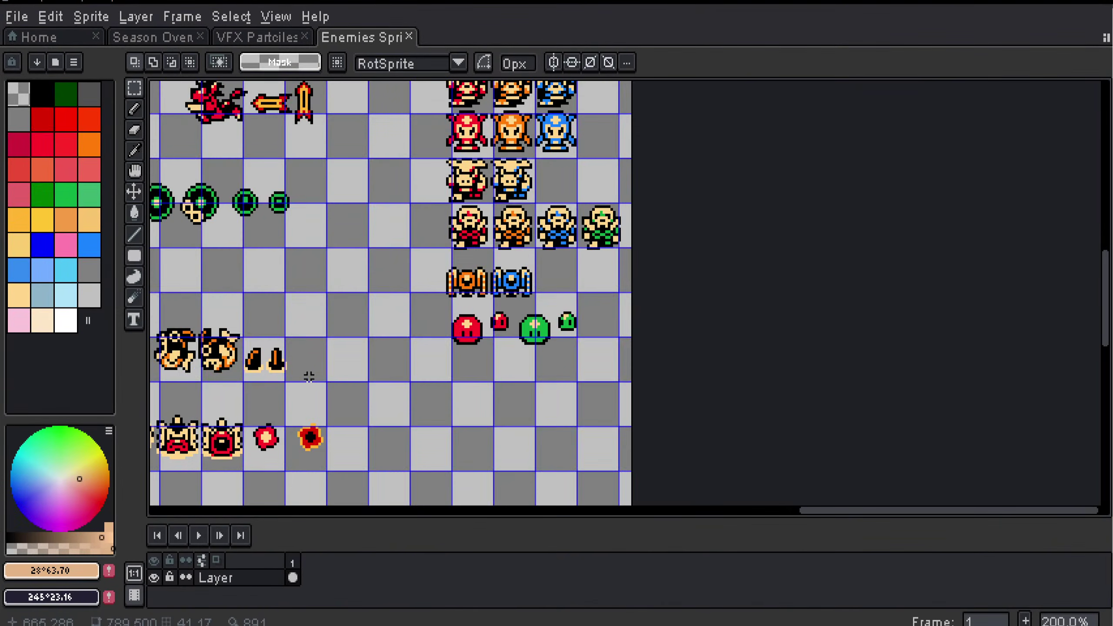
scroll(547, 343, down, 2)
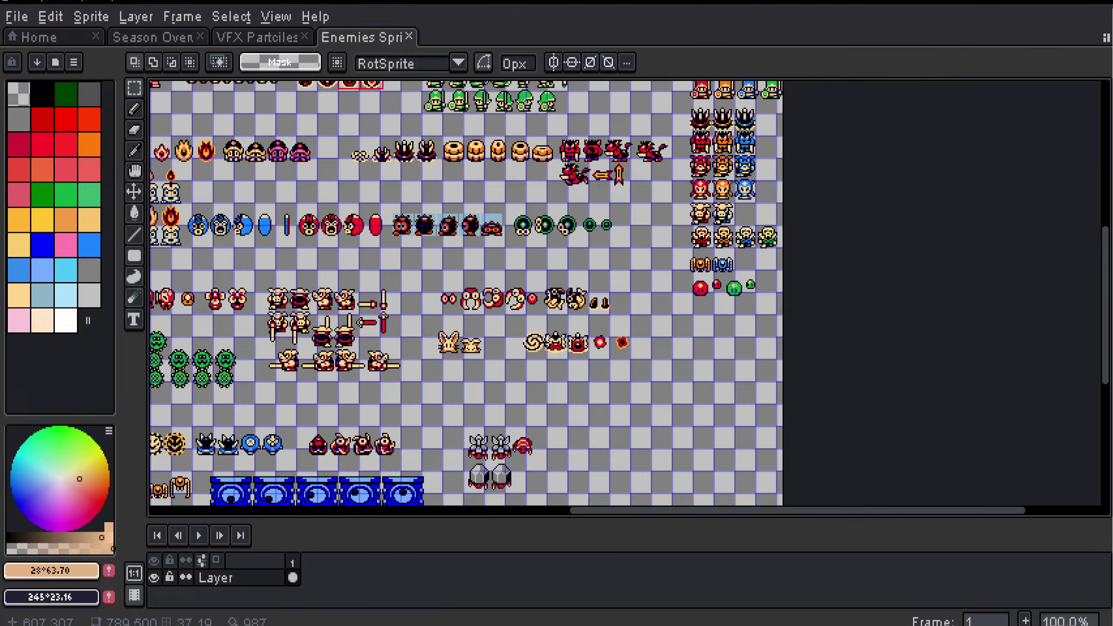
drag(528, 331, 1016, 214)
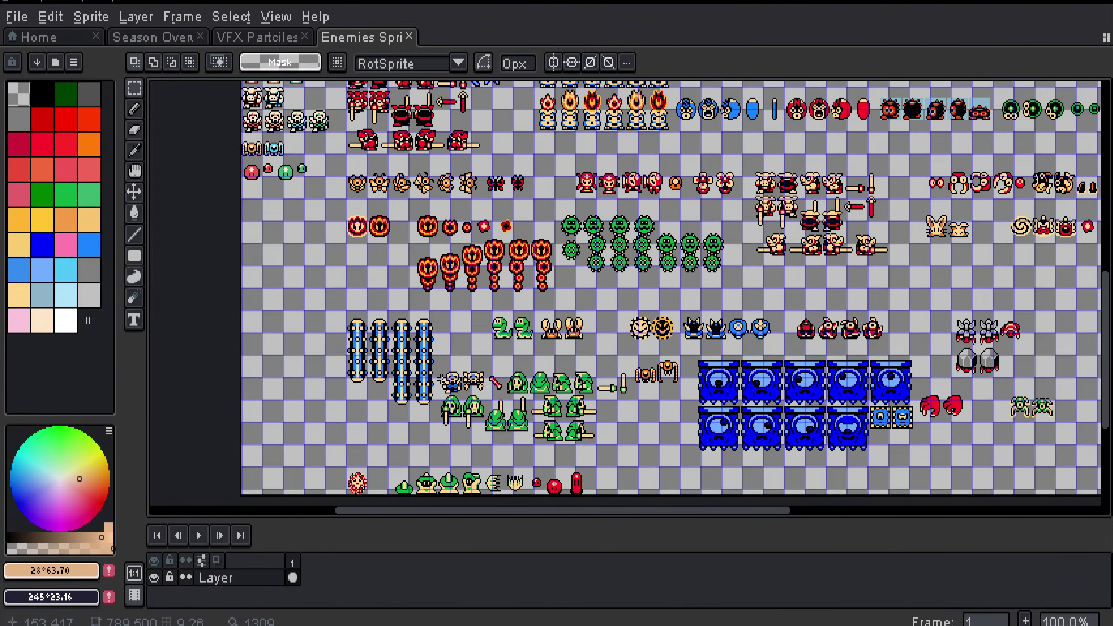
Step: Copy the first Stalfos sprite into the empty space just above it and flip the copy horizontally
key(3)
drag(382, 399, 669, 288)
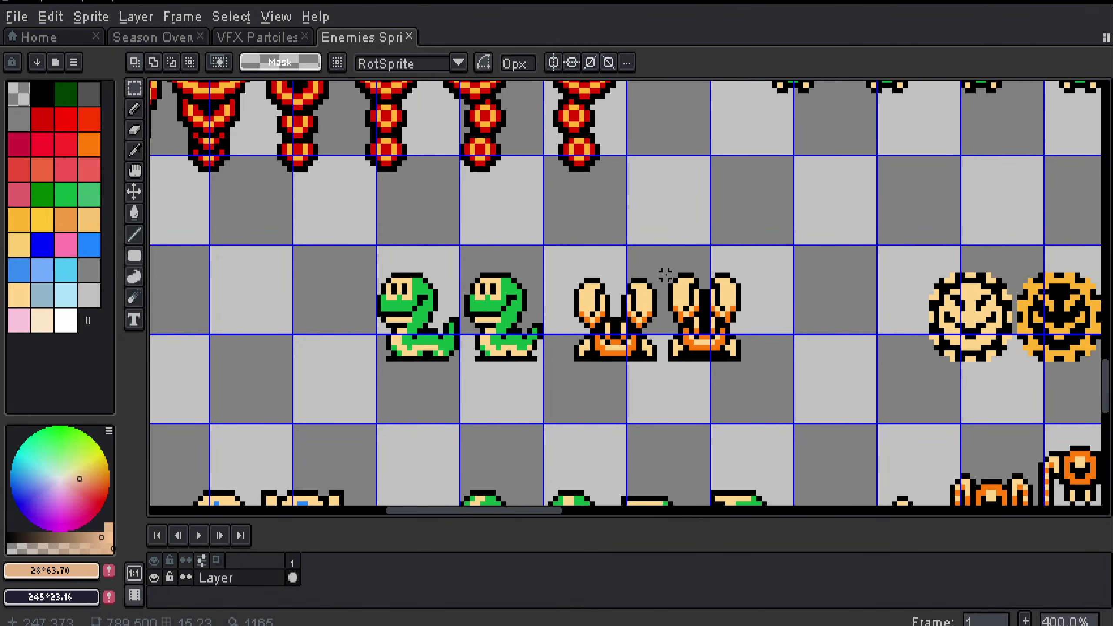
scroll(664, 276, down, 4)
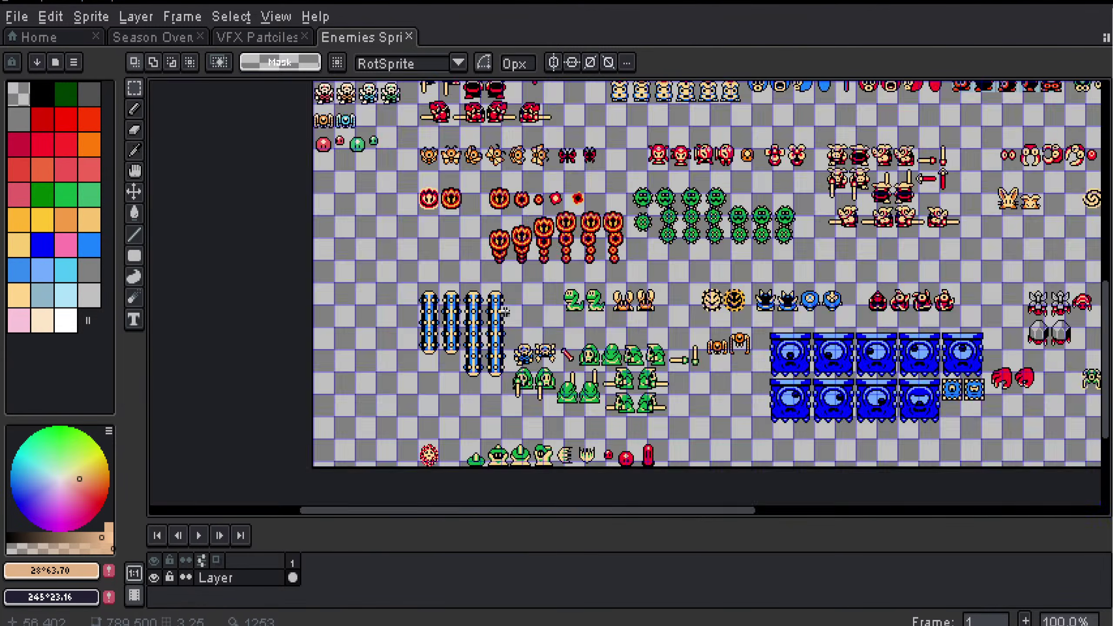
scroll(527, 305, up, 2)
drag(520, 268, 581, 240)
scroll(580, 342, down, 1)
scroll(540, 345, up, 1)
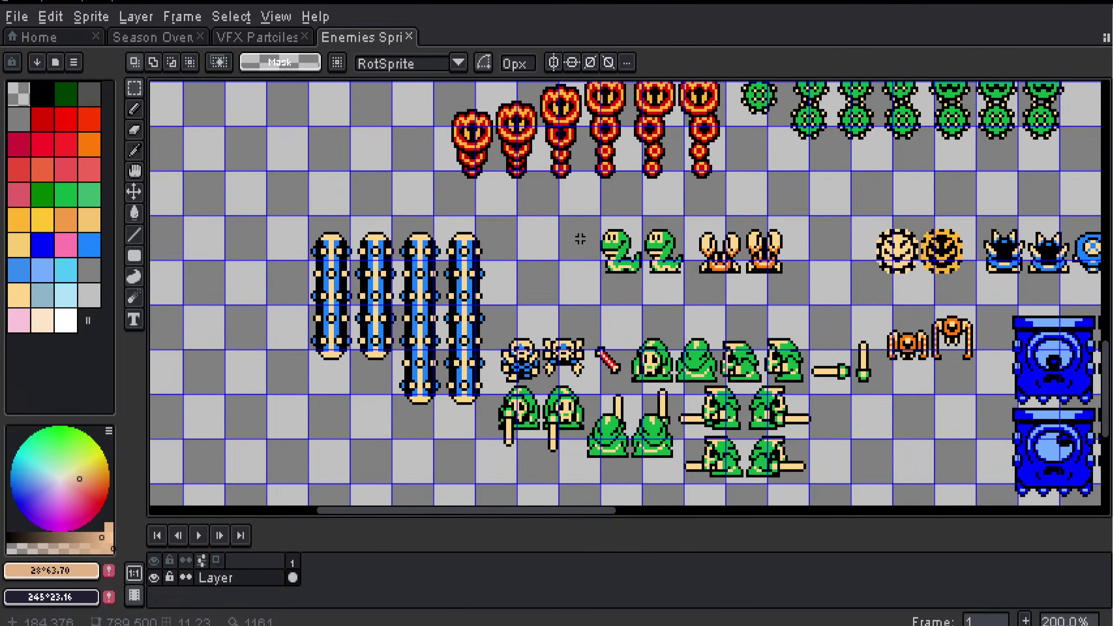
scroll(579, 245, up, 2)
mouse_move(489, 361)
mouse_down()
mouse_move(544, 249)
mouse_move(510, 355)
mouse_move(435, 253)
mouse_up()
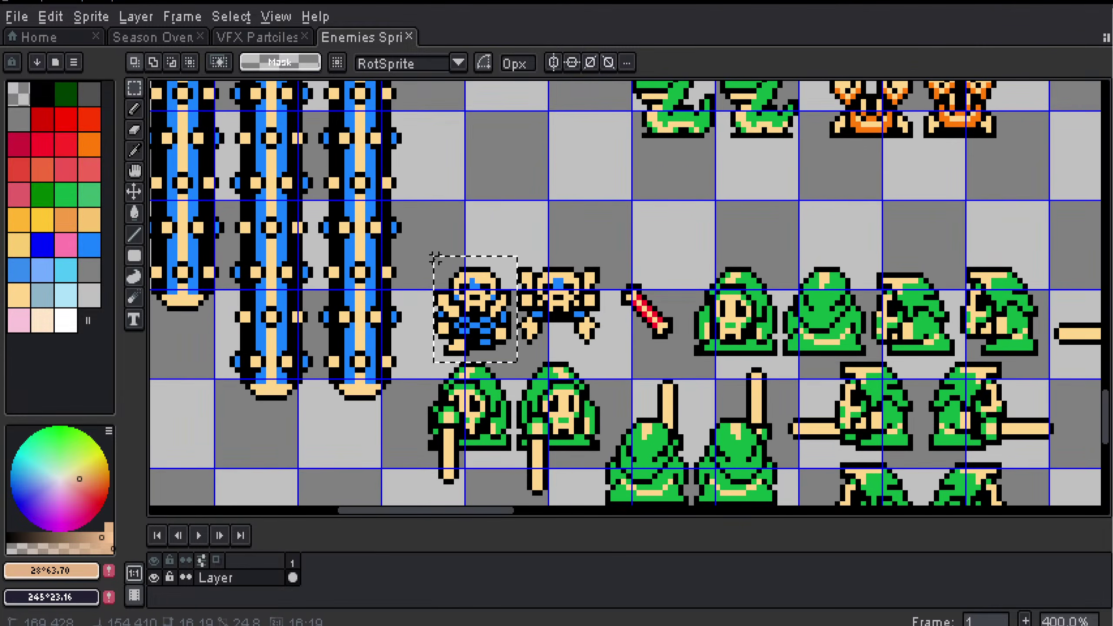
drag(473, 307, 473, 200)
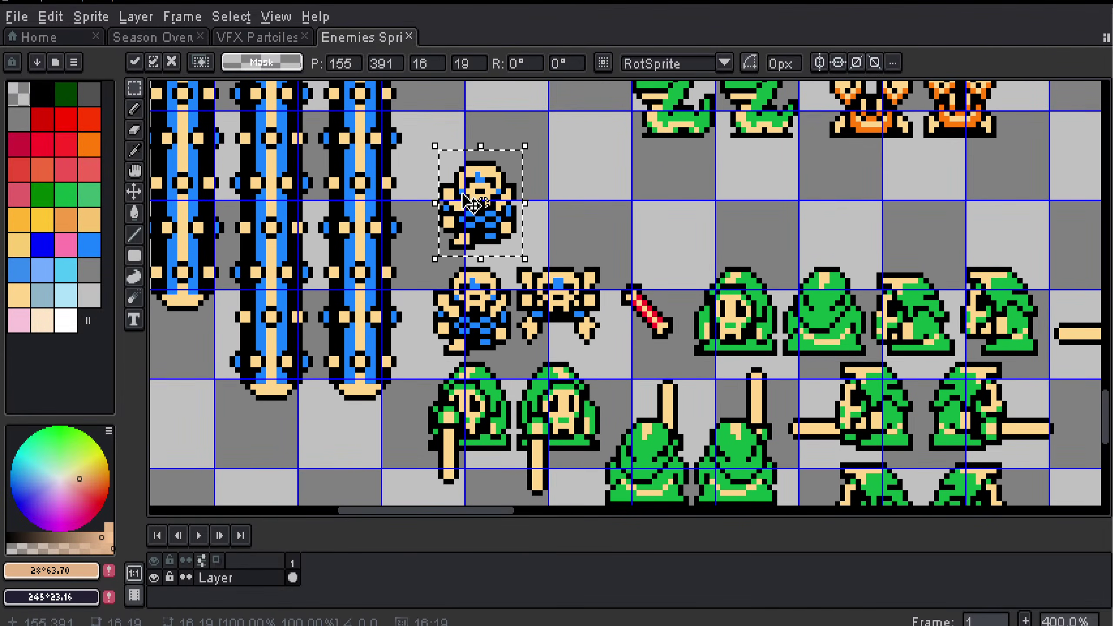
key(shift+h)
key(ctrl+d)
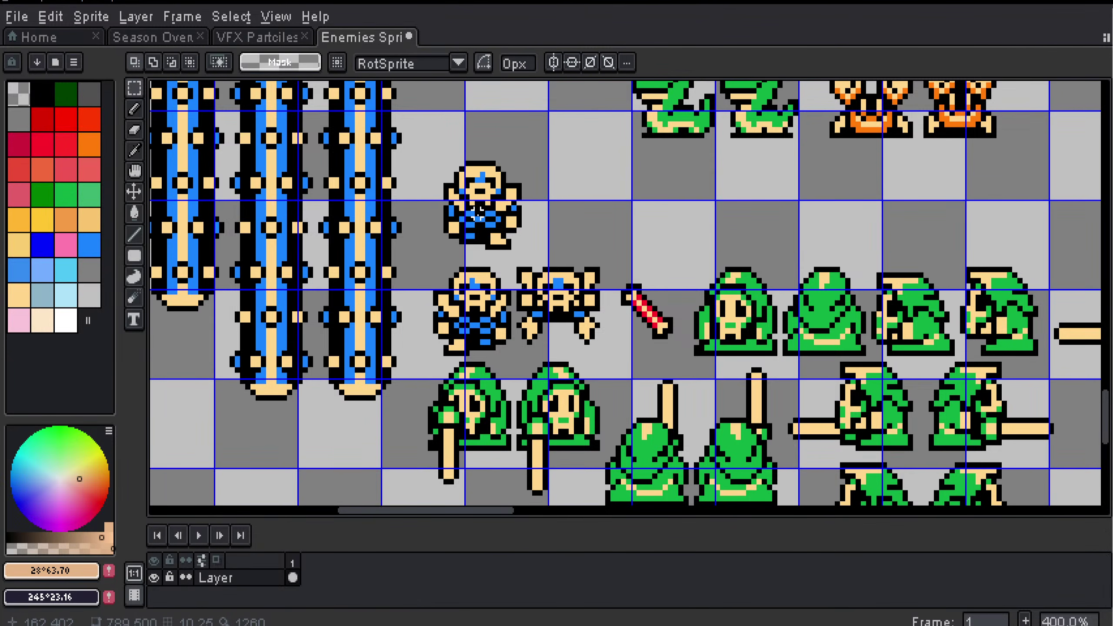
Step: Close the Enemies Sprite Atlas in Aseprite without saving, switch back to Unity and maximize its window
click(409, 36)
click(555, 360)
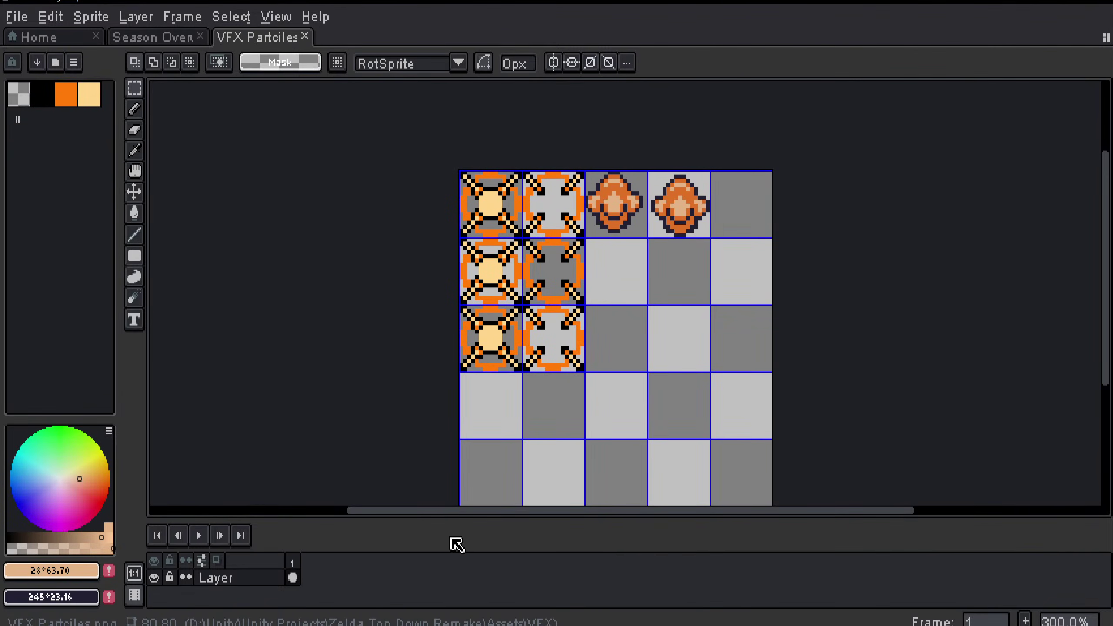
key(alt+Tab)
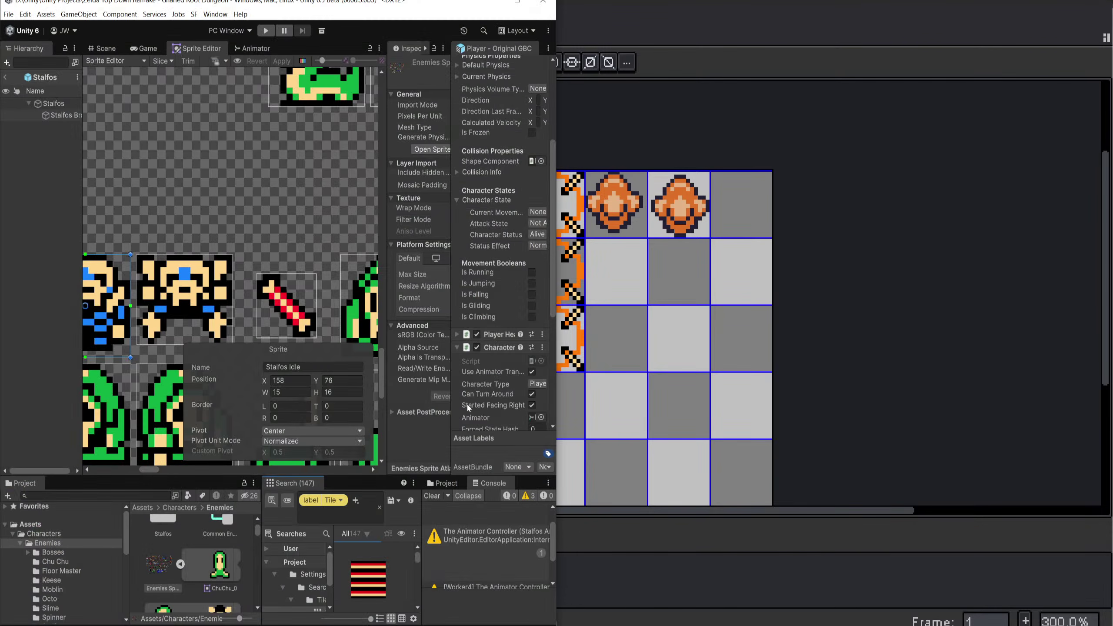
click(518, 3)
Step: Bring the Stalfos sprites into view in the Sprite Editor and select Stalfos Jump
scroll(432, 222, up, 2)
scroll(460, 169, down, 1)
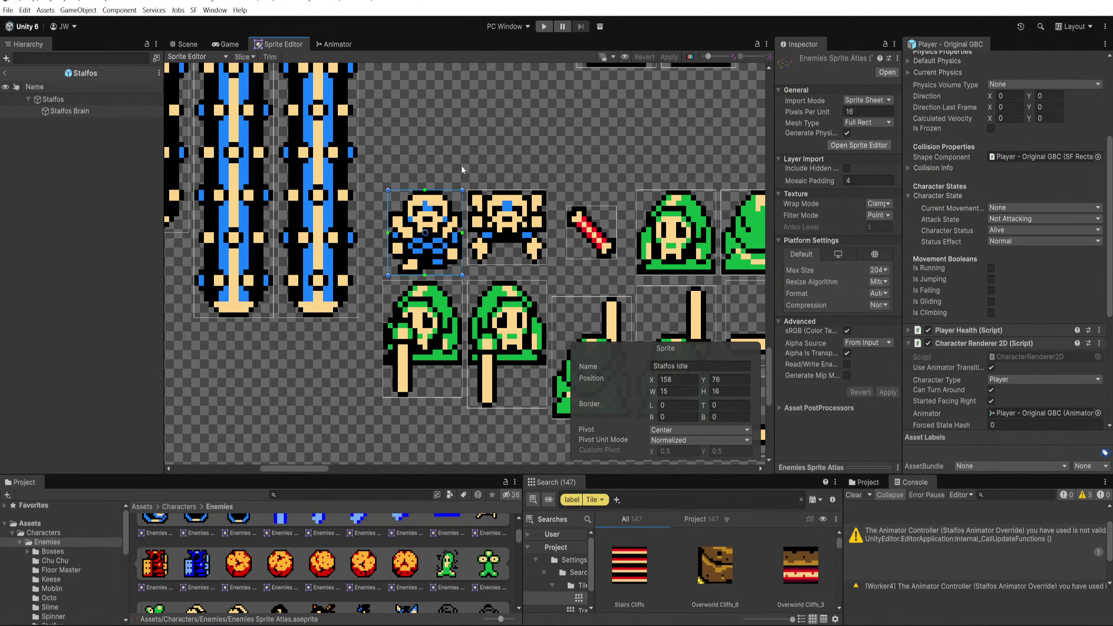
click(518, 222)
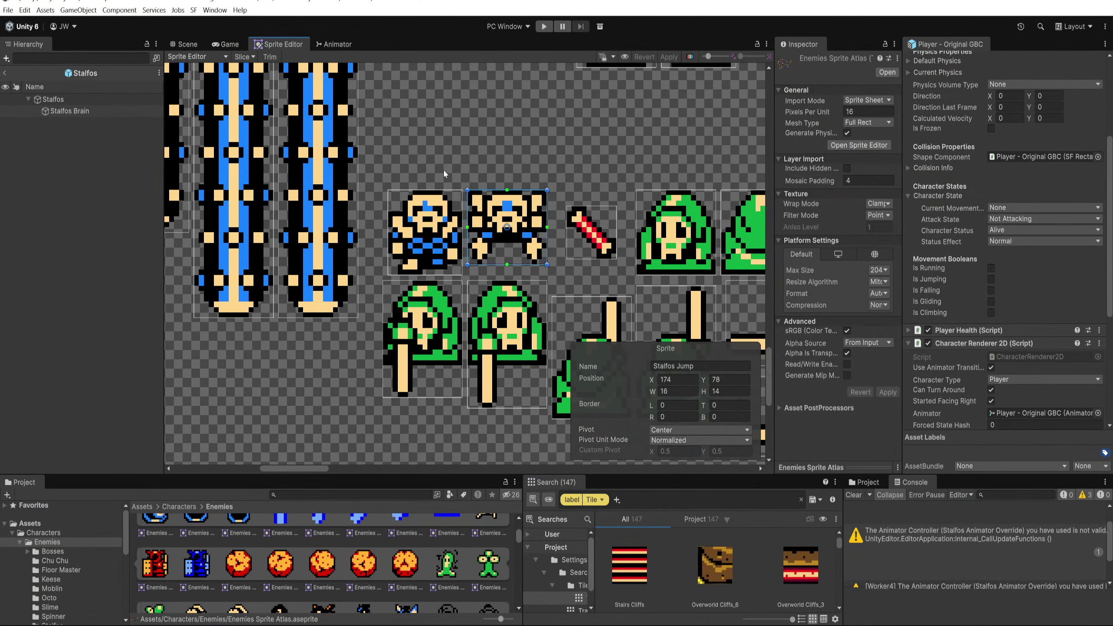
Step: Leave the Stalfos prefab for the Gnarled Root Dungeon scene, select the Stalfos instance and survey the dungeon layout around it
click(188, 45)
click(4, 72)
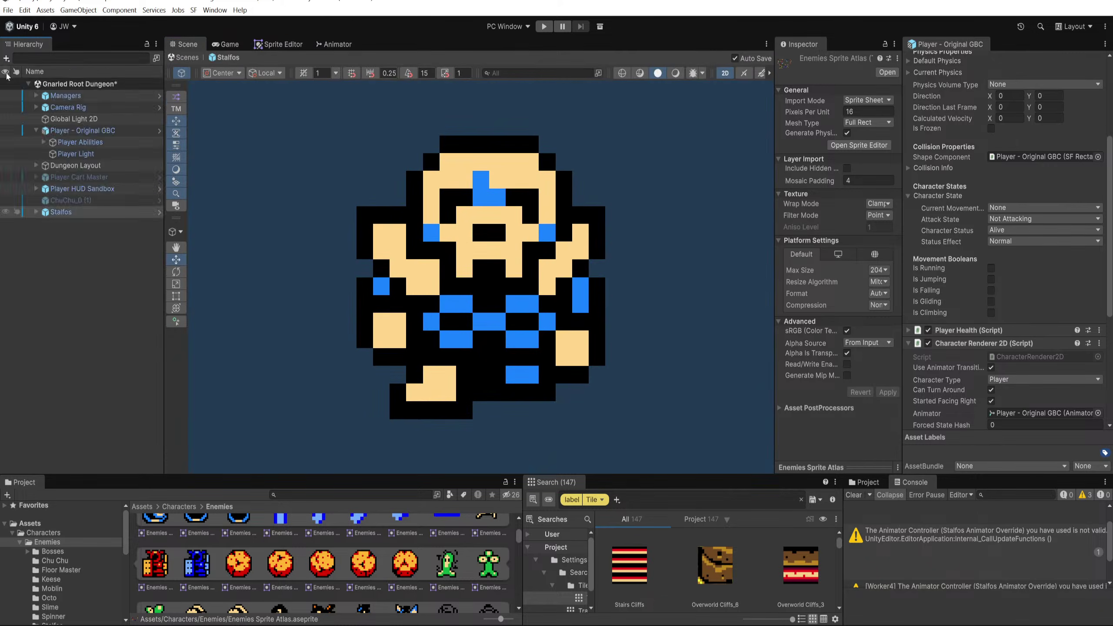
click(51, 213)
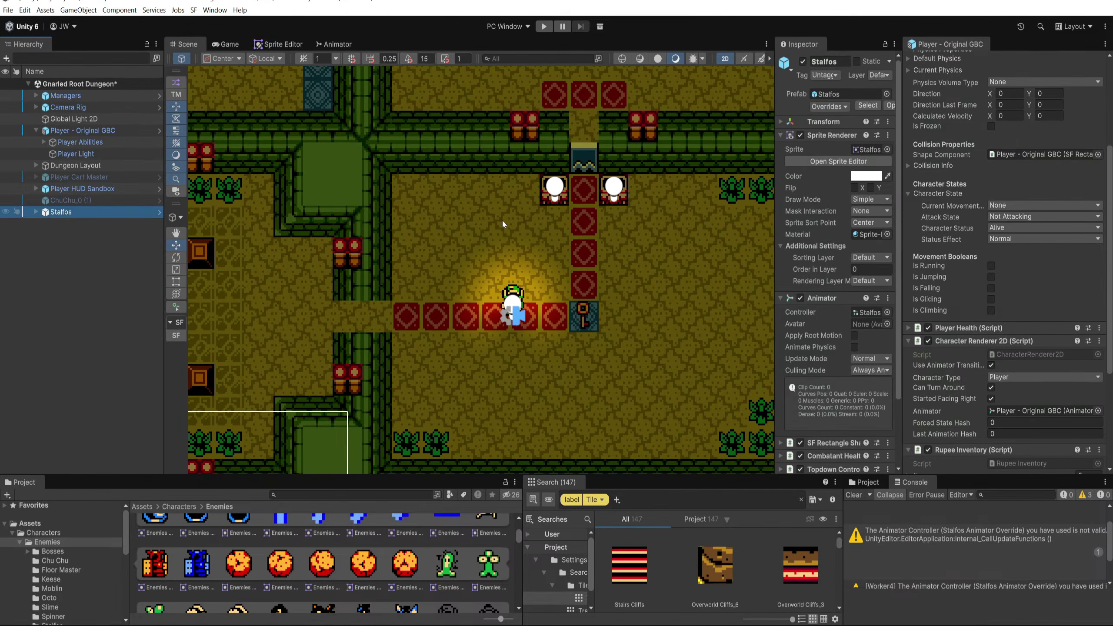
drag(510, 250, 427, 206)
scroll(288, 238, down, 10)
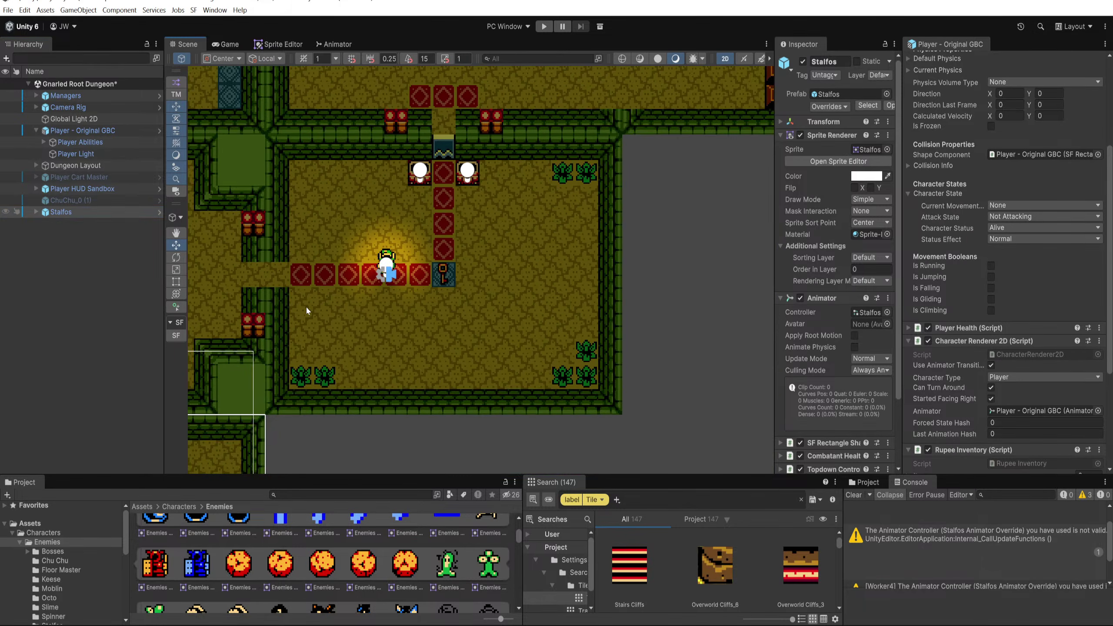
drag(372, 296, 537, 271)
scroll(525, 273, down, 9)
scroll(498, 257, down, 8)
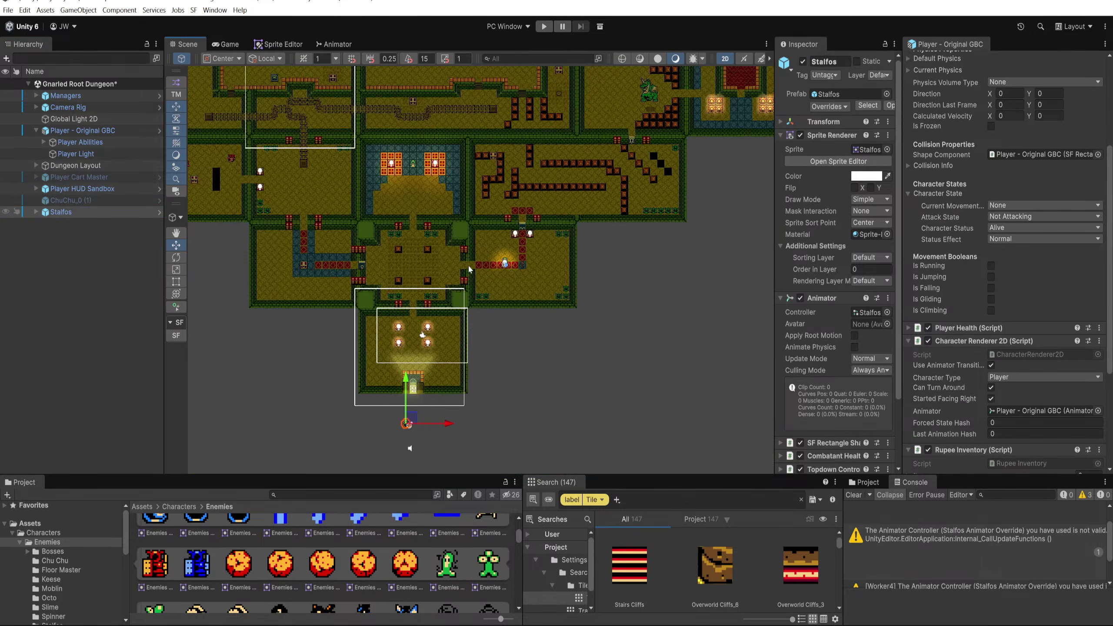
Step: Move the Stalfos instance into the player's room below the key block, focus on it and widen the Inspector
click(61, 212)
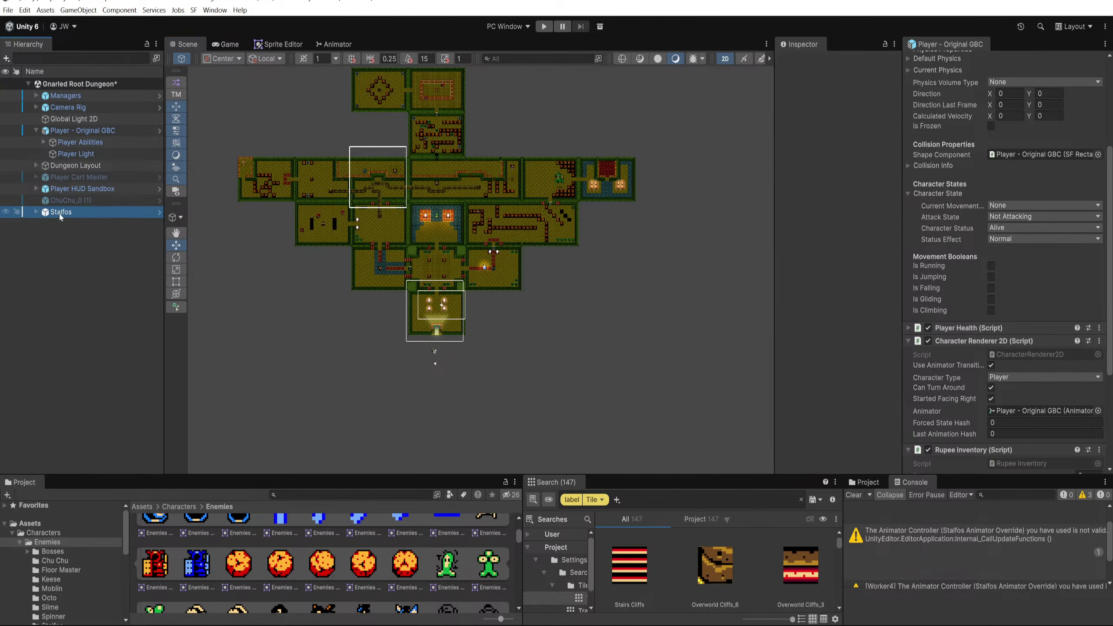
mouse_move(444, 346)
mouse_down()
mouse_move(508, 264)
mouse_move(438, 357)
mouse_up()
key(f)
scroll(492, 302, down, 8)
drag(774, 170, 683, 167)
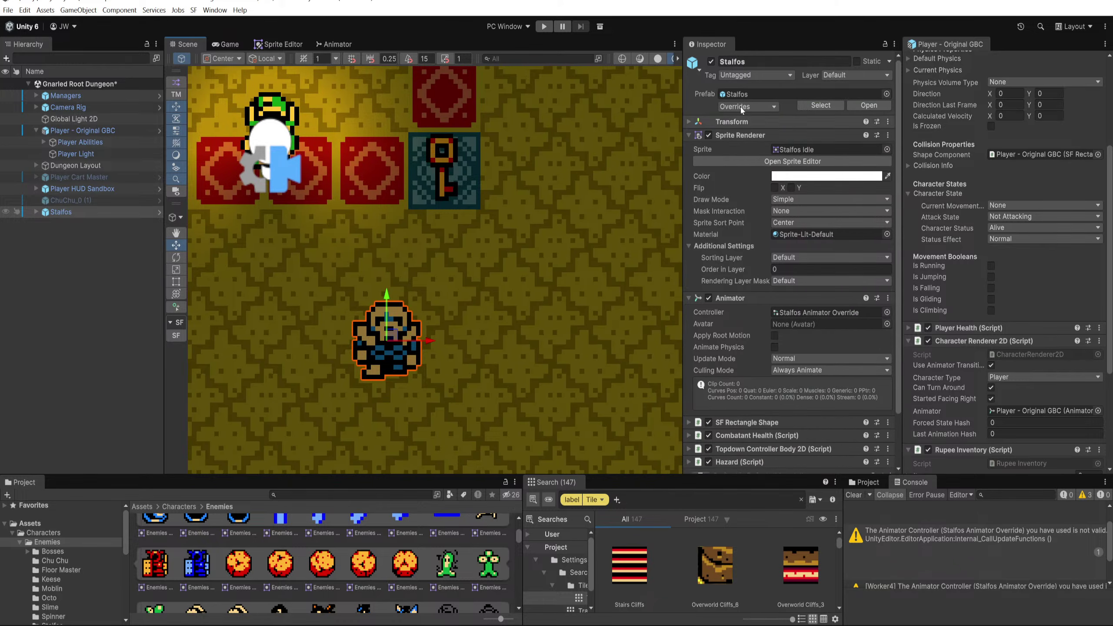
Step: Open the Stalfos prefab, collapse its Sprite Renderer, examine the Stalfos Animator Override's clips and return to the scene
double_click(733, 94)
click(146, 100)
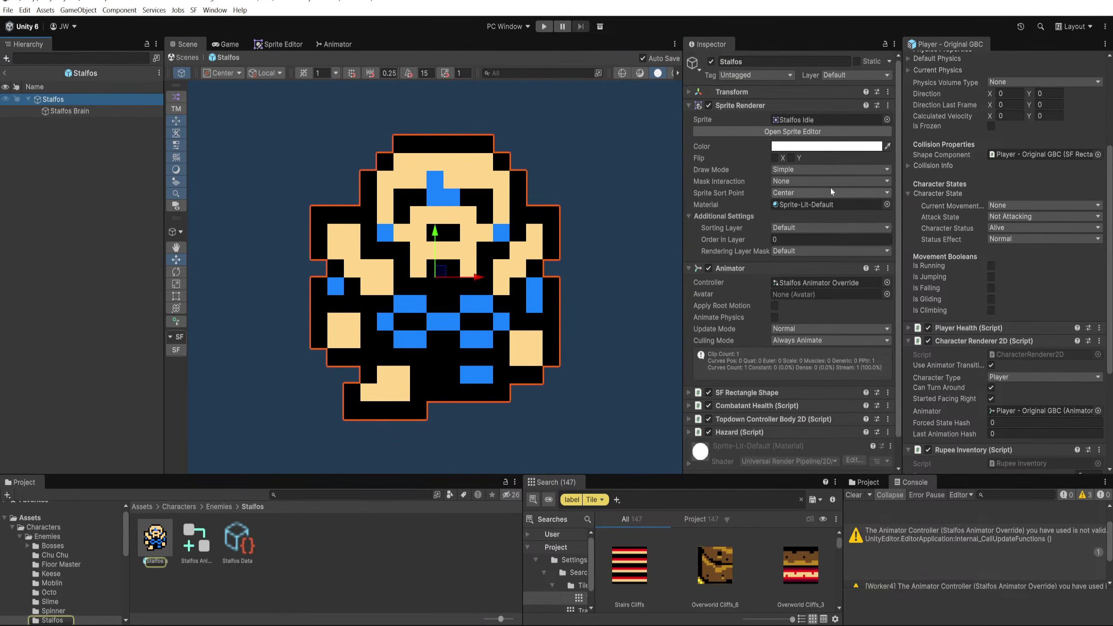
click(740, 105)
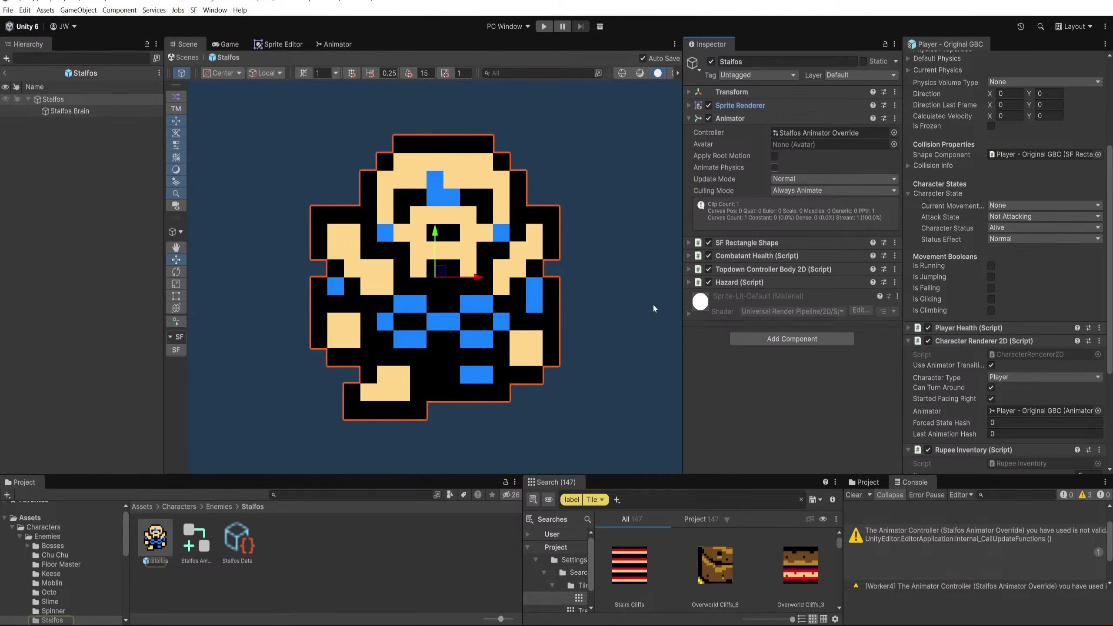
click(196, 554)
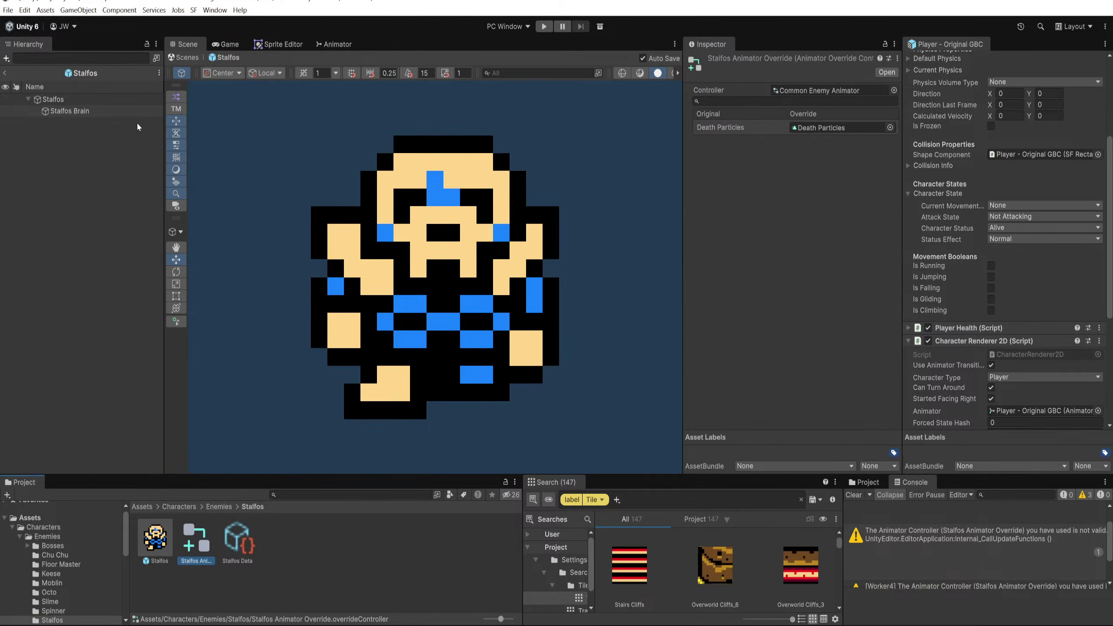
click(131, 100)
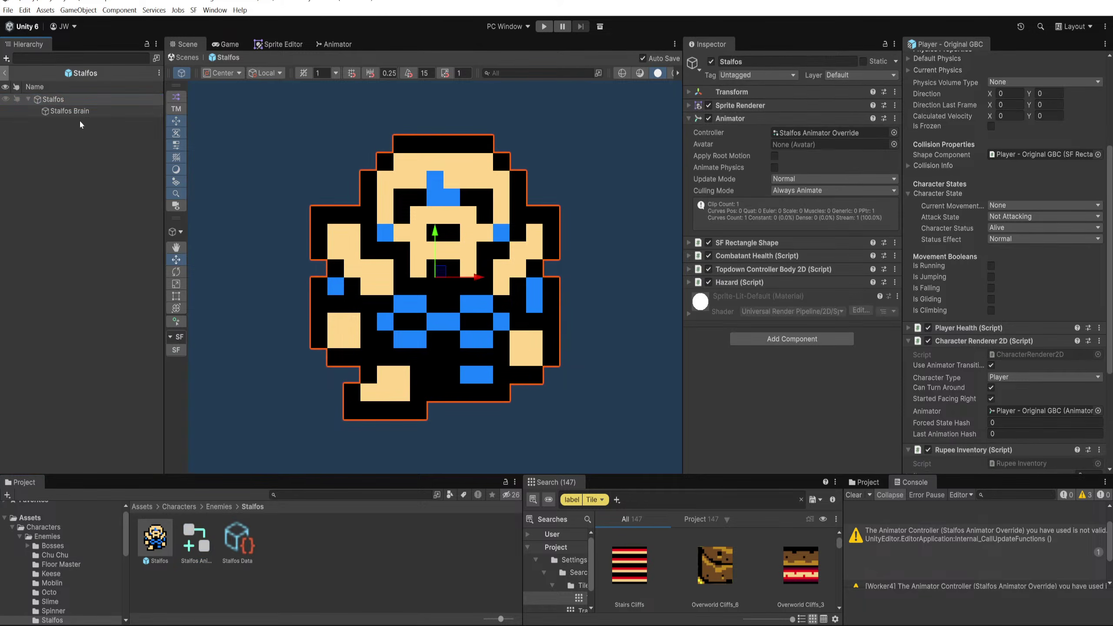
click(4, 73)
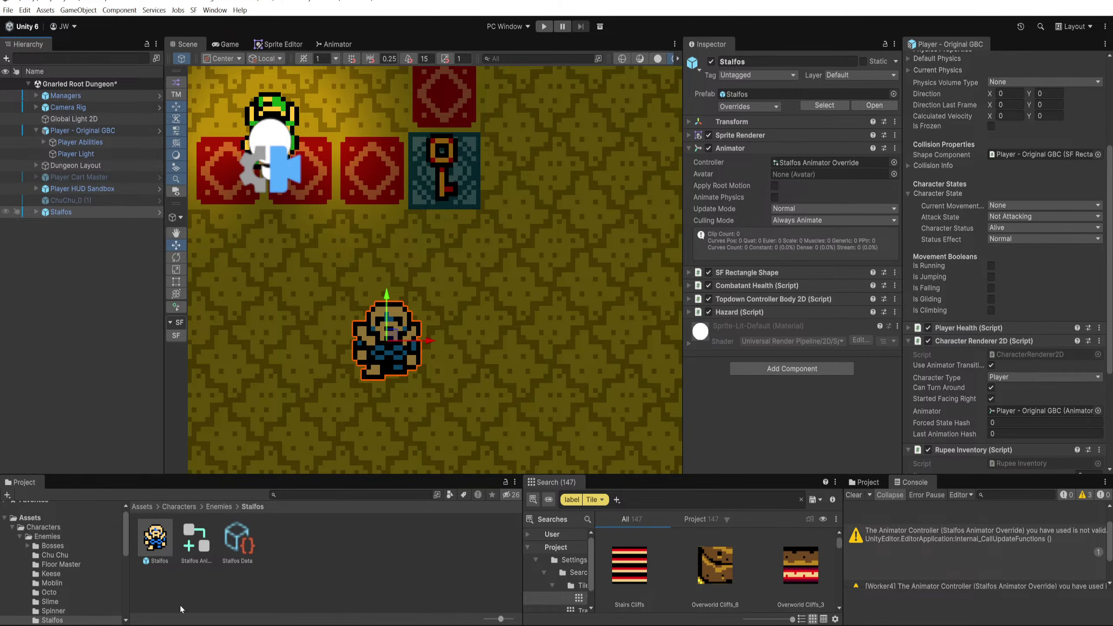
Step: Reopen the Stalfos prefab and check the components on its root object and Stalfos Brain child
double_click(156, 561)
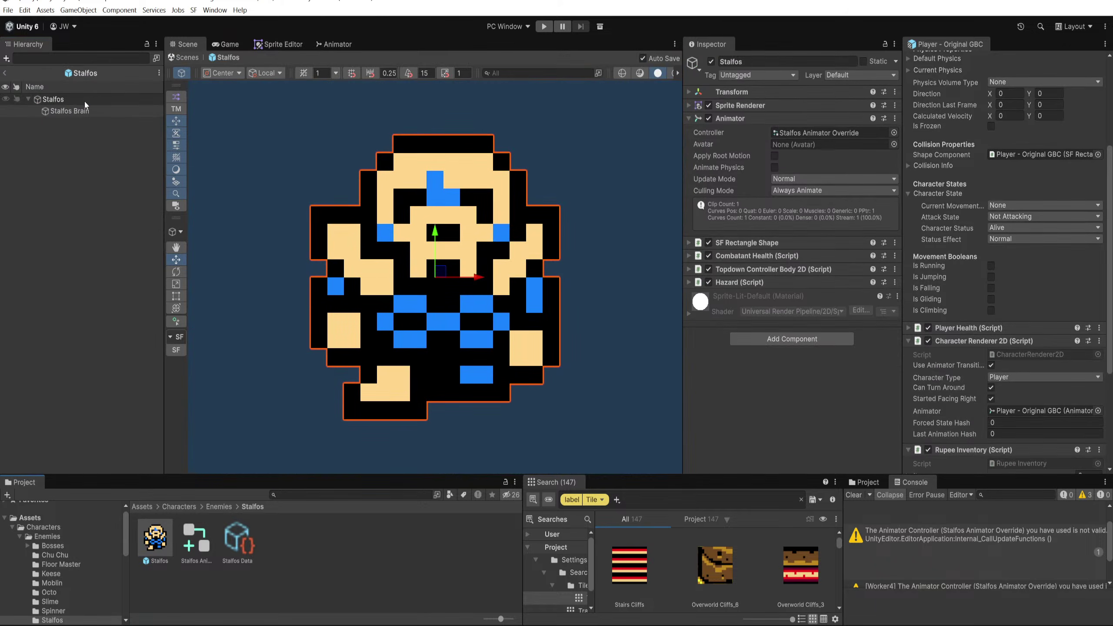
click(86, 100)
click(86, 113)
click(86, 104)
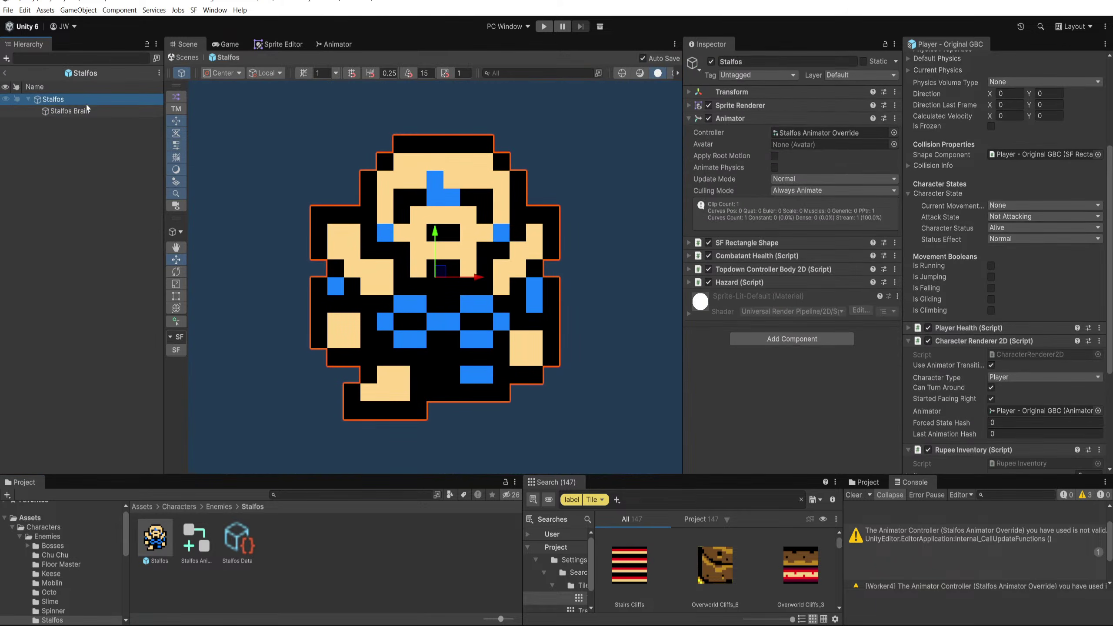
Step: Return to the dungeon scene, delete the Stalfos instance and save the scene
click(4, 73)
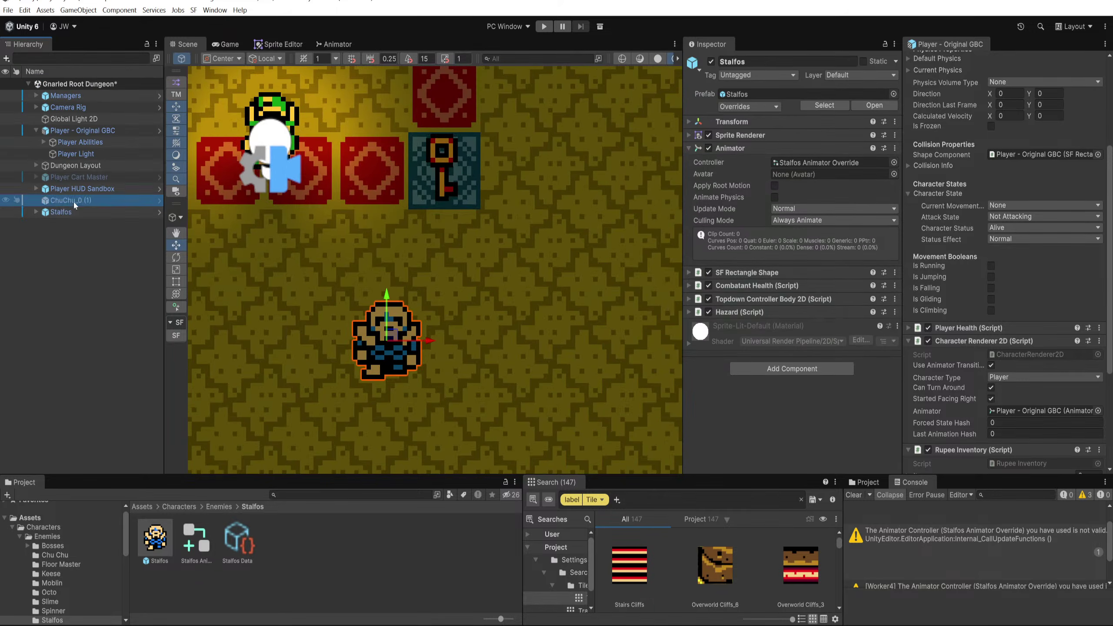
key(Delete)
key(ctrl+s)
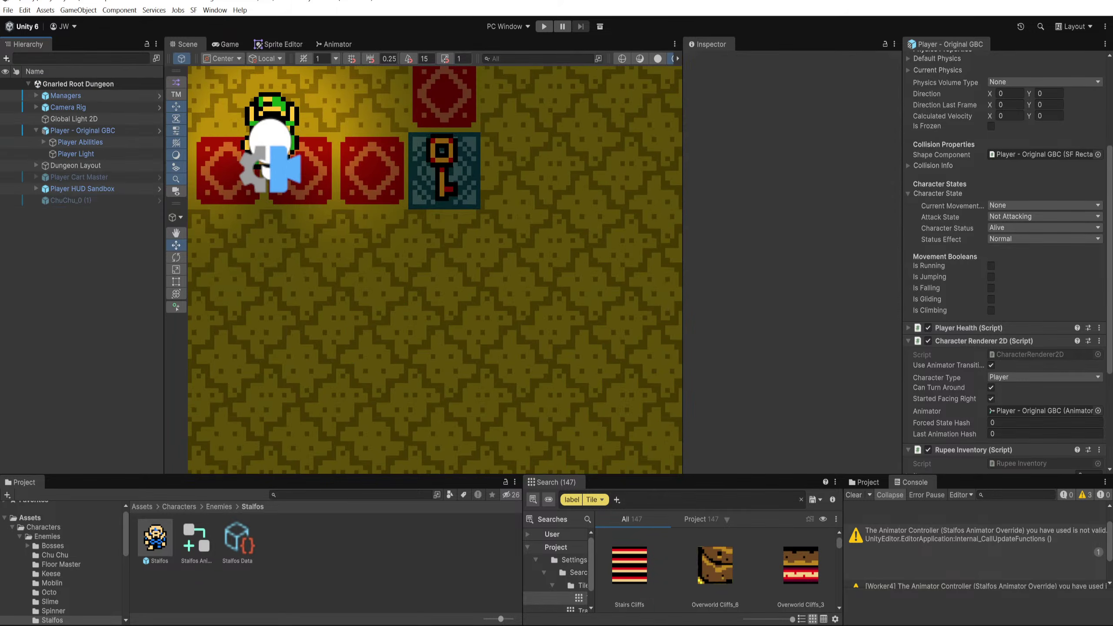
Step: Start play mode and select the first spawned Stalfos clone with its children expanded
click(543, 28)
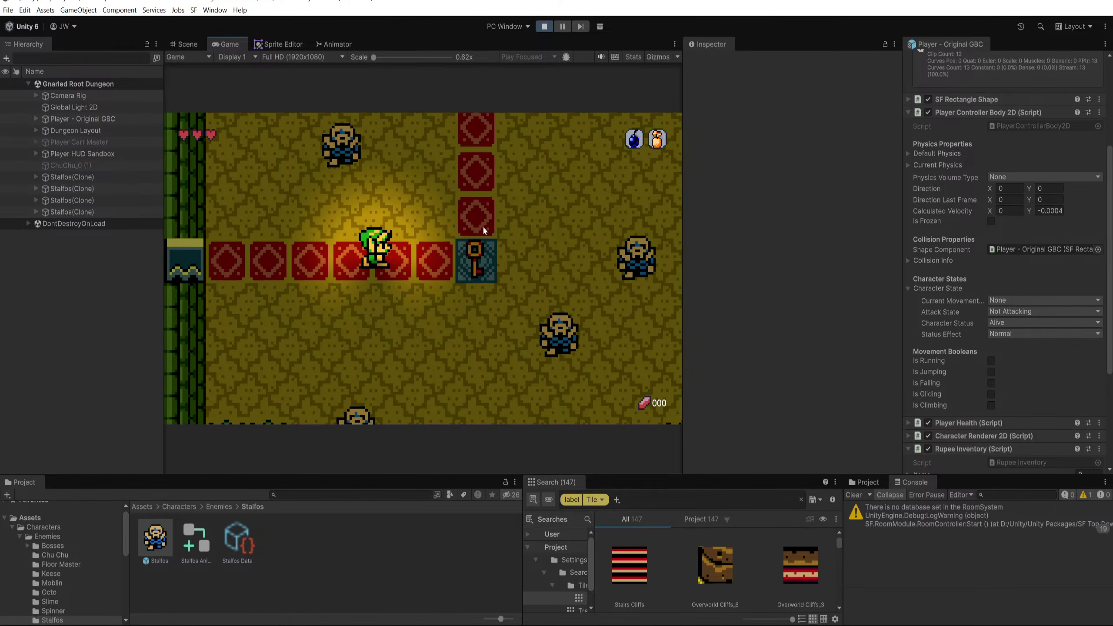
click(37, 176)
click(70, 177)
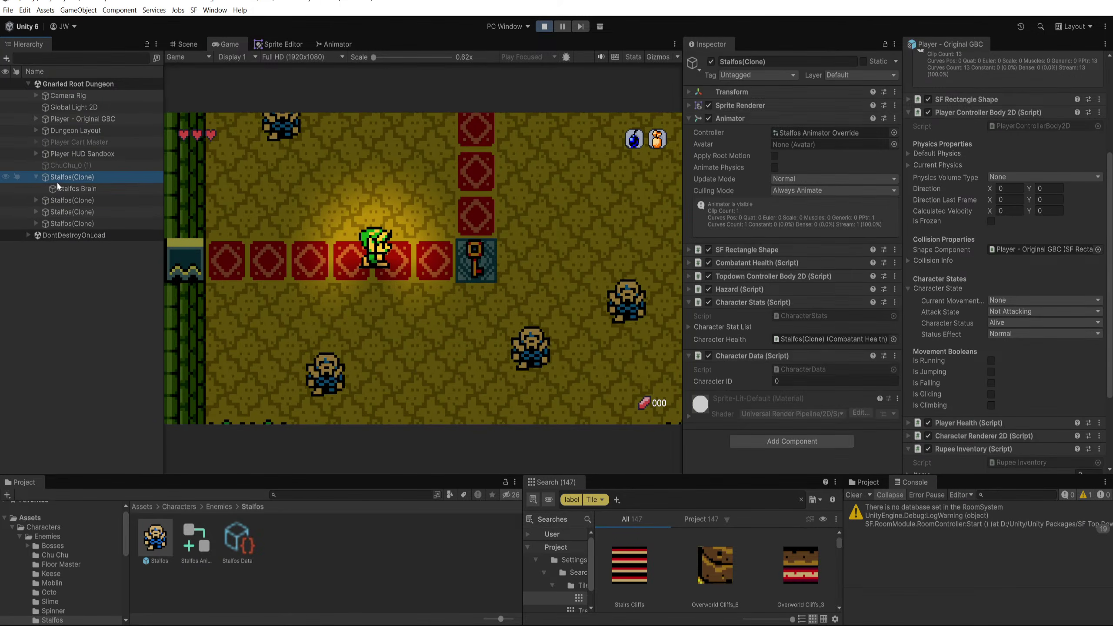
Step: Play-test the Stalfos room, moving the player around and attacking the enemies to check their movement and death
click(380, 213)
key(a)
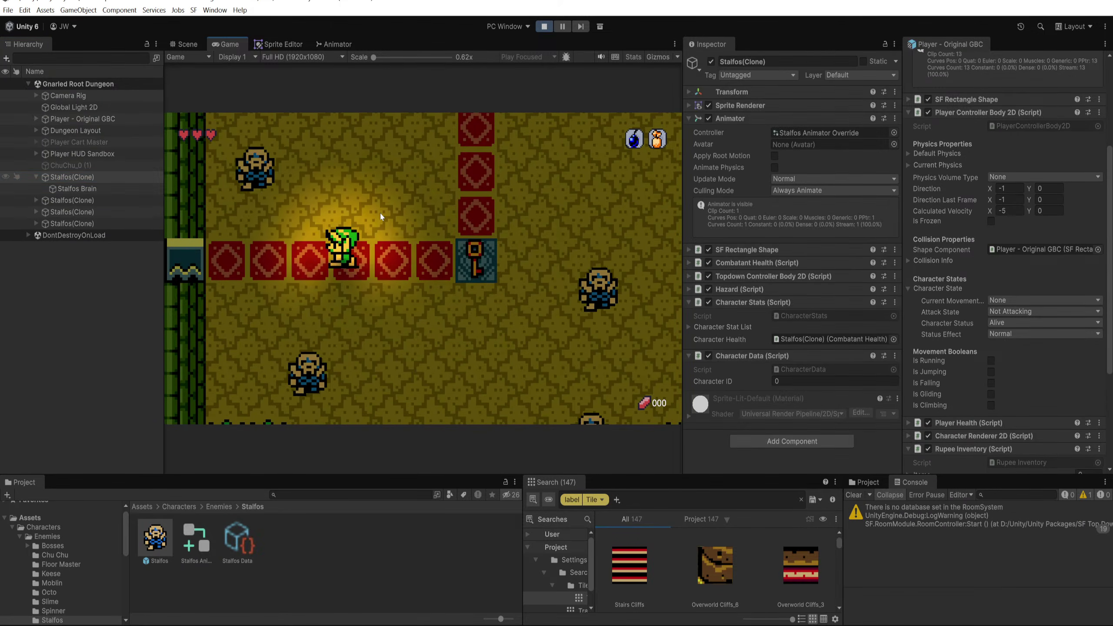
key(w)
key(d)
click(304, 251)
key(a)
key(s)
click(318, 259)
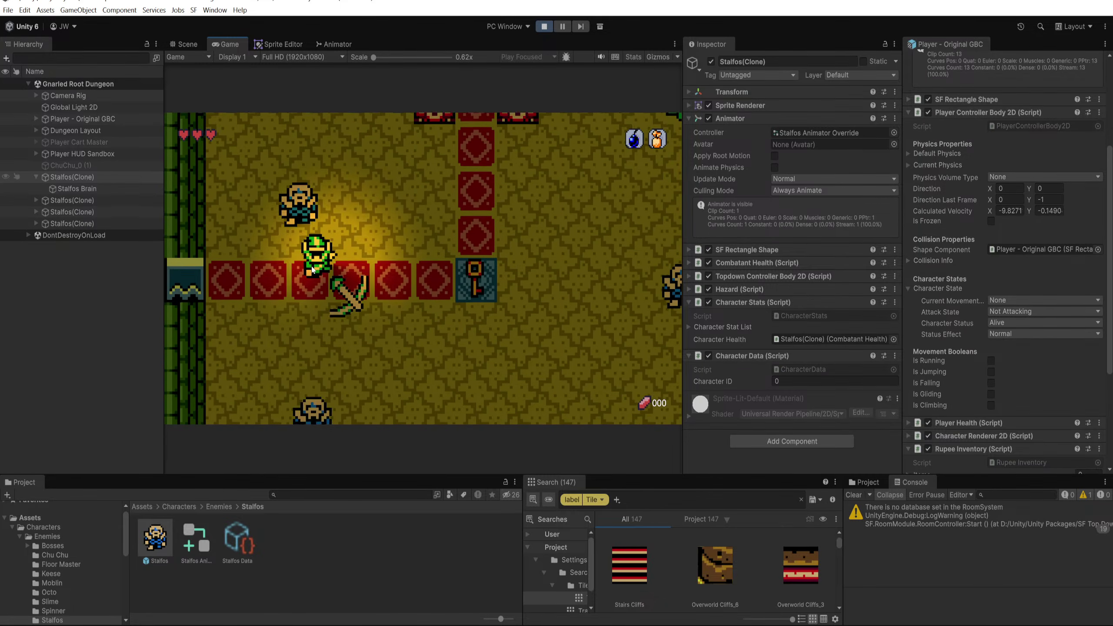
key(w)
click(334, 219)
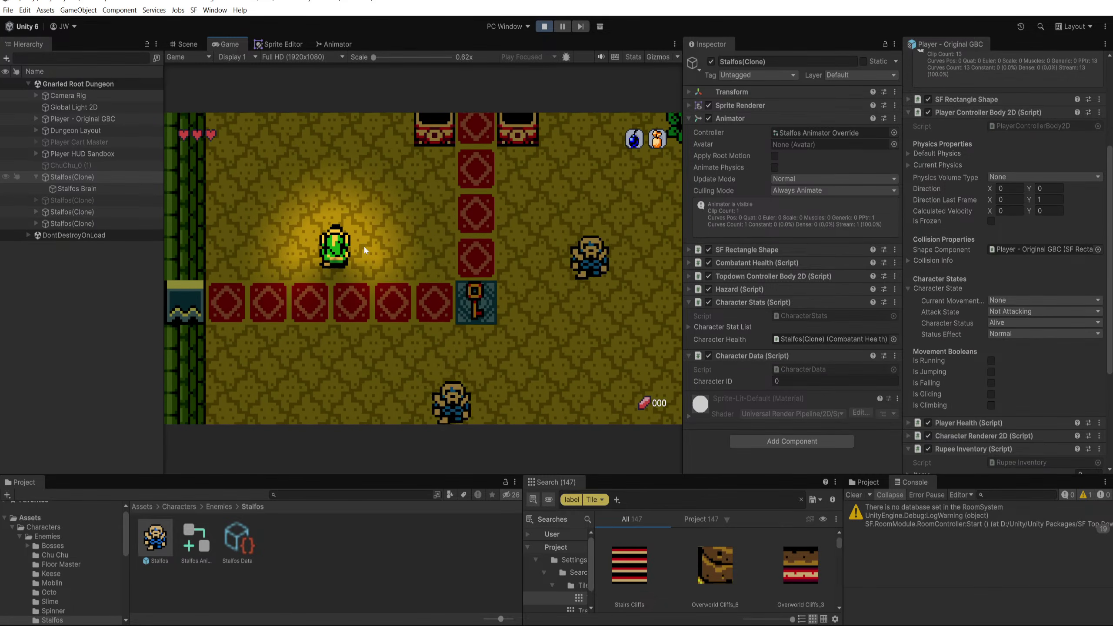
key(a)
key(s)
key(w)
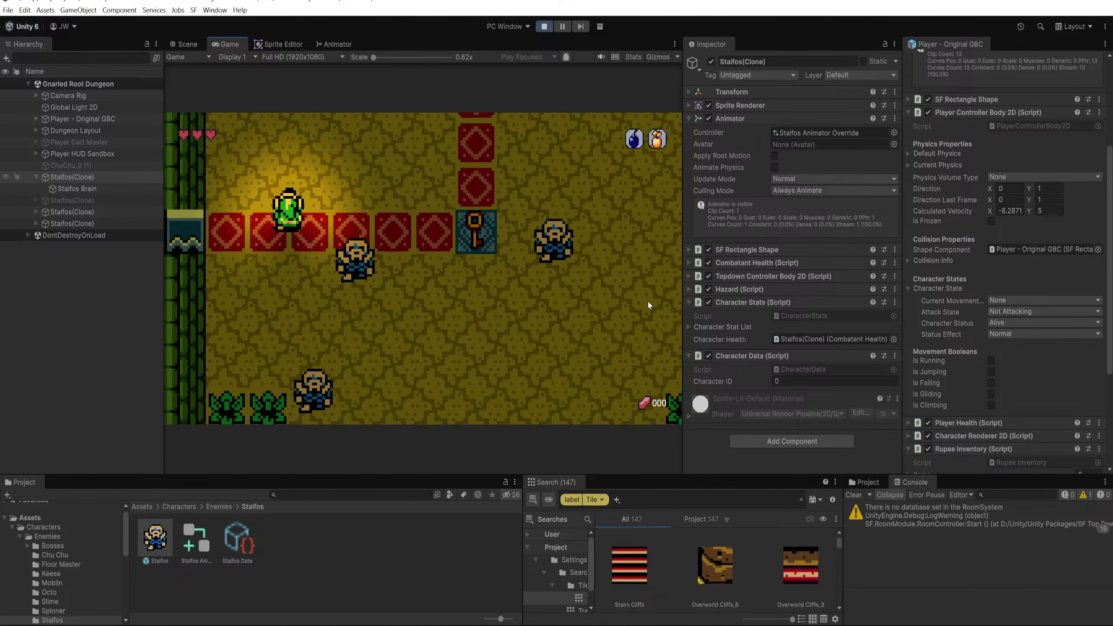
key(d)
key(a)
key(w)
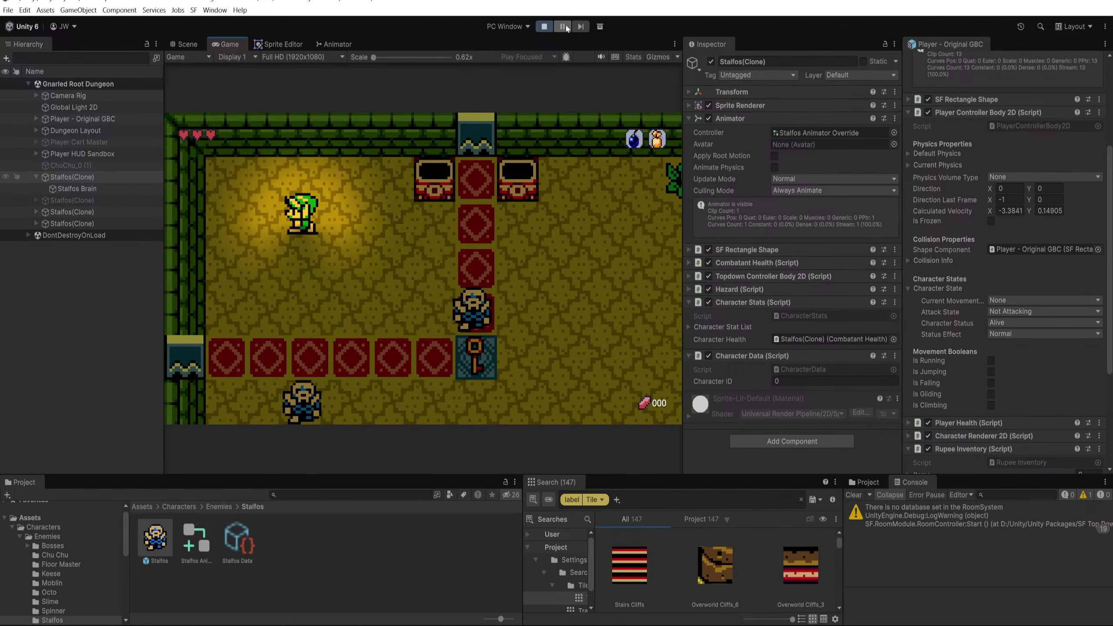
Step: Pause the game, show the selected Stalfos clone's state graph and undock the Animator window from the editor layout
click(562, 27)
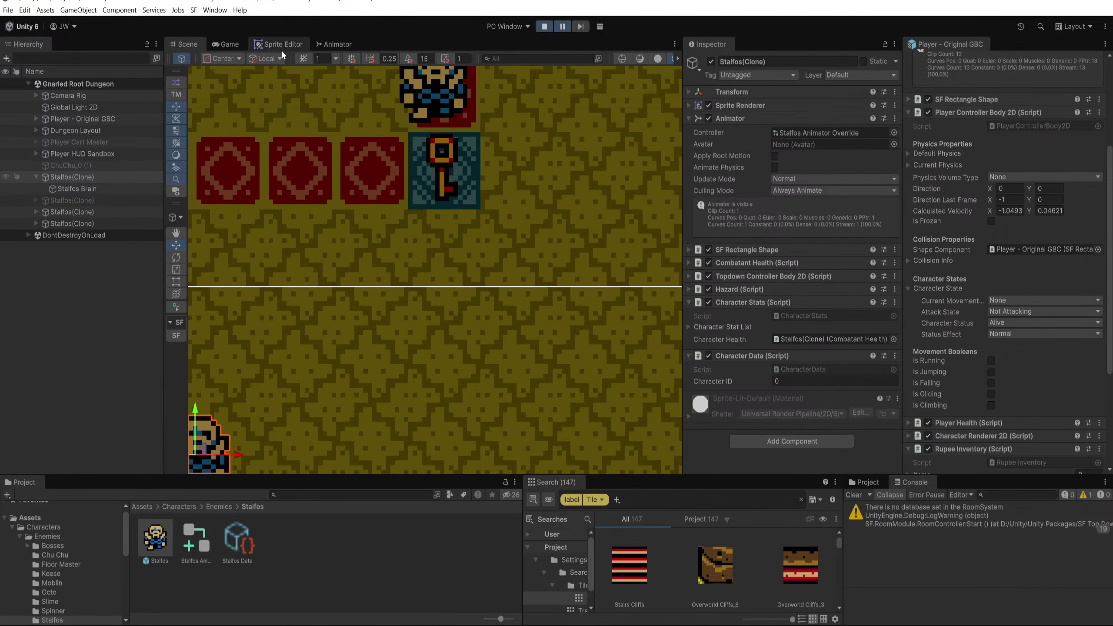
click(335, 44)
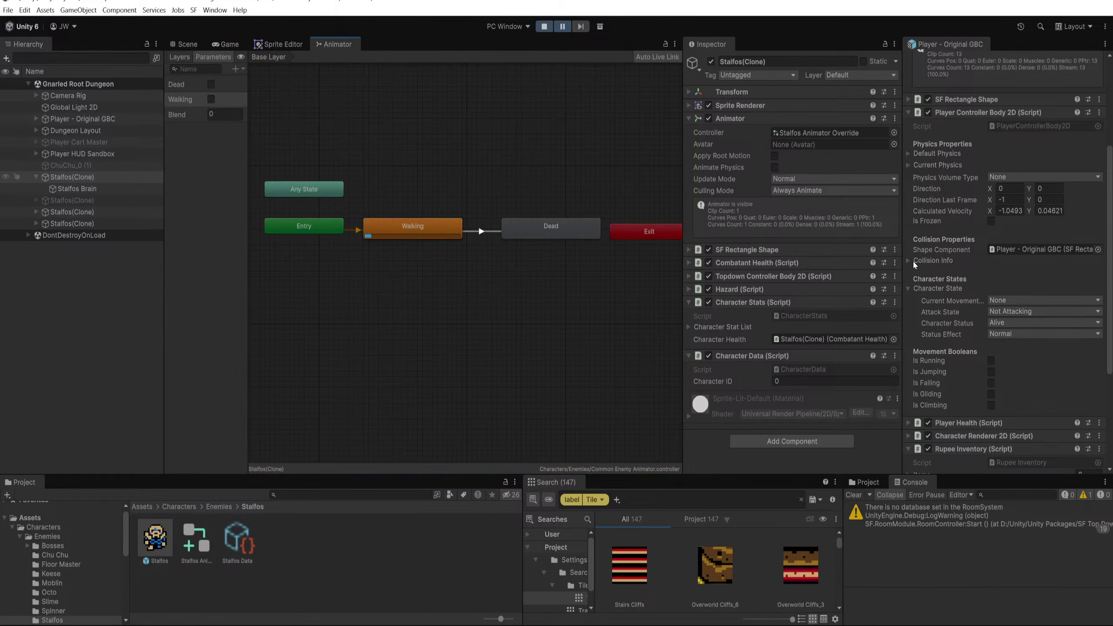
drag(318, 49, 1112, 175)
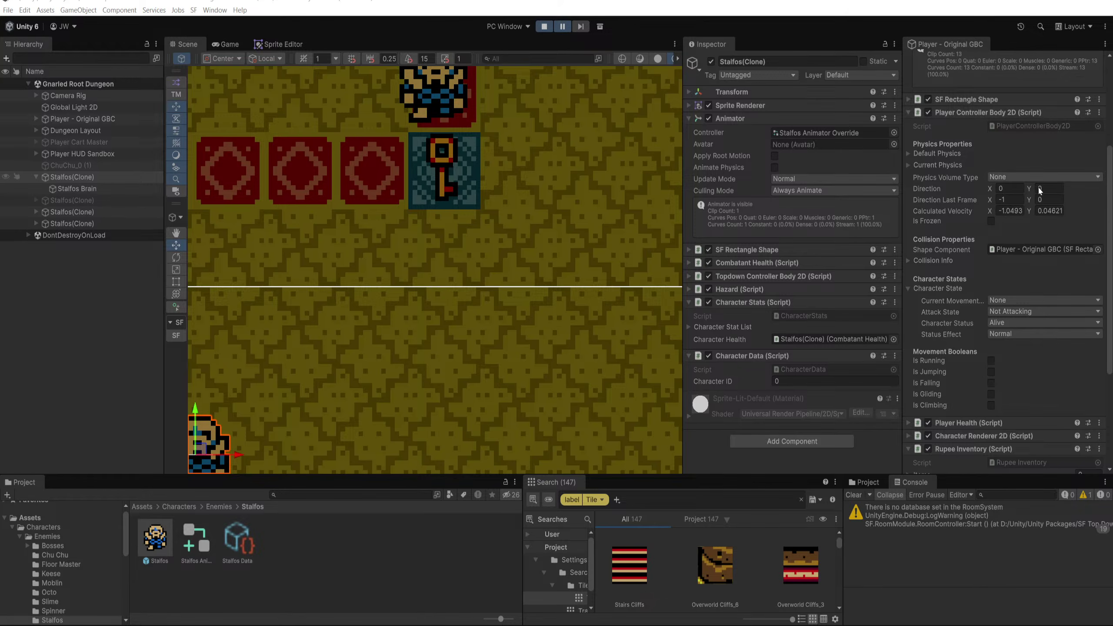
Step: Select the third spawned Stalfos clone with its children expanded, unlock the Inspector, close the player's Inspector, and narrow the remaining one
scroll(232, 181, down, 3)
click(36, 212)
click(60, 214)
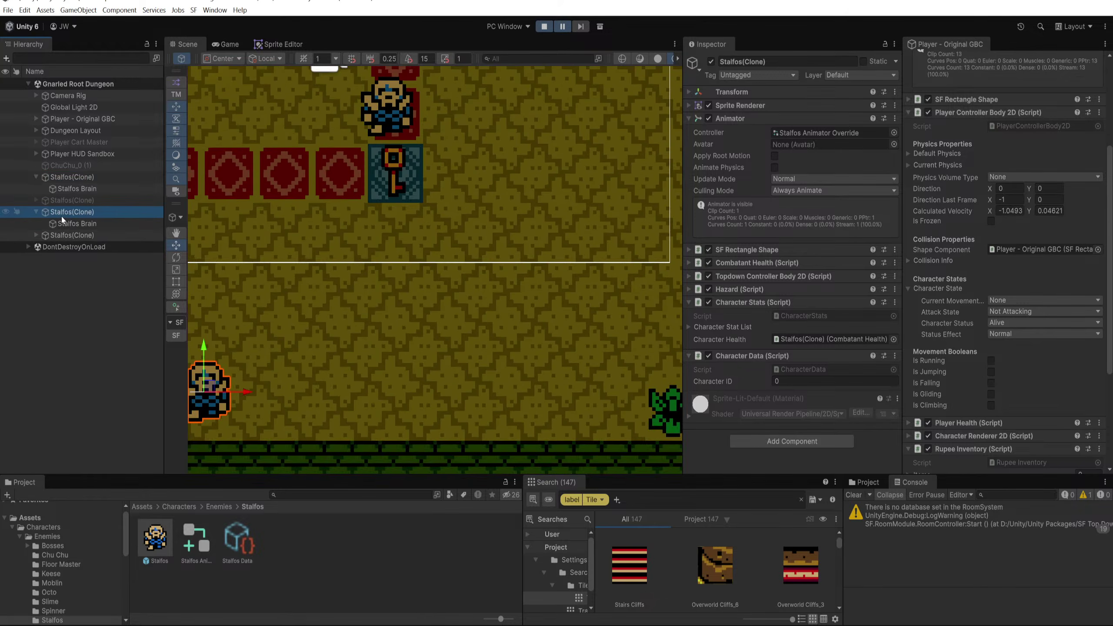
scroll(446, 184, down, 1)
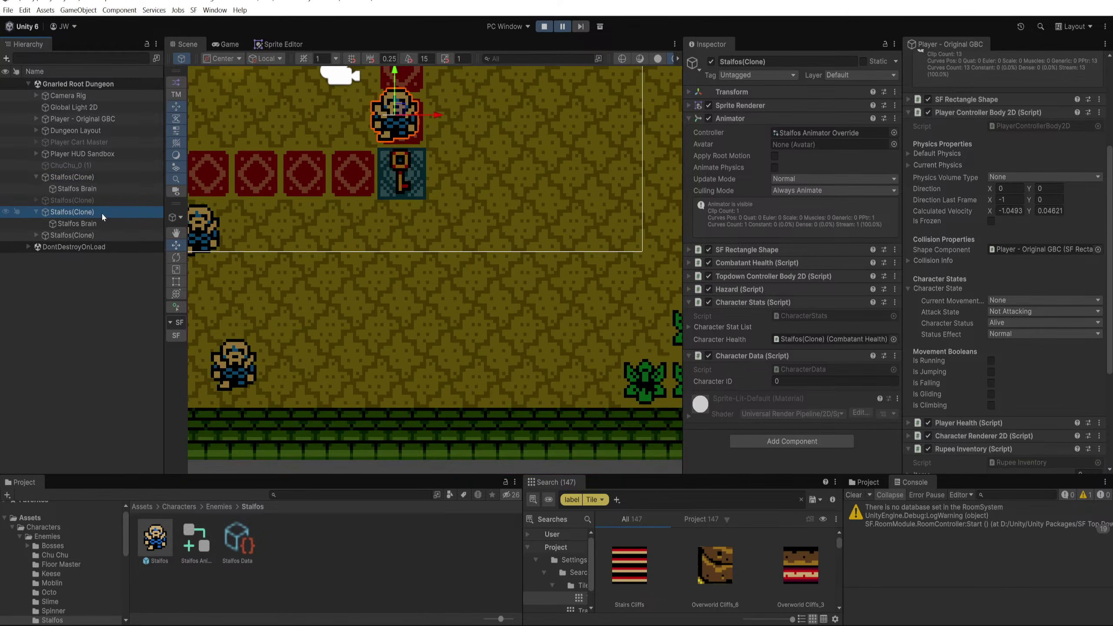
click(886, 44)
middle_click(938, 44)
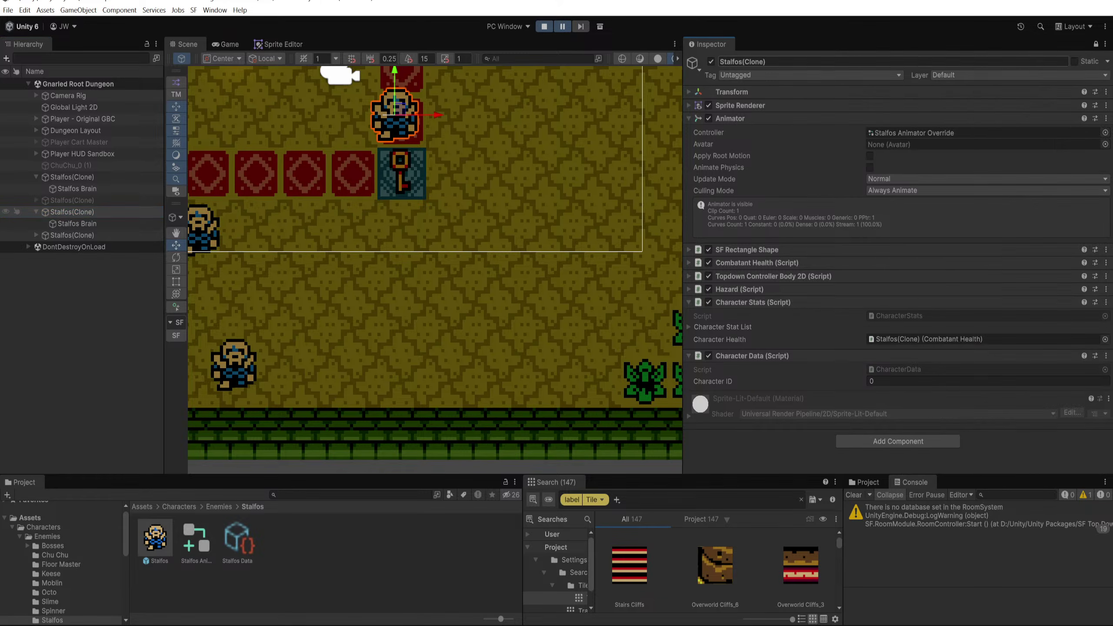
drag(680, 140, 824, 150)
Step: Examine the selected Stalfos clone's Combatant Health settings and the Character State values in its Topdown Controller Body 2D
click(893, 262)
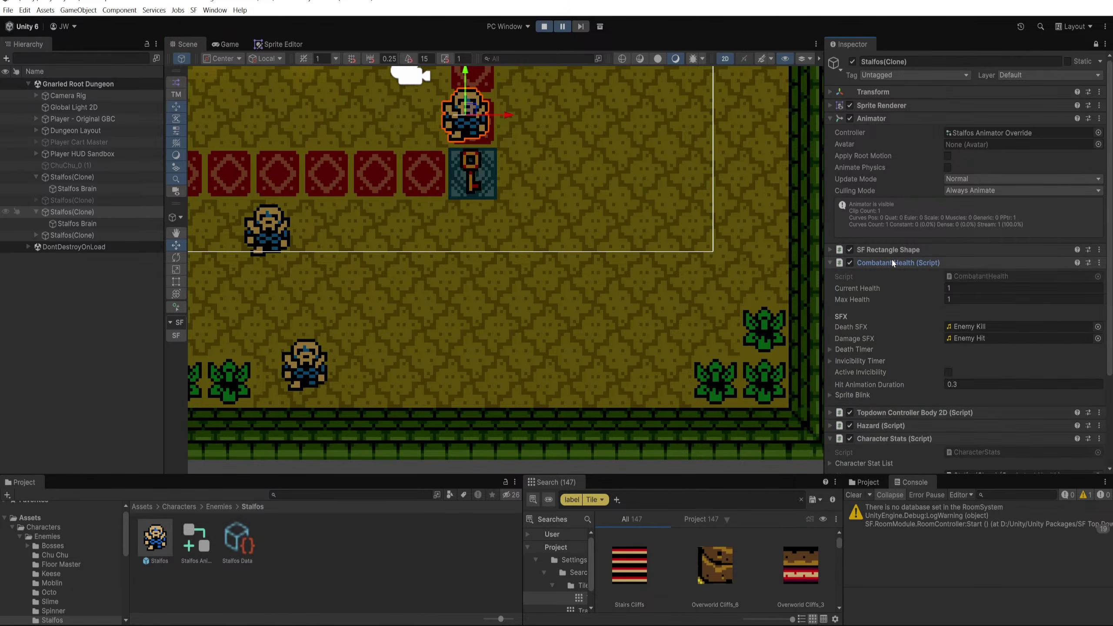
click(894, 265)
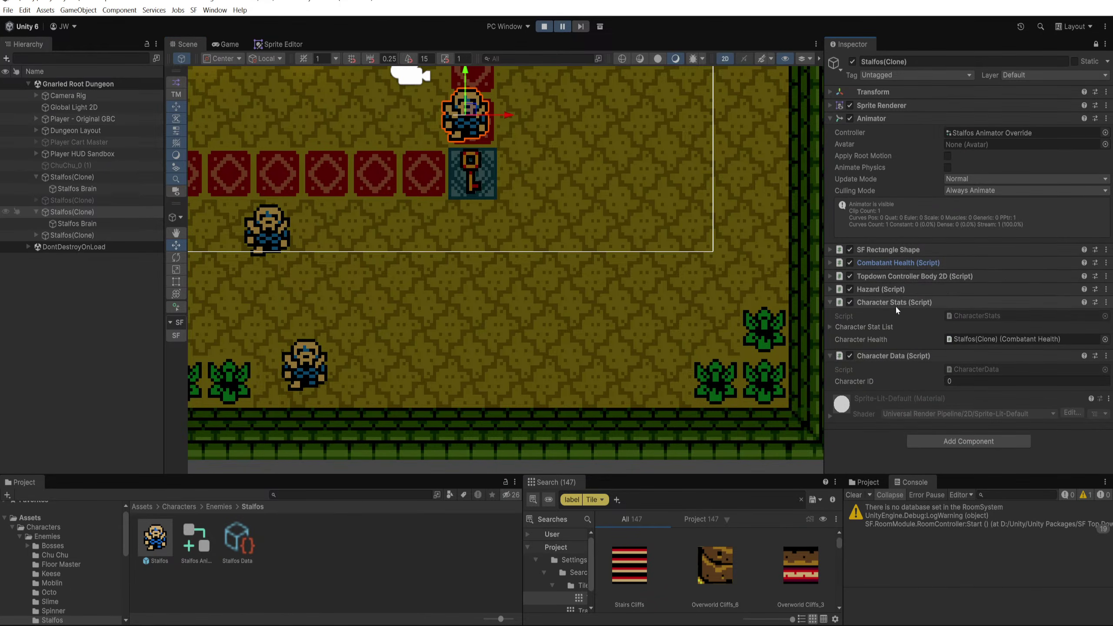
click(891, 263)
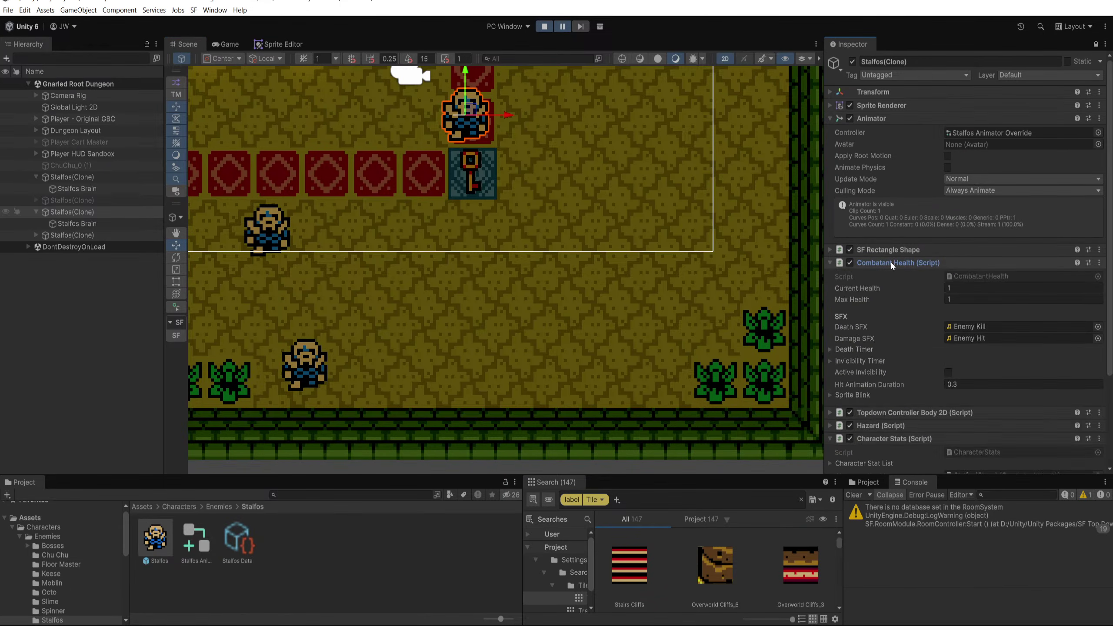
click(893, 265)
click(894, 251)
click(894, 252)
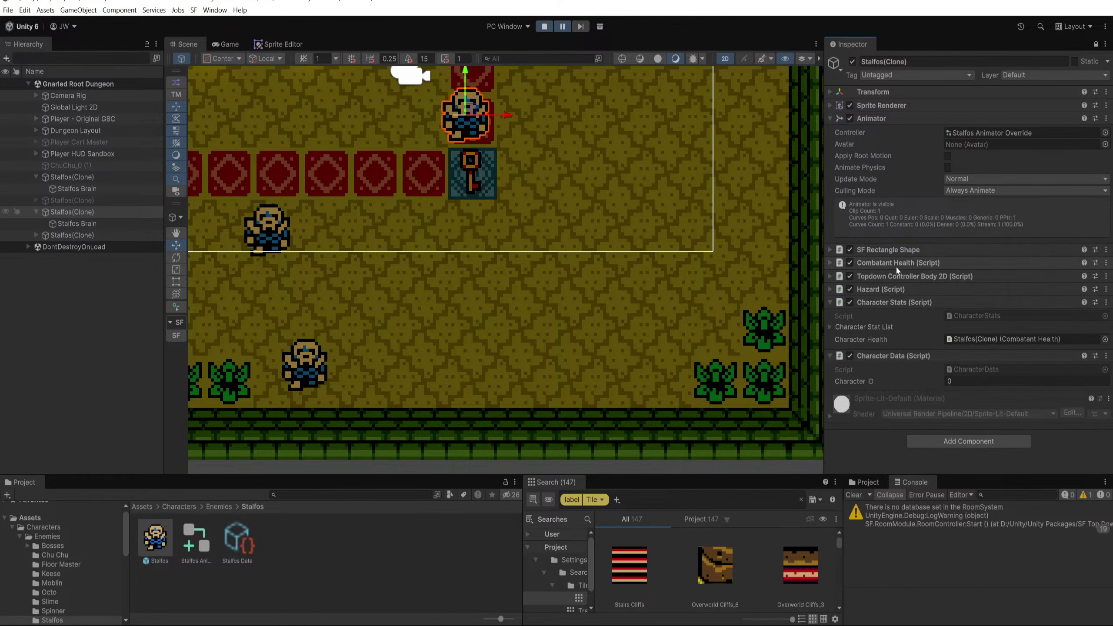
click(897, 275)
scroll(872, 307, down, 5)
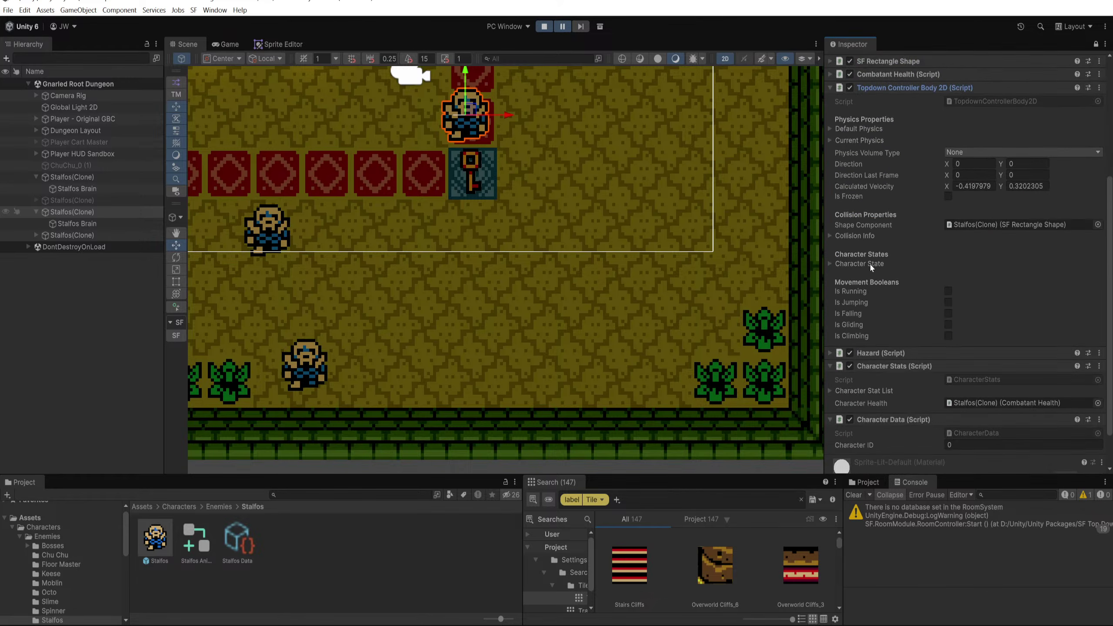
click(872, 265)
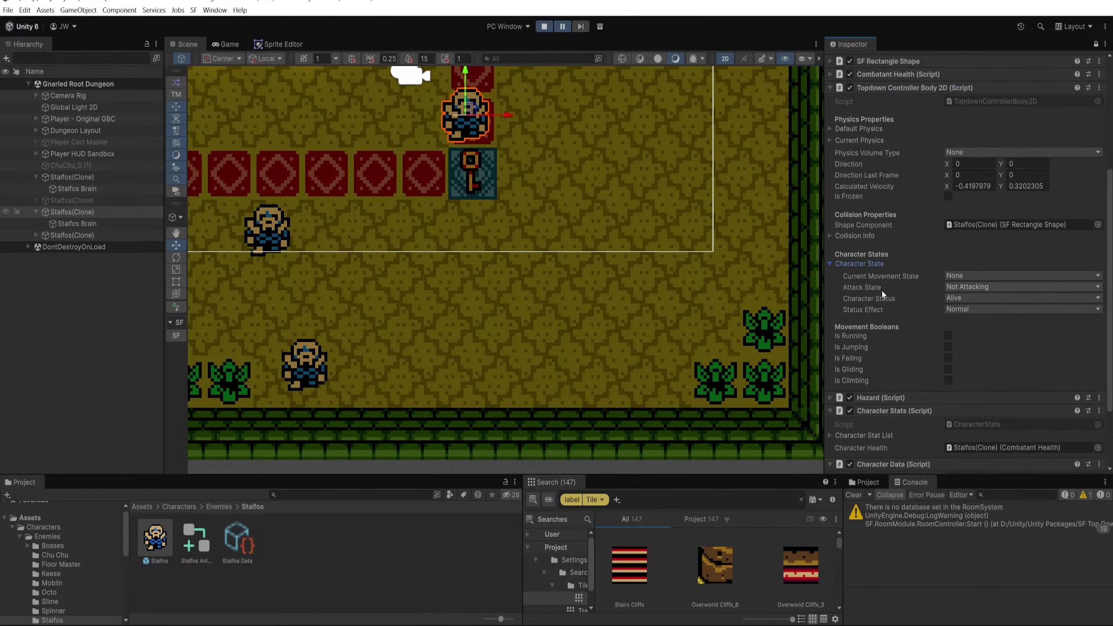
Step: Resume the game, attack the selected Stalfos while watching its Character State, and stop play mode
click(227, 48)
click(561, 33)
key(s)
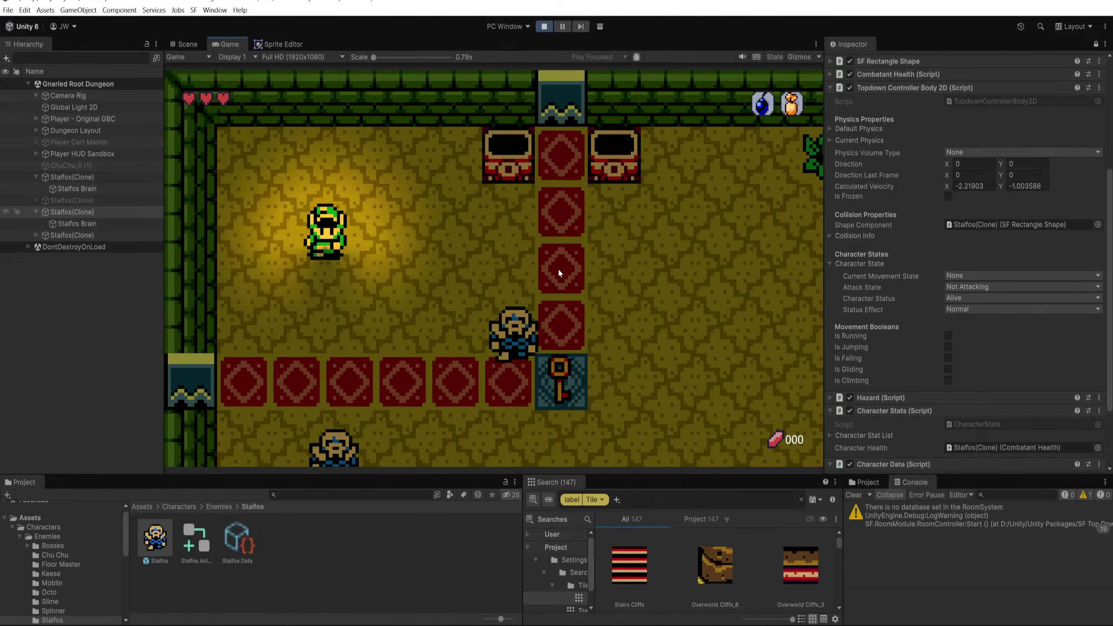
key(d)
key(w)
key(d)
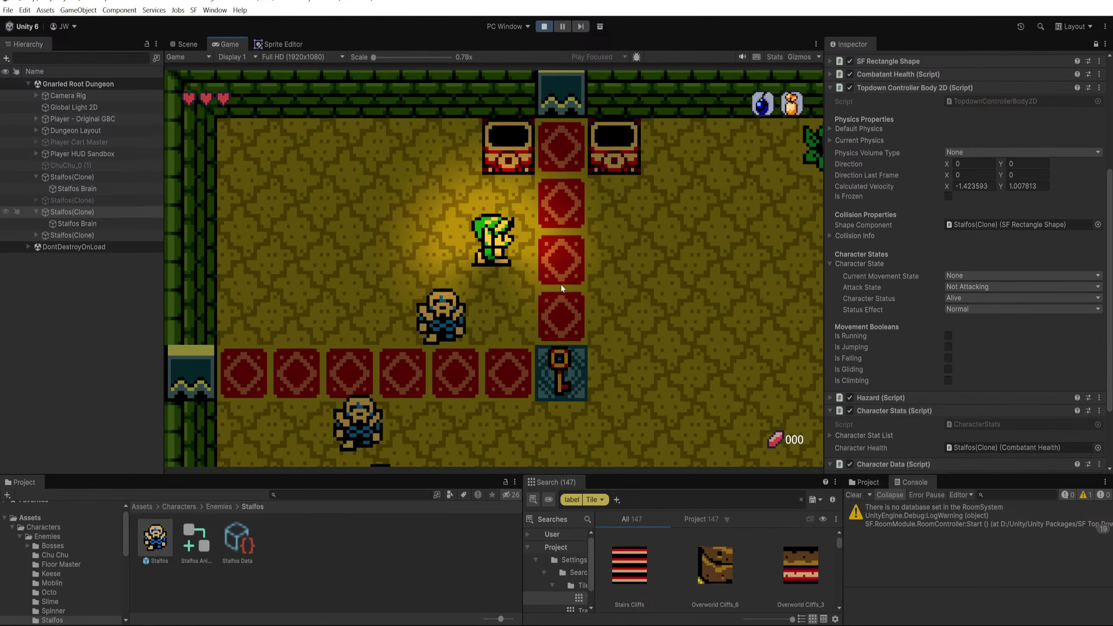
key(s)
key(a)
click(525, 282)
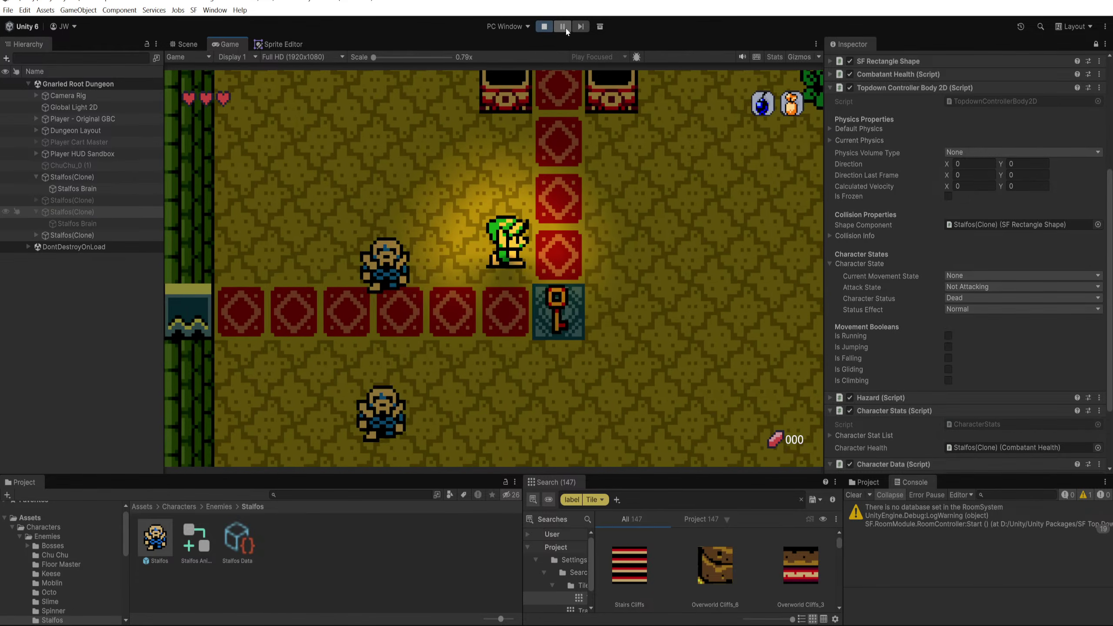
click(562, 27)
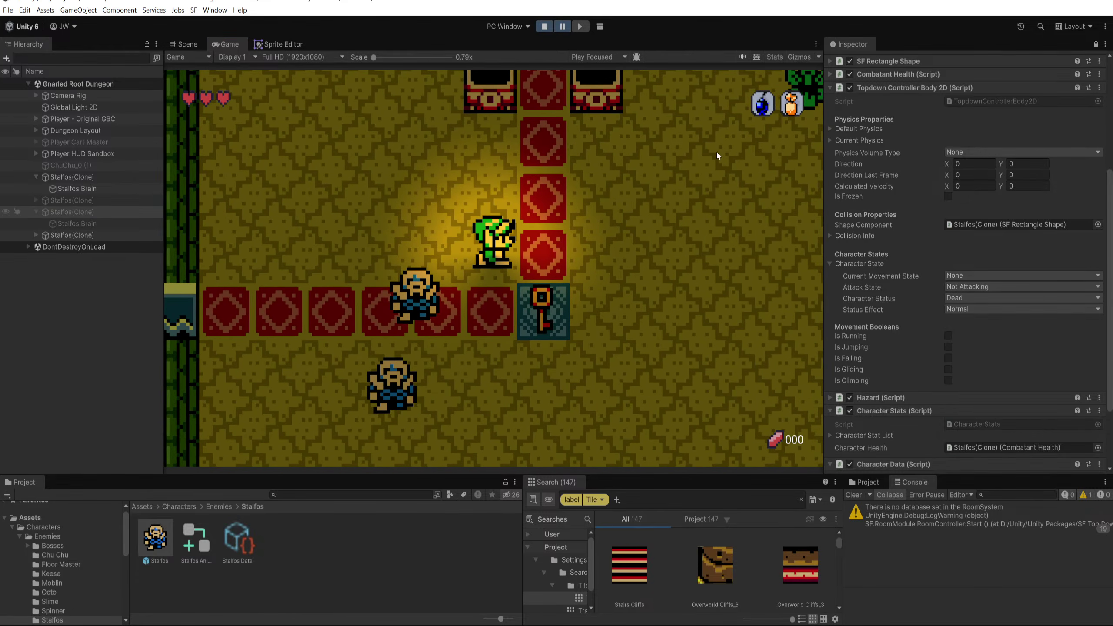
click(544, 27)
Step: Set the Death Timer duration to 0.5 in the Stalfos prefab's Combatant Health component
click(157, 540)
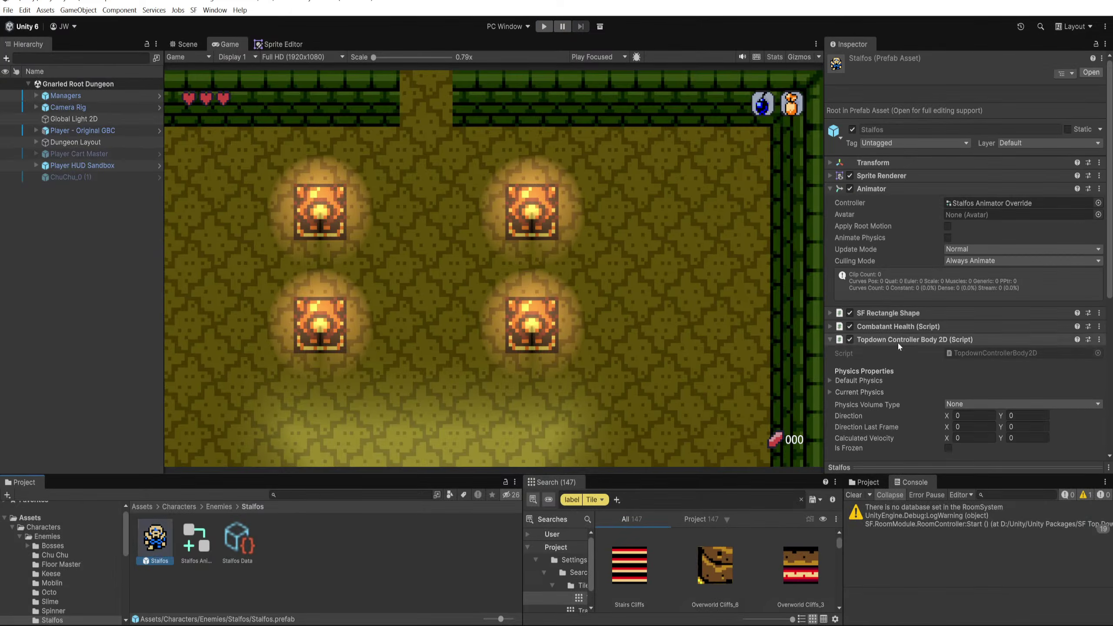
click(882, 190)
scroll(882, 241, down, 3)
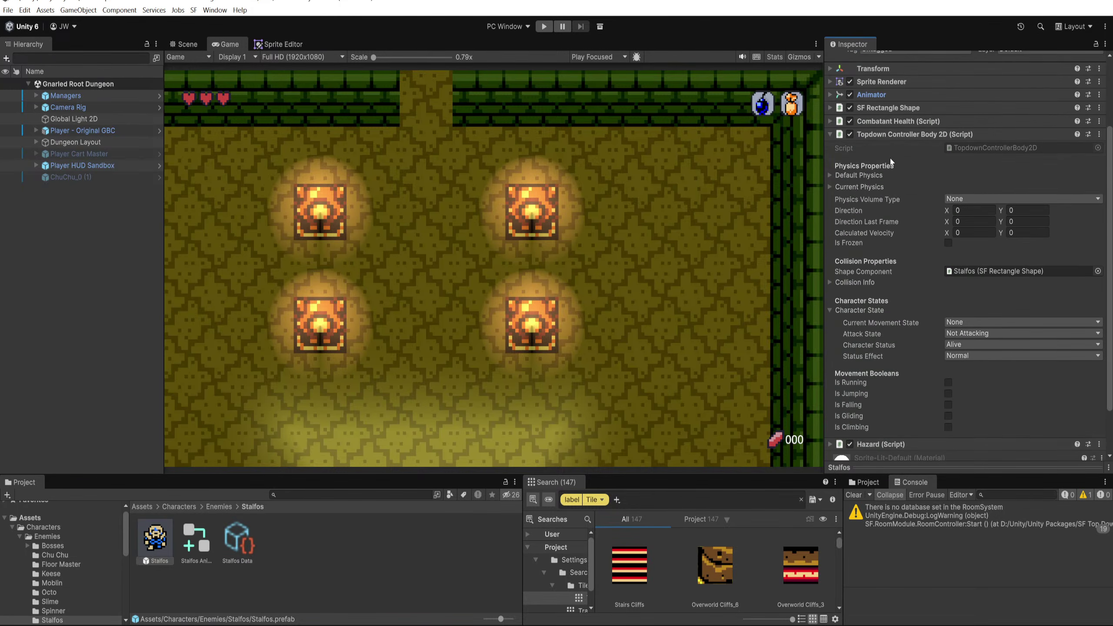
click(885, 134)
click(893, 215)
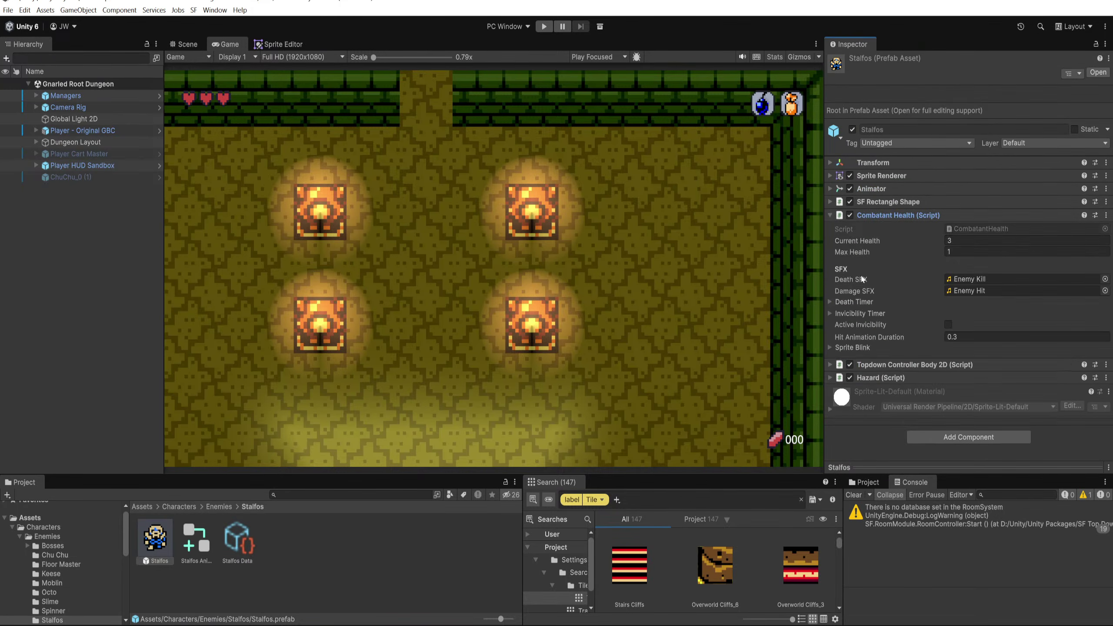
click(854, 302)
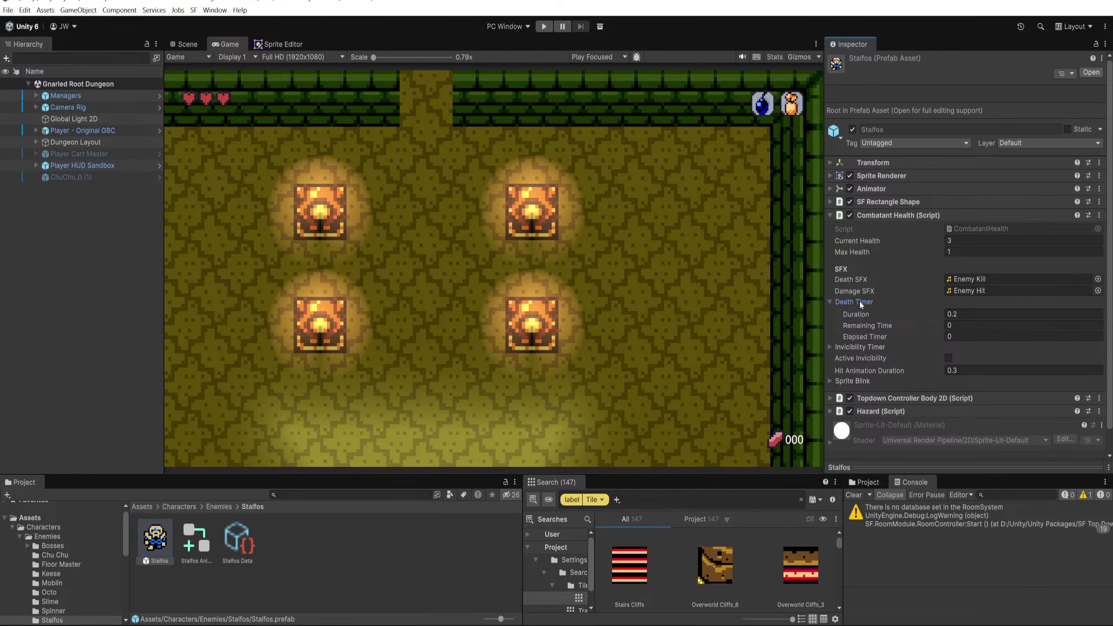
click(863, 383)
click(865, 383)
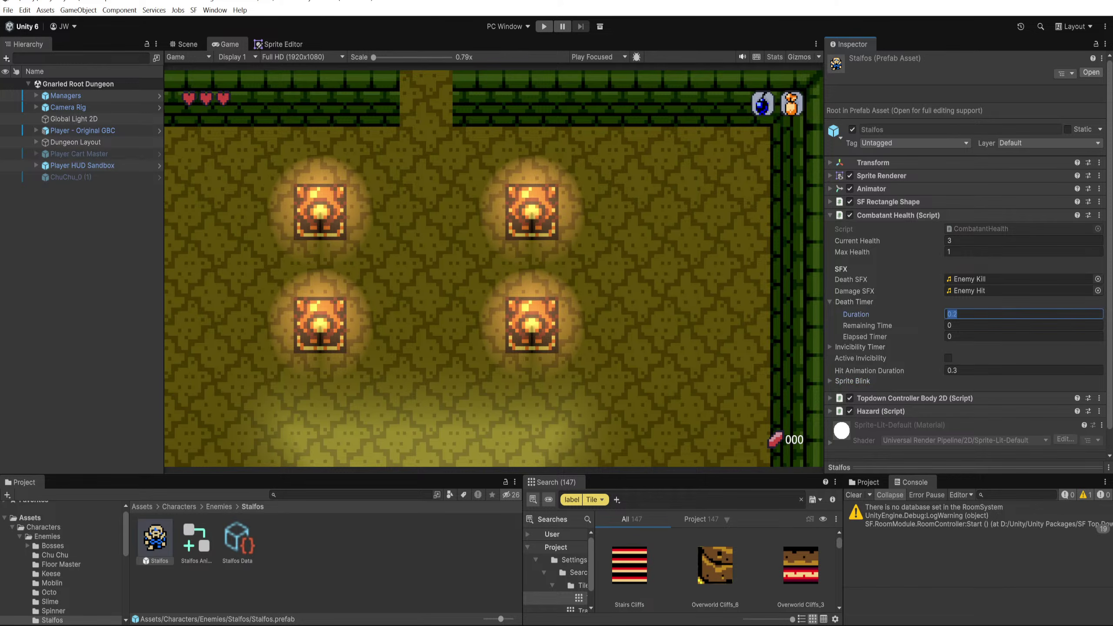
text(.5)
key(Return)
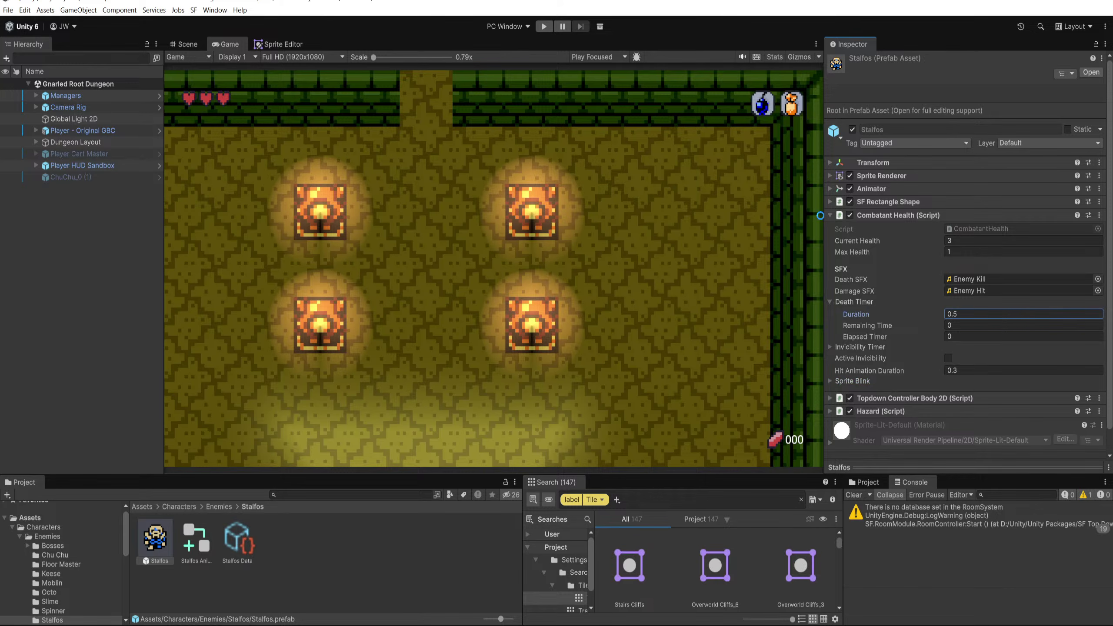
Step: Start play mode and attack a Stalfos to test its death with the new timer duration
click(544, 27)
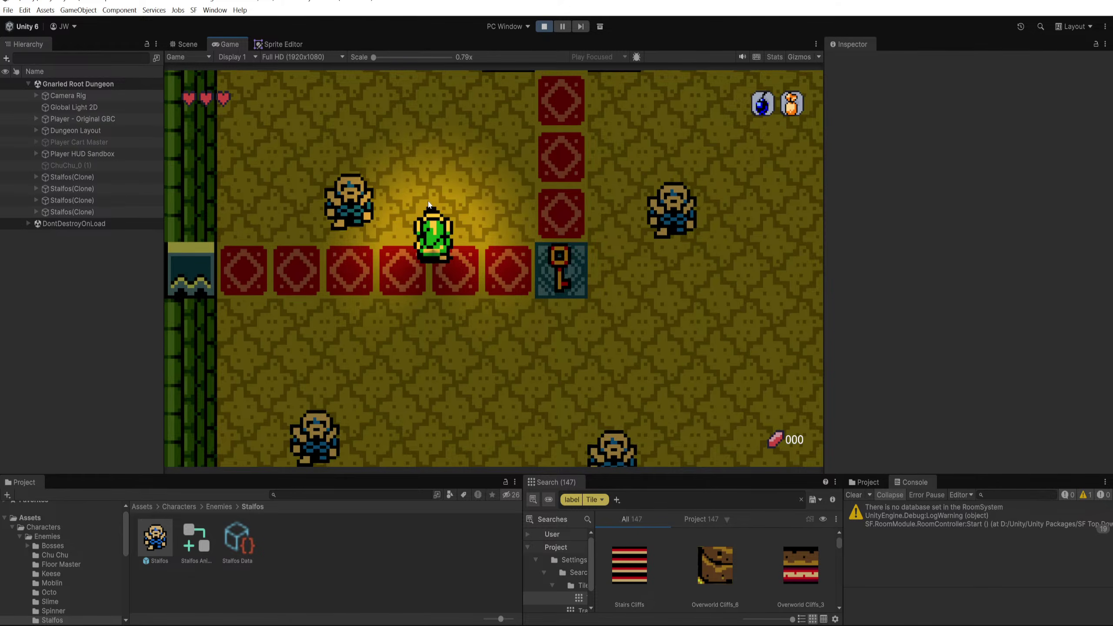
key(w)
key(a)
click(359, 229)
key(d)
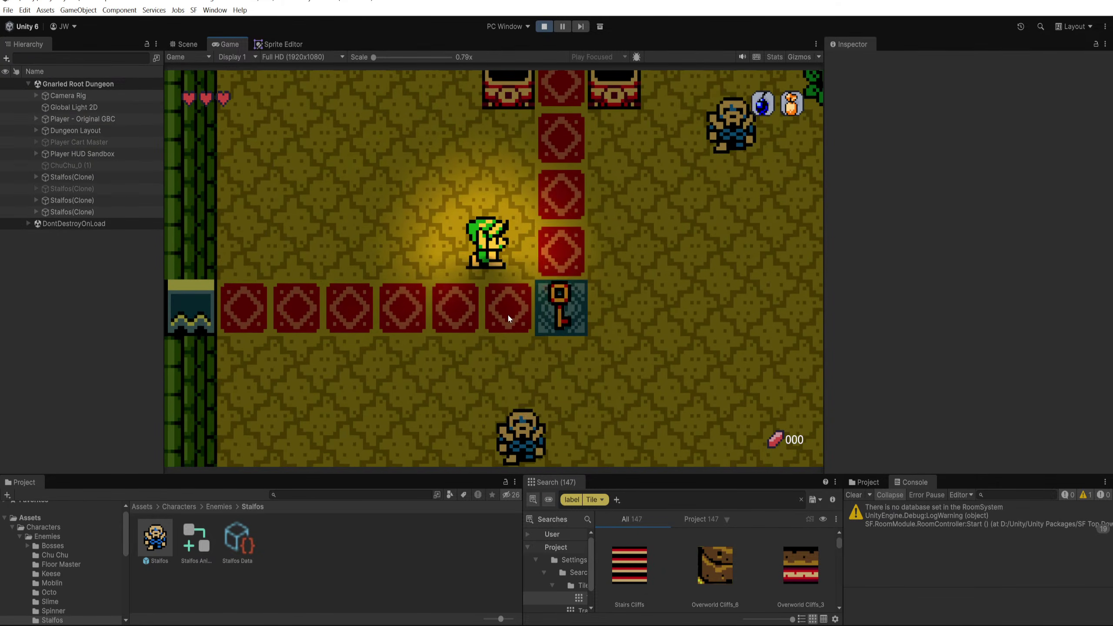
key(Up)
Step: Set the first Stalfos clone's Death Timer duration and remaining time to 1.5 while the game runs
click(64, 177)
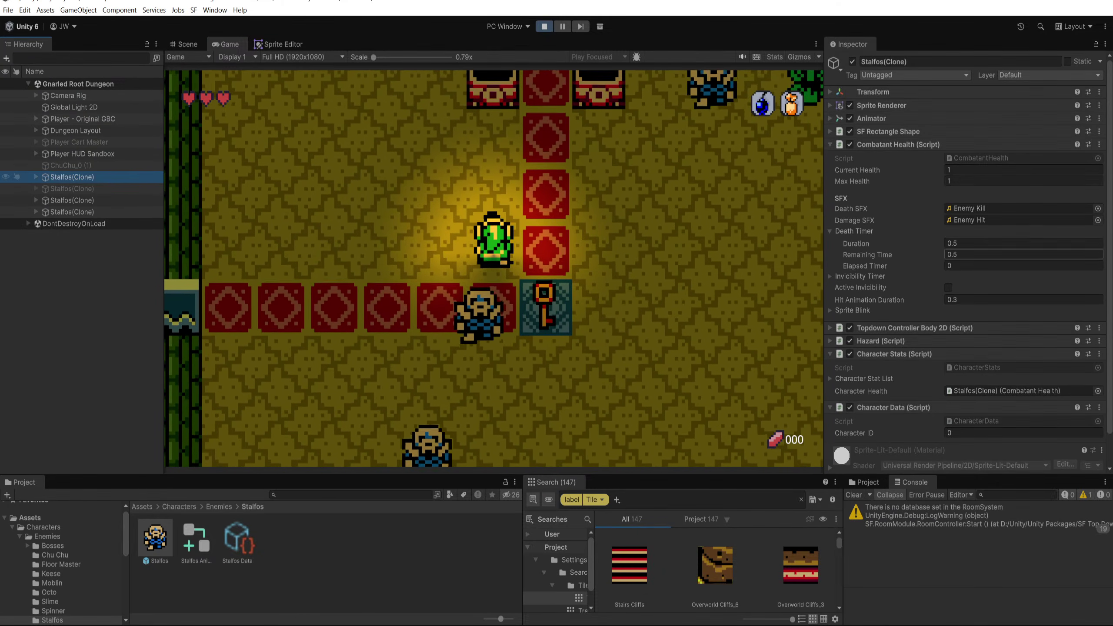
click(943, 242)
text(1)
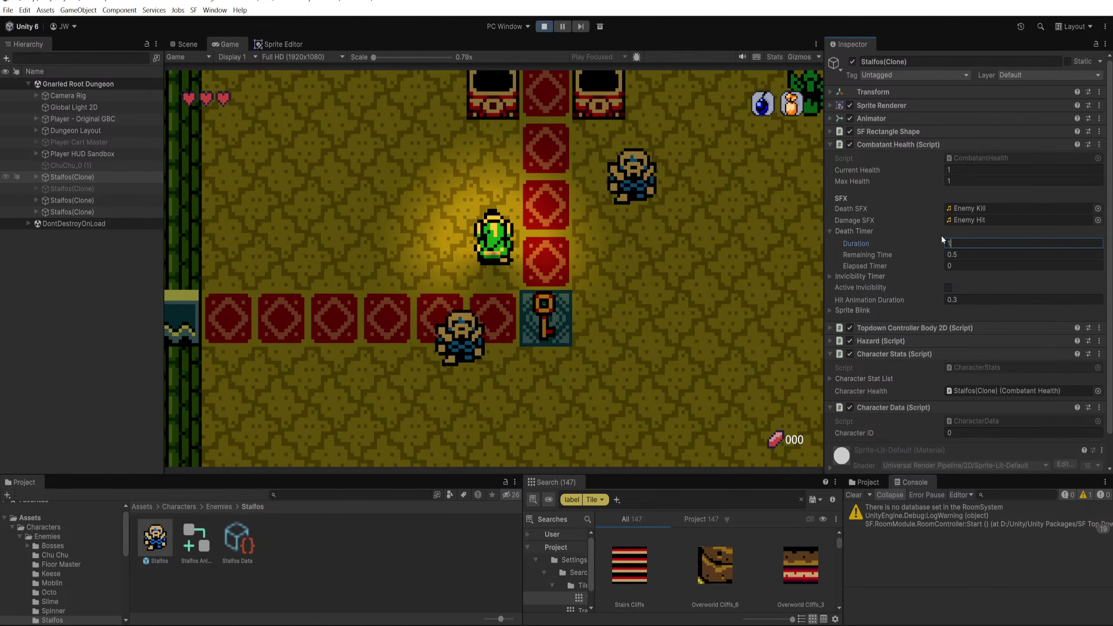
text(.5)
key(Tab)
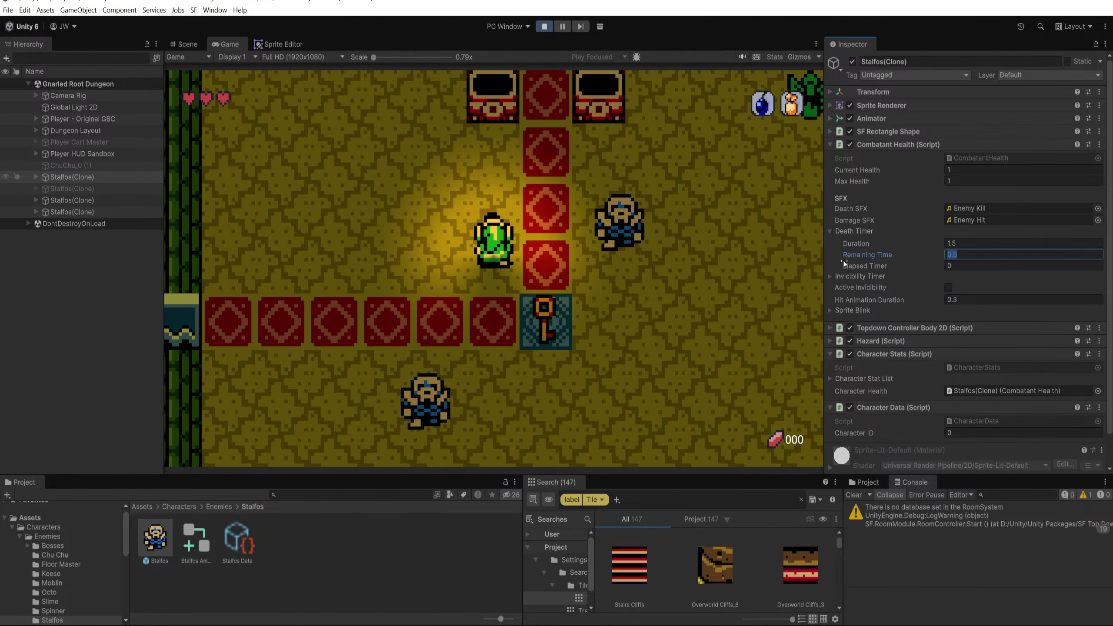
text(1.5)
Step: Attack the remaining Stalfos around the room to check the longer death timer, and stop play mode
click(522, 342)
key(d)
key(s)
click(521, 342)
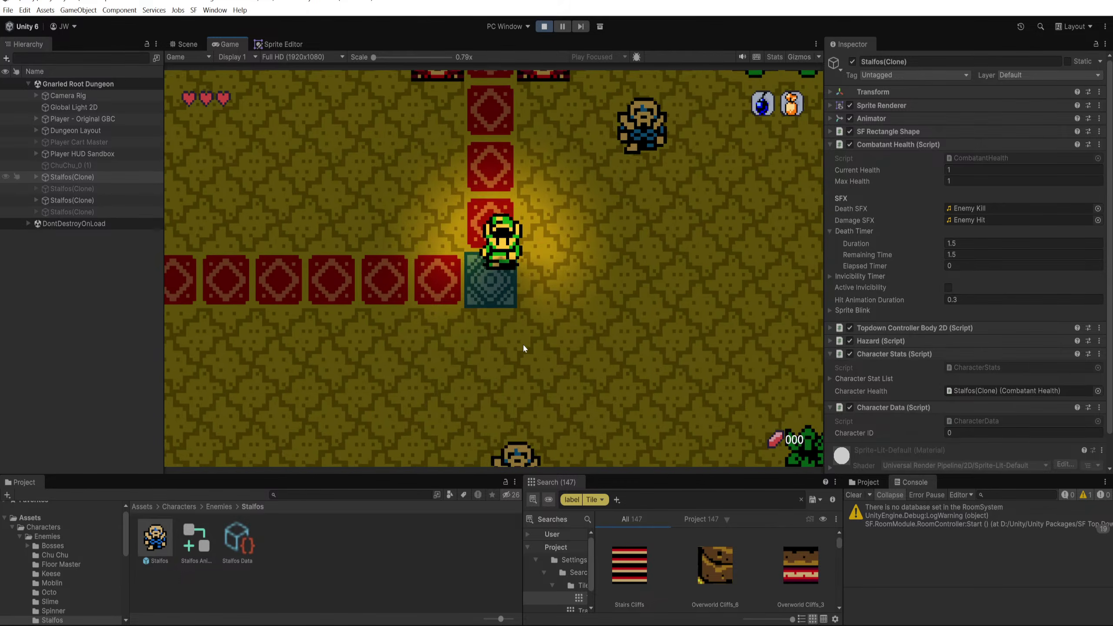
key(w)
key(d)
click(697, 296)
key(s)
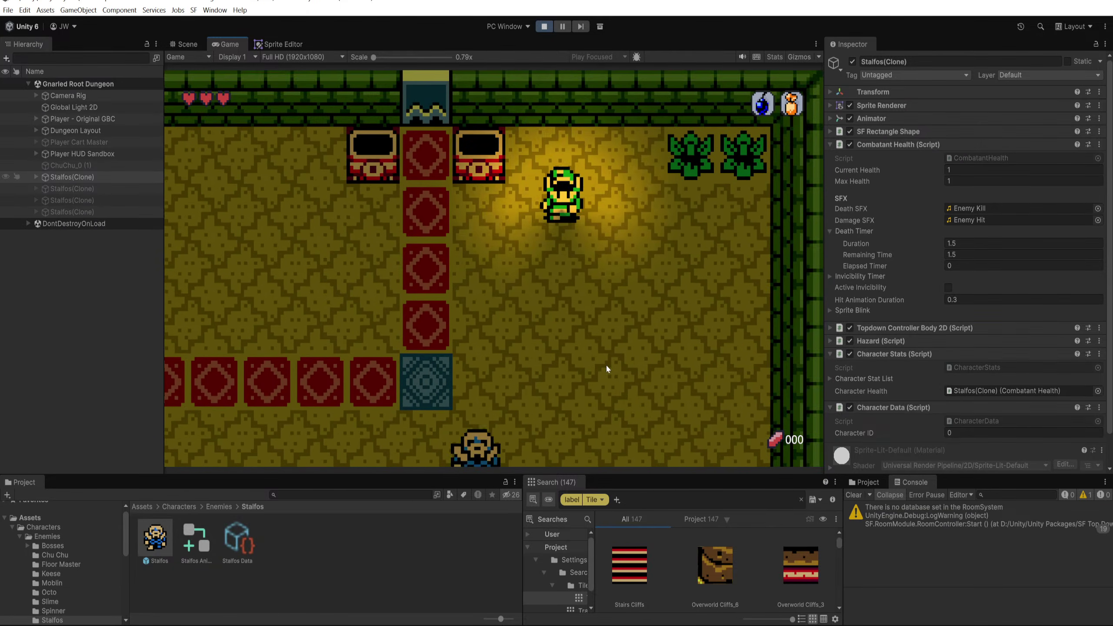
key(a)
click(571, 406)
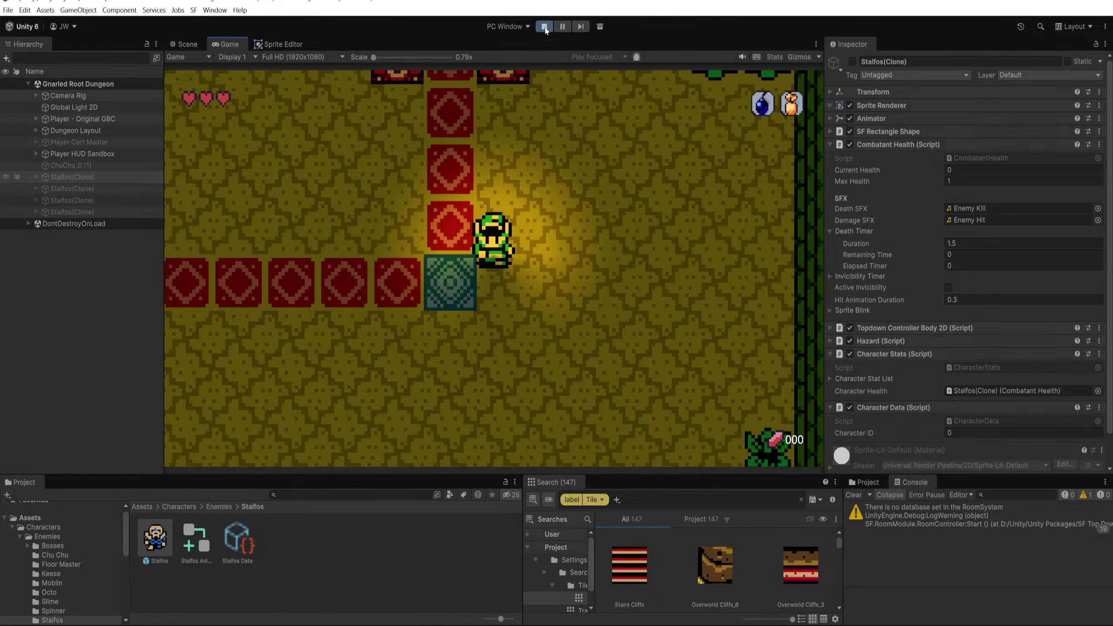
click(545, 27)
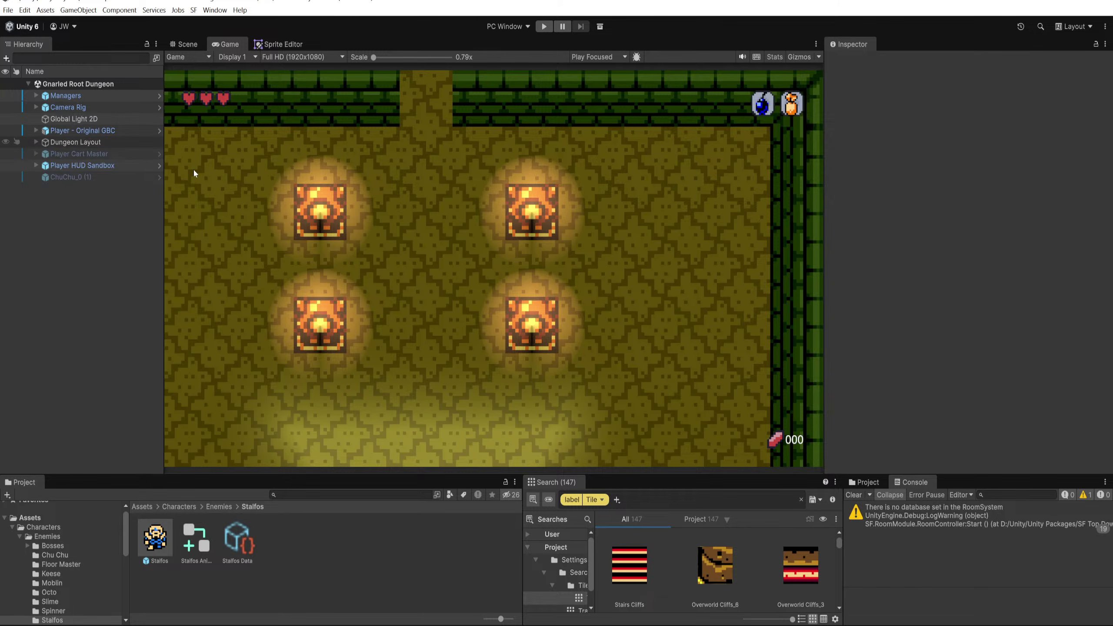
Step: Open the Stalfos prefab and add a Character Renderer 2D component directly below Topdown Controller Body 2D, with Use Animator Transitions enabled
double_click(156, 538)
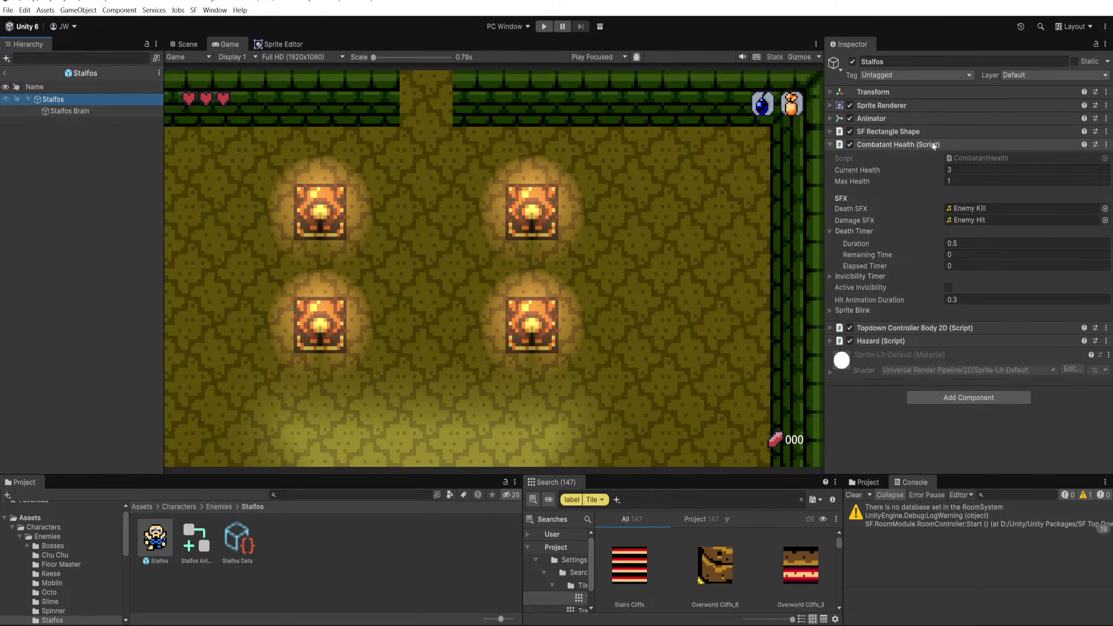
click(921, 146)
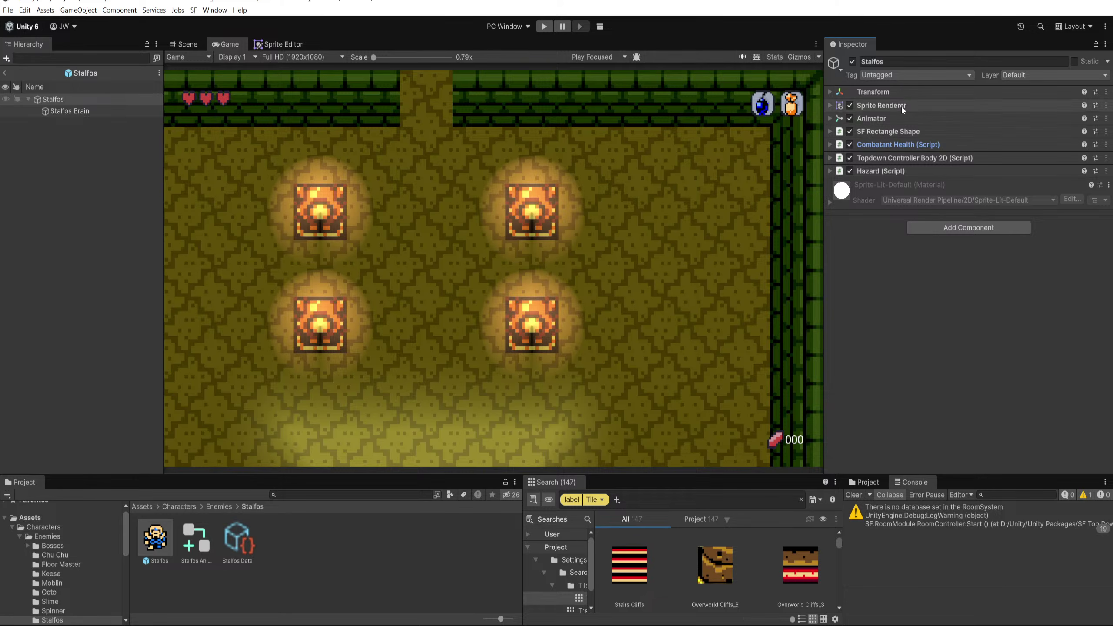
click(927, 226)
text(chara)
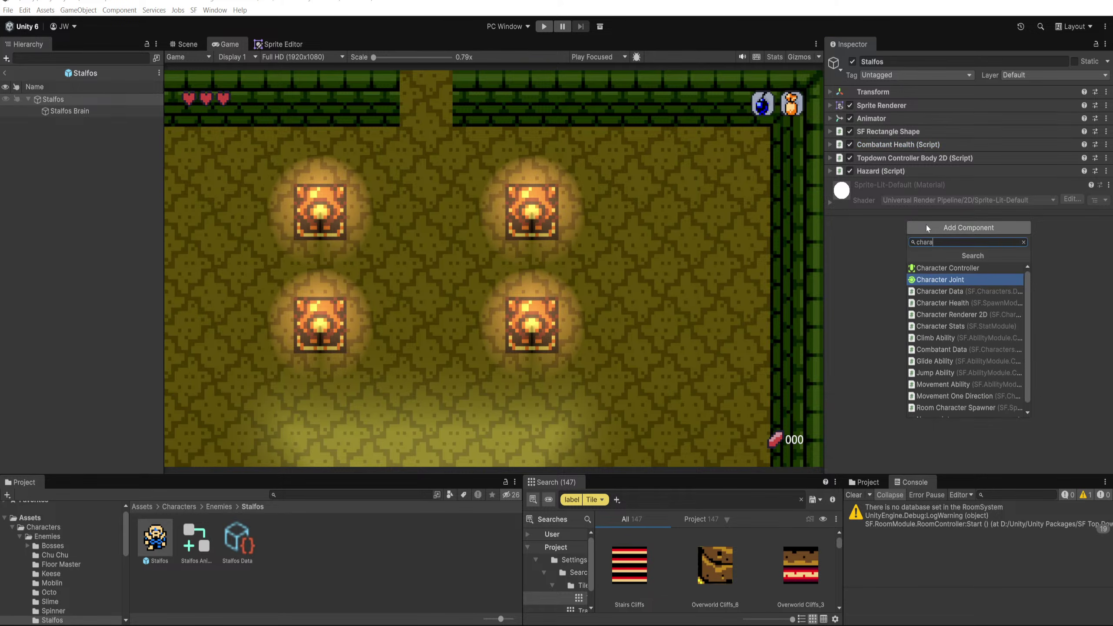
text(cterr)
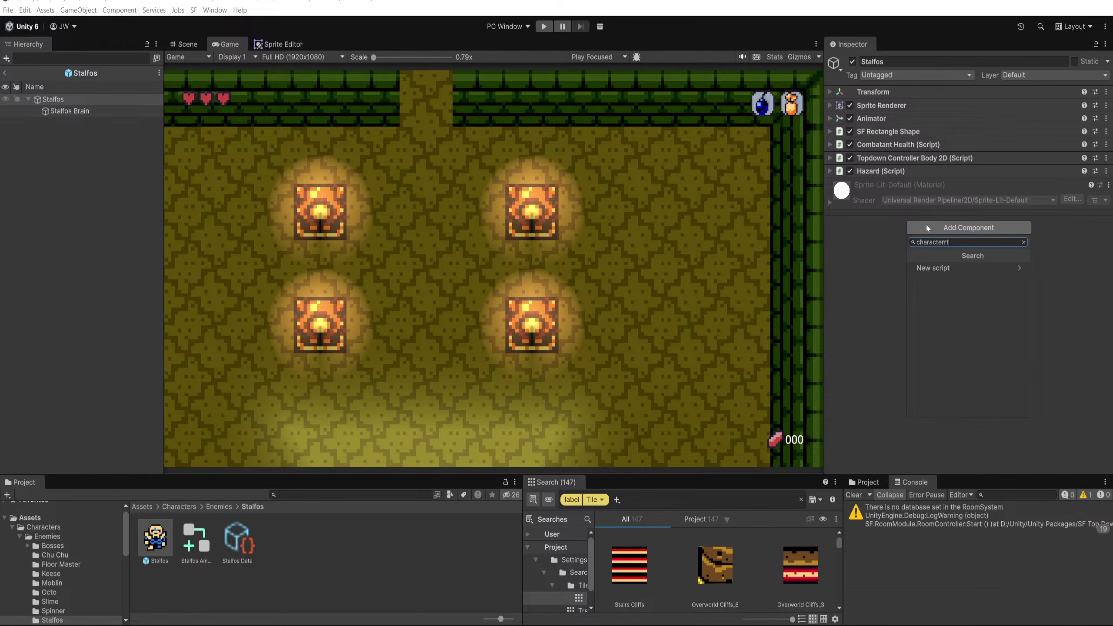
key(Up)
key(Return)
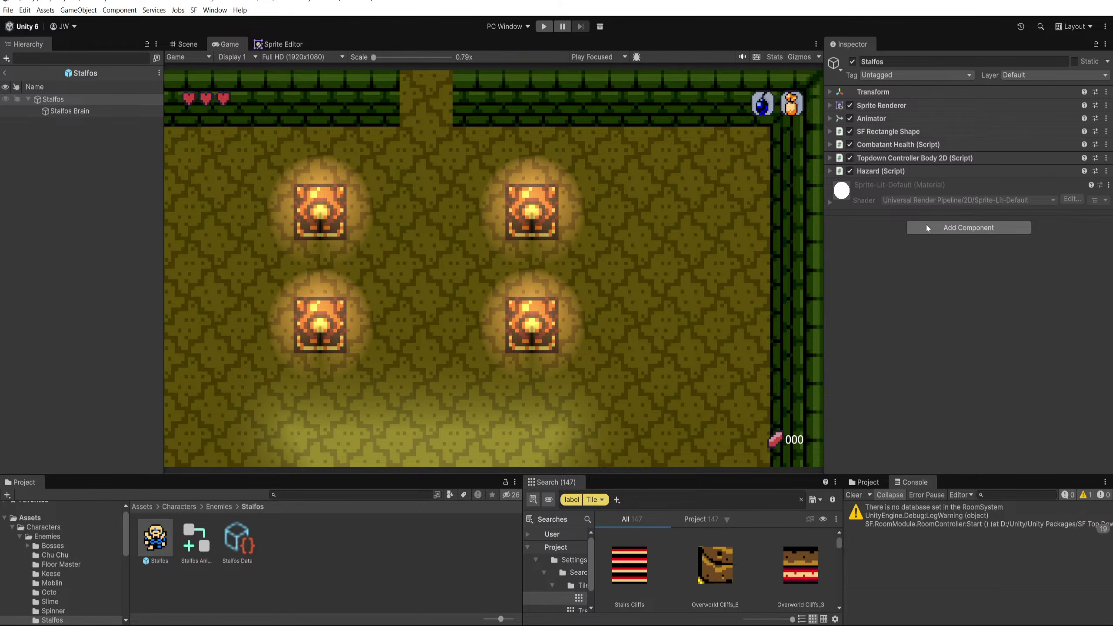
mouse_move(901, 159)
mouse_down()
mouse_move(873, 120)
mouse_move(954, 227)
mouse_up()
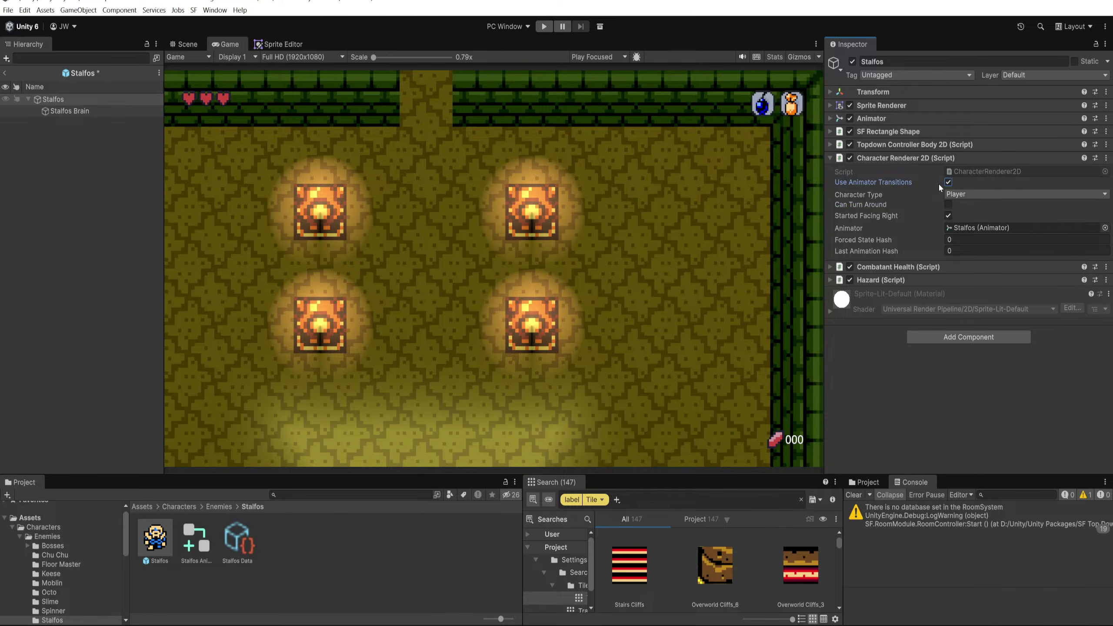
Step: Set the Character Renderer 2D's Character Type to Enemy and save the Stalfos prefab
click(957, 198)
click(960, 229)
key(ctrl+s)
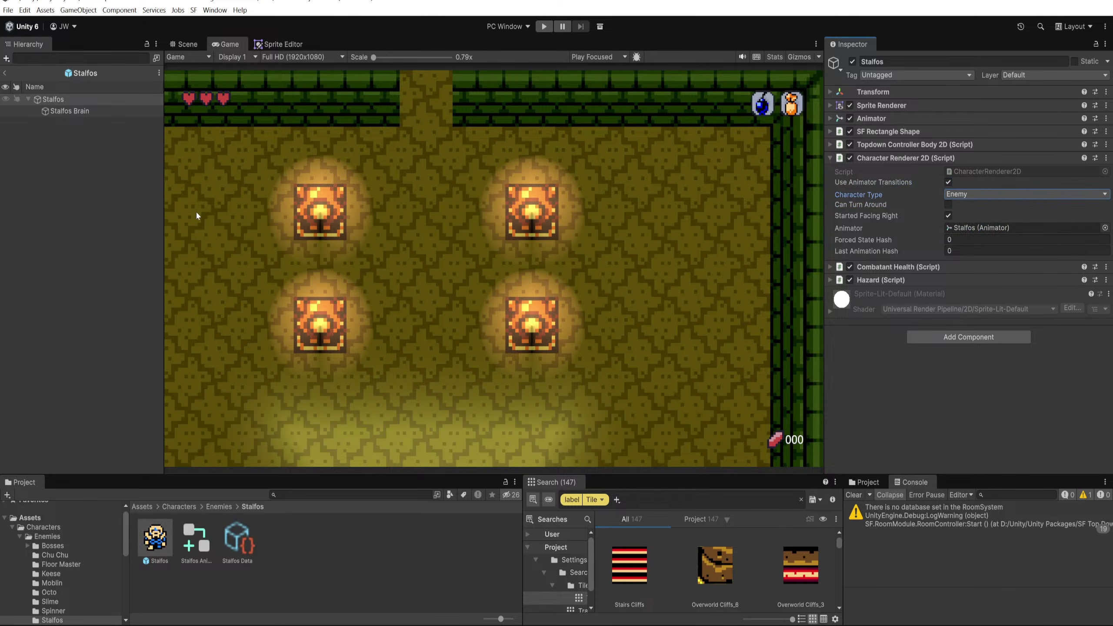
Step: Exit the Stalfos prefab, play-test the dungeon by attacking the nearby Stalfos to check their death effect, and stop play mode
click(6, 73)
key(ctrl+p)
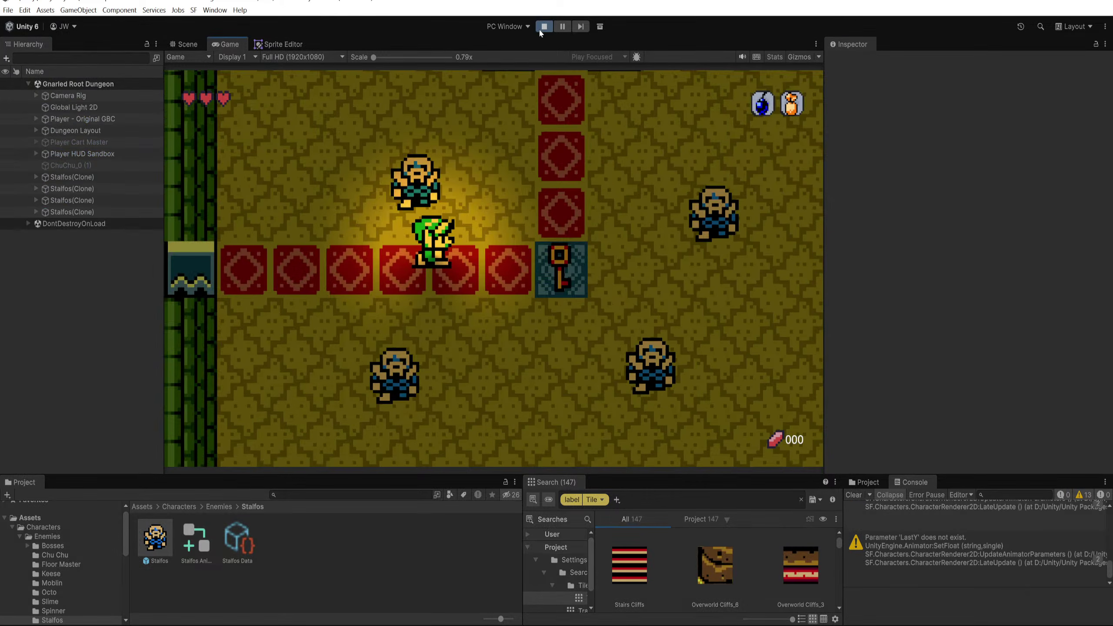
key(a)
key(w)
click(416, 159)
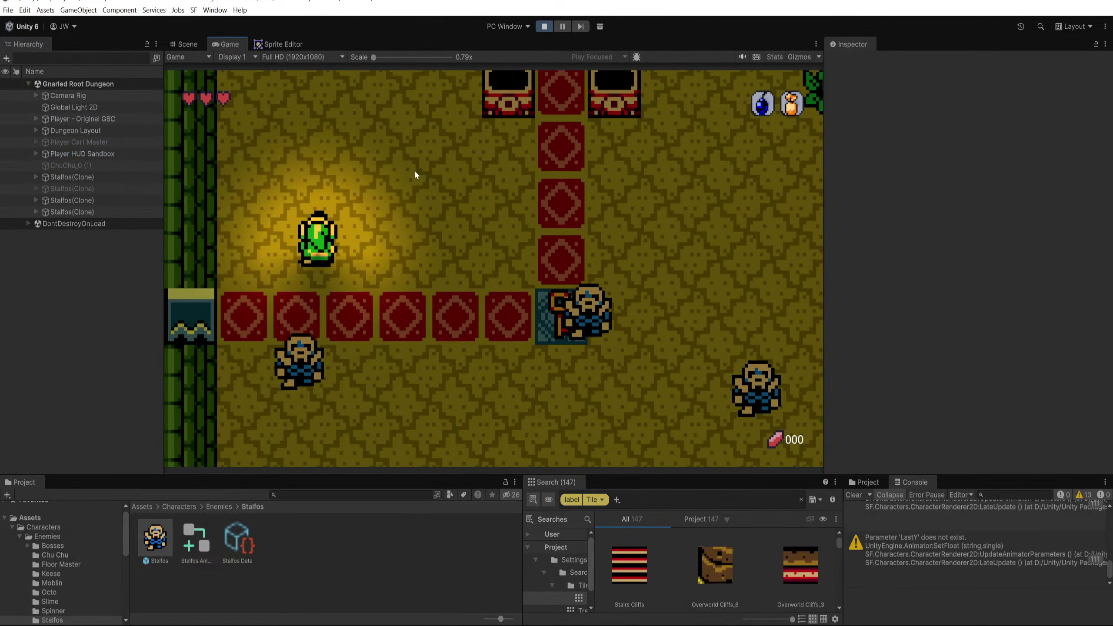
key(s)
click(350, 302)
key(Right)
key(space)
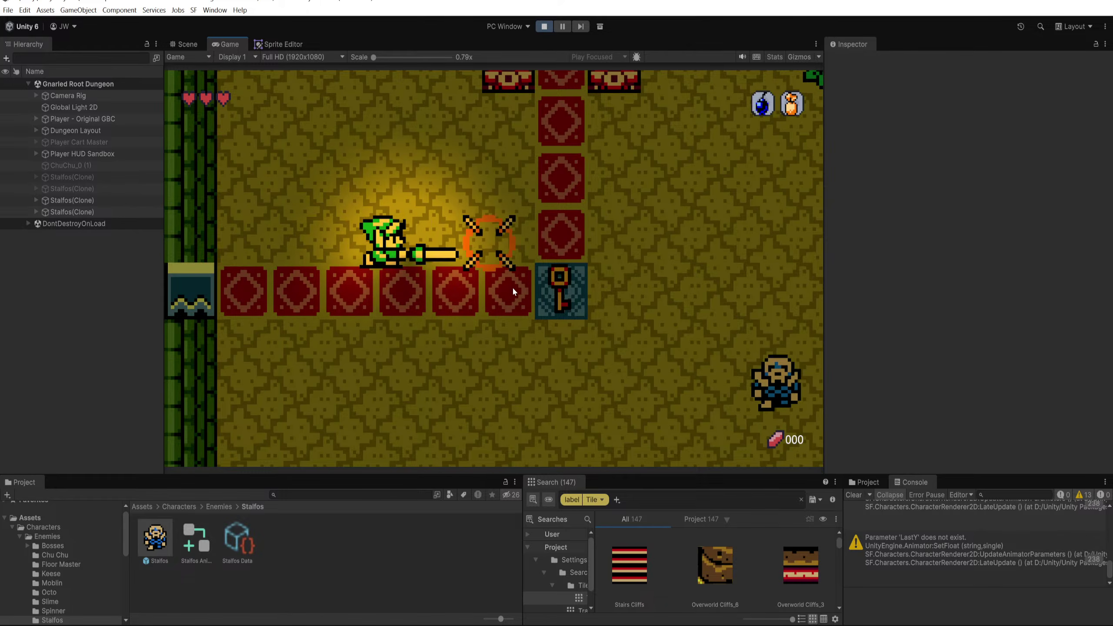
click(543, 27)
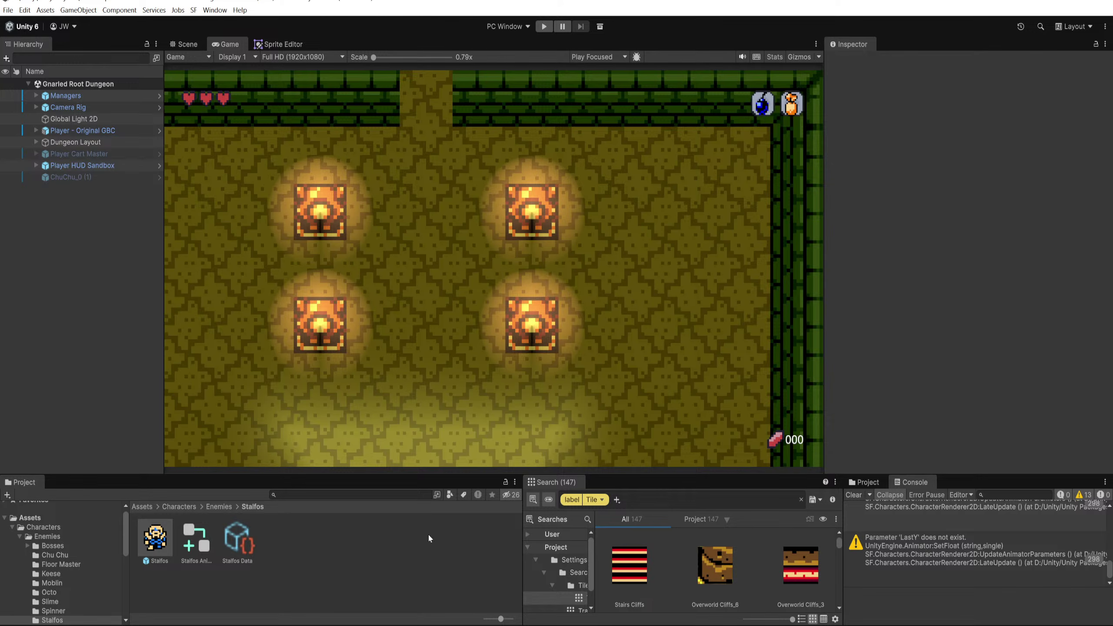
Step: Switch to Aseprite to view the explosion frames in the VFX Particles sprite sheet, and return to Unity
mouse_move(333, 625)
click(303, 603)
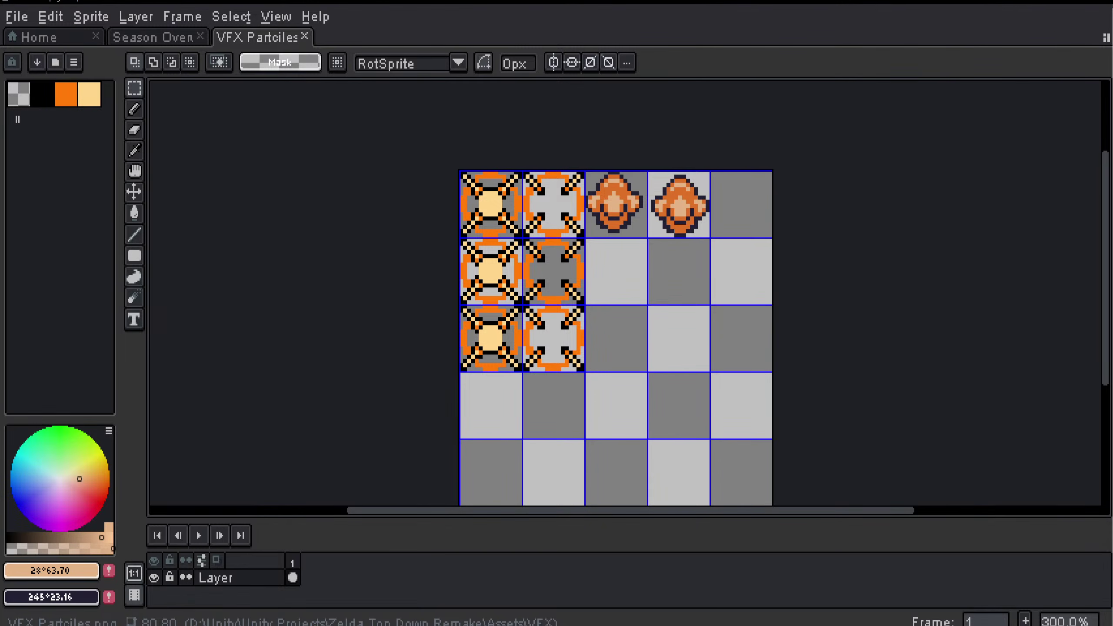
key(alt+Tab)
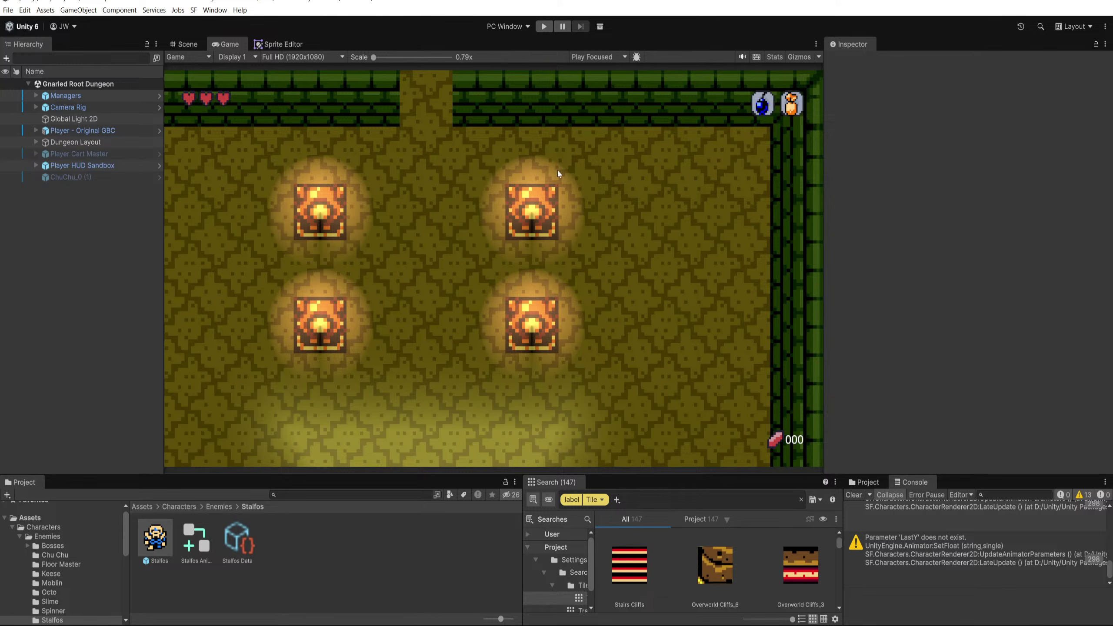
Step: Close the Sprite Editor, locate the Dead state's Death Particles clip in the project, and dock the Animation window beside the Game view
middle_click(275, 44)
click(184, 44)
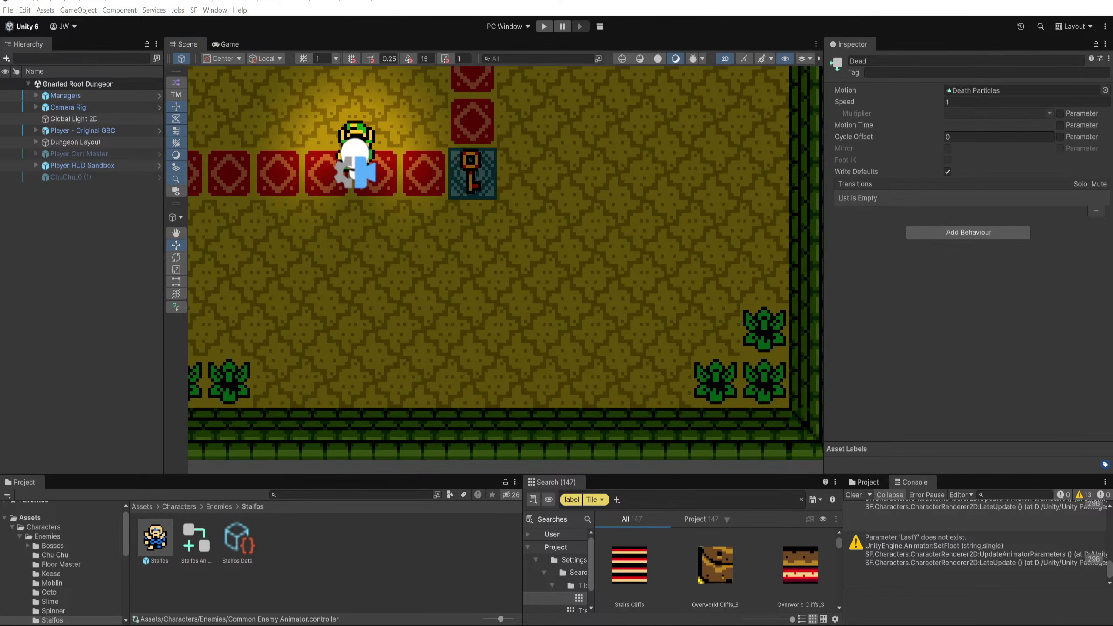
click(976, 91)
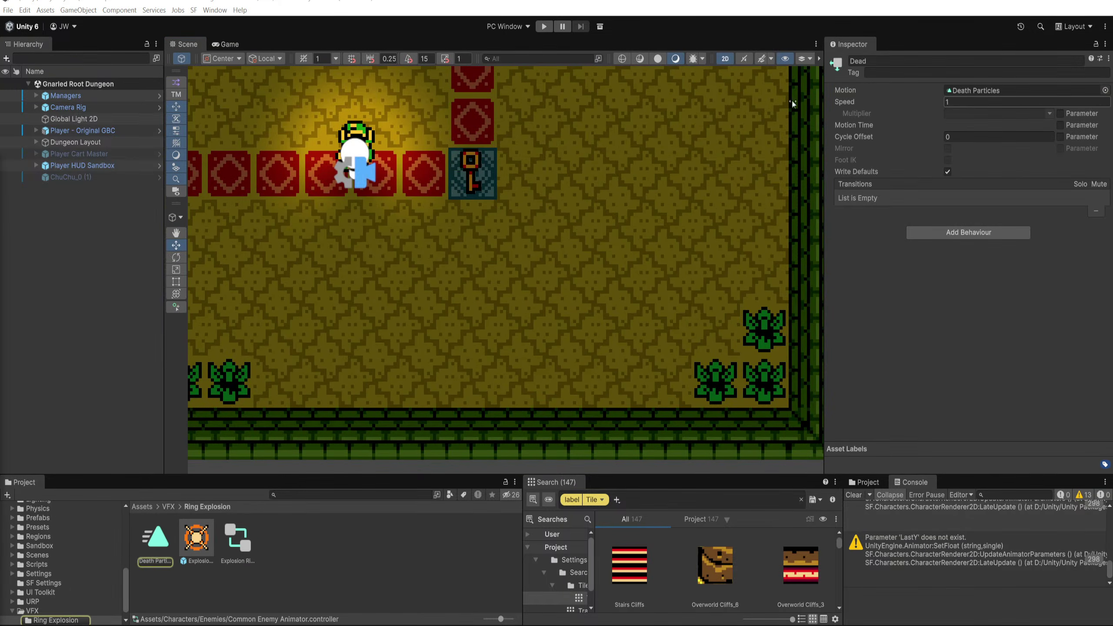
drag(1, 44, 360, 44)
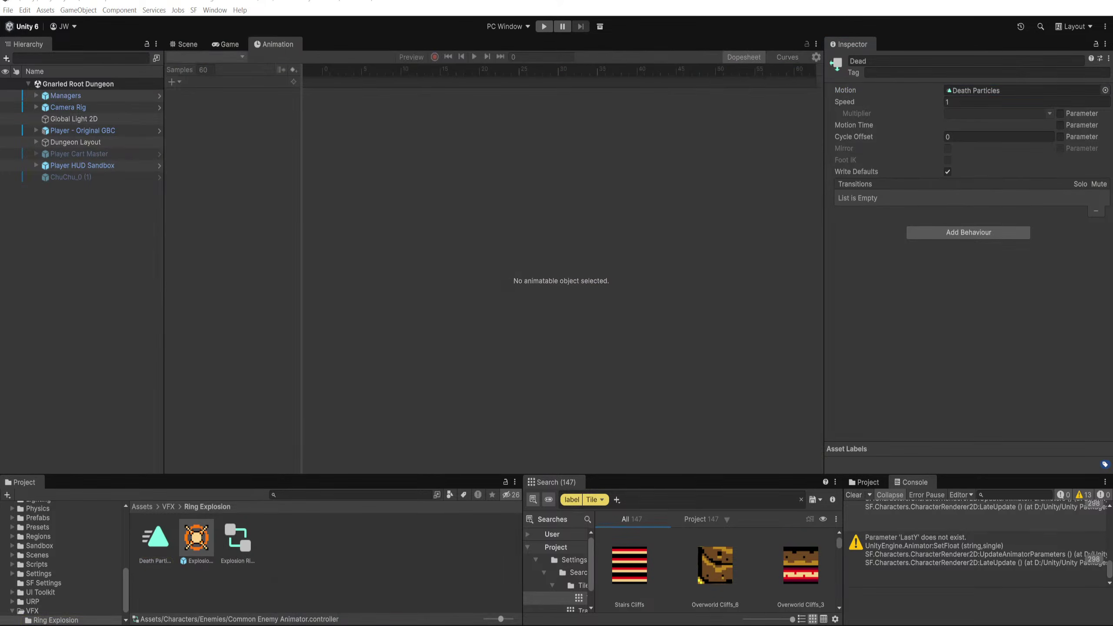
Step: Switch to Aseprite, examine the first brown sprite in the top row of the VFX Particles sheet, and return to Unity
click(295, 611)
scroll(619, 219, up, 3)
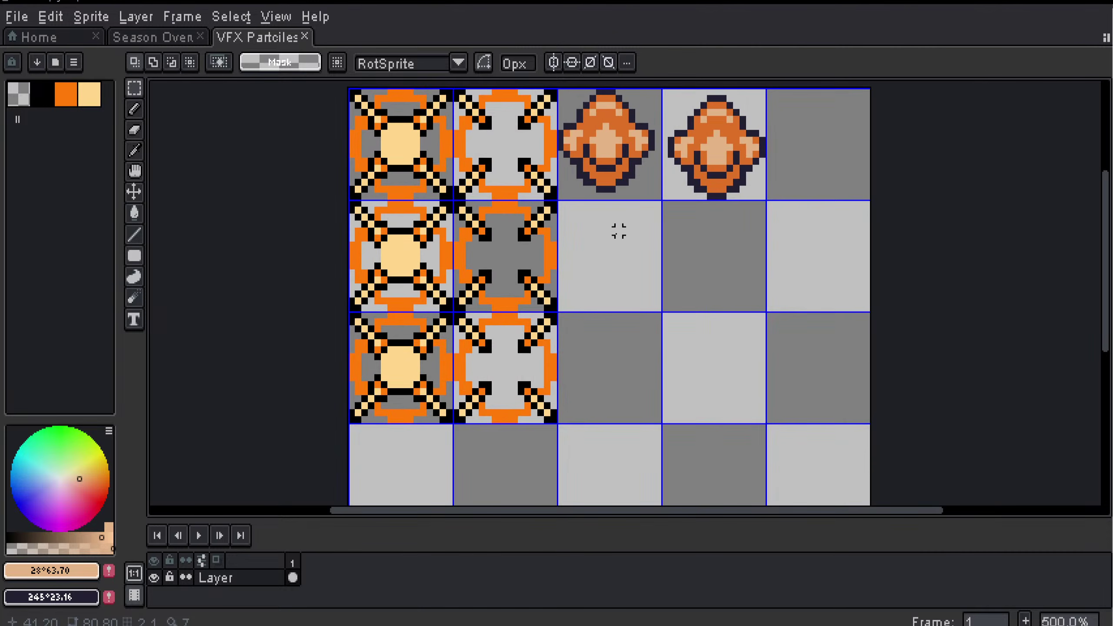
drag(568, 277, 474, 168)
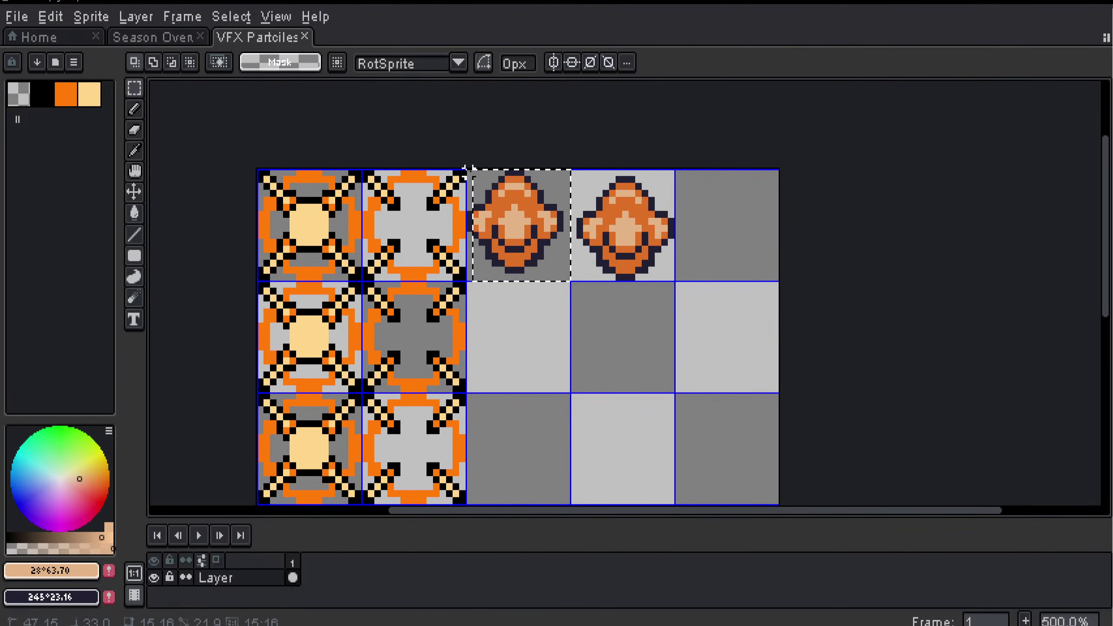
click(502, 151)
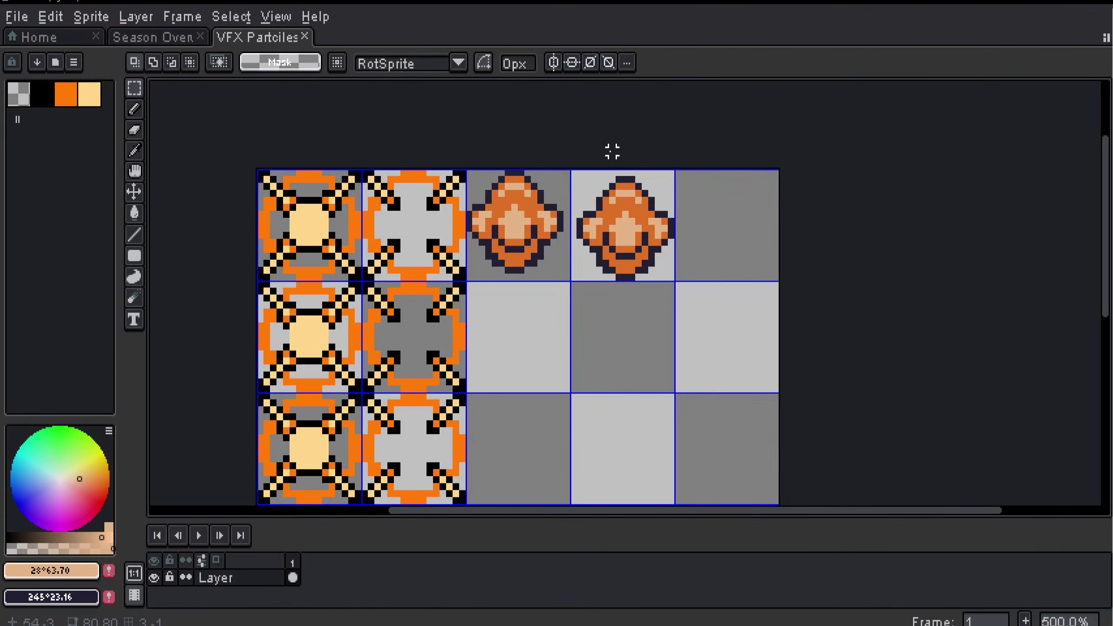
click(1046, 1)
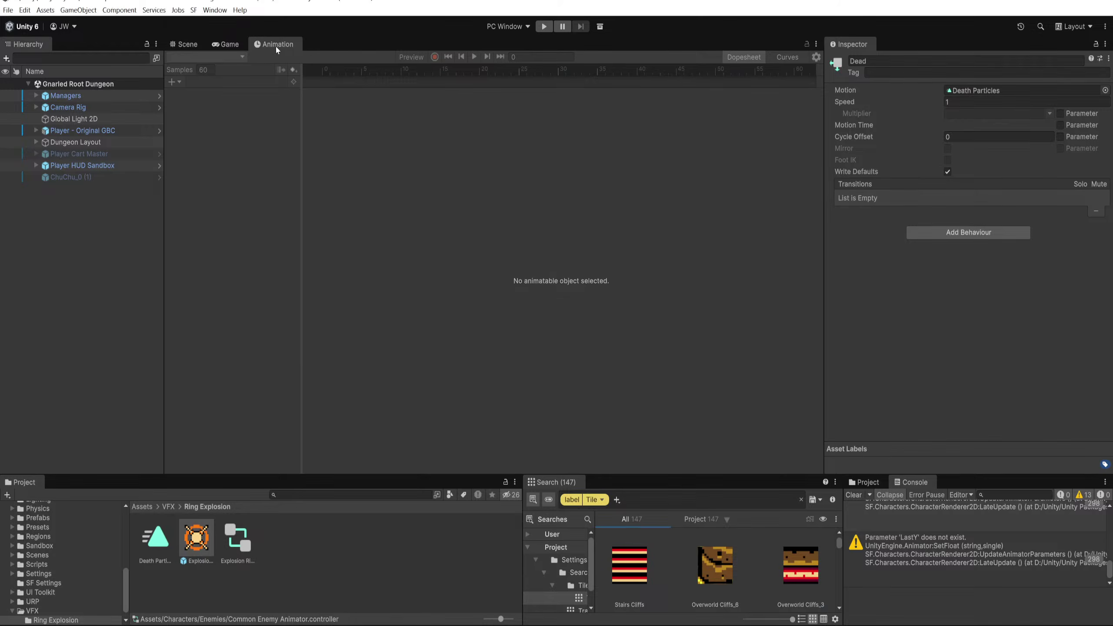
Step: Undock the Animation window, widen the Scene view and make the Project, Search and Console panels taller
drag(278, 45, 547, 429)
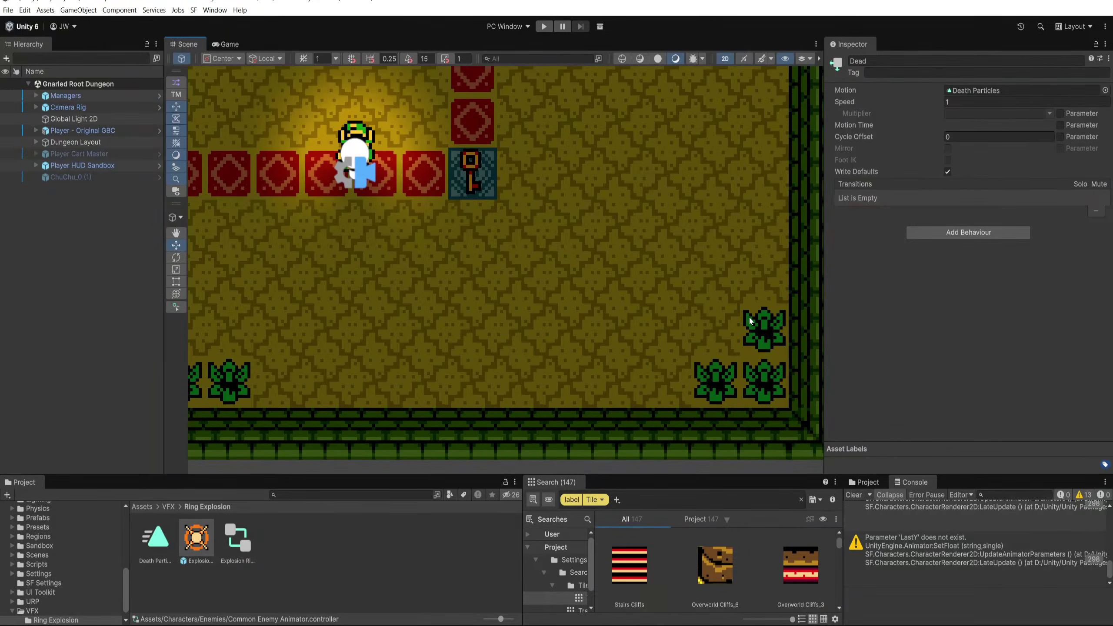
drag(824, 271, 921, 272)
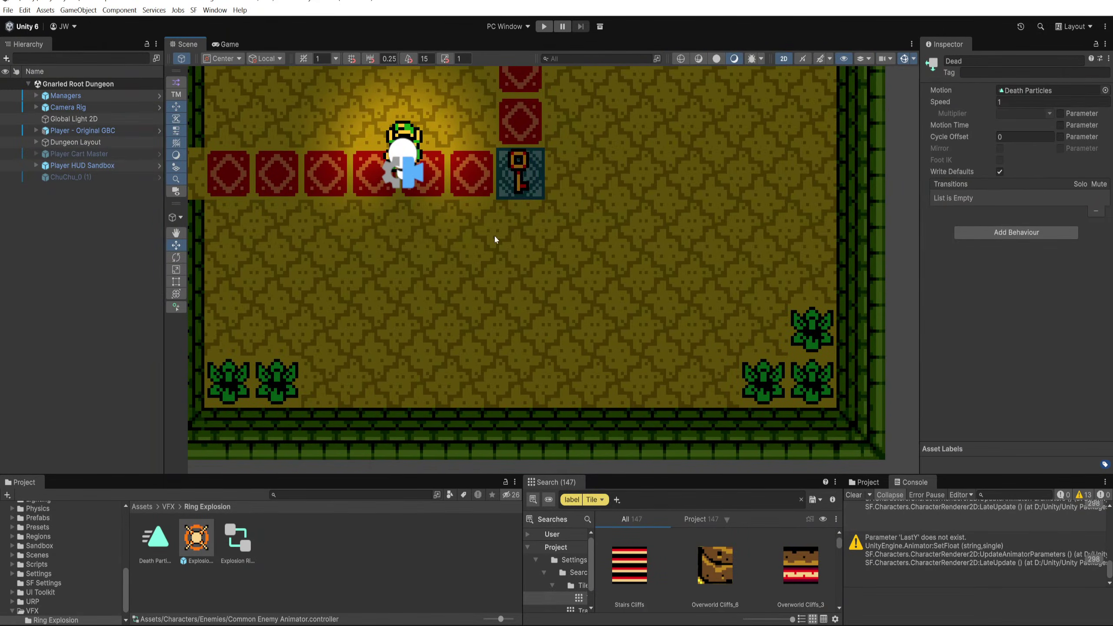
click(96, 176)
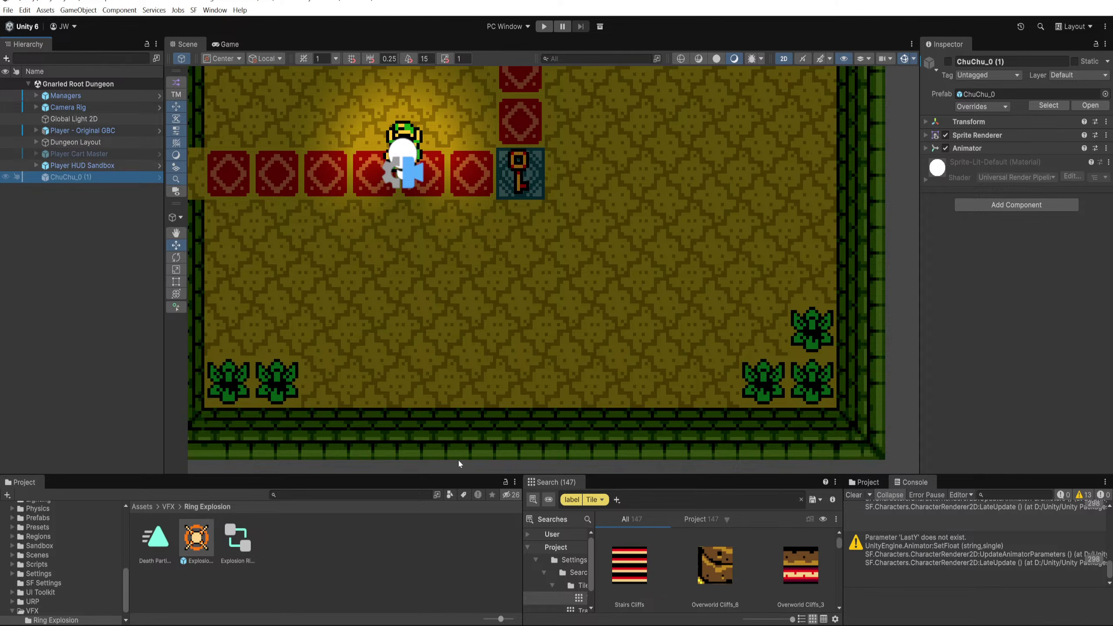
drag(459, 474, 455, 422)
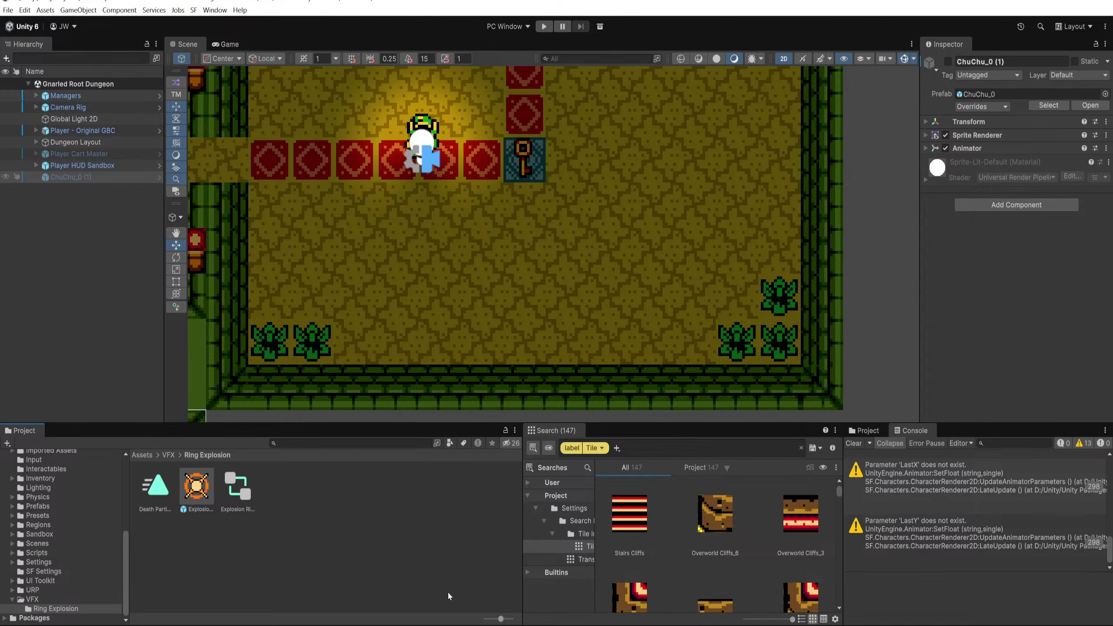
Step: Search the project assets for "stalfos" and select the Stalfos prefab
click(66, 165)
click(36, 165)
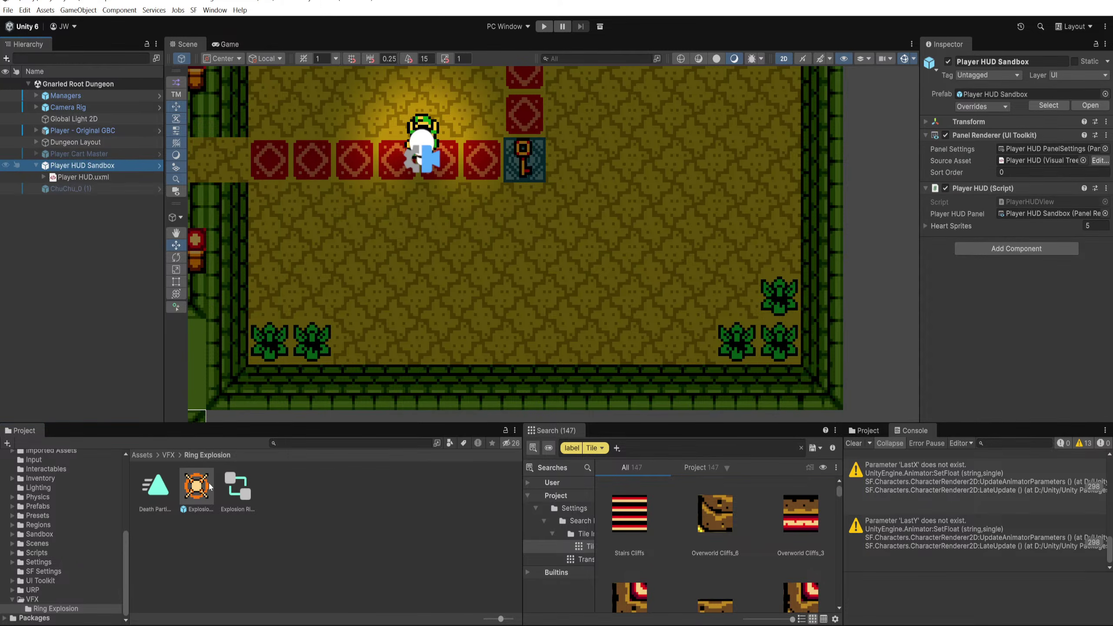
click(313, 444)
text(sta)
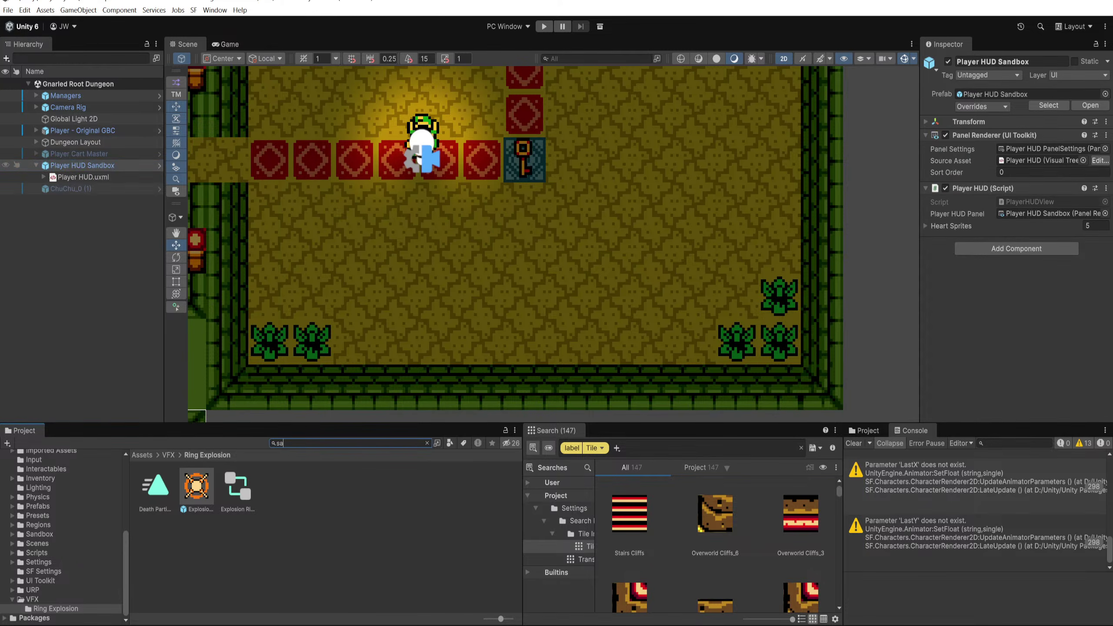
text(lfos)
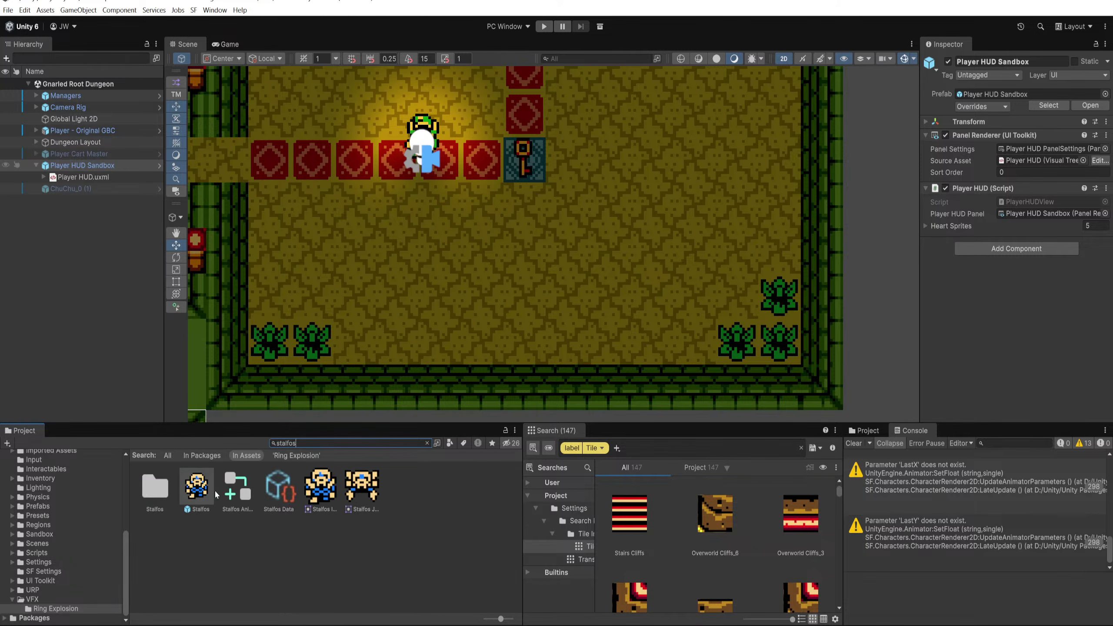
click(215, 494)
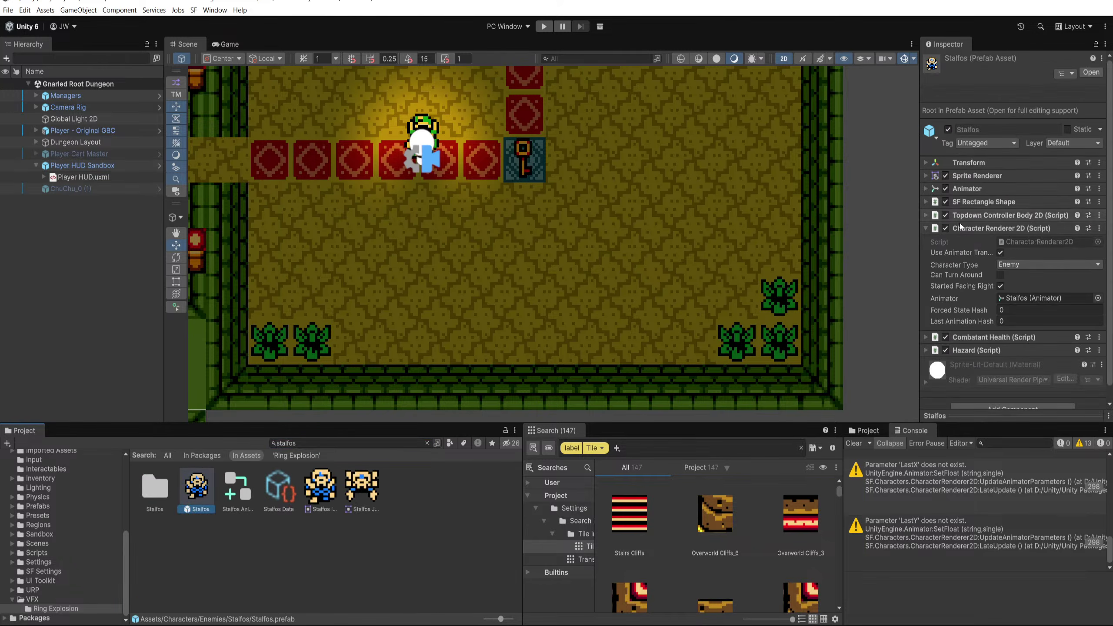
Step: Expand the Stalfos prefab's Combatant Health settings, collapse Character Renderer 2D, and open the CombatantHealth script
click(992, 337)
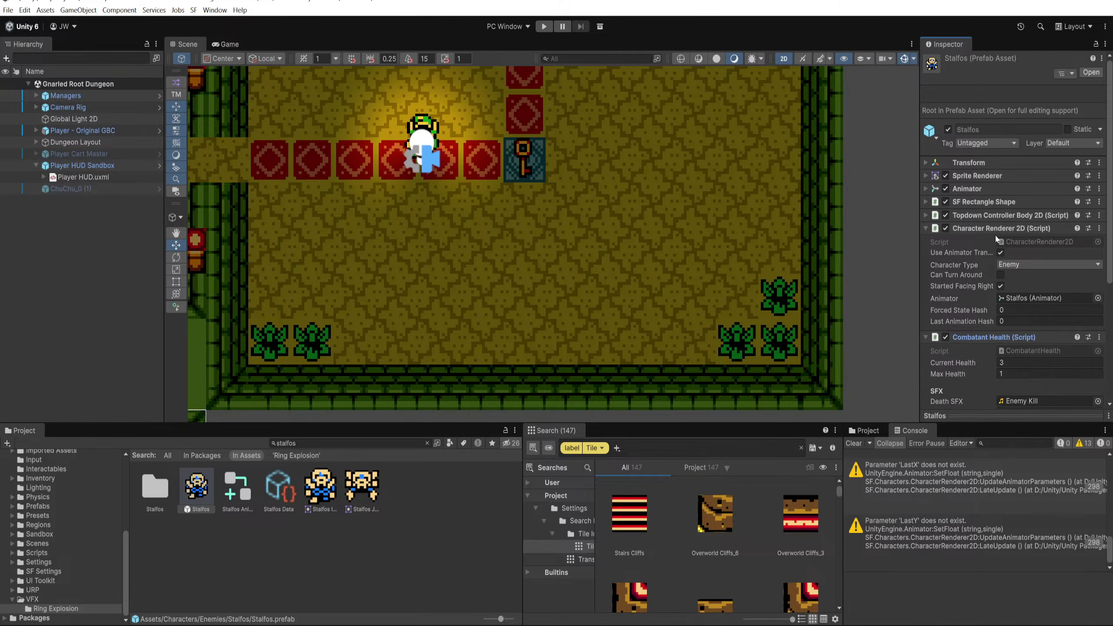
click(1001, 228)
click(1021, 255)
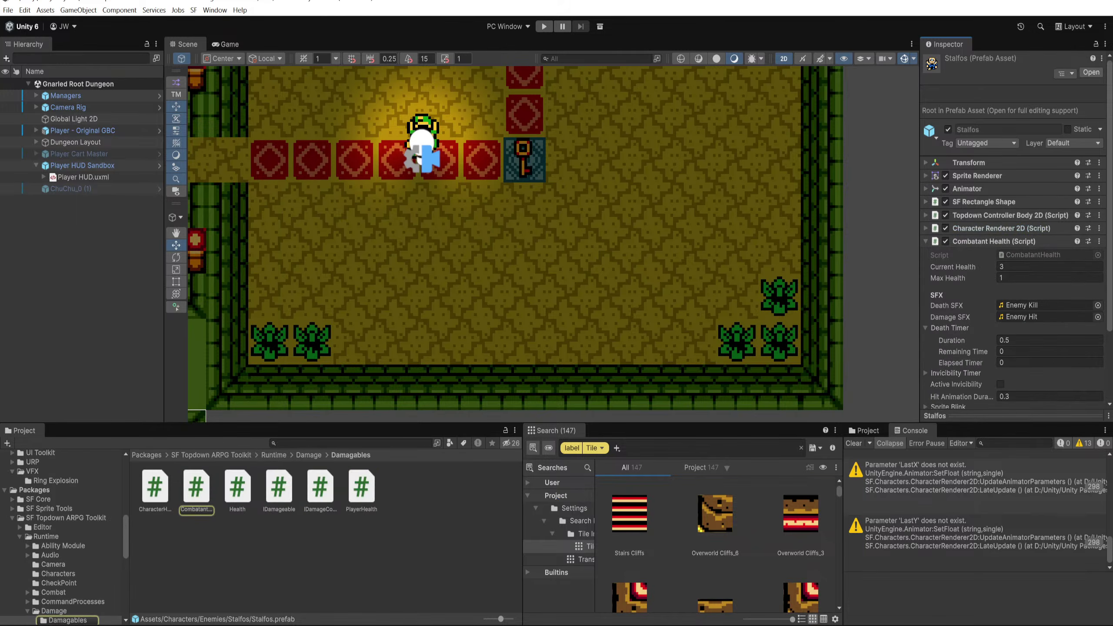
Step: Switch to Aseprite and examine the top three rows of the VFX Particles sheet, marking the area and clearing the selection
mouse_move(332, 625)
click(274, 596)
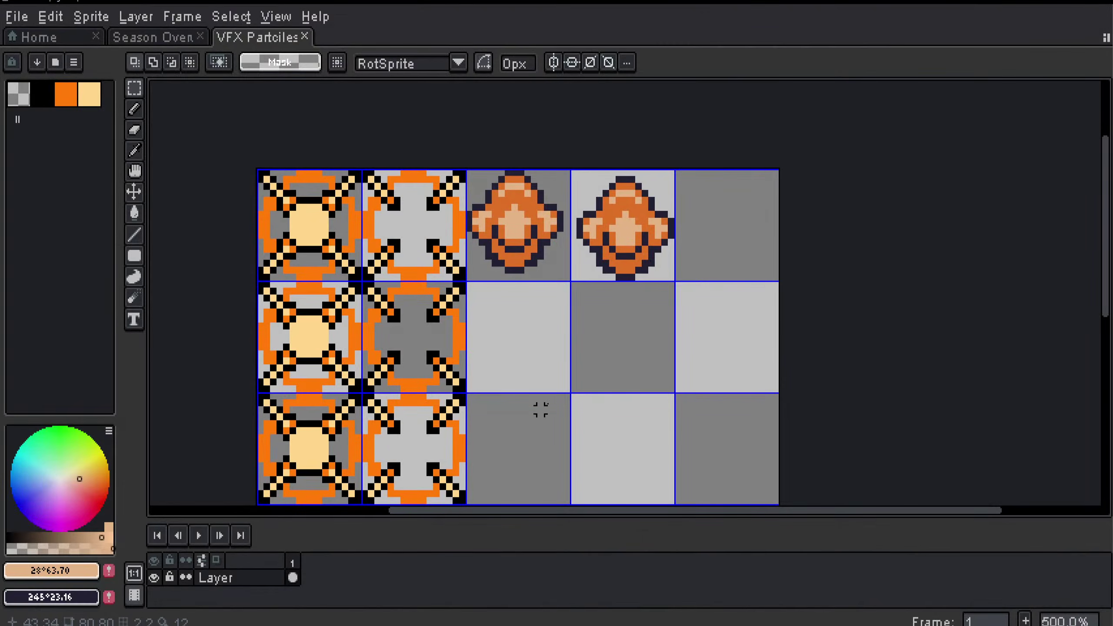
scroll(542, 428, down, 1)
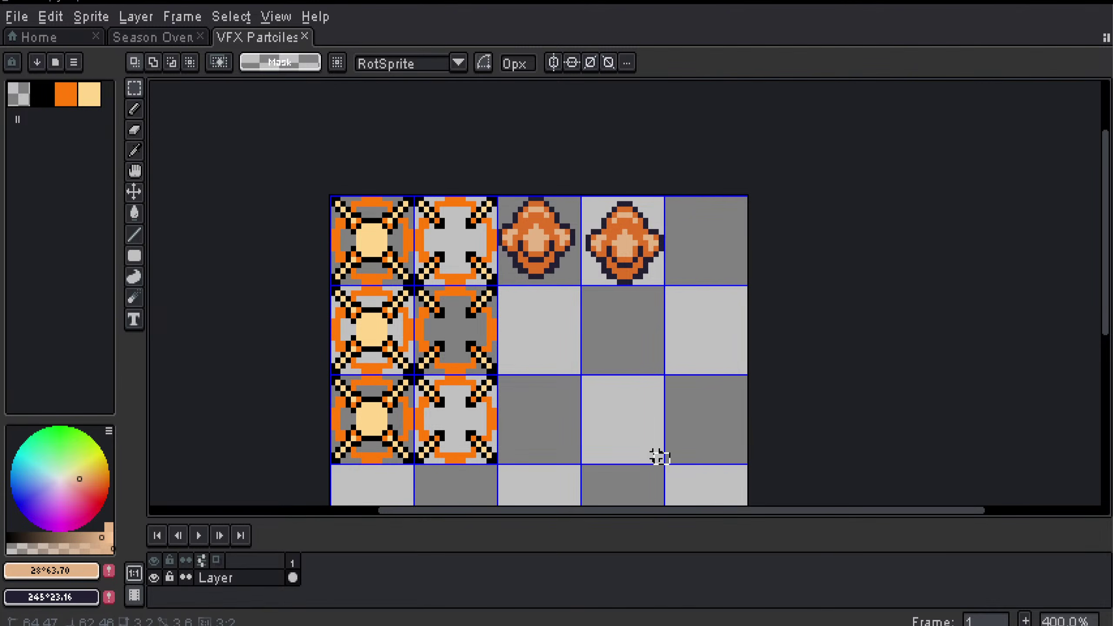
drag(669, 464, 318, 194)
click(410, 159)
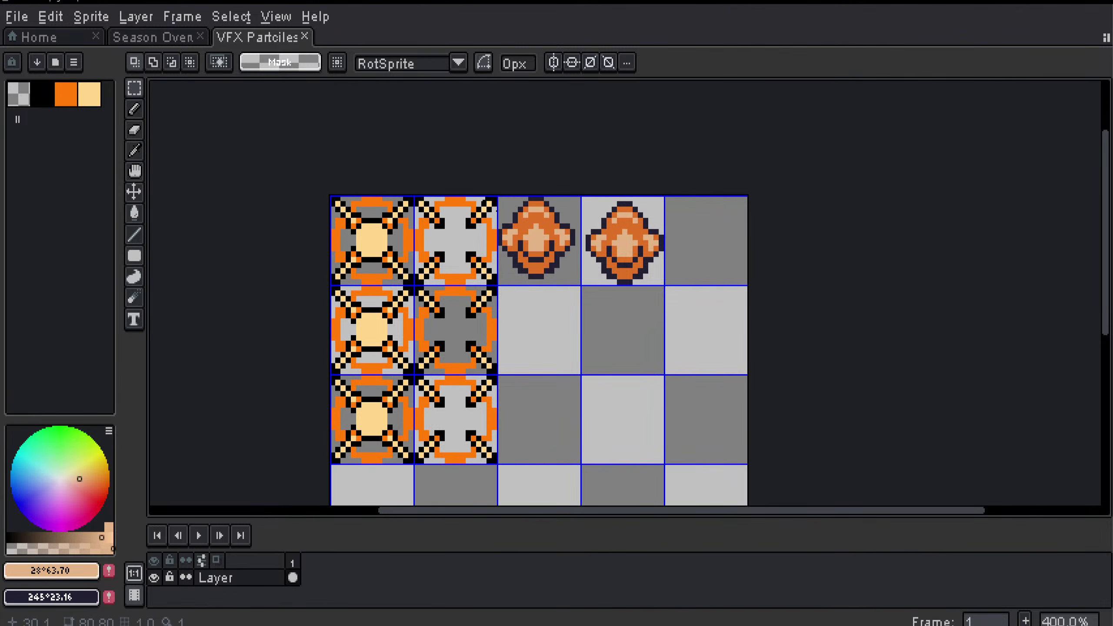
scroll(672, 377, down, 1)
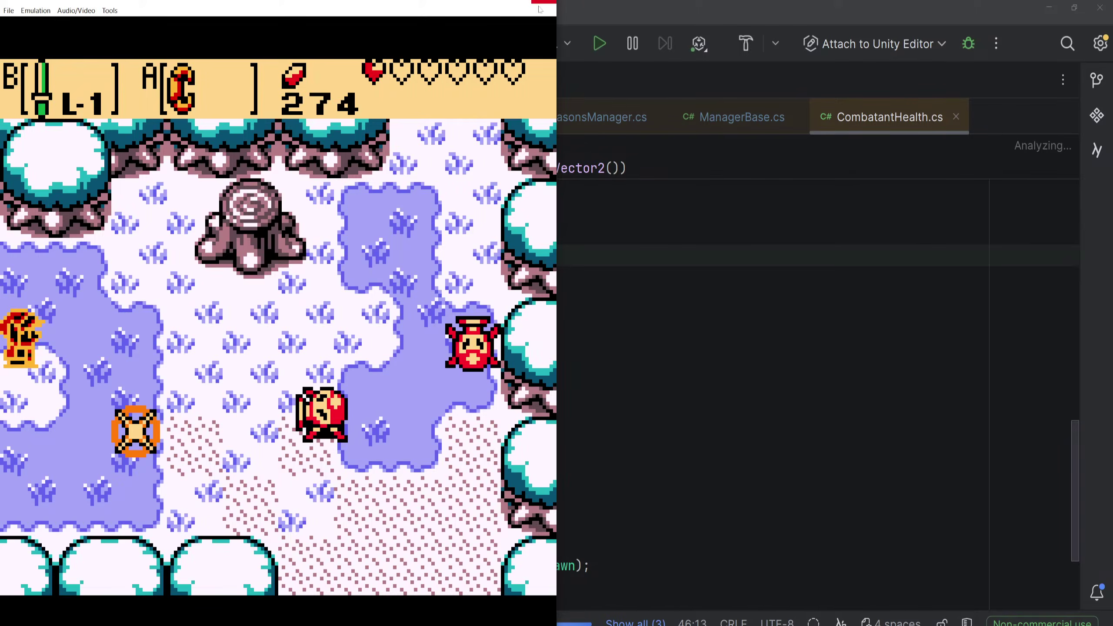
Step: Close the game emulator and go from the CombatantHealth class in Rider to the declaration of its CharacterHealth base class
click(546, 2)
scroll(557, 372, up, 13)
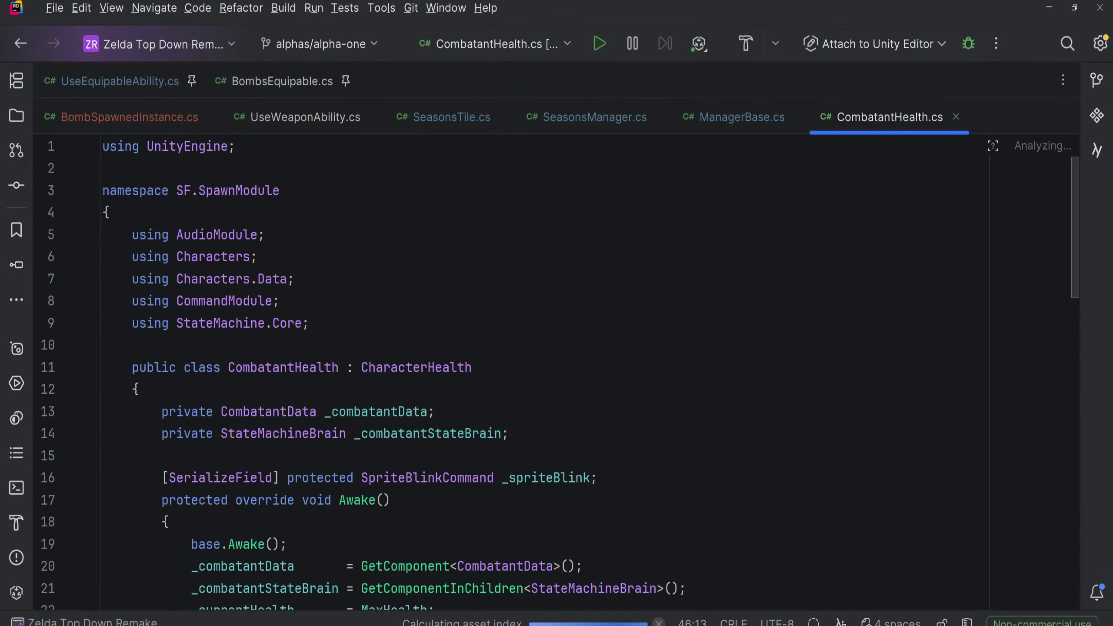
ctrl+click(390, 368)
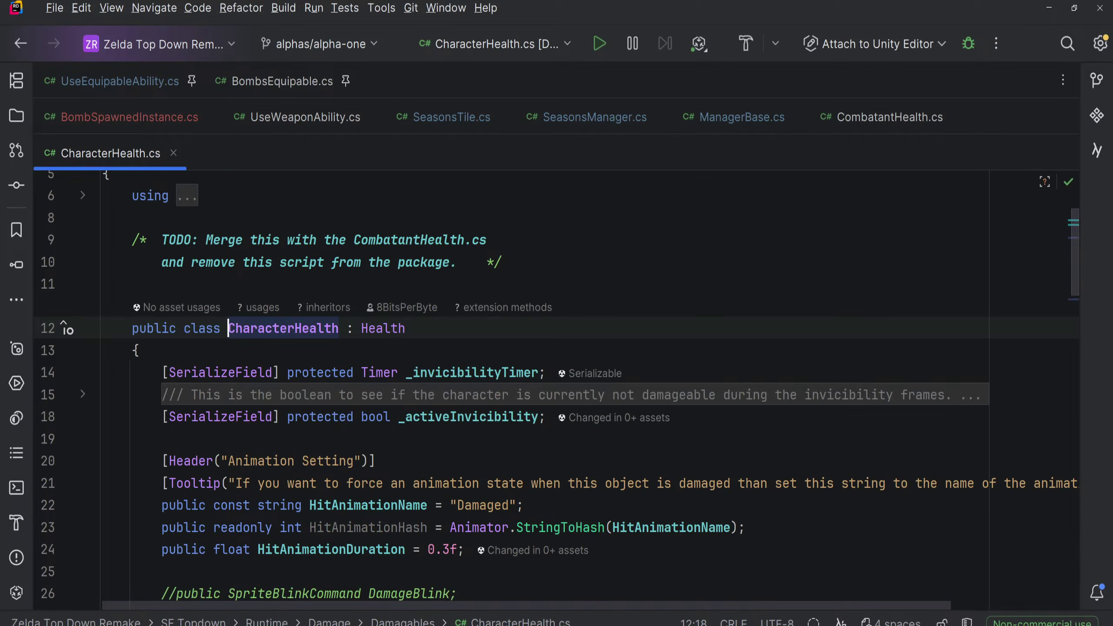
Step: Read through CharacterHealth.cs, examining its invincibility timer, hit animation fields, and the Awake and Kill methods
scroll(390, 371, down, 3)
scroll(526, 373, up, 3)
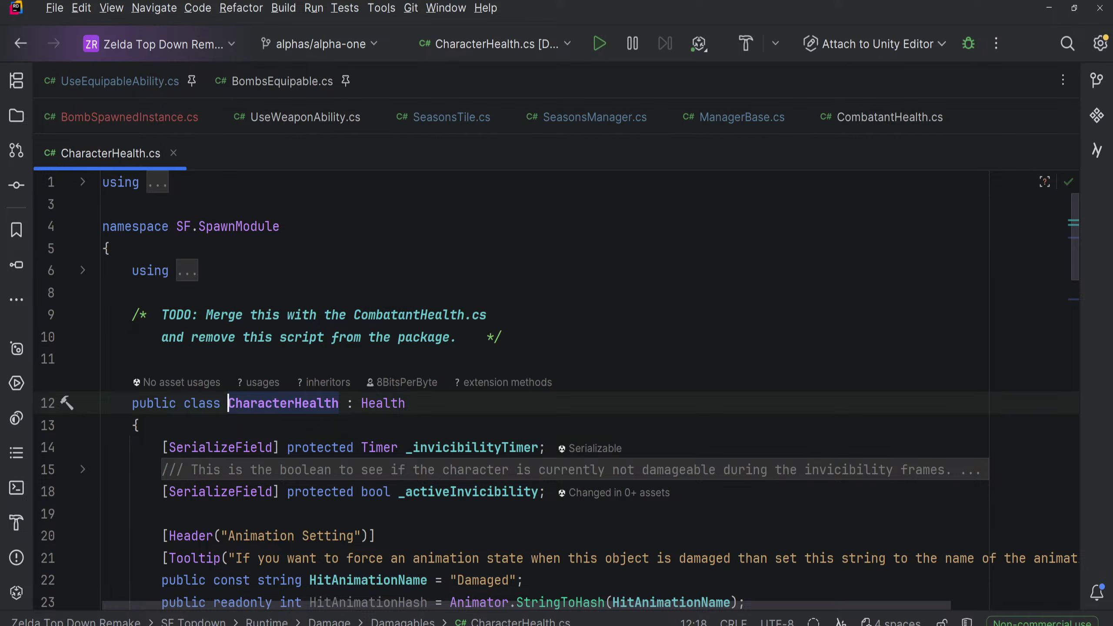
scroll(558, 390, down, 3)
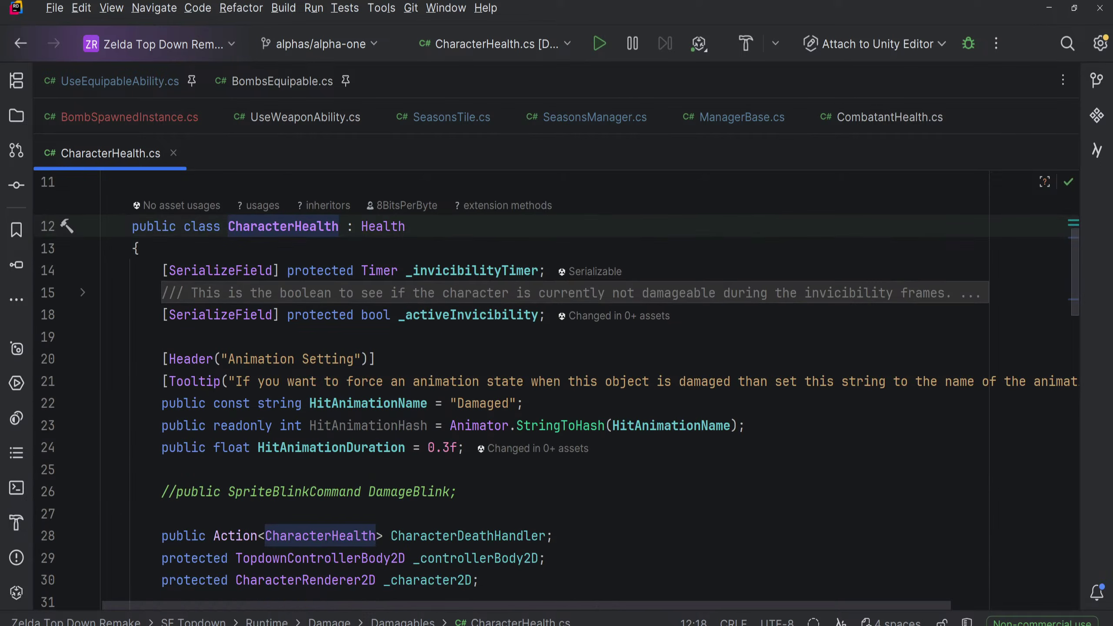
scroll(526, 372, down, 4)
scroll(526, 372, up, 2)
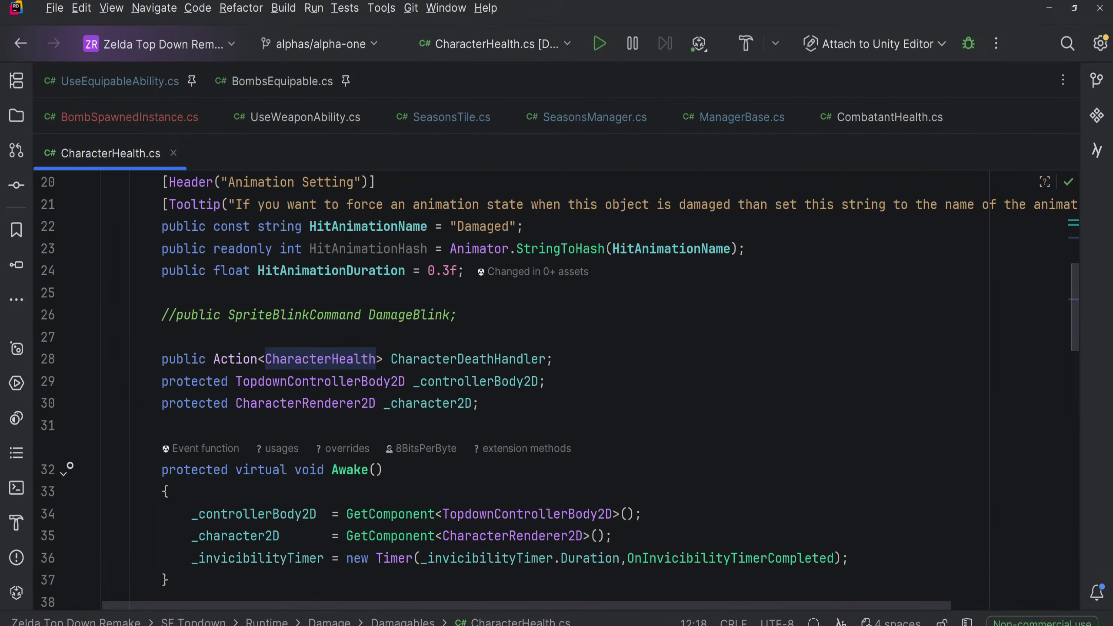
scroll(544, 364, up, 3)
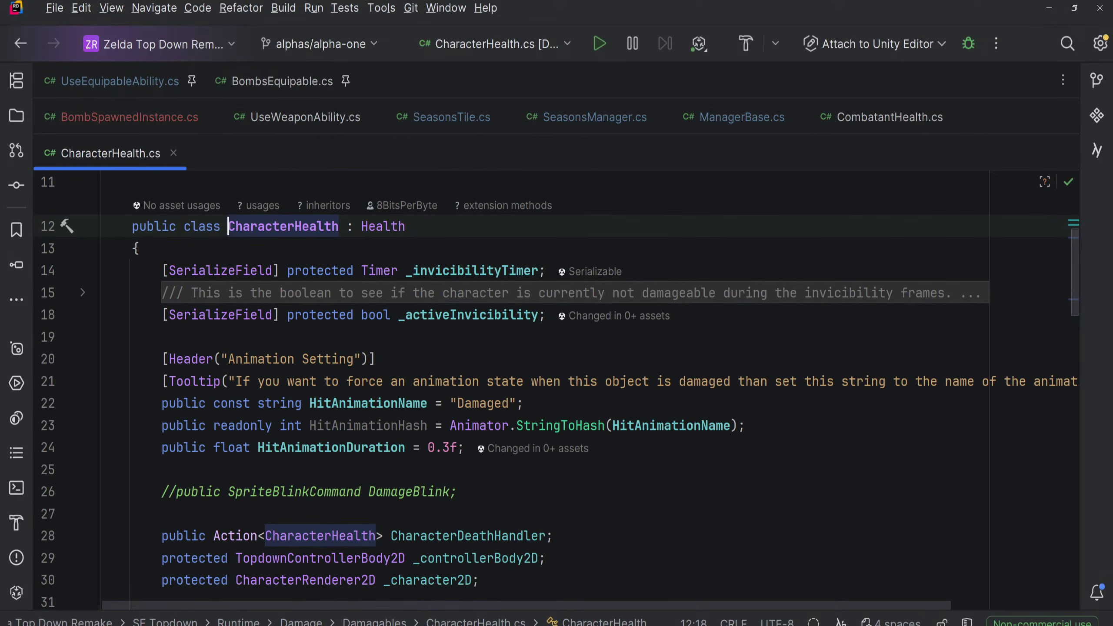
scroll(543, 364, down, 5)
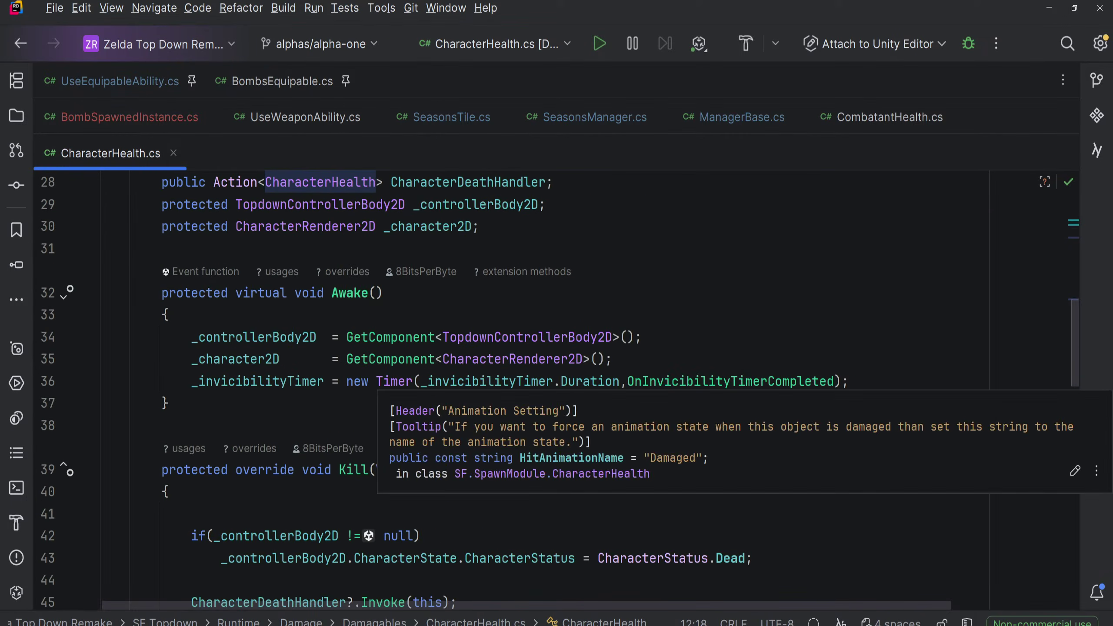
scroll(544, 364, up, 3)
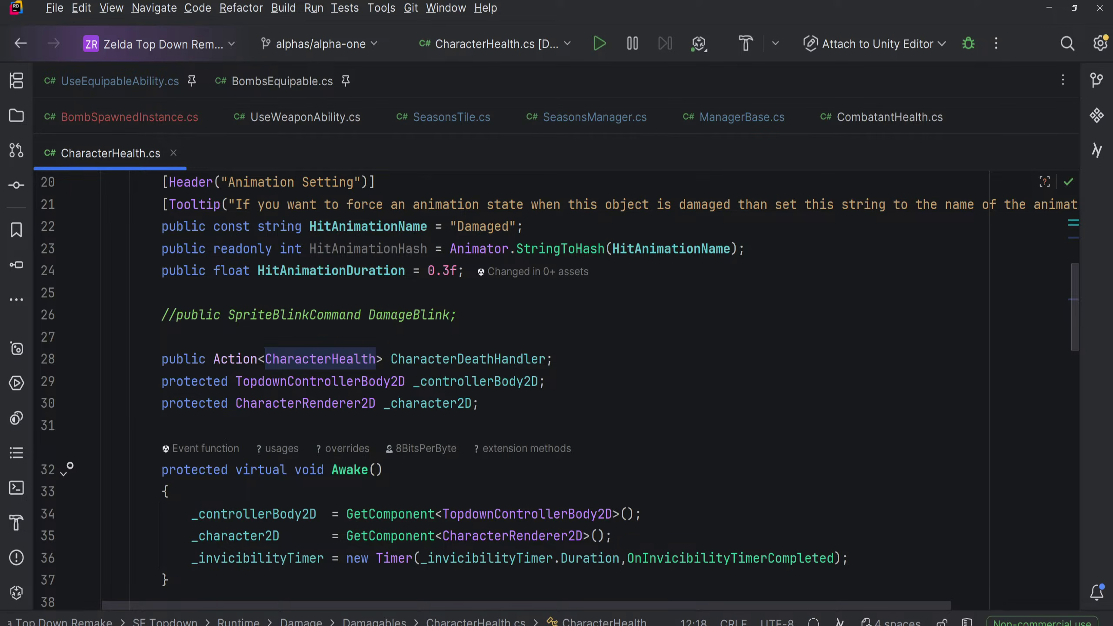
Step: Close the editor tabs to the left of CombatantHealth.cs and look over its Awake and Kill methods
click(890, 117)
right_click(854, 120)
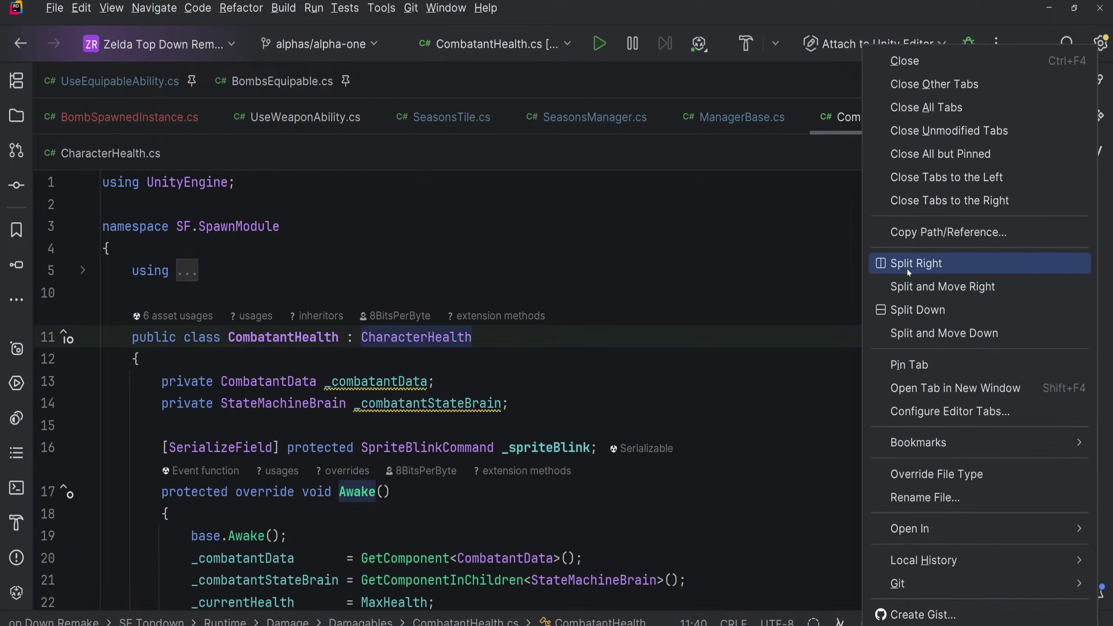
click(921, 177)
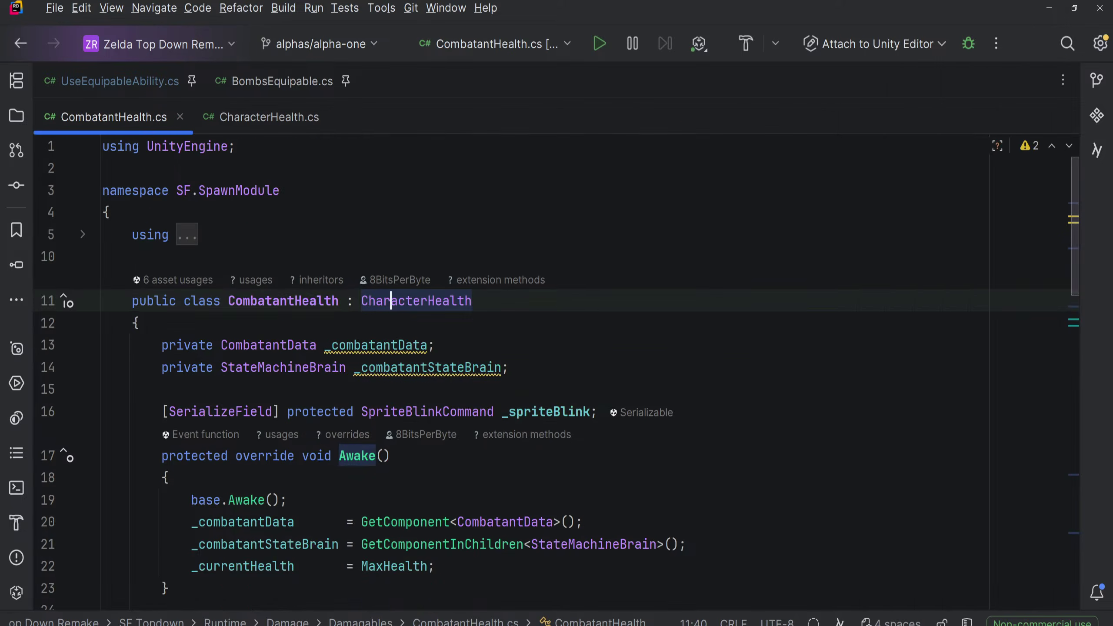
scroll(543, 372, down, 3)
scroll(544, 373, down, 3)
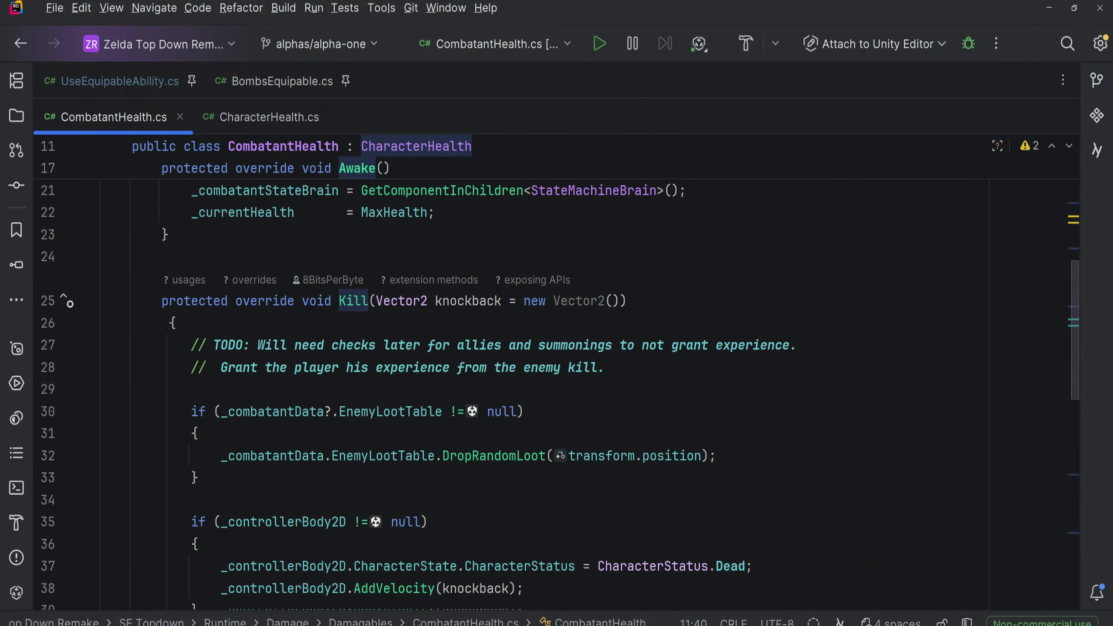
scroll(544, 373, up, 3)
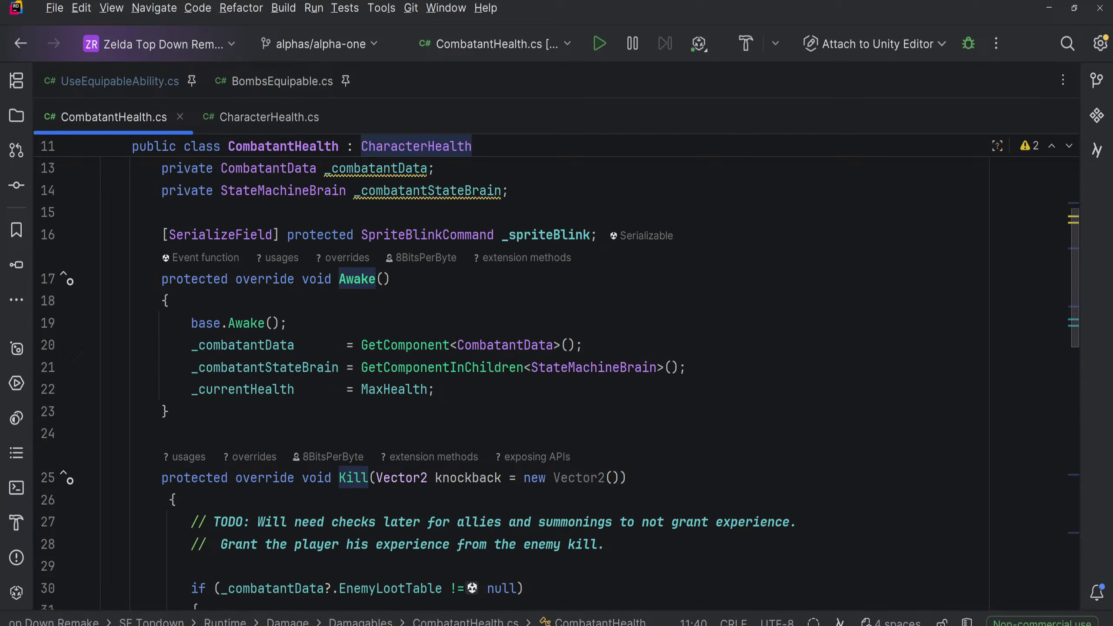
scroll(543, 373, up, 4)
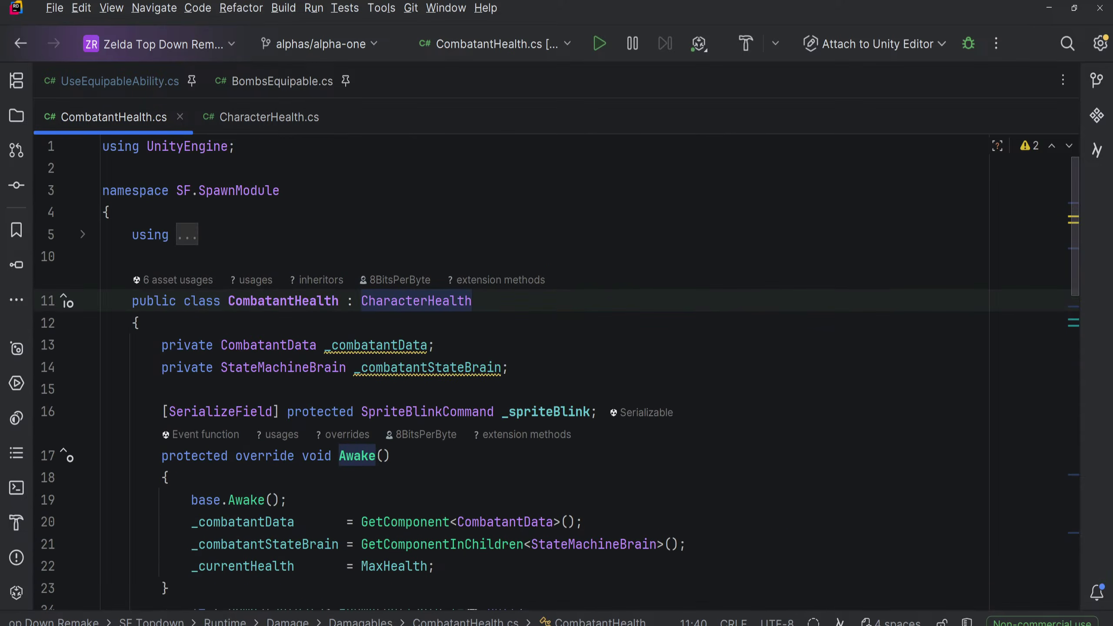
Step: Go through the CharacterHealth declaration to its Health base class, fold the CurrentHealth property, and read through the fields
key(Right)
ctrl+click(398, 304)
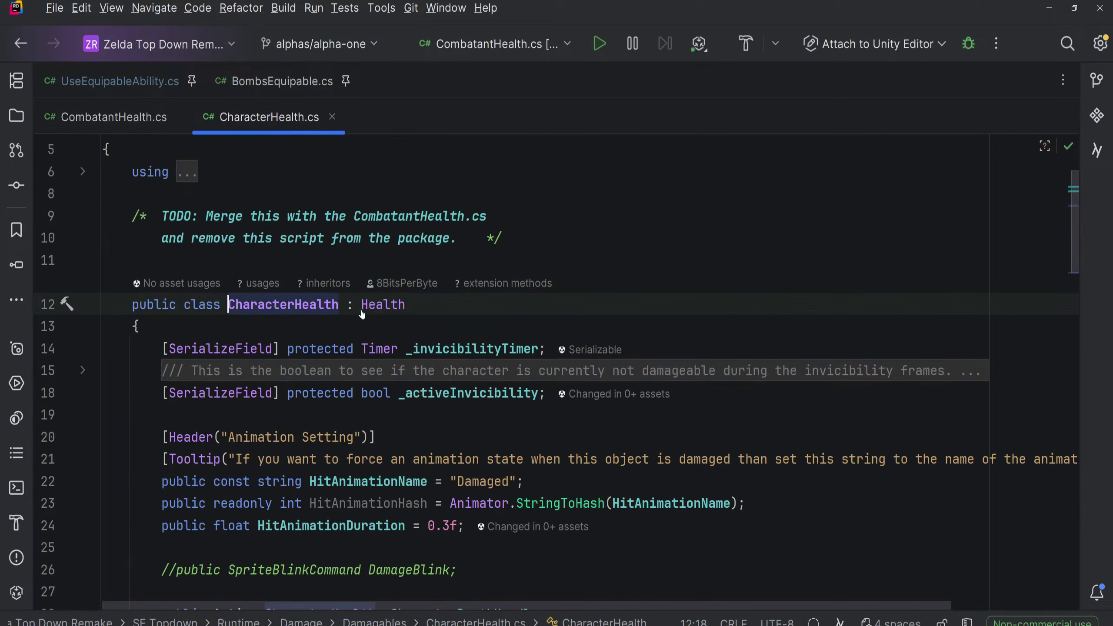
ctrl+click(367, 306)
scroll(367, 313, down, 8)
scroll(366, 312, up, 5)
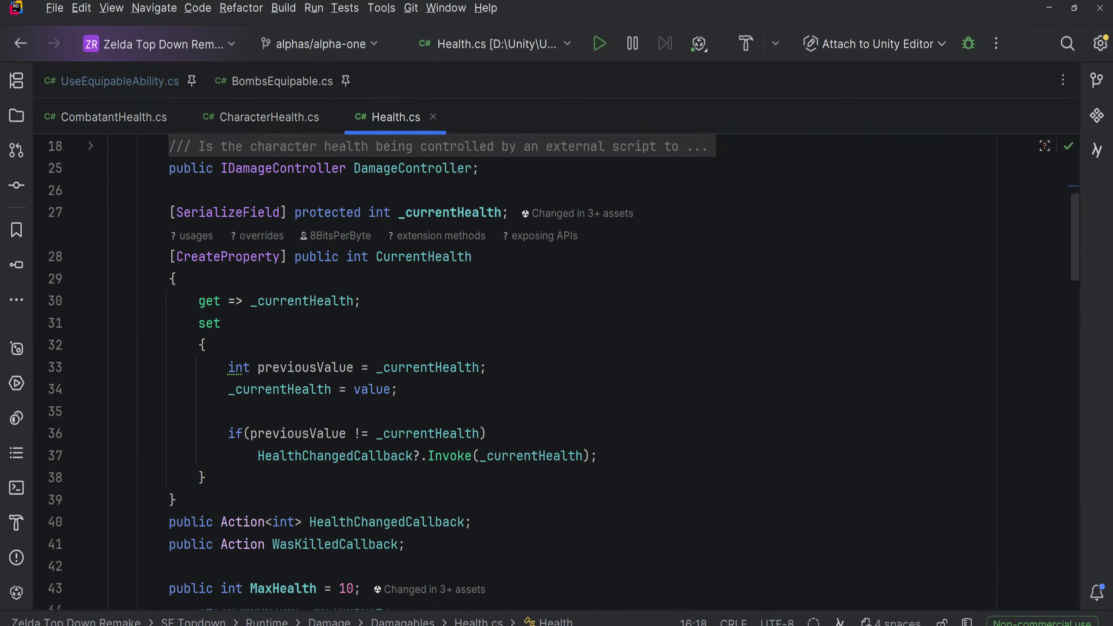
click(91, 258)
scroll(76, 368, down, 3)
scroll(74, 368, up, 5)
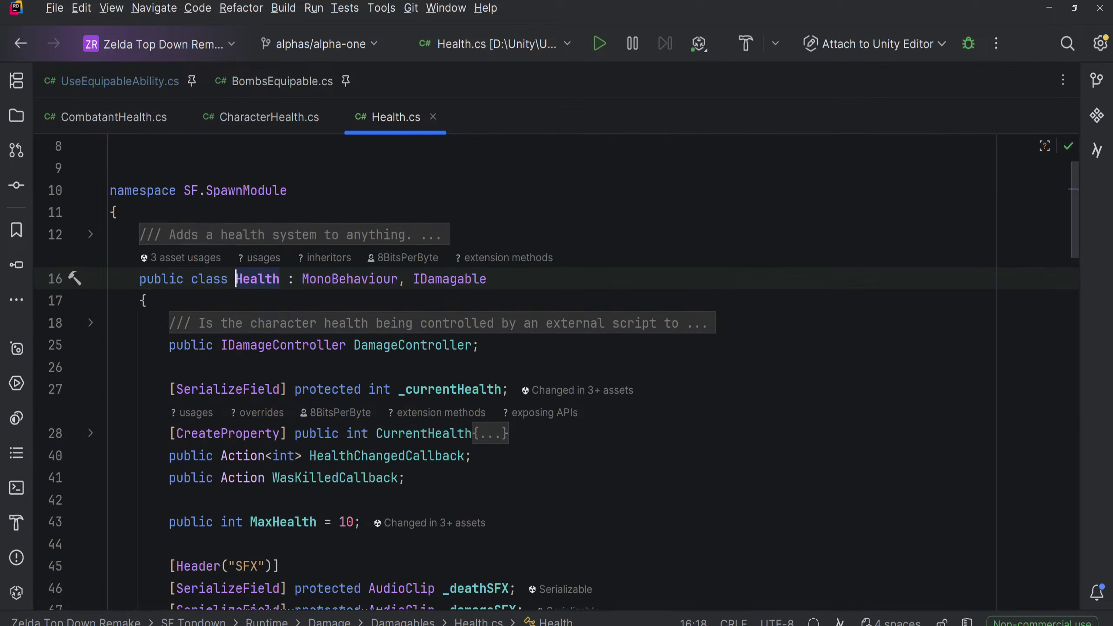
scroll(72, 366, down, 5)
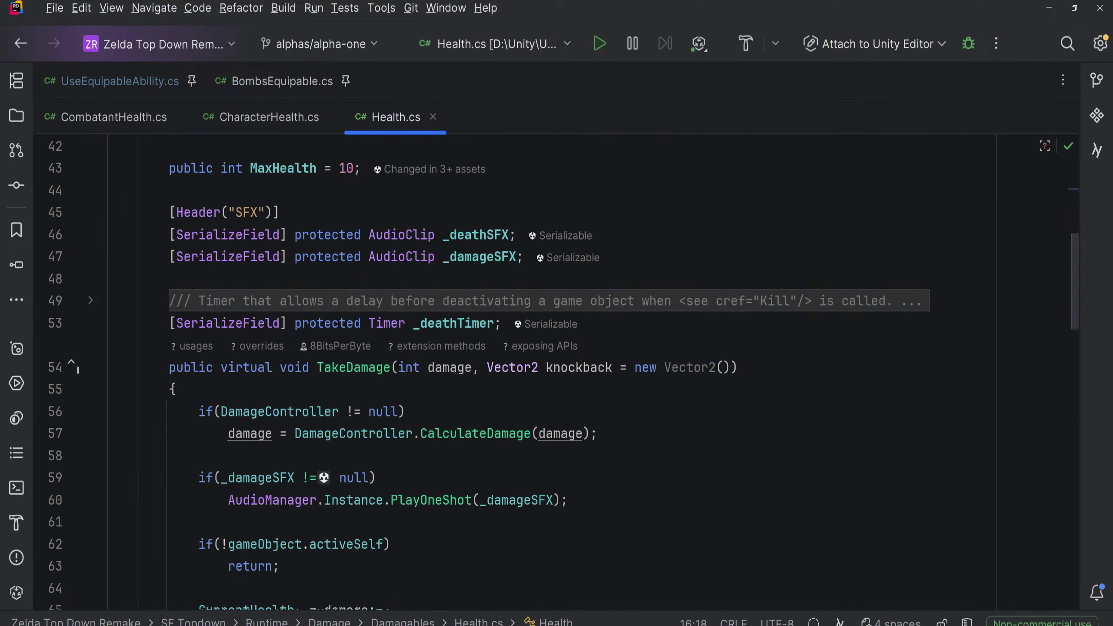
Step: Copy the serialized _deathTimer field onto a new line above TakeDamage and change the copy's type to GameObject
click(502, 324)
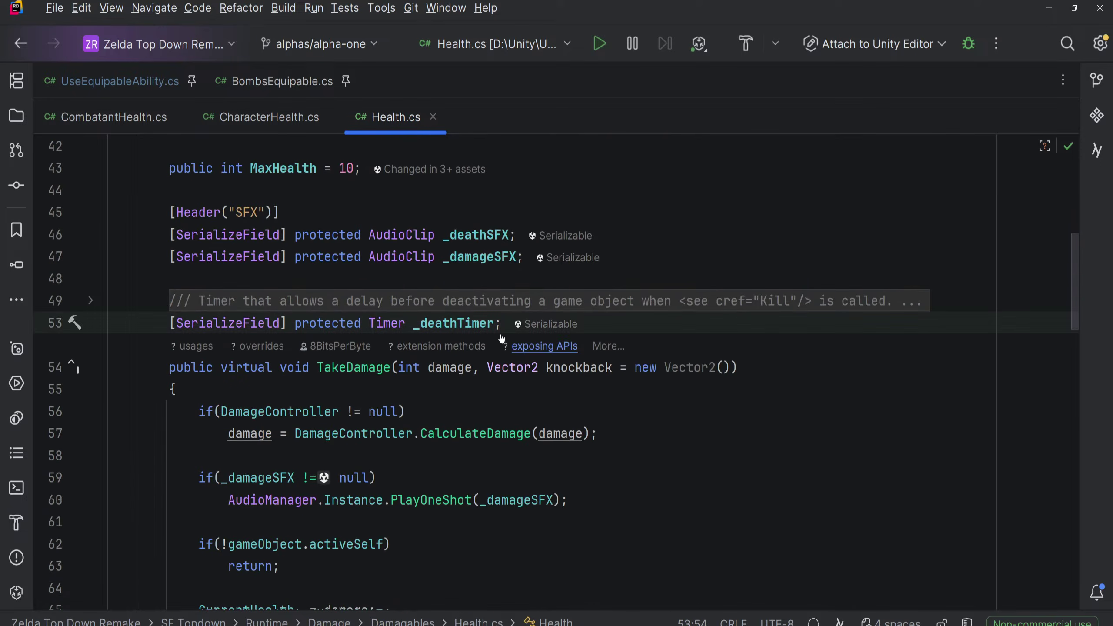
key(Return)
key(Return)
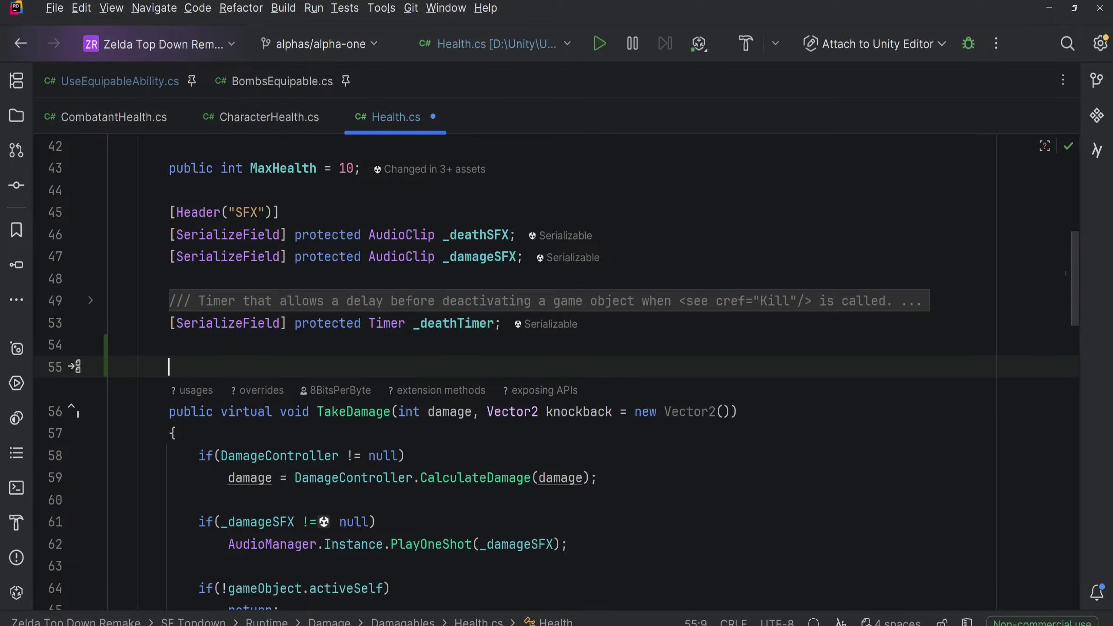
drag(501, 323, 169, 323)
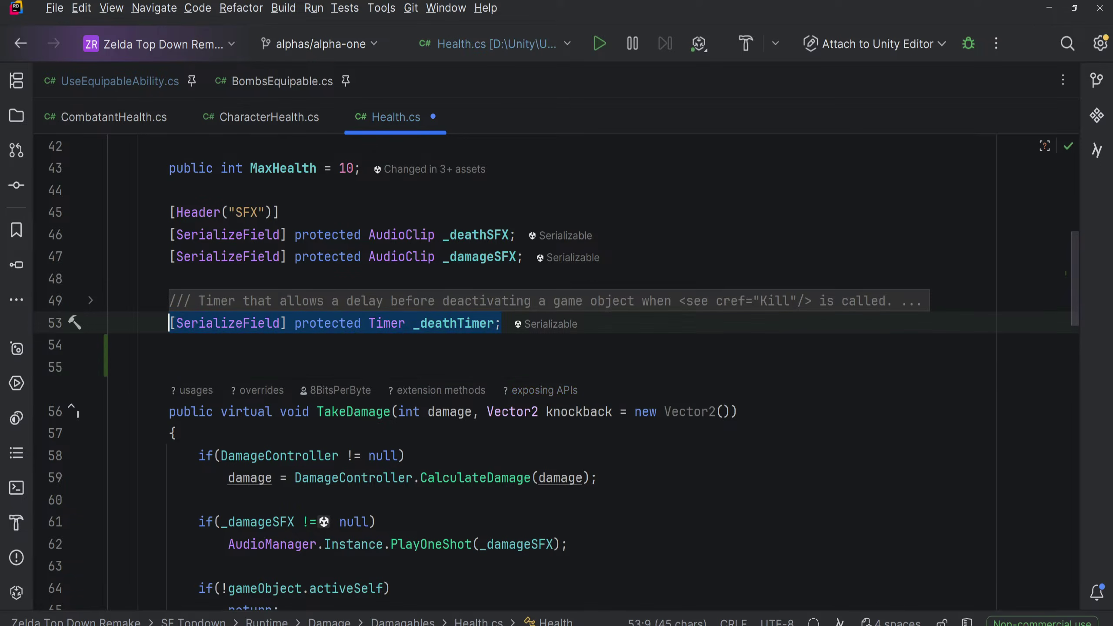
key(ctrl+c)
click(170, 368)
key(ctrl+v)
click(332, 368)
double_click(387, 368)
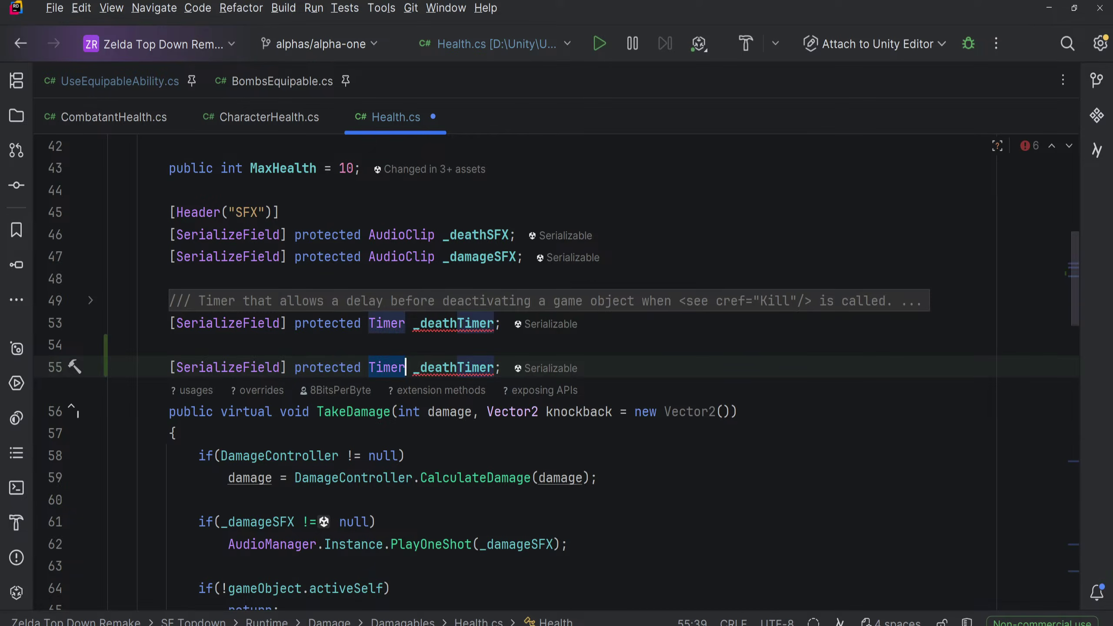
text(GameObject)
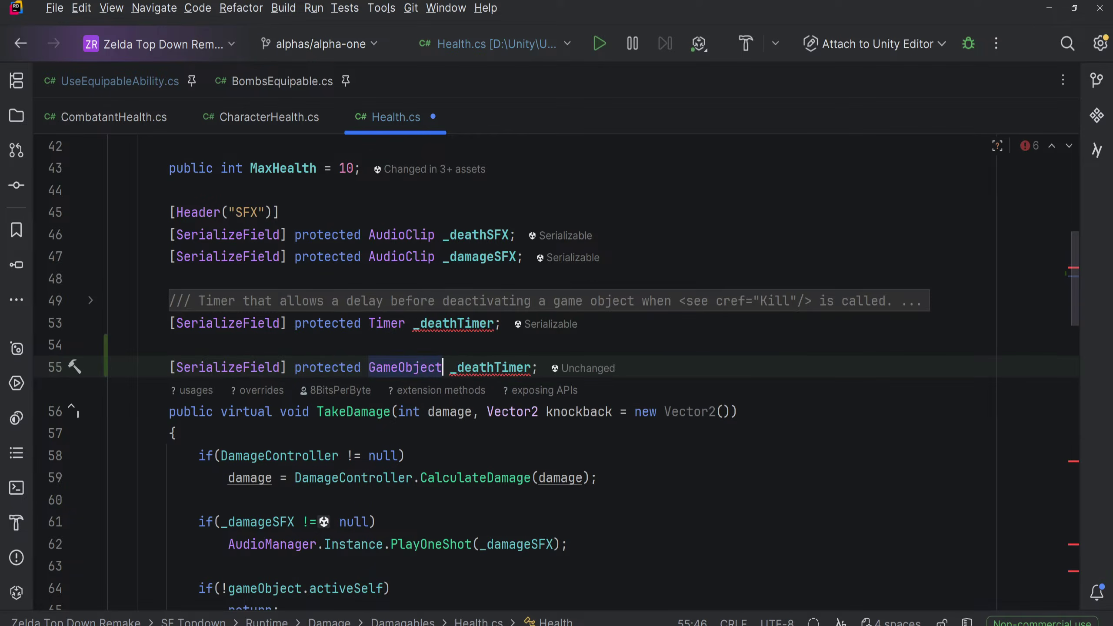
Step: Rename the new GameObject field as _deathVFX and remove the blank line separating it from _deathTimer
double_click(502, 367)
text(_dea)
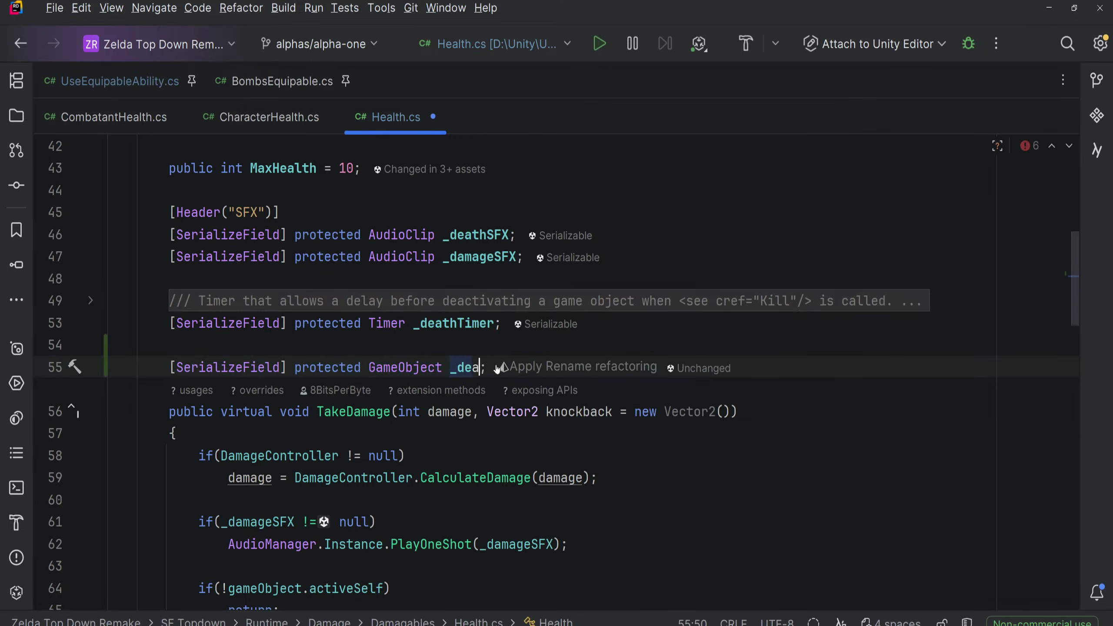
text(th)
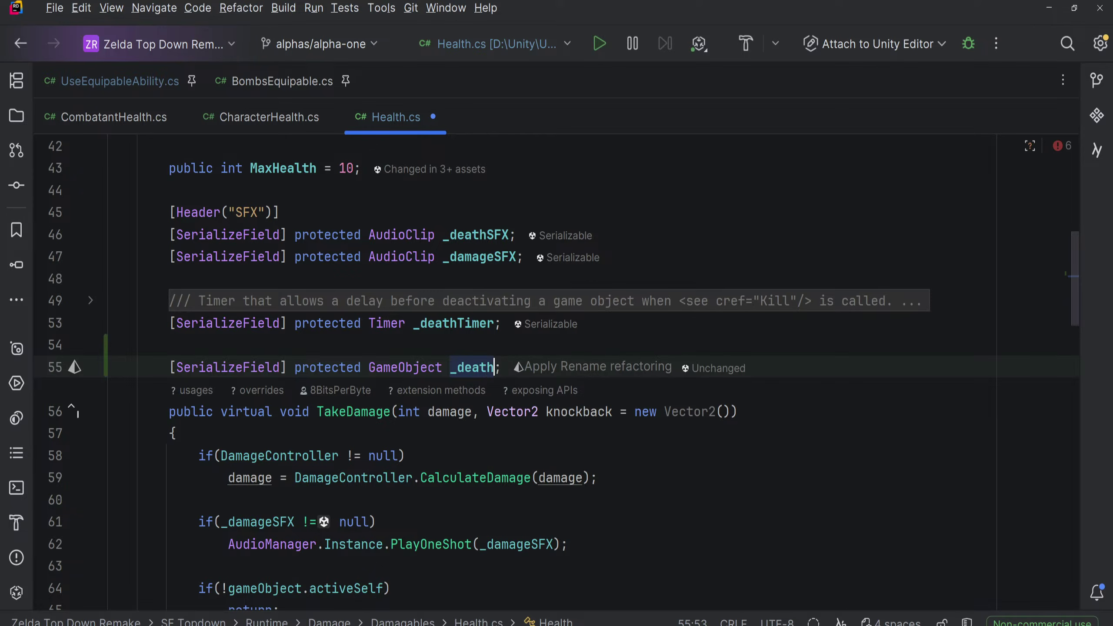
text(VFX)
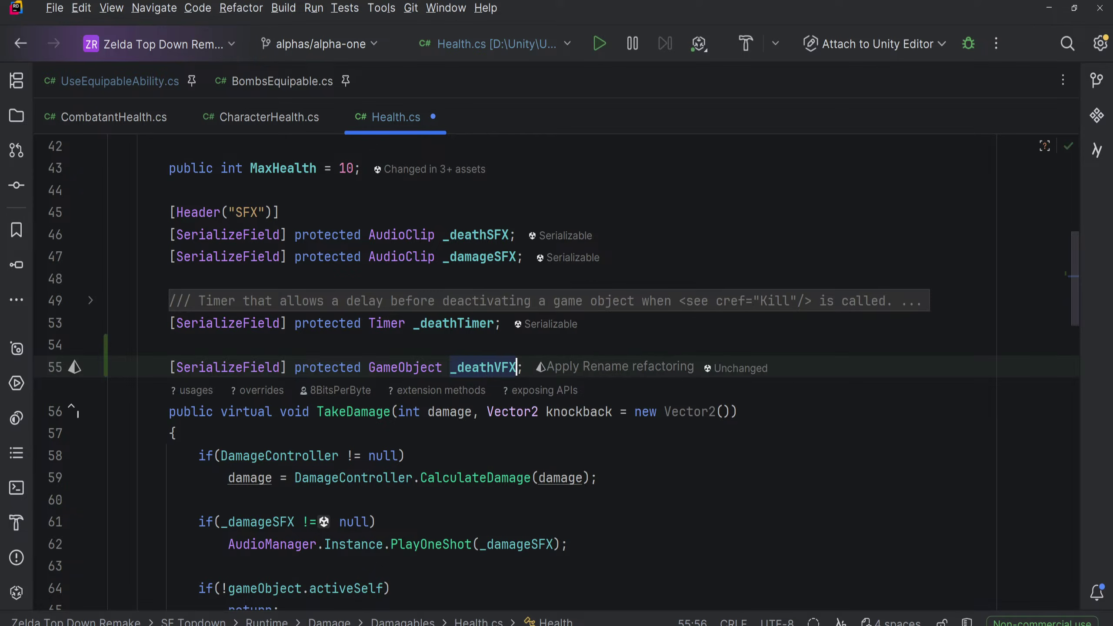
key(Up)
key(BackSpace)
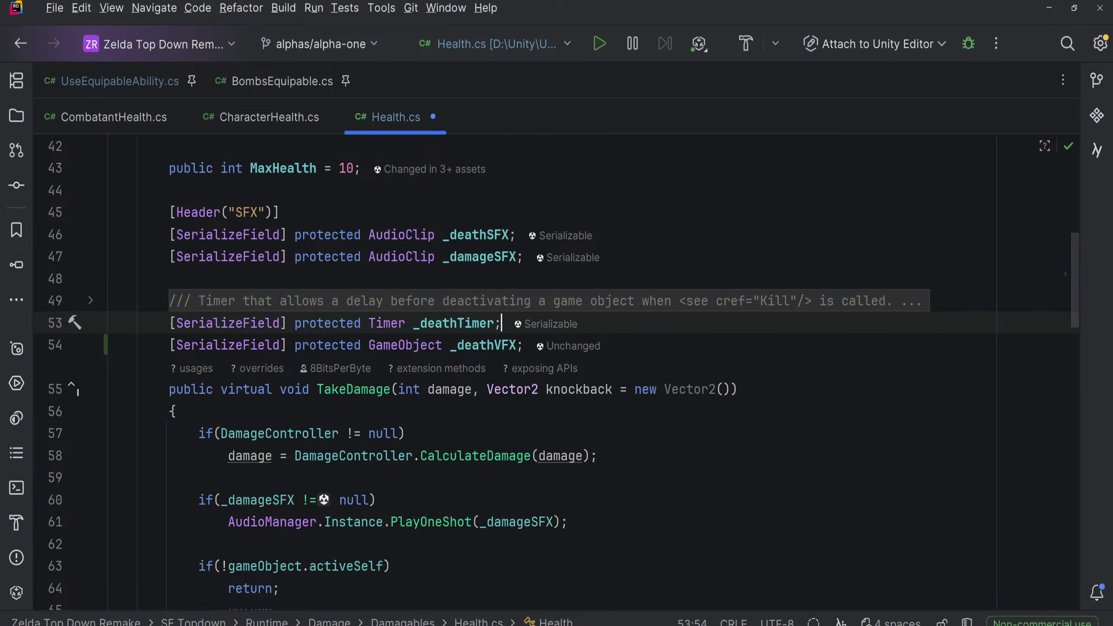
key(Down)
key(End)
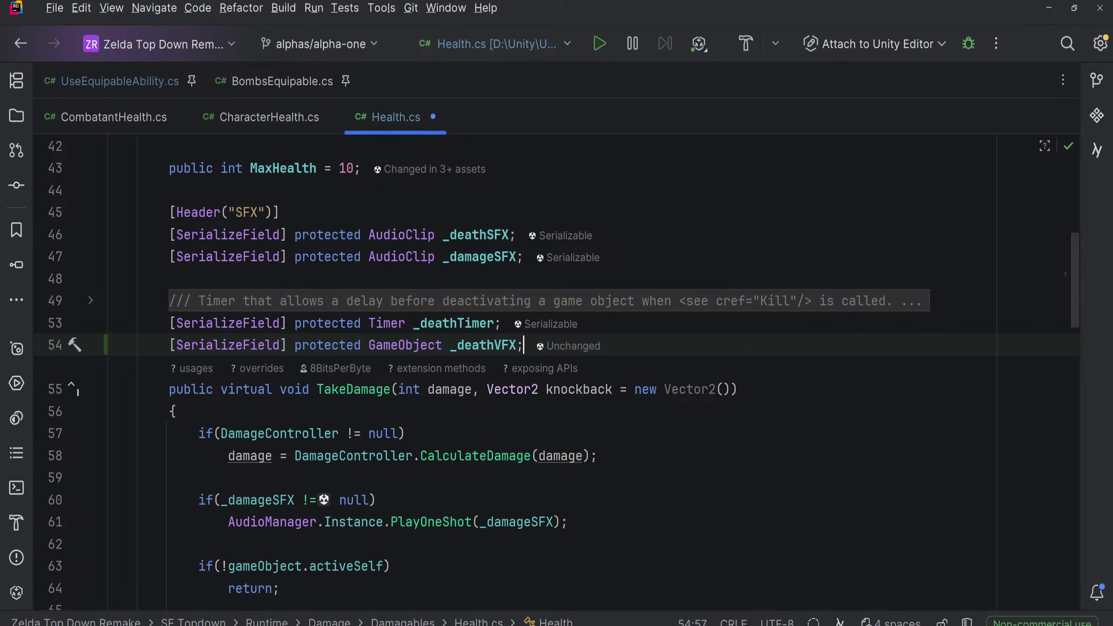
Step: Delete the _deathVFX field line from the Health class and save the script
key(Return)
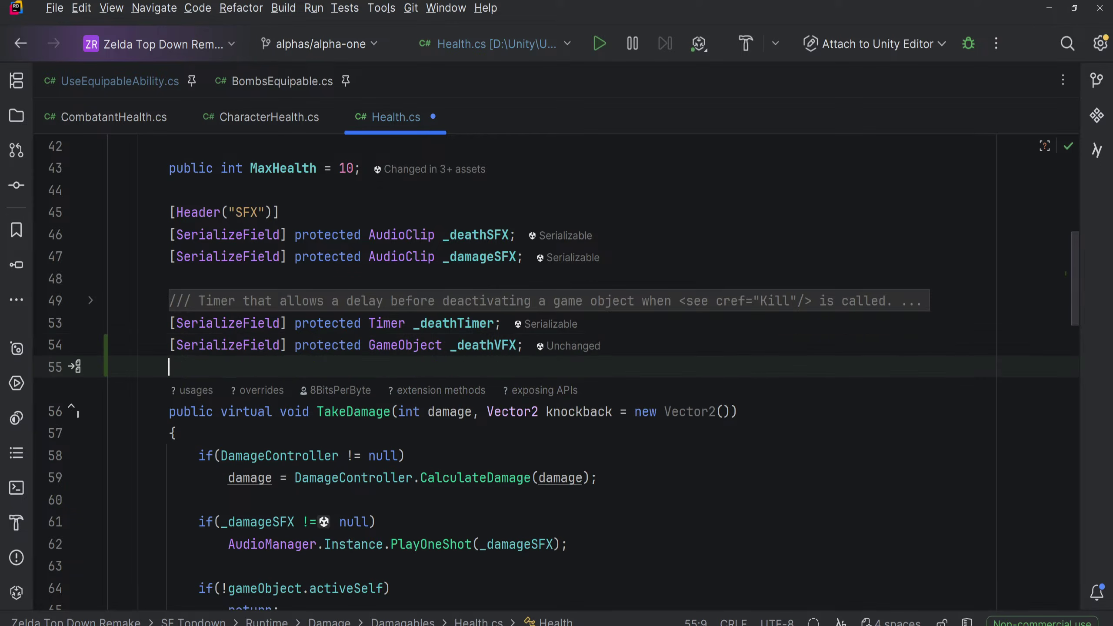
key(BackSpace)
drag(523, 345, 169, 345)
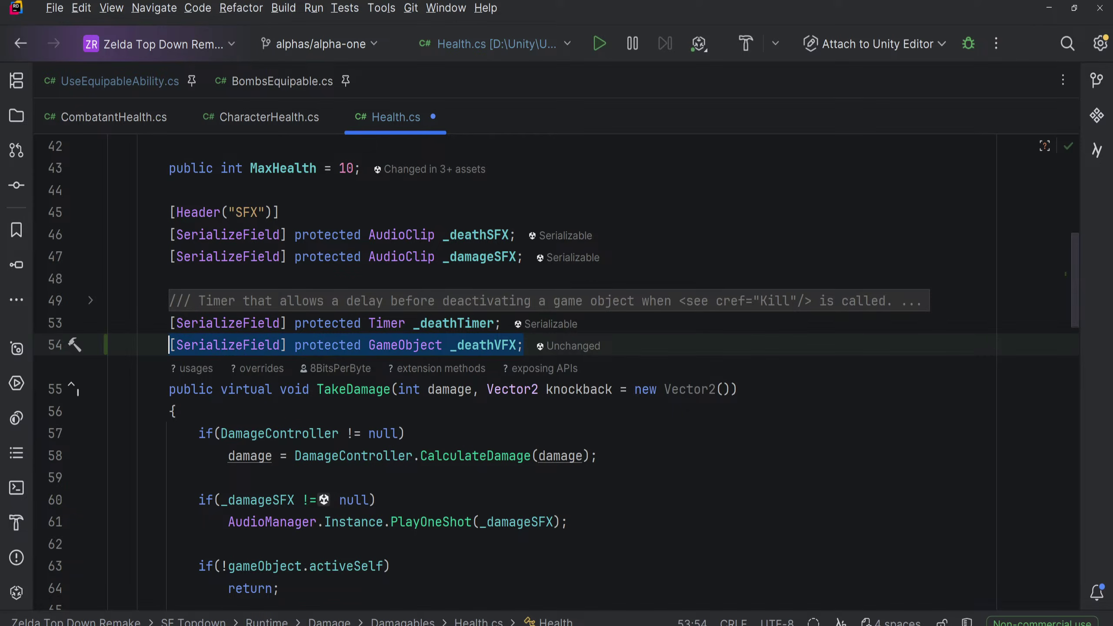
key(BackSpace)
key(BackSpace)
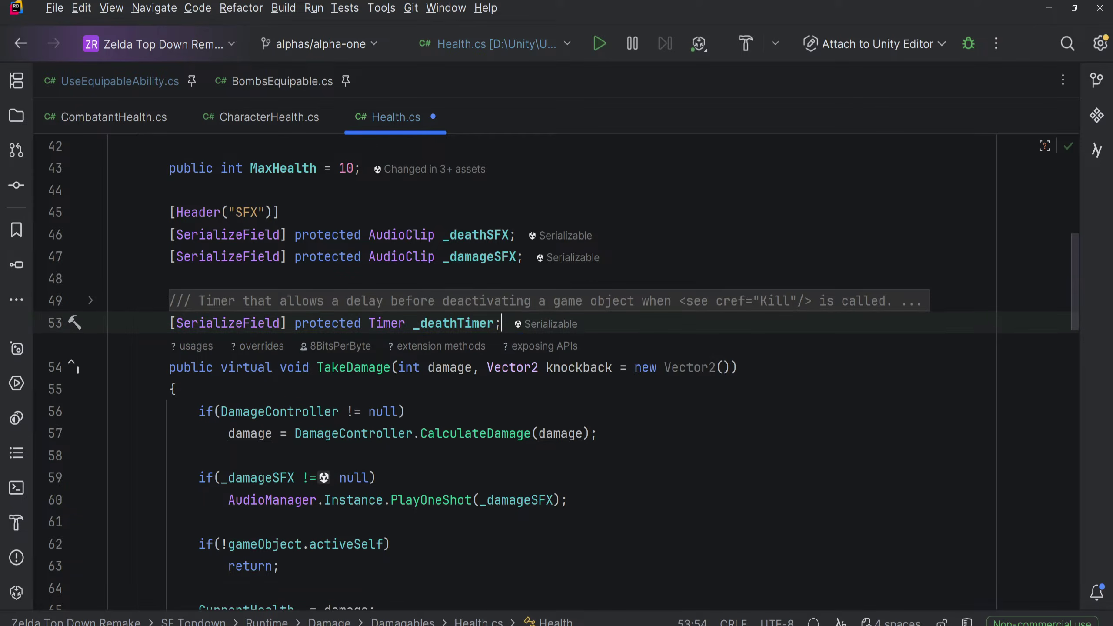
key(ctrl+s)
Step: Switch to Unity and widen the Inspector showing the Stalfos prefab's components
key(alt+Tab)
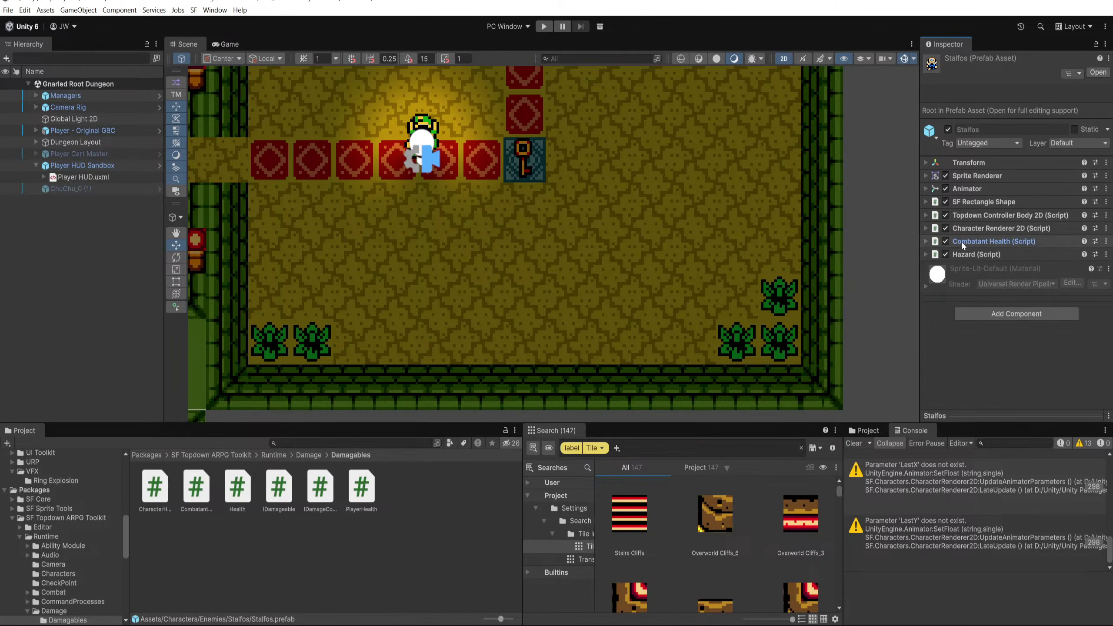
drag(920, 175, 788, 174)
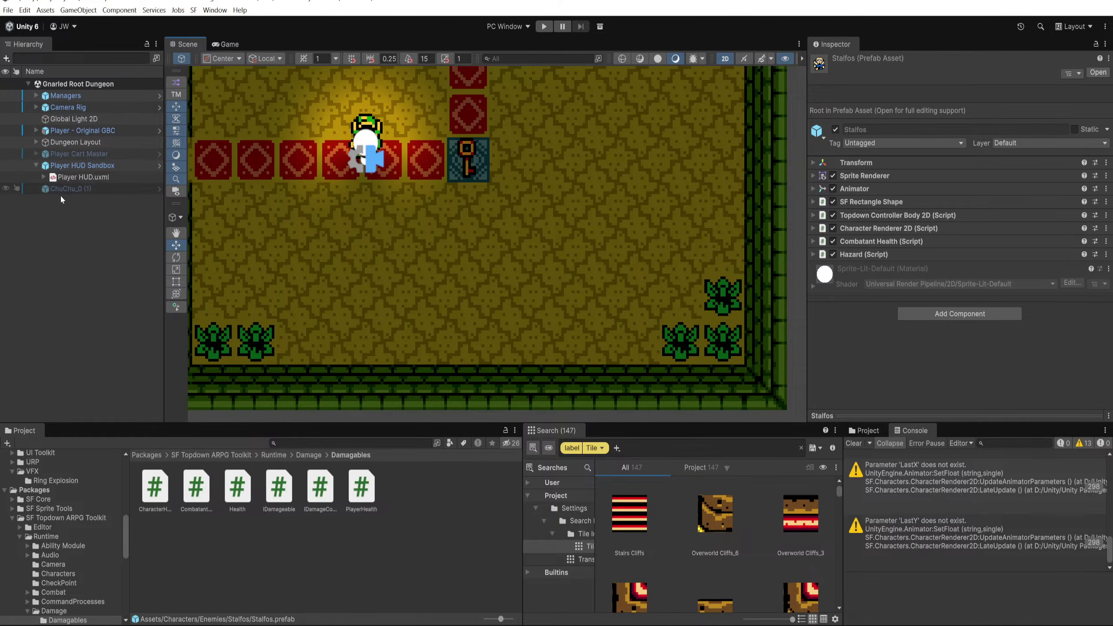
click(883, 242)
click(883, 242)
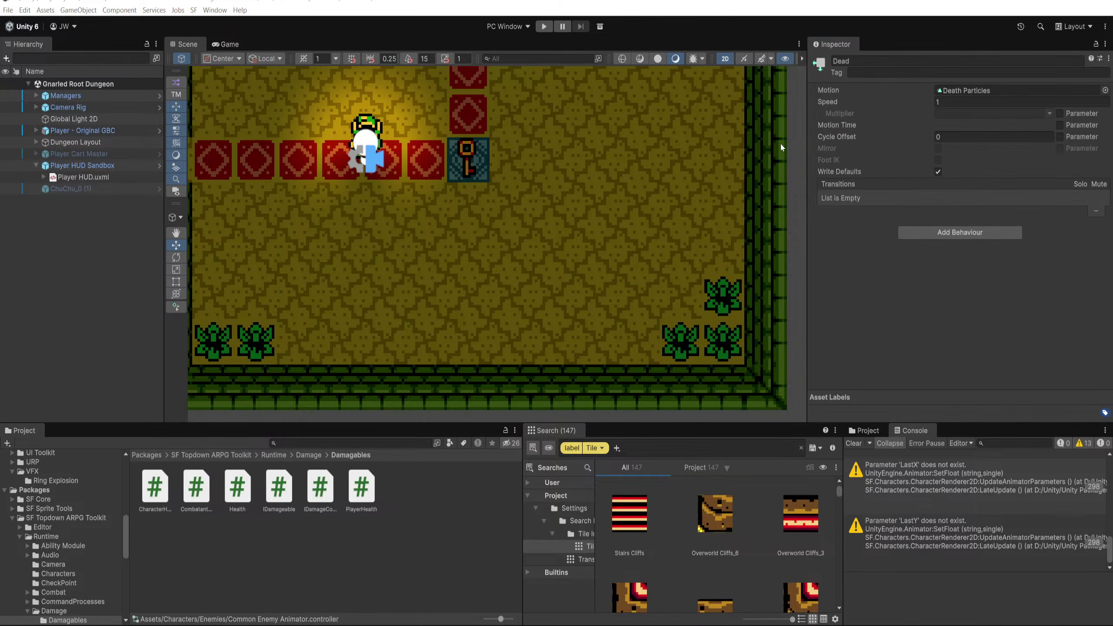
Step: Select the Death Particles clip used by the Dead state and dock the Animation window beside the Game view
click(953, 92)
click(154, 495)
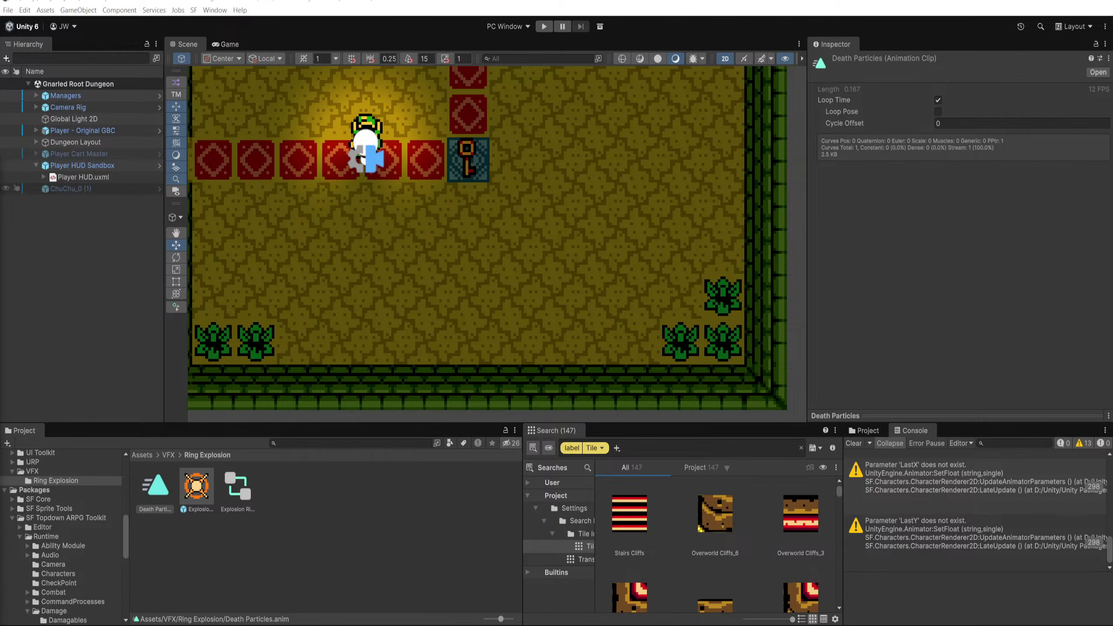
drag(0, 127, 264, 52)
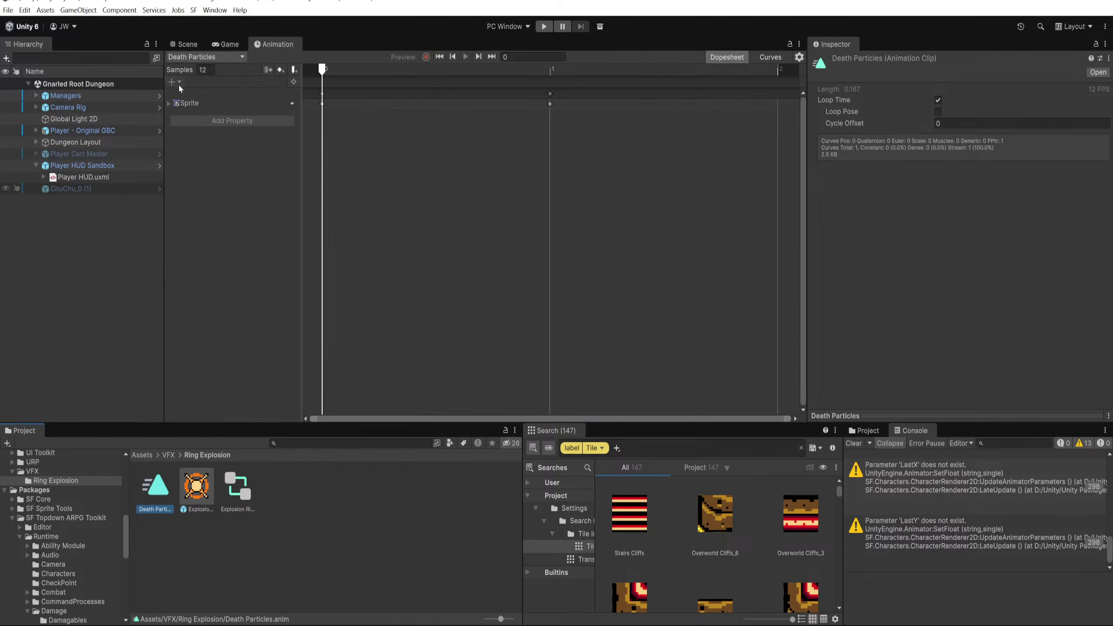
Step: Expand the Sprite track of Death Particles, then move its second keyframe to frame 4 and its first to frame 2
click(168, 104)
scroll(489, 140, down, 5)
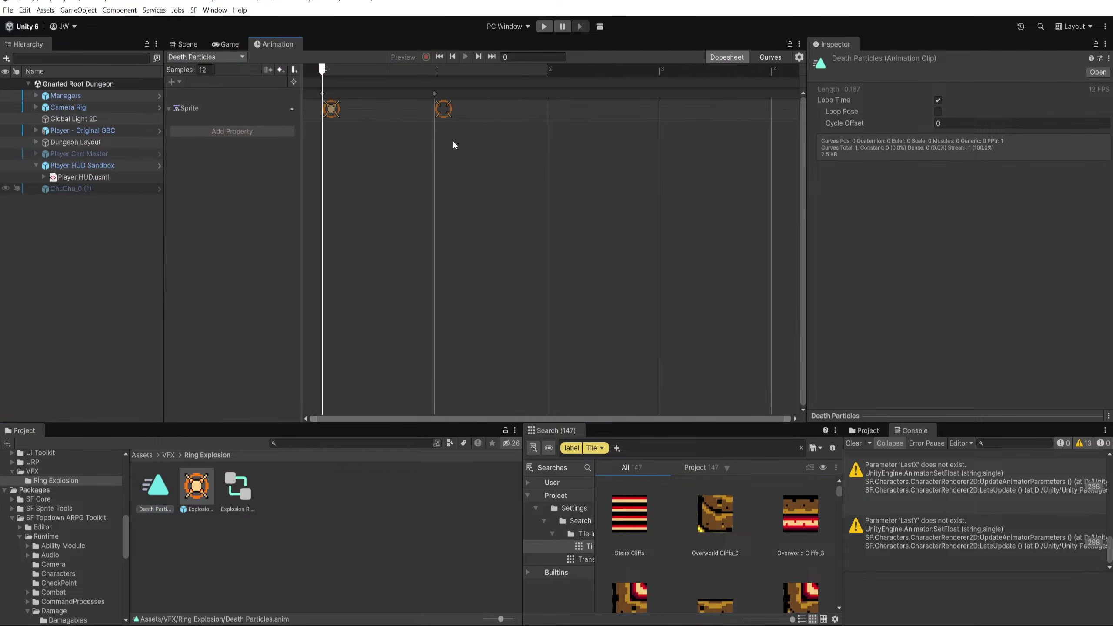
scroll(454, 145, down, 1)
drag(425, 109, 705, 109)
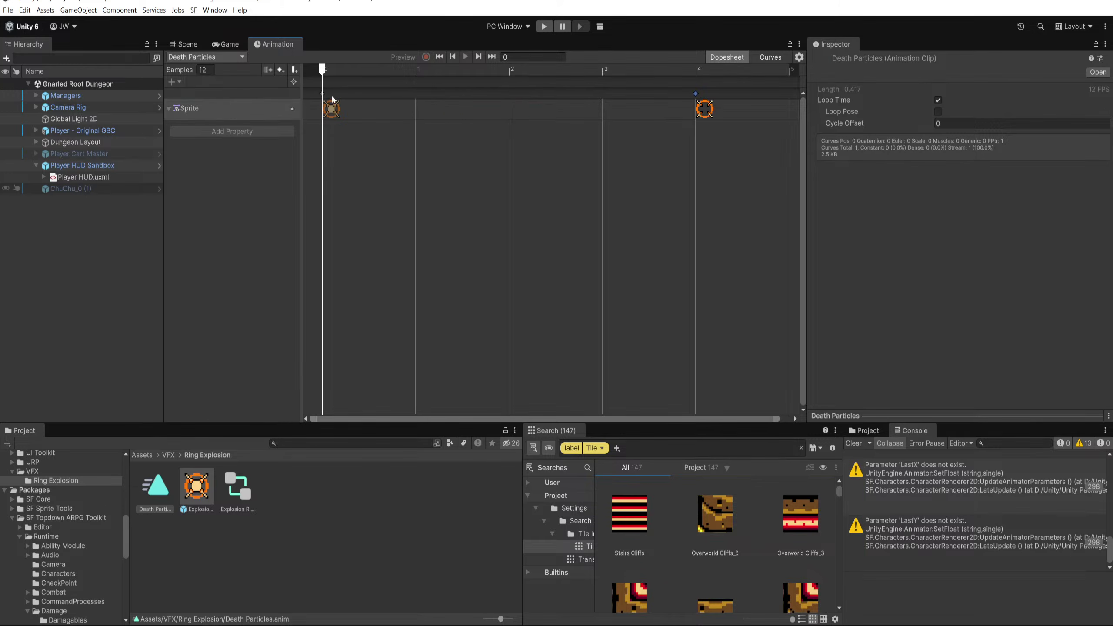
drag(333, 99, 519, 100)
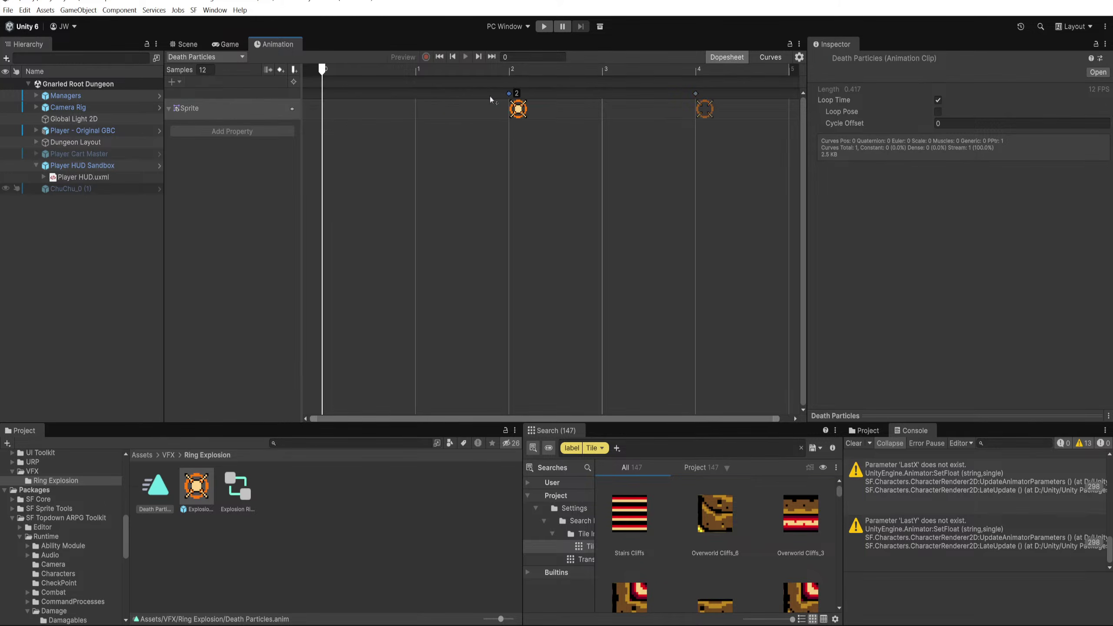
Step: Locate the Explosion Ring prefab's sprite in the VFX folder and try to add the smoke sprite at frame 0 of Death Particles
click(180, 501)
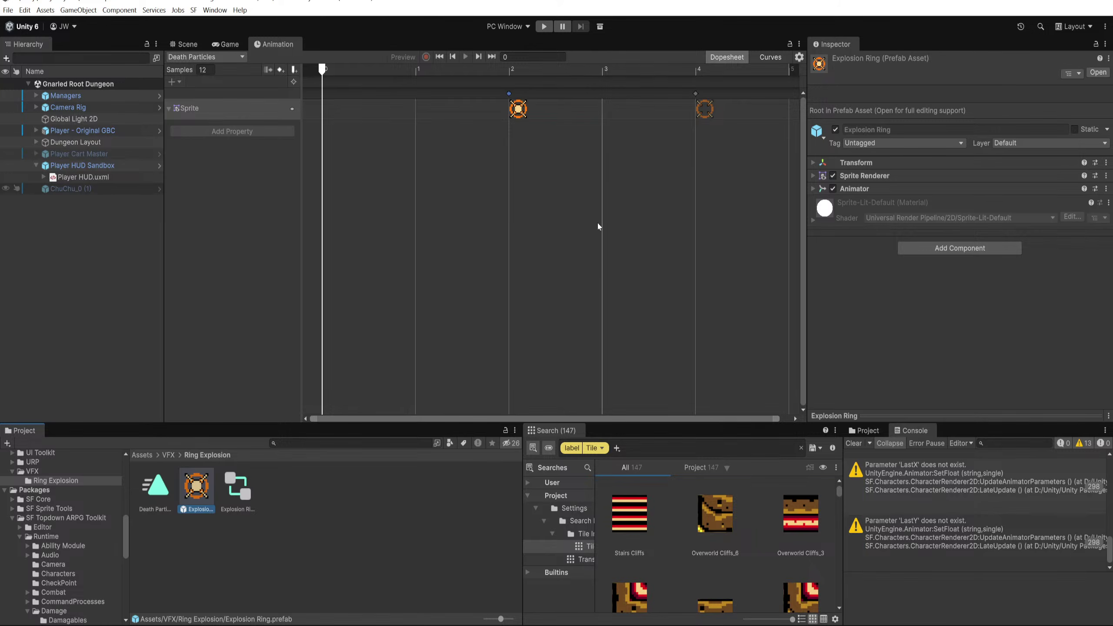
click(879, 177)
drag(951, 191, 415, 225)
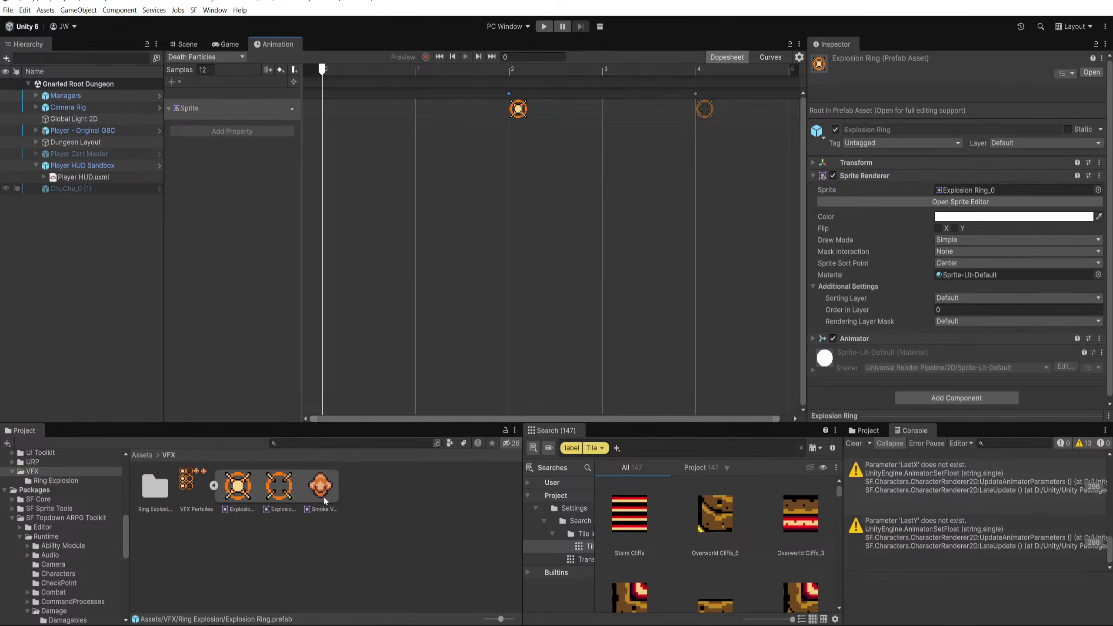
drag(325, 502, 330, 105)
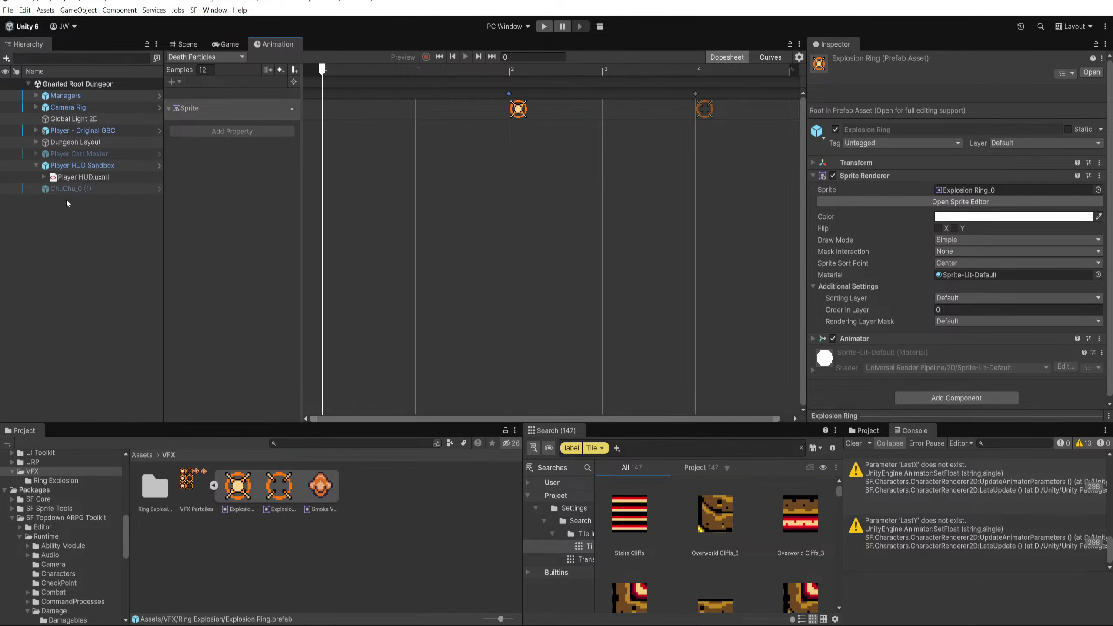
Step: Search the project assets for "stal" and place the Stalfos prefab in the Gnarled Root Dungeon scene
click(352, 446)
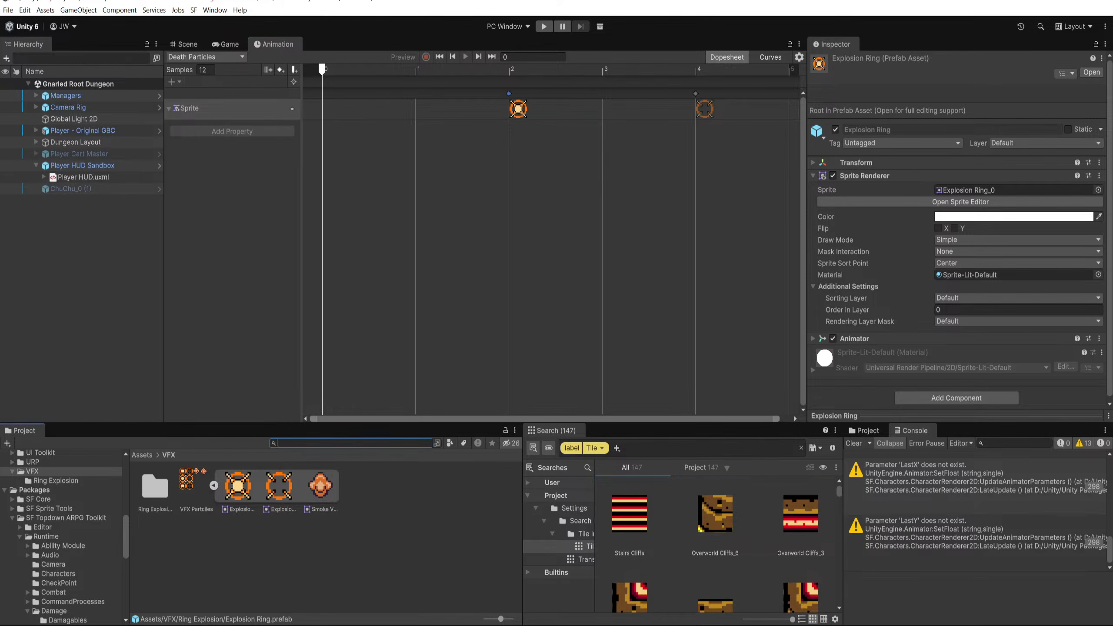
text(stlafos)
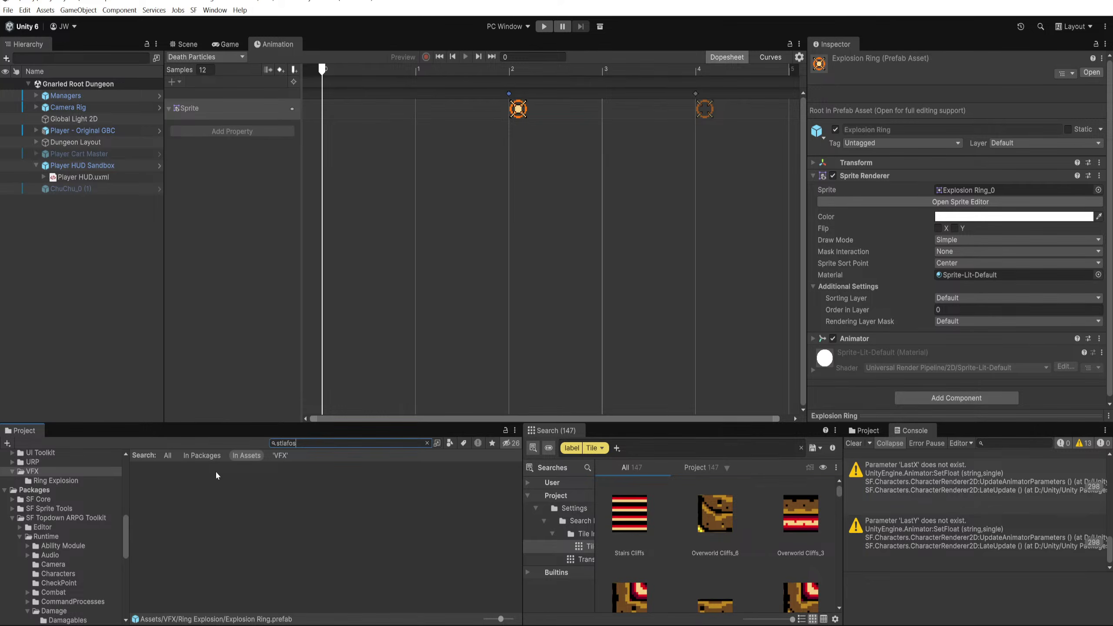
double_click(287, 443)
text(stal)
click(206, 481)
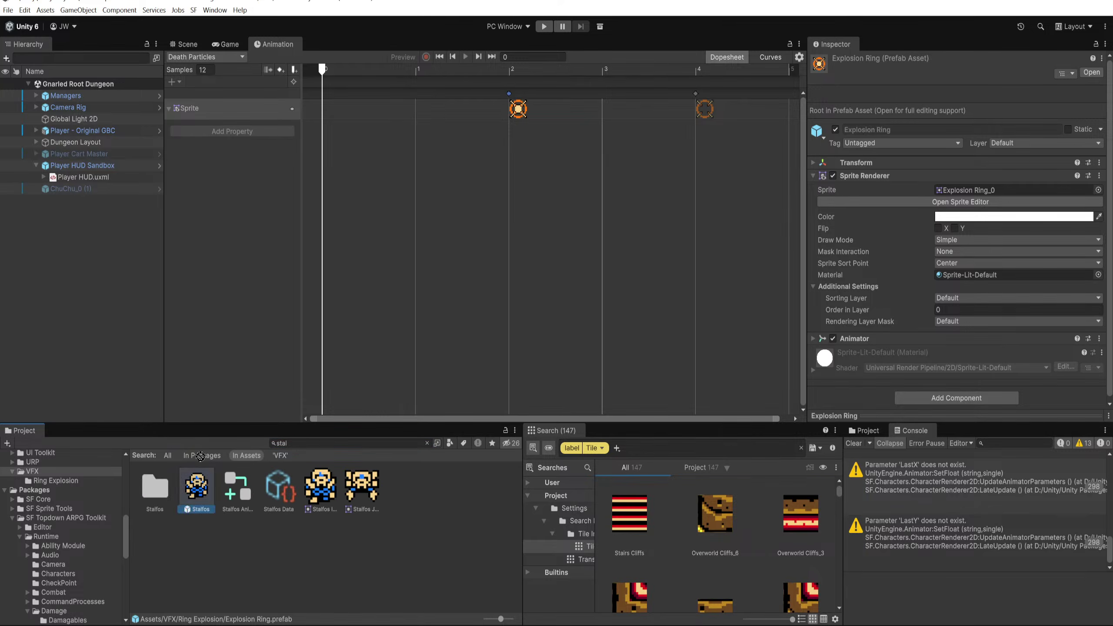
drag(200, 457, 103, 221)
Step: Add the Smoke VFX sprite at frame 0 of the Stalfos Sprite track in Death Particles and widen the Console panel
click(241, 108)
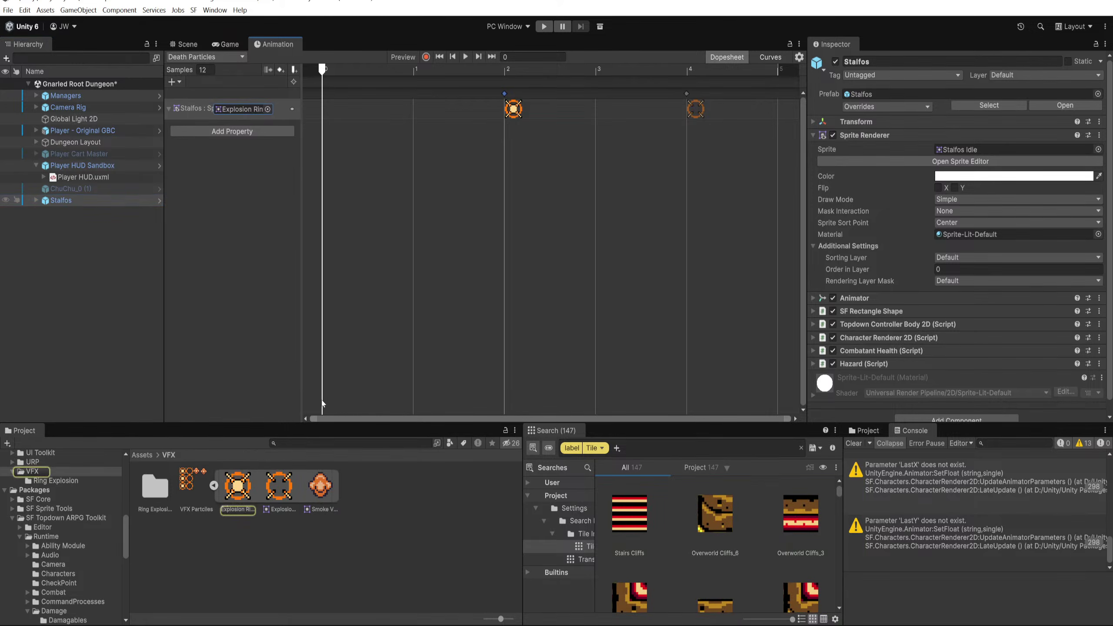
drag(320, 486, 329, 115)
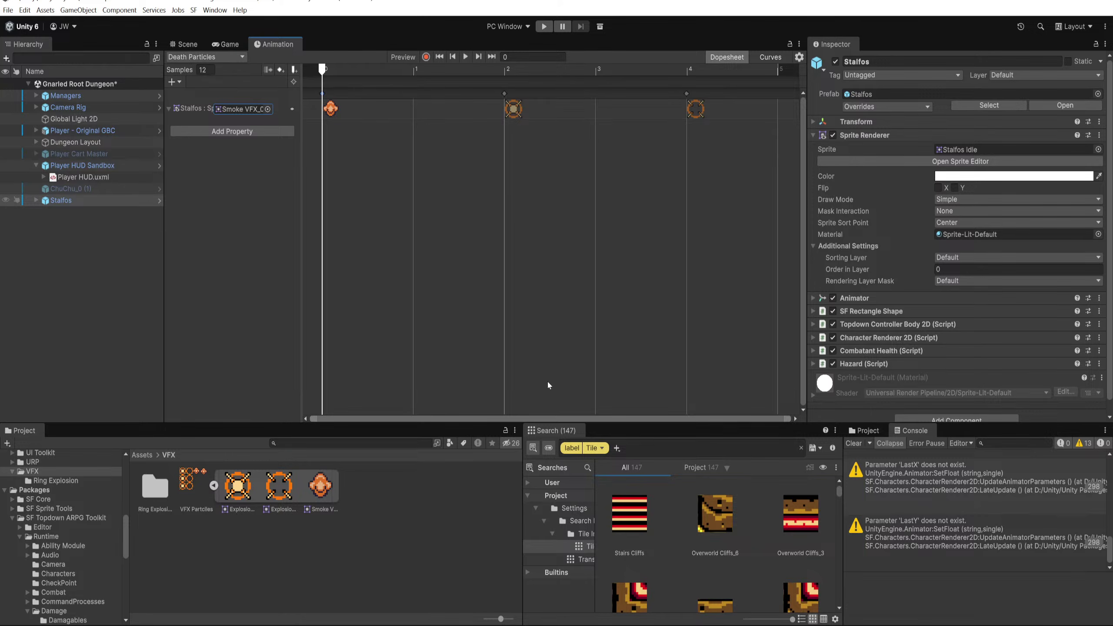
drag(524, 455, 417, 455)
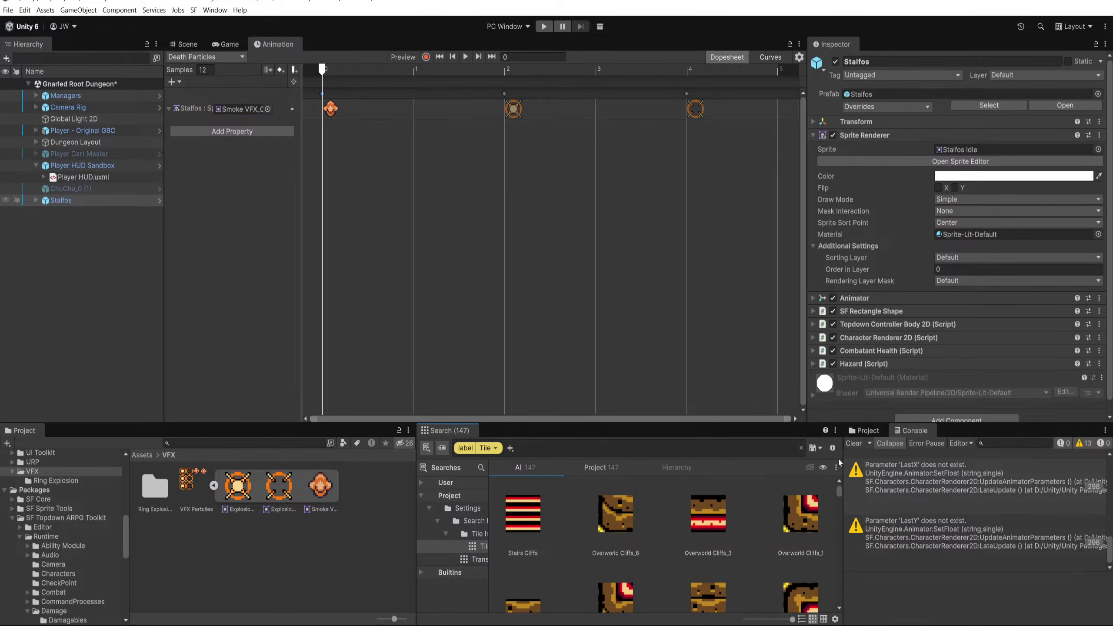
drag(841, 457, 748, 467)
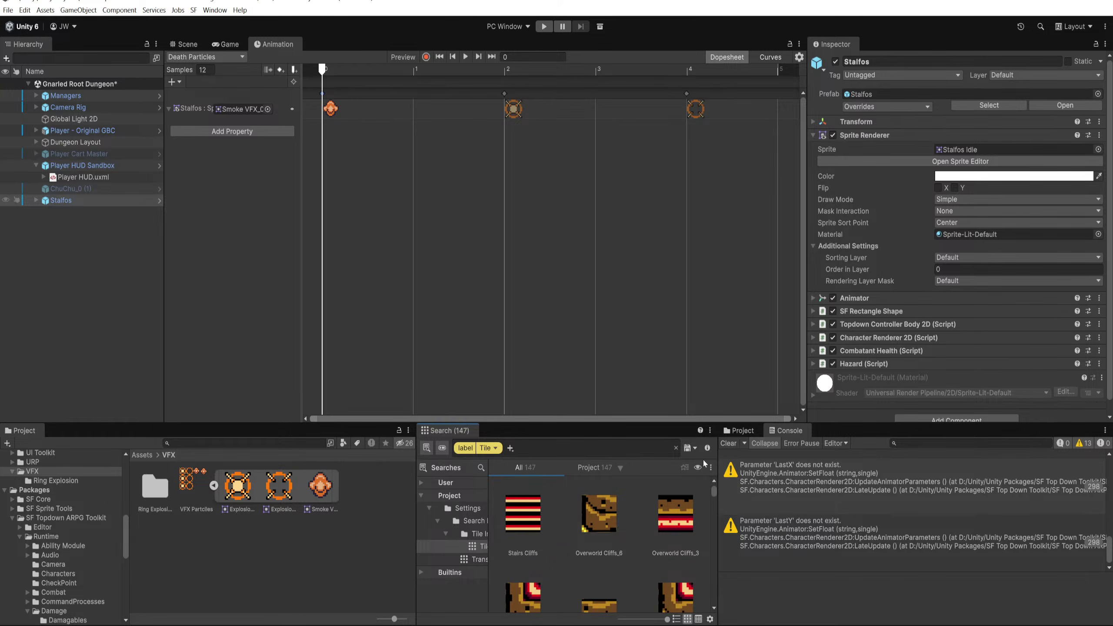
click(321, 486)
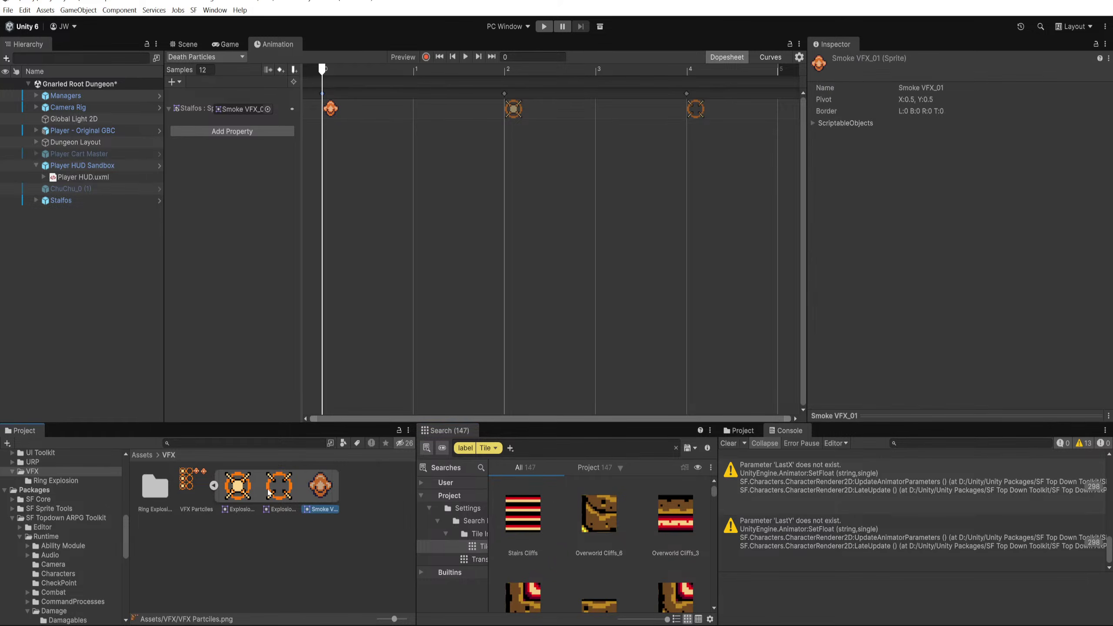
click(238, 486)
click(326, 493)
Step: Move the last explosion ring keyframe of Death Particles to frame 6 and the middle one to frame 3
scroll(605, 143, down, 8)
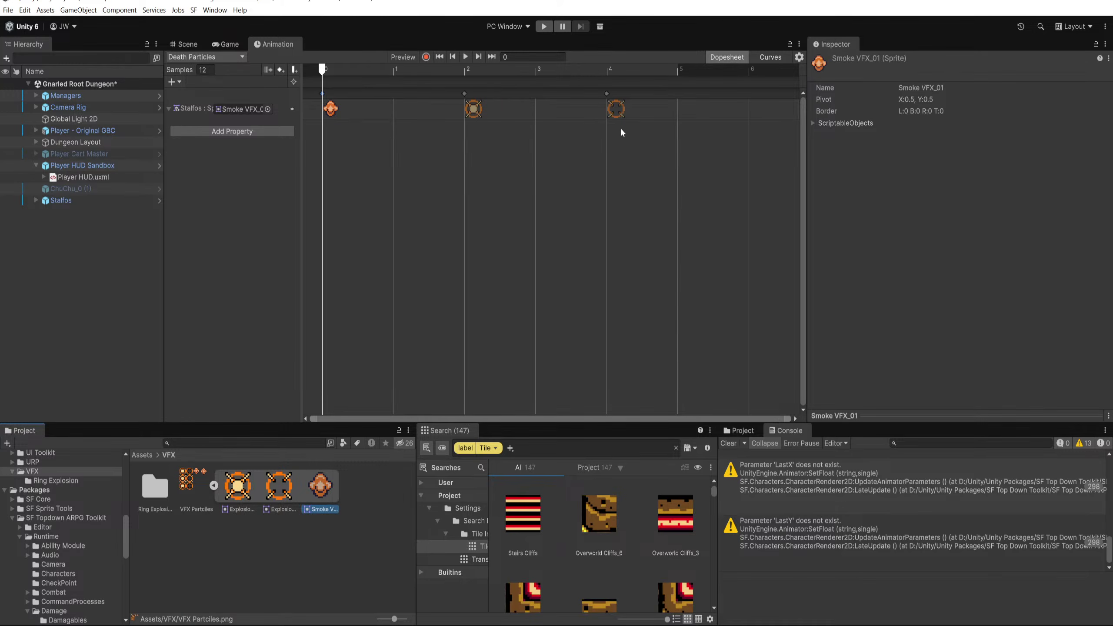
click(645, 96)
drag(620, 108, 725, 101)
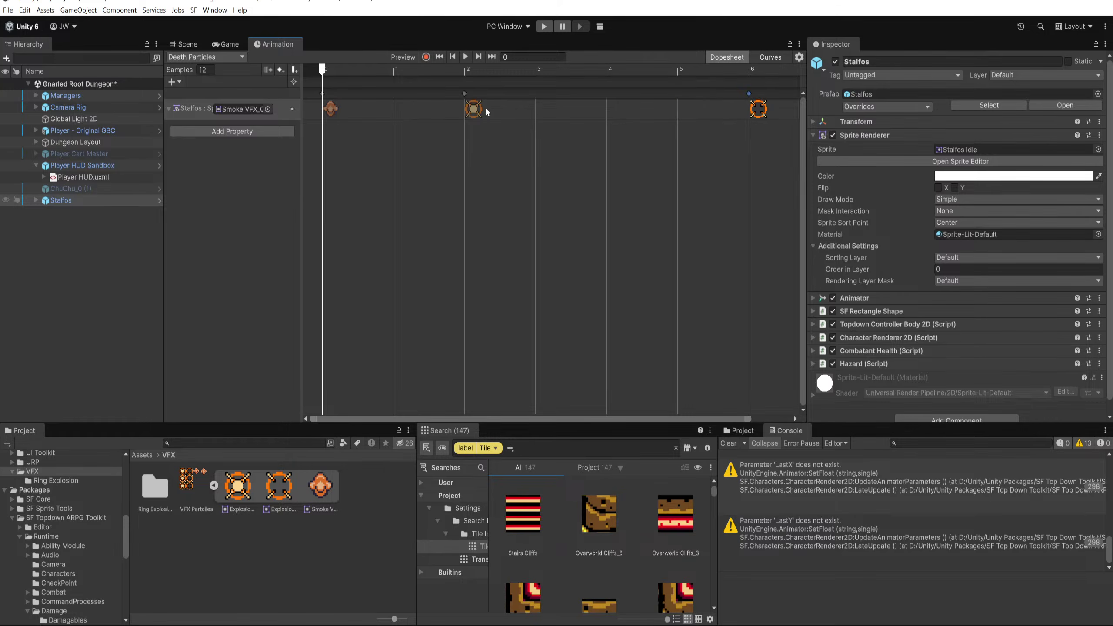
drag(474, 109, 542, 98)
Step: Play-test the dungeon, defeat the Stalfos enemies with the sword to check the death effect's timing, and stop play mode
click(183, 44)
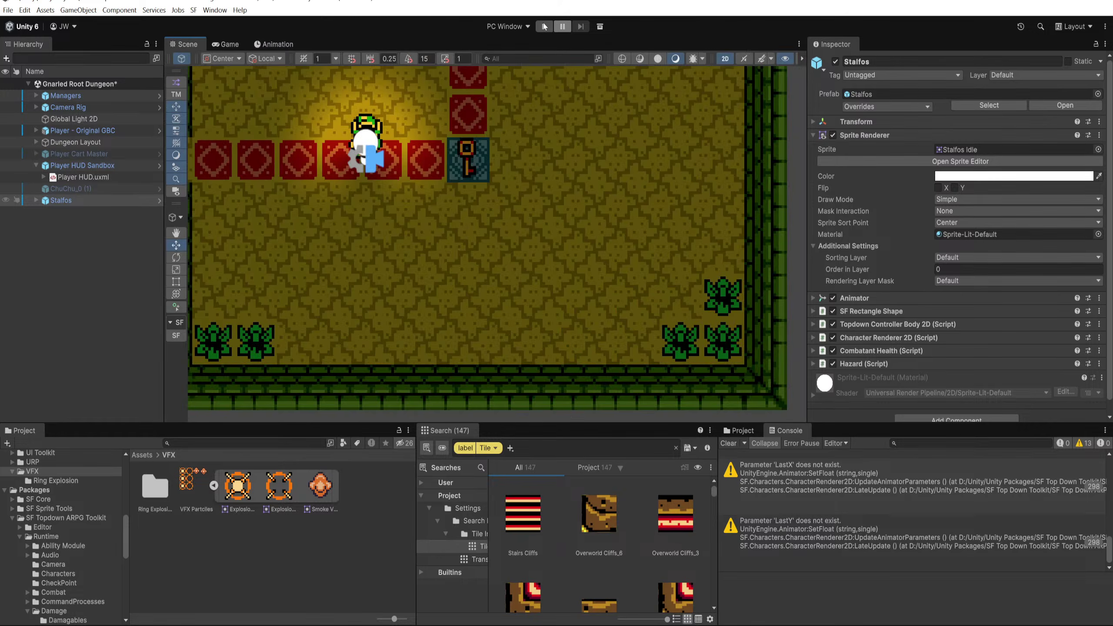
click(525, 26)
click(544, 27)
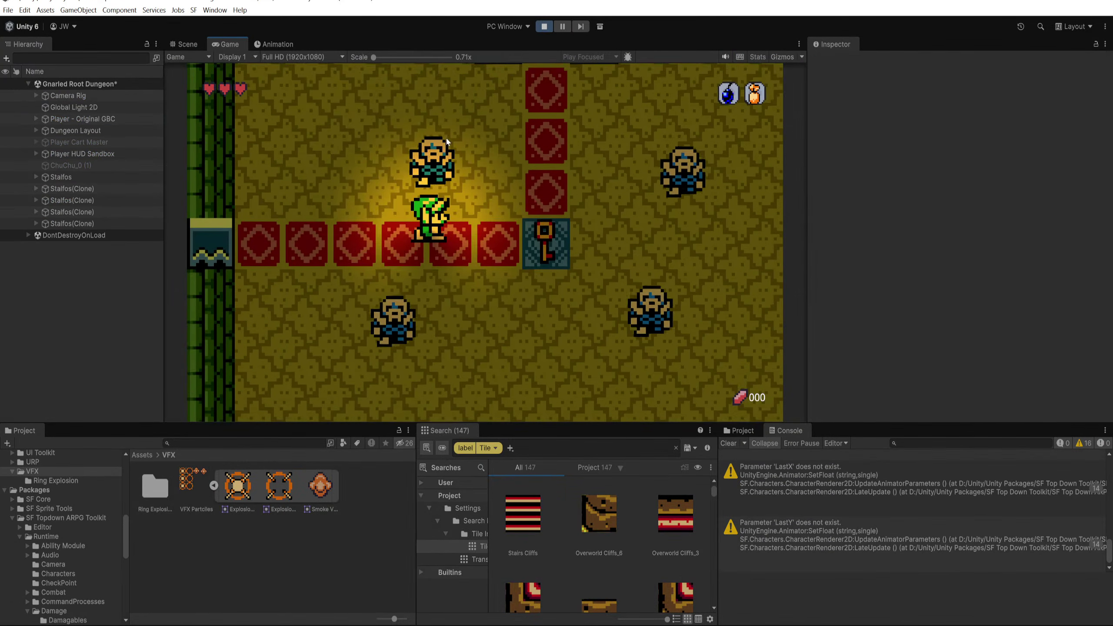
key(a)
key(w)
click(417, 175)
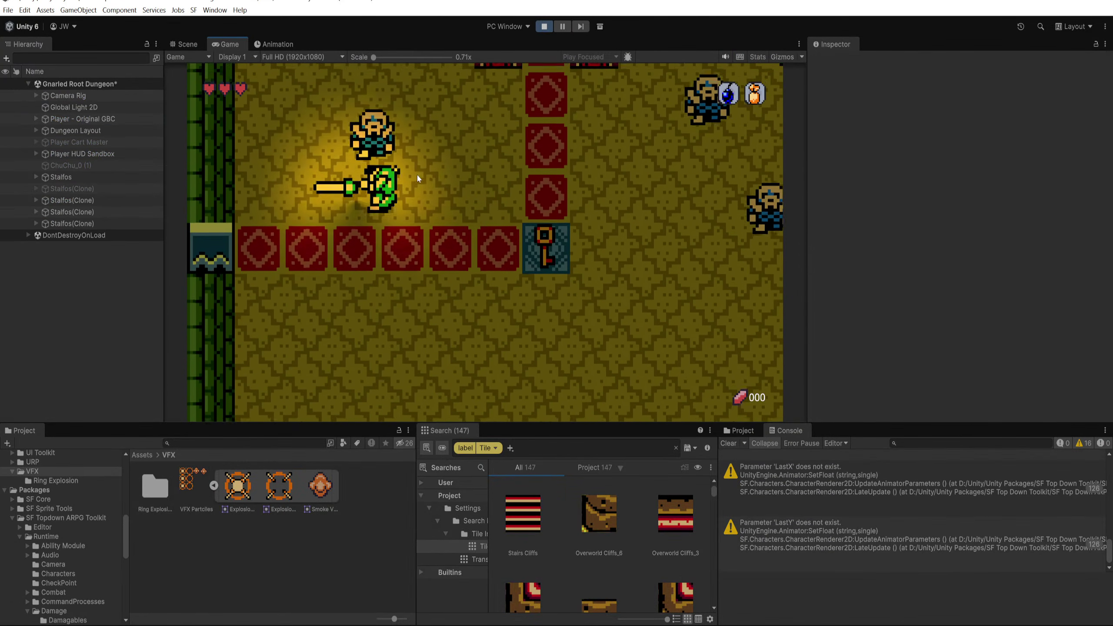
key(d)
click(644, 237)
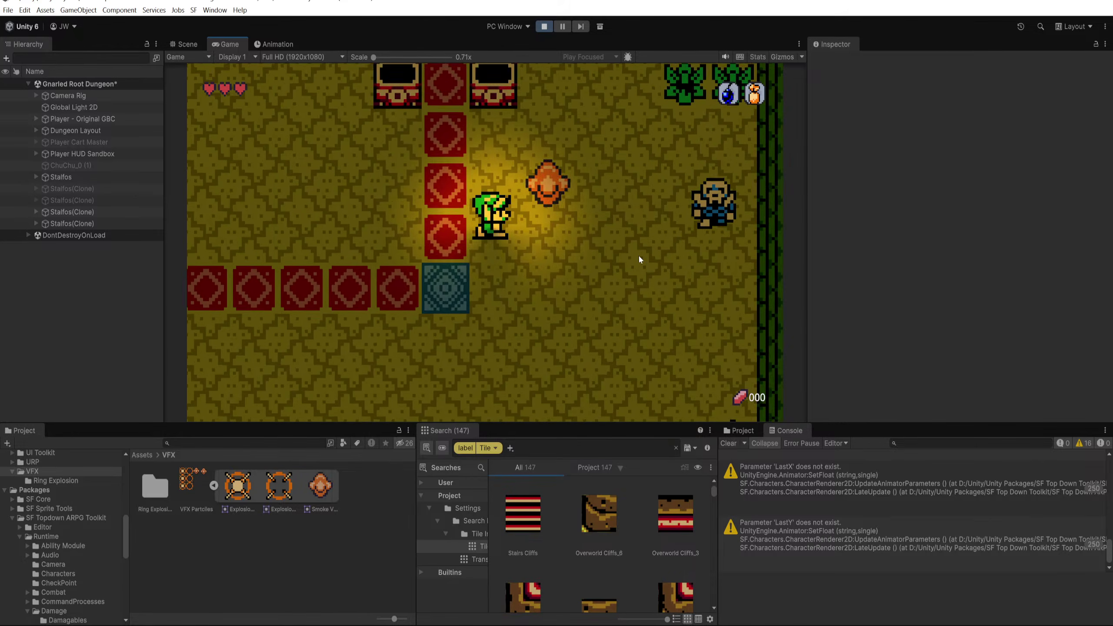
key(d)
key(w)
click(691, 257)
key(d)
click(693, 261)
key(s)
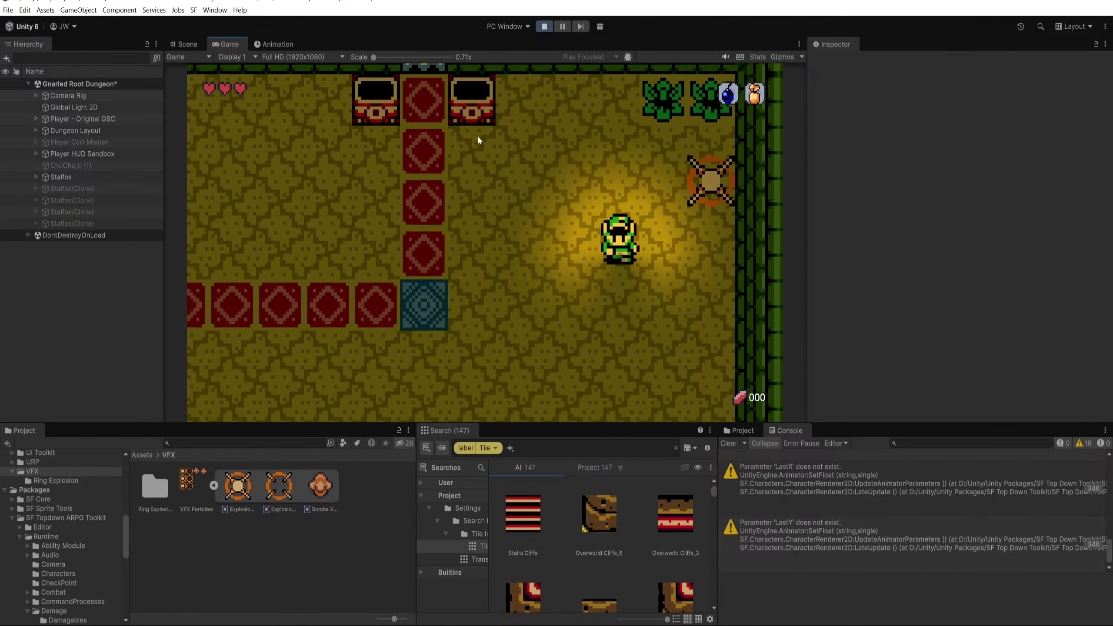
key(a)
key(ctrl+p)
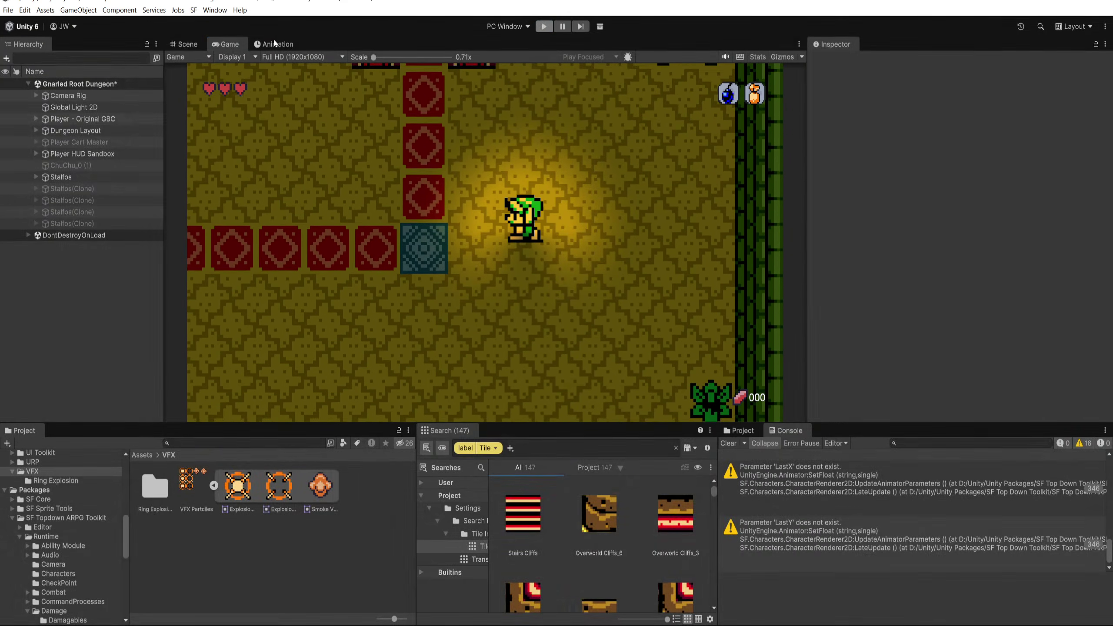
Step: Move the middle keyframe of Death Particles to frame 2 and the last one to frame 4
click(287, 44)
drag(538, 97, 467, 100)
drag(749, 107, 623, 96)
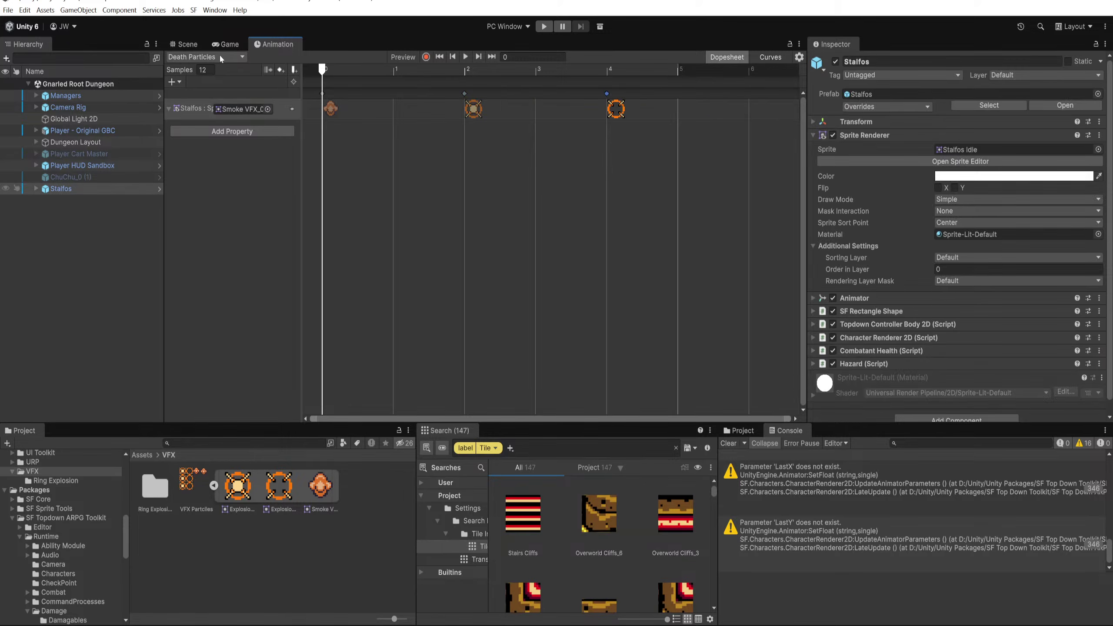
Step: Run the game again, kill each Stalfos around the room to check the shortened death animation, and stop play mode
click(187, 44)
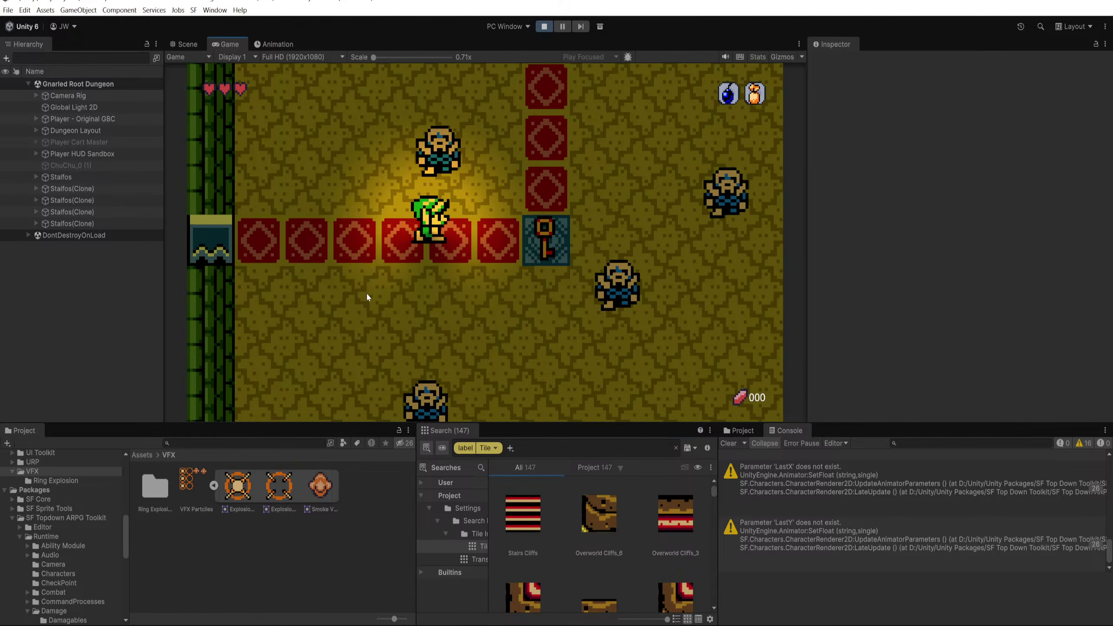
key(w)
click(452, 183)
key(s)
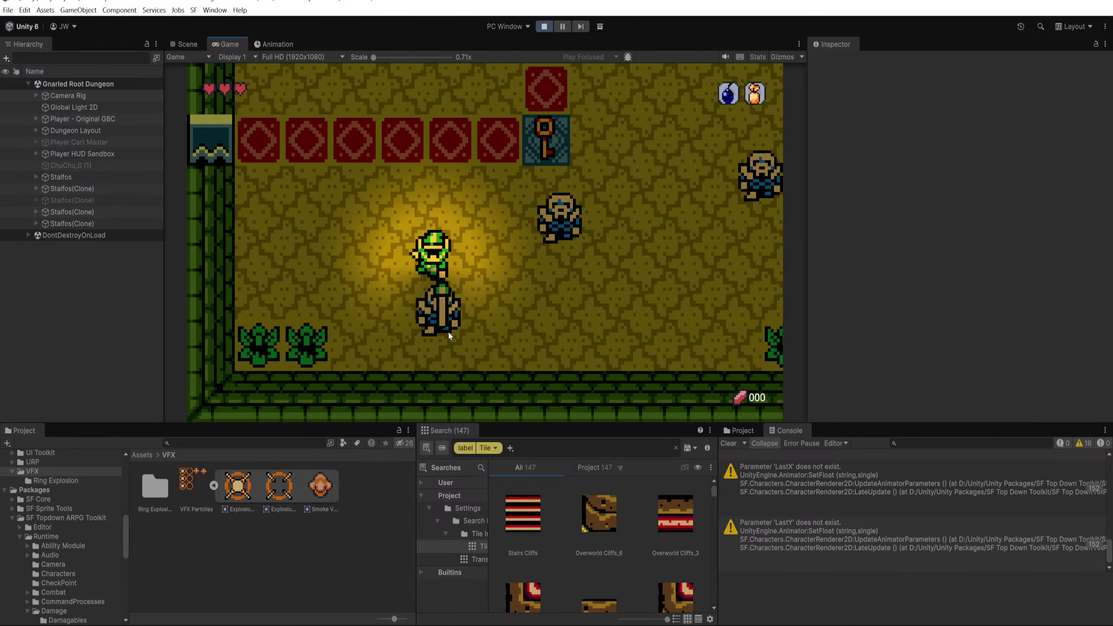
click(449, 331)
key(w)
key(d)
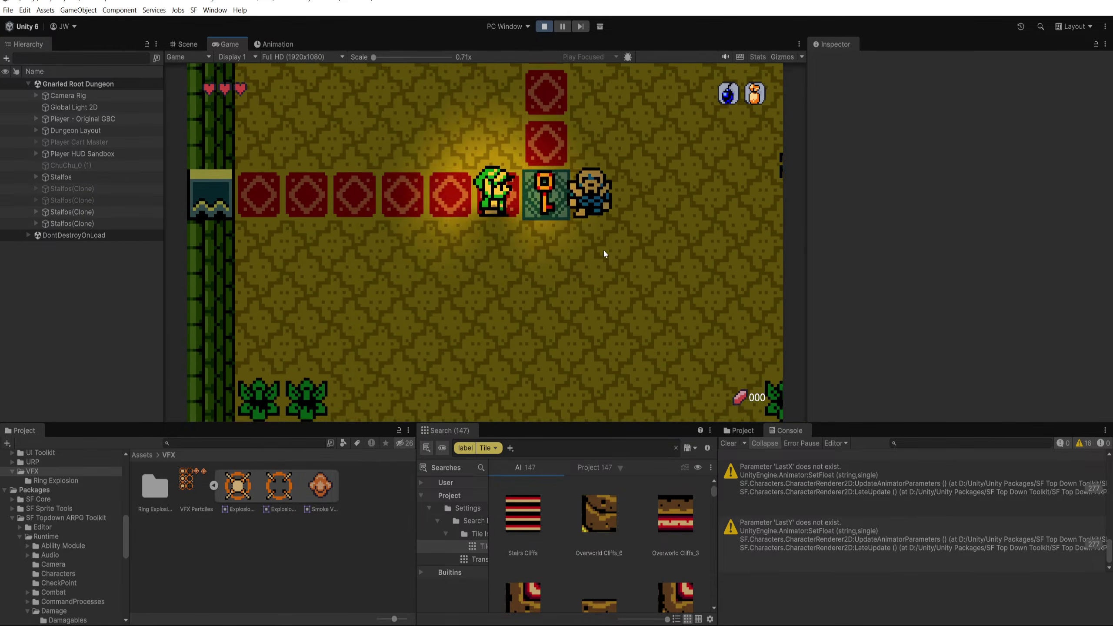
click(604, 252)
key(d)
key(w)
click(671, 268)
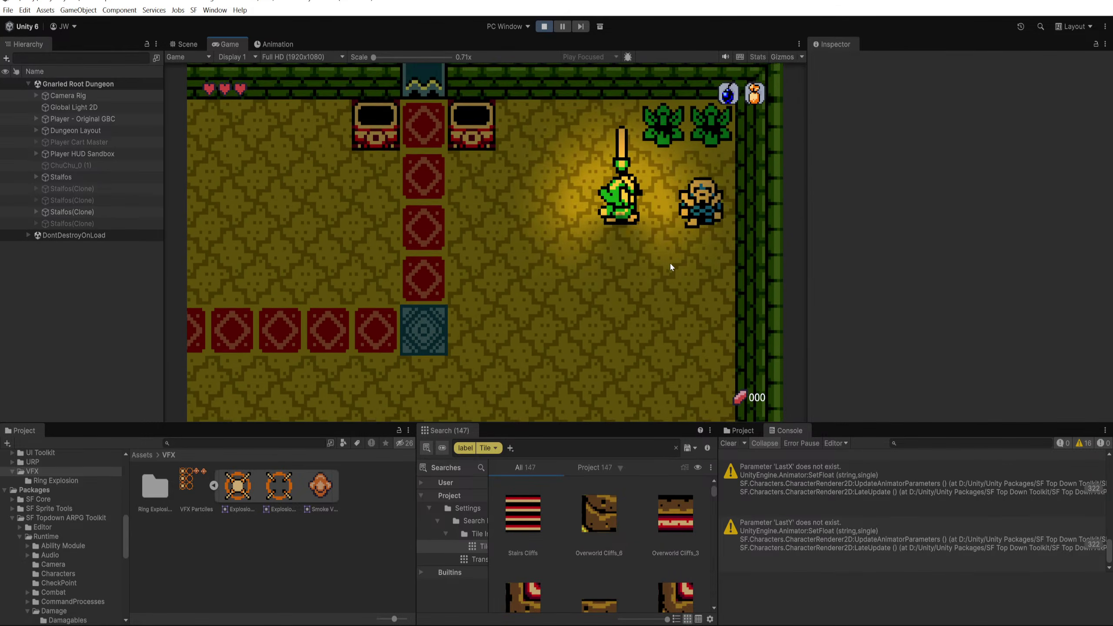
click(670, 268)
key(a)
key(s)
click(544, 27)
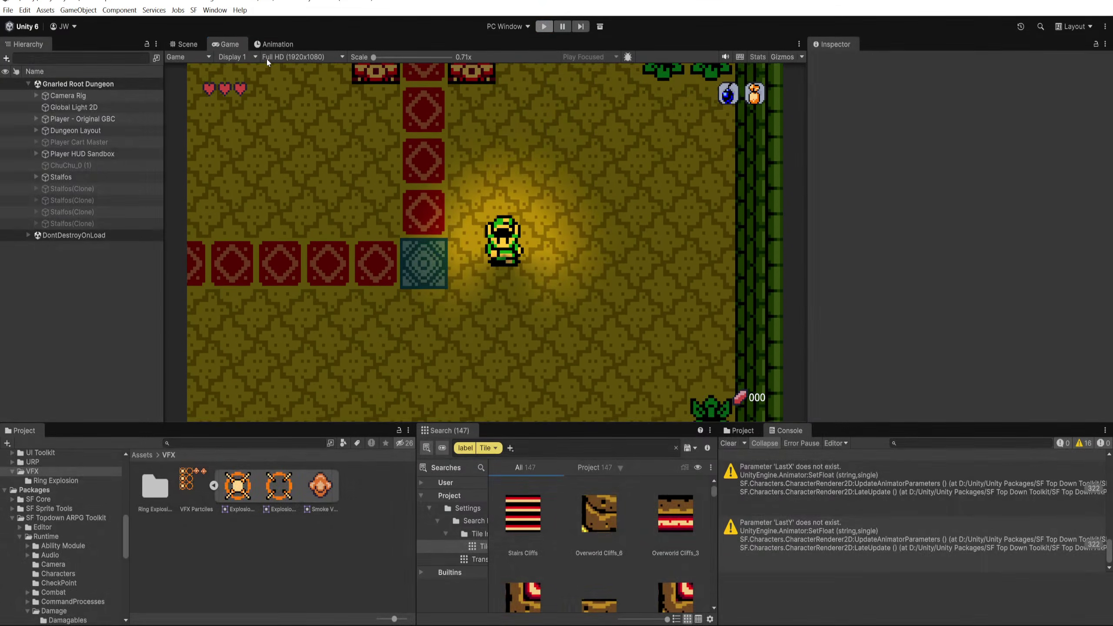
Step: Locate the Death Particles clip from the Dead state's Motion and turn off its Loop Time
click(268, 47)
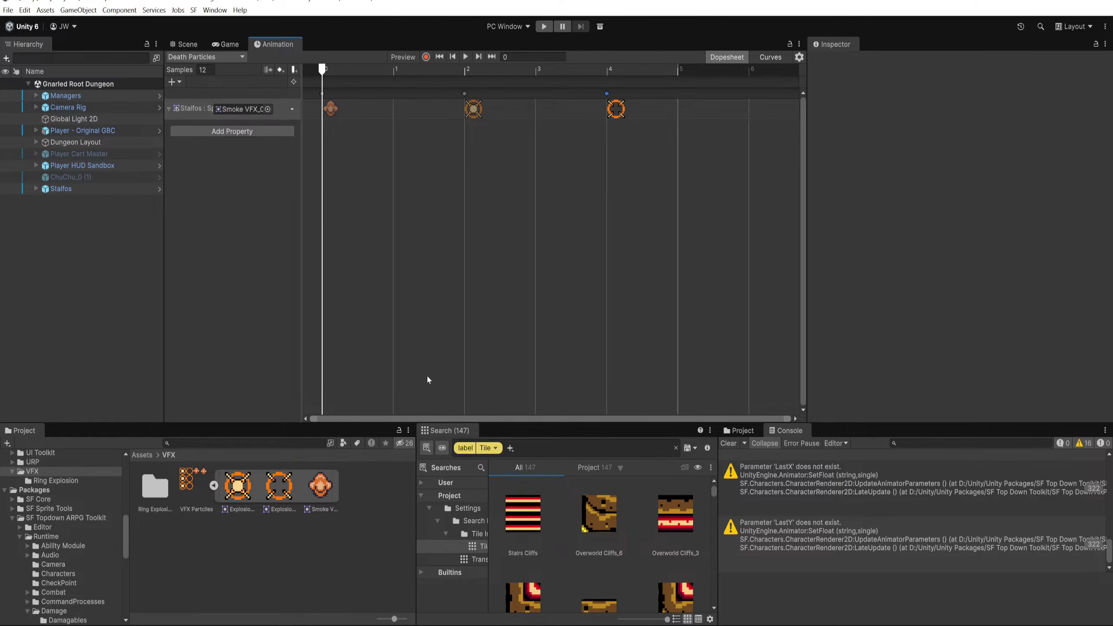
click(99, 189)
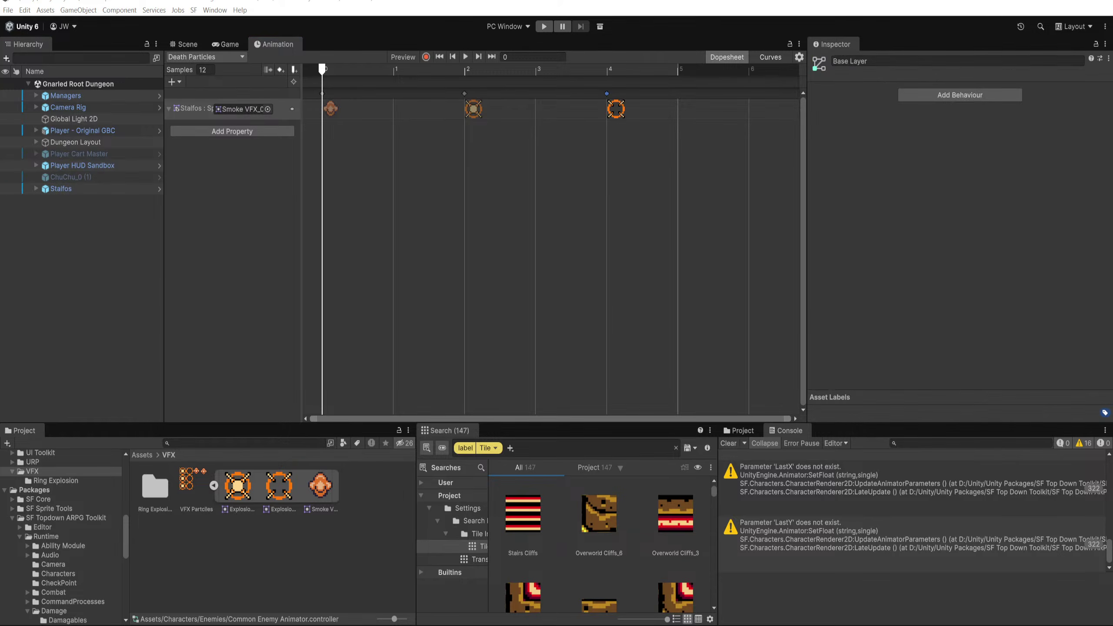
double_click(966, 91)
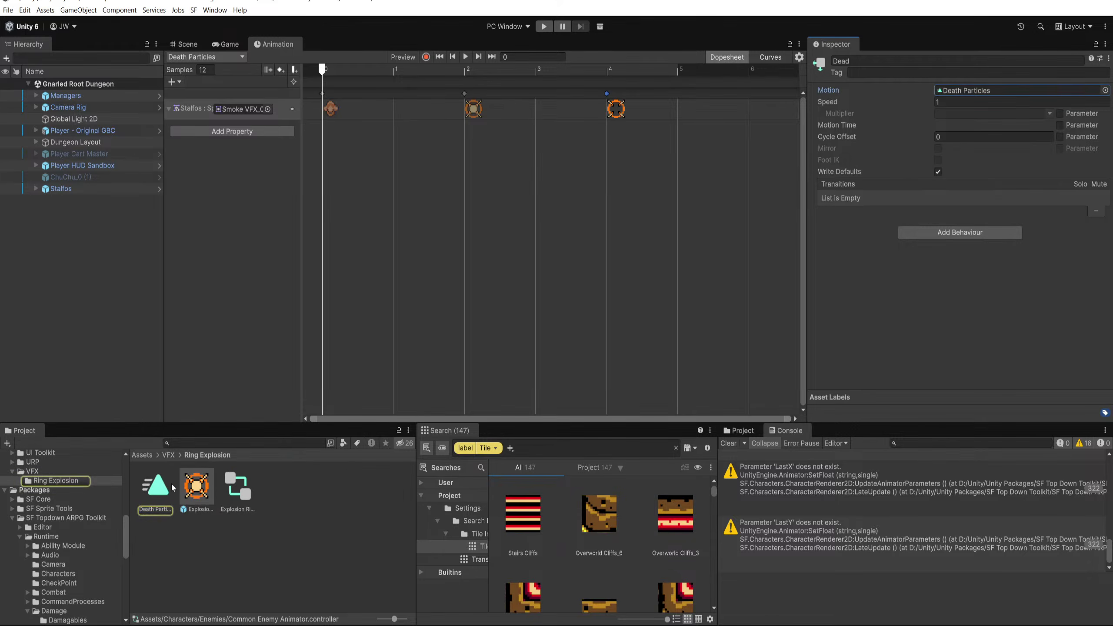
click(938, 100)
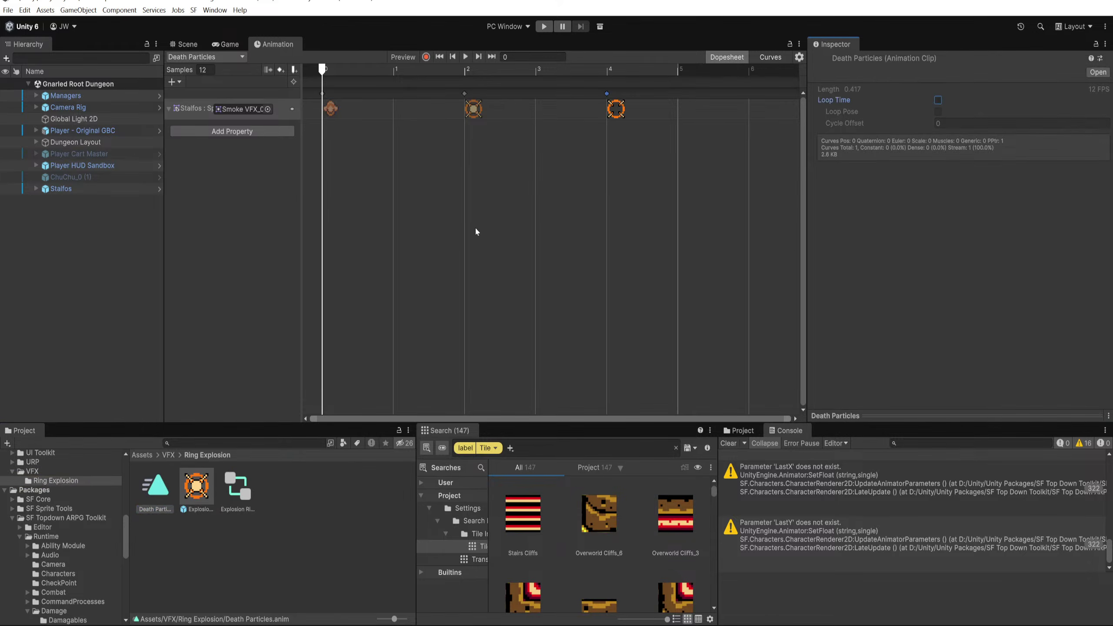
Step: Start play mode and defeat all the Stalfos enemies to check the death effect with looping disabled
click(543, 25)
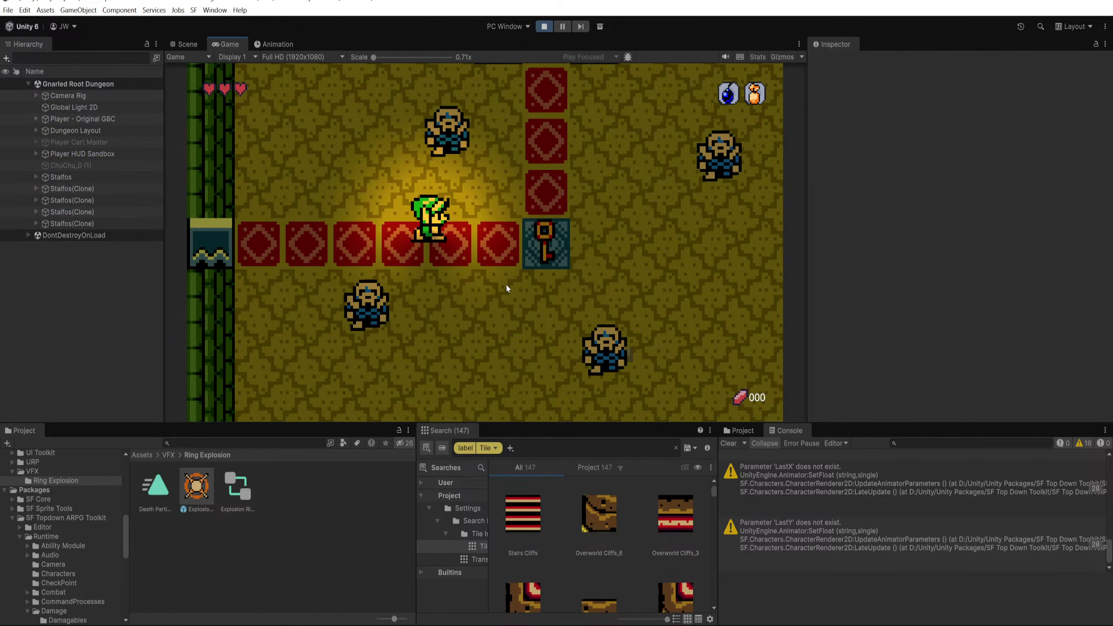
key(w)
click(478, 204)
key(a)
key(s)
click(407, 283)
key(w)
key(d)
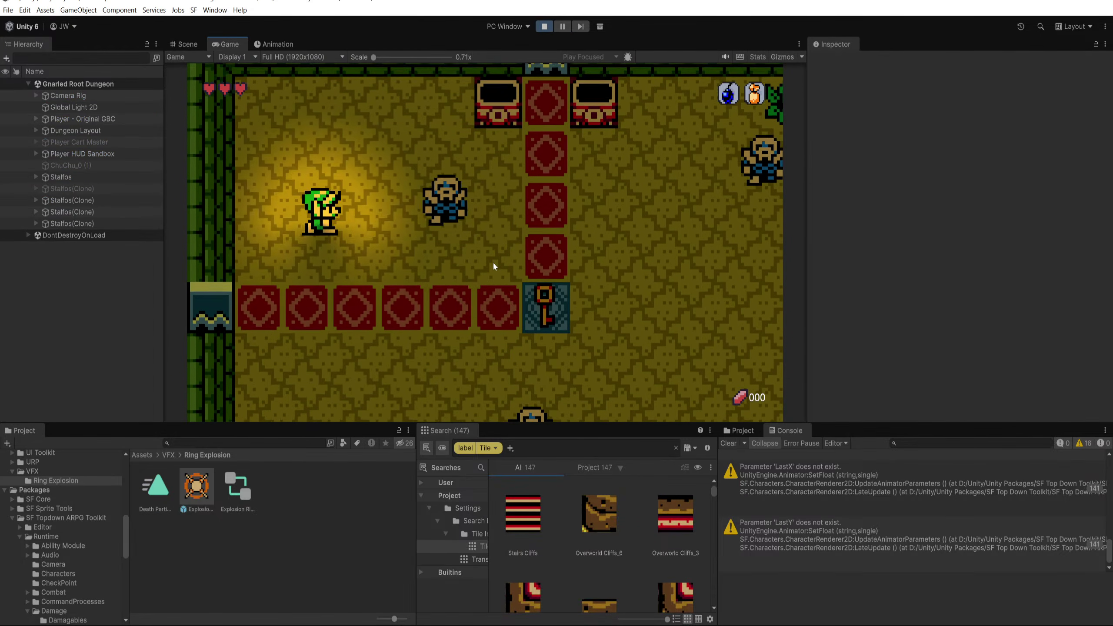
click(498, 265)
key(s)
key(d)
key(w)
click(544, 308)
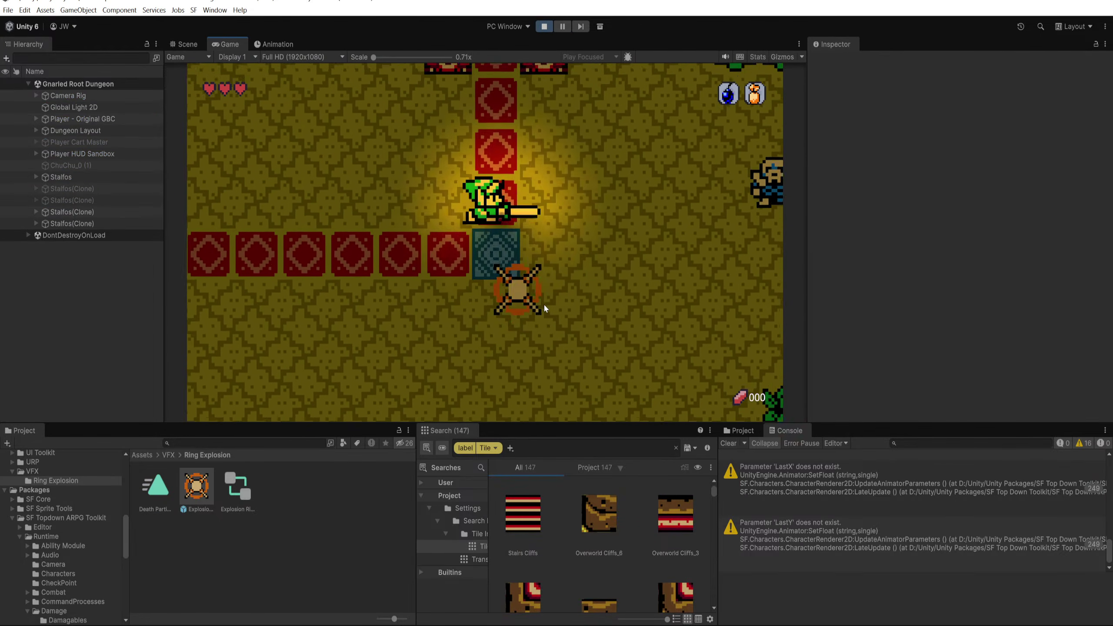
key(d)
click(708, 268)
Step: Cut the plants in the room's corners, collect the dropped rupees, and stop play mode
key(s)
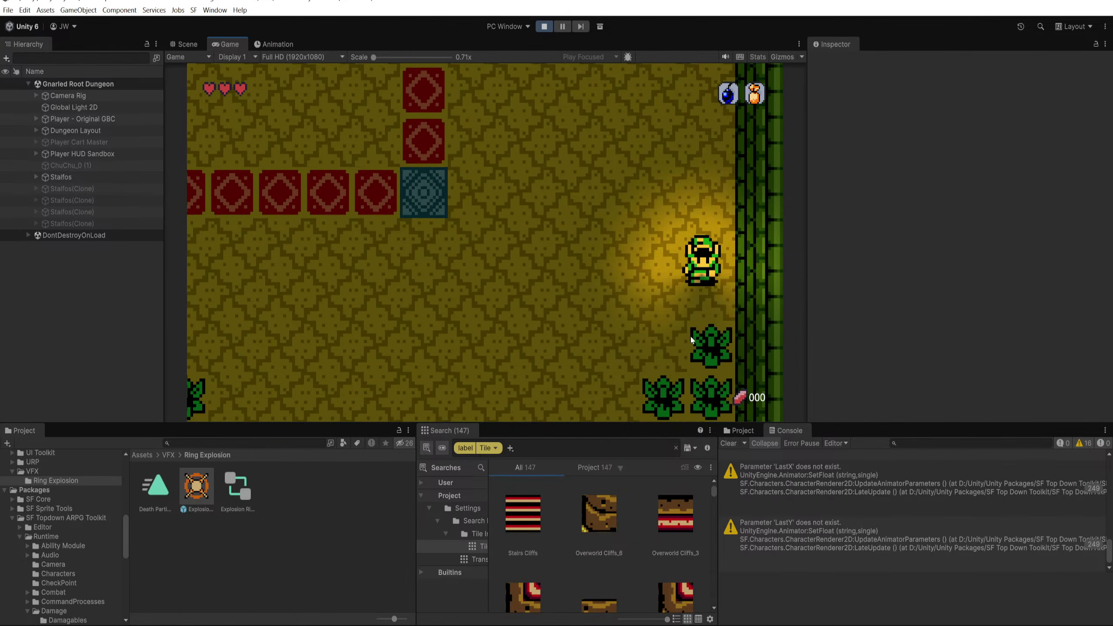
click(693, 339)
click(695, 340)
key(a)
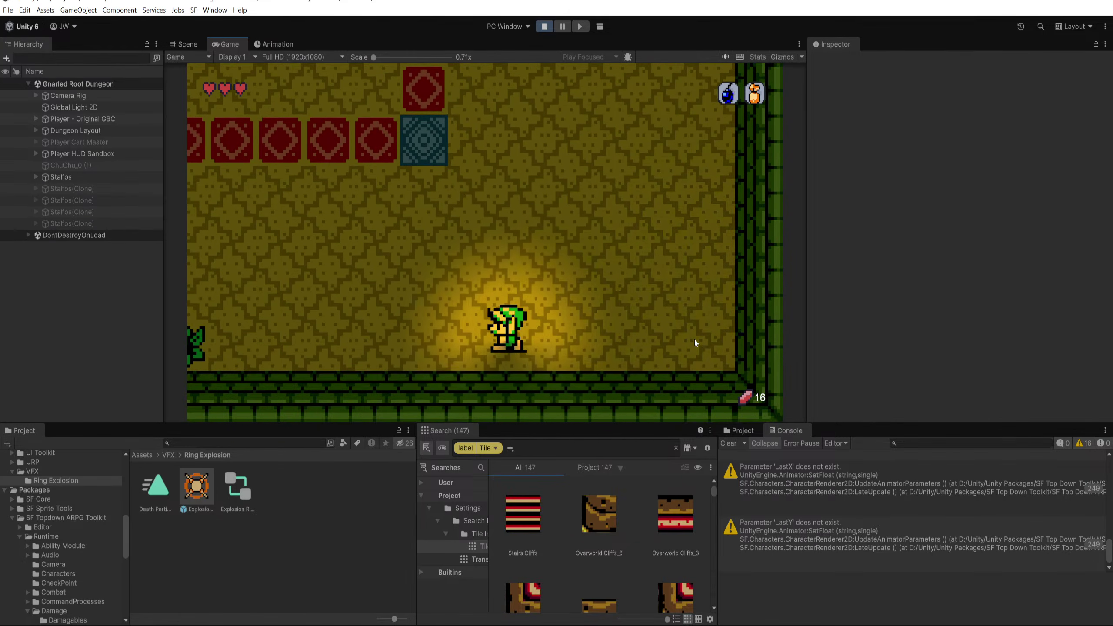
key(a)
click(393, 350)
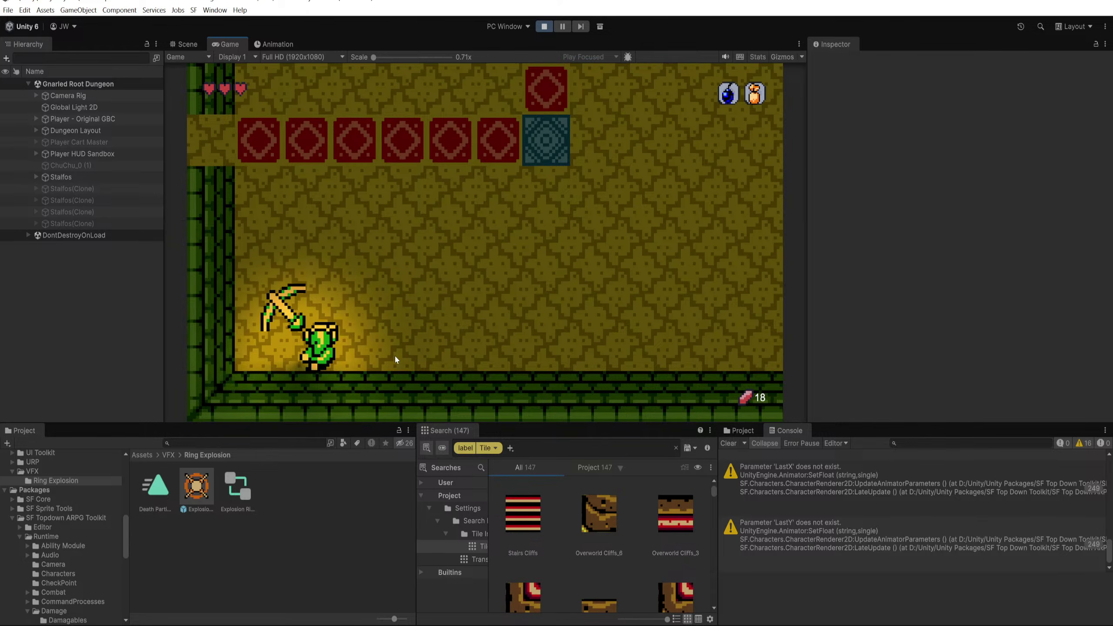
key(w)
key(d)
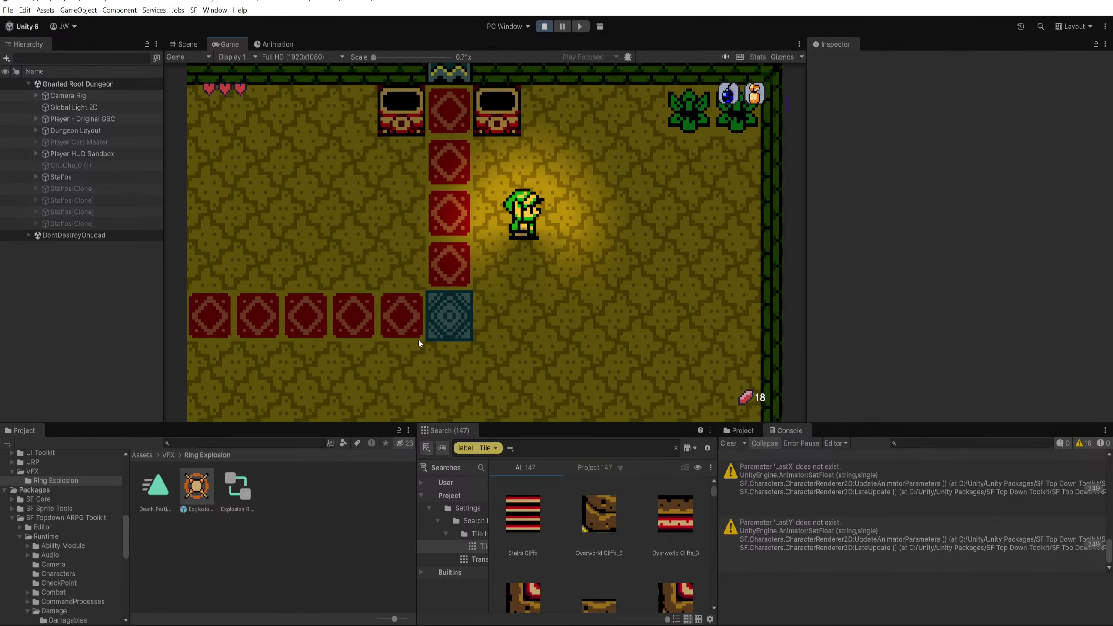
key(w)
click(572, 189)
key(a)
key(w)
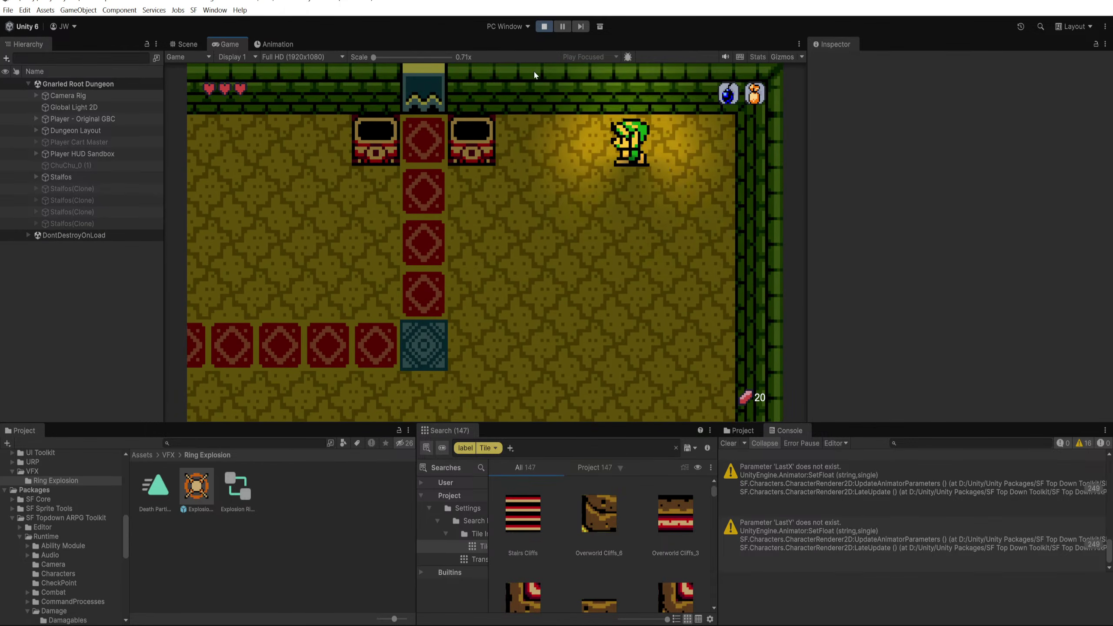
key(s)
click(545, 27)
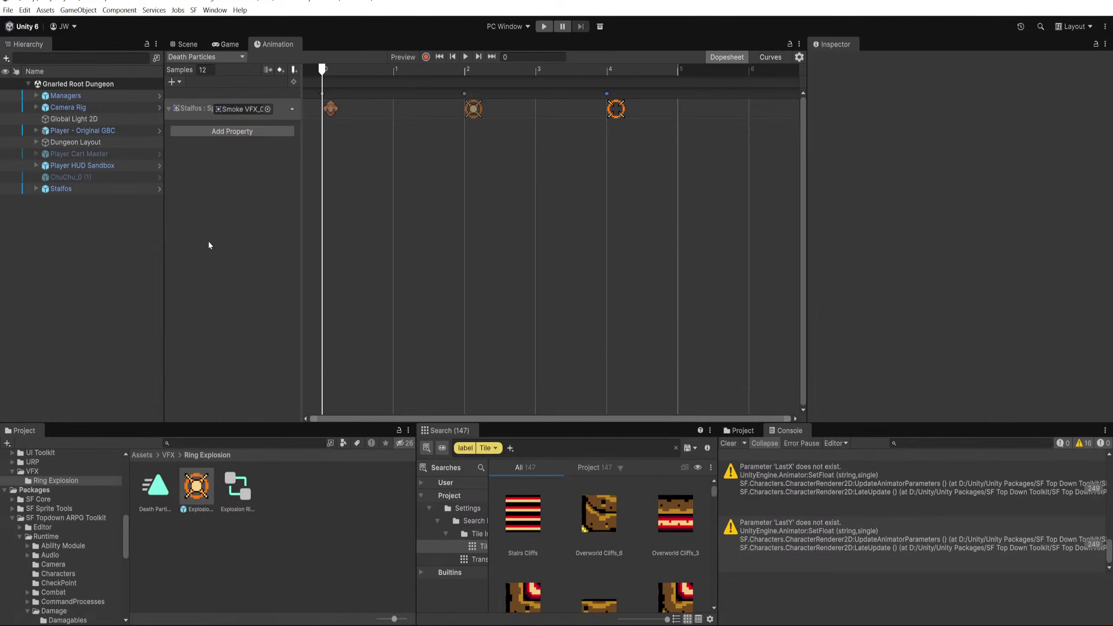
Step: Close the Animation window, return to the Scene view, clear the Console, and widen the Scene view by narrowing the Inspector
middle_click(267, 51)
click(184, 44)
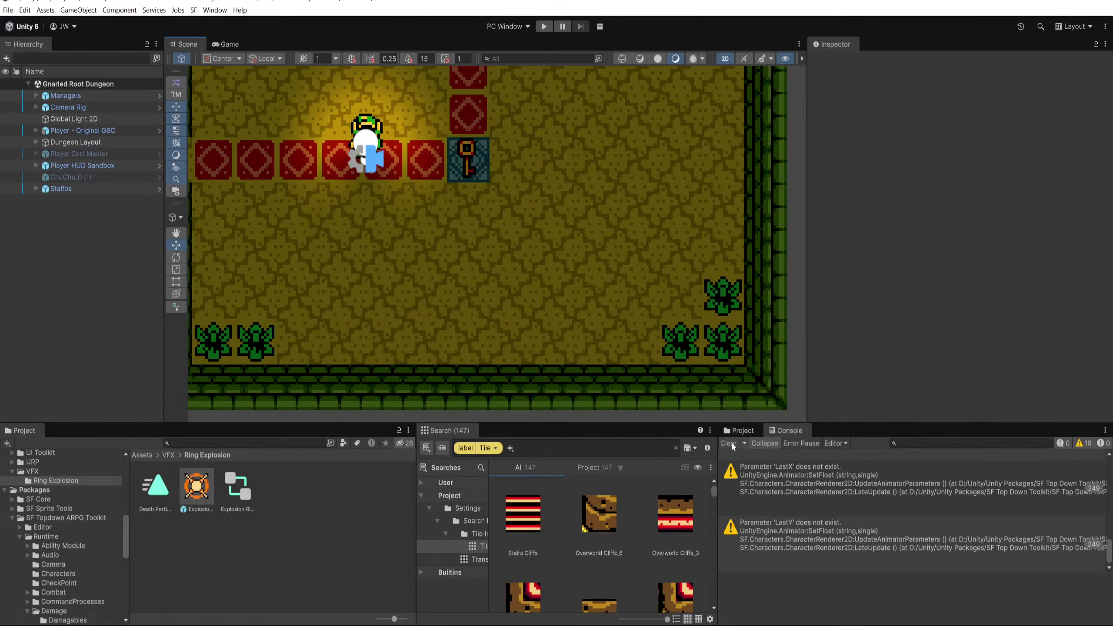
click(729, 443)
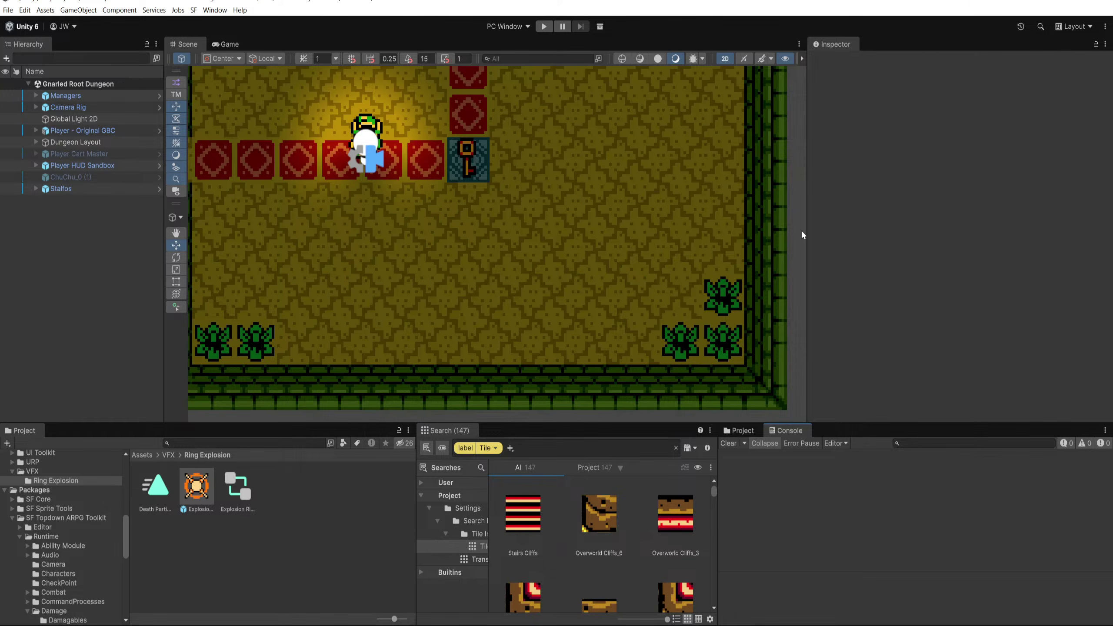
drag(804, 236, 947, 232)
scroll(638, 244, down, 1)
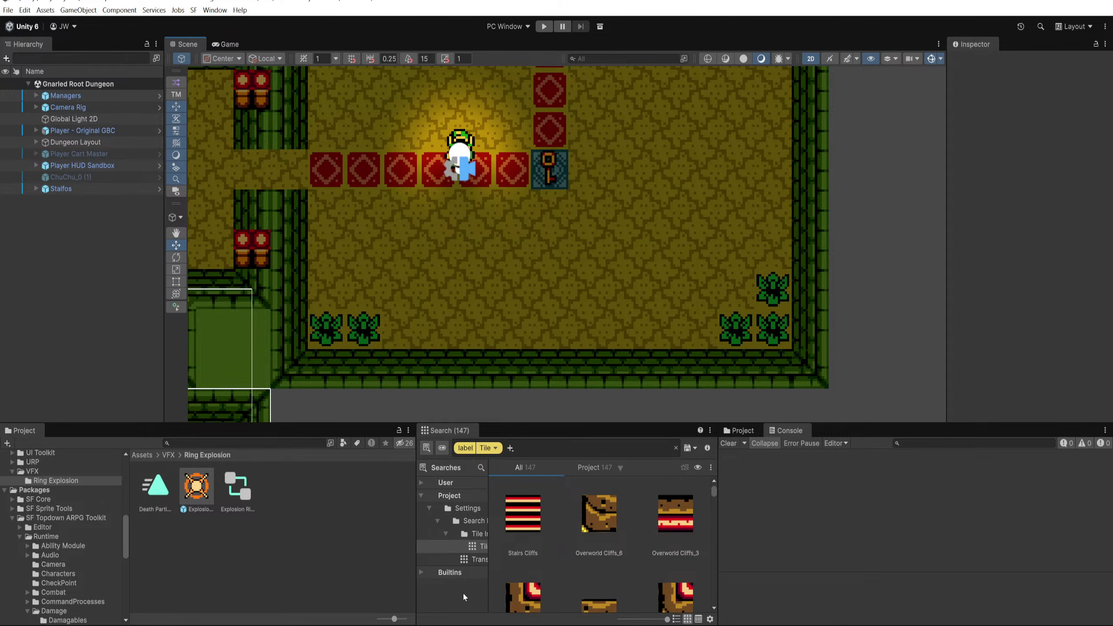
Step: Switch to Aseprite, look over the explosion and smoke sprites in the VFX Particles sheet, and close that file
click(323, 608)
scroll(490, 385, down, 3)
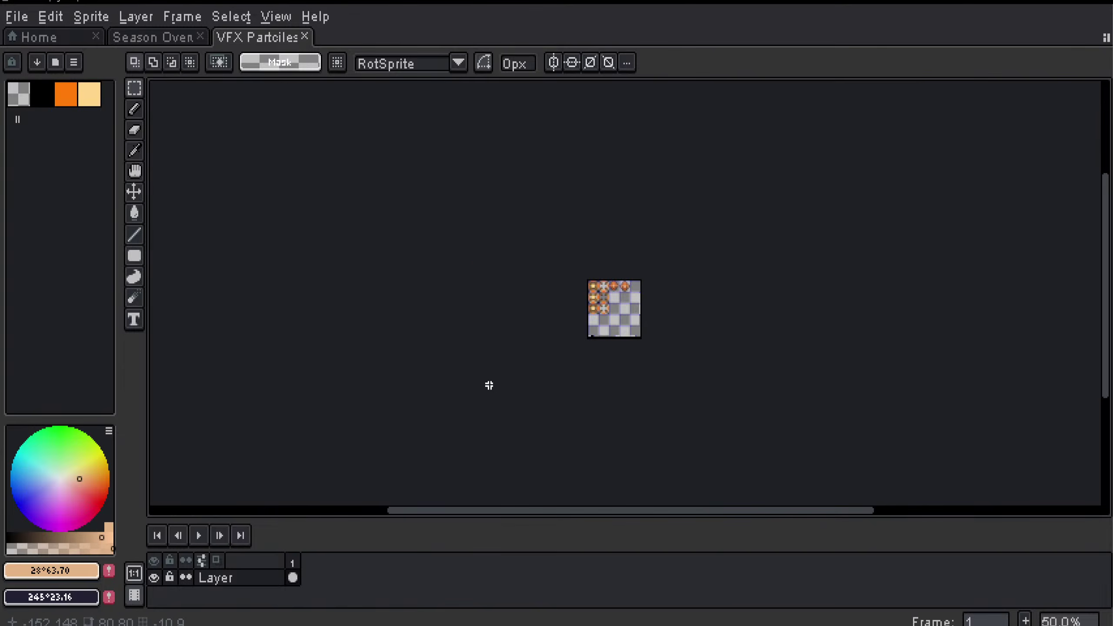
scroll(499, 356, up, 3)
drag(555, 423, 363, 283)
click(688, 358)
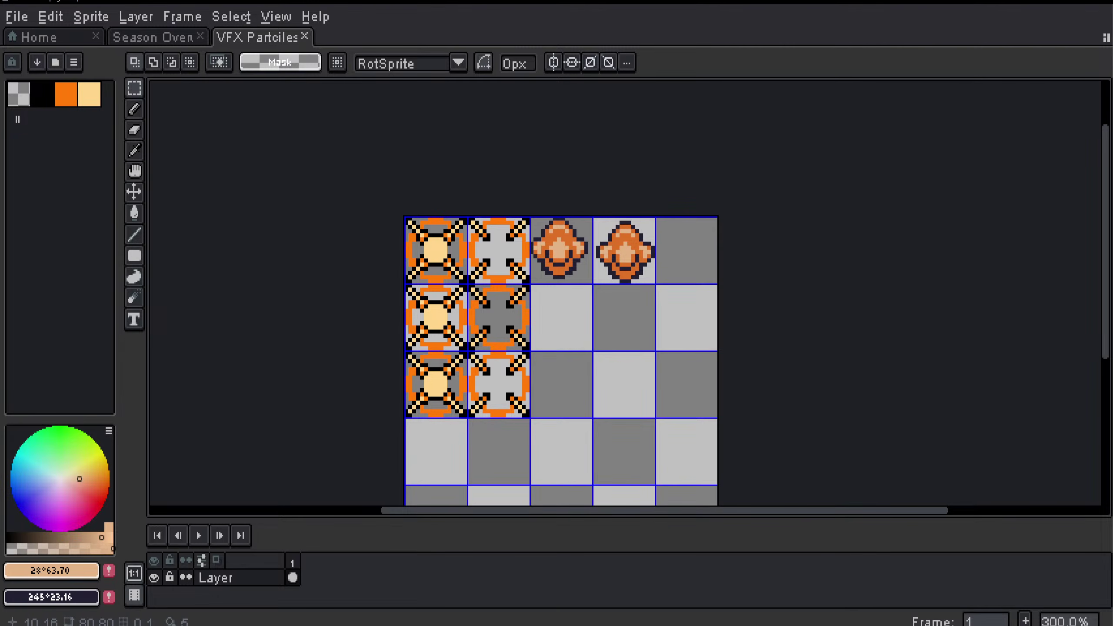
click(304, 36)
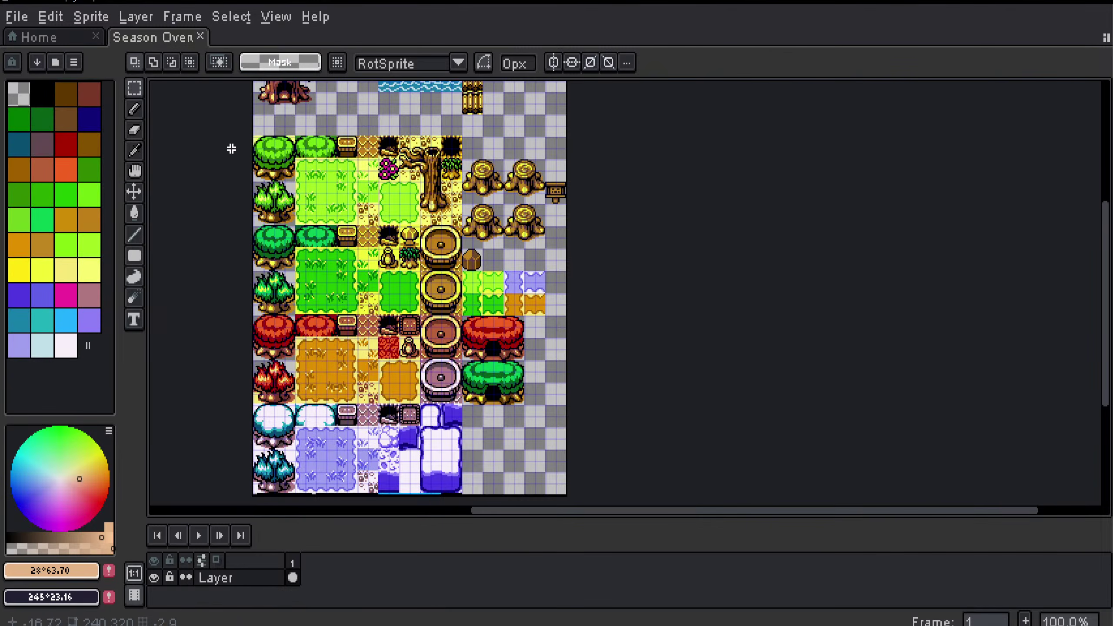
Step: Examine the Season Overworld tileset's trees, plants, water and stump tiles
drag(297, 279, 585, 390)
key(2)
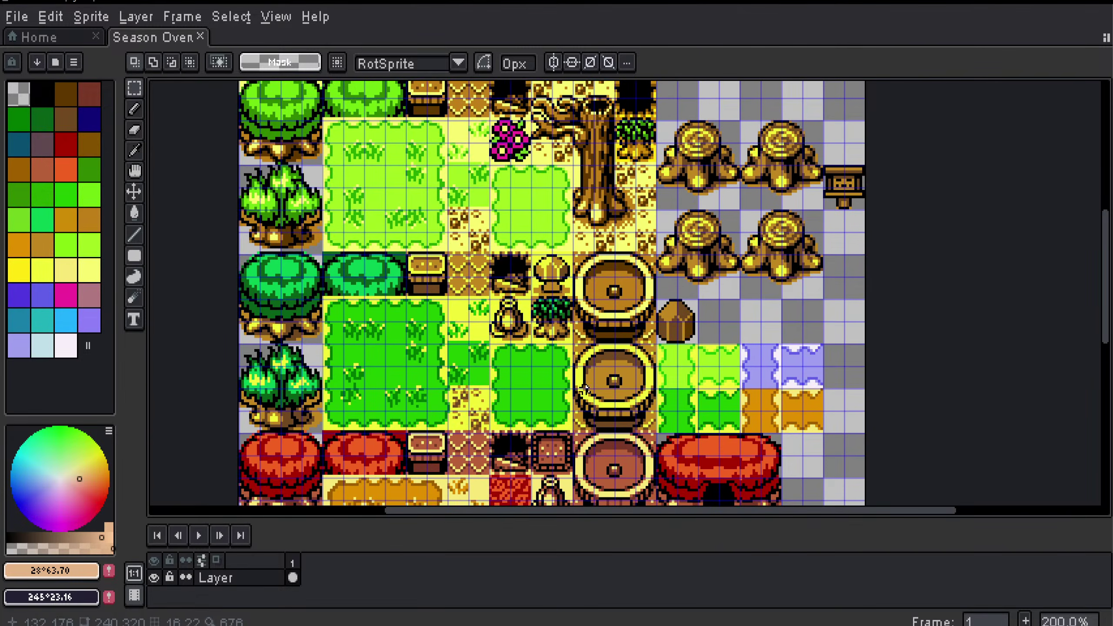
drag(511, 309, 505, 378)
scroll(506, 378, down, 1)
scroll(565, 351, up, 1)
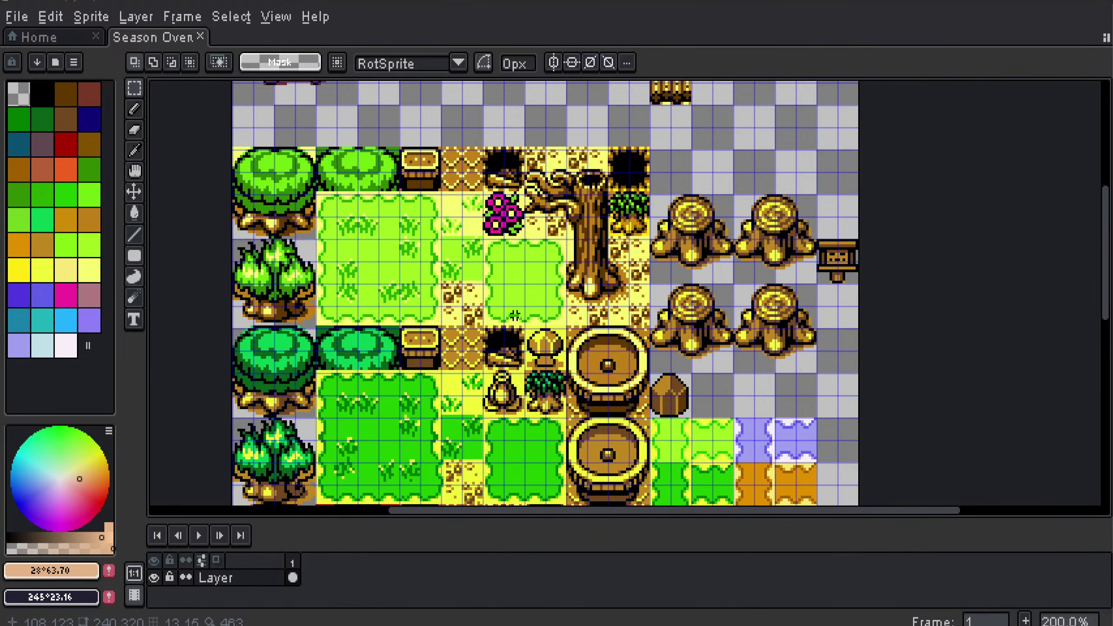
drag(601, 265, 475, 397)
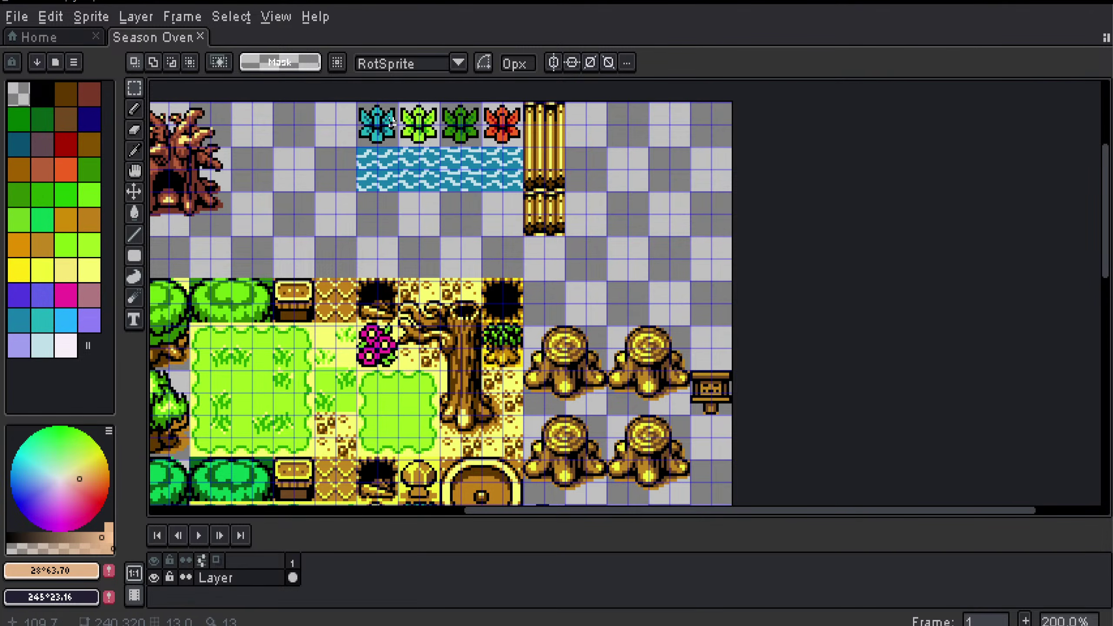
scroll(465, 255, down, 5)
scroll(477, 254, right, 3)
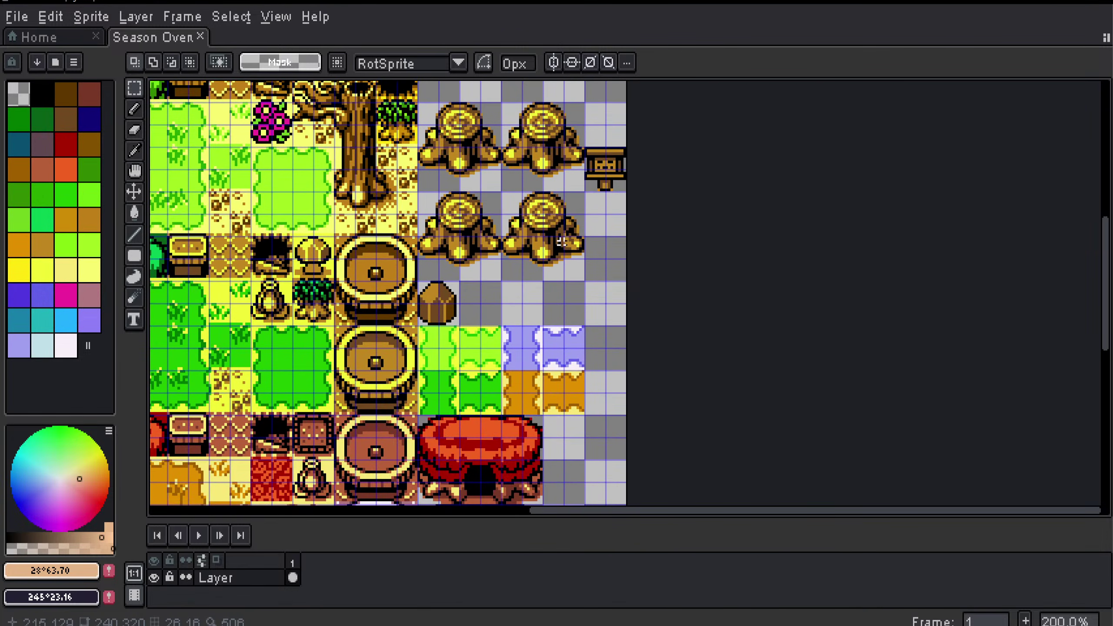
Step: Examine the seasonal grass-edge tiles, then the plant, water and wooden bridge tiles, marking them with temporary rectangular selections
scroll(598, 259, down, 2)
scroll(599, 258, left, 1)
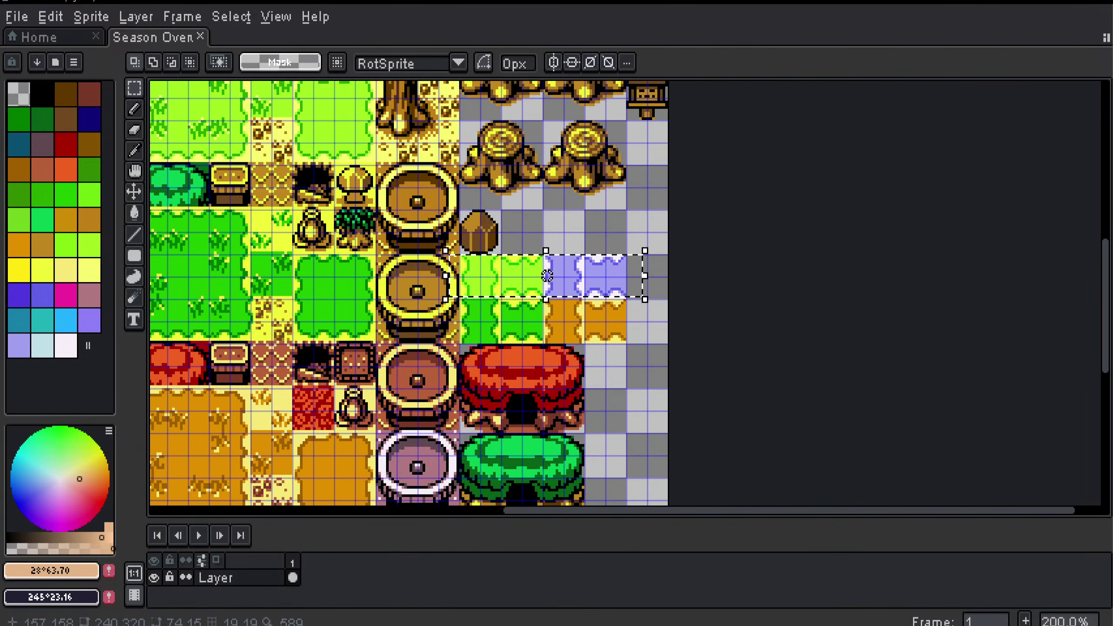
drag(492, 347, 598, 297)
scroll(598, 297, down, 2)
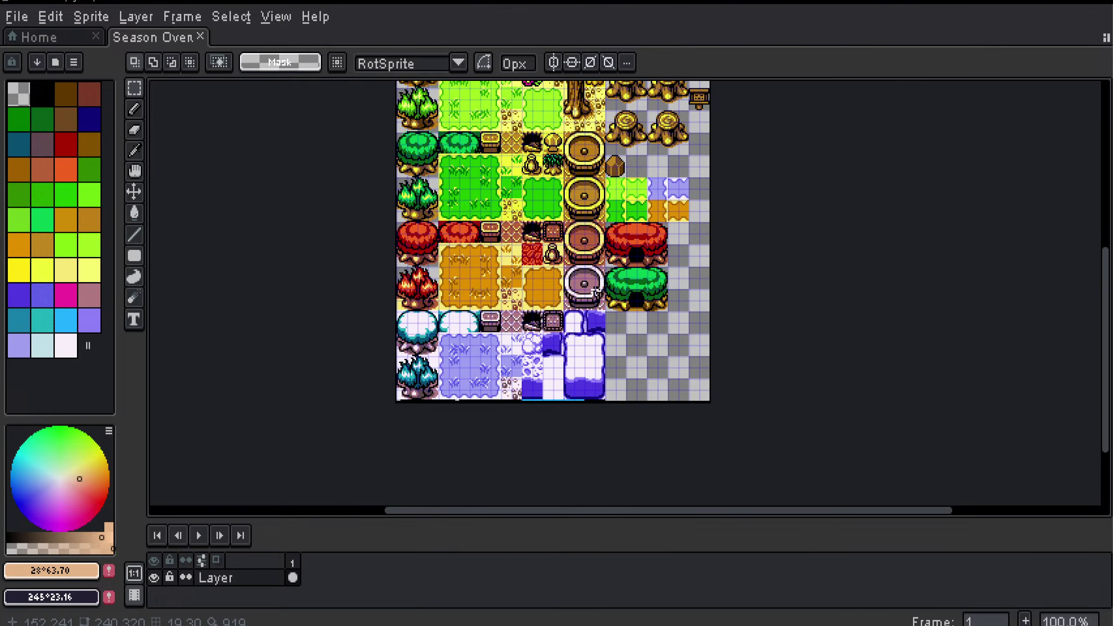
scroll(612, 161, up, 1)
drag(611, 168, 600, 295)
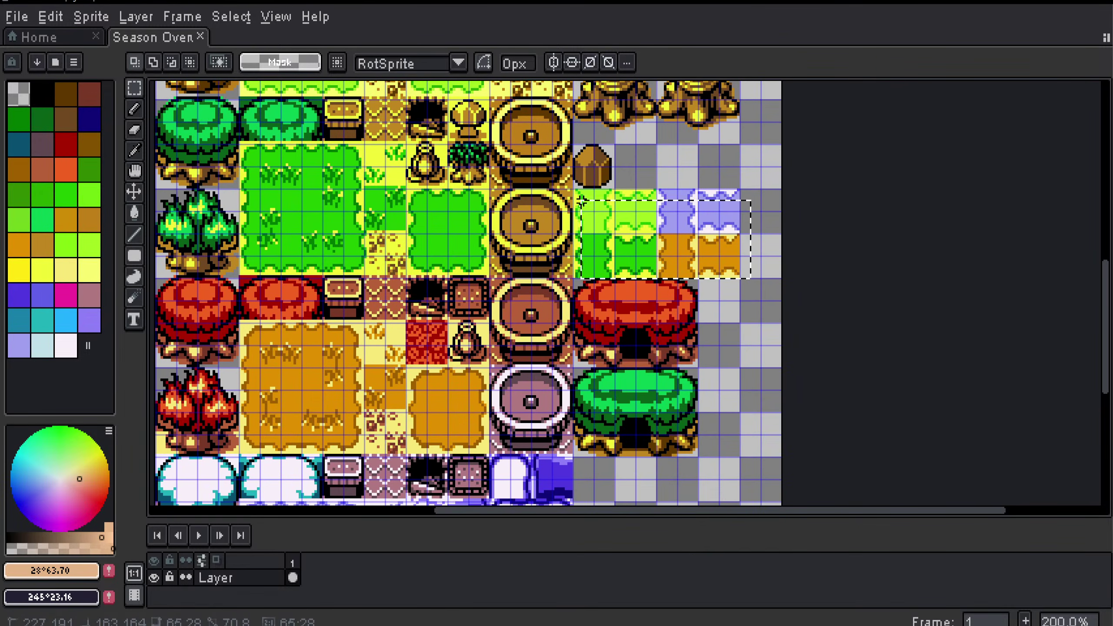
scroll(602, 226, up, 2)
scroll(602, 226, up, 1)
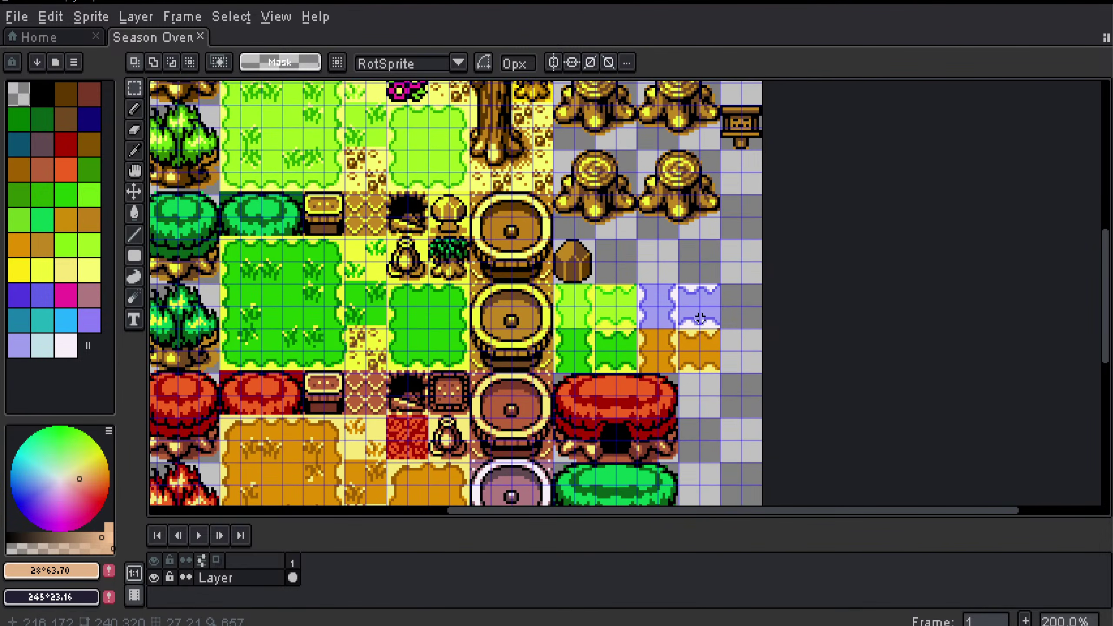
scroll(676, 276, up, 1)
scroll(676, 276, up, 5)
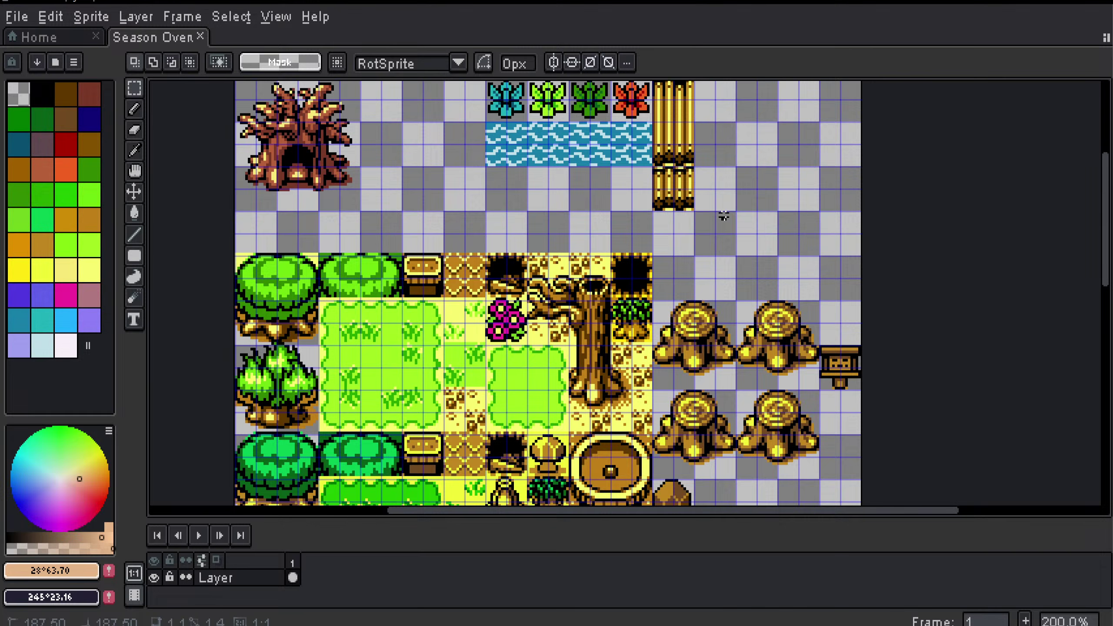
drag(724, 216, 448, 83)
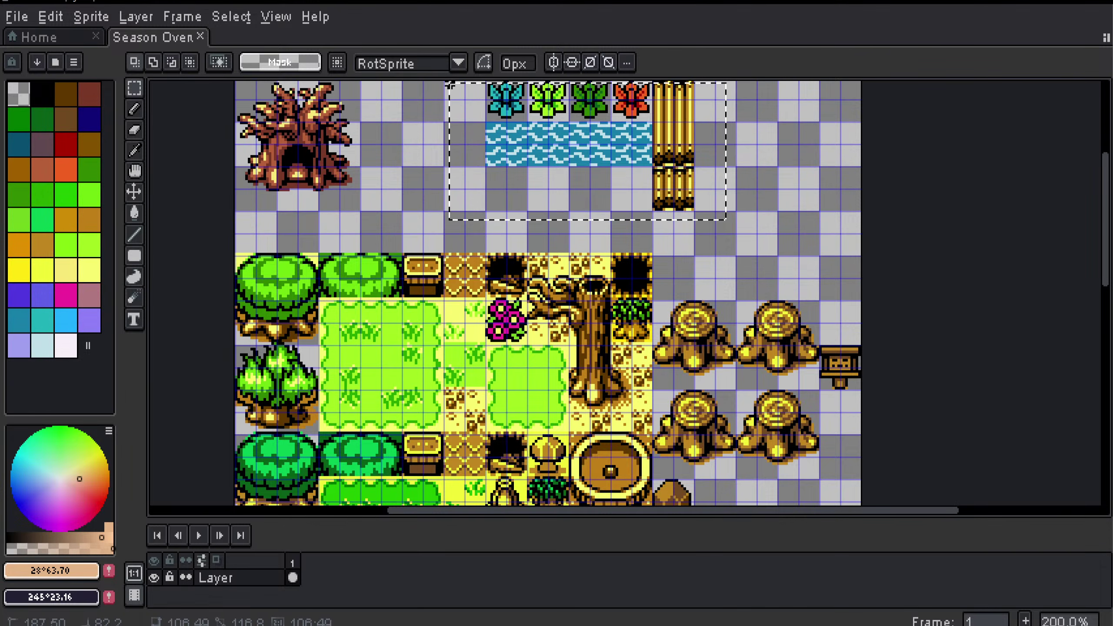
click(413, 142)
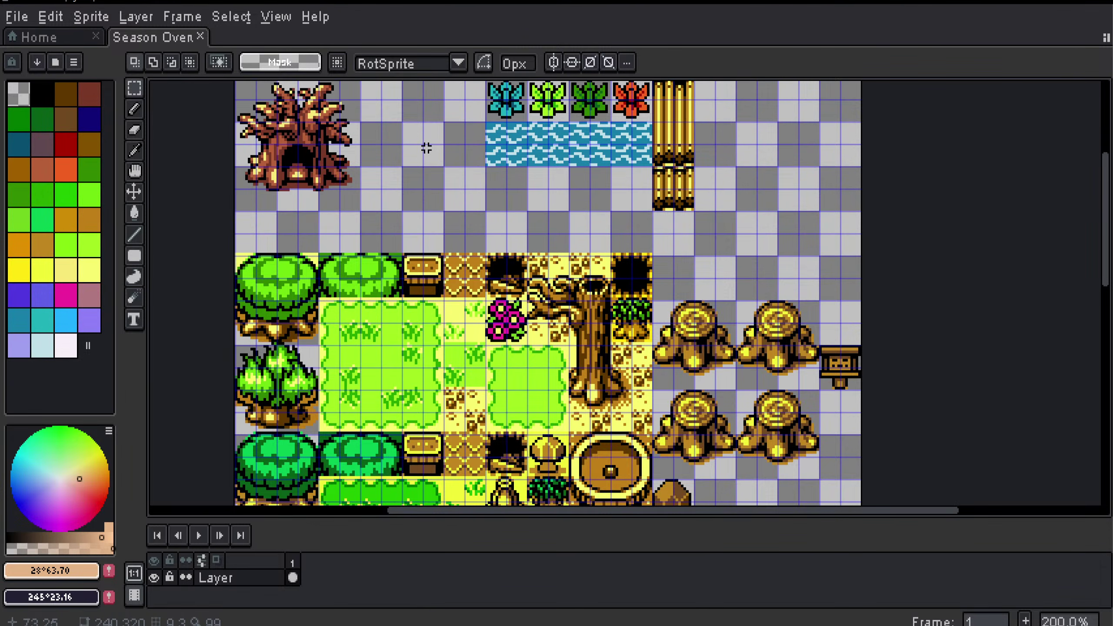
Step: Switch back to Unity, find the North Horon folder under Regions, and open the North Horon scene
click(525, 625)
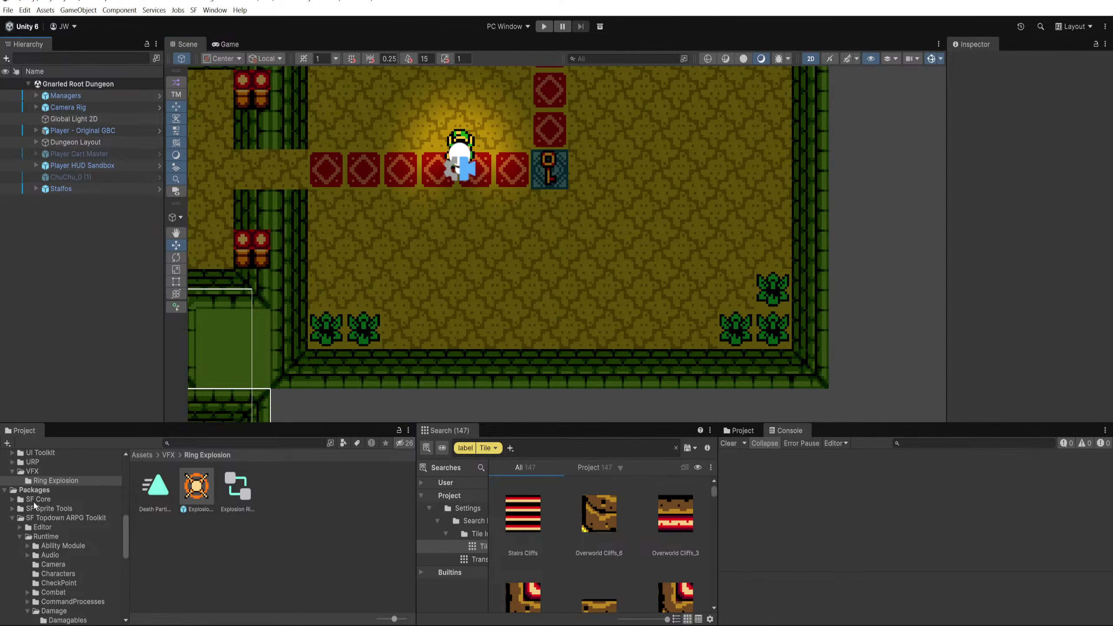
click(5, 491)
scroll(33, 491, up, 3)
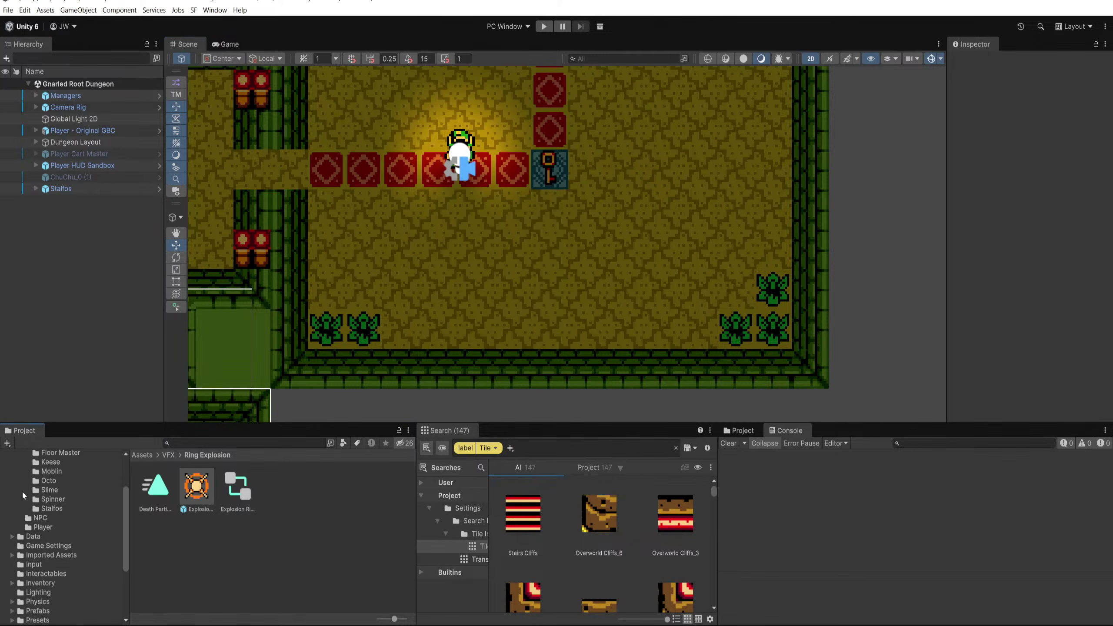
click(11, 482)
click(38, 583)
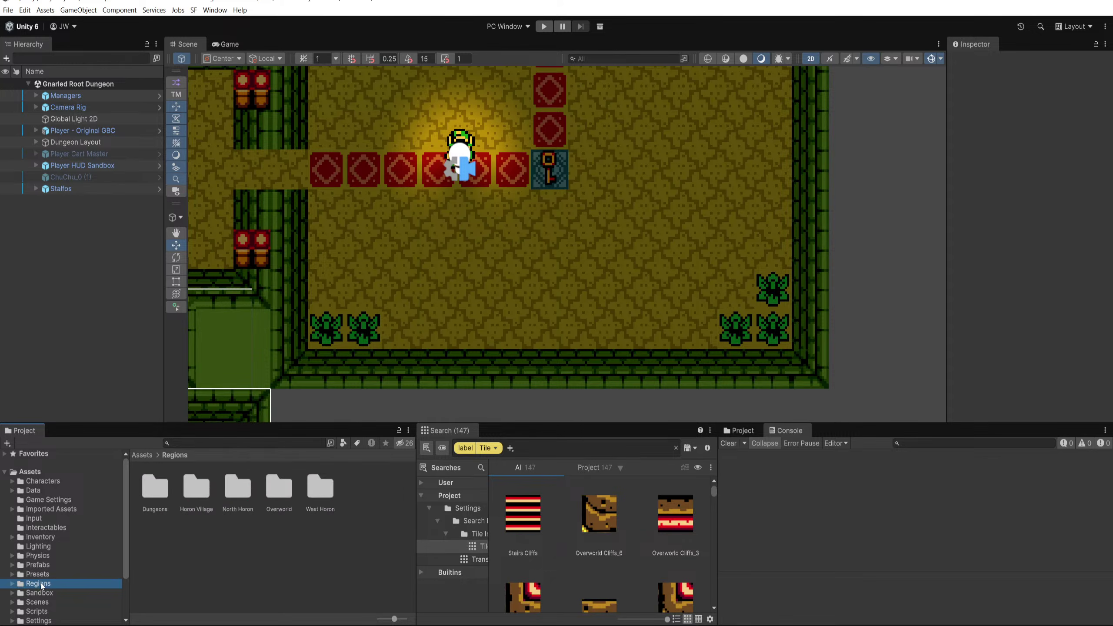
scroll(83, 552, down, 2)
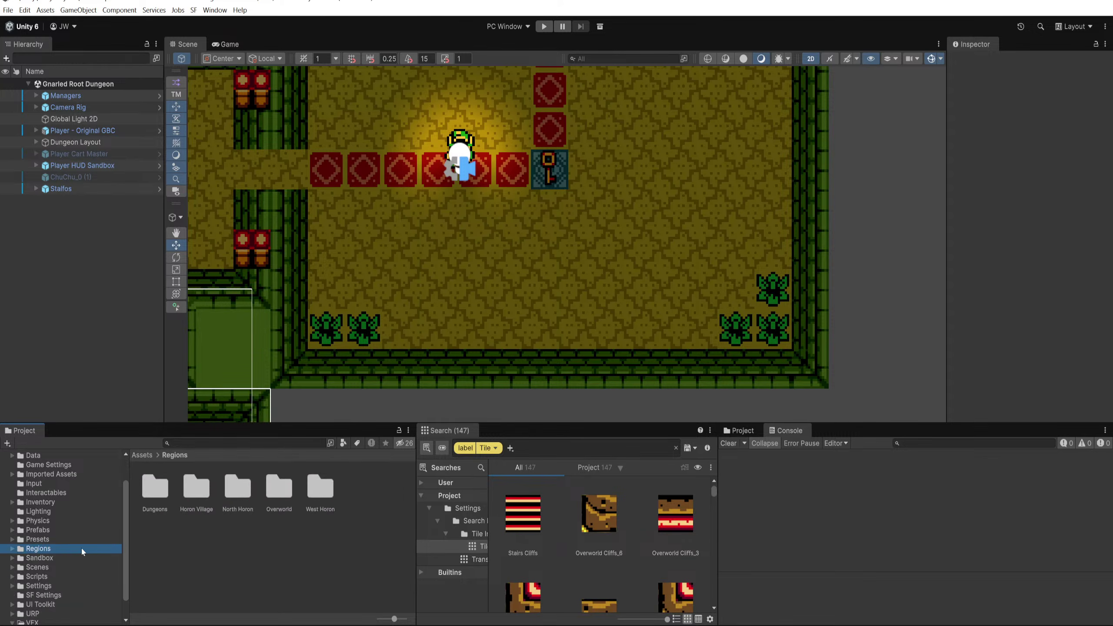
double_click(229, 493)
double_click(155, 485)
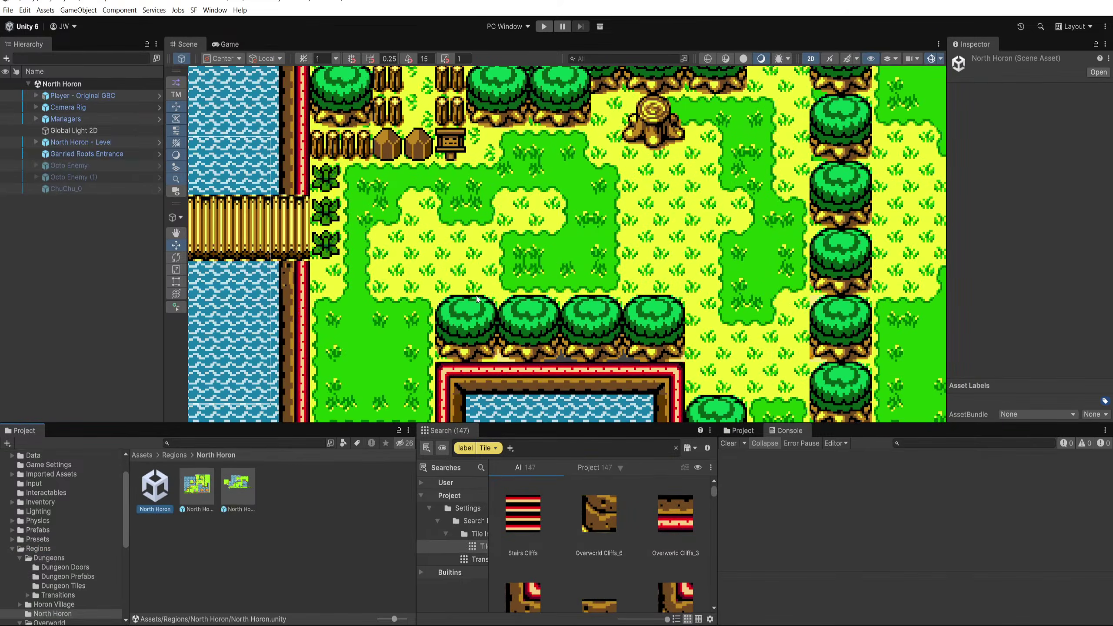
Step: Enlarge the Scene view by shortening the Project, Search and Console area, and look over the North Horon map
scroll(478, 298, down, 5)
scroll(526, 269, up, 3)
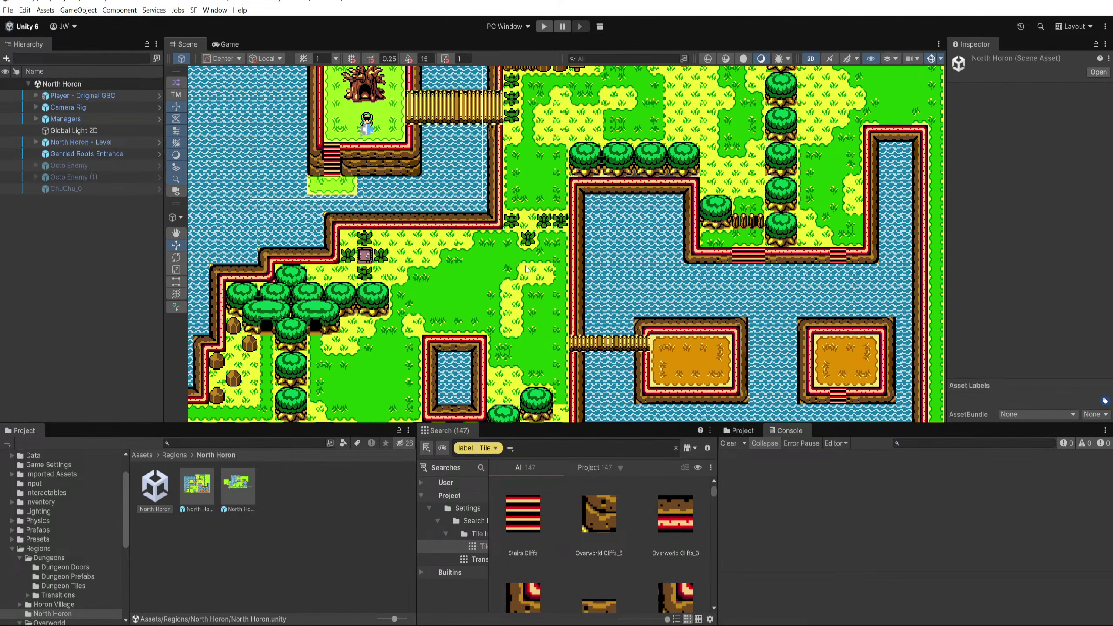
drag(526, 269, 544, 241)
drag(388, 425, 388, 473)
drag(653, 88, 557, 227)
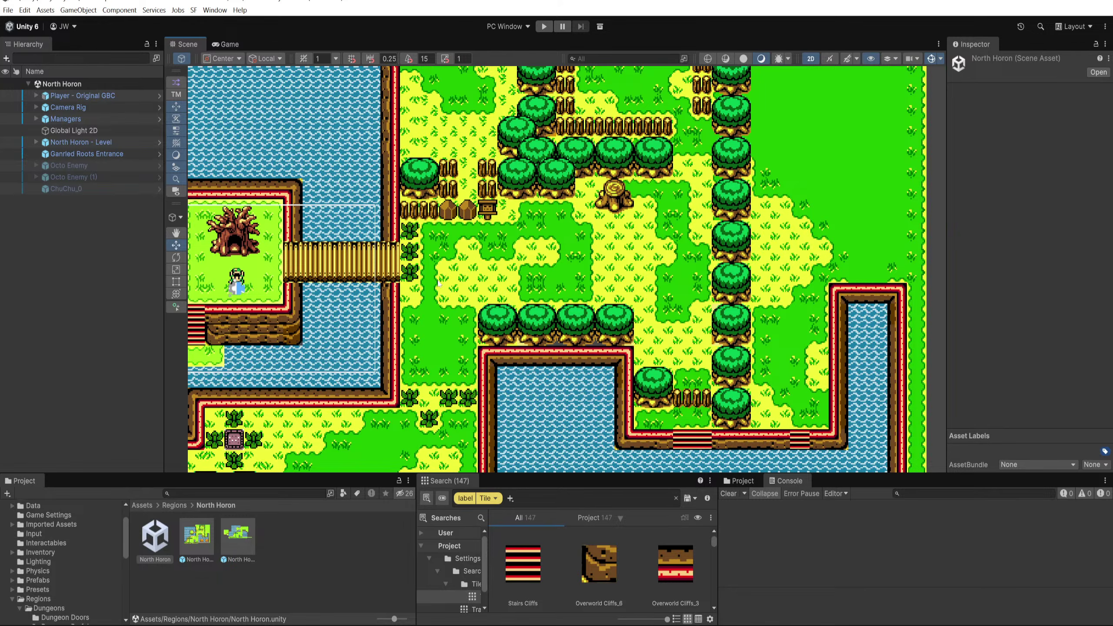
drag(438, 284, 515, 255)
Step: Switch to the Season Overworld file in Aseprite and review its tiles up close and as a whole
click(332, 625)
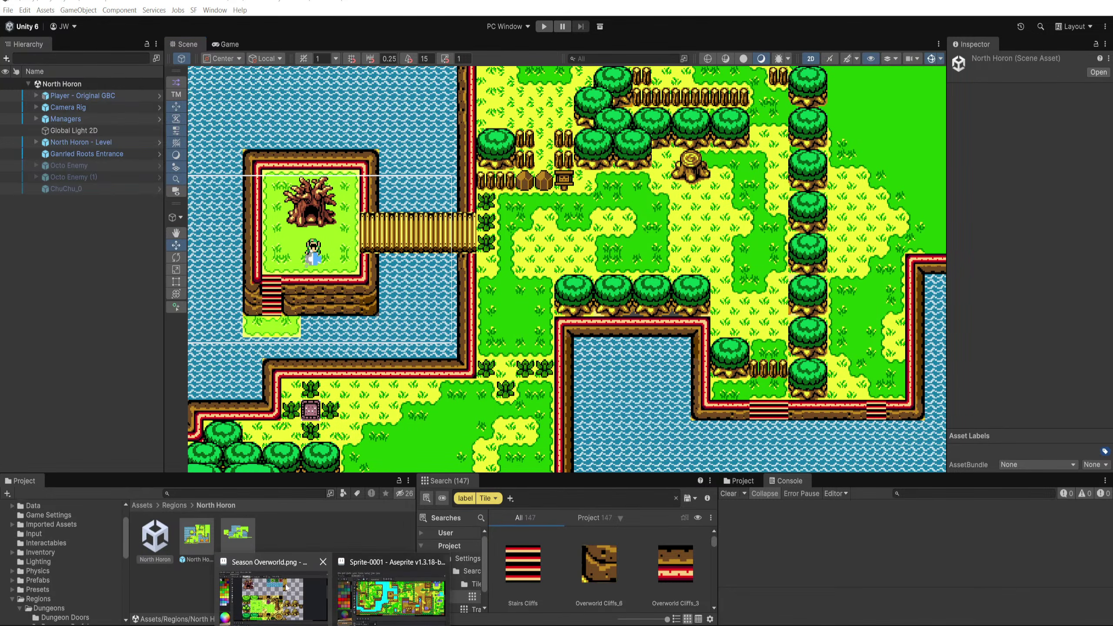
click(285, 588)
scroll(629, 295, up, 2)
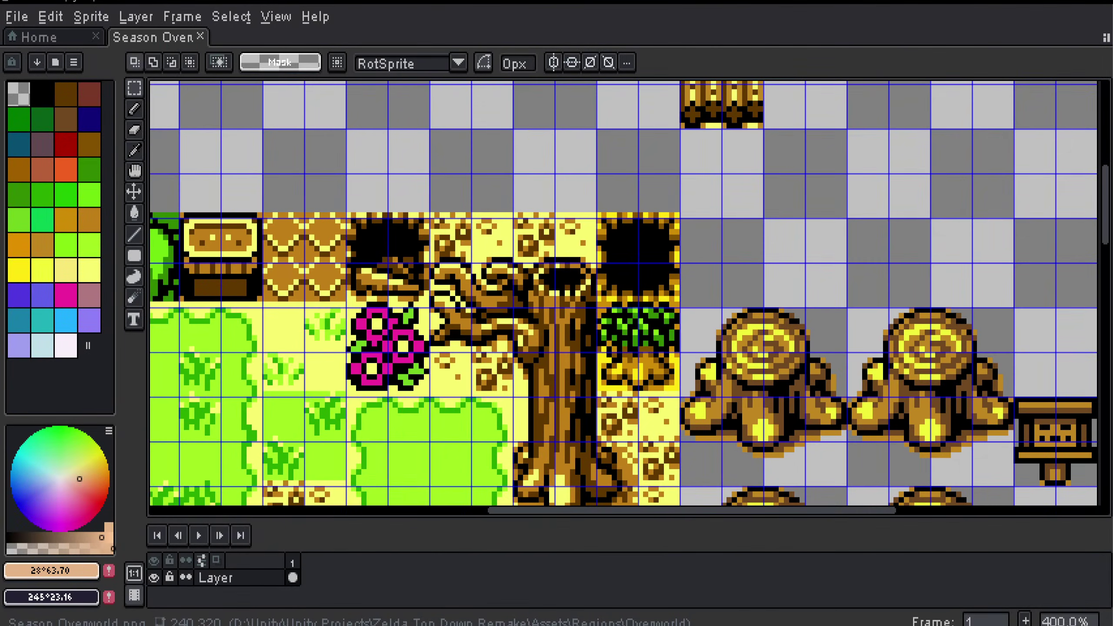
key(minus)
key(minus)
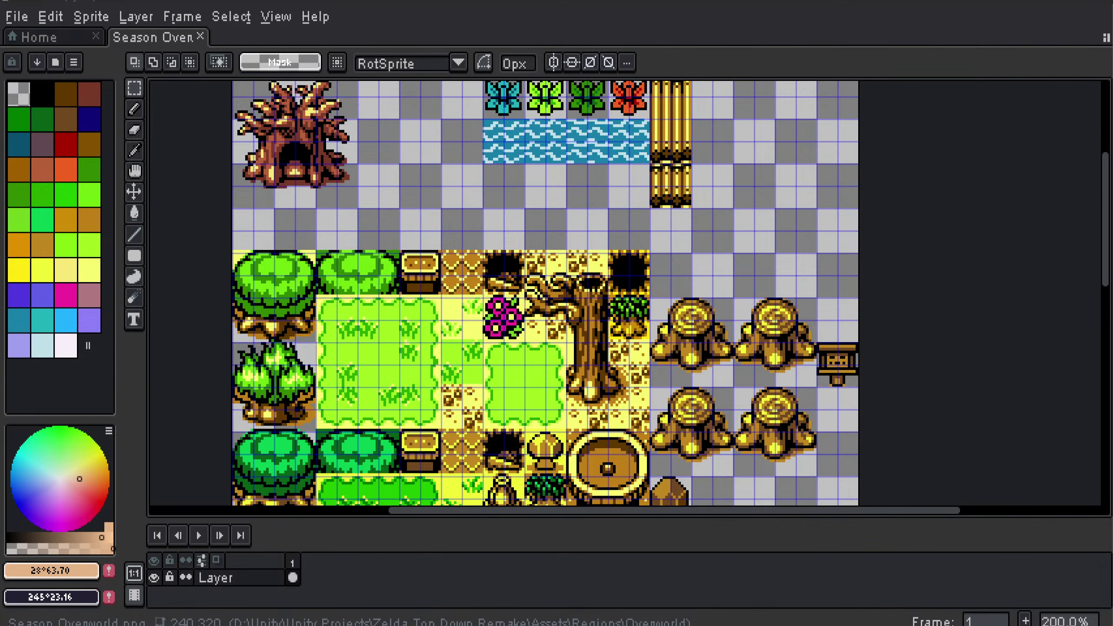
scroll(626, 295, down, 1)
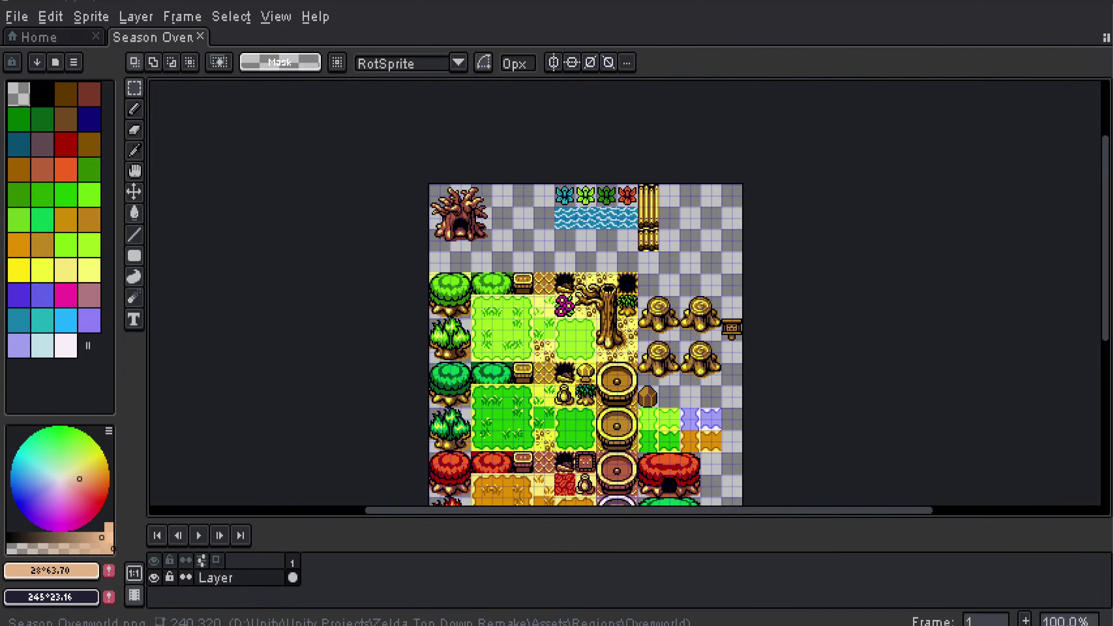
Step: Return to Unity and inspect the North Horon map around the tree-stump dungeon entrance and its bridge
key(alt+Tab)
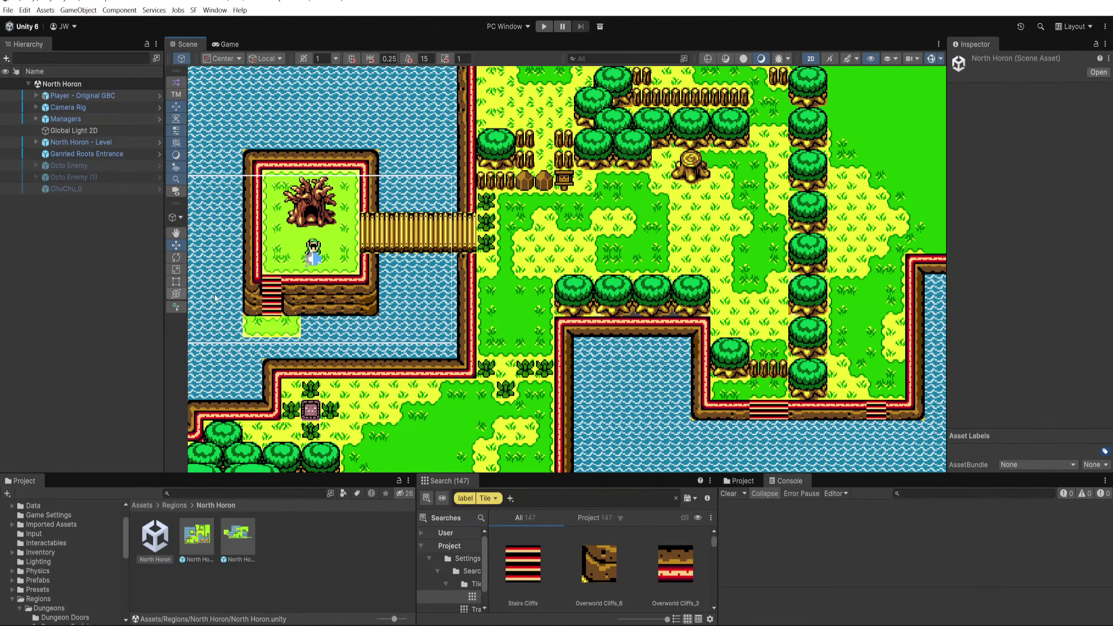
scroll(283, 333, down, 5)
drag(288, 393, 418, 352)
scroll(392, 361, up, 3)
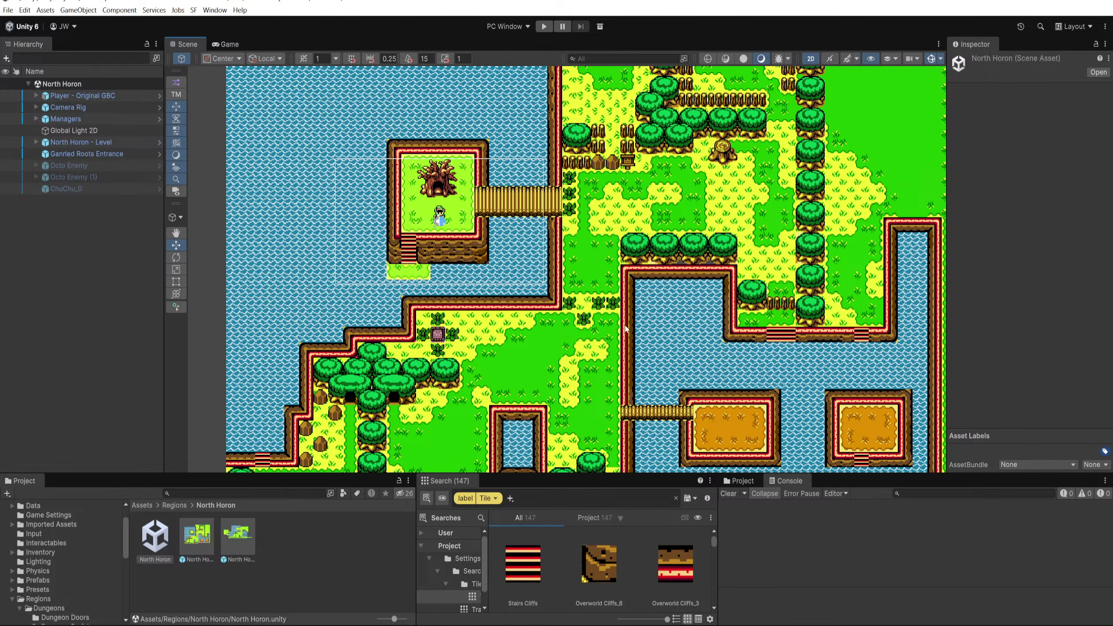
scroll(526, 228, up, 3)
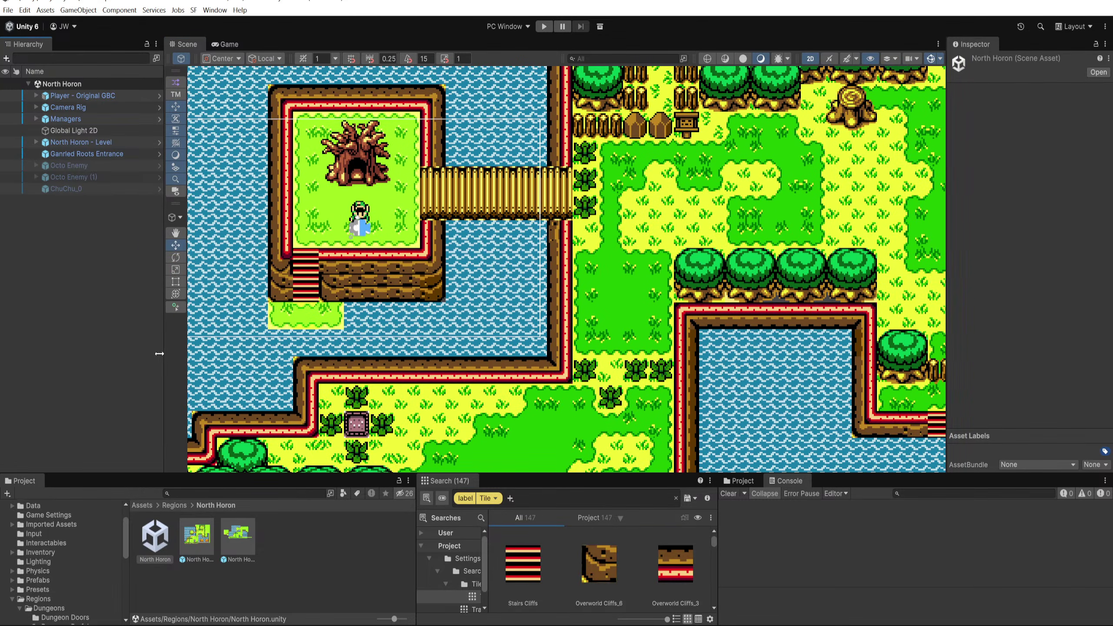
Step: Widen the Scene view by narrowing the Hierarchy and Inspector, and start play mode from the North Horon scene
drag(164, 347, 140, 346)
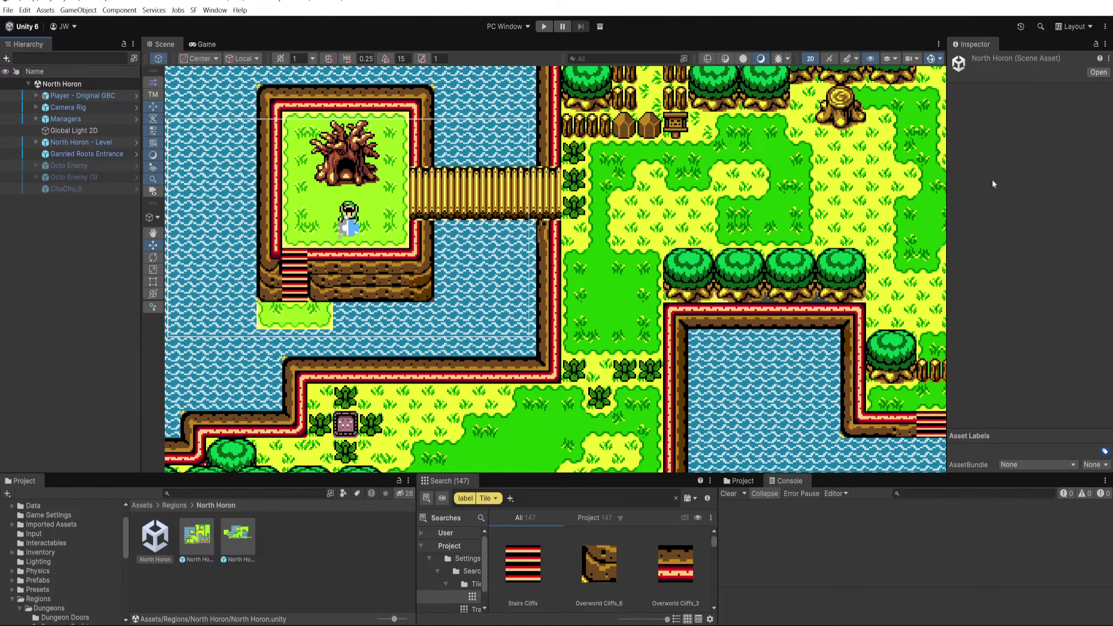
drag(948, 179, 995, 177)
scroll(729, 246, down, 4)
scroll(750, 235, down, 1)
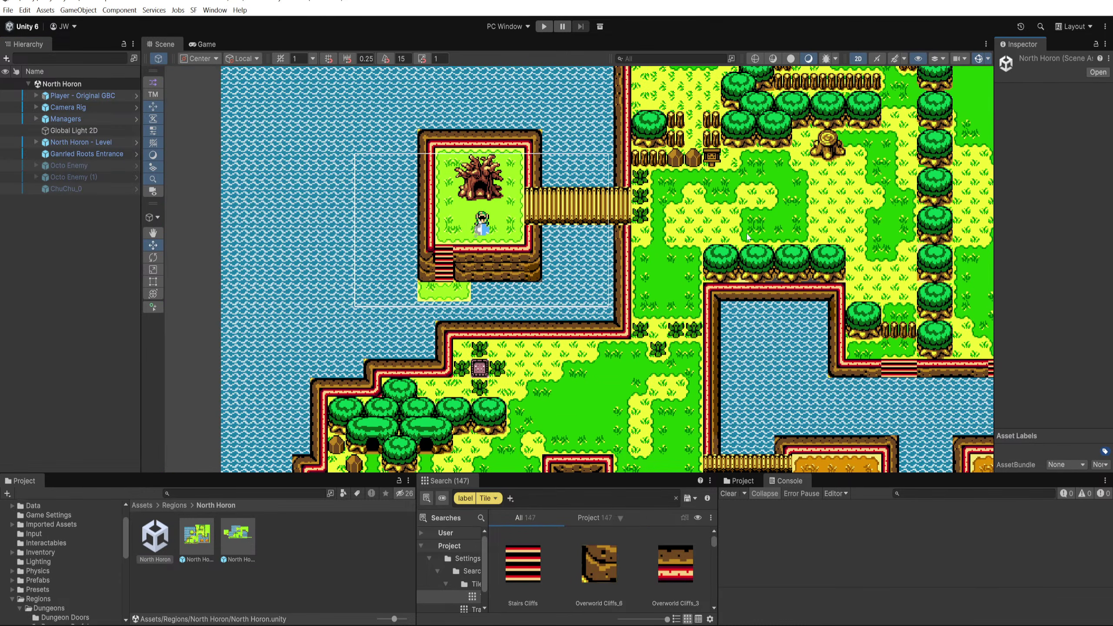
scroll(588, 239, up, 1)
scroll(600, 277, down, 1)
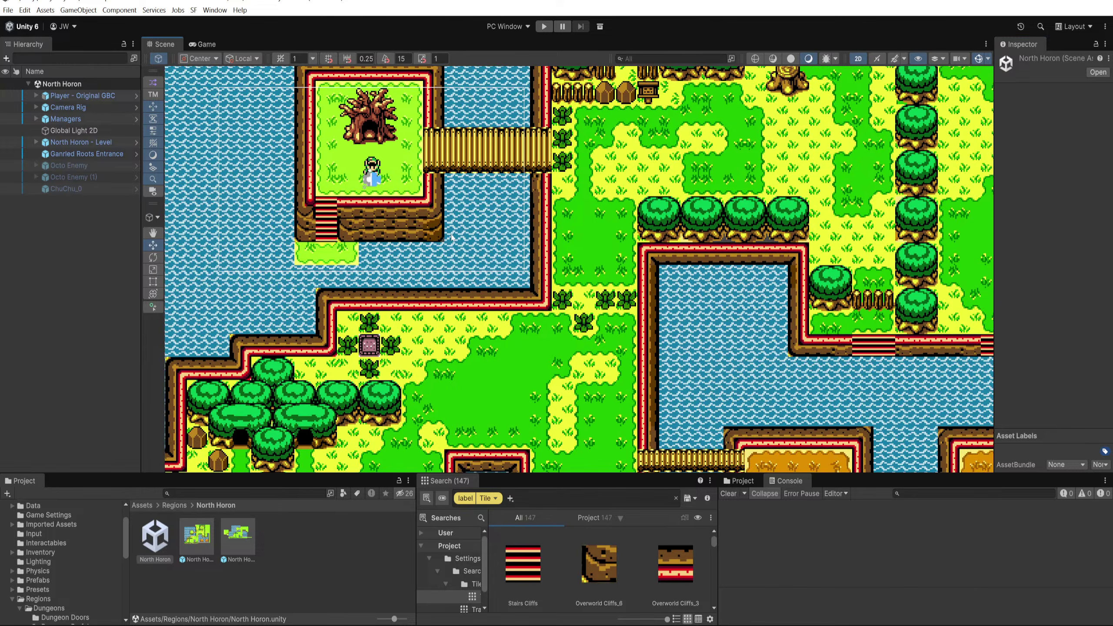
key(ctrl+p)
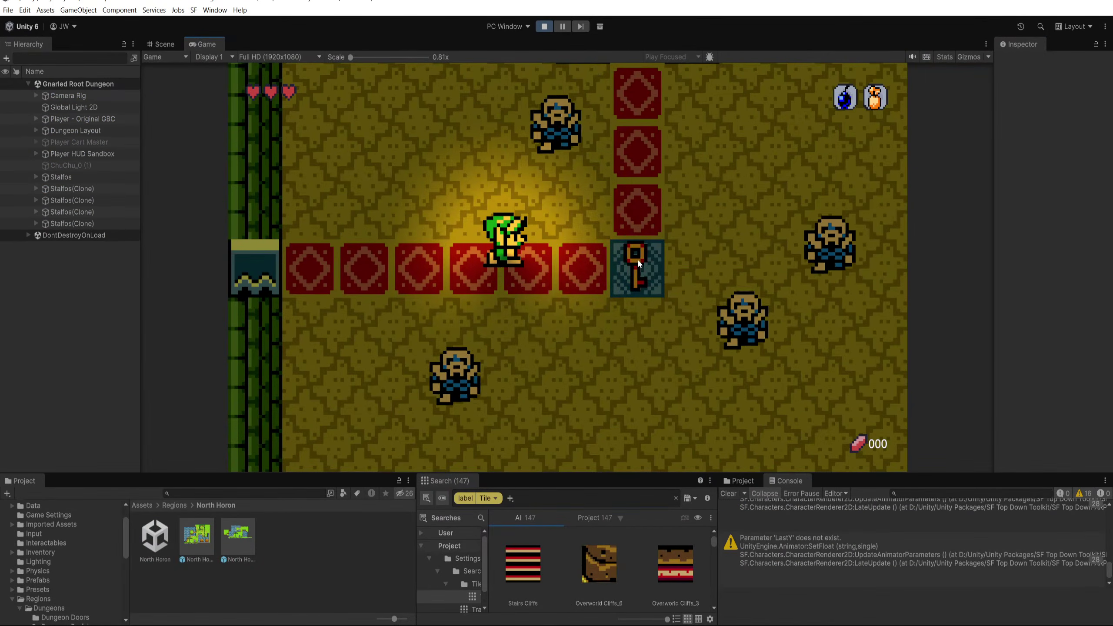
Step: Collect the key from the blue tile, then approach the Stalfos in the south-west part of the room
key(d)
key(a)
key(s)
click(571, 376)
key(d)
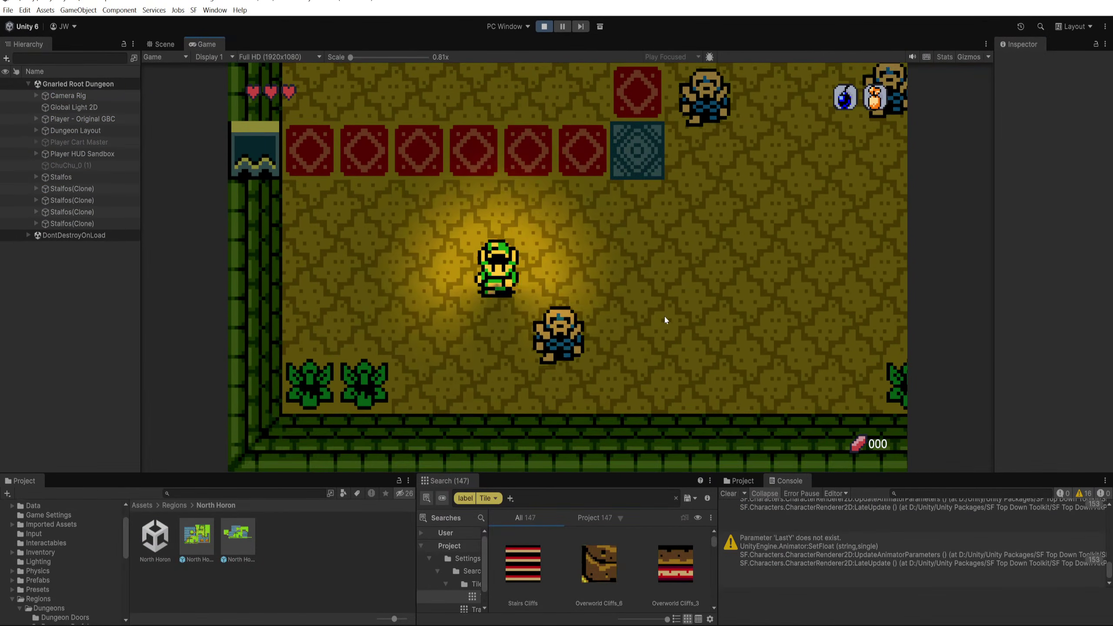
Step: Defeat the Stalfos in the room with the sword and watch their death effect
click(600, 365)
key(w)
key(d)
key(d)
click(769, 257)
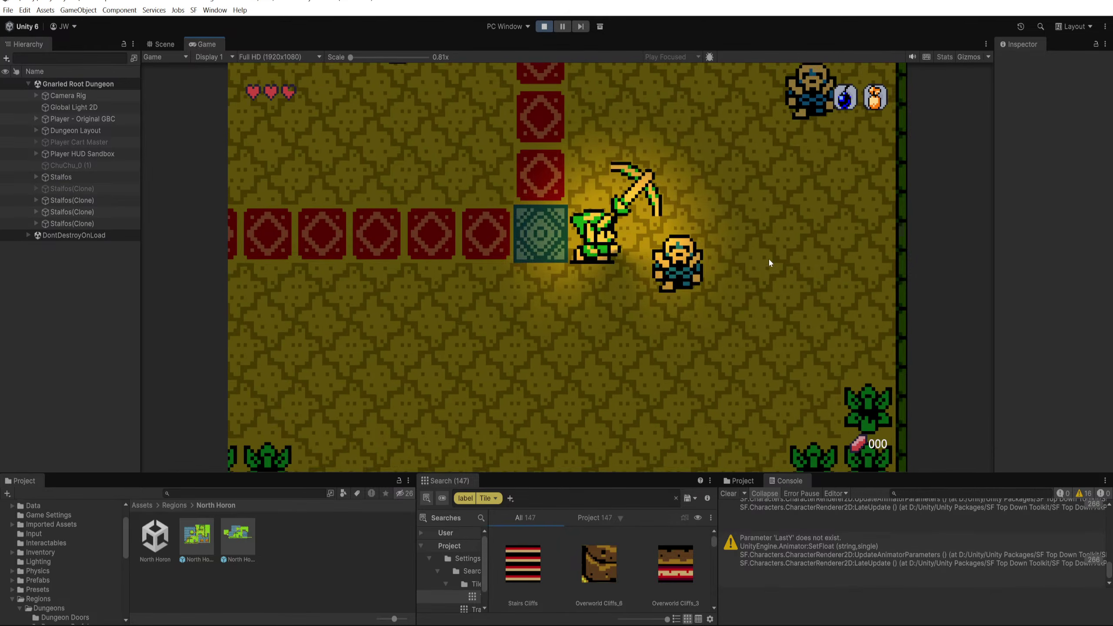
click(743, 269)
key(d)
key(w)
click(727, 236)
key(a)
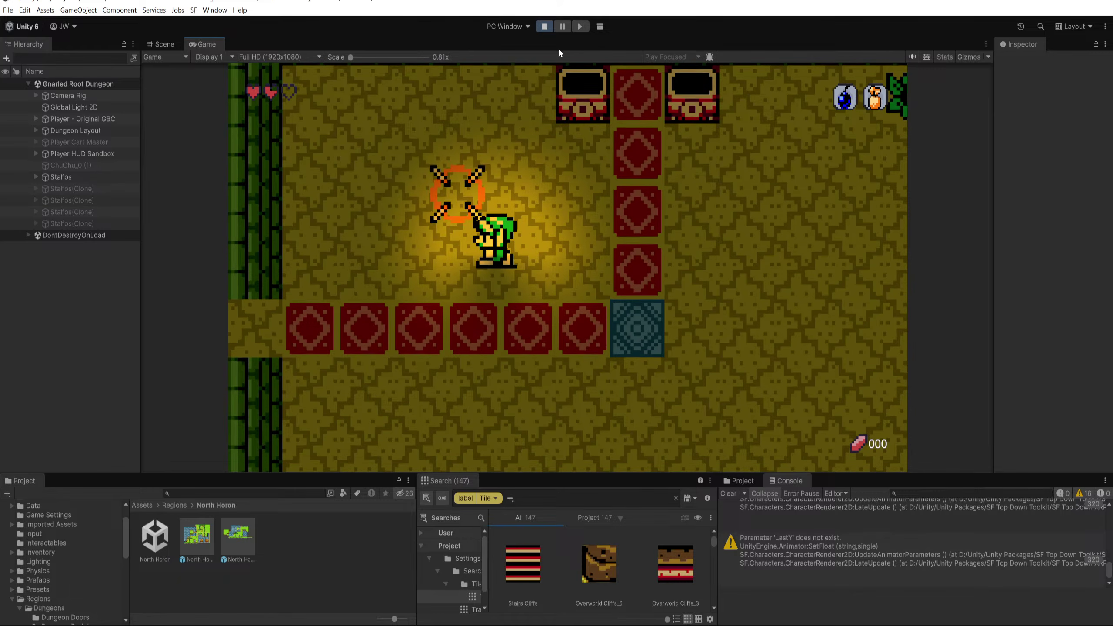
Step: Cut the two plants in the room's south-west corner and collect the rupees
key(s)
key(a)
key(Down)
key(Left)
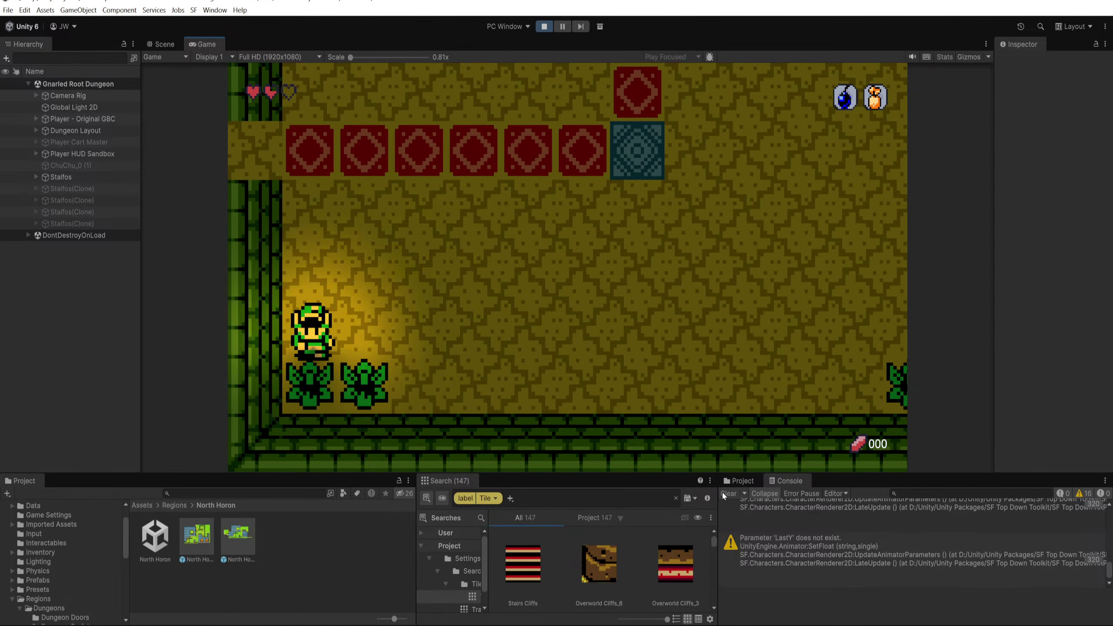
key(Down)
key(Right)
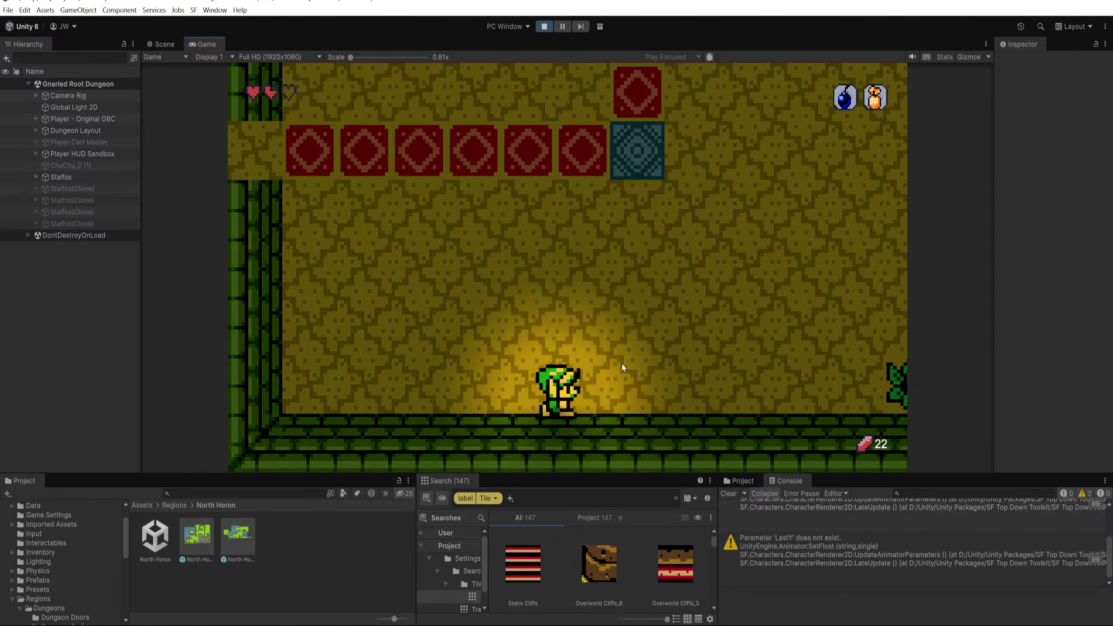
Step: Cut the plants in the south-east and north-east corners of the room and collect their rupees
click(734, 348)
key(w)
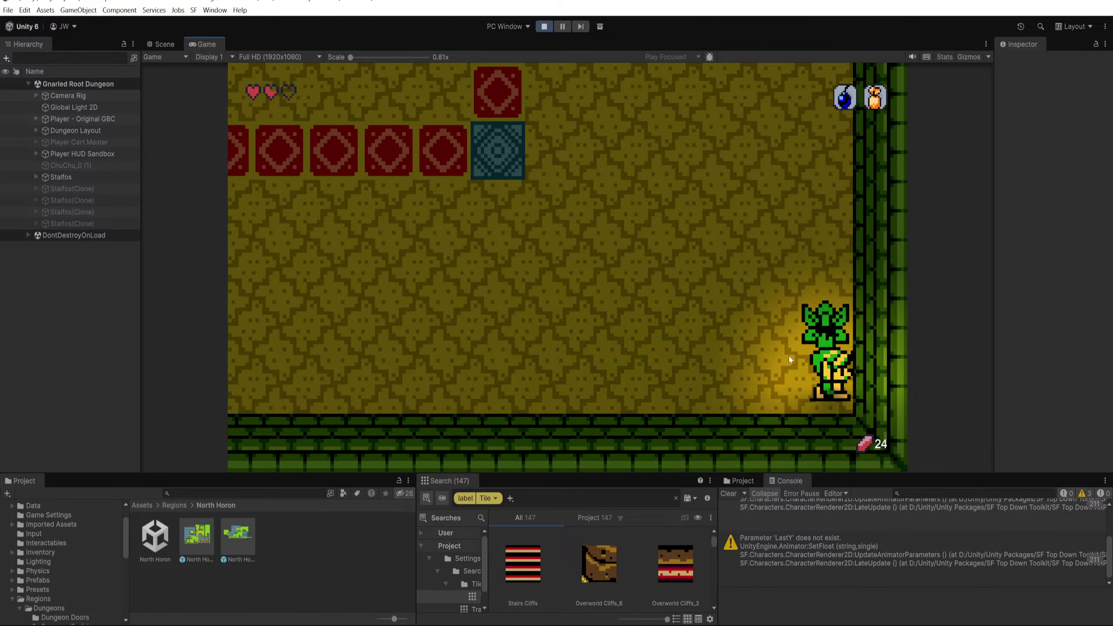
click(787, 330)
key(Up)
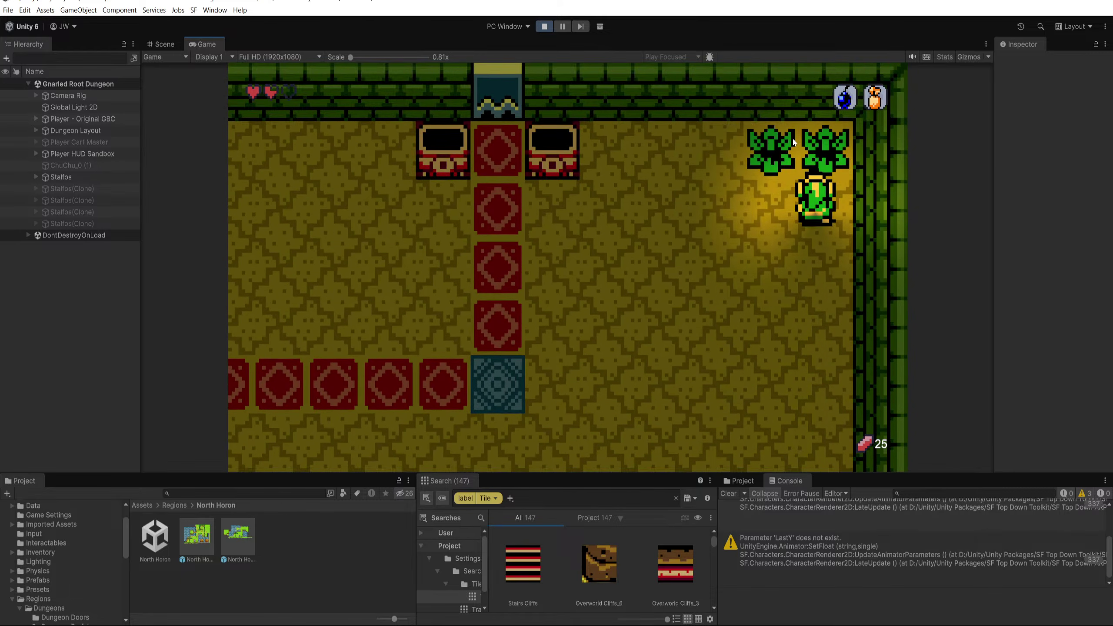
key(a)
key(s)
key(a)
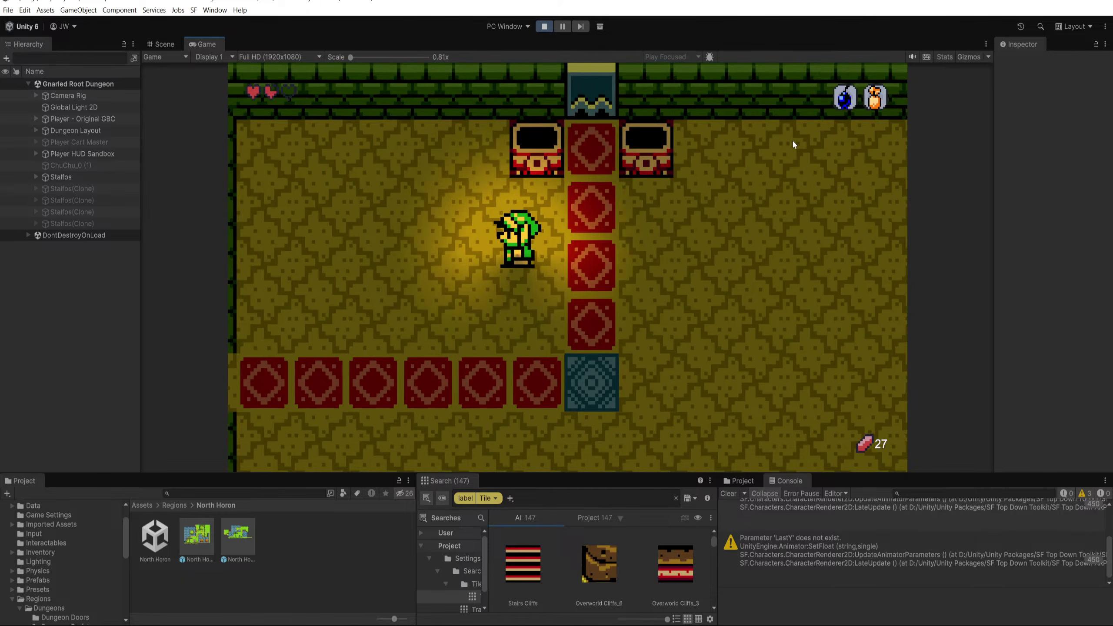
Step: Walk around the cleared Stalfos room and leave through its west doorway into the four-block room
key(q)
key(s)
key(d)
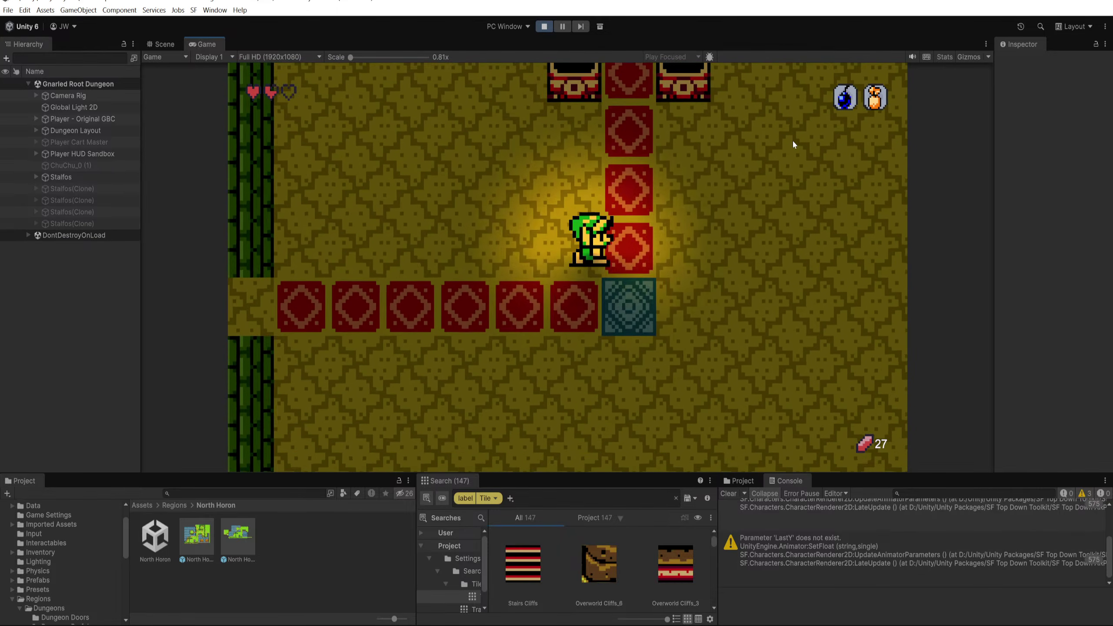
key(w)
key(a)
key(Left)
key(Up)
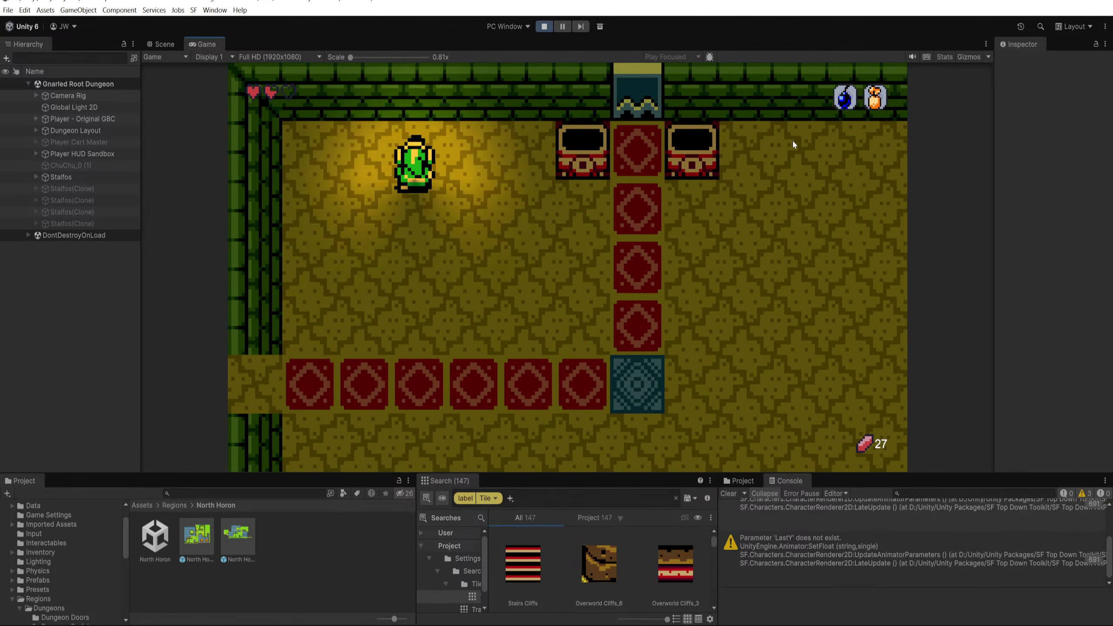
key(Down)
key(d)
key(a)
key(w)
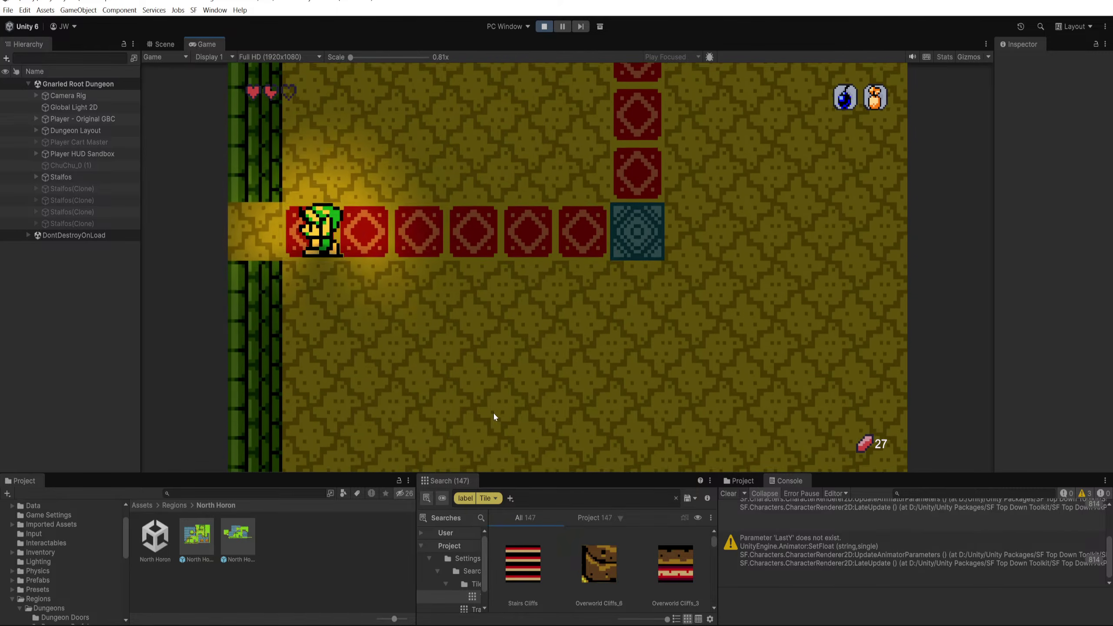
key(w)
key(s)
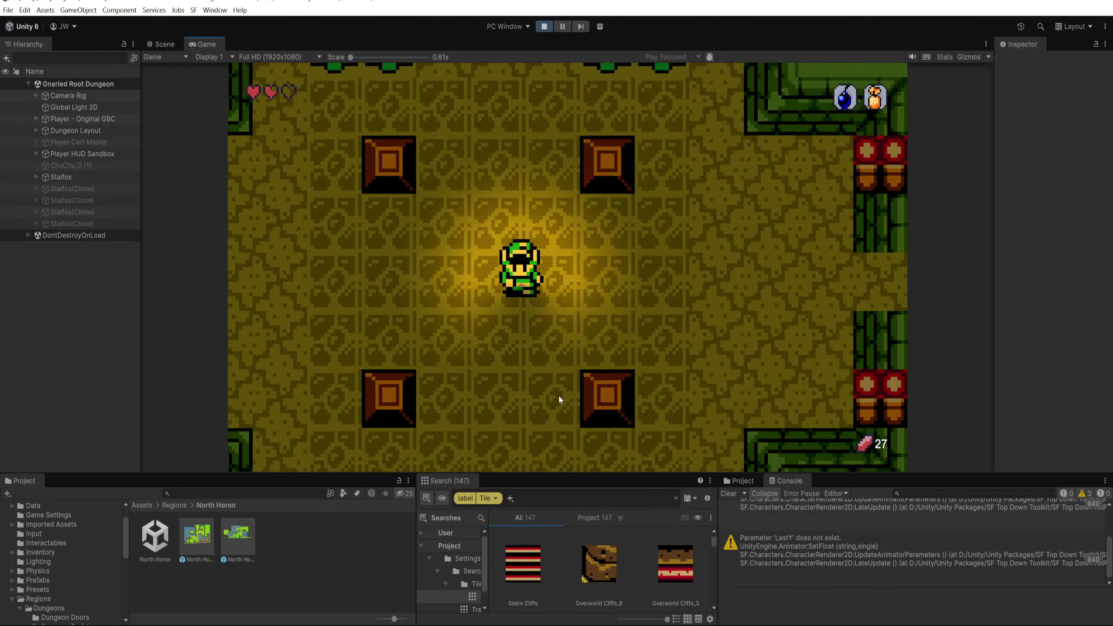
Step: Cut the plants along the south wall of the four-block room and collect their rupees
key(d)
key(s)
key(d)
click(627, 385)
key(a)
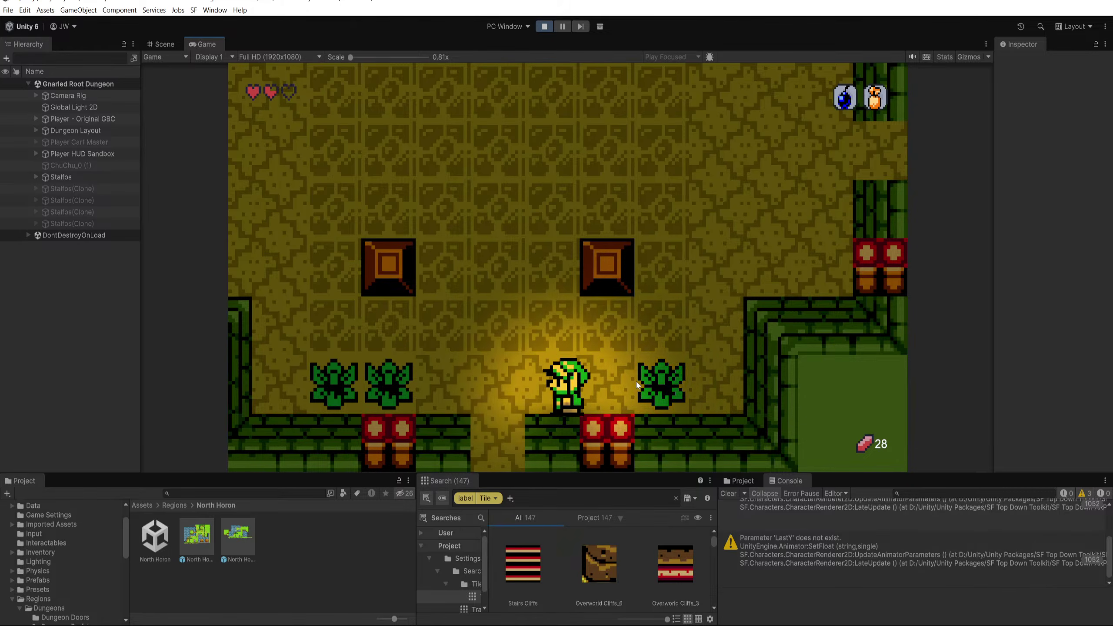
key(d)
click(659, 384)
key(a)
click(511, 390)
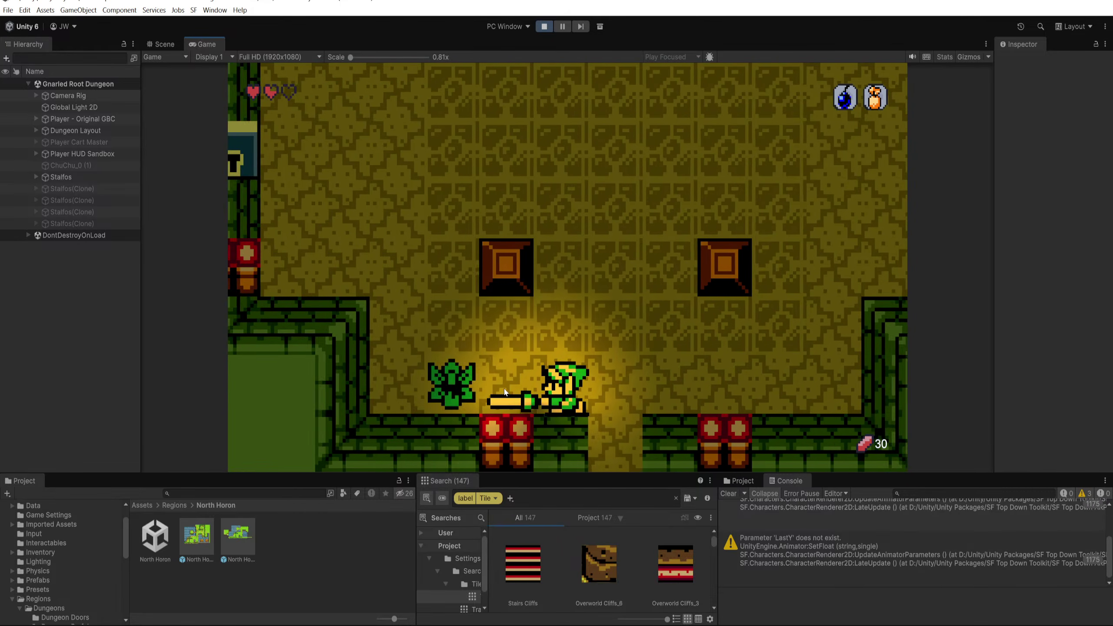
click(505, 390)
key(a)
Step: Walk north between the blocks and cut the plants along the room's north wall
key(w)
key(d)
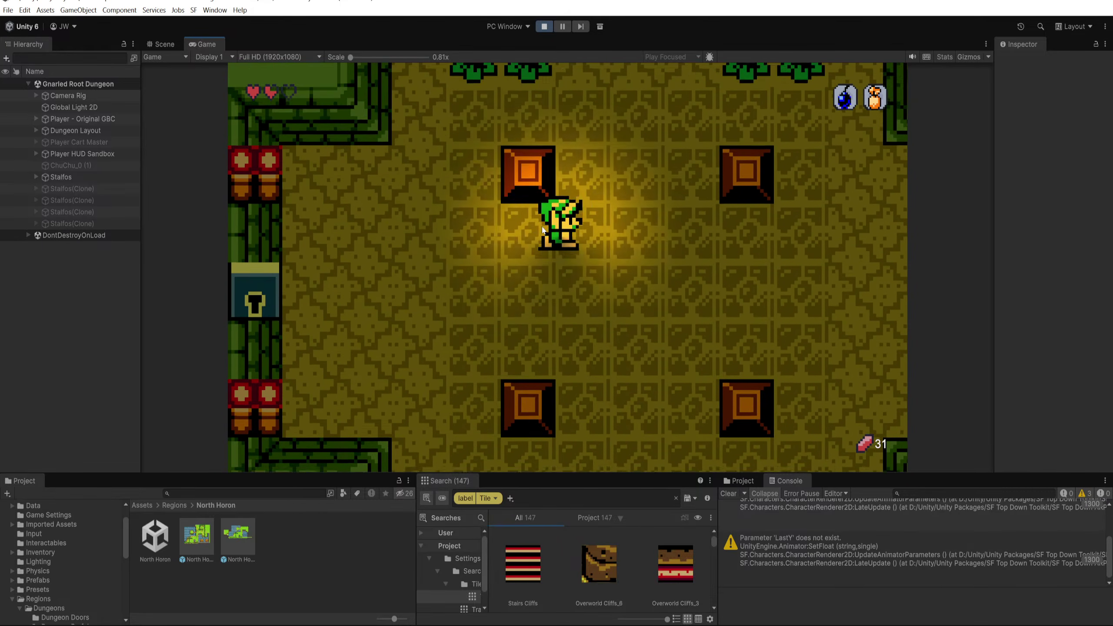
key(w)
key(d)
click(650, 189)
key(w)
key(a)
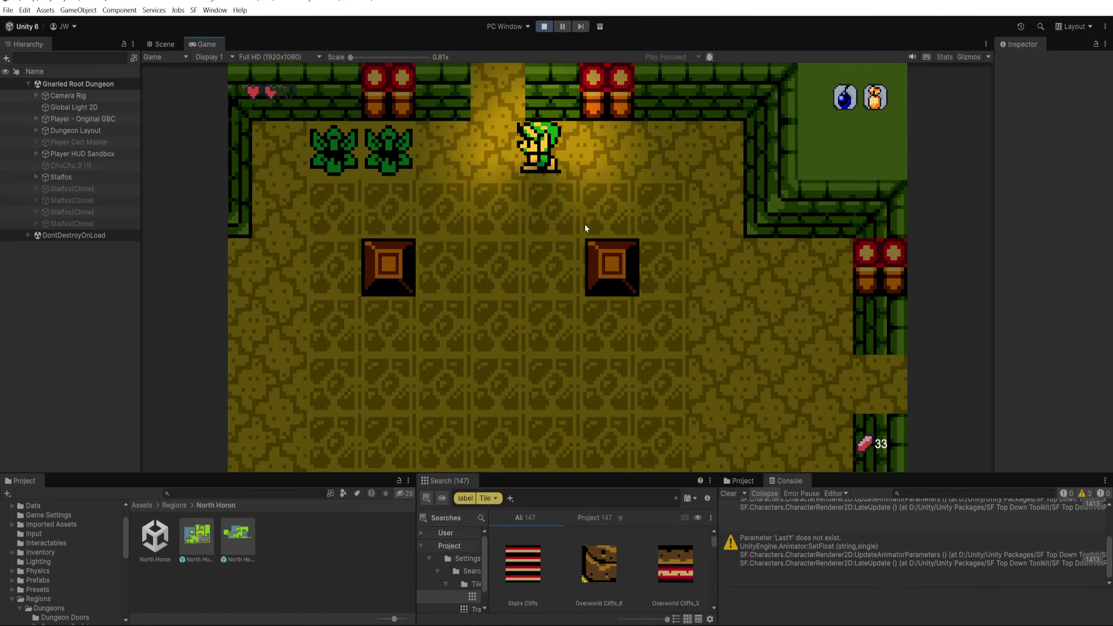
click(433, 241)
click(433, 242)
Step: Test the south doorway by going back and forth between the four-block room and the entrance room
key(s)
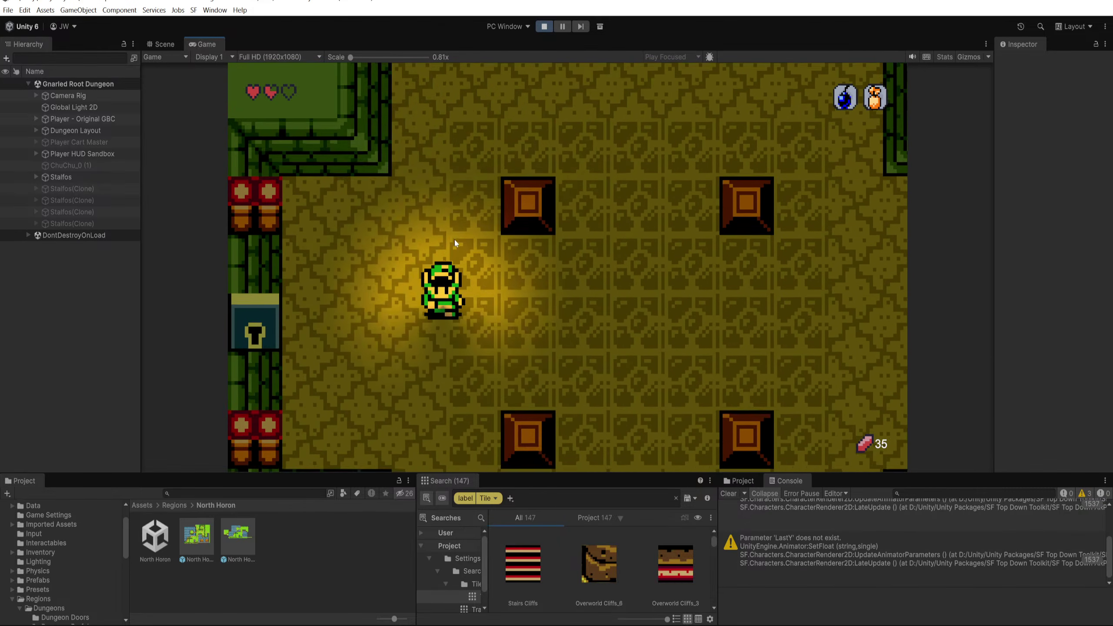
key(d)
key(s)
key(w)
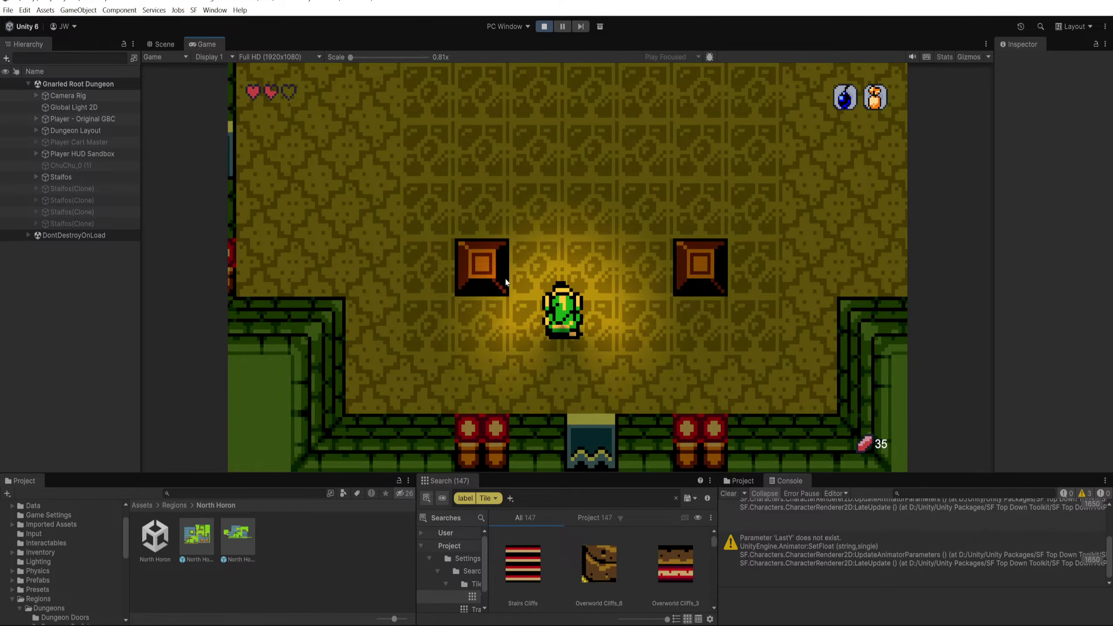
key(w)
key(d)
key(s)
key(a)
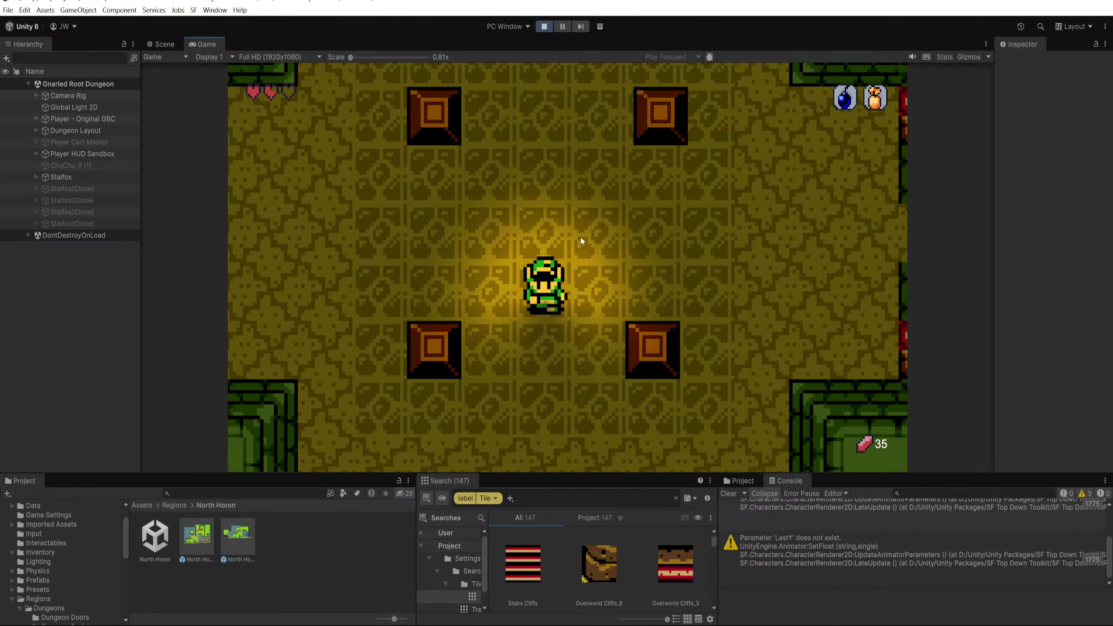
key(s)
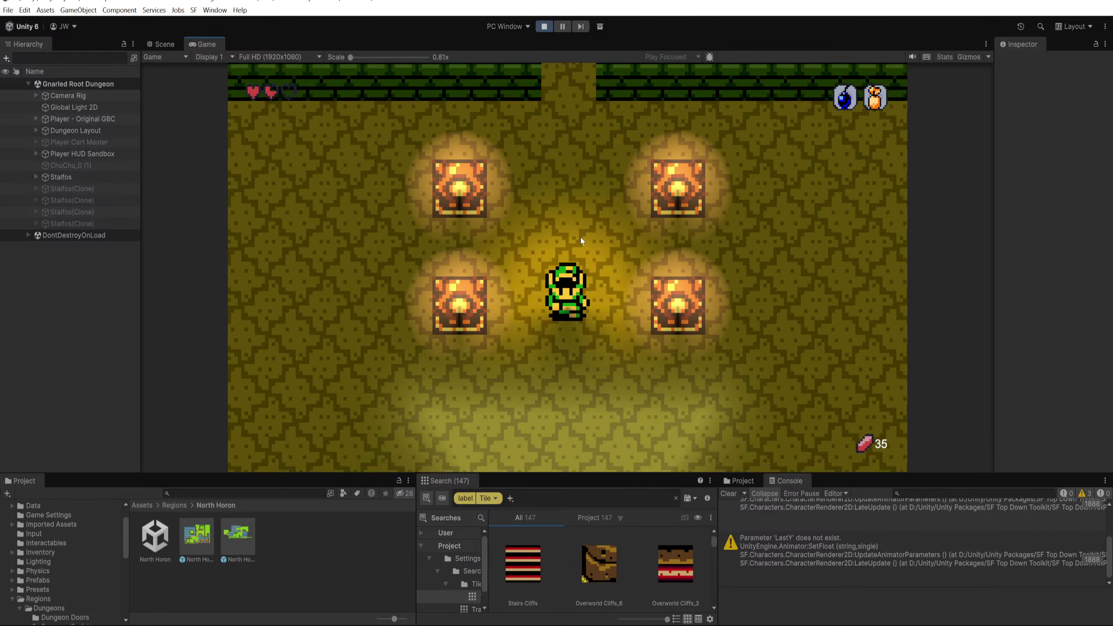
Step: Look around the lit entrance room, then return north and walk among the four blocks
key(a)
key(s)
key(d)
key(w)
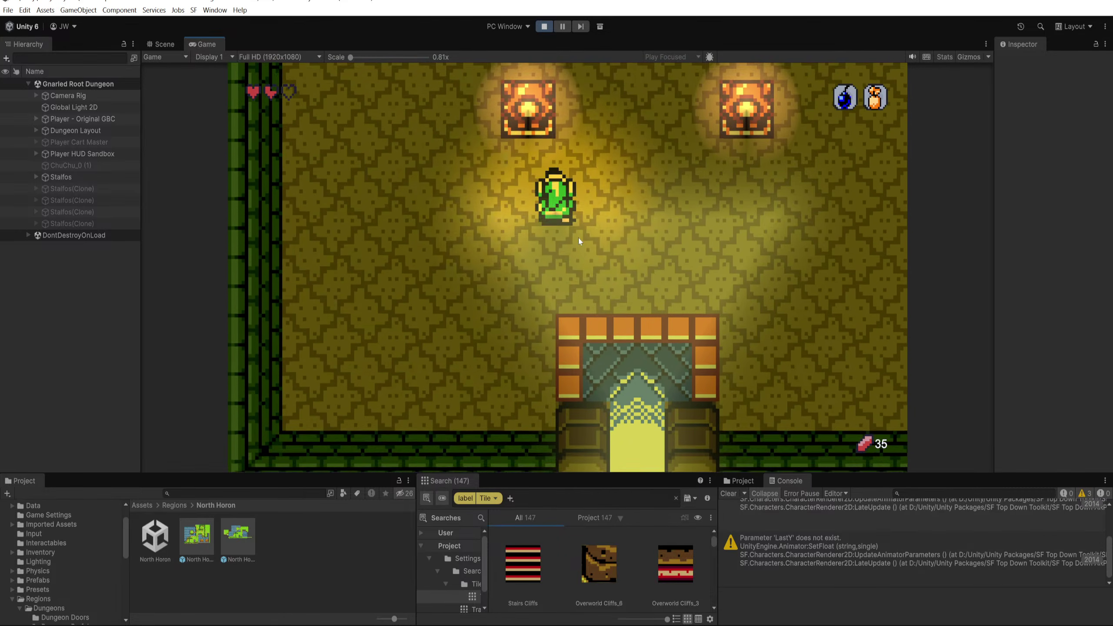
key(w)
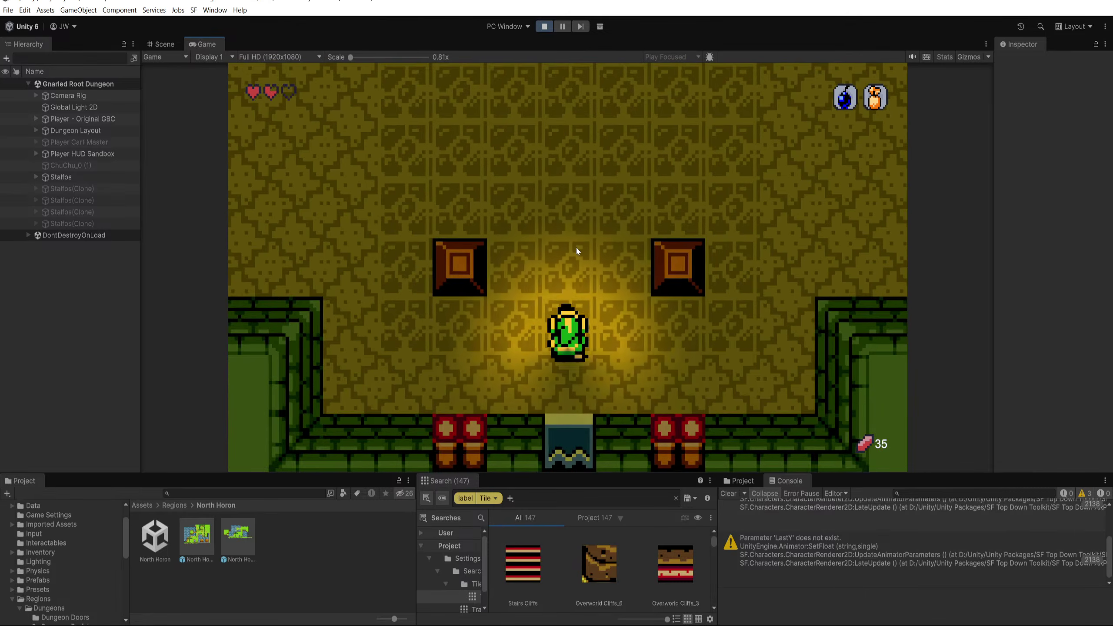
key(d)
key(s)
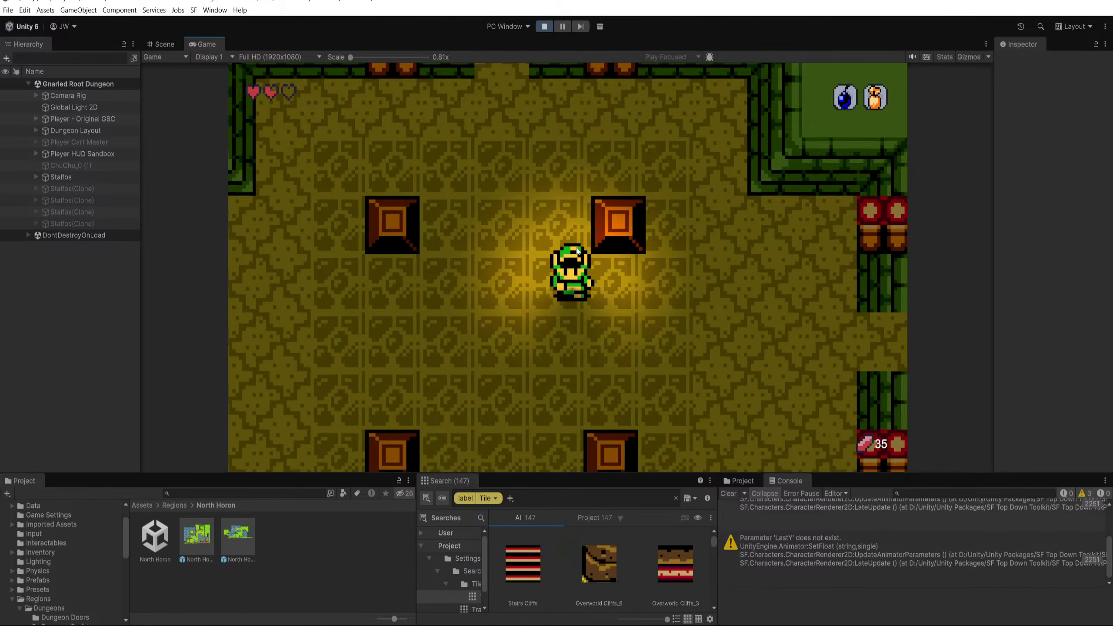
key(a)
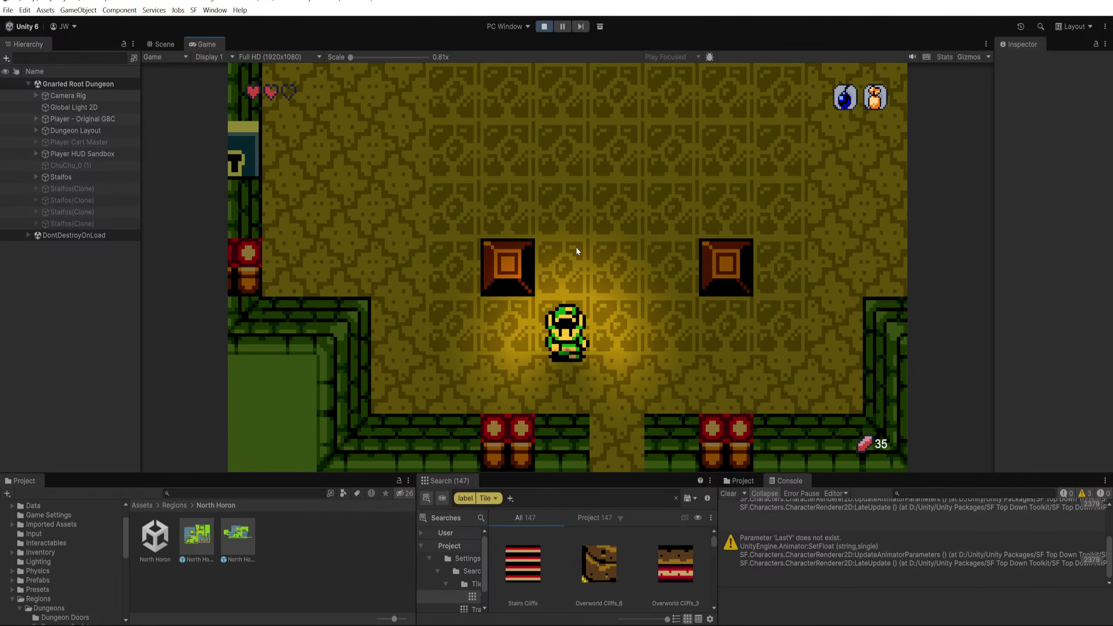
key(w)
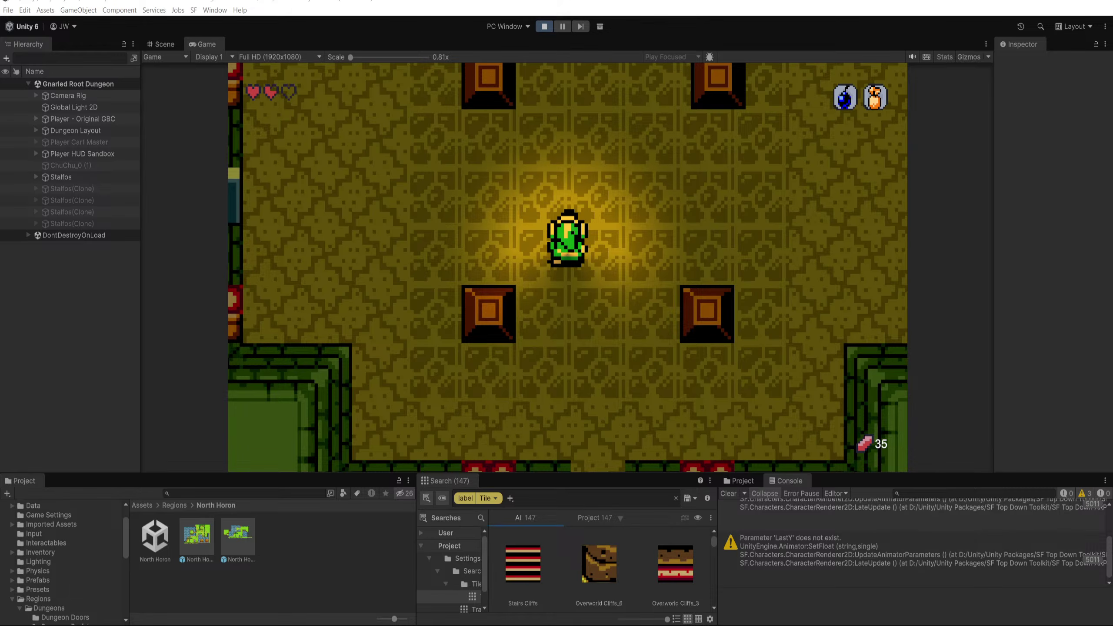
Step: Test the movable north-east block by pushing it west and then east
click(469, 337)
key(d)
key(w)
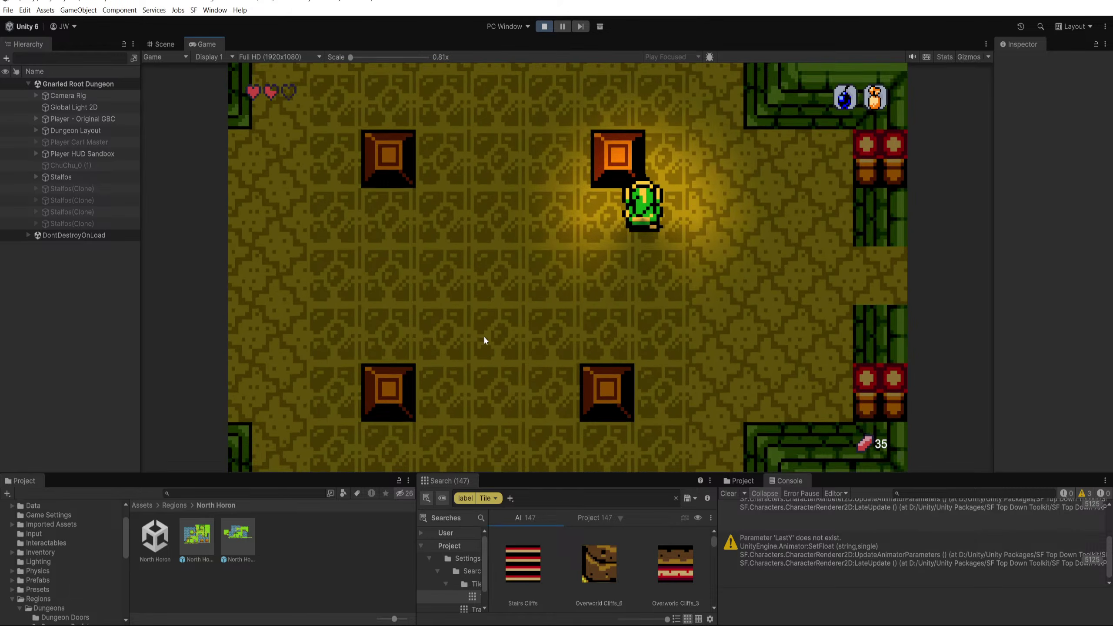
key(a)
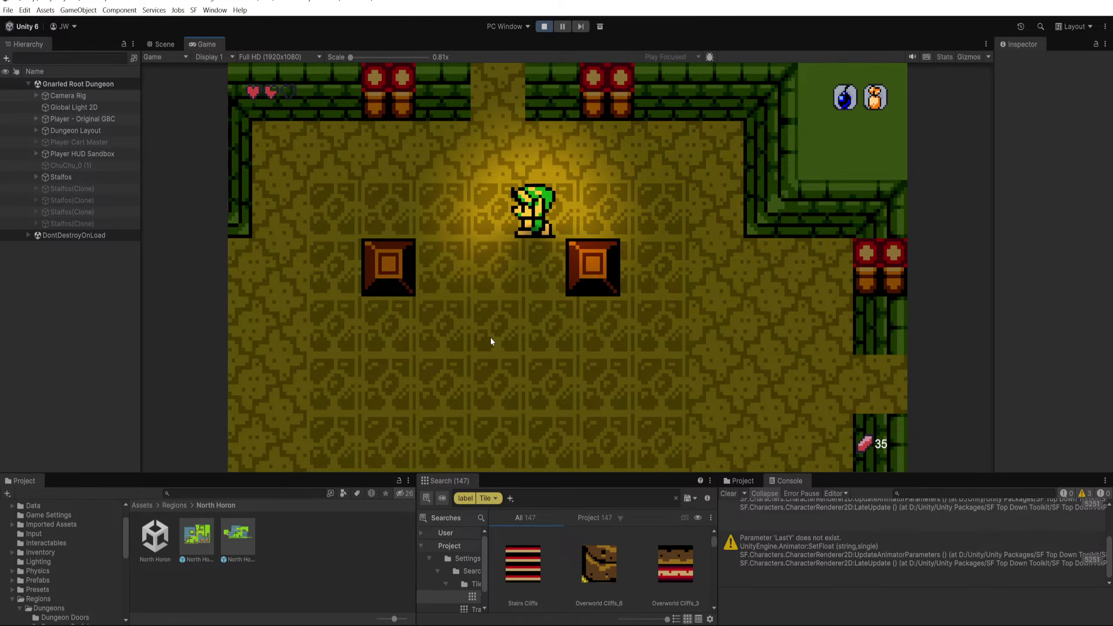
key(s)
key(a)
key(w)
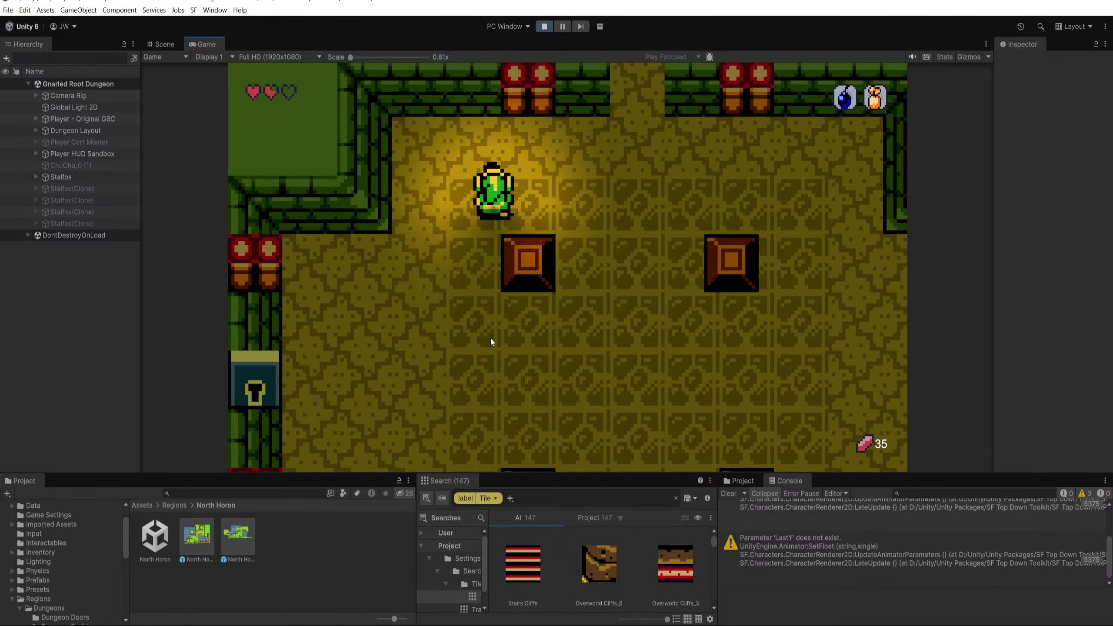
key(d)
key(s)
key(d)
key(s)
key(a)
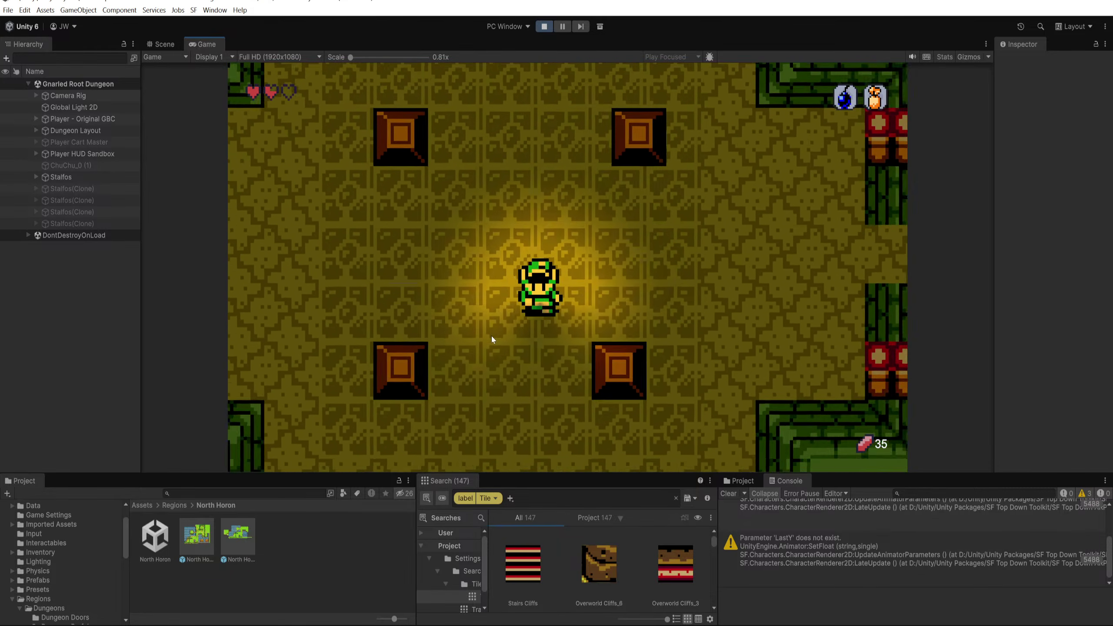
Step: Return to the entrance room and circle its four torches to check the lighting
key(s)
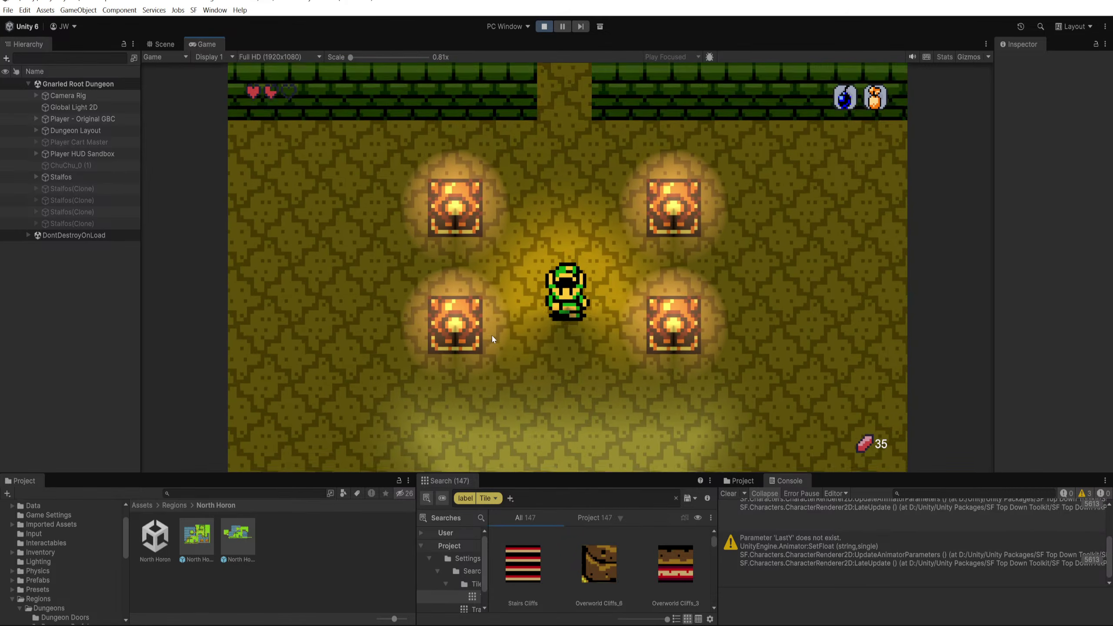
key(a)
key(s)
key(w)
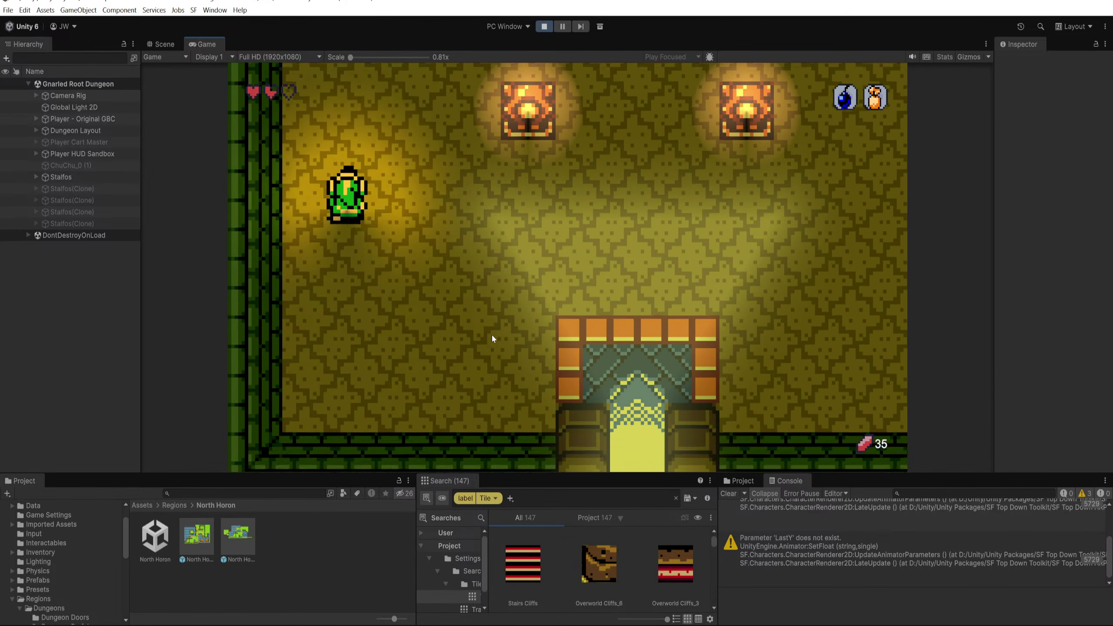
click(489, 339)
key(d)
key(d)
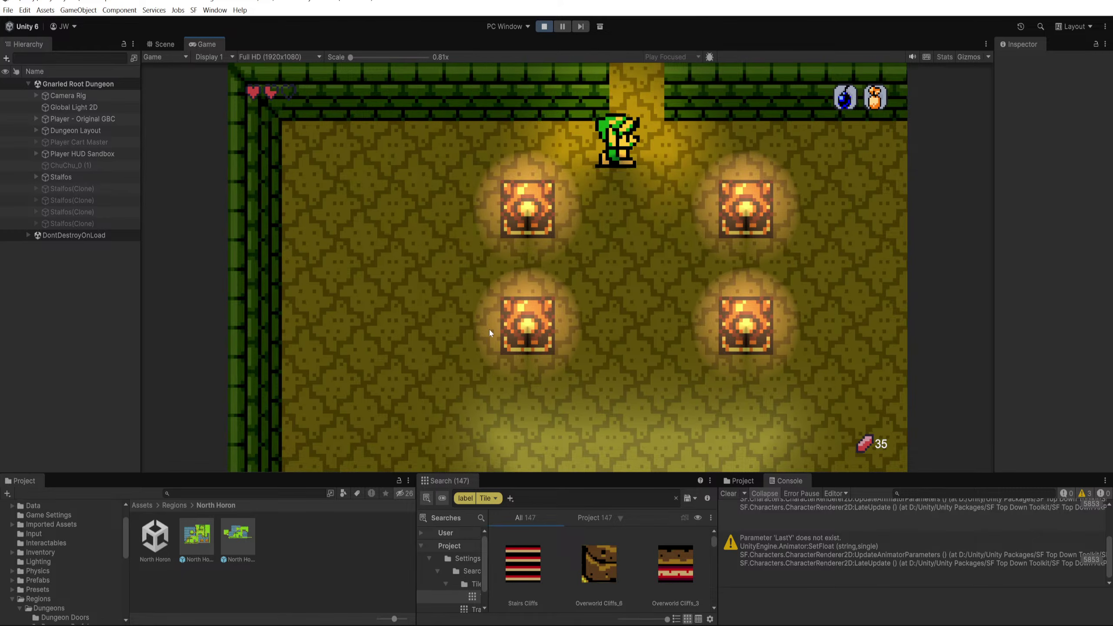
Step: Leave the dungeon for North Horon, cross the bridge east and cut a plant at its far end
key(s)
key(s)
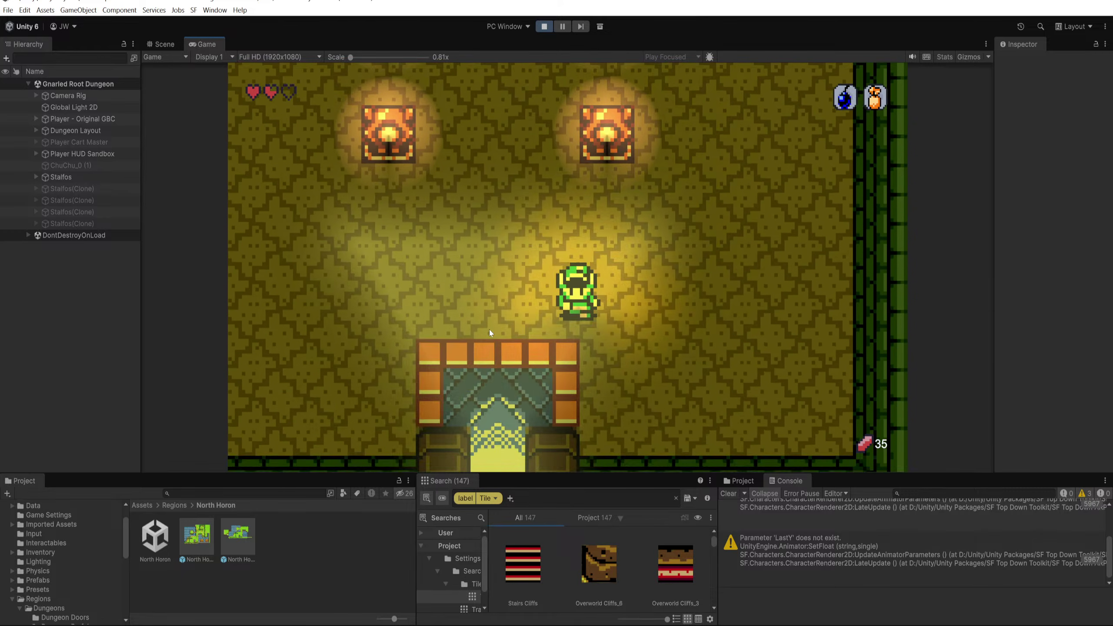
key(w)
key(d)
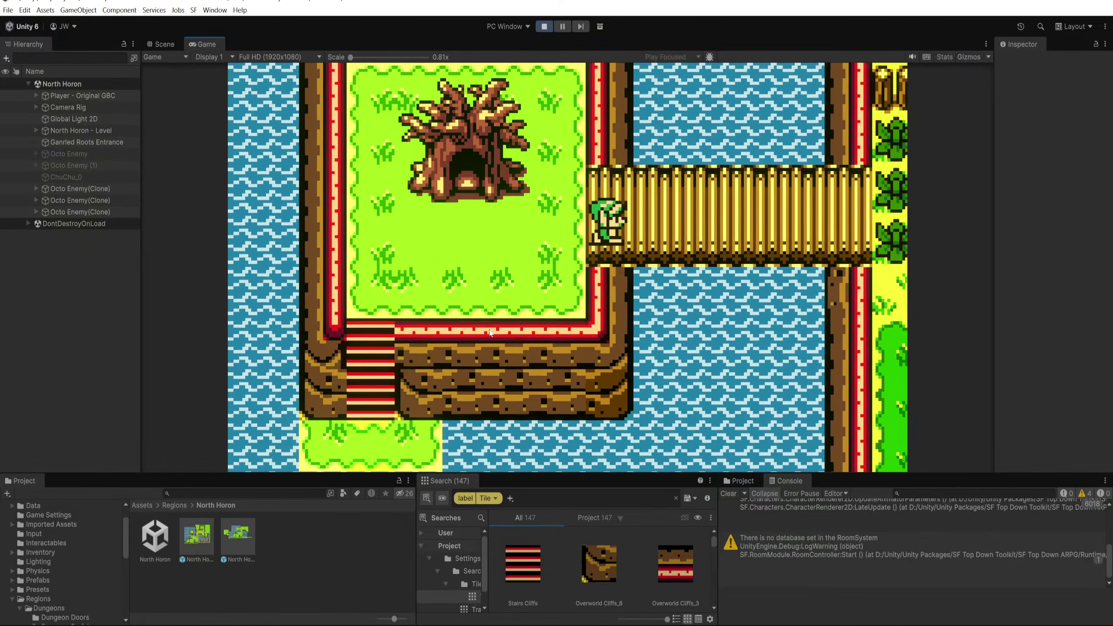
key(d)
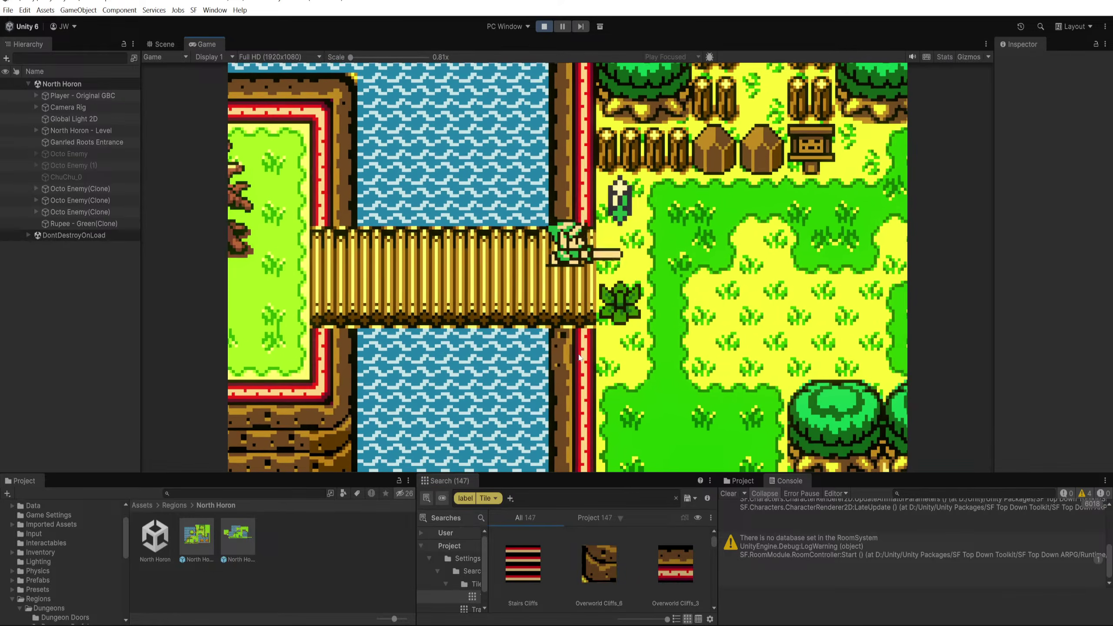
Step: Walk south from the east end of the bridge and cut through the row of plants below the grass patch
key(s)
key(s)
key(d)
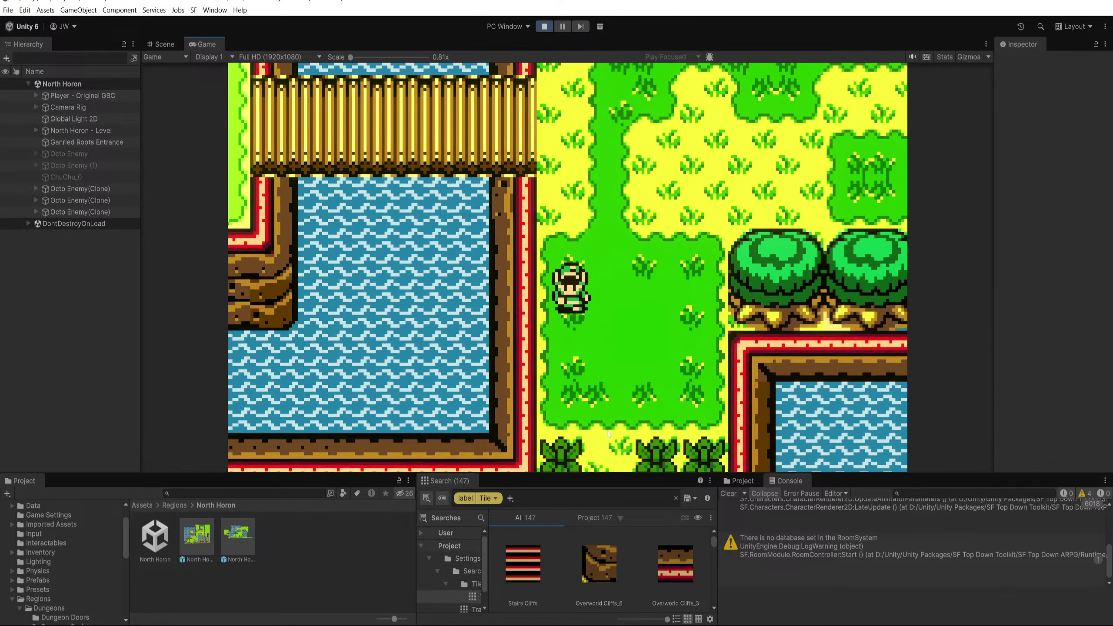
click(616, 369)
click(629, 358)
key(w)
key(space)
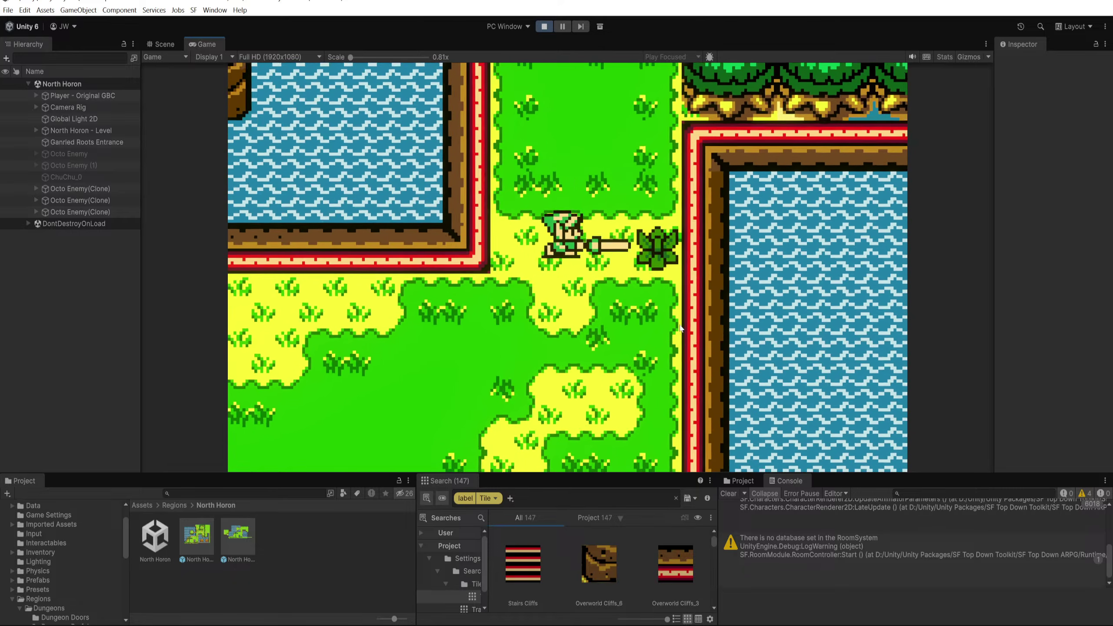
Step: Circle past the pond to the stone tile in the north-west and cut the four plants surrounding it
key(s)
key(a)
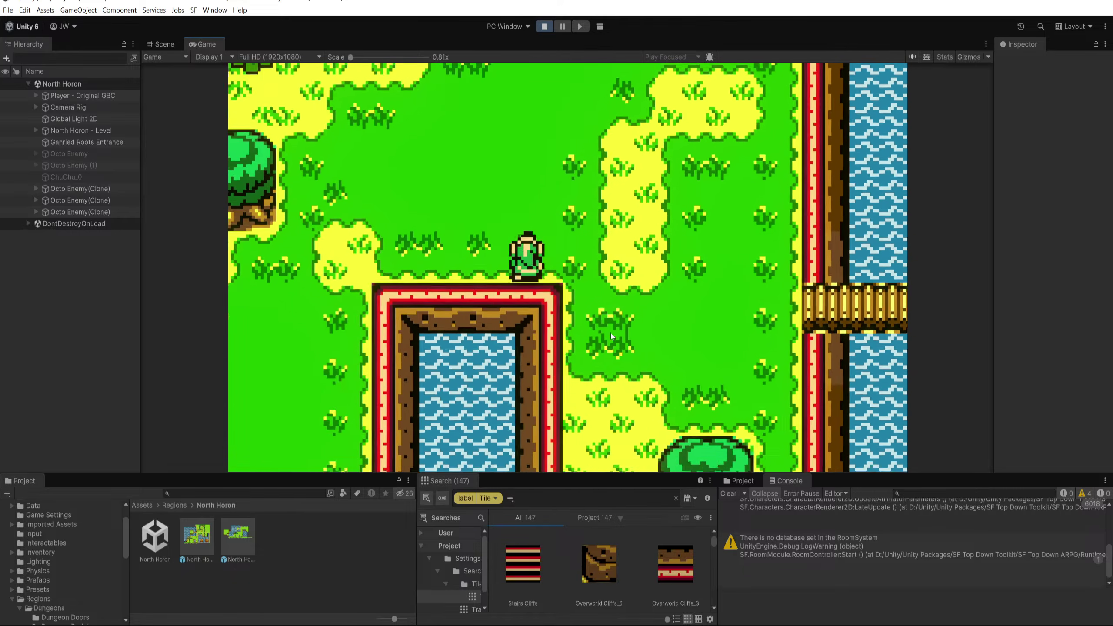
key(w)
key(w)
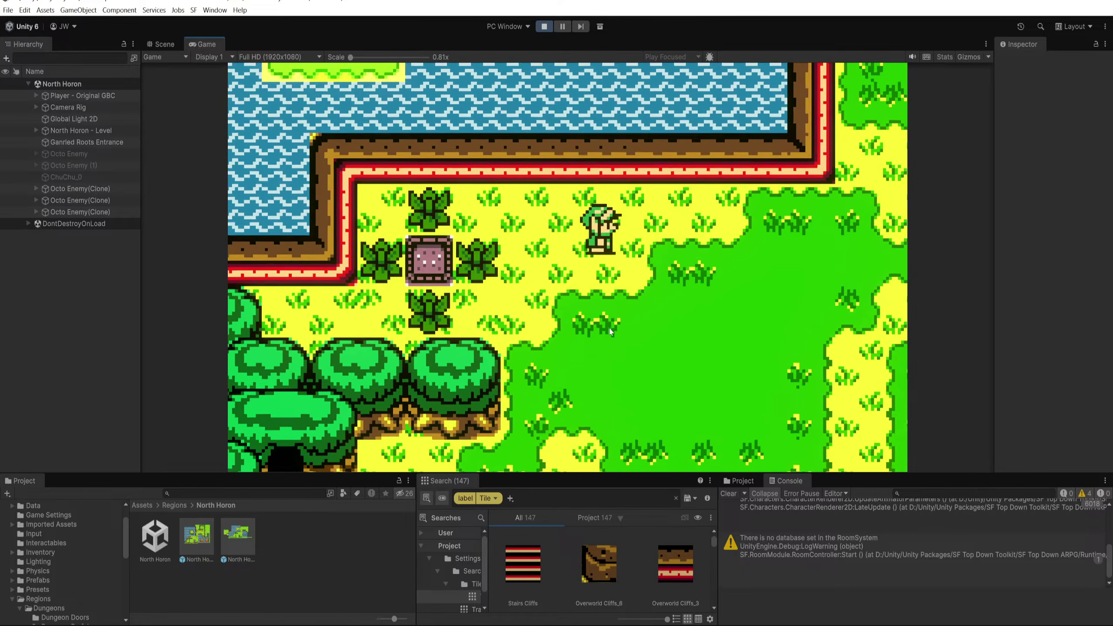
key(space)
key(a)
click(552, 317)
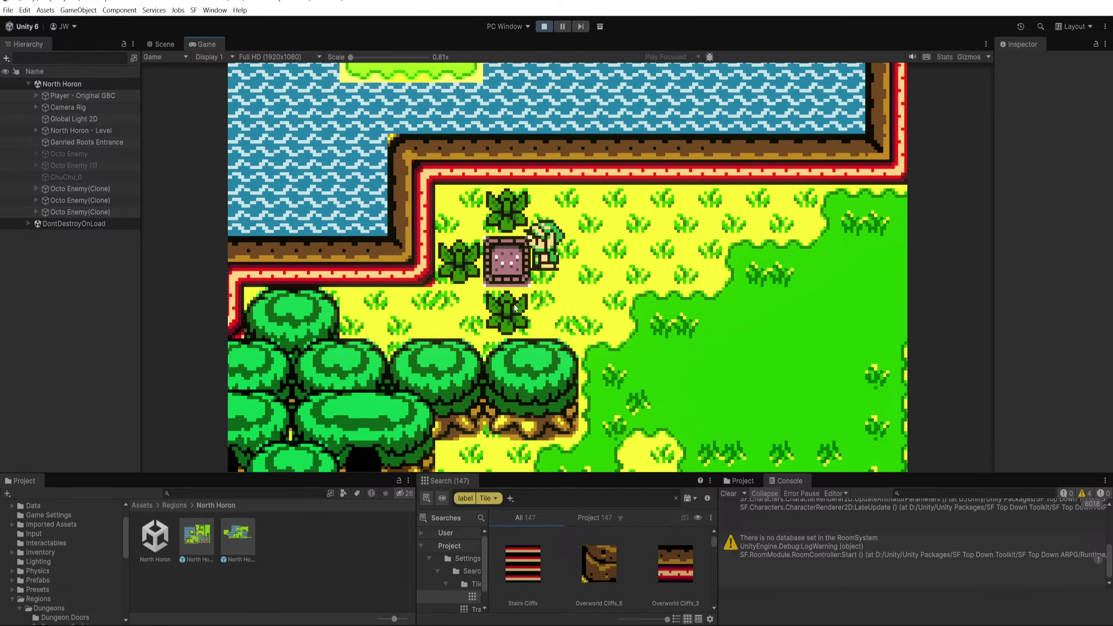
click(557, 317)
key(a)
click(563, 318)
key(s)
click(569, 319)
key(d)
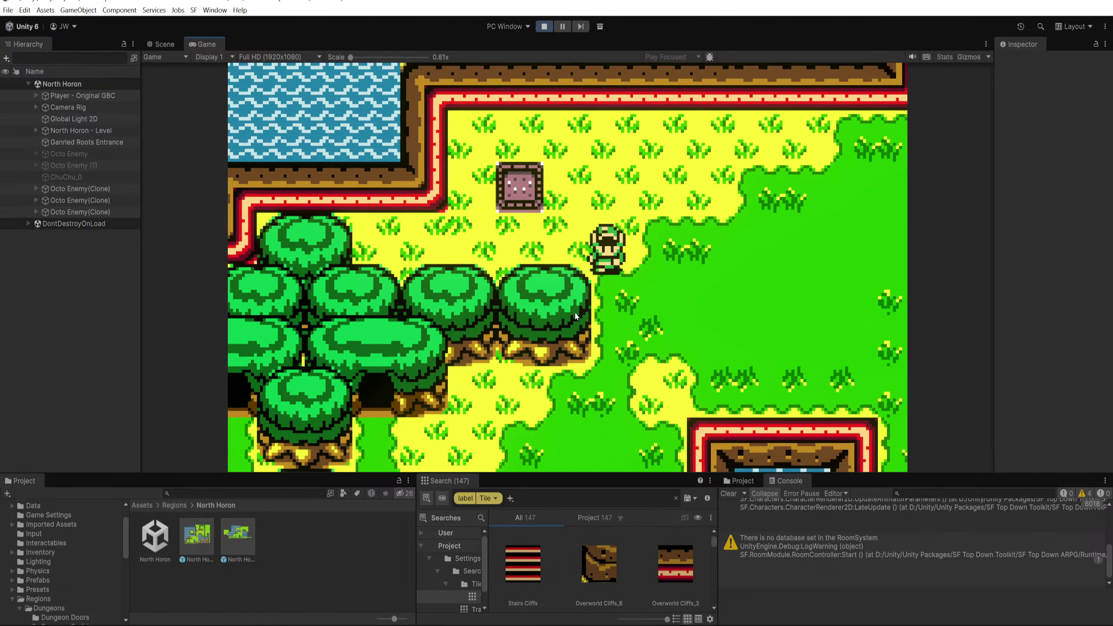
Step: Walk south to the clearing west of the pond, then return north-east to the grass above it
key(s)
key(a)
key(d)
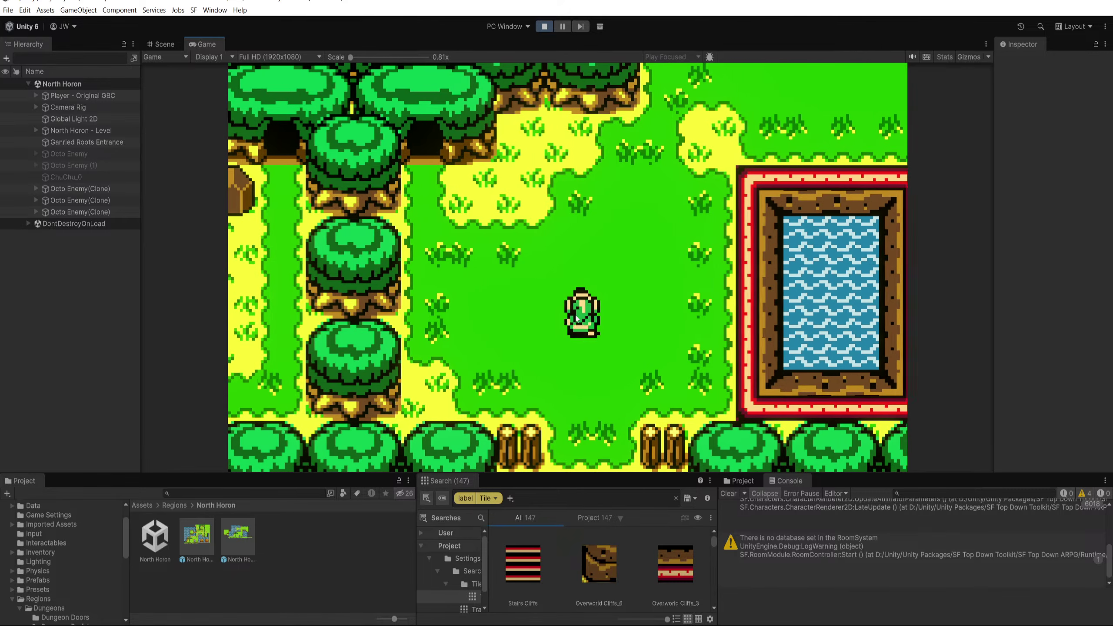
key(w)
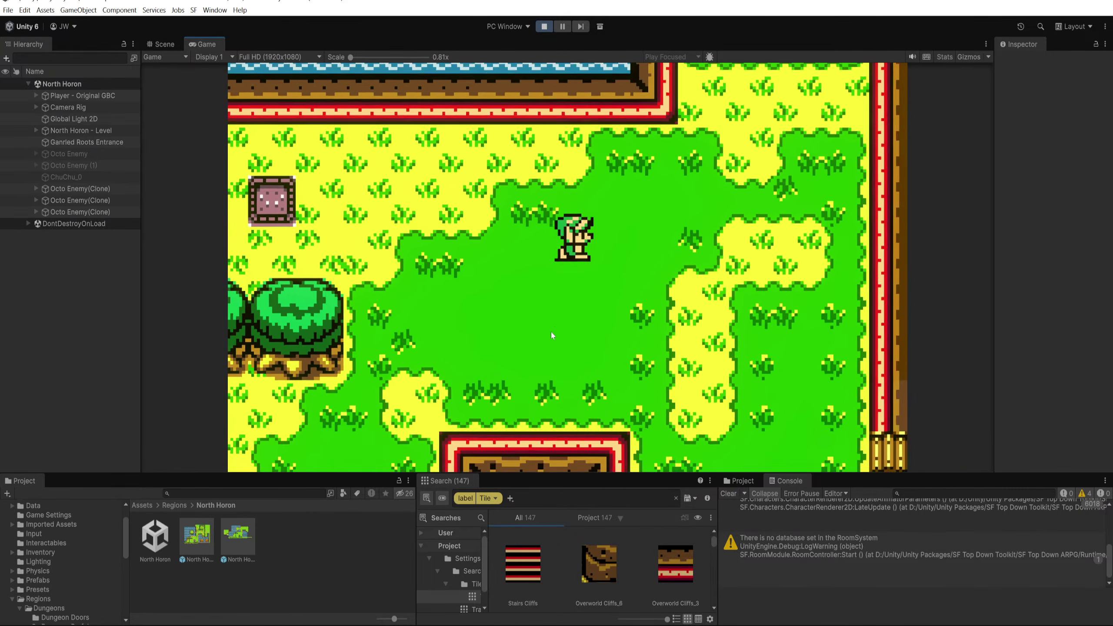